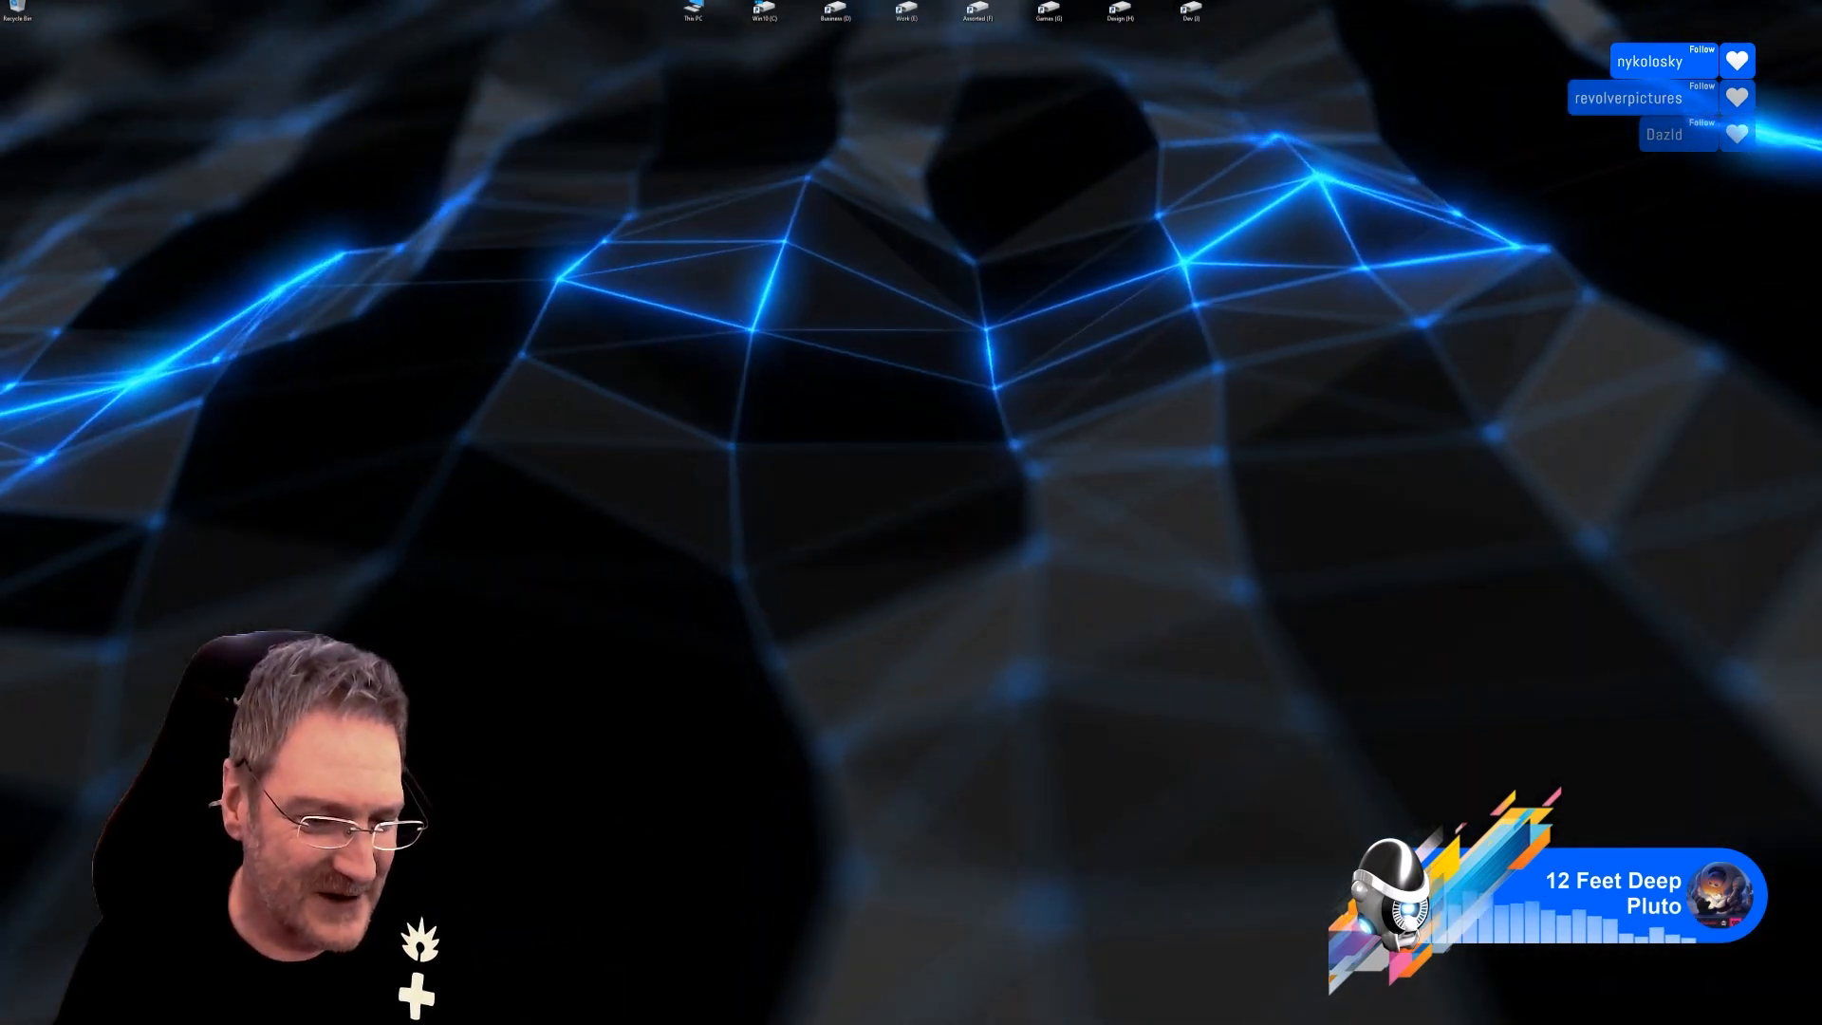
Switch to Unreal Editor and examine the furnished room with its fireplace, chair and gramophone table.
key("alt+Tab")
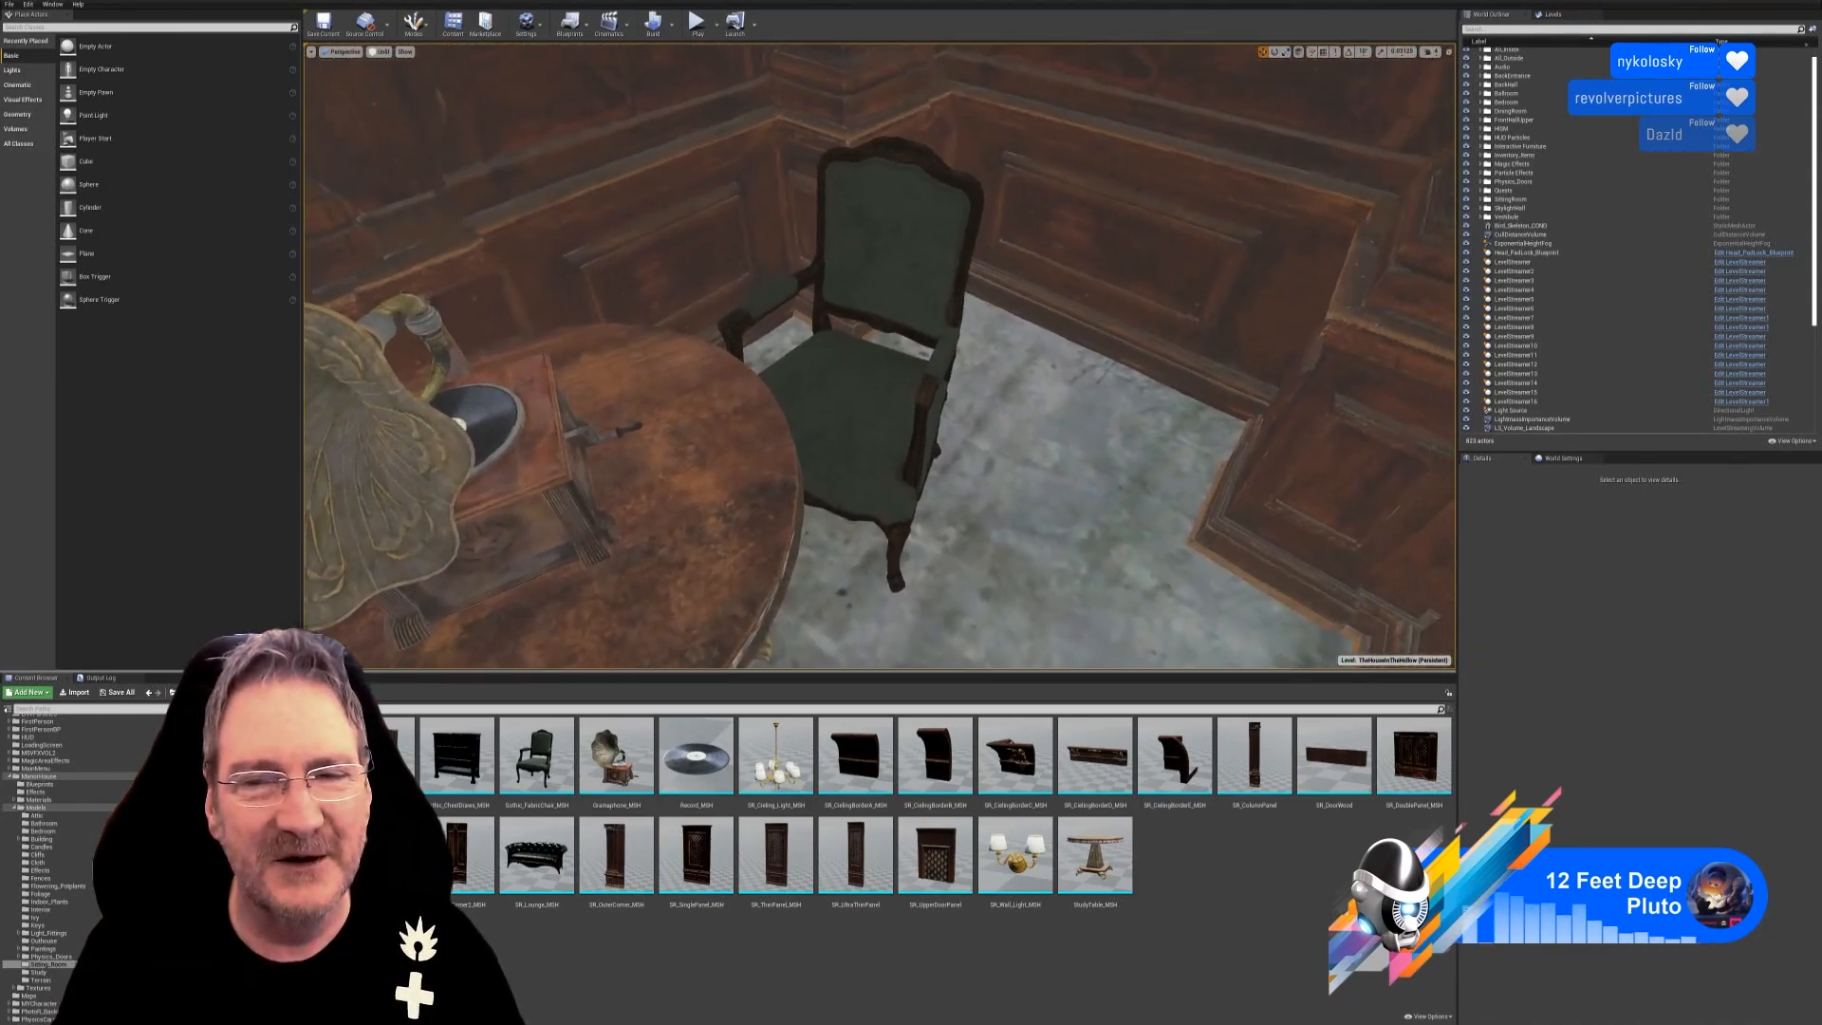
right_click_drag(879, 356, 721, 437)
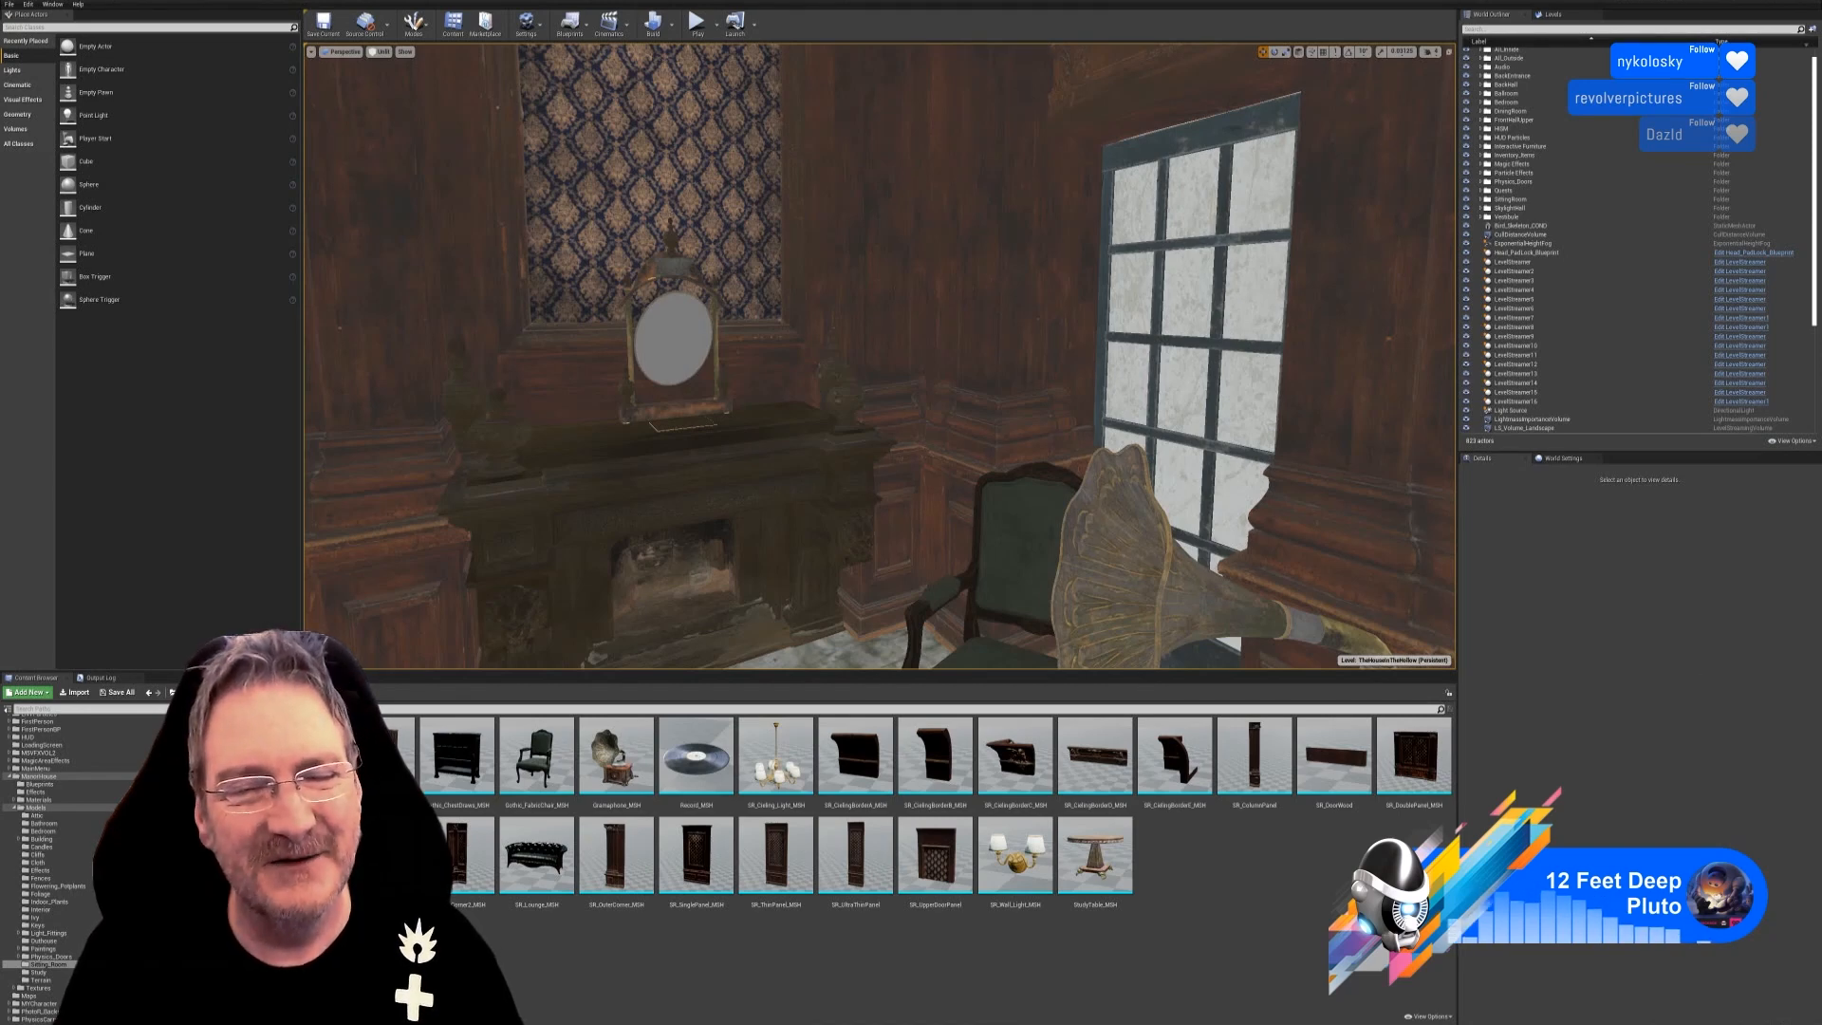
right_click_drag(879, 356, 921, 454)
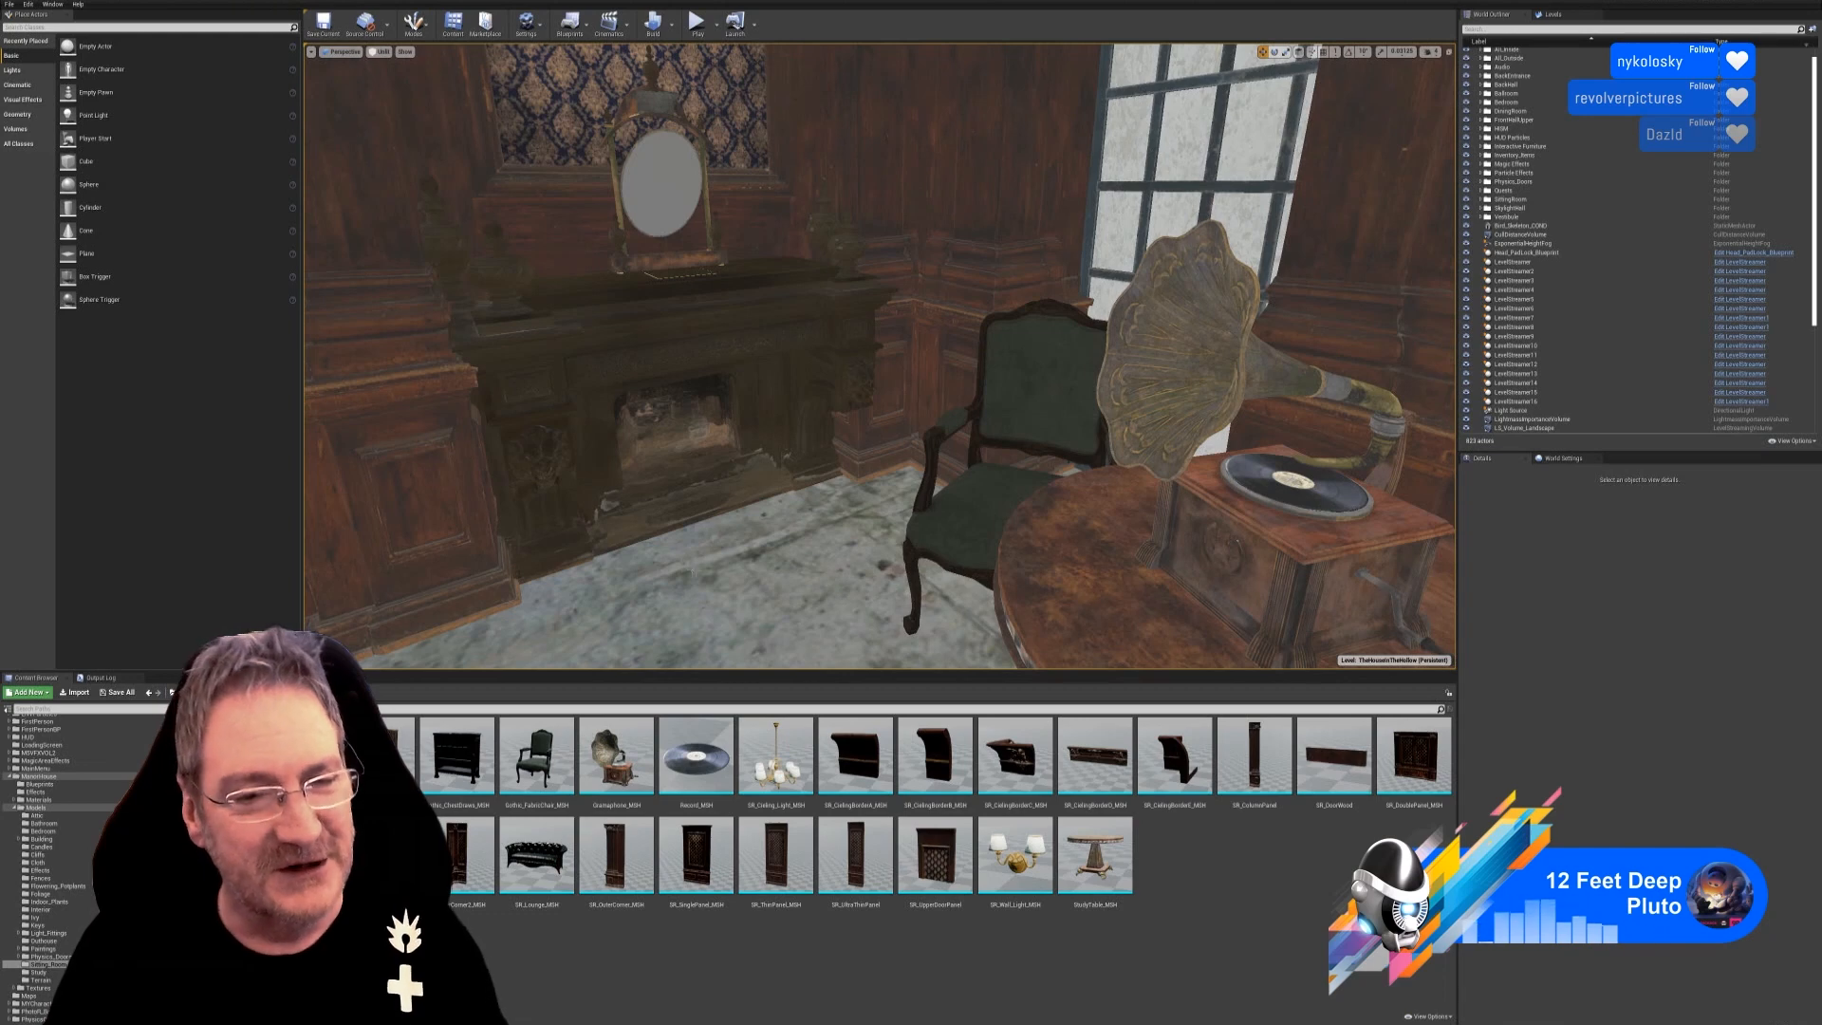
right_click_drag(693, 572, 760, 563)
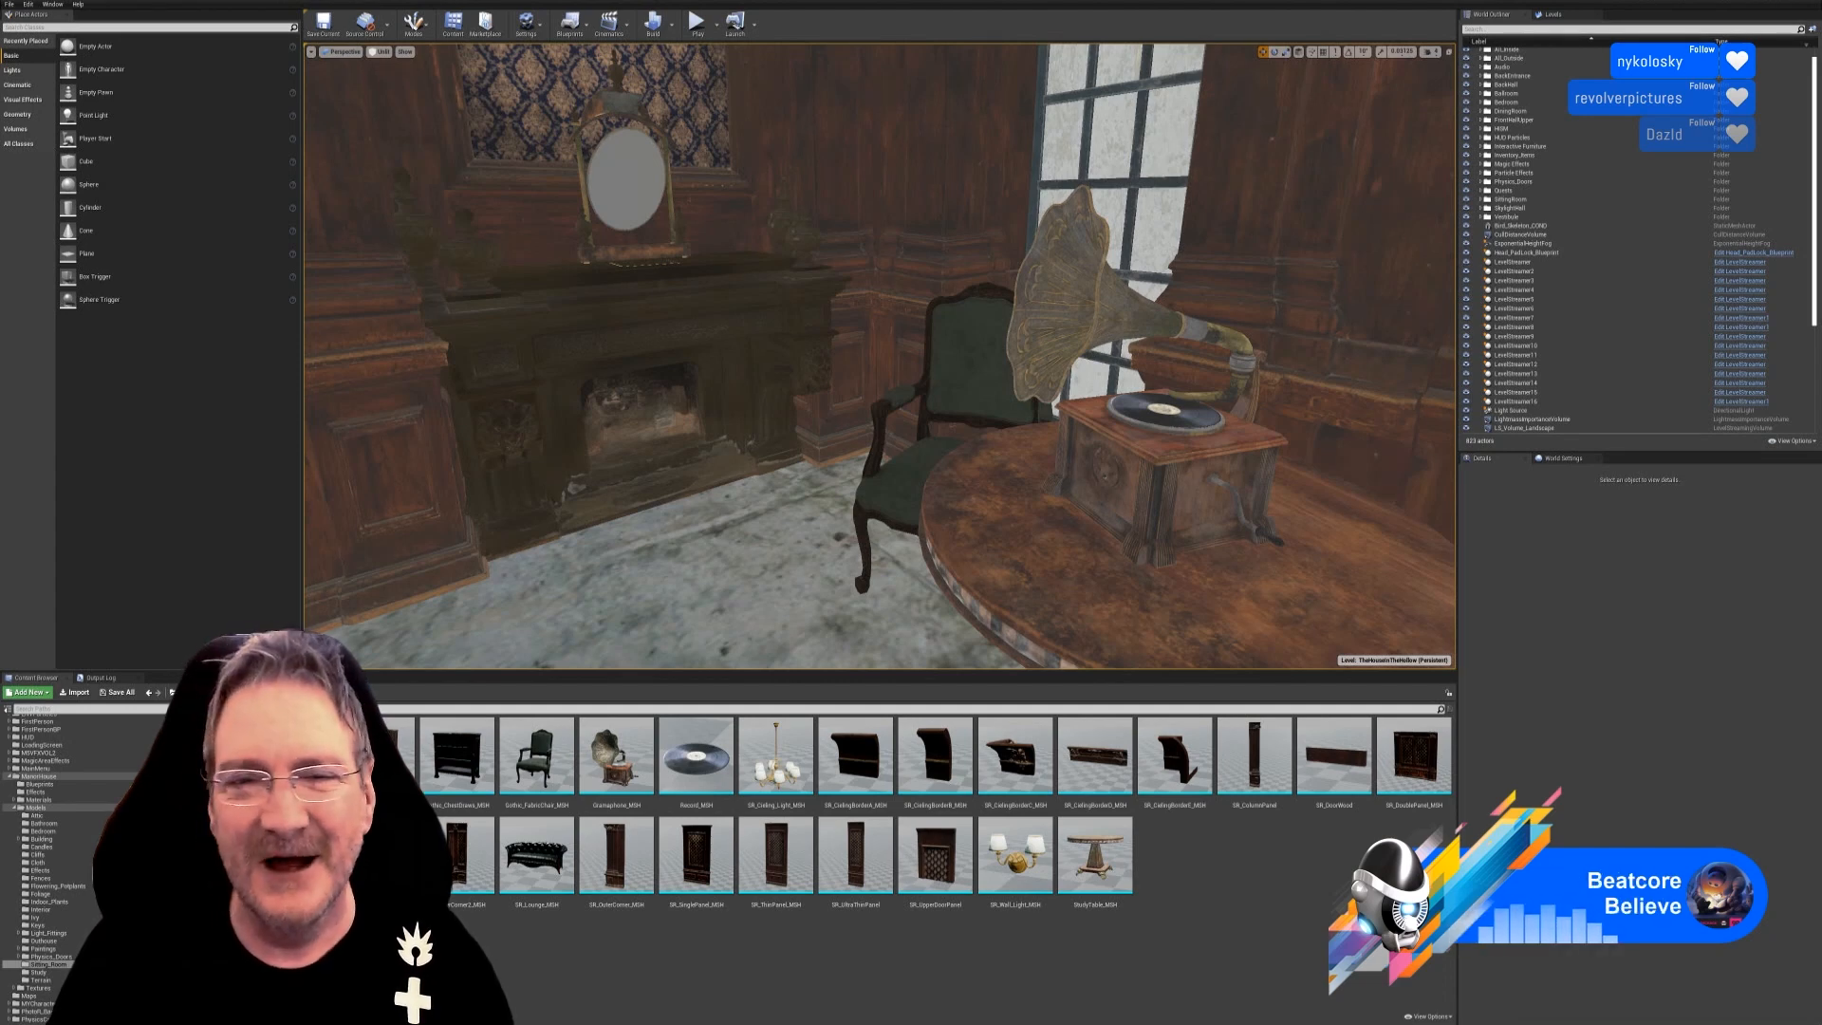
right_click_drag(880, 356, 470, 327)
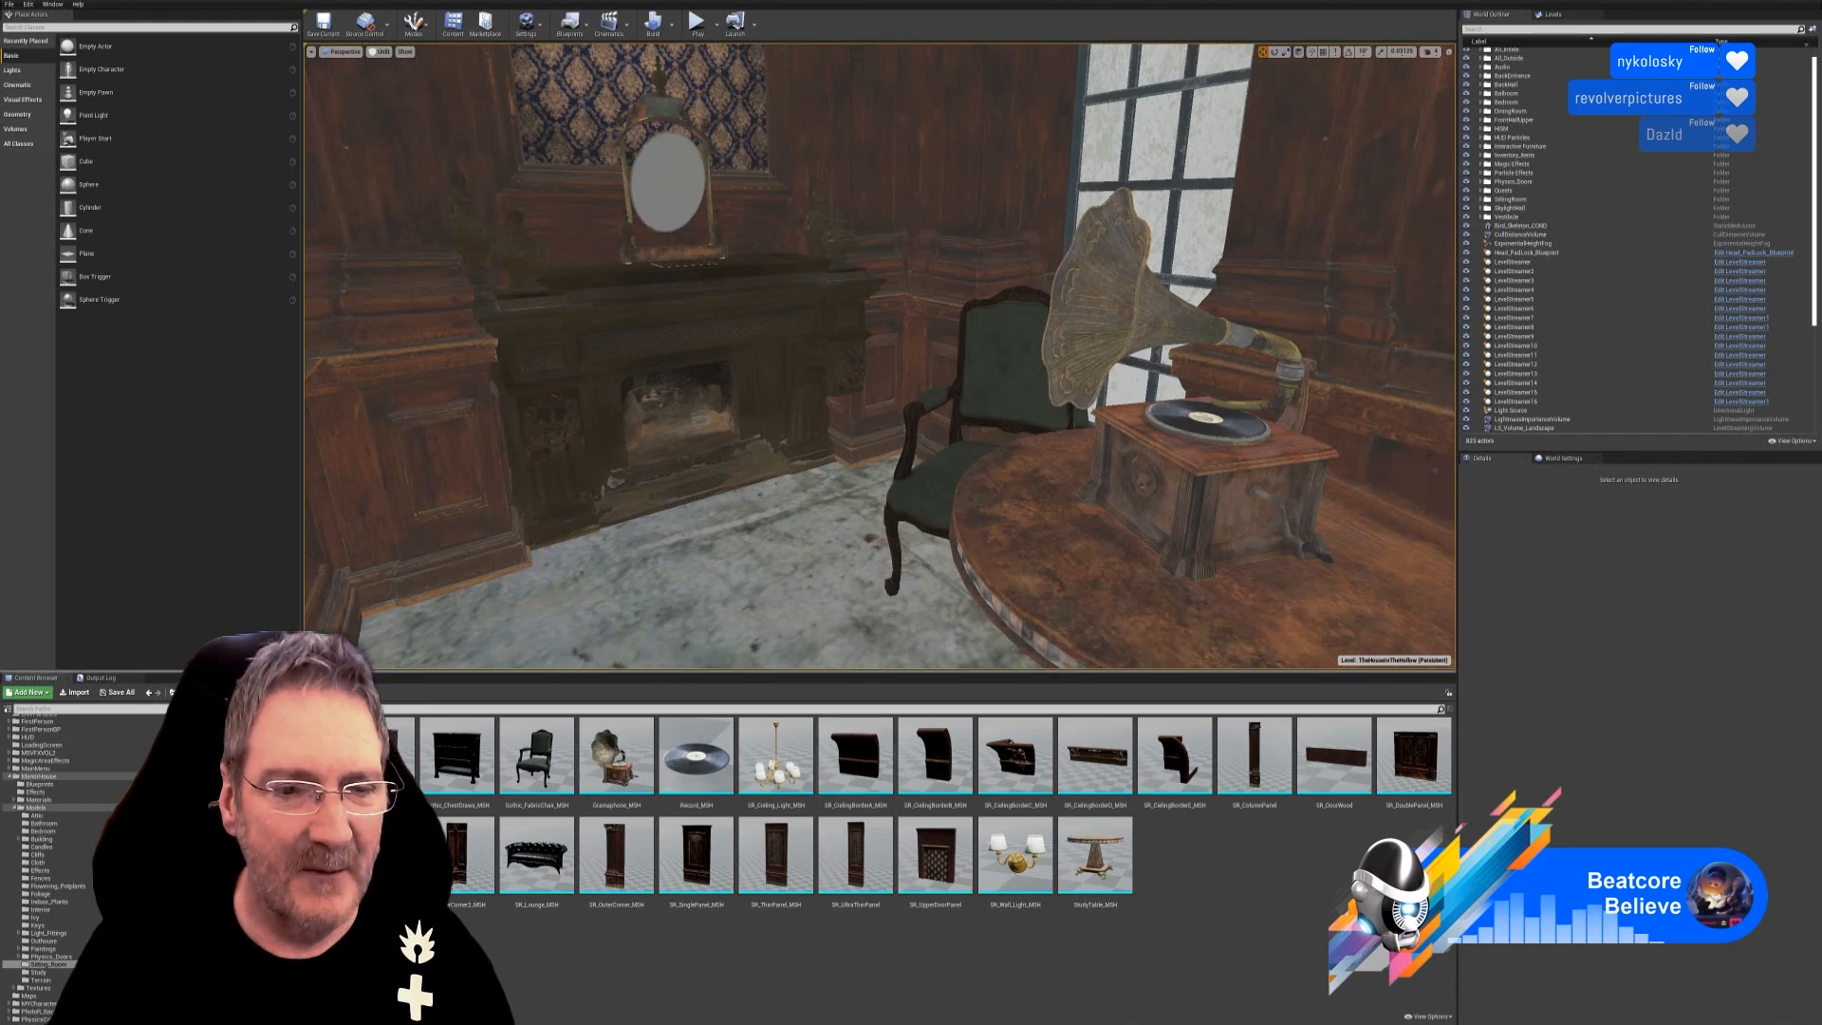
right_click_drag(879, 356, 959, 432)
right_click_drag(880, 356, 906, 339)
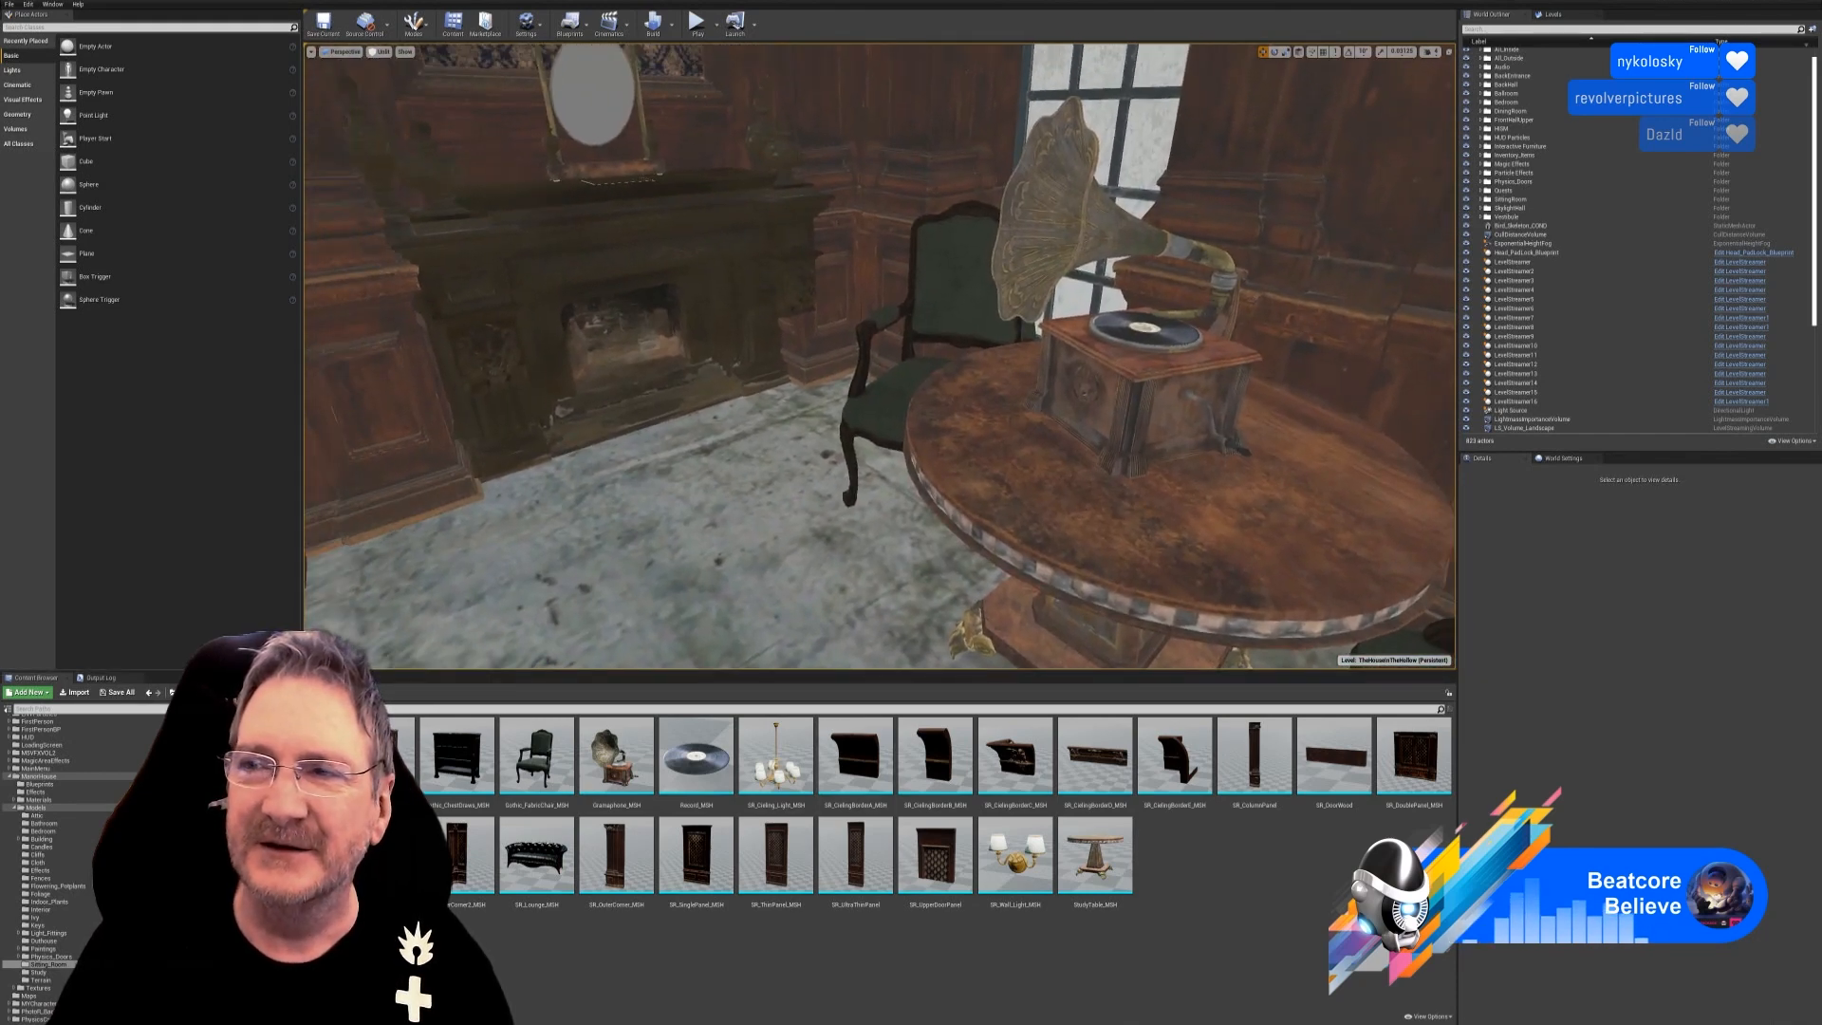
left_click(1782, 5)
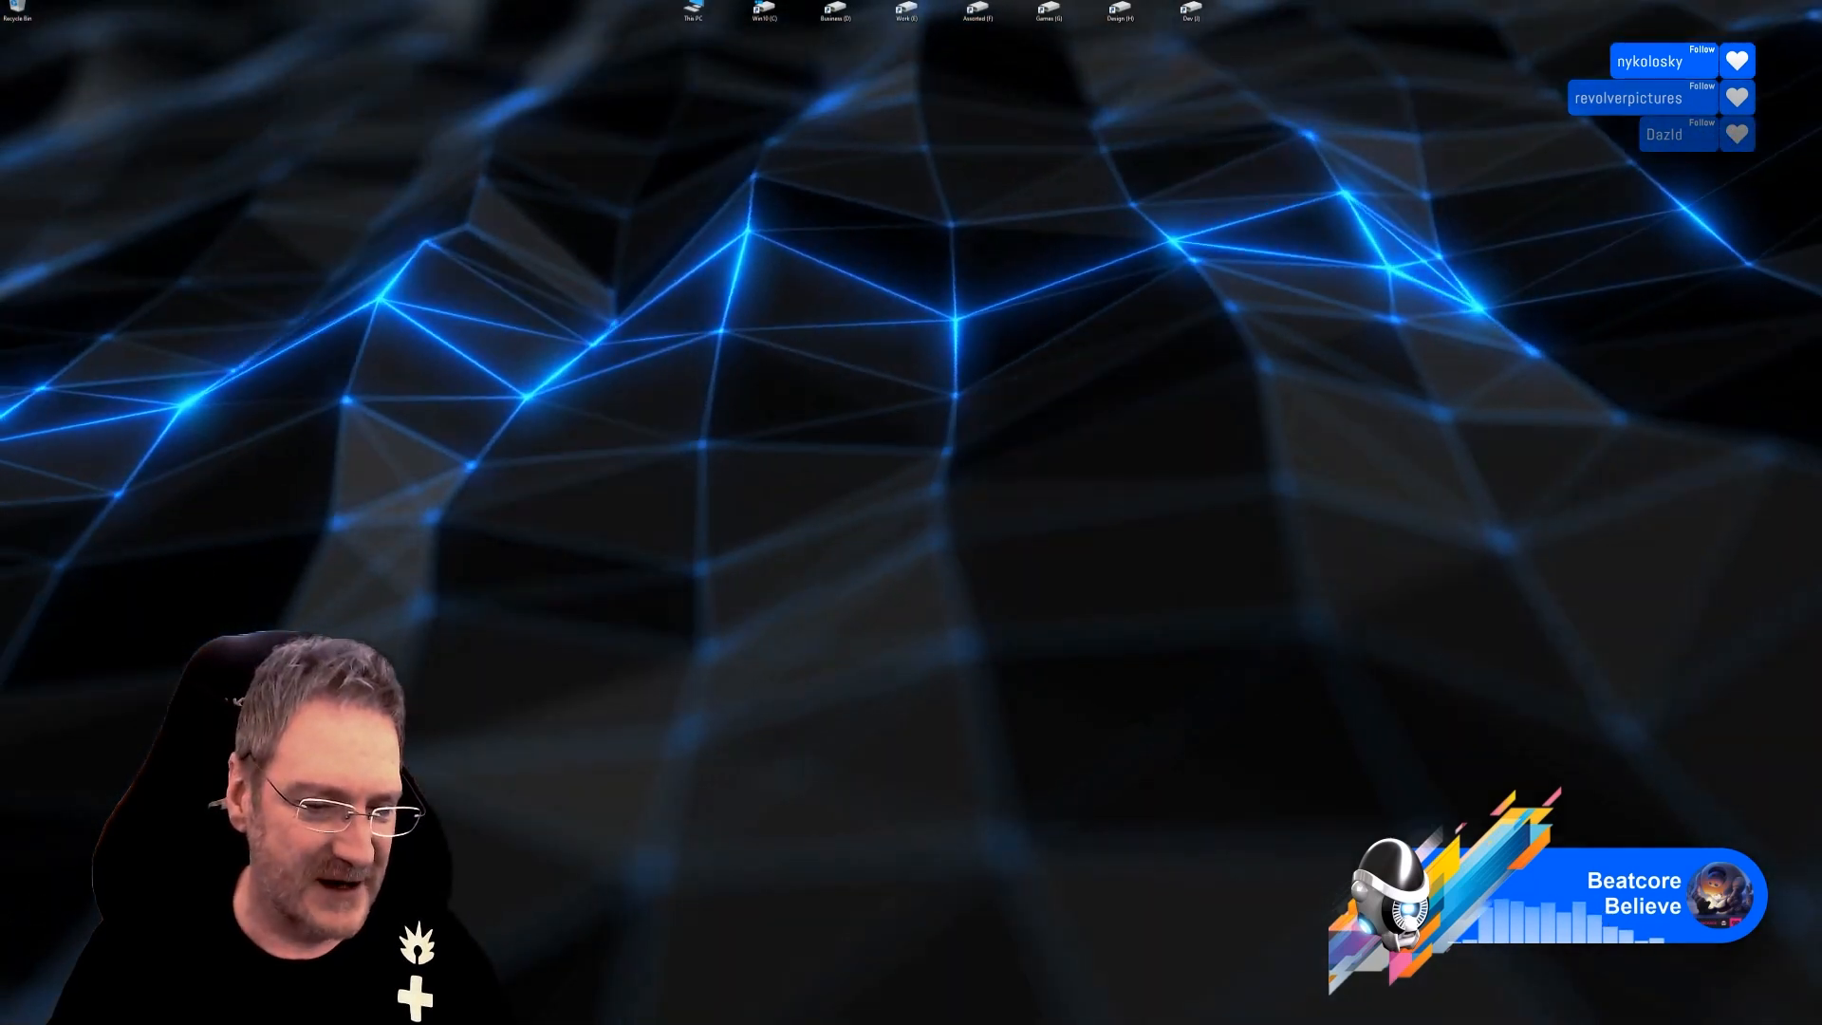
Switch to 3ds Max and examine the fireplace model with its fire grate and hearth slab.
key("alt+Tab")
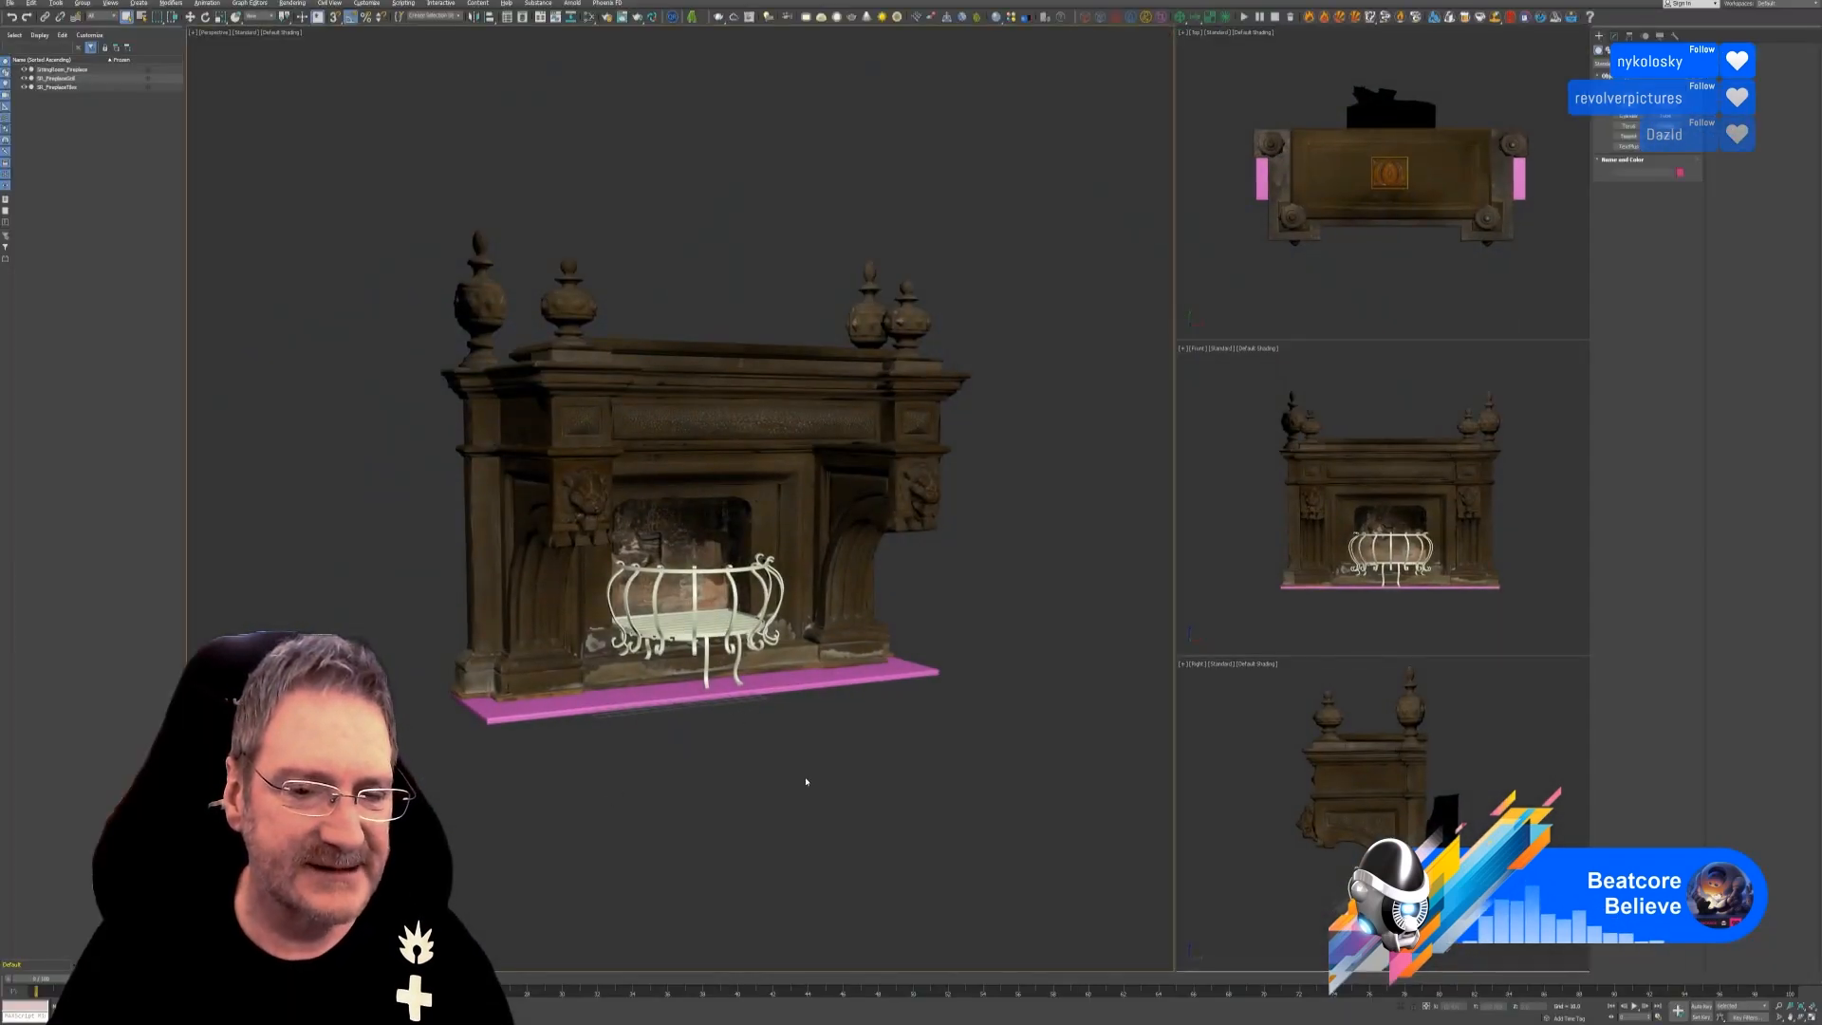
left_click(736, 665)
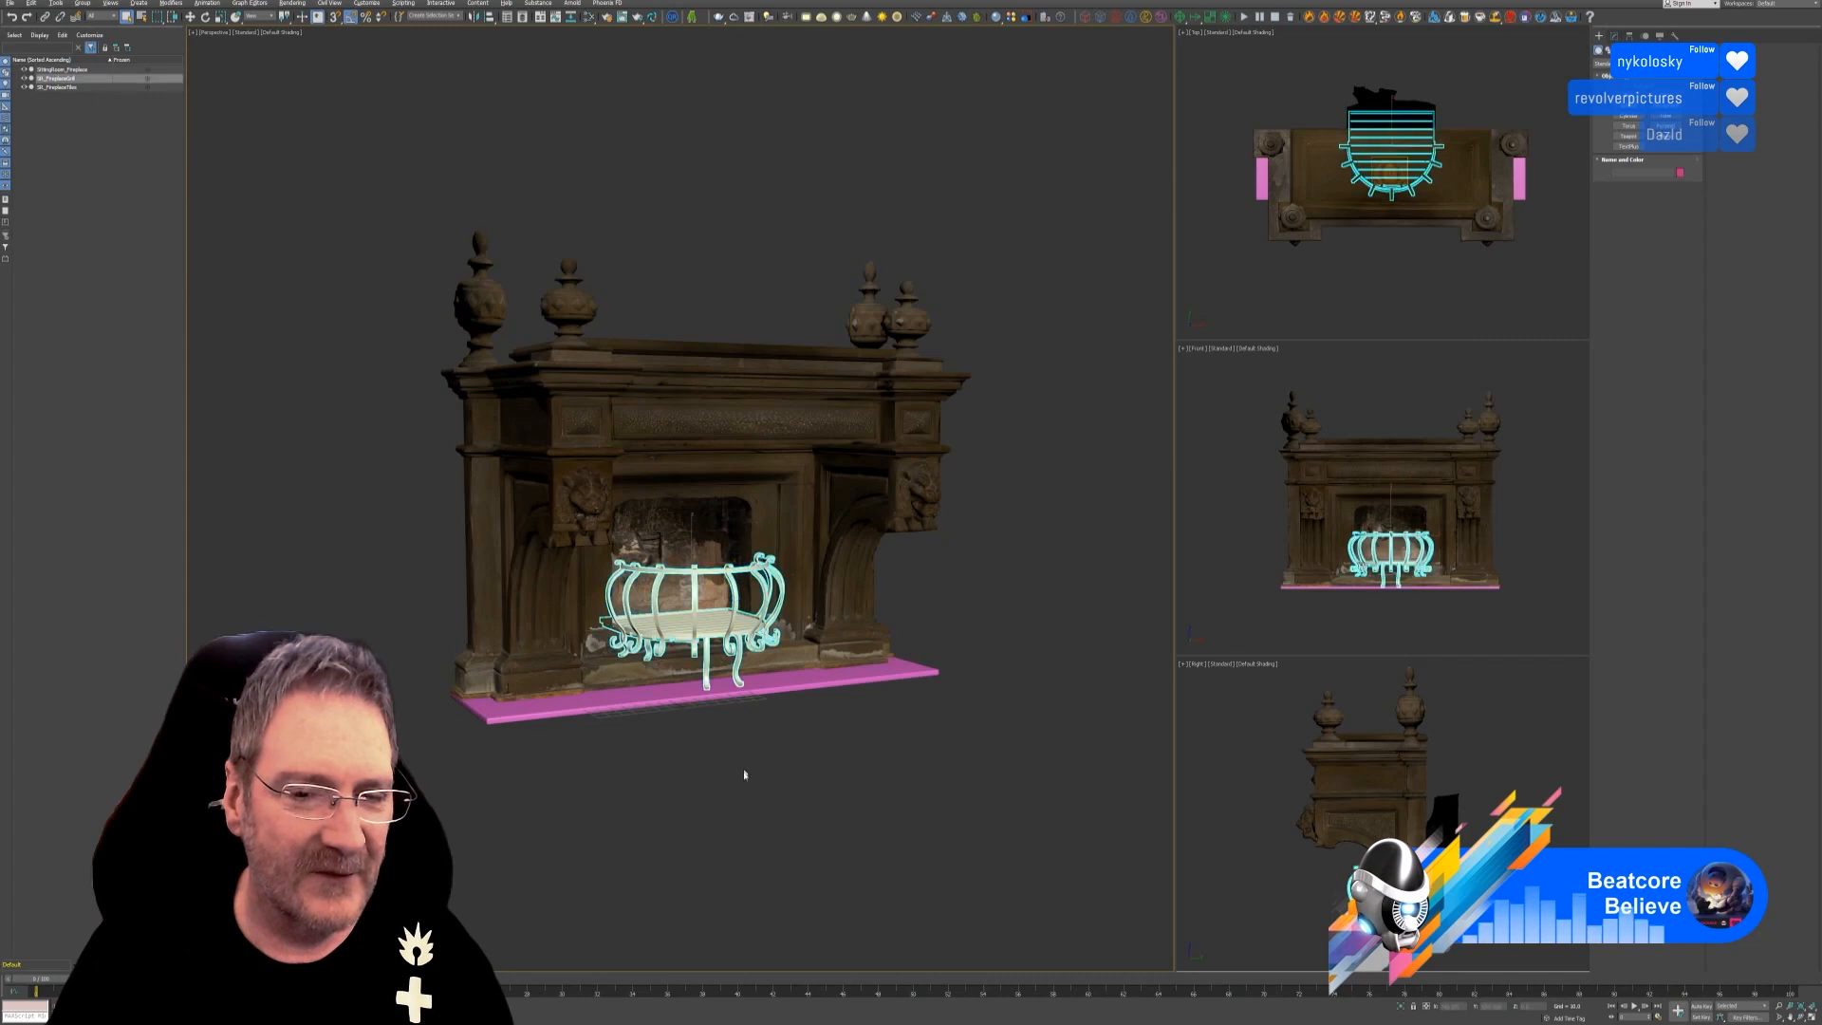
middle_click_drag(745, 774, 608, 759, "alt")
scroll(712, 840, "up", 3)
left_click(596, 751)
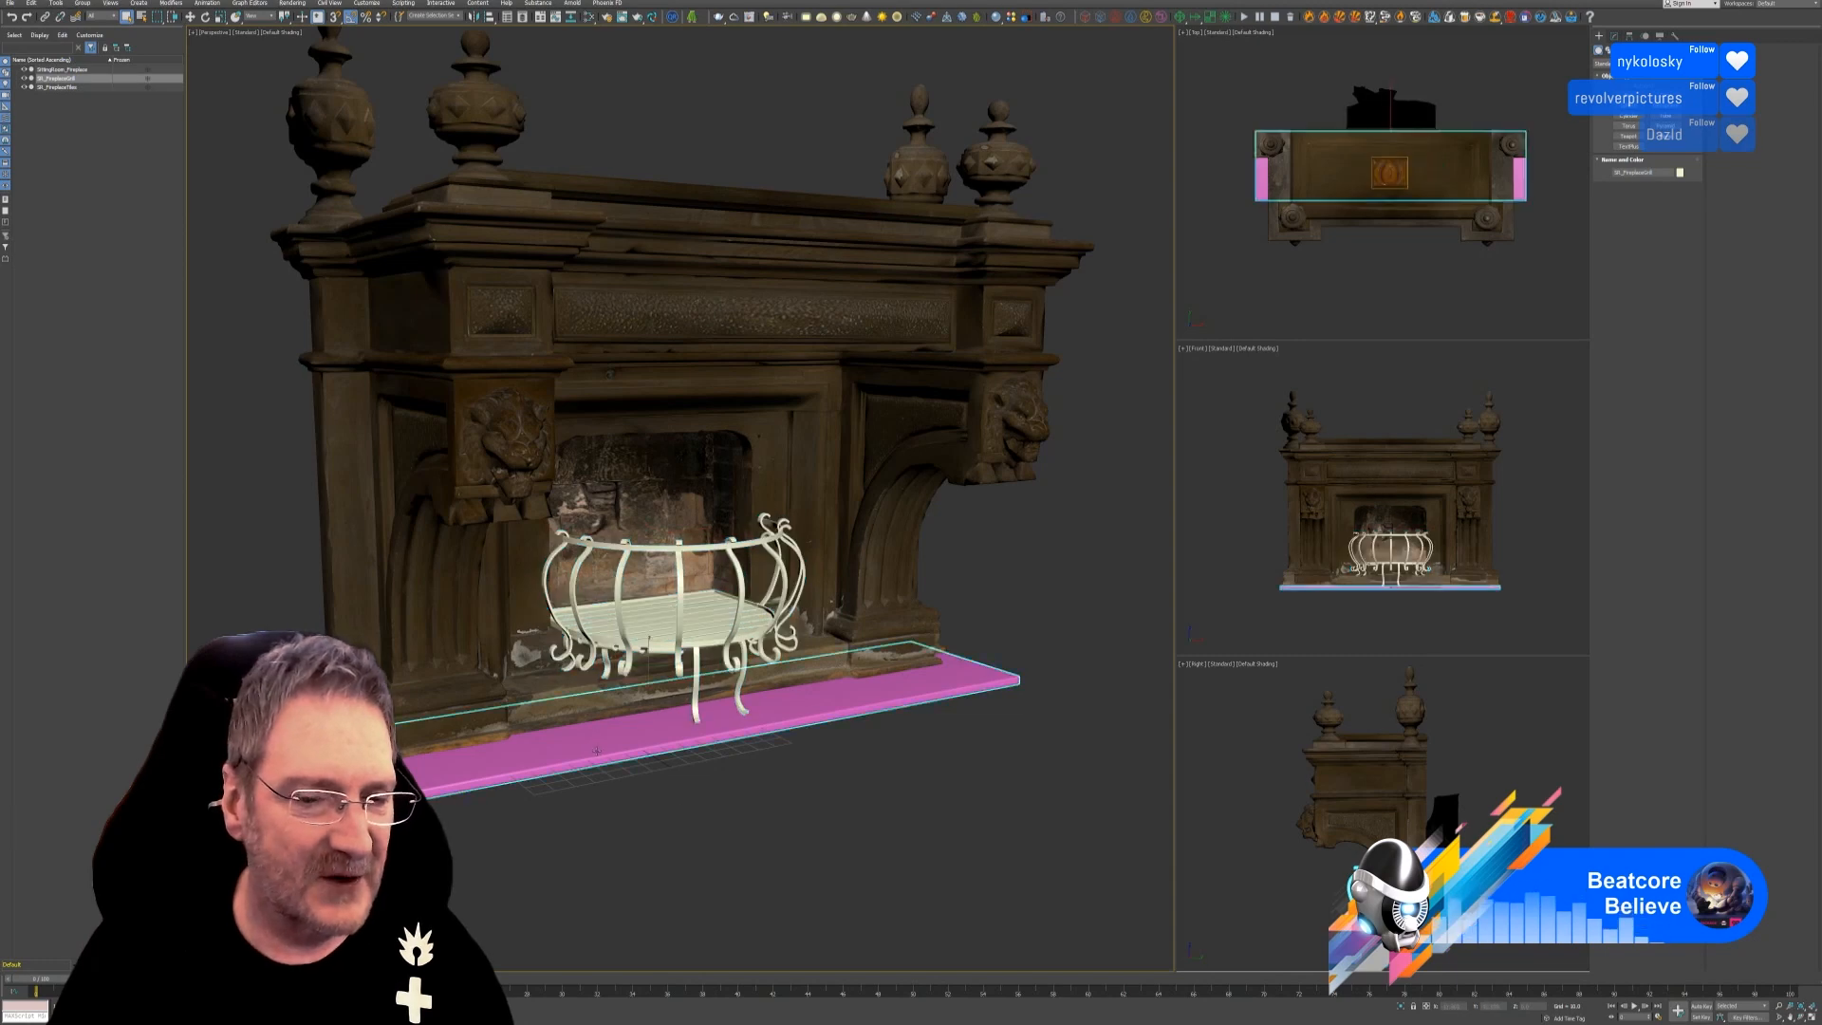
middle_click_drag(732, 849, 697, 778, "alt")
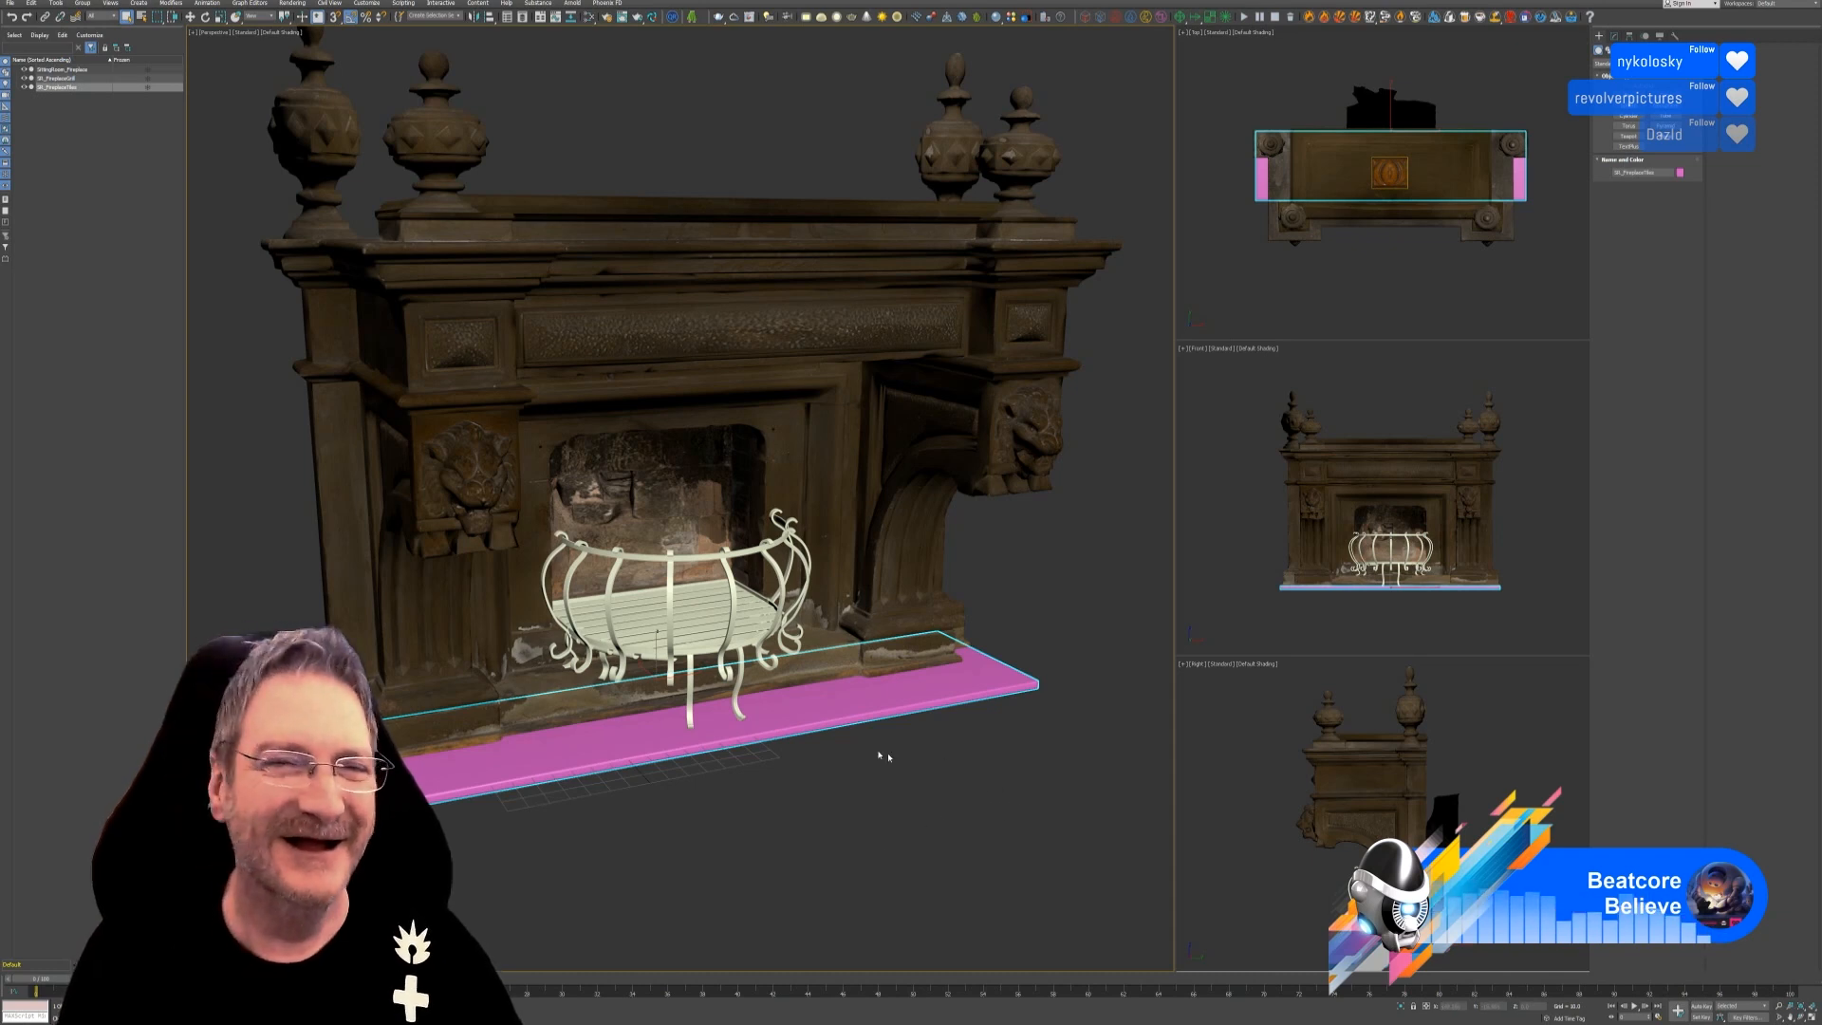
left_click(822, 776)
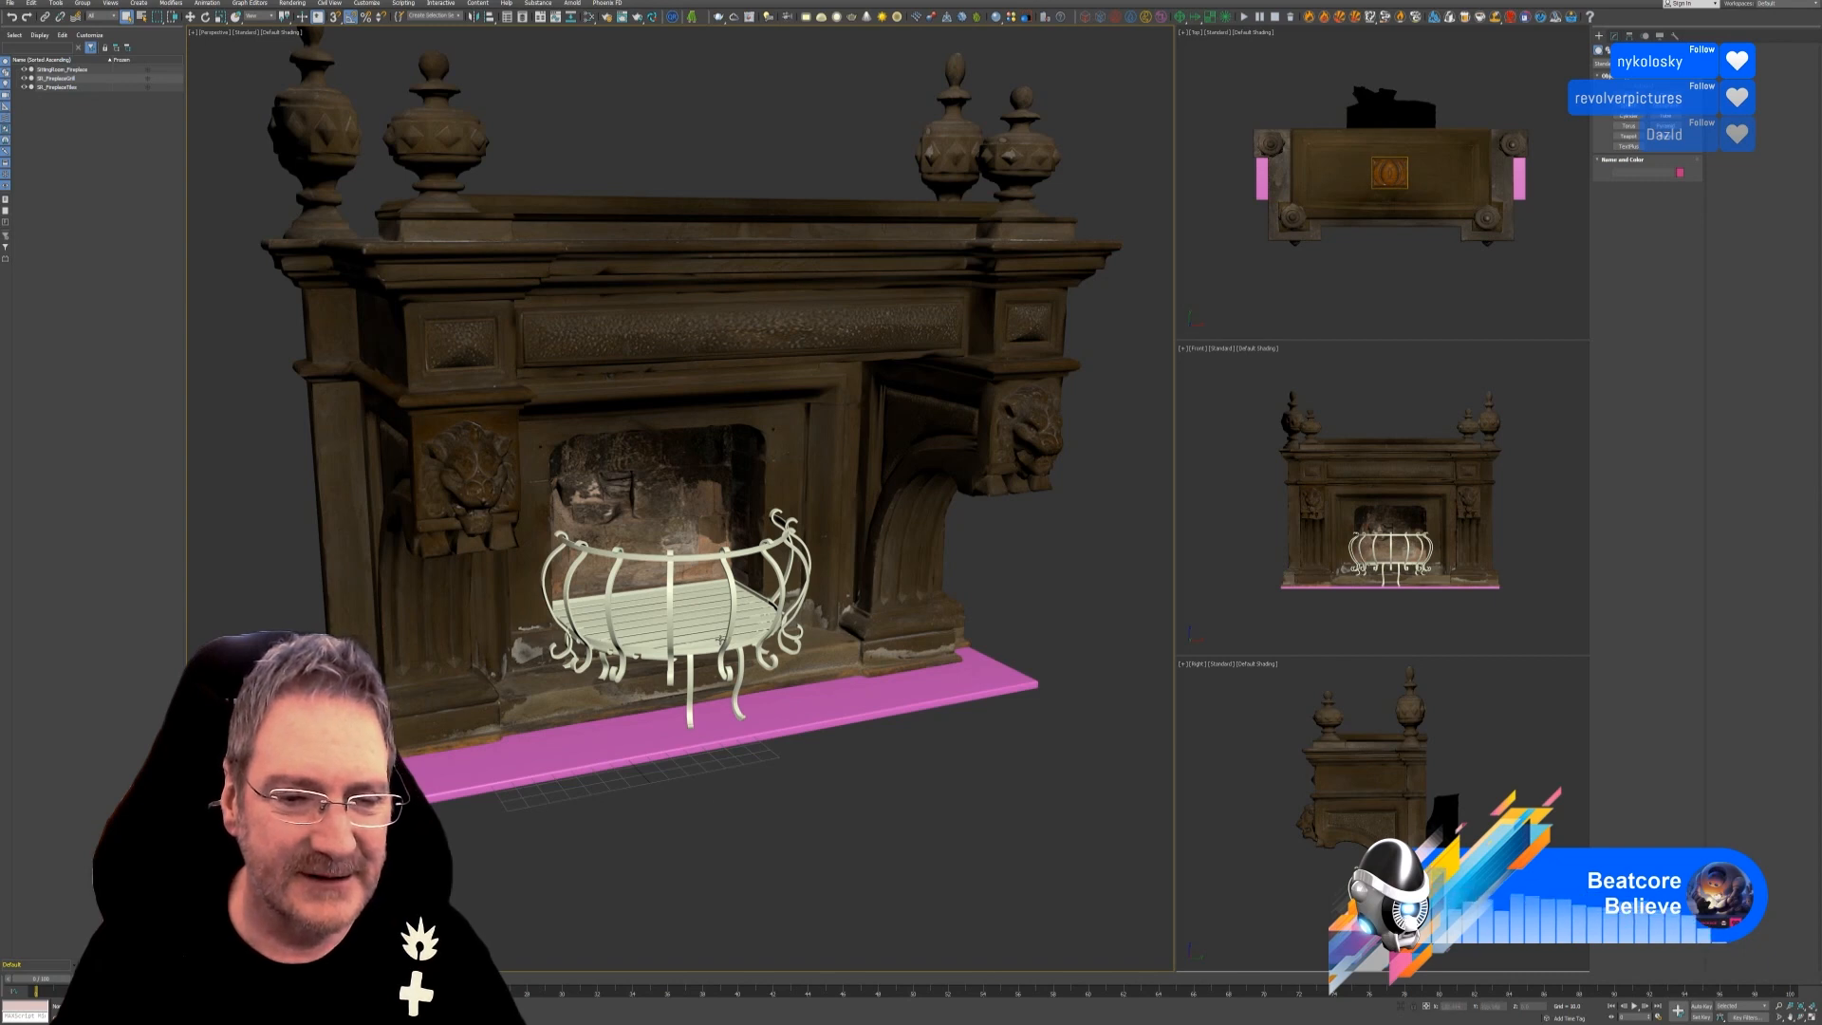
Select the fire grate and send it to RizomUV through the RizomUV Bridge.
left_click(729, 641)
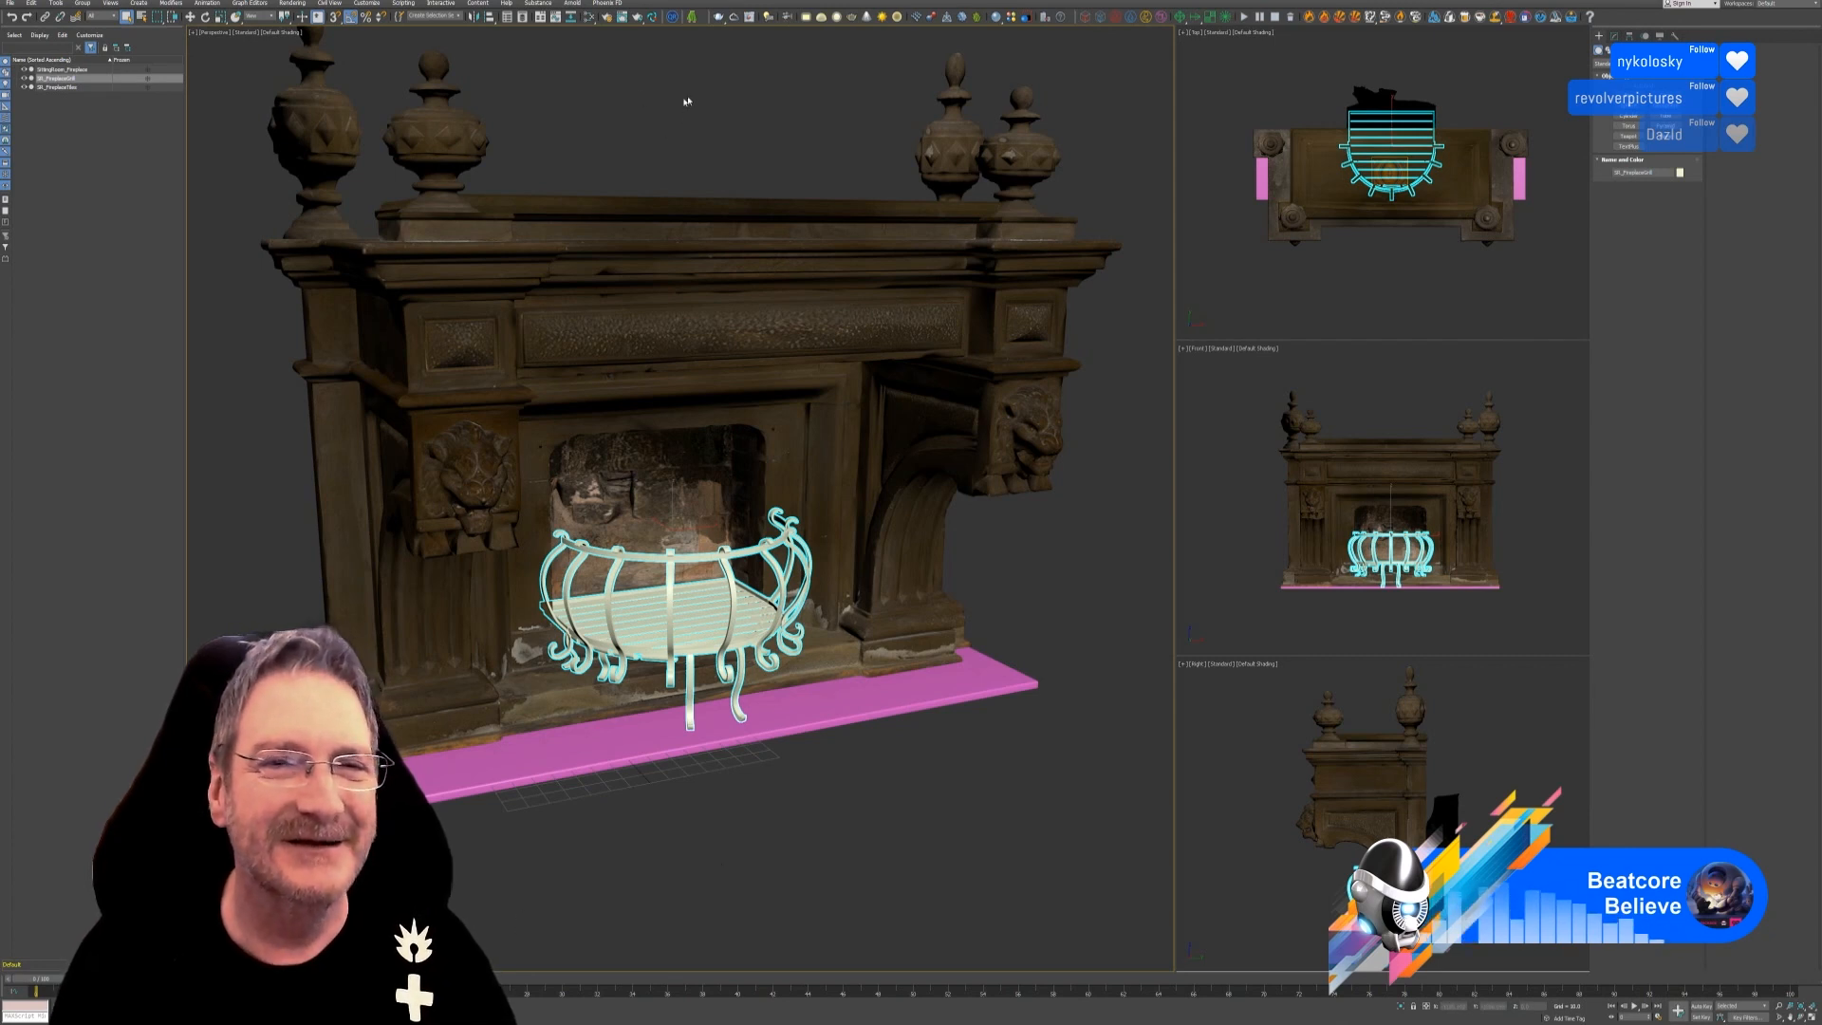
left_click(653, 21)
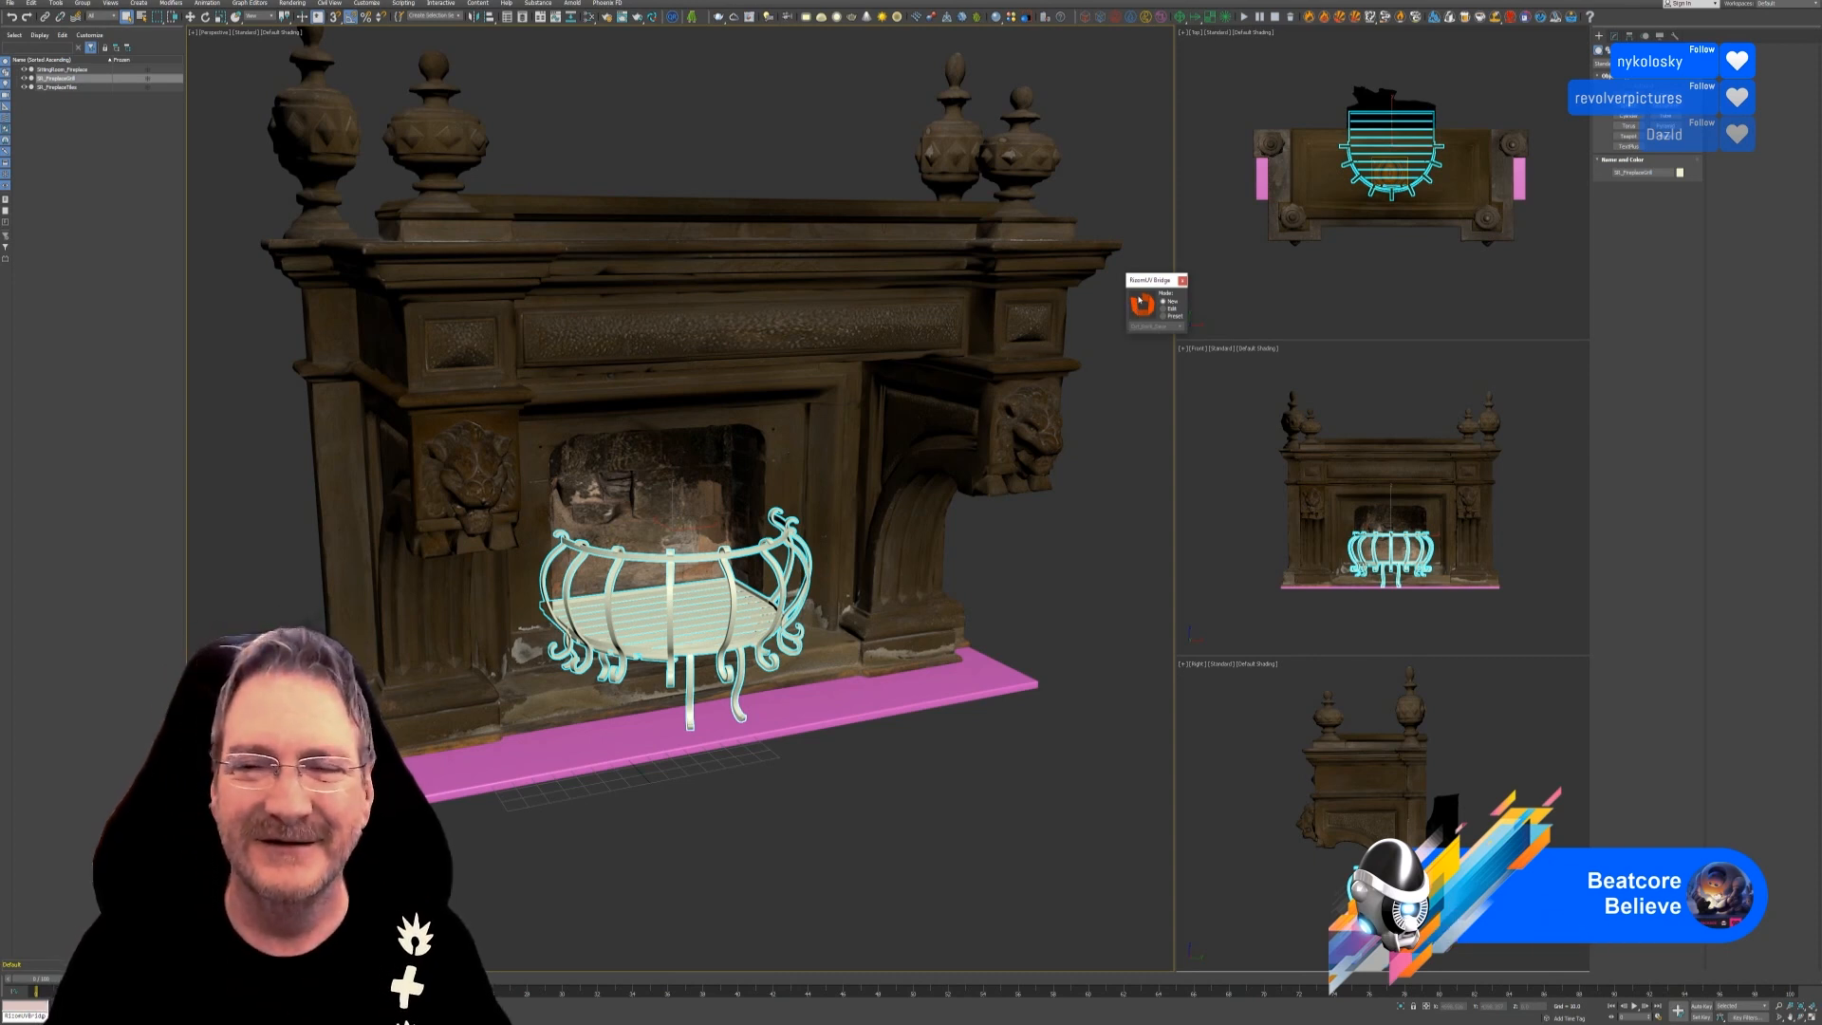
left_click(802, 188)
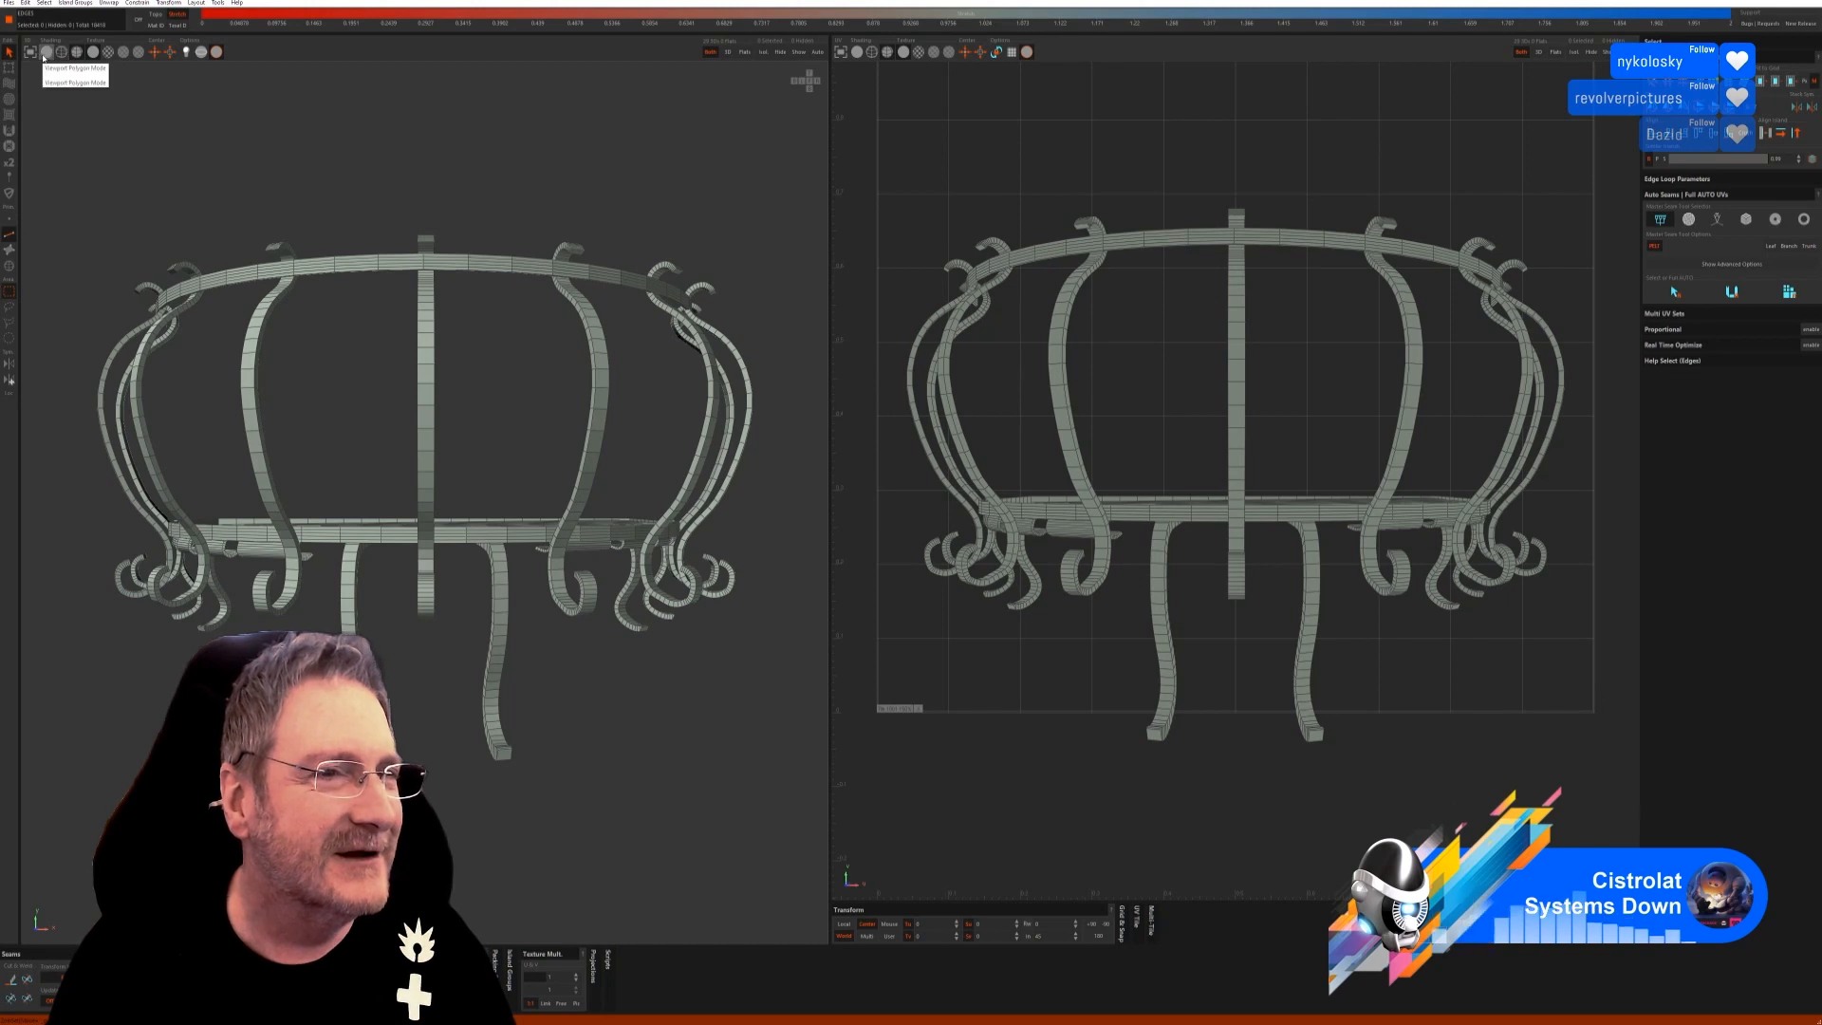
Hide the wireframe in the 3D view, show the checker texture and inspect the grate from above.
left_click(63, 52)
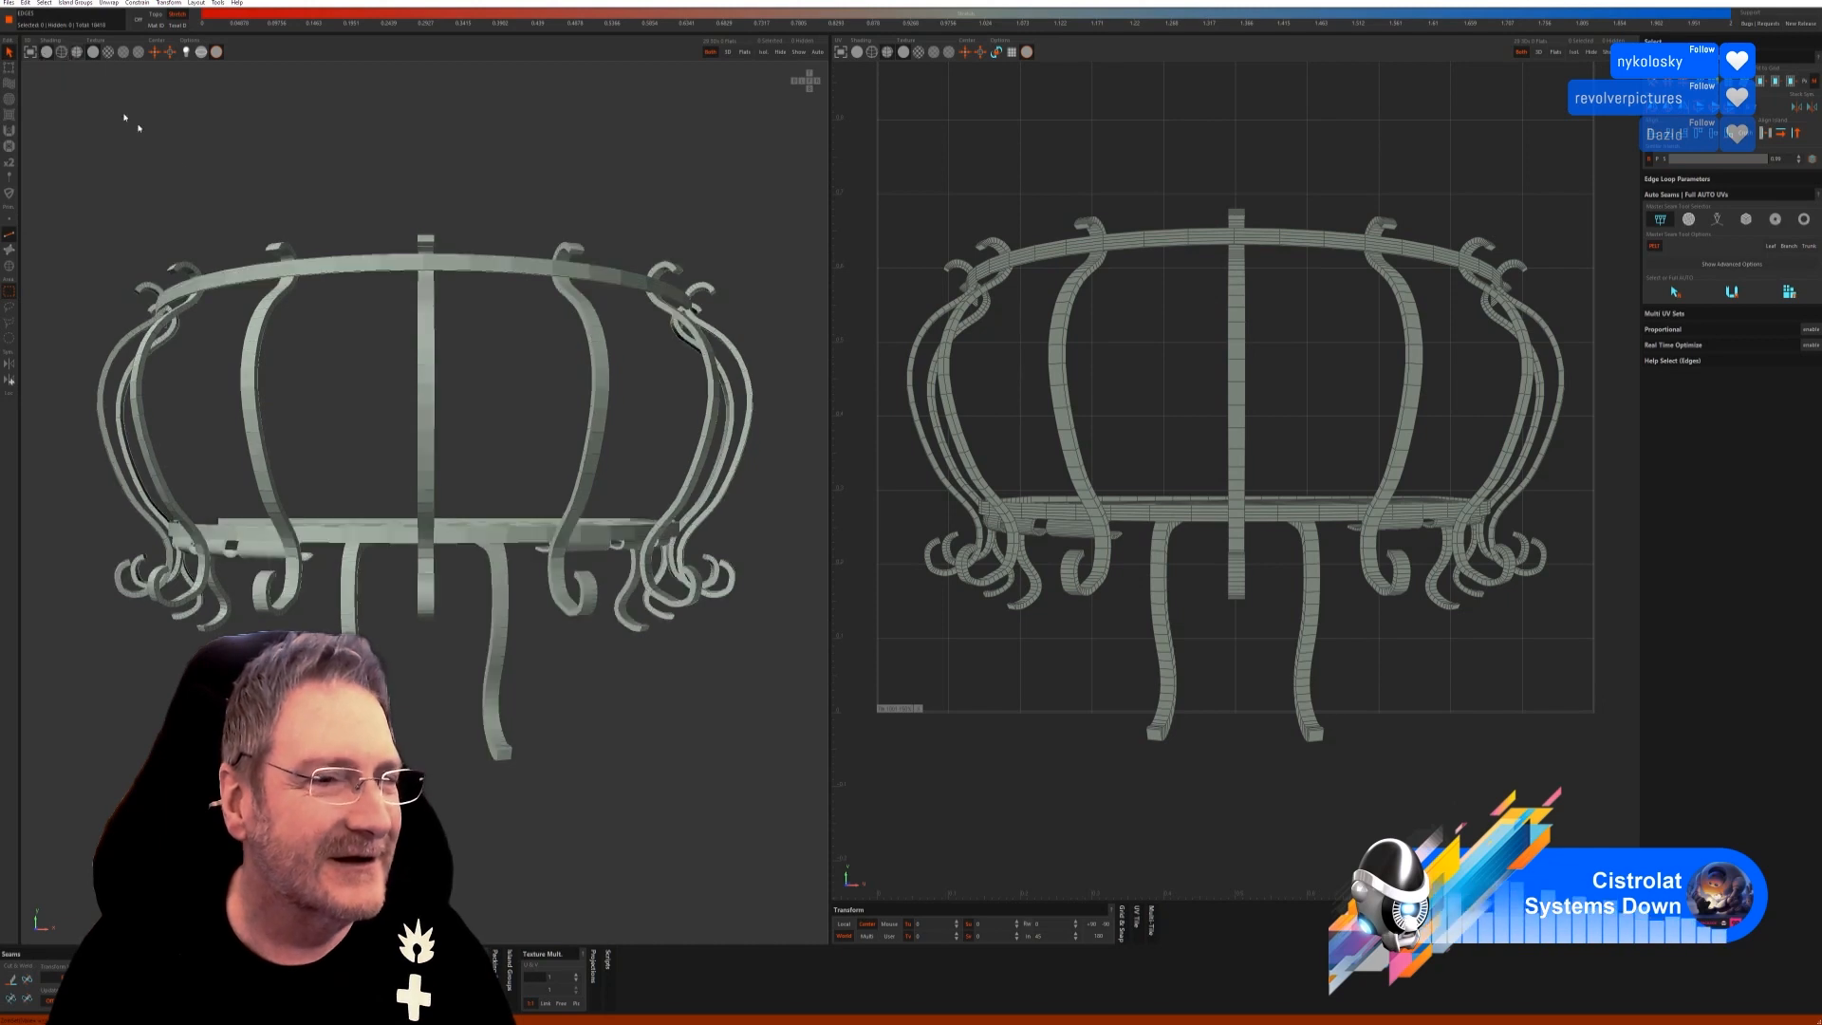
left_click(109, 54)
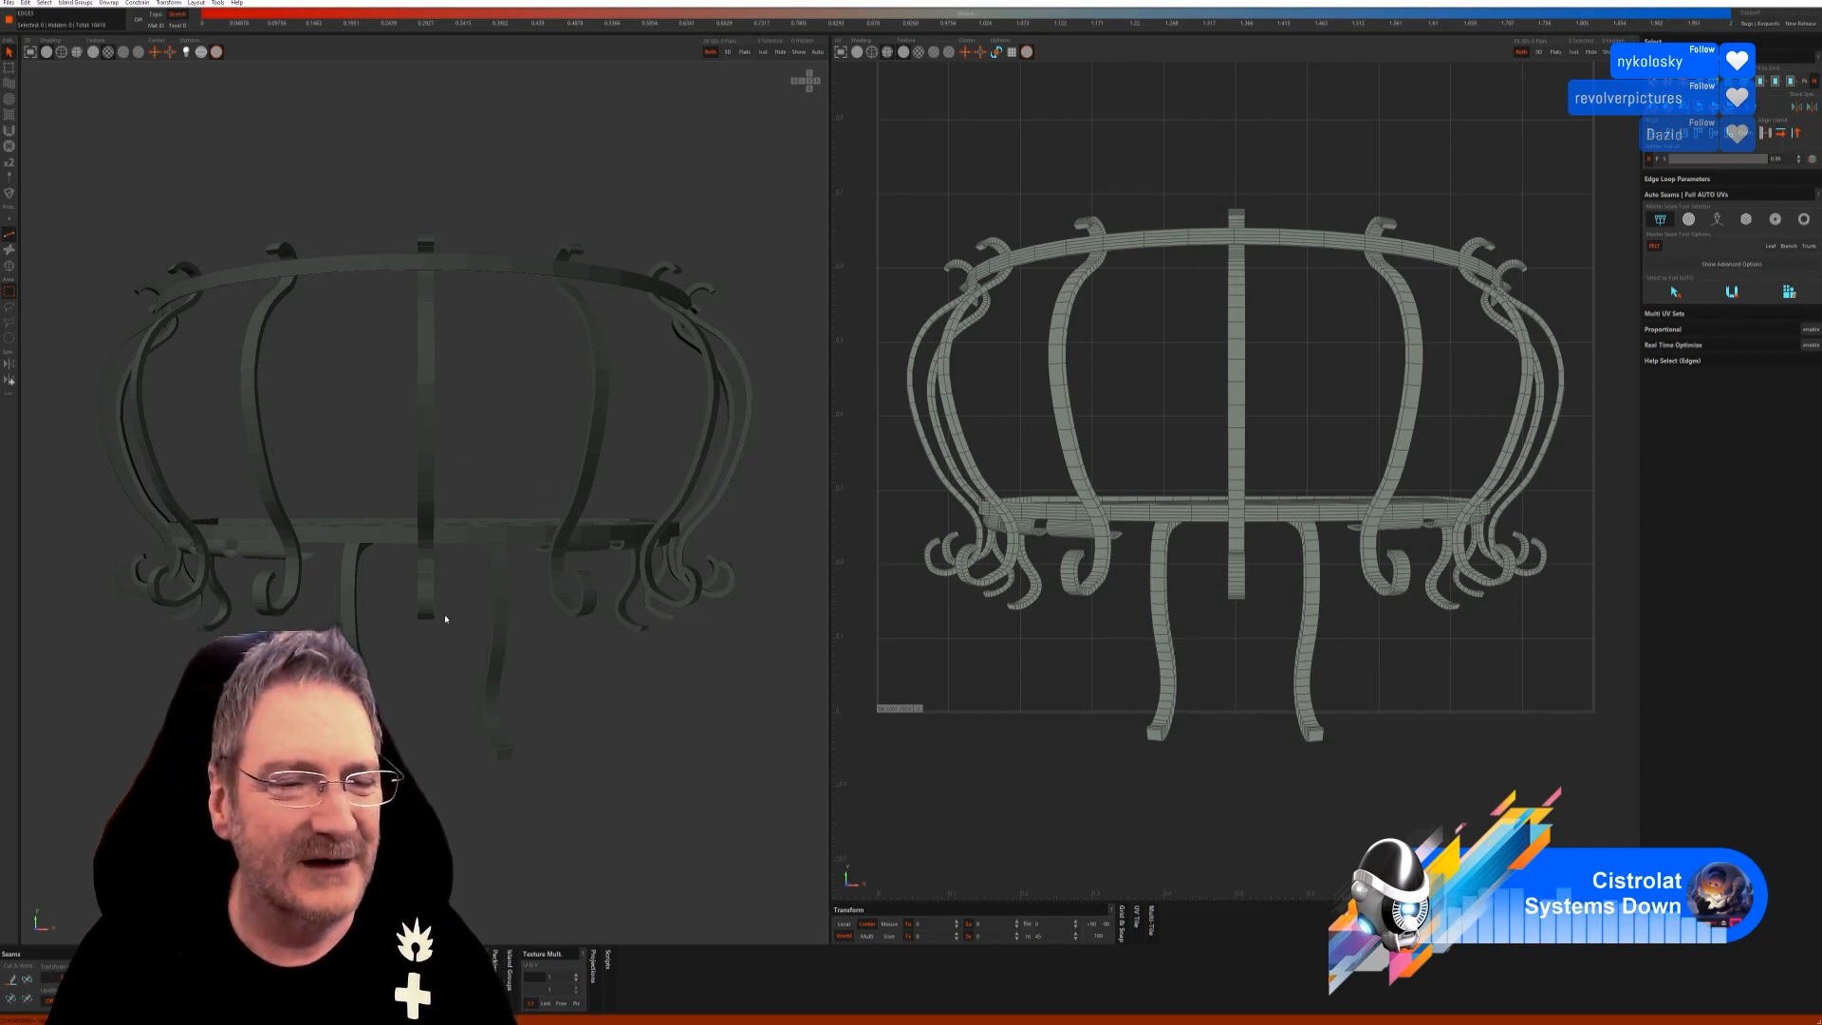
left_click_drag(446, 619, 477, 635, "alt")
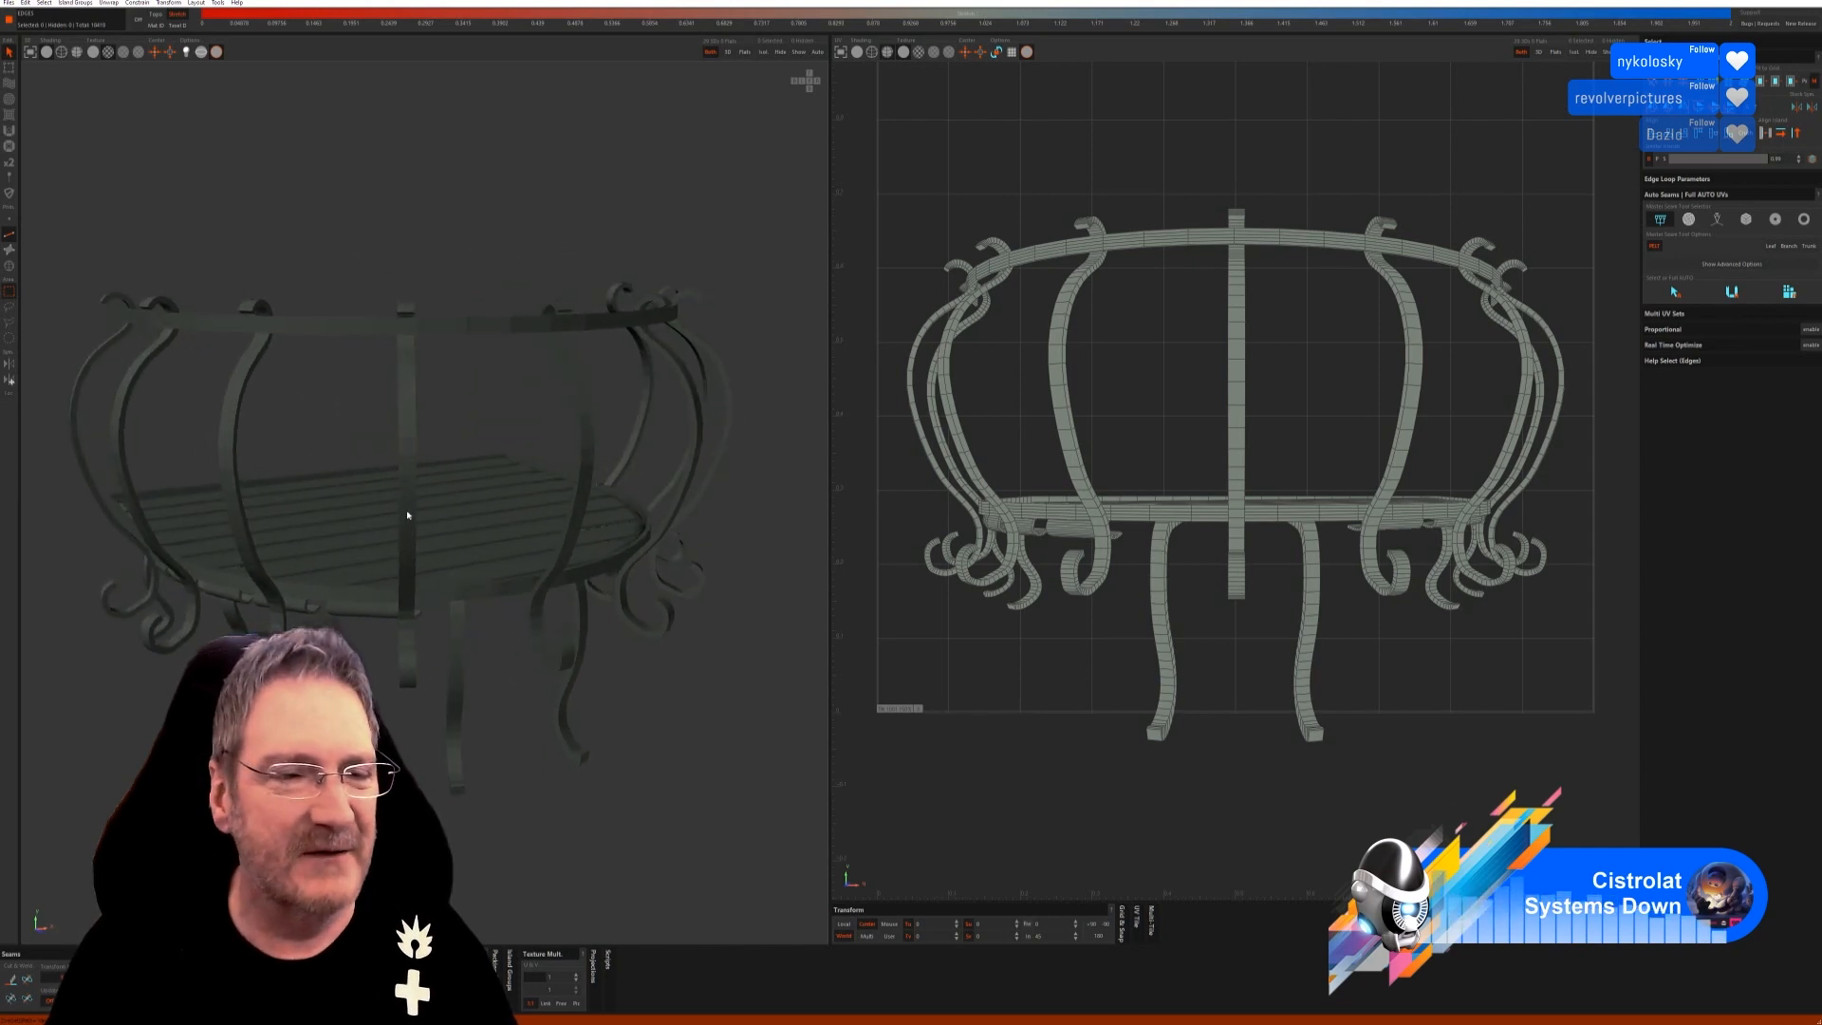
left_click_drag(389, 526, 338, 517, "alt")
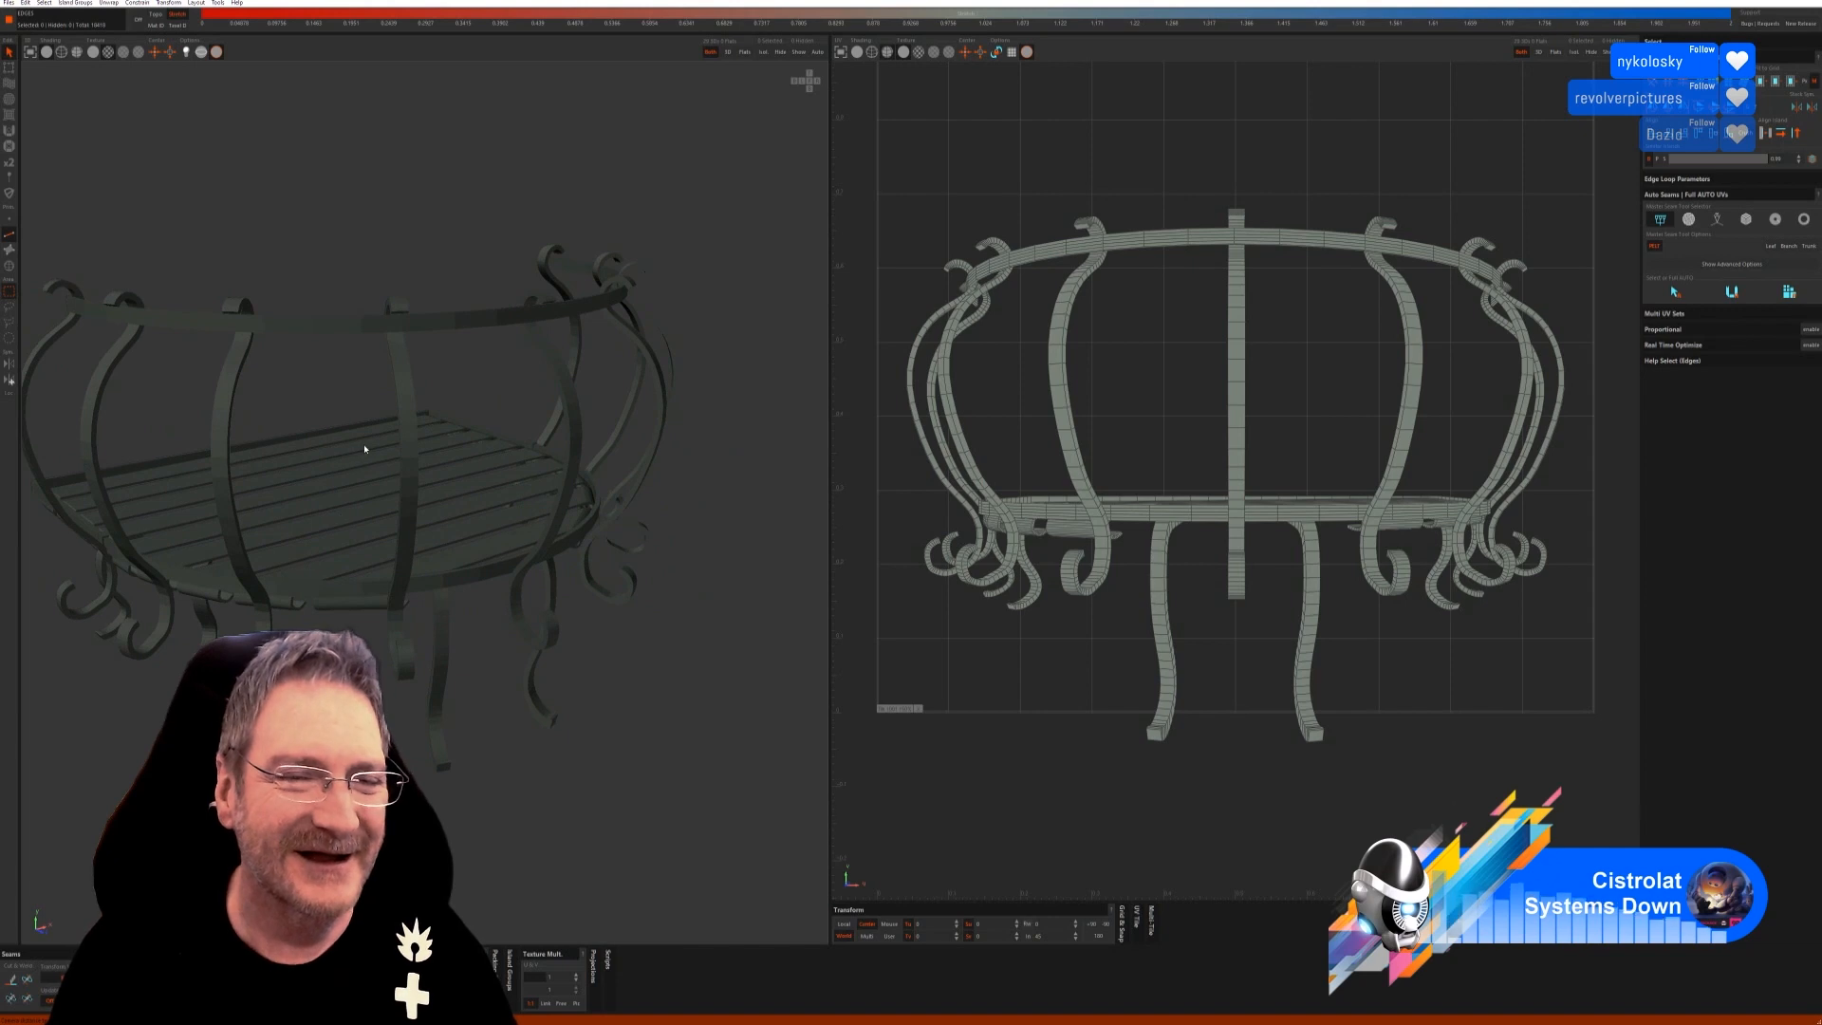
left_click_drag(404, 462, 459, 475, "alt")
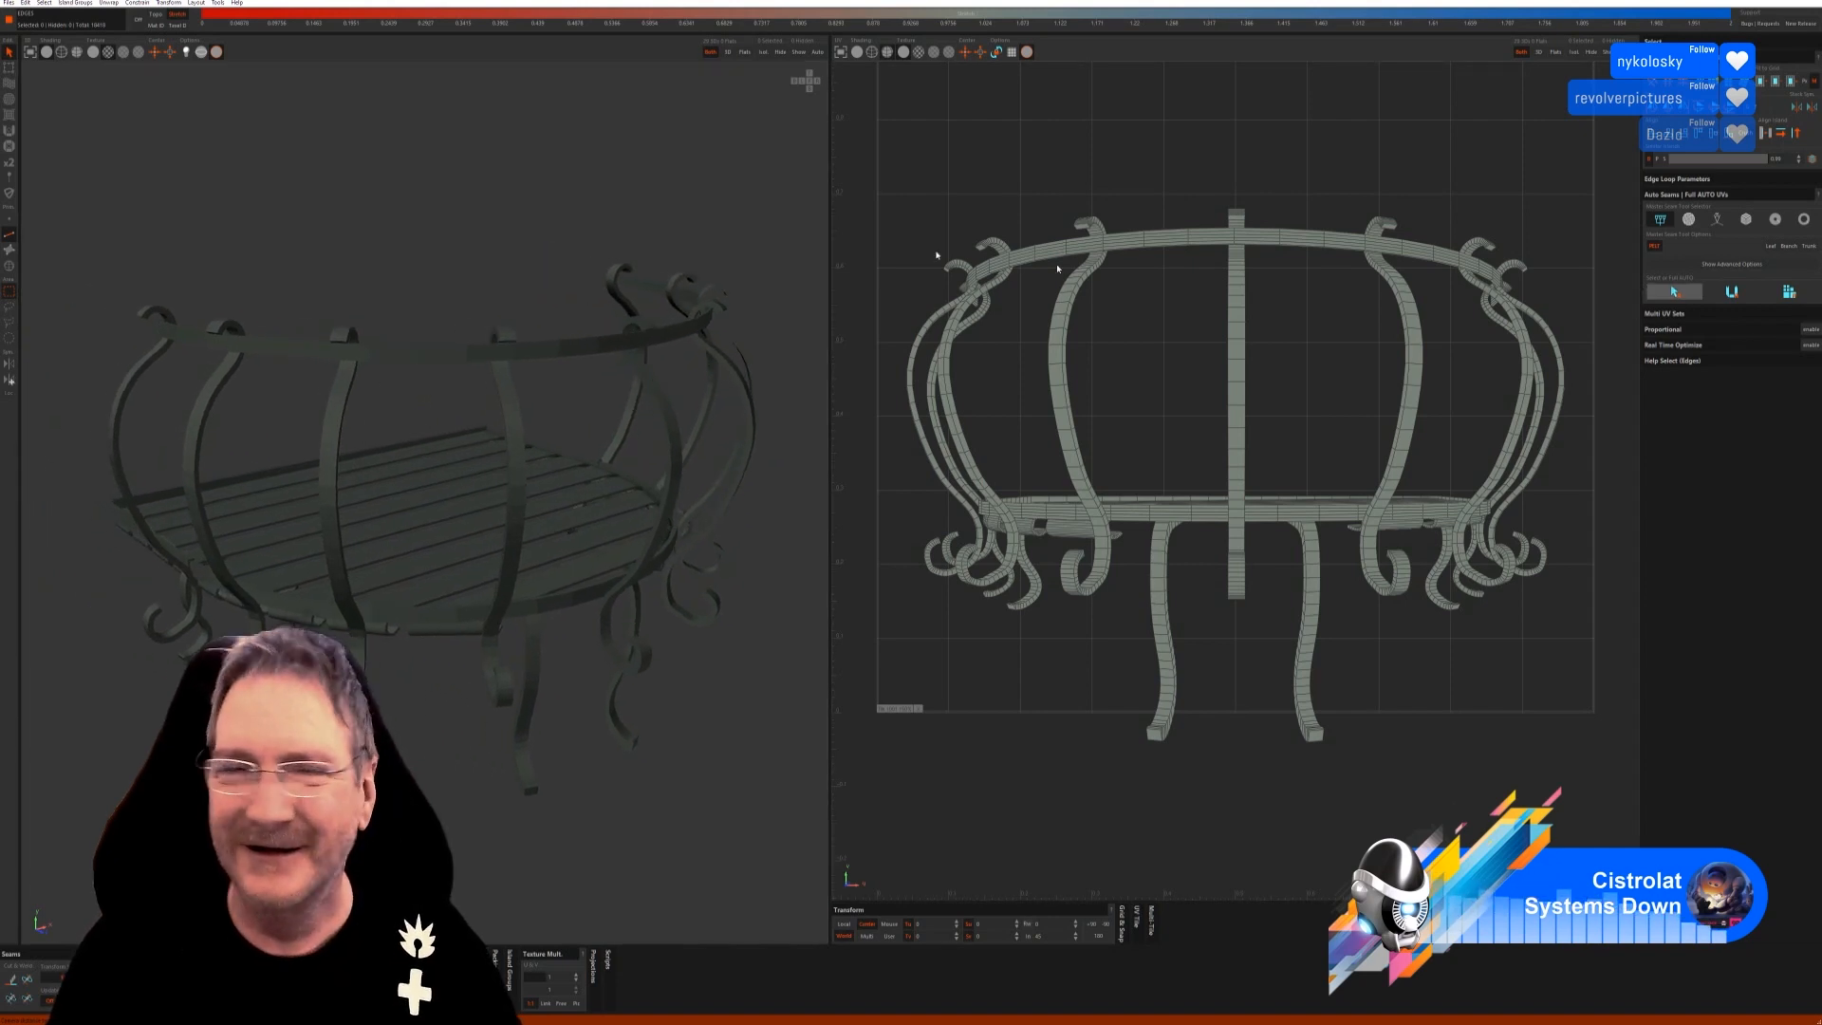
Isolate the leftmost curved bar of the grate and switch to edge selection.
left_click(10, 266)
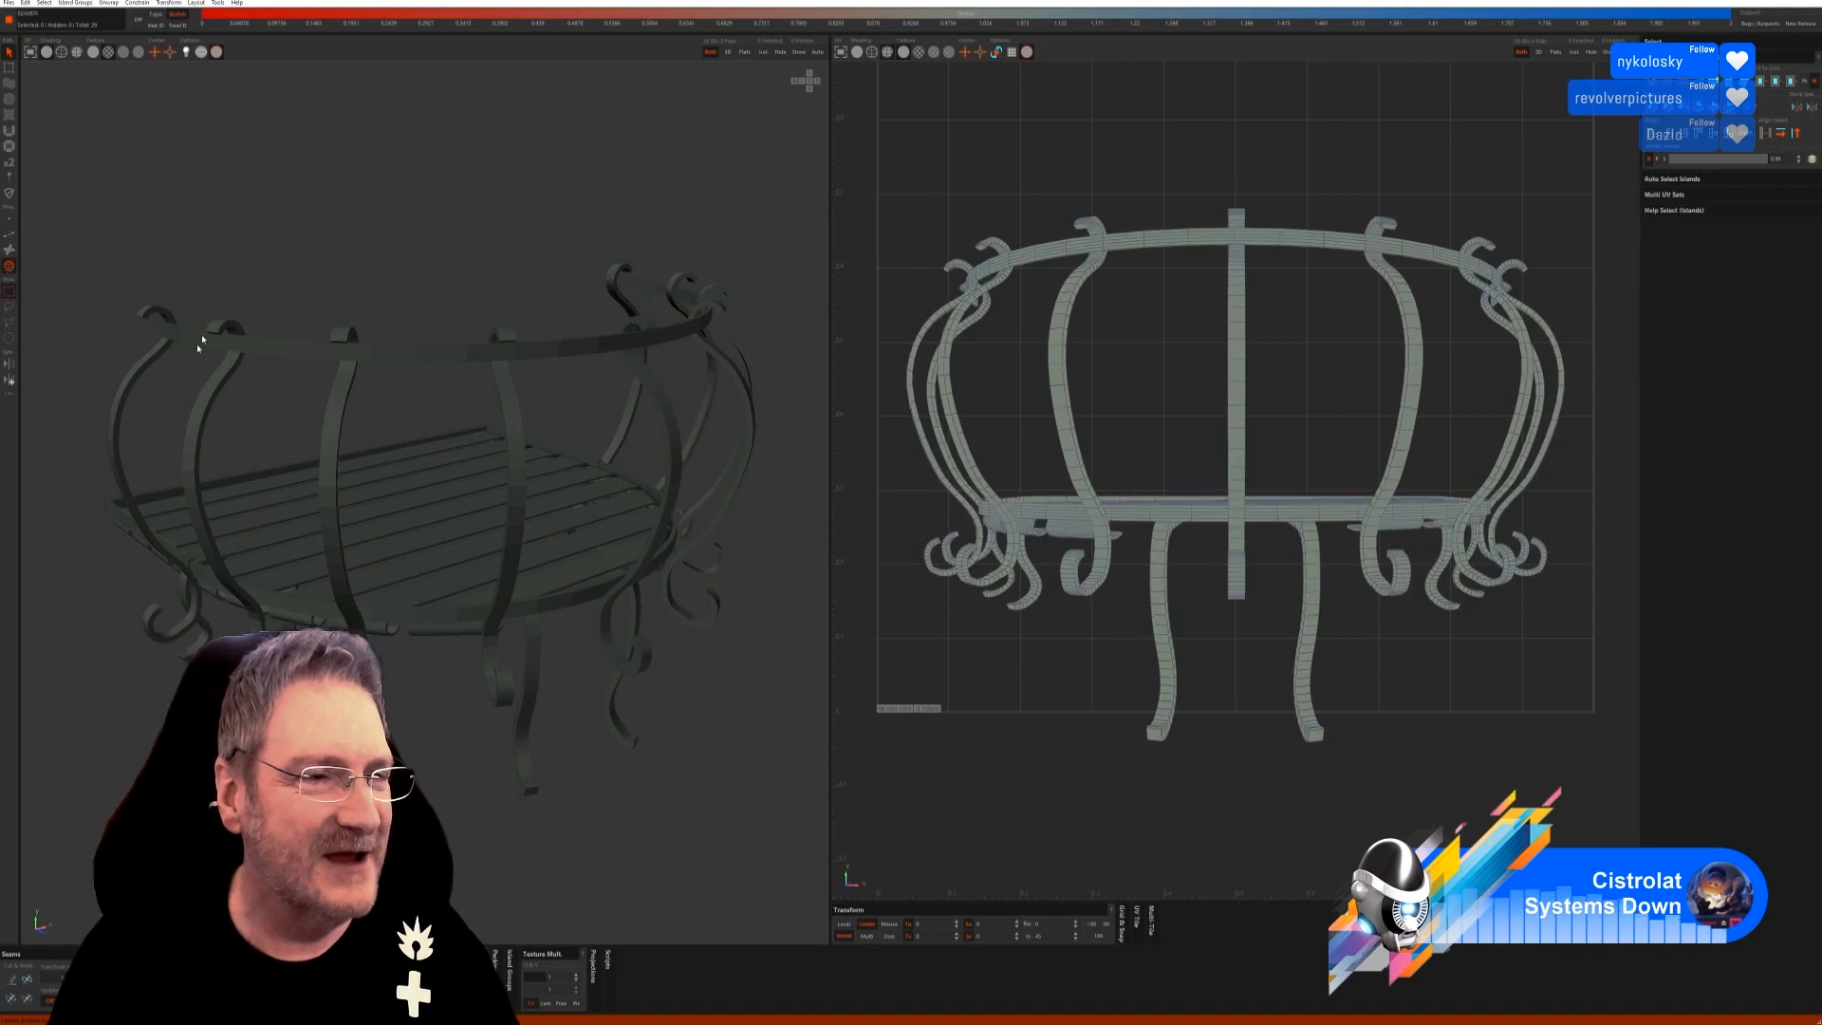
left_click(176, 334)
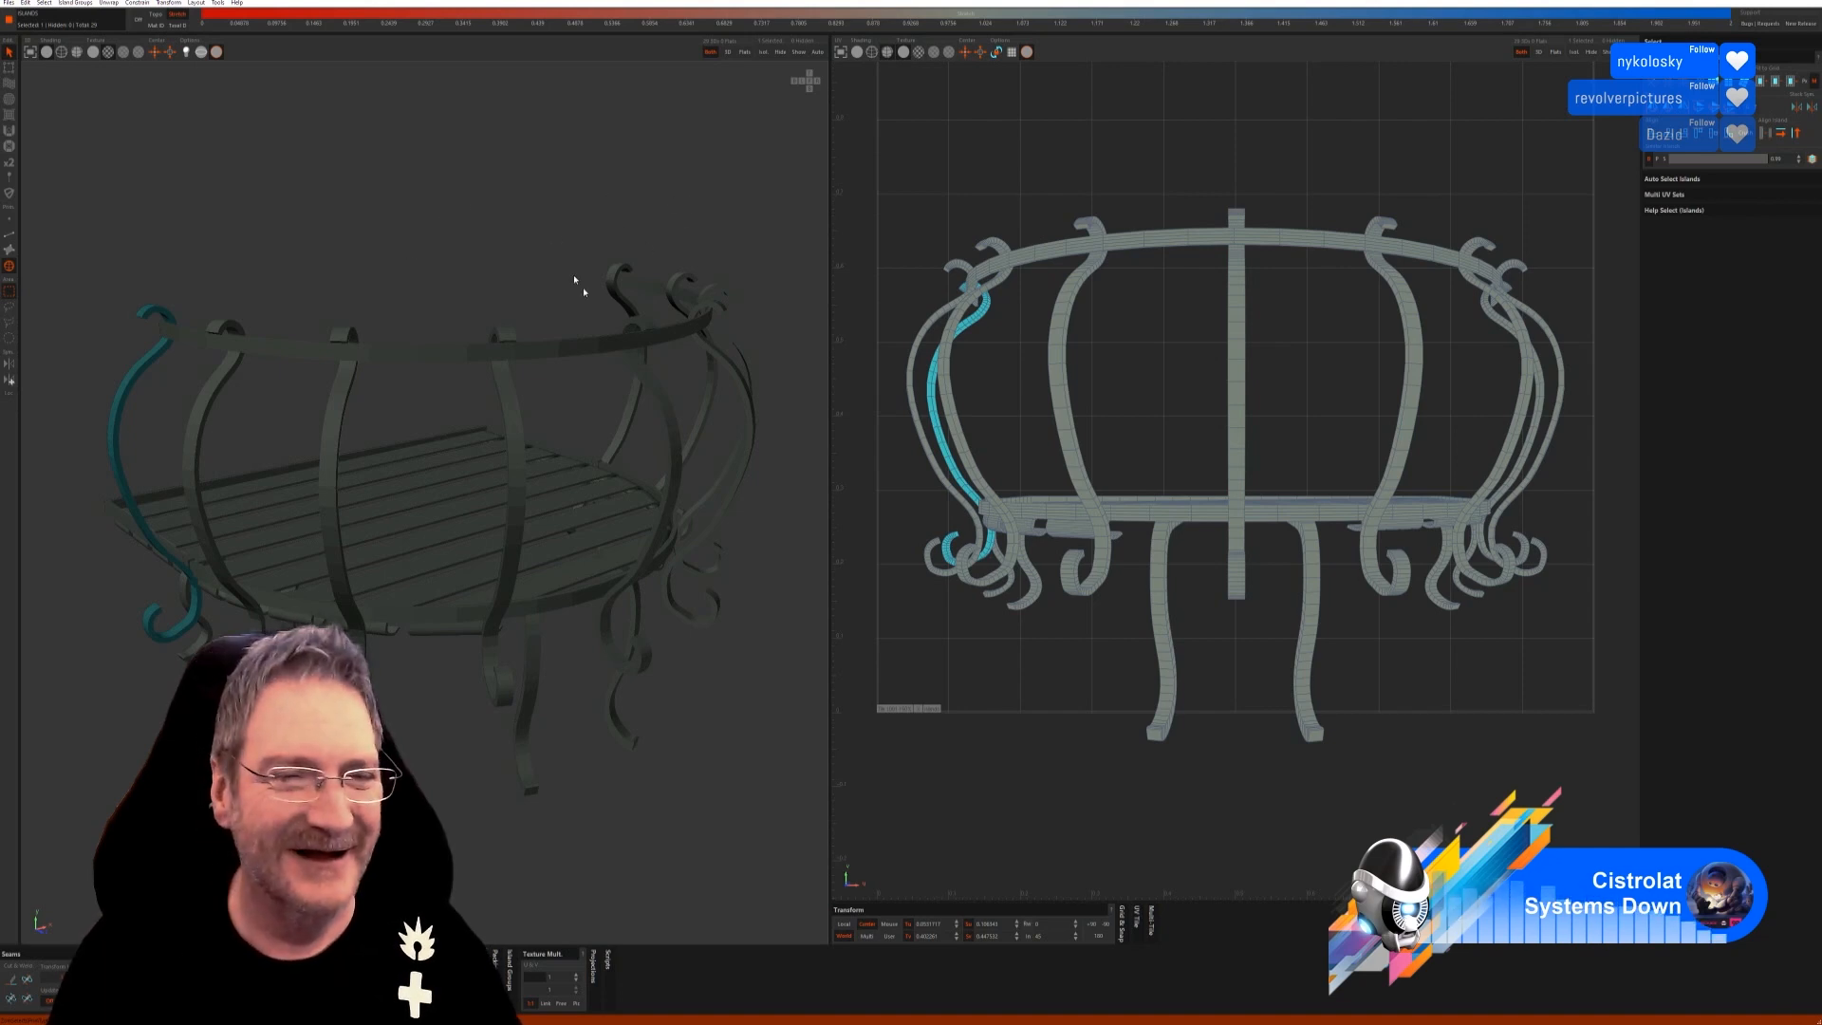
left_click(763, 52)
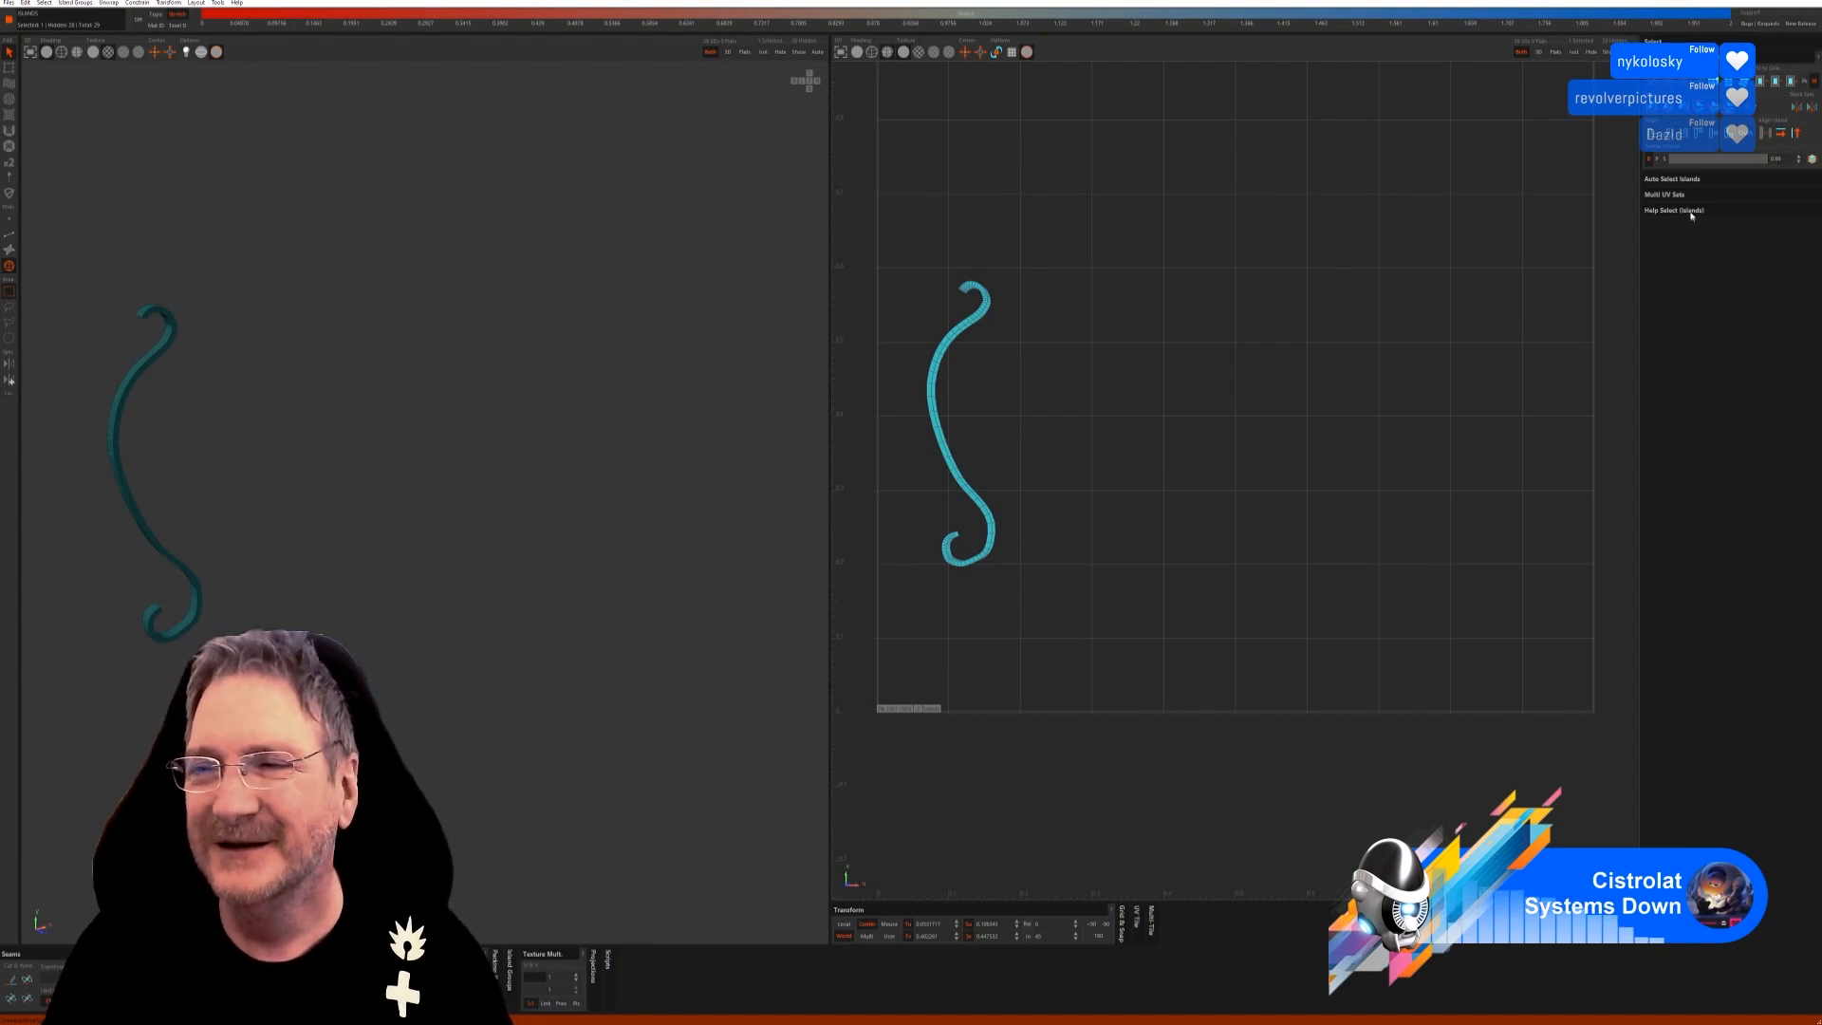
left_click(6, 243)
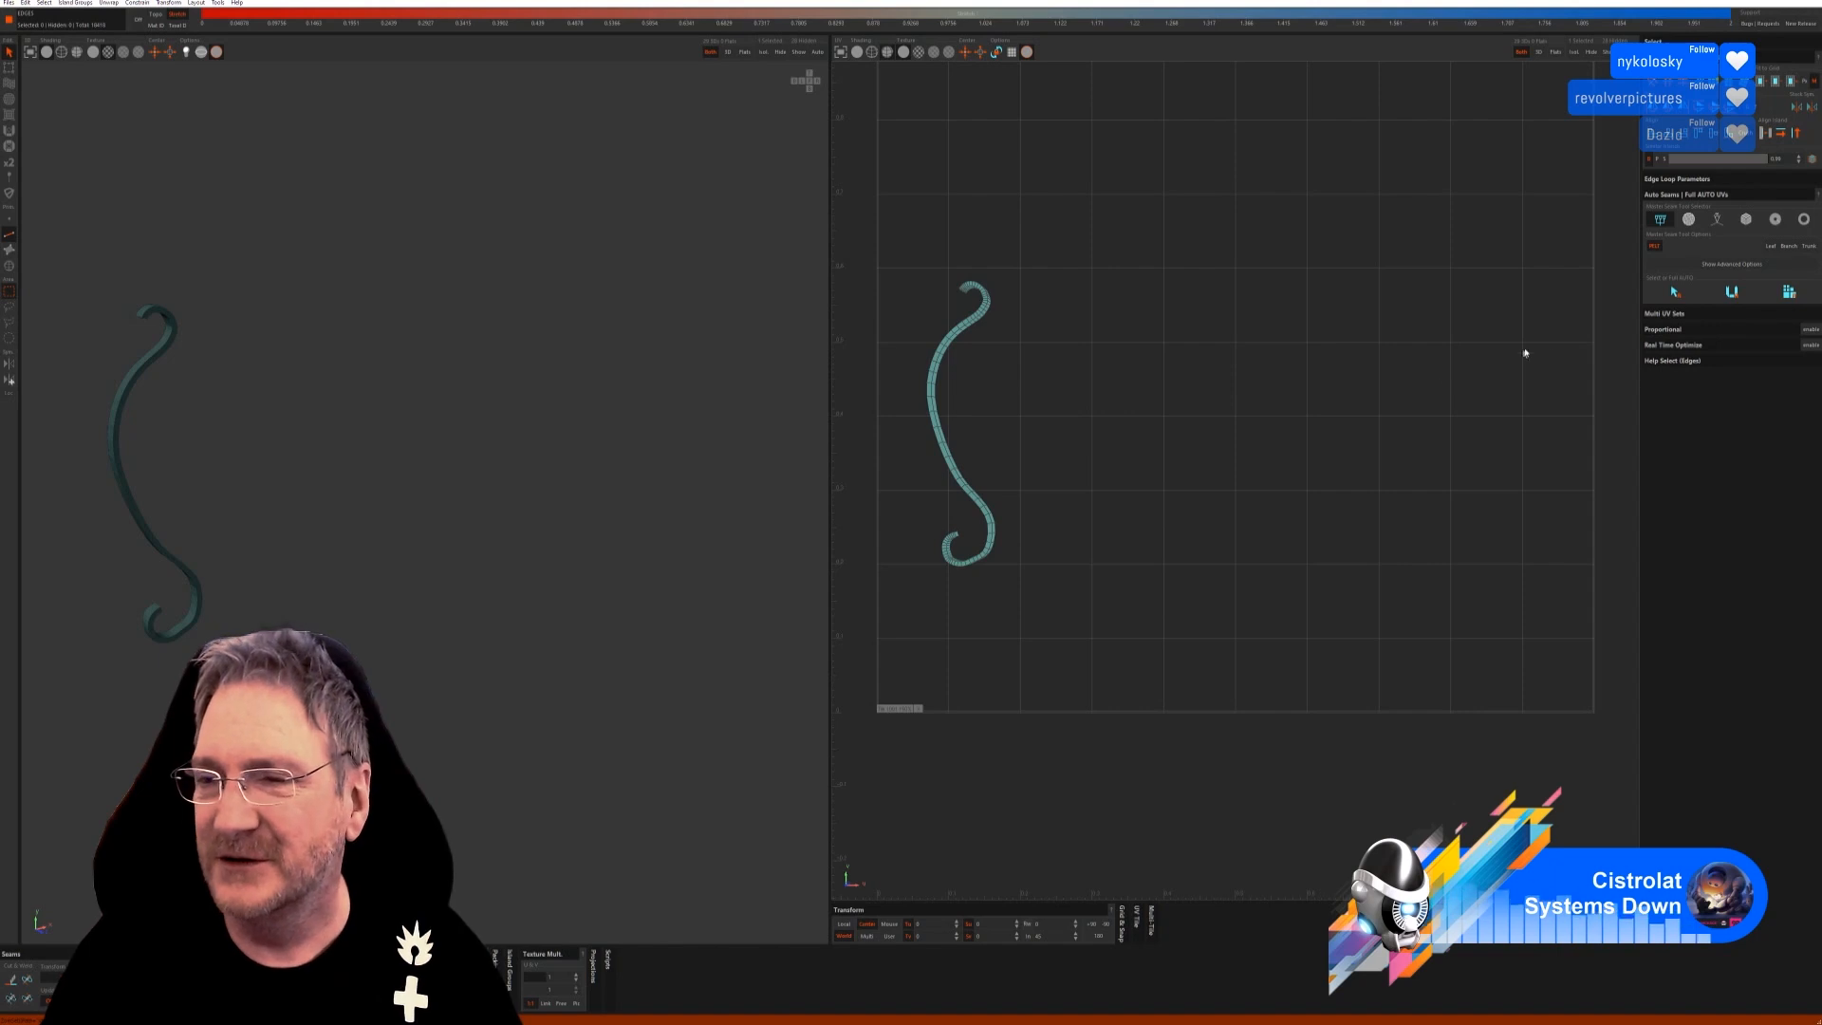
left_click(1747, 220)
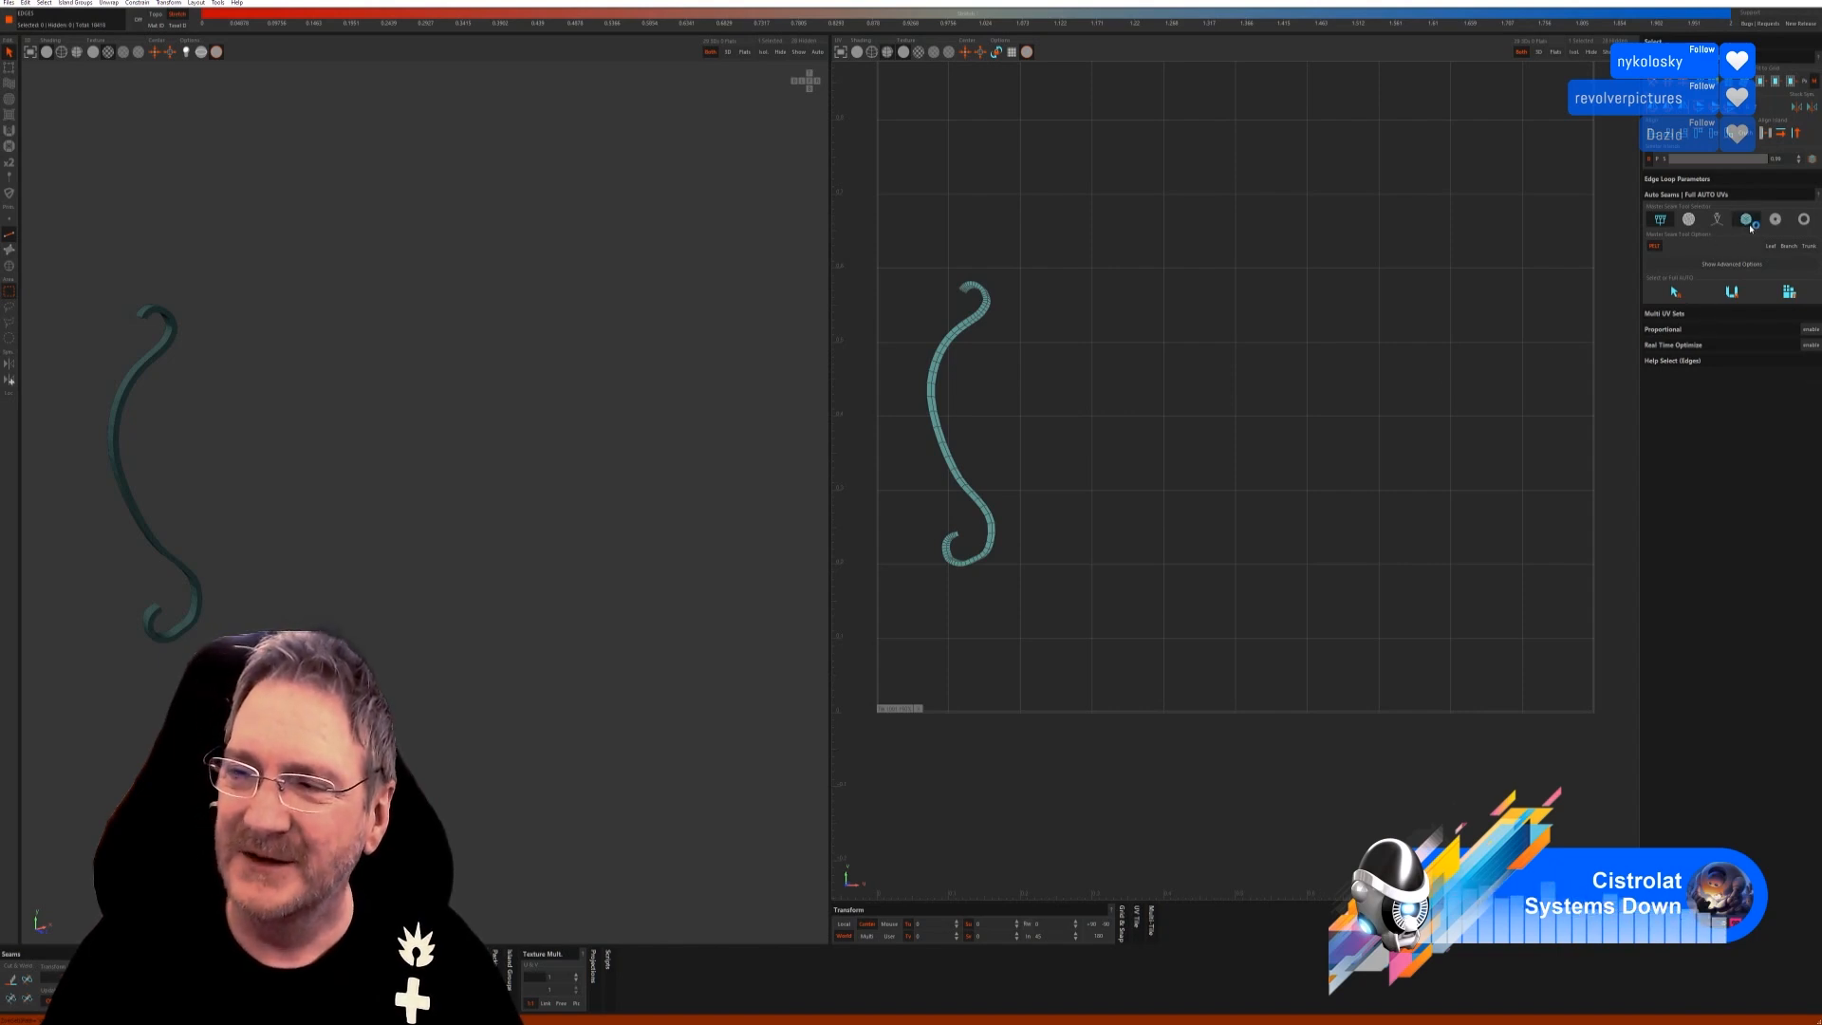
left_click(1700, 321)
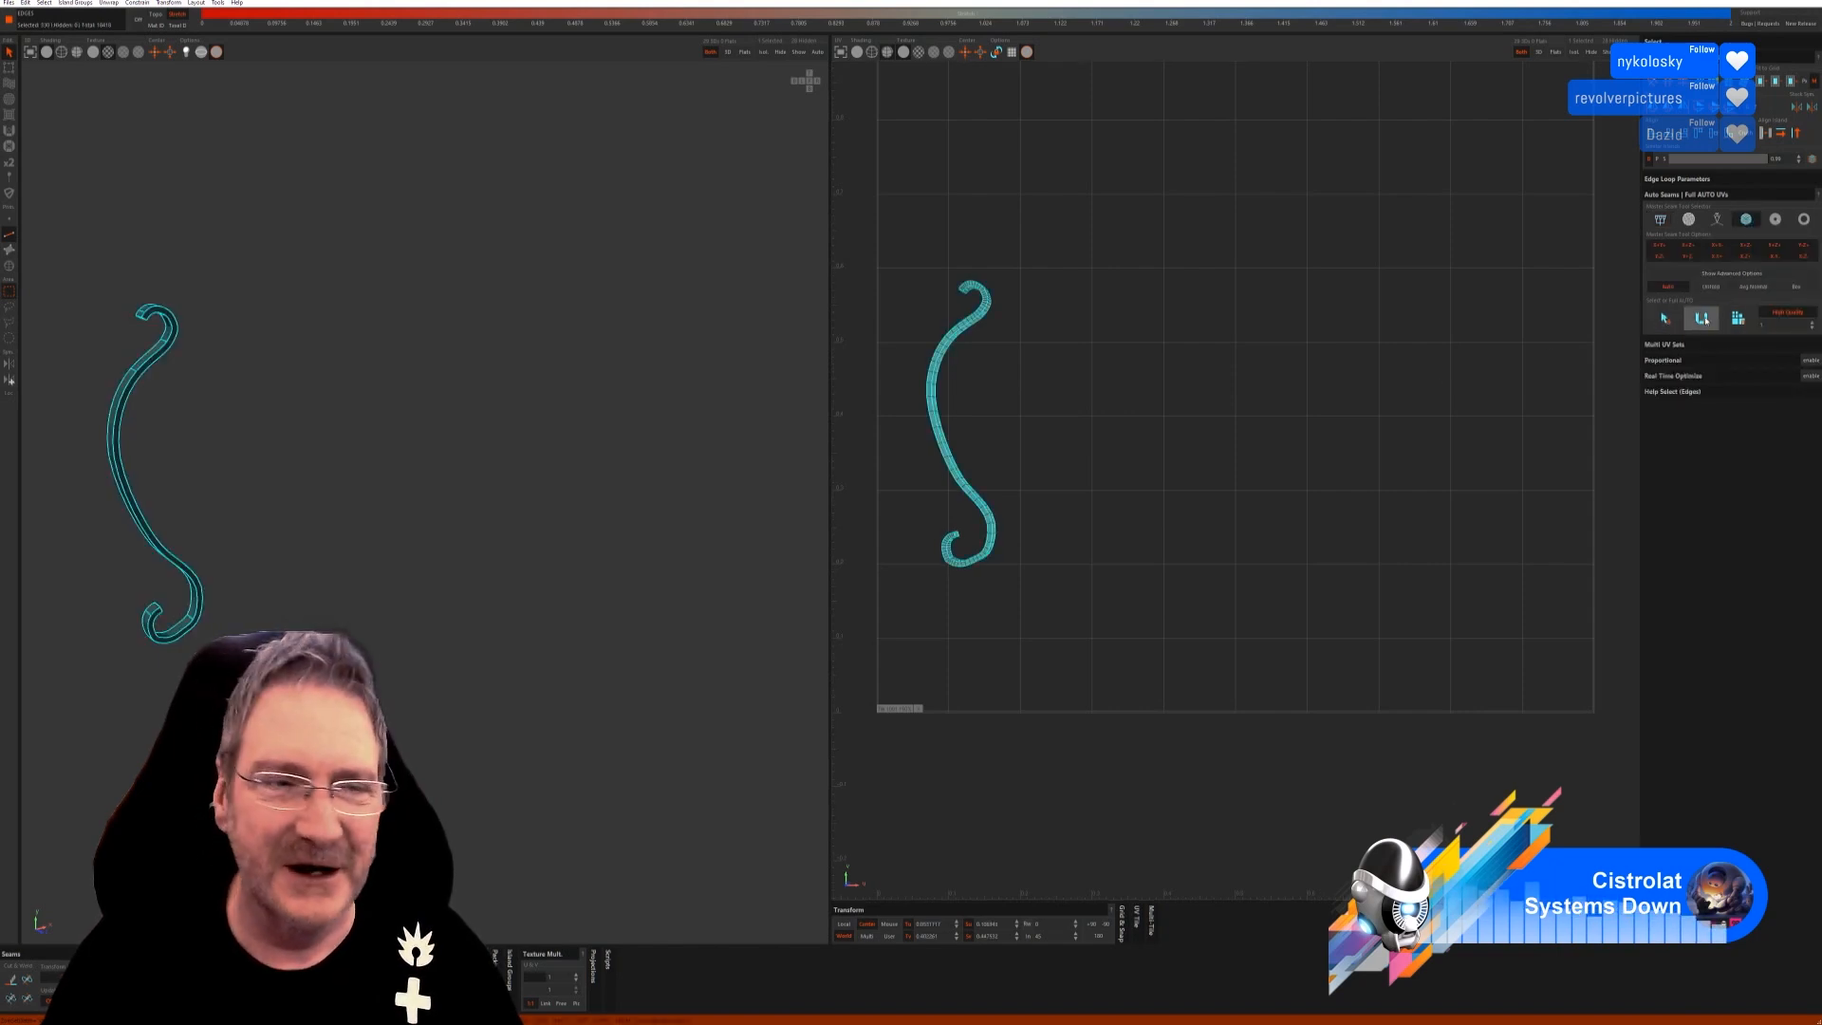
left_click(1699, 329)
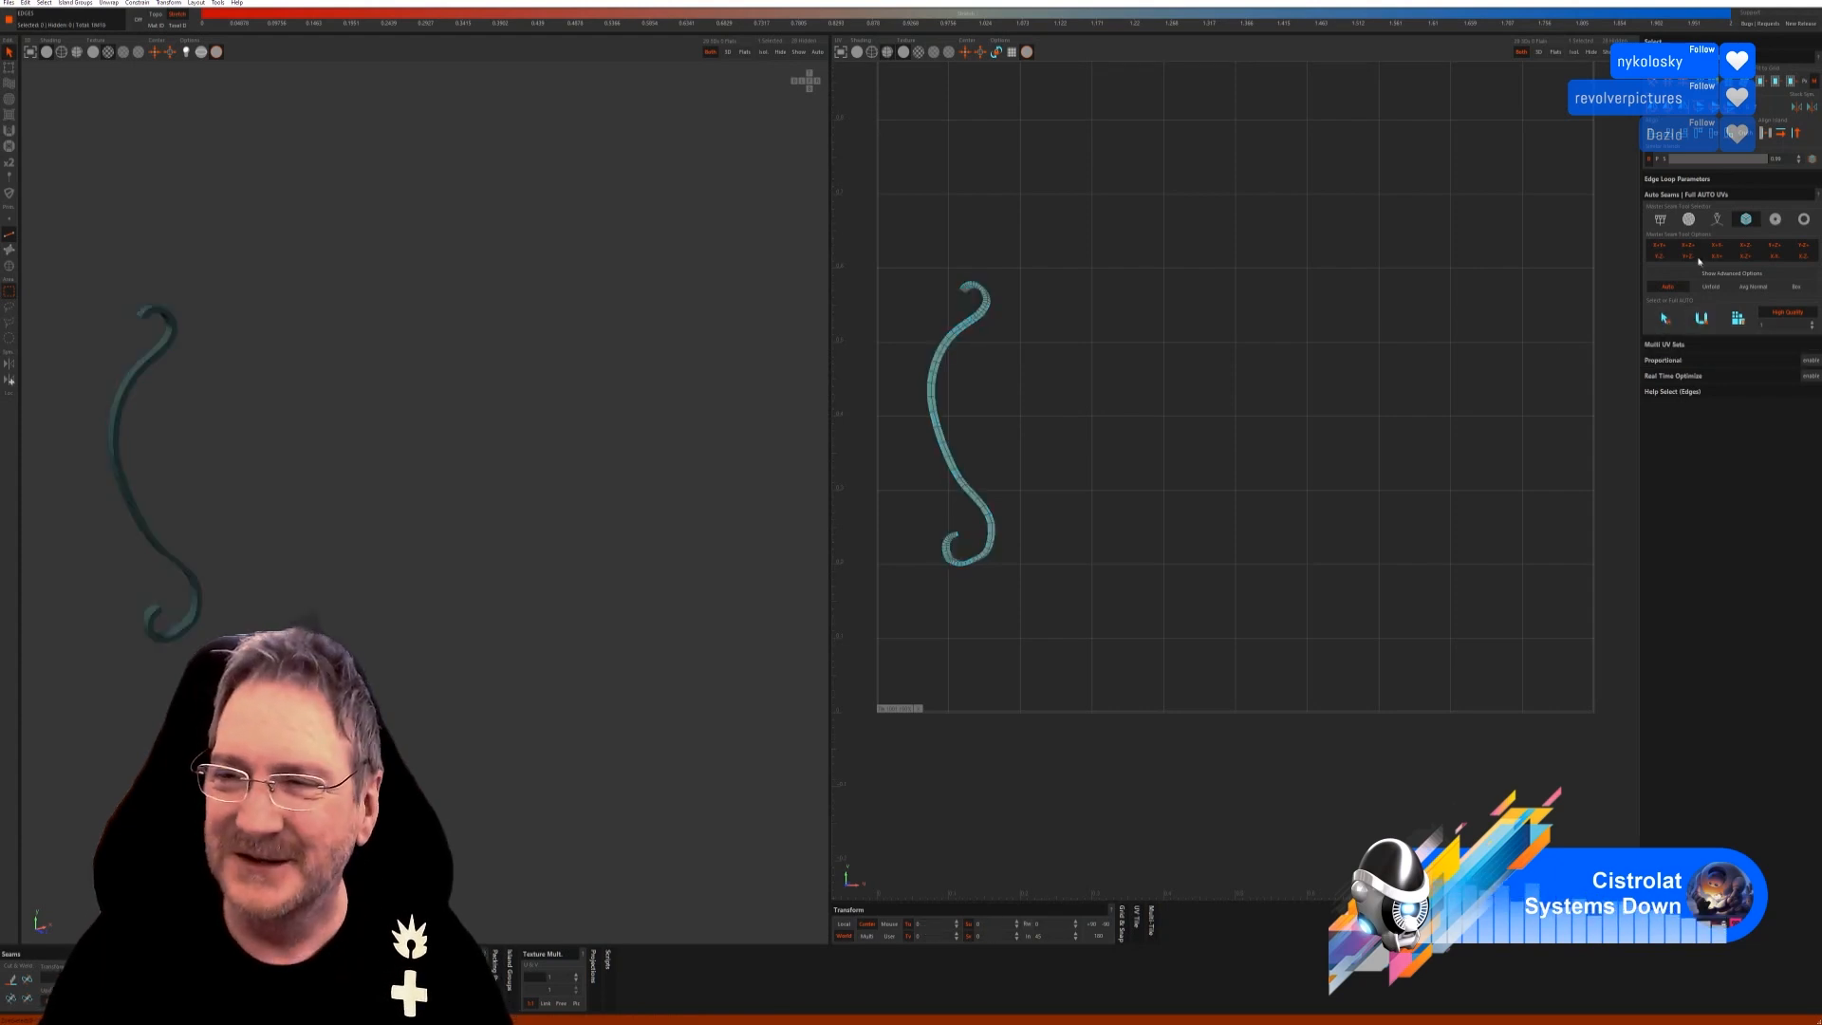
Select seams on the isolated bar automatically by its sharp edges, unwrap and pack it, and check the texture.
left_click(1718, 220)
left_click(1676, 292)
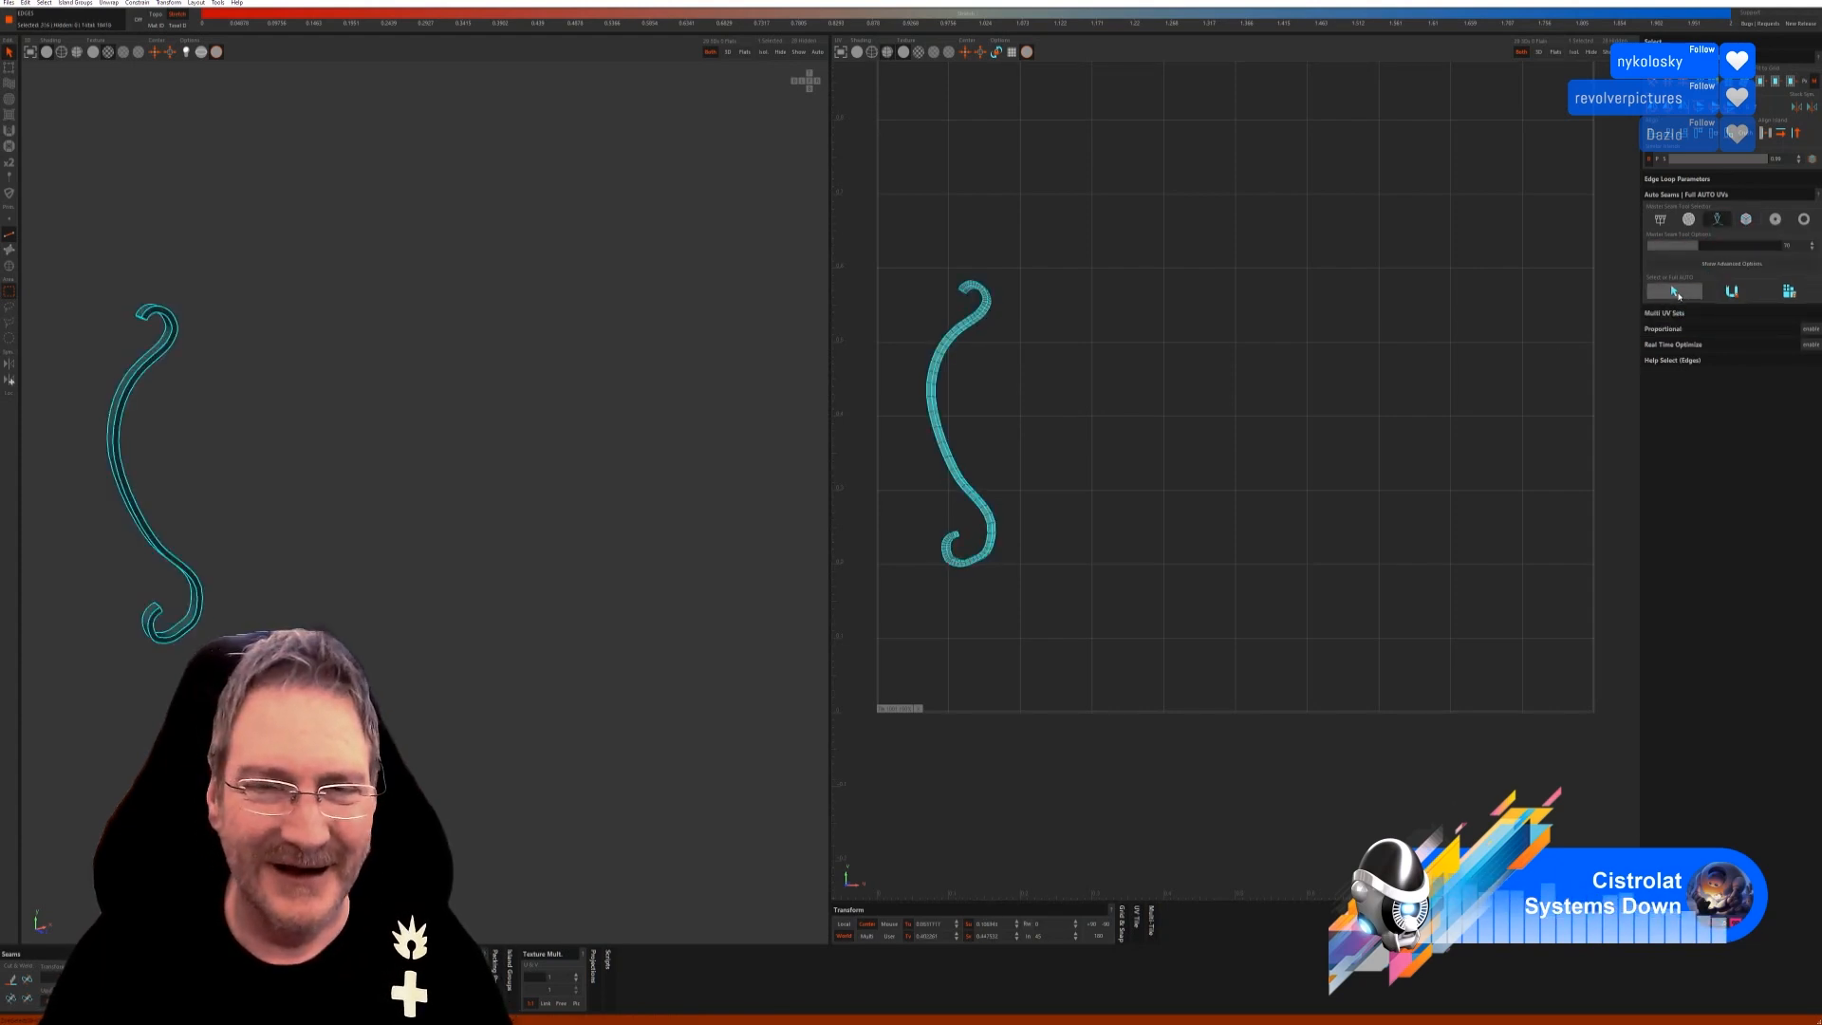
left_click(1787, 292)
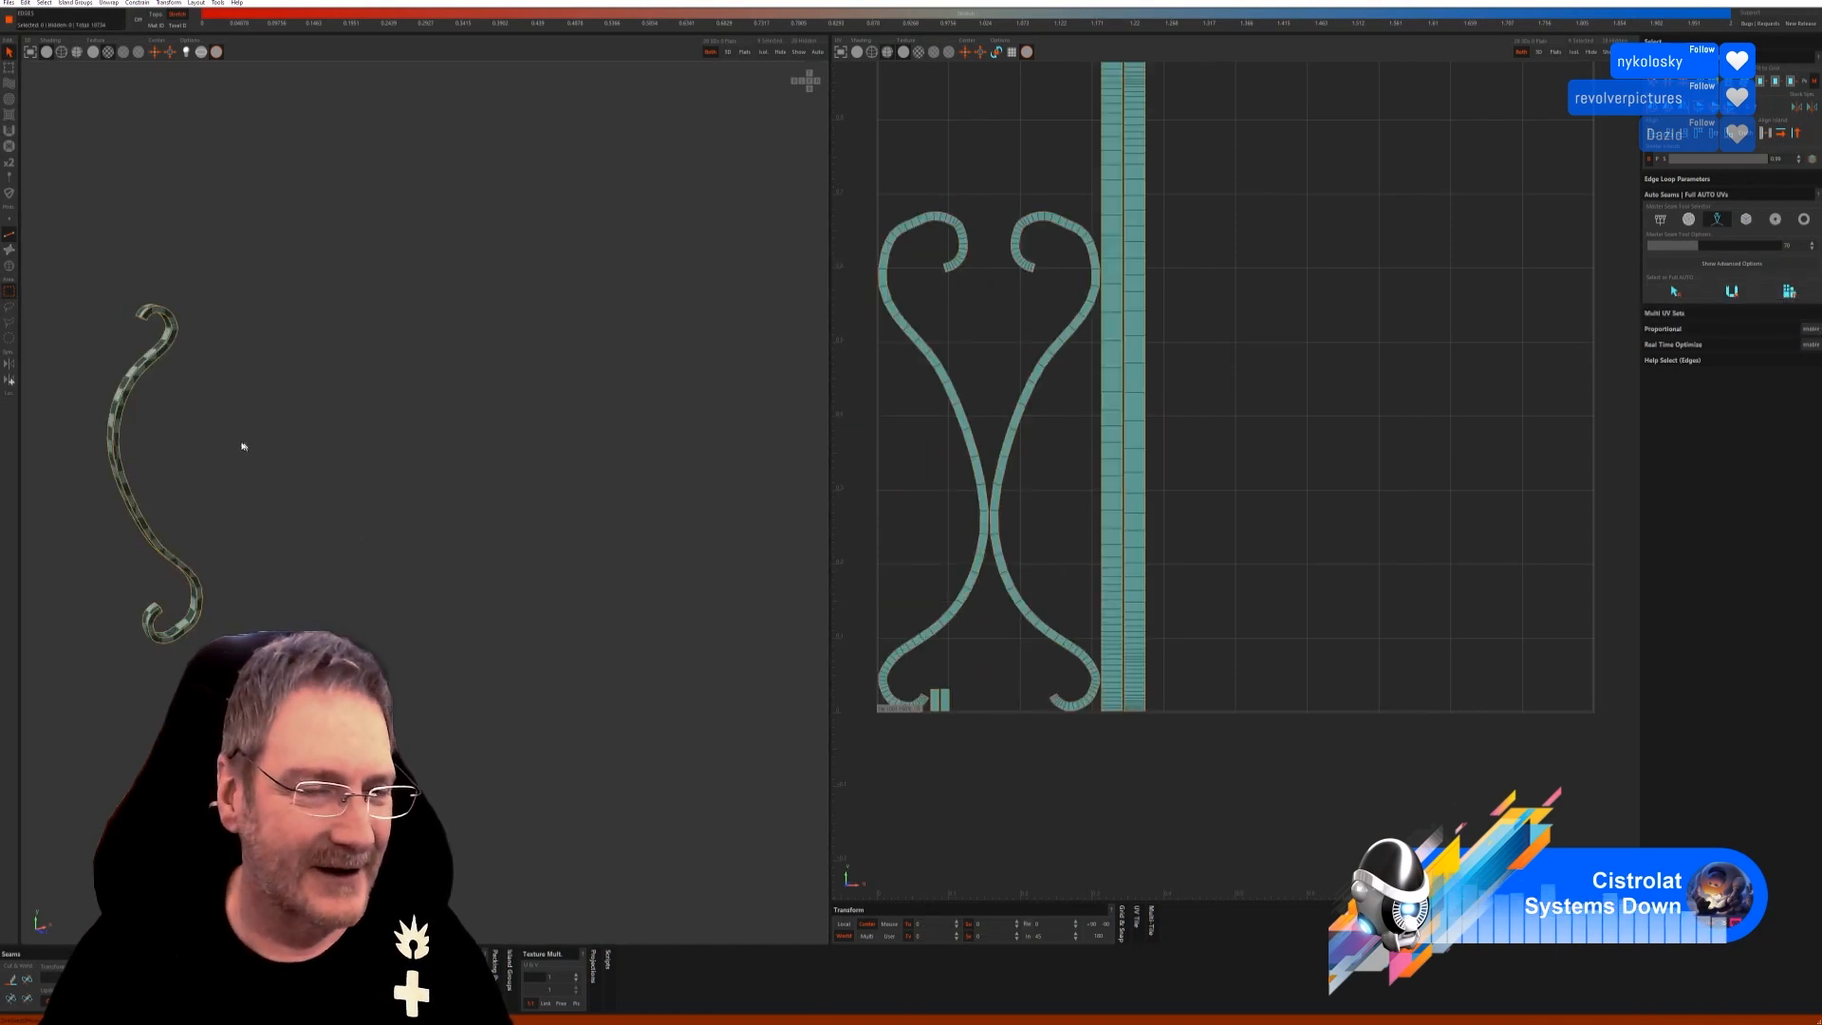
left_click_drag(211, 481, 203, 529, "alt")
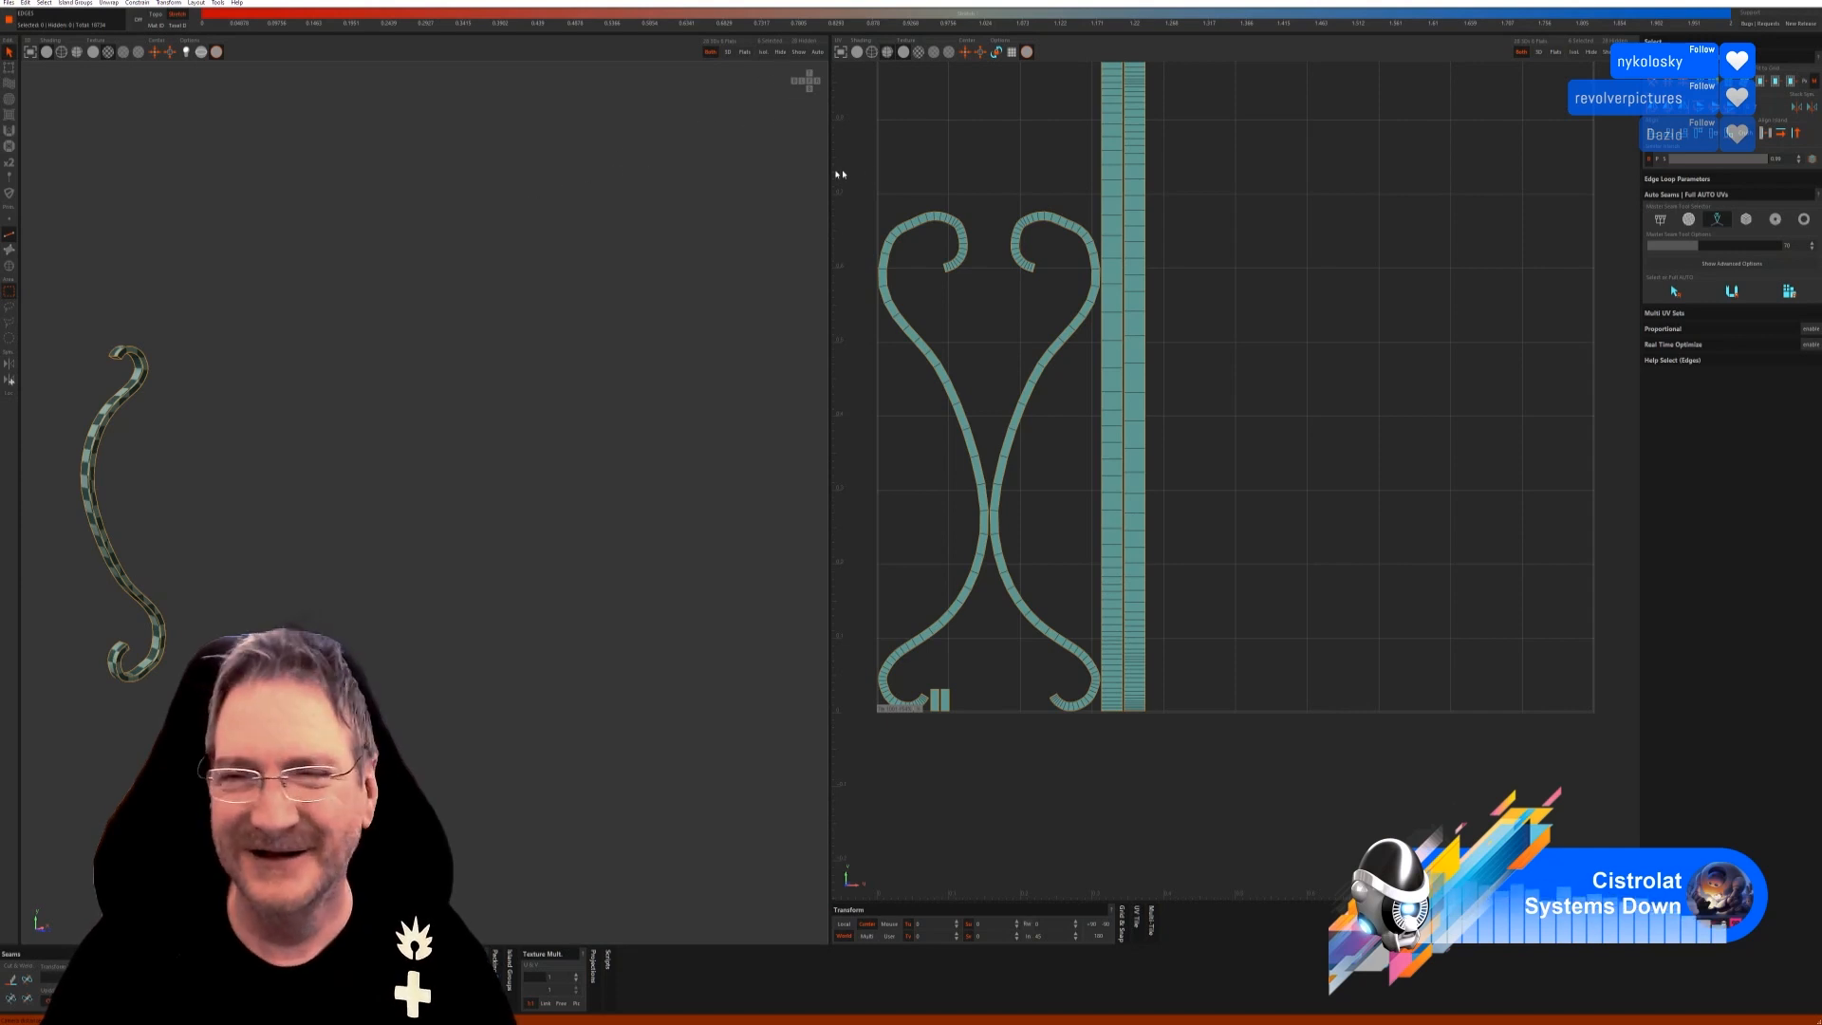
Show the whole grate, isolate the curved bar next to the unwrapped one and unwrap it with automatic sharp-edge seams.
left_click(800, 53)
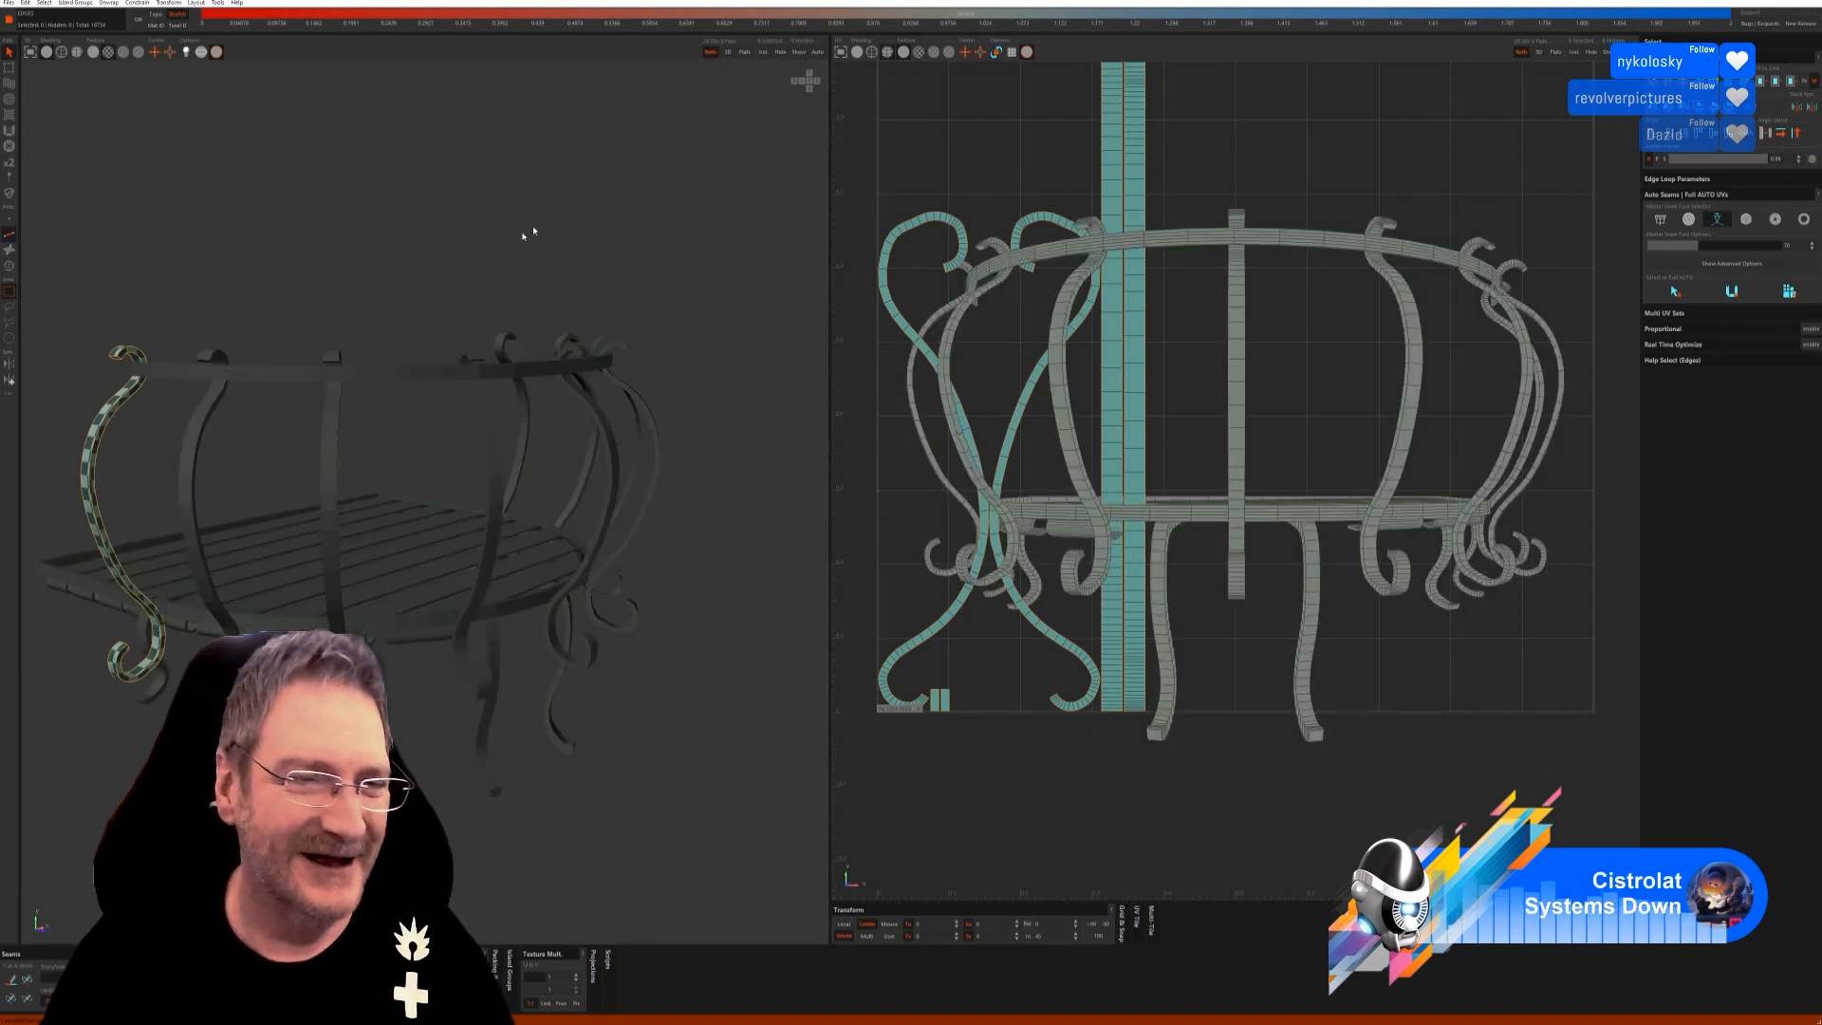
left_click(11, 268)
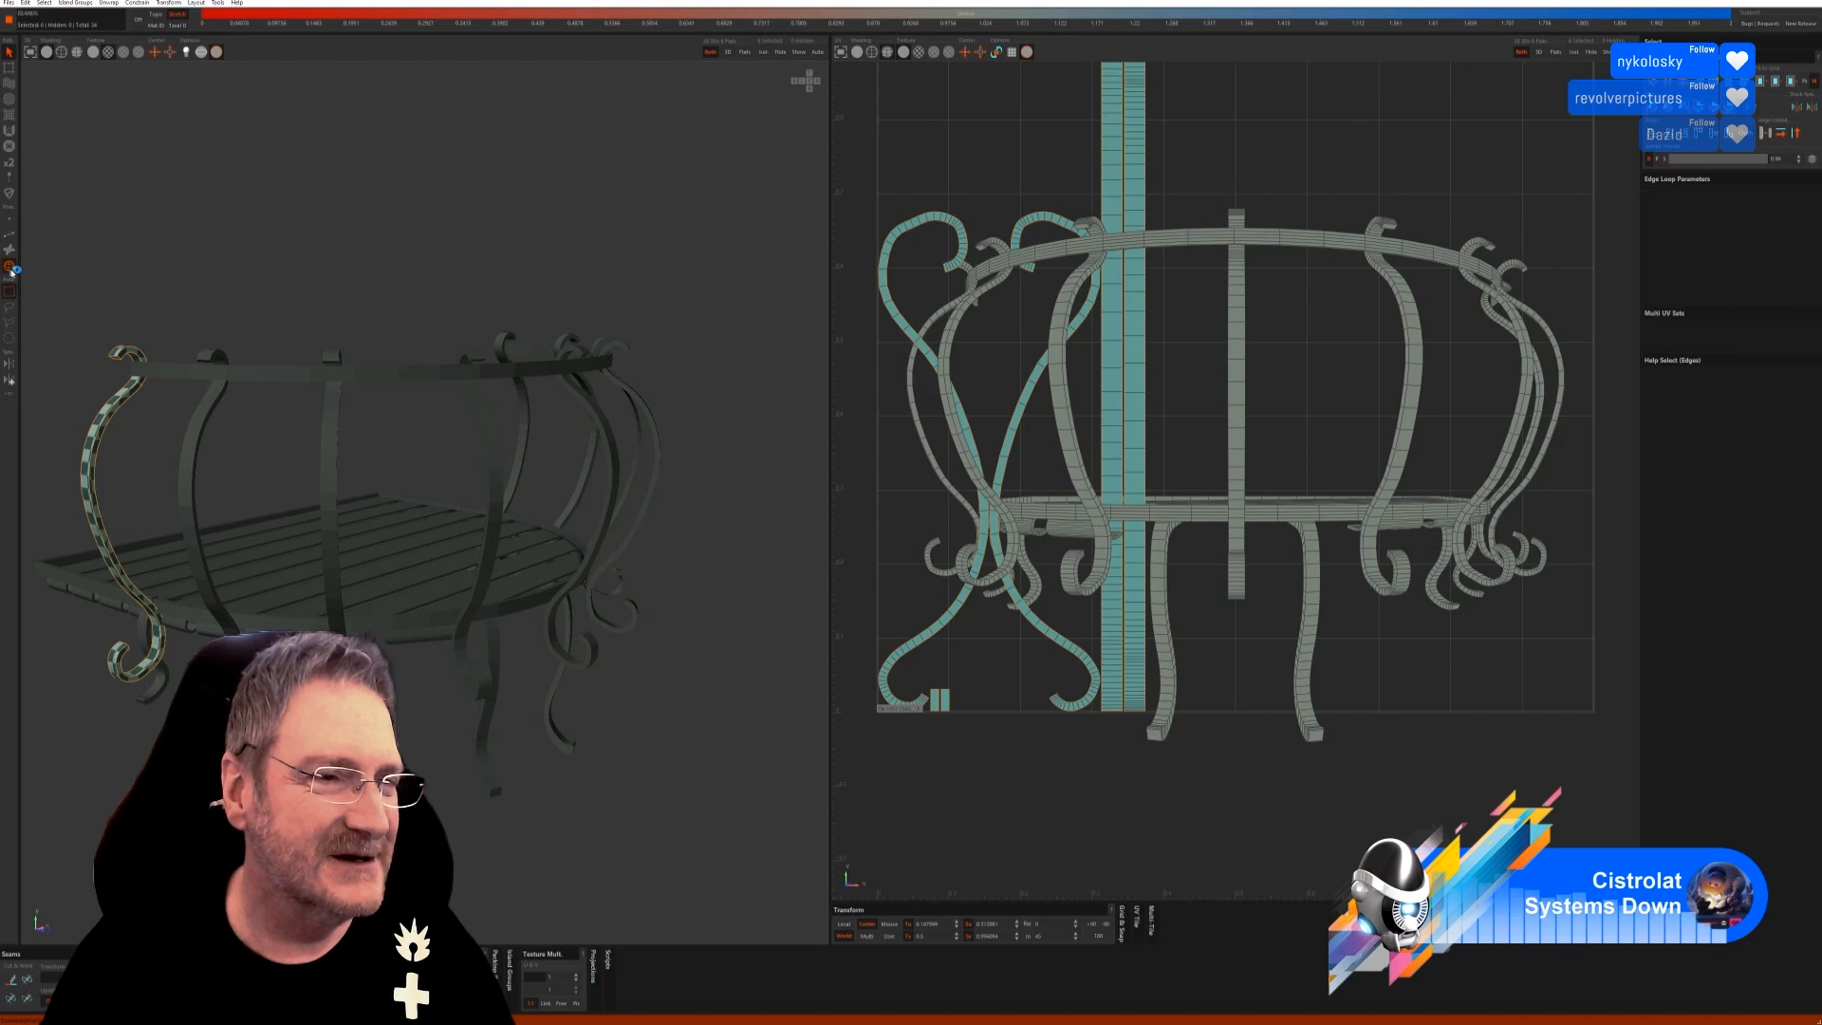
left_click(217, 422)
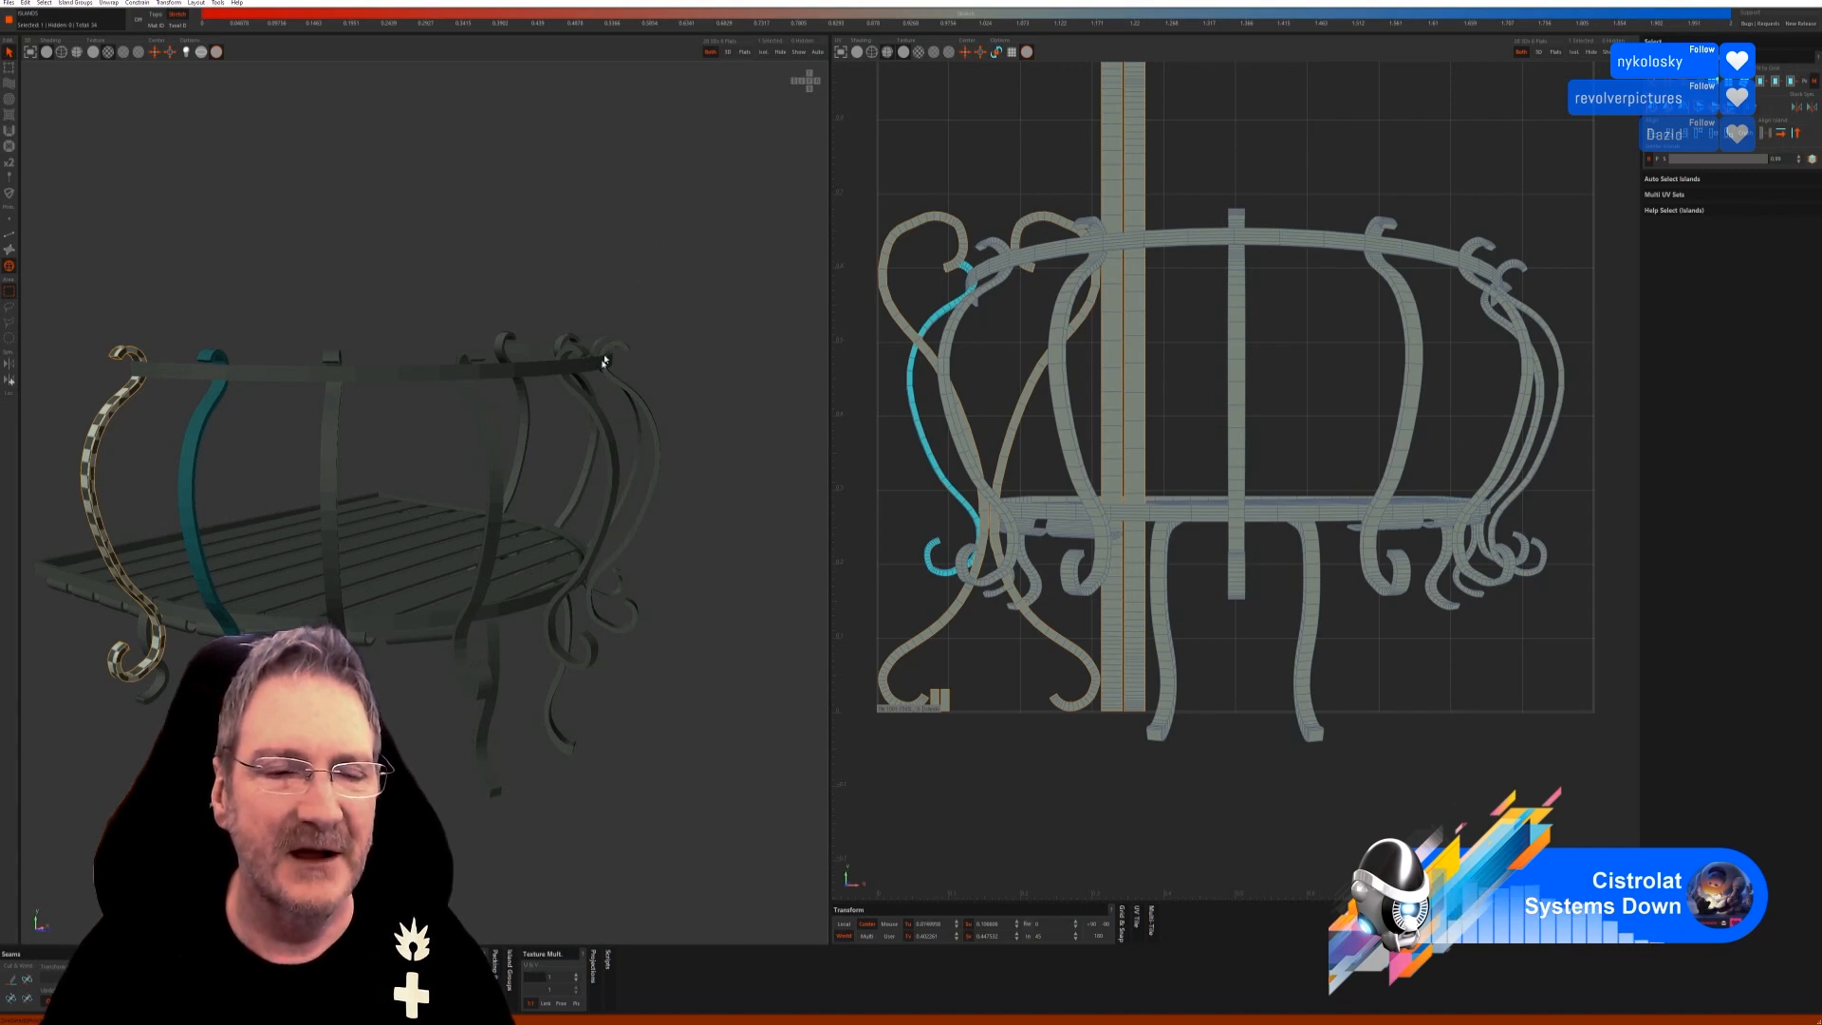
left_click(763, 51)
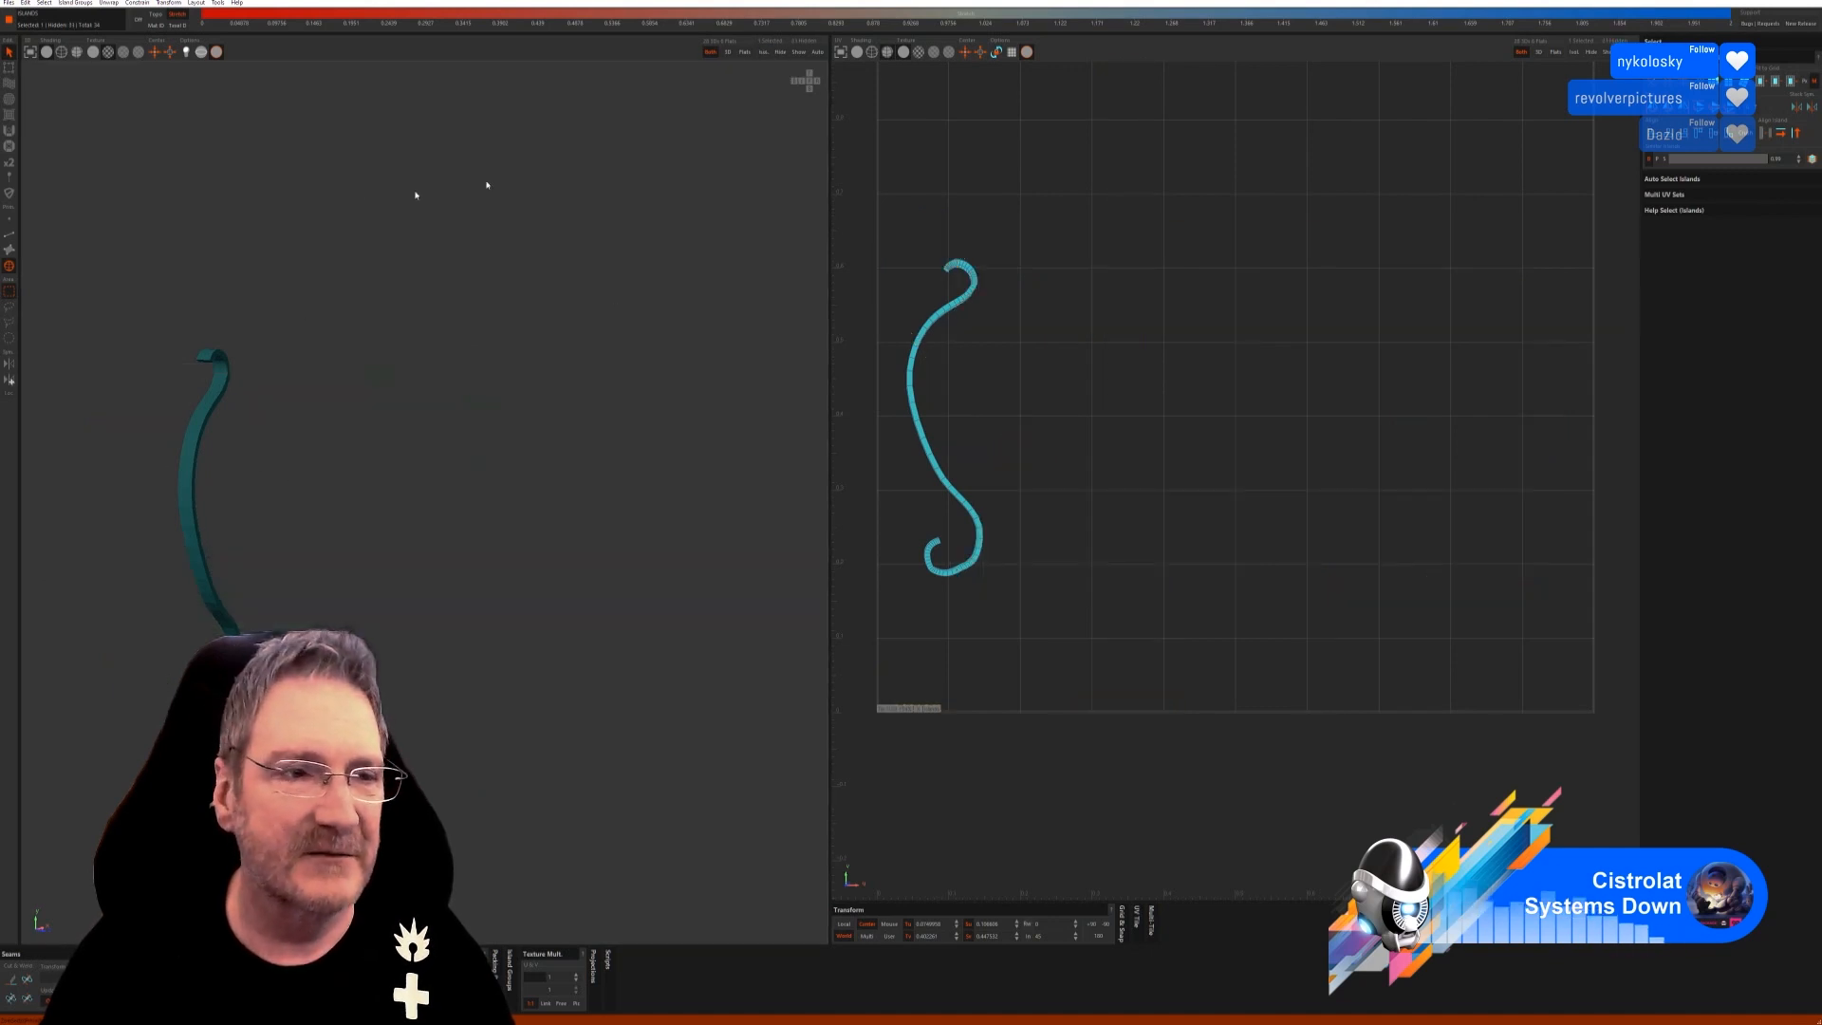
left_click(9, 235)
left_click(1725, 294)
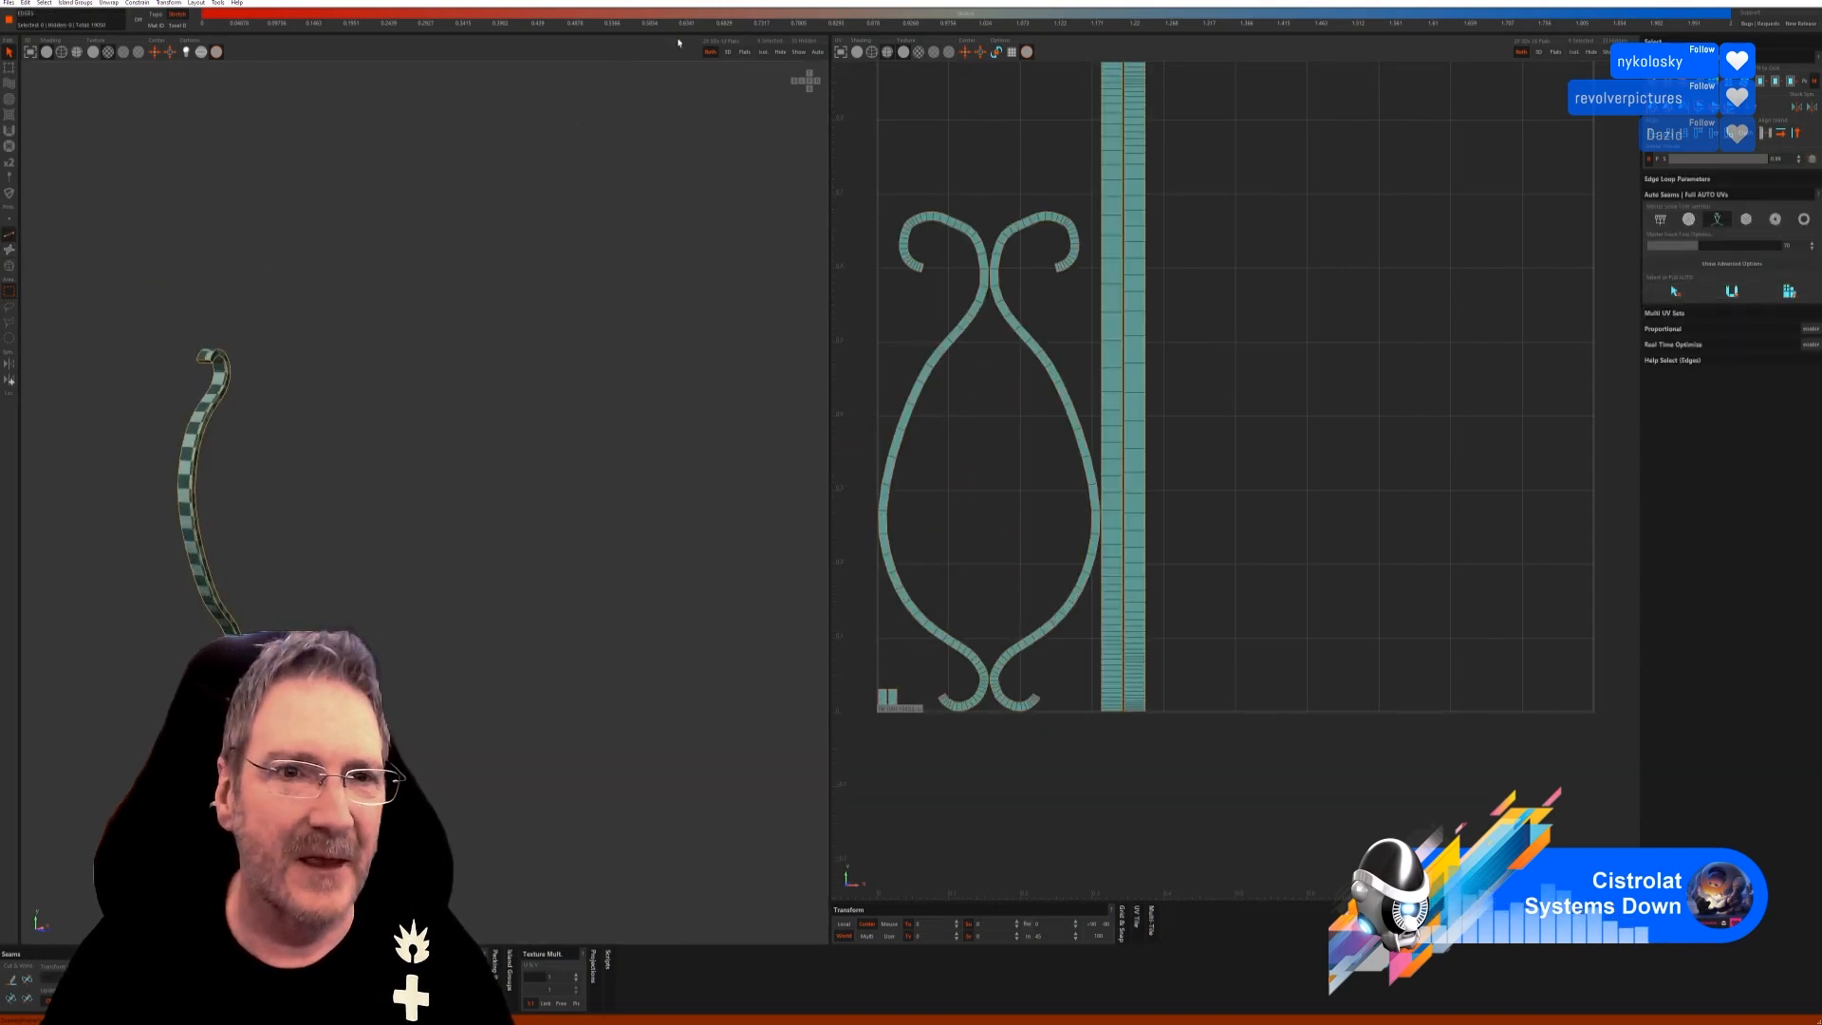
Show the whole grate, isolate the third curved bar from the left and unwrap and pack it with automatic sharp-edge seams.
left_click(799, 52)
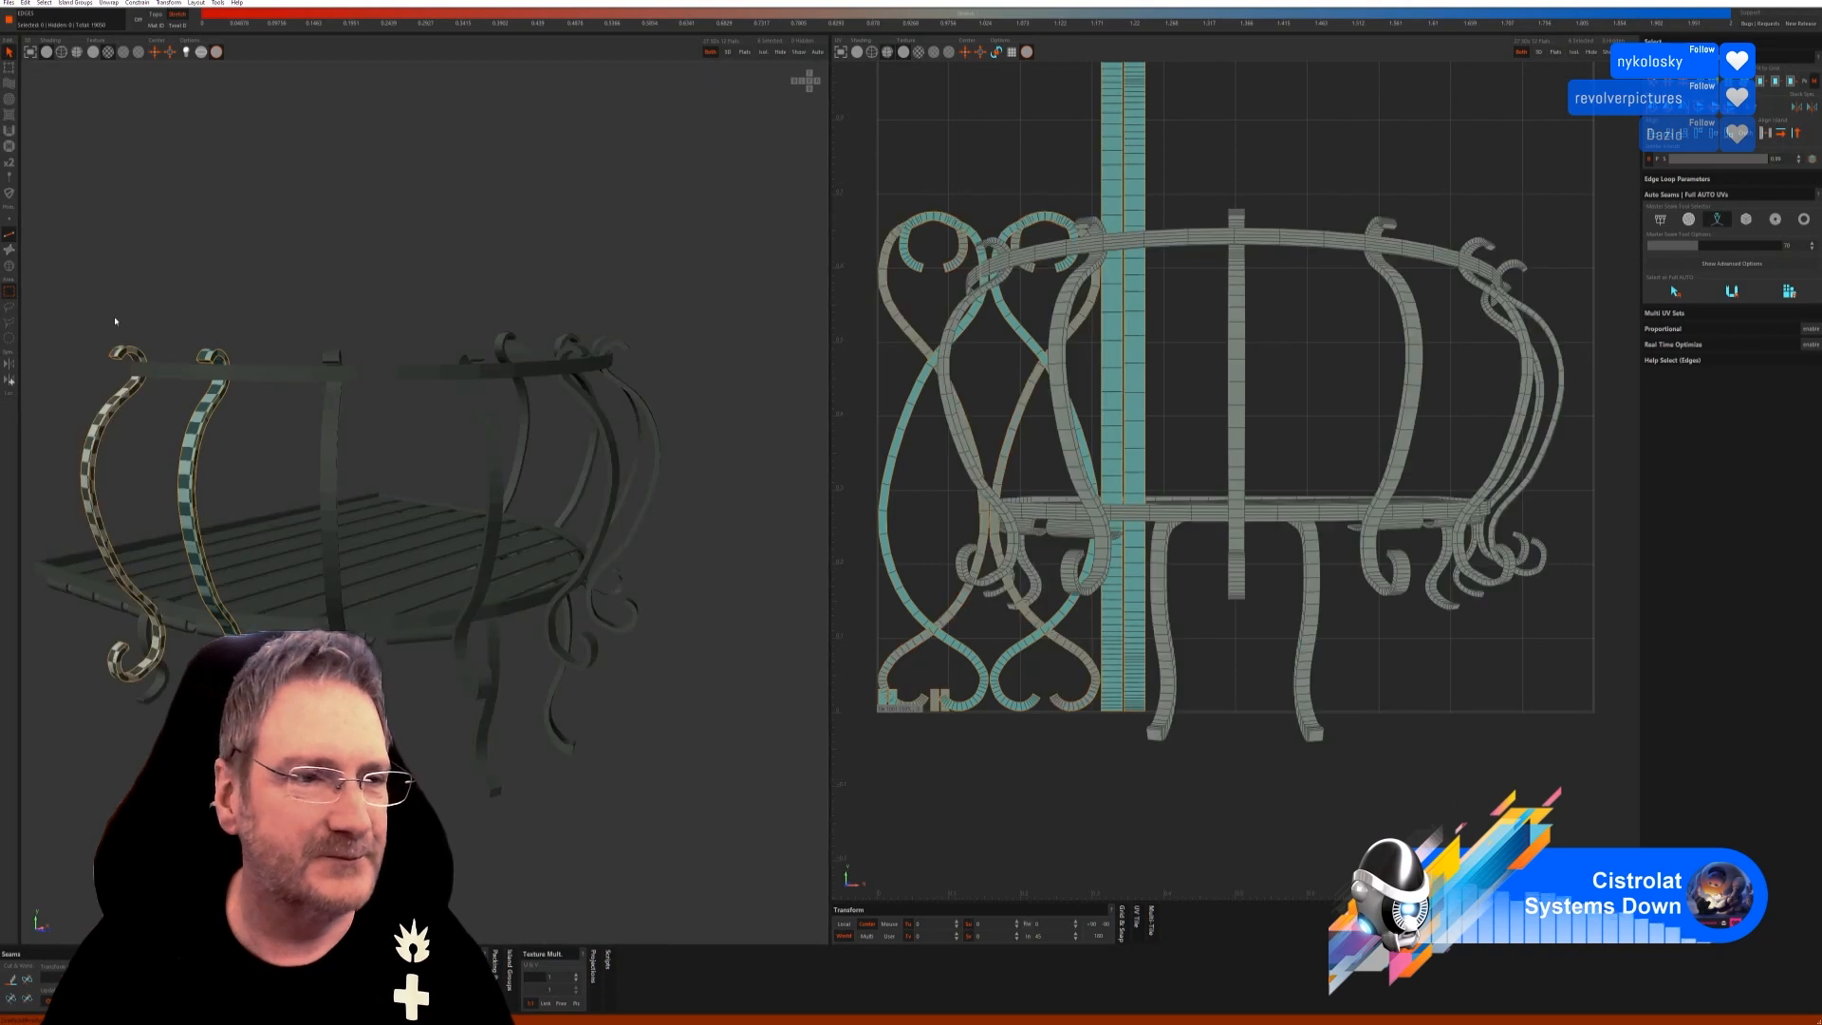
left_click(9, 266)
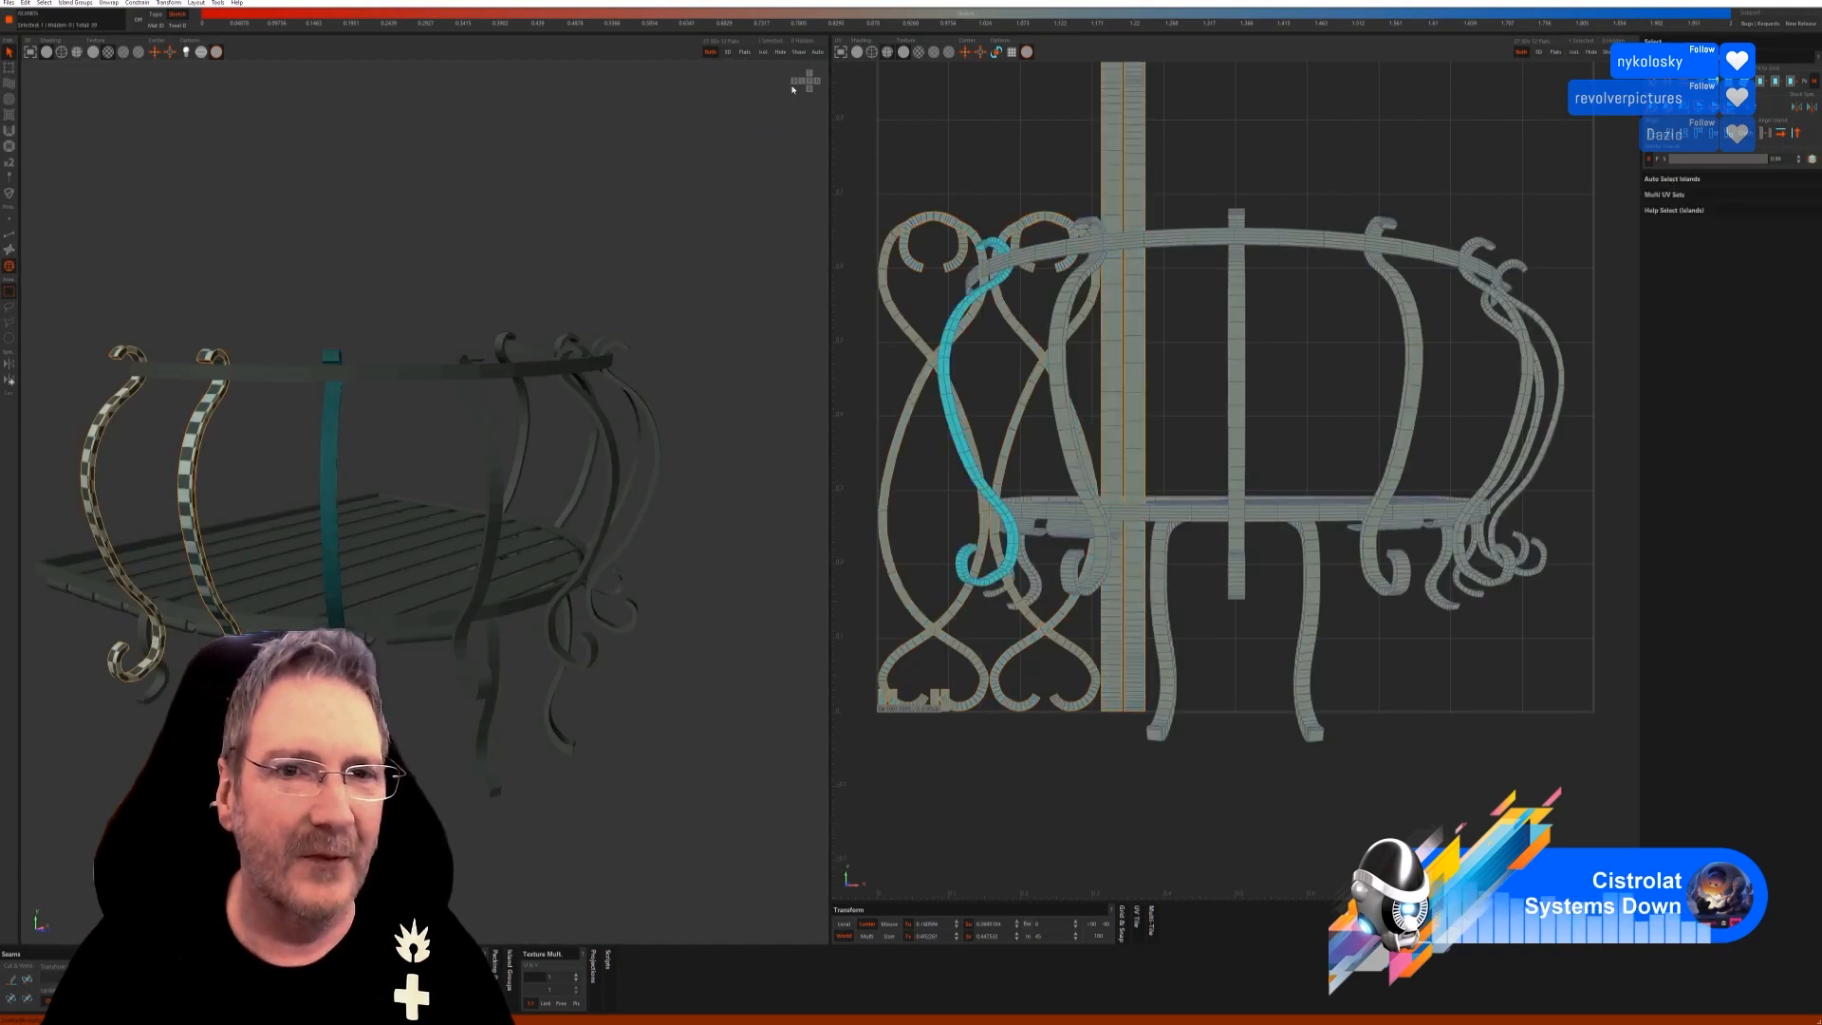
left_click(763, 52)
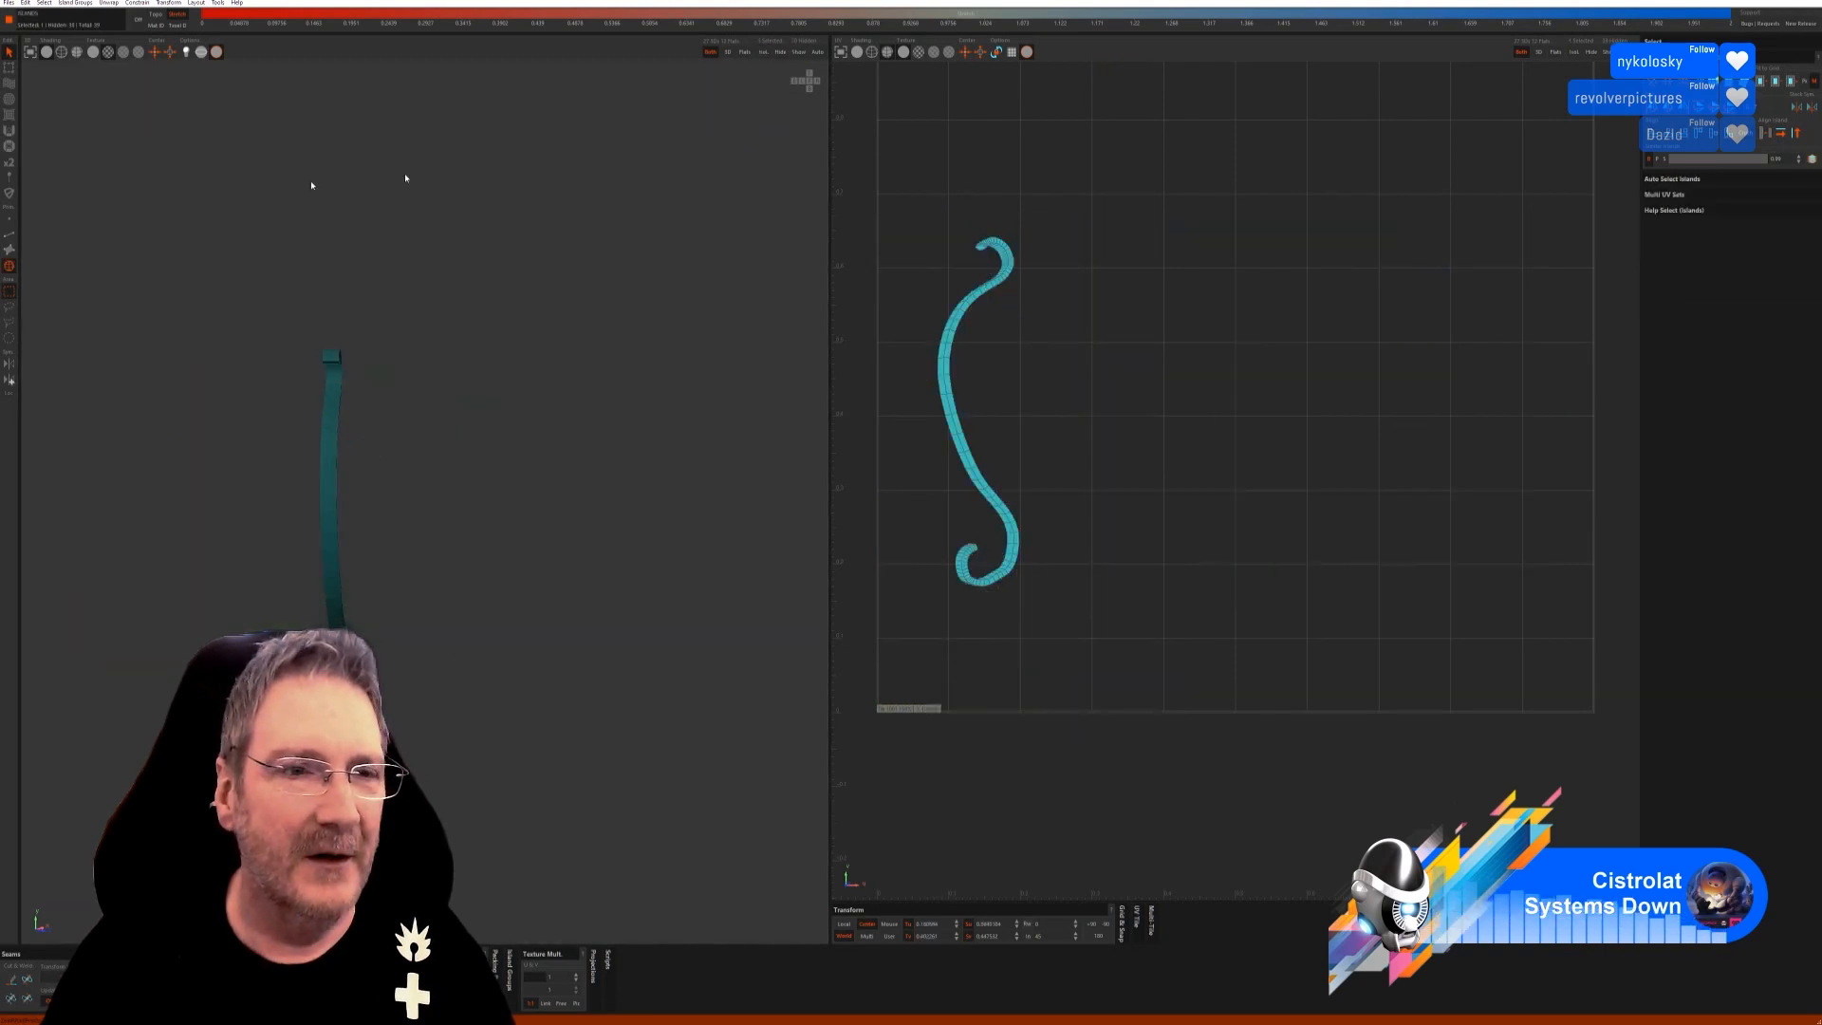
left_click(12, 233)
left_click(1674, 292)
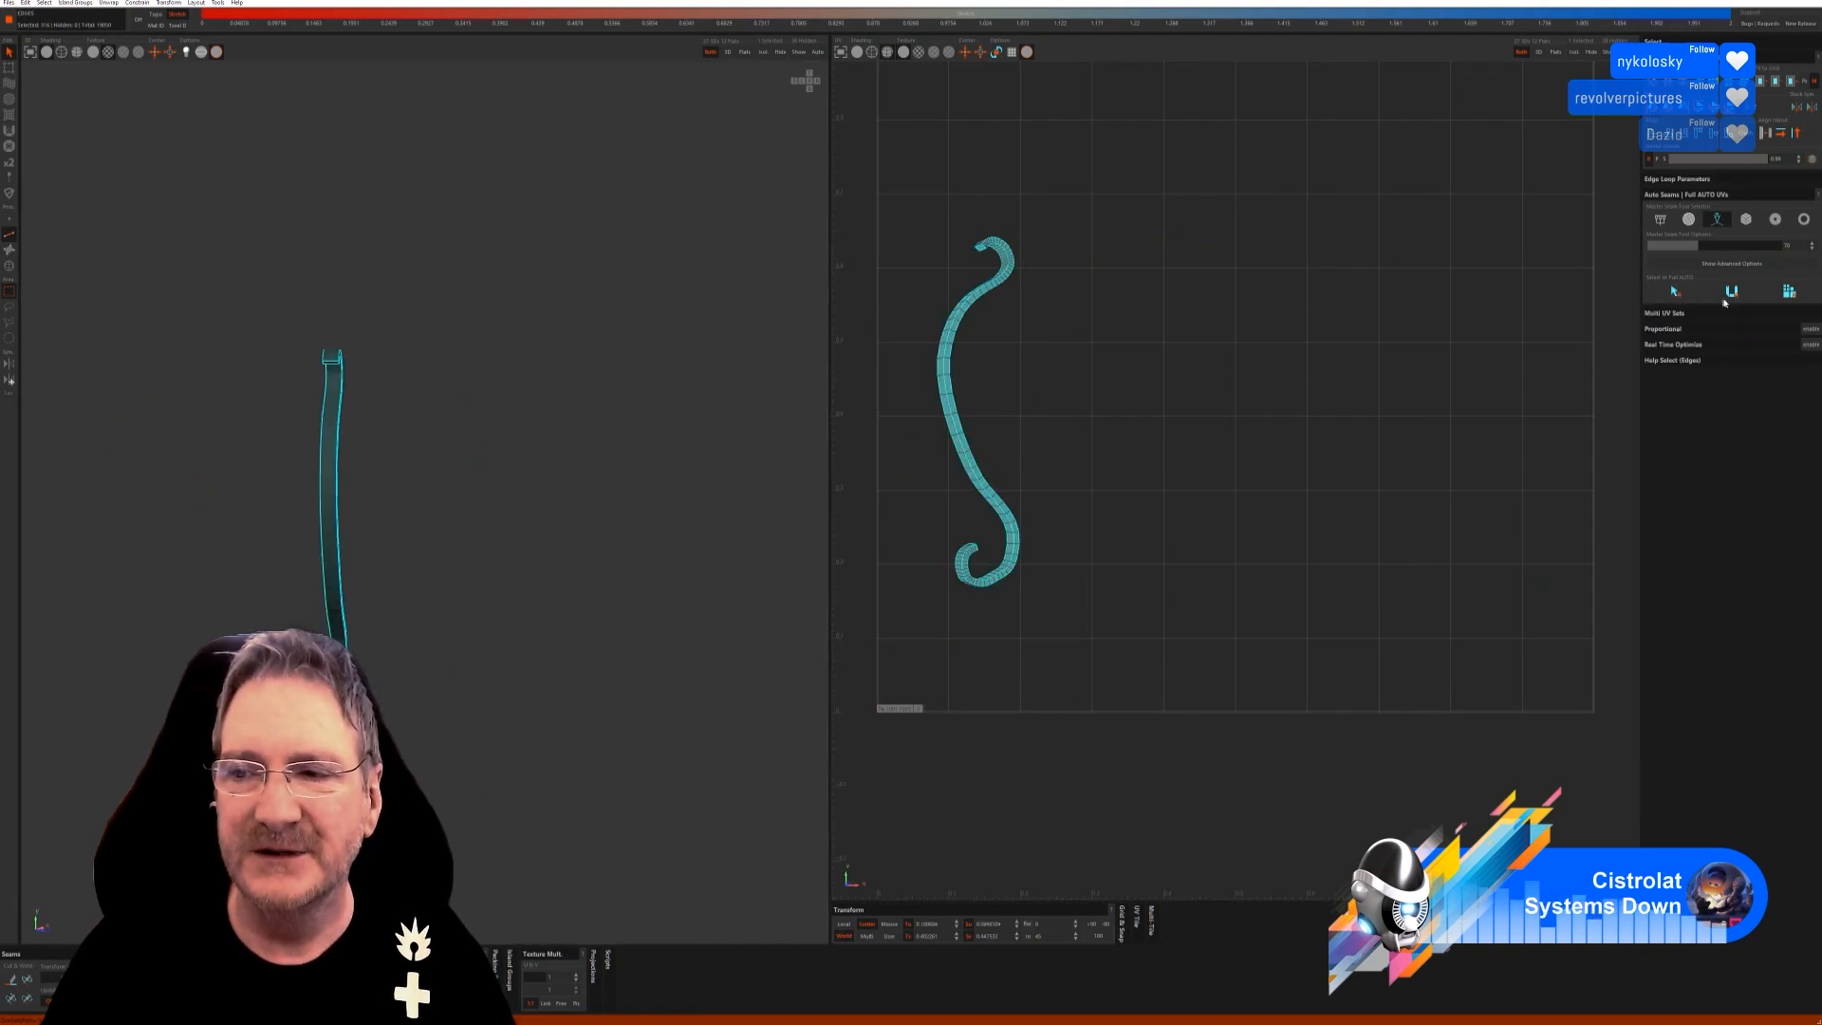
left_click(1789, 291)
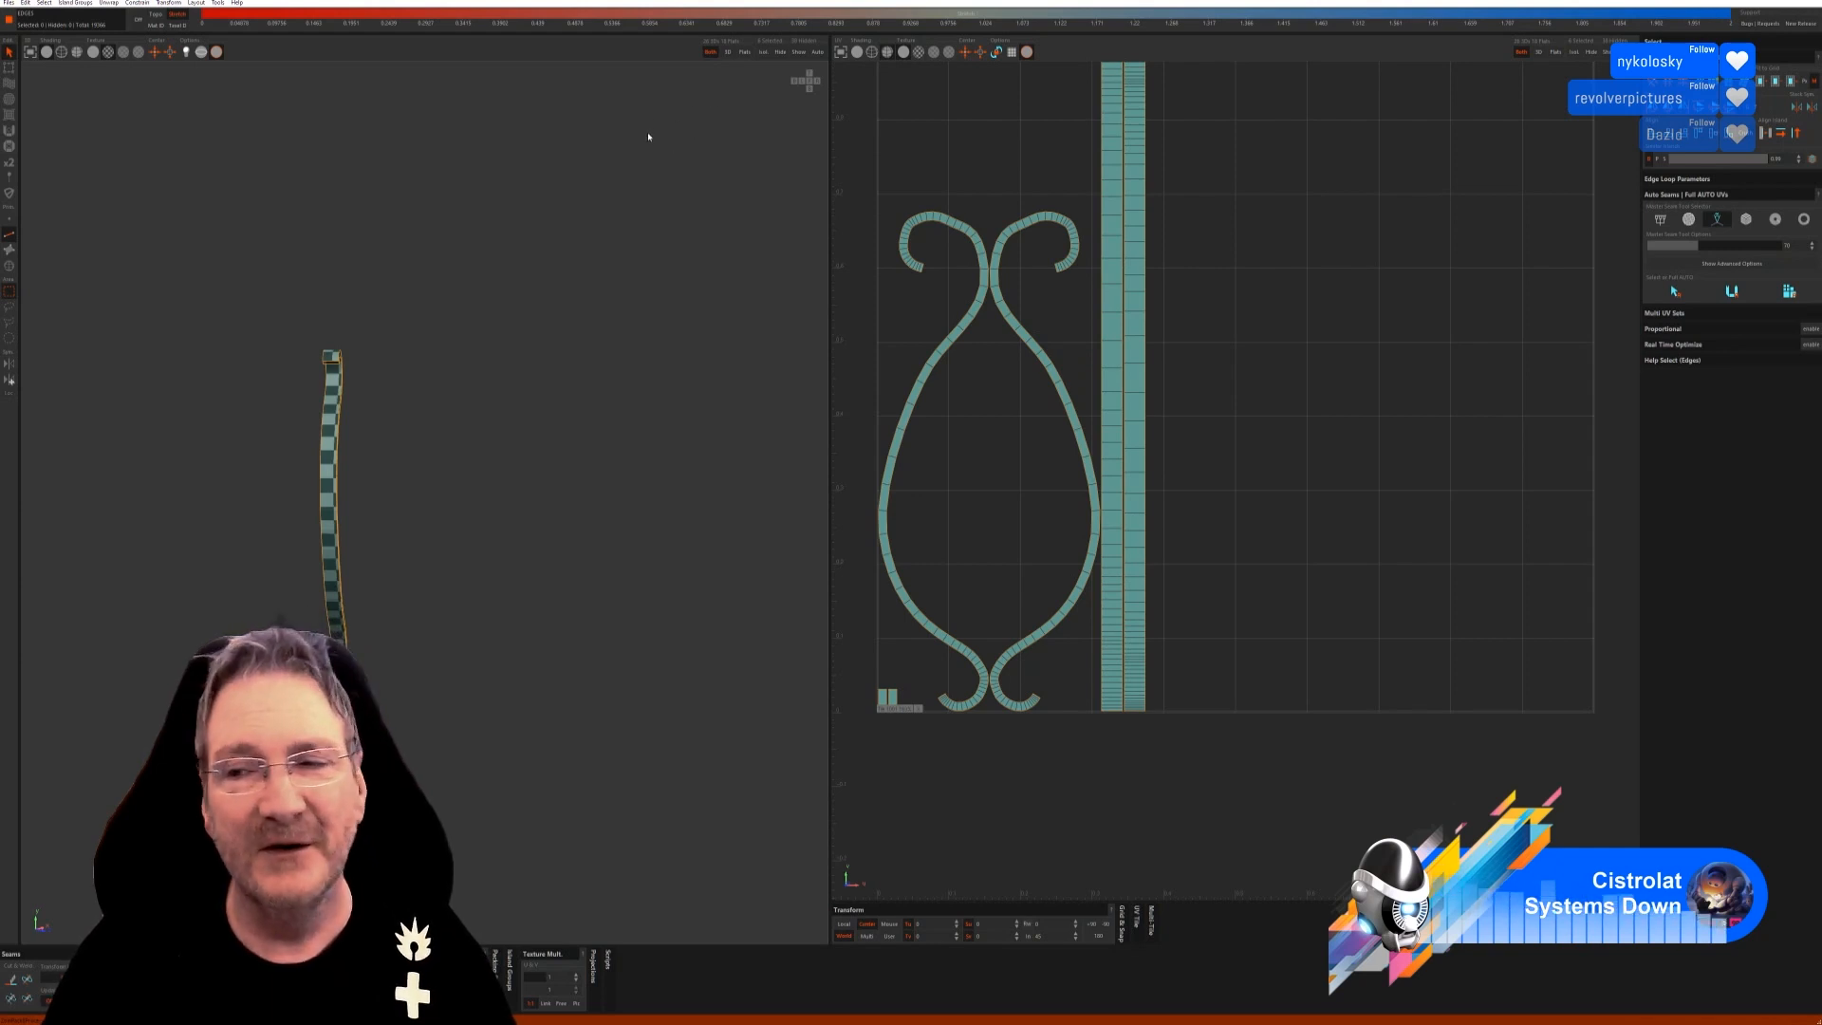
Bring back the full grate, isolate the fourth curved bar, beside the three checkered ones, and unwrap it with automatic sharp-edge seams.
left_click(803, 55)
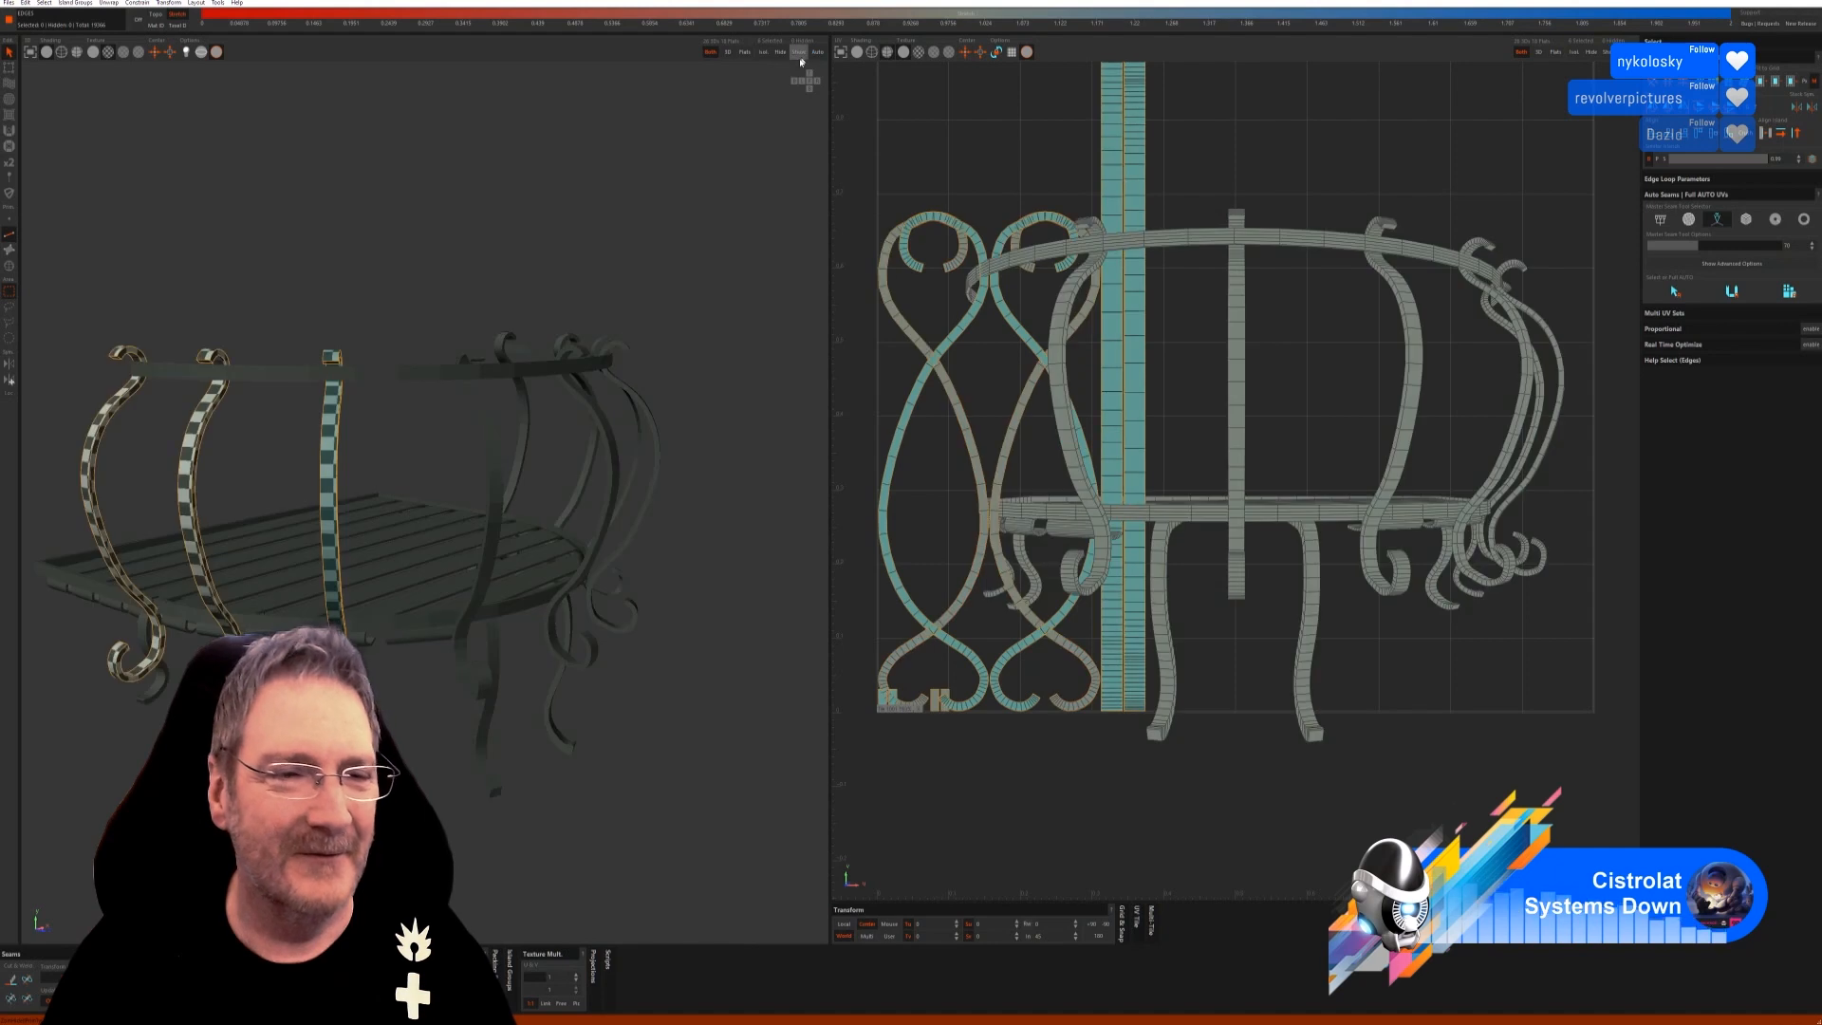
left_click(9, 267)
left_click(485, 410)
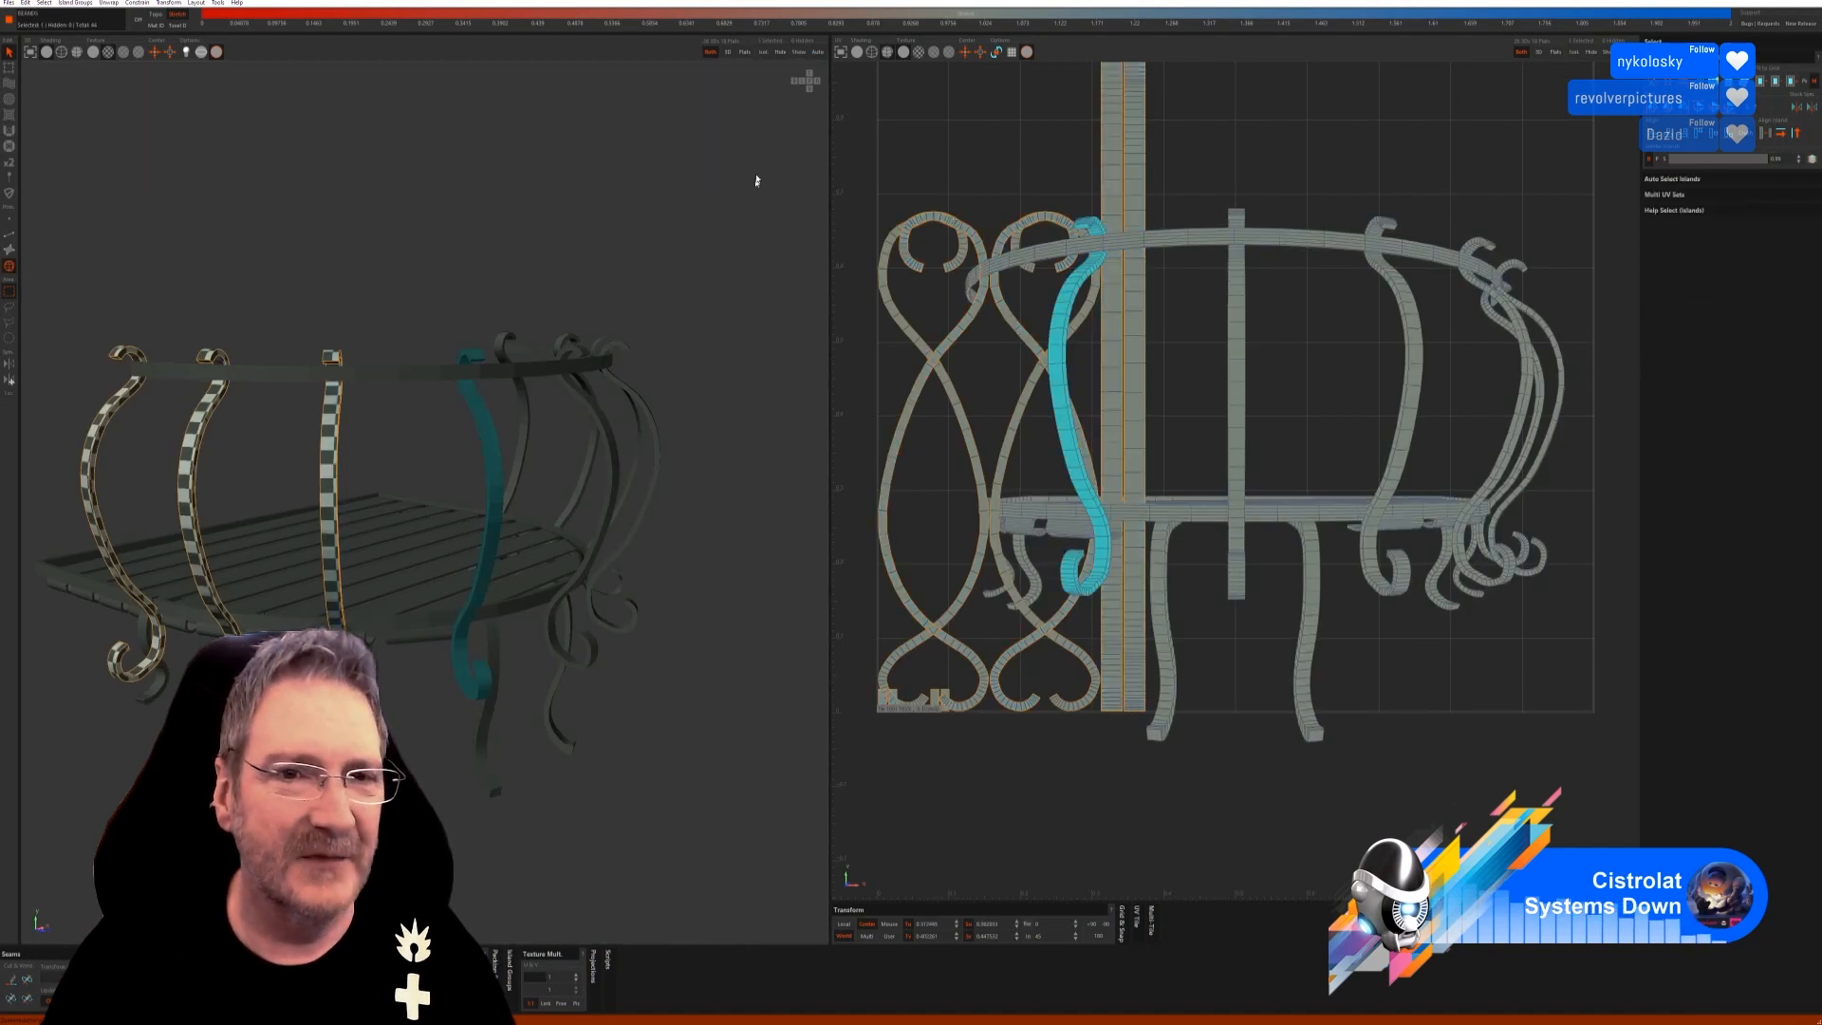
left_click(763, 53)
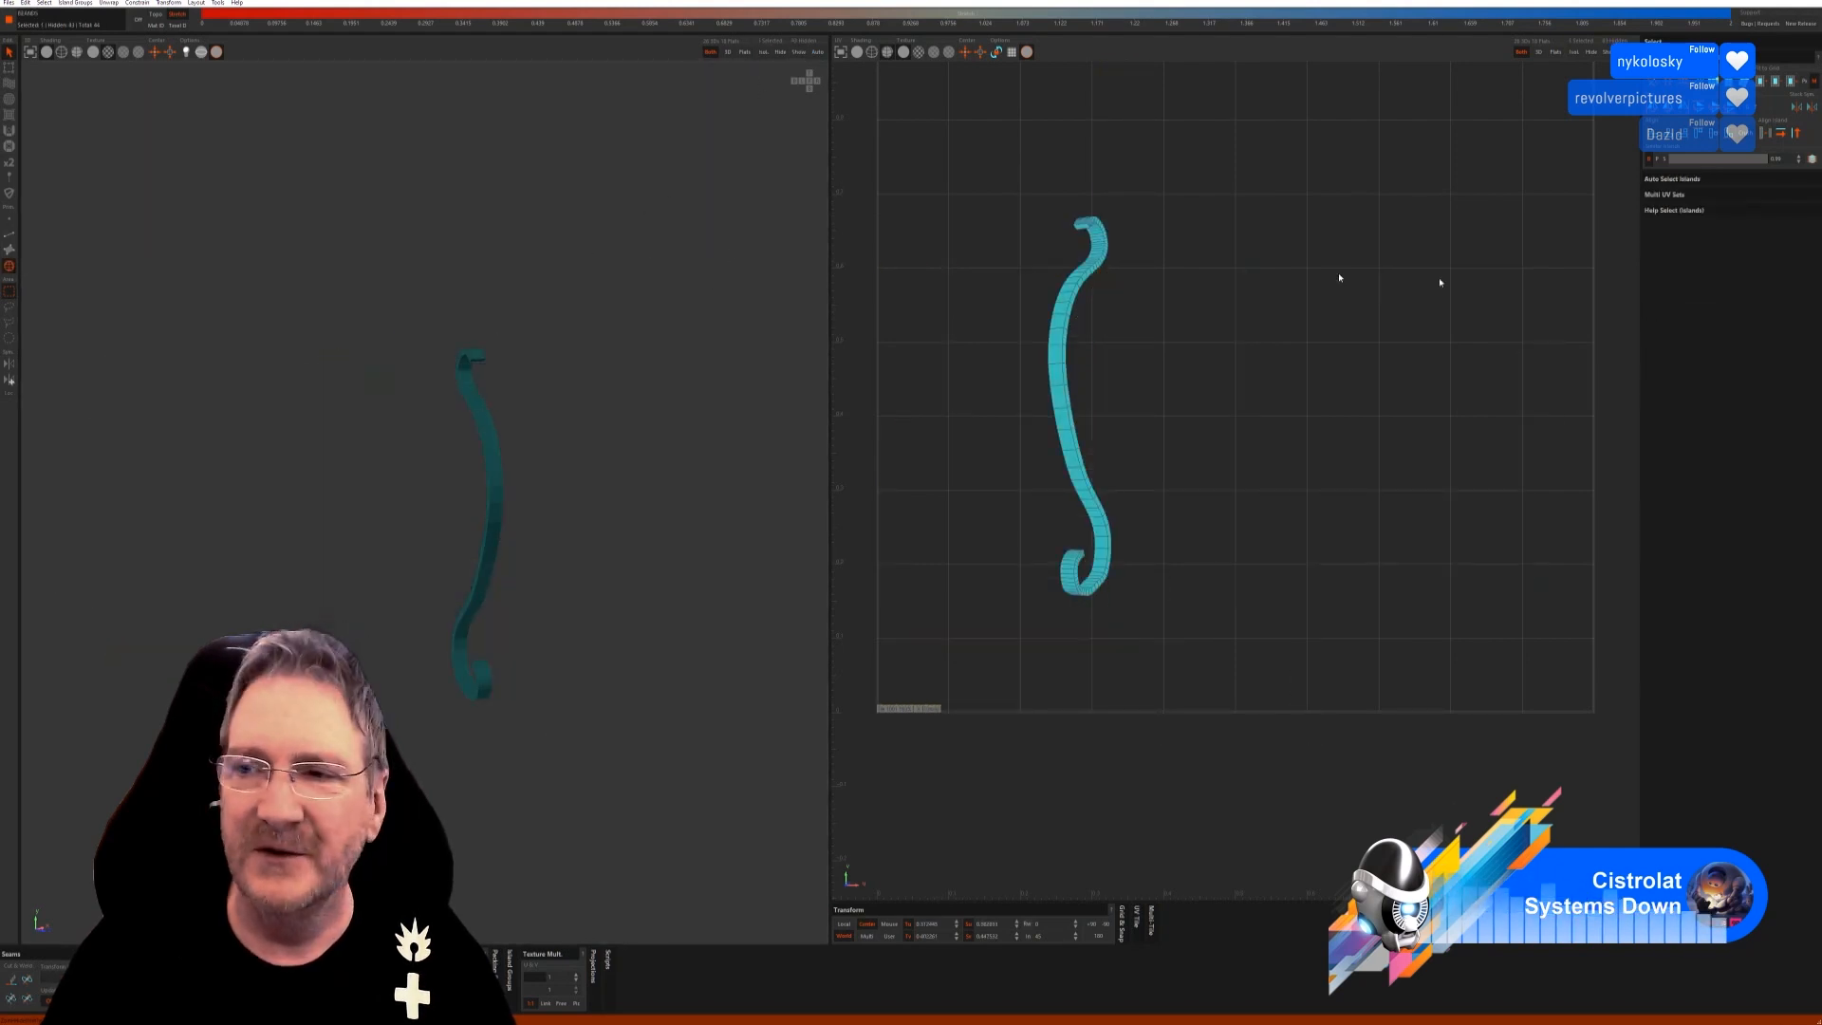
left_click(9, 234)
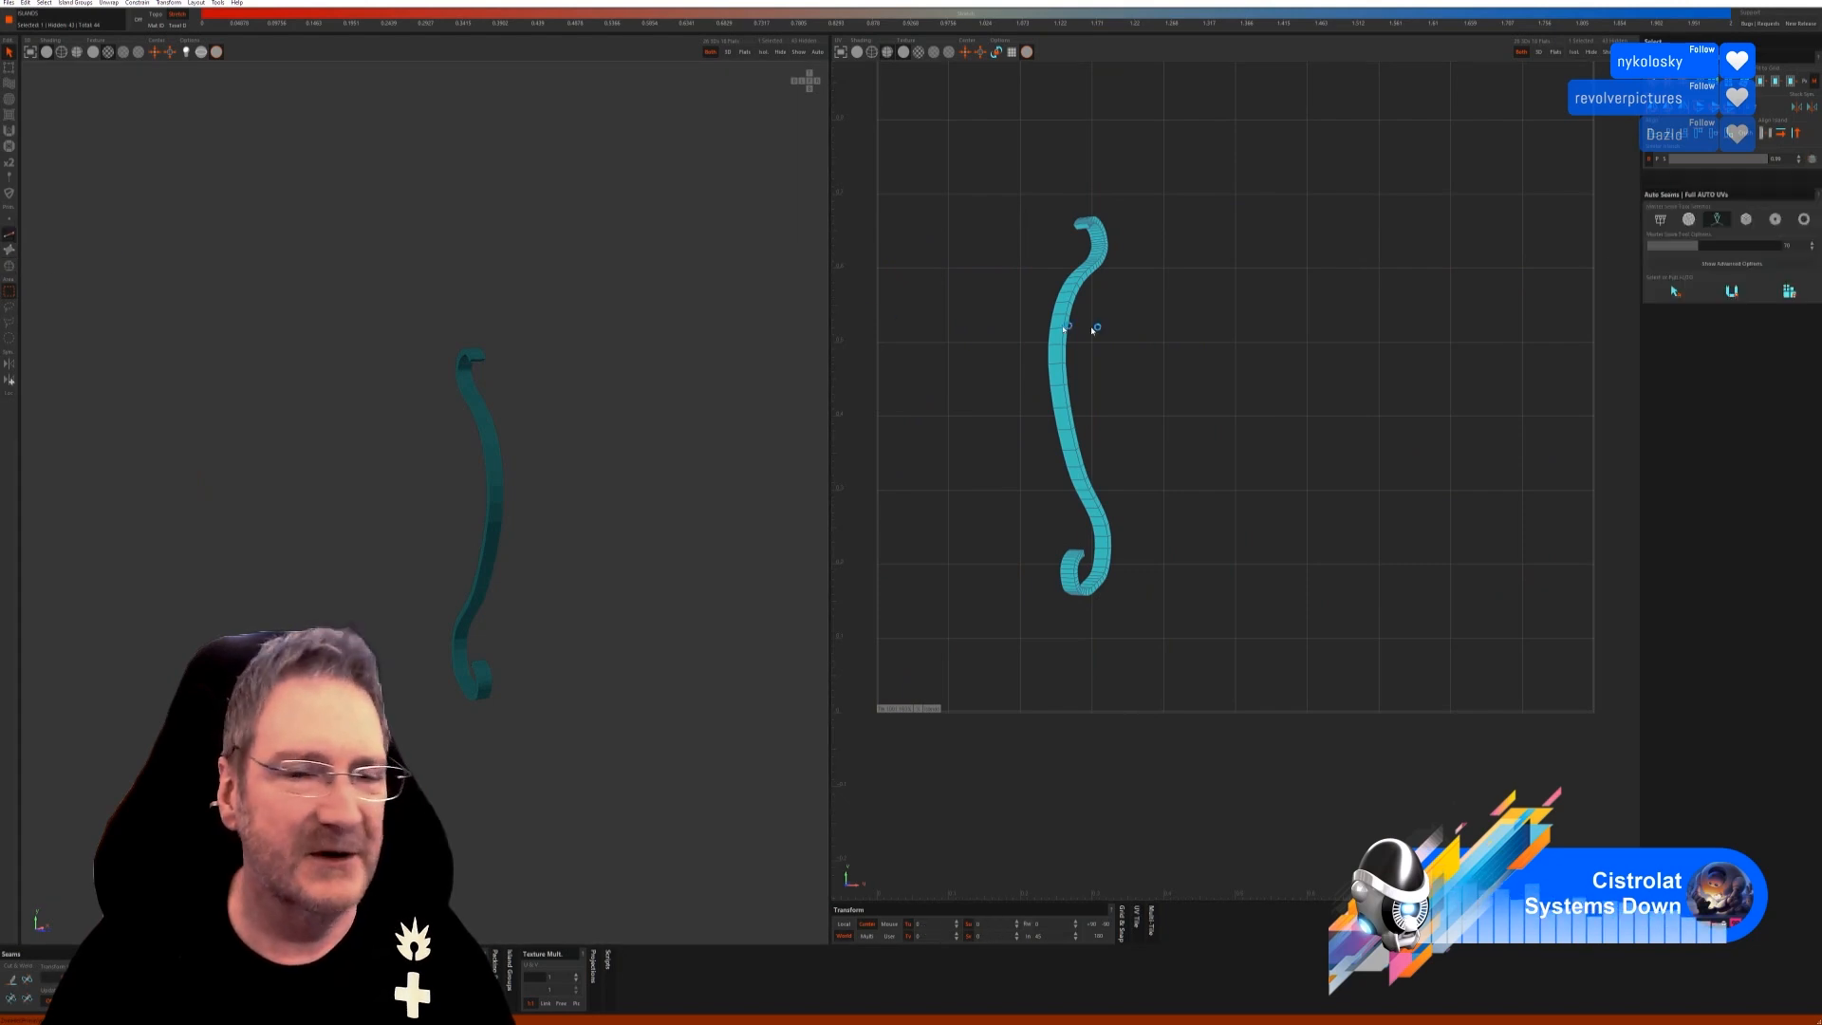
left_click(1732, 292)
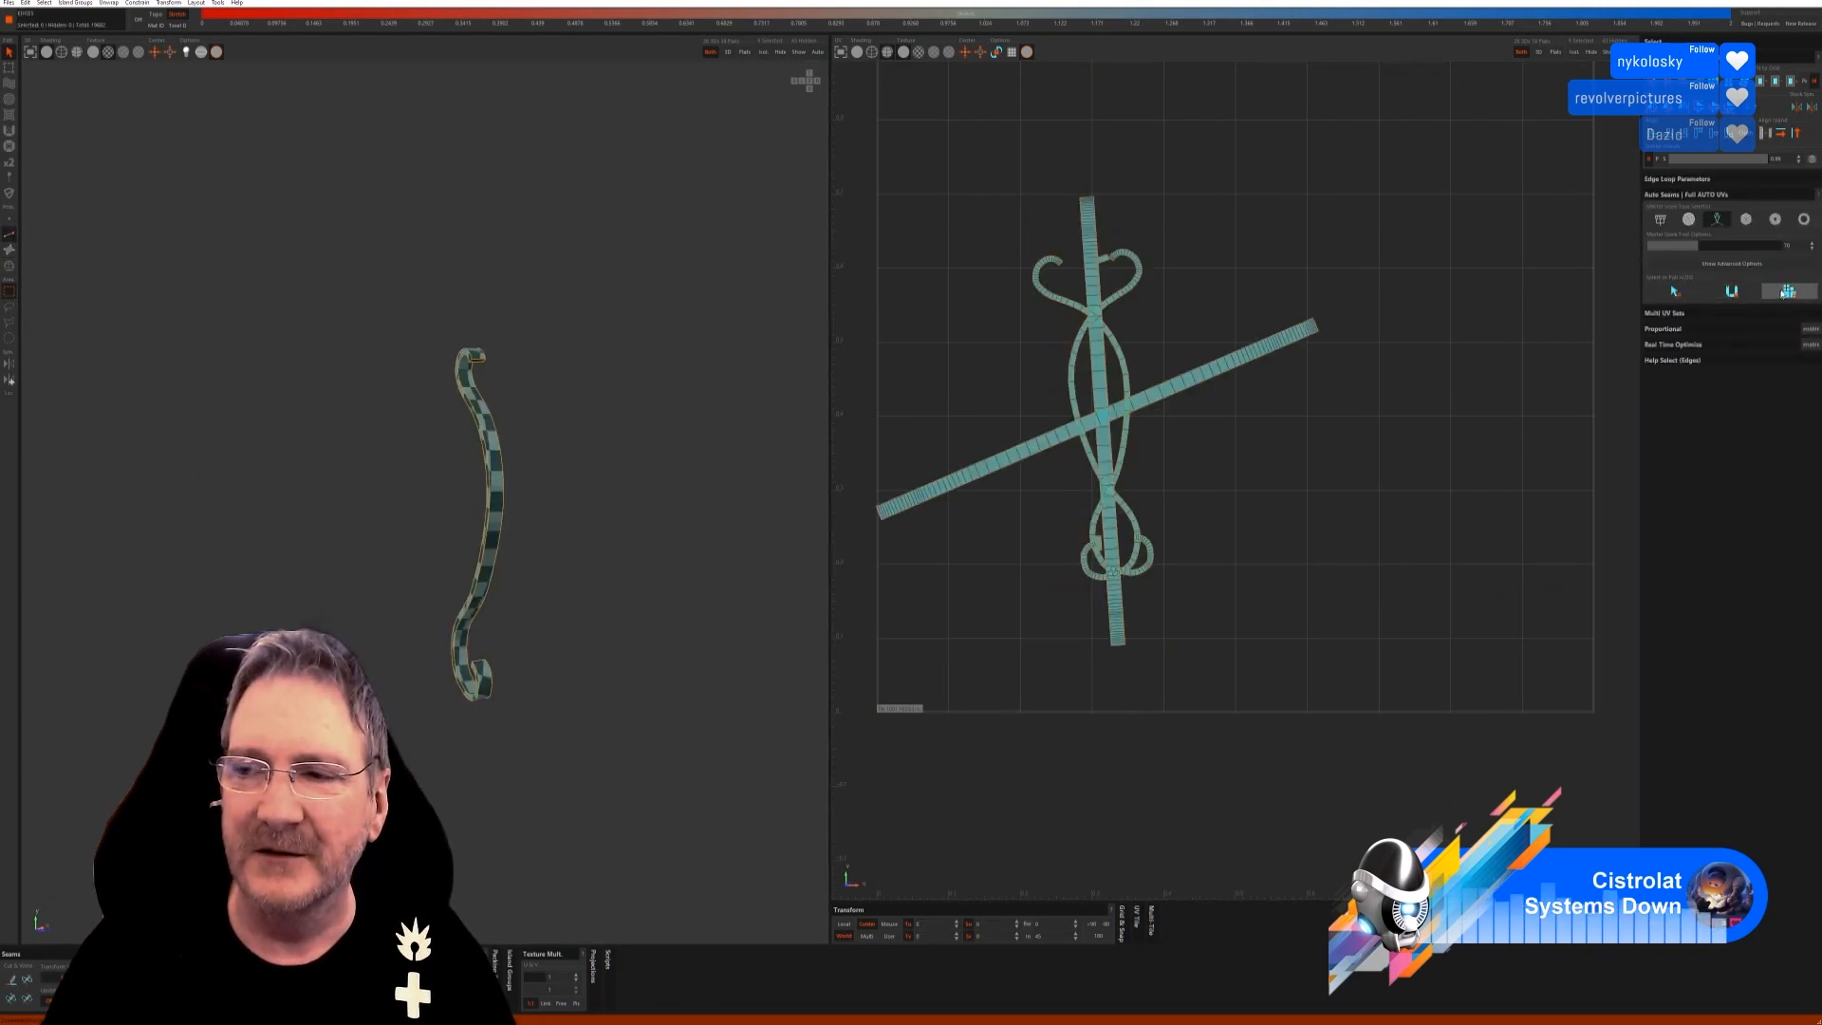
Unhide all grate parts, isolate the fifth curved bar along the rim and unwrap it with automatic sharp-edge seams.
left_click(798, 54)
left_click_drag(671, 589, 613, 608, "alt")
left_click(9, 266)
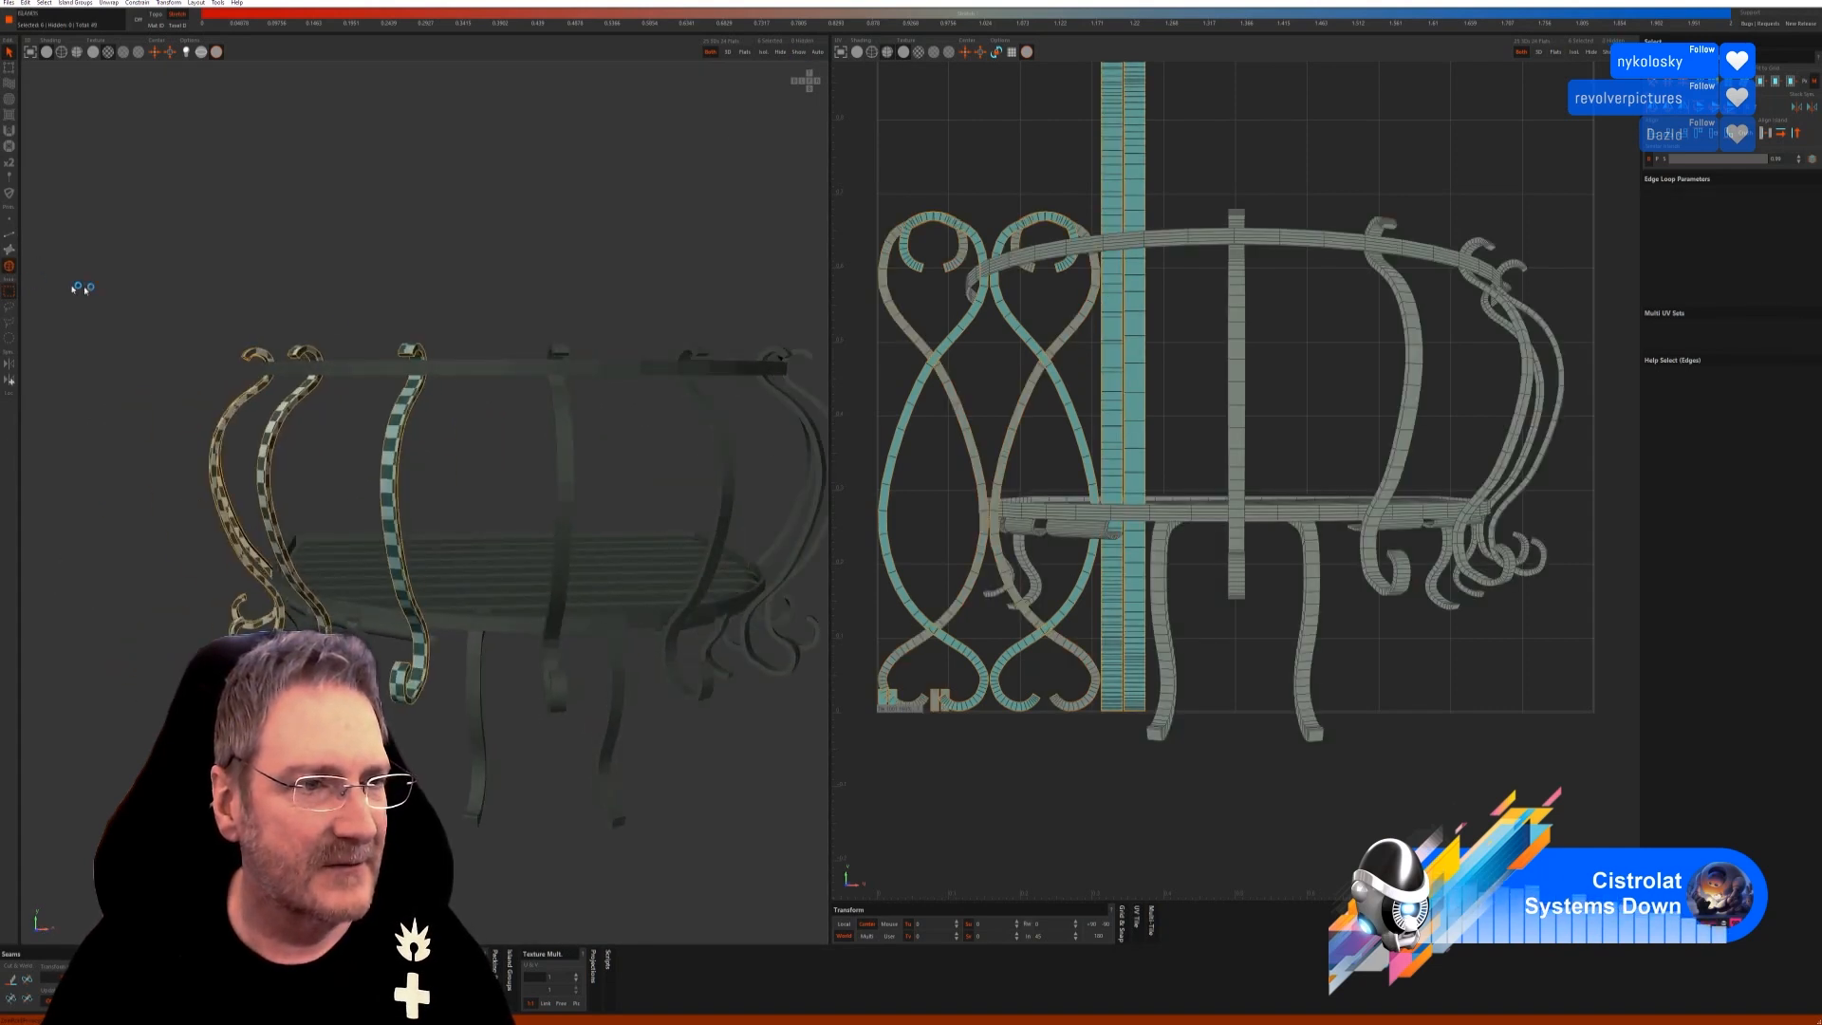
left_click(562, 397)
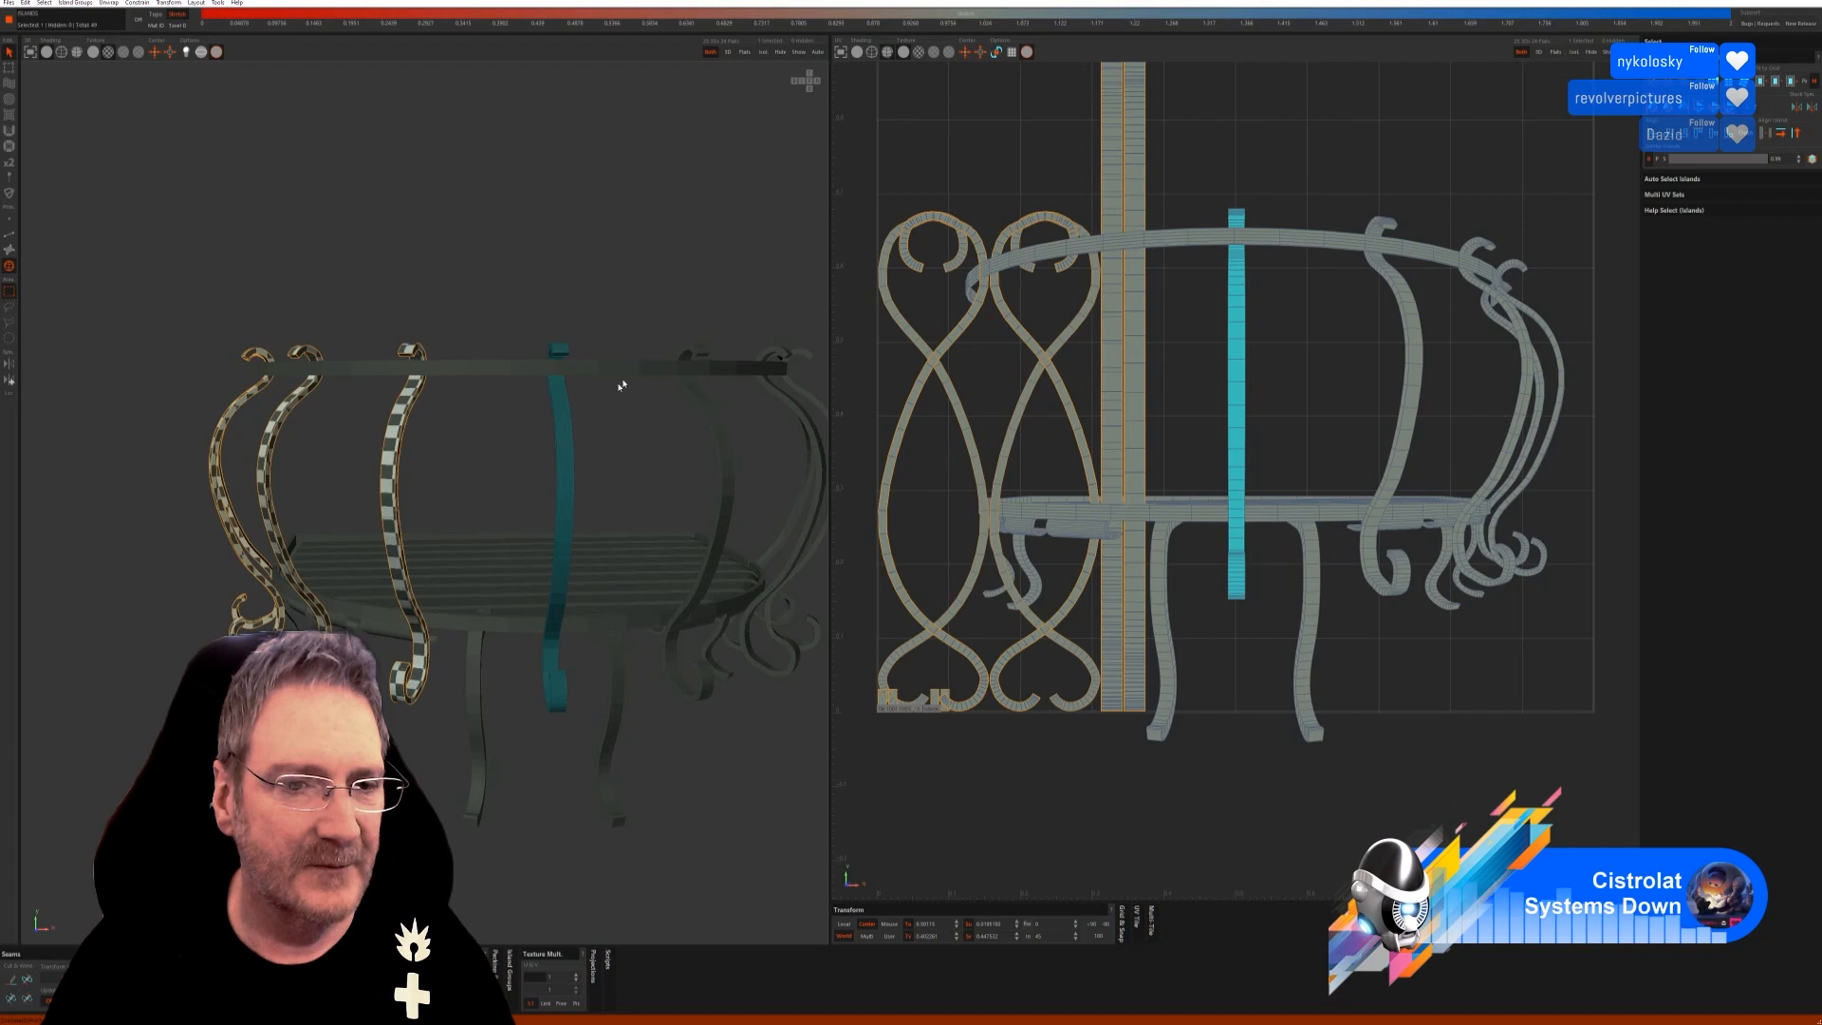
left_click(765, 53)
left_click(11, 233)
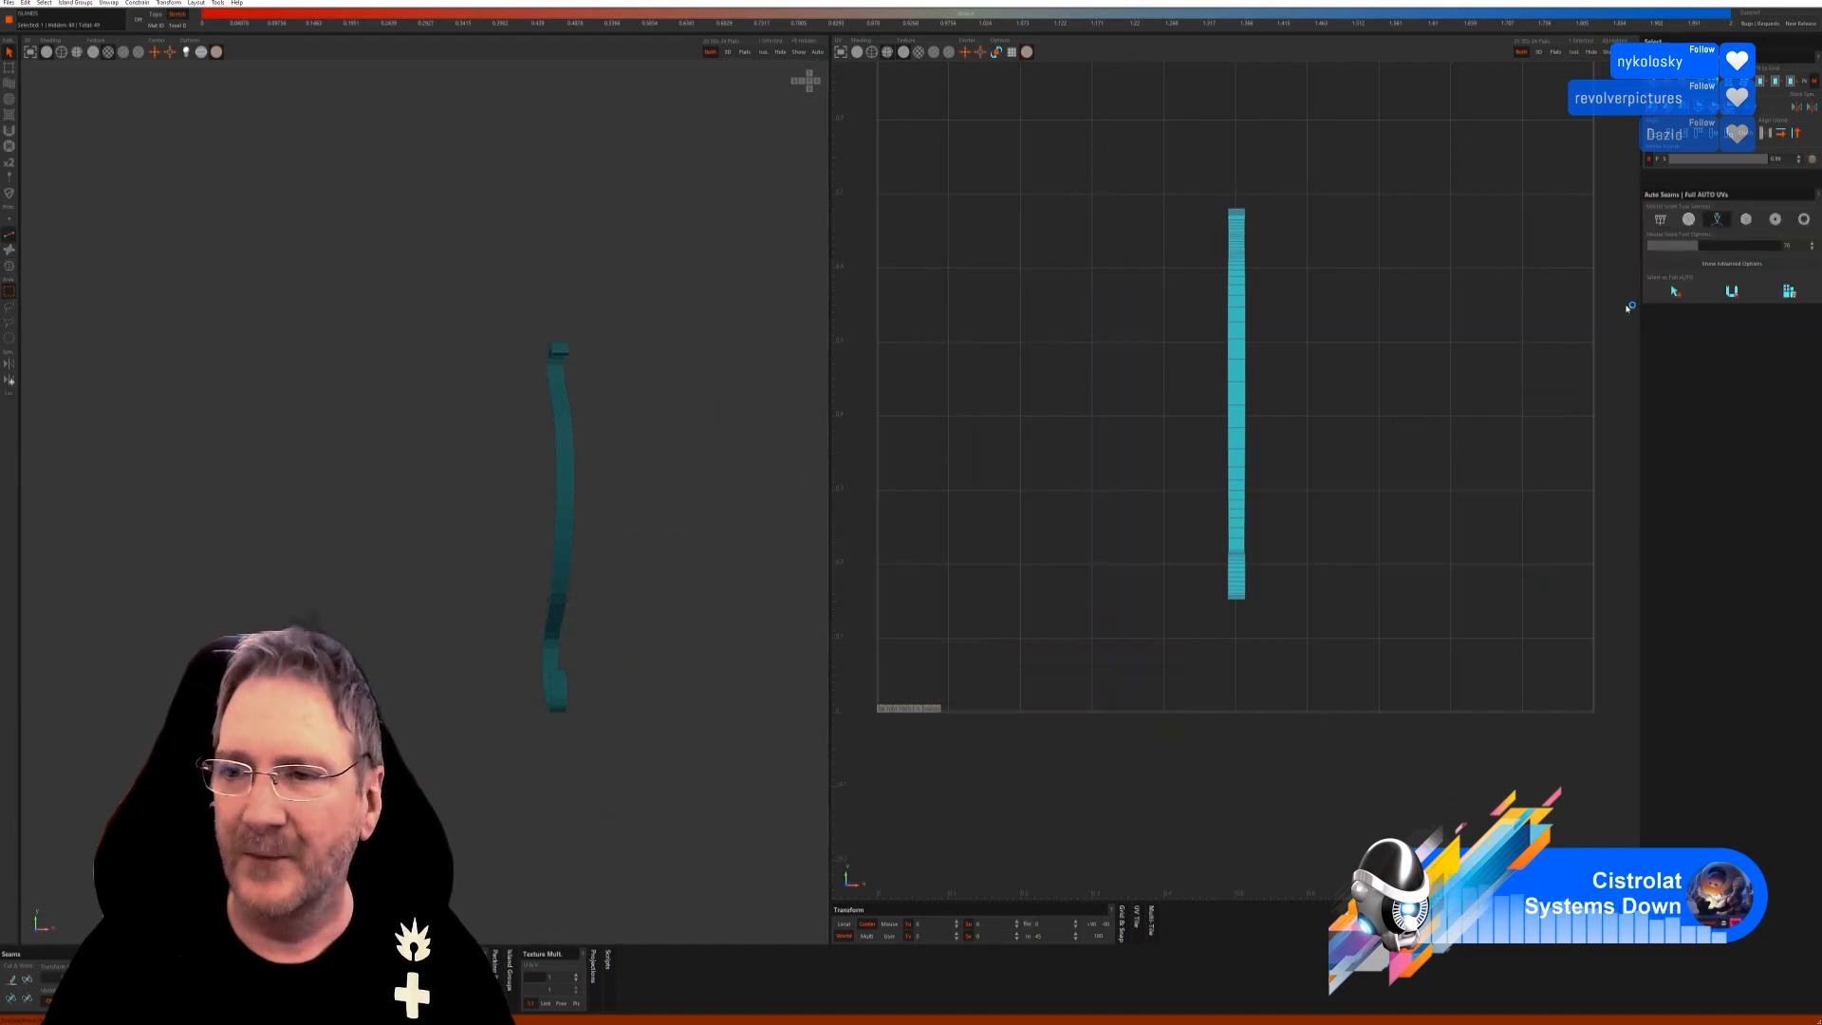
left_click(1730, 291)
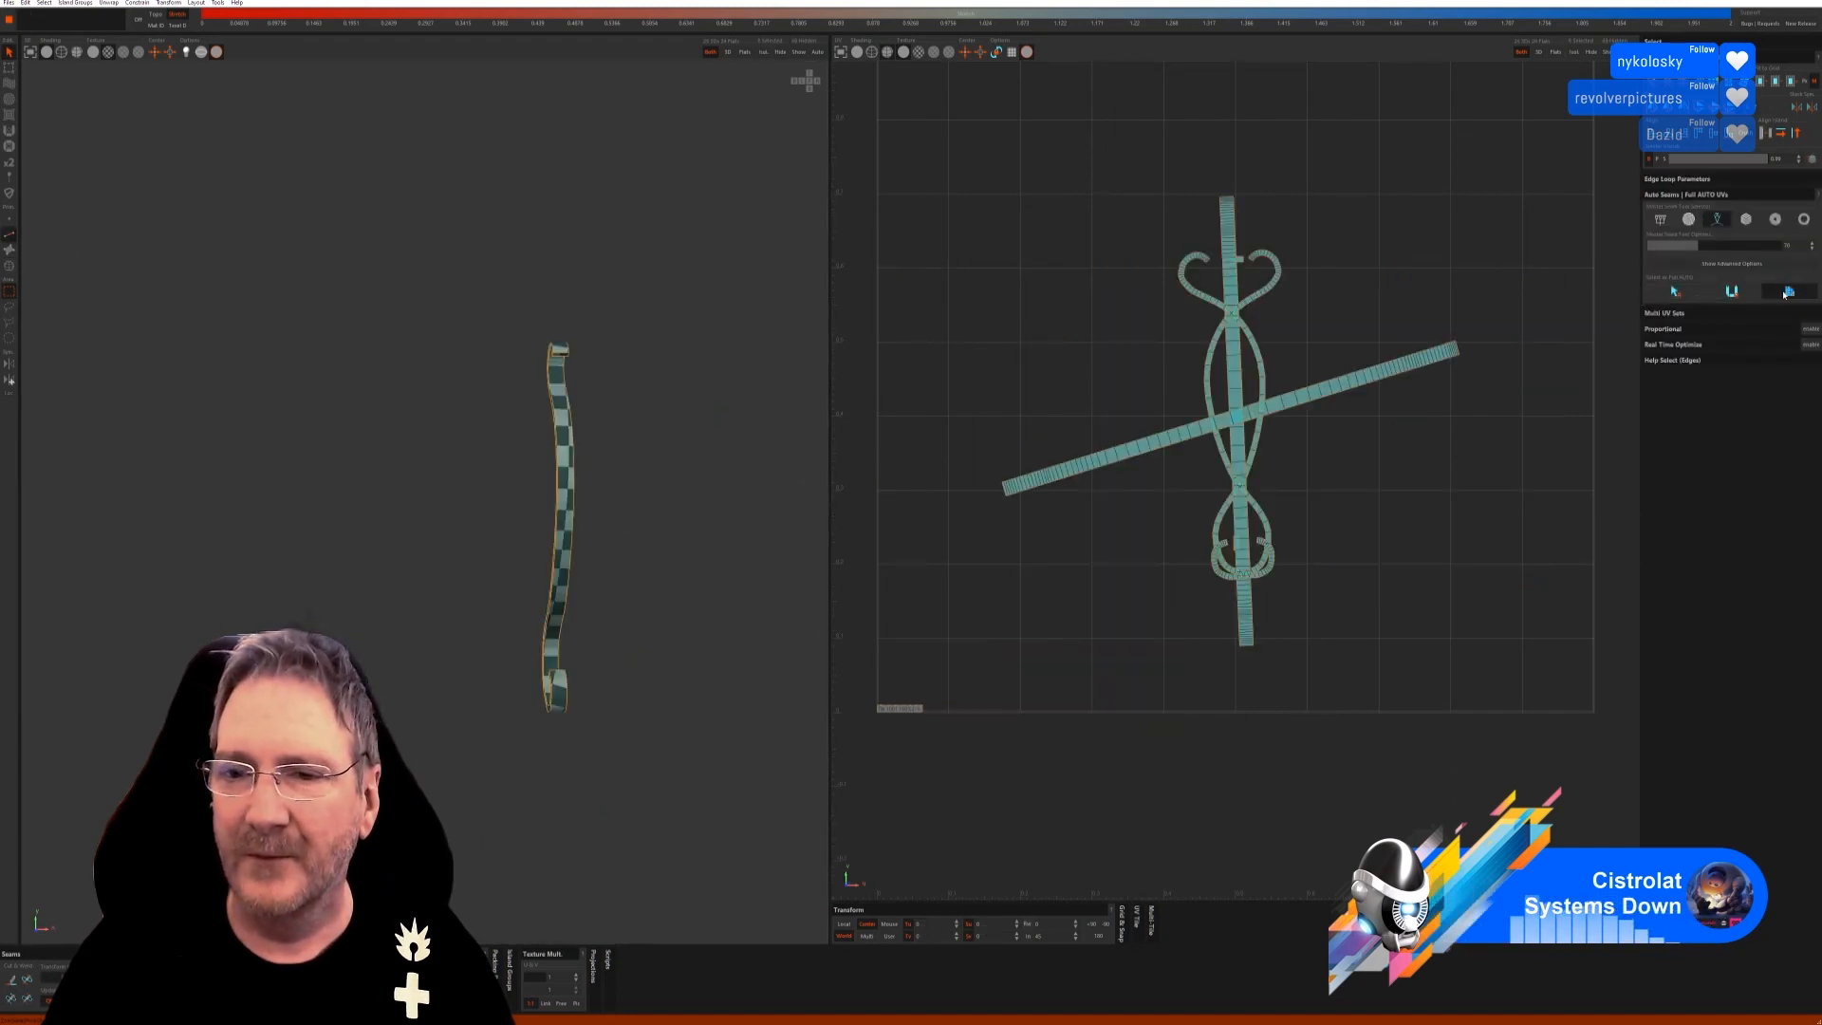
Show the whole grate and isolate the sixth curved bar, the next one along the rim without a checker texture.
left_click(801, 54)
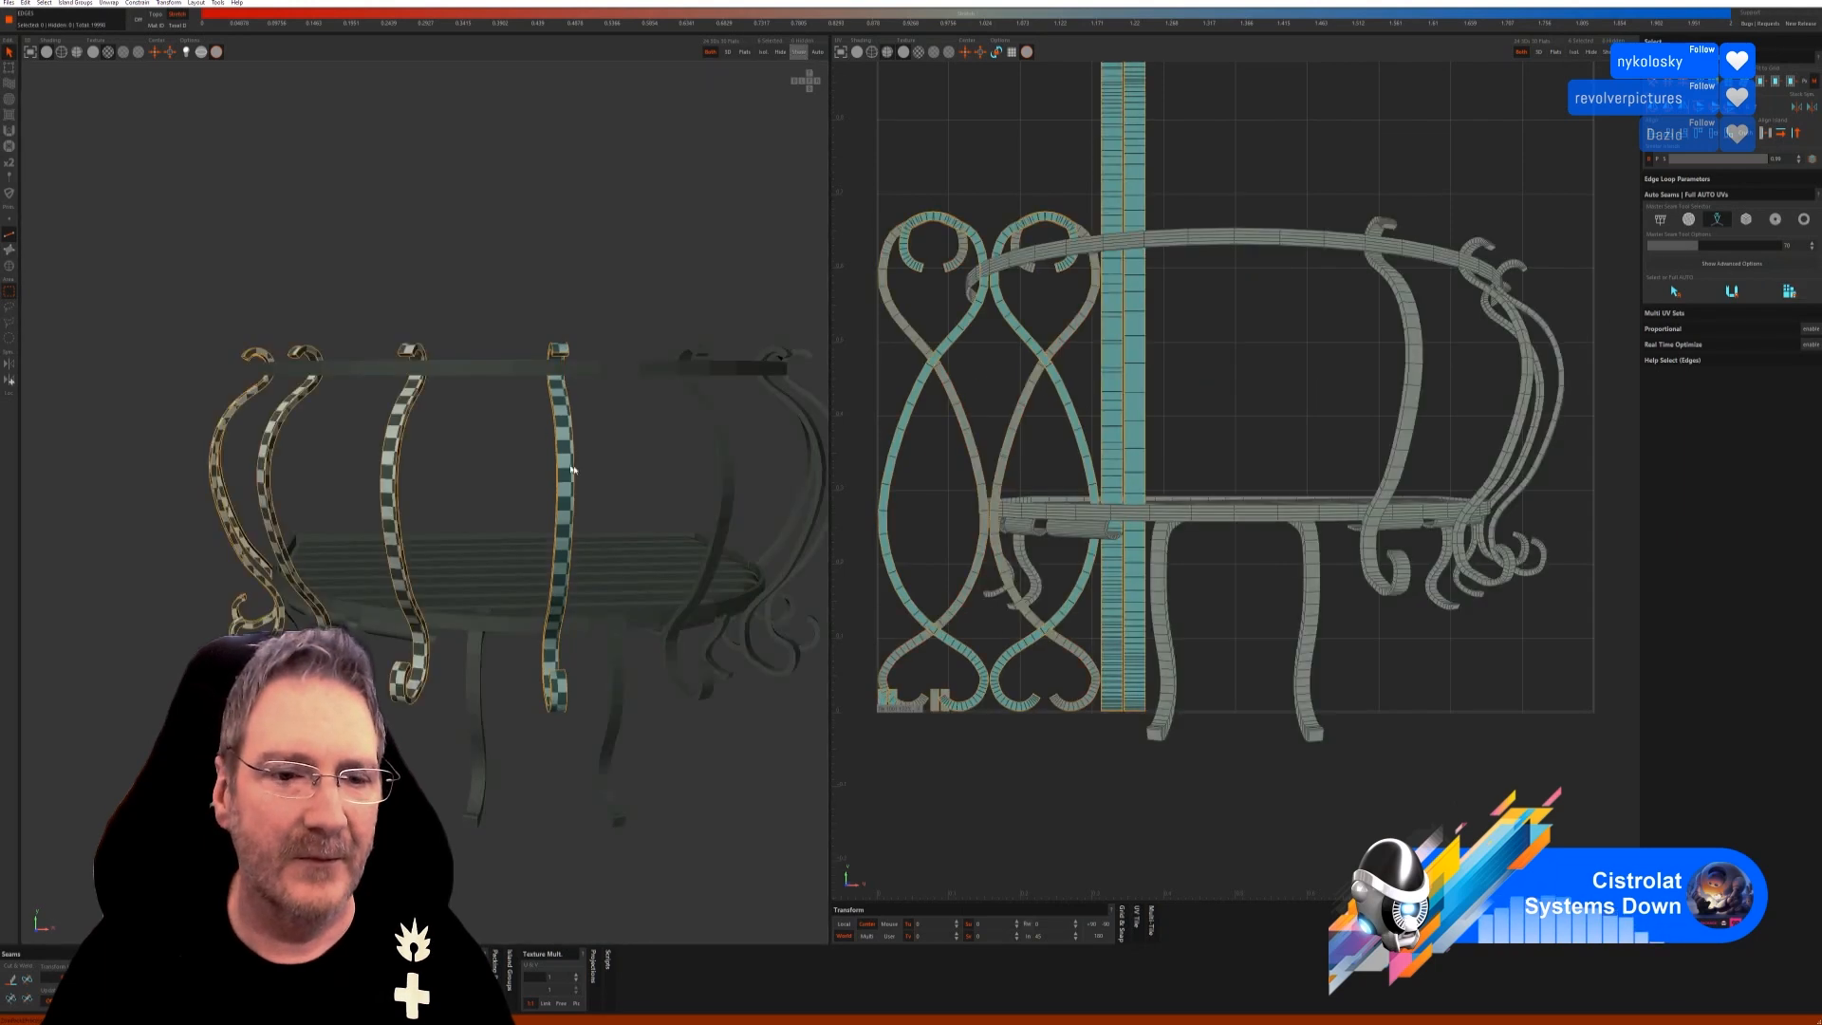
middle_click_drag(573, 469, 588, 419)
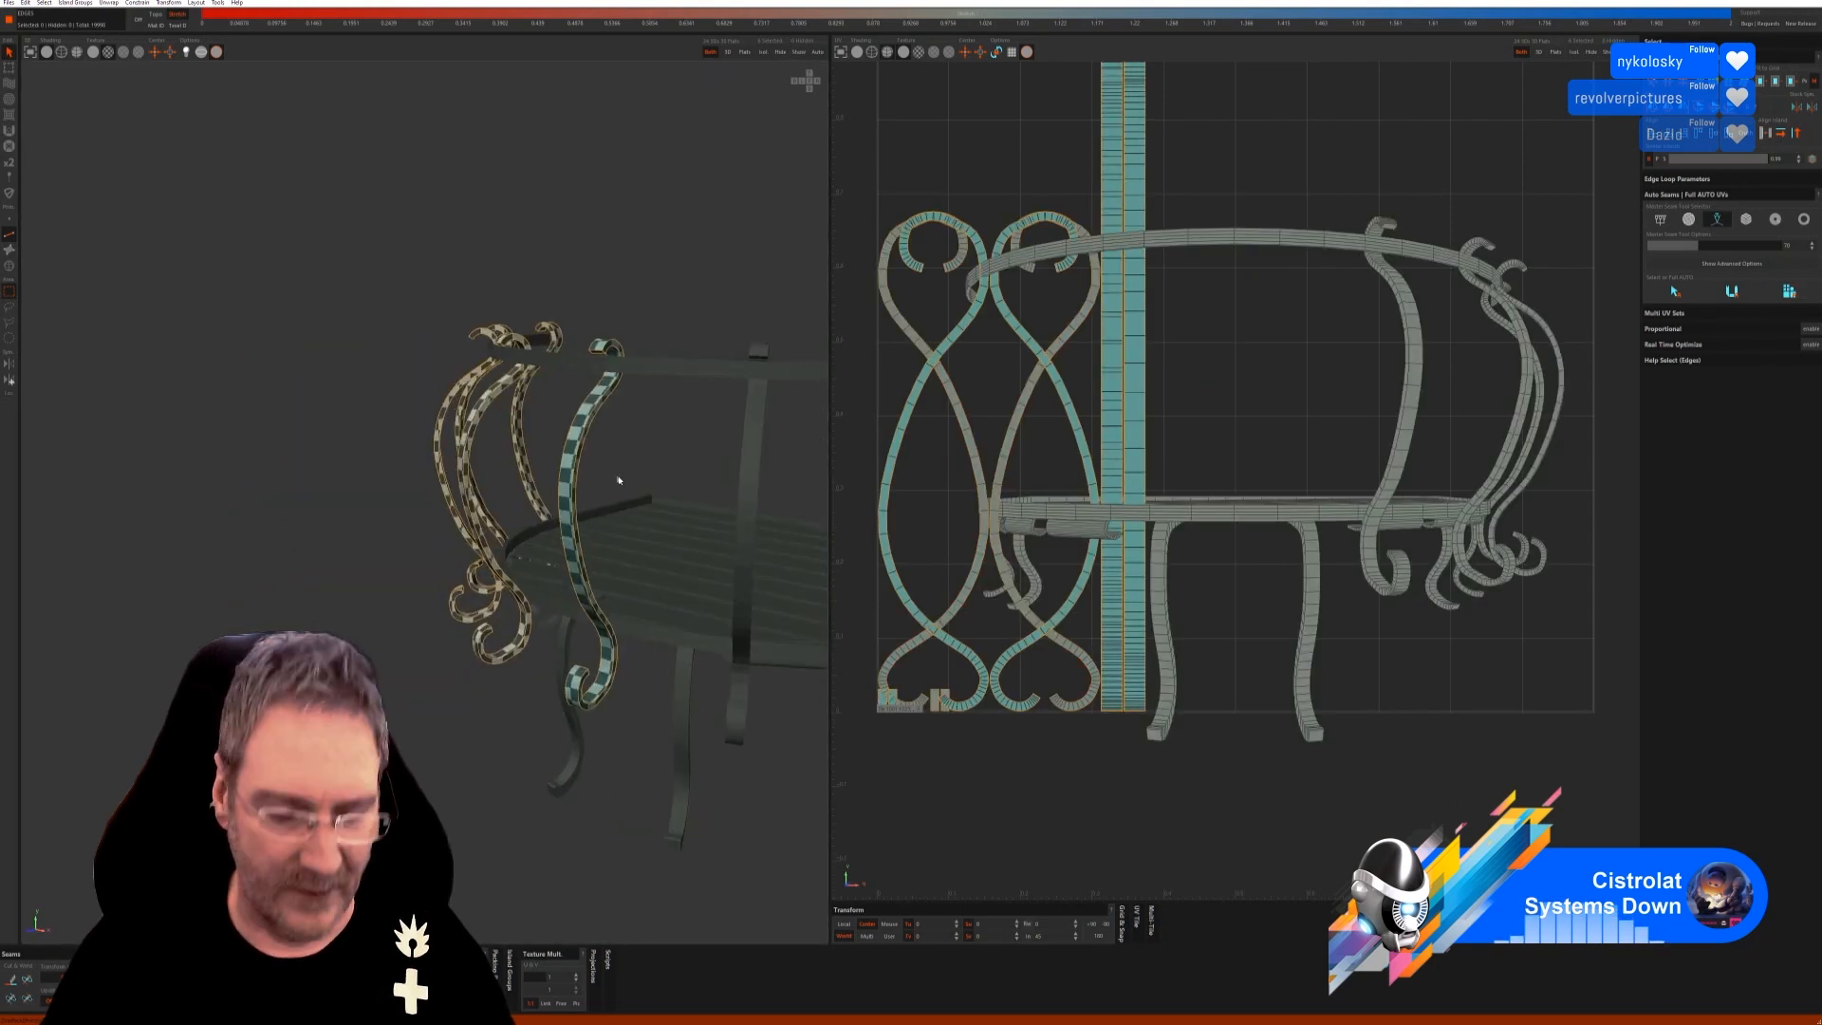
middle_click_drag(617, 489, 449, 412)
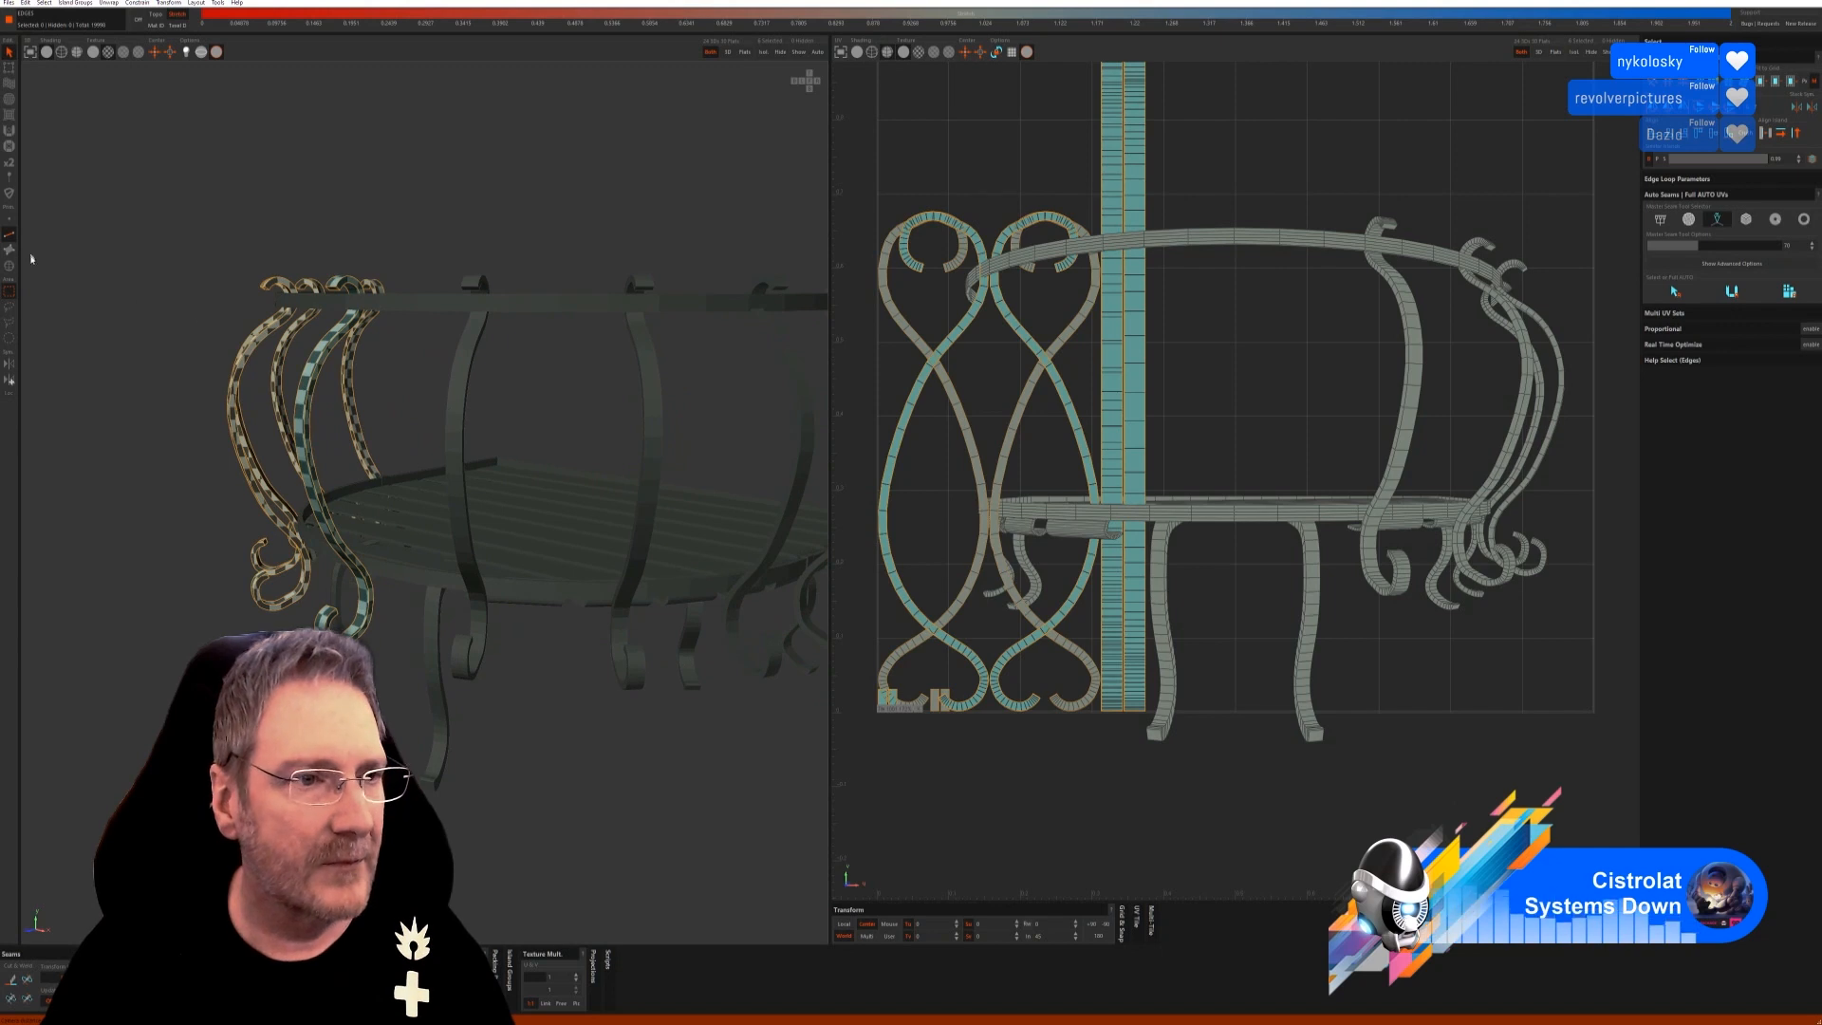
left_click(9, 267)
left_click(460, 367)
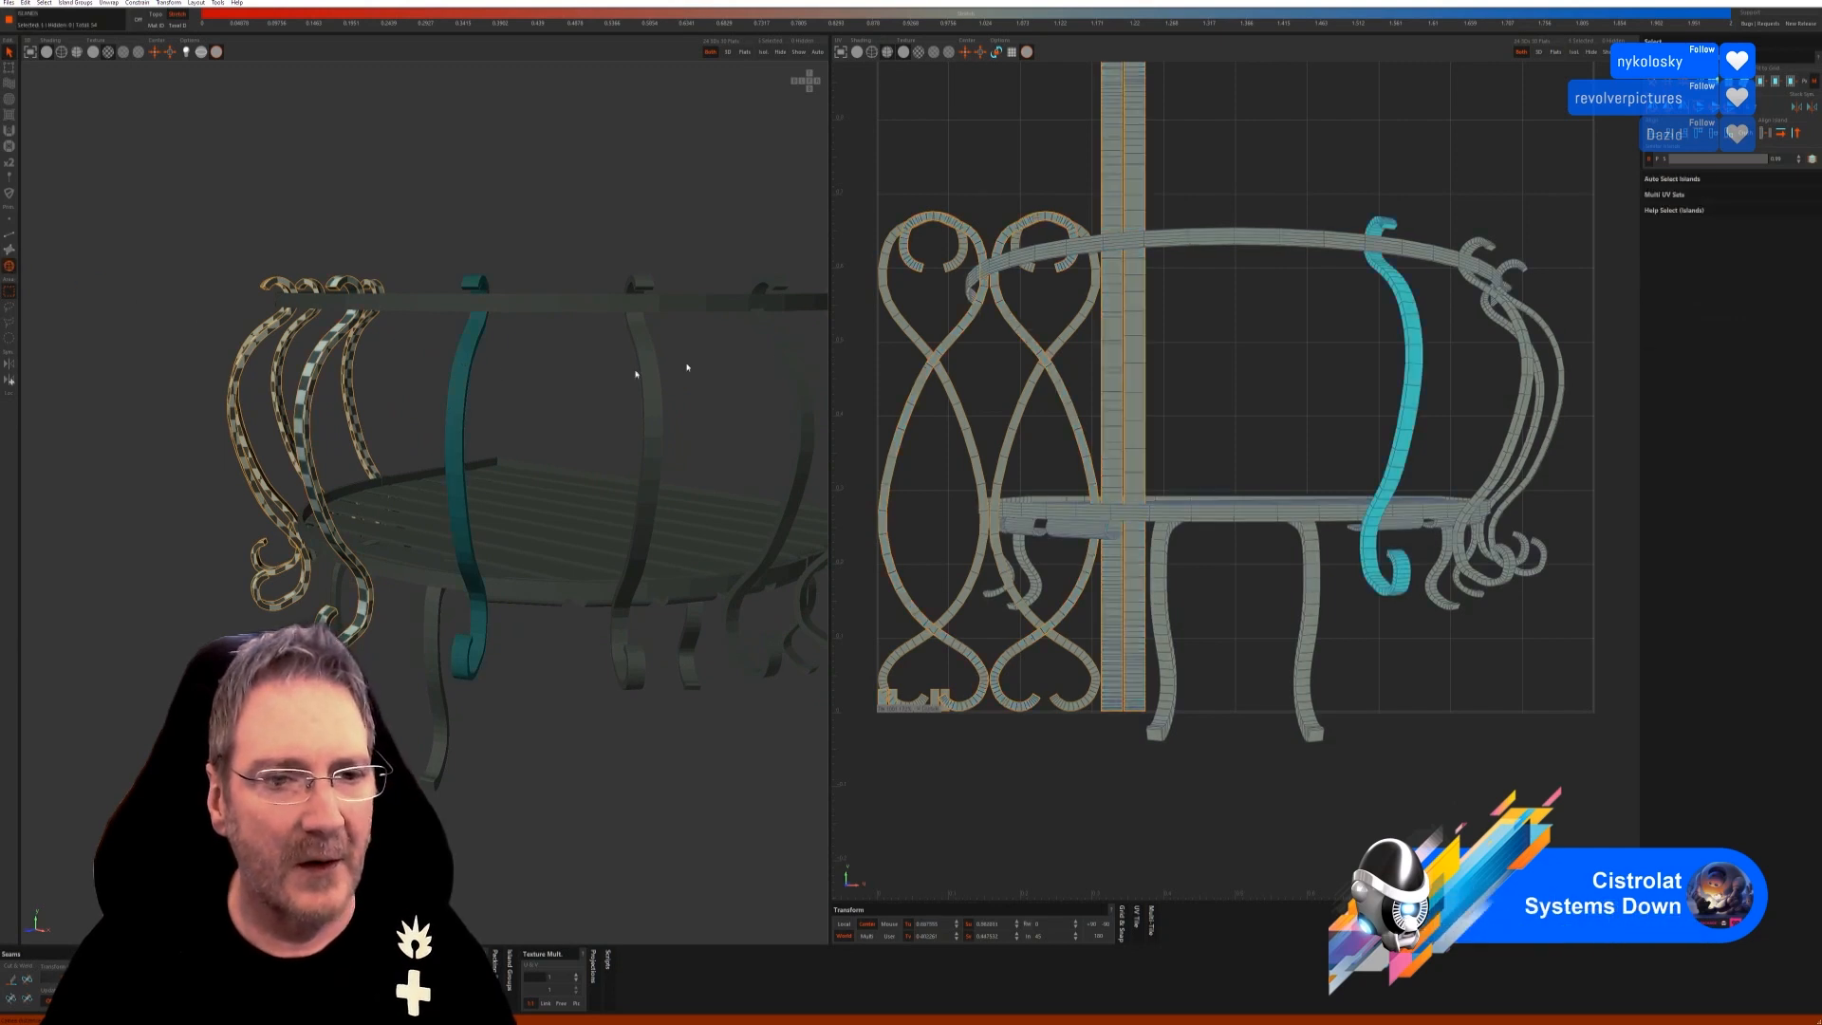
left_click(767, 54)
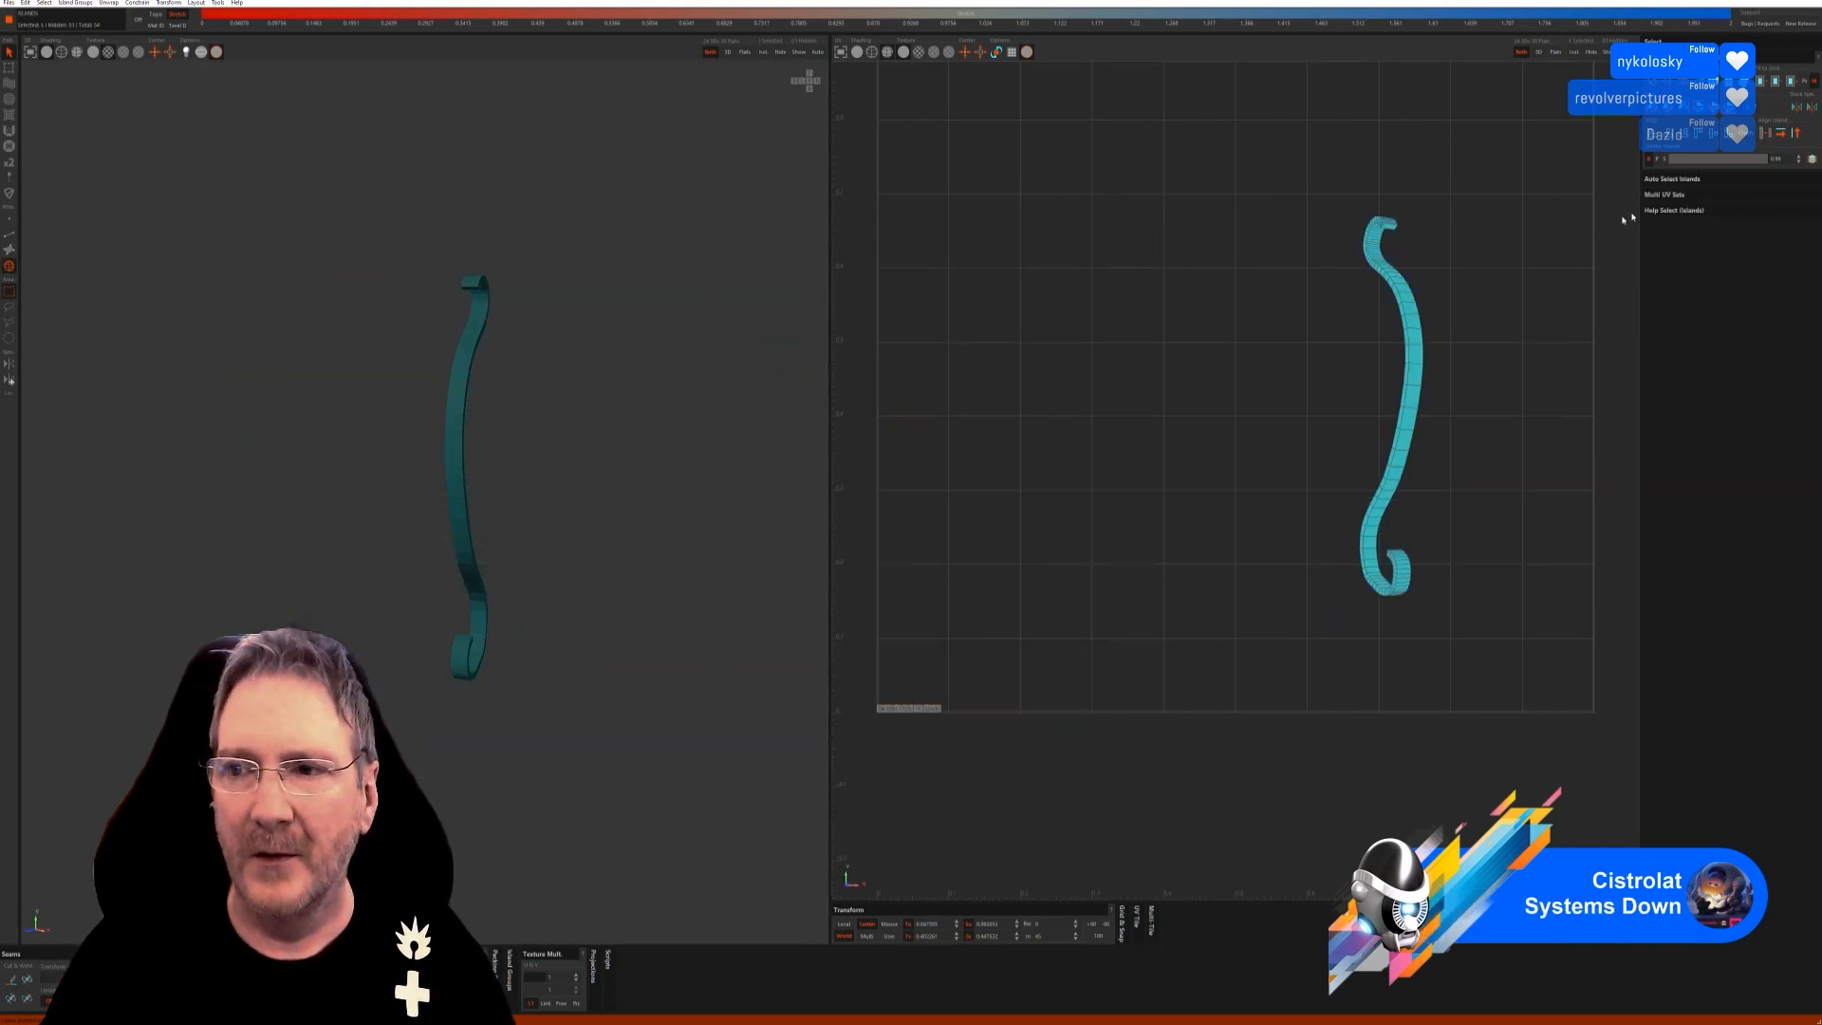
Select the isolated sixth bar's seams automatically by its sharp edges, unwrap the bar and pack its UV islands.
left_click(9, 235)
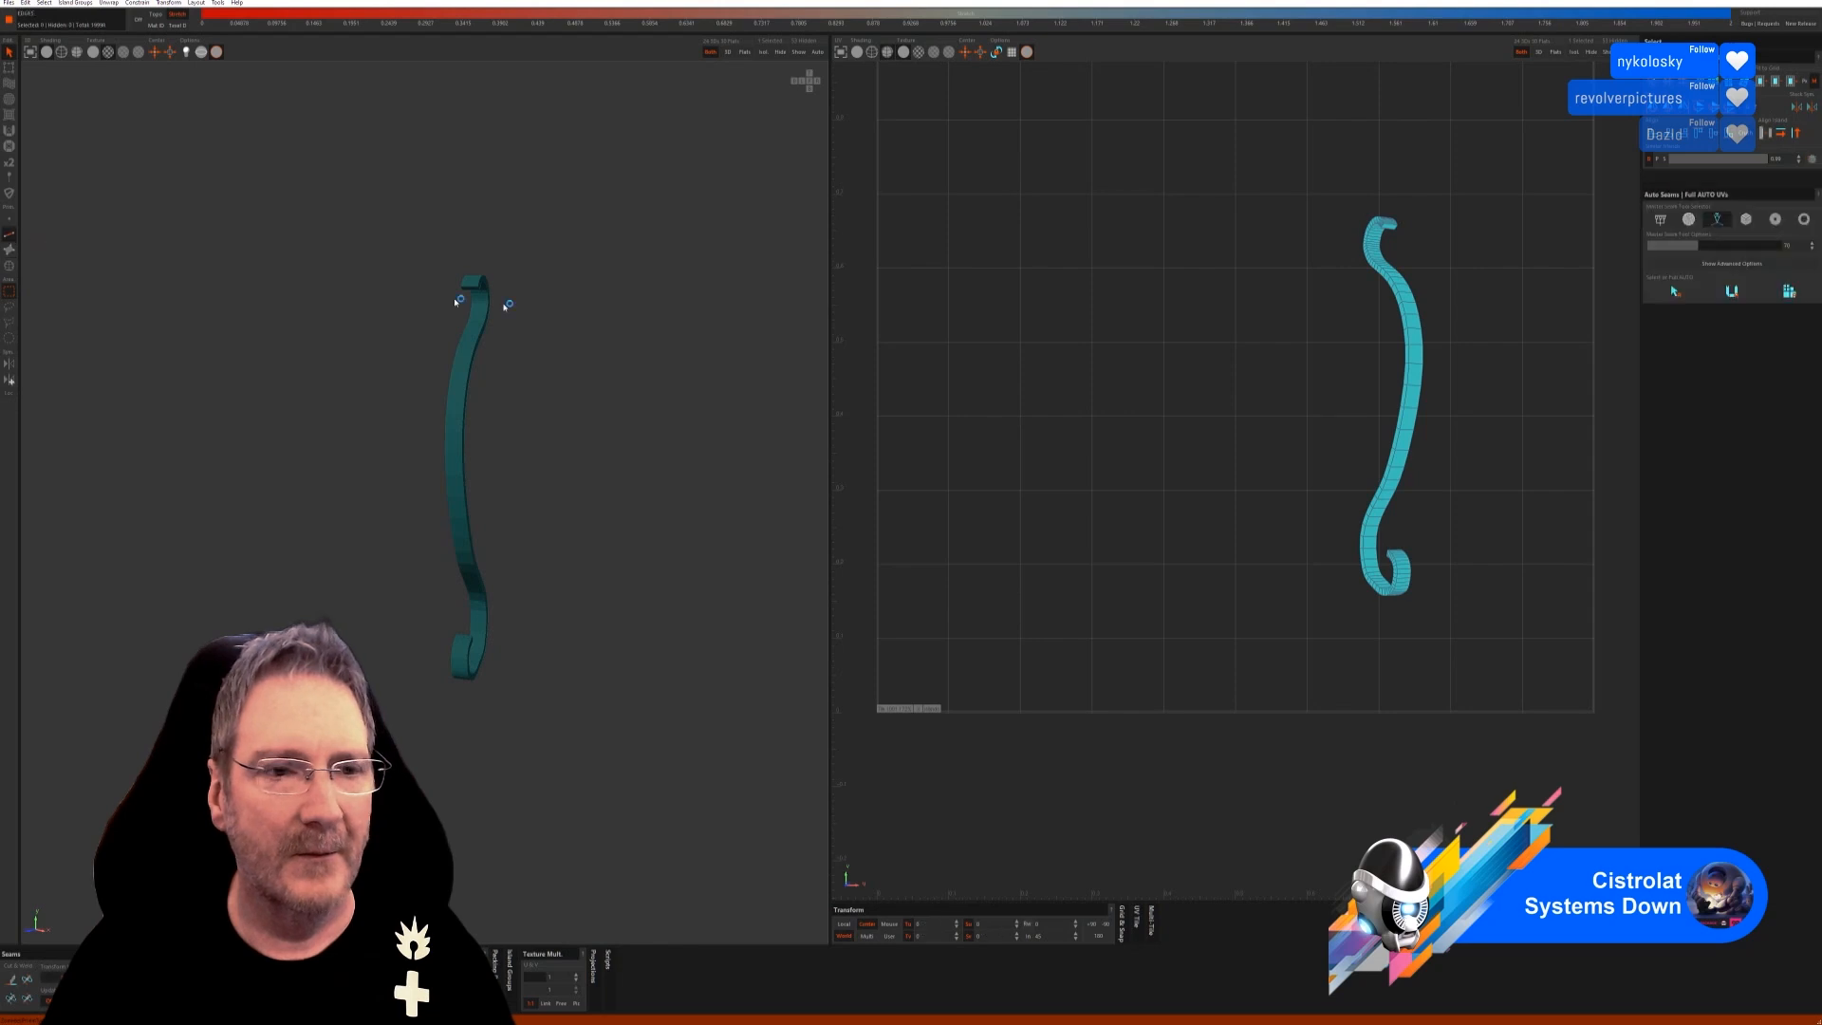
left_click(1675, 291)
left_click(1733, 293)
left_click(1783, 301)
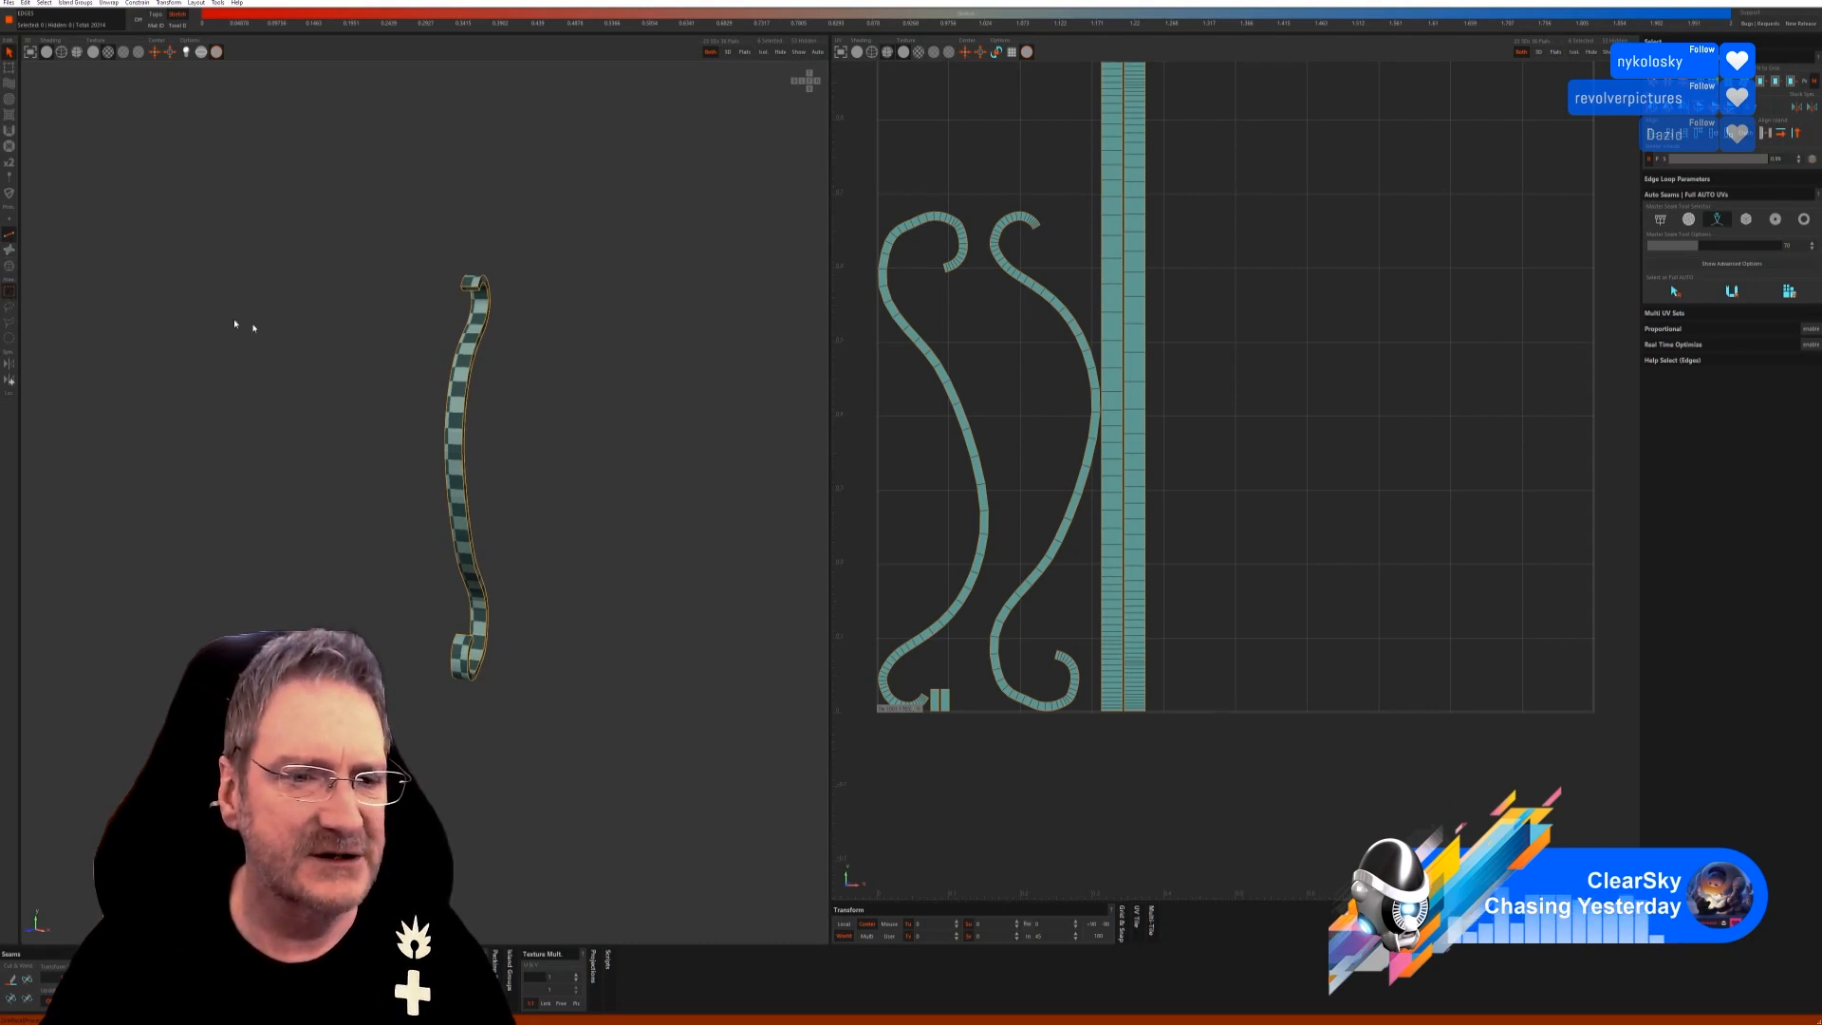
Show all grate parts again, isolate the seventh curved bar and unwrap it with automatic sharp-edge seams.
left_click(799, 53)
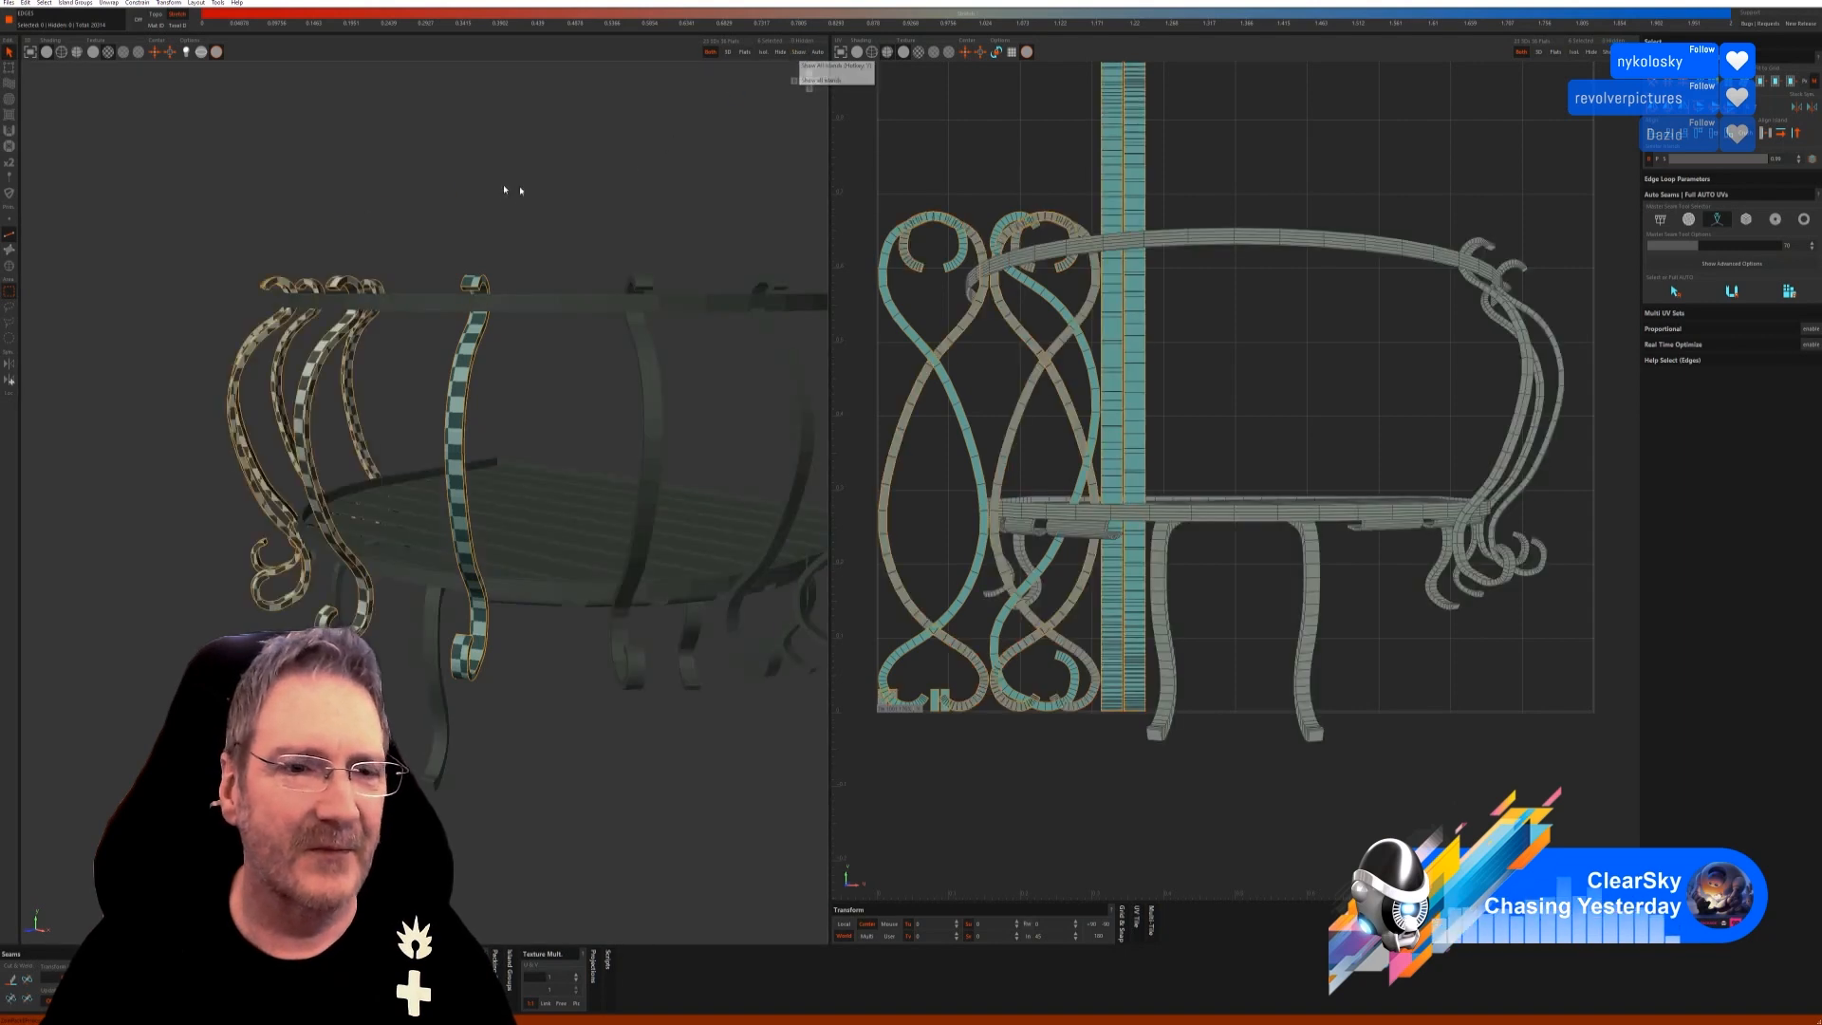
left_click(13, 267)
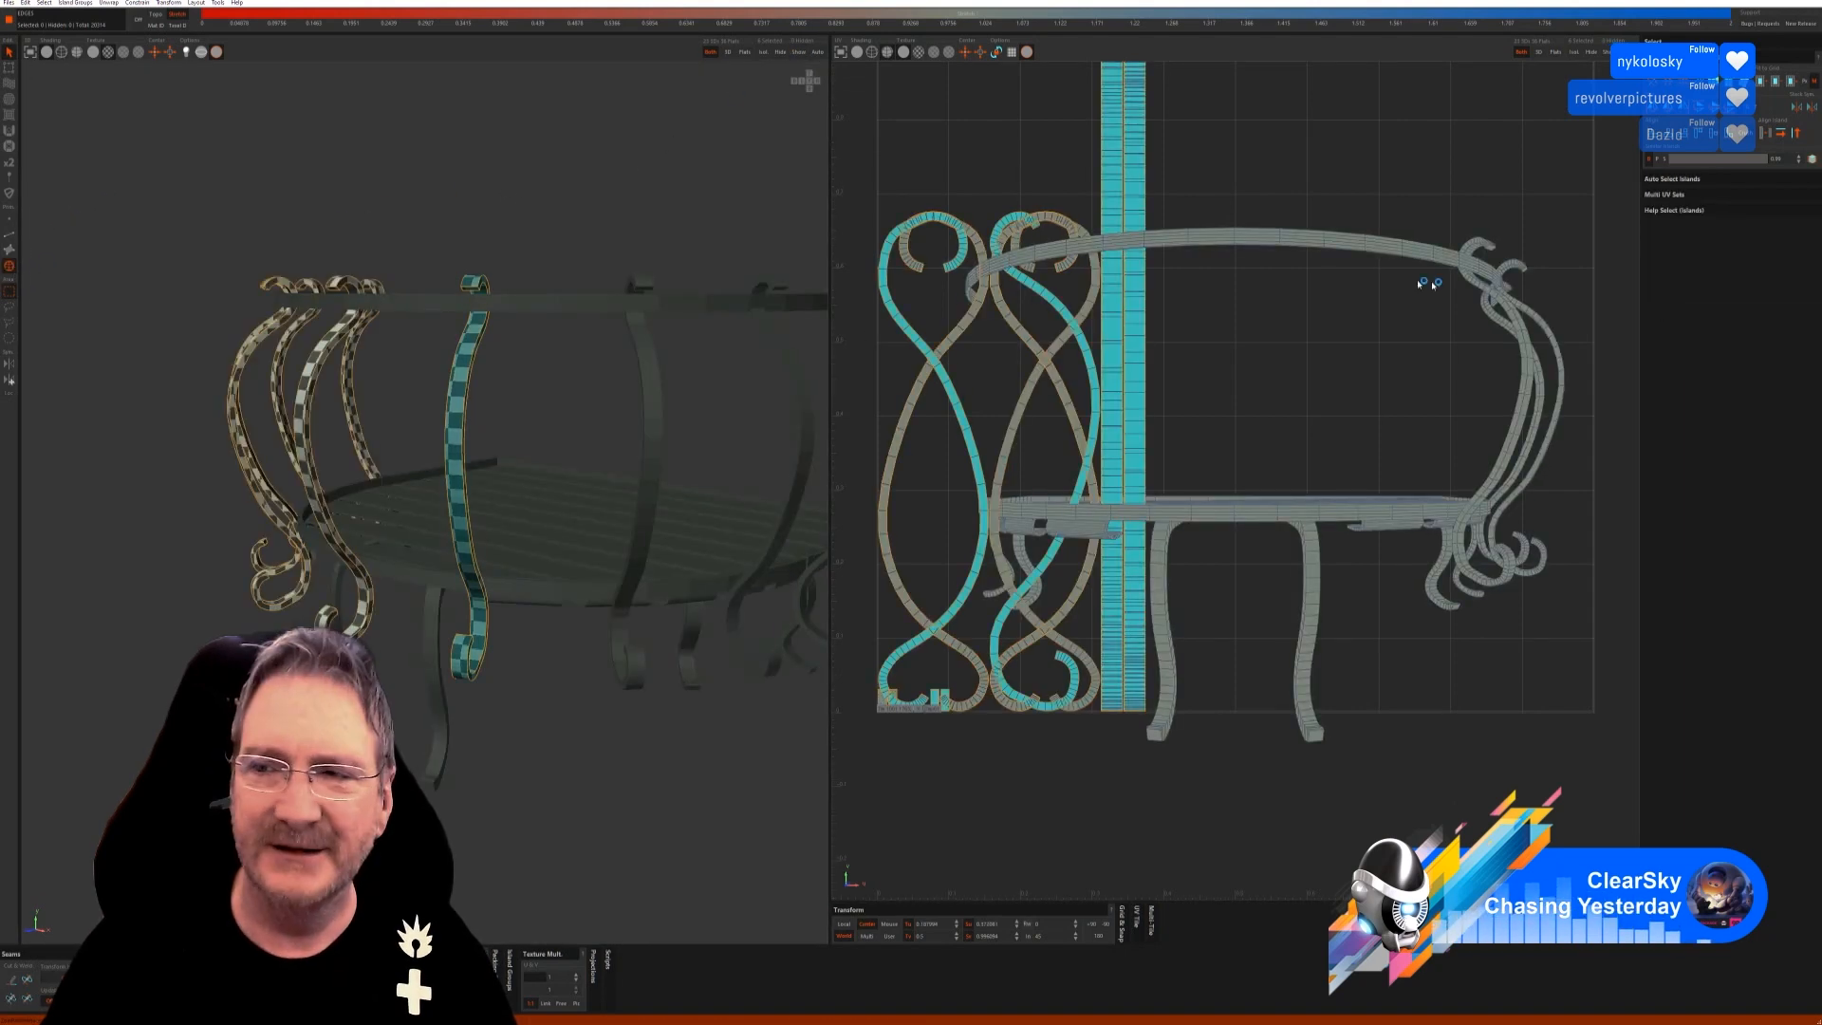
left_click(662, 365)
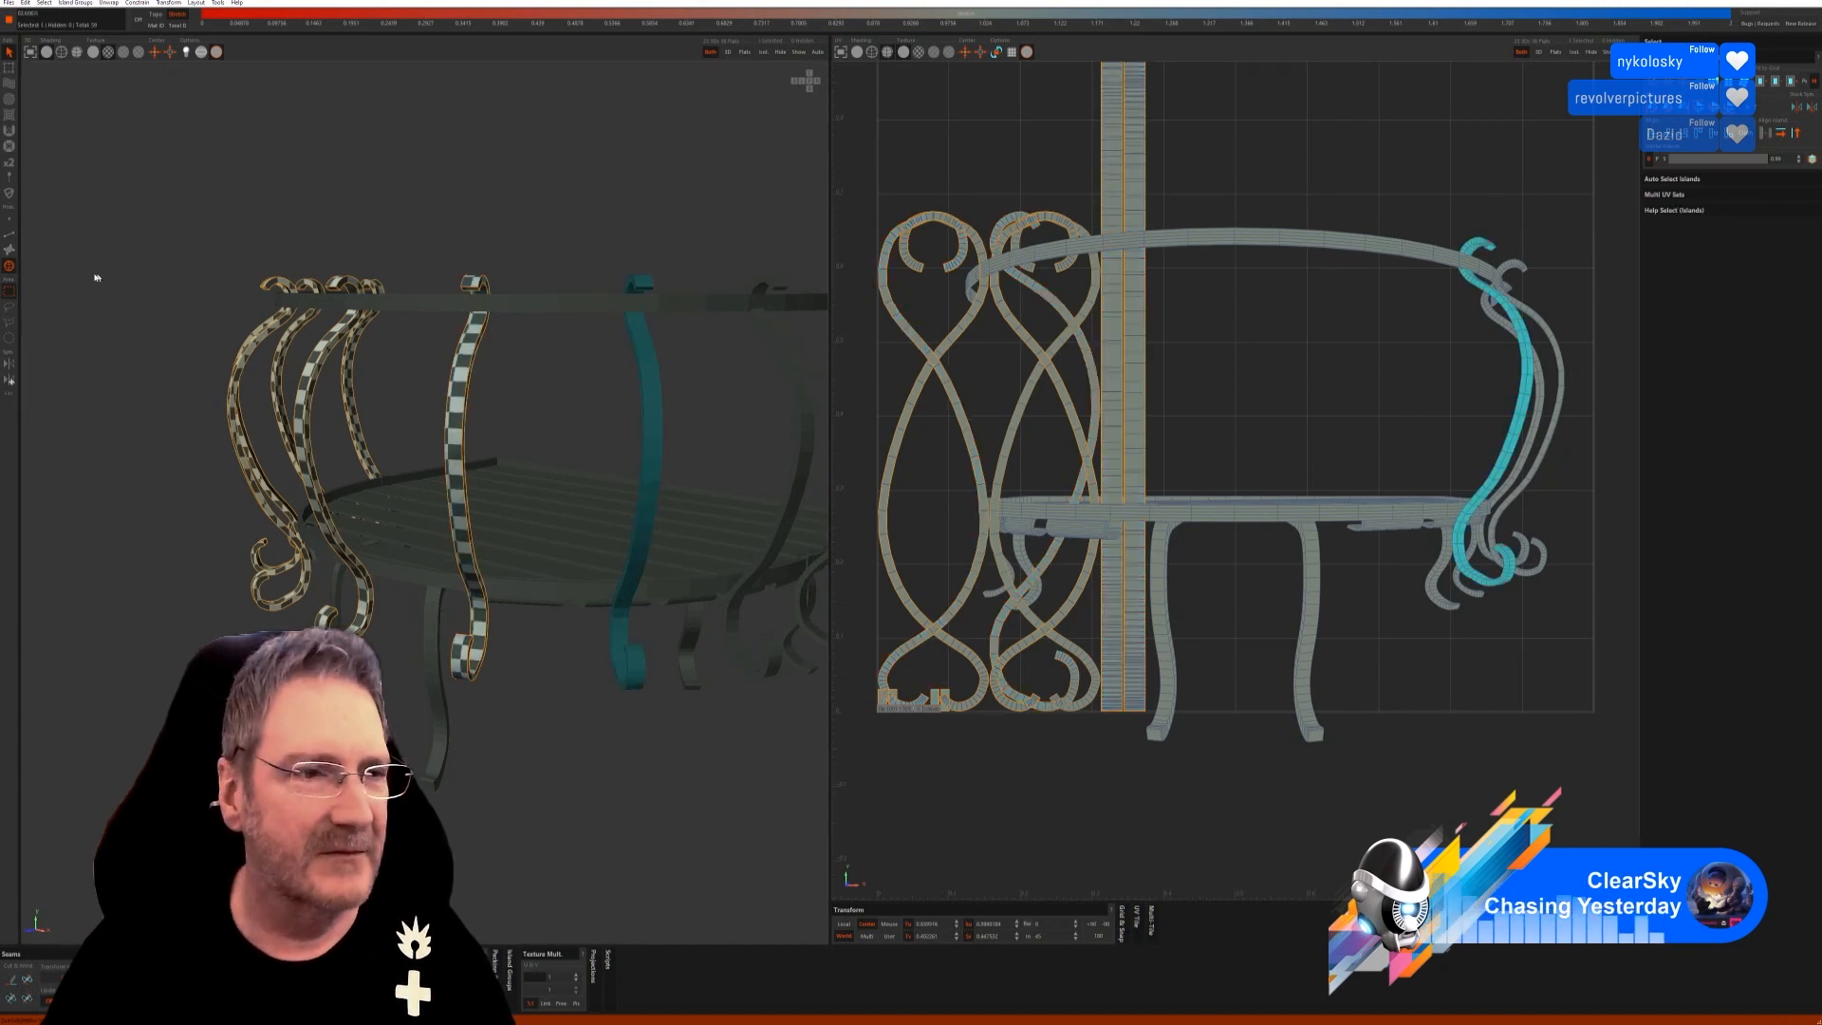
left_click(764, 52)
left_click(10, 235)
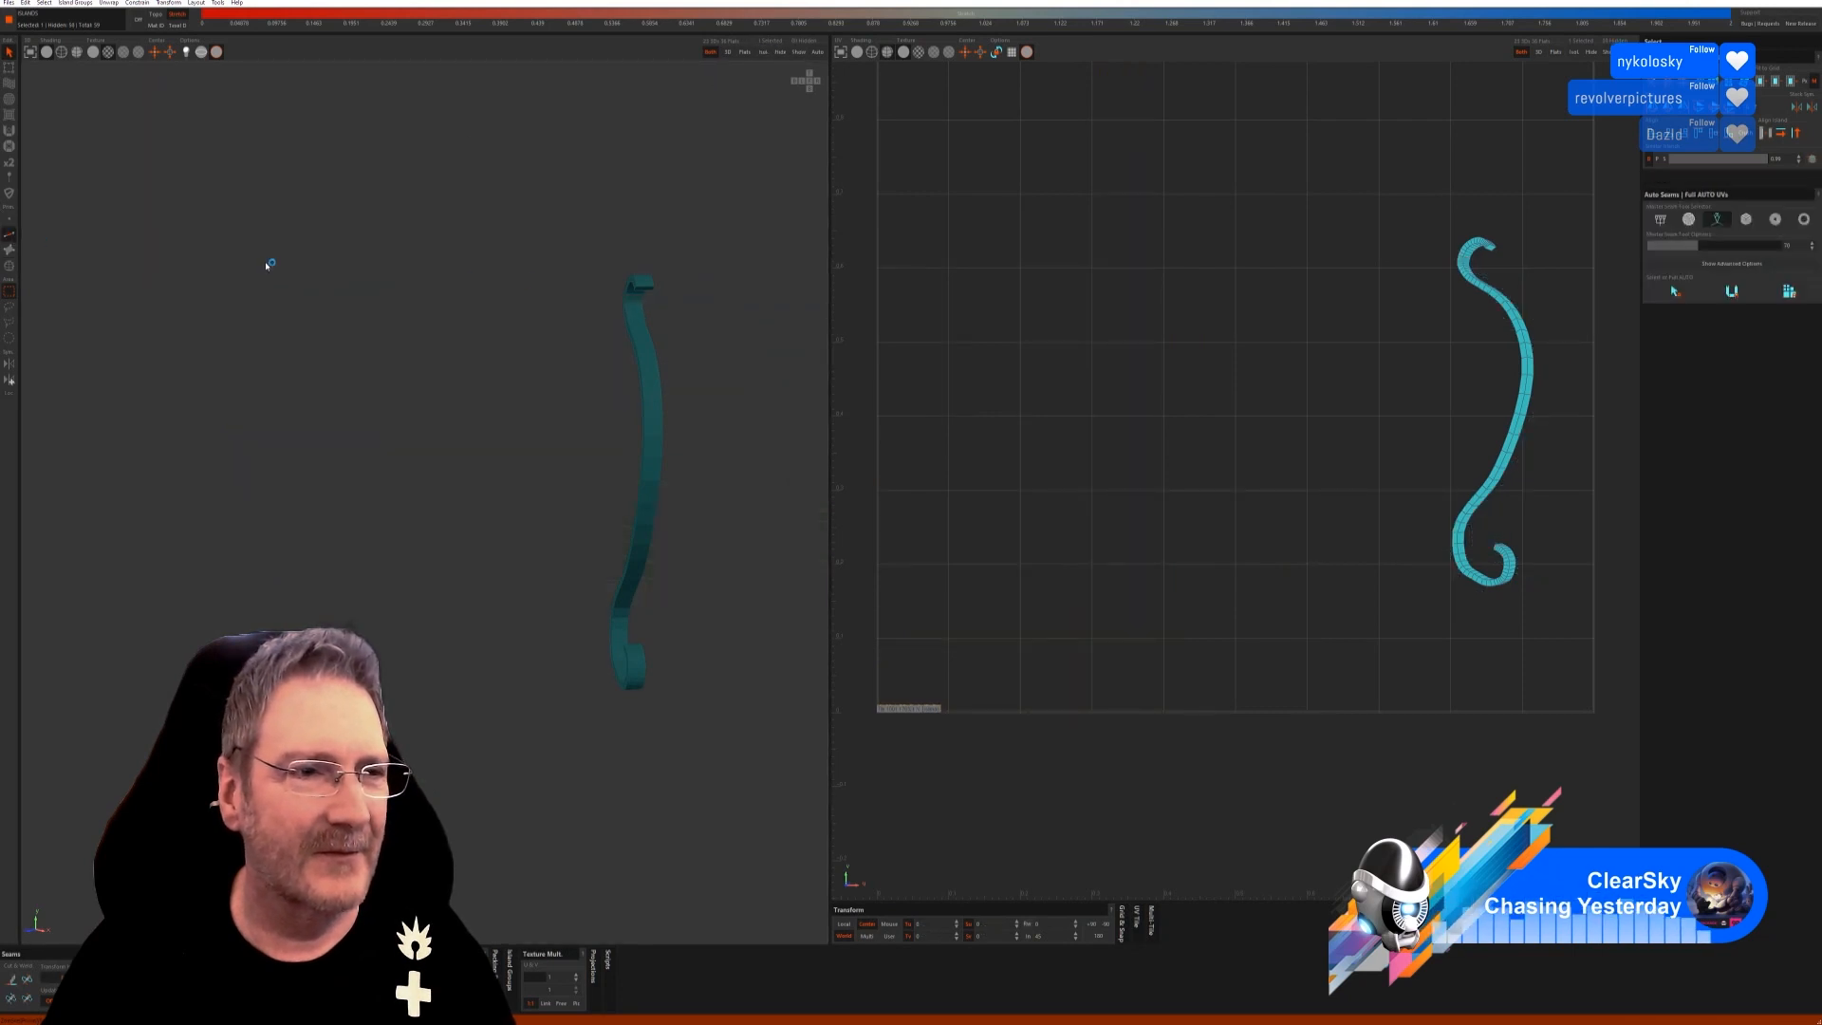
left_click(1725, 295)
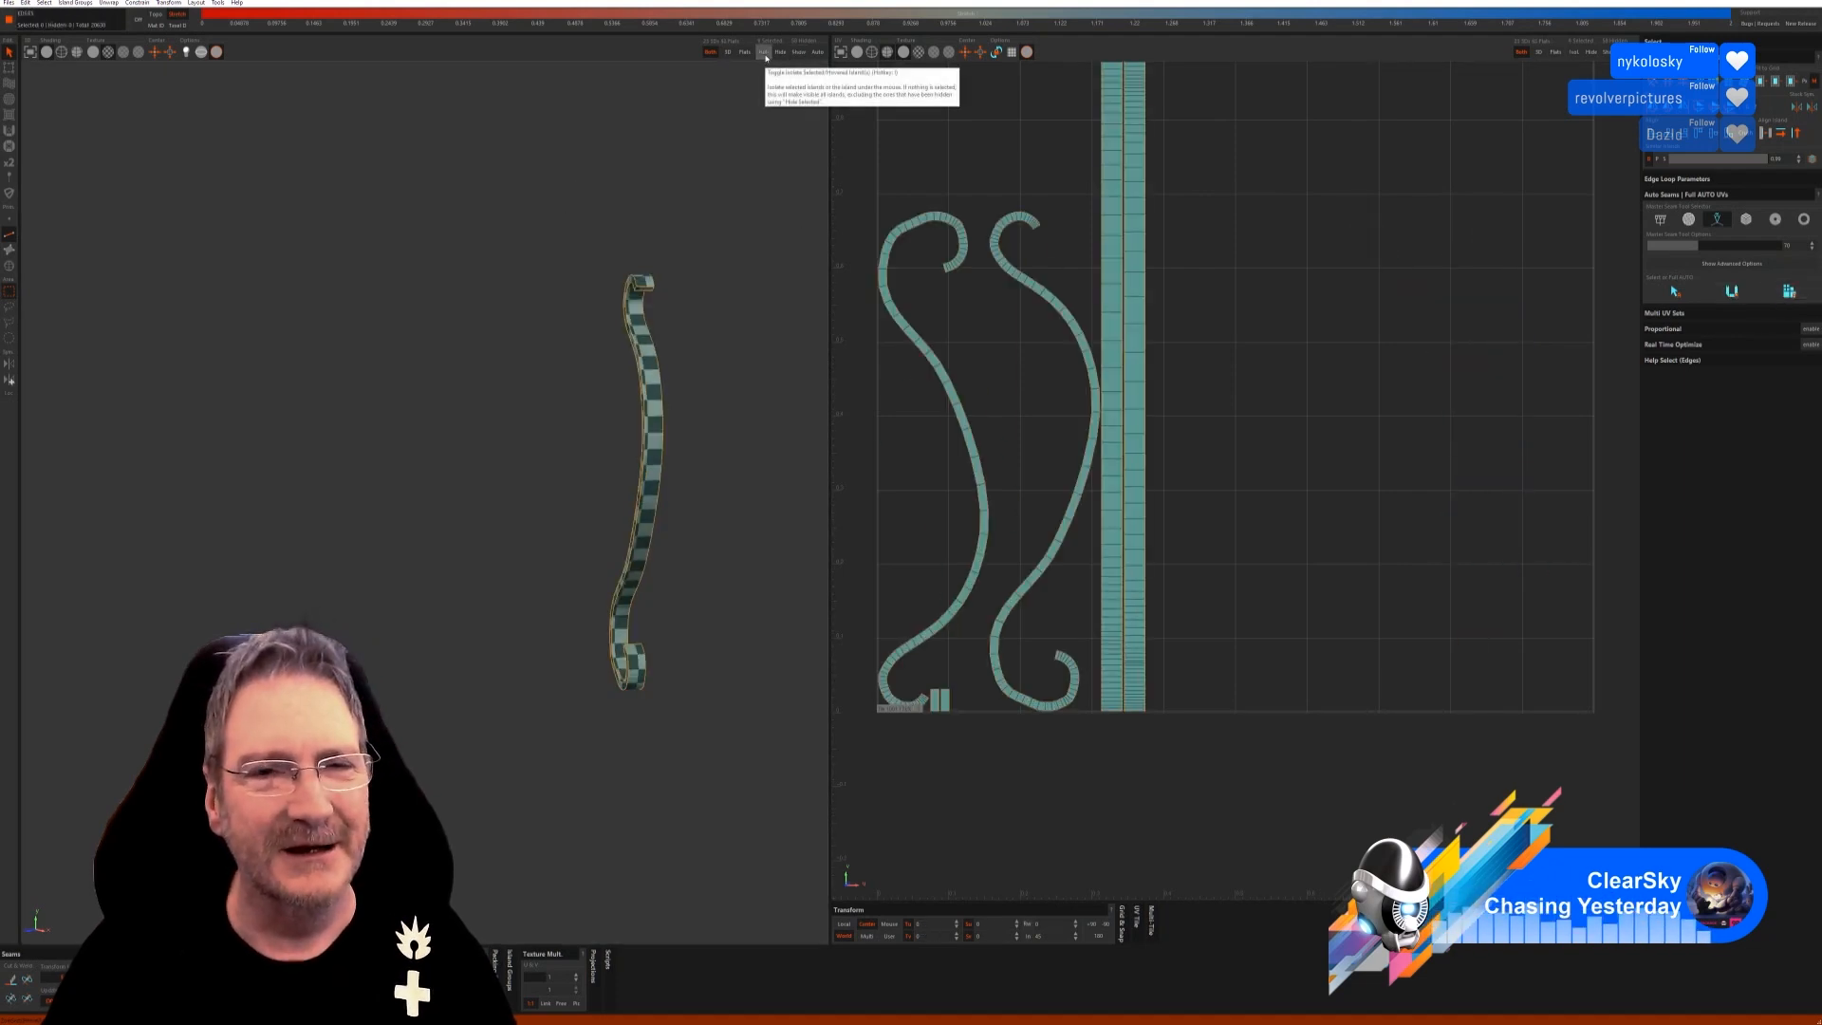
Show the whole grate, isolate the eighth curved bar and unwrap and pack it with automatic sharp-edge seams.
left_click(799, 52)
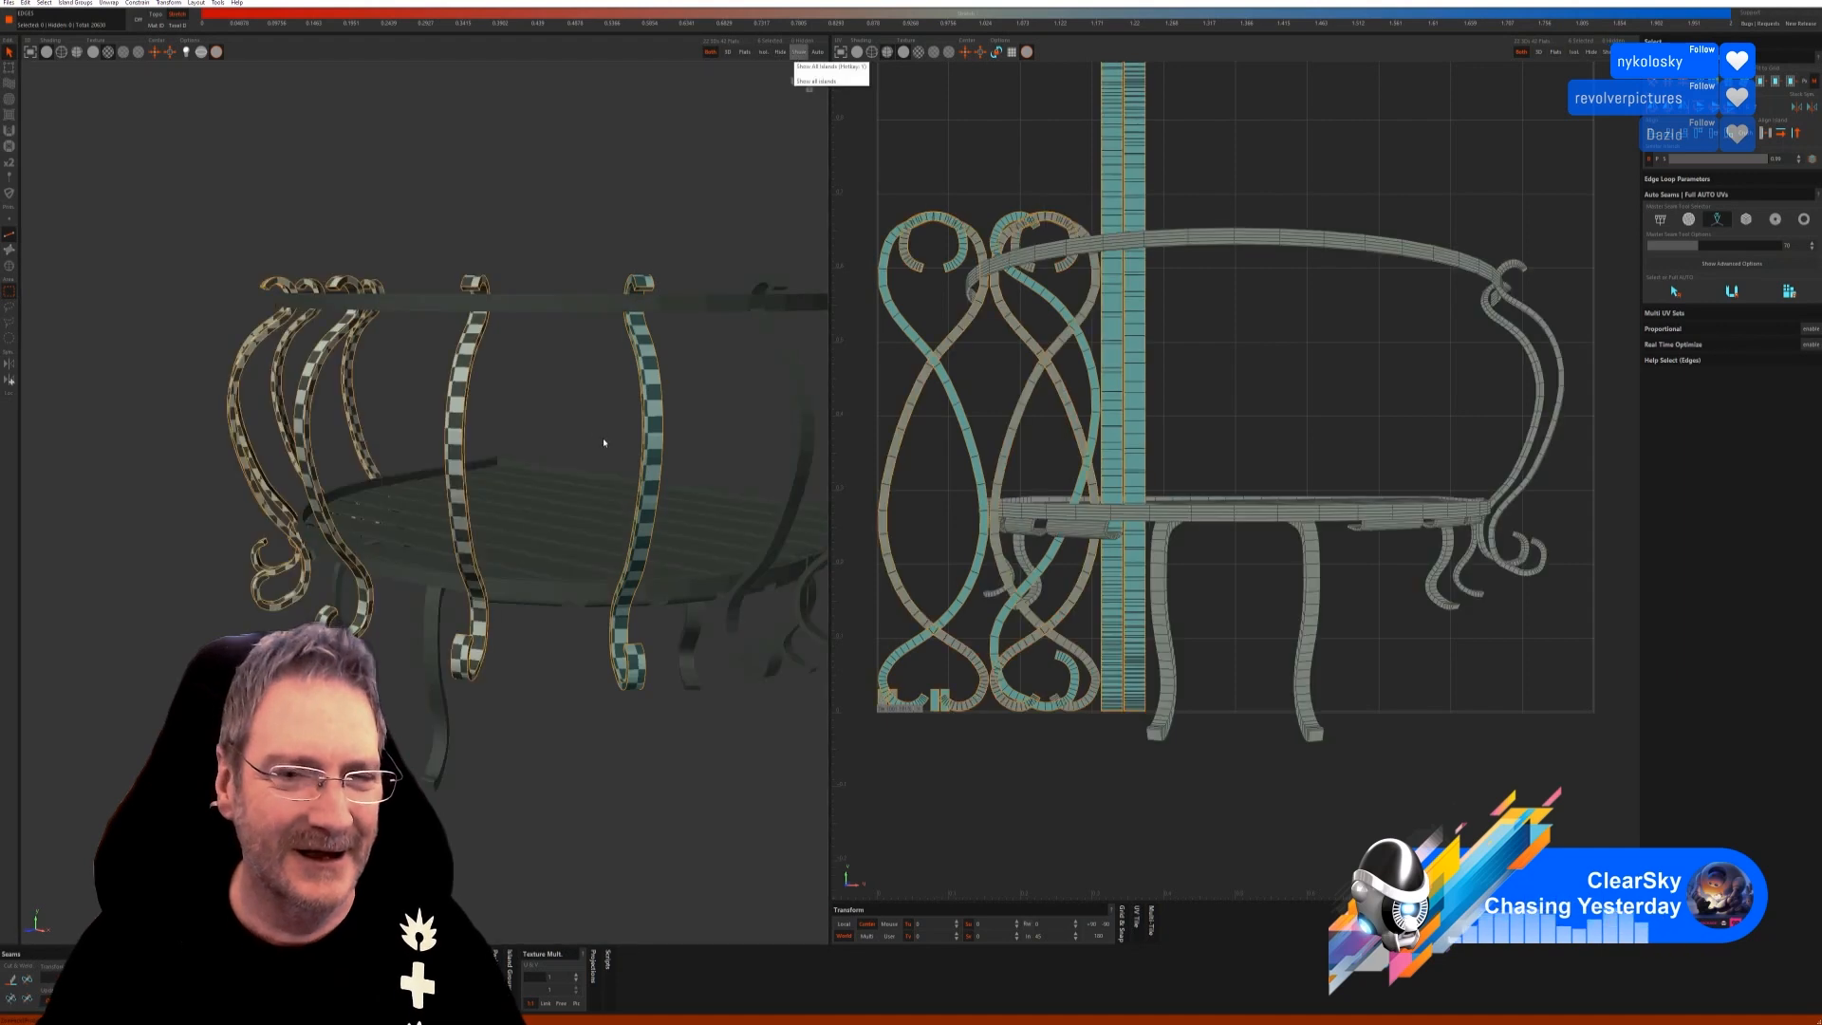
left_click_drag(604, 442, 443, 393, "alt")
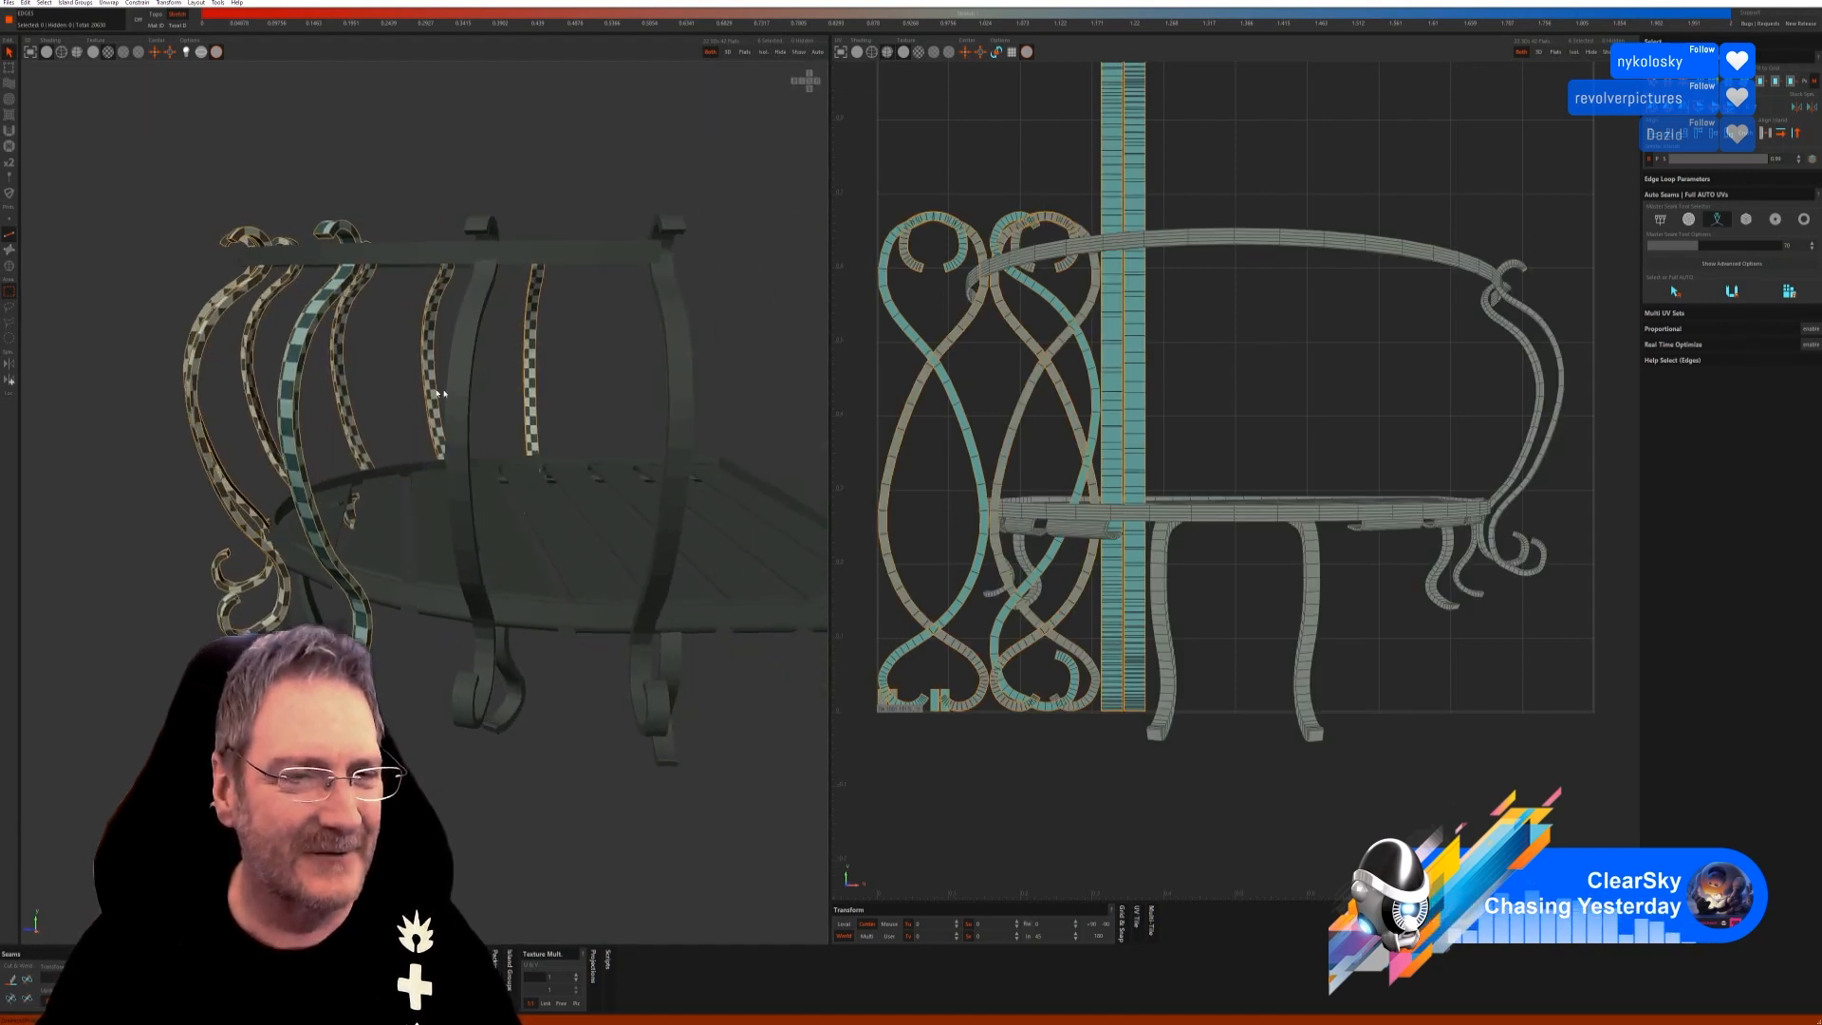
left_click(9, 266)
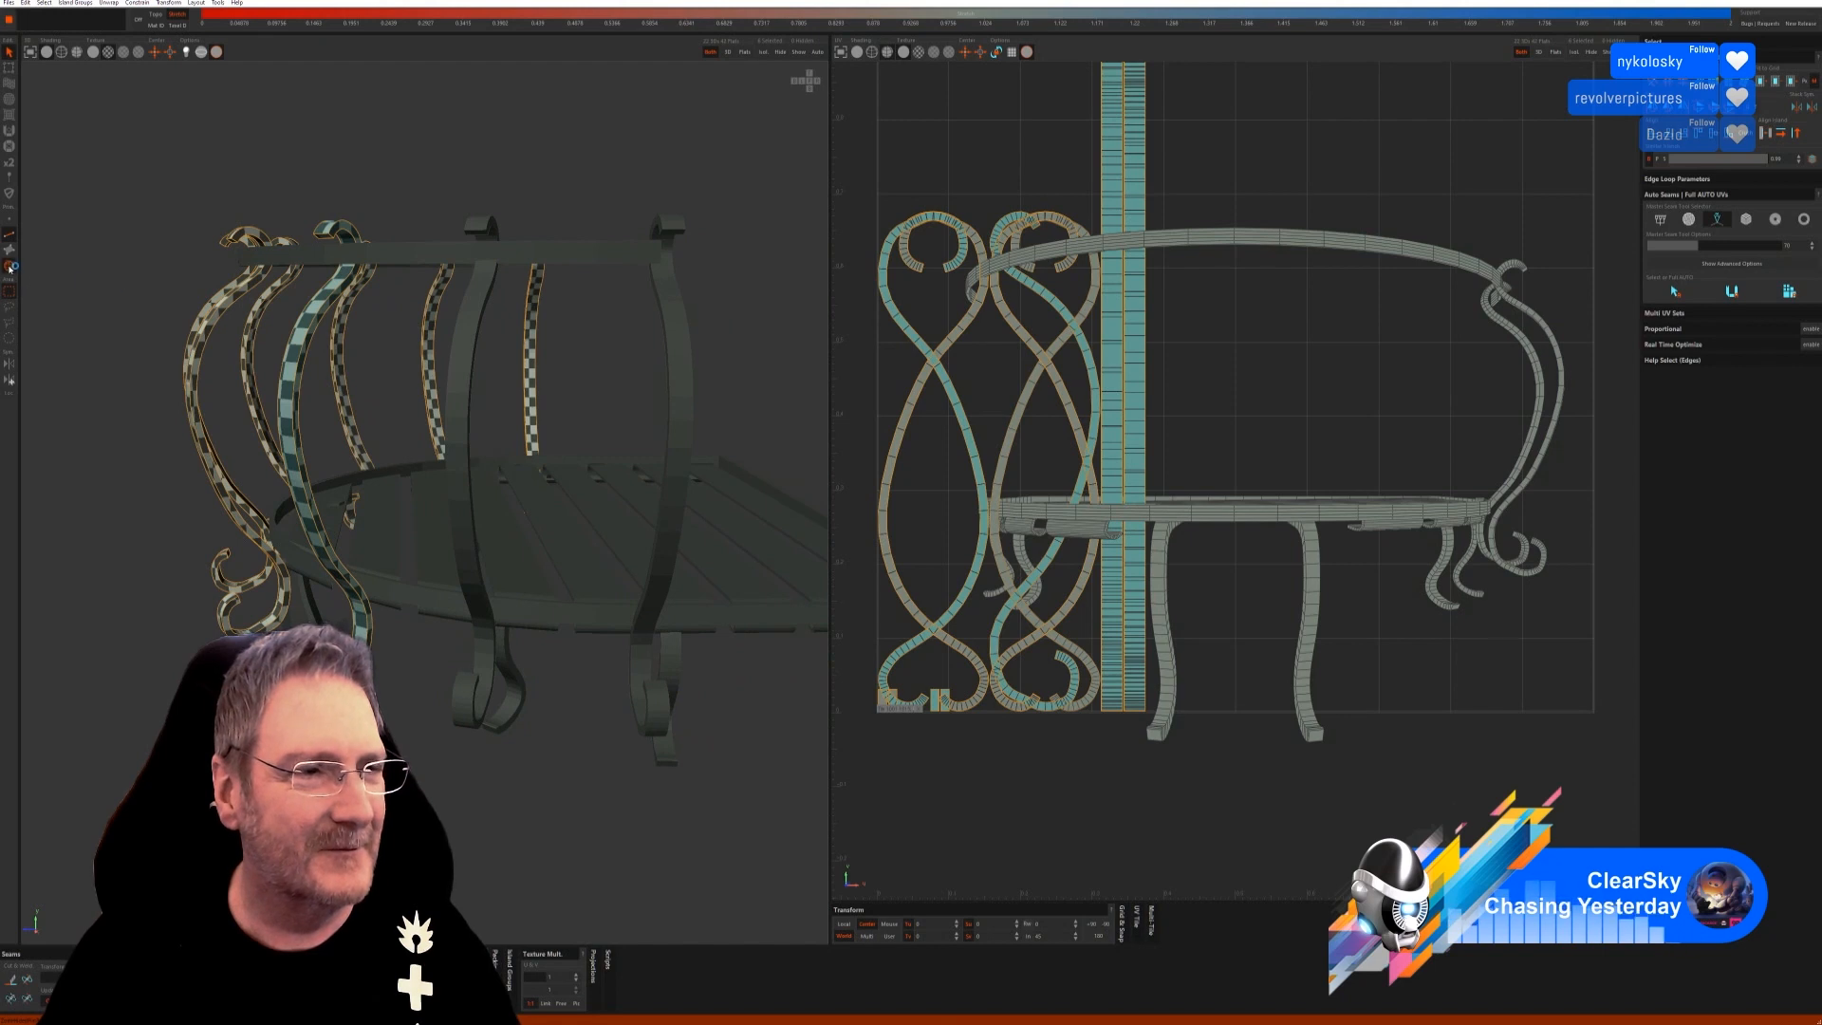
left_click(472, 348)
left_click(764, 53)
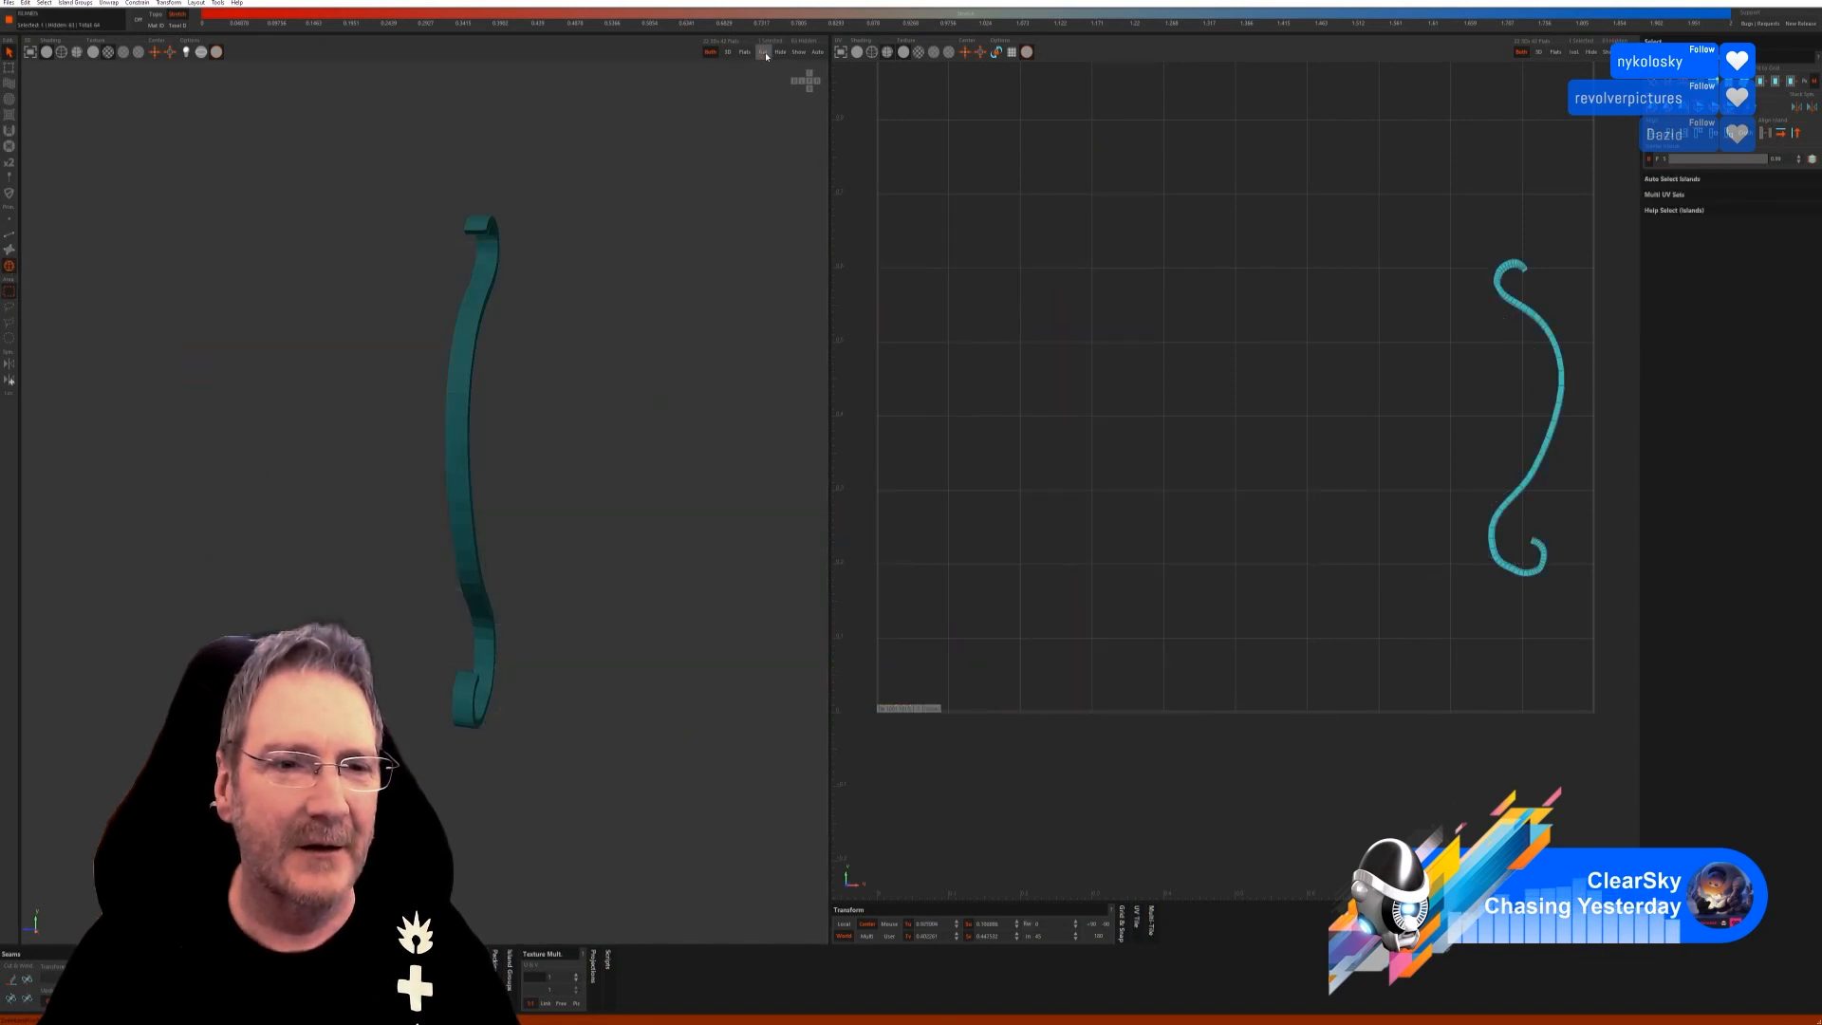
left_click(9, 233)
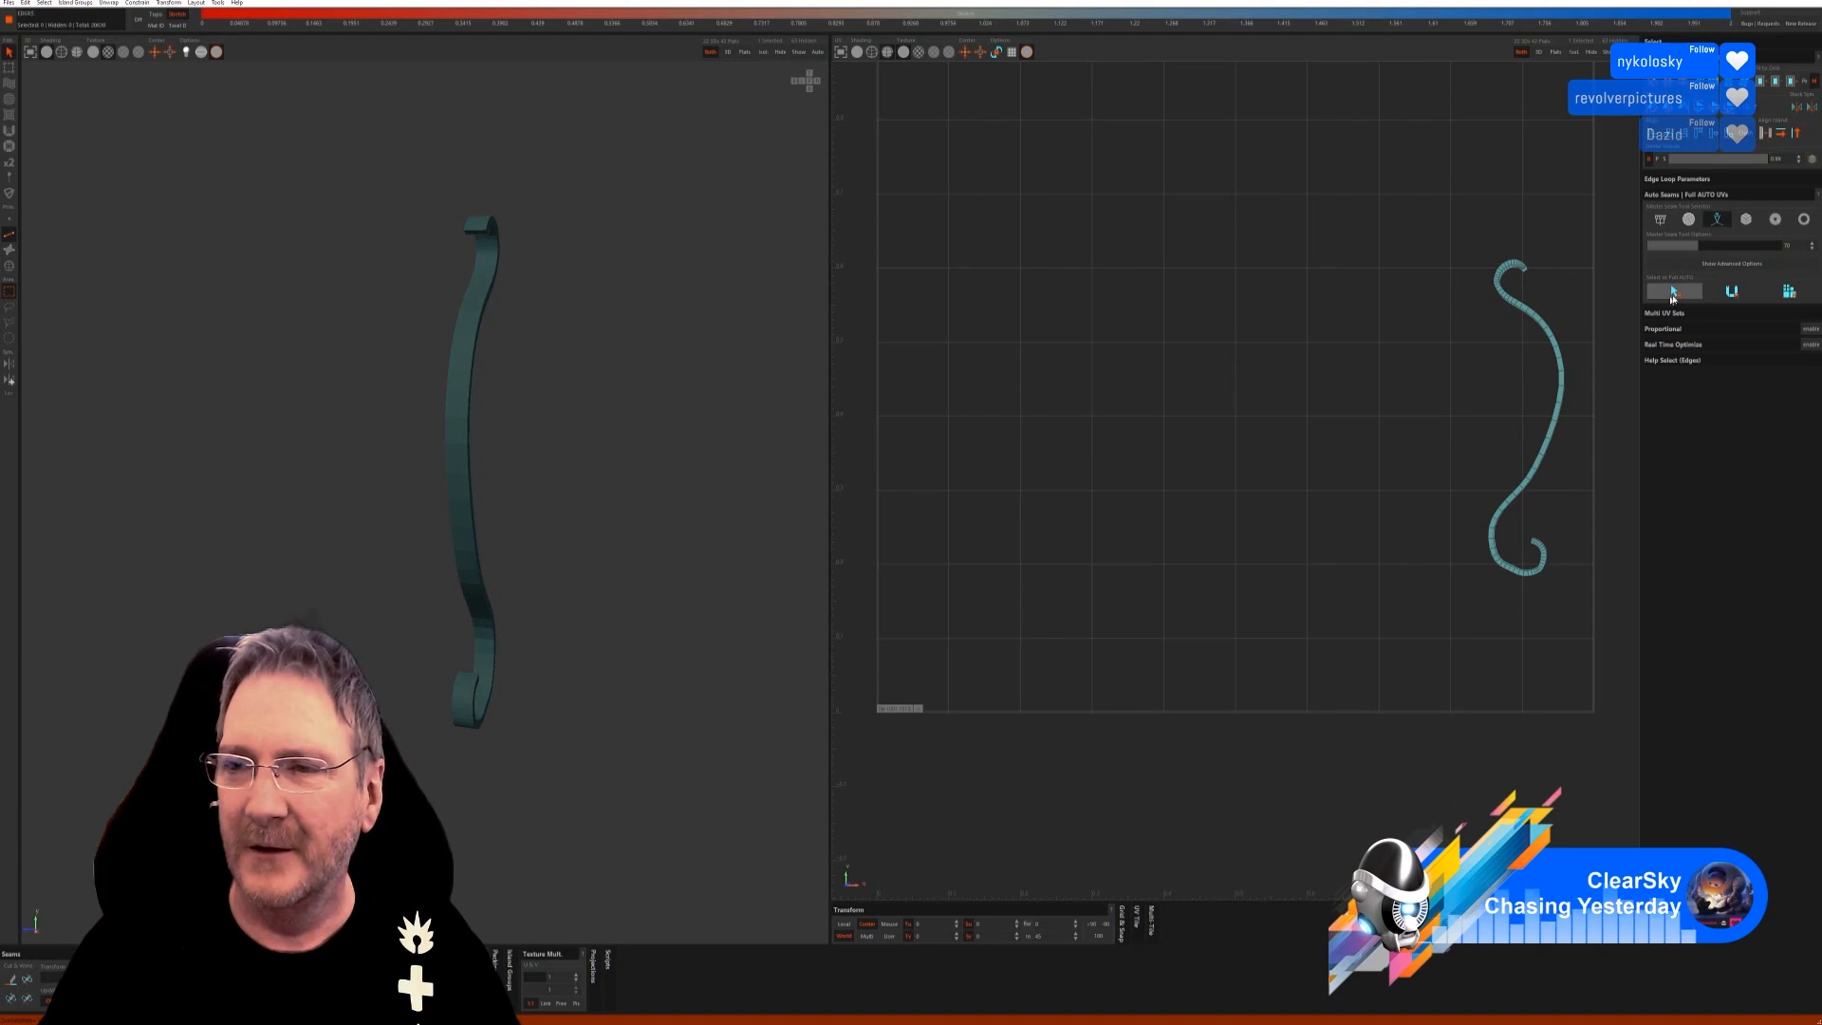
left_click(1789, 291)
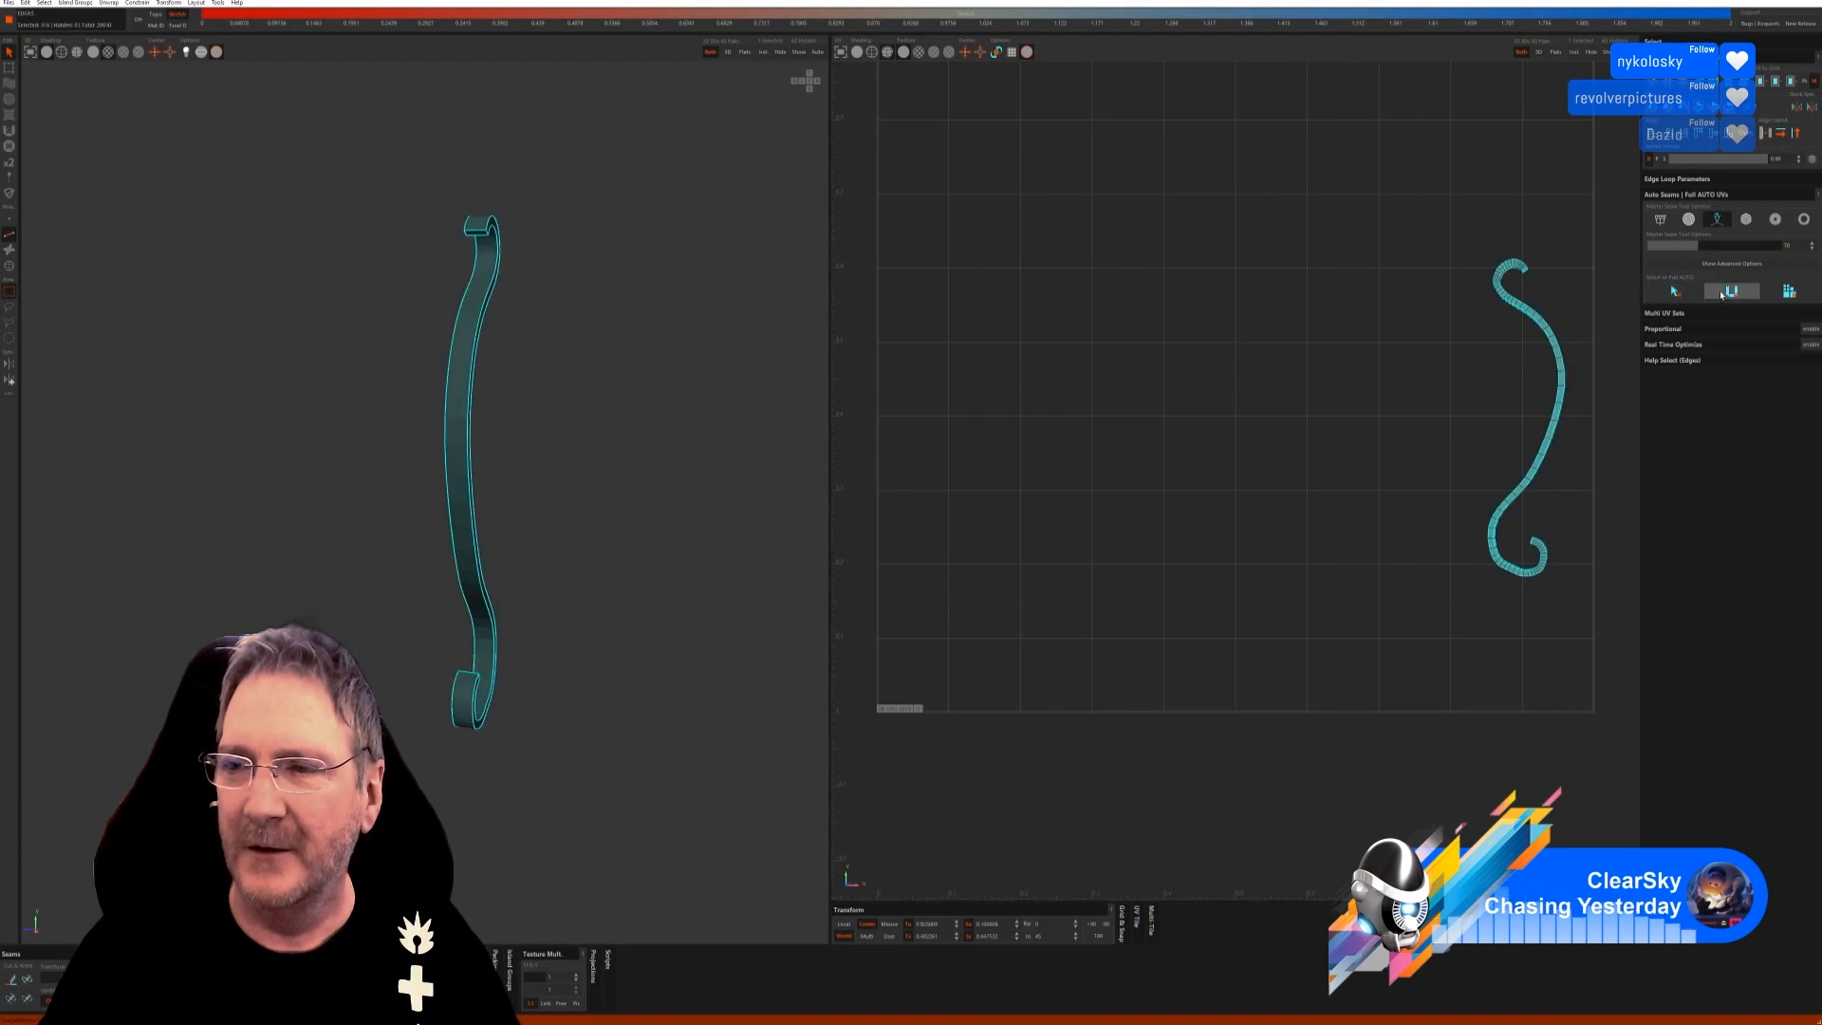
Show the whole grate, isolate the ninth curved bar at the rim's end, unwrap it with automatic sharp-edge seams and pack its islands.
left_click(805, 53)
left_click(8, 266)
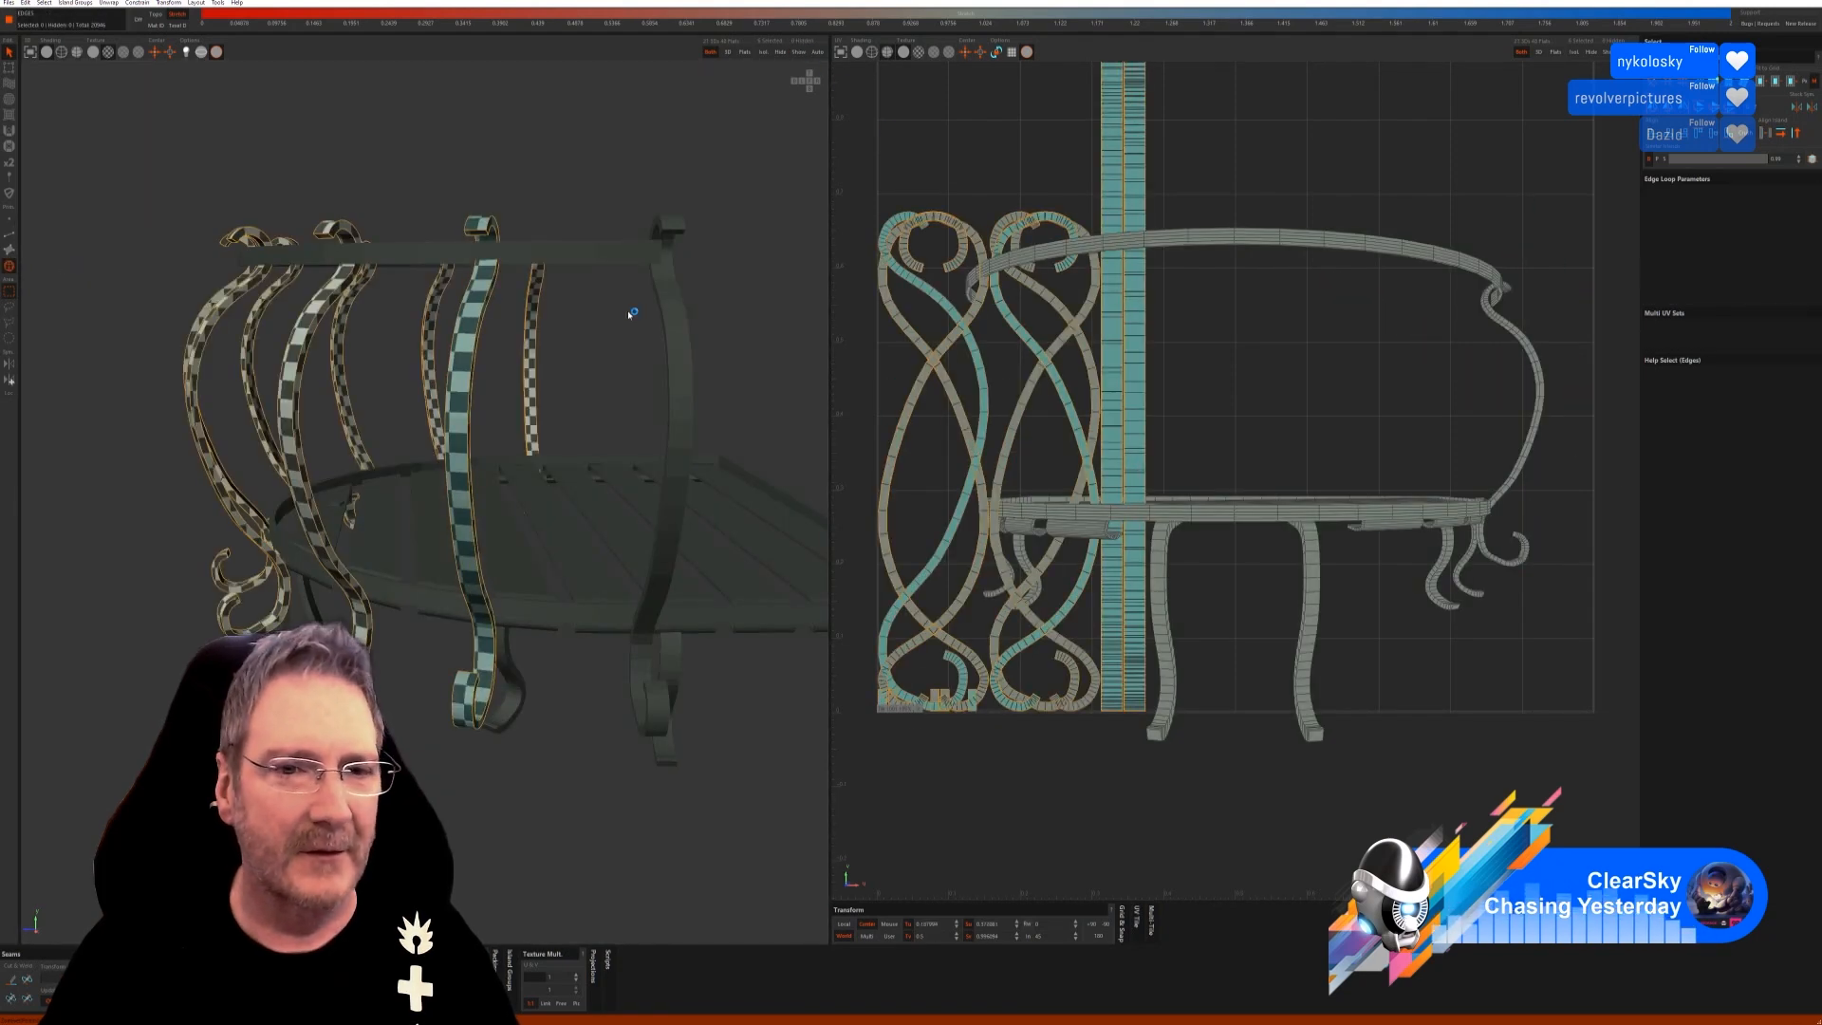
left_click(680, 304)
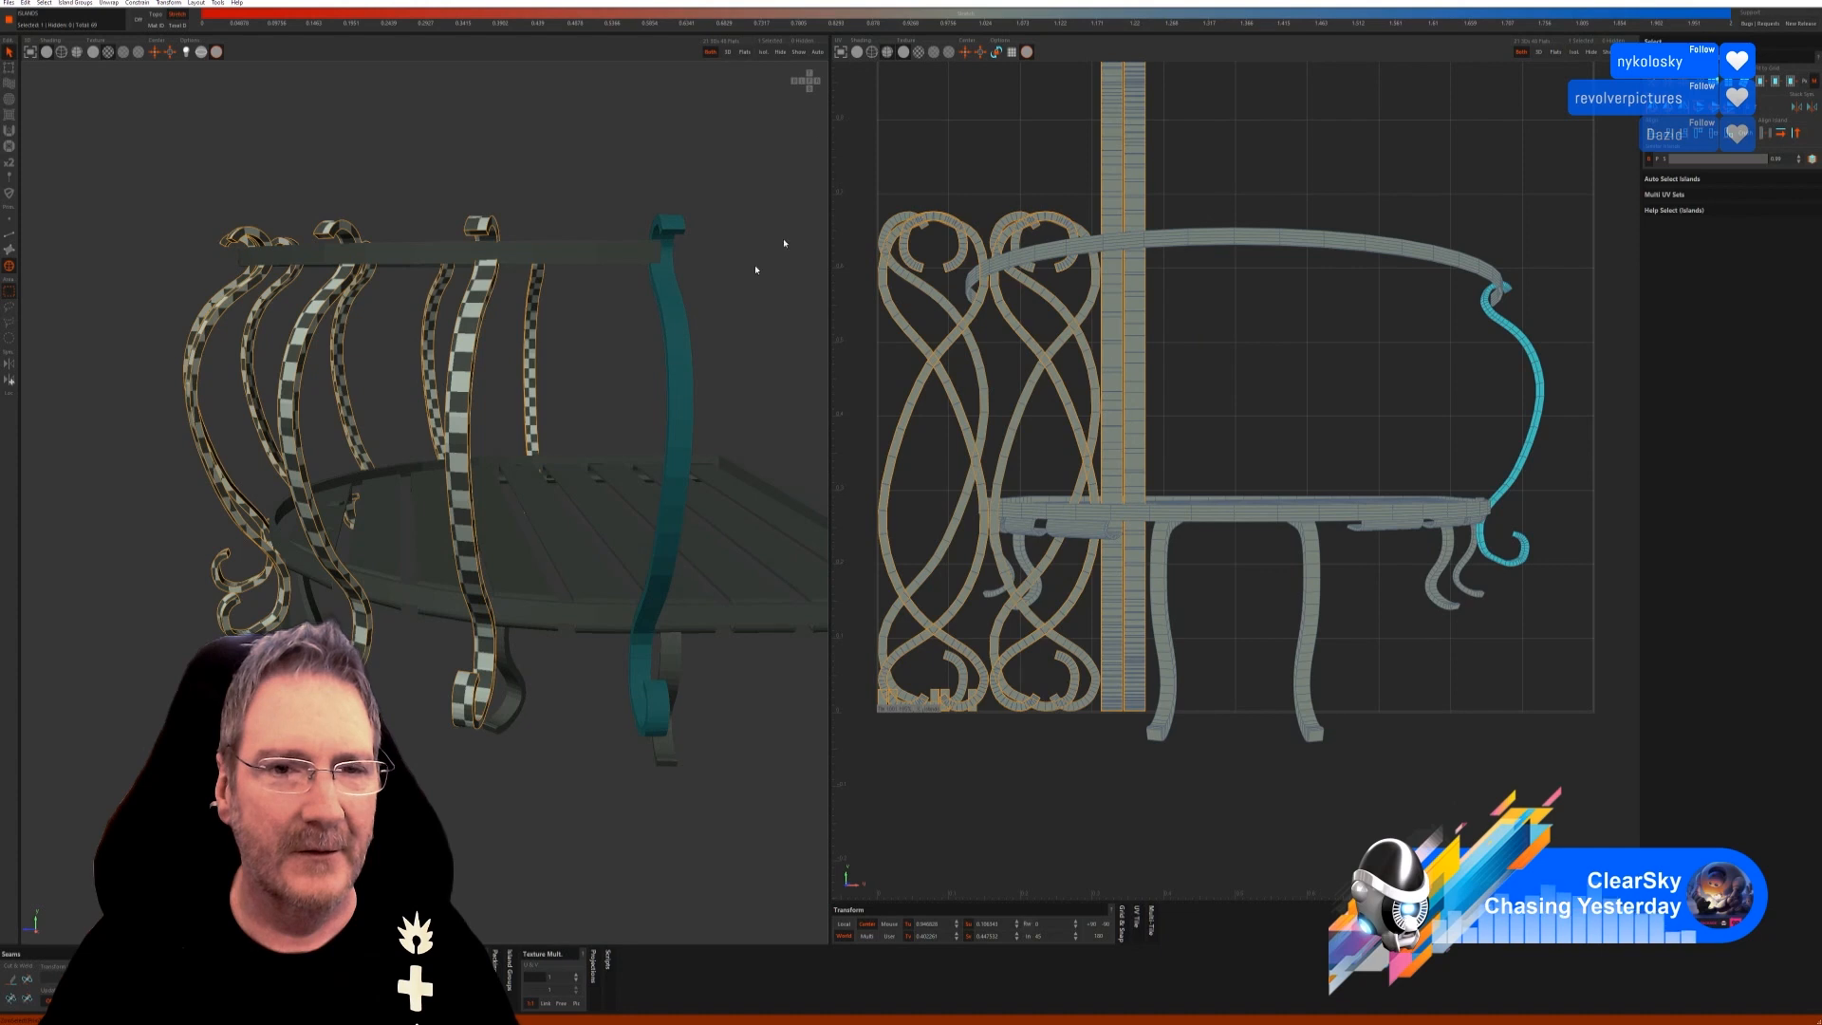
left_click(763, 53)
left_click(9, 237)
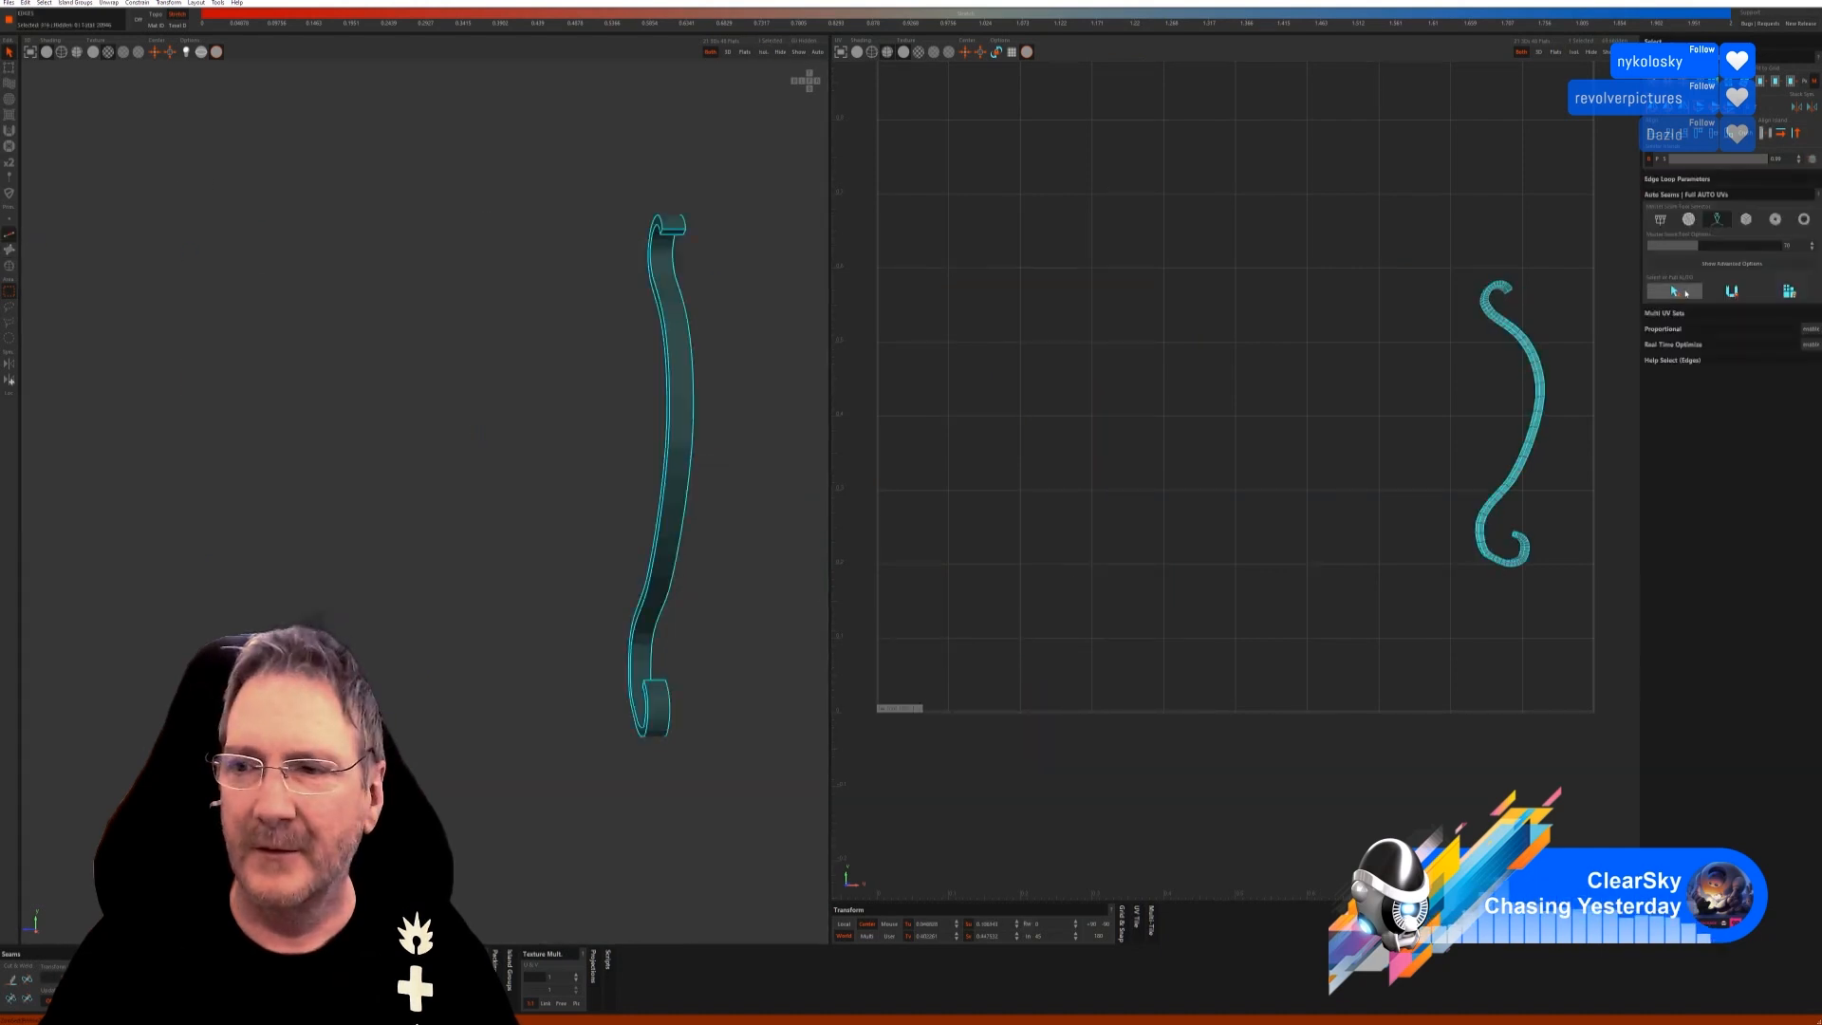
left_click(1784, 292)
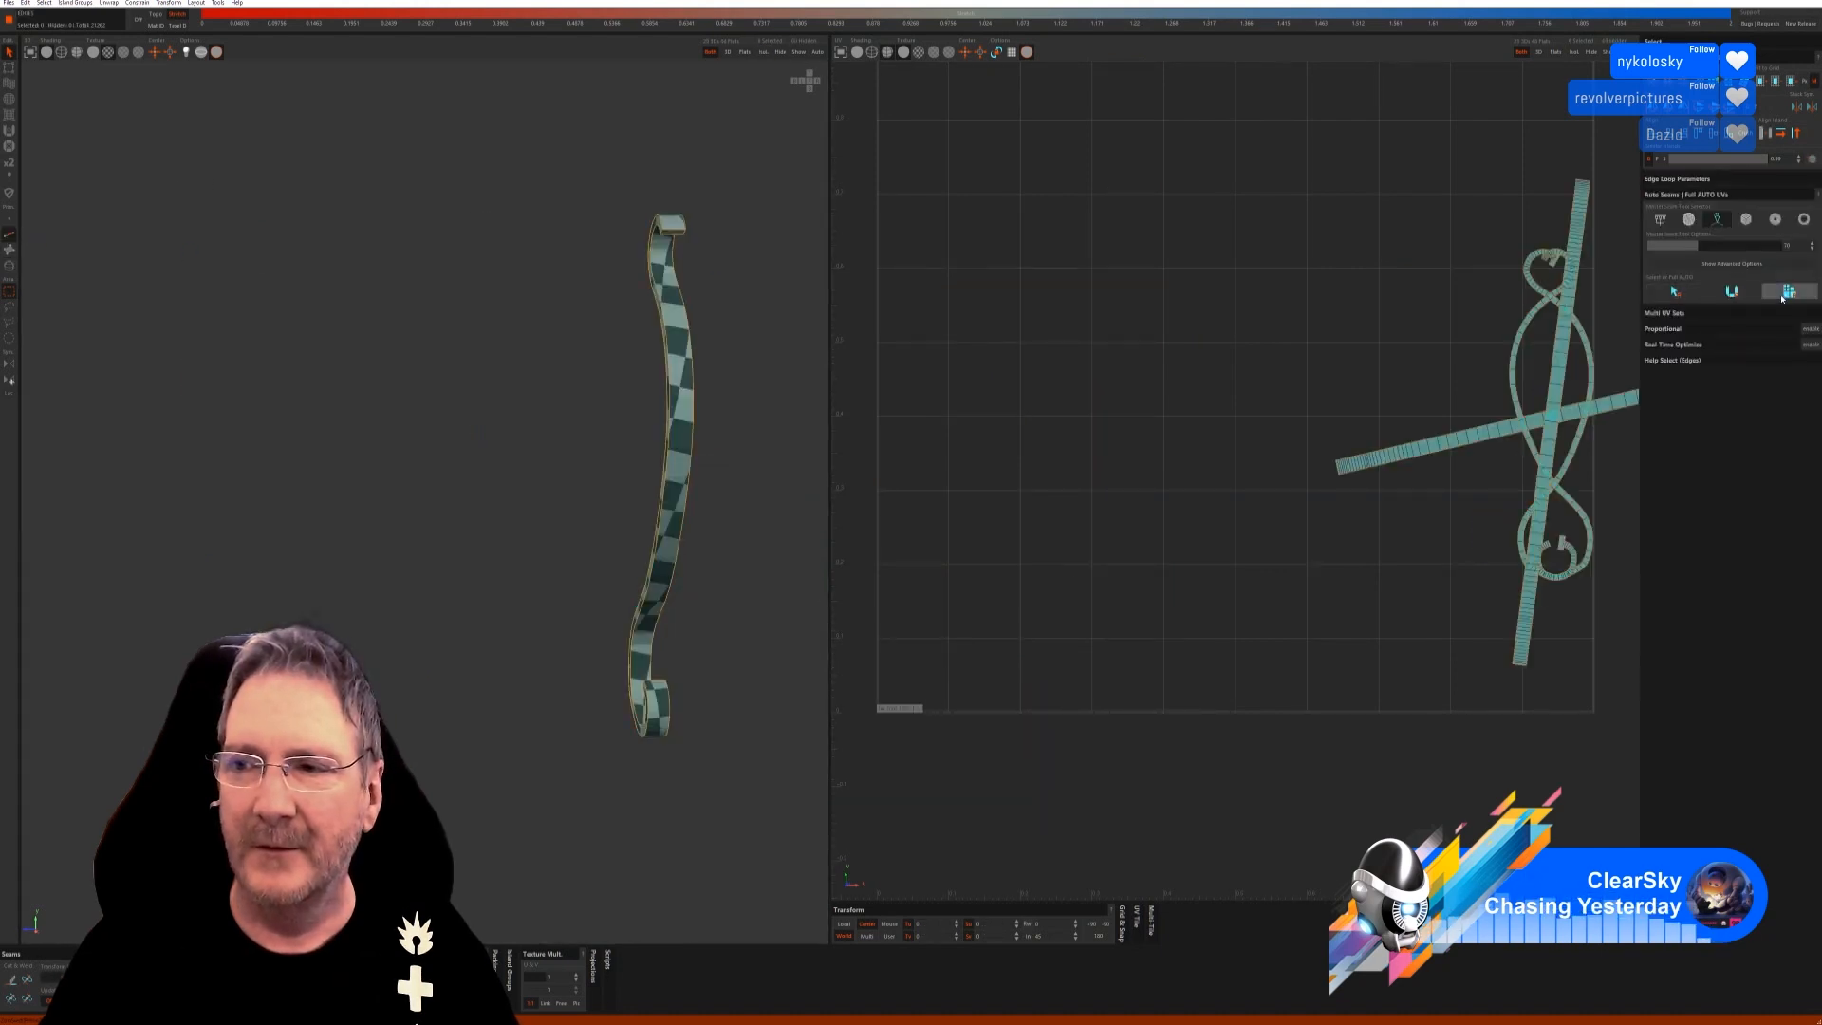
Show all grate parts again and isolate the straight three-sided frame around the back of the grate's base.
left_click(798, 54)
scroll(468, 434, "down", 1)
scroll(468, 434, "down", 3)
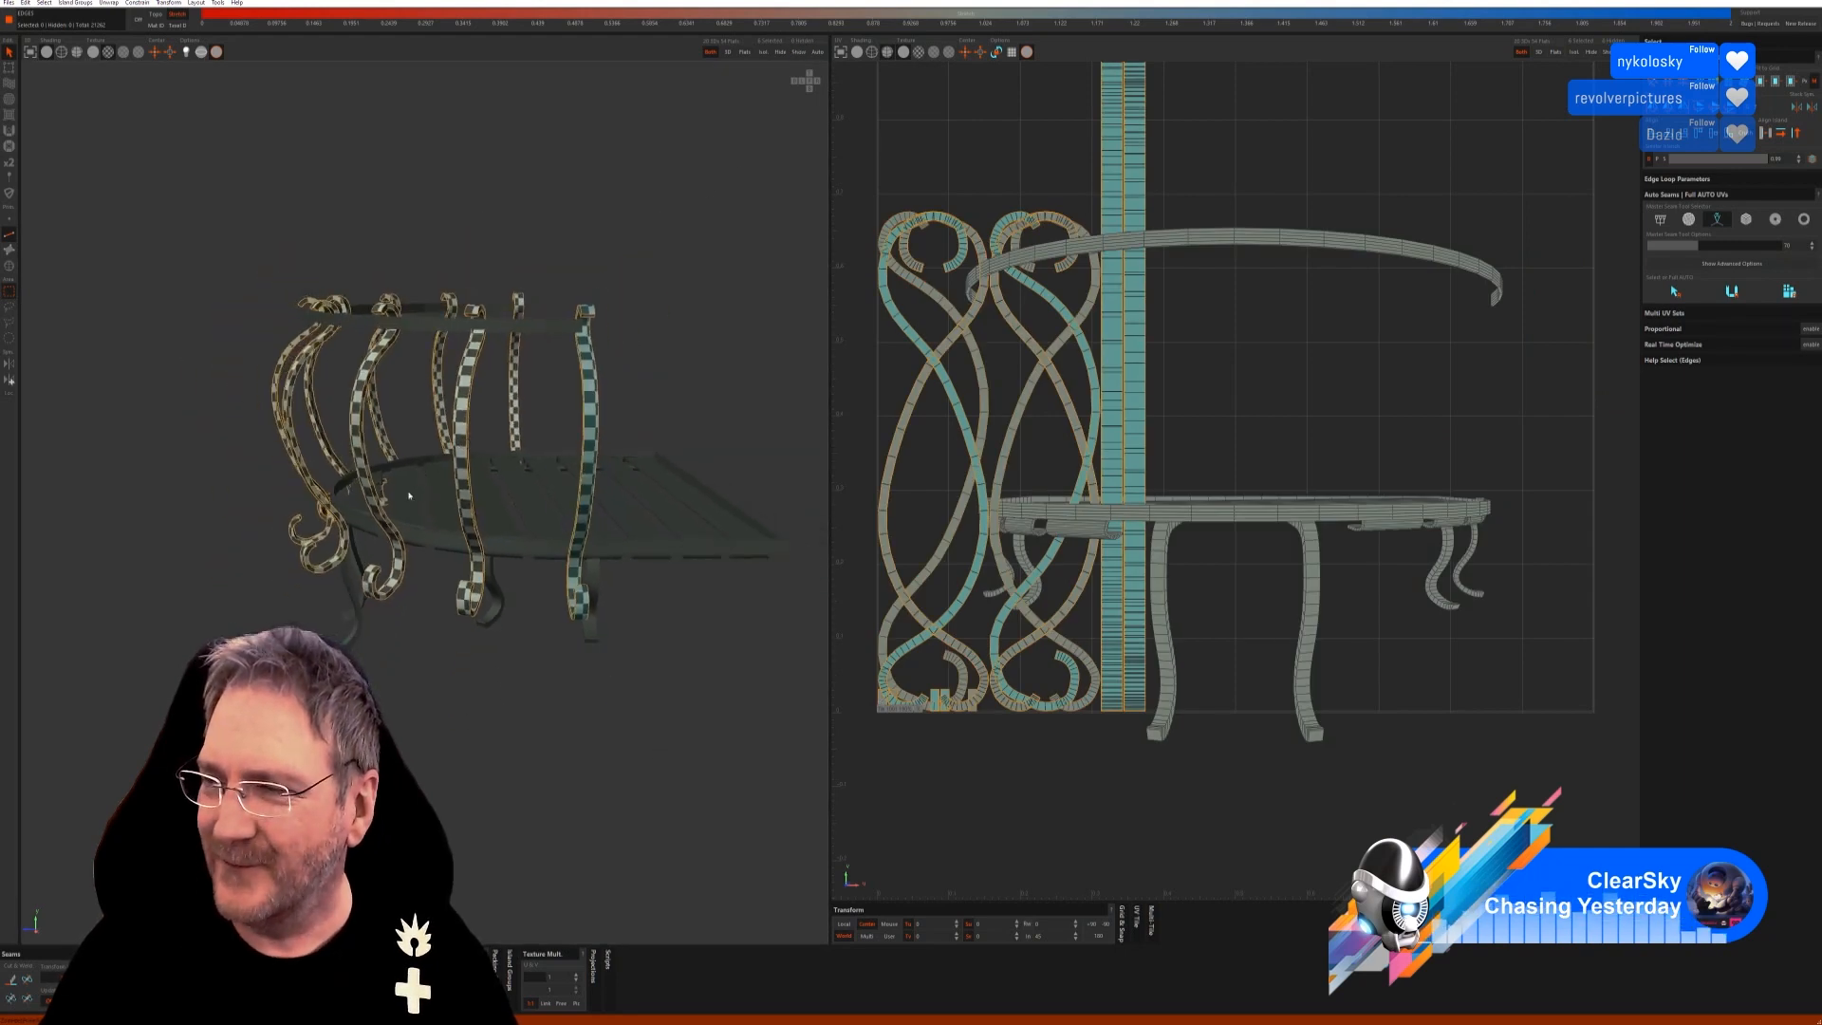
left_click_drag(237, 427, 196, 426, "alt")
left_click(11, 264)
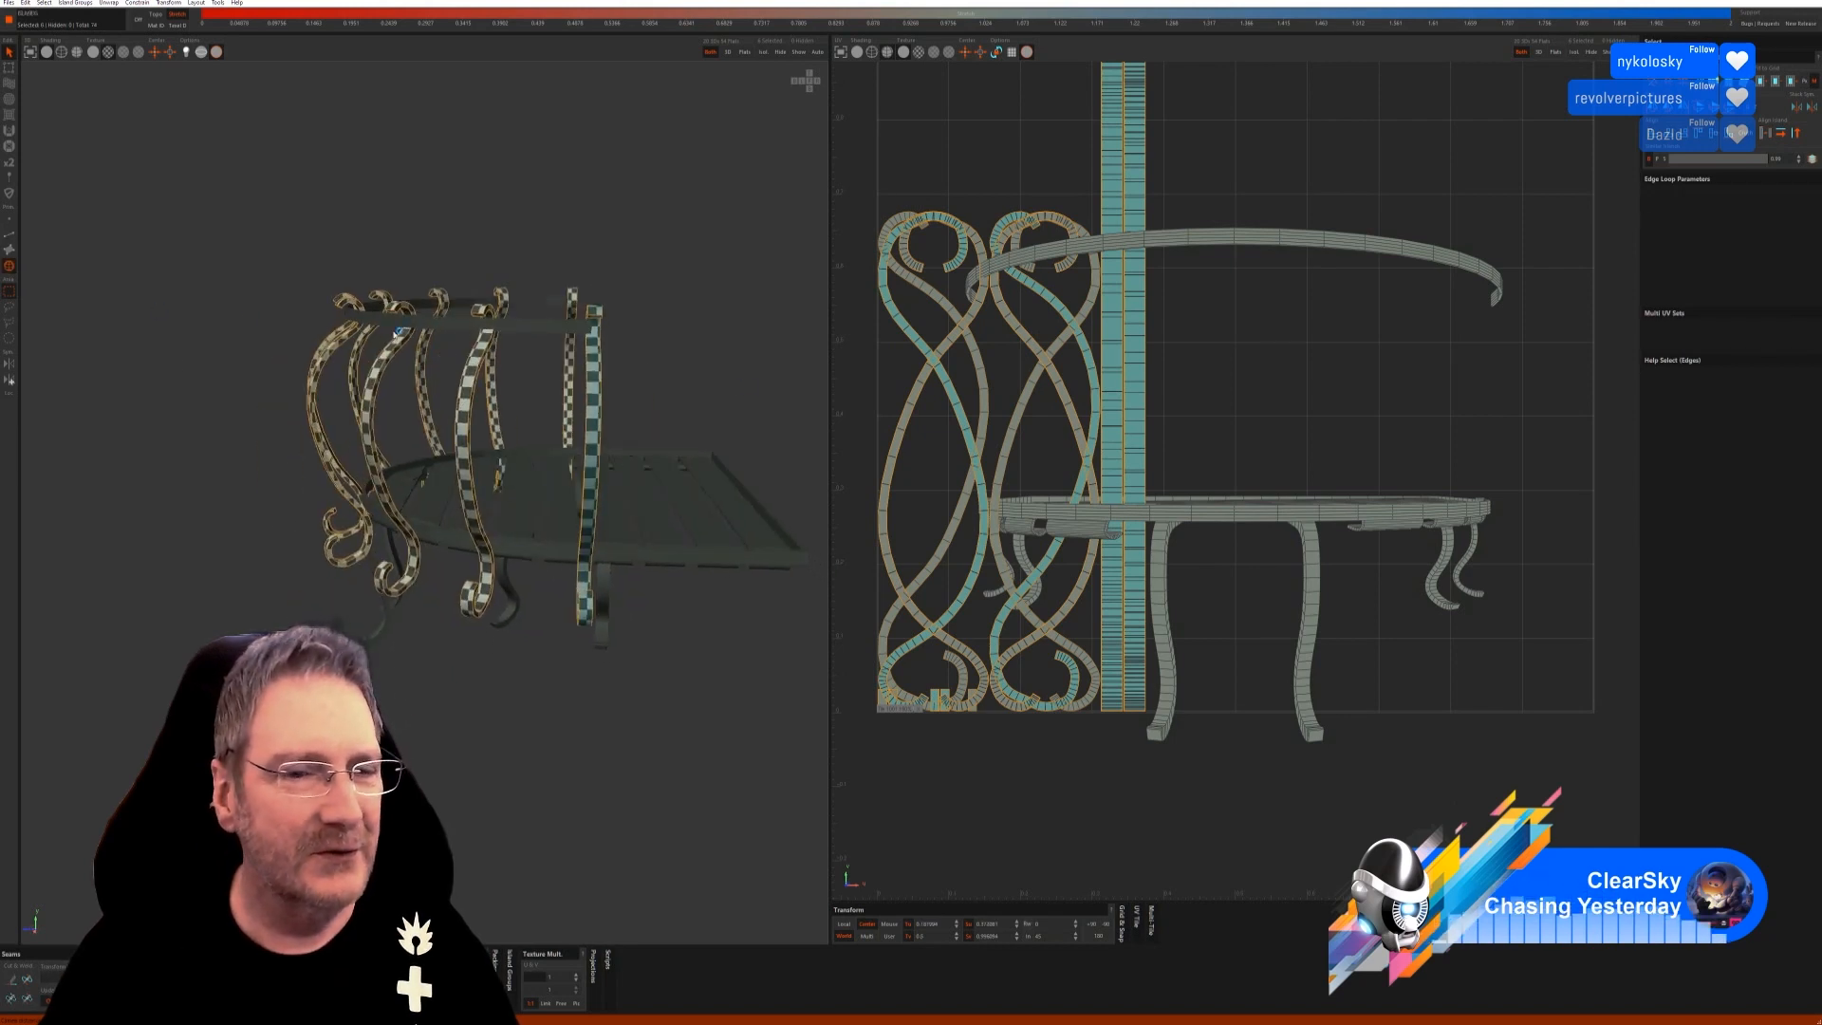
left_click(726, 559)
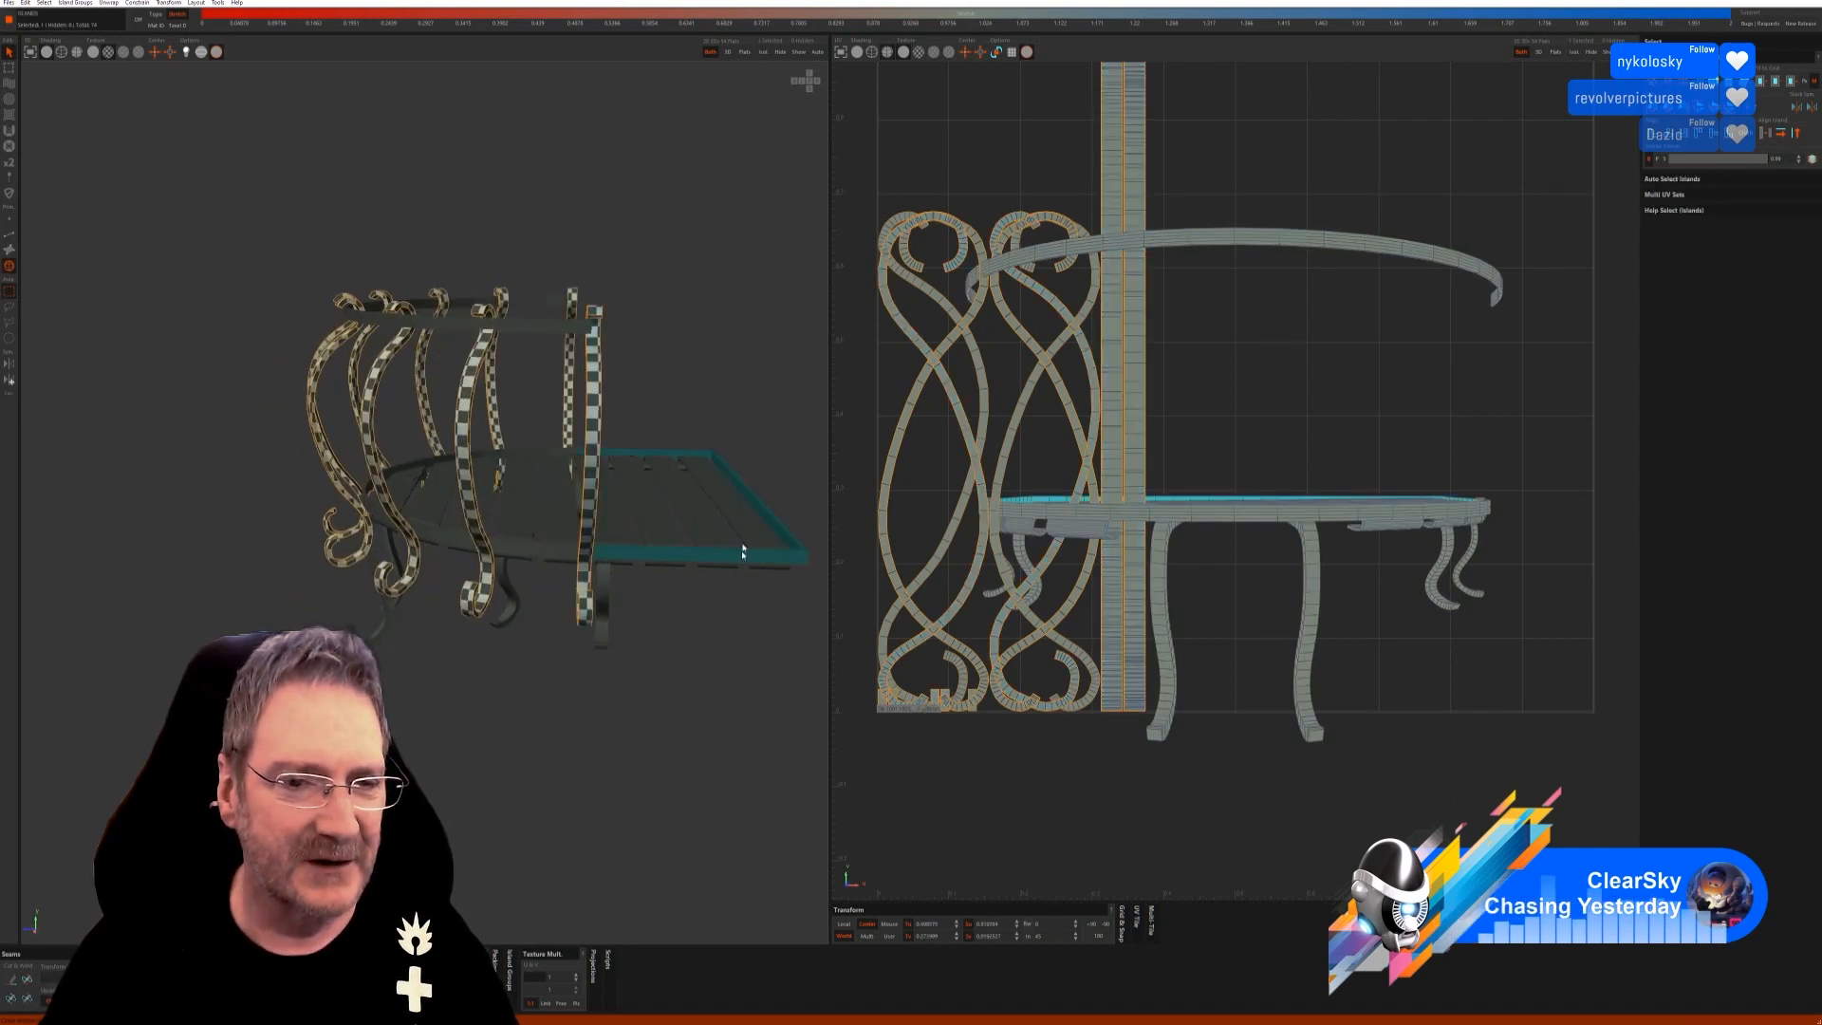
left_click(766, 55)
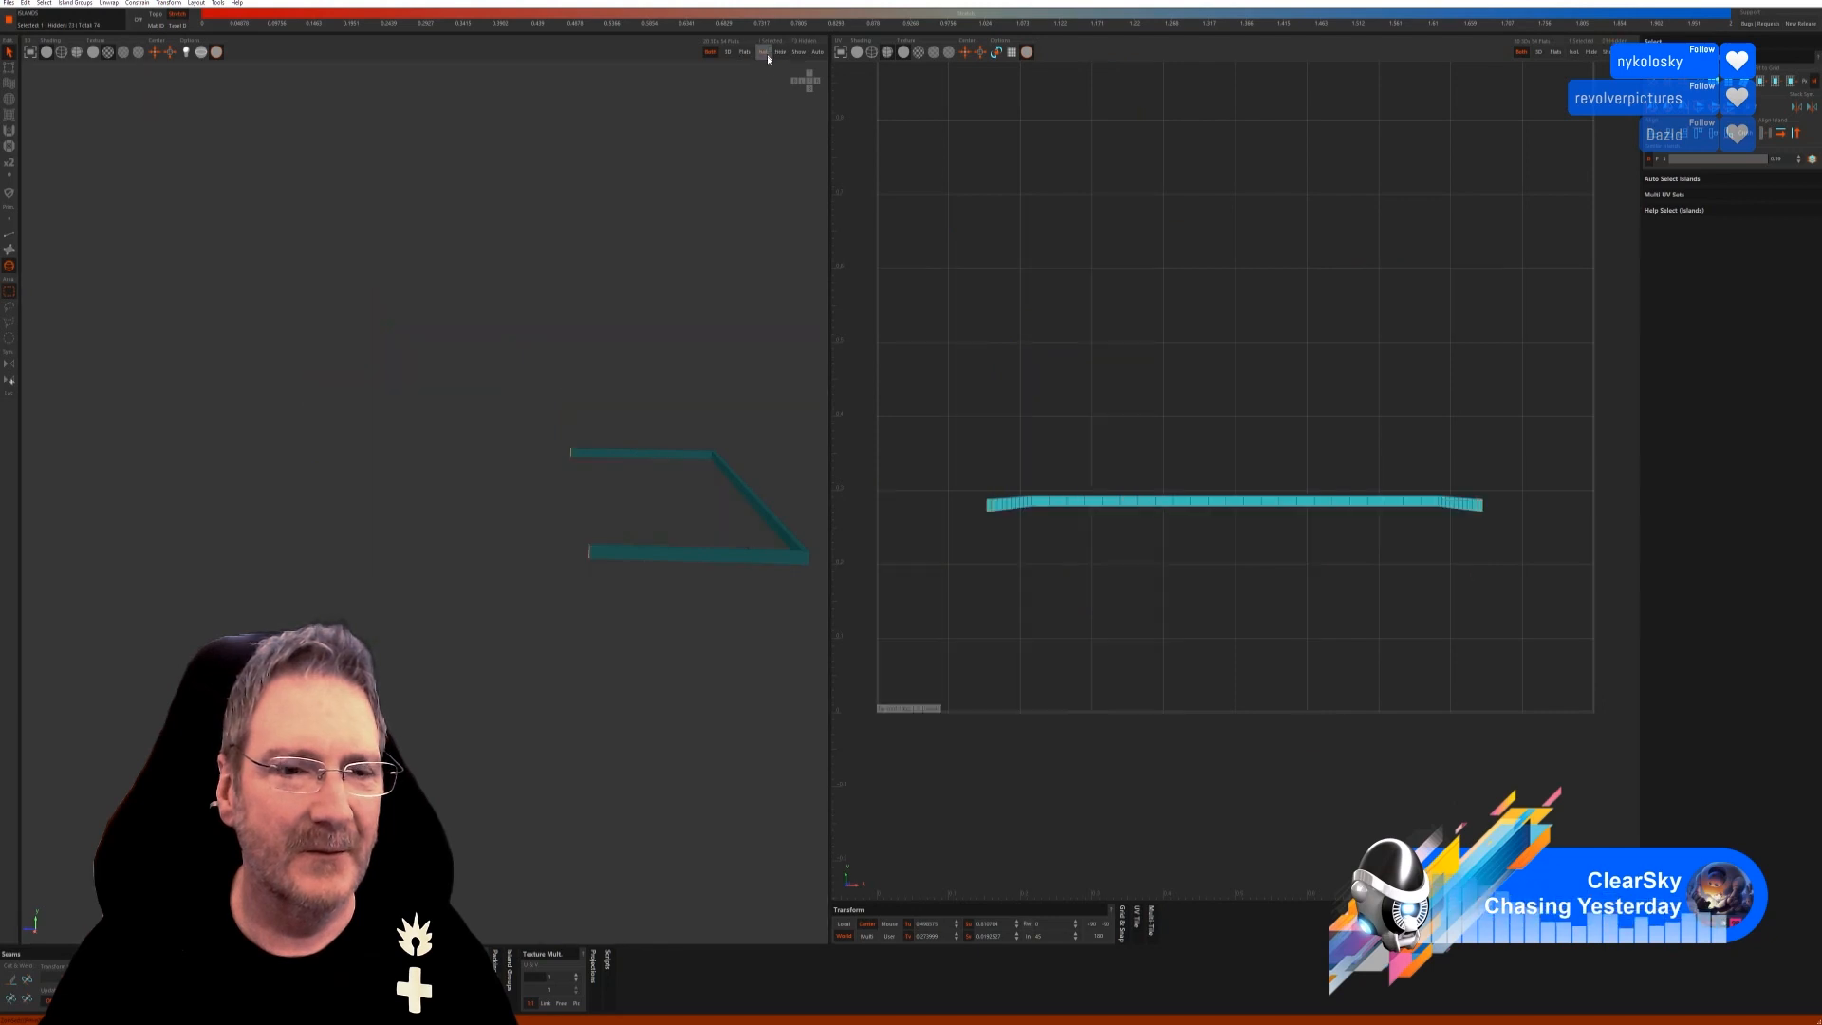
Unwrap the isolated three-sided base frame with automatic sharp-edge seams and pack its UV islands.
left_click(10, 238)
left_click(1720, 219)
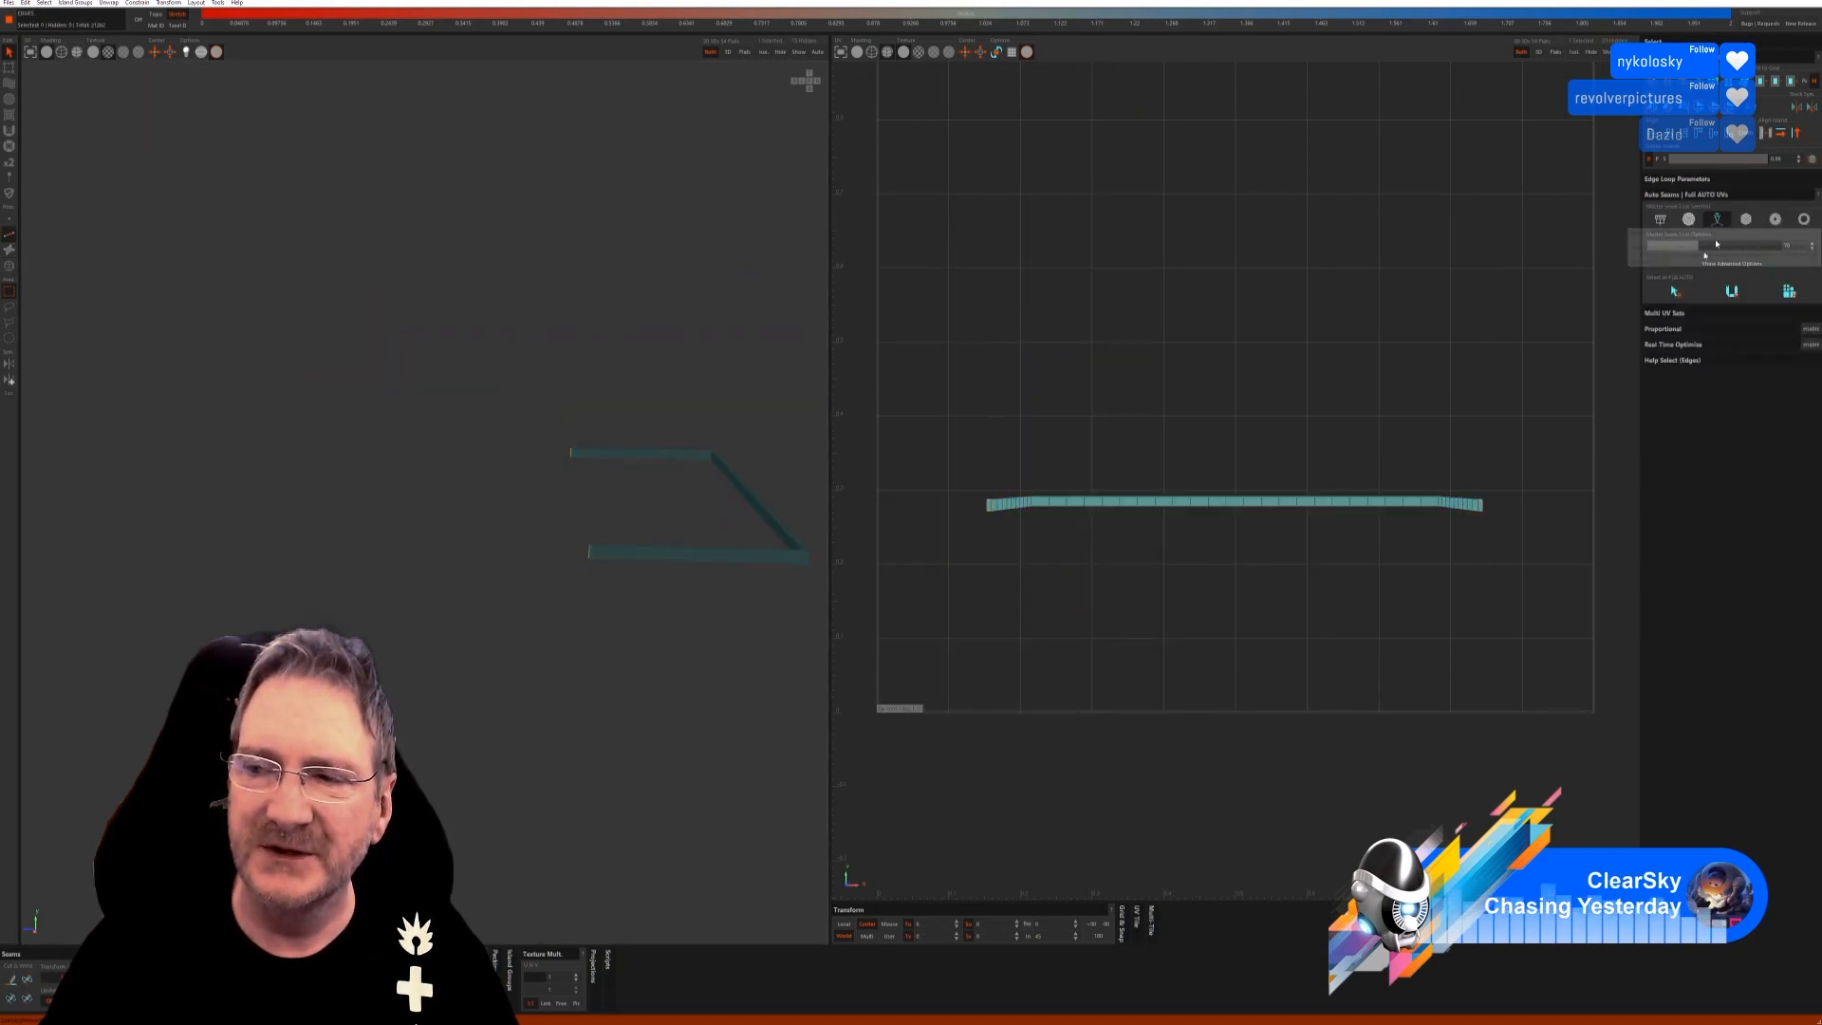
left_click(1735, 294)
left_click(1733, 293)
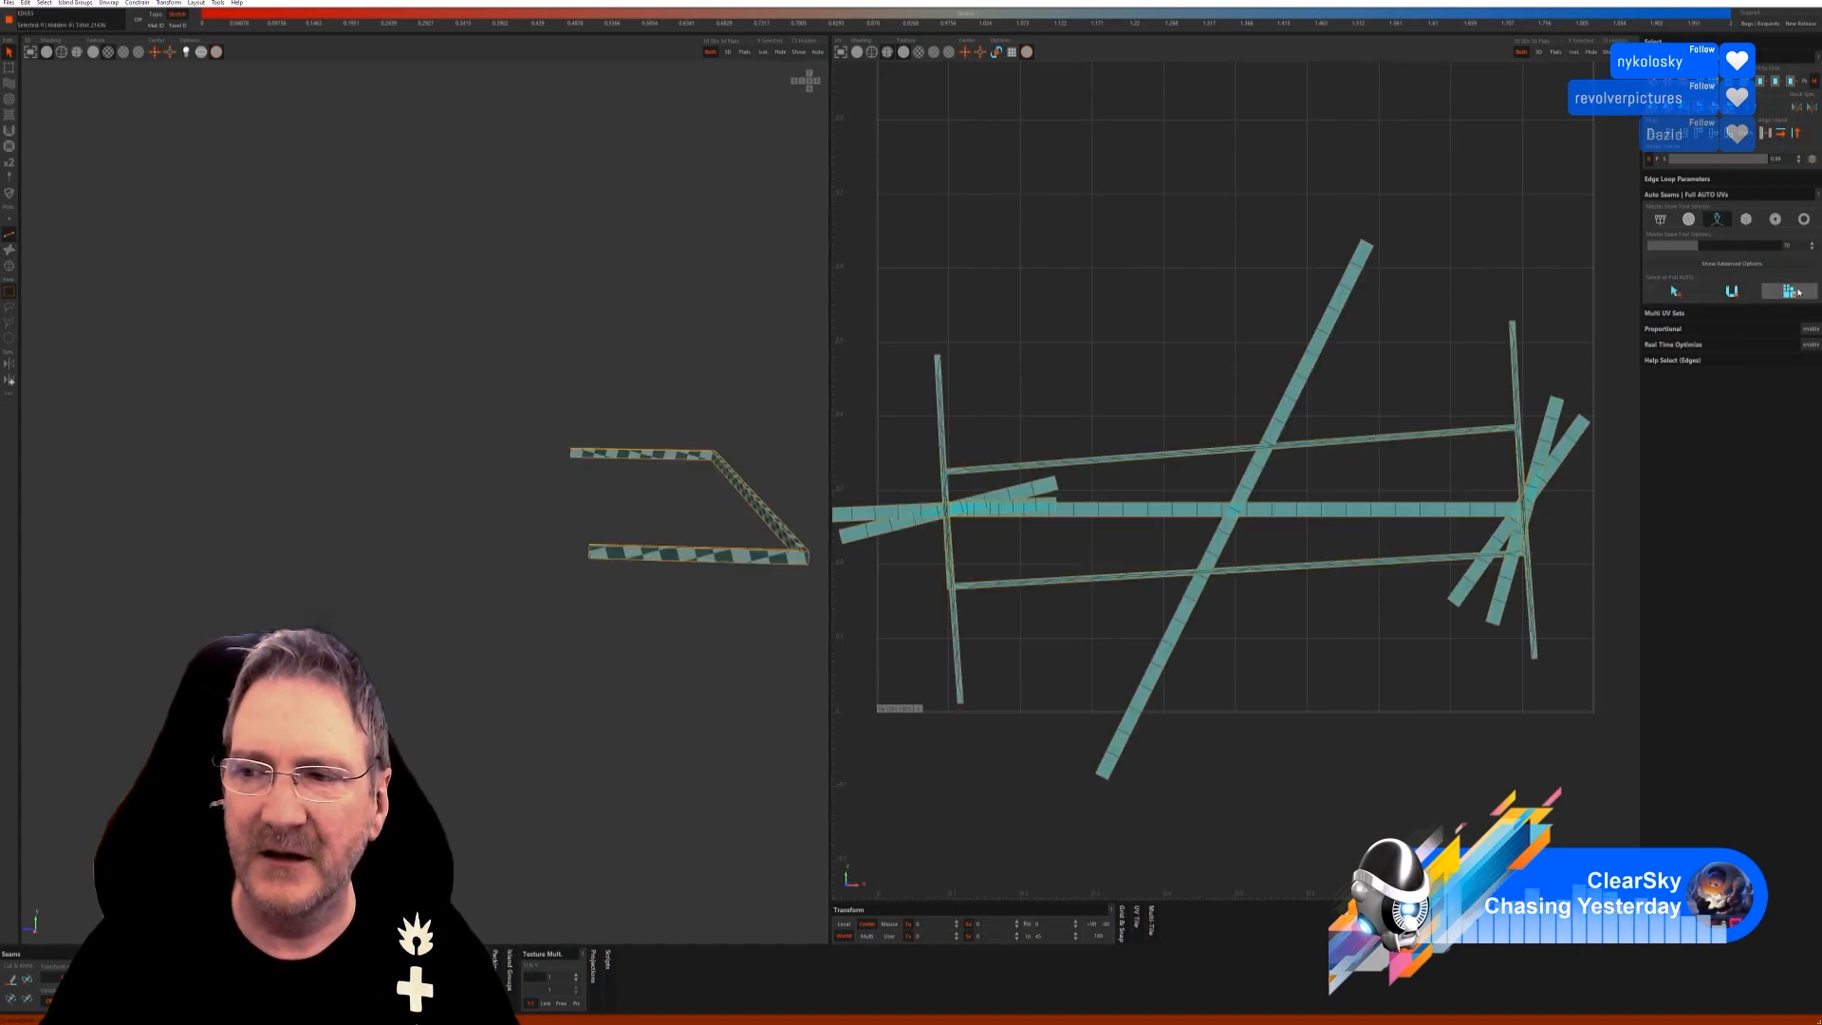
mouse_move(661, 566)
left_mouse_down("alt")
mouse_move(545, 577)
mouse_move(683, 556)
left_mouse_up("alt")
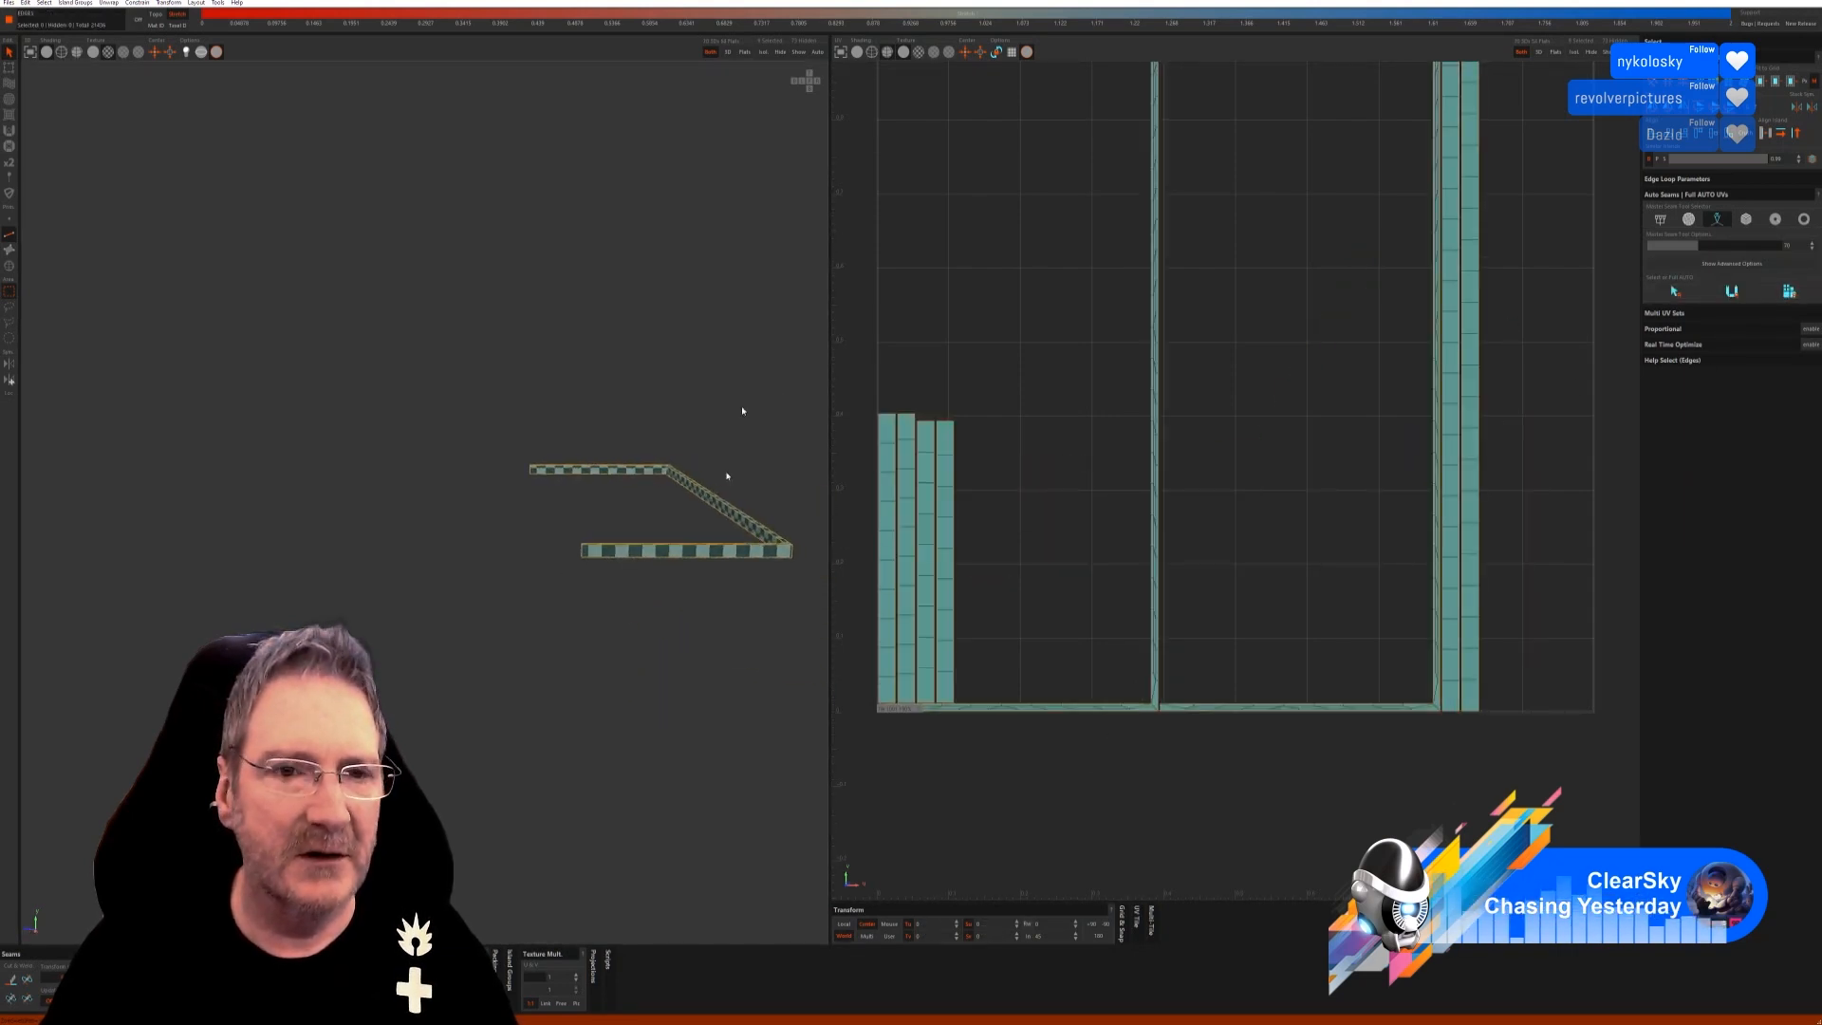
Show the whole grate, isolate the curved front rim of the base, then unwrap and pack it with automatic sharp-edge seams.
left_click(796, 56)
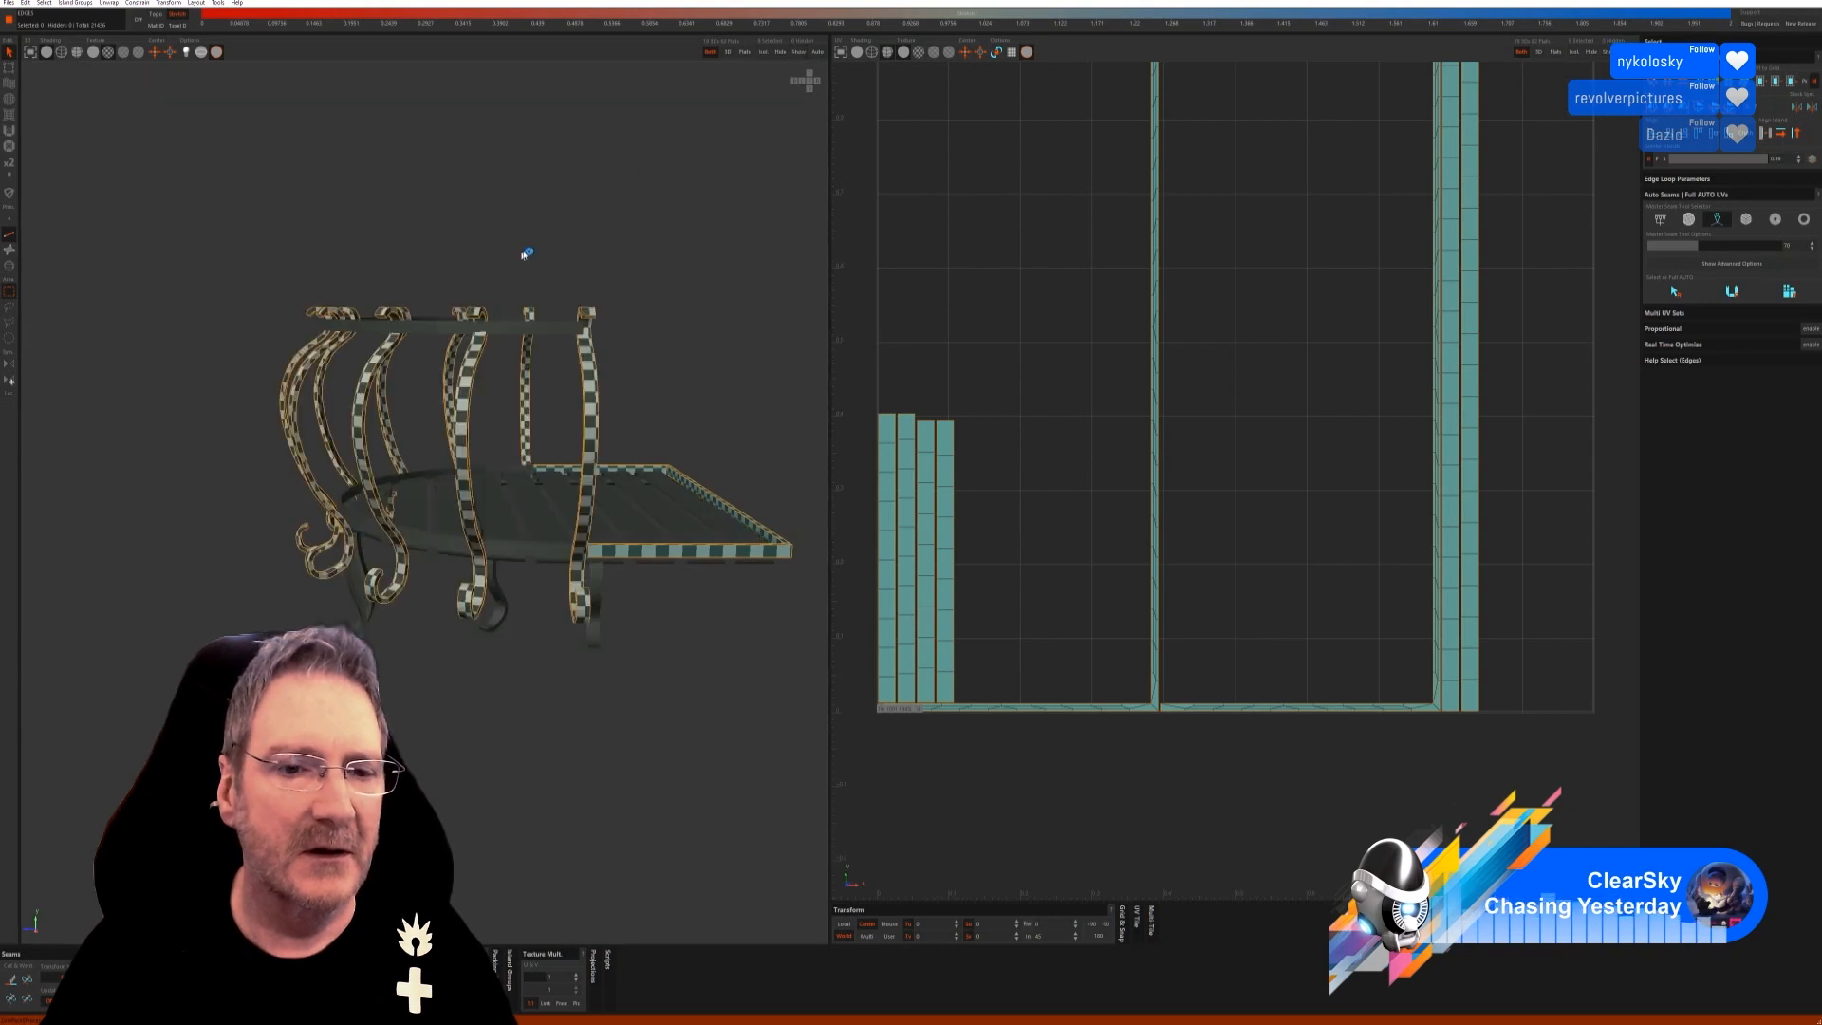
left_click(8, 265)
left_click(520, 554)
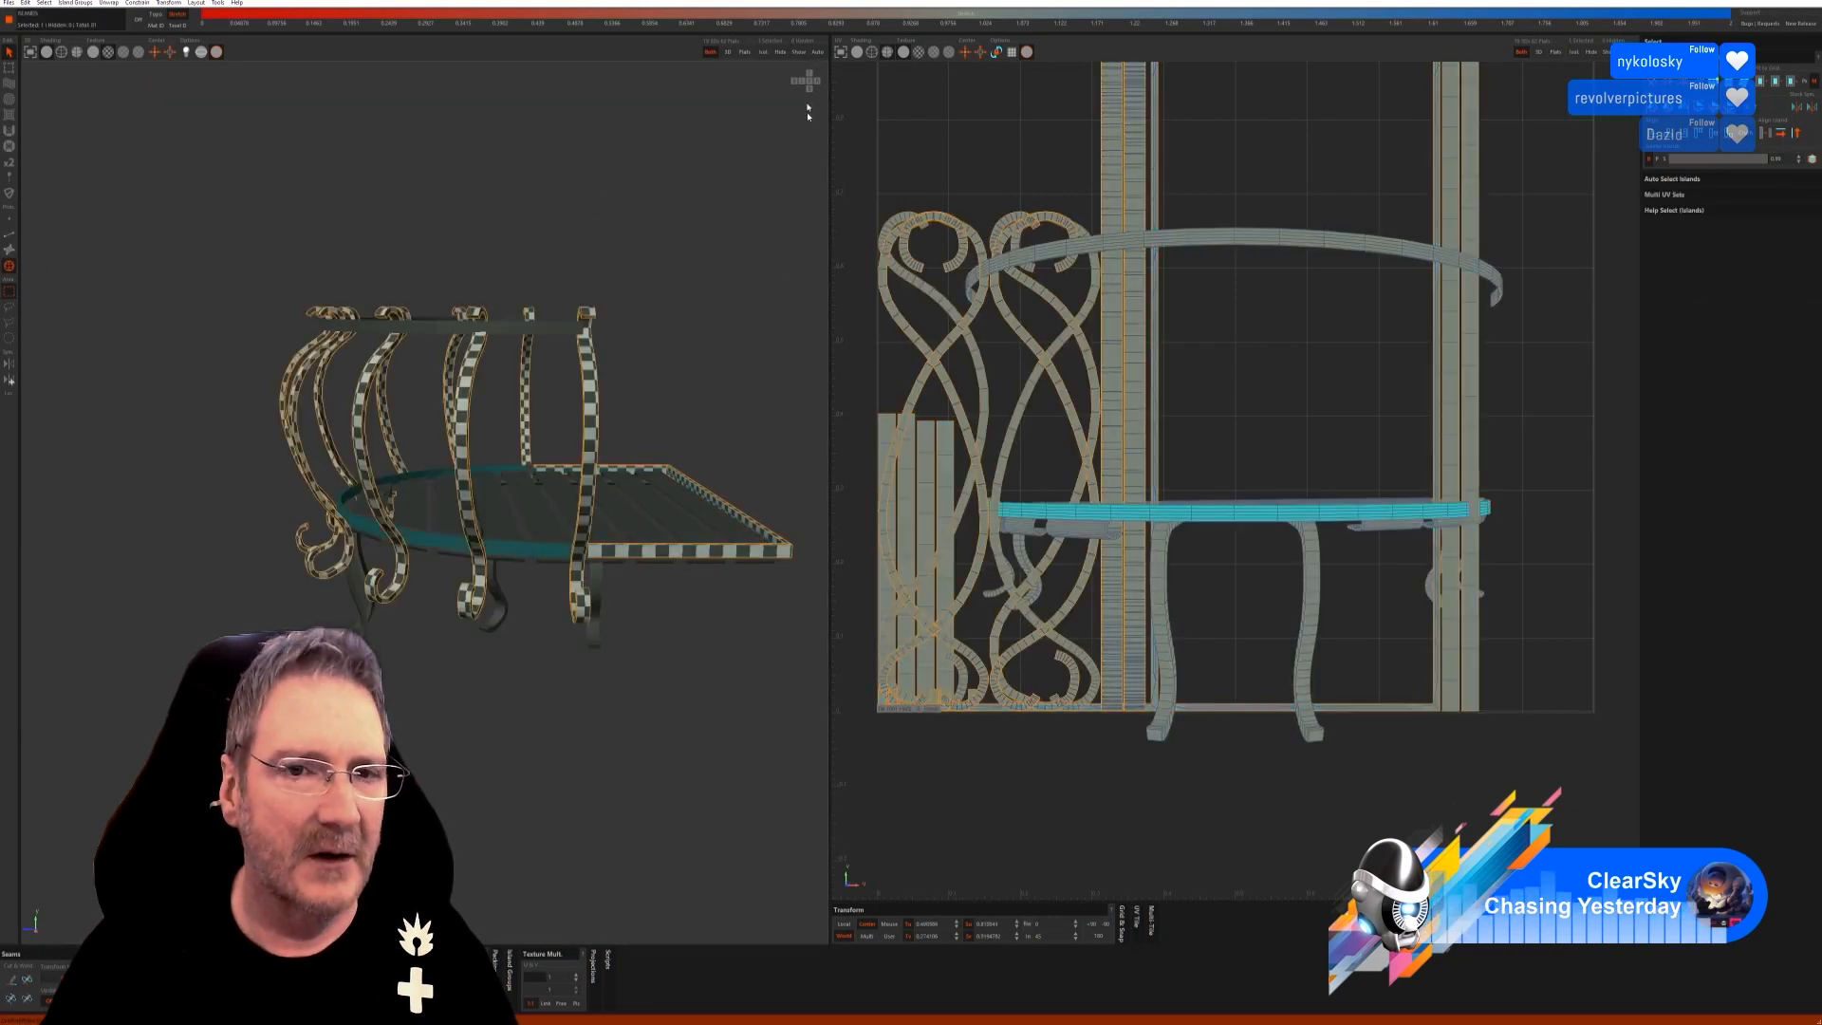
left_click(762, 52)
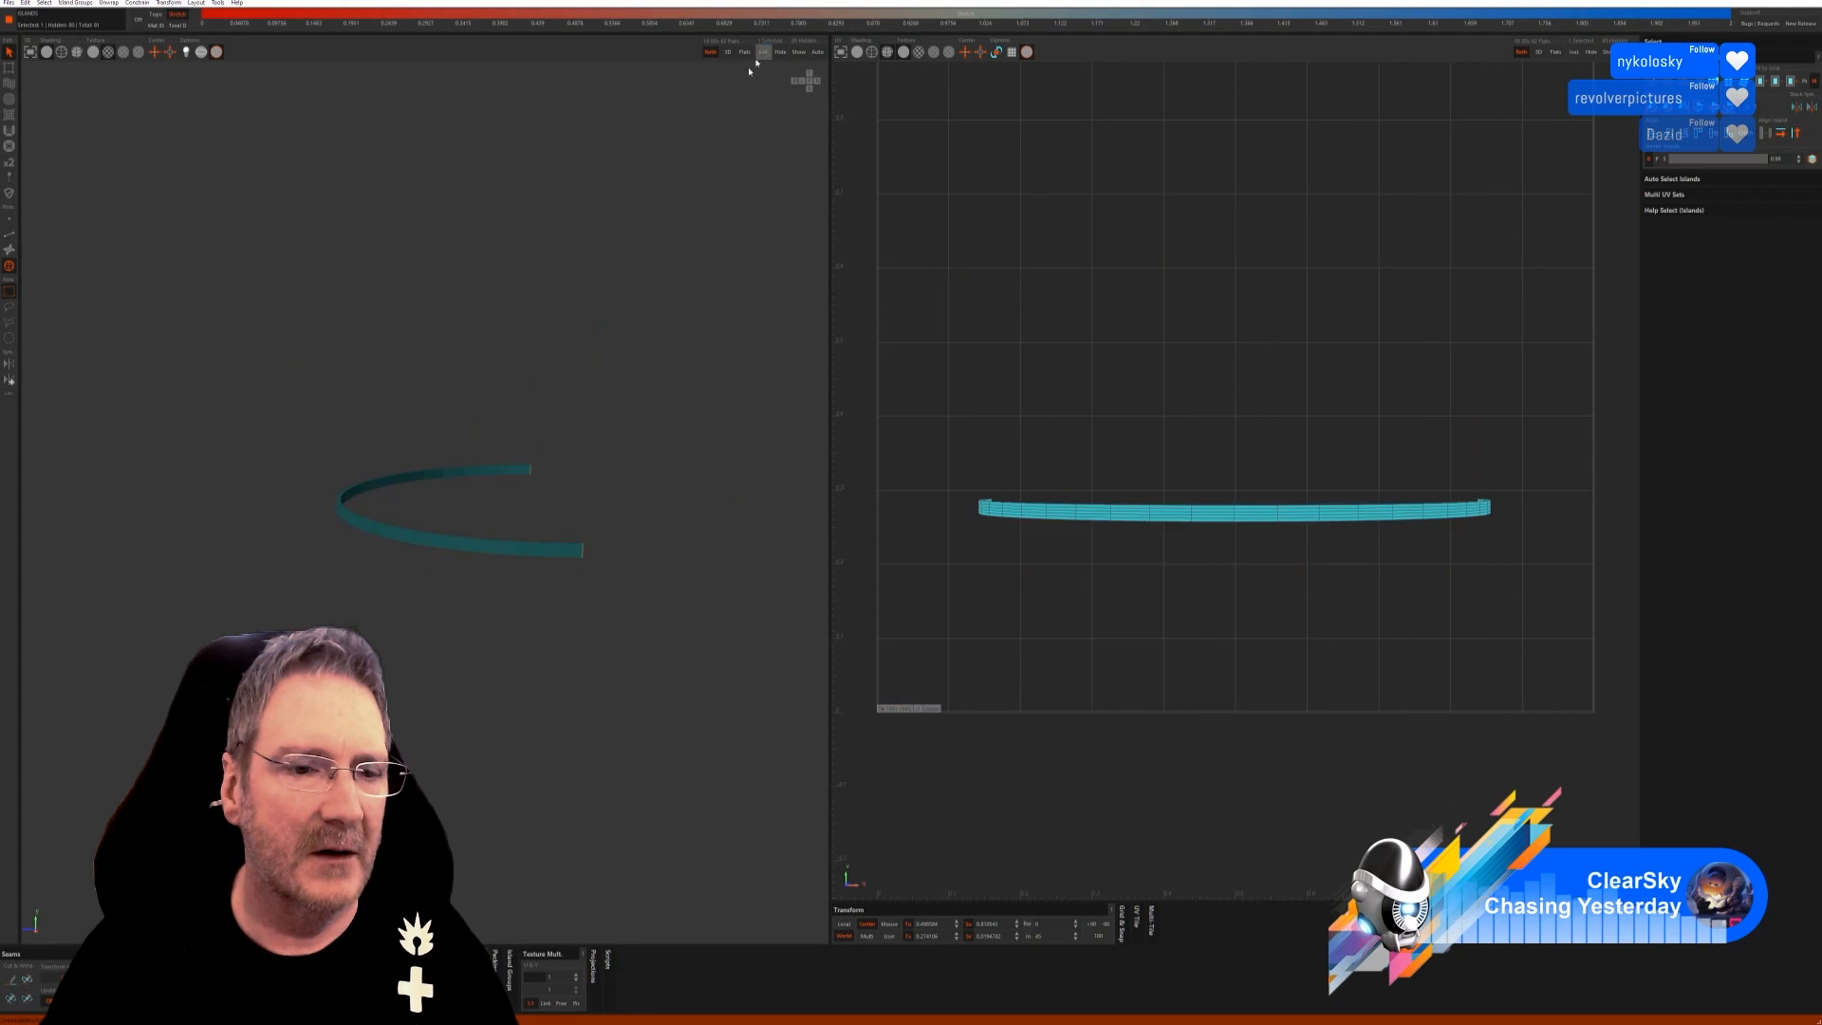
left_click(9, 233)
left_click(1689, 297)
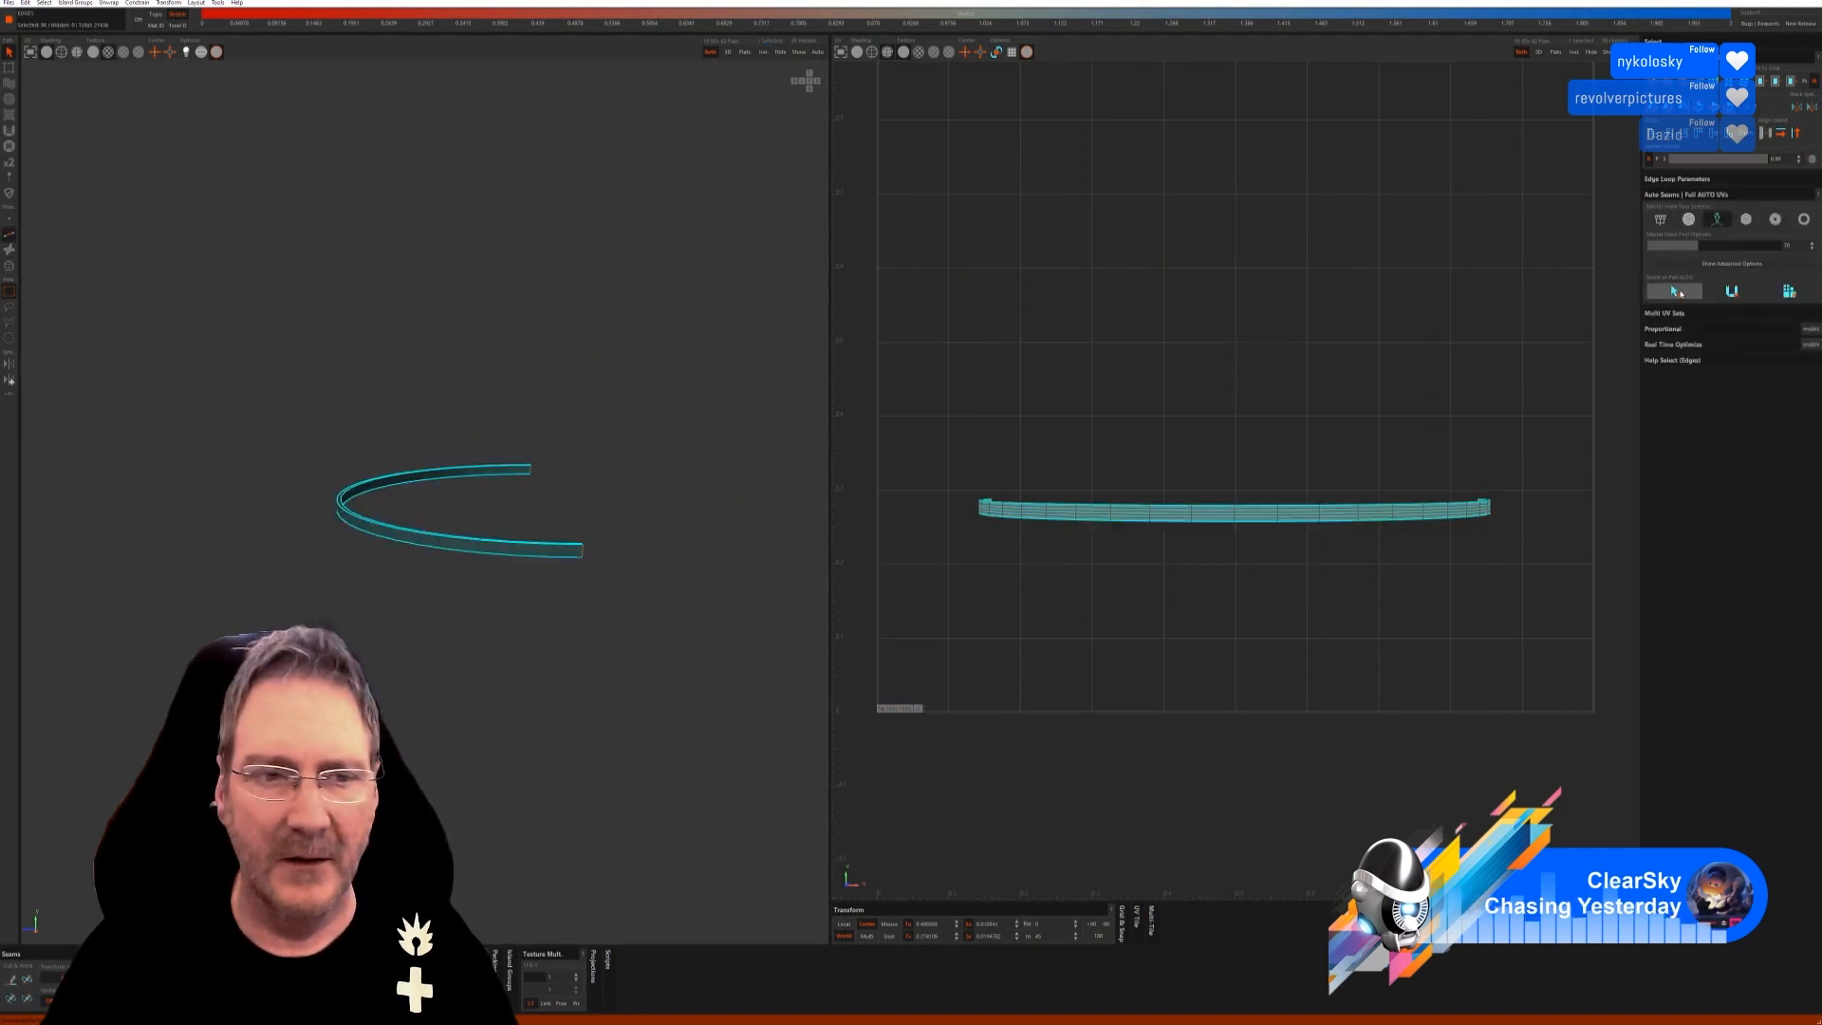
left_click(1789, 292)
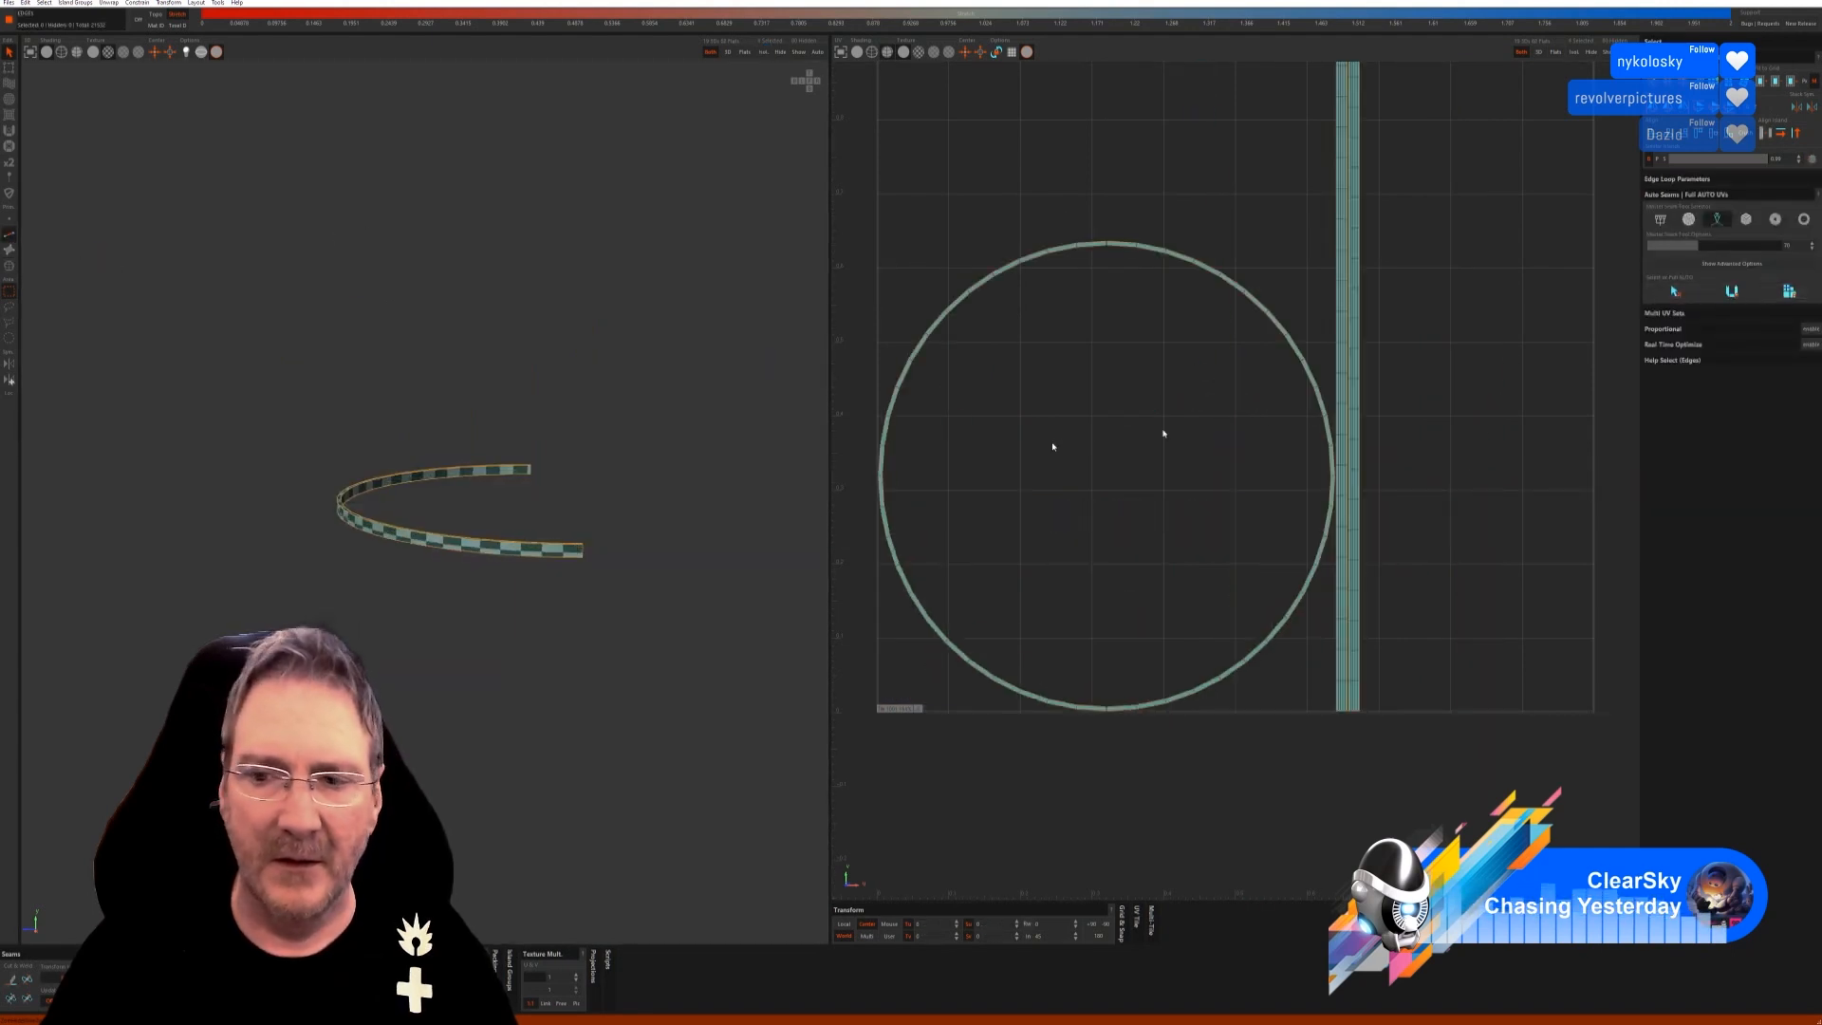
left_click_drag(604, 649, 628, 534, "alt")
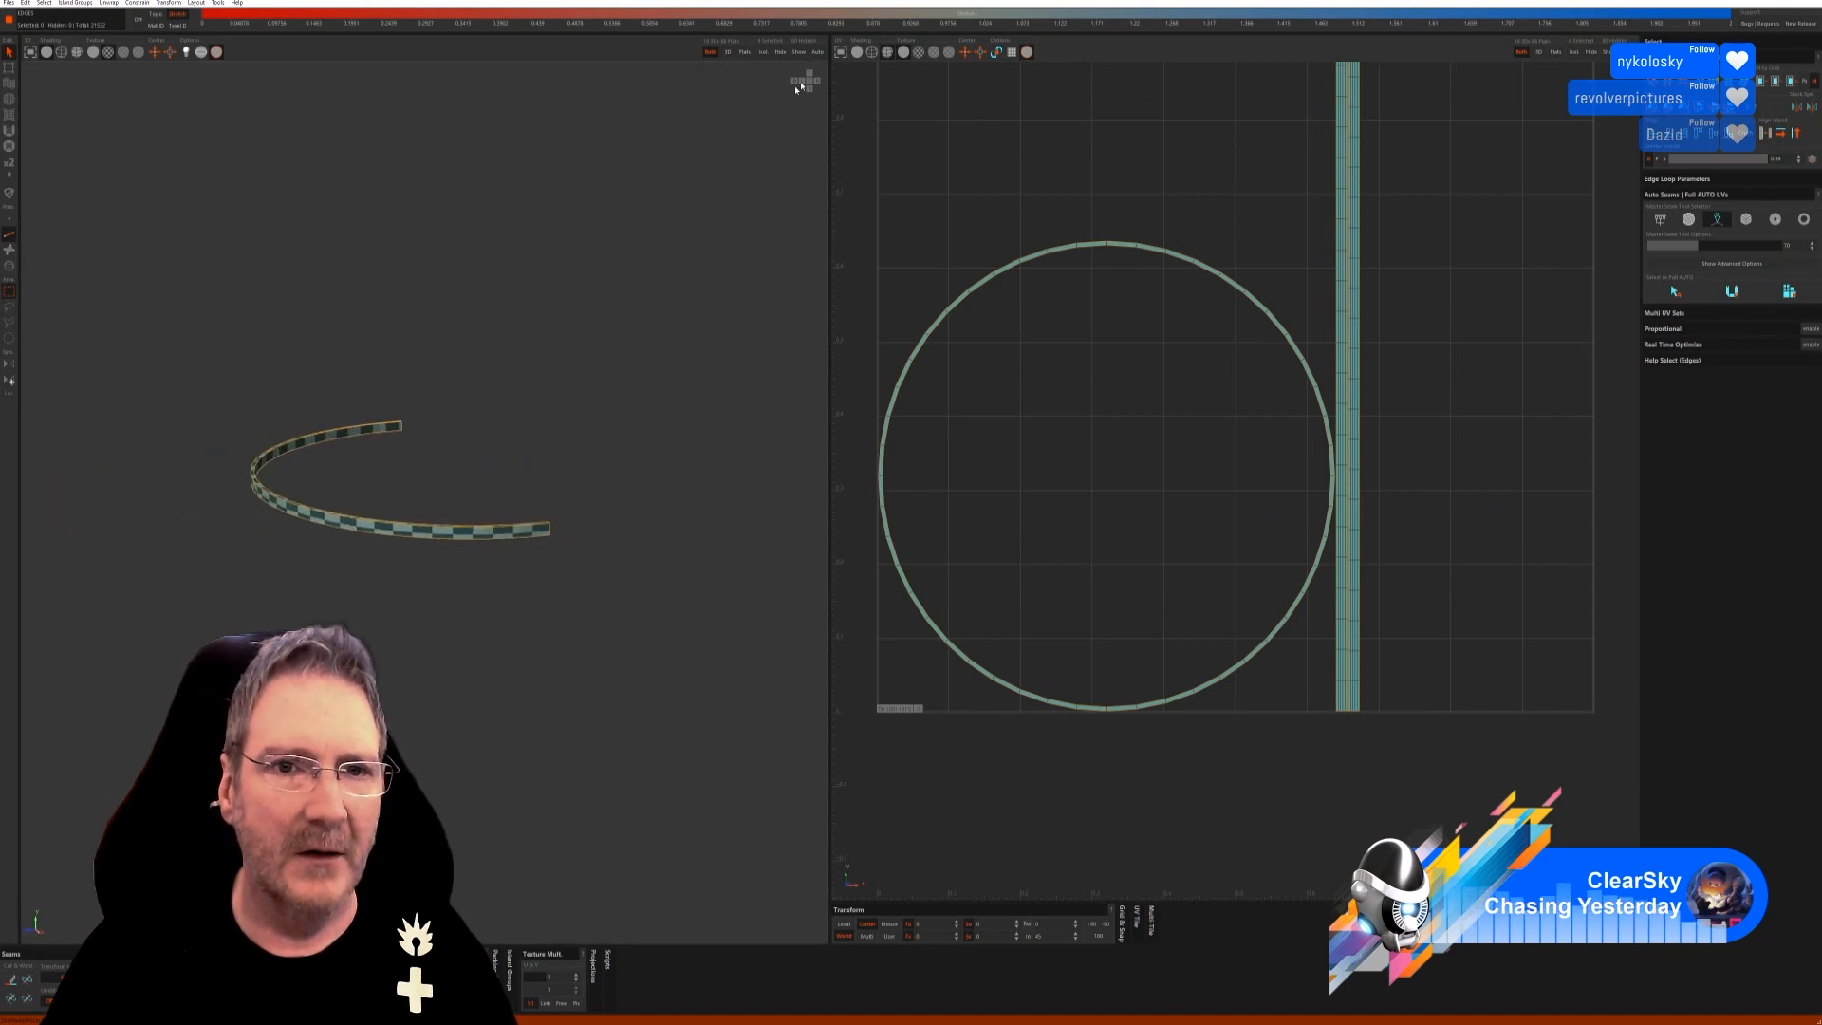
Show all grate parts, isolate the first short S-shaped leg under the near side of the base, and unwrap and pack it by sharp edges.
left_click(800, 53)
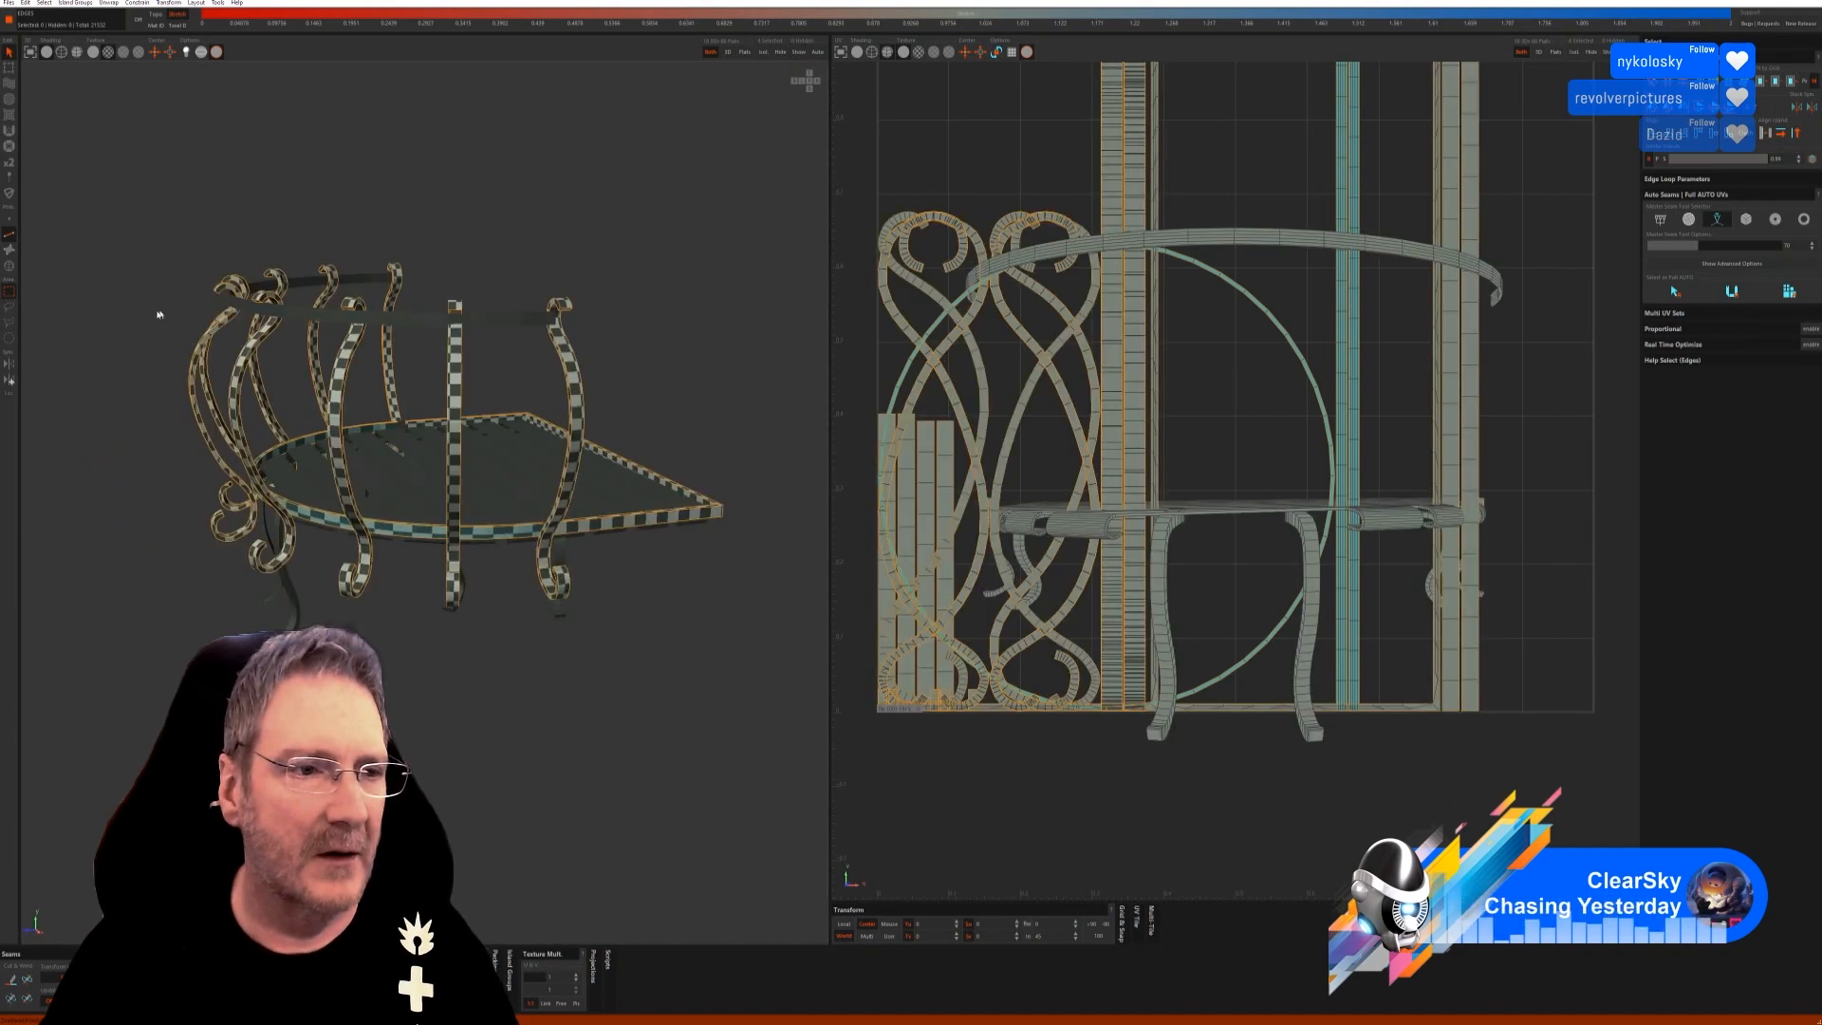
left_click(10, 267)
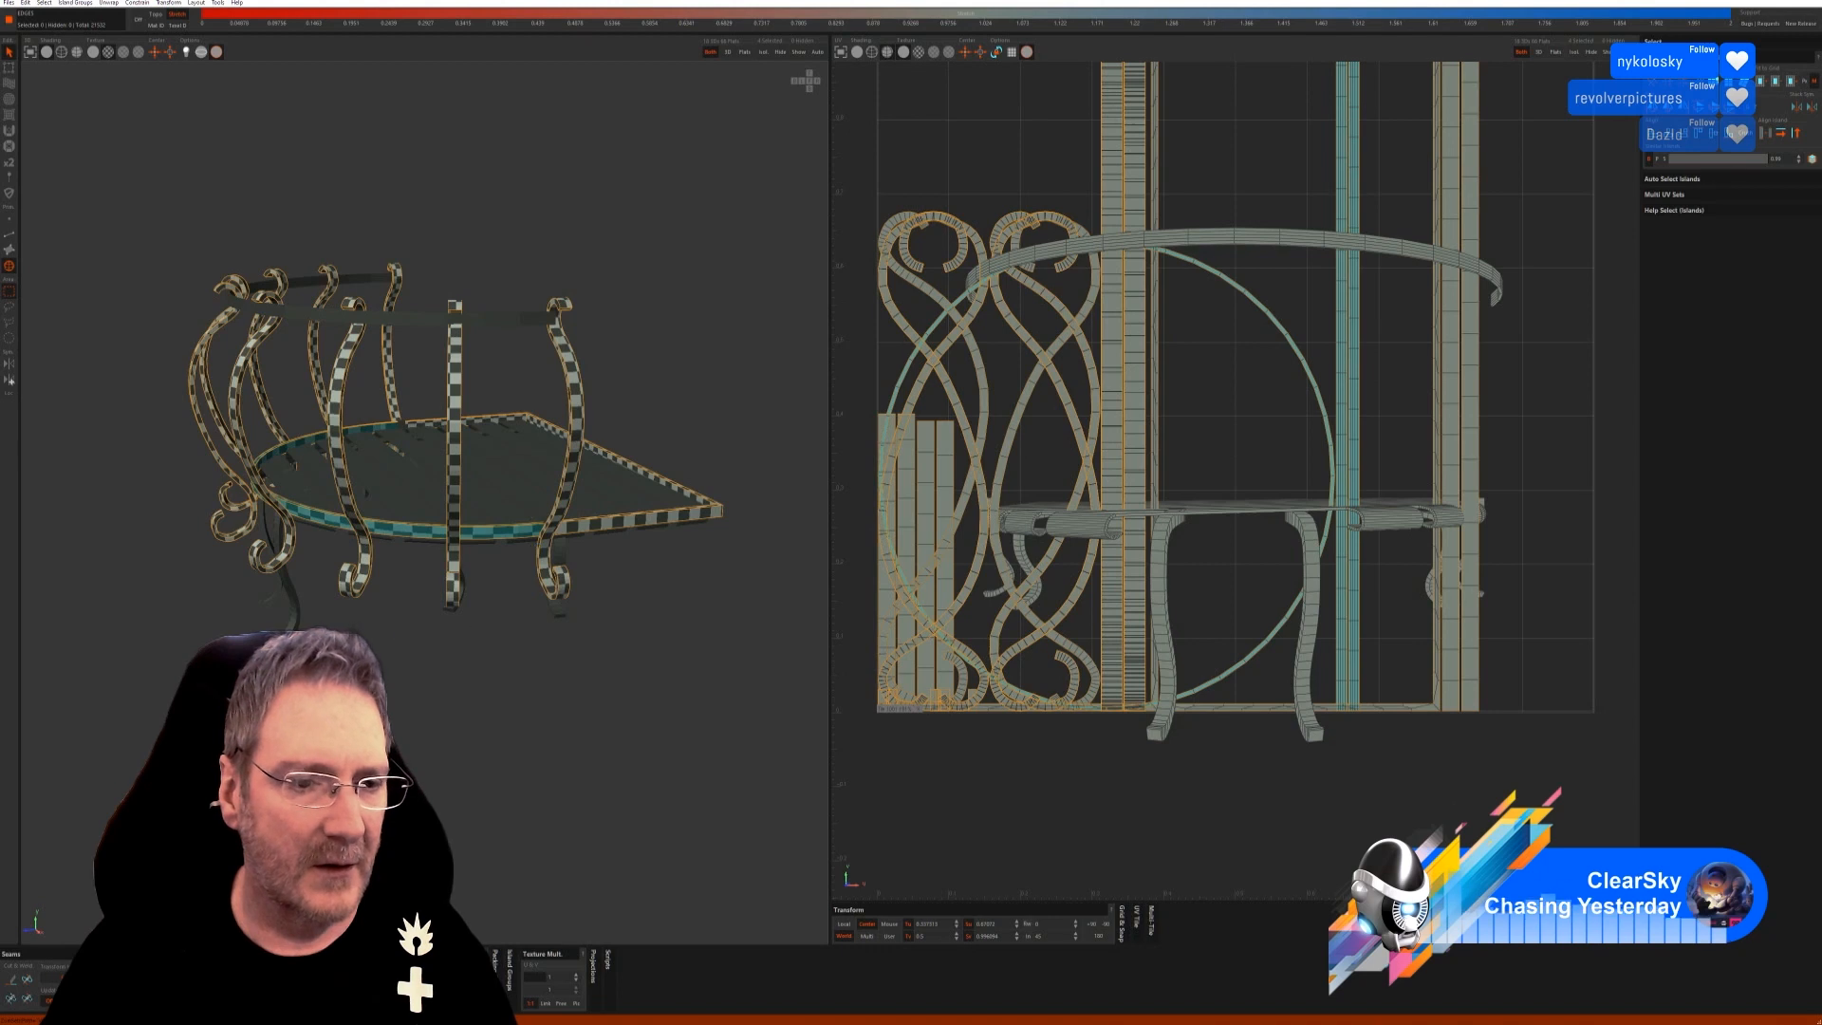
left_click_drag(581, 824, 535, 725, "alt")
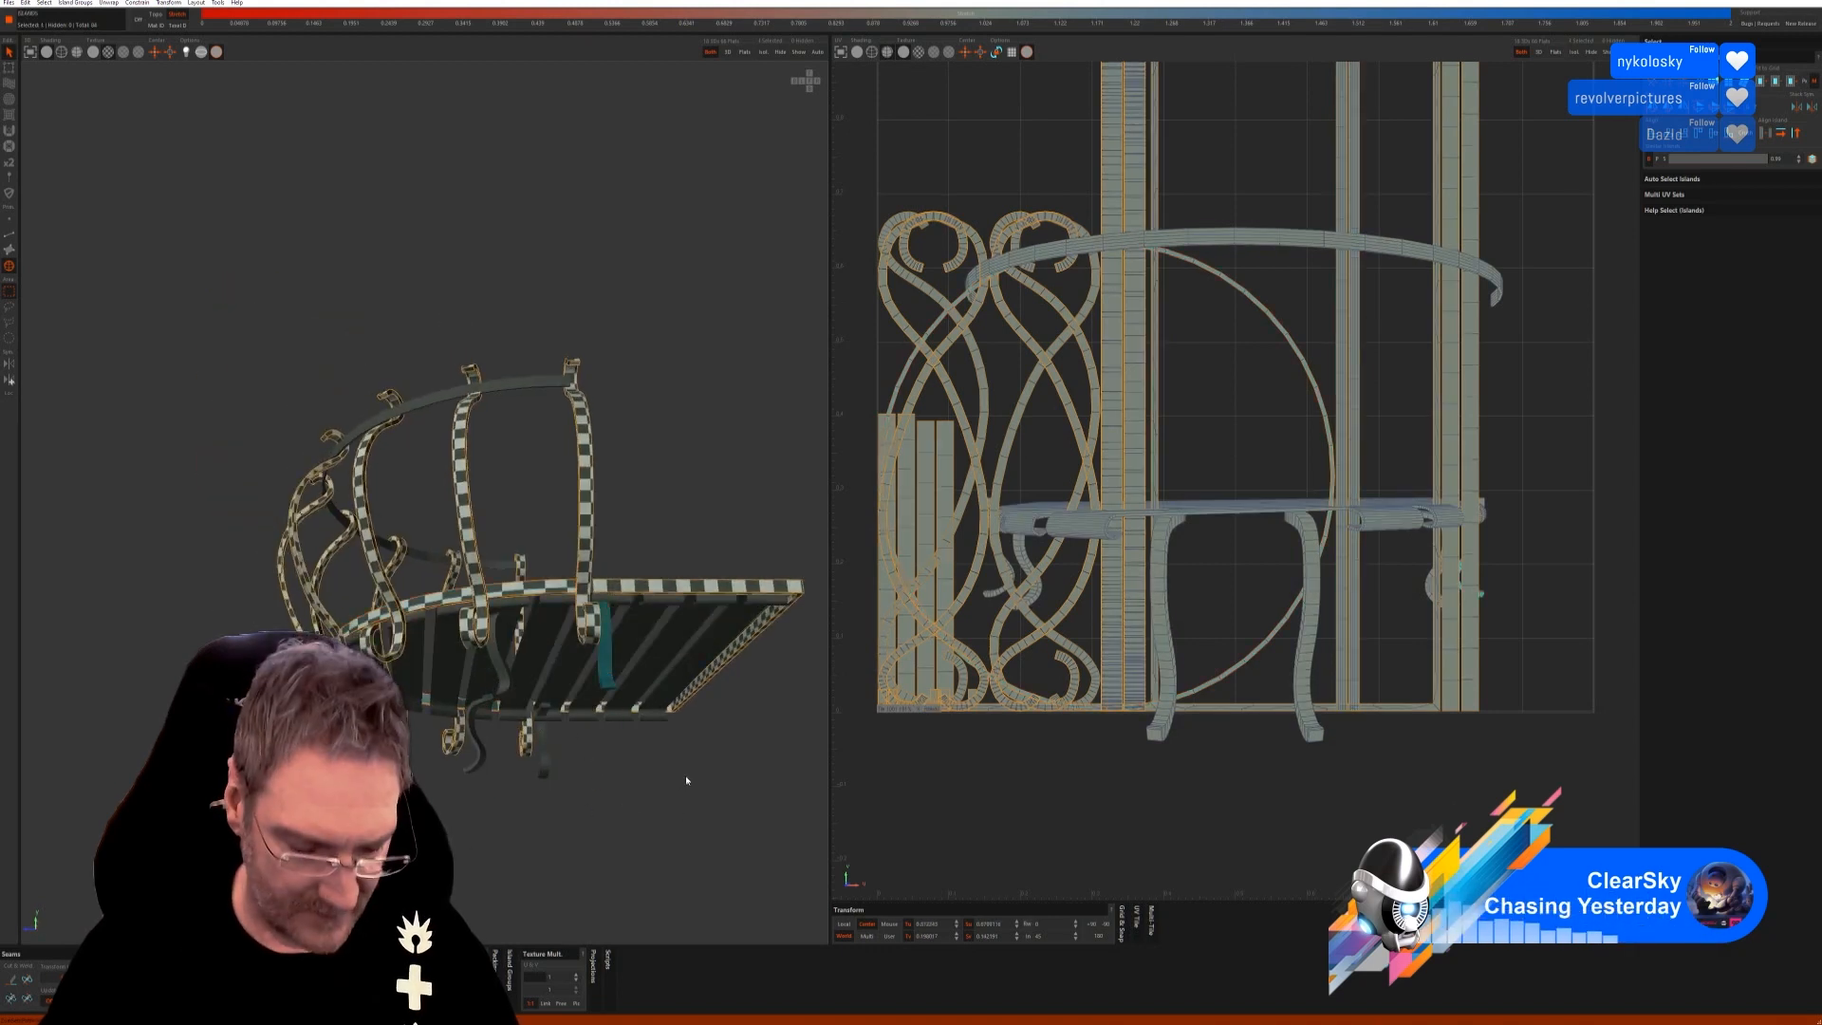
left_click(764, 53)
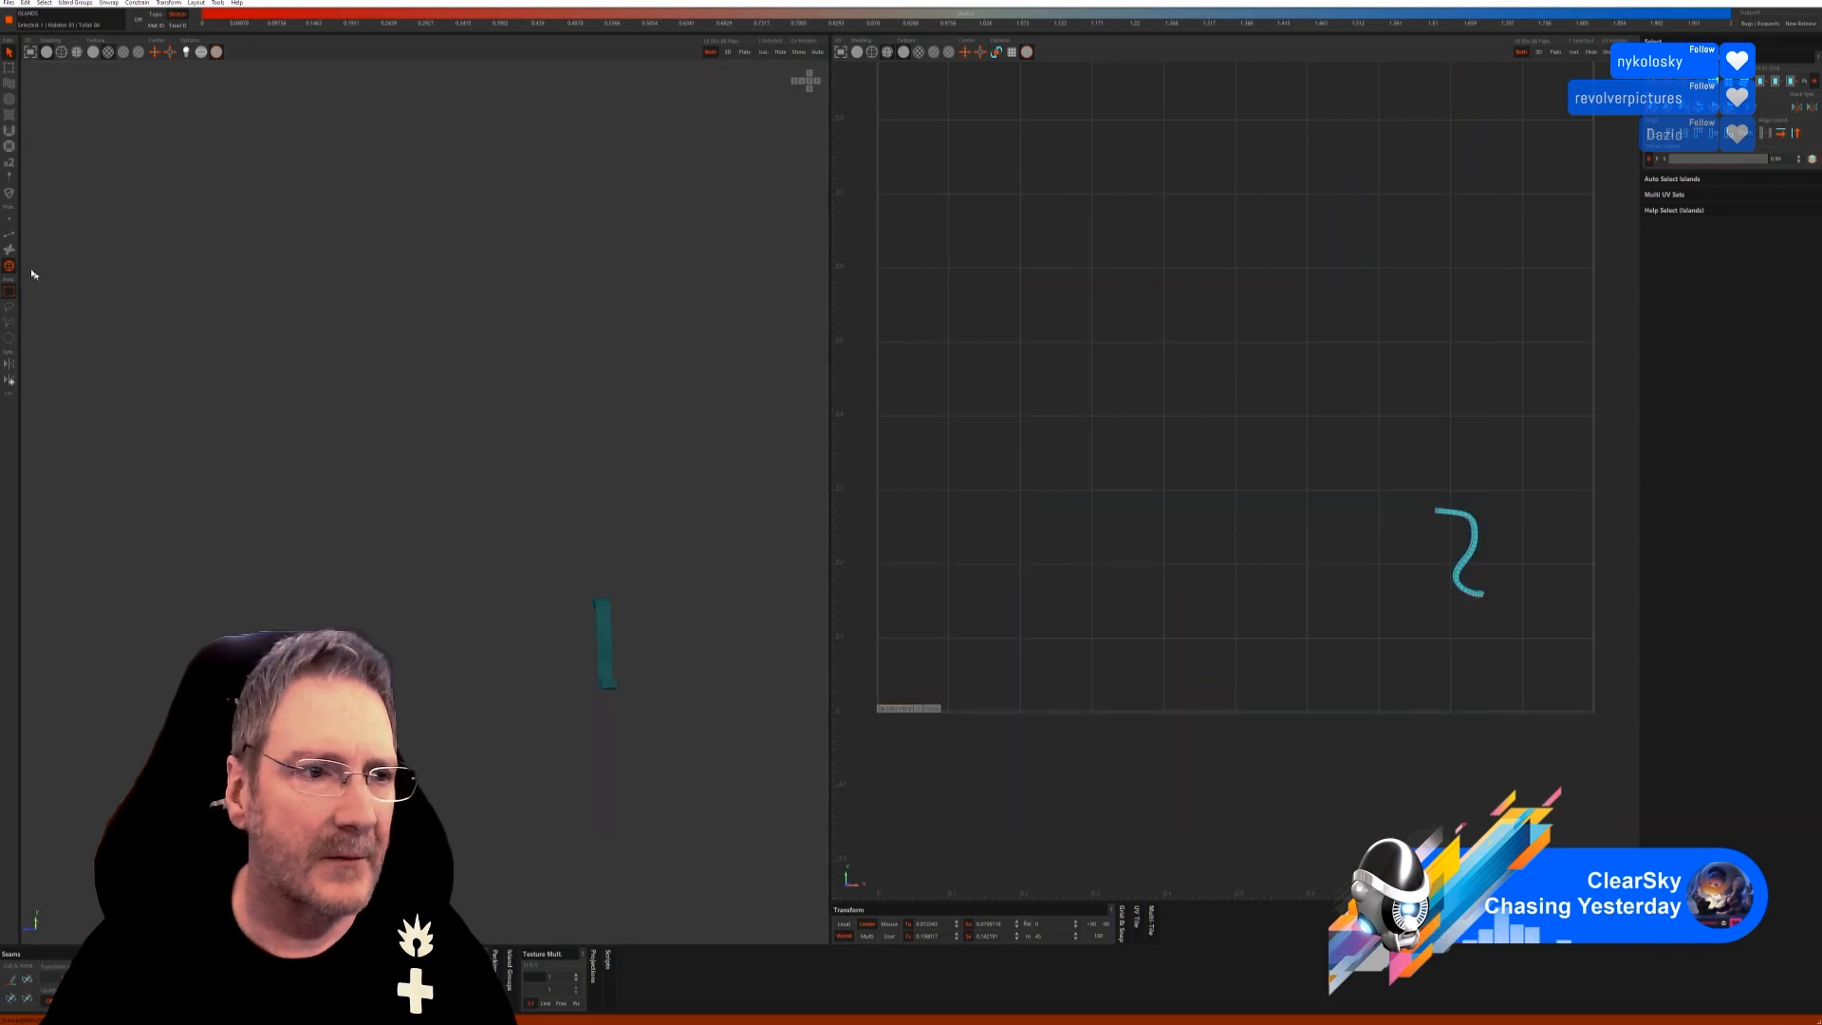
left_click(8, 243)
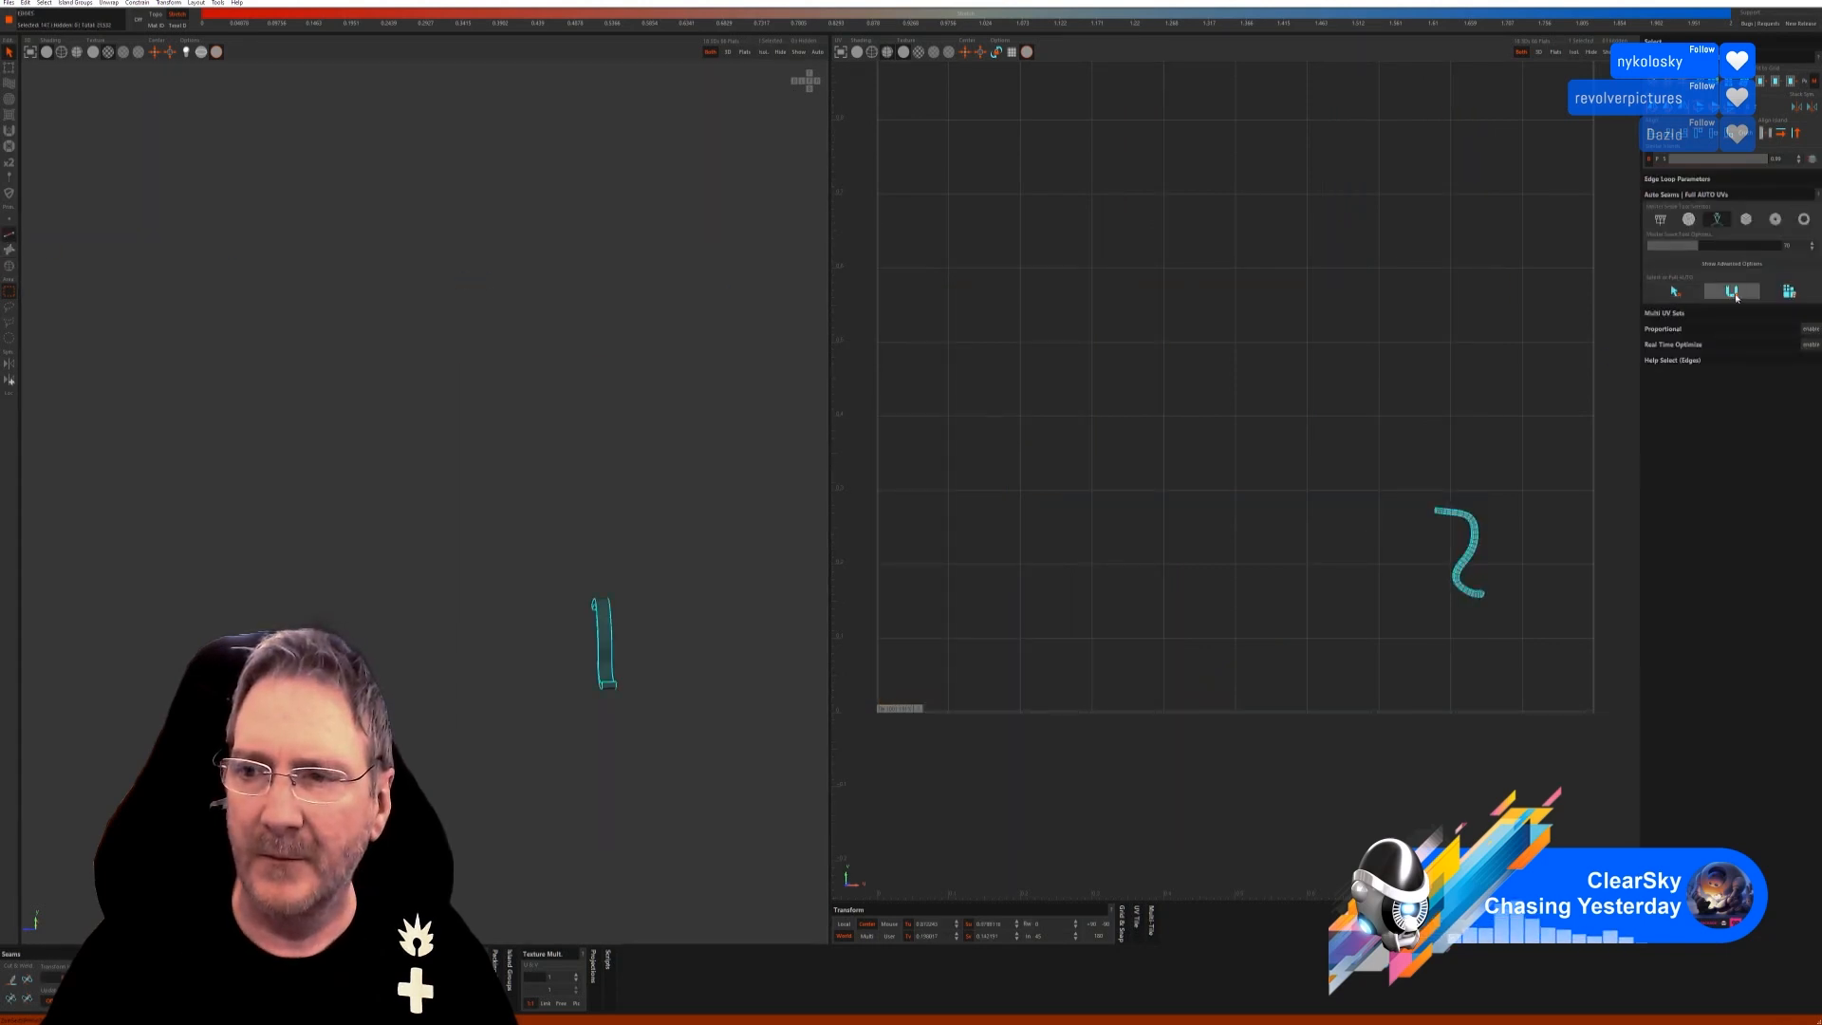
left_click(1788, 292)
Show the whole grate, isolate the matching short S-shaped leg on the opposite side, and unwrap and pack it with automatic sharp-edge seams.
left_click(798, 54)
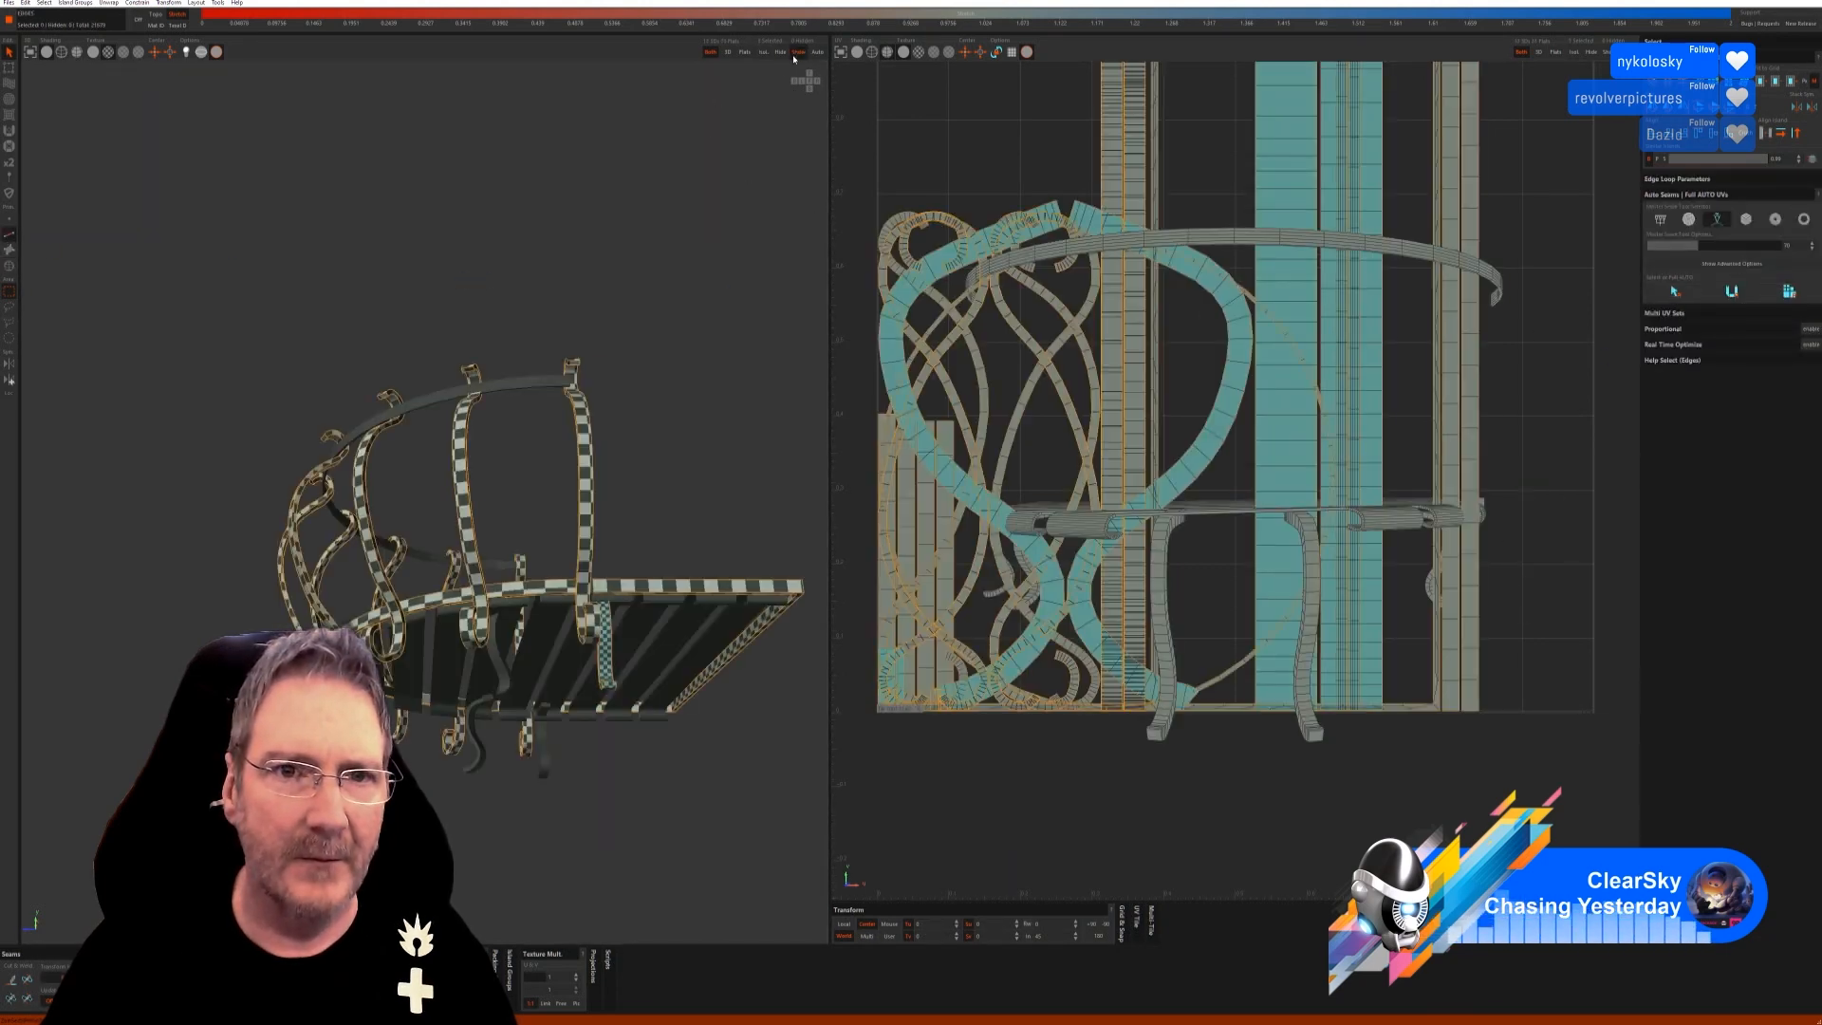
left_click(10, 267)
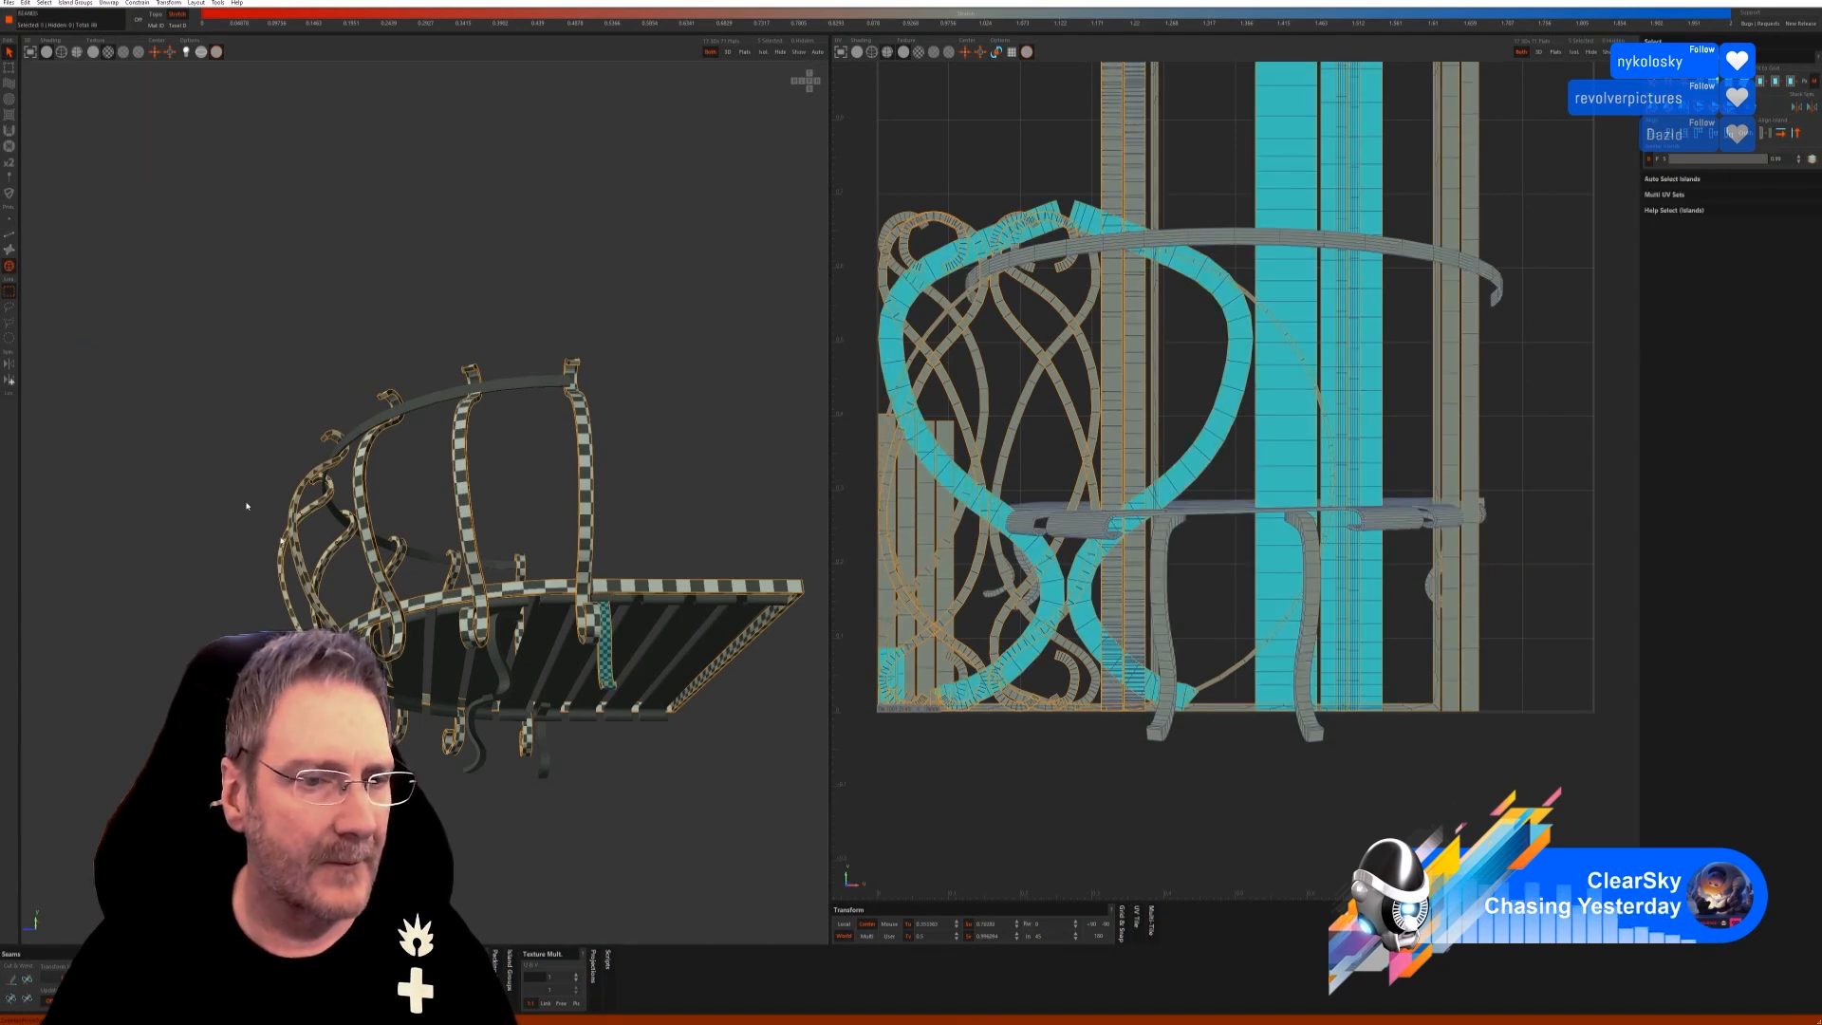
left_click(763, 52)
left_click(11, 237)
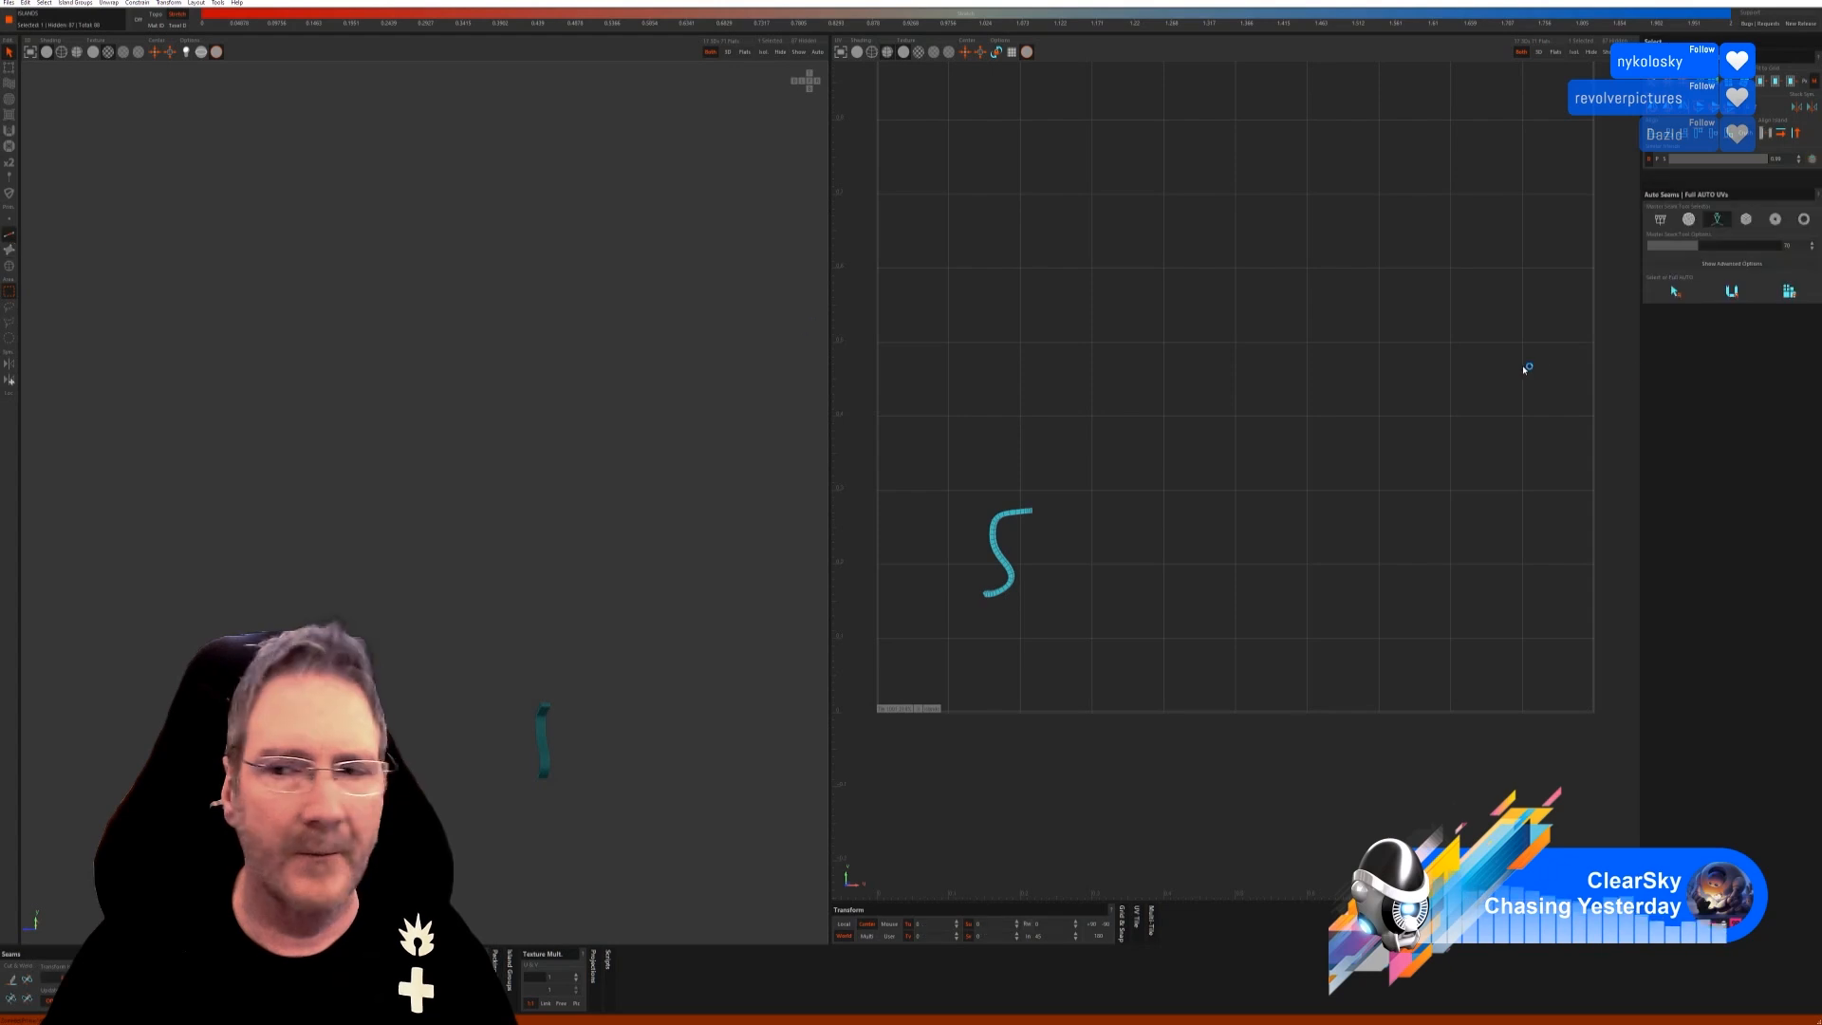
left_click(1770, 298)
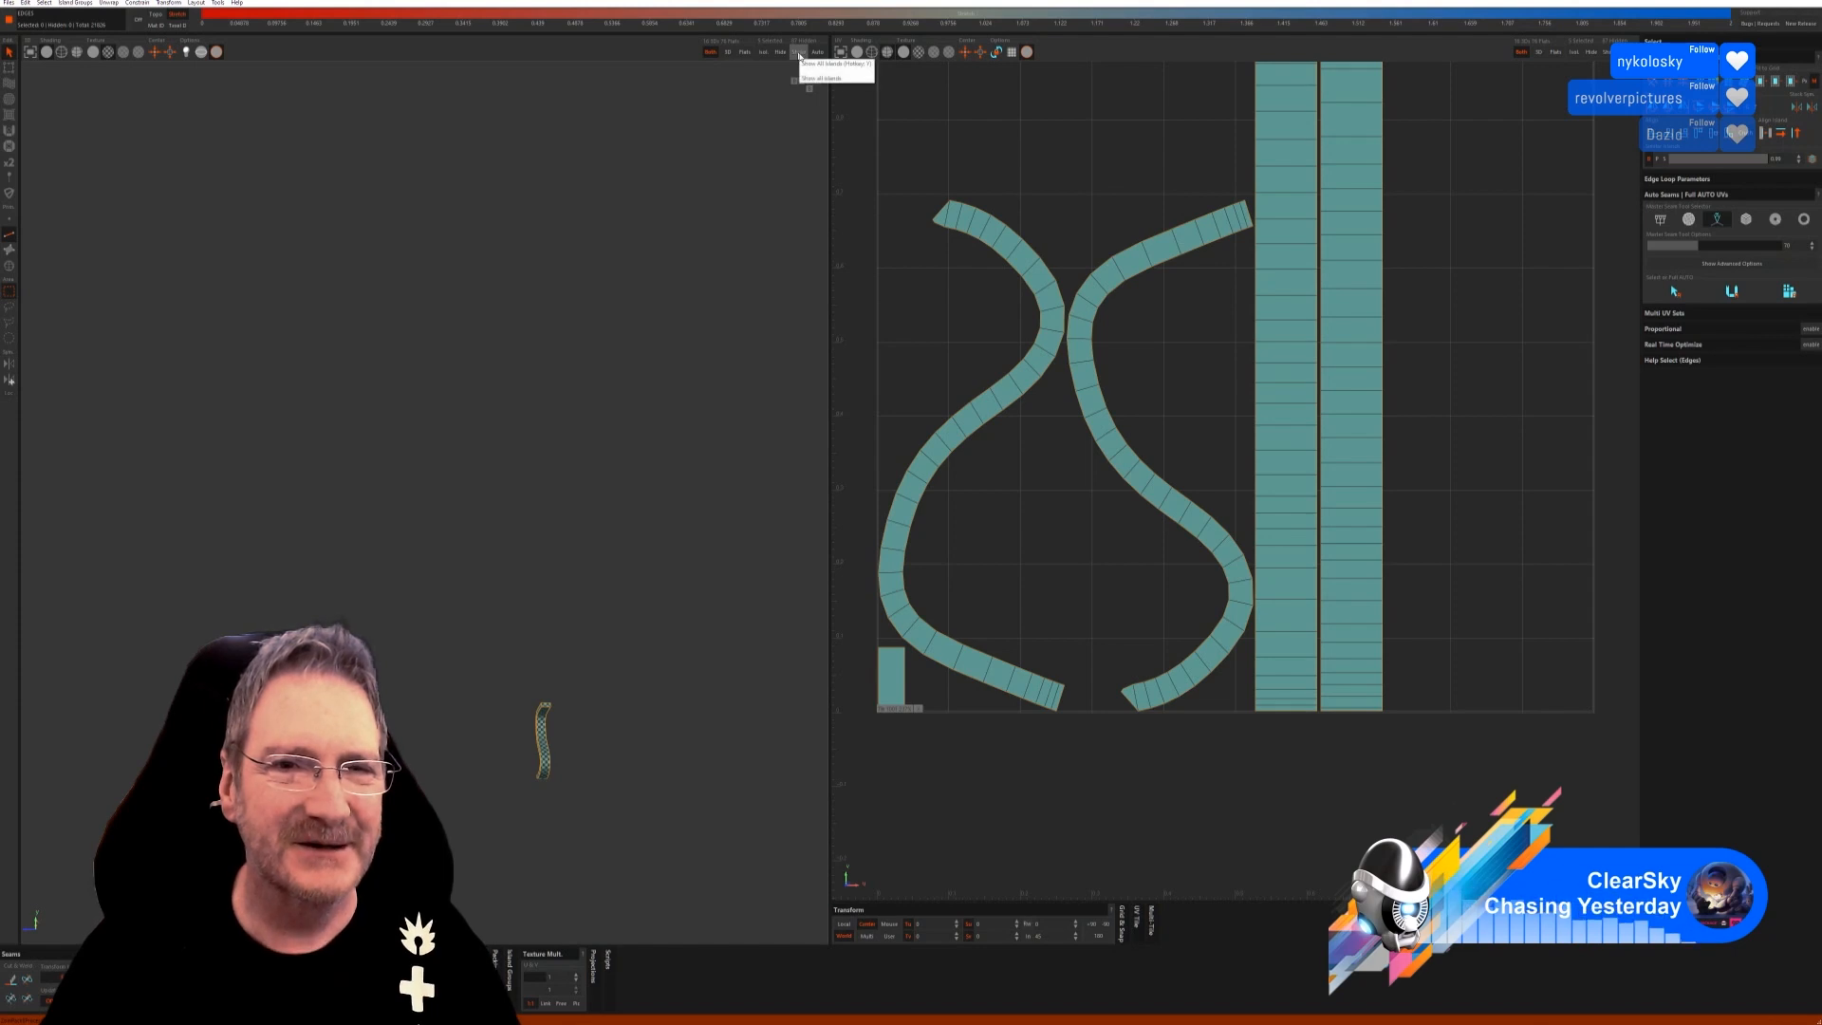
Show all grate parts again, isolate the third, thicker S-shaped leg, and unwrap and pack it with automatic sharp-edge seams.
left_click(798, 52)
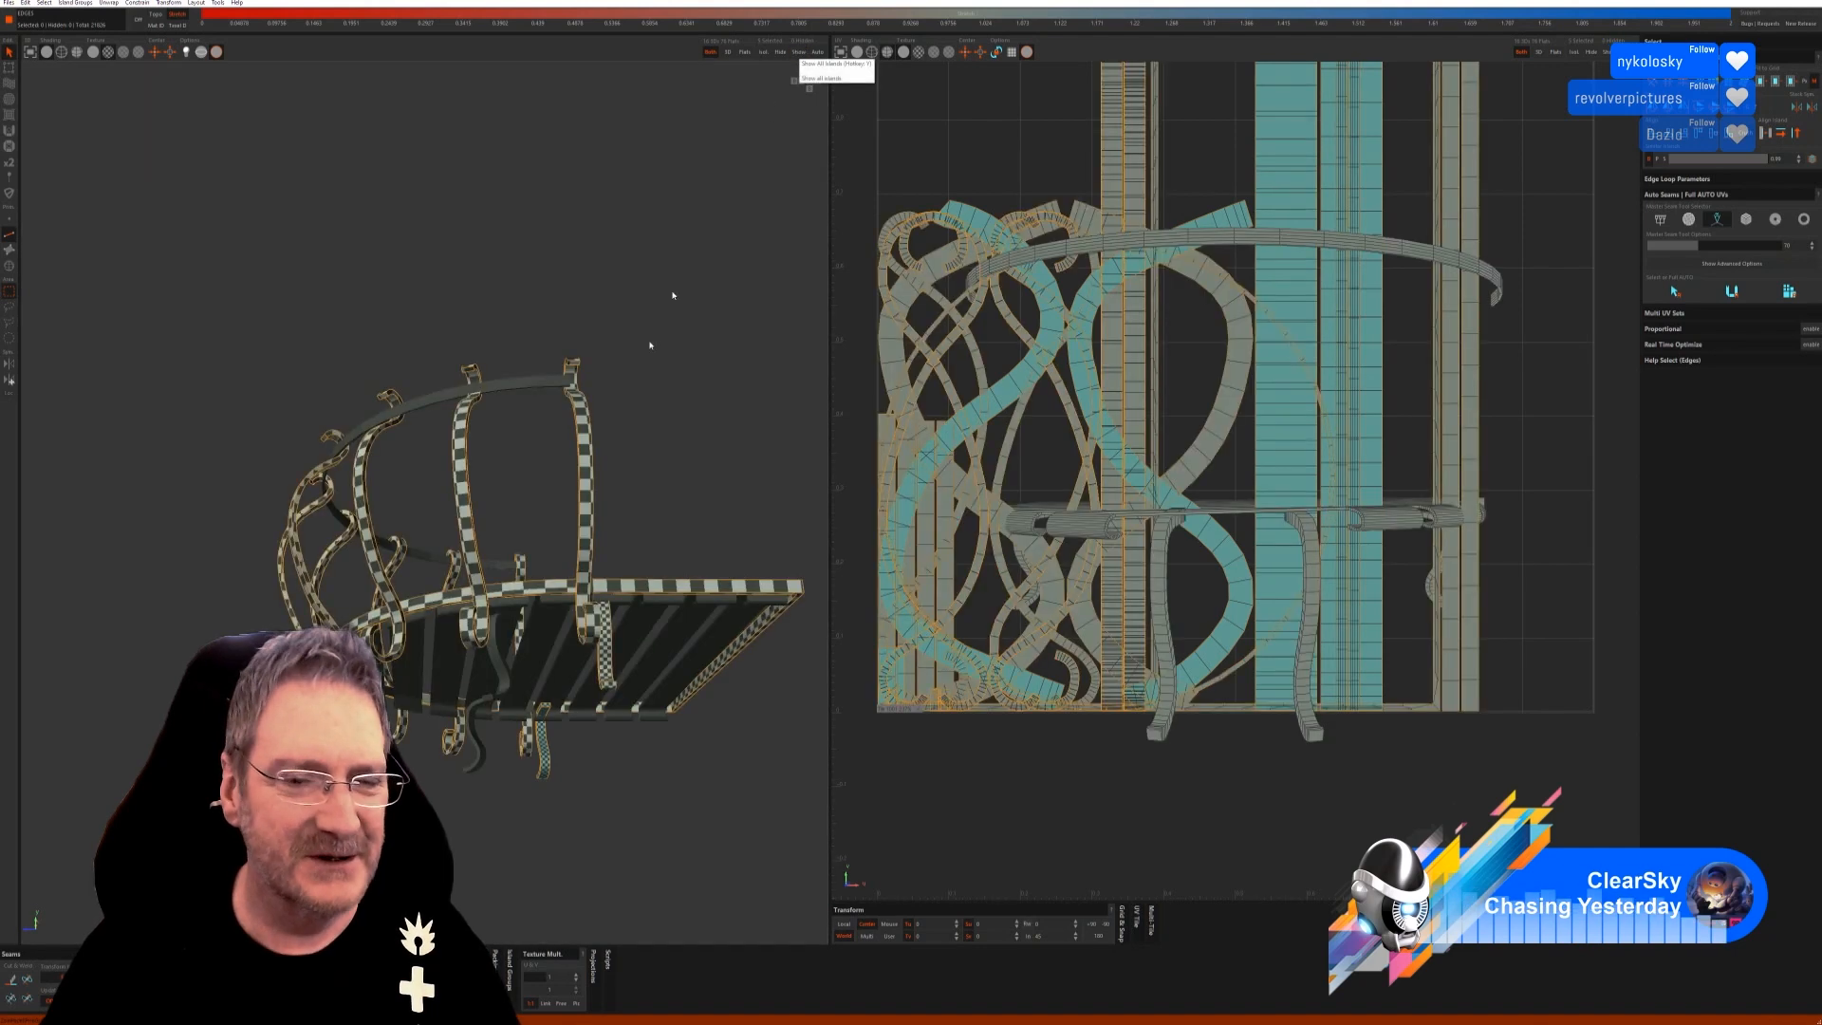
left_click(9, 266)
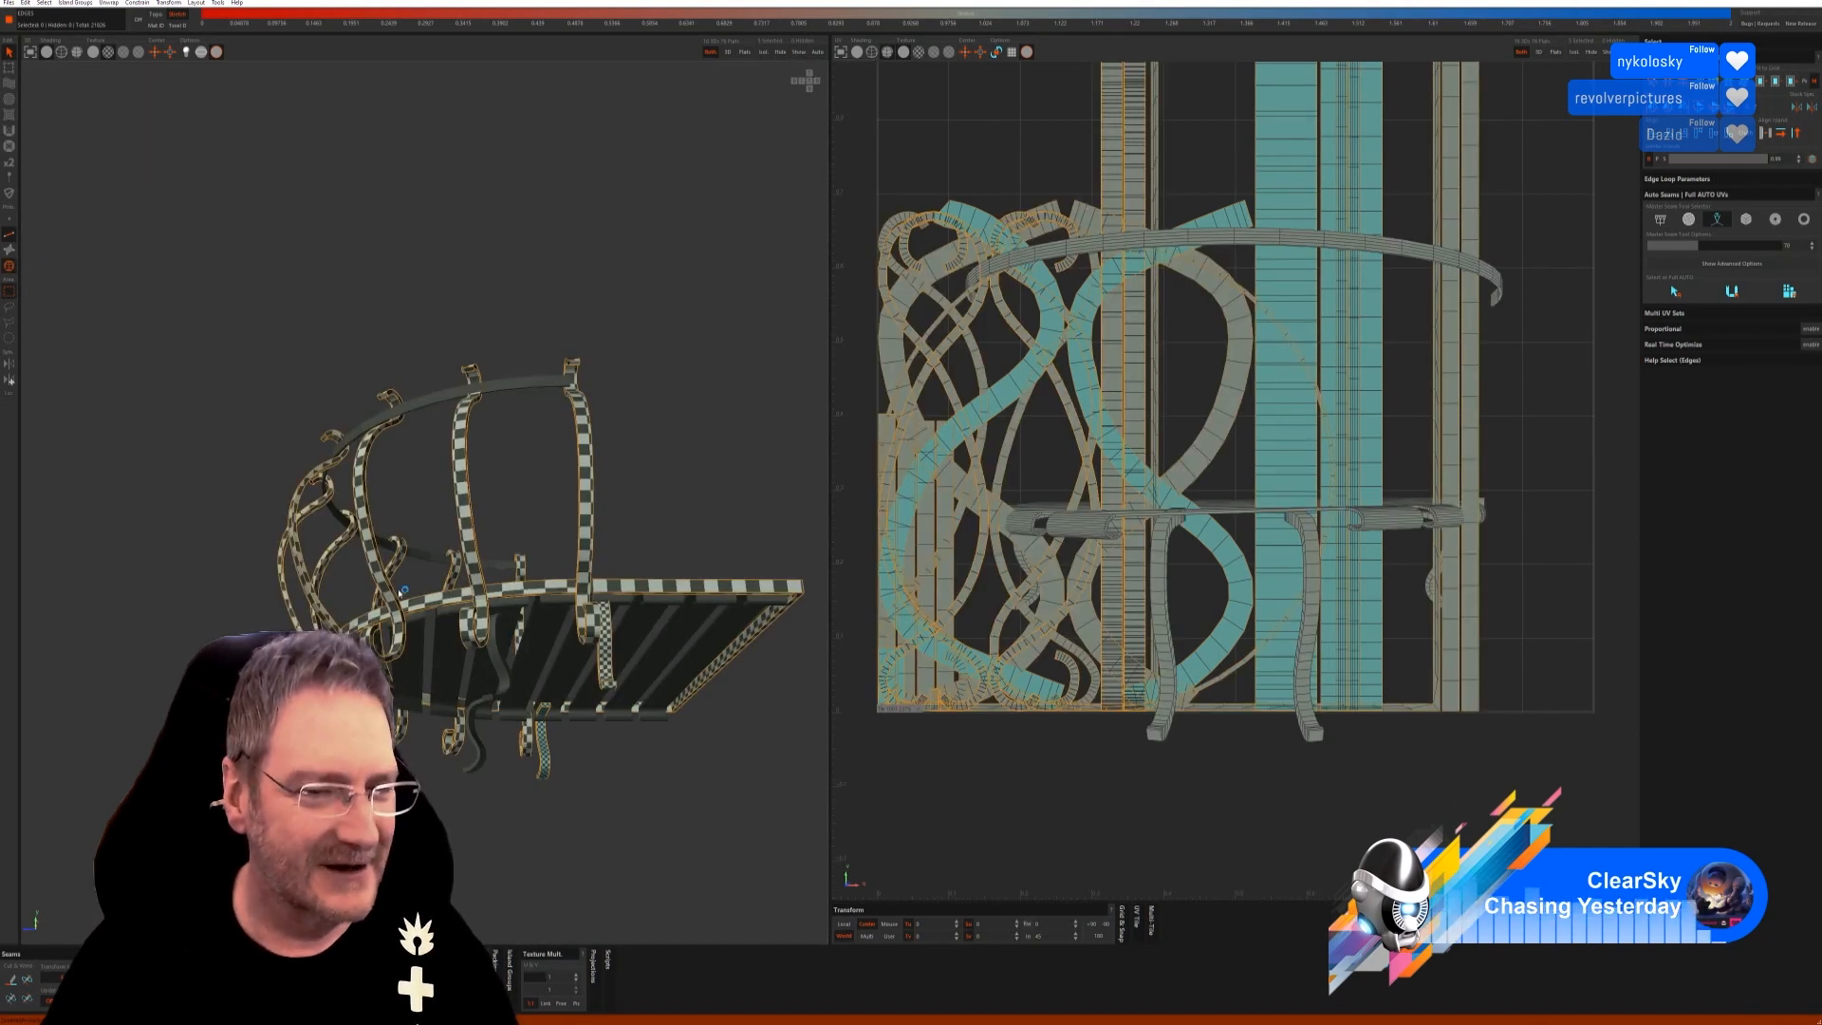
left_click(475, 764)
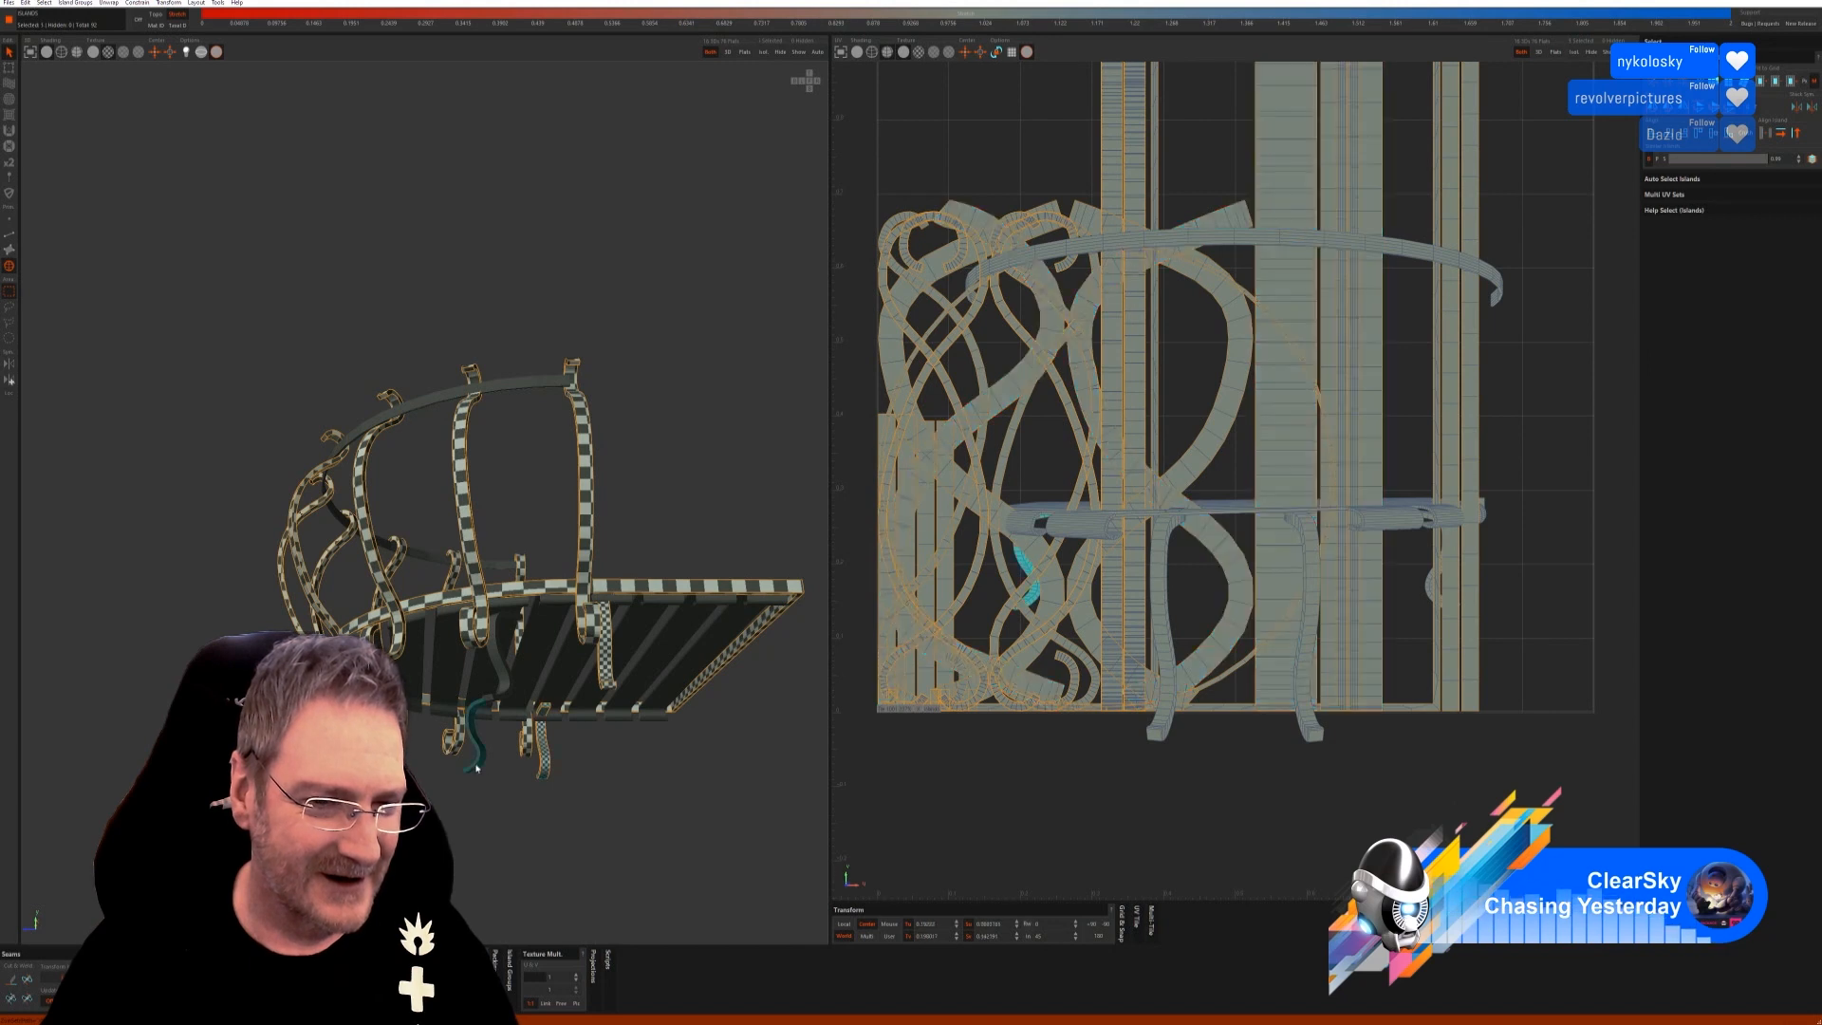
left_click(763, 53)
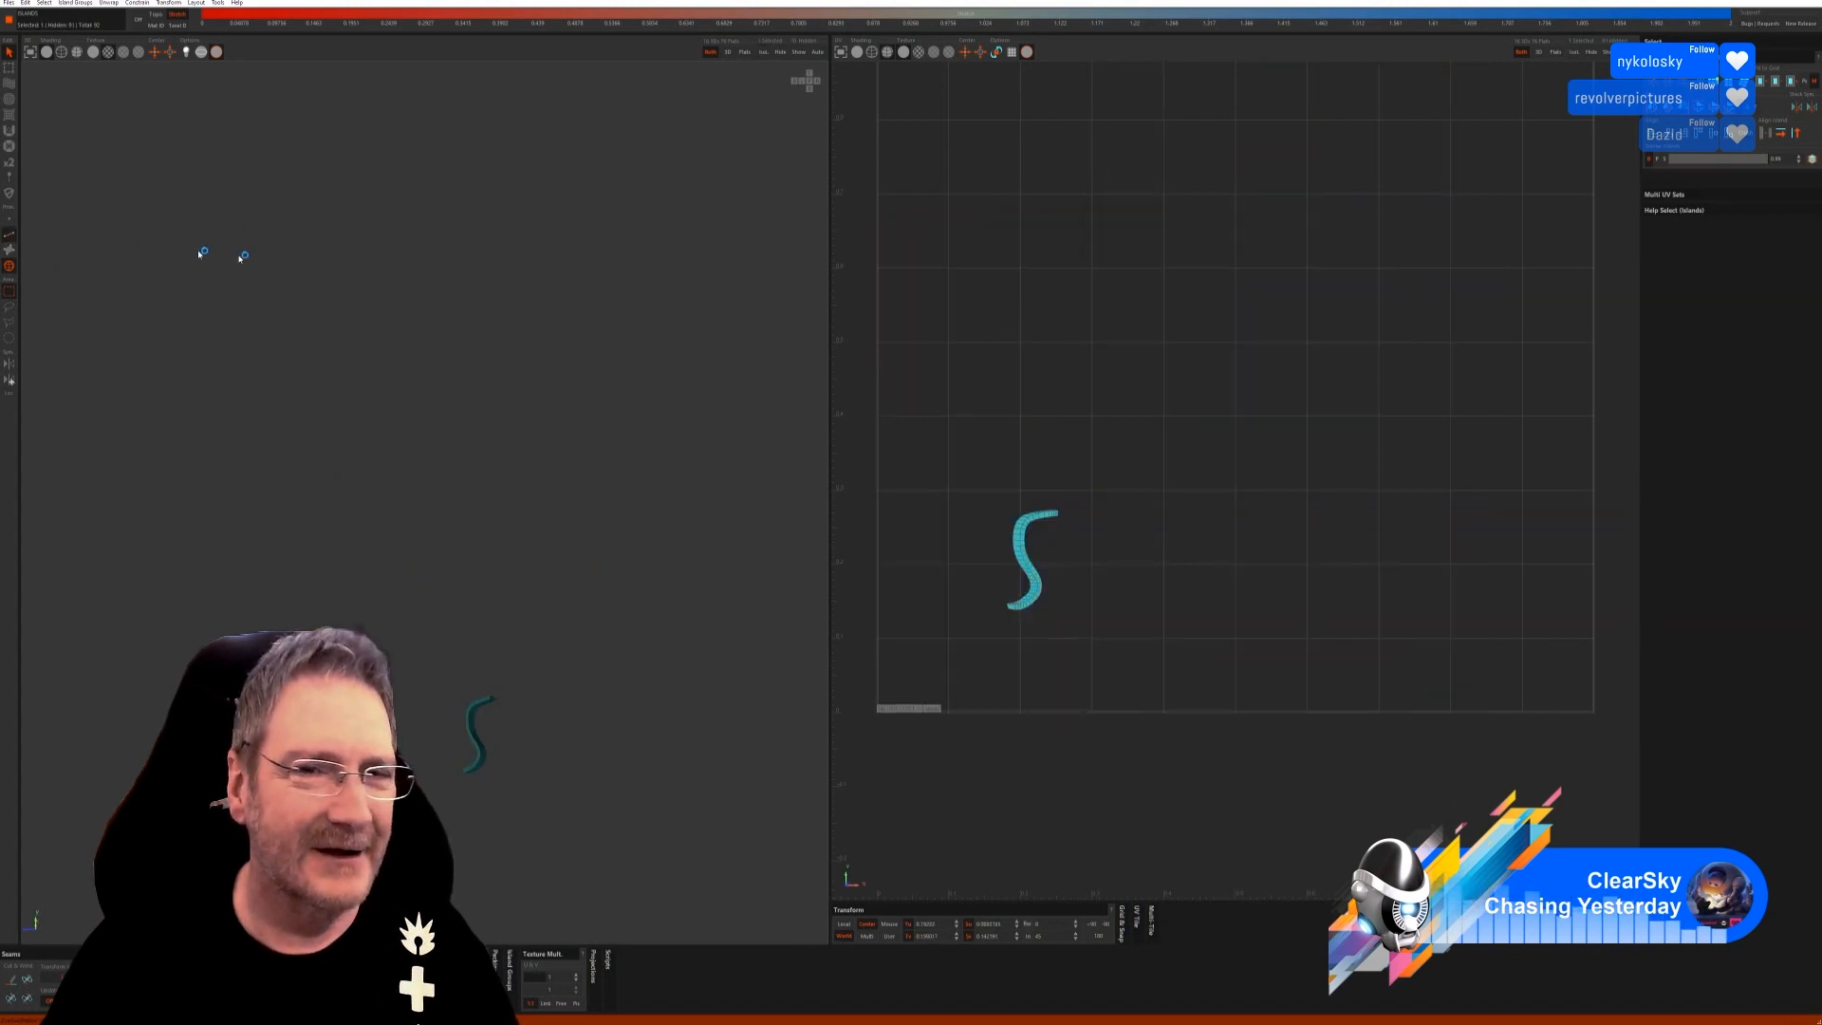
left_click(10, 234)
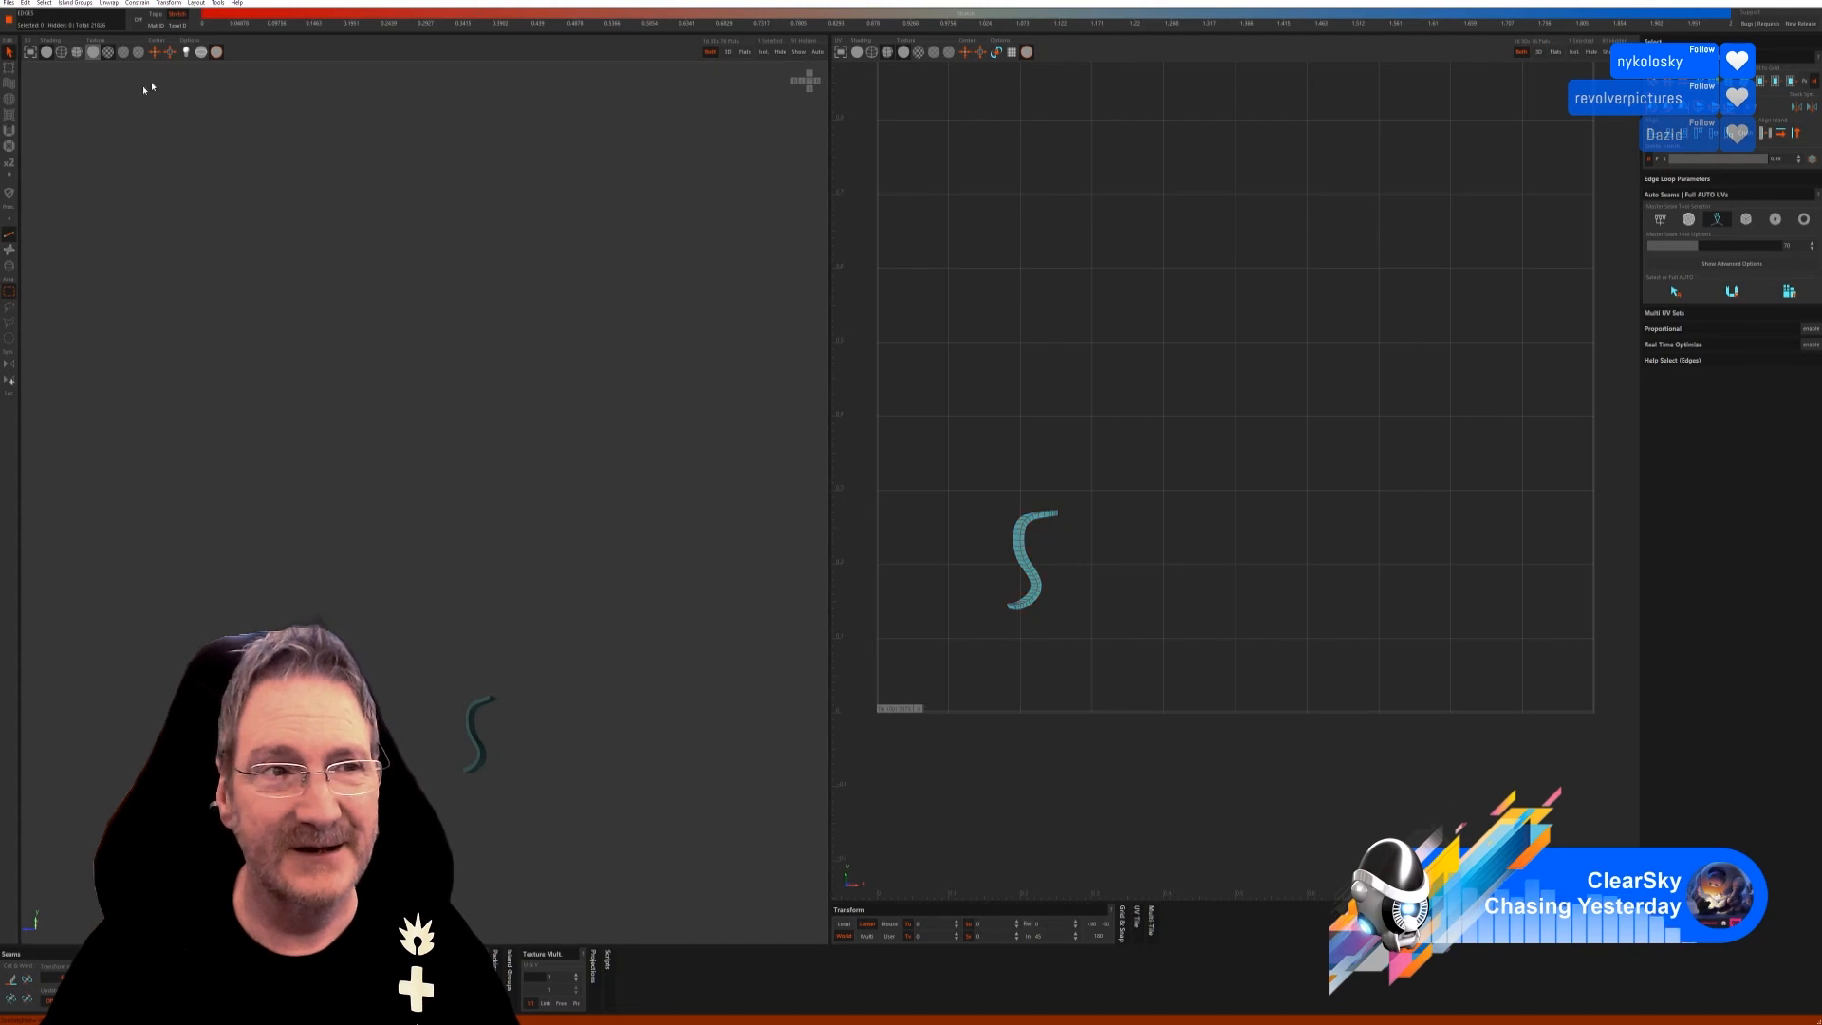
left_click(1696, 293)
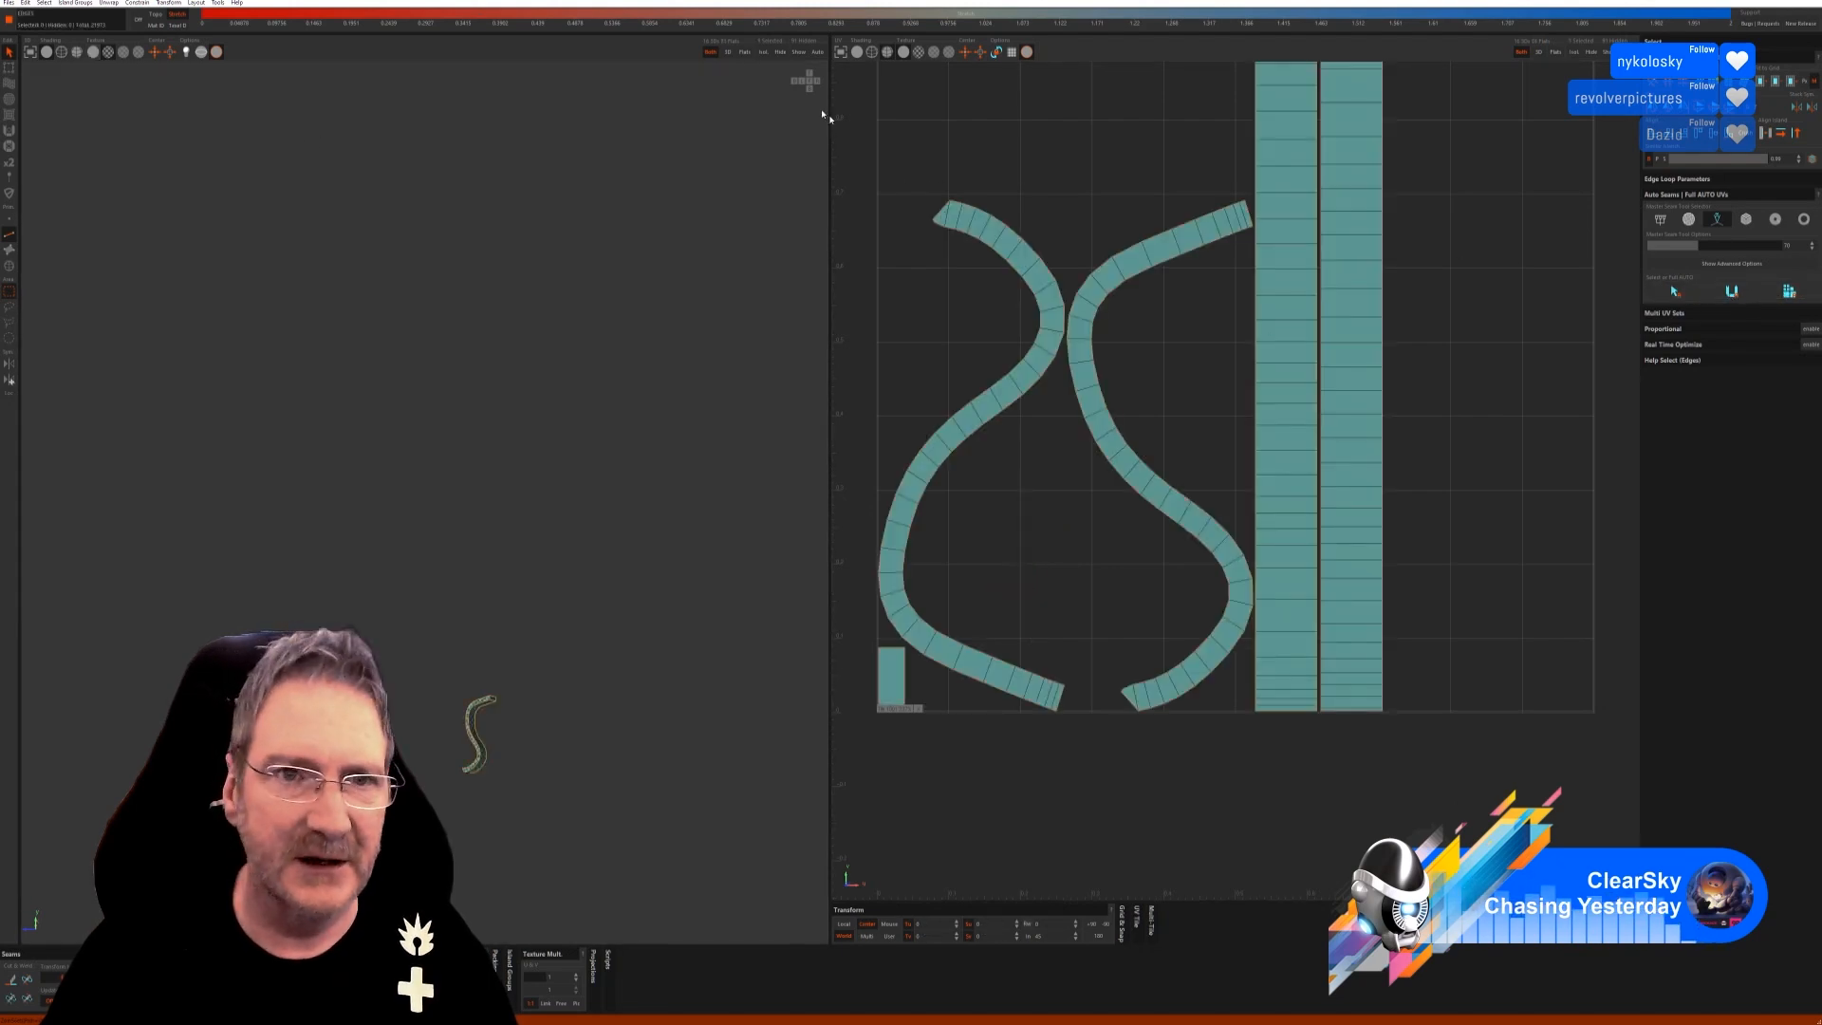
Show the whole grate, isolate the first long, gently curved leg under the base, and unwrap and pack it with automatic sharp-edge seams.
left_click(799, 51)
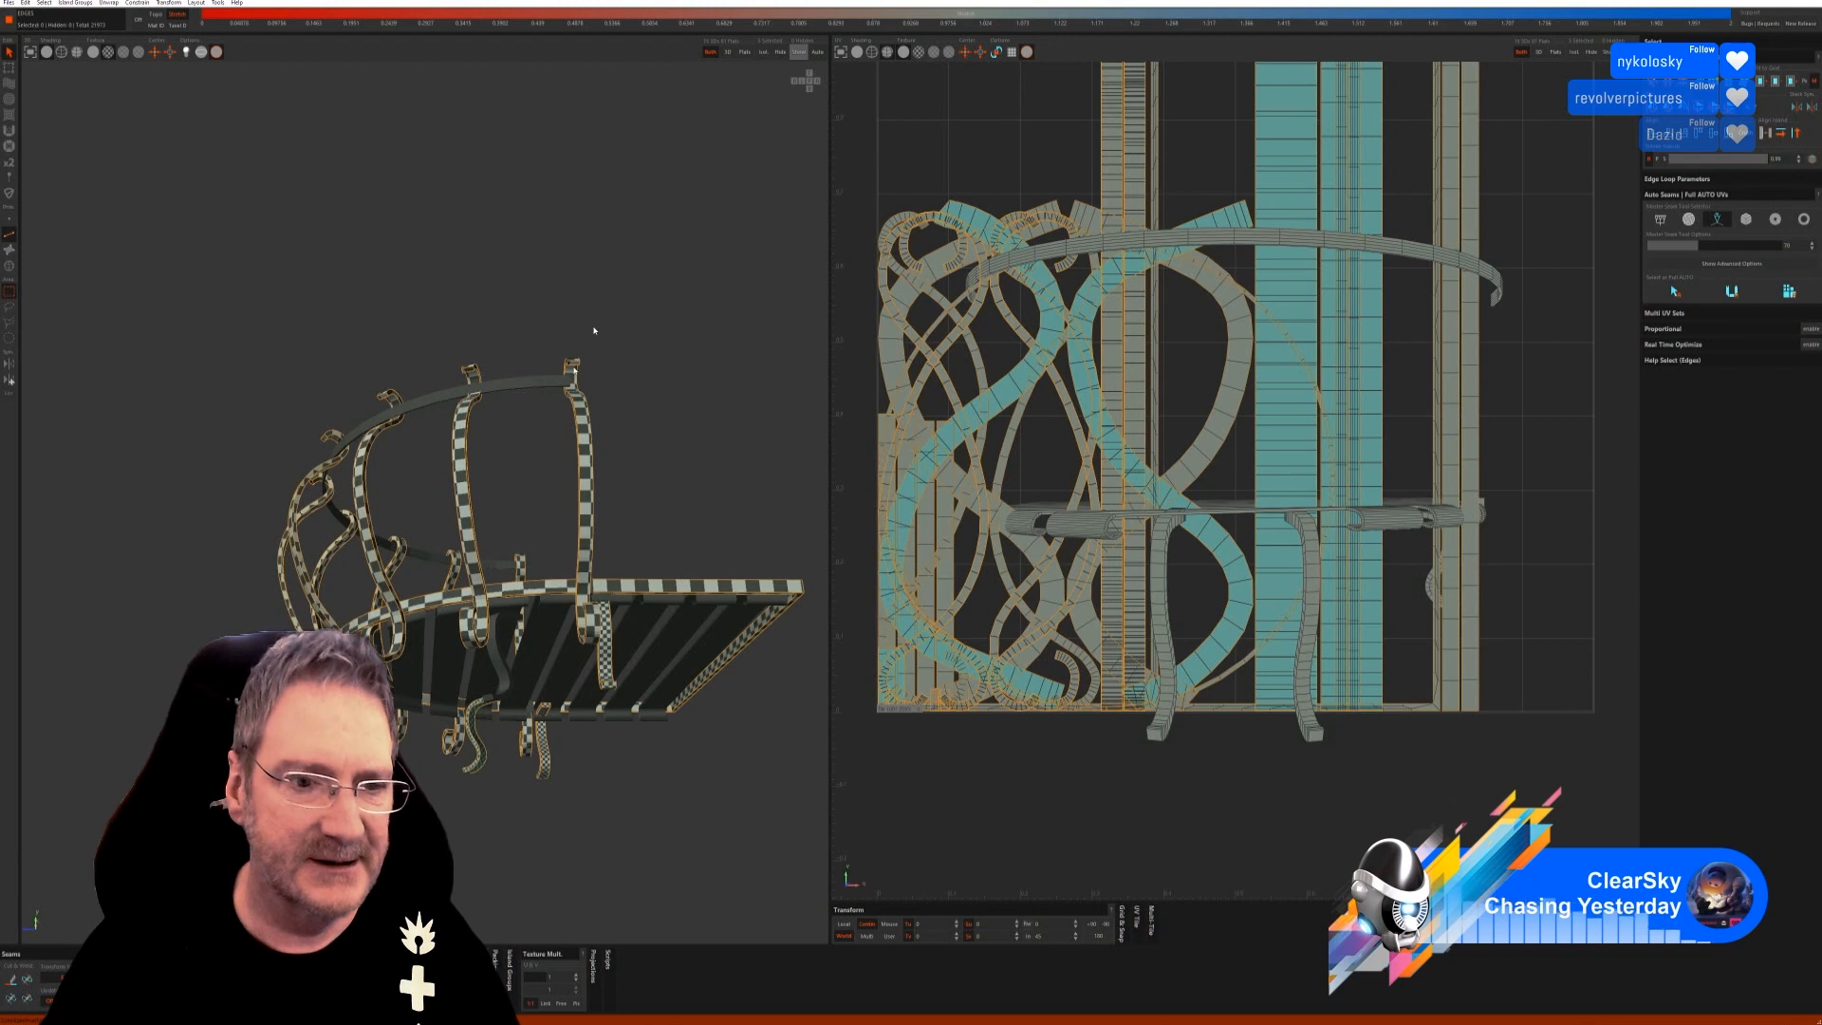
left_click(9, 265)
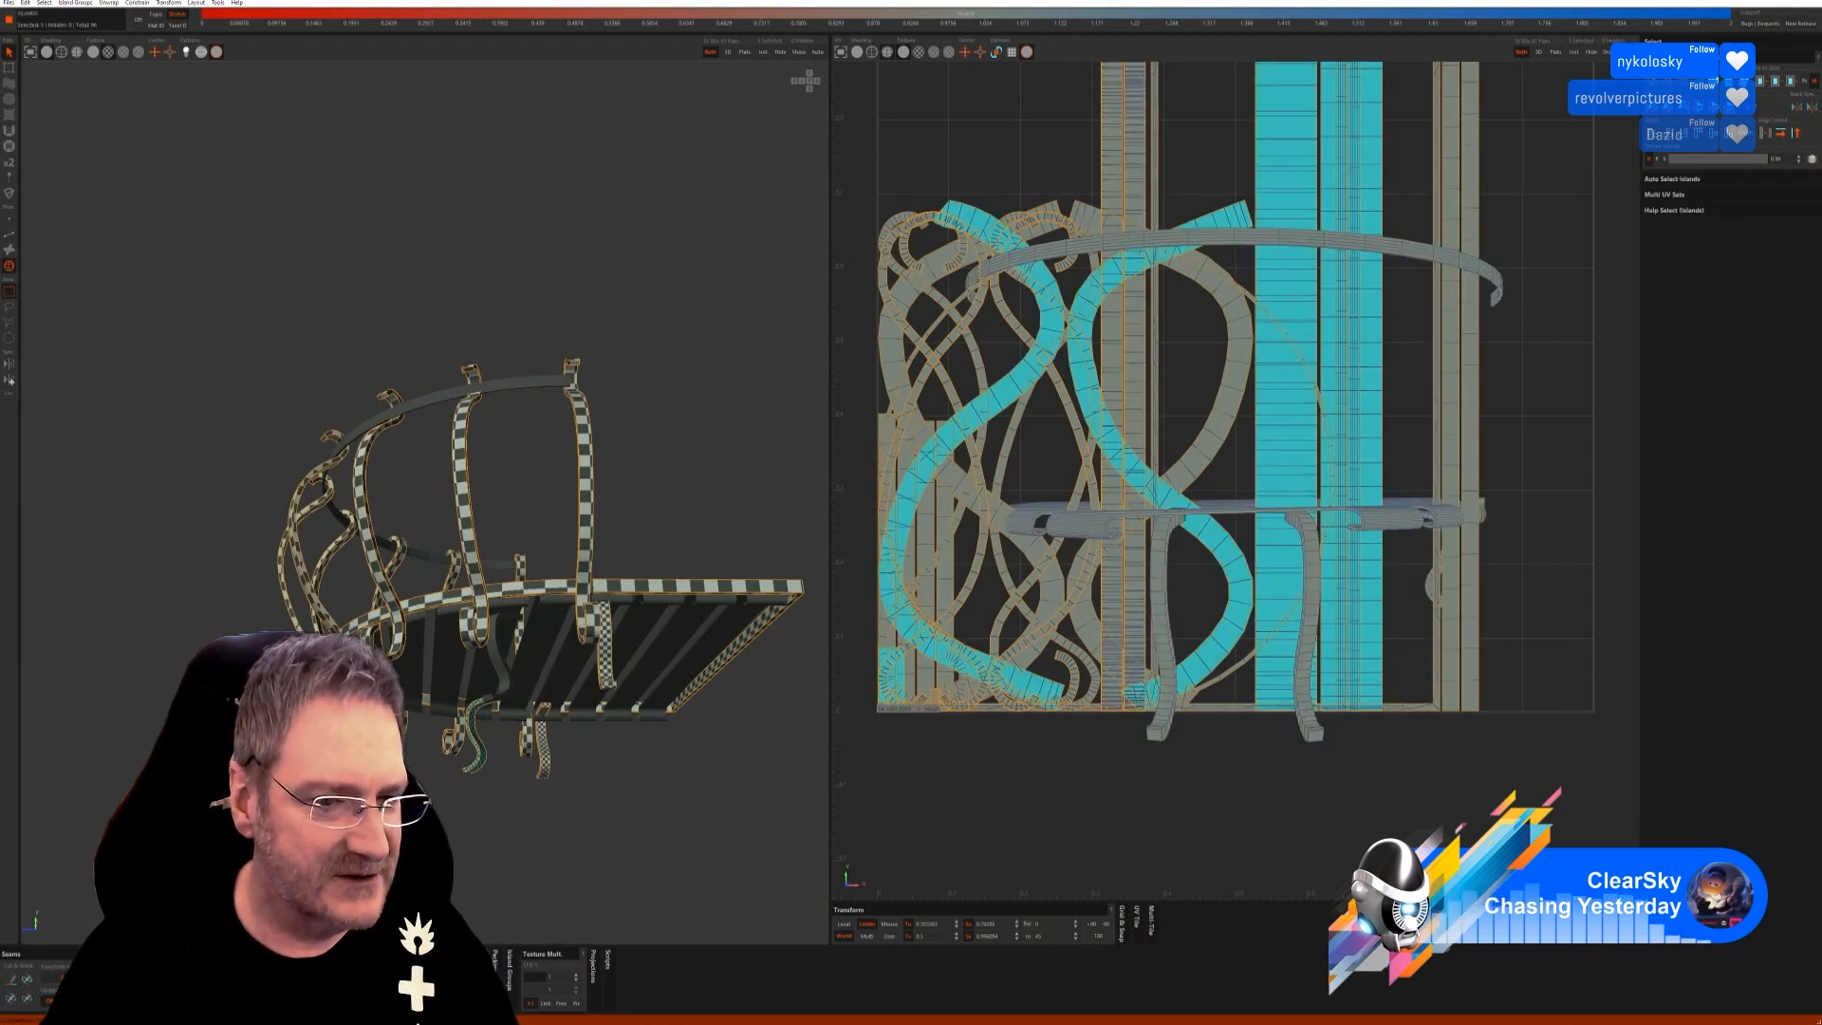
left_click(448, 671)
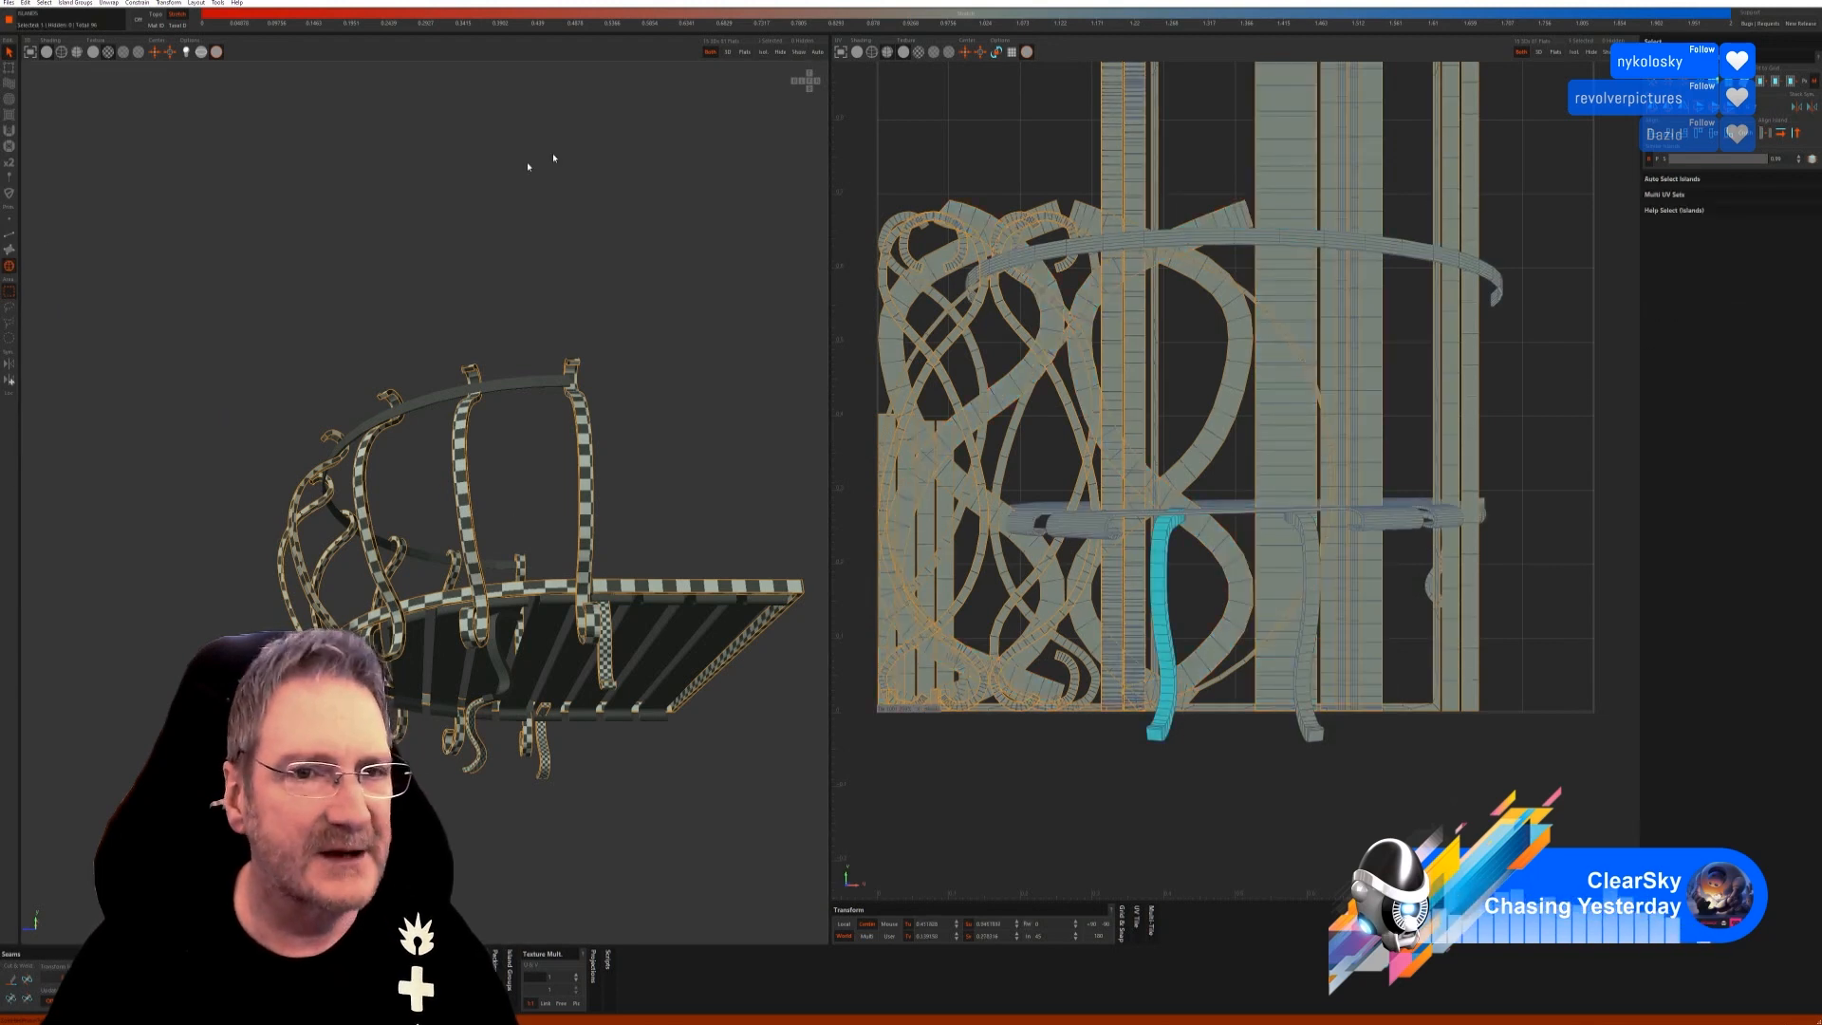
left_click(763, 52)
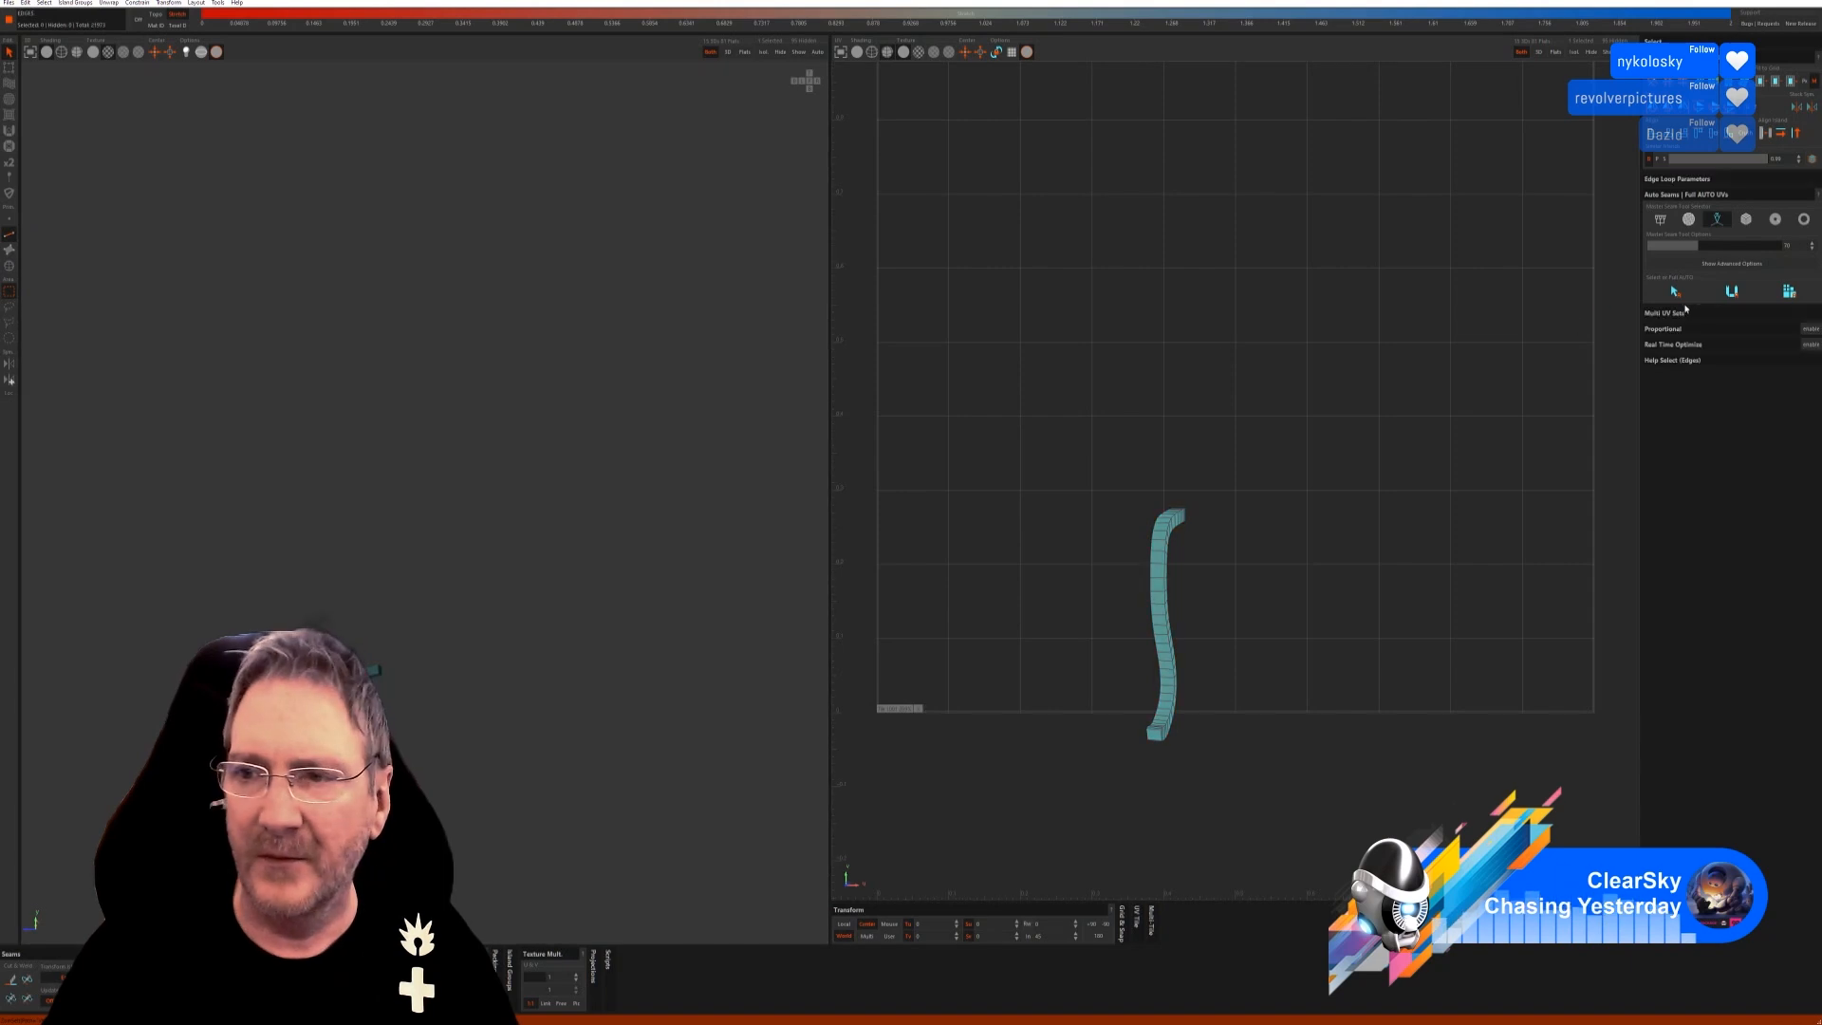
left_click(1732, 291)
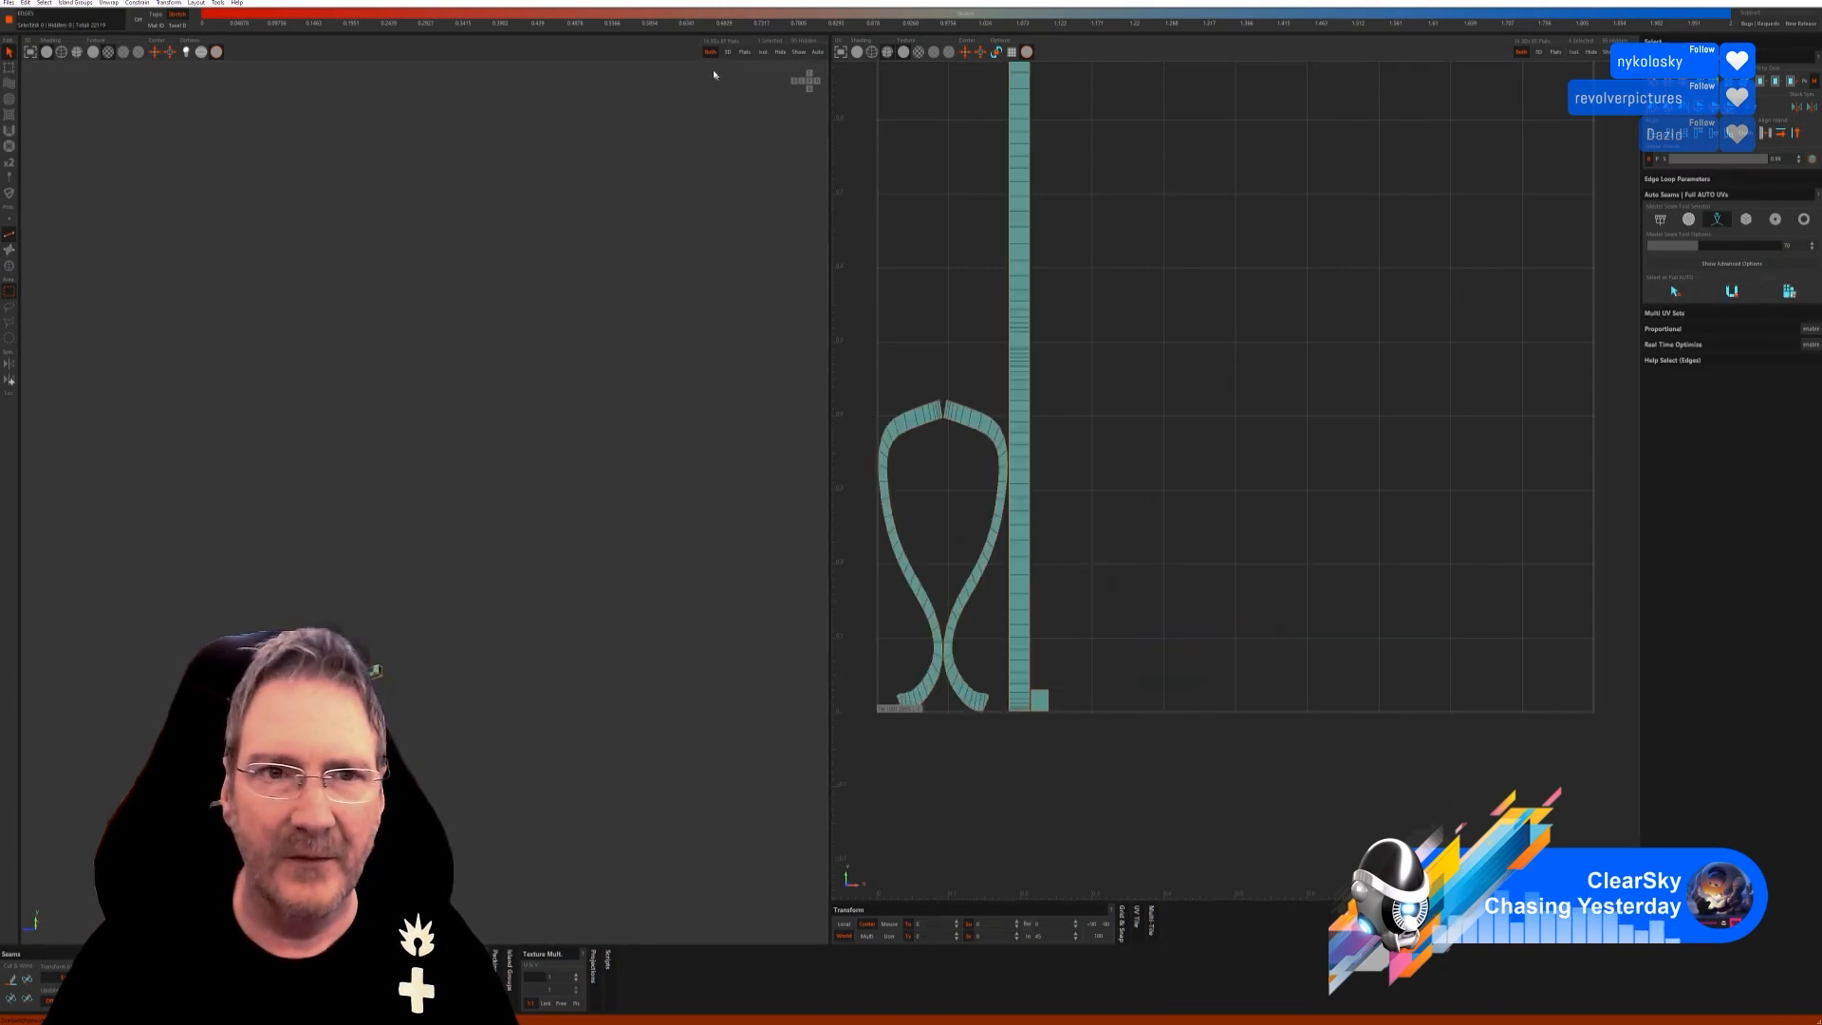
Show all grate parts, isolate the matching long, gently curved leg, and unwrap and pack it with automatic sharp-edge seams.
left_click(798, 53)
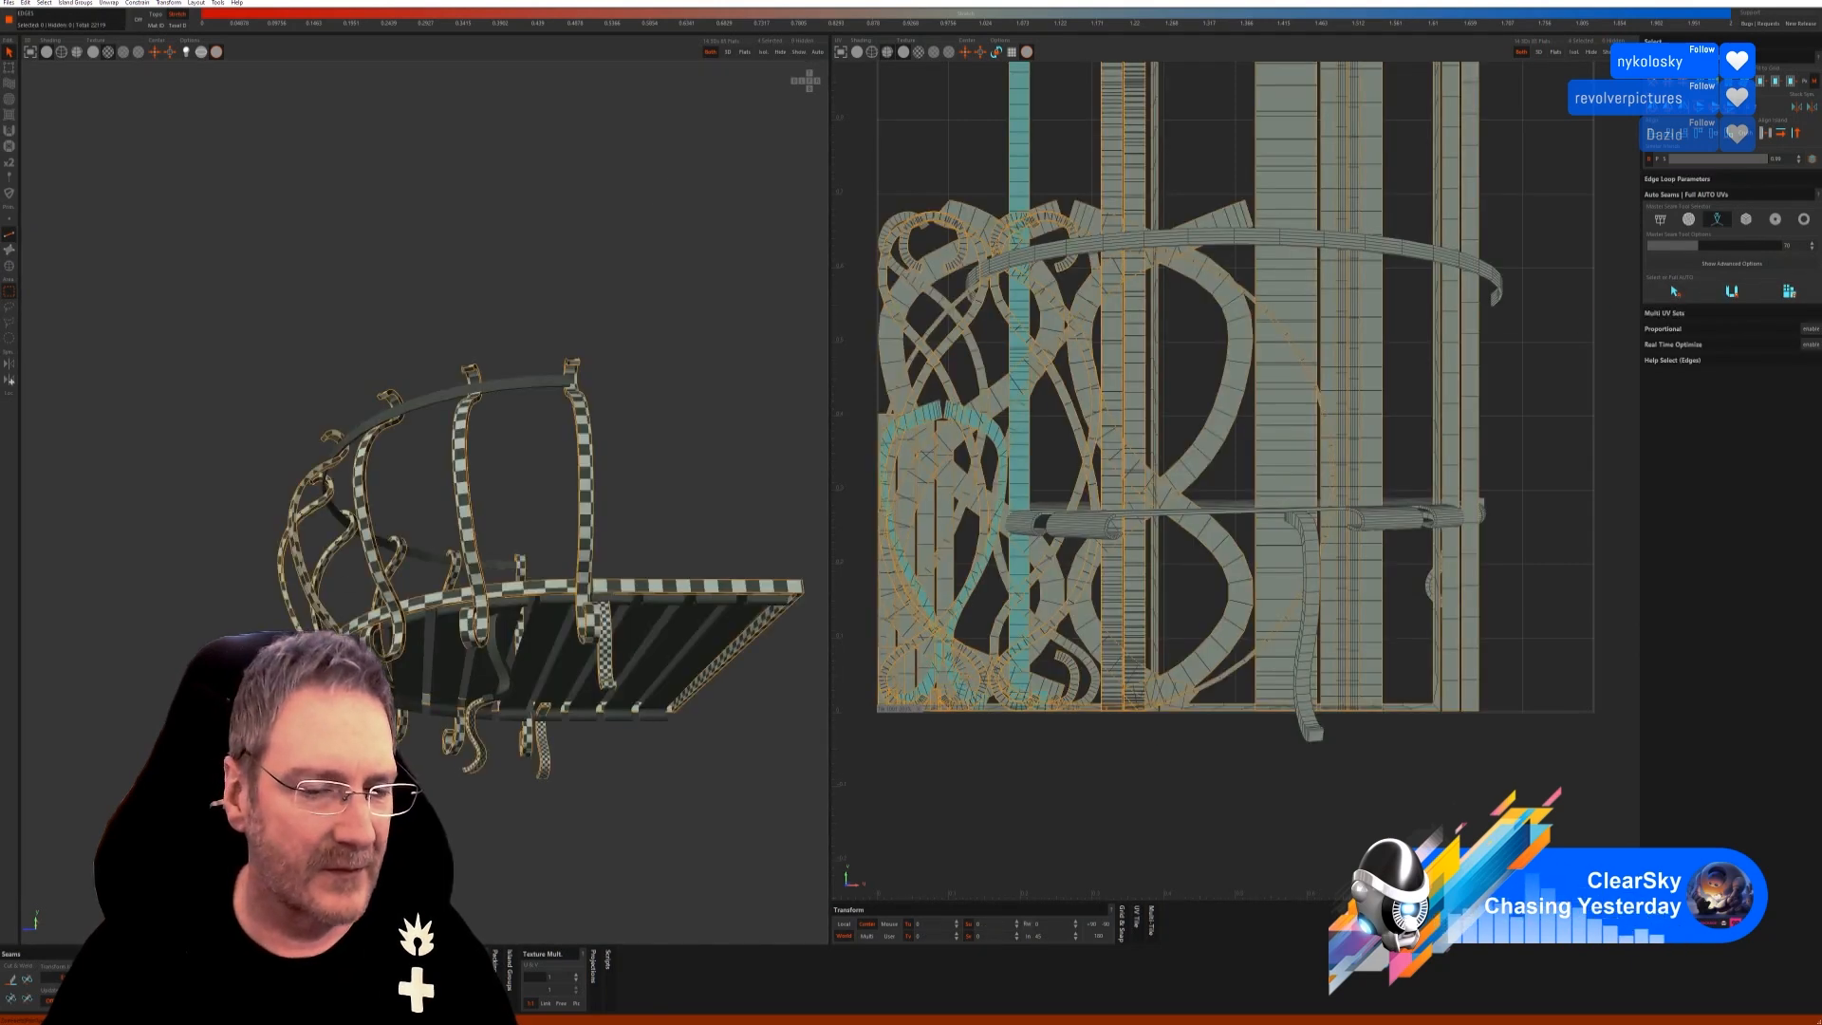
left_click_drag(432, 828, 534, 858, "alt")
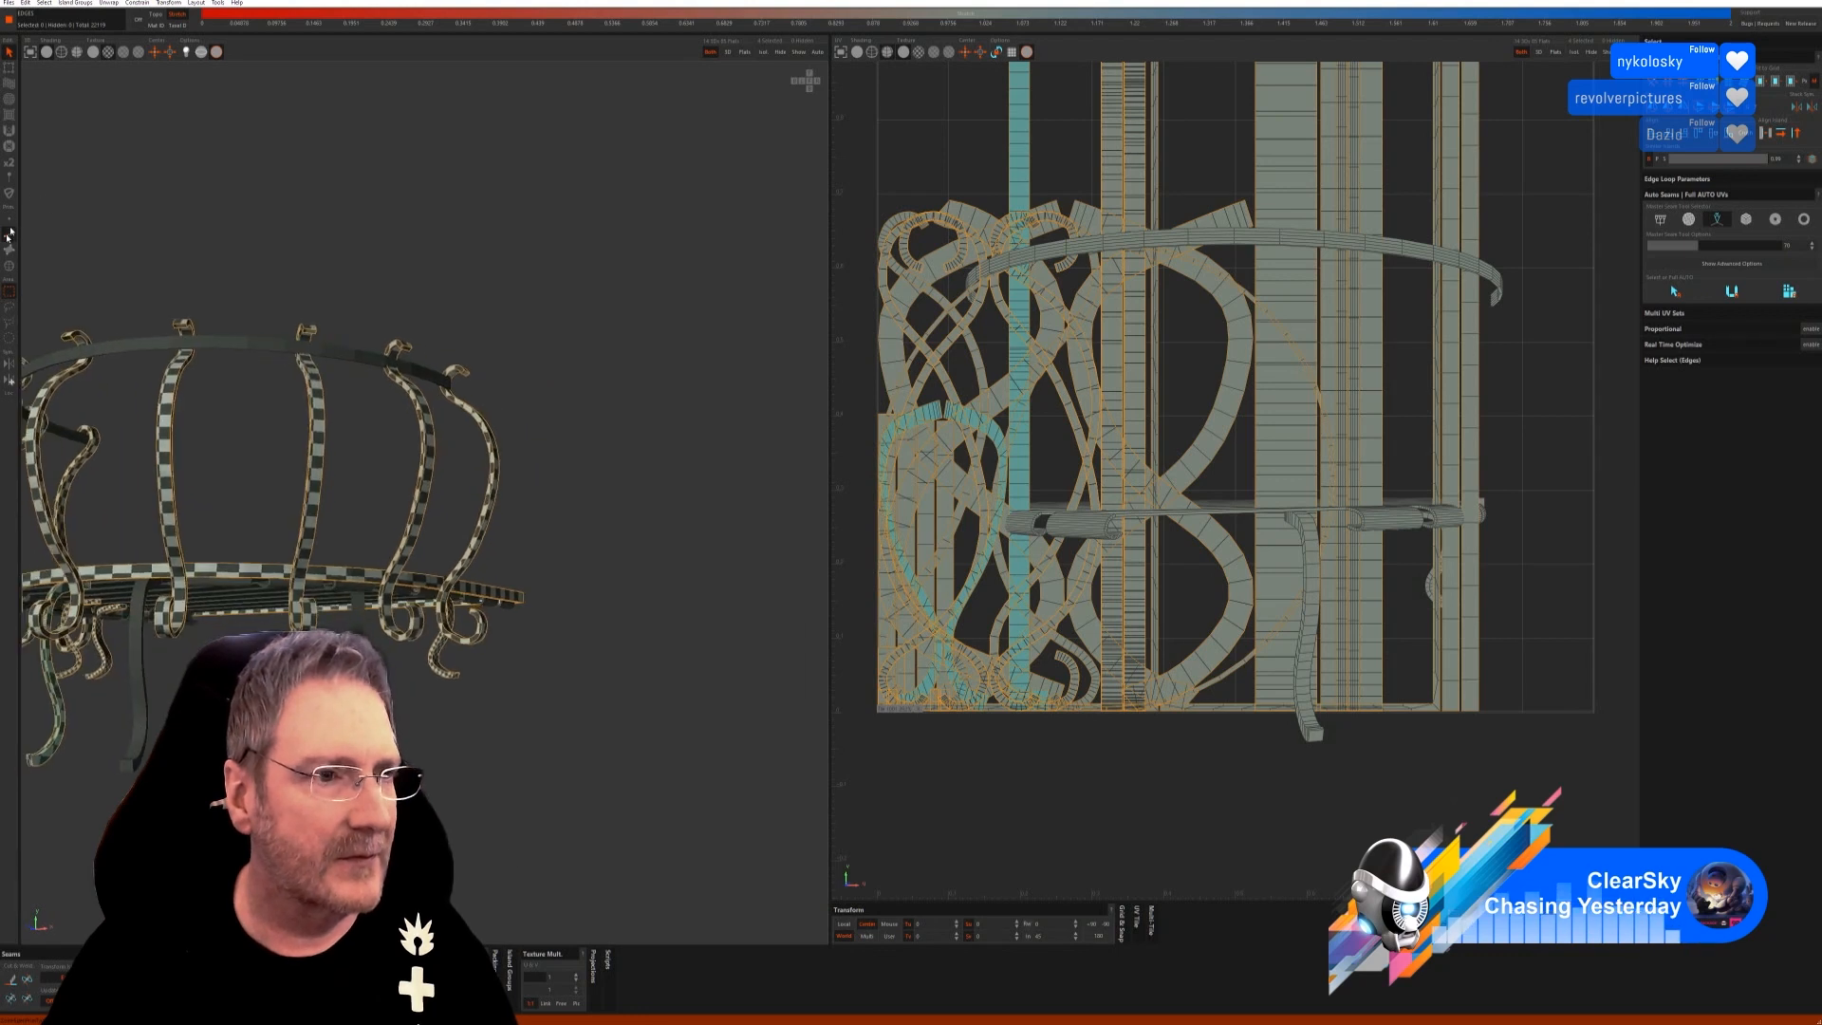
left_click(10, 265)
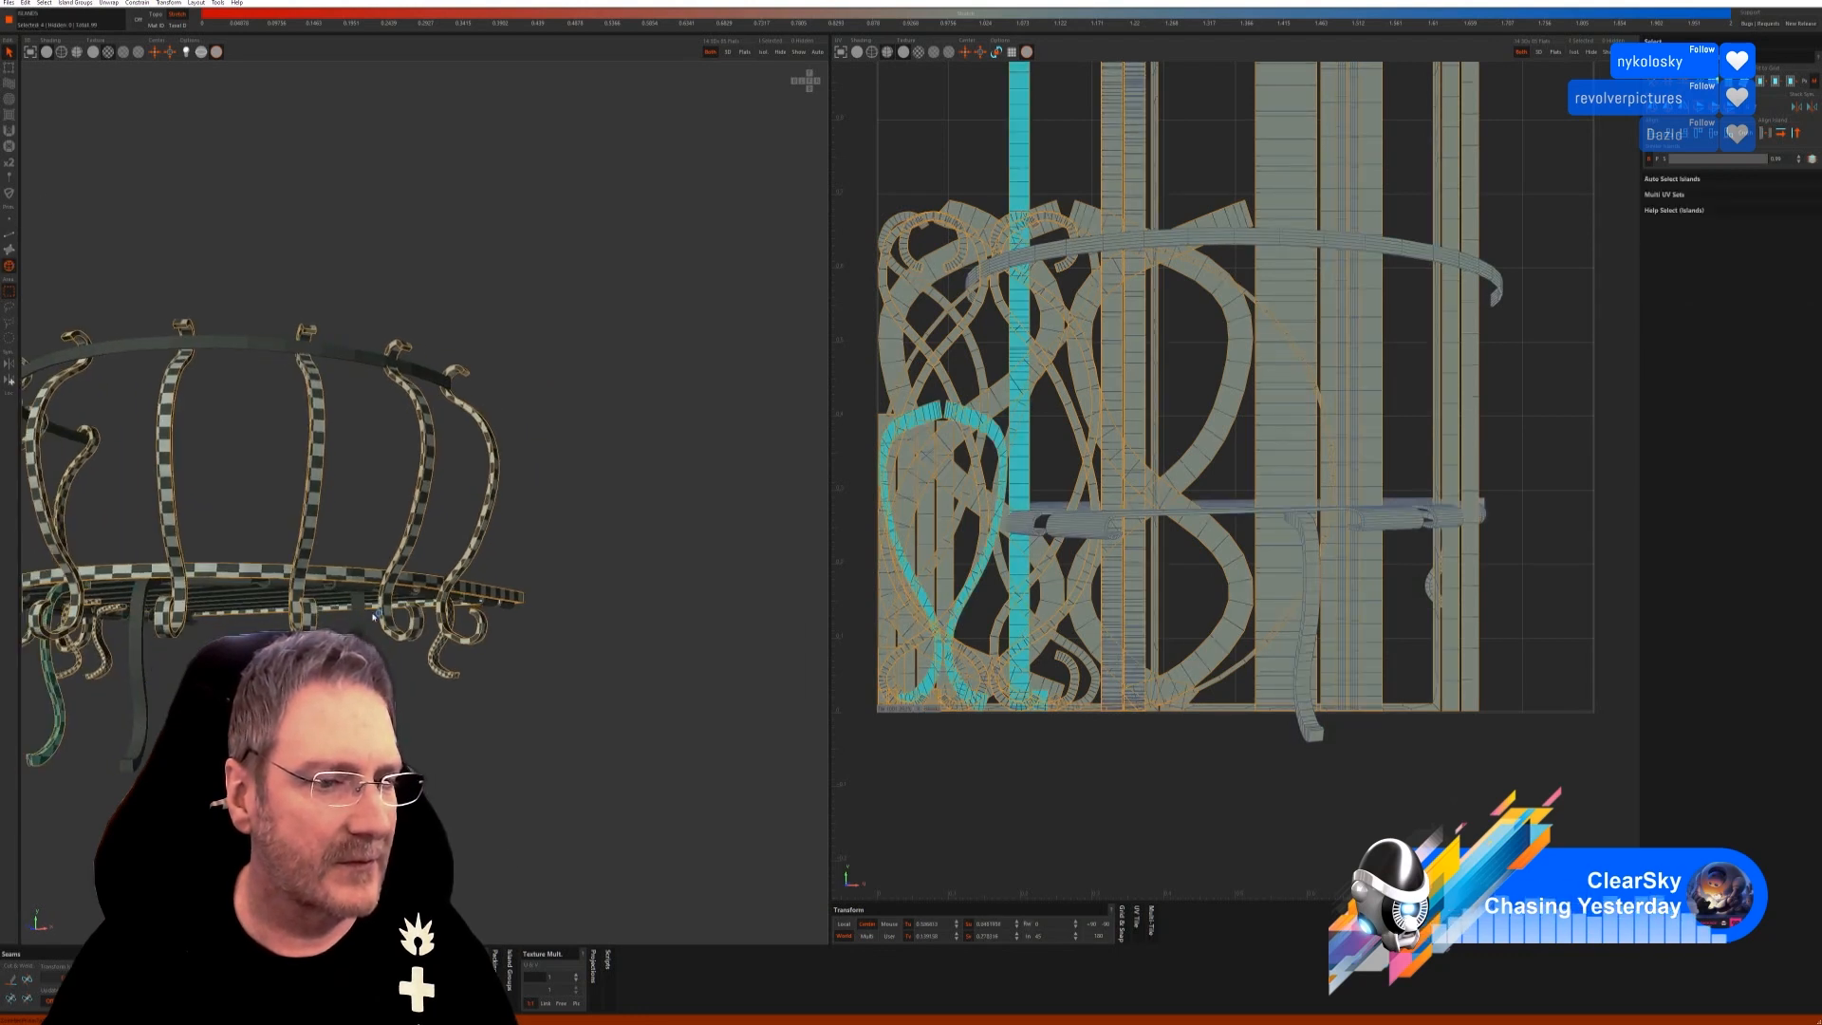
left_click(144, 686)
left_click(765, 52)
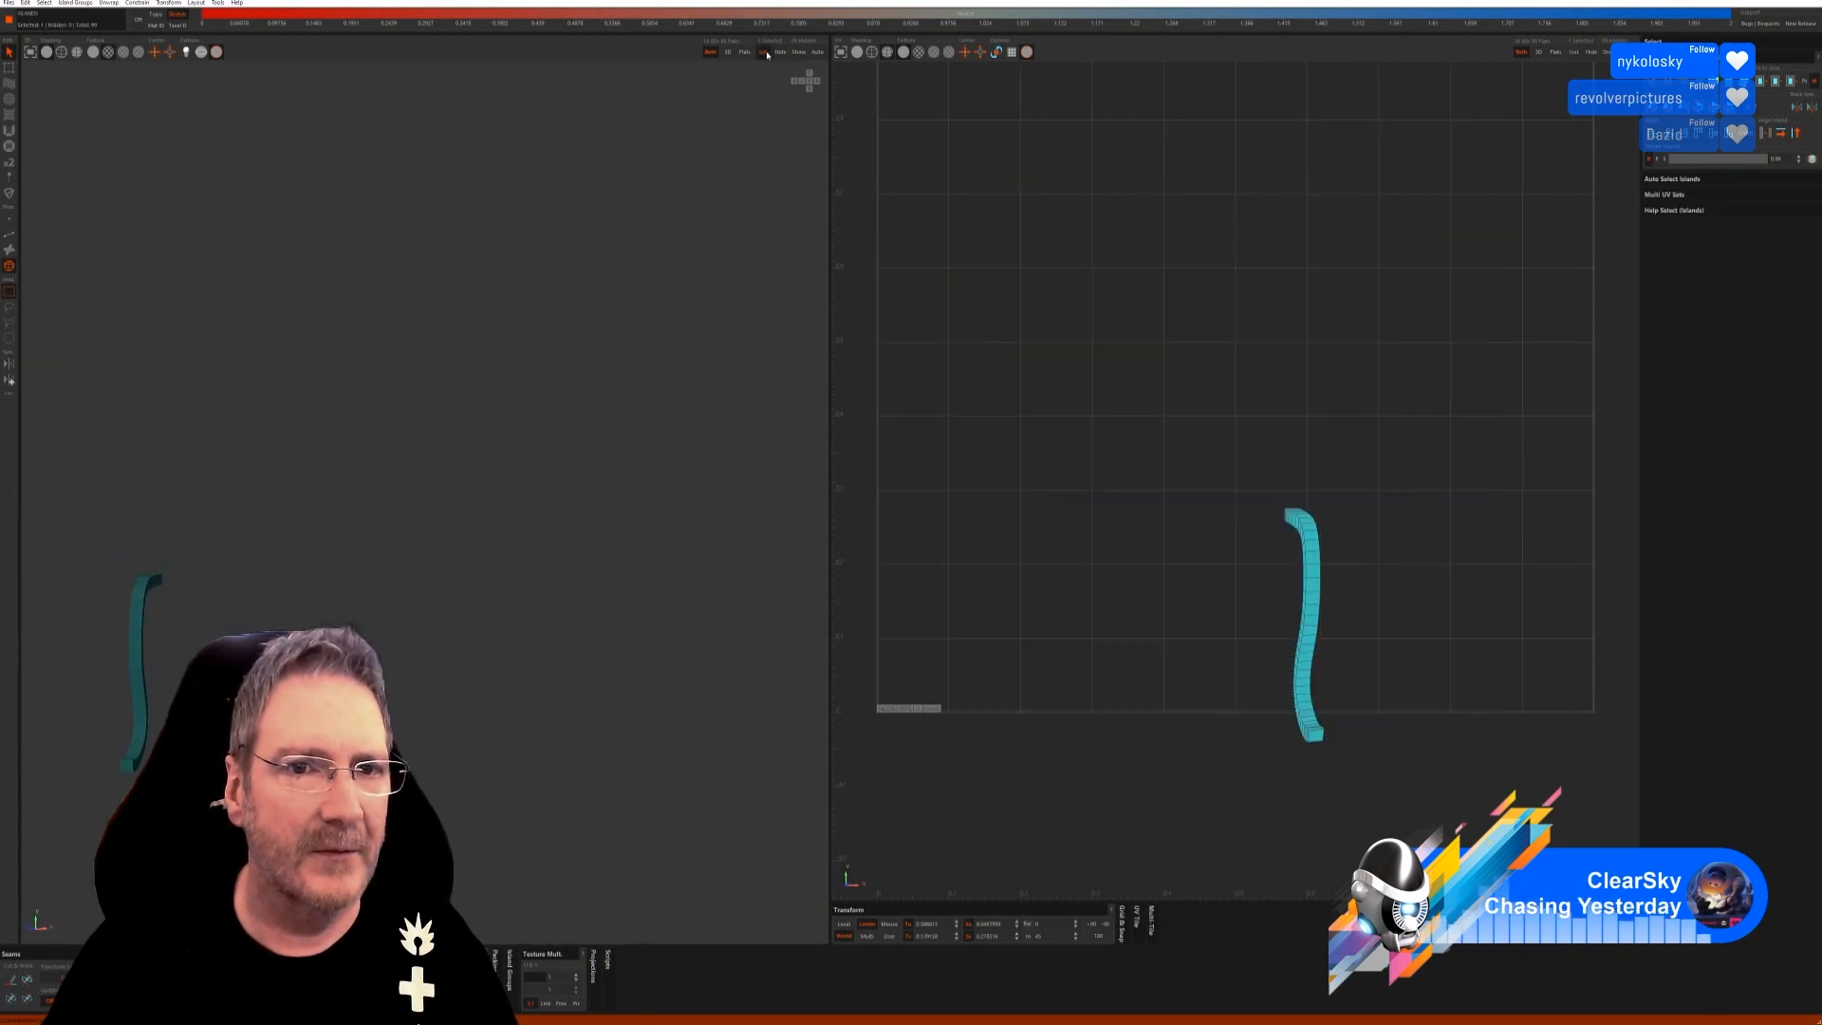
left_click(10, 234)
left_click(1675, 291)
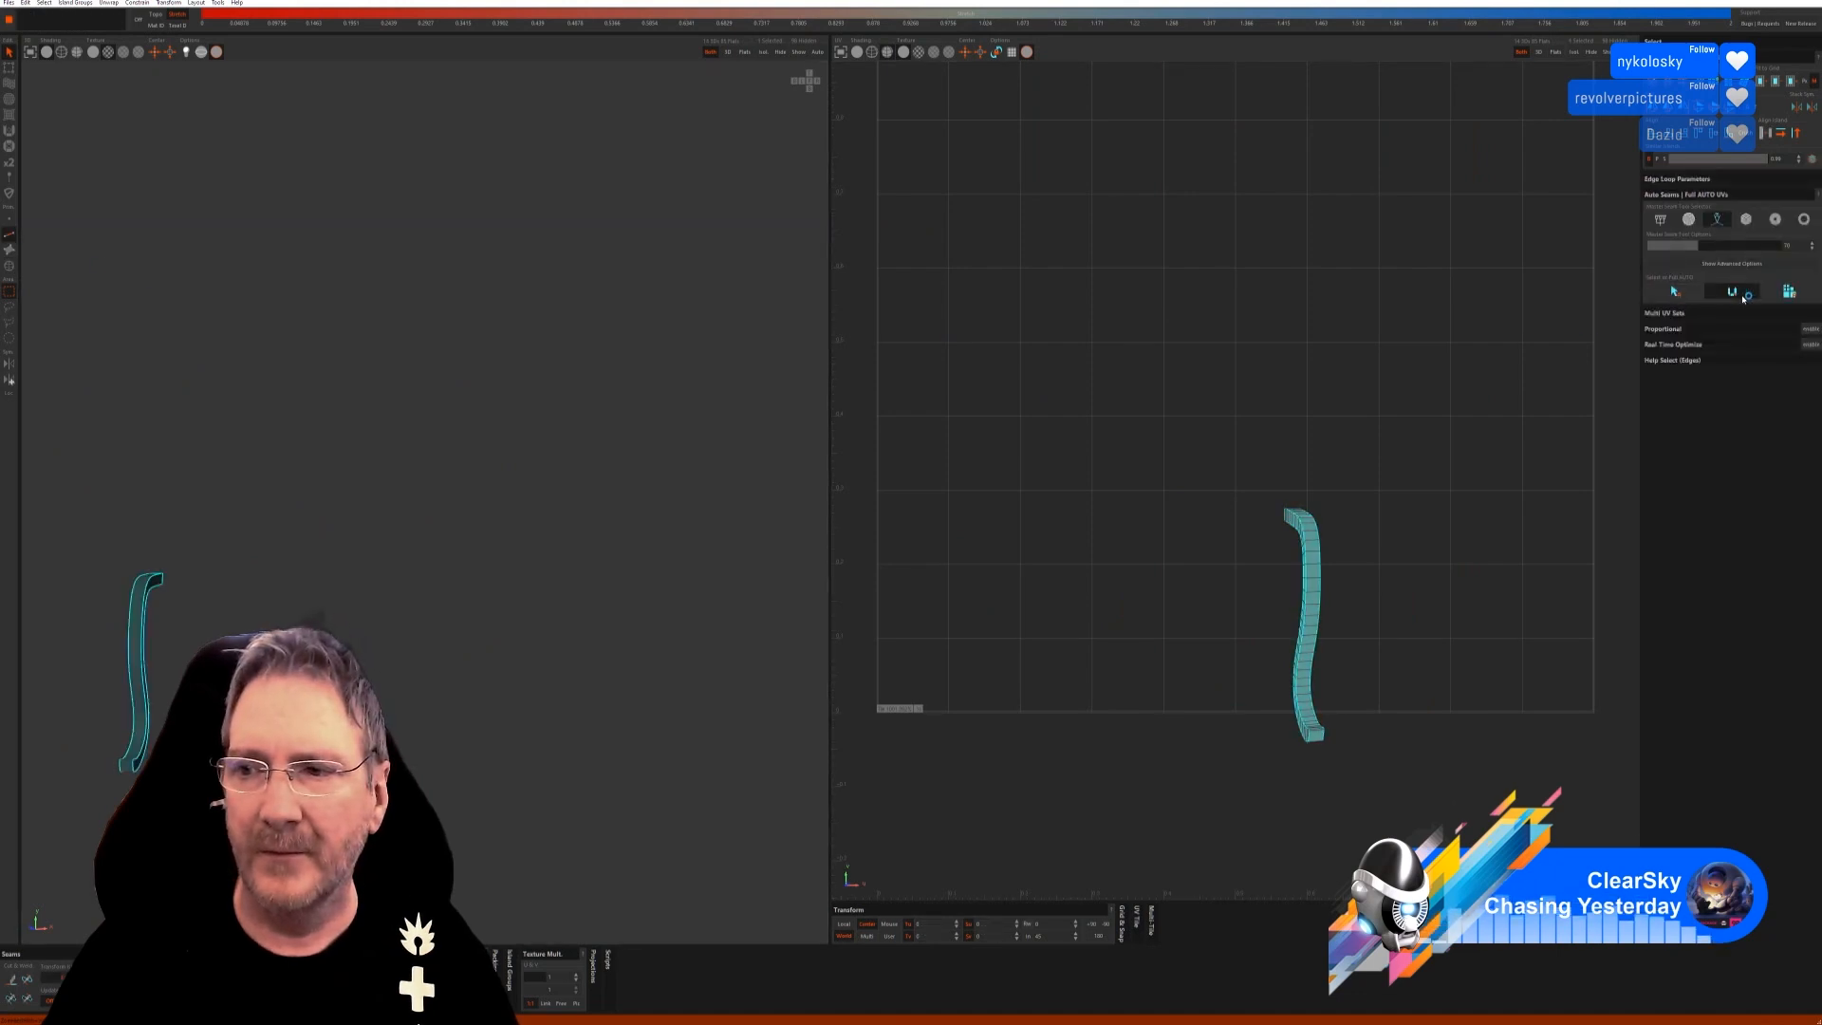
Show the whole grate, isolate the remaining short S-shaped leg under the base, and unwrap and pack it by sharp edges.
left_click(799, 52)
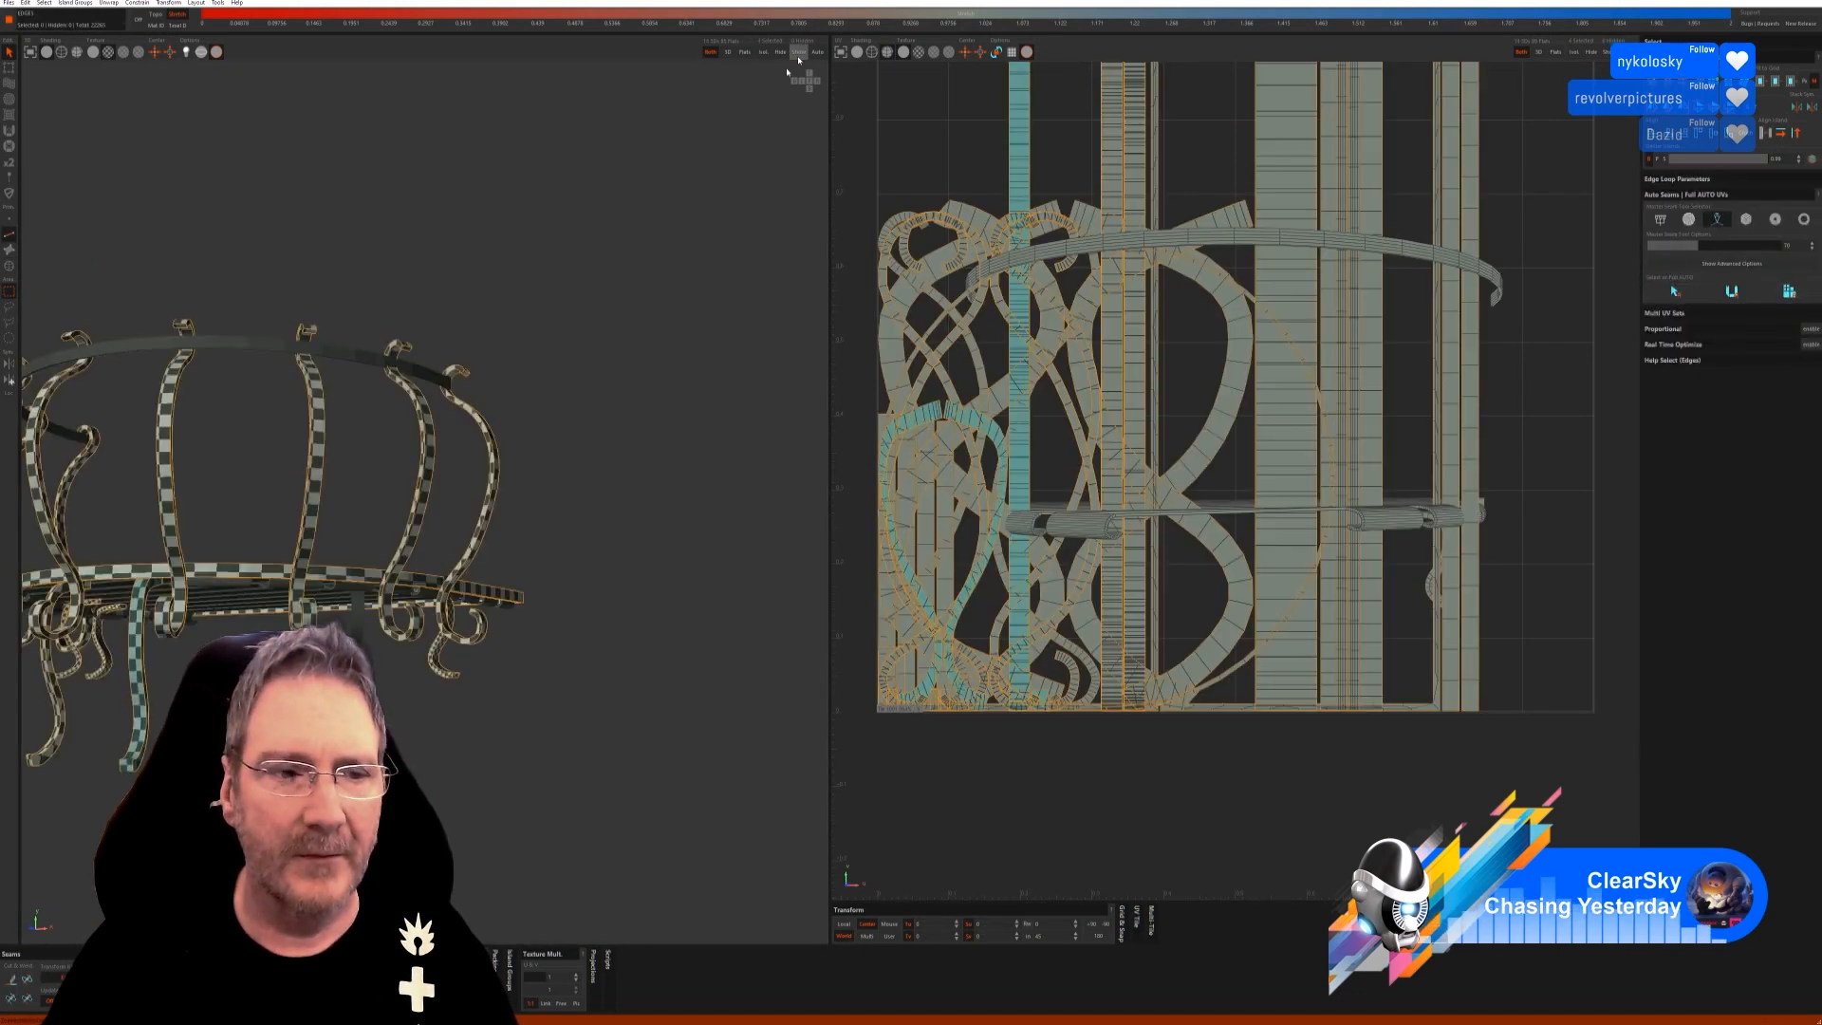
left_click(8, 267)
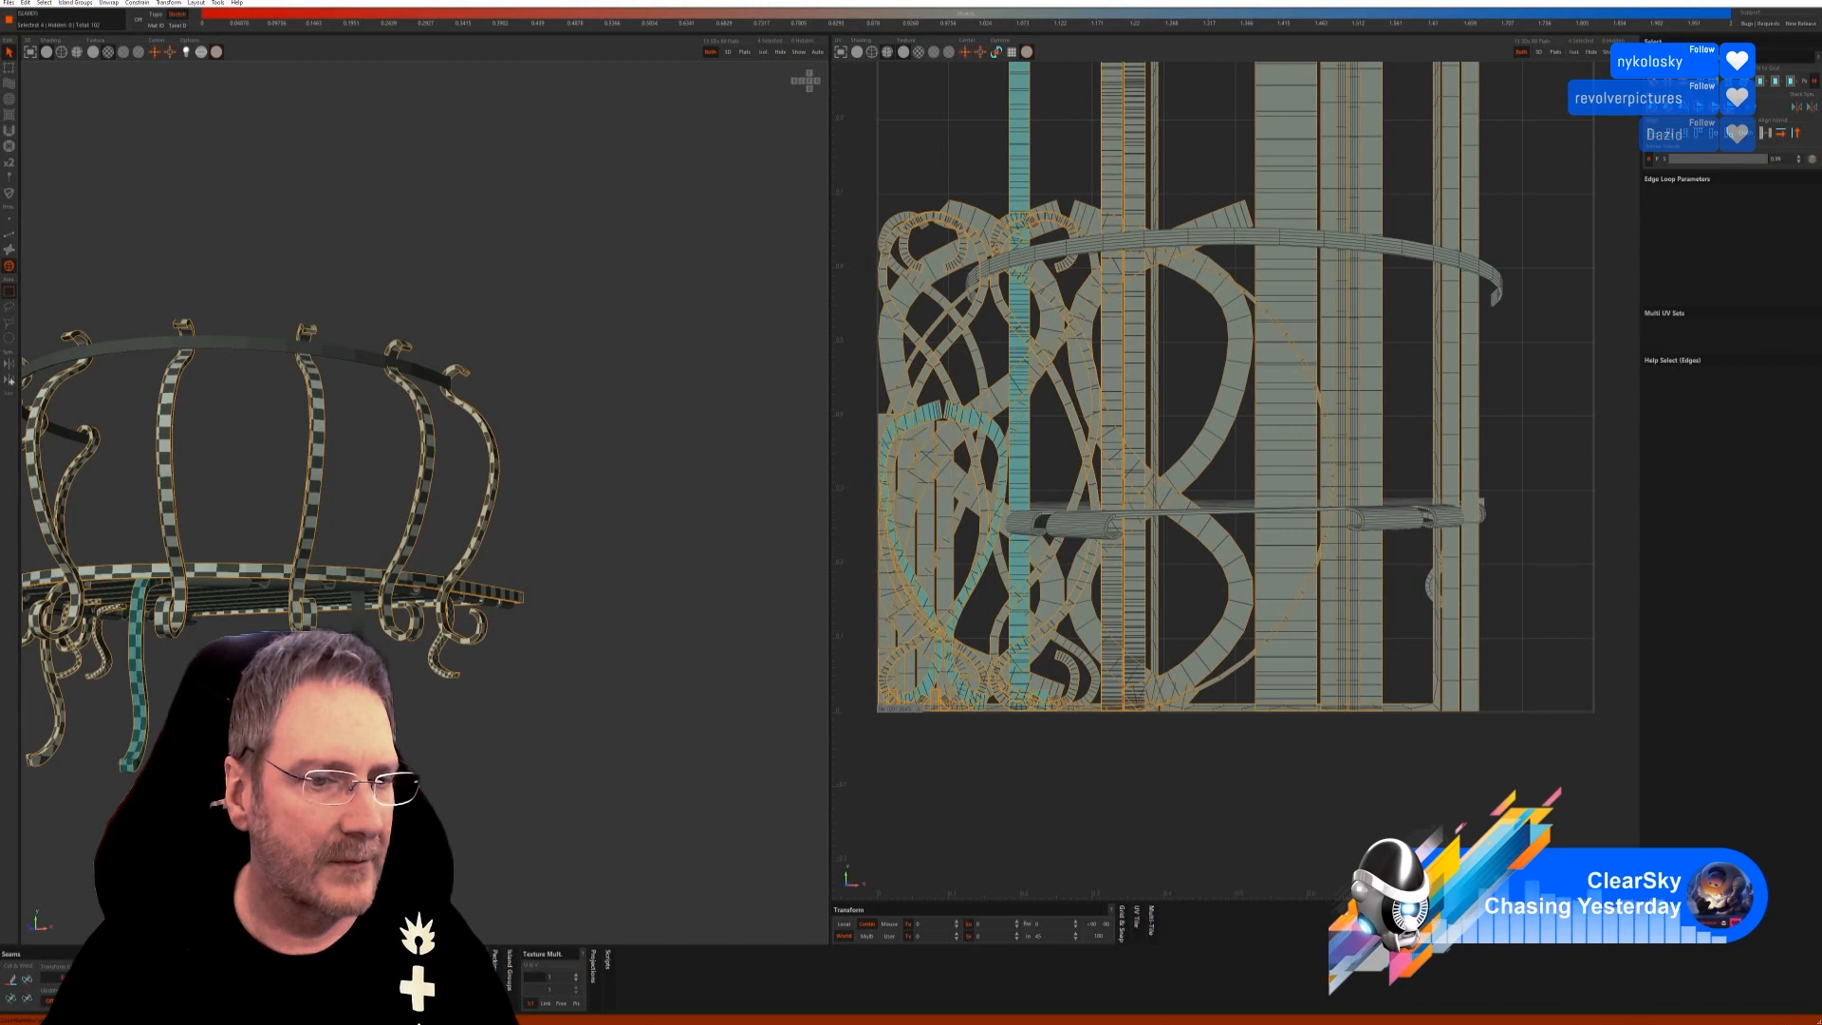
left_click(763, 53)
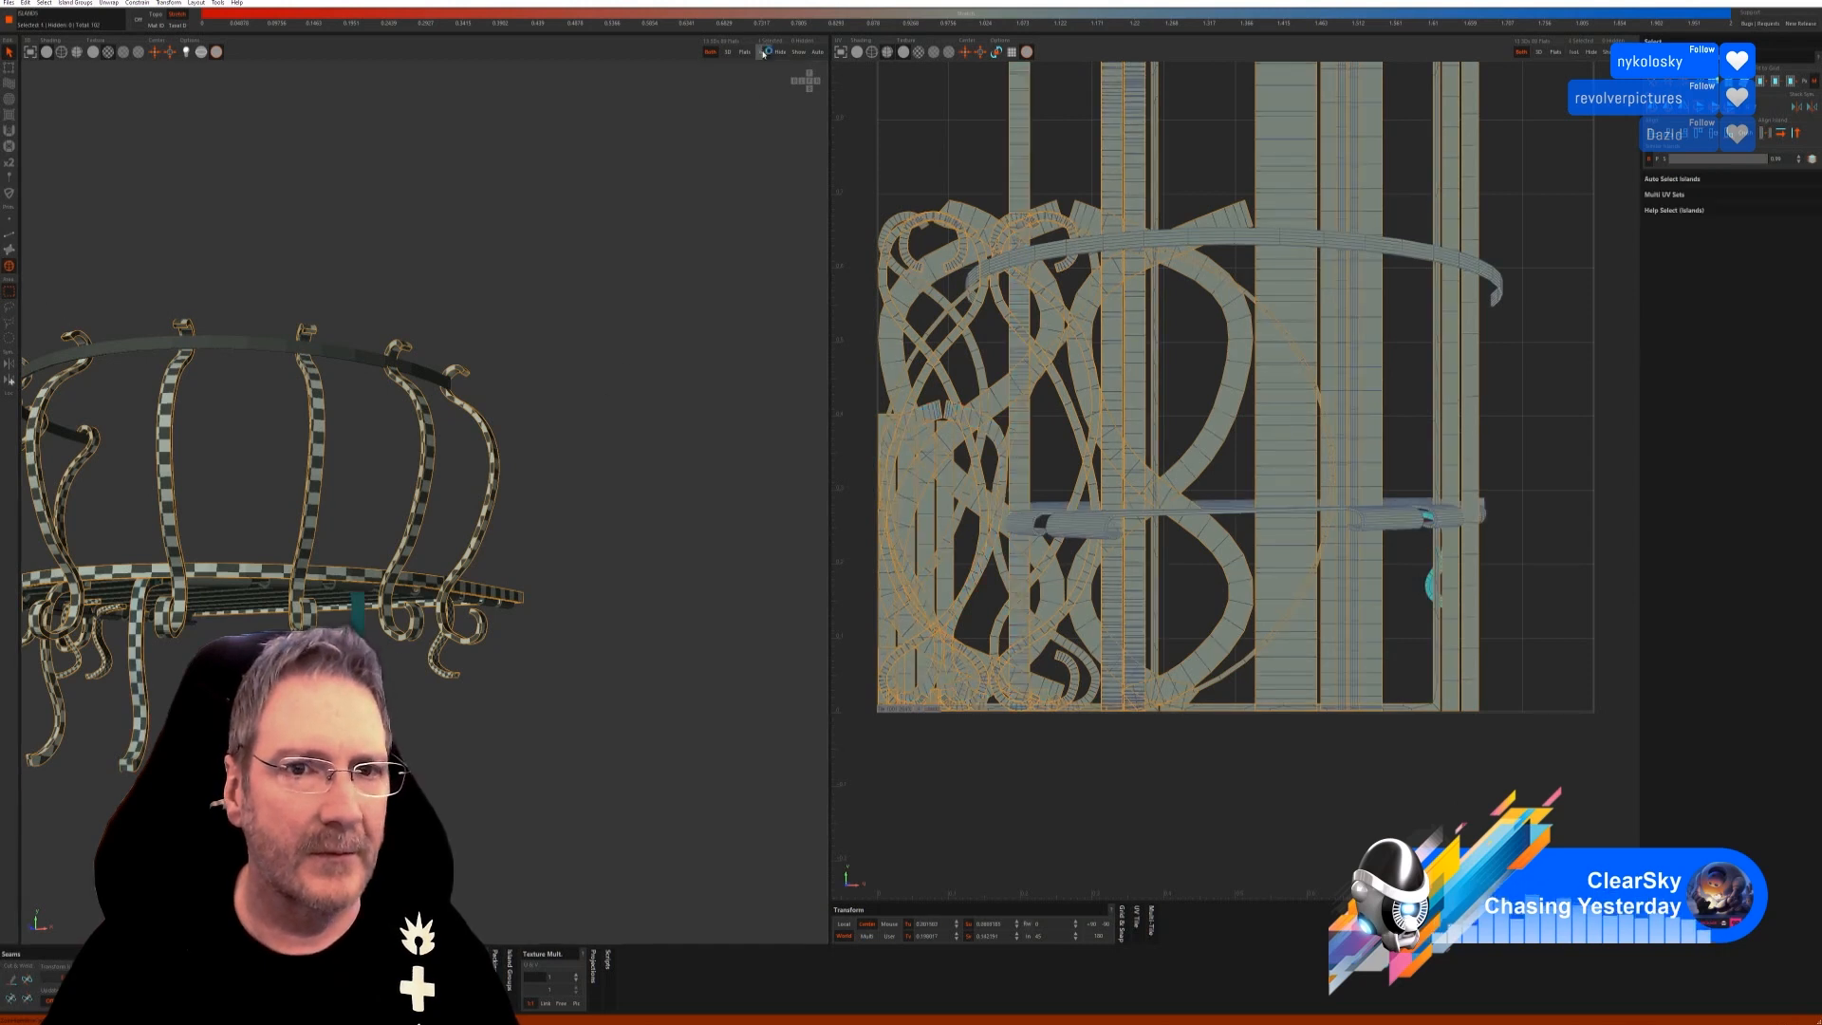
left_click(8, 235)
left_click(1680, 293)
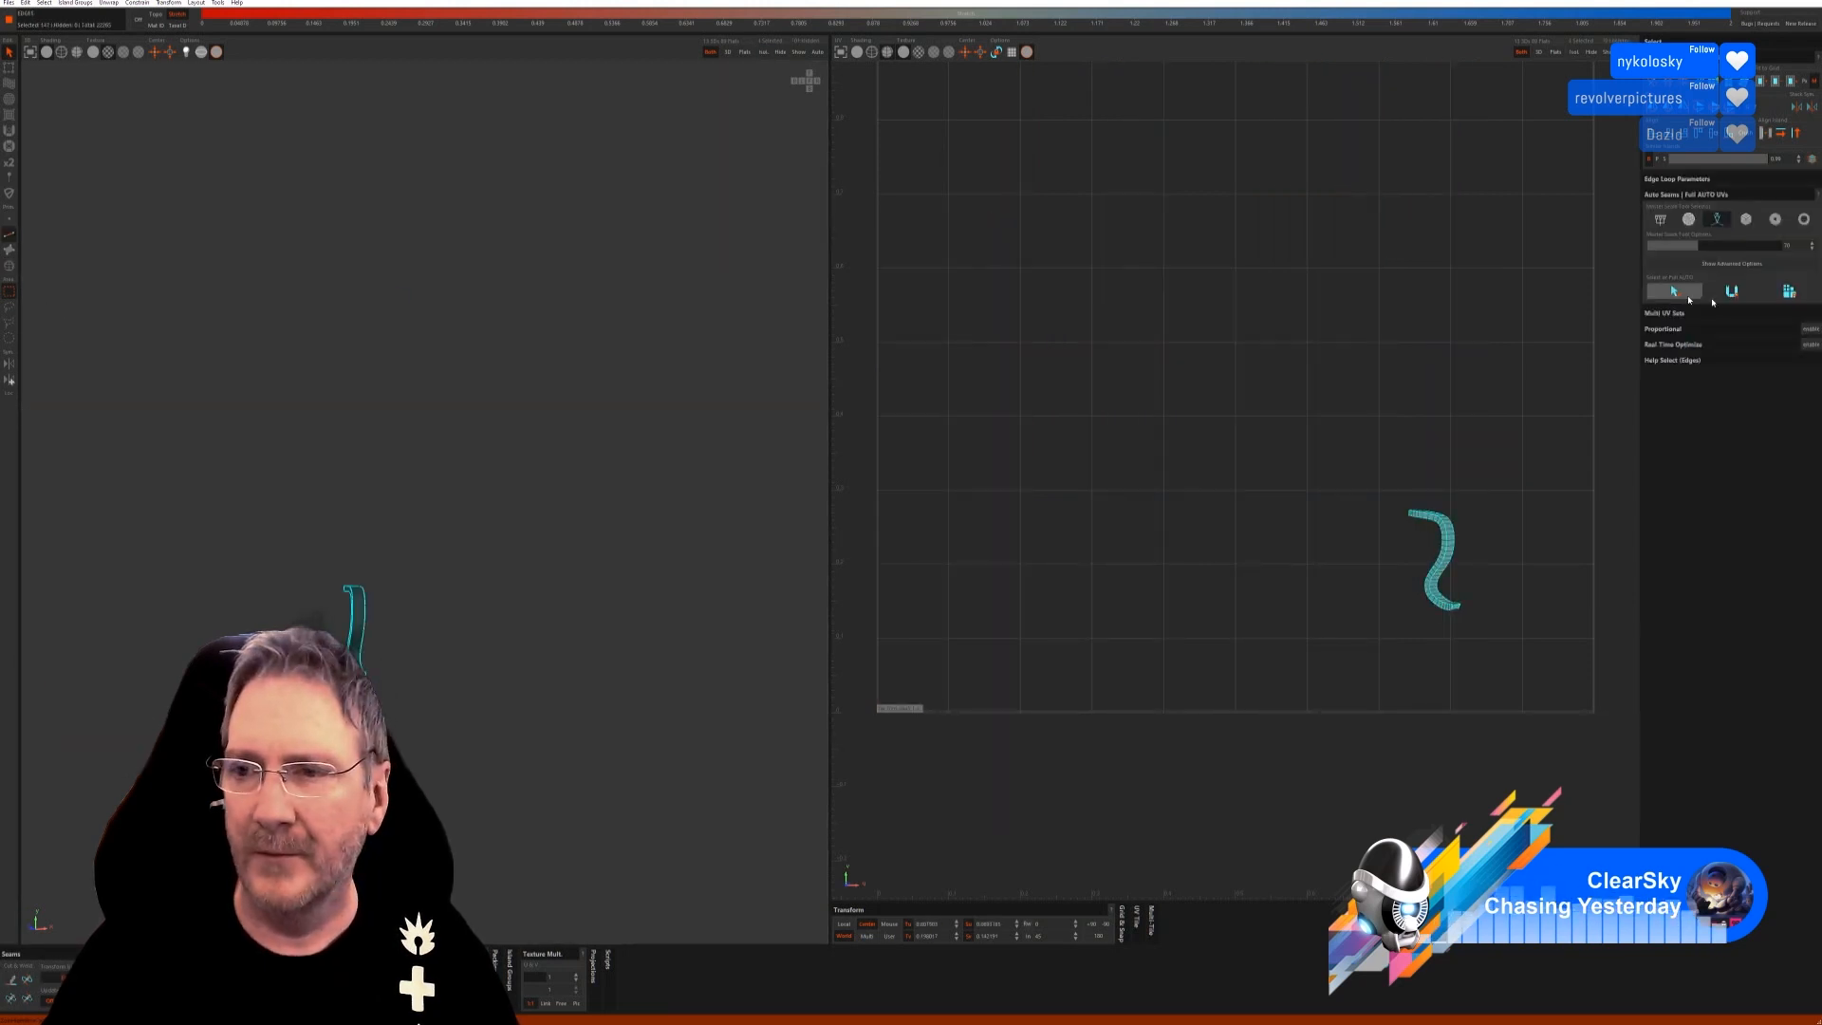
left_click(1733, 293)
left_click(1788, 293)
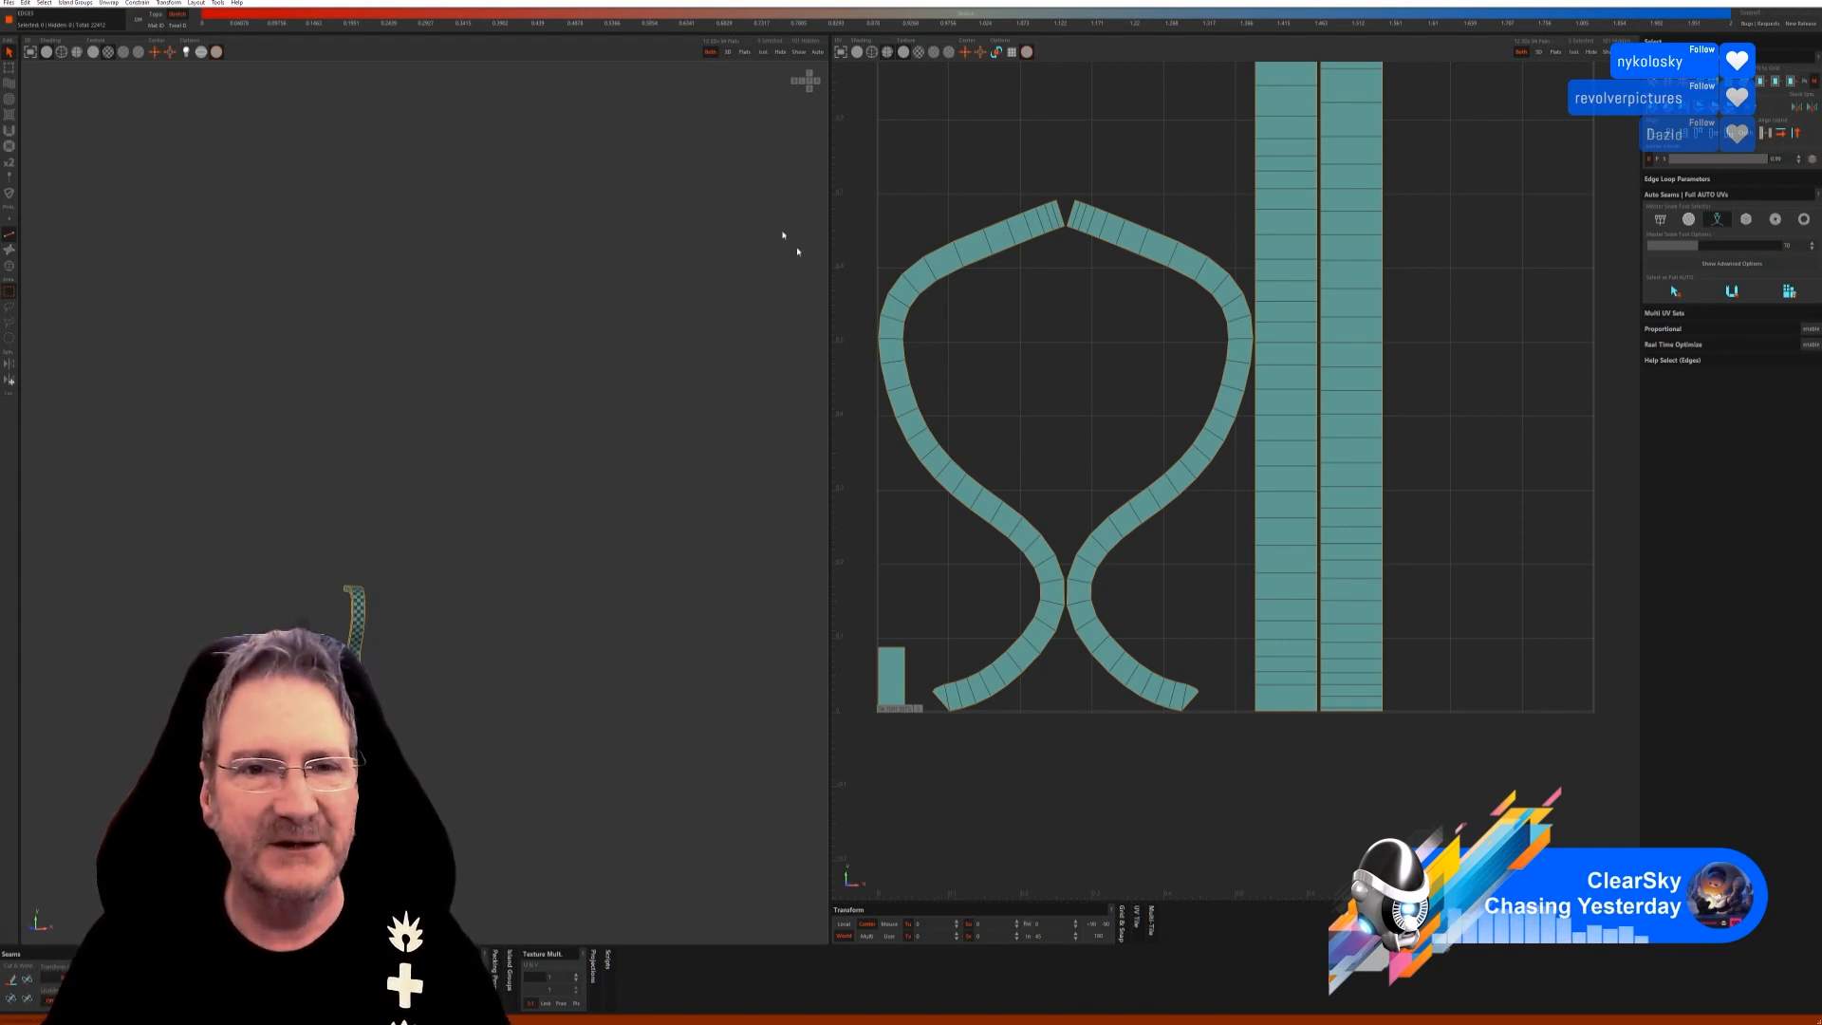
Show all grate parts, isolate the curved upper band joining the vertical bars, and unwrap and pack it with automatic sharp-edge seams.
left_click(799, 51)
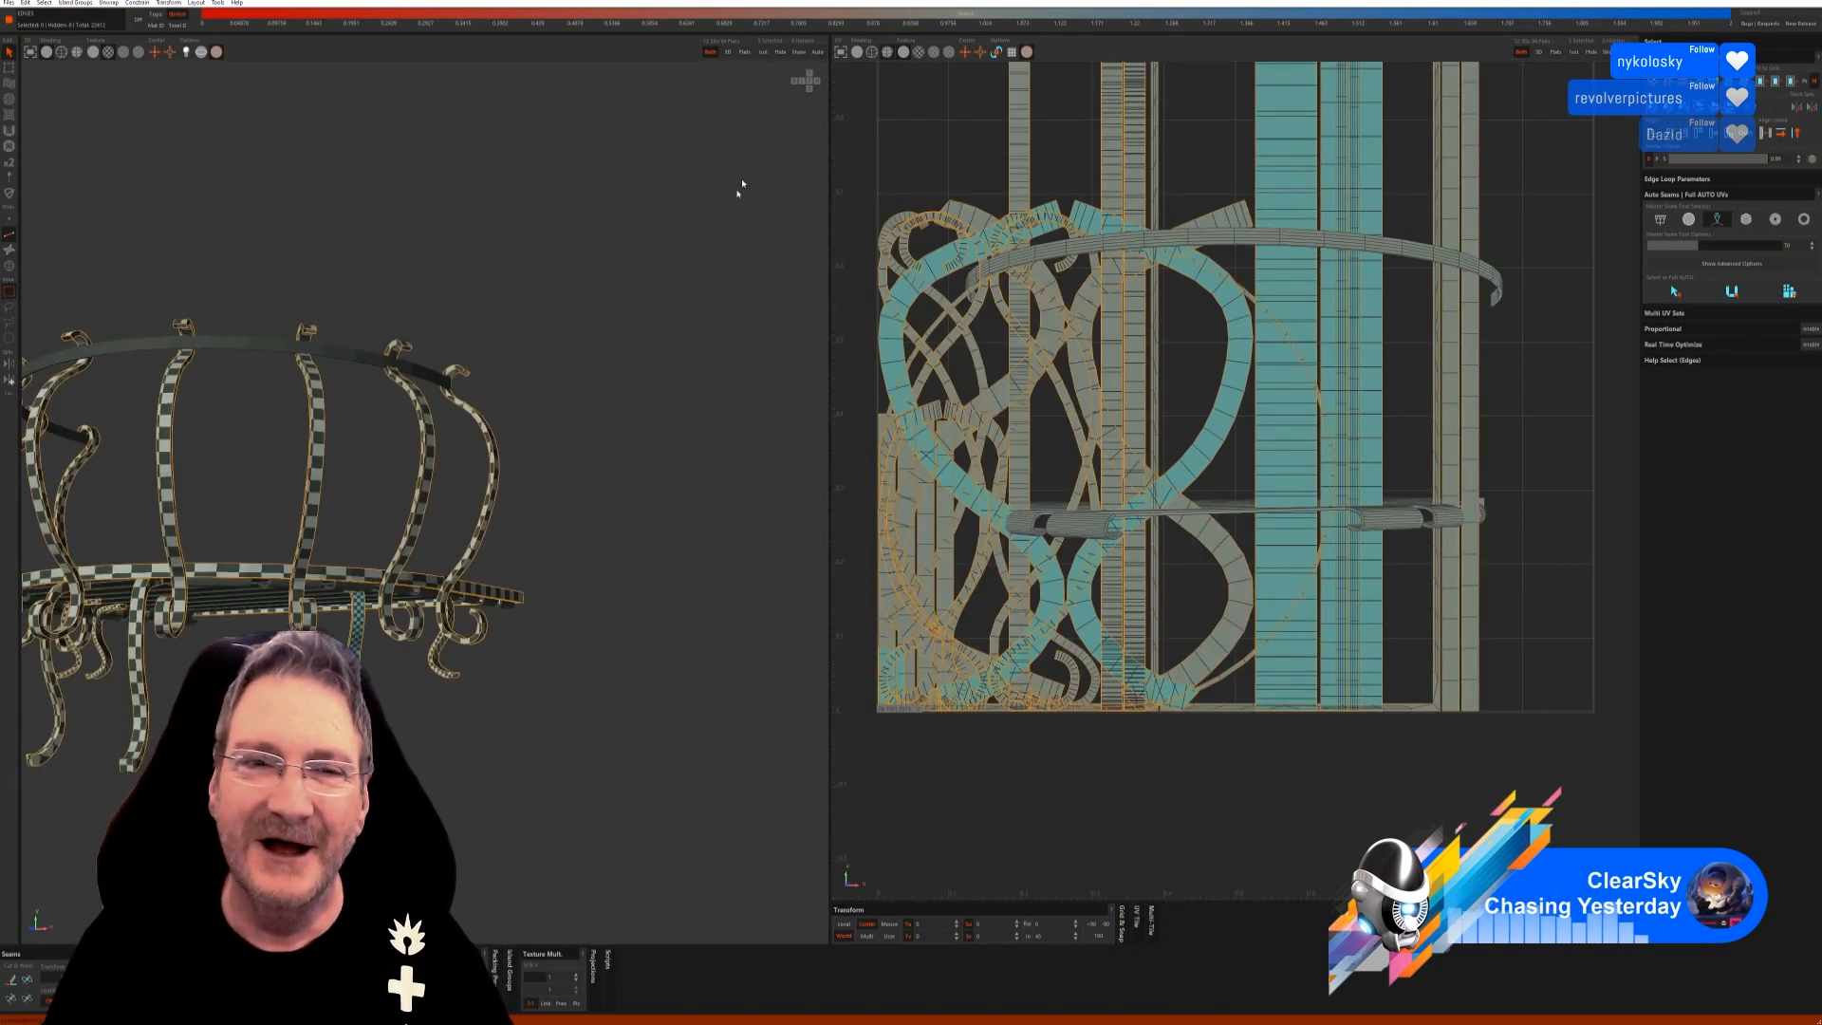
scroll(550, 479, "down", 1)
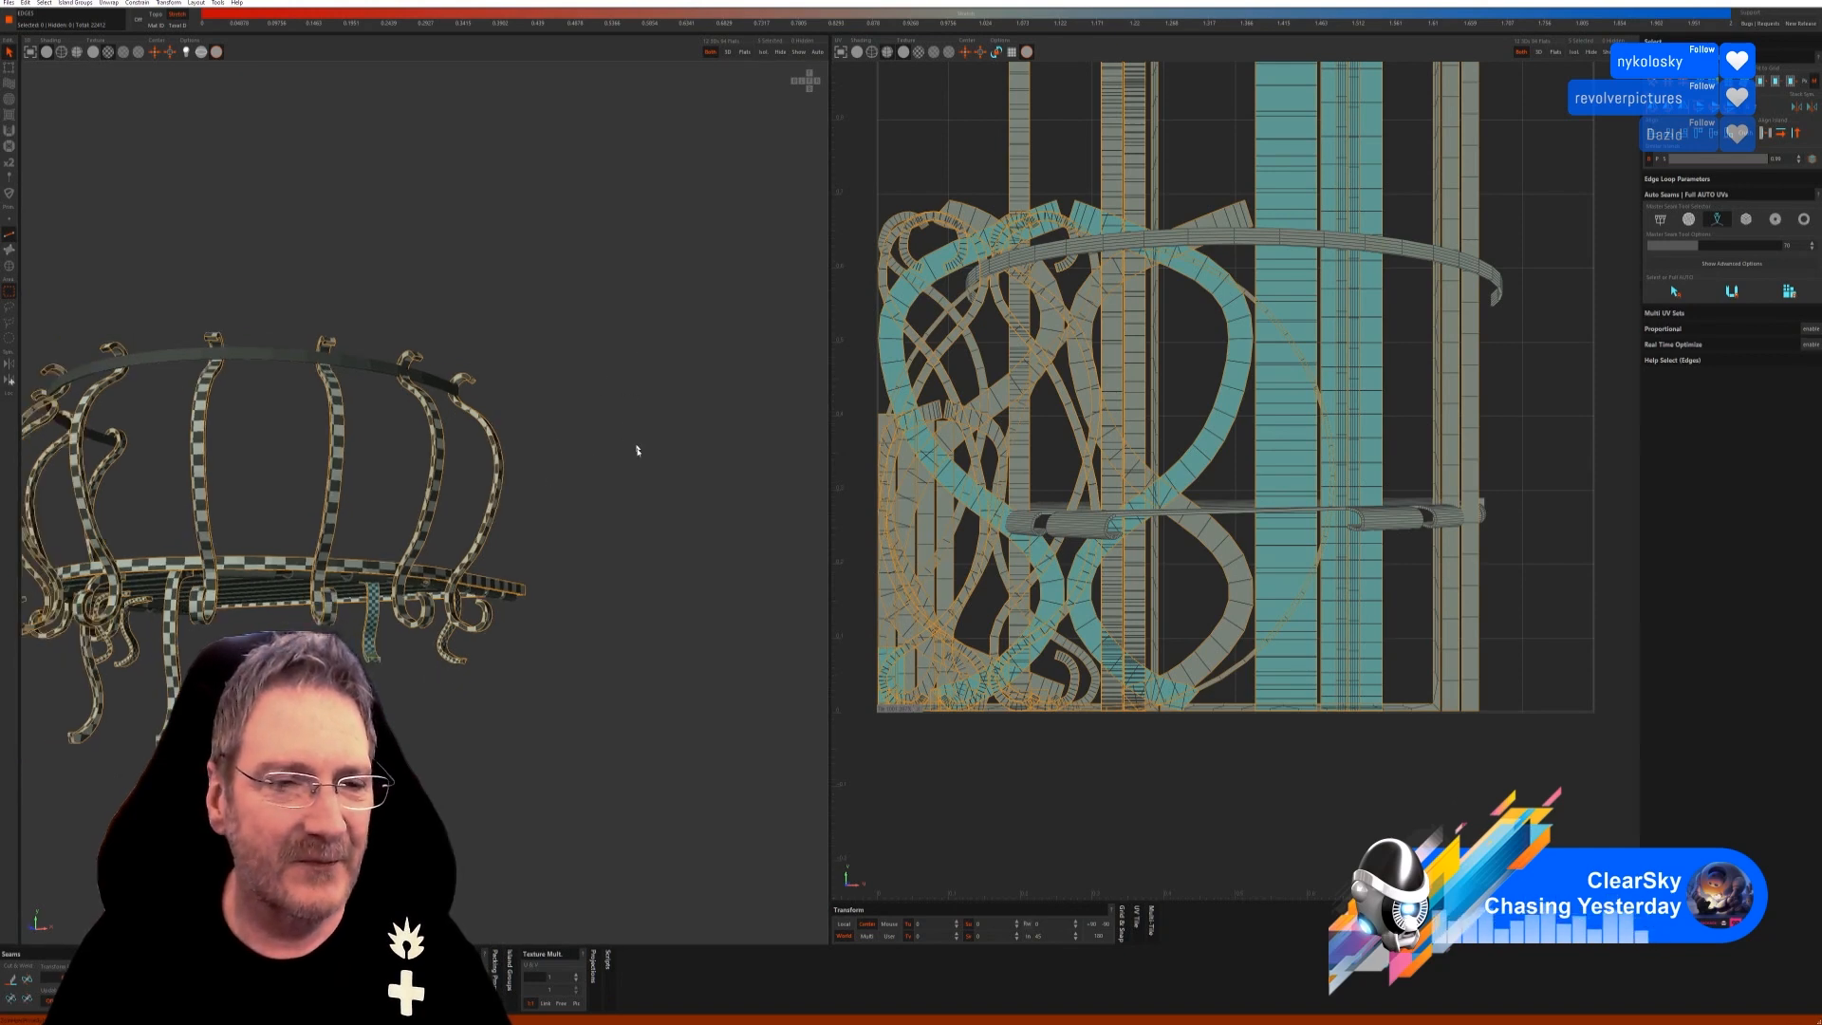
middle_click_drag(636, 451, 564, 399)
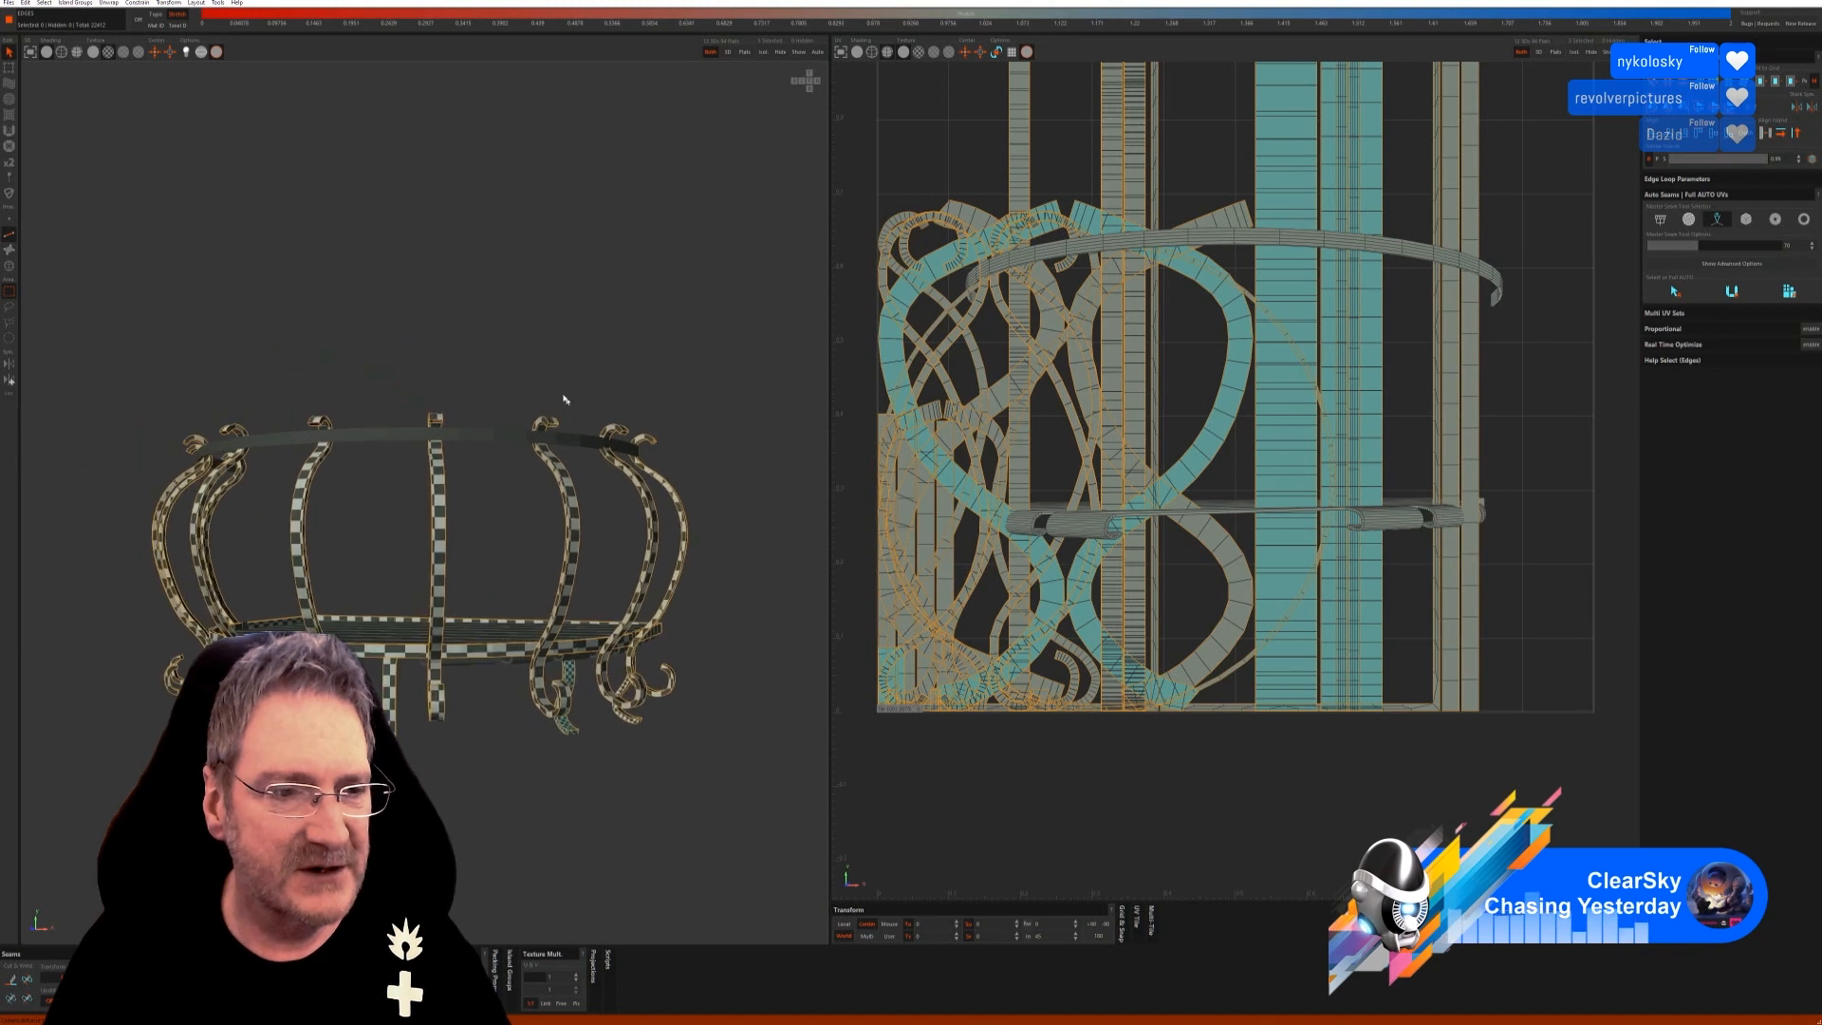
left_click(9, 266)
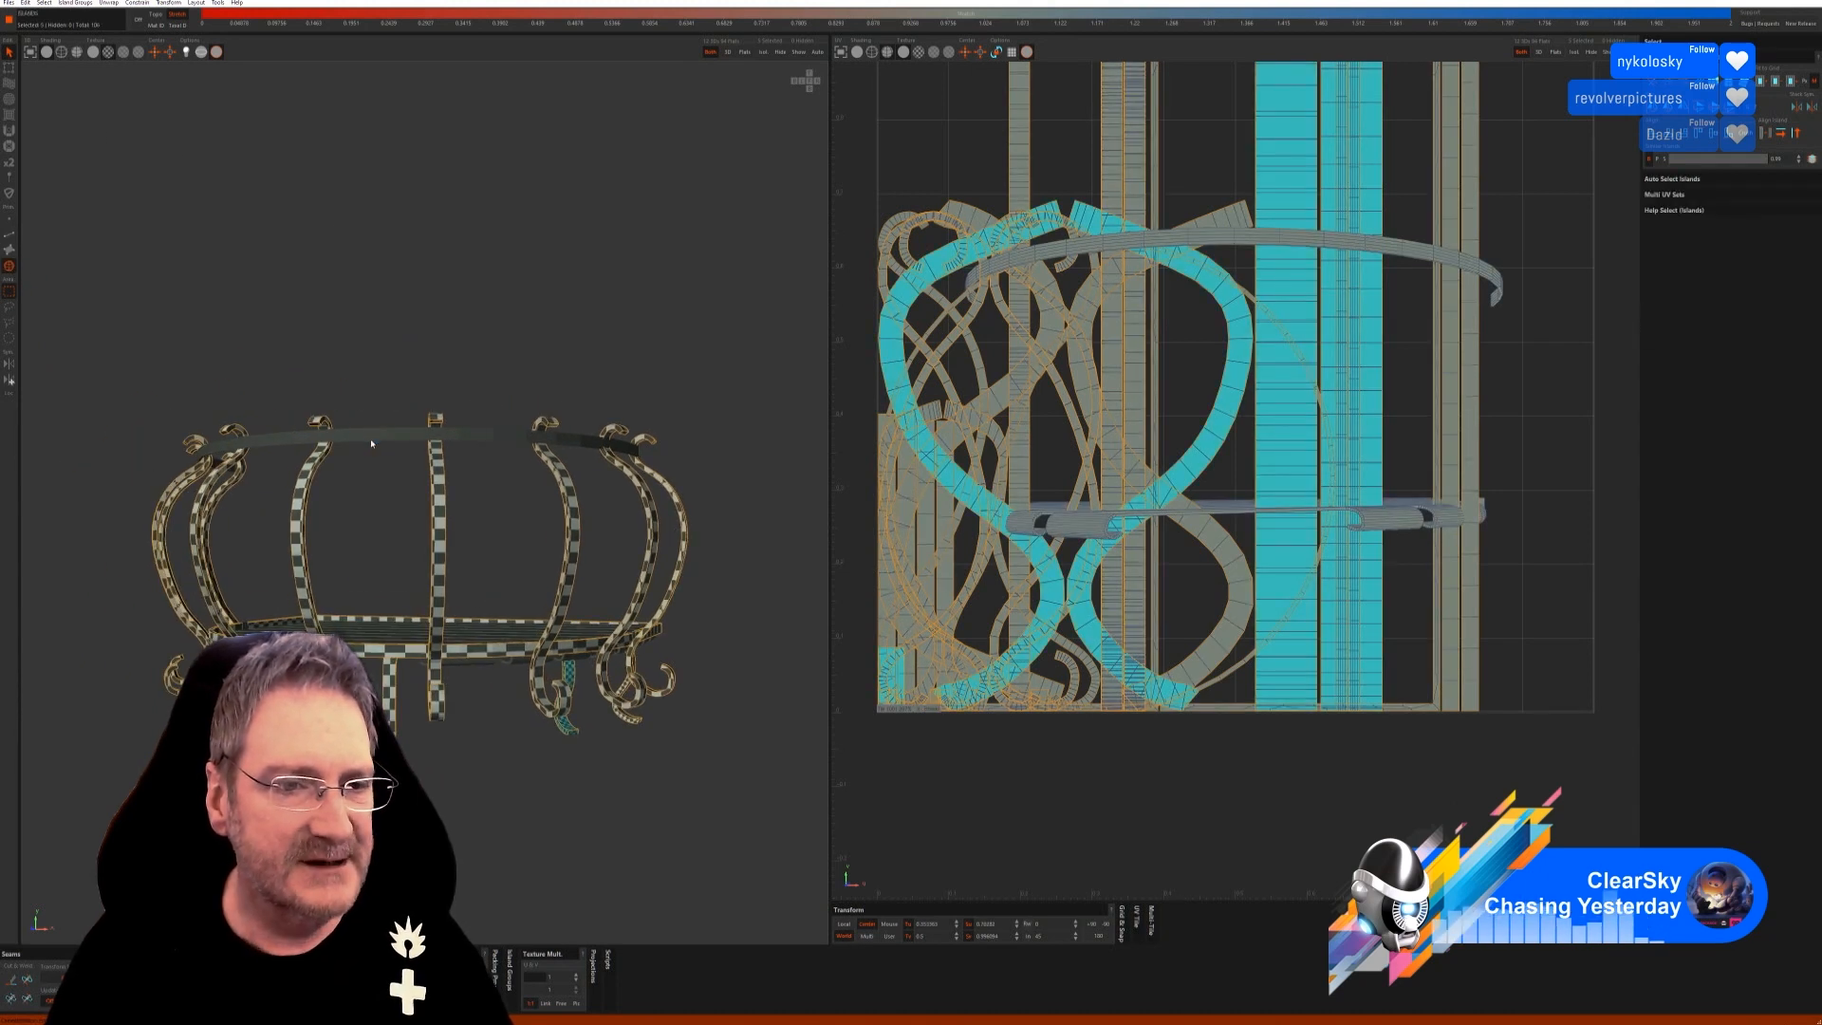
left_click(406, 450)
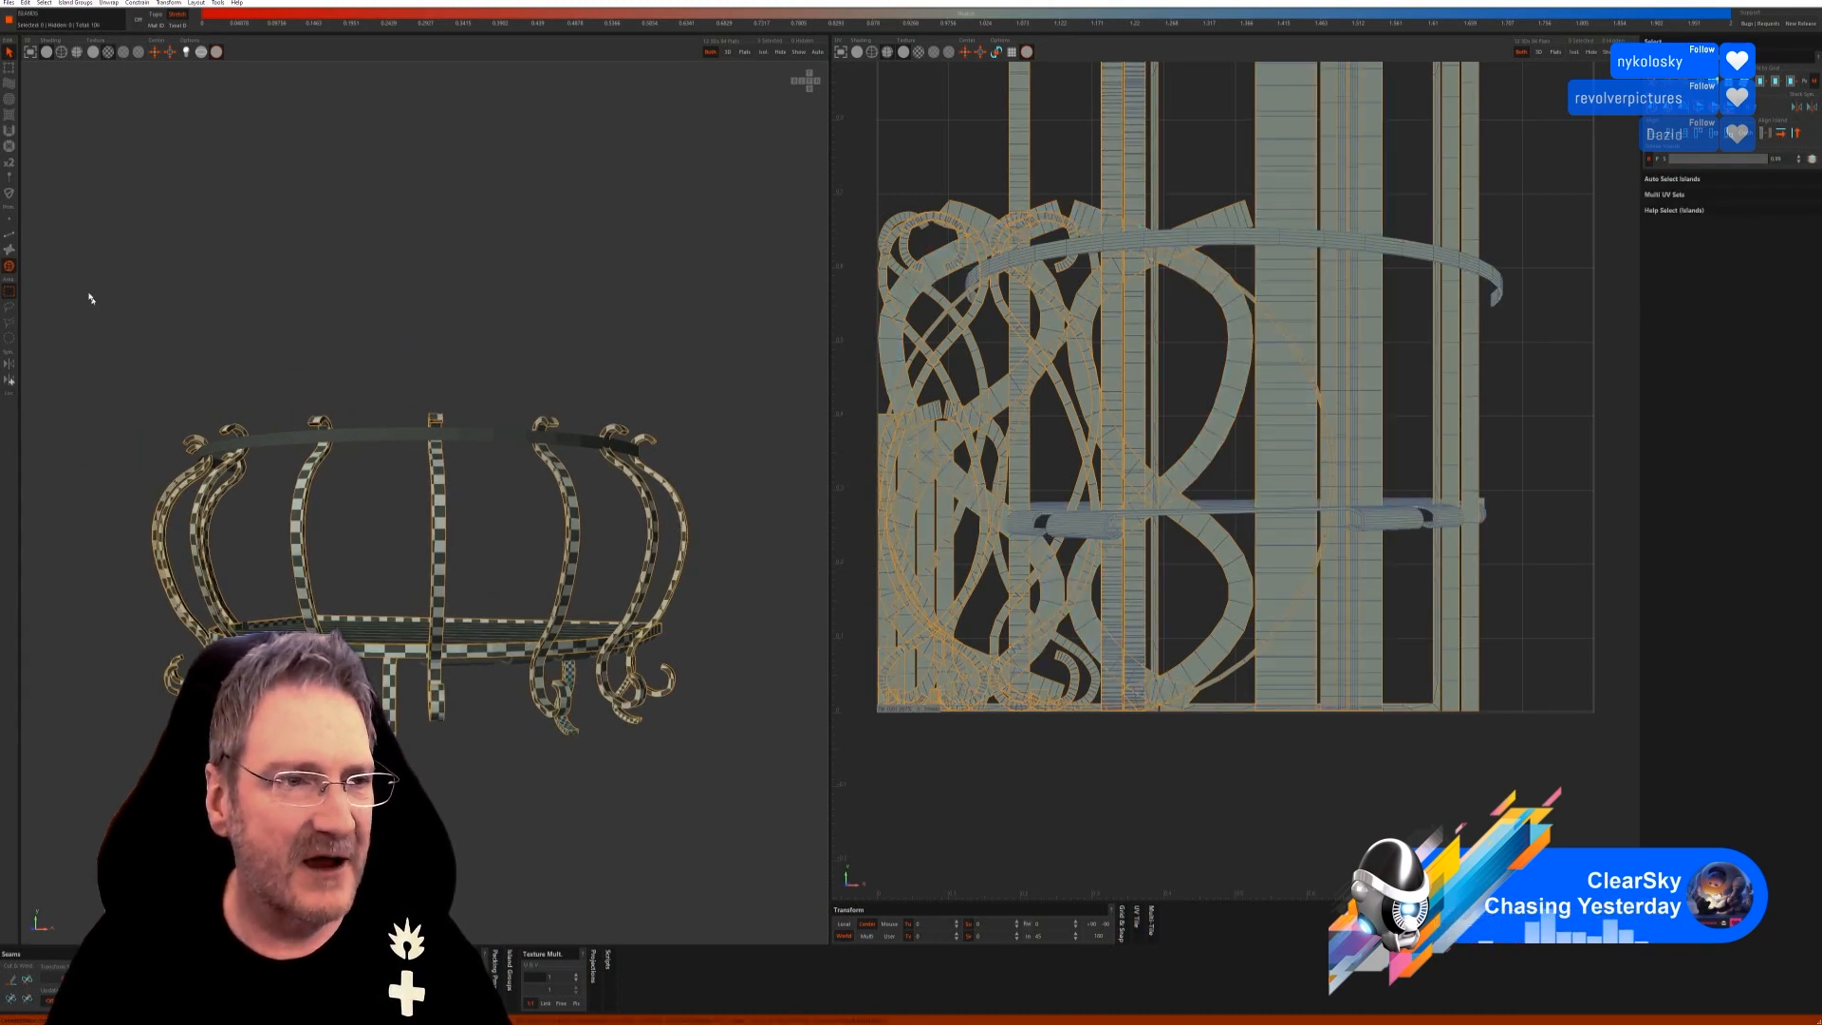
left_click(379, 436)
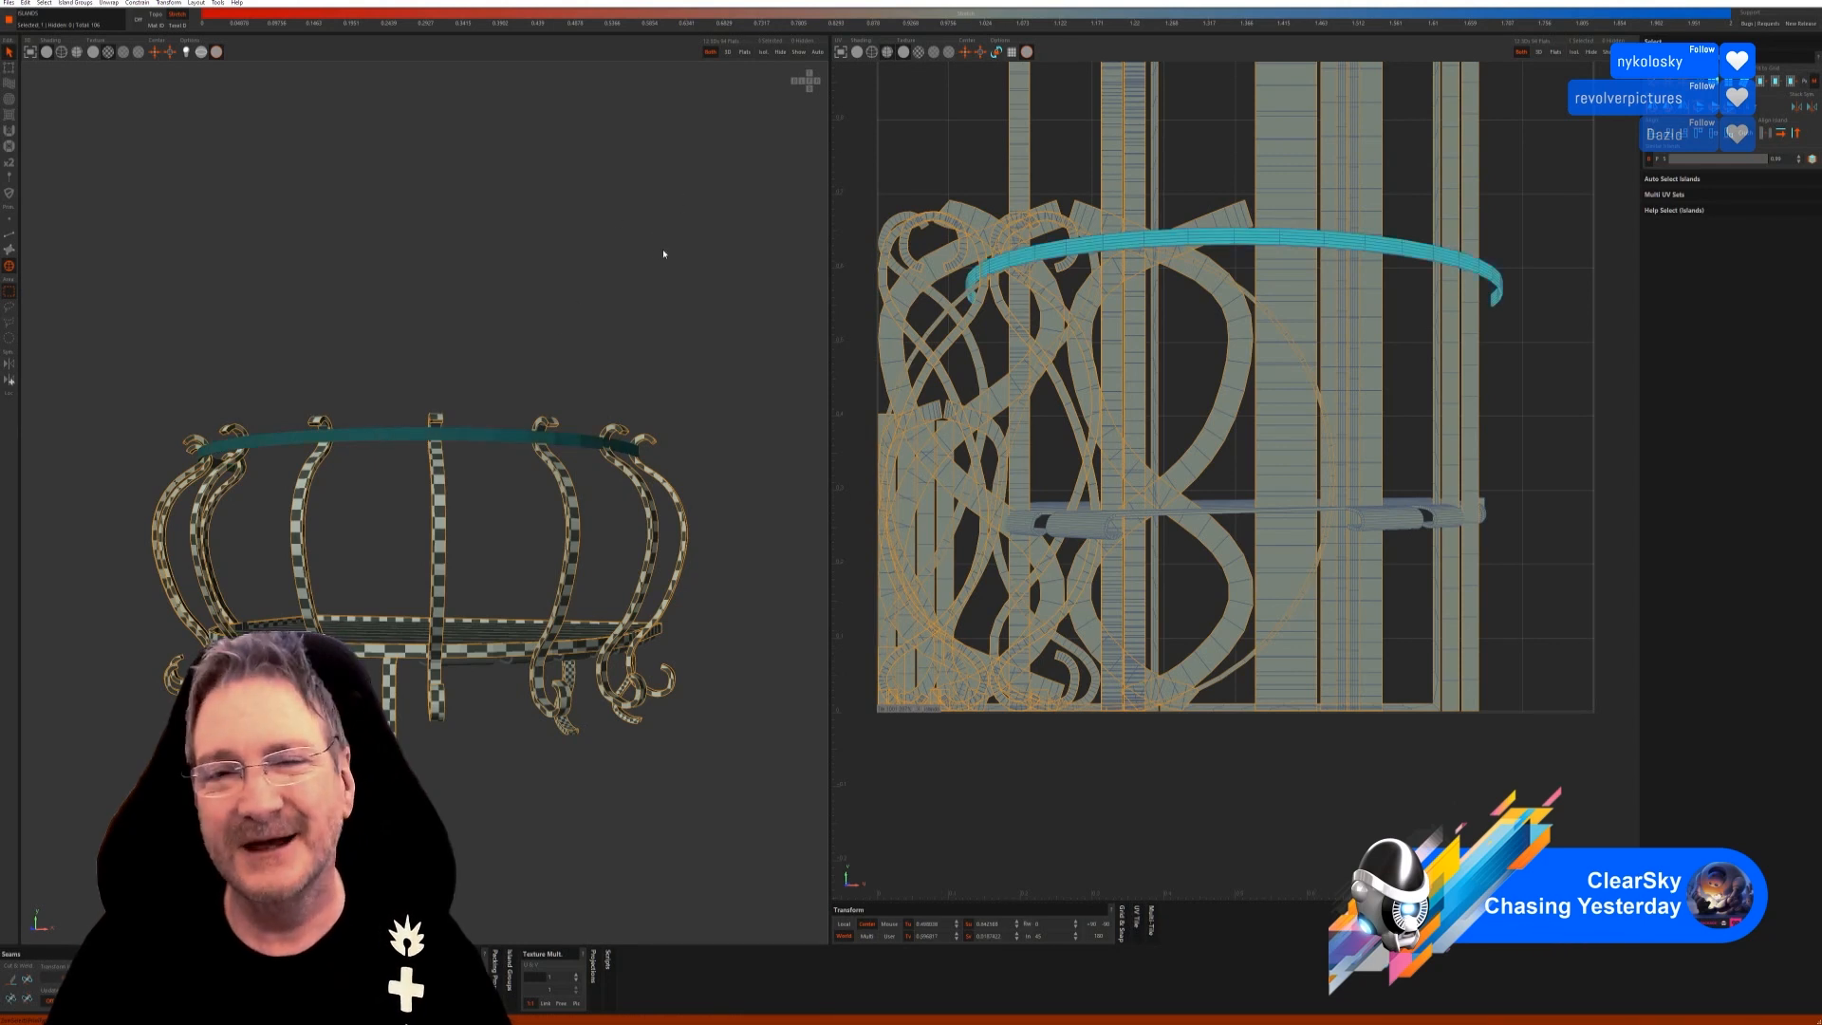
left_click(763, 53)
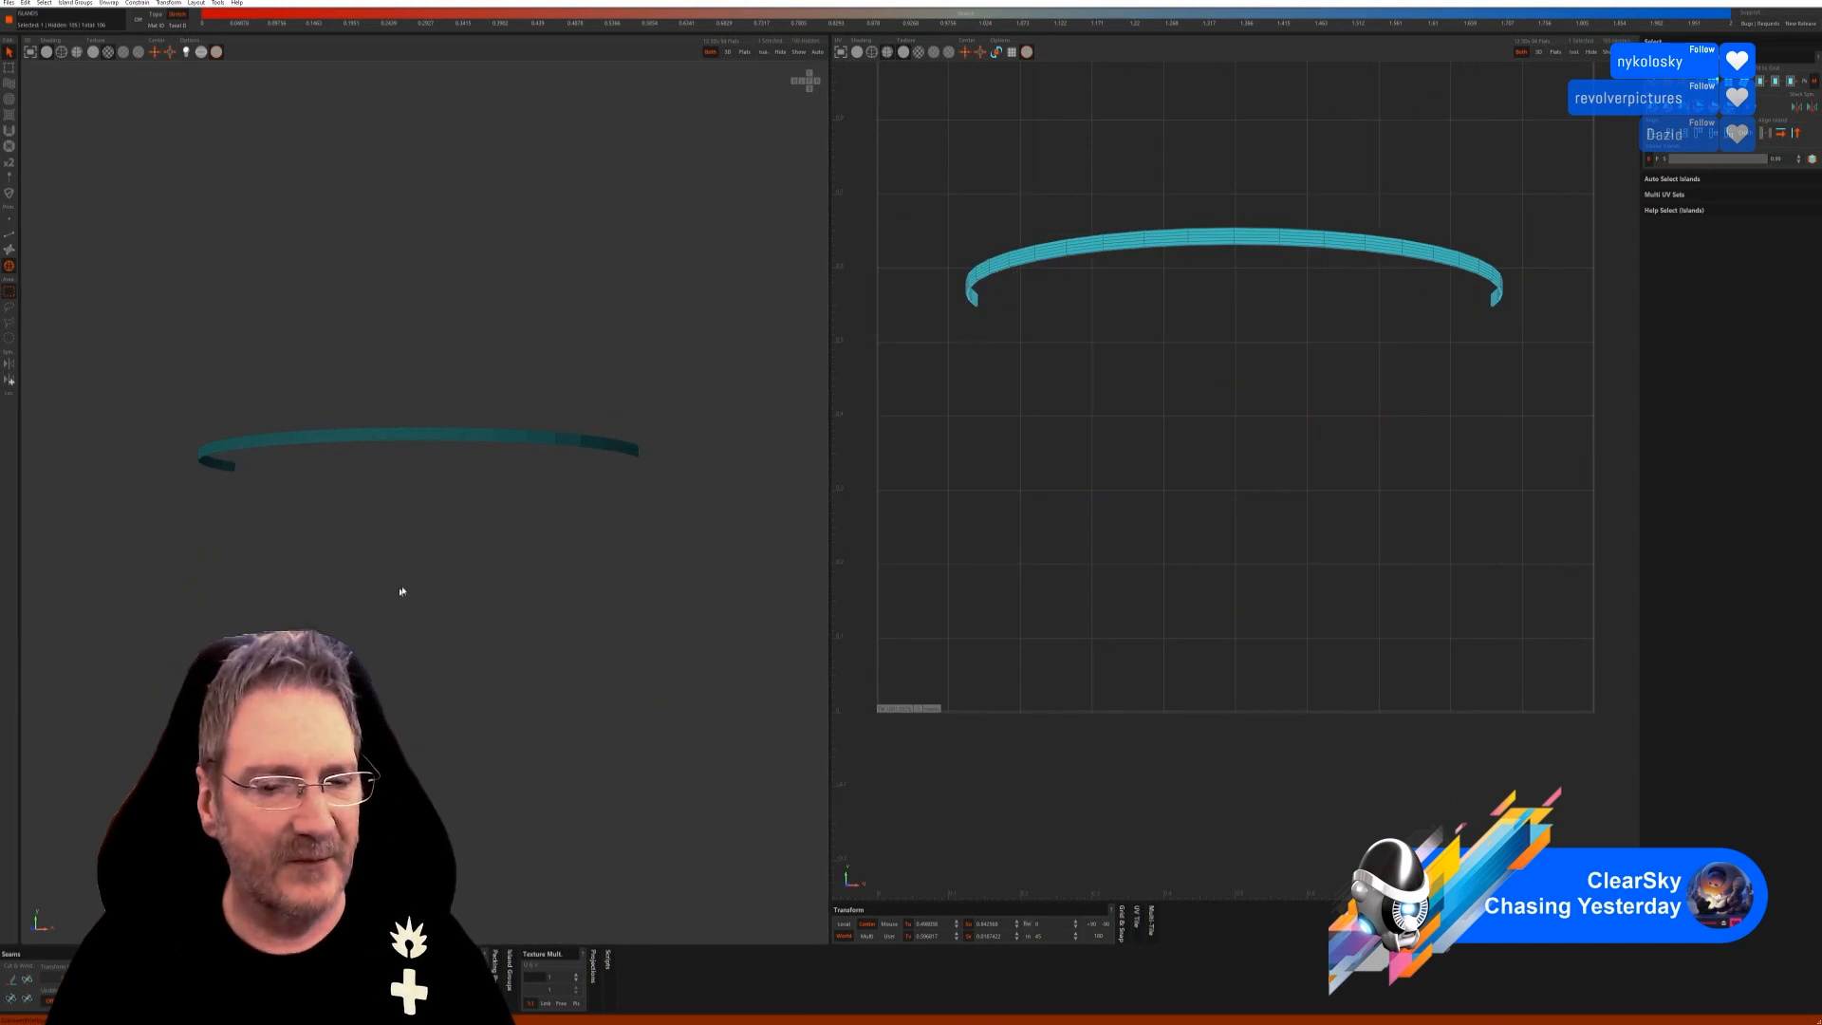
middle_click_drag(402, 592, 424, 623)
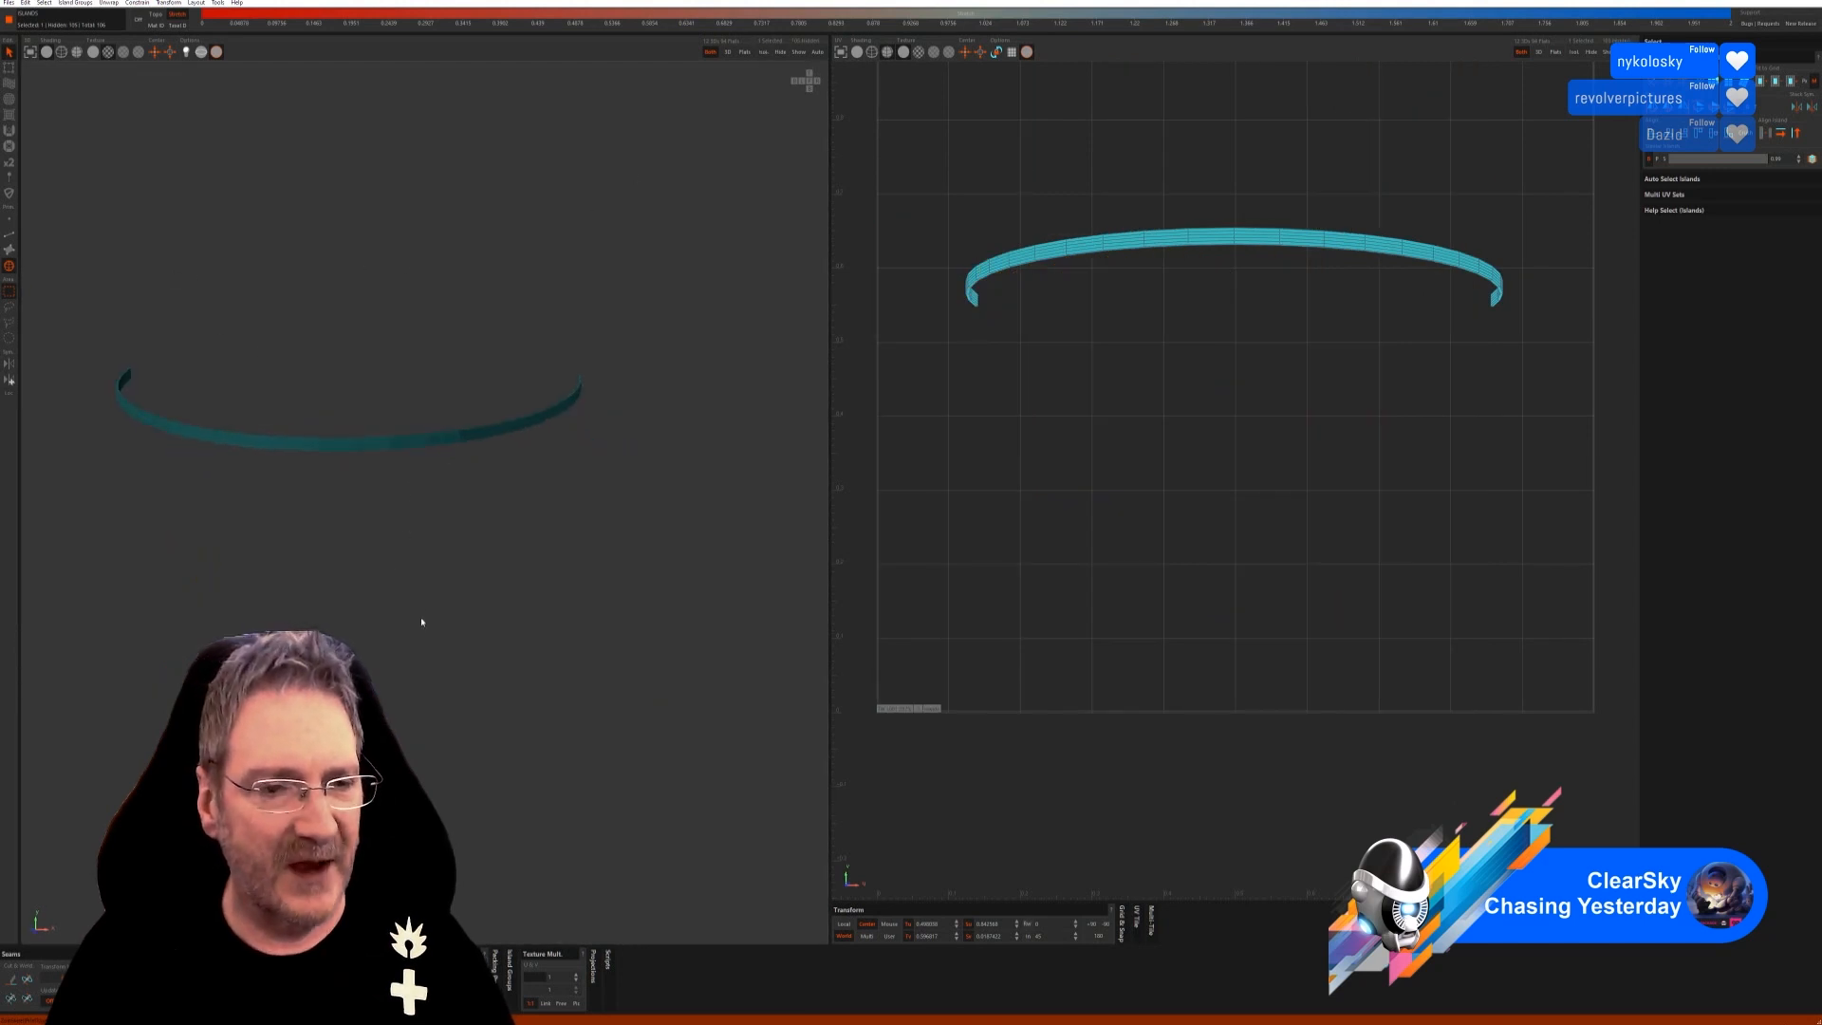
left_click(10, 235)
left_click(1674, 292)
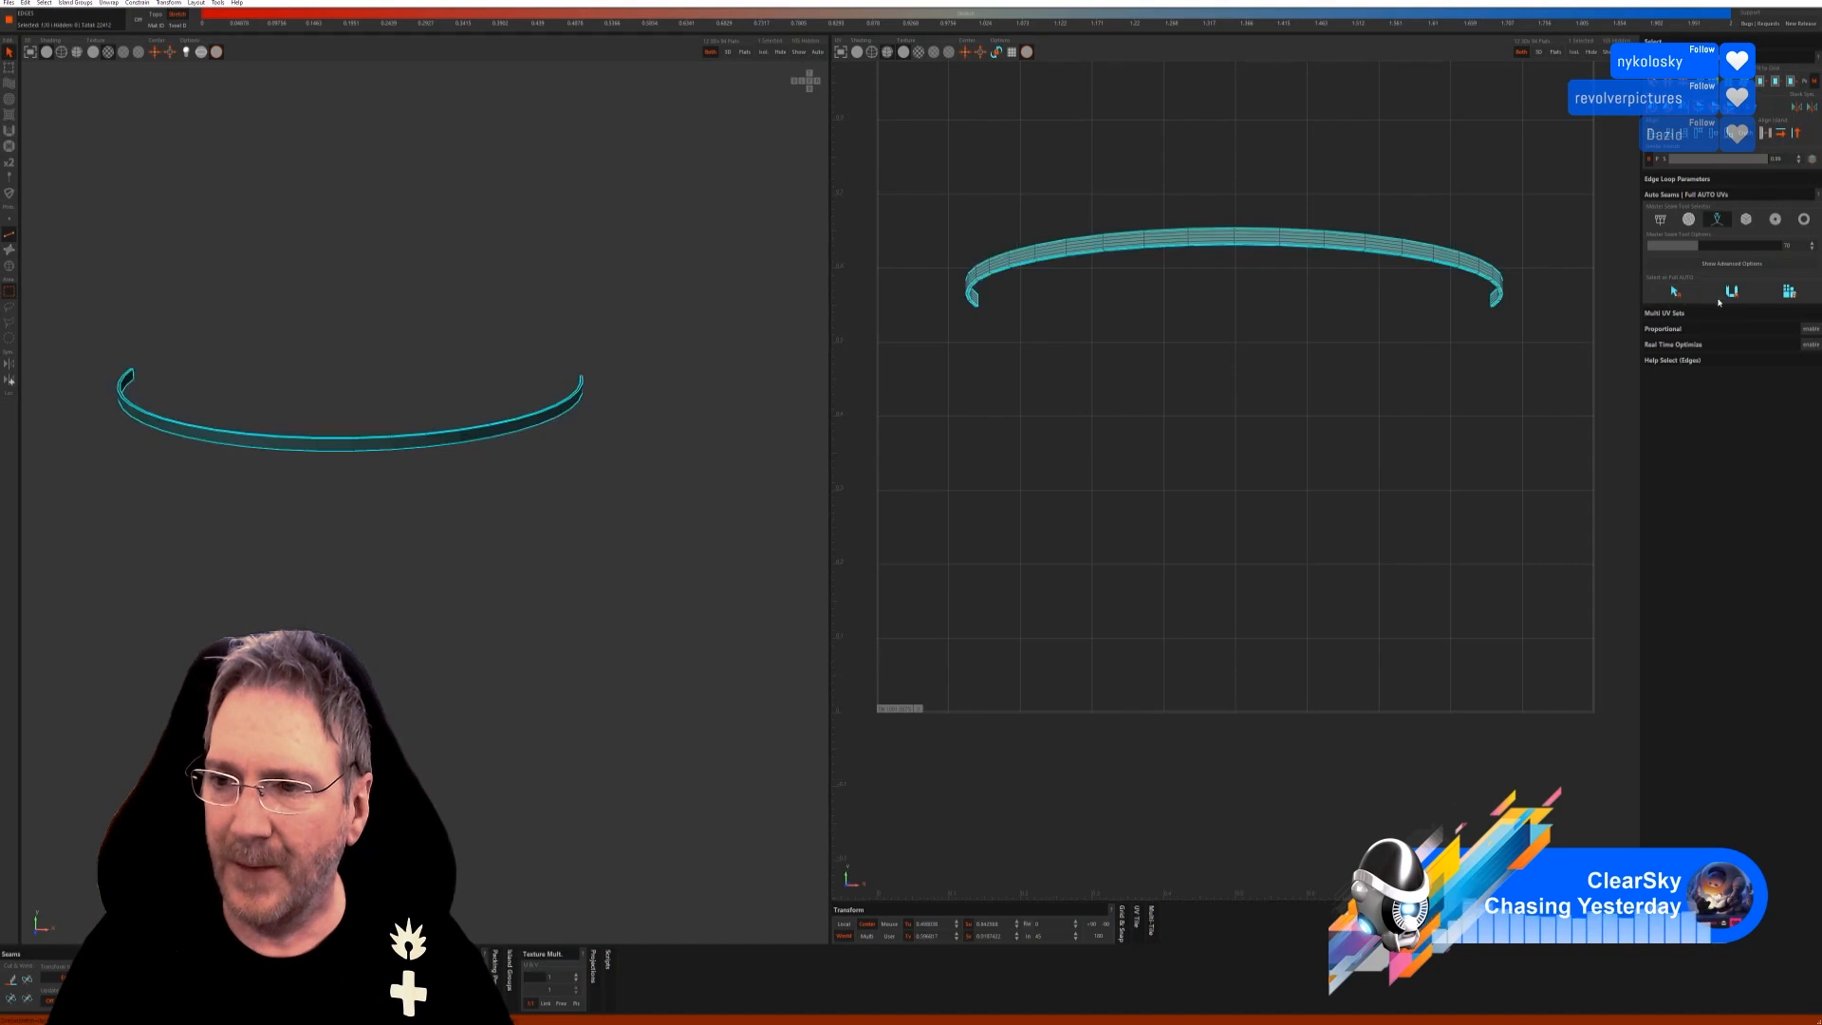
left_click(1733, 291)
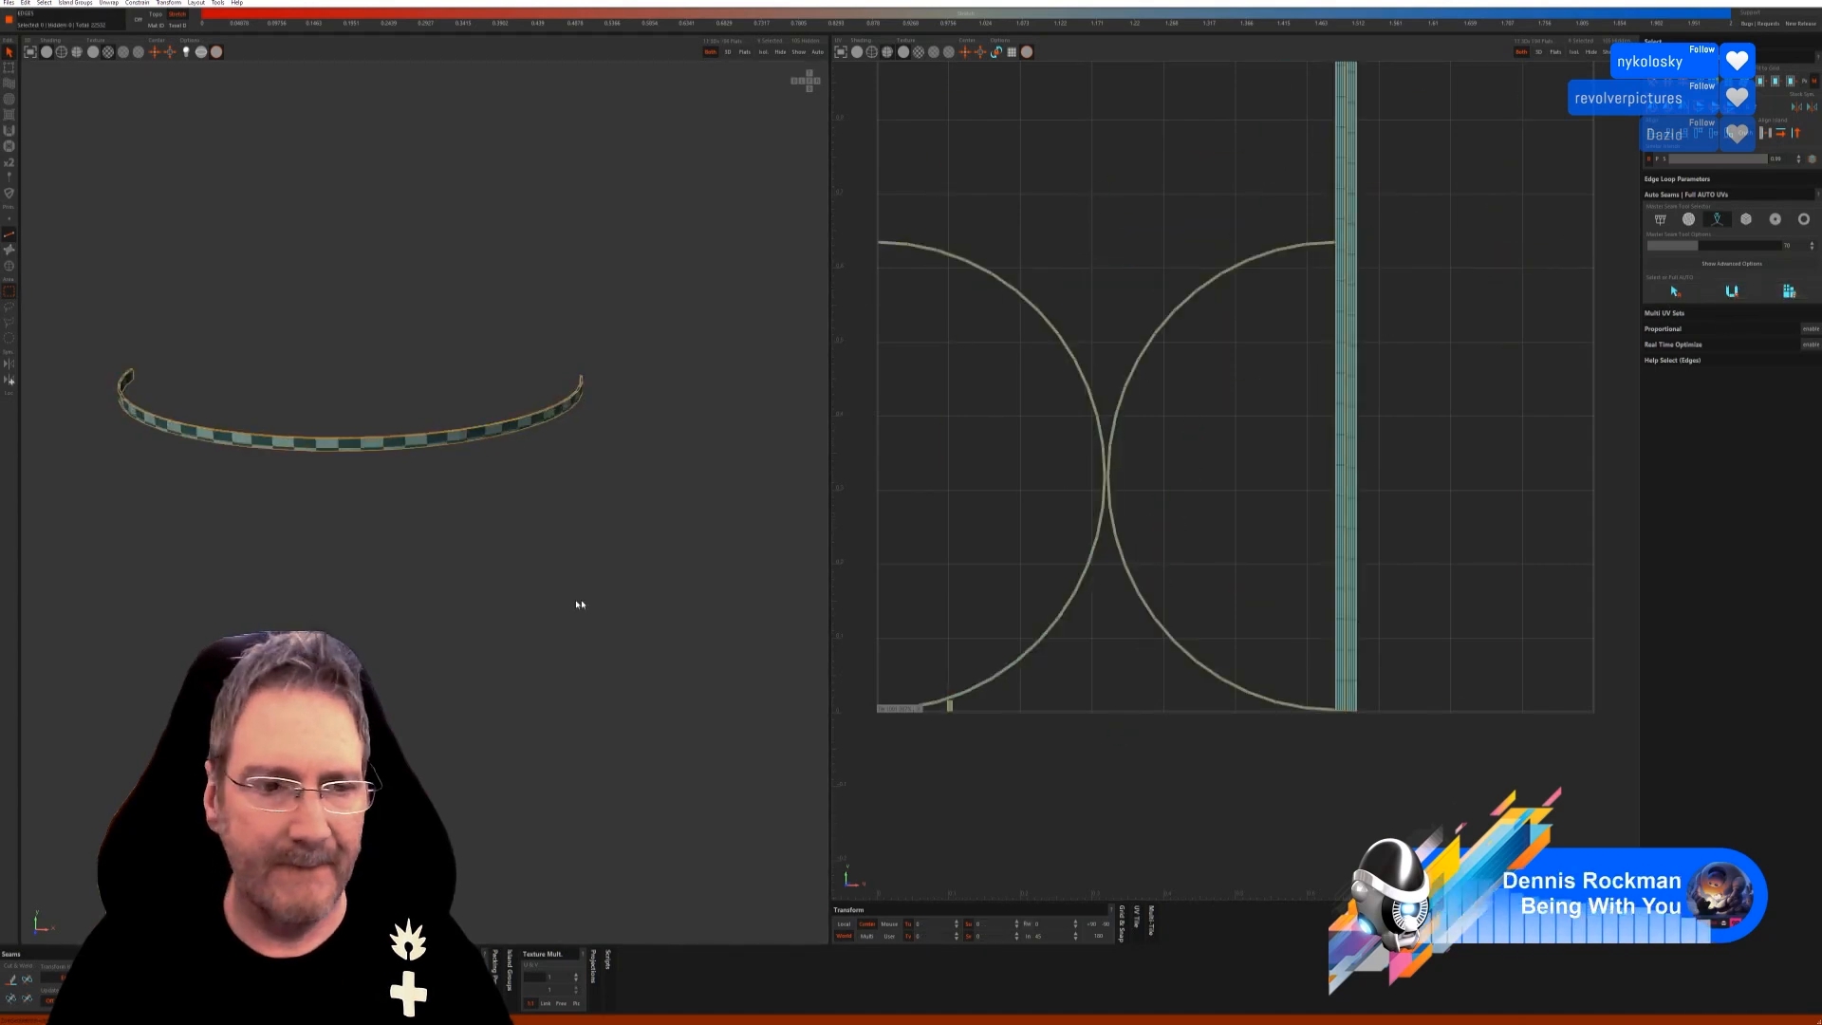
Show the whole grate, isolate the floor slat next to the base's straight edge, and unwrap and pack it with automatic sharp-edge seams.
left_click(798, 54)
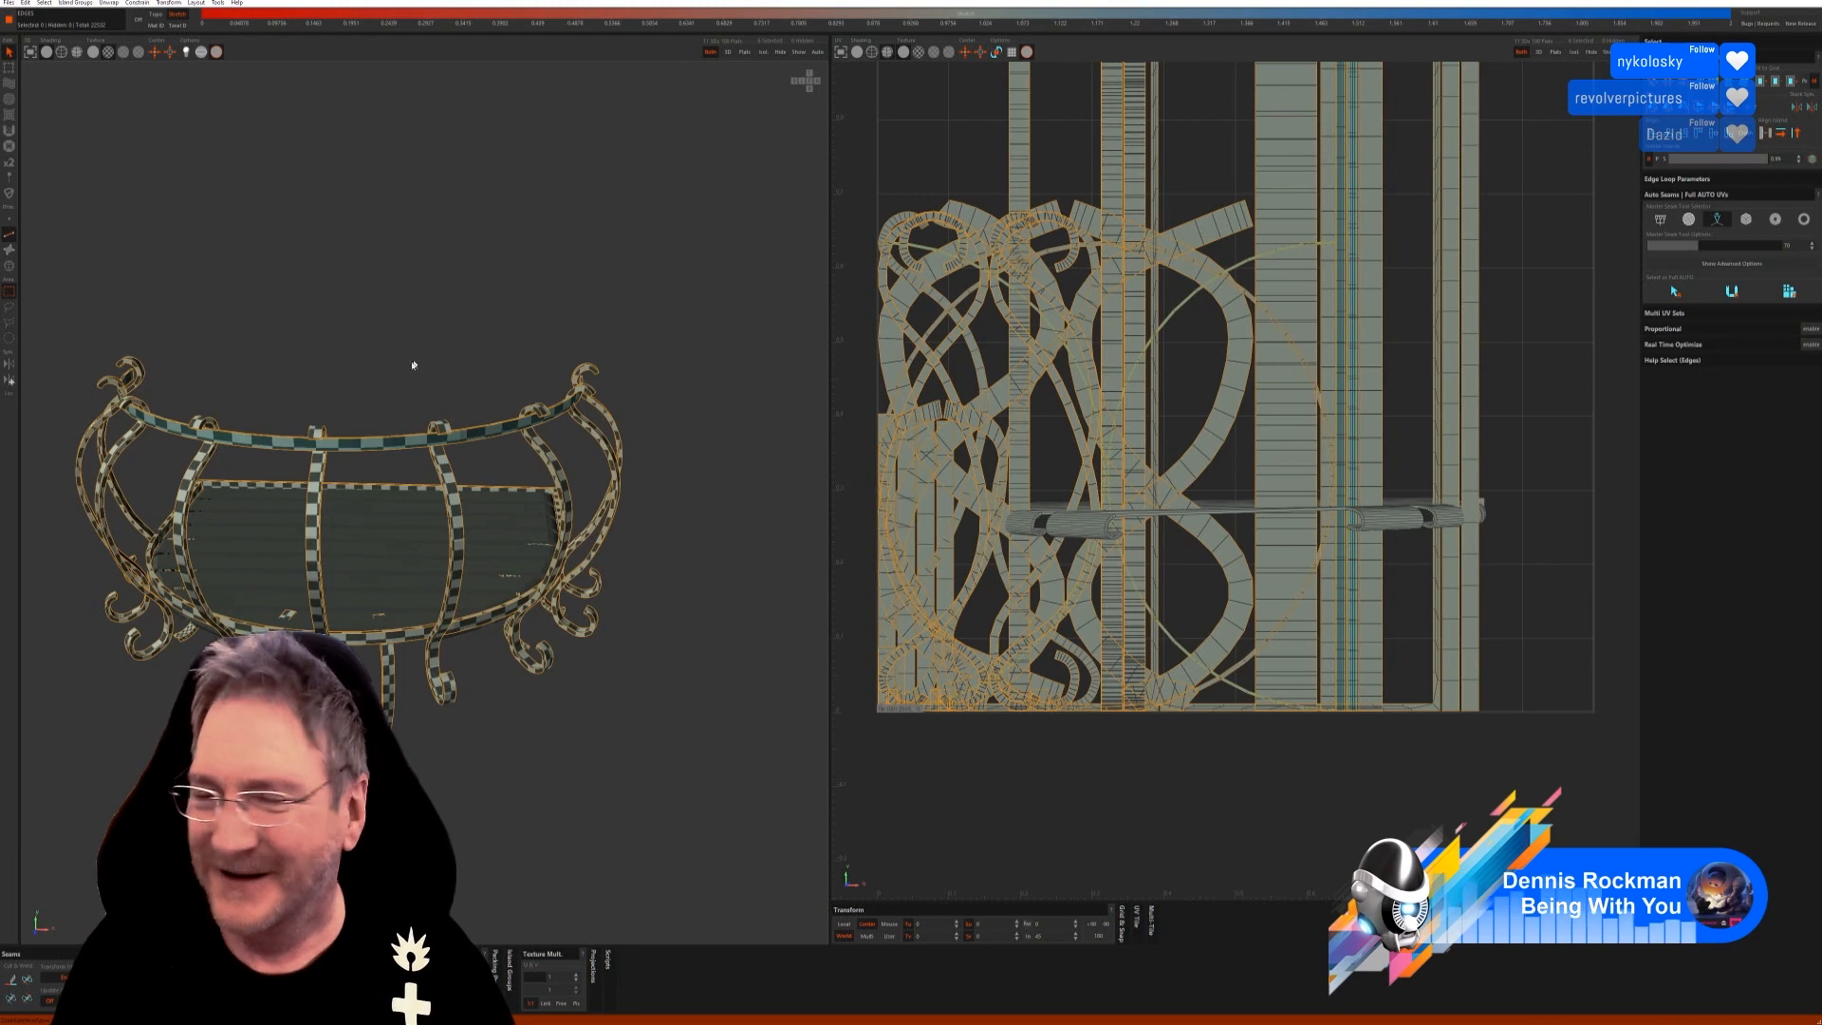
left_click_drag(556, 727, 473, 643, "alt")
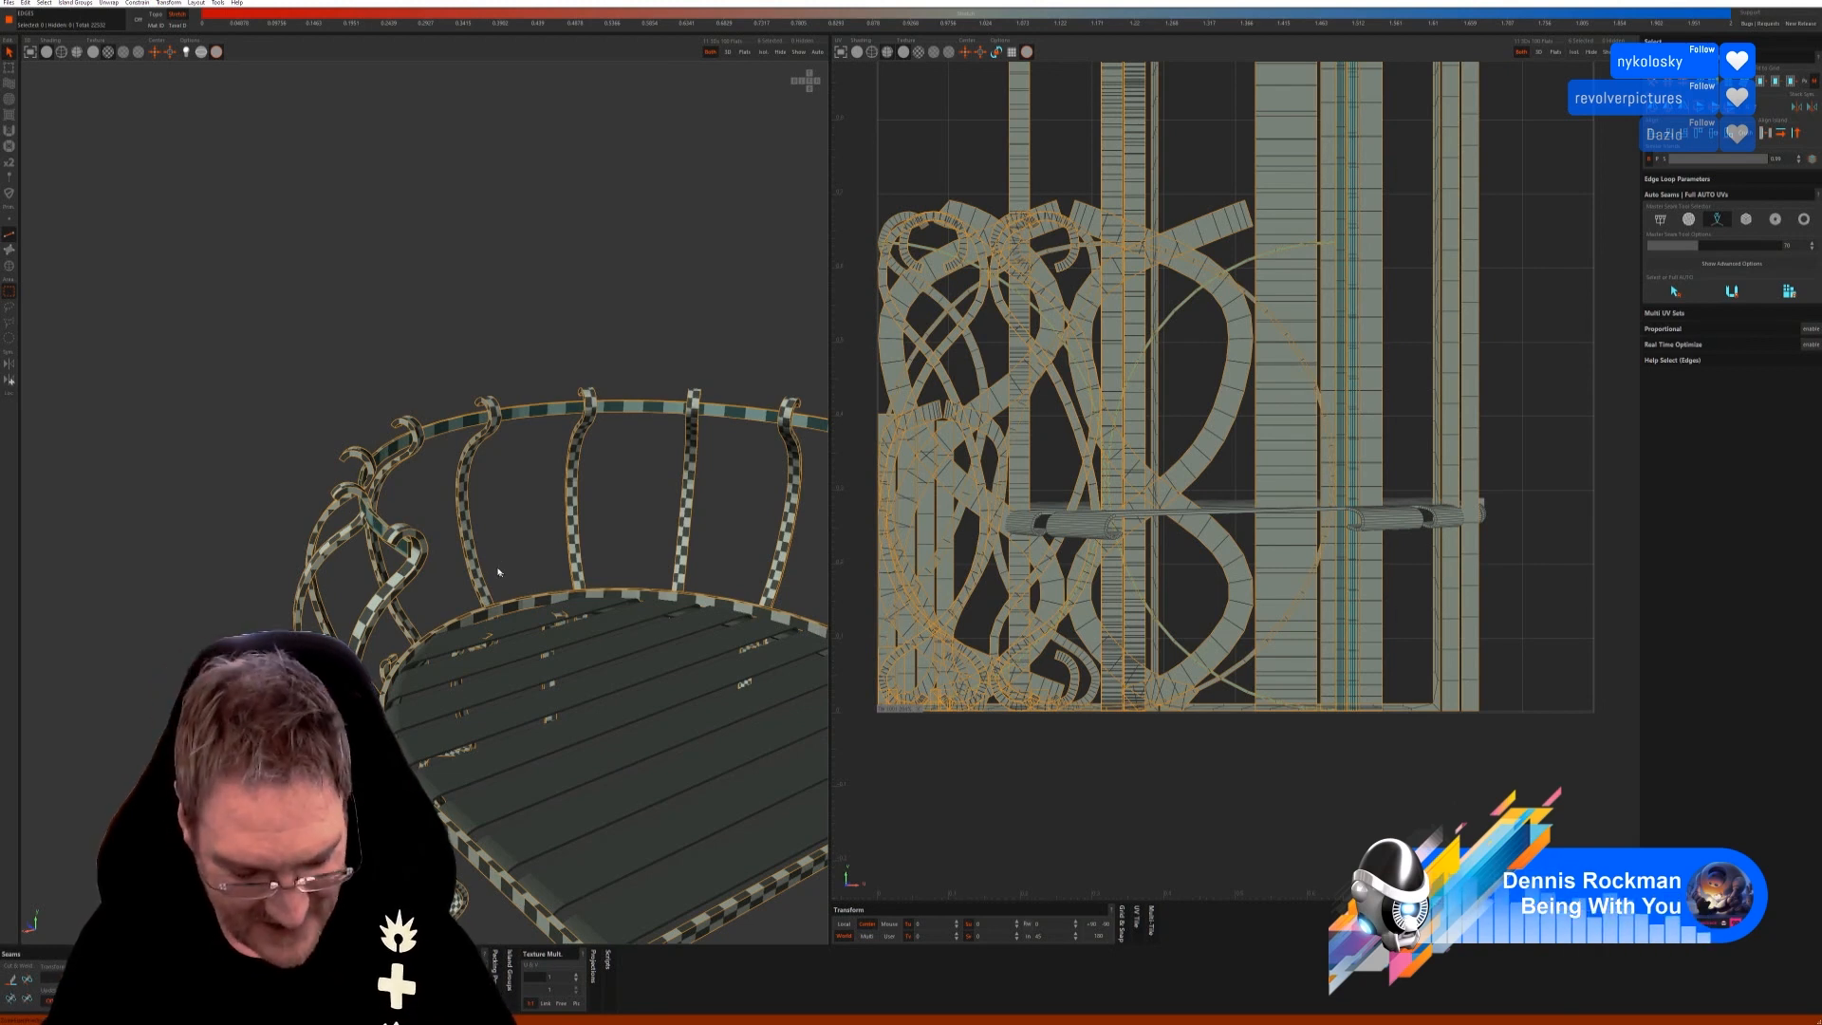
left_click_drag(493, 552, 490, 539, "alt")
middle_click_drag(490, 539, 435, 345, "alt")
left_click_drag(435, 346, 461, 485, "alt")
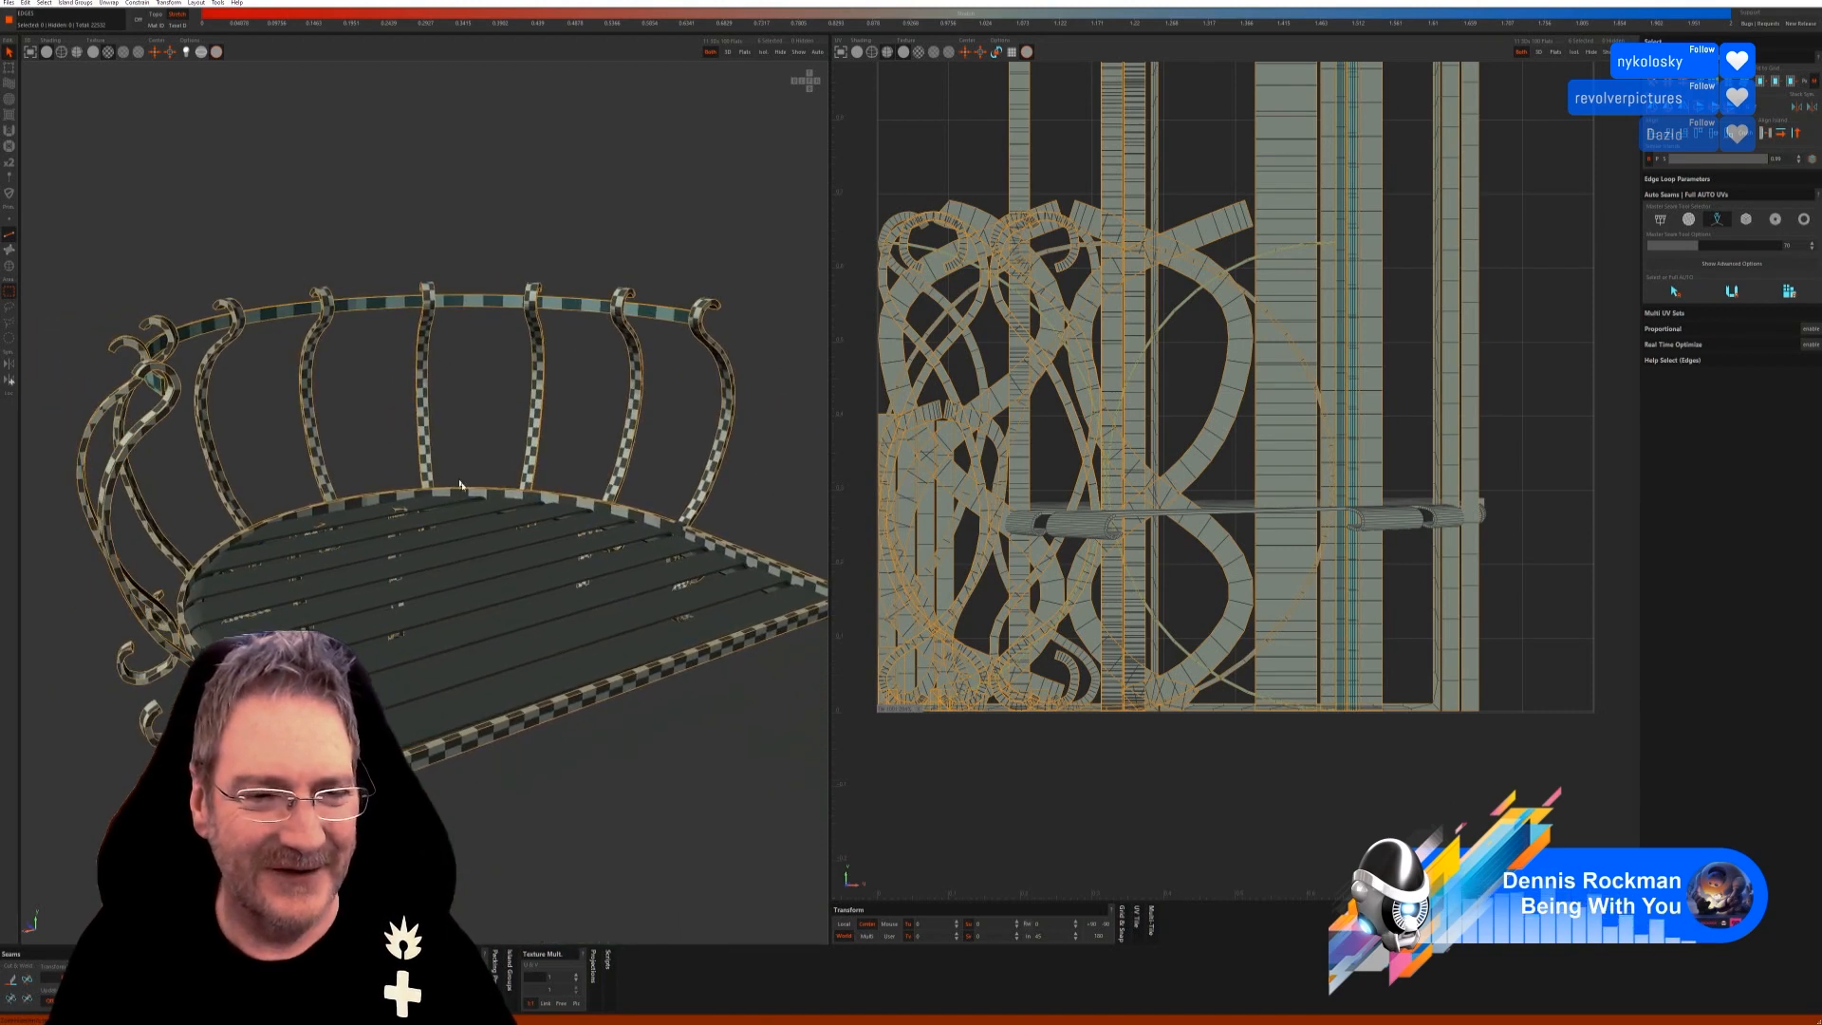
left_click(9, 265)
left_click(604, 677)
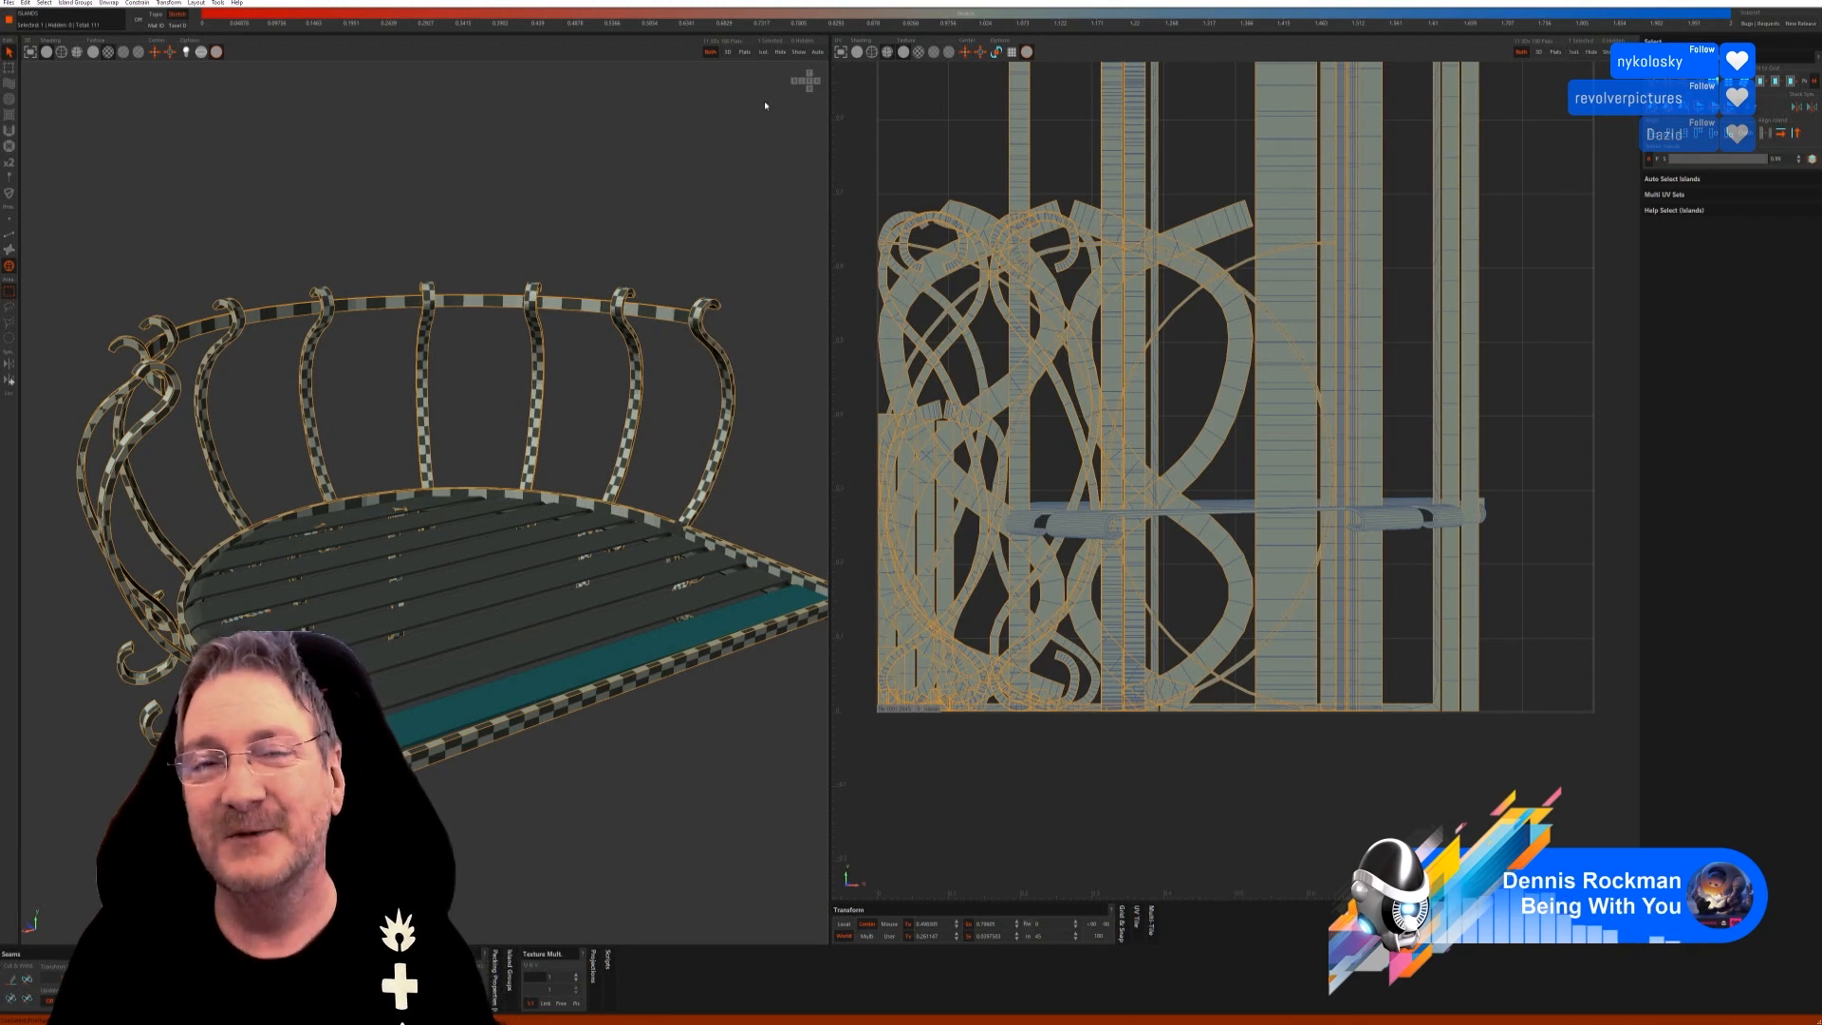
left_click(765, 52)
left_click(10, 235)
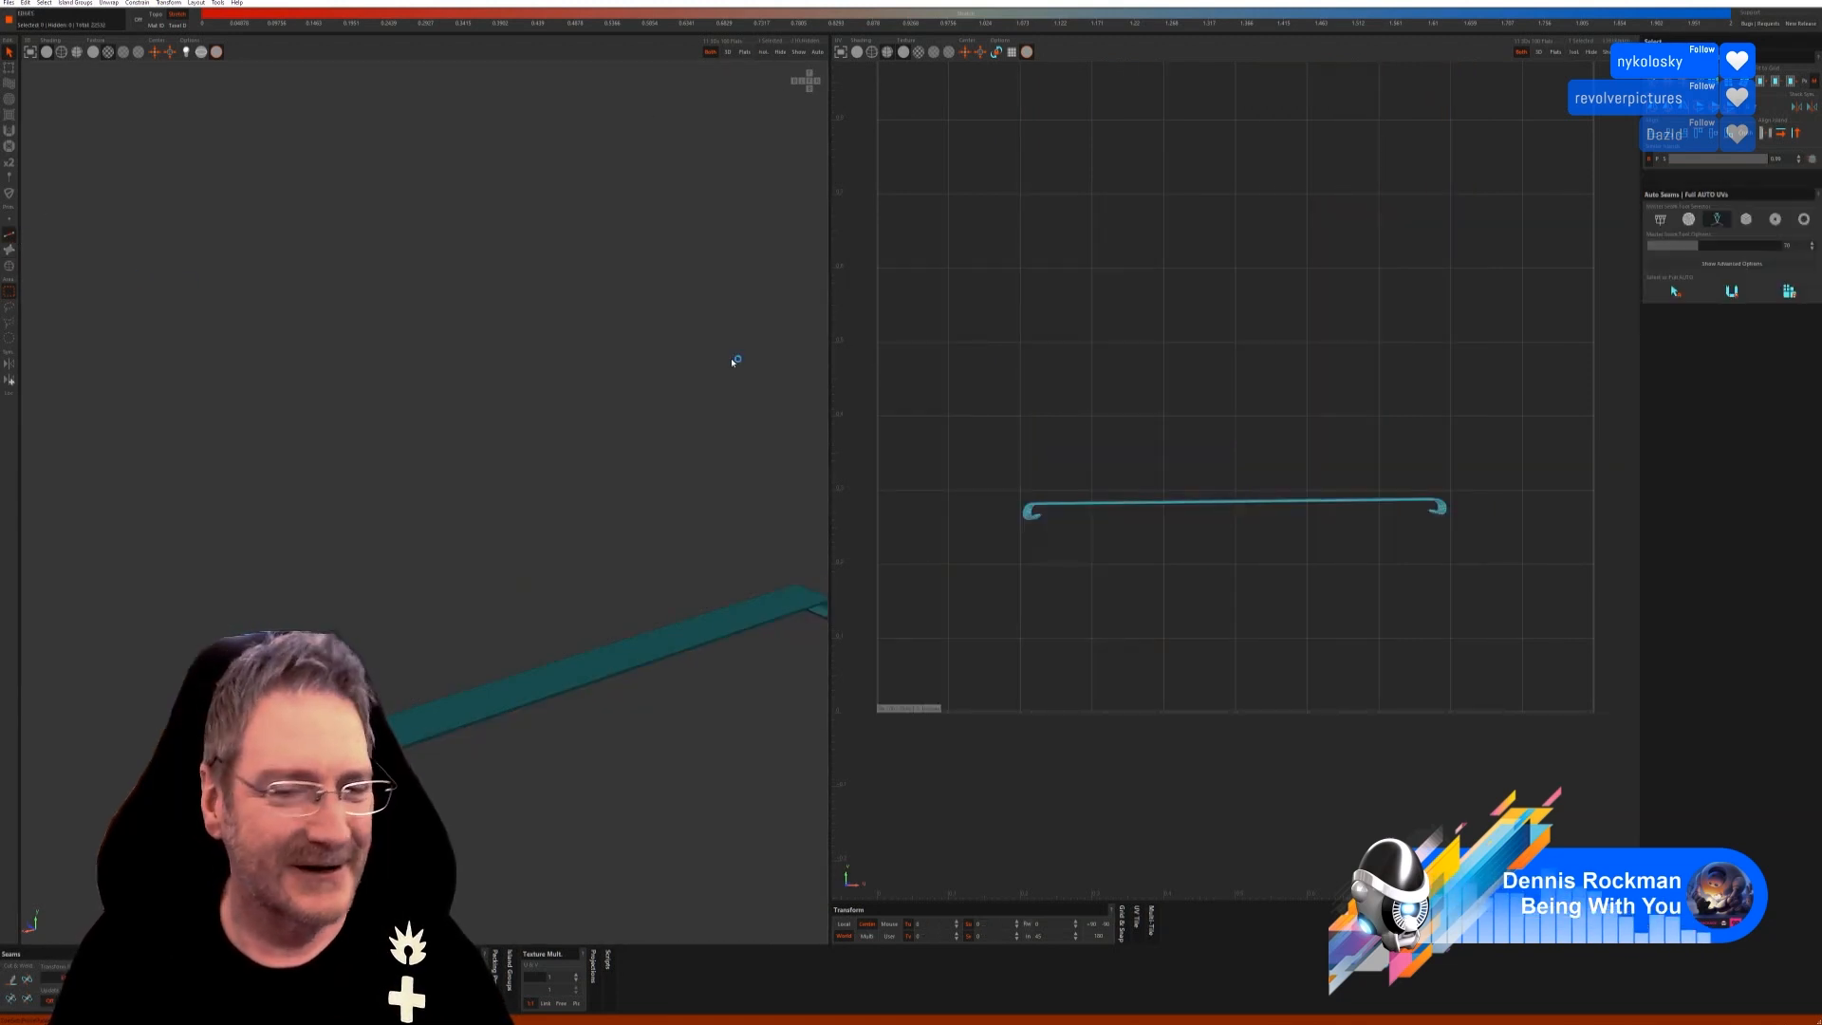
left_click(1673, 293)
left_click(1732, 291)
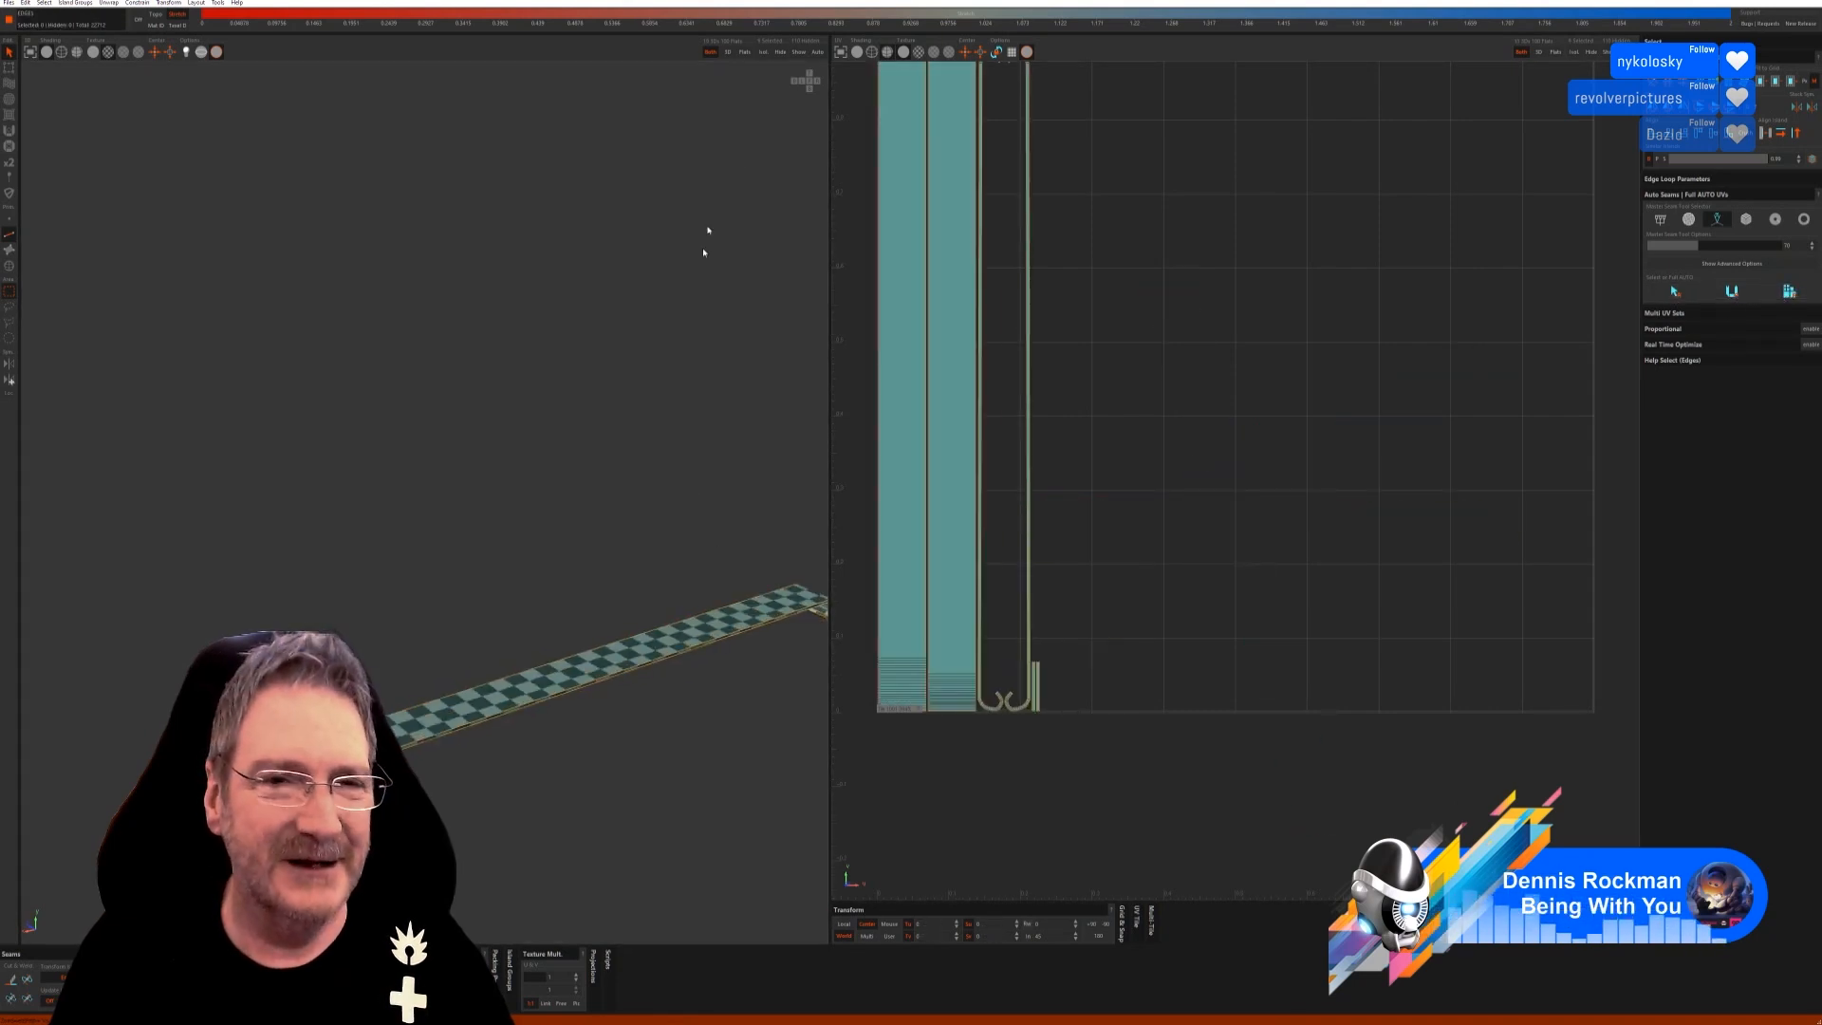
Show all grate parts, isolate the second floor slat from the base's straight edge, and unwrap and pack it with automatic sharp-edge seams.
left_click(798, 54)
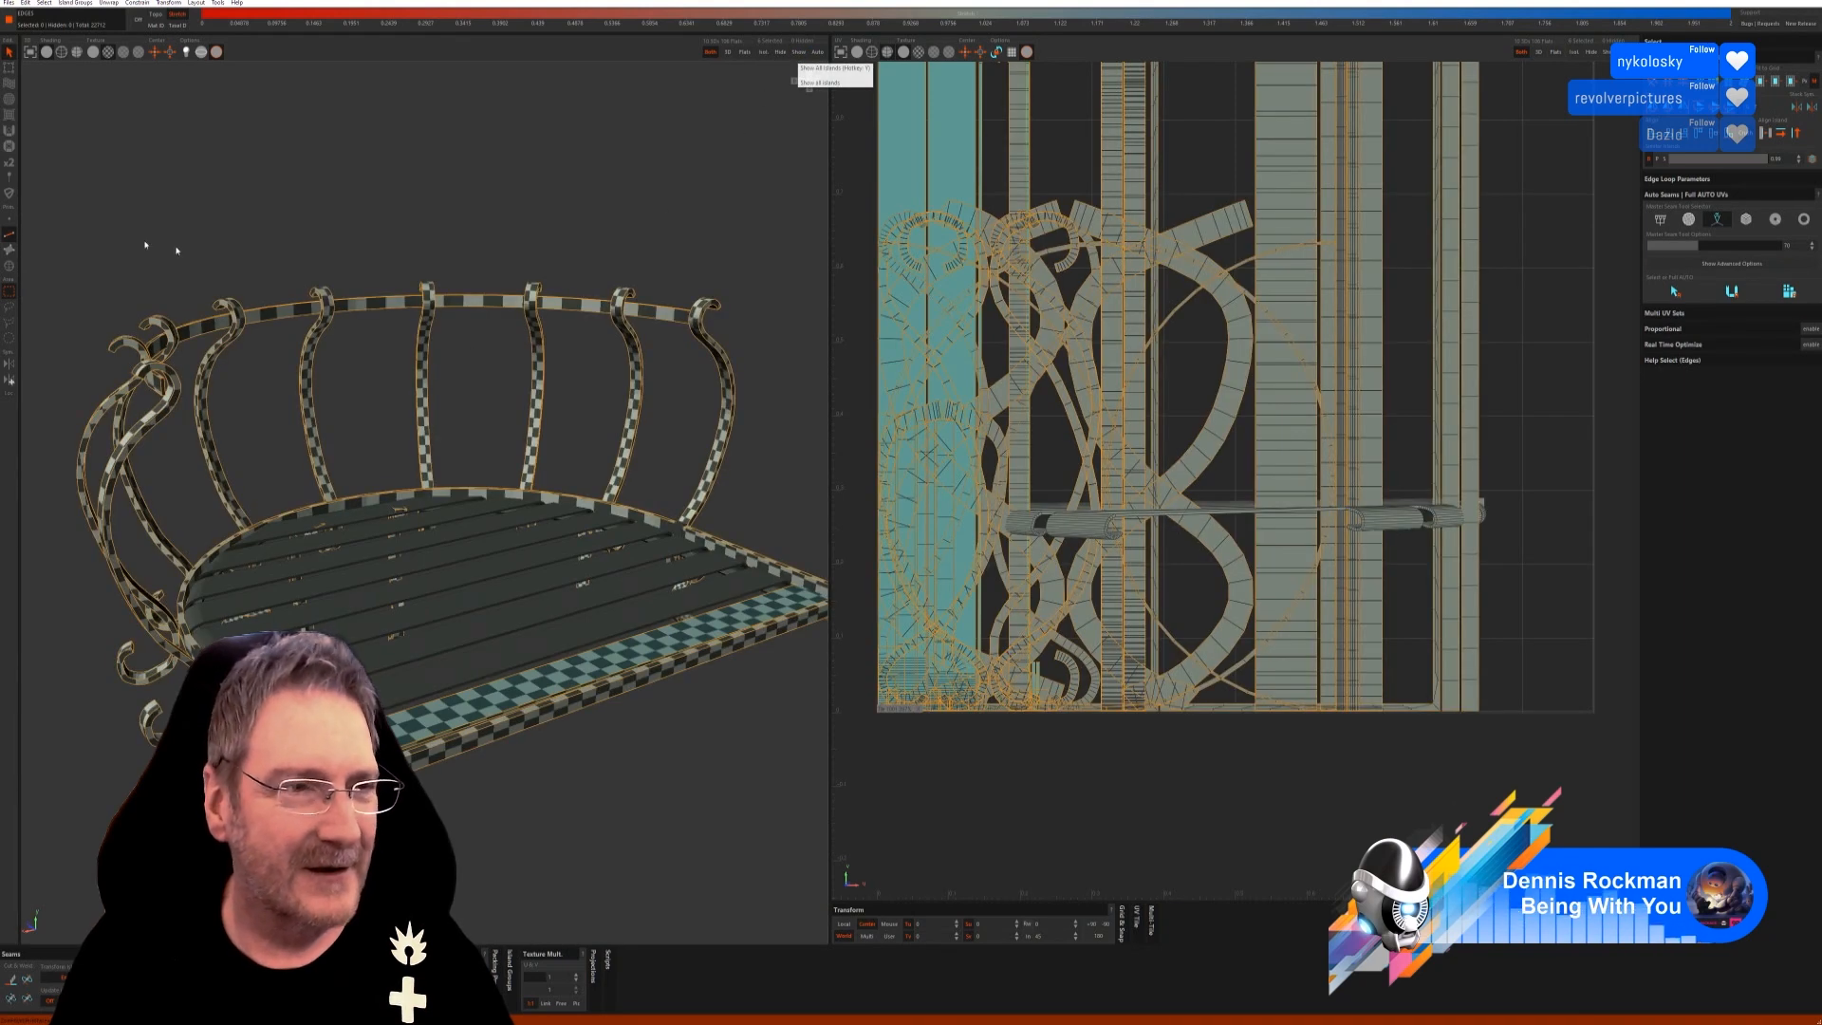
left_click(9, 267)
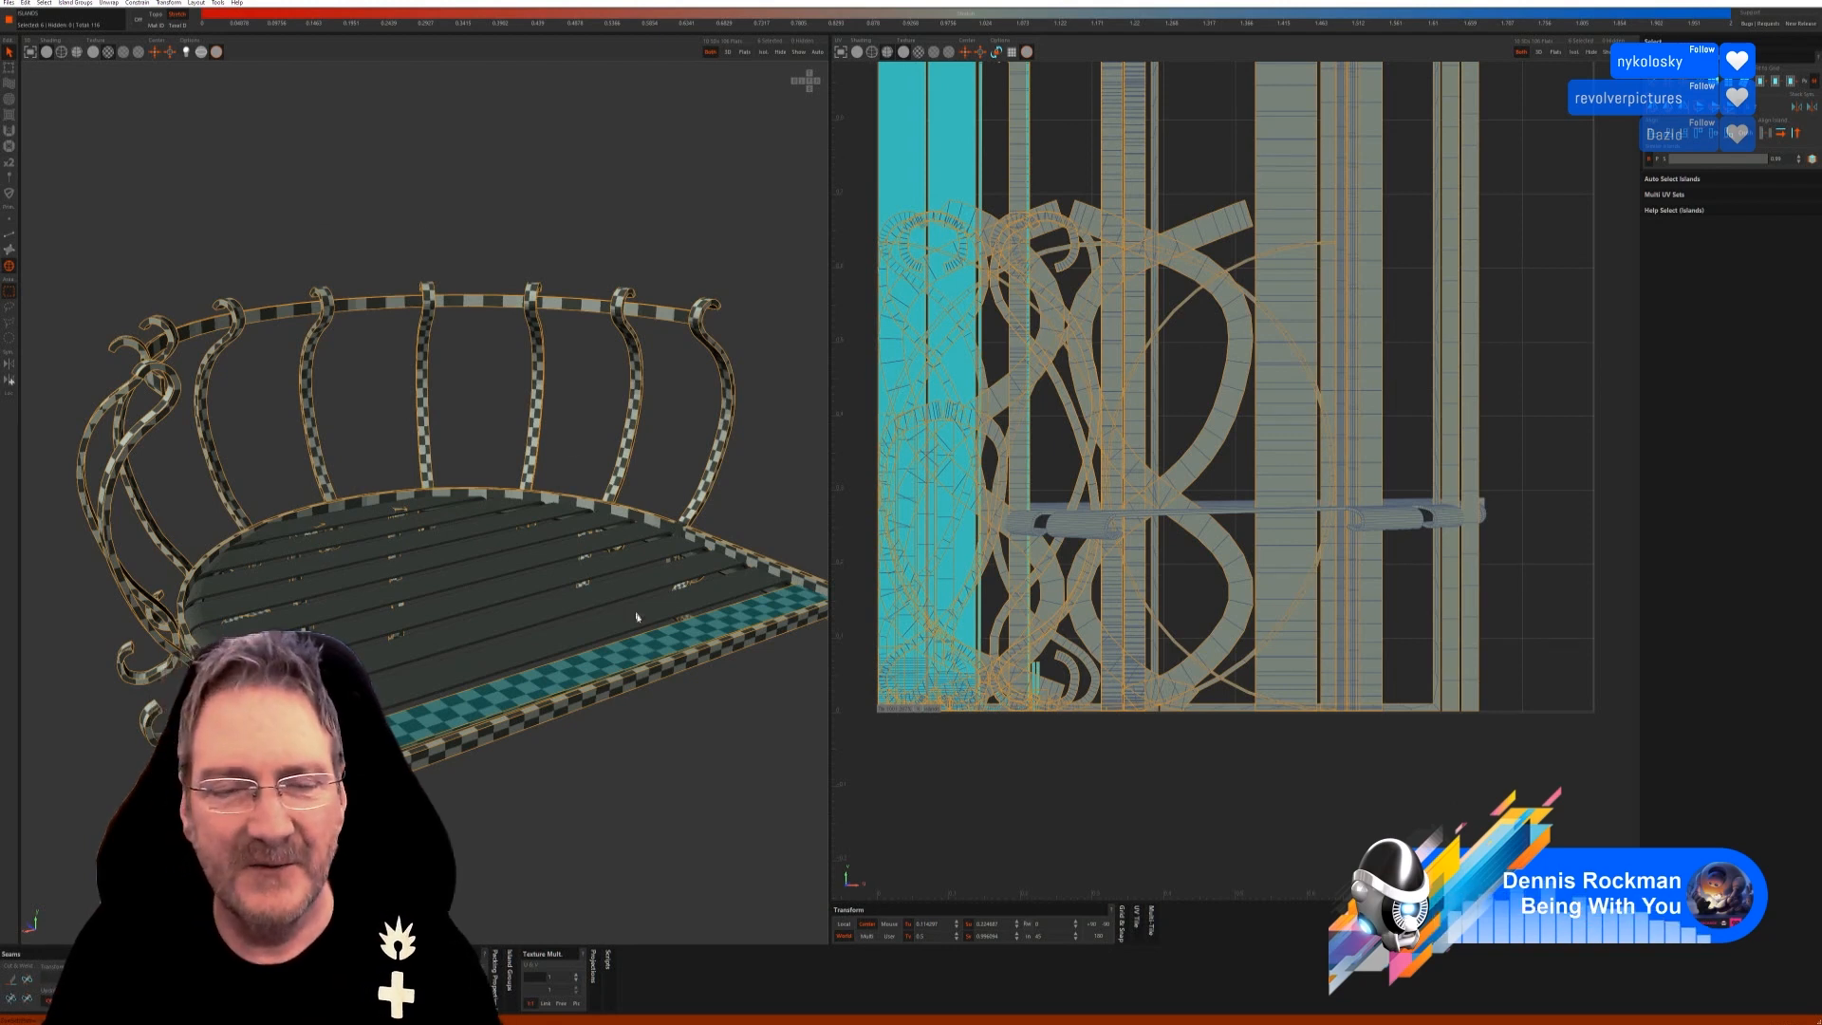
left_click(608, 627)
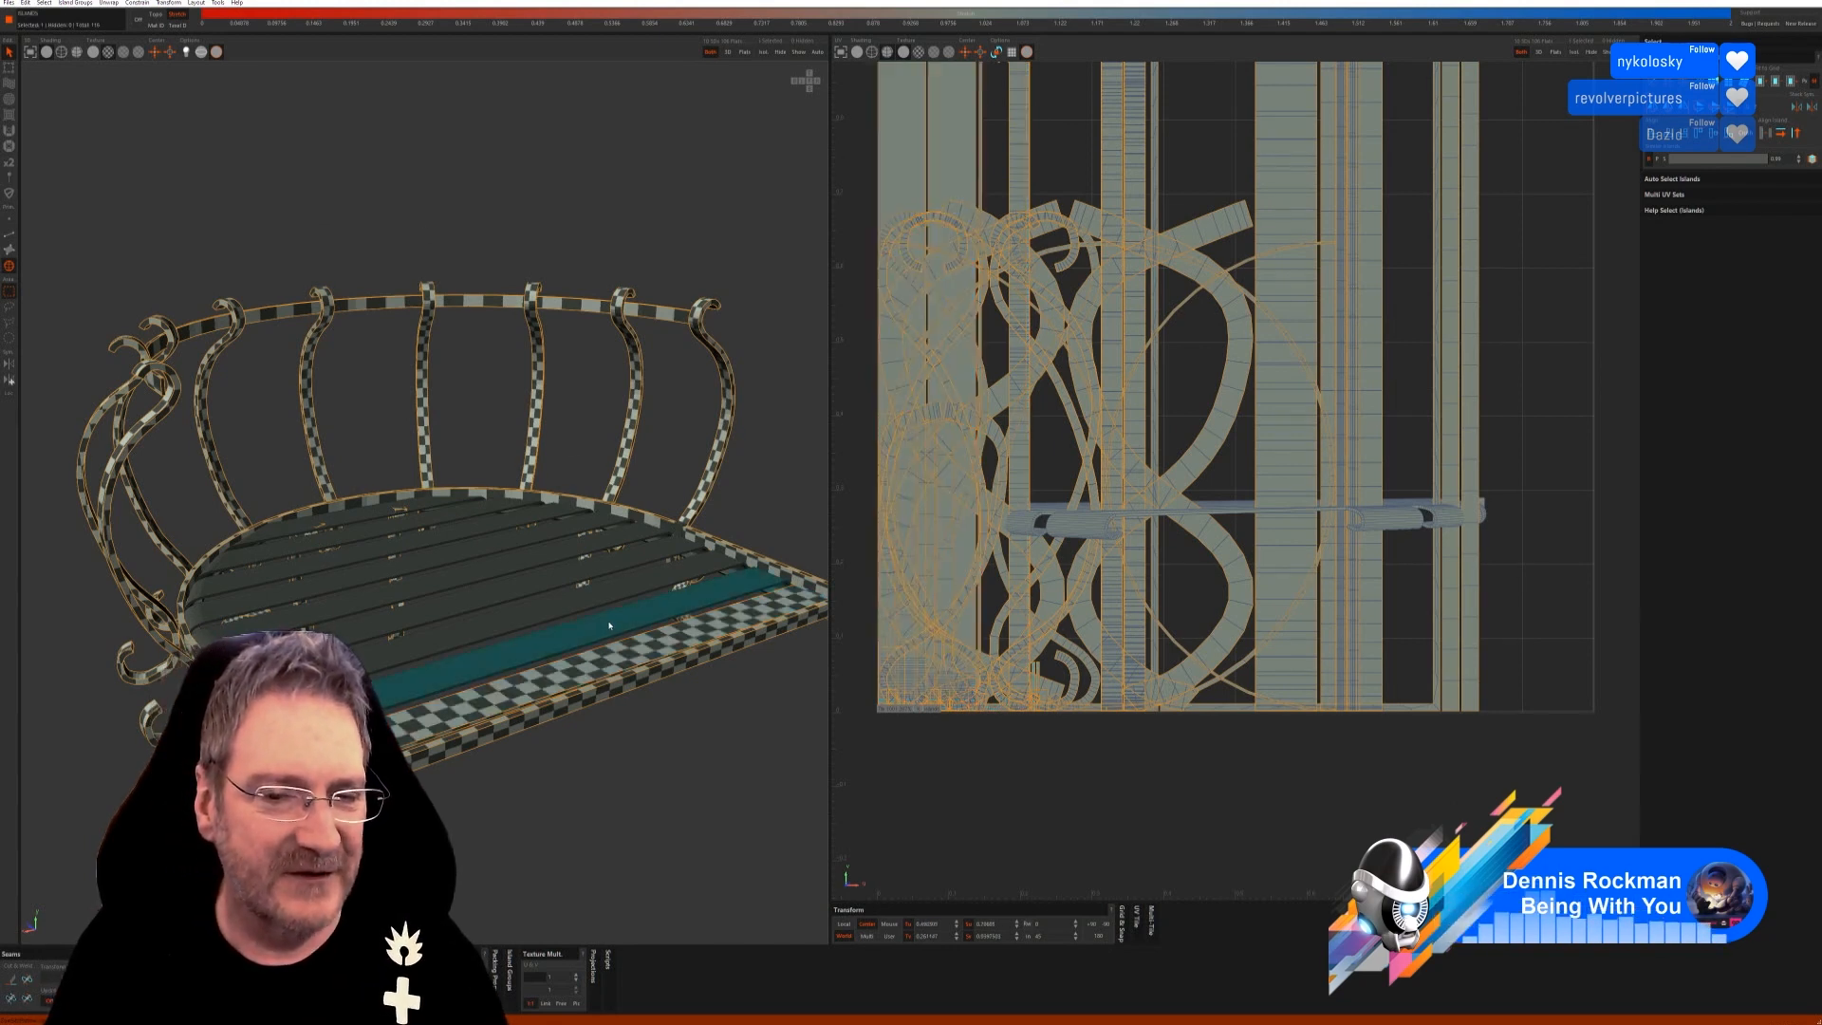
left_click(764, 51)
left_click(9, 235)
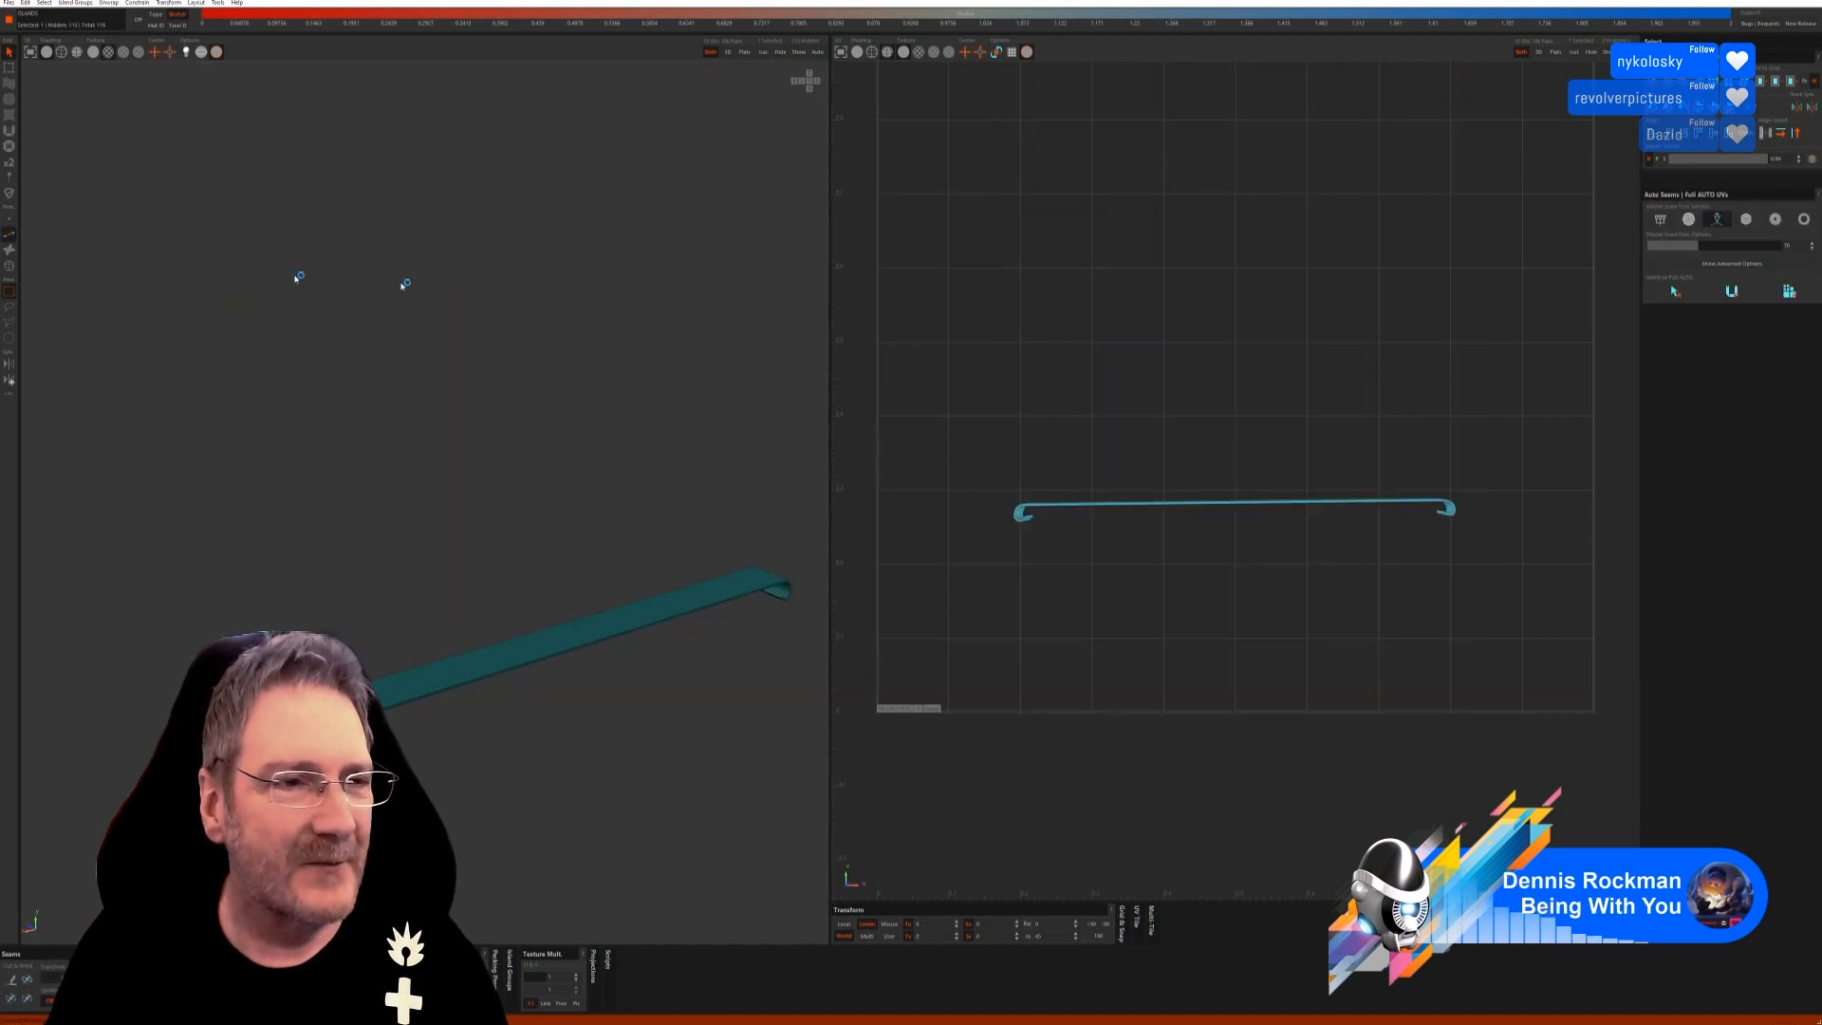
left_click(1789, 292)
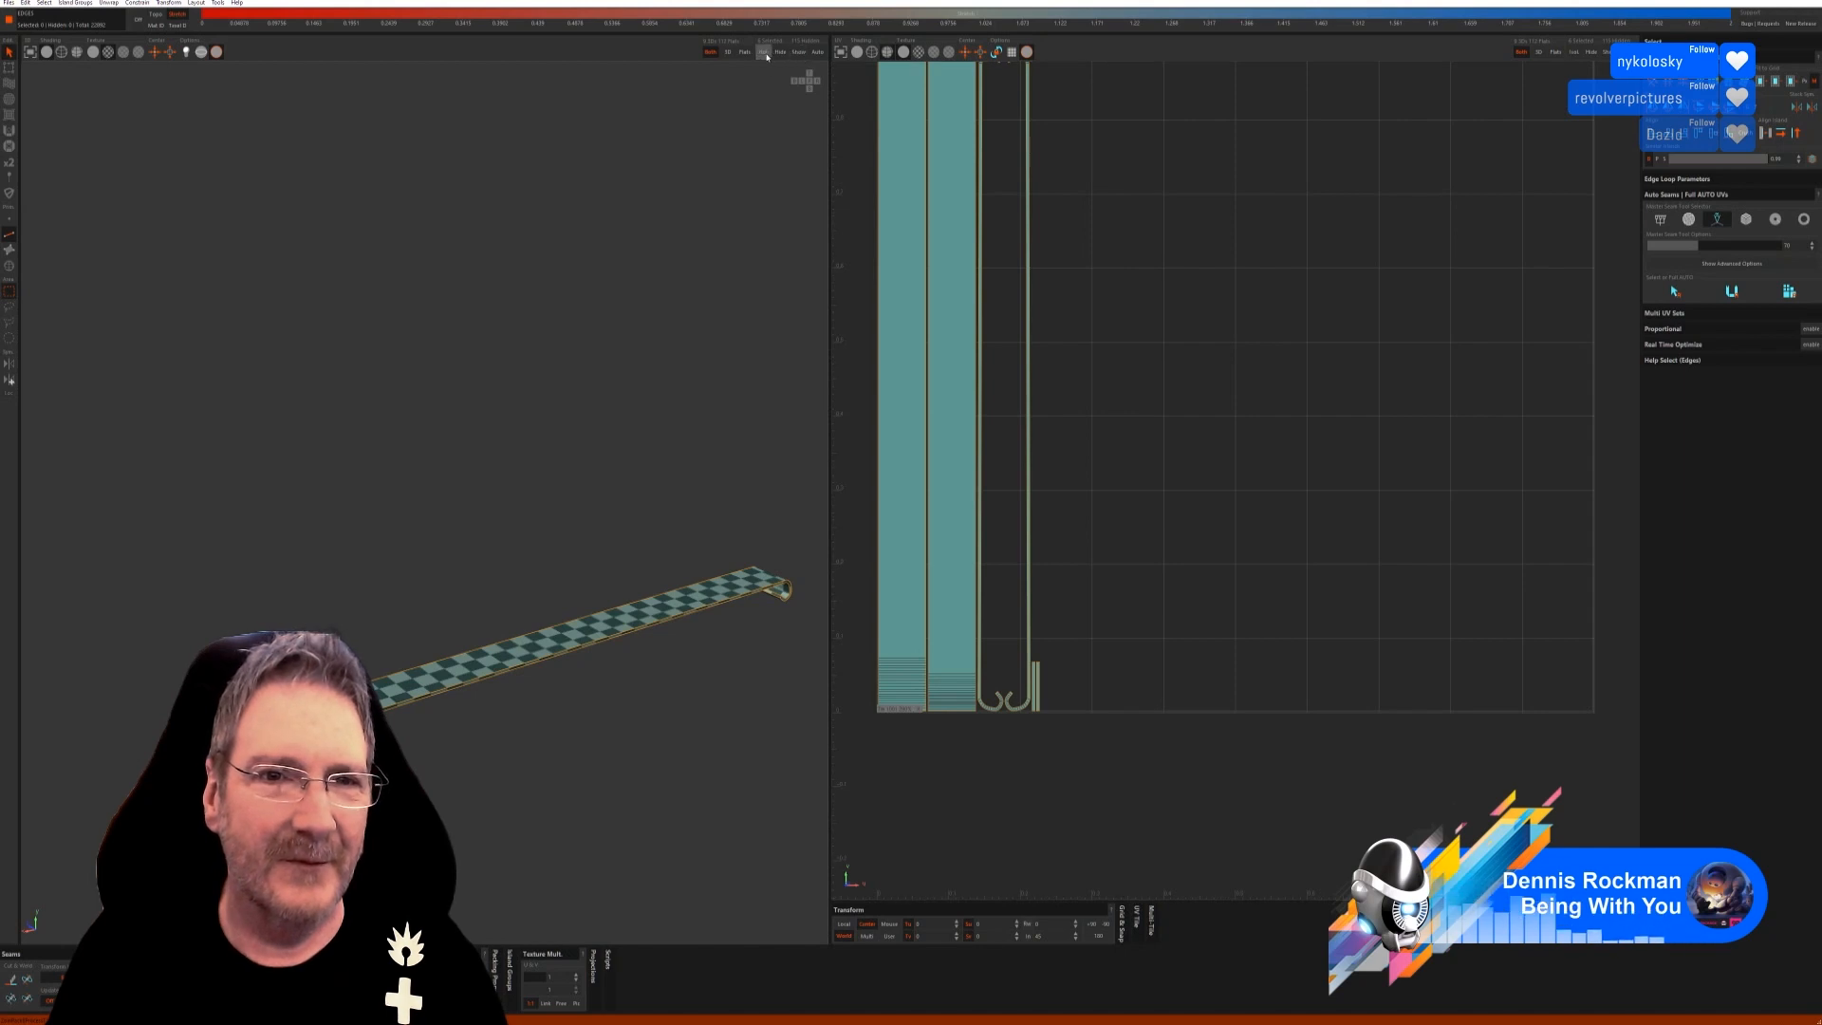
Show the whole grate, isolate the third floor slat from the straight edge, and unwrap and pack it with automatic sharp-edge seams.
left_click(799, 52)
left_click(10, 266)
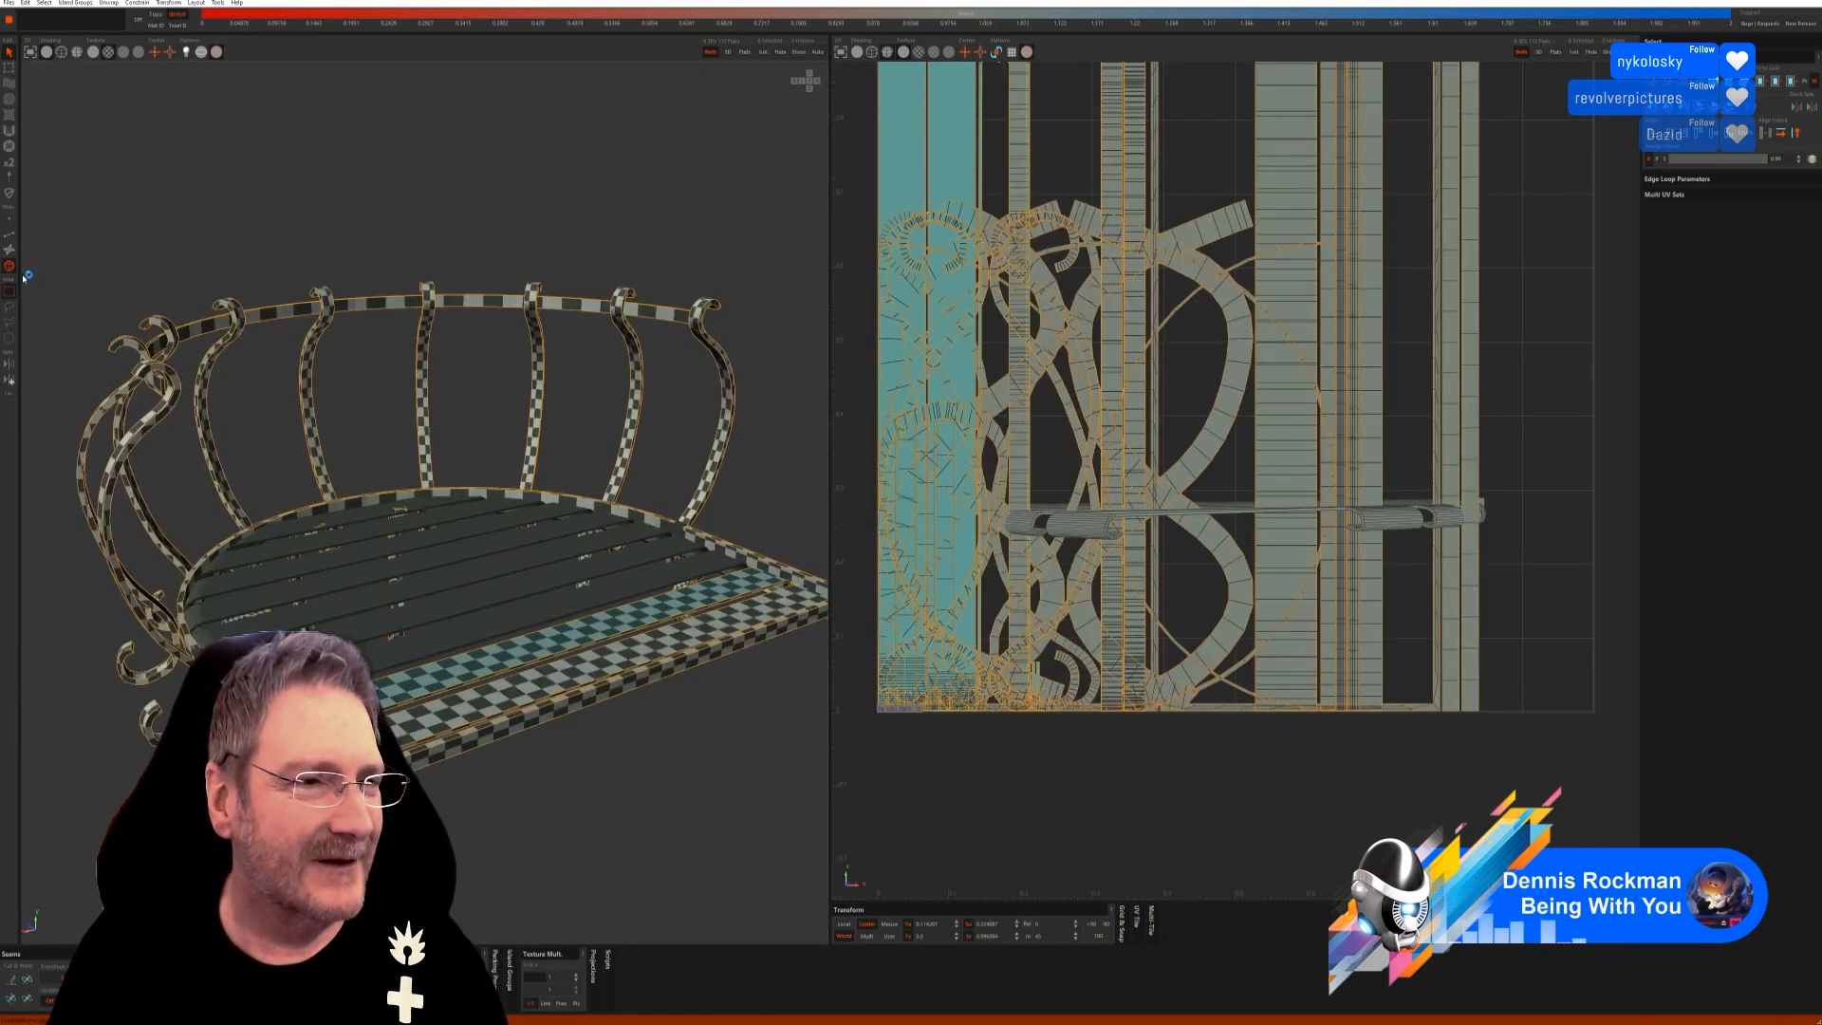
left_click(560, 624)
left_click(548, 610)
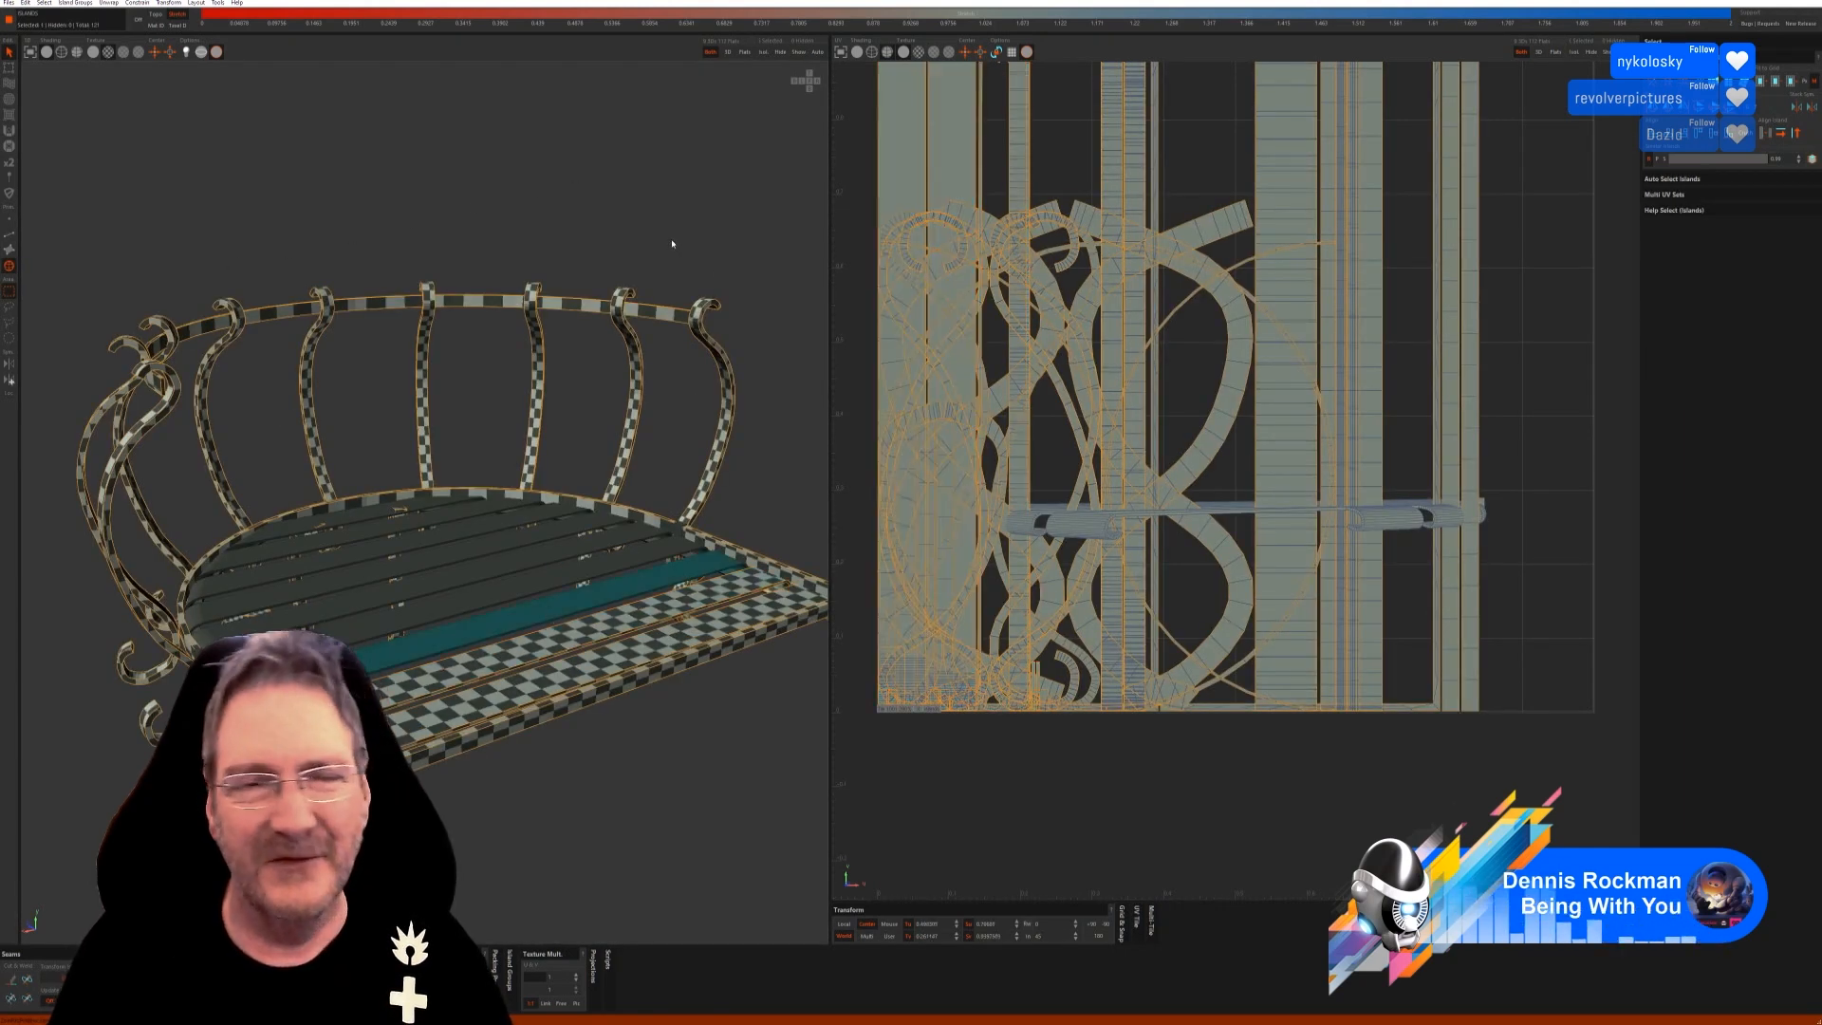
left_click(763, 52)
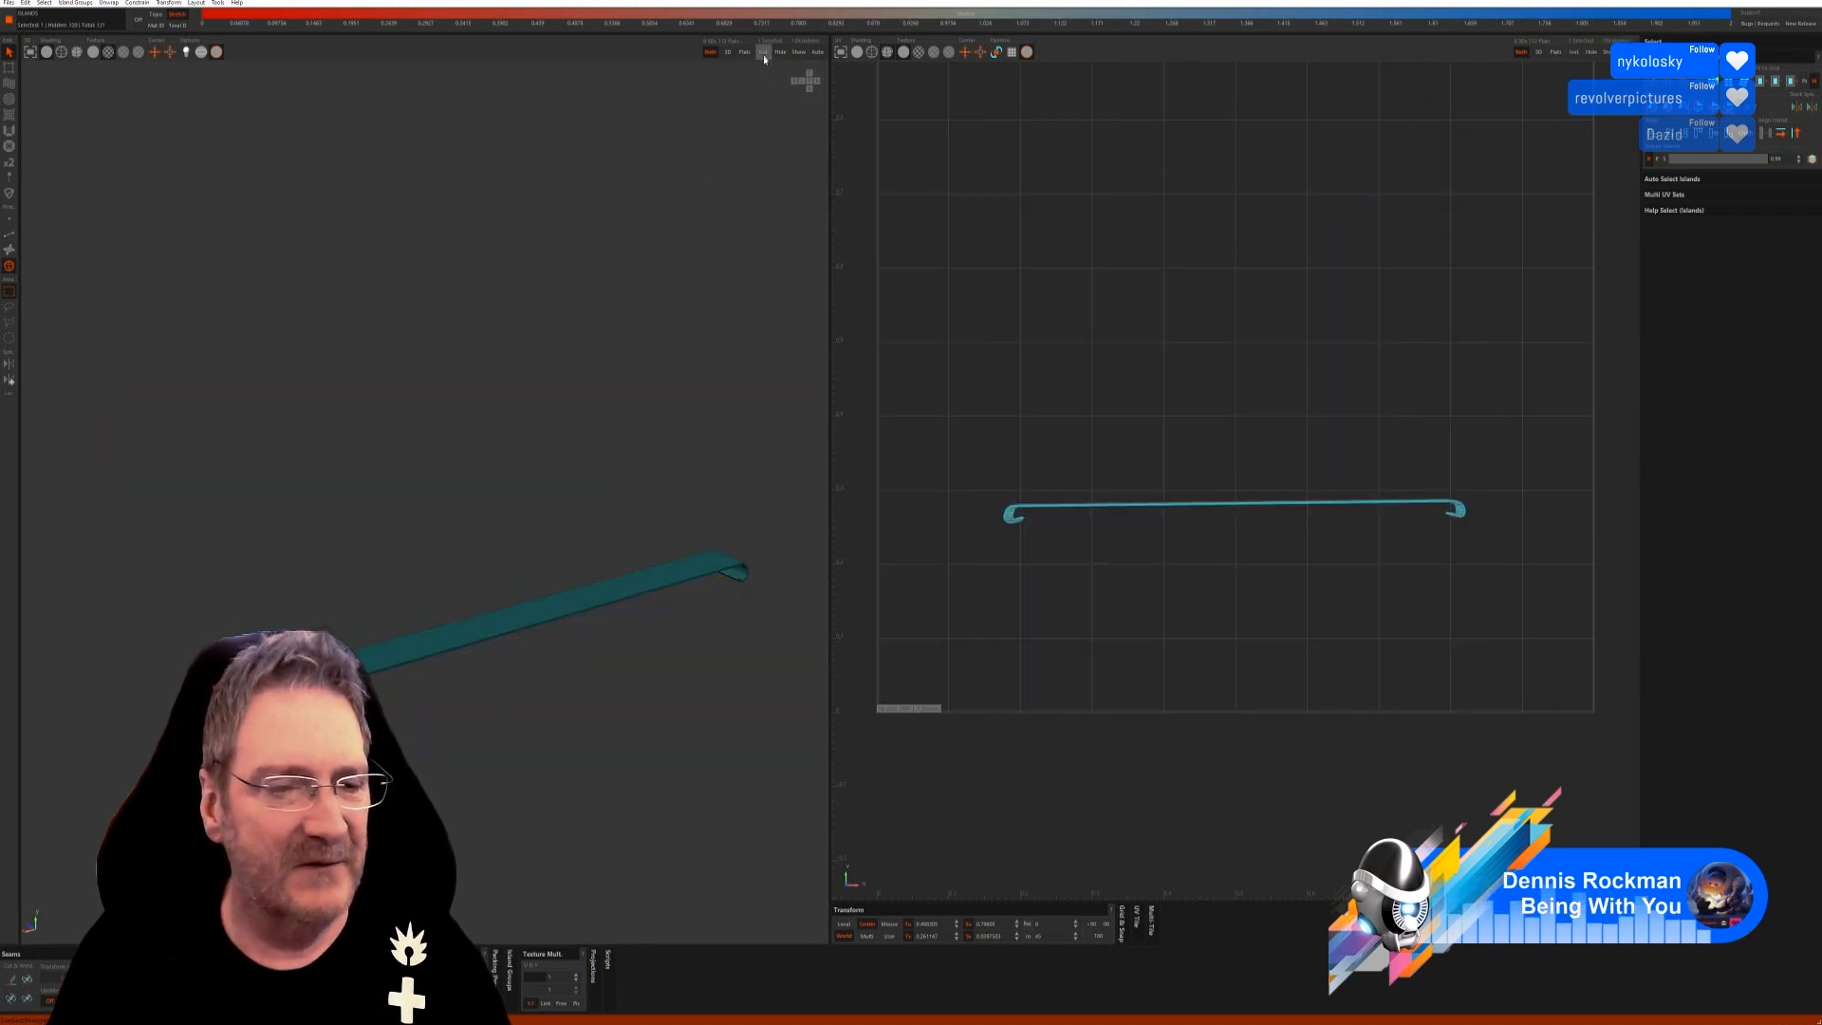
left_click(11, 235)
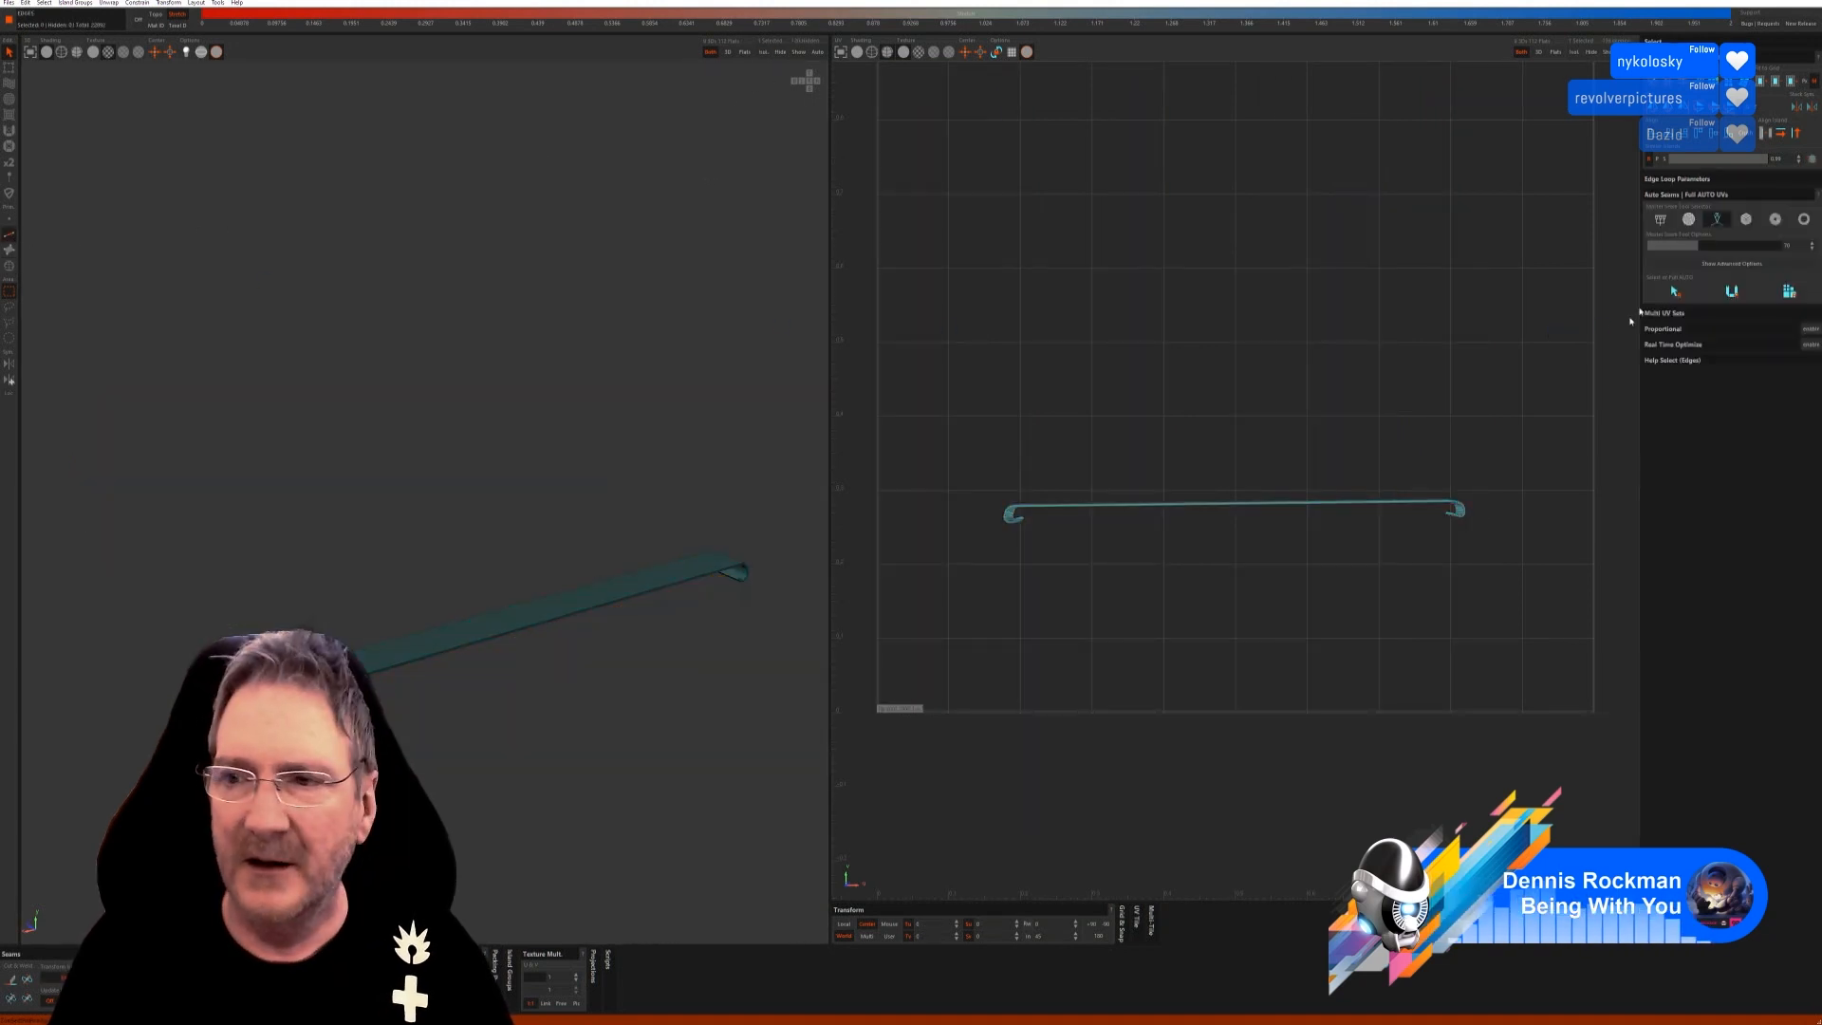
left_click(1675, 292)
left_click(1732, 292)
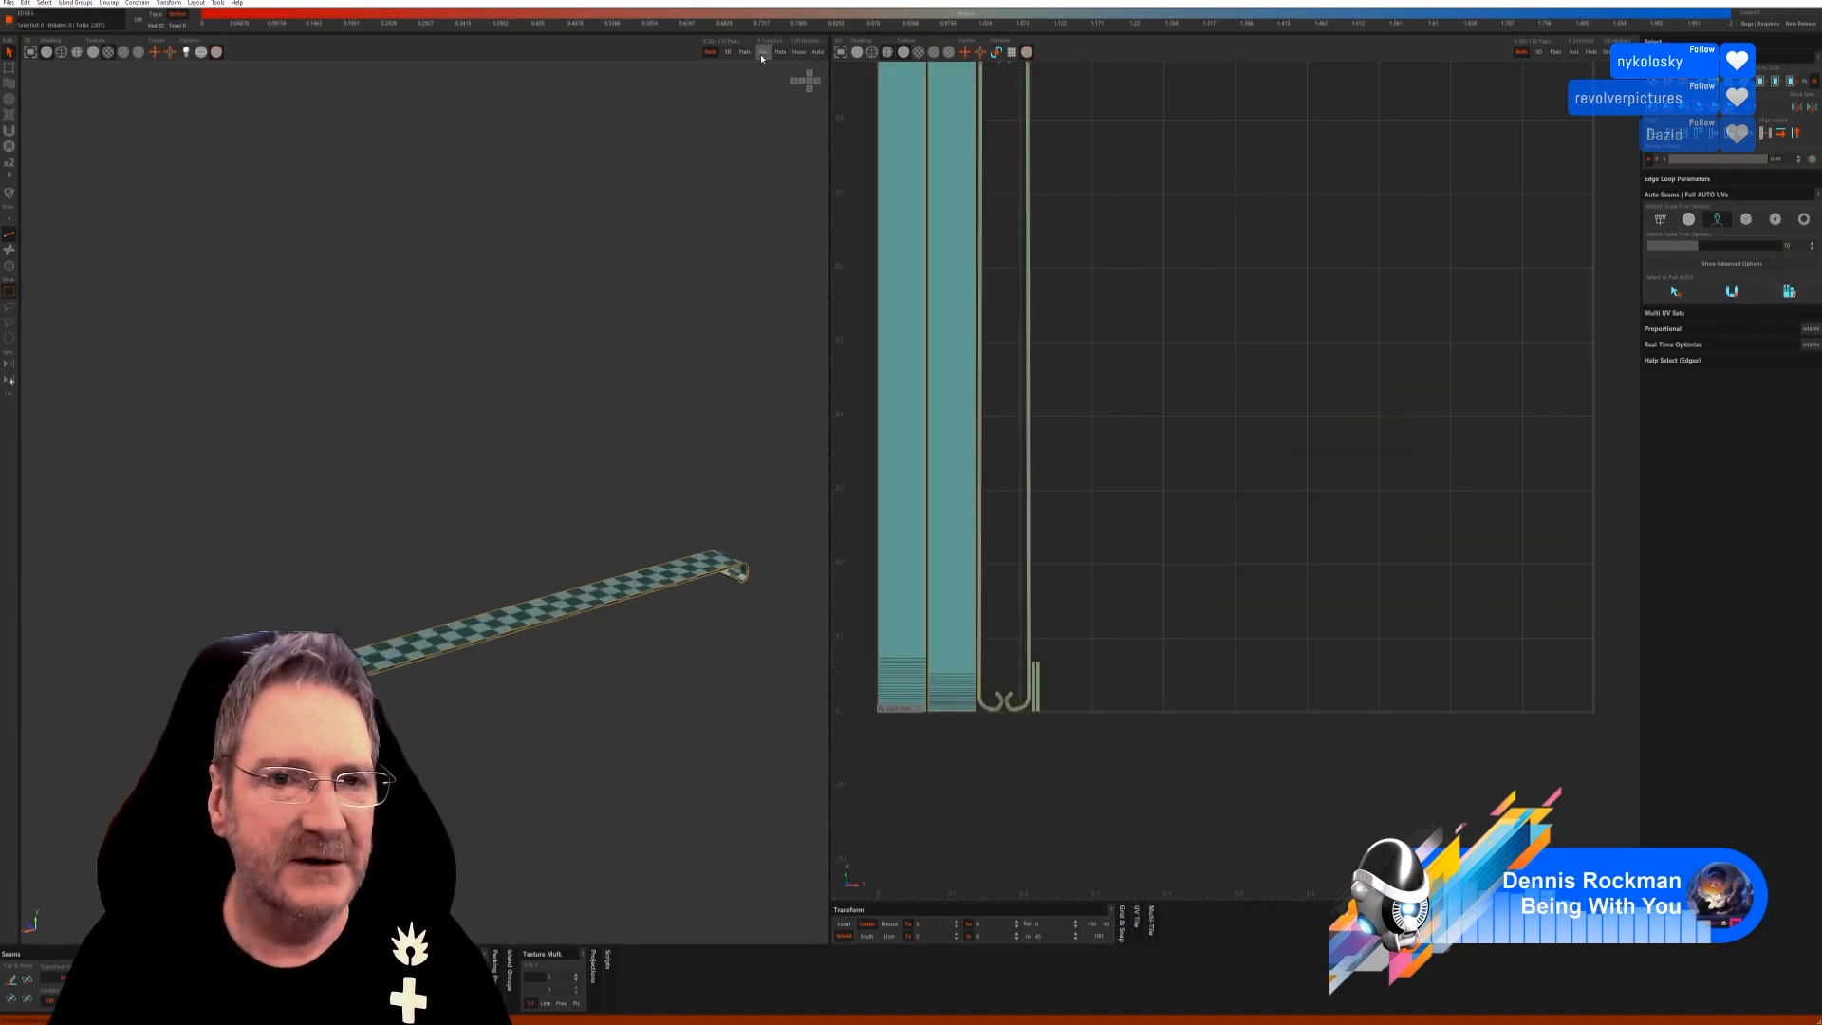
Show all grate parts, isolate the fourth floor slat from the straight edge, and unwrap and pack it by sharp edges.
left_click(798, 54)
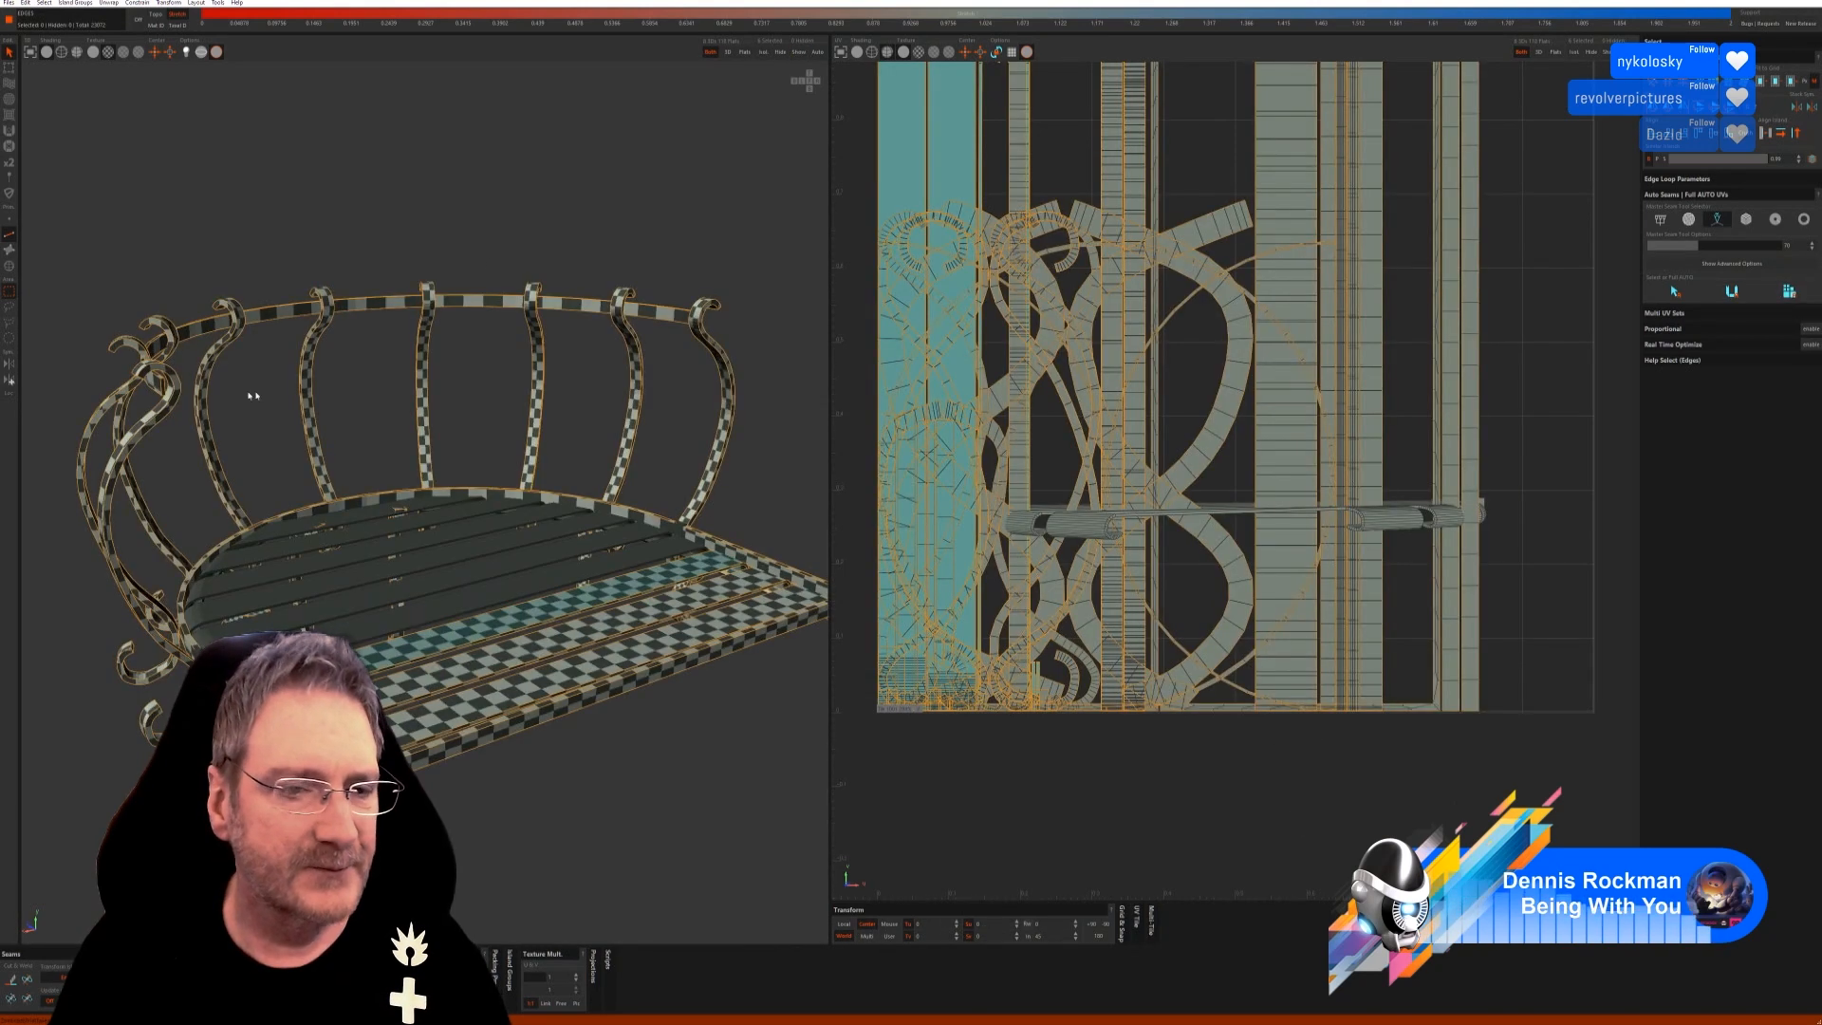
left_click(10, 268)
left_click(492, 600)
left_click(487, 600)
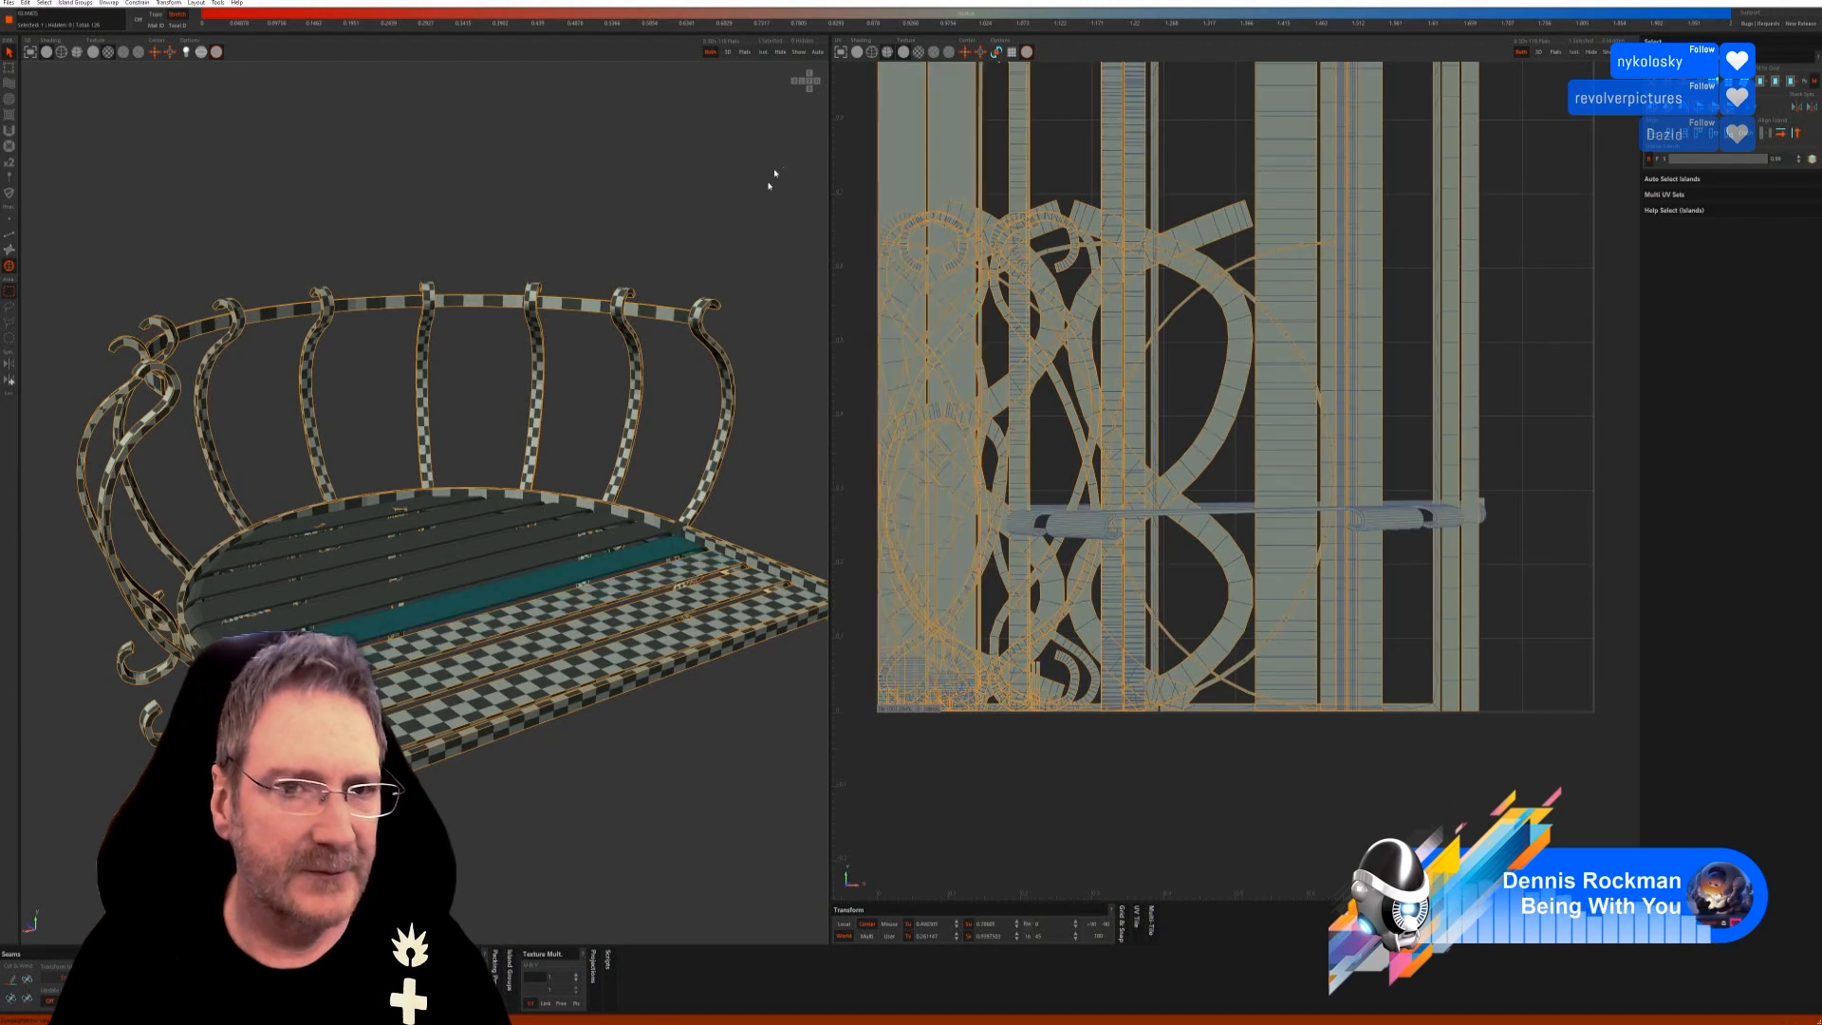
left_click(763, 52)
left_click(9, 235)
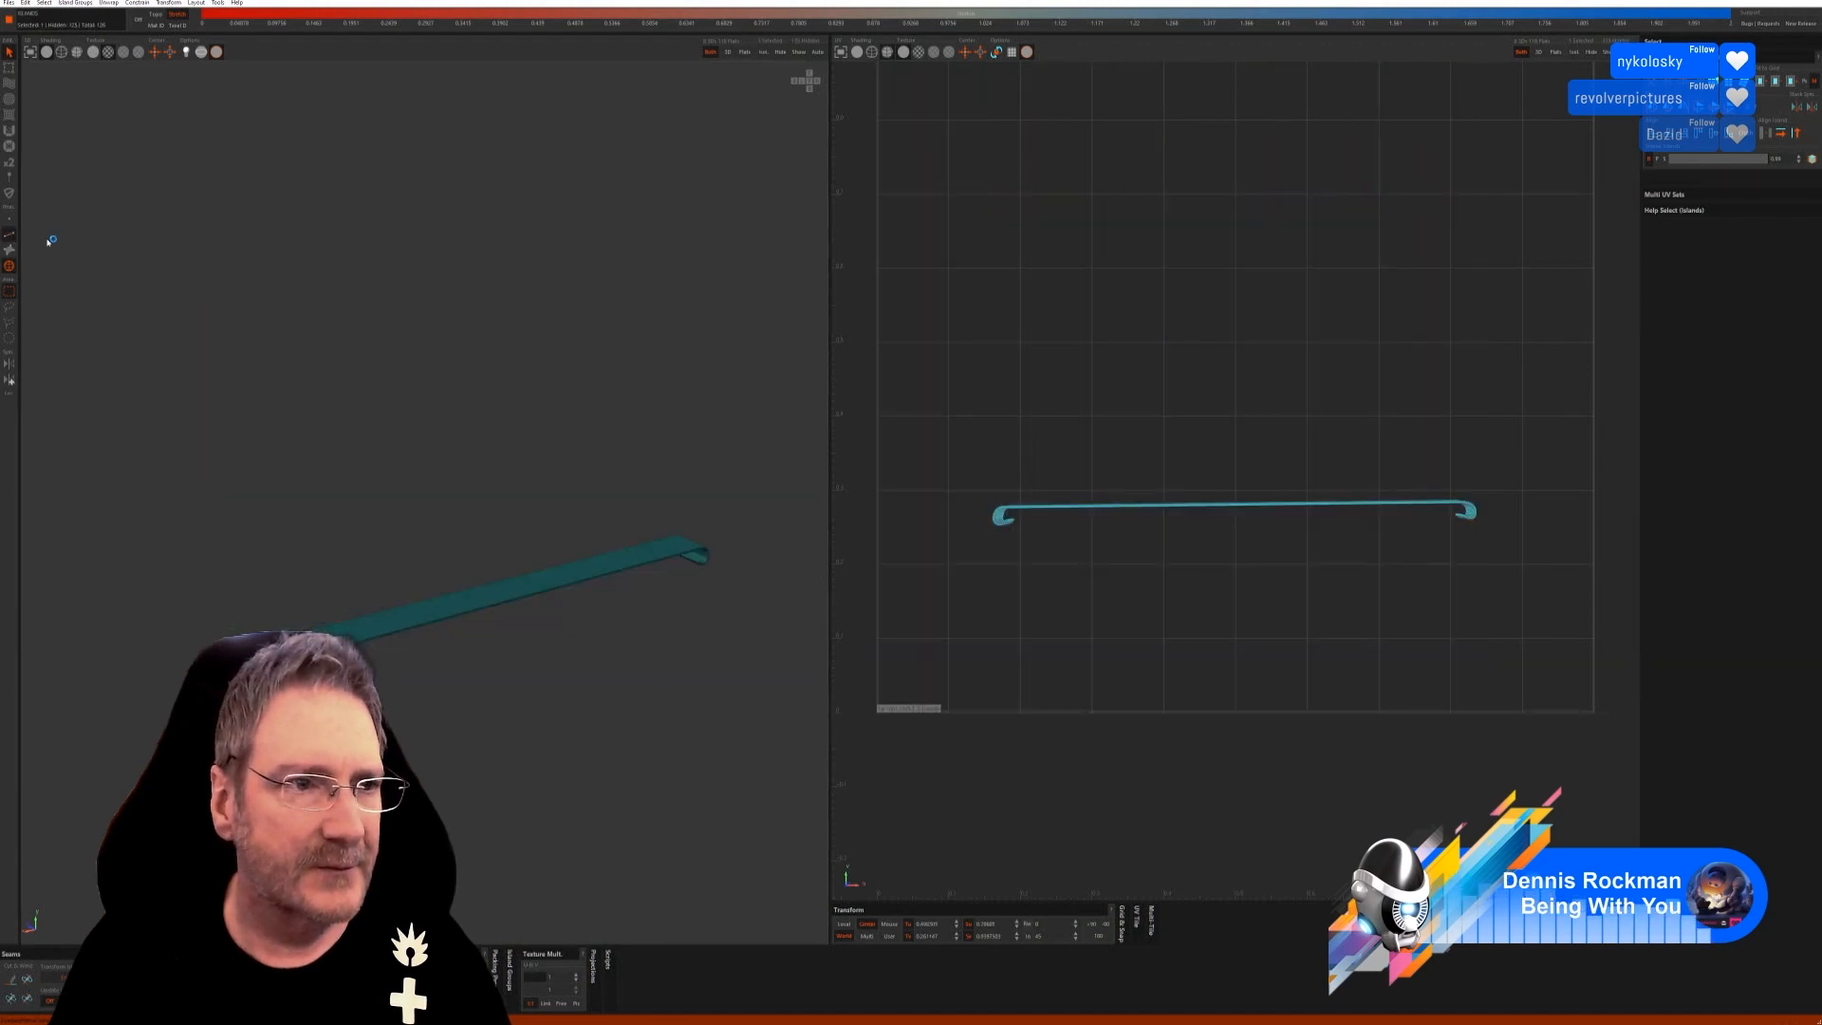
left_click(1731, 294)
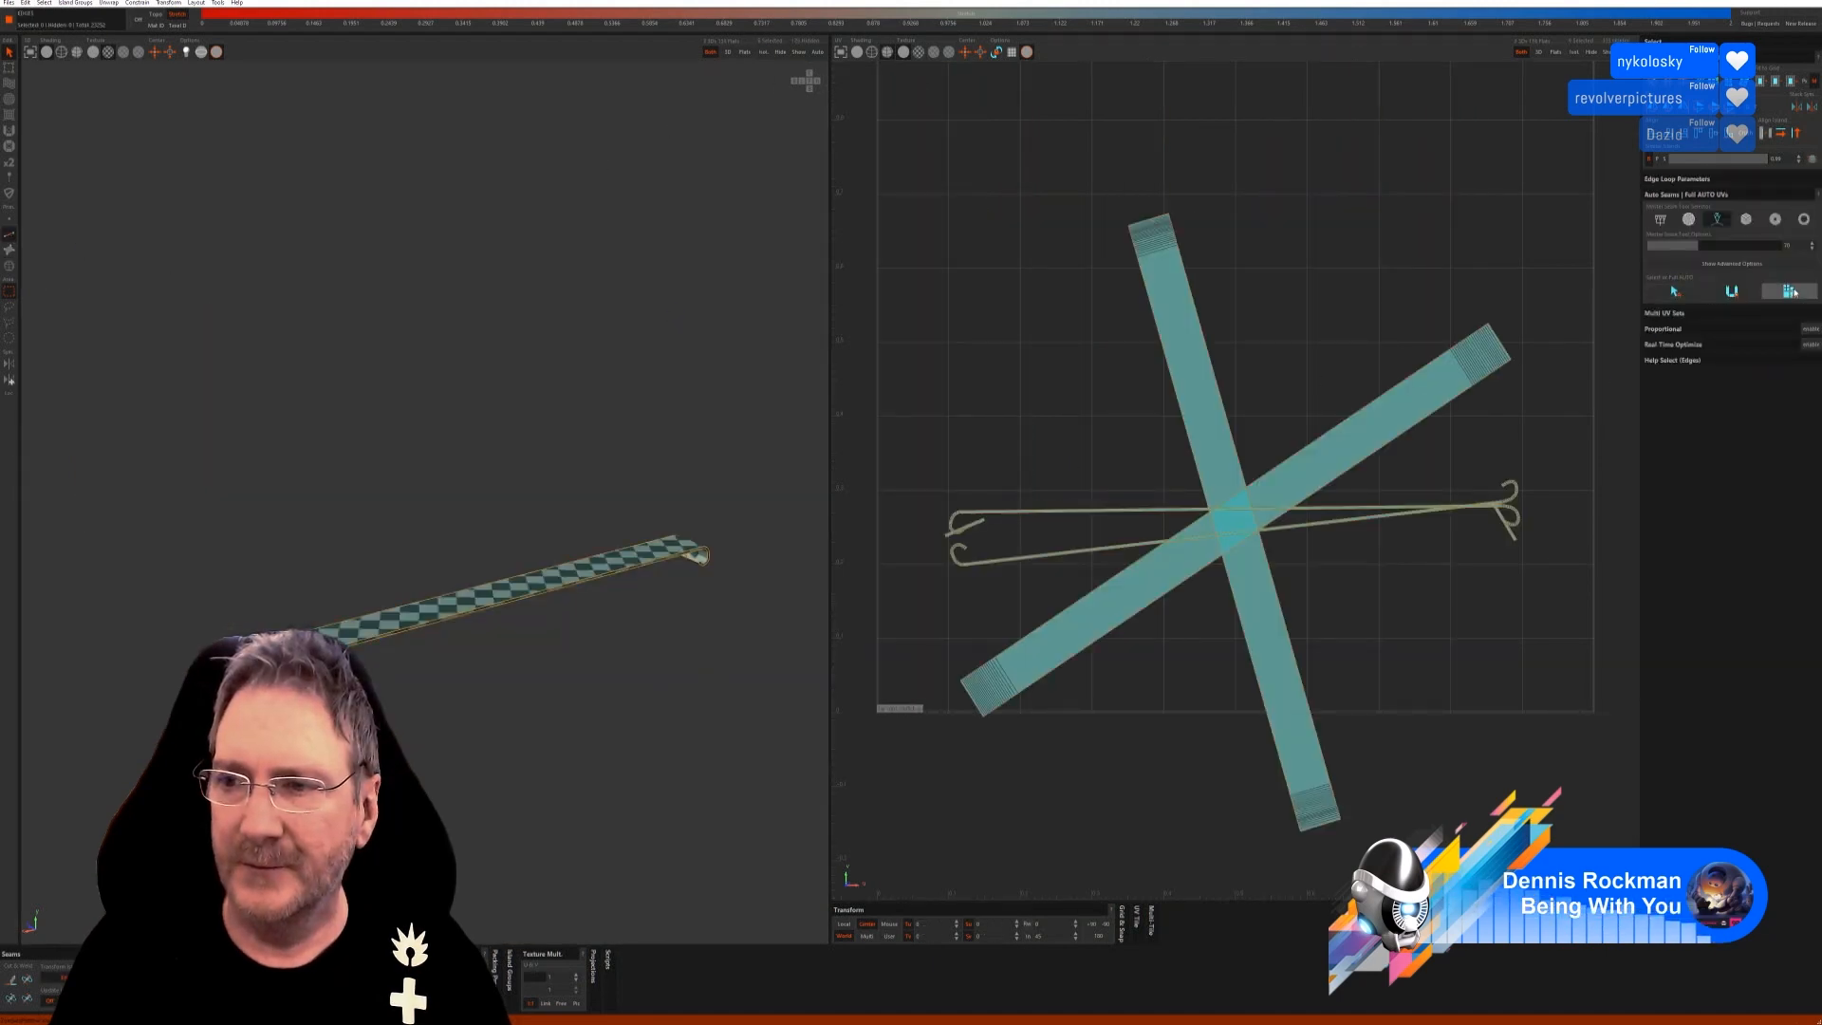
Show the whole grate, isolate the fifth floor slat from the straight edge, and unwrap and pack it by sharp edges.
left_click(799, 52)
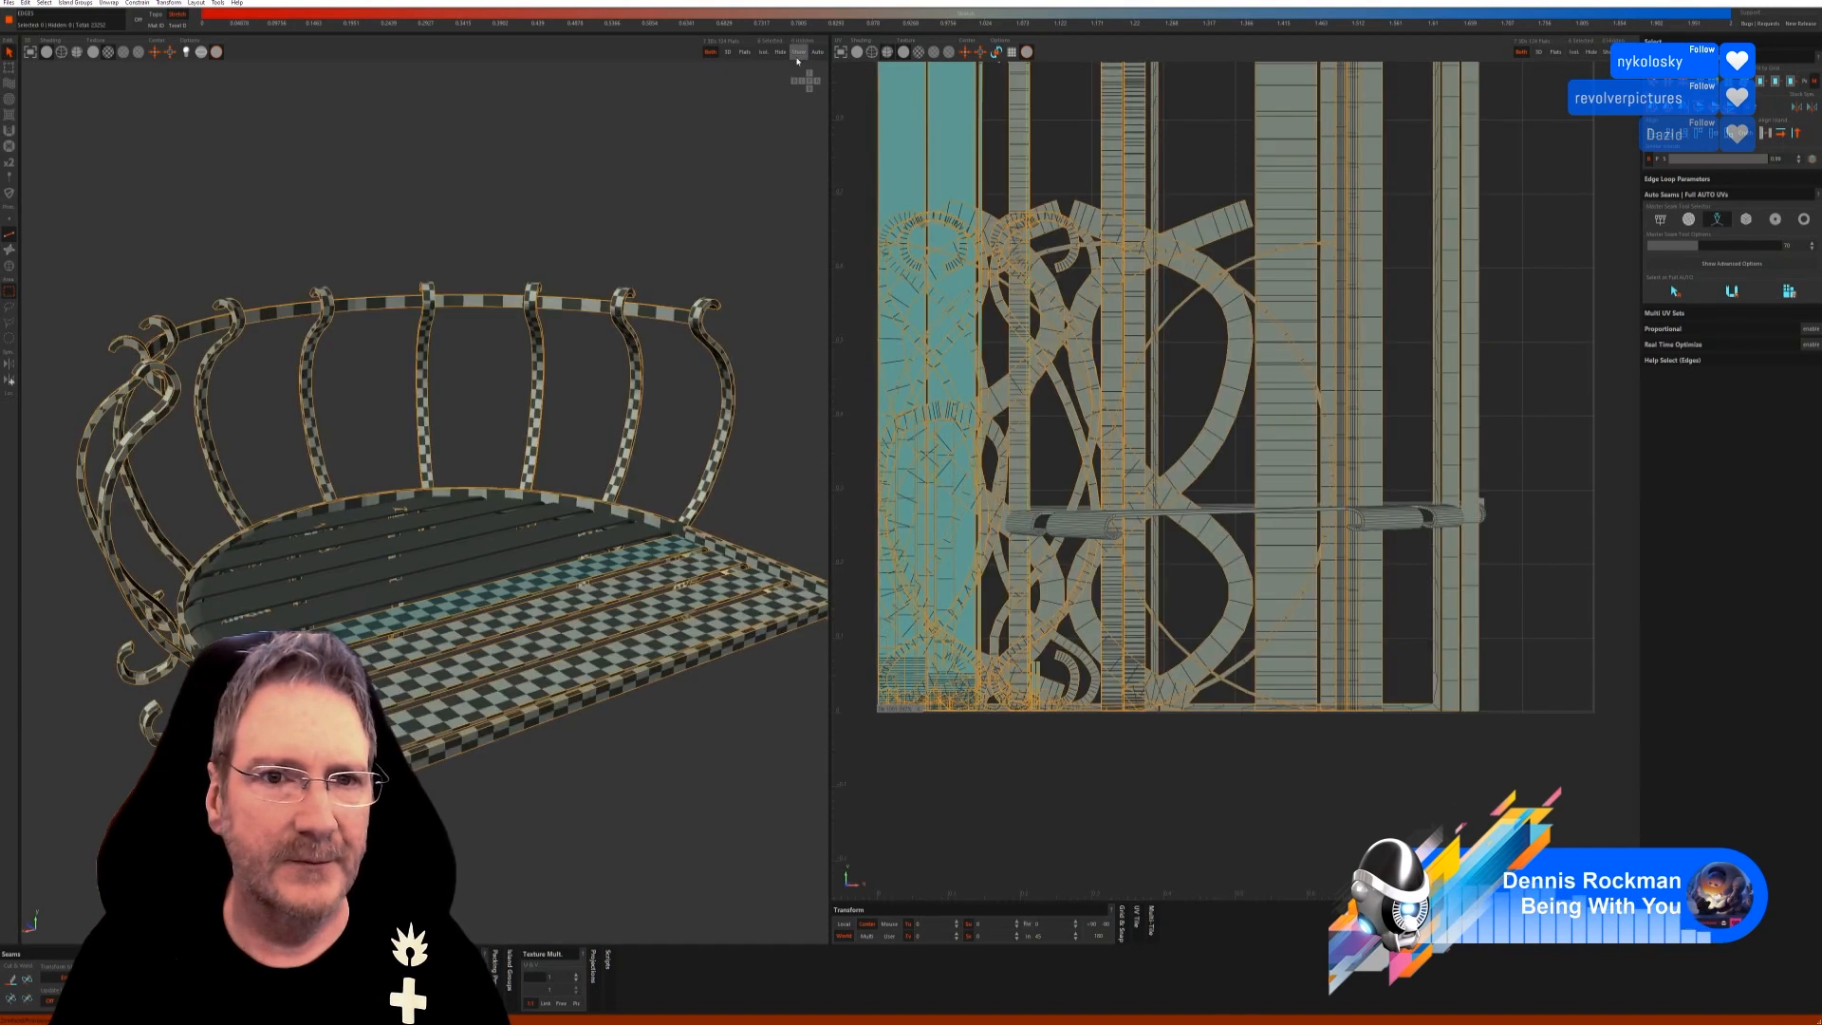
left_click(8, 266)
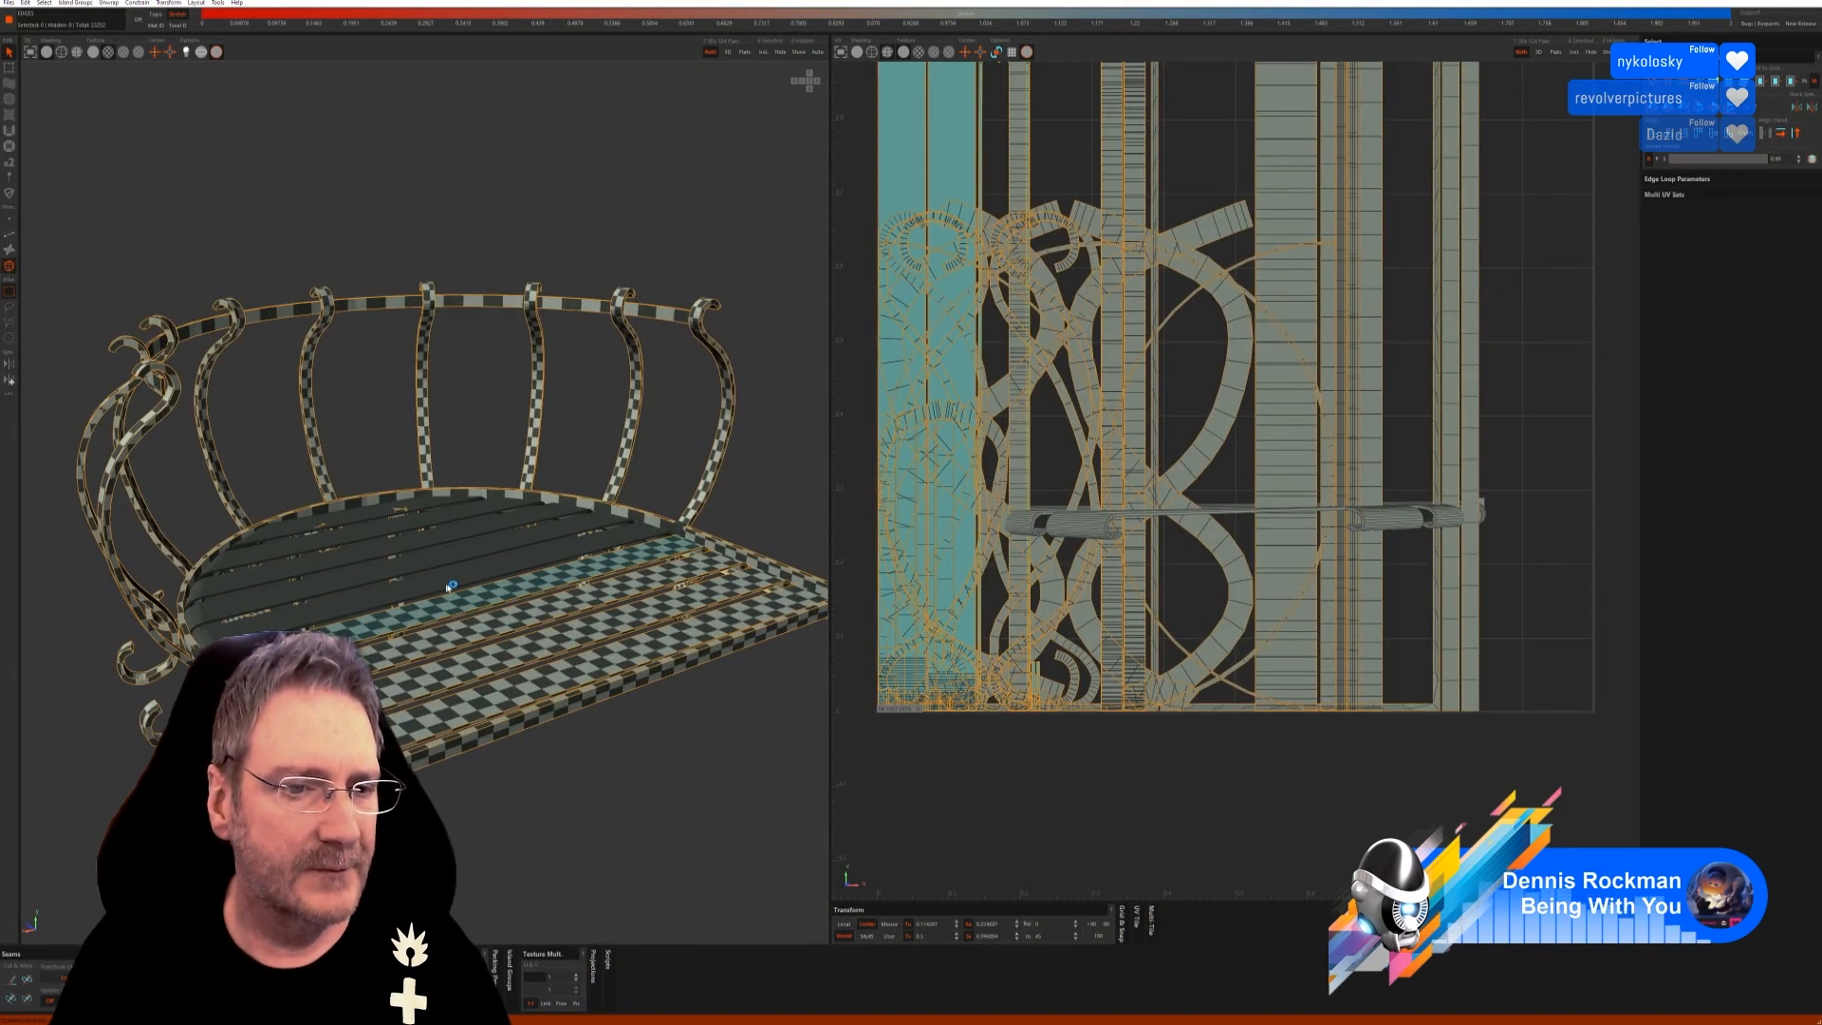
left_click(763, 52)
left_click(9, 236)
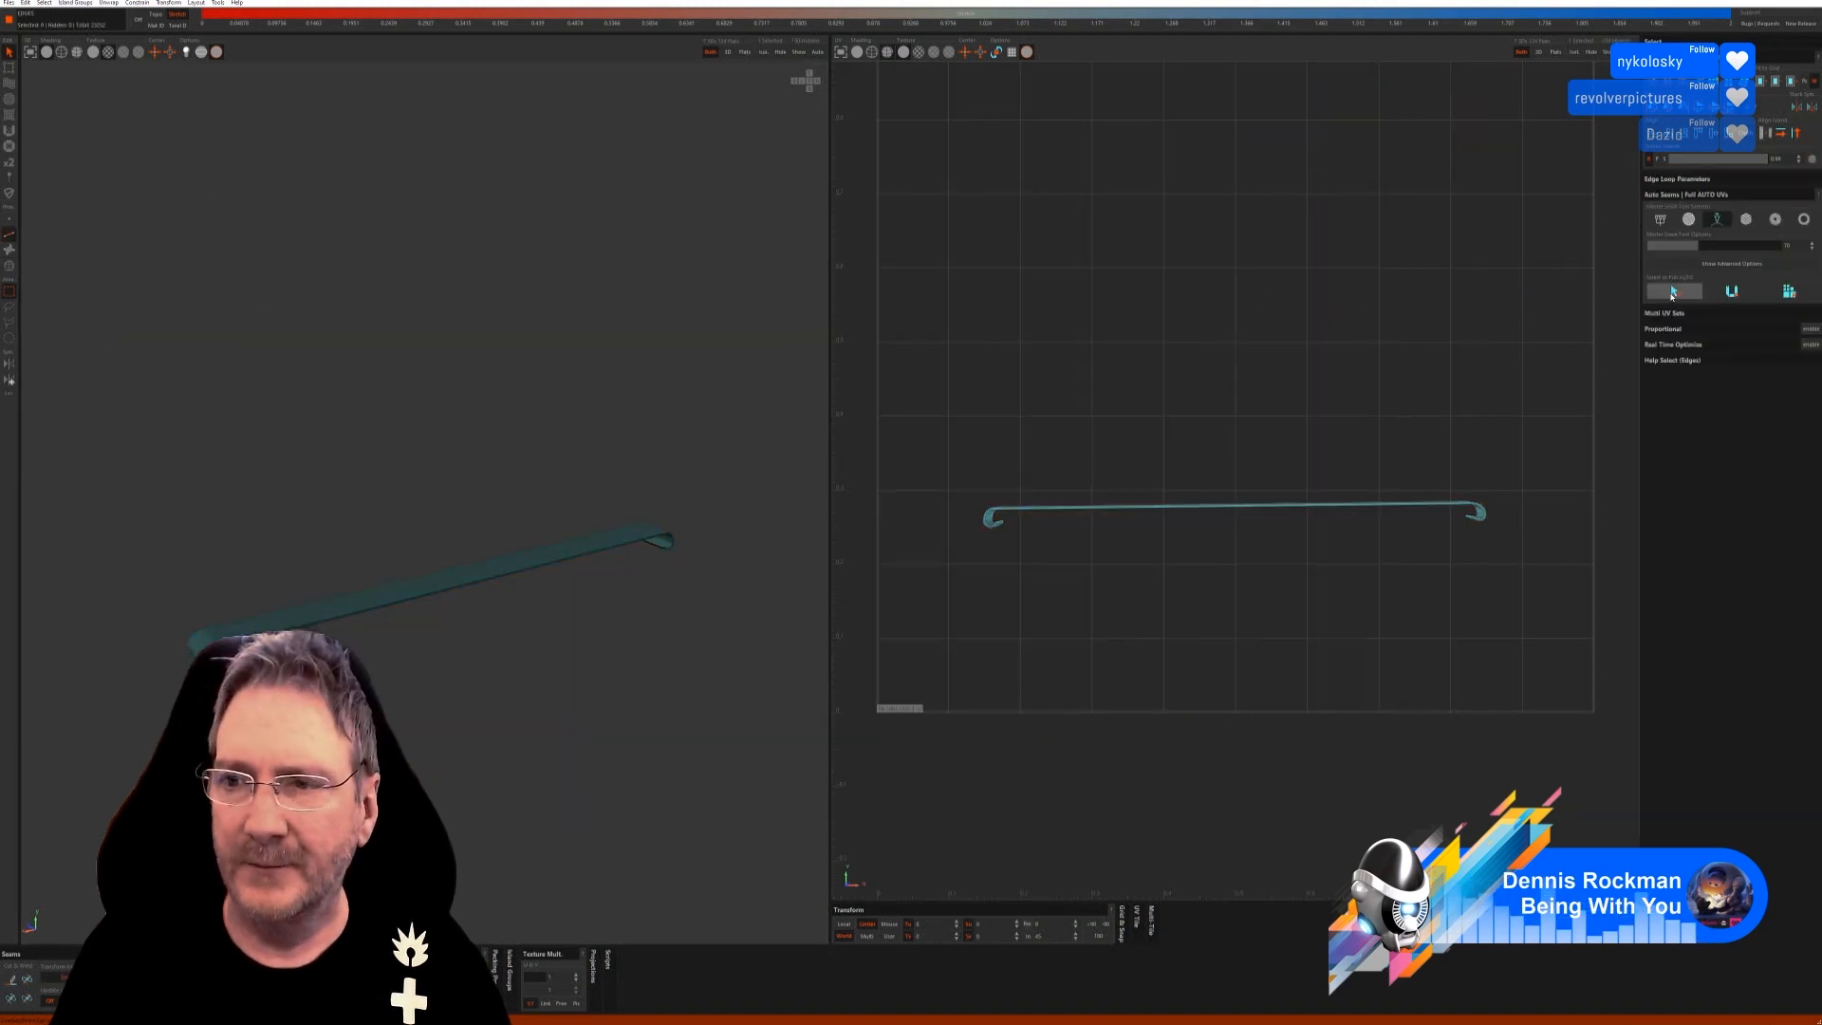
left_click(1785, 293)
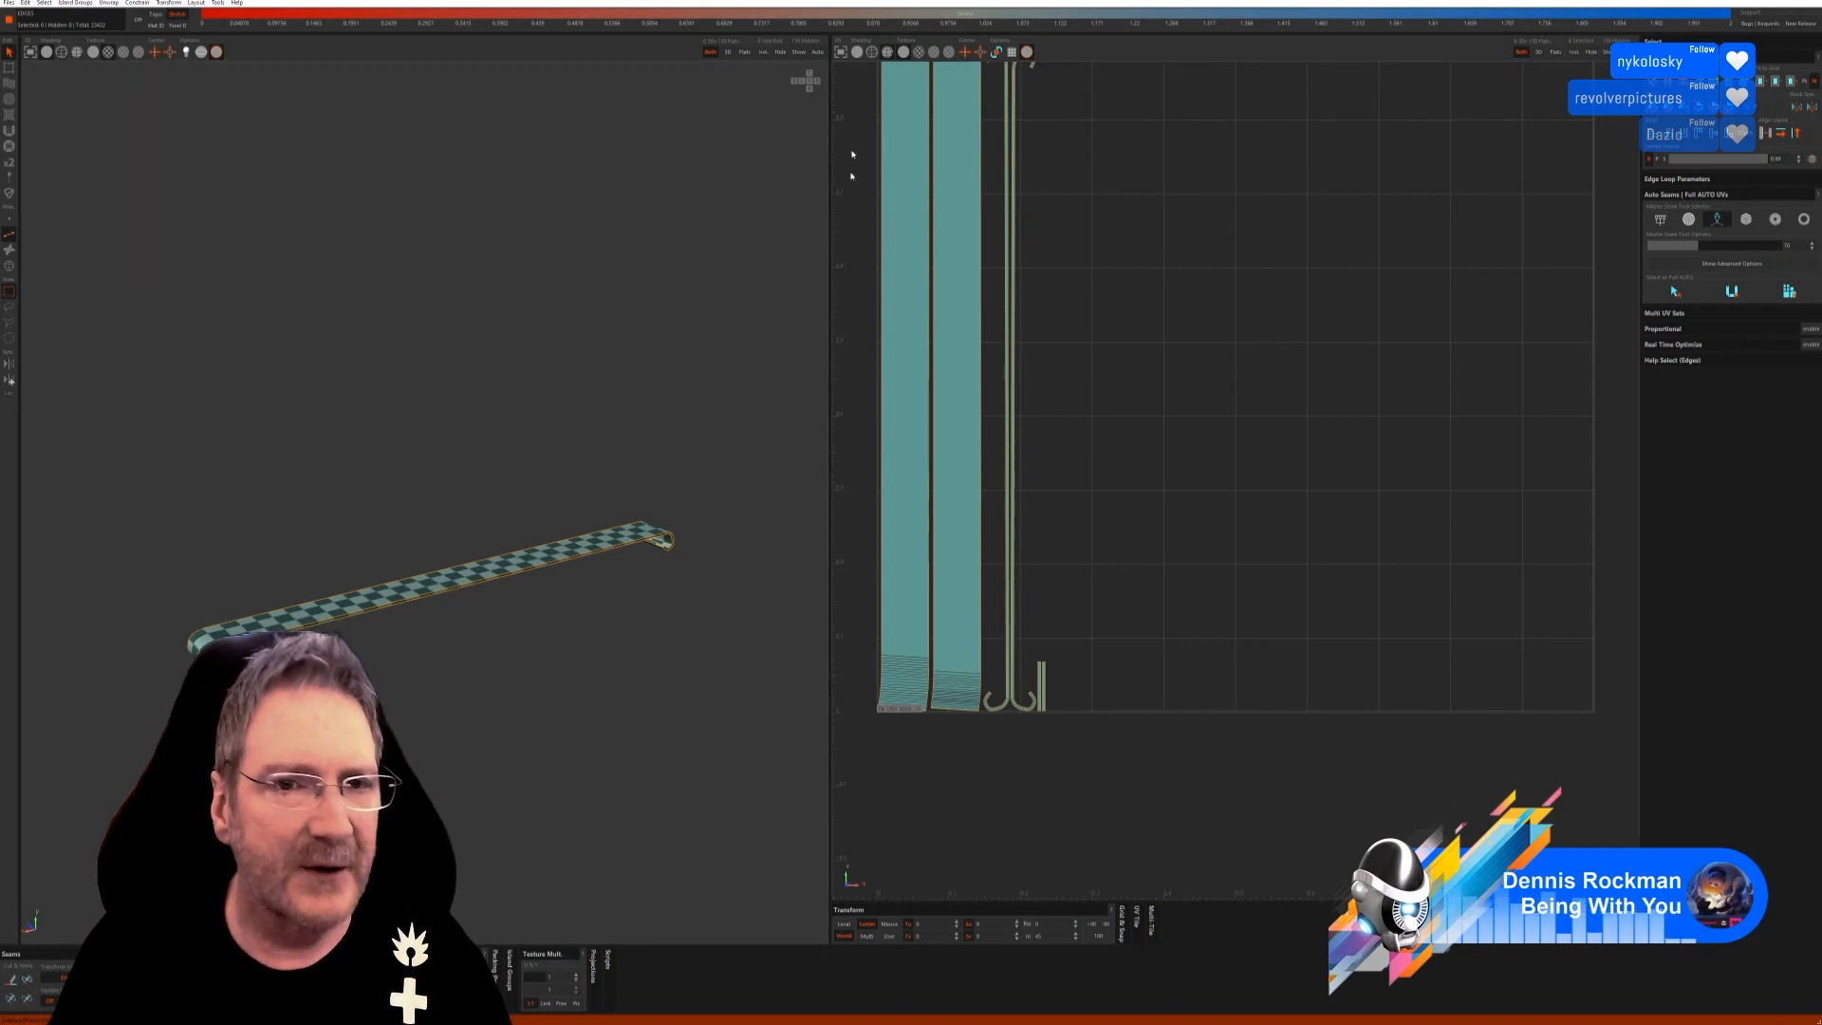
Show all grate parts, isolate the sixth floor slat from the straight edge, and unwrap and pack it with automatic sharp-edge seams.
left_click(799, 53)
key("F4")
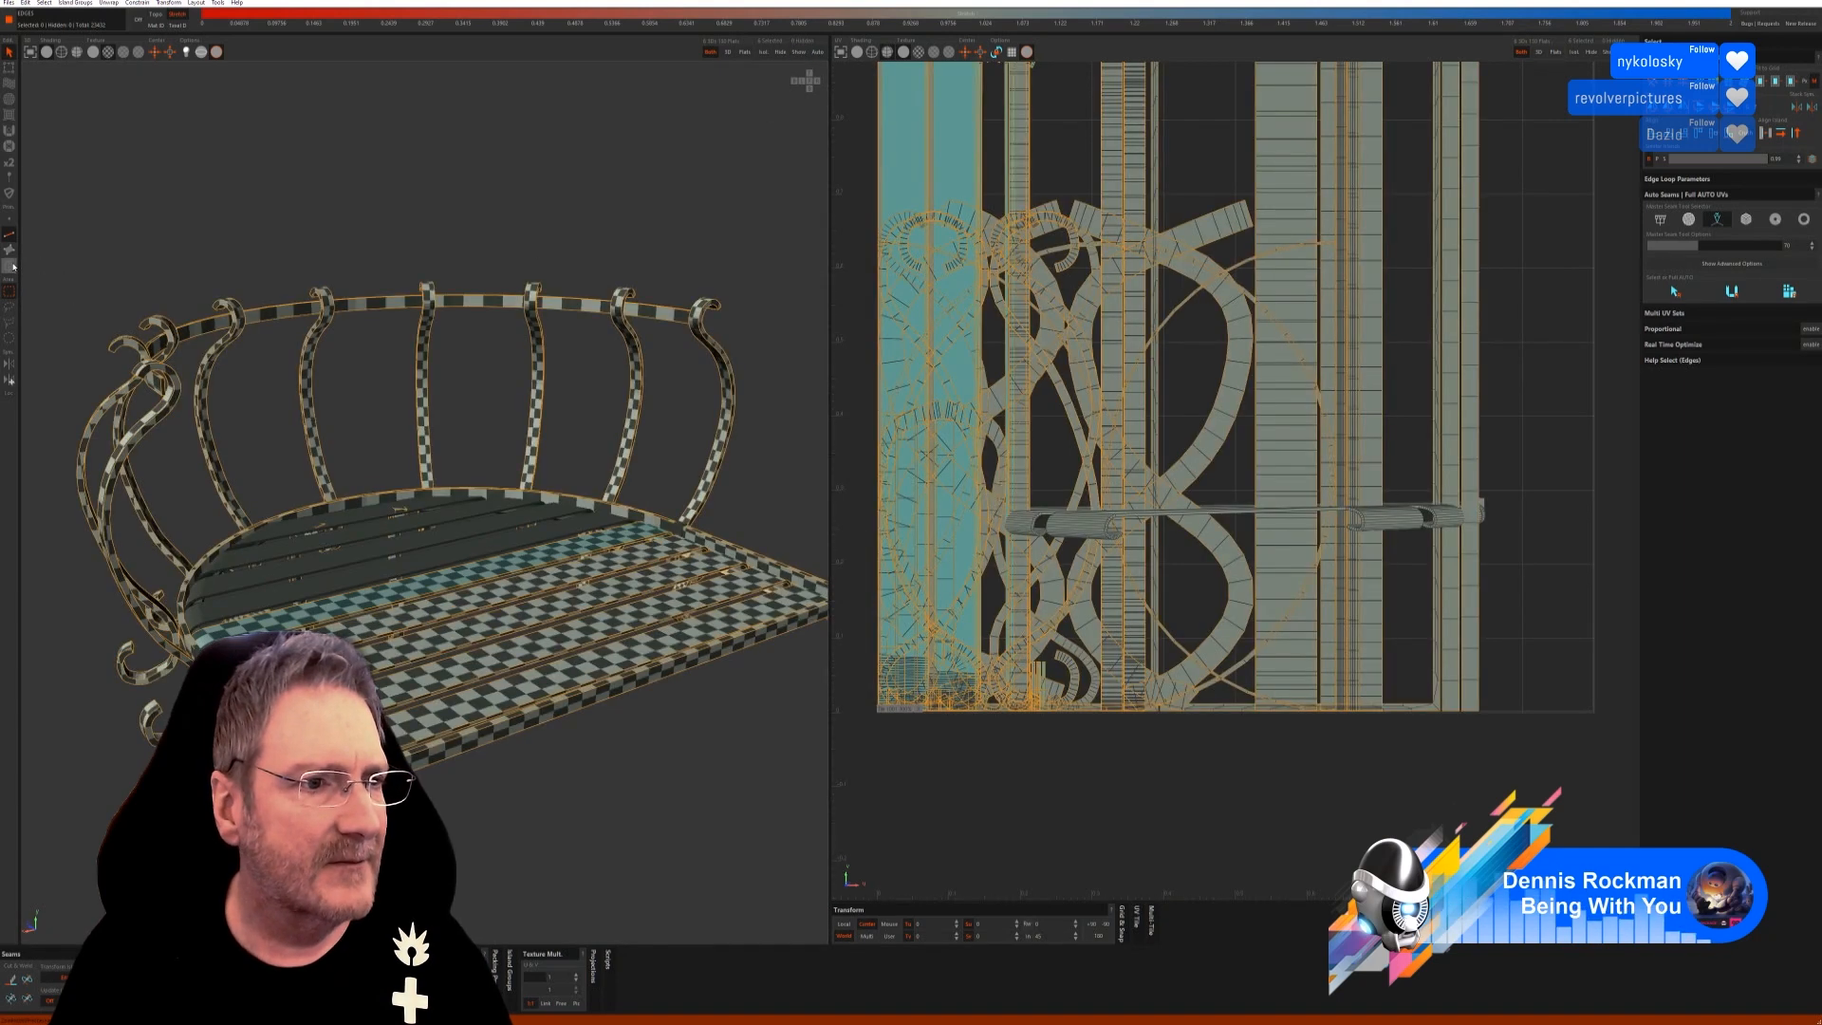
left_click(428, 560)
left_click(428, 560)
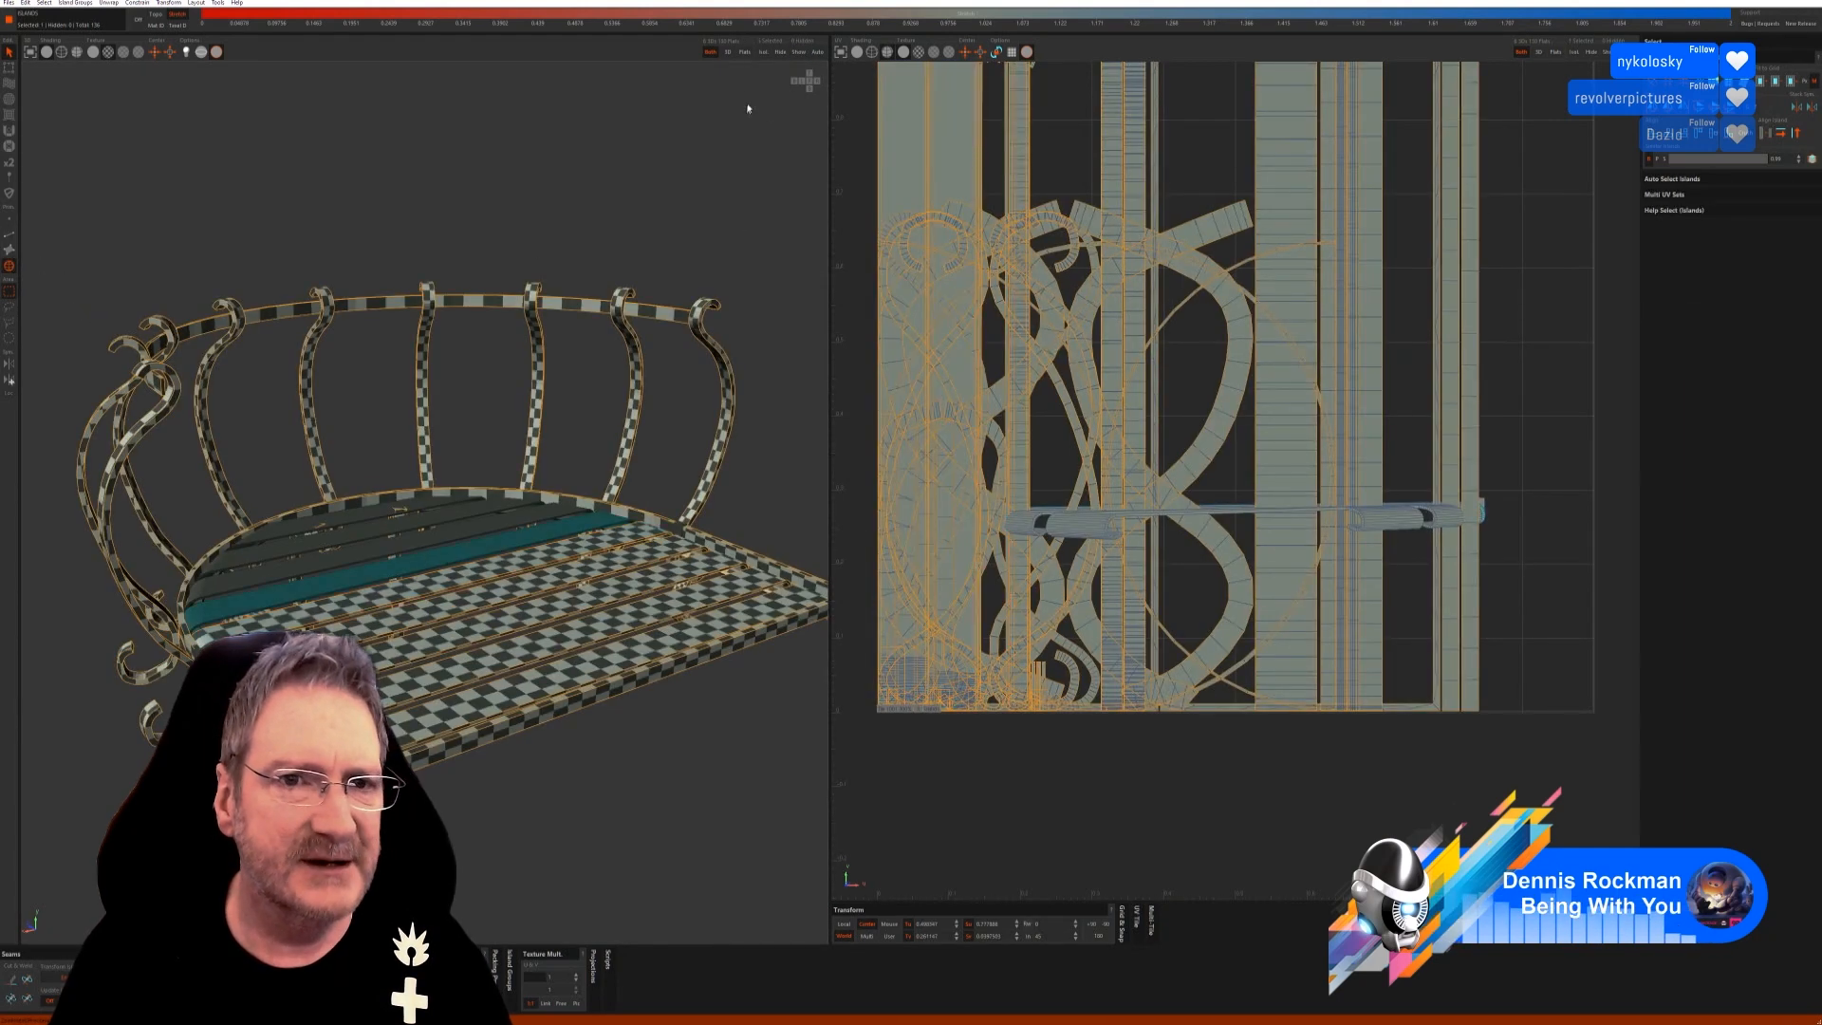
left_click(763, 52)
left_click(11, 236)
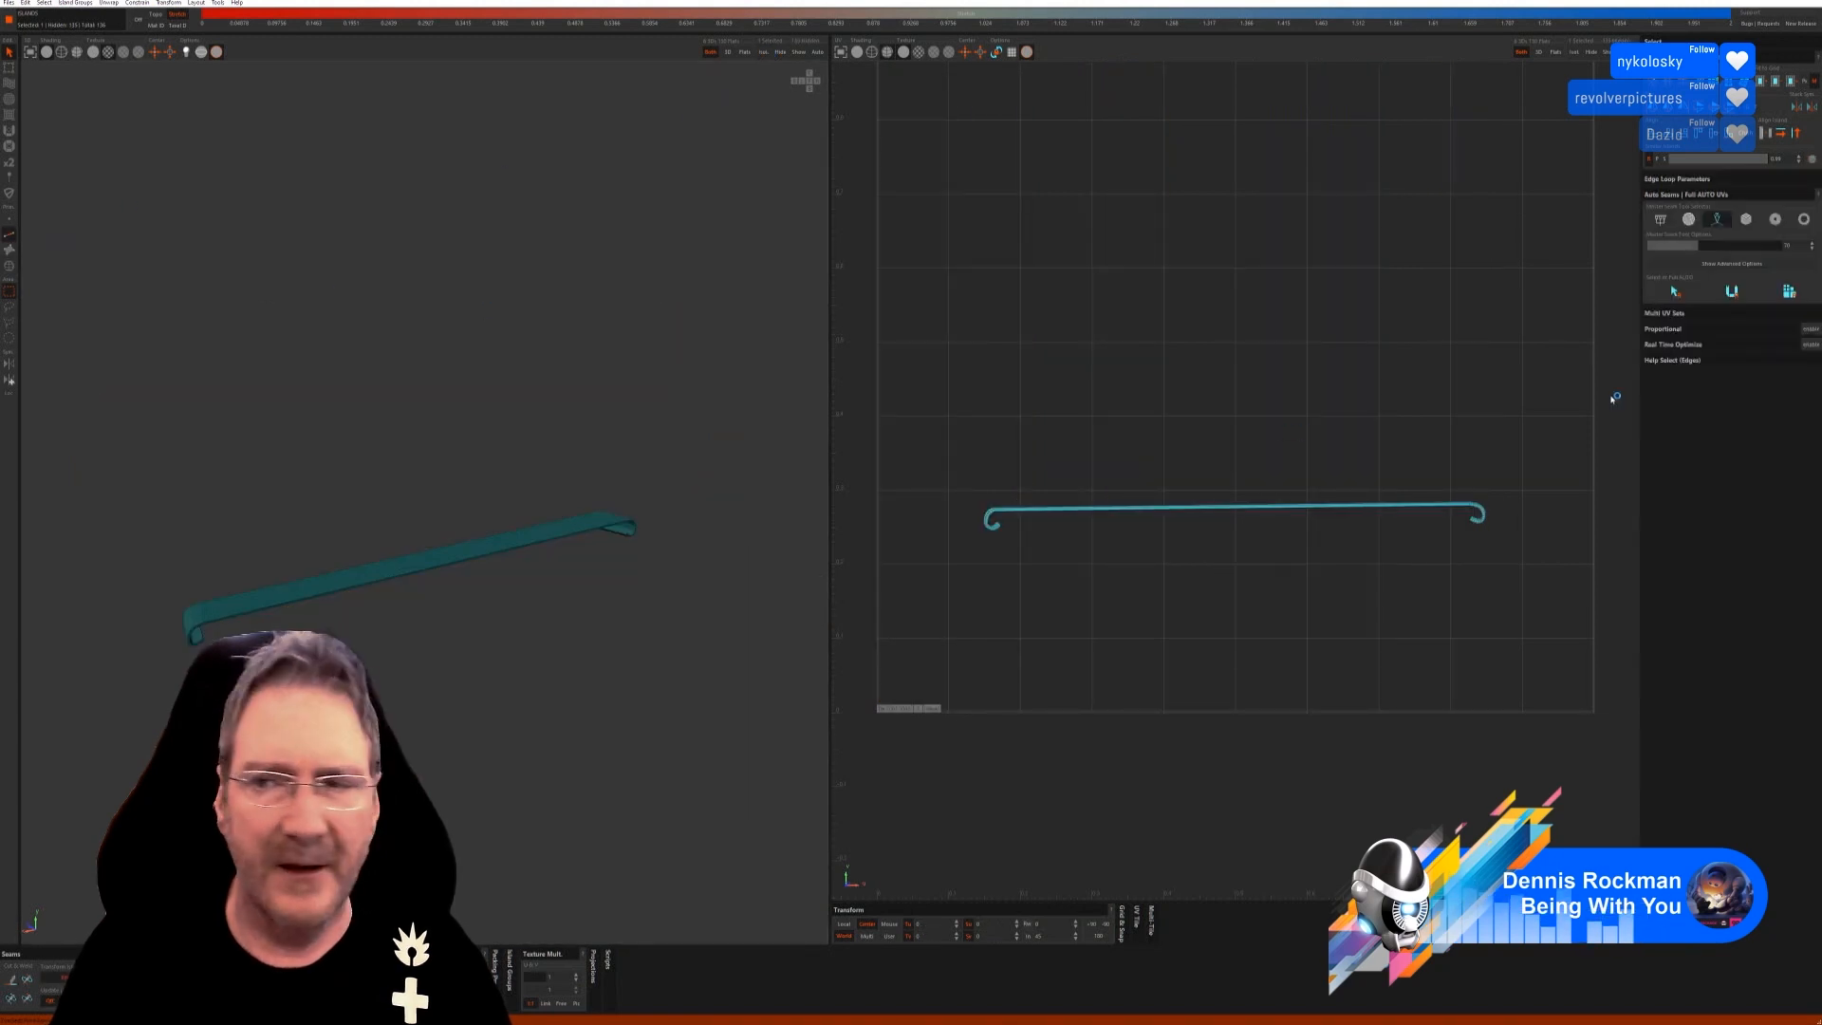
left_click(1675, 292)
left_click(1754, 296)
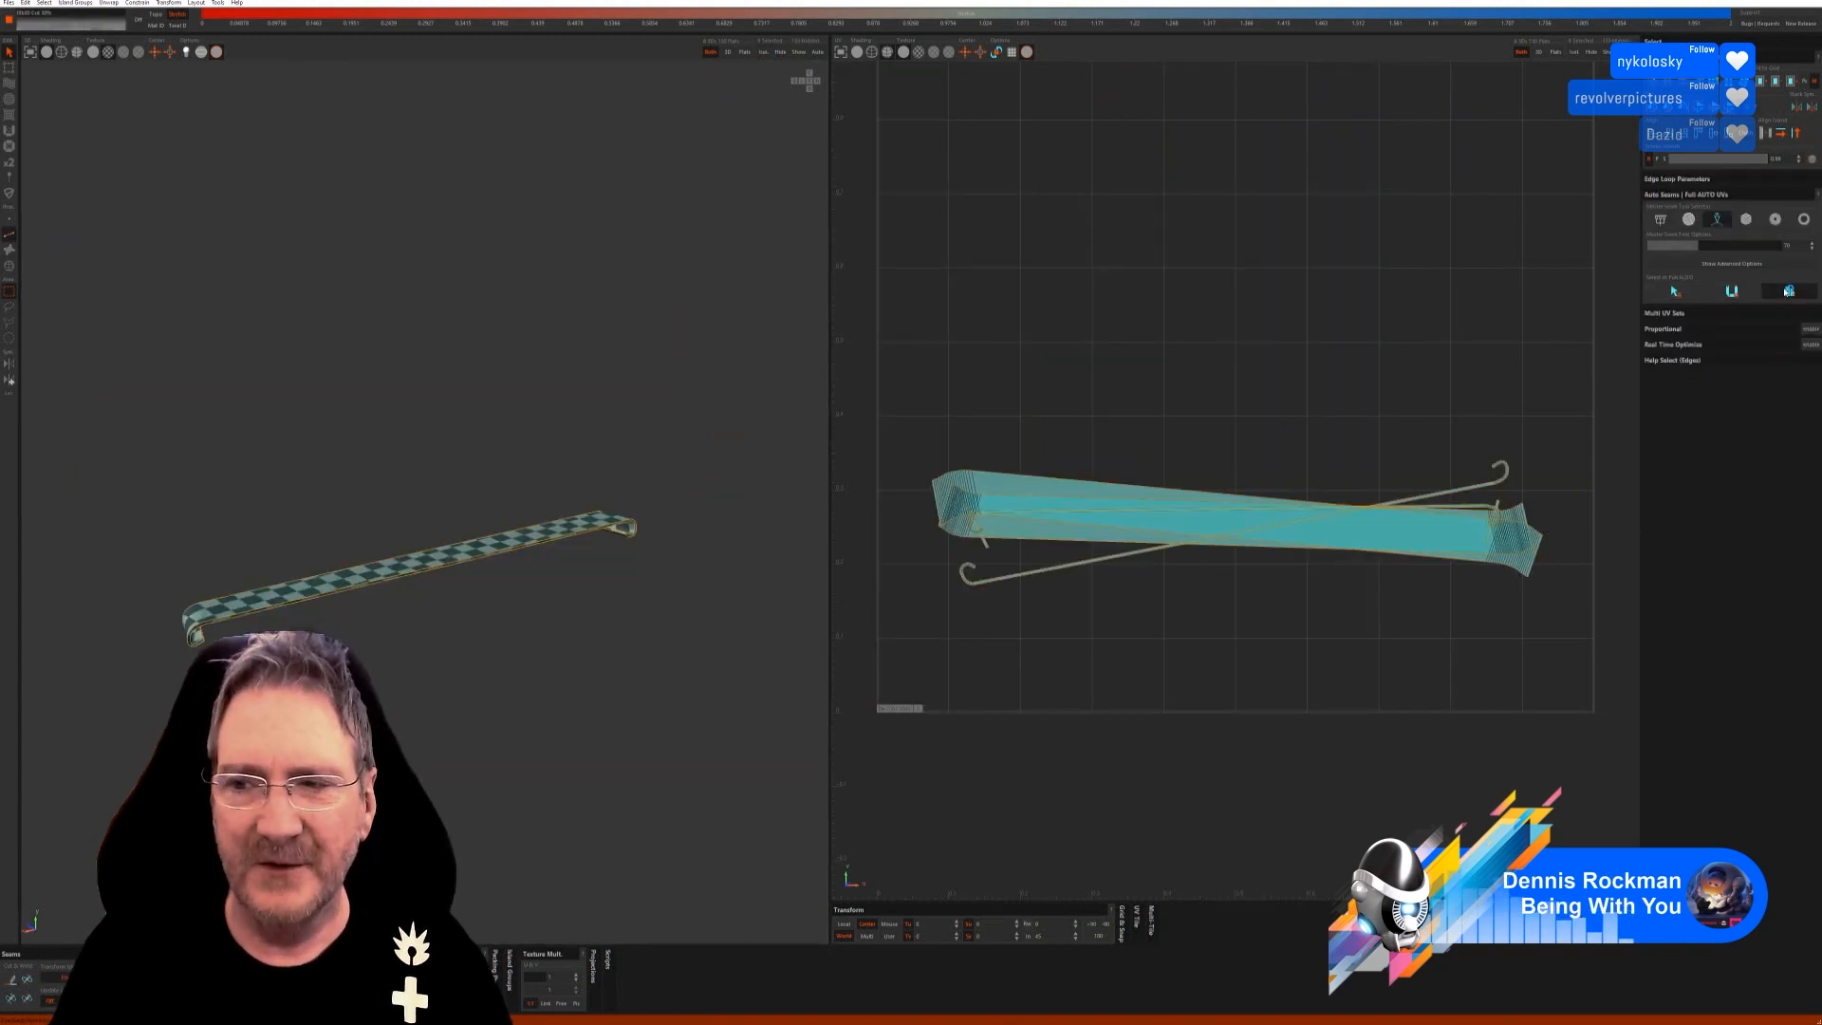
Show the whole grate, isolate the seventh floor slat from the straight edge, and unwrap and pack it with automatic sharp-edge seams.
left_click(798, 53)
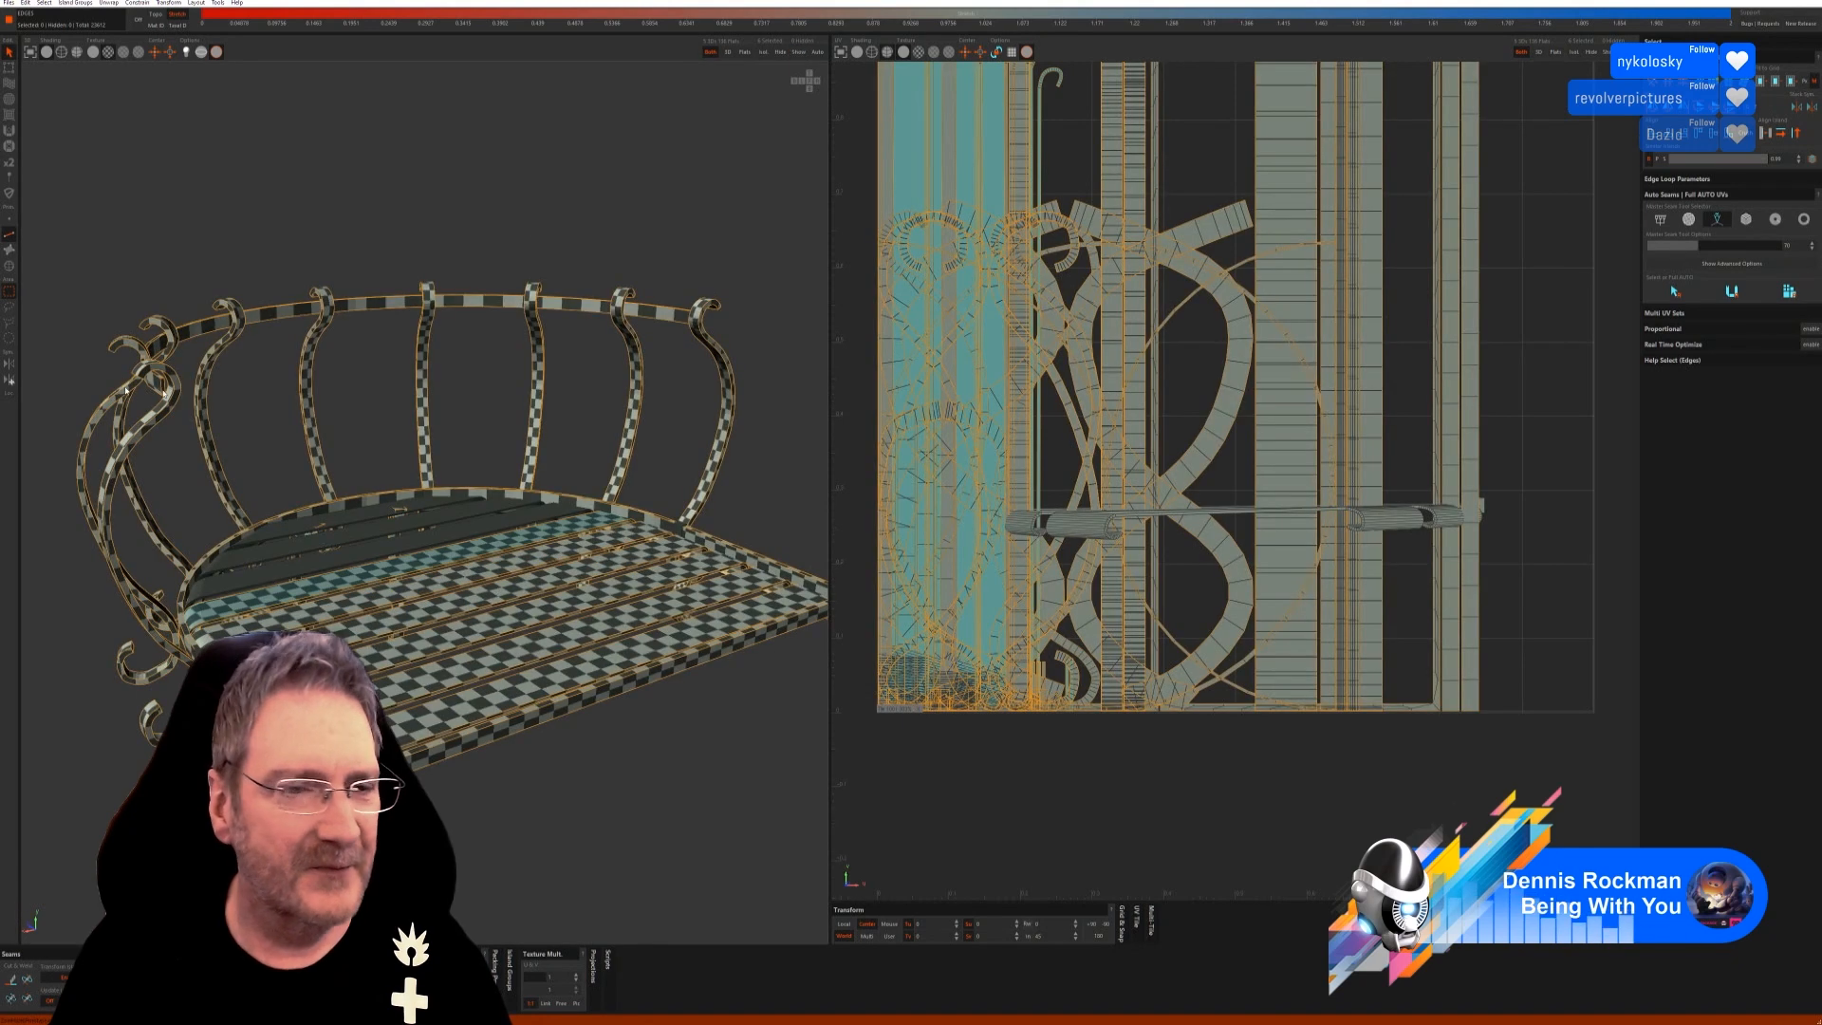
left_click(10, 267)
left_click(428, 531)
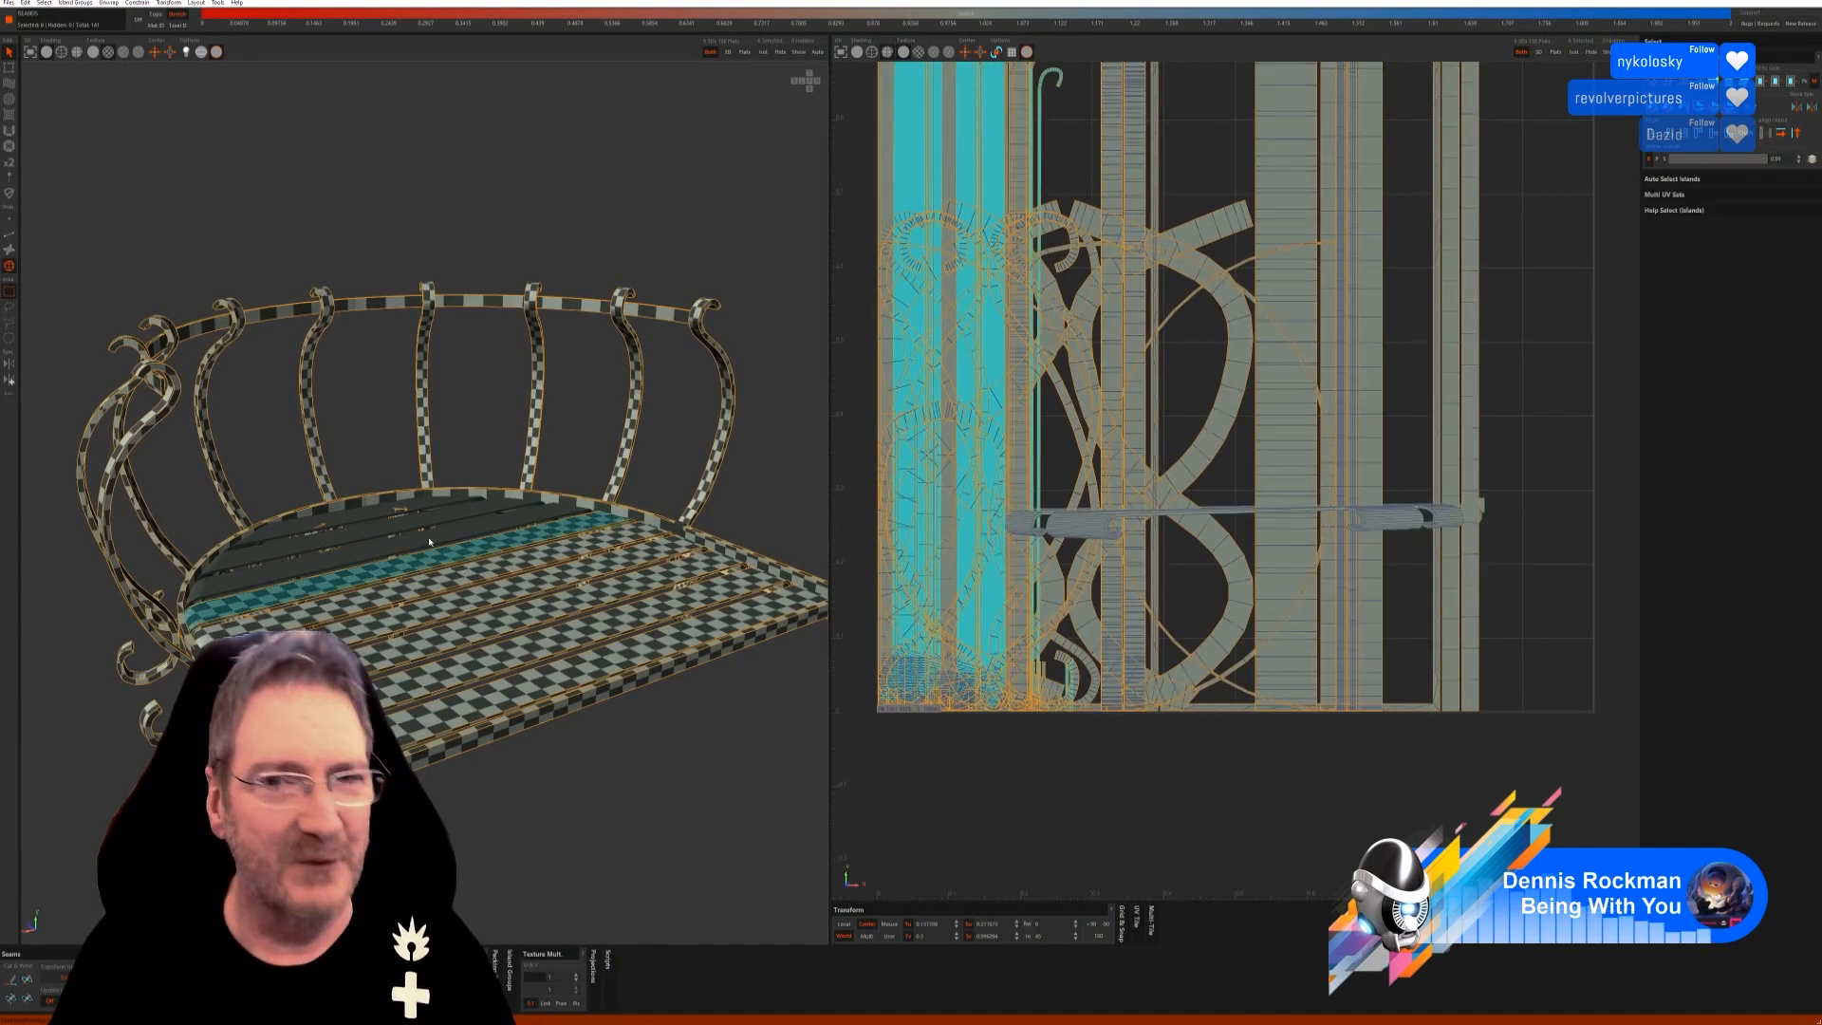
left_click(445, 547)
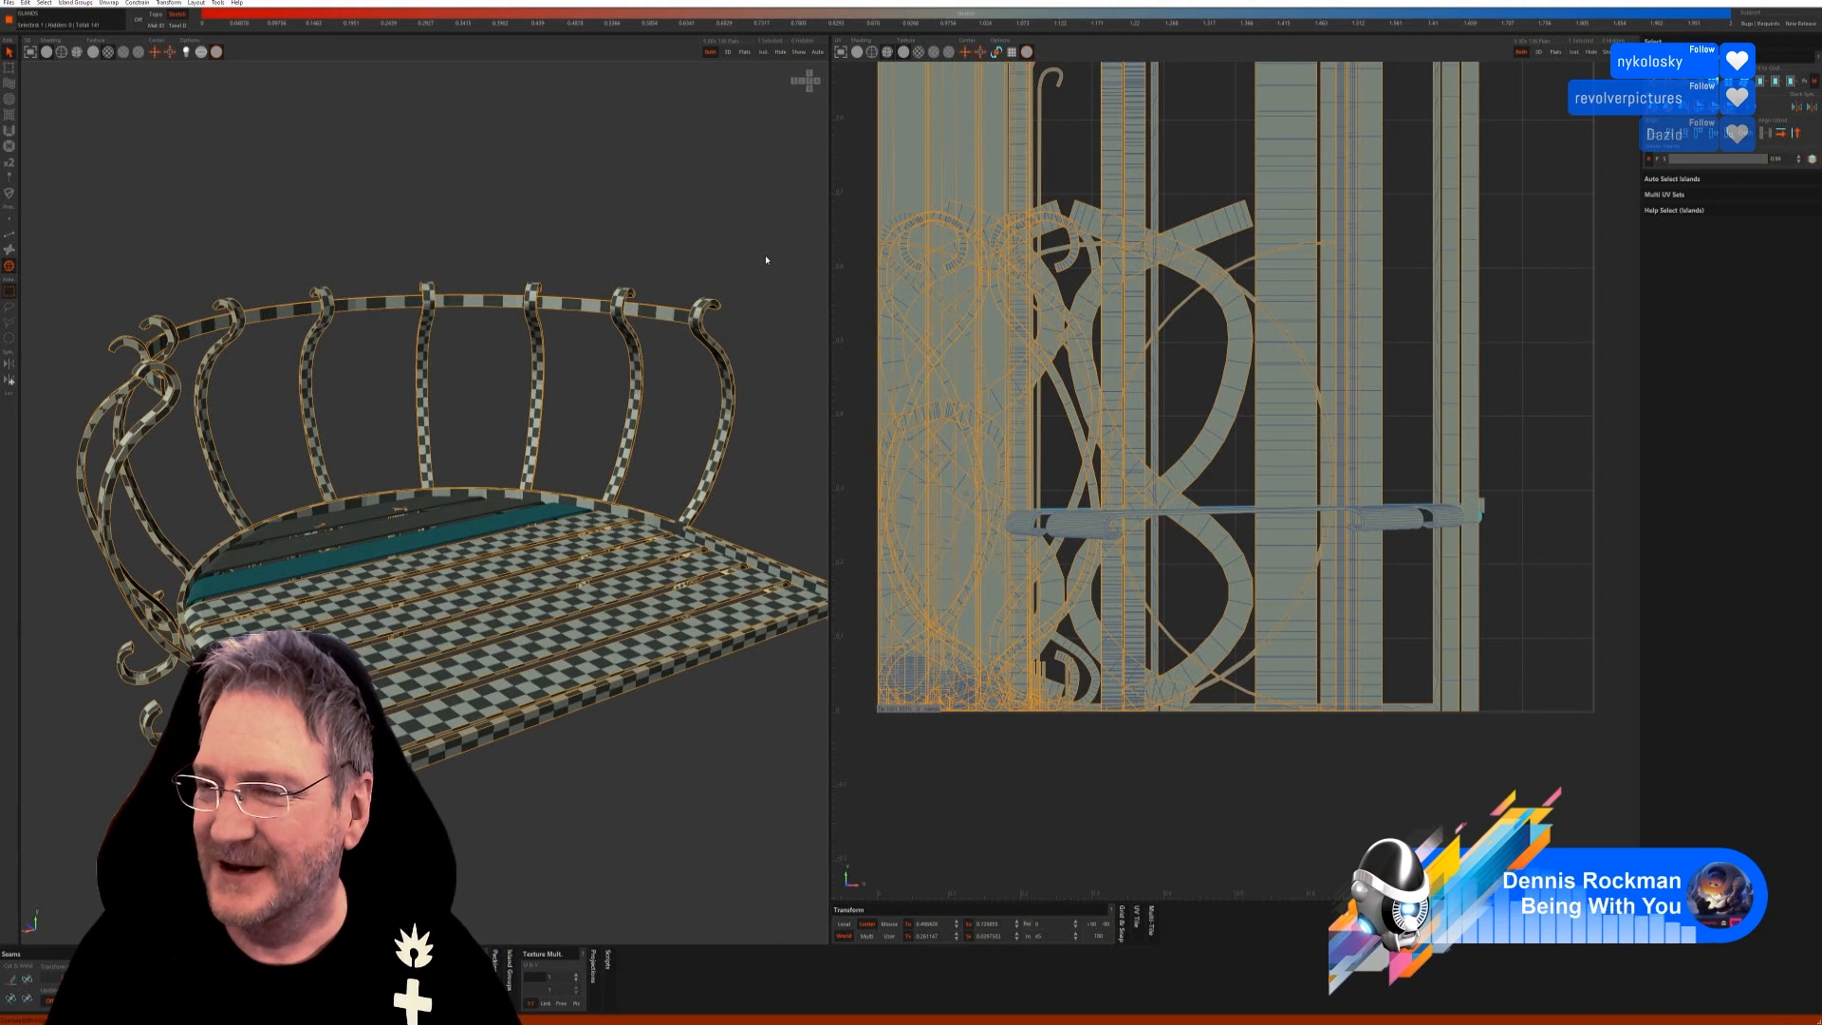
left_click(763, 52)
left_click(16, 233)
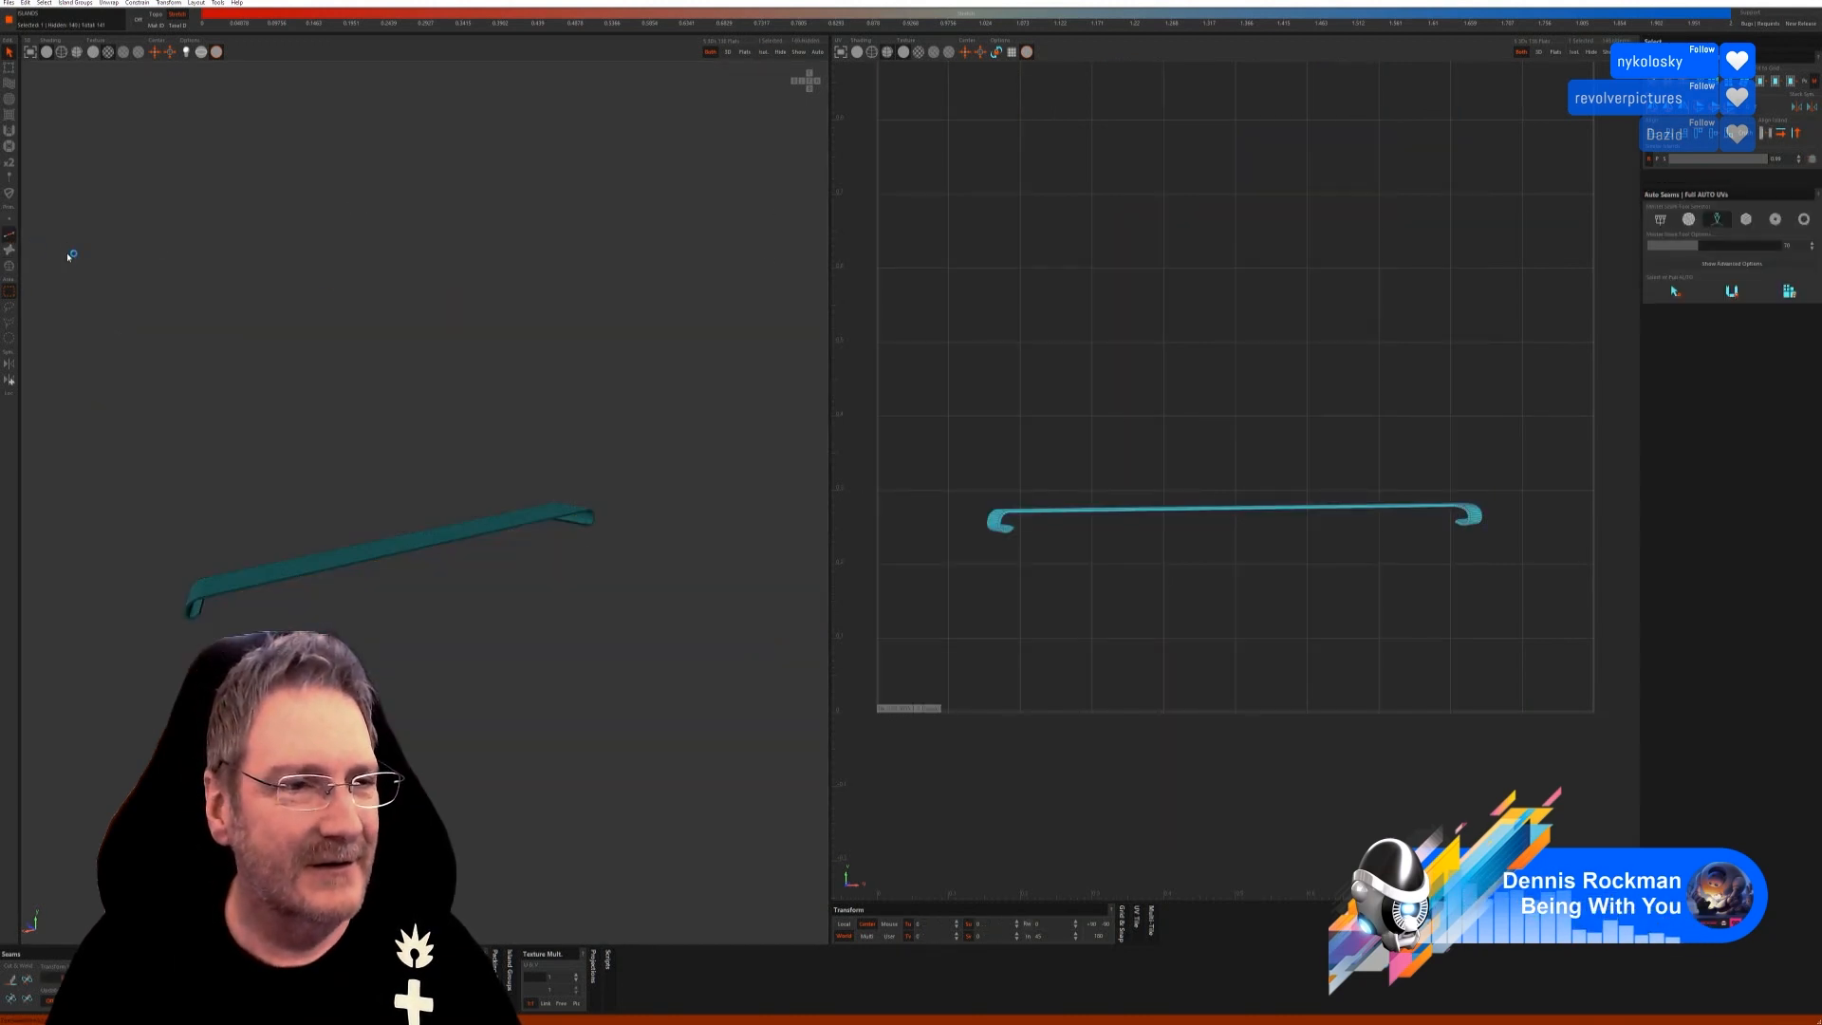
left_click(1706, 299)
left_click(1716, 300)
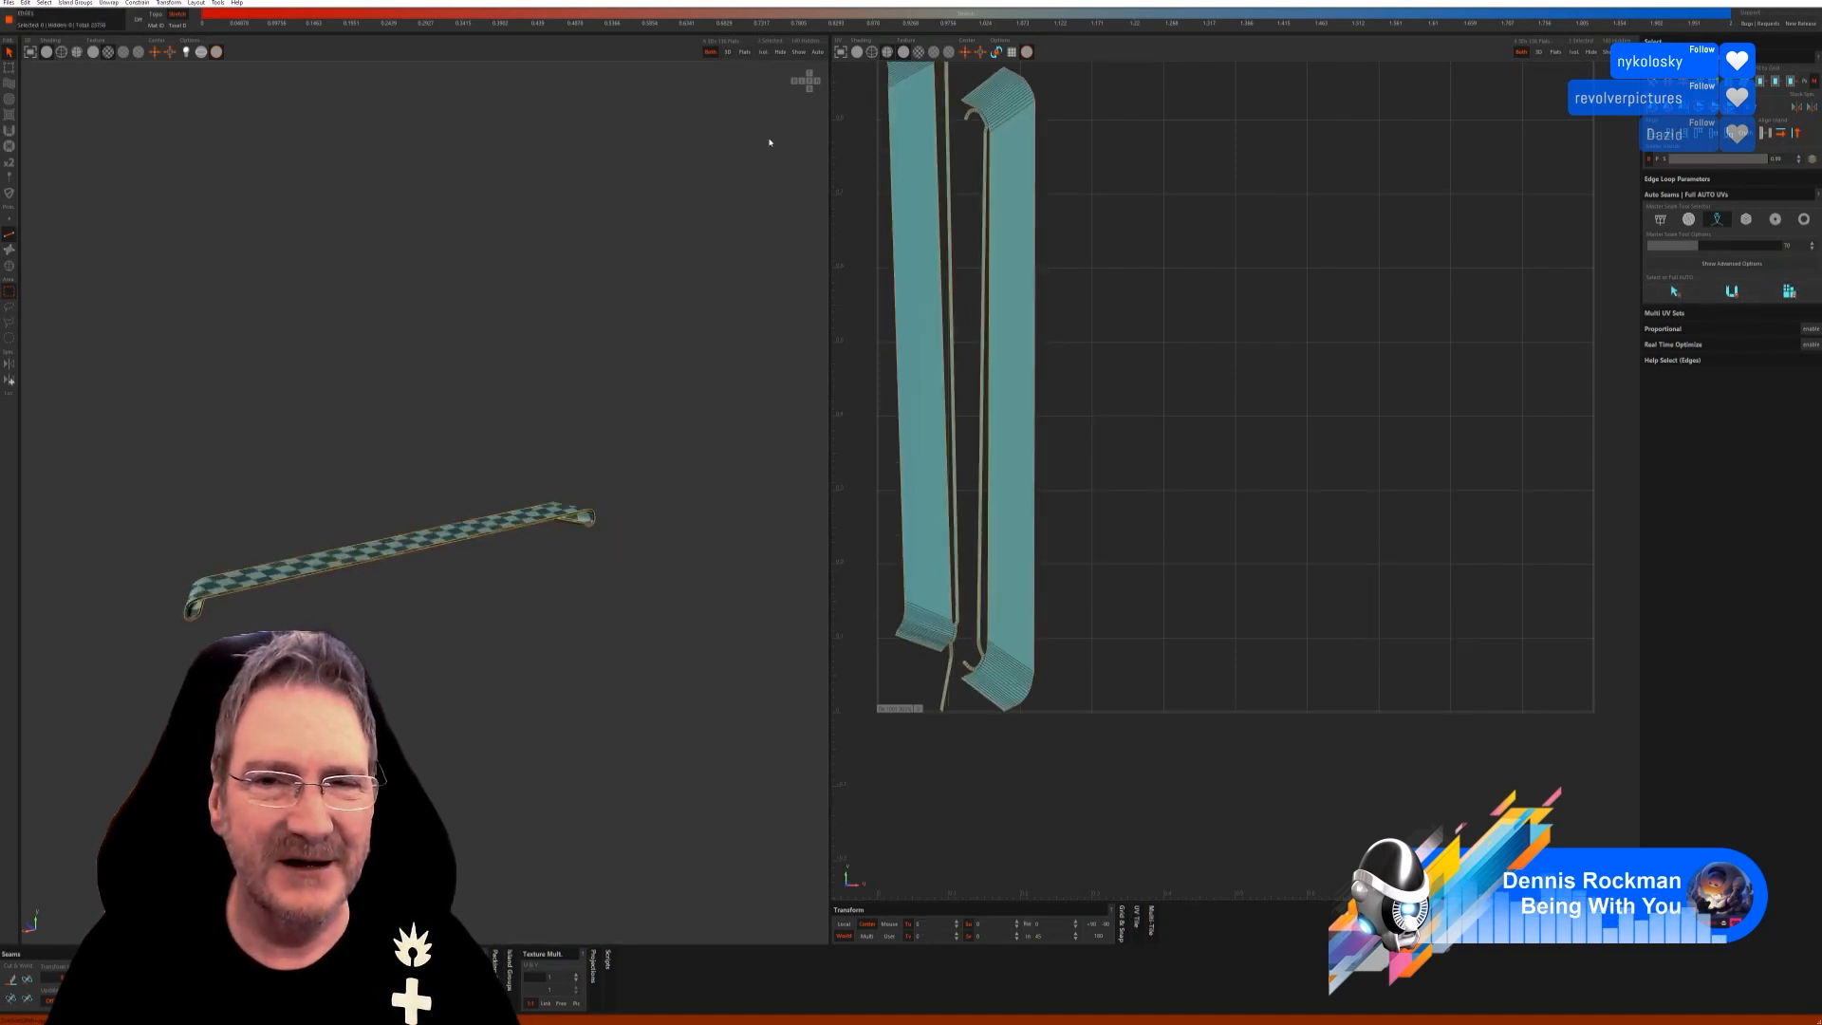
Show all grate parts, isolate the eighth floor slat from the straight edge, and switch to edge selection.
left_click(799, 52)
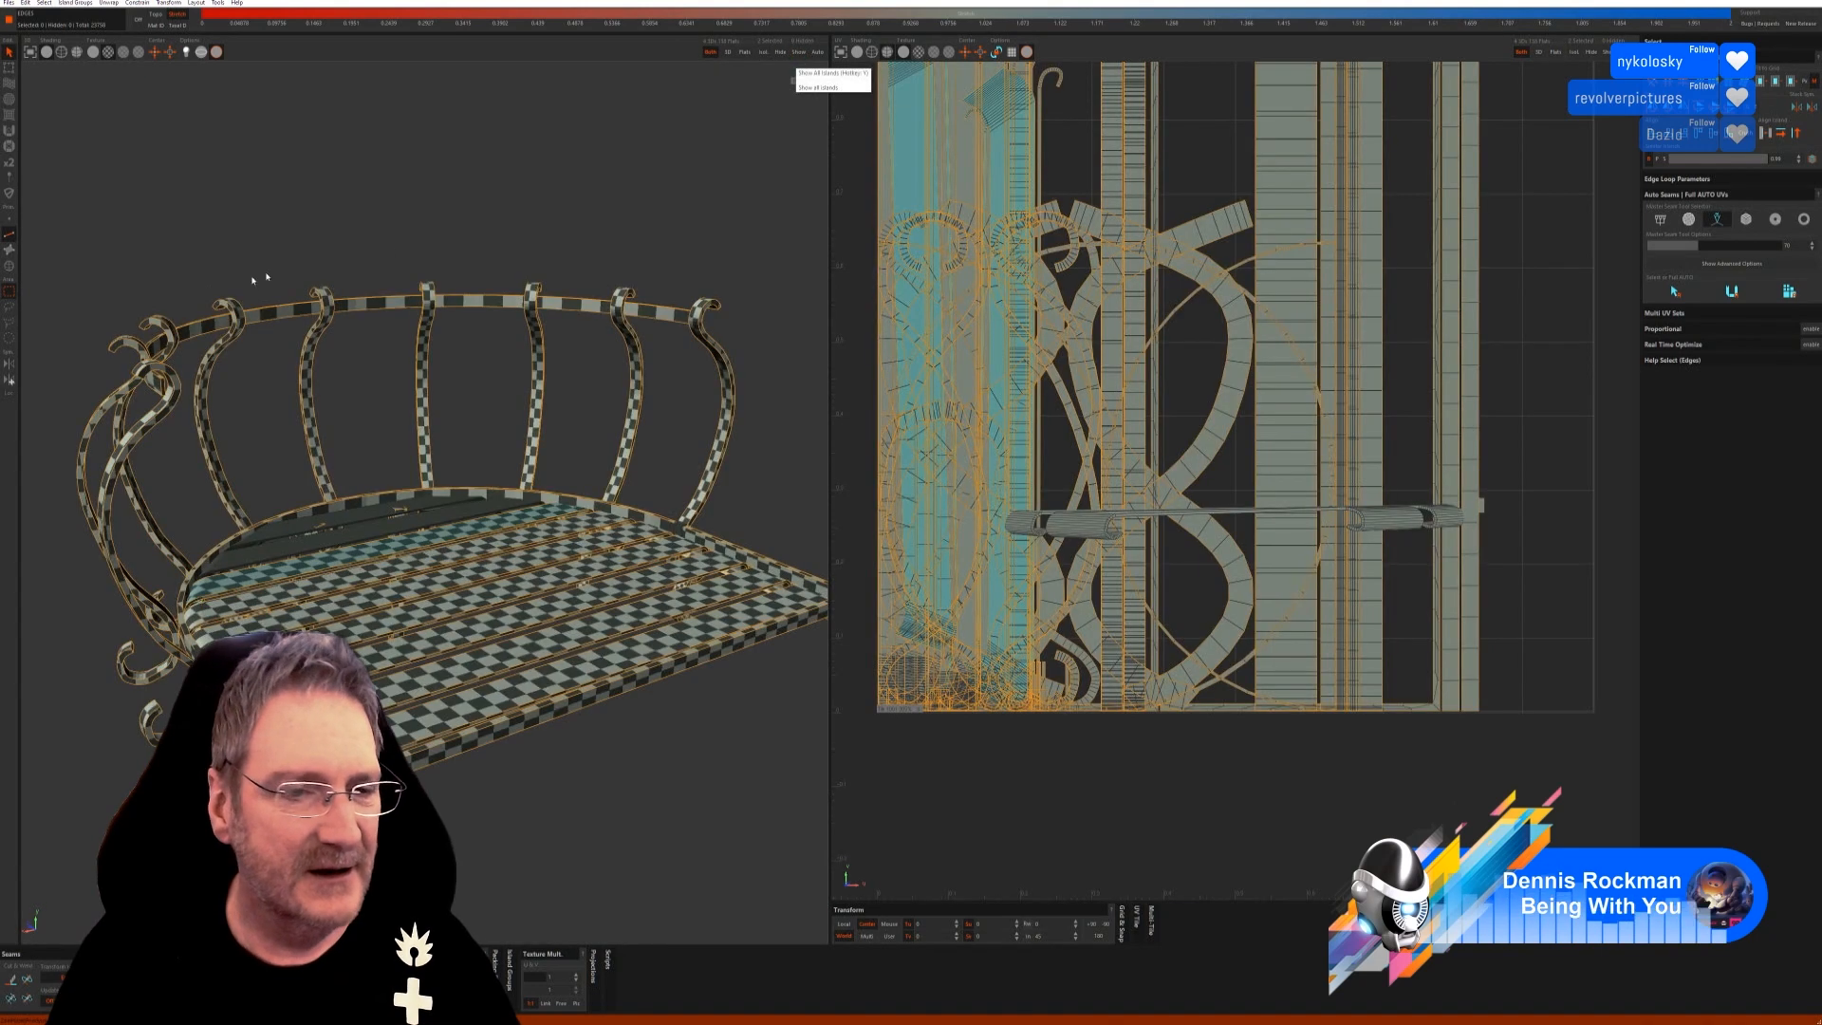
left_click(10, 266)
left_click(388, 529)
left_click(389, 530)
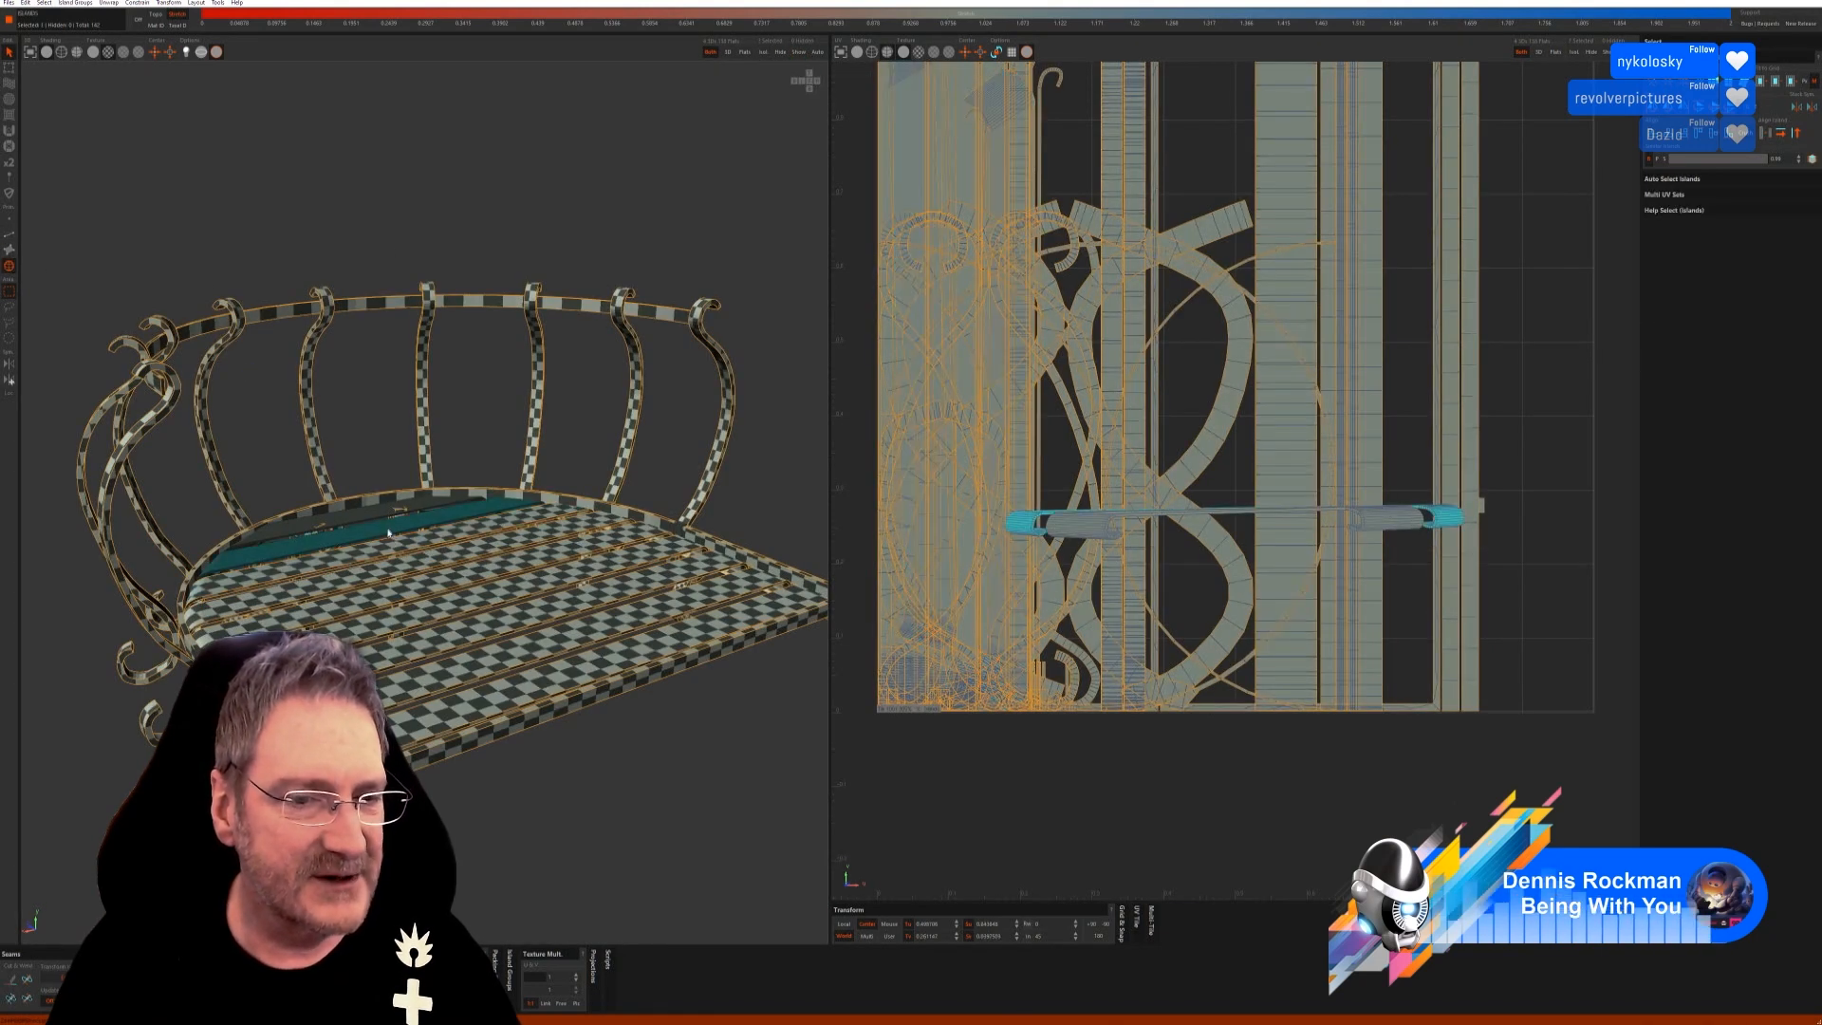
left_click(762, 54)
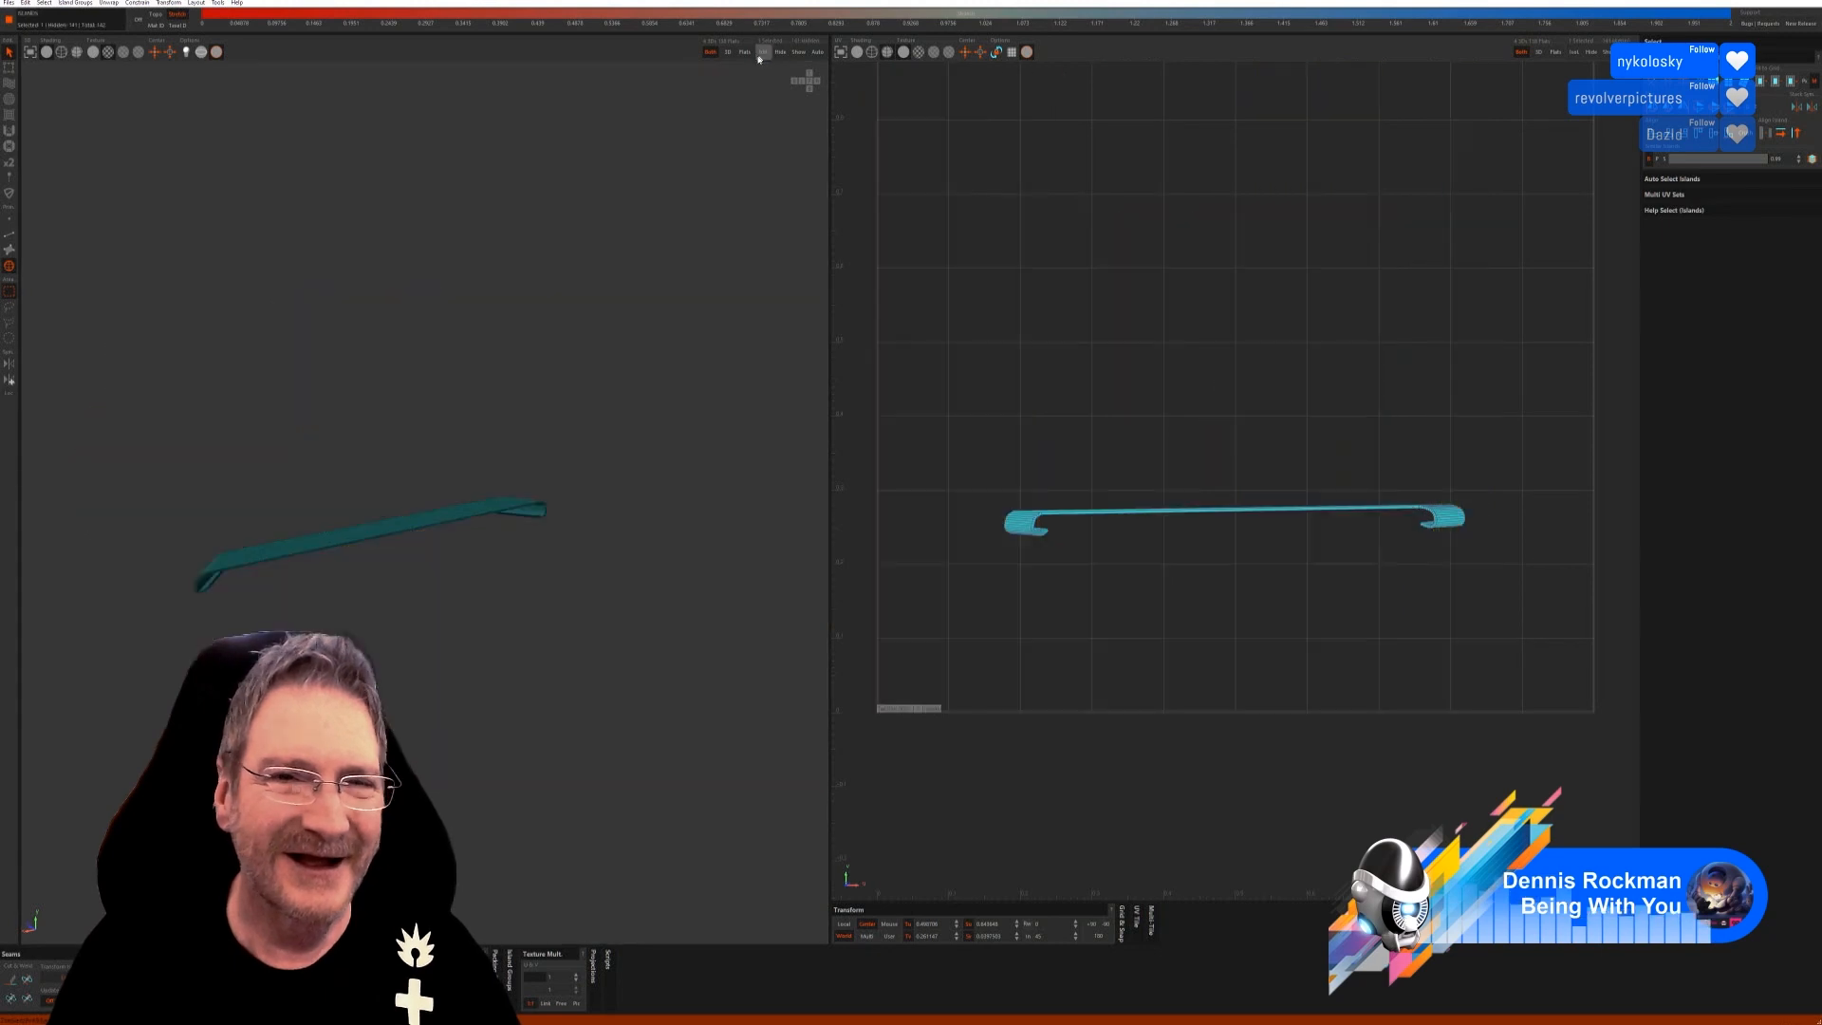
left_click(9, 234)
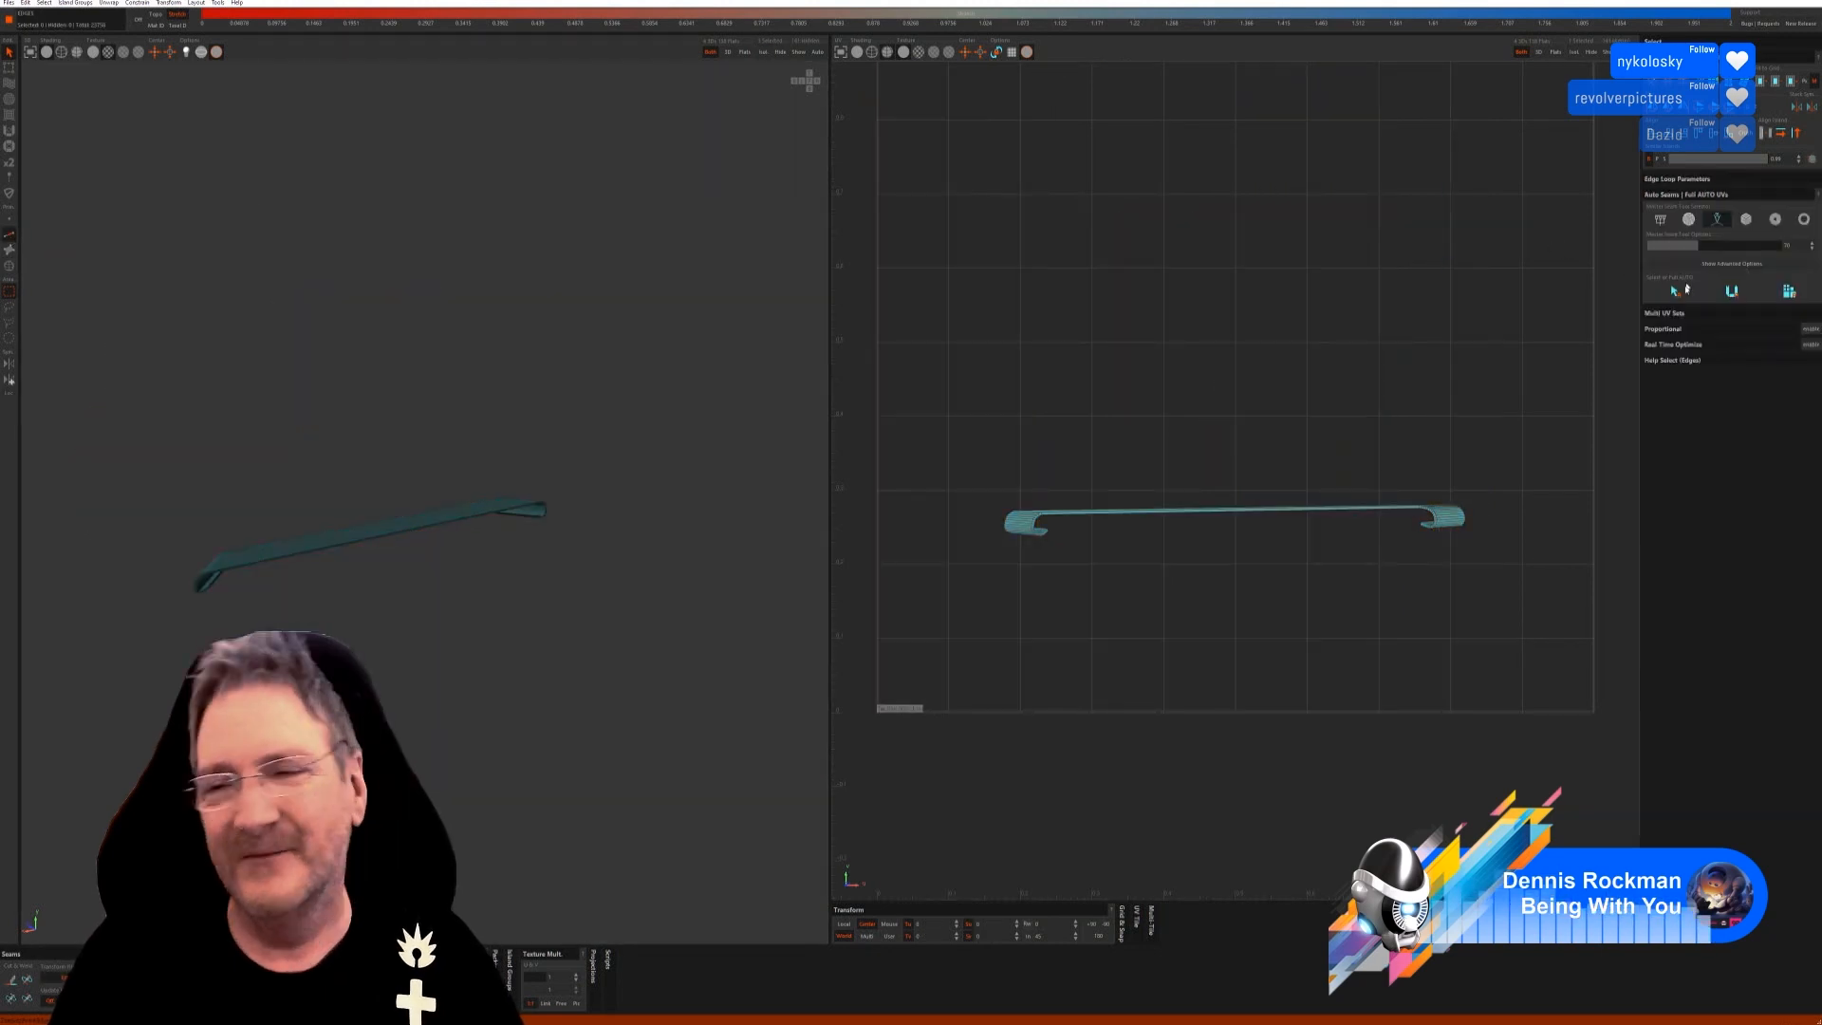
Try to unwrap and pack the isolated slat with automatic sharp-edge seams, inspect its curled end, and undo the unwrap.
left_click(1689, 294)
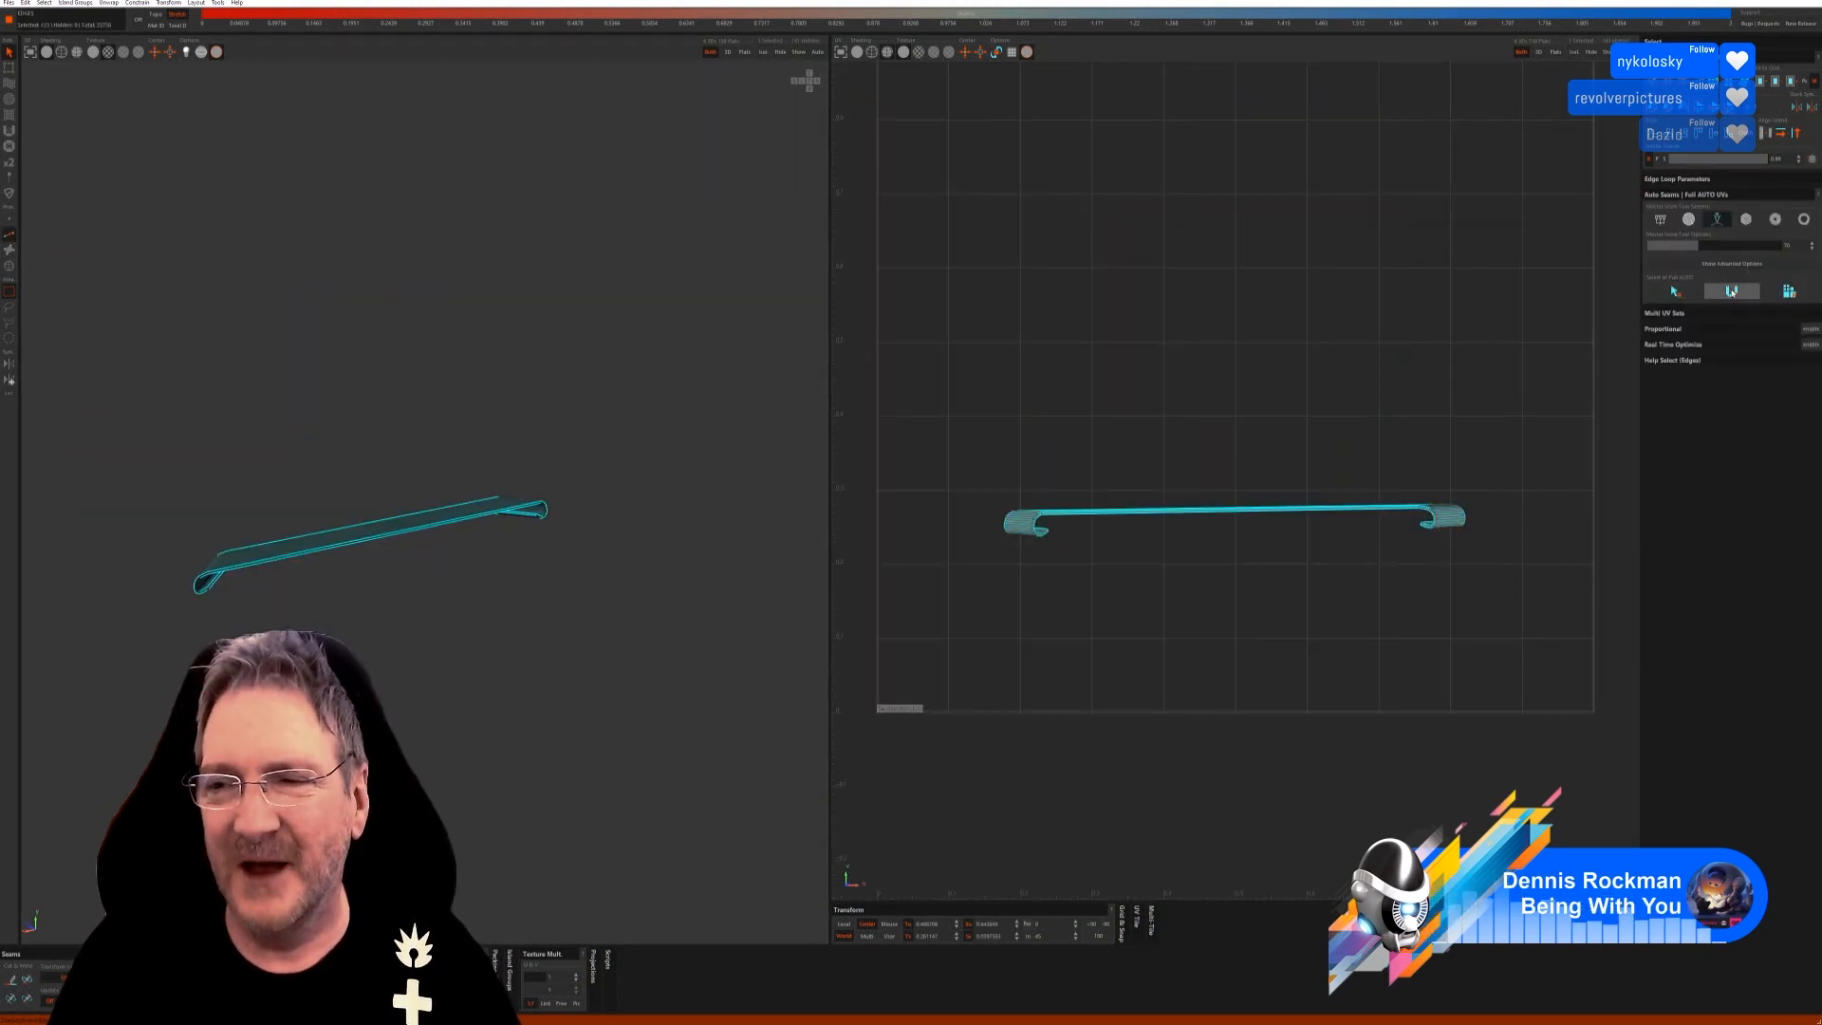
left_click(1790, 291)
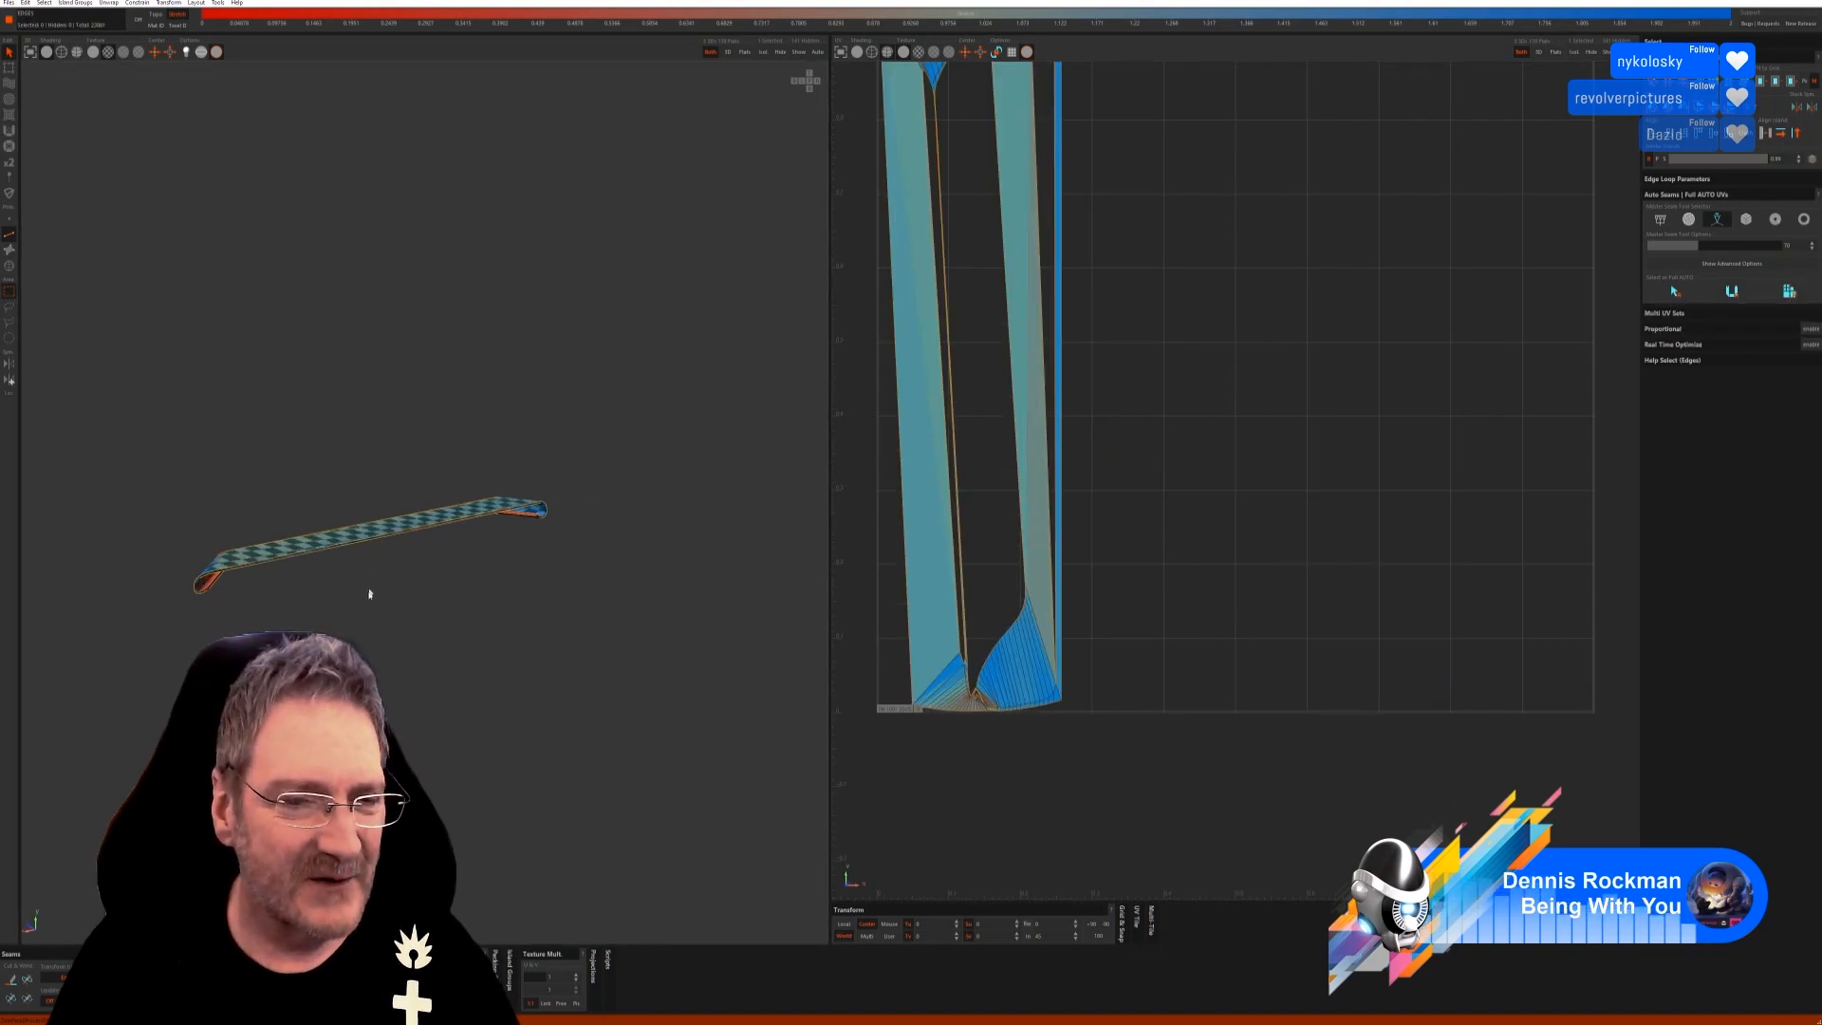
left_click_drag(370, 594, 560, 613, "alt")
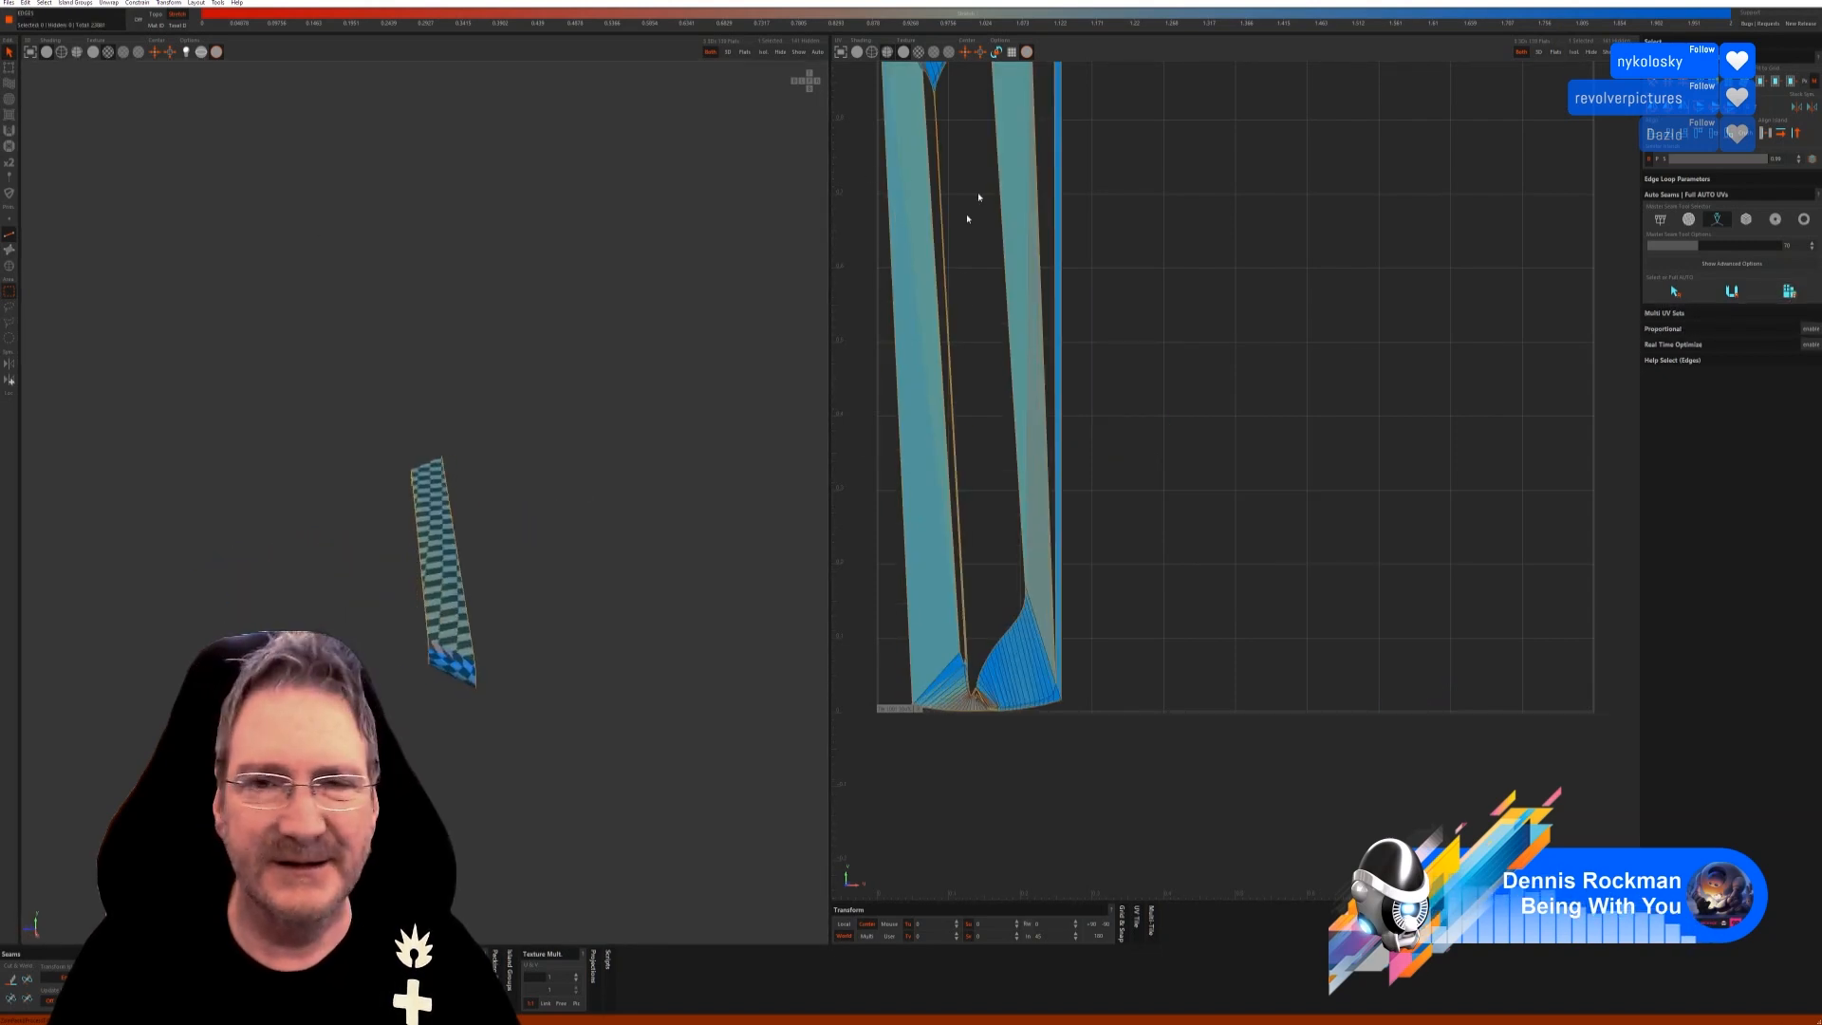
key("ctrl+z")
key("ctrl+z")
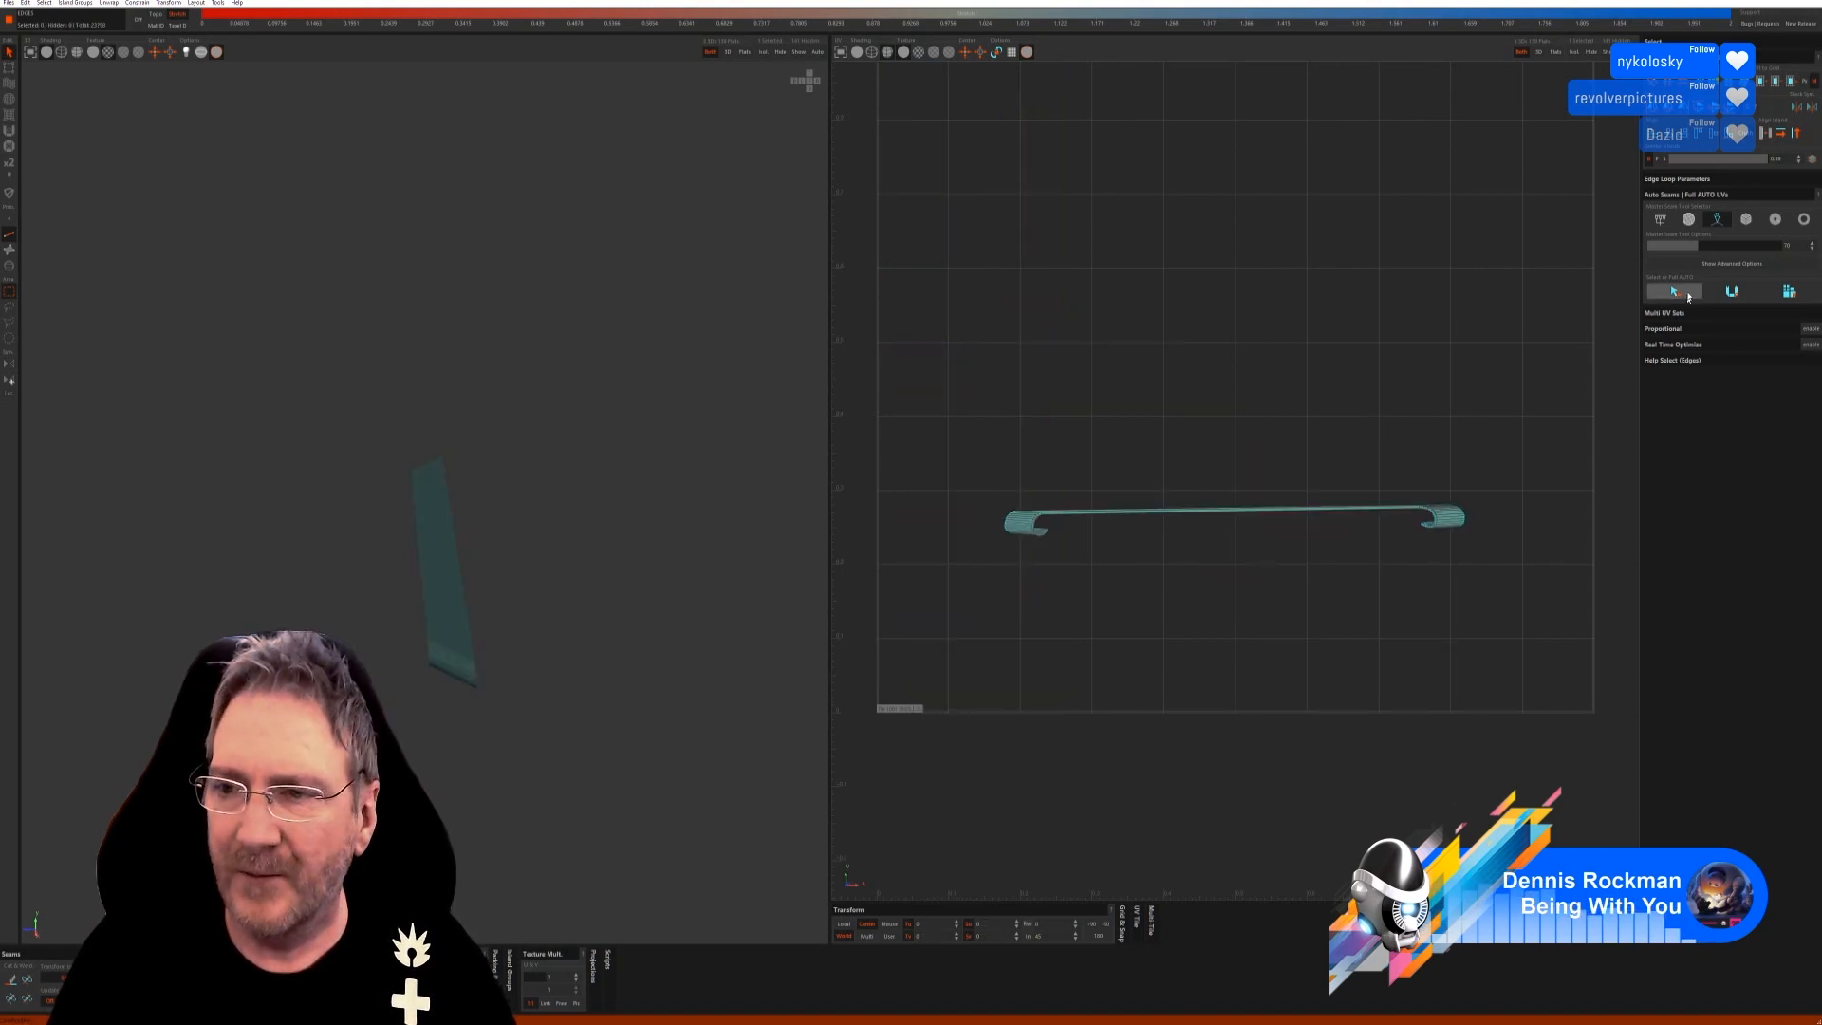
Unwrap and pack the isolated eighth floor slat with automatic sharp-edge seams.
left_click(1660, 219)
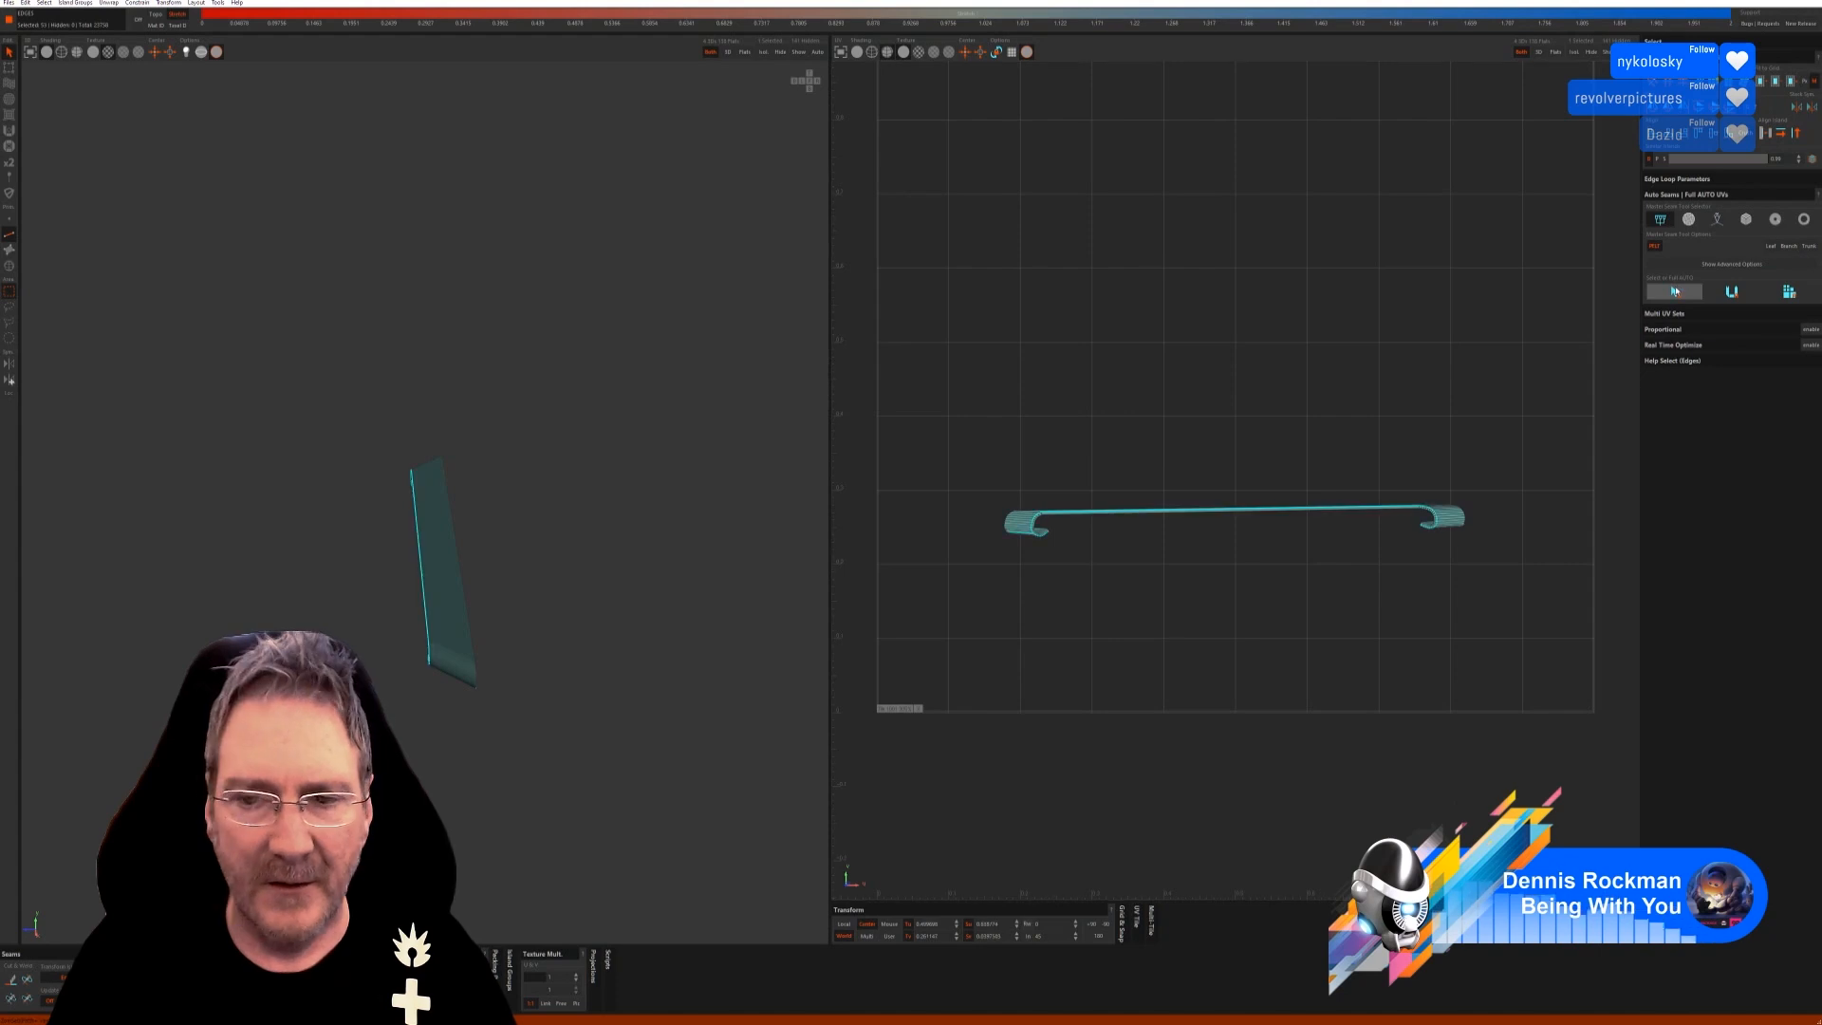
left_click(1790, 292)
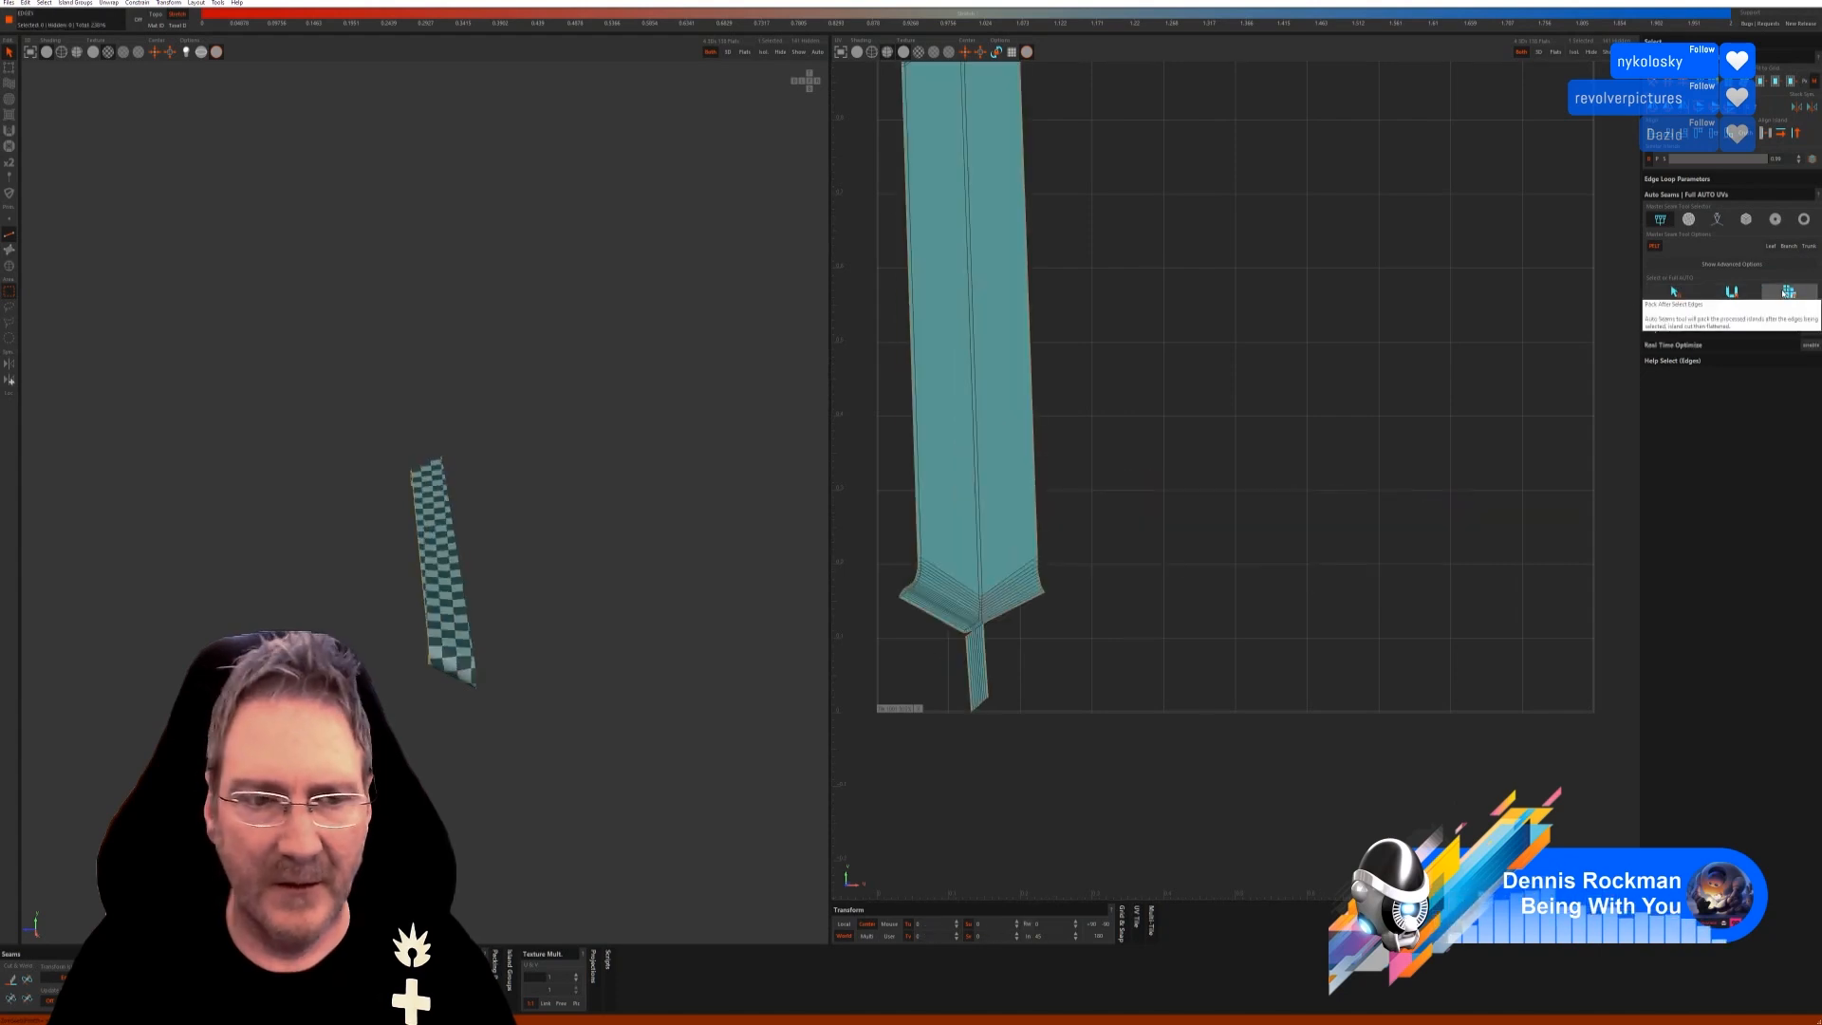
left_click_drag(702, 538, 619, 473, "alt")
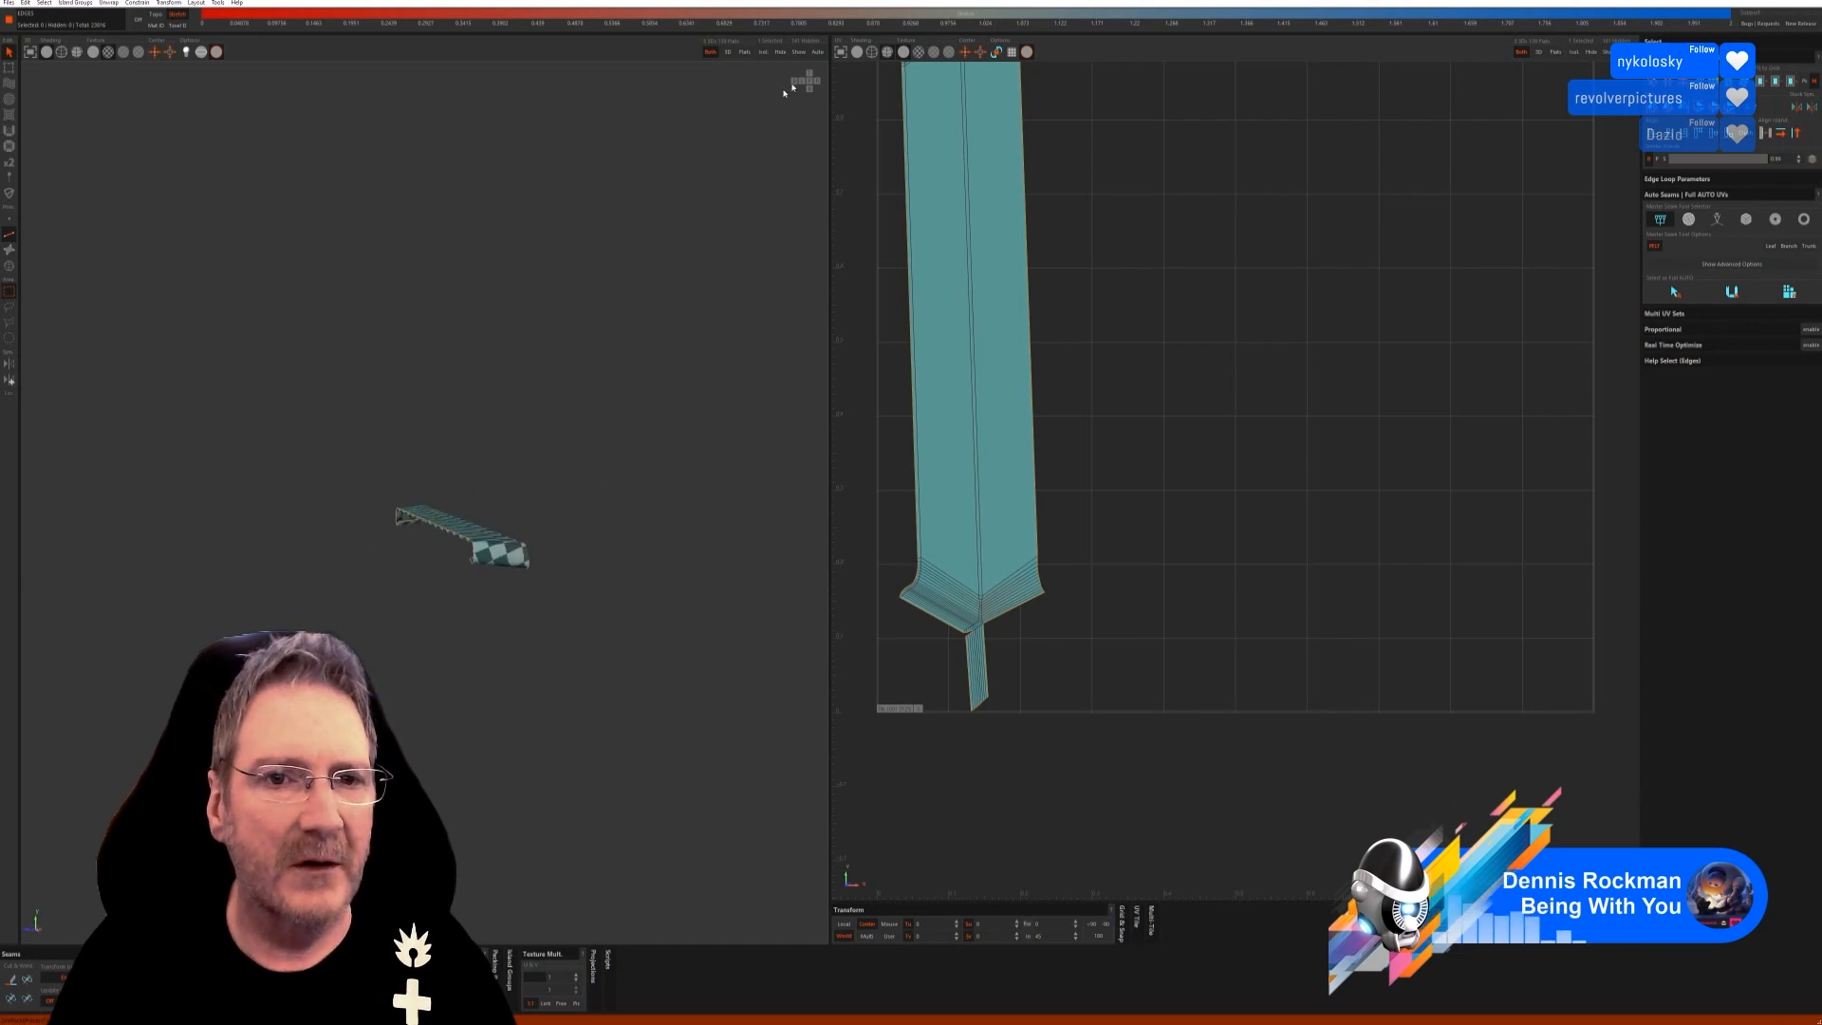
Show all grate parts, isolate the last floor slat at the curved front, and unwrap and pack it with automatic sharp-edge seams.
left_click(798, 52)
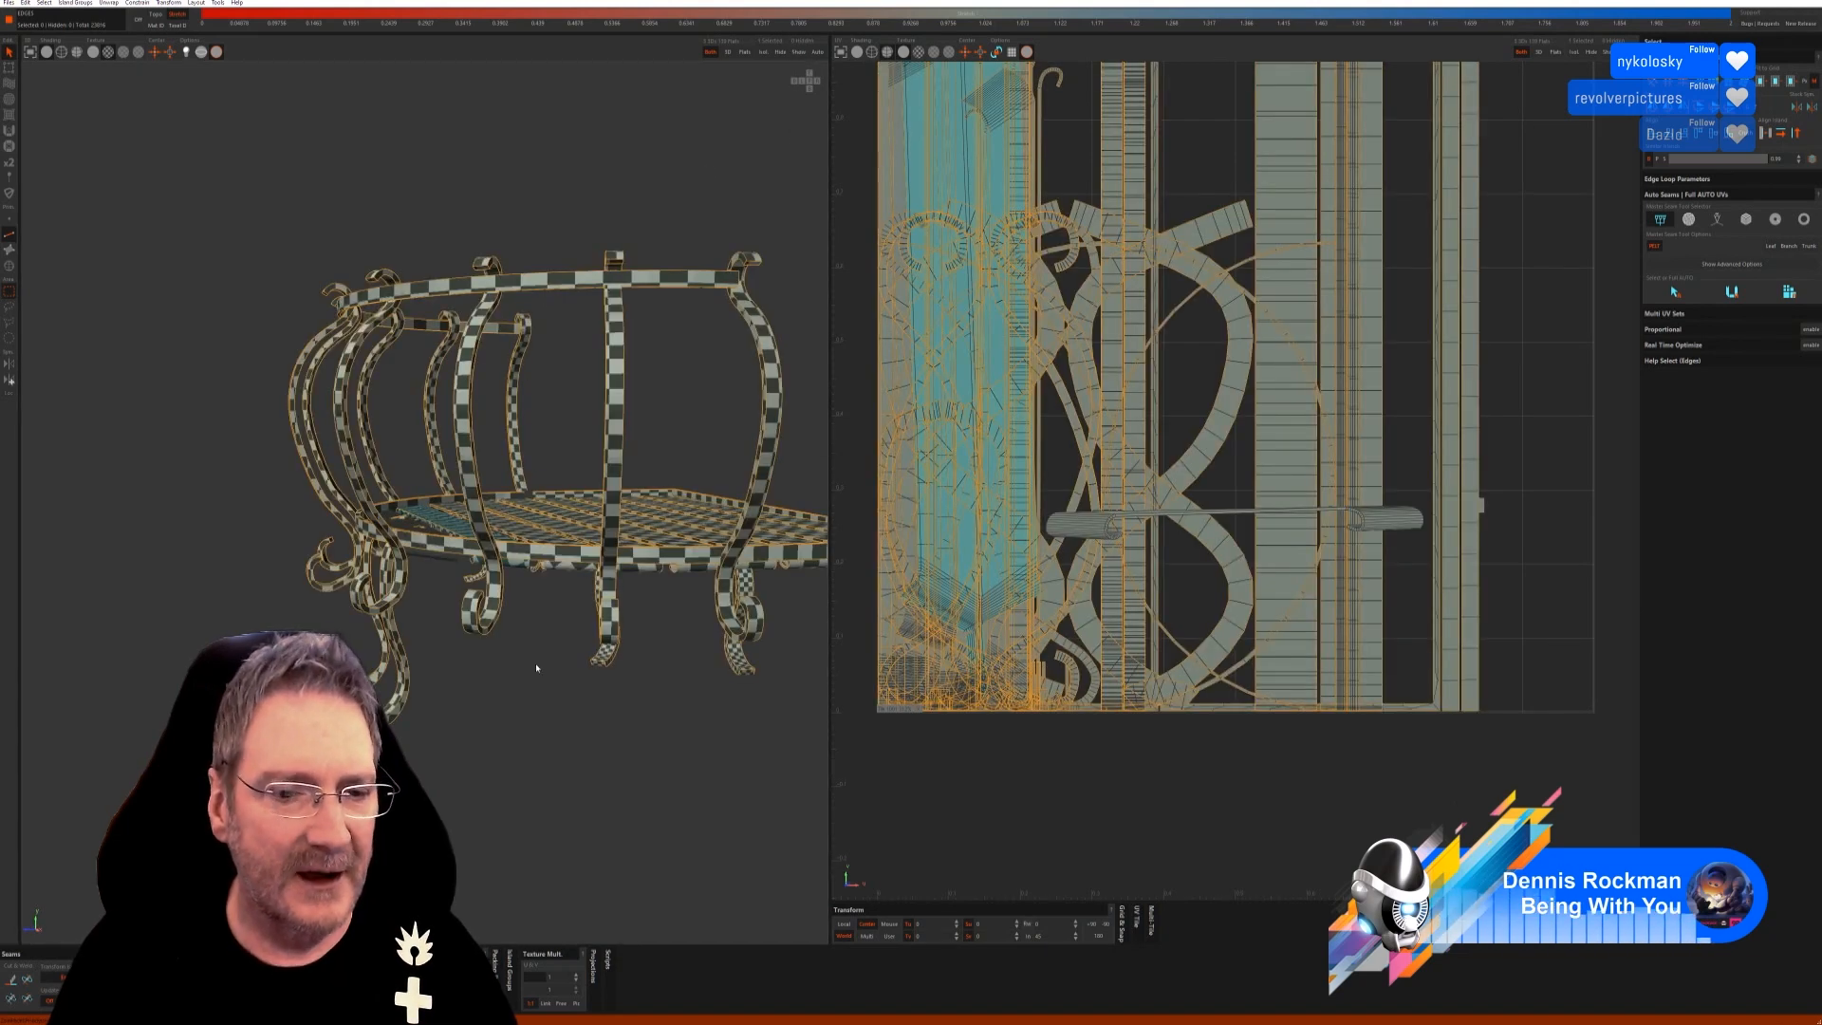
left_click_drag(536, 668, 479, 681, "alt")
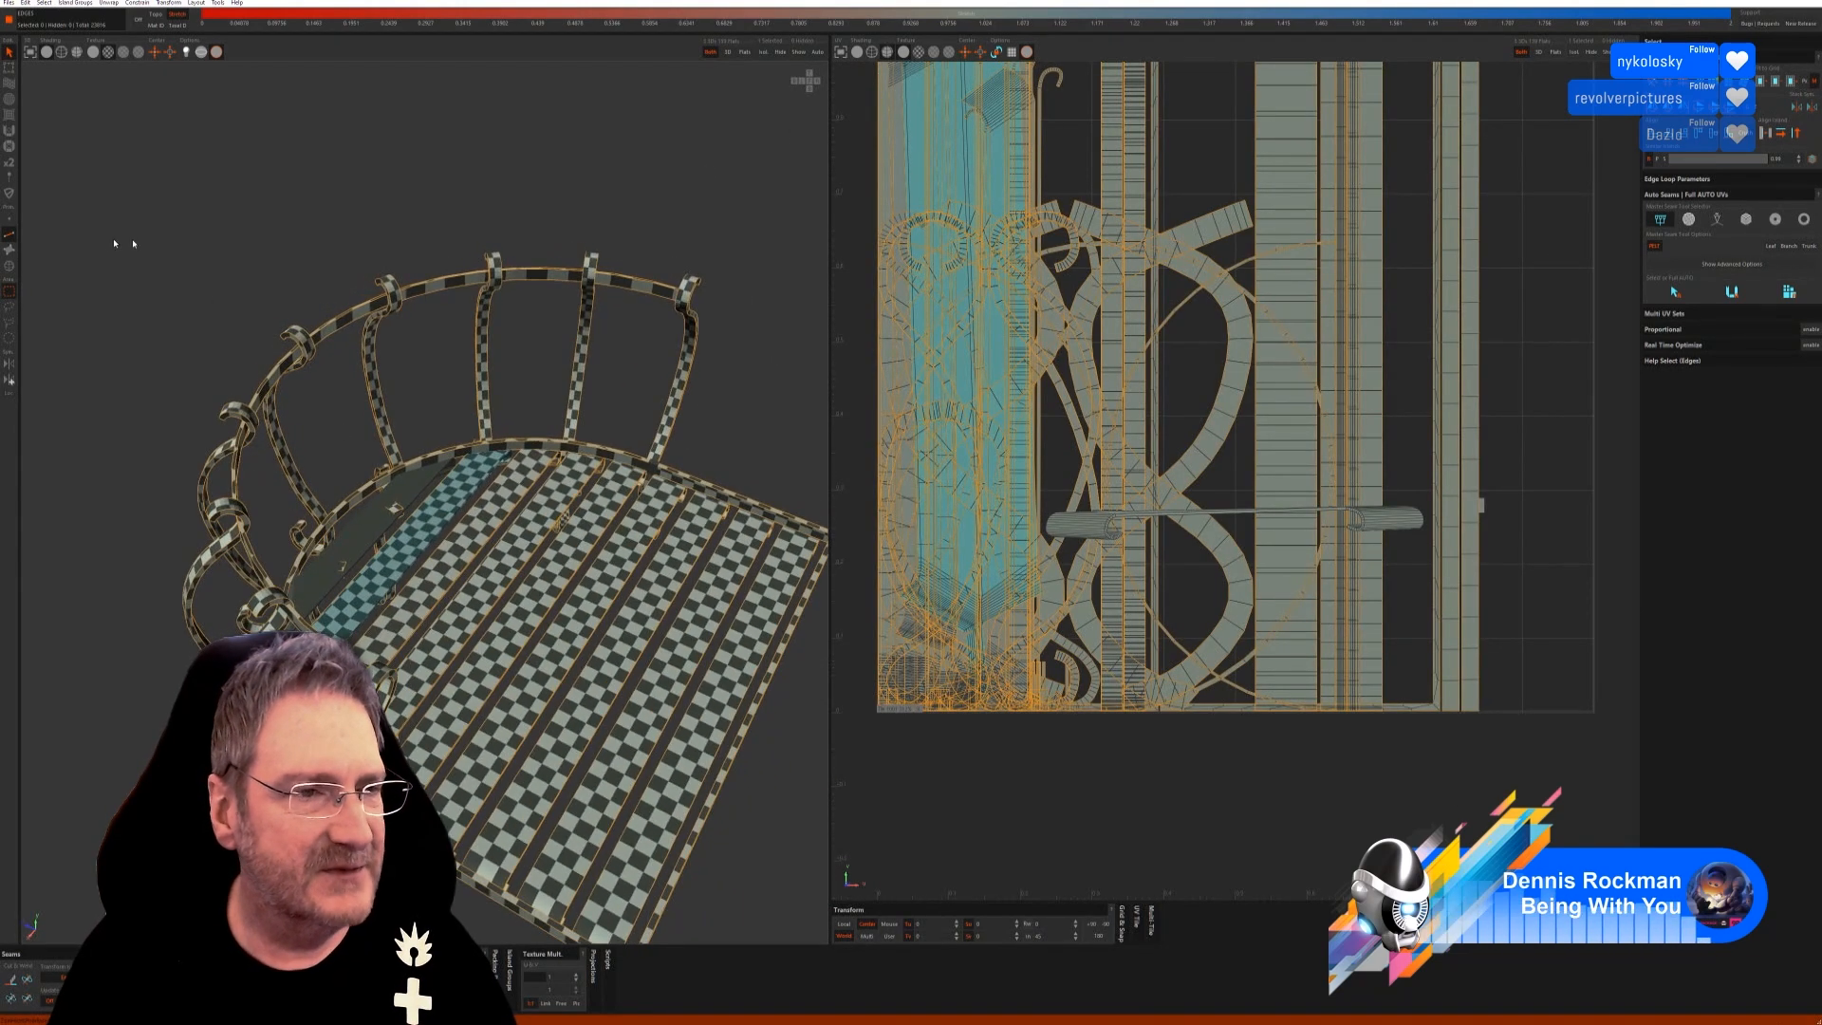
left_click(9, 266)
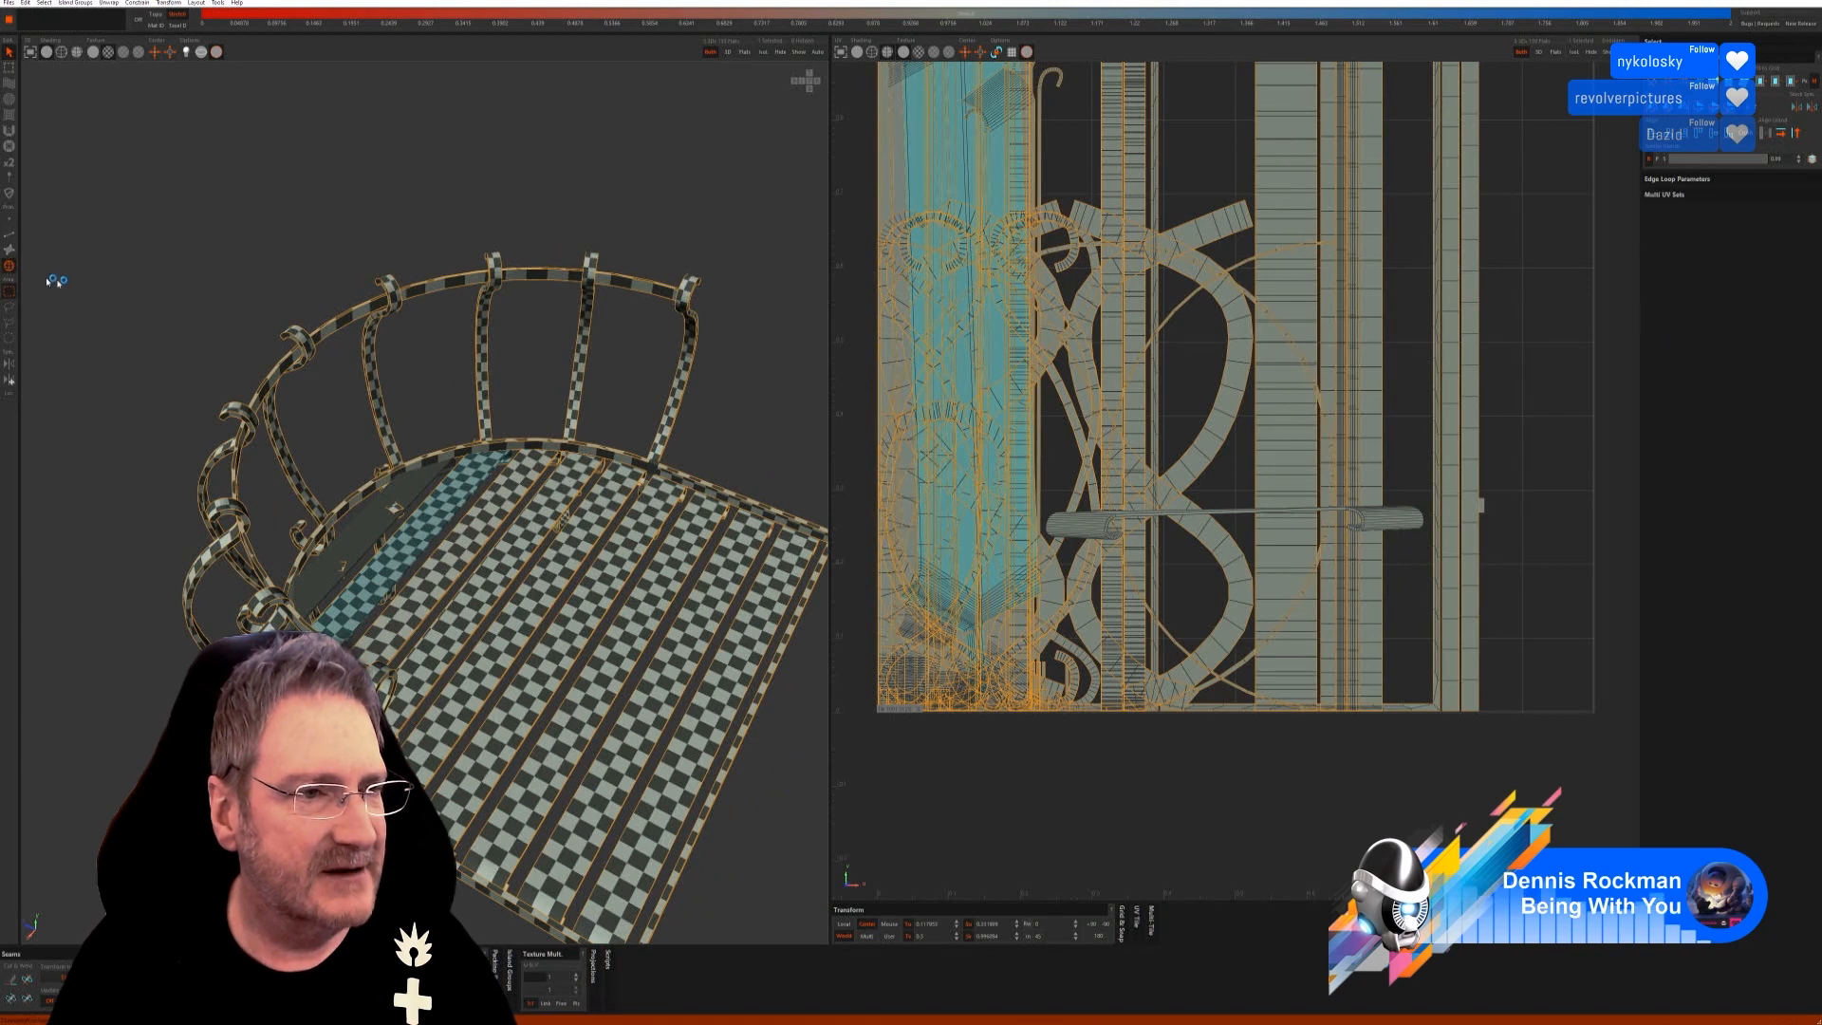
left_click(372, 533)
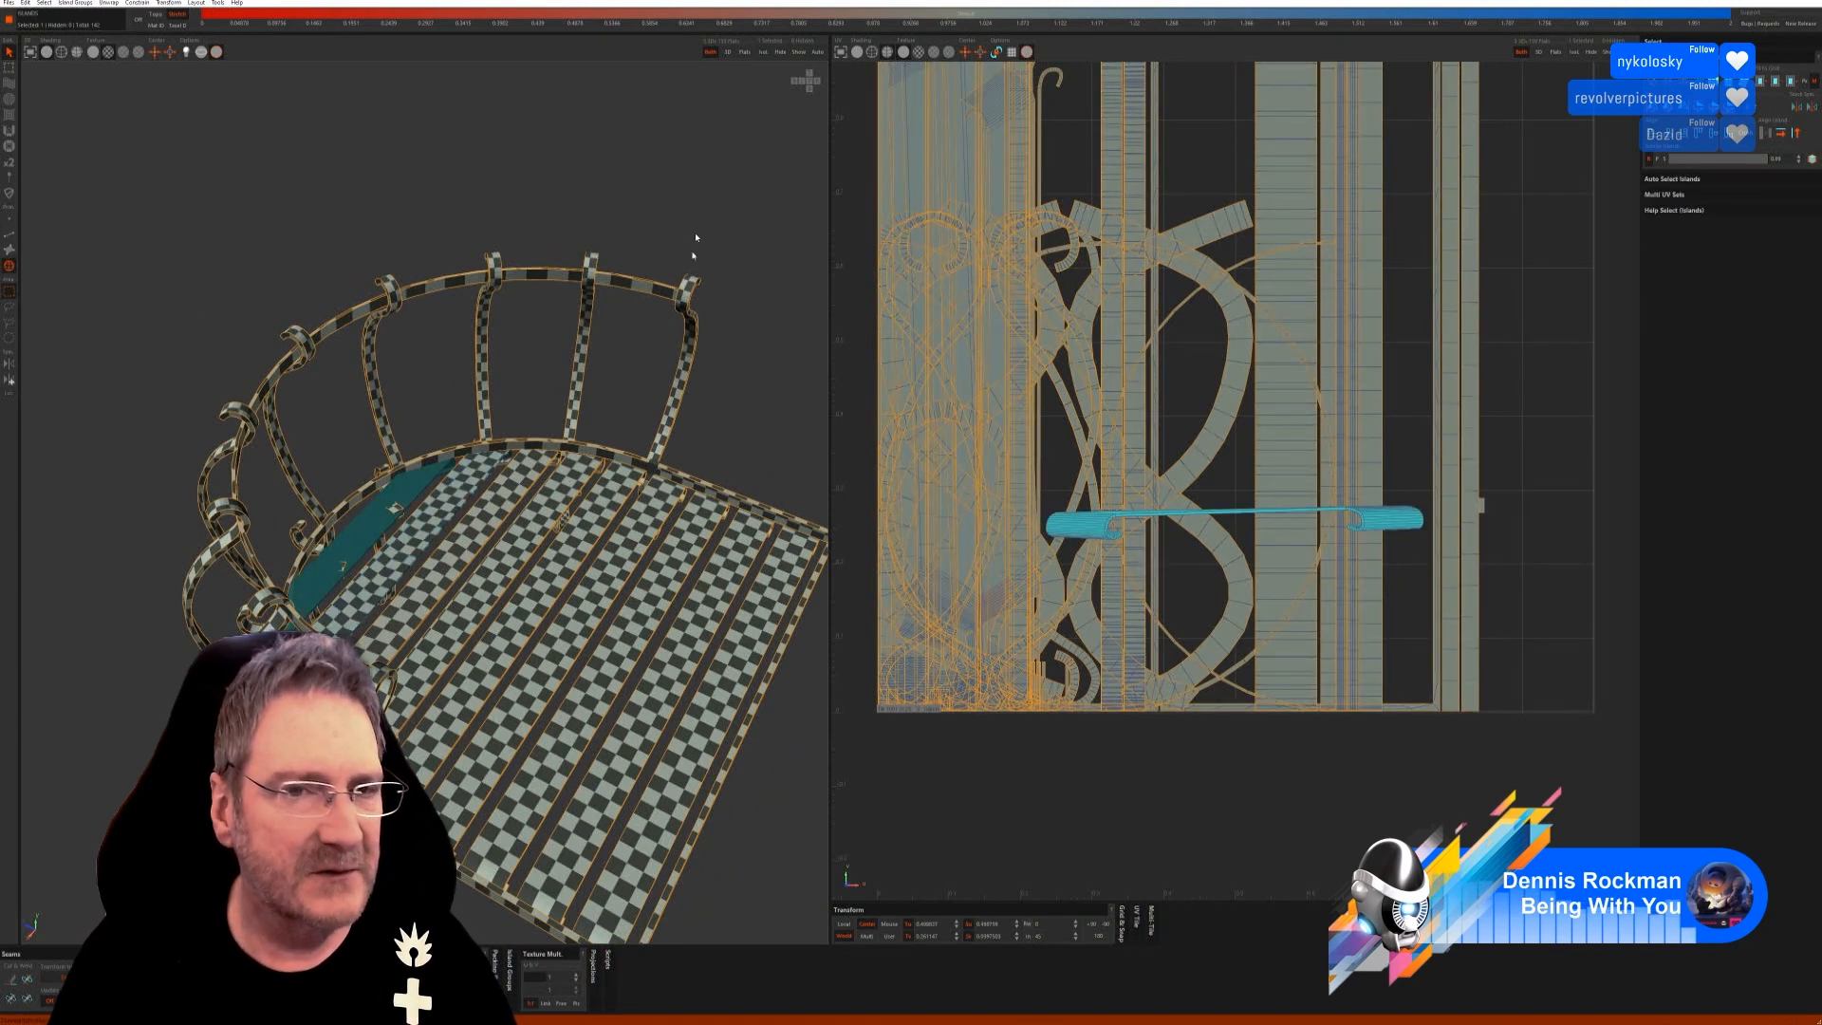
left_click(761, 53)
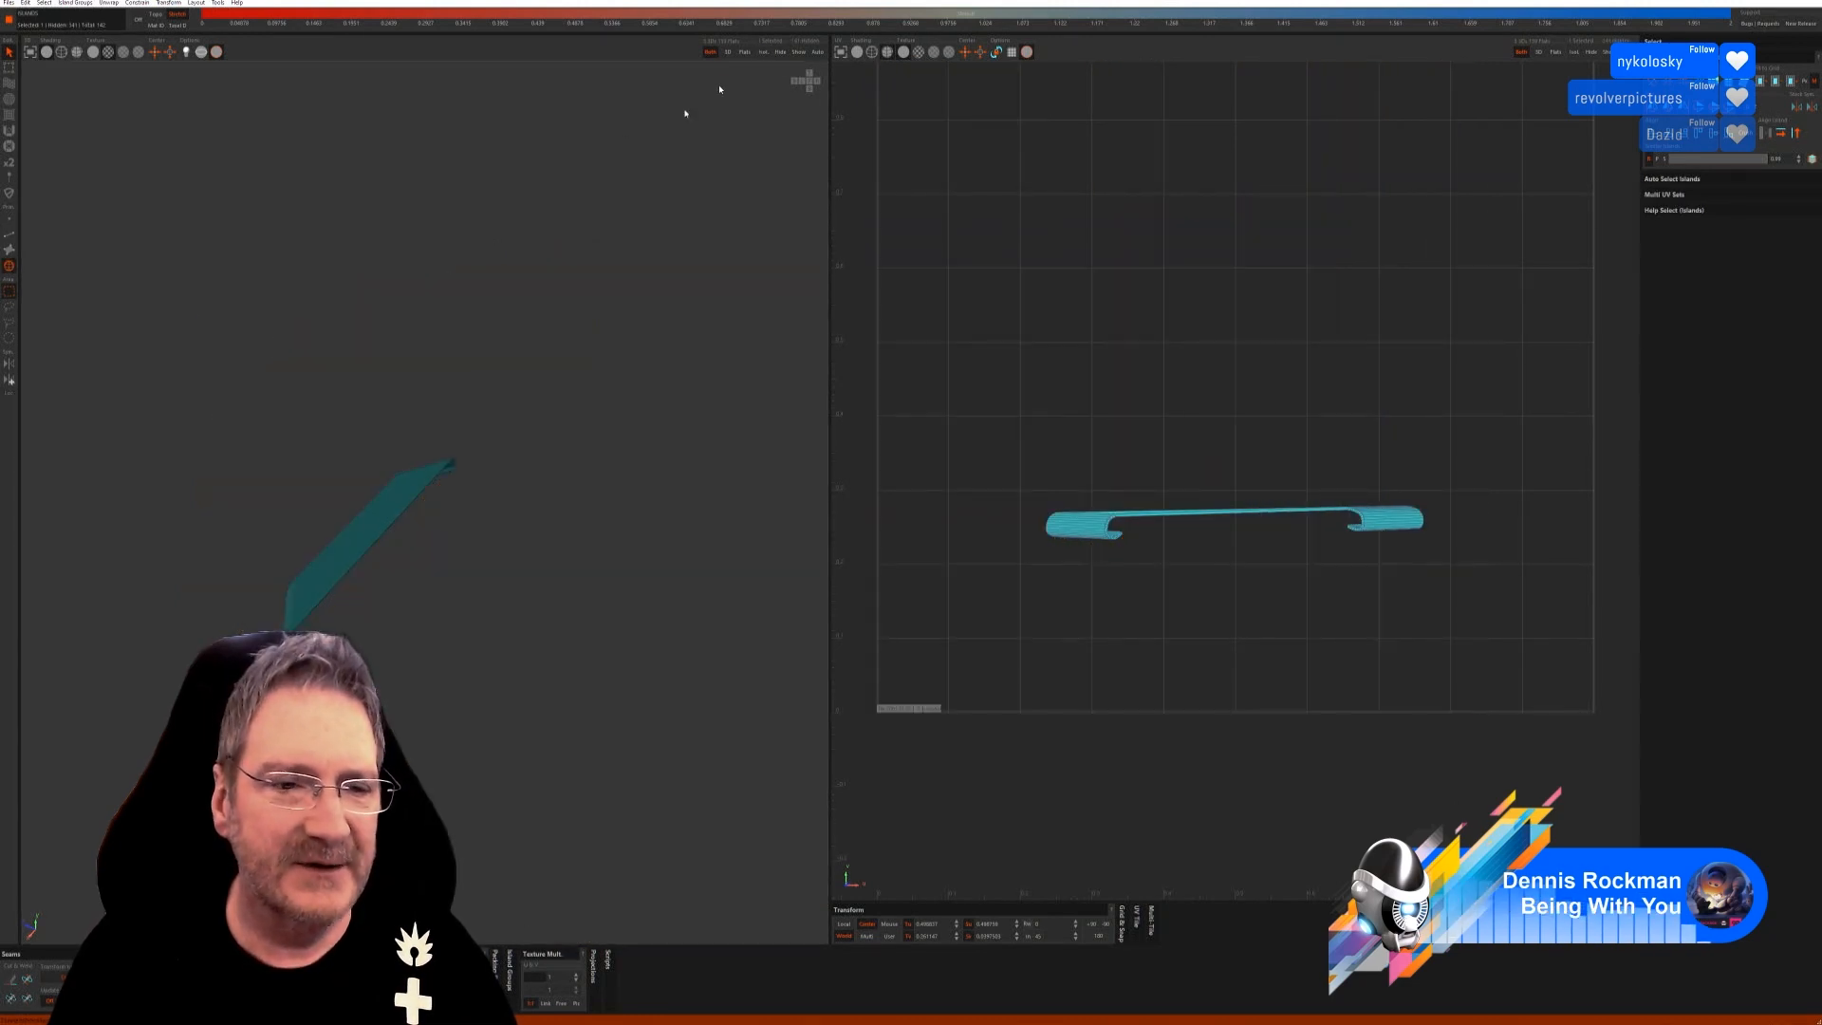
left_click(9, 233)
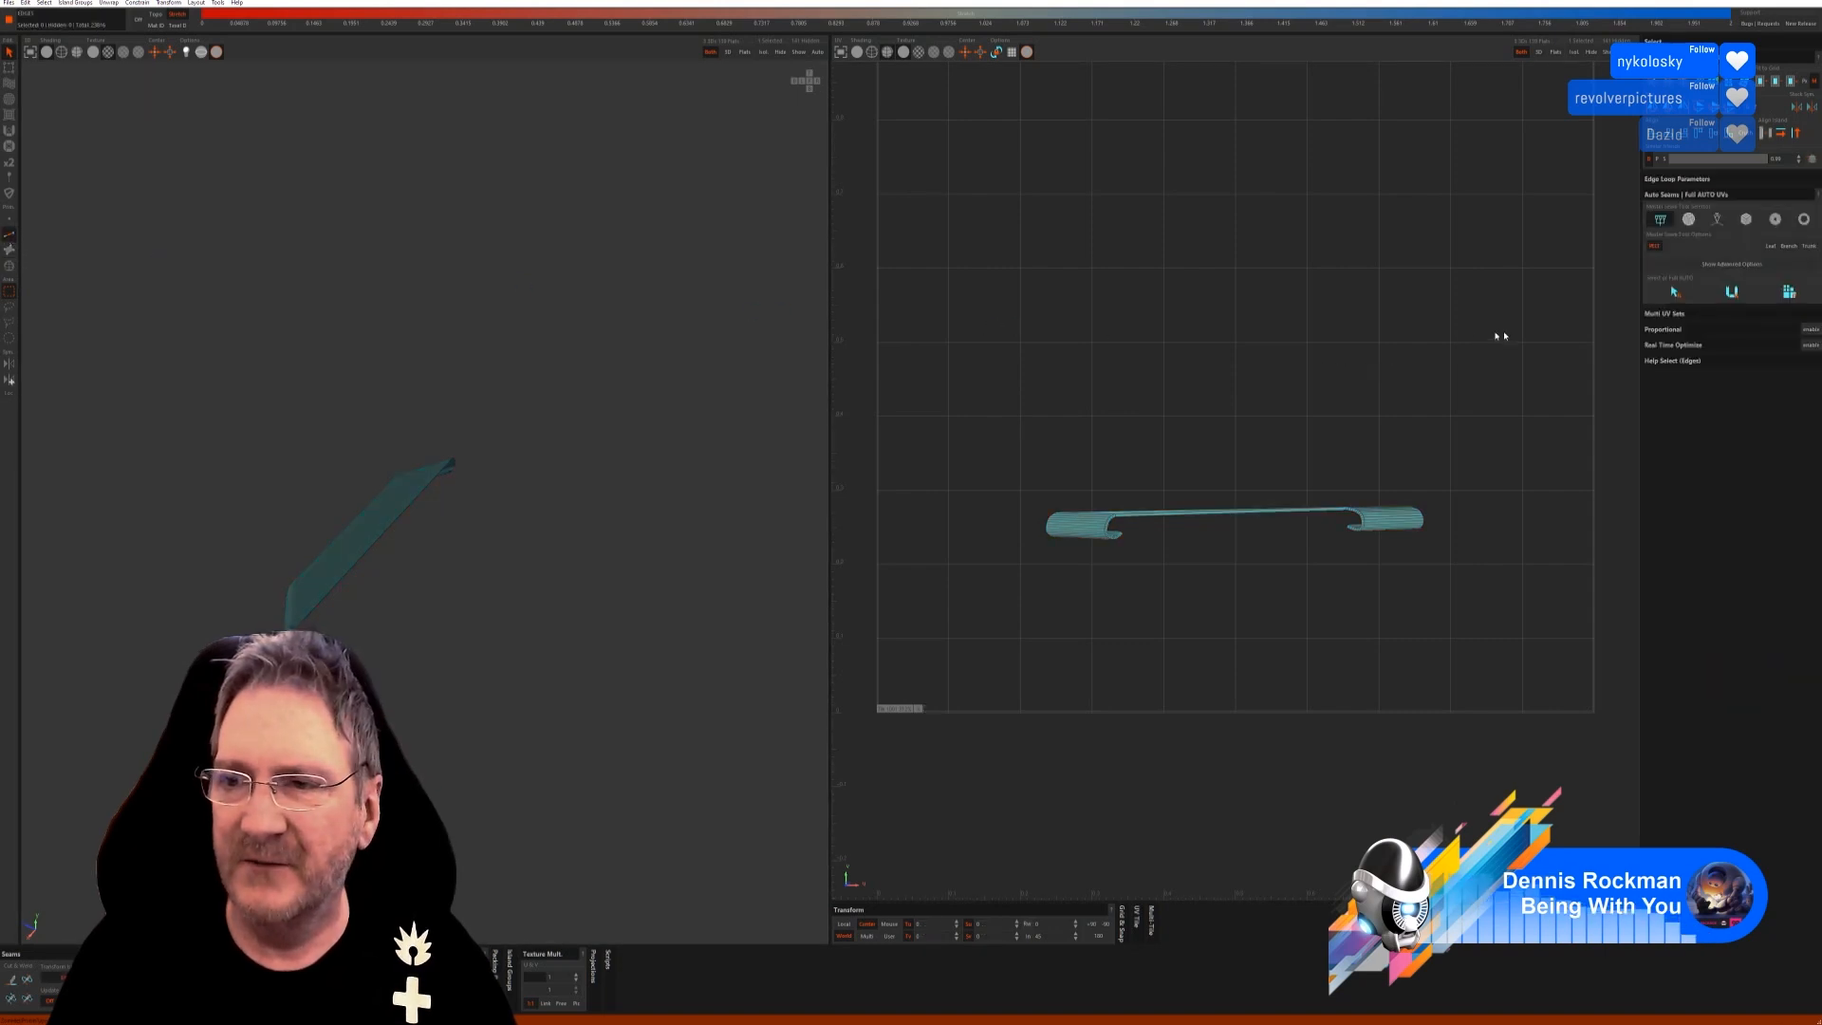
left_click(1790, 293)
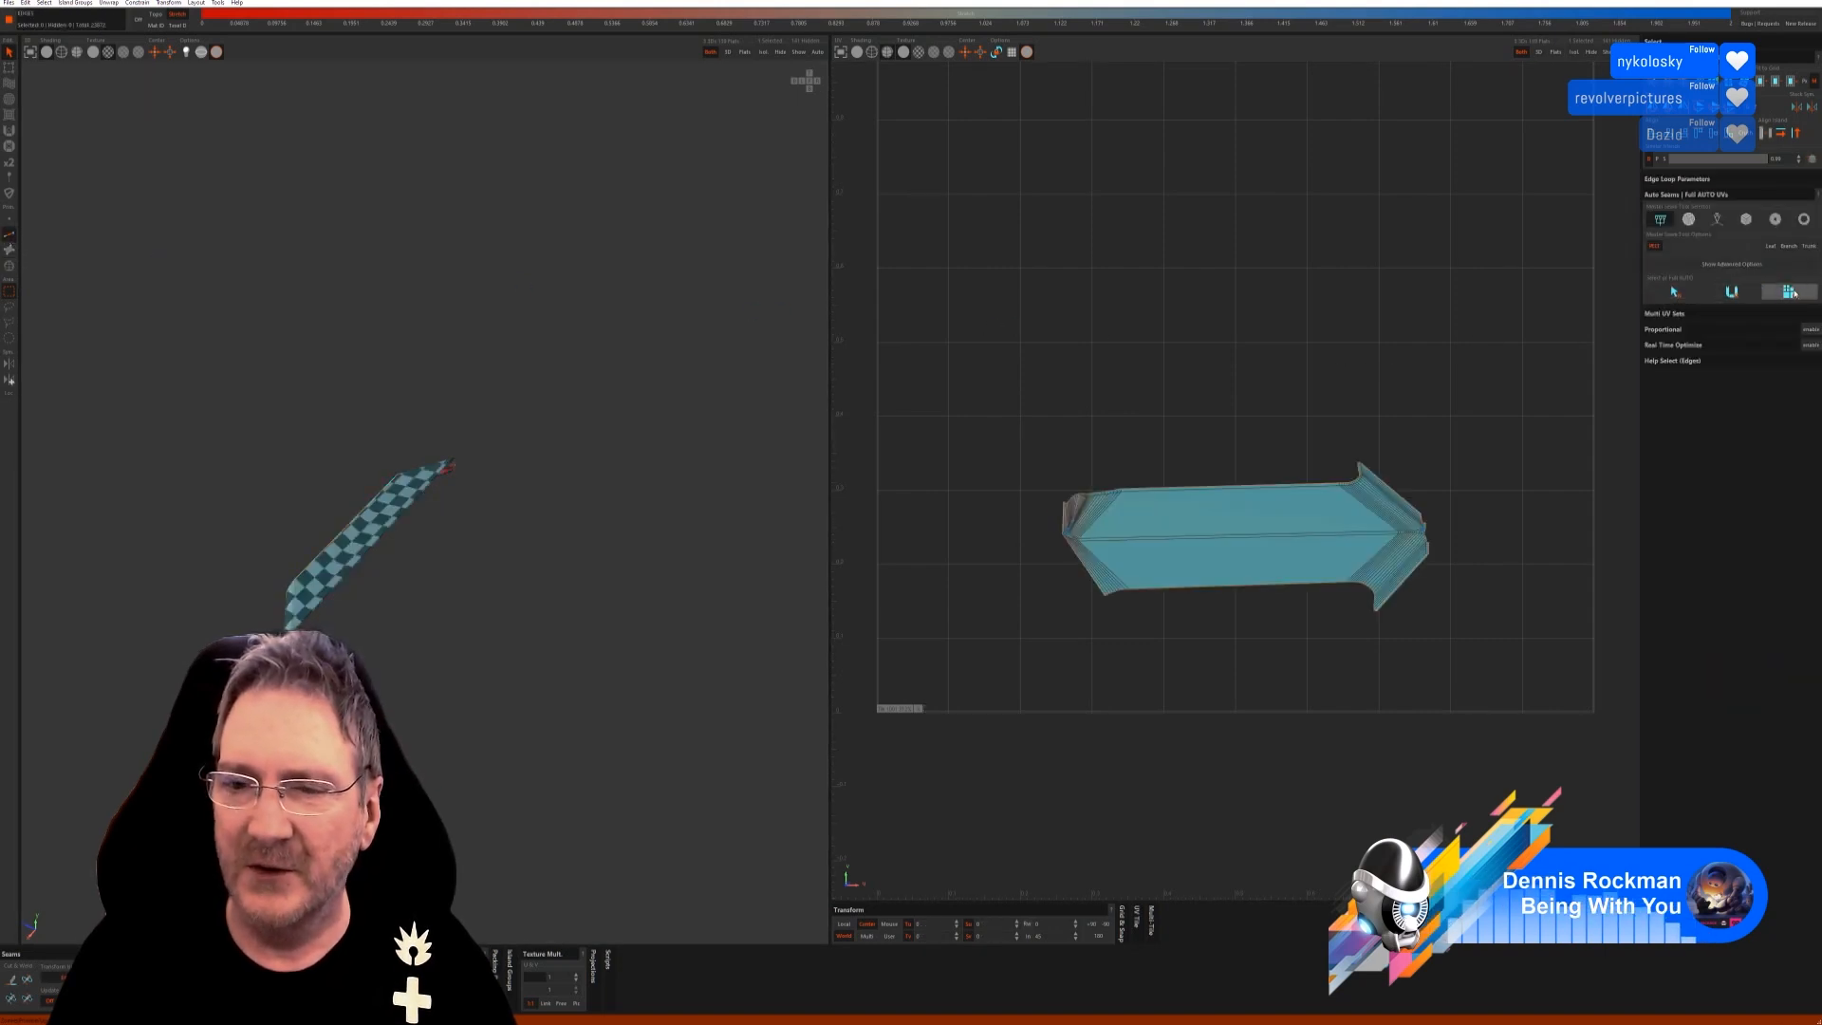
middle_click_drag(614, 542, 599, 490)
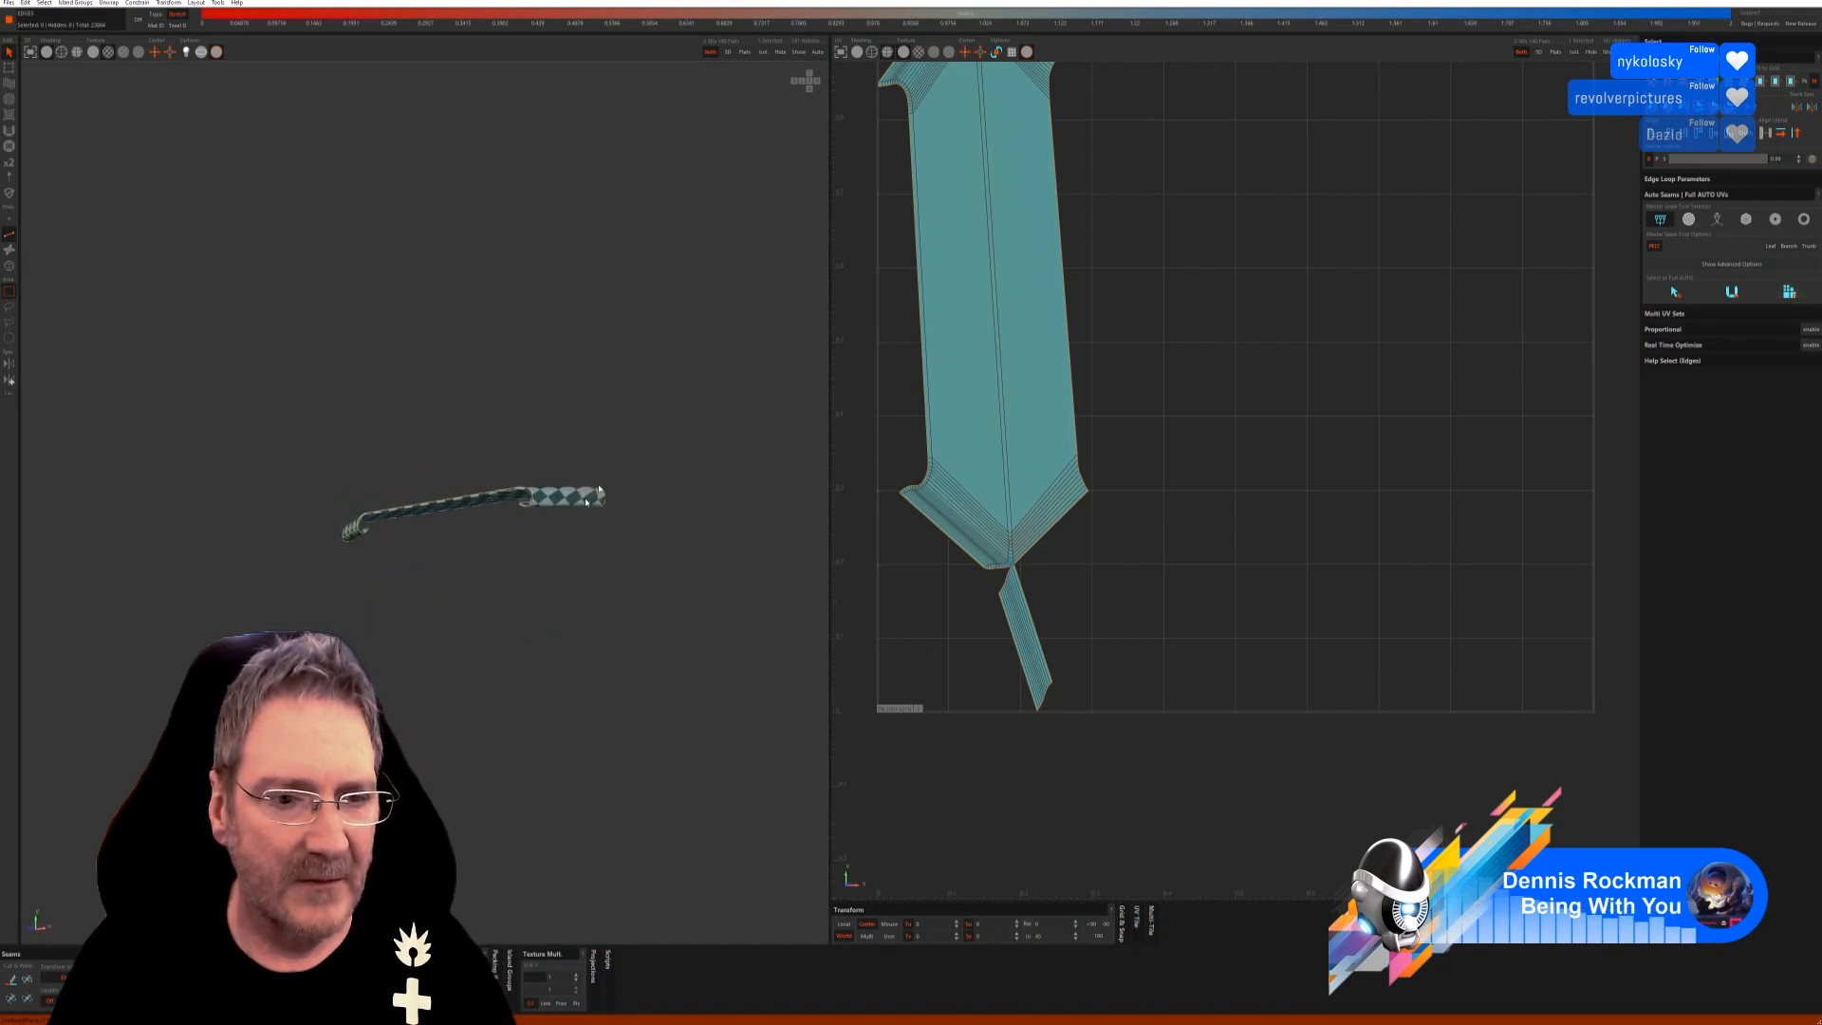
Show the whole grate, check the checker pattern on its slats and bars, and save the unwrapped model.
left_click(799, 52)
middle_click_drag(478, 614, 563, 683)
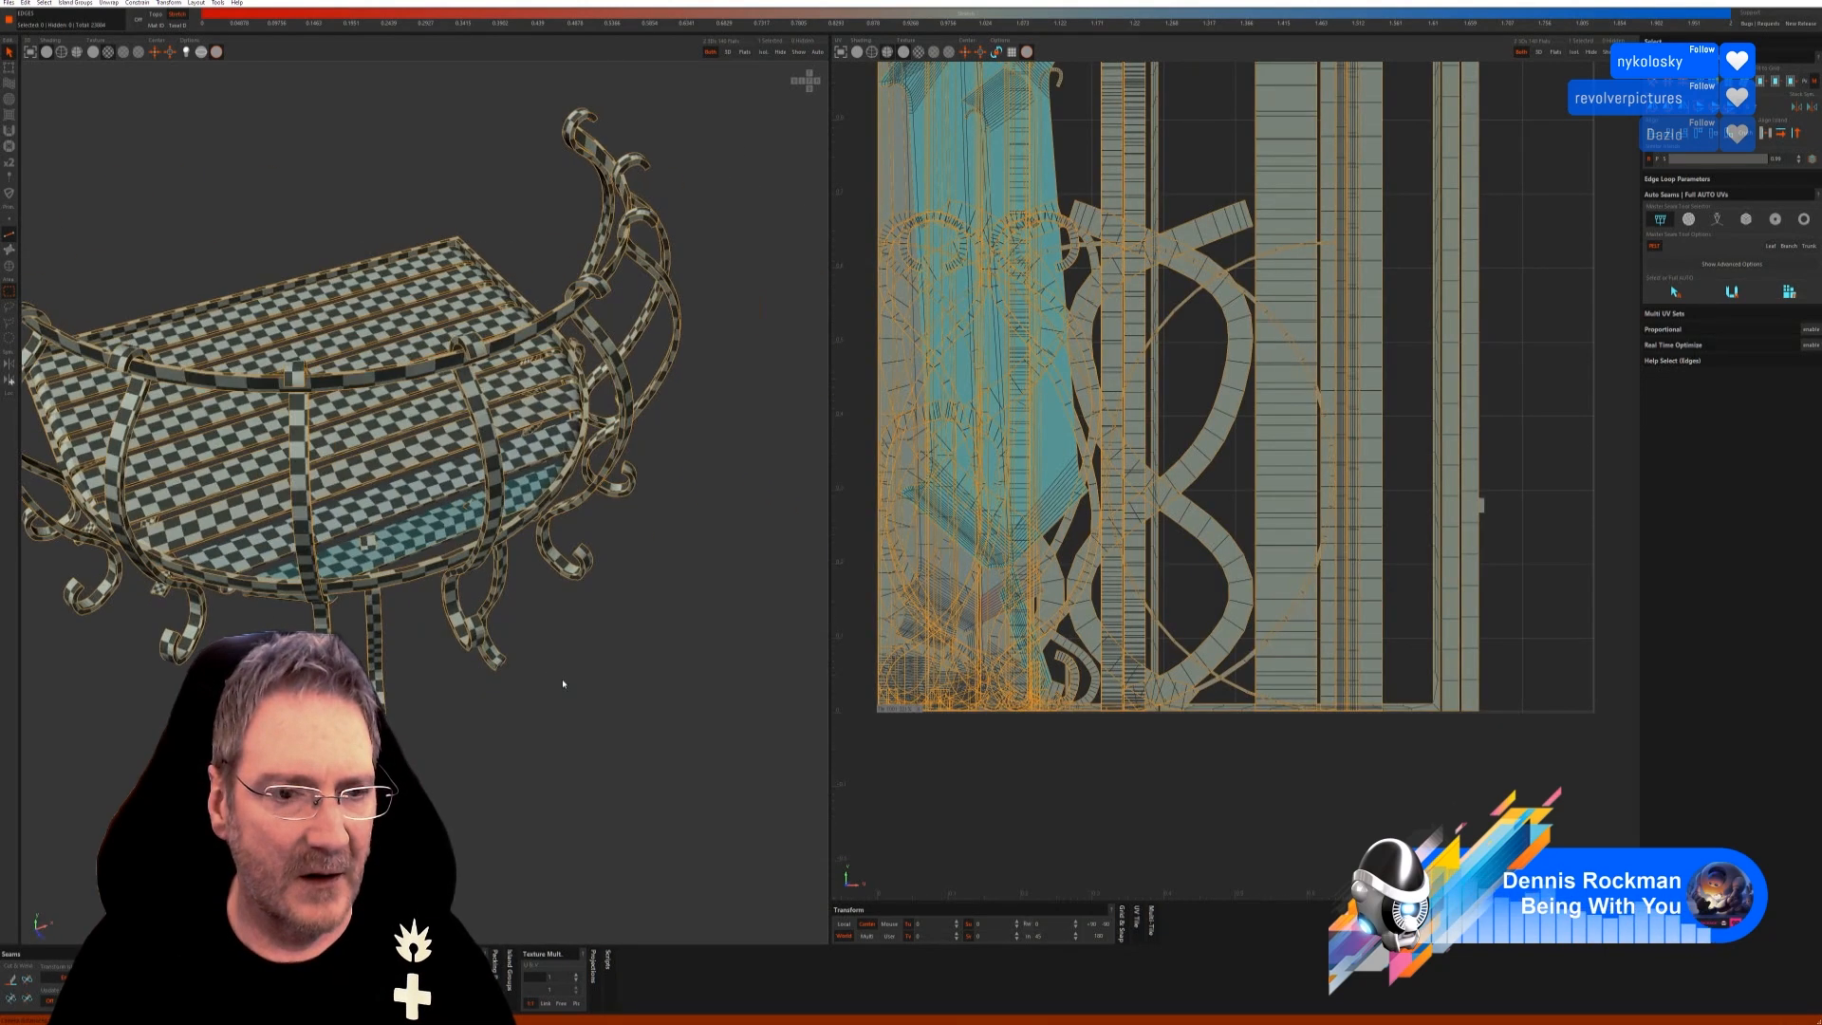
middle_click_drag(477, 631, 606, 721)
scroll(479, 549, "up", 6)
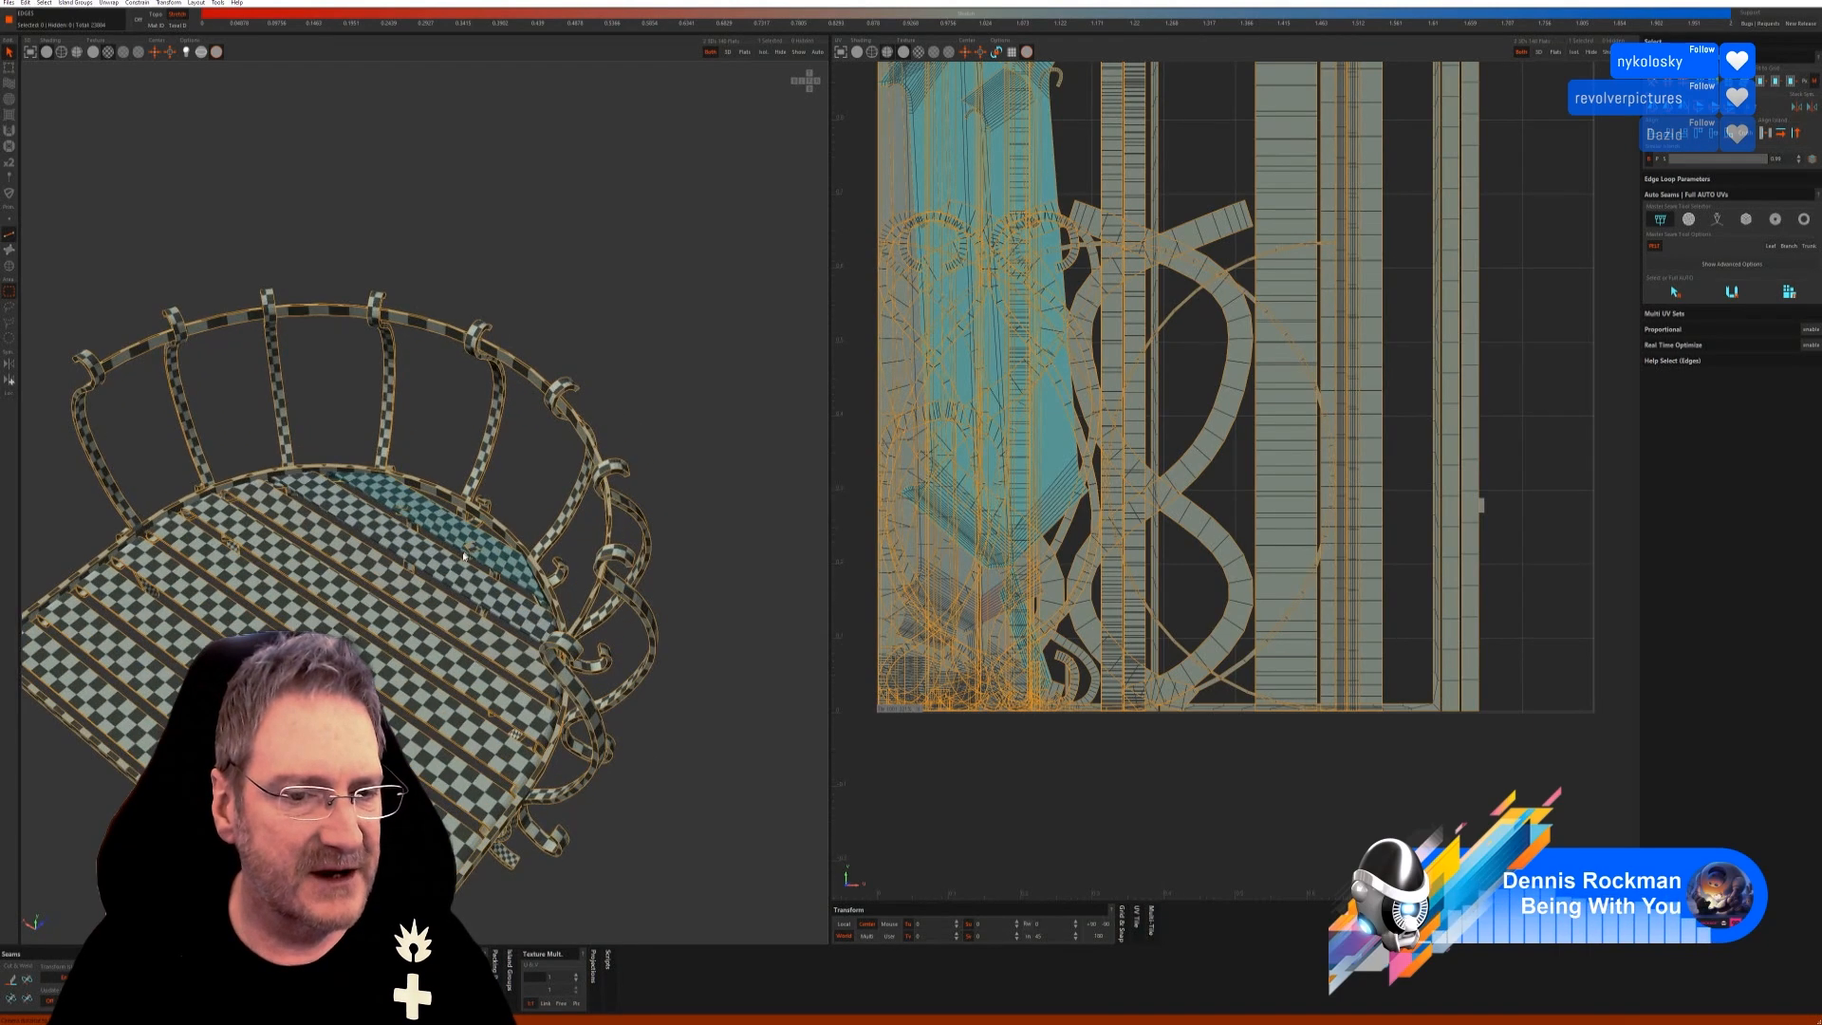
scroll(480, 549, "up", 2)
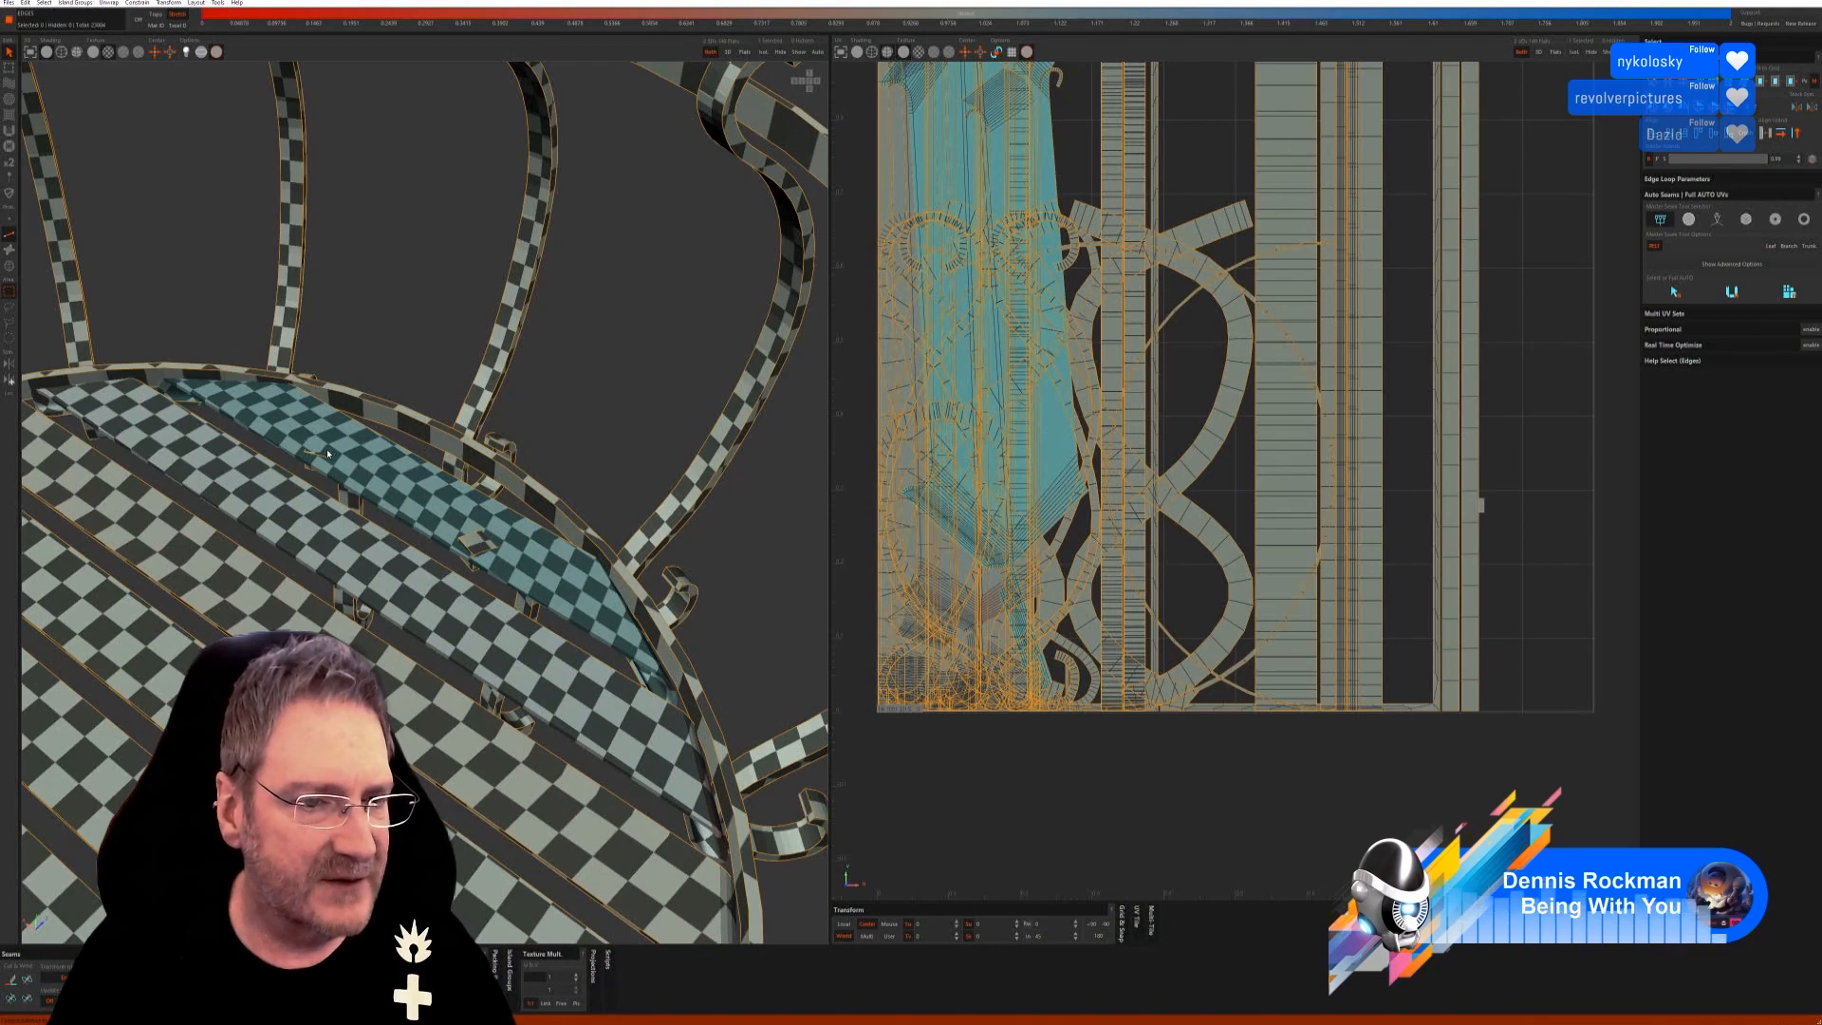
scroll(481, 560, "down", 8)
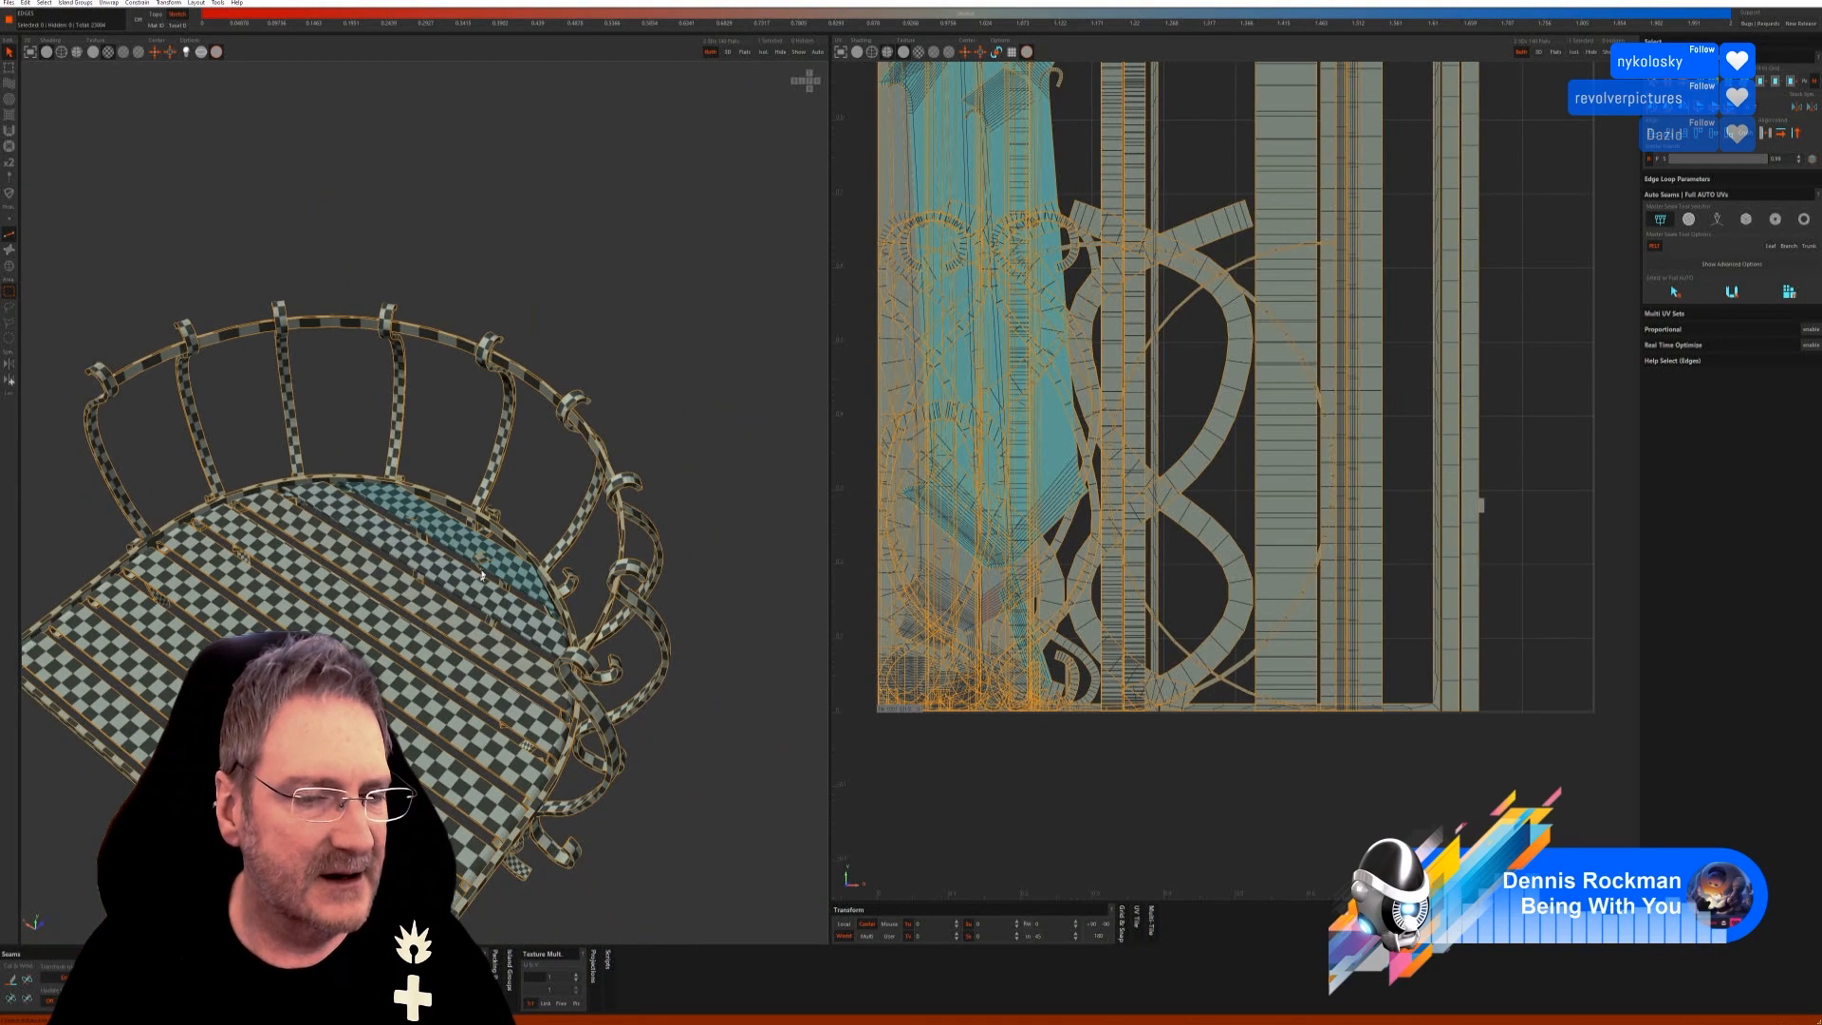
middle_click_drag(586, 683, 542, 646)
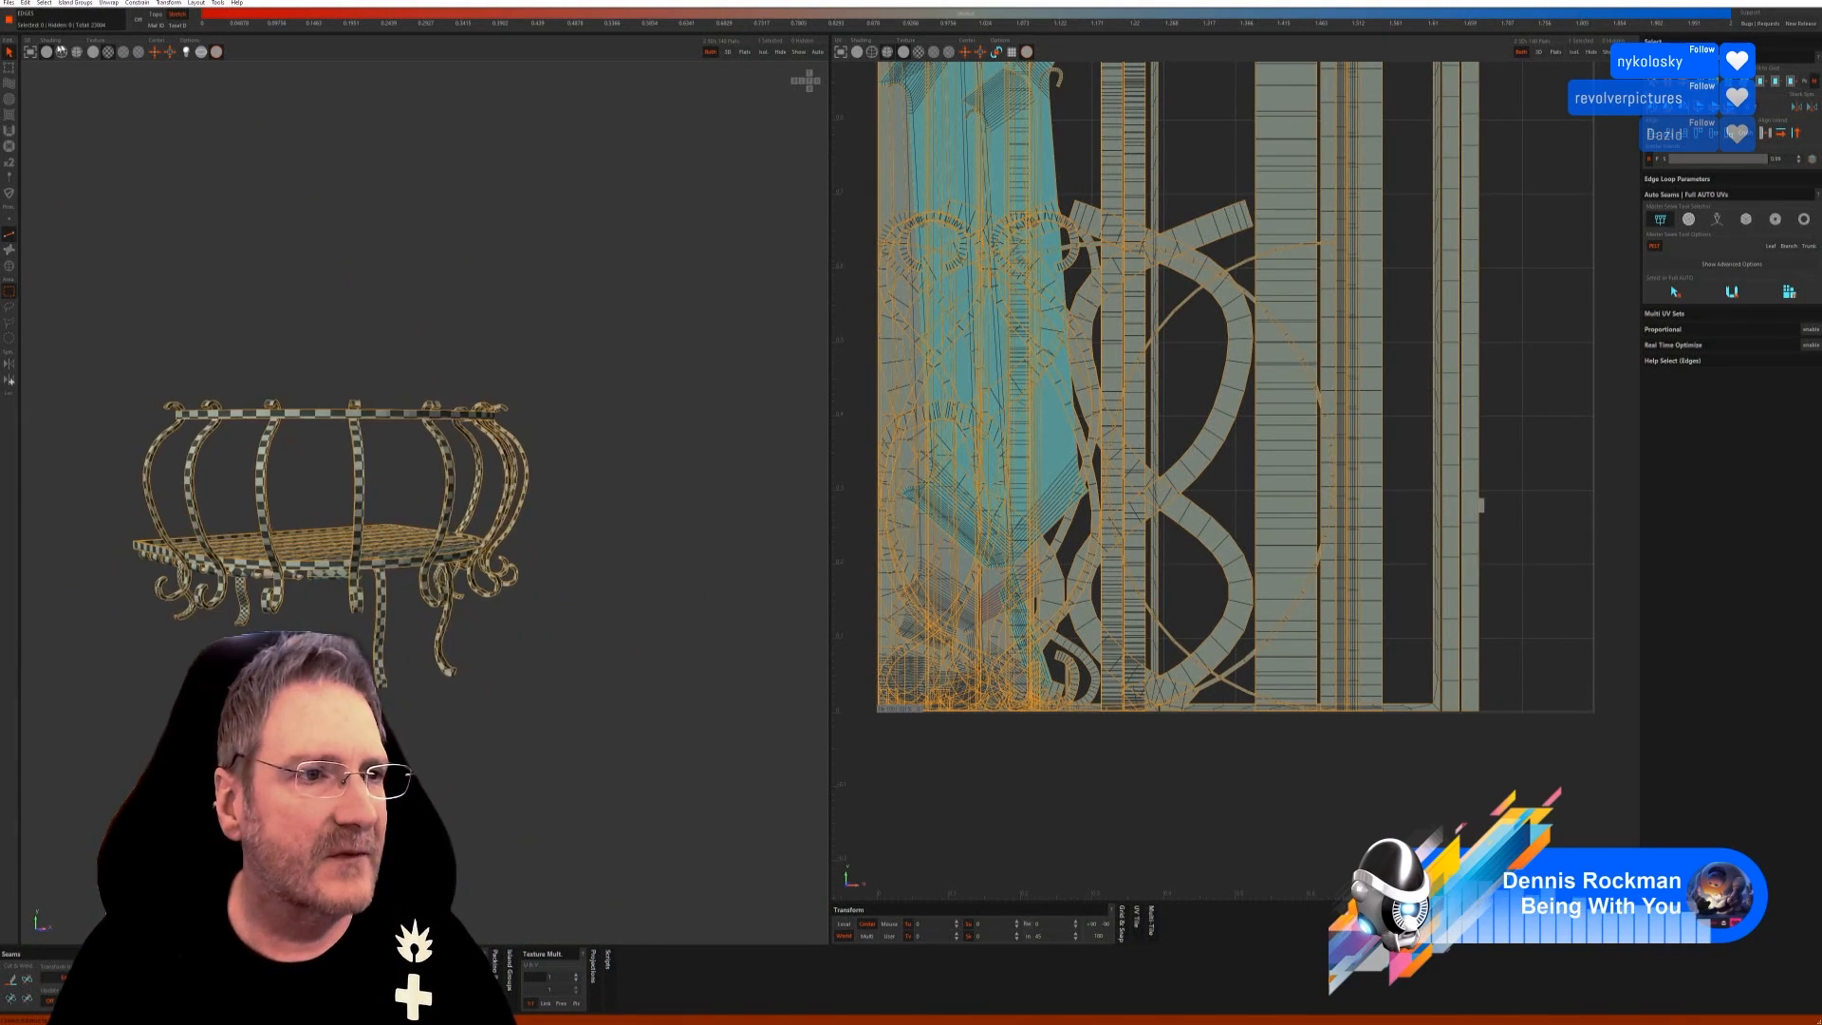
left_click(8, 3)
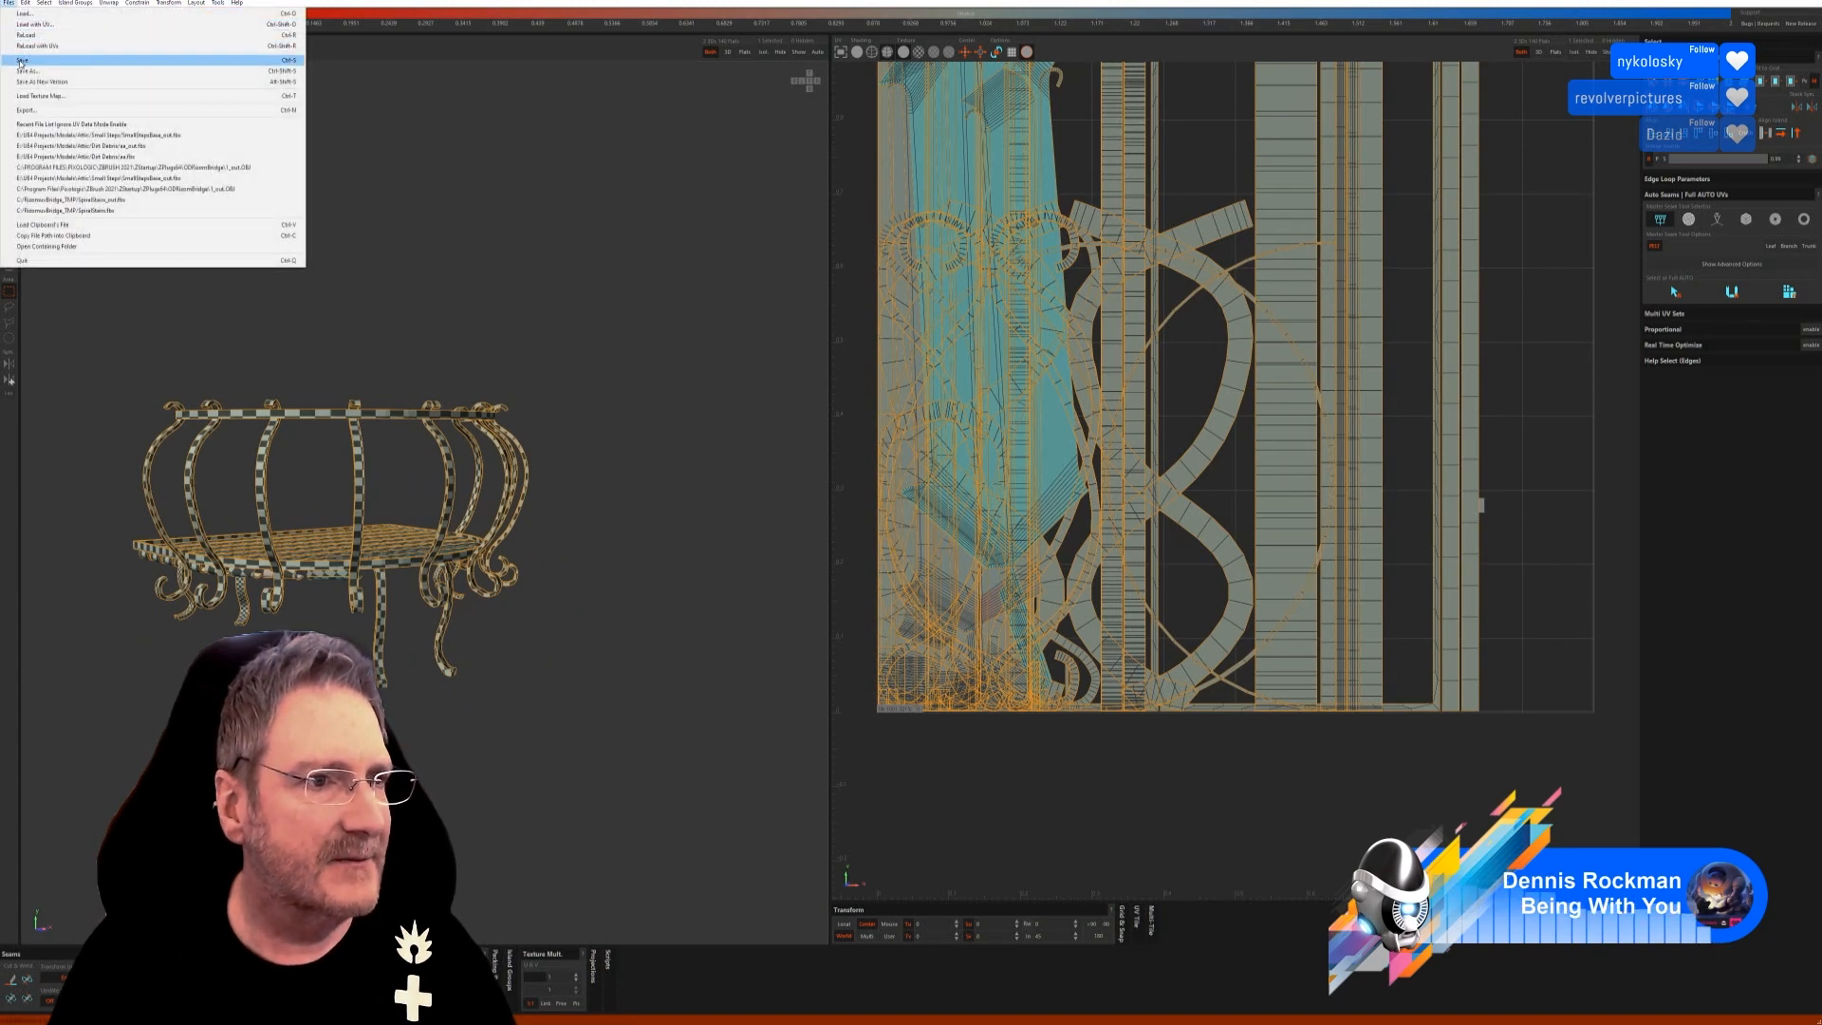
left_click(21, 60)
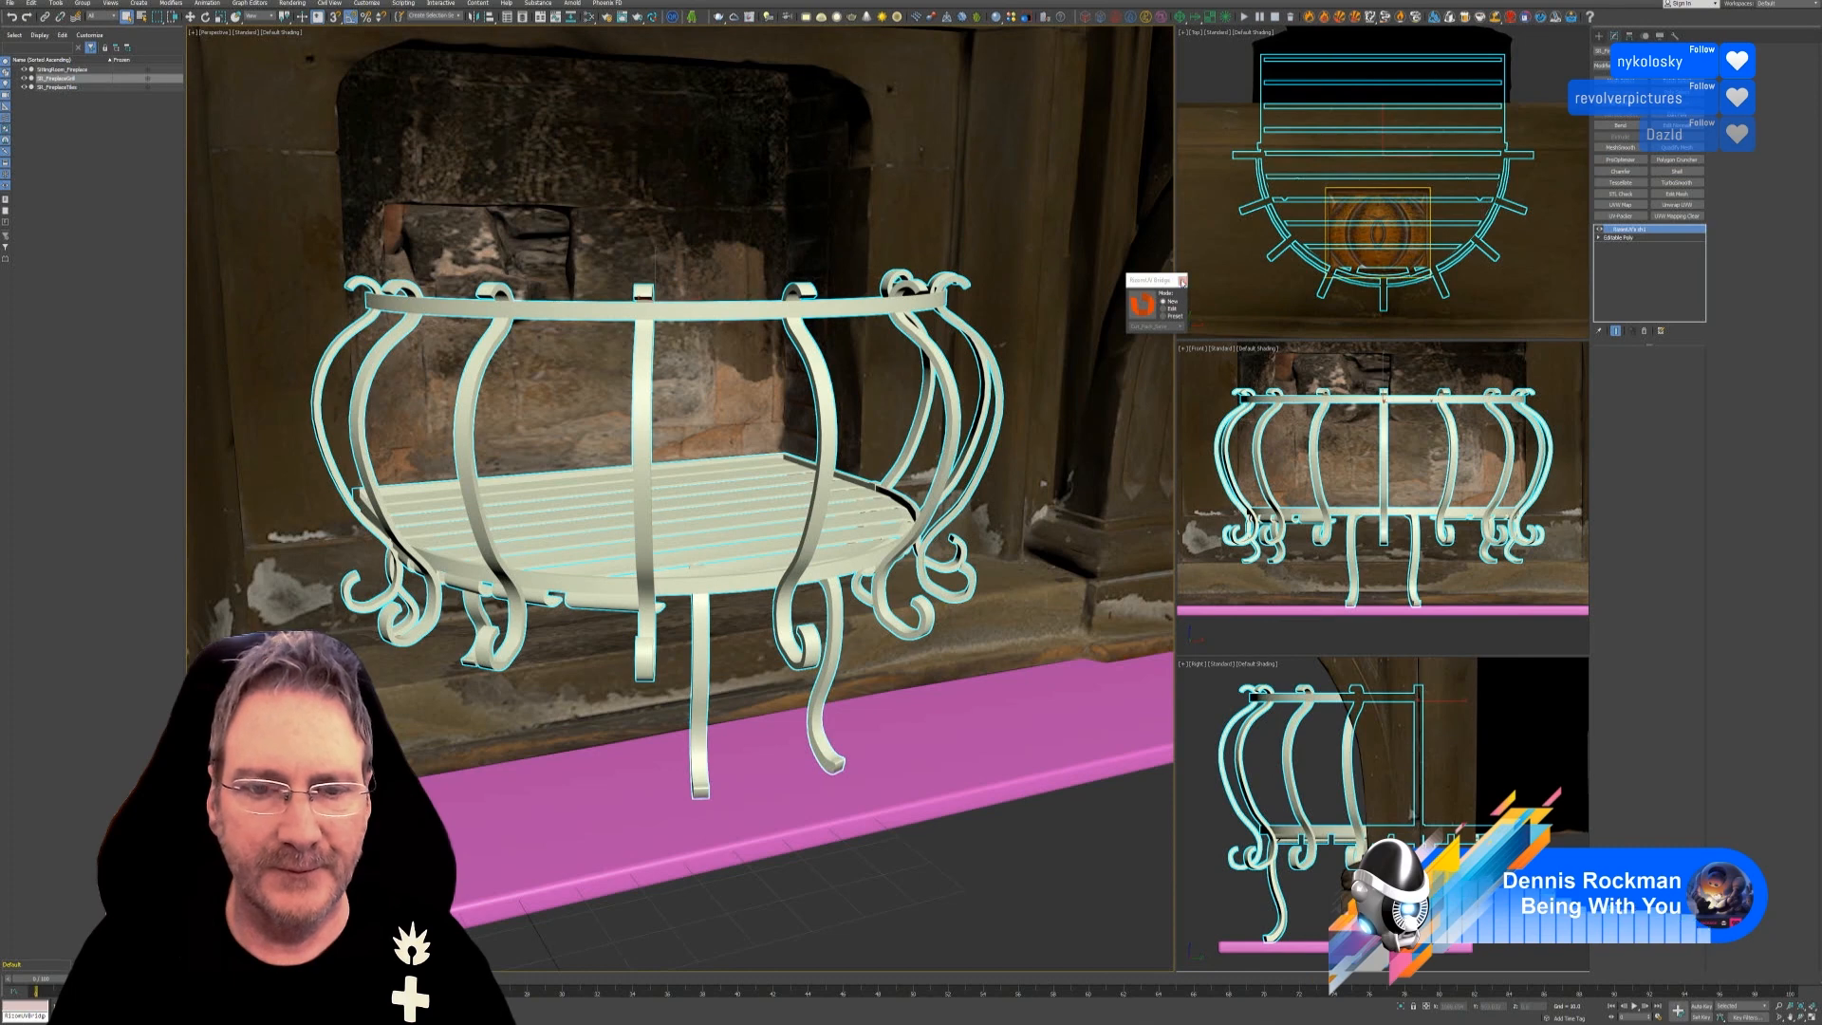
In 3ds Max, close the UV bridge window and isolate the fire grate from the rest of the scene.
left_click(1183, 281)
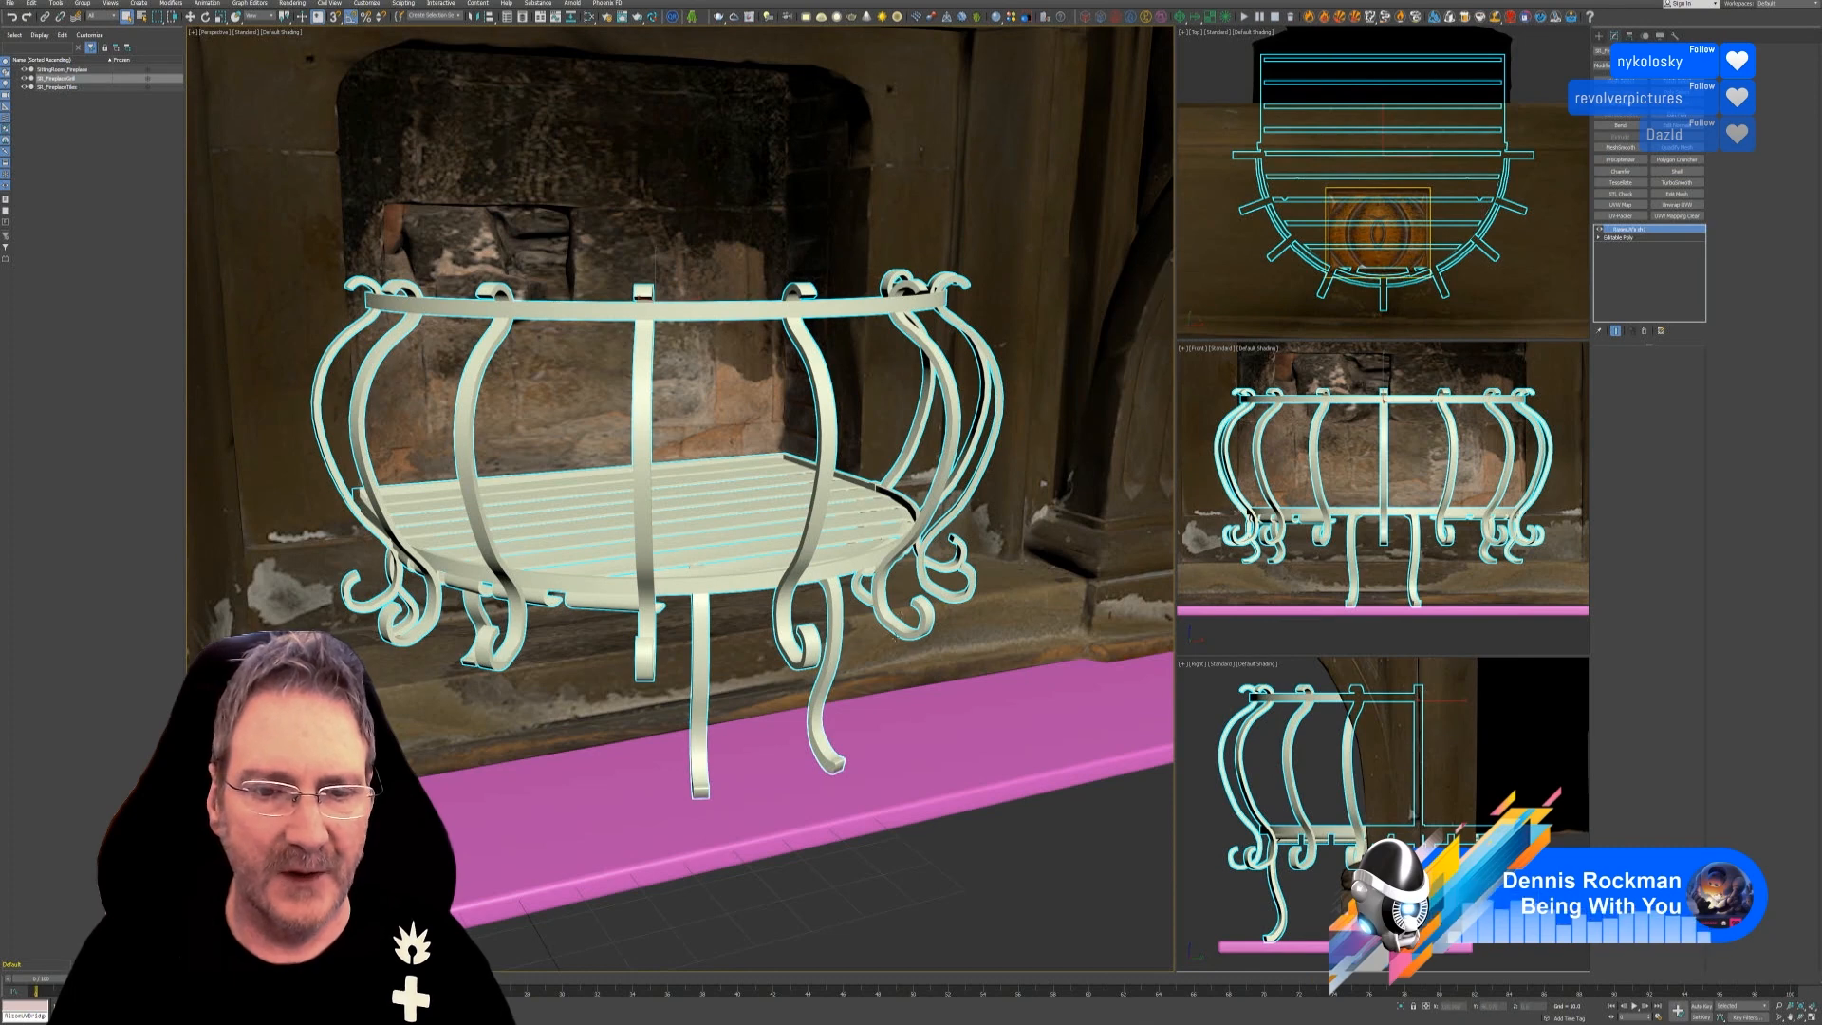
left_click(1403, 1007)
middle_click_drag(819, 790, 860, 795, "alt")
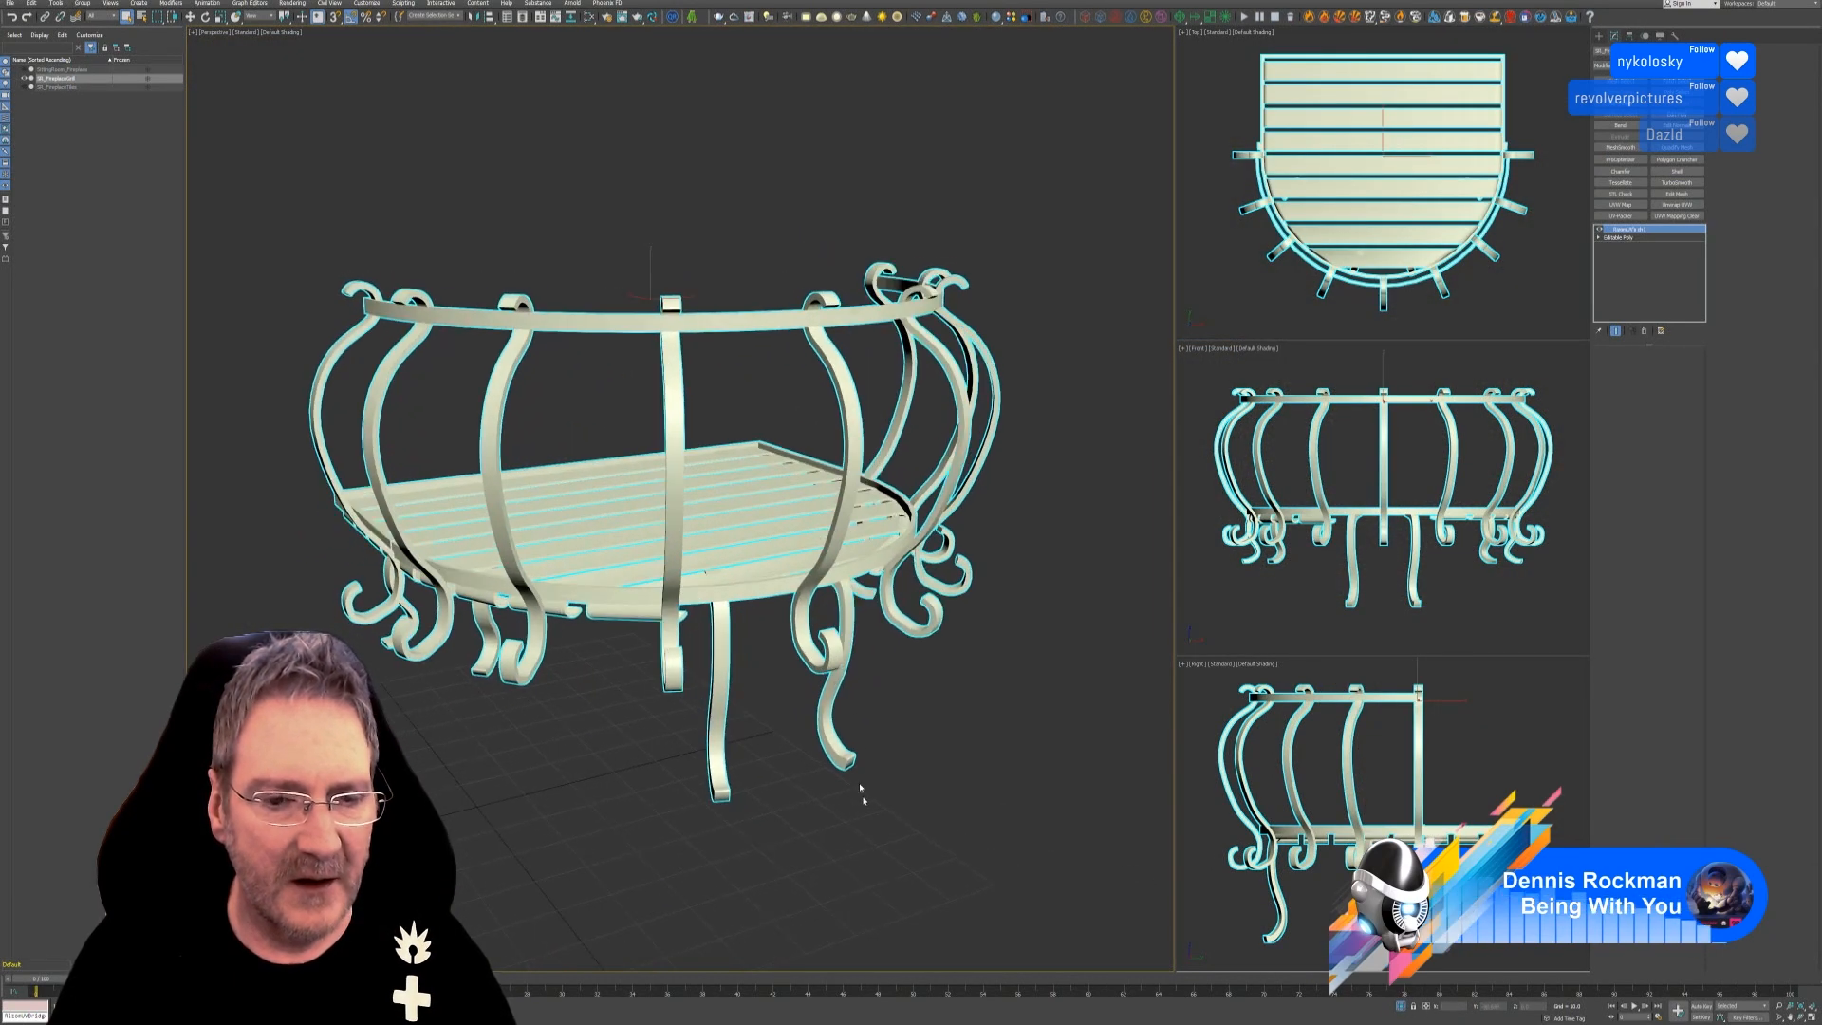
Collapse all of the grate's modifiers into the editable poly and accept the warning.
left_click(190, 17)
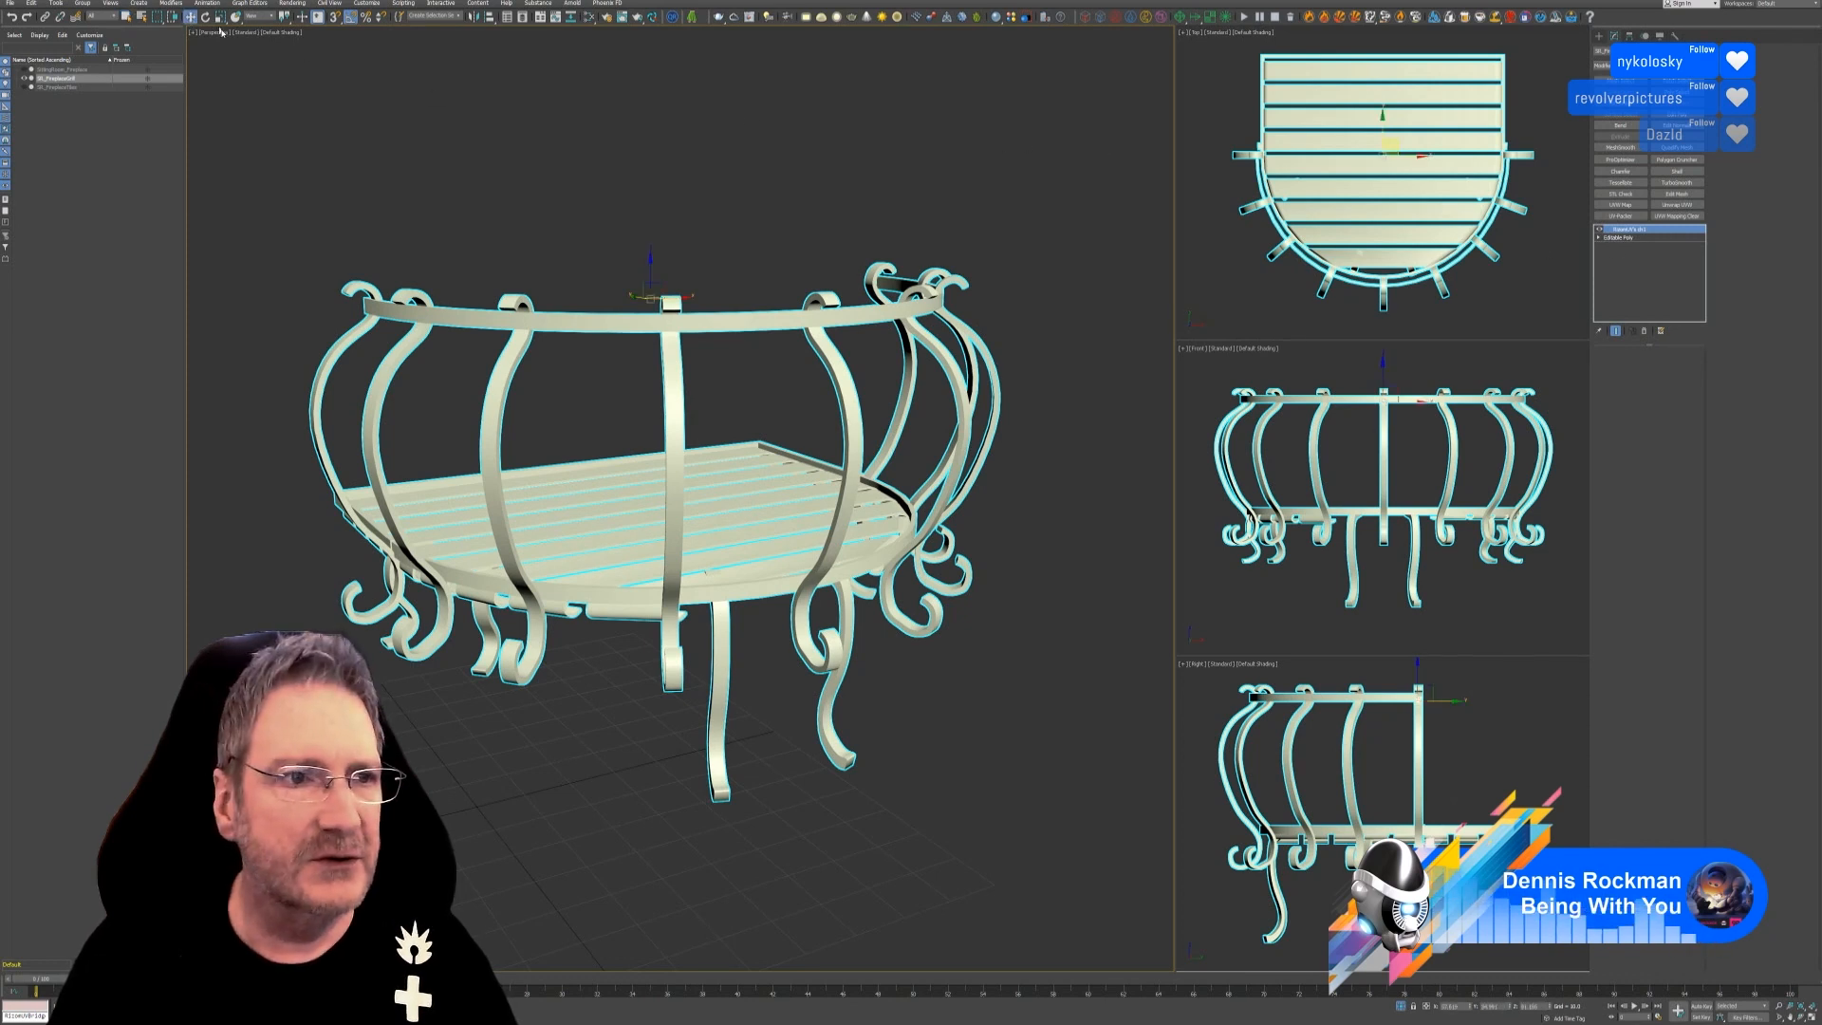
right_click(1644, 235)
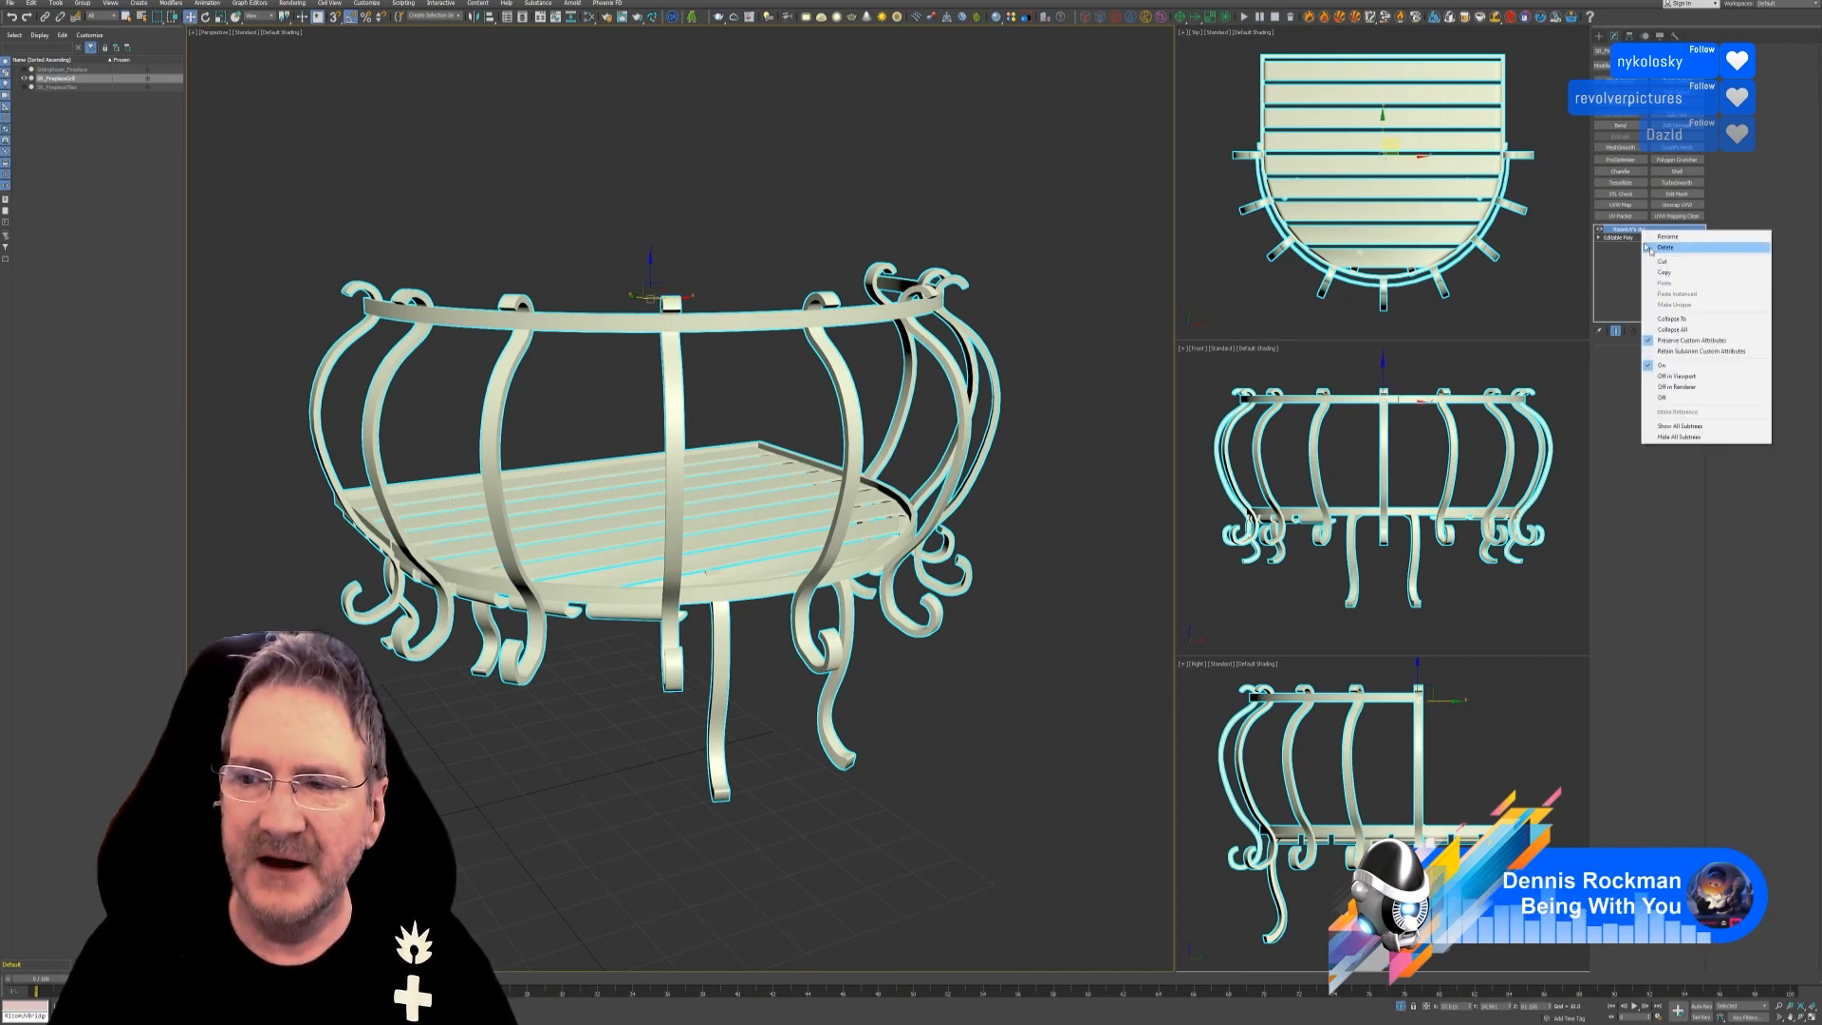
left_click(1671, 332)
left_click(956, 539)
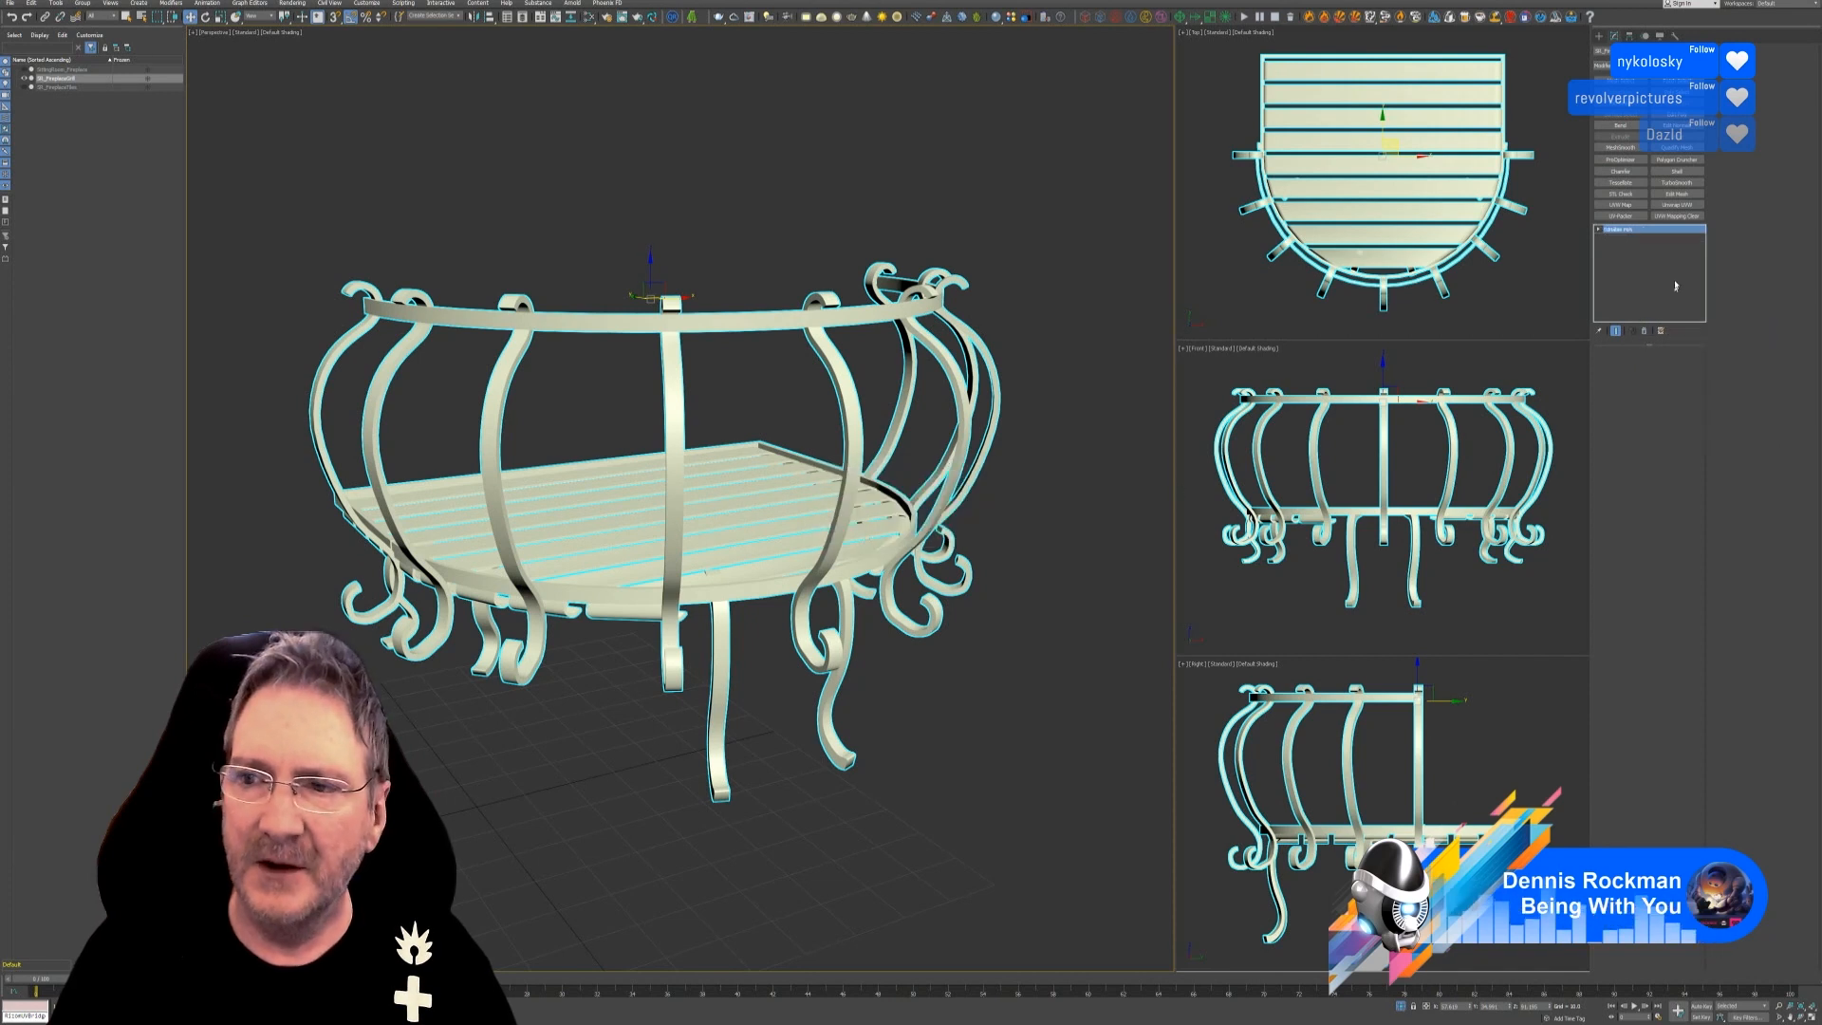
Select the grate's two support legs as elements and lower them slightly so their tops no longer poke through the floor slats.
left_click(1670, 365)
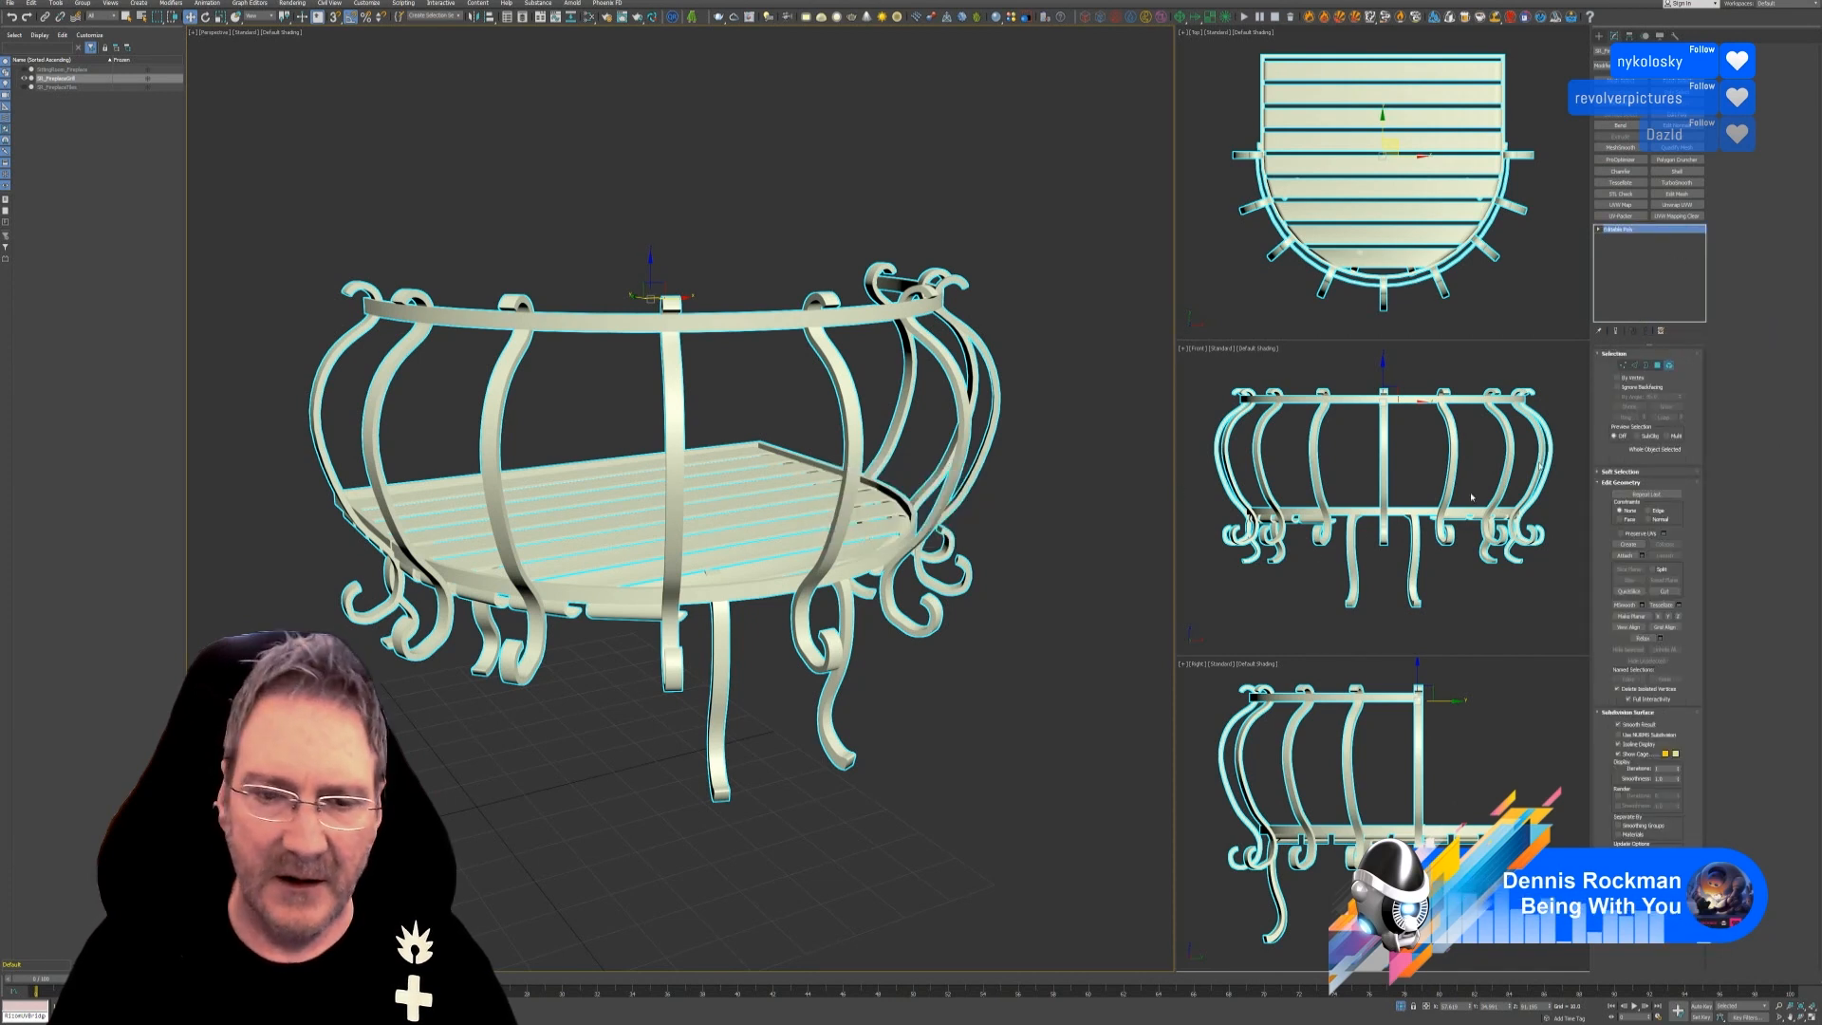
left_click(839, 664)
left_click(724, 655, "ctrl")
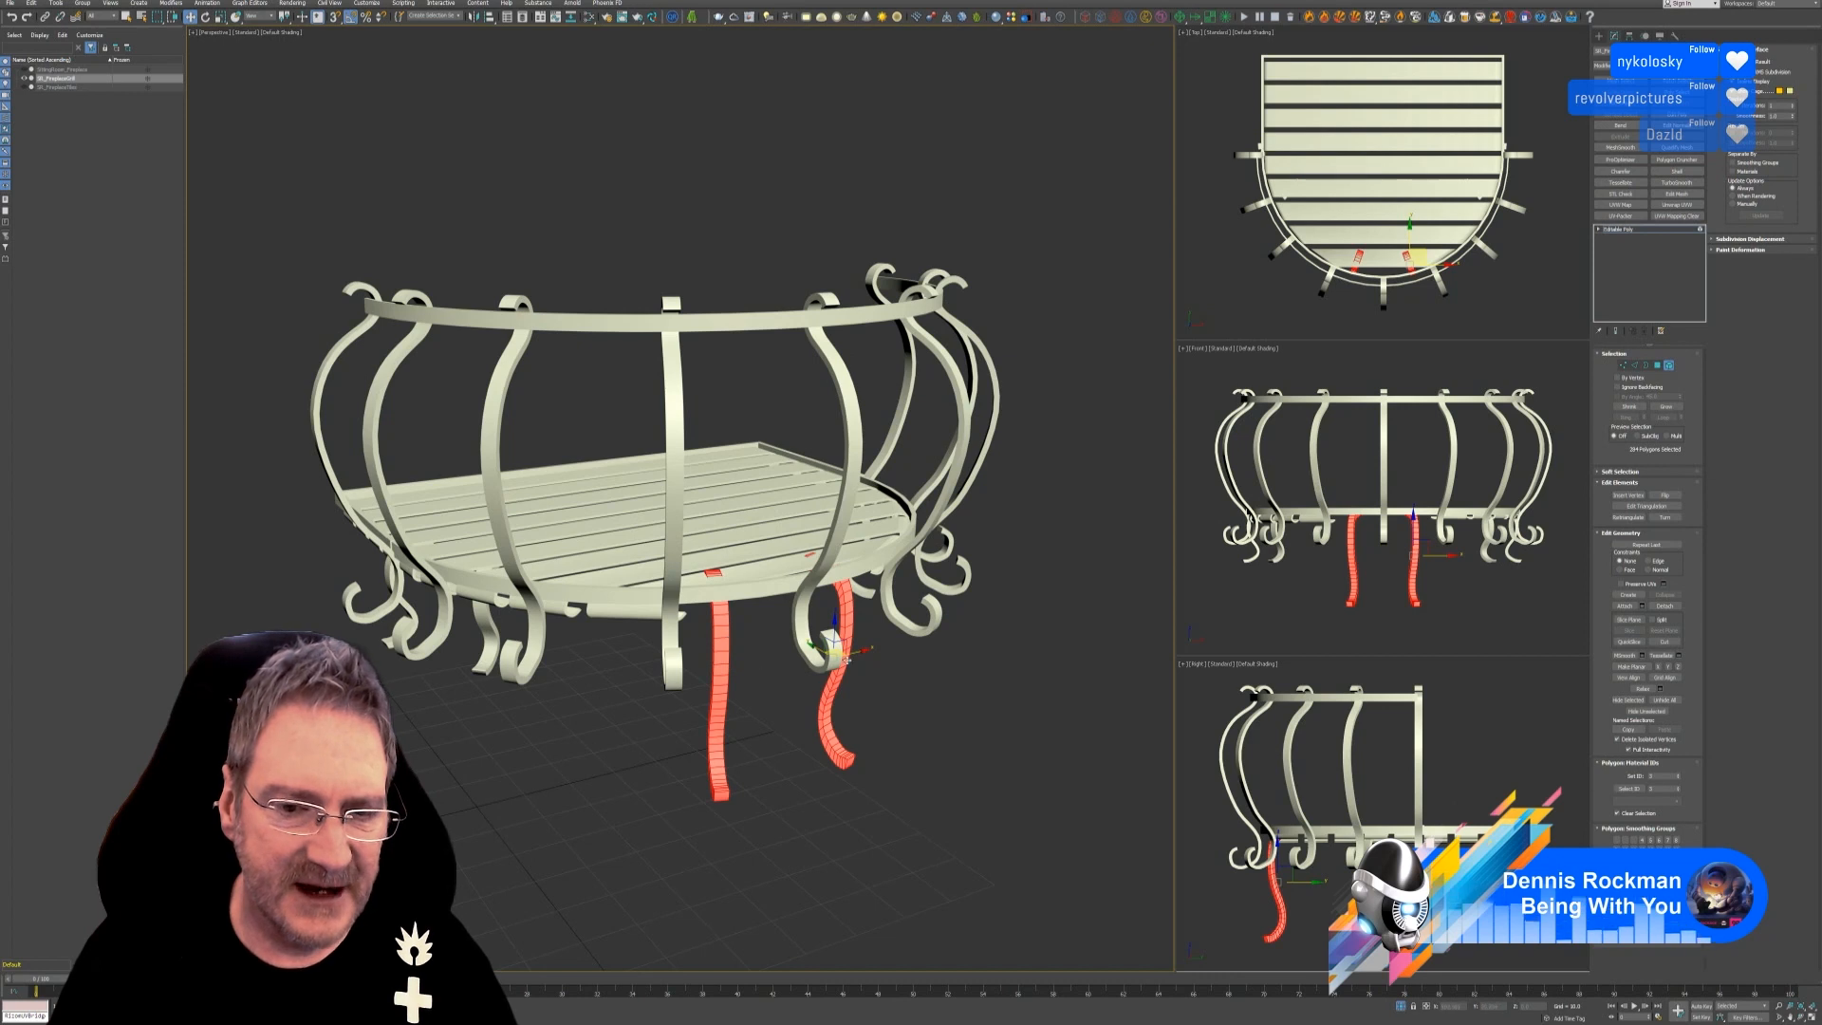
scroll(839, 655, "up", 3)
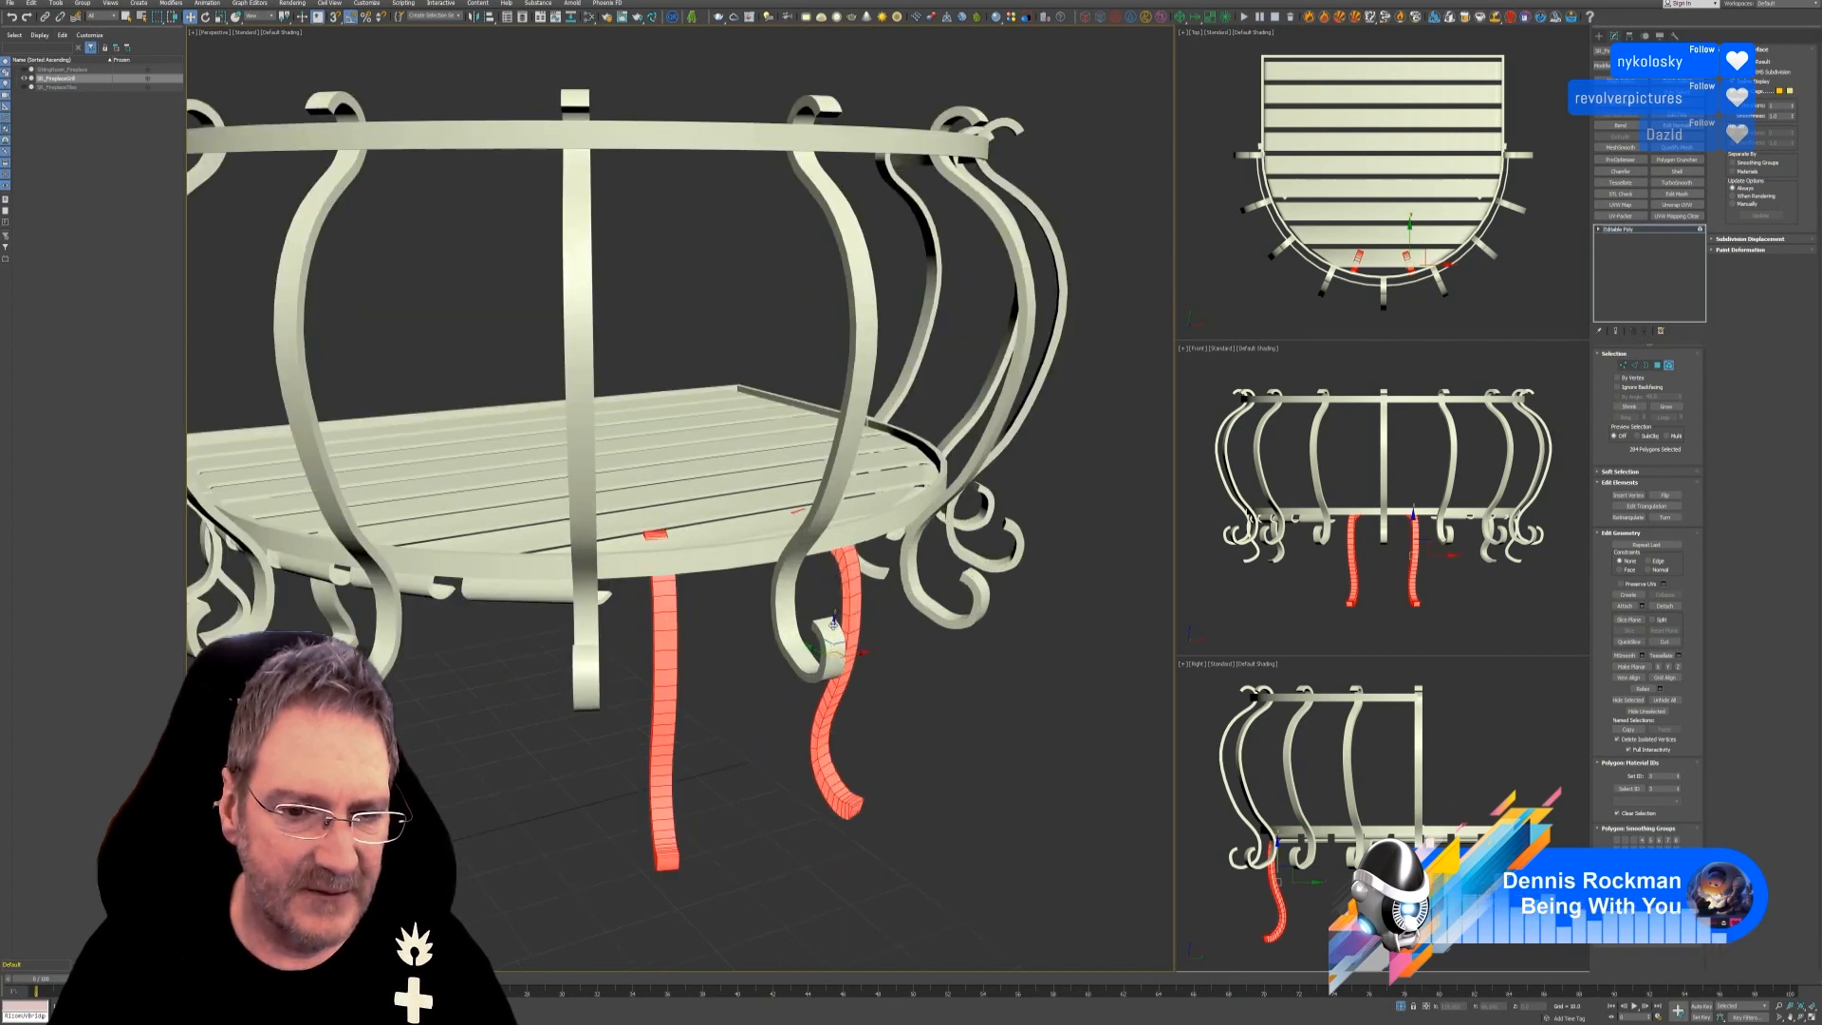
left_click_drag(833, 624, 833, 633)
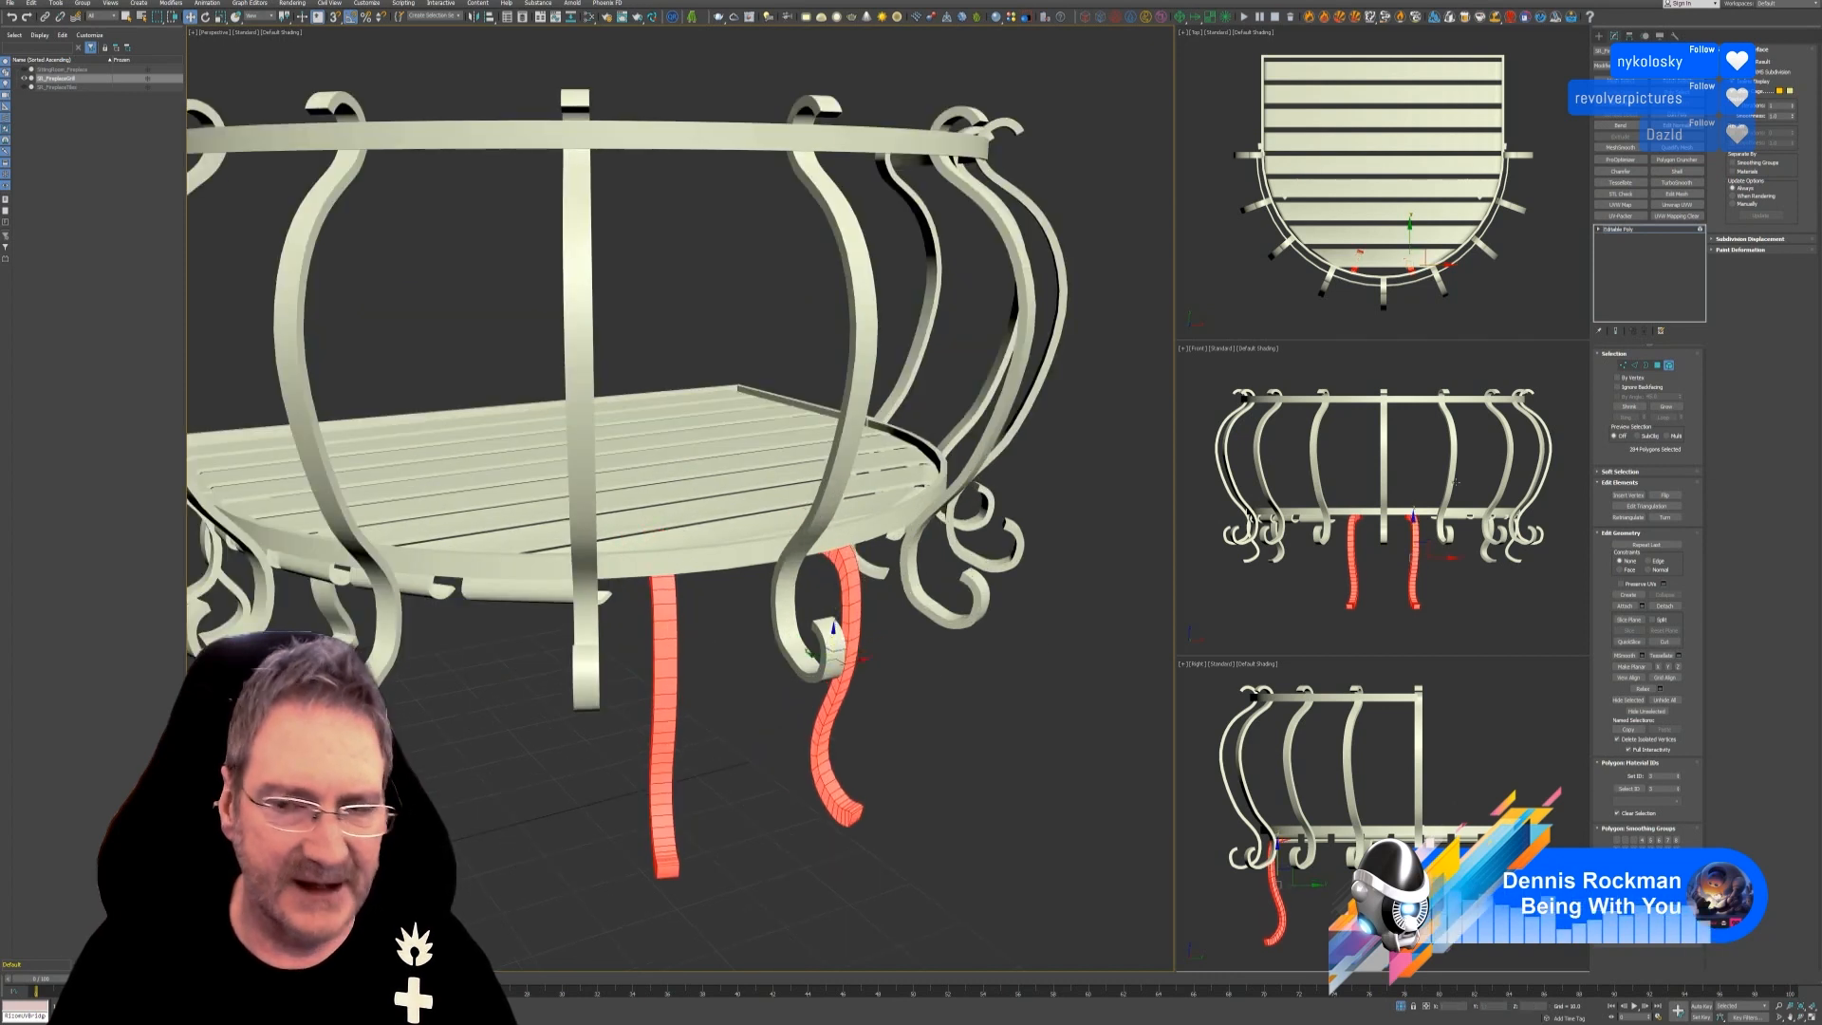
left_click(1670, 364)
scroll(909, 728, "down", 4)
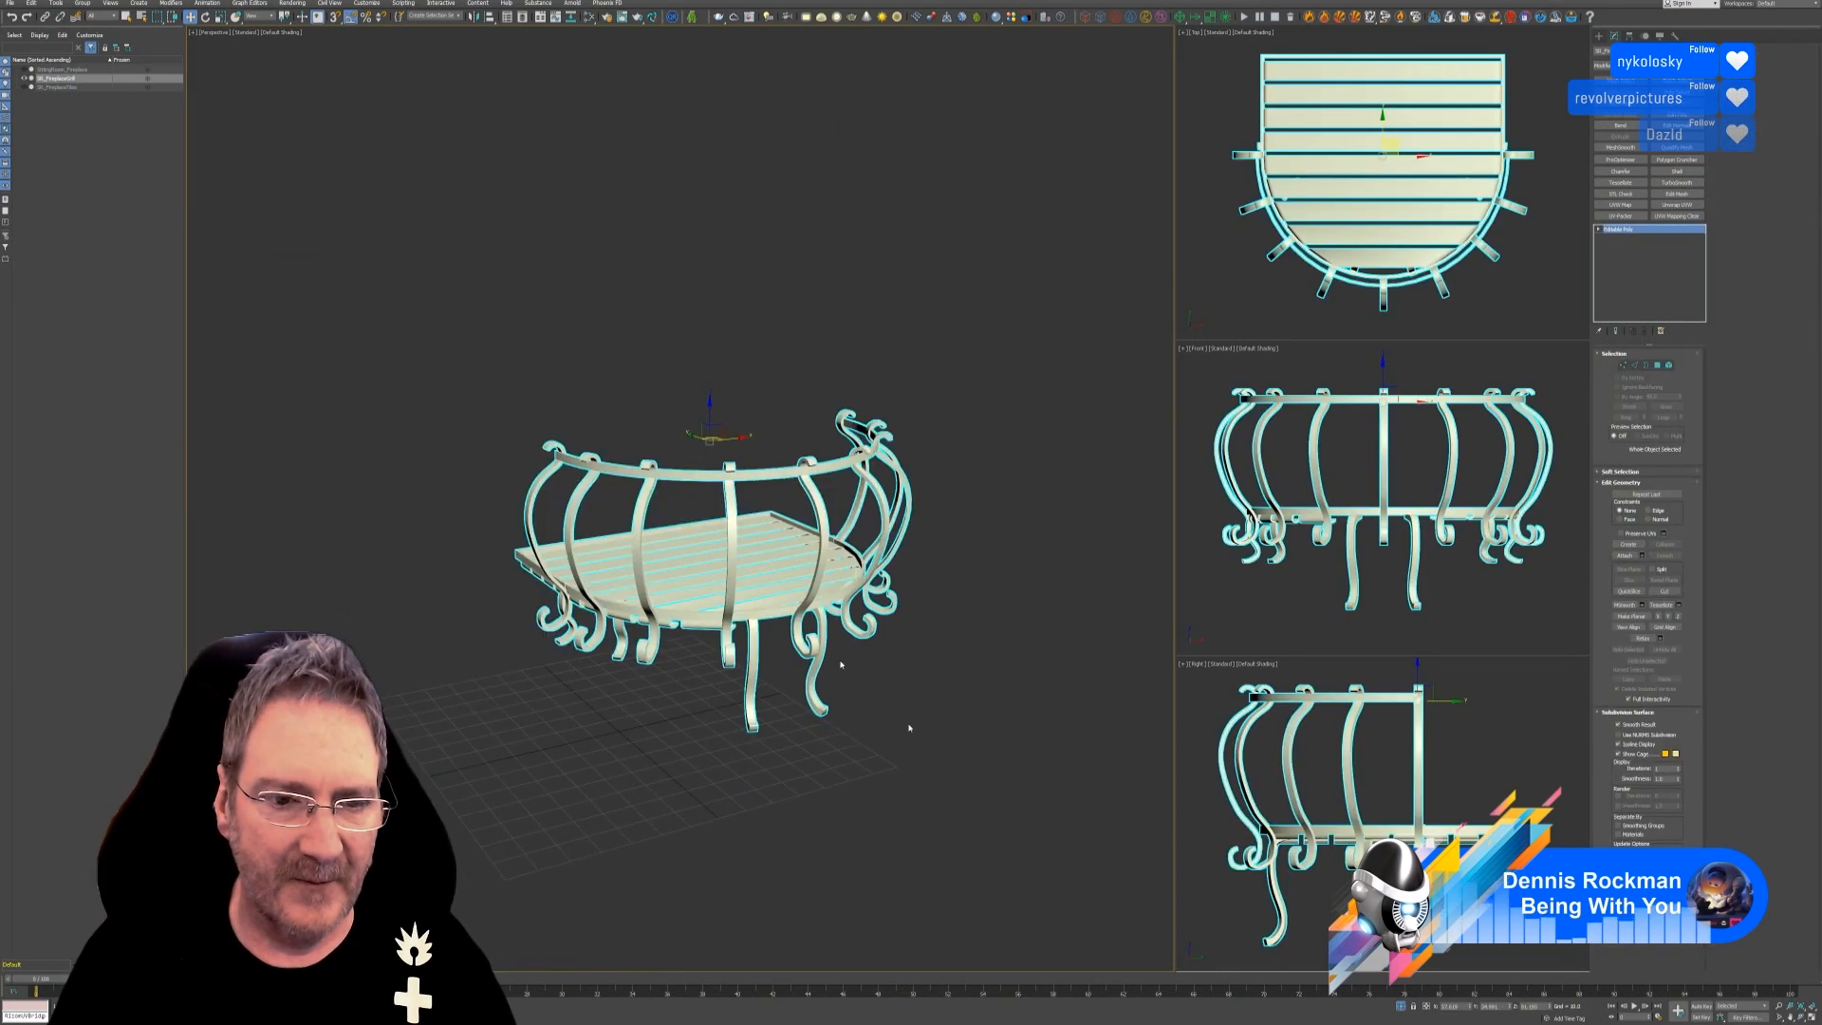
middle_click_drag(947, 765, 871, 761, "alt")
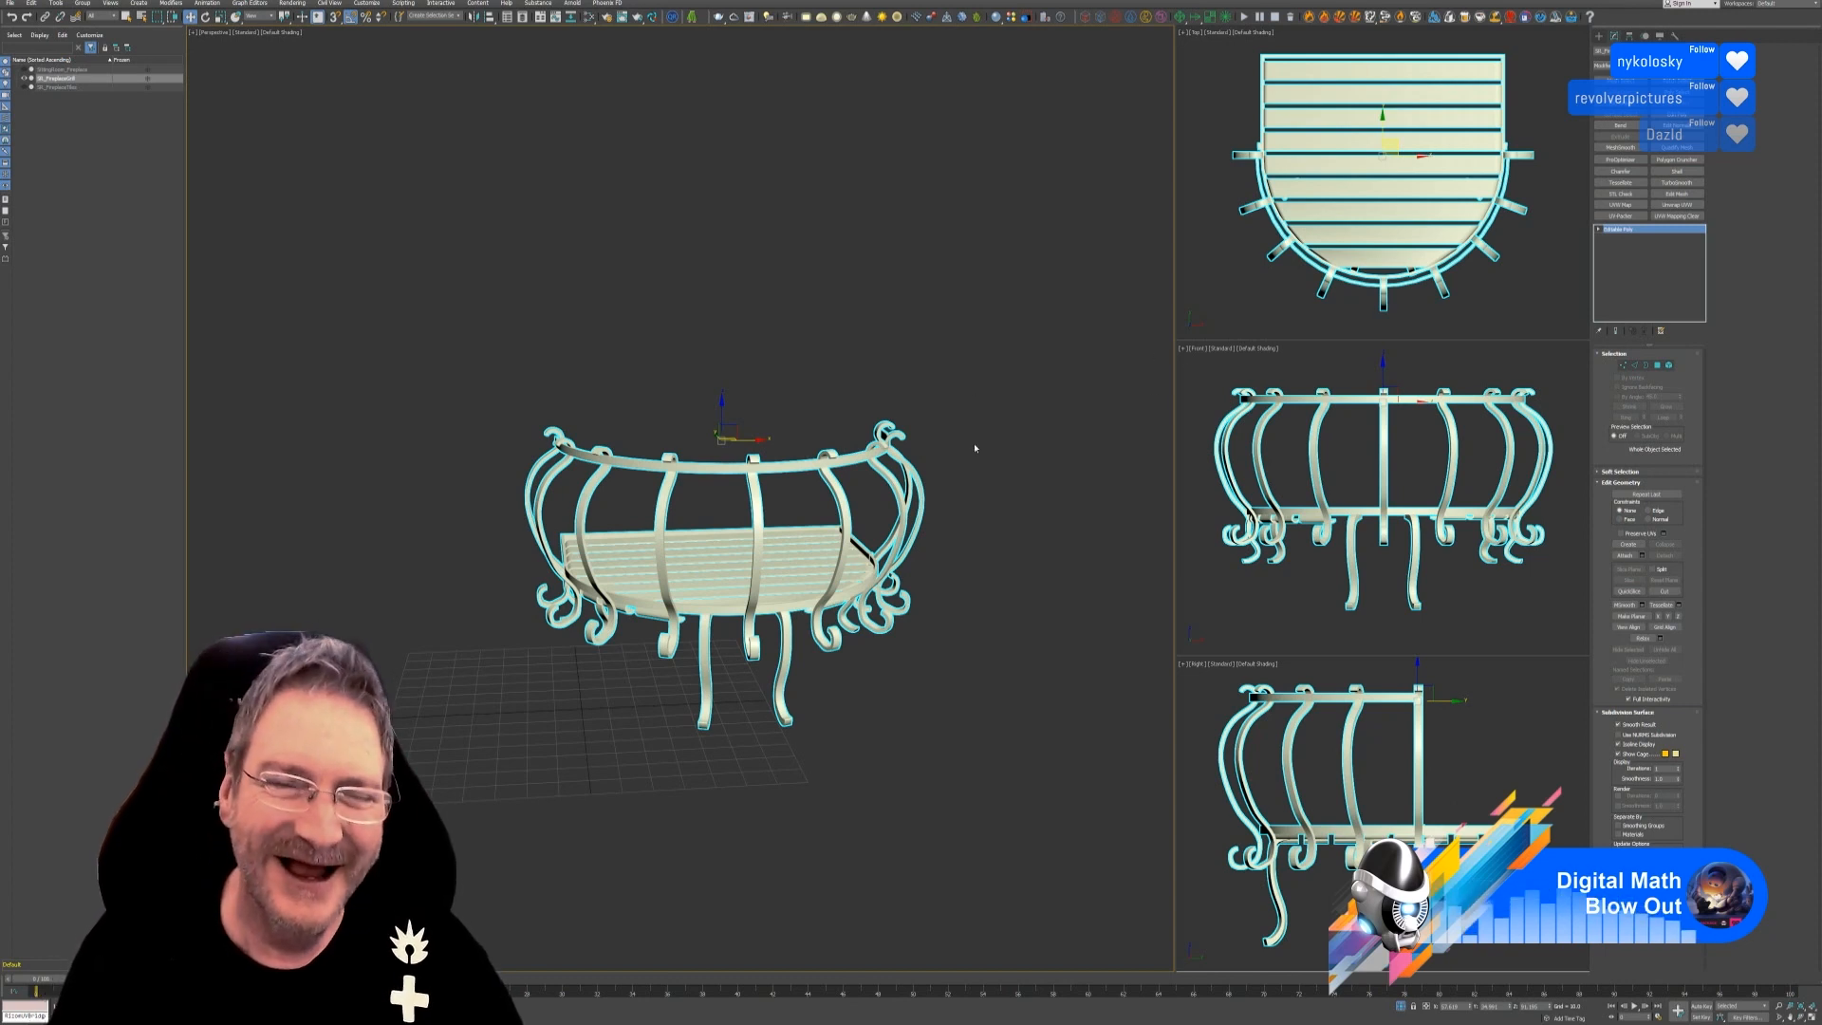
mouse_move(889, 361)
middle_mouse_down("alt")
mouse_move(927, 350)
mouse_move(850, 372)
mouse_move(891, 379)
middle_mouse_up("alt")
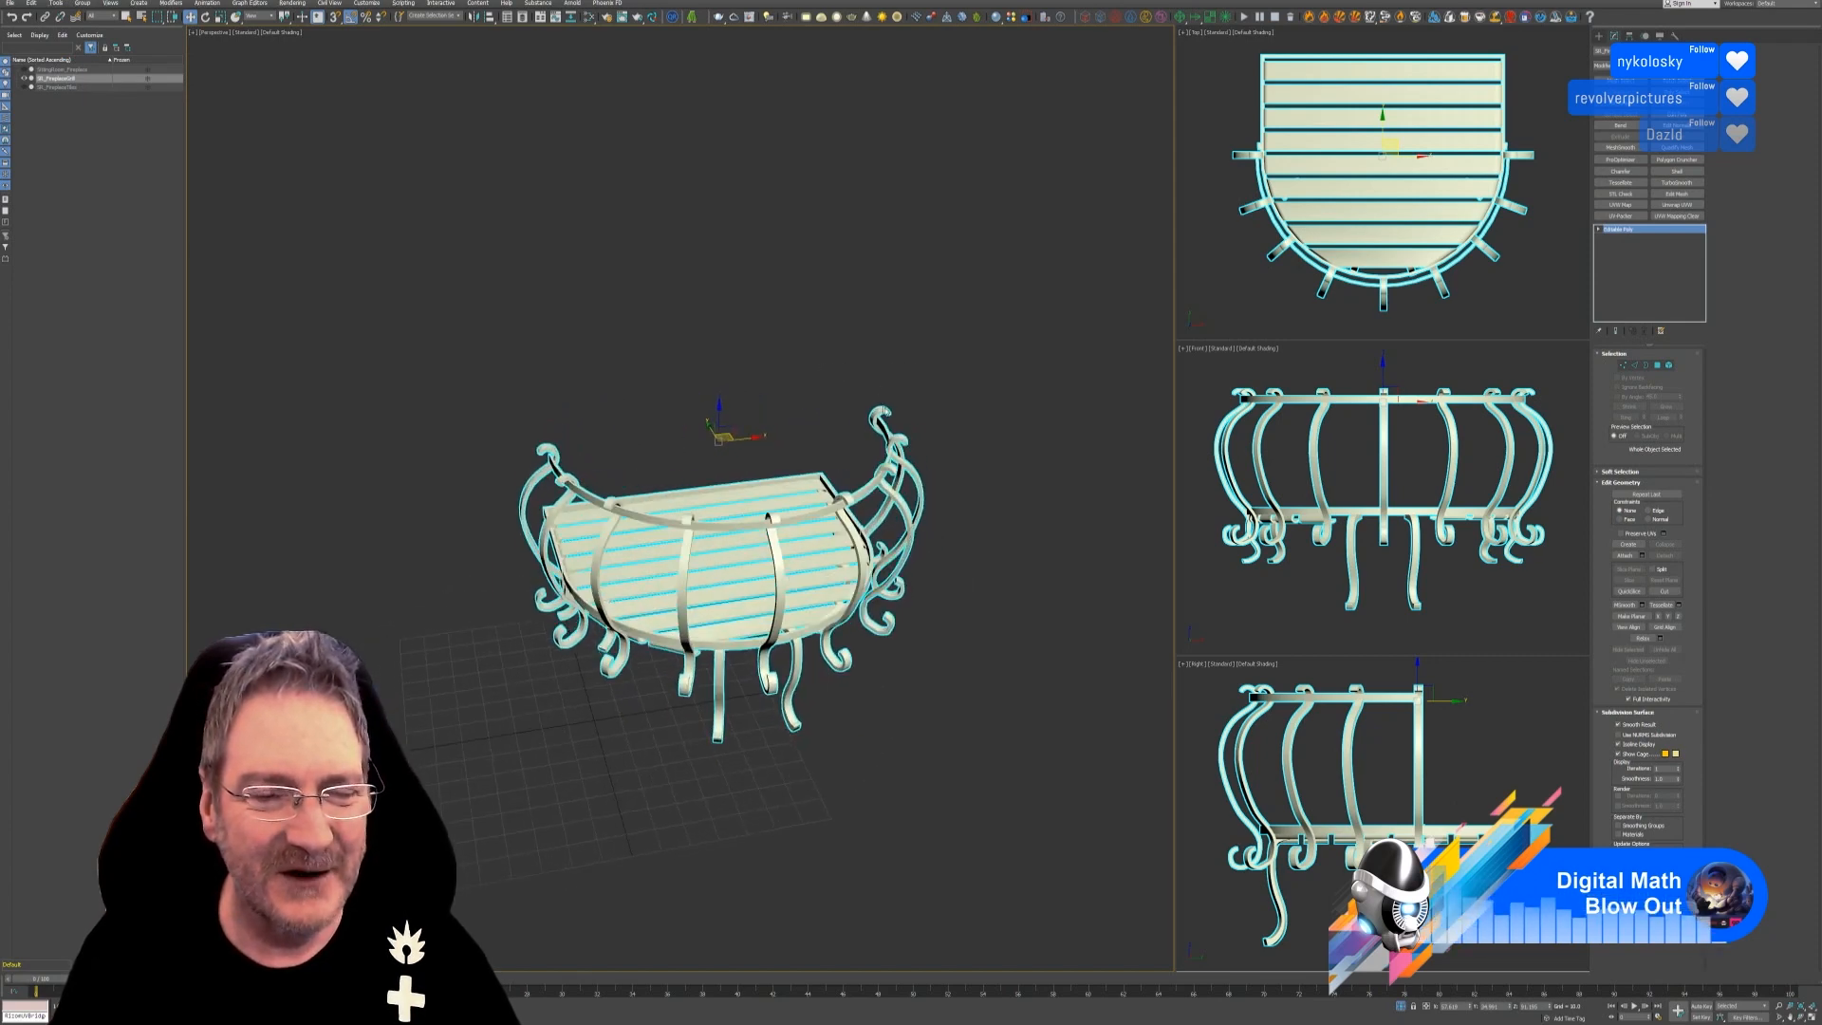
middle_click_drag(952, 437, 936, 394, "alt")
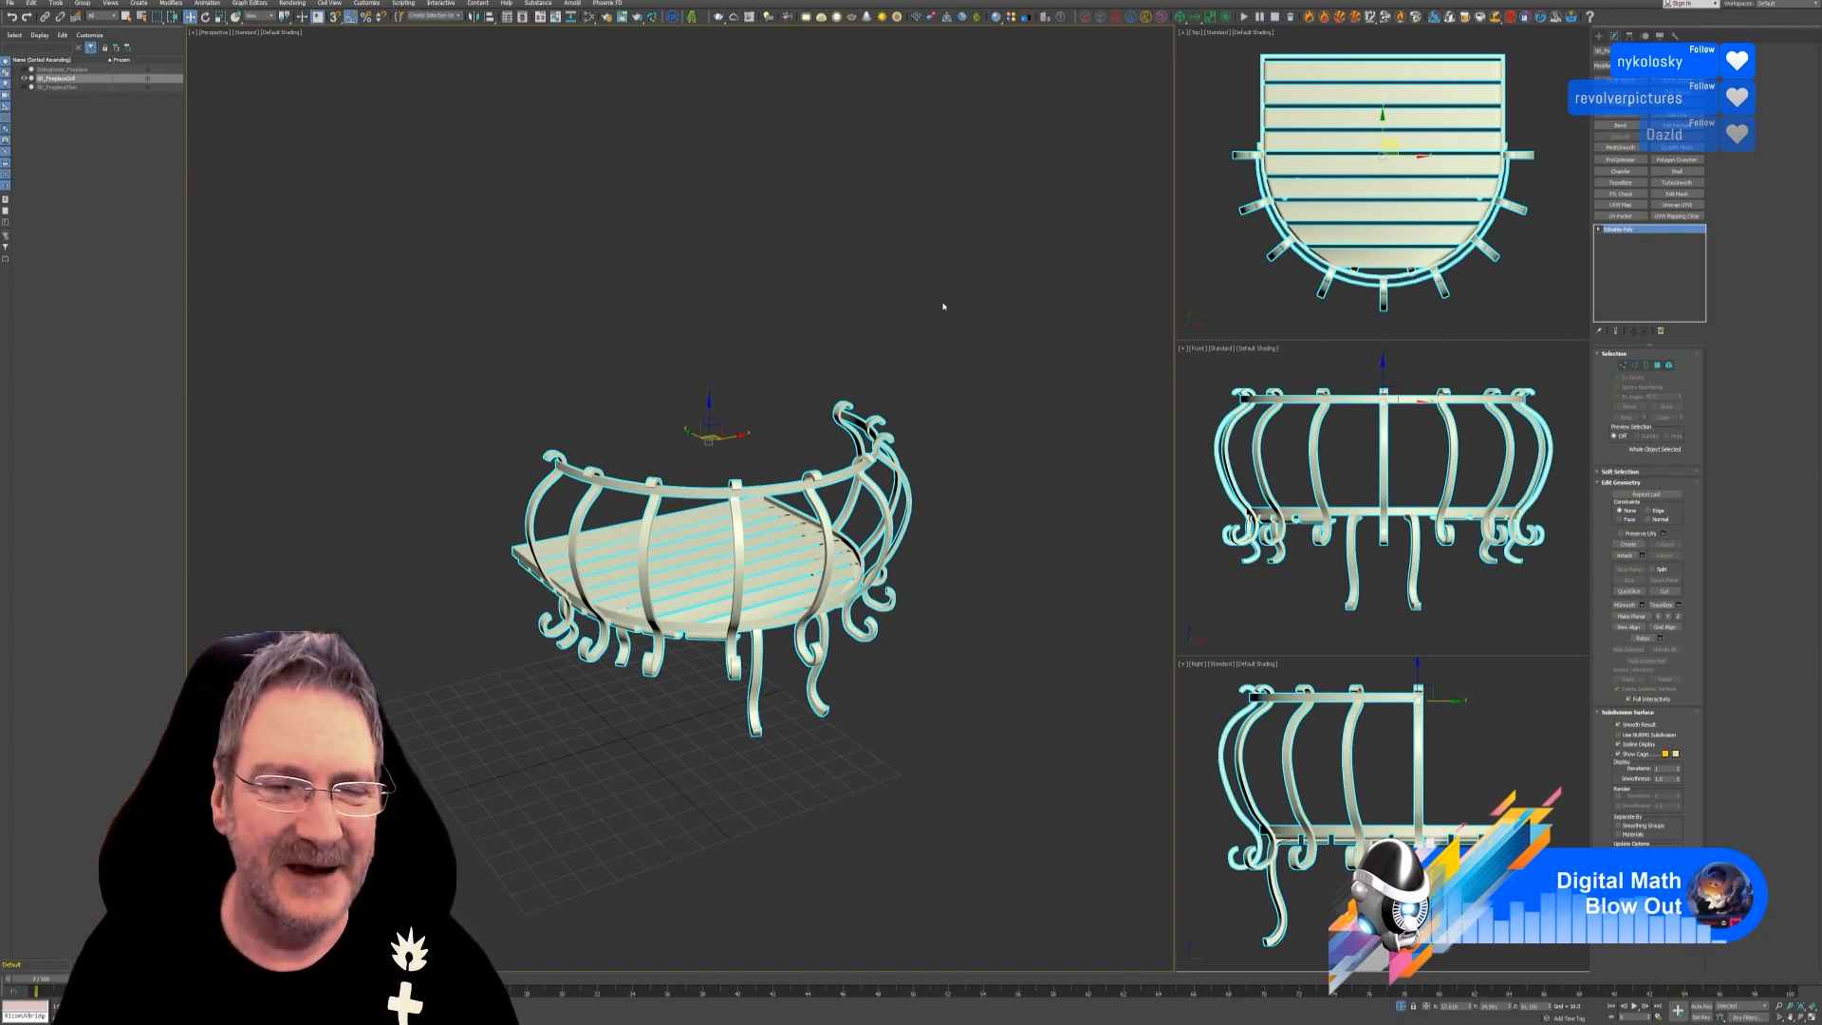
mouse_move(984, 510)
middle_mouse_down("alt")
mouse_move(940, 492)
mouse_move(963, 492)
middle_mouse_up("alt")
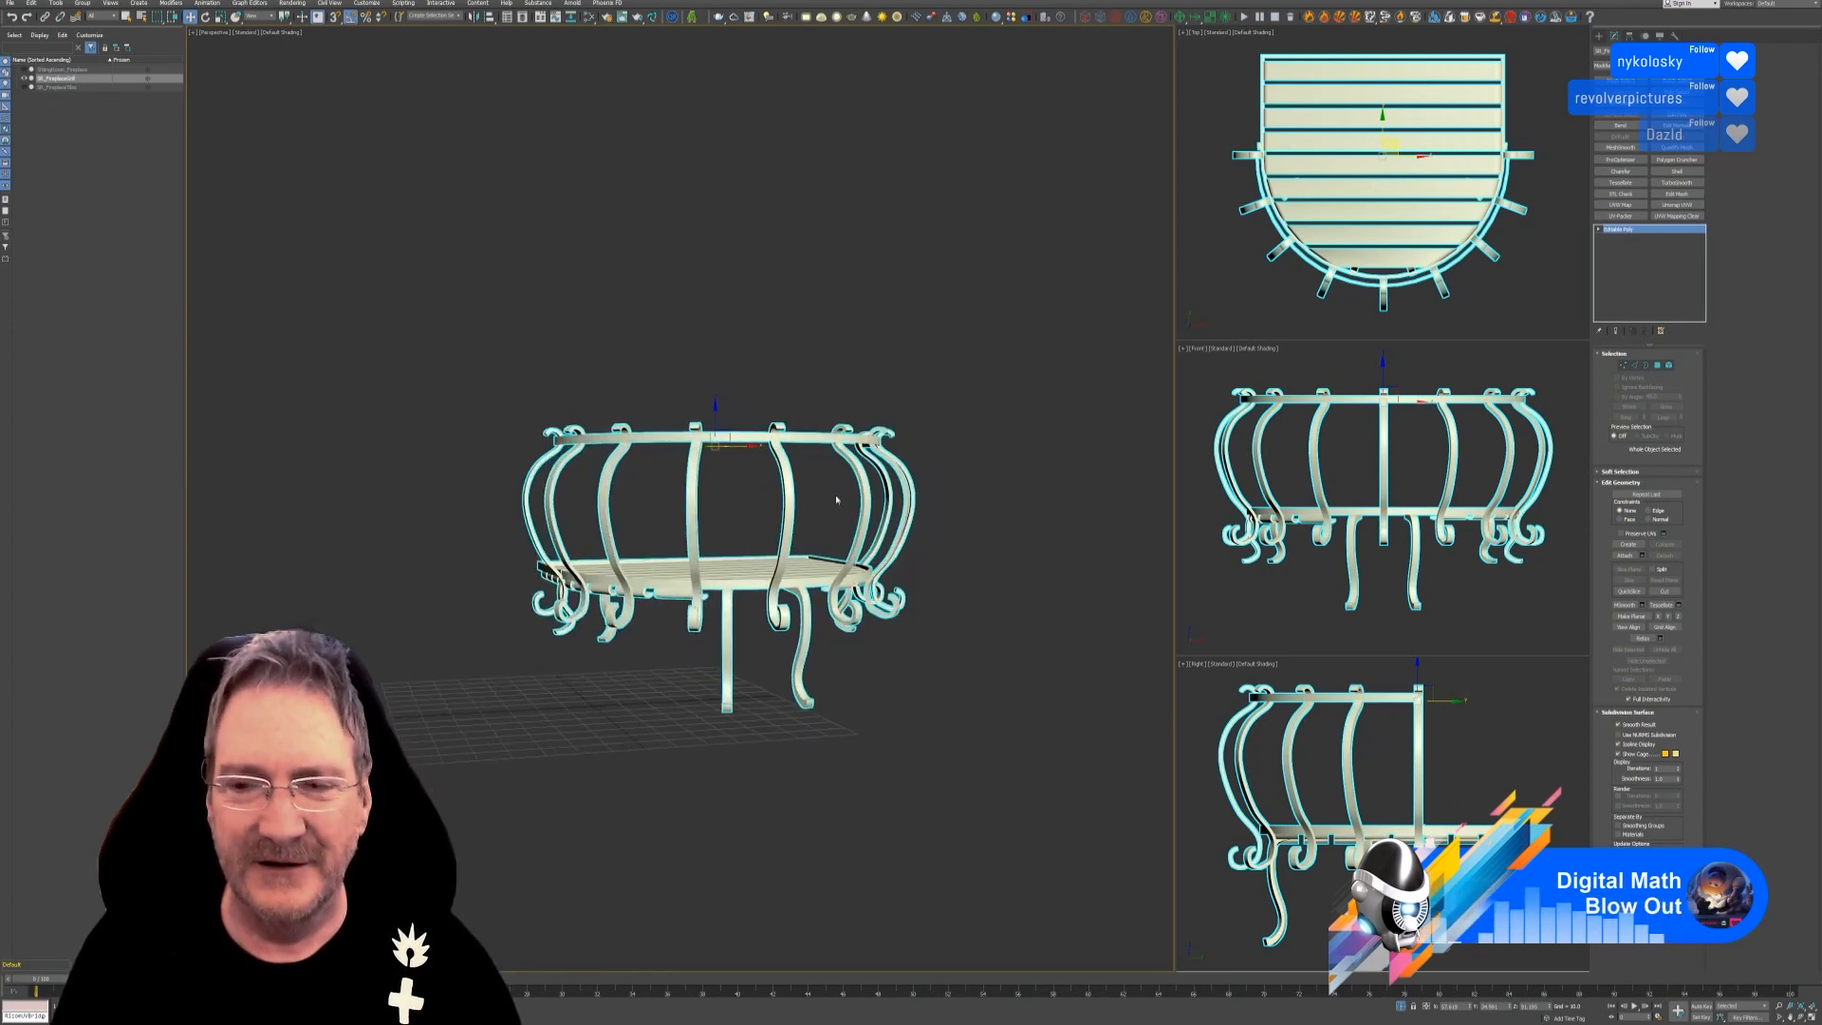
left_click(1678, 205)
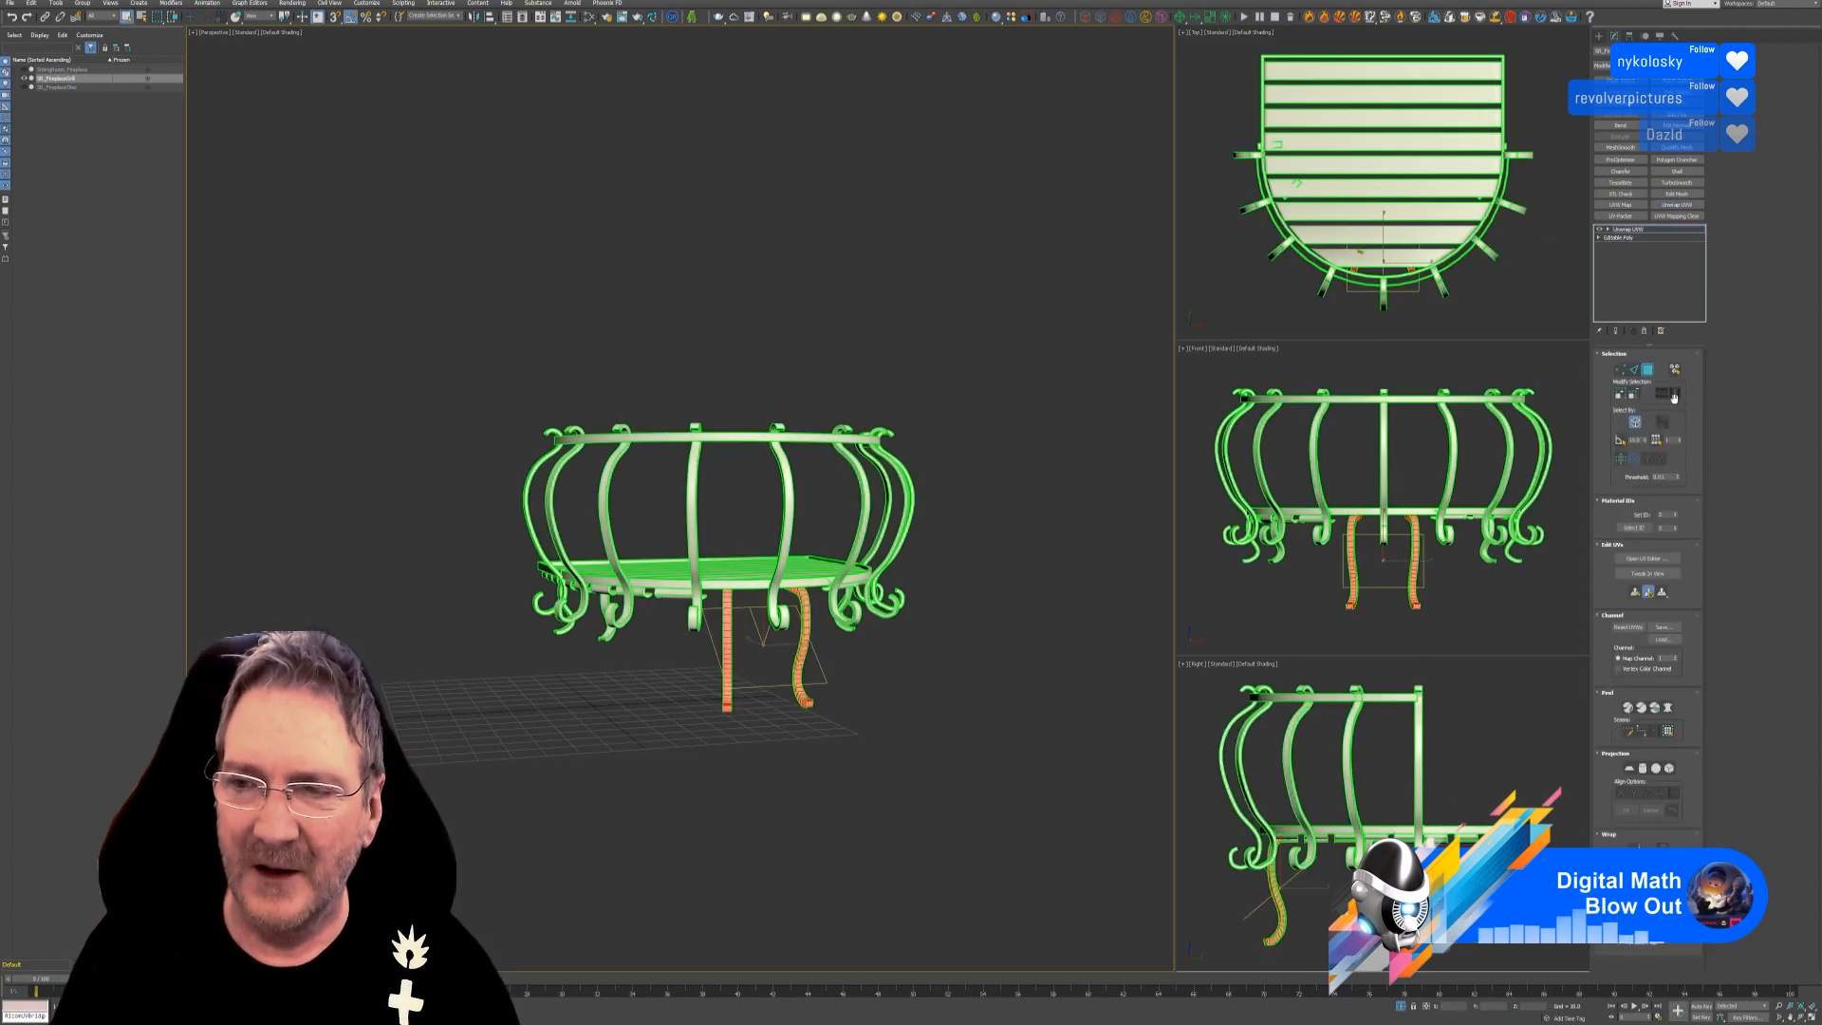
left_click(1645, 330)
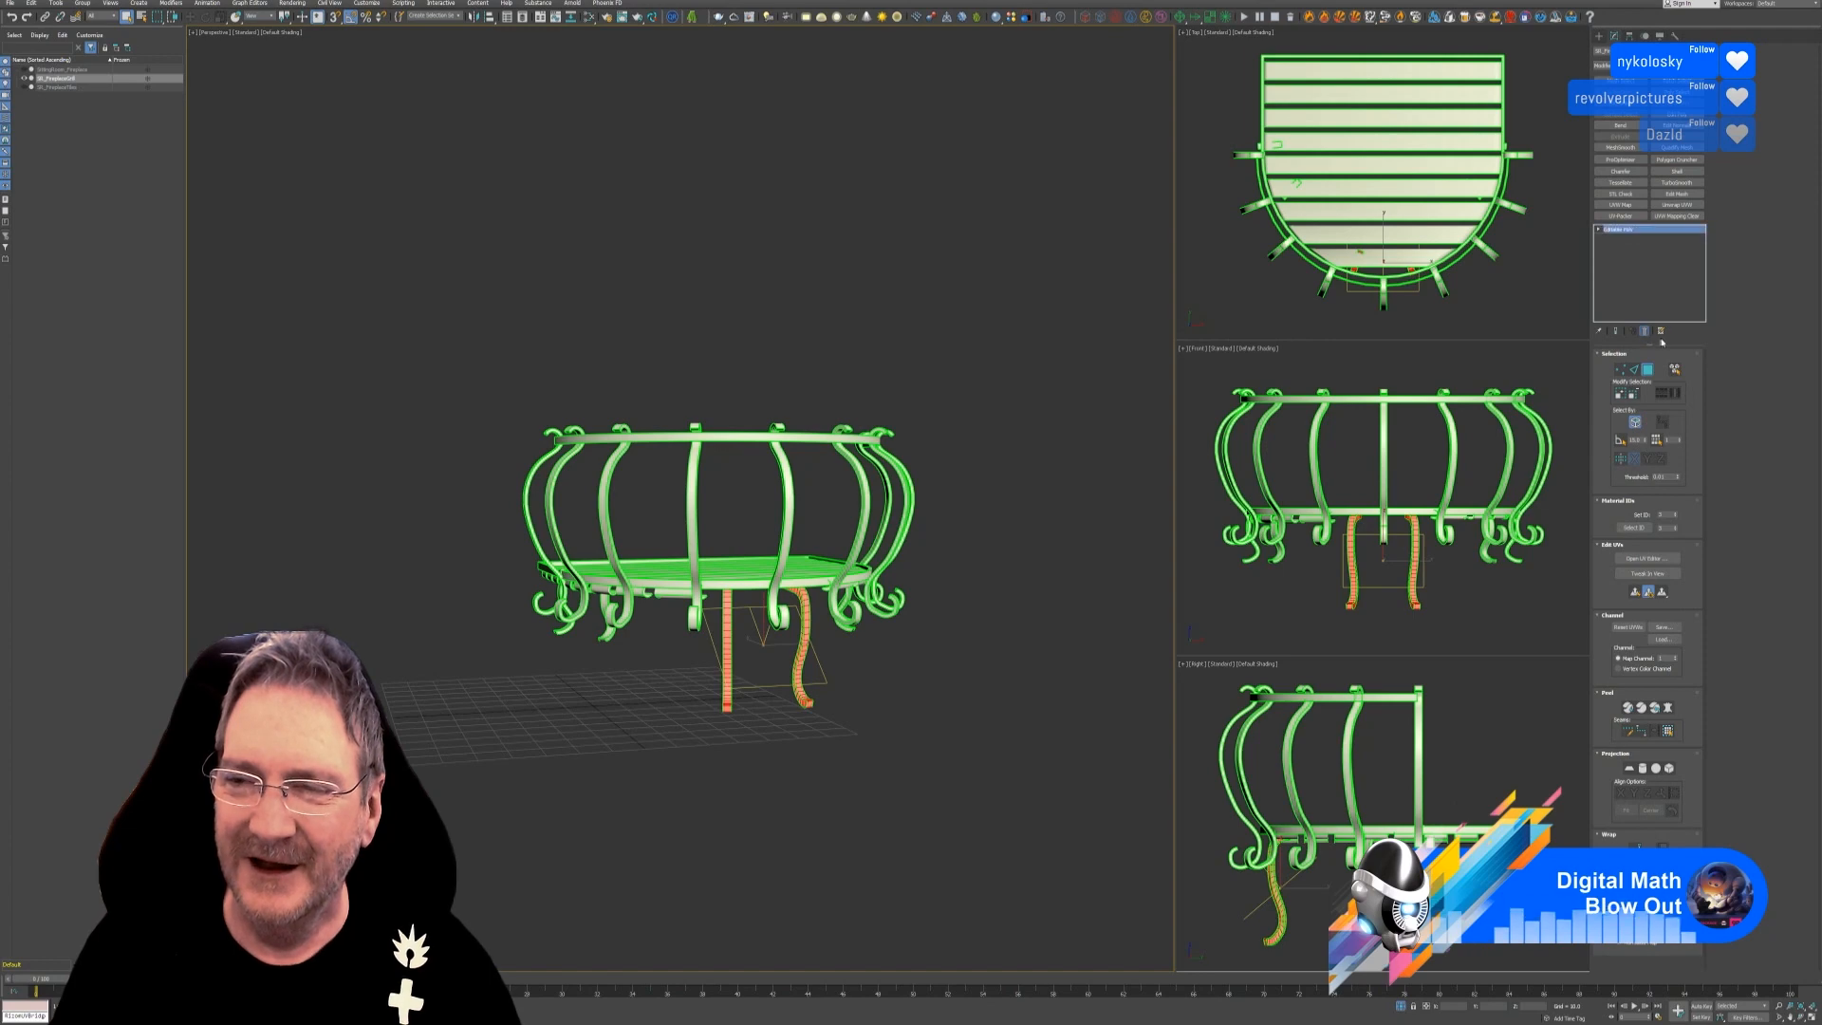
left_click(1011, 574)
left_click(847, 587)
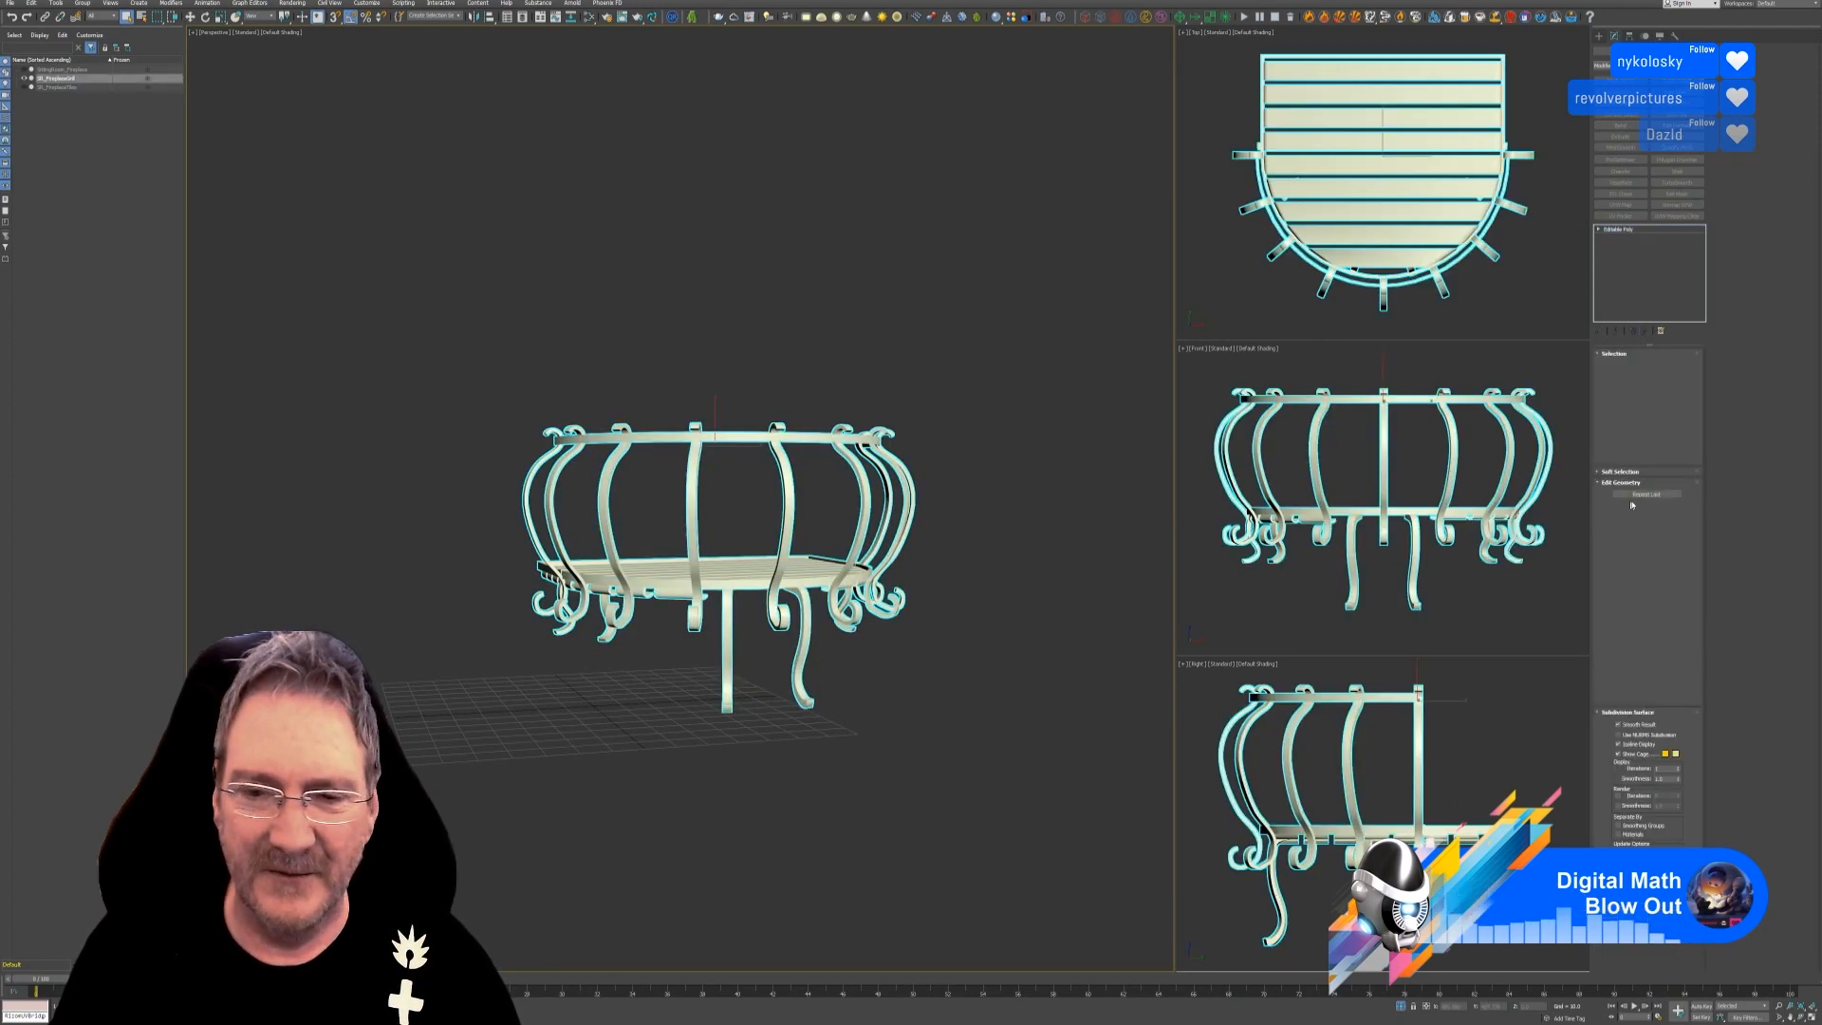
Add an Unwrap UVW modifier to the fire grate and open its UV editor.
left_click(1679, 205)
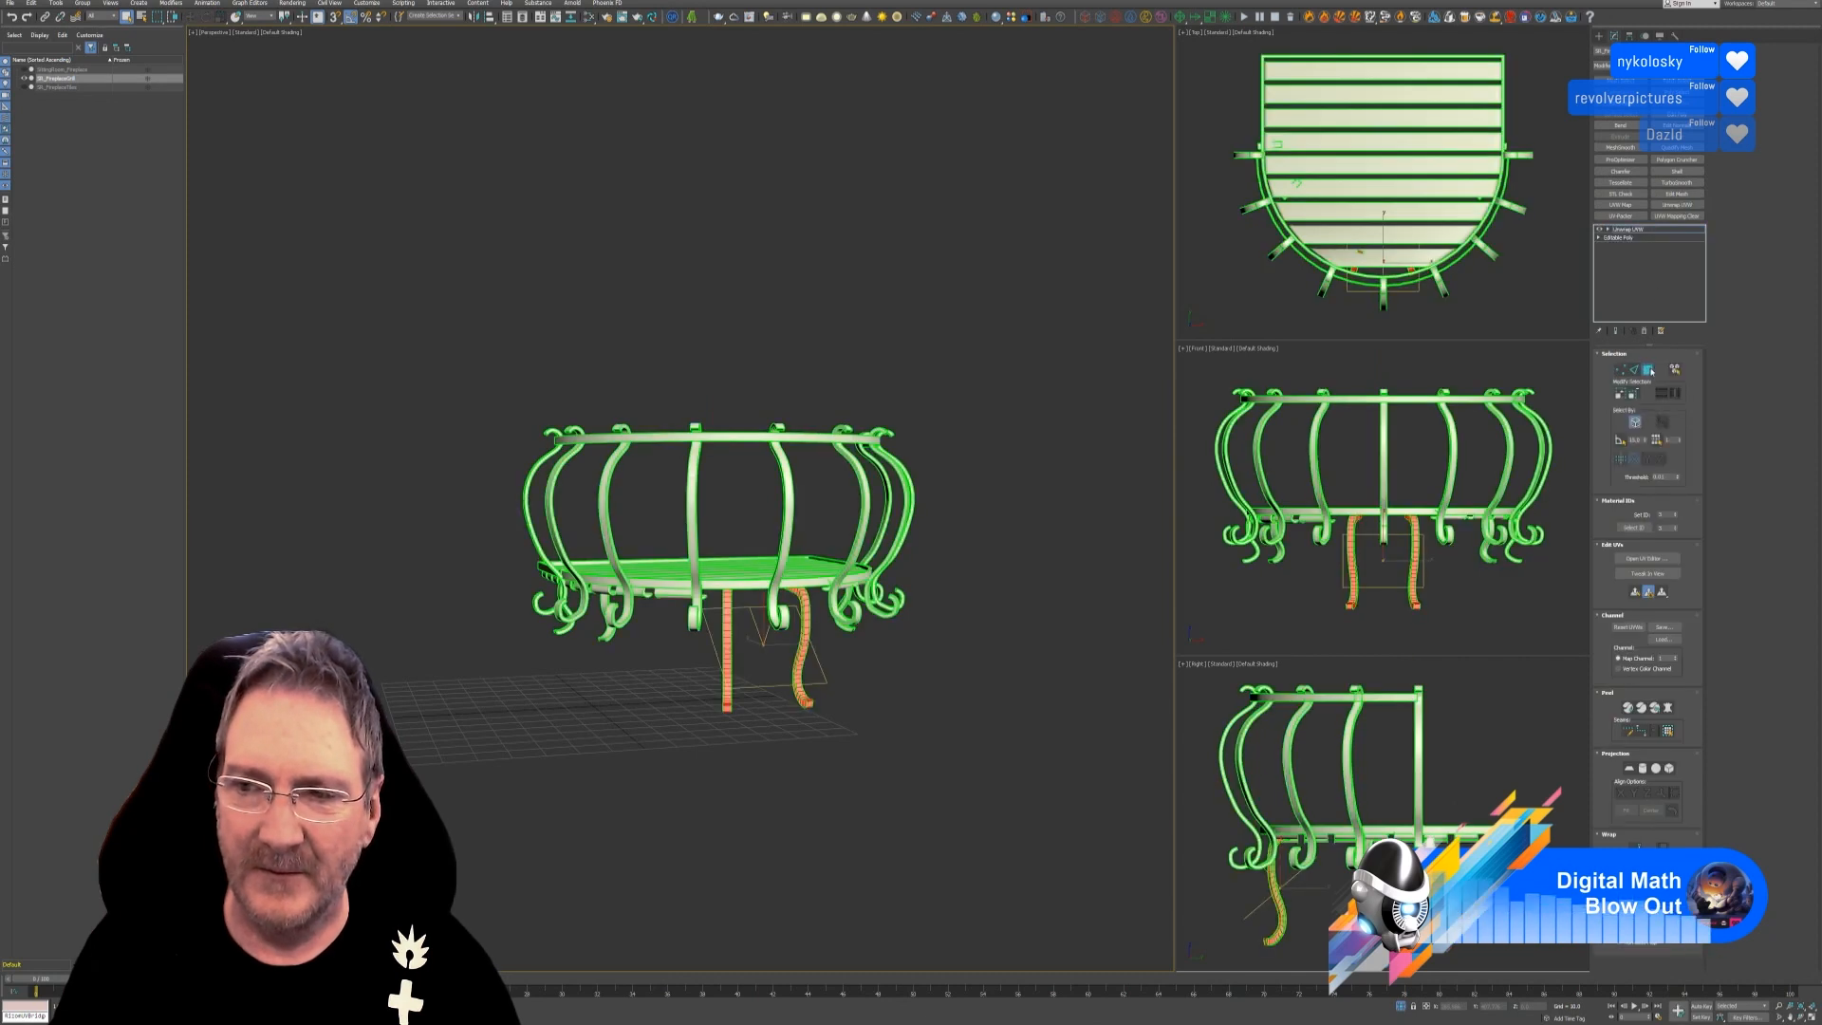
left_click(1649, 371)
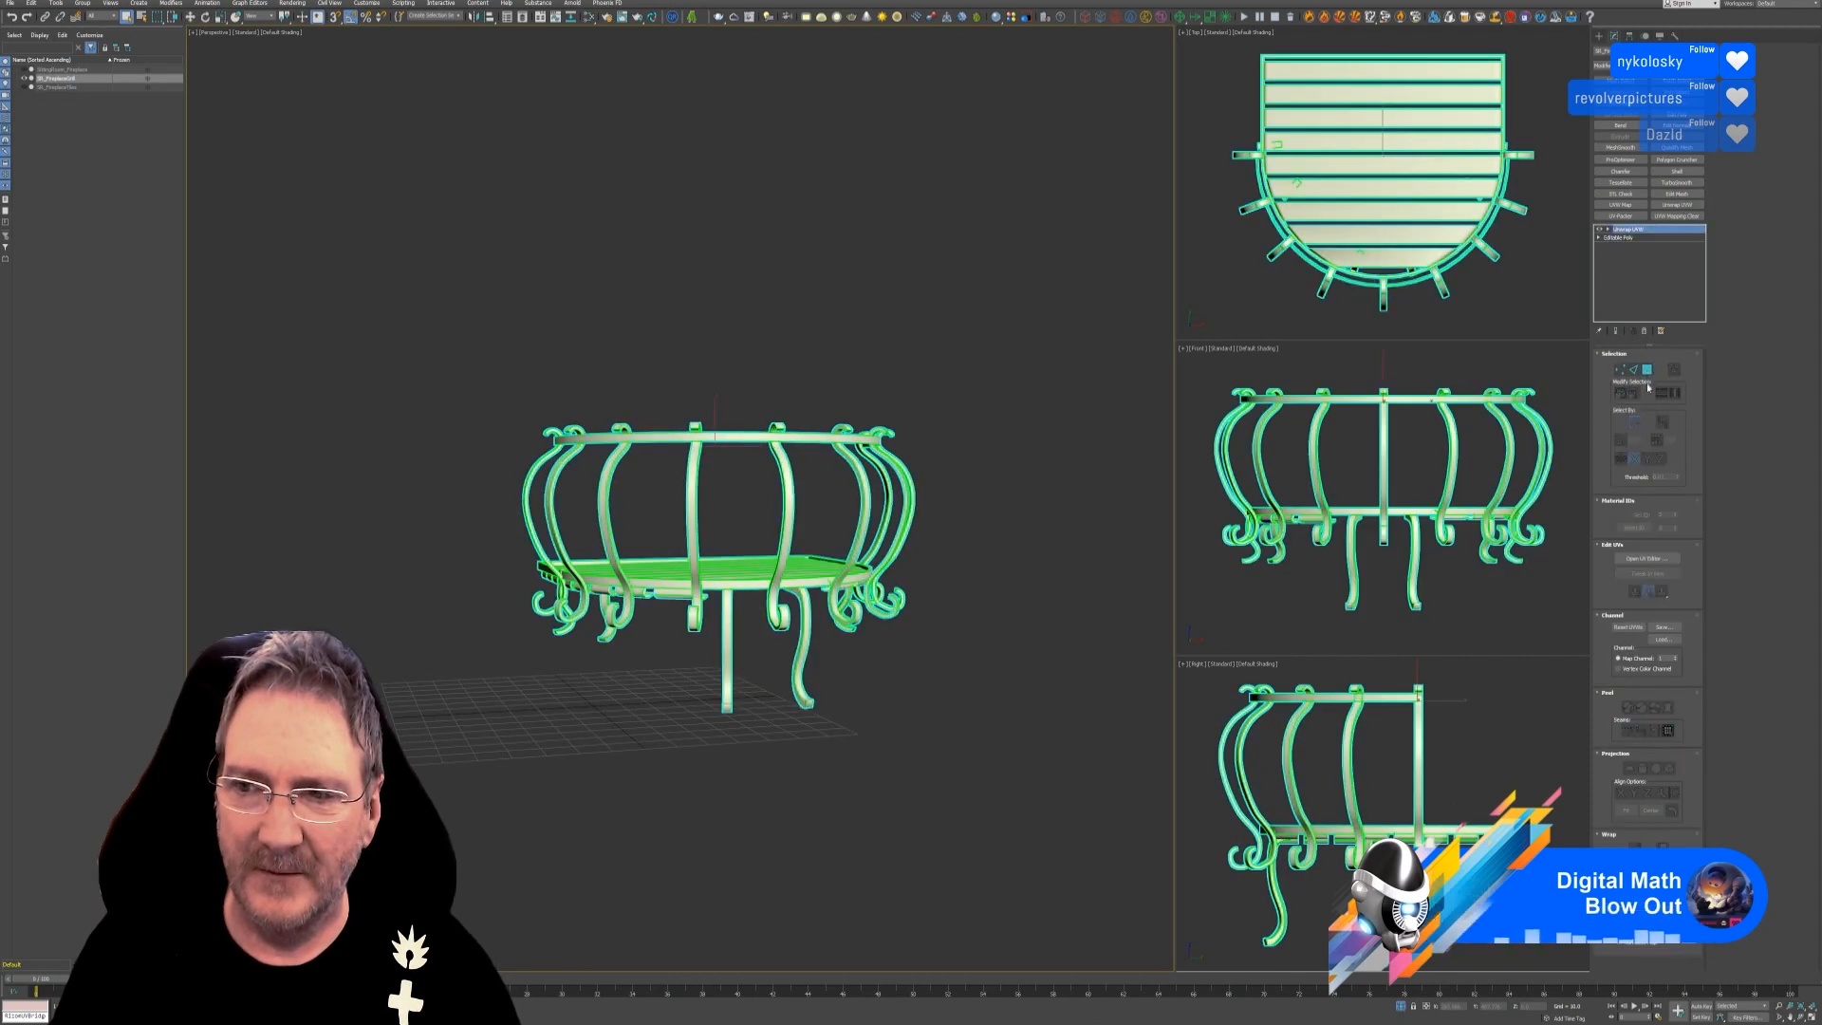
left_click(1647, 559)
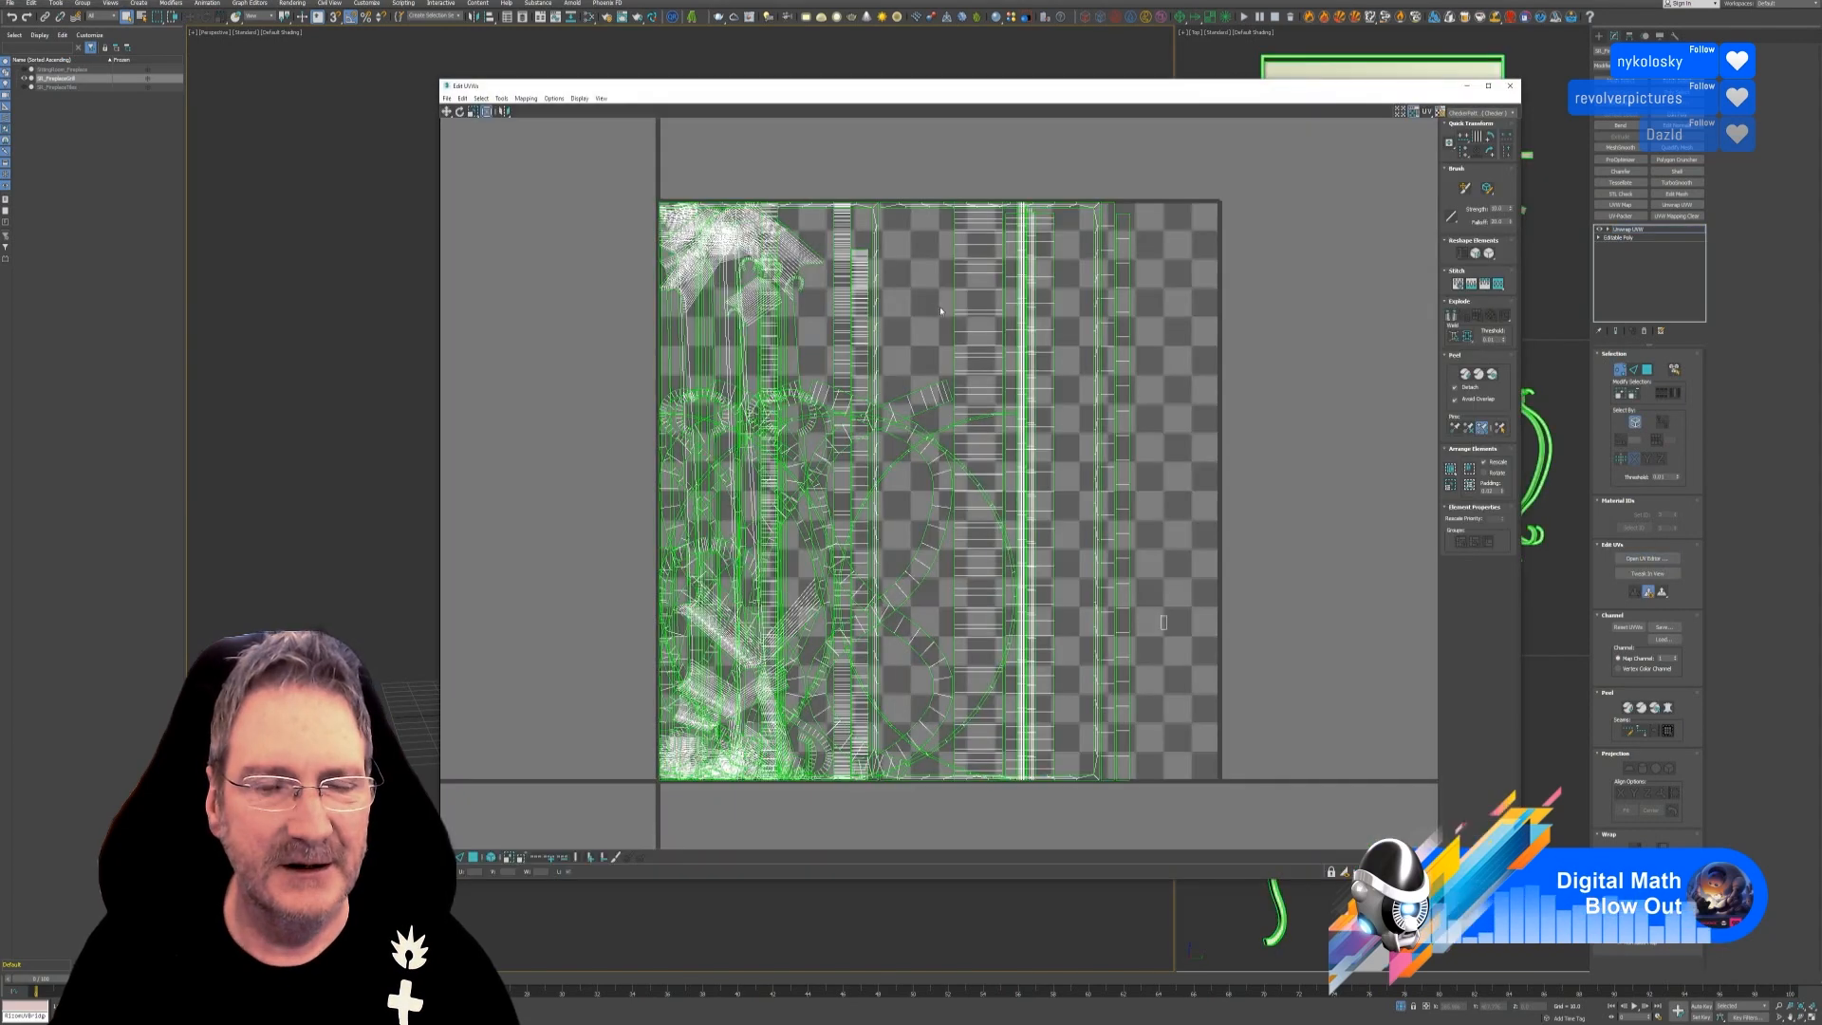
Select all of the grate's UV polygons, pack them within the UV tile, and close the UV editor.
left_click_drag(573, 163, 1260, 847)
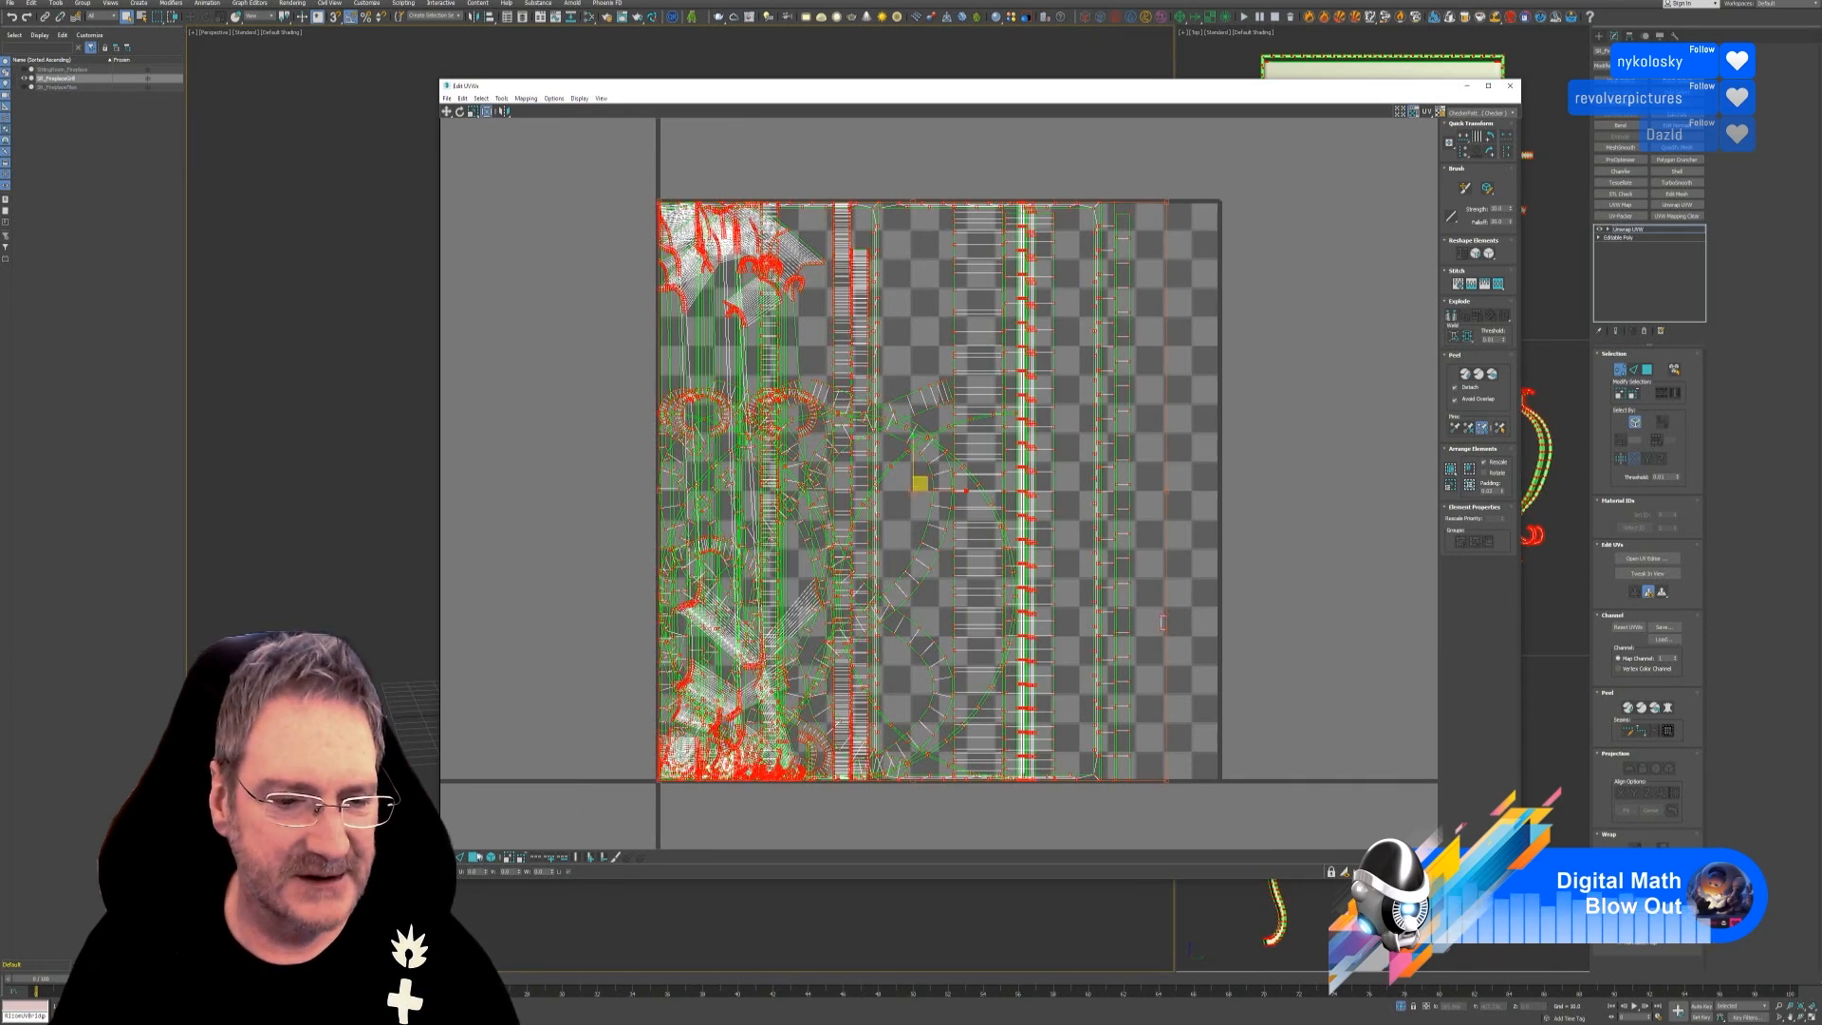
left_click(477, 858)
left_click(491, 857)
left_click_drag(562, 183, 1287, 712)
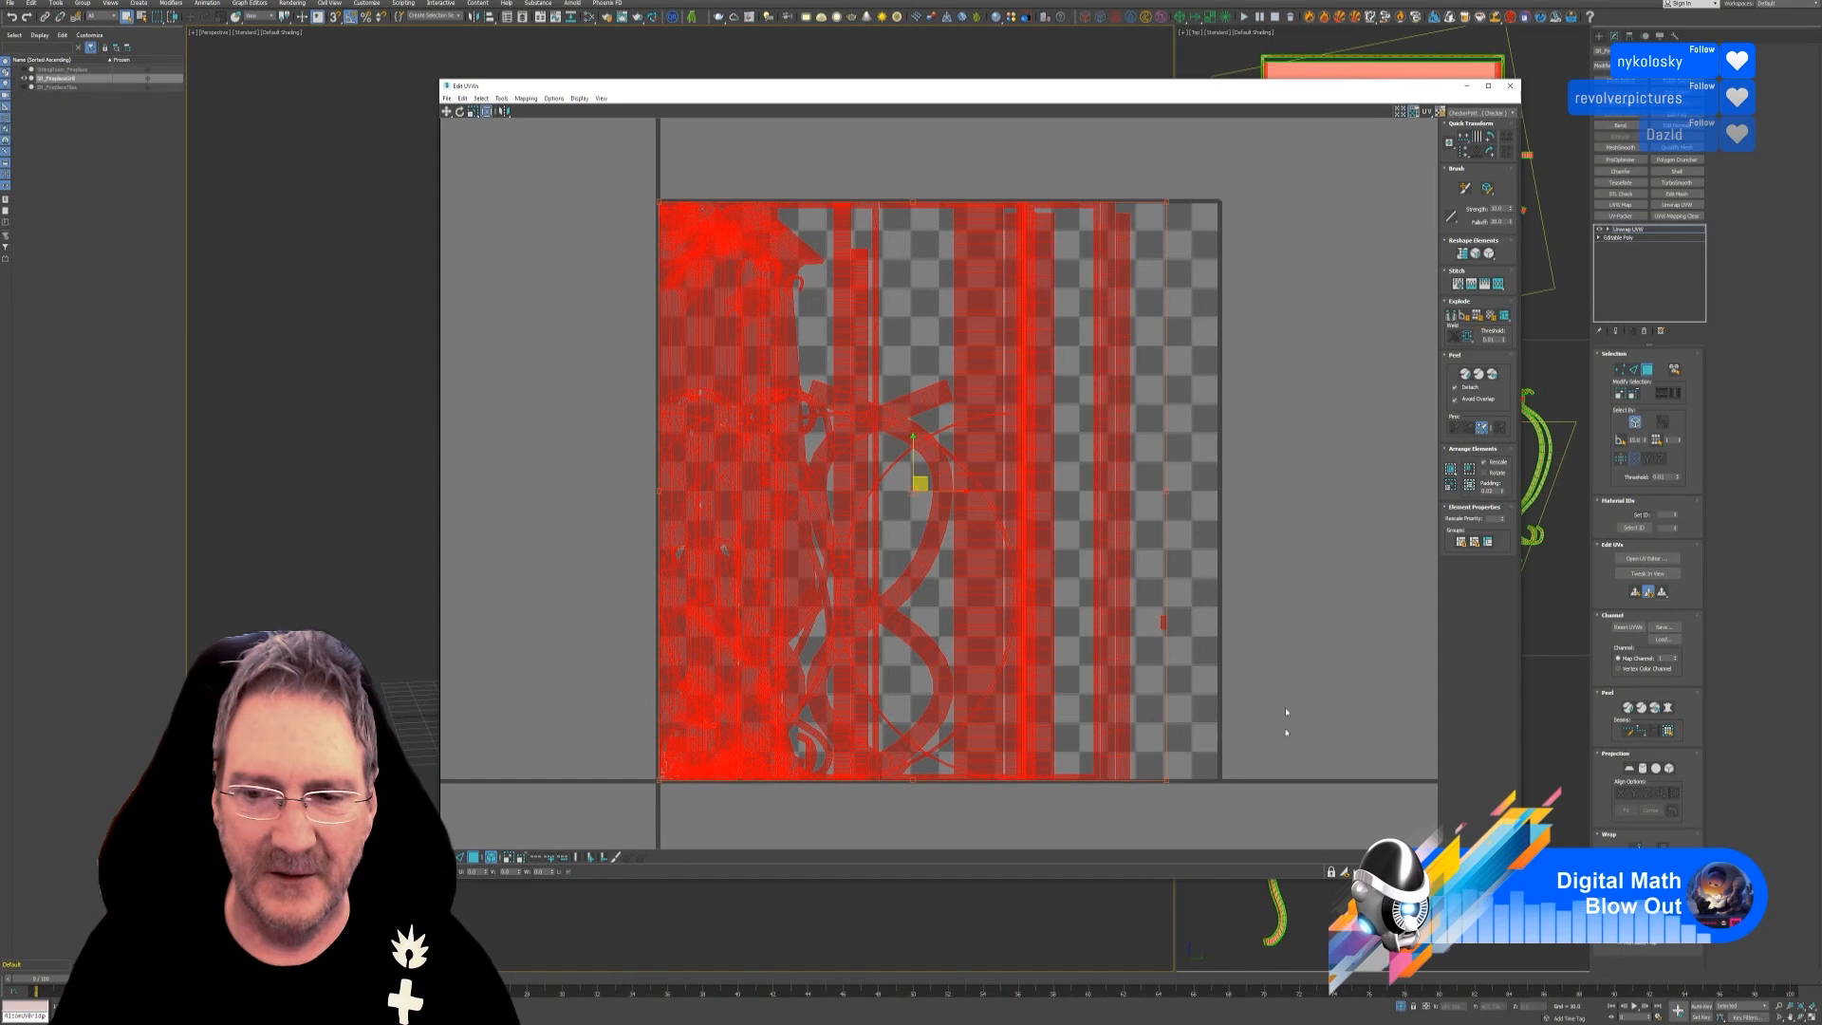
left_click(1452, 469)
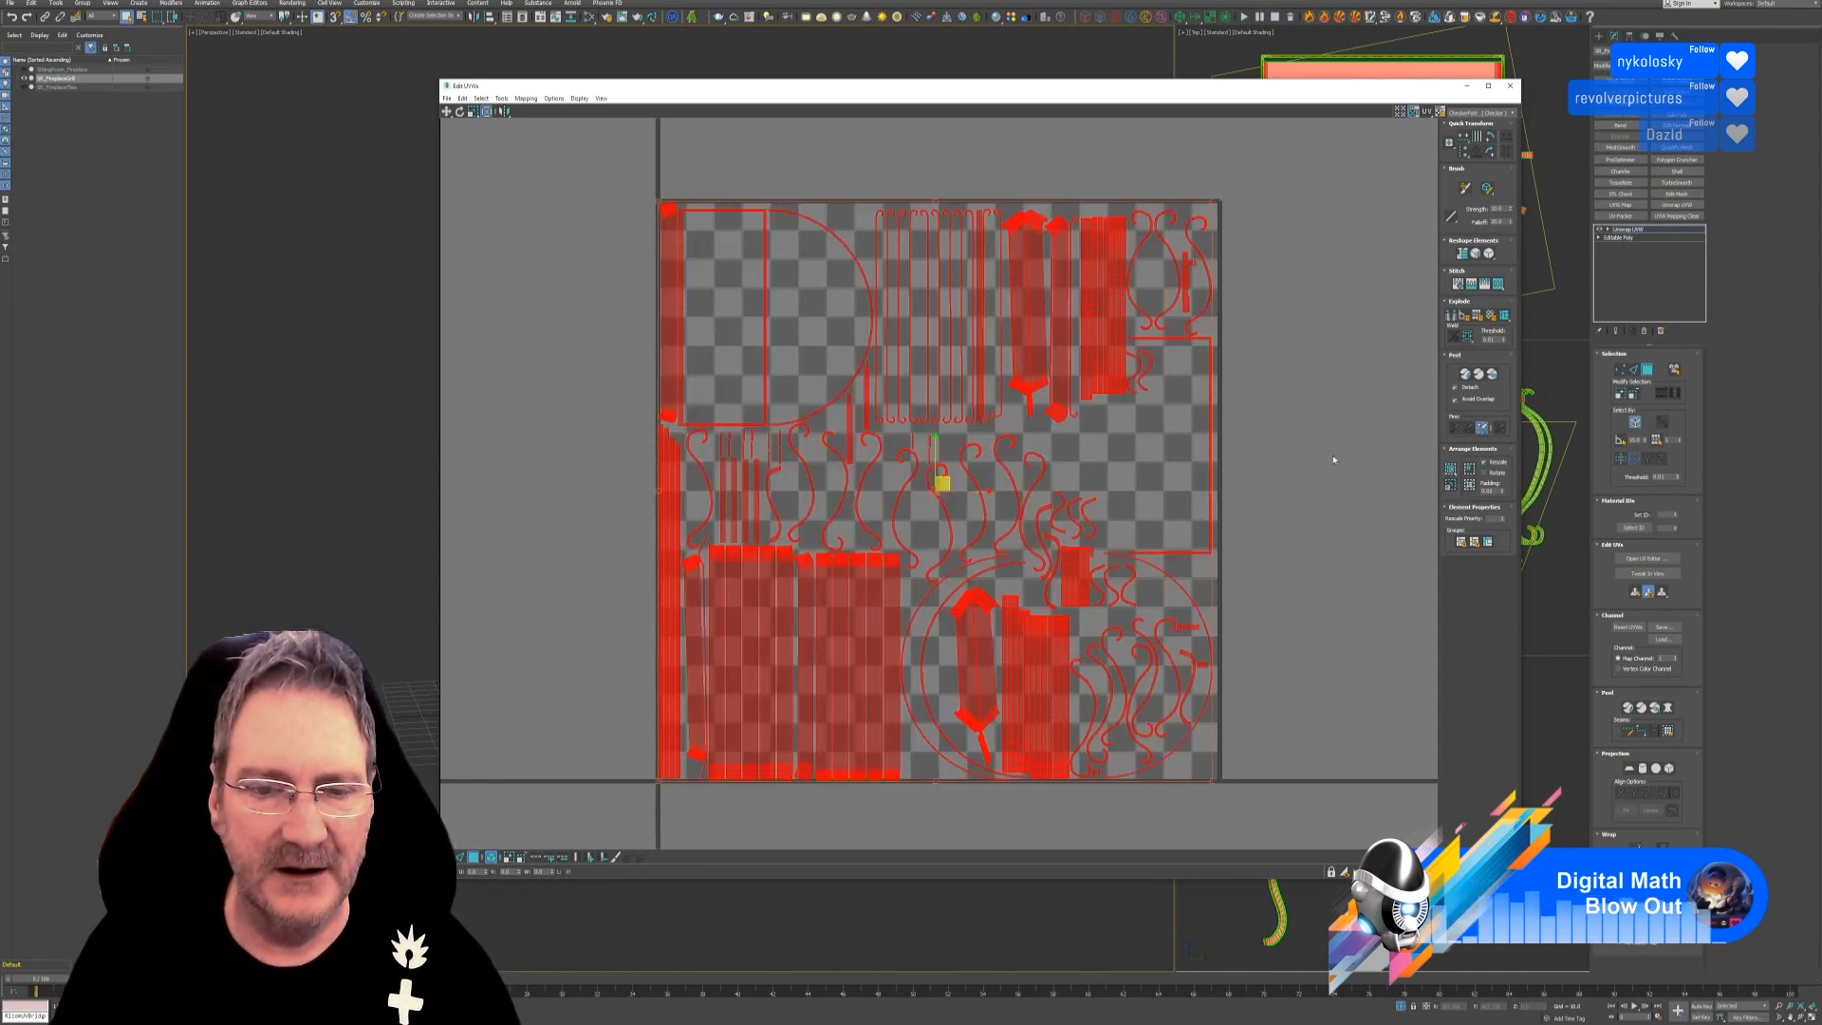
left_click(1331, 454)
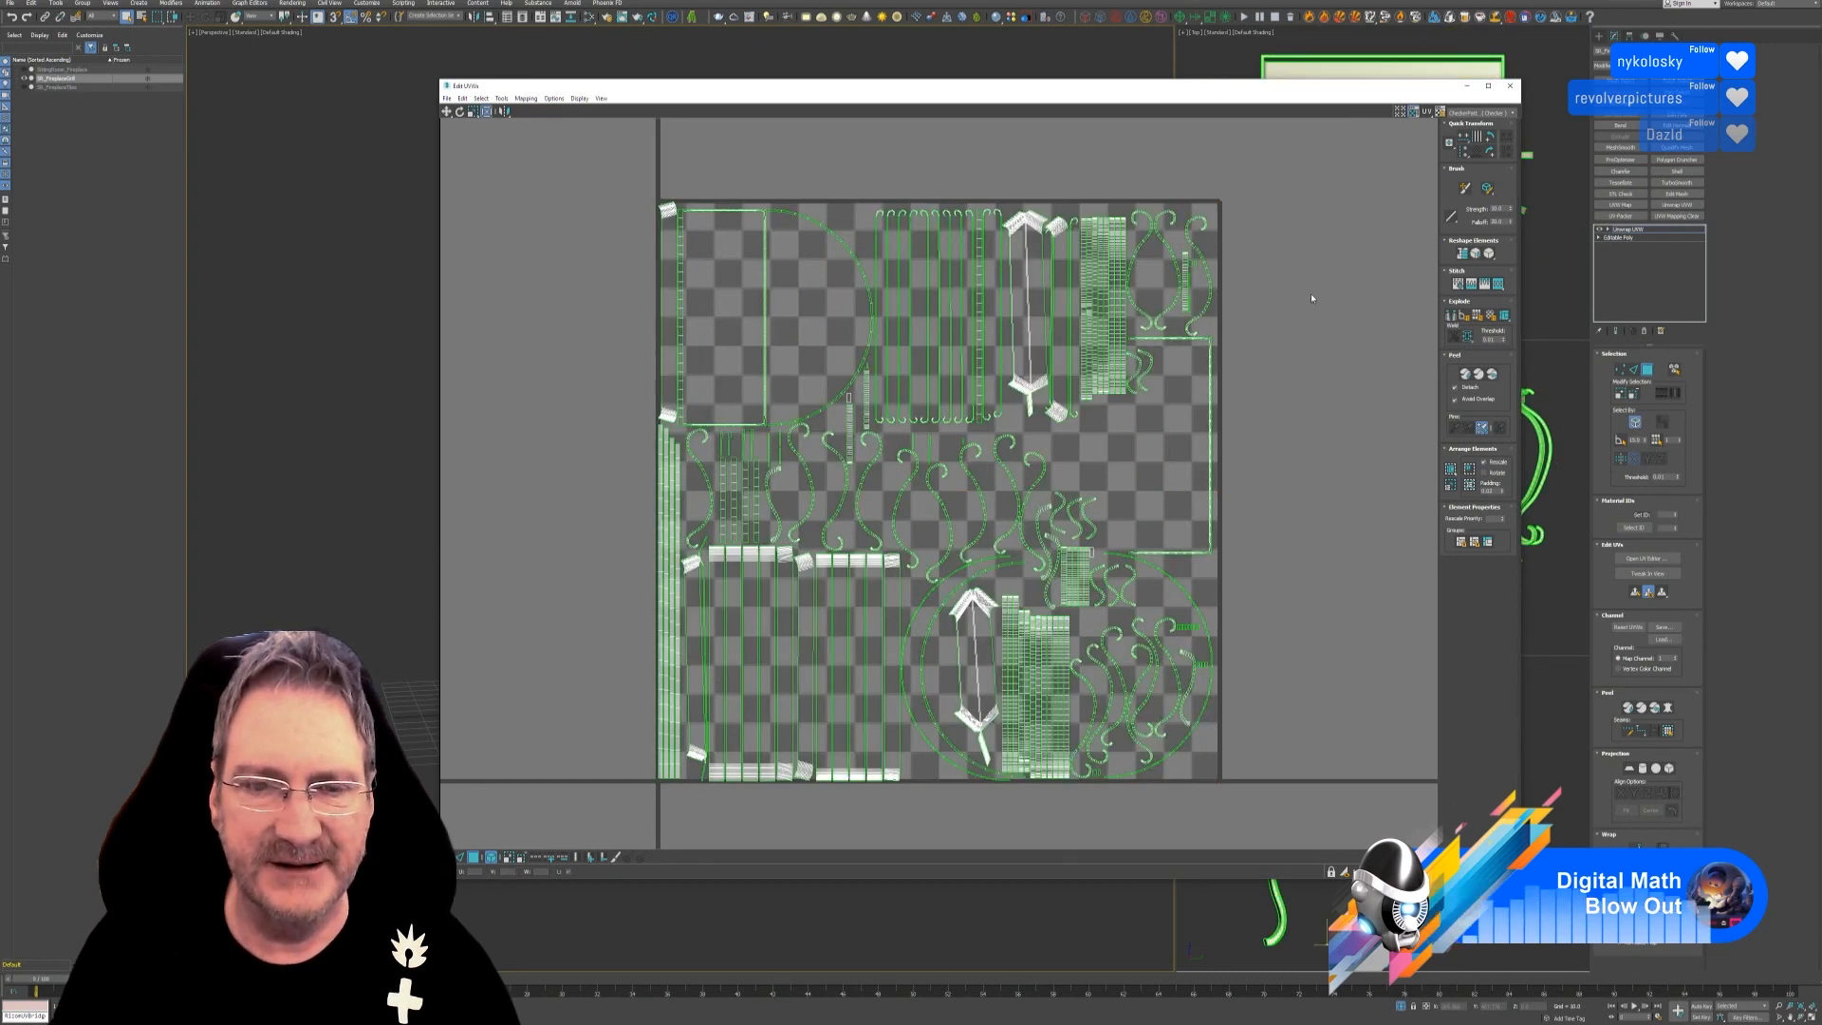
left_click(1510, 86)
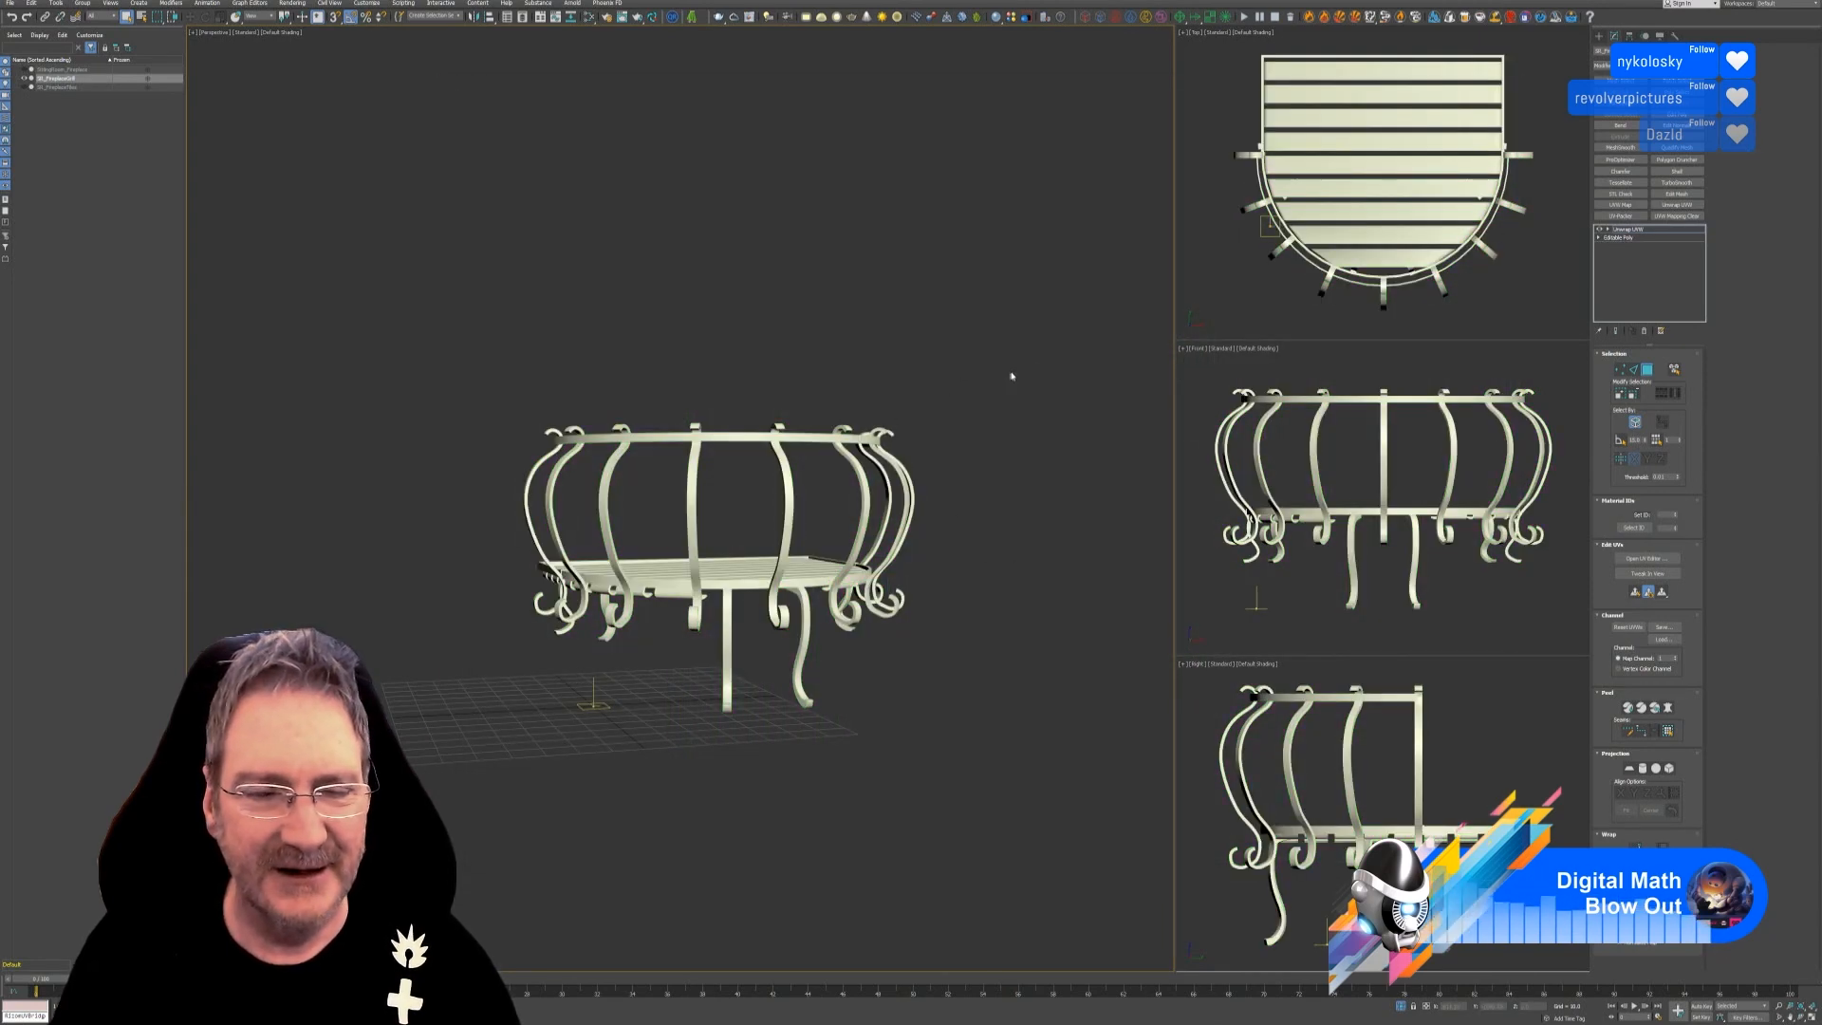
left_click(1648, 370)
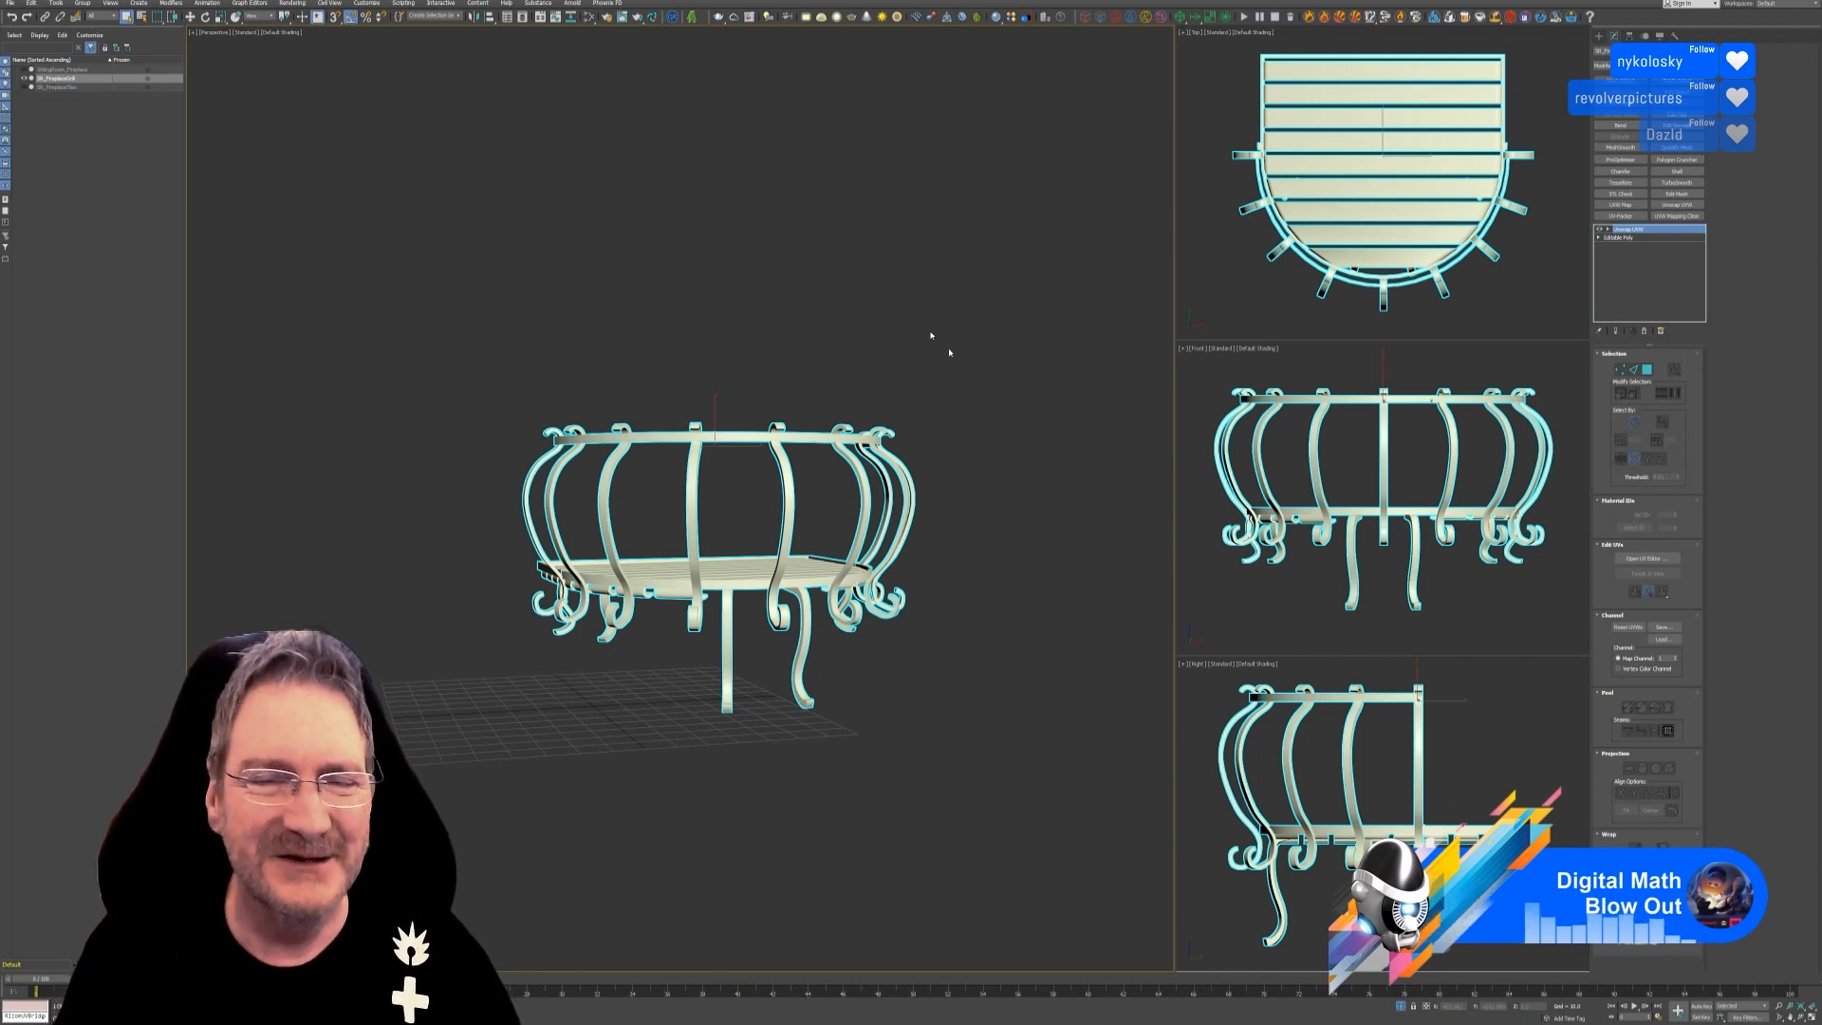
Export the selected grate over the existing FBX file in the Sitting Room models' Fireplace Grate folder.
middle_click_drag(898, 338, 876, 381, "alt")
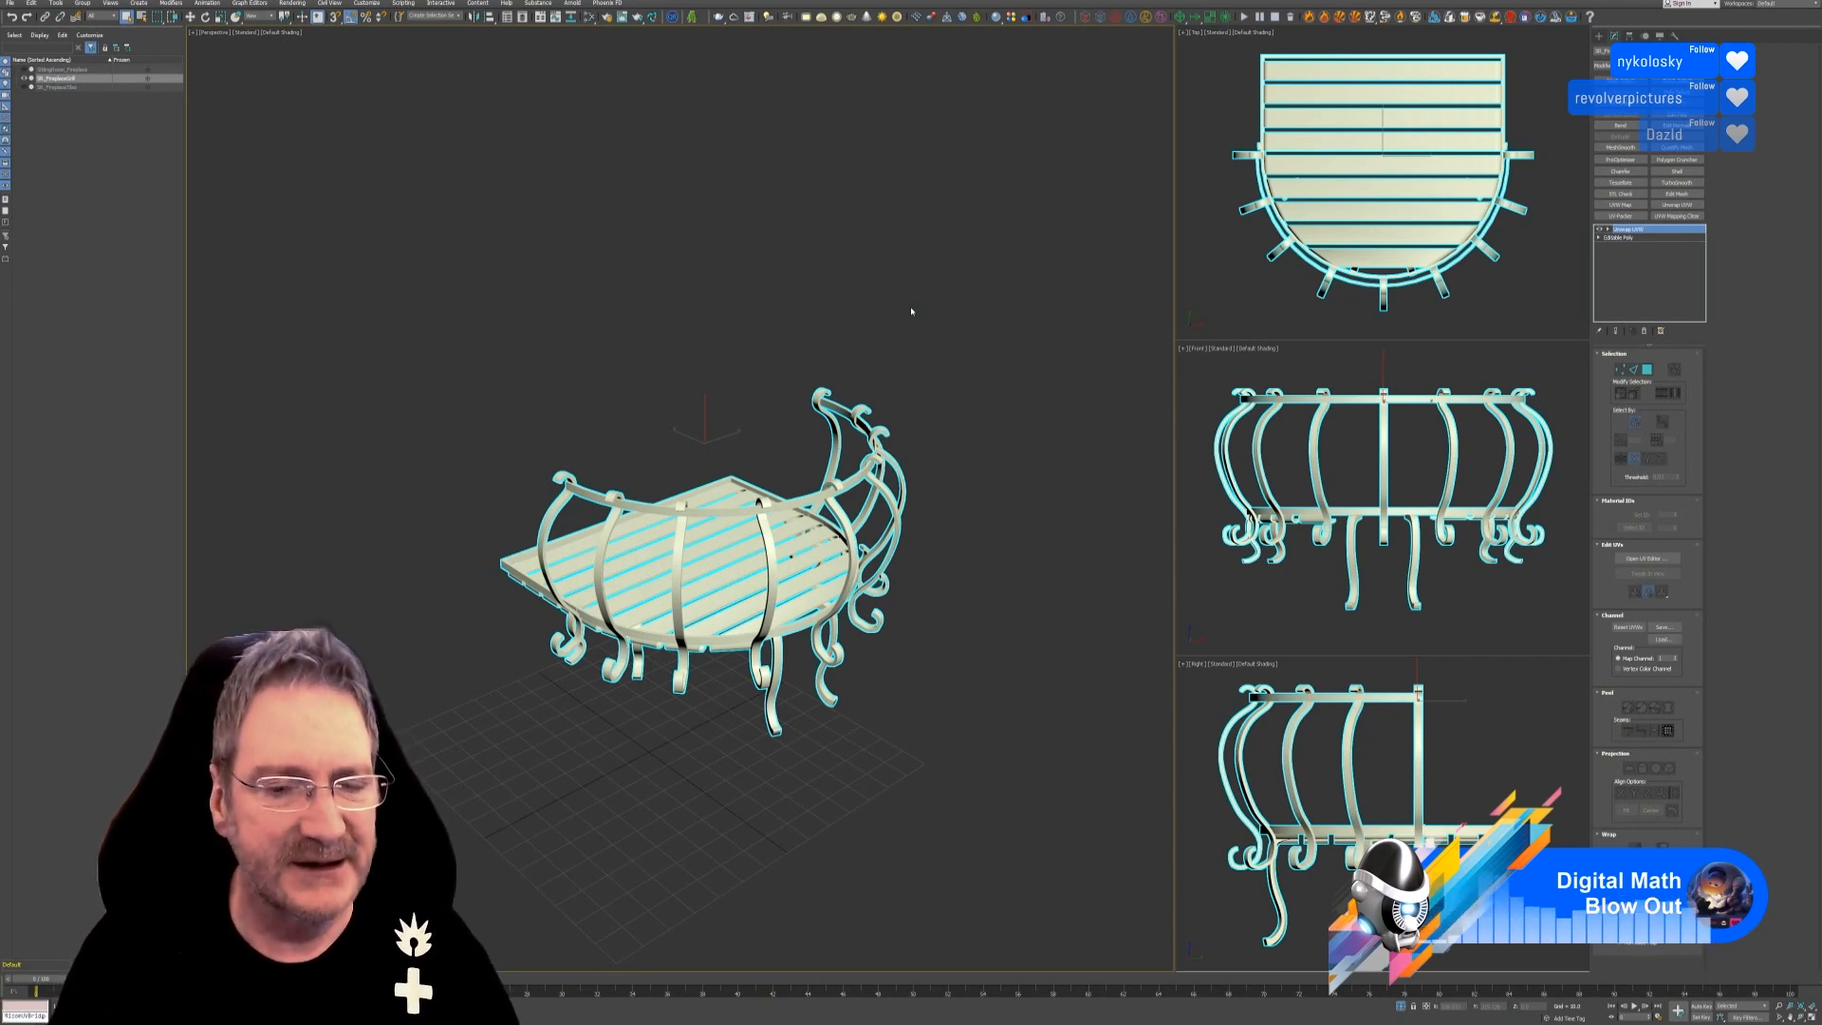
mouse_move(981, 427)
middle_mouse_down("alt")
mouse_move(899, 399)
mouse_move(977, 402)
mouse_move(955, 413)
middle_mouse_up("alt")
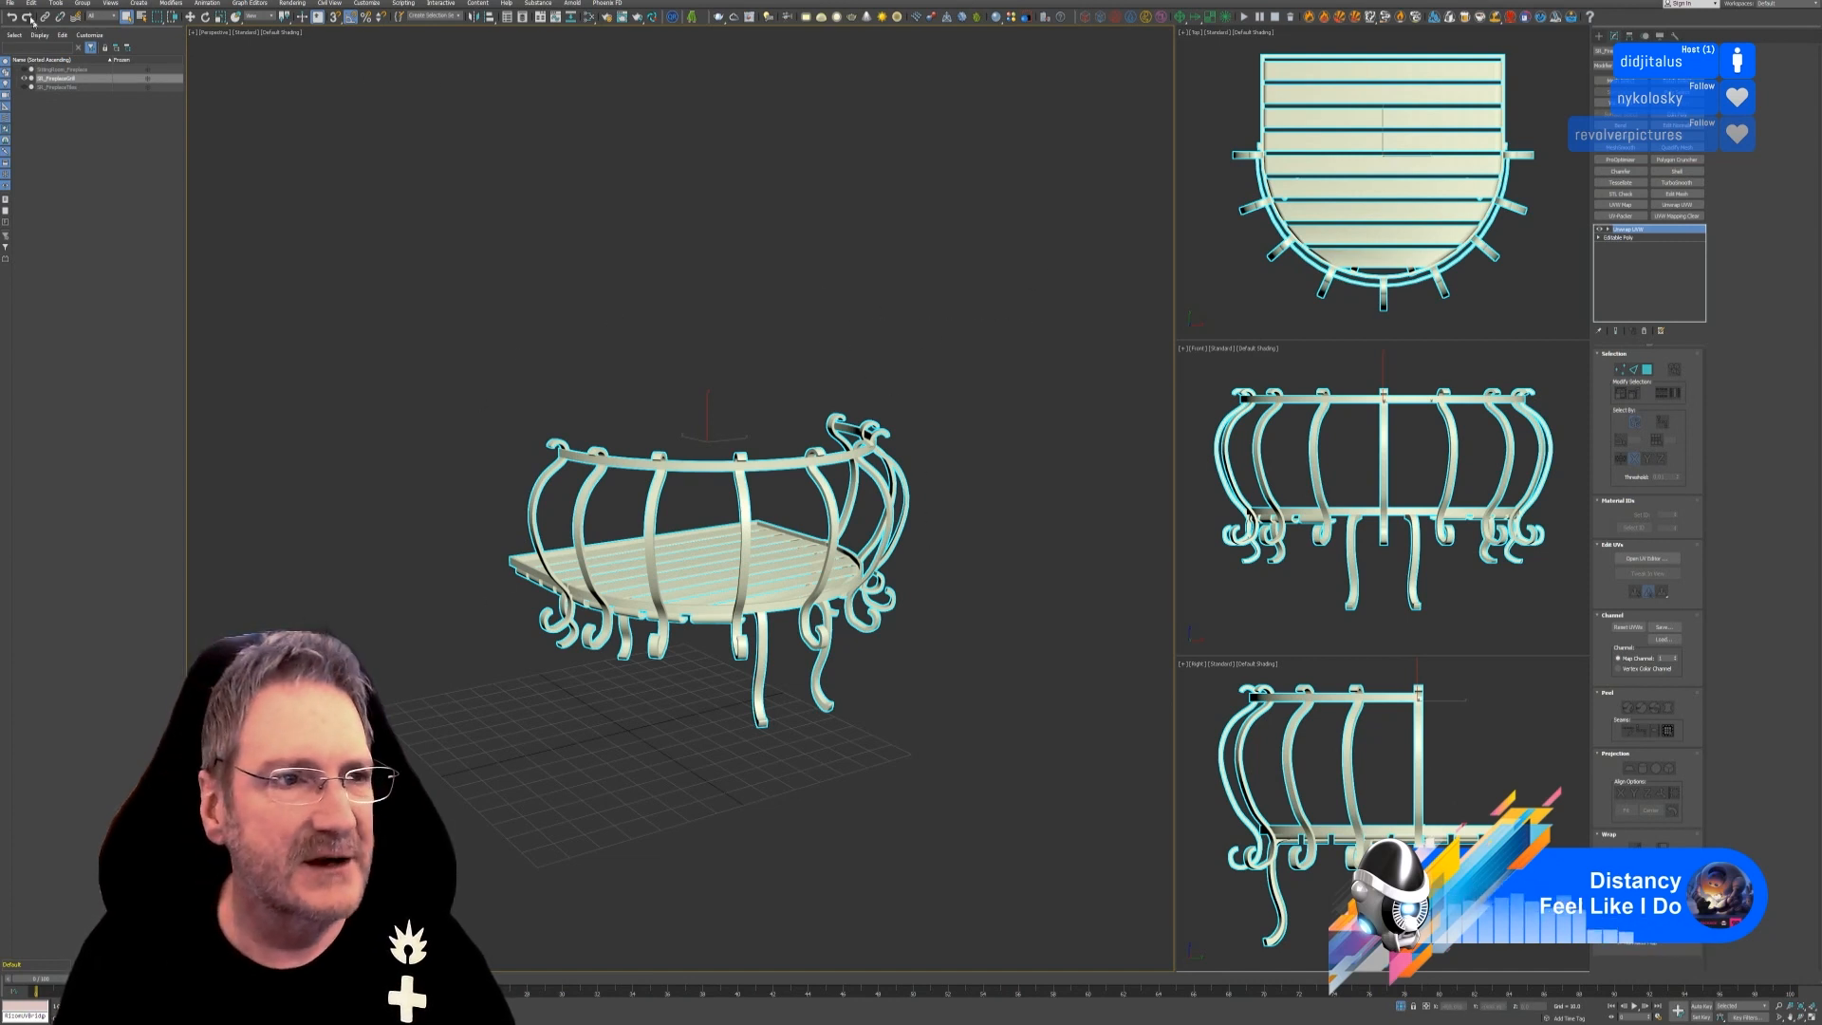
left_click(9, 2)
mouse_move(56, 142)
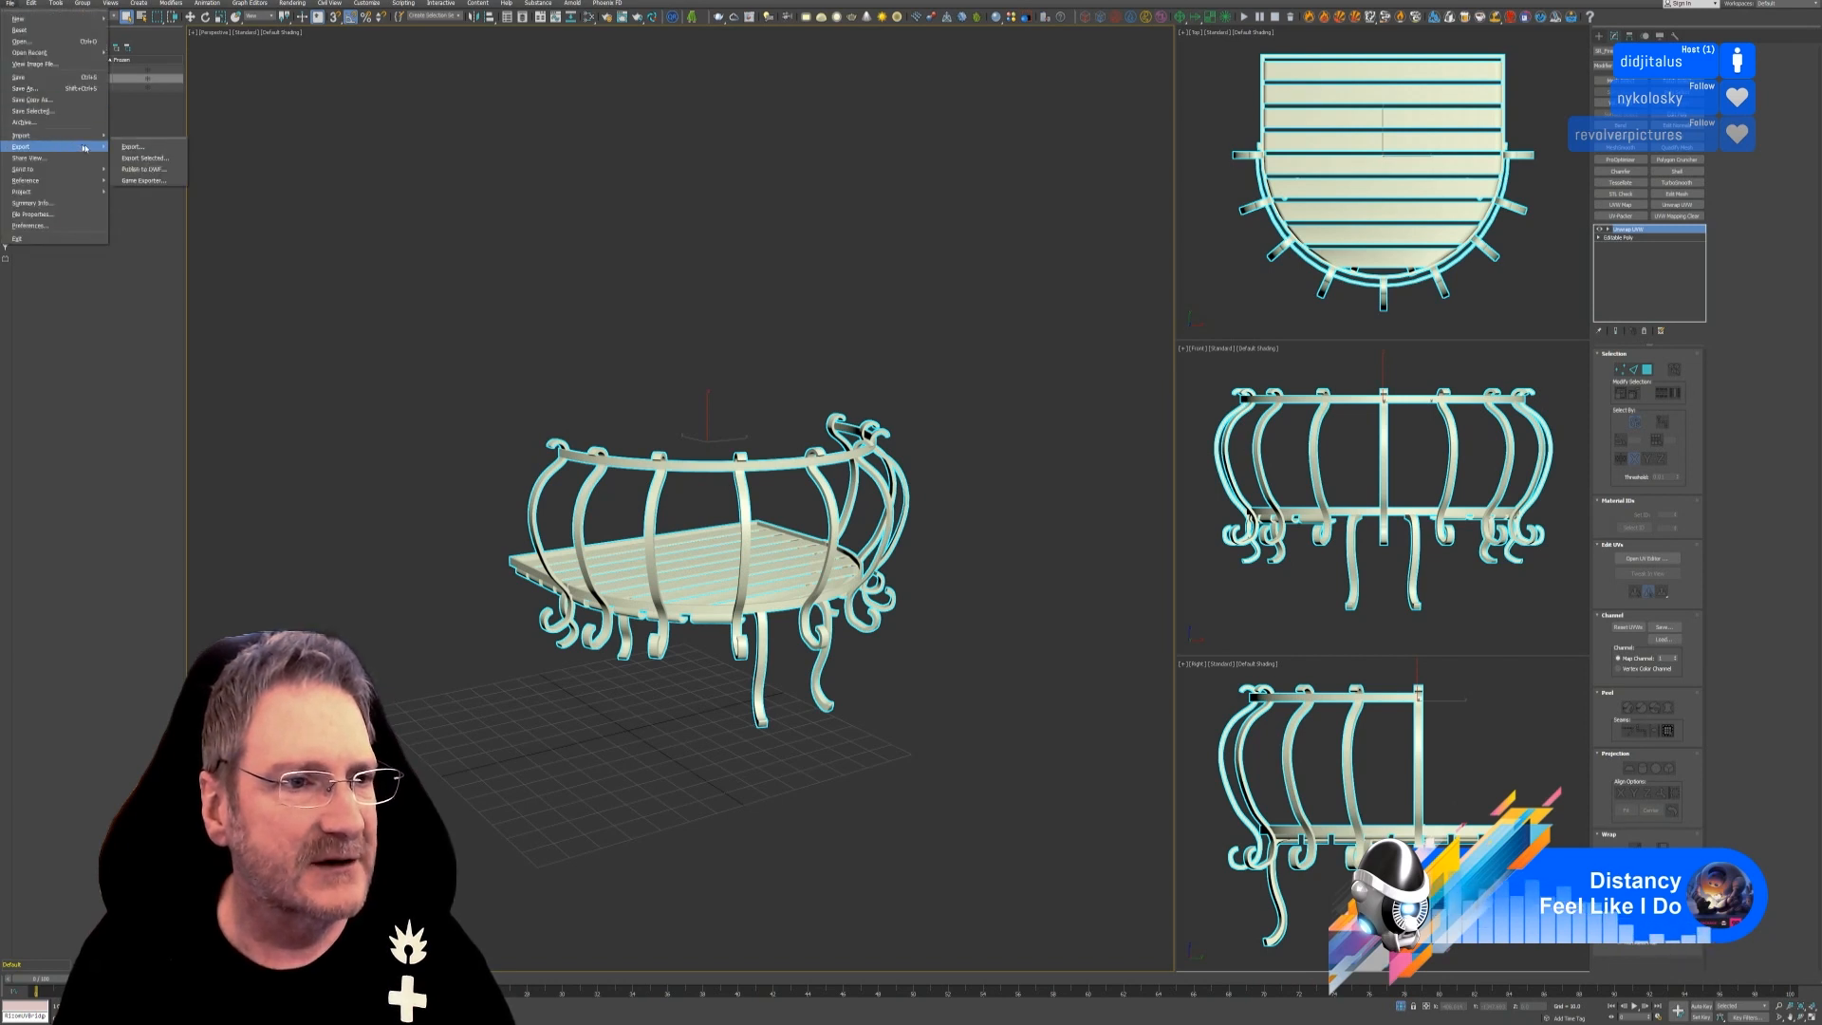
left_click(142, 159)
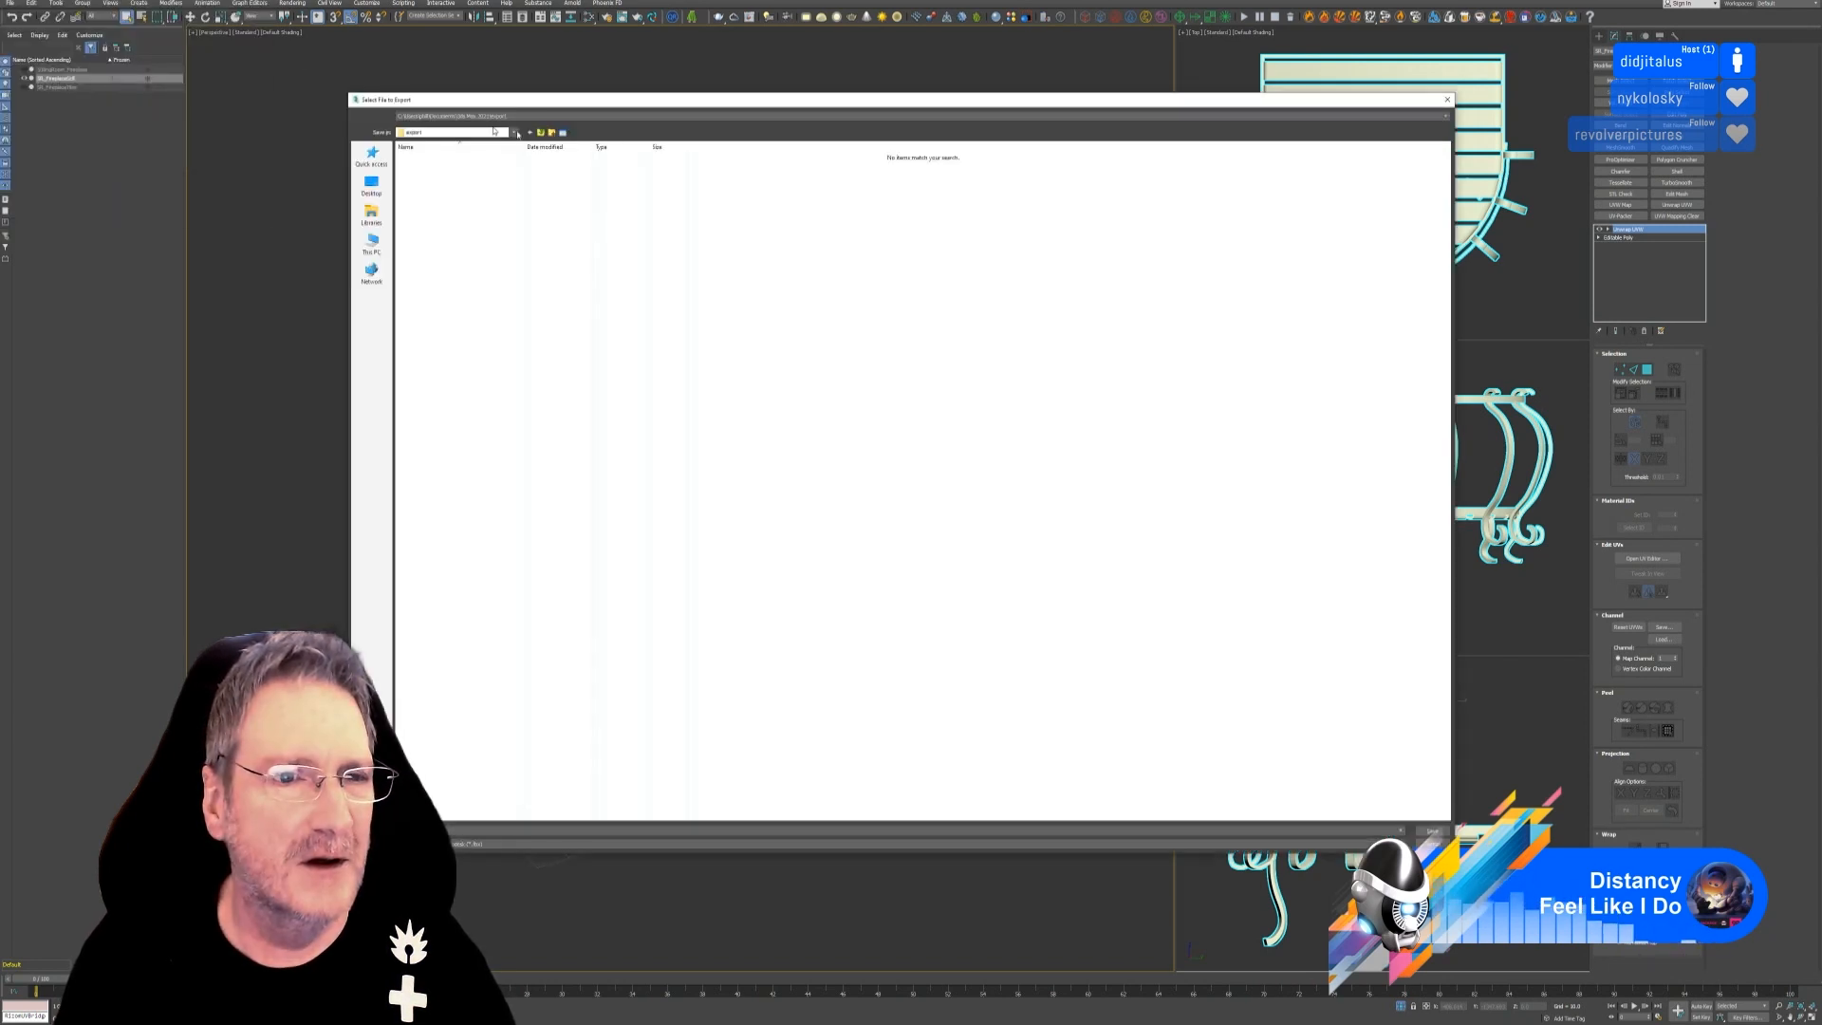
left_click(490, 111)
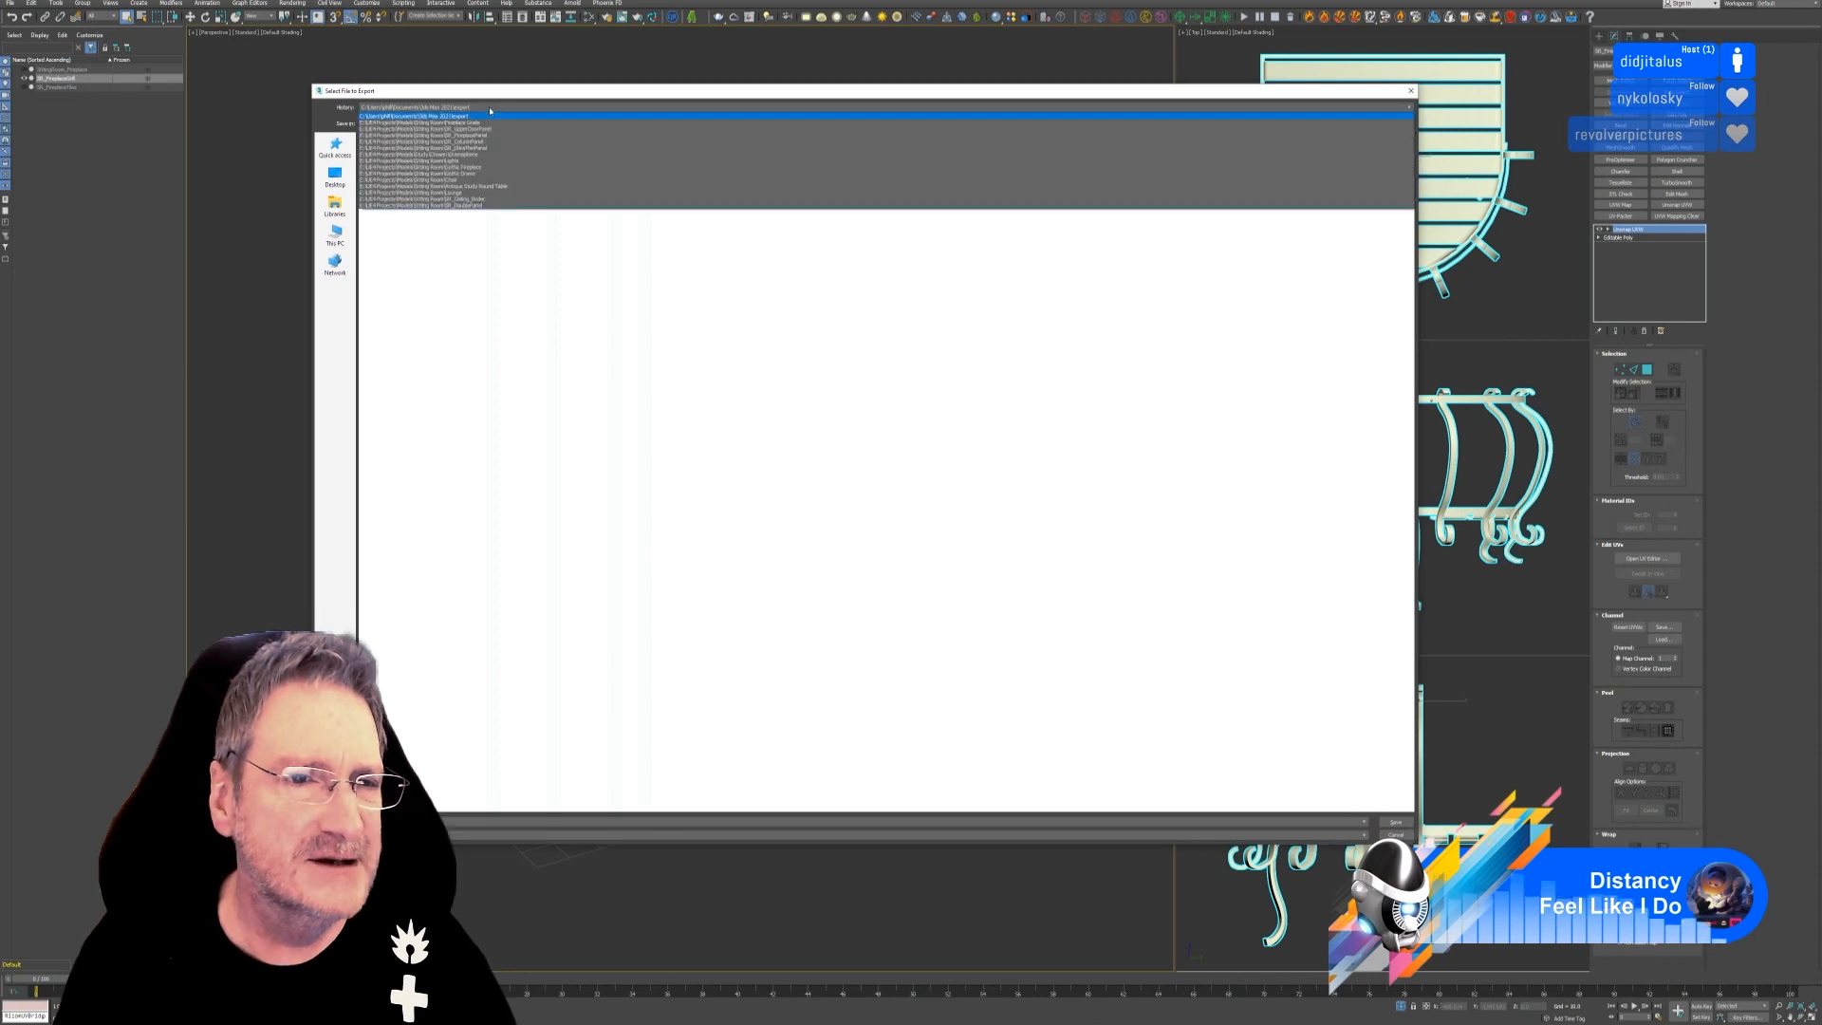
left_click(492, 122)
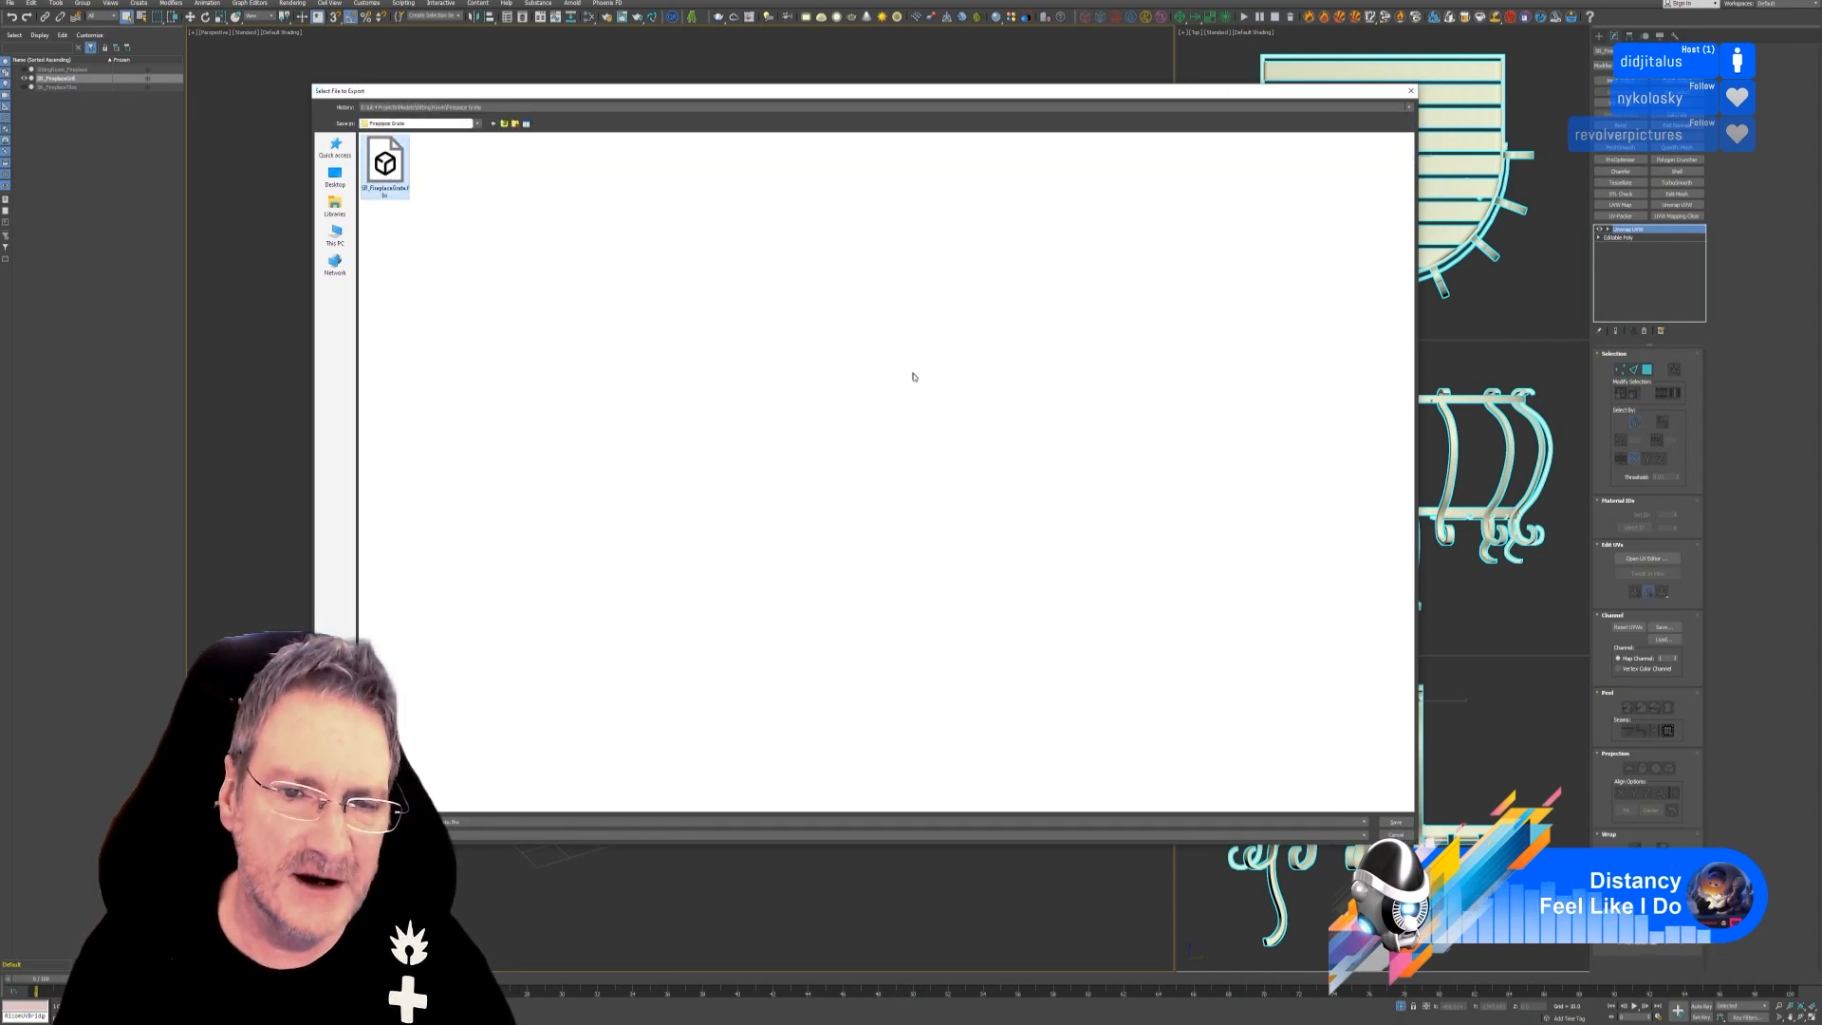
key("Return")
left_click(964, 524)
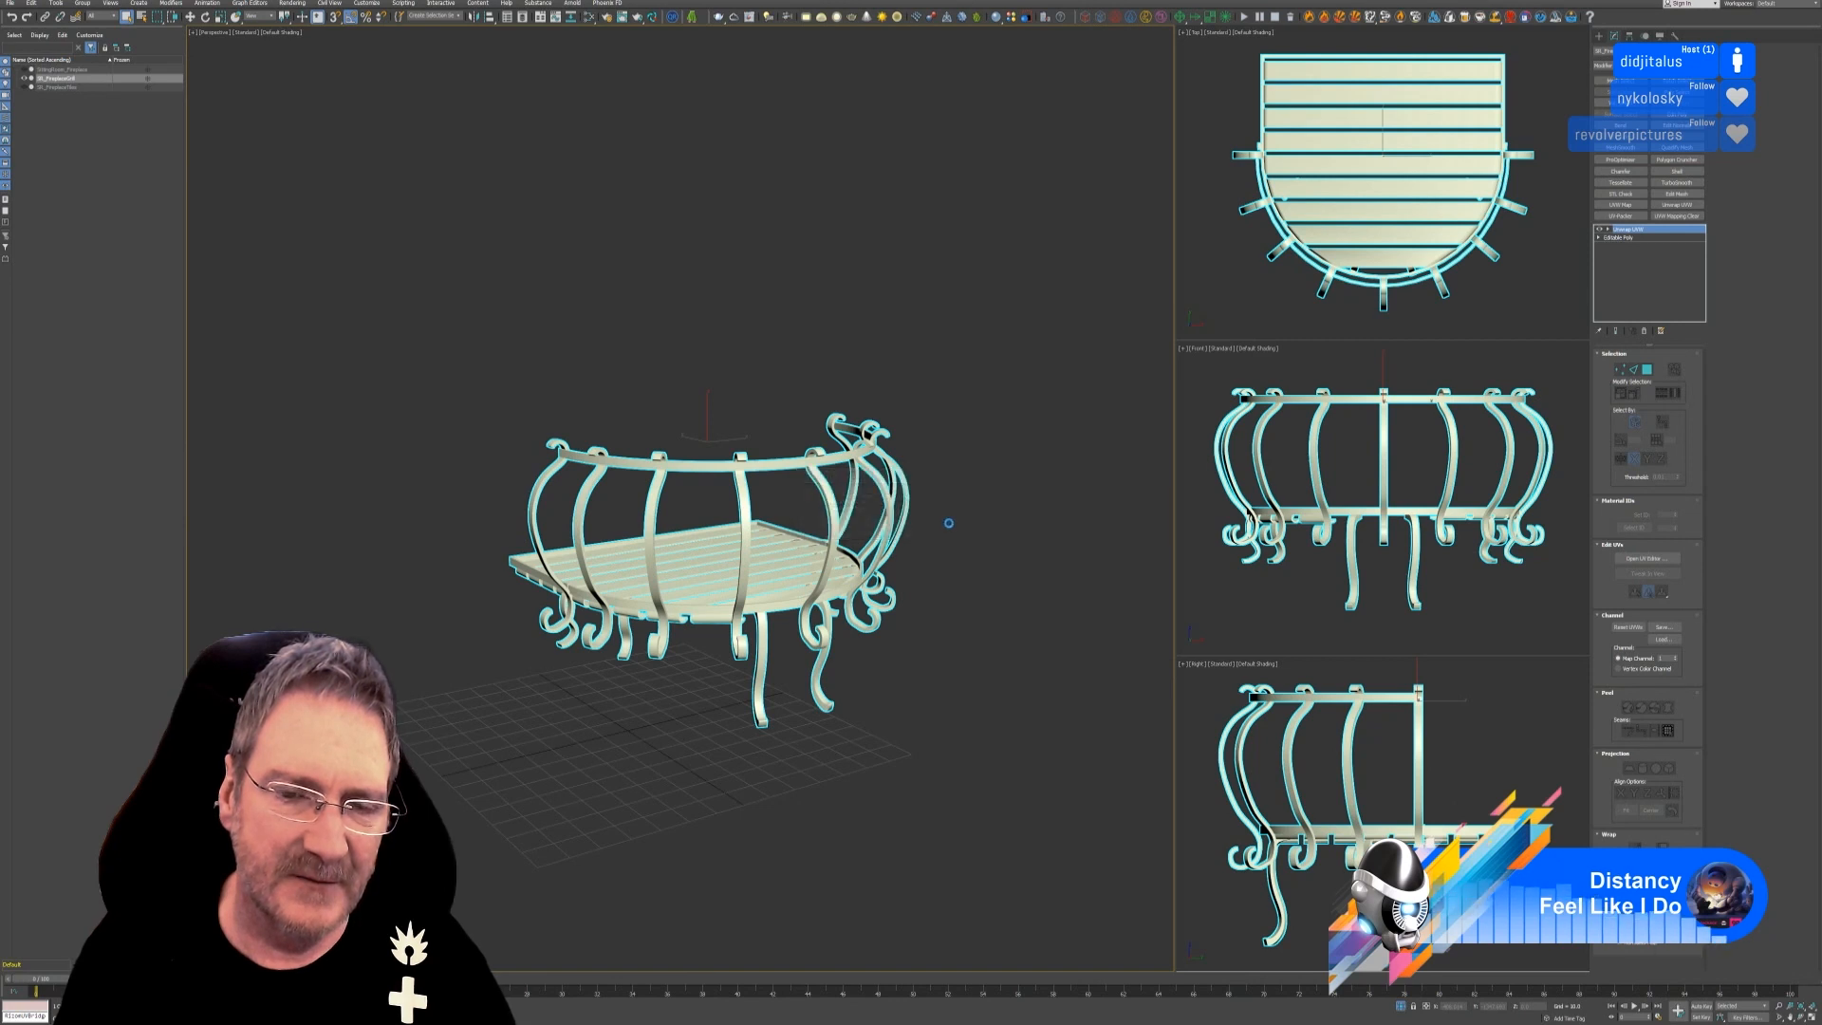
left_click(969, 505)
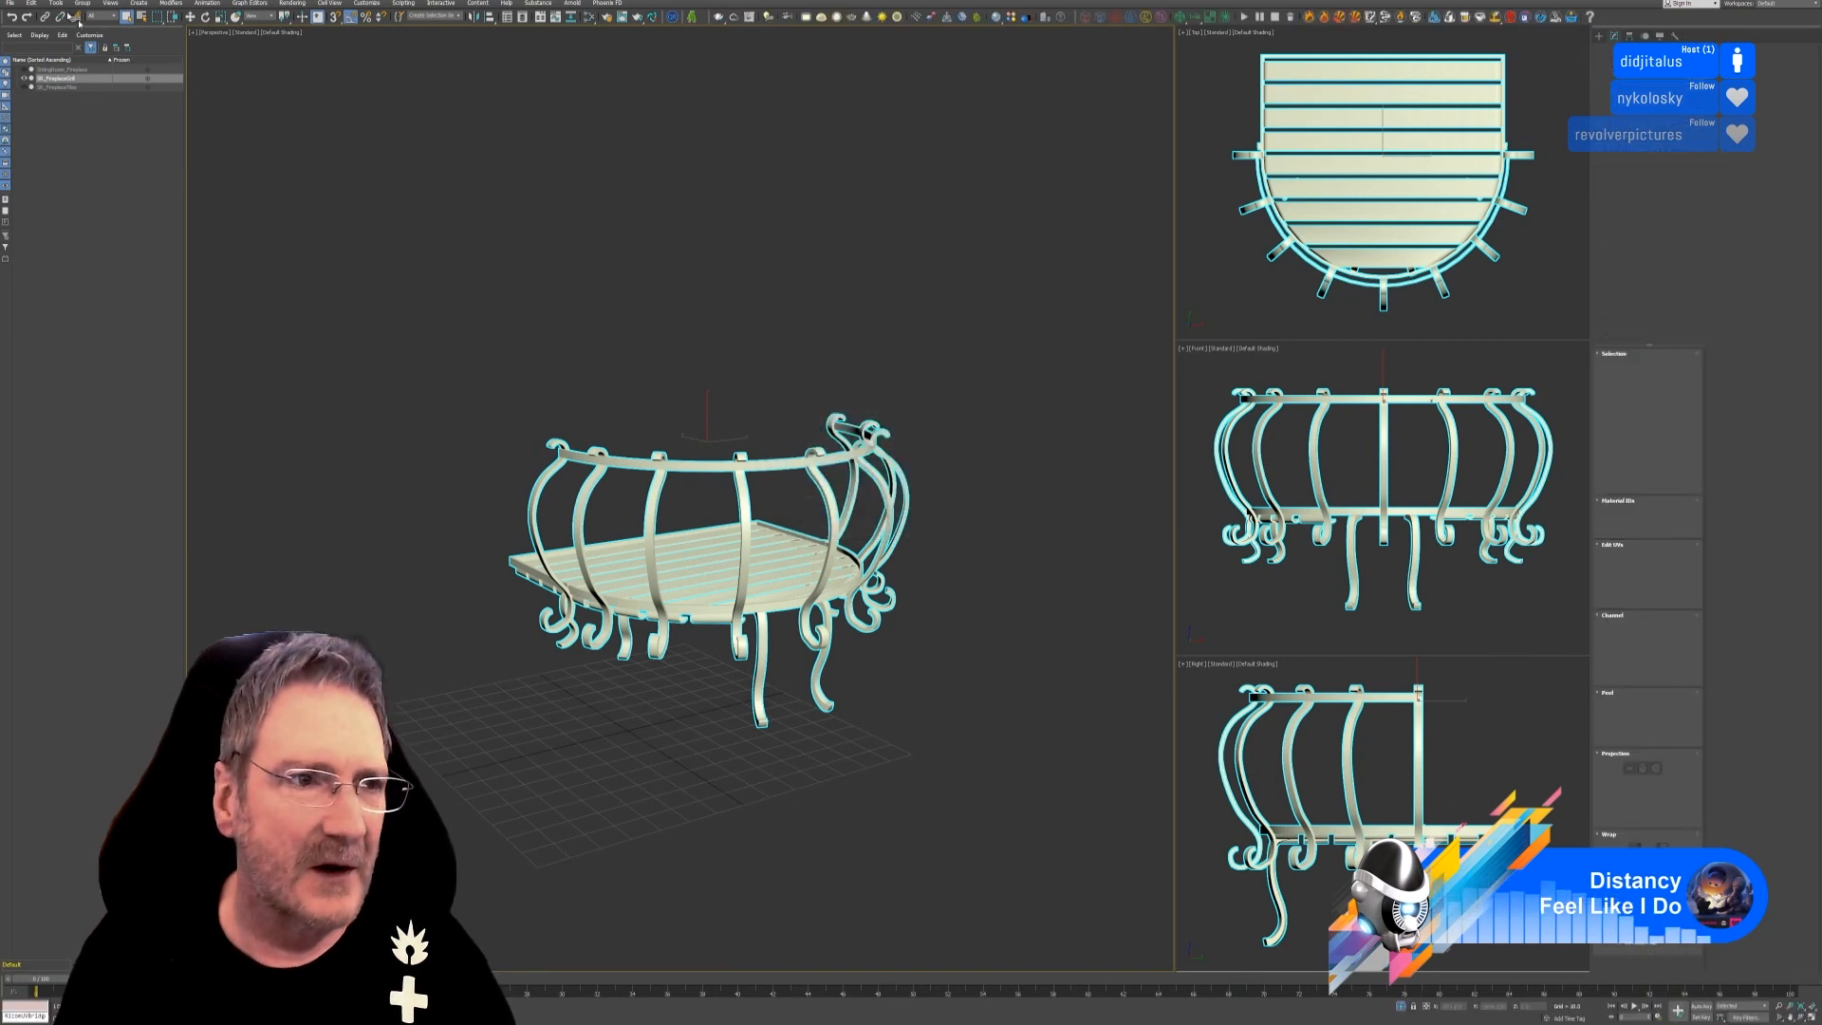
Save the grate scene and minimize 3ds Max.
left_click(10, 3)
left_click(27, 78)
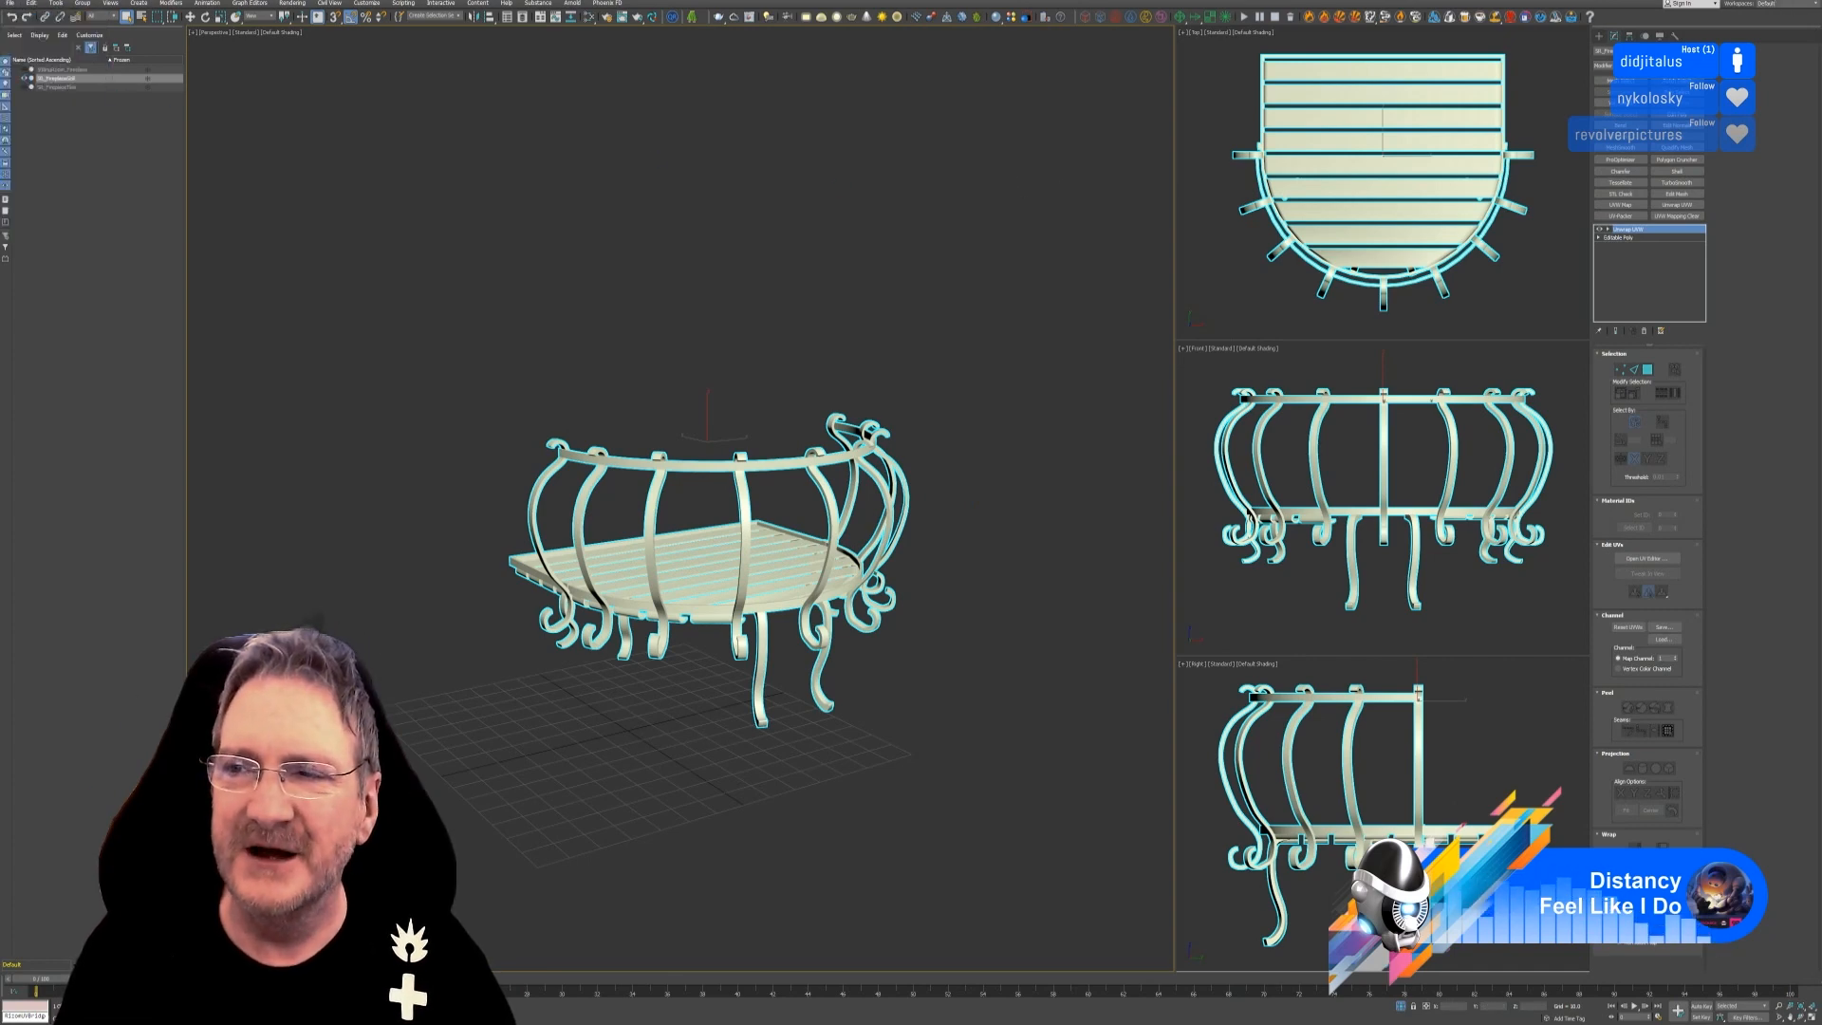
left_click(1767, 2)
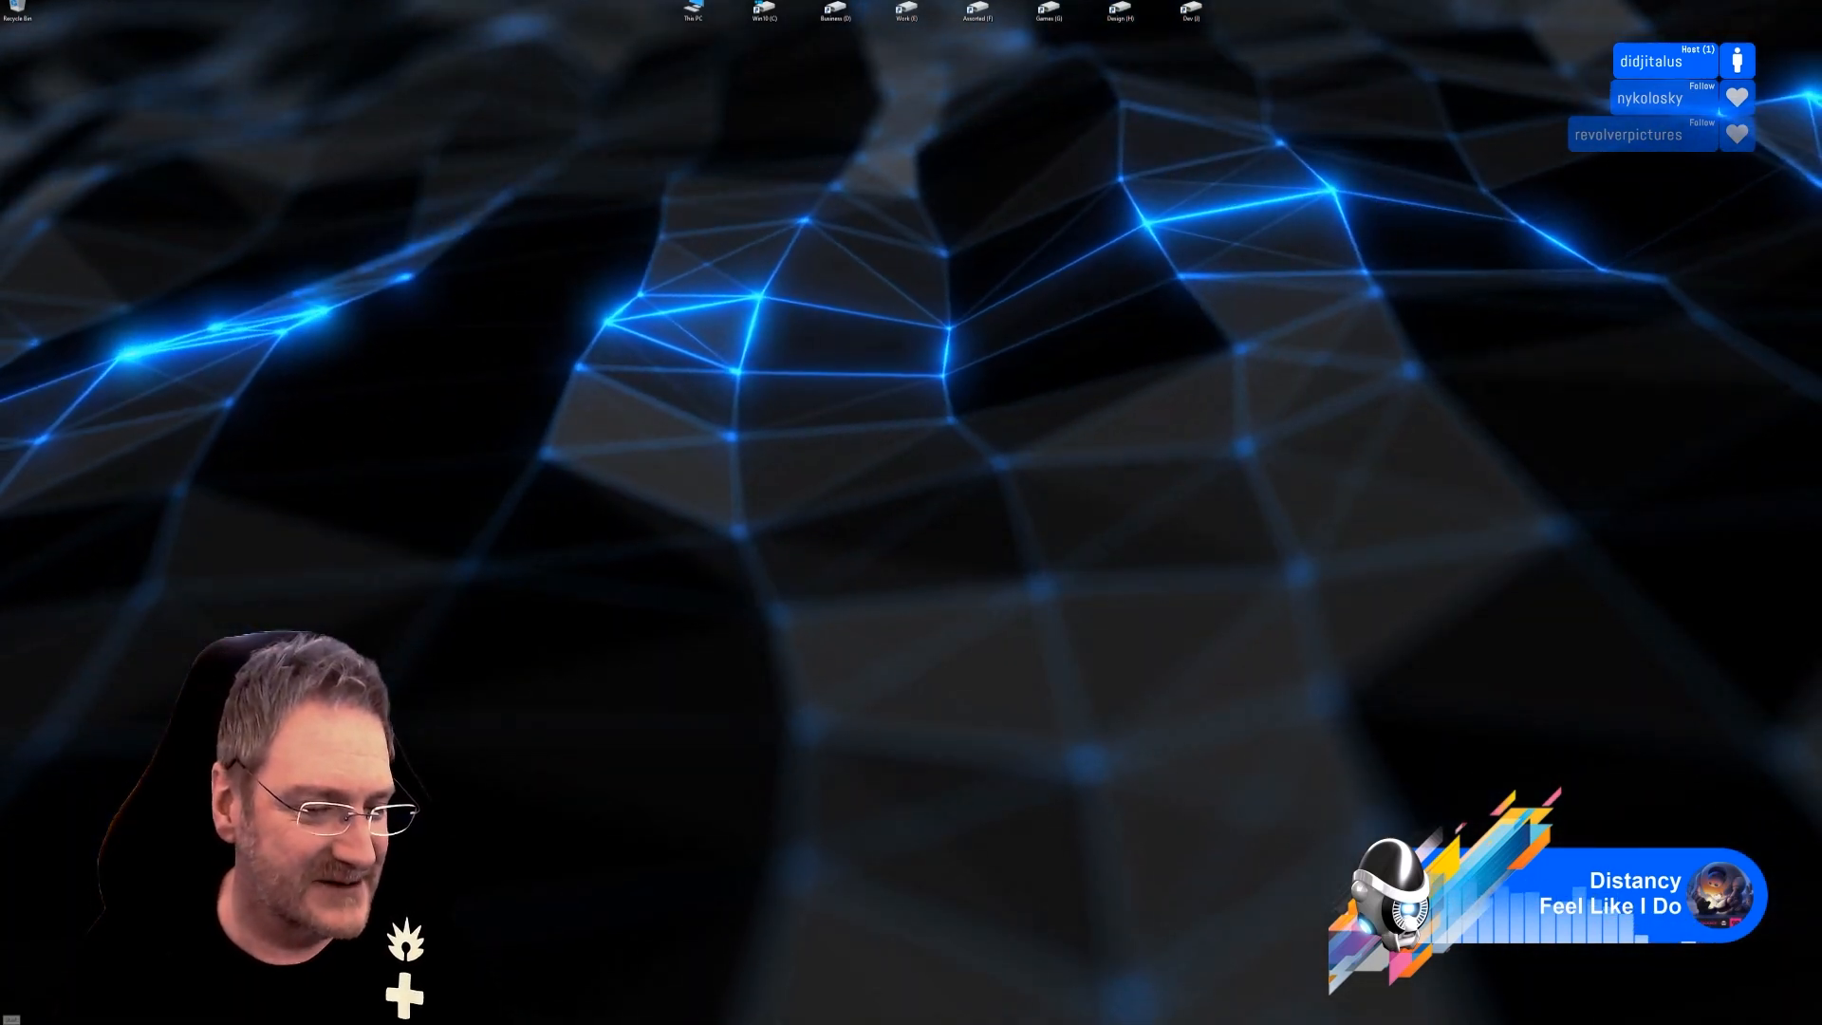
Start Substance Painter and enlarge the material thumbnails in its asset shelf.
key("super")
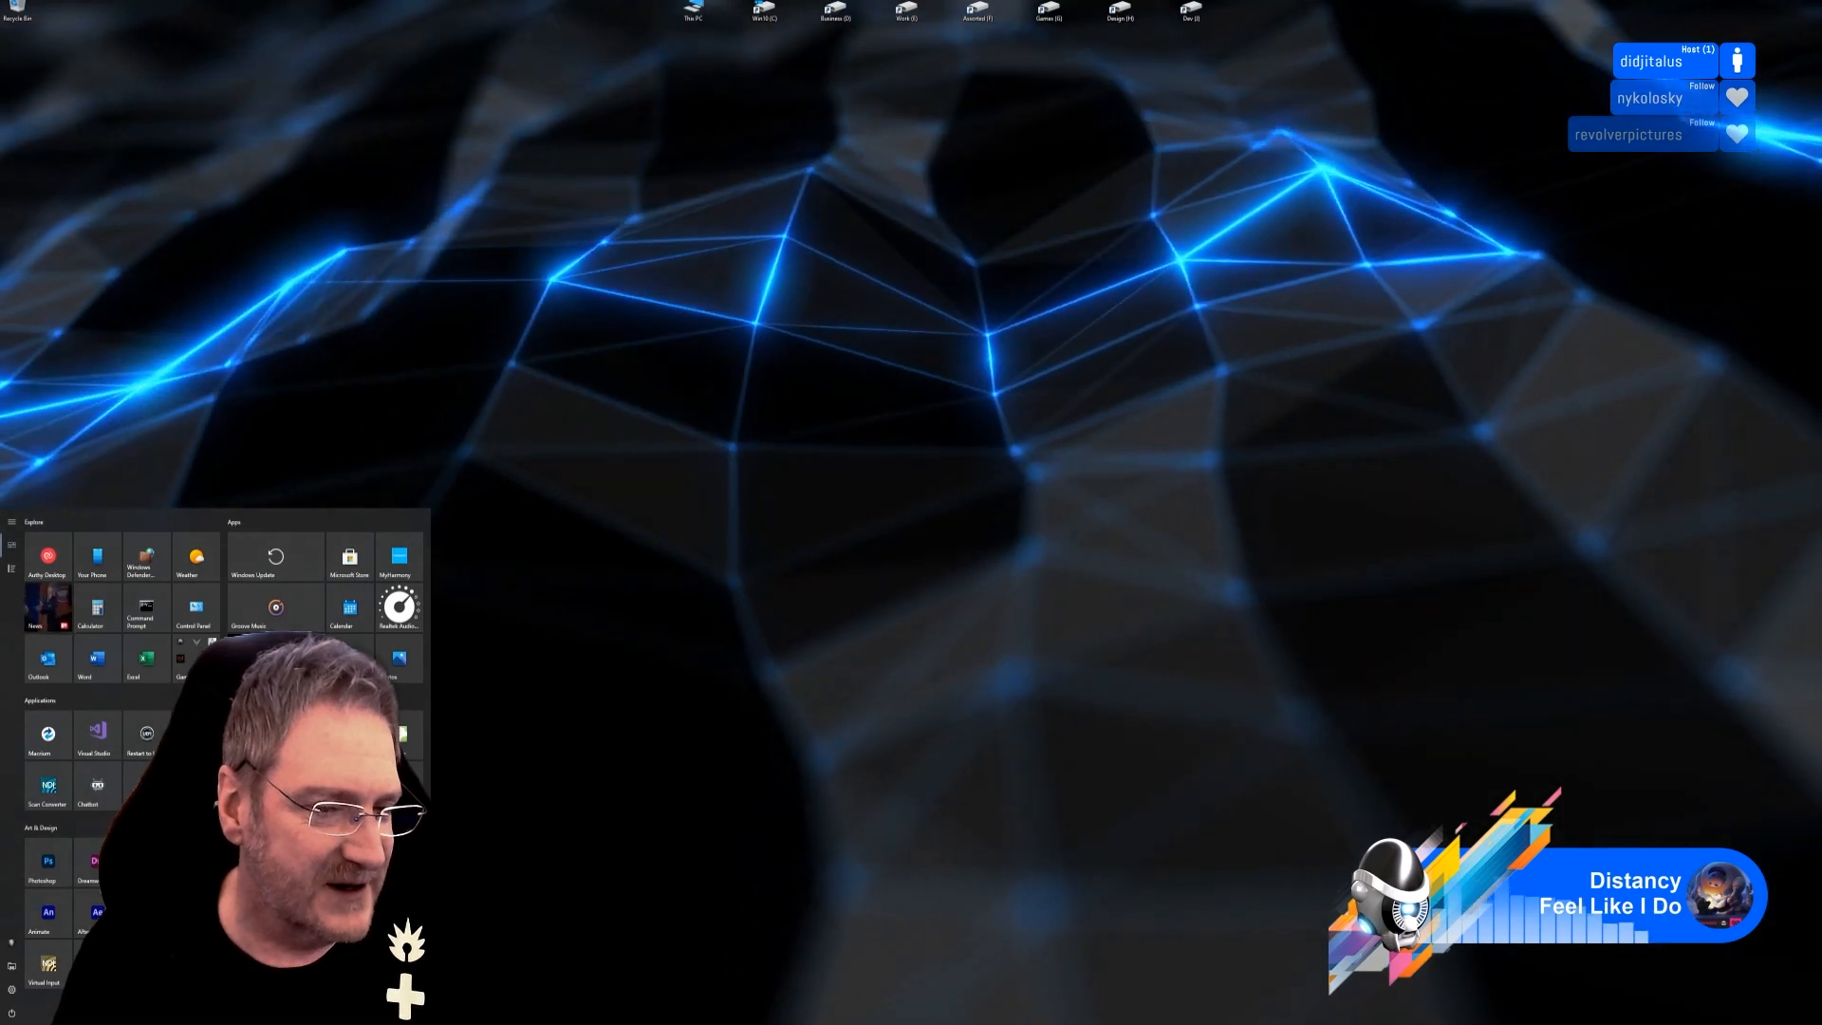
left_click(251, 861)
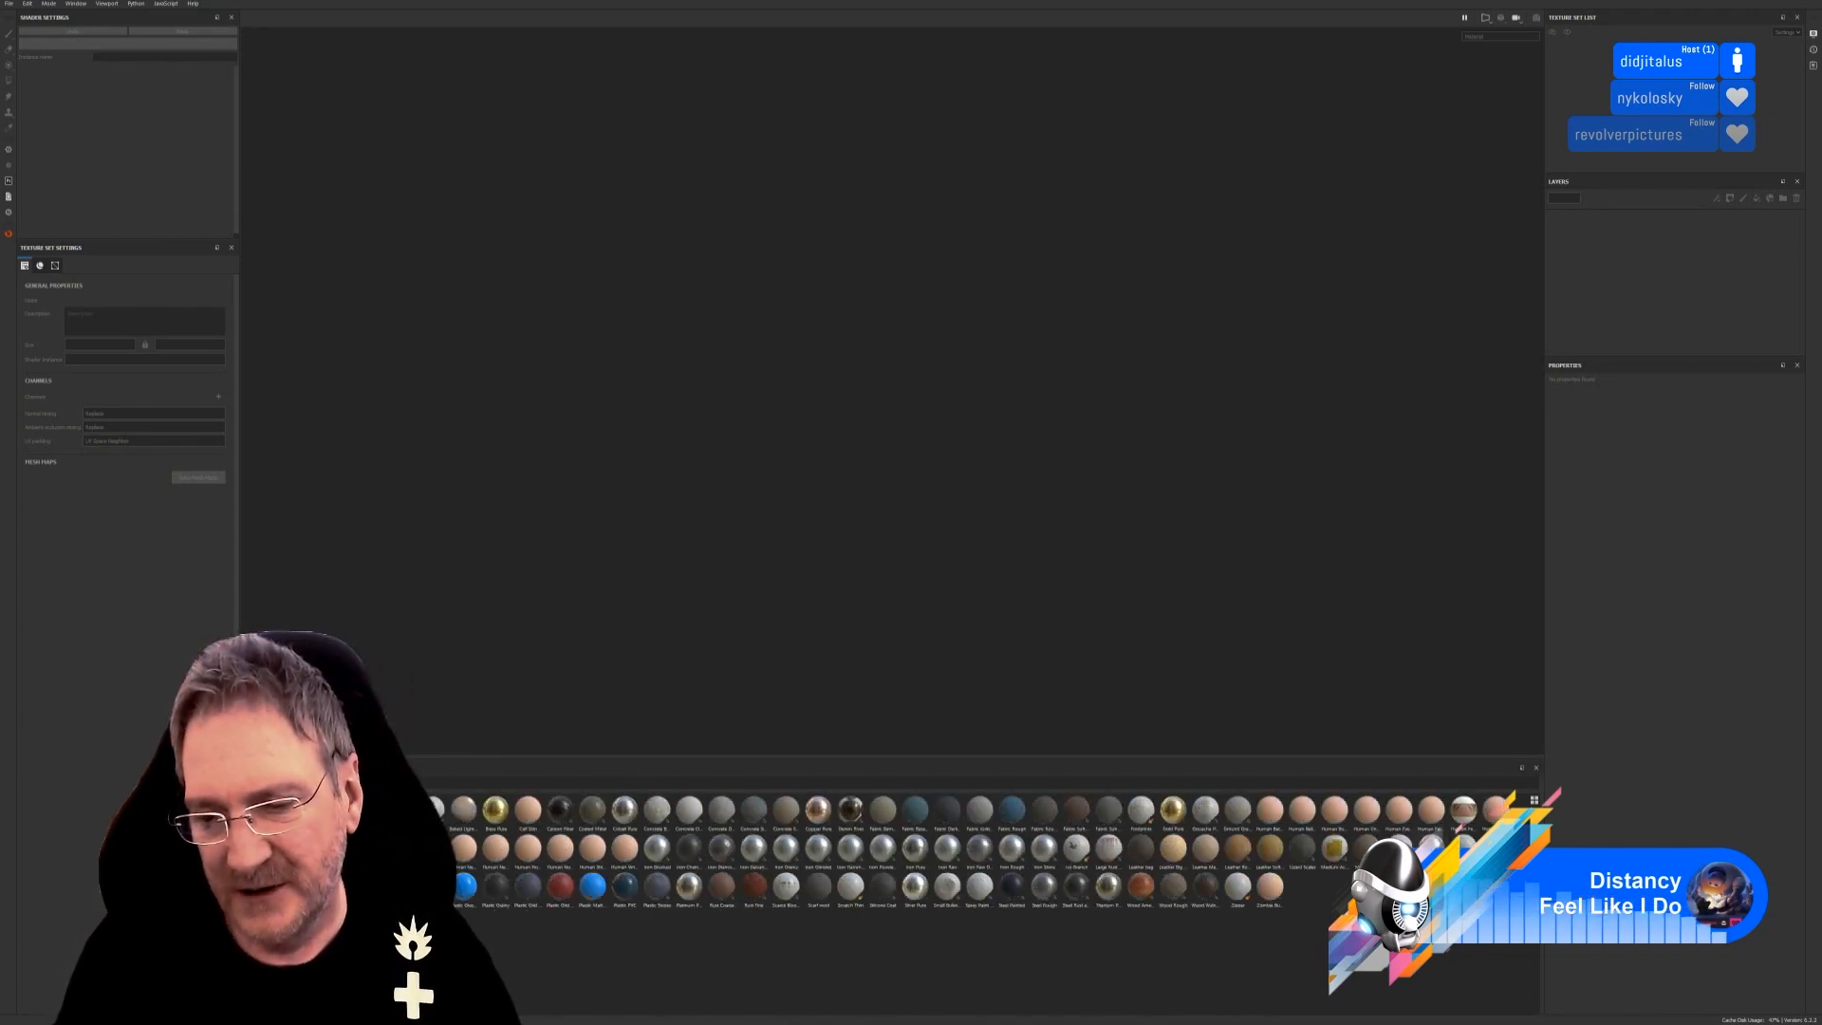
left_click(1537, 804)
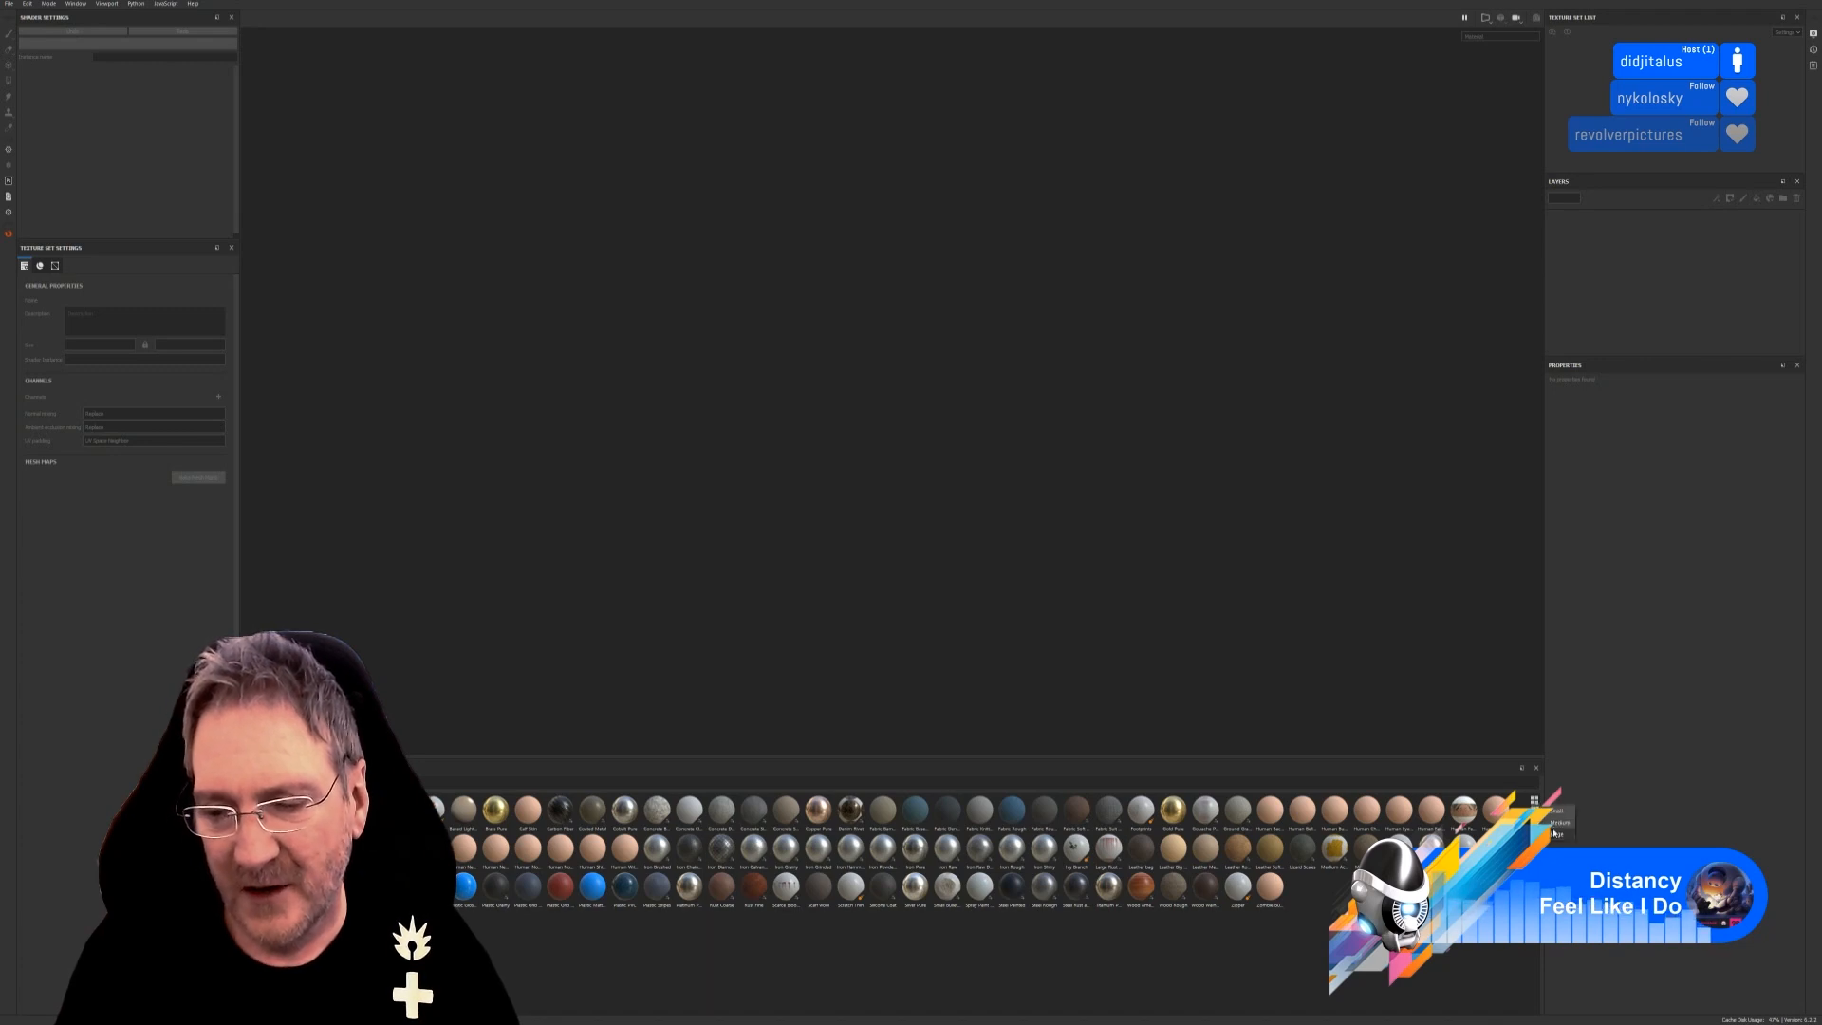
left_click(1554, 831)
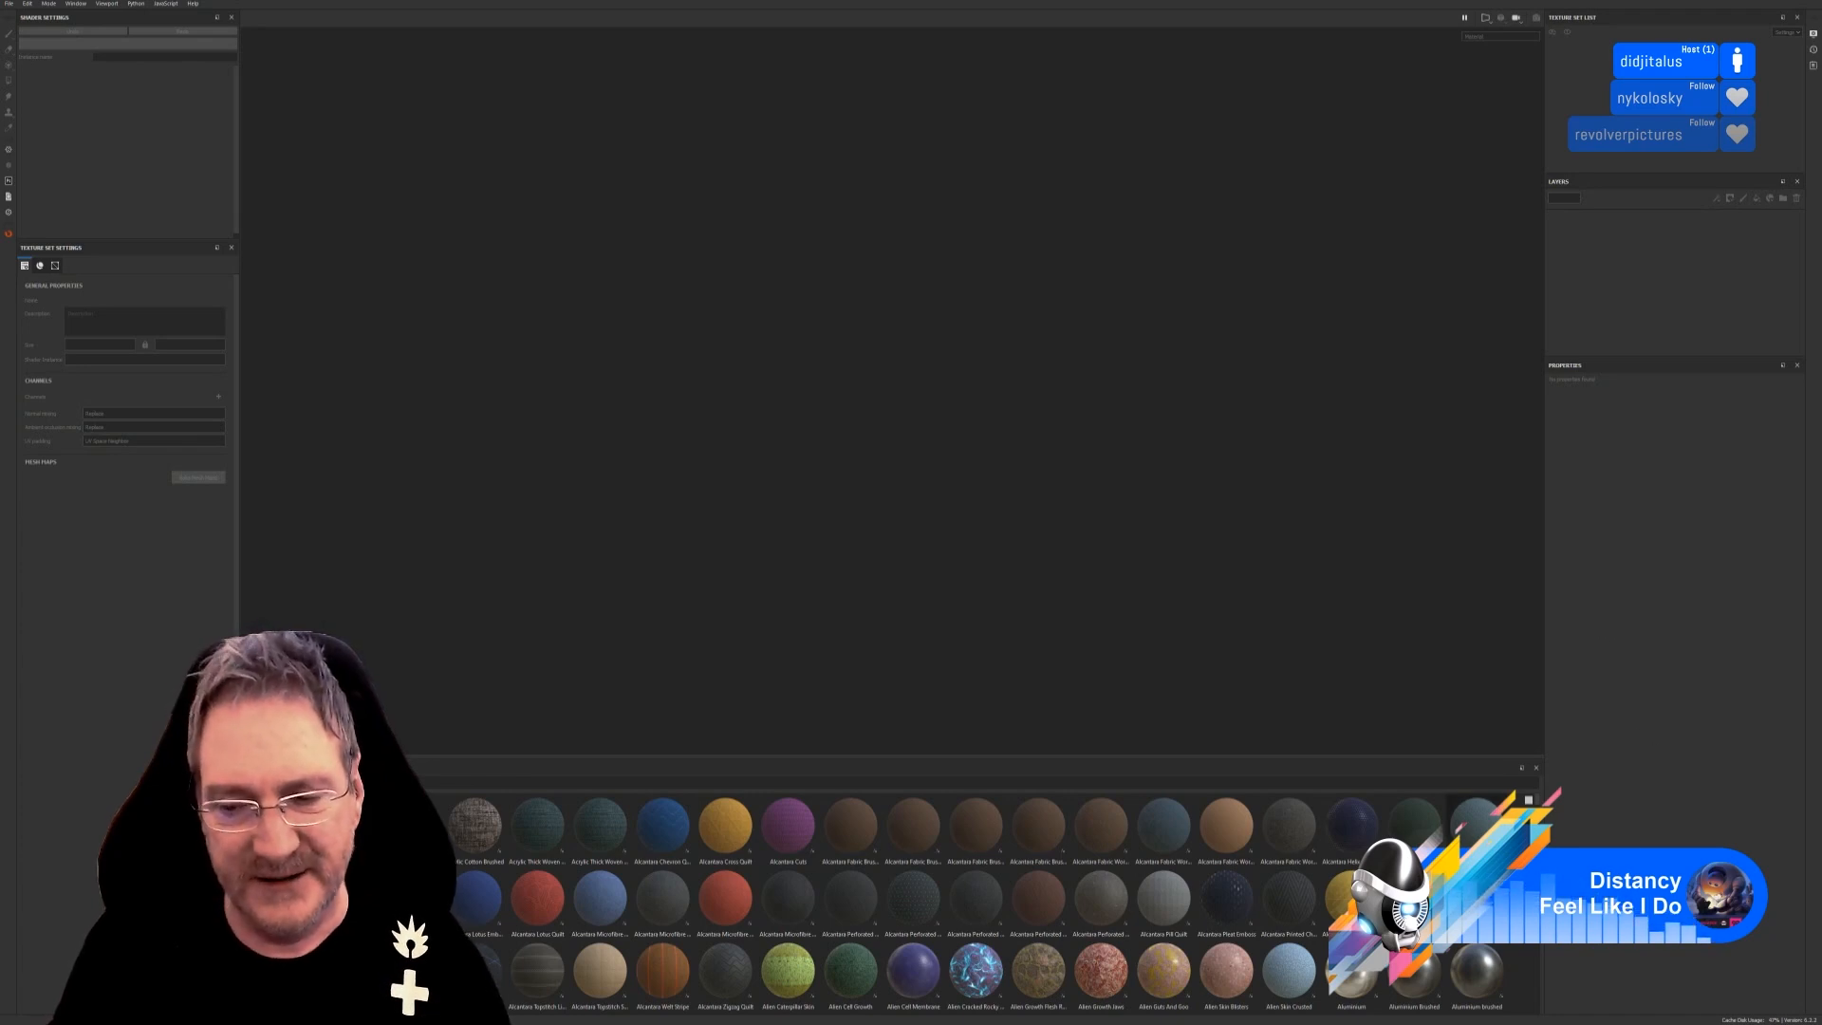
scroll(978, 901, "down", 3)
scroll(978, 901, "up", 3)
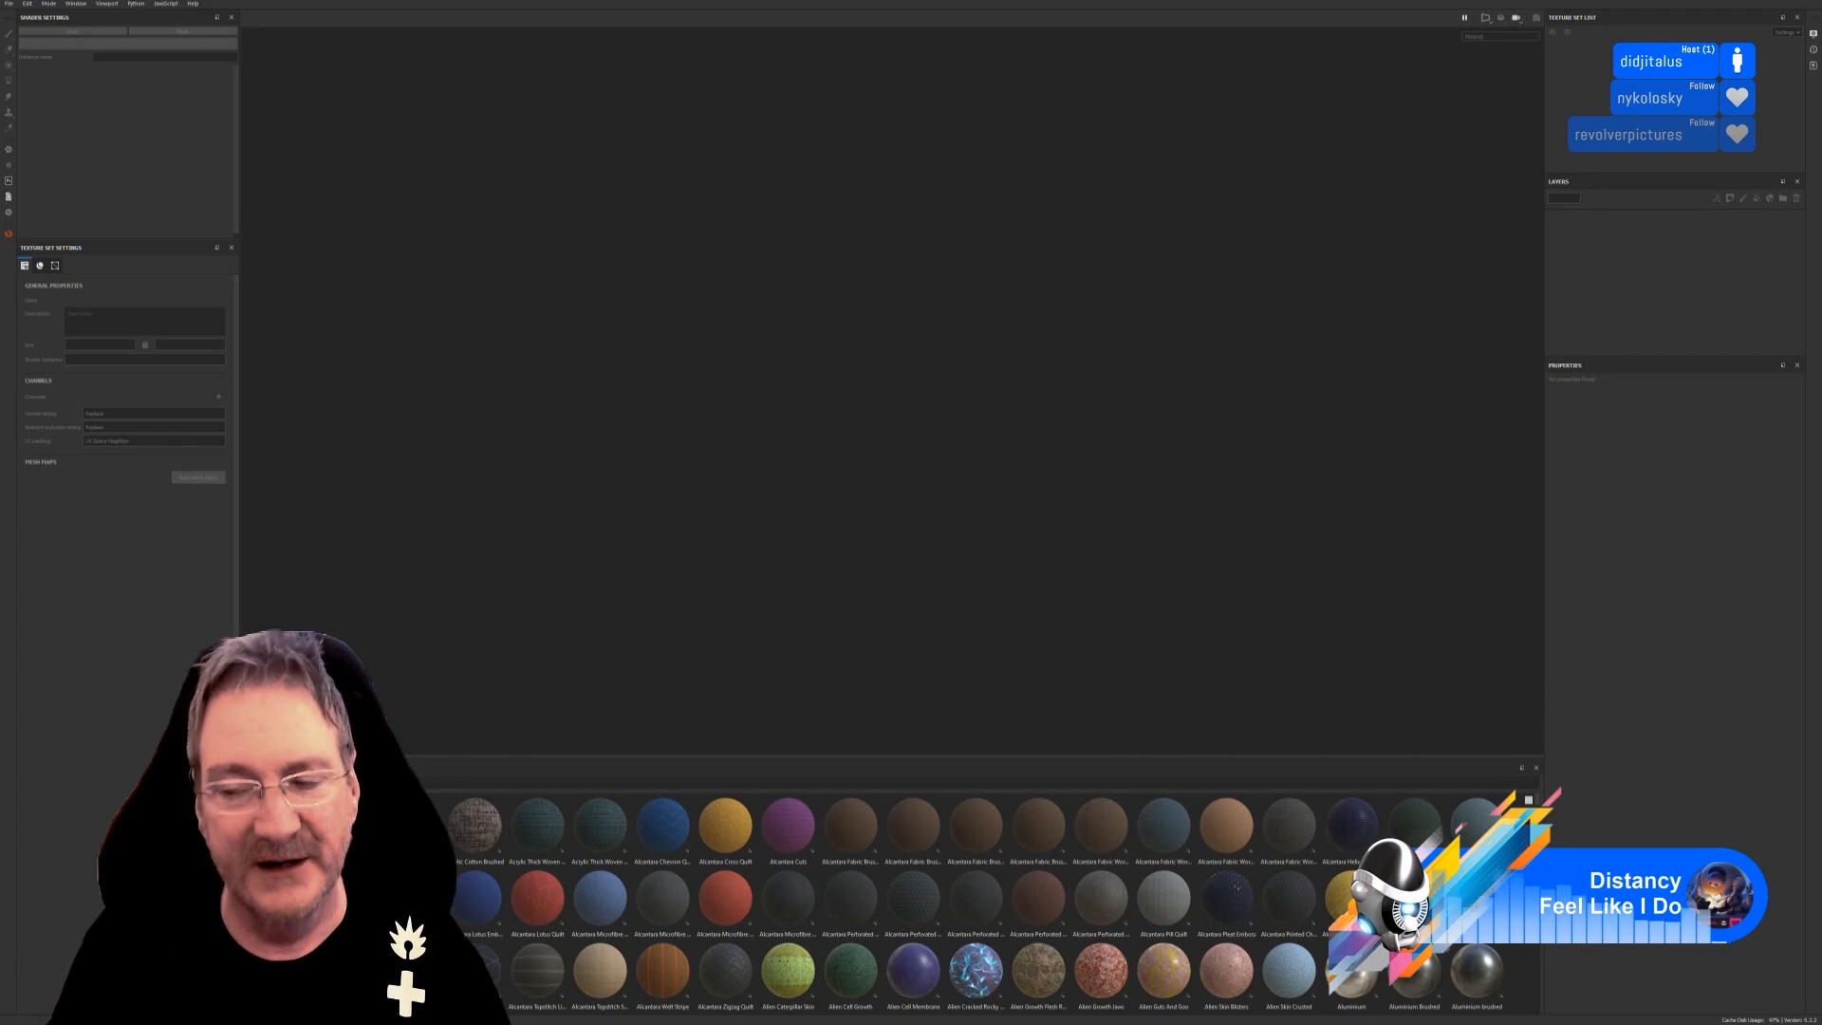
scroll(978, 902, "down", 5)
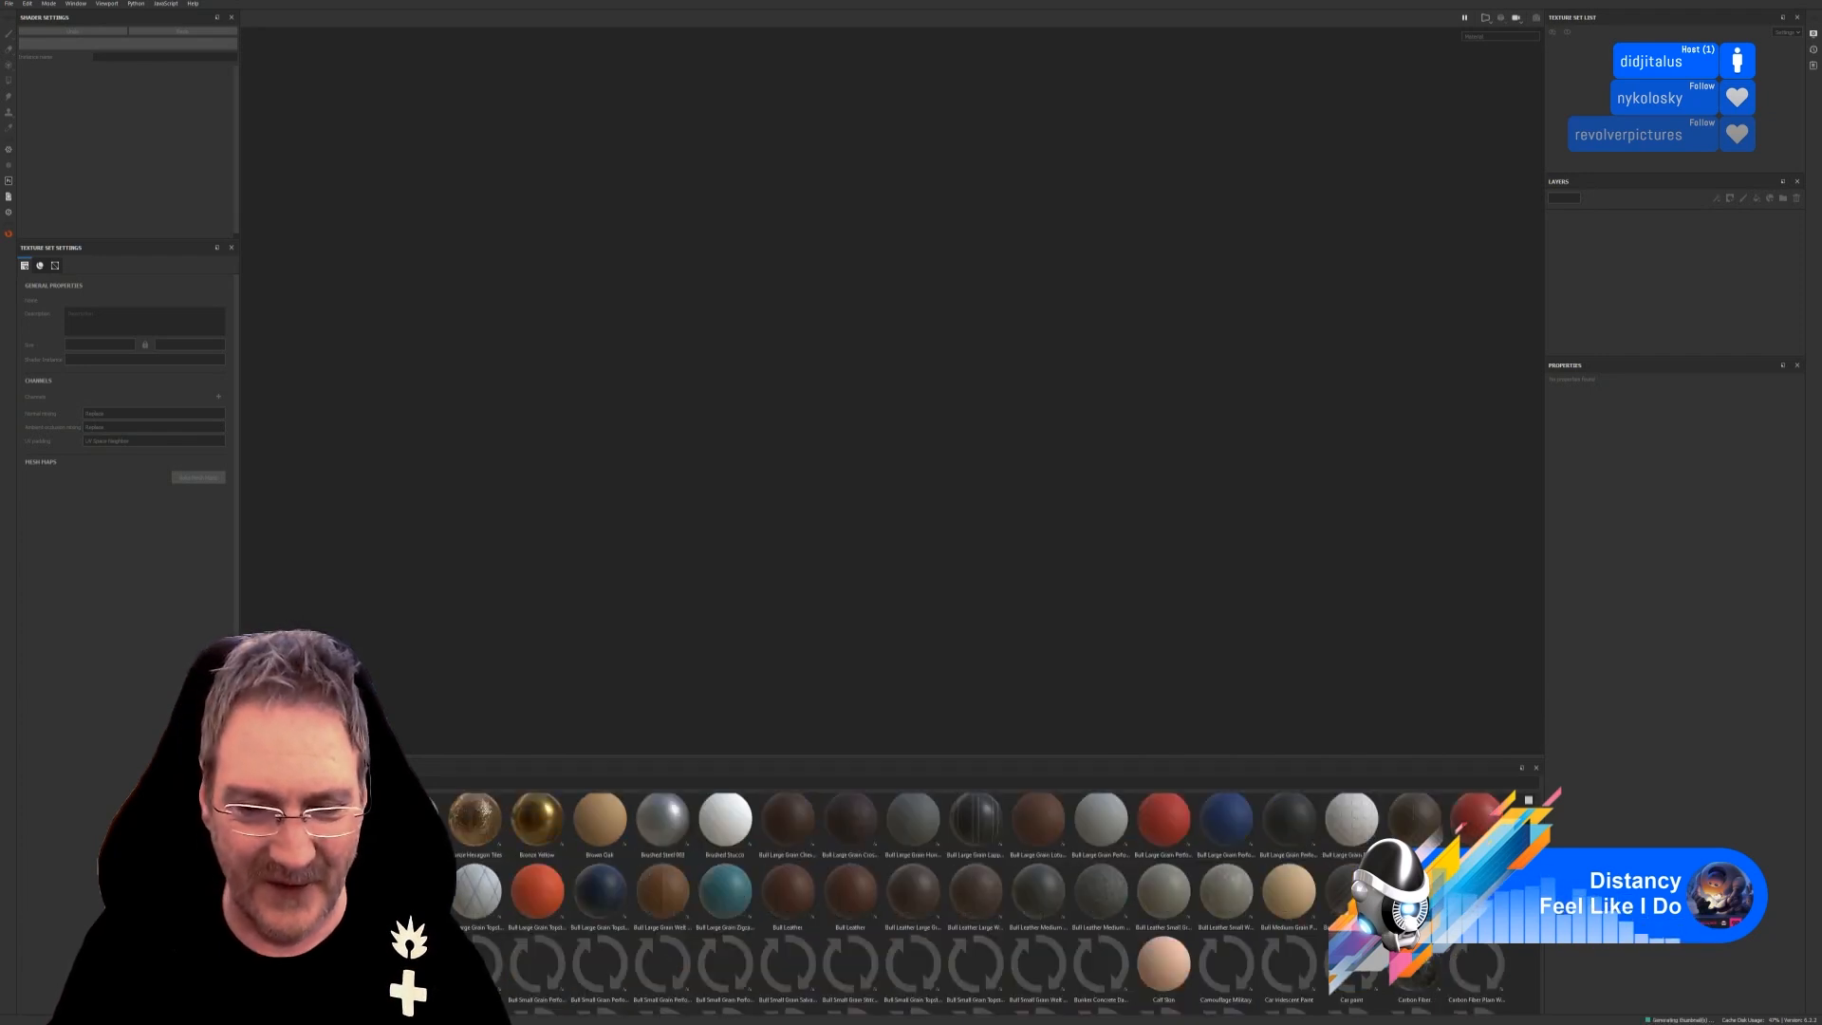
scroll(978, 902, "up", 3)
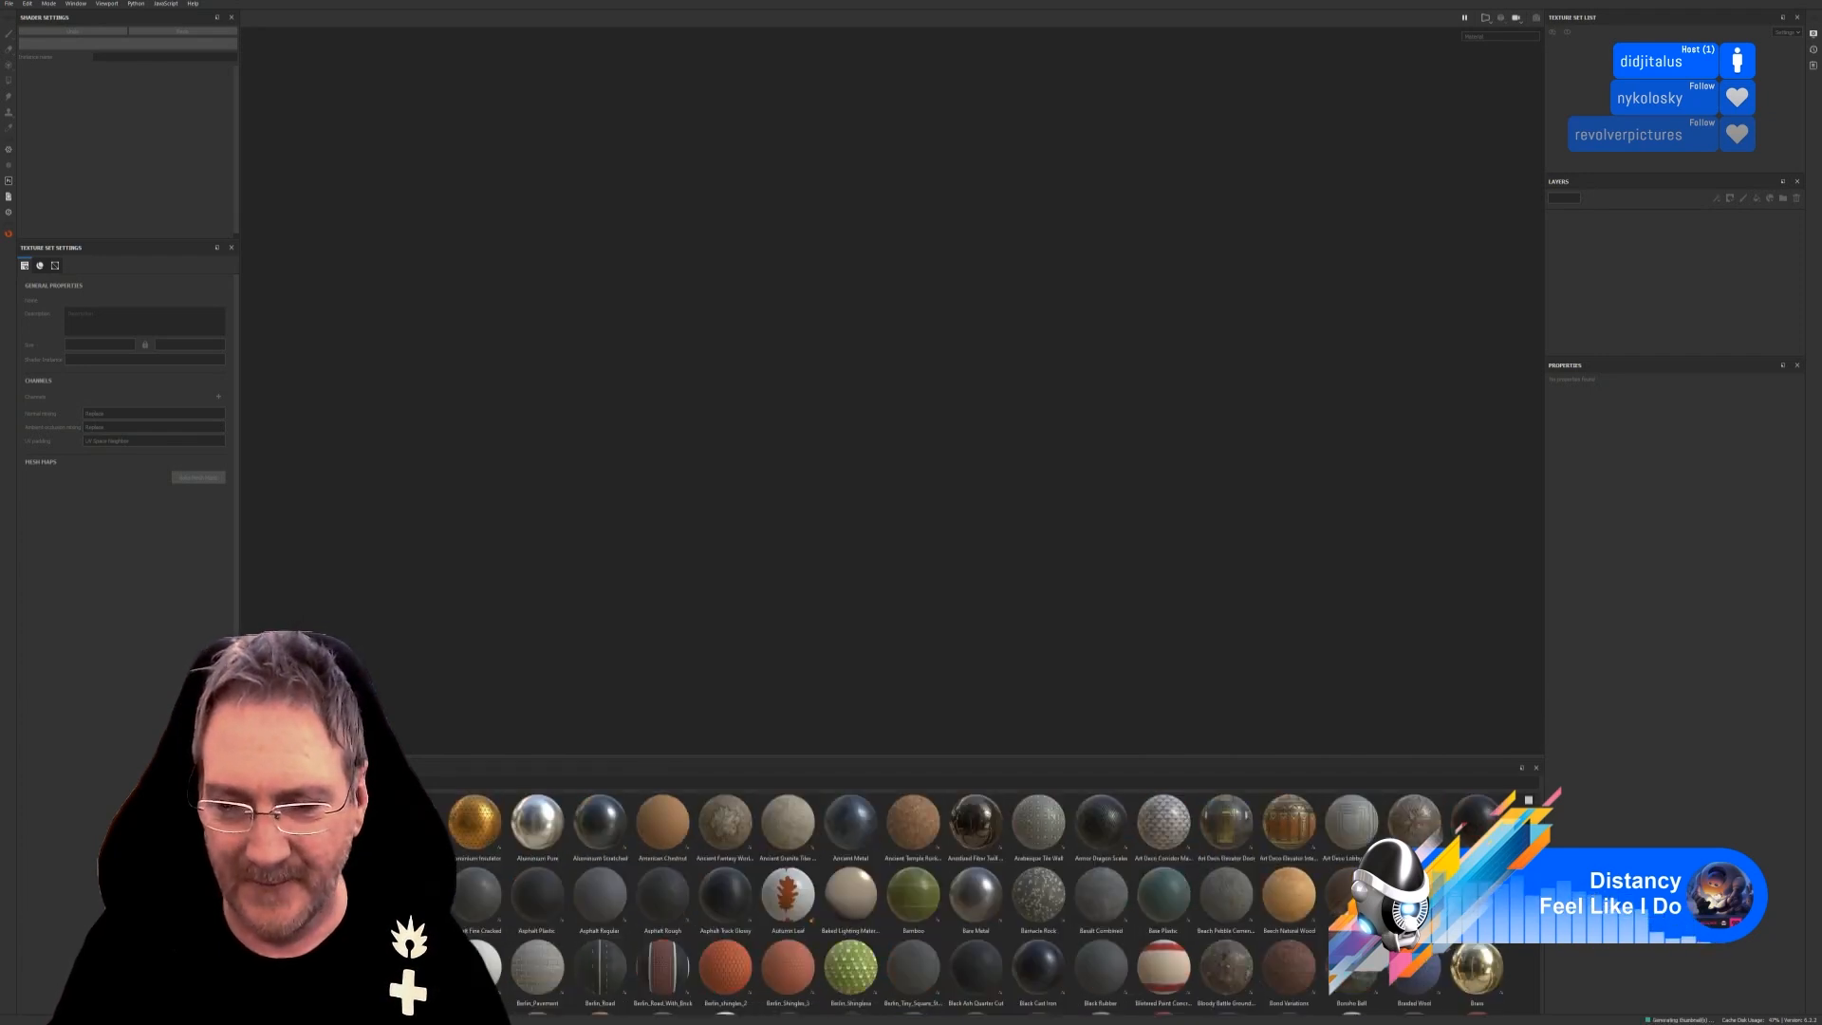
scroll(978, 901, "up", 2)
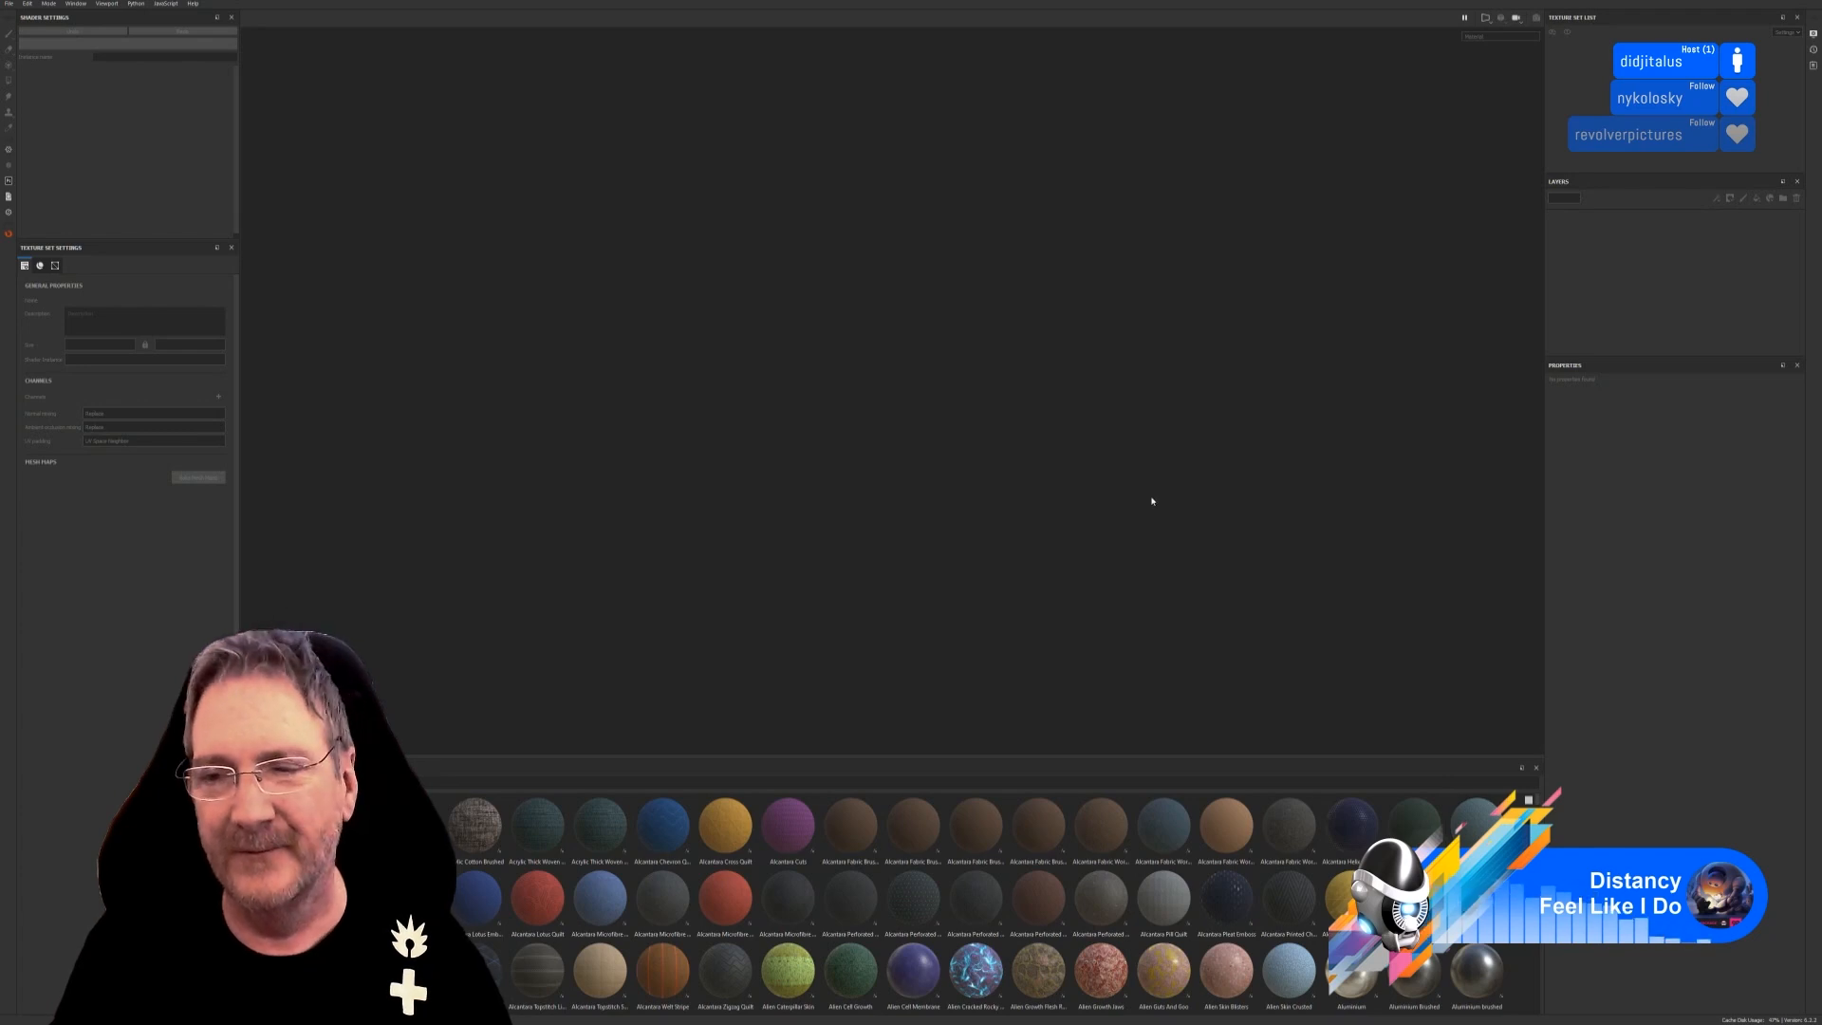
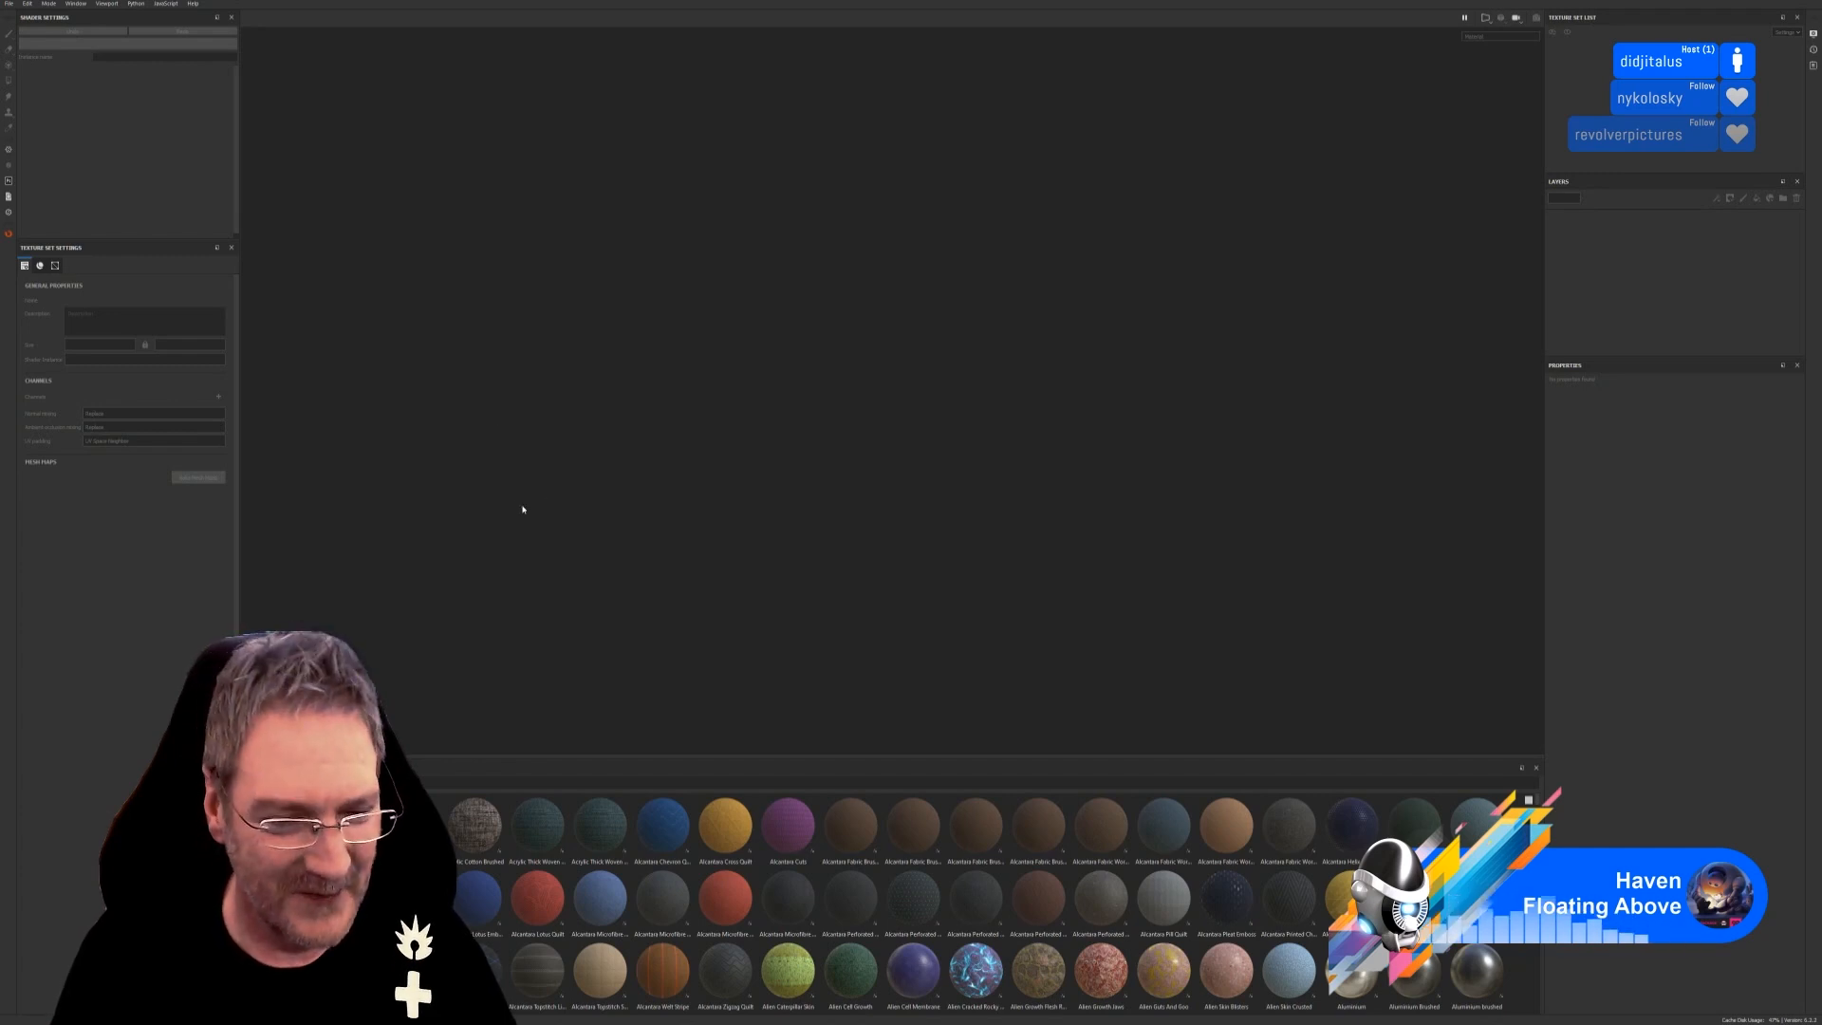
left_click(8, 4)
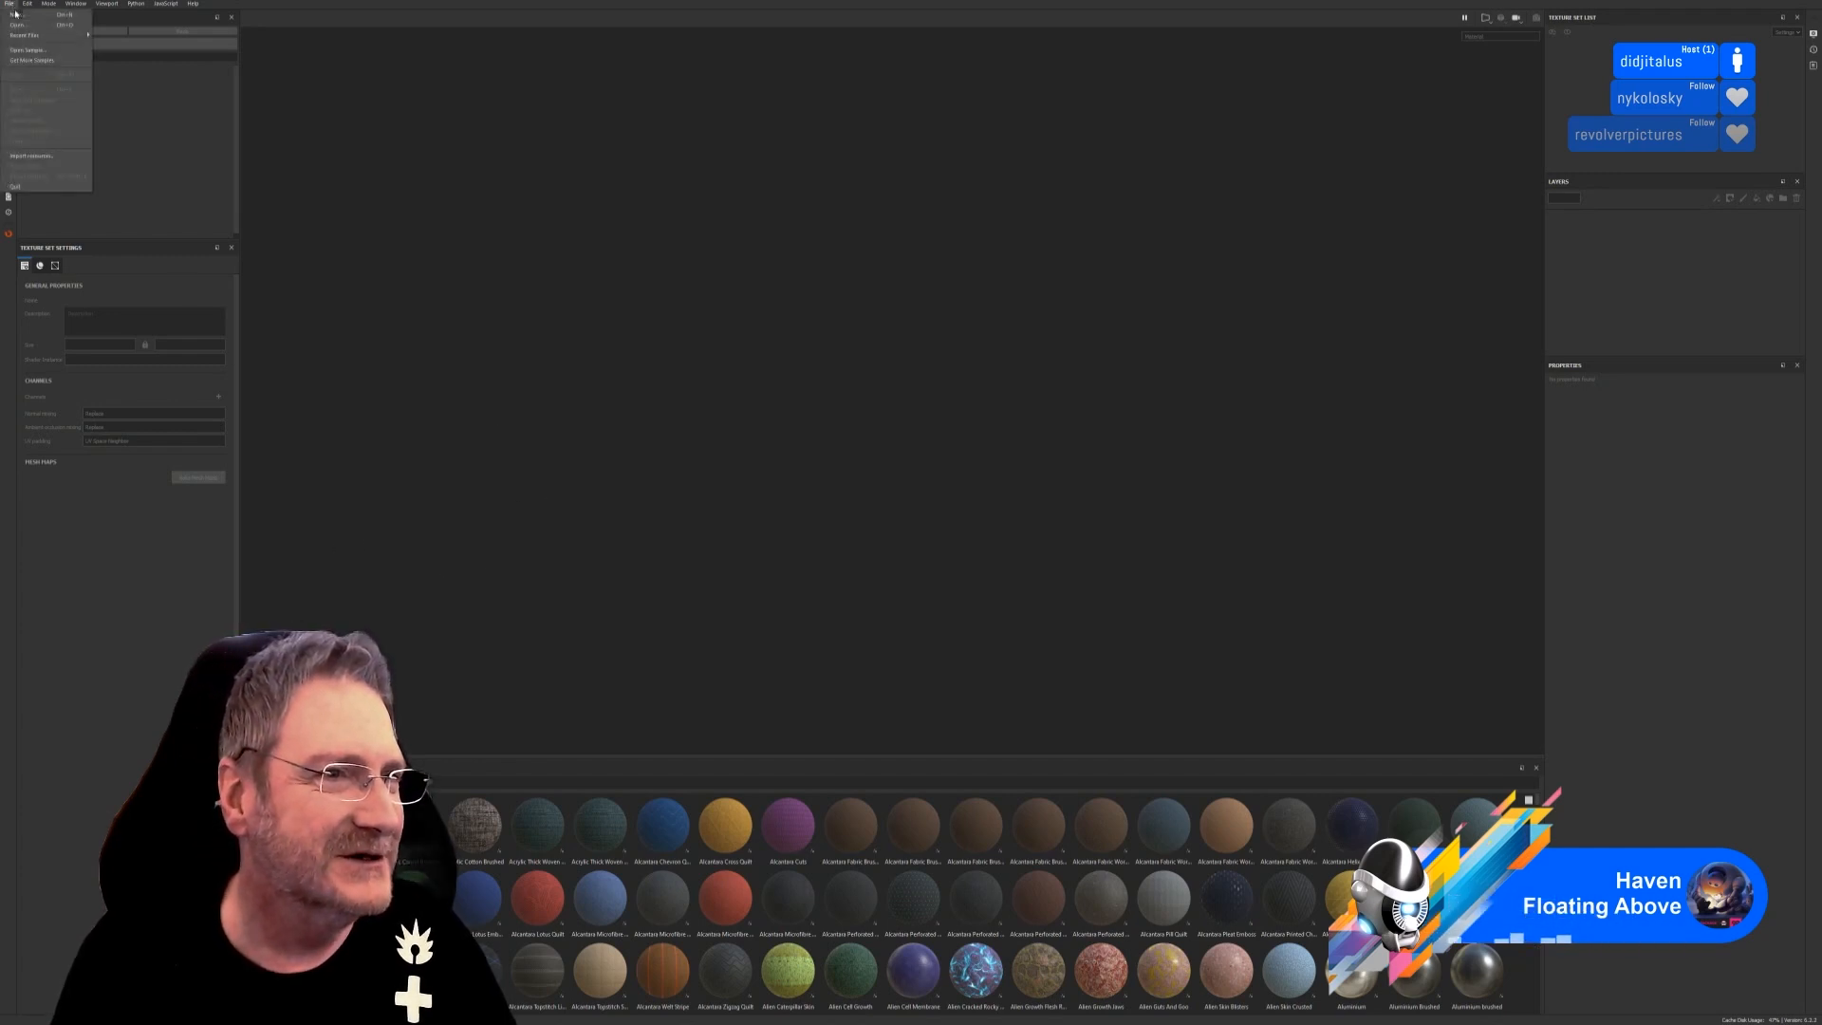
left_click(28, 15)
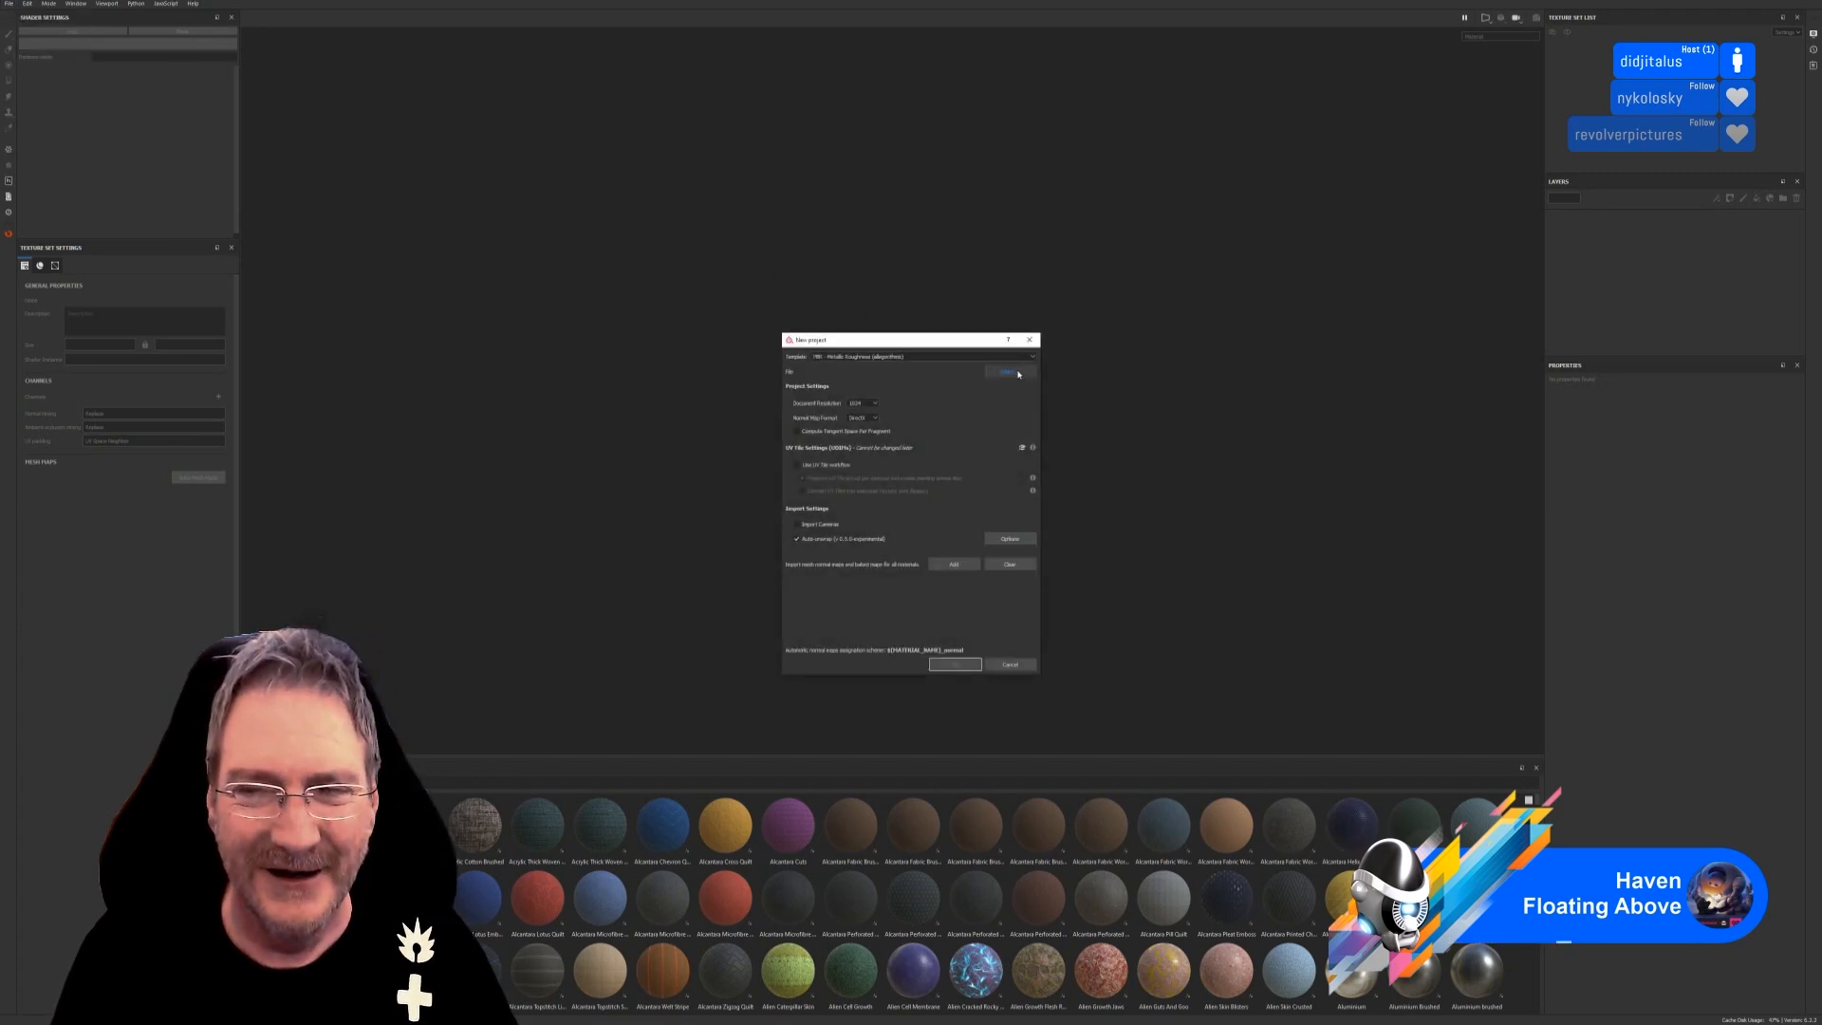
left_click(1018, 372)
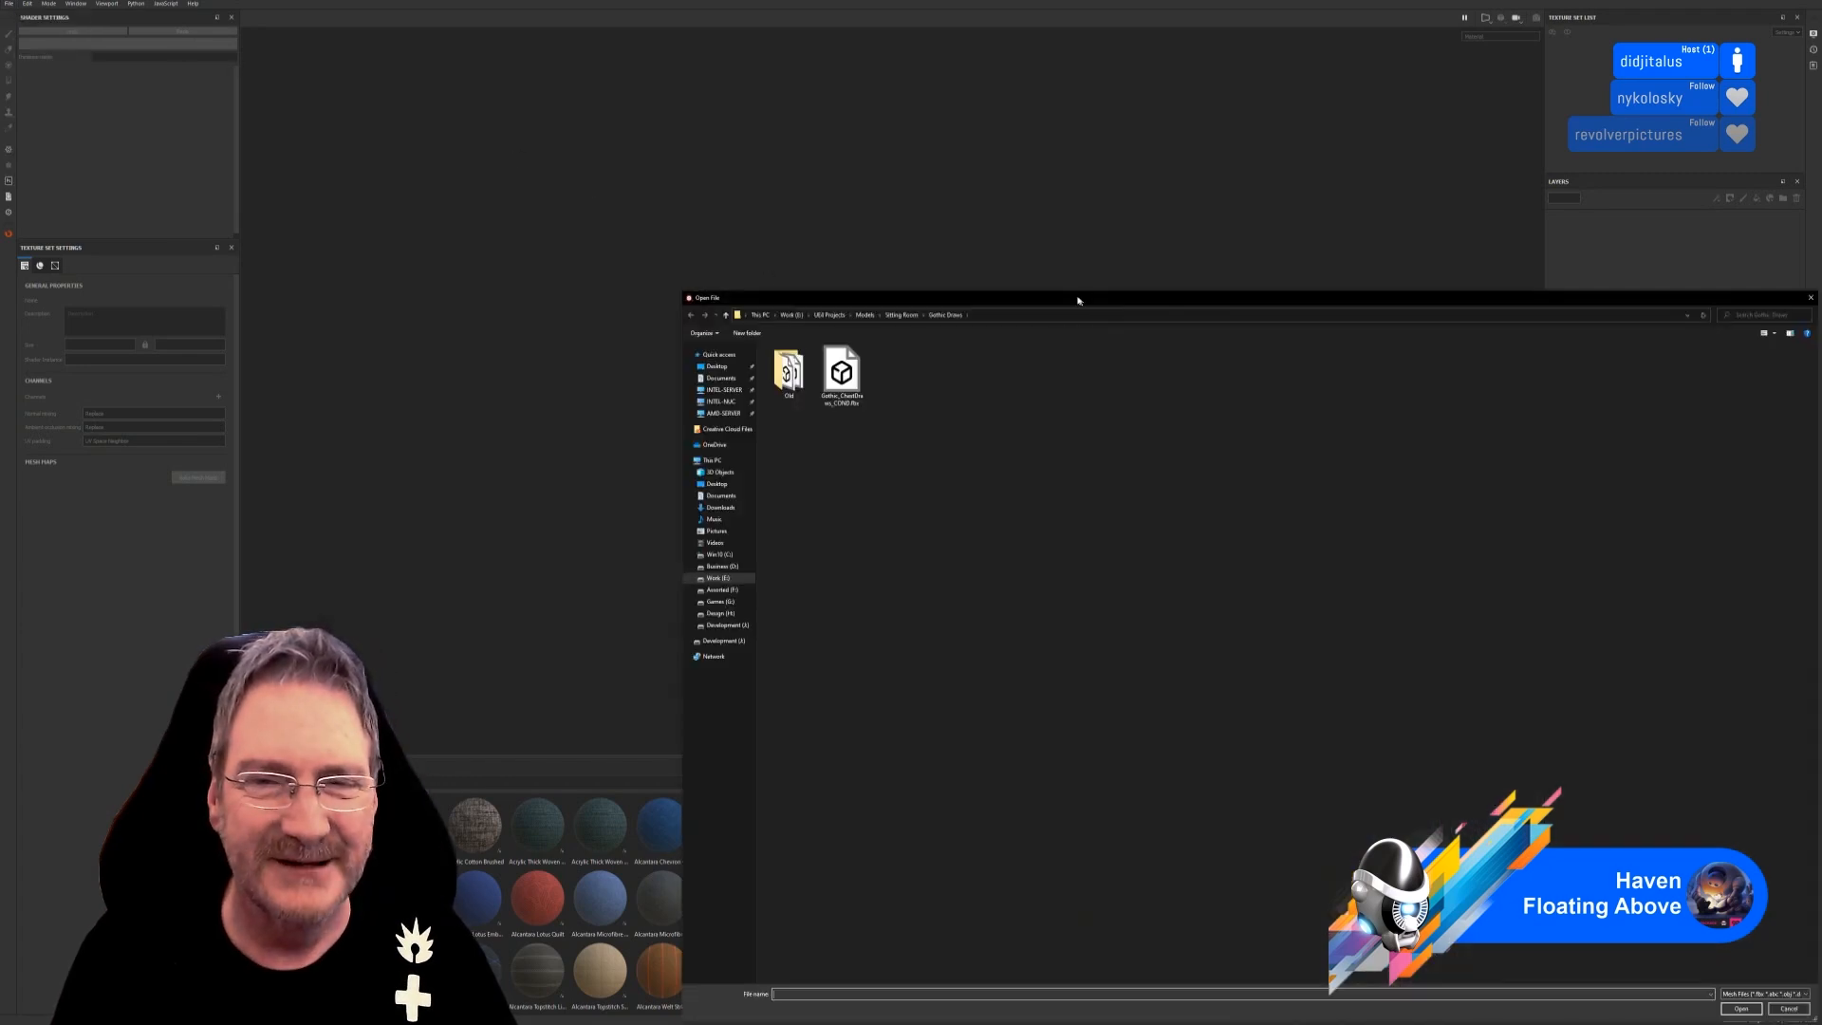
left_click_drag(1079, 297, 830, 173)
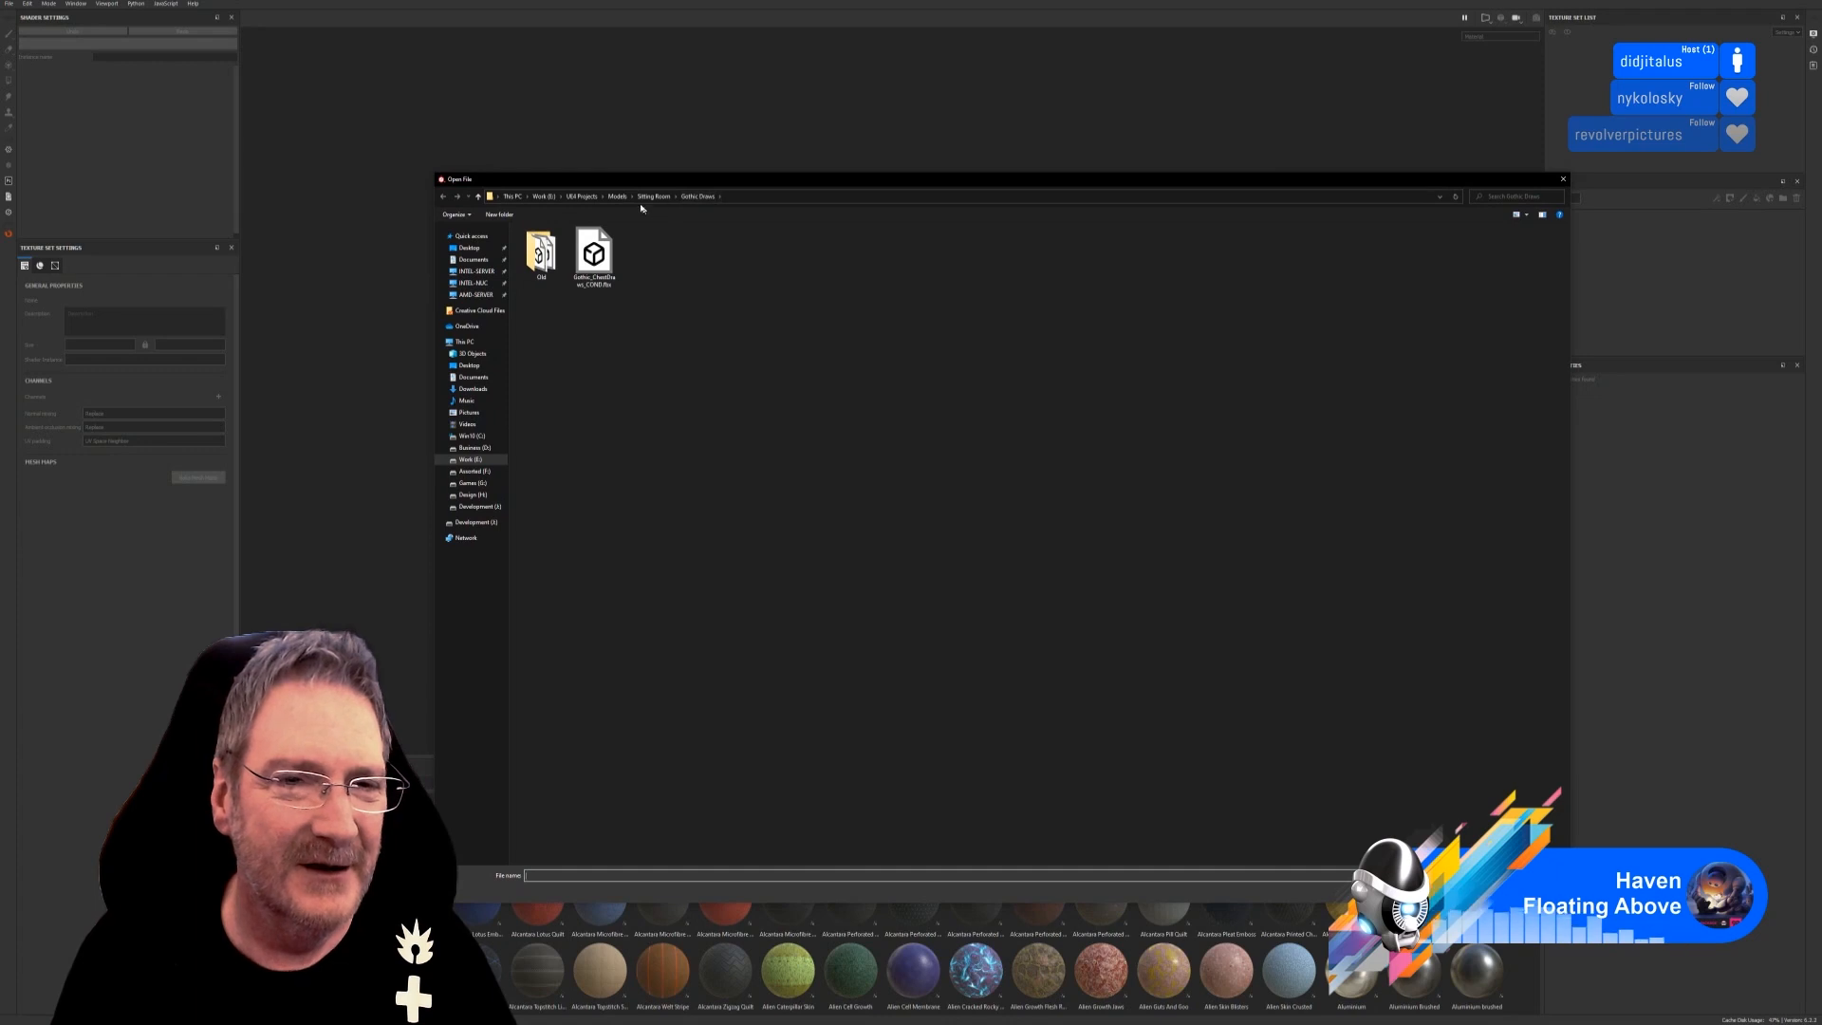
left_click(618, 196)
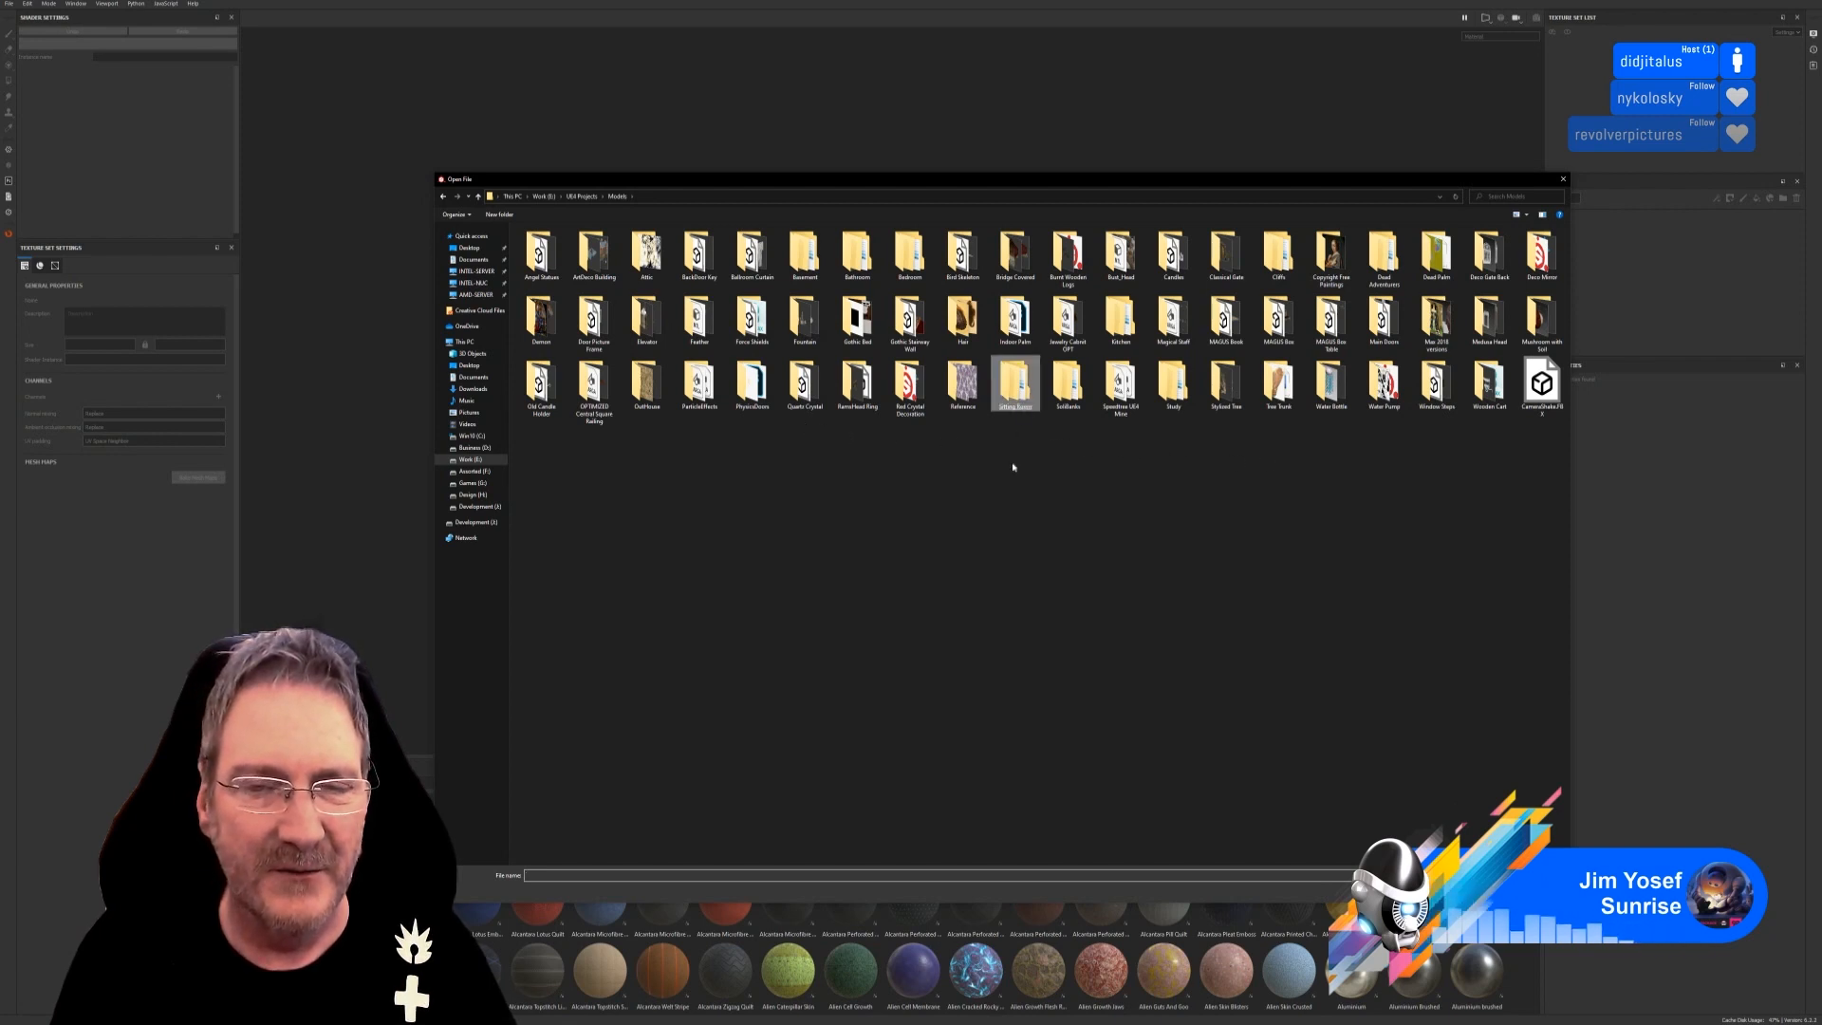
double_click(1016, 384)
double_click(700, 254)
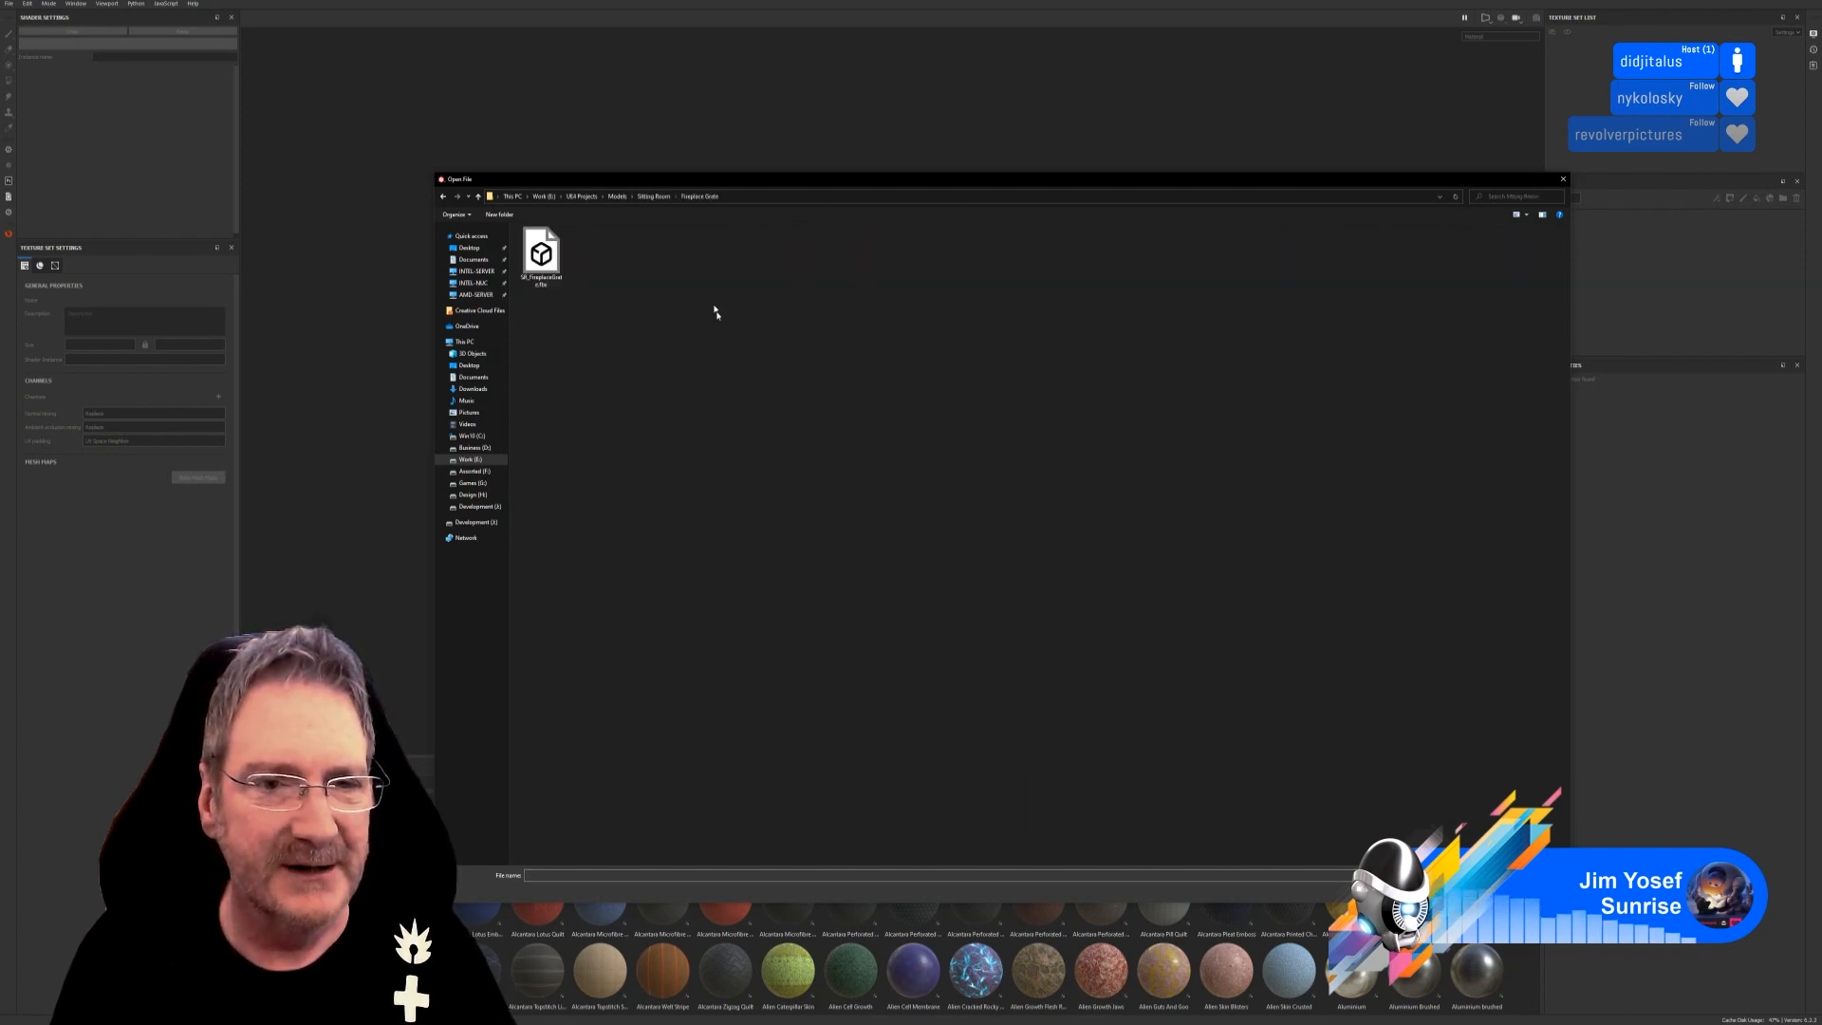
left_click(542, 262)
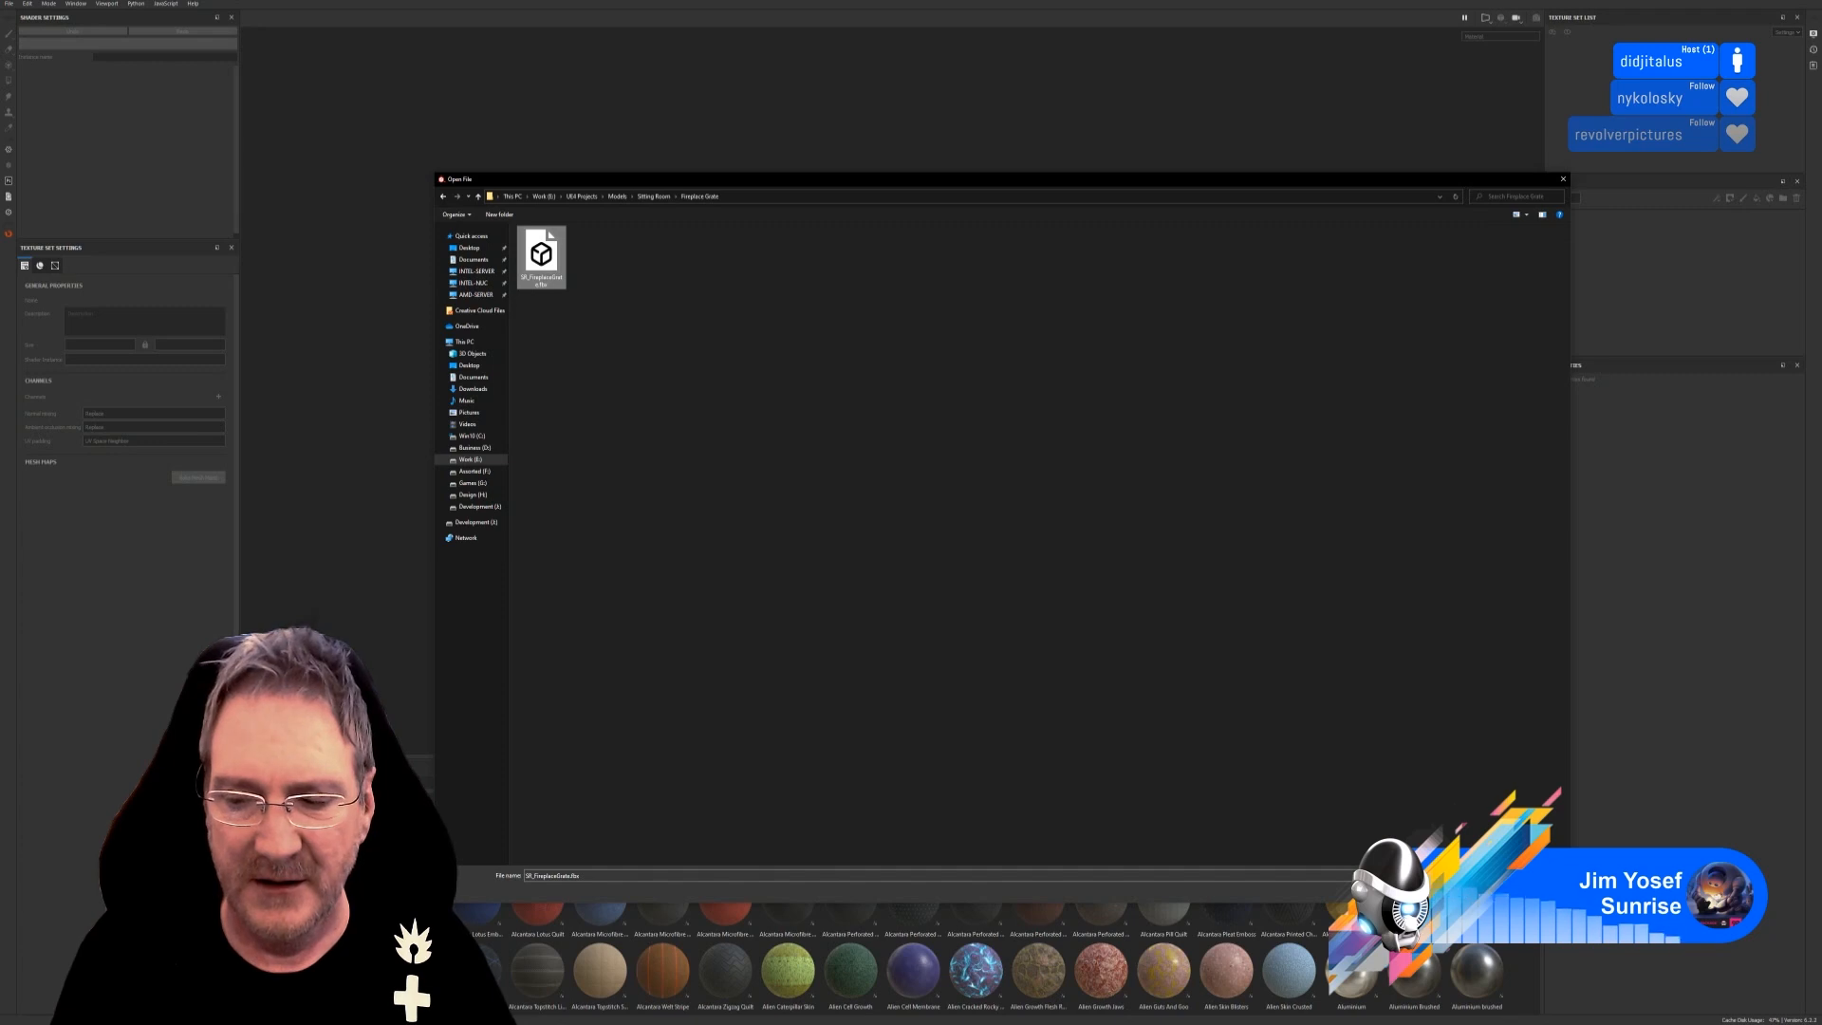
key("Return")
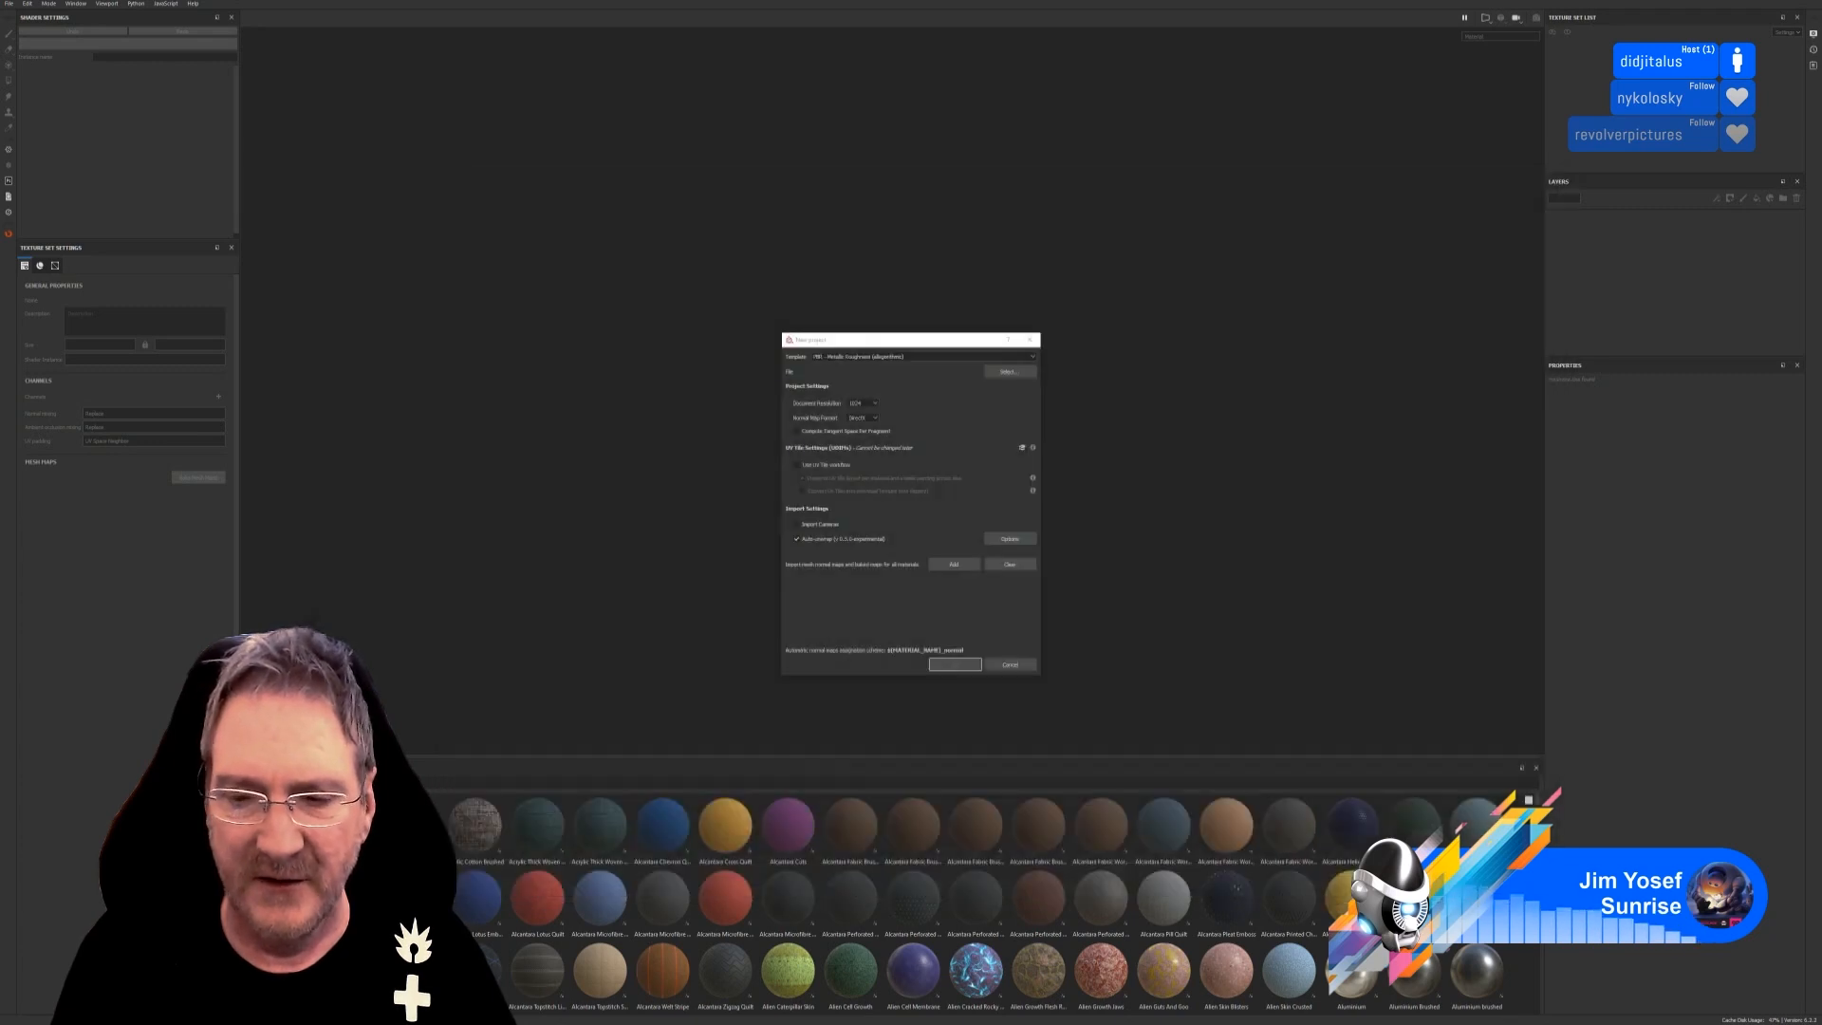
left_click(1025, 667)
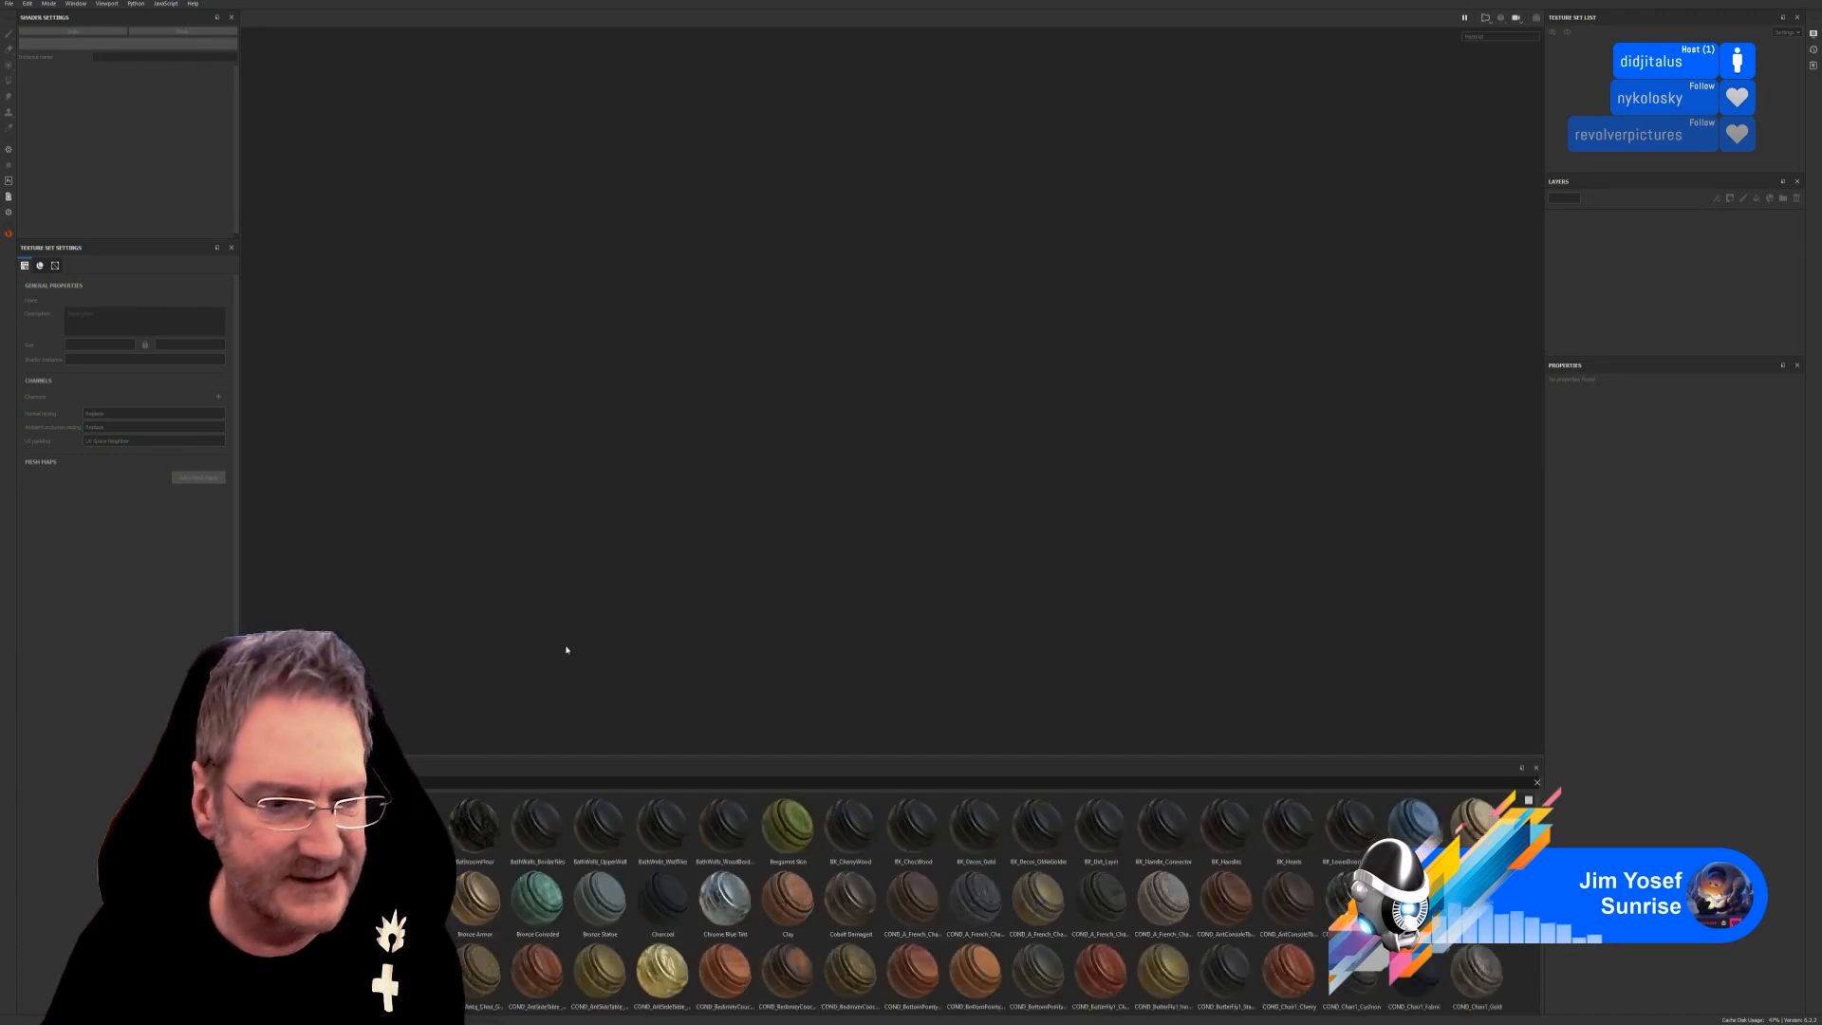
Open the fireplace grill project from the Fireplace folder in the Study models' Chosen folder, accepting the version update.
left_click(8, 3)
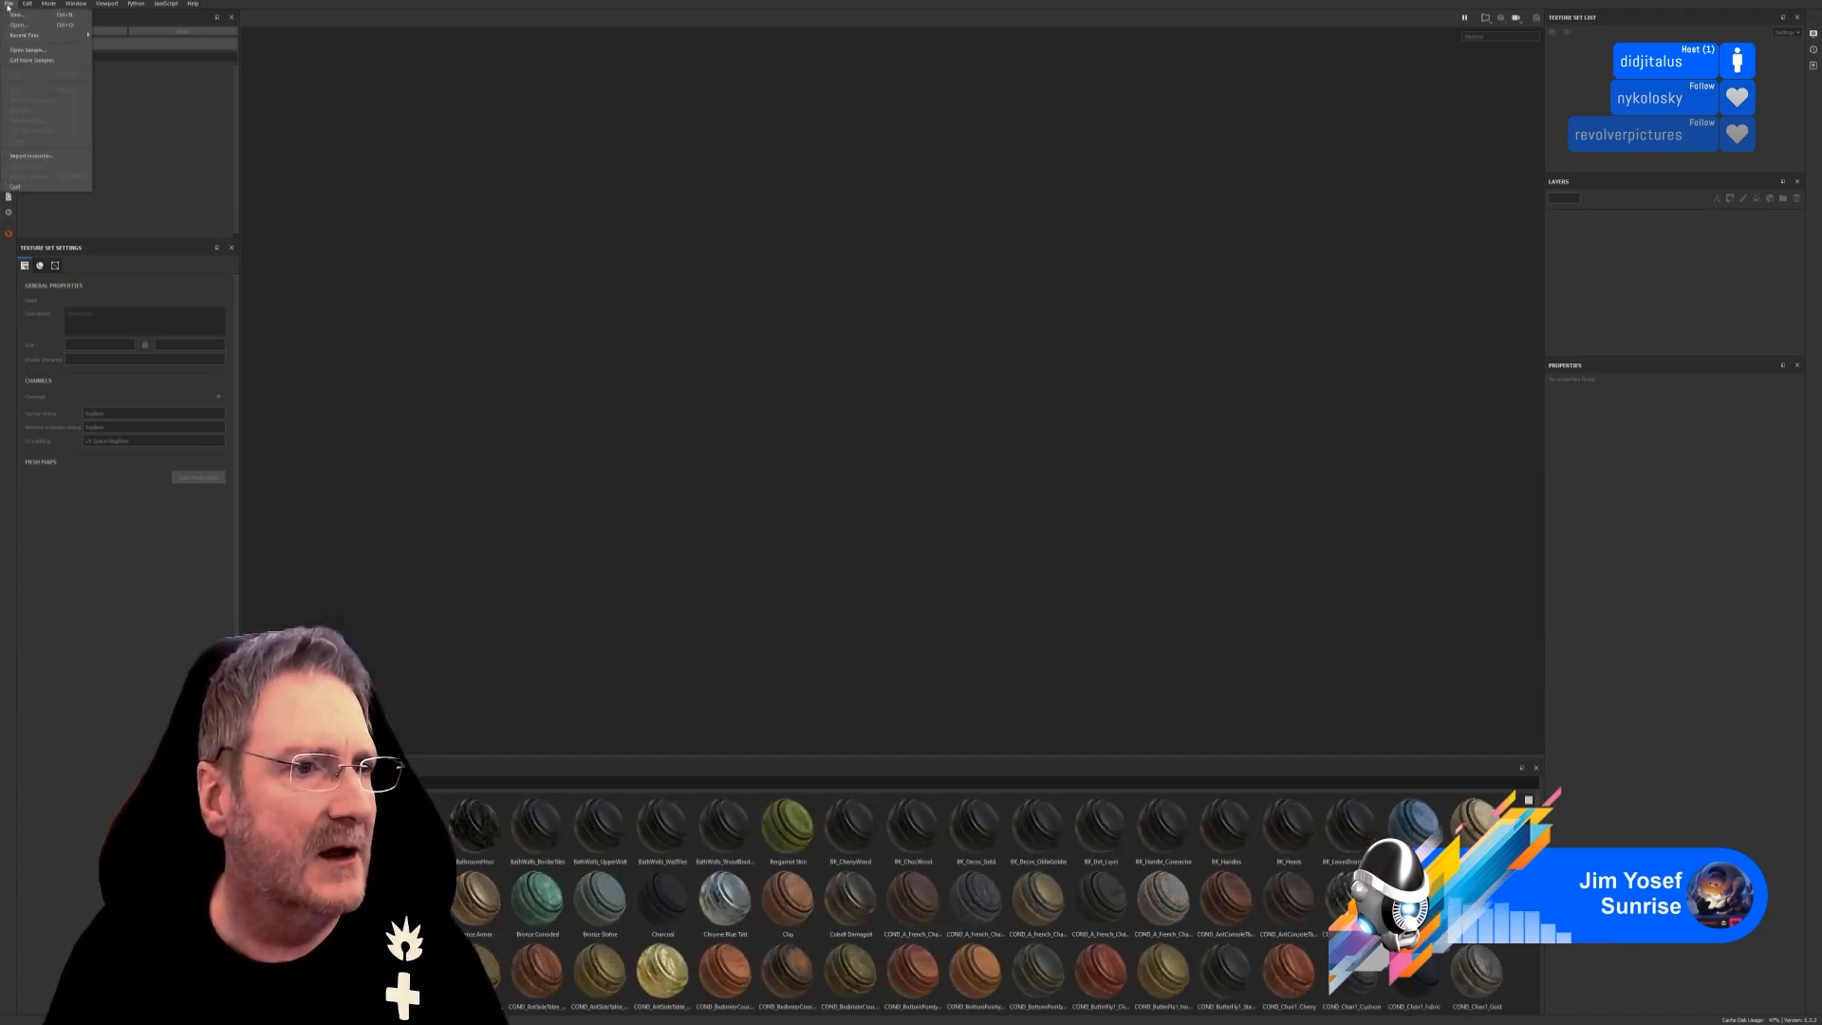
left_click(18, 25)
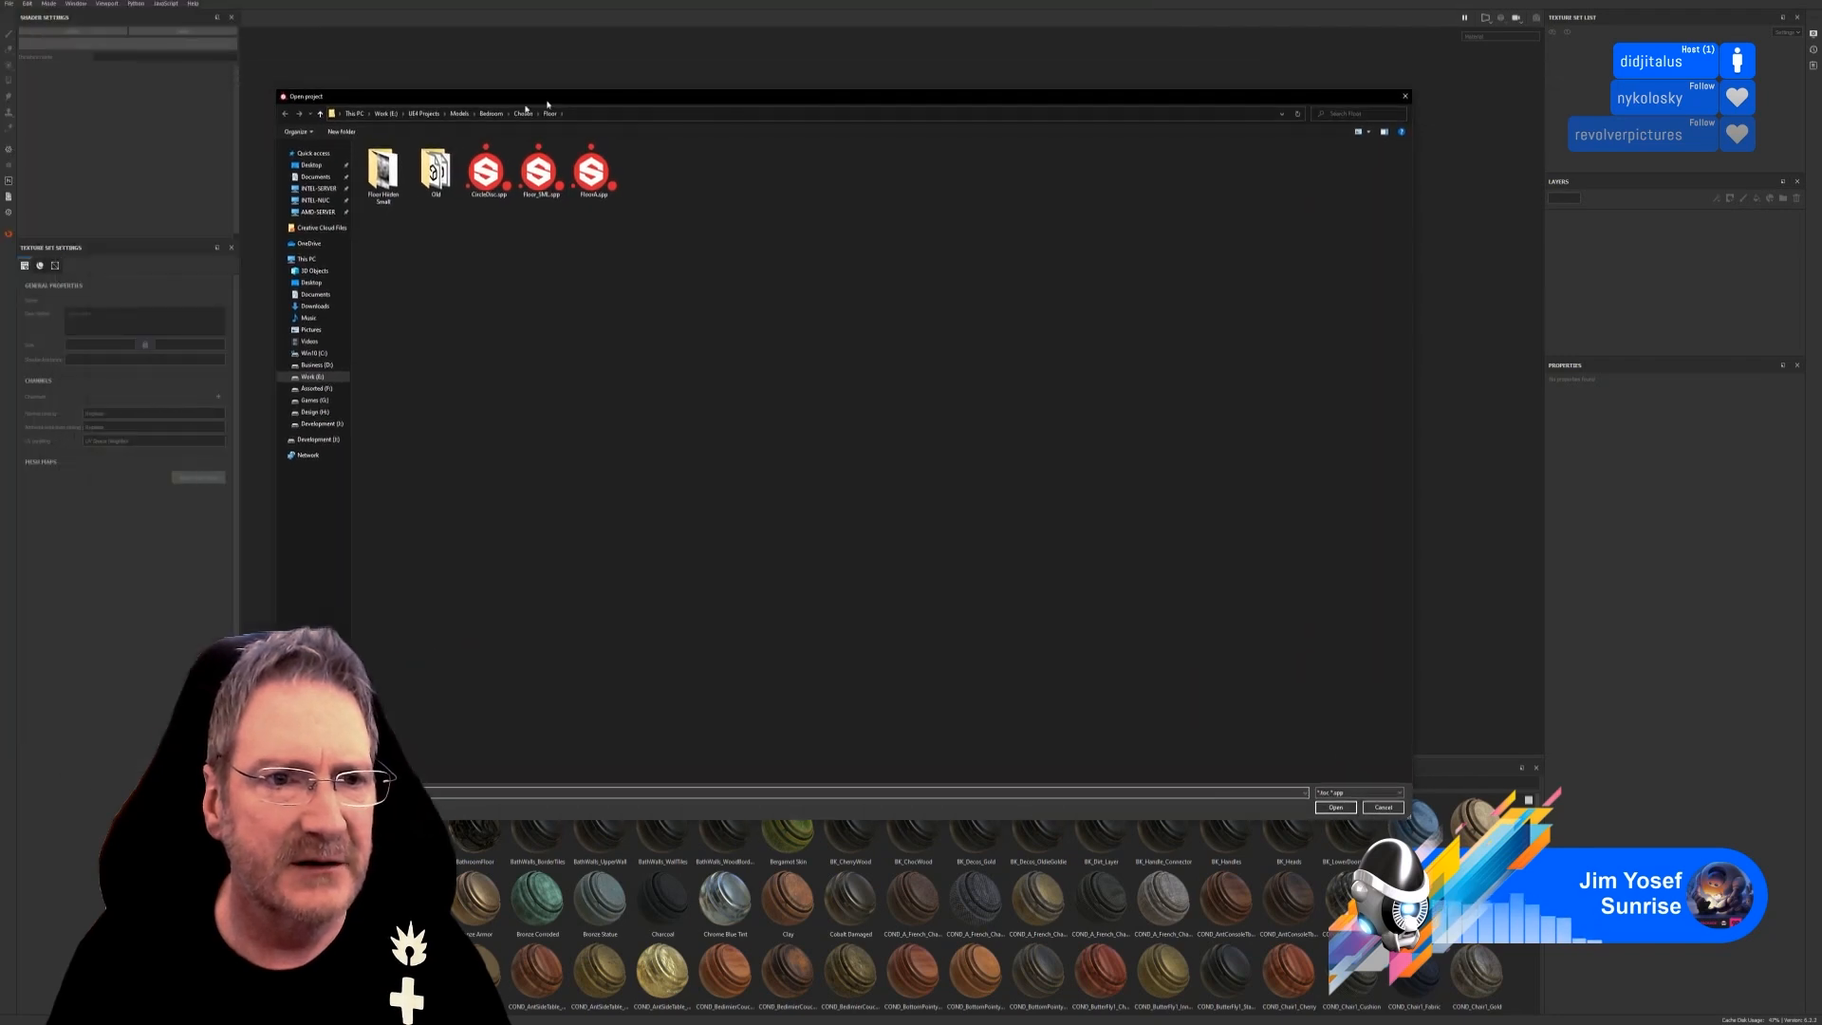
left_click(461, 114)
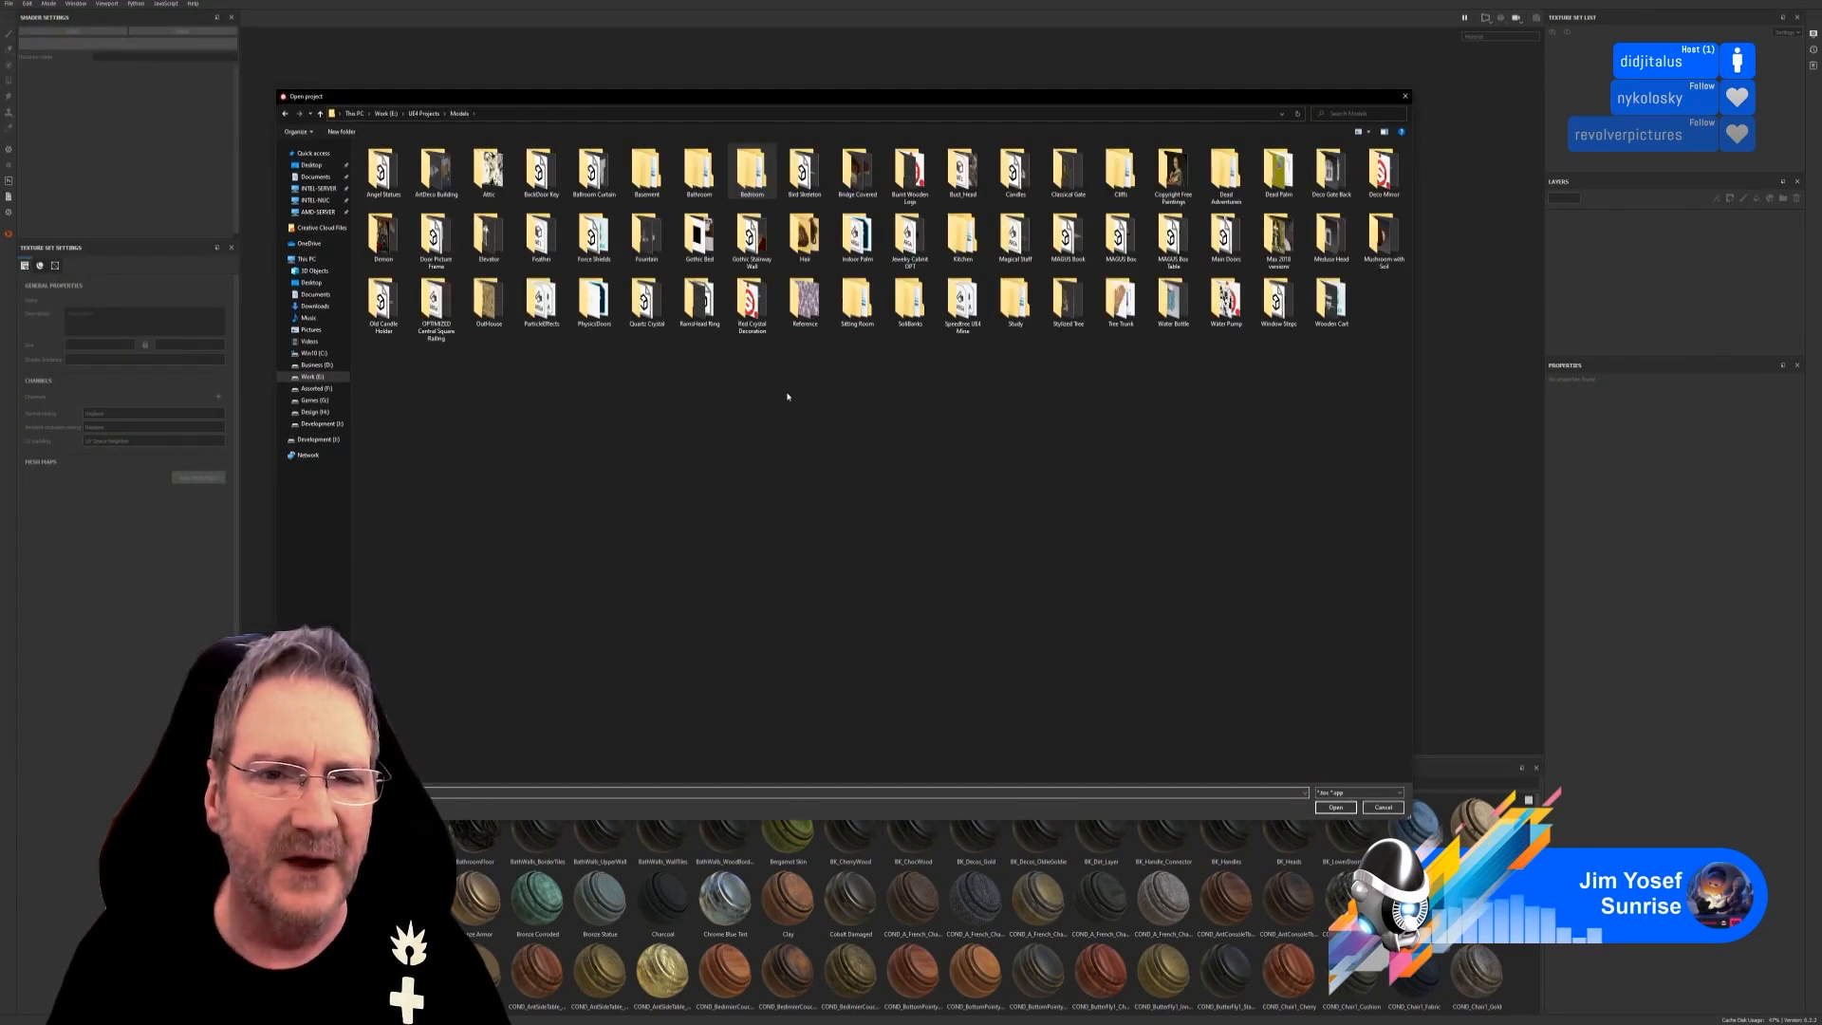
double_click(1008, 313)
double_click(805, 171)
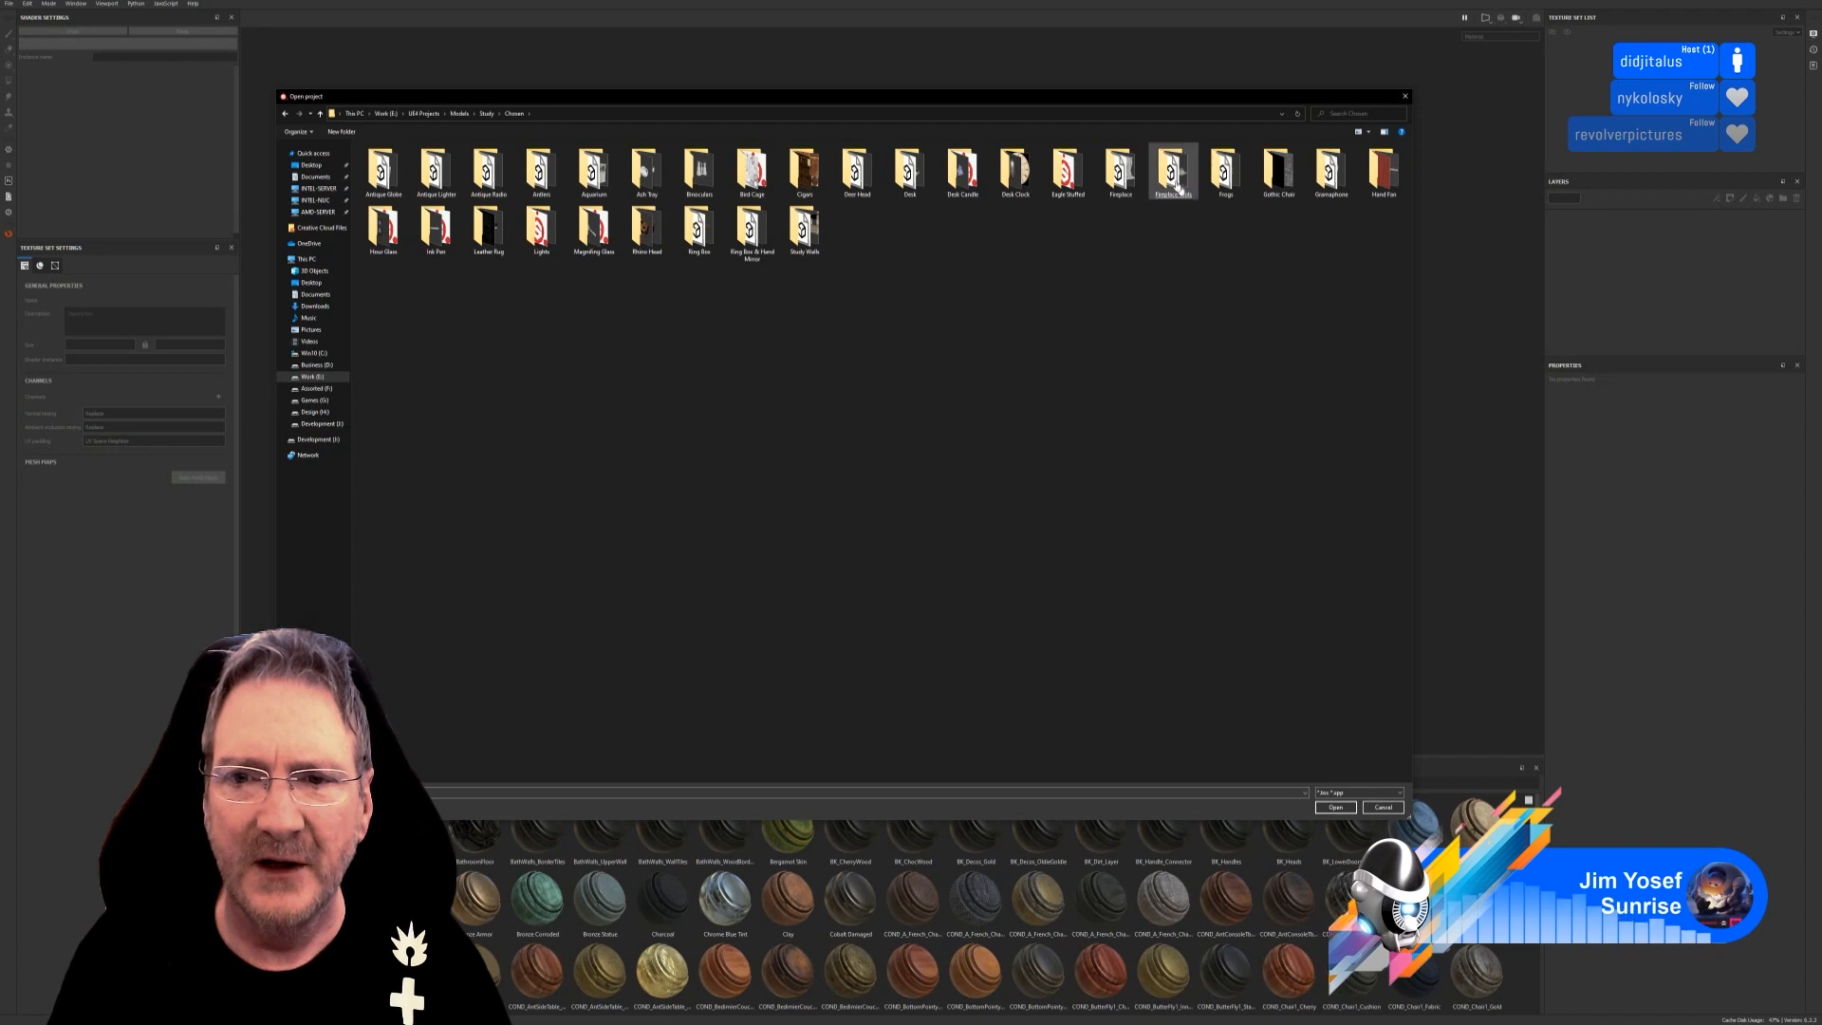
left_click(1123, 182)
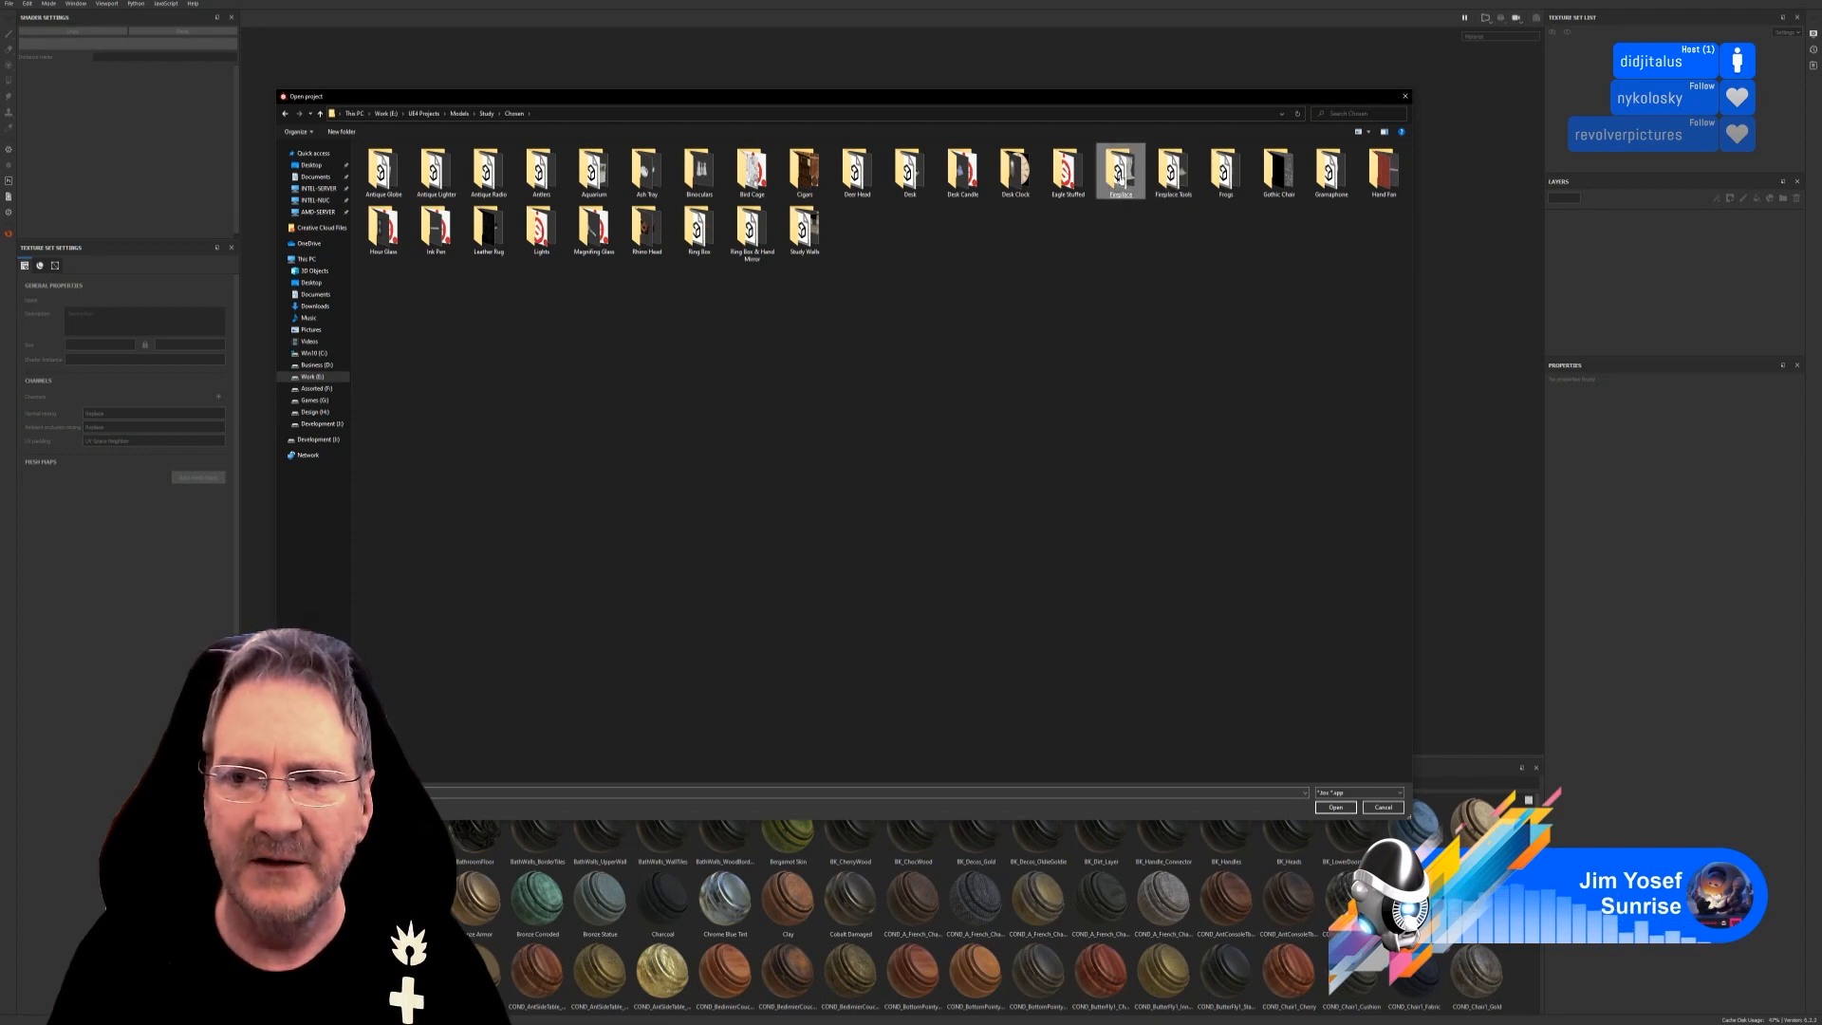
double_click(1120, 176)
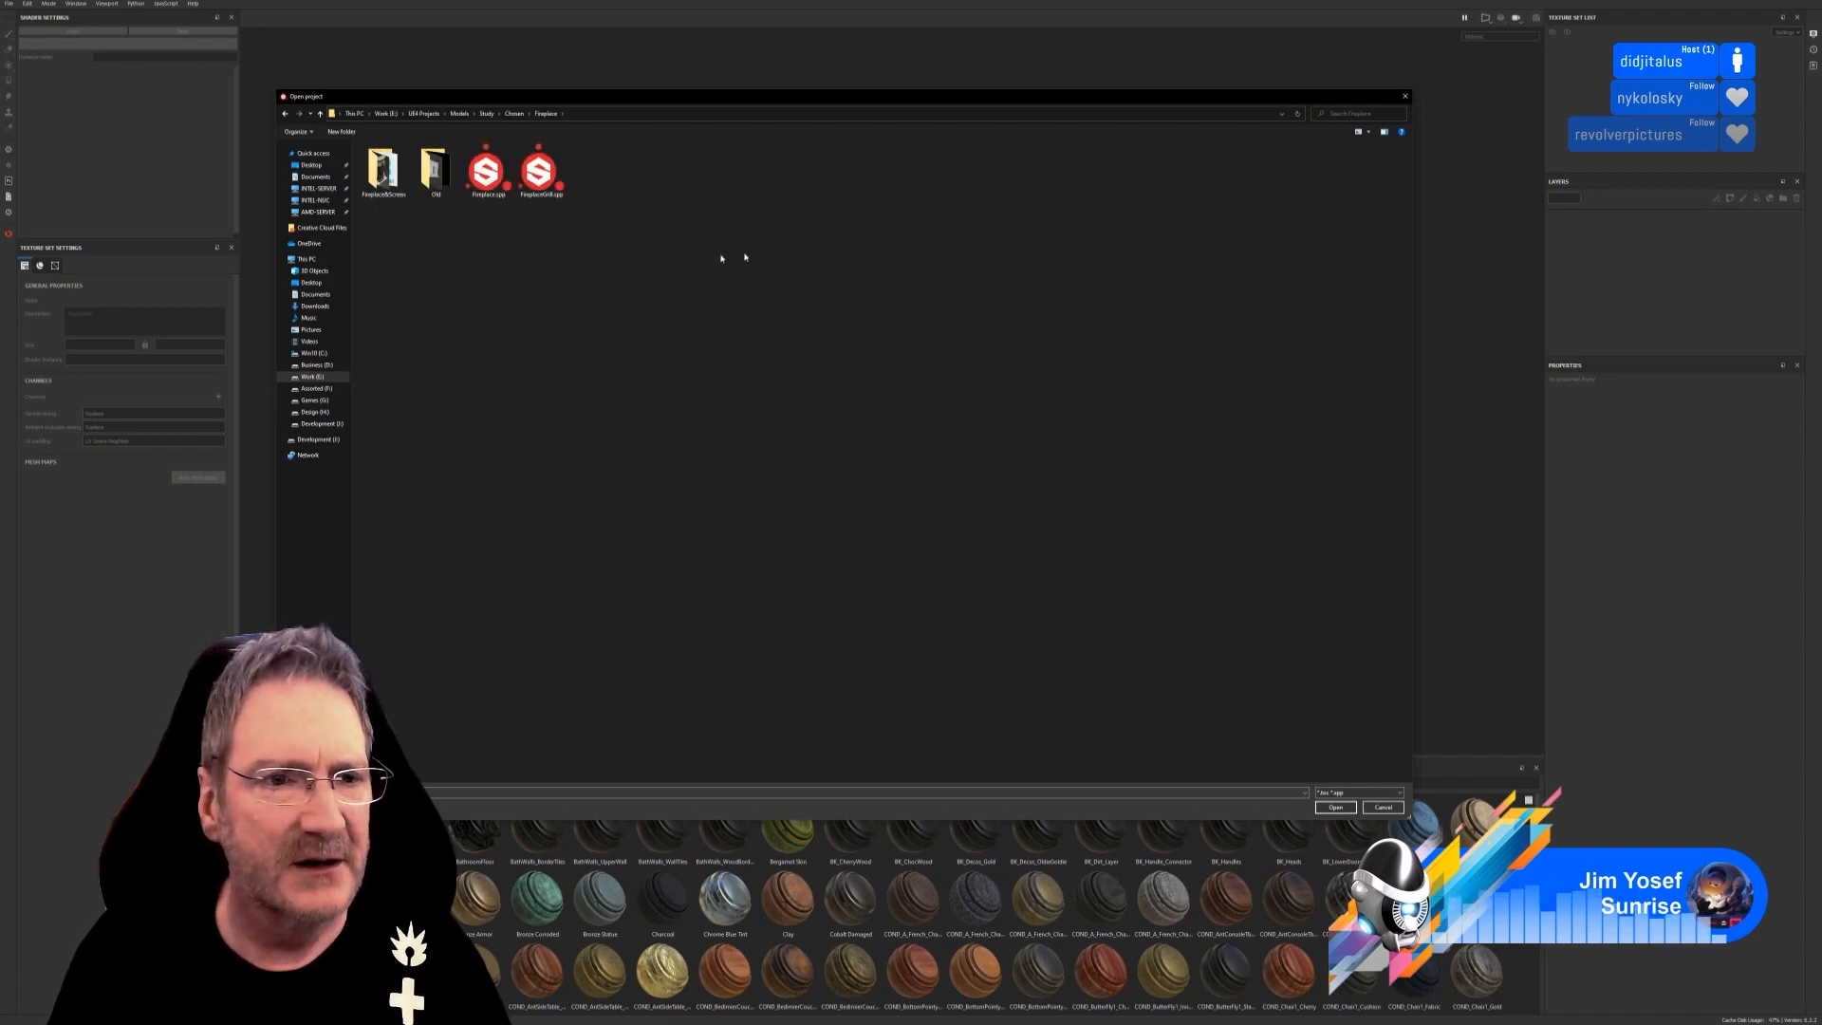
double_click(539, 173)
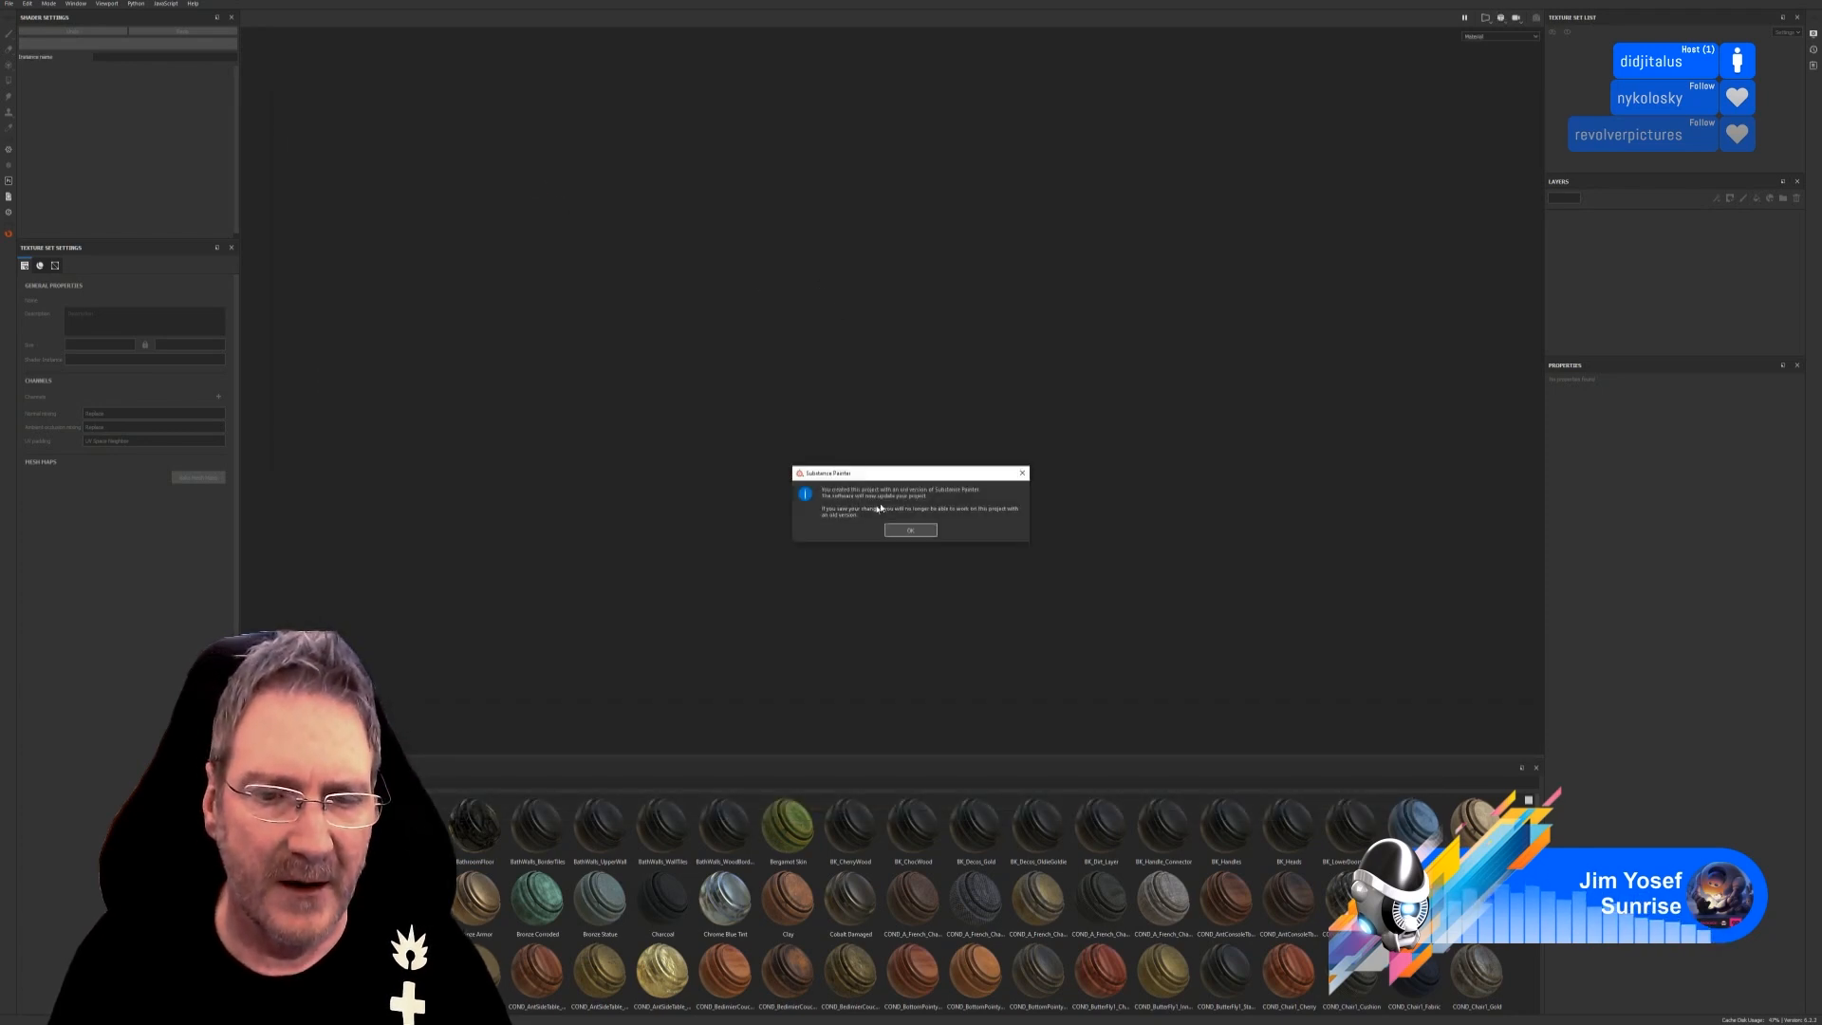
left_click(909, 528)
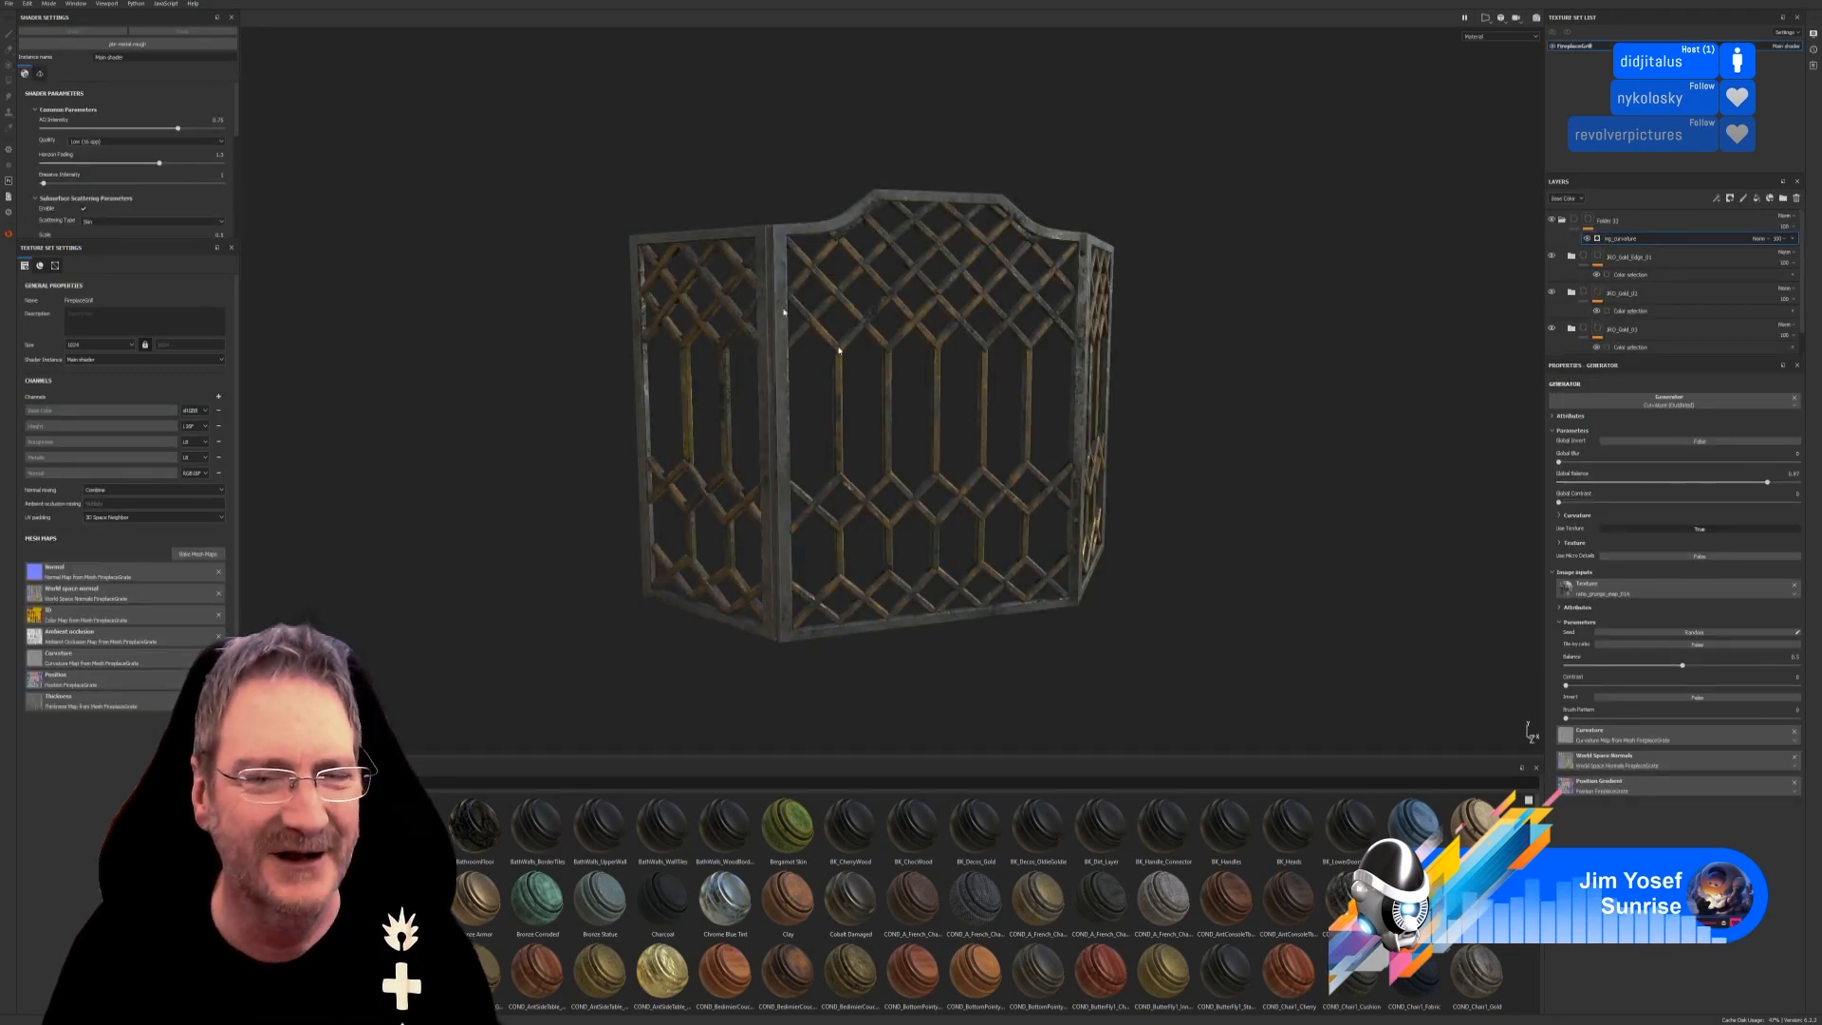
Discard the grill project's changes and open the fire grate project from the Study models' Fireplace Tools folder, accepting the version update.
left_click(10, 5)
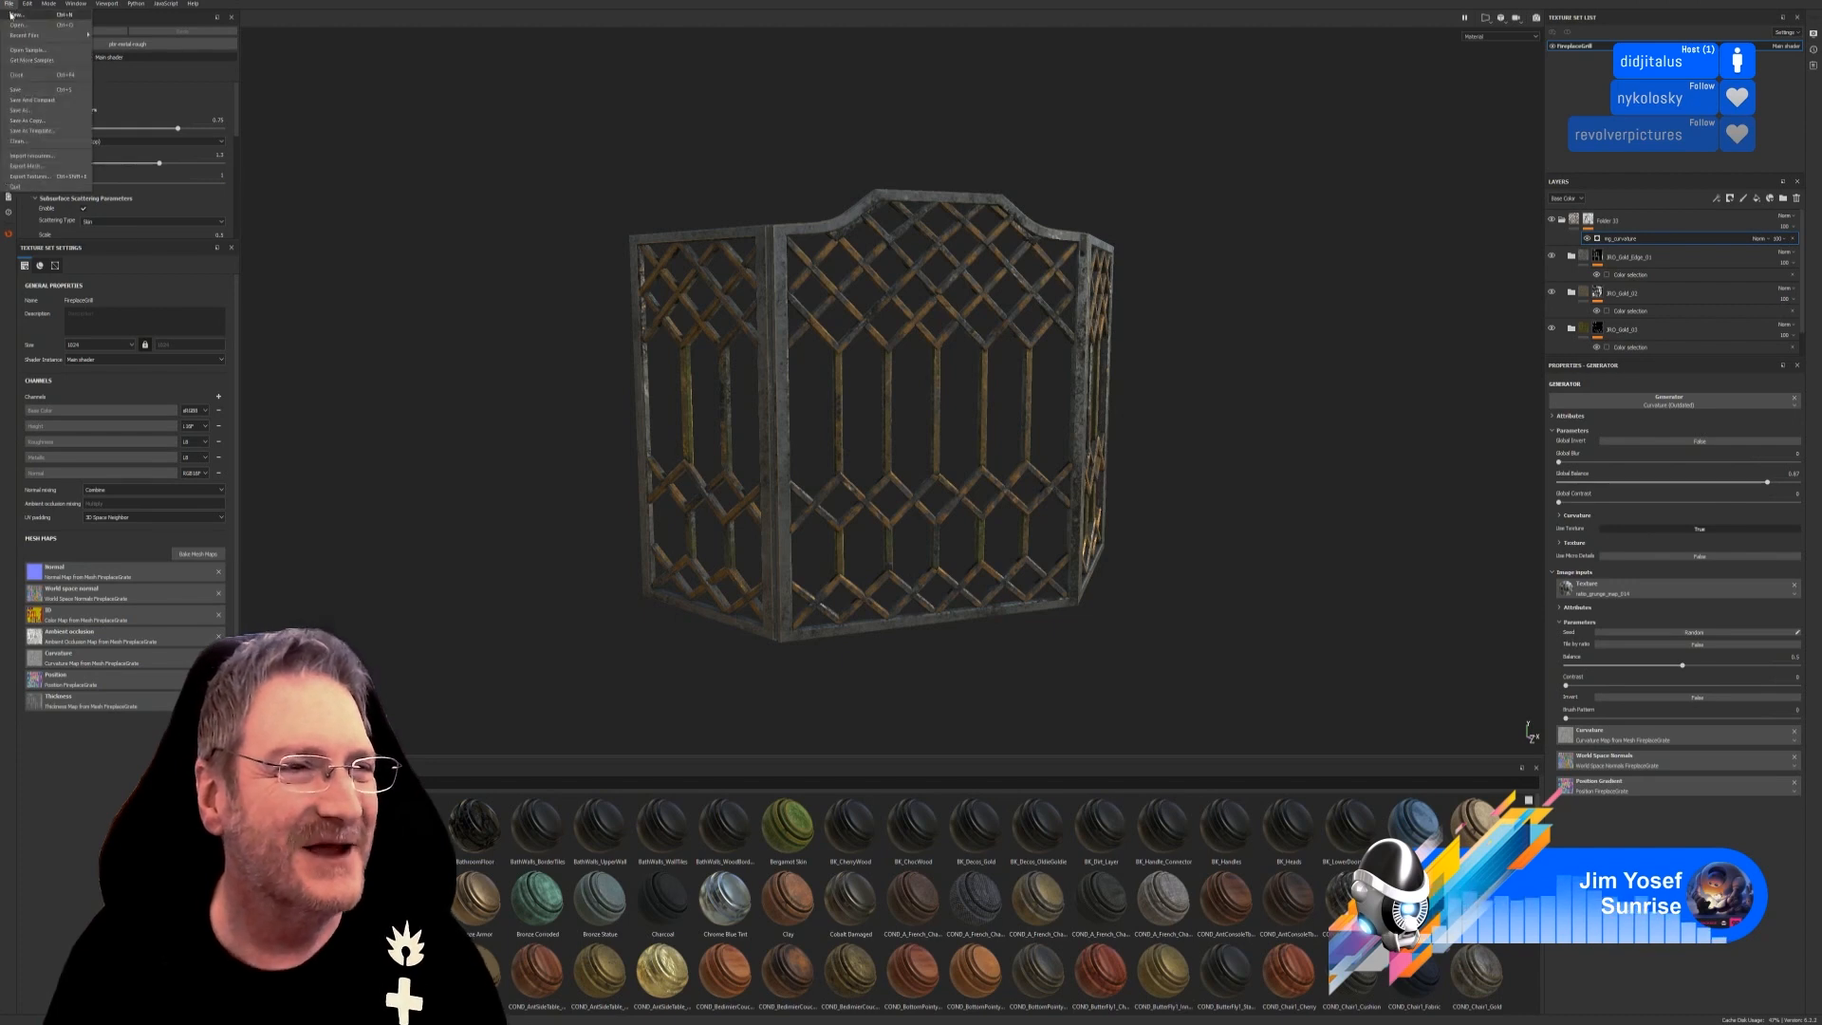
left_click(13, 14)
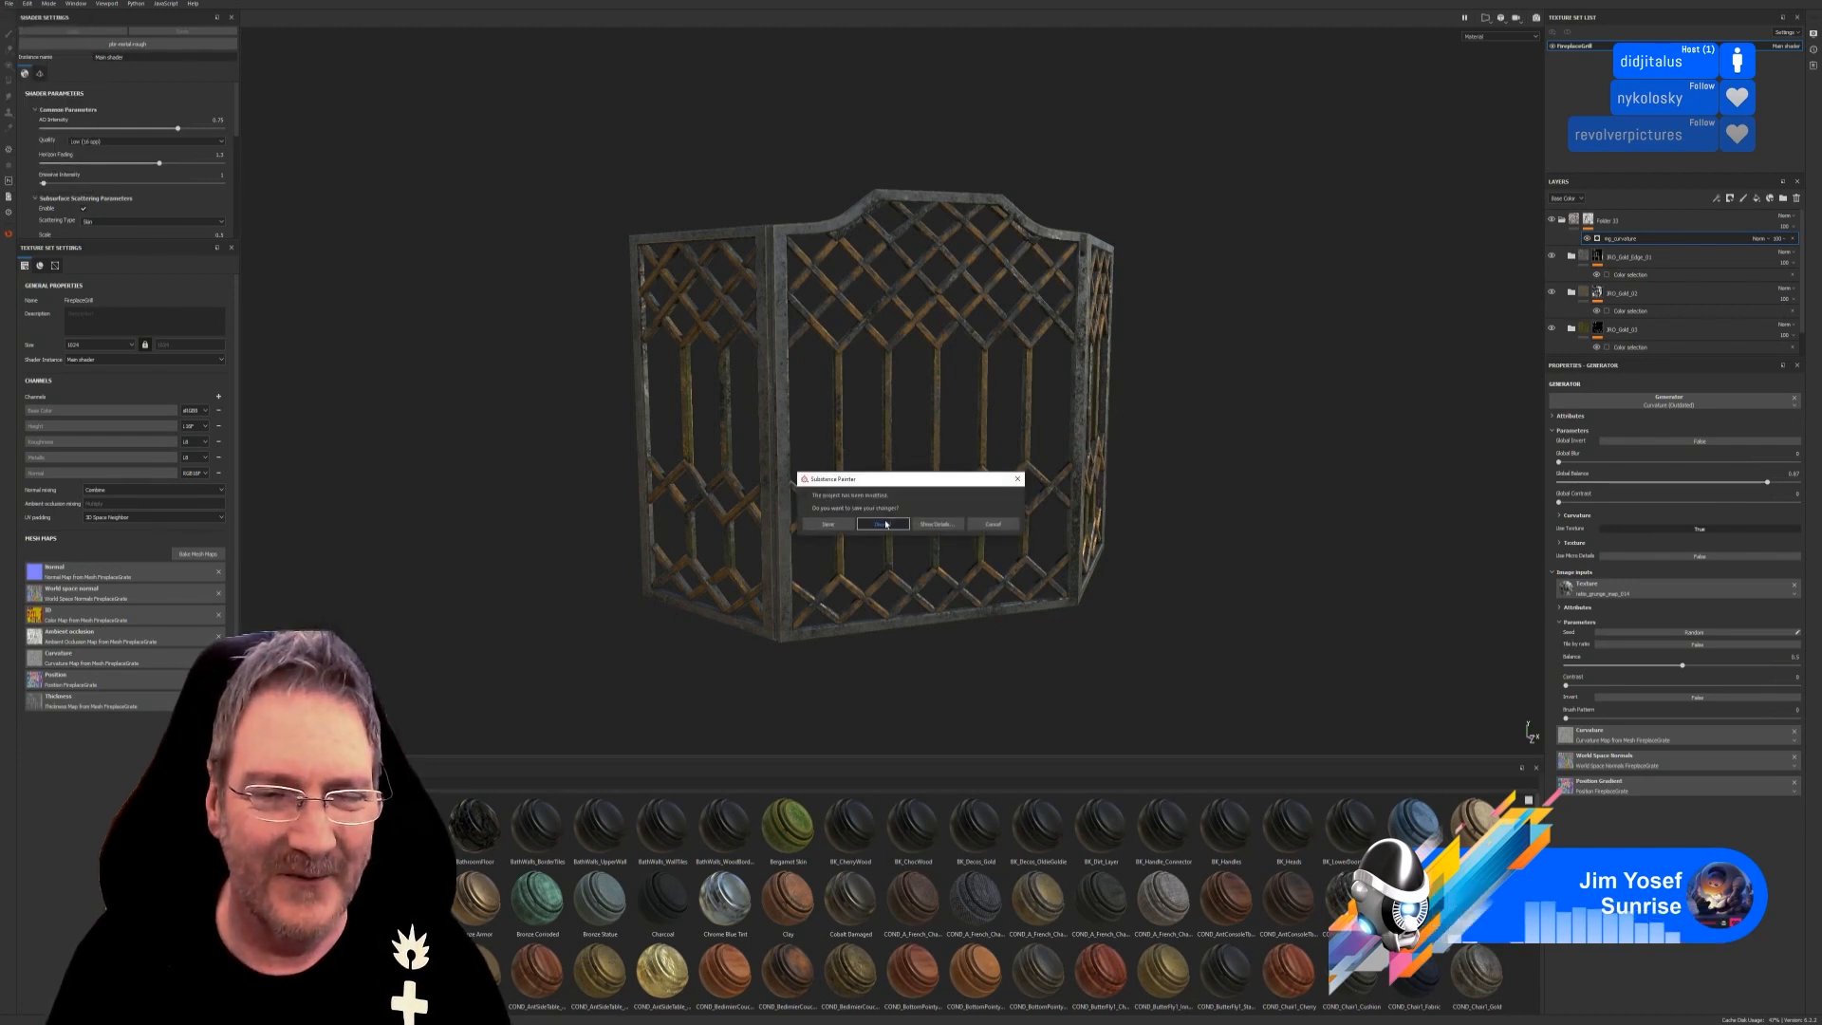
left_click(884, 524)
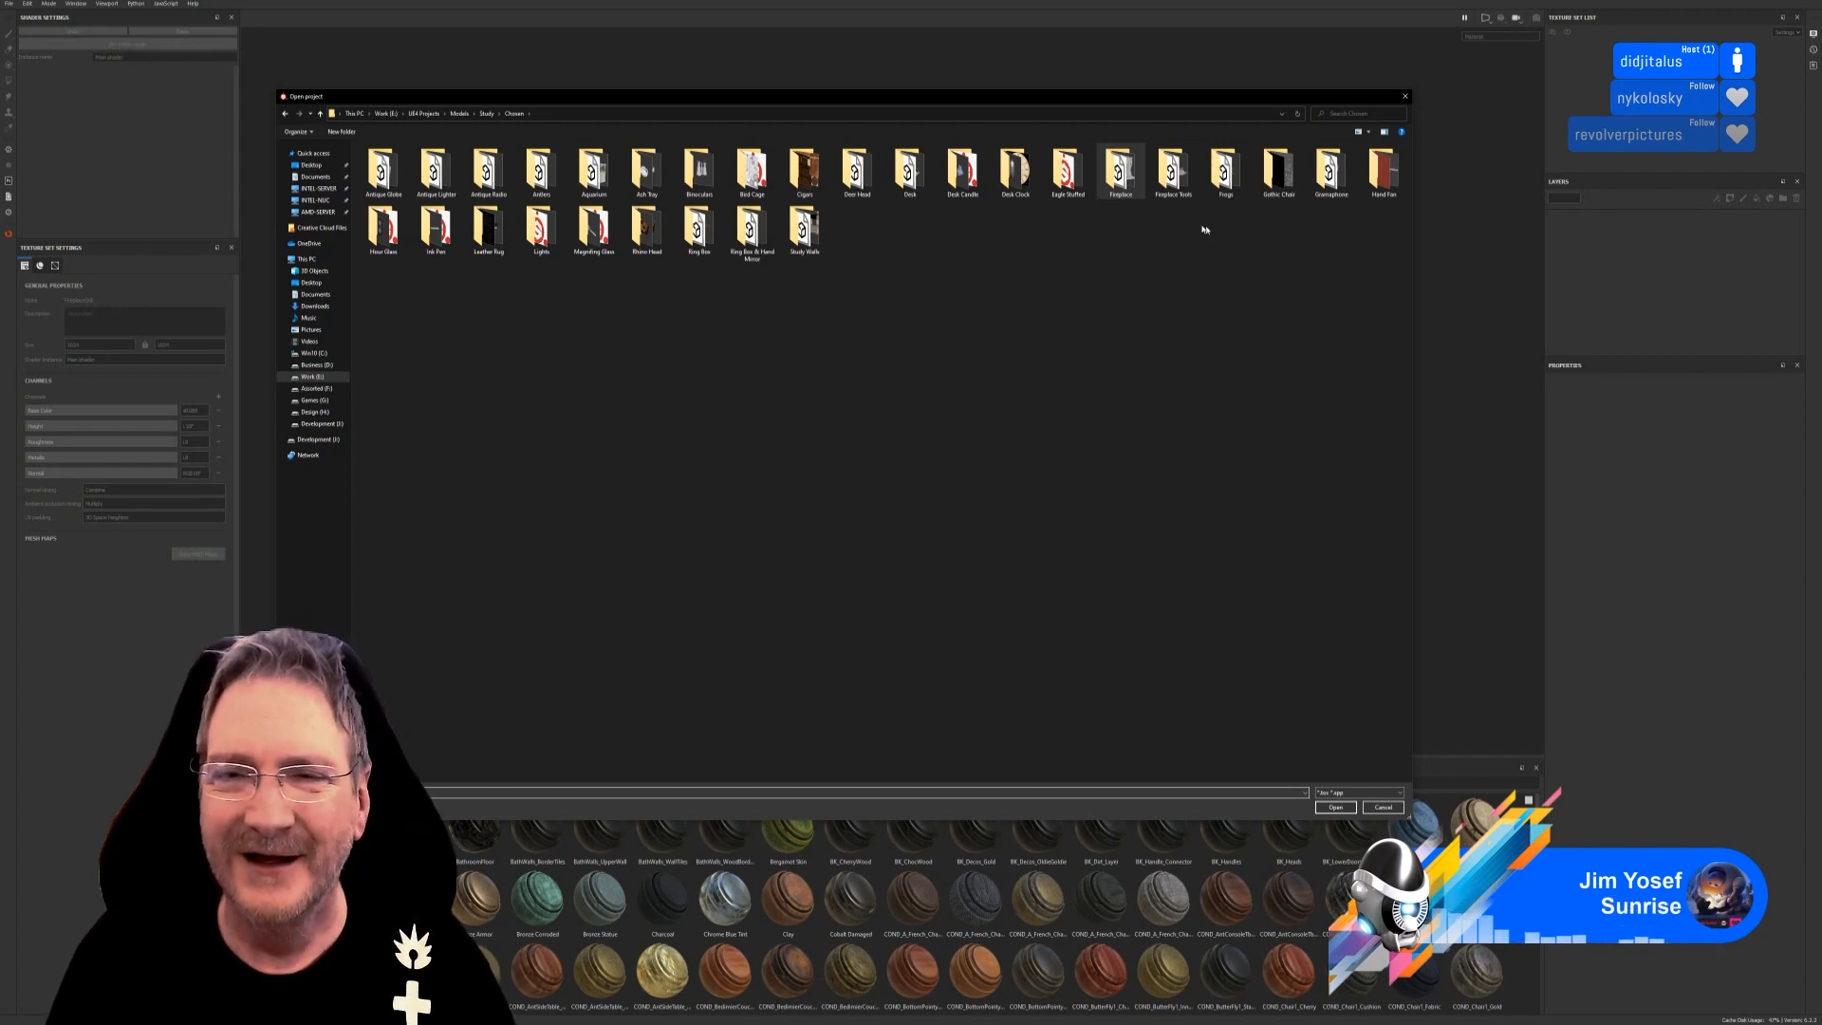
double_click(1177, 180)
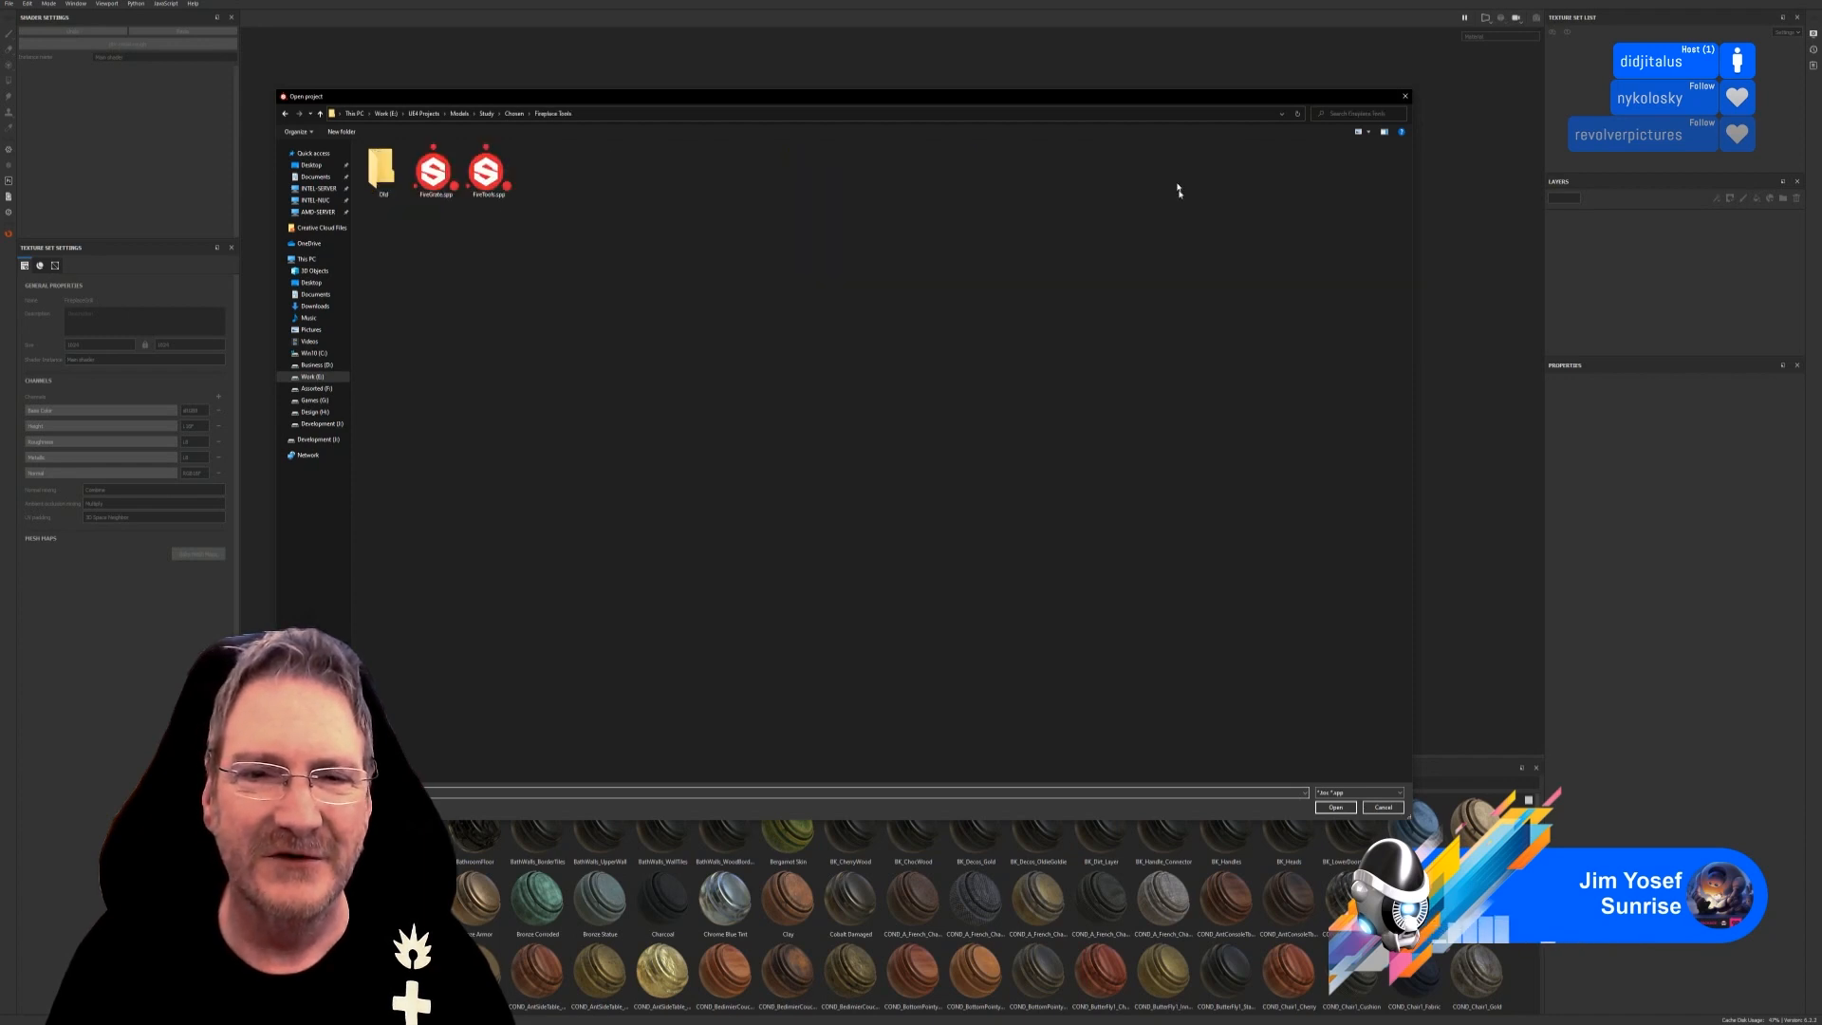
double_click(436, 176)
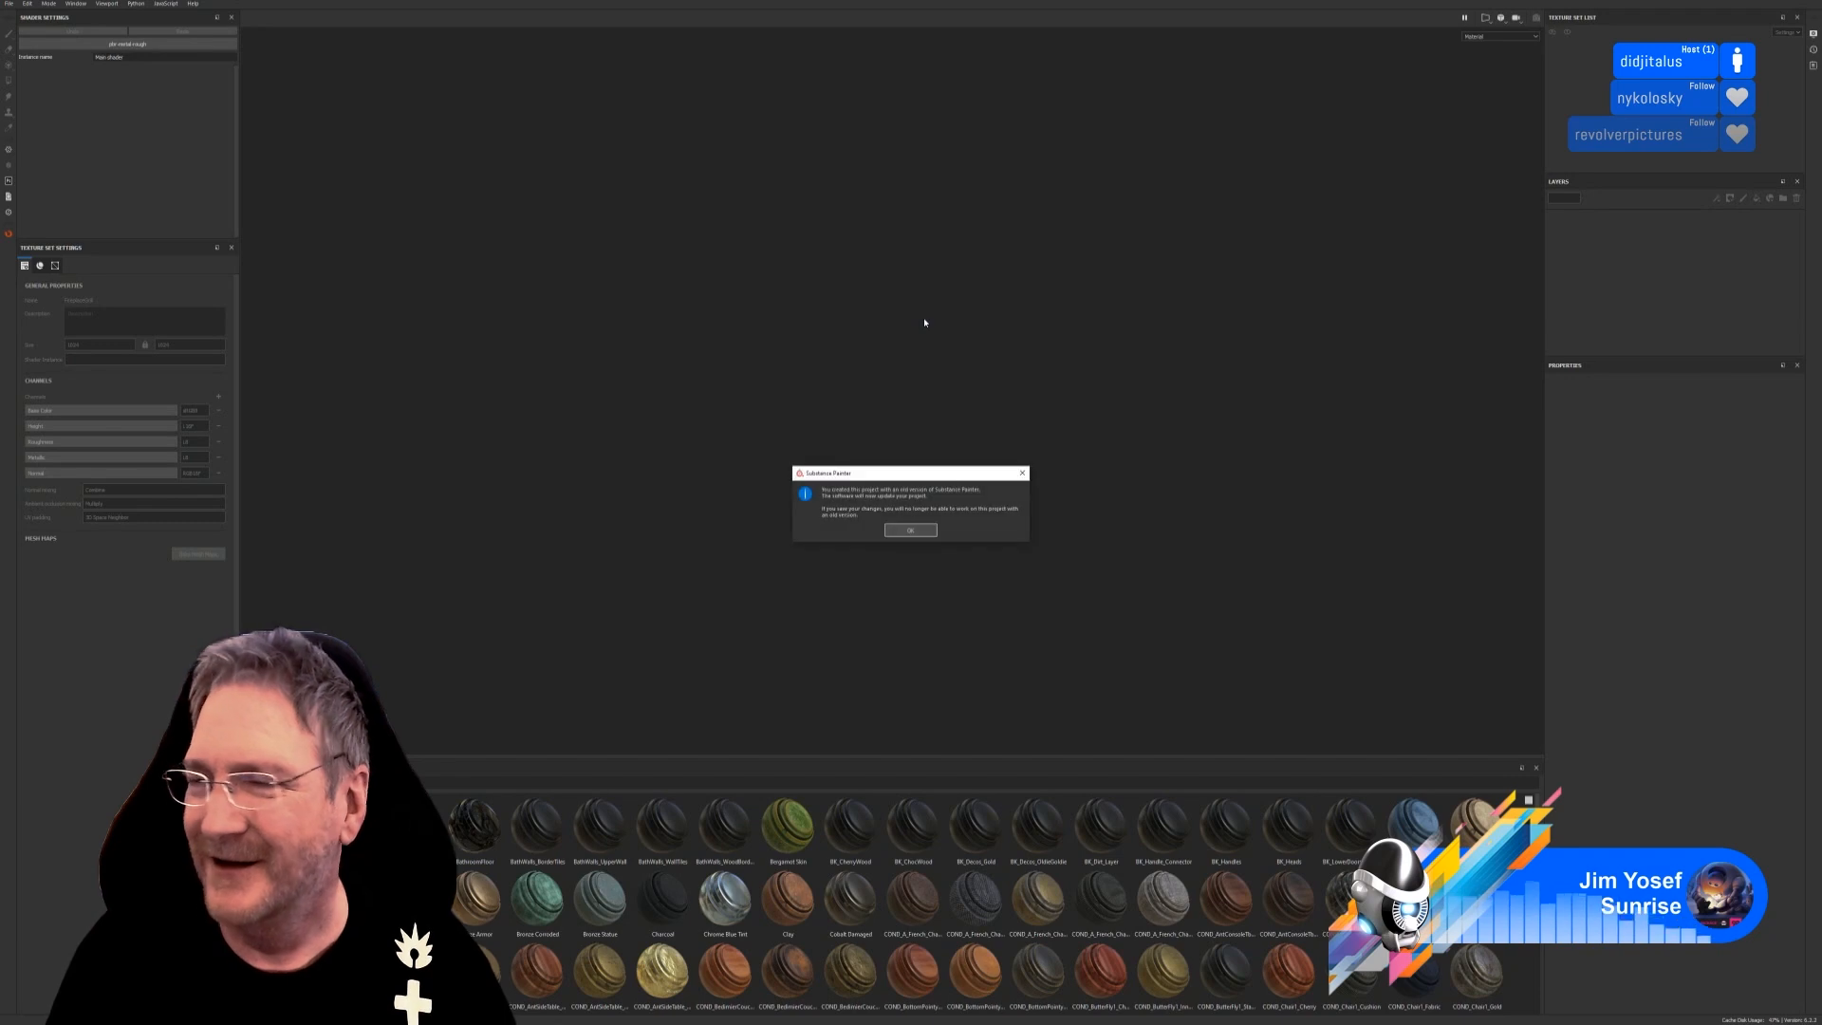
left_click(913, 531)
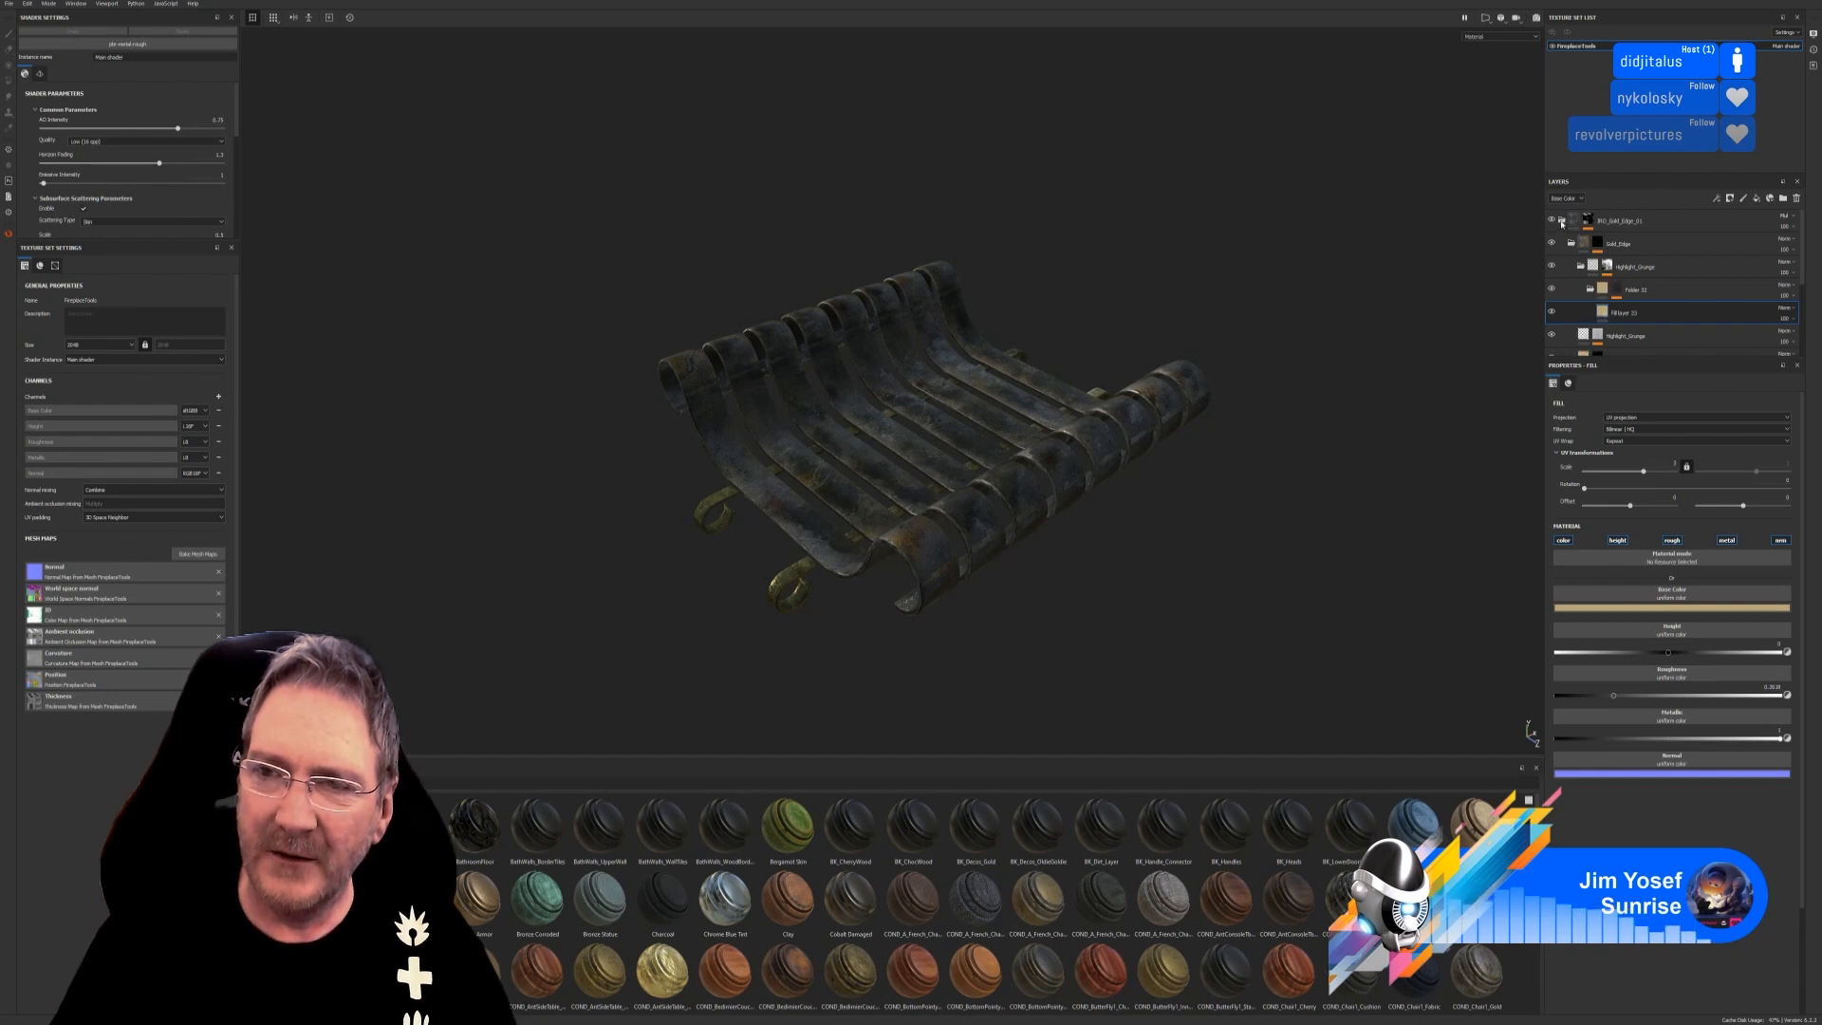
Collapse the gold edge folder and group all three top-level layer folders into one new folder.
left_click(1563, 221)
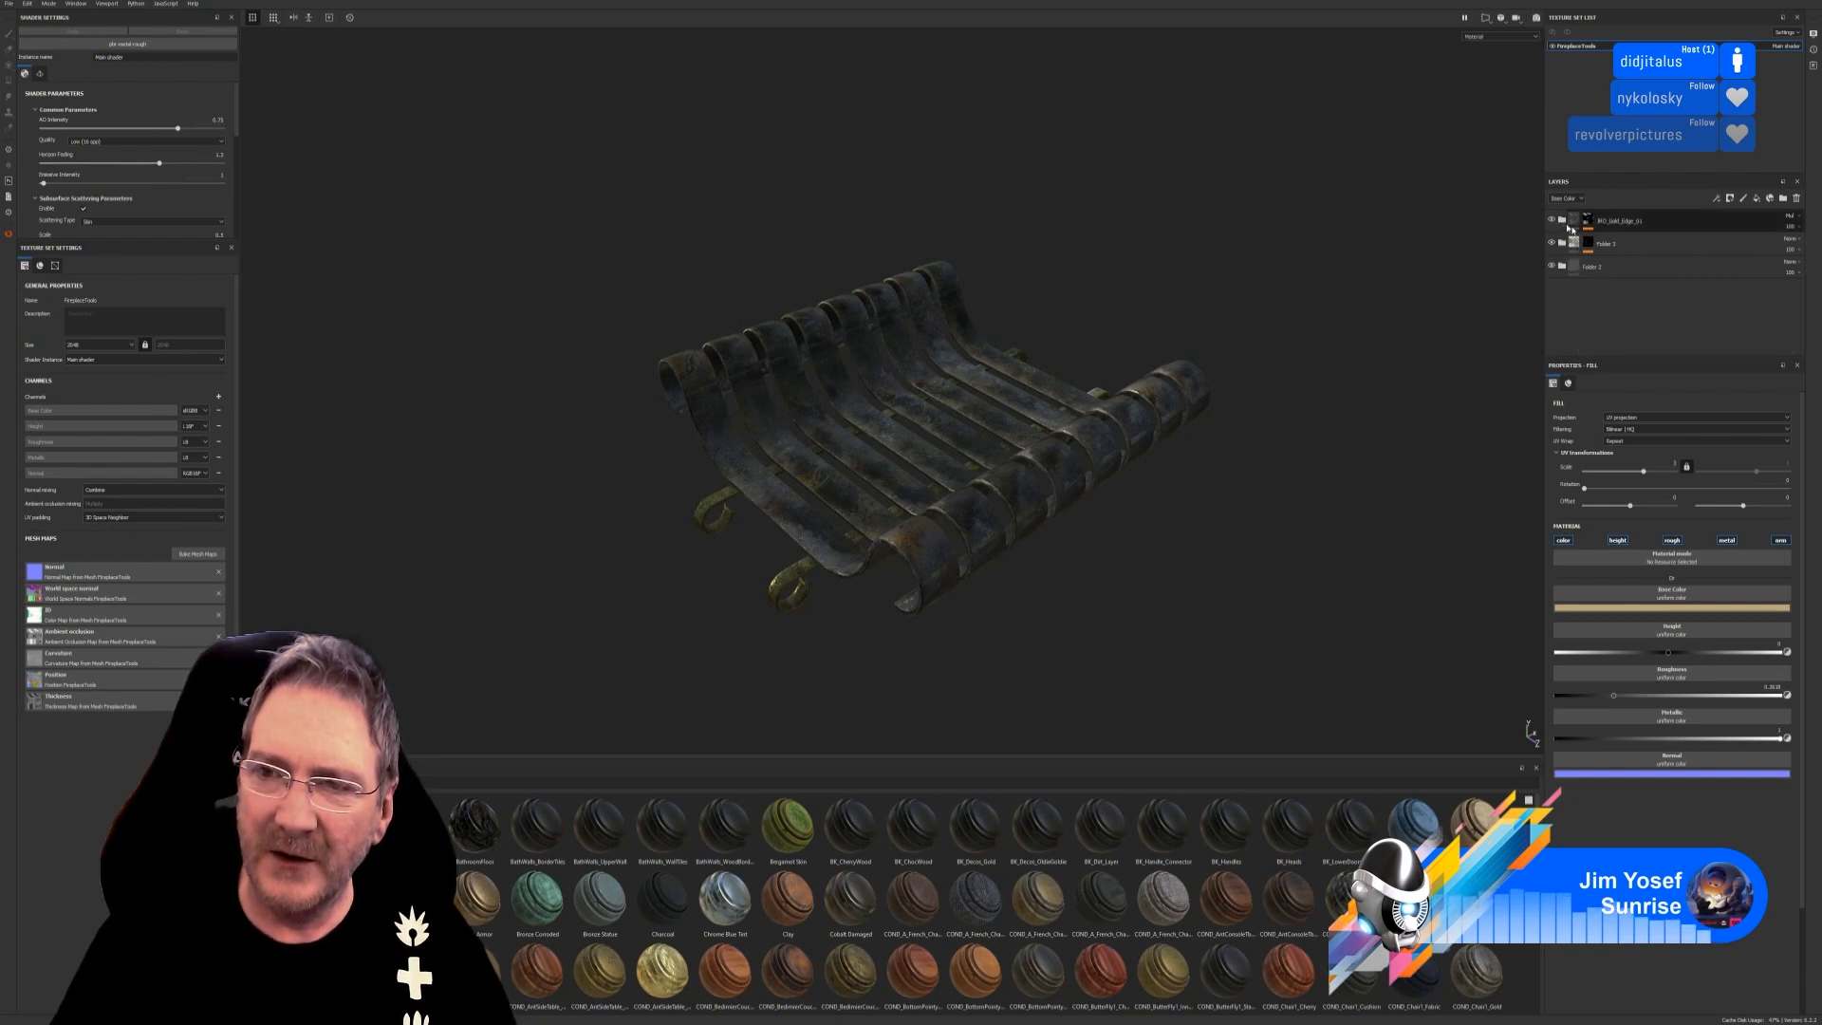
left_click(1659, 275)
left_click(1647, 226)
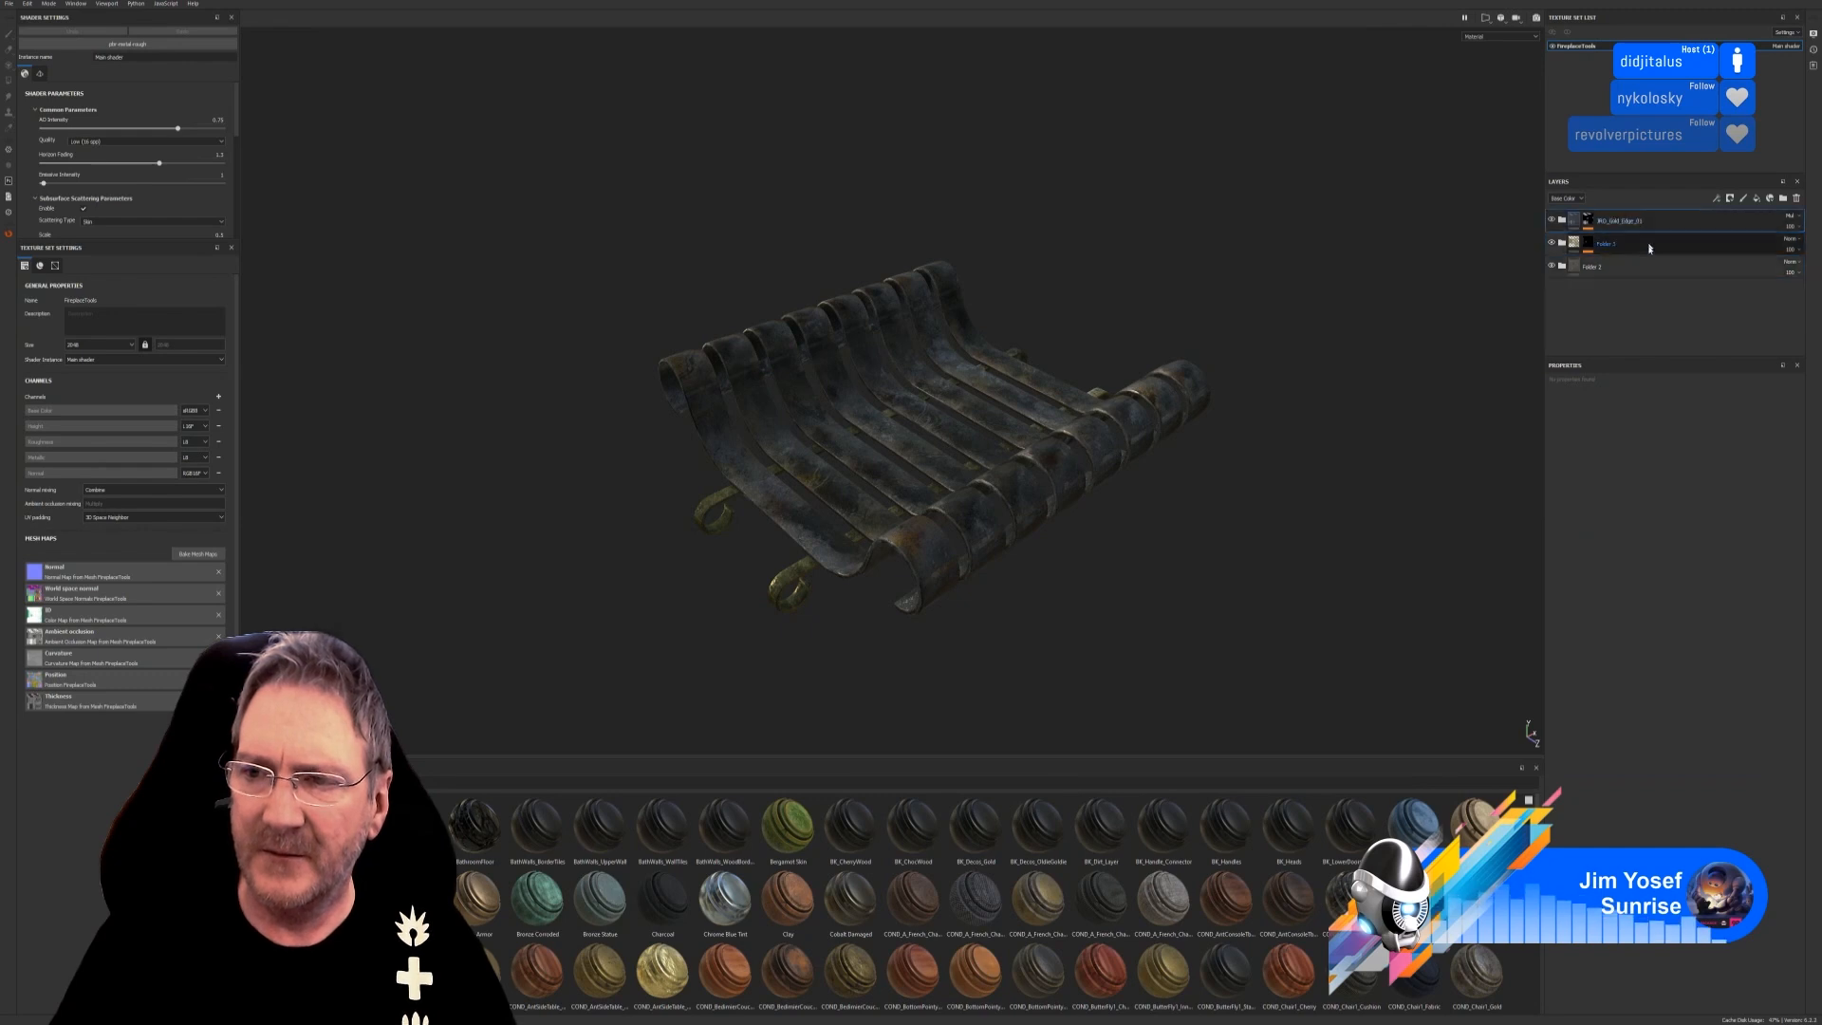
left_click(1635, 267, "shift")
right_click(1633, 266)
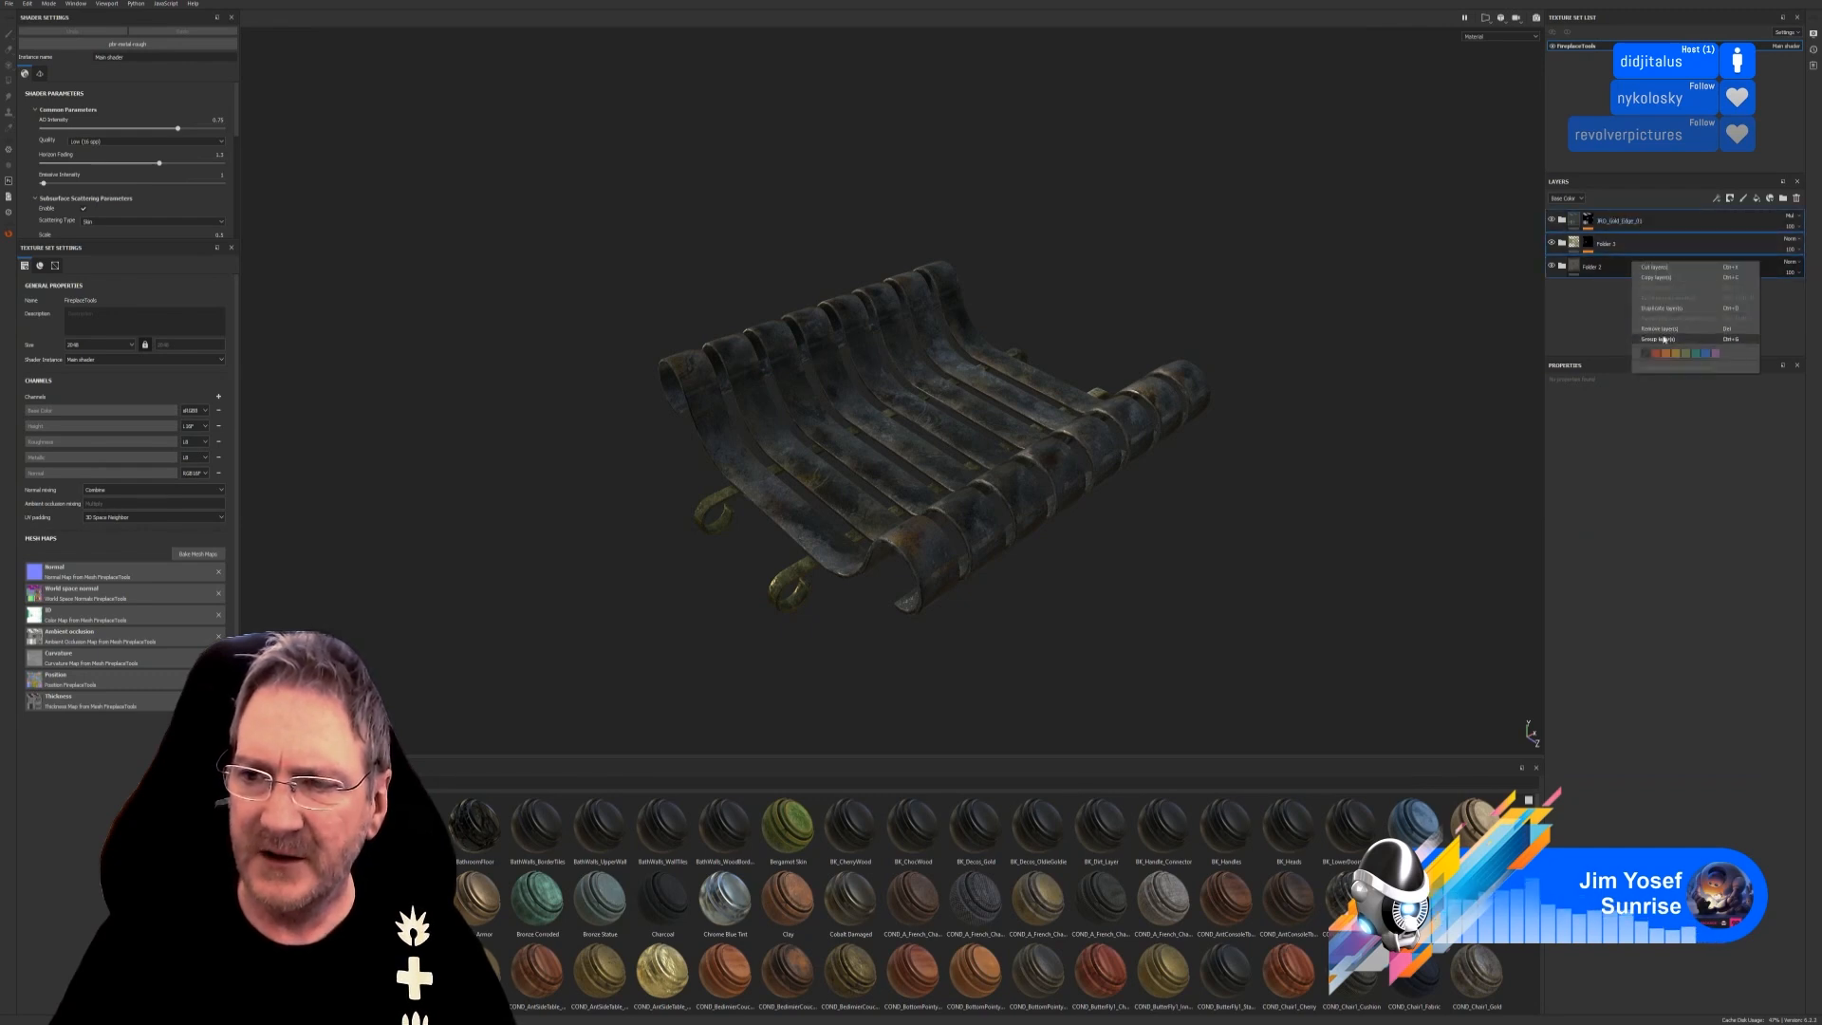
left_click(1663, 343)
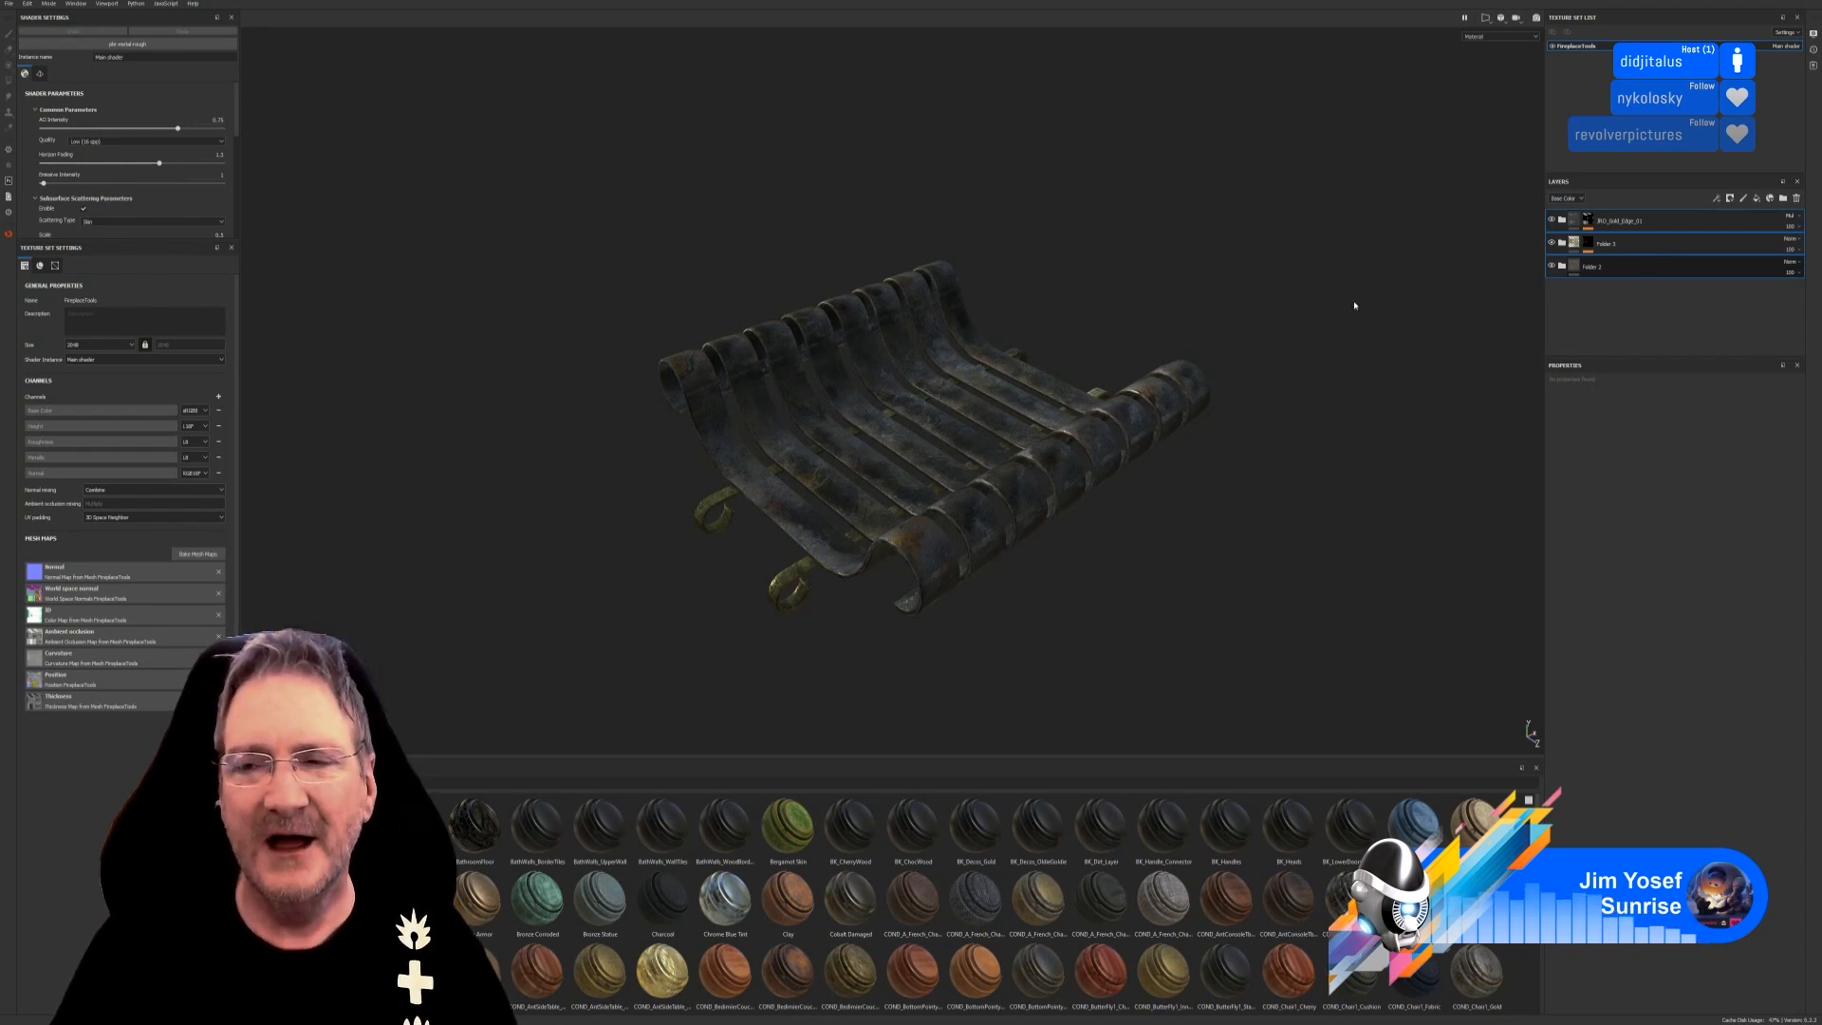
key("ctrl+g")
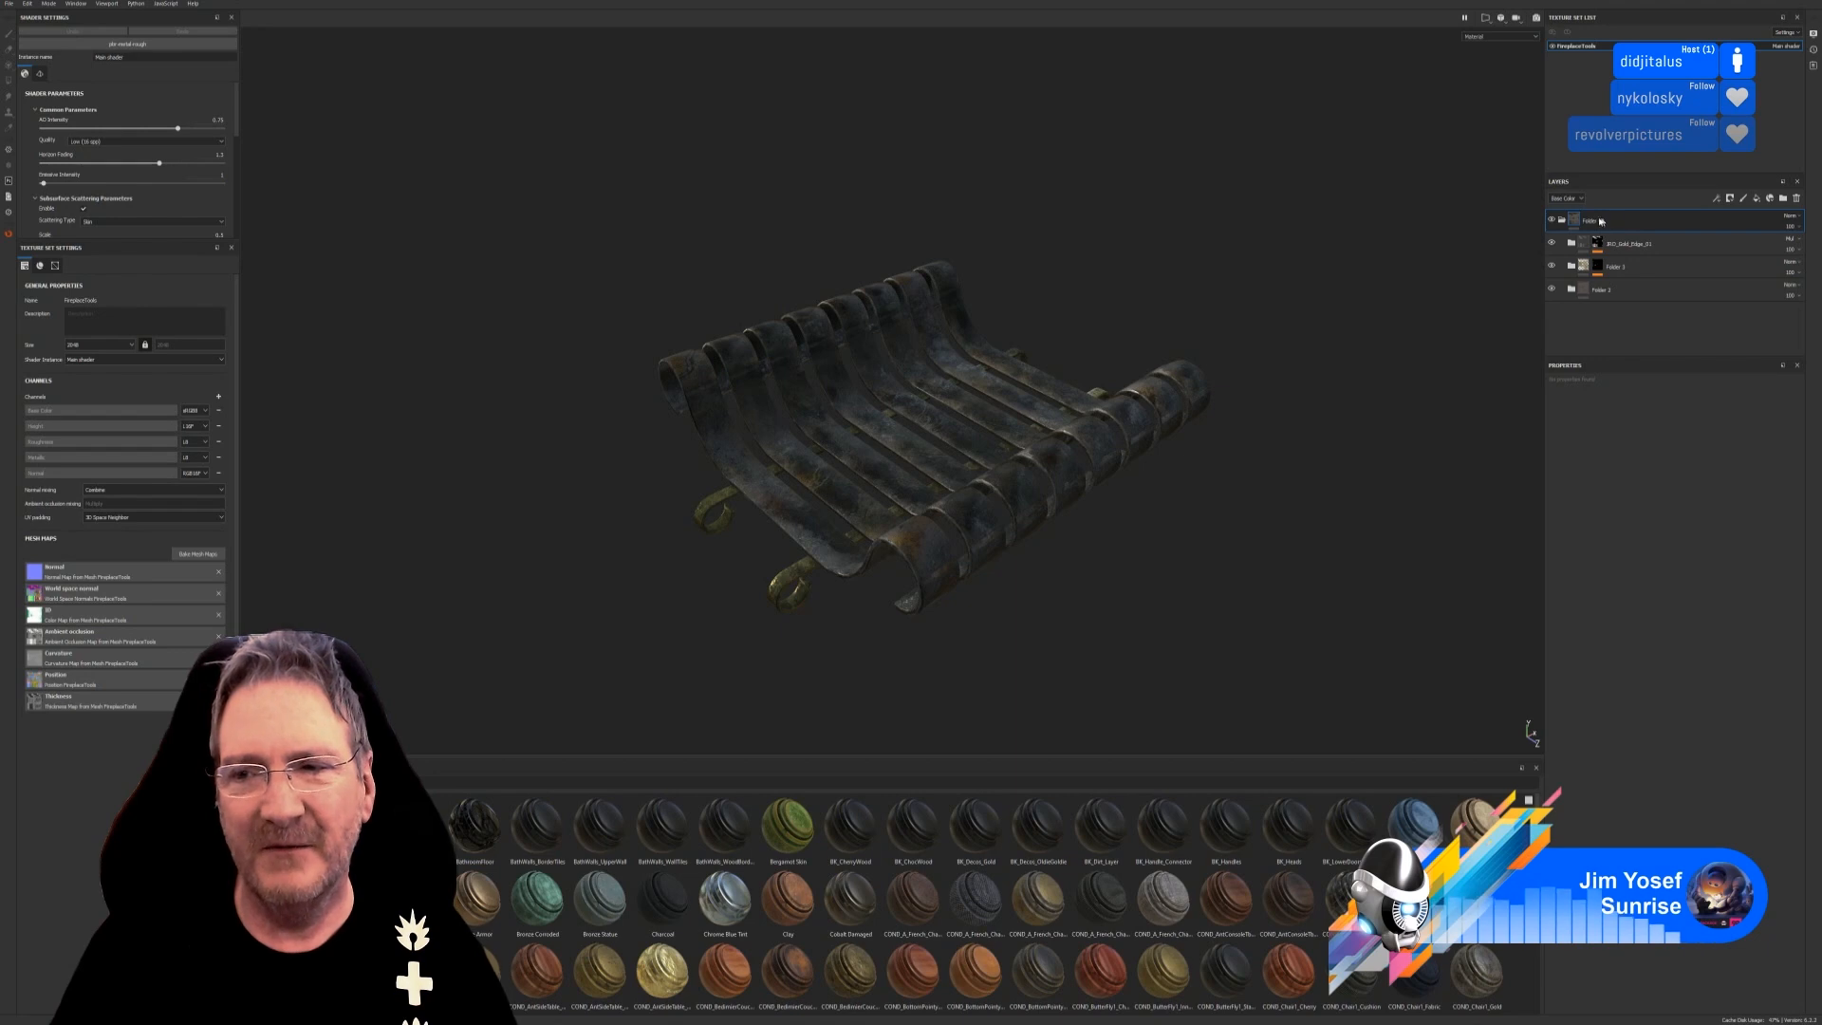
Rename the new parent folder MY_FireplaceGrate and create a smart material from it.
double_click(1603, 221)
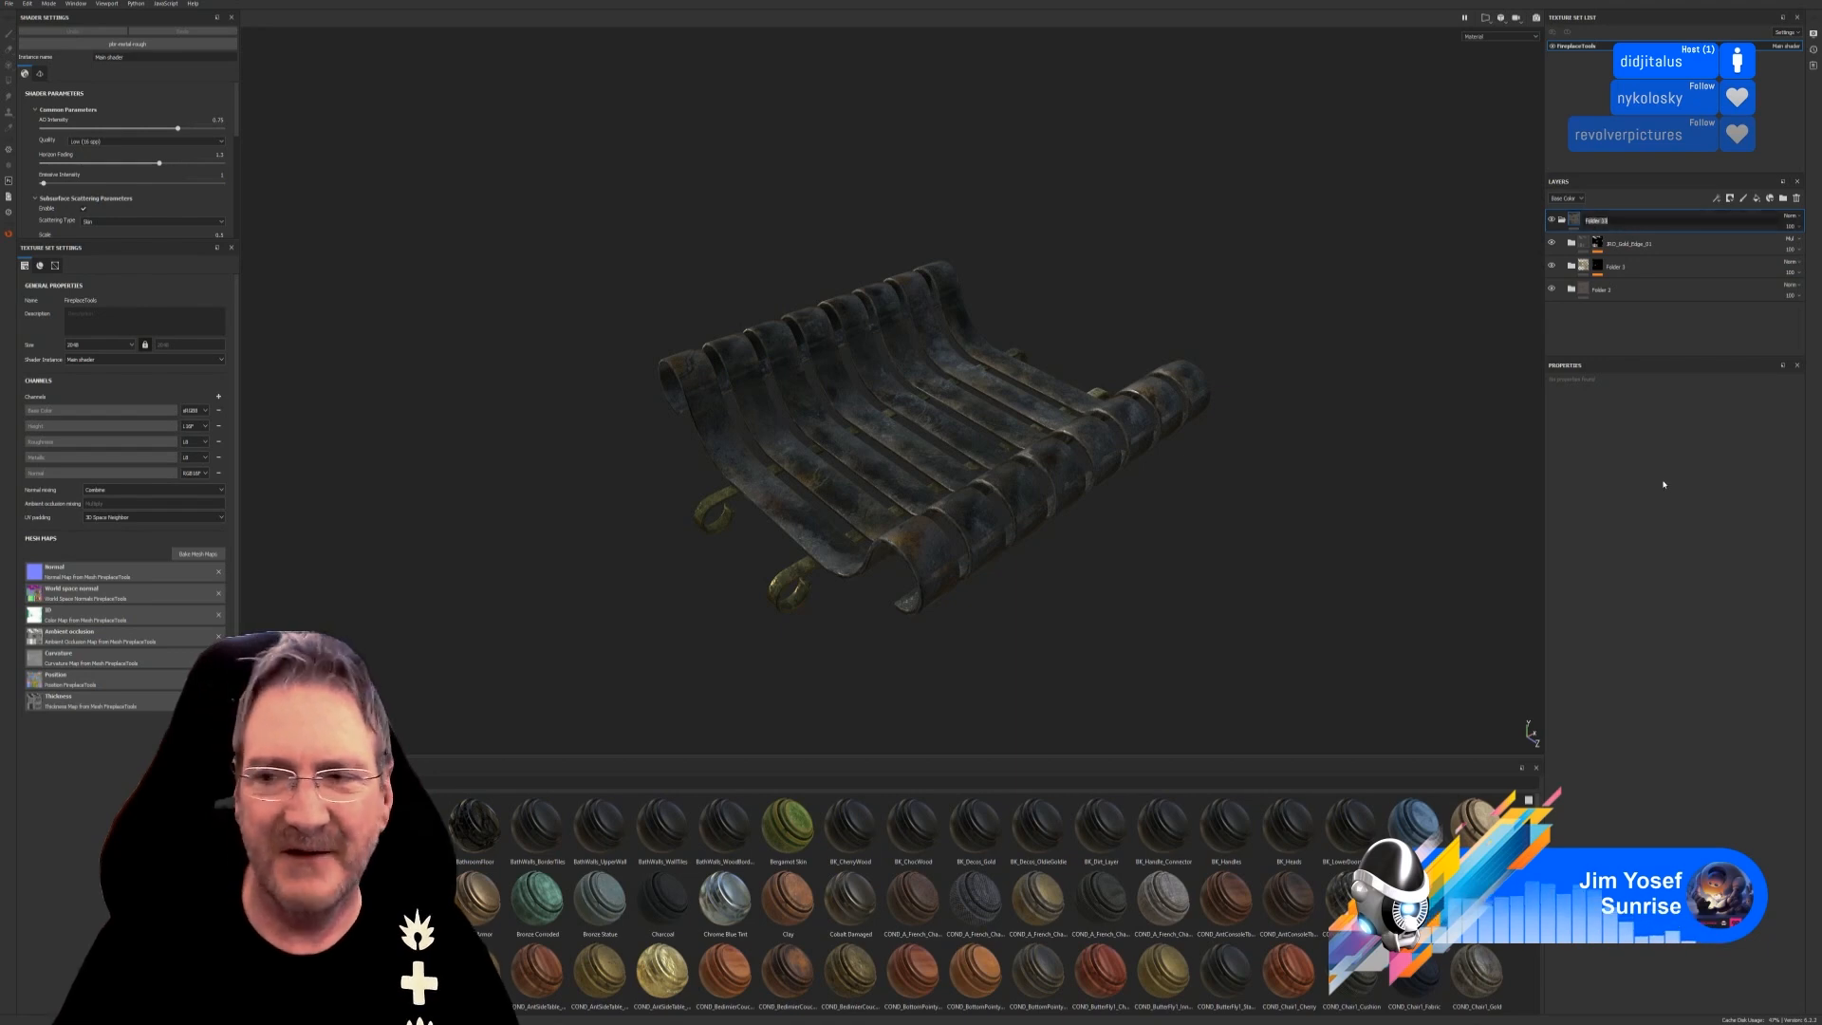
type("M")
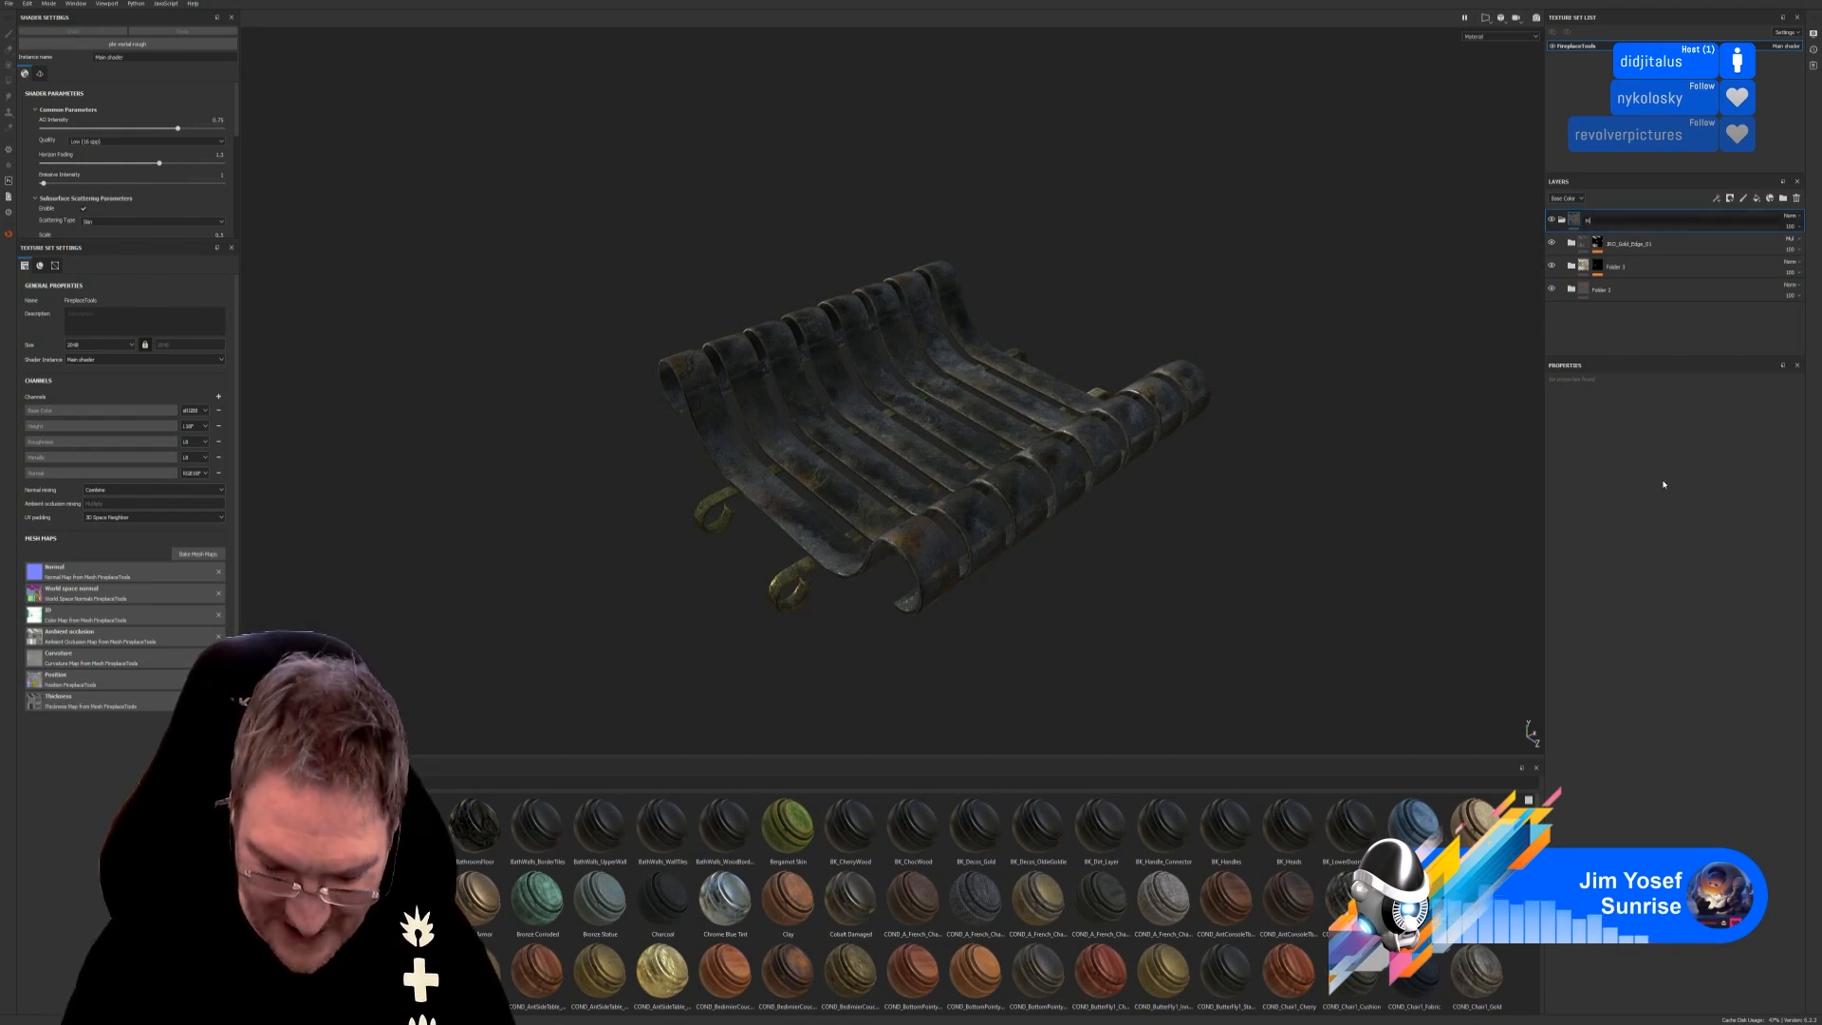
type("Y_Fir")
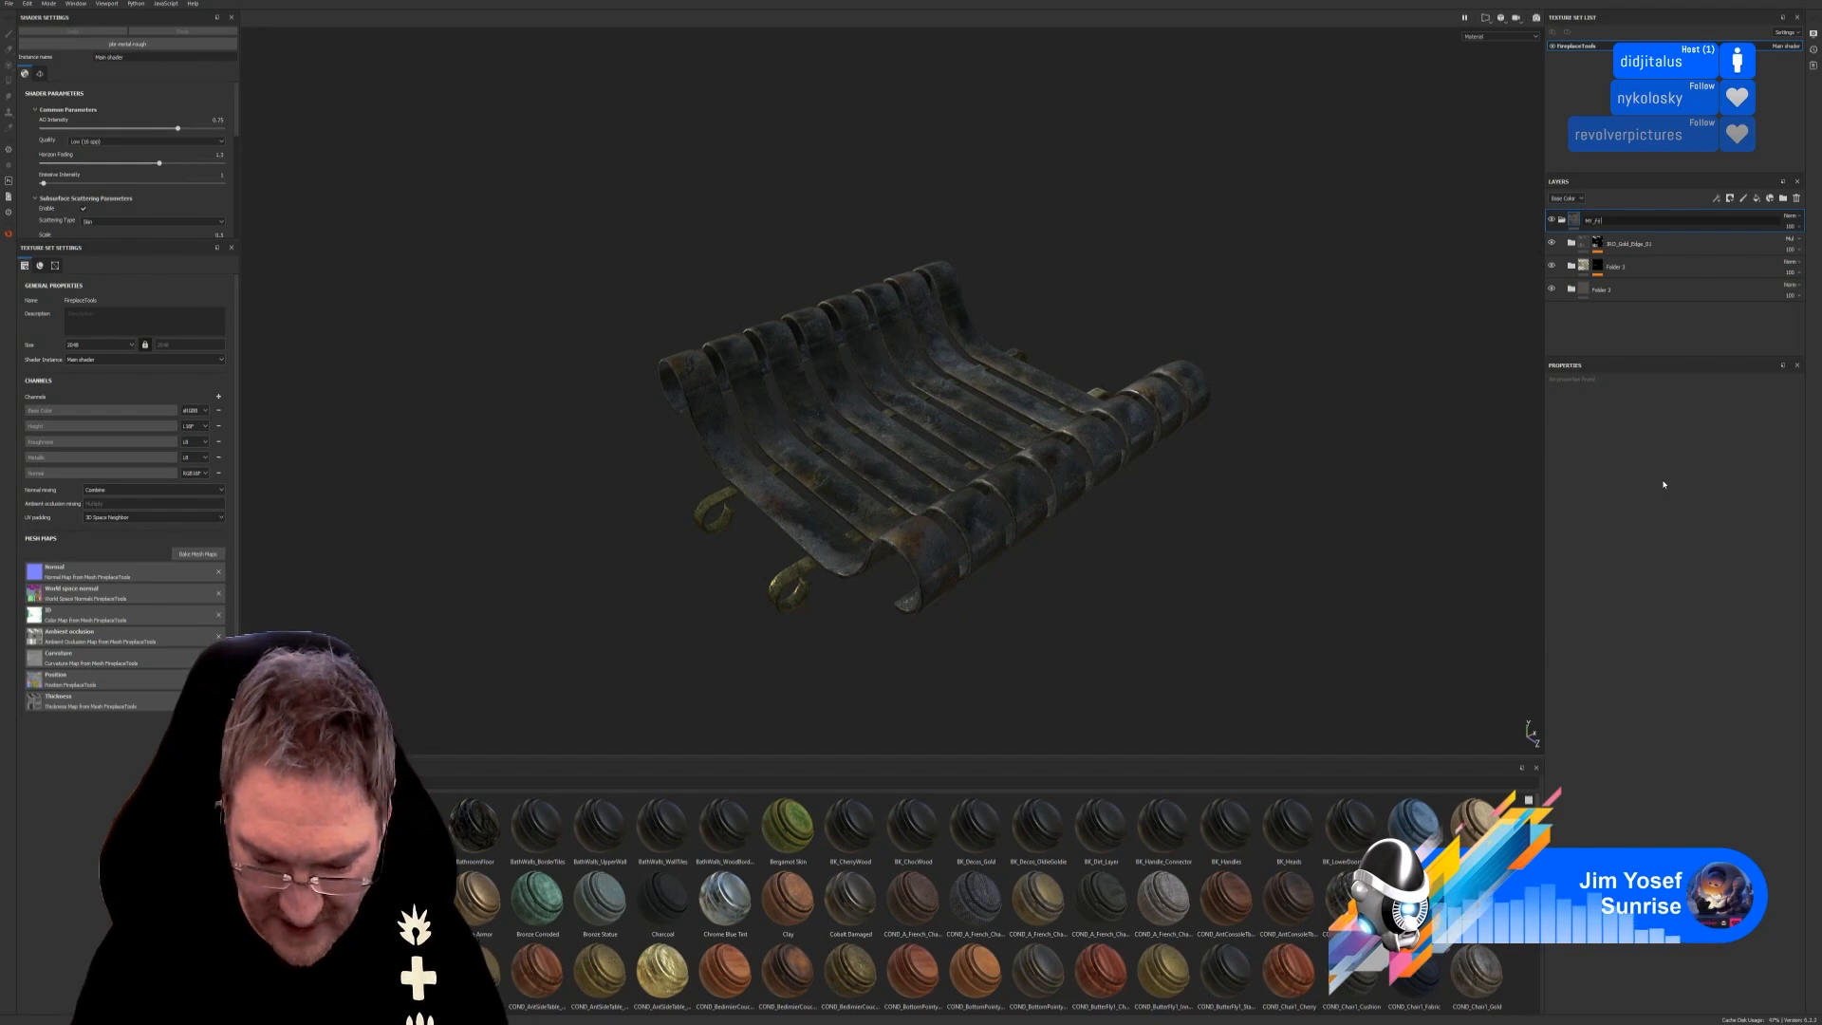
type("eplace")
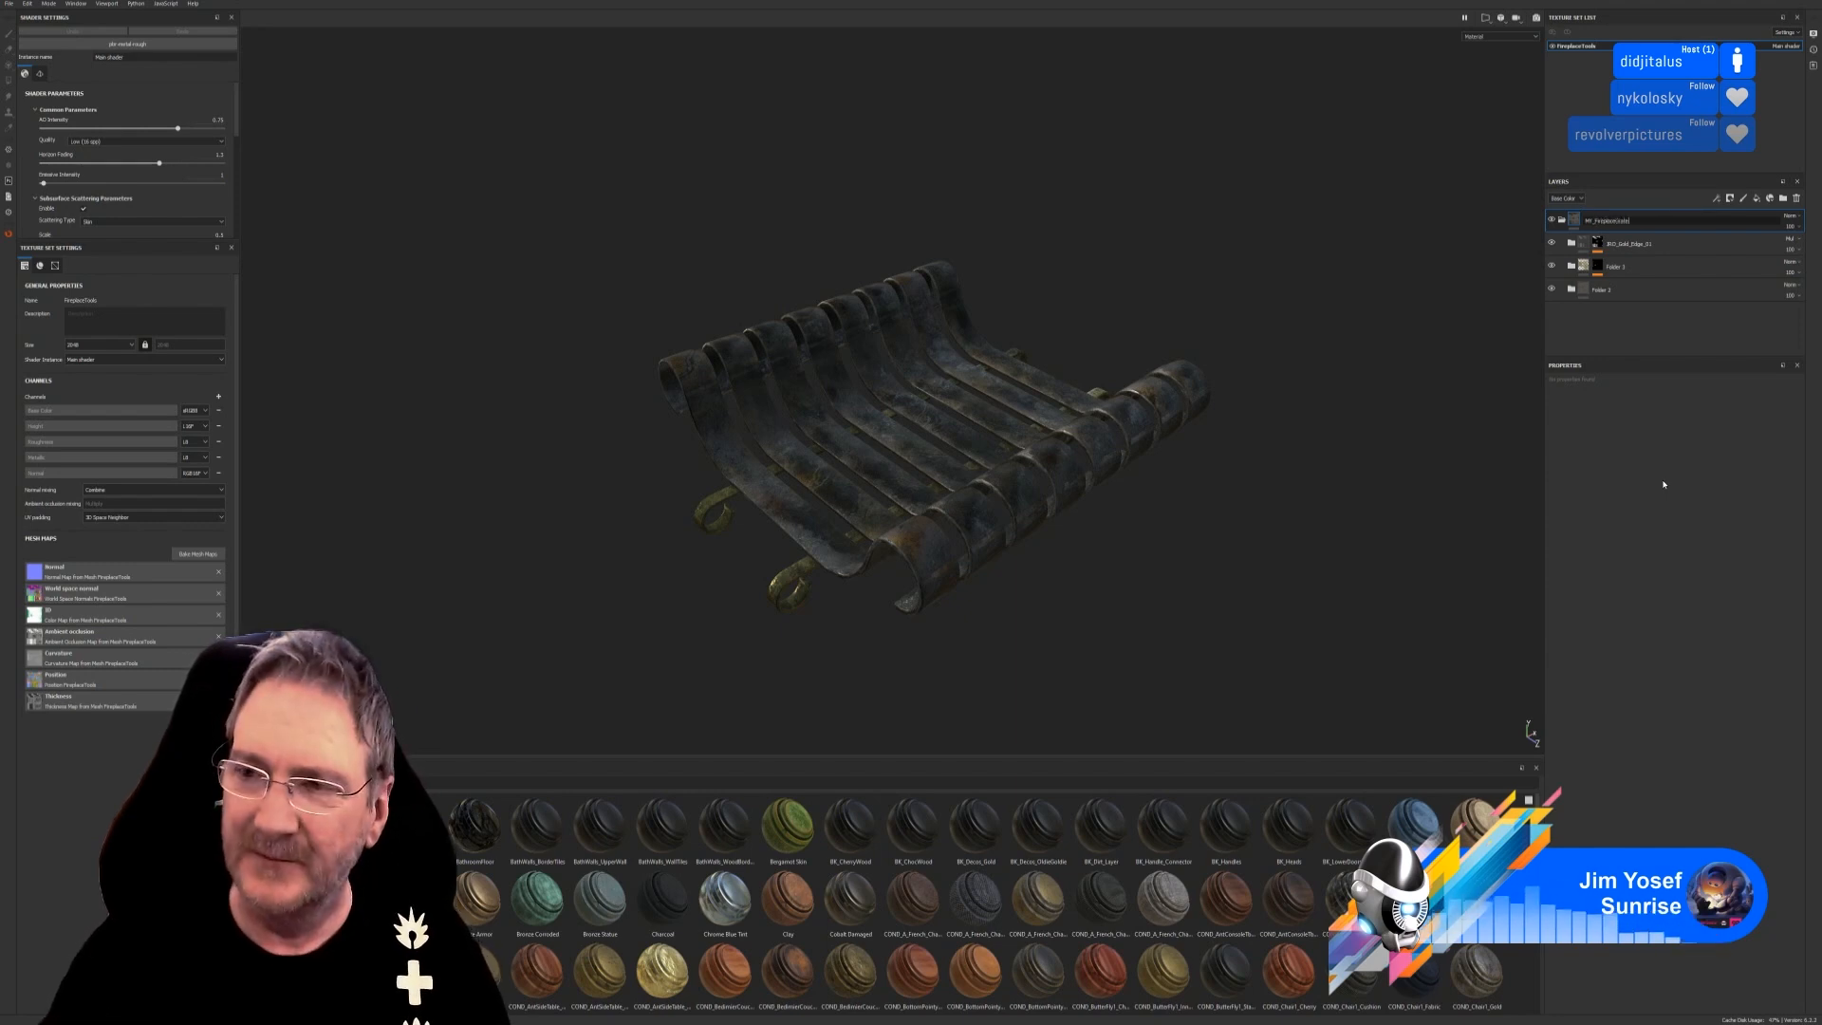
type("Grate")
key("Return")
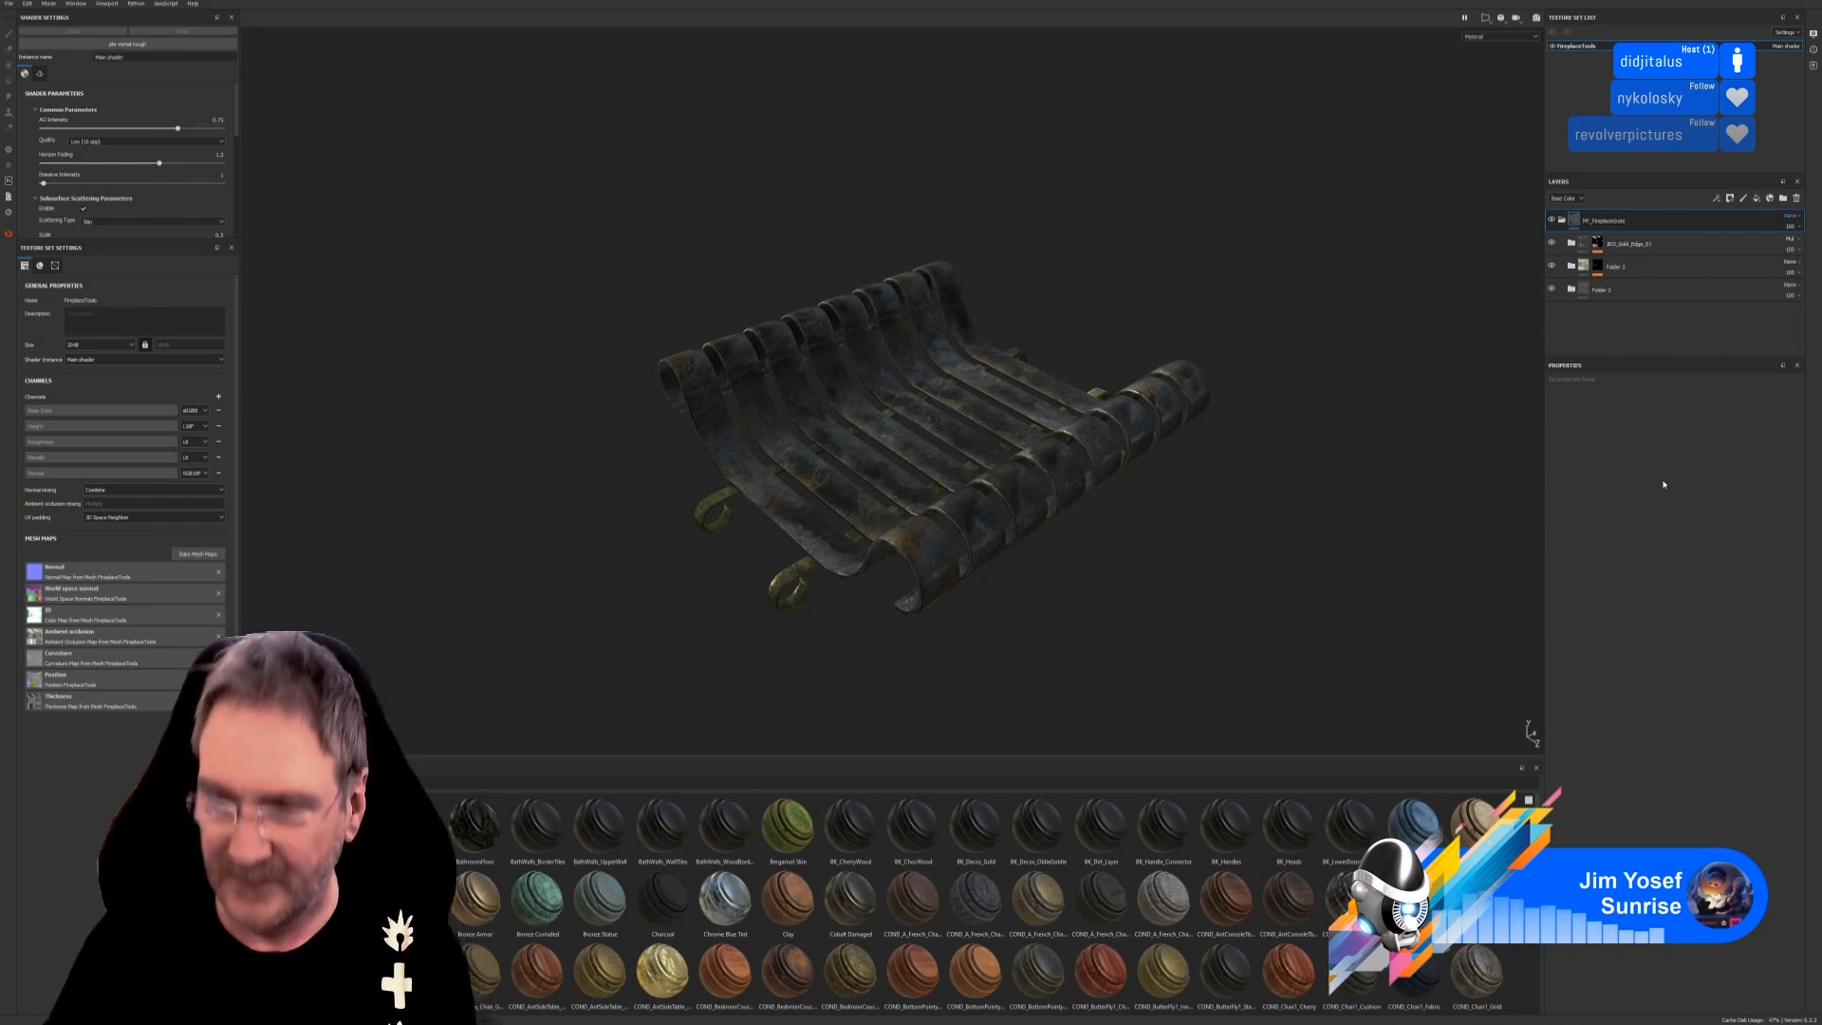
right_click(1616, 222)
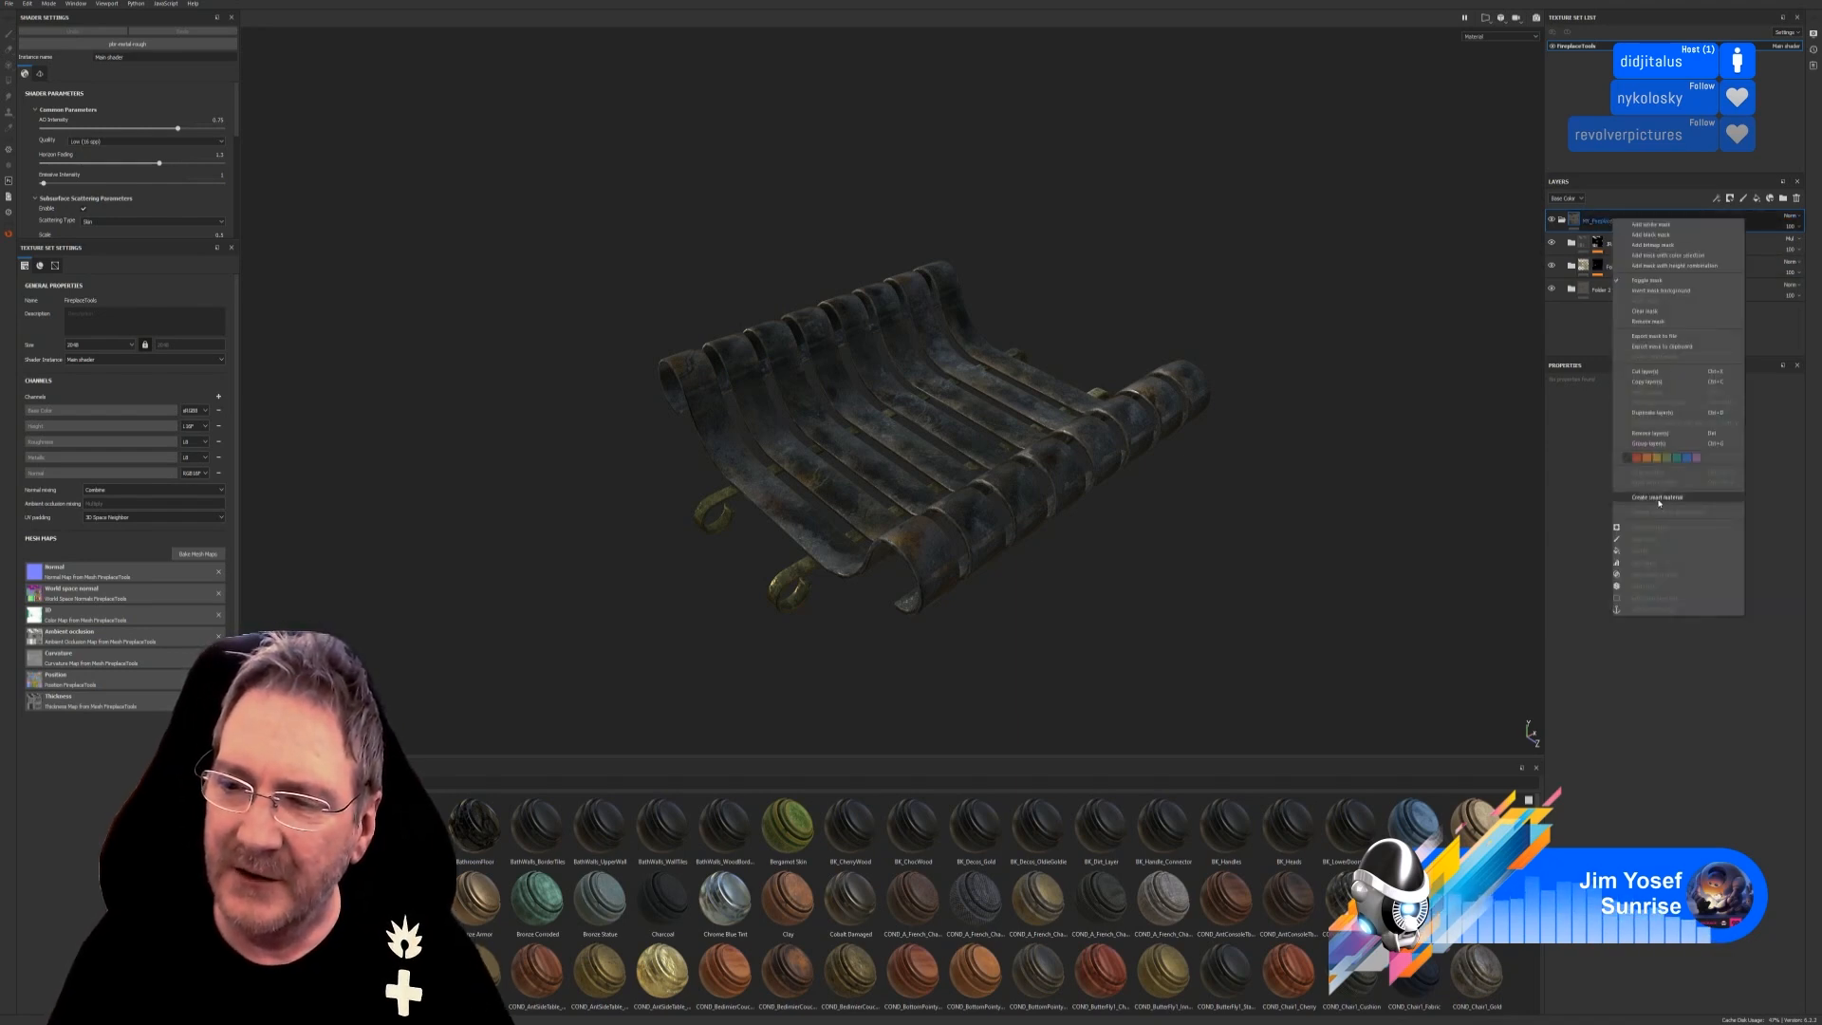
left_click(1622, 492)
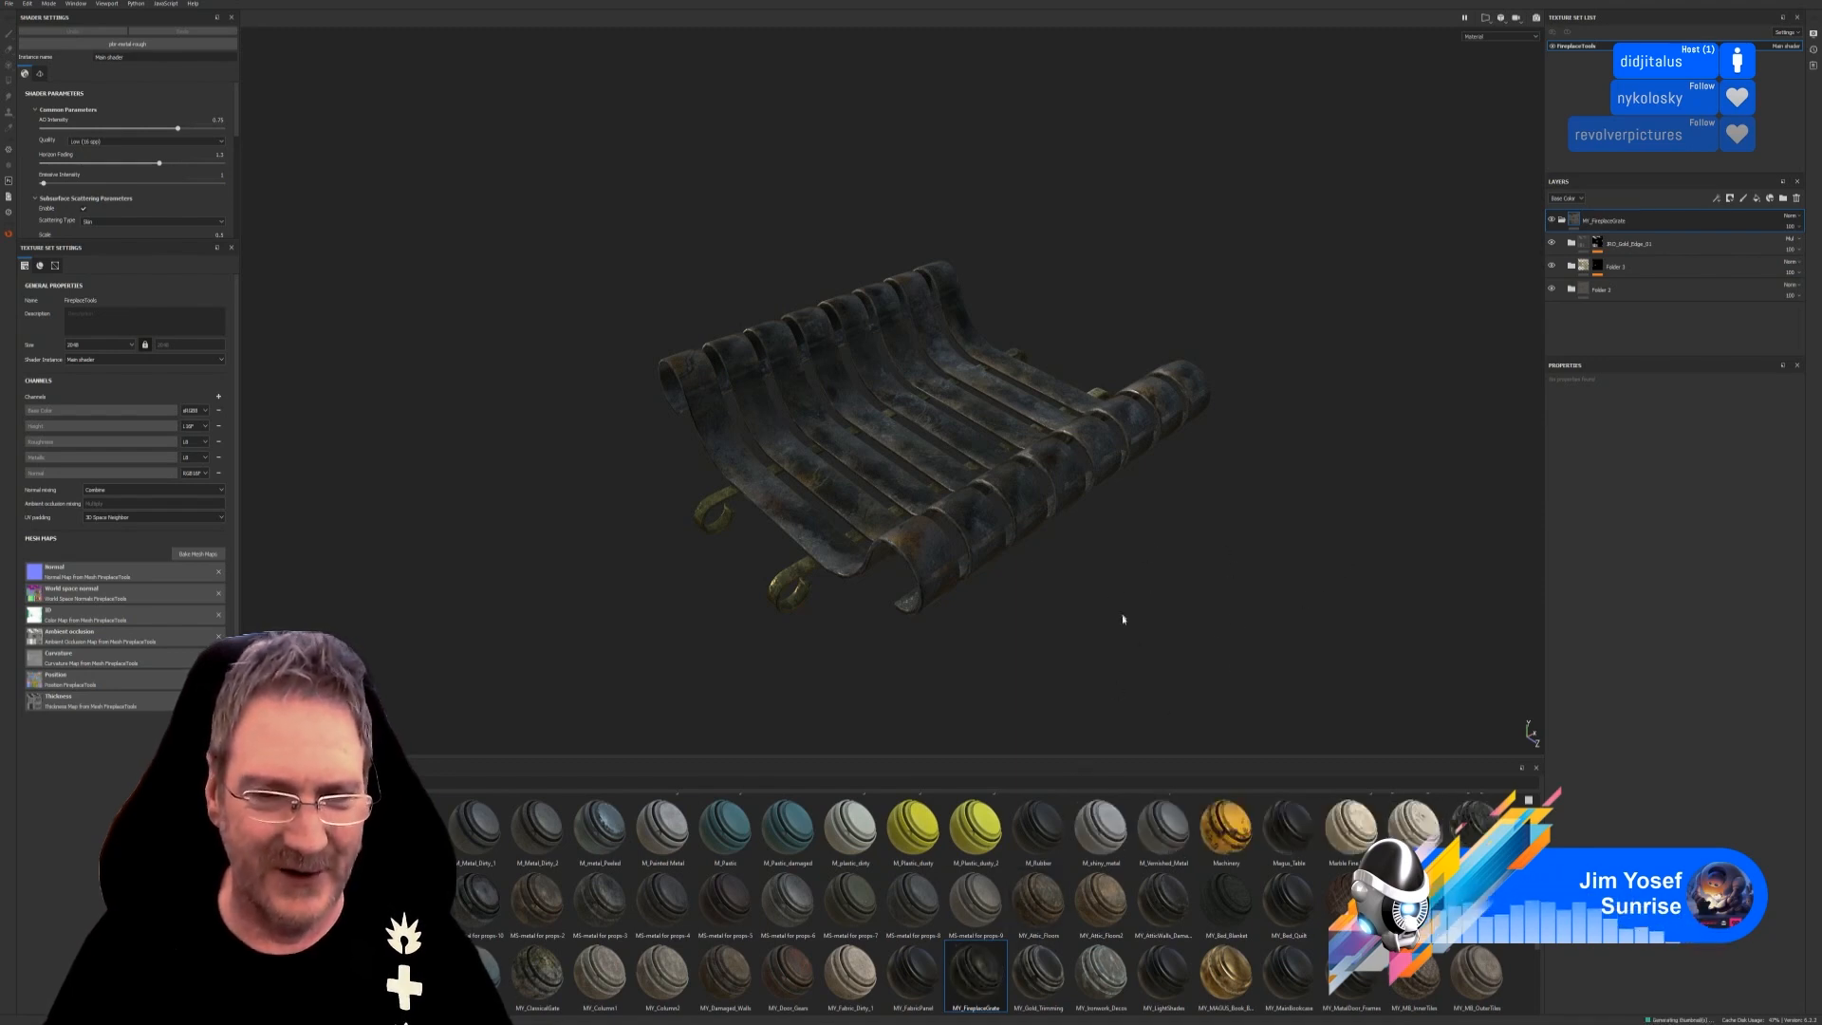
Start a new project and choose the fireplace grate FBX mesh from the Sitting Room models' Fireplace Grate folder.
left_click(10, 4)
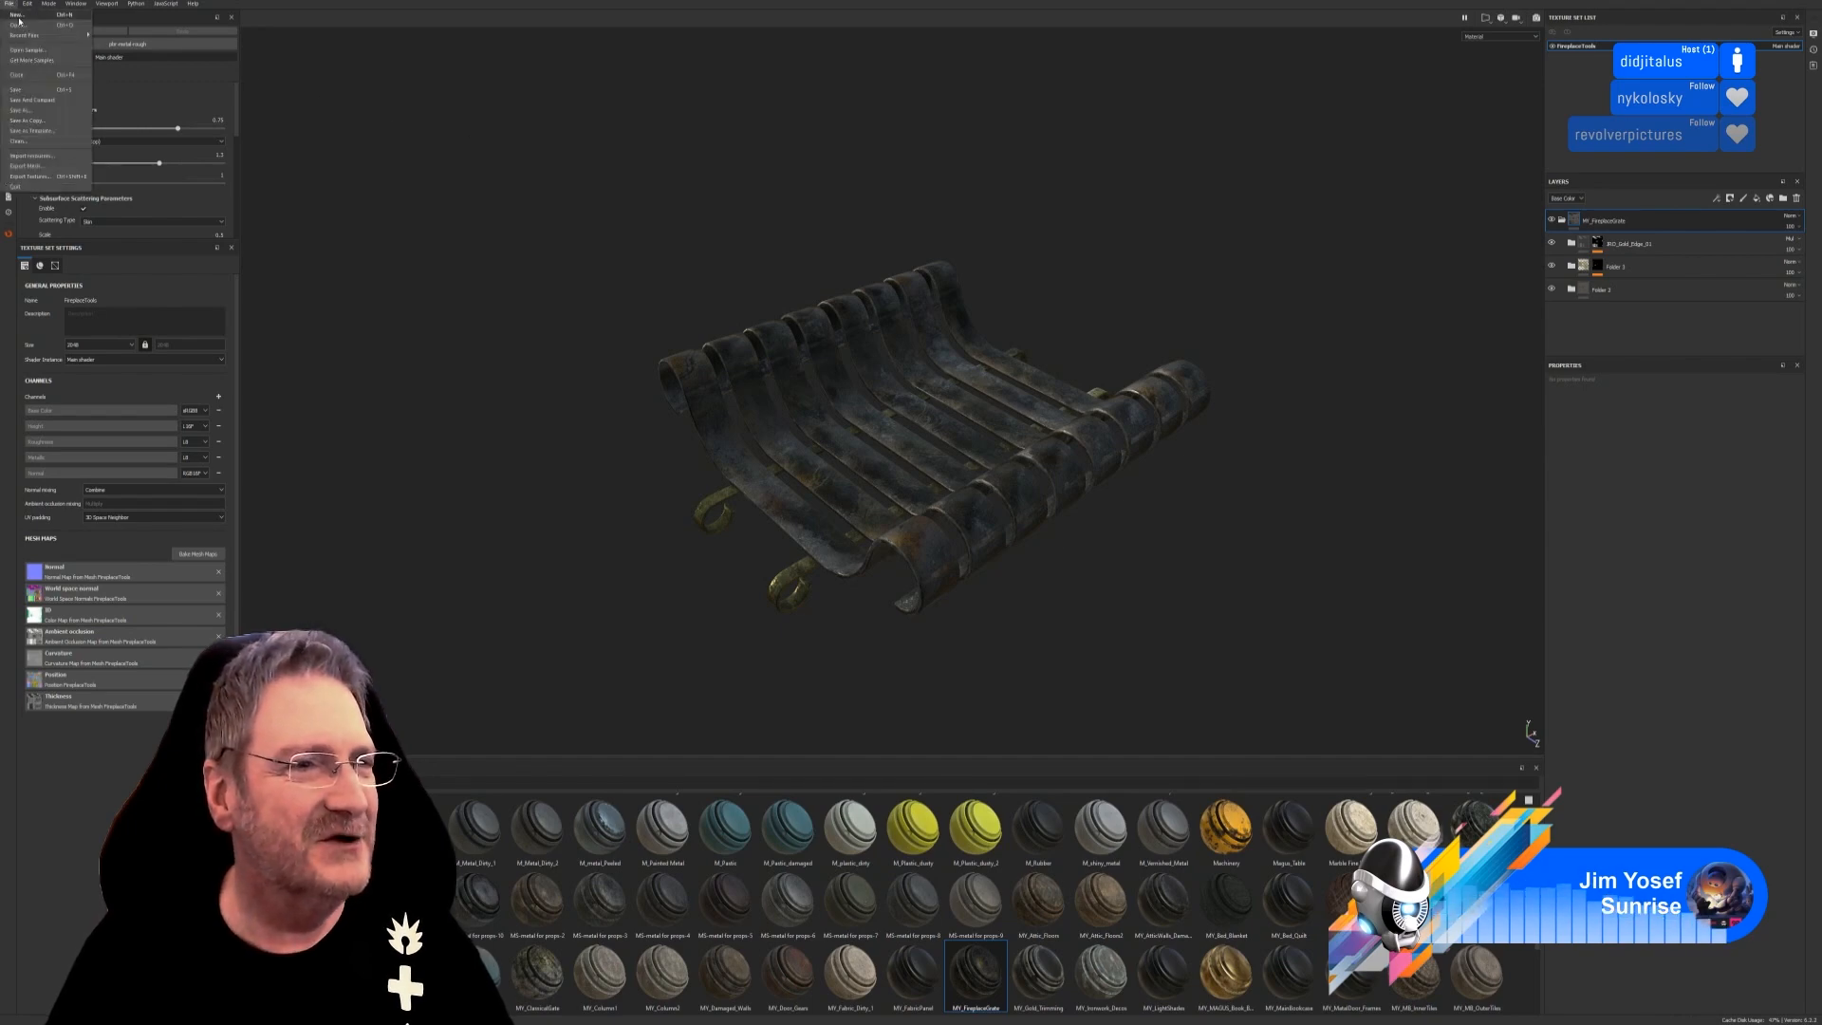
left_click(19, 19)
left_click(1008, 373)
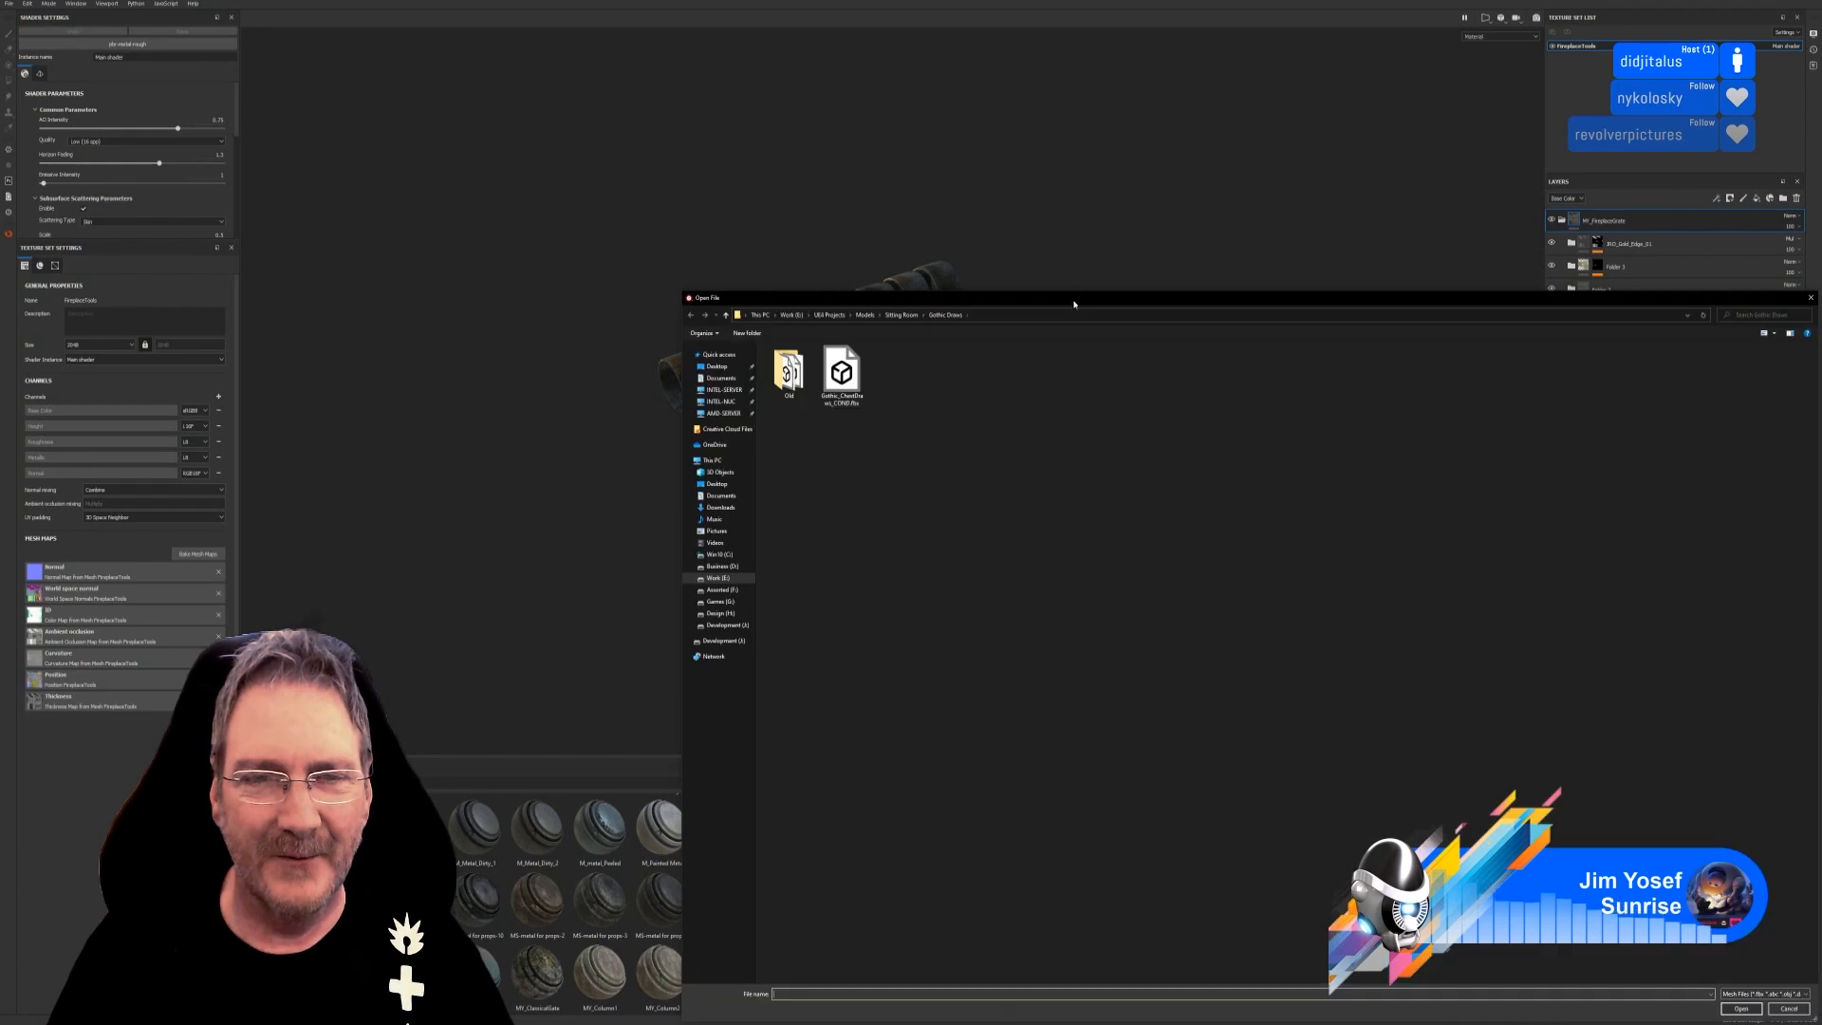
left_click_drag(1074, 299, 913, 229)
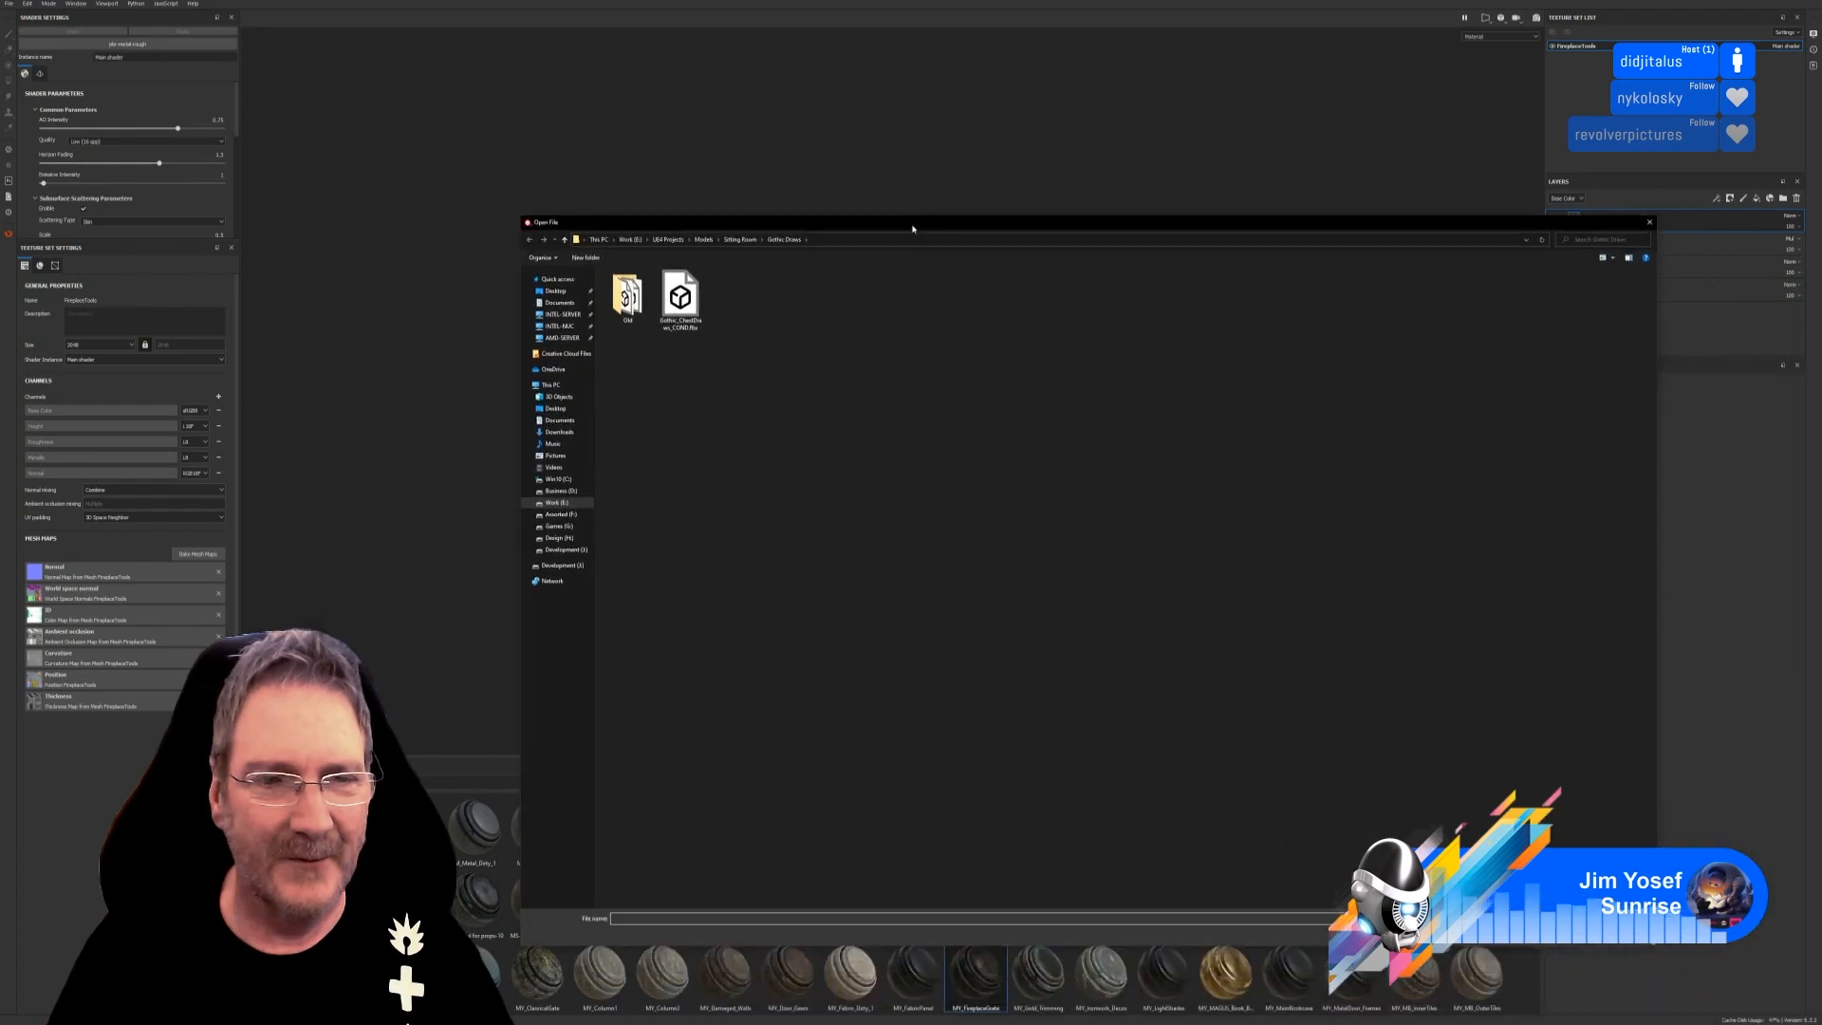
left_click(731, 240)
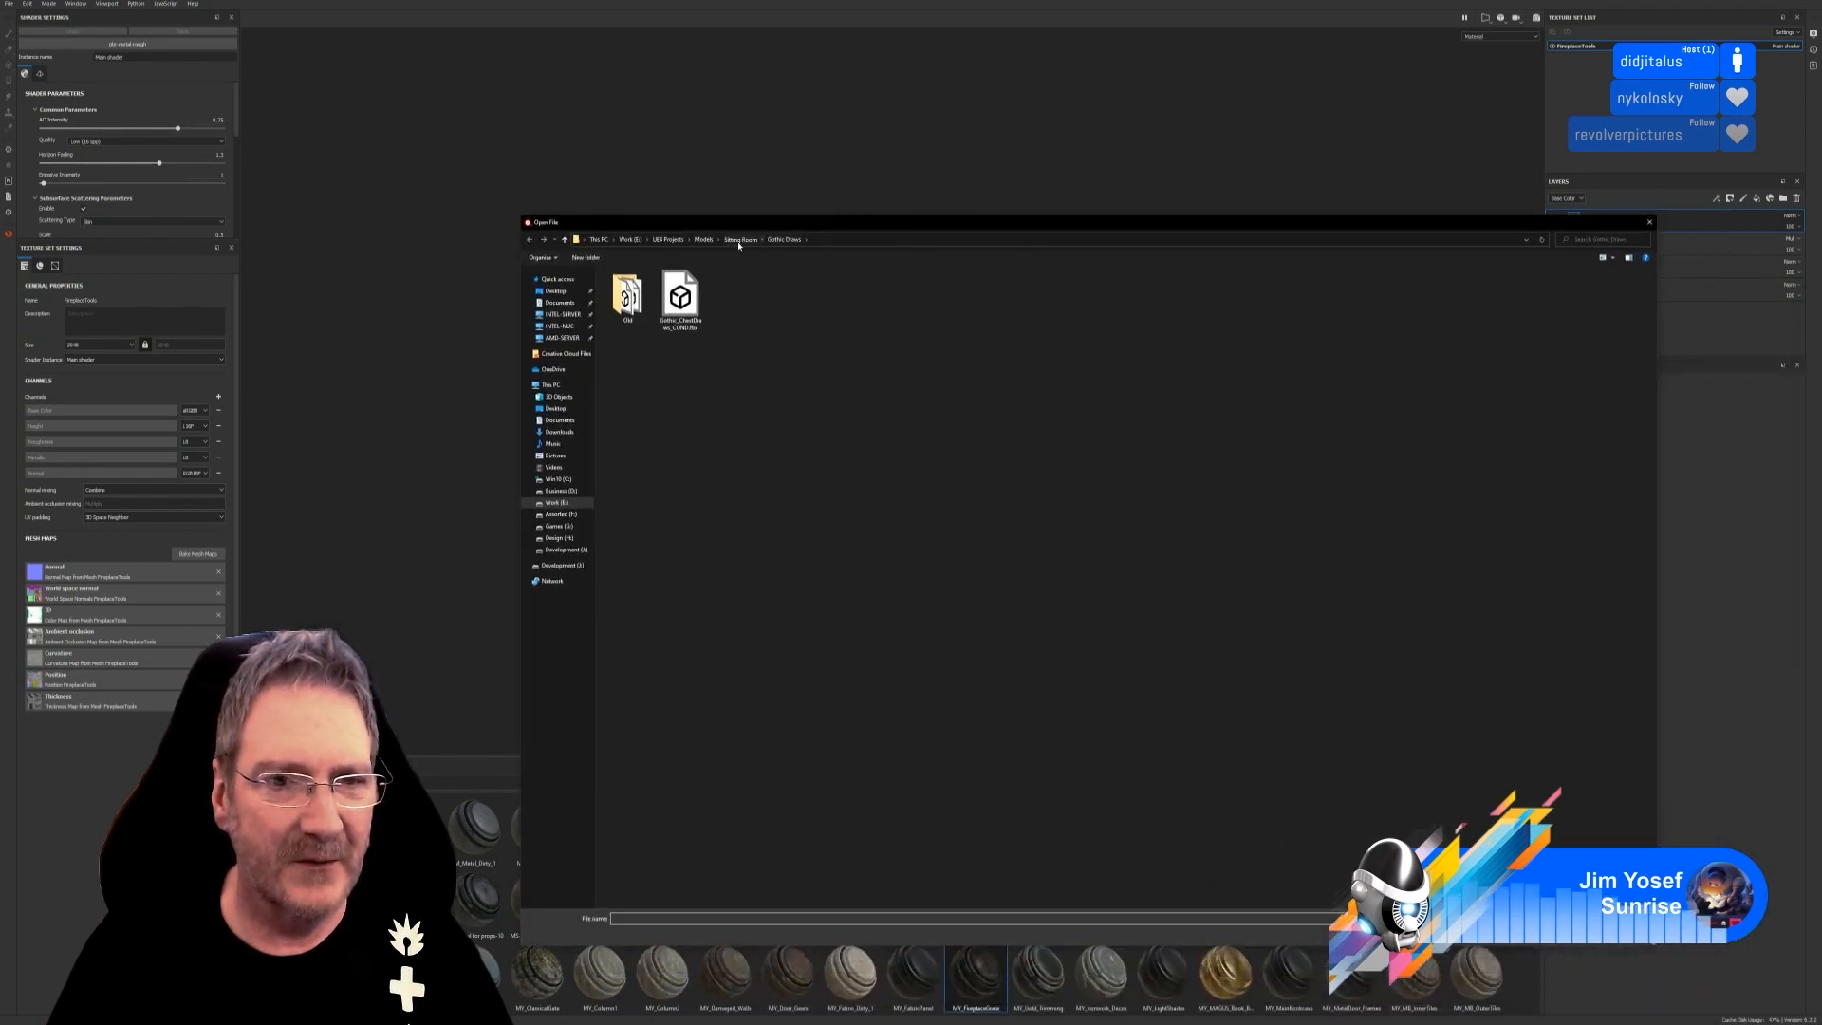
double_click(788, 304)
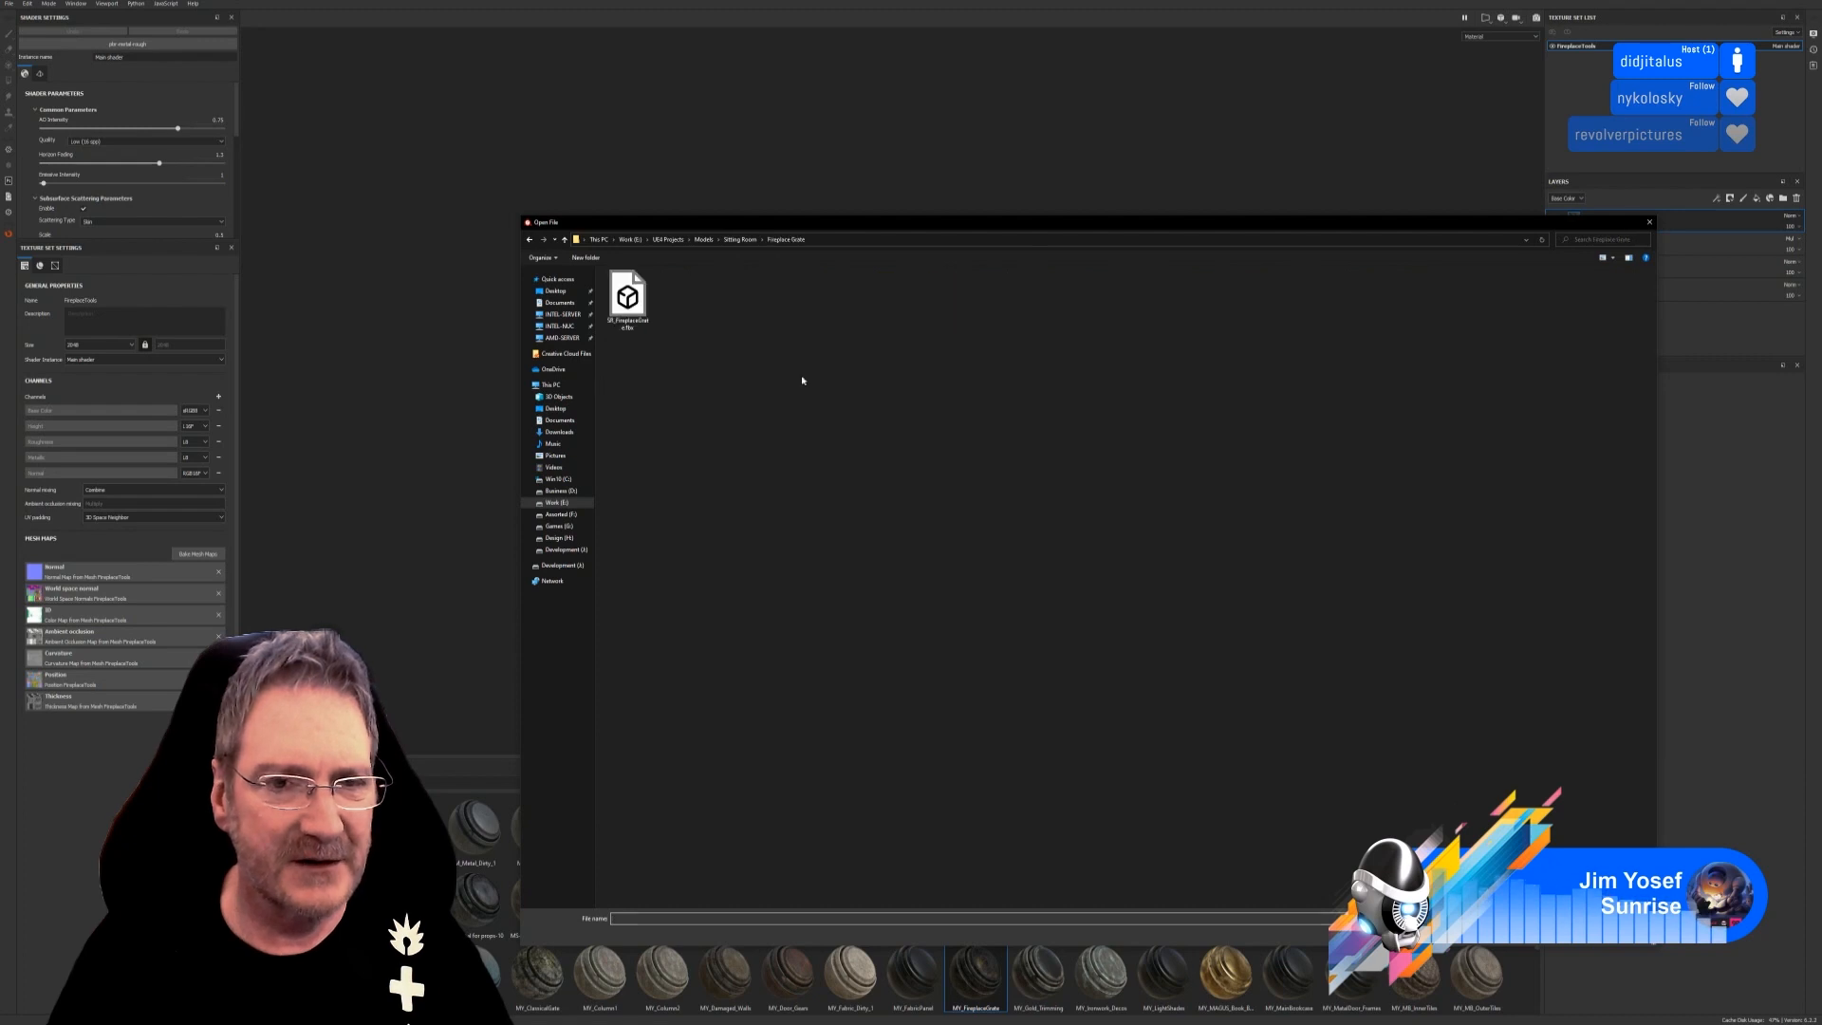
double_click(628, 302)
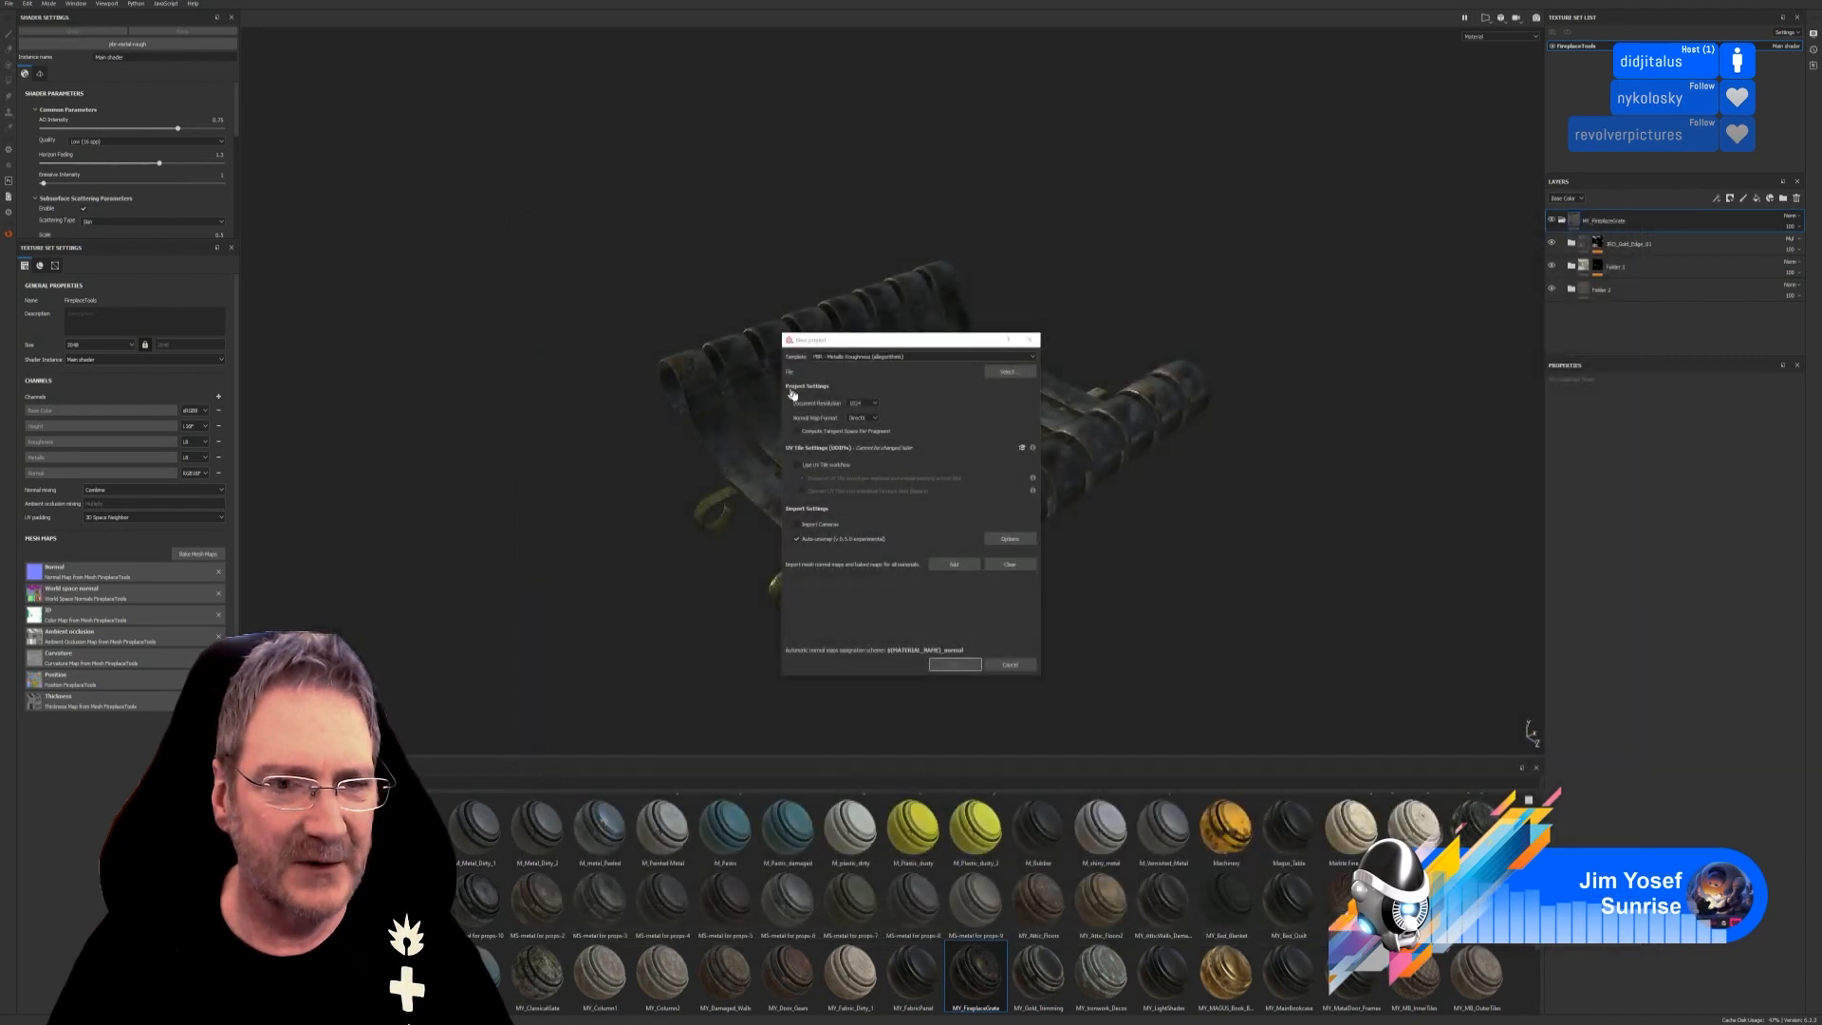
Choose the document resolution and create the new grate project, discarding the old grate project's changes.
left_click(861, 403)
left_click(858, 438)
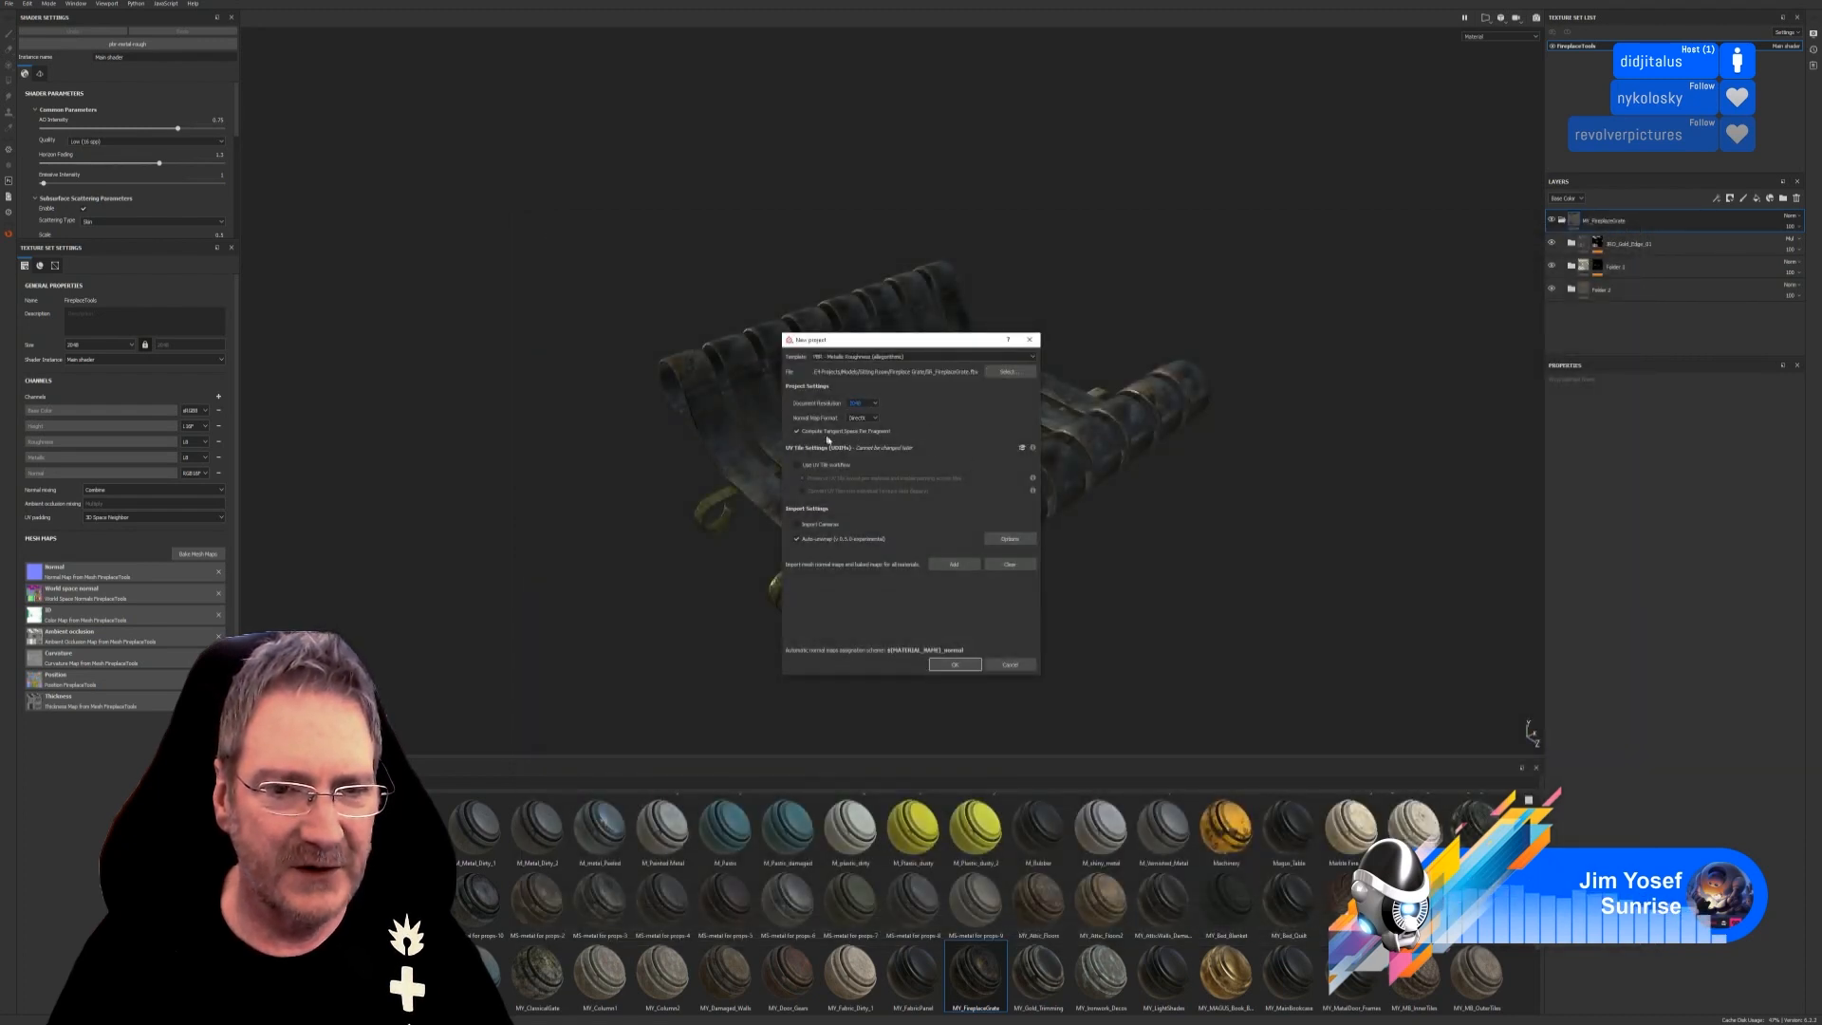
left_click(967, 662)
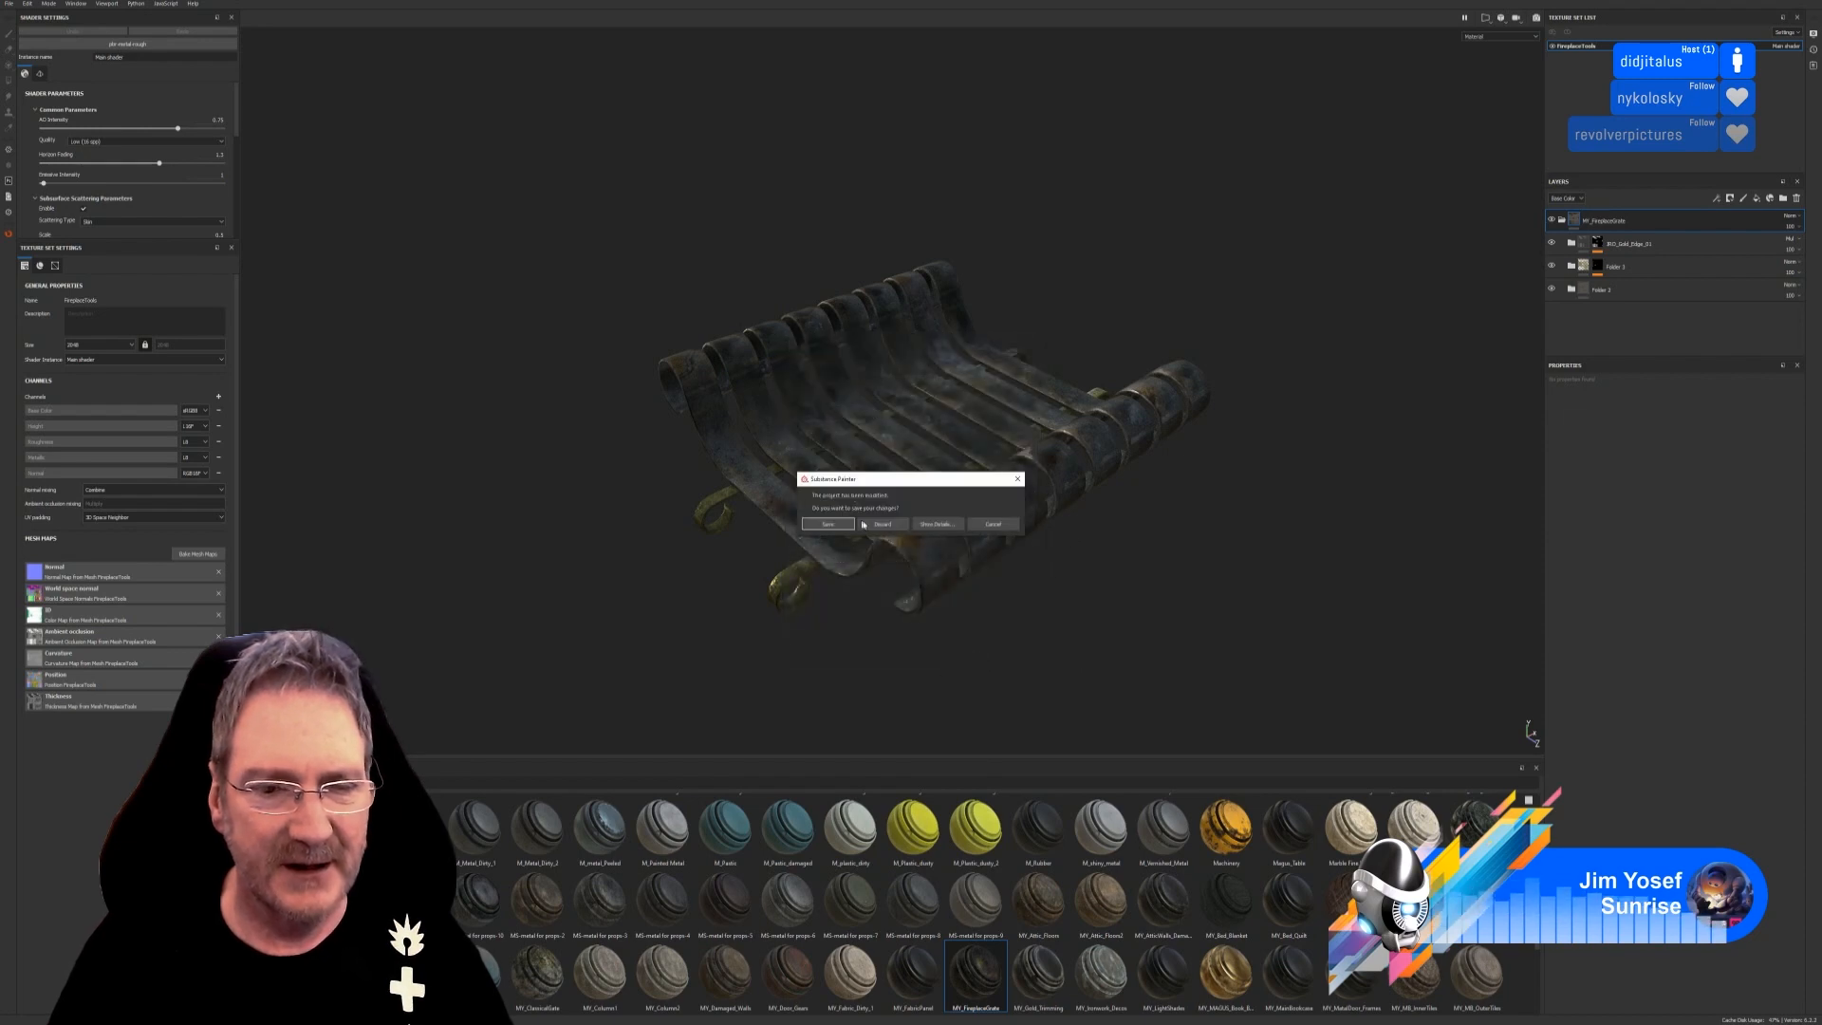
left_click(864, 524)
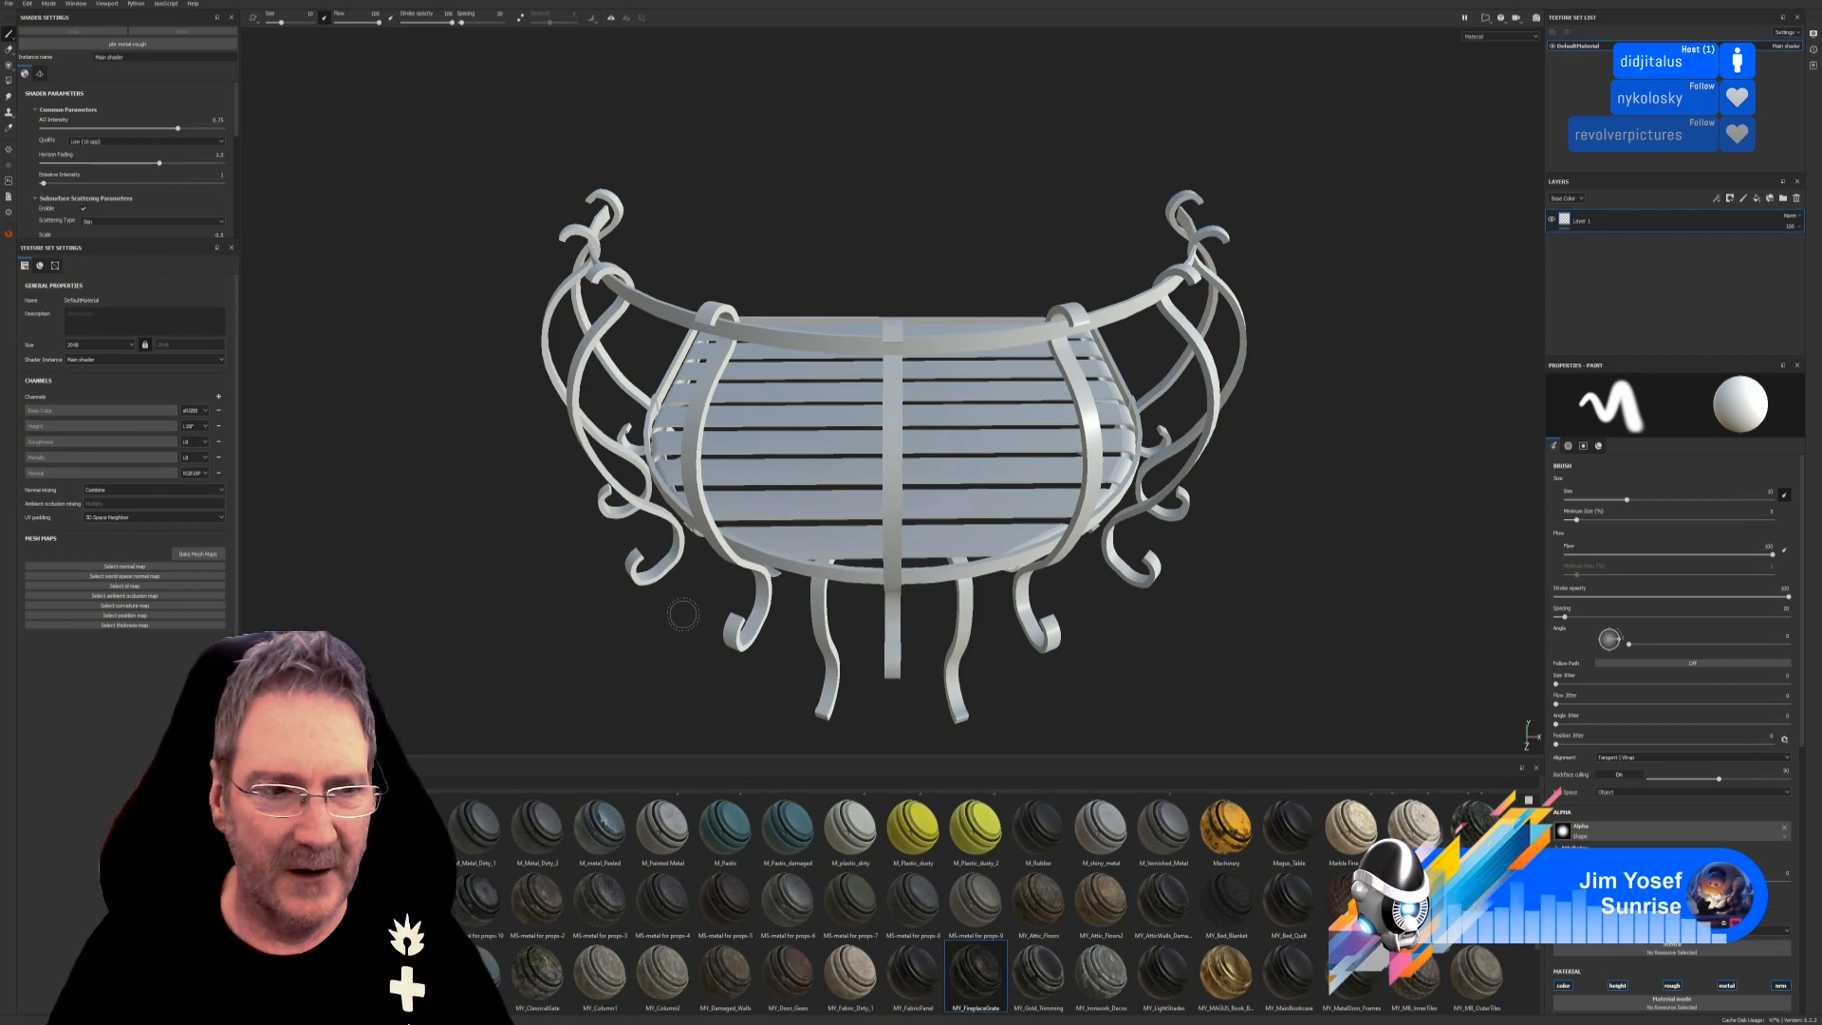
left_click(197, 554)
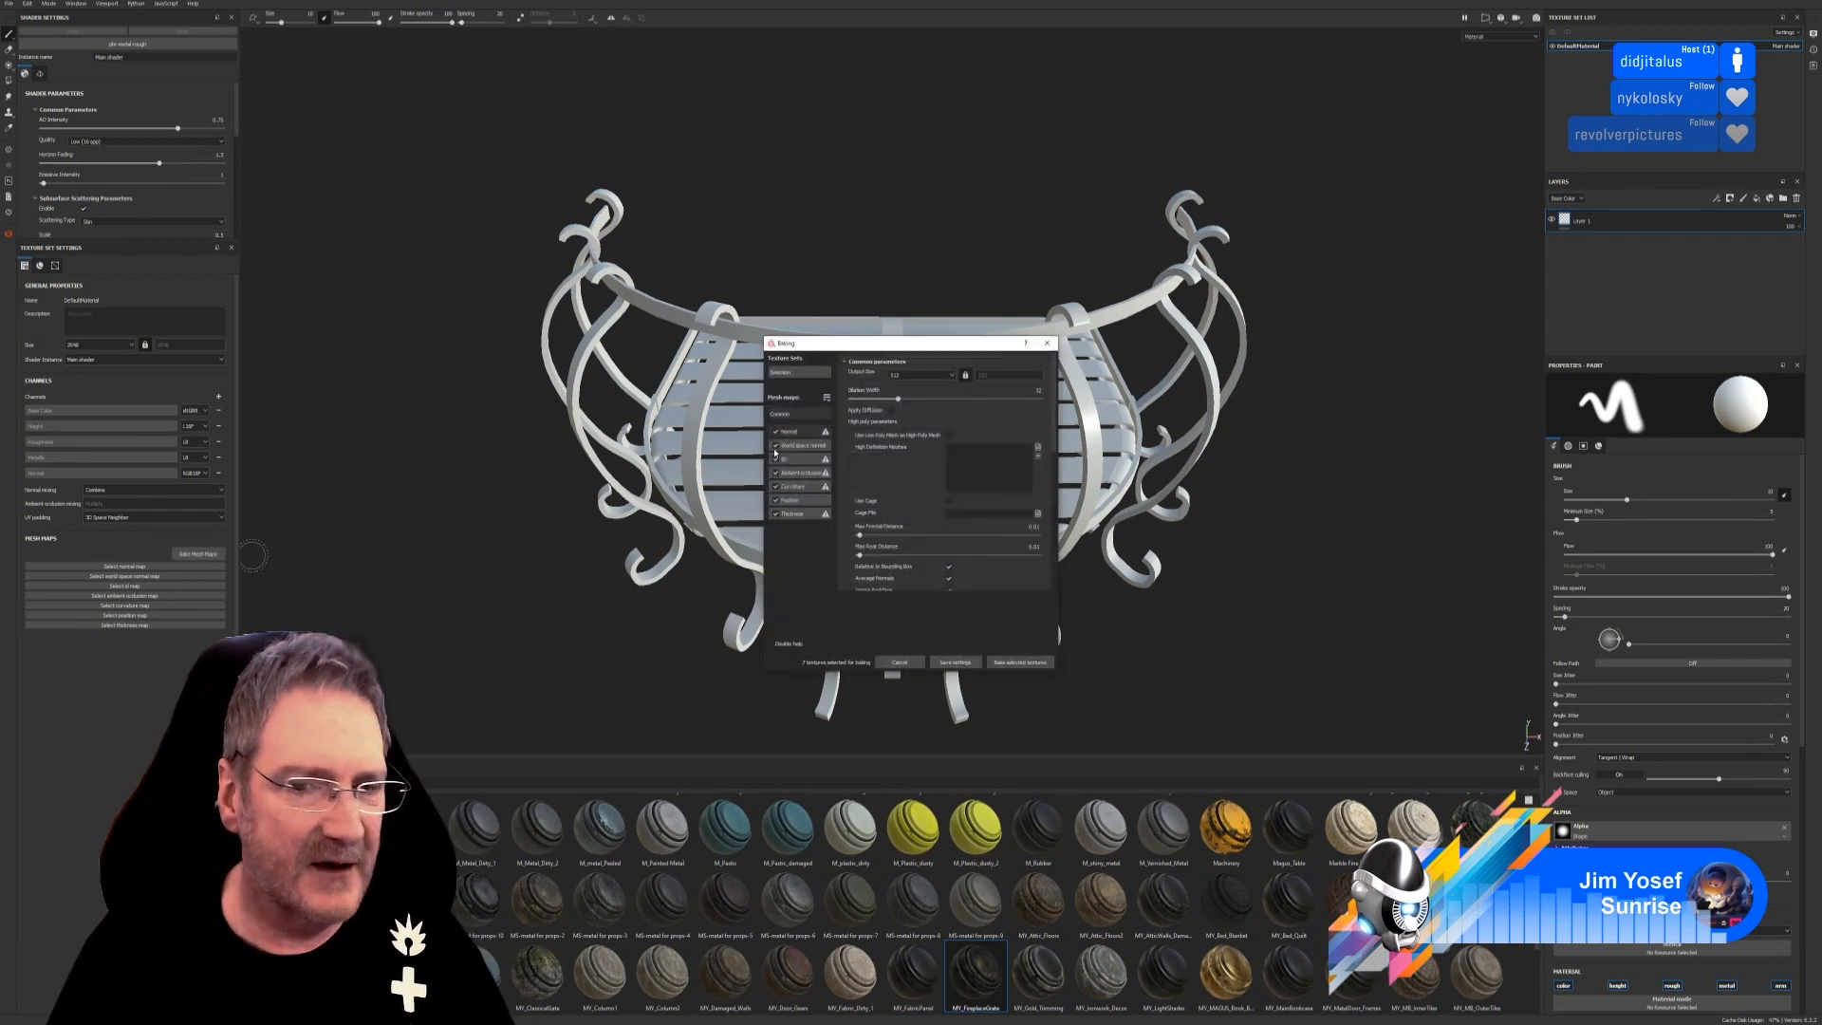
left_click(935, 380)
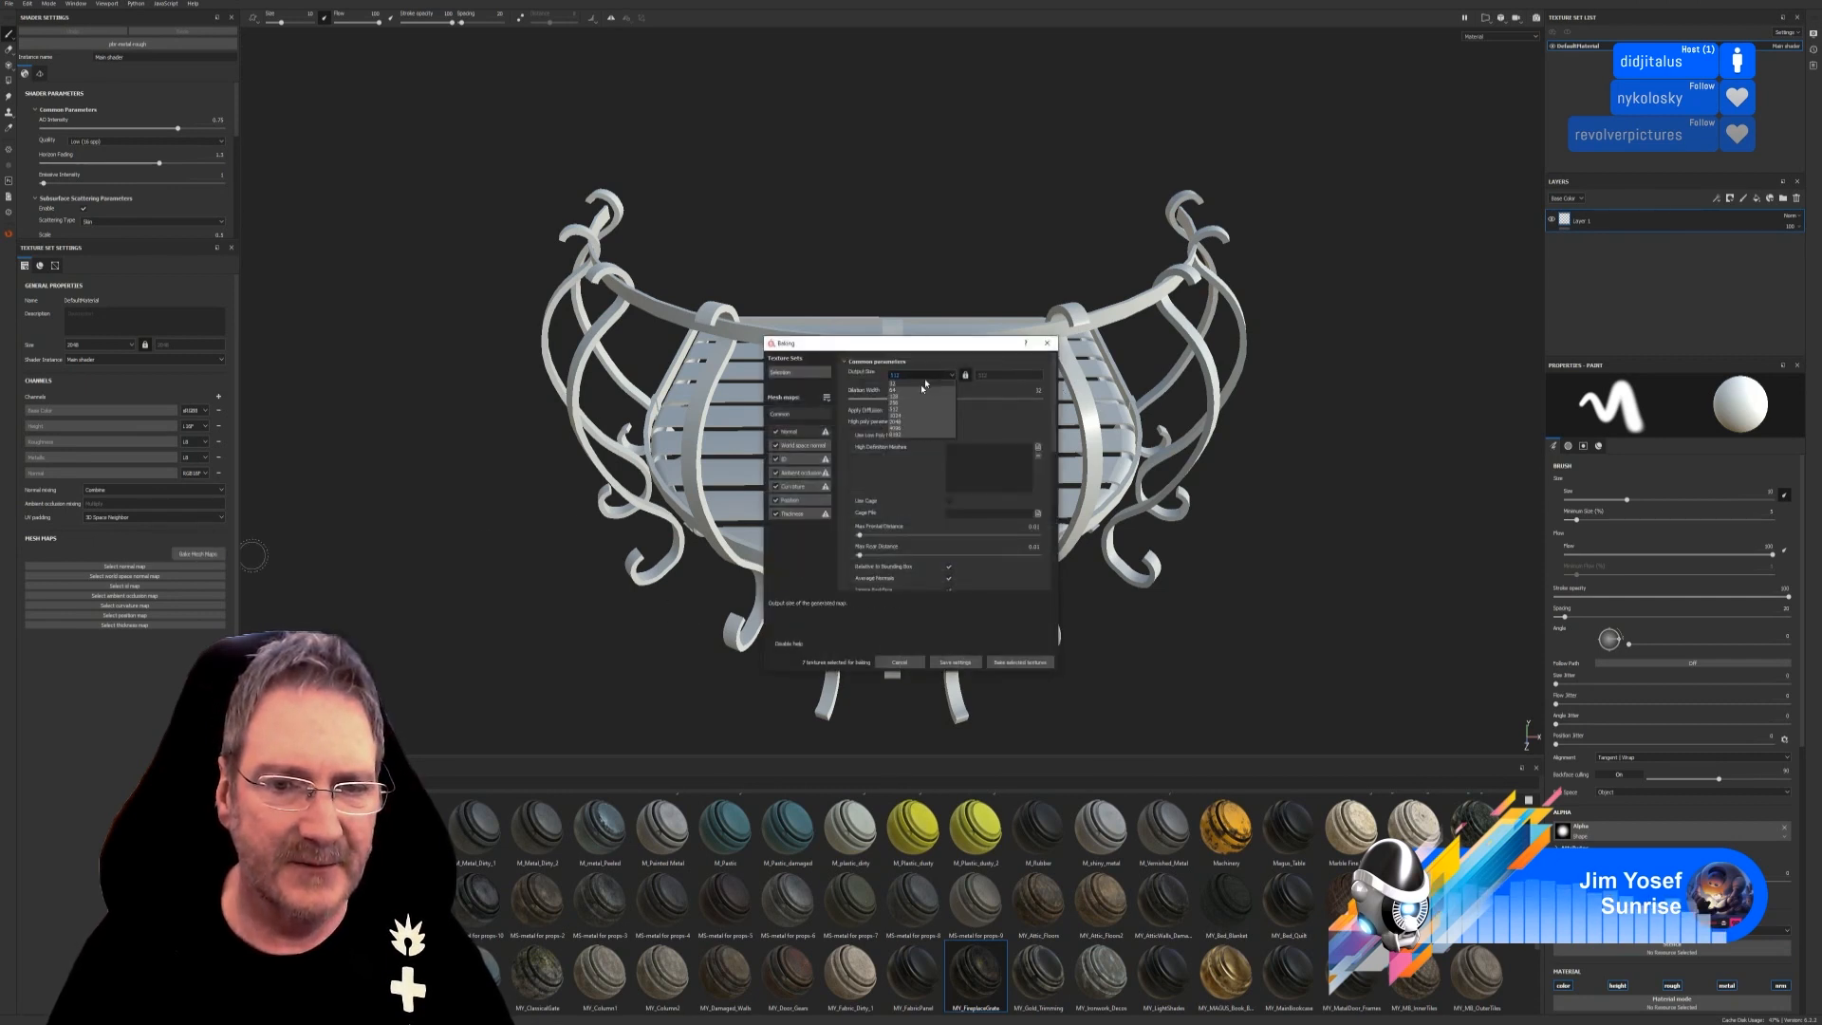
left_click(897, 426)
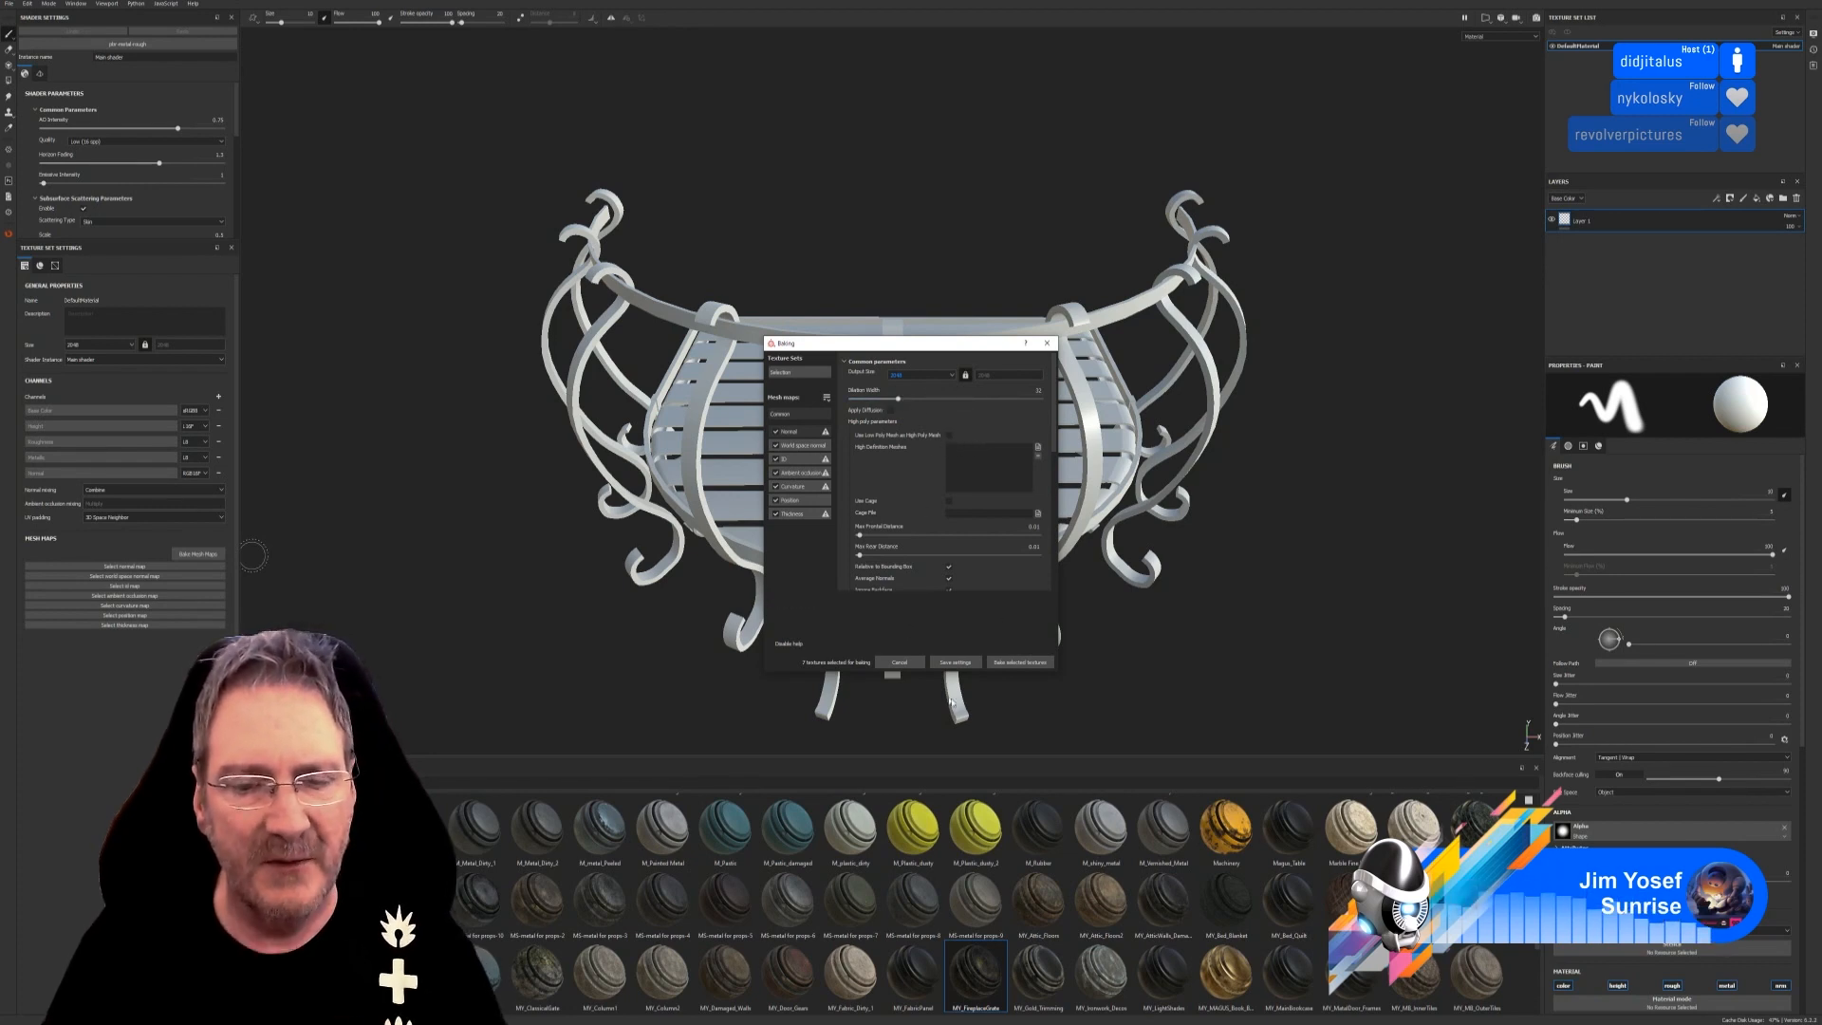
left_click(900, 663)
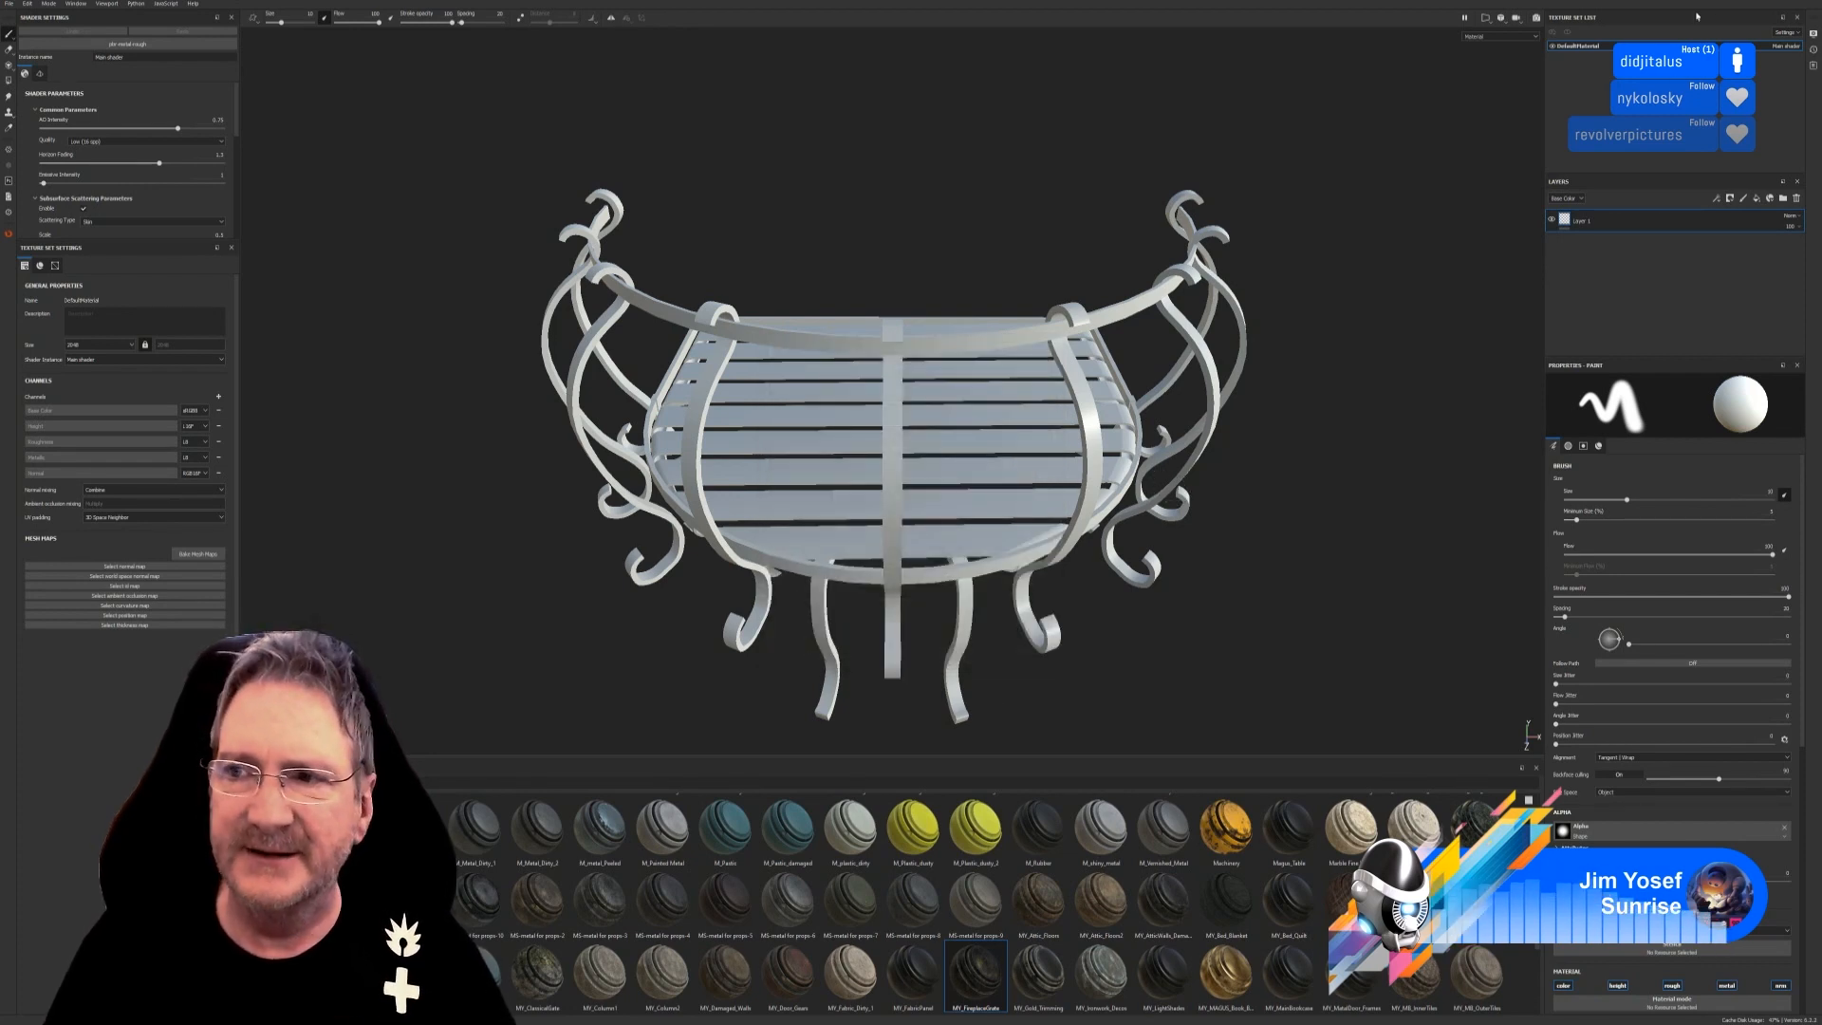
Switch to 3ds Max, clone the fireplace grate model and select the clone.
left_click(1768, 1)
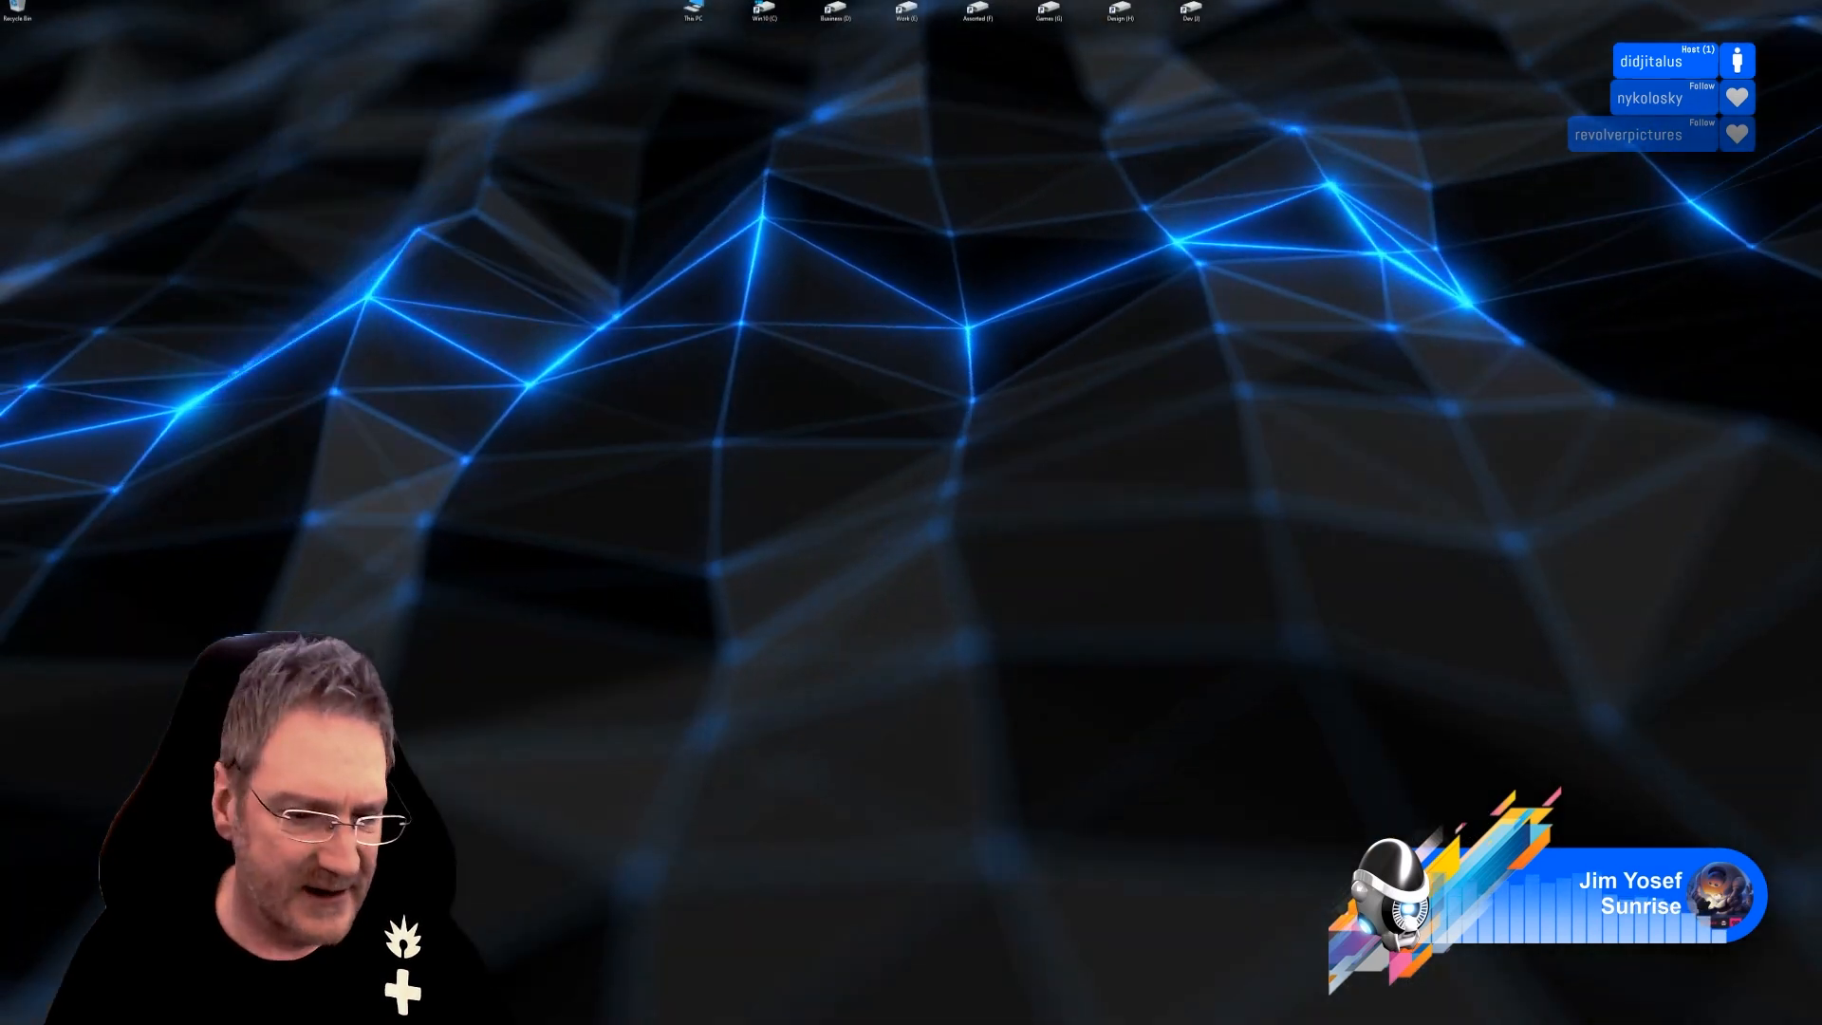
key("alt+Tab")
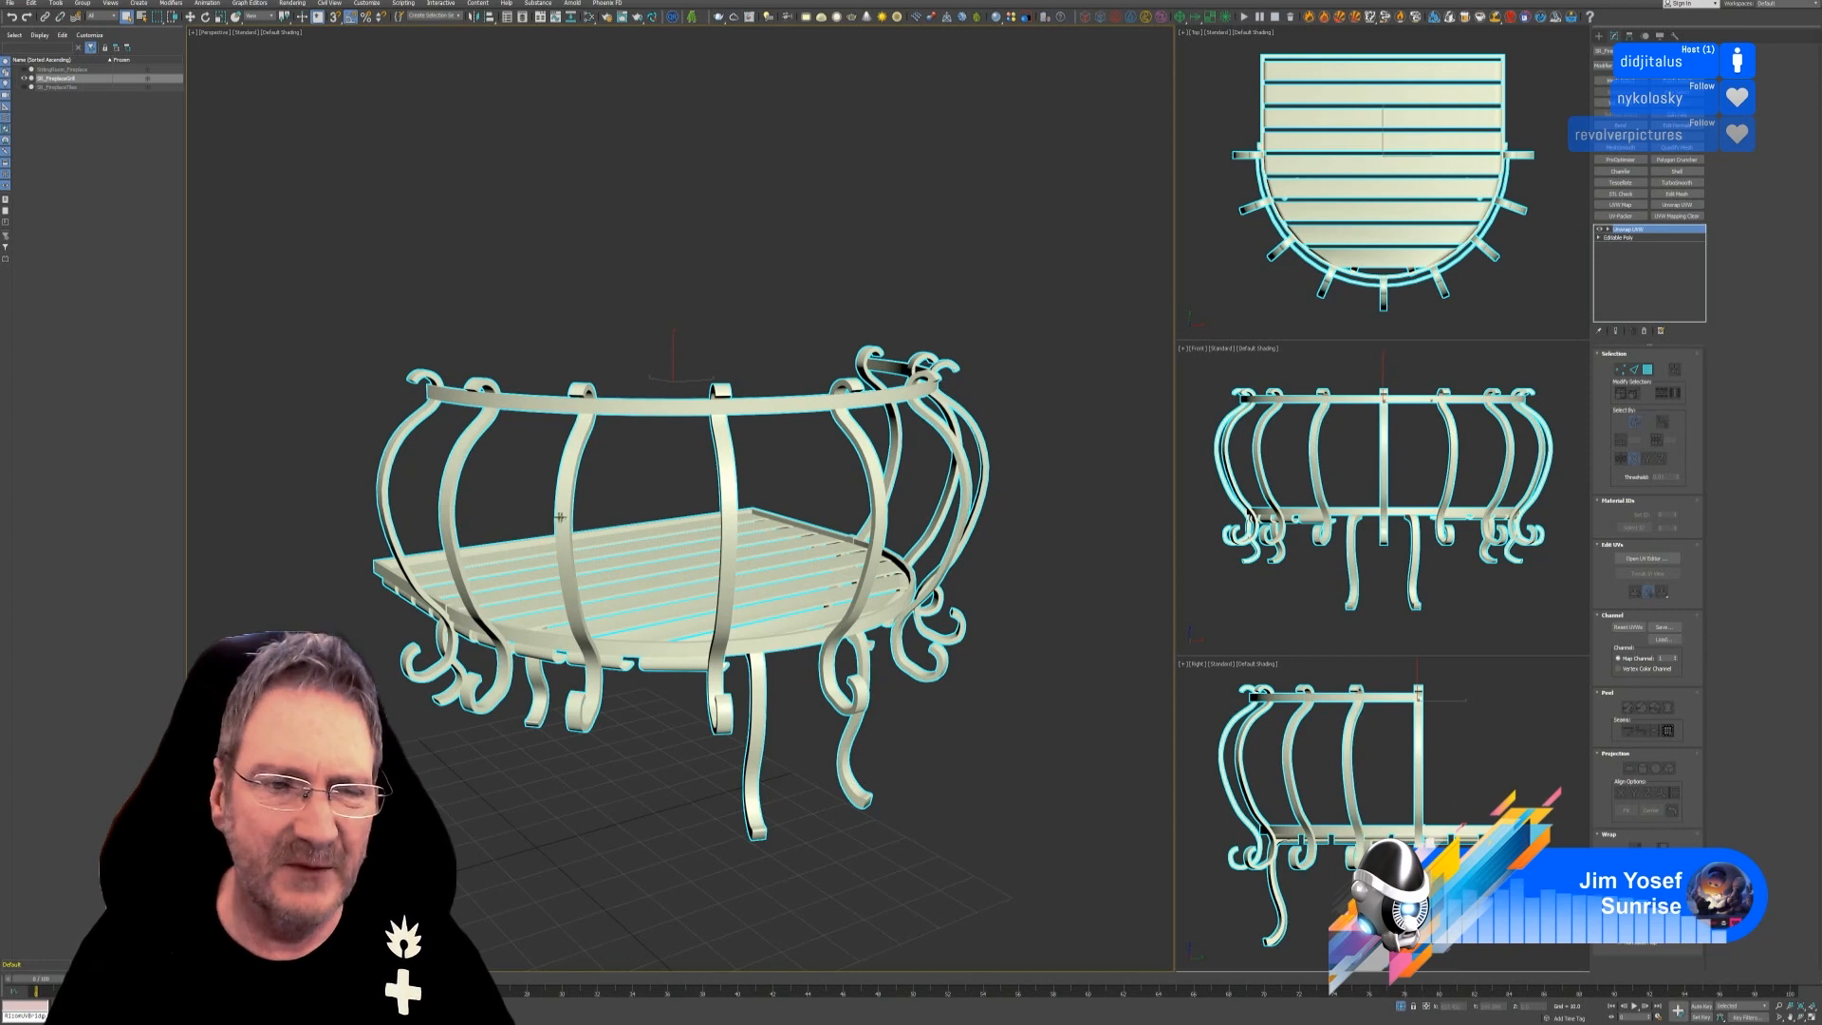
scroll(586, 457, "up", 5)
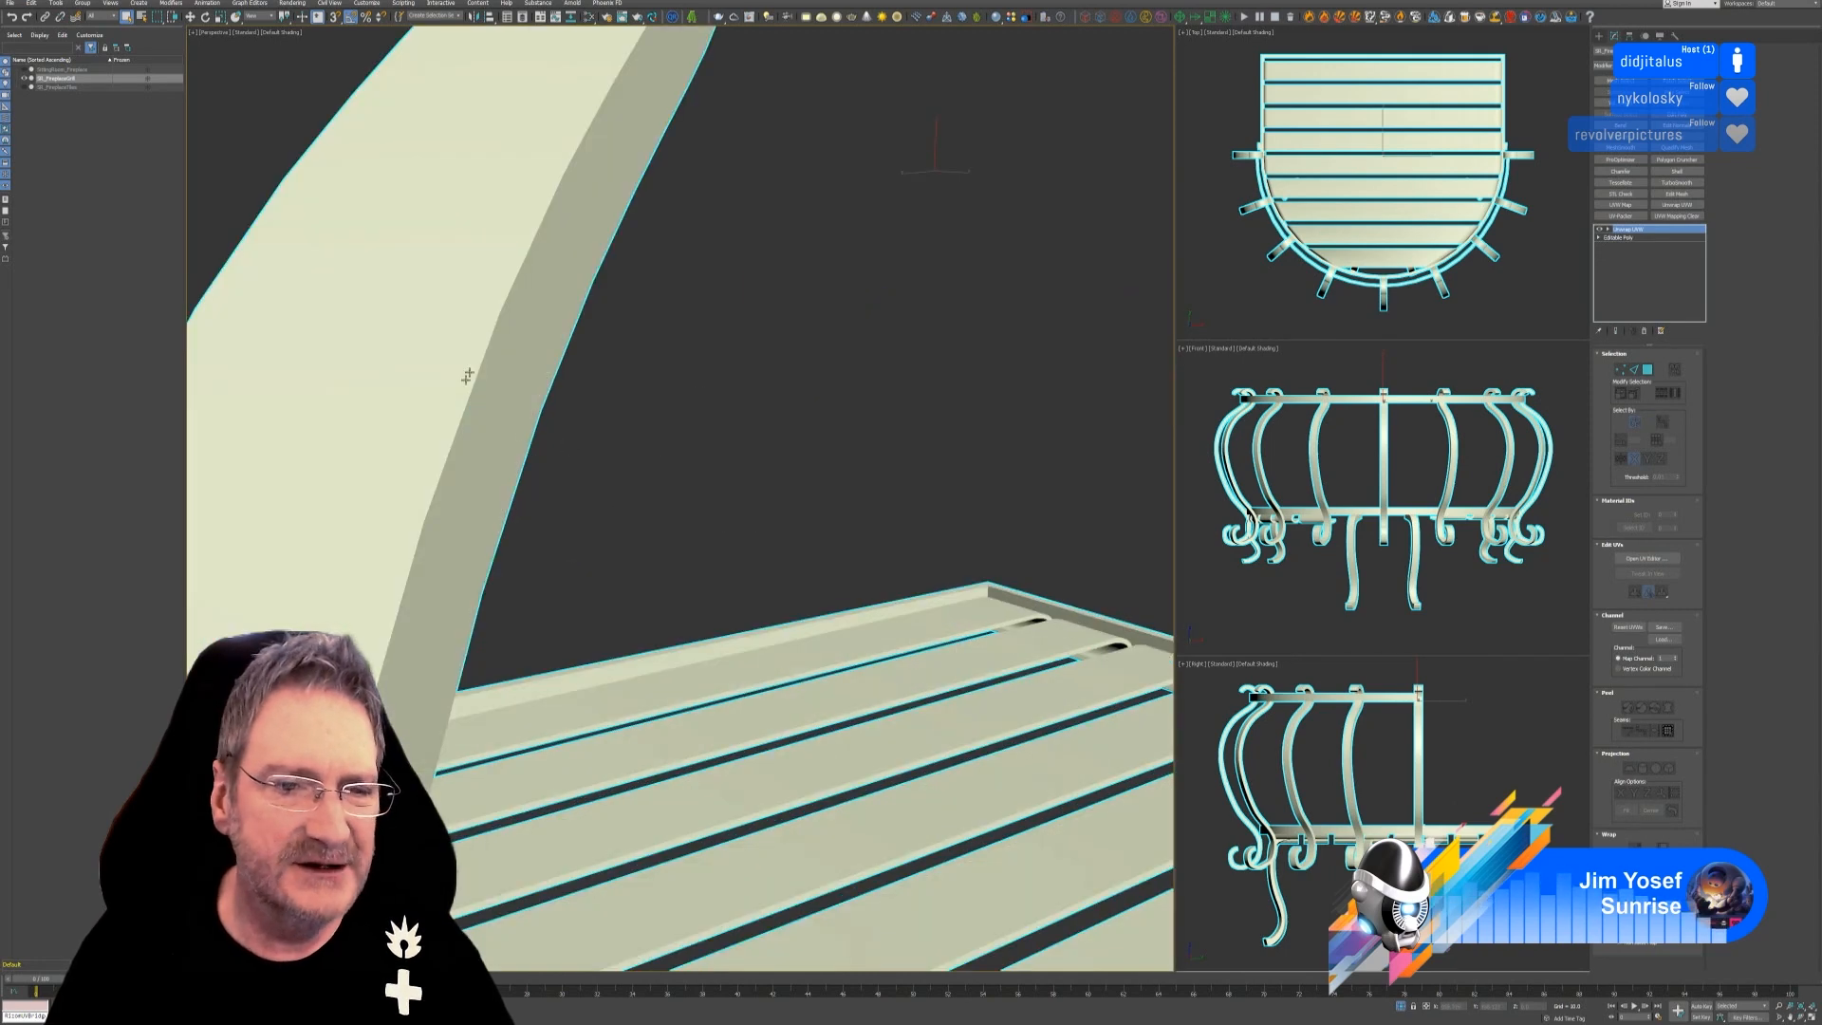
scroll(513, 398, "down", 3)
scroll(512, 405, "down", 8)
scroll(533, 403, "up", 3)
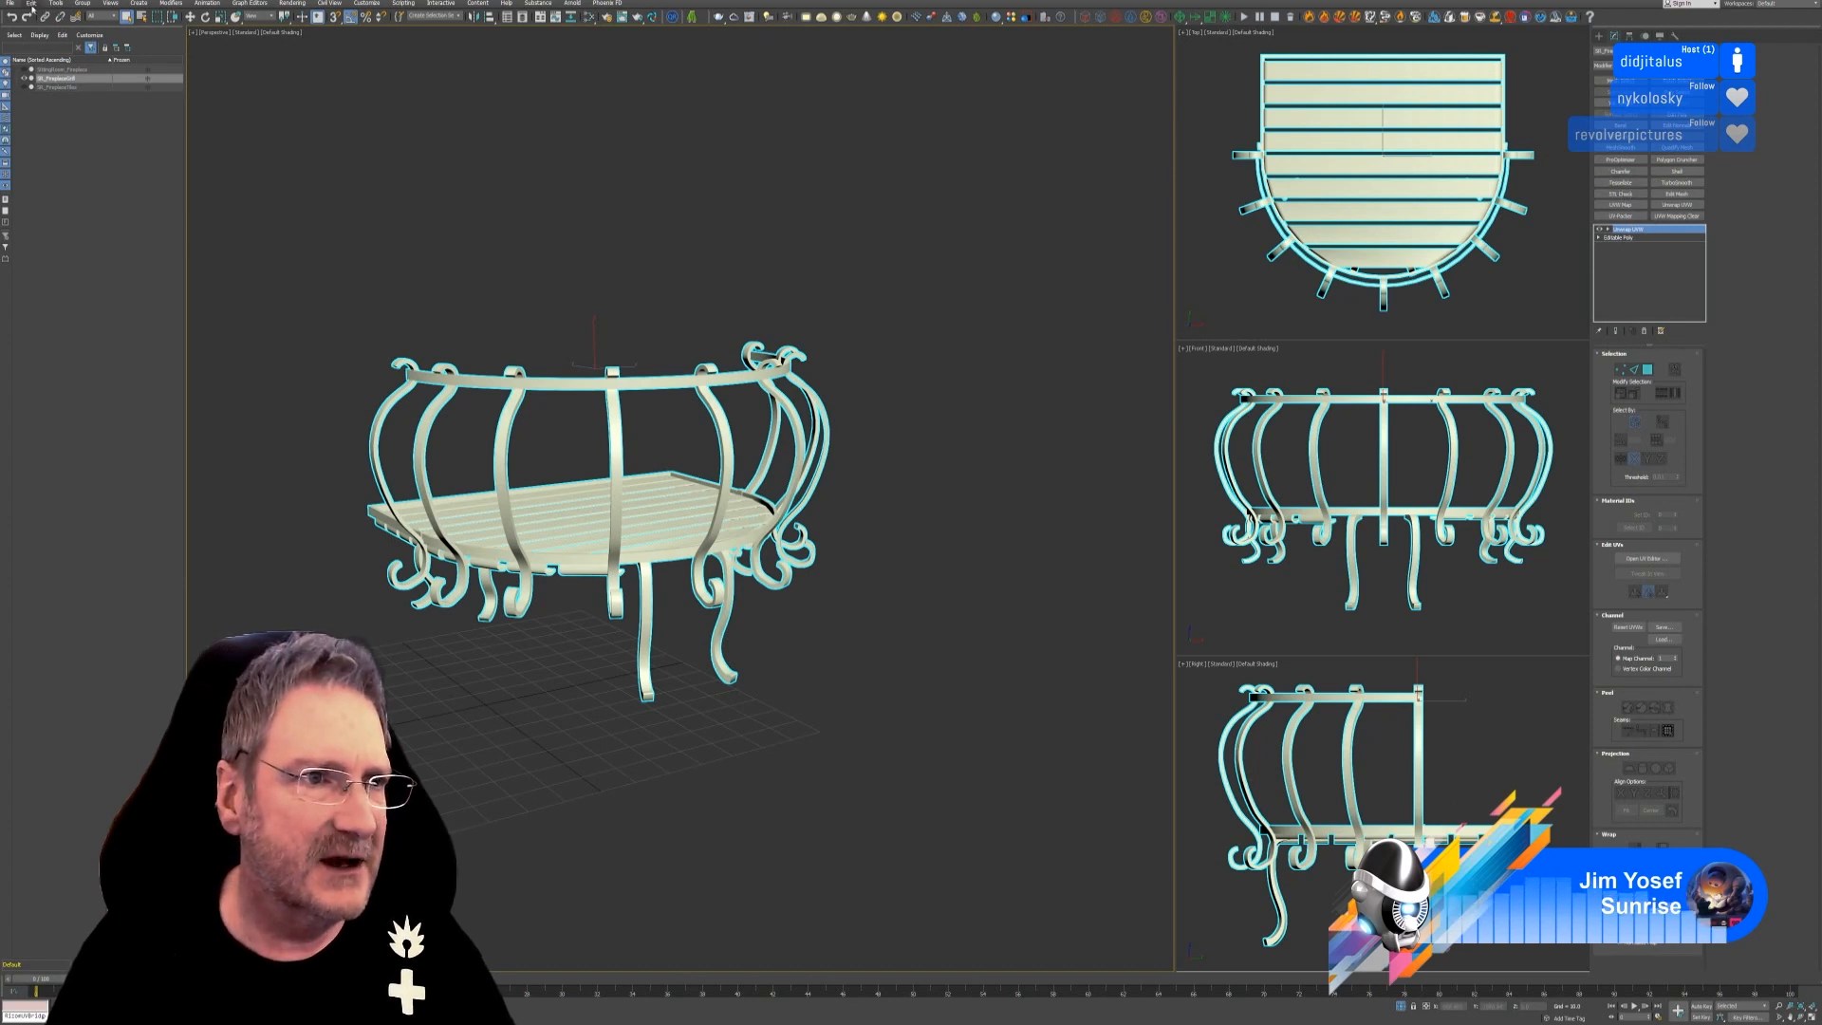
left_click(31, 4)
left_click(57, 78)
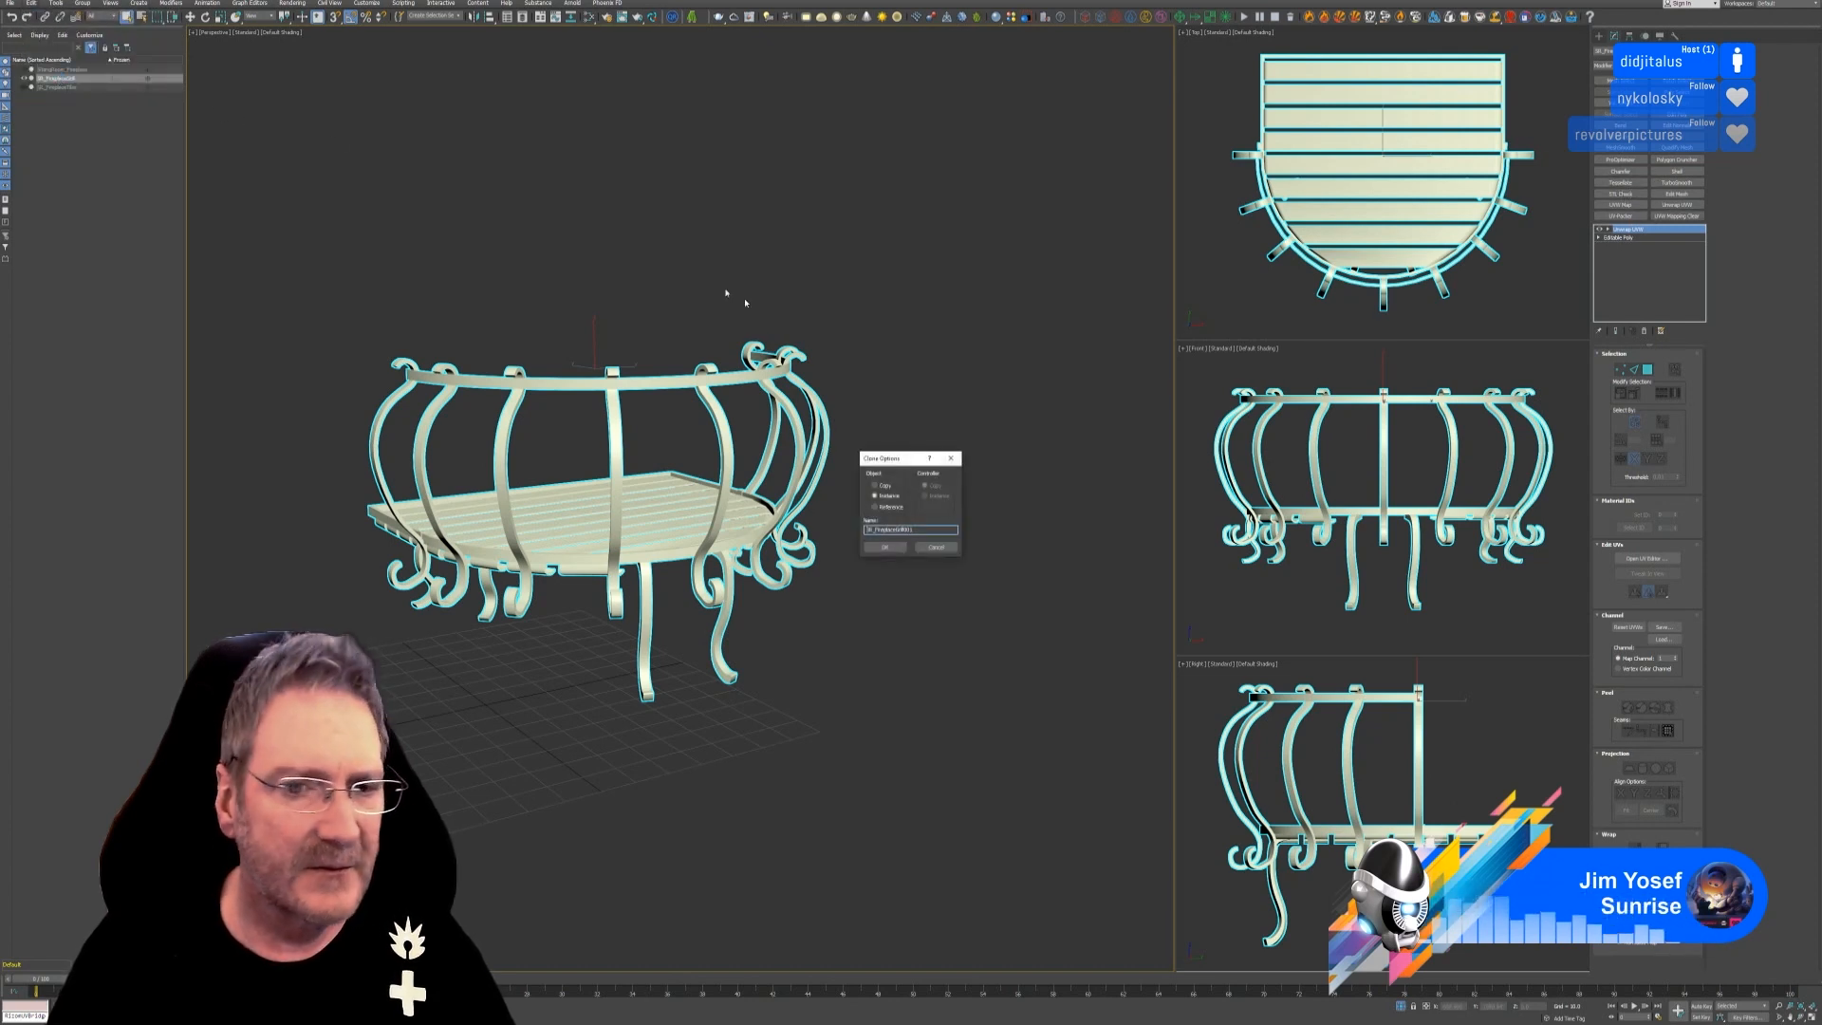
left_click(885, 547)
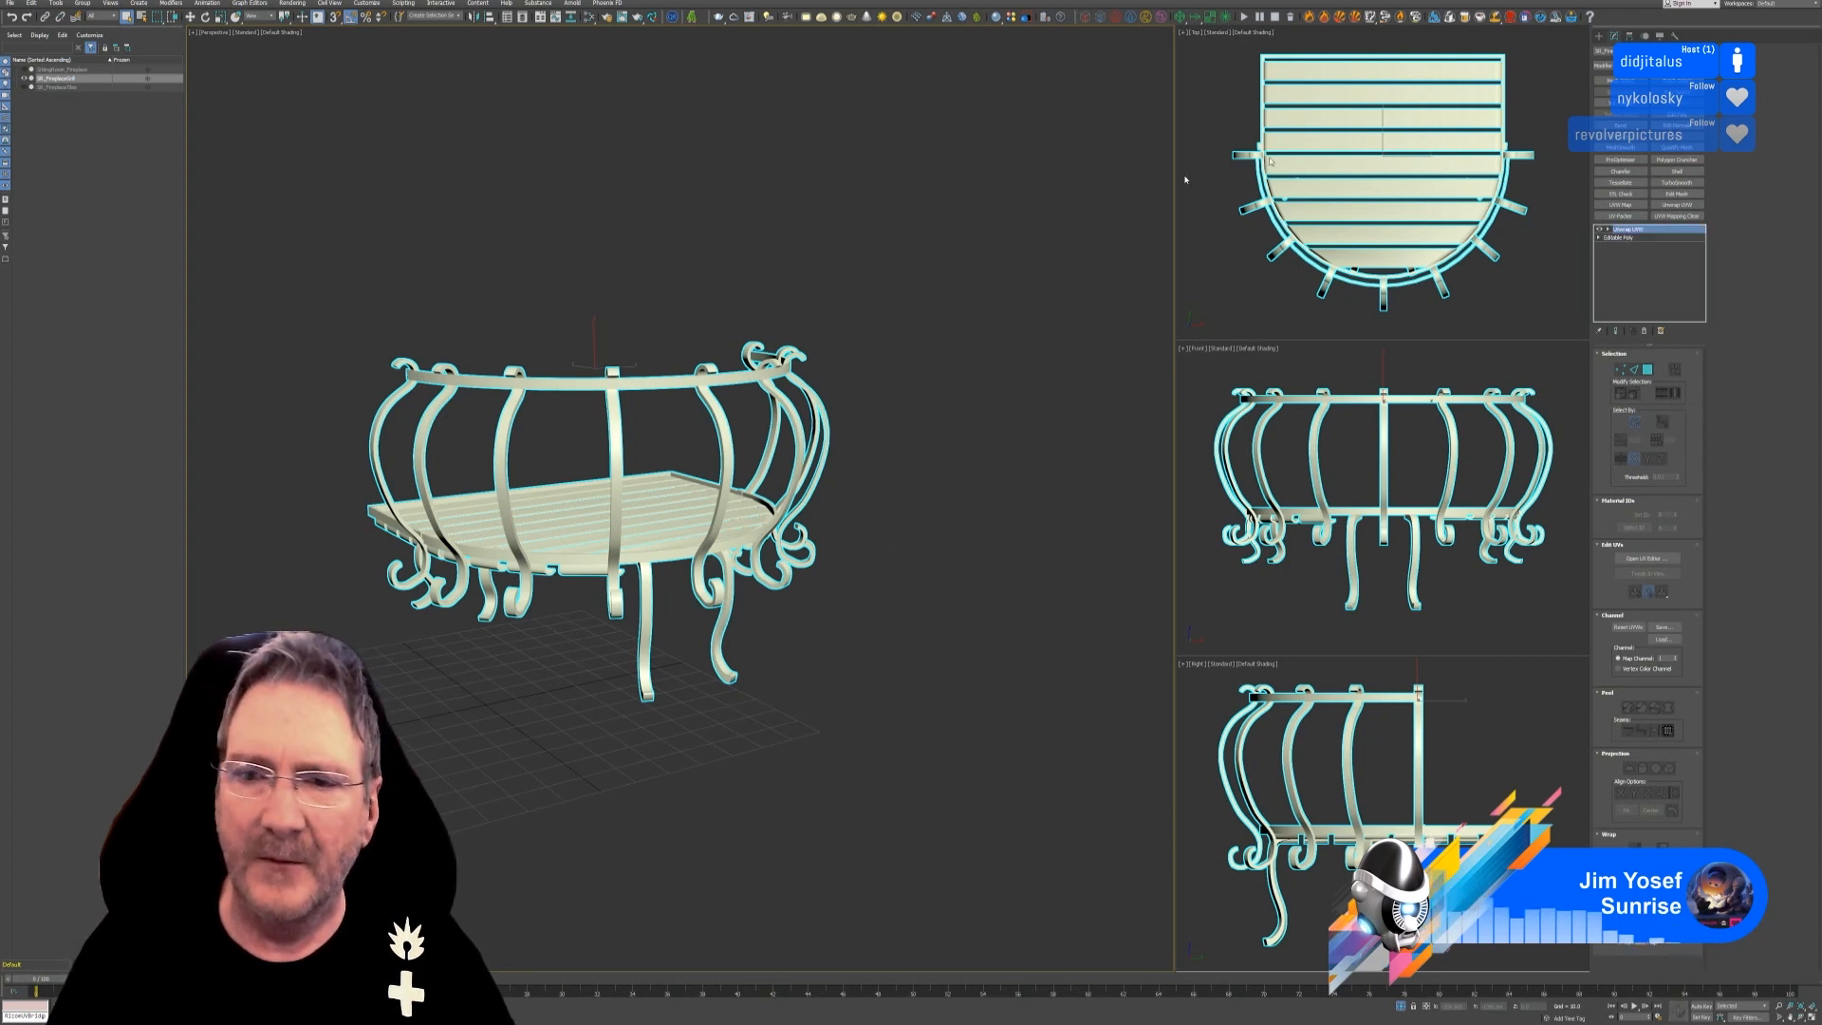
left_click(71, 88)
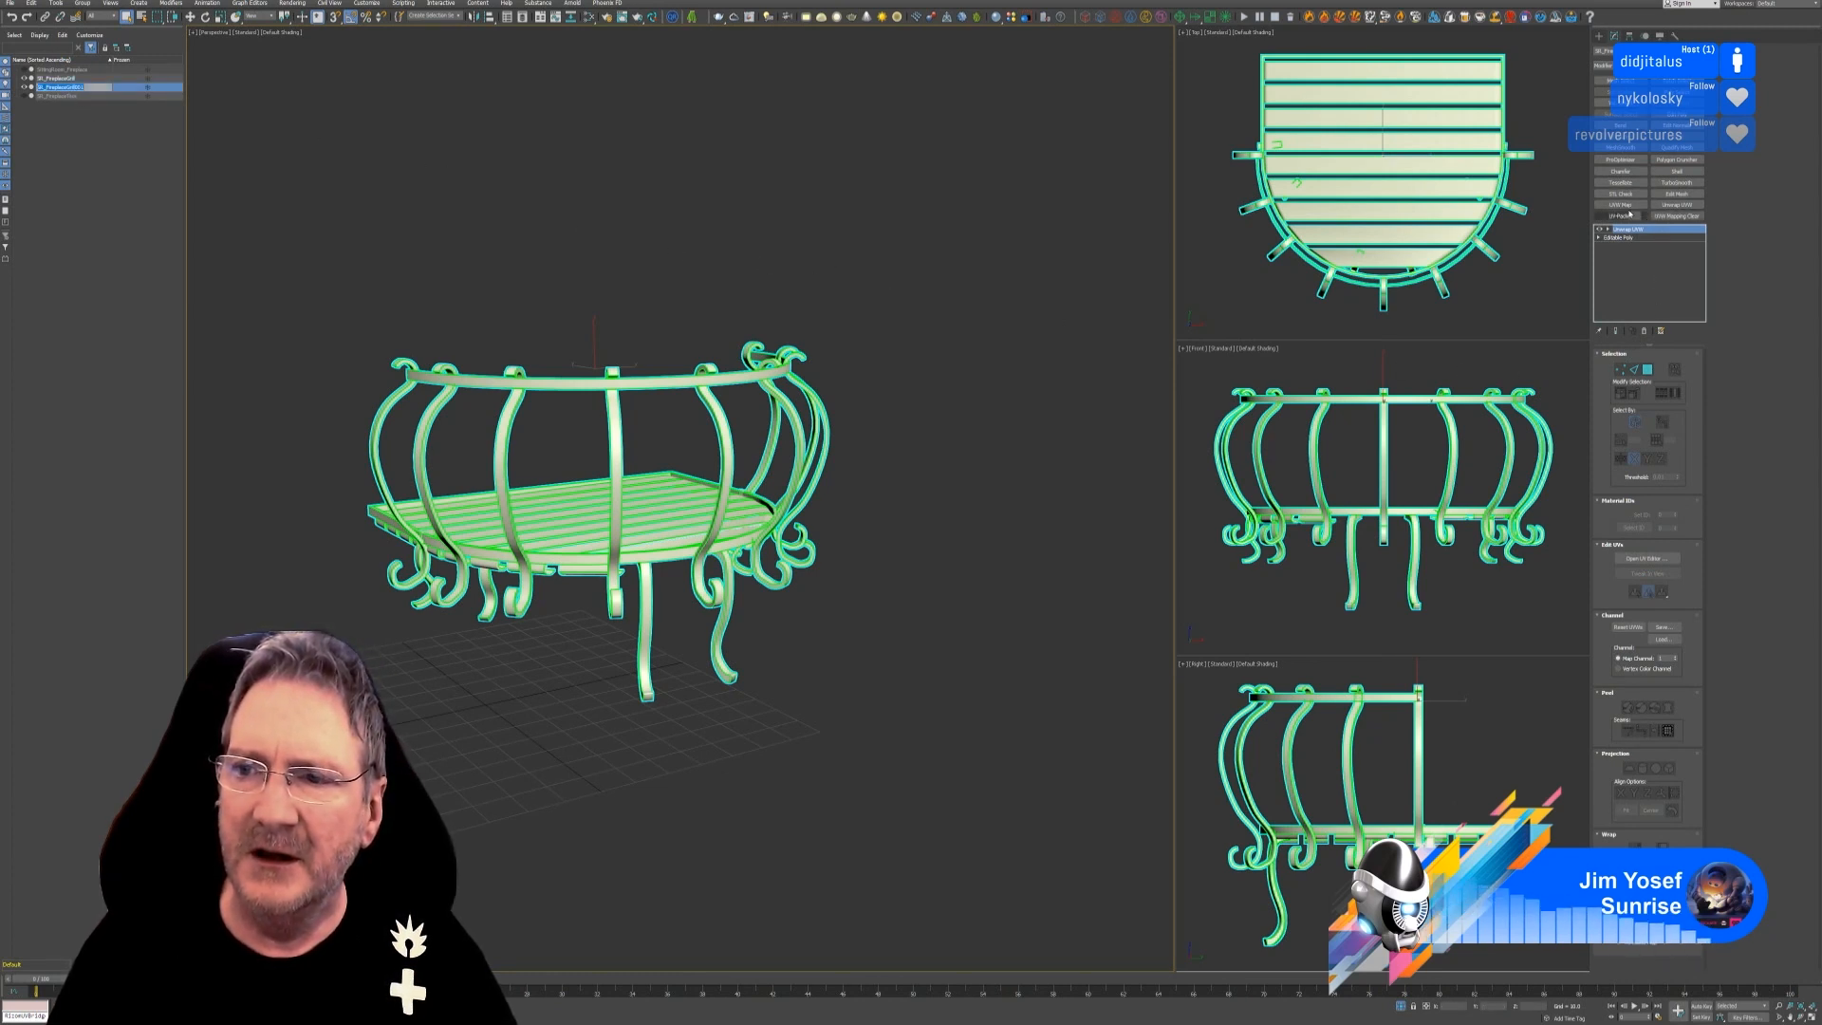
Try a Chamfer modifier on the cloned grate with adjusted segments and amount, and delete the modifier.
left_click(1620, 171)
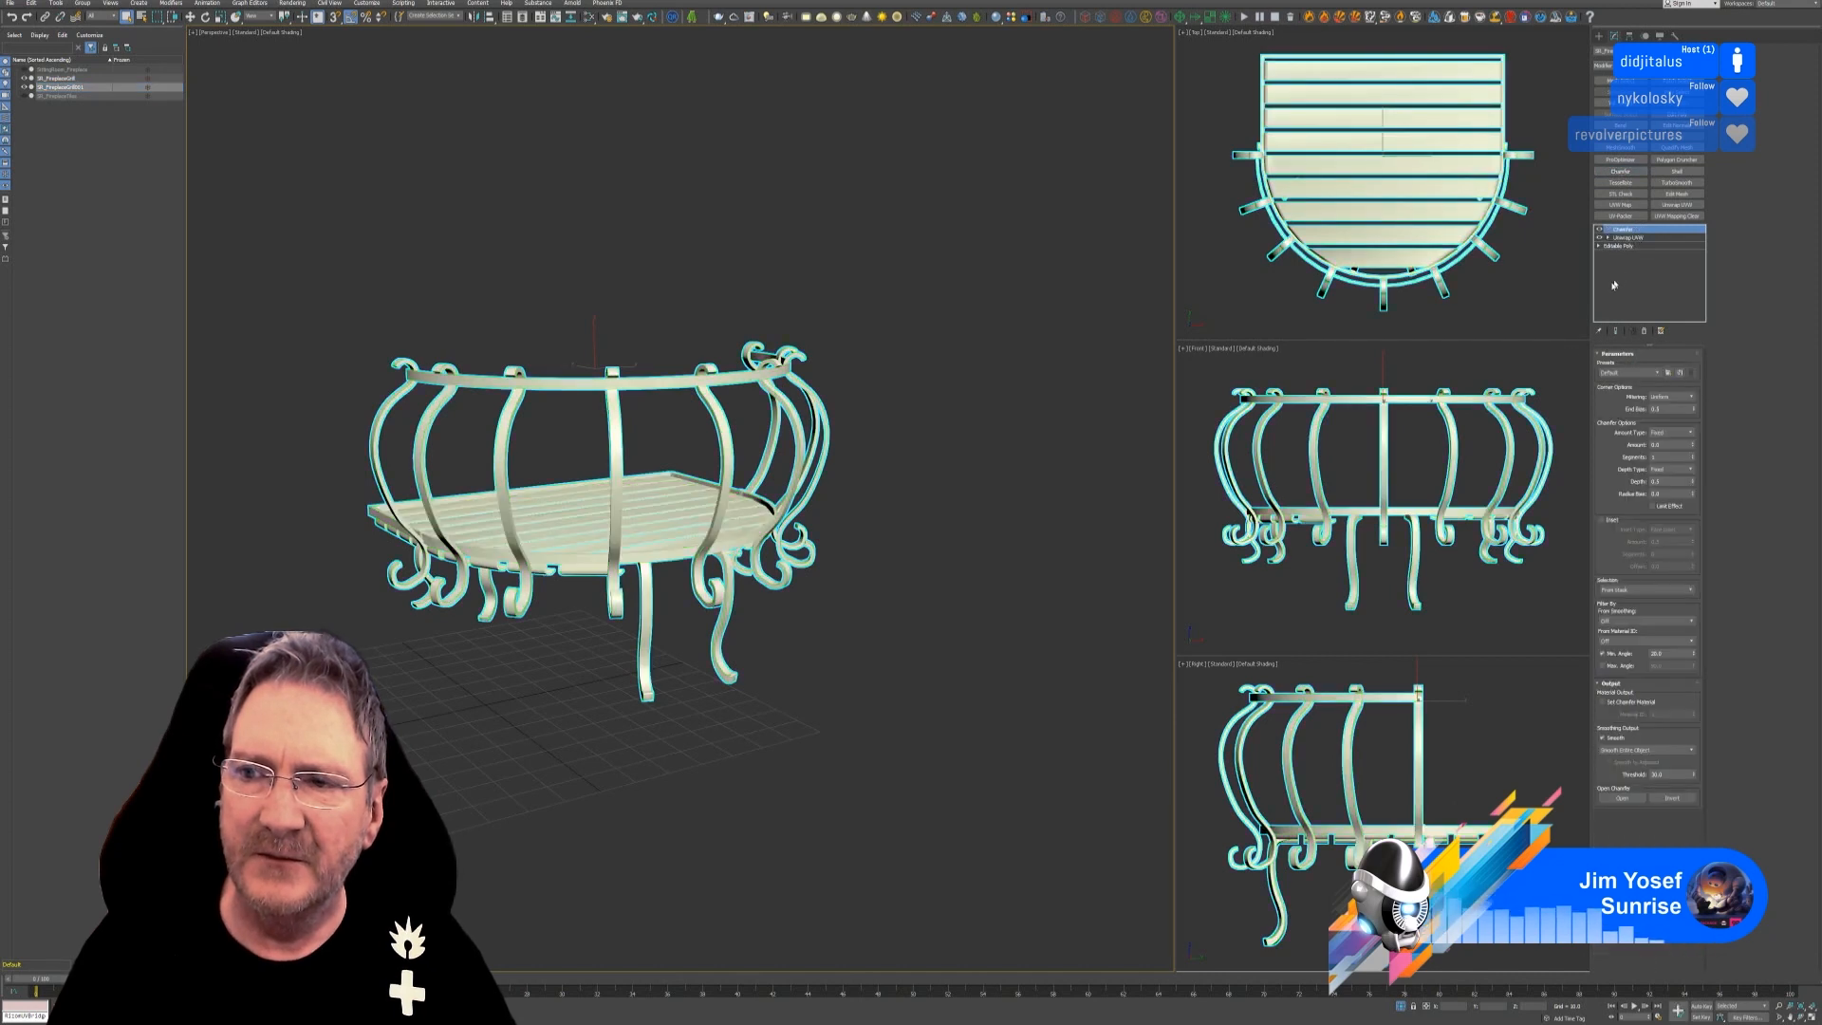
left_click(1695, 458)
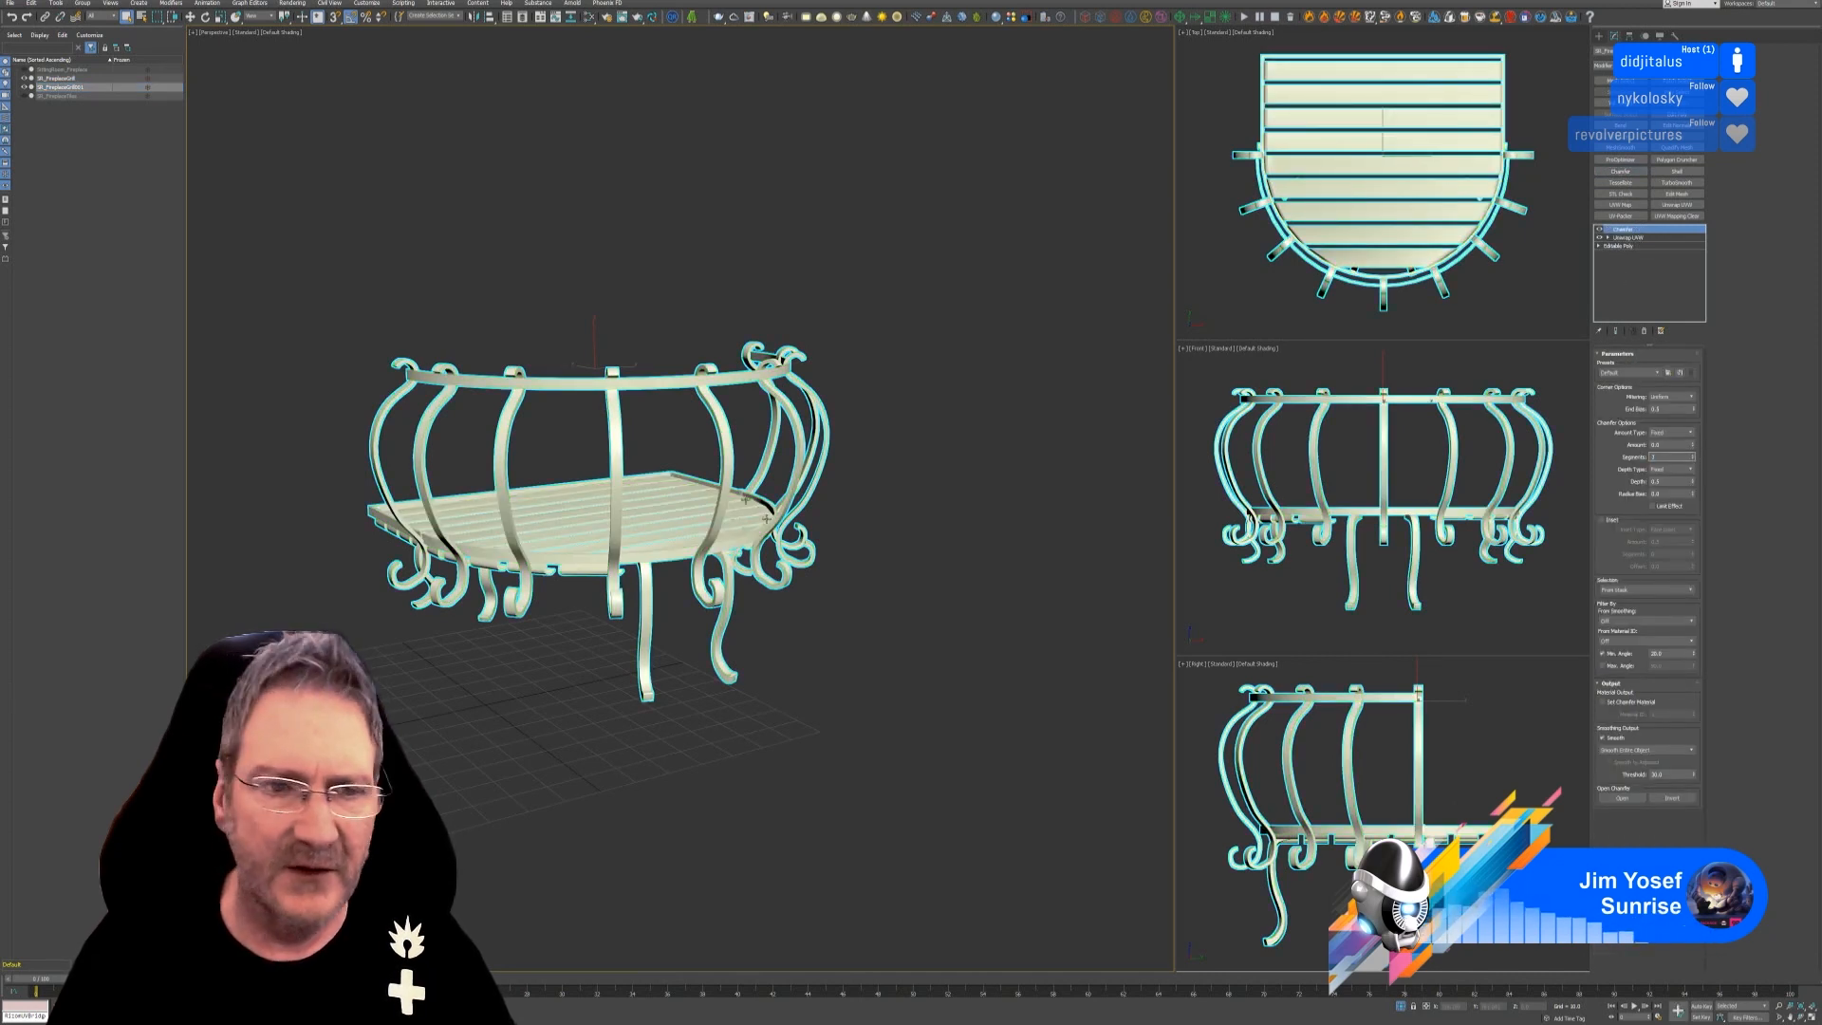
scroll(671, 424, "up", 3)
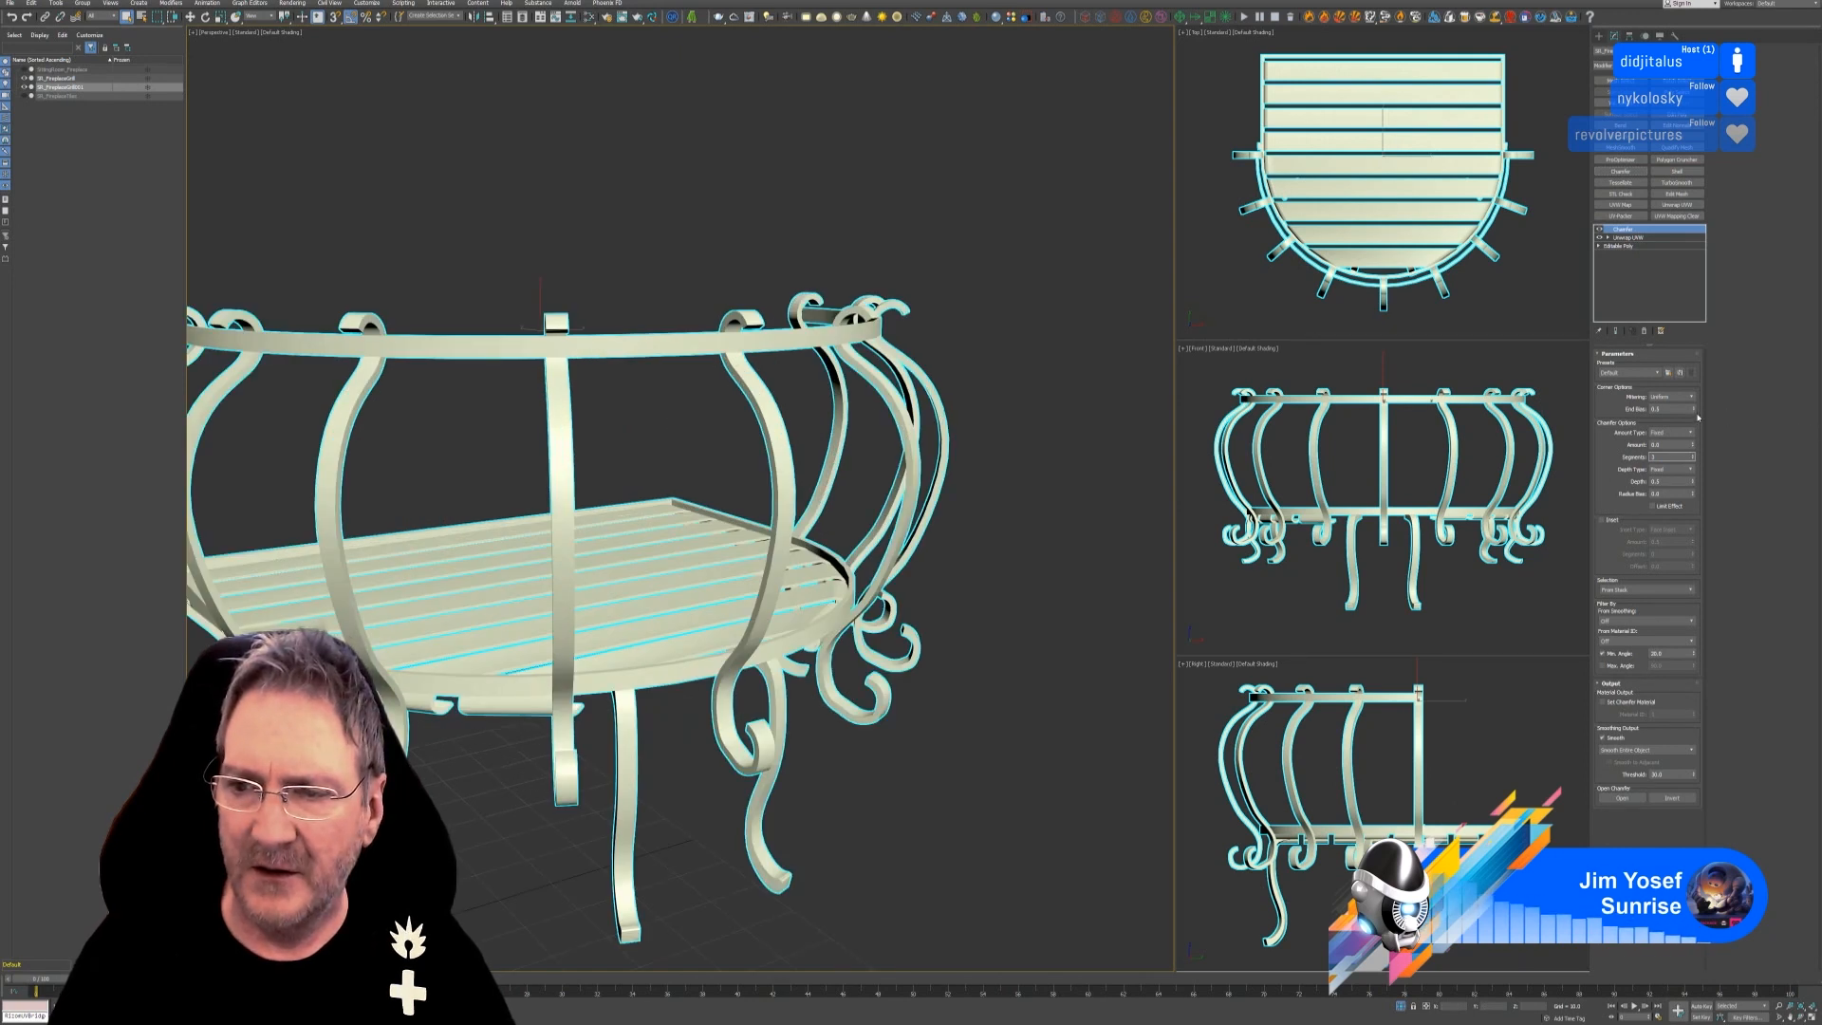
left_click(1693, 442)
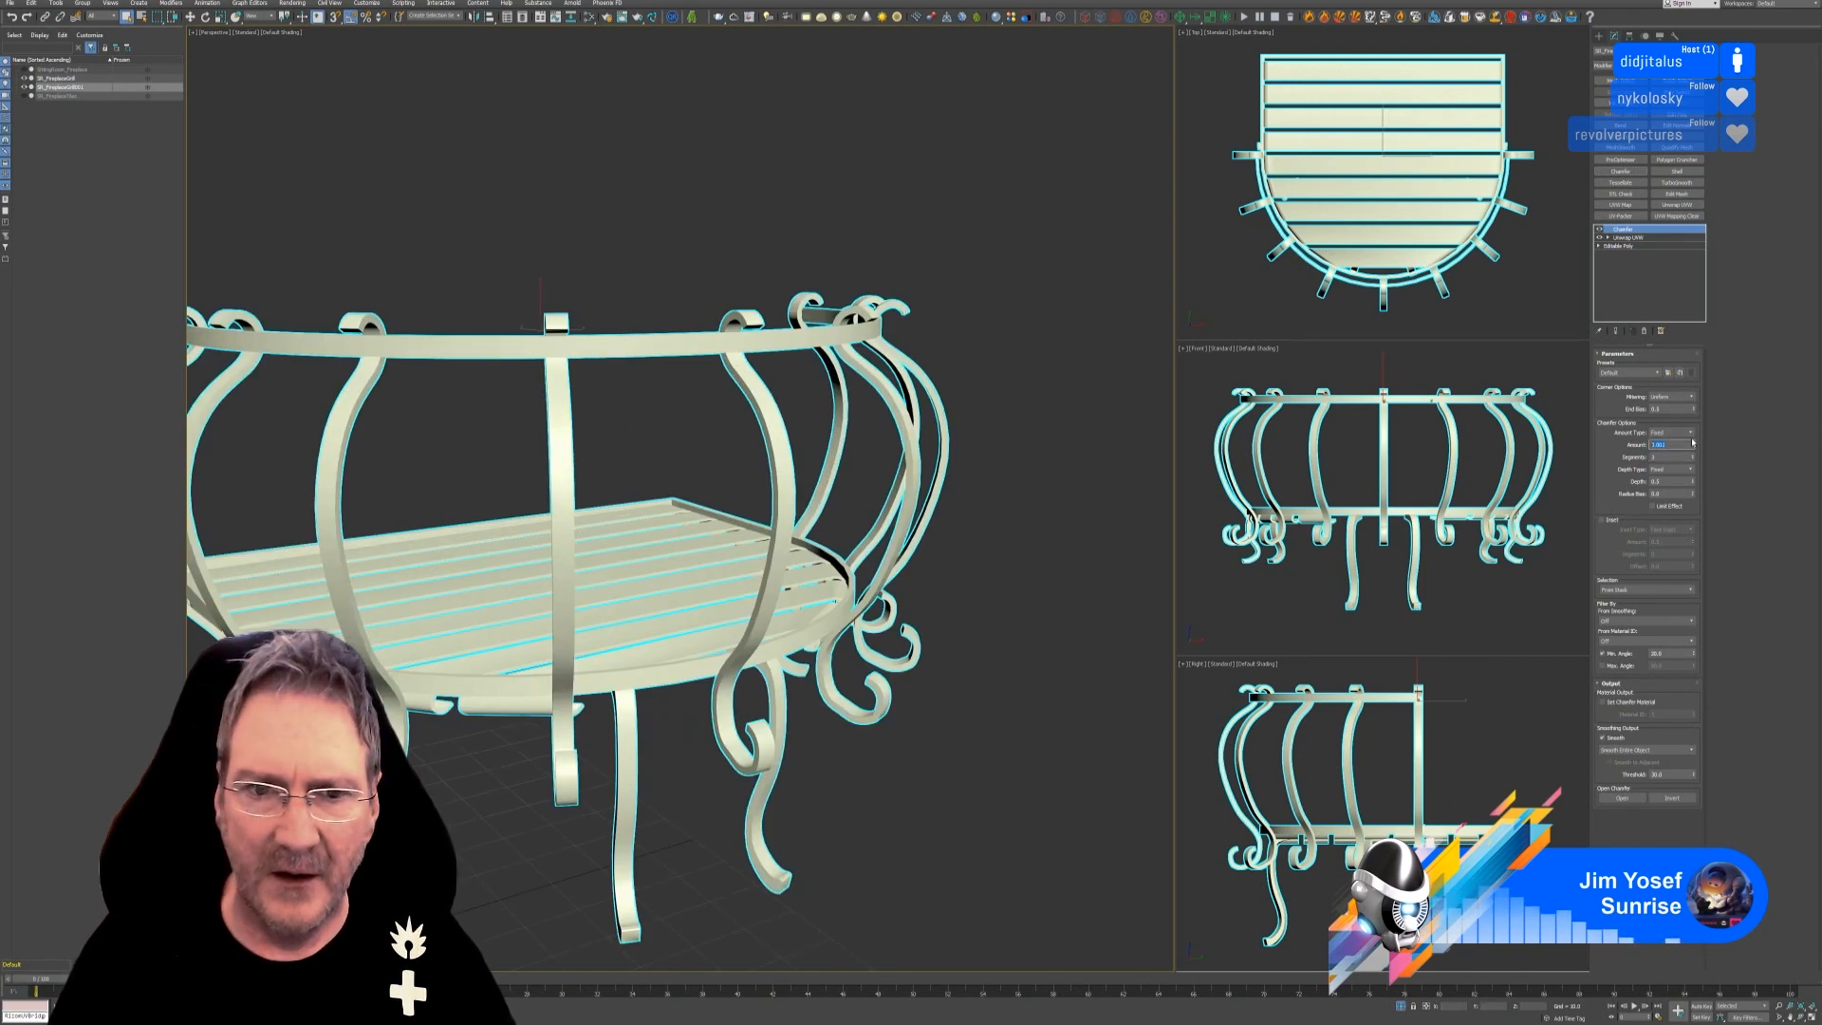
left_click_drag(1700, 407, 1711, 379)
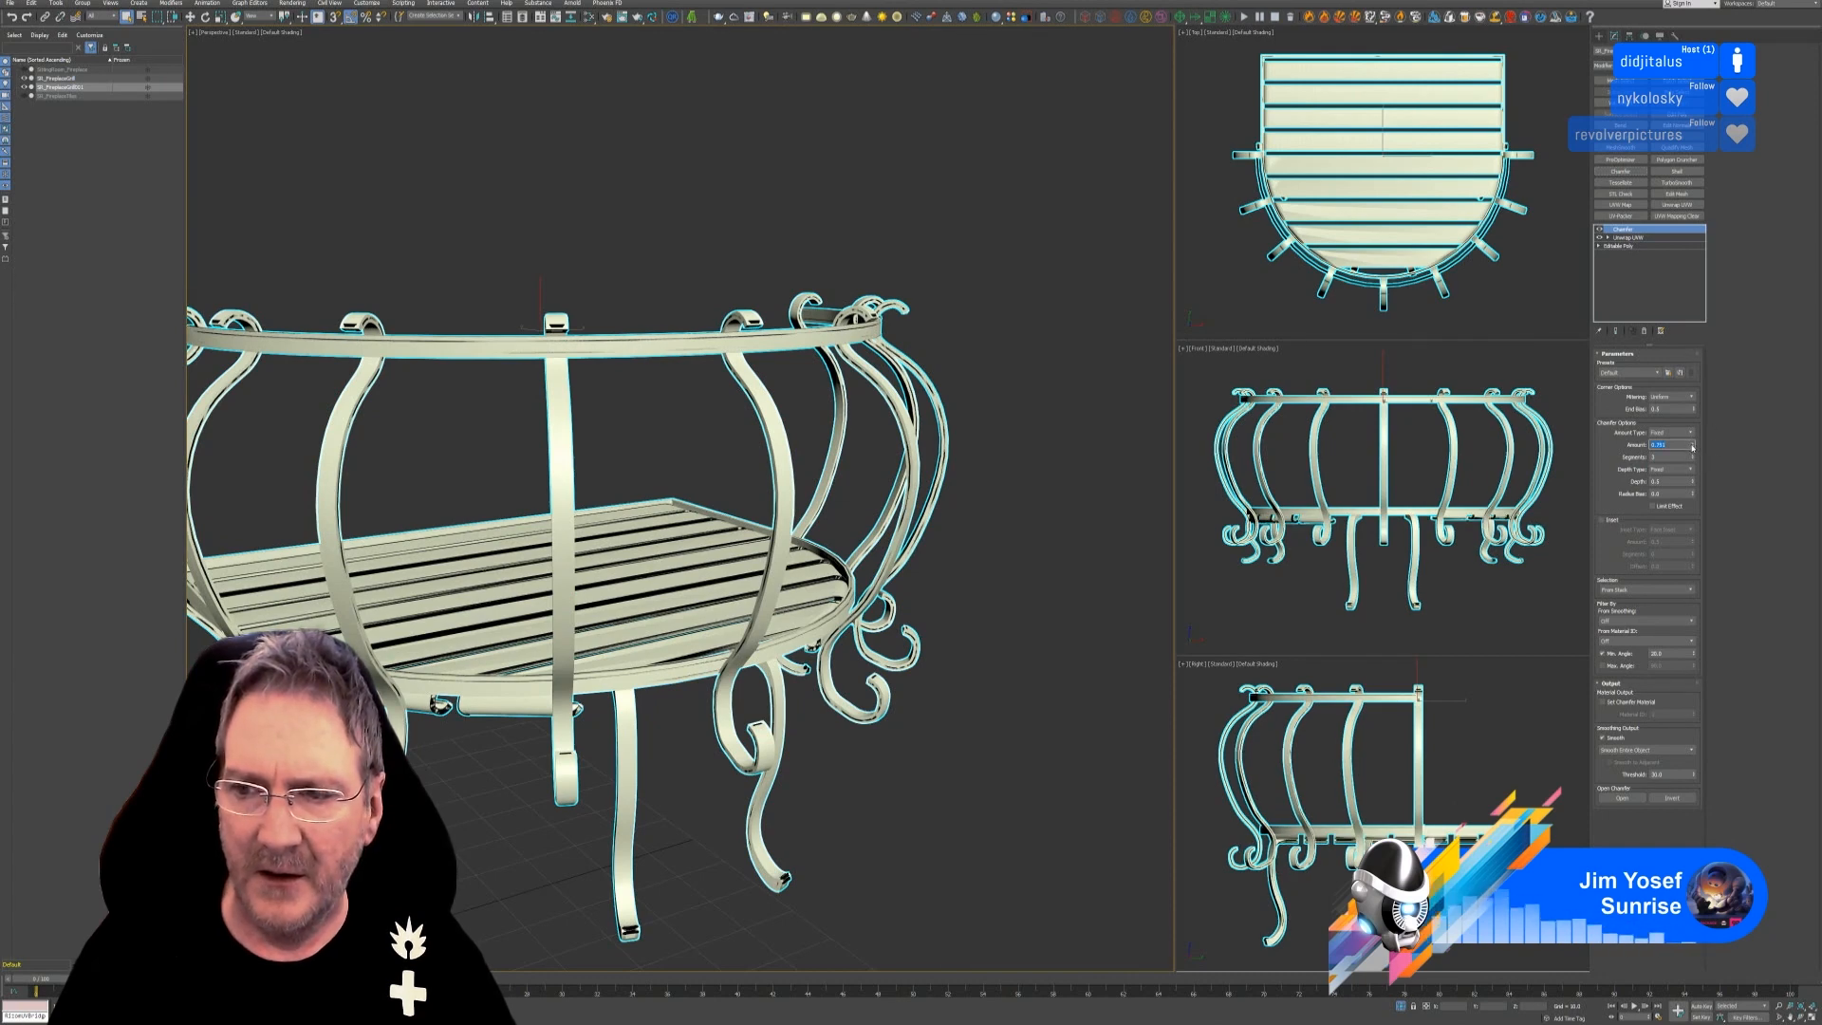
left_click_drag(1693, 446, 1673, 490)
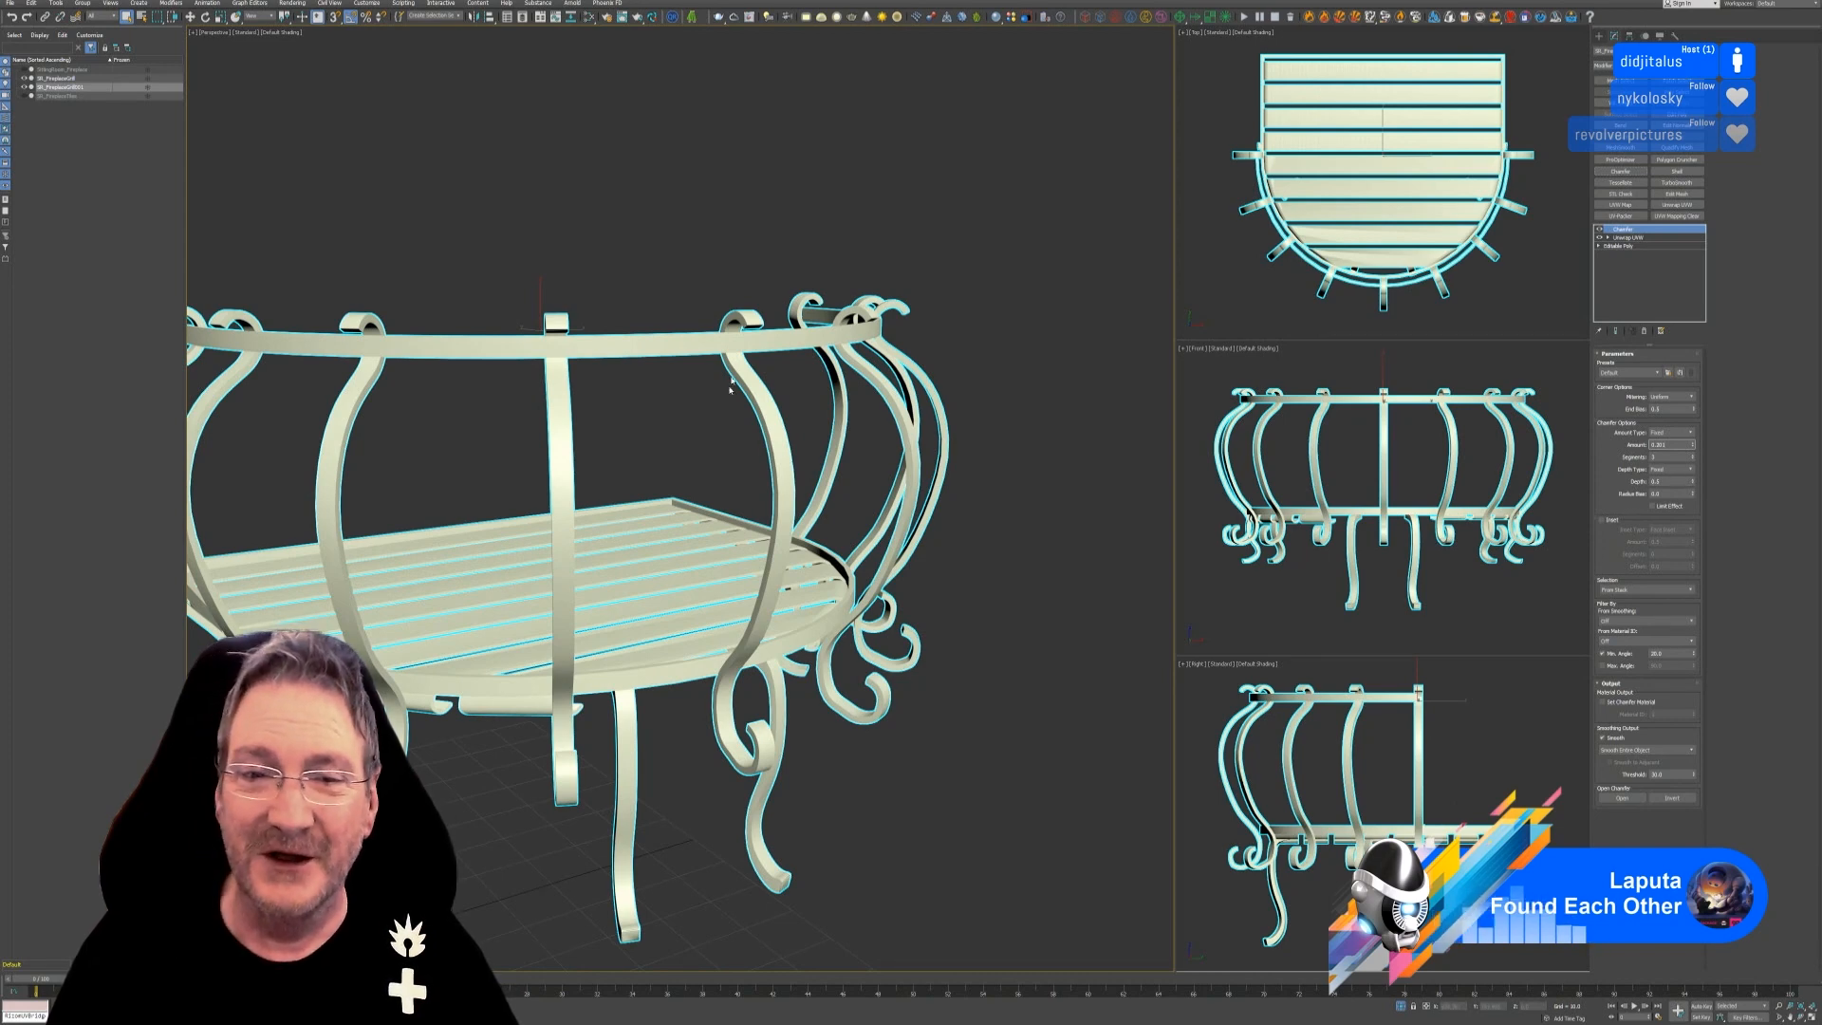
scroll(730, 389, "up", 8)
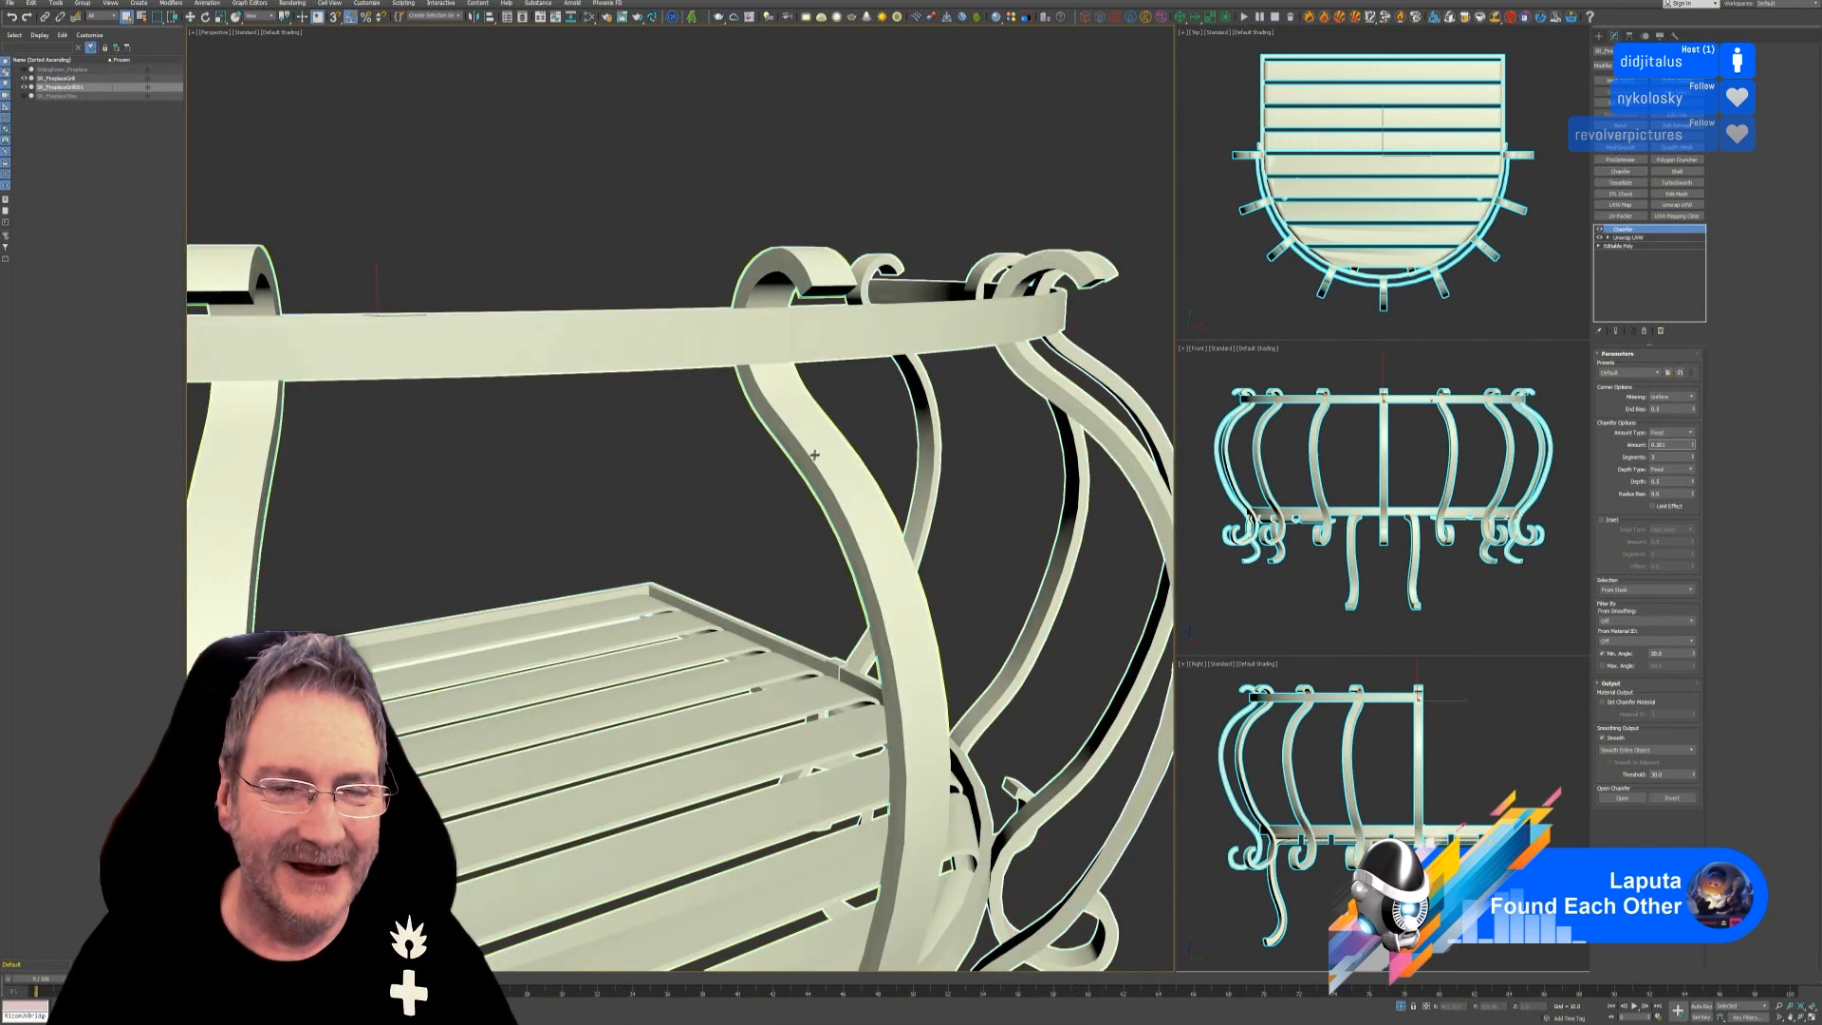
scroll(815, 456, "down", 4)
middle_click_drag(814, 456, 897, 467, "alt")
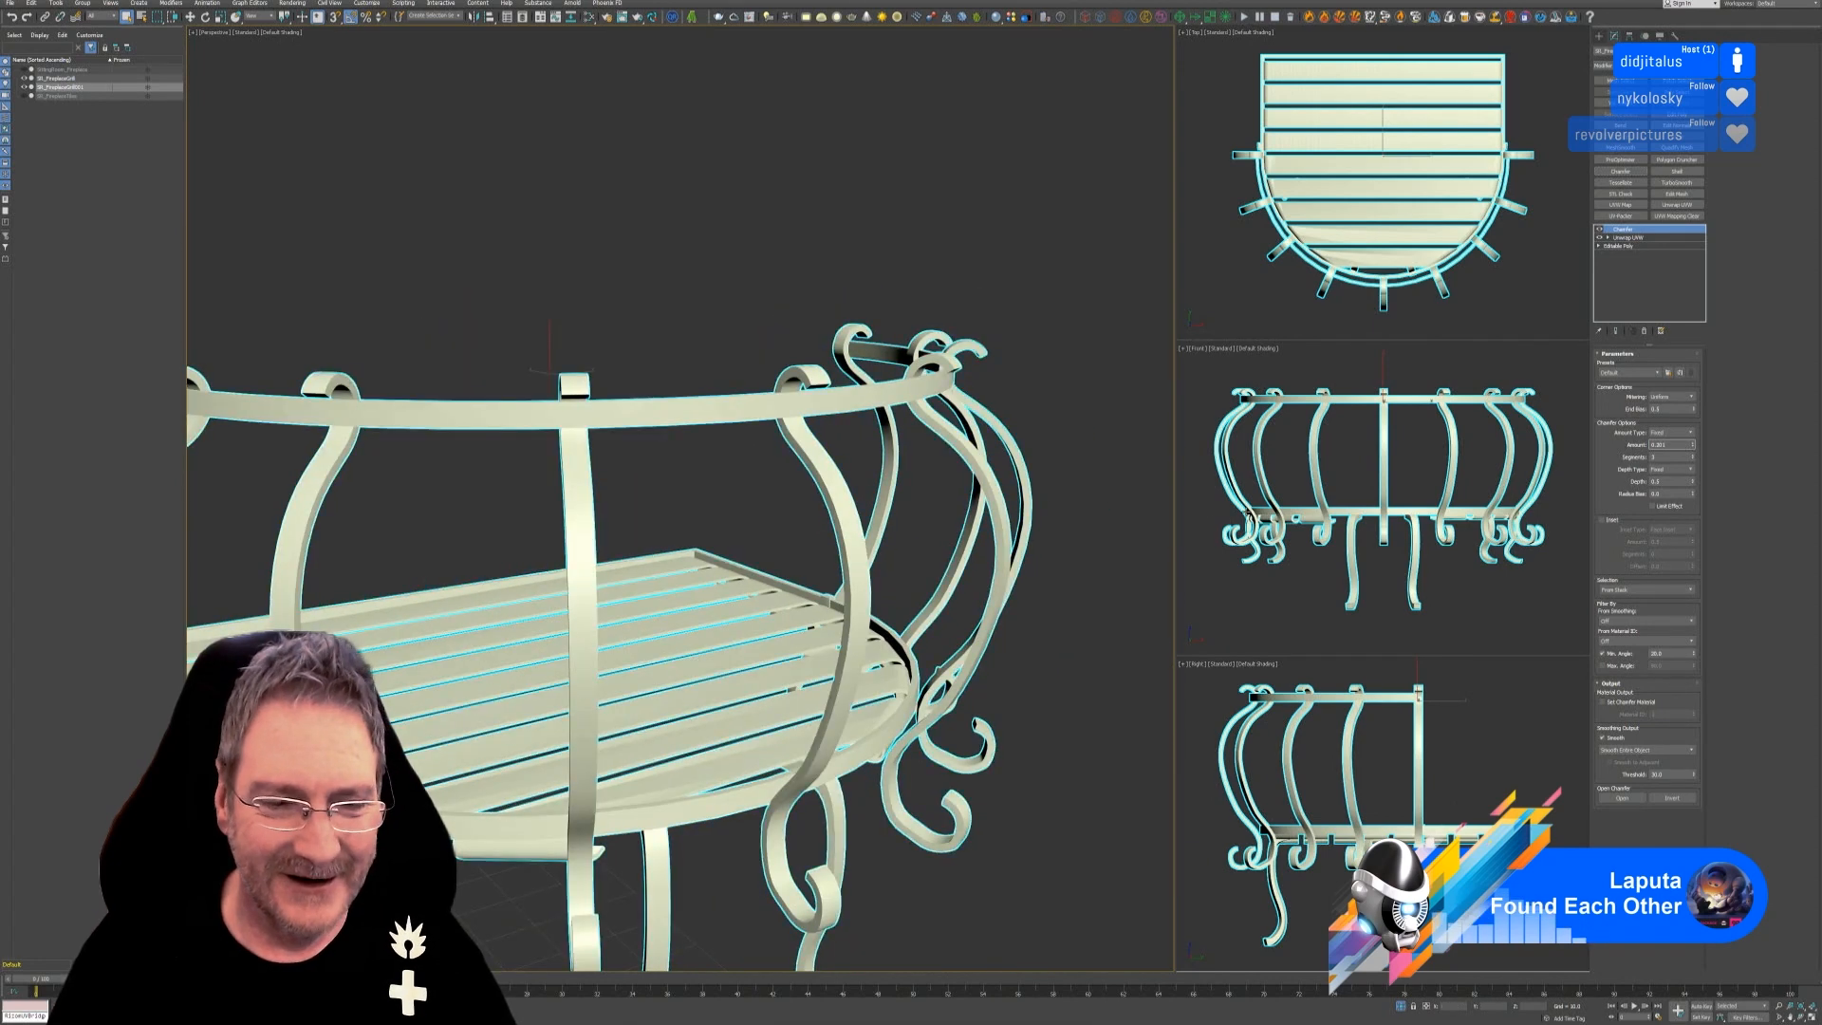
left_click(1646, 330)
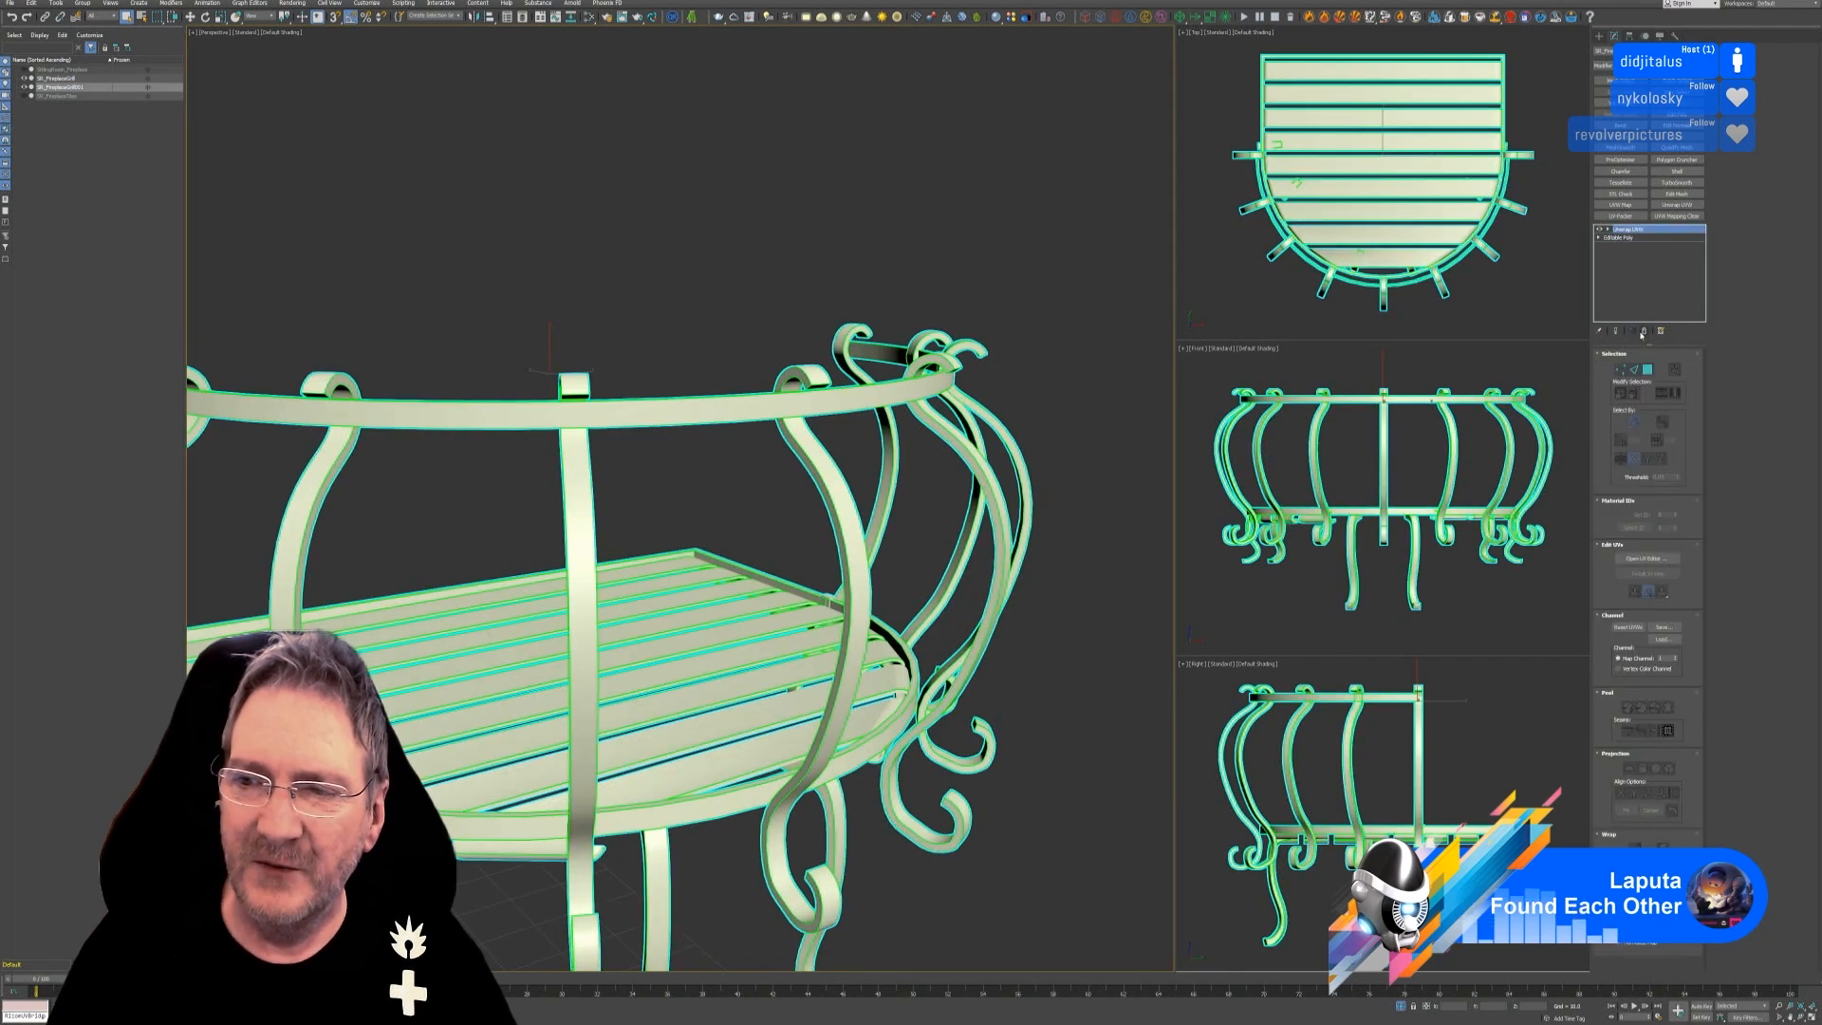
Delete the Unwrap UVW modifier from the cloned grate and rename the clone with the suffix _HP.
left_click(1645, 330)
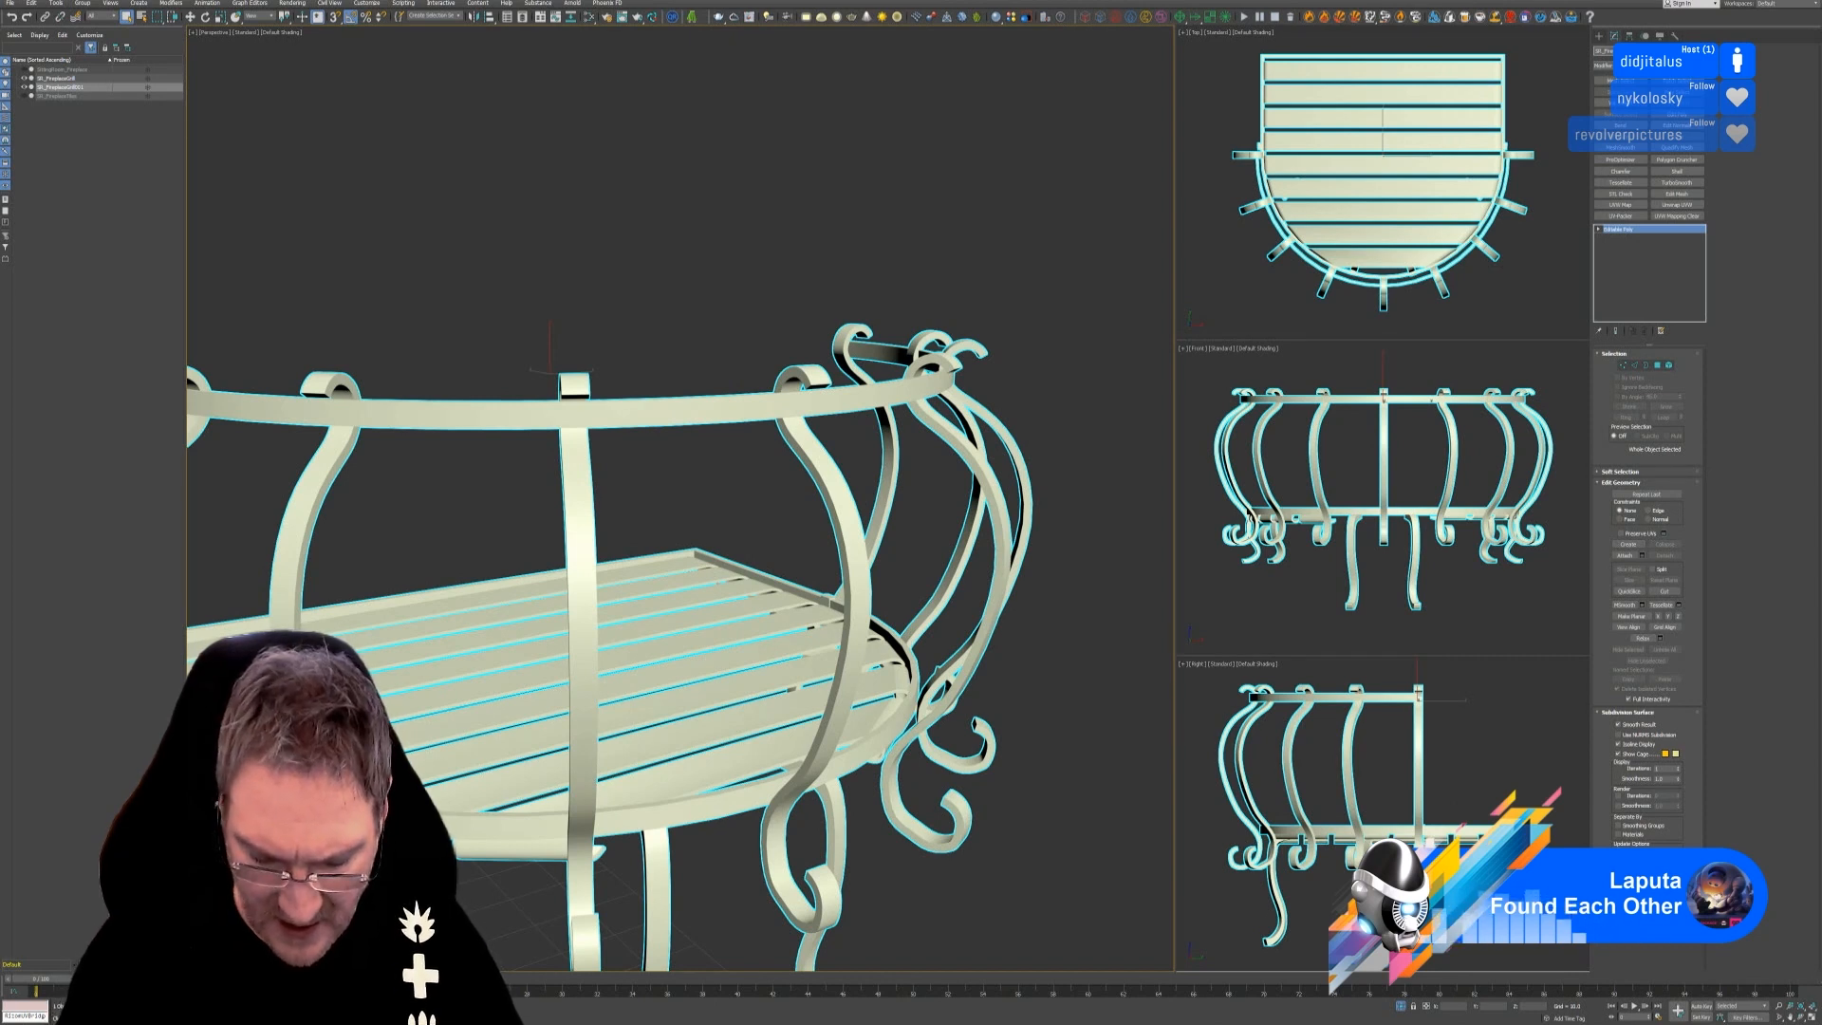
type("_HP")
key("Return")
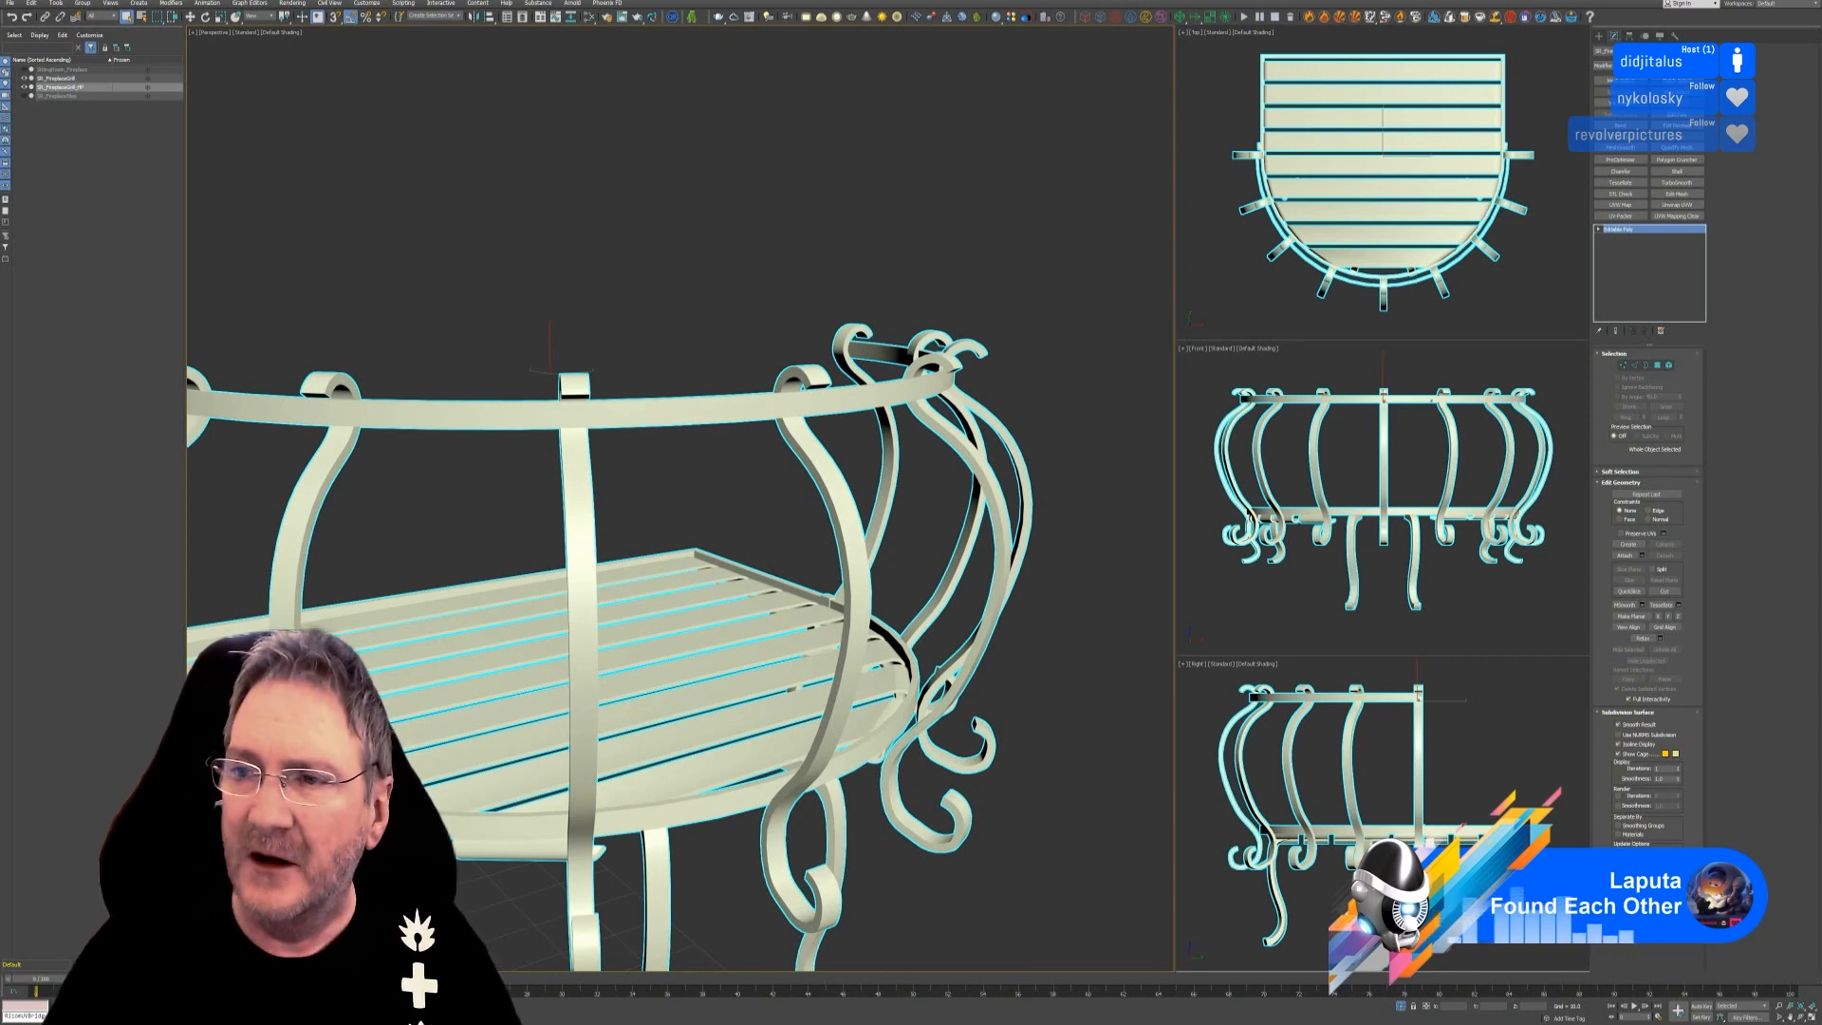
Try a new Chamfer on the _HP grate with adjusted segments, amount, depth and end bias, and delete the modifier.
left_click(1620, 171)
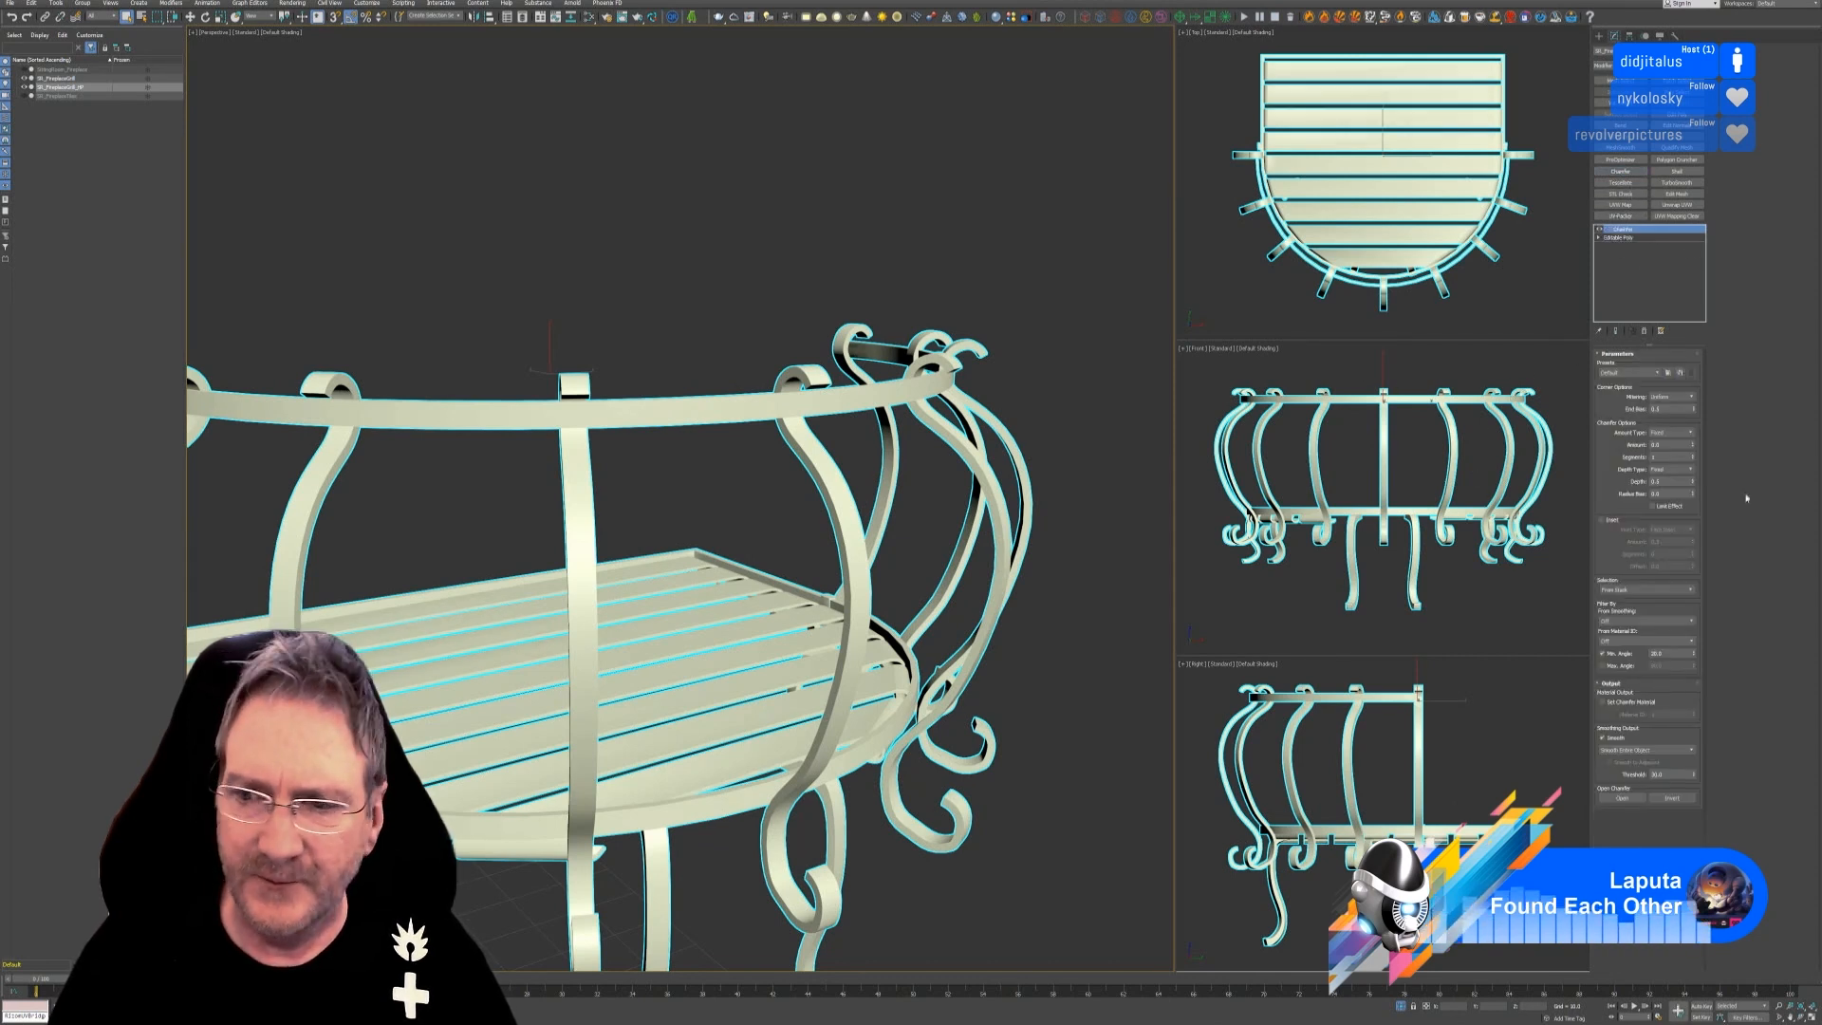
left_click(1693, 457)
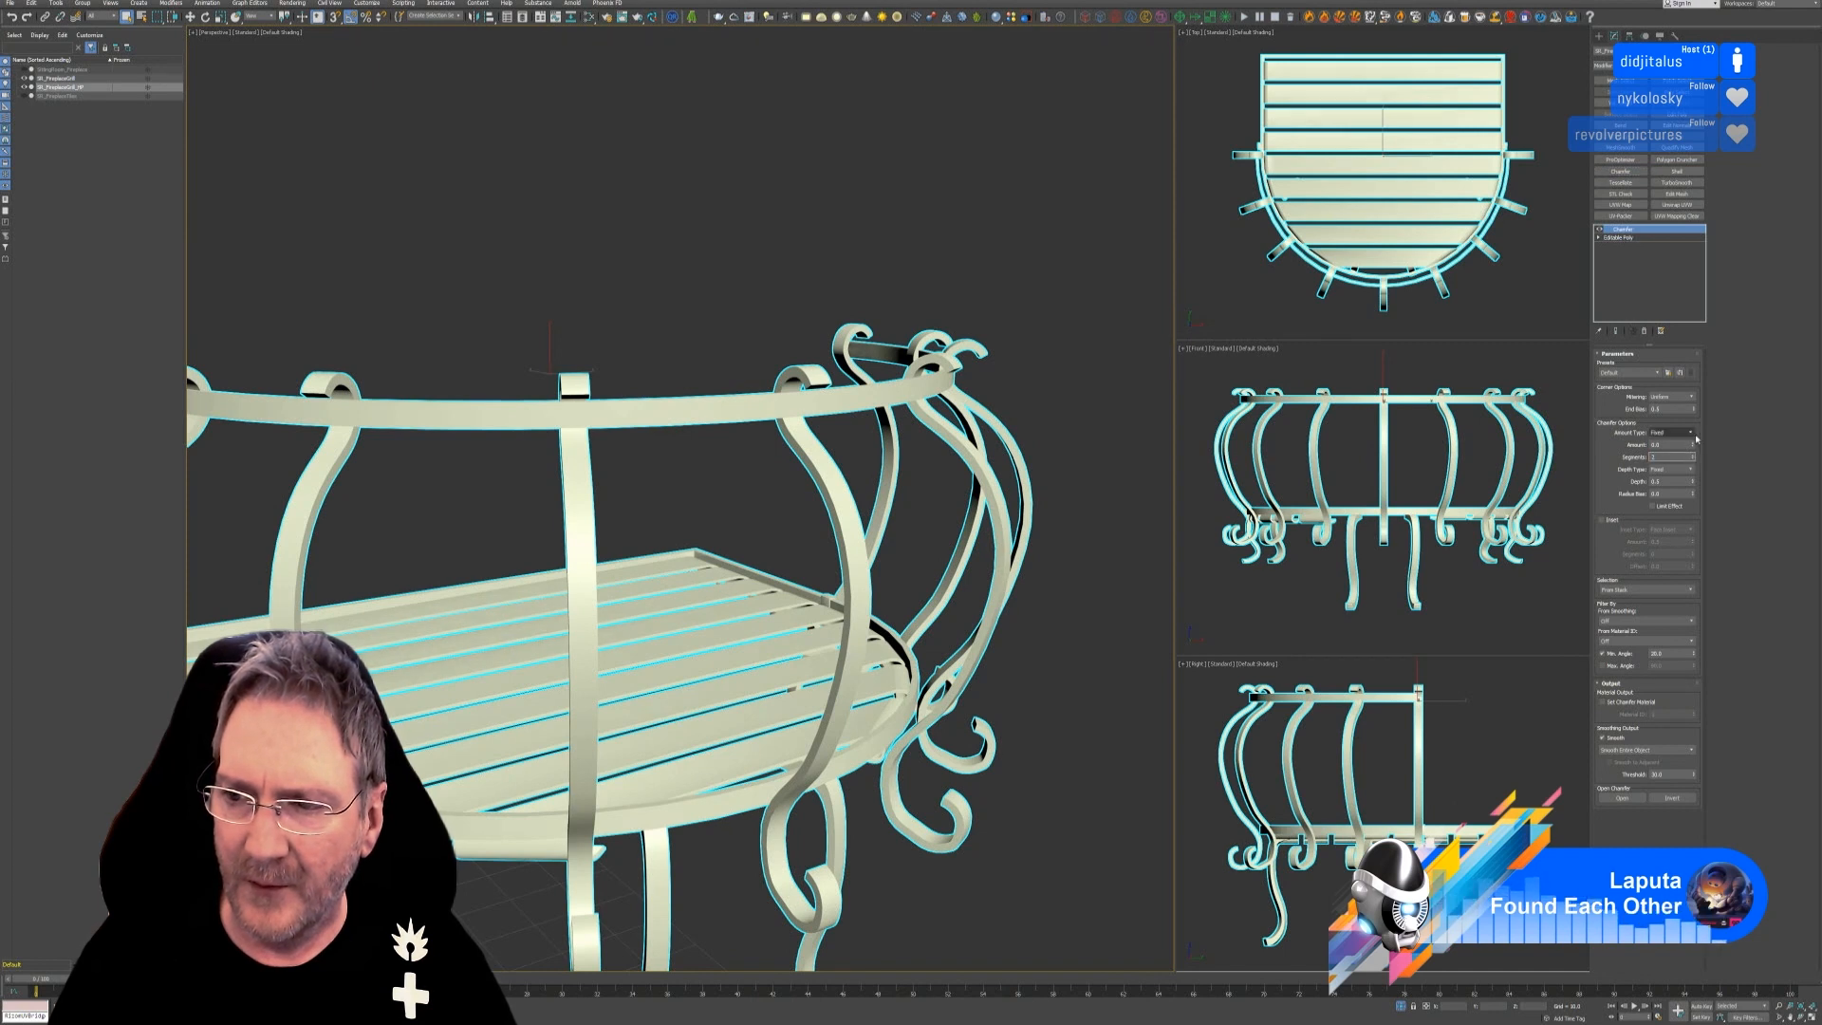
left_click(1693, 445)
left_click_drag(1692, 445, 1673, 394)
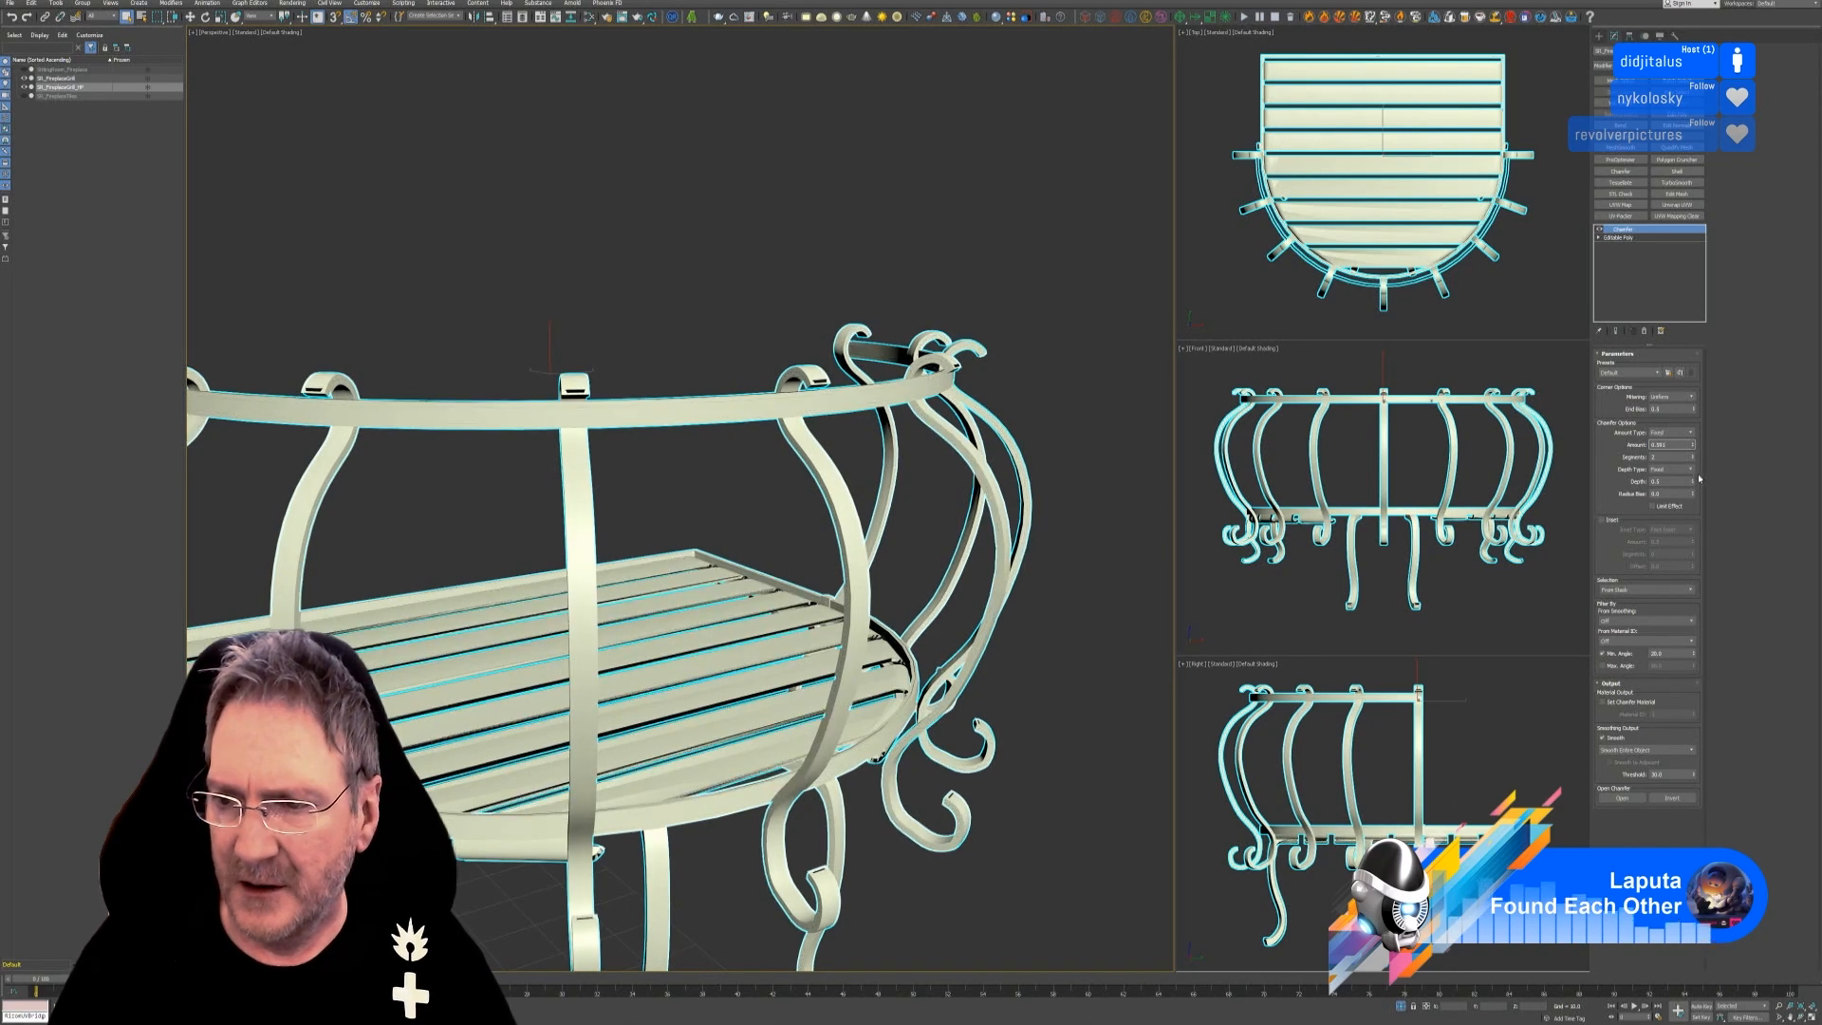
mouse_move(1693, 484)
left_mouse_down()
mouse_move(1693, 539)
mouse_move(1696, 492)
mouse_move(1698, 507)
left_mouse_up()
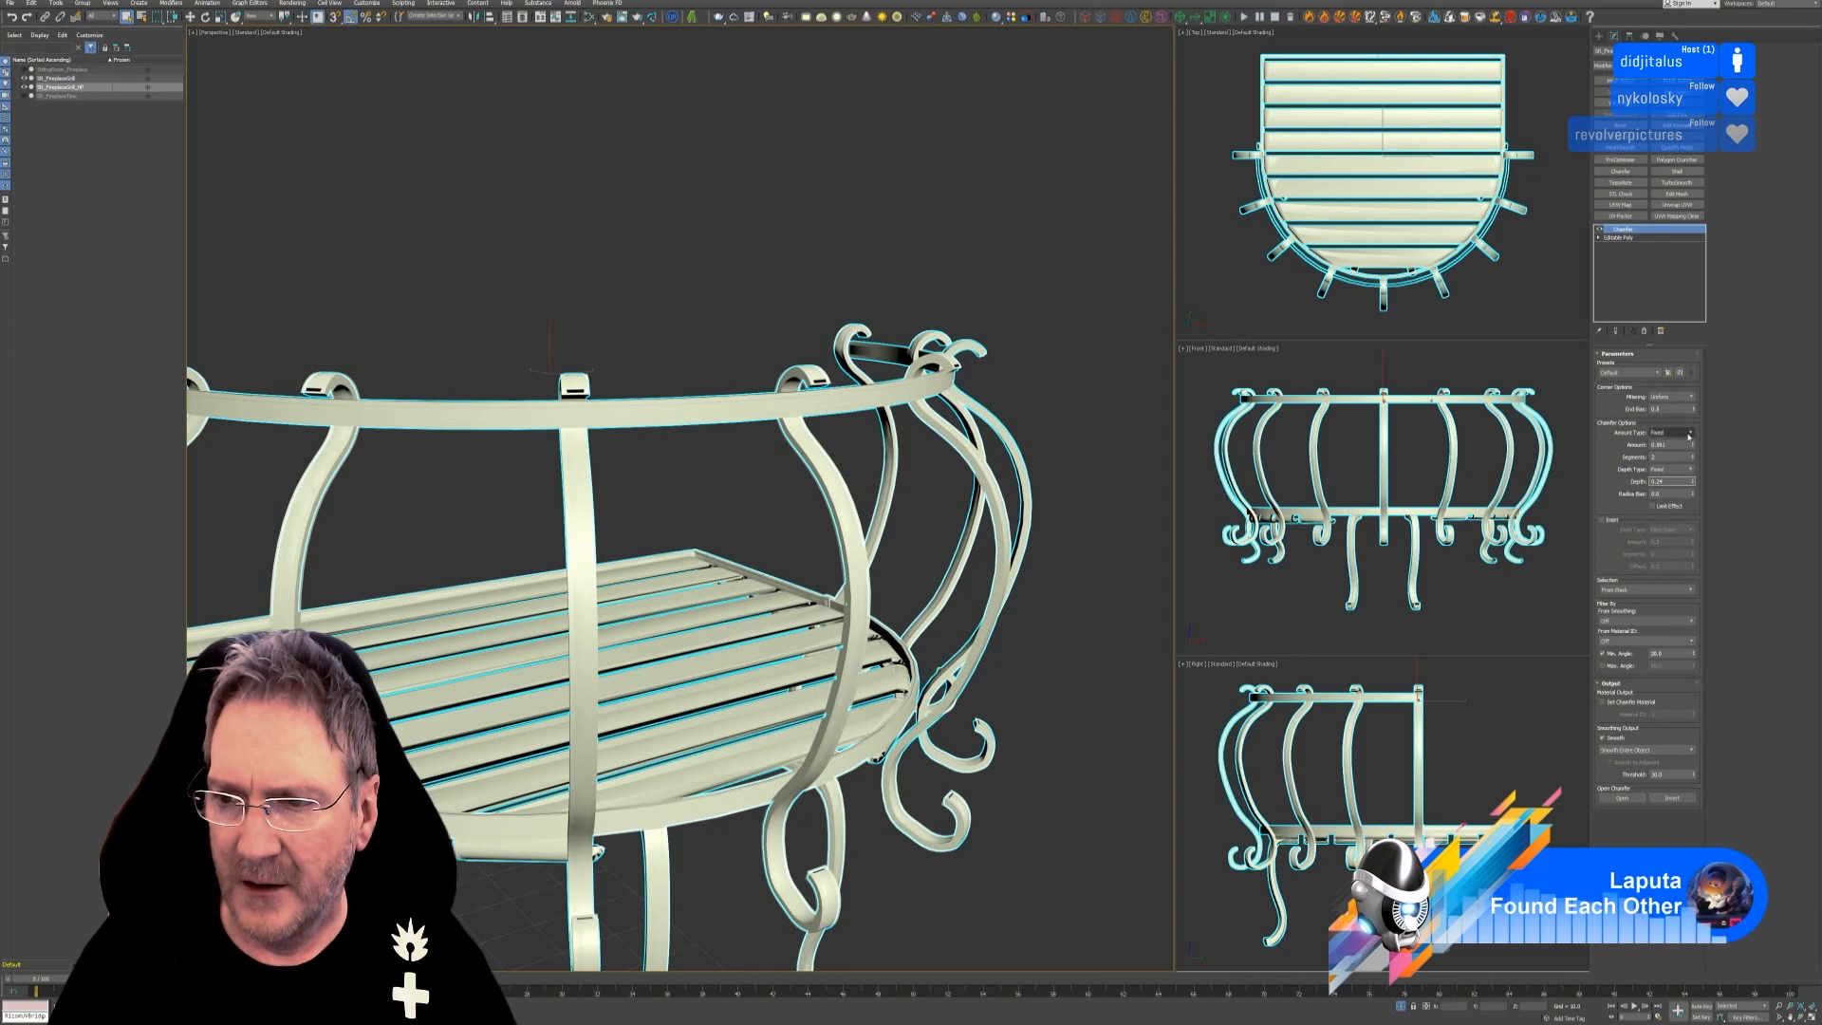
left_click(1672, 432)
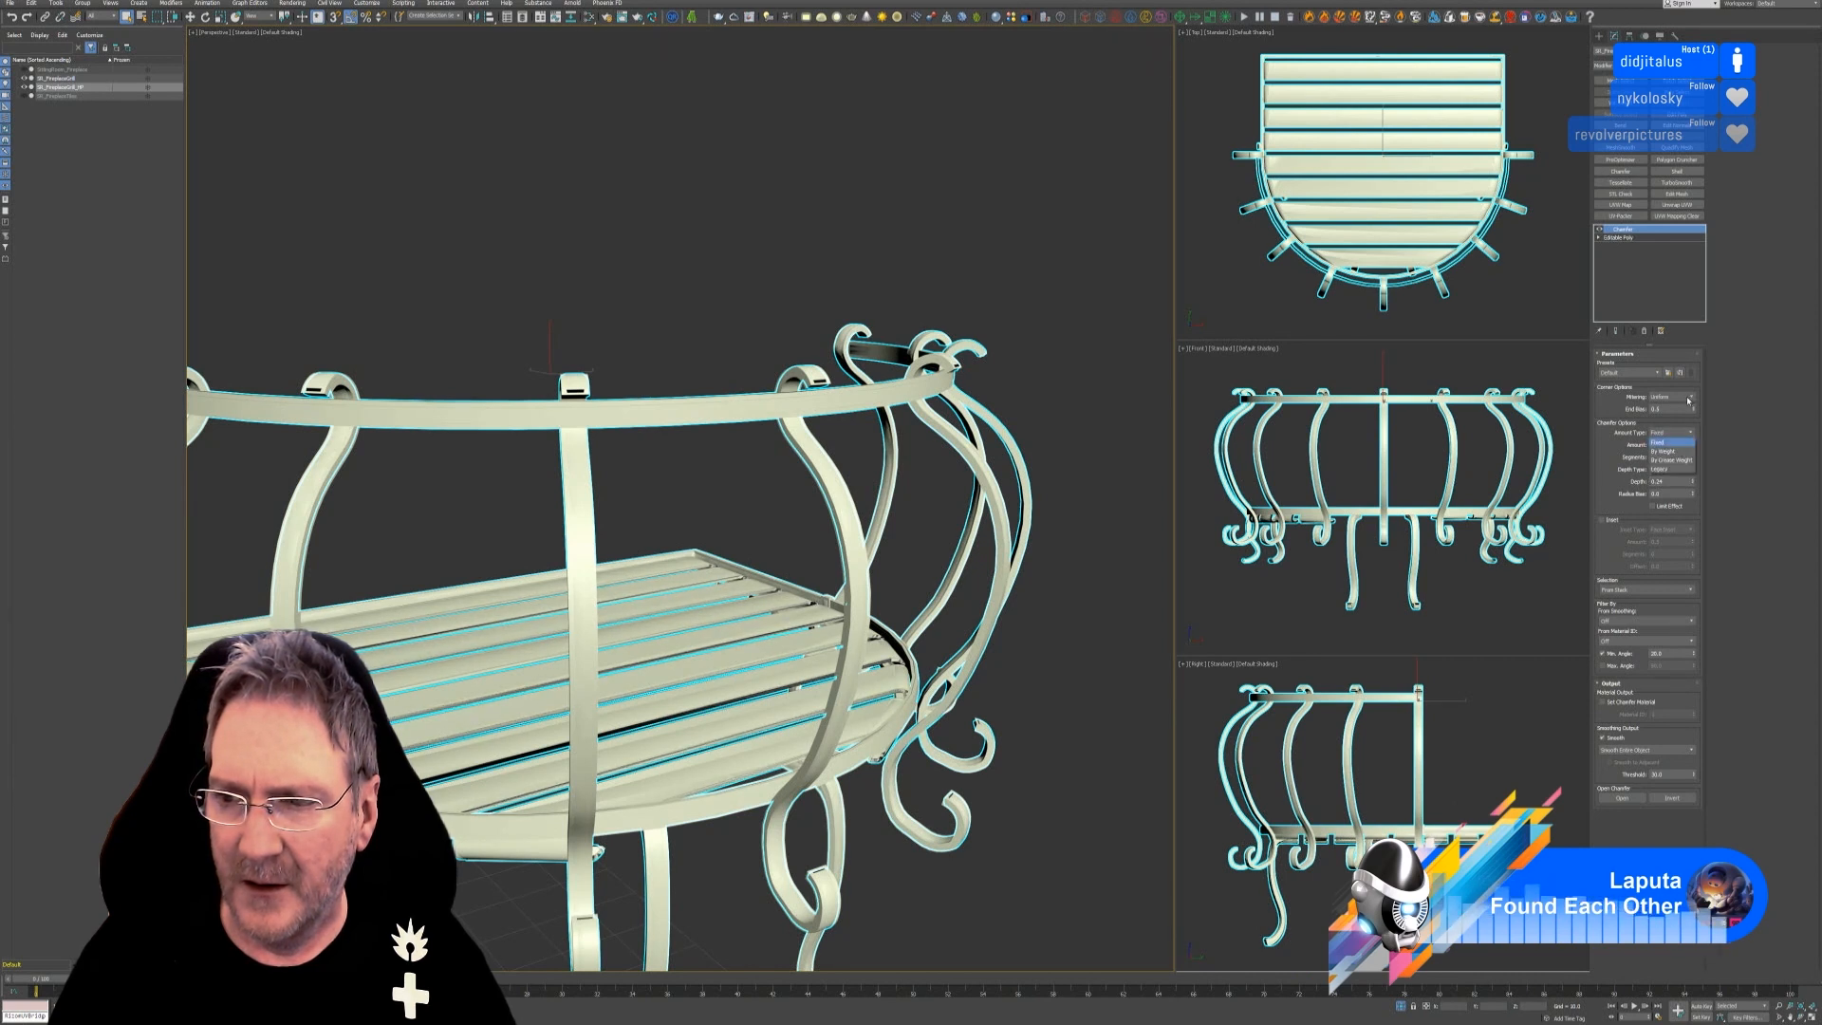
left_click(1696, 411)
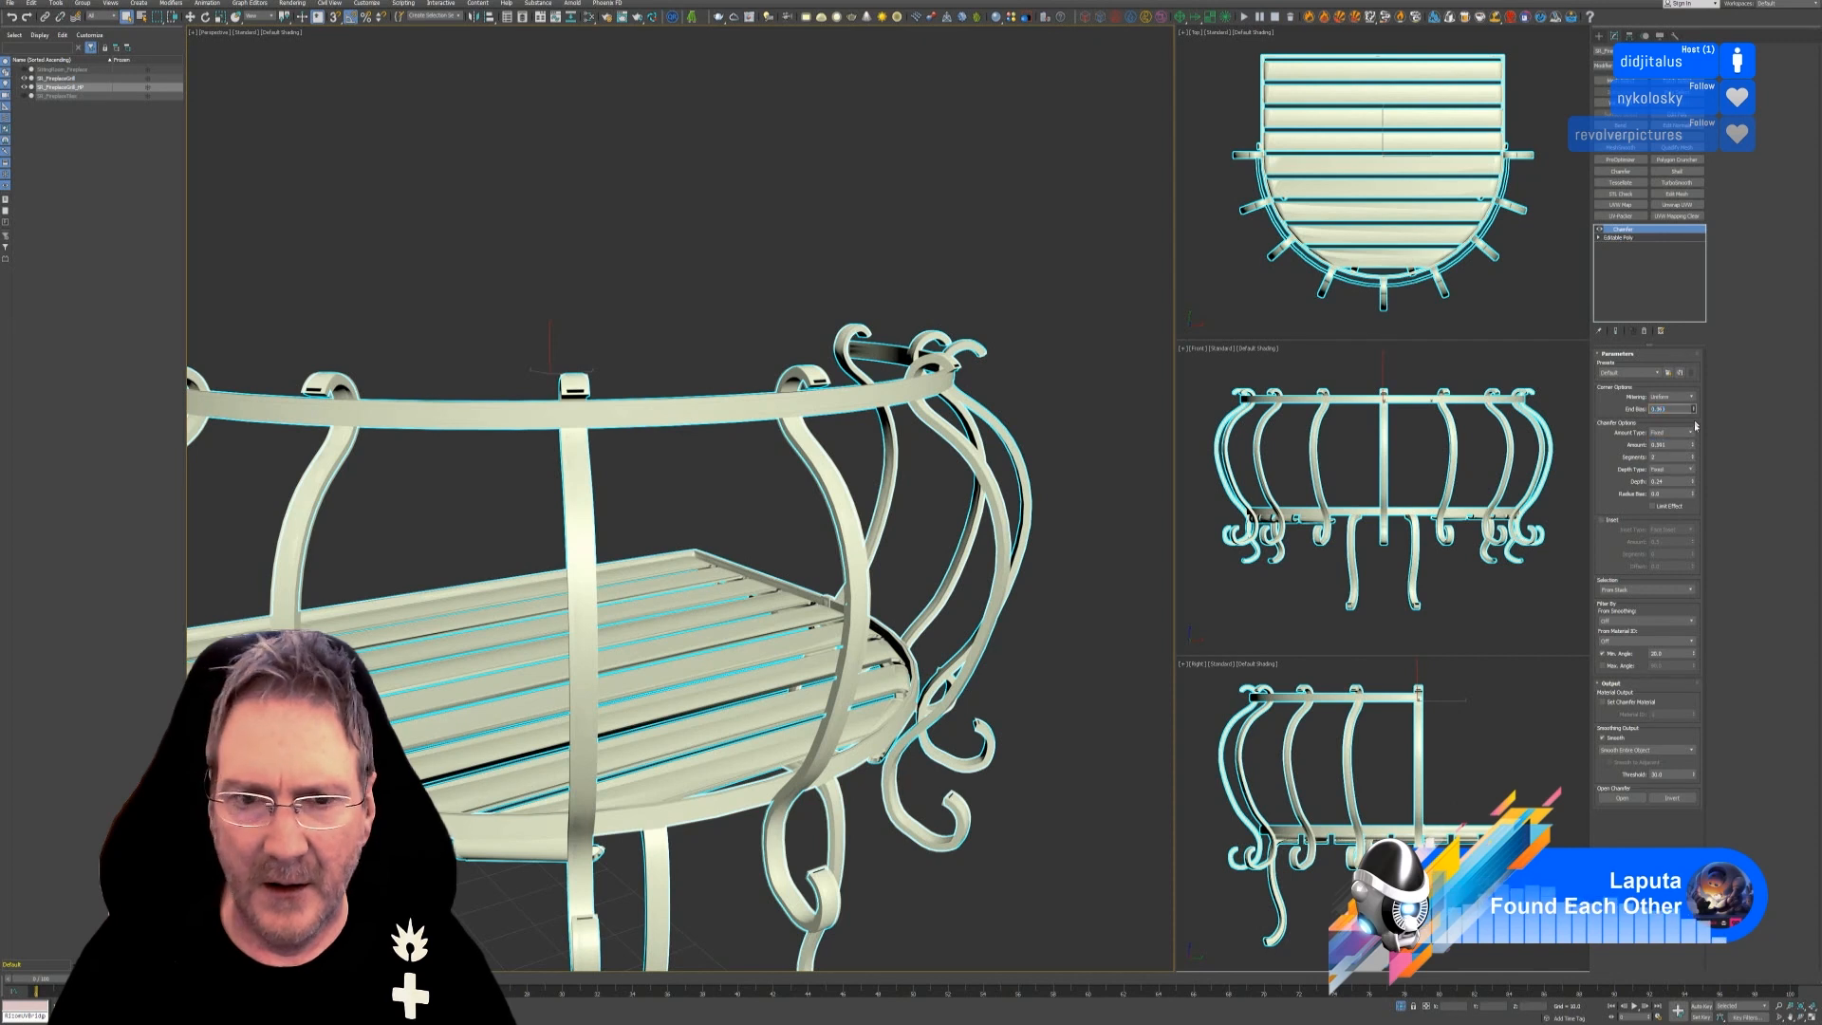
left_click_drag(1697, 453, 1695, 403)
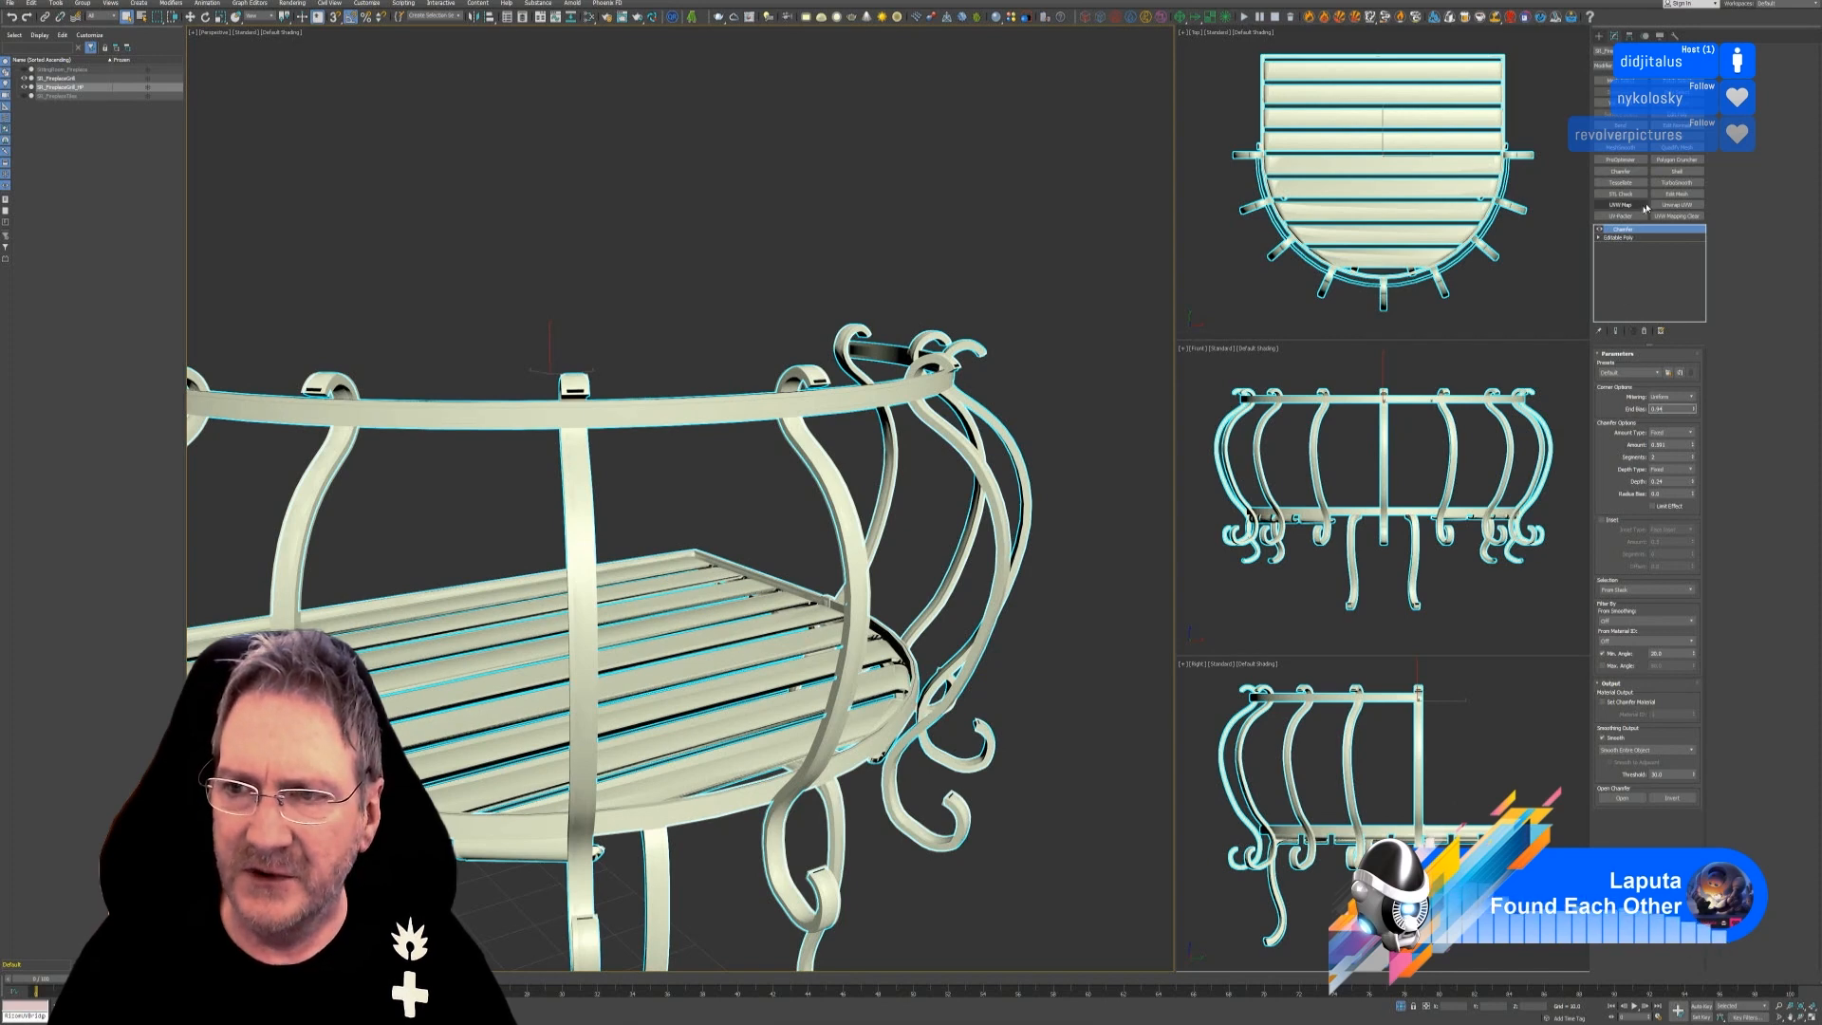
left_click(1646, 332)
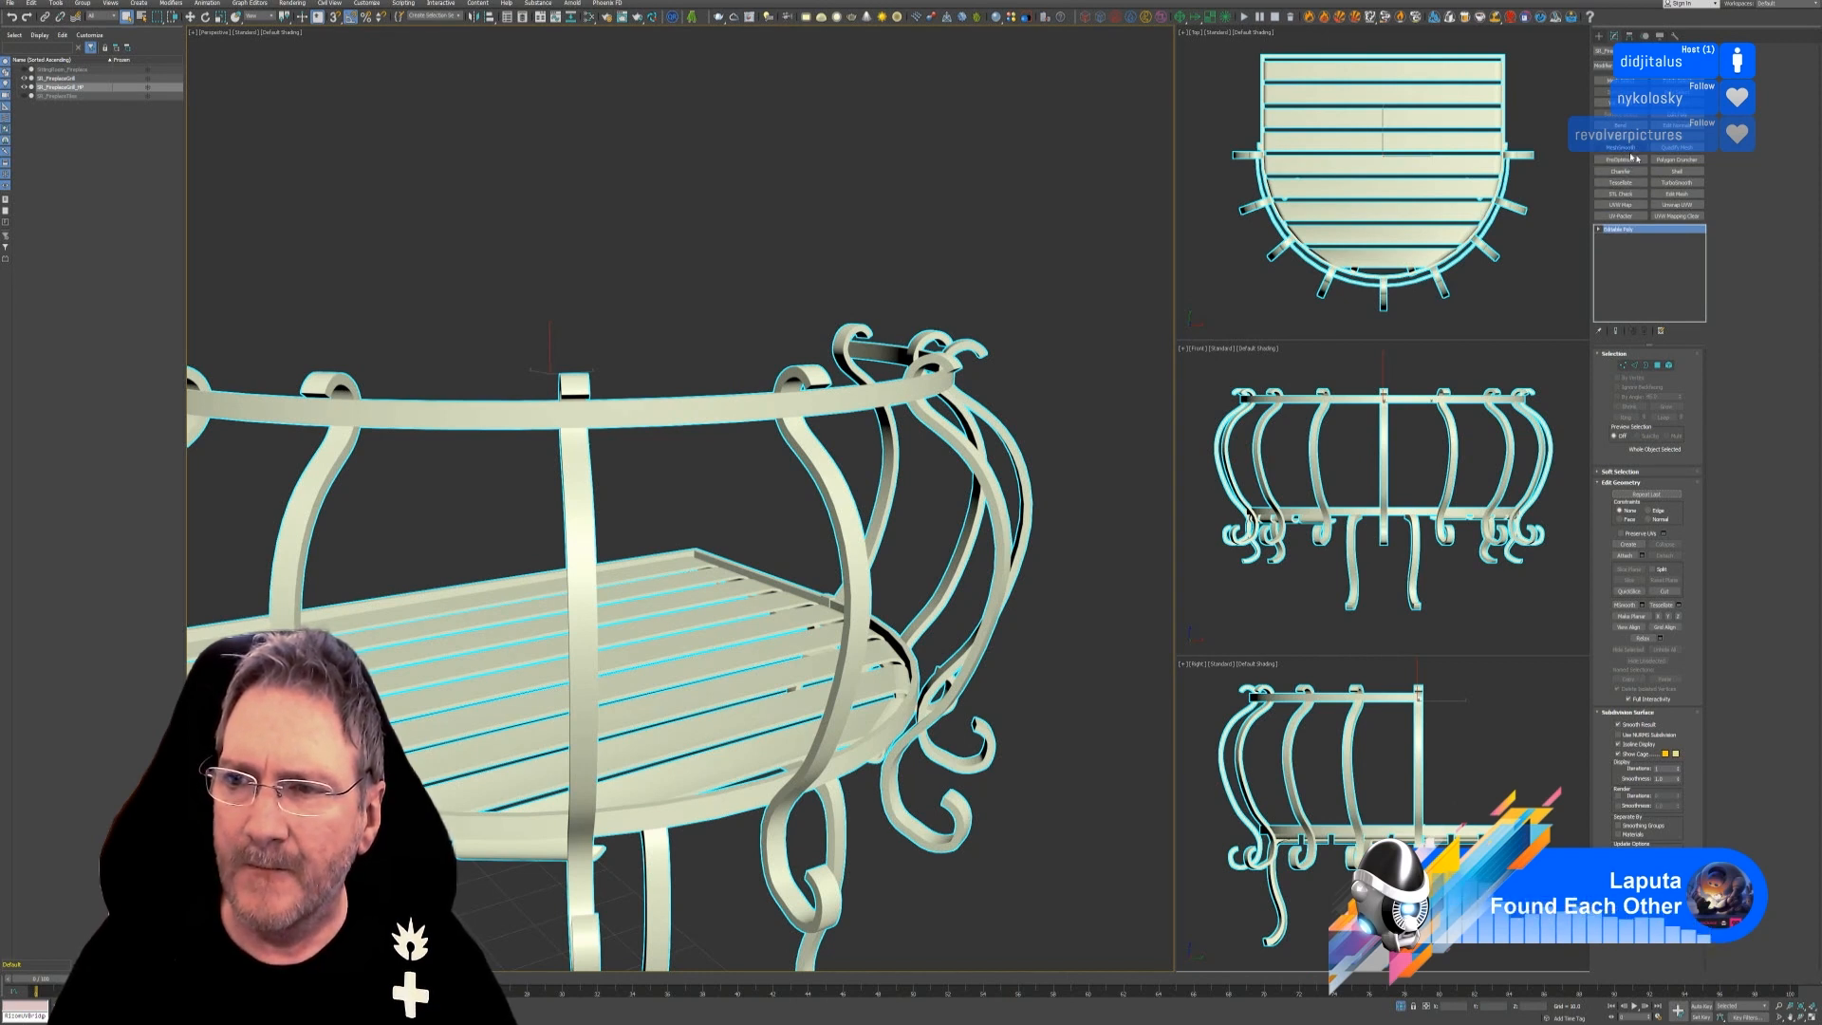
Try a TurboSmooth modifier and a MeshSmooth modifier on the high-poly fireplace grate, removing each one.
left_click(1676, 182)
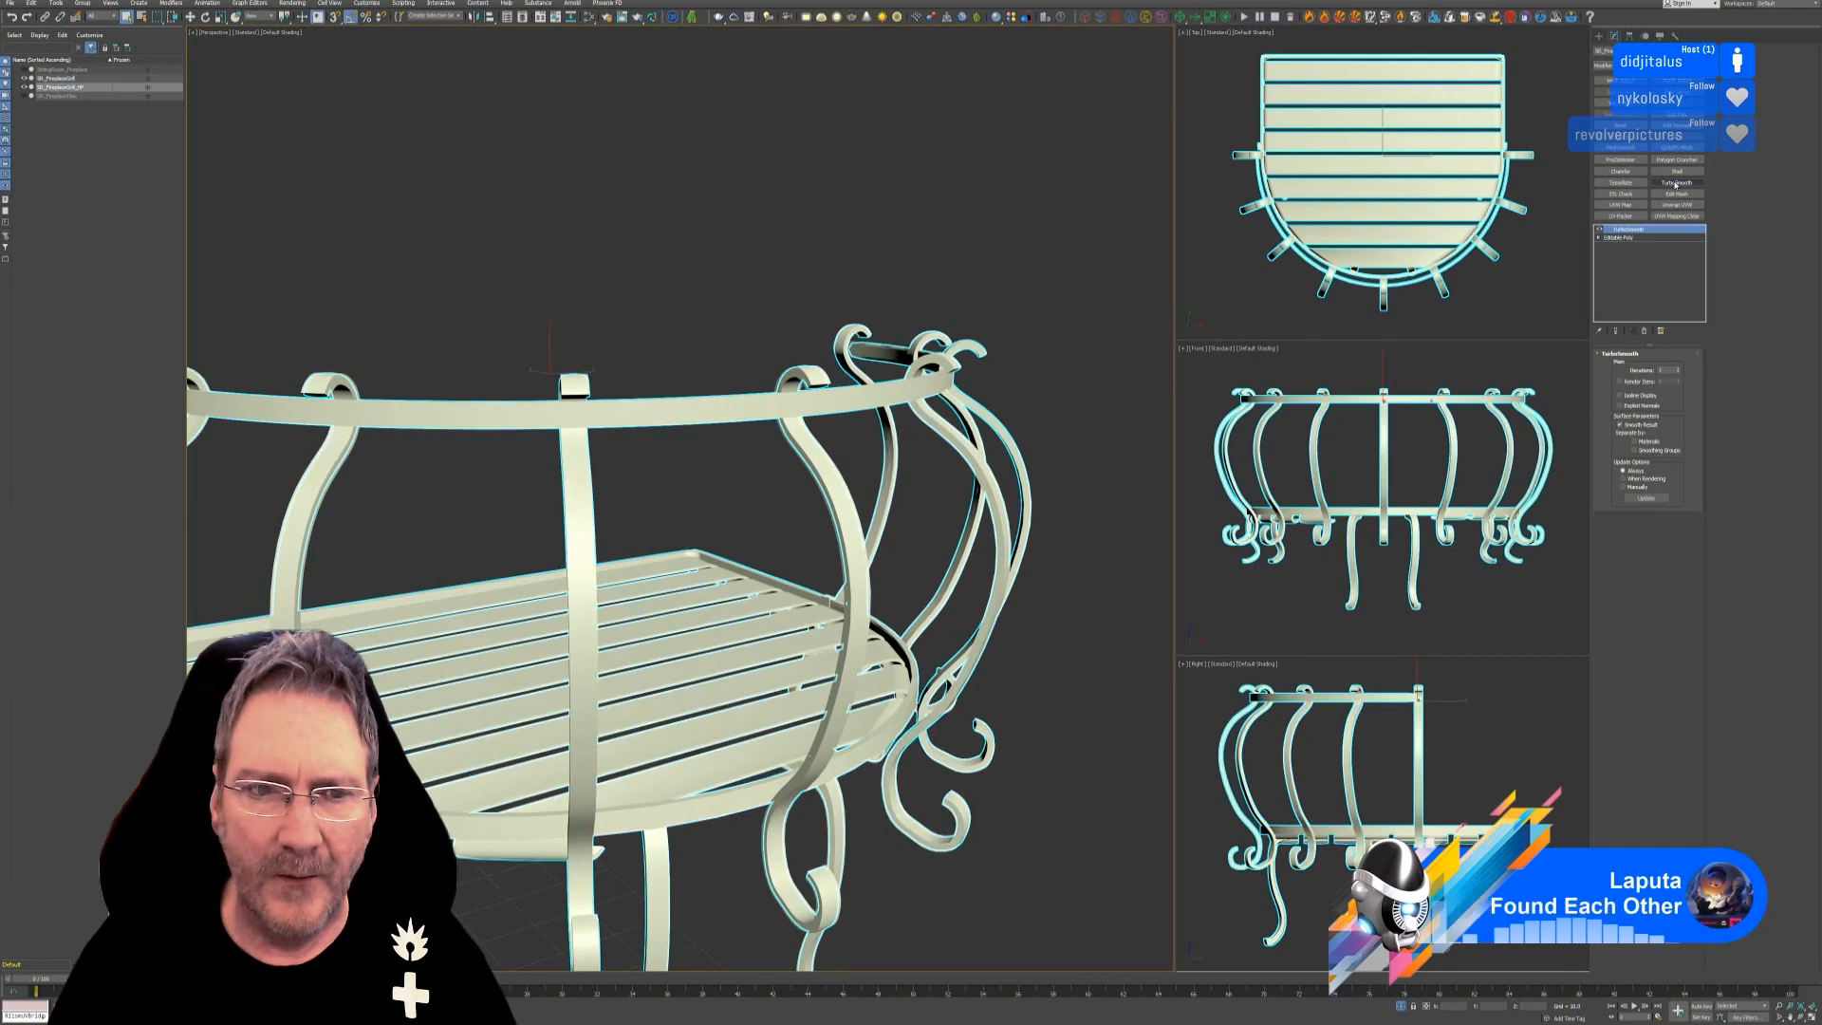
scroll(859, 520, "up", 3)
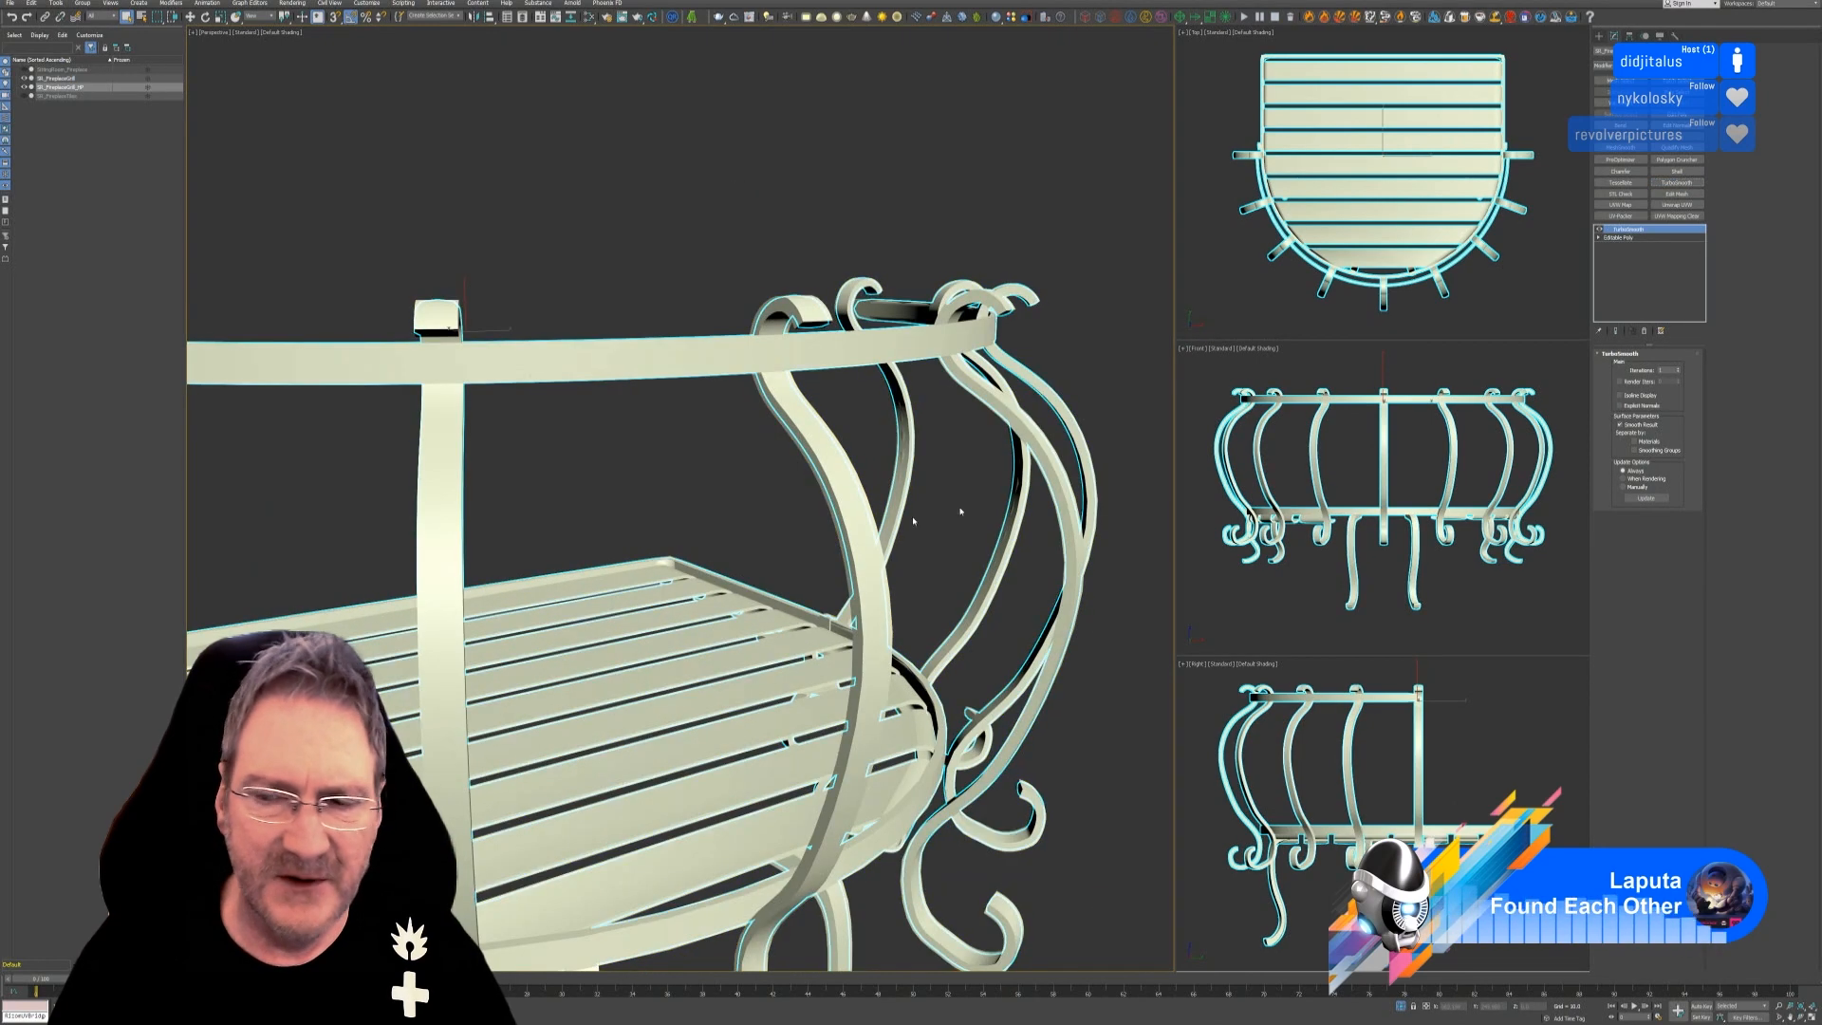
left_click(1643, 332)
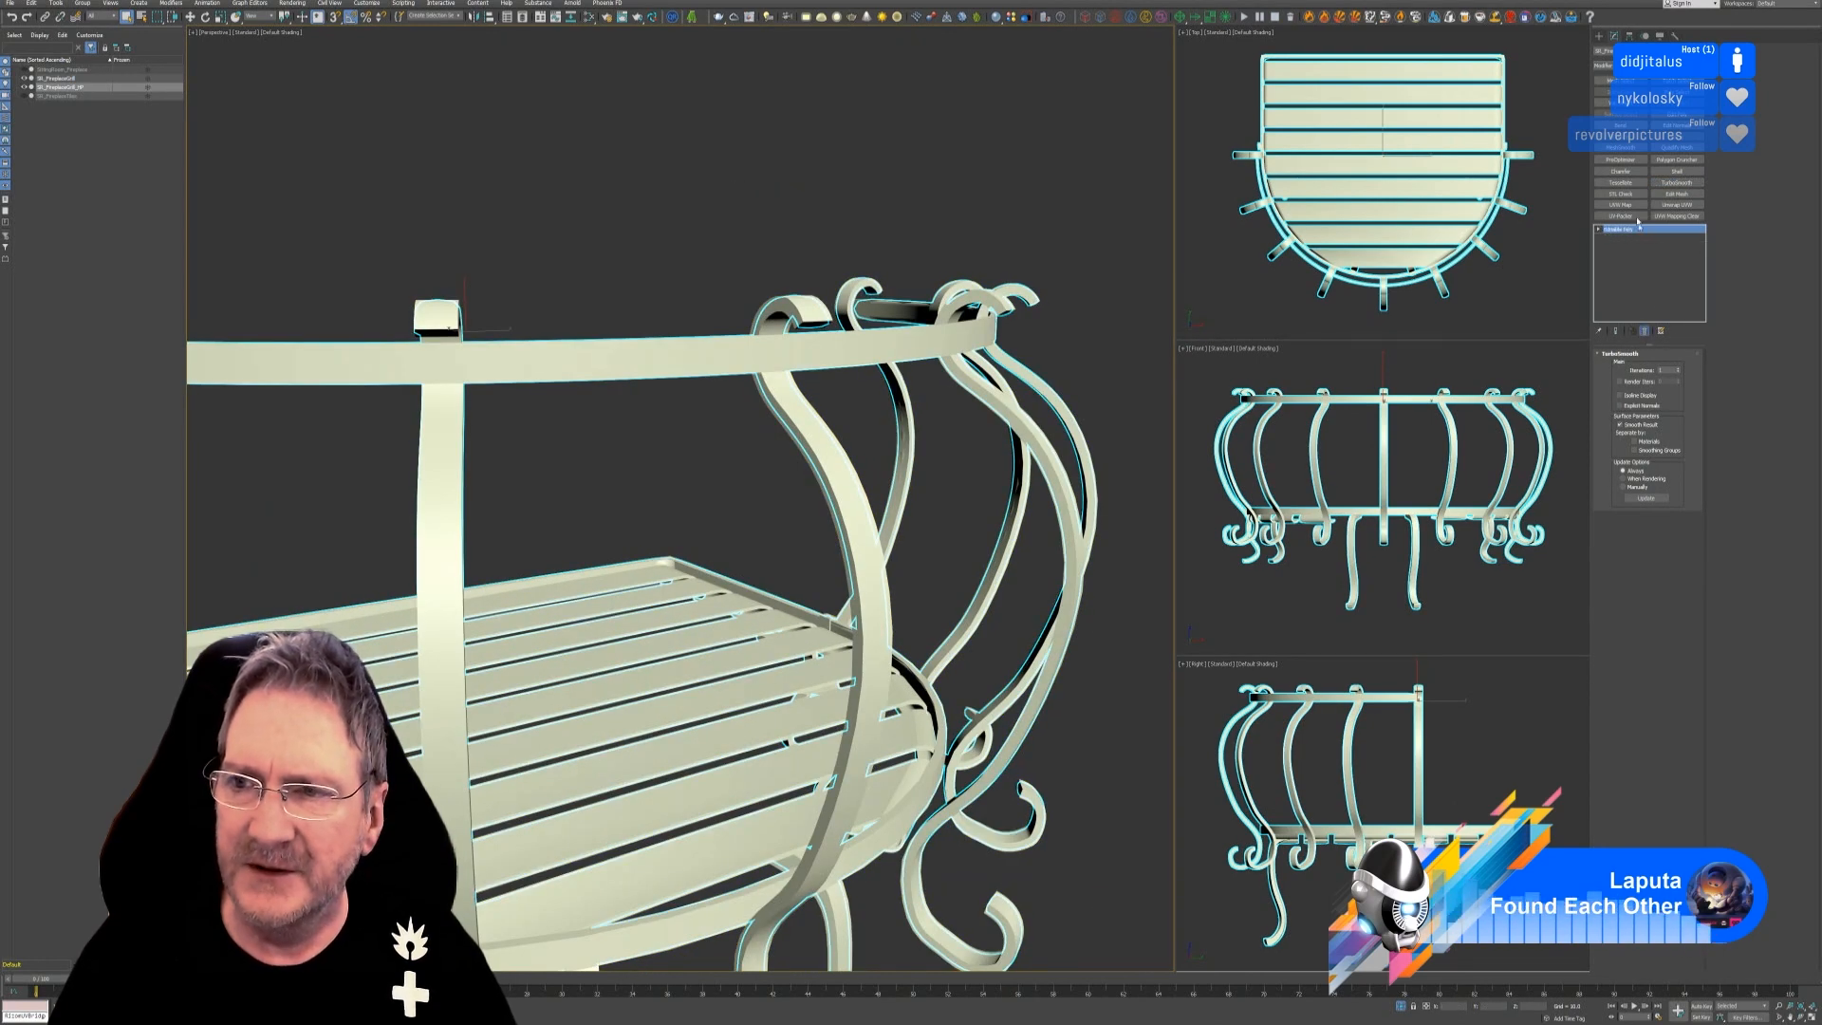
left_click(1621, 148)
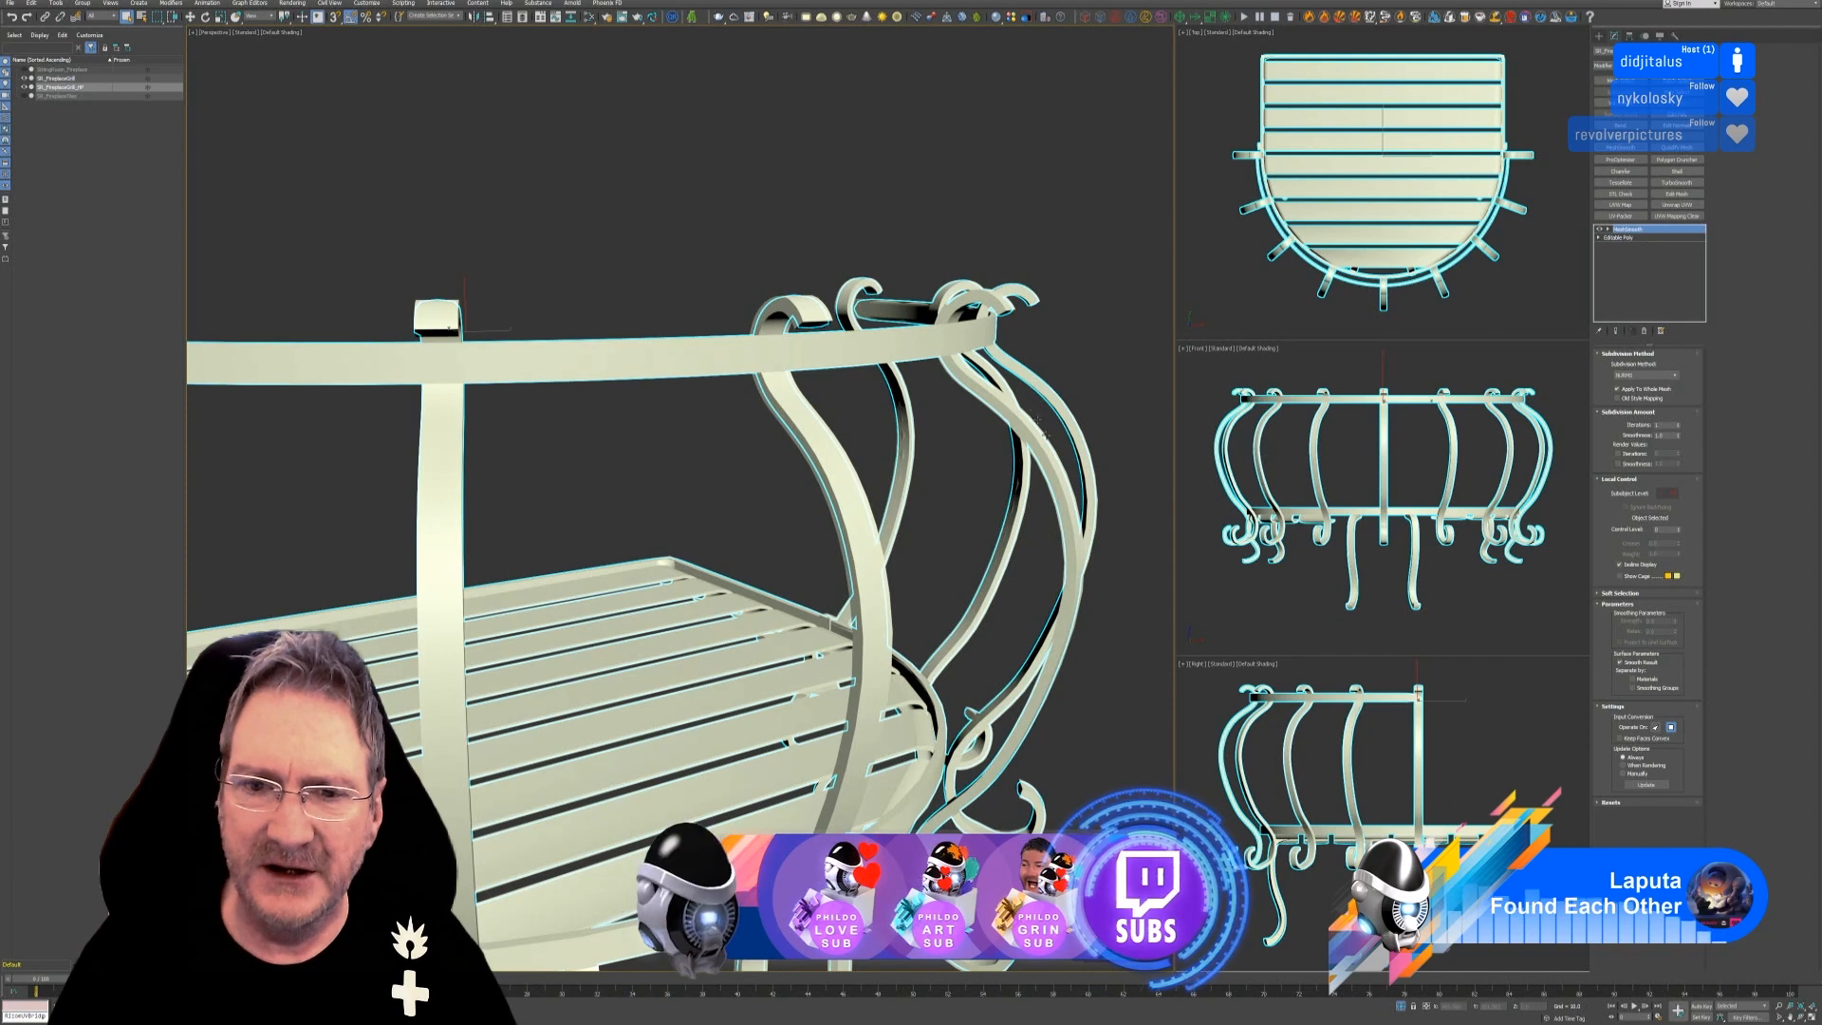
left_click(1645, 330)
Check the grate against the full fireplace scene by leaving isolation, and isolate the grate again.
scroll(688, 434, "down", 8)
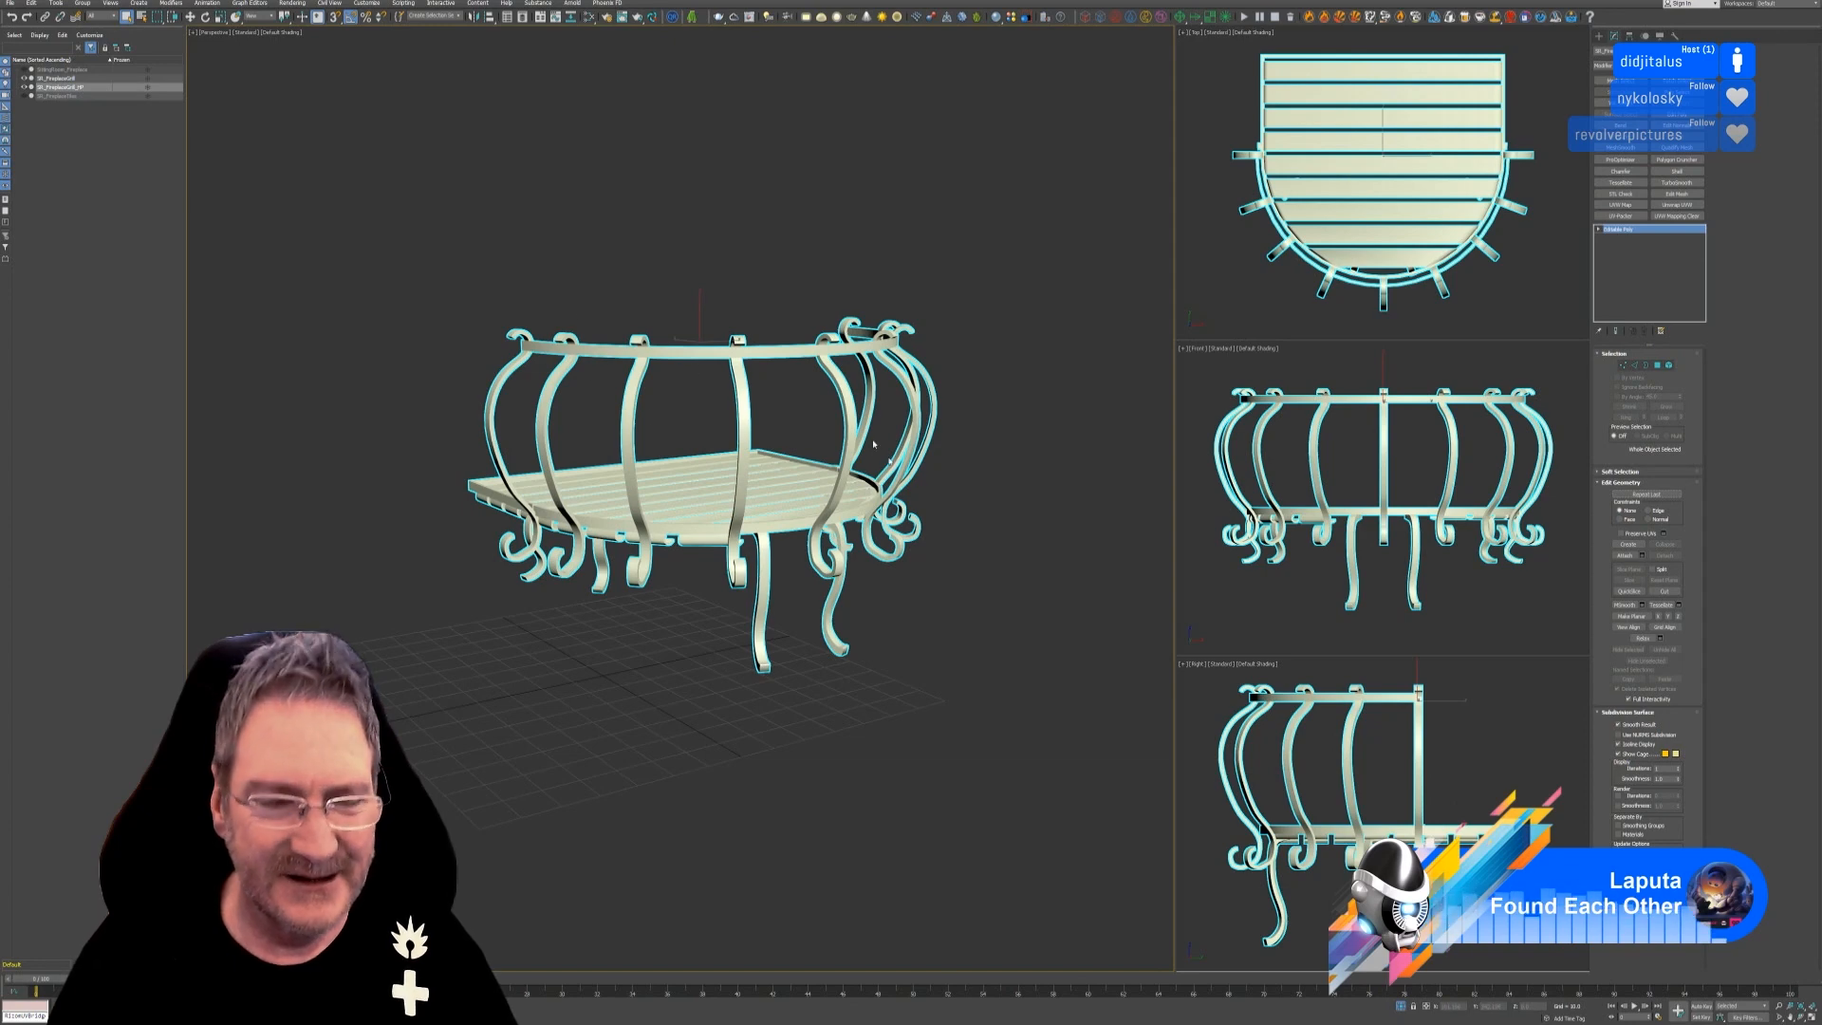
left_click(1402, 1006)
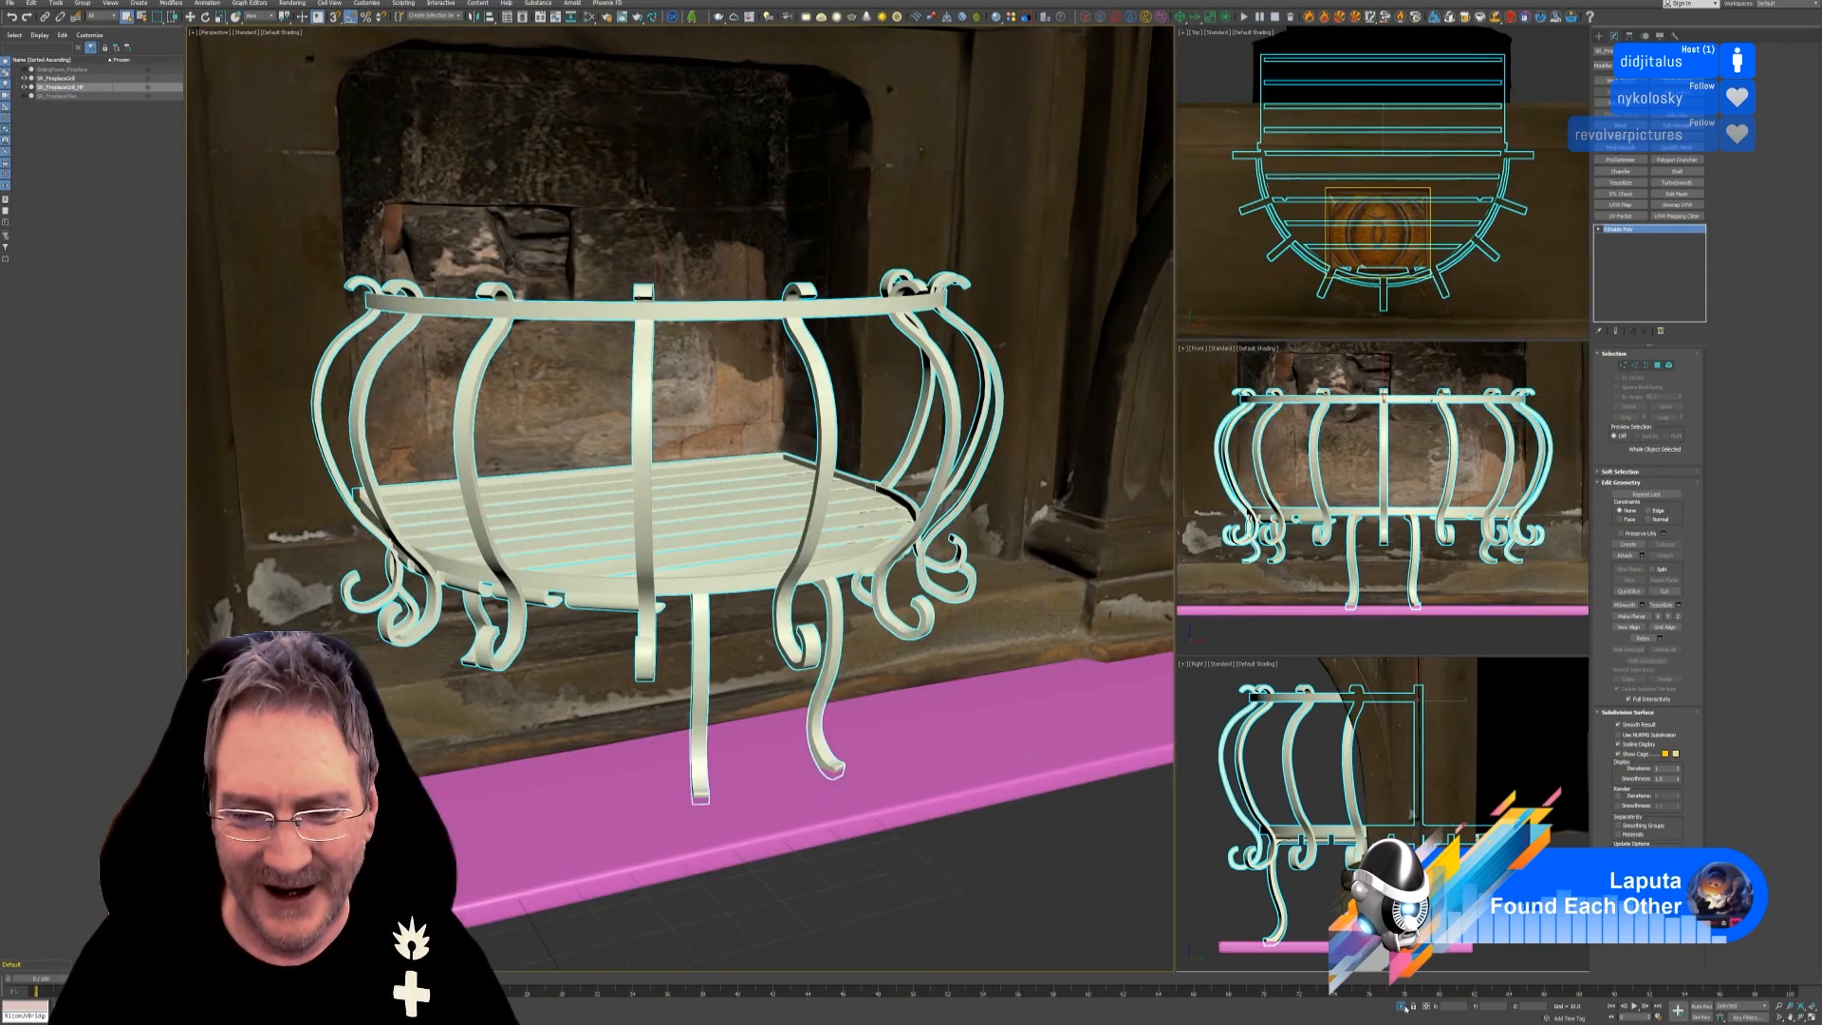
left_click(1402, 1006)
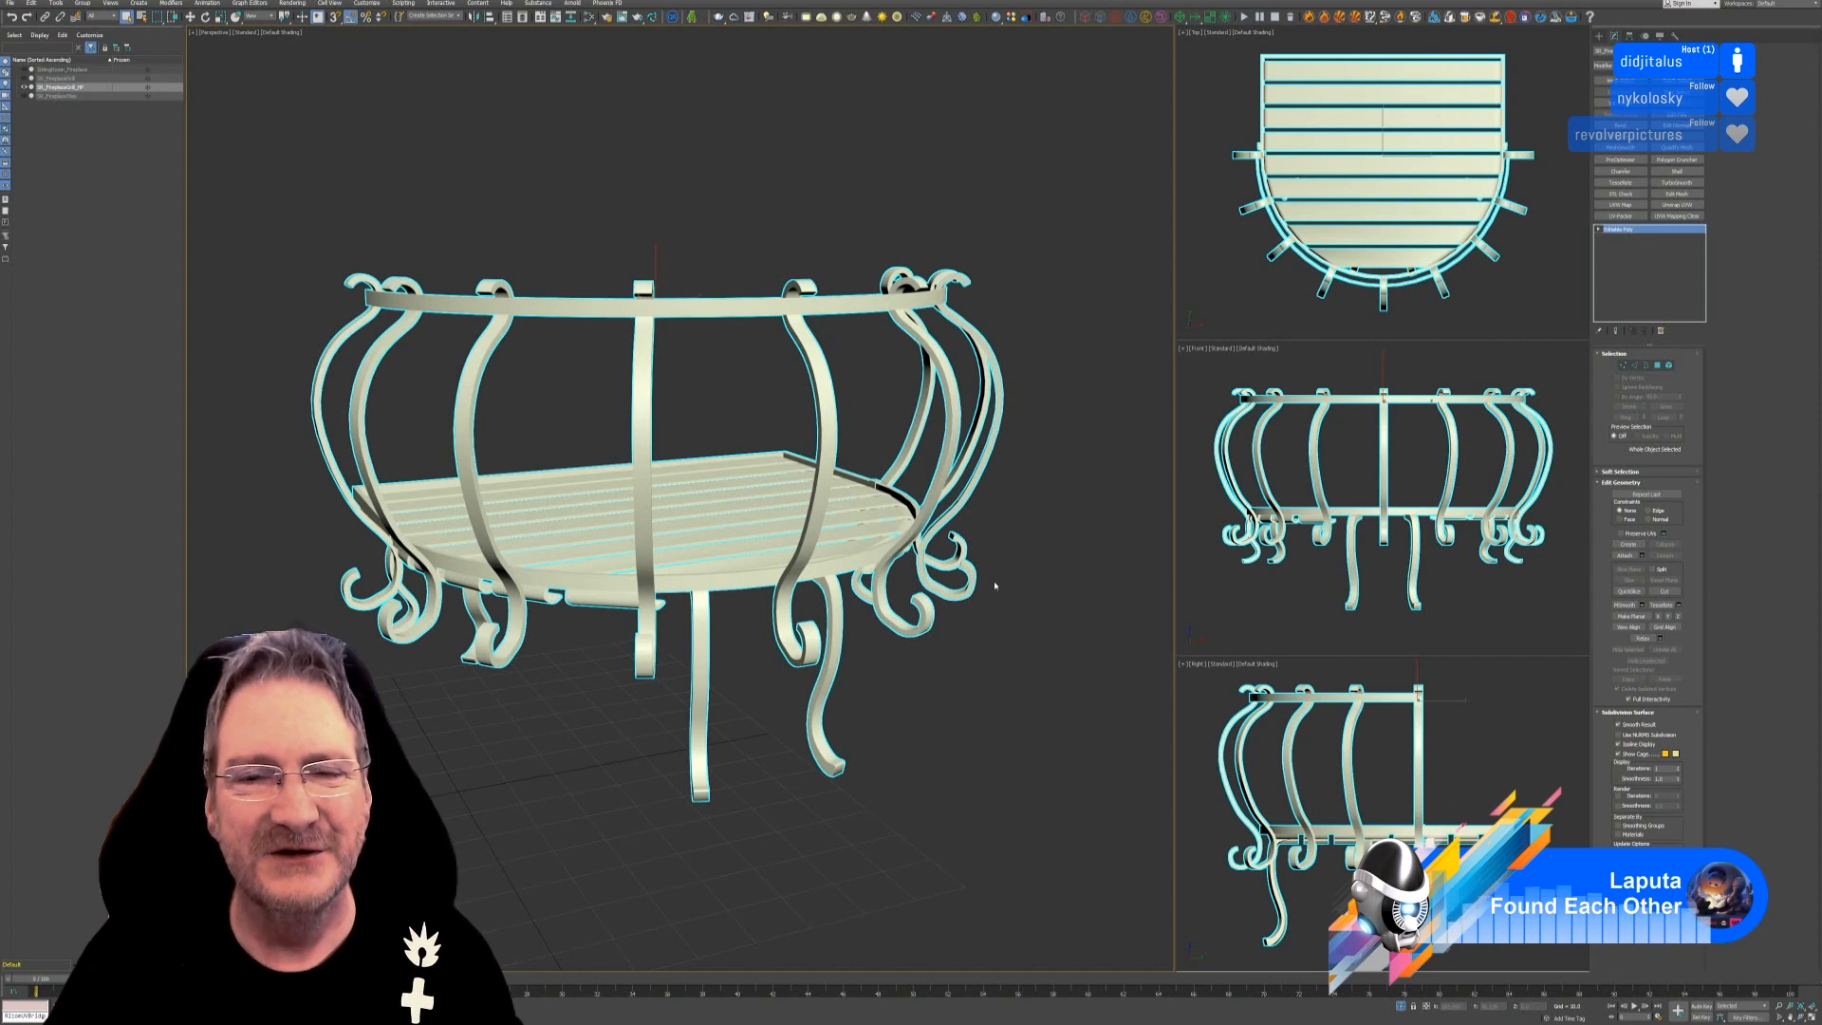
Add a Chamfer modifier to the grate and adjust its segments and amount for narrow, softened edges.
left_click(1623, 172)
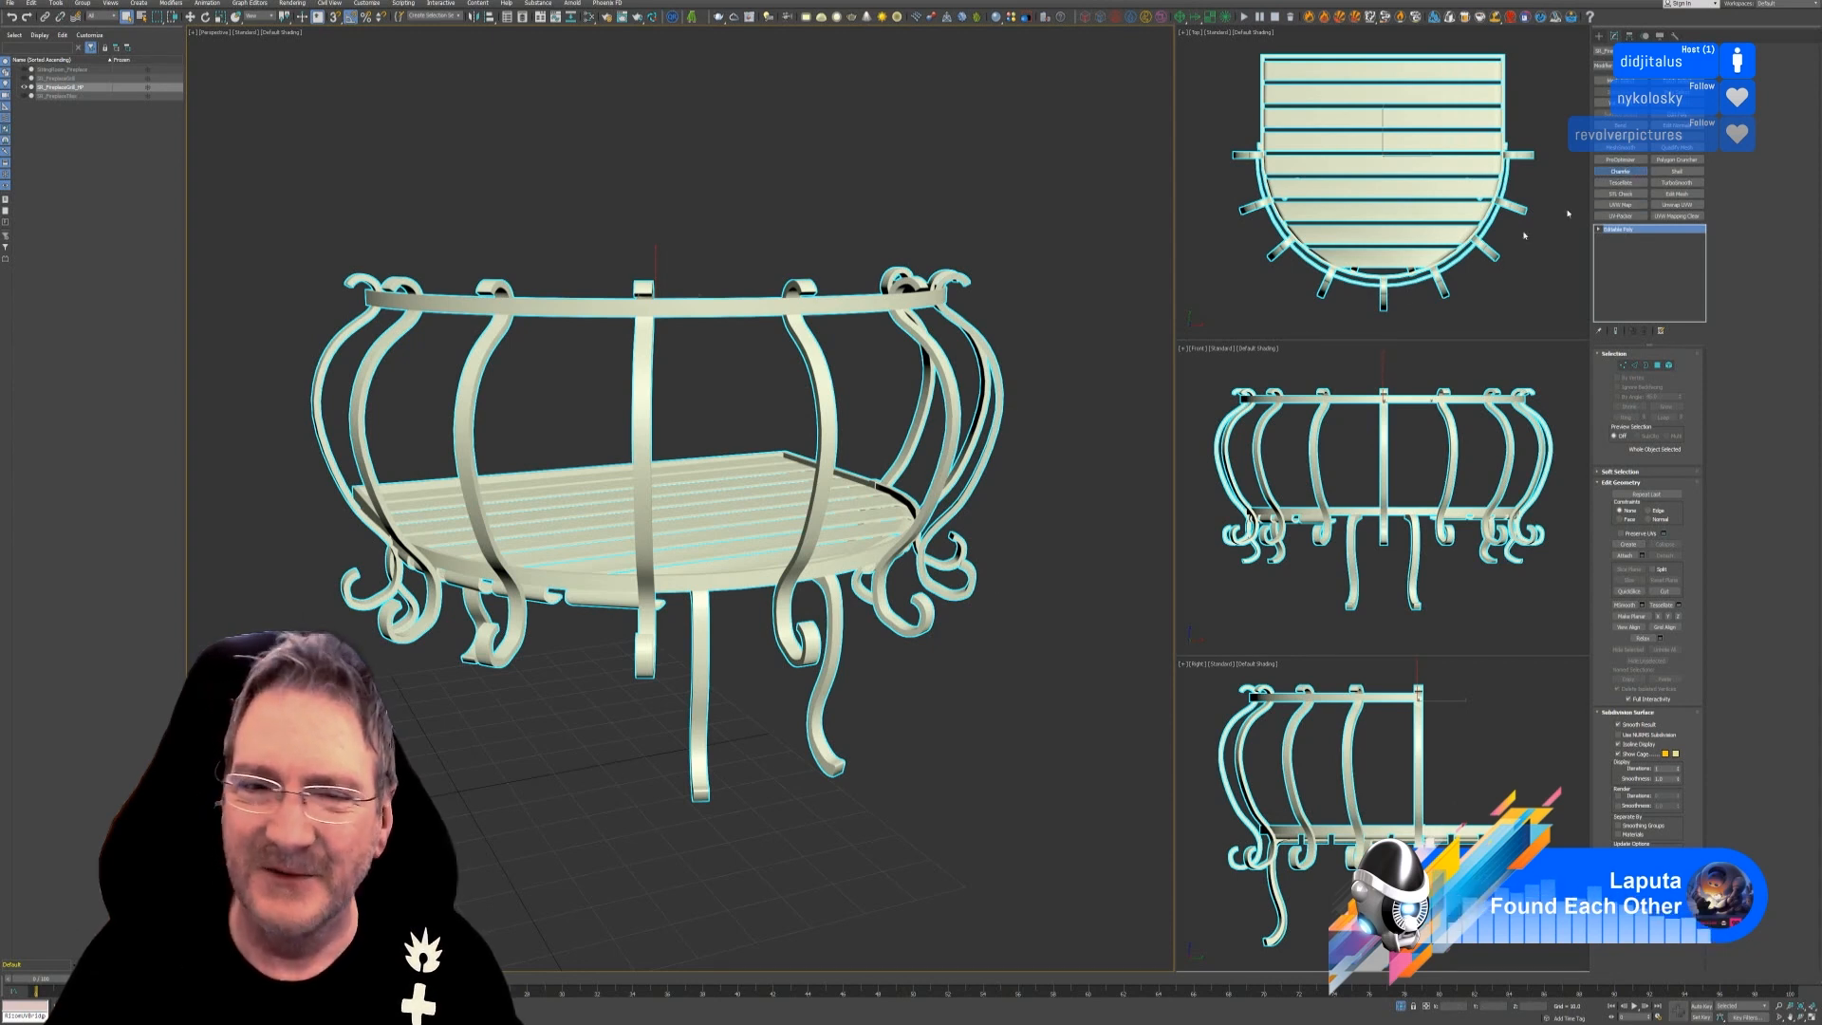
scroll(882, 327, "up", 5)
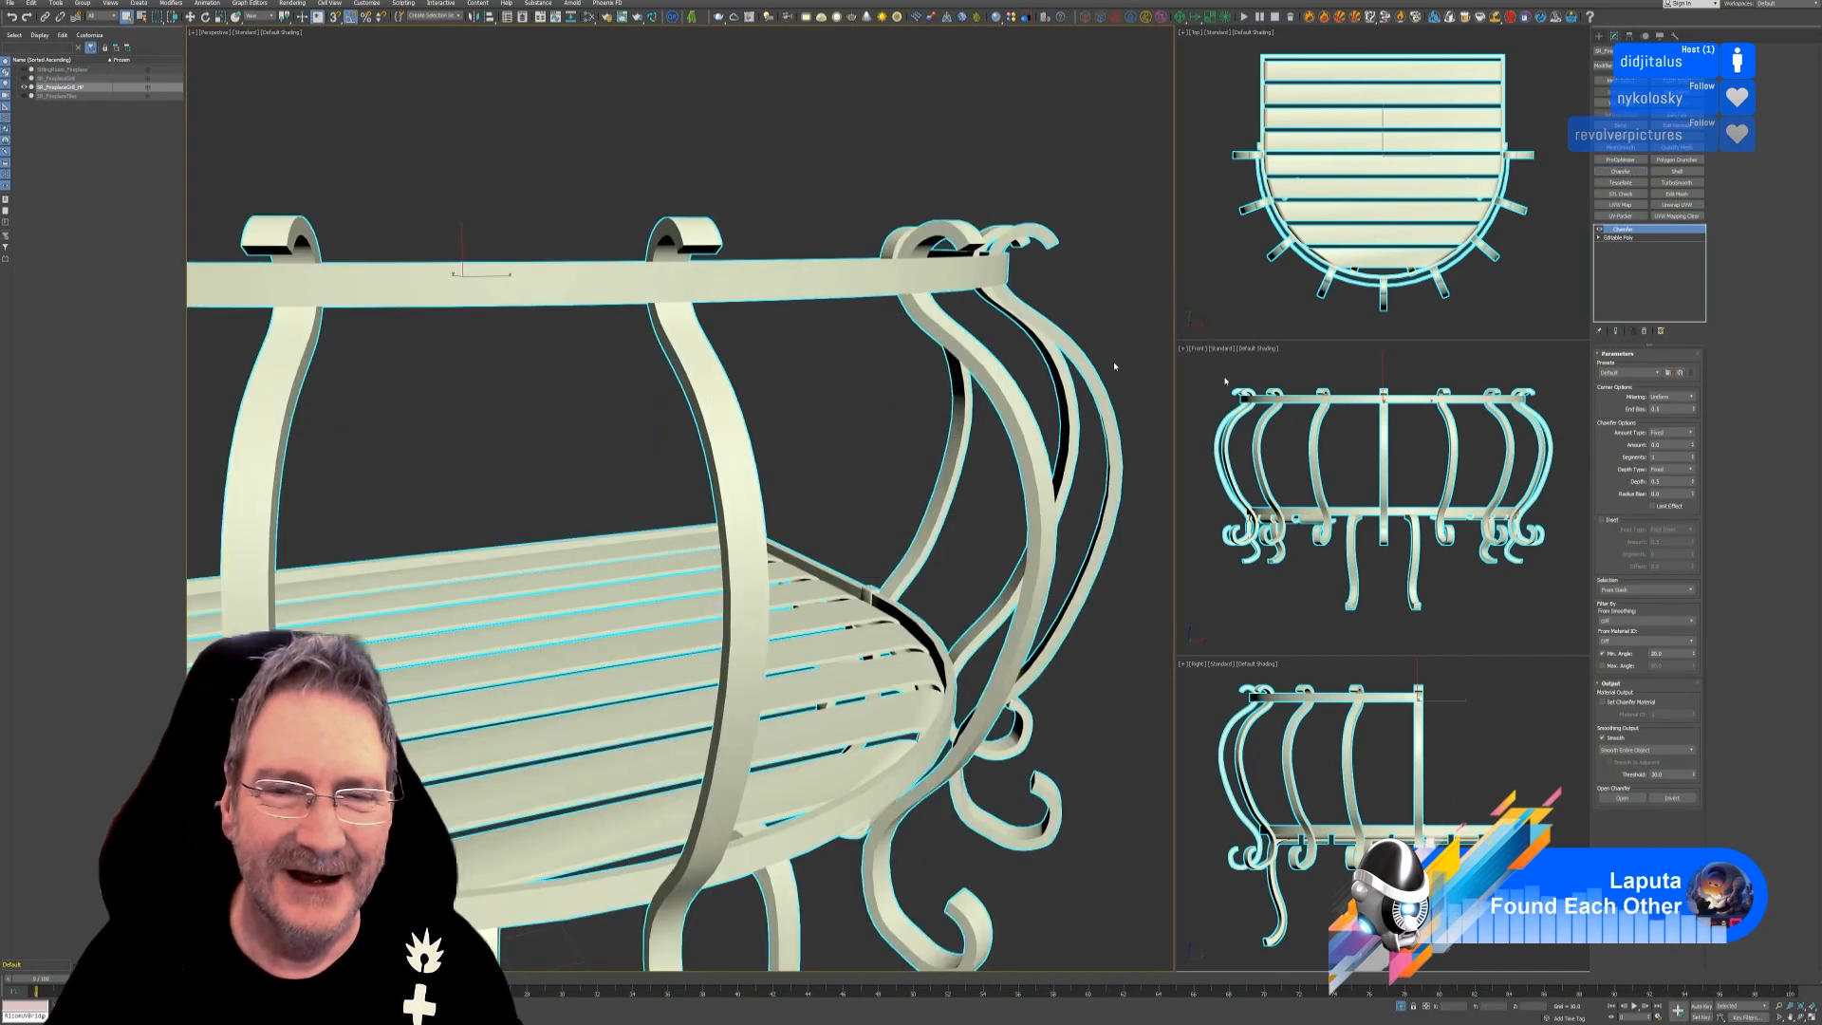
left_click(1695, 457)
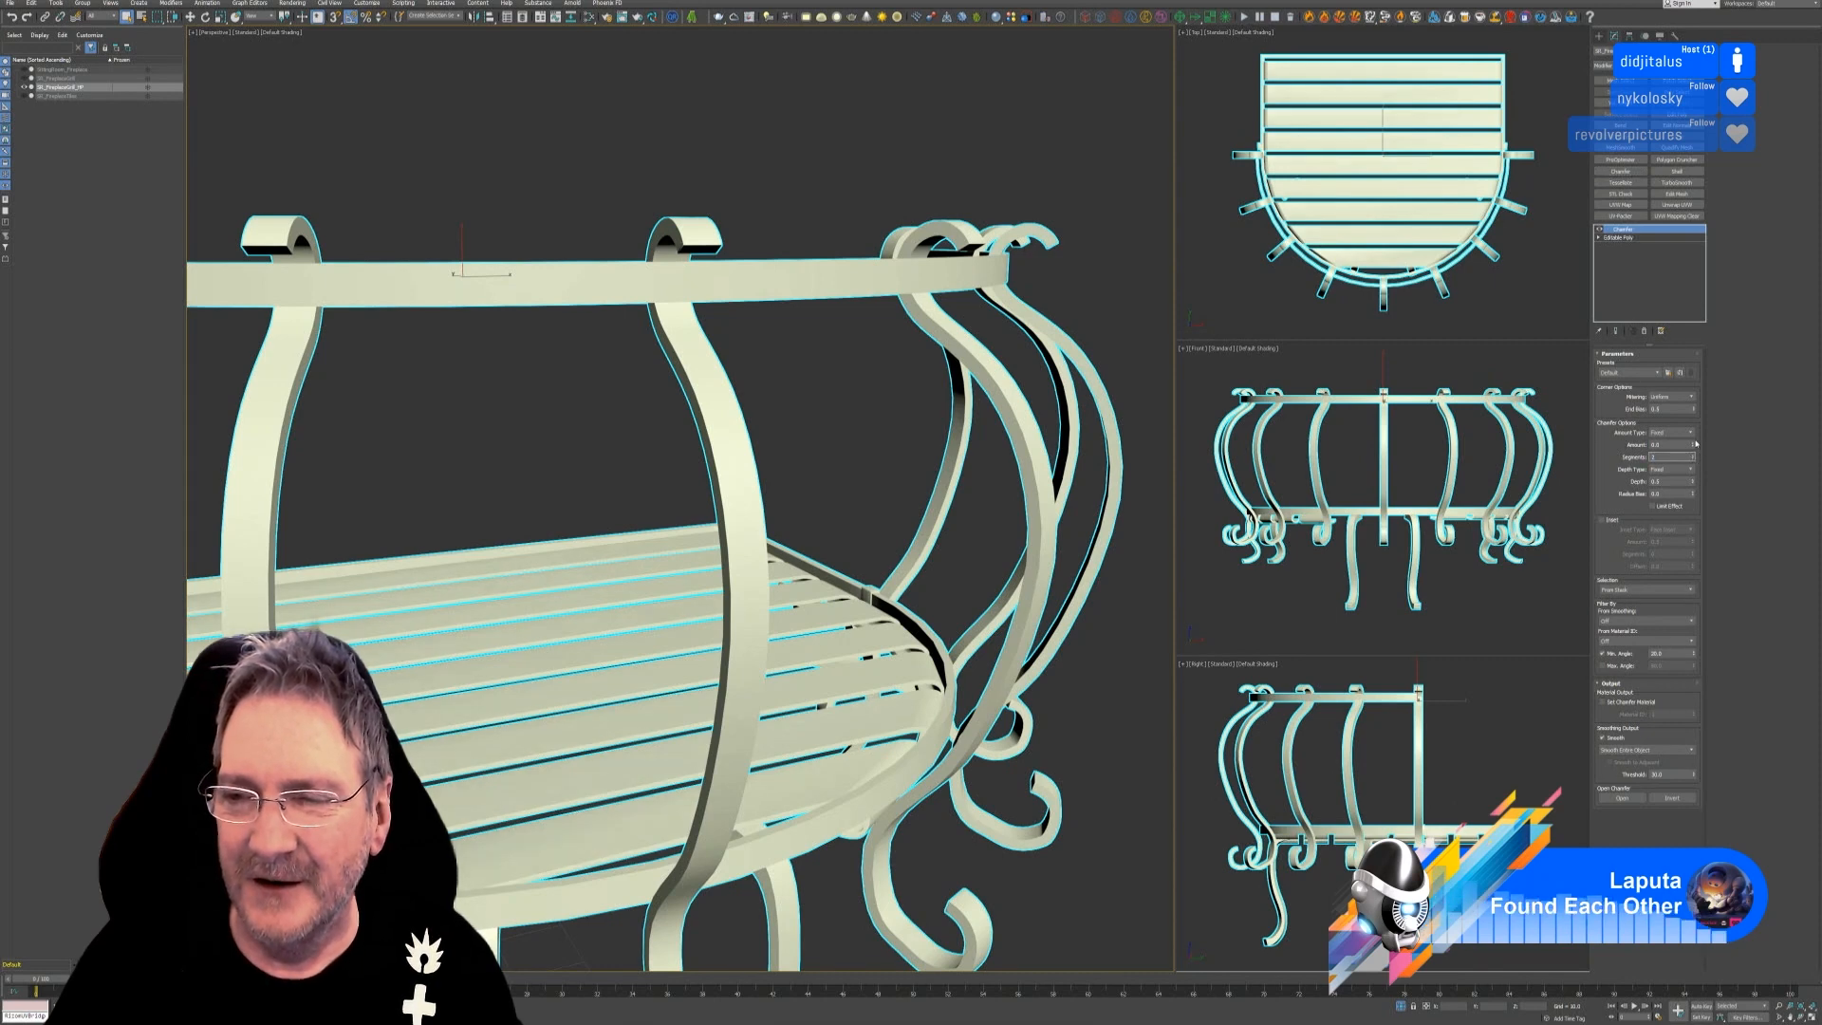
left_click(1695, 444)
mouse_move(1692, 429)
left_mouse_down()
mouse_move(1689, 410)
mouse_move(1683, 425)
left_mouse_up()
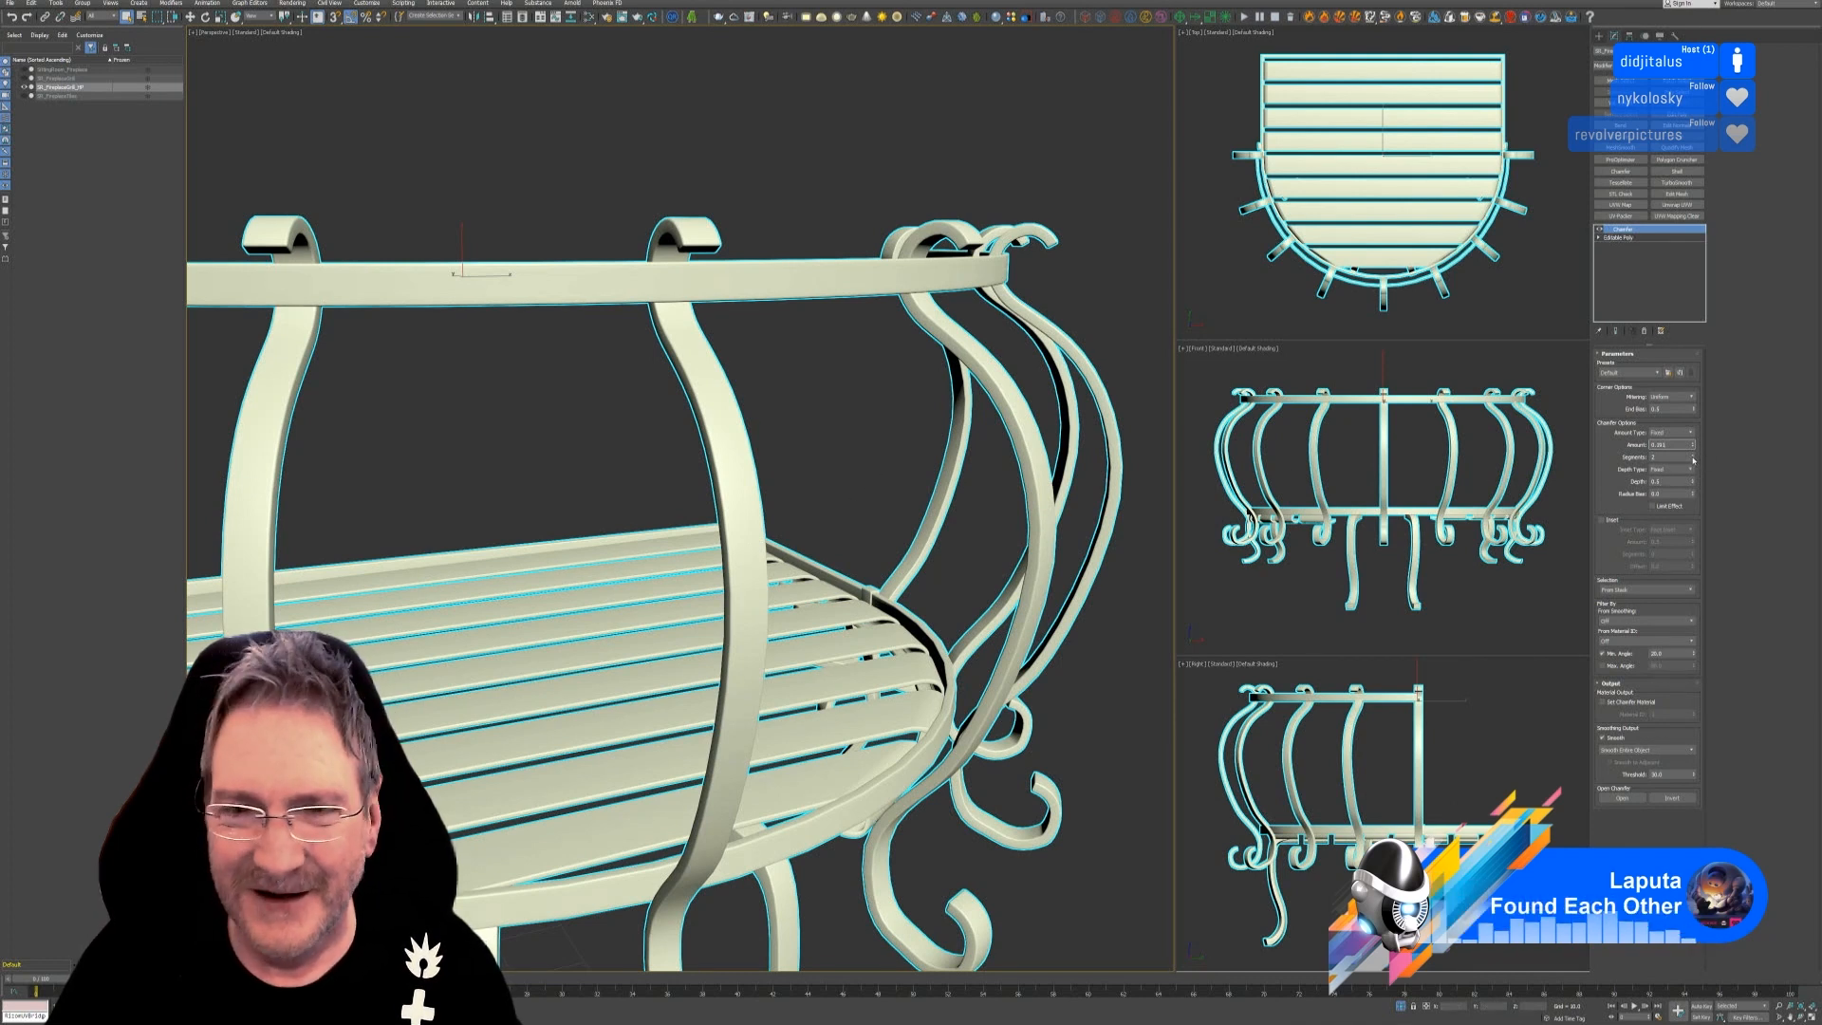
left_click(1693, 460)
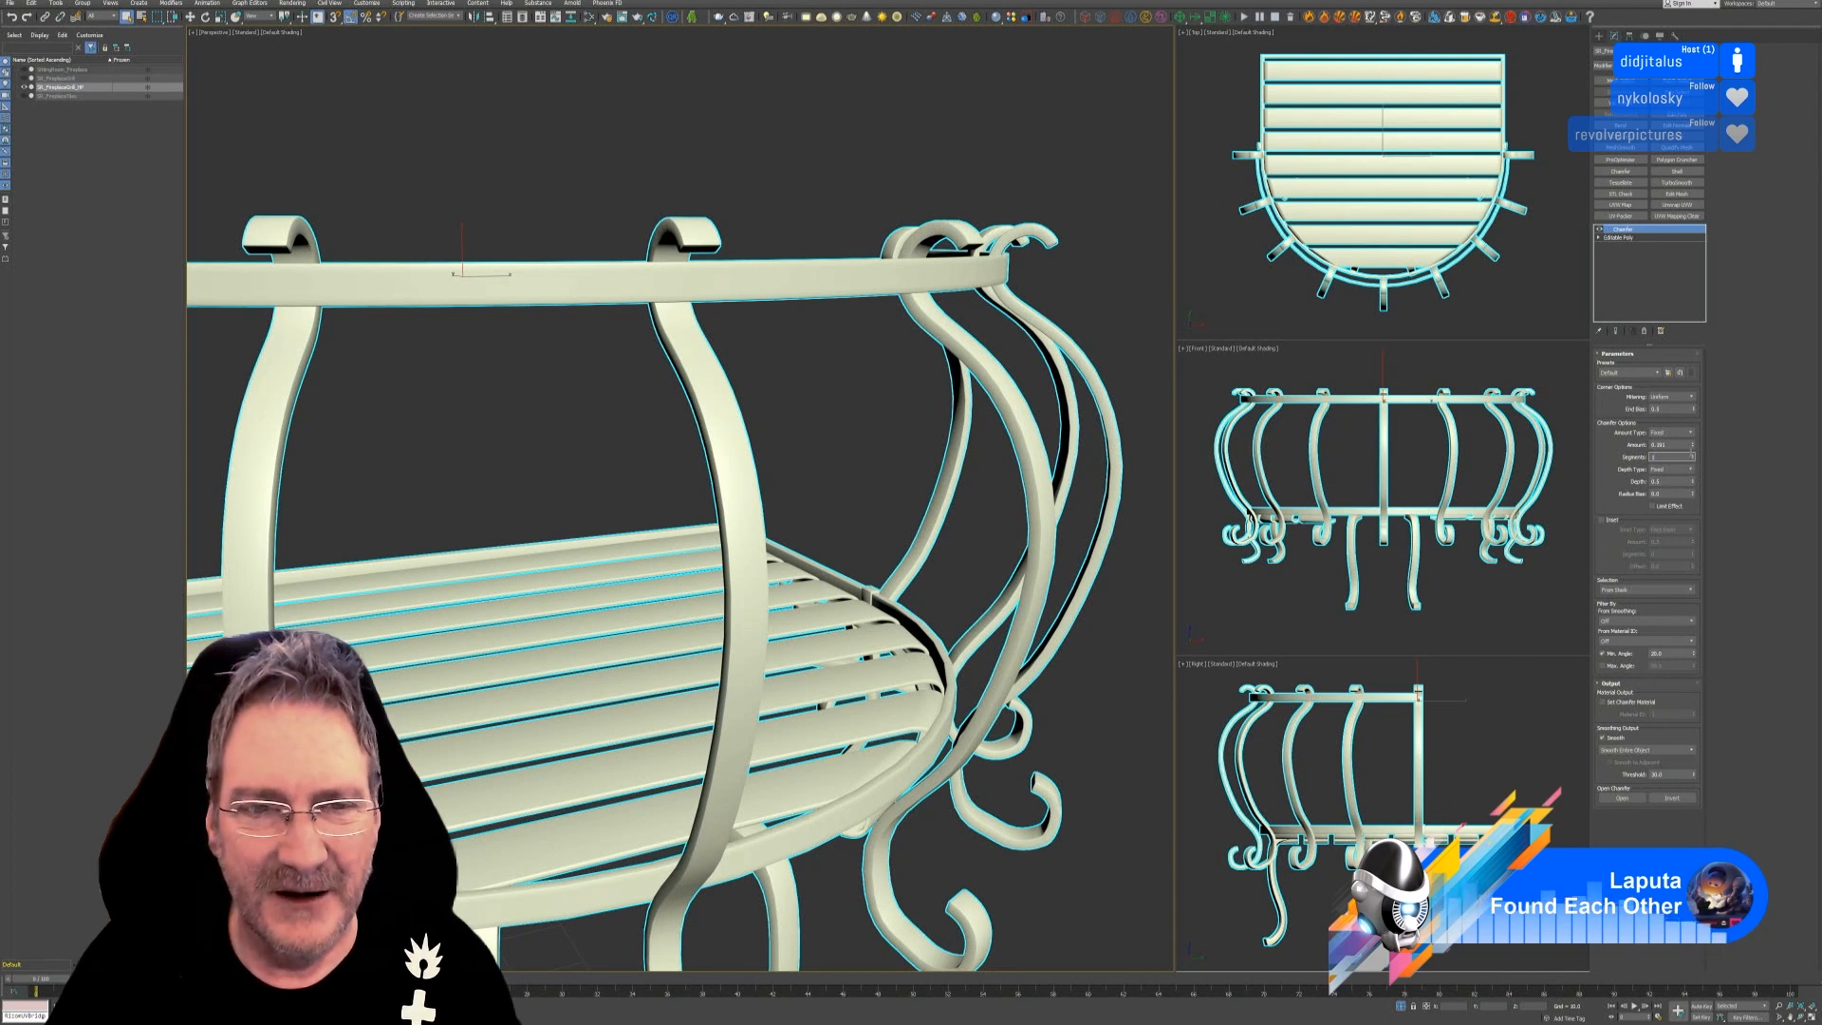
left_click(1692, 456)
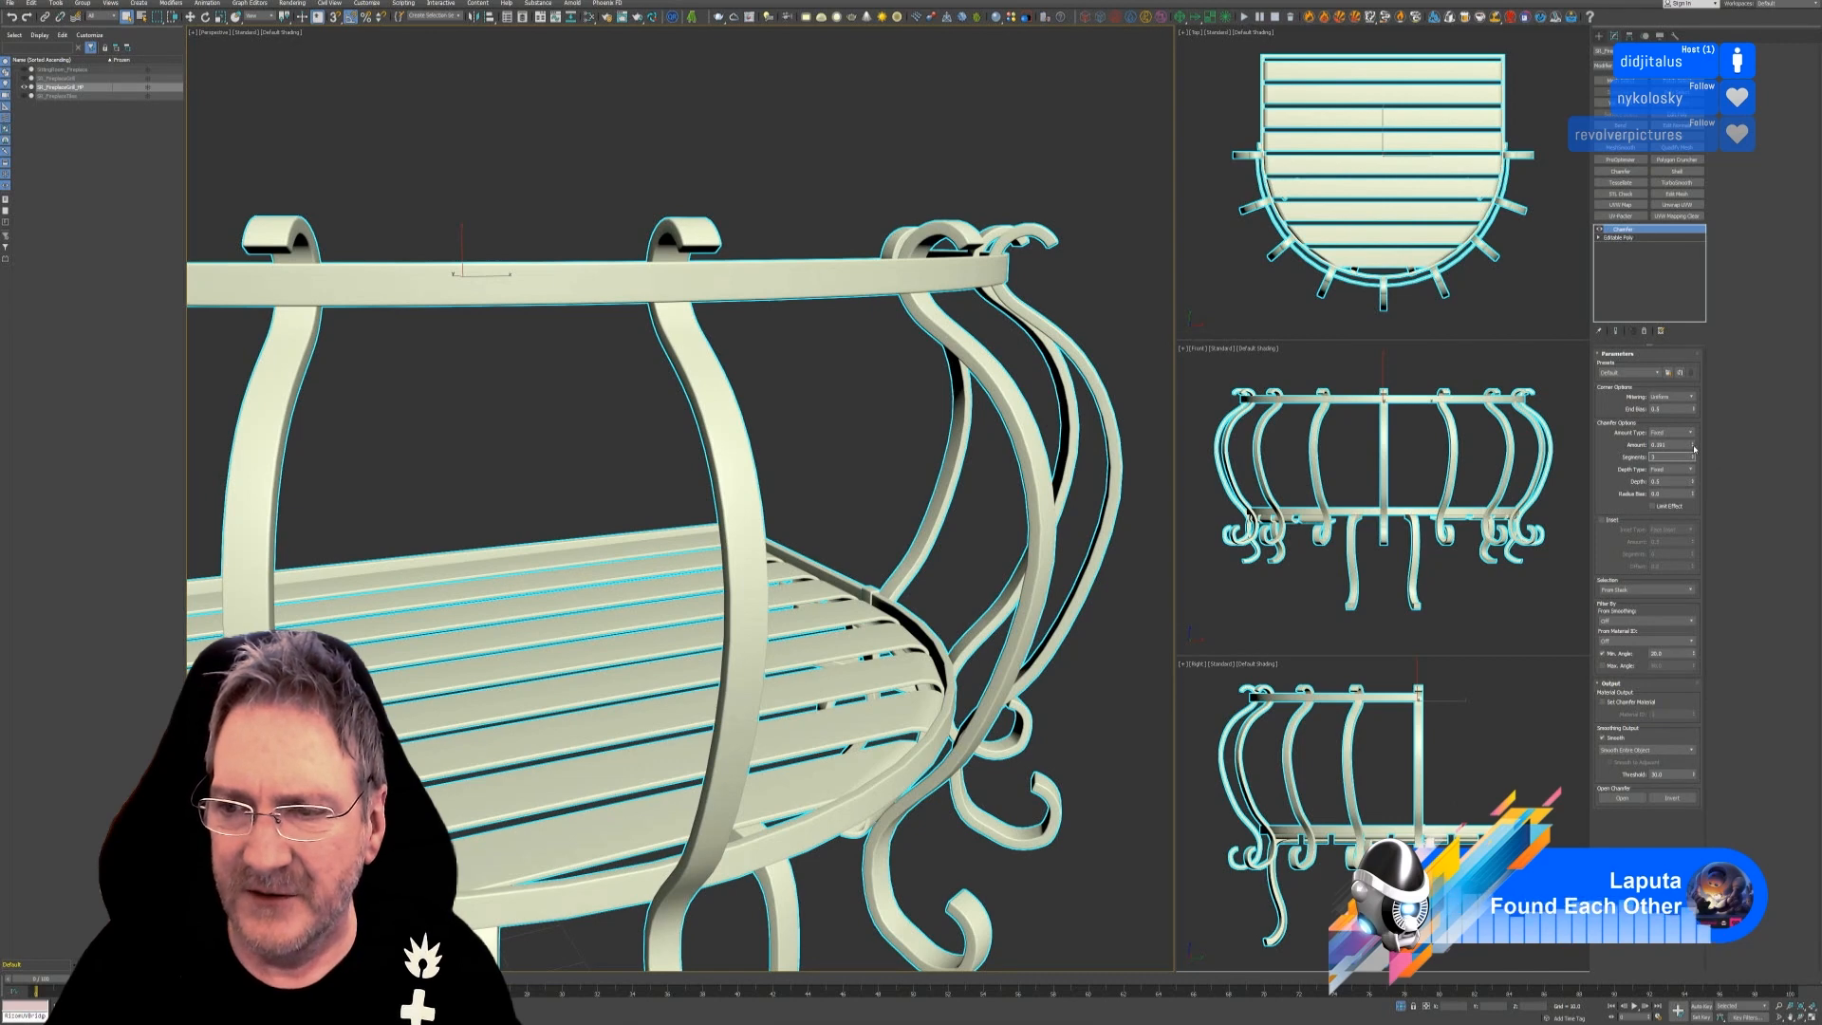
left_click(1694, 447)
left_click_drag(1692, 445, 1675, 448)
Examine the chamfered bars and slats of the grate up close and from several distances and angles.
scroll(737, 461, "up", 5)
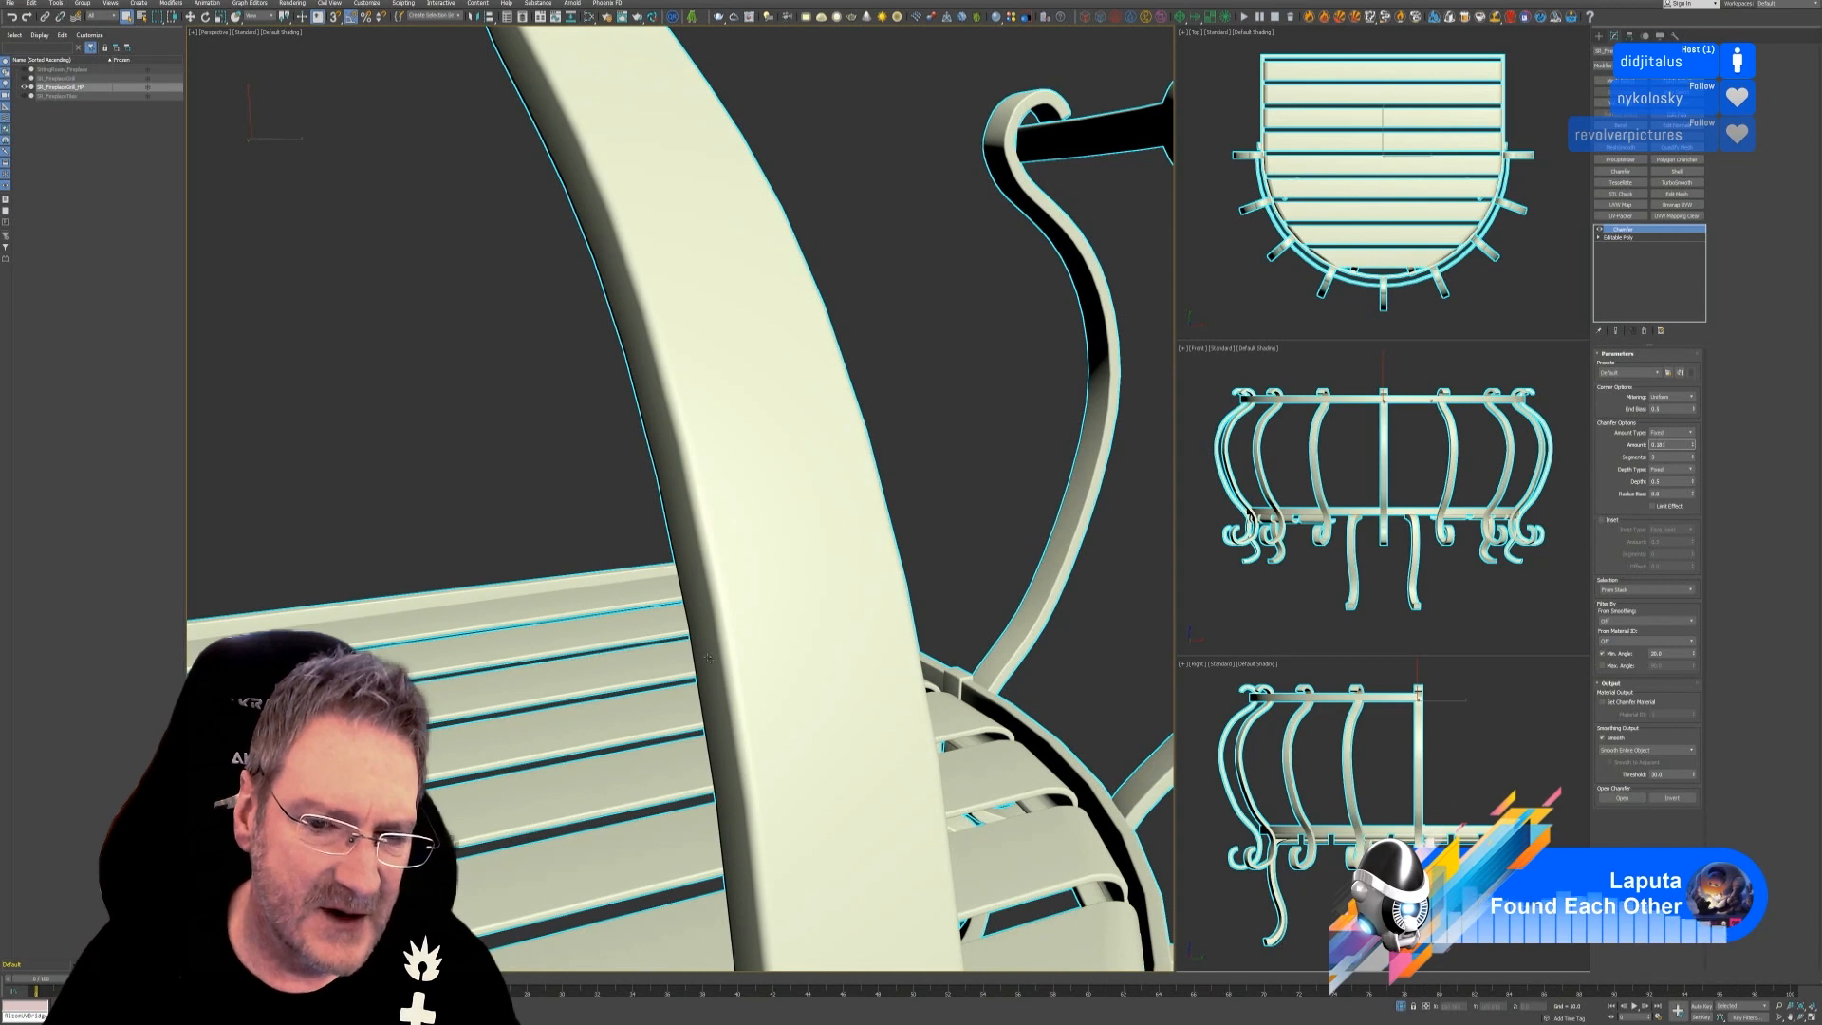
scroll(708, 658, "down", 10)
scroll(646, 655, "down", 2)
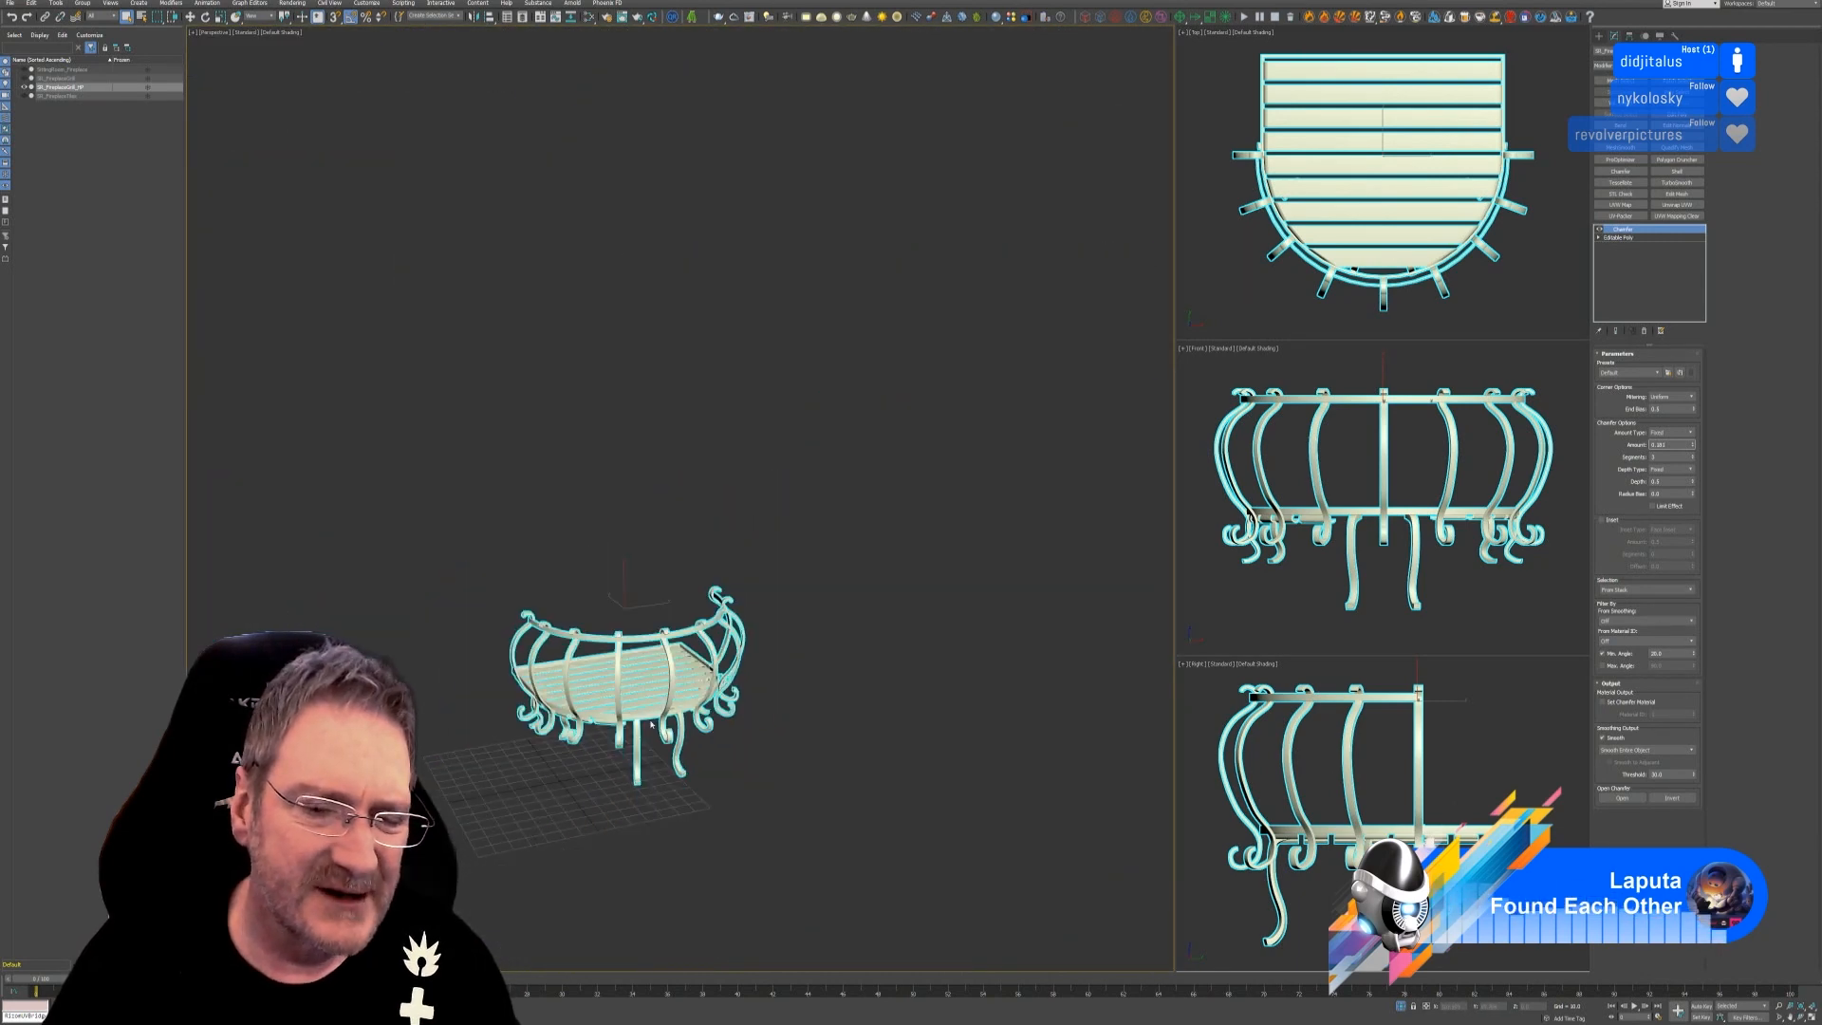
scroll(793, 674, "down", 3)
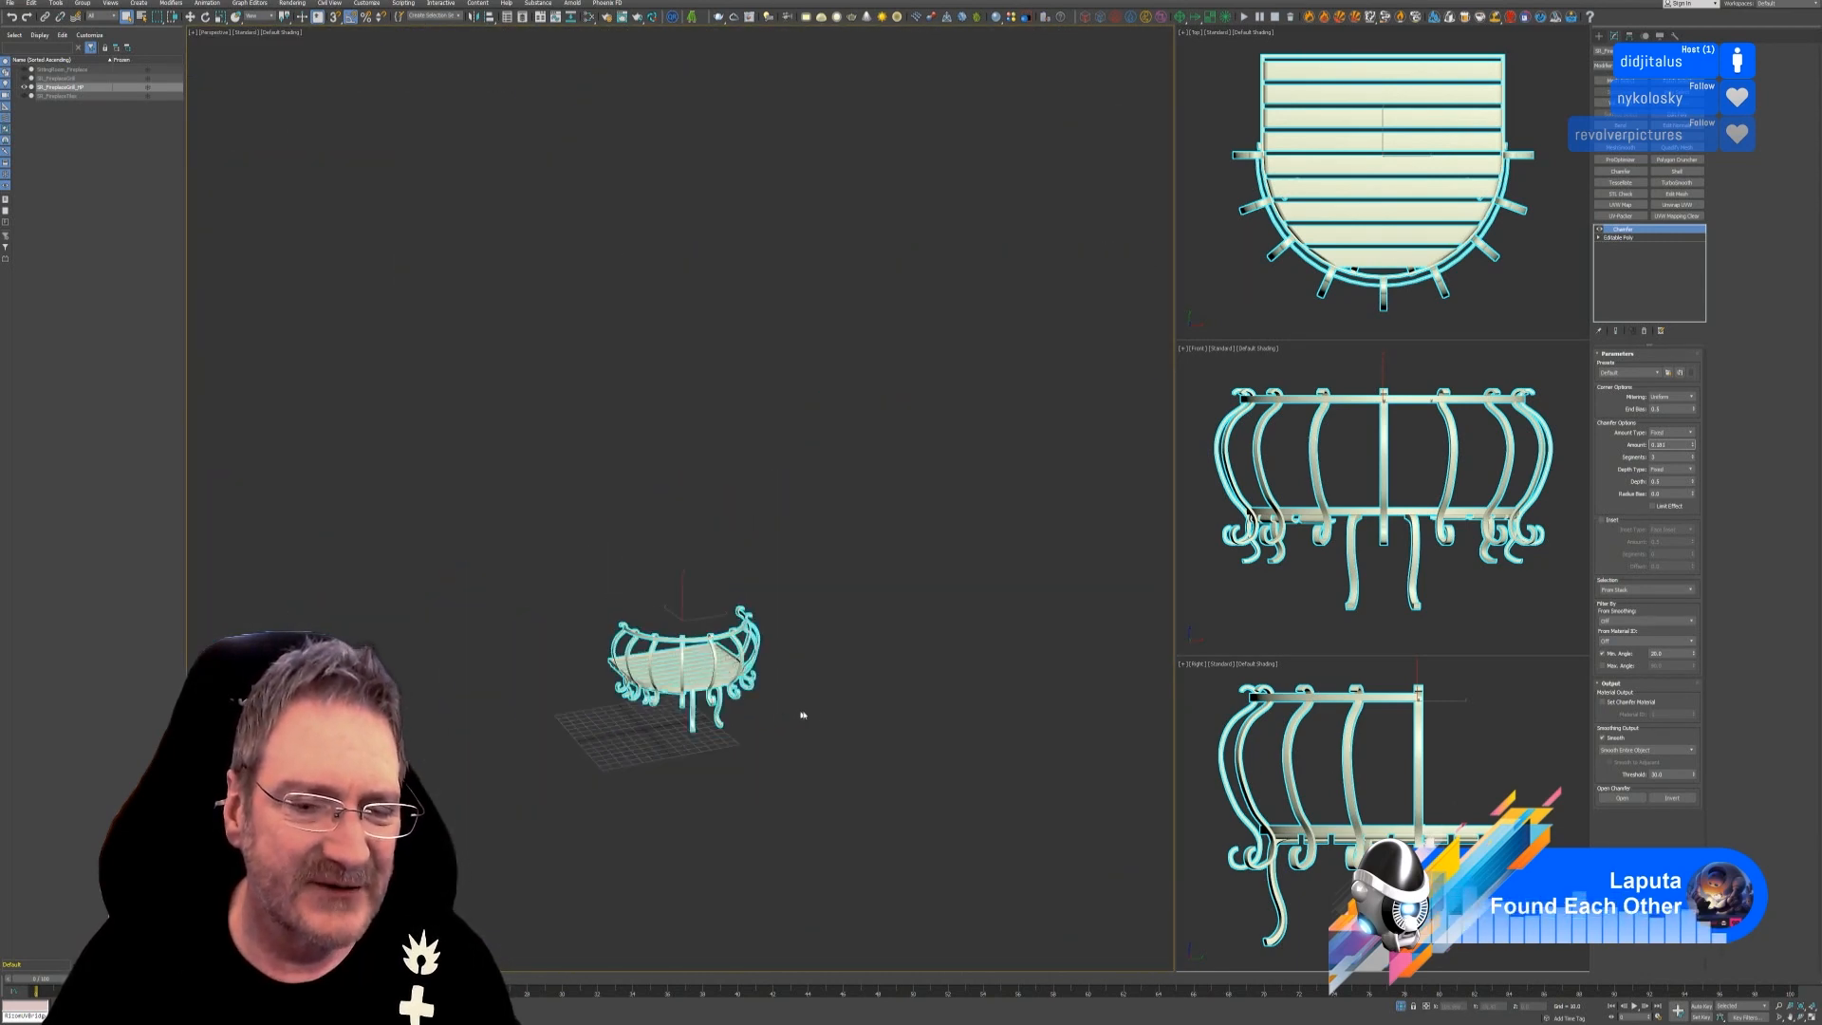
mouse_move(801, 715)
middle_mouse_down("alt")
mouse_move(845, 688)
mouse_move(813, 704)
middle_mouse_up("alt")
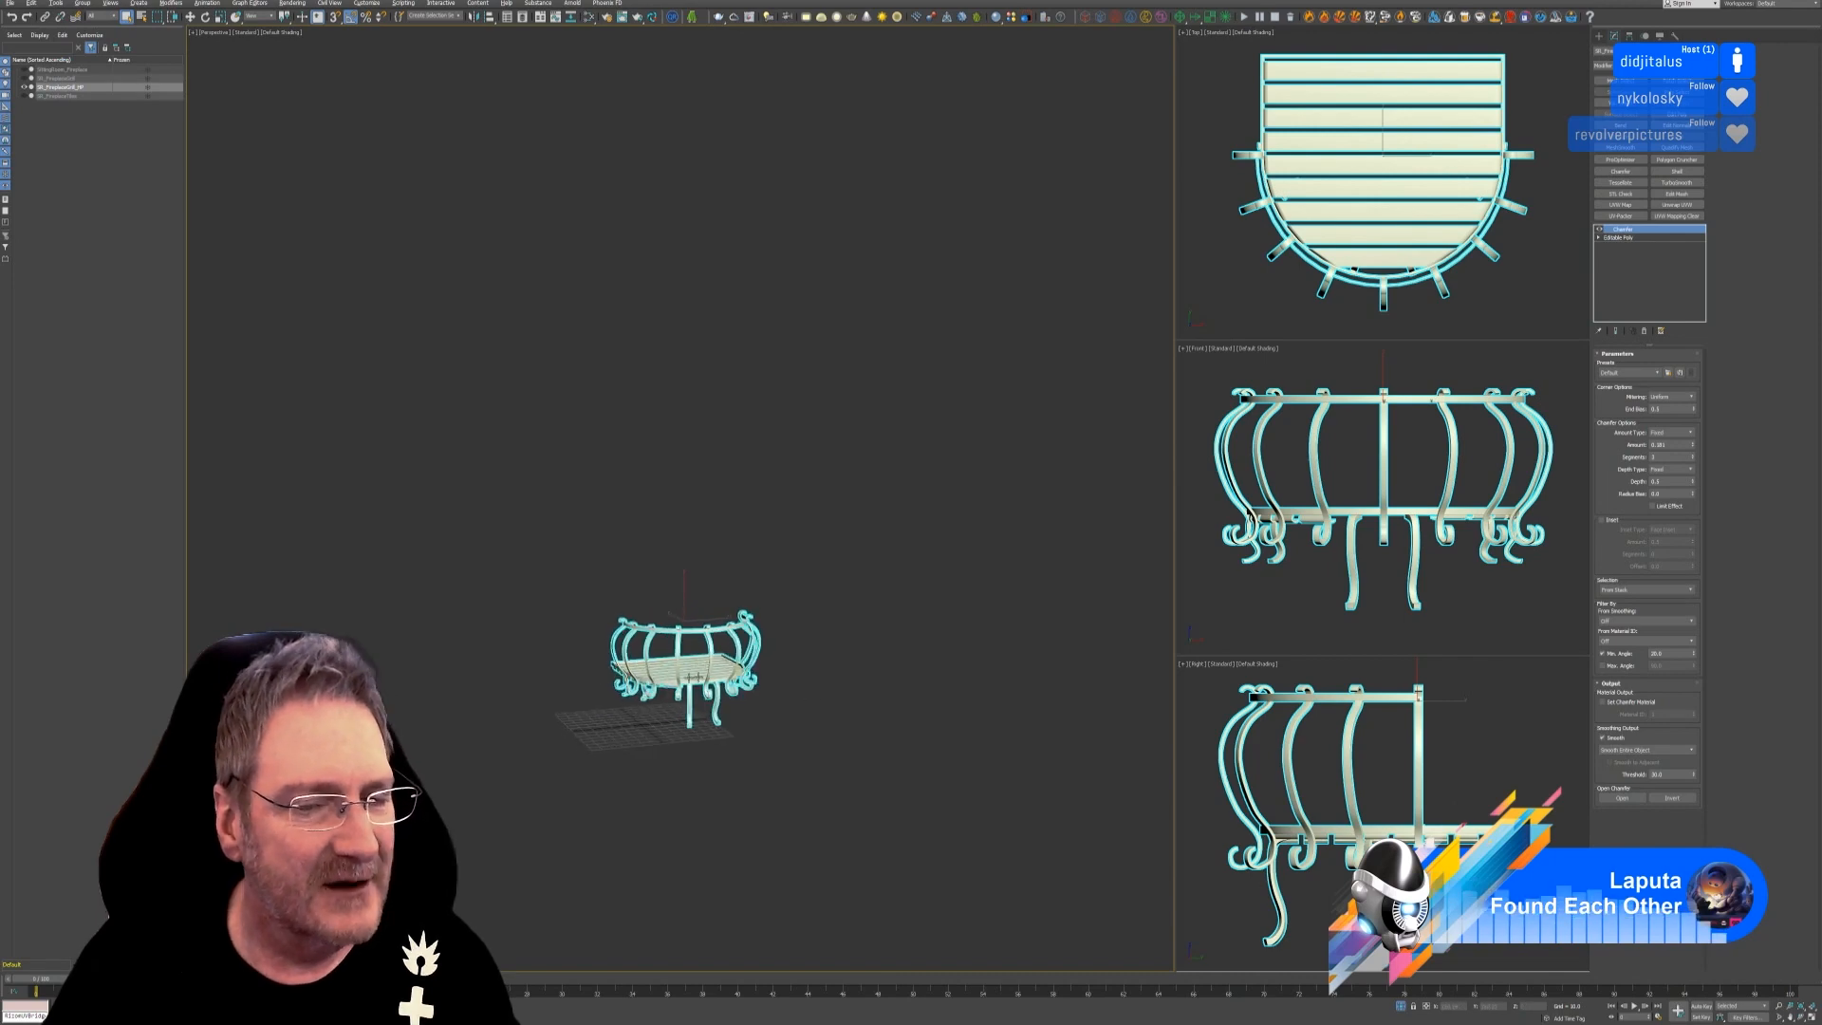
scroll(682, 672, "up", 3)
scroll(681, 673, "up", 3)
middle_click_drag(878, 754, 927, 797, "alt")
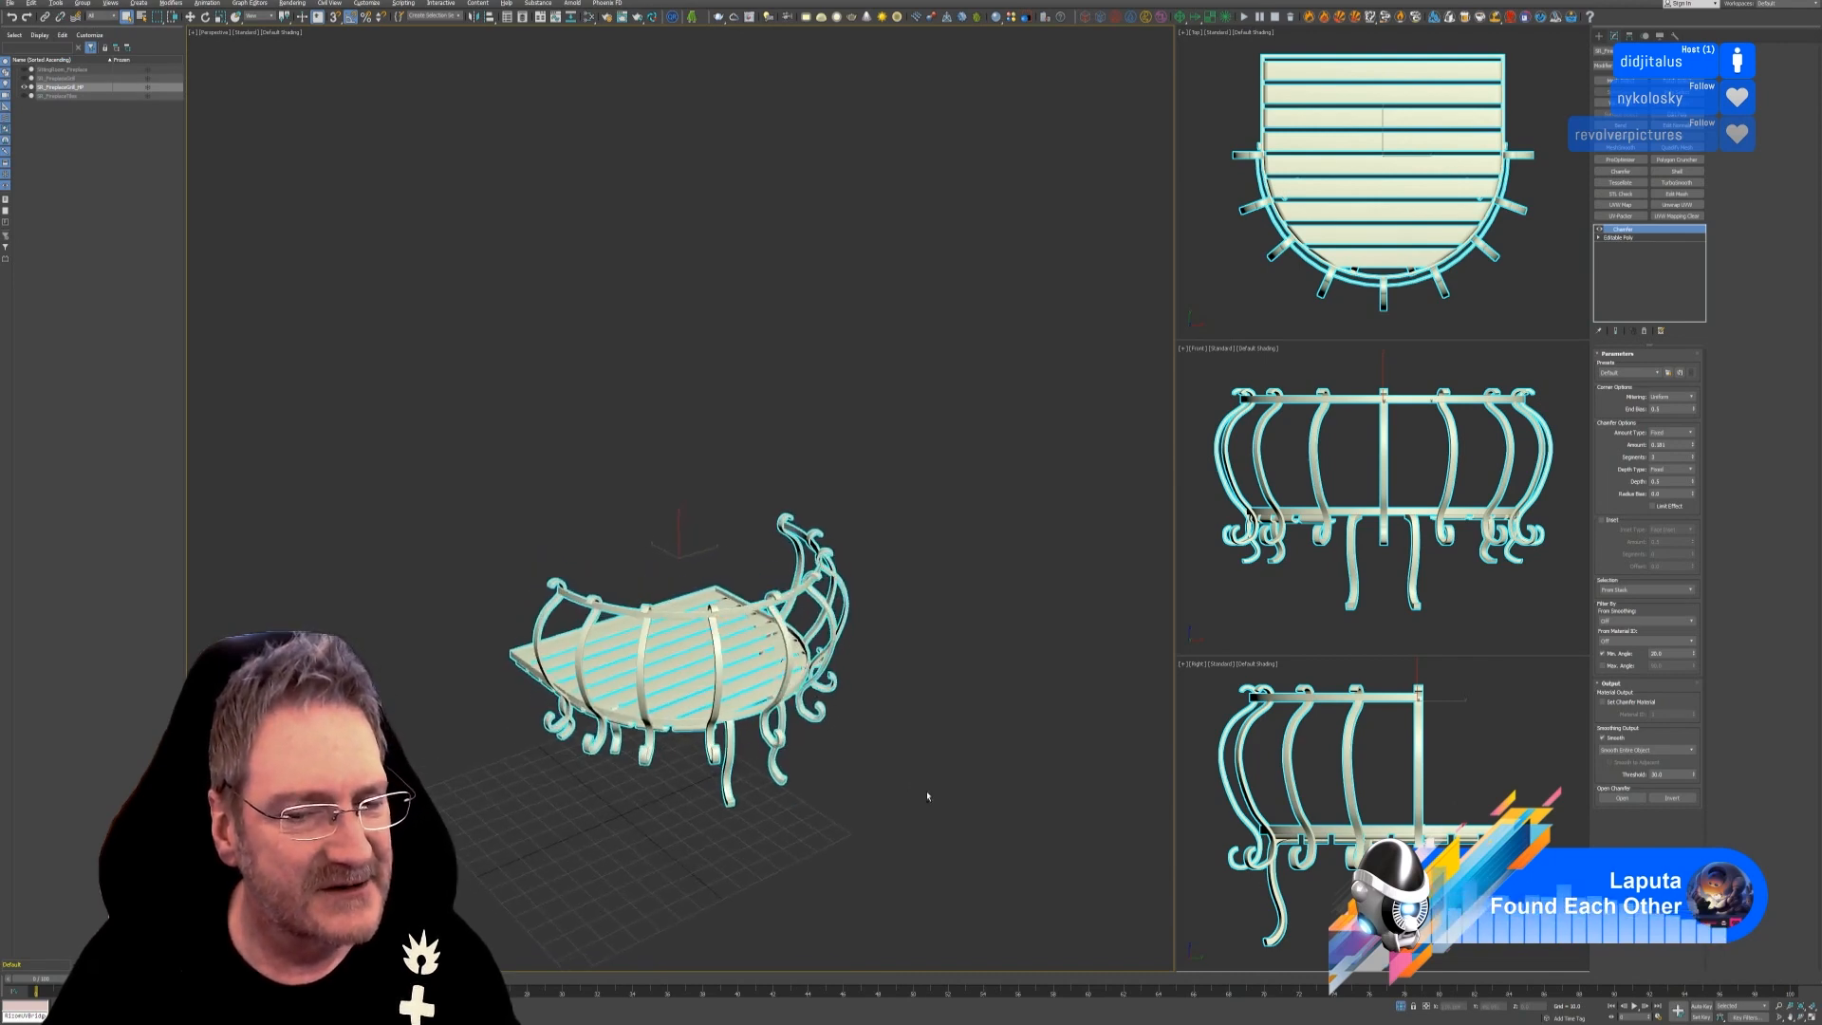
scroll(730, 727, "up", 5)
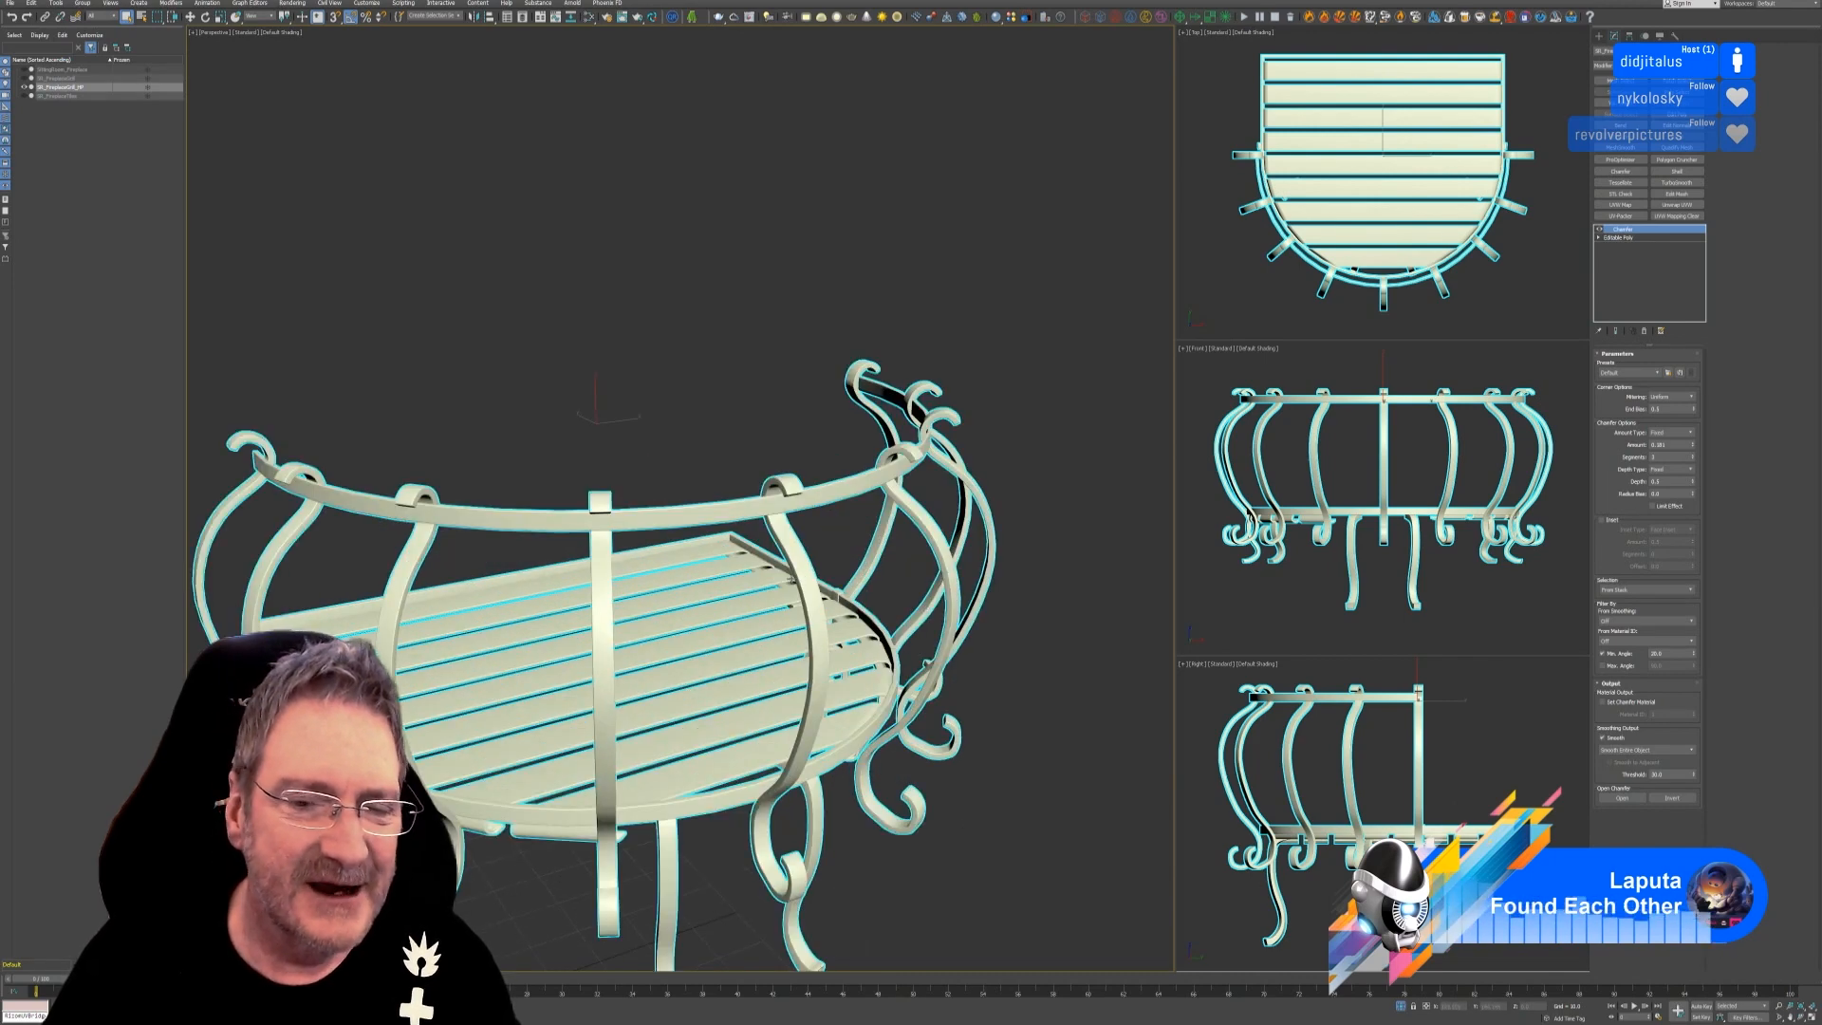
scroll(775, 581, "down", 3)
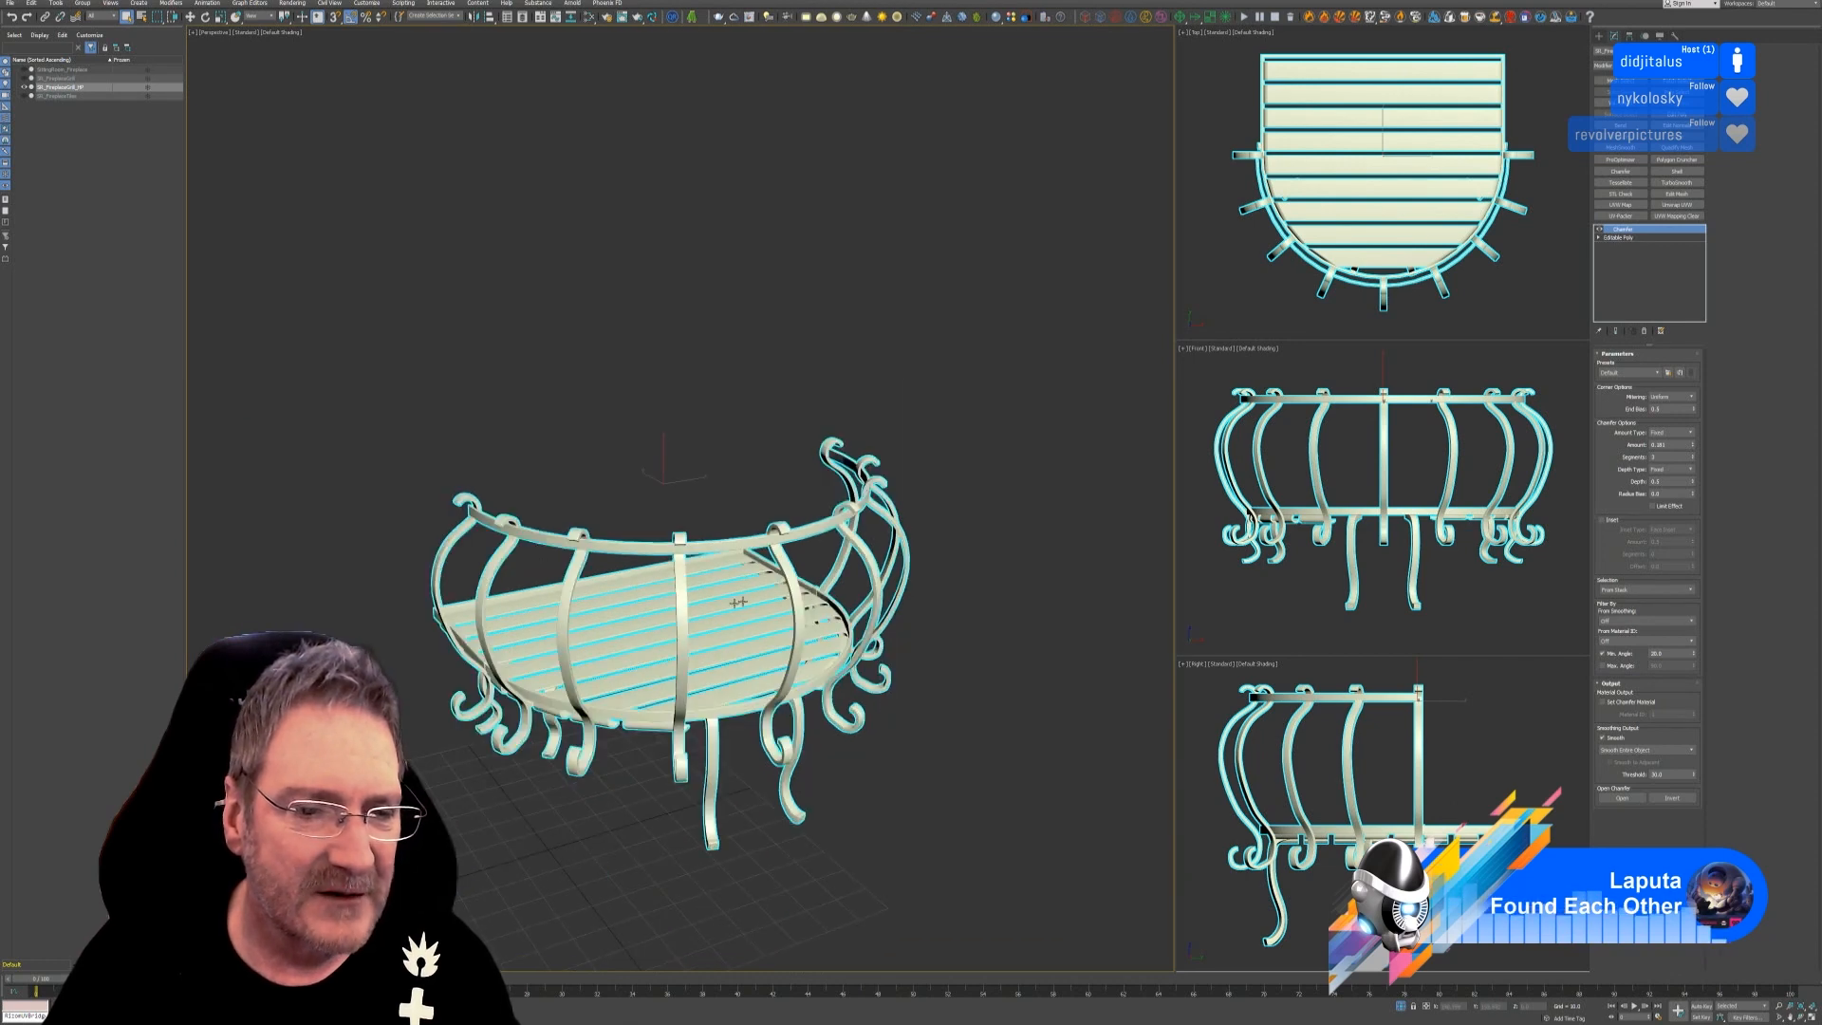
scroll(731, 604, "up", 3)
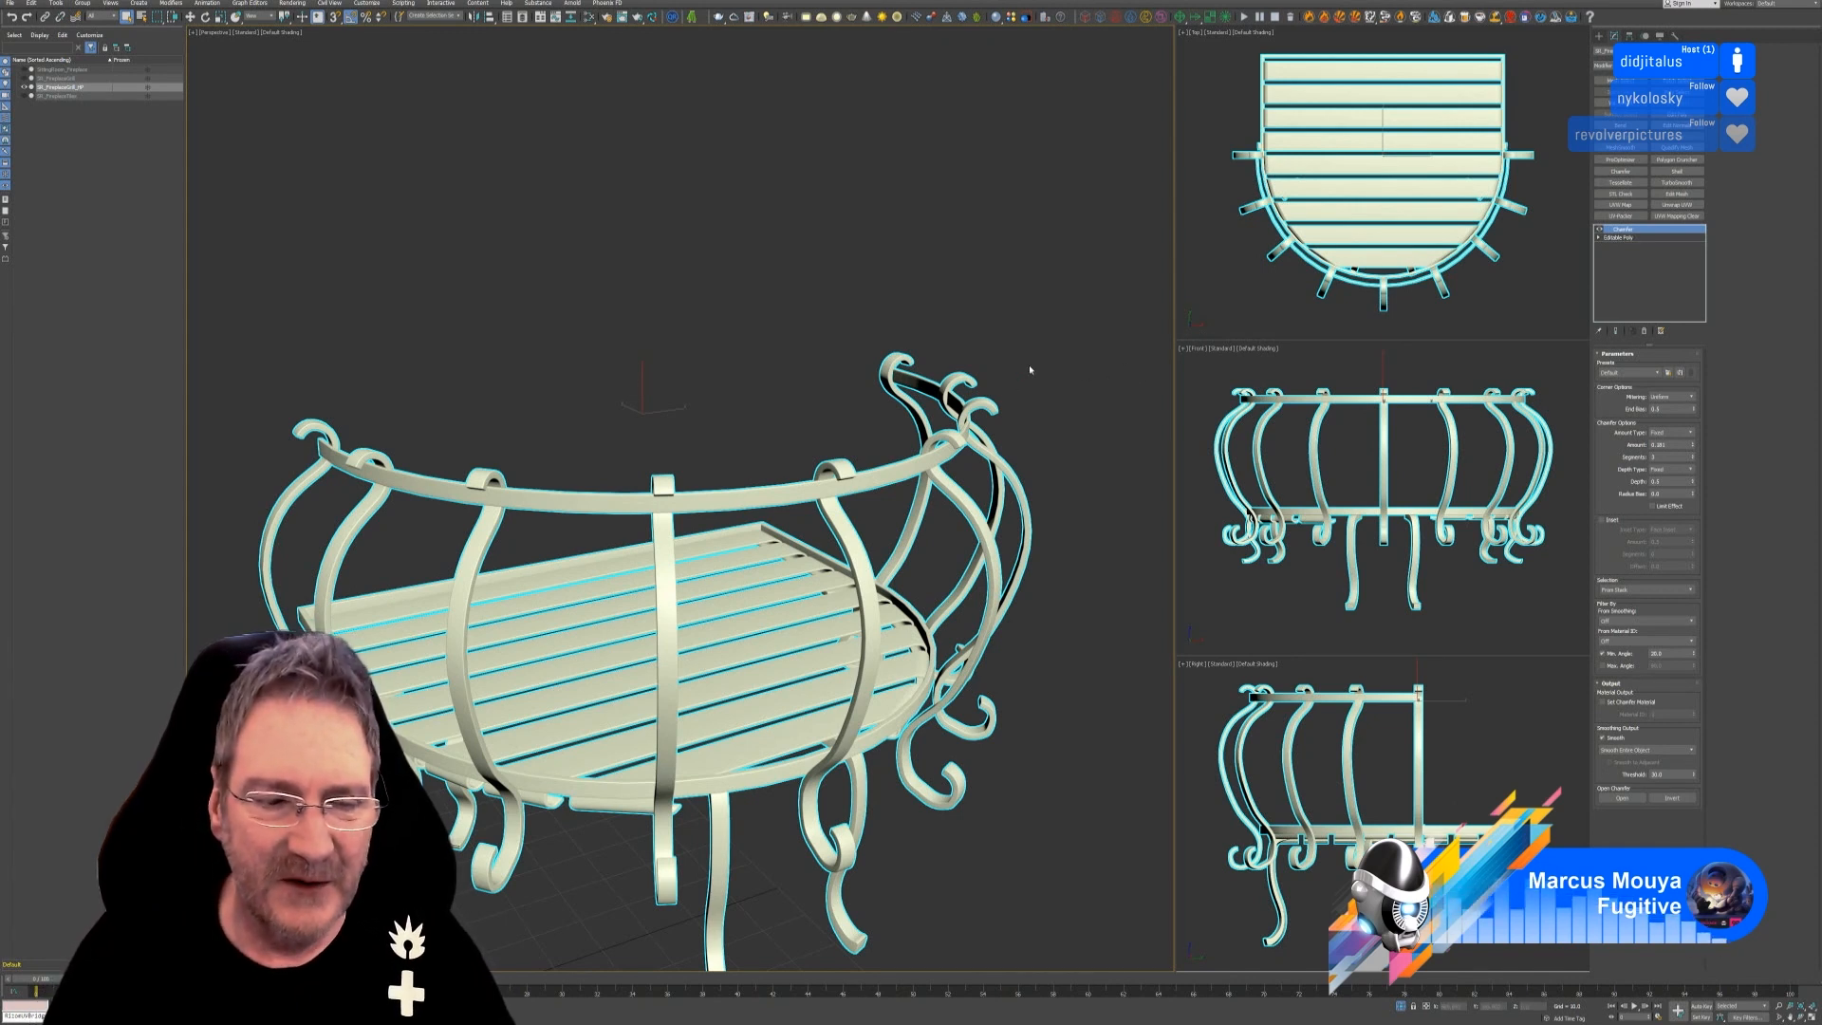
Collapse the grate's entire modifier stack into the editable poly mesh.
right_click(1629, 236)
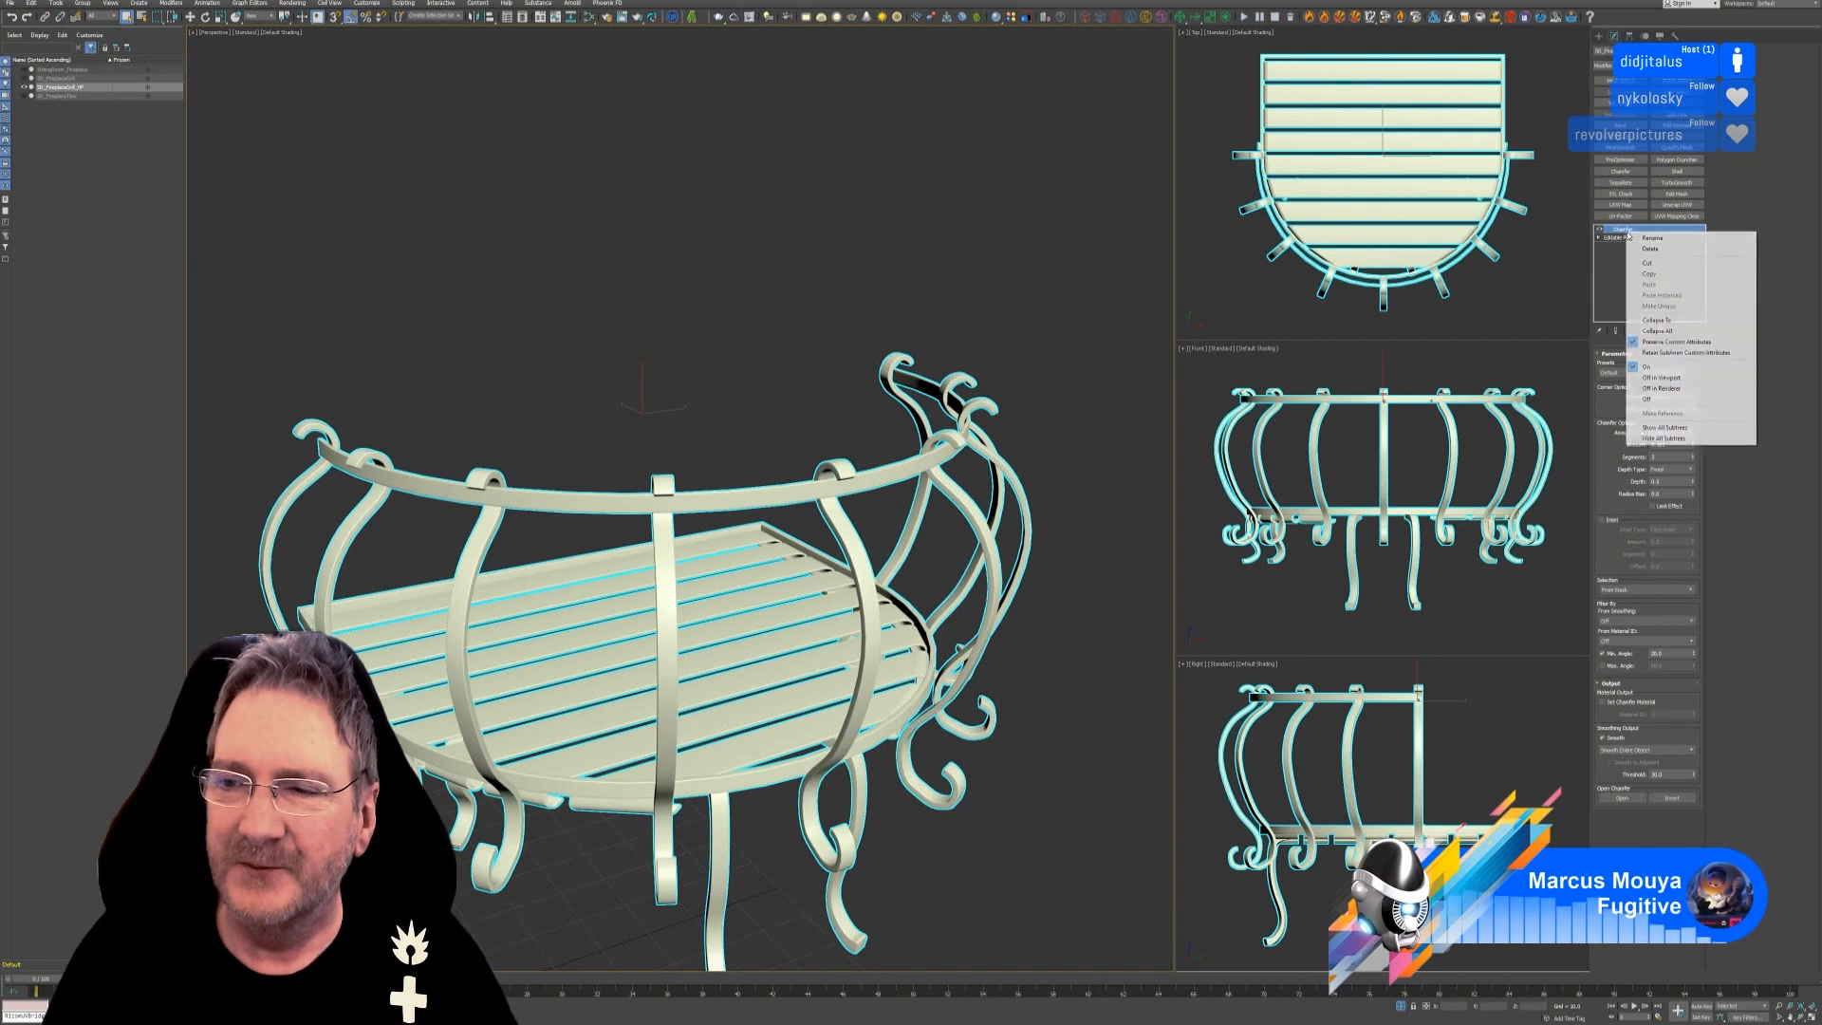
left_click(1669, 338)
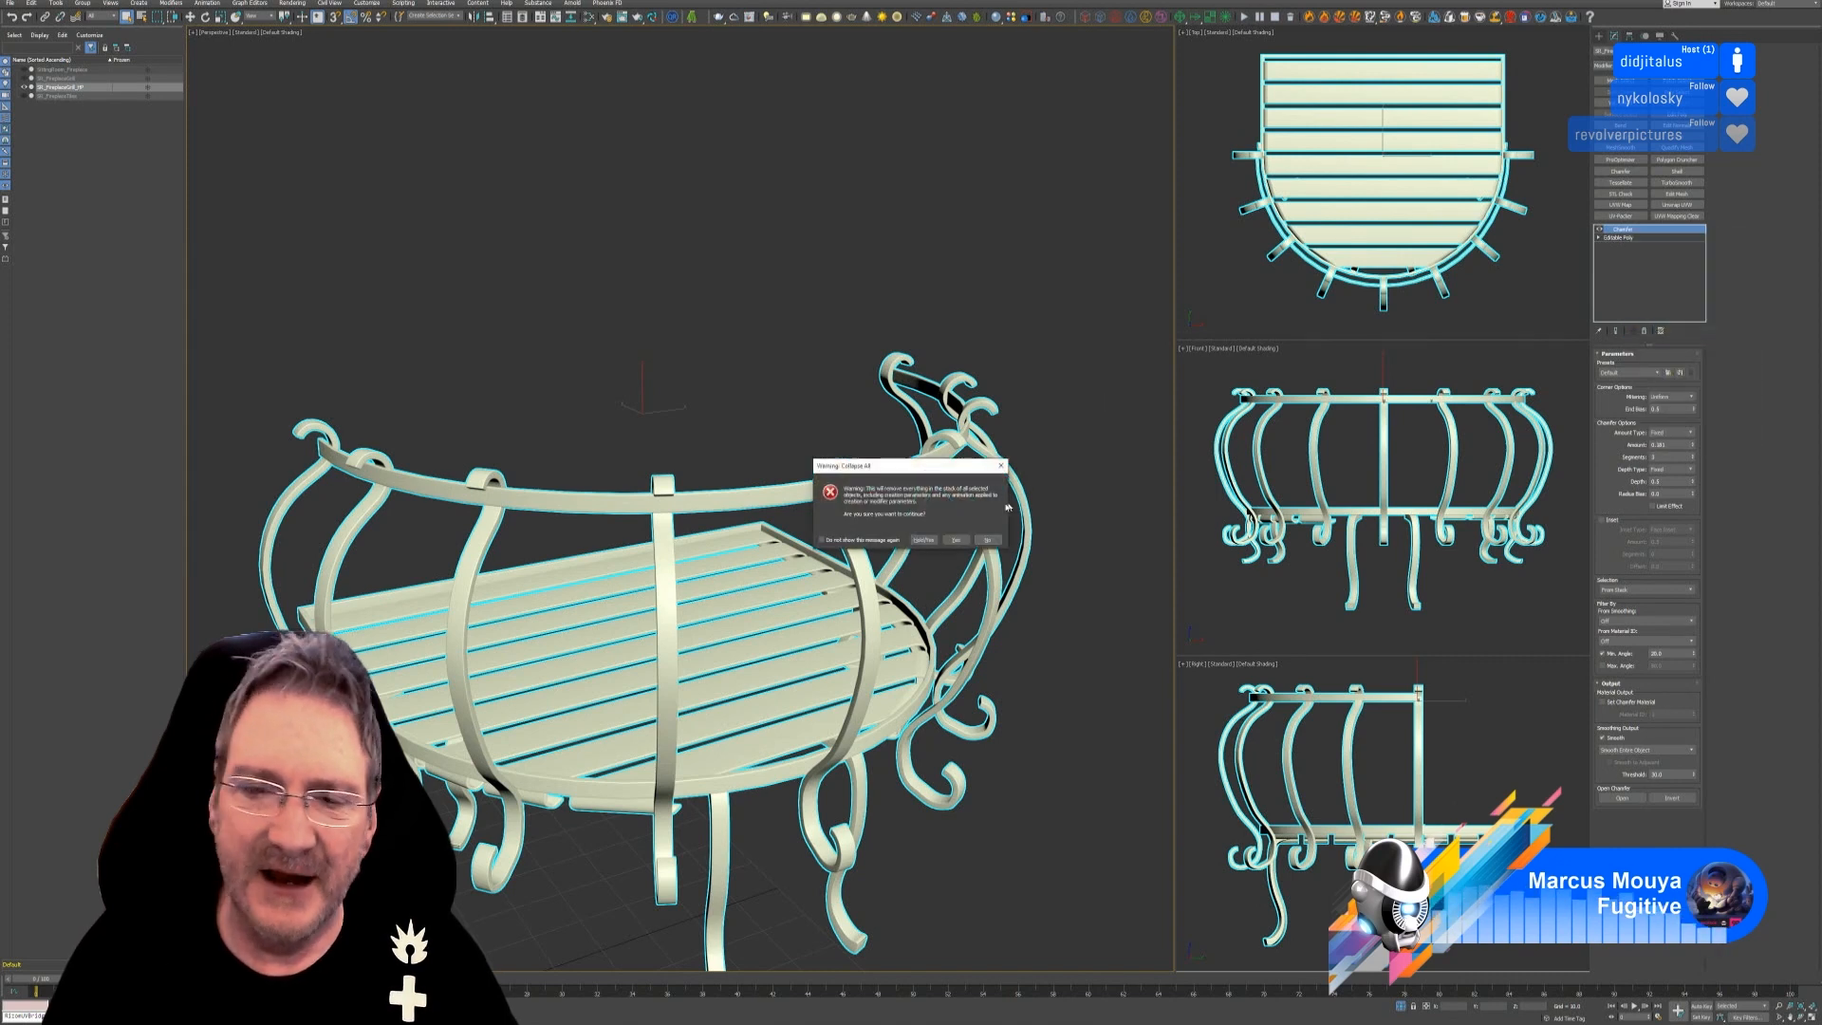
left_click(956, 539)
Export only the selected high-poly grate as an HP FBX file into the Fireplace Grate folder.
left_click(9, 3)
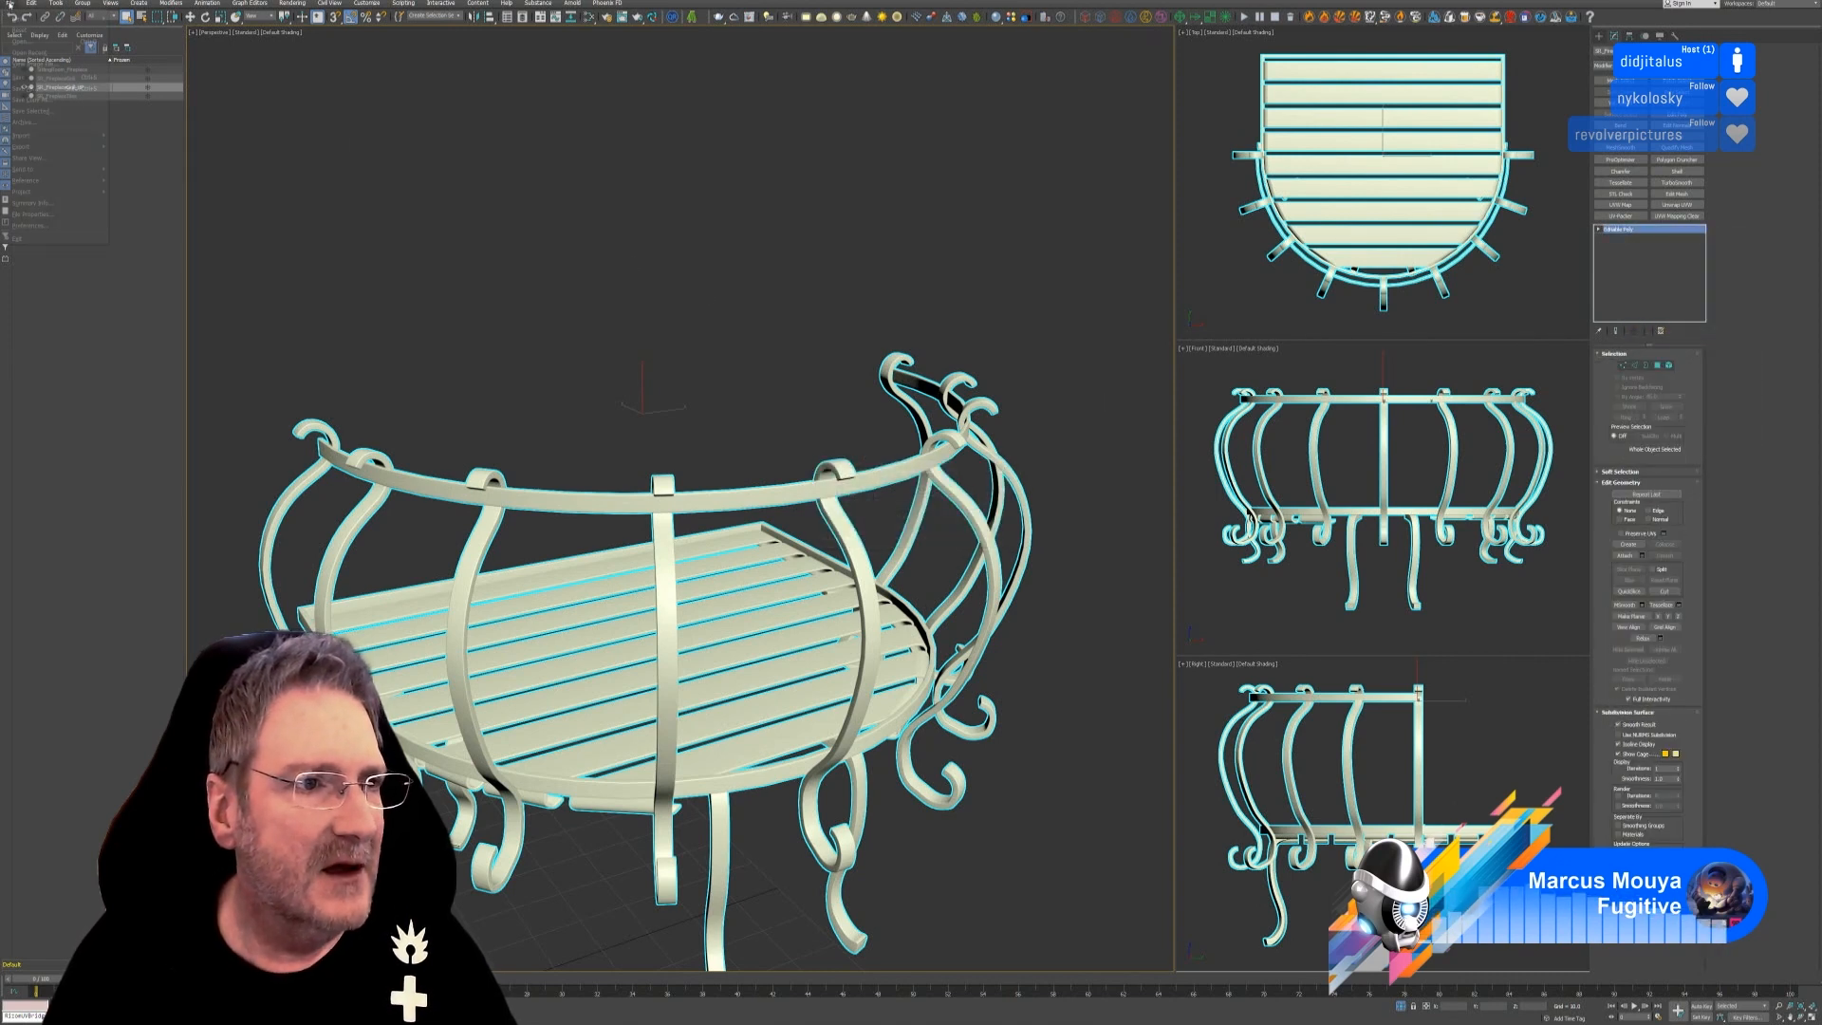
key("Escape")
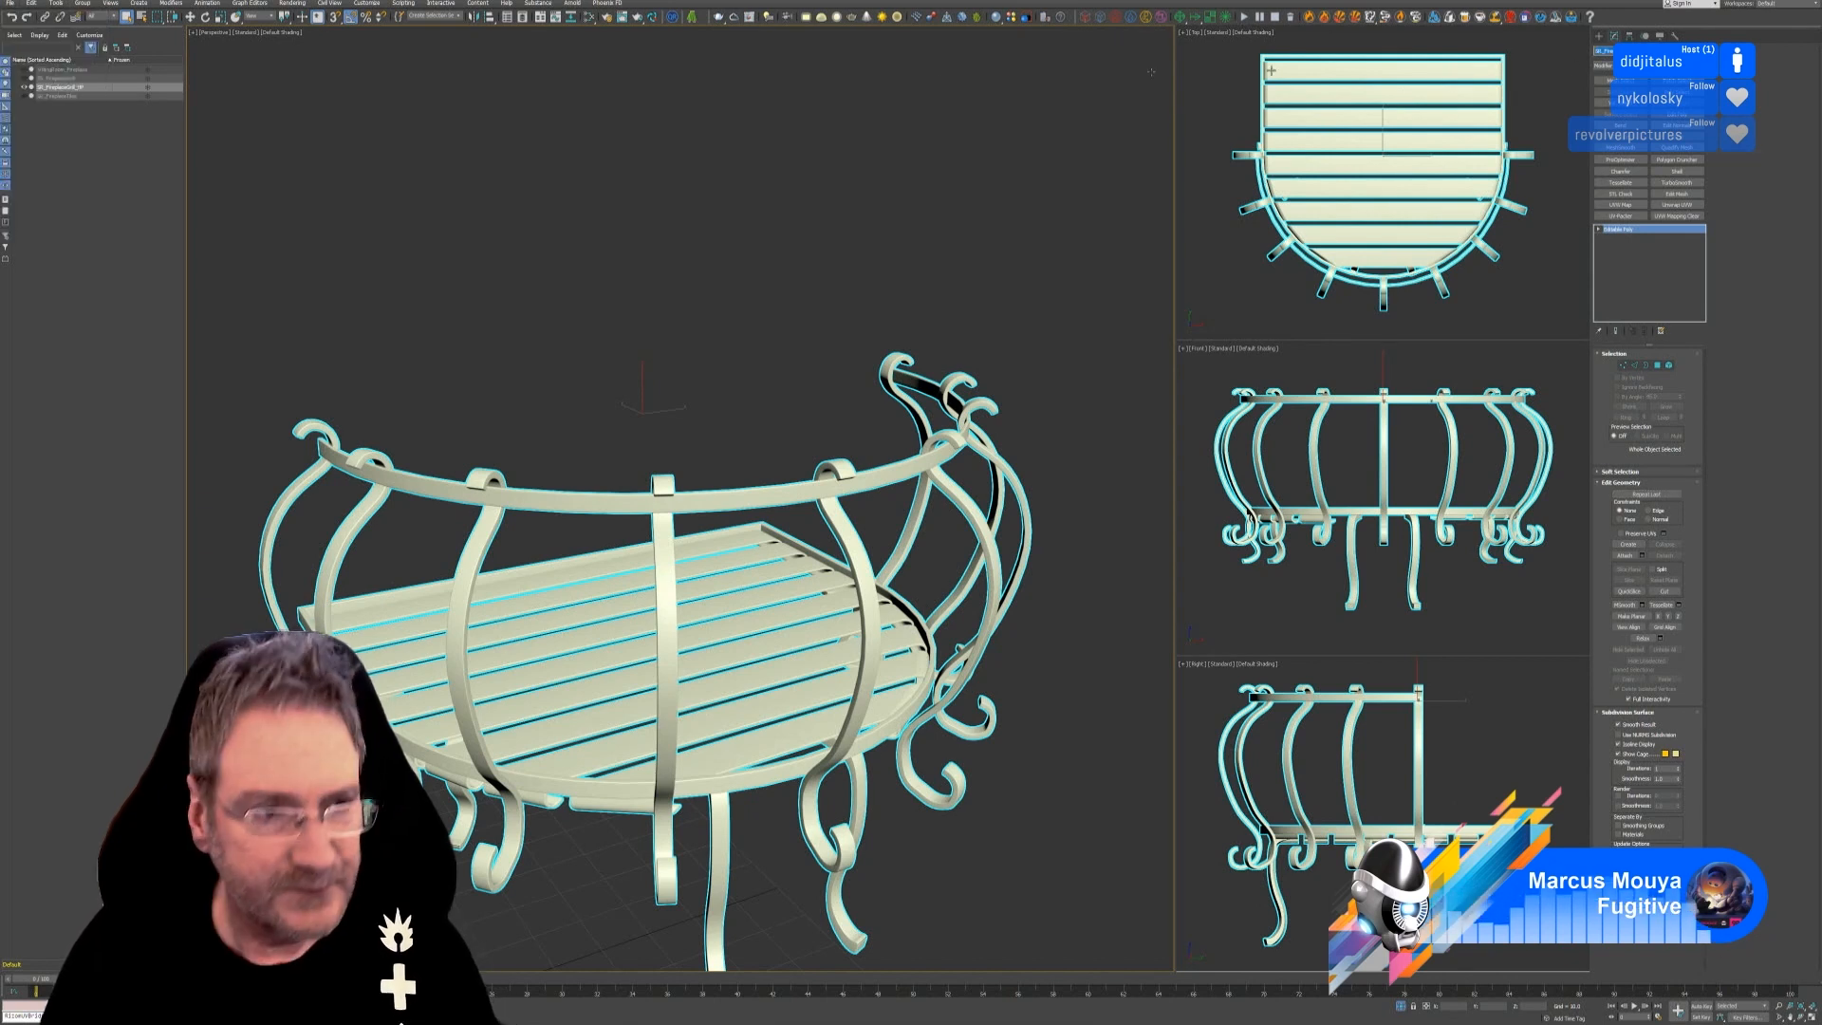
left_click(11, 4)
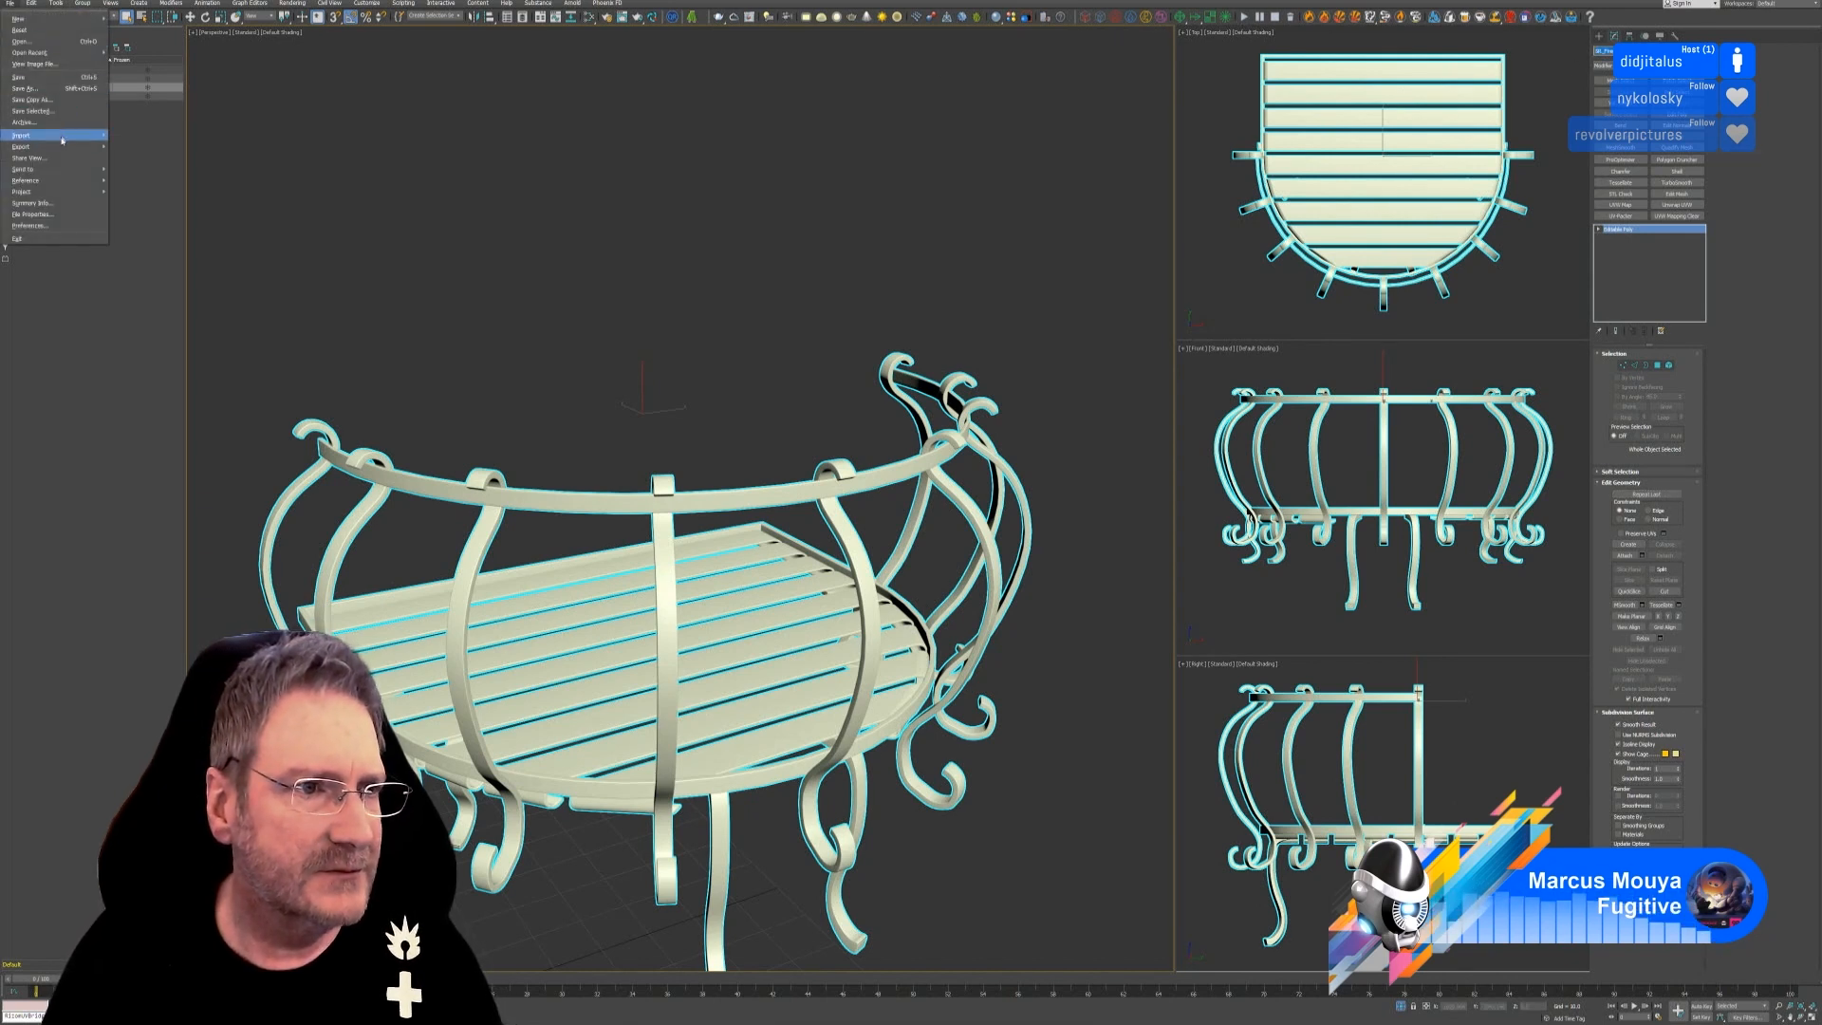
left_click(143, 158)
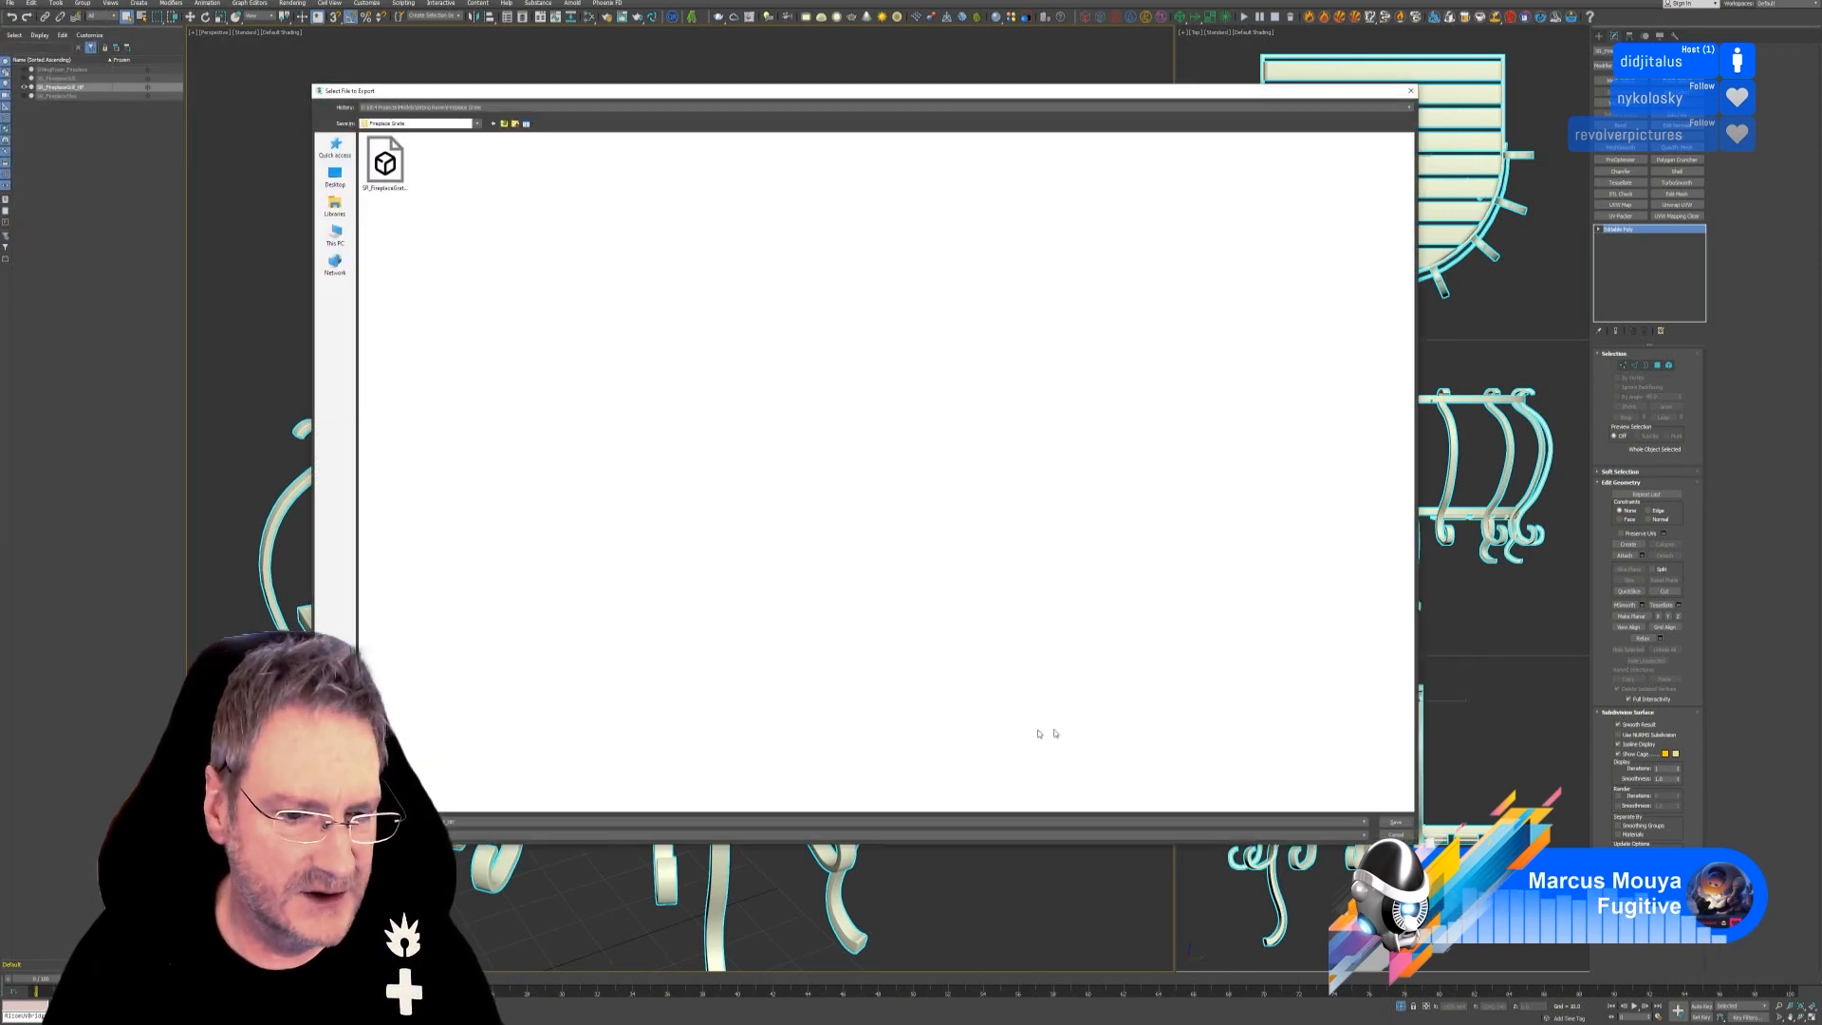
left_click(1396, 822)
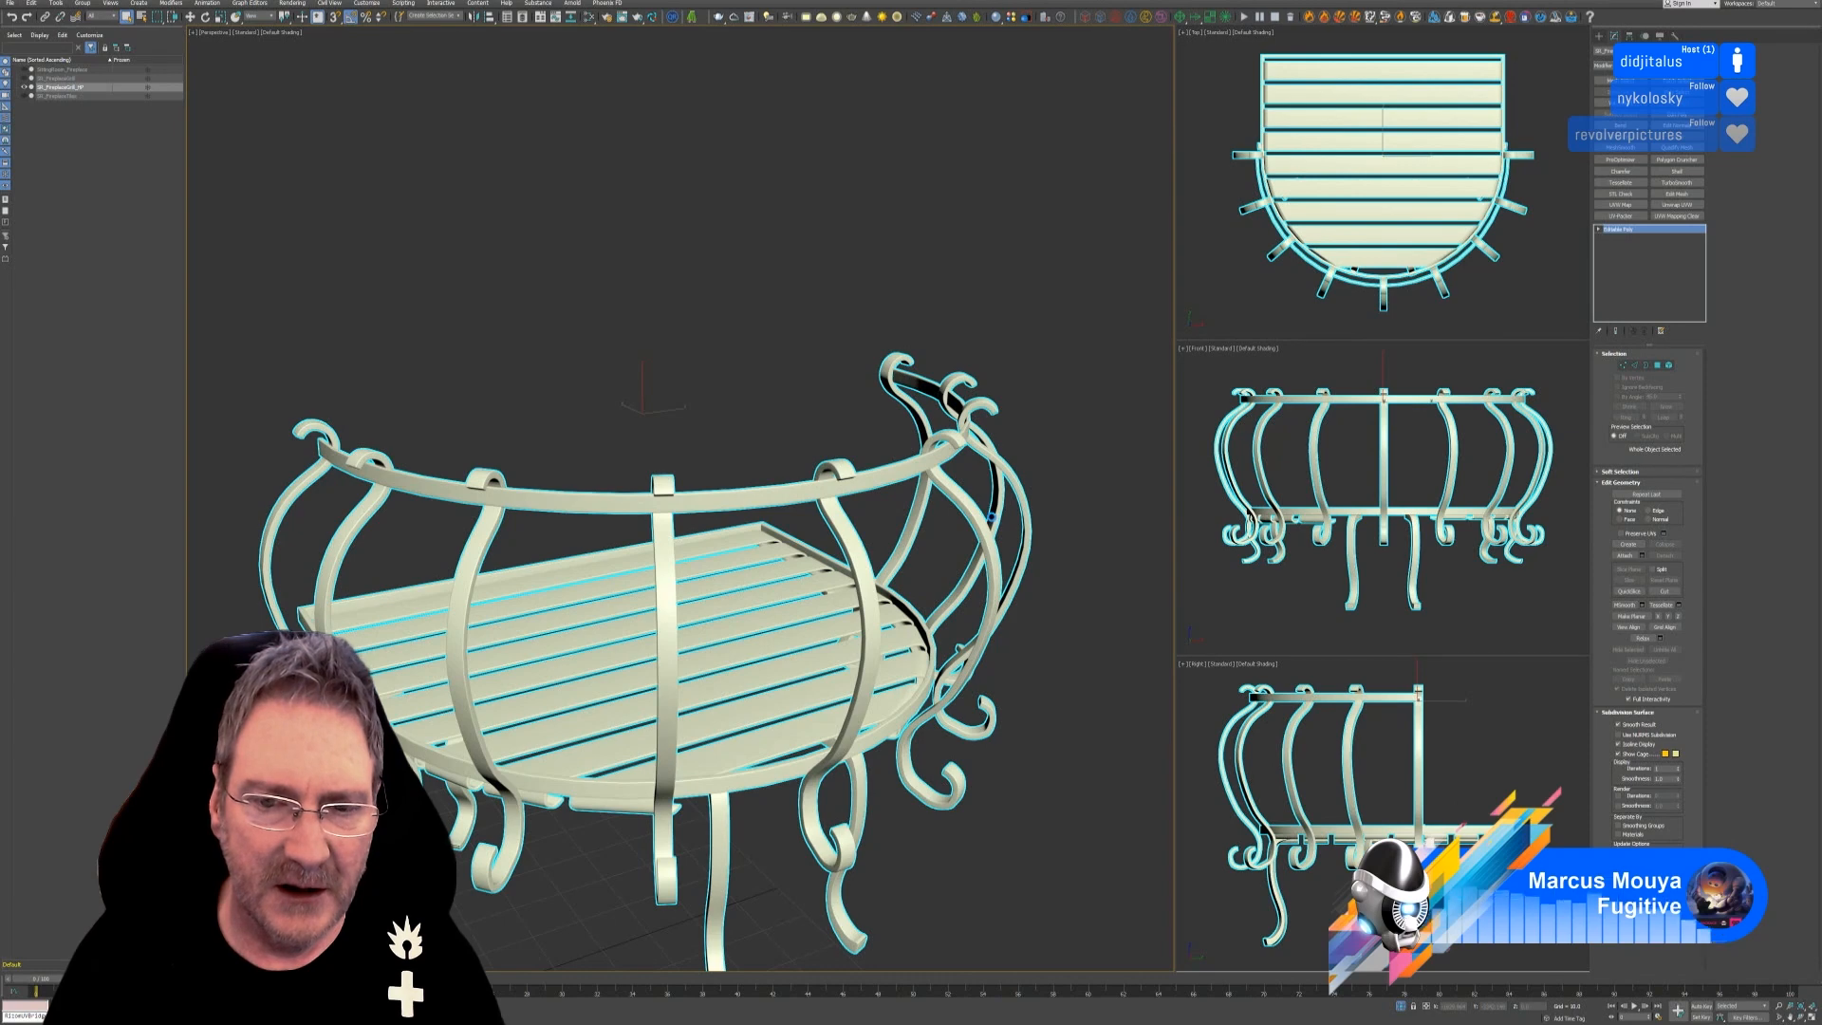
left_click(992, 507)
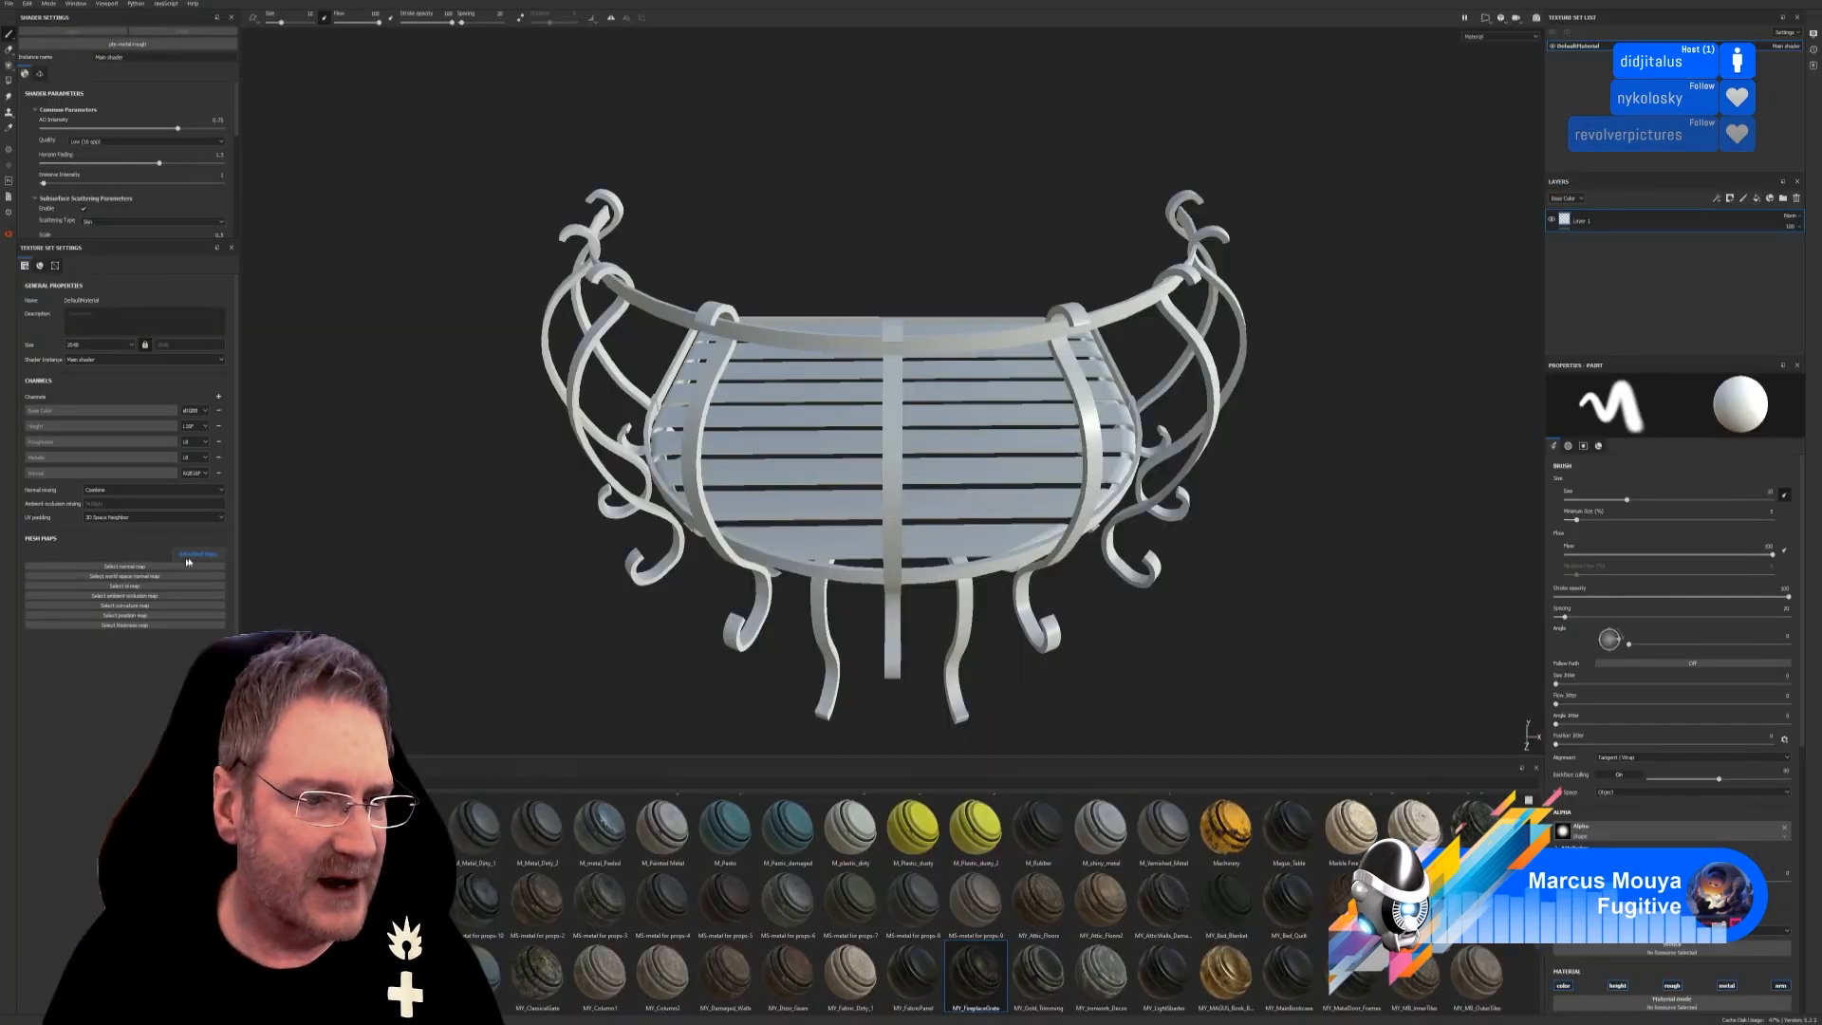
In Substance 3D Painter, try setting up the mesh map bake with an output size and the grate's HP FBX as high-definition mesh.
left_click(190, 556)
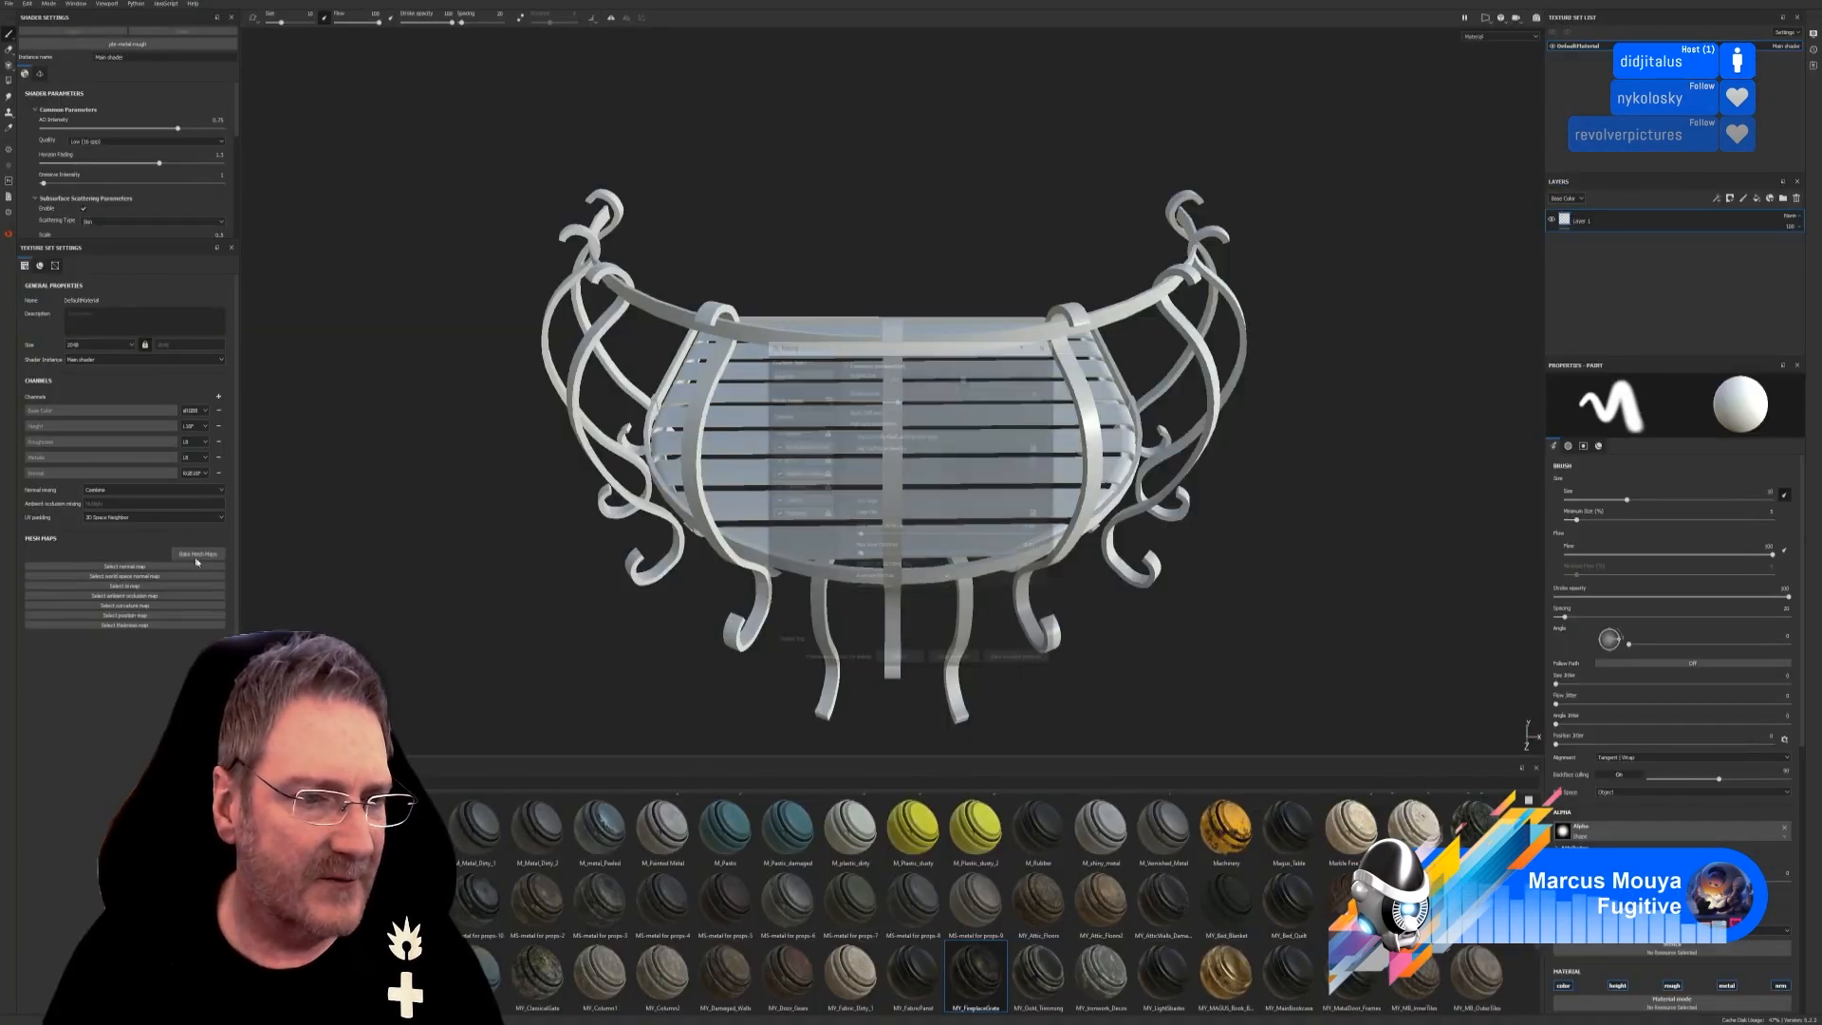
left_click(921, 376)
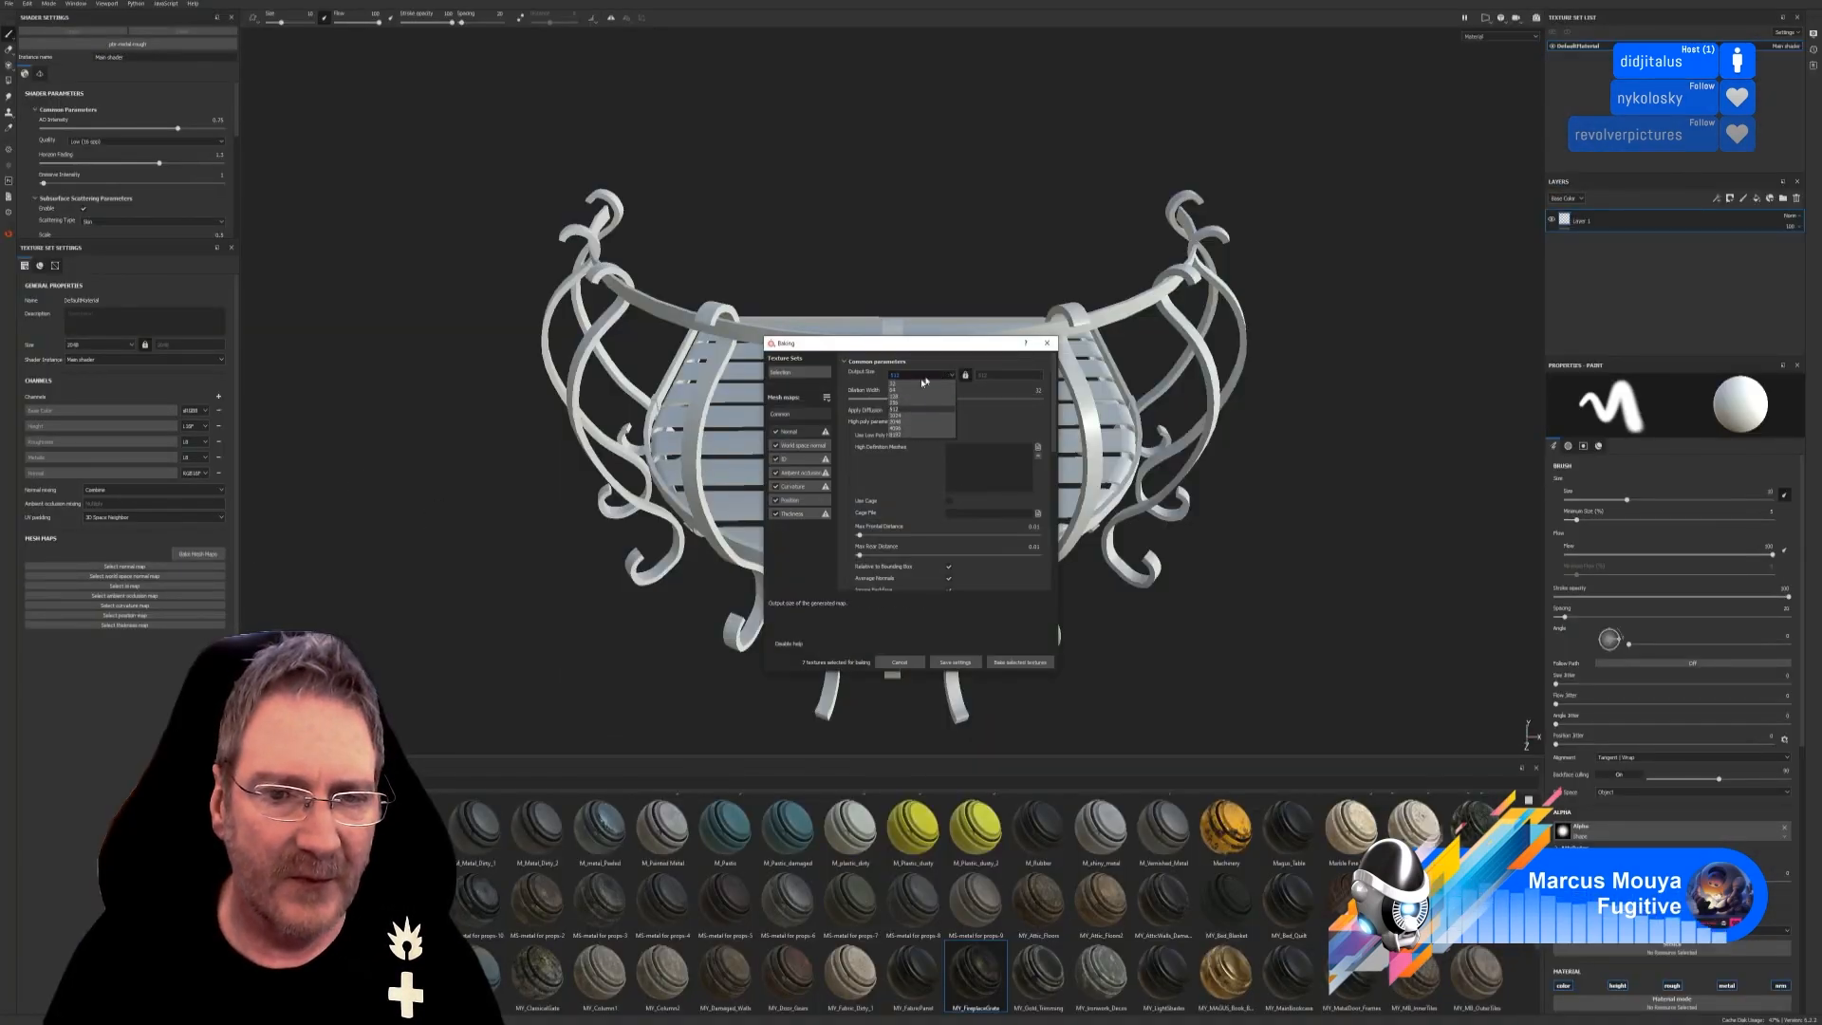
left_click(897, 422)
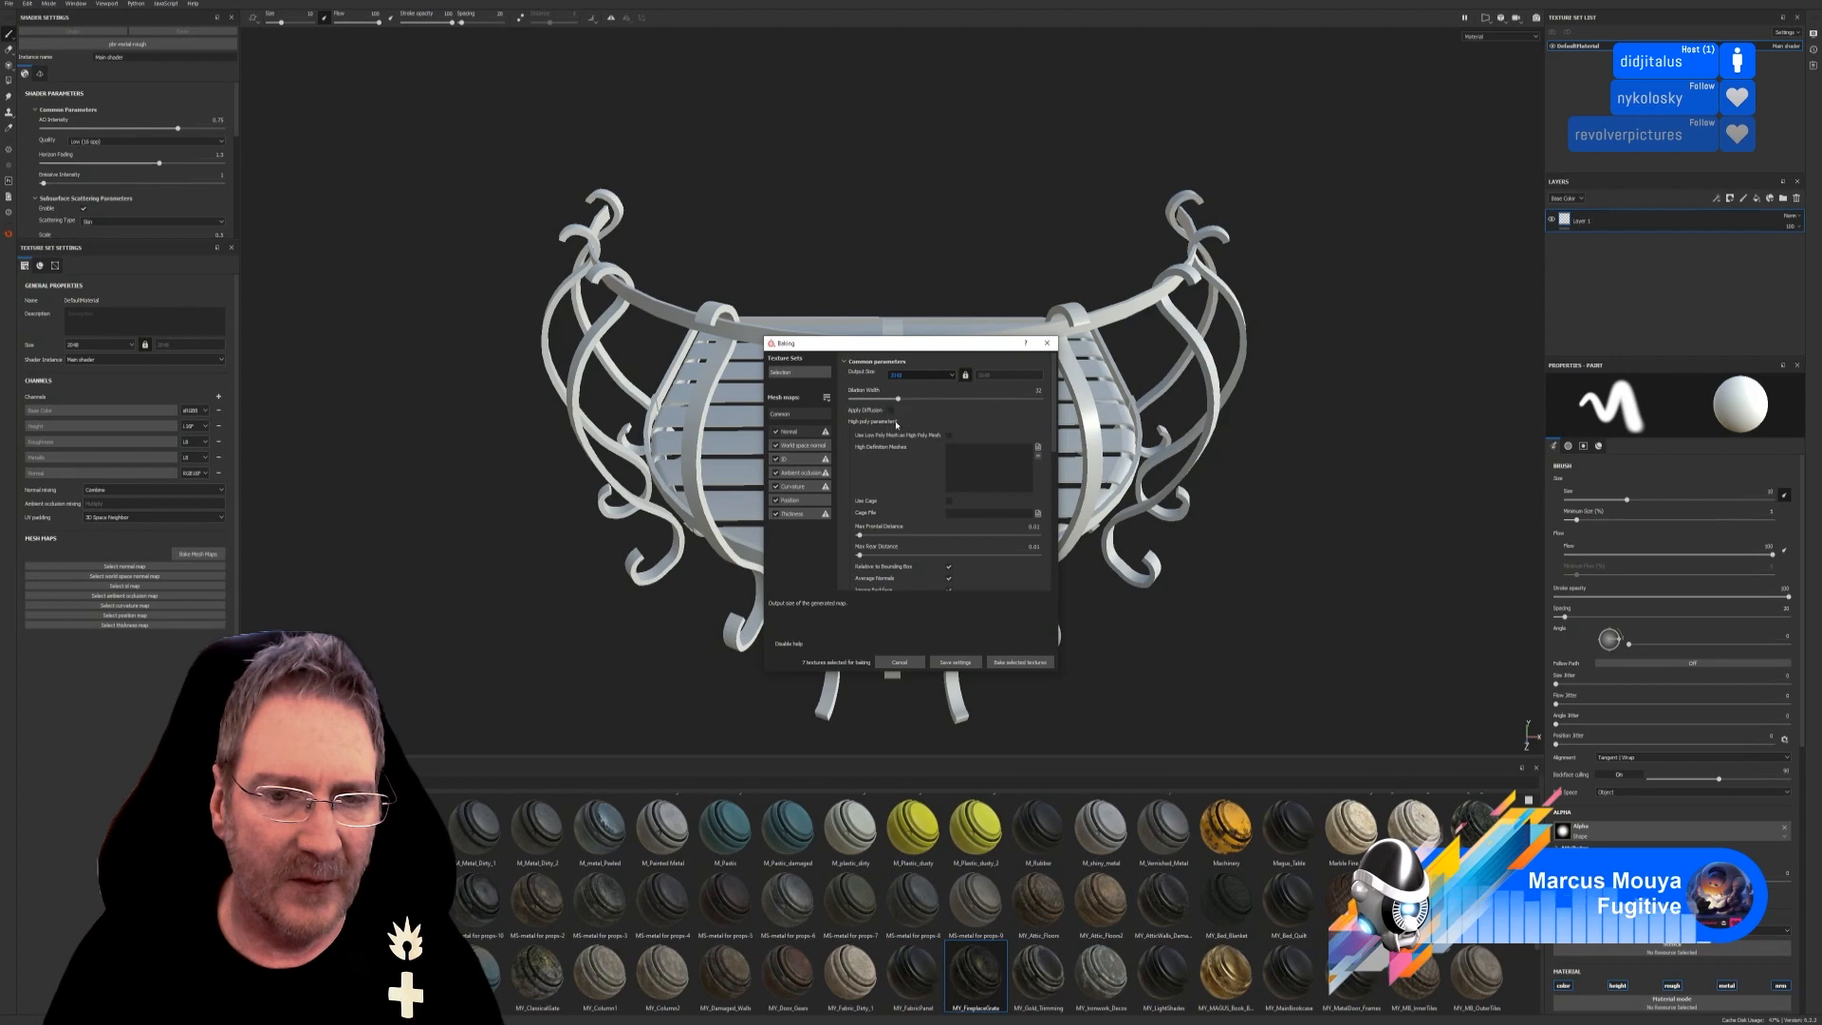
left_click(1039, 447)
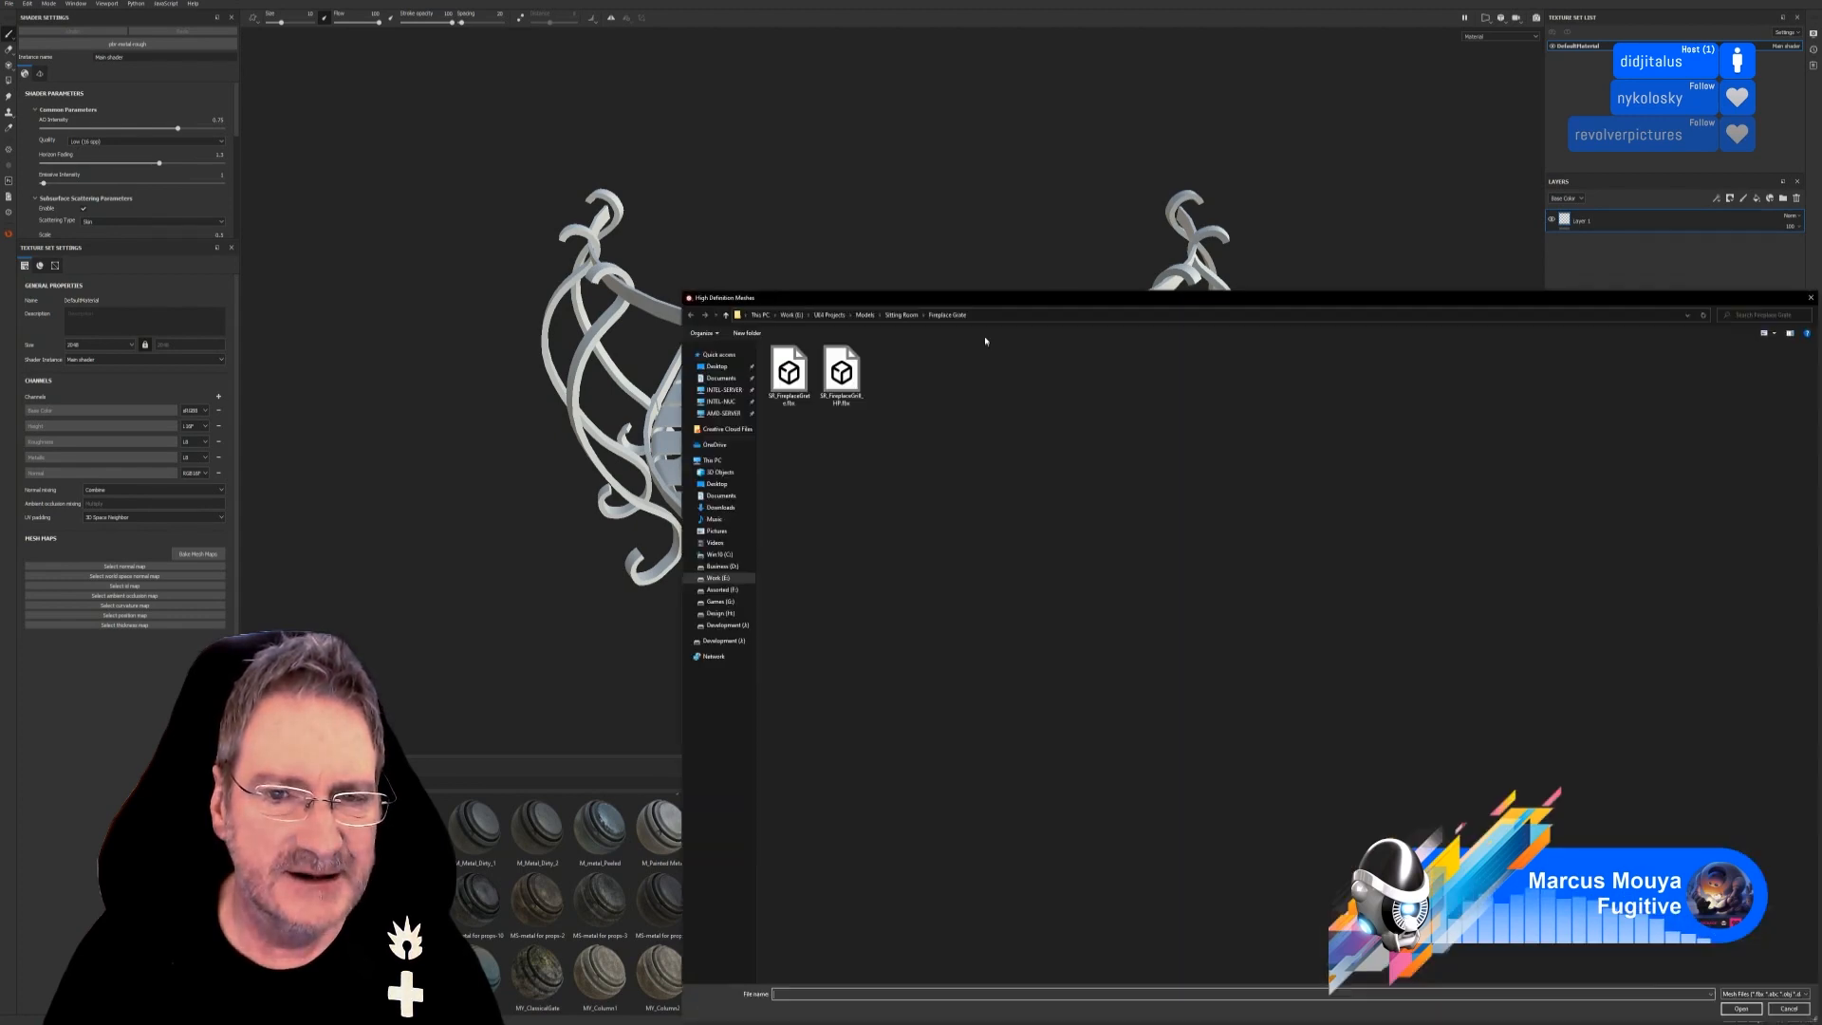
left_click_drag(978, 296, 833, 247)
double_click(700, 328)
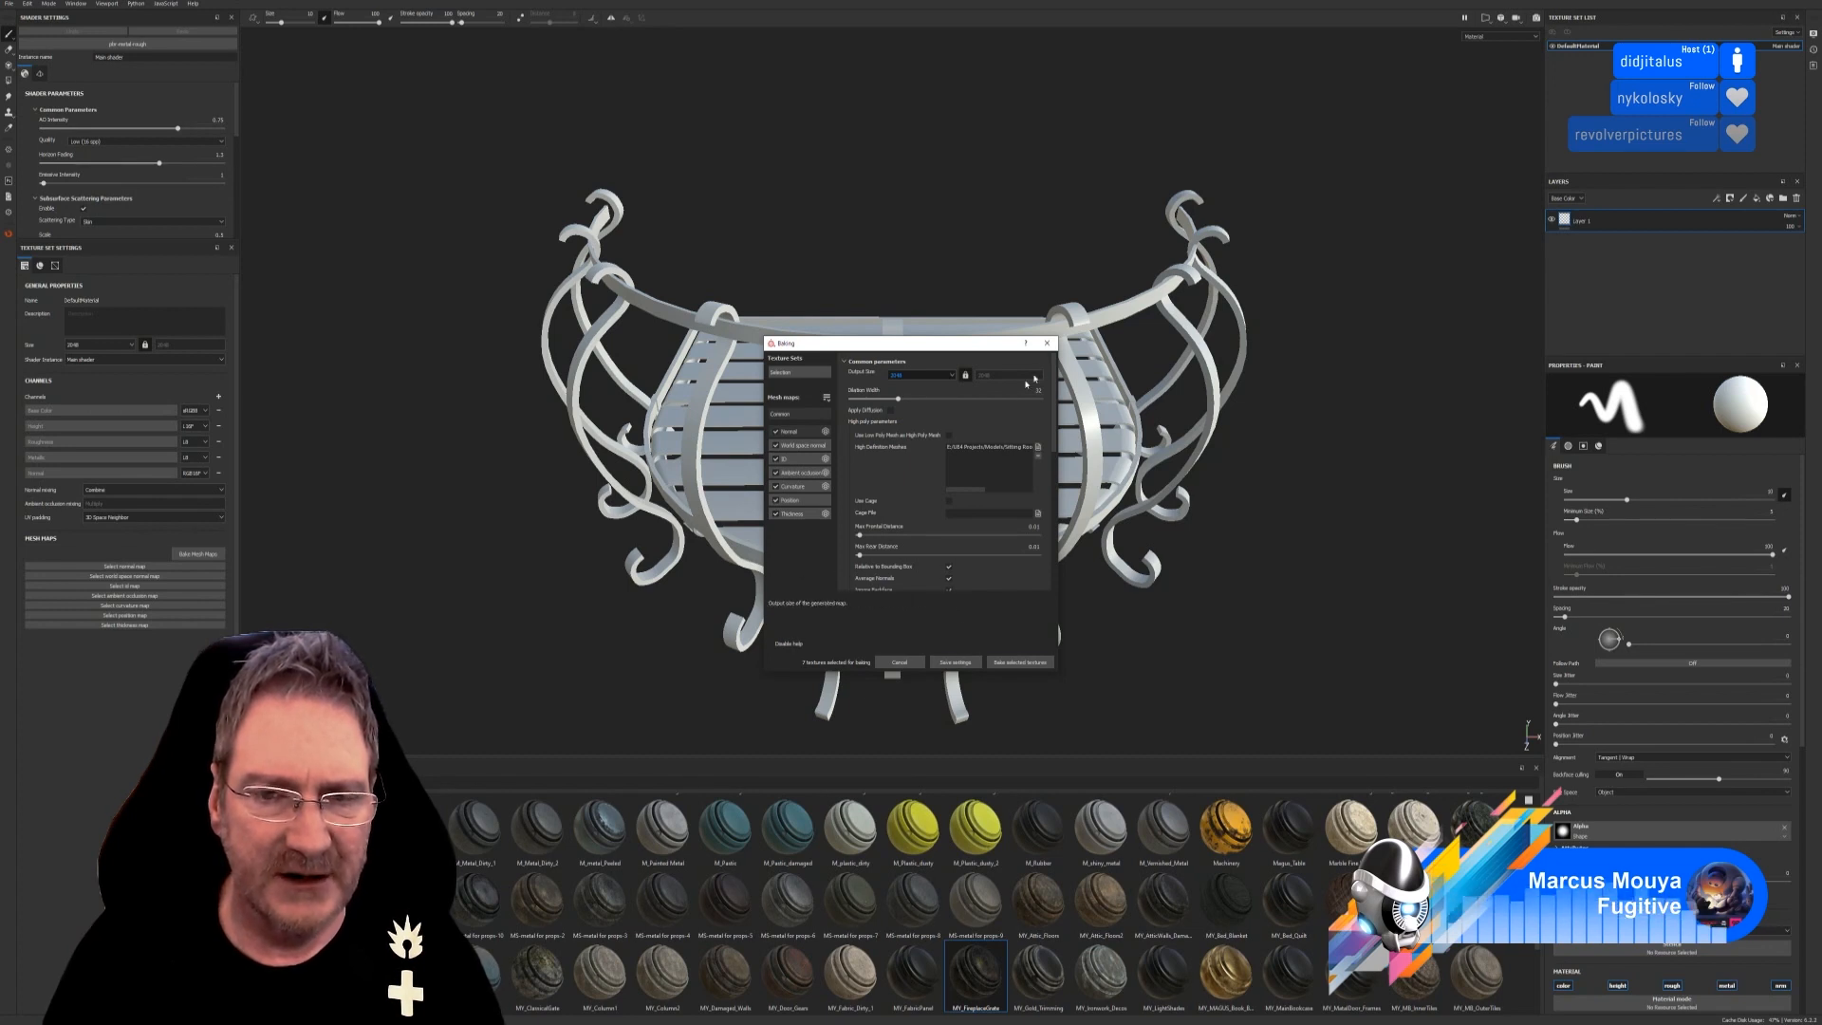
left_click(1047, 342)
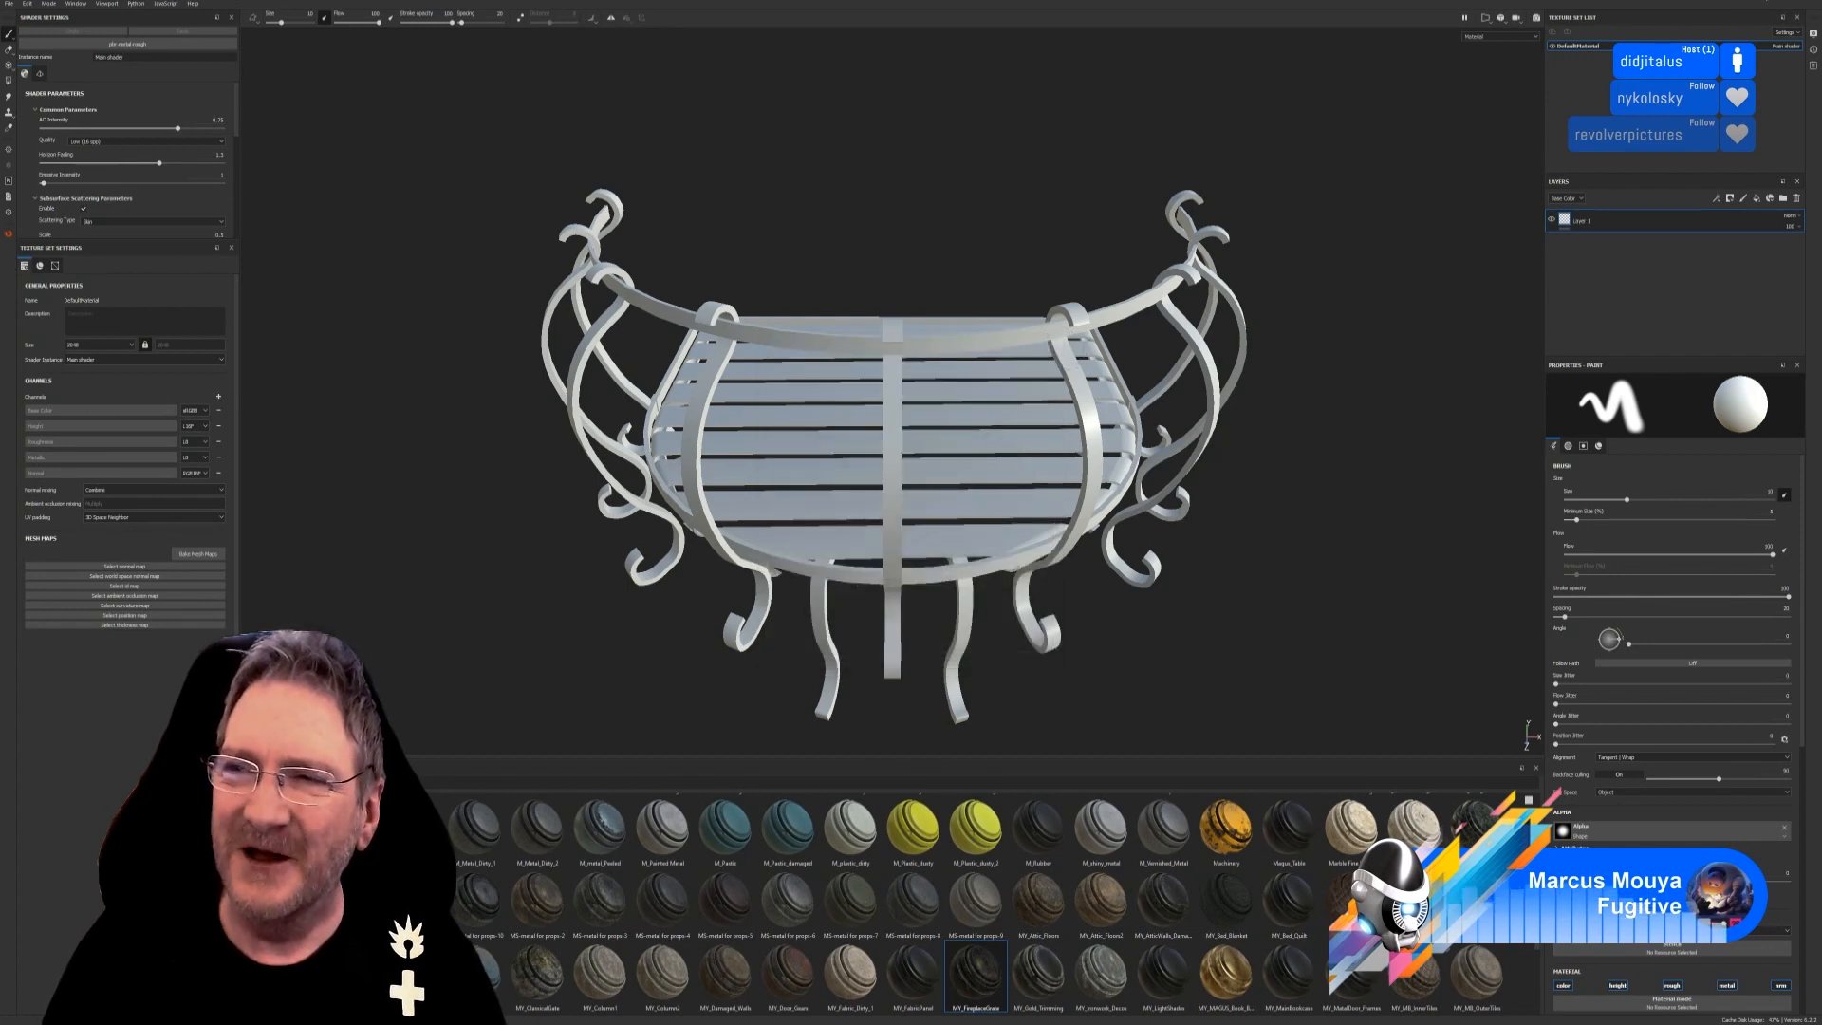
Switch to 3ds Max, end the high-poly grate's isolation, and select and isolate the low-poly fireplace grate instead.
left_click(1767, 2)
left_click(460, 1022)
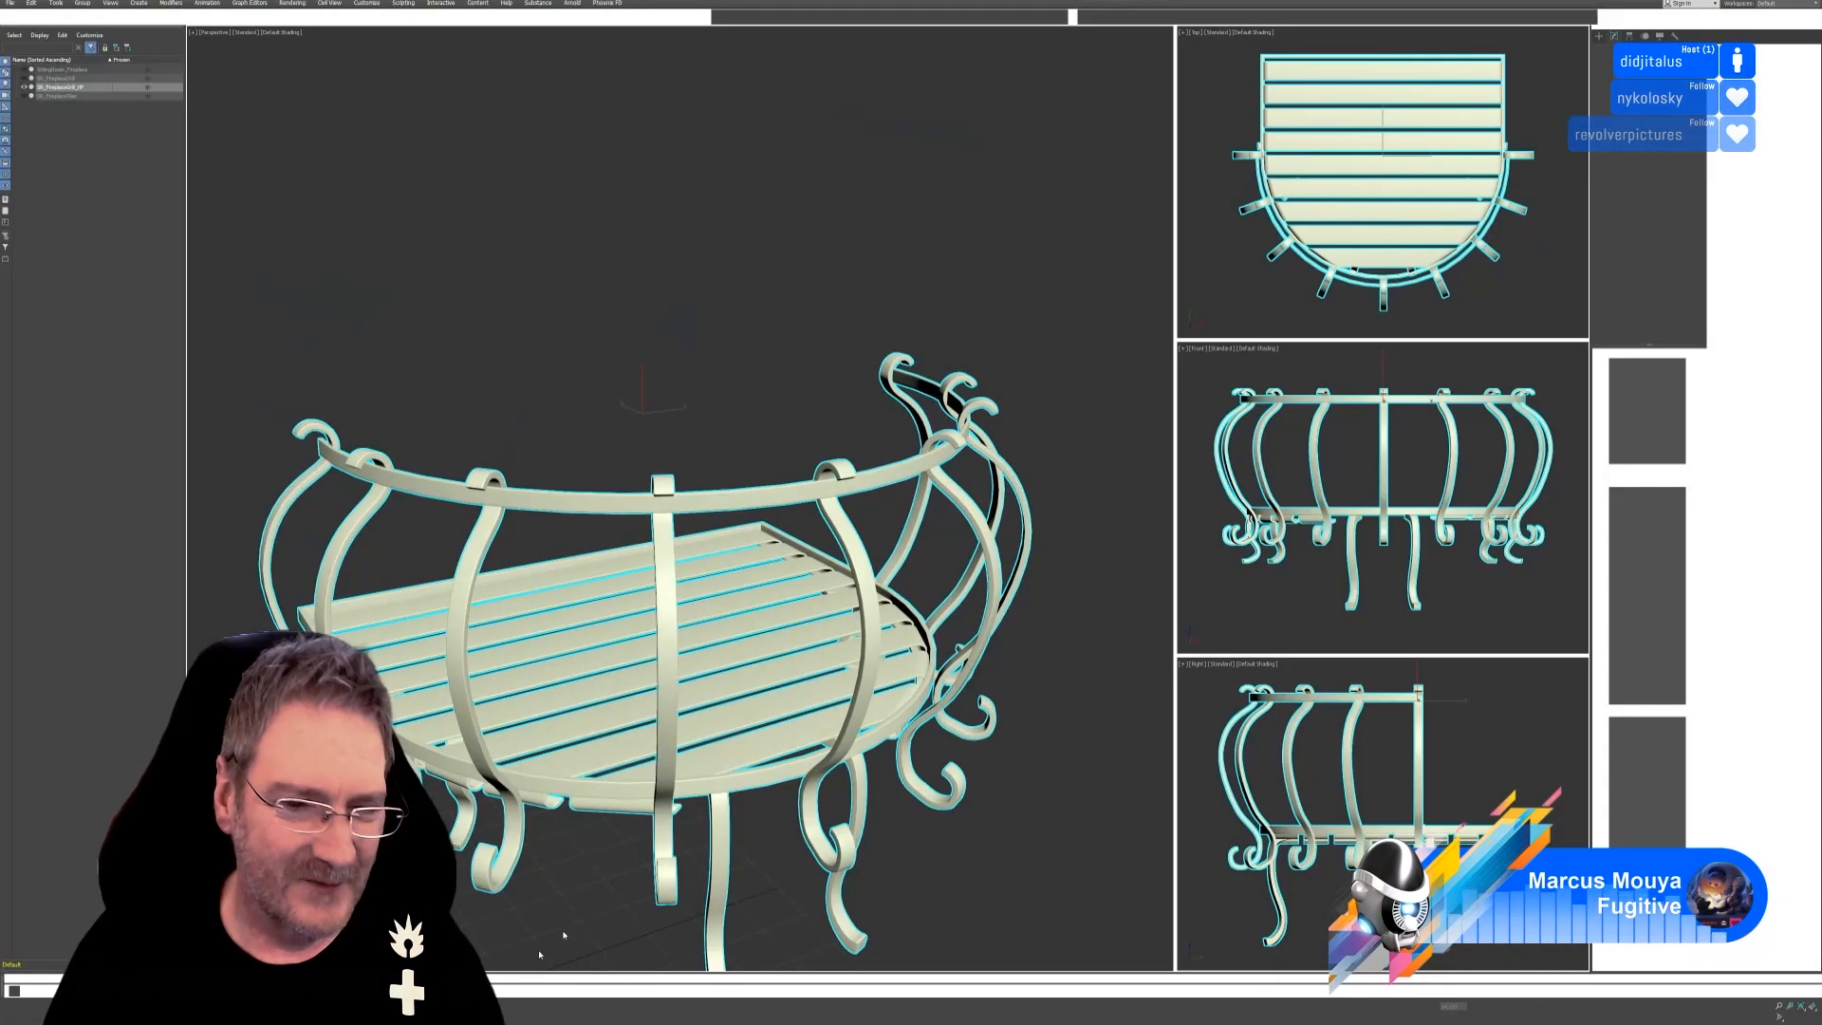
scroll(551, 405, "down", 4)
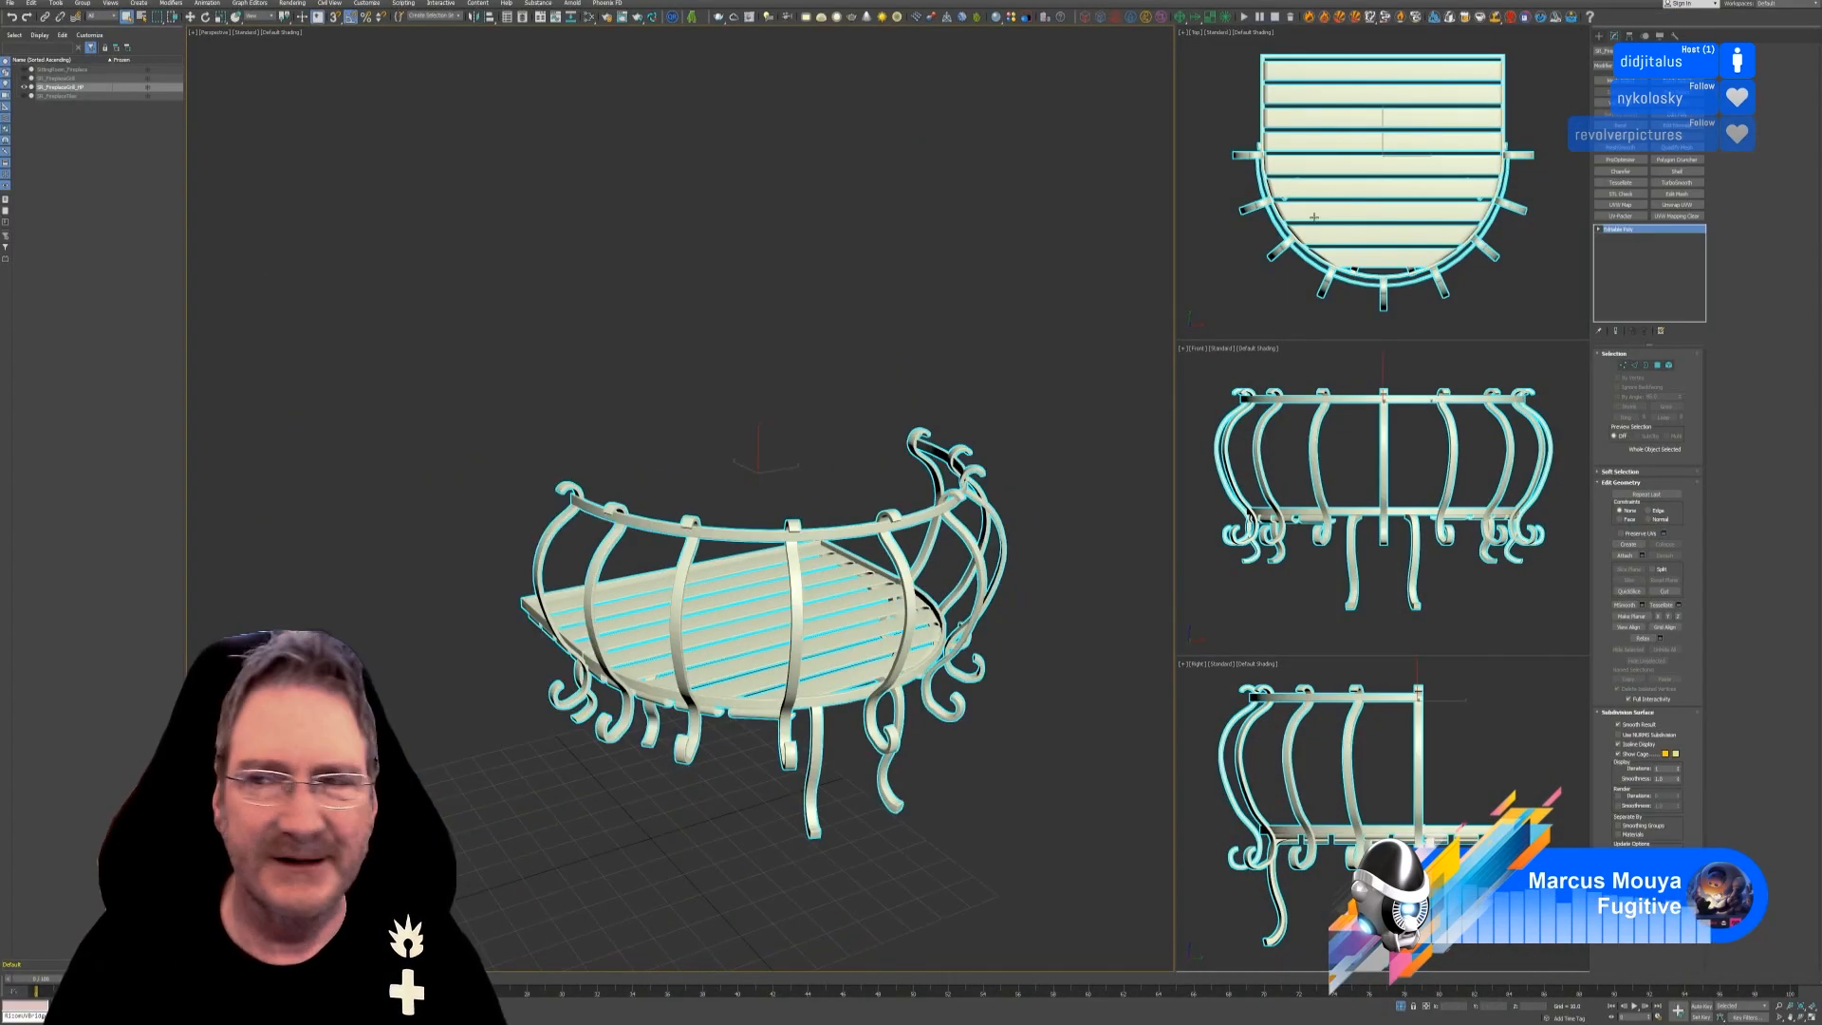
left_click(1399, 1007)
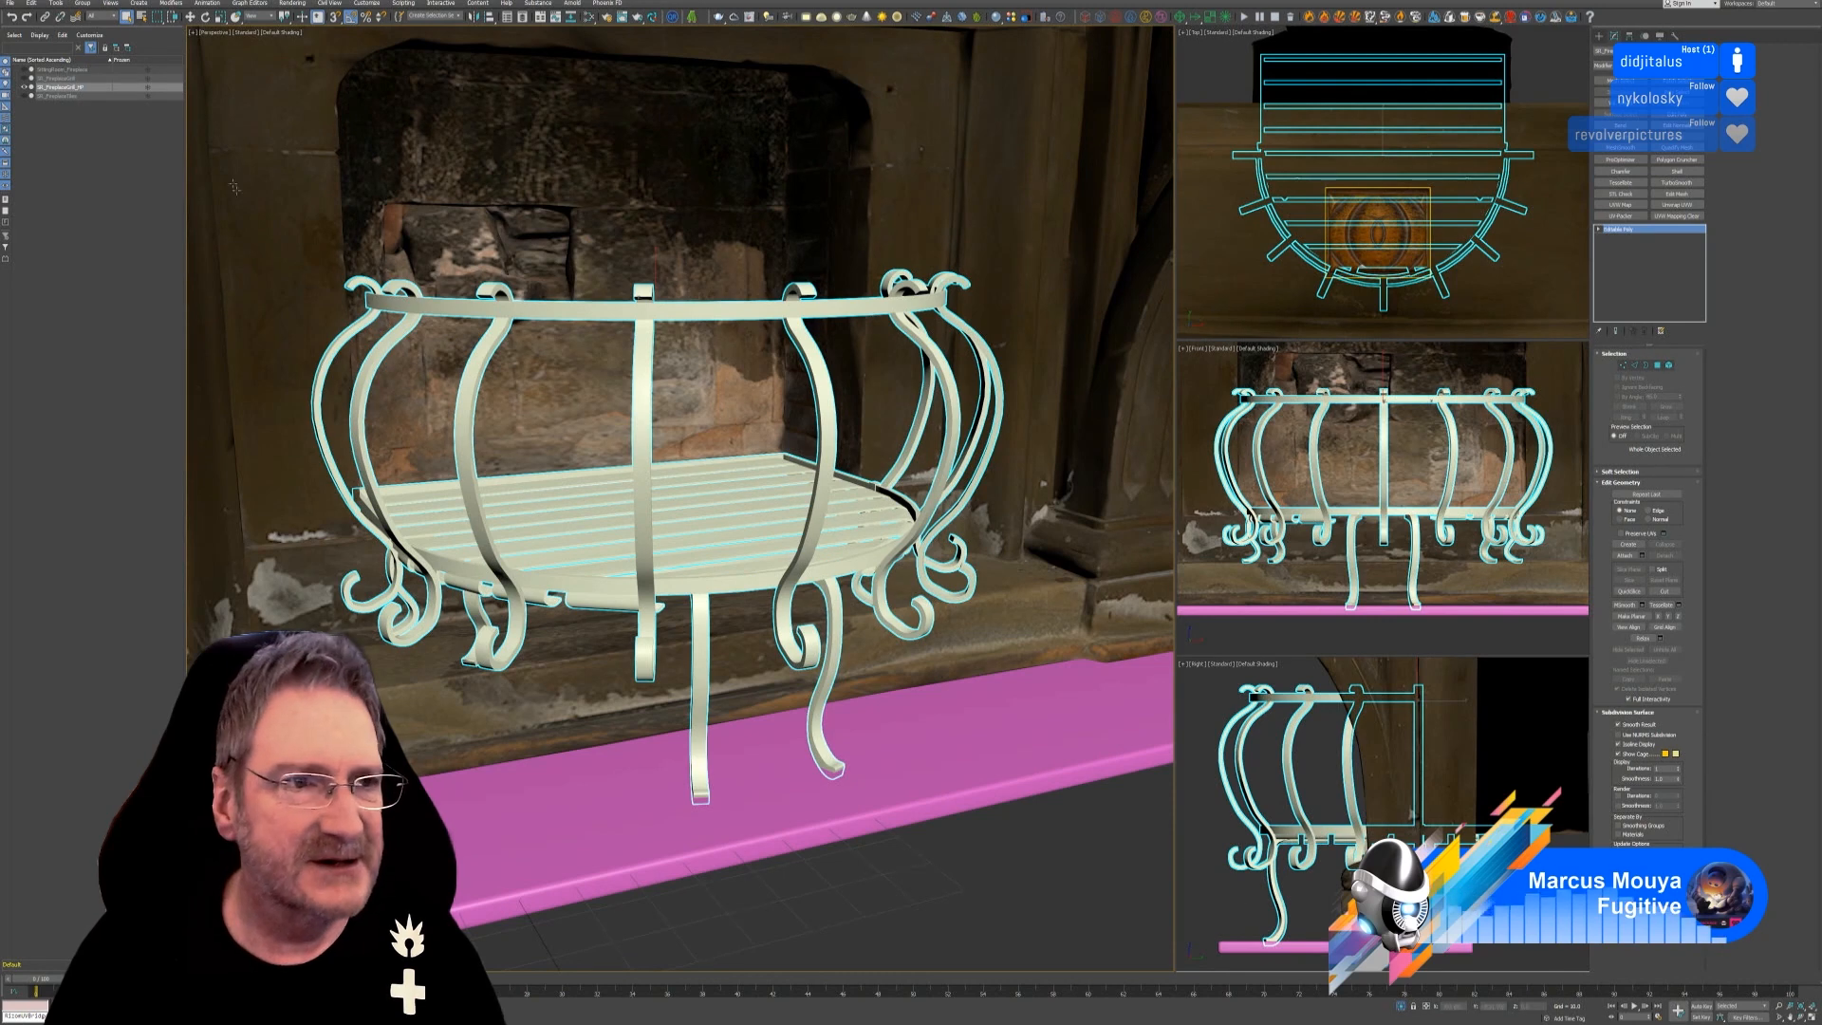
left_click(74, 78)
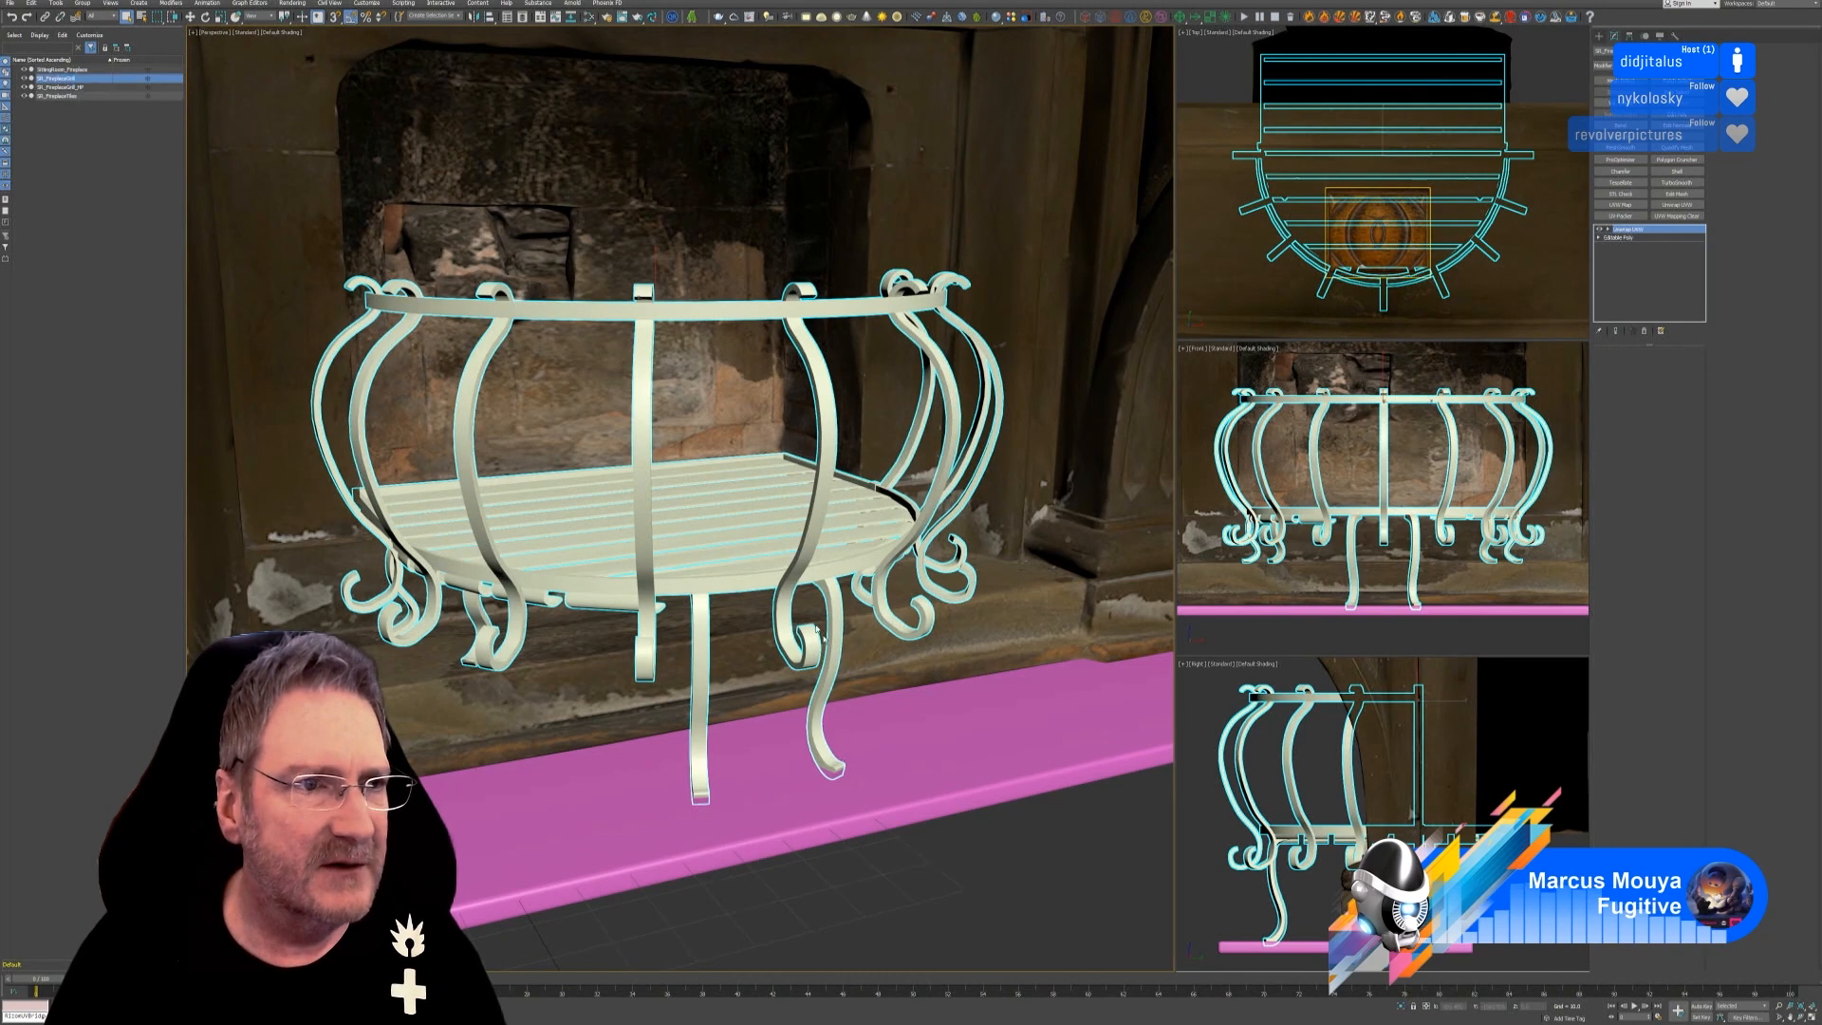
left_click(1400, 1007)
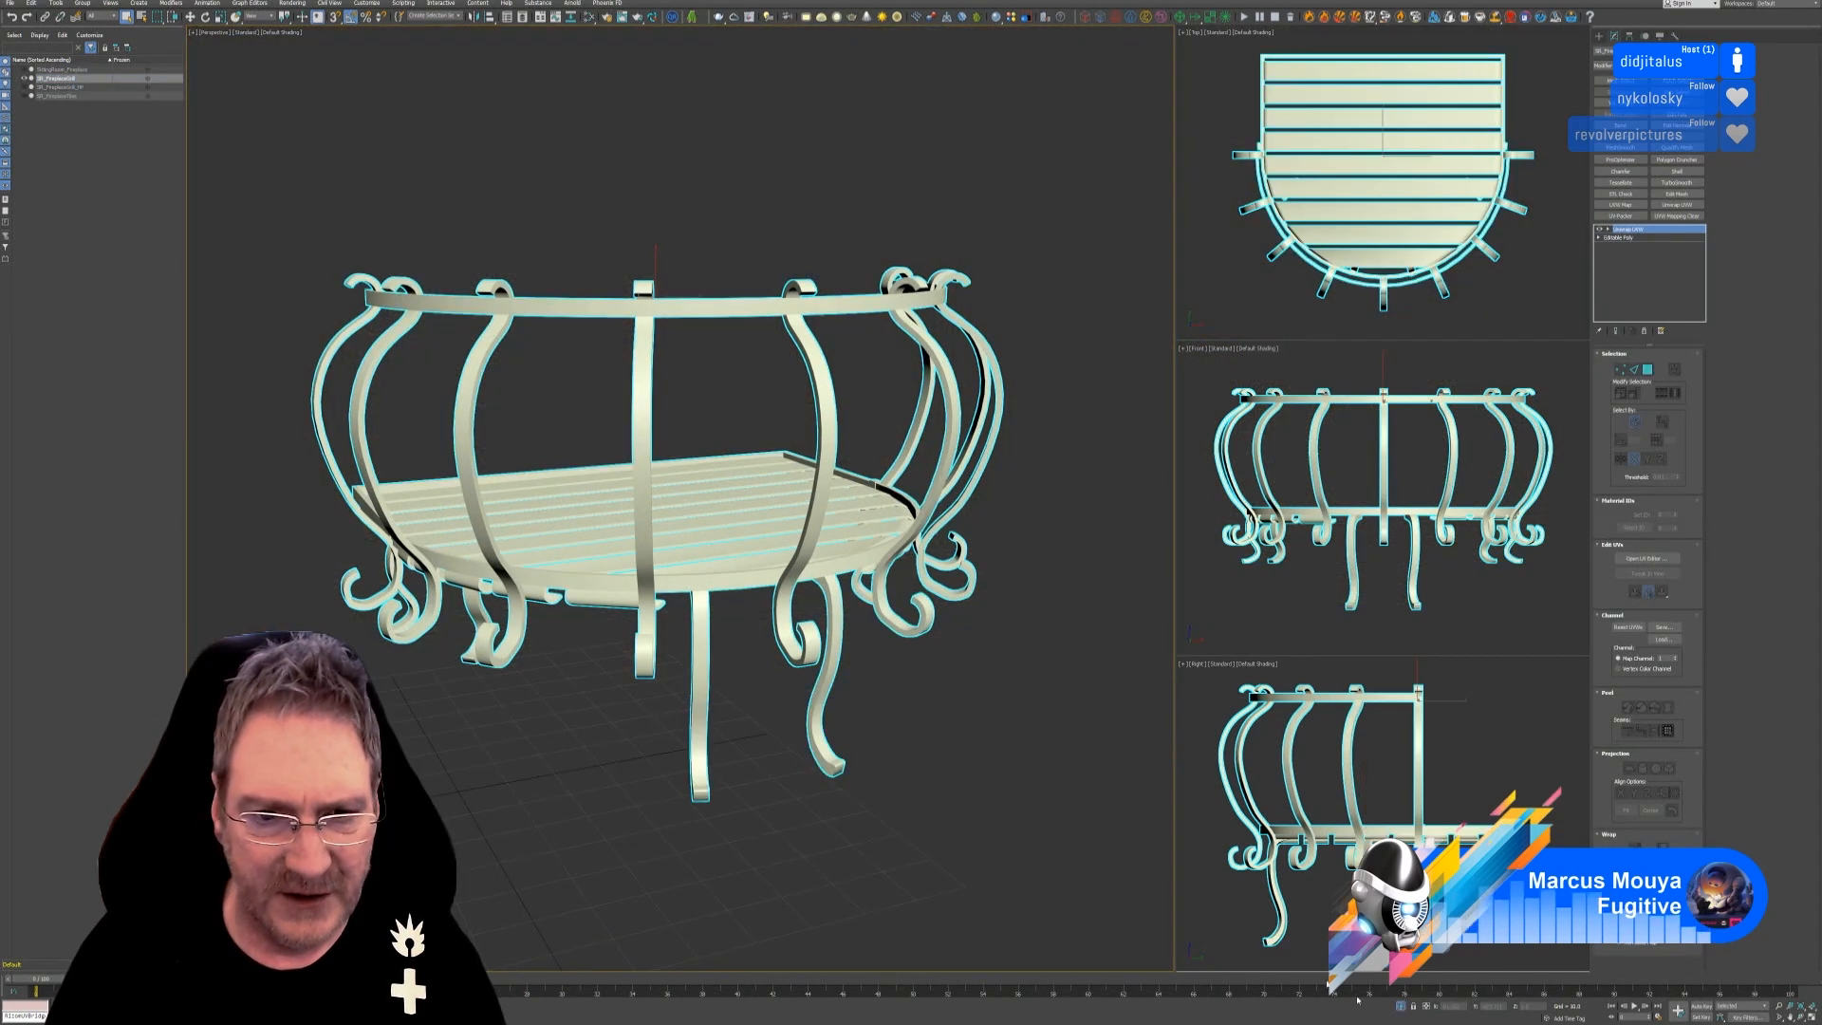
Collapse the low-poly grate's Unwrap UVW modifier into its editable poly mesh.
right_click(1643, 237)
left_click(1703, 333)
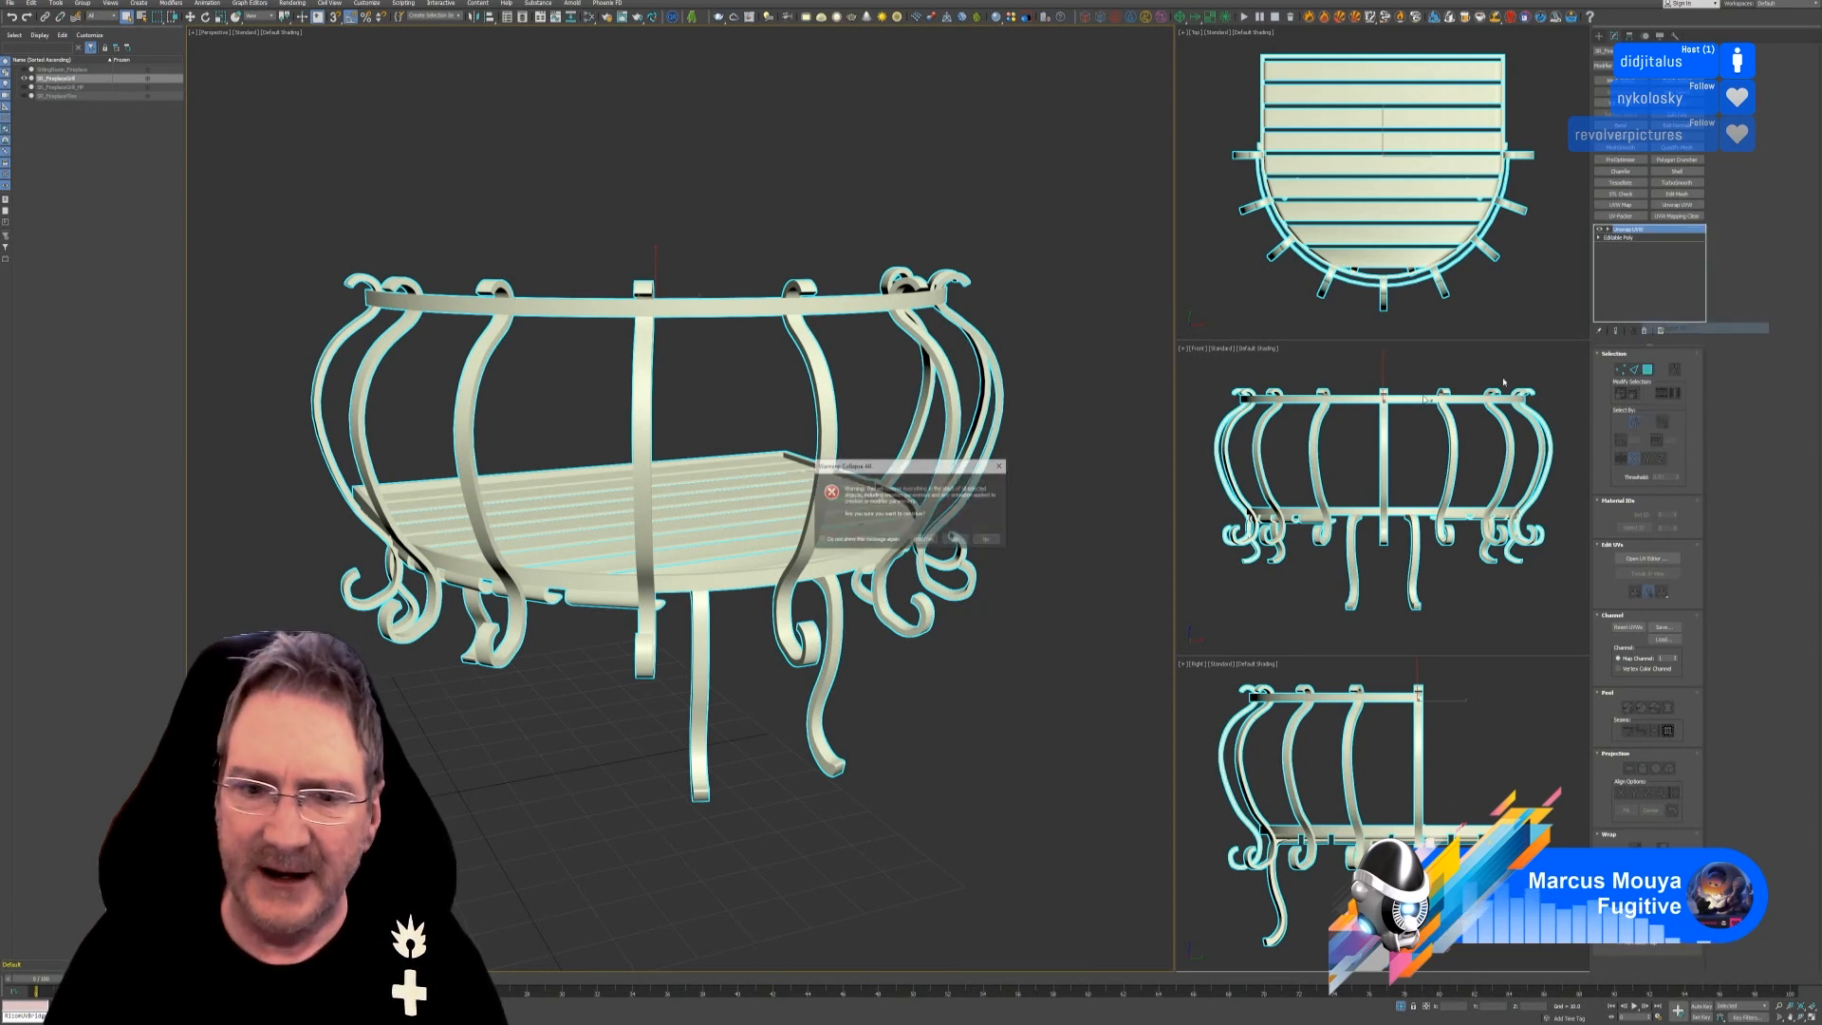
left_click(956, 540)
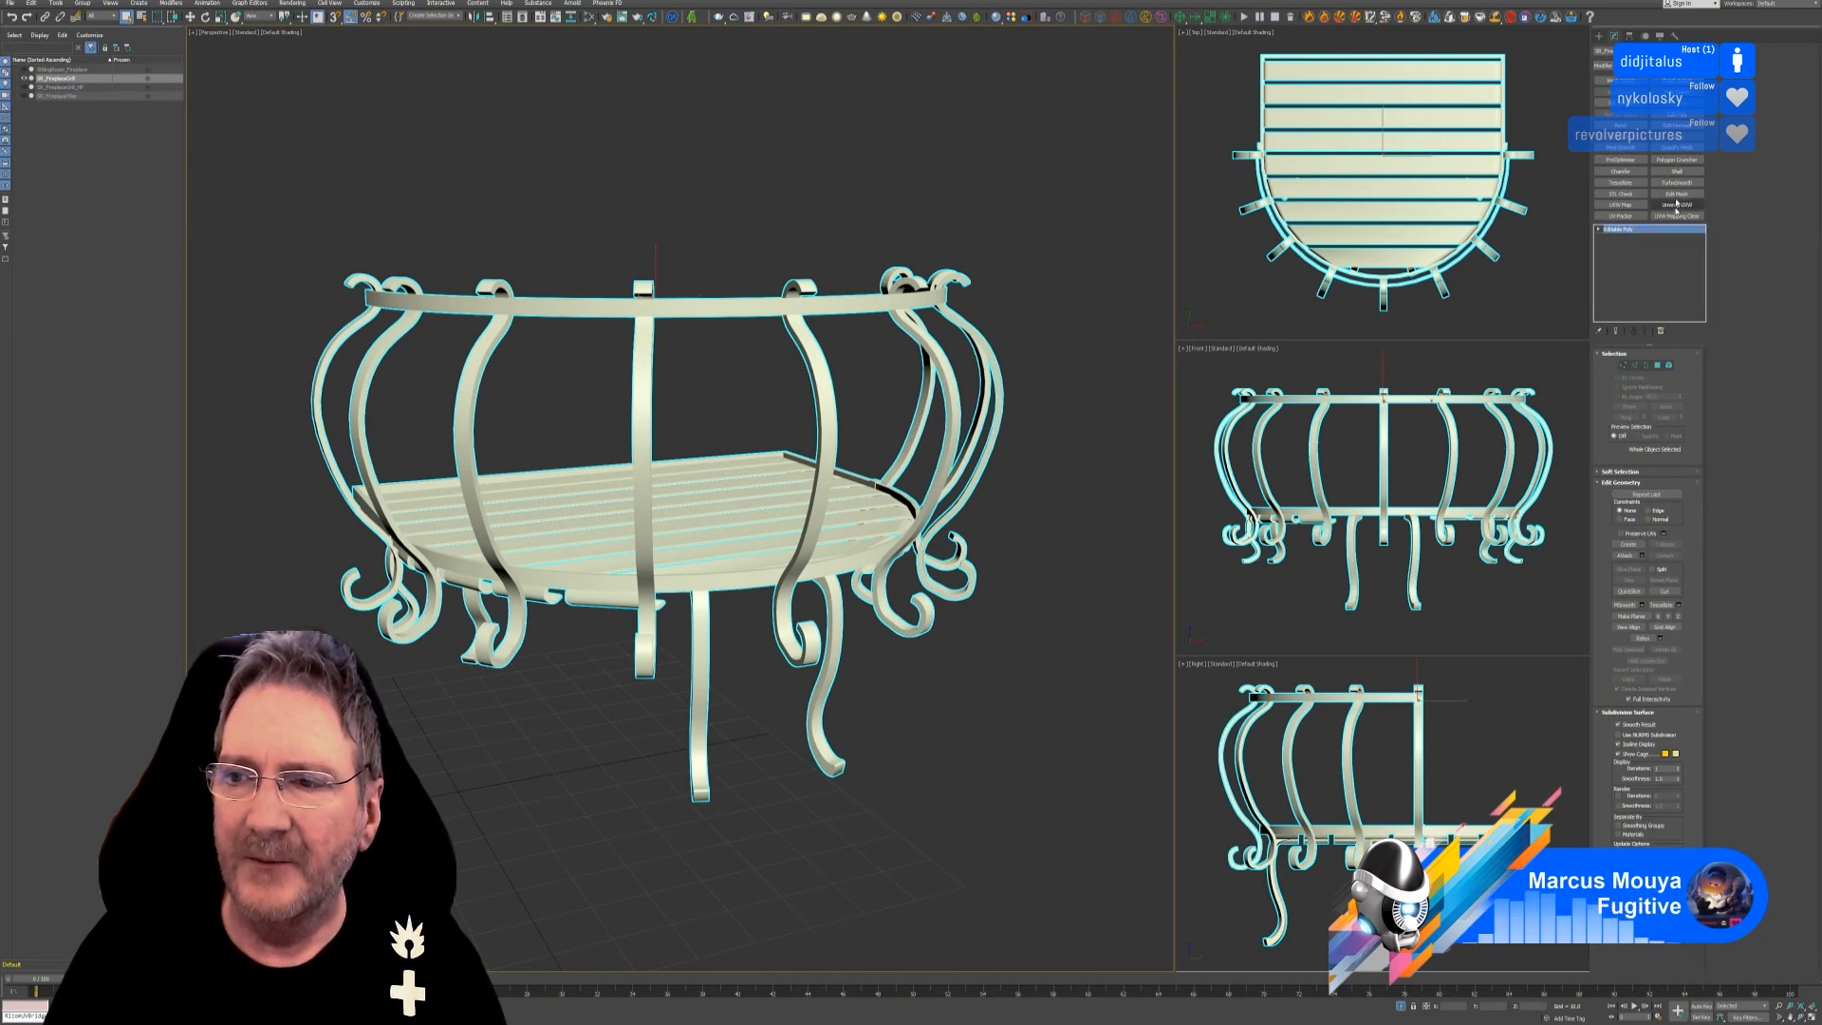
Assign a yellow vertex color to the elements forming the grate's legs and the small curled feet beneath the slats.
left_click(1671, 366)
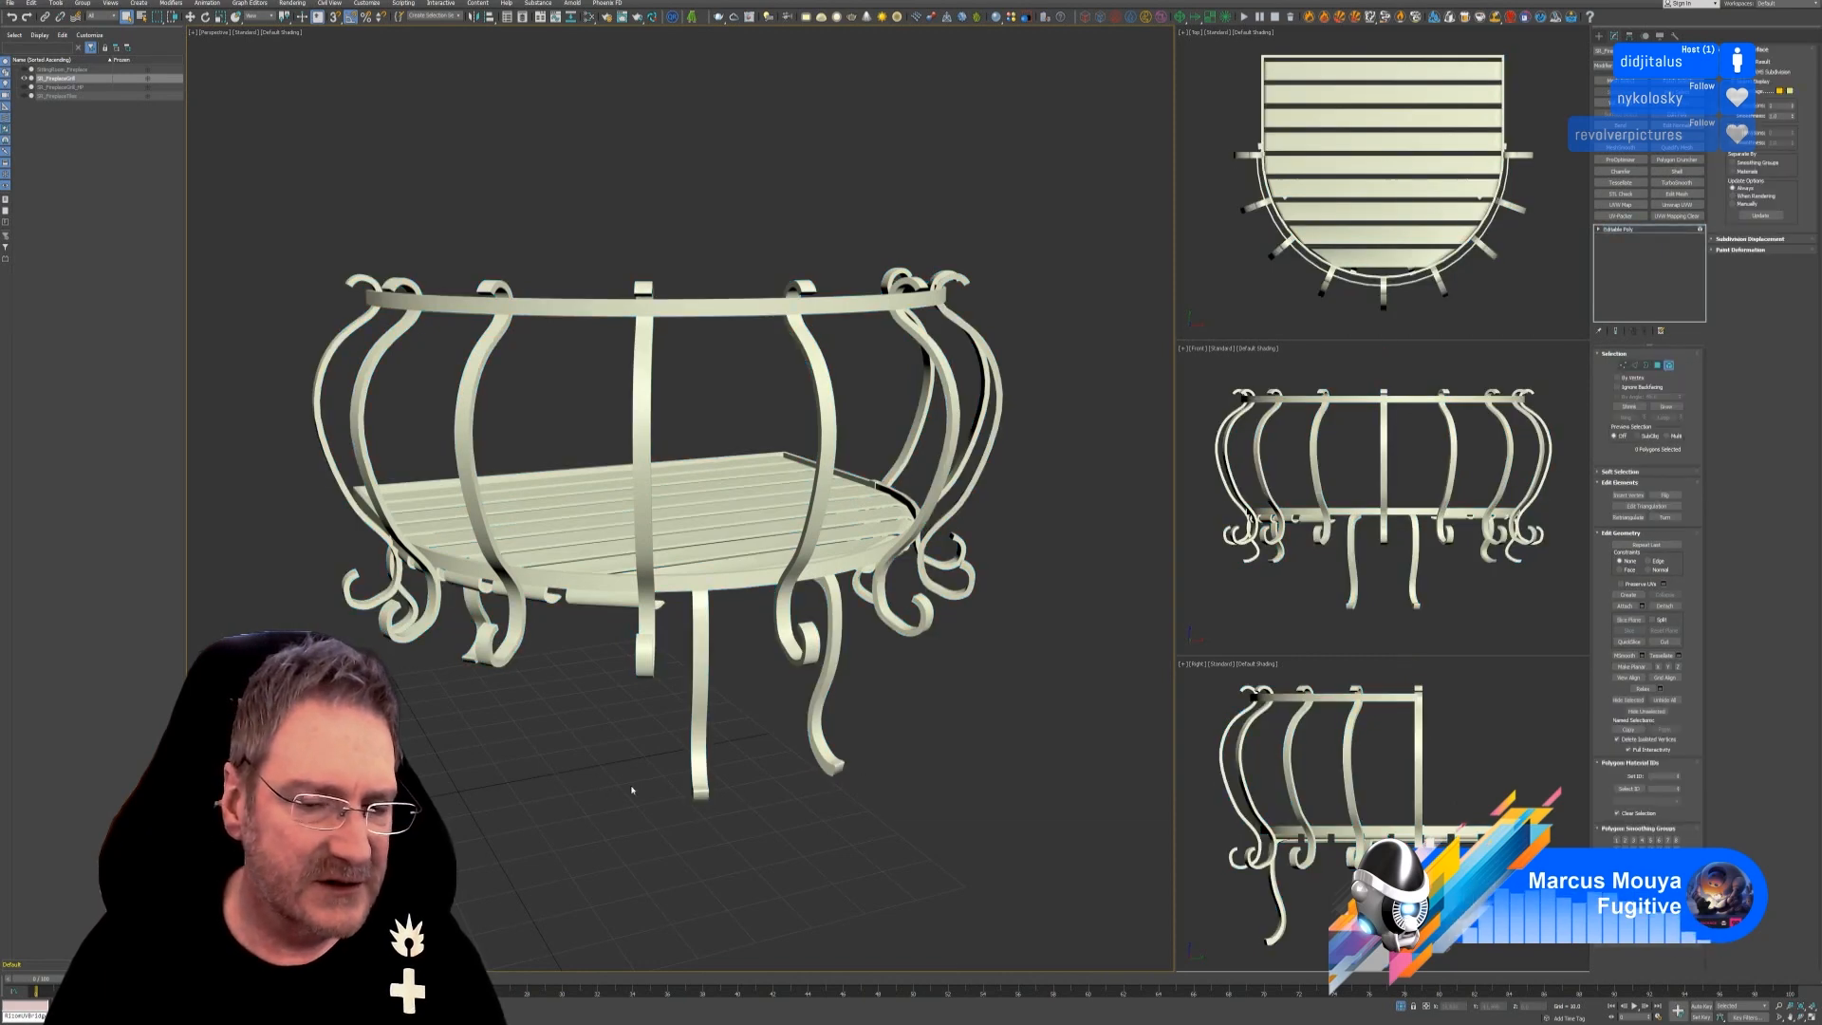
middle_click_drag(748, 878, 604, 705, "alt")
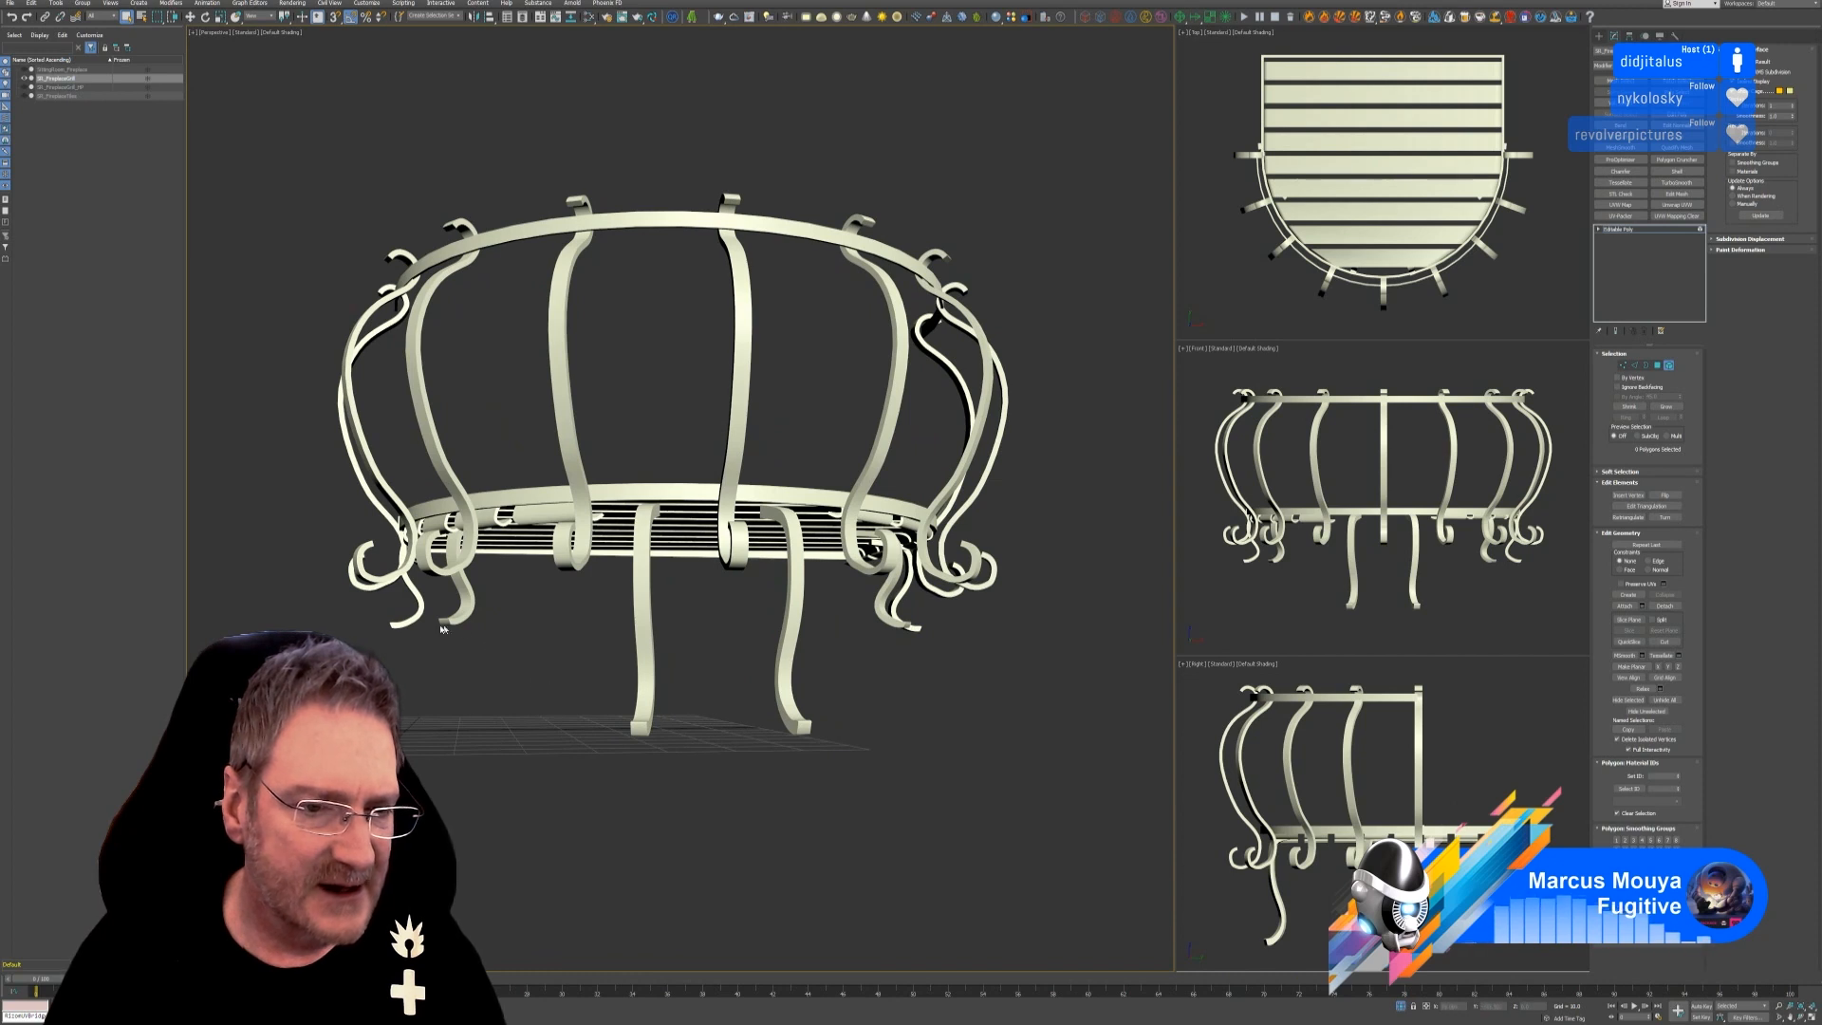
left_click(409, 619)
left_click(458, 626, "ctrl")
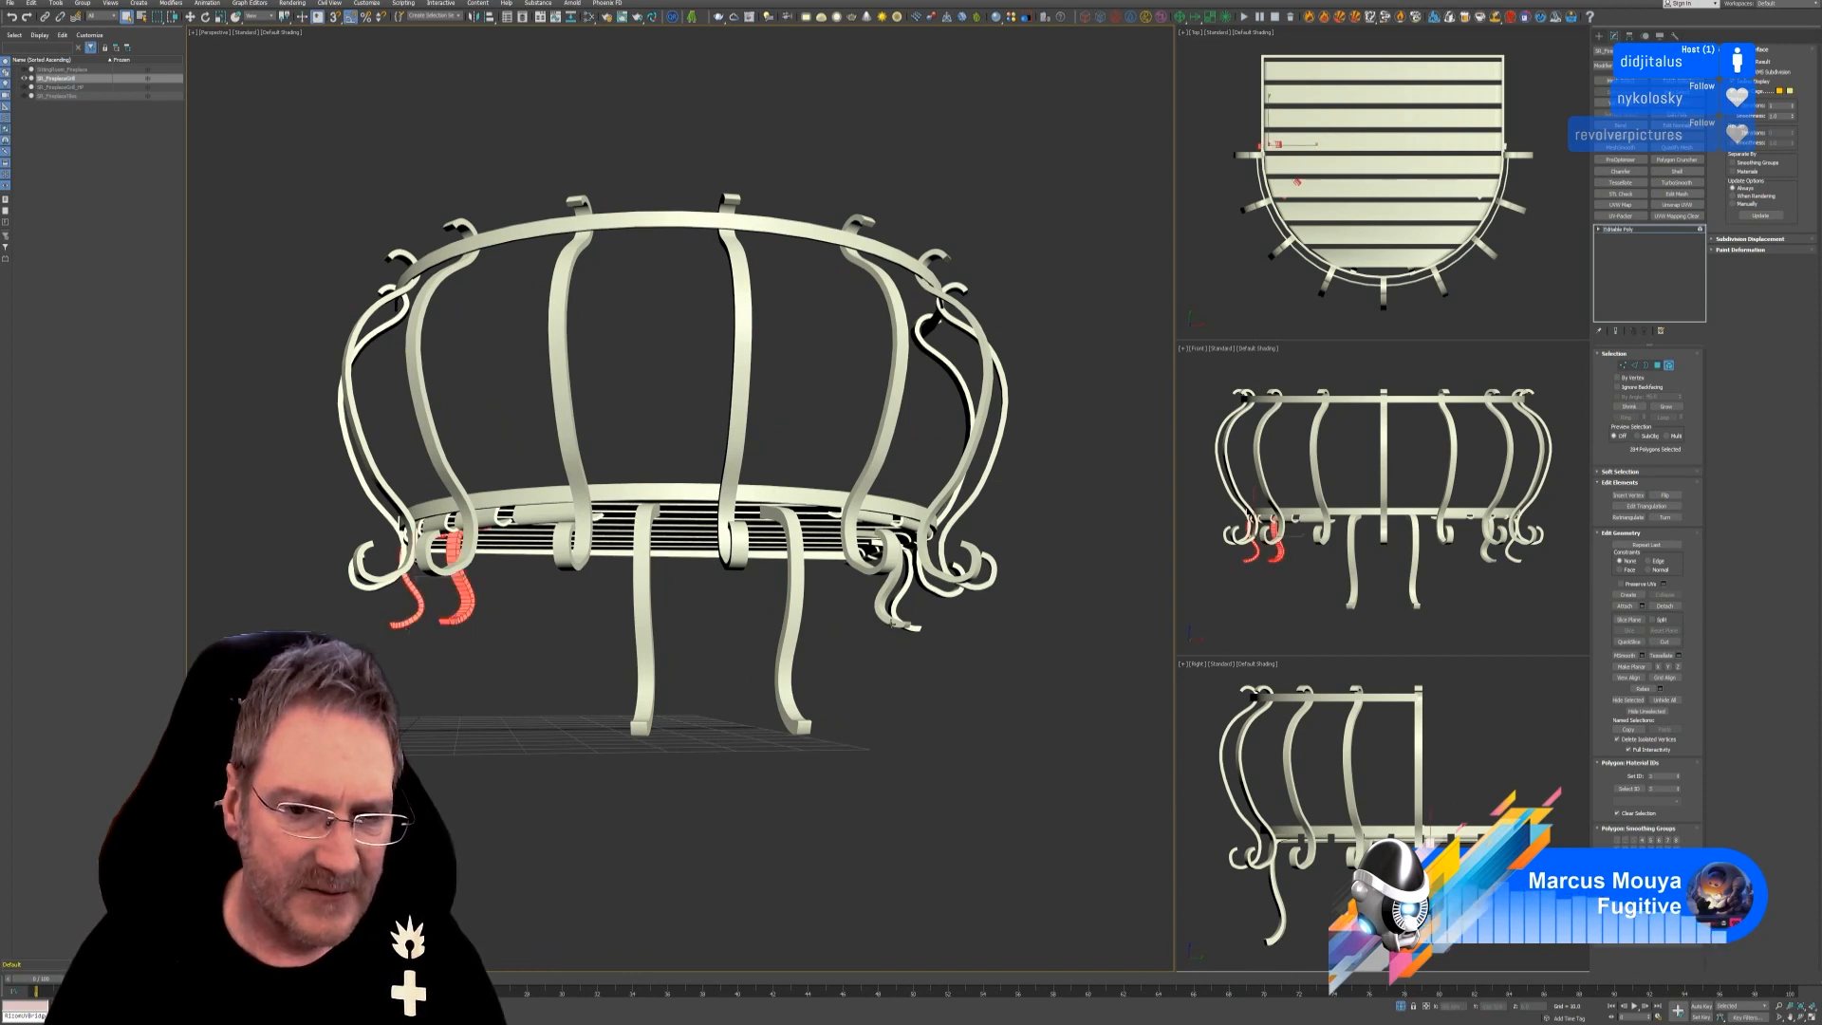
left_click(892, 622, "ctrl")
left_click(793, 630, "ctrl")
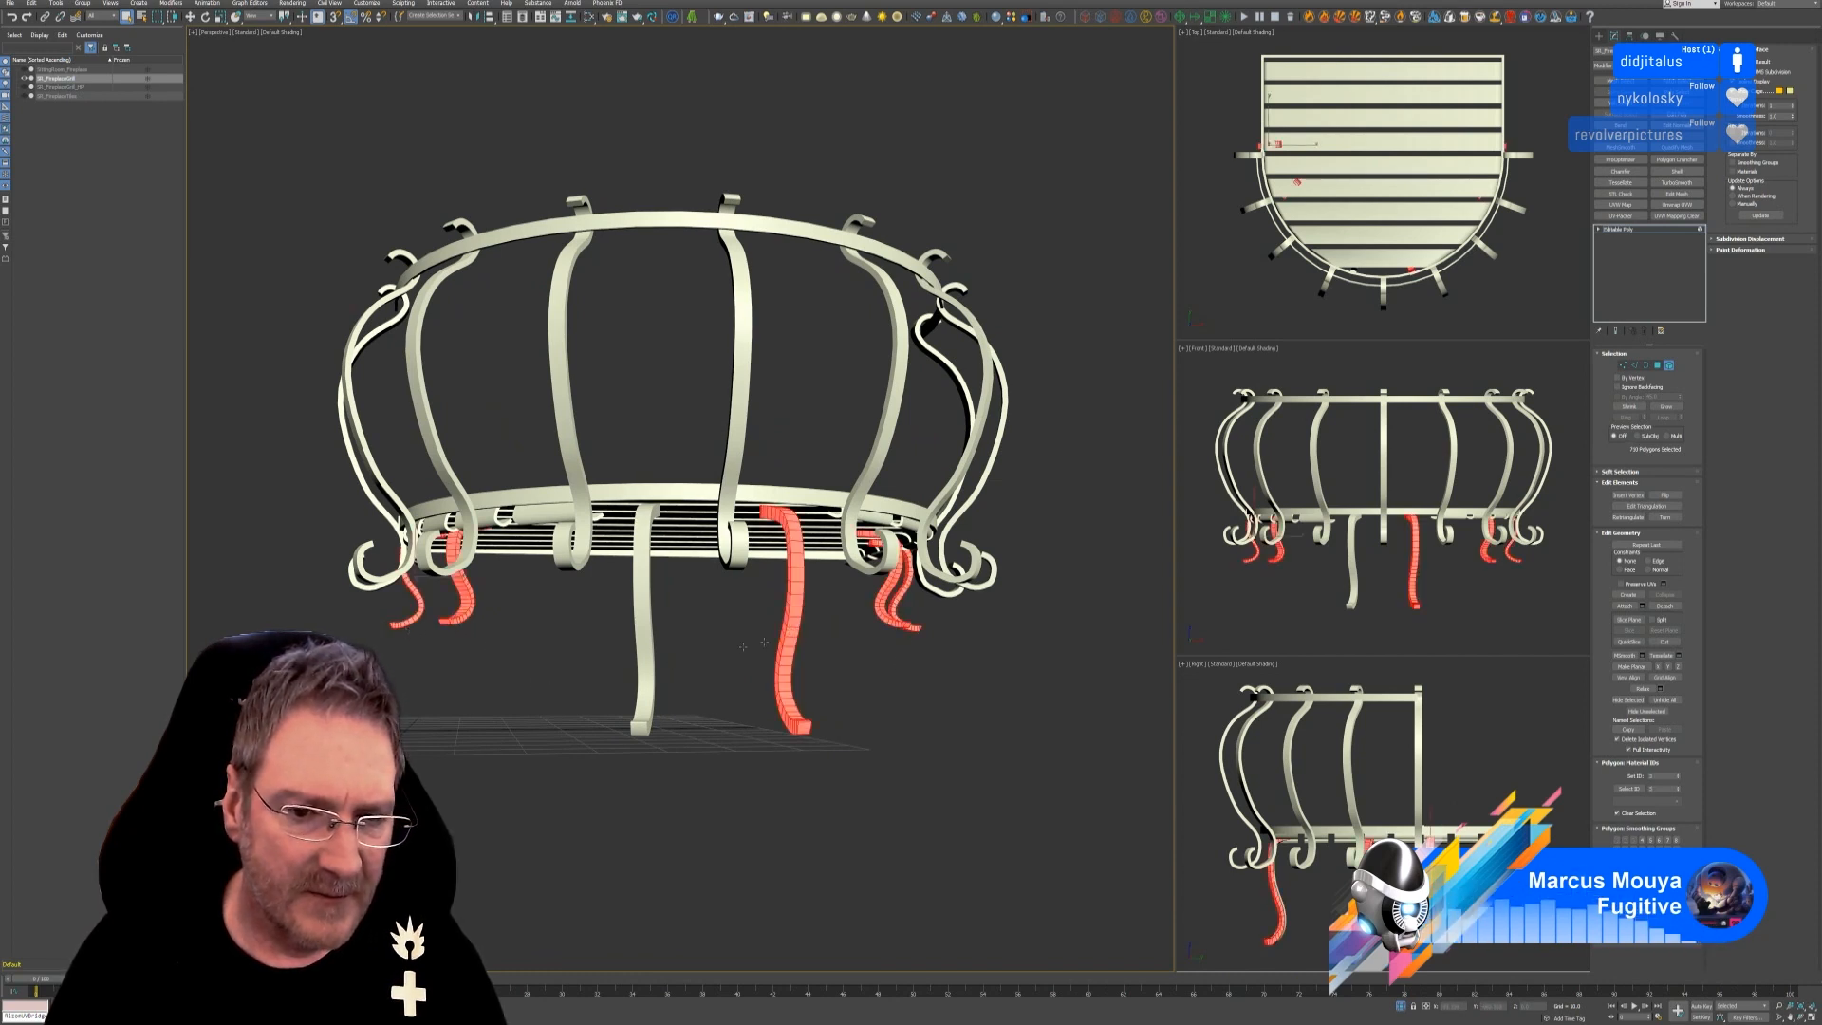
left_click(651, 636, "ctrl")
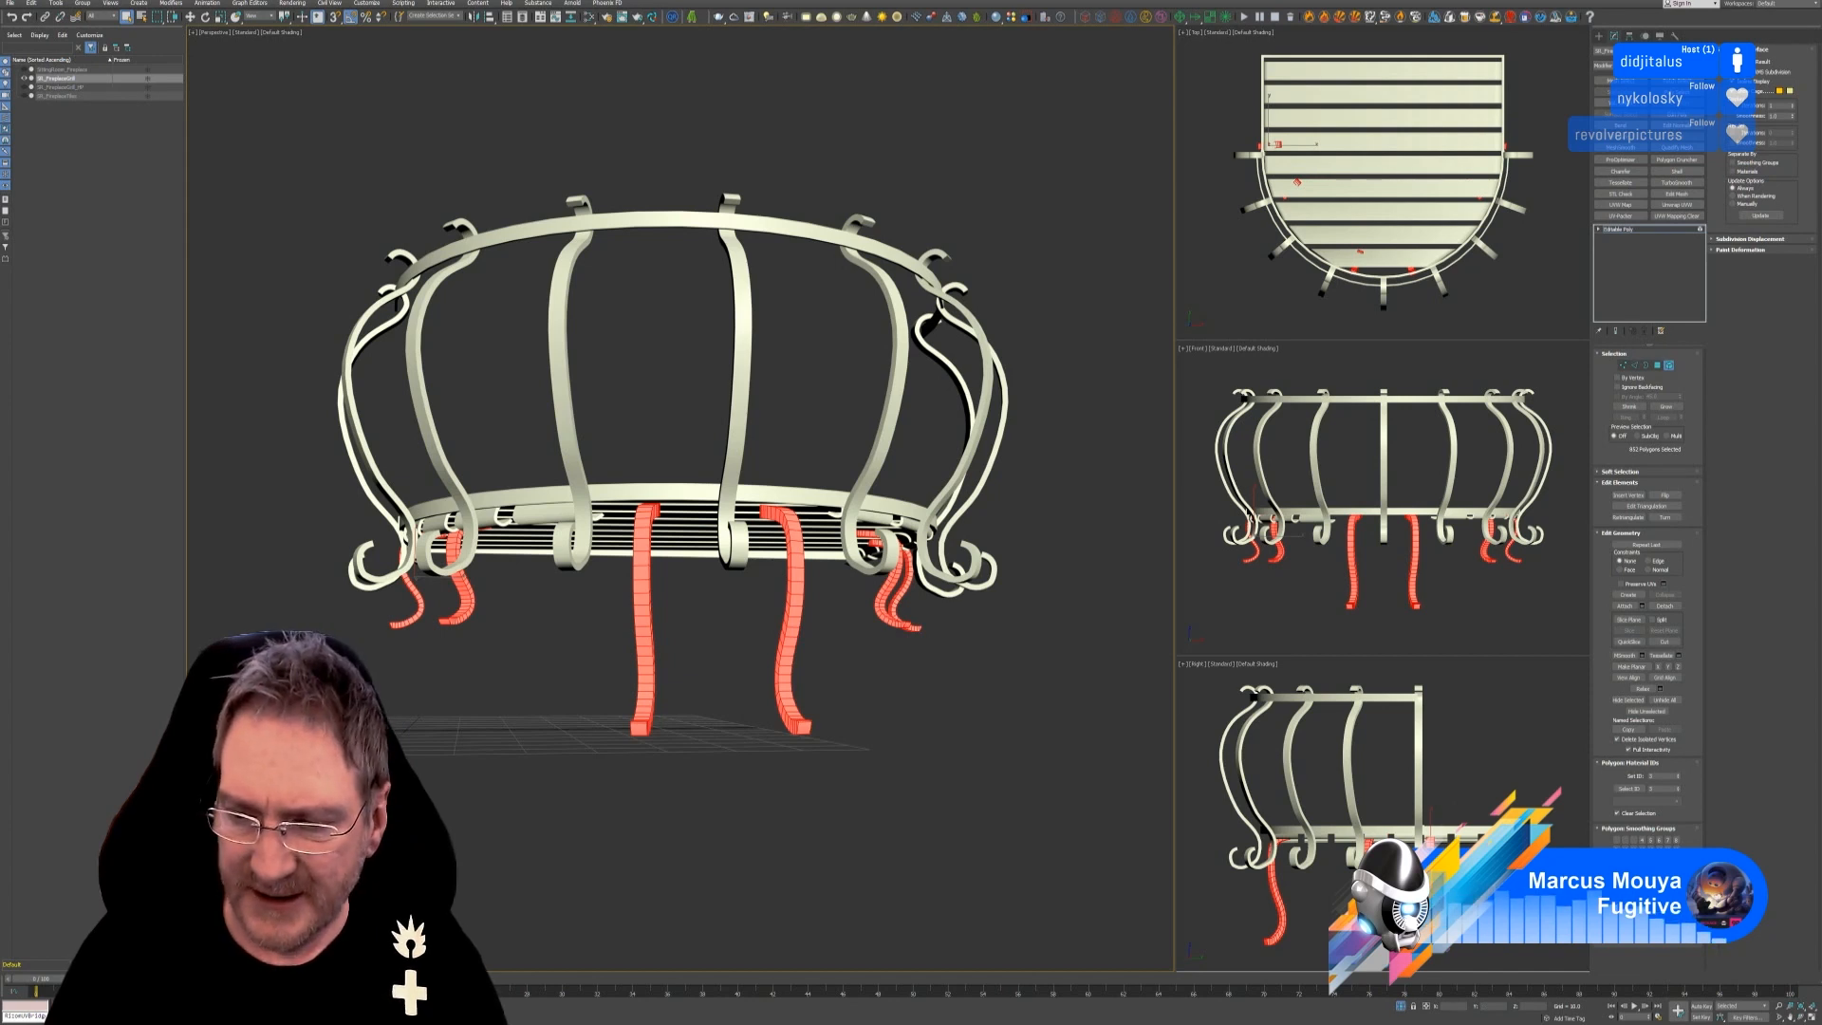
key("alt+c")
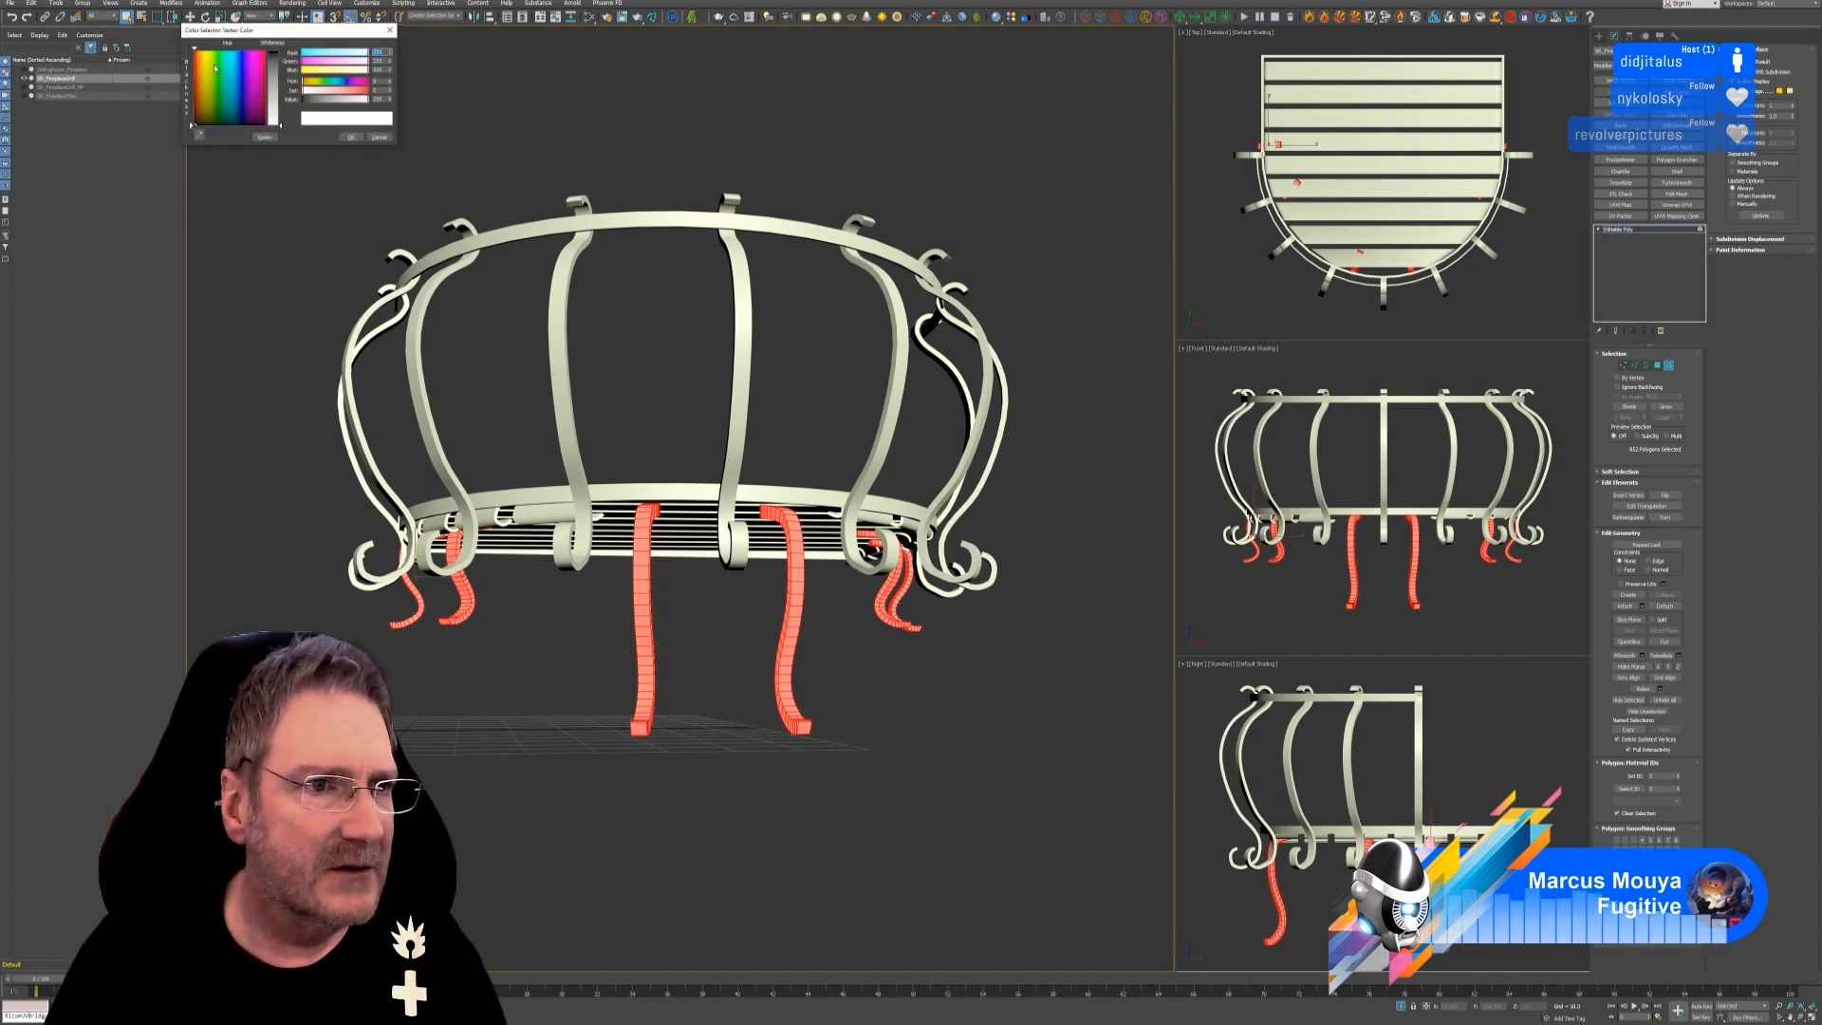
left_click(208, 62)
left_click_drag(273, 72, 276, 49)
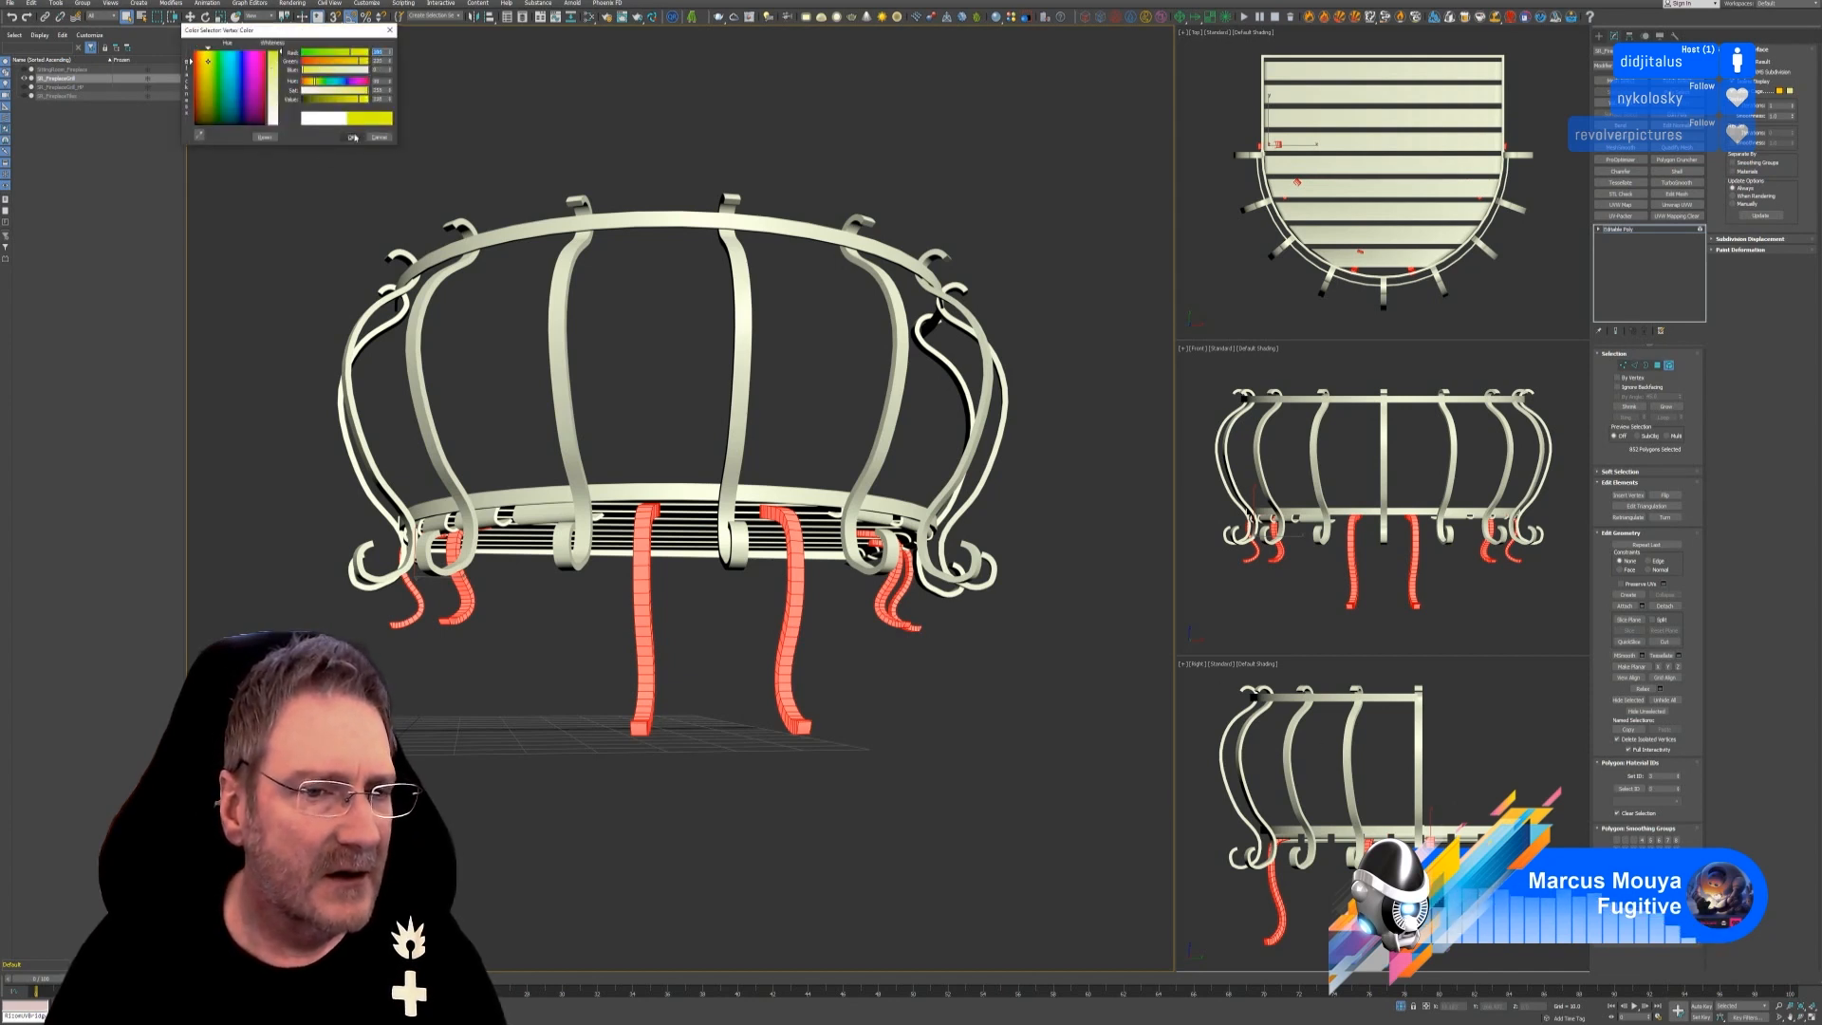
left_click(350, 137)
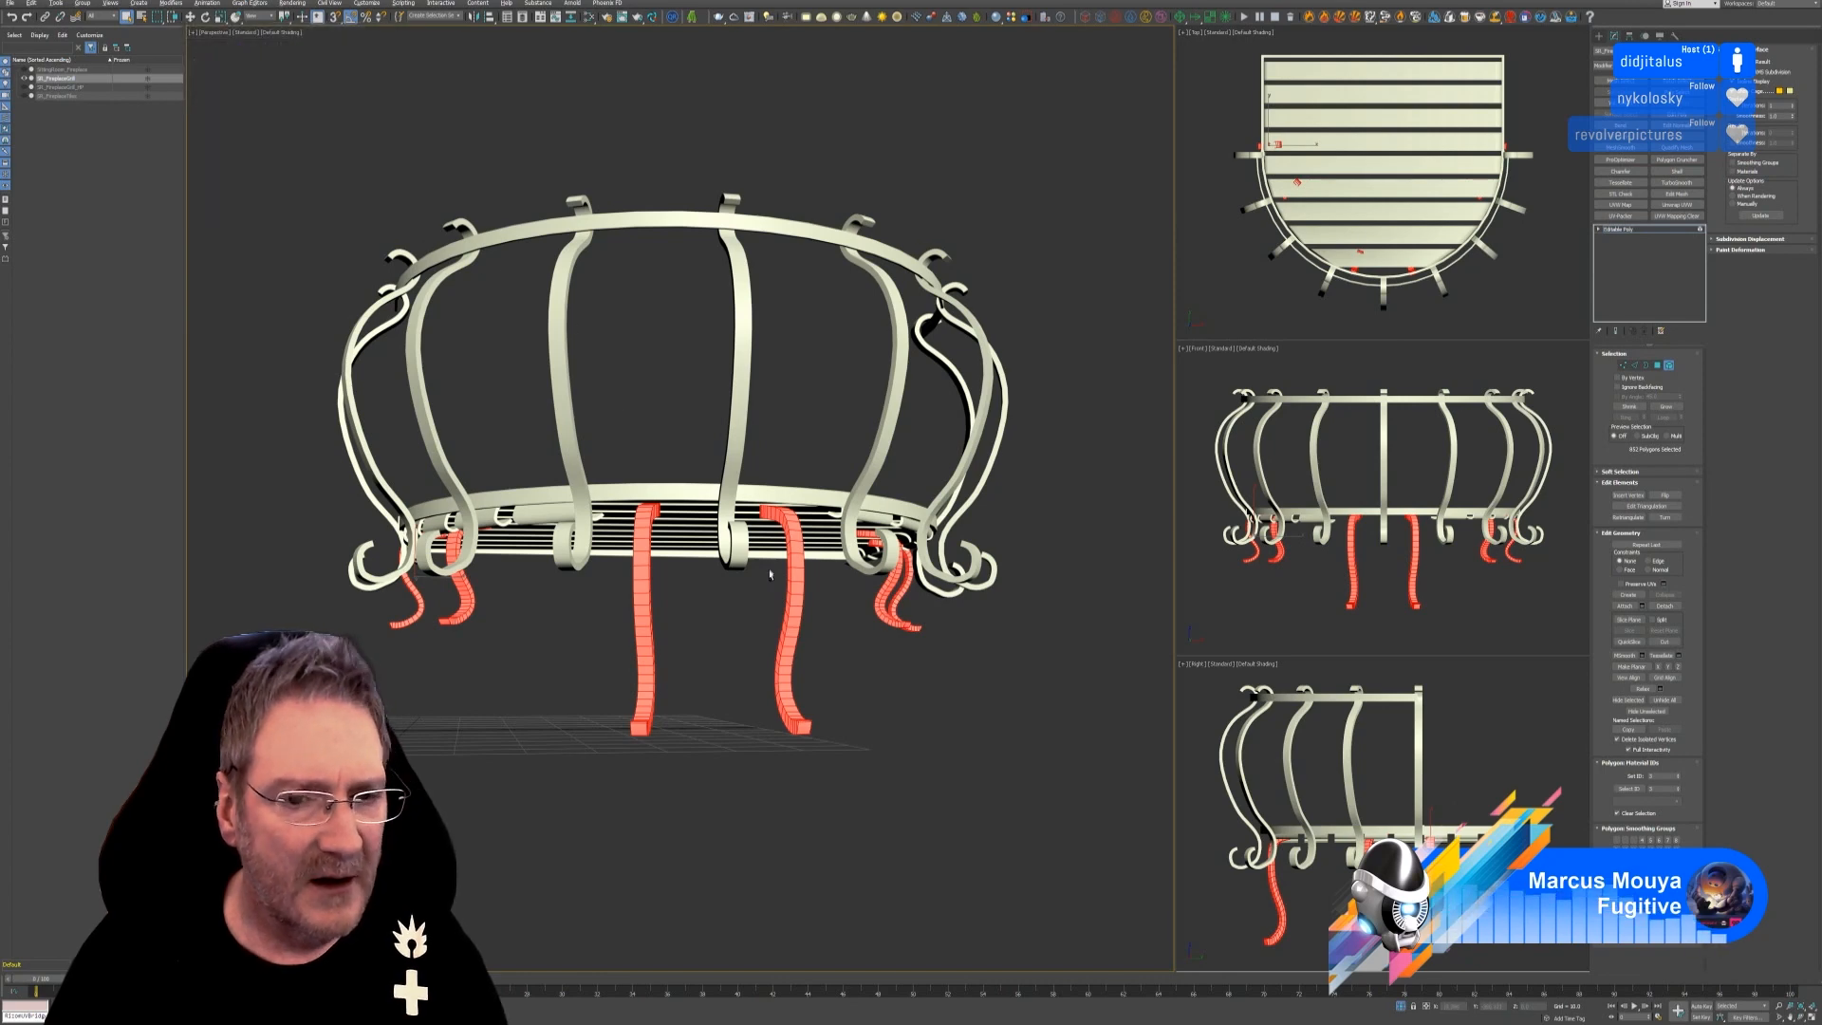
Assign a light blue vertex color to the upper and lower curved rails and the frame around the slats, and leave element editing.
middle_click_drag(769, 573, 773, 622, "alt")
left_click(719, 558)
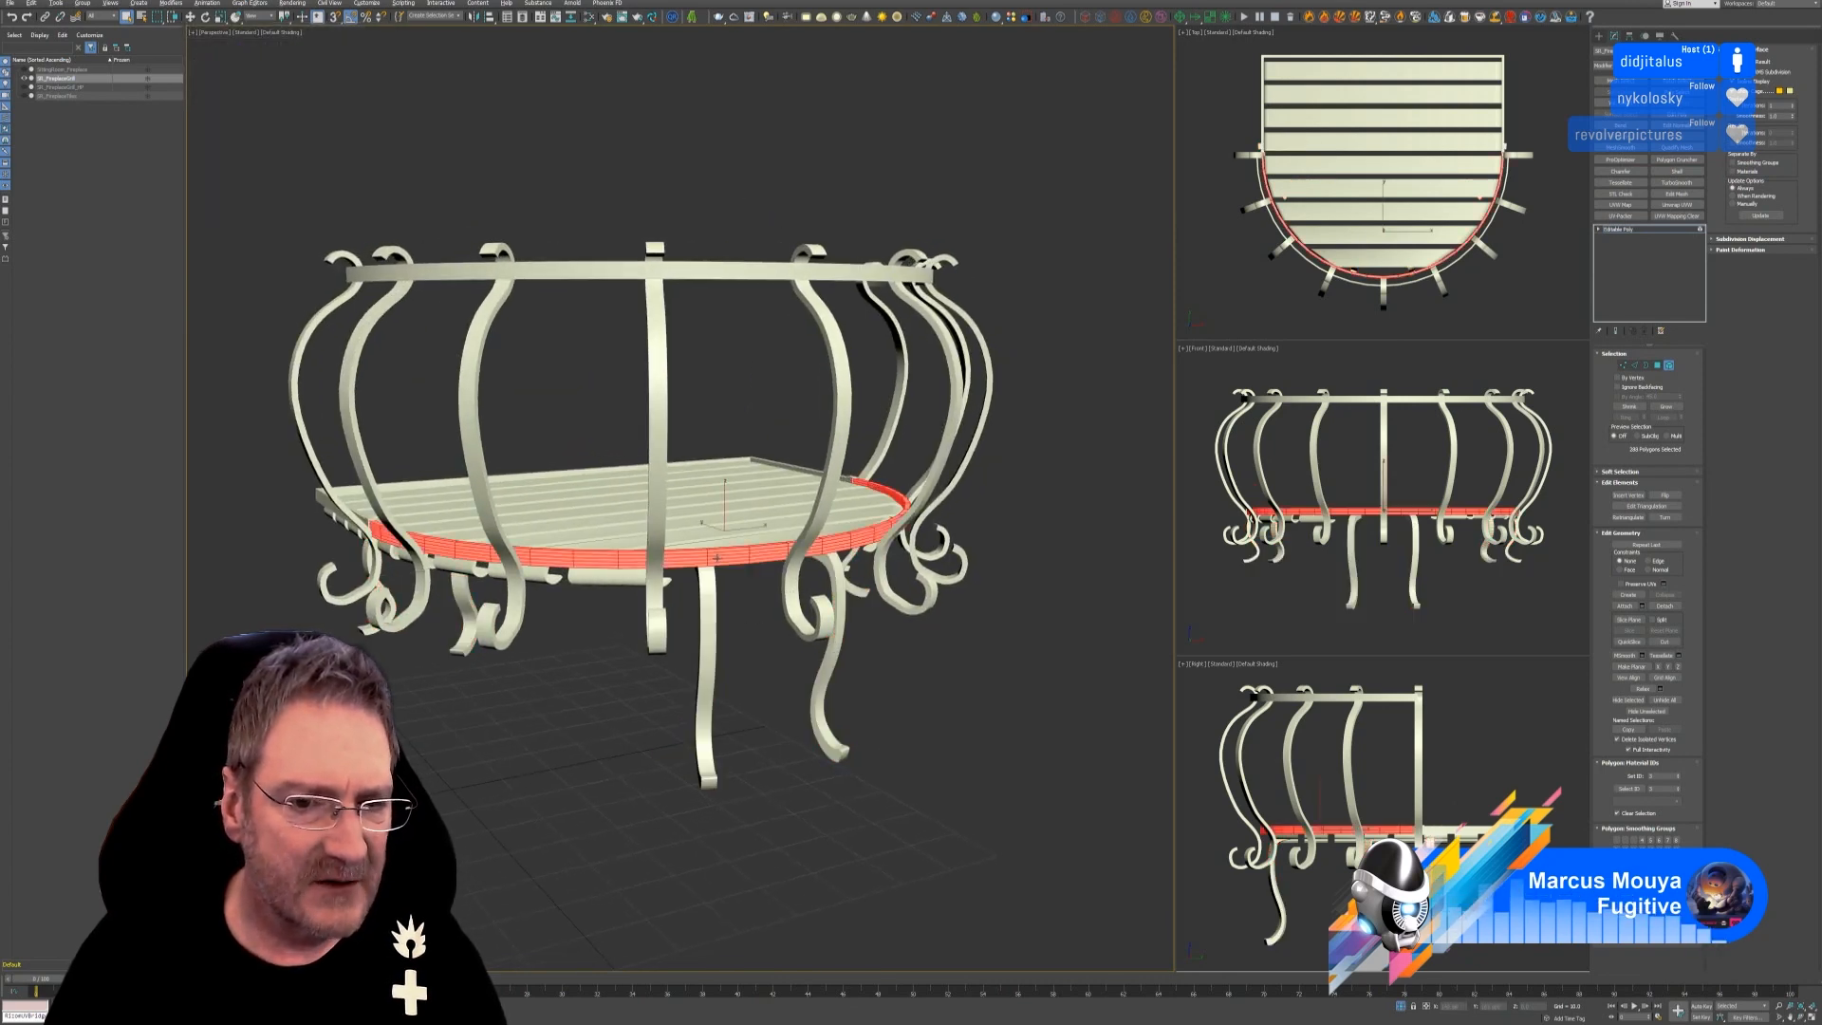
left_click(720, 272, "ctrl")
middle_click_drag(583, 733, 627, 752, "alt")
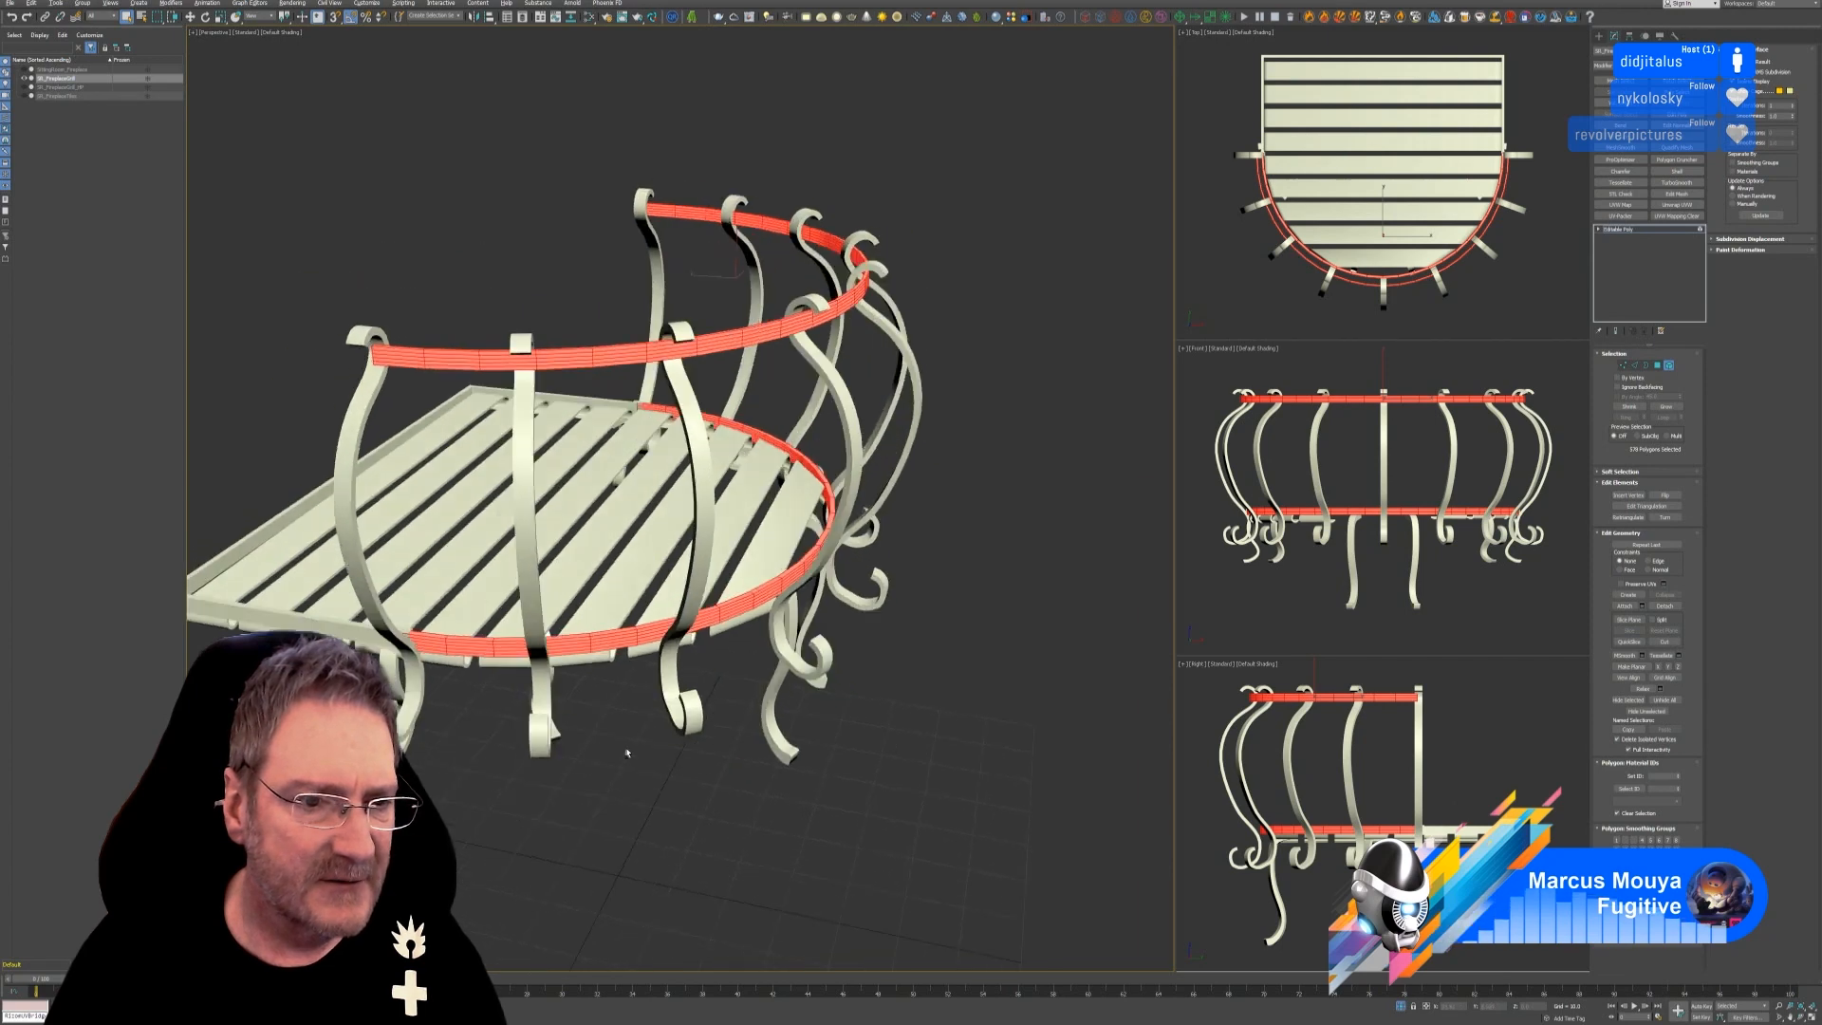
left_click(493, 413, "ctrl")
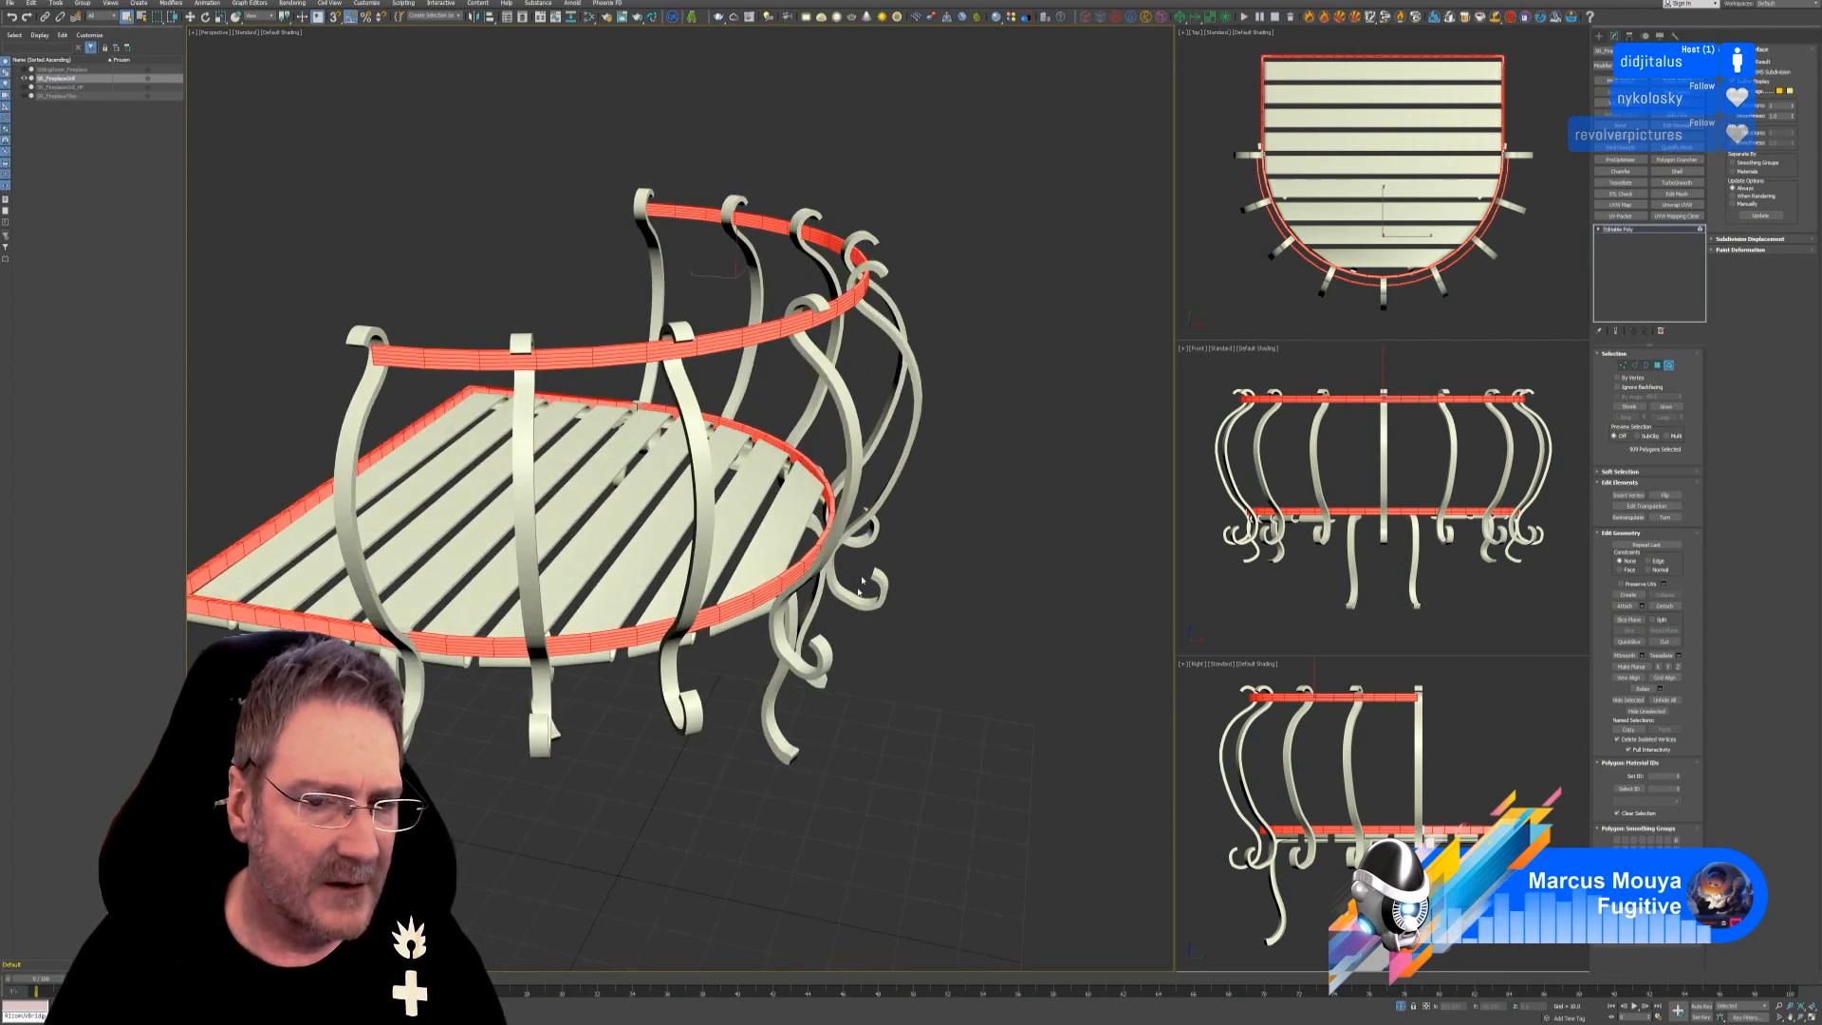
left_click(1668, 918)
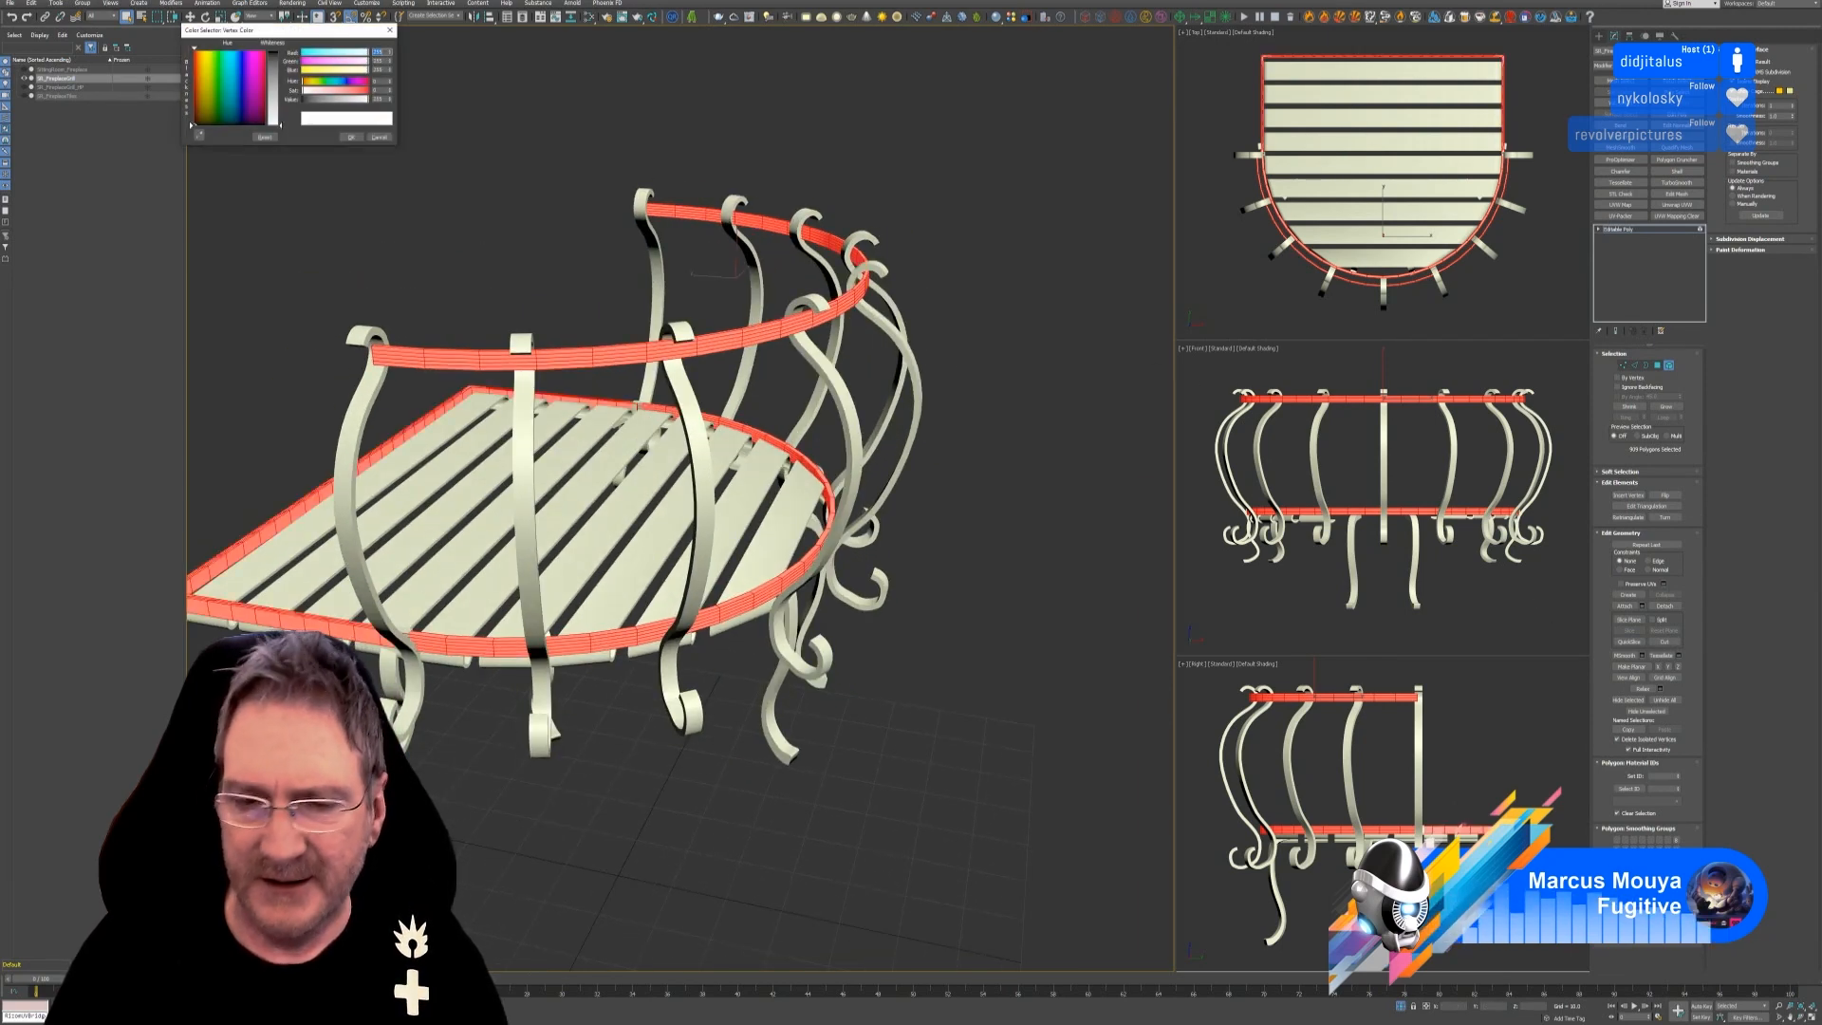
left_click(233, 67)
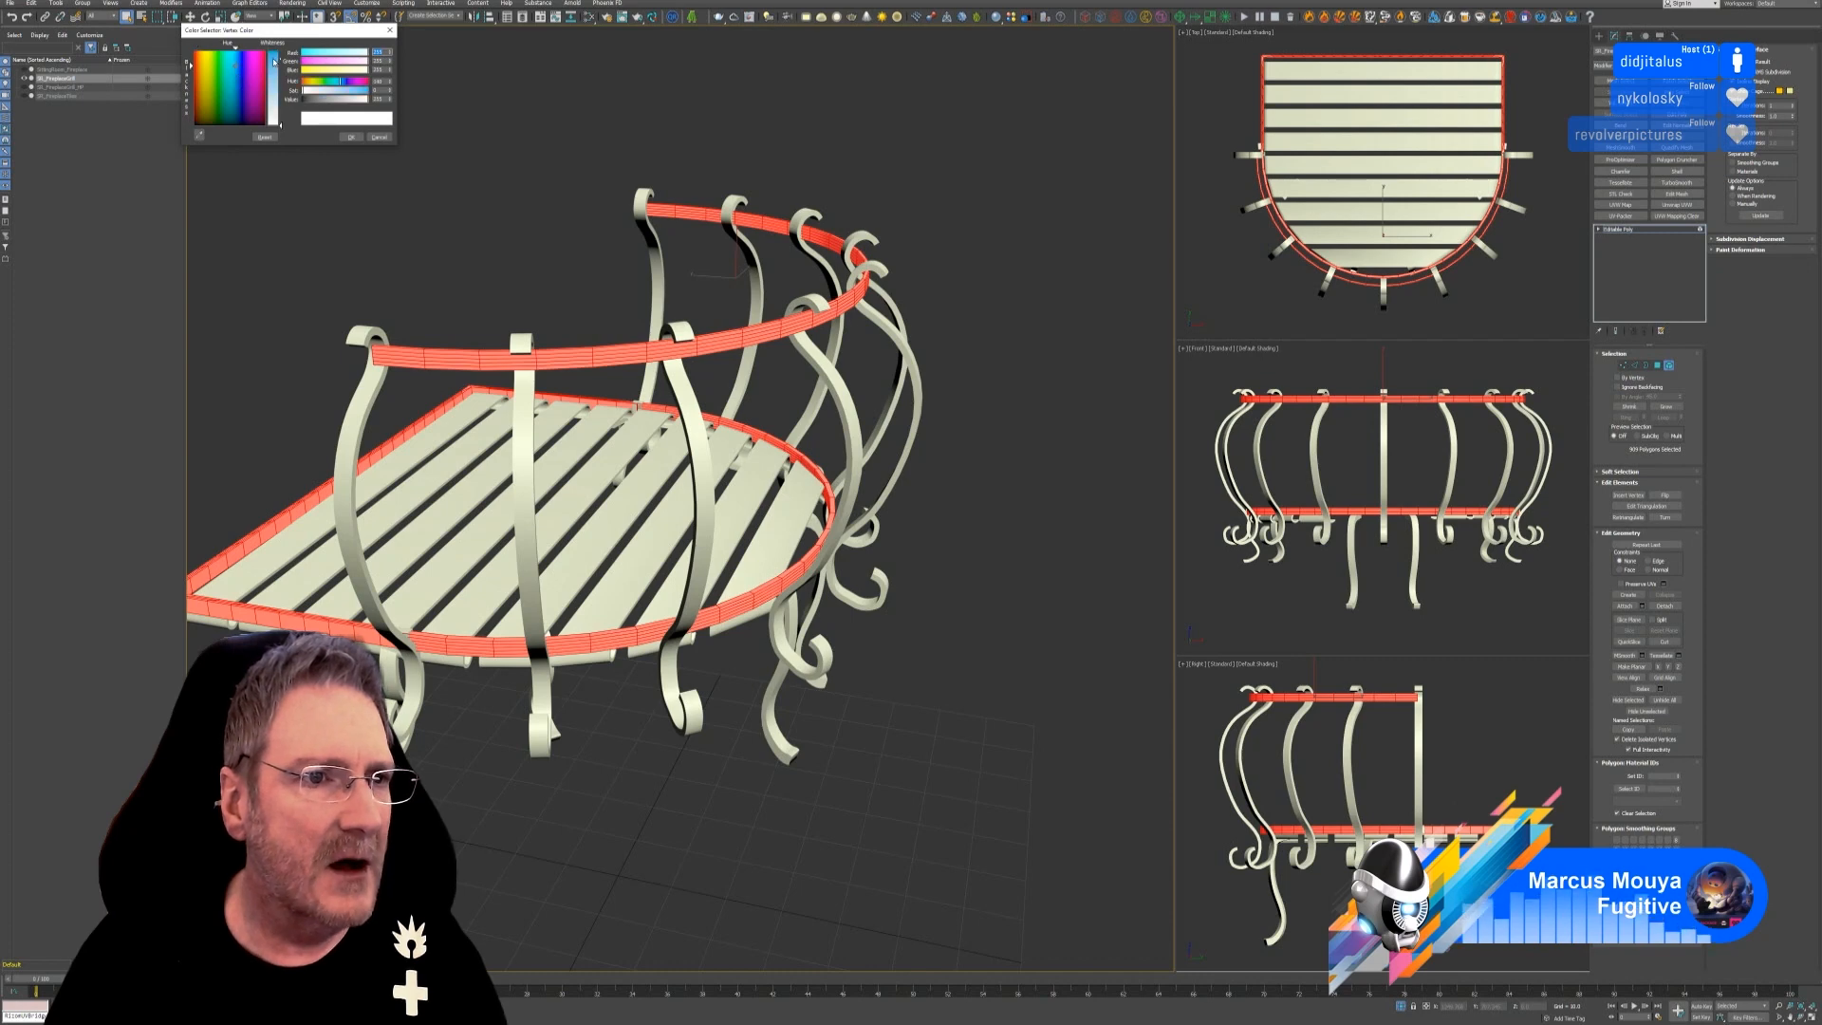
left_click(274, 61)
left_click(349, 138)
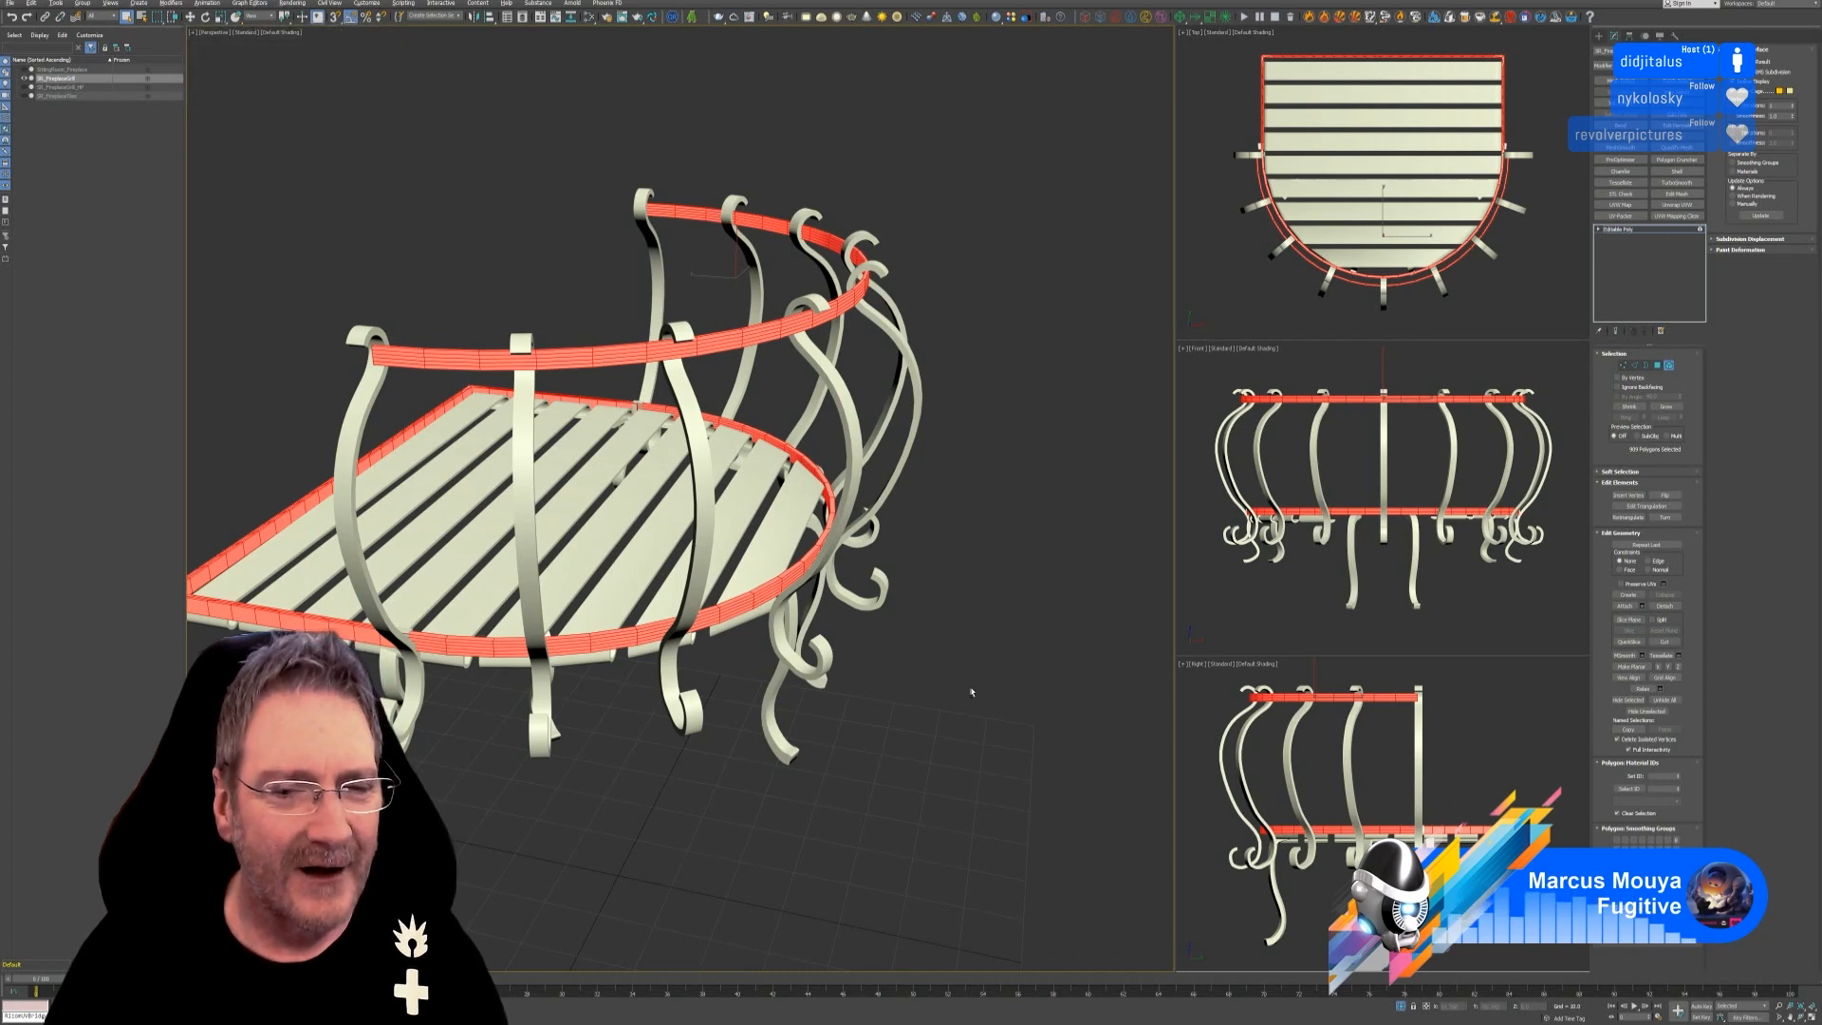
mouse_move(971, 692)
middle_mouse_down("alt")
mouse_move(903, 655)
mouse_move(871, 680)
mouse_move(949, 685)
middle_mouse_up("alt")
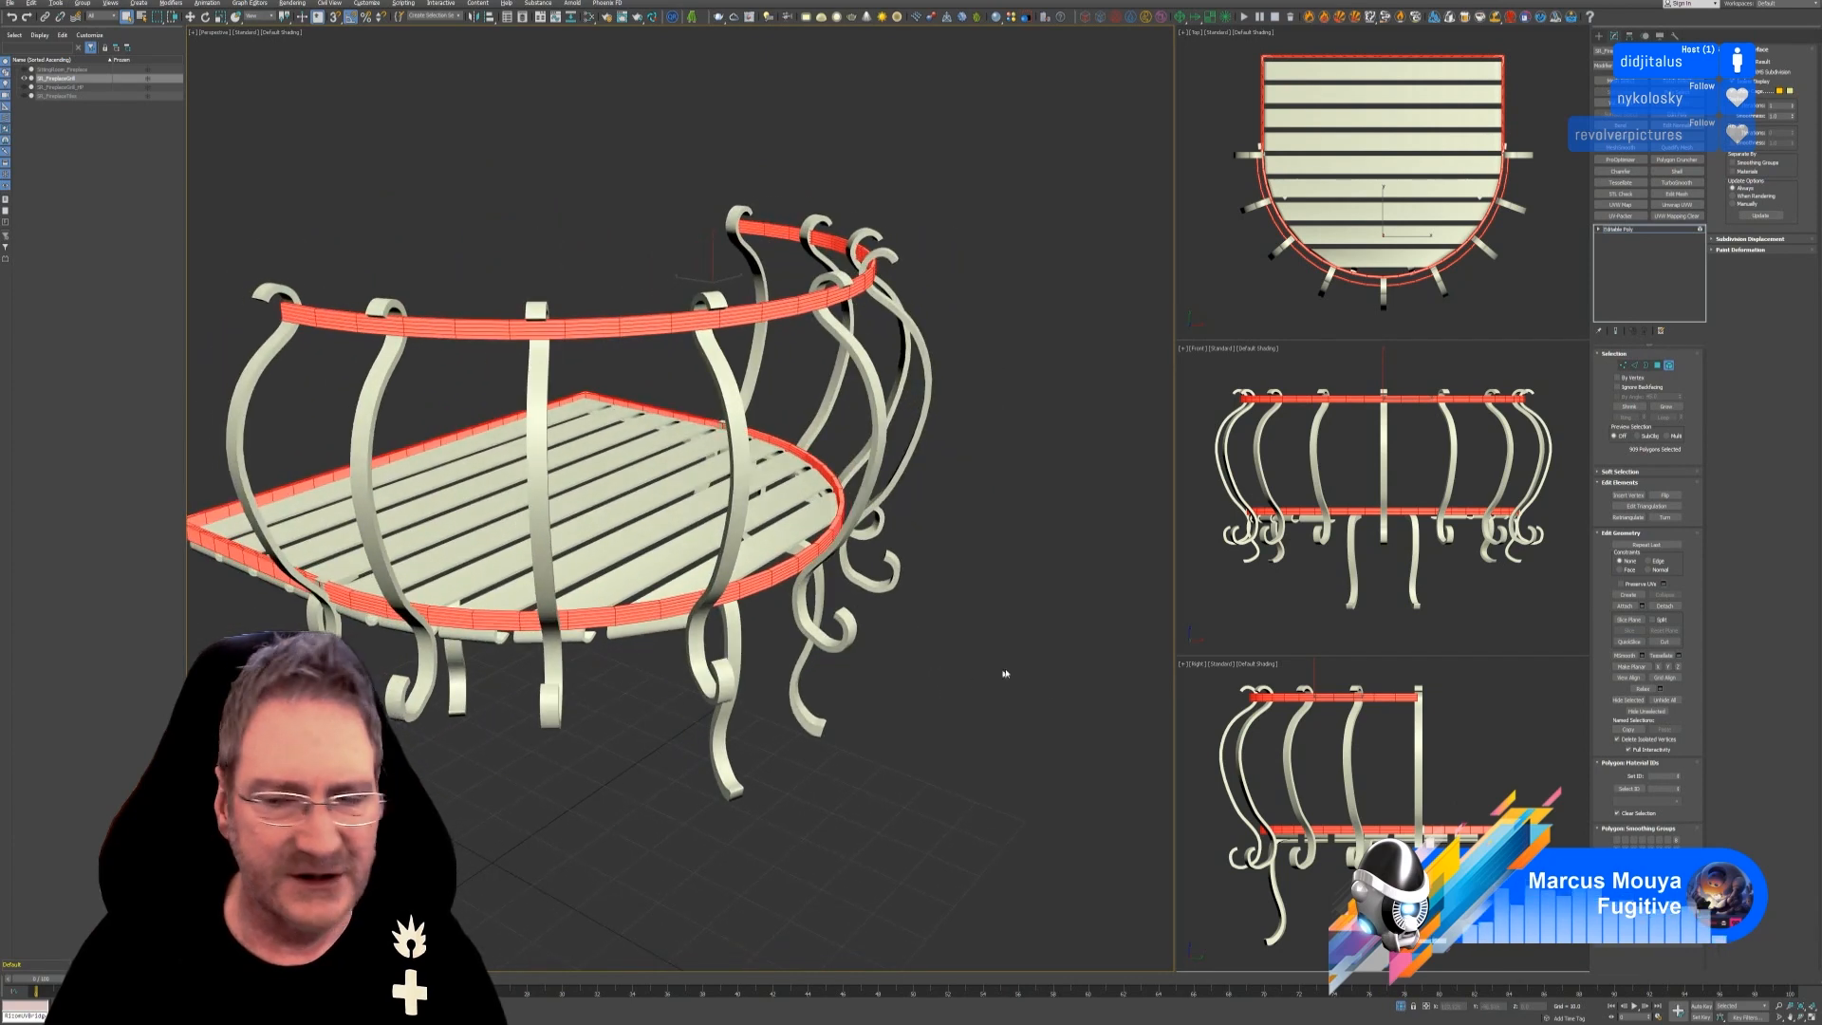
left_click(1670, 367)
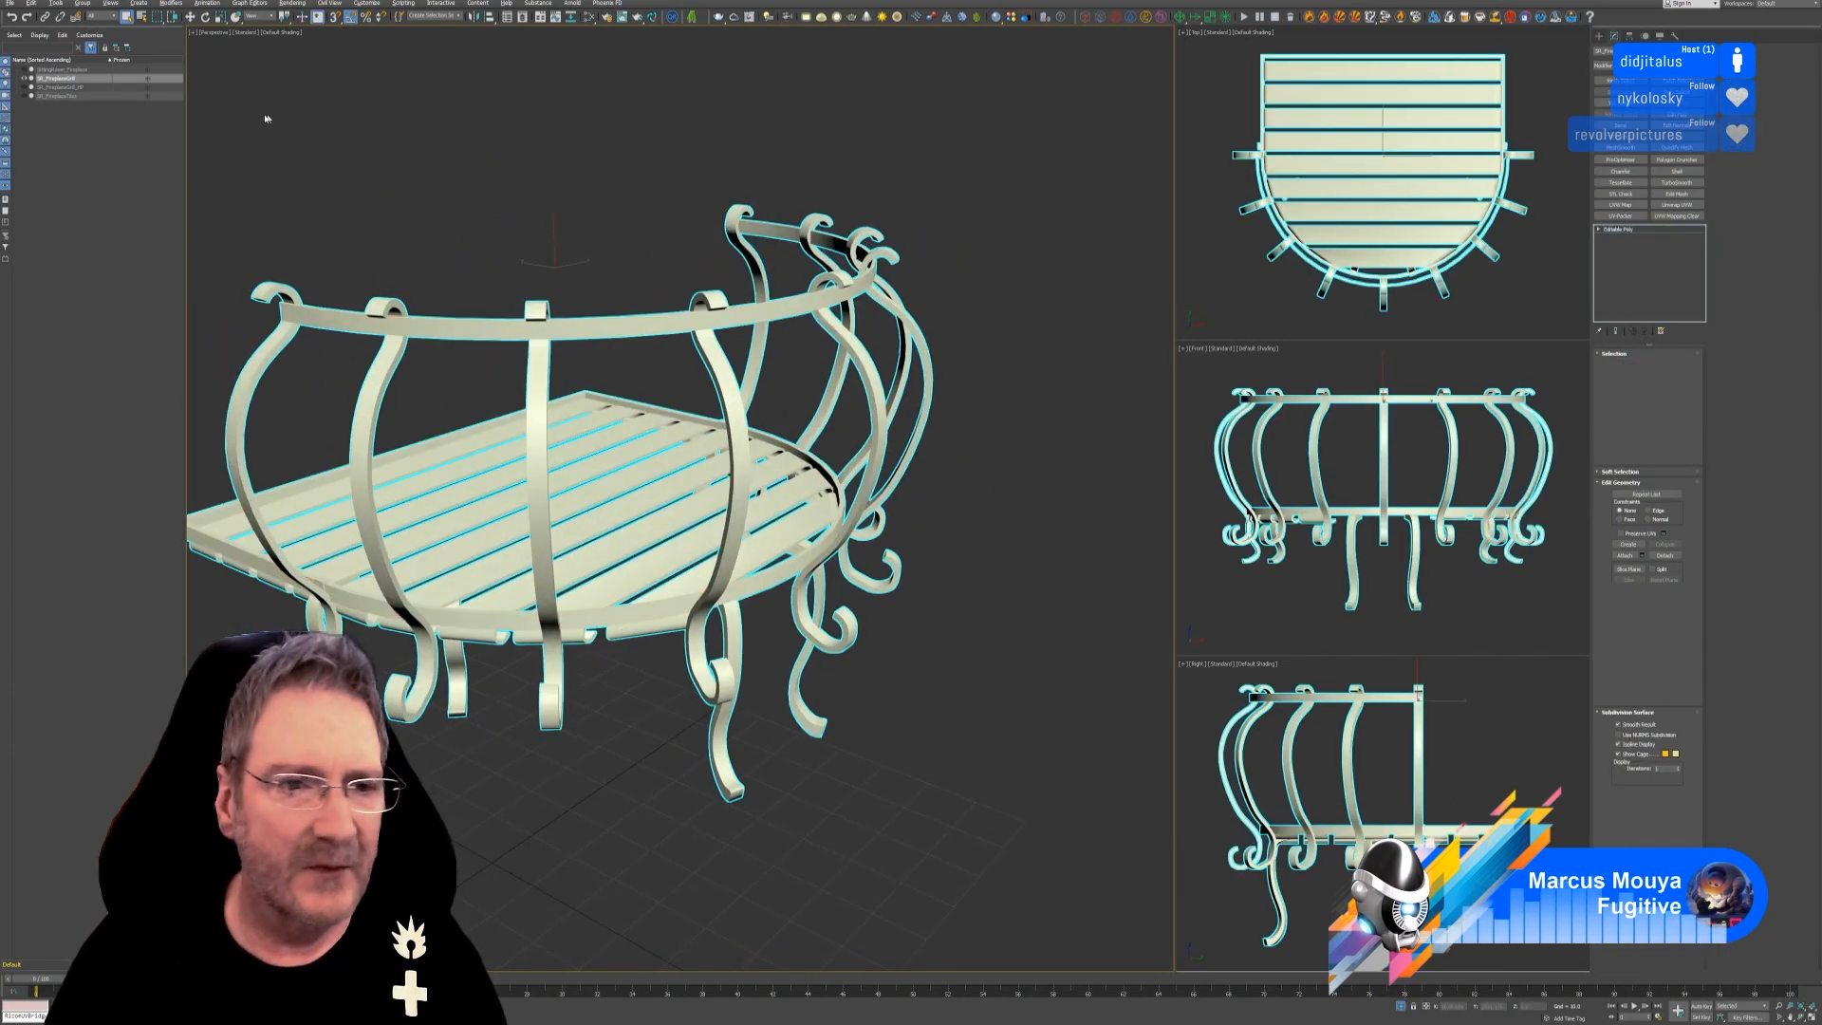
Export only the selected low-poly grate as FBX, replacing its existing file in the Fireplace Grate folder.
left_click(10, 3)
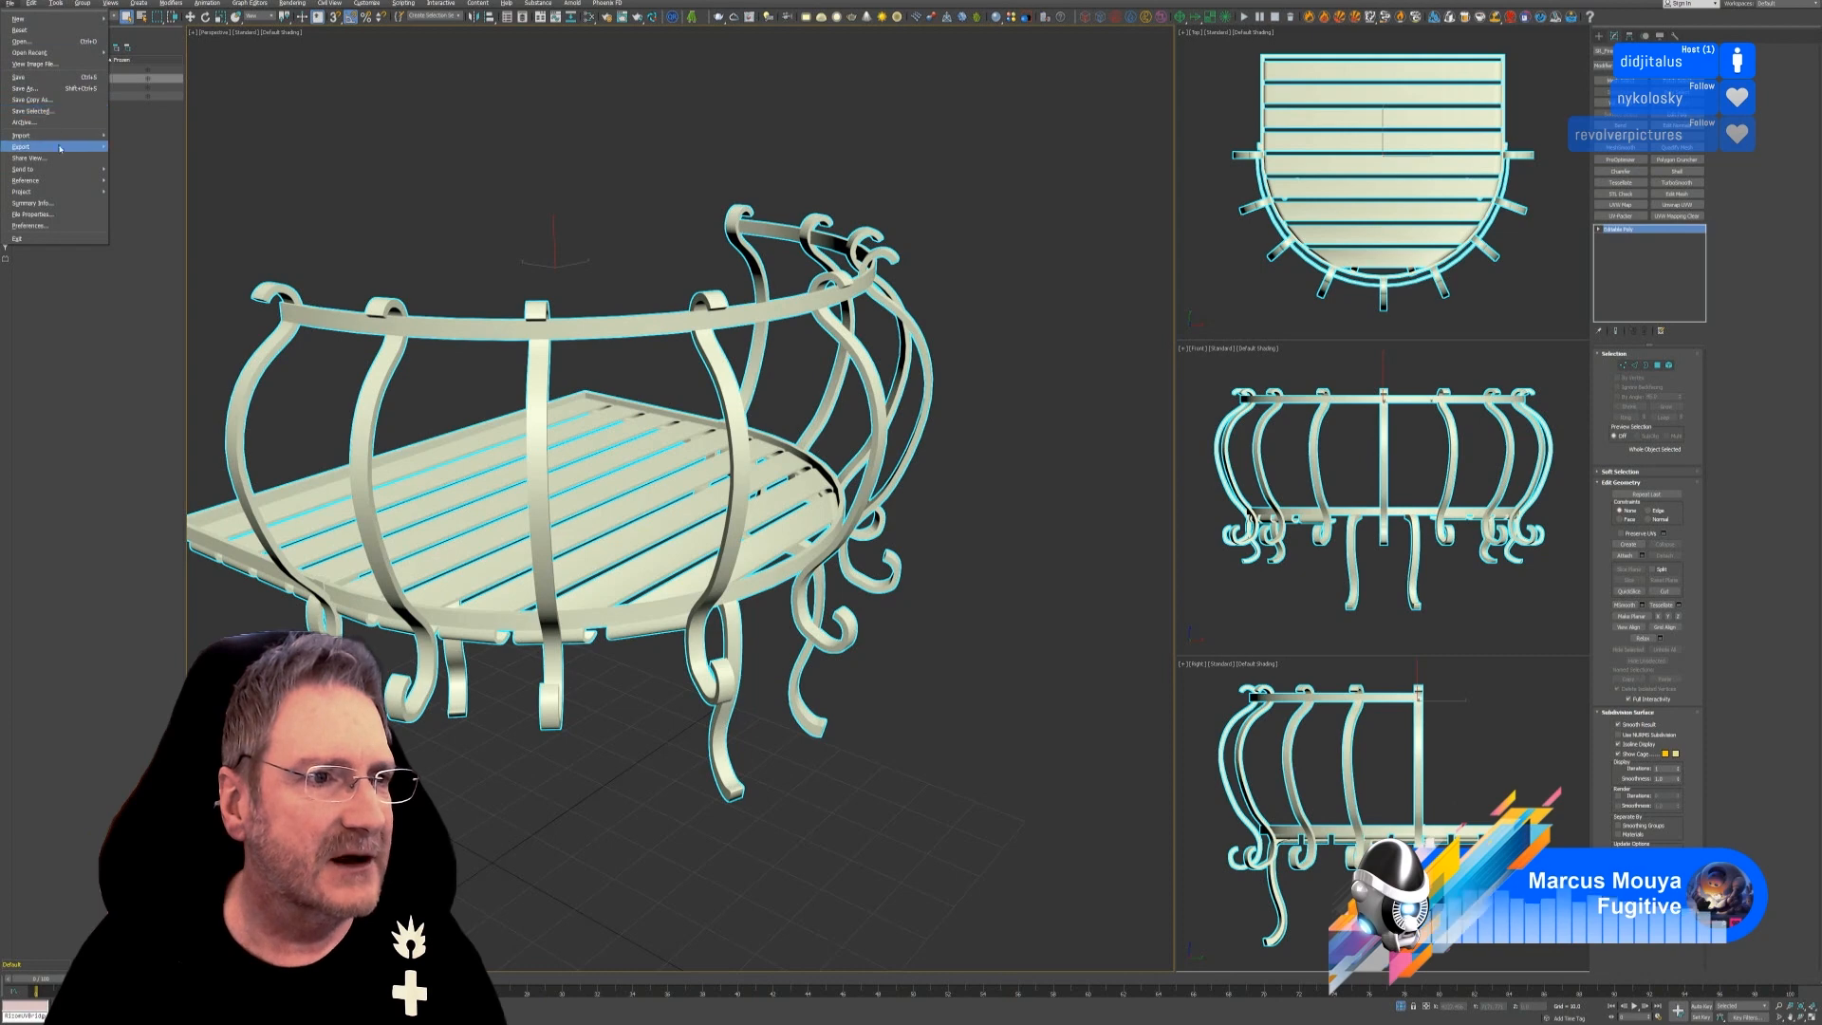
mouse_move(60, 148)
left_click(144, 160)
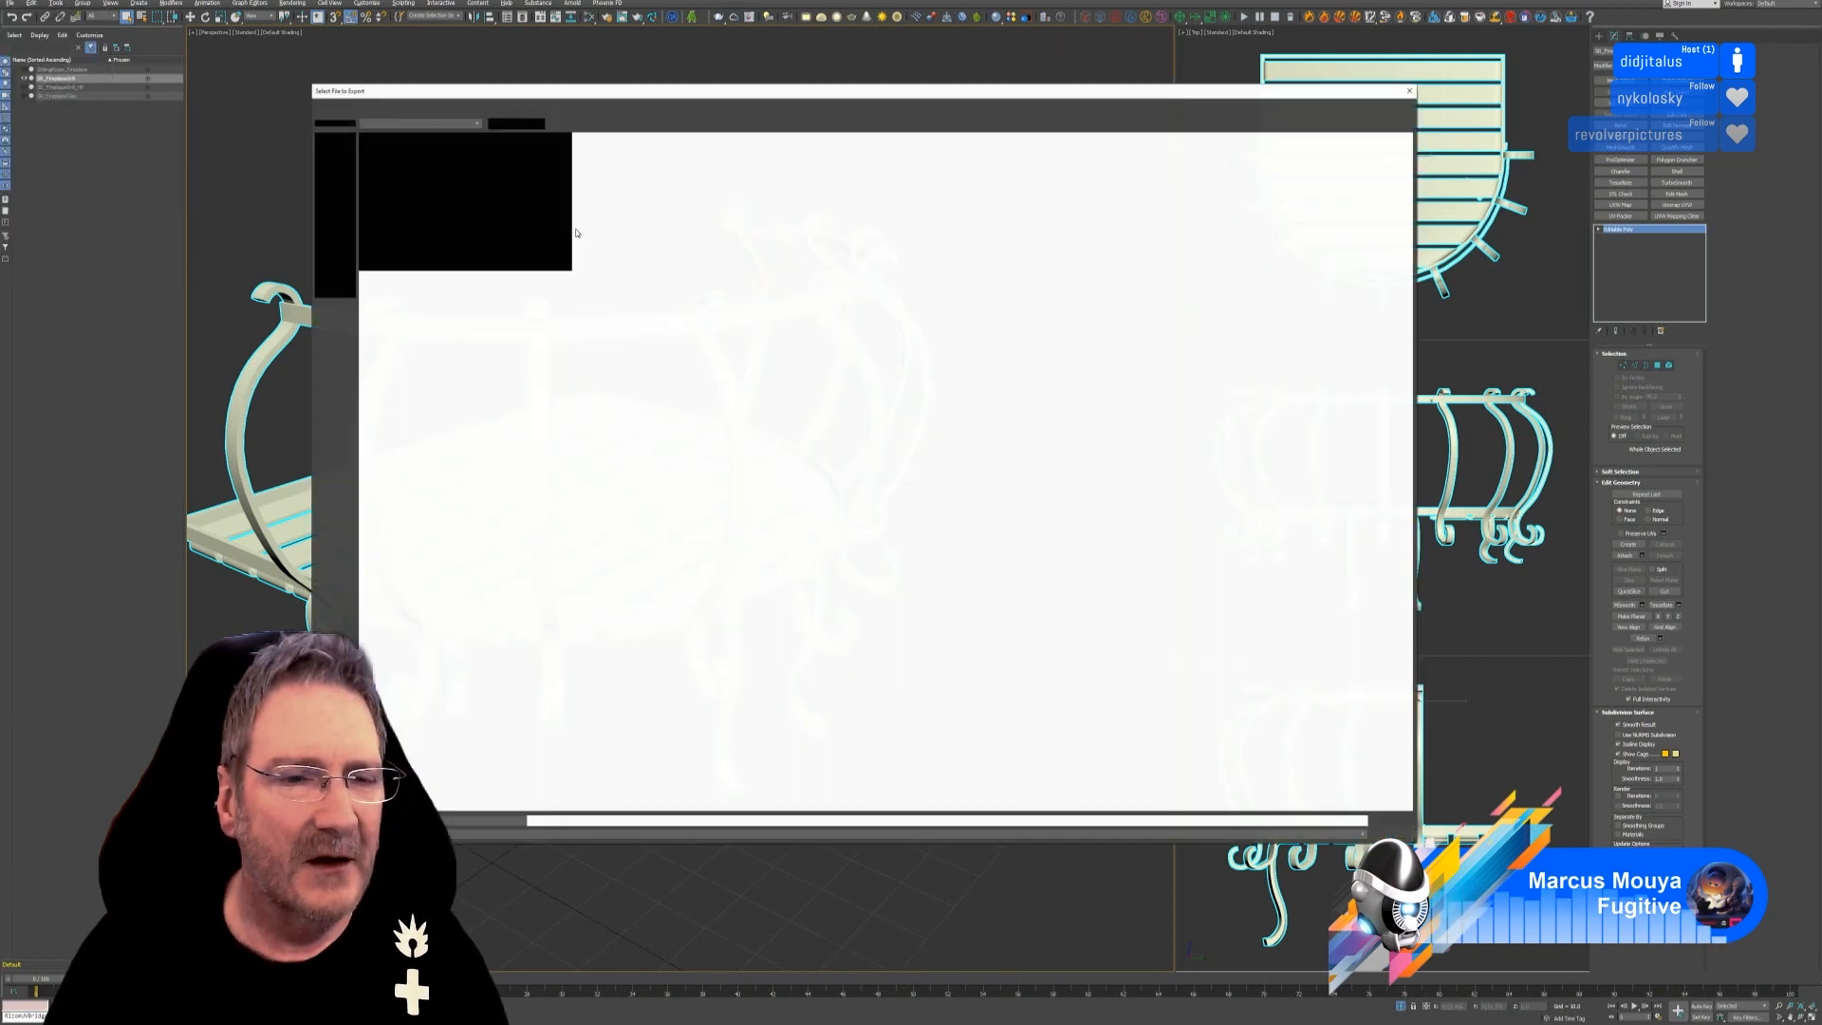
left_click(385, 185)
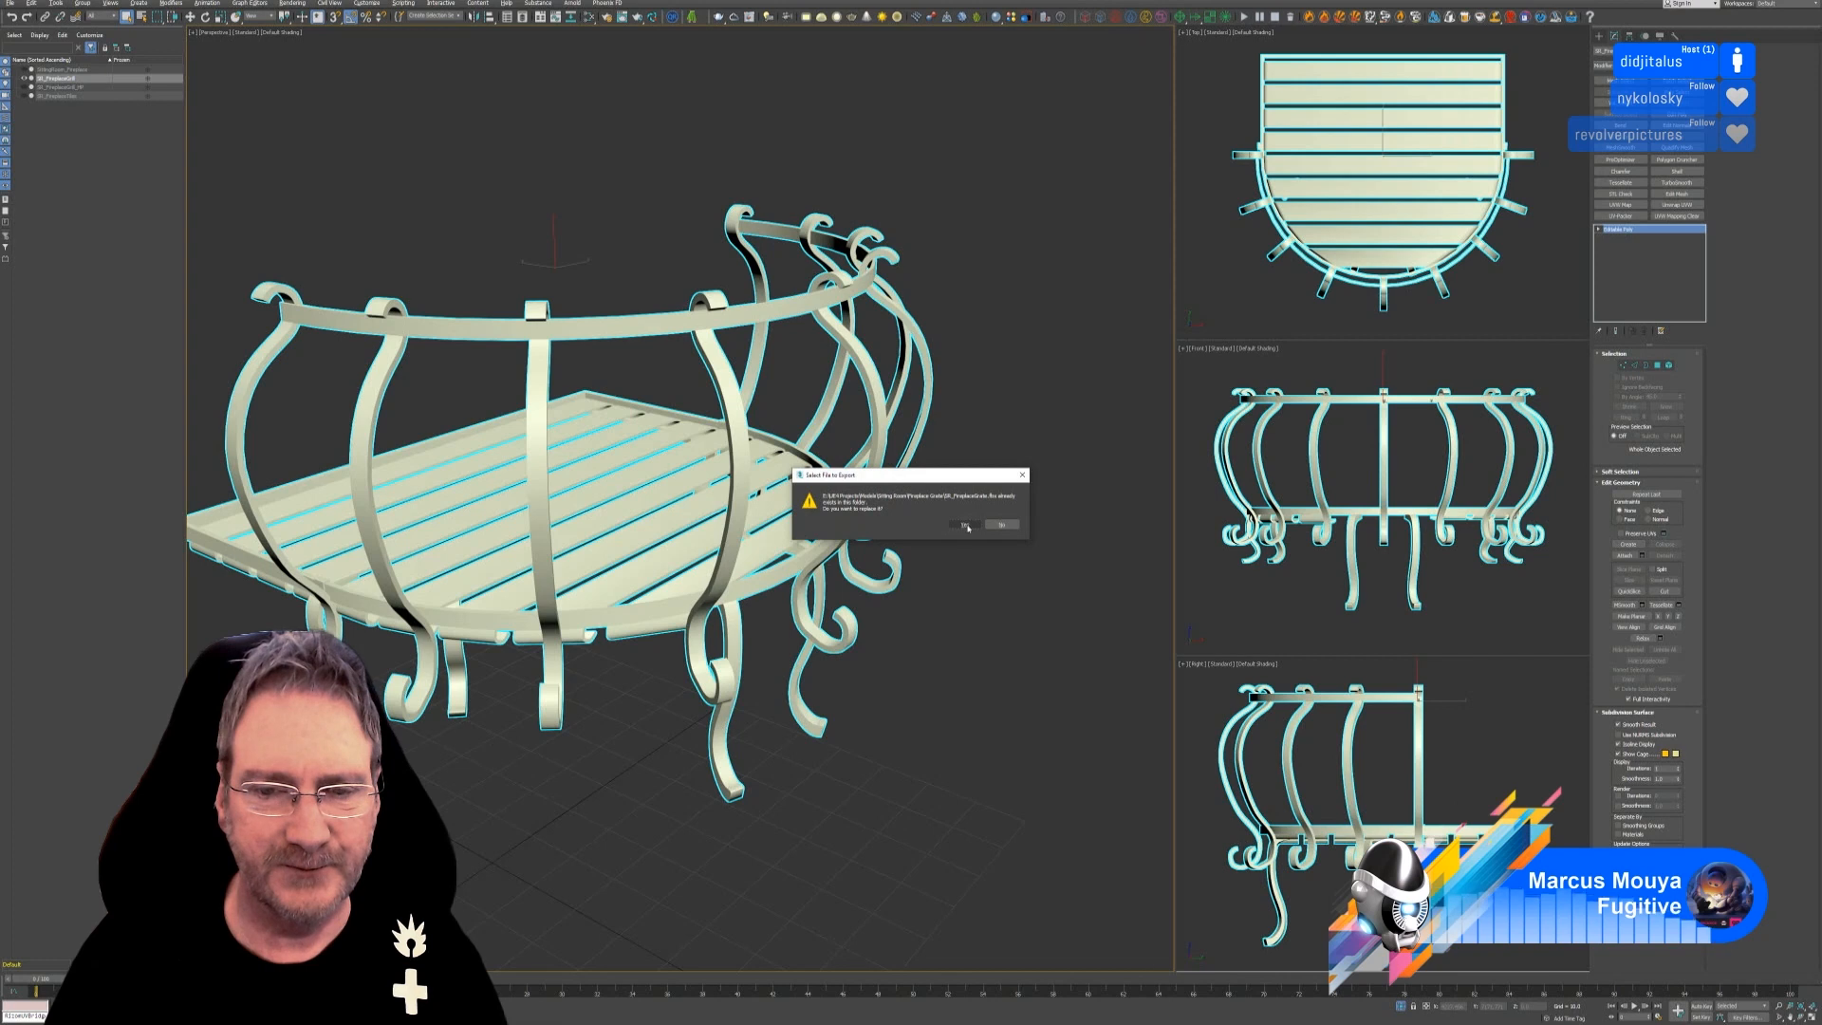
left_click(966, 527)
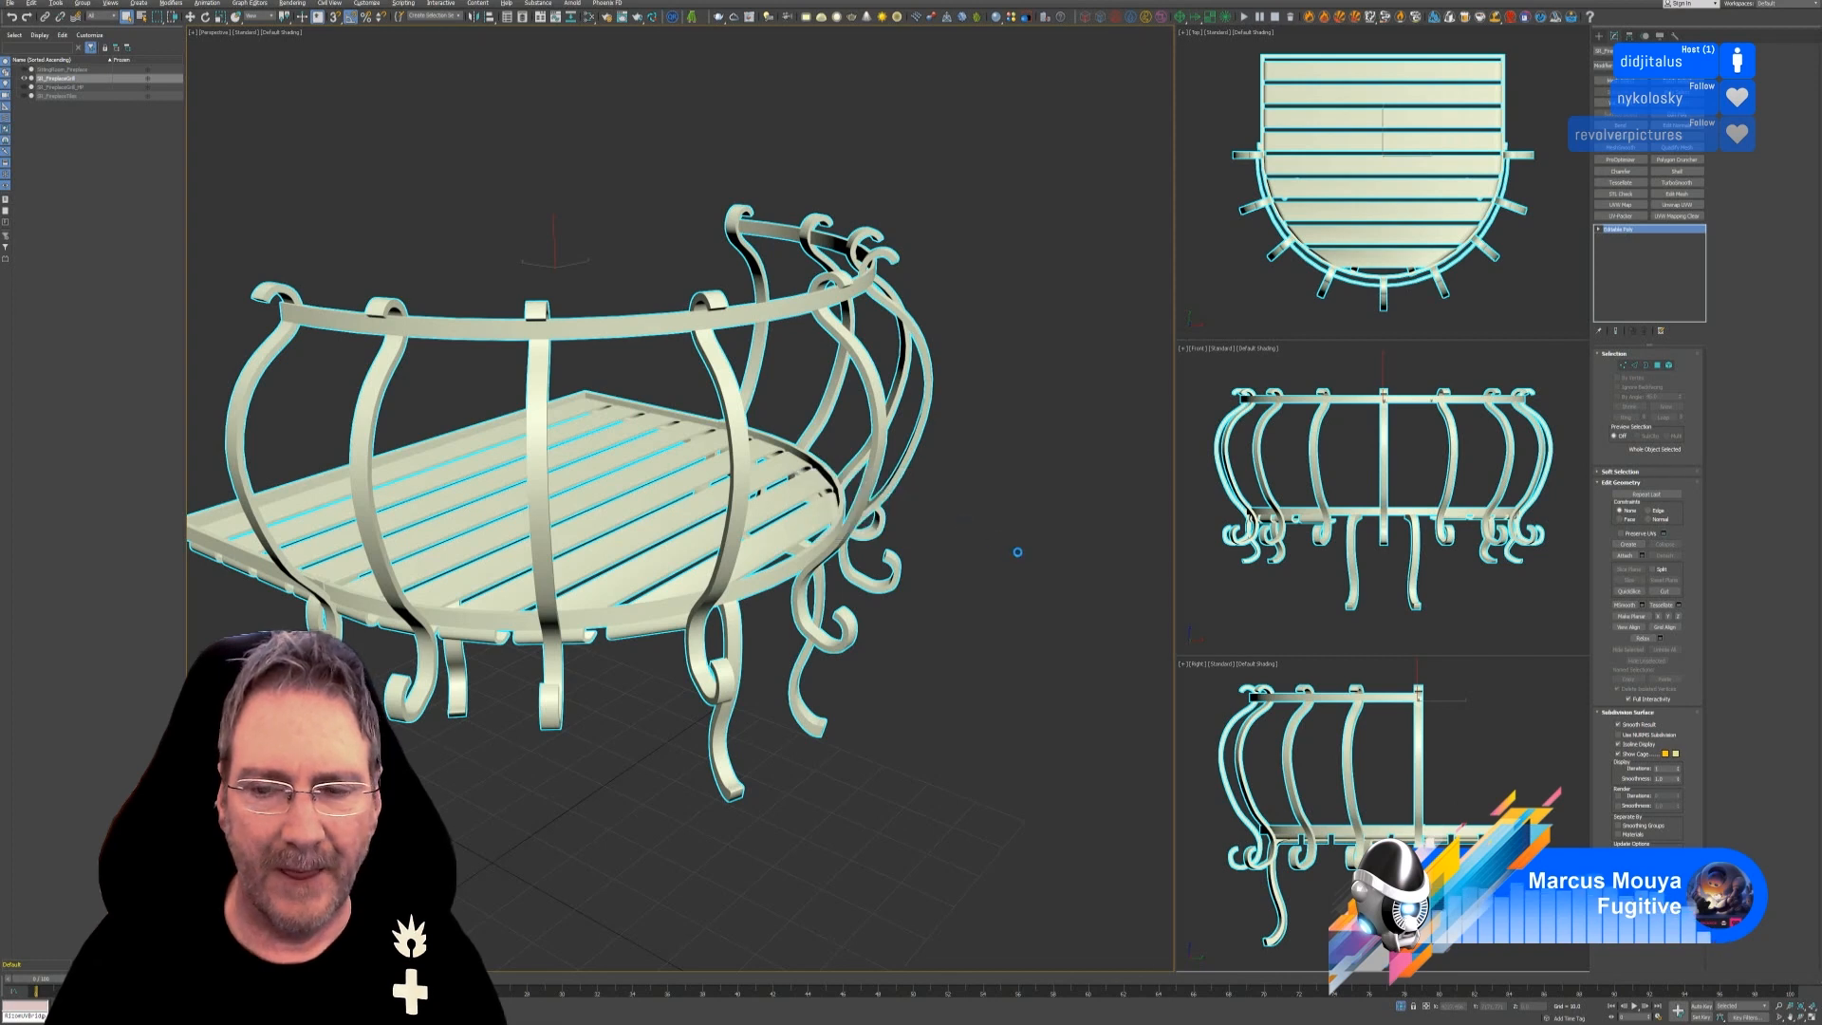
left_click(991, 507)
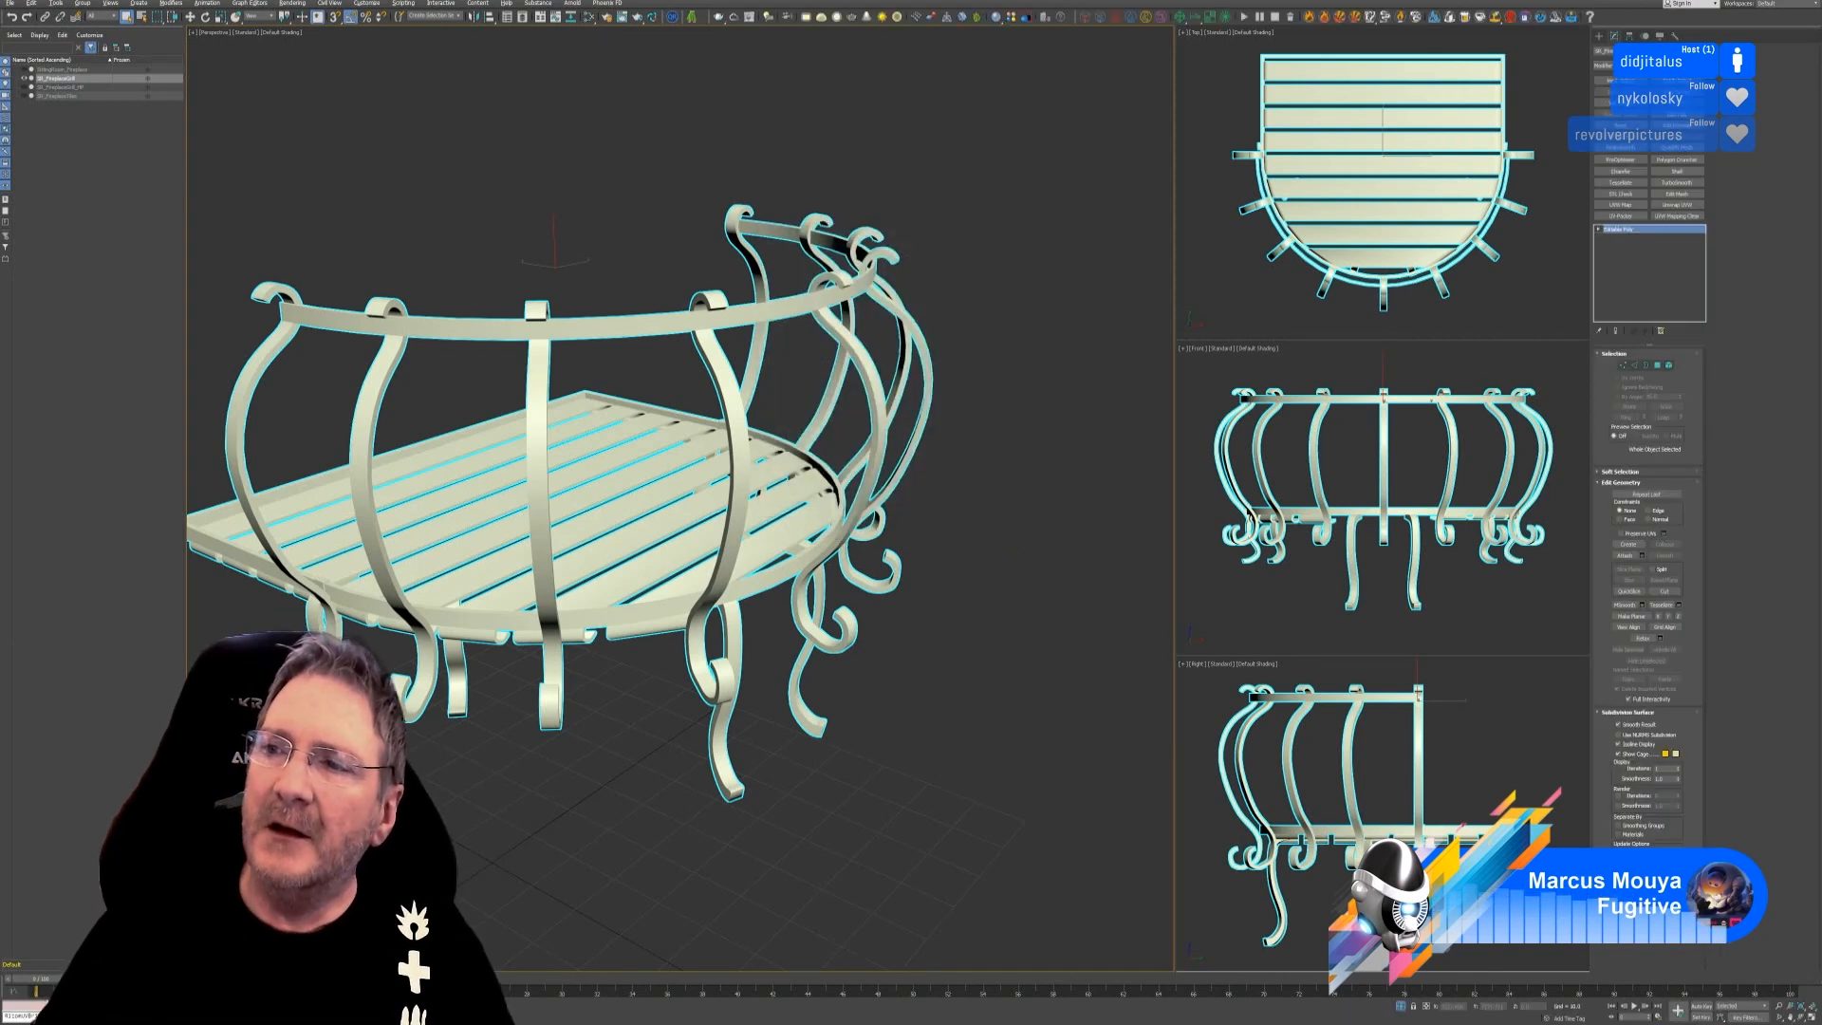
Switch to Substance 3D Painter and reload the project mesh from the re-exported low-poly grate FBX in the project configuration.
left_click(1767, 1)
key("alt+Tab")
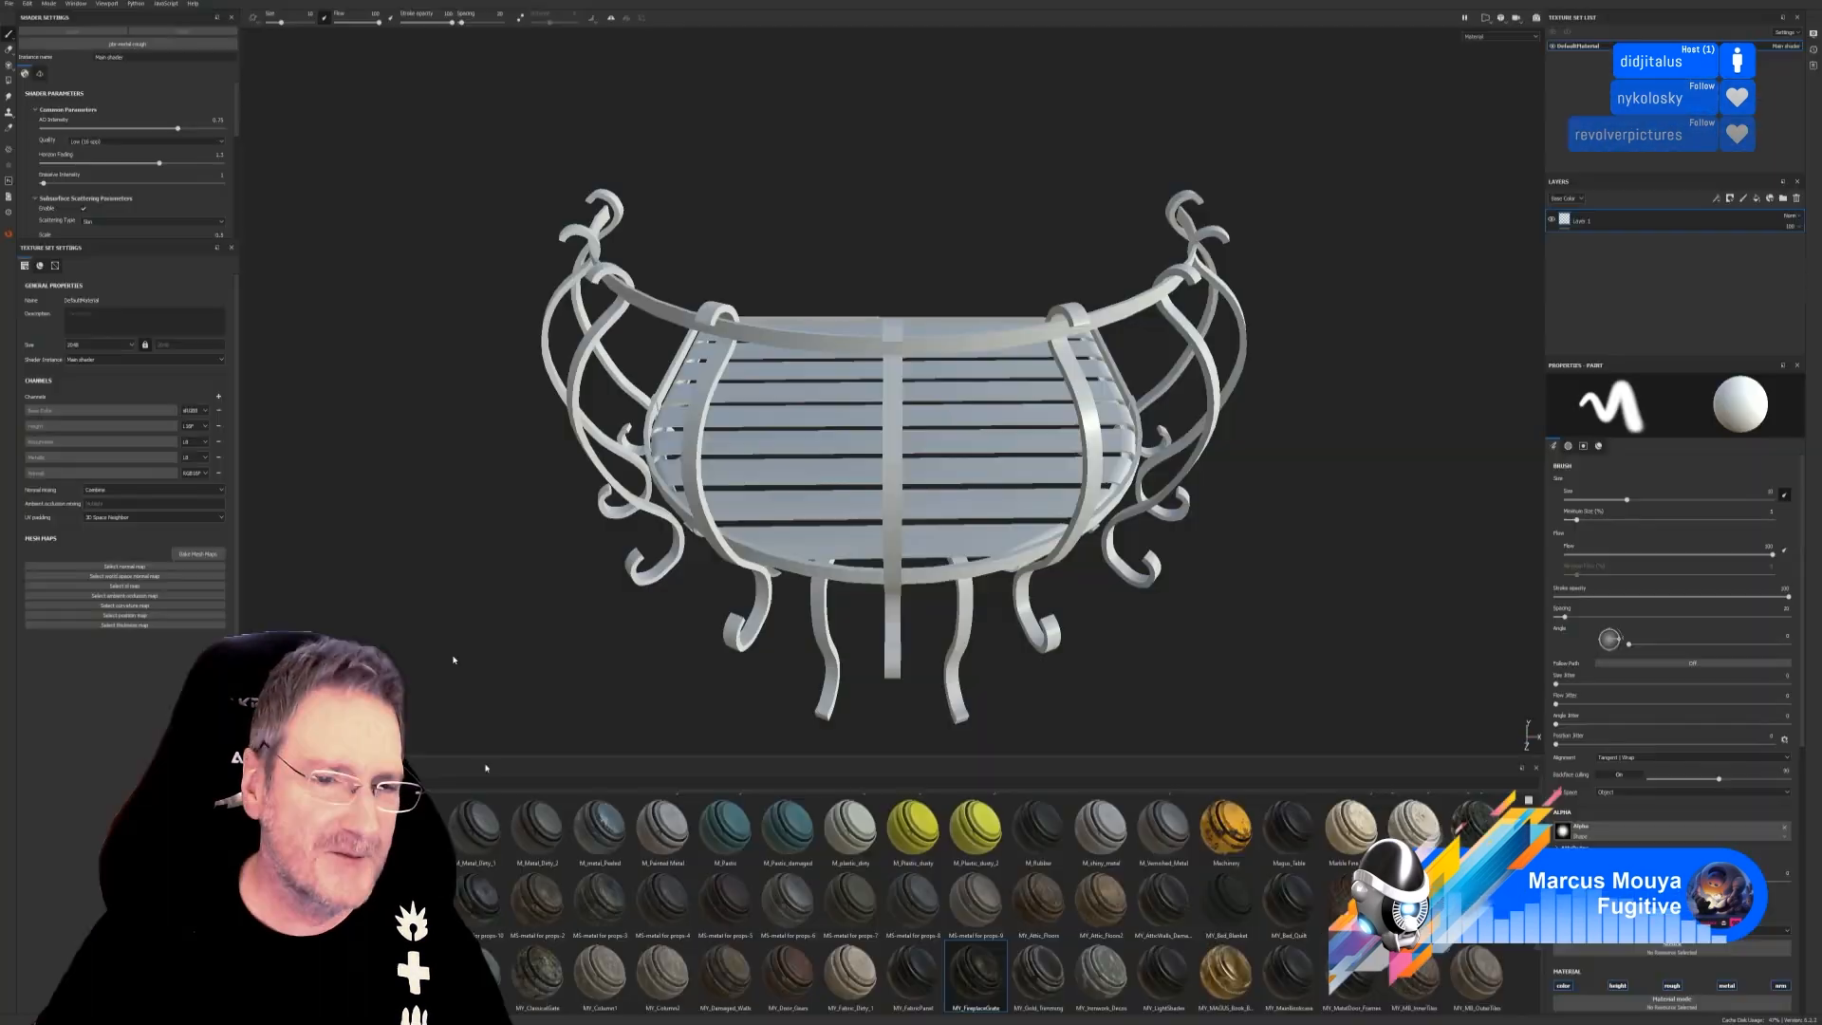
left_click(27, 5)
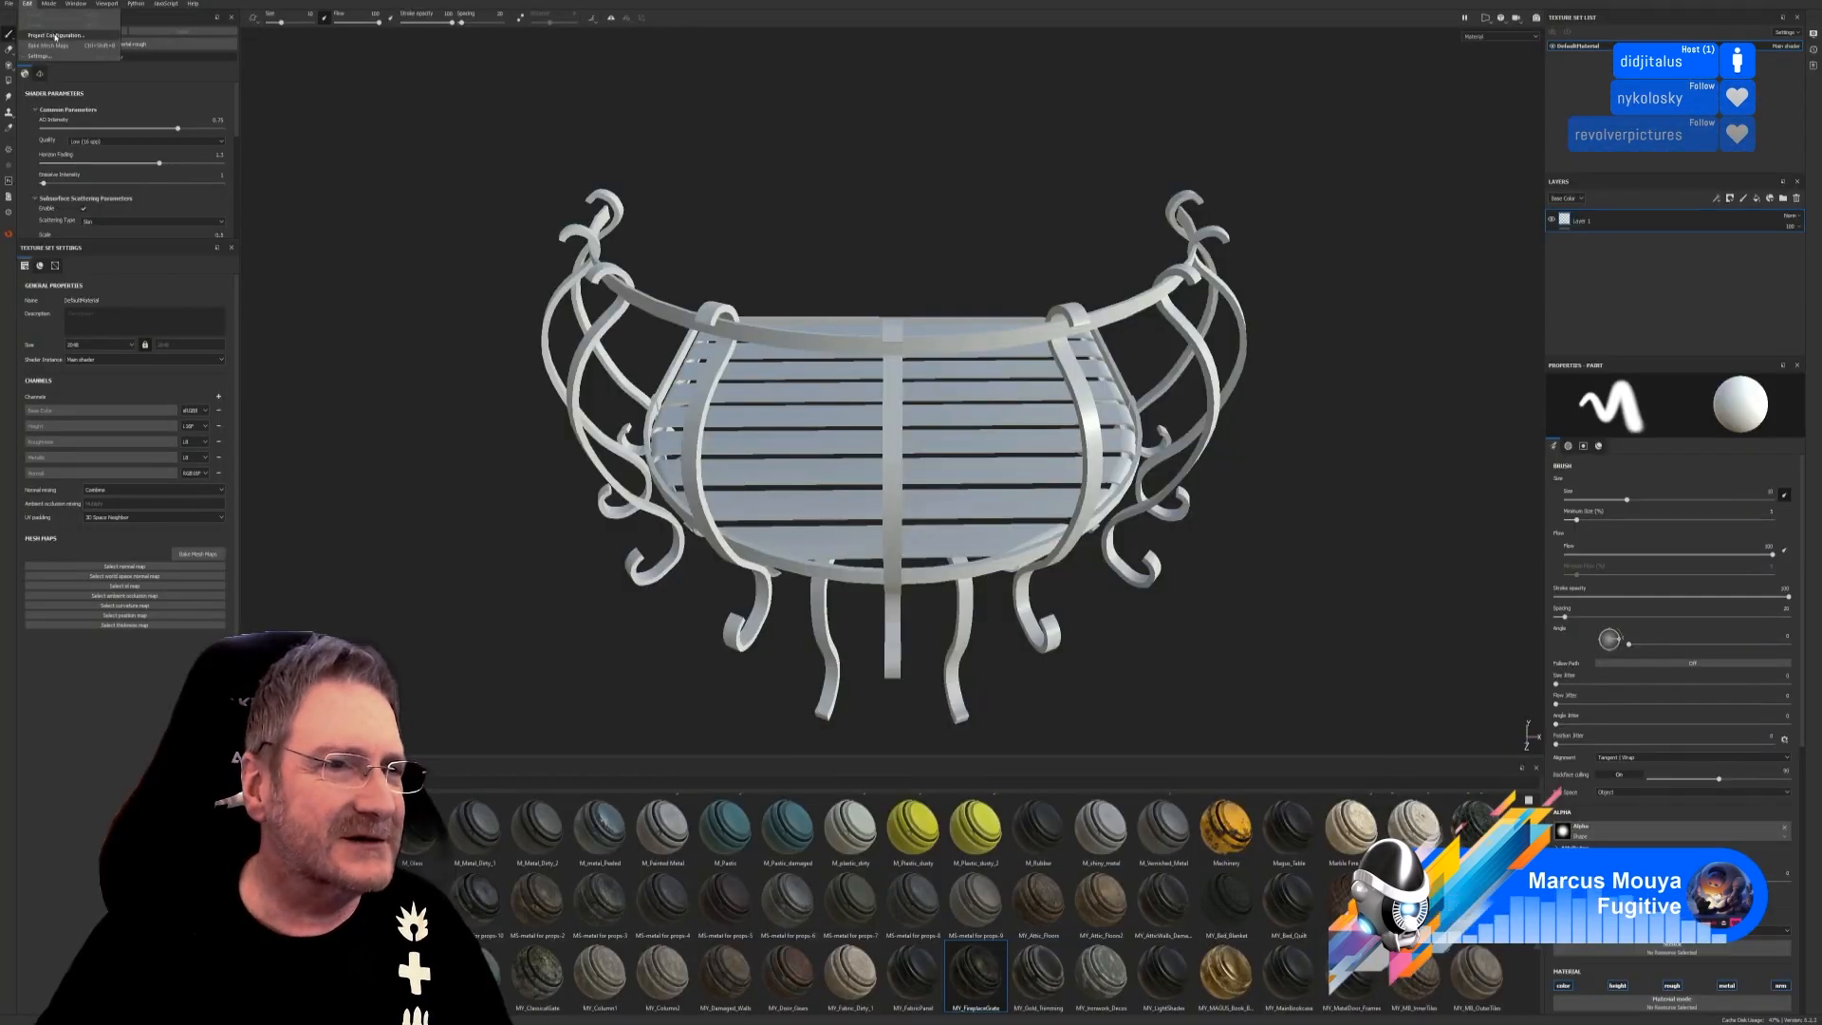
left_click(55, 36)
left_click(975, 429)
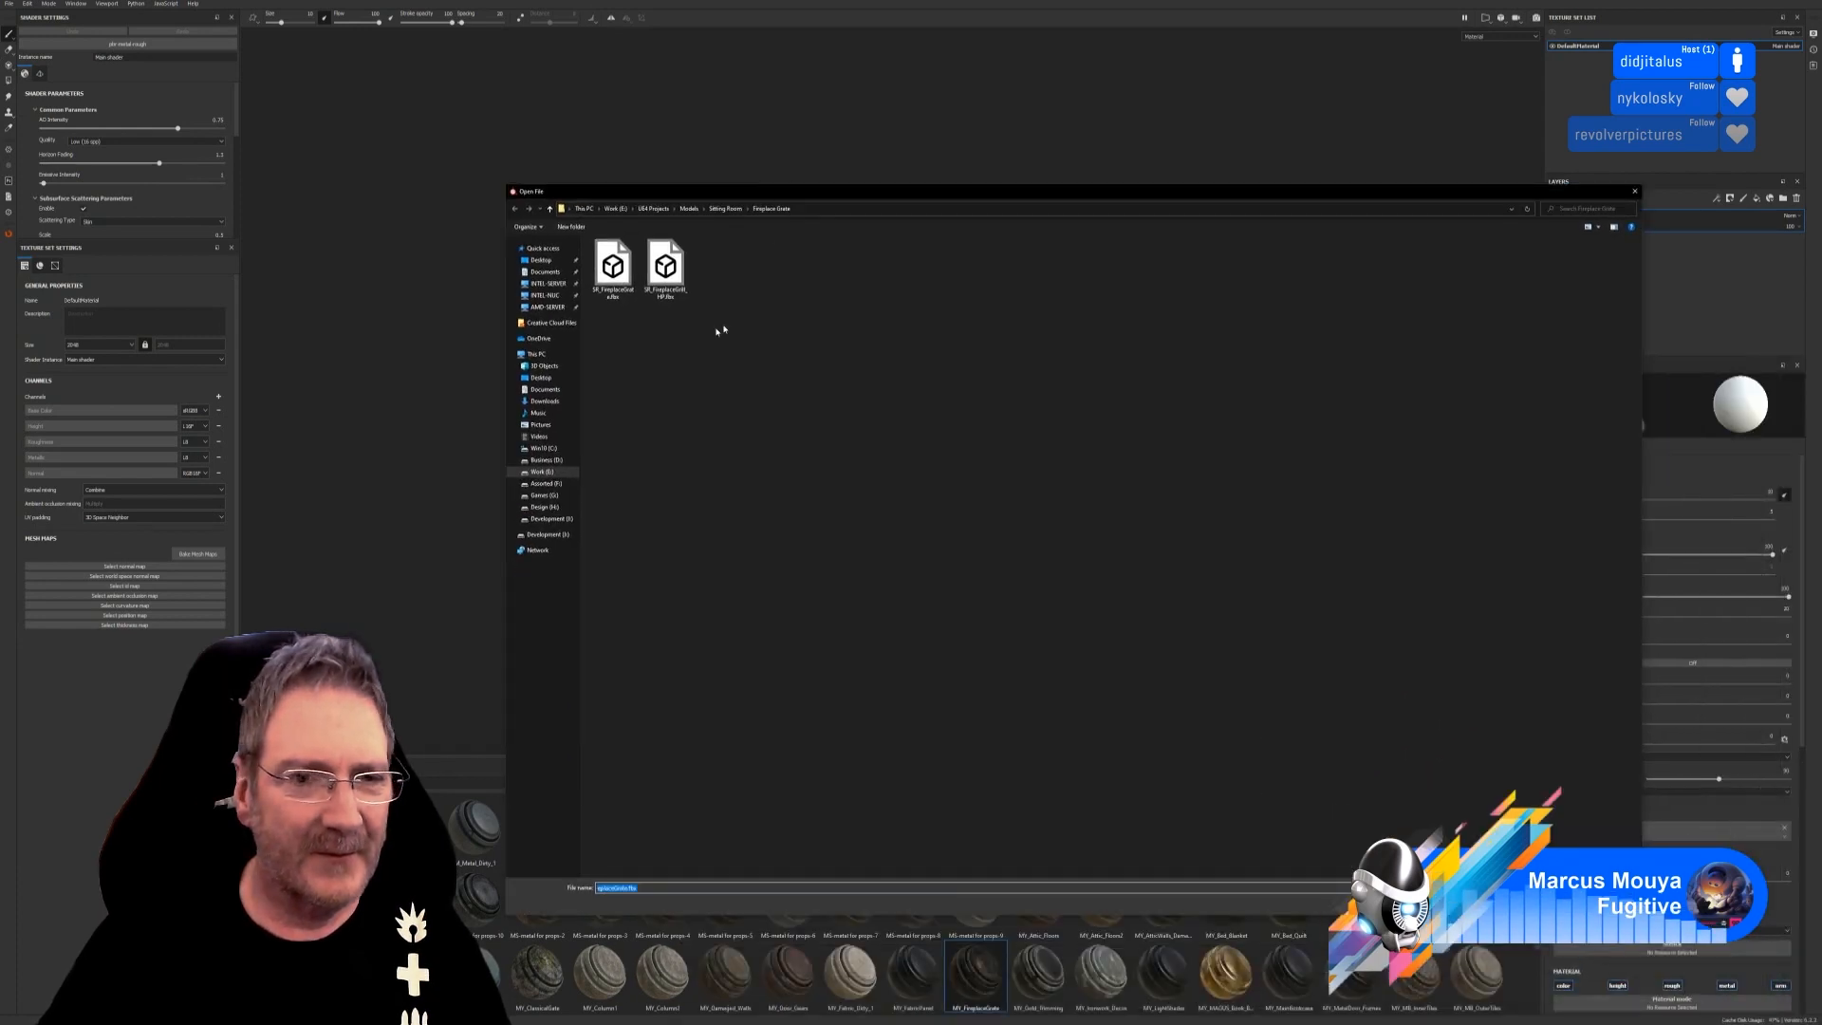
double_click(613, 268)
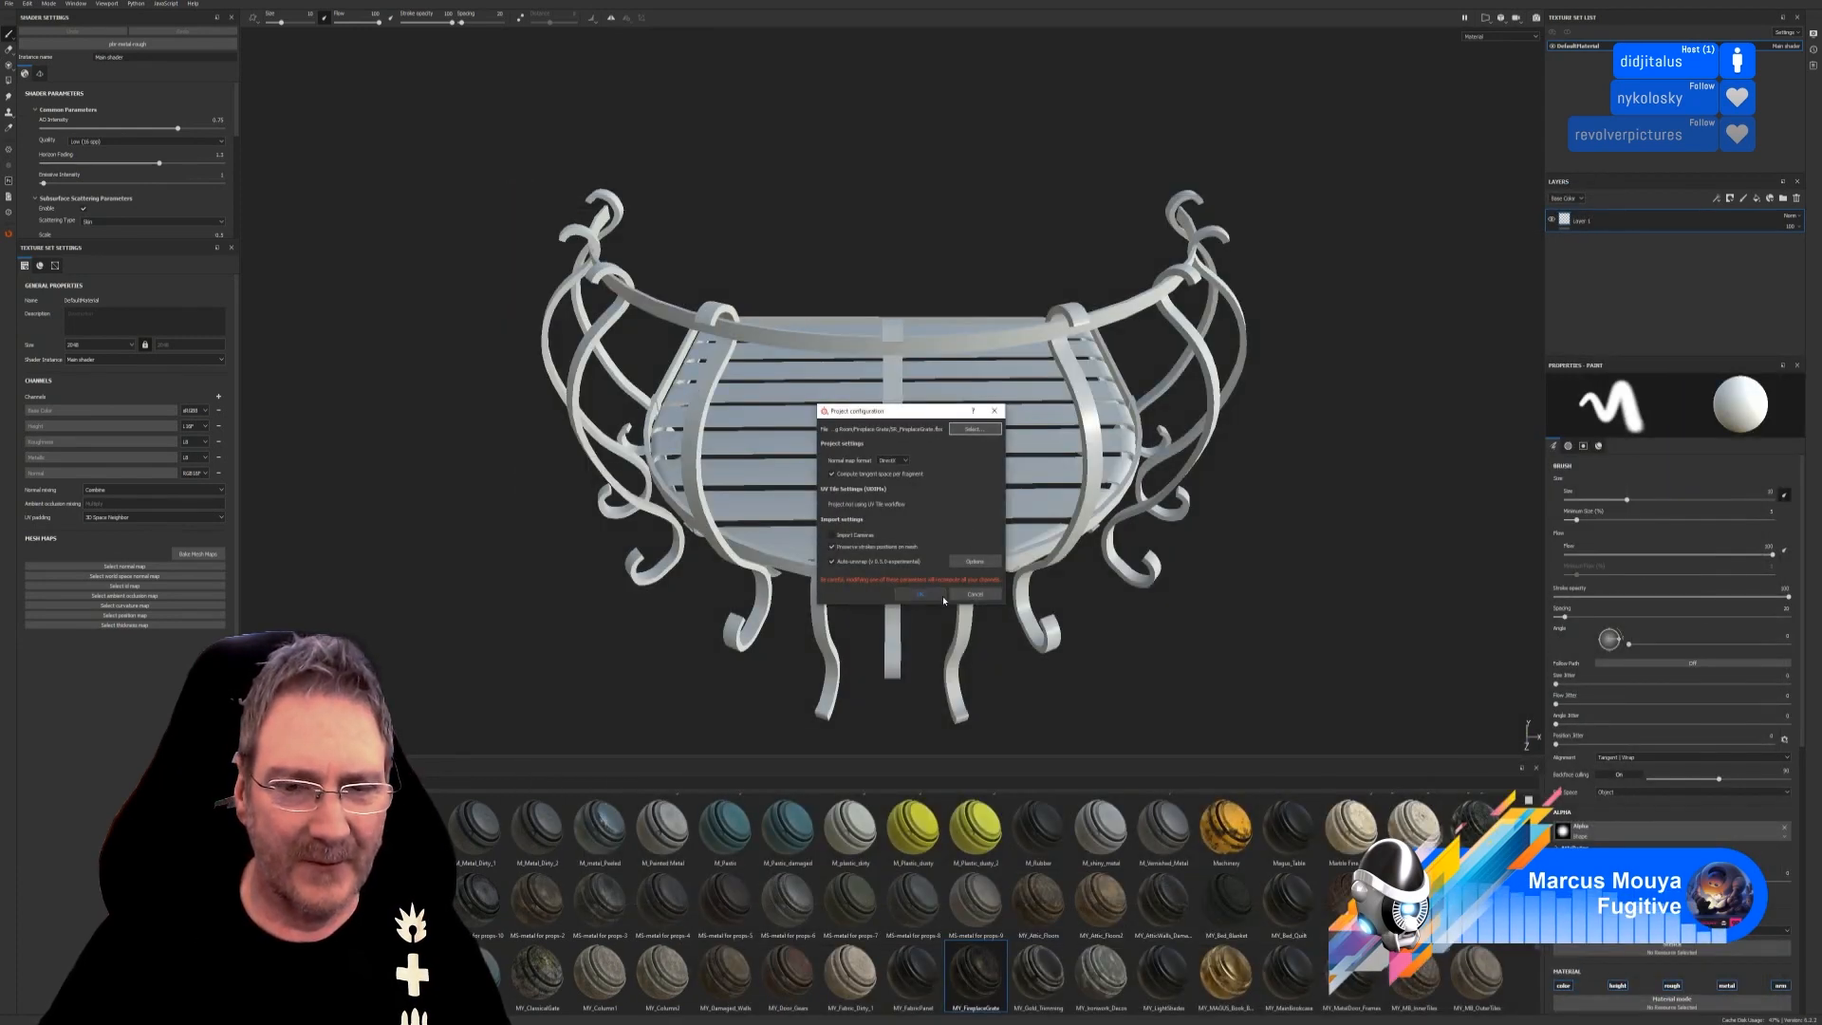
left_click(925, 594)
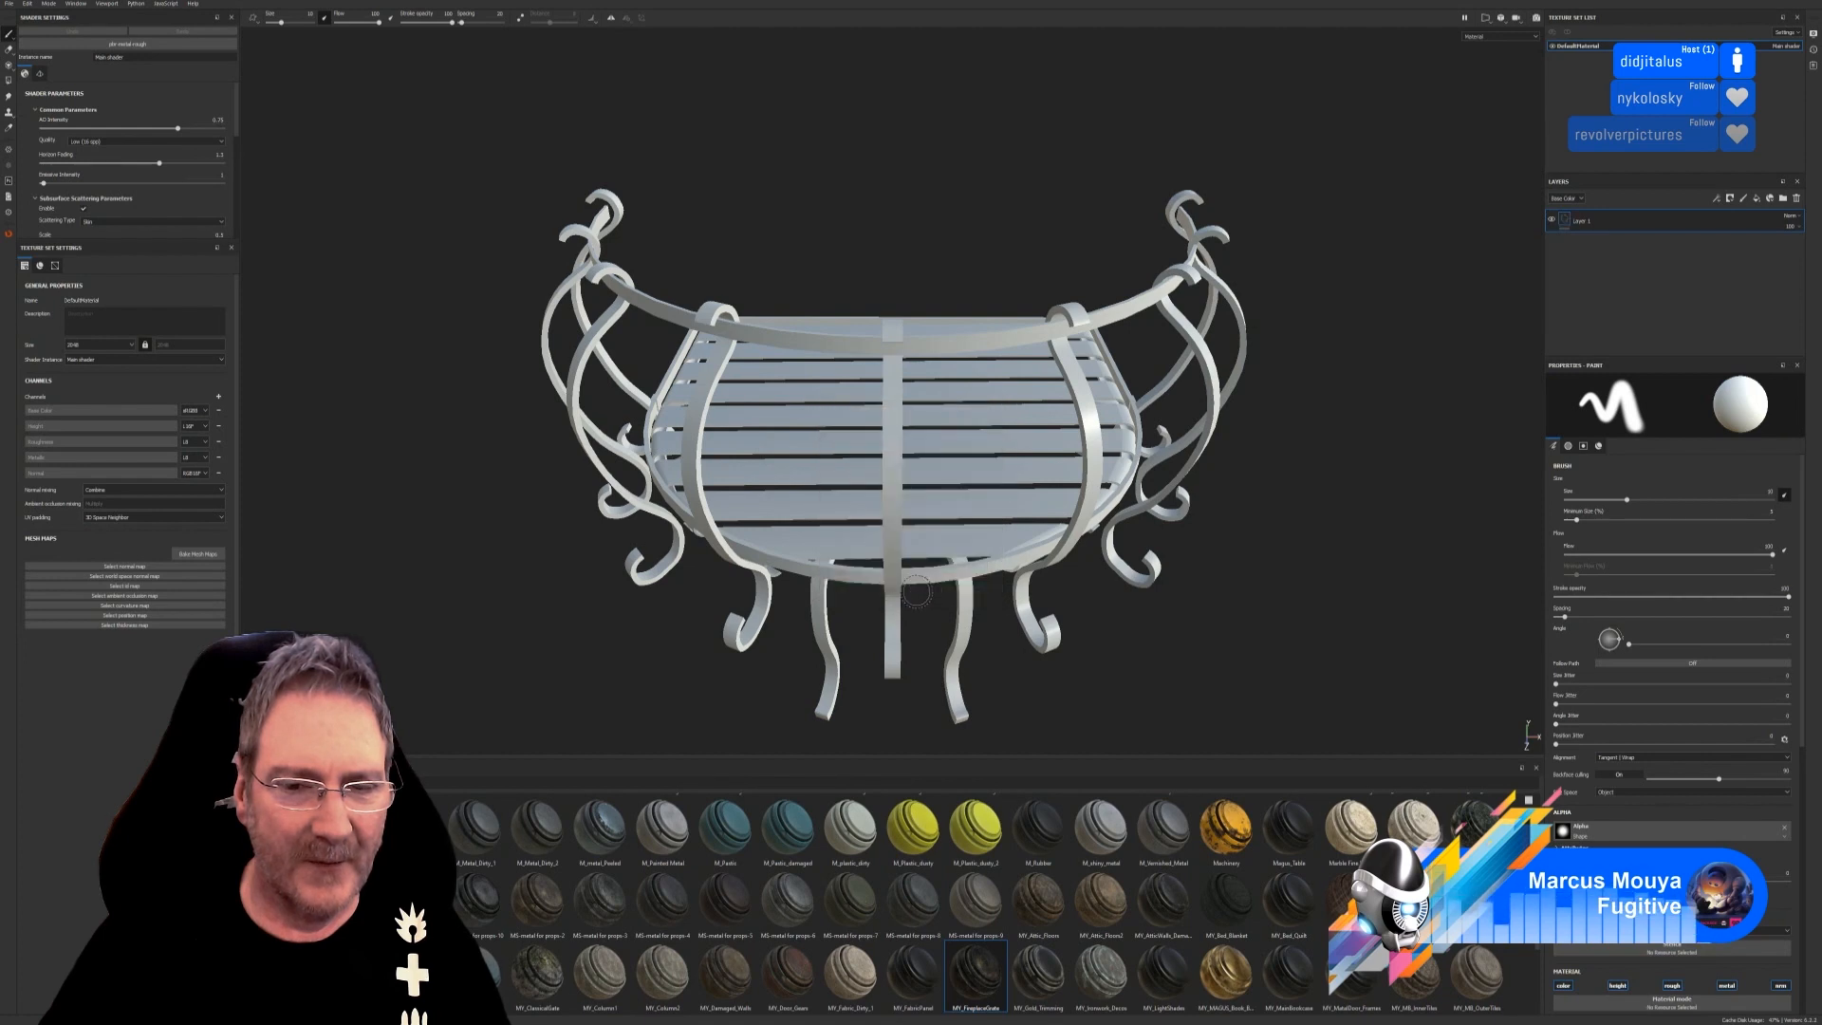
Open the mesh map baking settings, raise the output size, and load the high-poly grate FBX as the high definition mesh.
left_click(197, 553)
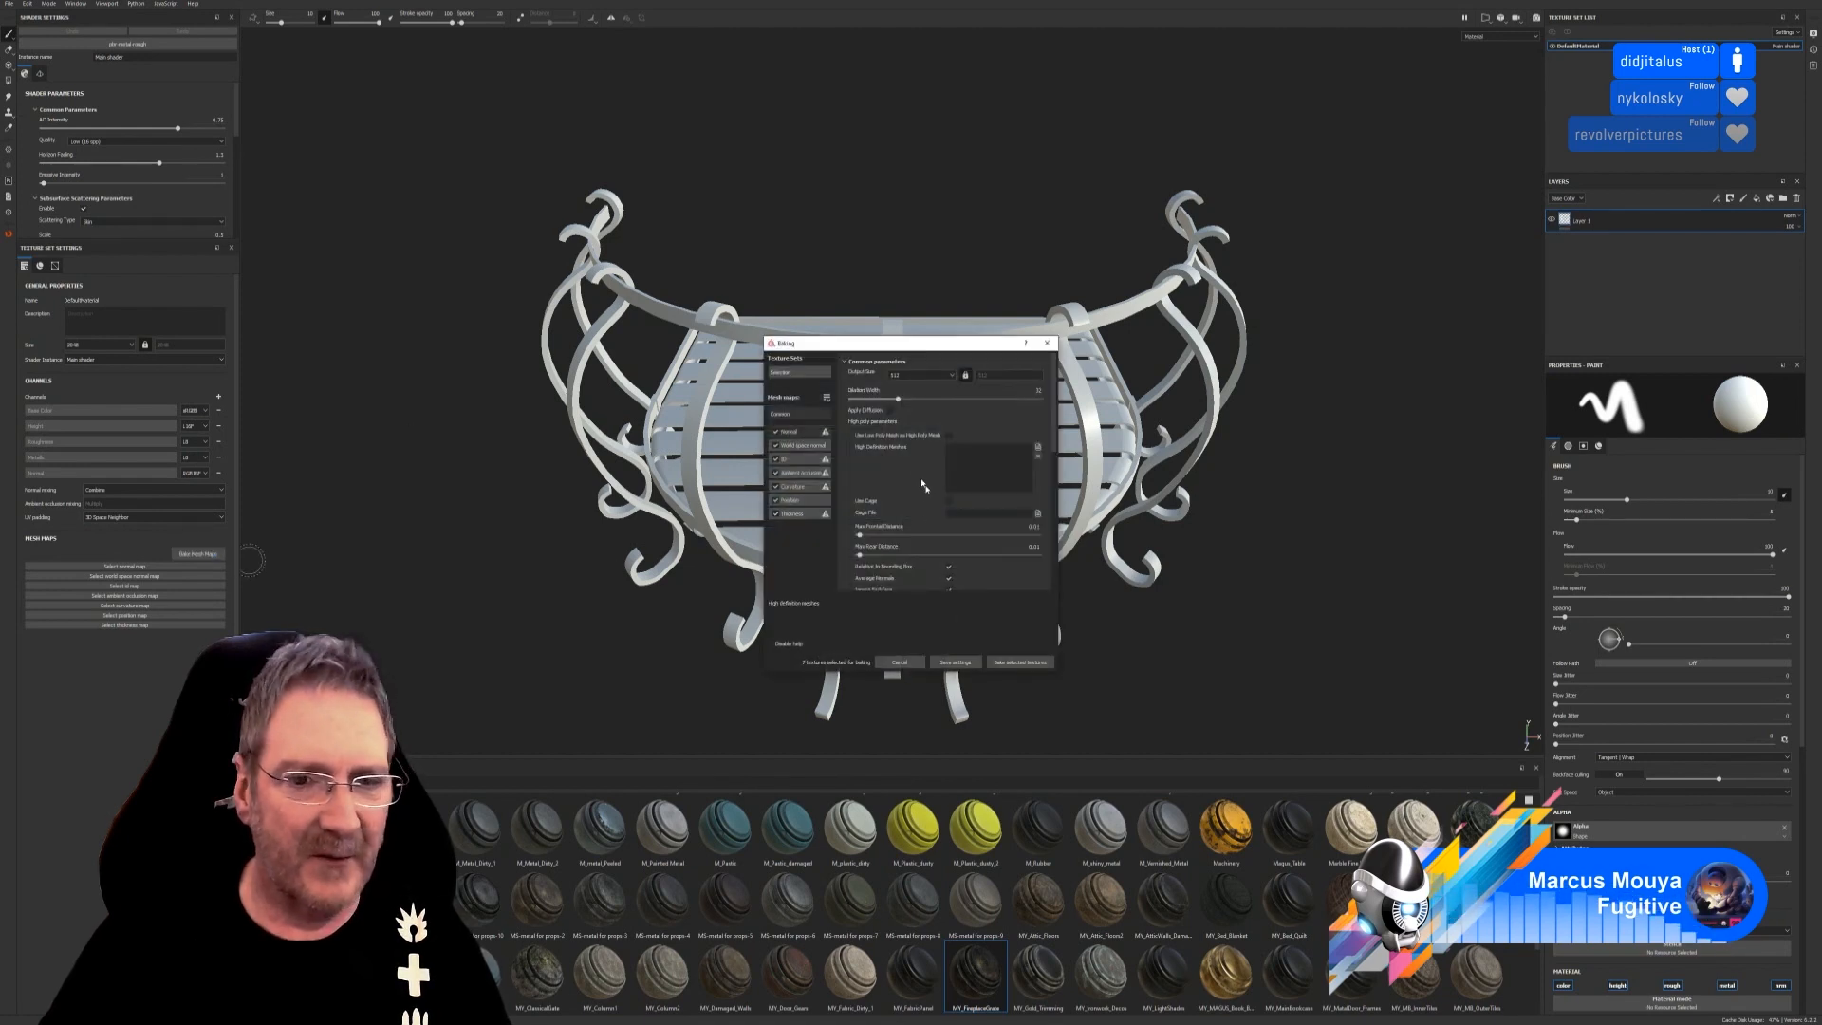
left_click(931, 376)
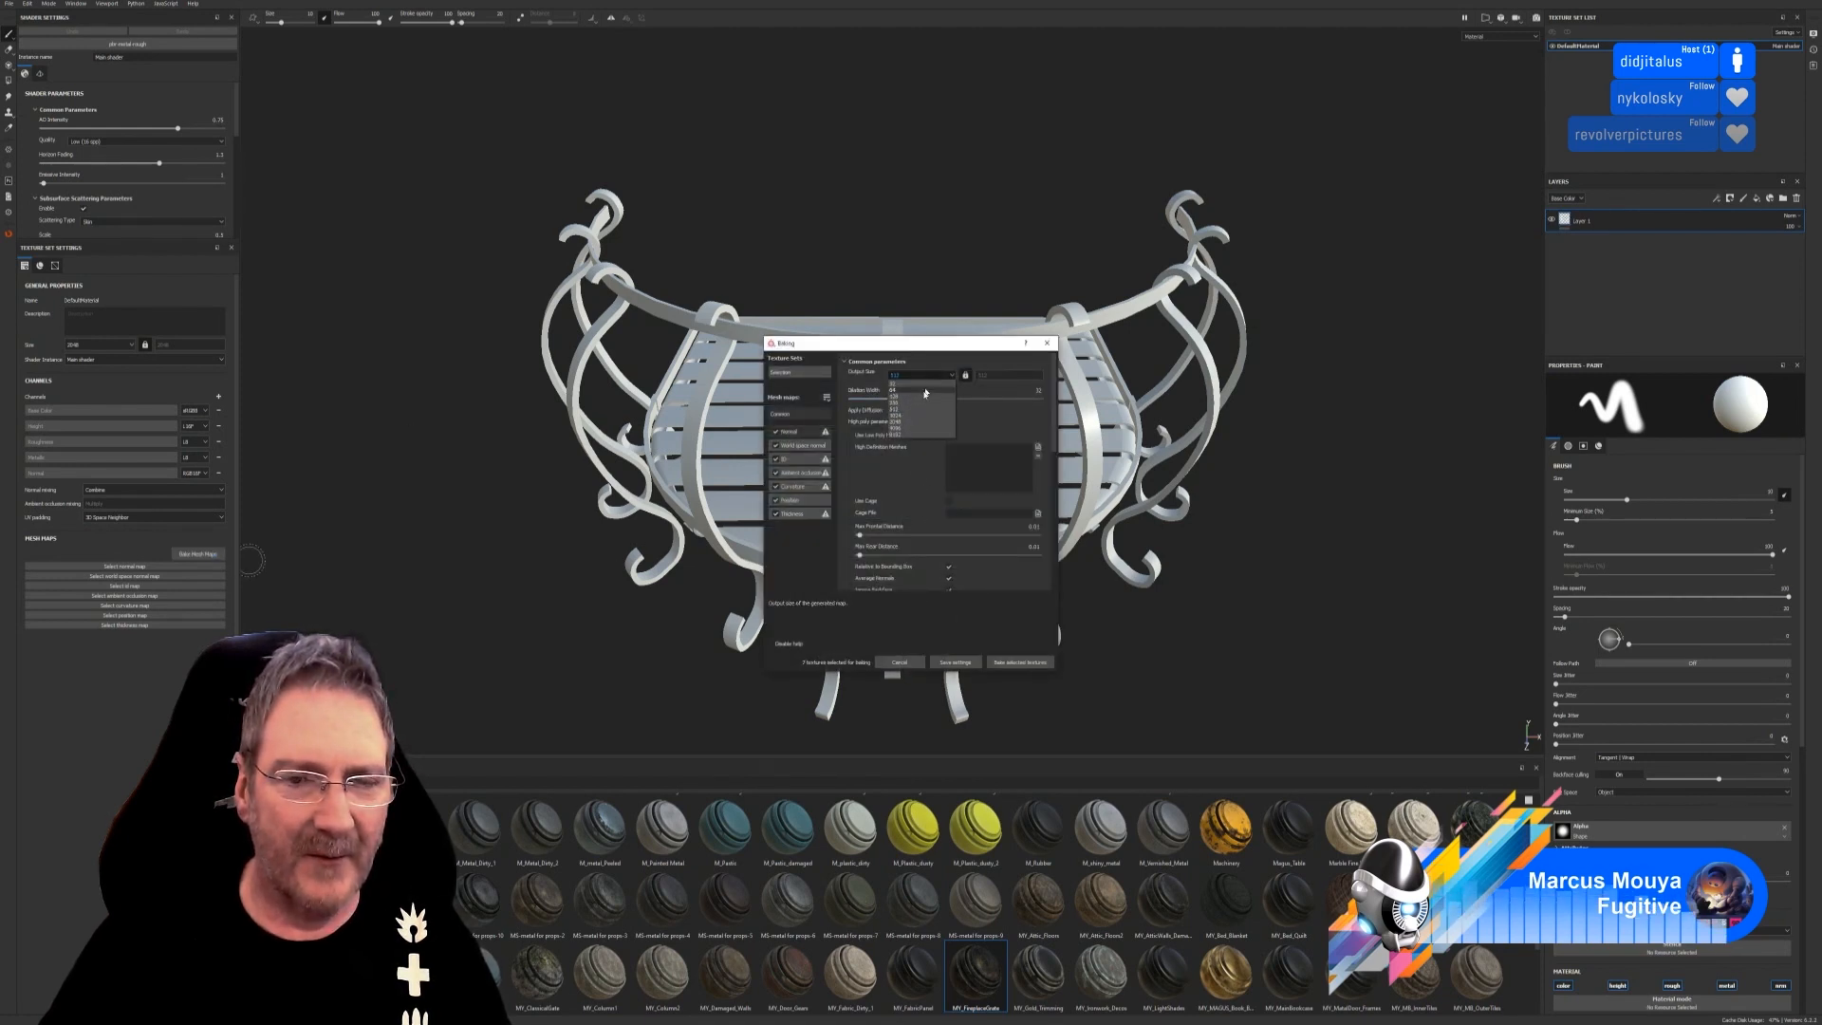
left_click(951, 439)
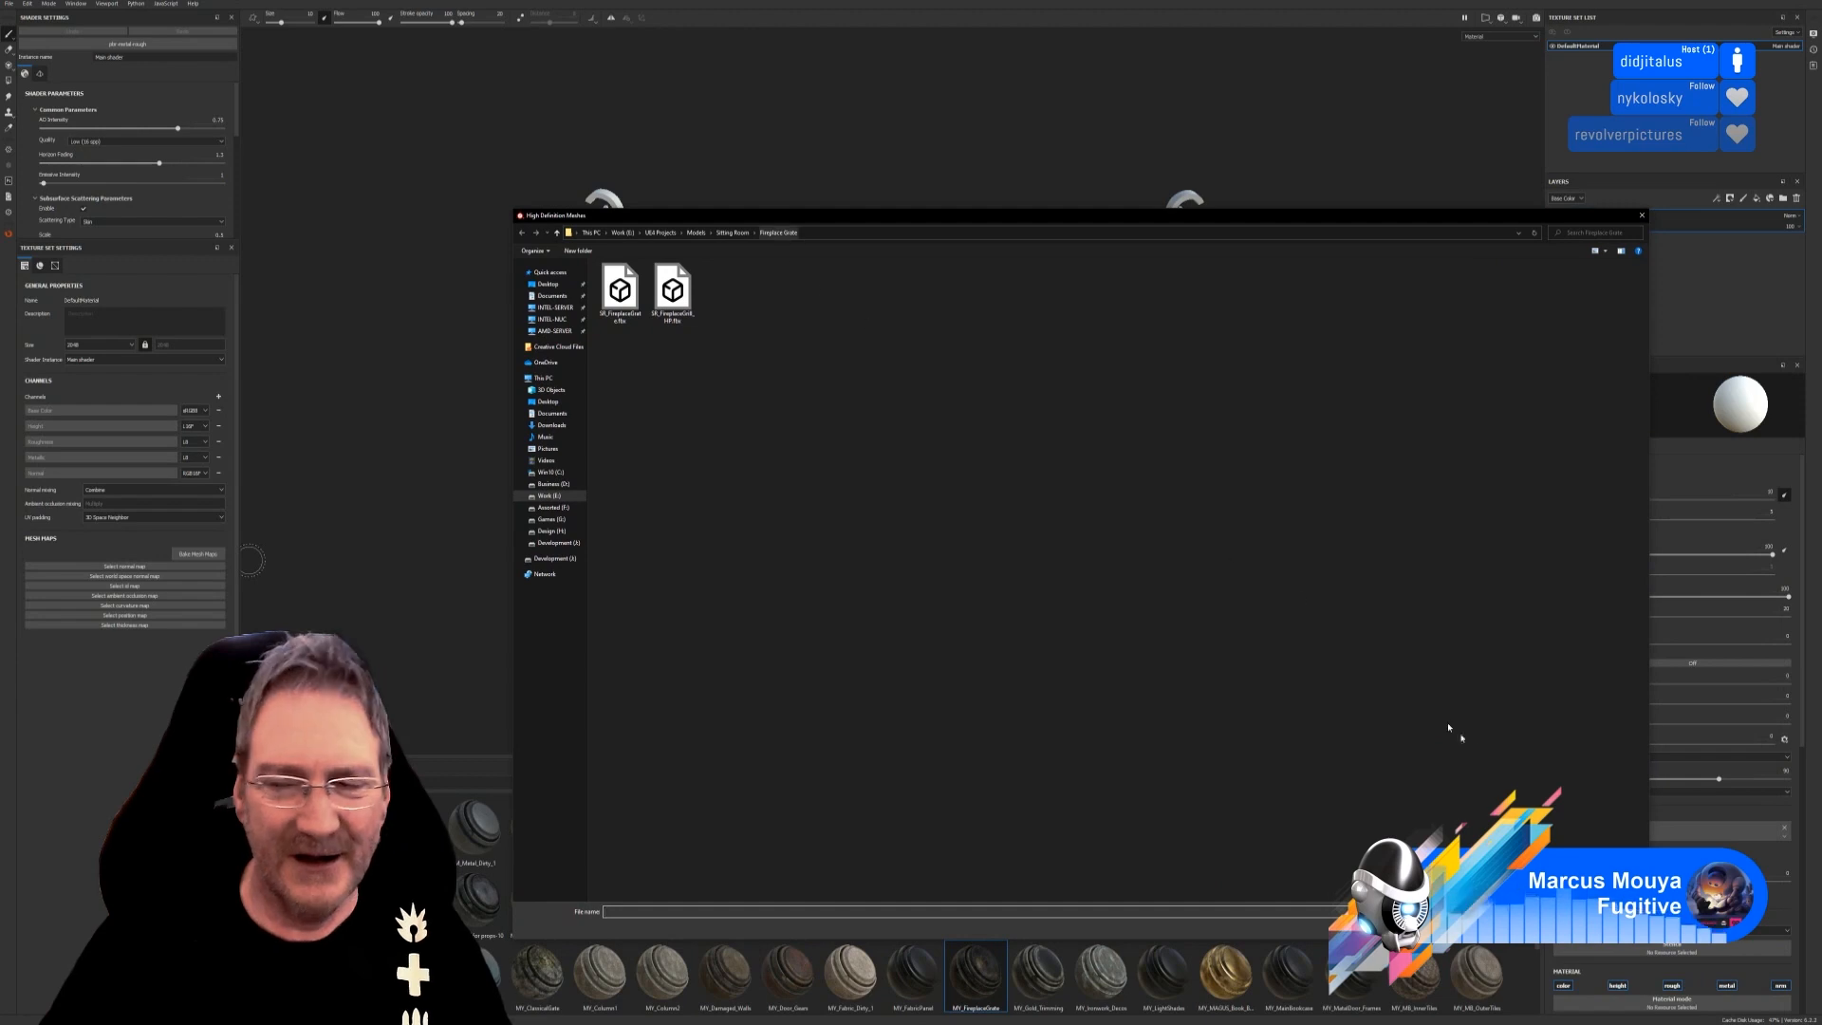
double_click(673, 290)
Set the ID baker's color source to Vertex Color and bake all the selected mesh maps.
left_click(807, 461)
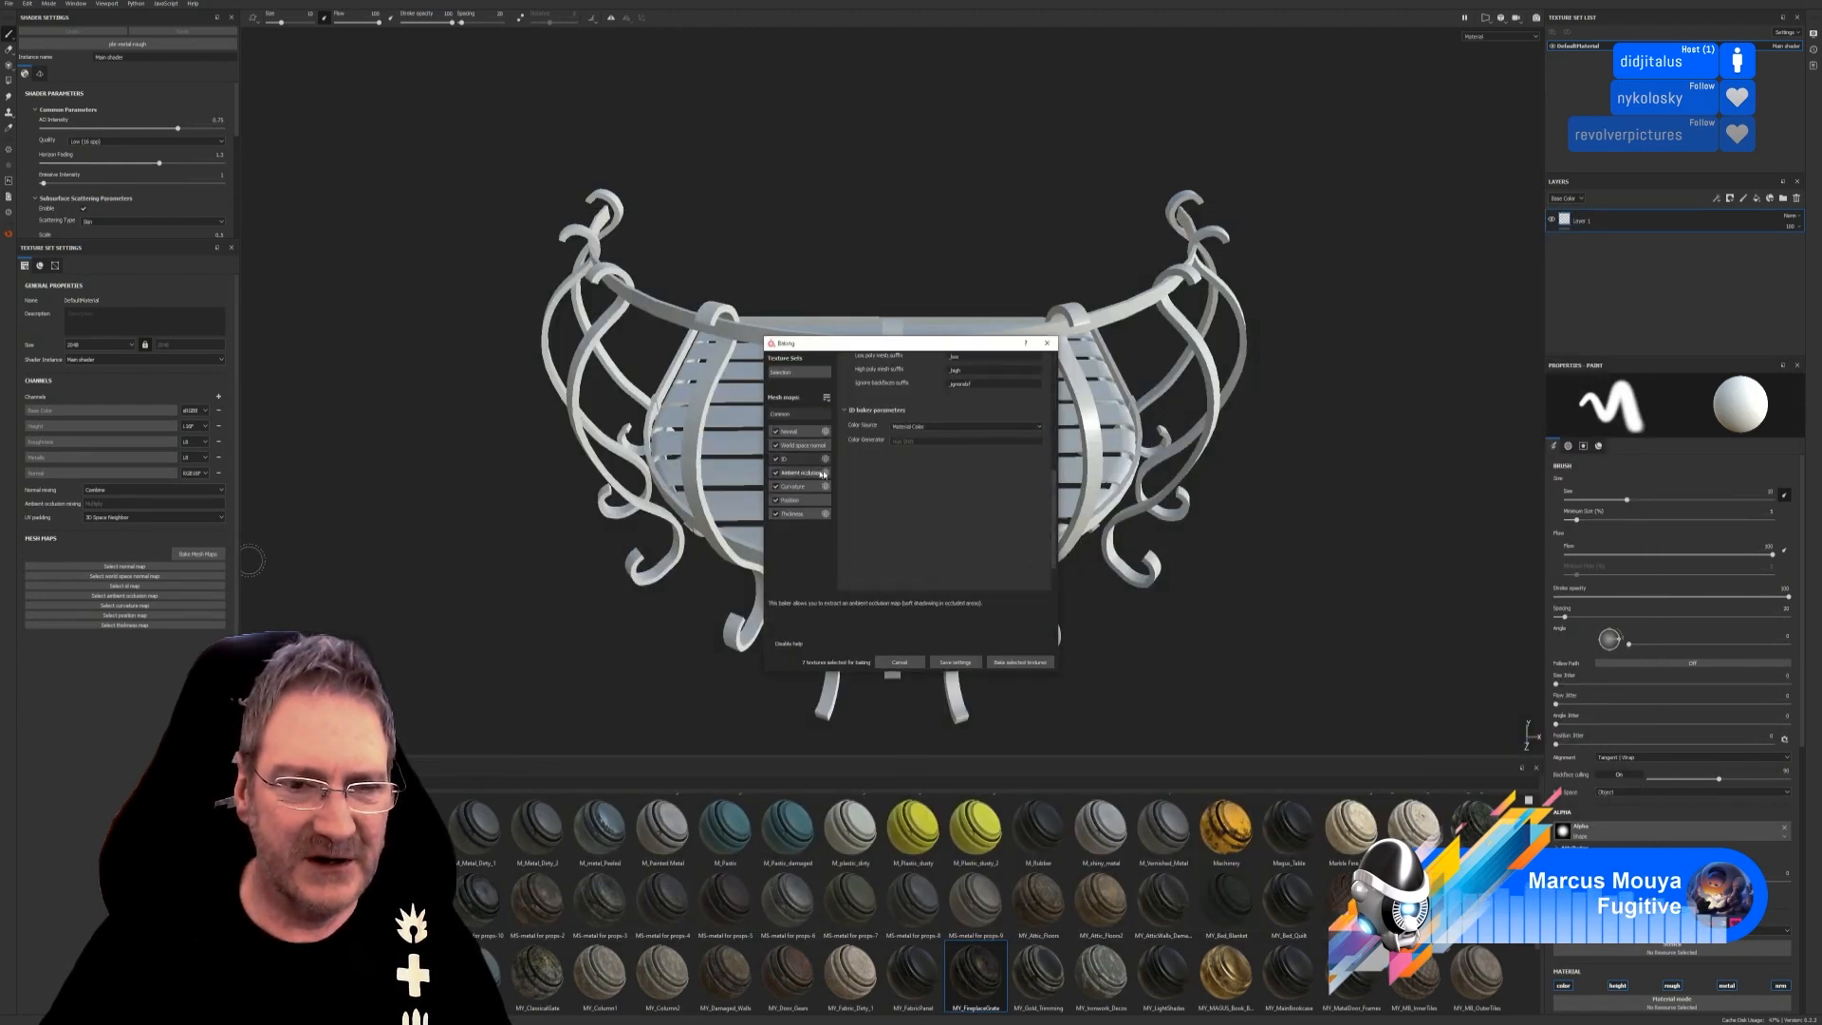
left_click(913, 377)
left_click(910, 386)
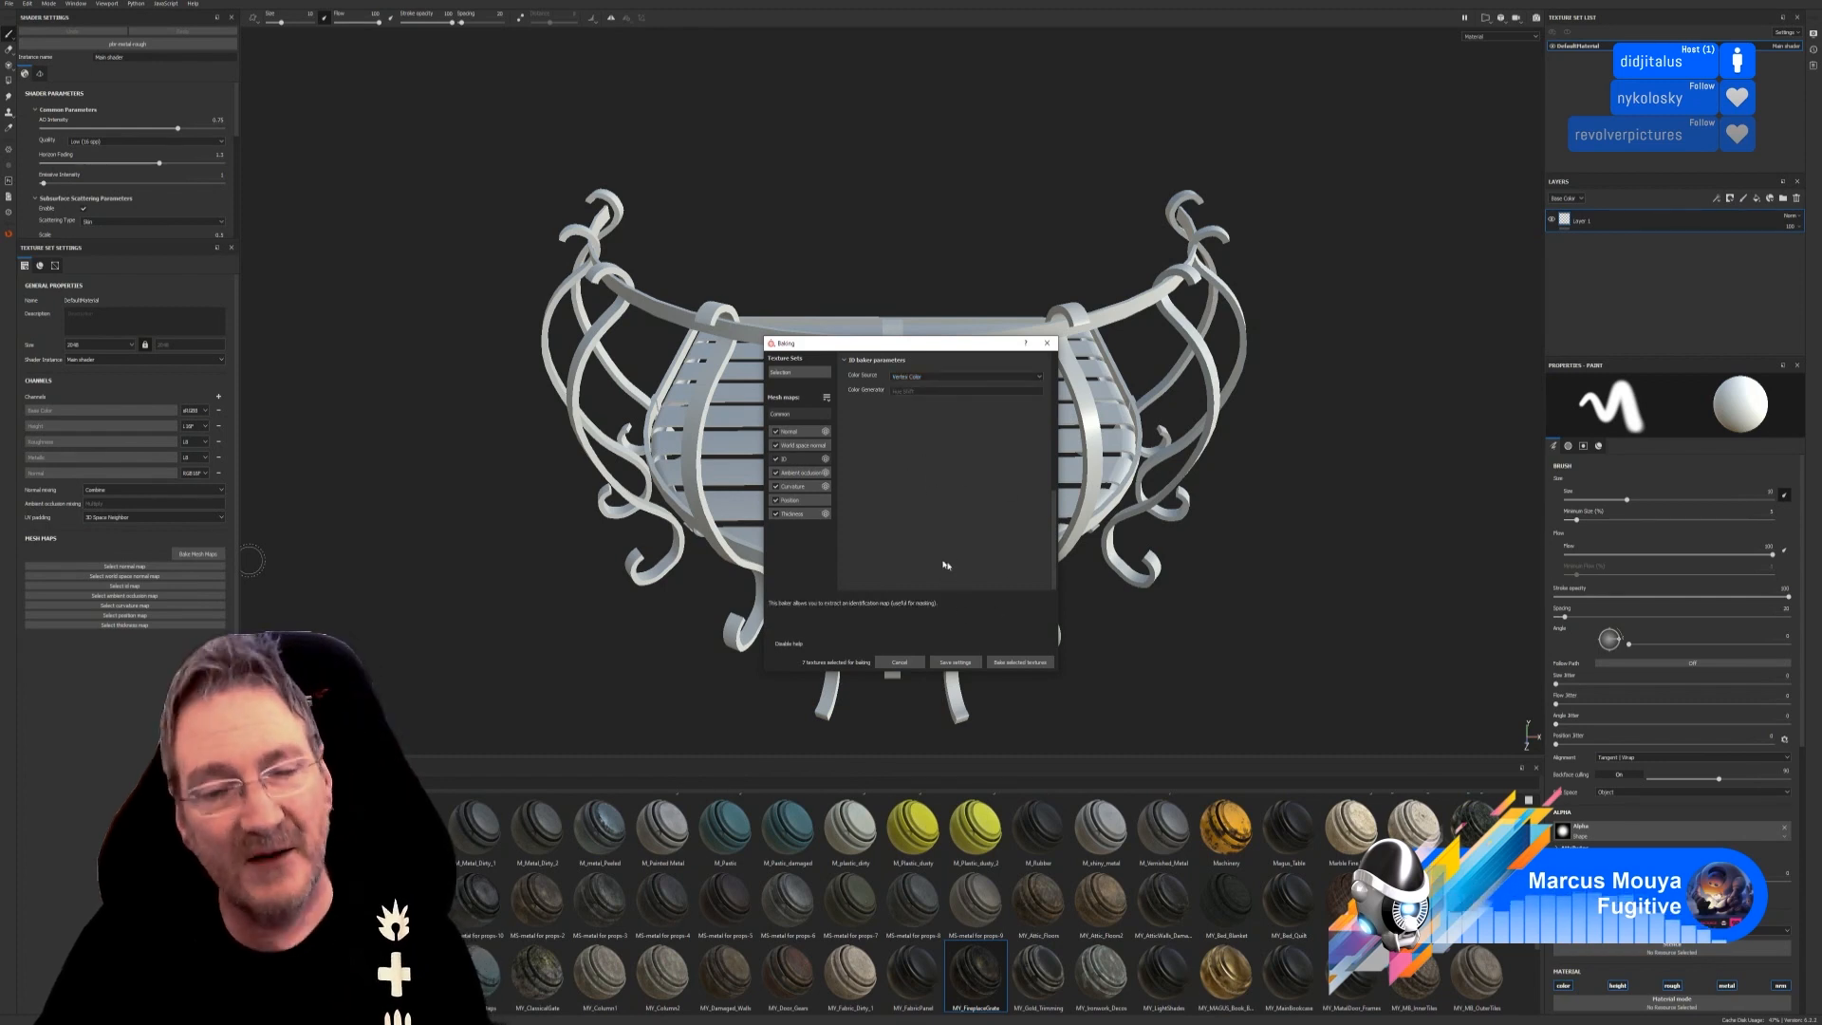
left_click(792, 416)
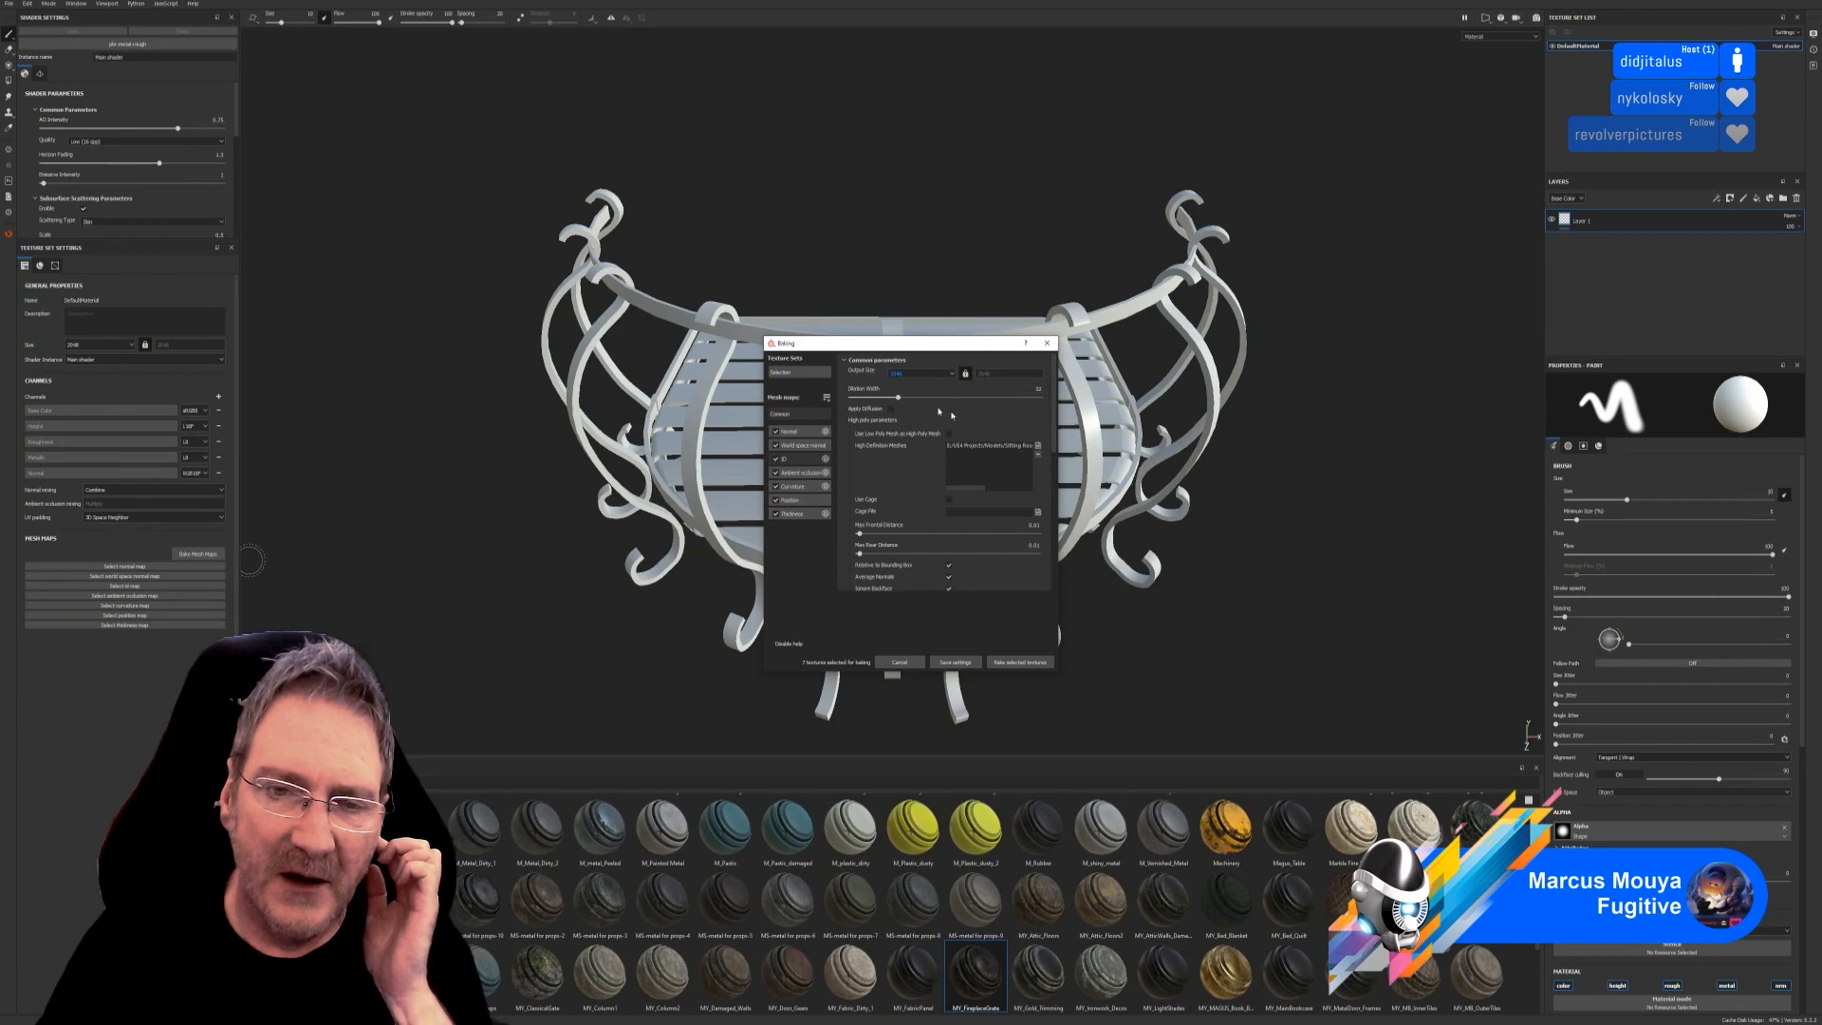
left_click(1021, 661)
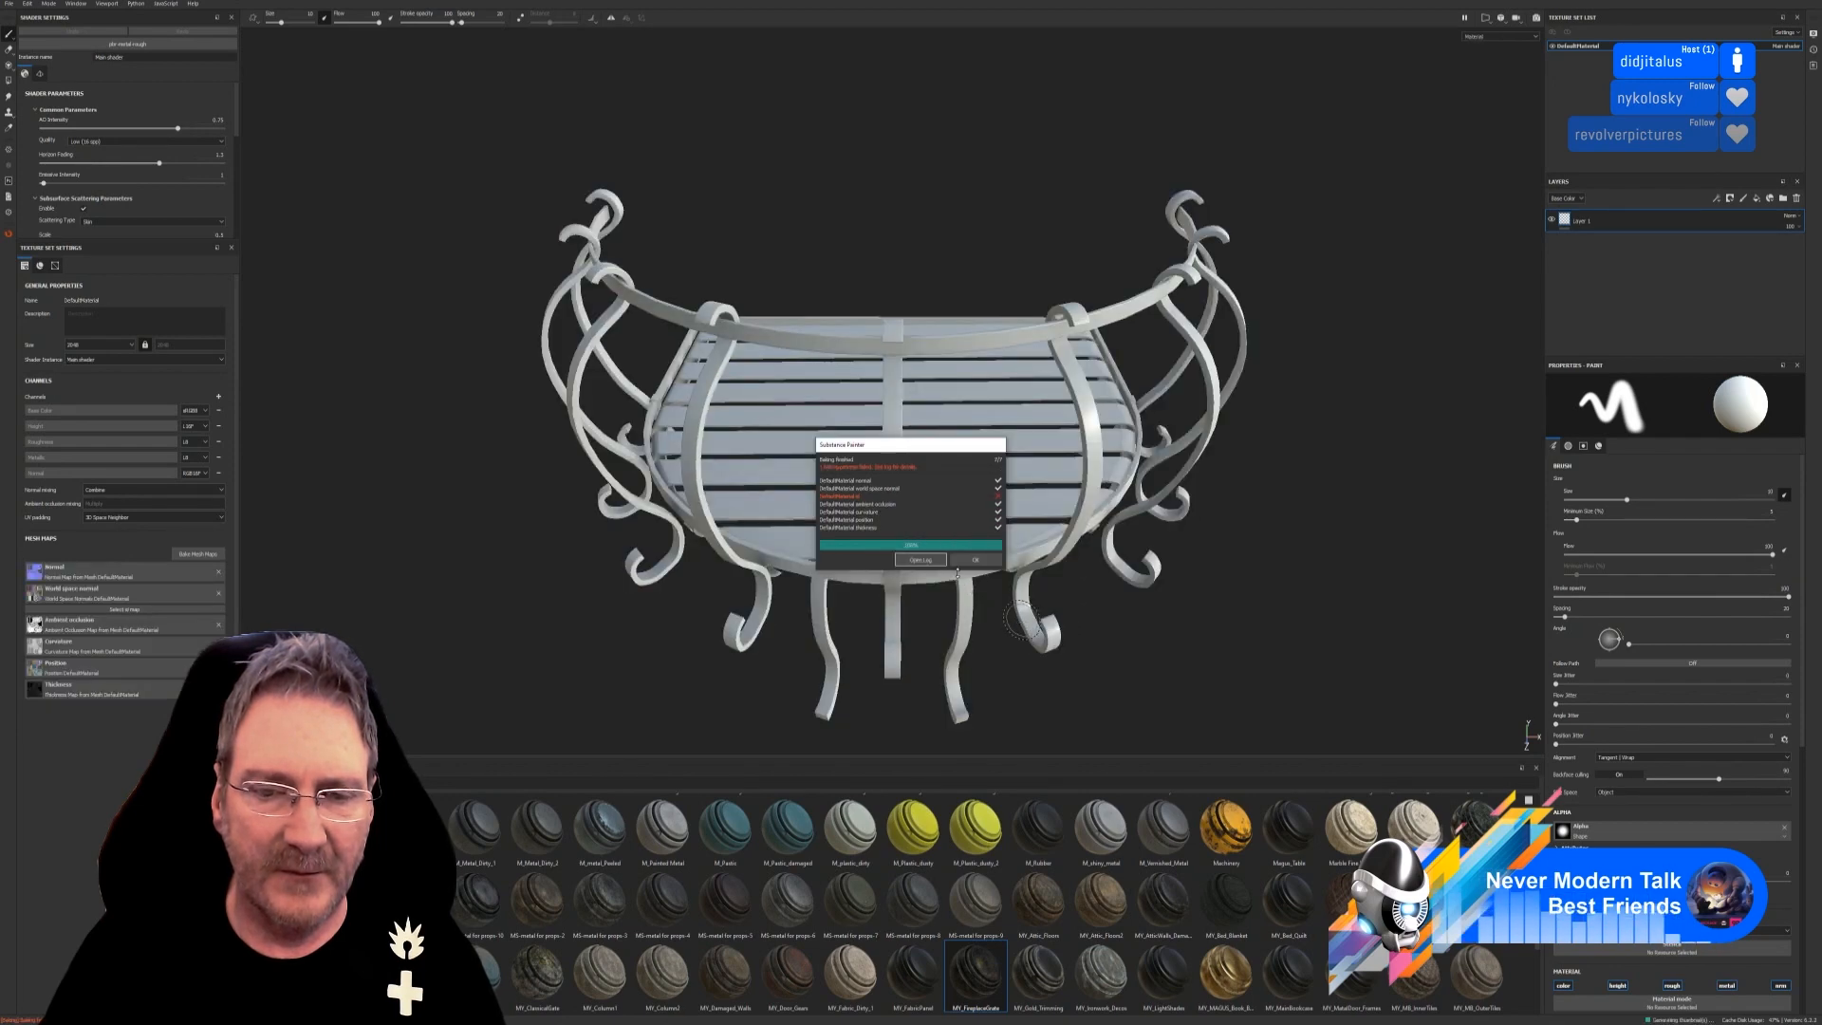
left_click(975, 560)
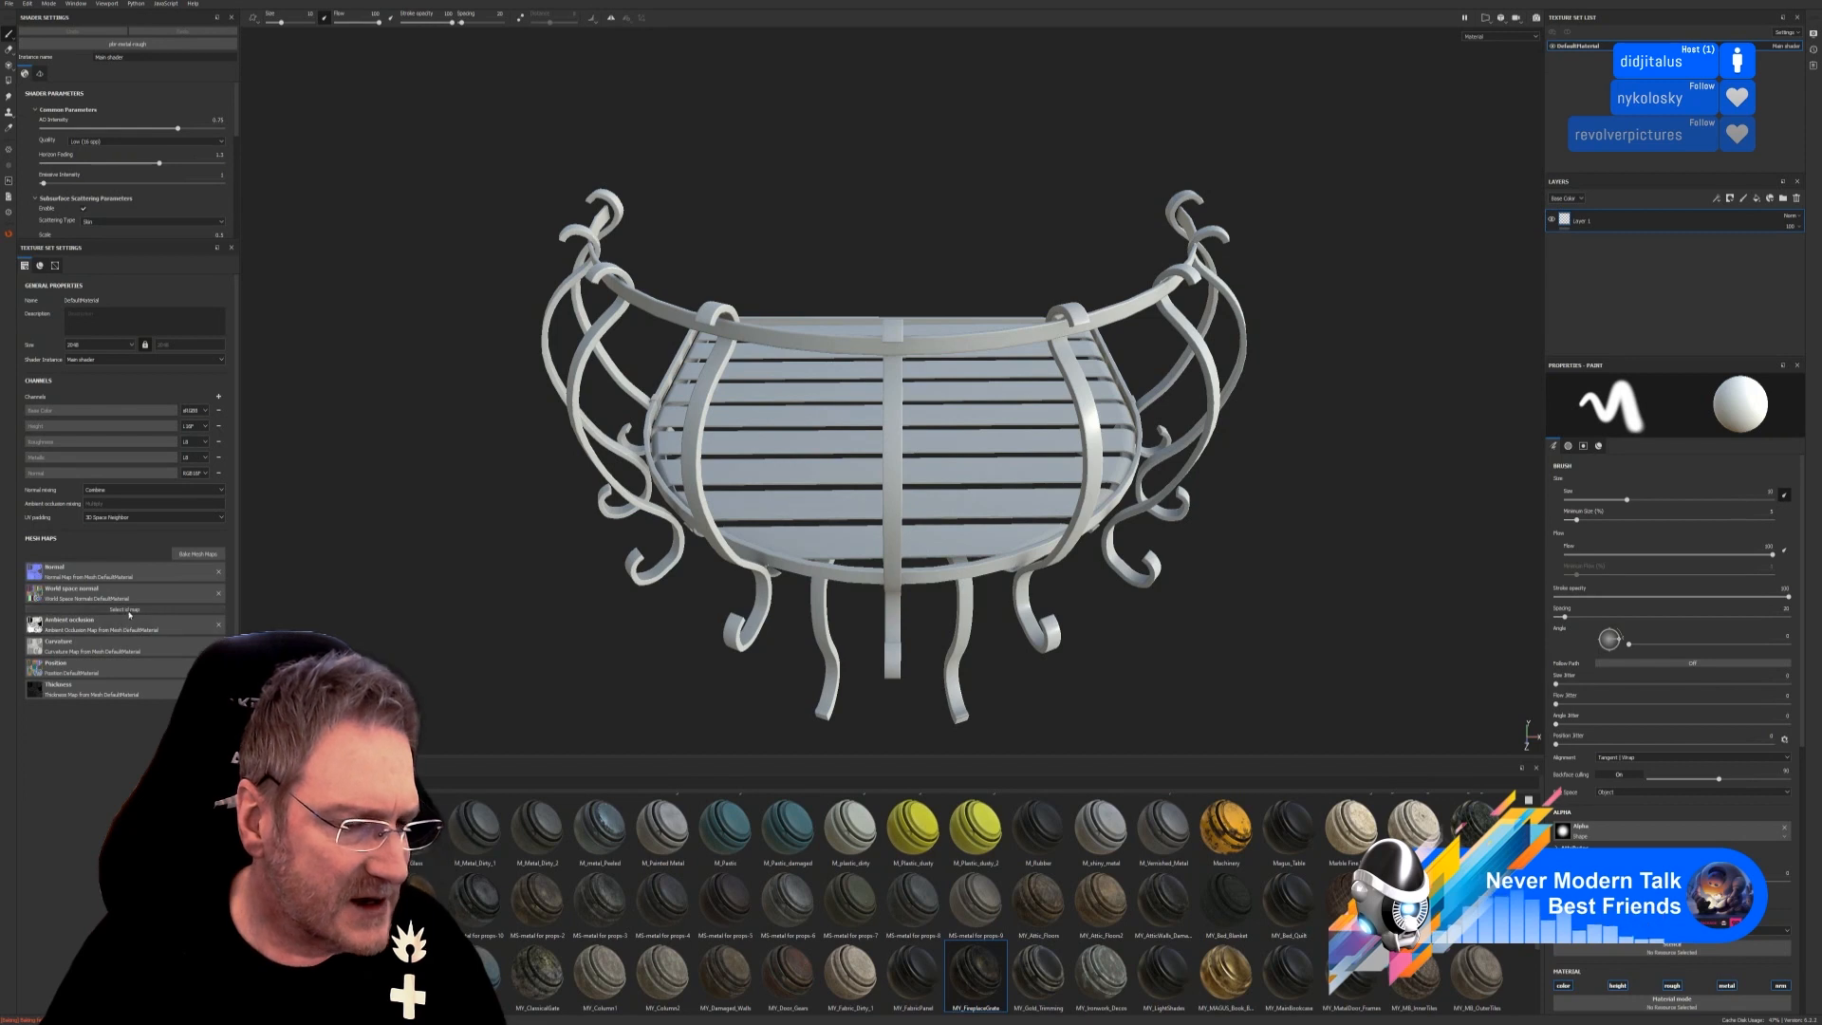
Remove the high definition mesh from the baking settings and exclude every map except ID from the bake.
left_click(198, 554)
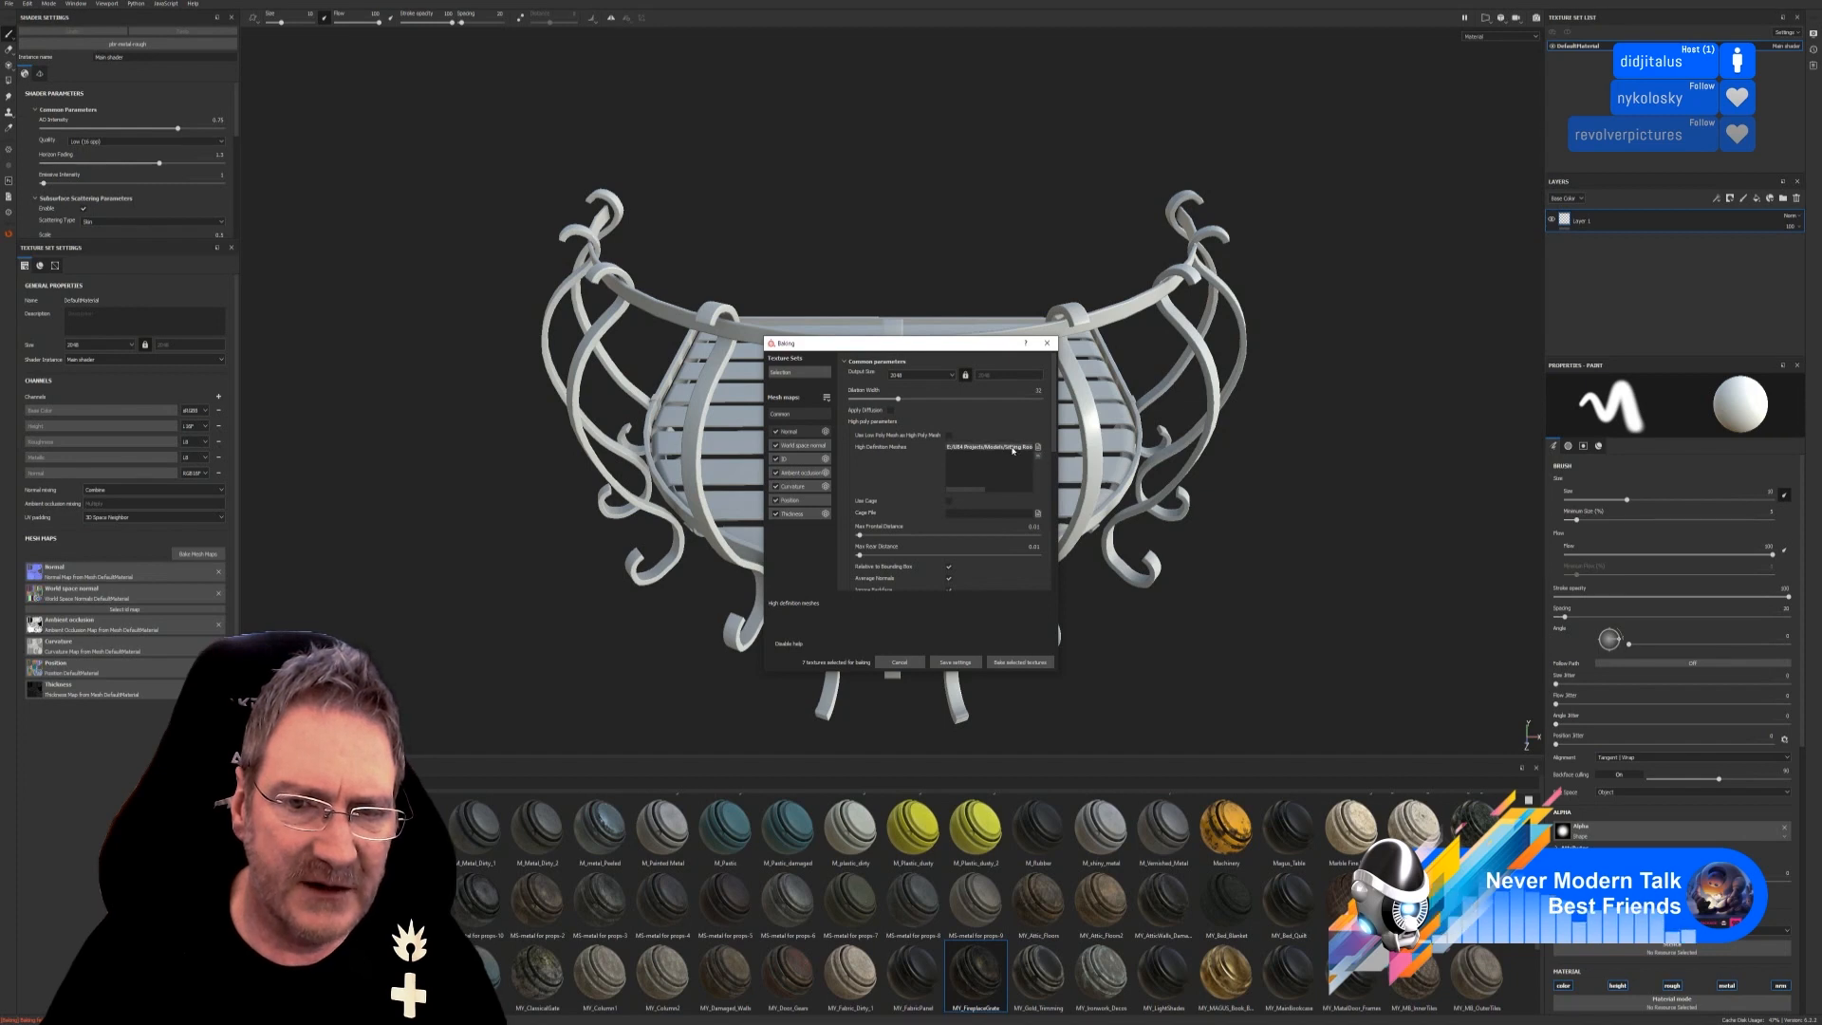
left_click(1038, 457)
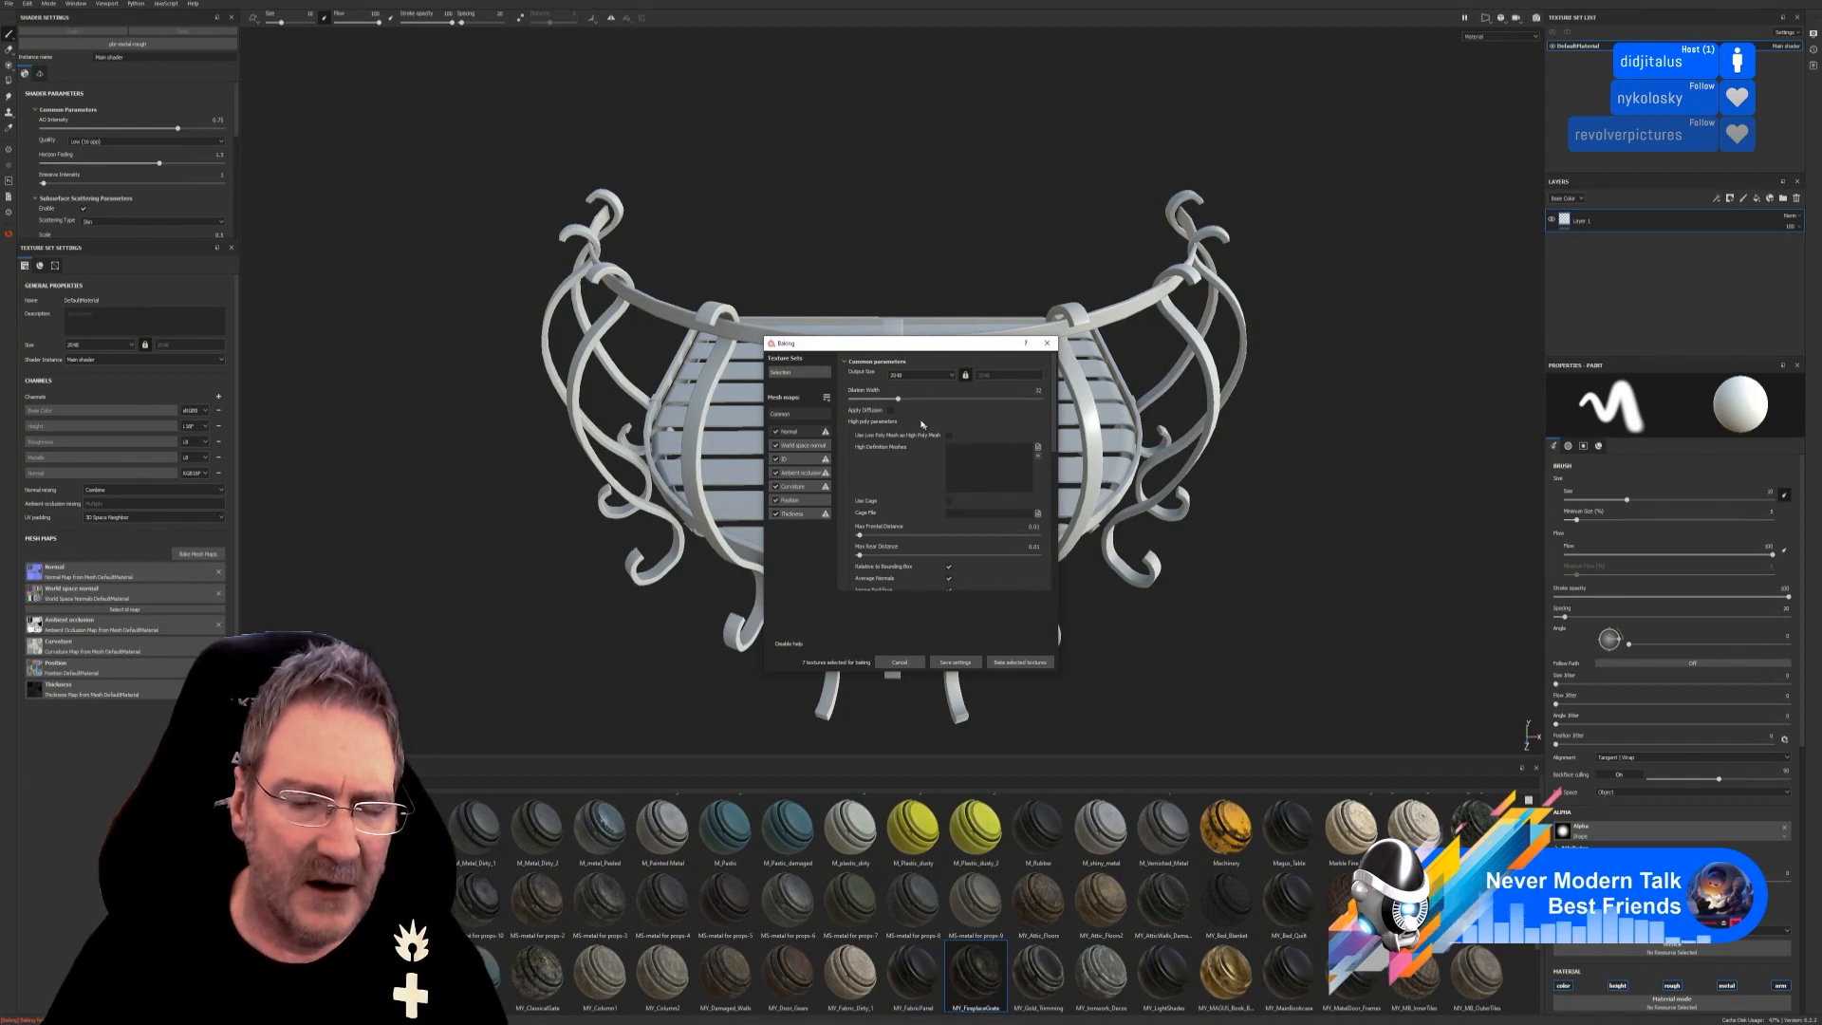
left_click(775, 445)
left_click(775, 432)
left_click(775, 473)
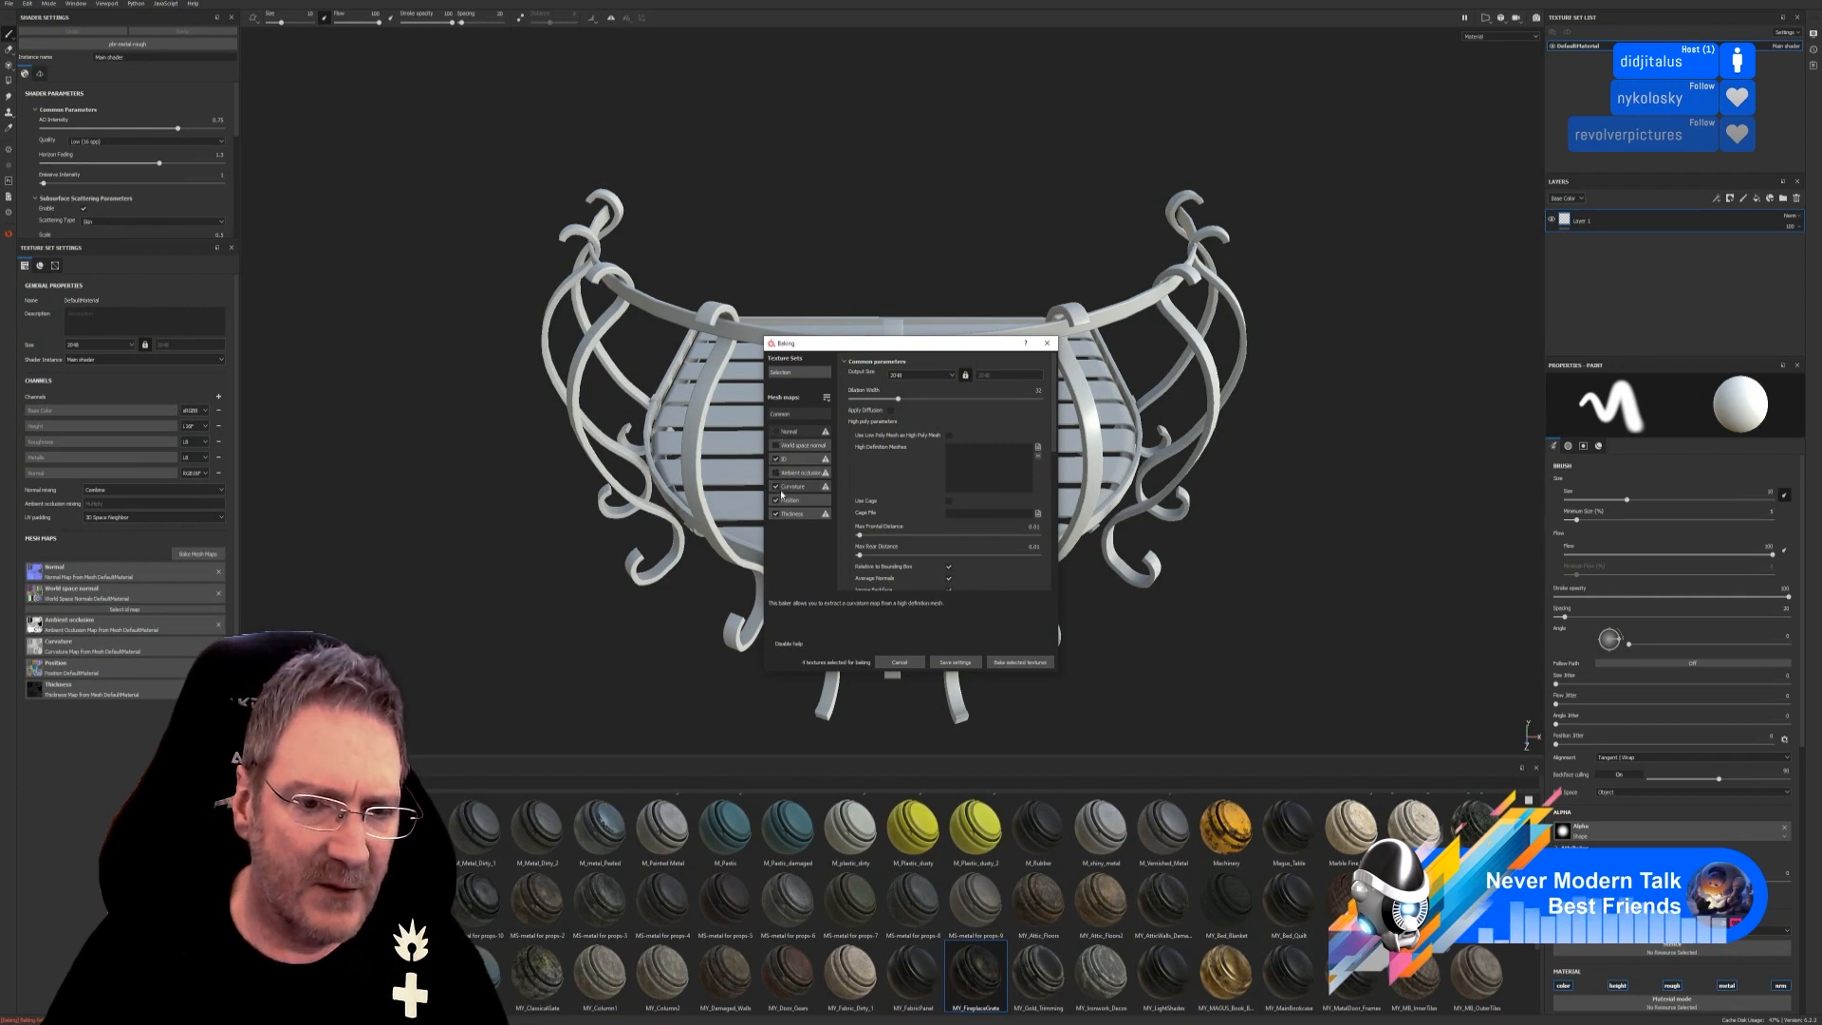
left_click(775, 486)
left_click(776, 501)
left_click(776, 513)
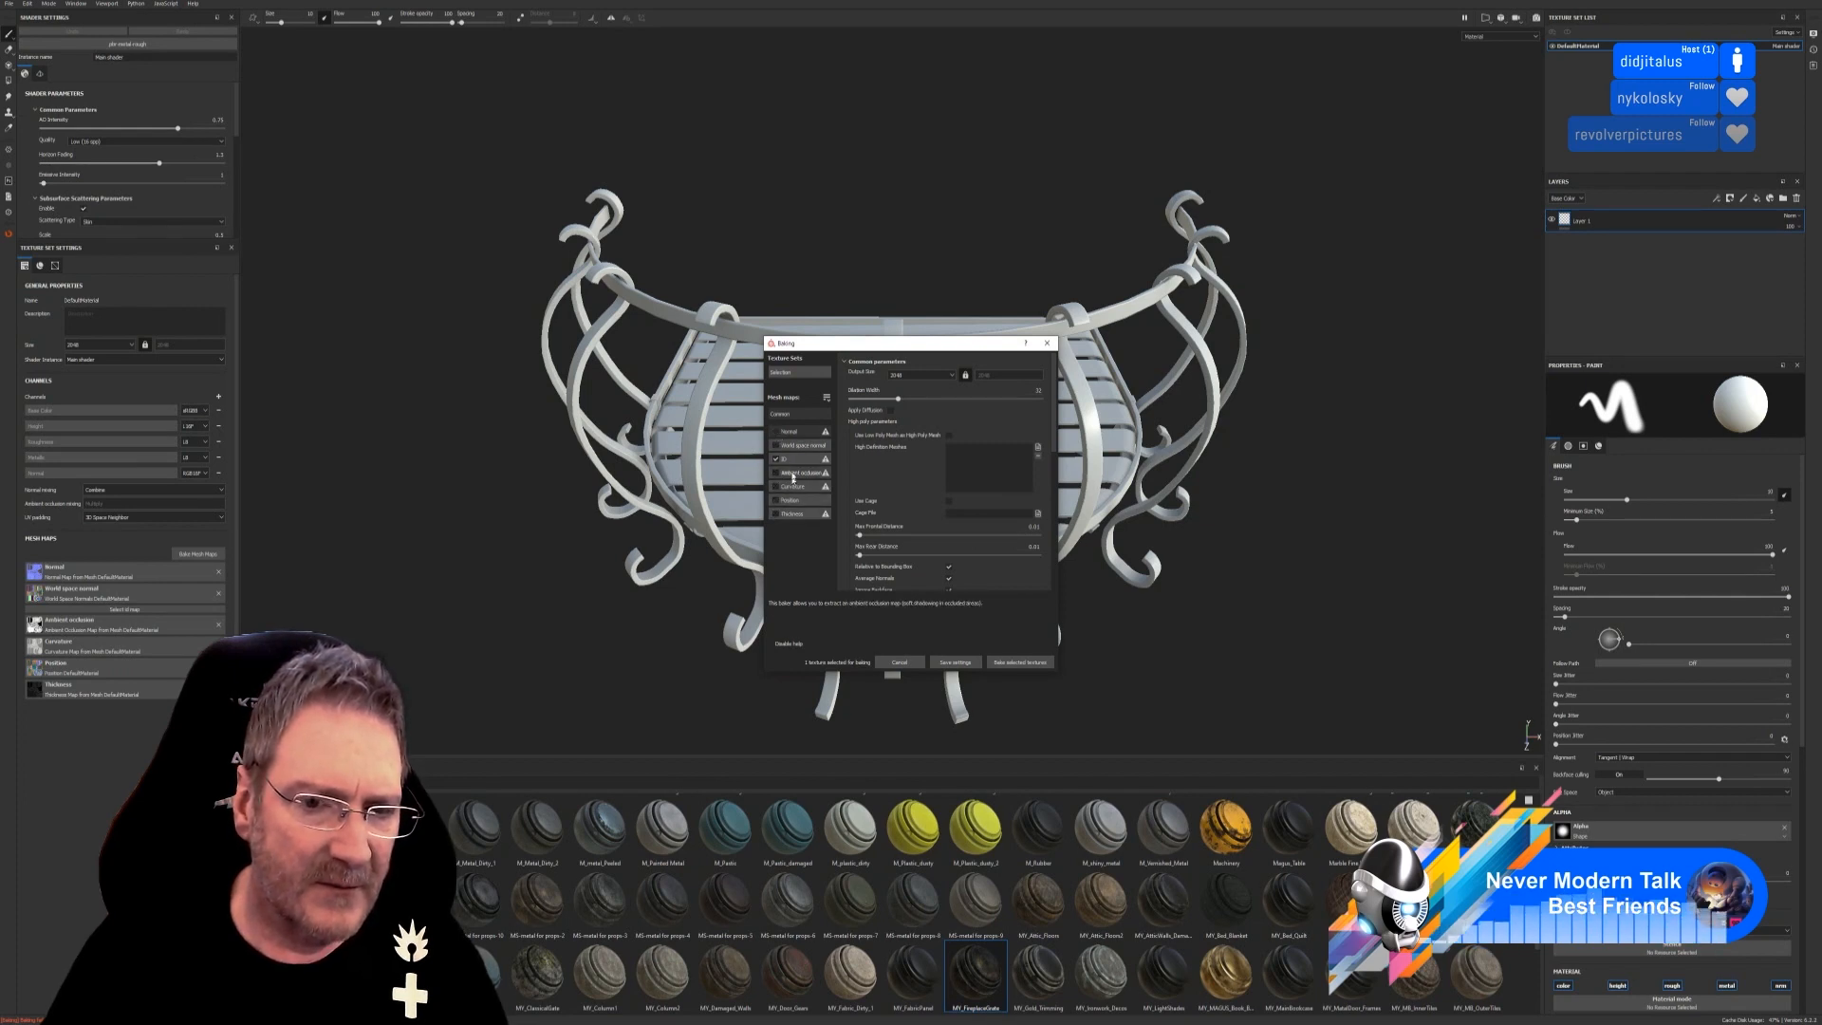
Enable using the low-poly mesh as the high-poly mesh and bake the ID map alone.
left_click(792, 459)
left_click(783, 415)
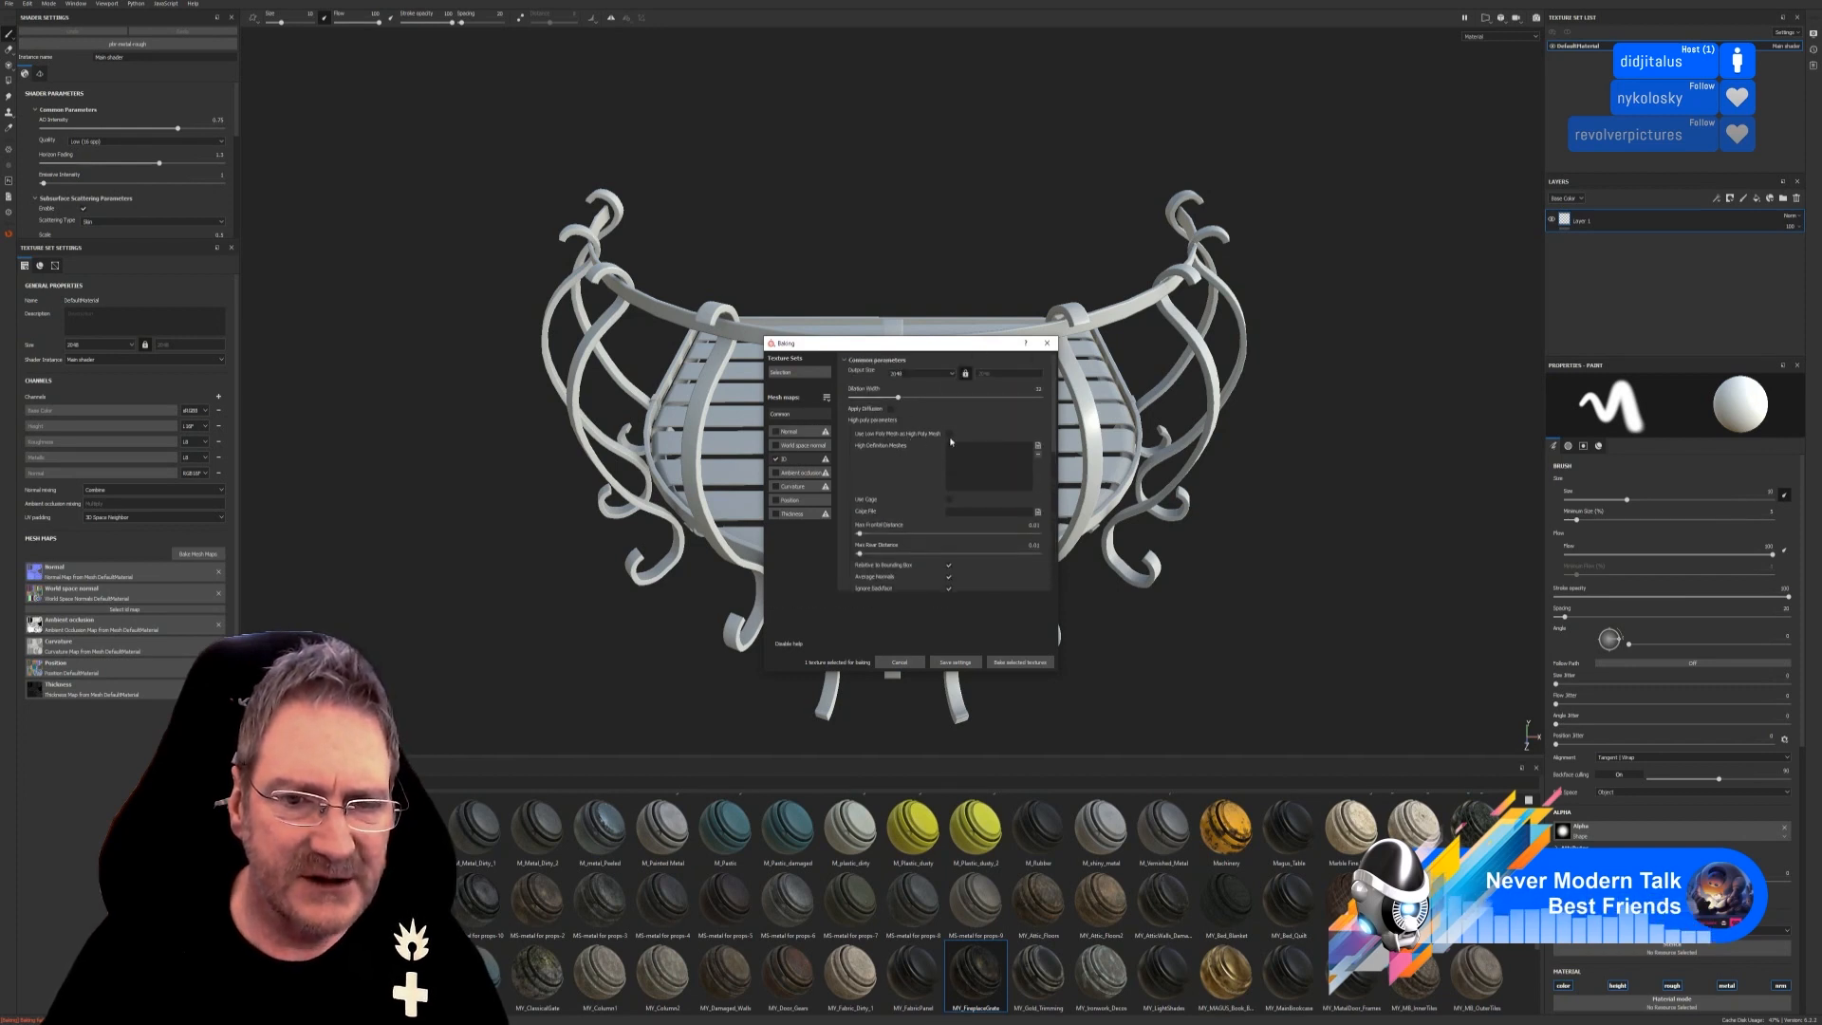
left_click(949, 433)
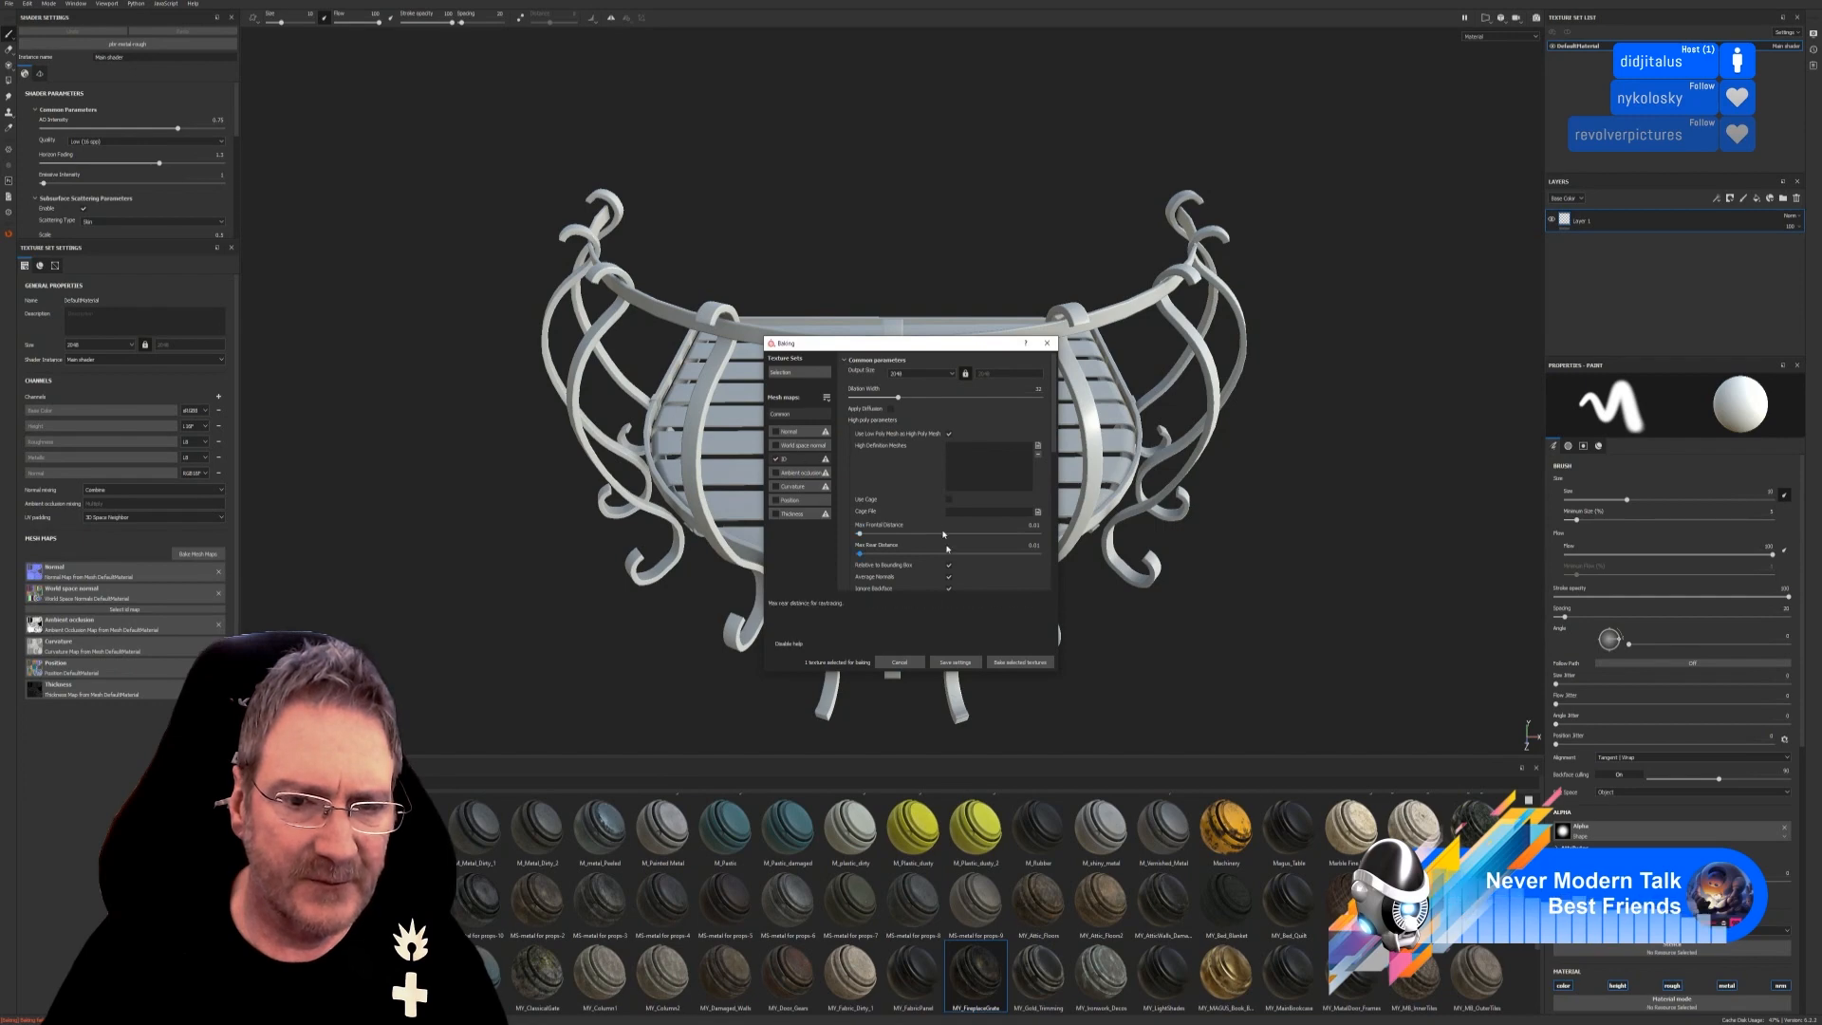
left_click(1020, 662)
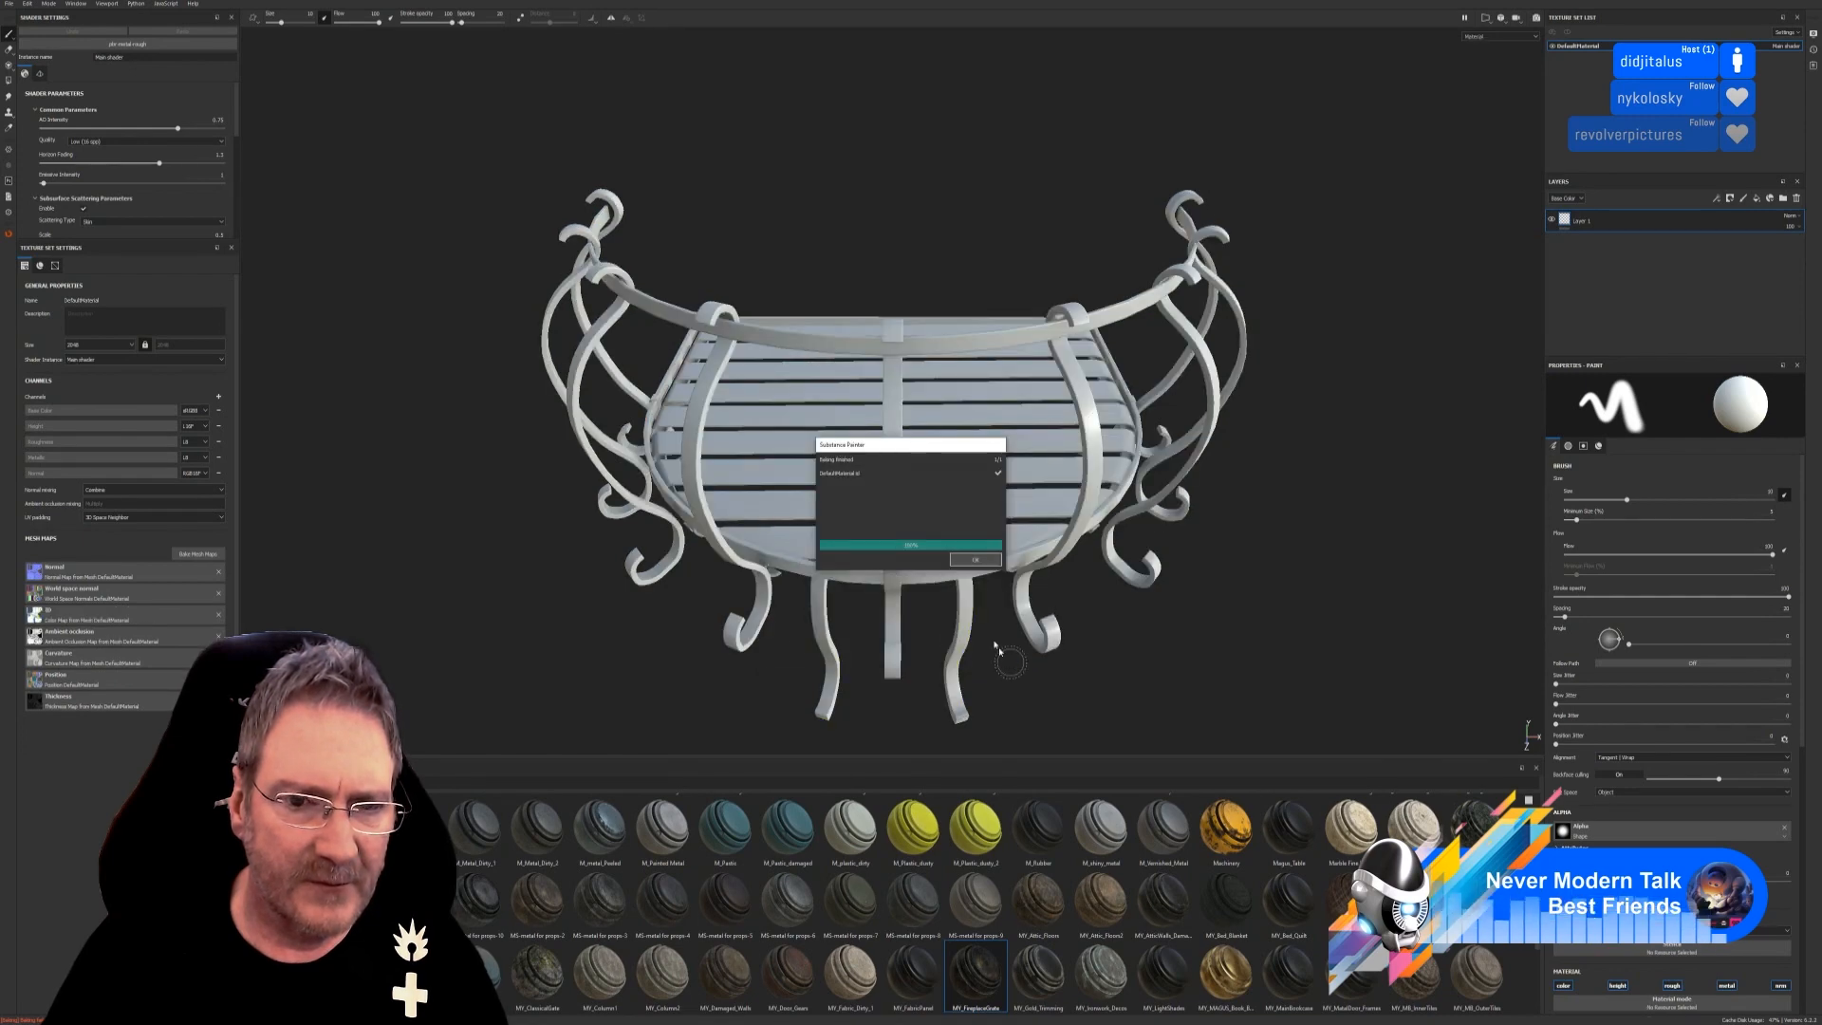
left_click(975, 559)
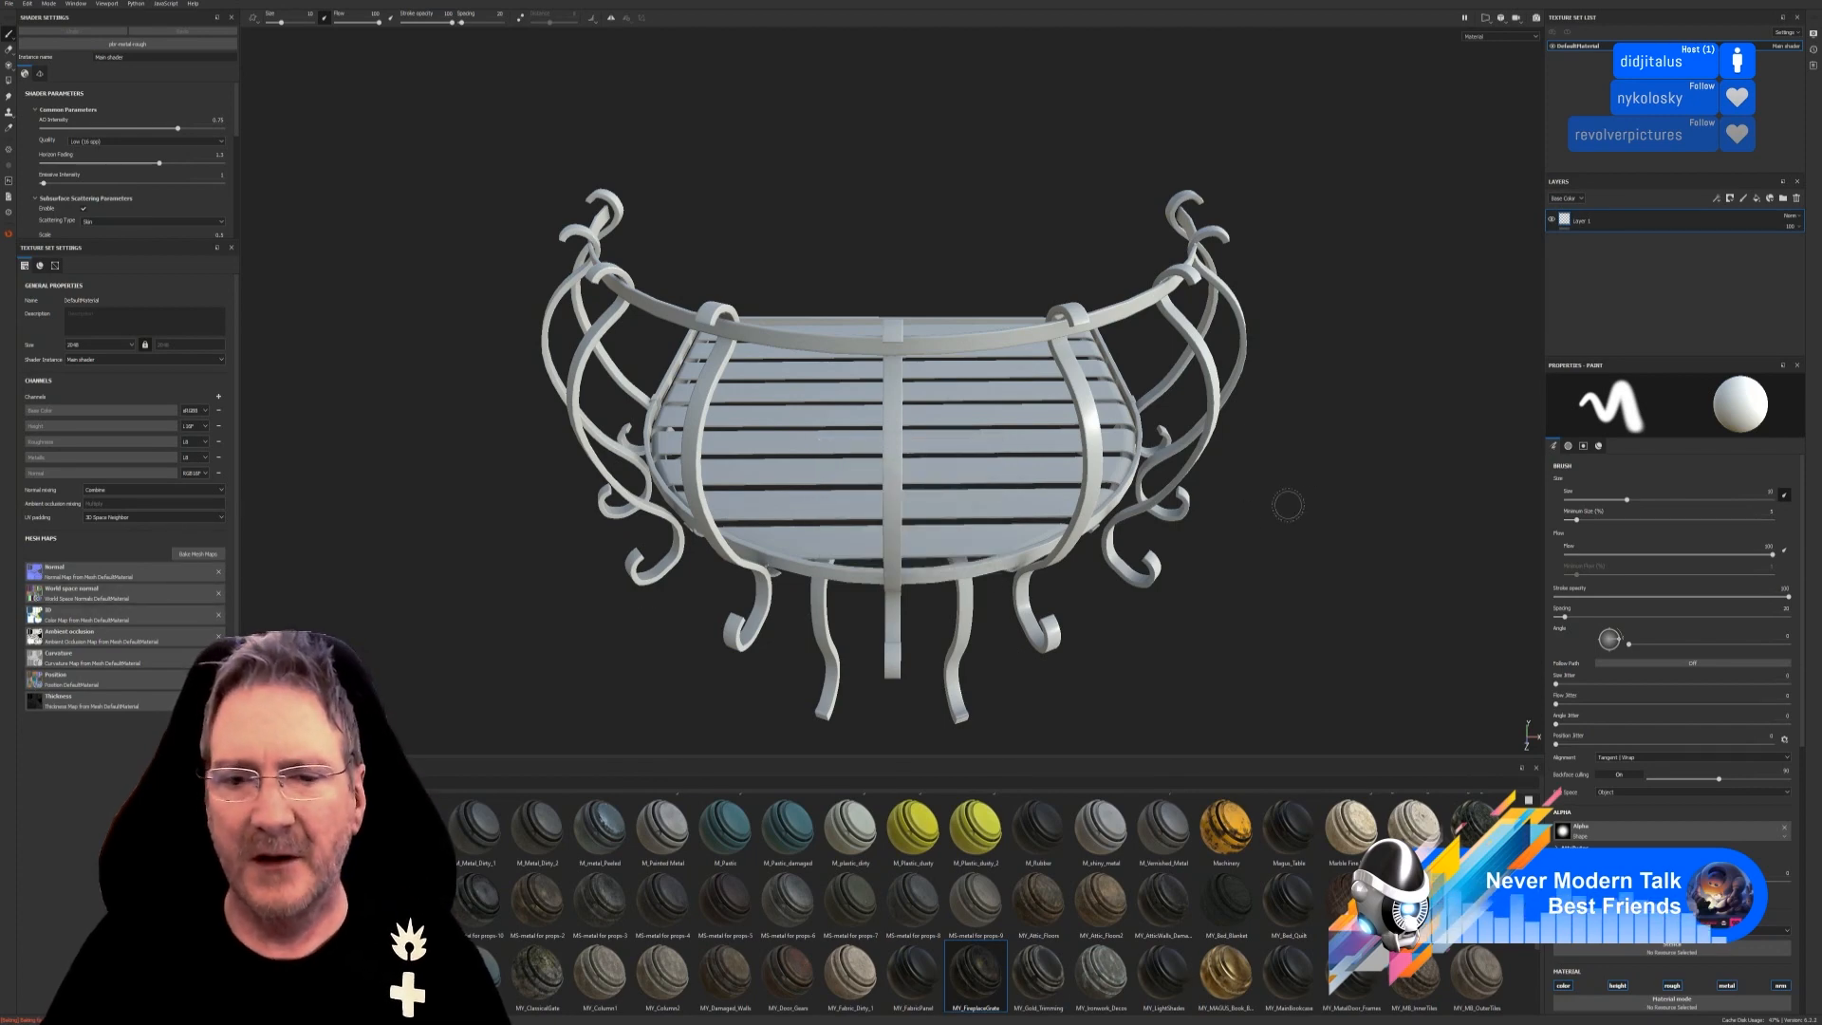
Examine the baked grate model from several angles, both close up and at a distance.
left_click_drag(1062, 583, 1118, 376, "alt")
scroll(1118, 376, "up", 4)
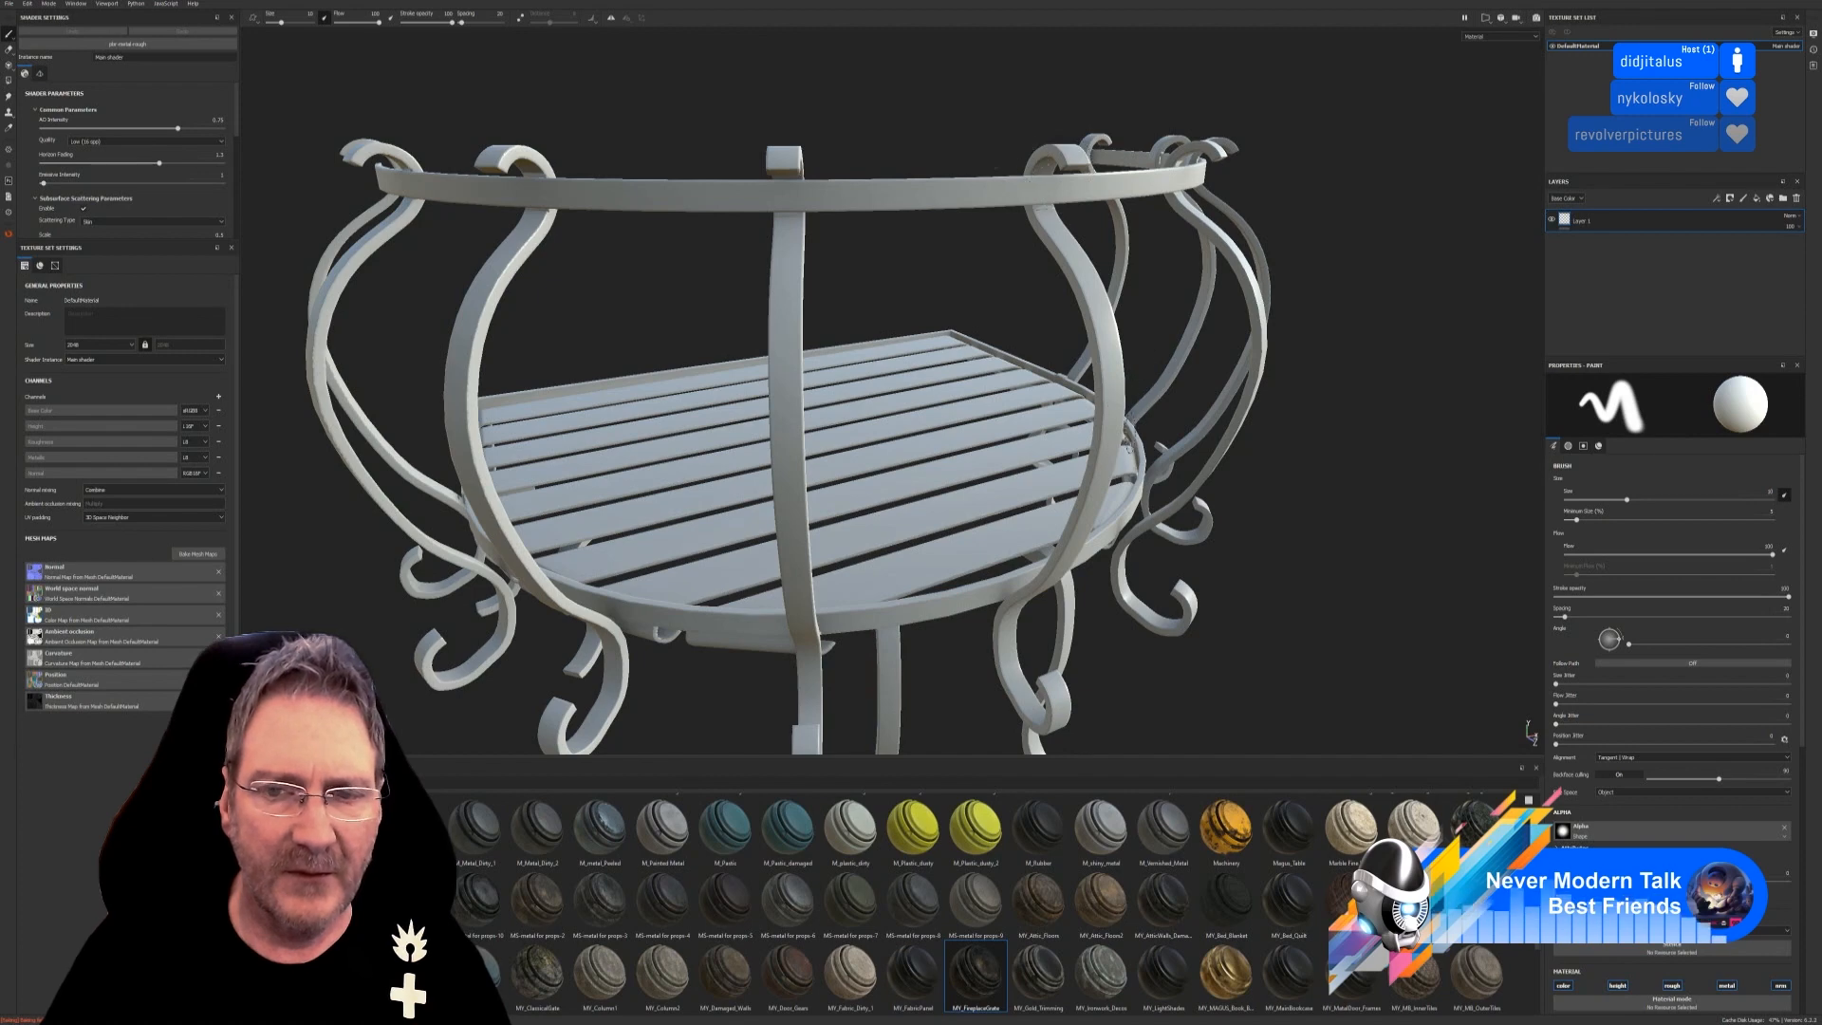
scroll(1132, 438, "down", 5)
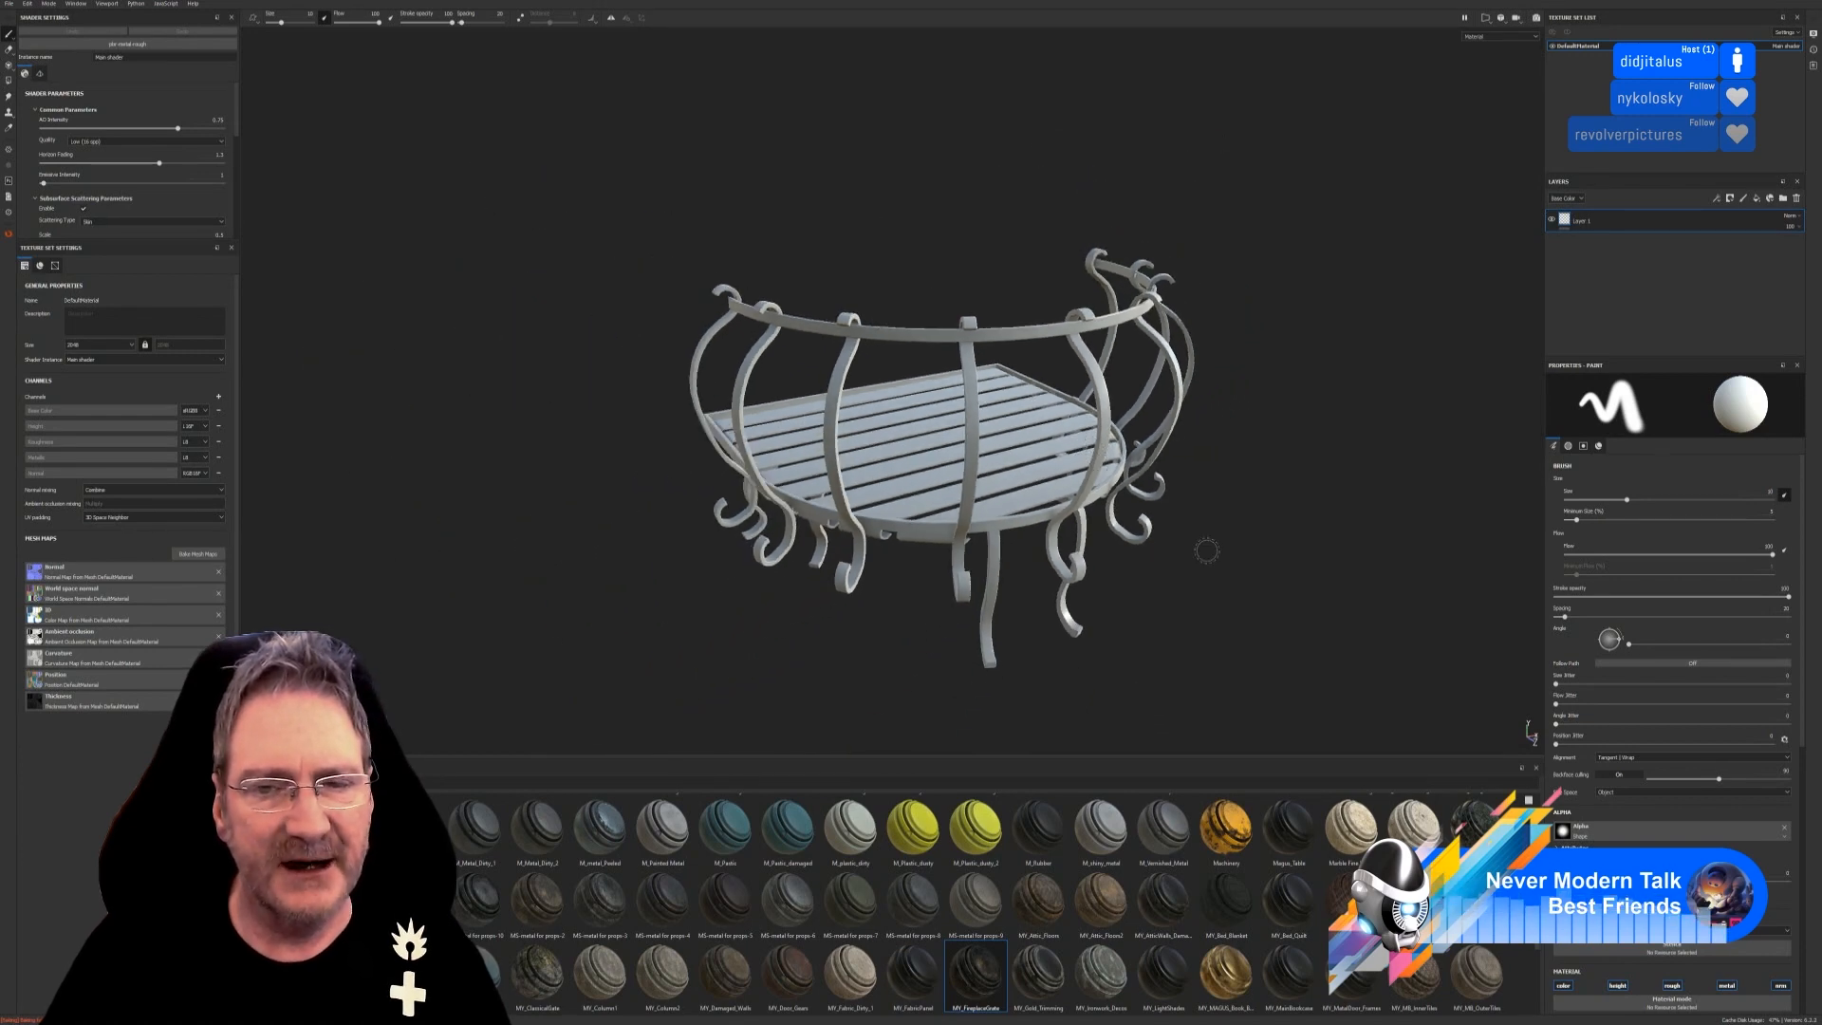
mouse_move(1206, 551)
left_mouse_down("alt")
mouse_move(1225, 556)
mouse_move(1187, 541)
mouse_move(1244, 538)
mouse_move(1218, 554)
left_mouse_up("alt")
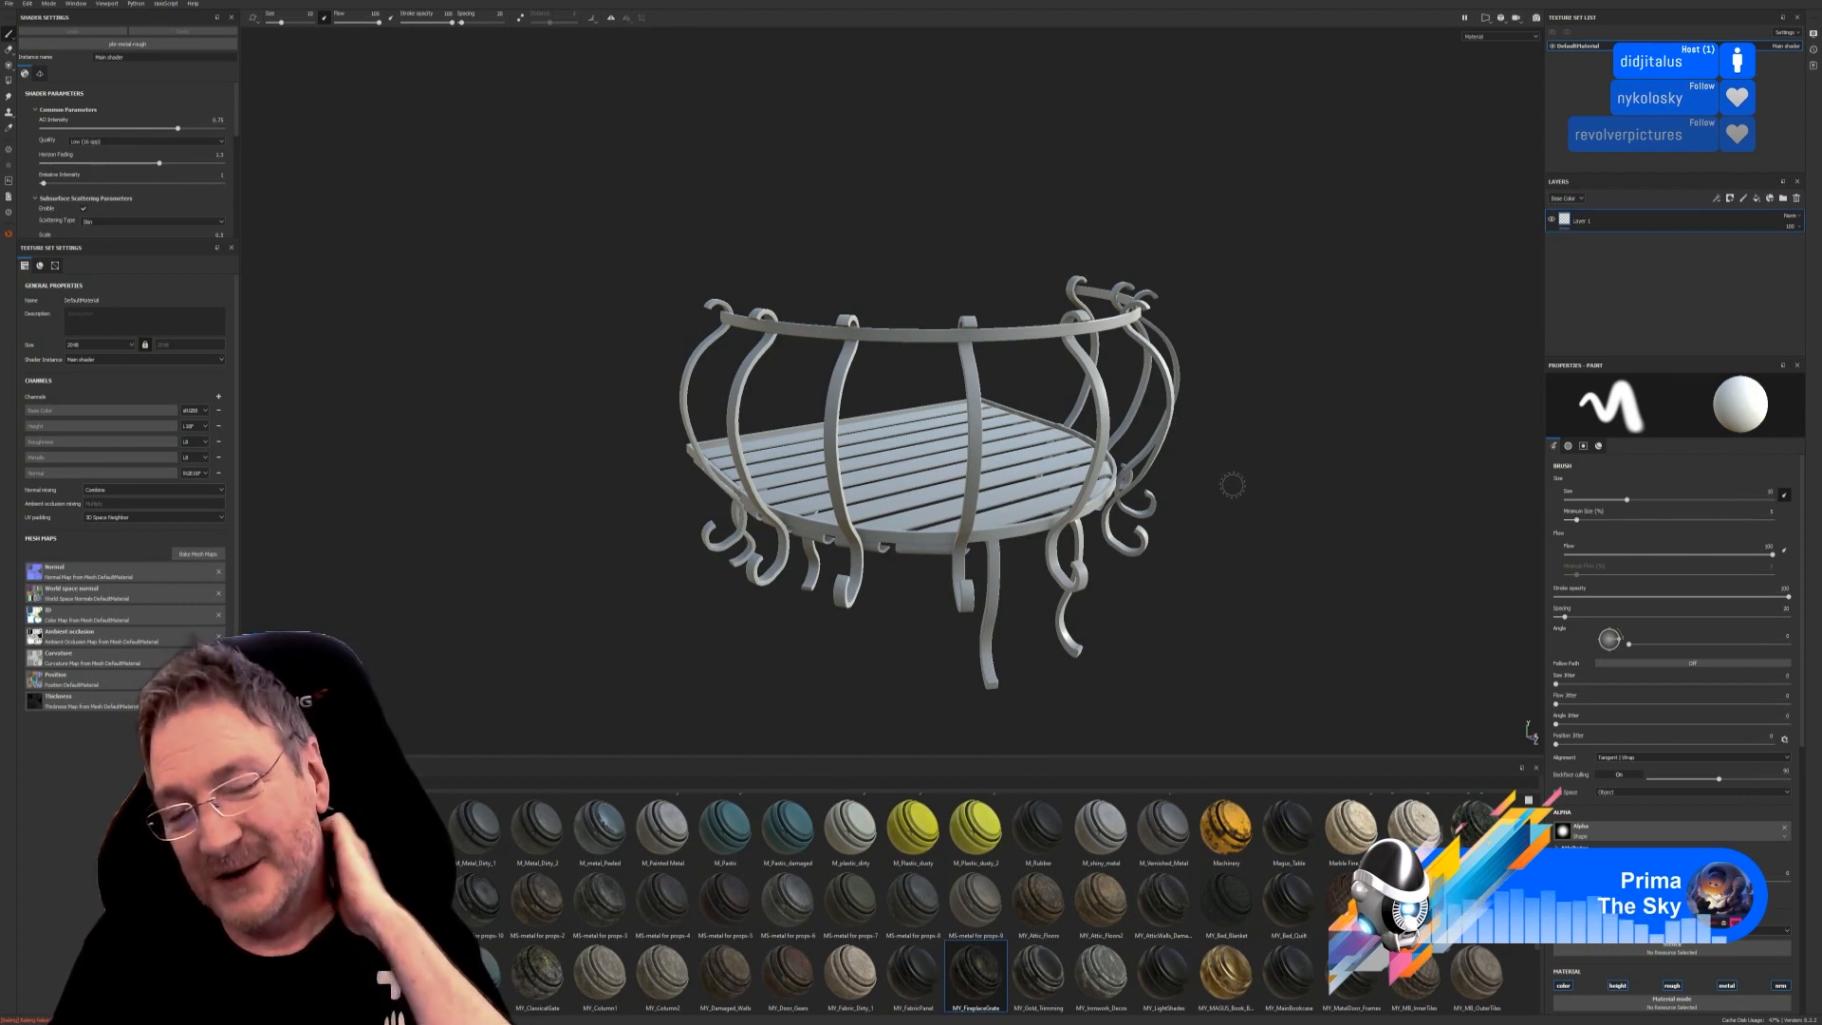
left_click_drag(1255, 463, 1008, 433, "alt")
left_click_drag(883, 415, 1245, 456, "alt")
scroll(1042, 419, "up", 5)
scroll(1092, 397, "down", 5)
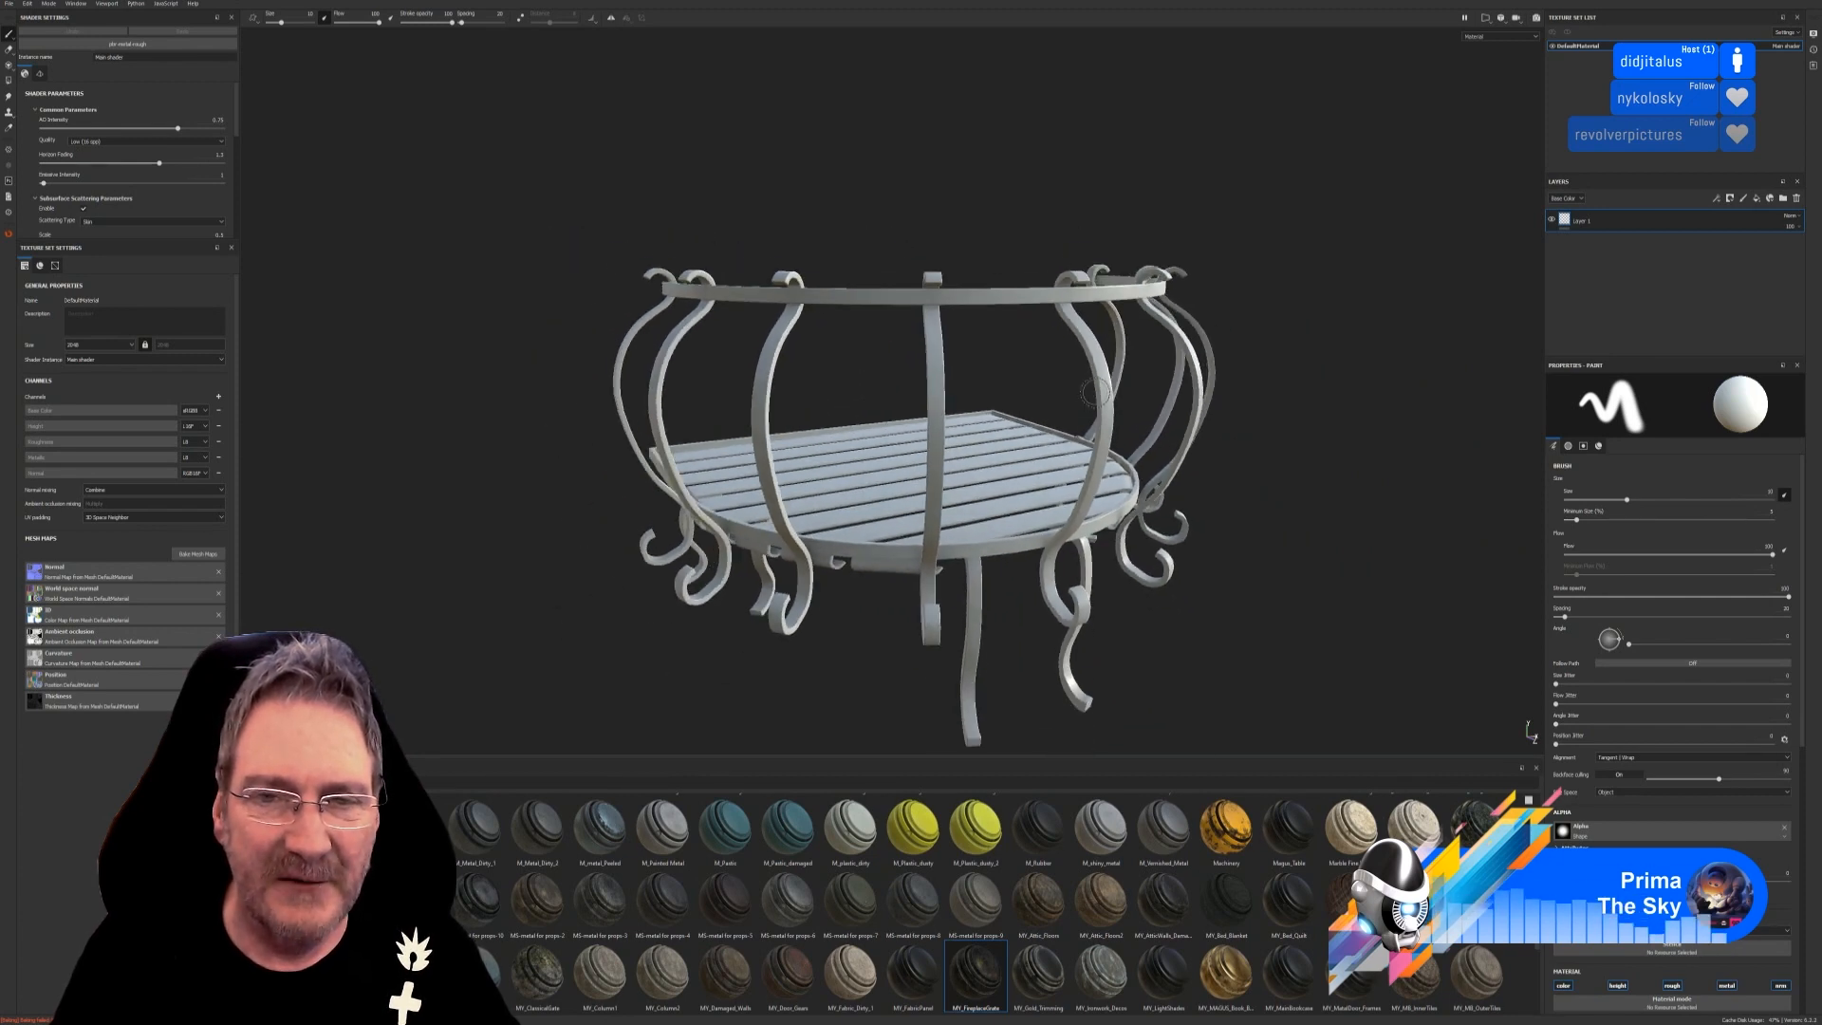
mouse_move(1235, 591)
left_mouse_down("alt")
mouse_move(1265, 586)
mouse_move(1234, 585)
left_mouse_up("alt")
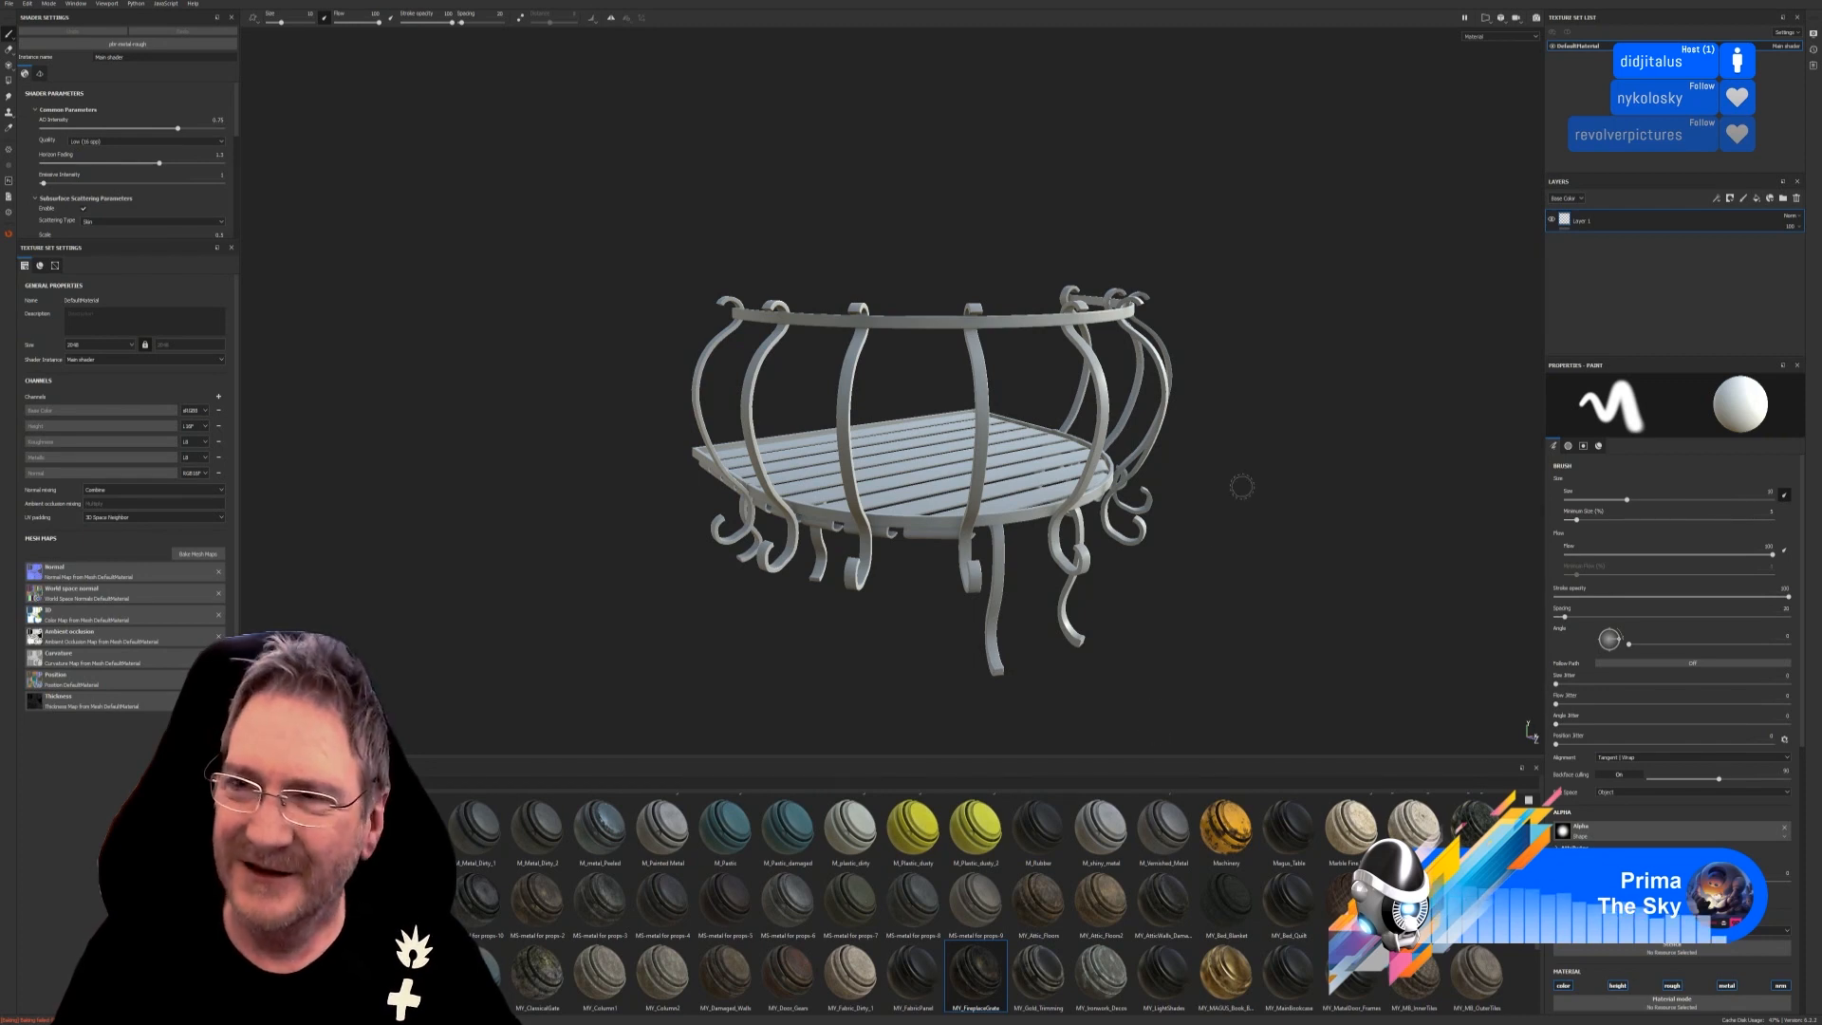
Rename the DefaultMaterial texture set after the asset, with a prefixed name ending in FireplaceGrate.
double_click(1593, 48)
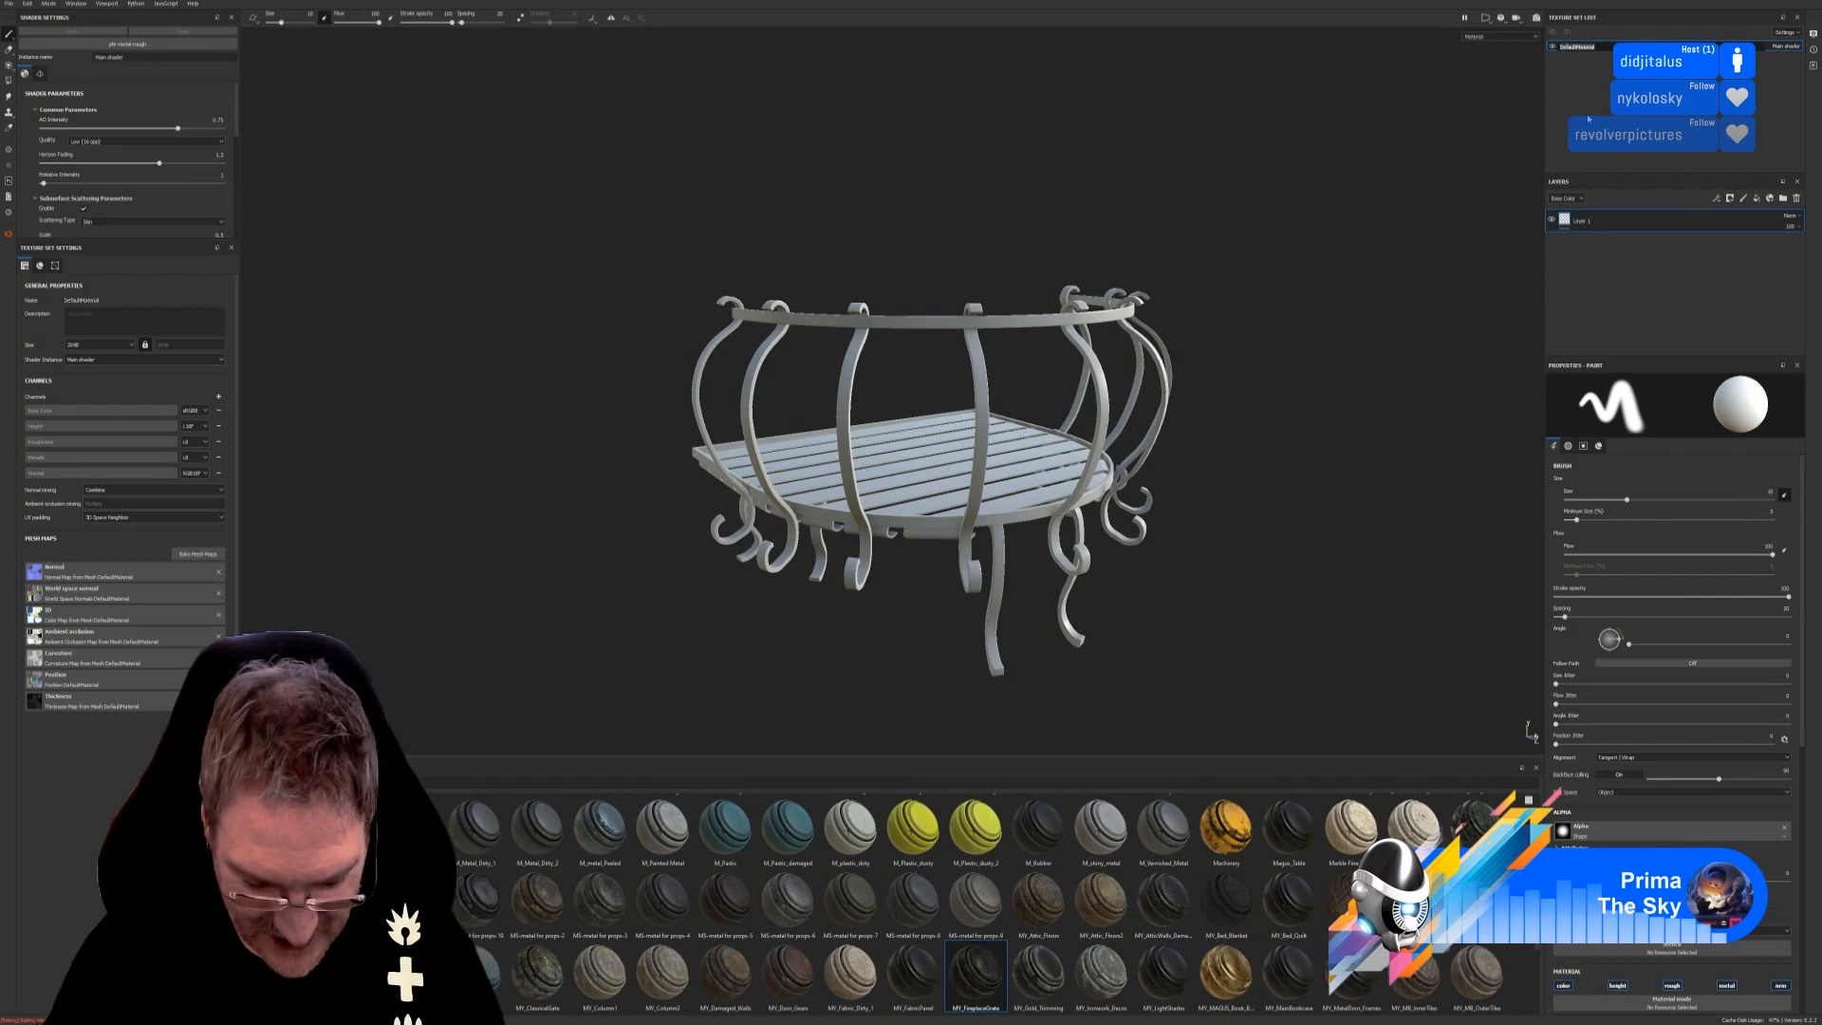
type("sp_r")
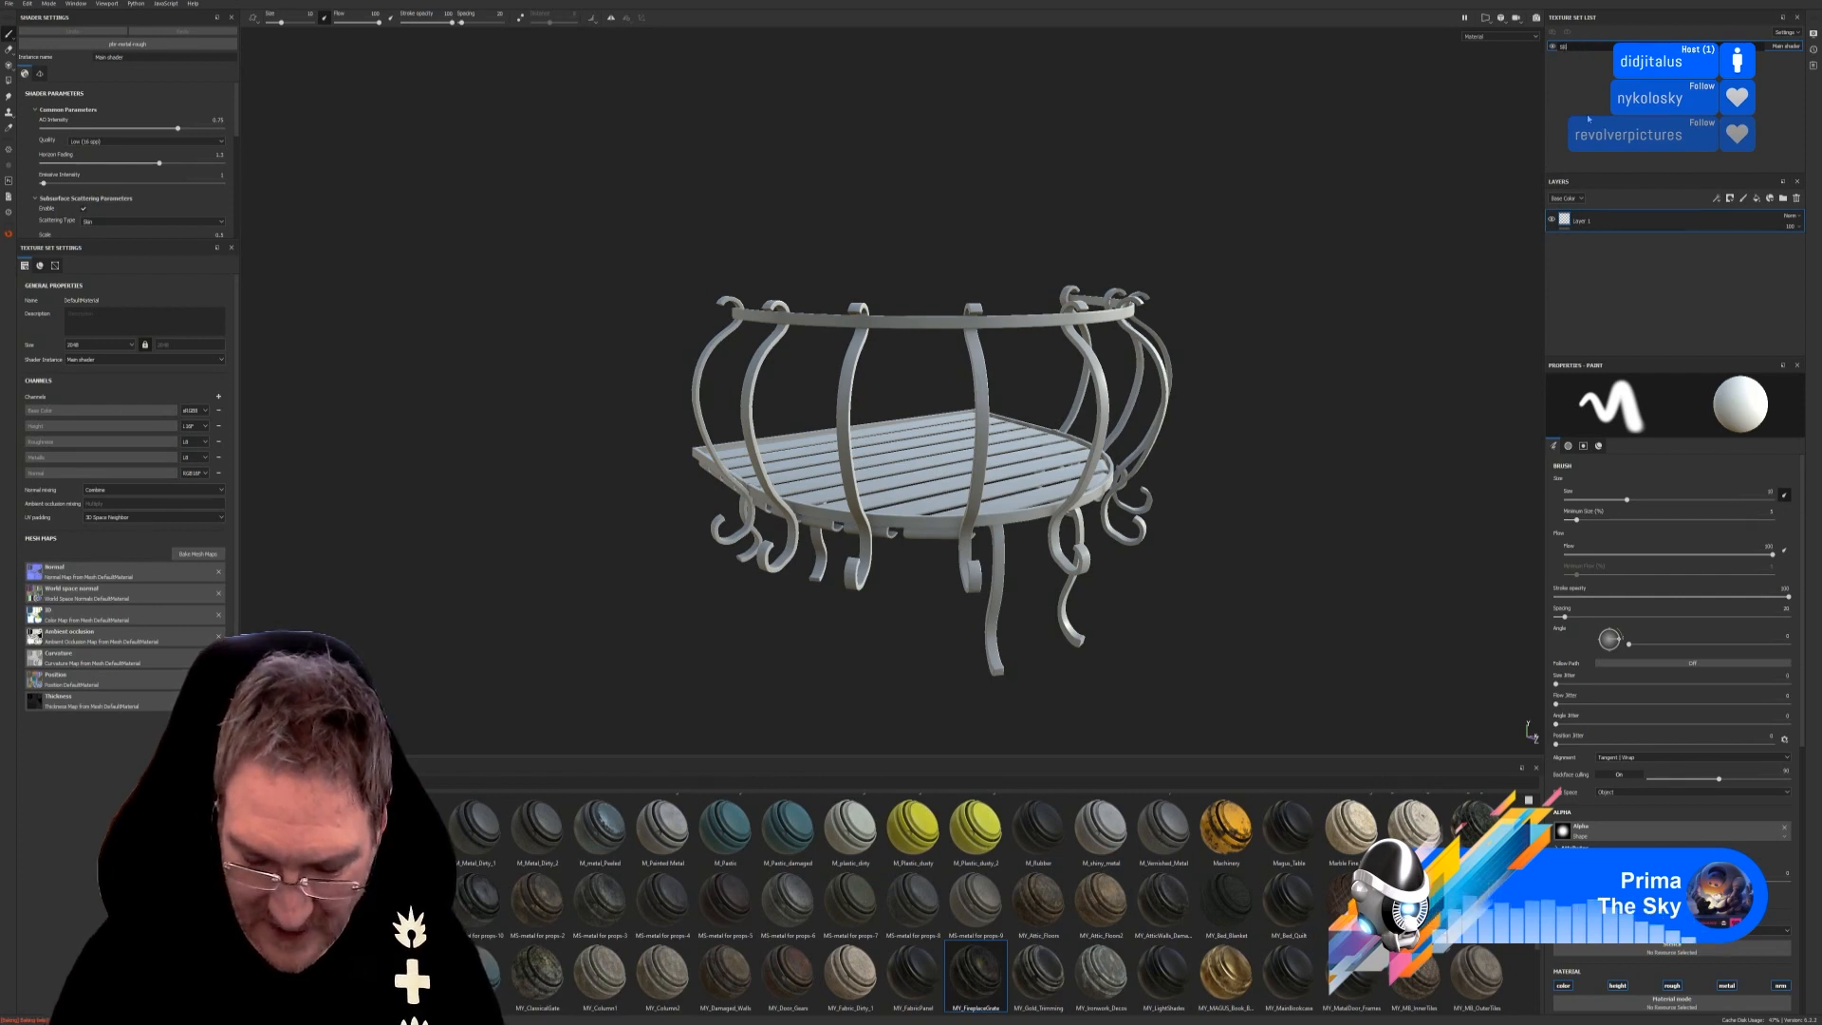
type("ire")
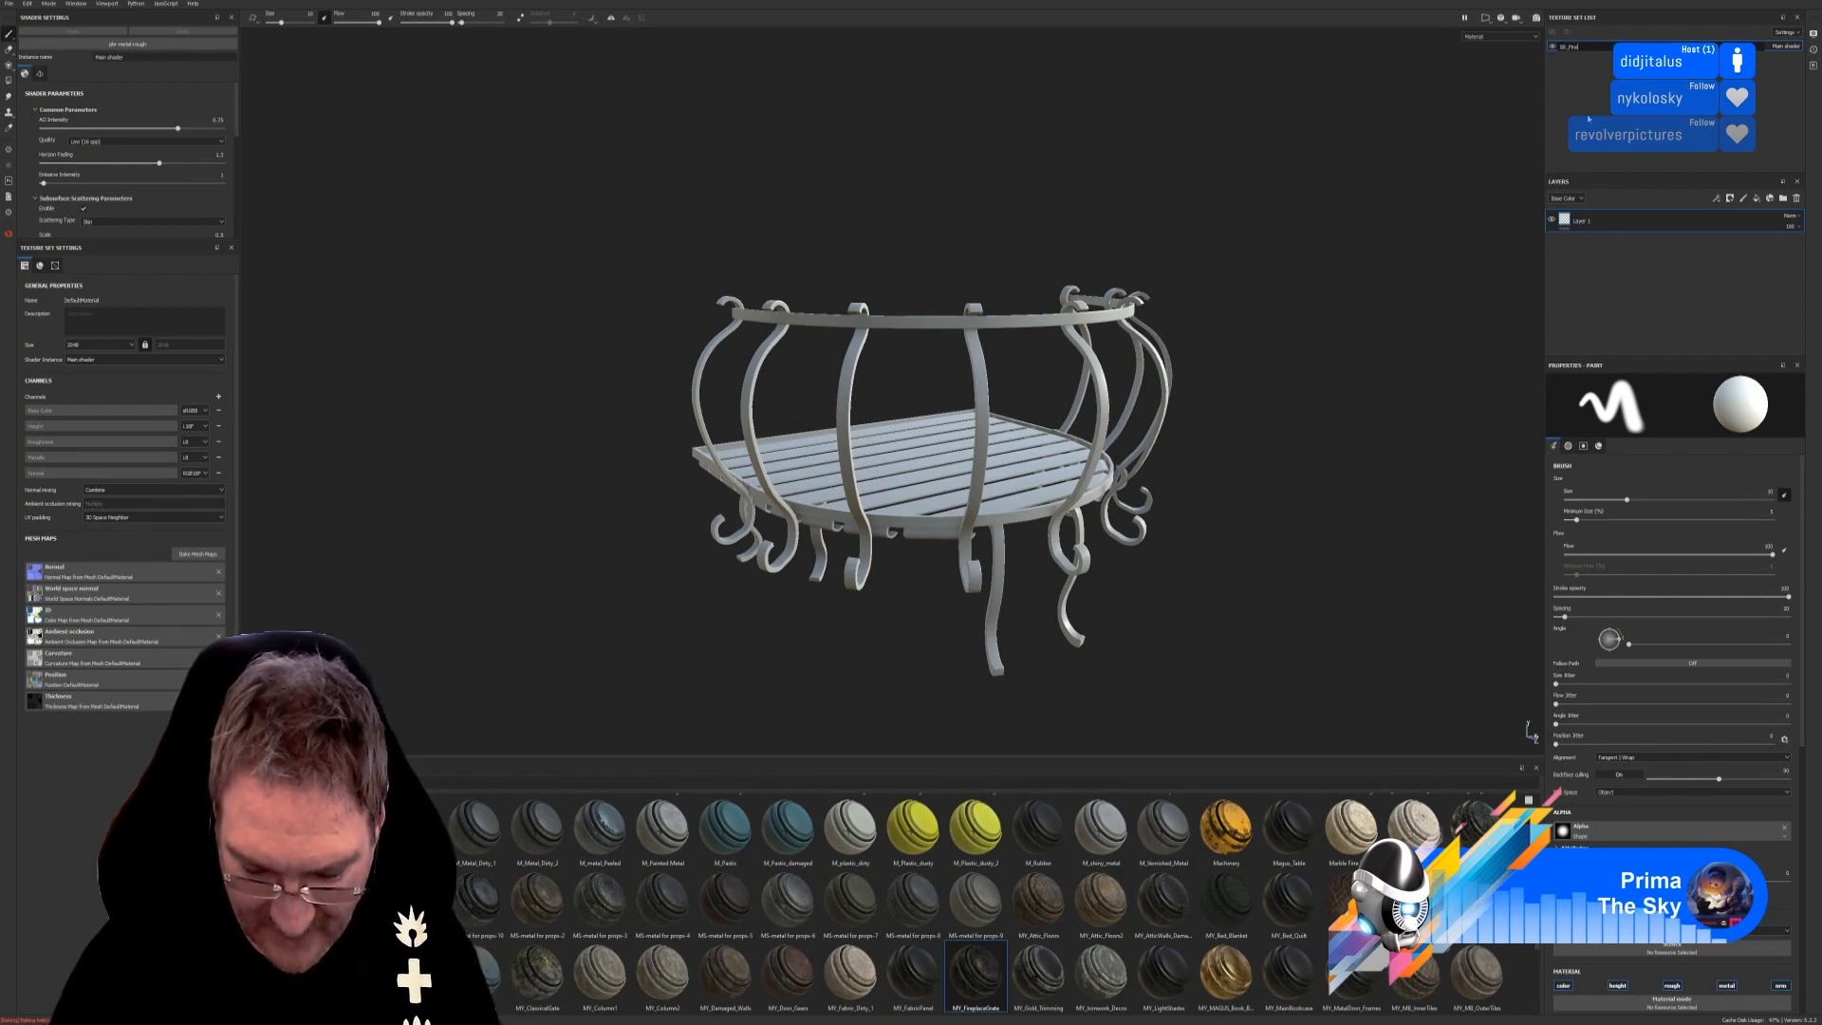
type("placeGrate")
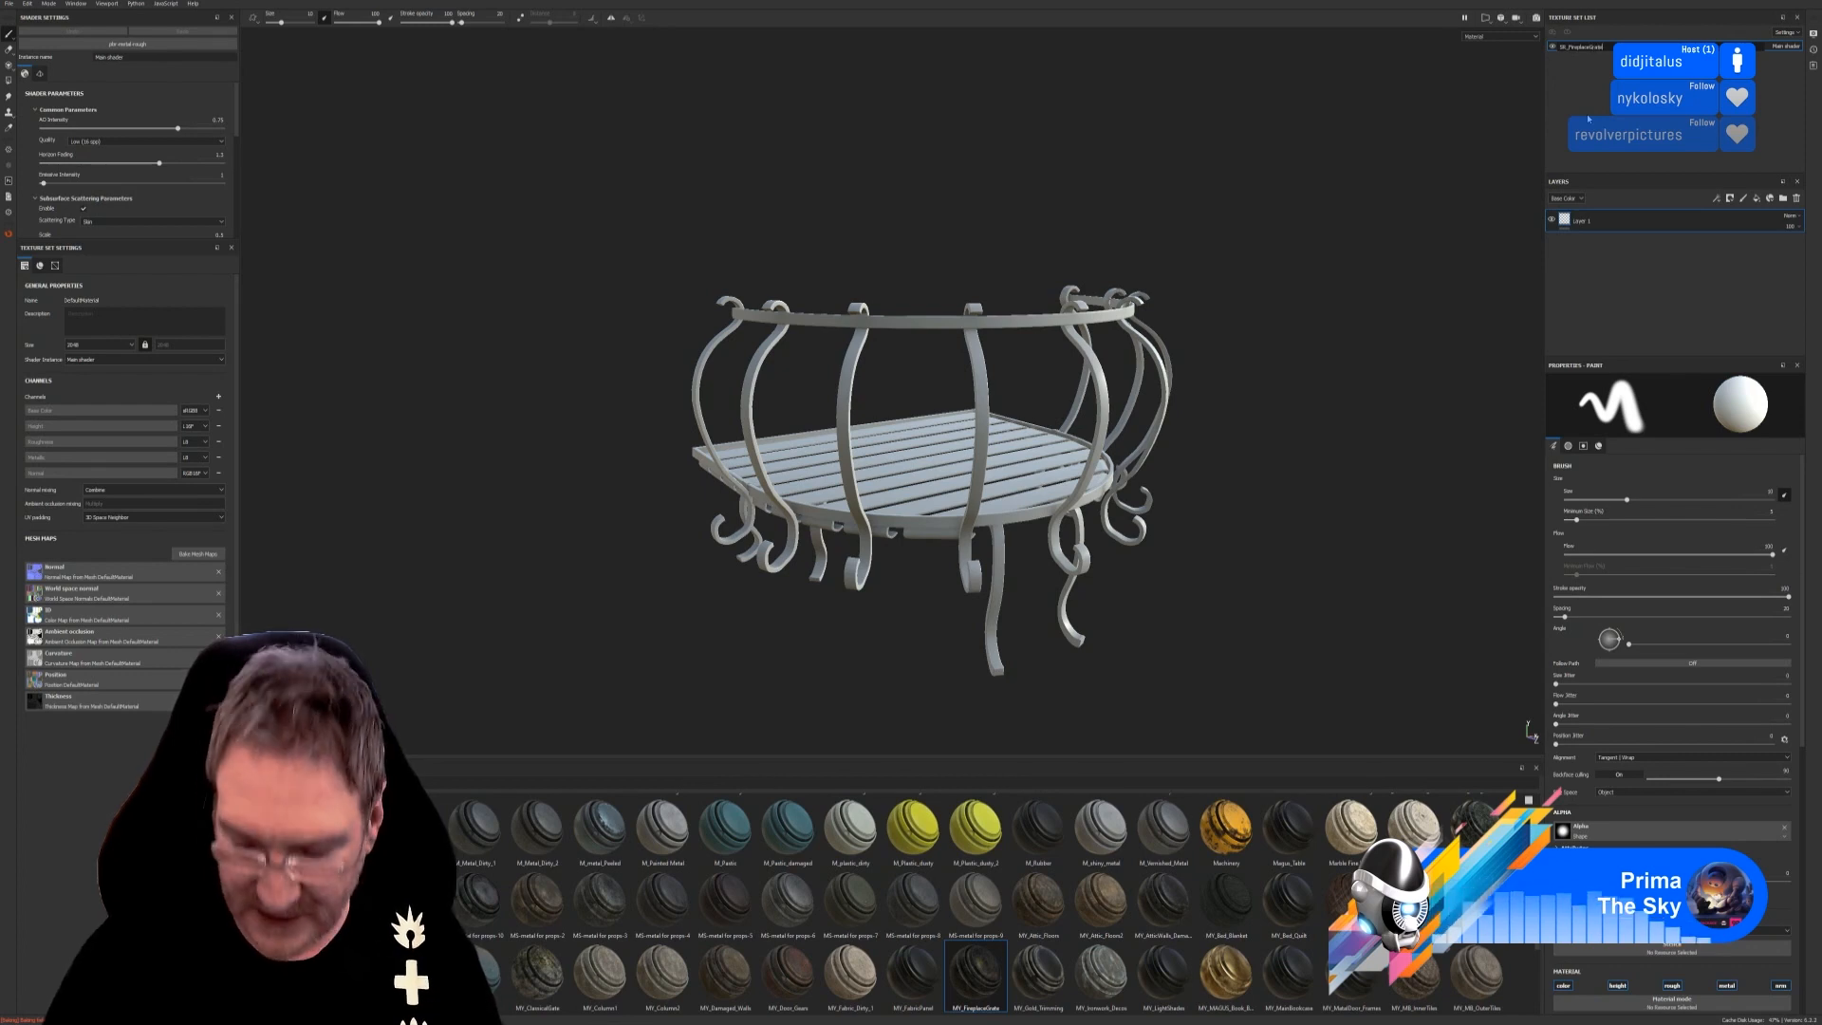
key("Return")
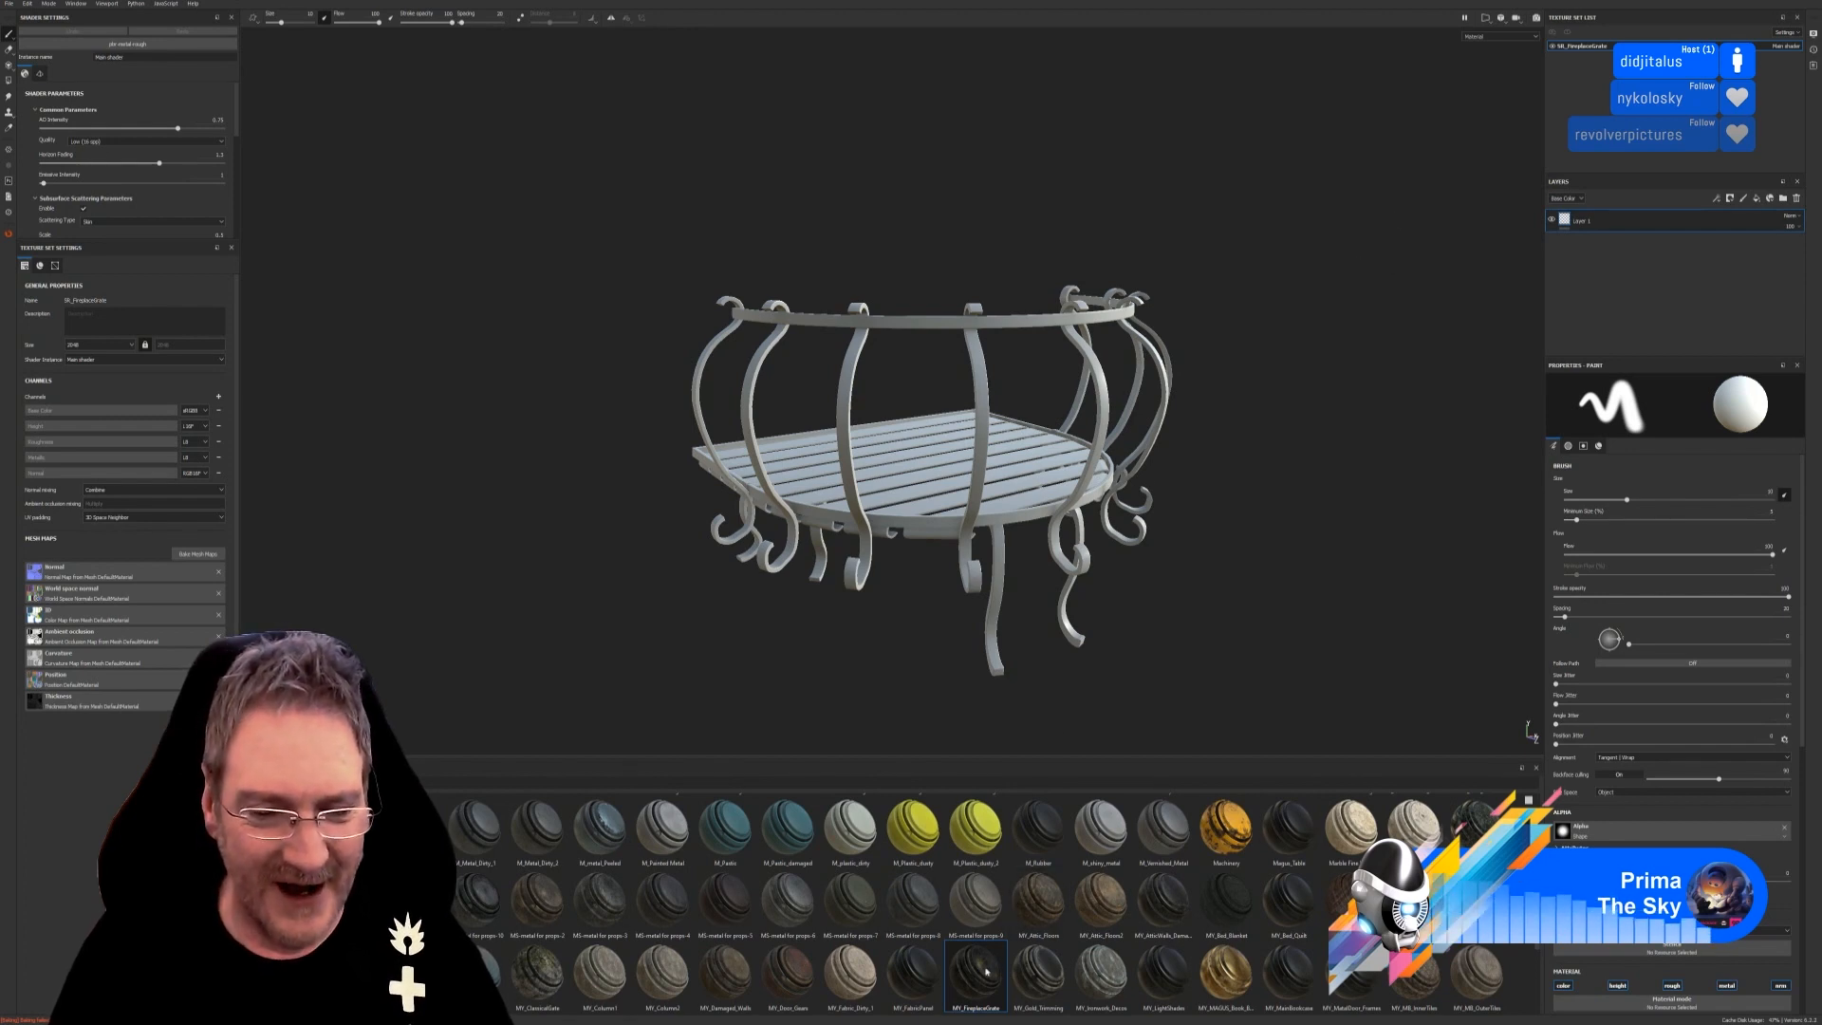
Apply the MY_FireplaceGrate smart material to the grate and reveal the mask effects of its gold edge folder.
left_click_drag(987, 970, 1002, 476)
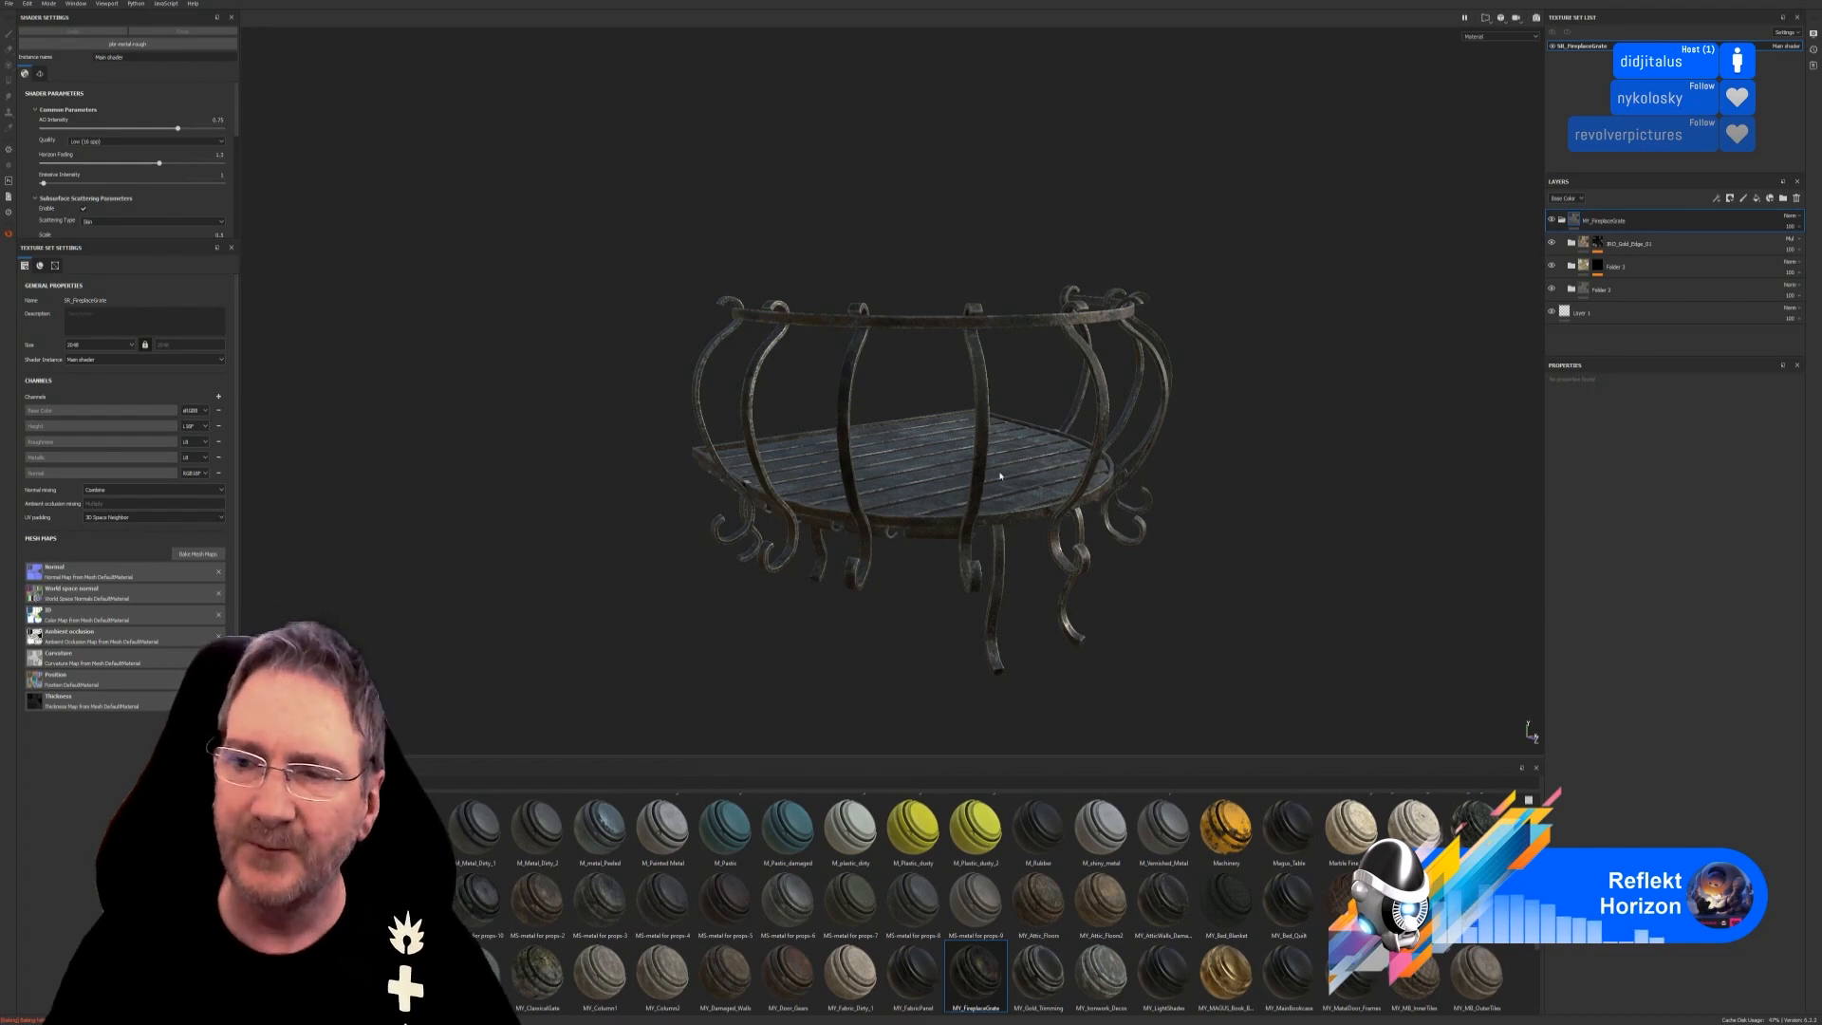
left_click(1600, 244)
left_click(1600, 244)
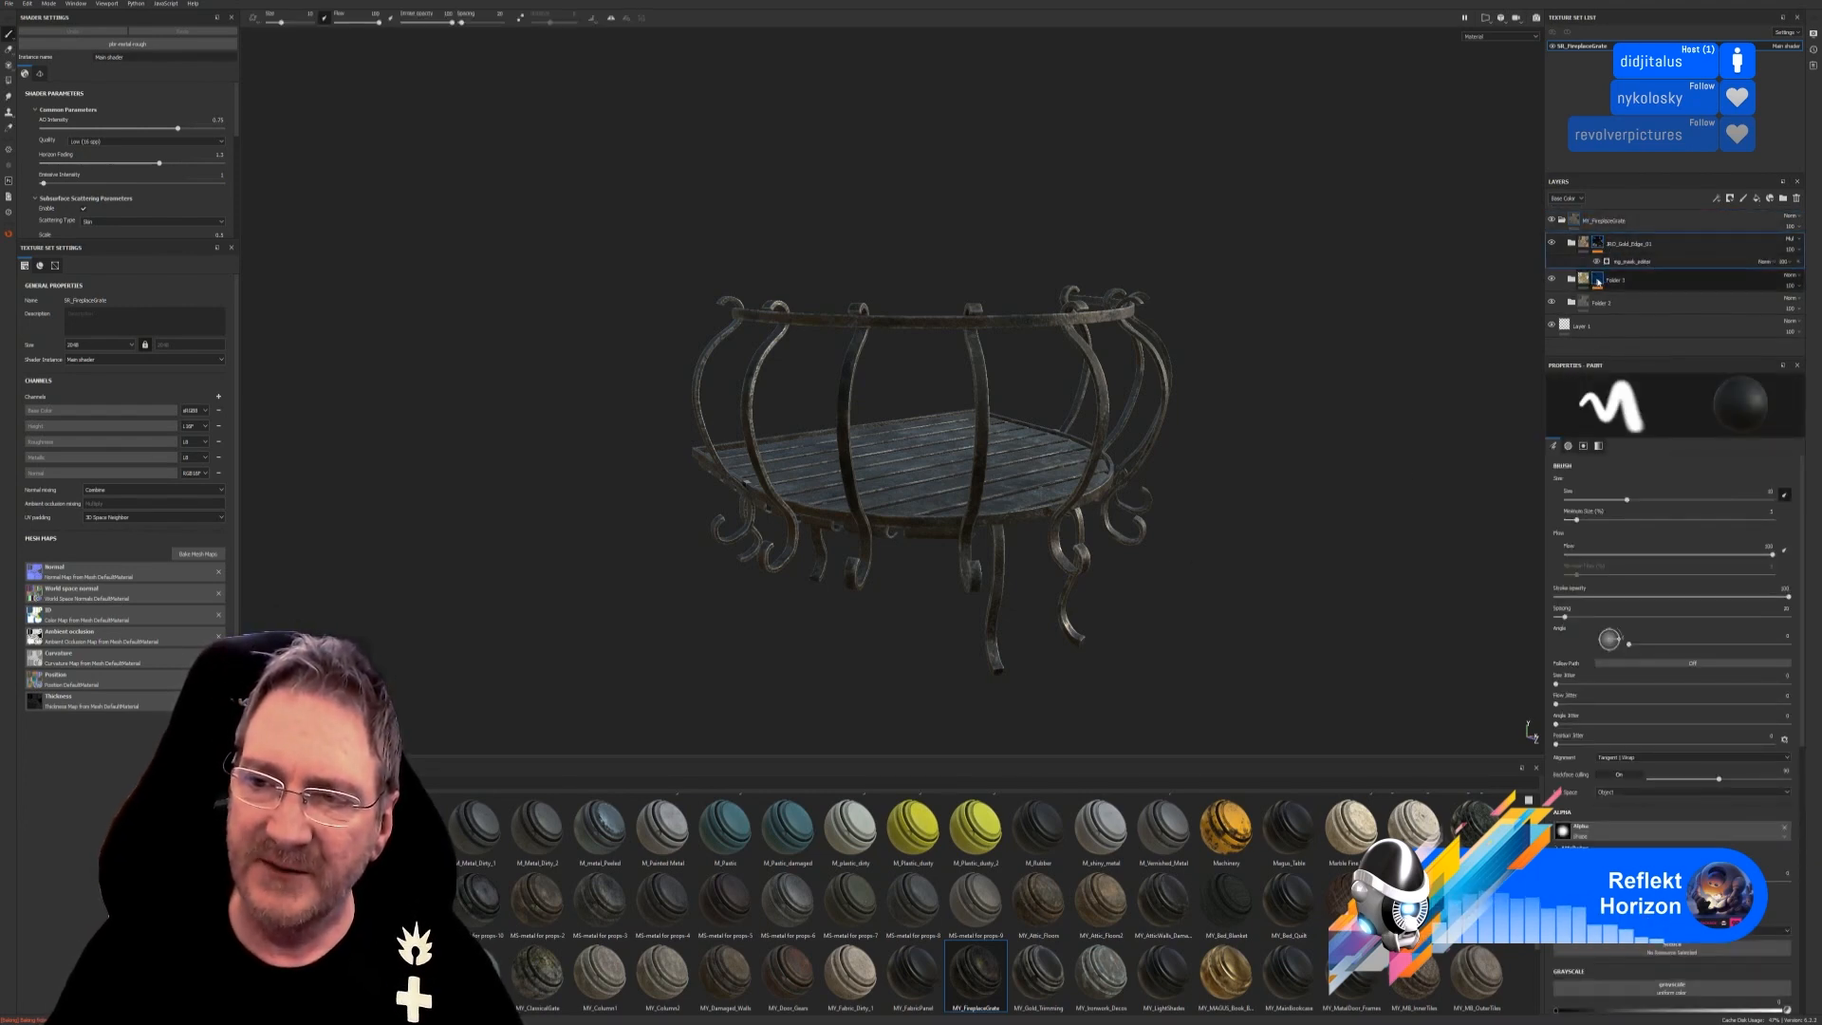
Replace the green color in Folder 1's color selection mask with the white ID color of the slats and uprights.
left_click(1598, 281)
left_click(1637, 300)
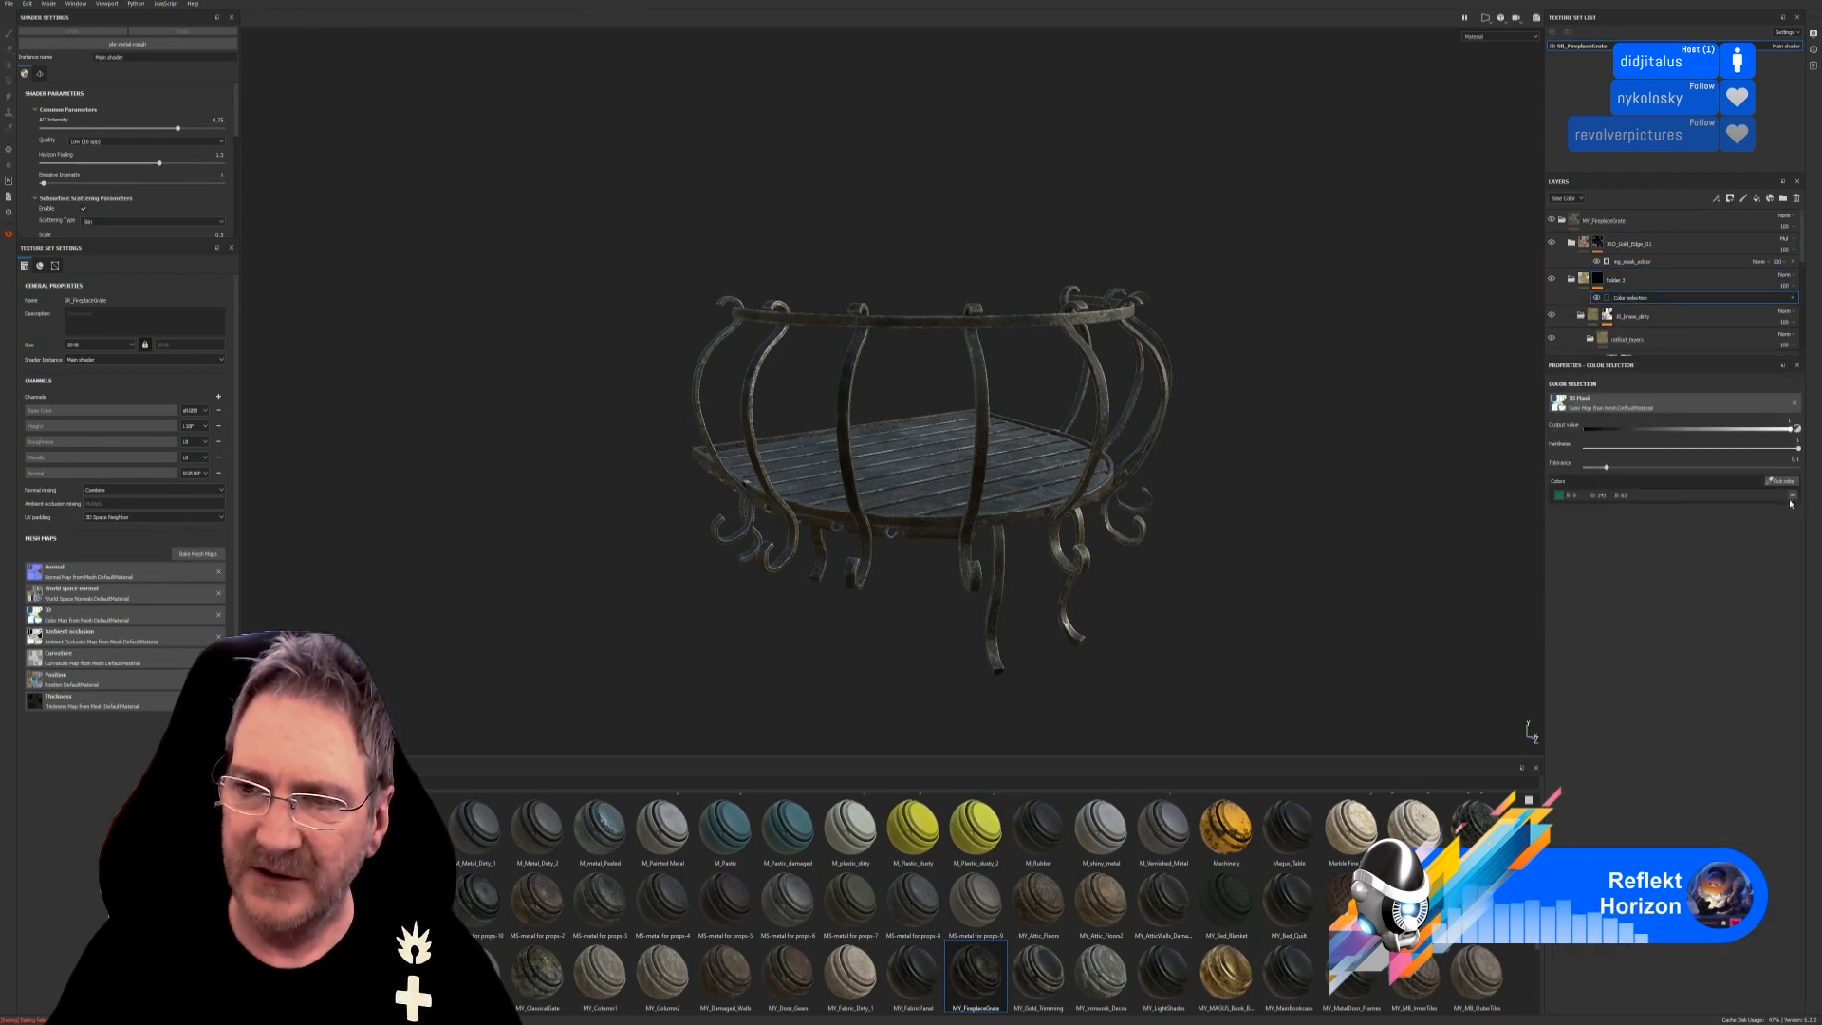
left_click(1793, 496)
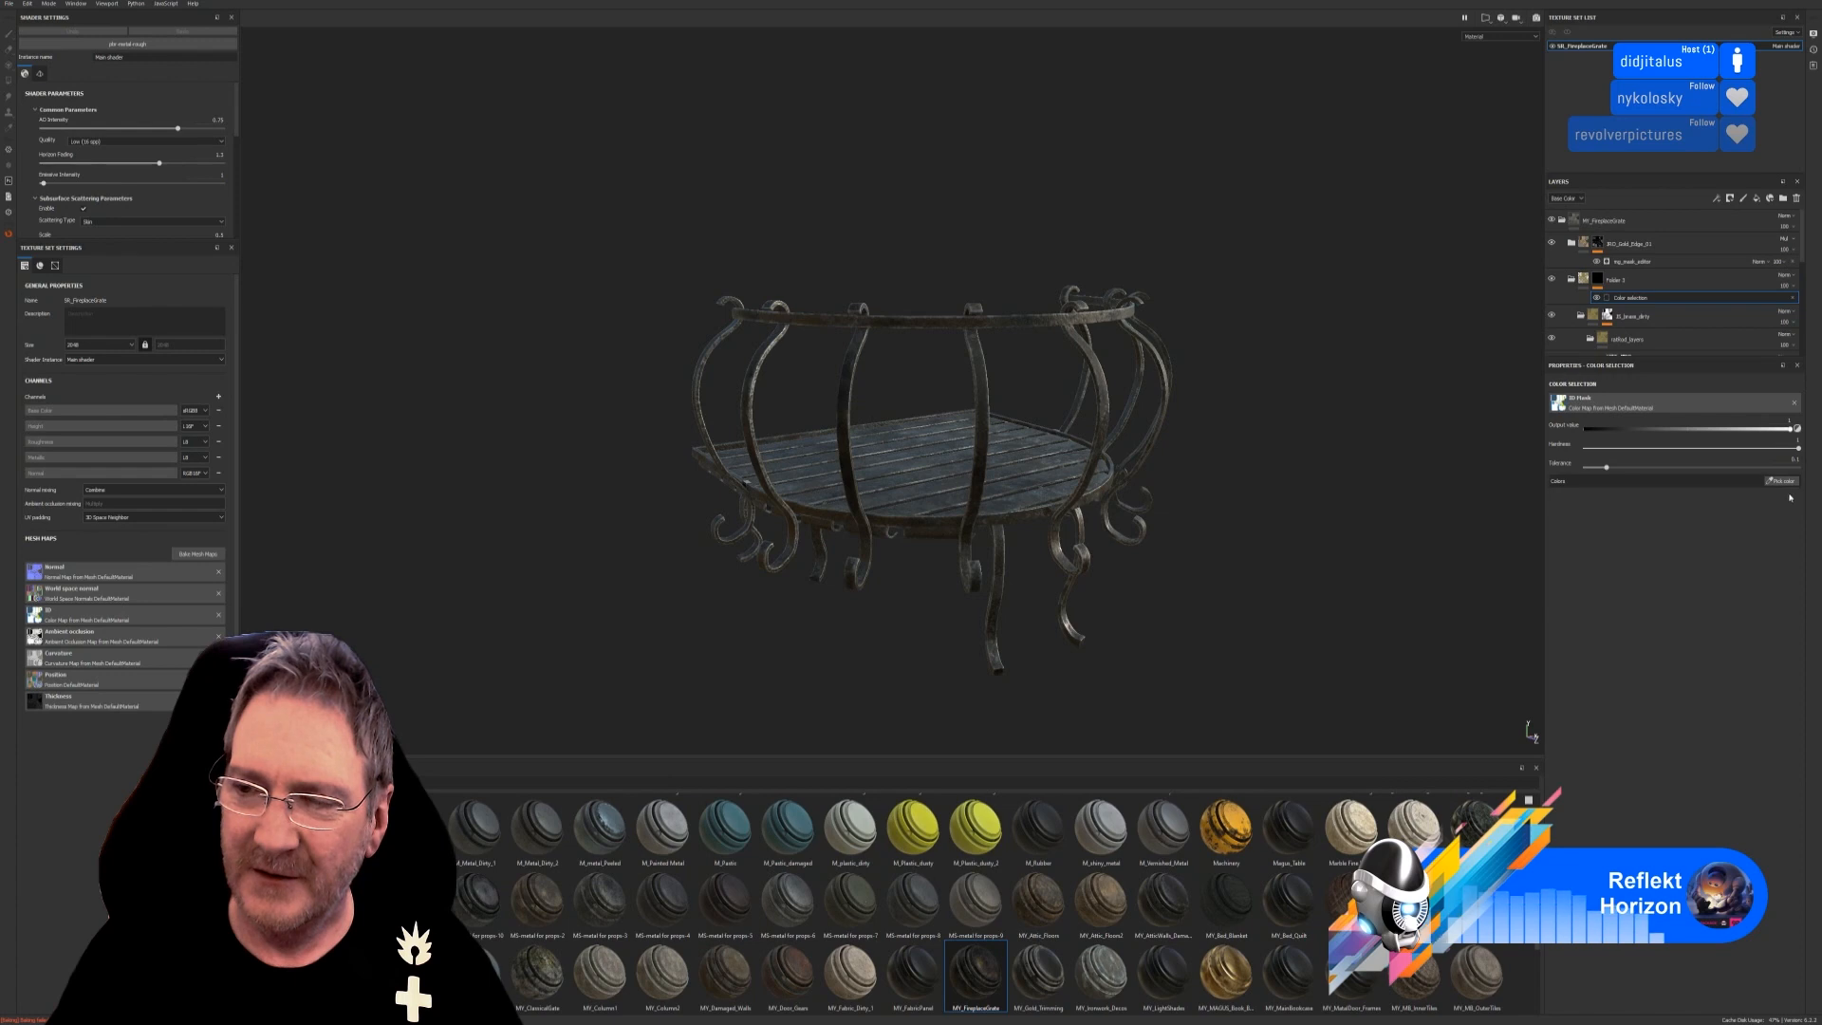
left_click(1783, 481)
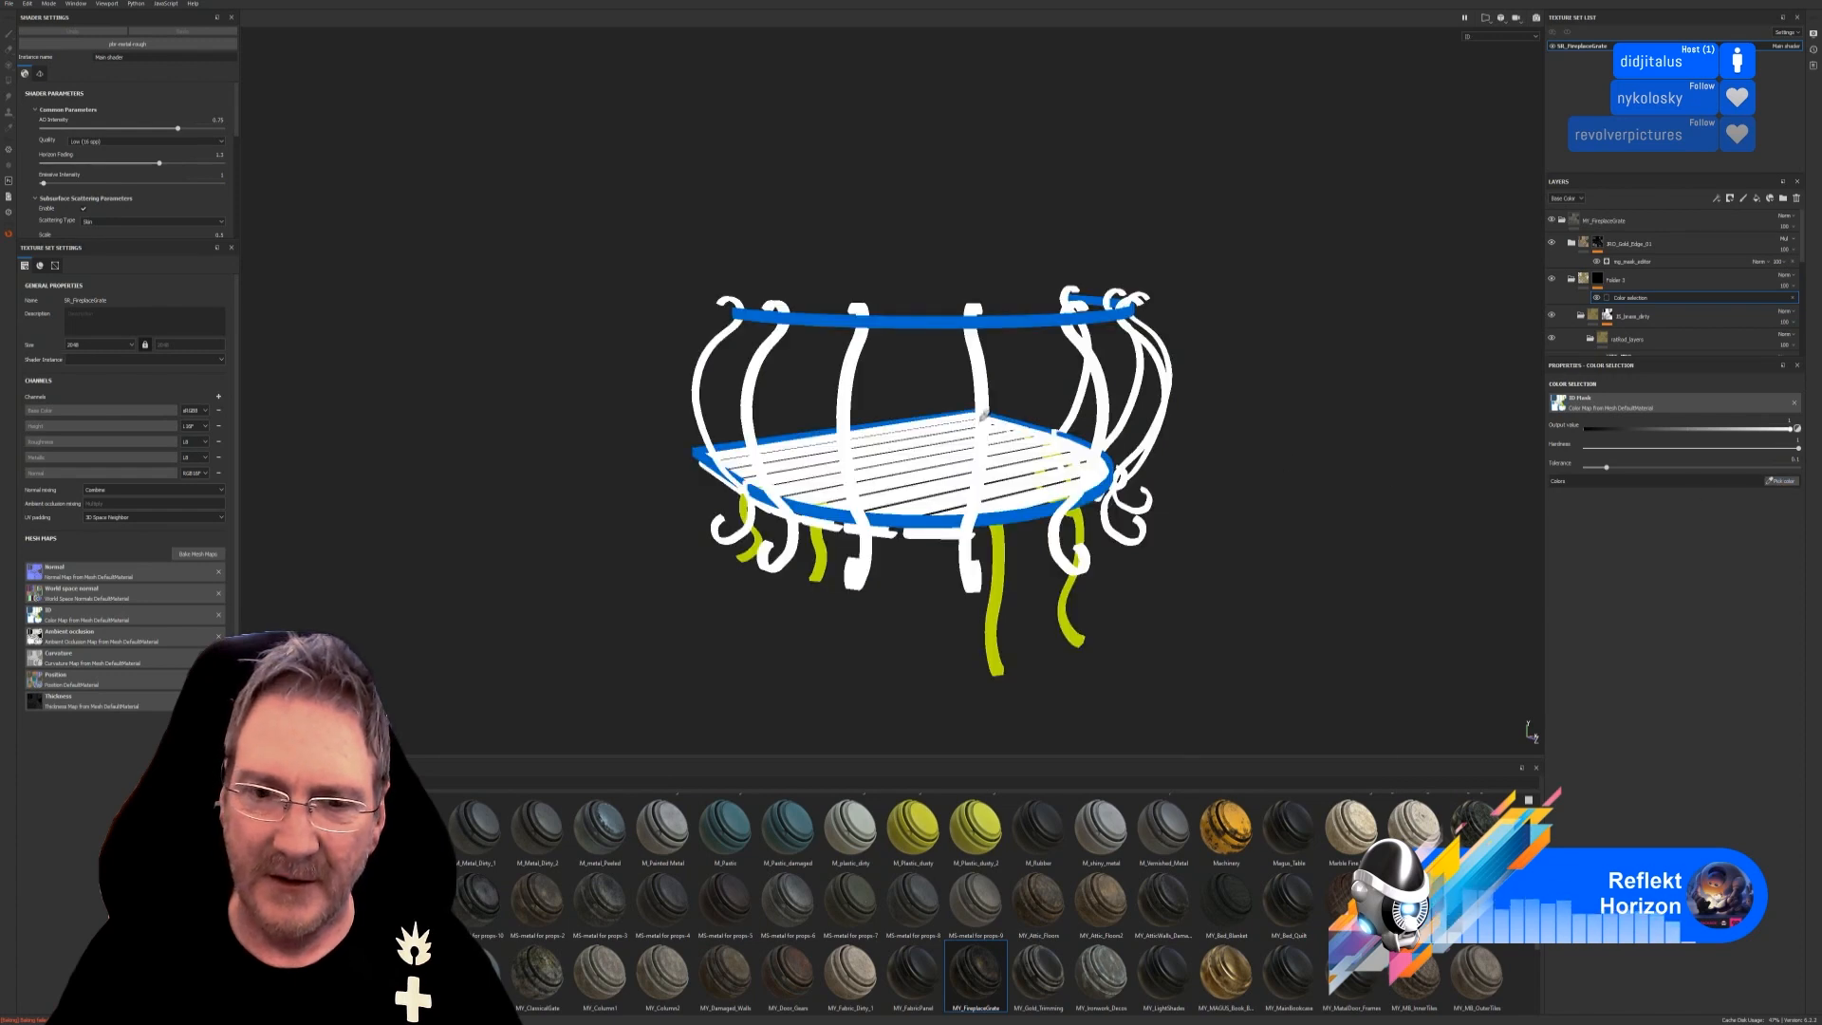
left_click(983, 424)
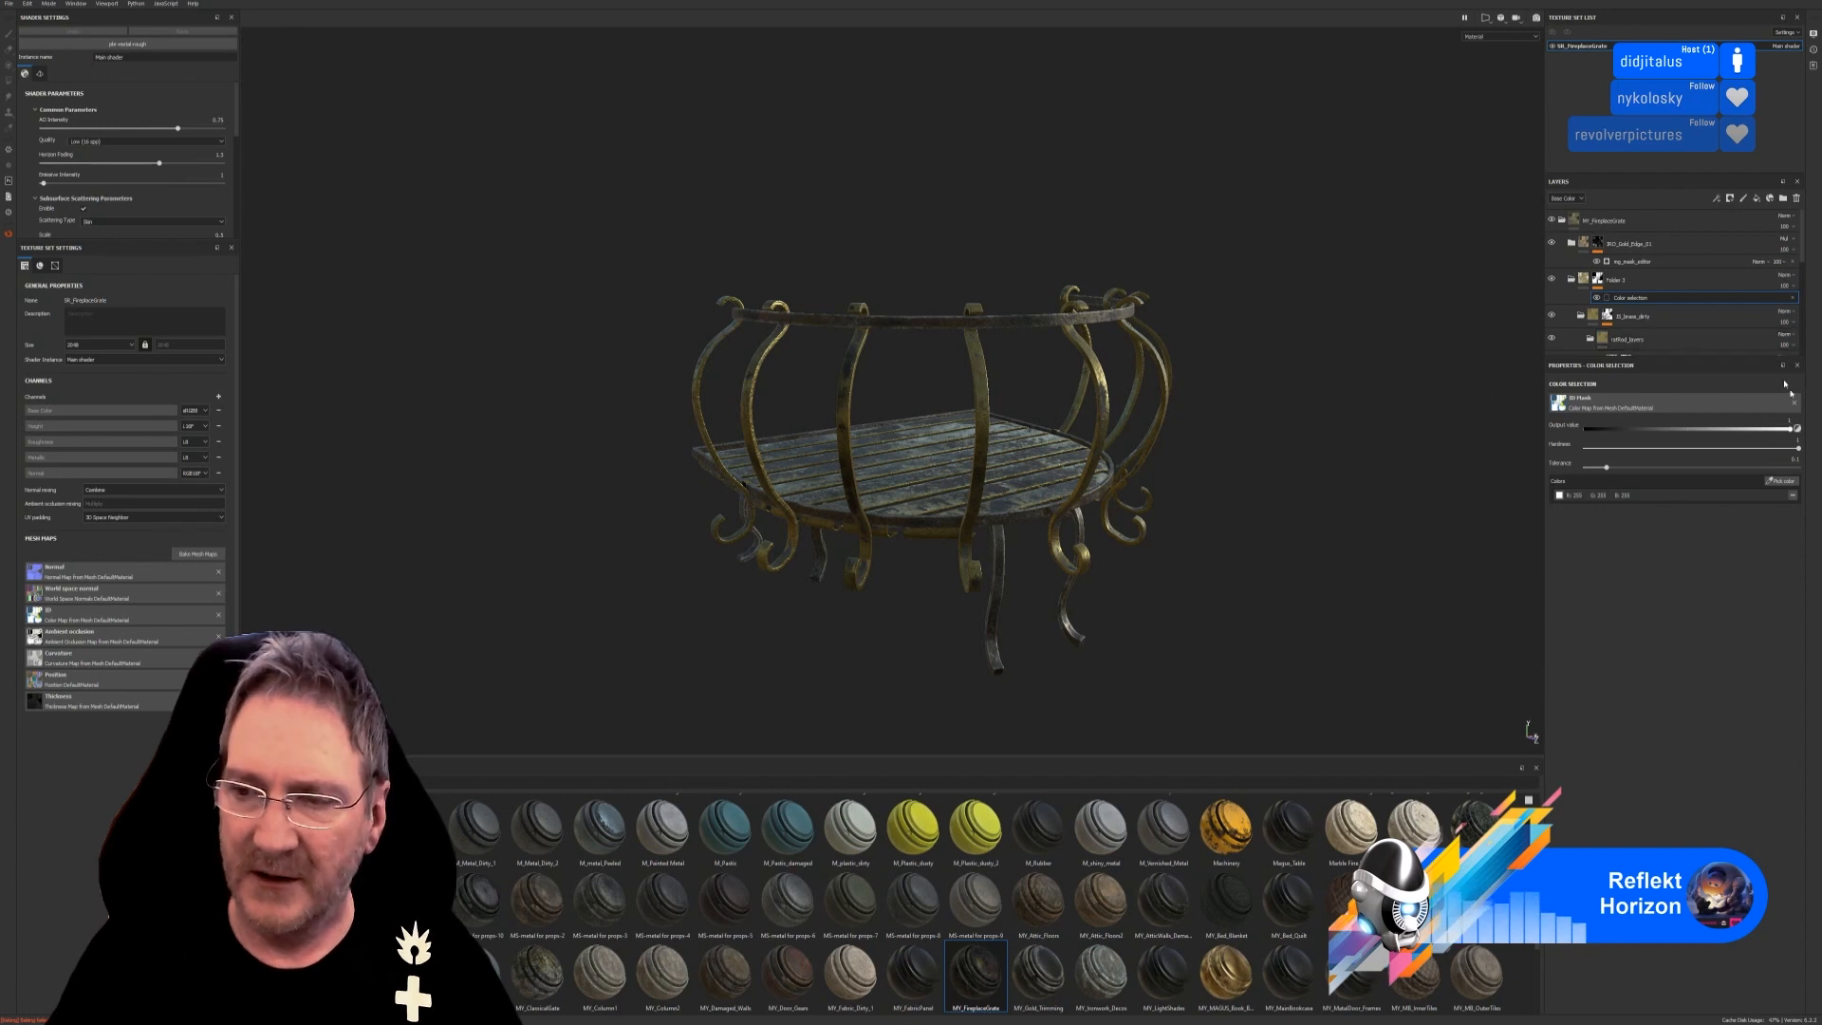
Use the yellow ID color of the legs in Folder 1's color selection mask instead of white.
left_click(1783, 482)
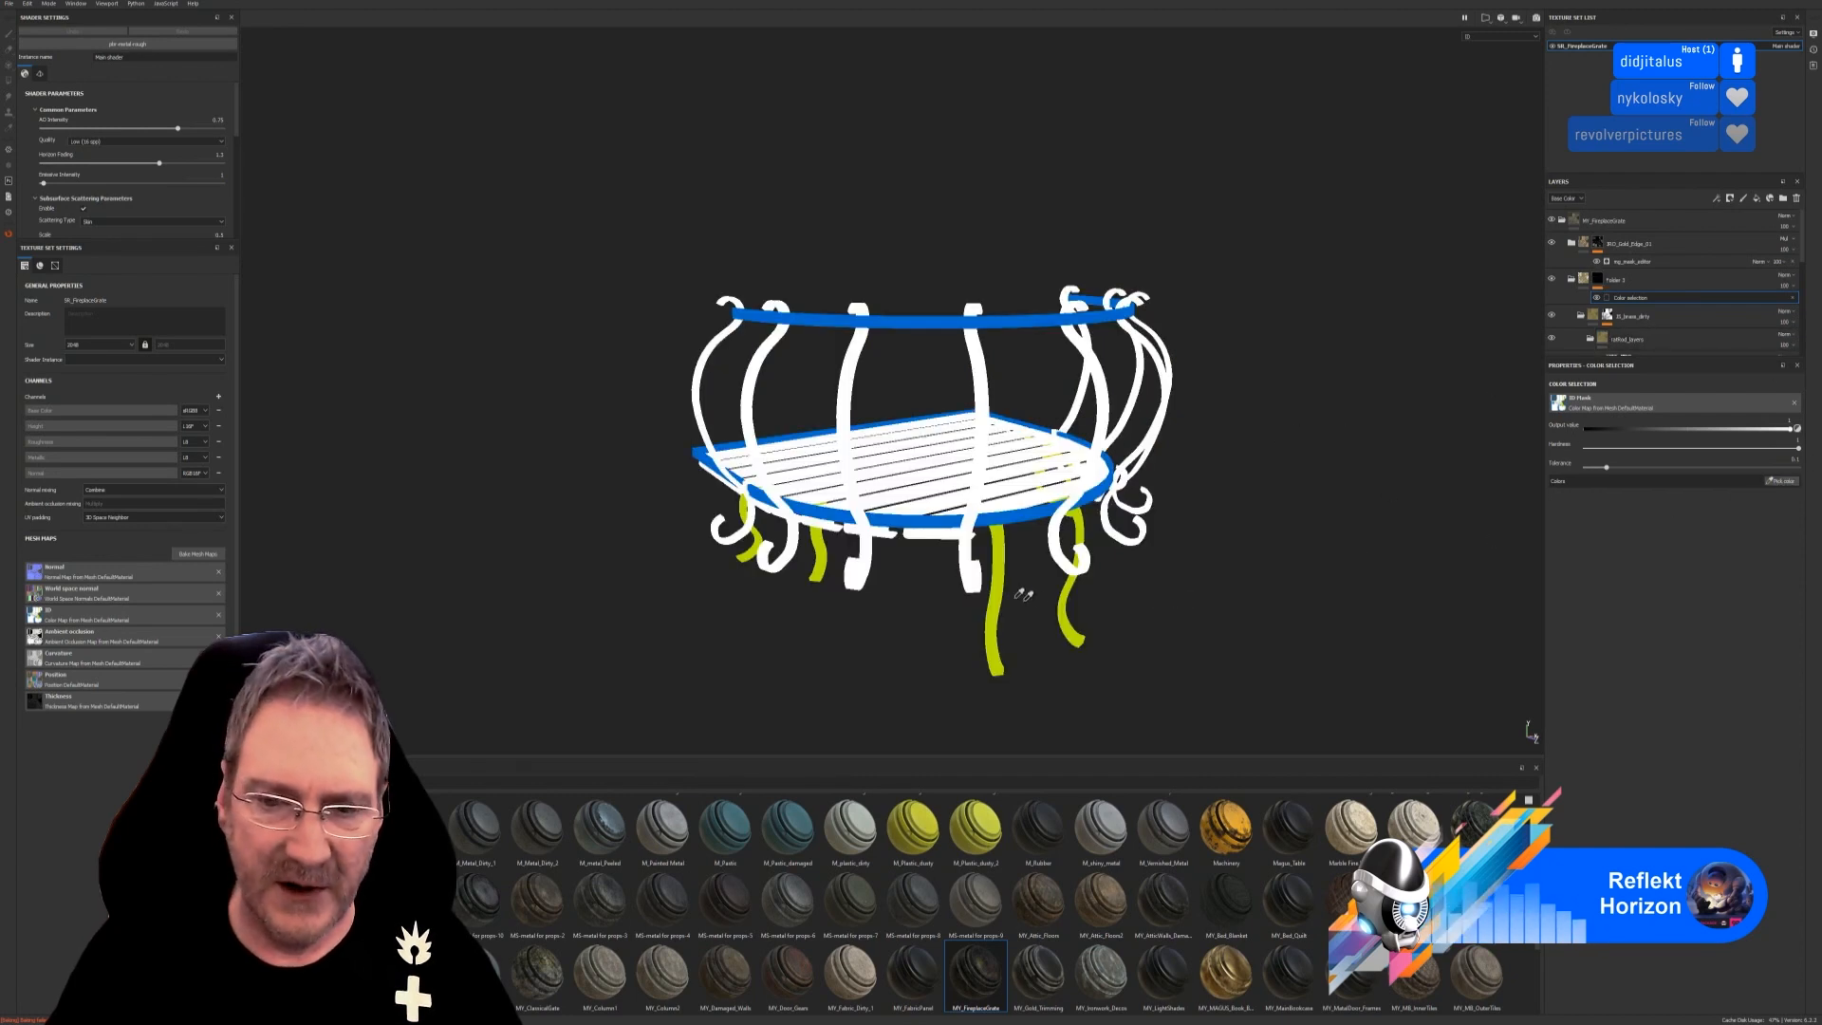
left_click(1006, 592)
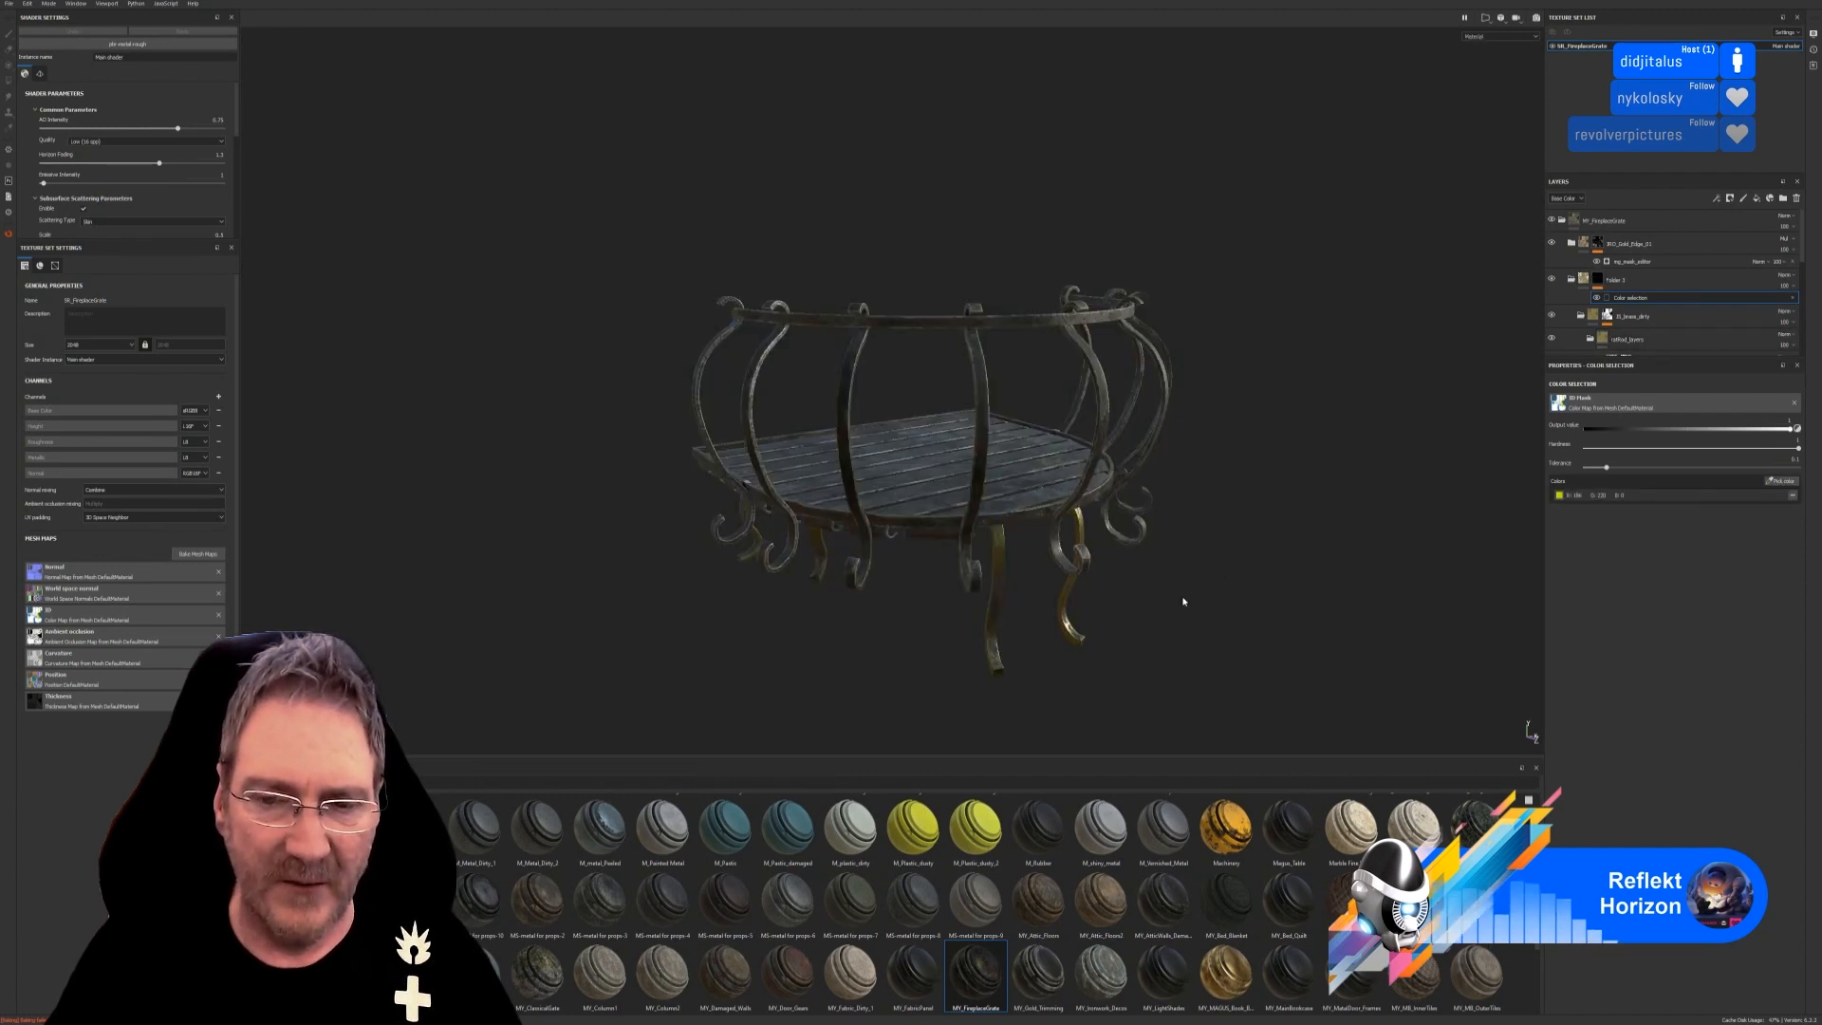
mouse_move(1184, 602)
left_mouse_down("alt")
mouse_move(819, 526)
mouse_move(1187, 615)
left_mouse_up("alt")
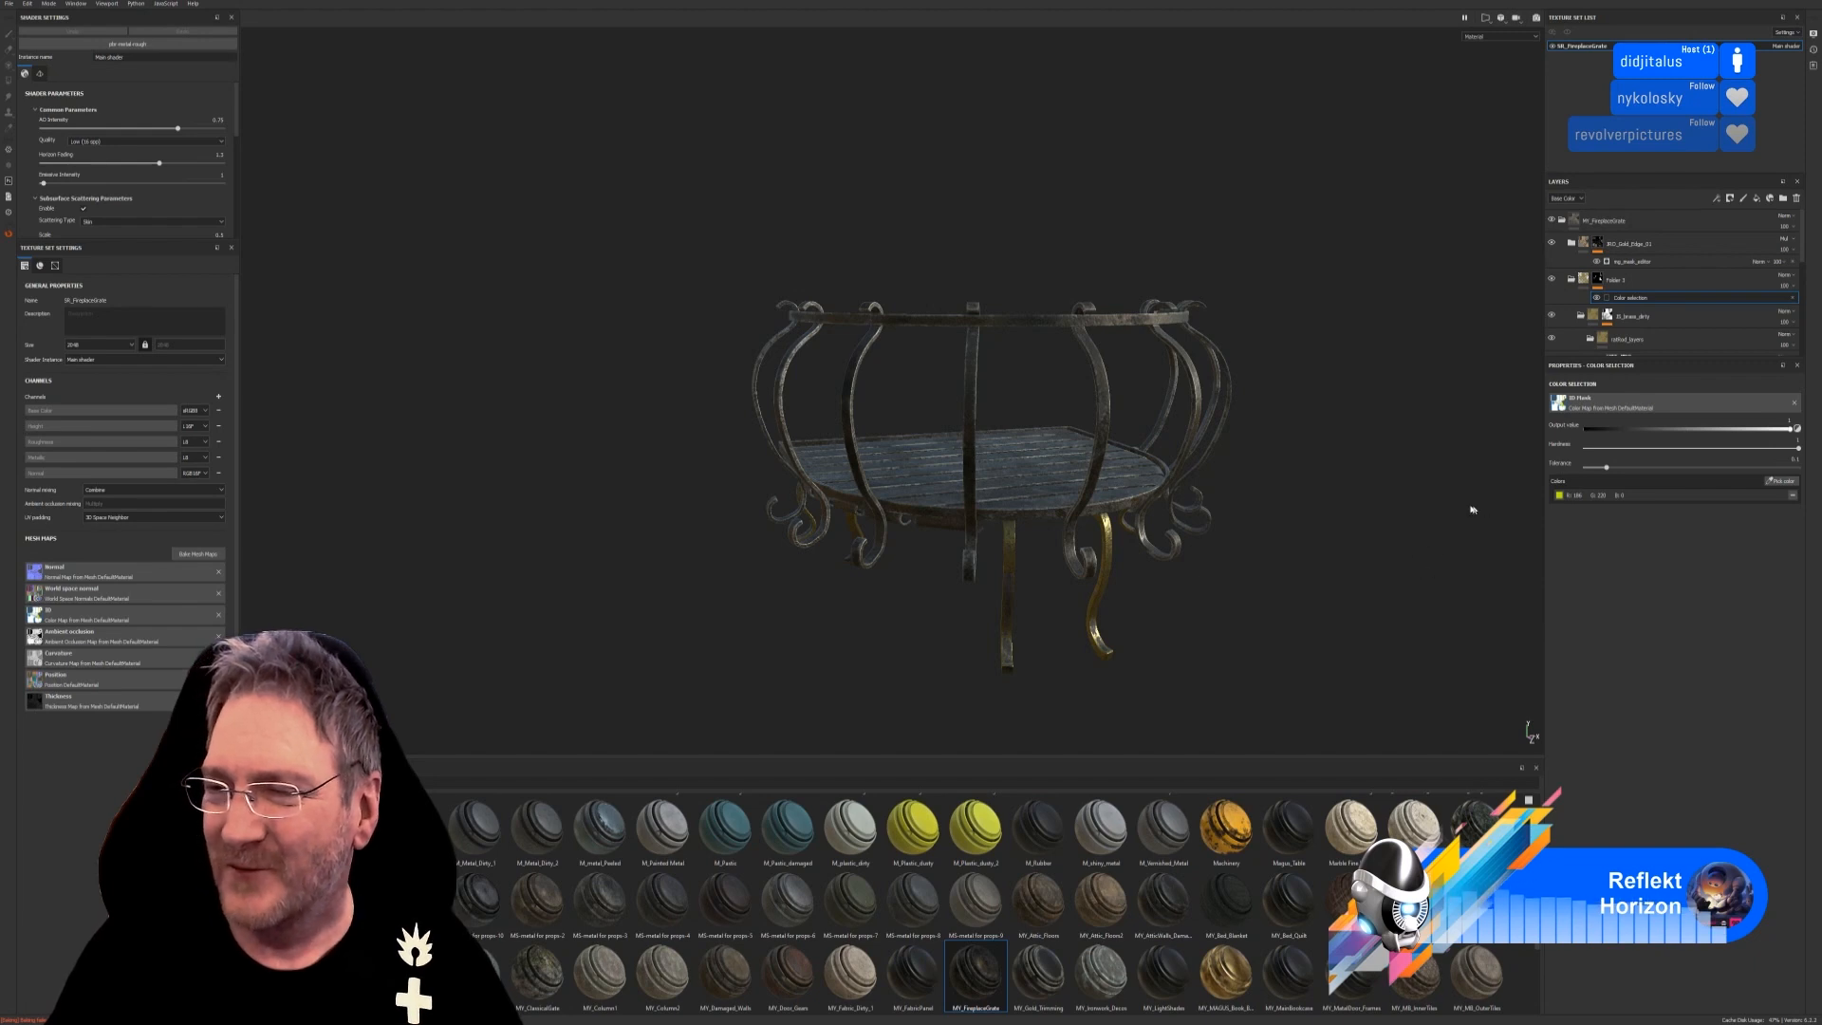
Pick the yellow ID color of the legs in the color selection mask of the brass color folder nested in the dirty brass folder.
scroll(1620, 302, "down", 1)
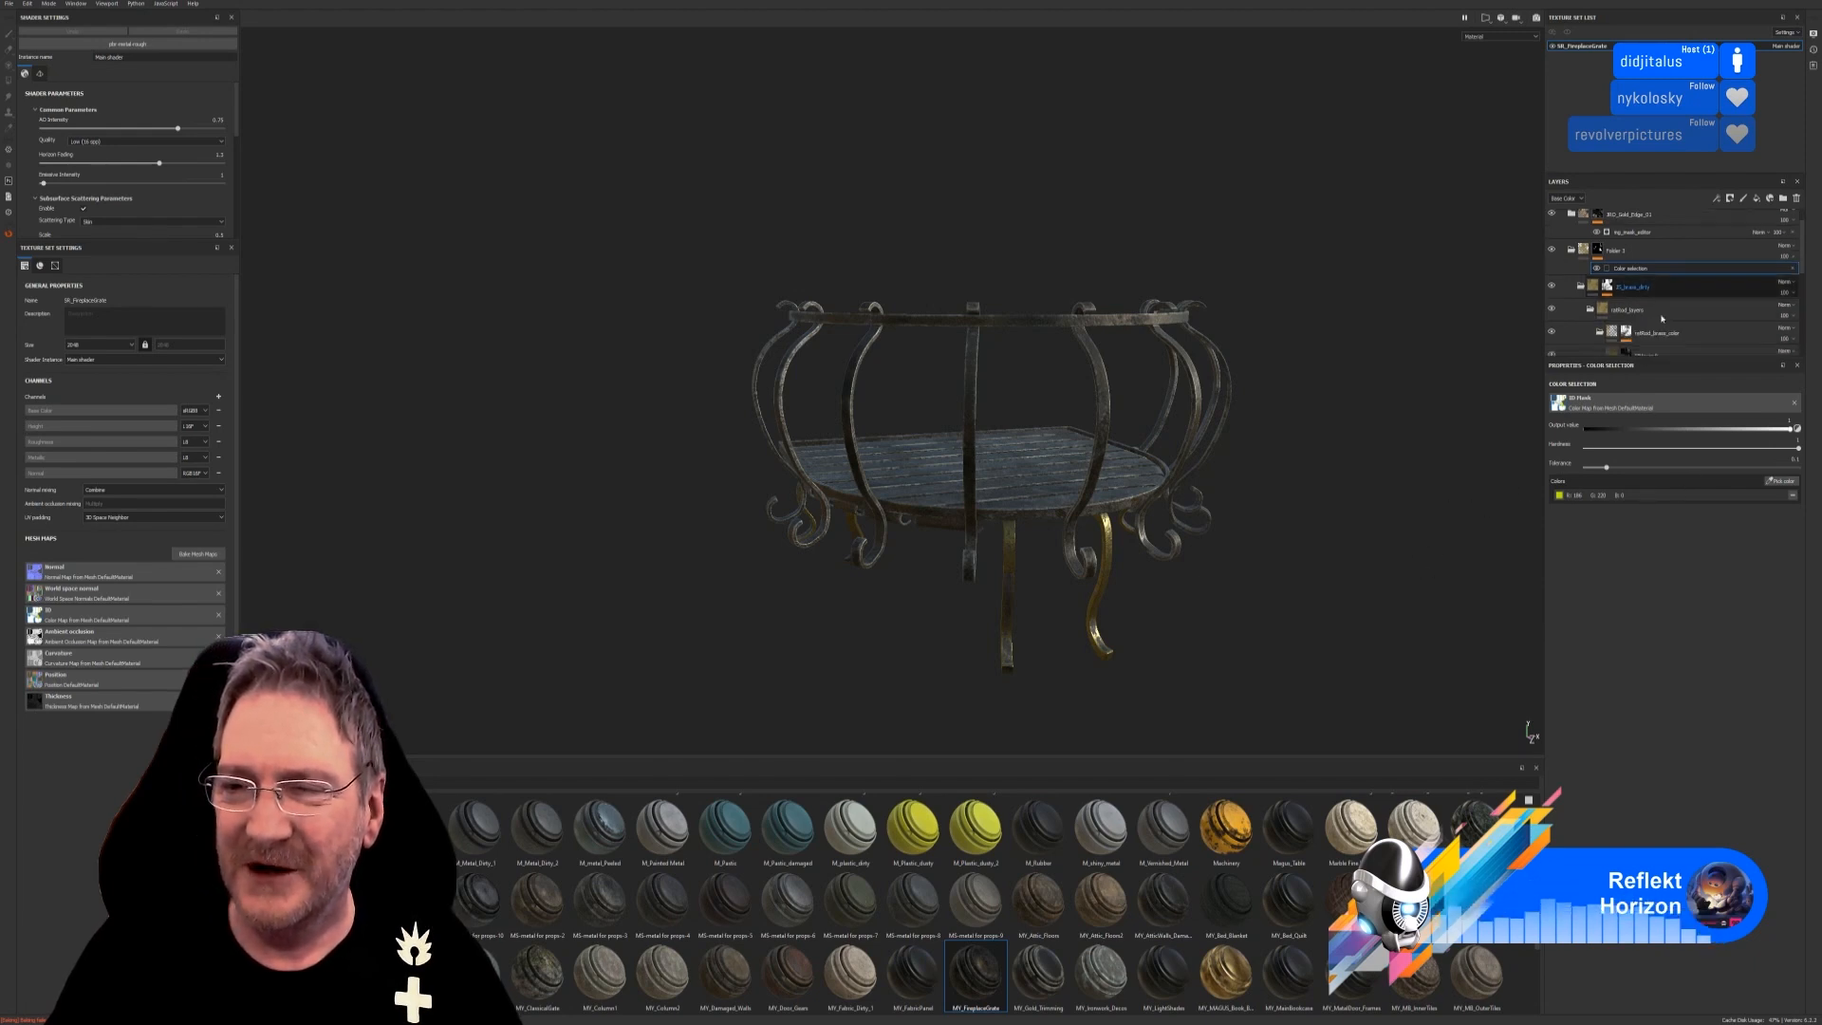
left_click(1623, 291)
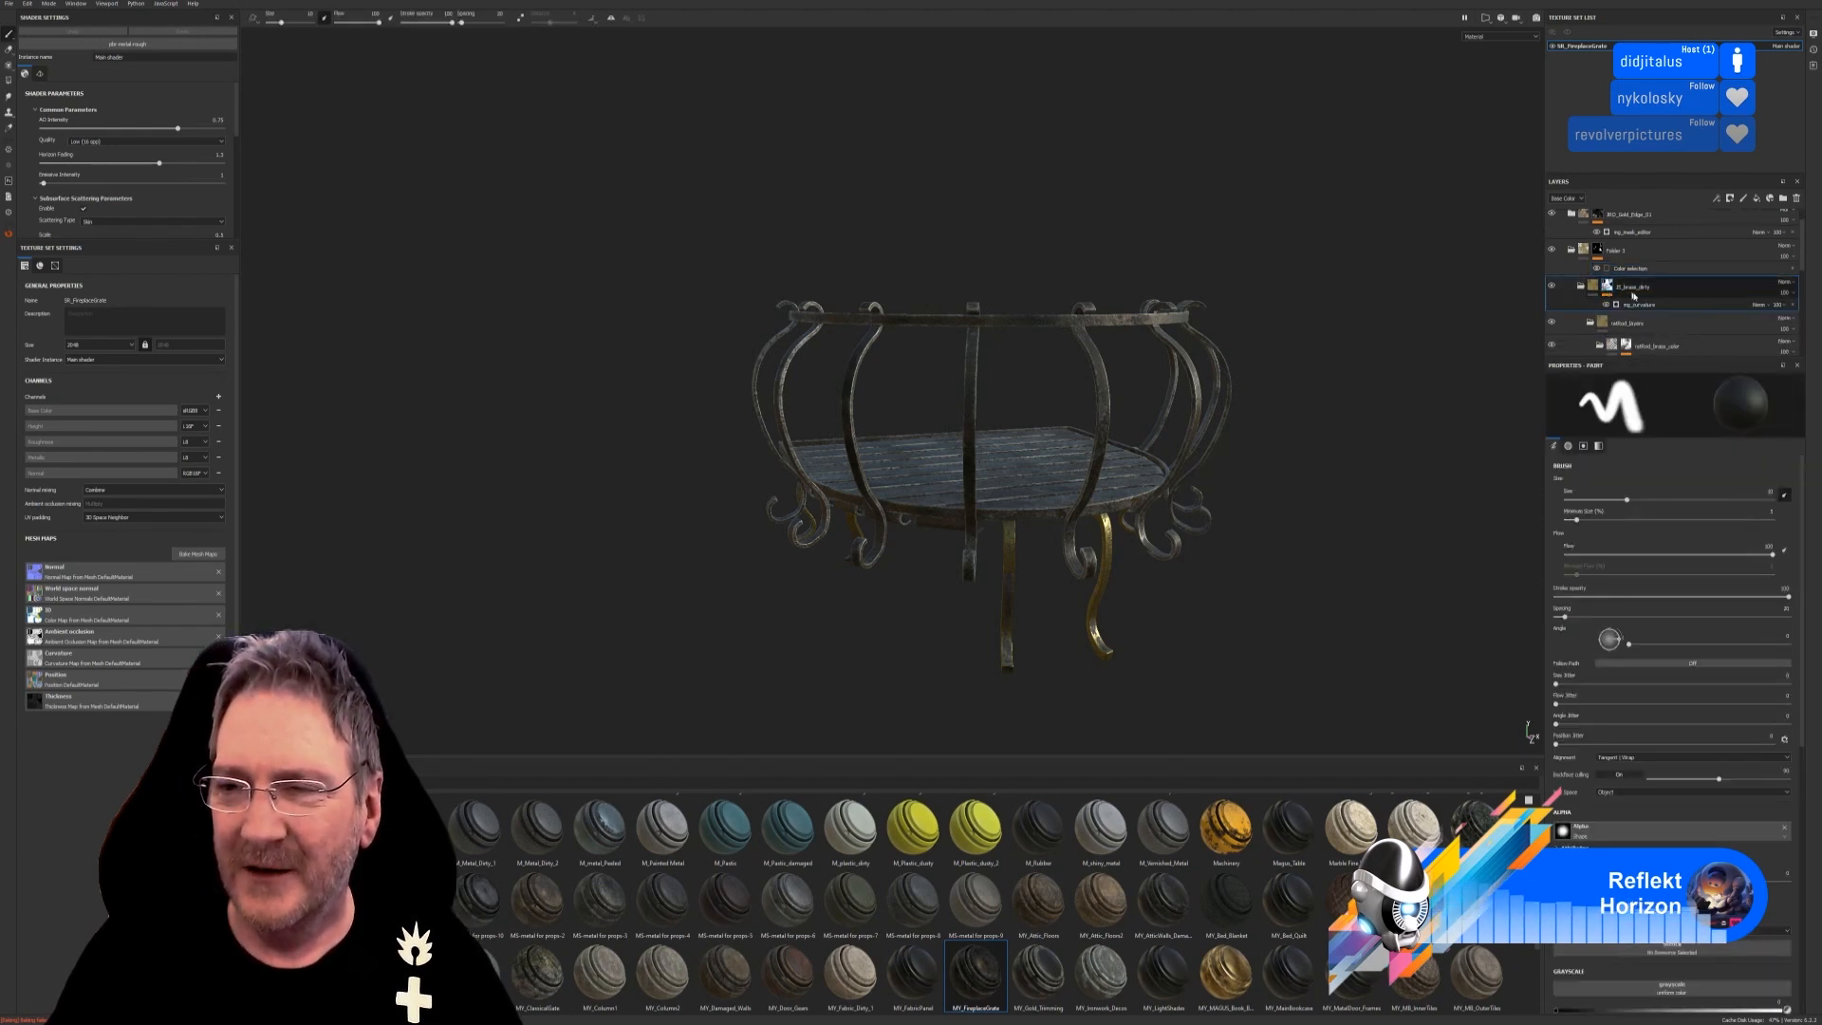
scroll(1644, 318, "down", 1)
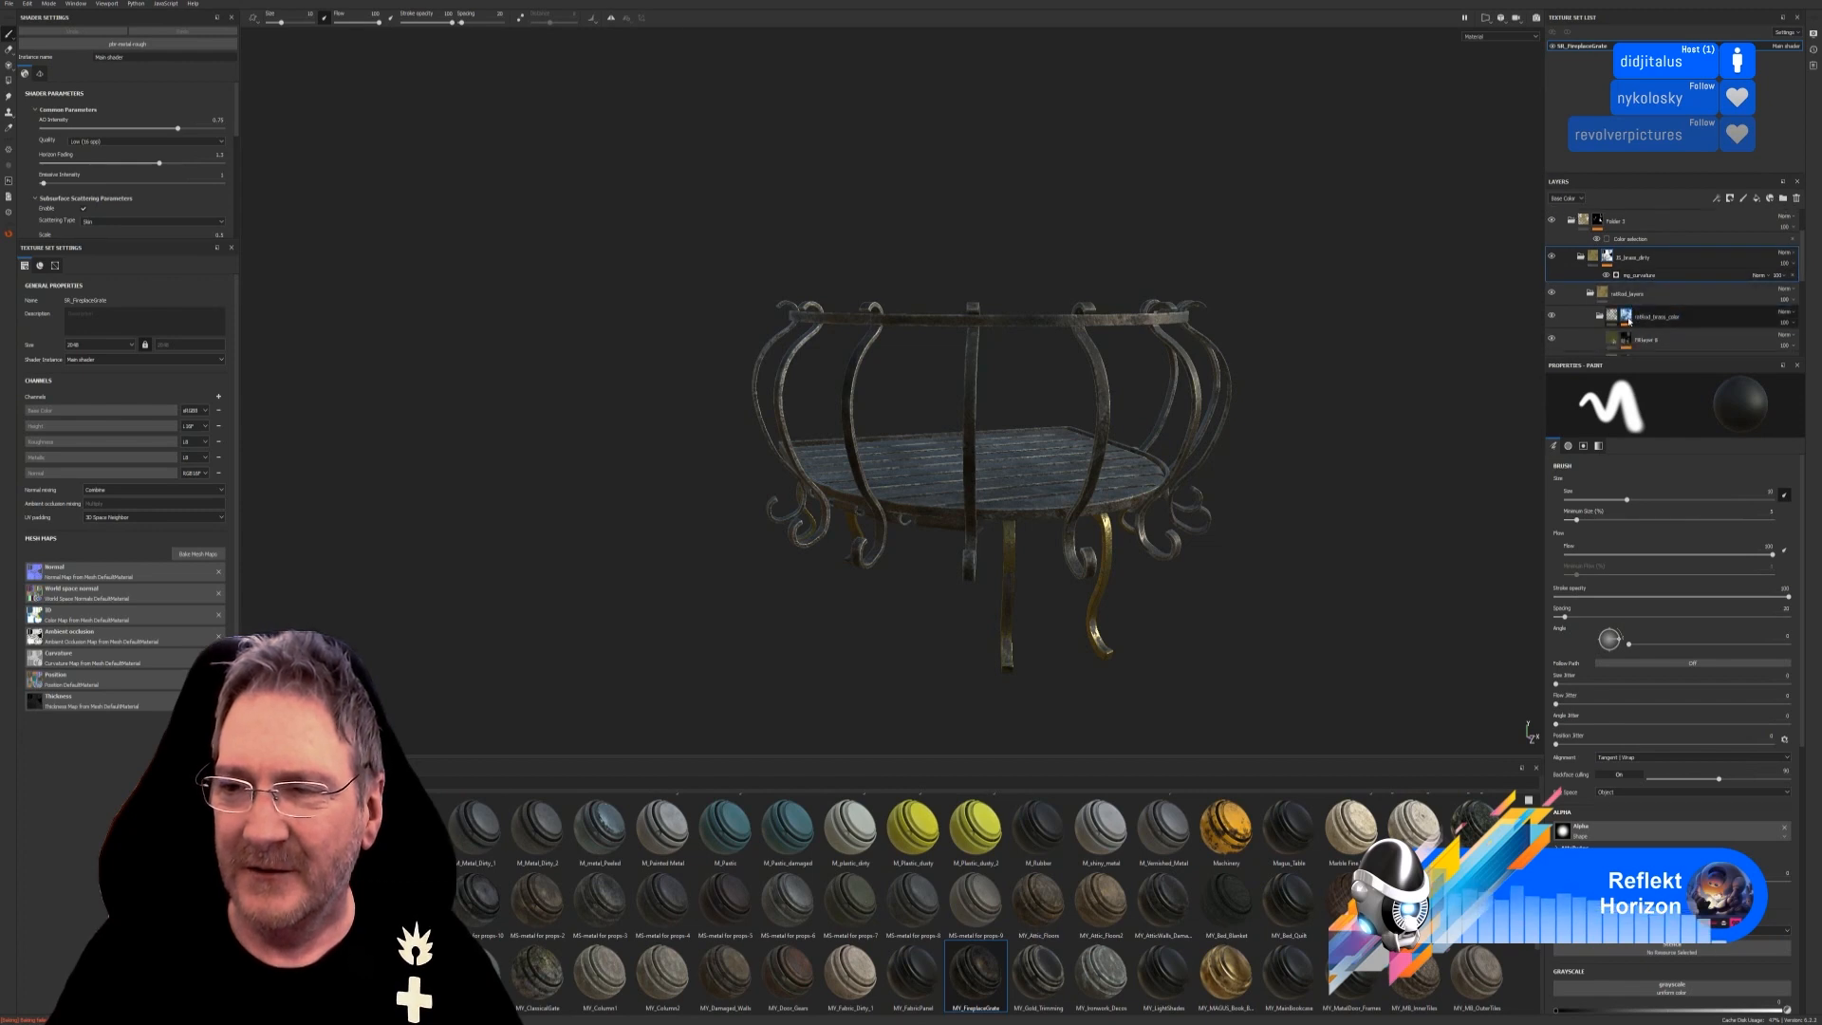
left_click(1628, 321)
scroll(1671, 323, "down", 1)
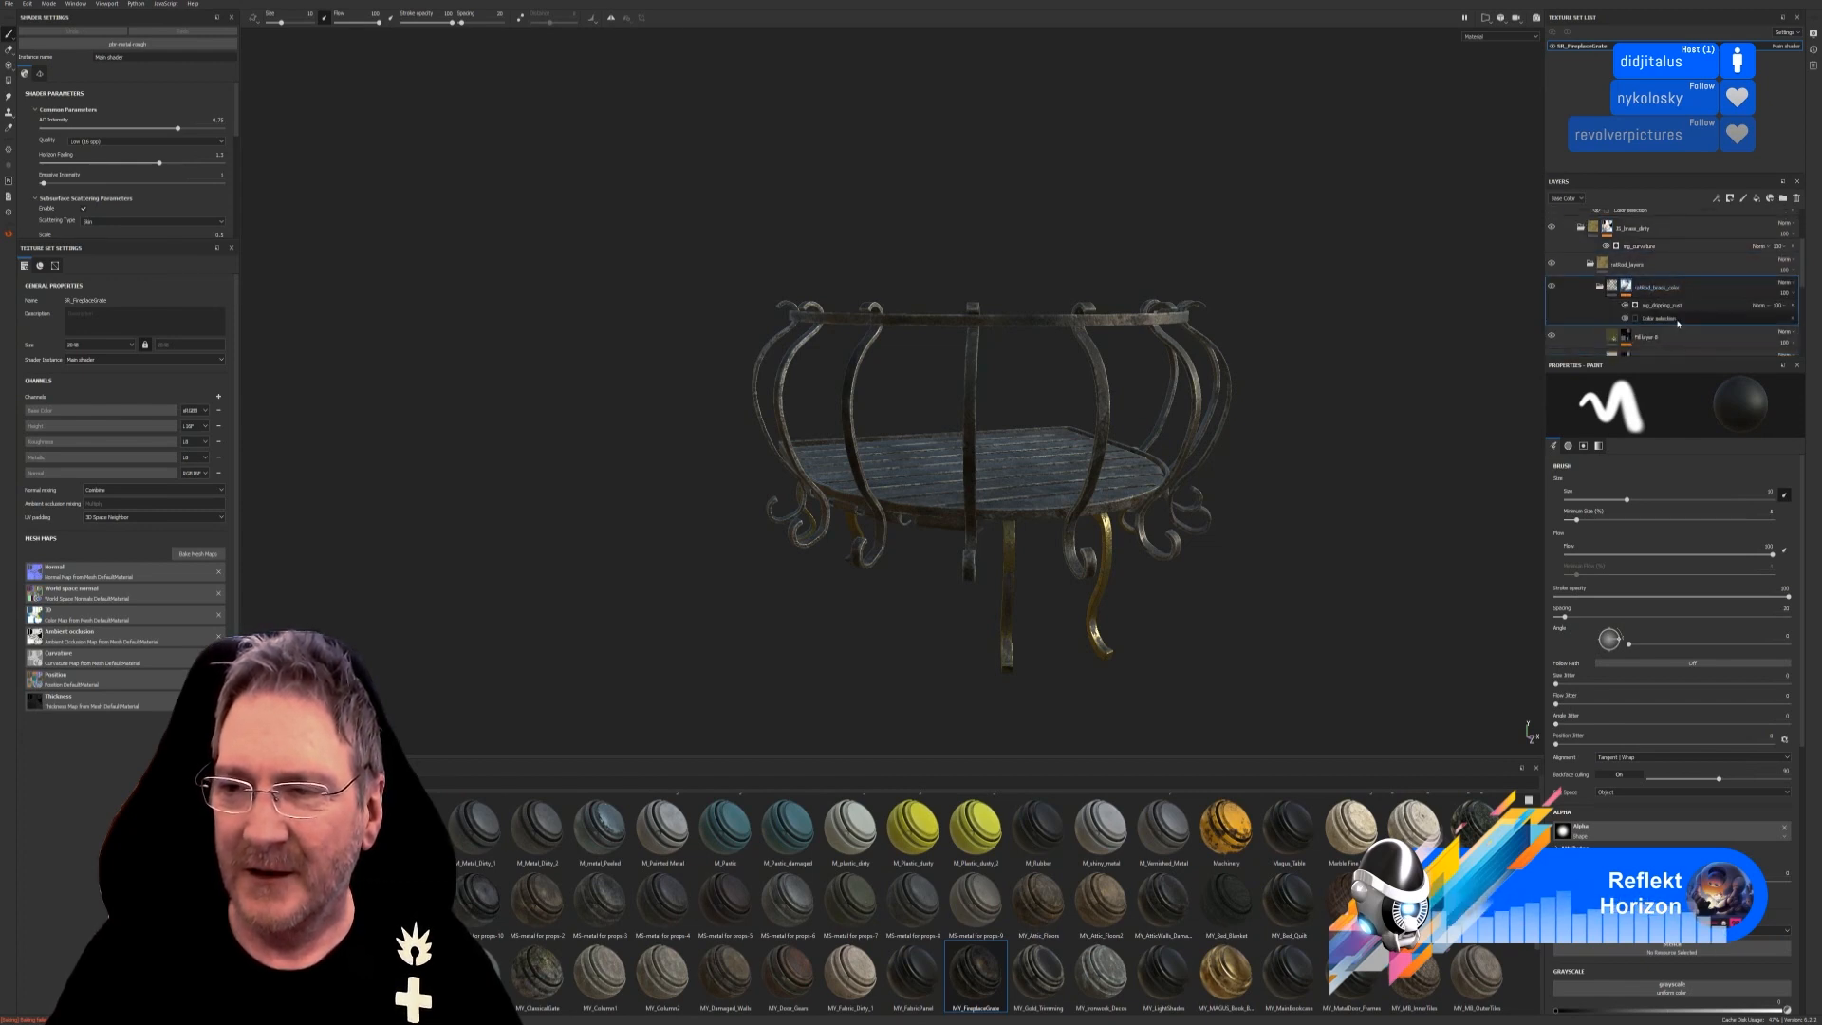
left_click(1551, 288)
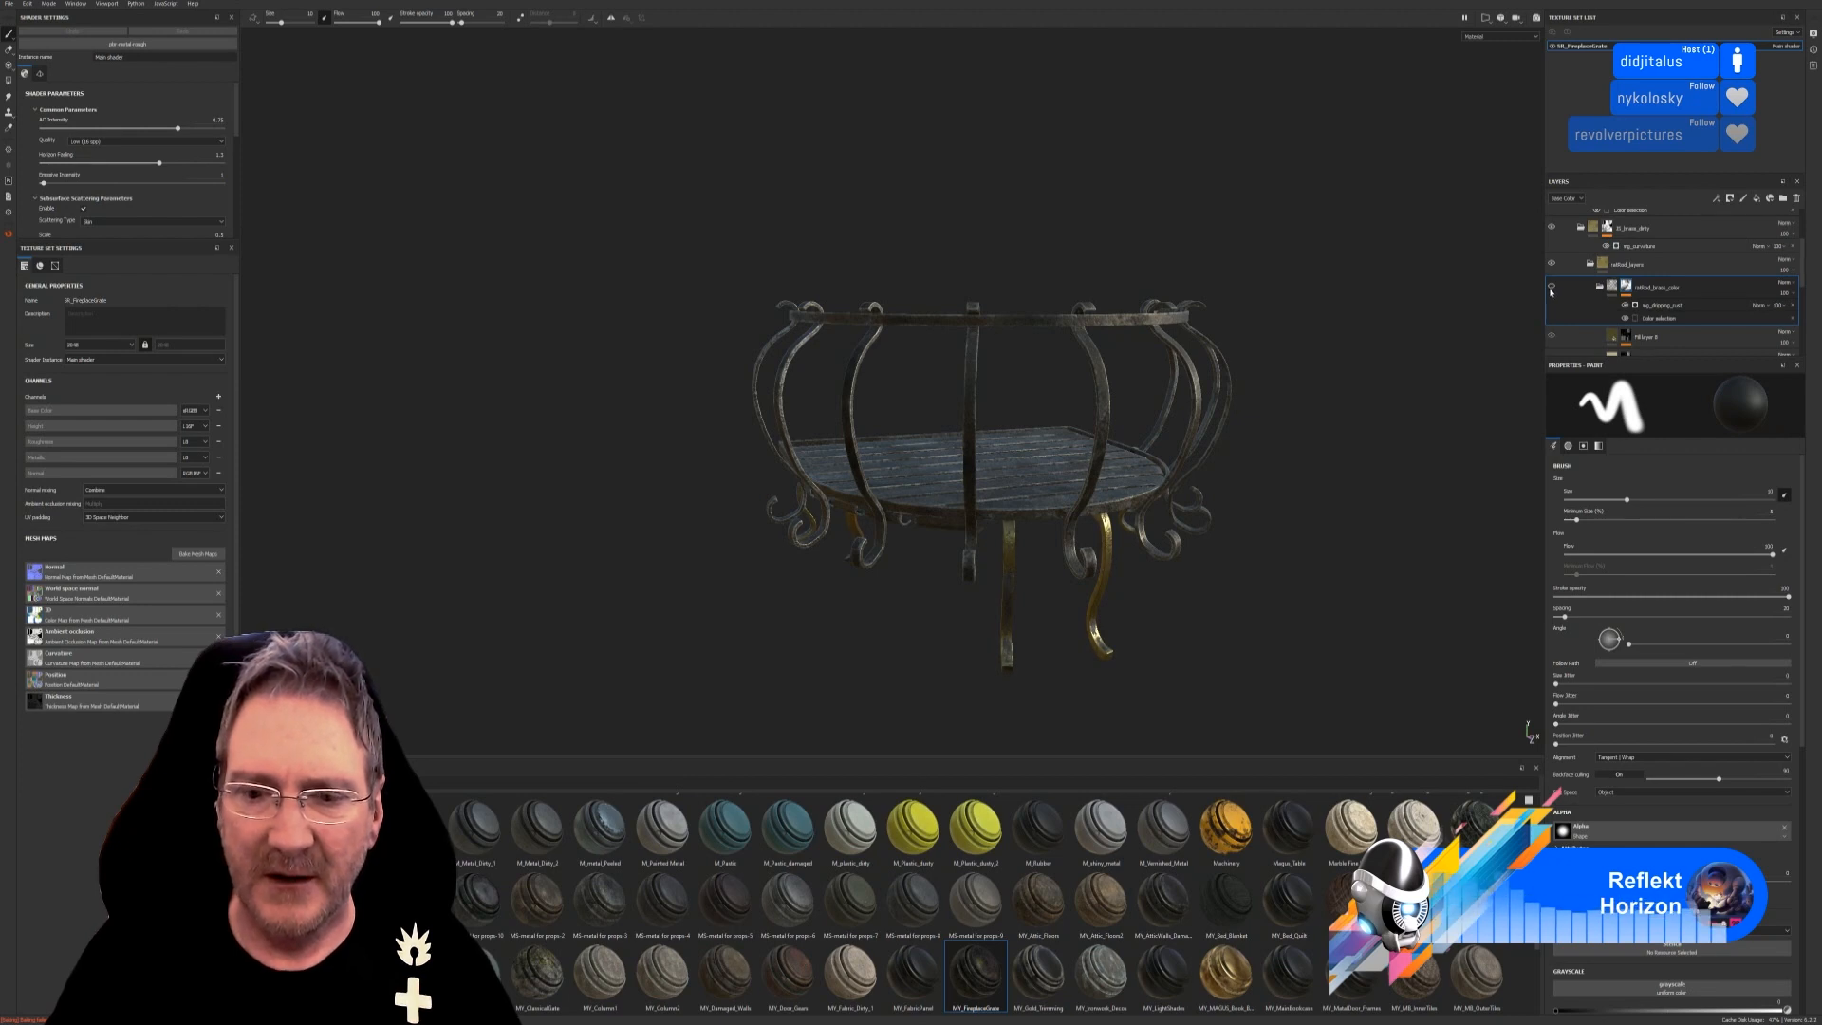
left_click(1675, 320)
left_click(1784, 481)
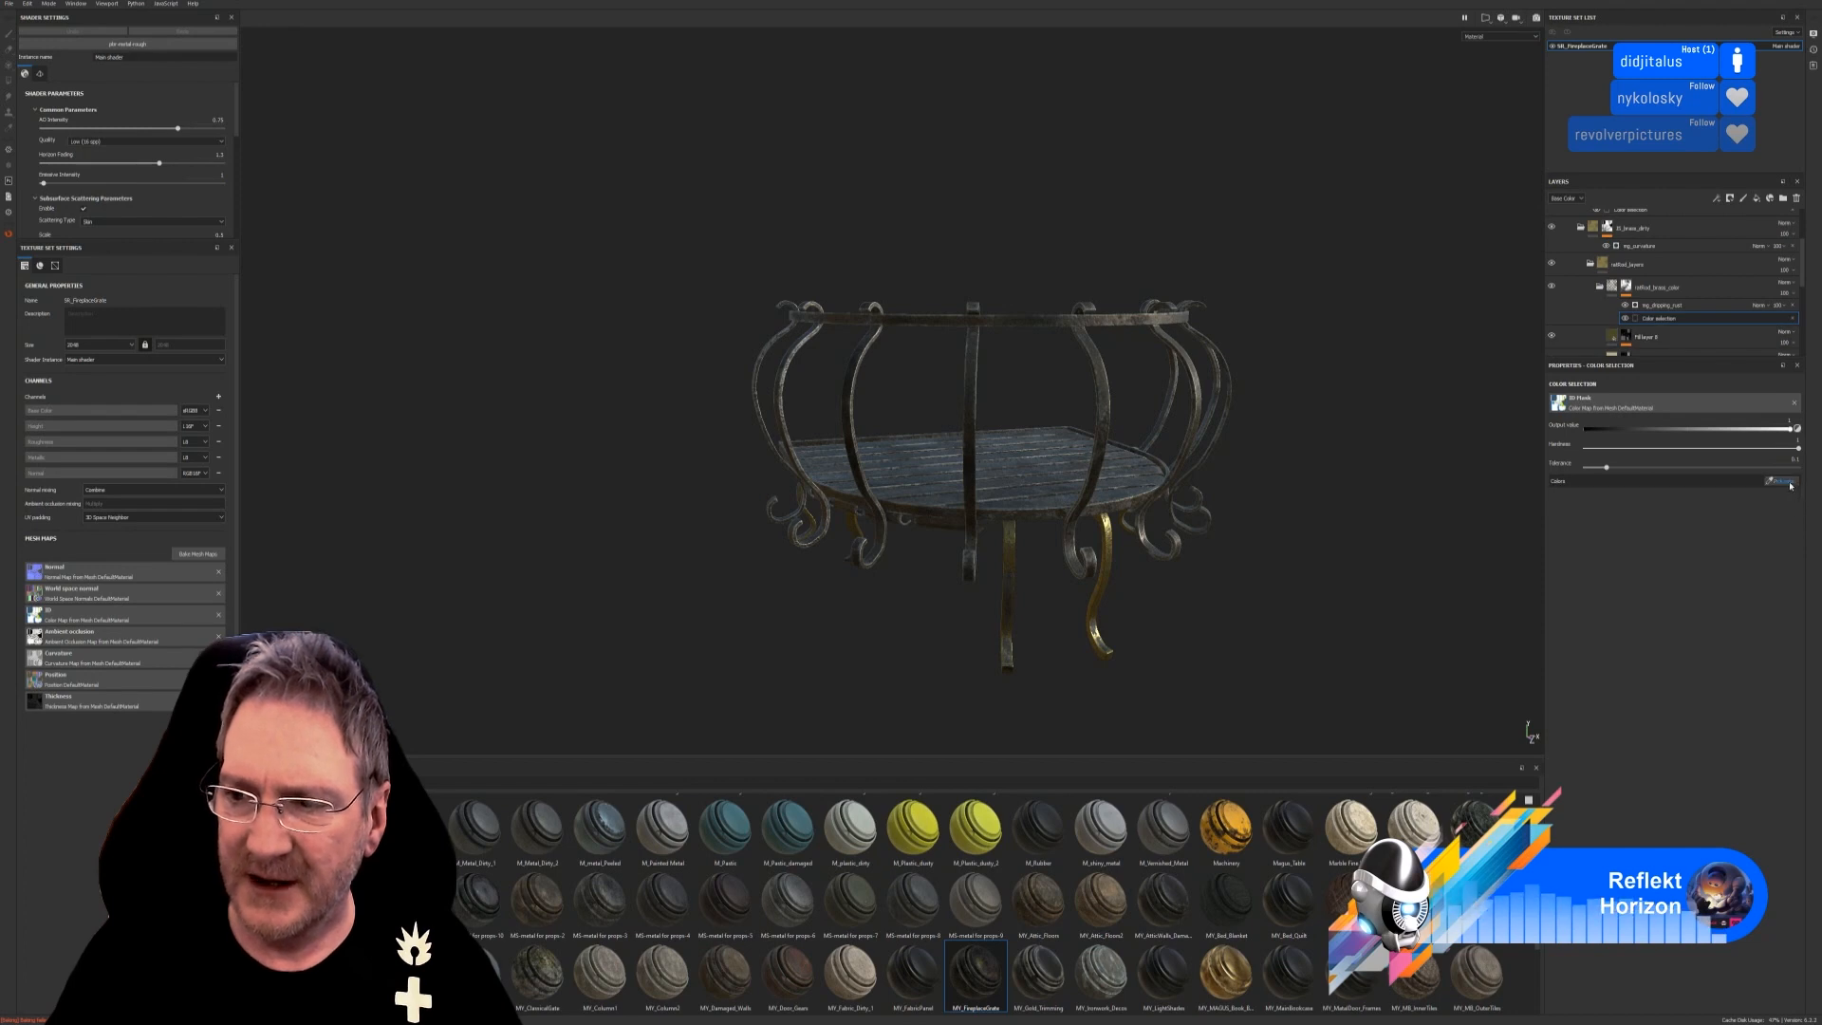
left_click(1109, 608)
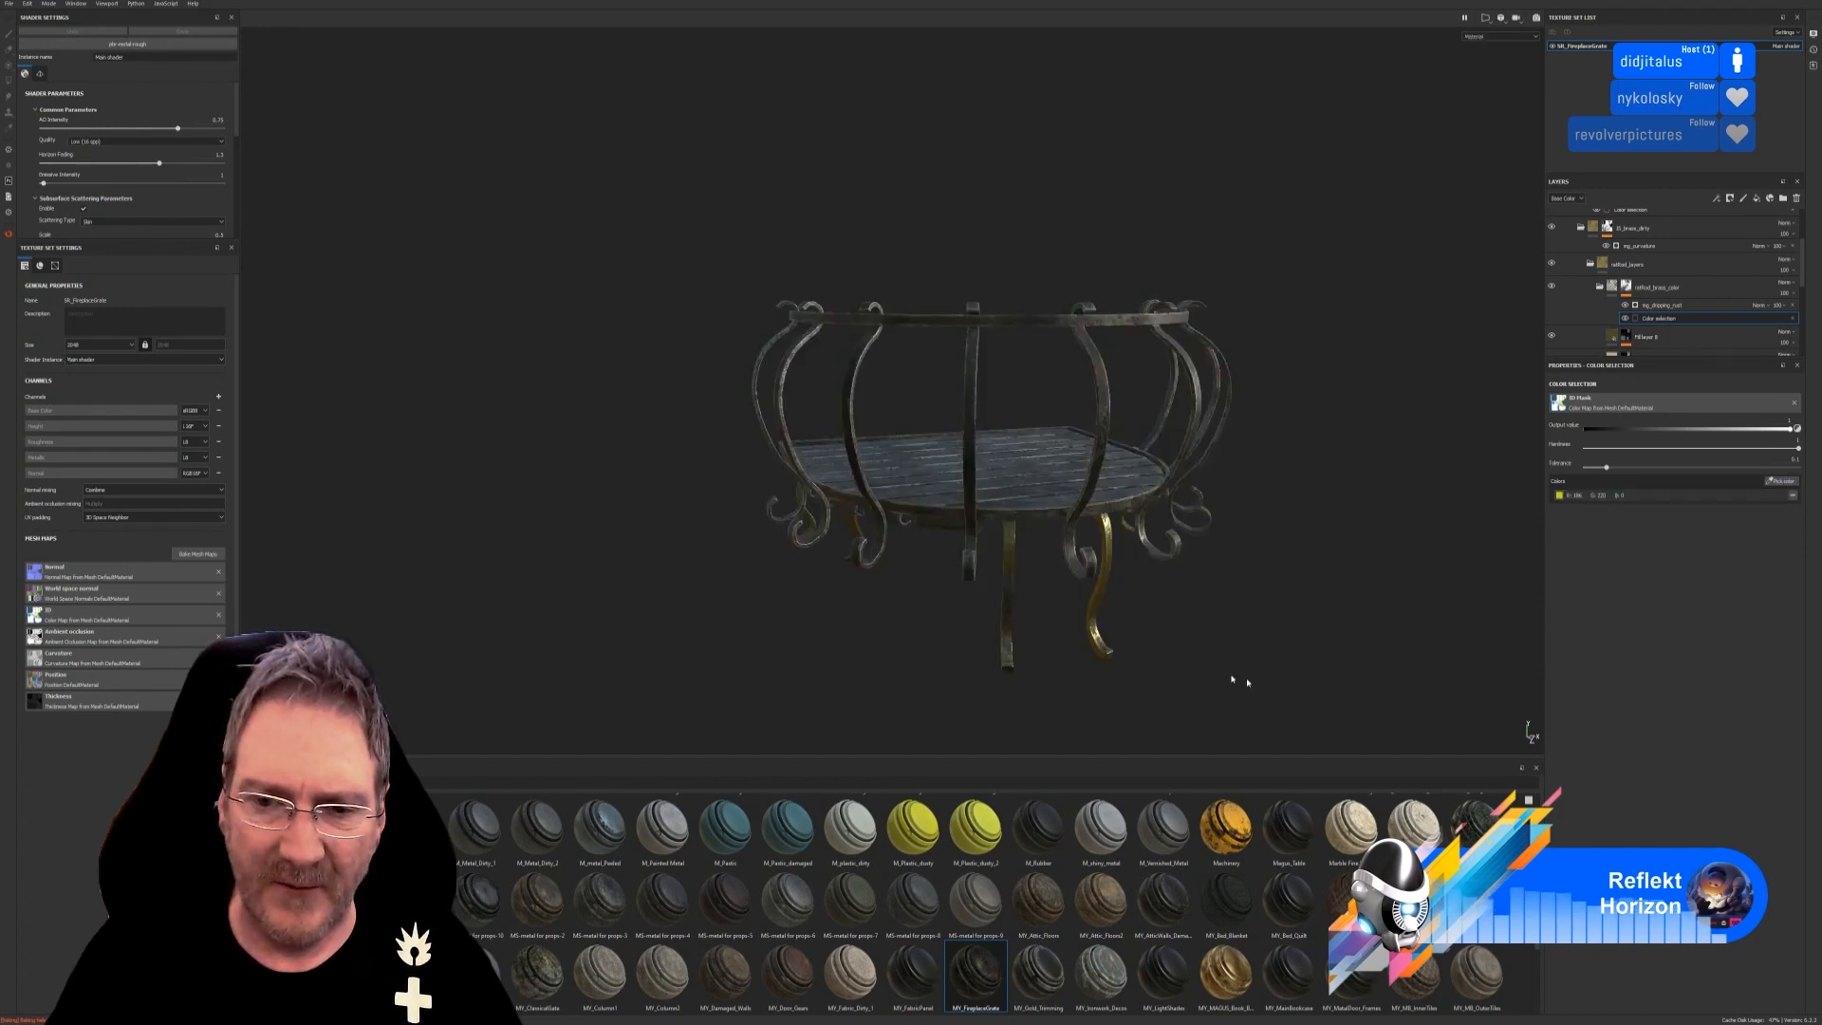
left_click_drag(1247, 681, 1063, 638, "alt")
scroll(1034, 650, "up", 4)
scroll(1036, 653, "down", 2)
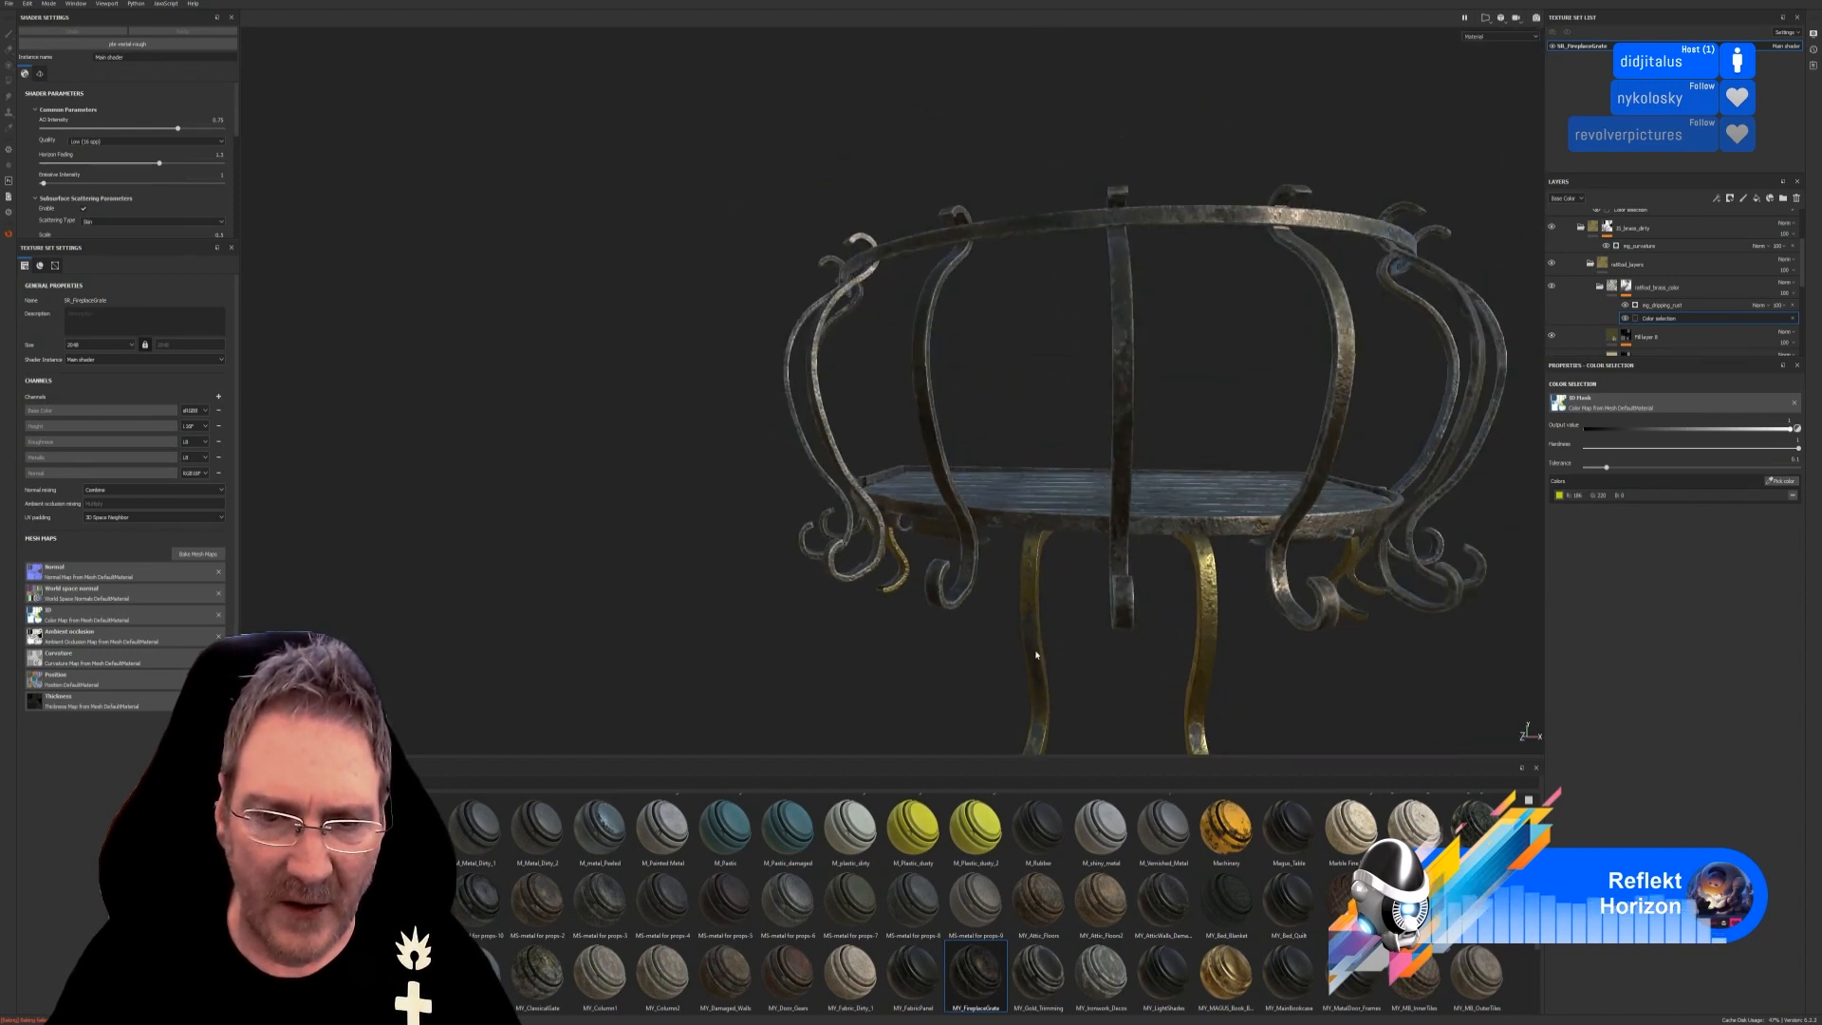
scroll(1036, 655, "down", 3)
Examine the masks of the fill layers below the brass color folder for color selections that need a new ID color.
scroll(1639, 297, "down", 1)
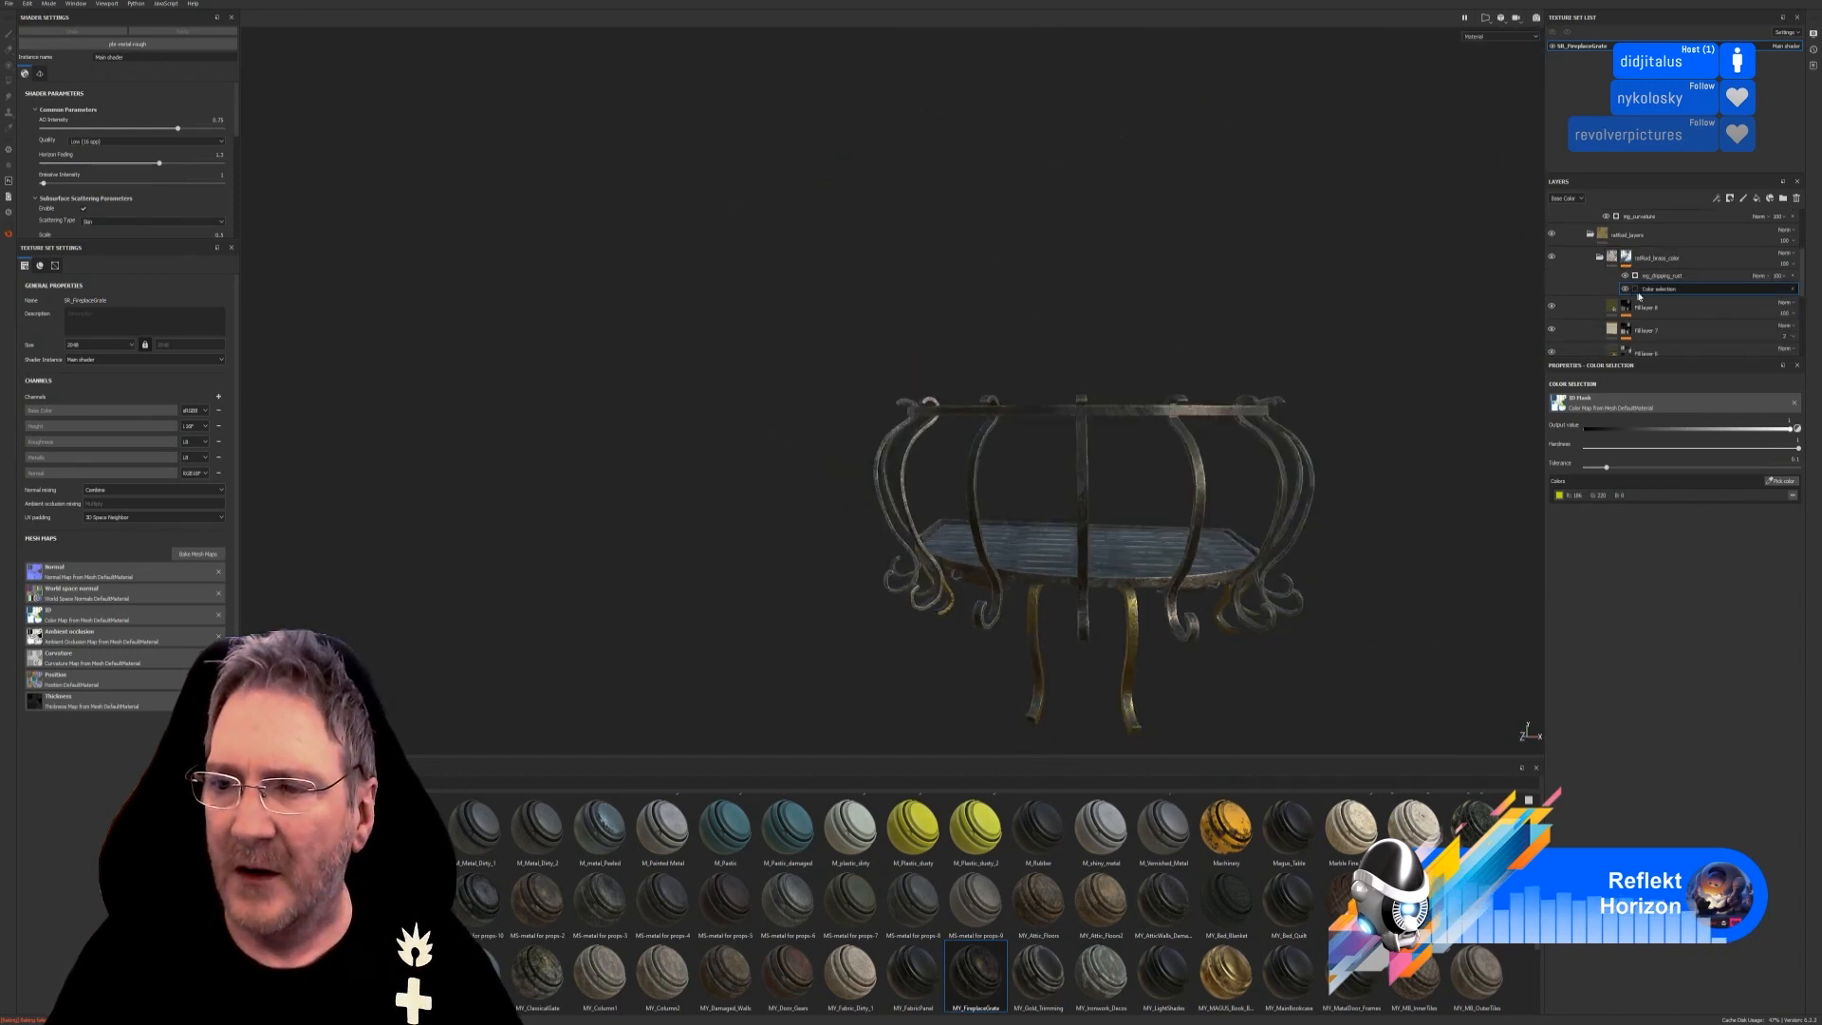
scroll(1640, 297, "down", 1)
left_click(1644, 283)
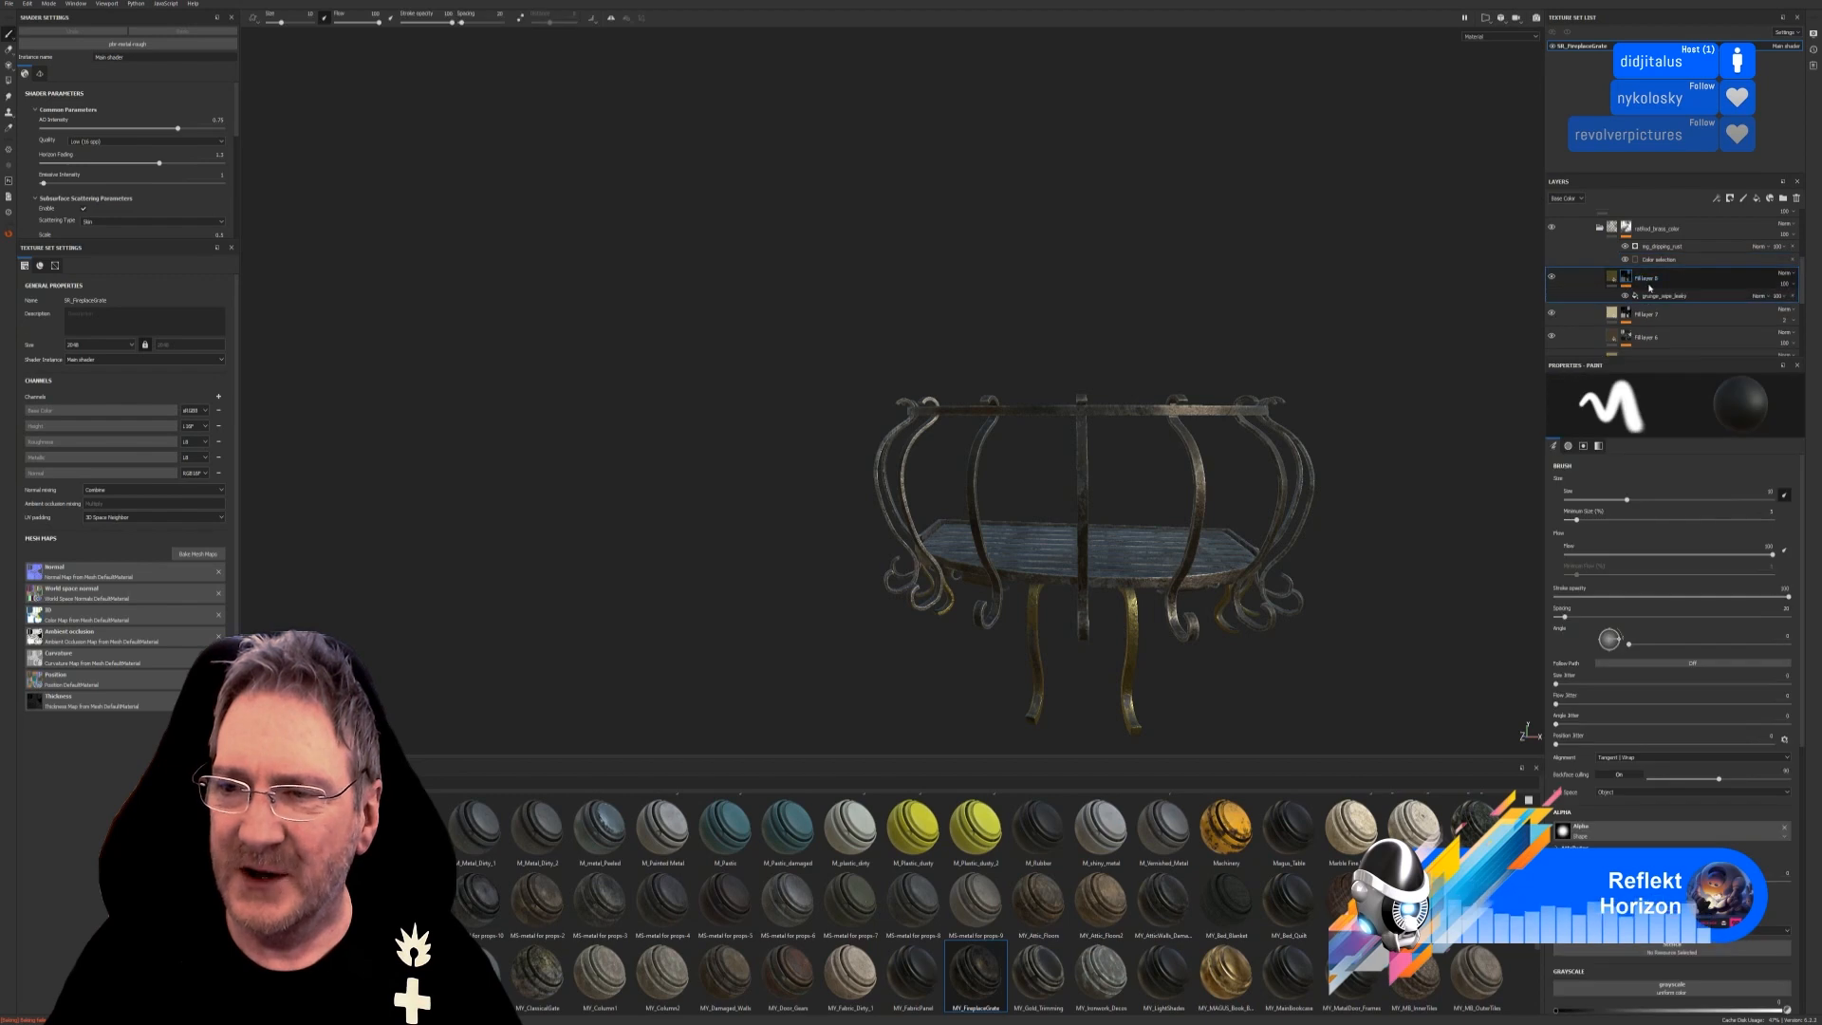
left_click(1647, 319)
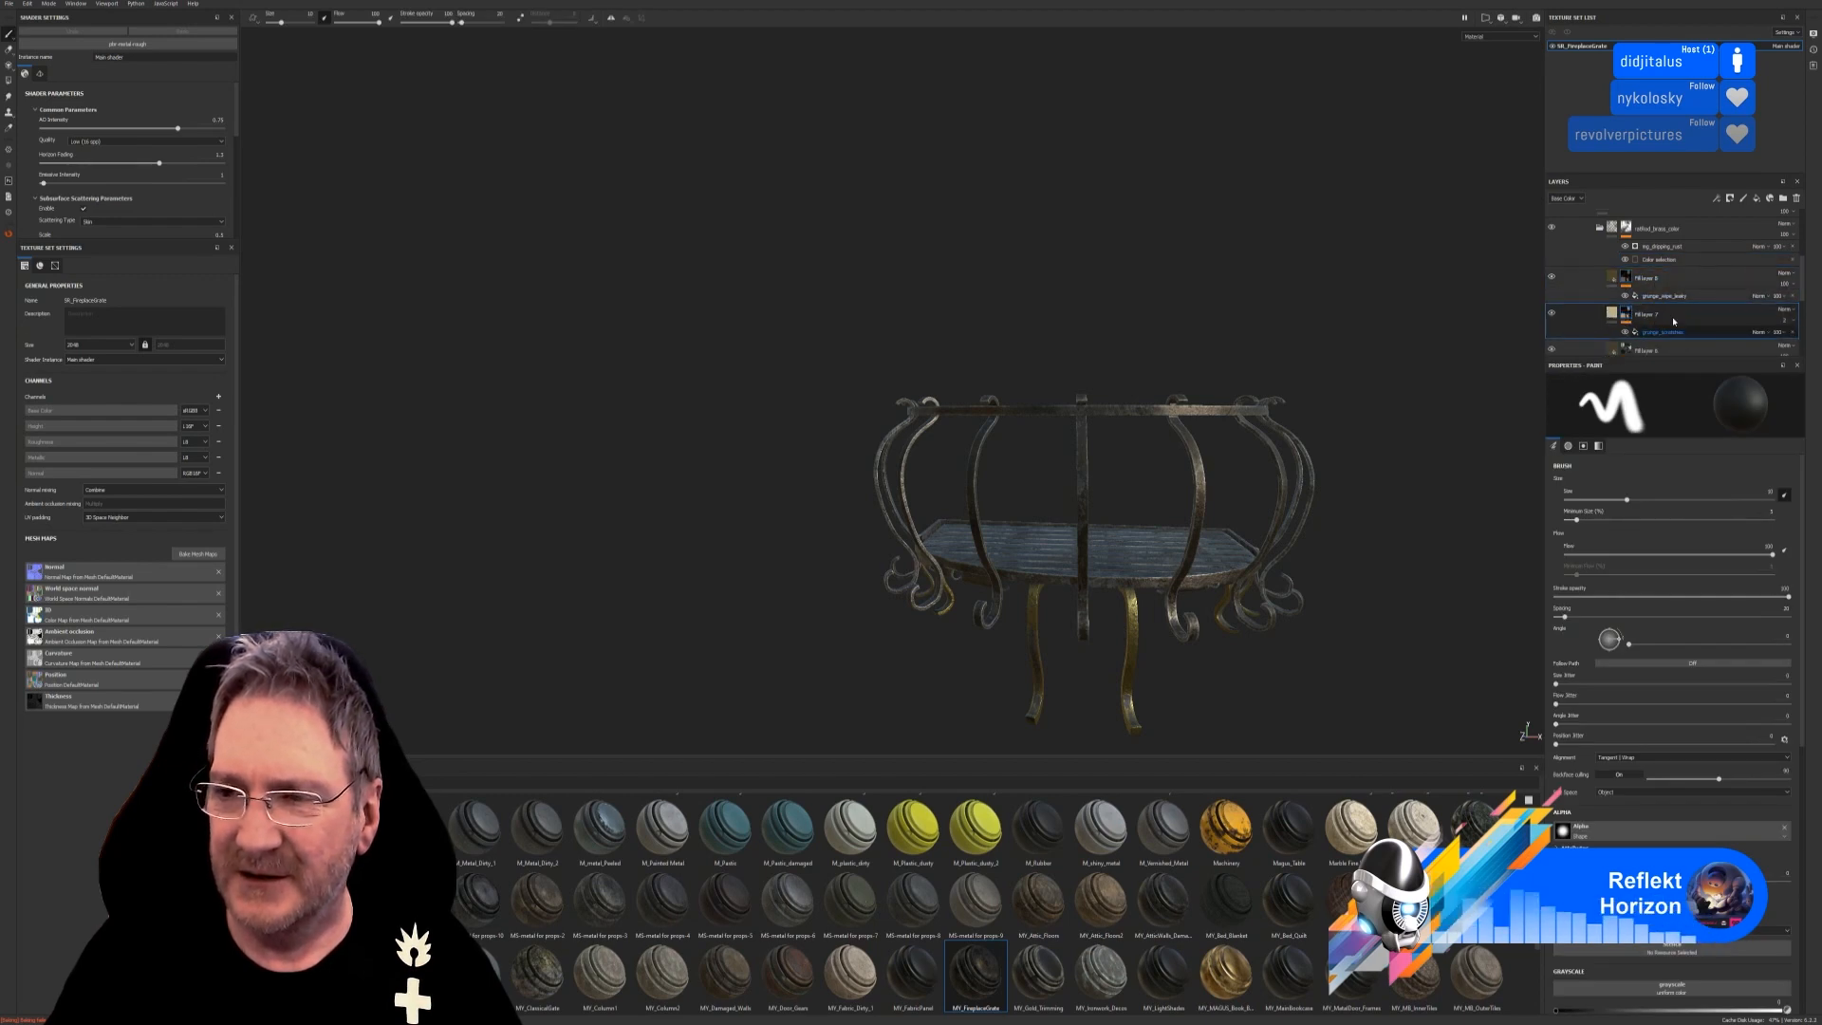
scroll(1633, 304, "down", 2)
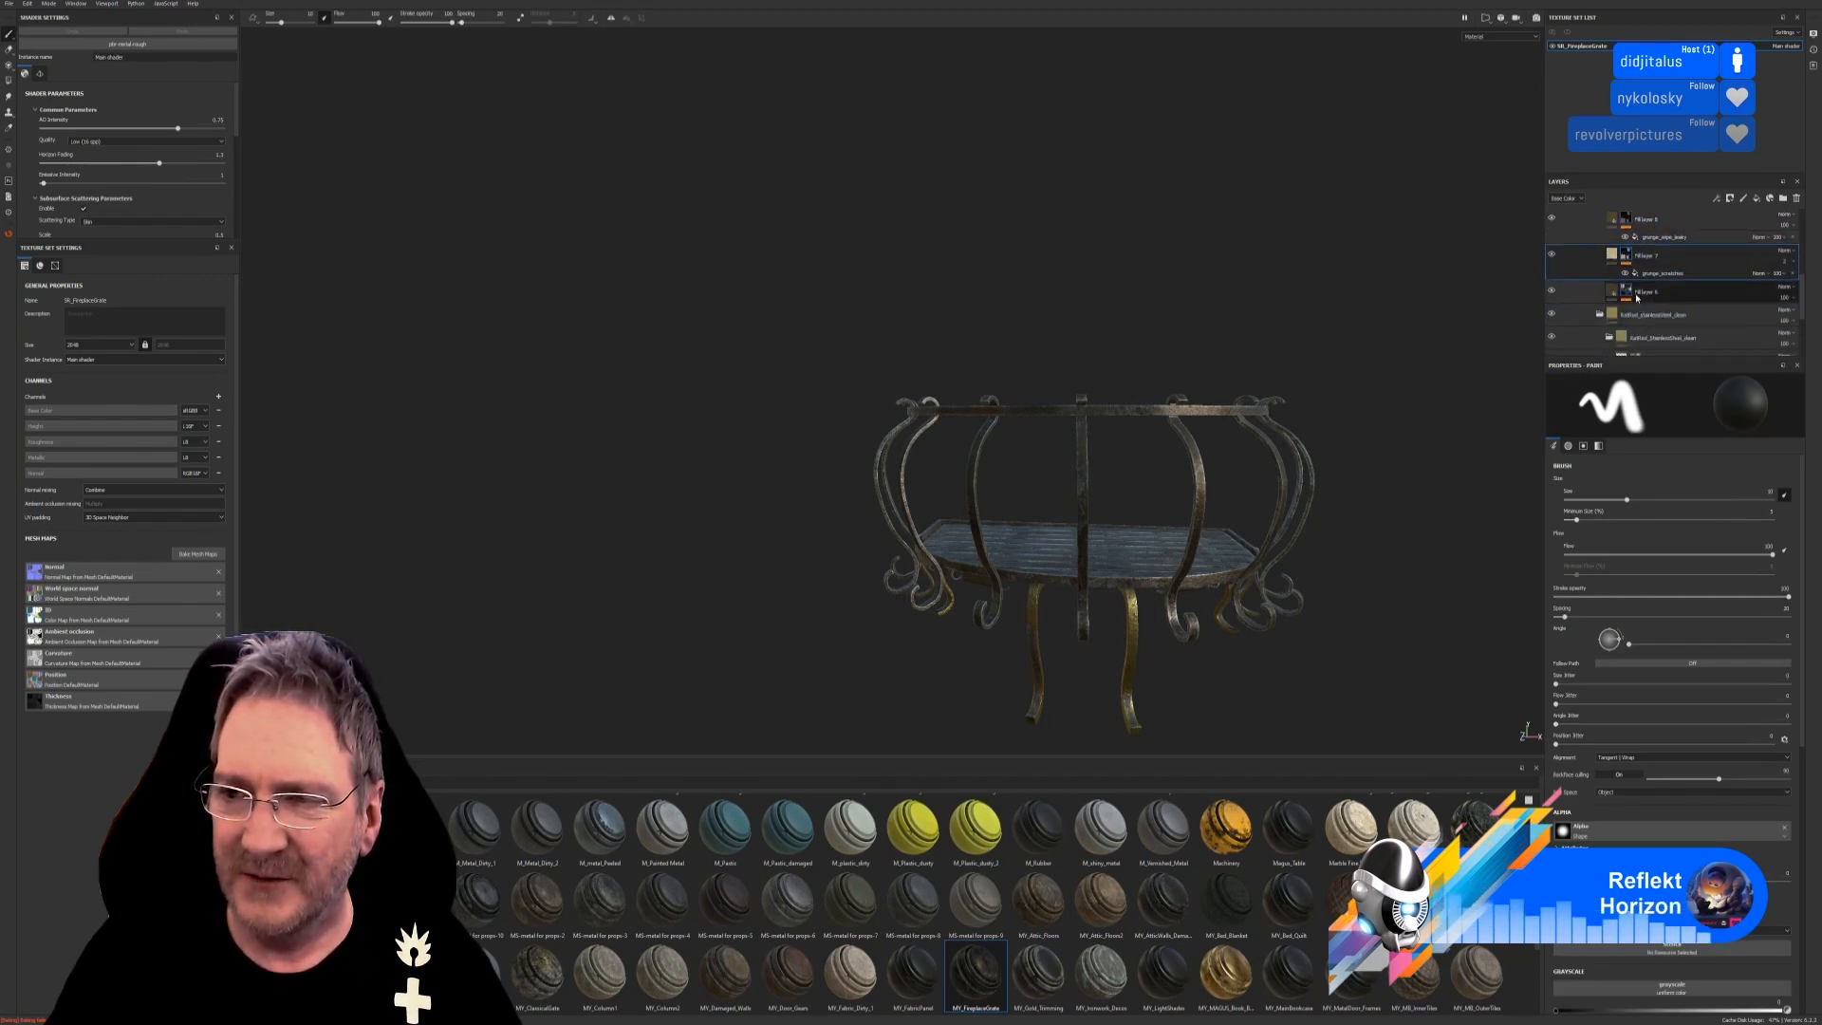
left_click(1638, 295)
scroll(1637, 297, "down", 1)
scroll(1640, 293, "down", 1)
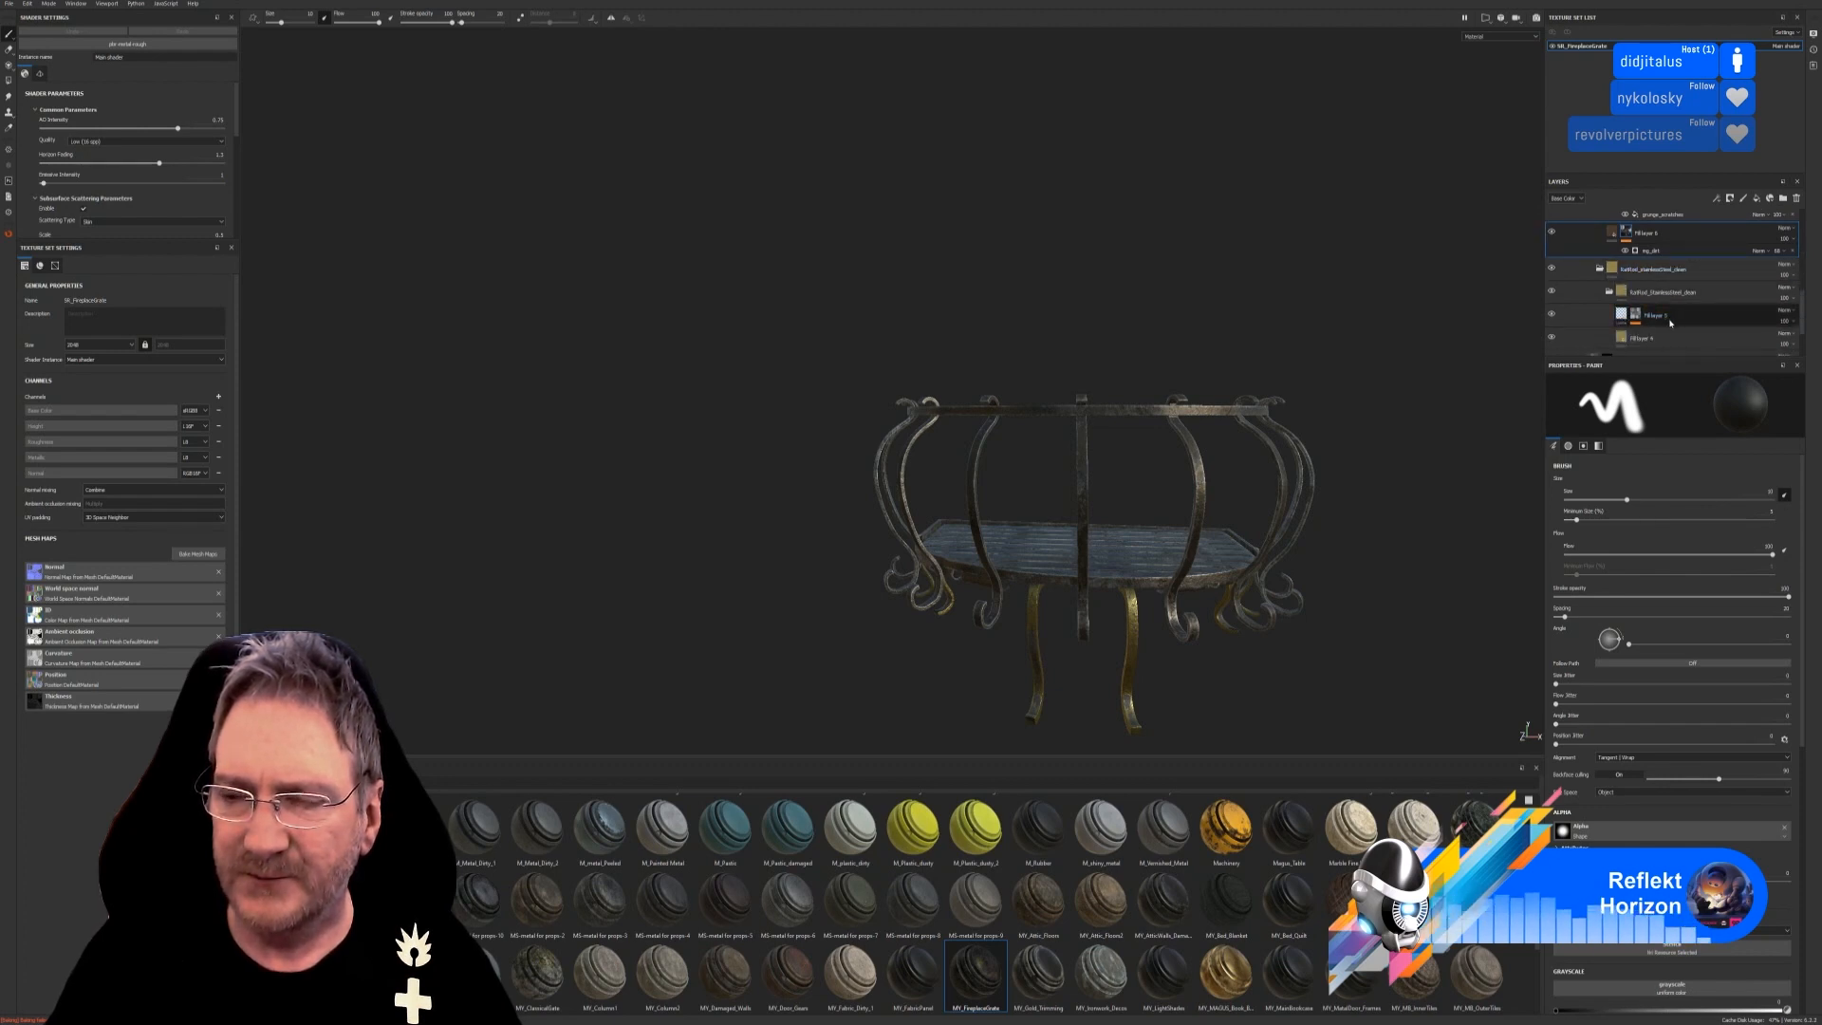
left_click(1671, 321)
scroll(1690, 321, "down", 1)
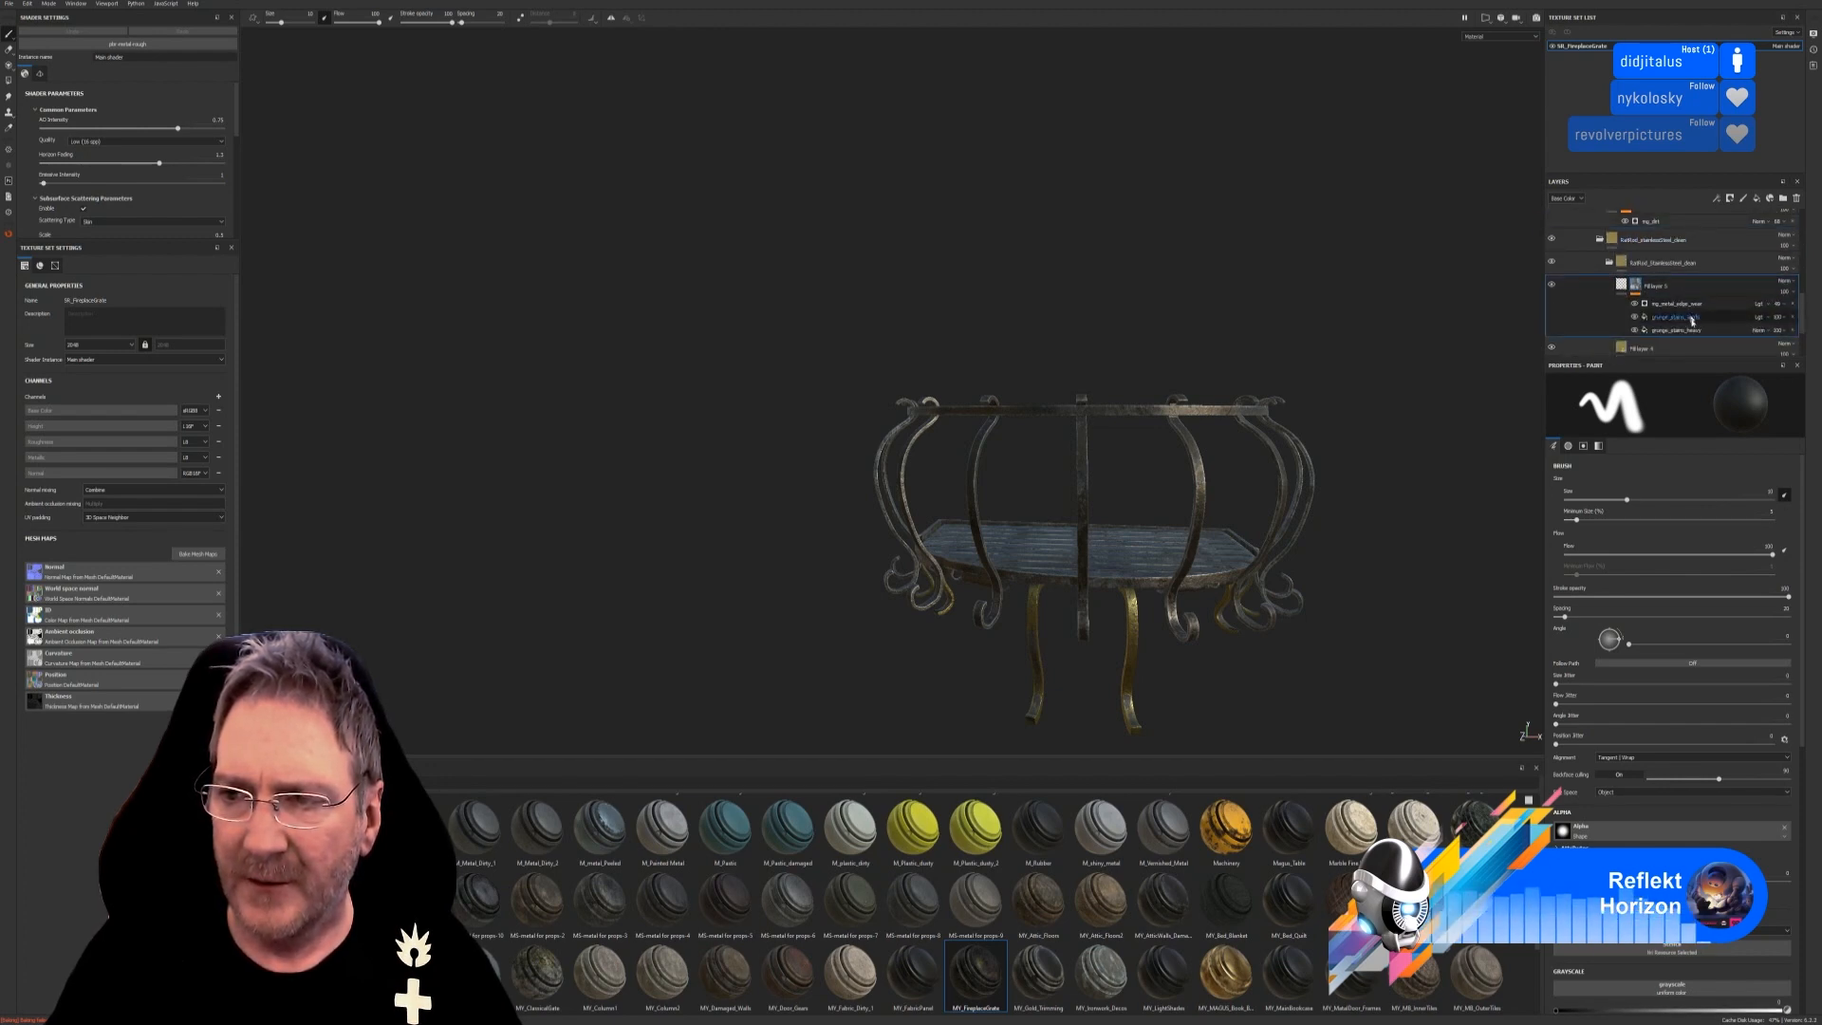
scroll(1685, 316, "down", 3)
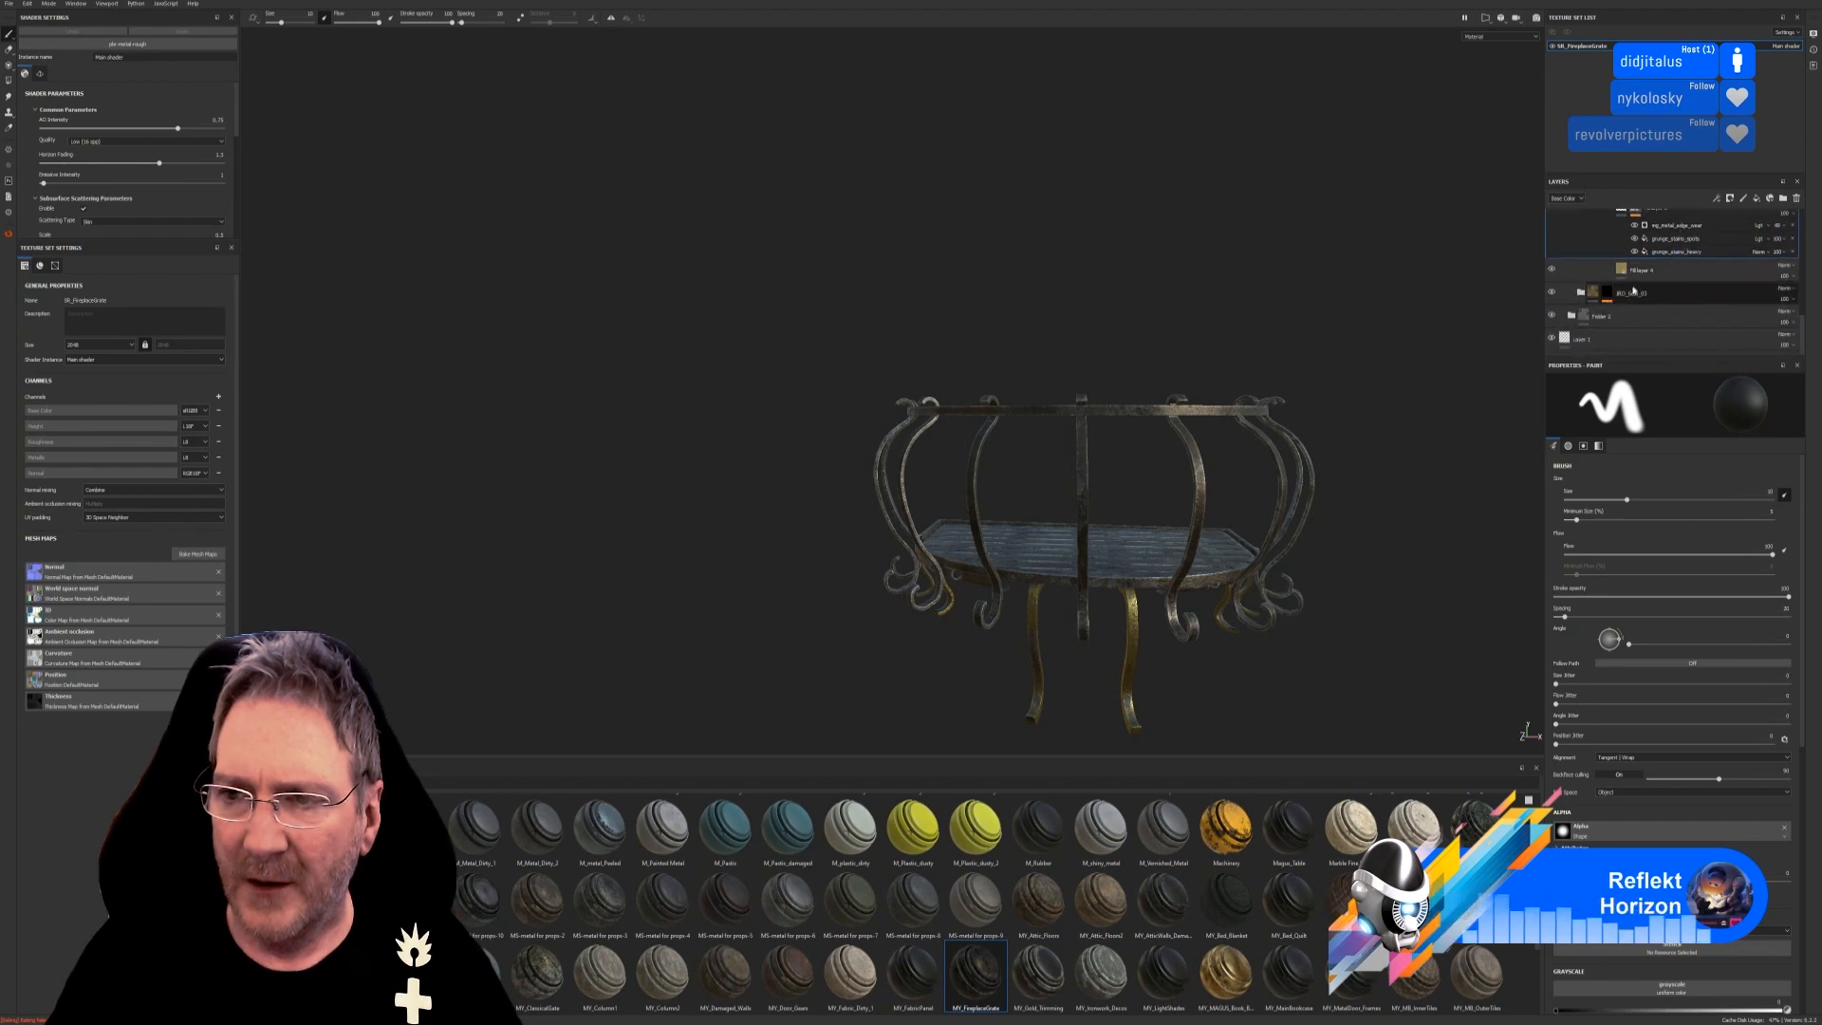
Replace the green color in the lower gold folder's color selection mask with the yellow ID color of the legs.
left_click(1633, 292)
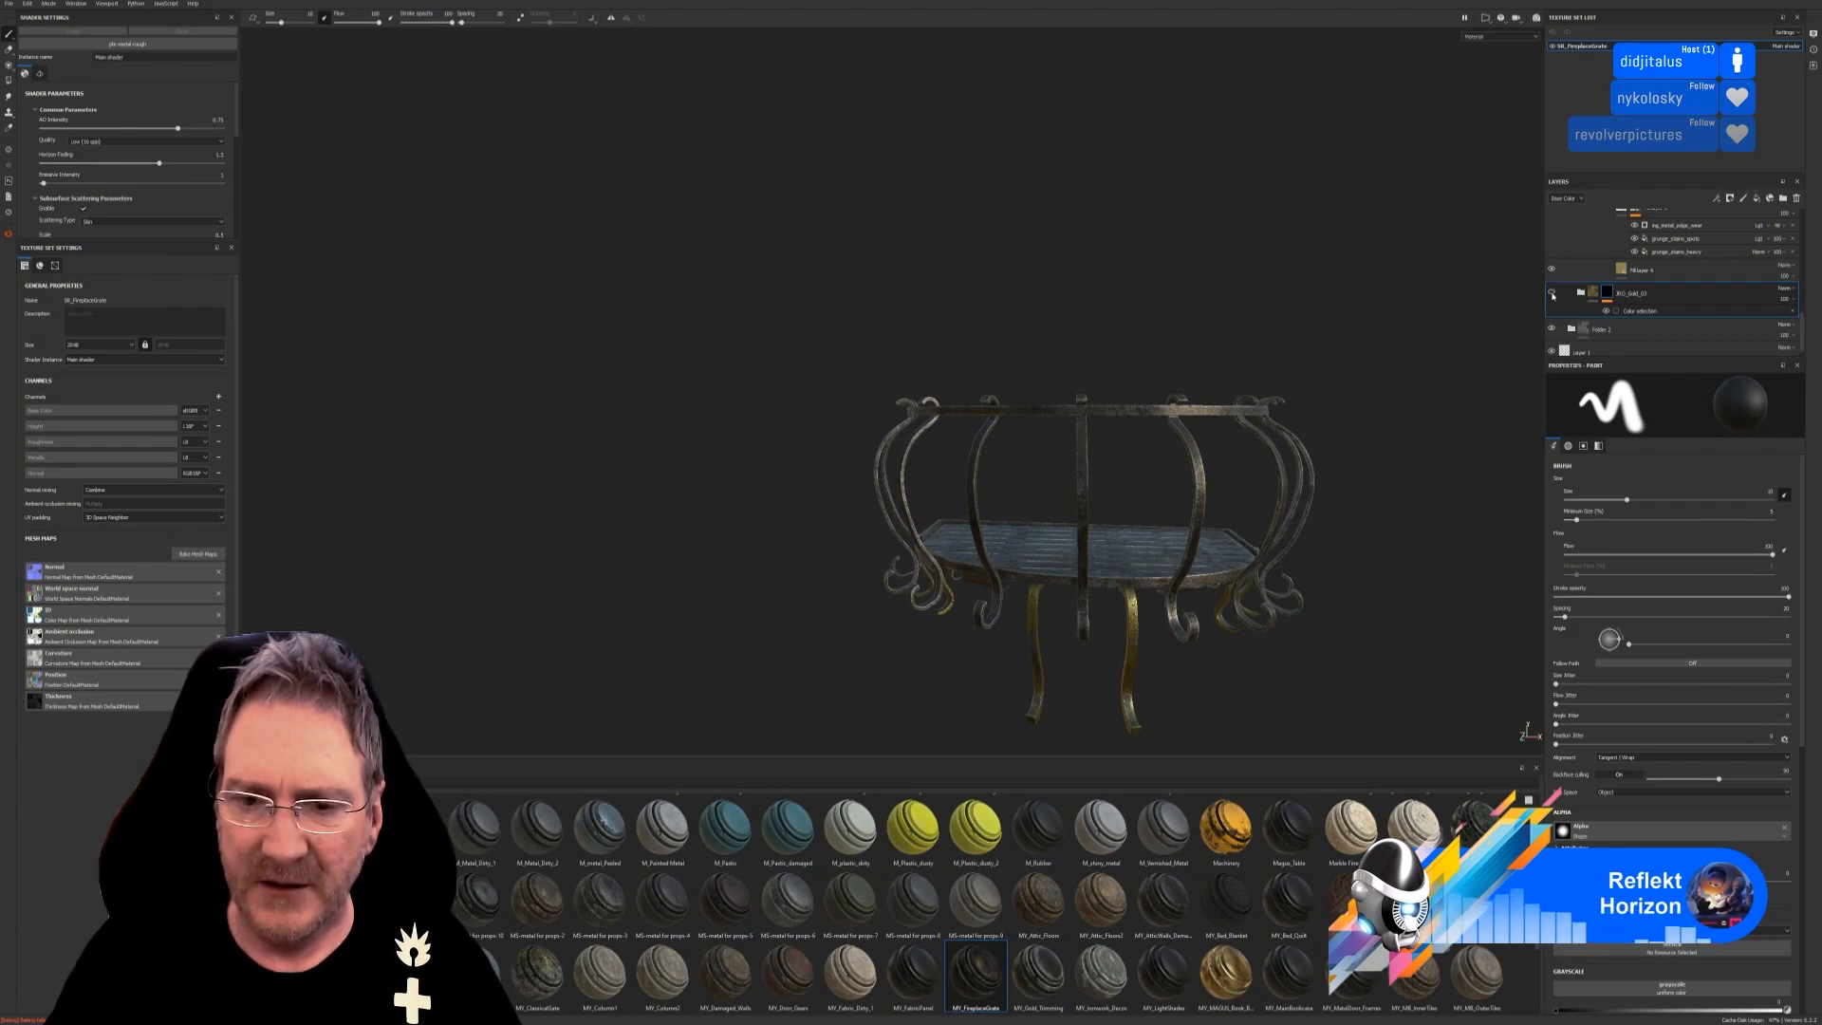
left_click(1634, 313)
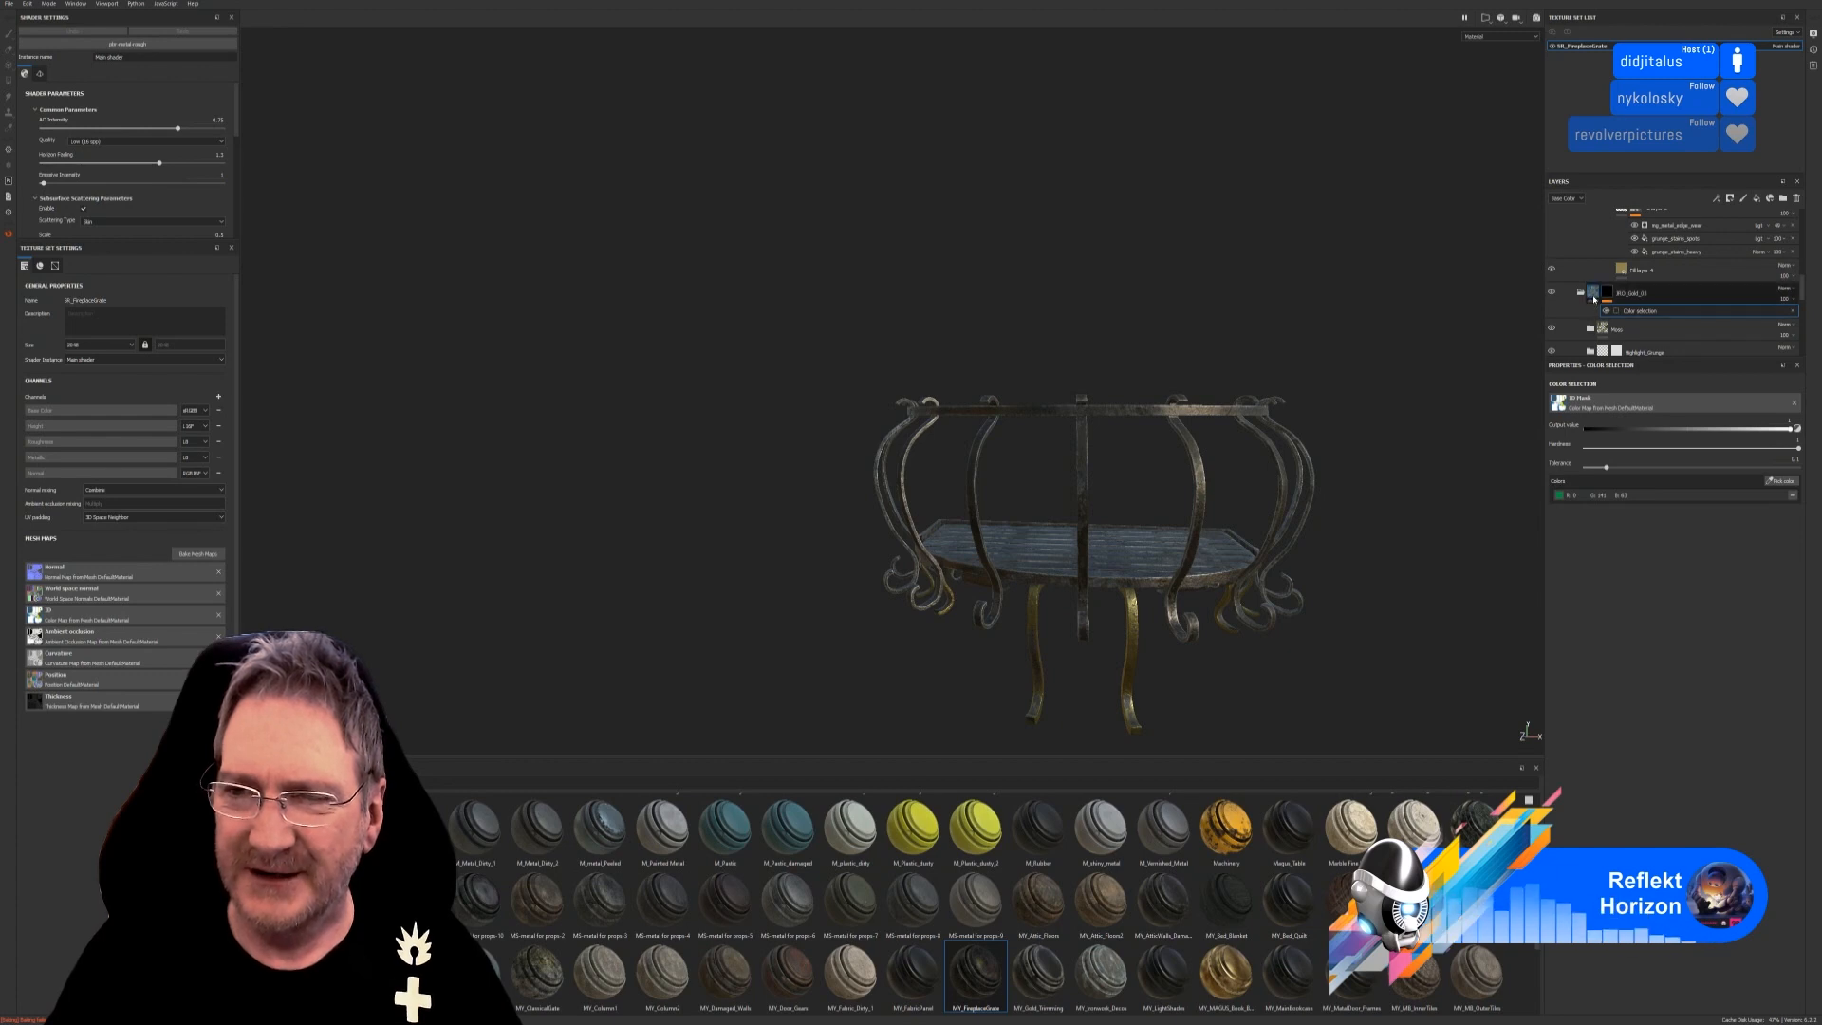
left_click(1782, 481)
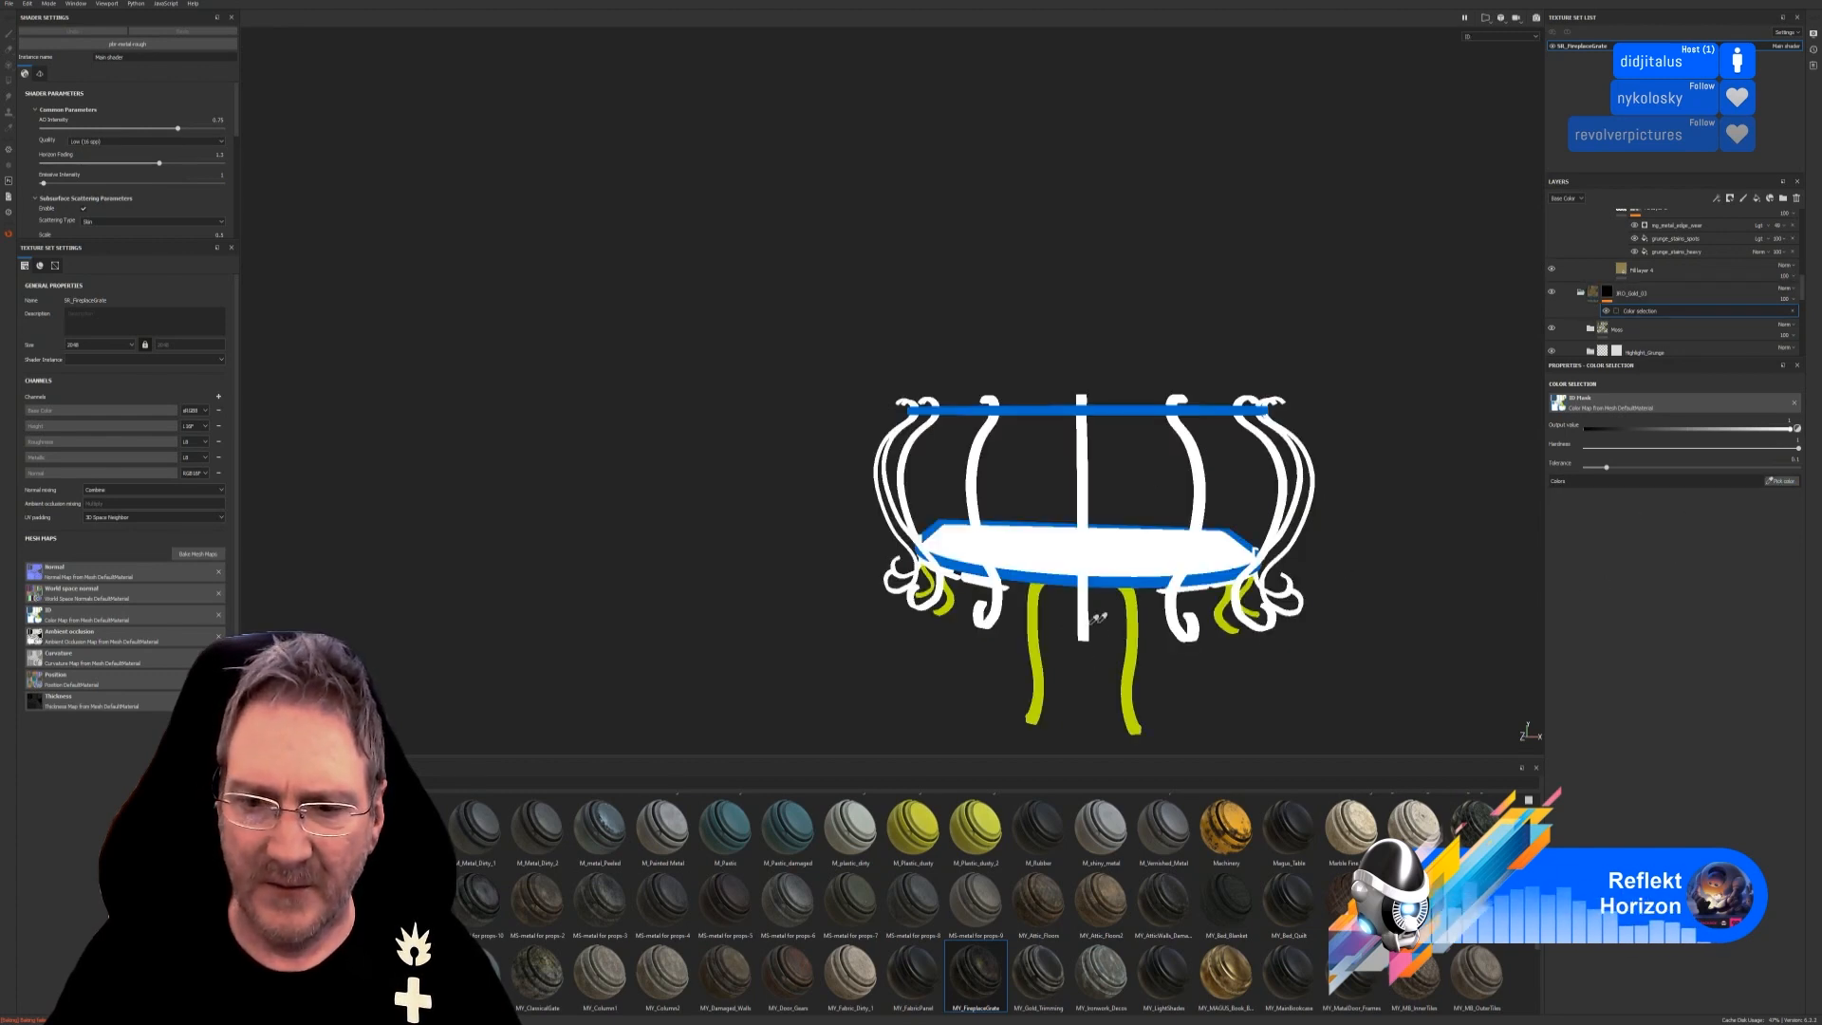
left_click(1136, 612)
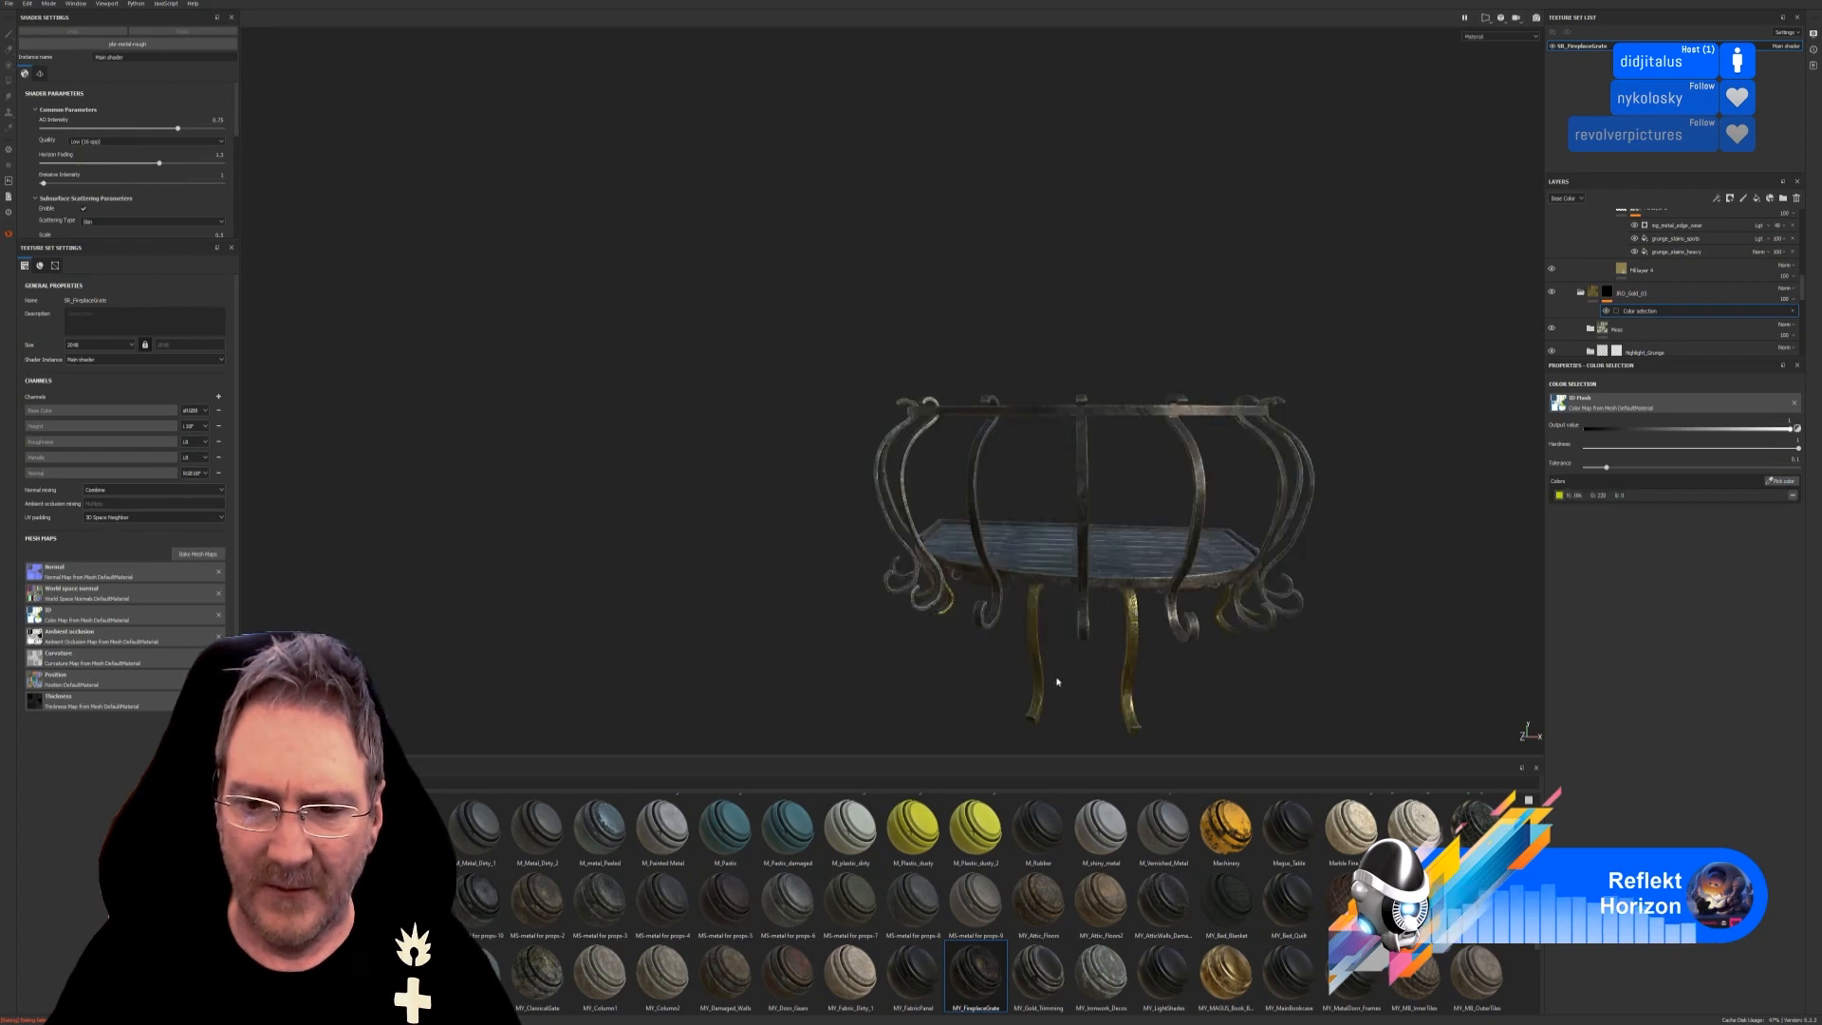
scroll(1055, 680, "up", 2)
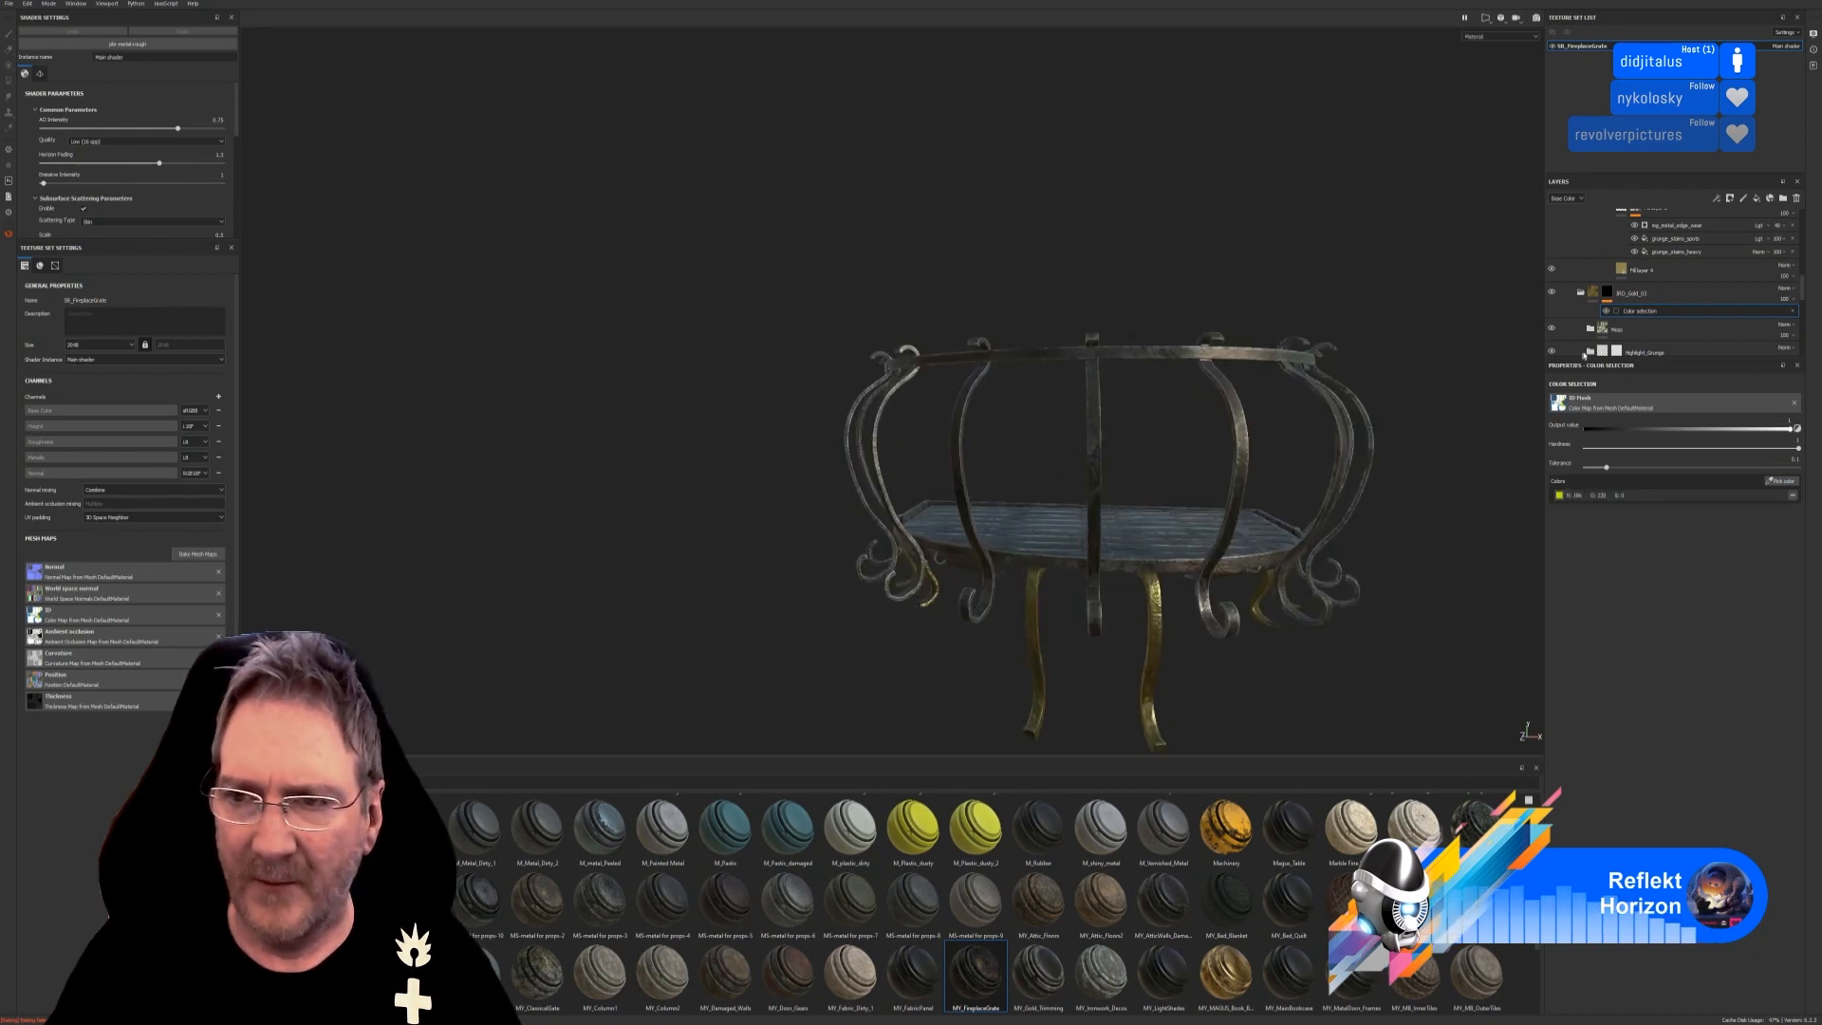
Examine the mask effects of the Moss_Grunge folders inside the lower gold folder's Moss folder for color selections.
scroll(1587, 341, "down", 1)
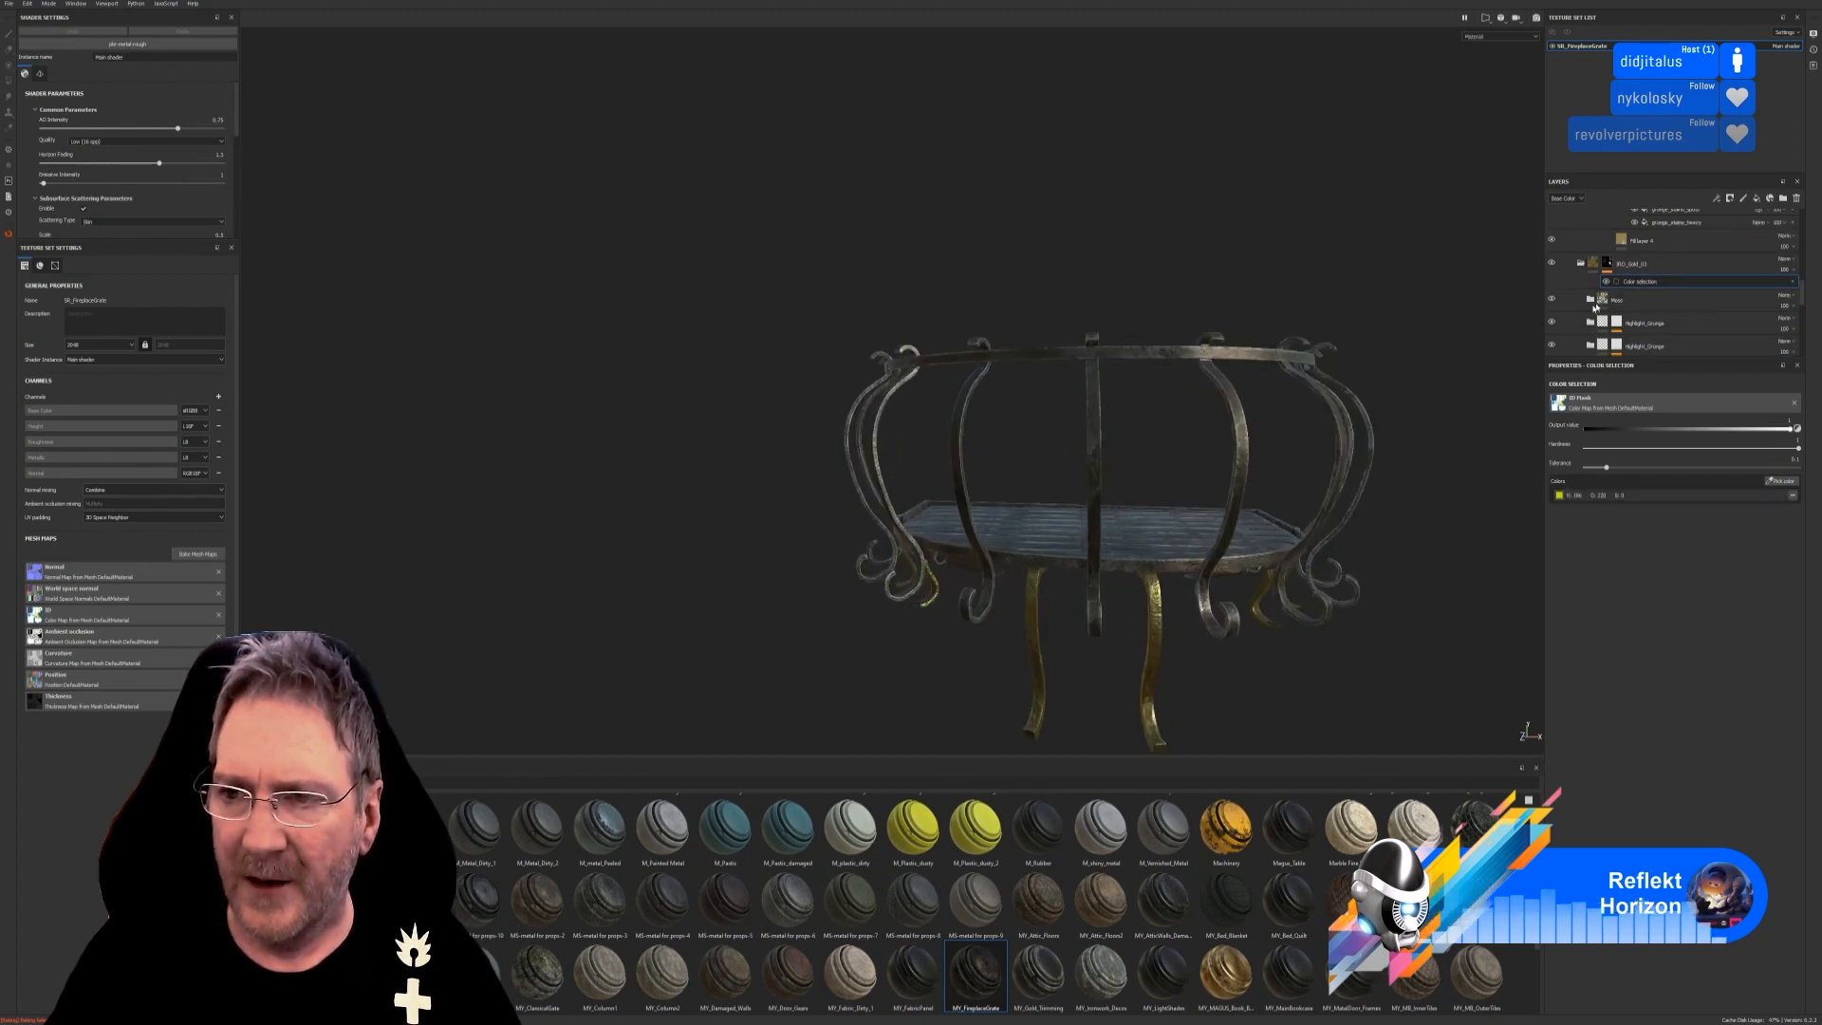
left_click(1592, 301)
scroll(1632, 285, "down", 3)
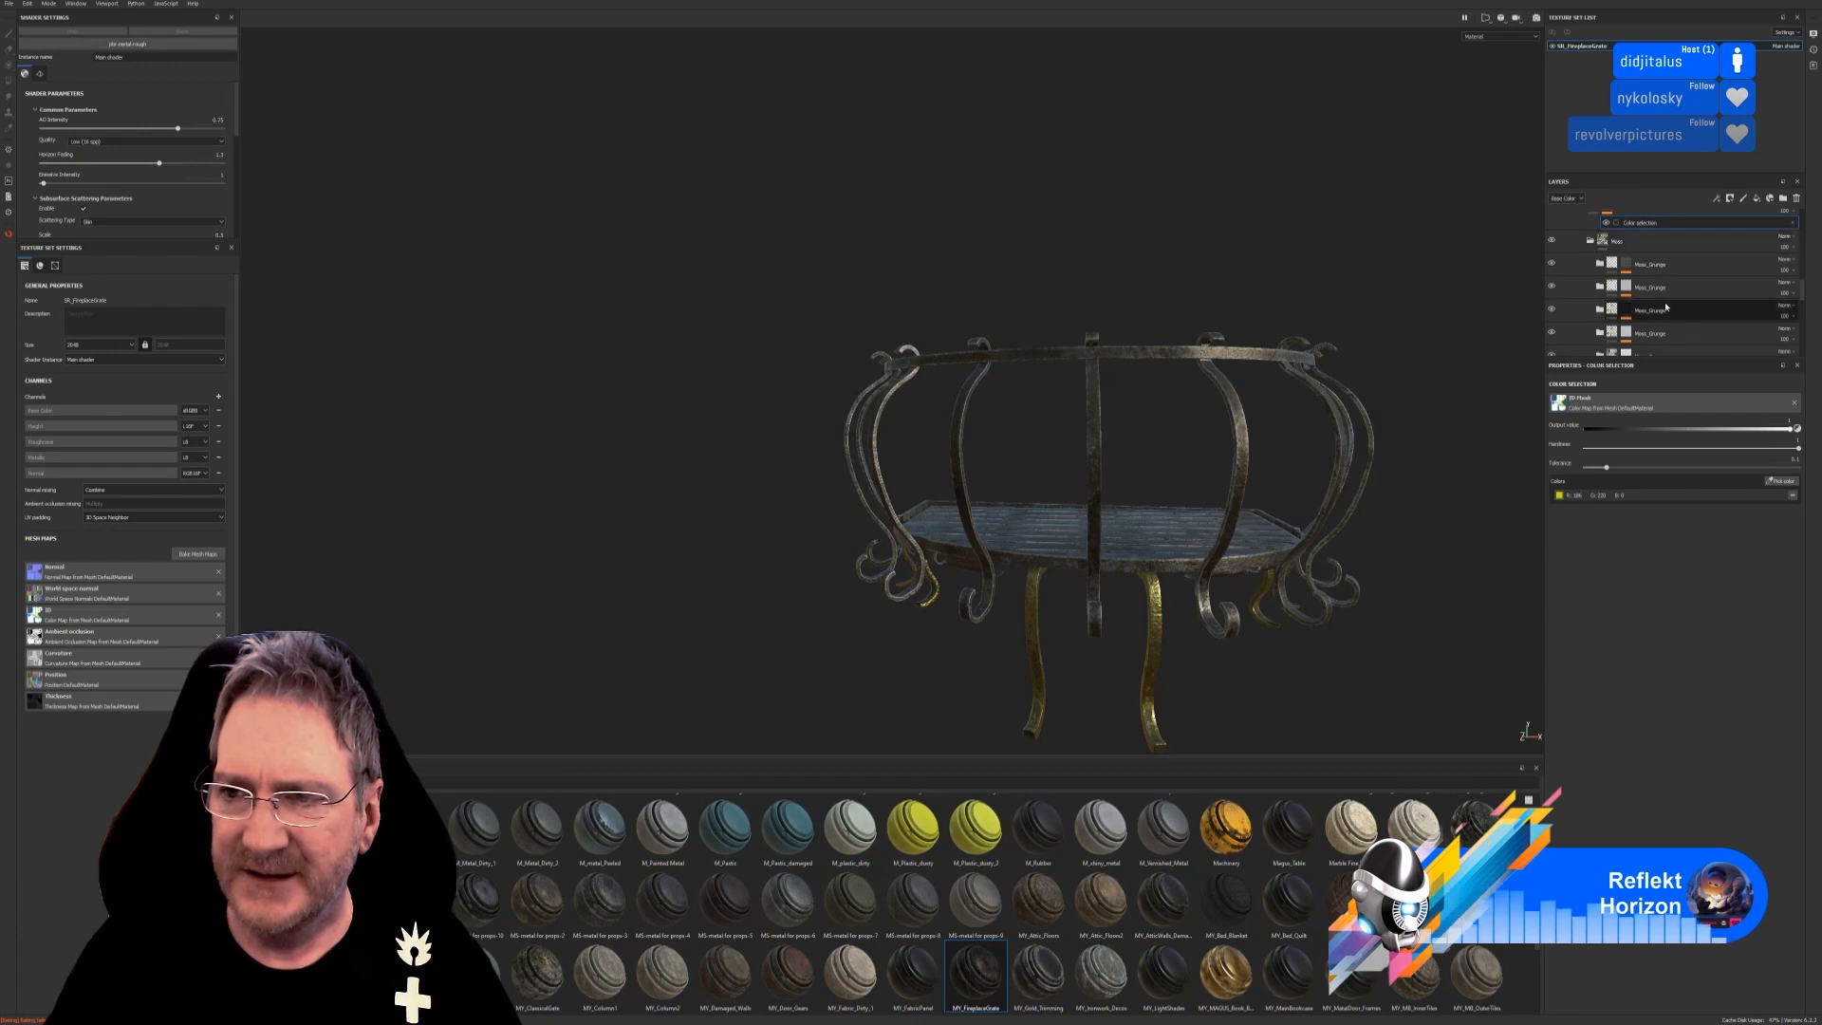
left_click(1660, 272)
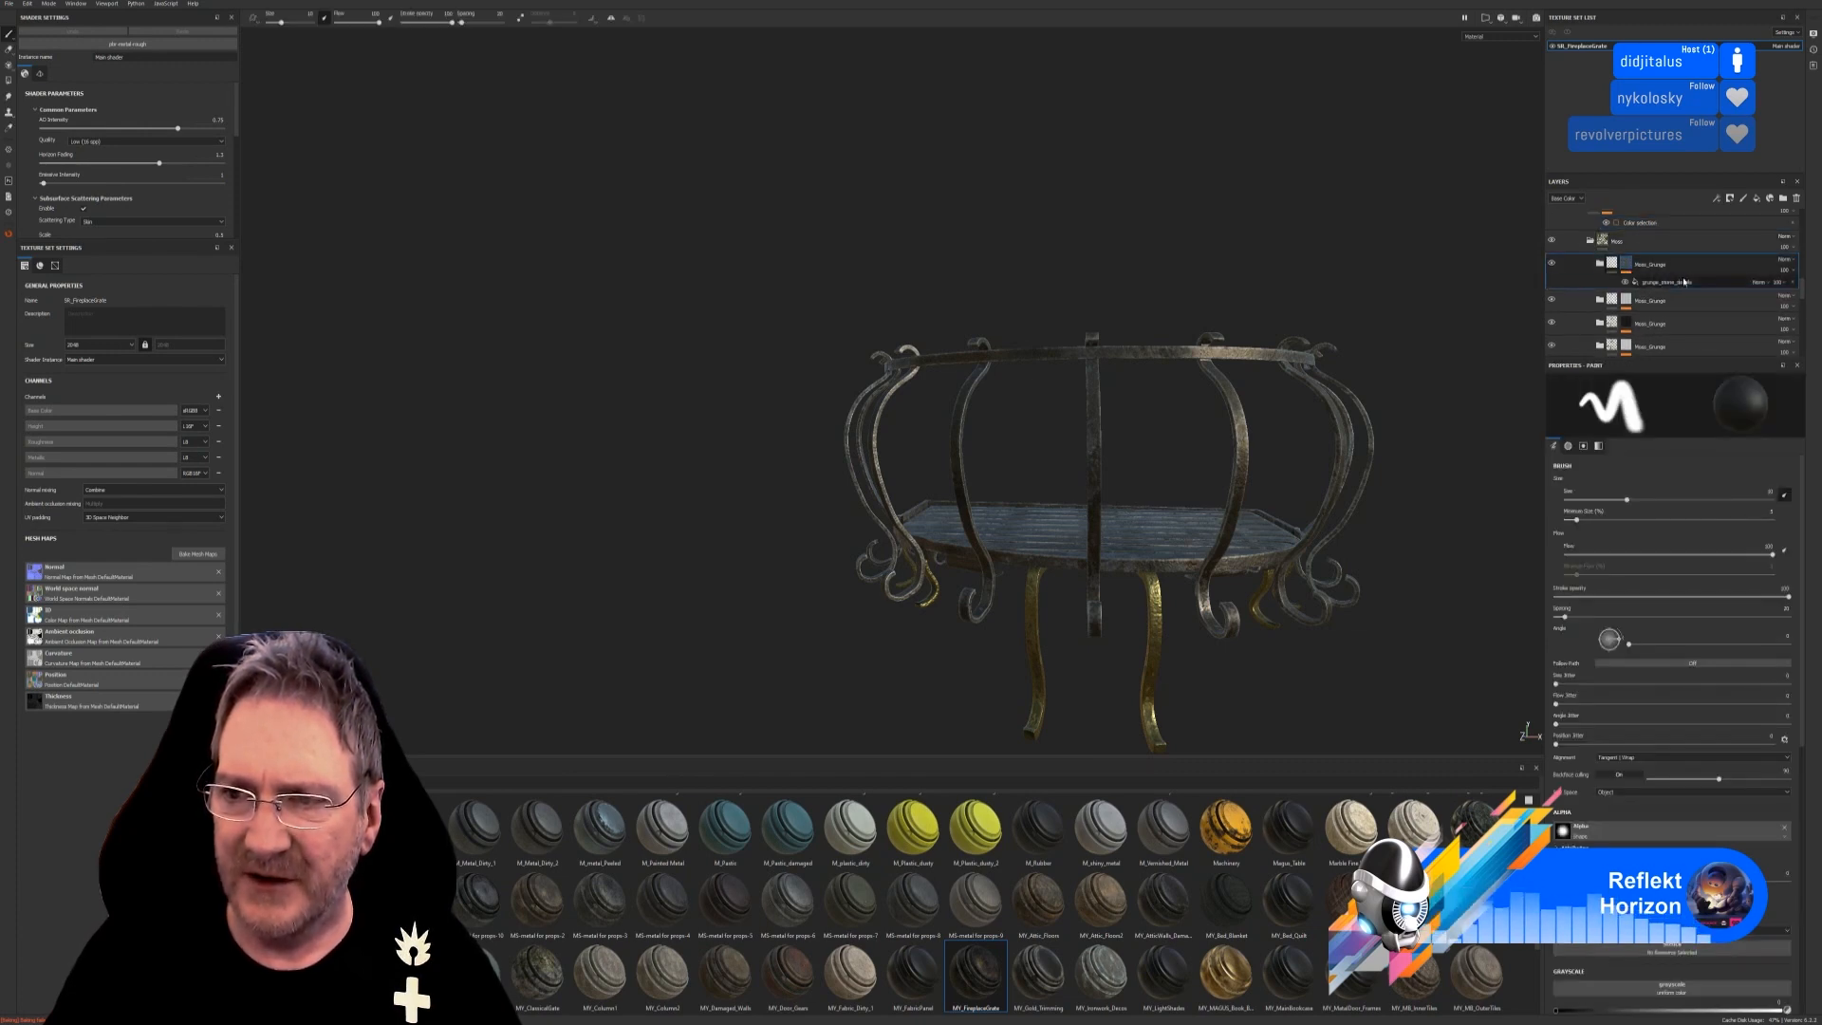
left_click(1626, 273)
scroll(1626, 280, "down", 1)
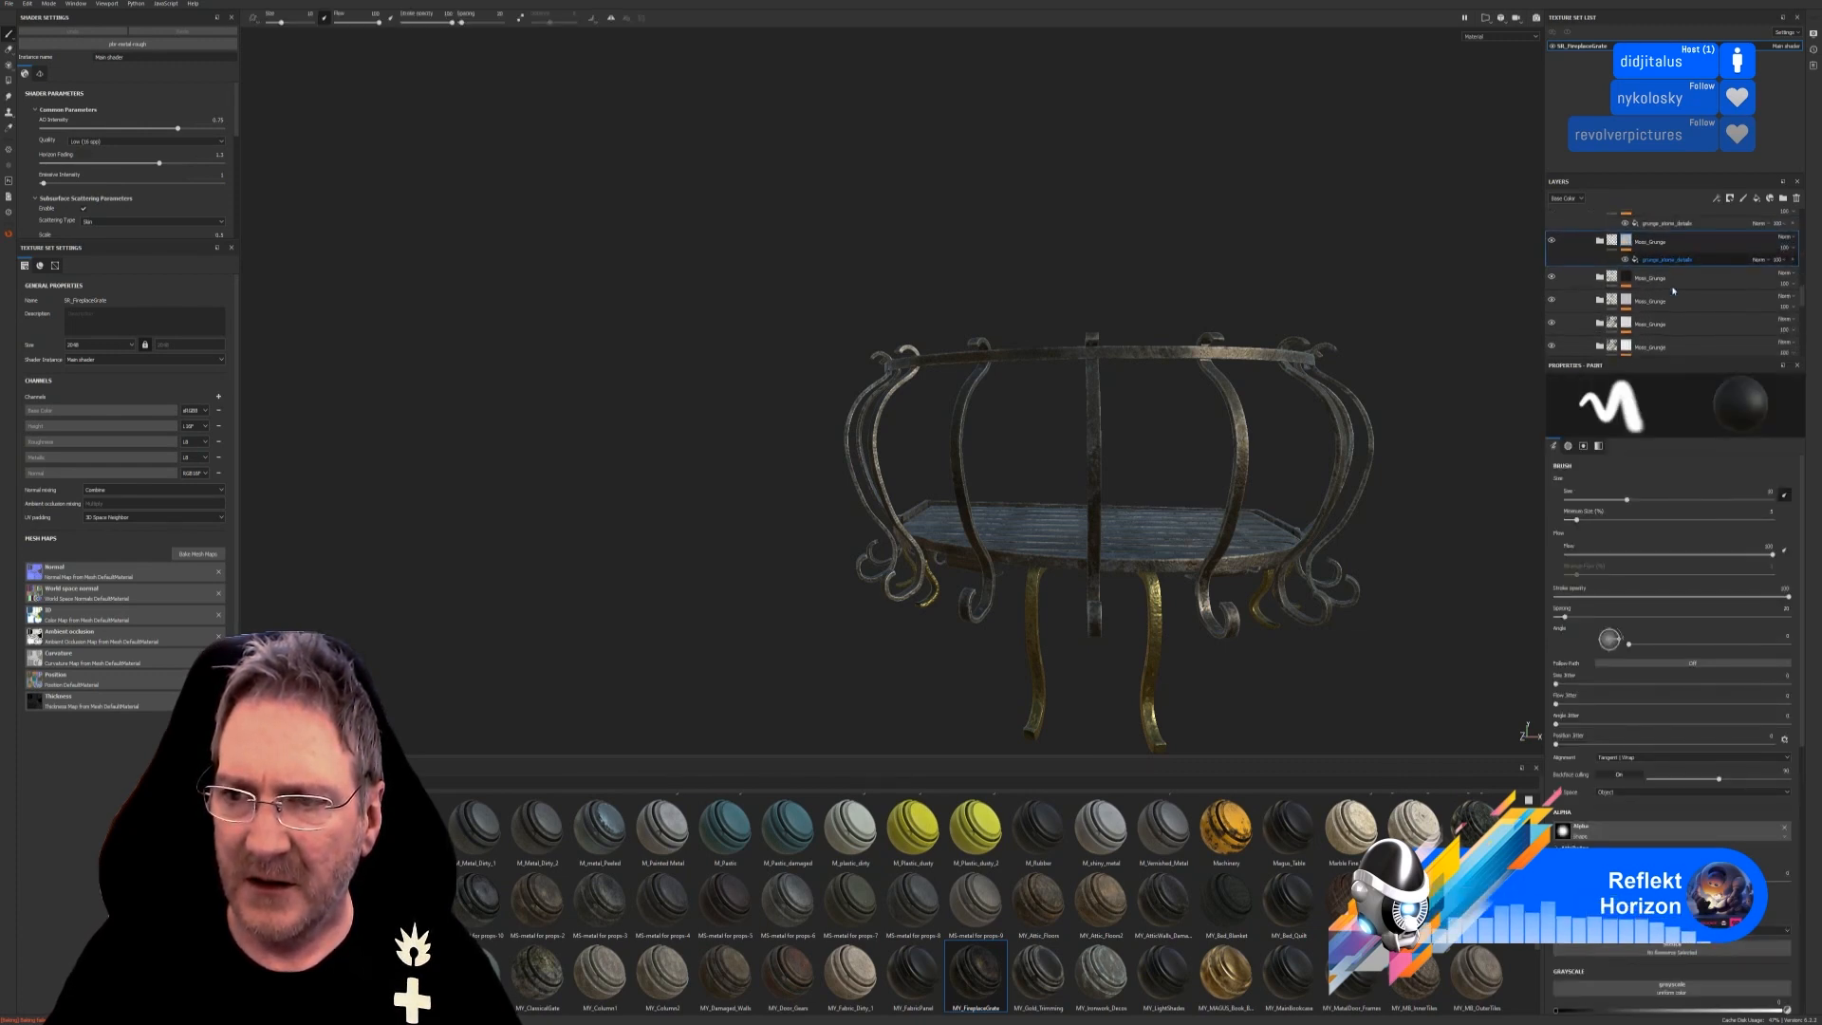
left_click(1626, 279)
scroll(1628, 285, "down", 1)
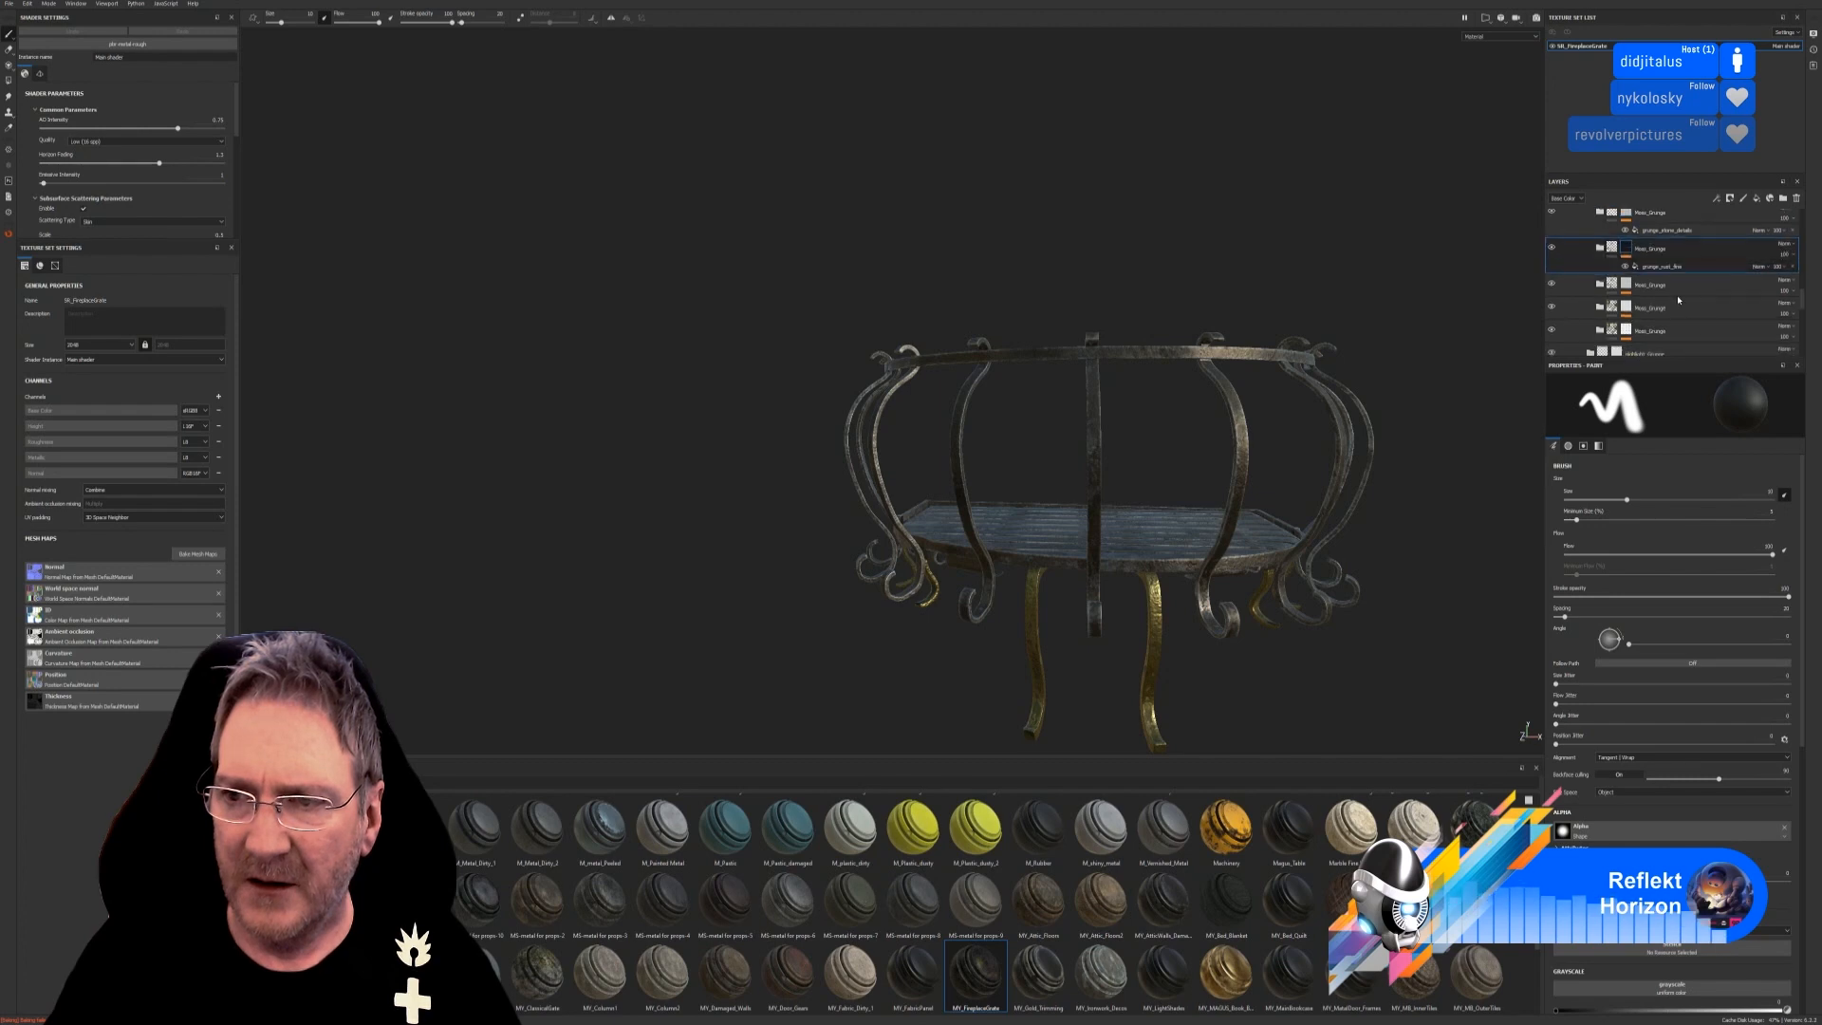
left_click(1626, 287)
scroll(1626, 290, "down", 1)
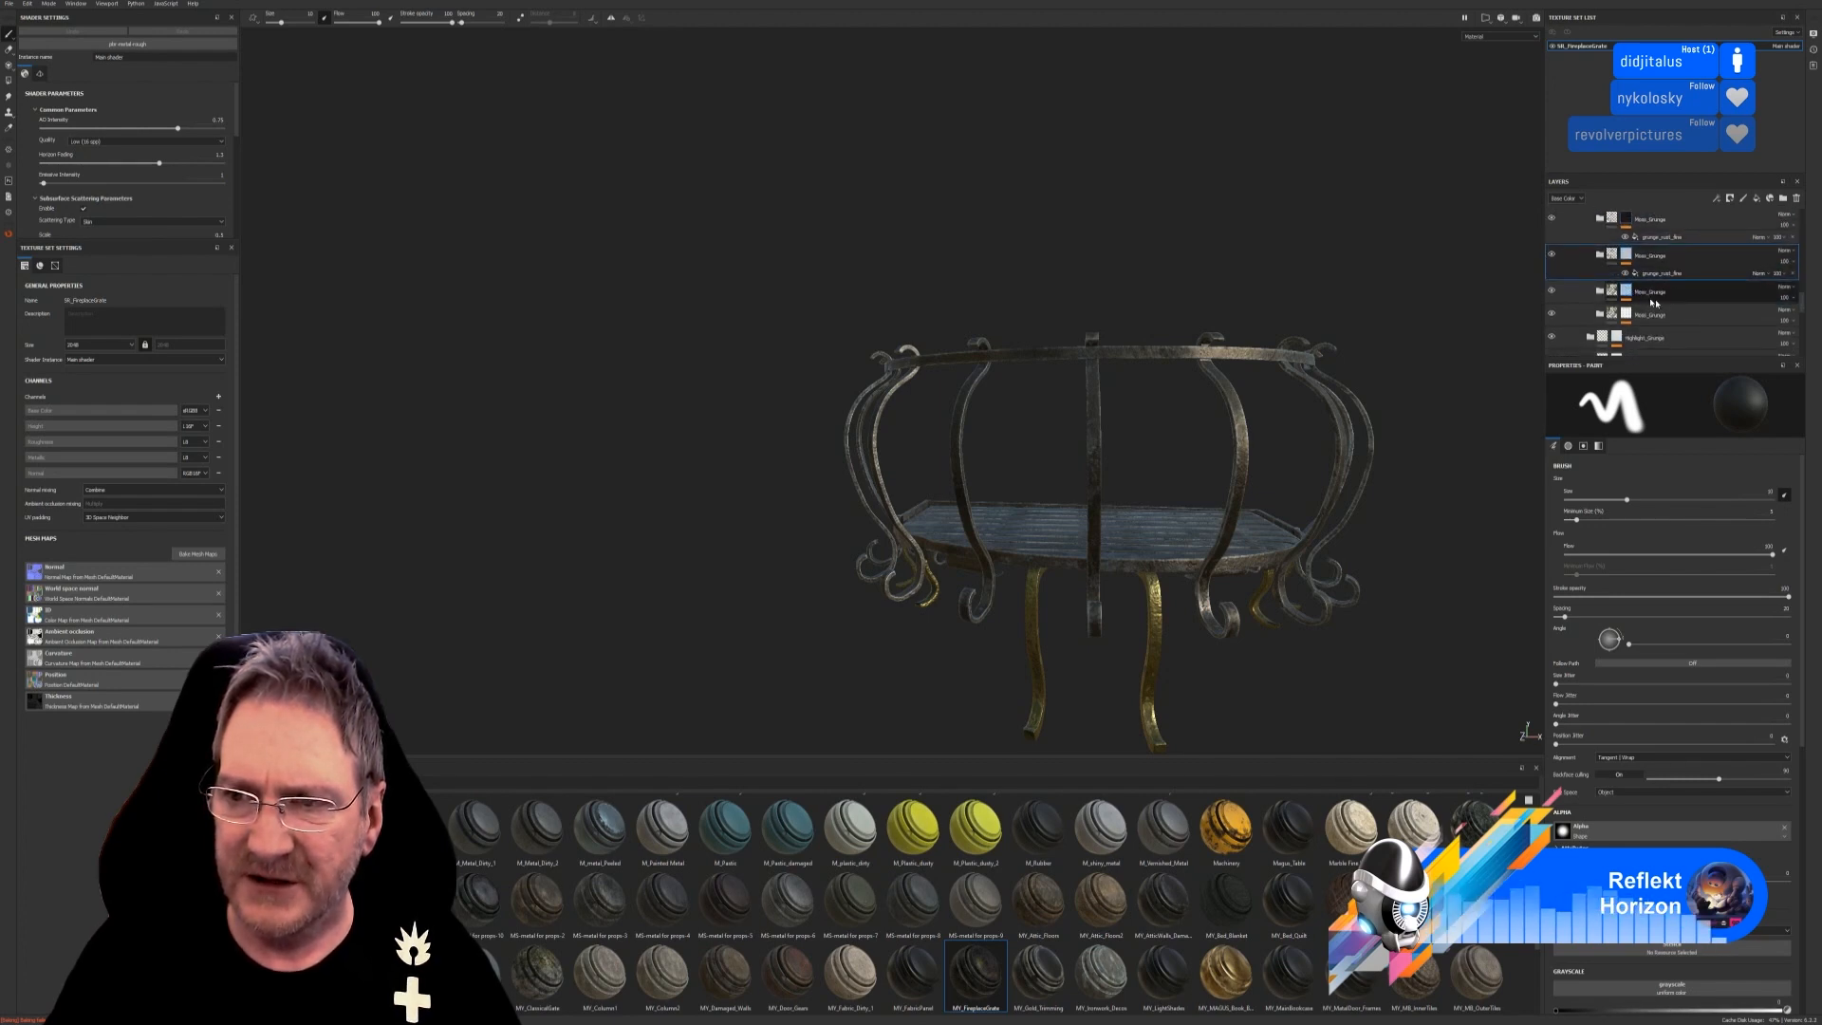
left_click(1653, 301)
scroll(1679, 314, "down", 3)
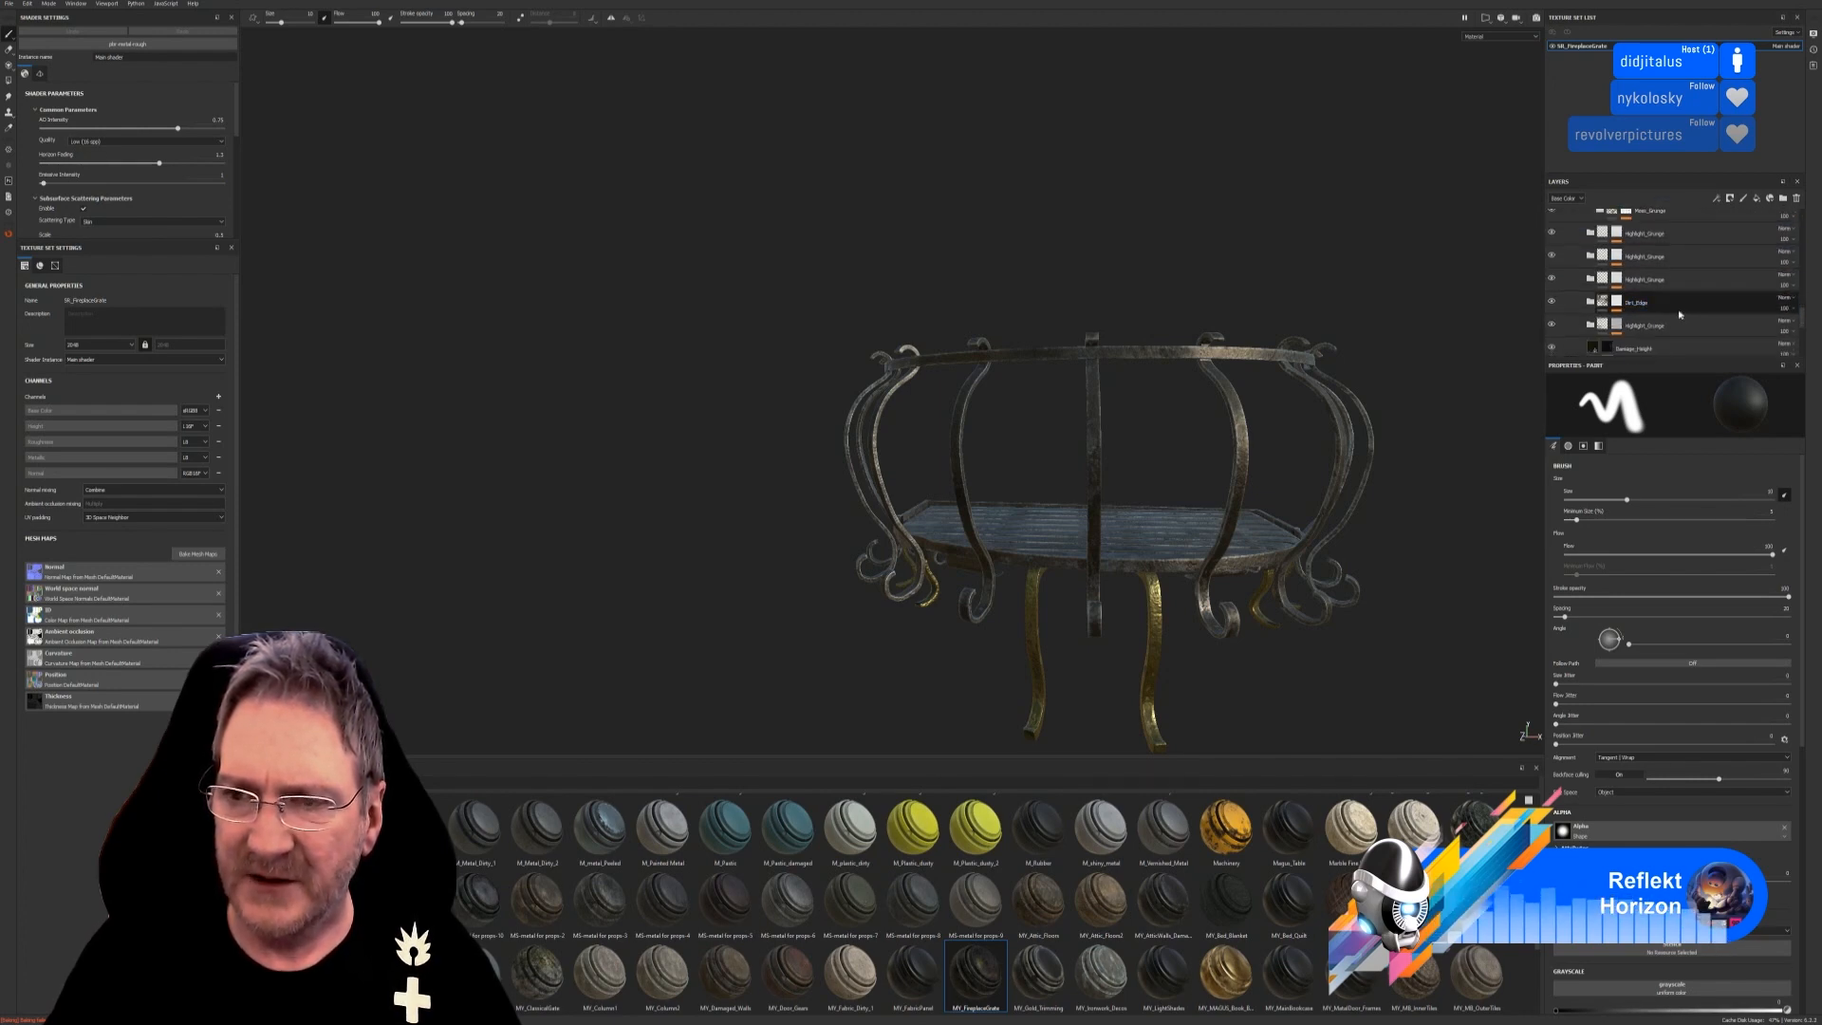
Inspect the mask of the folder nested in the first Moss_Grunge folder and collapse the lower gold folder.
scroll(1679, 314, "up", 5)
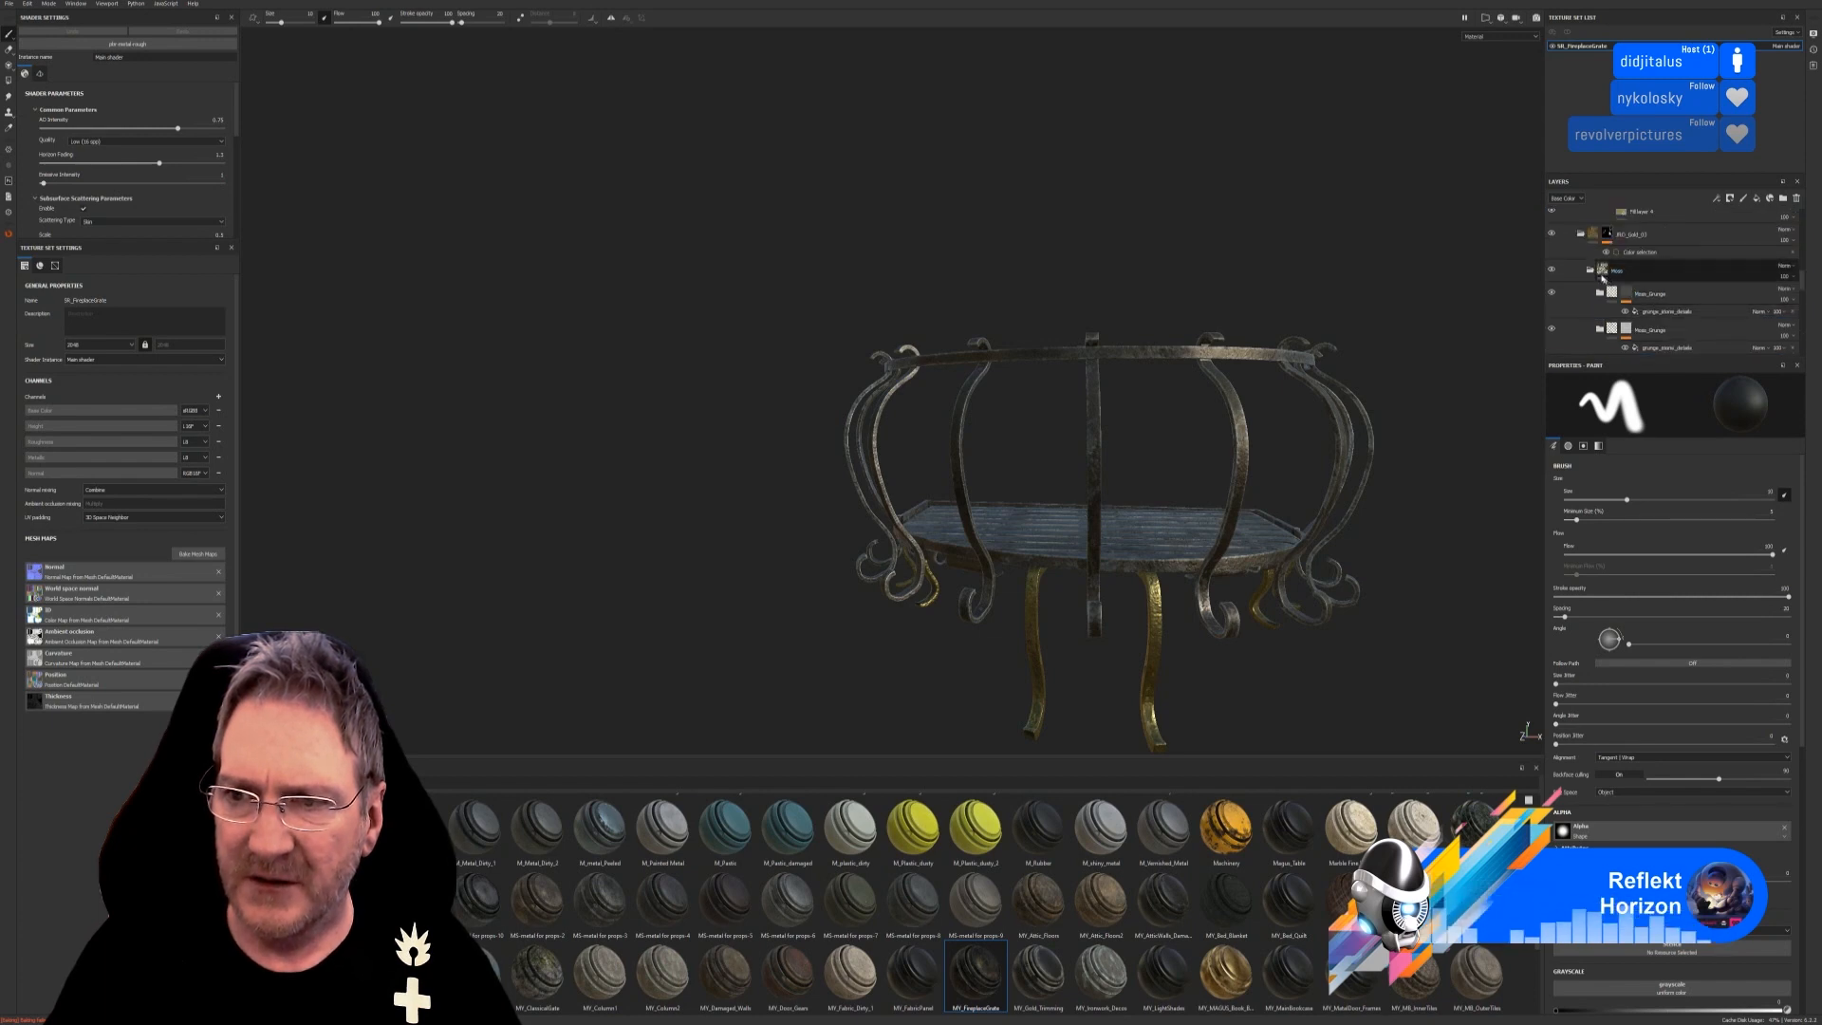
scroll(1652, 291, "down", 1)
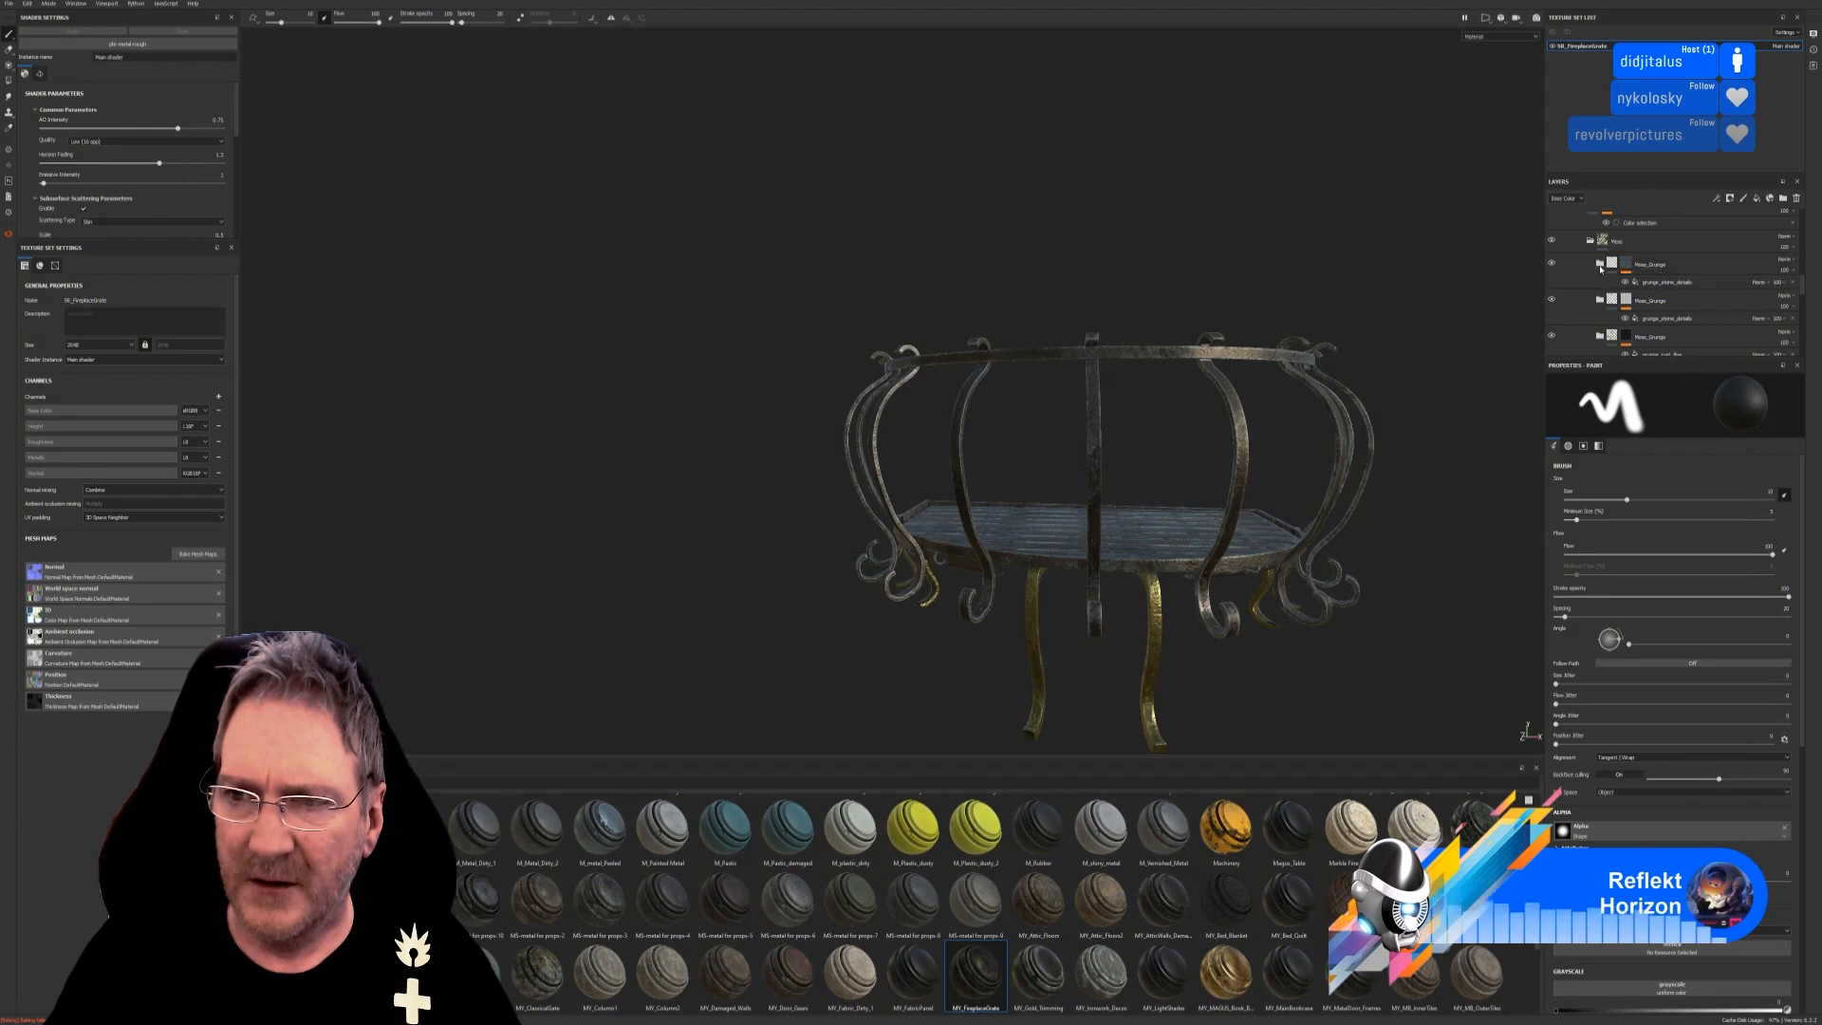
left_click(1602, 267)
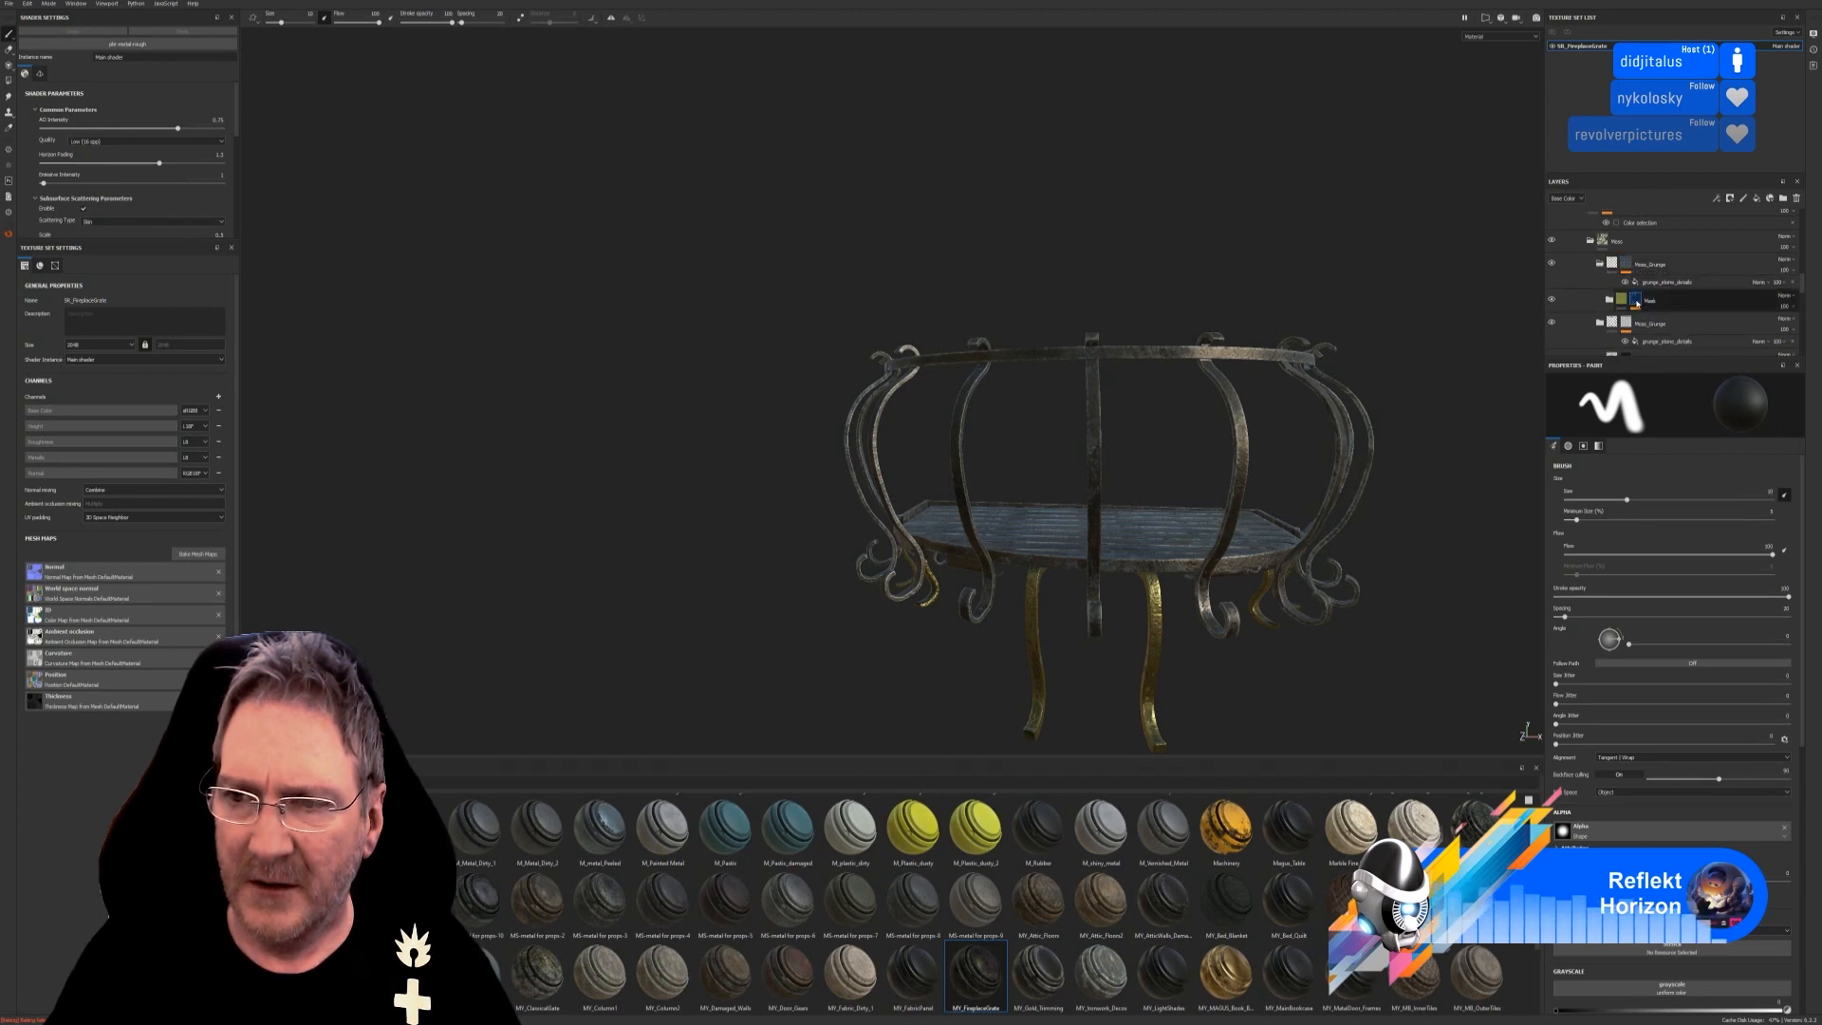
left_click(1695, 303)
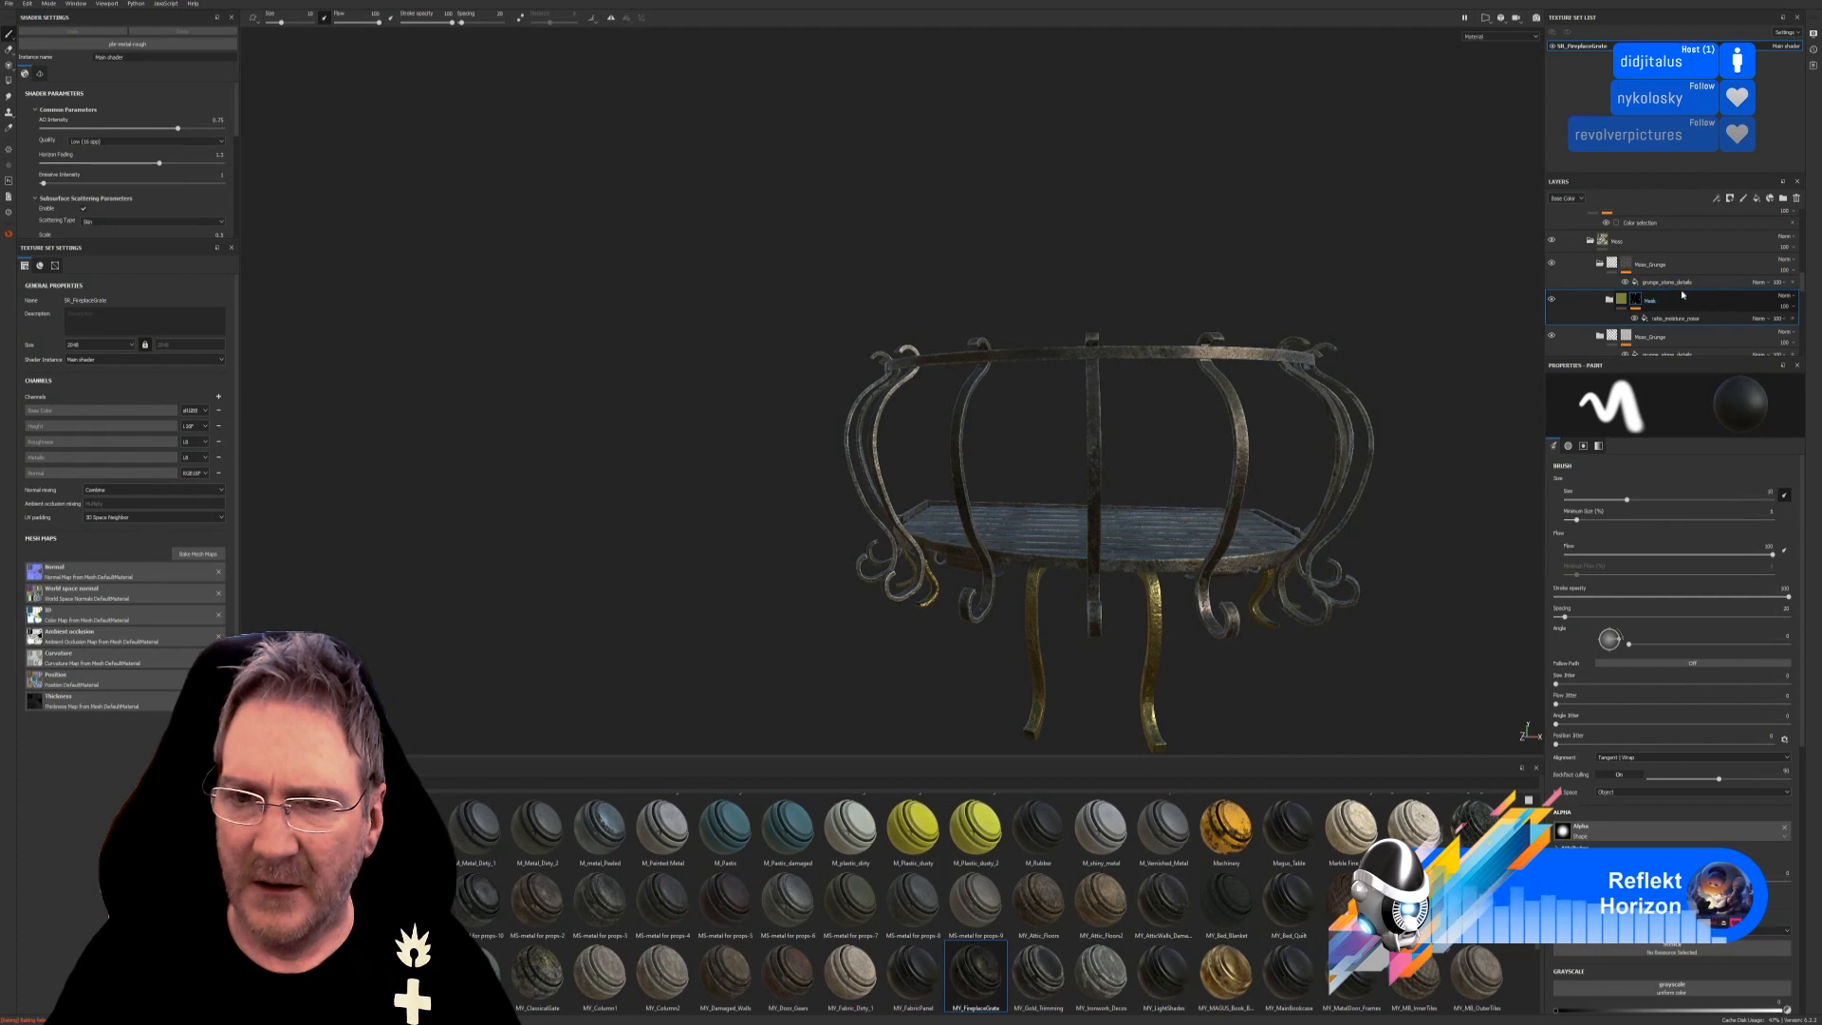
scroll(1661, 287, "up", 2)
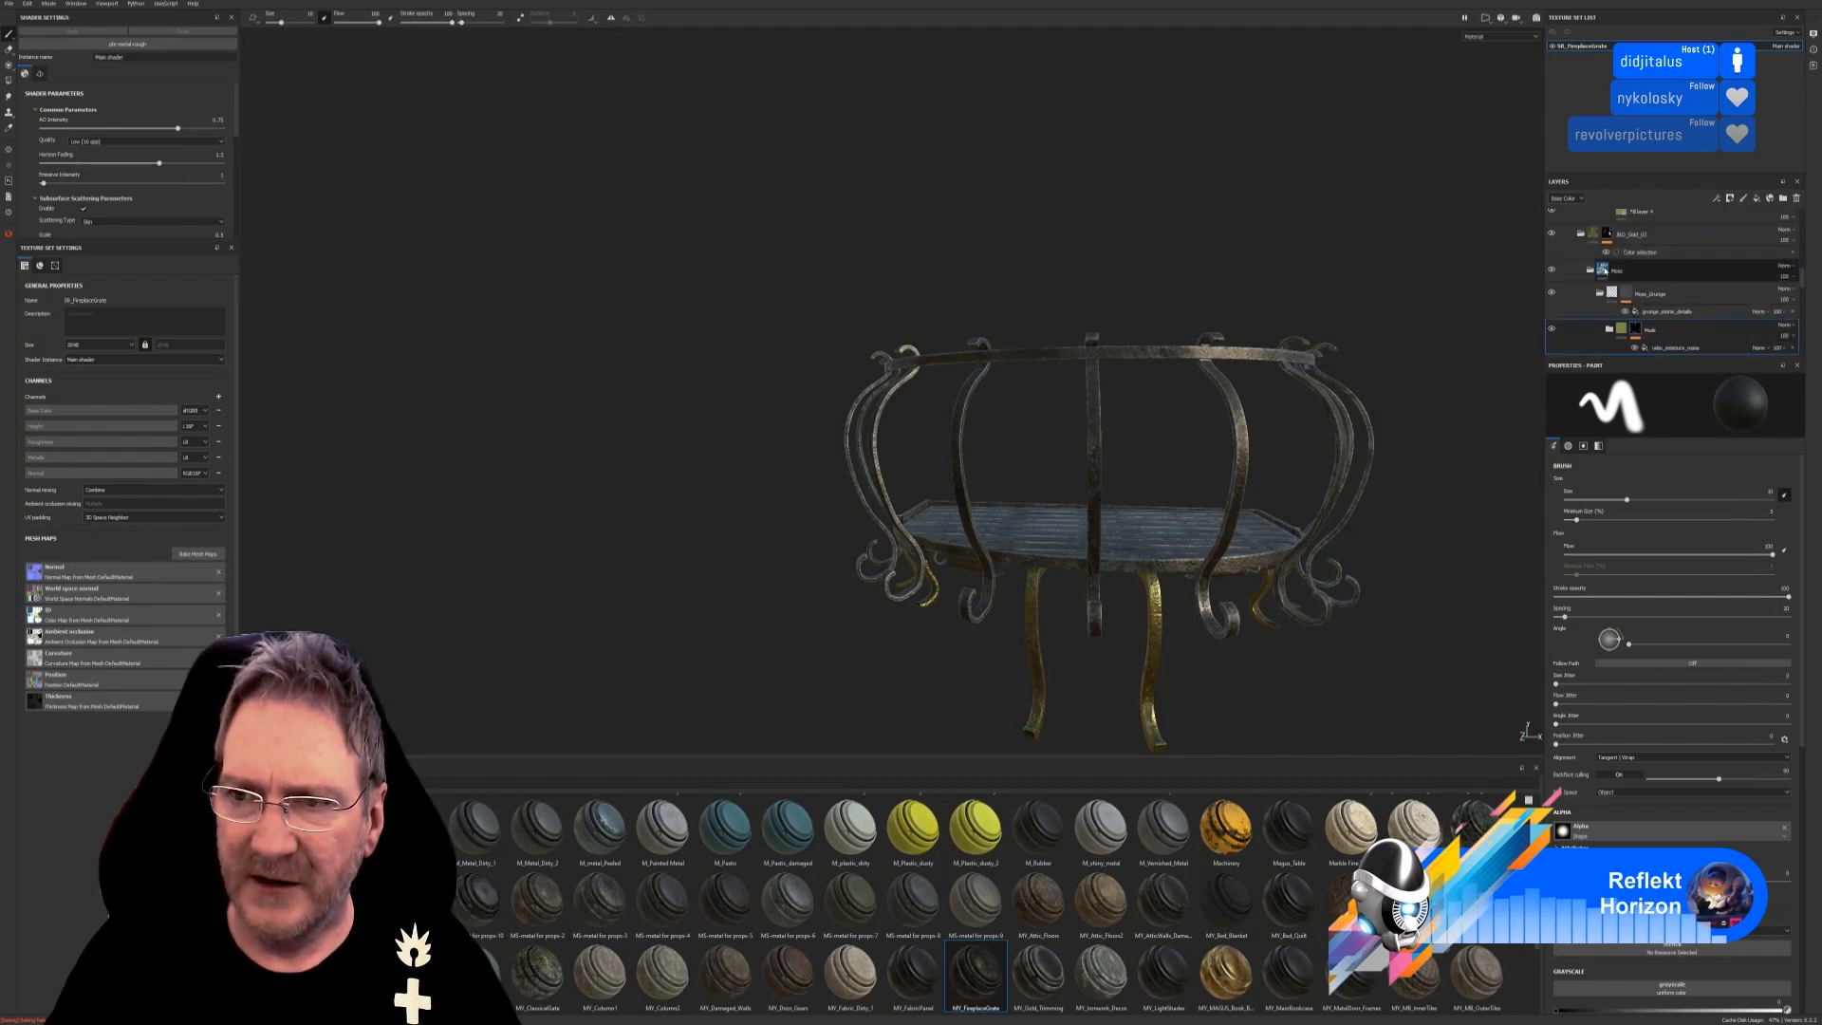
left_click(1581, 234)
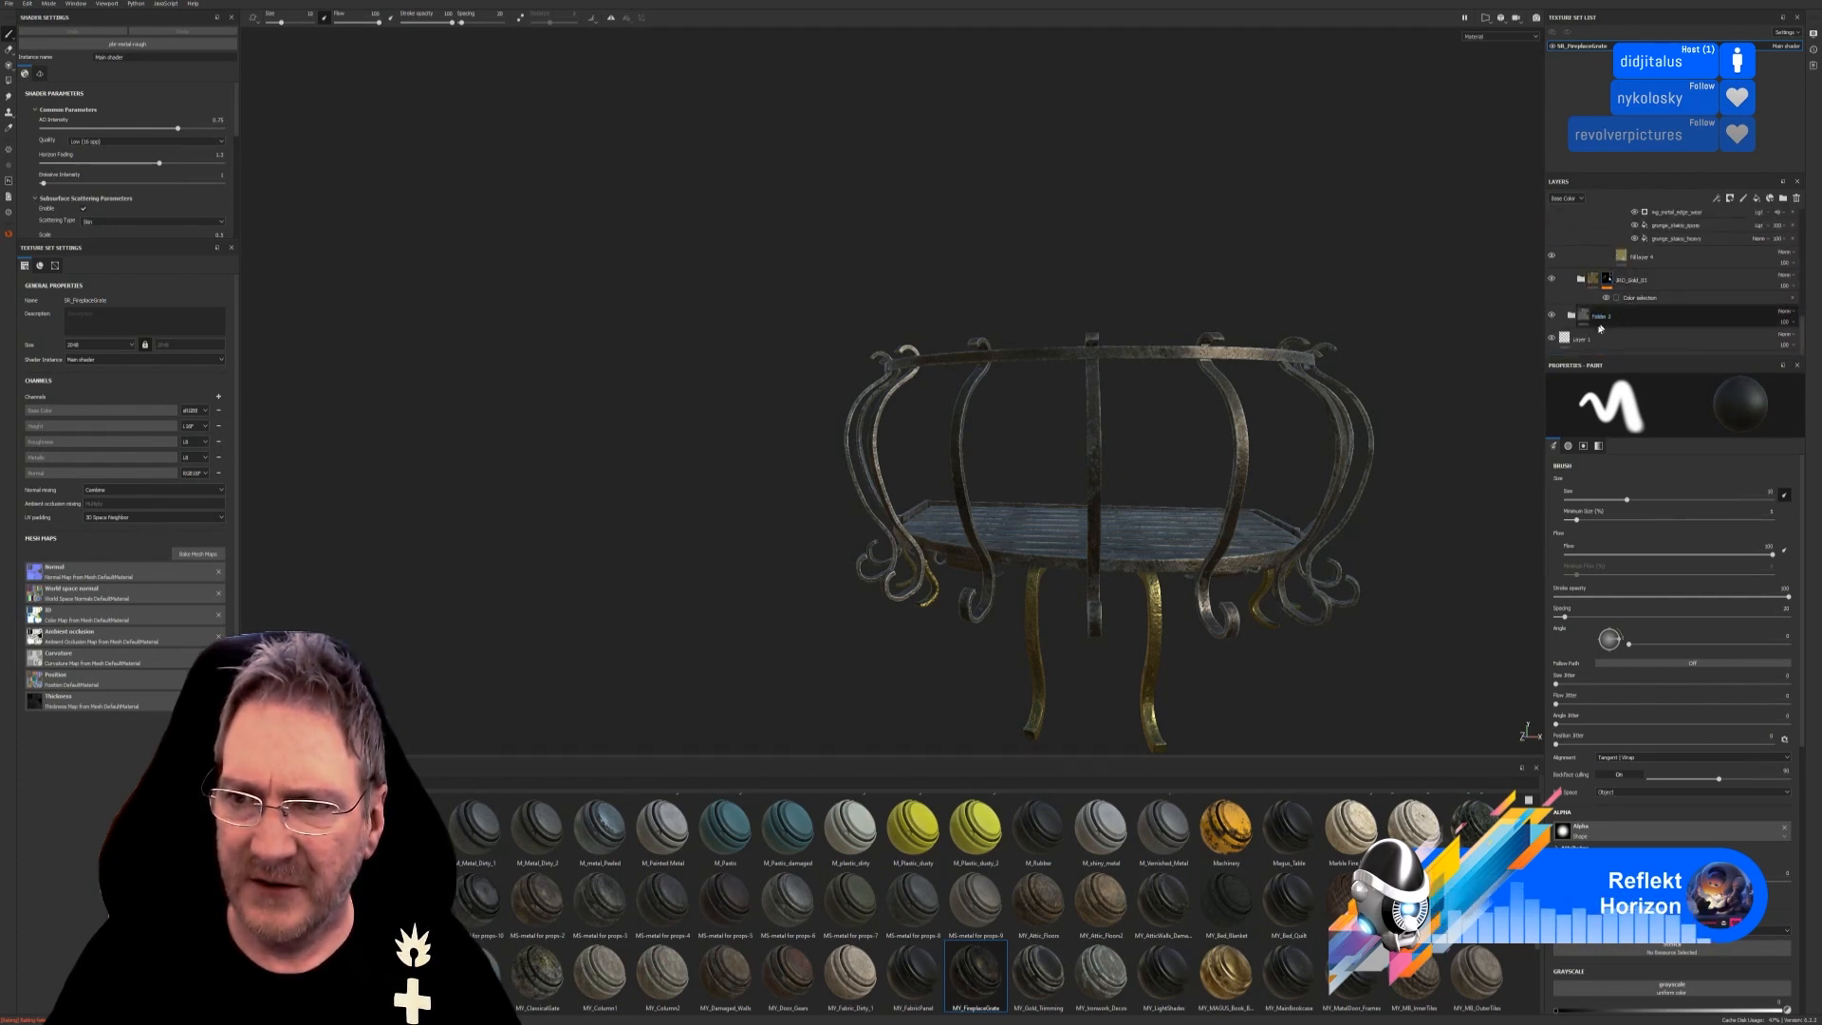
Toggle the visibility of the folder directly above Layer 1 to see what it affects, and expand its contents.
left_click(1553, 315)
left_click(1552, 315)
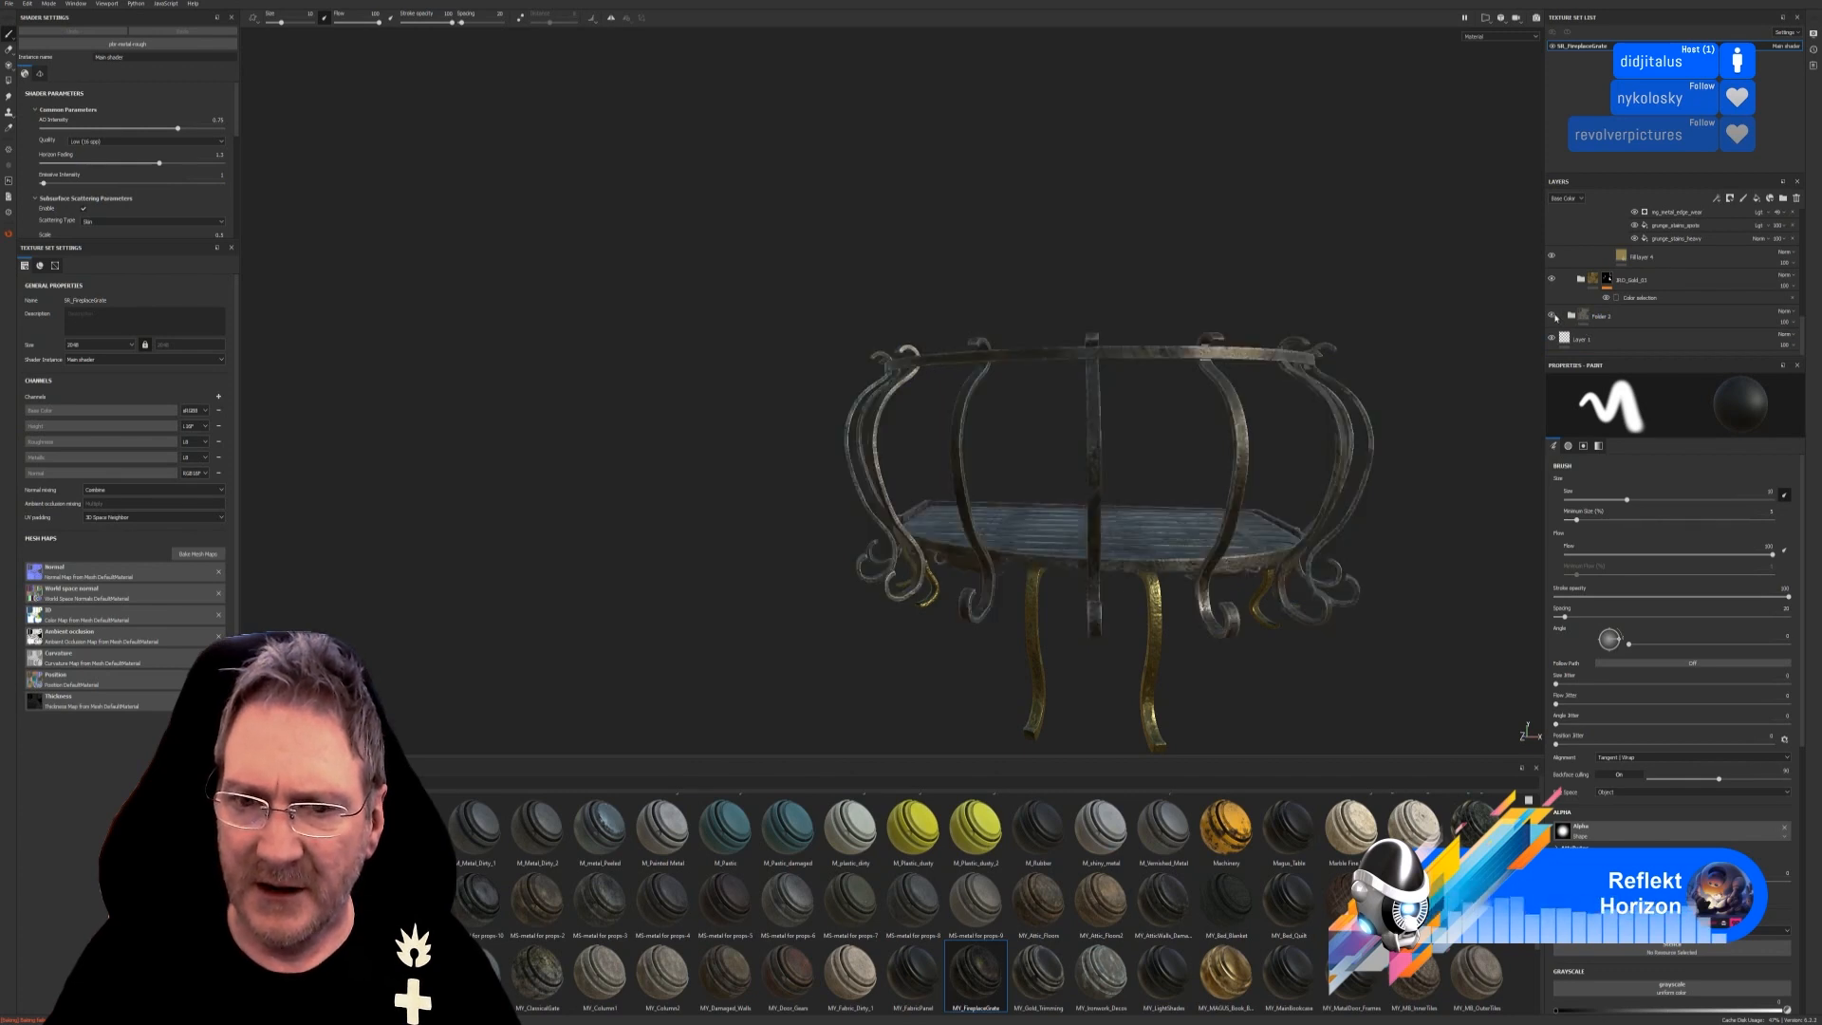
left_click(1648, 318)
scroll(1648, 318, "down", 2)
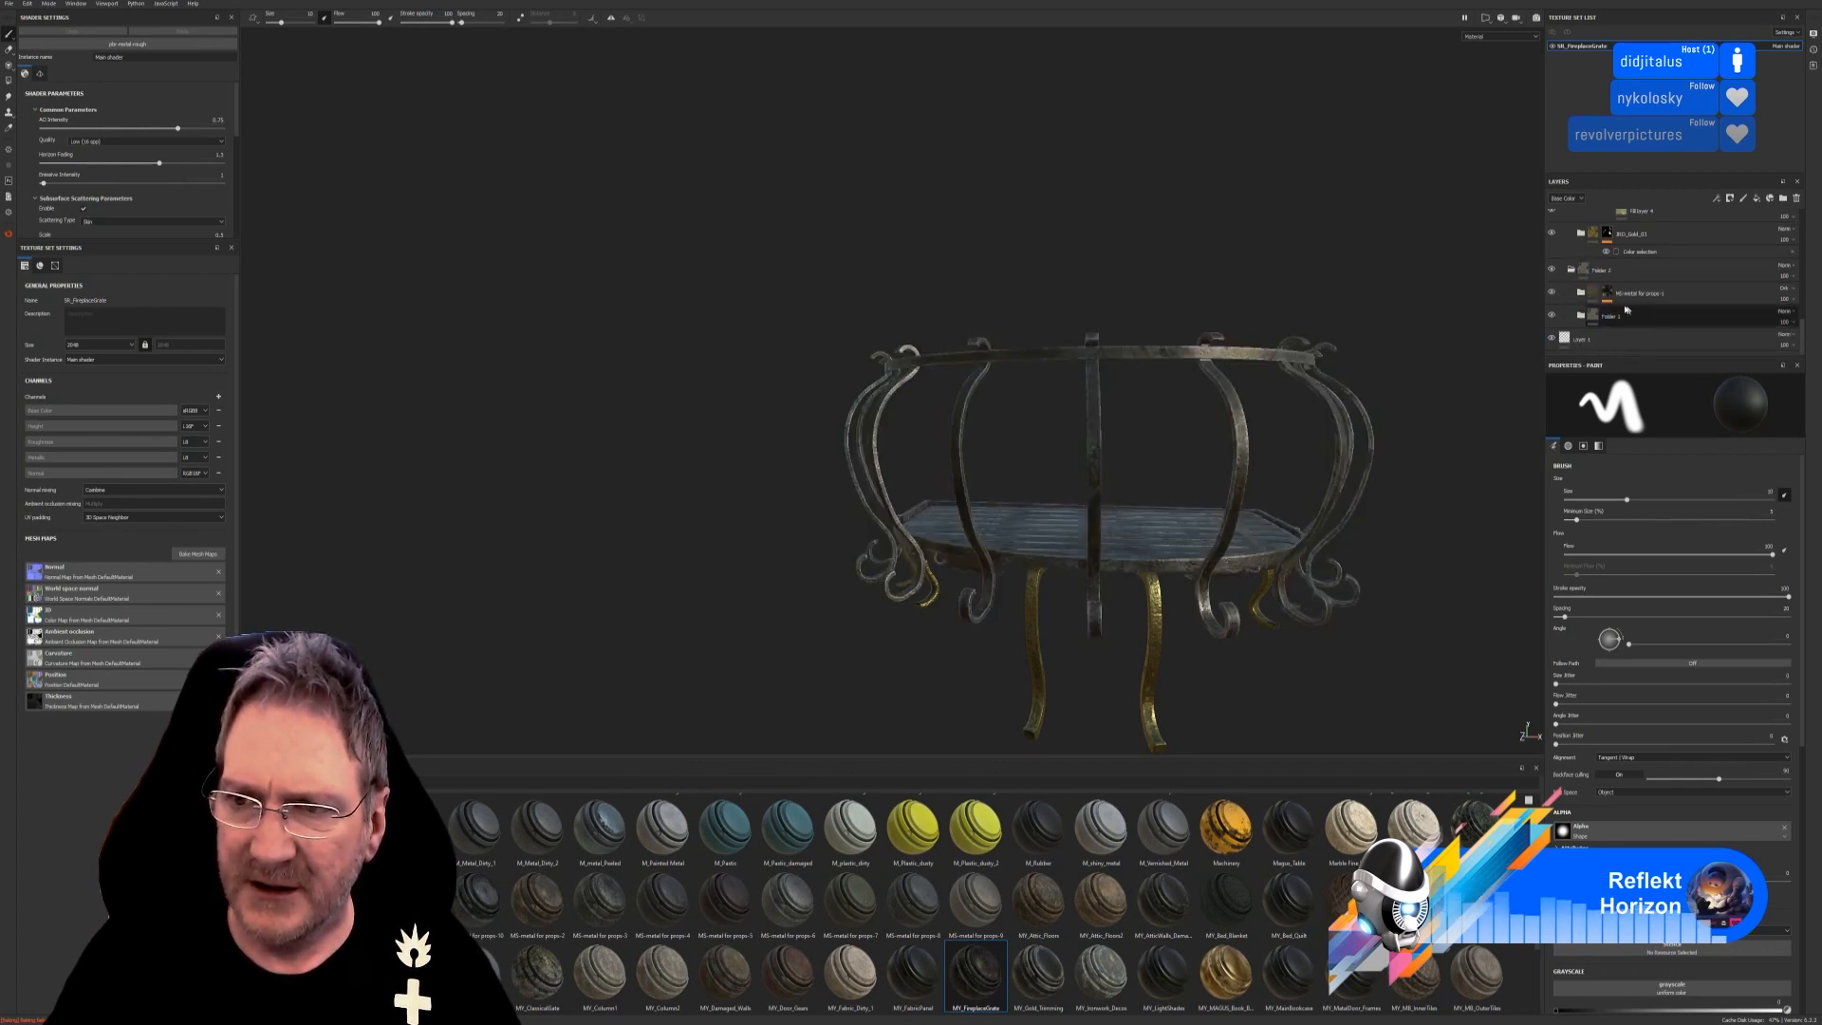
Examine the mask effects of the metal folder in Folder 2 and of the layers in its Curvature subfolder for color selections.
left_click(1642, 298)
scroll(1629, 330, "down", 1)
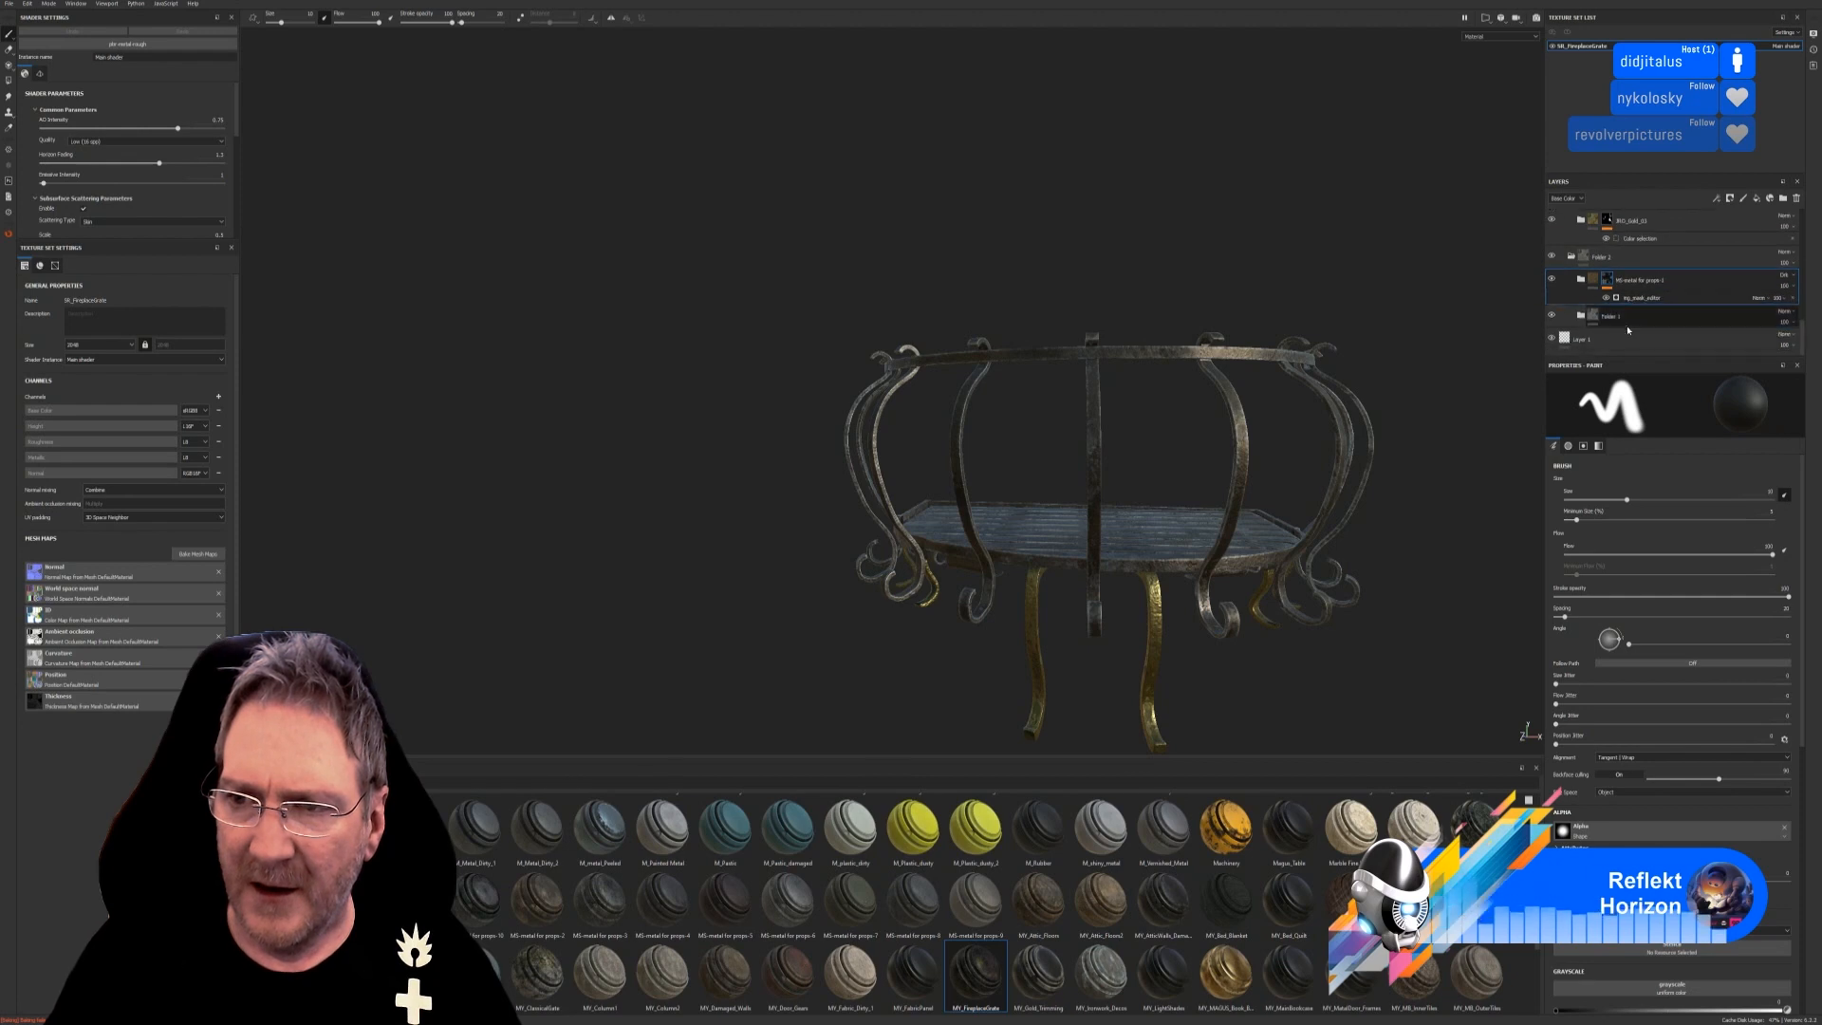
left_click(1582, 280)
scroll(1657, 307, "down", 2)
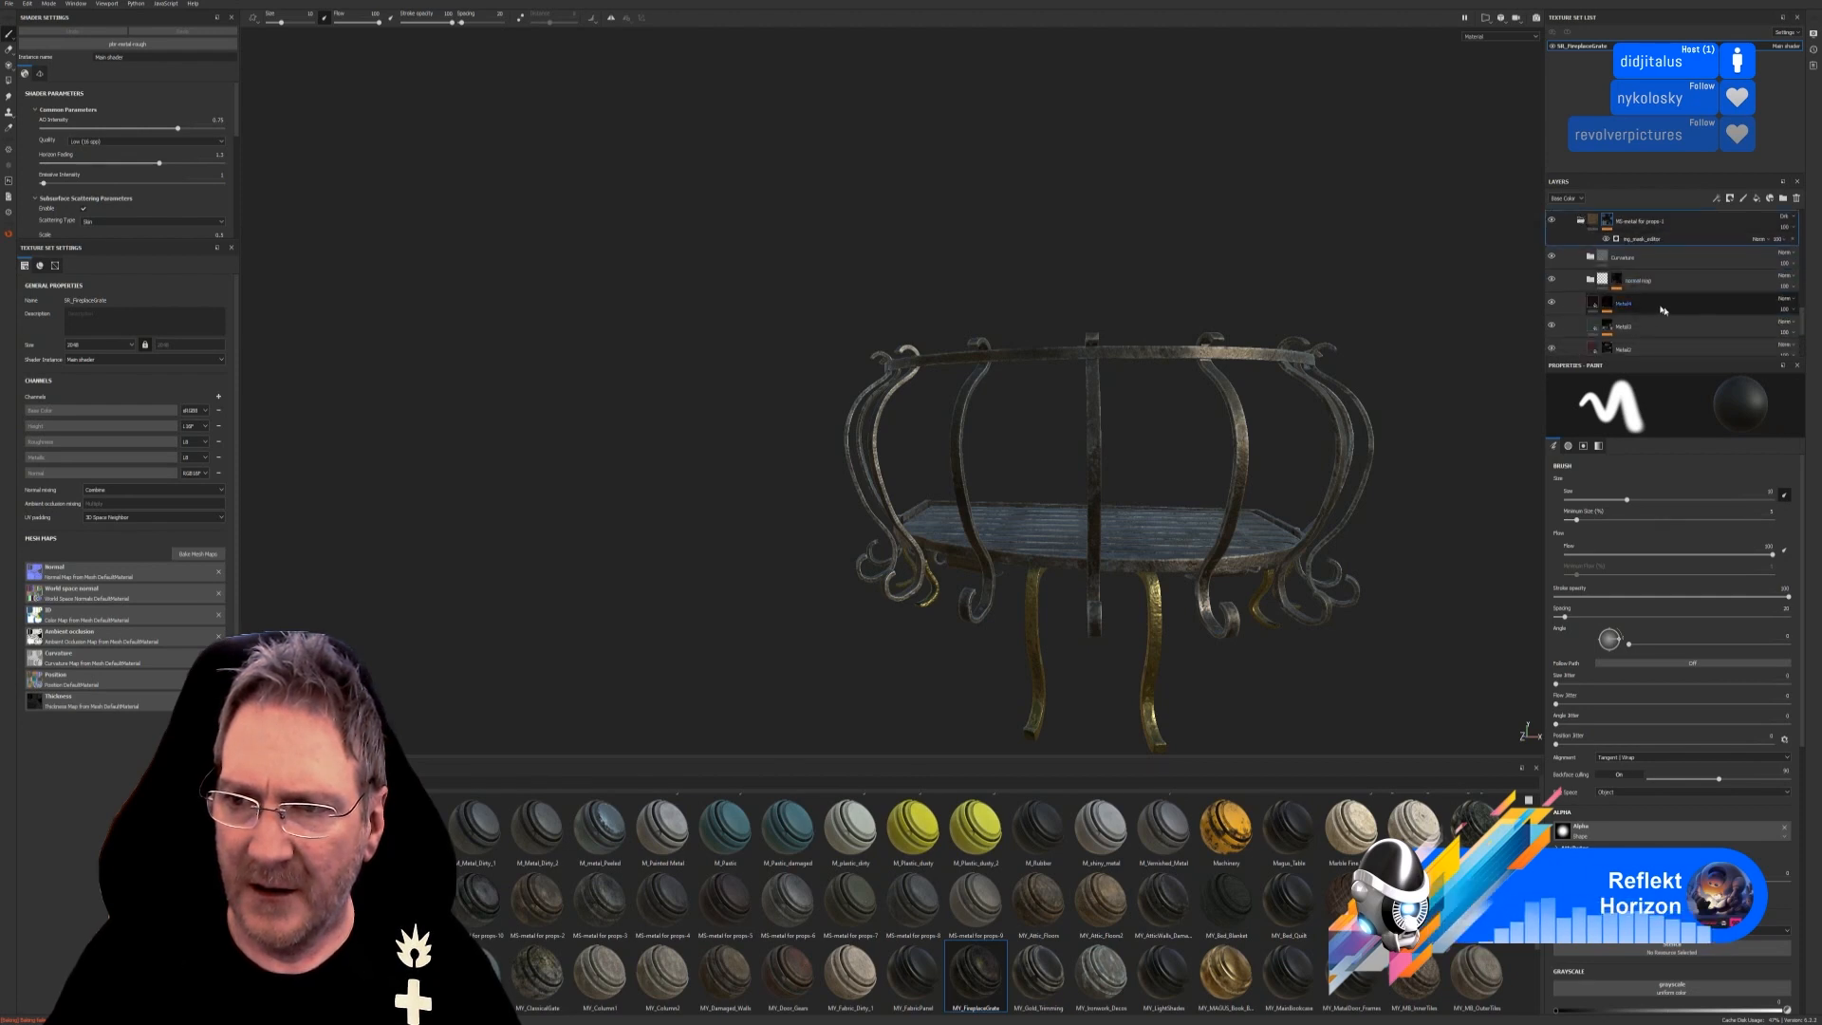
left_click(1591, 258)
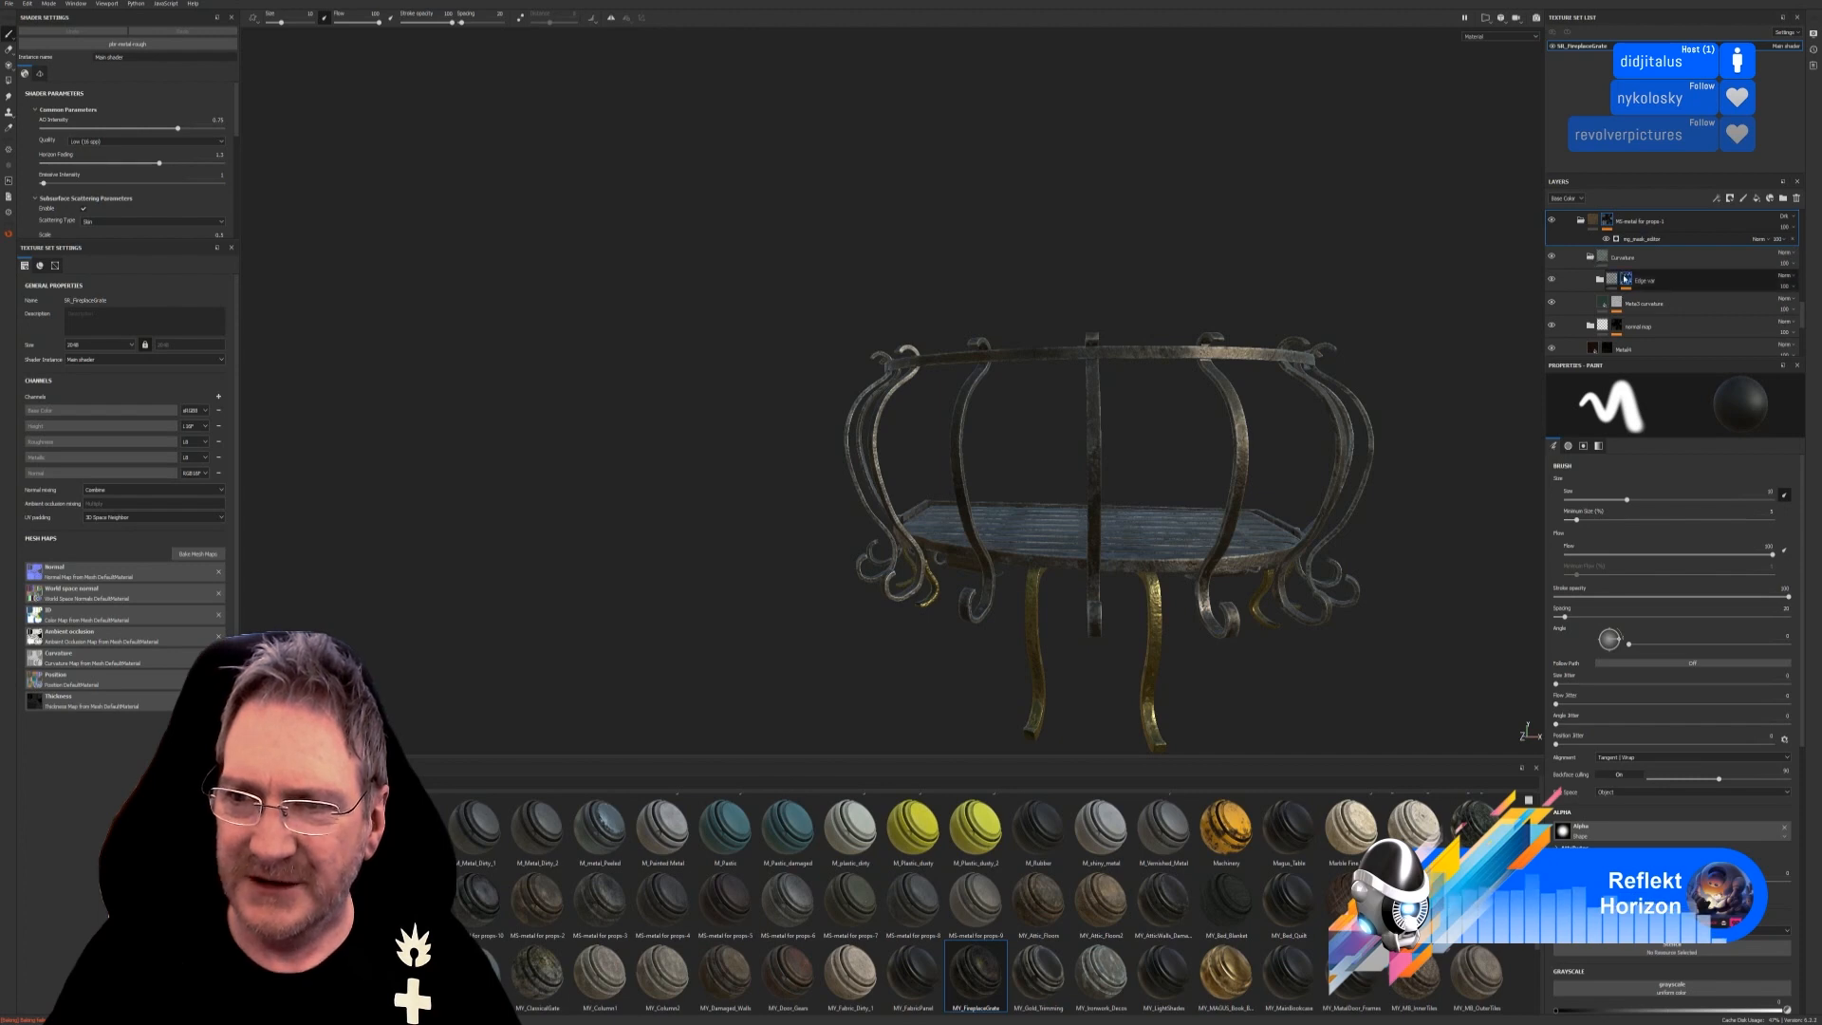
left_click(1626, 280)
scroll(1693, 300, "down", 1)
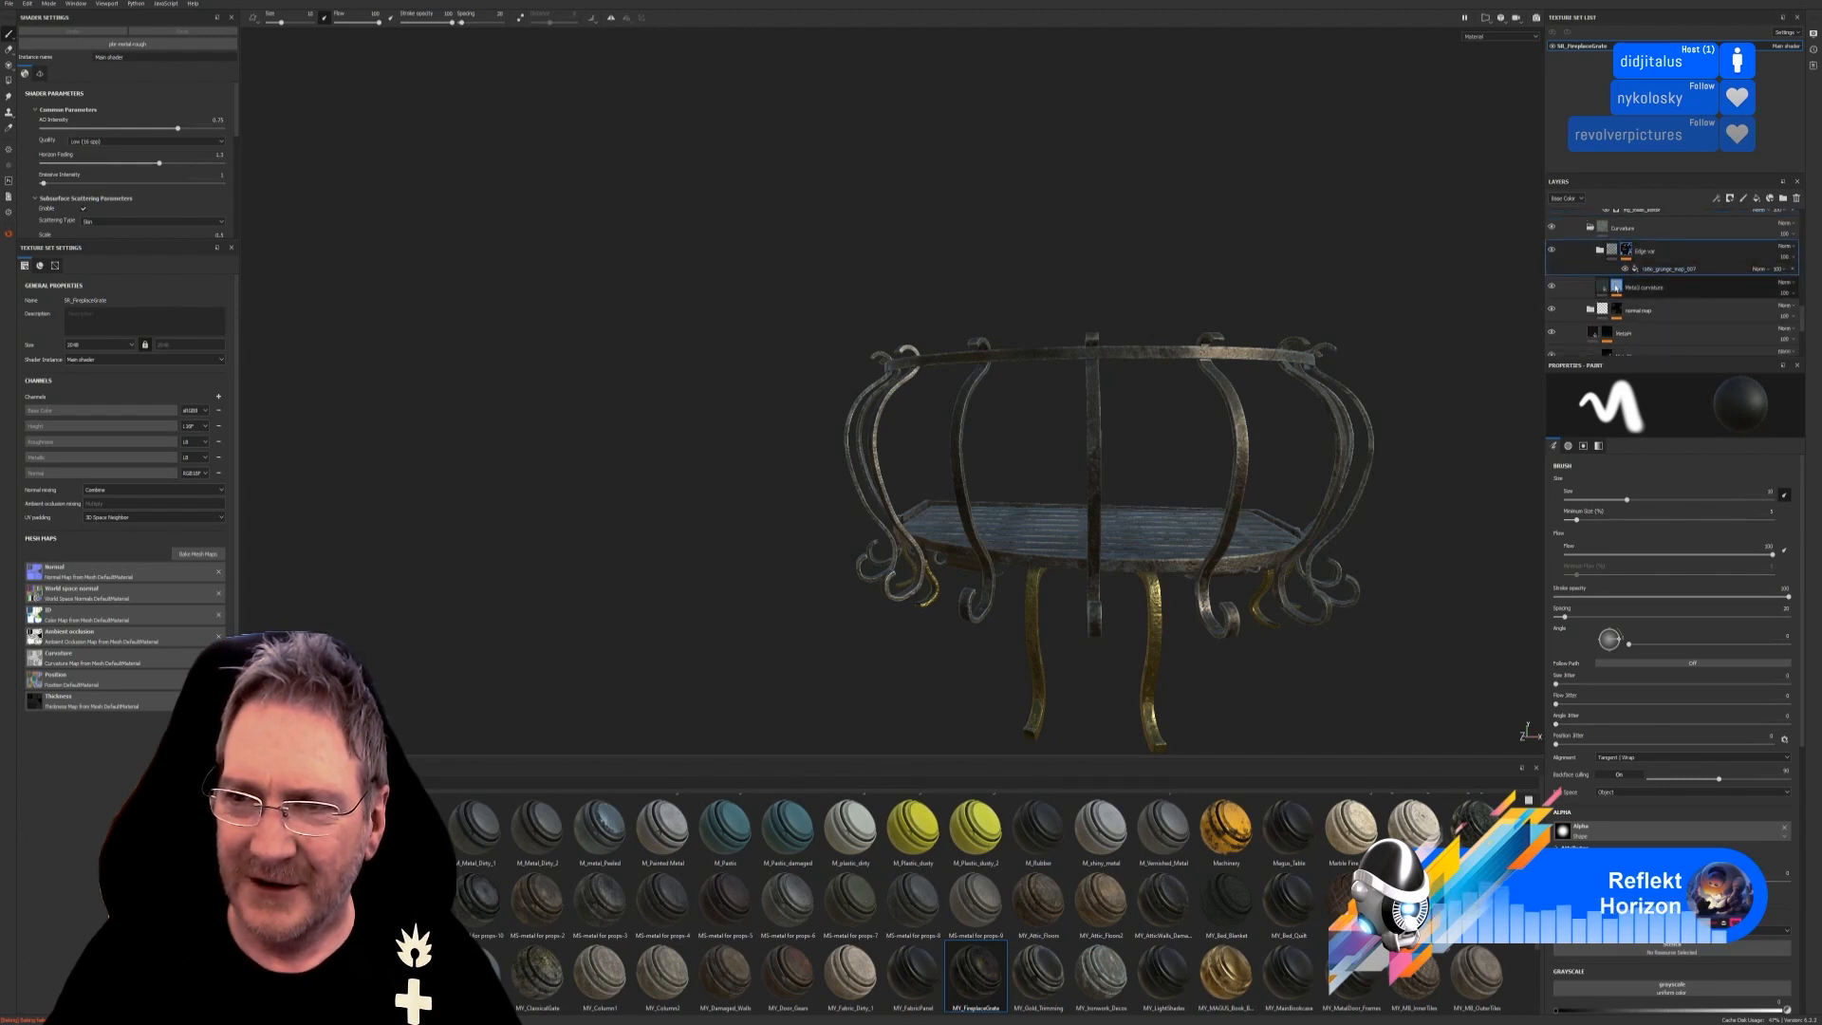
left_click(1677, 298)
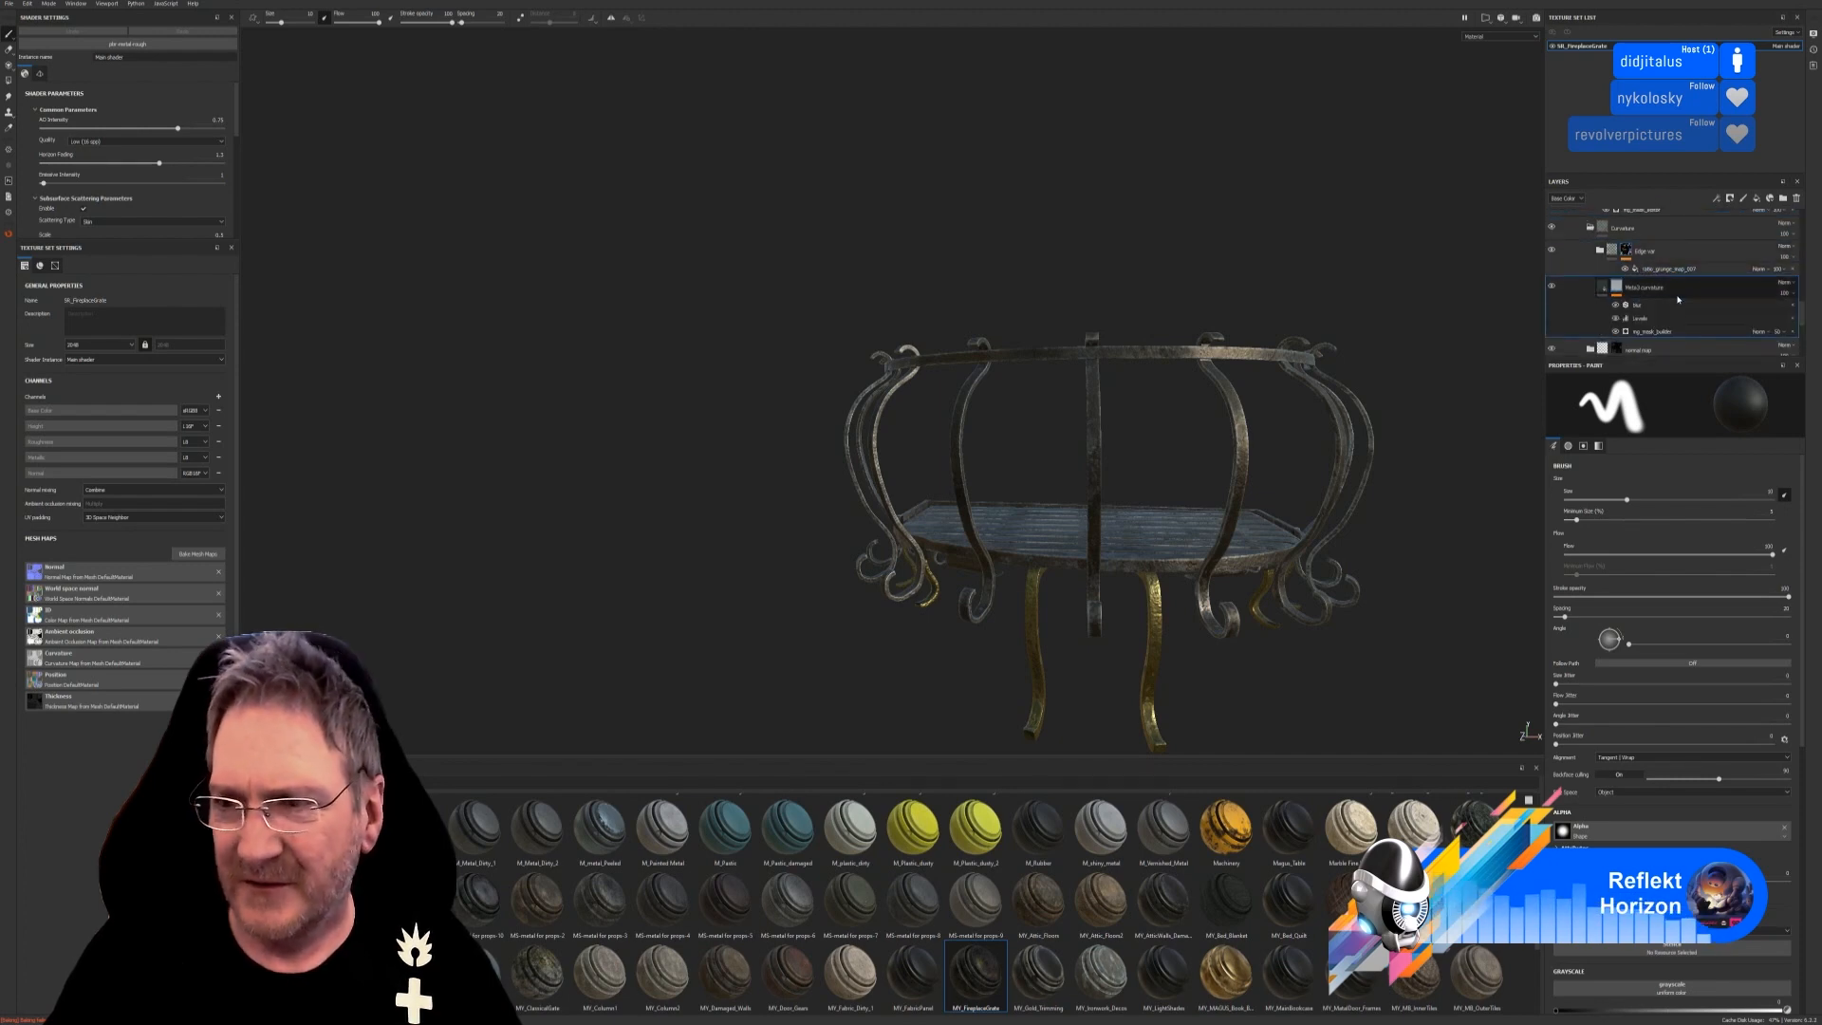
scroll(1681, 298, "down", 2)
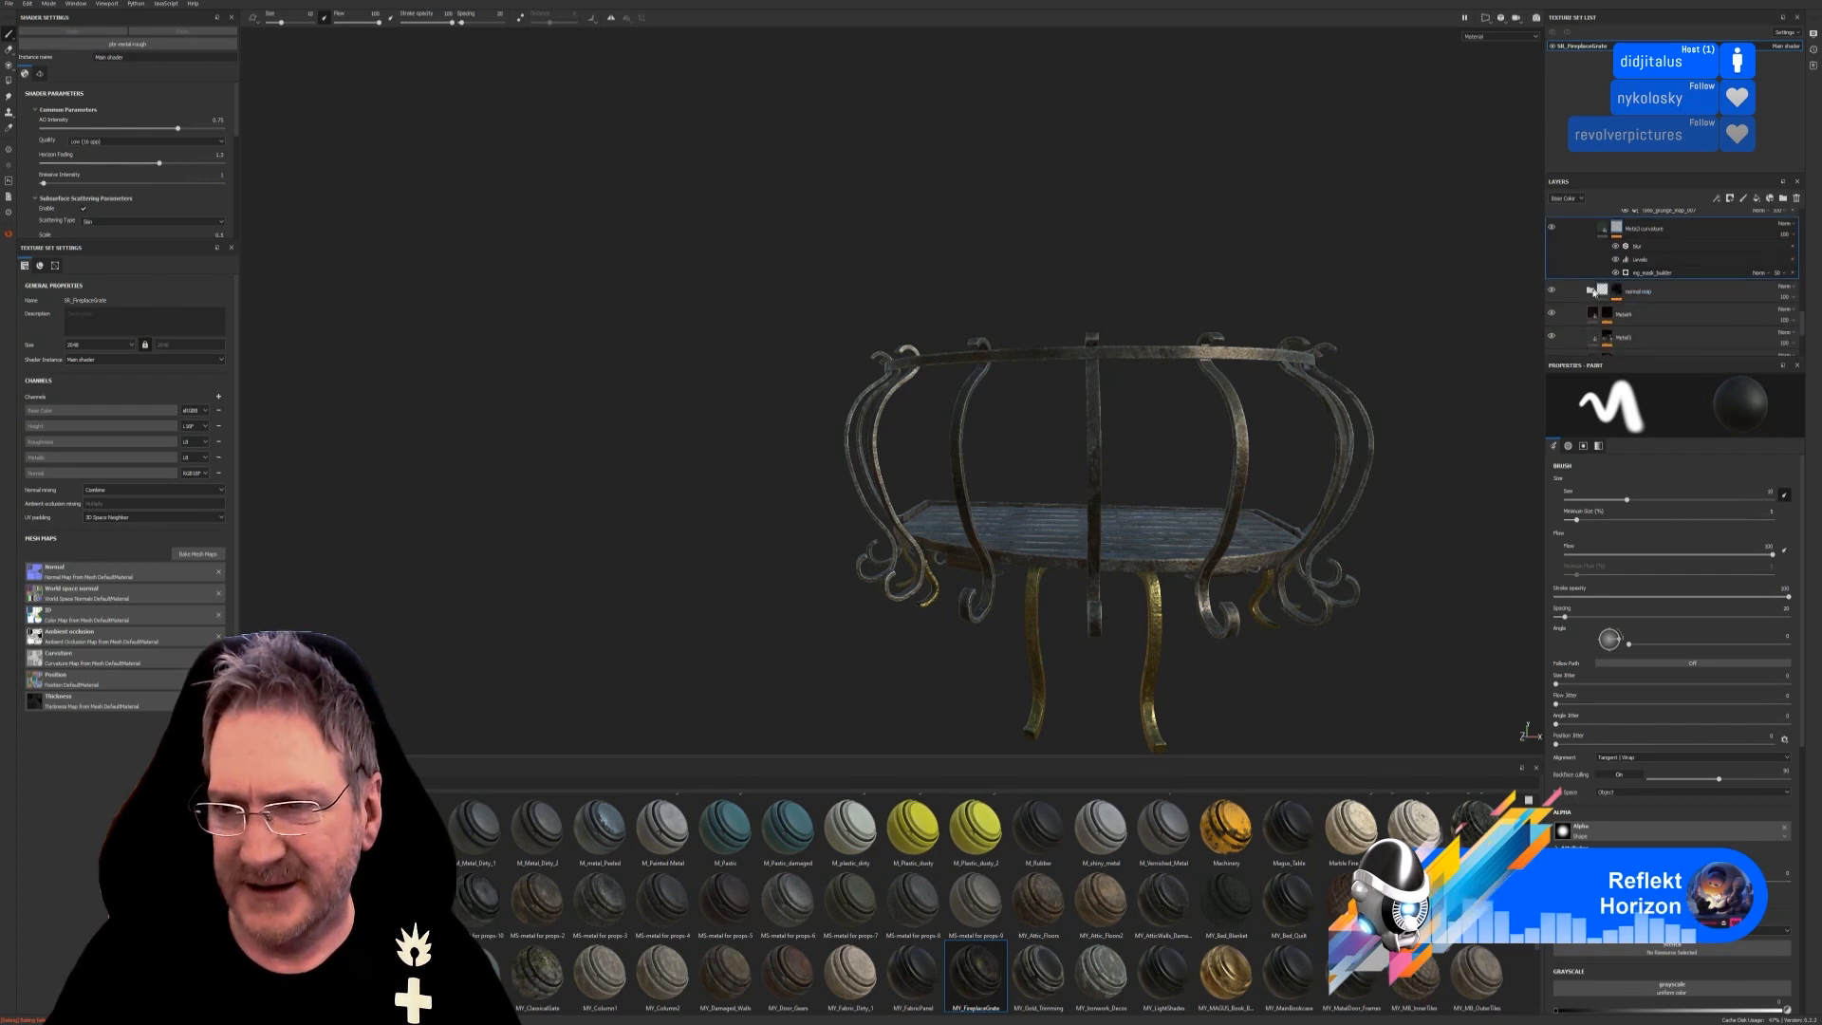
Inspect the mask effects of the normal map folder below the Curvature folder and of the layer nested inside it.
scroll(1608, 295, "down", 1)
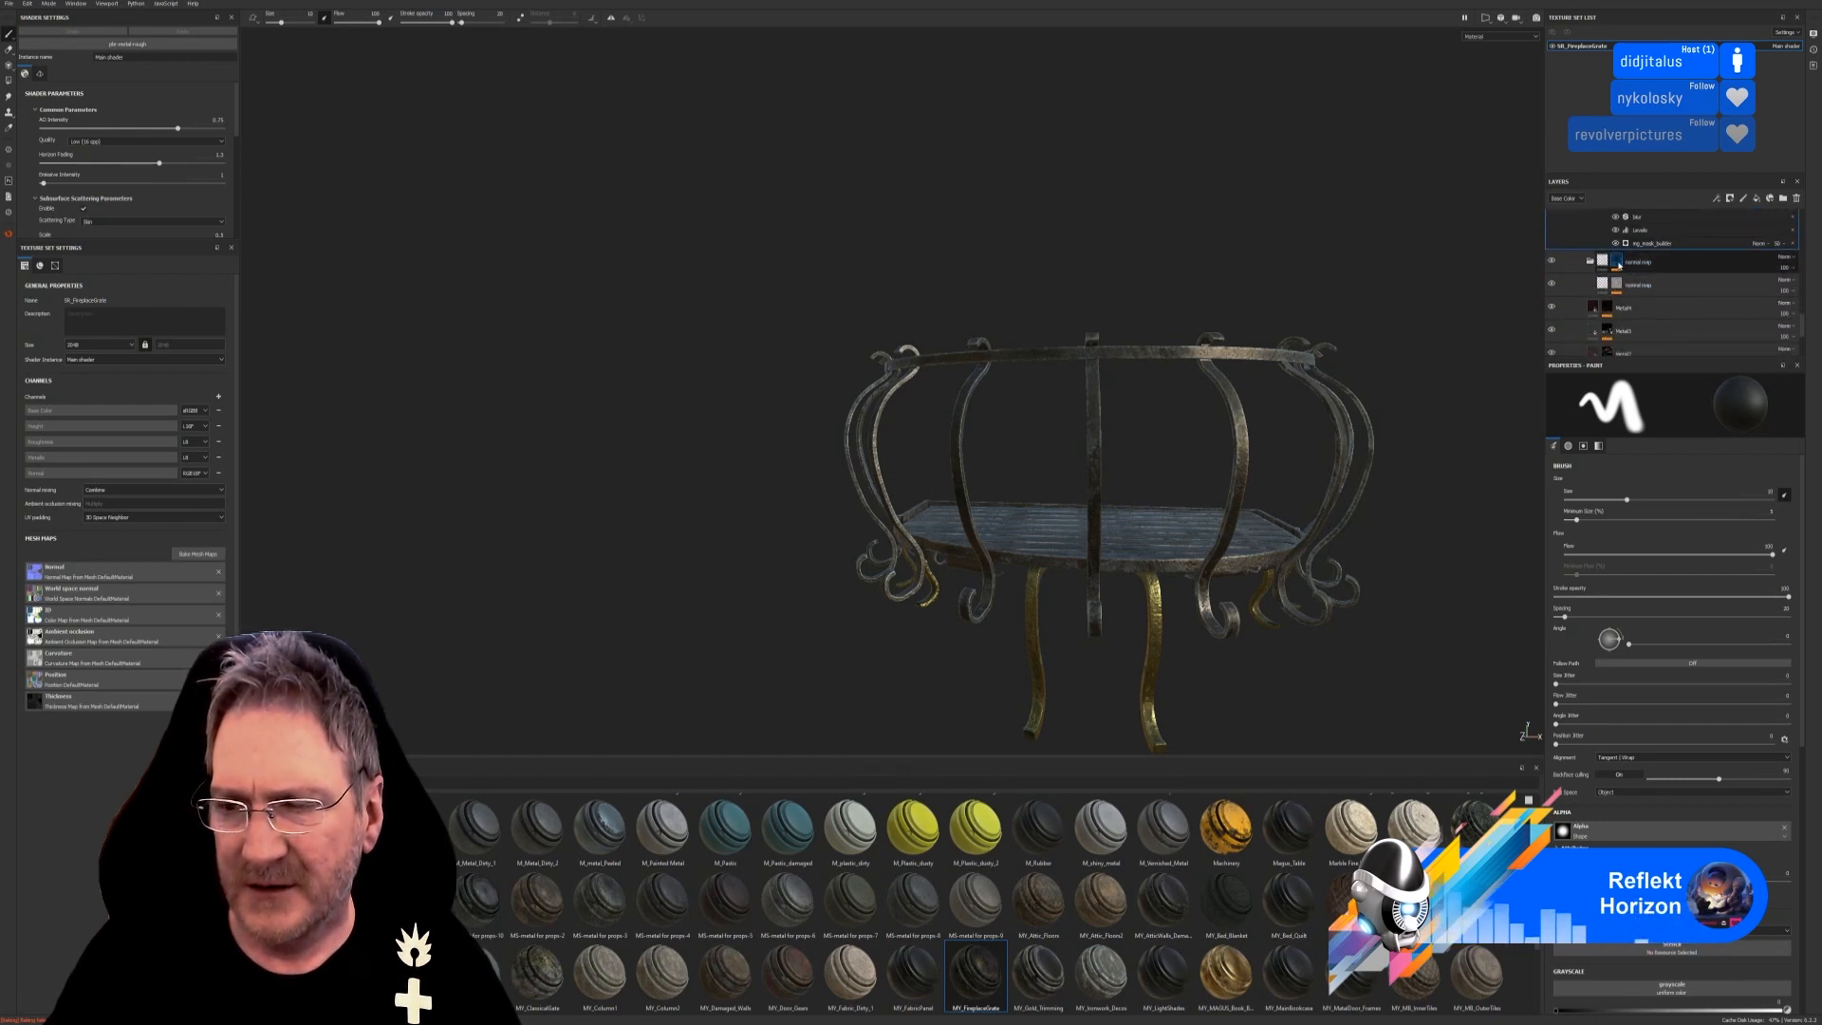
left_click(1620, 265)
scroll(1622, 268, "down", 1)
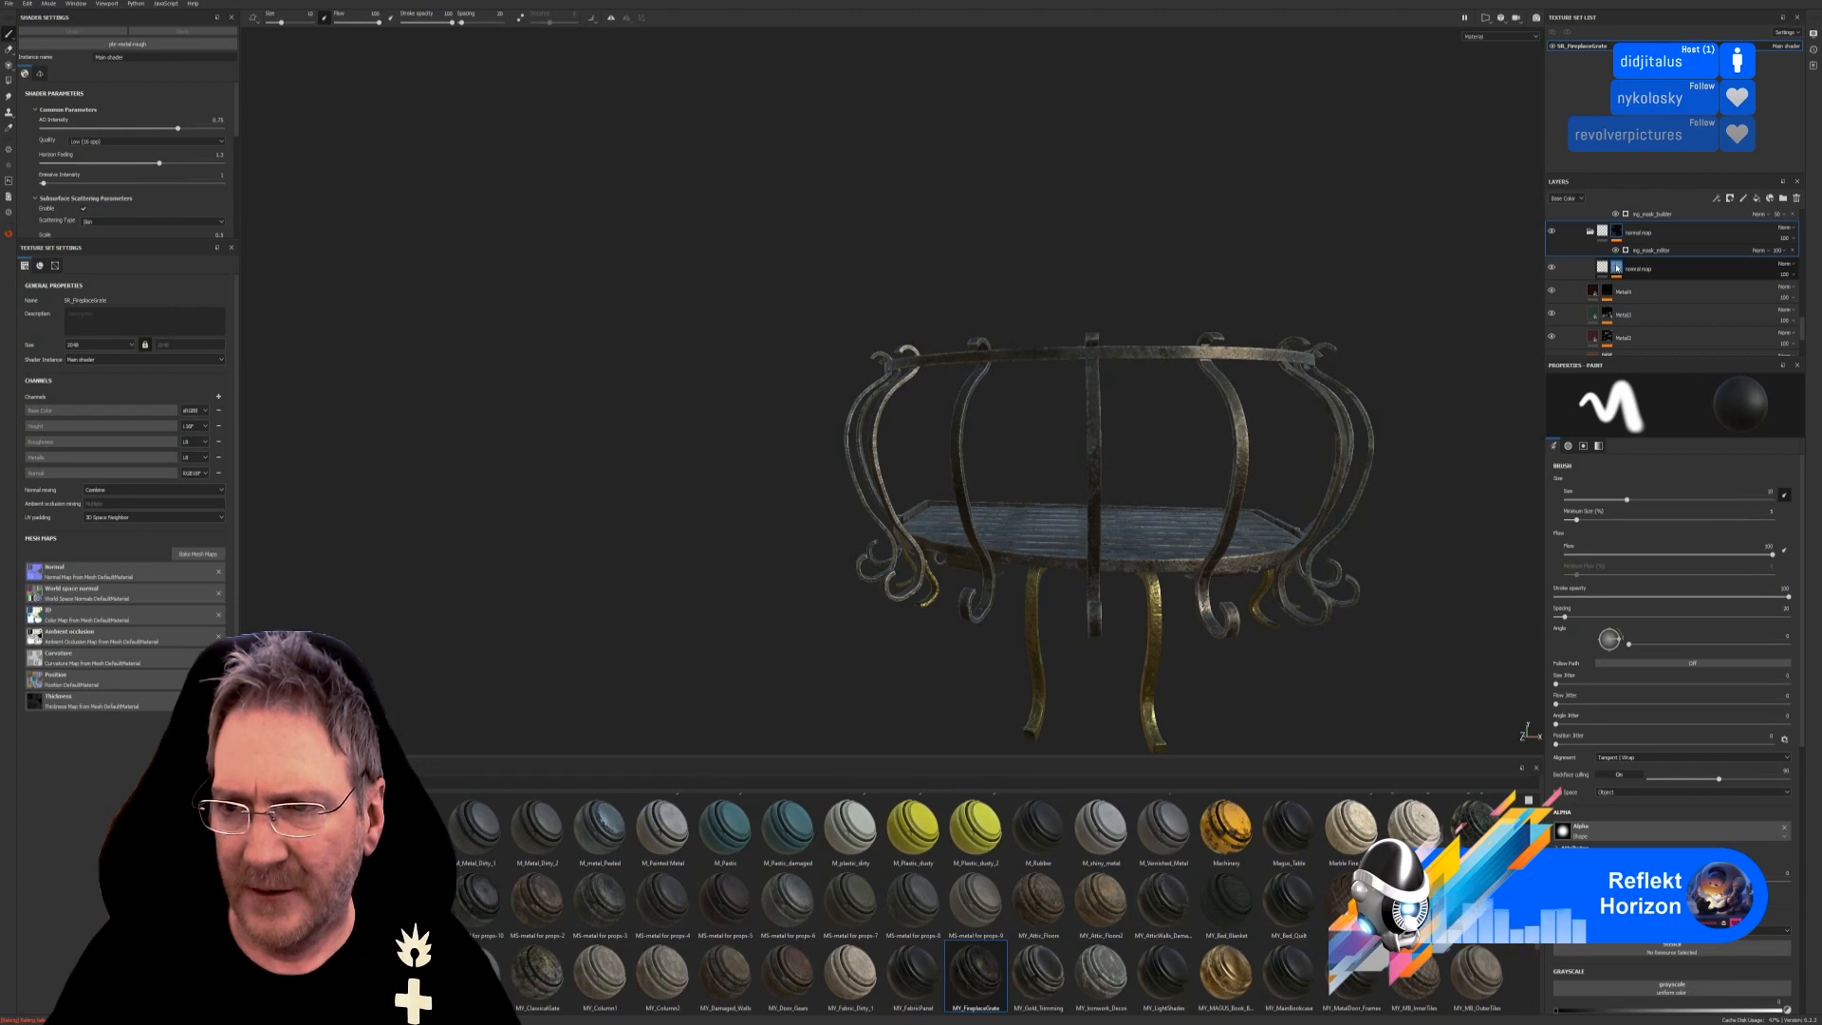
left_click(1618, 267)
scroll(1618, 285, "down", 1)
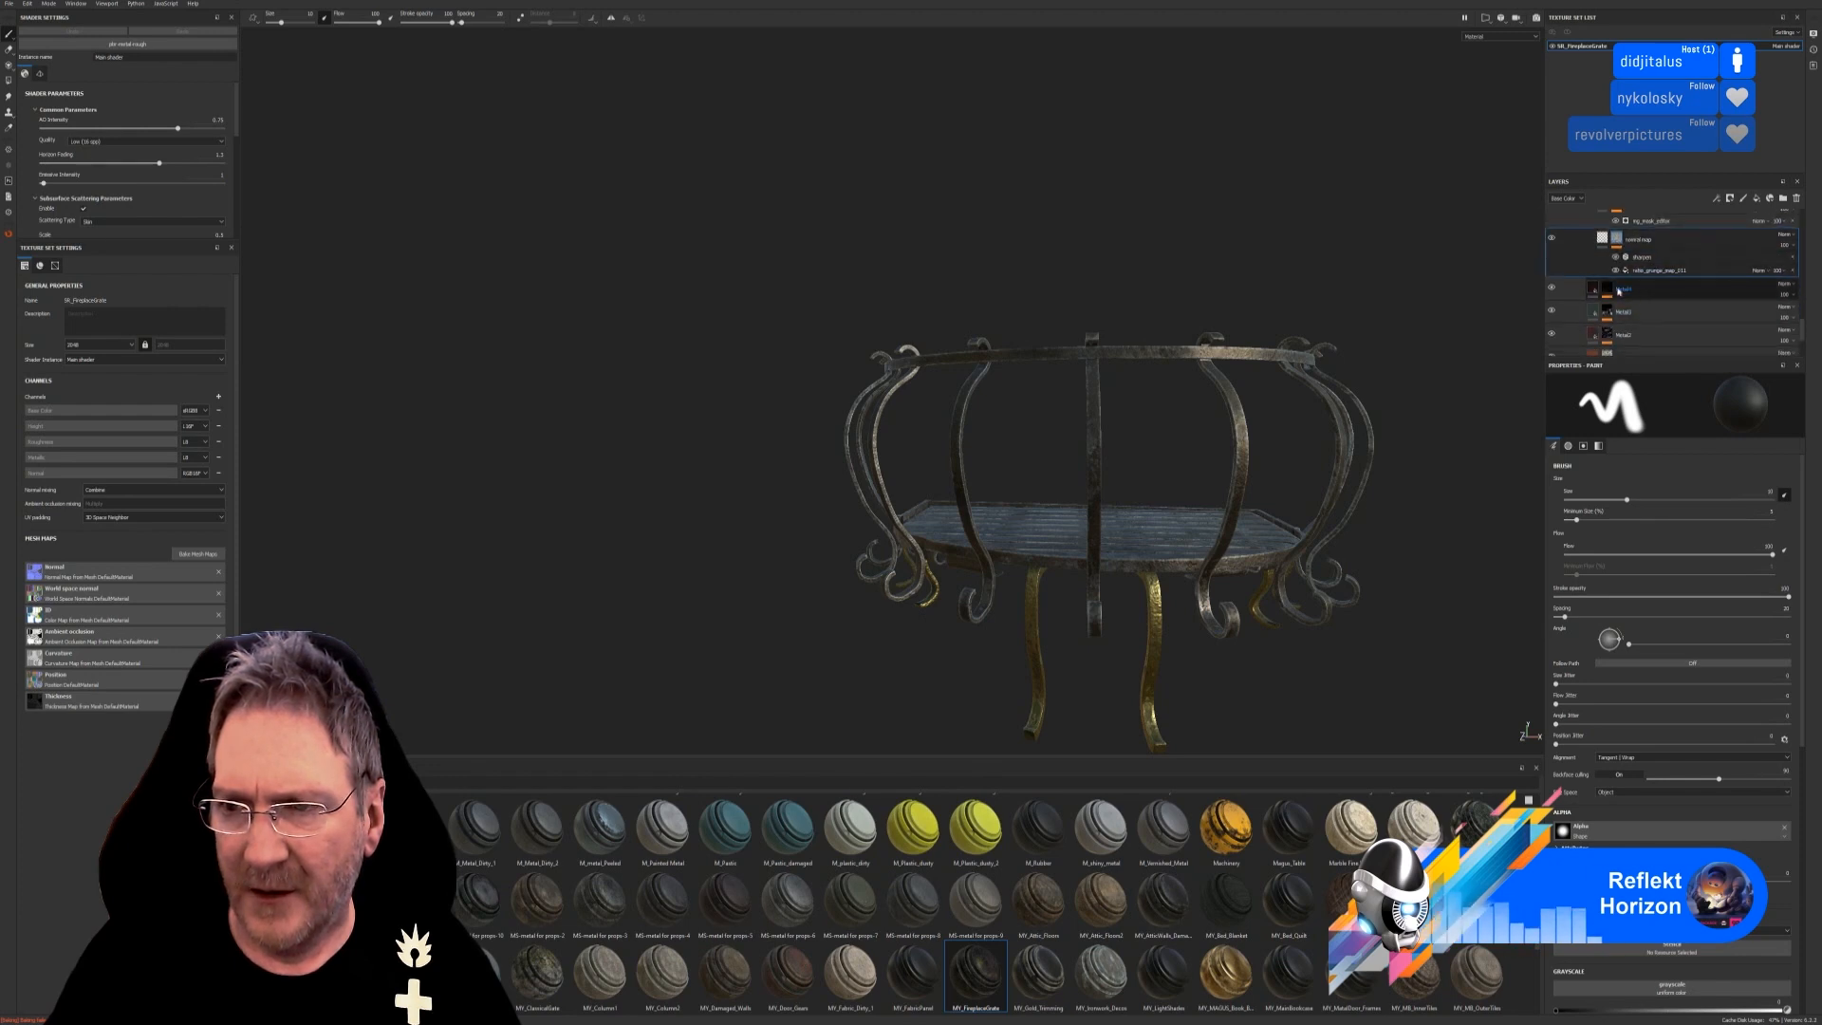
Check the masks of the Metal layers above the Base layer one by one for color selections.
left_click(1610, 288)
scroll(1610, 275, "down", 2)
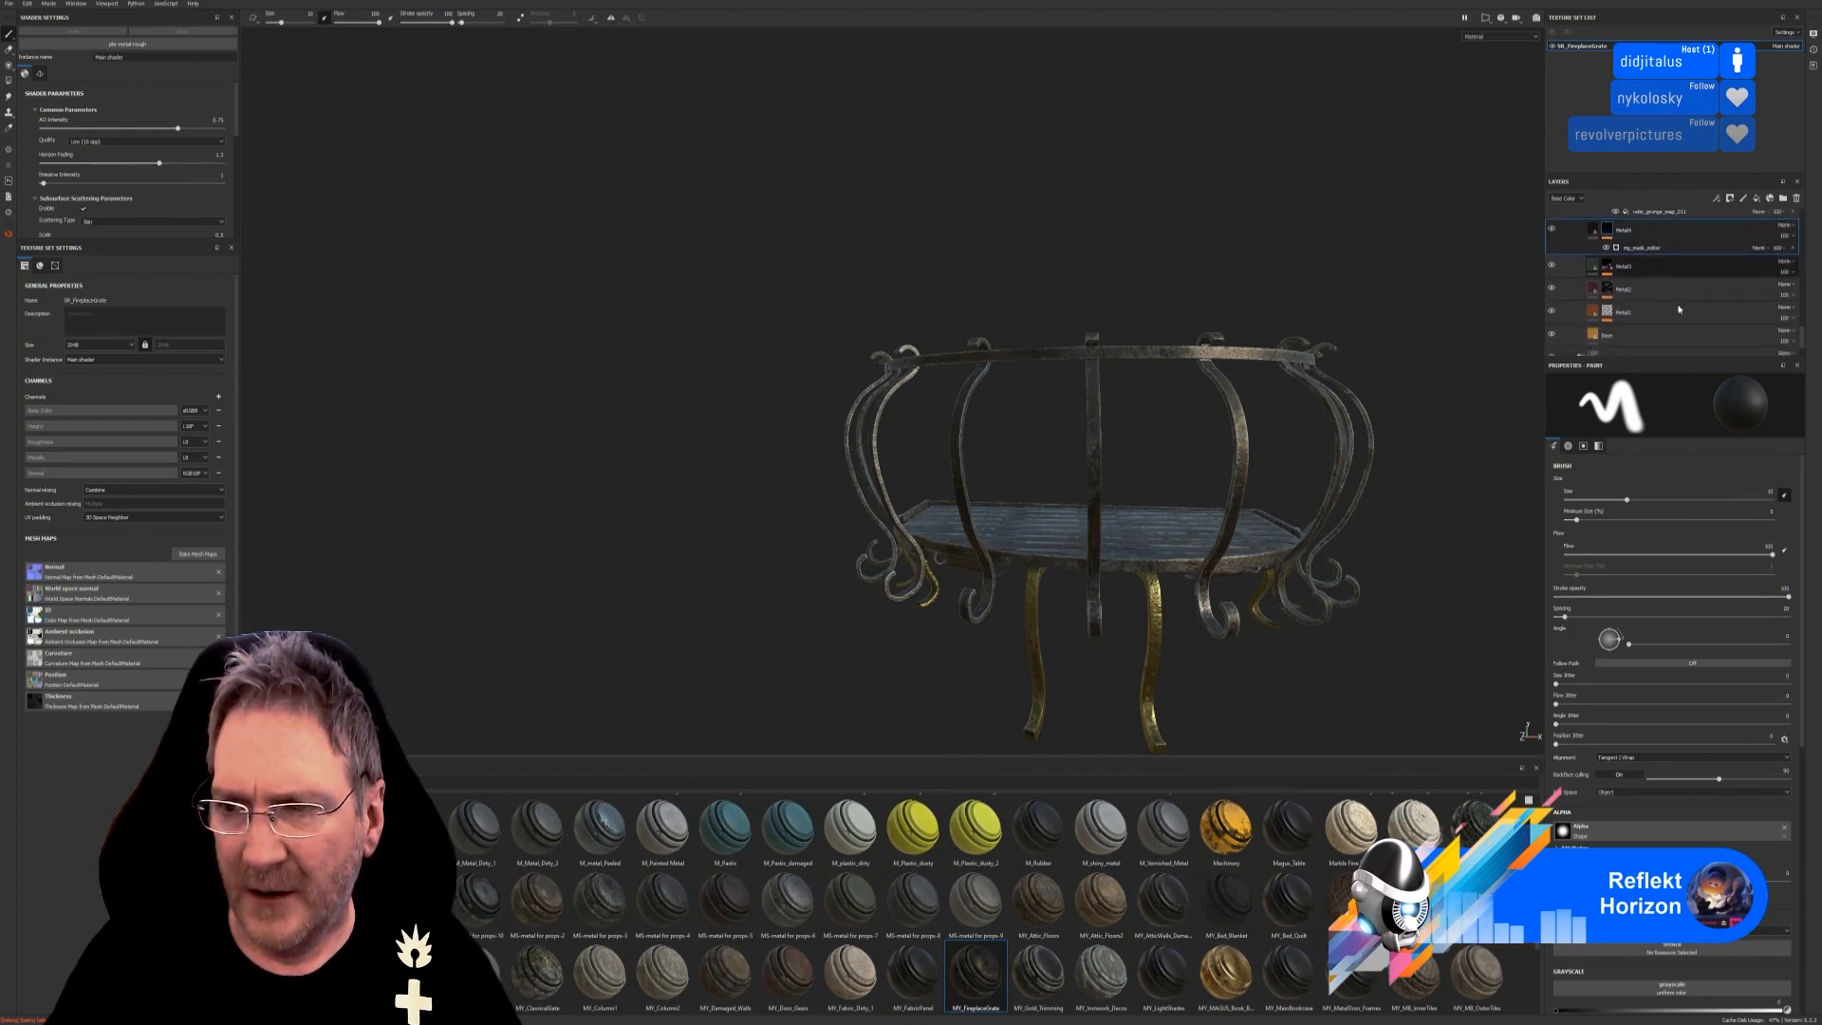
left_click(1623, 275)
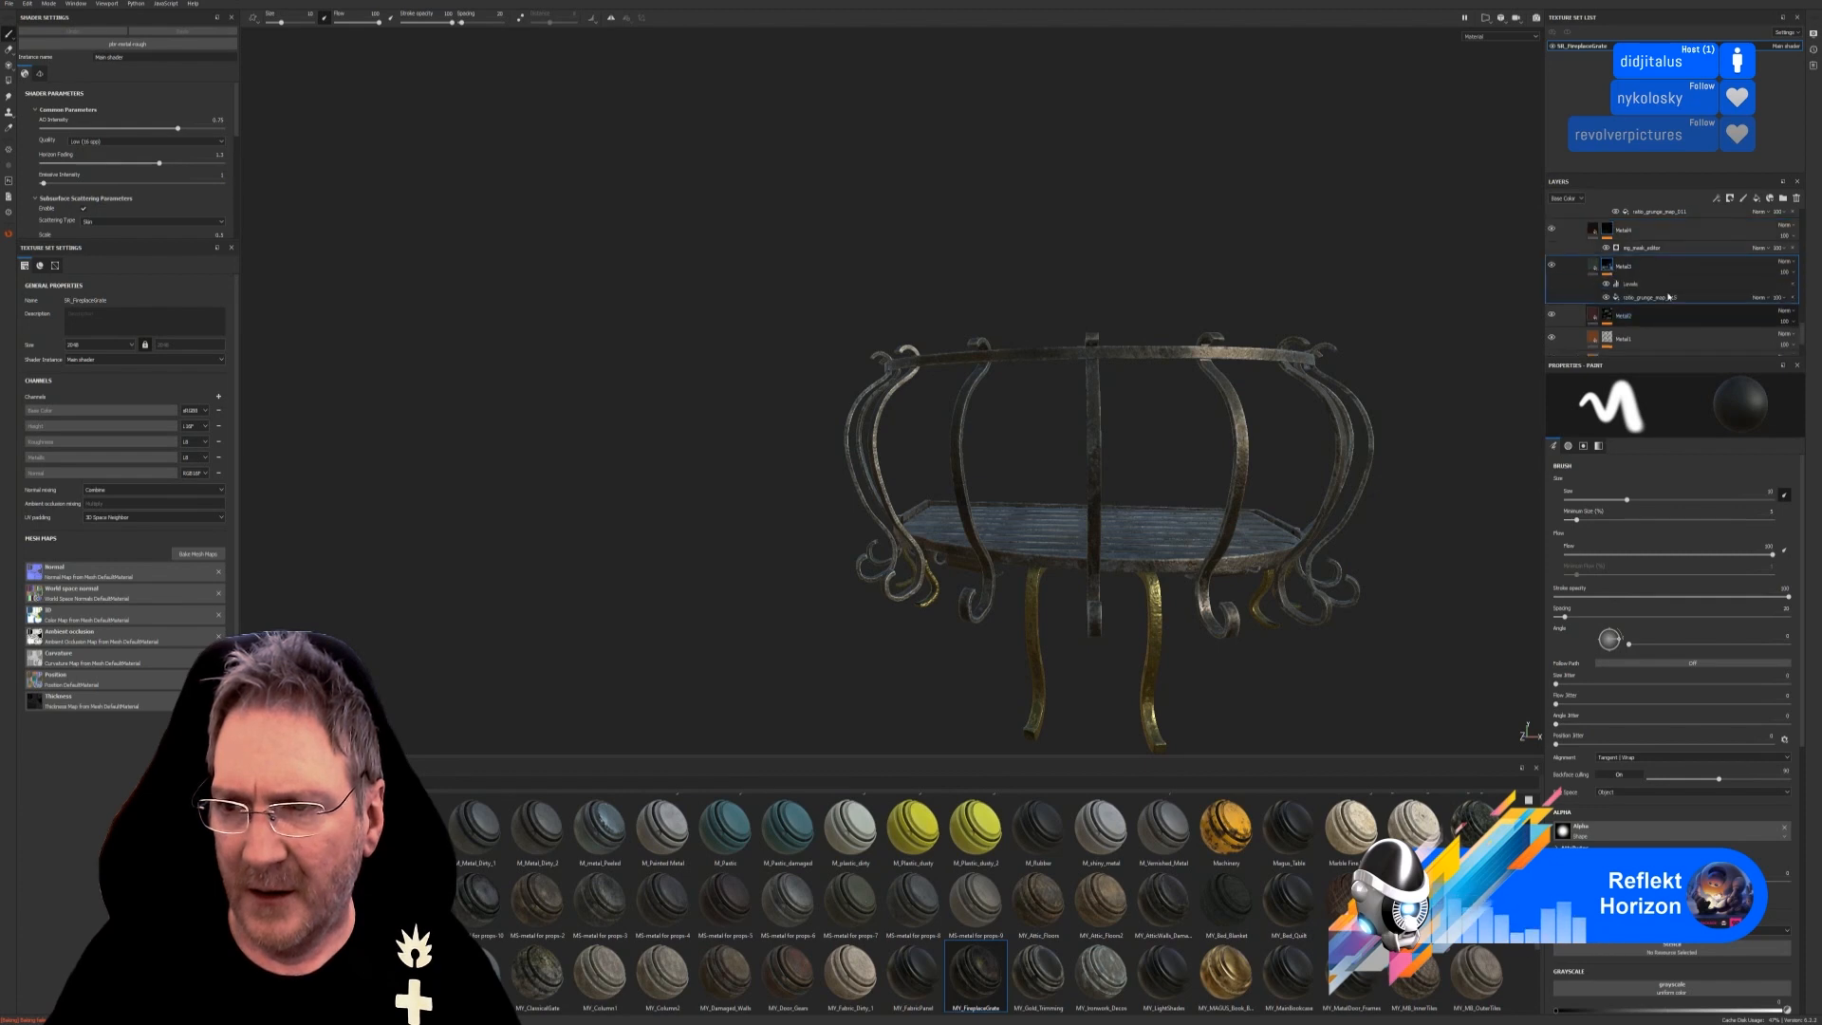
scroll(1628, 298, "down", 1)
left_click(1611, 283)
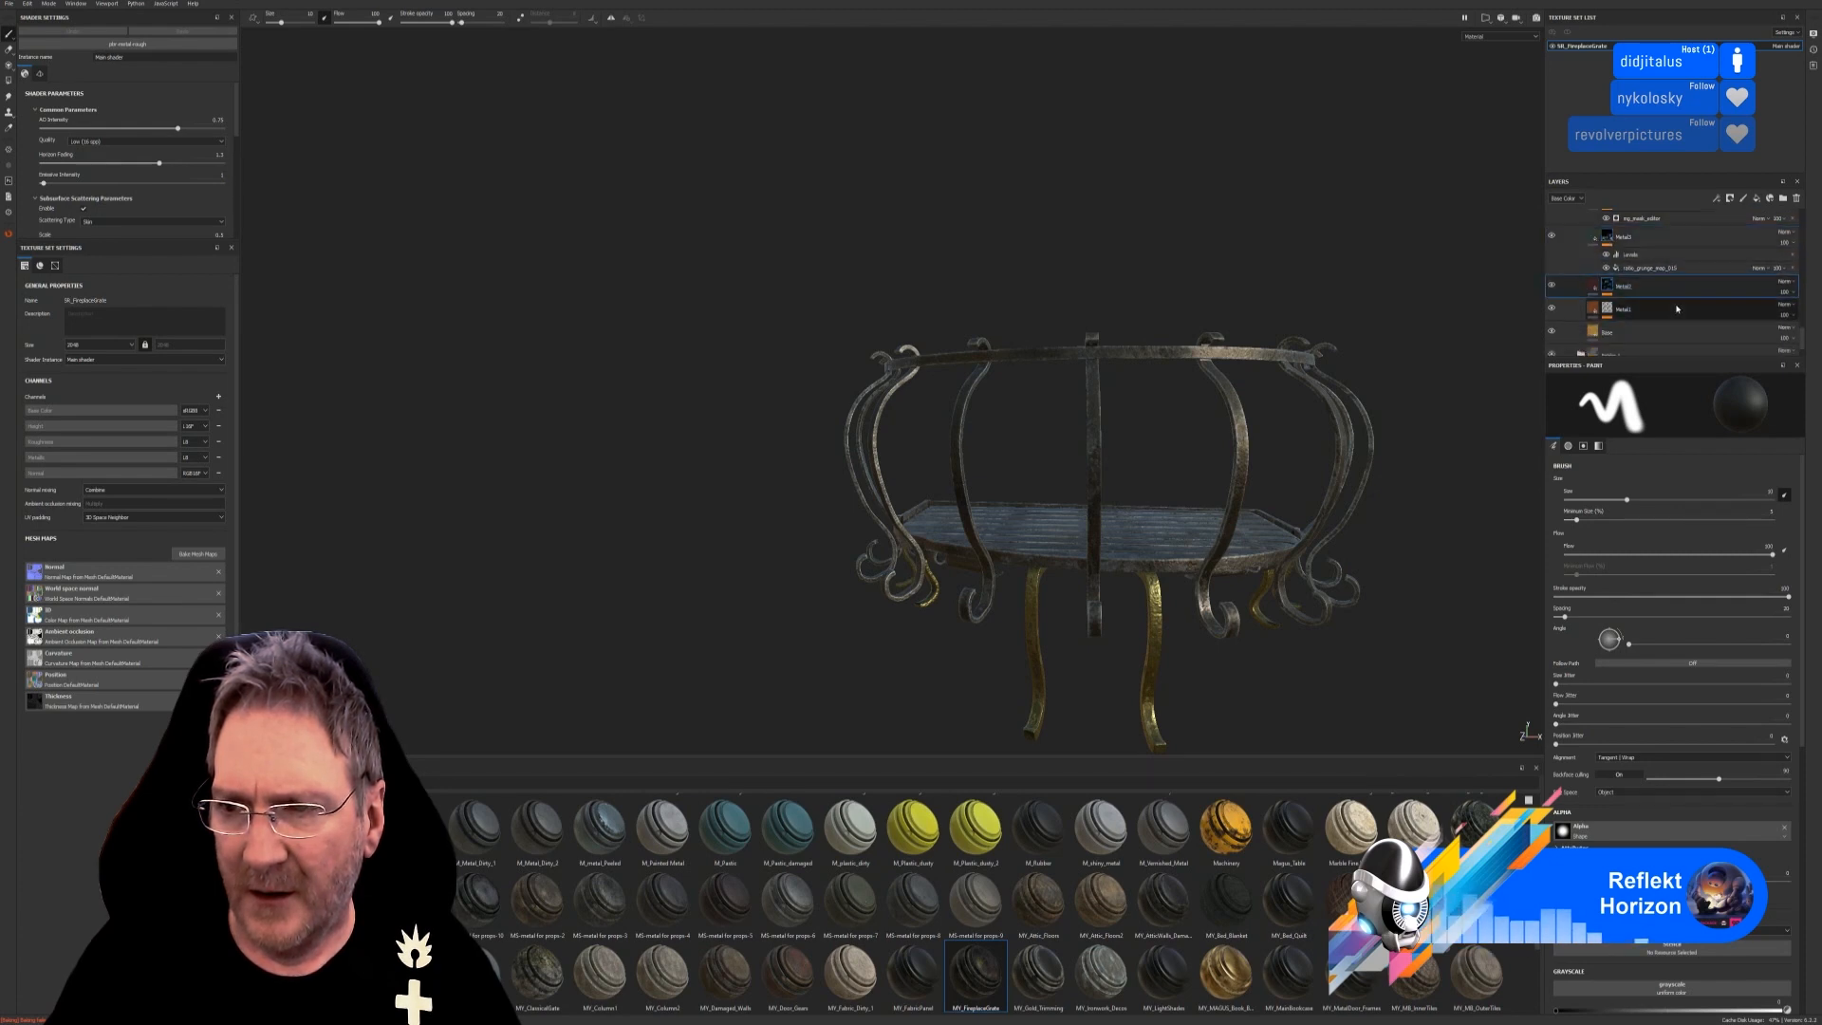
scroll(1630, 293, "down", 2)
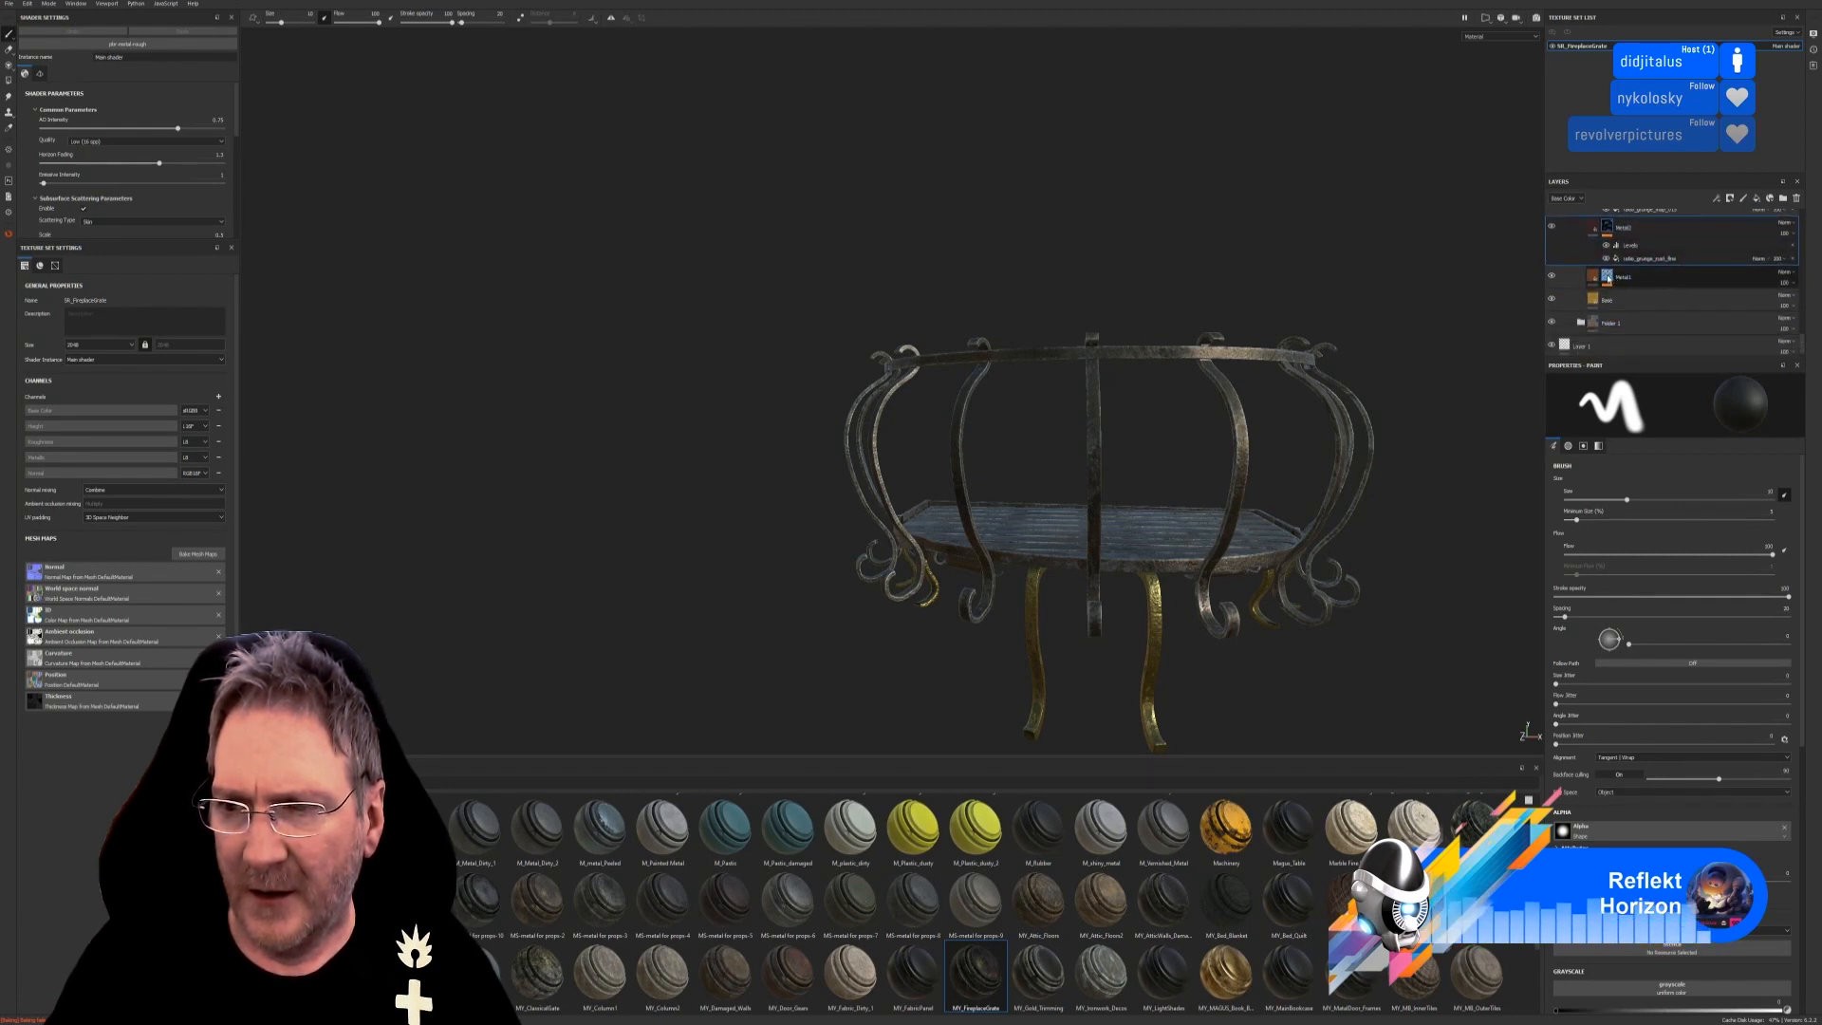
left_click(1623, 277)
scroll(1689, 311, "down", 1)
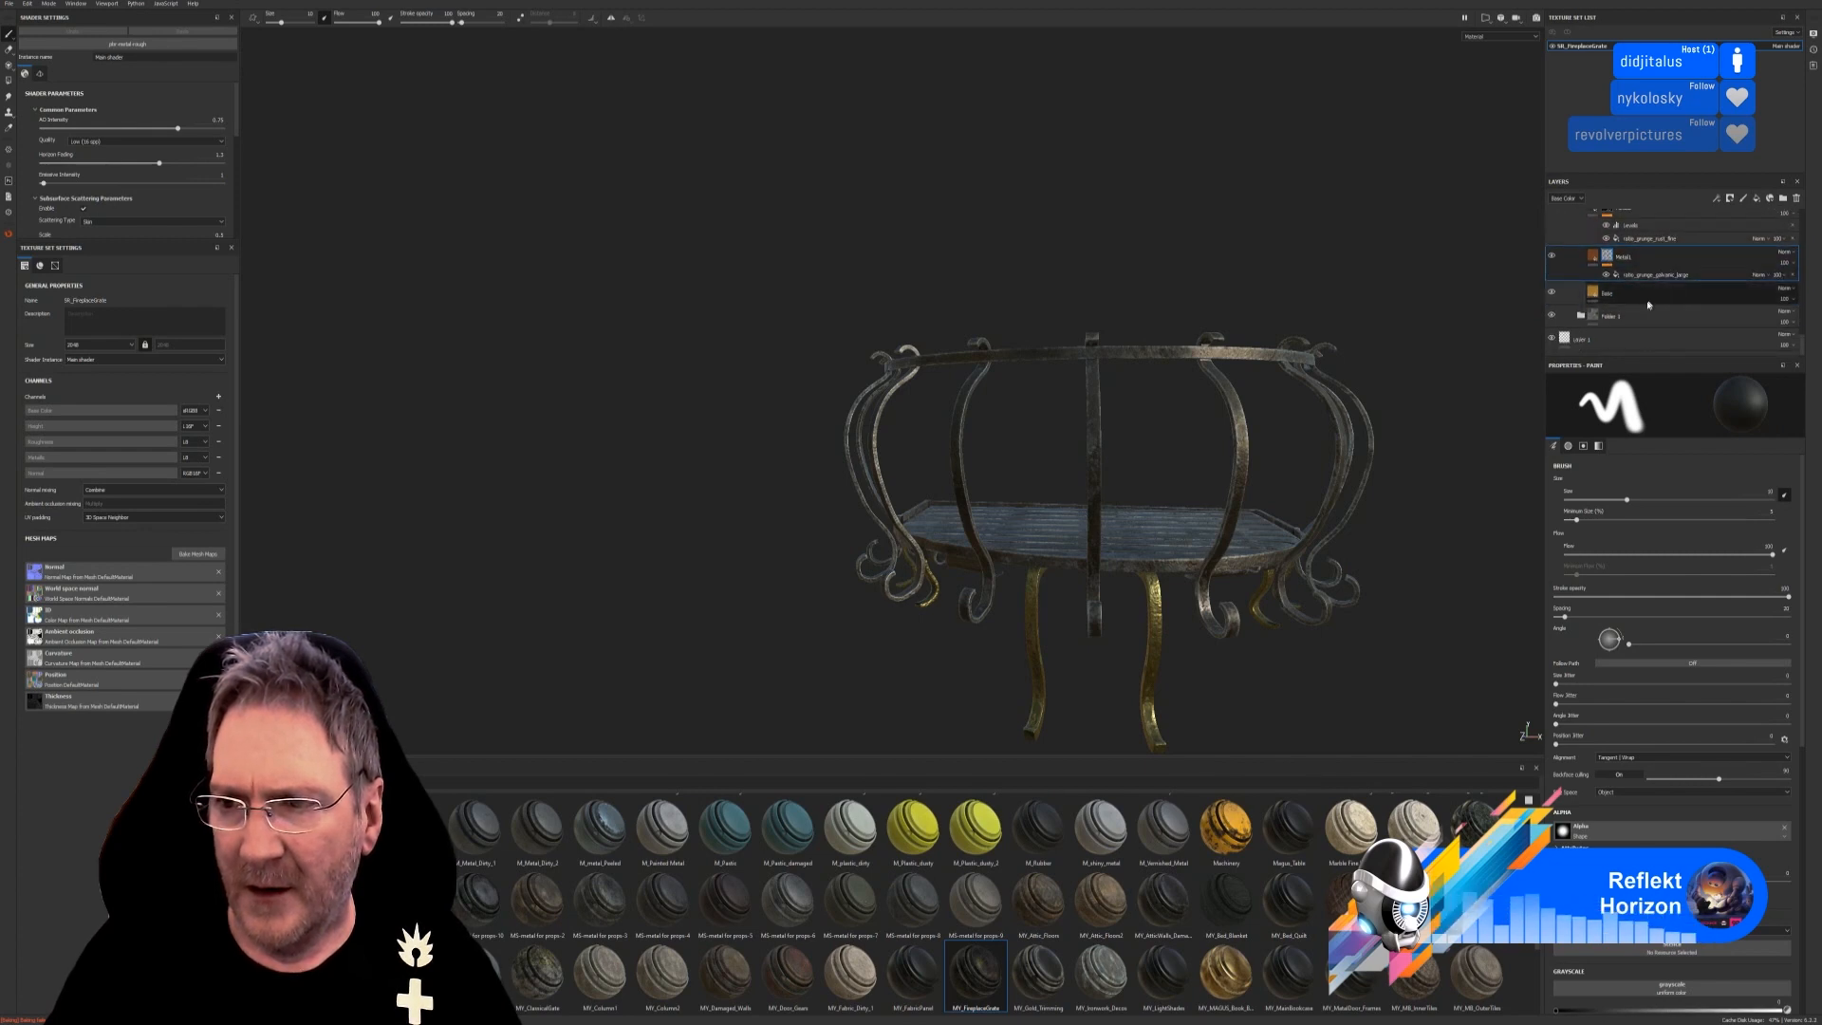
Expand Folder 1 and its first metal folder, inspecting the mask effects of that folder and its uppermost layer.
left_click(1583, 318)
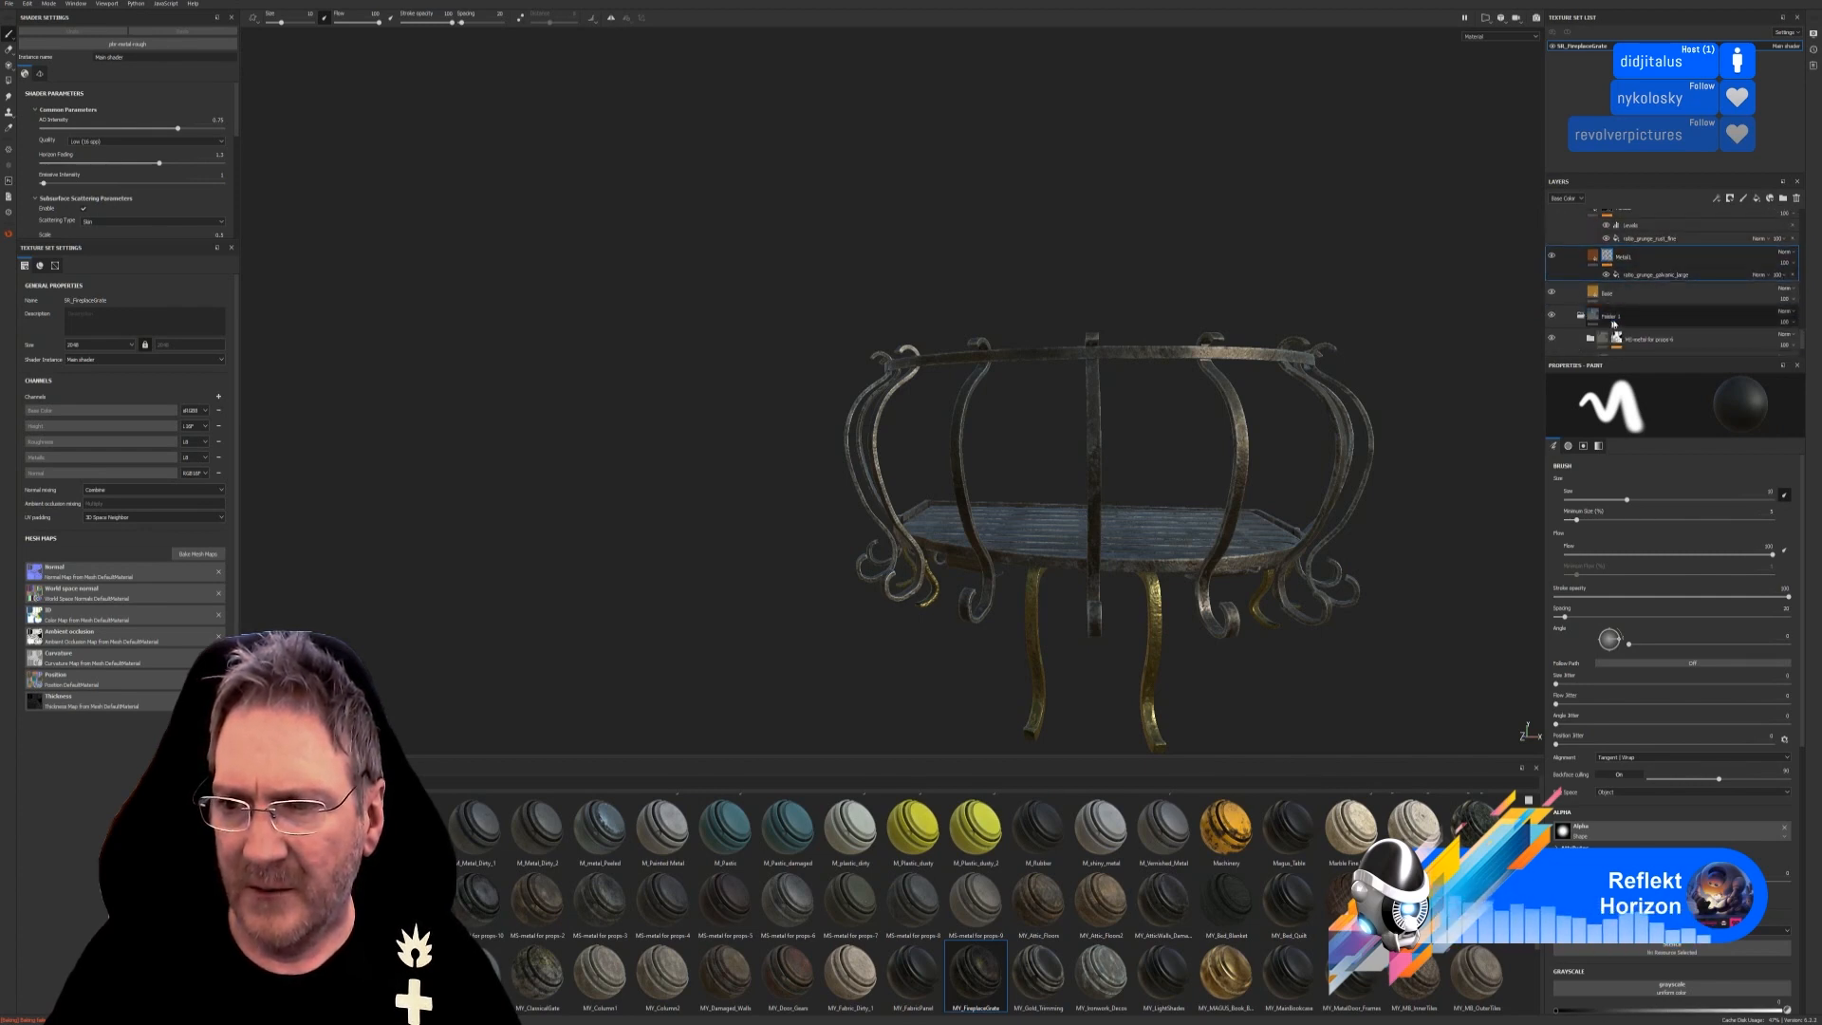
scroll(1618, 334, "down", 2)
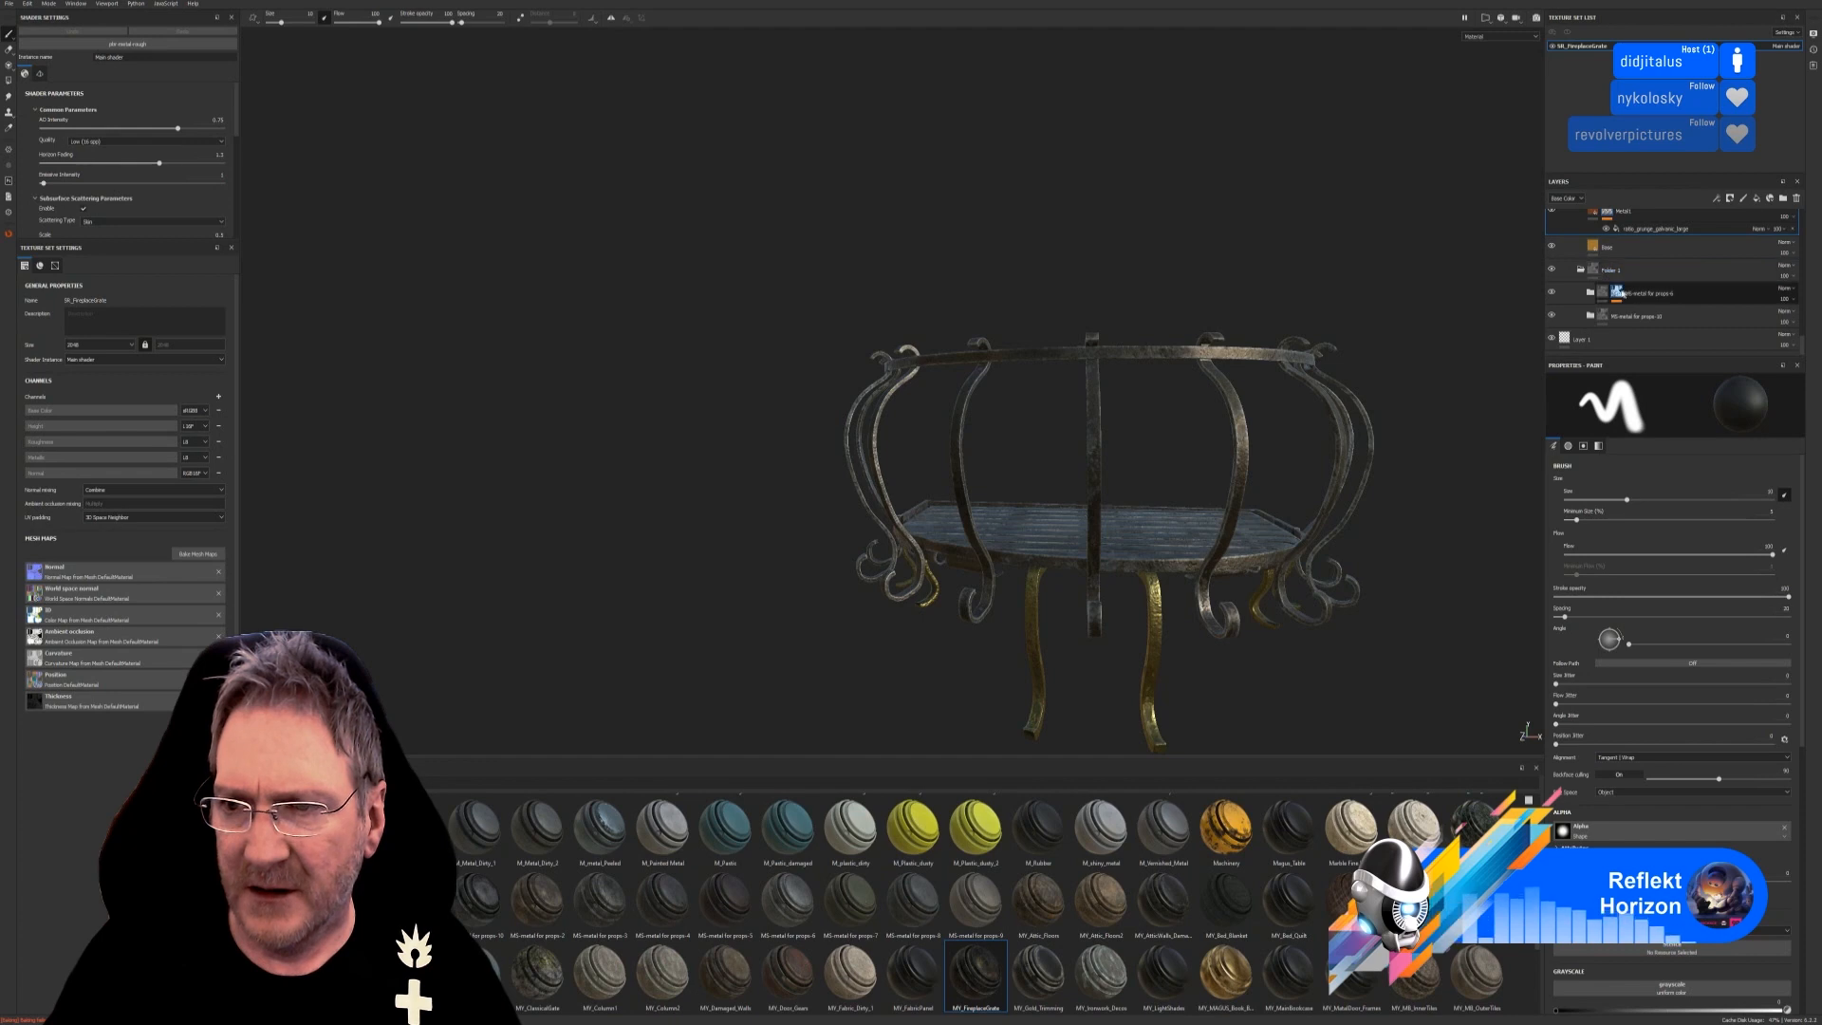
left_click(1665, 307)
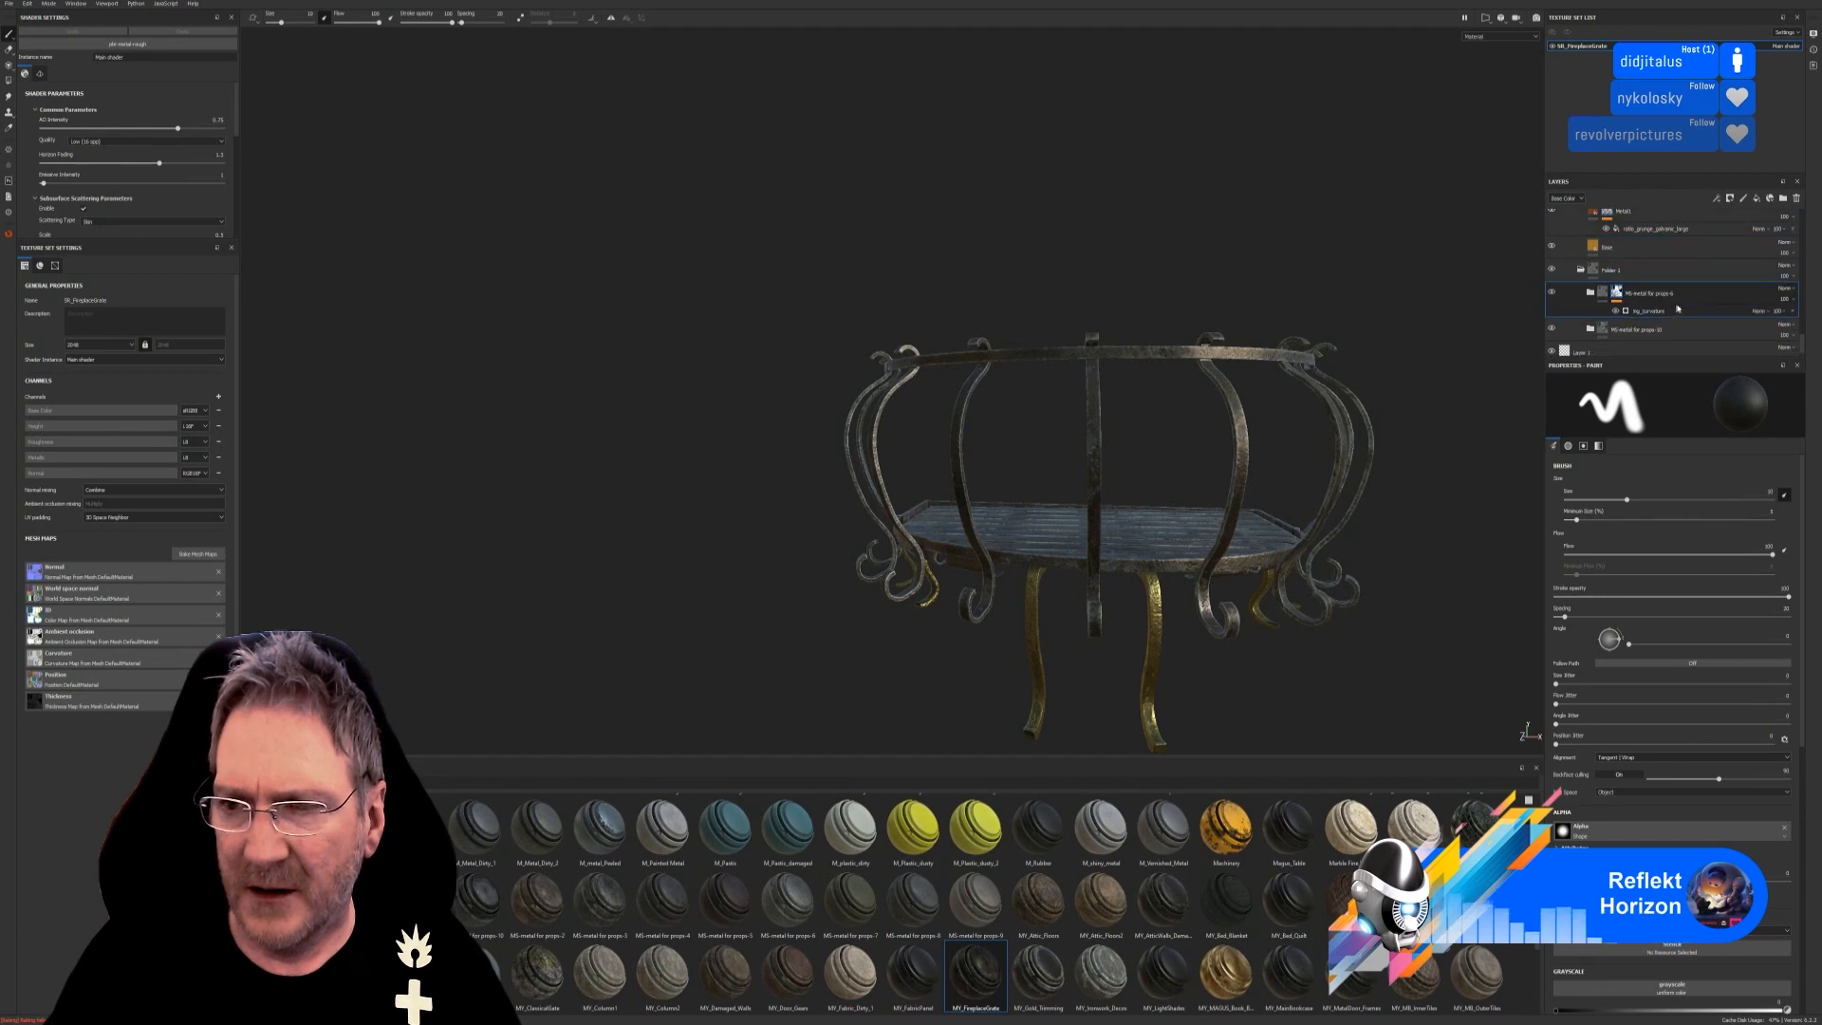
left_click(1591, 293)
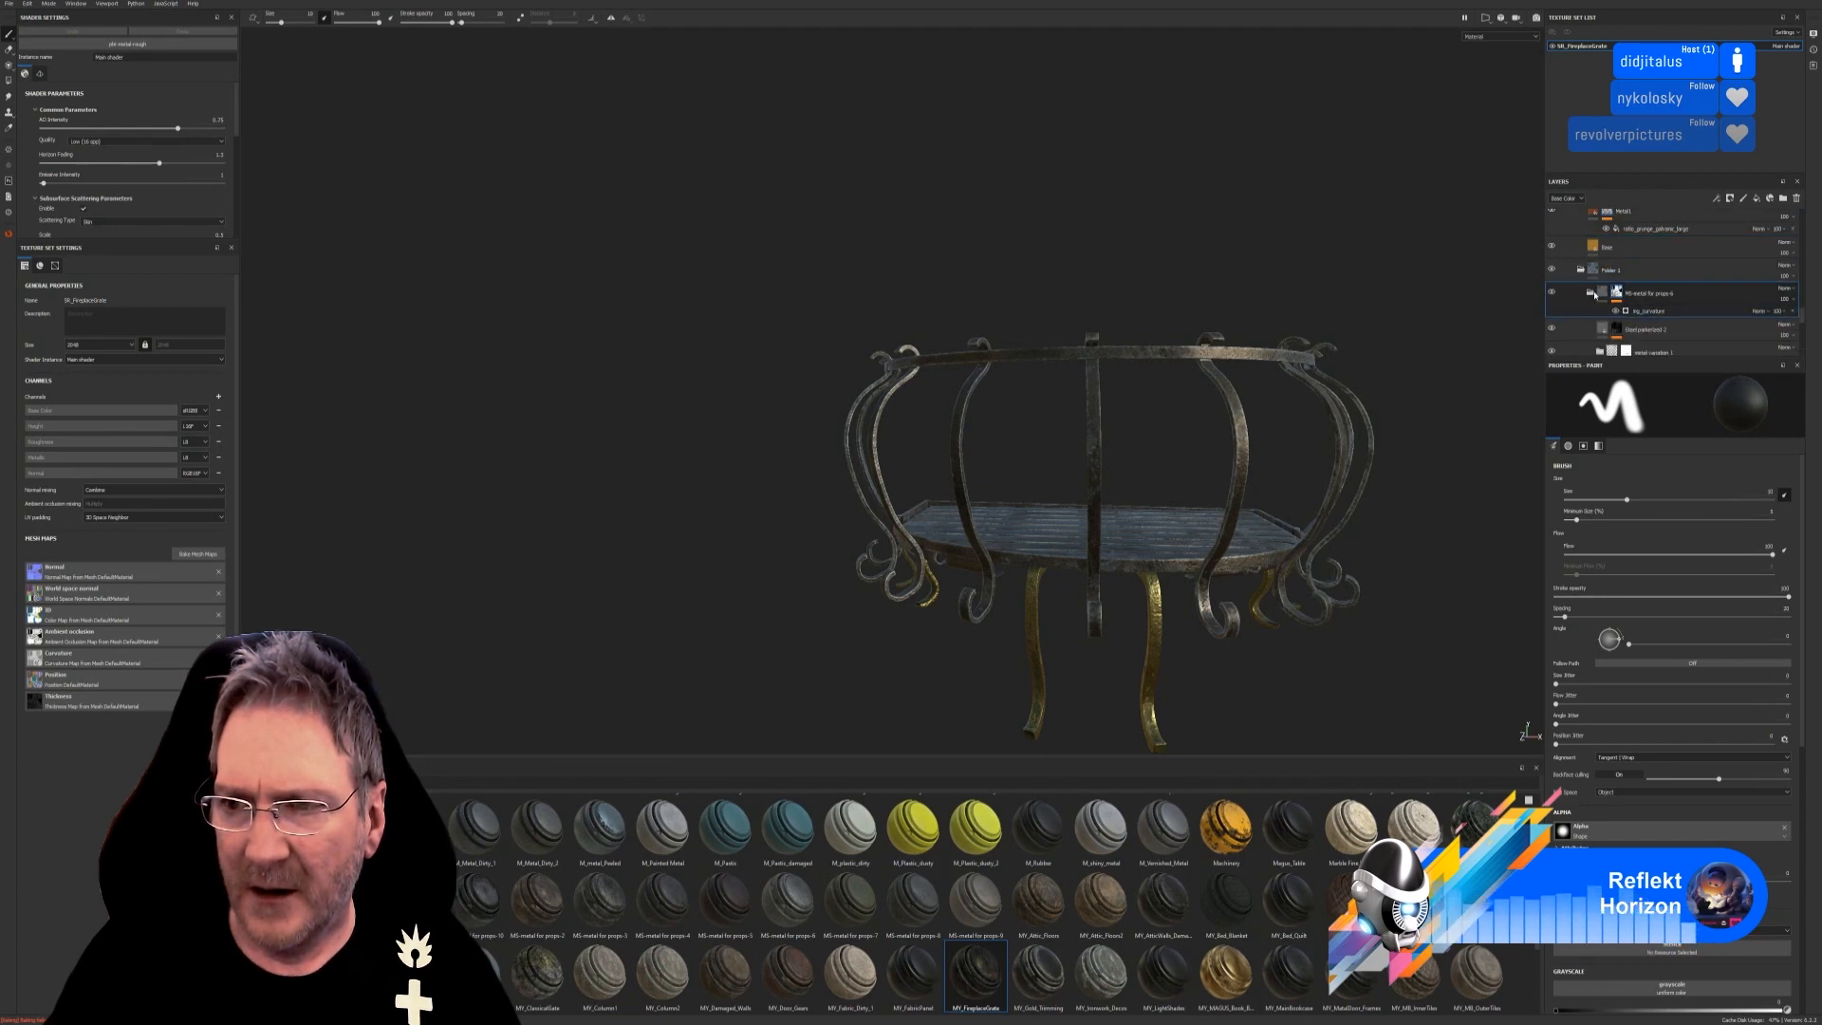
scroll(1666, 311, "down", 1)
scroll(1661, 308, "down", 1)
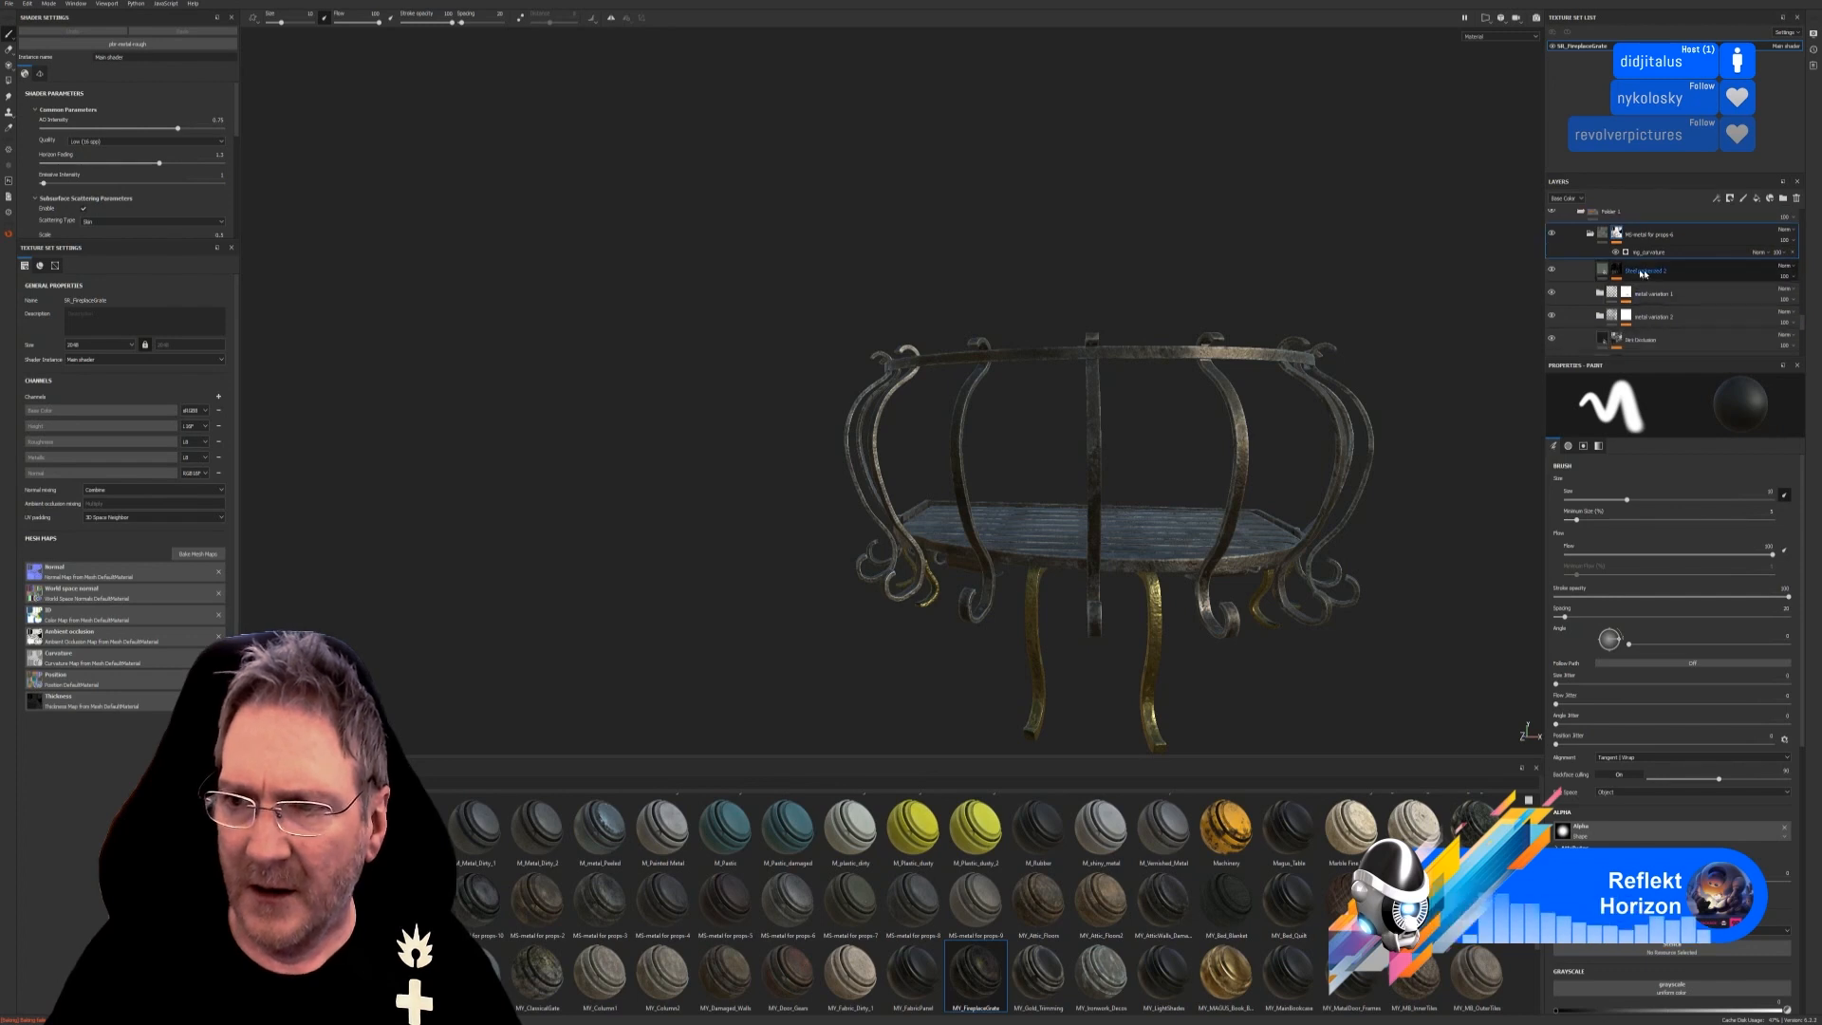
left_click(1689, 275)
scroll(1691, 298, "down", 1)
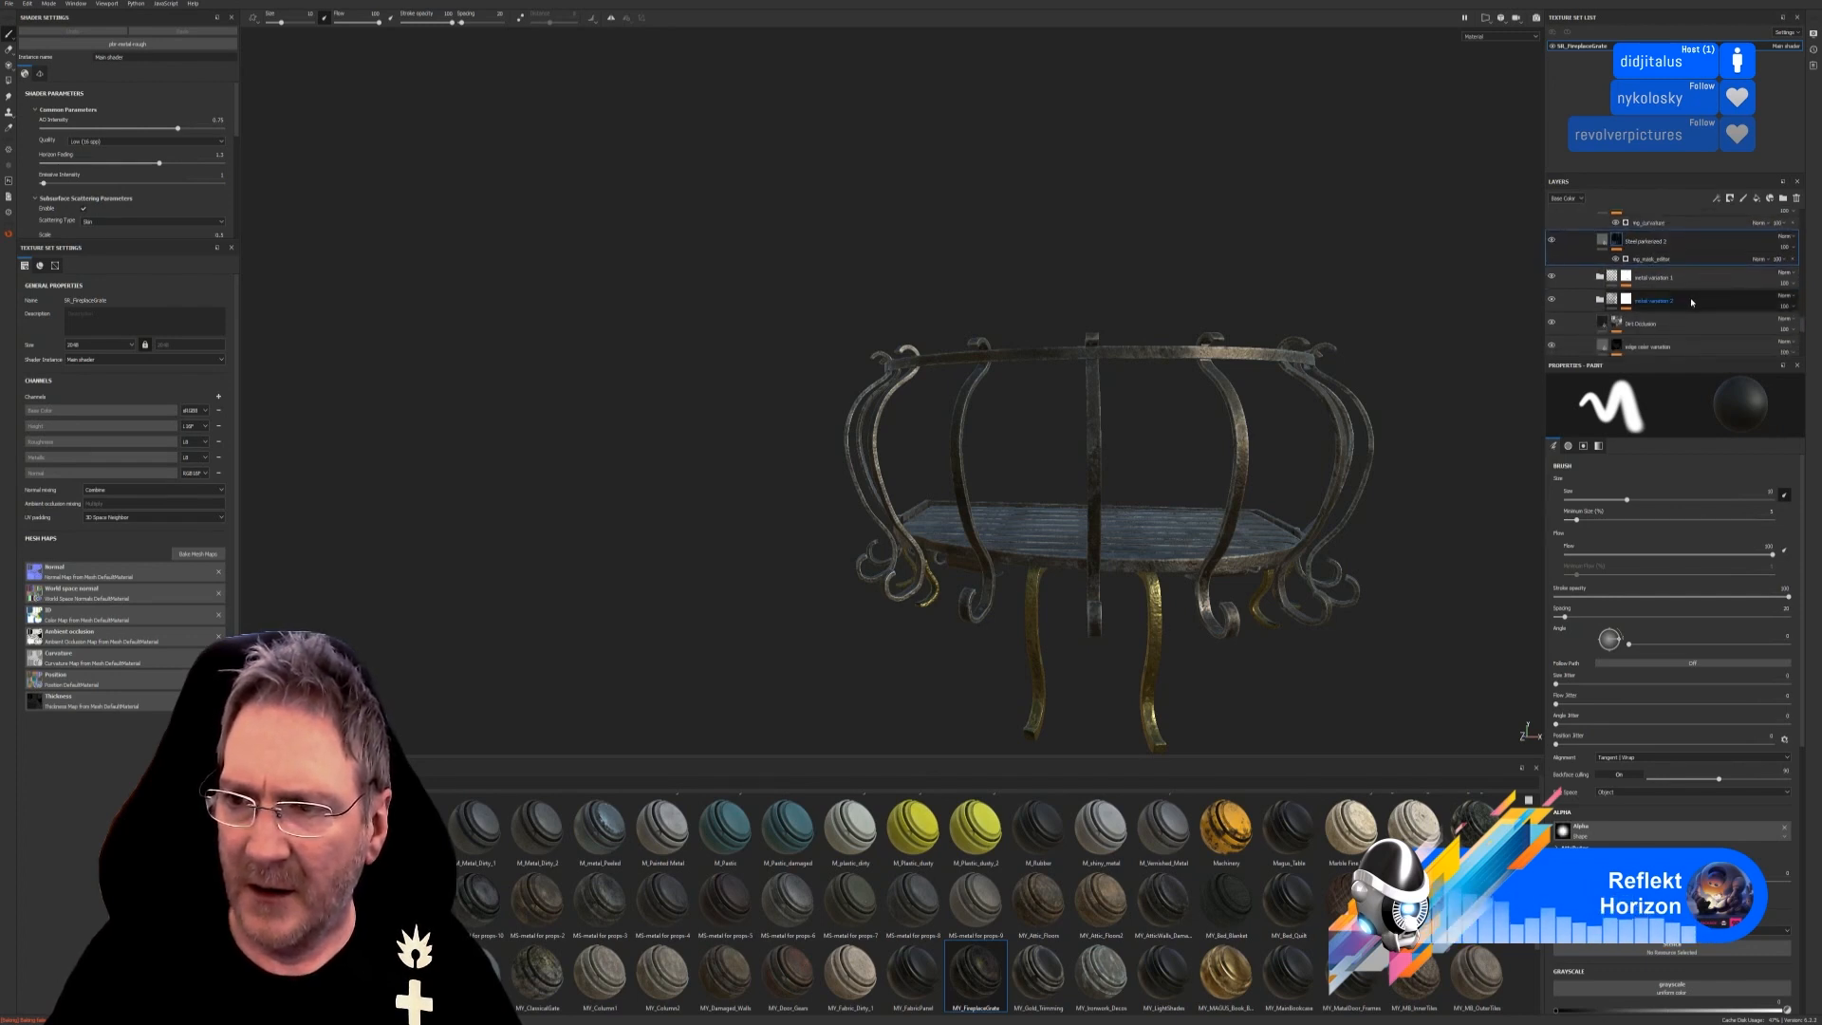
Open both metal variation folders and inspect the masks of their steel layers and the dirt occlusion layer below.
left_click(1600, 277)
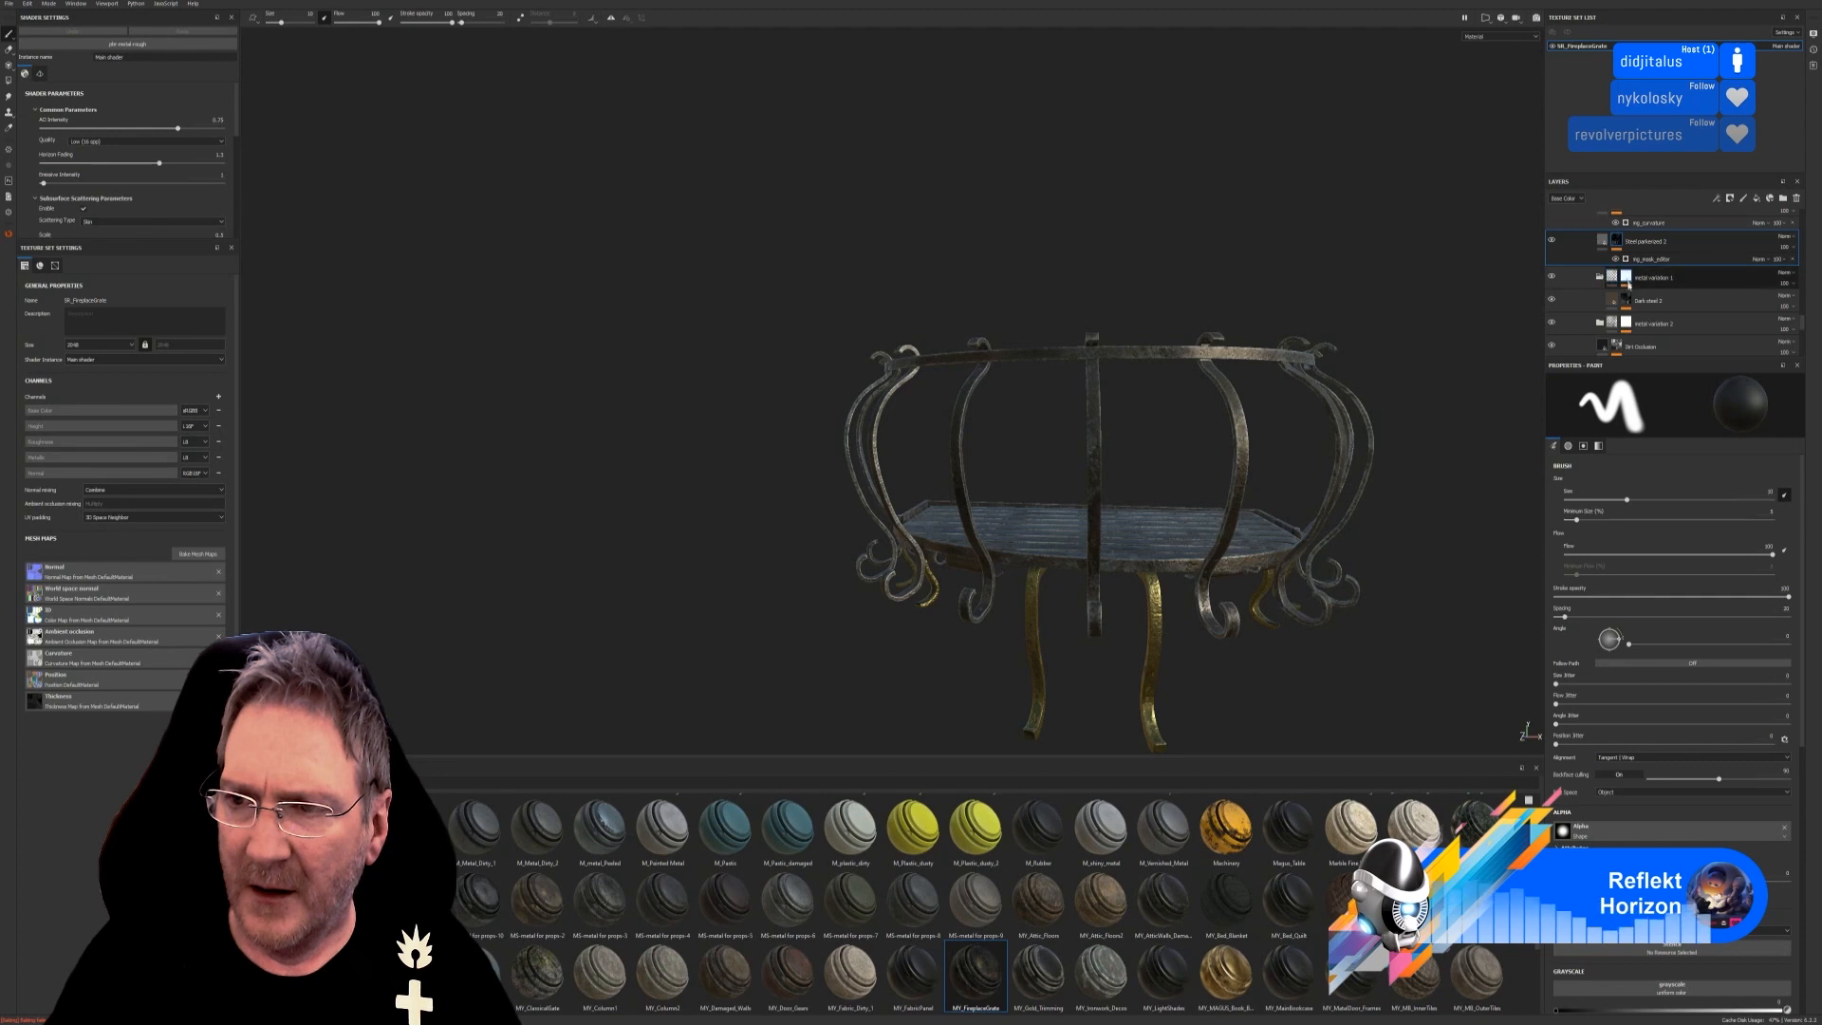
left_click(1691, 309)
scroll(1685, 332, "down", 2)
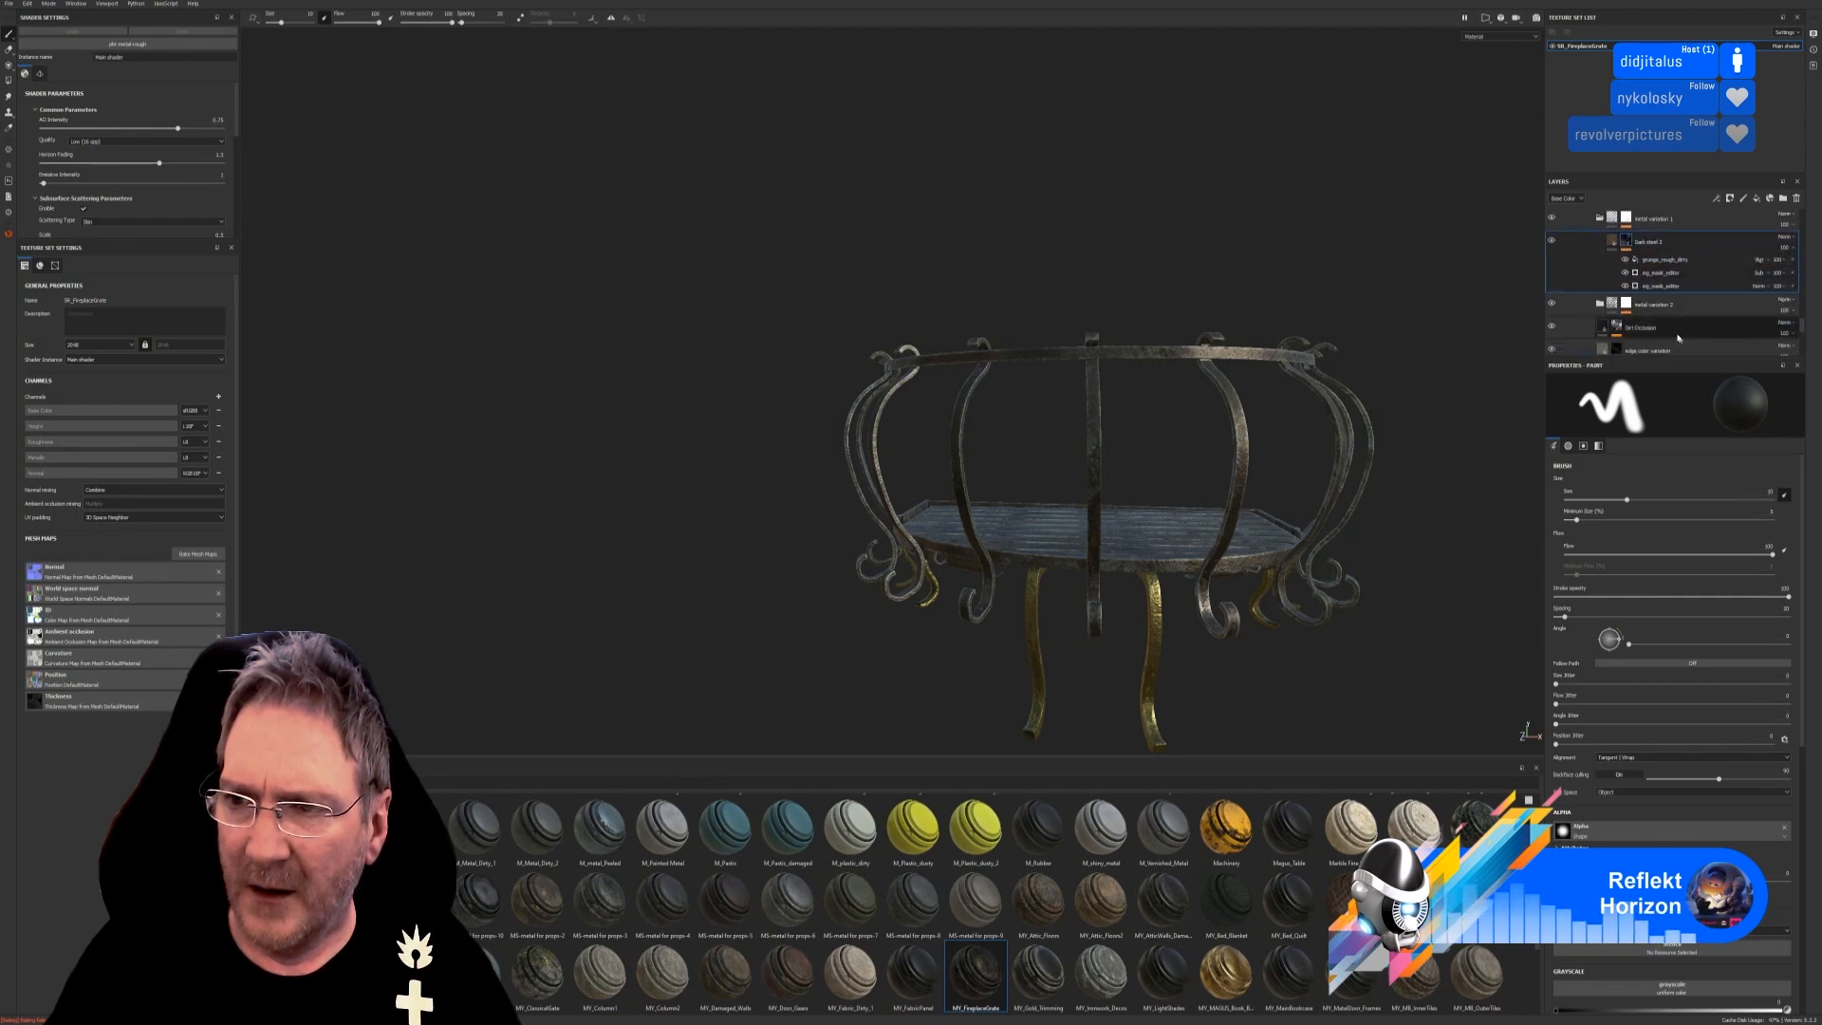
left_click(1627, 303)
left_click(1601, 304)
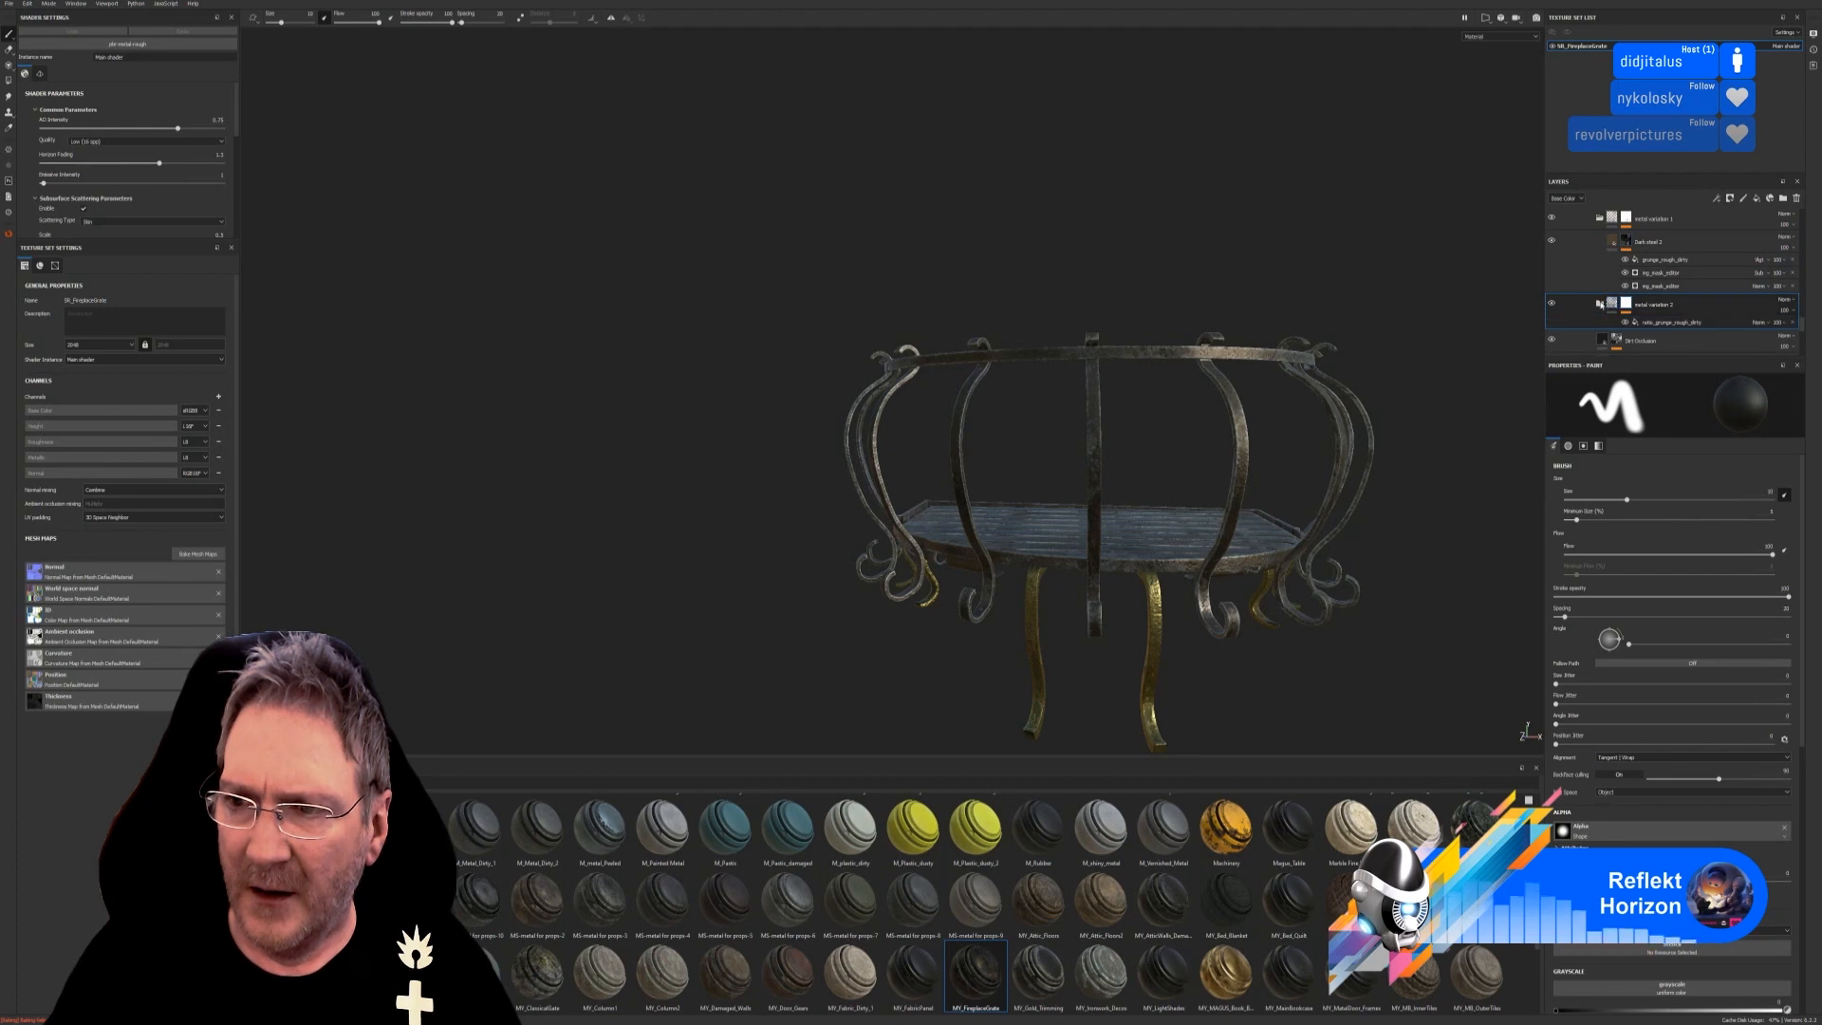
scroll(1618, 280, "down", 3)
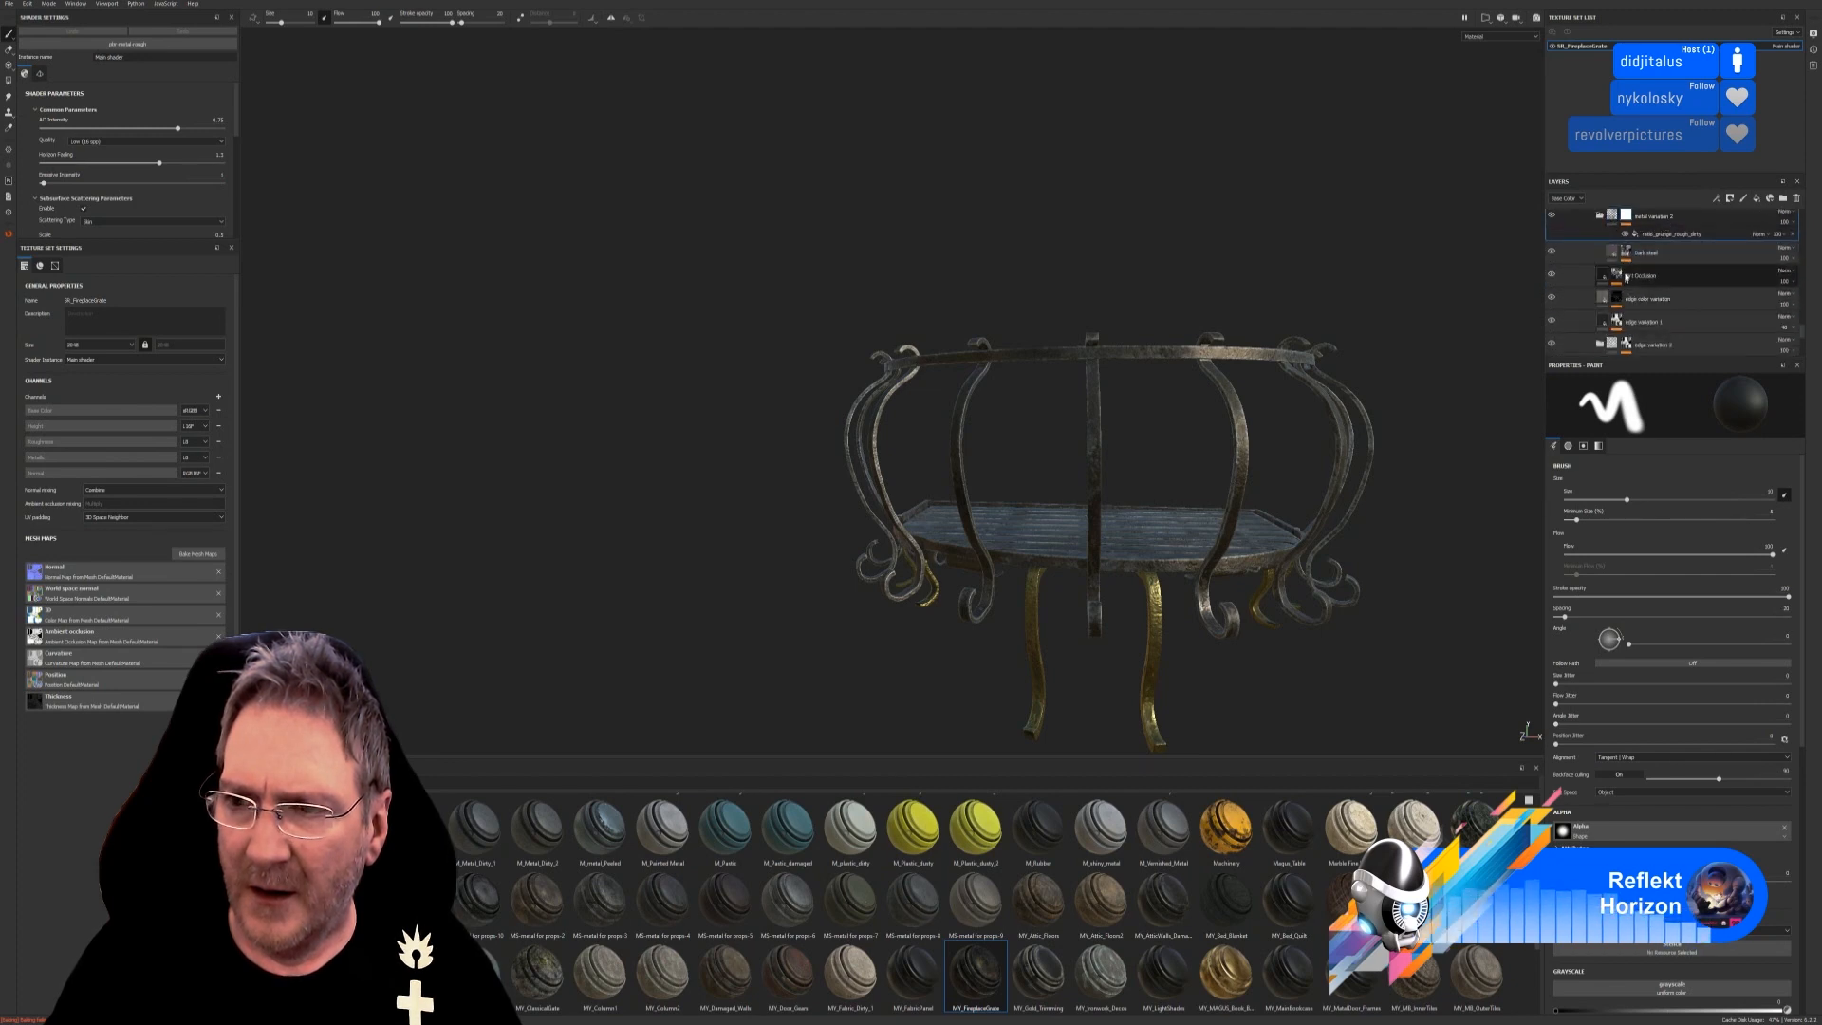
scroll(1629, 275, "down", 2)
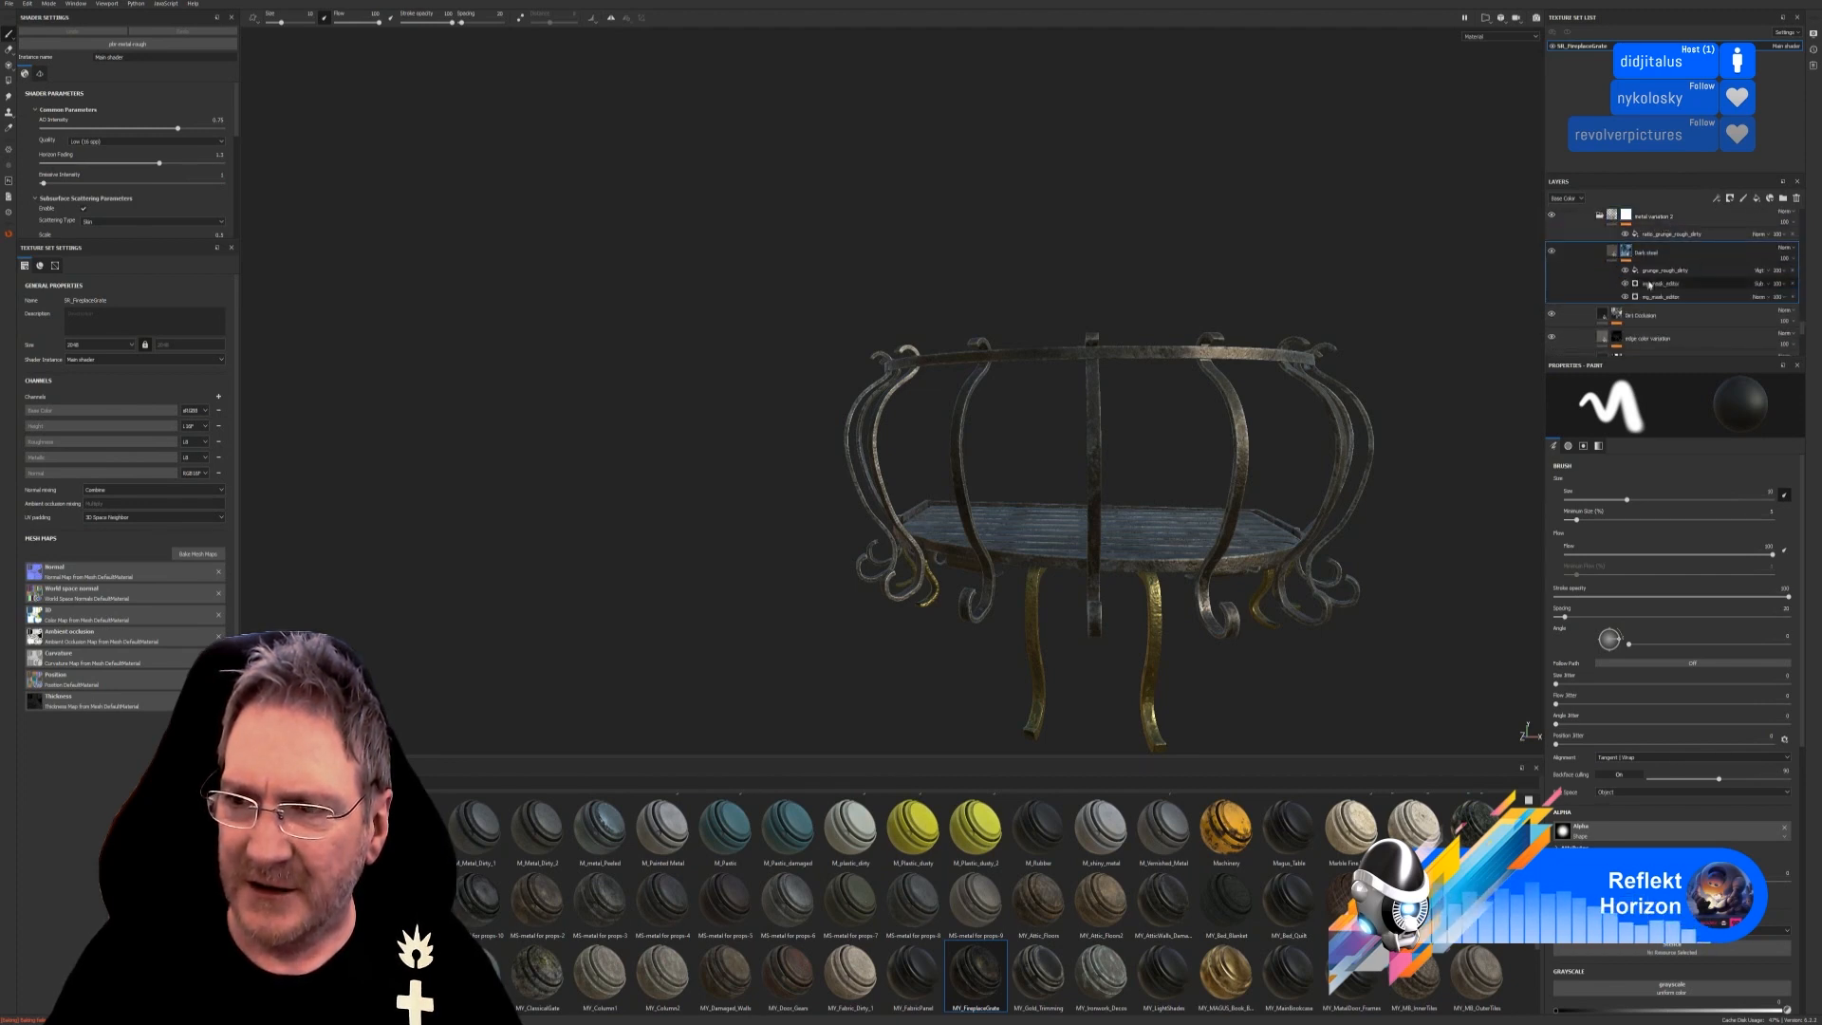
left_click(1621, 264)
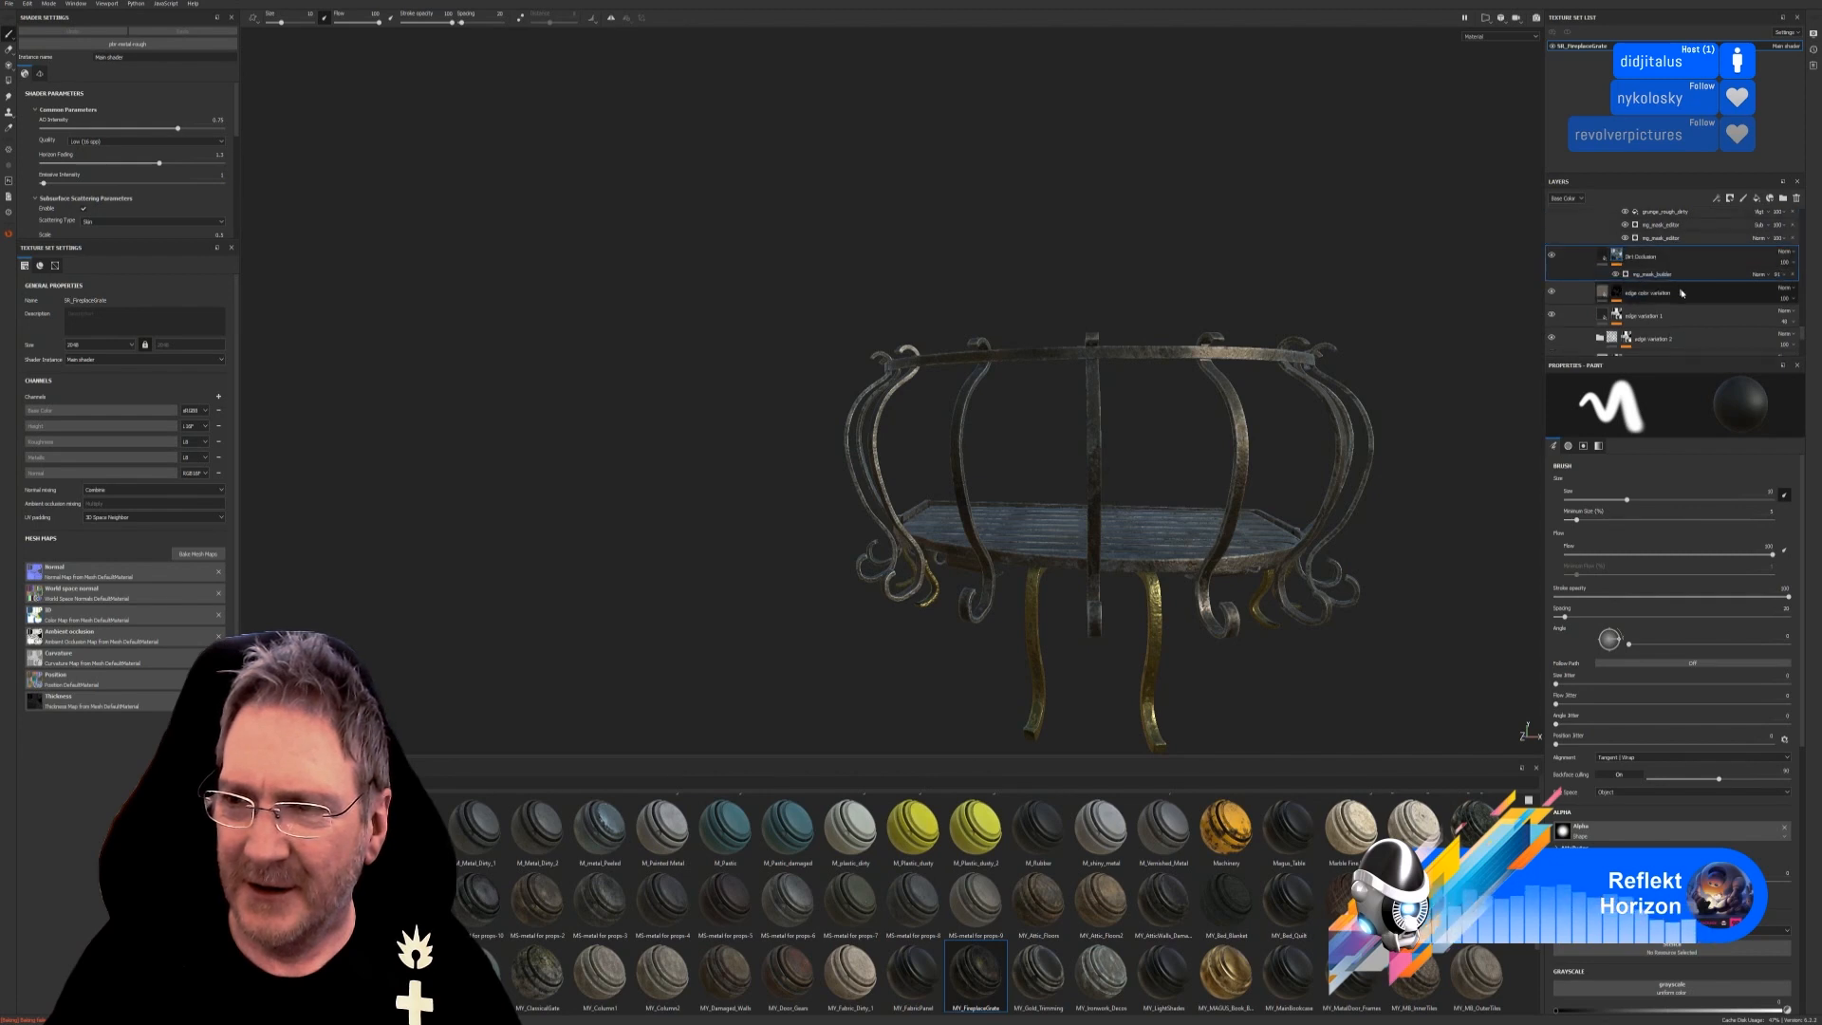
Toggle the visibility of the last metal folder in Folder 1 to see its effect, and expand its contents.
scroll(1676, 302, "down", 6)
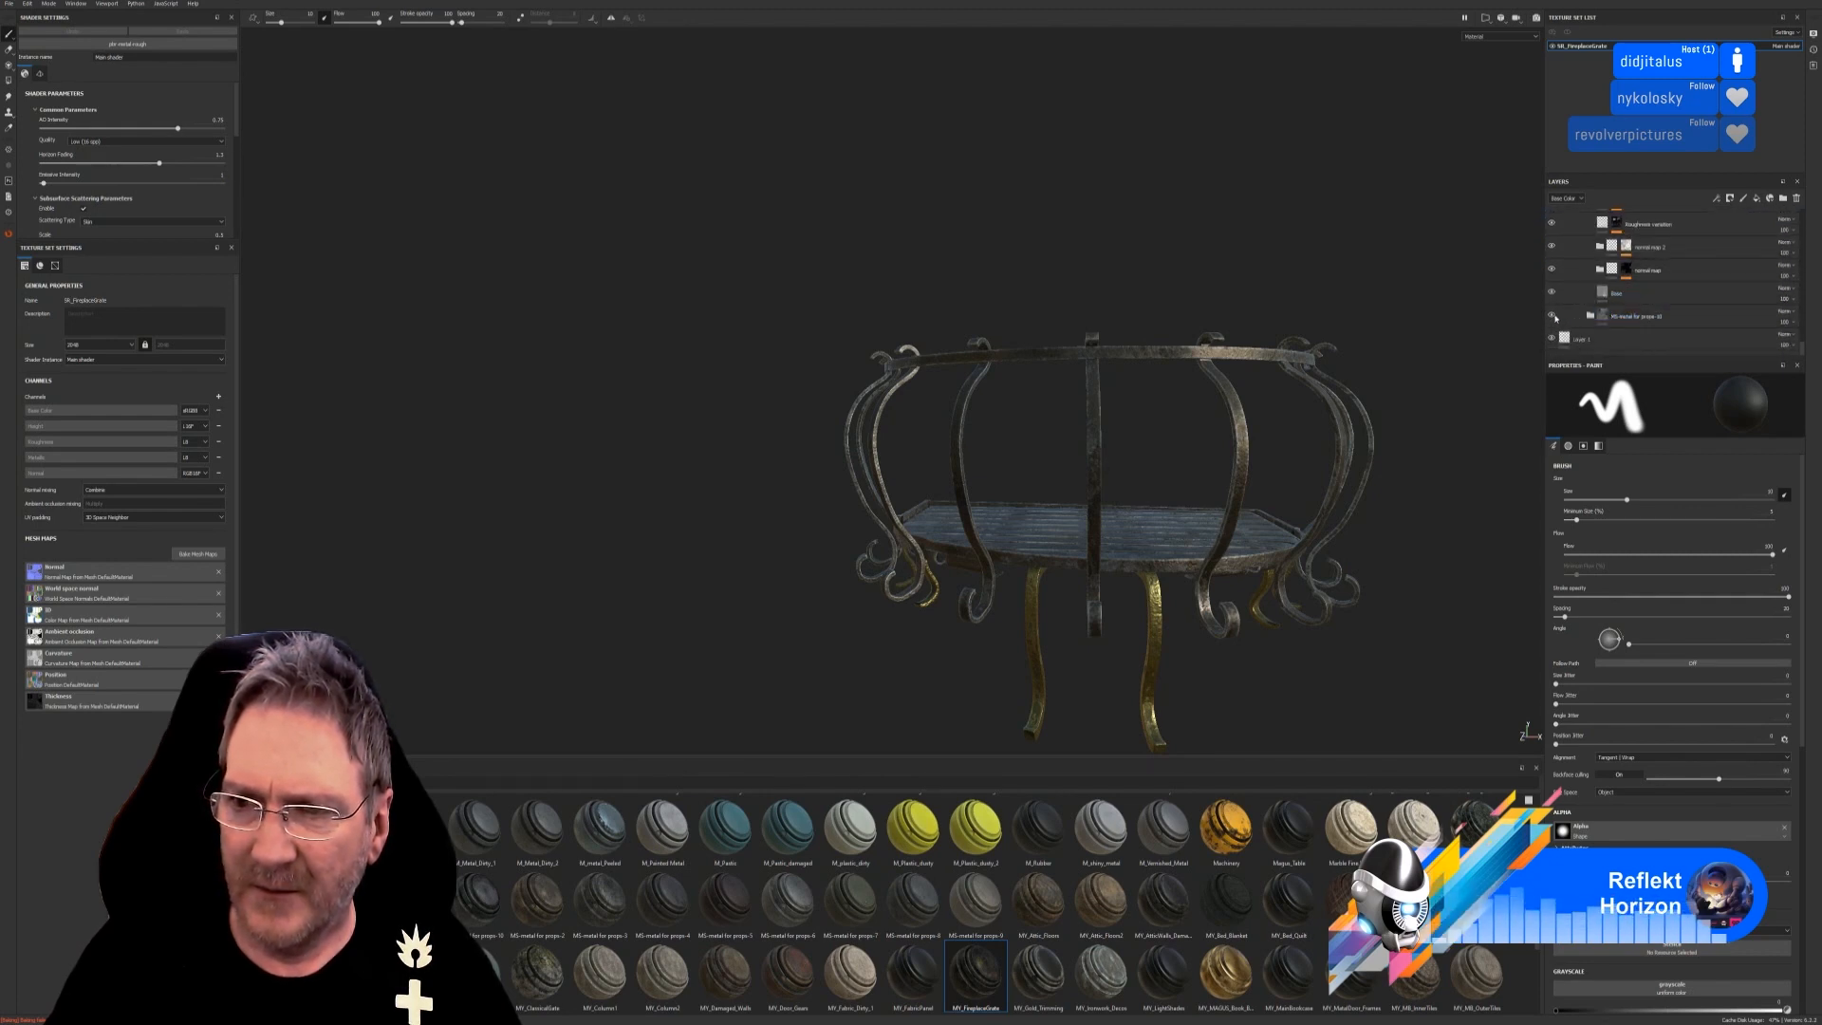
left_click(1553, 316)
left_click(1554, 317)
left_click(1591, 316)
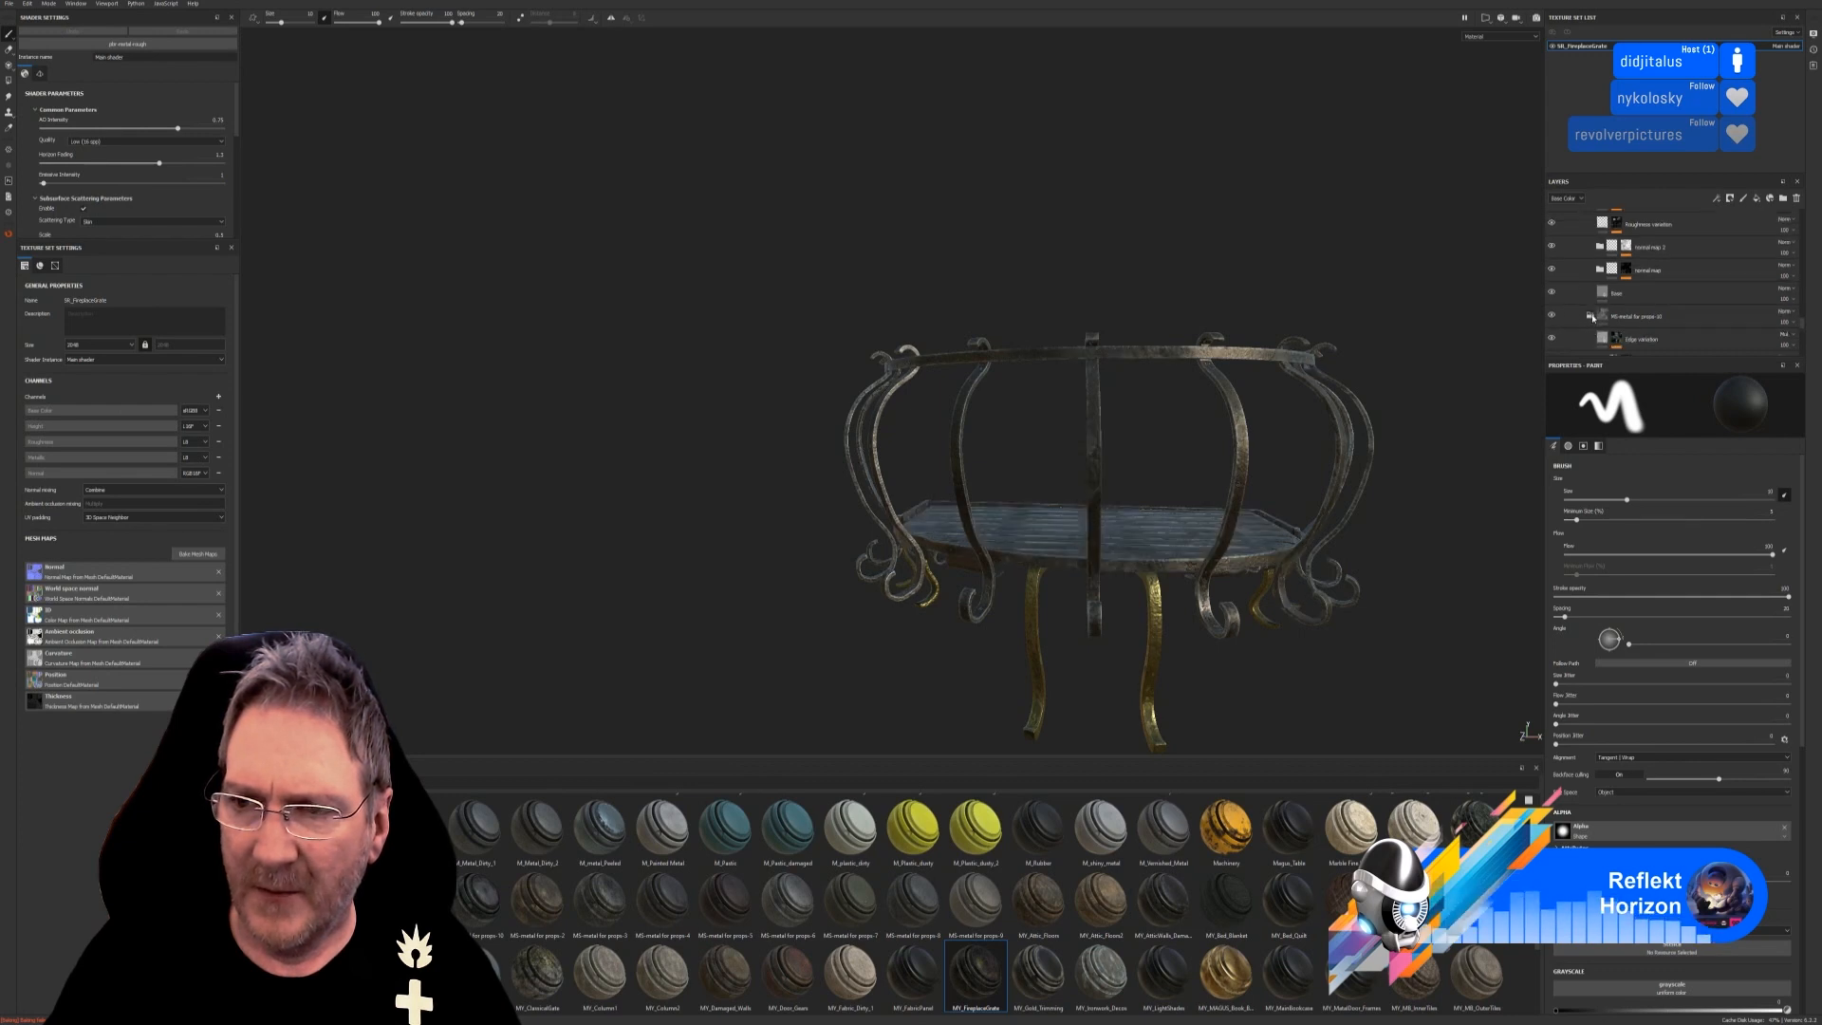
scroll(1653, 325, "down", 1)
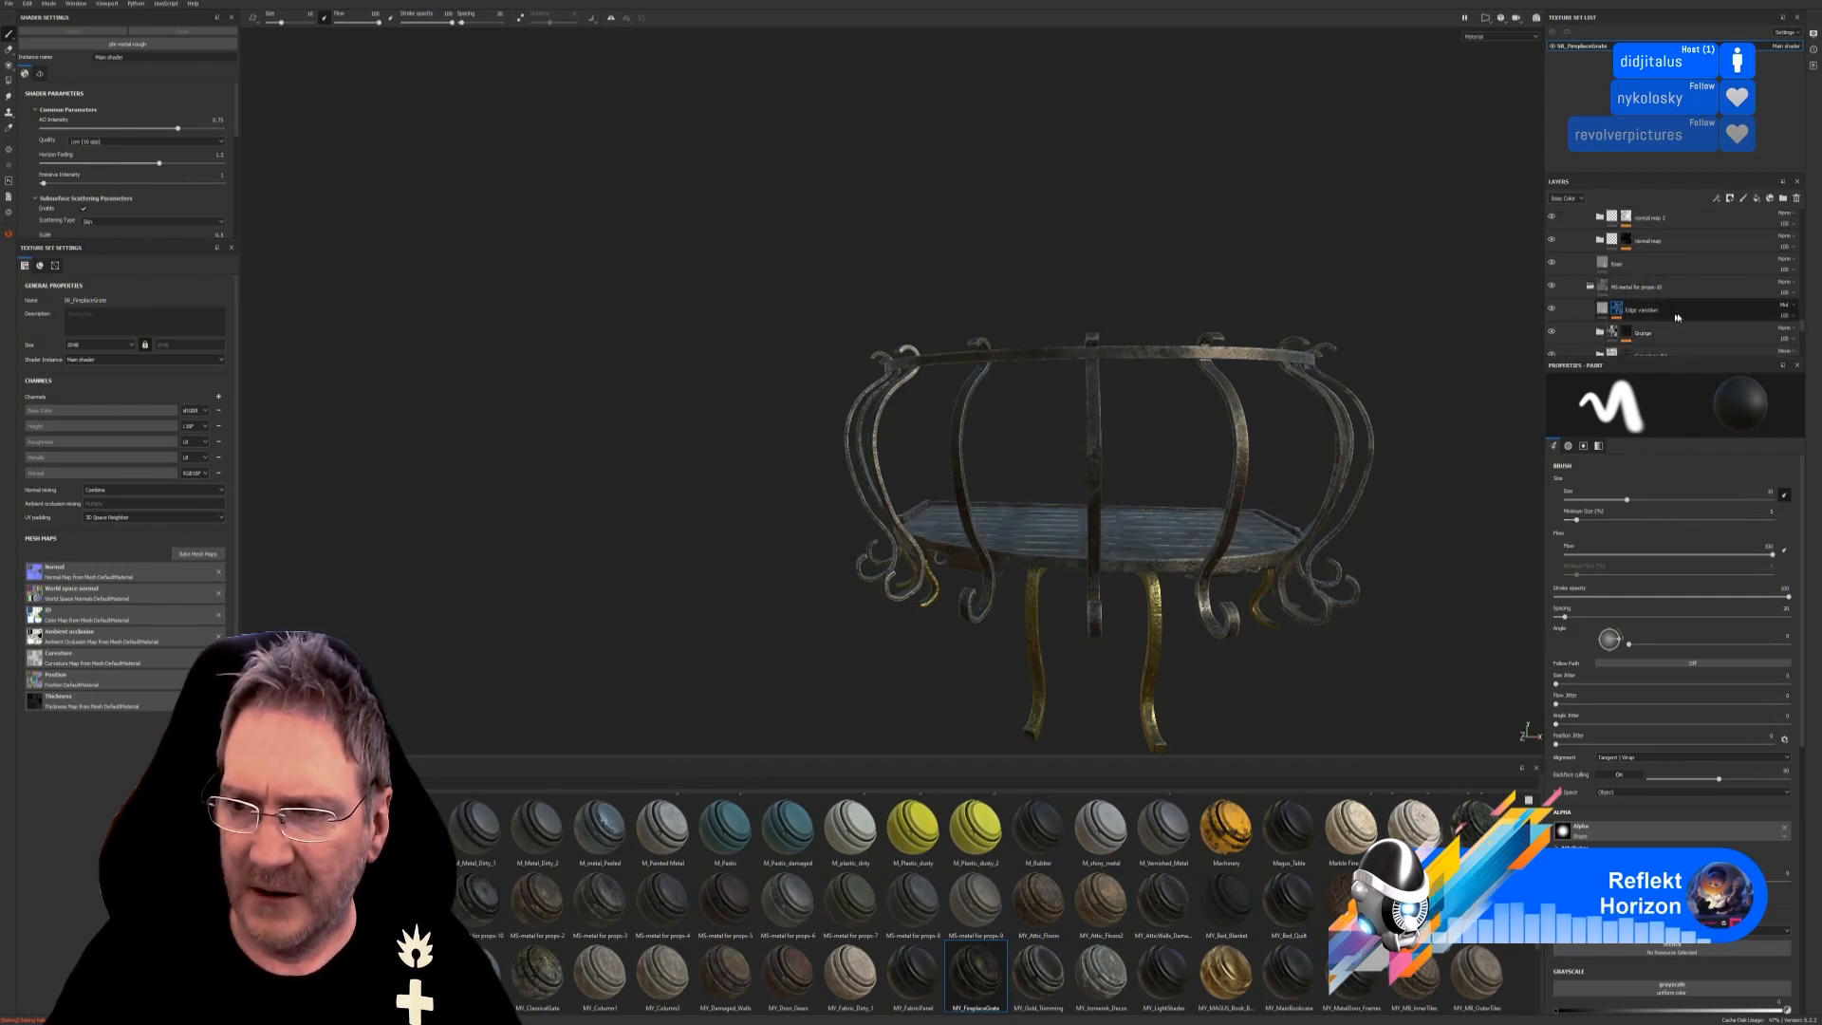
Inspect the mask effects of the last metal folder's edge variation, grunge, normal map, edge and grunge-masked layers for color selections.
left_click(1678, 318)
scroll(1656, 308, "down", 1)
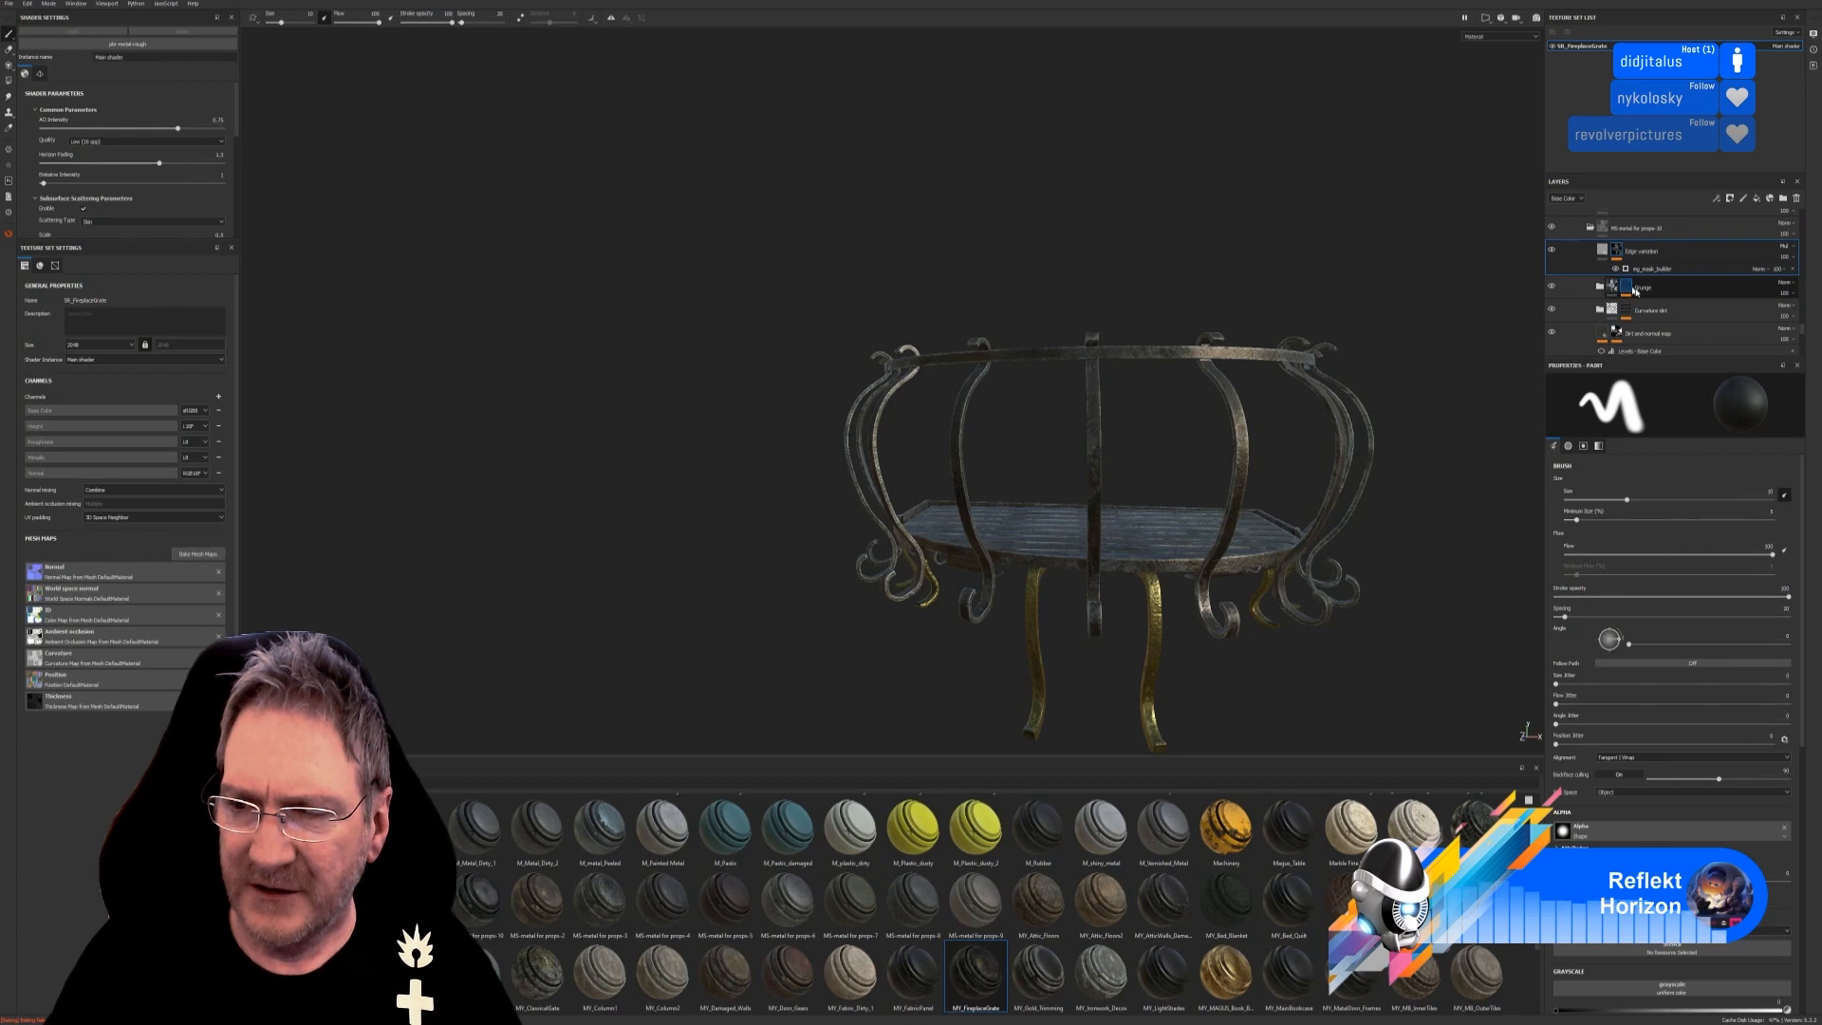
left_click(1635, 292)
scroll(1635, 293, "down", 2)
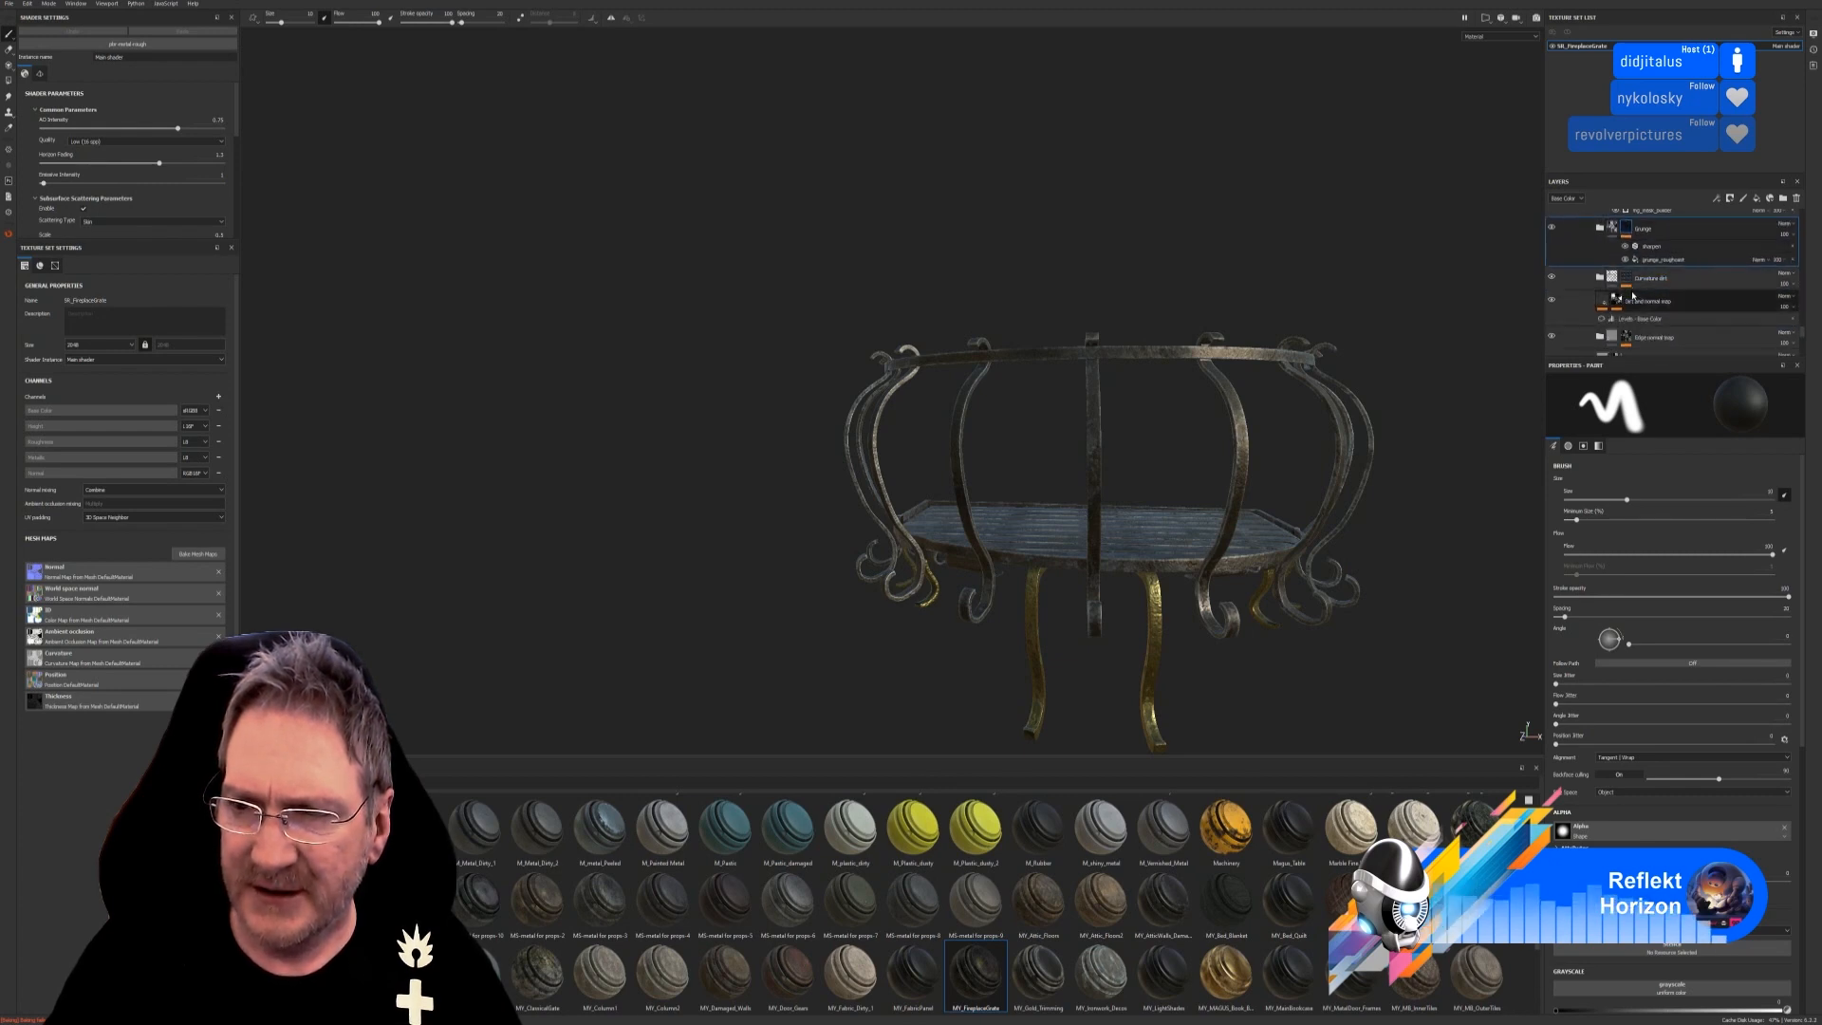
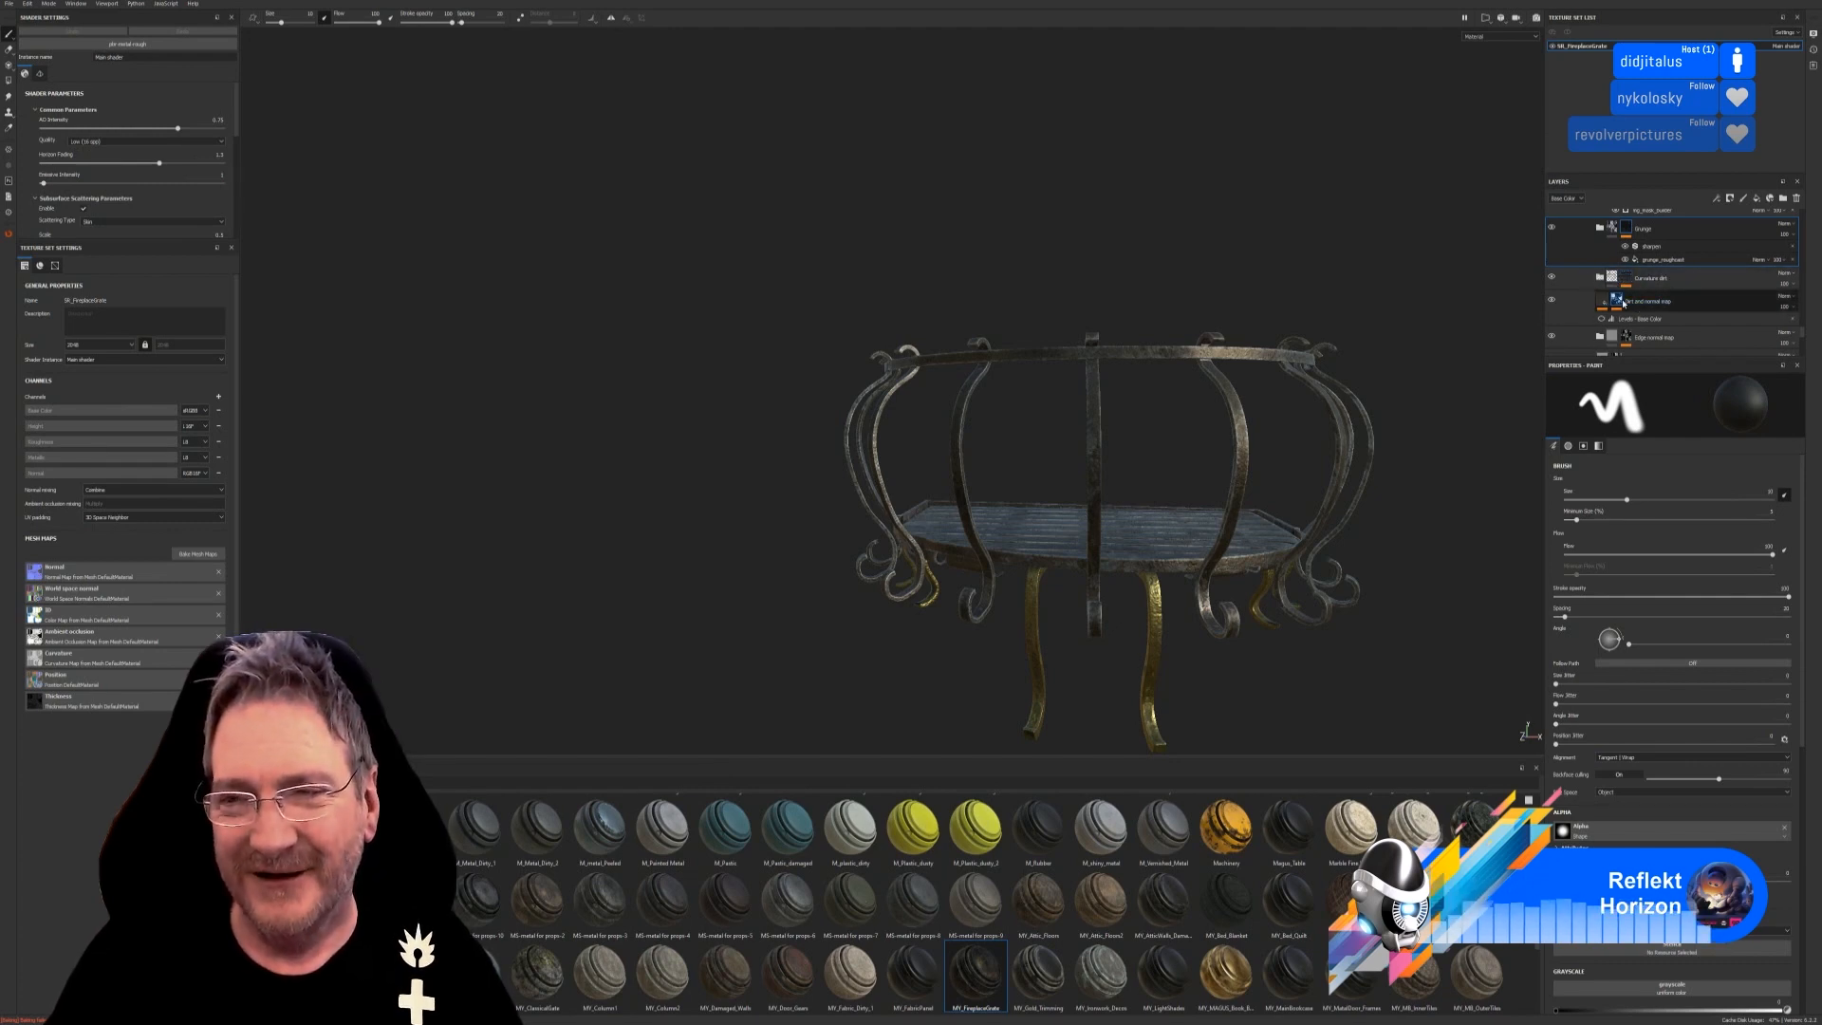
left_click(1641, 302)
scroll(1680, 314, "down", 1)
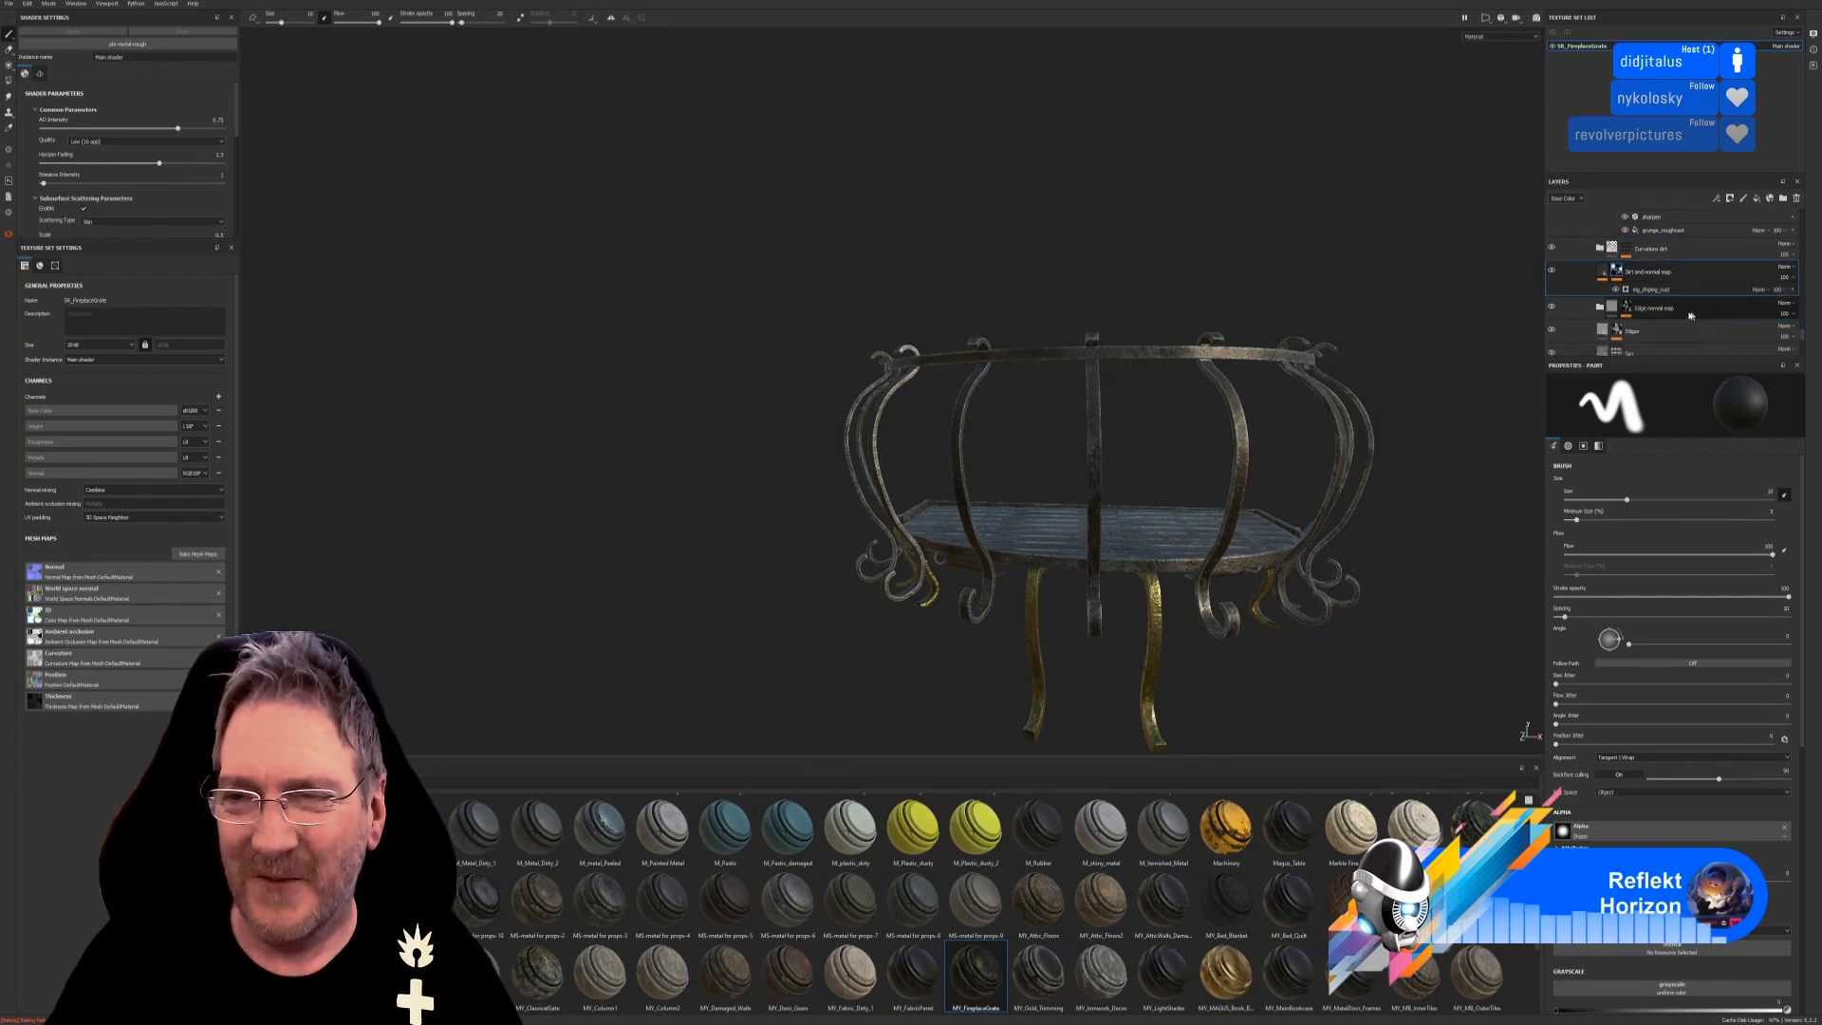
left_click(1656, 310)
scroll(1633, 302, "down", 2)
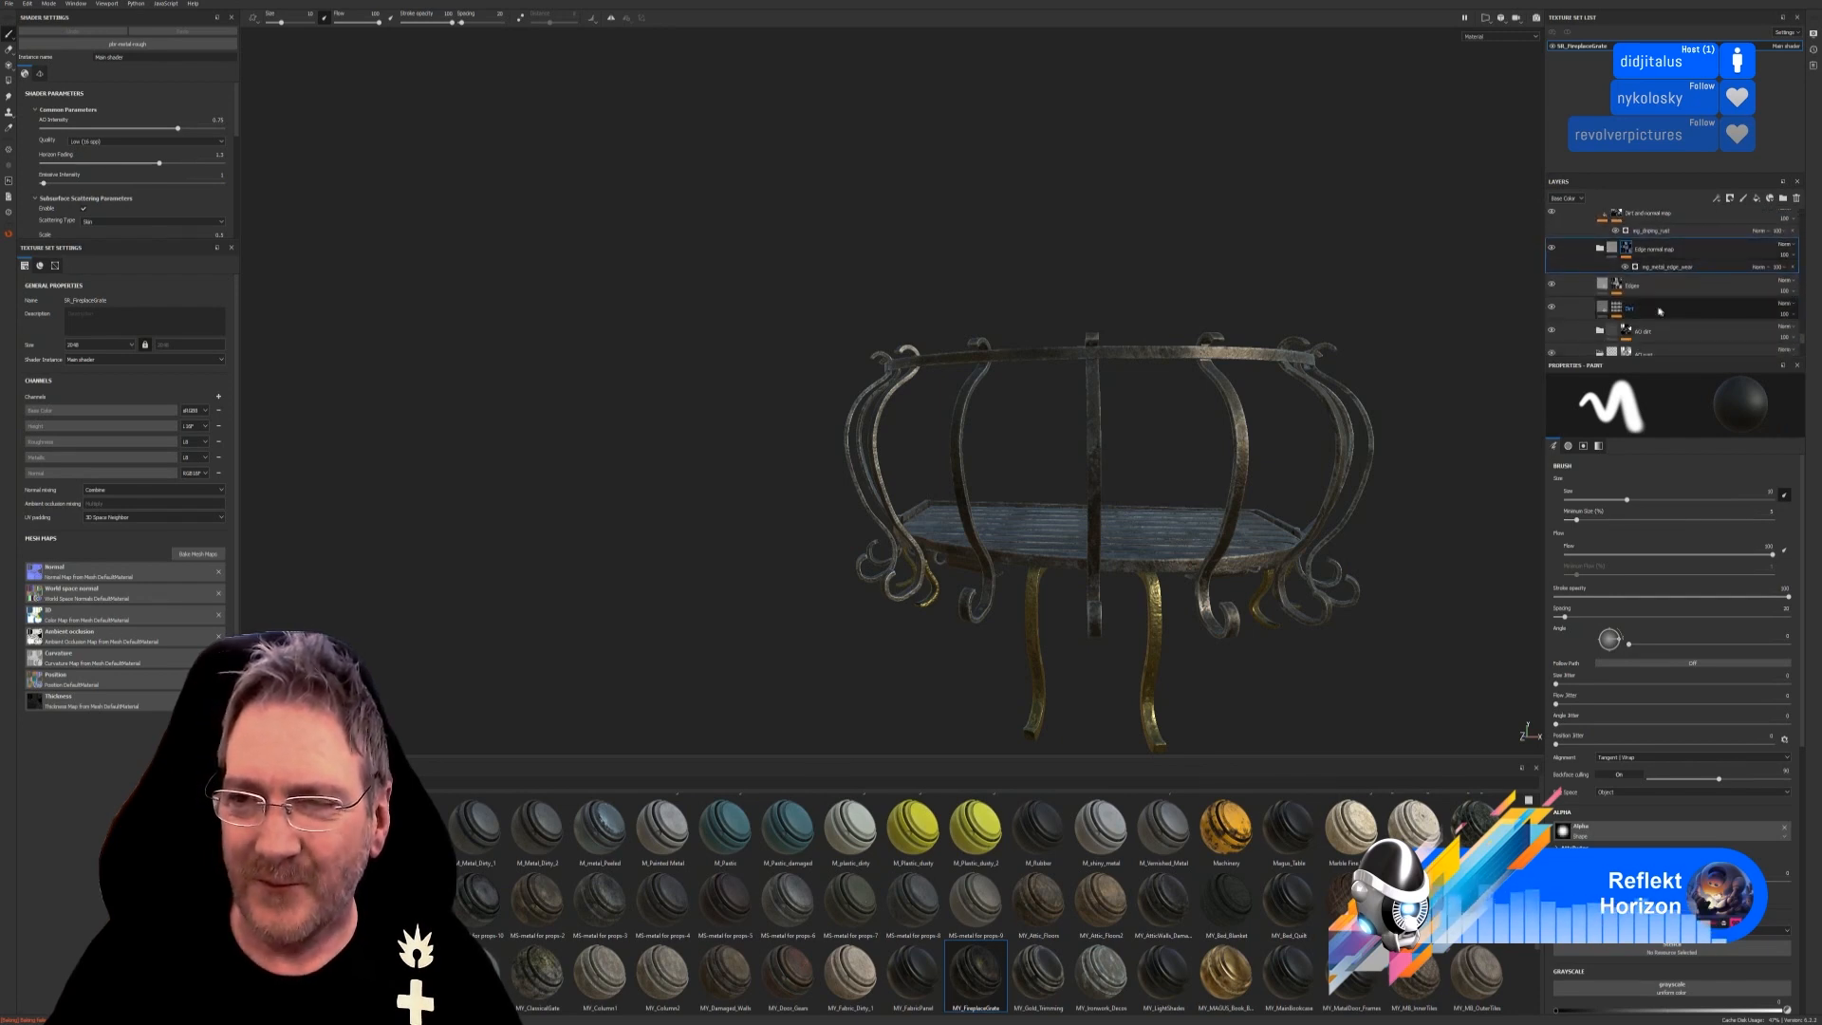
left_click(1653, 285)
scroll(1628, 294, "down", 1)
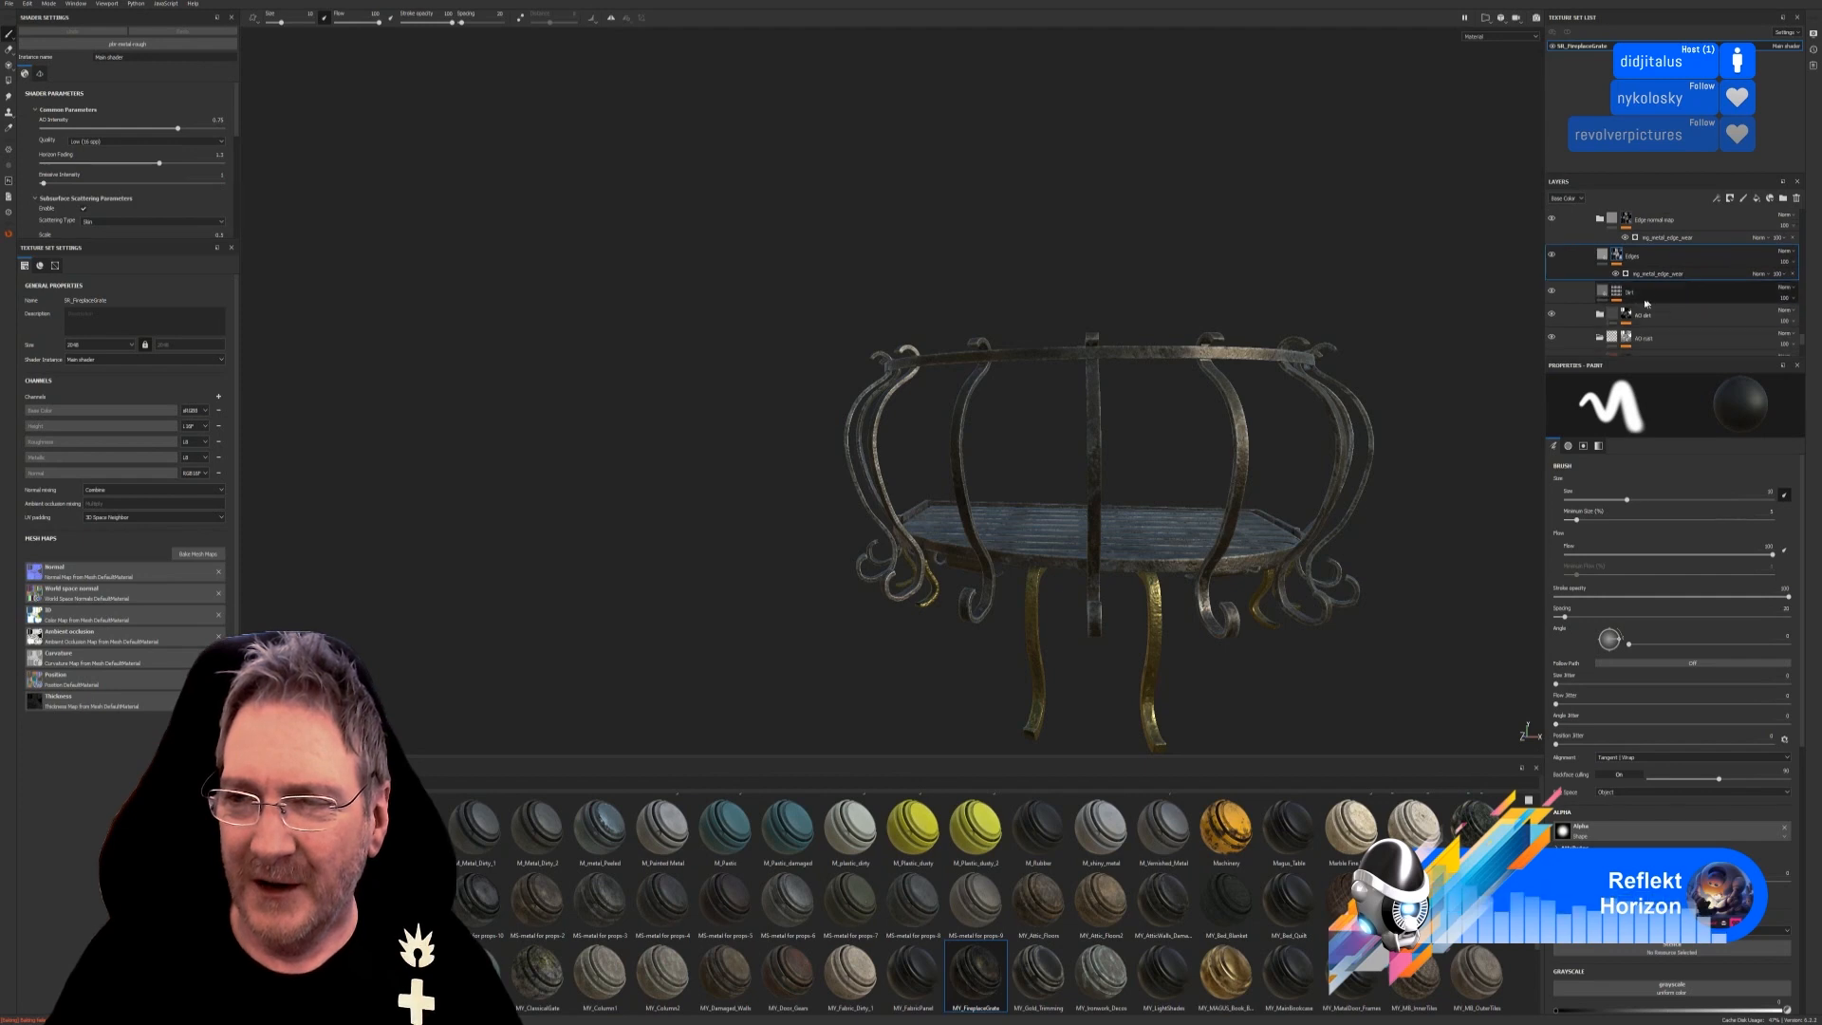
left_click(1644, 294)
scroll(1640, 308, "down", 1)
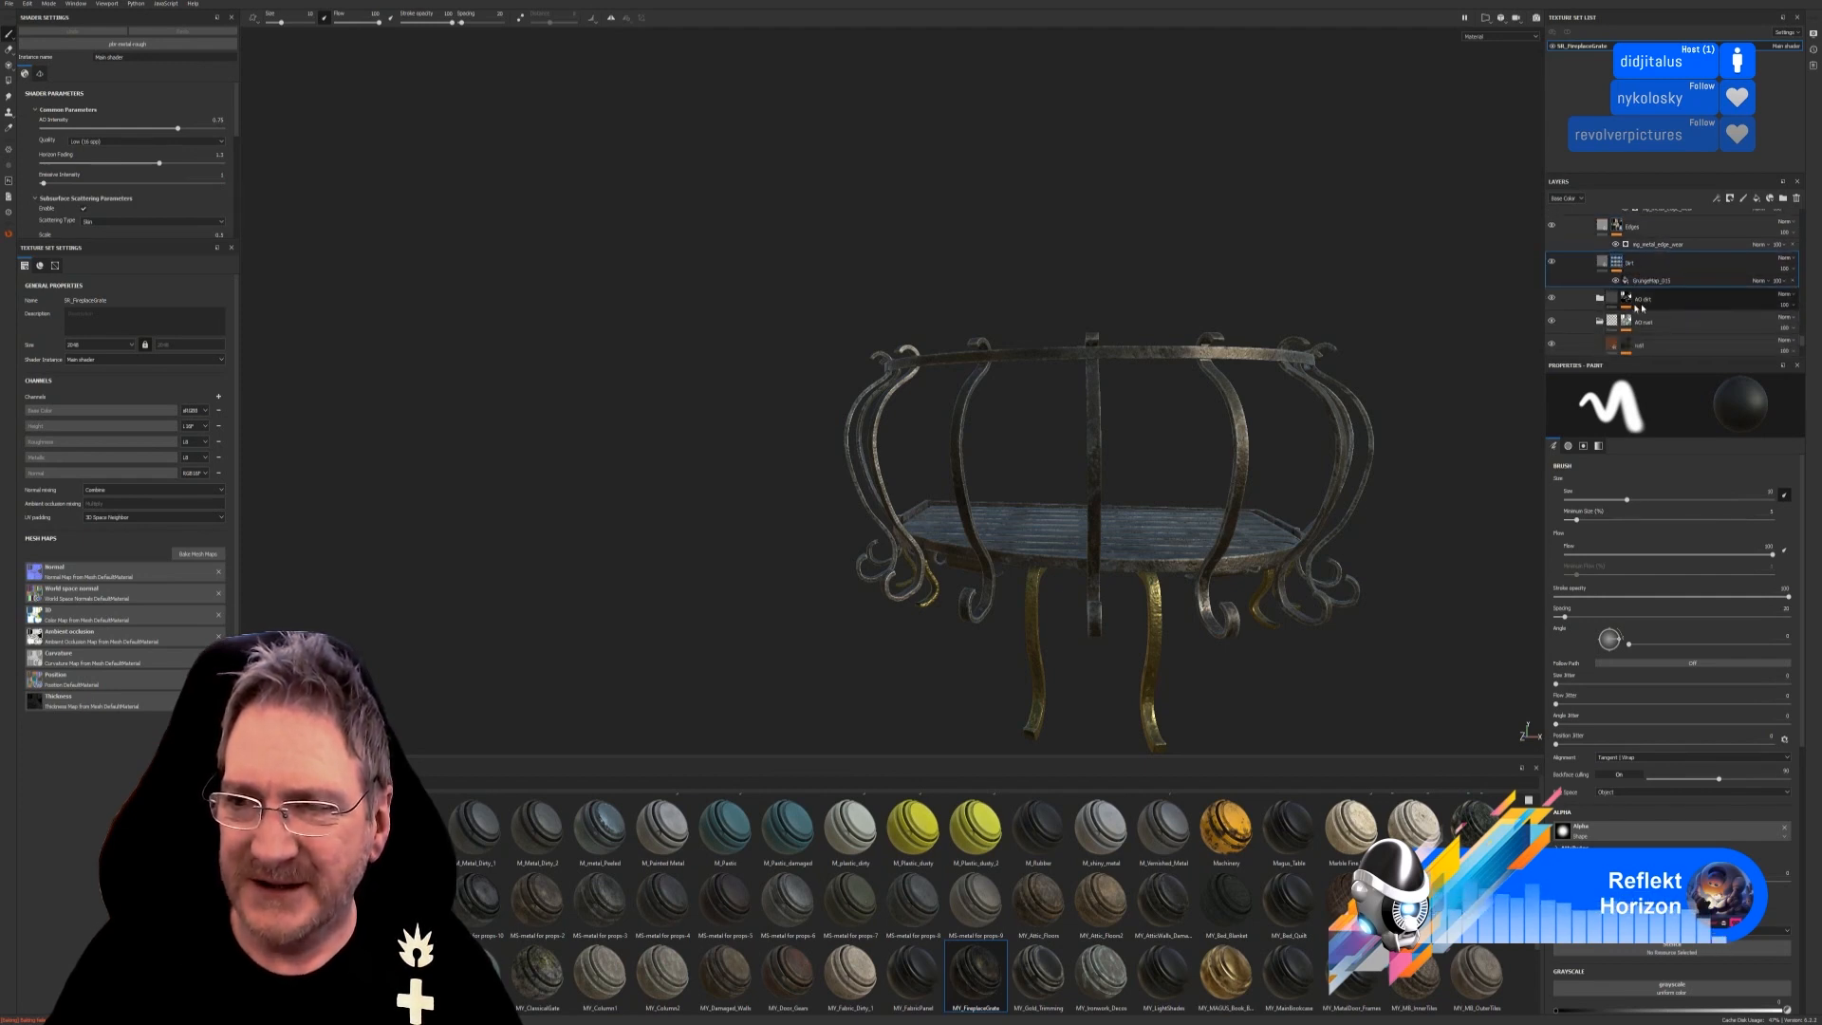
Inspect the mask effects of the two dirt folders, the rust layer and both metal variation layers near the stack's end.
left_click(1625, 302)
scroll(1647, 311, "down", 2)
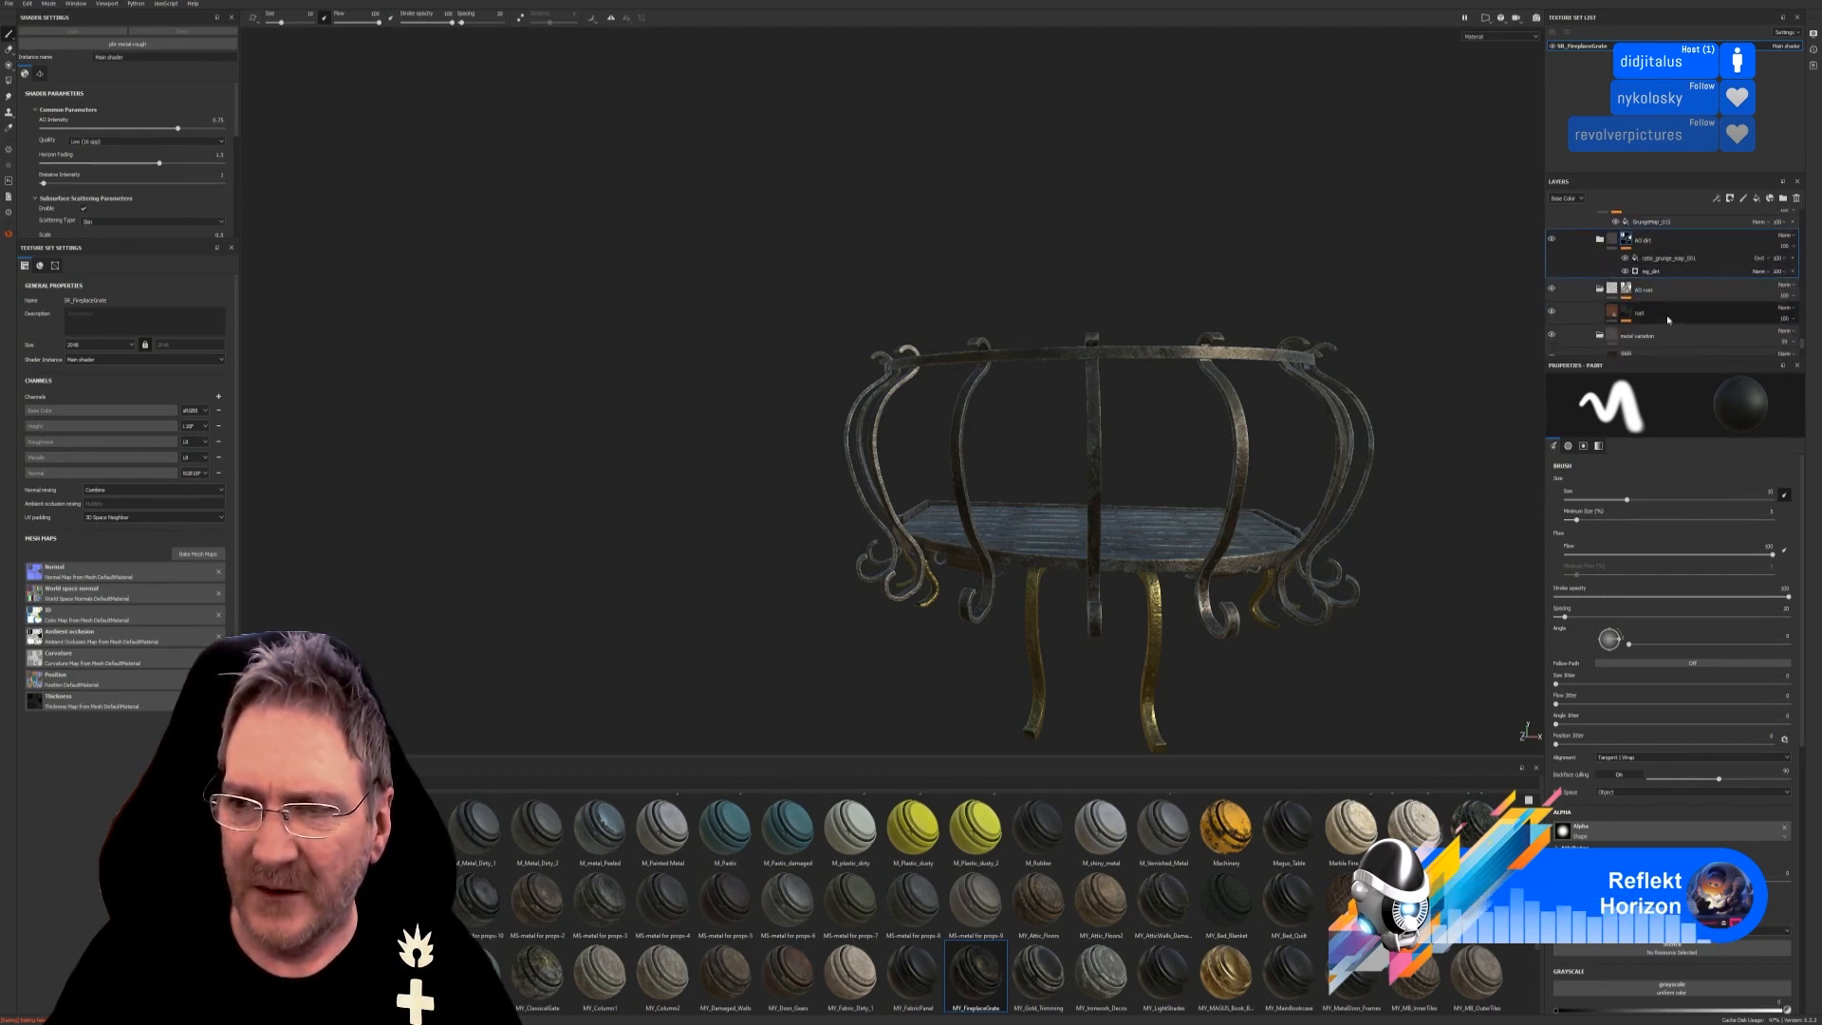
left_click(1631, 292)
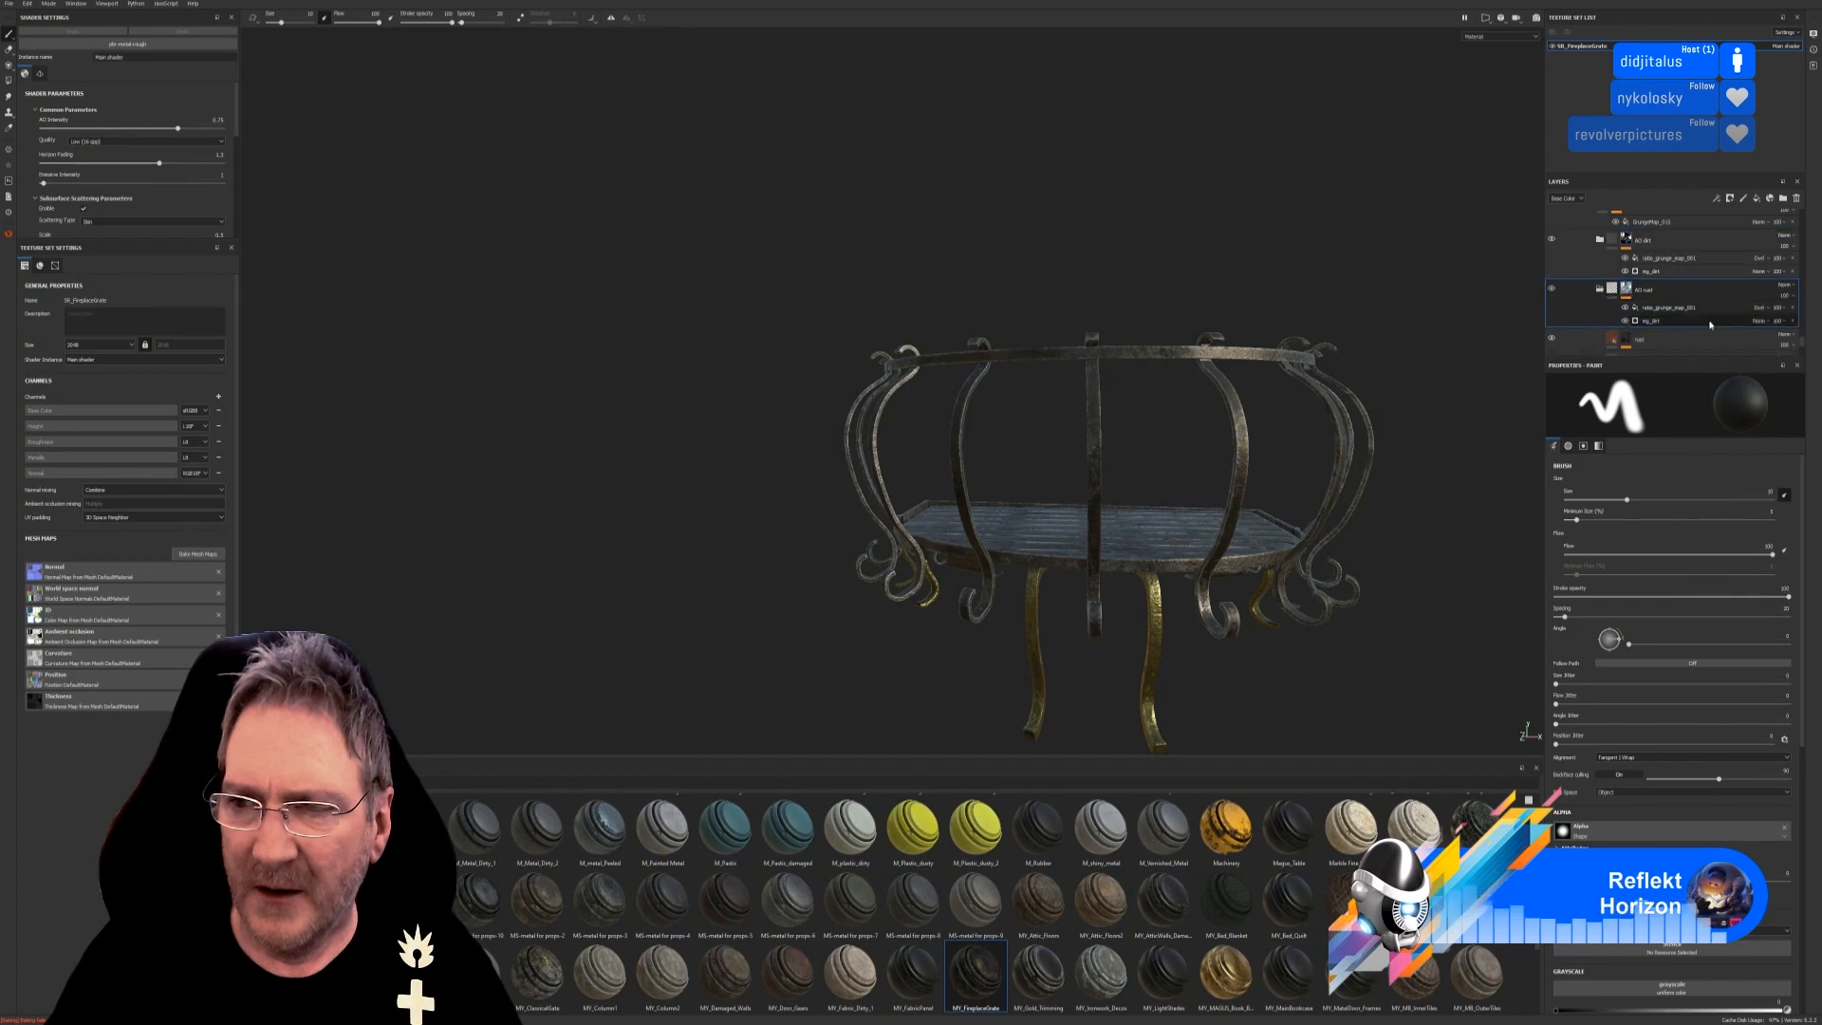
scroll(1631, 295, "down", 2)
left_click(1629, 282)
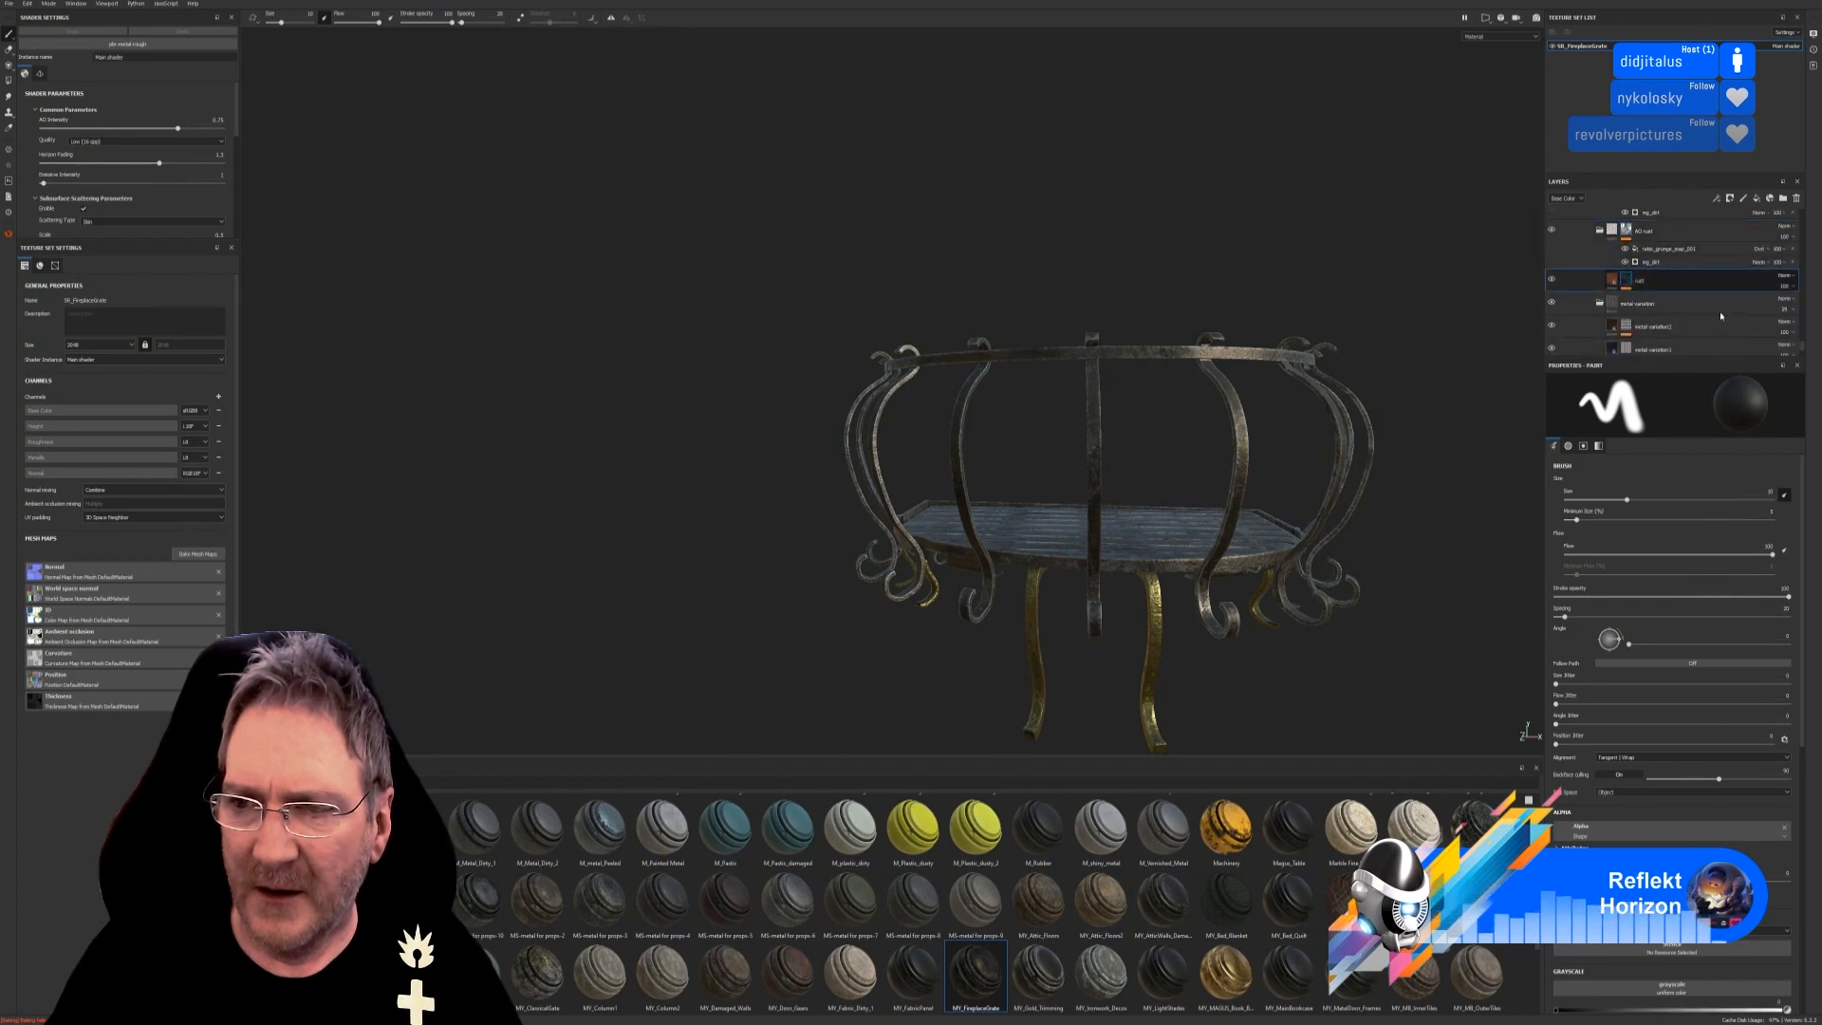
scroll(1699, 313, "down", 2)
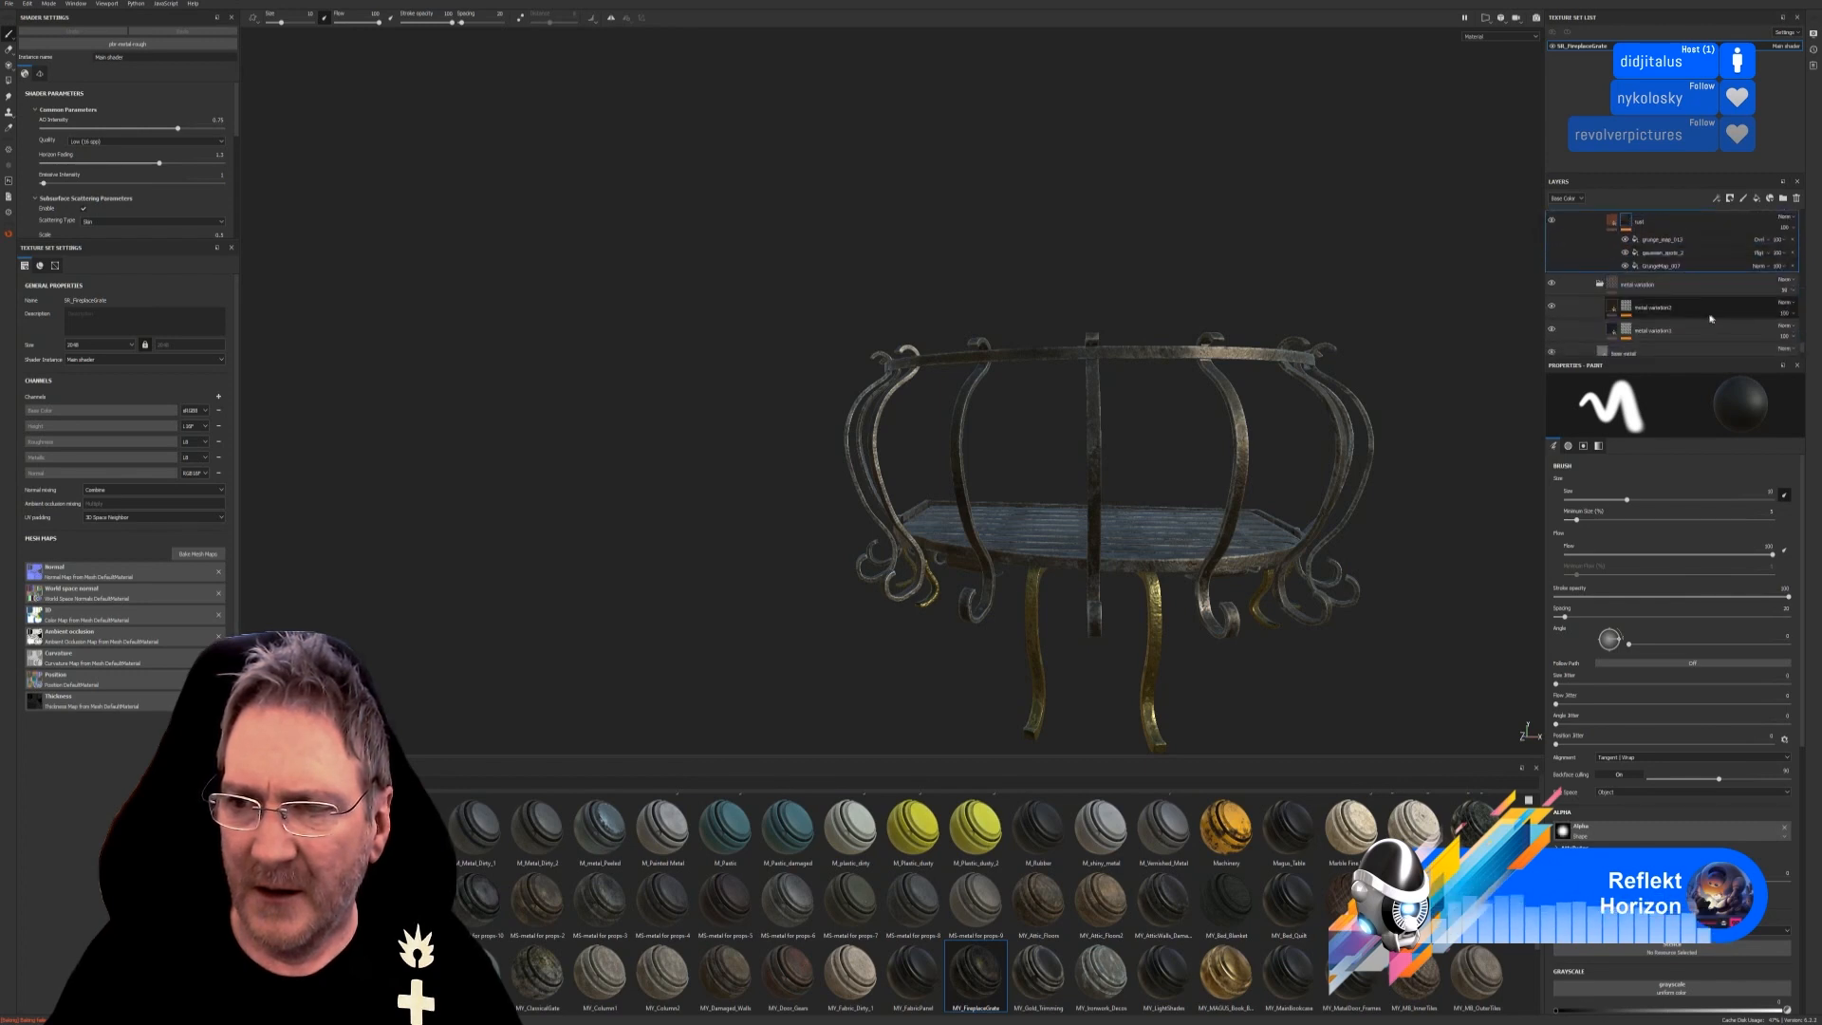
left_click(1627, 307)
scroll(1630, 299, "down", 2)
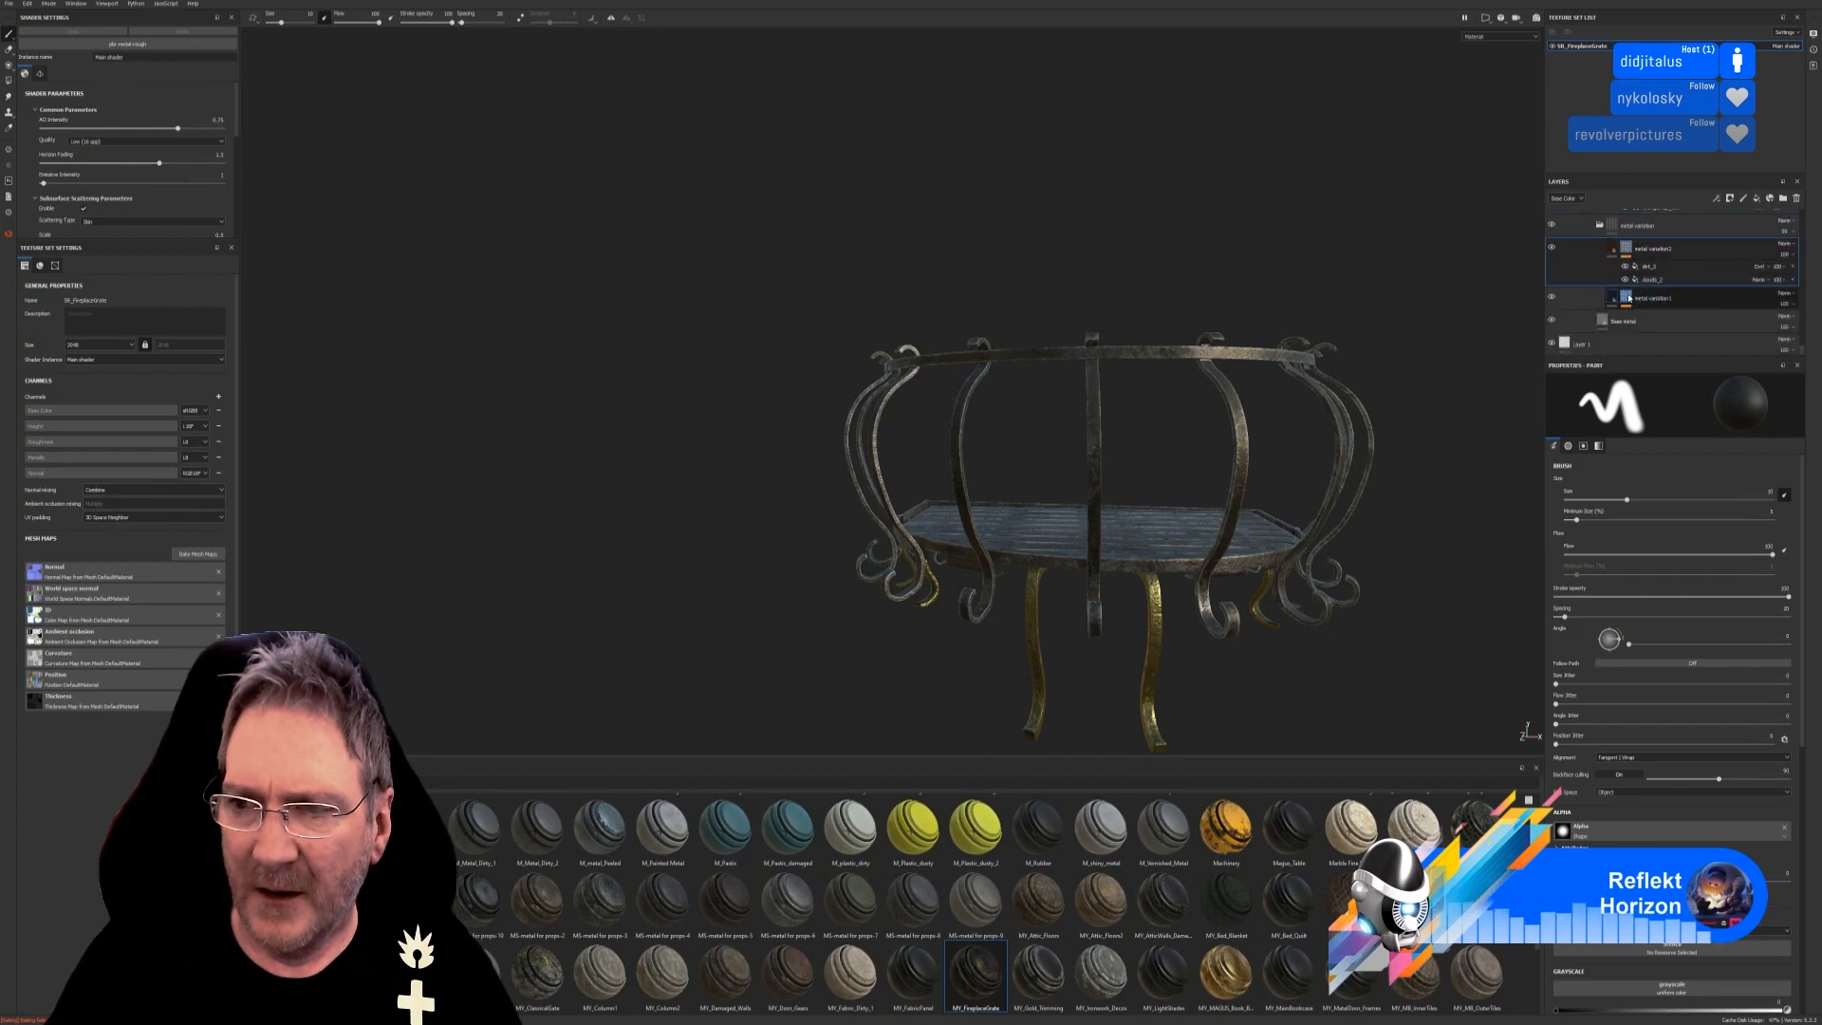
left_click(1697, 301)
scroll(1718, 319, "down", 2)
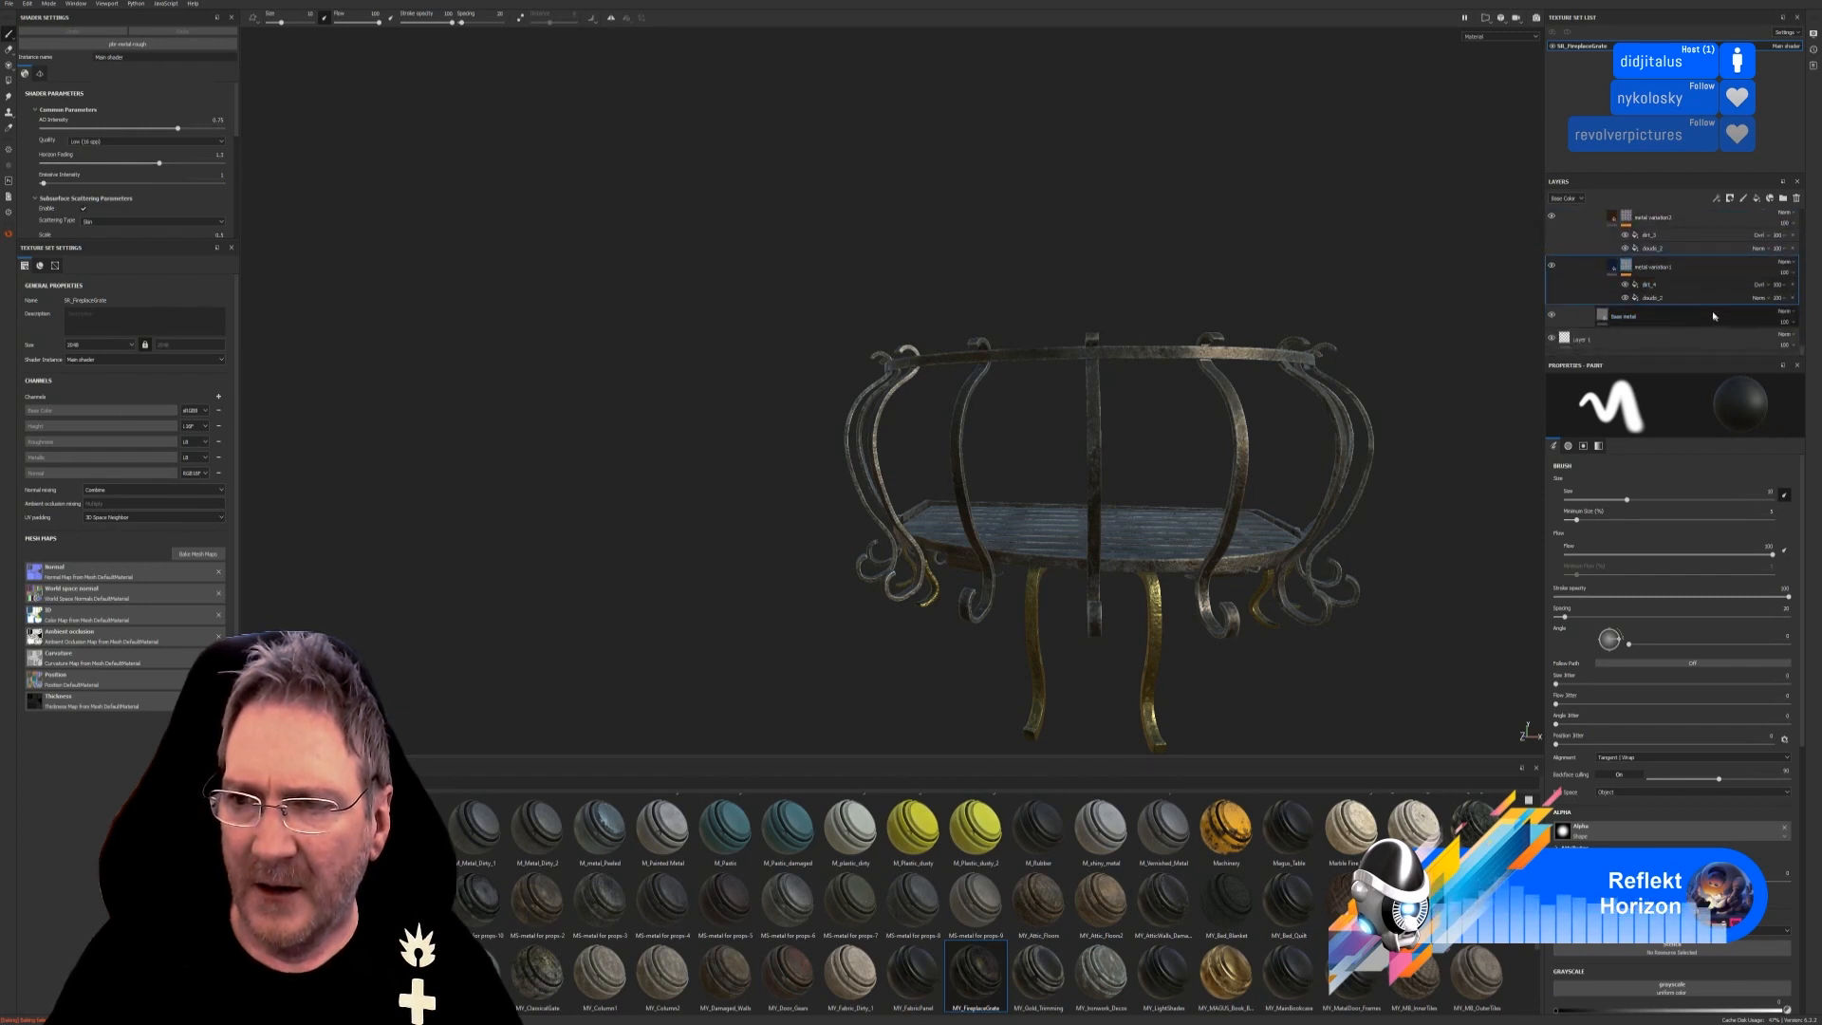
Delete the unused Layer 1 beneath the smart material and collapse the top-level fireplace grate folder.
left_click(1658, 350)
key("Delete")
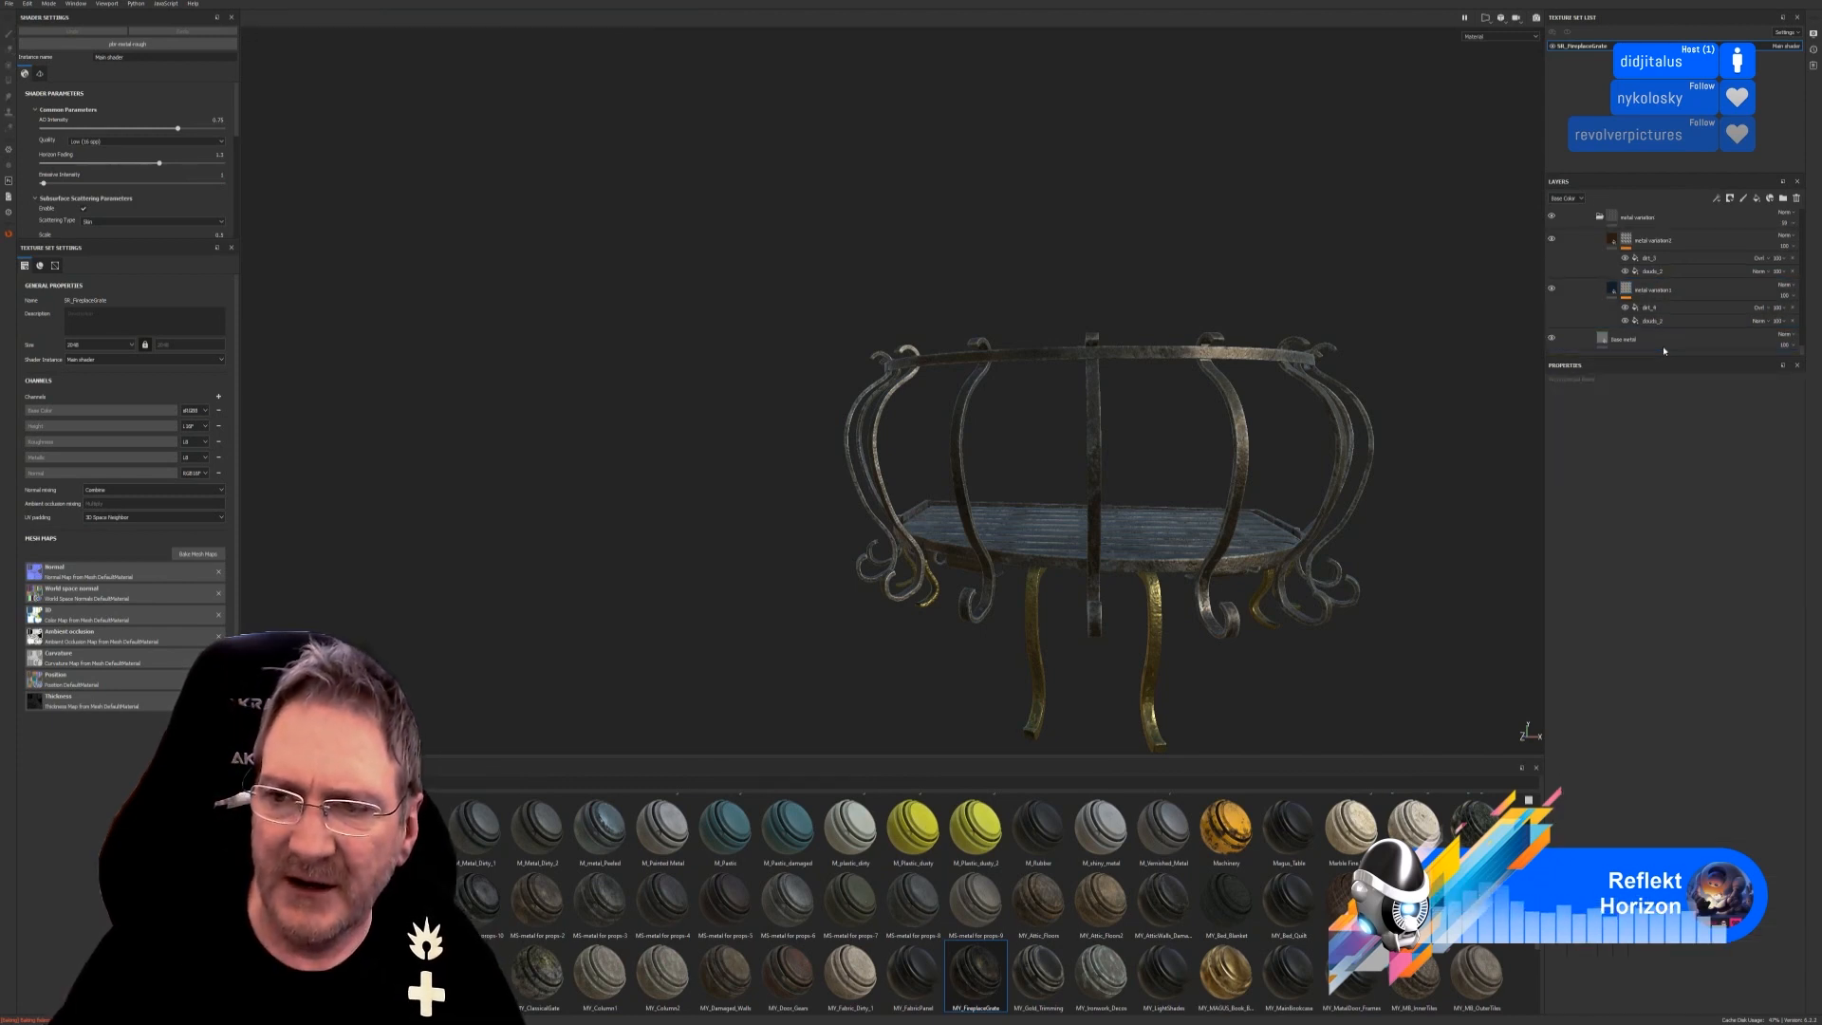
scroll(1623, 273, "up", 20)
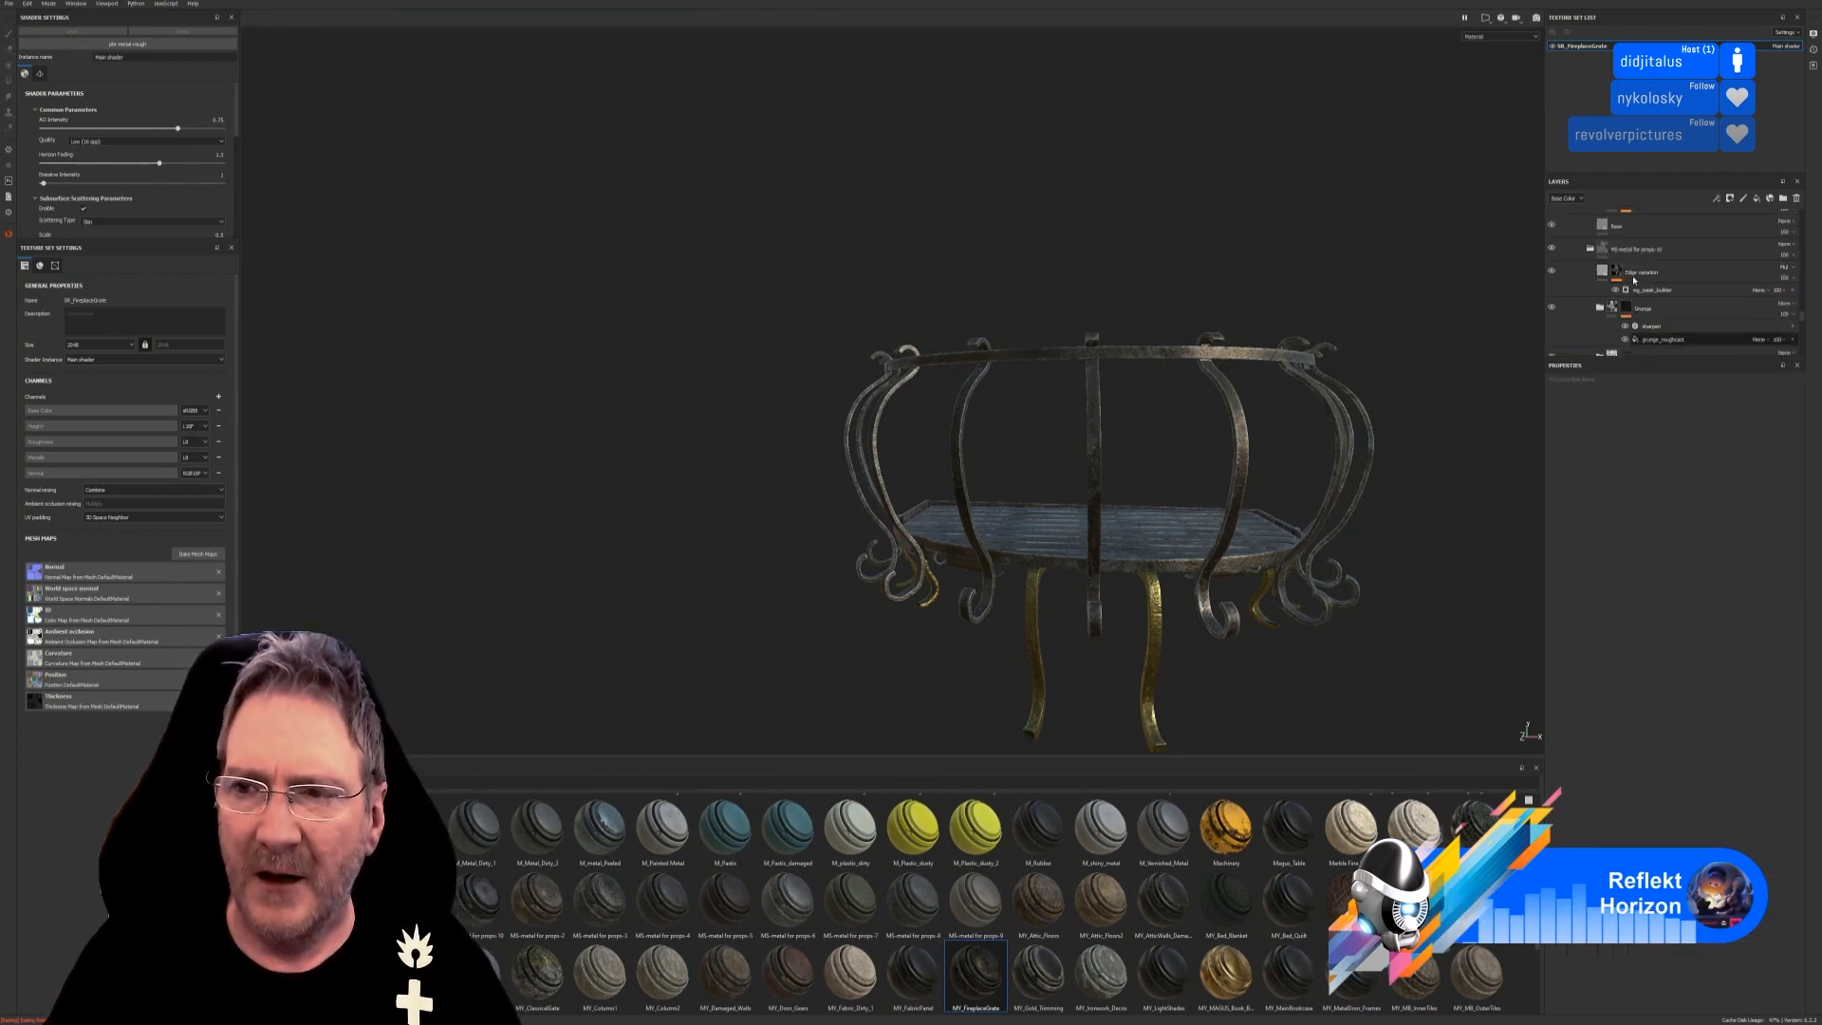
scroll(1636, 278, "up", 10)
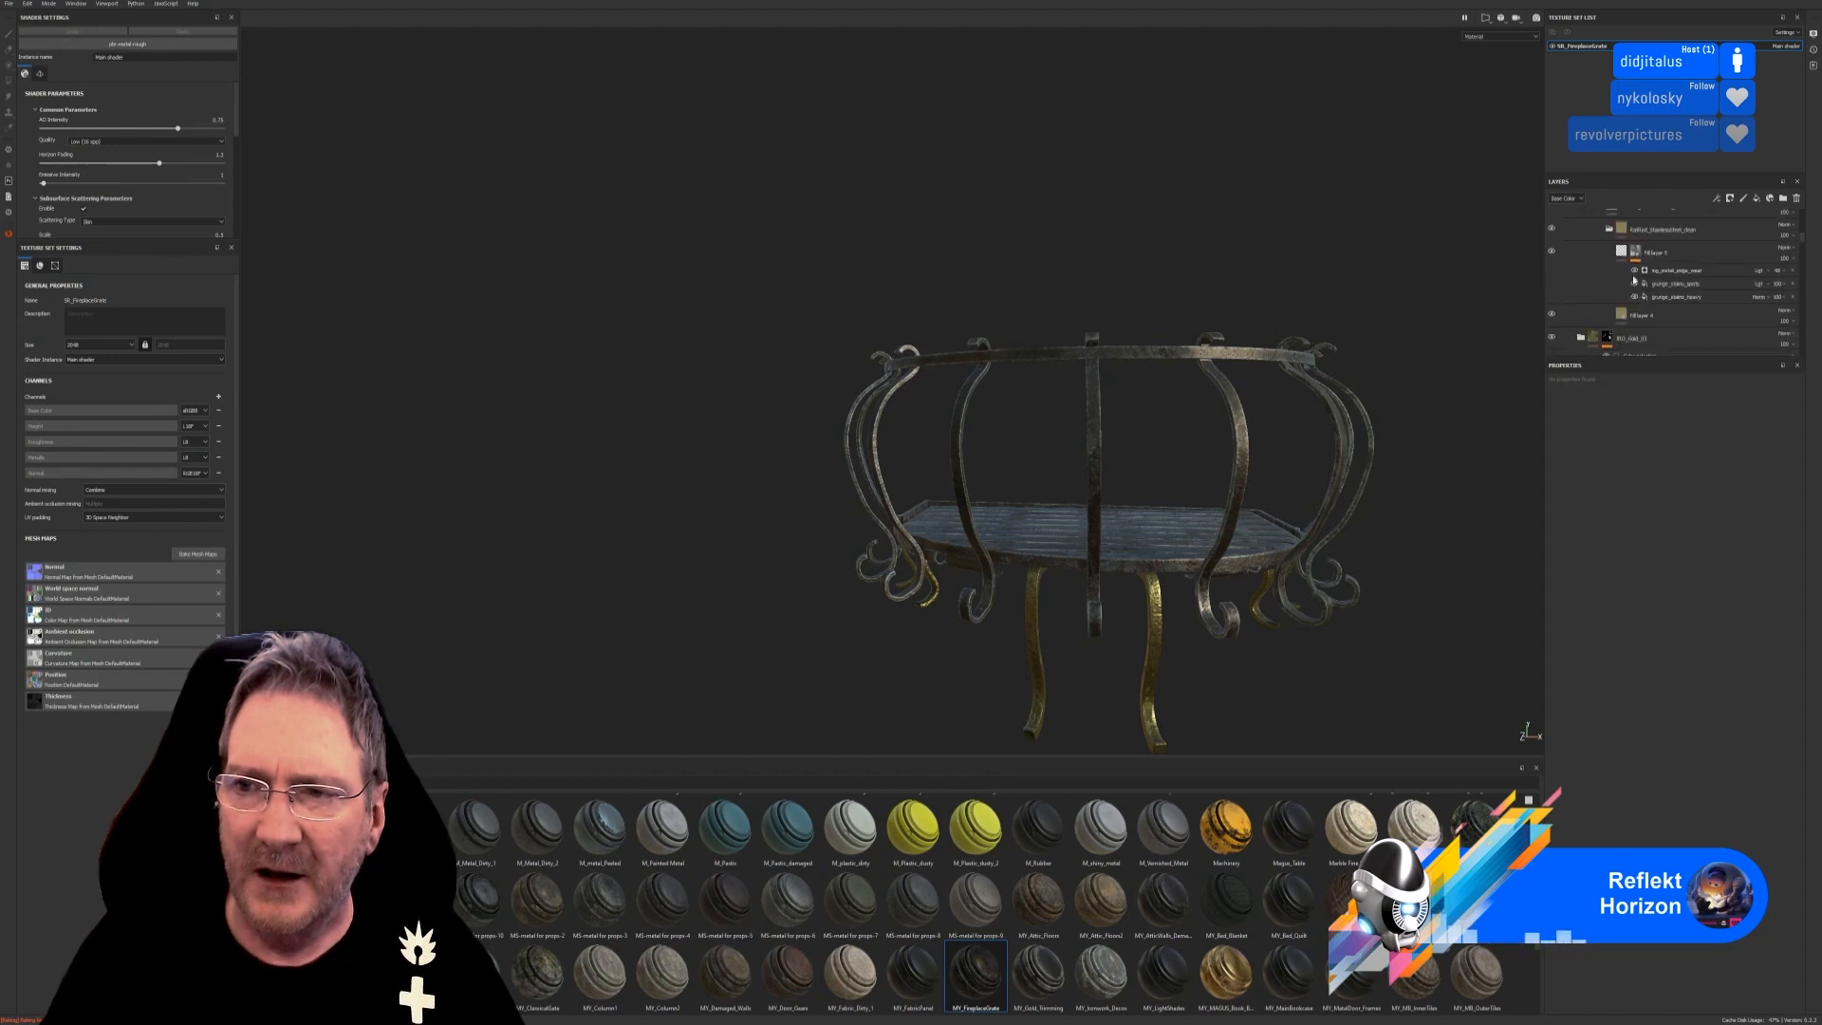
left_click(1562, 221)
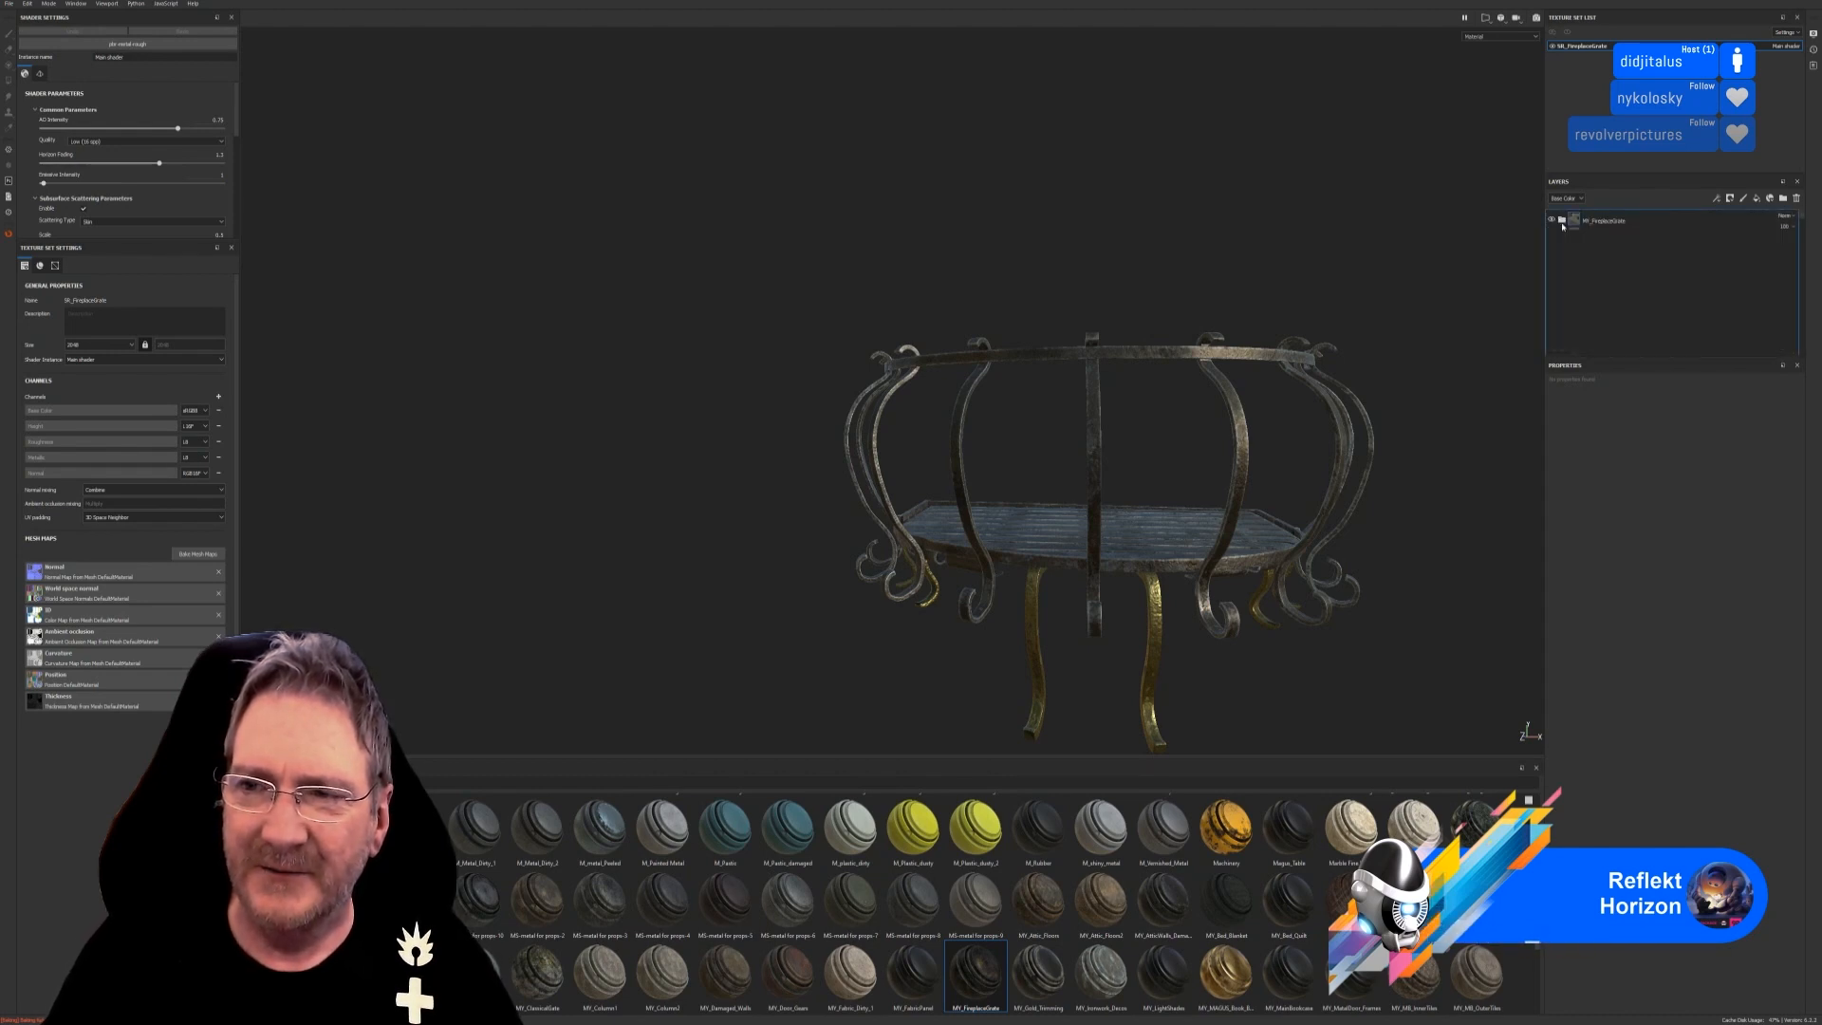
Save the project as FireplaceGrate in the Fireplace Grate folder under Models, Sitting Room.
left_click_drag(868, 600, 692, 403, "alt")
left_click(3, 4)
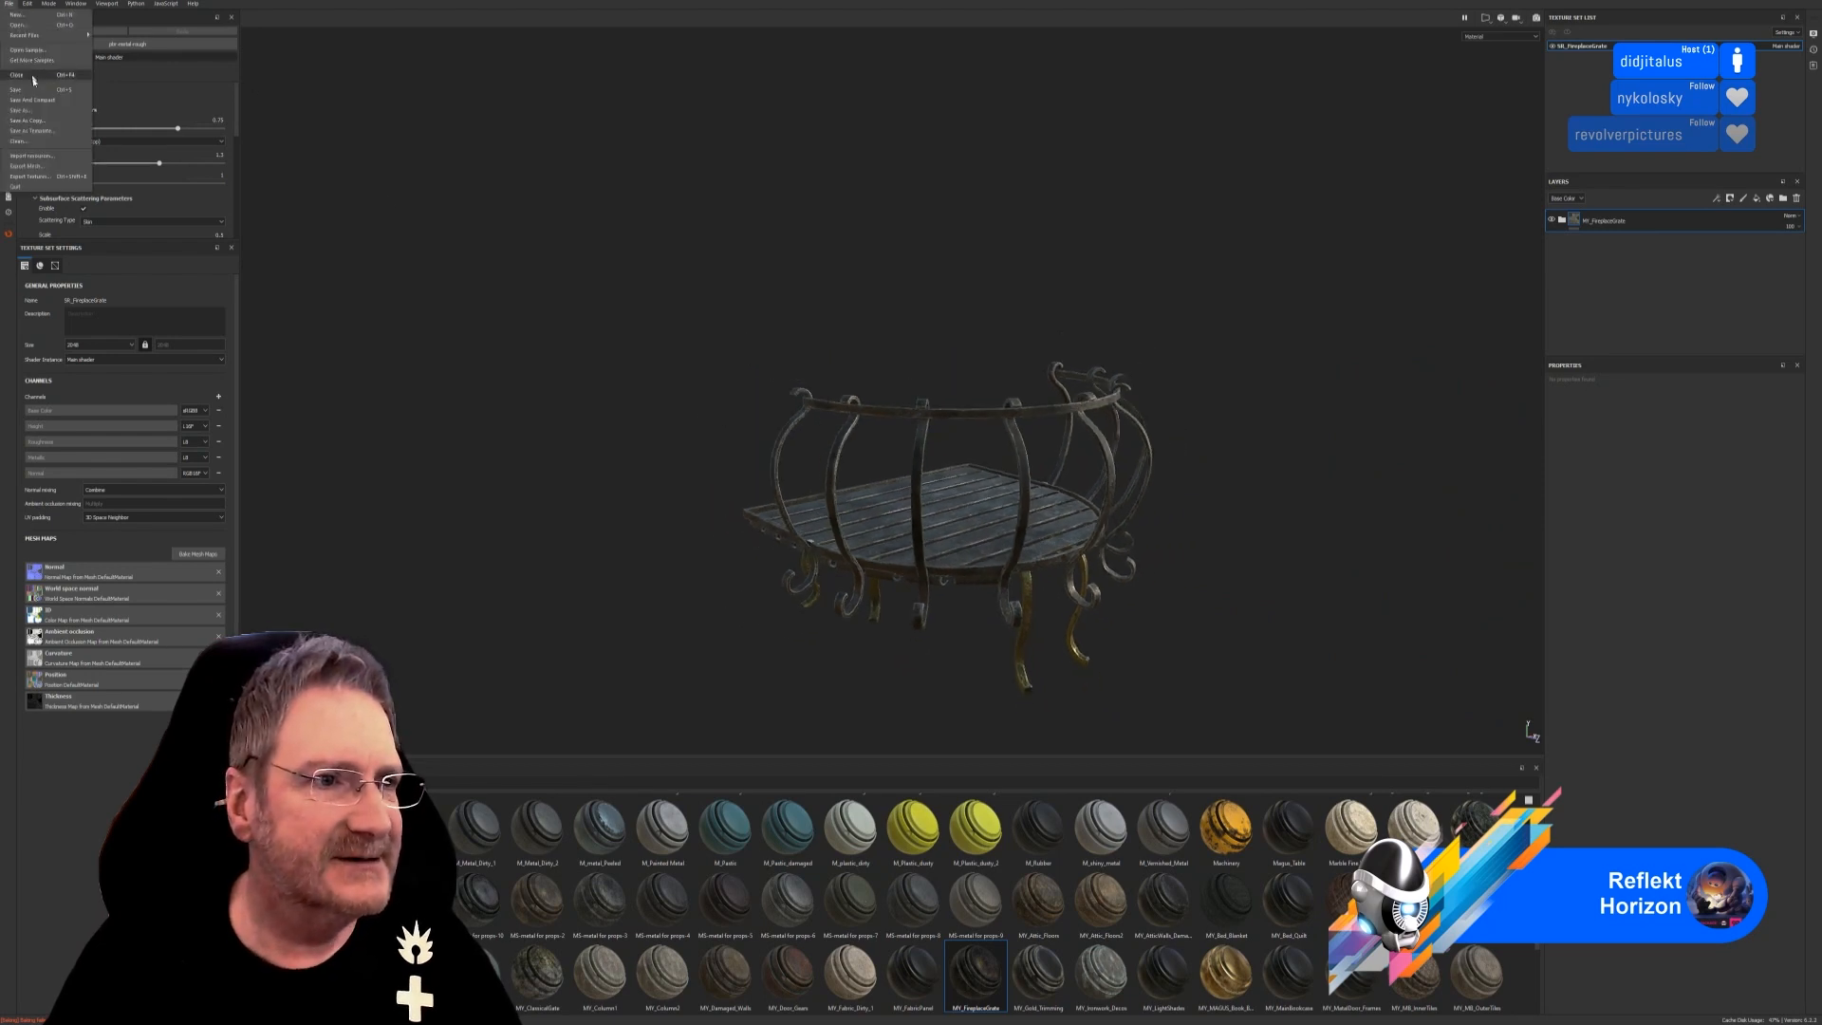
left_click(35, 111)
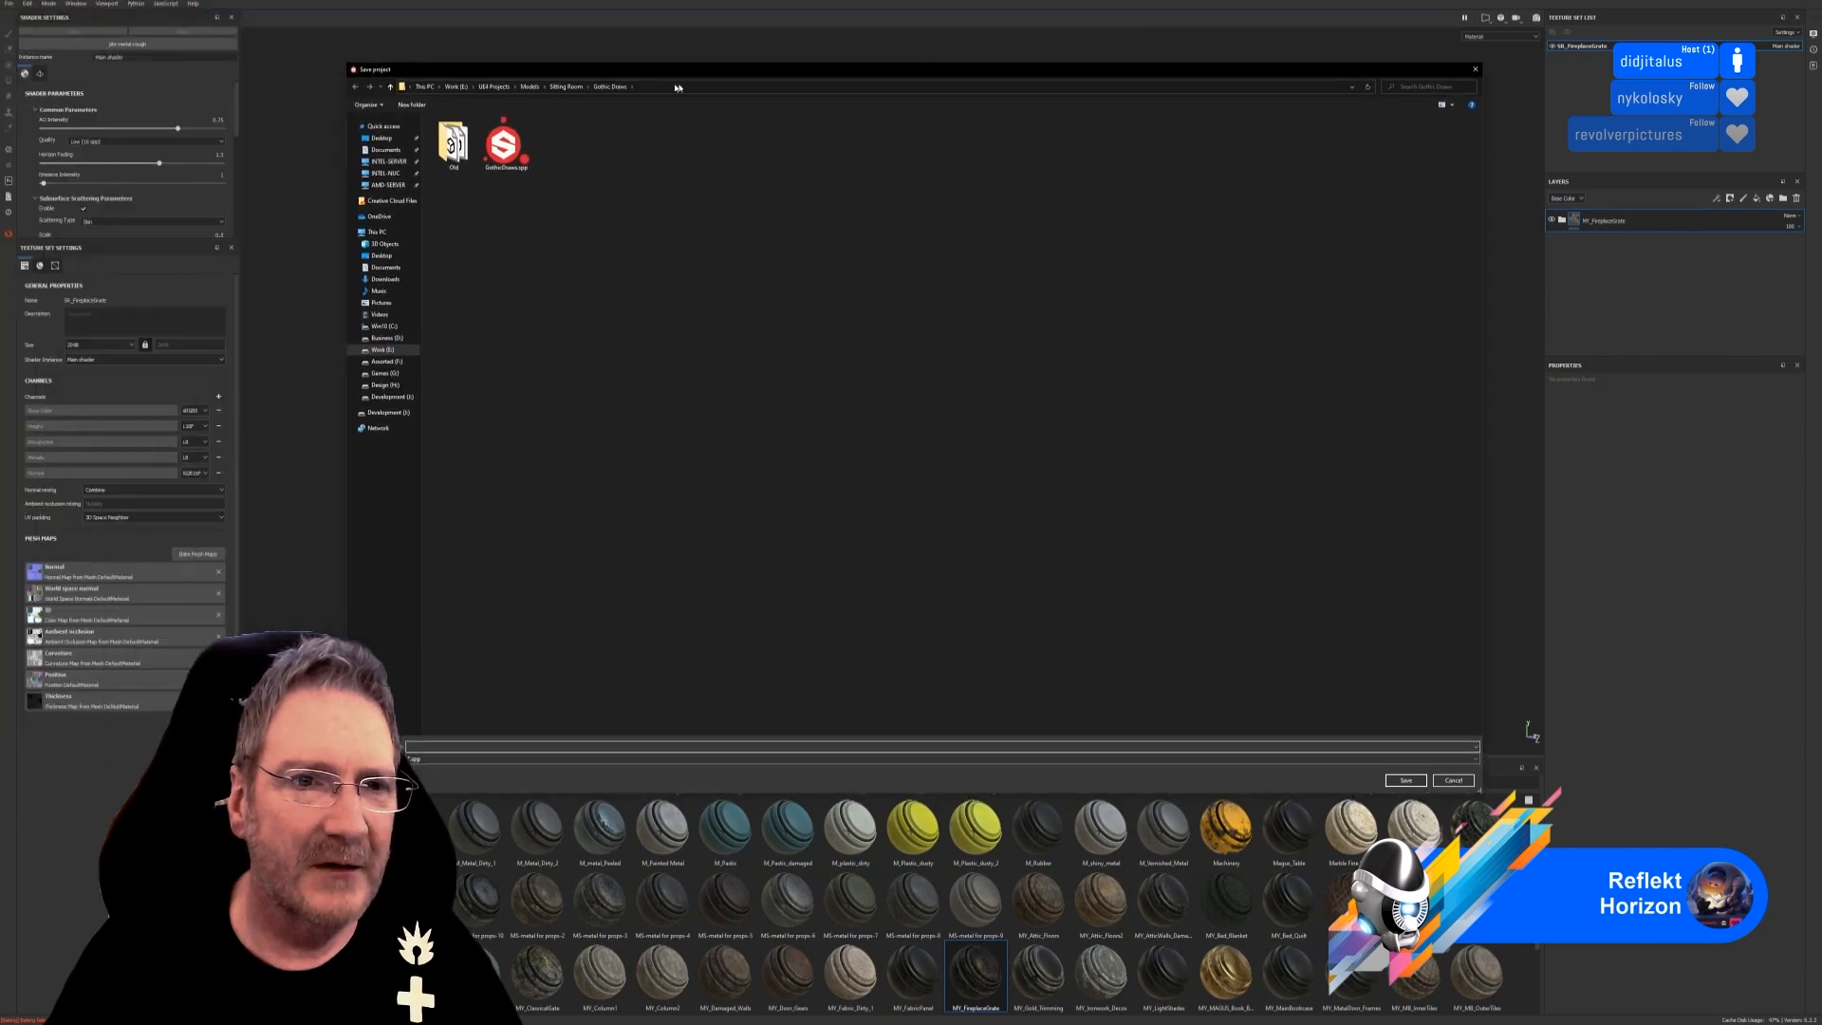
left_click(569, 87)
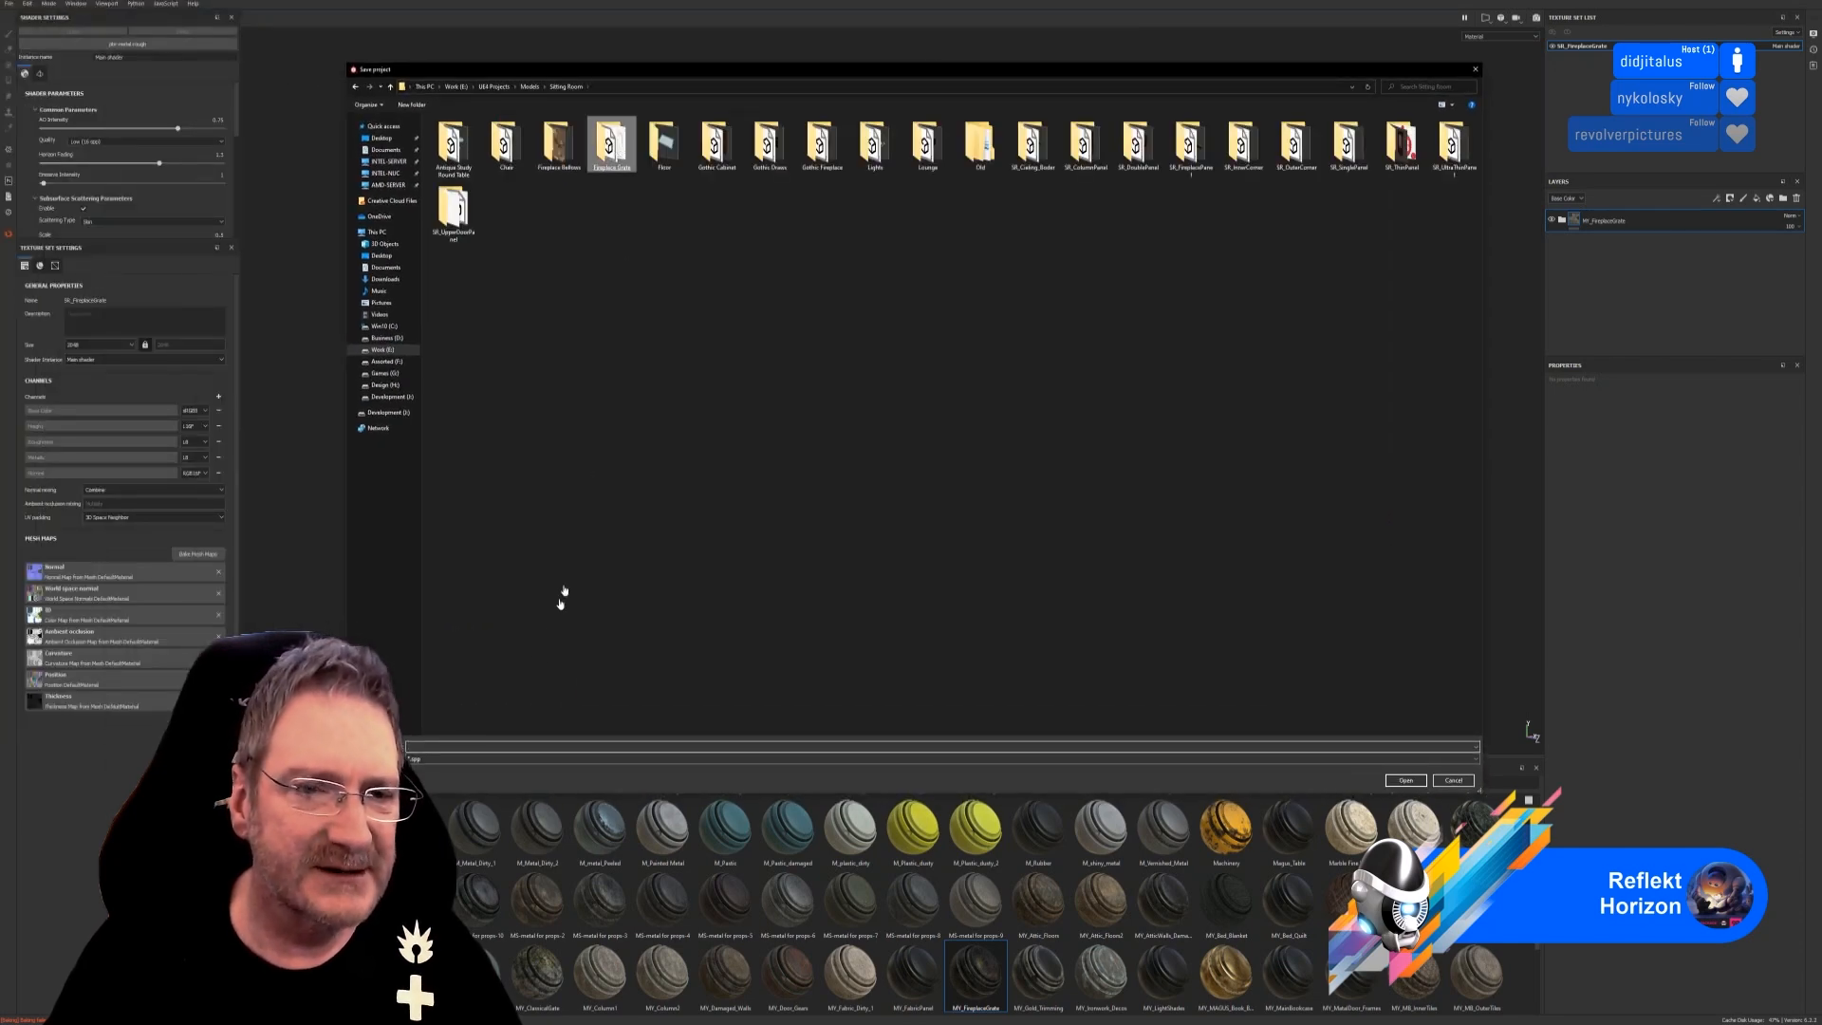
key("Return")
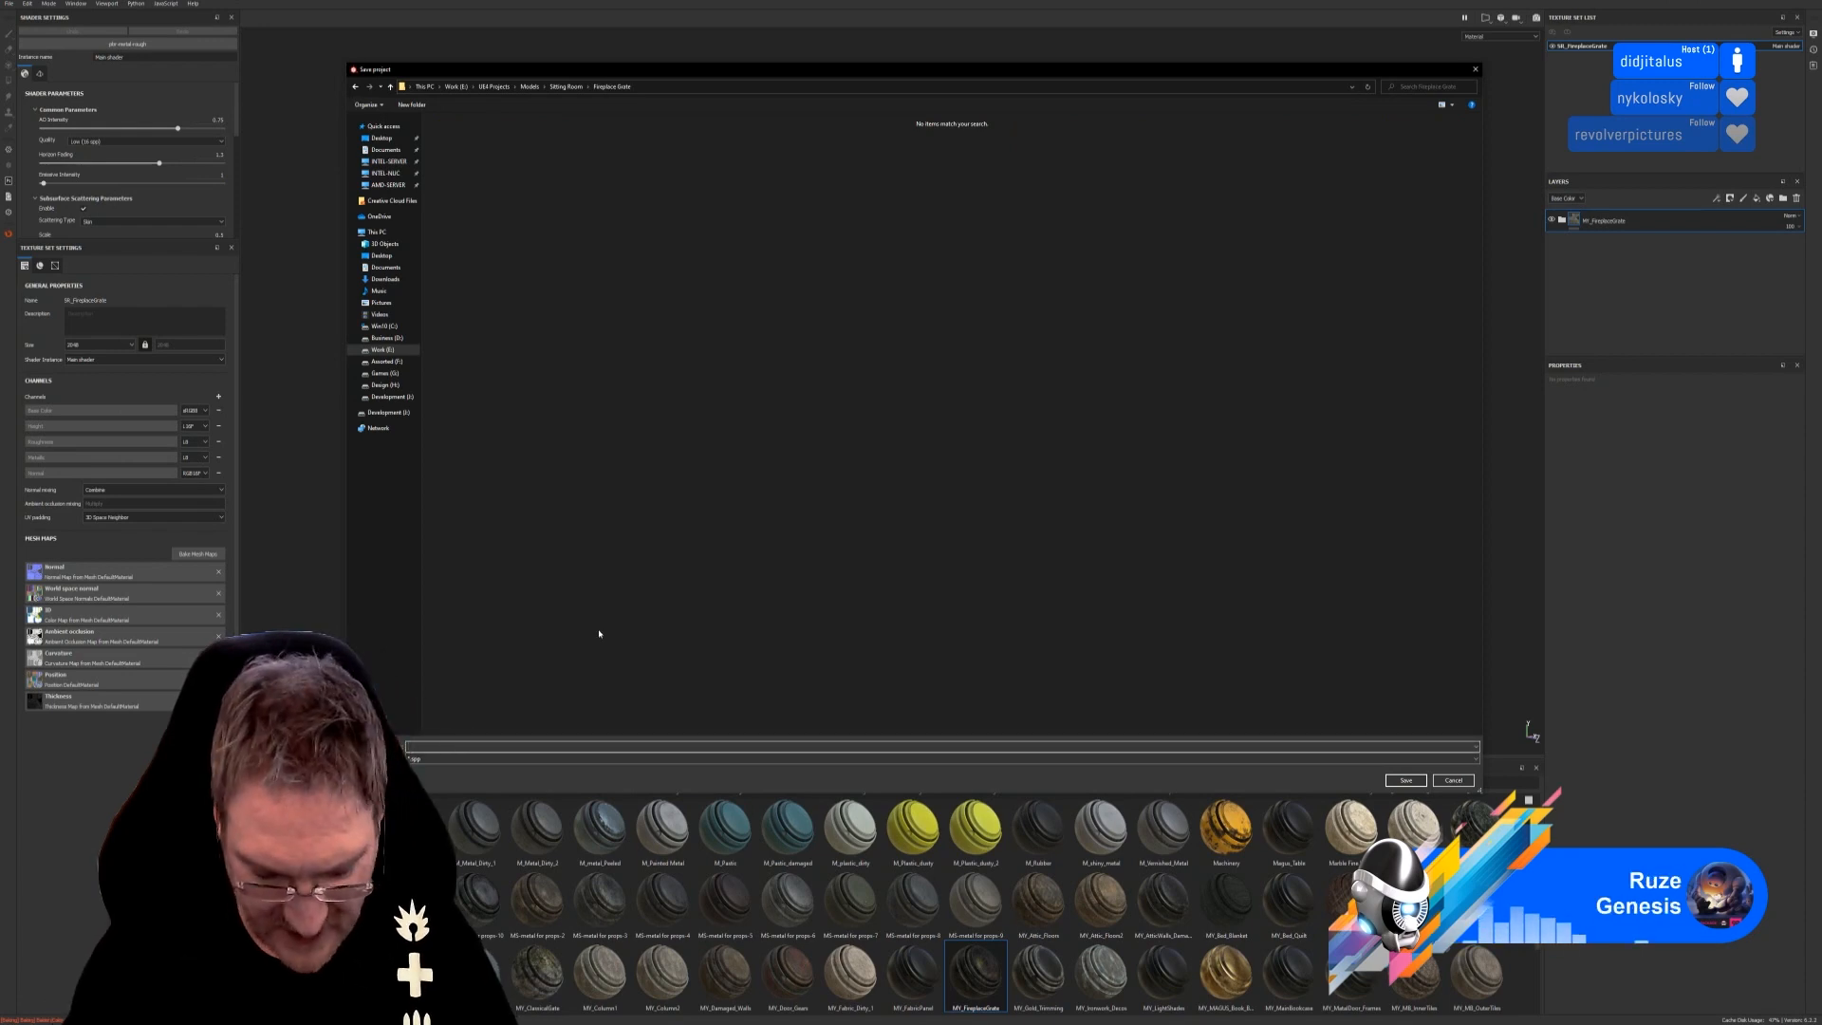
type("Fireplace")
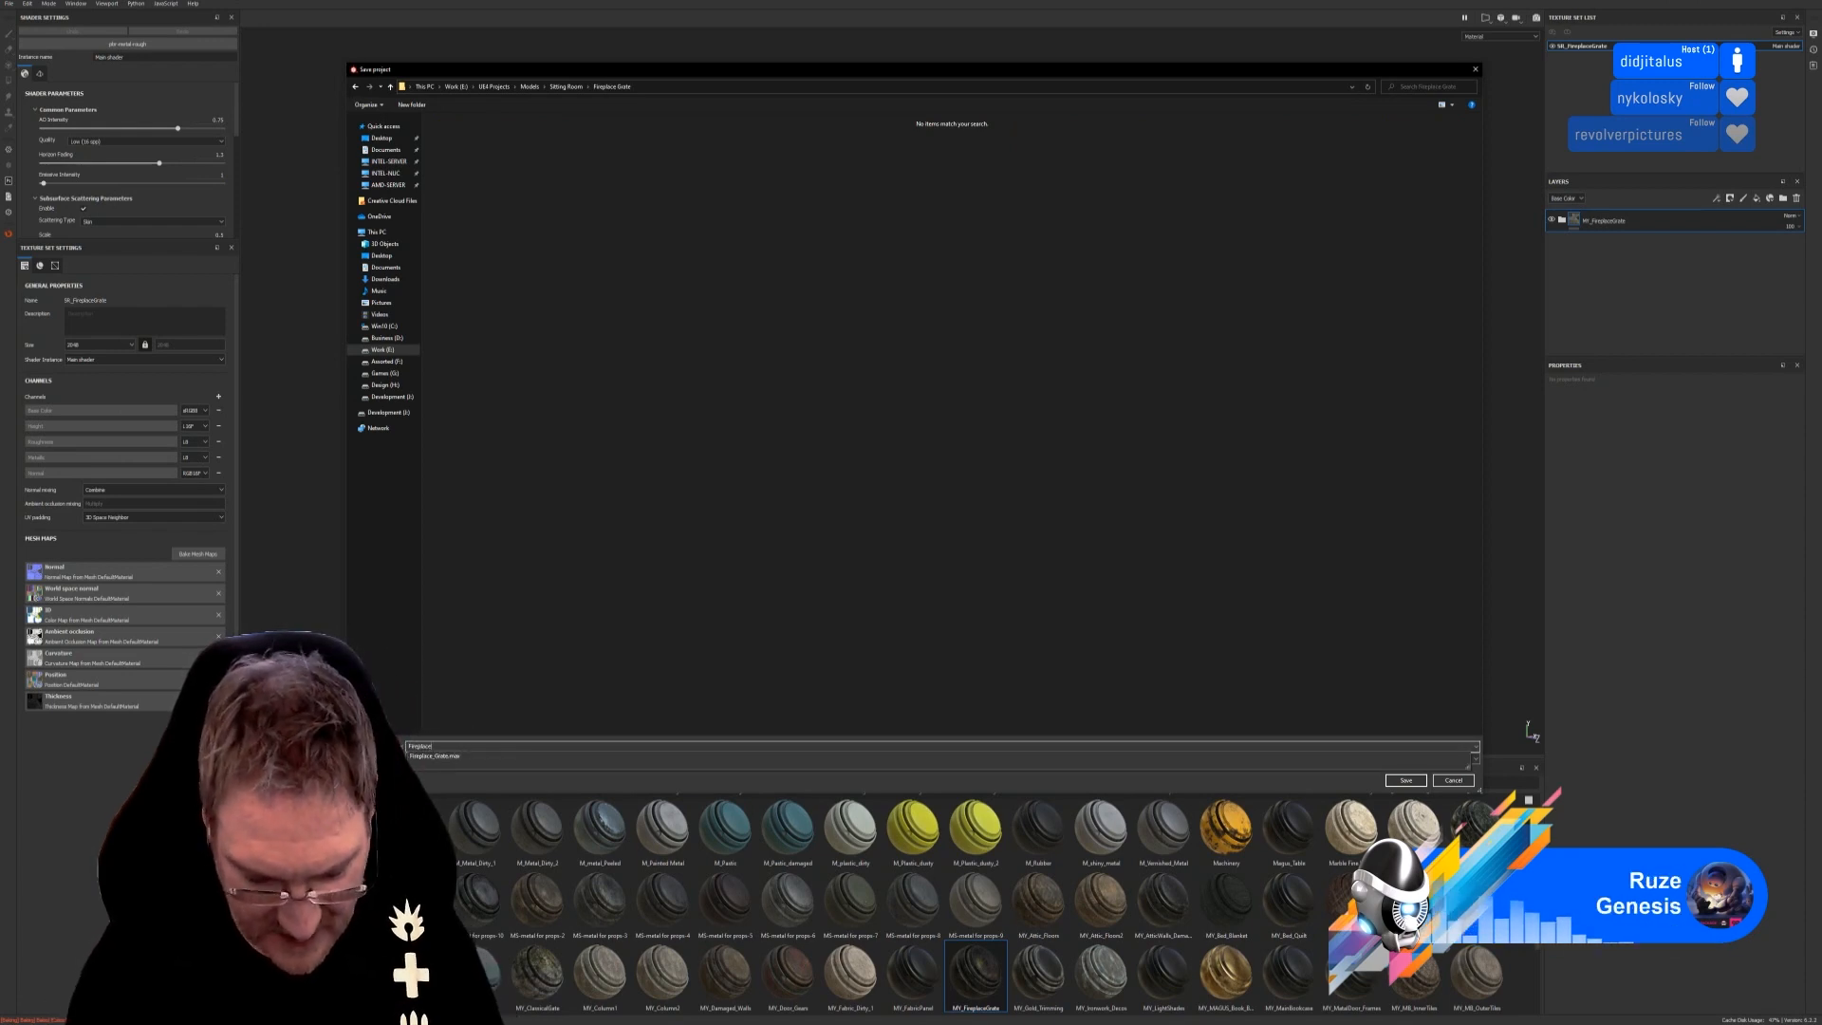
type("Grate")
key("Return")
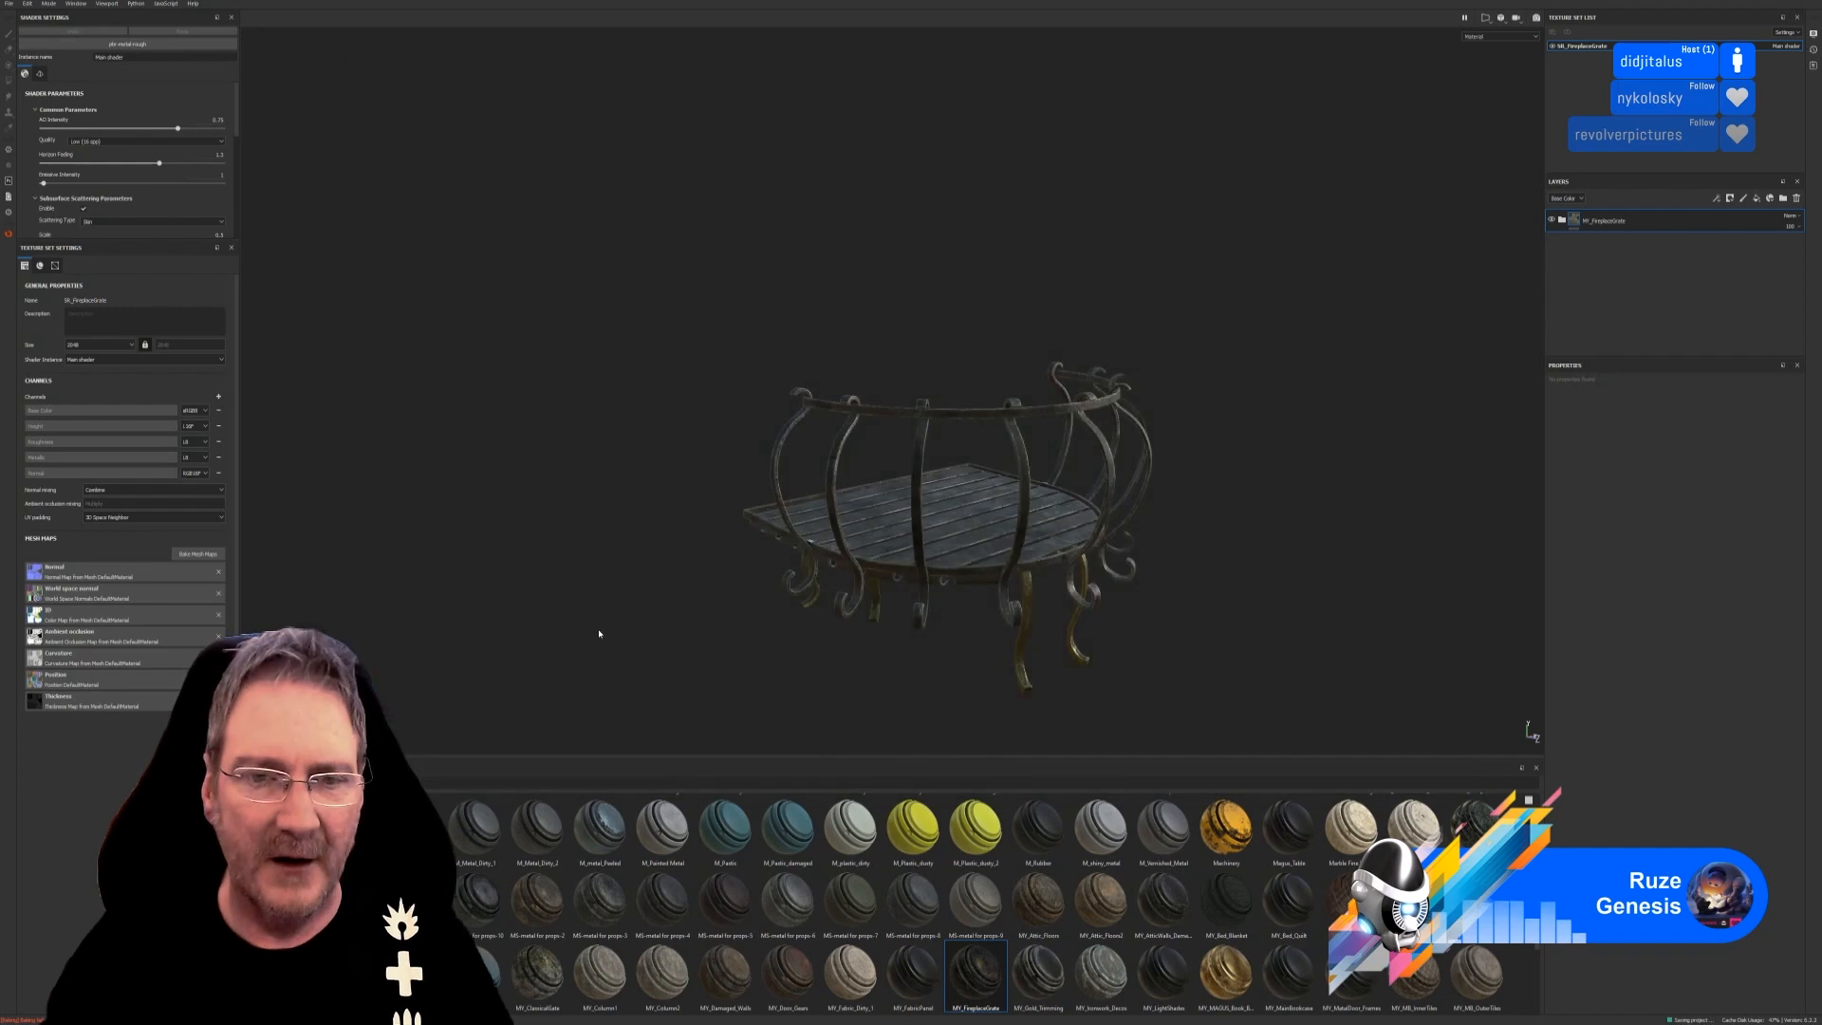
Export the grate's textures with the output directory set to UE4 Projects, Models, Sitting Room, Fireplace Grate on the Work drive.
left_click(12, 6)
left_click(40, 178)
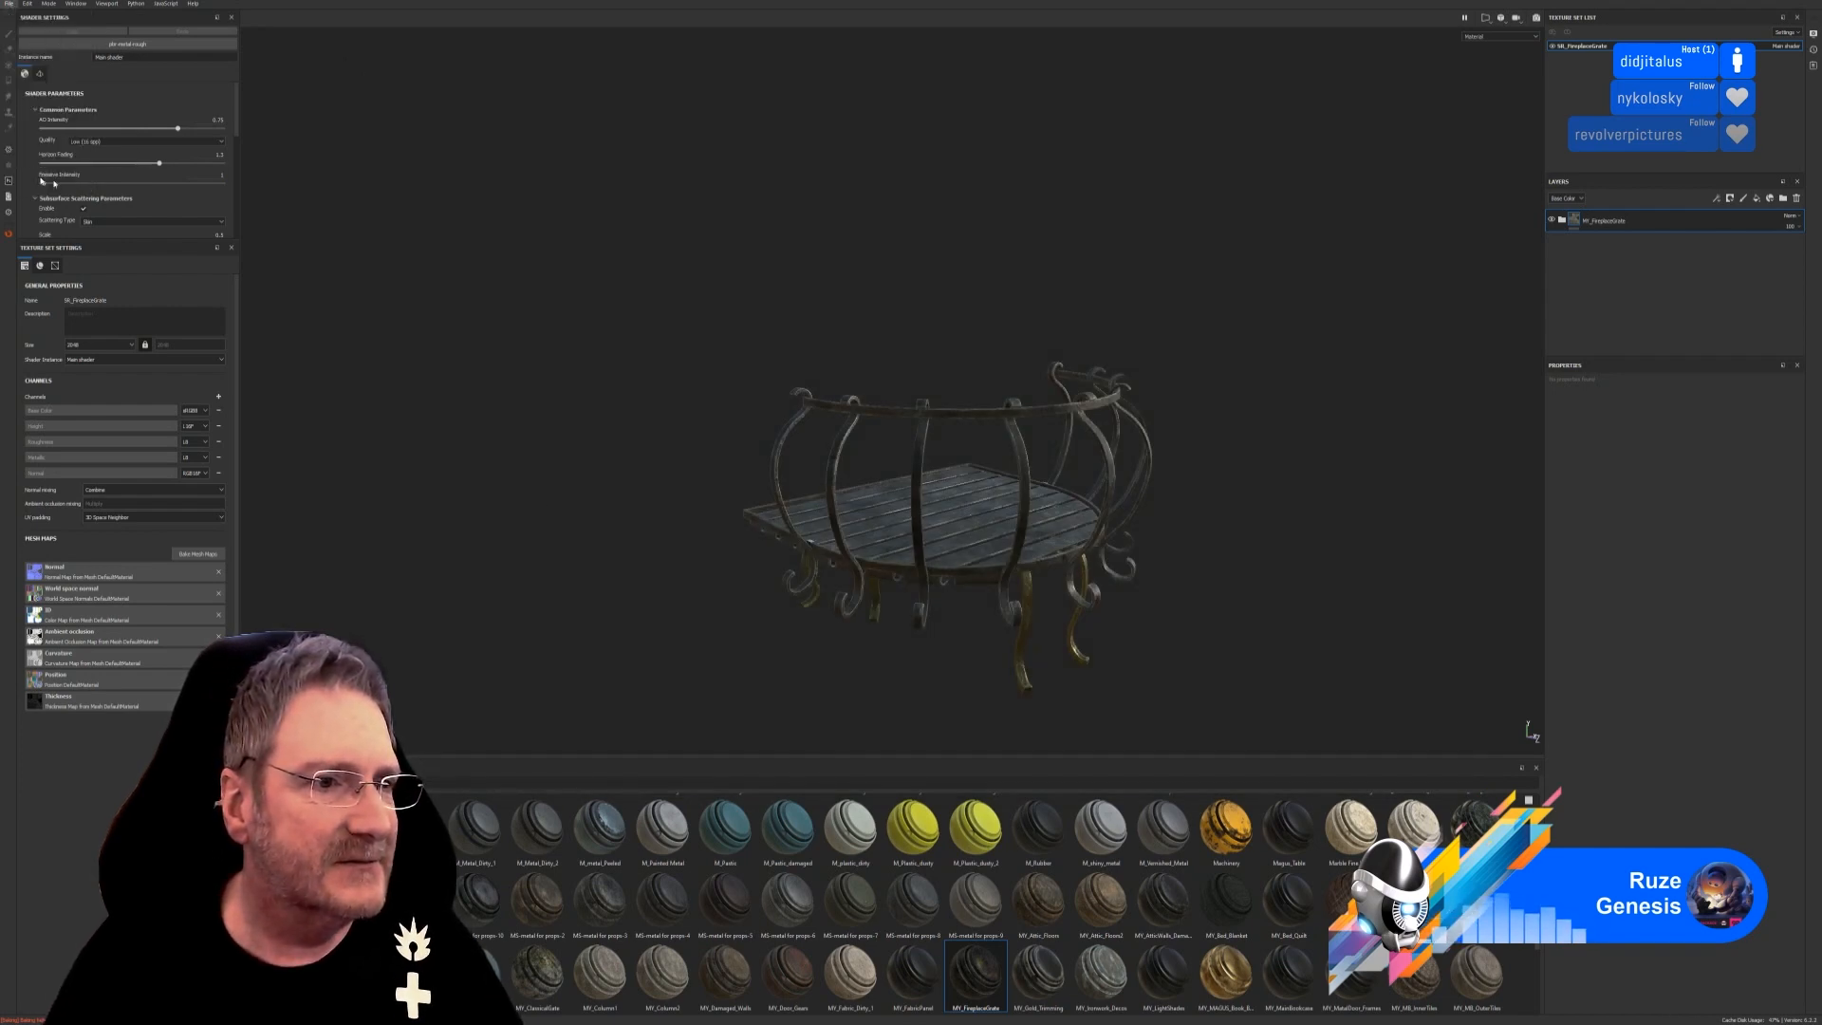
left_click(1096, 386)
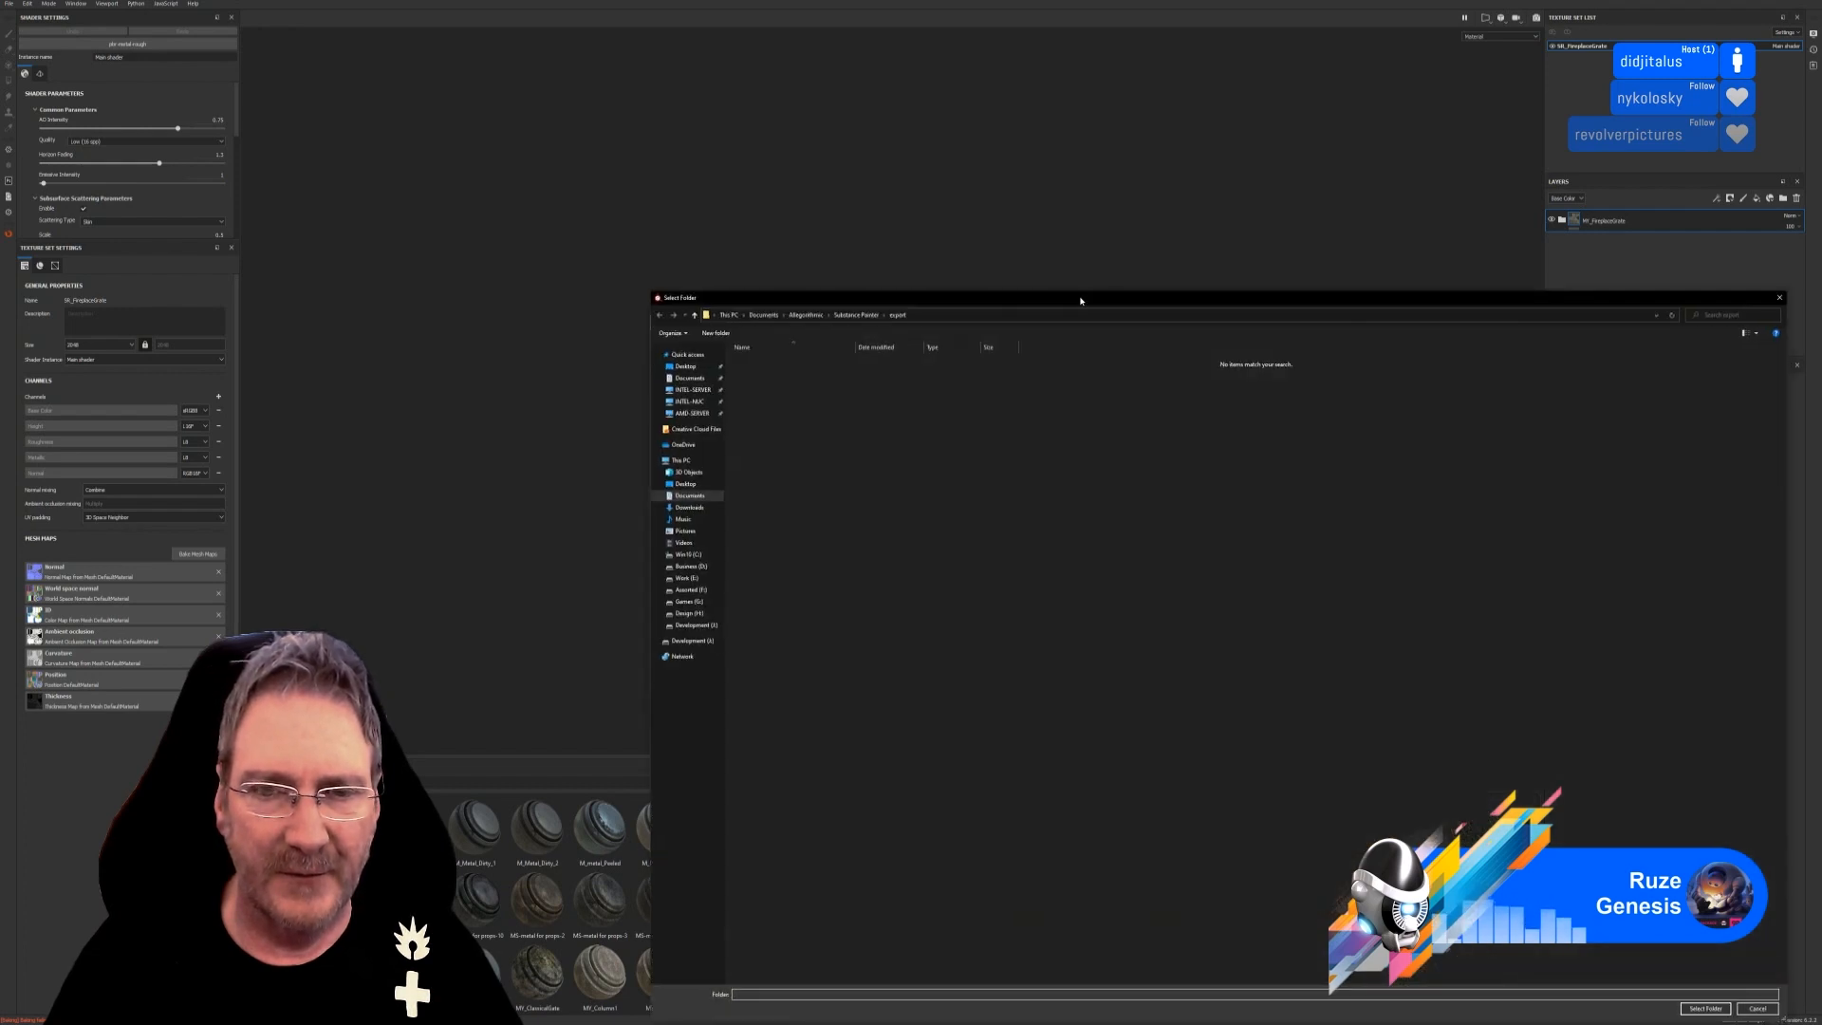
left_click(491, 464)
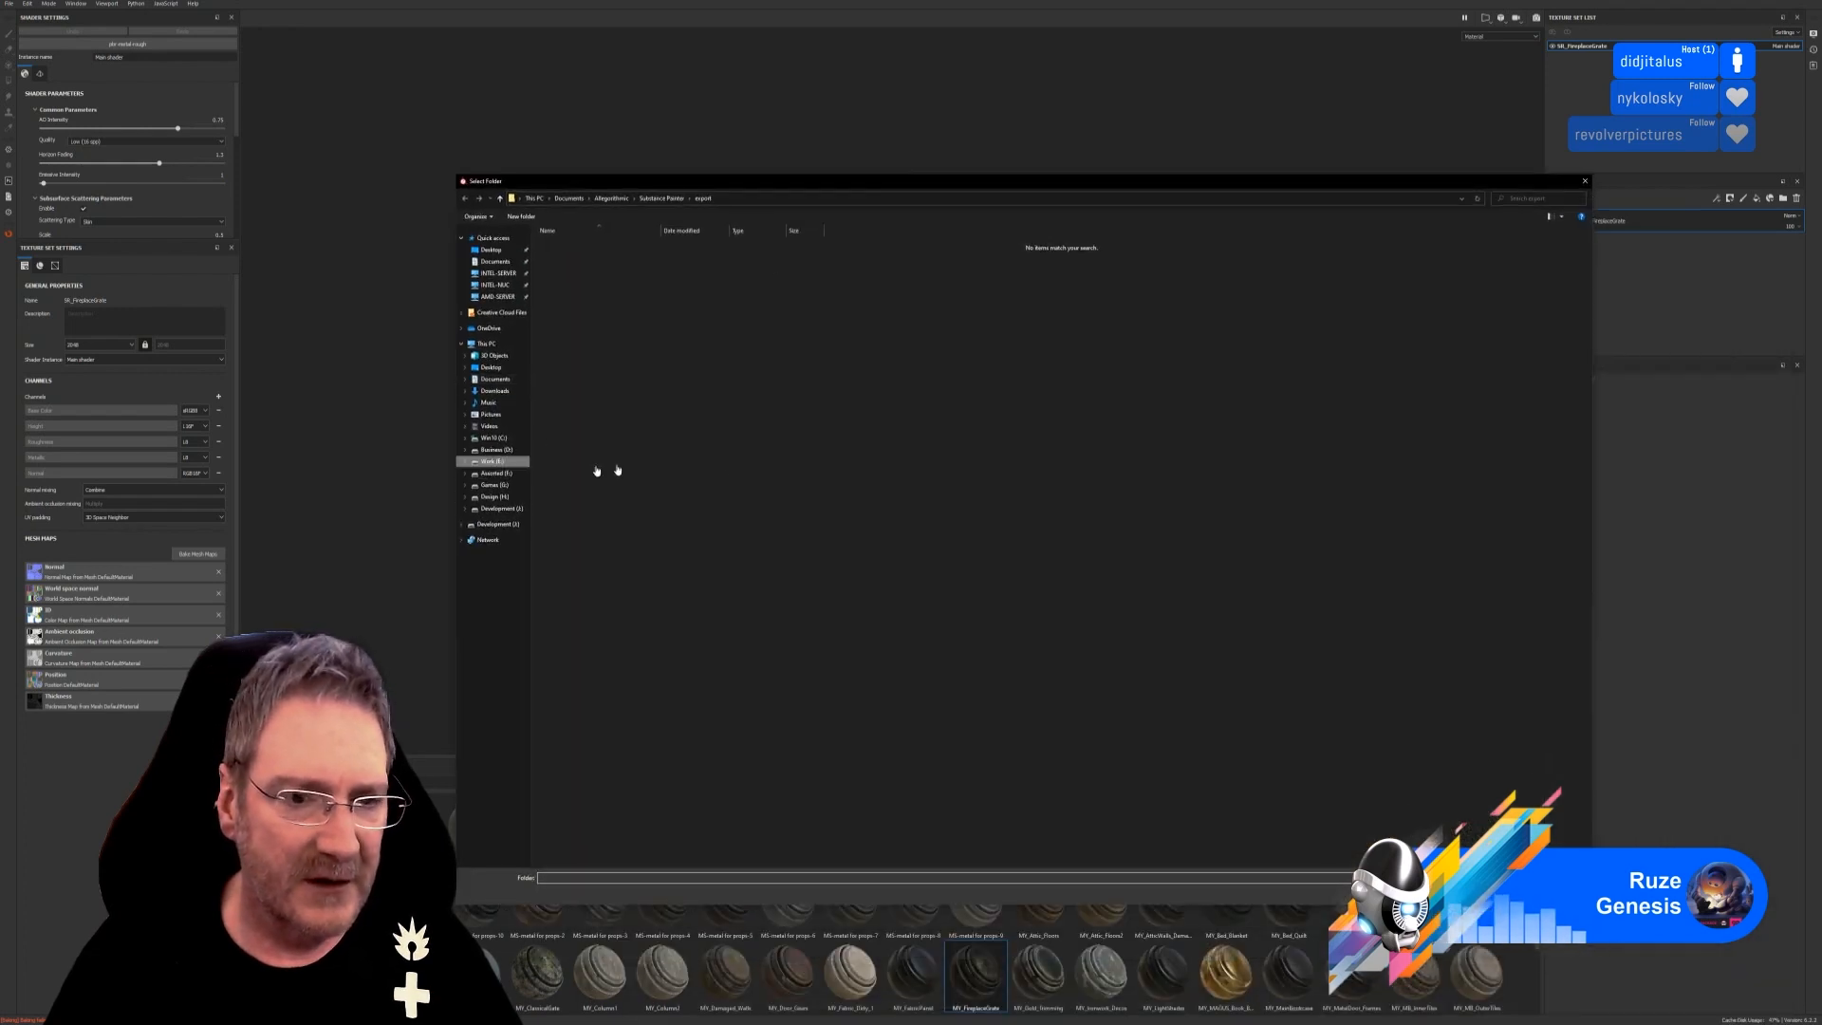
double_click(1195, 321)
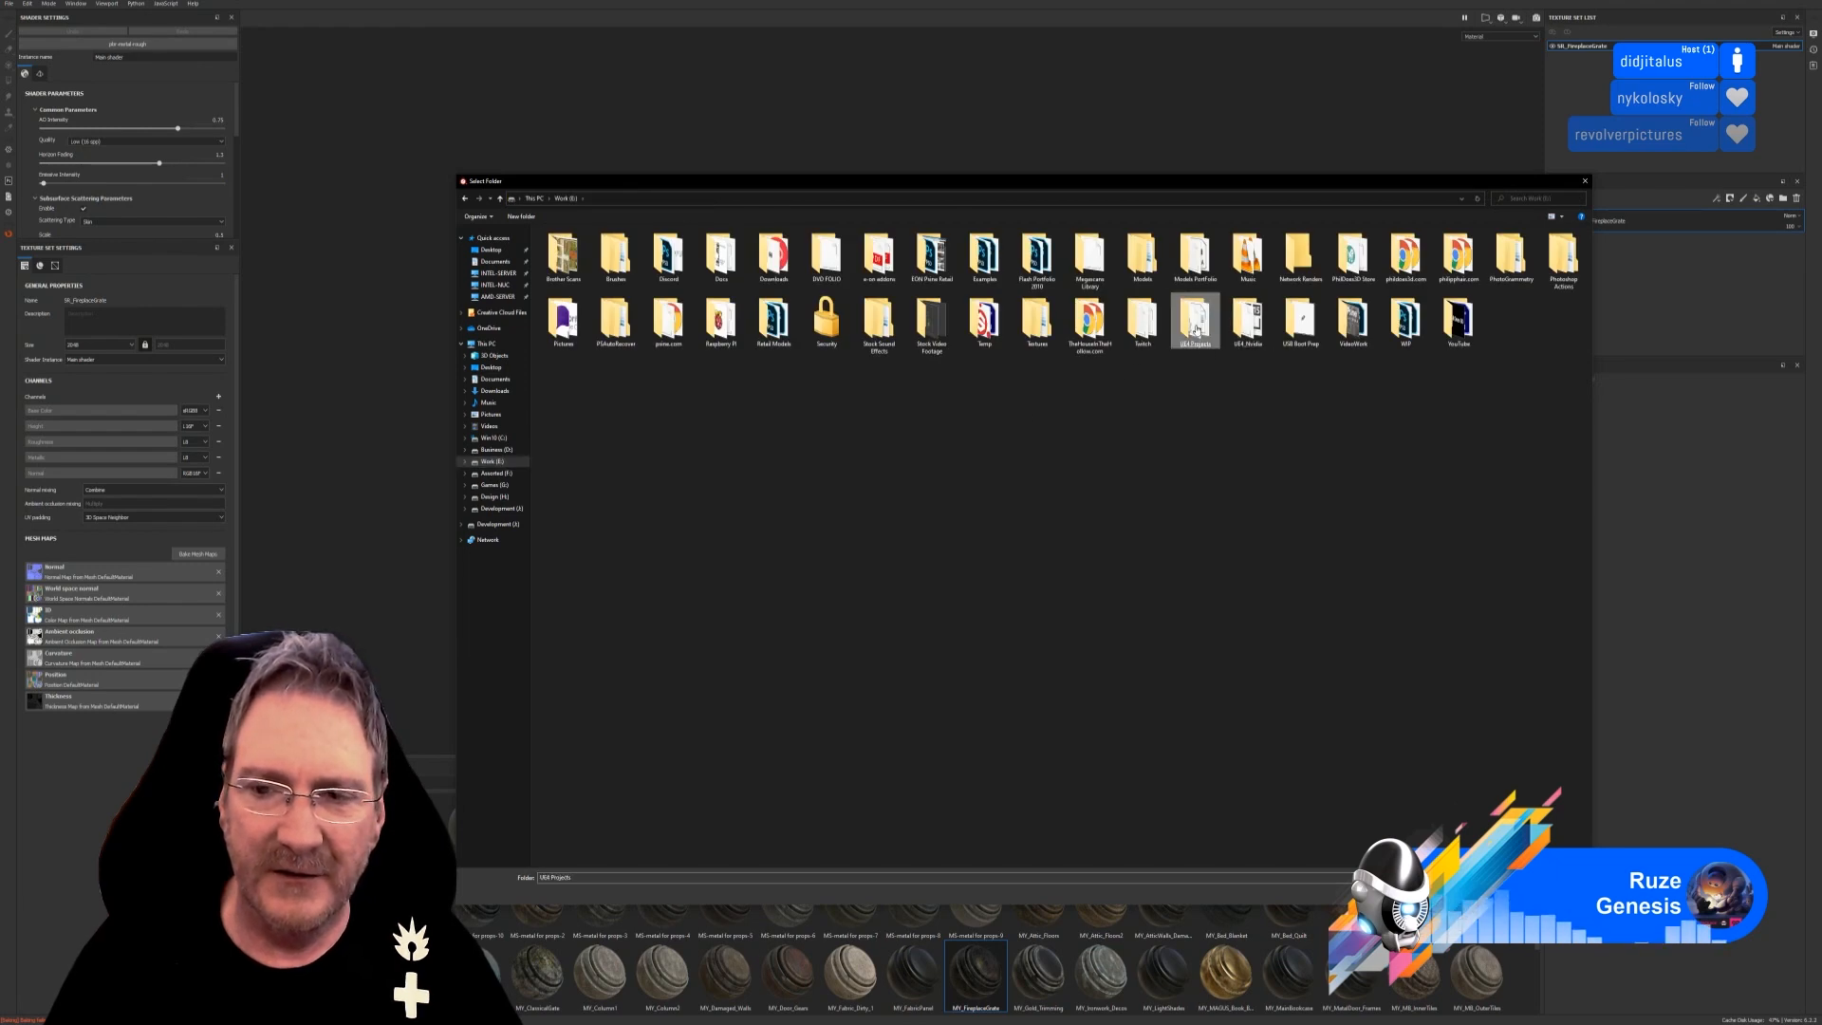
left_click(1238, 263)
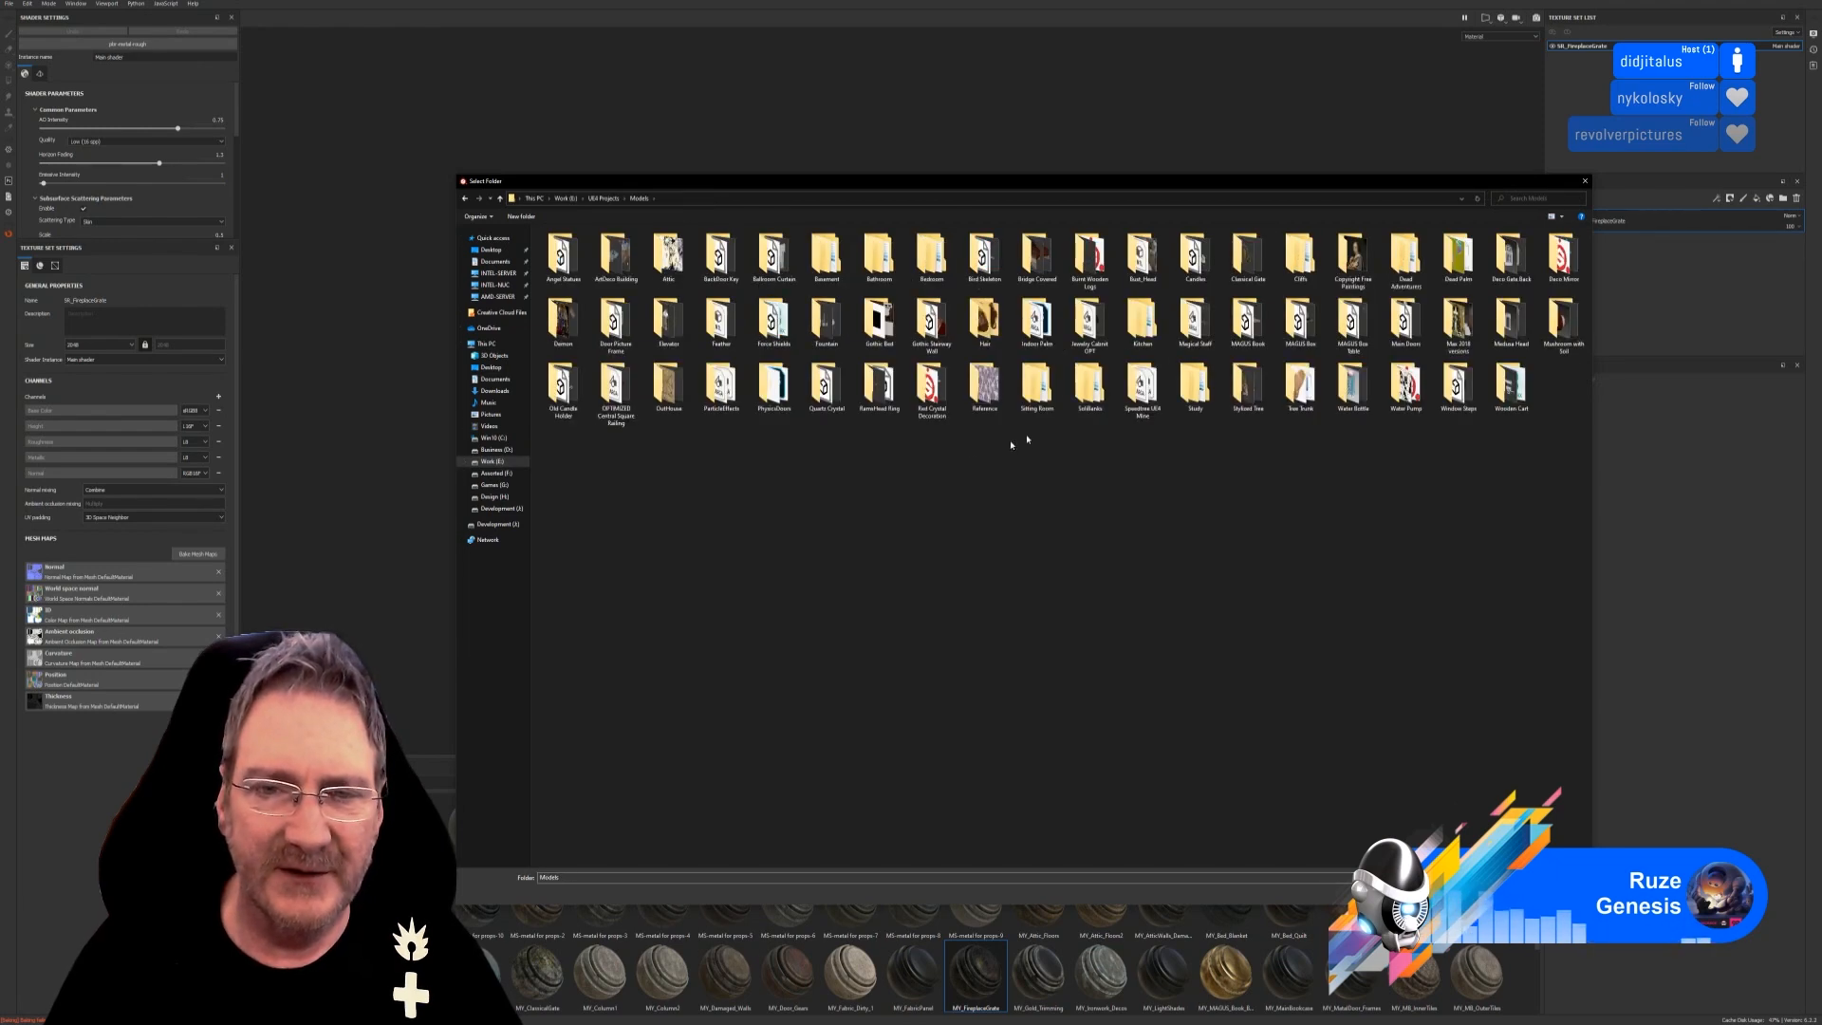
double_click(1036, 394)
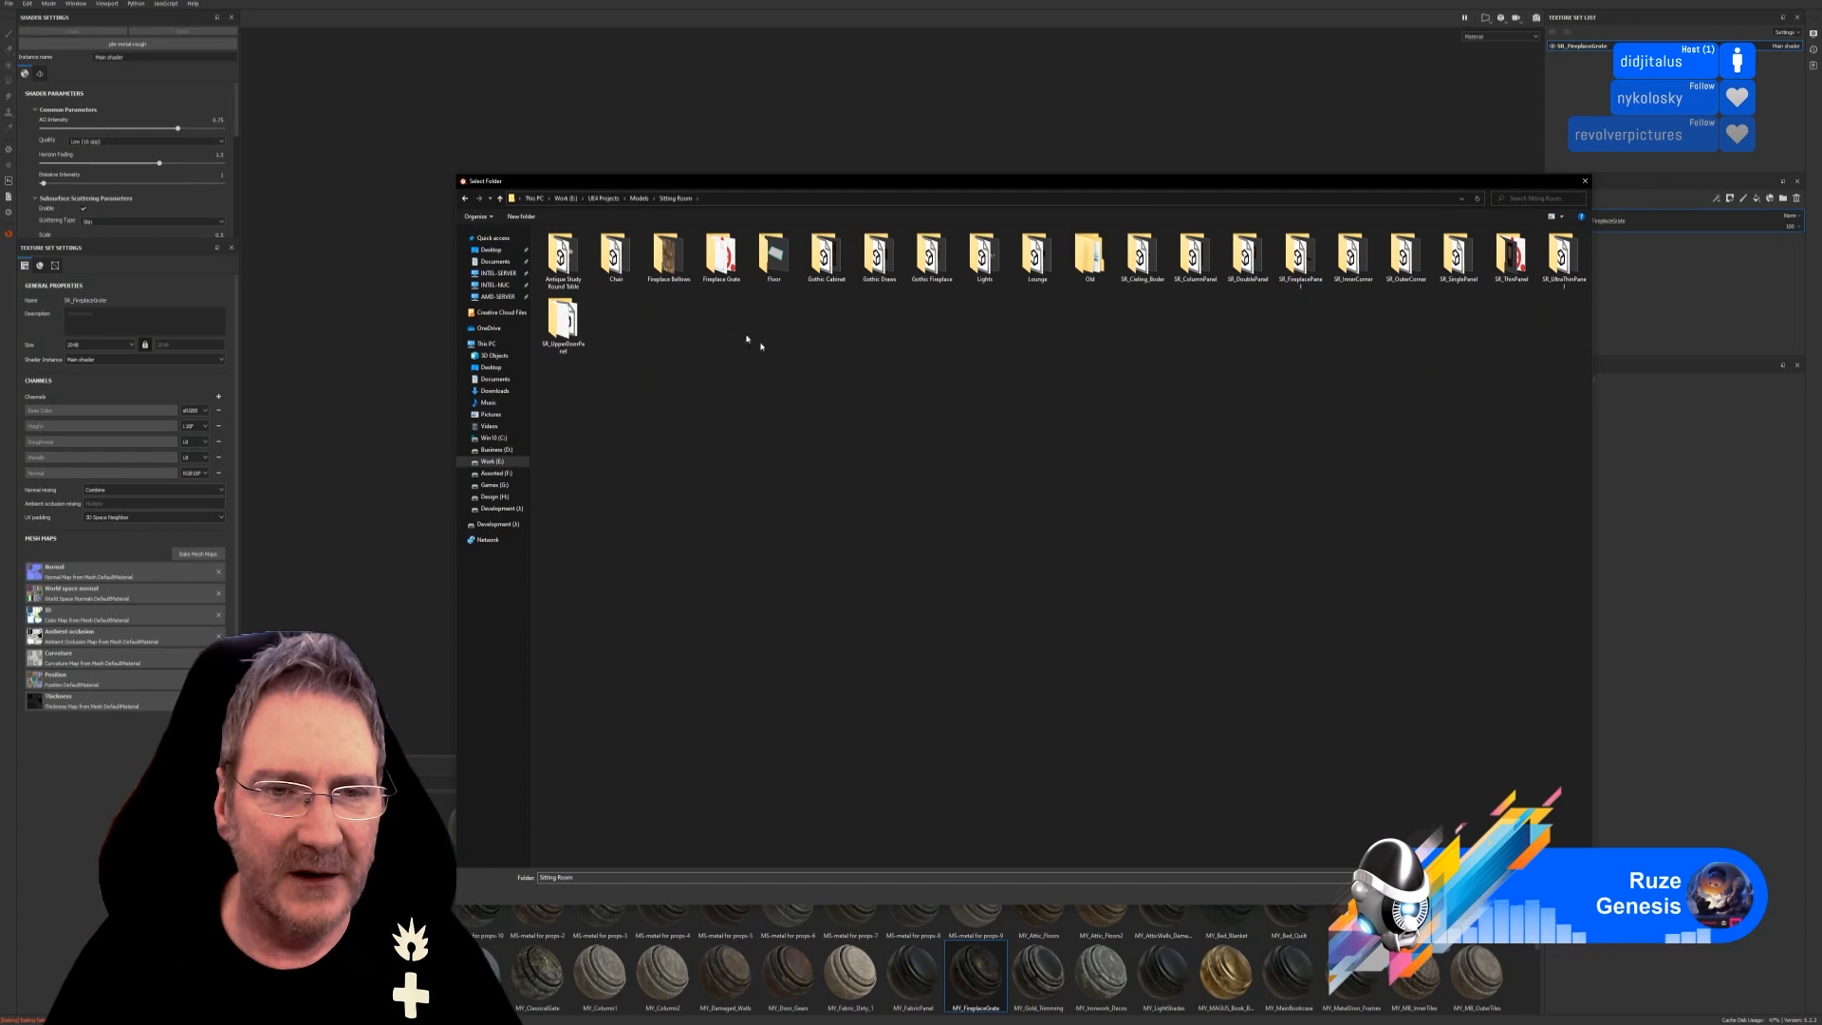
double_click(722, 254)
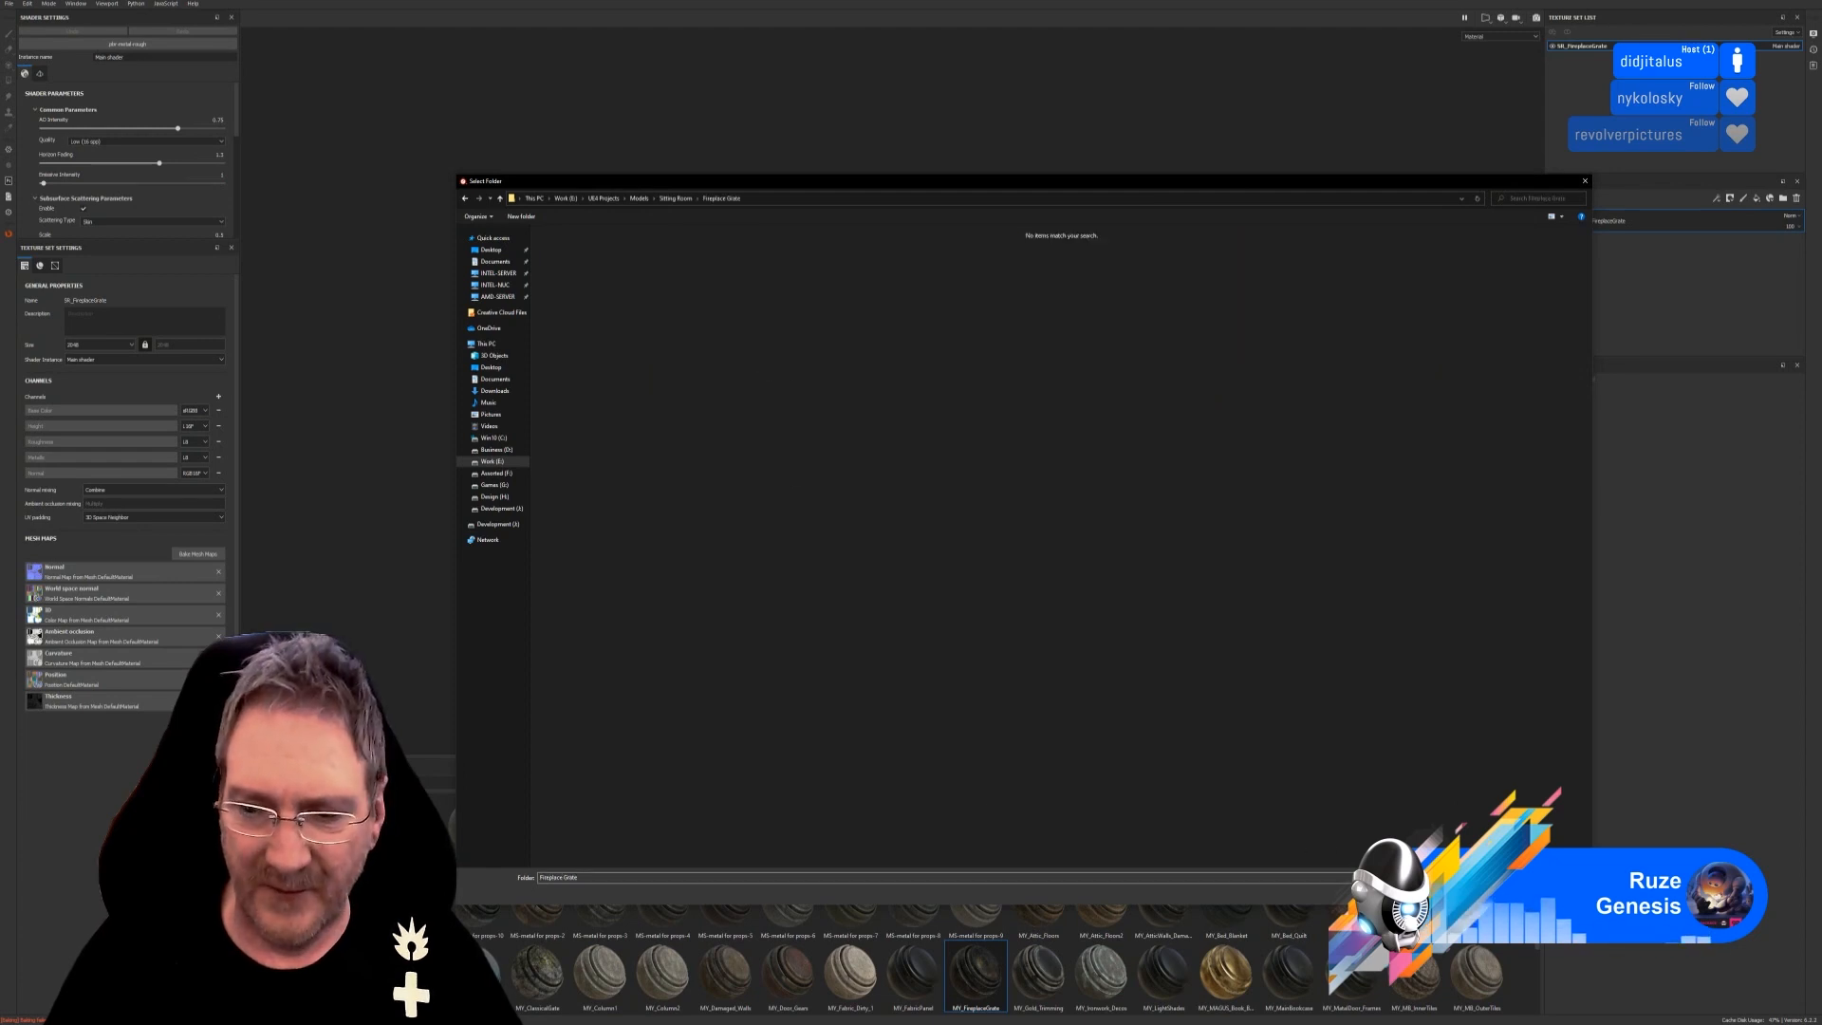
left_click(1515, 894)
left_click(1137, 681)
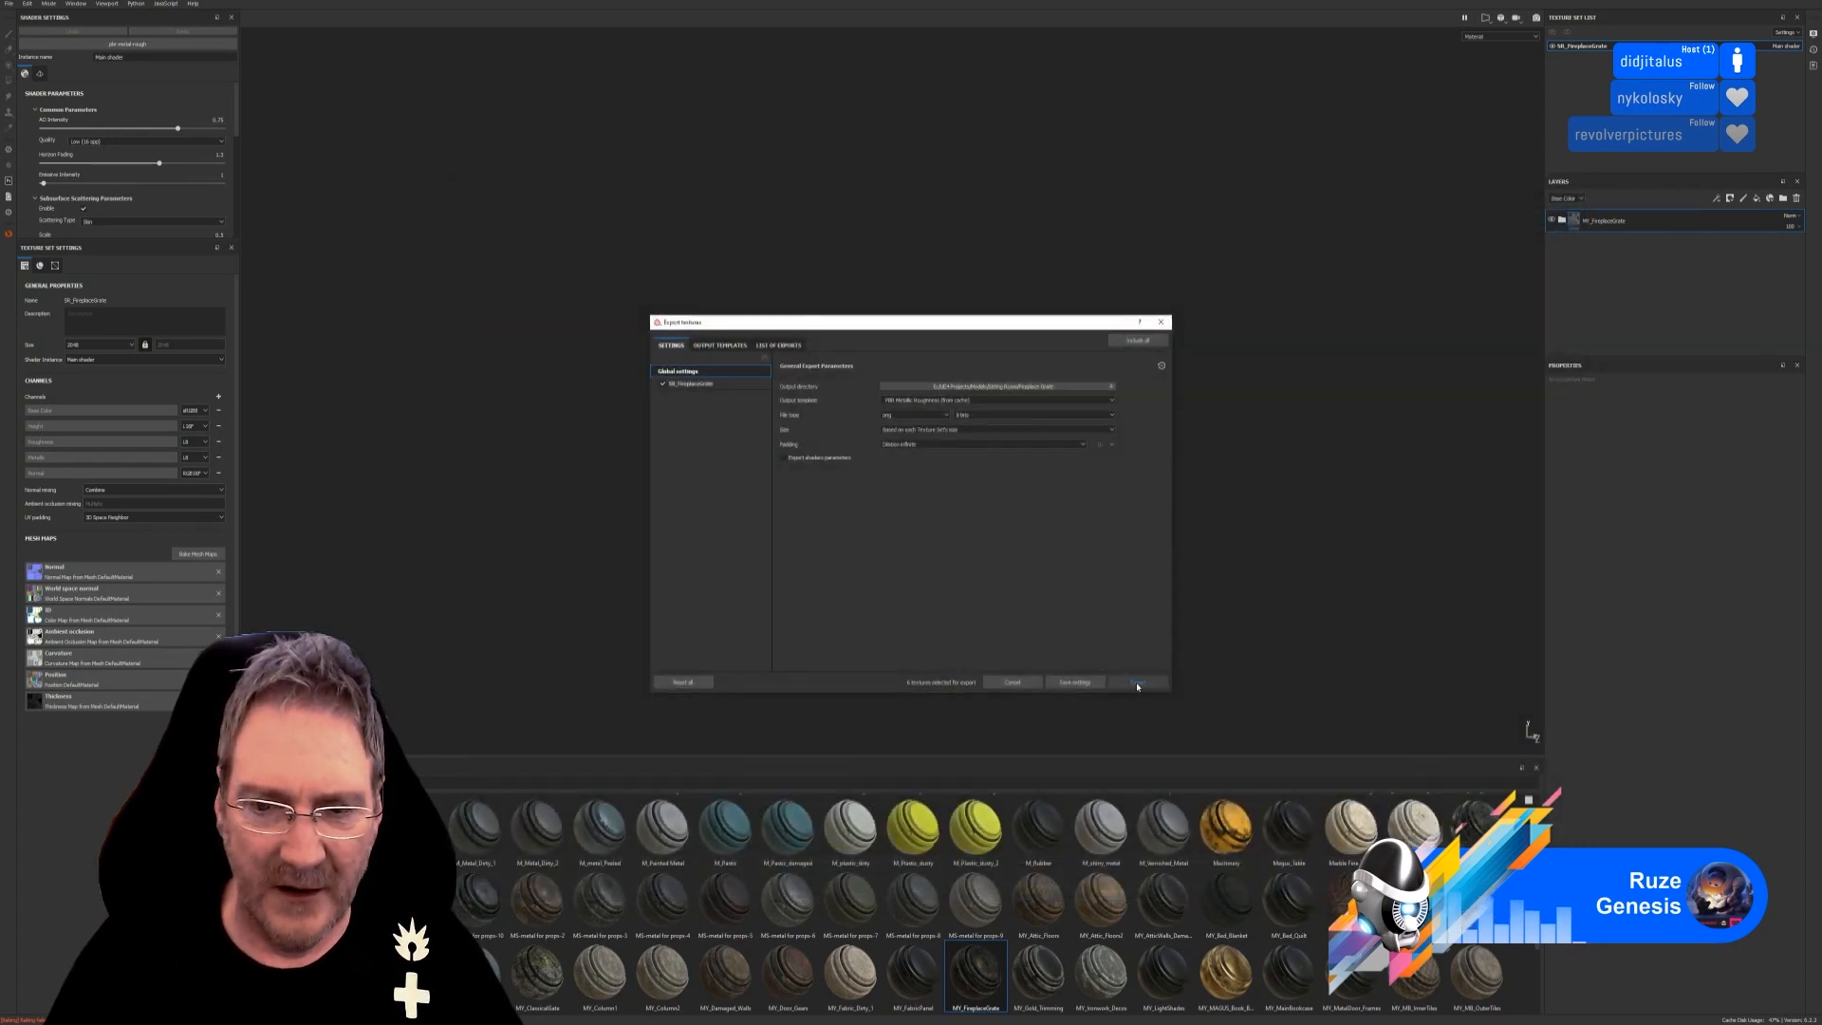
left_click(1161, 322)
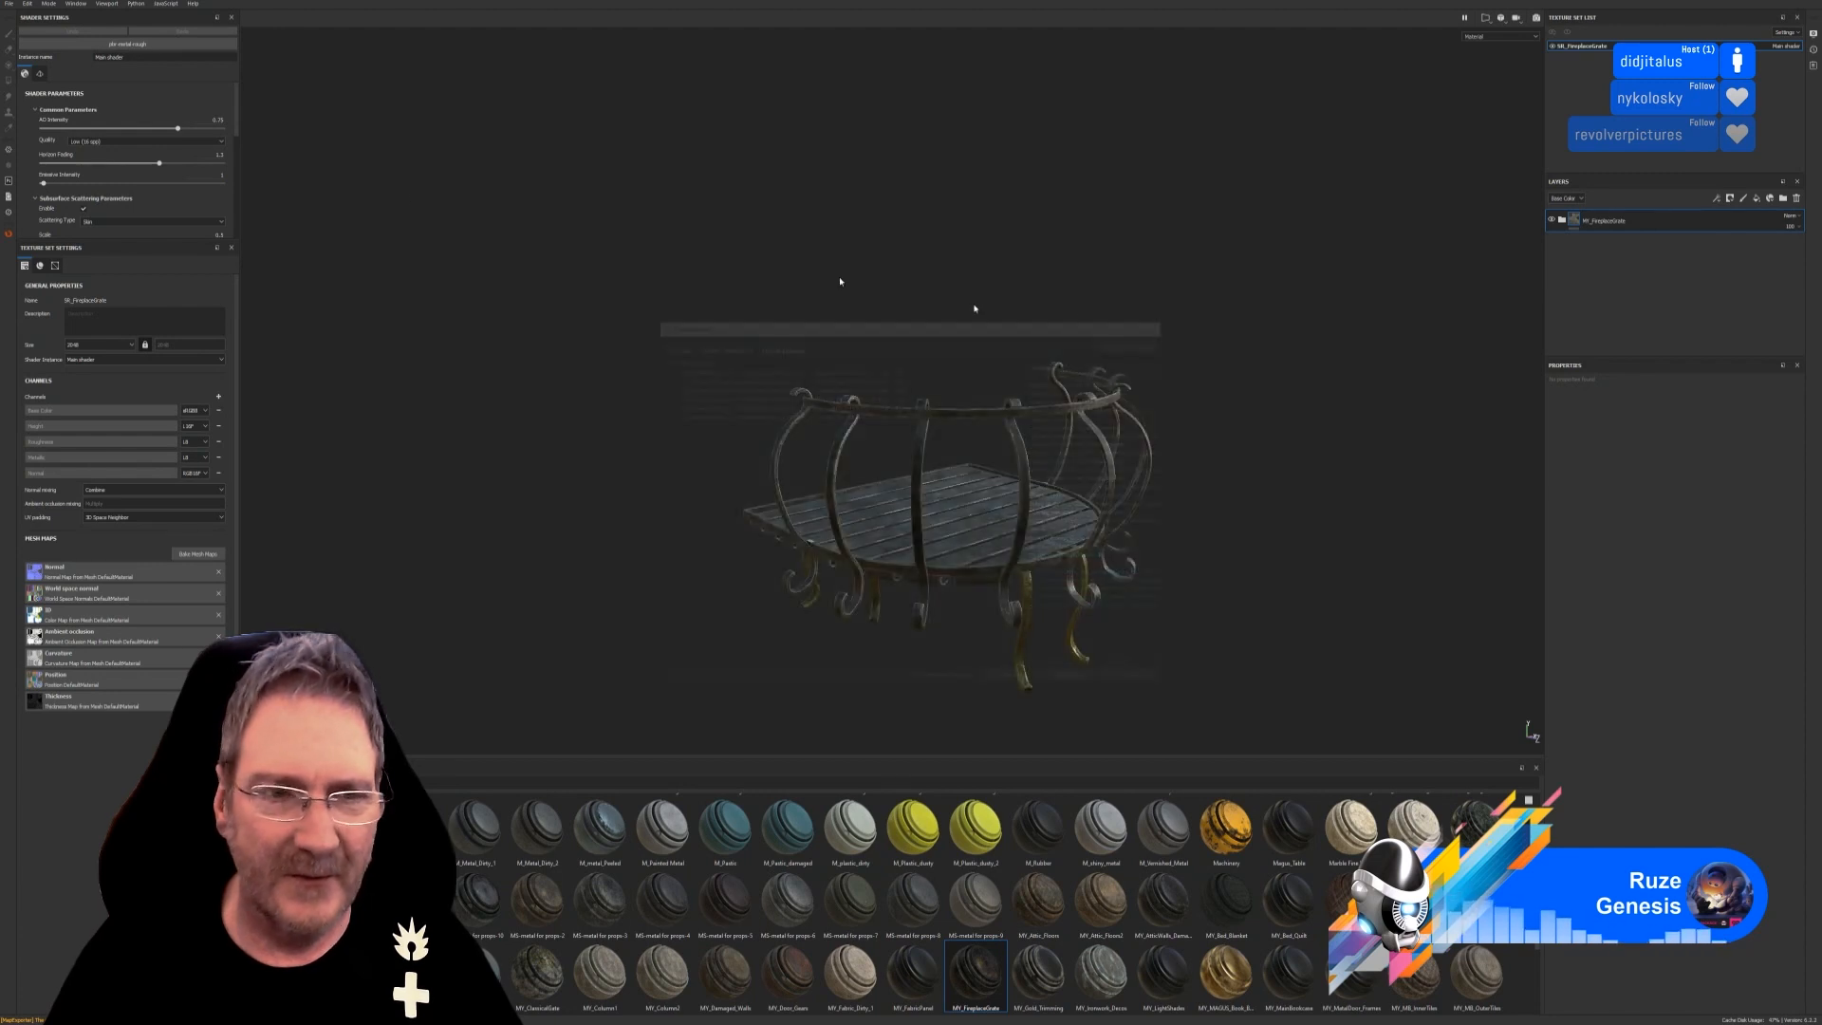
Save the project again and switch to 3ds Max with the fireplace grate model.
left_click(9, 4)
left_click(20, 97)
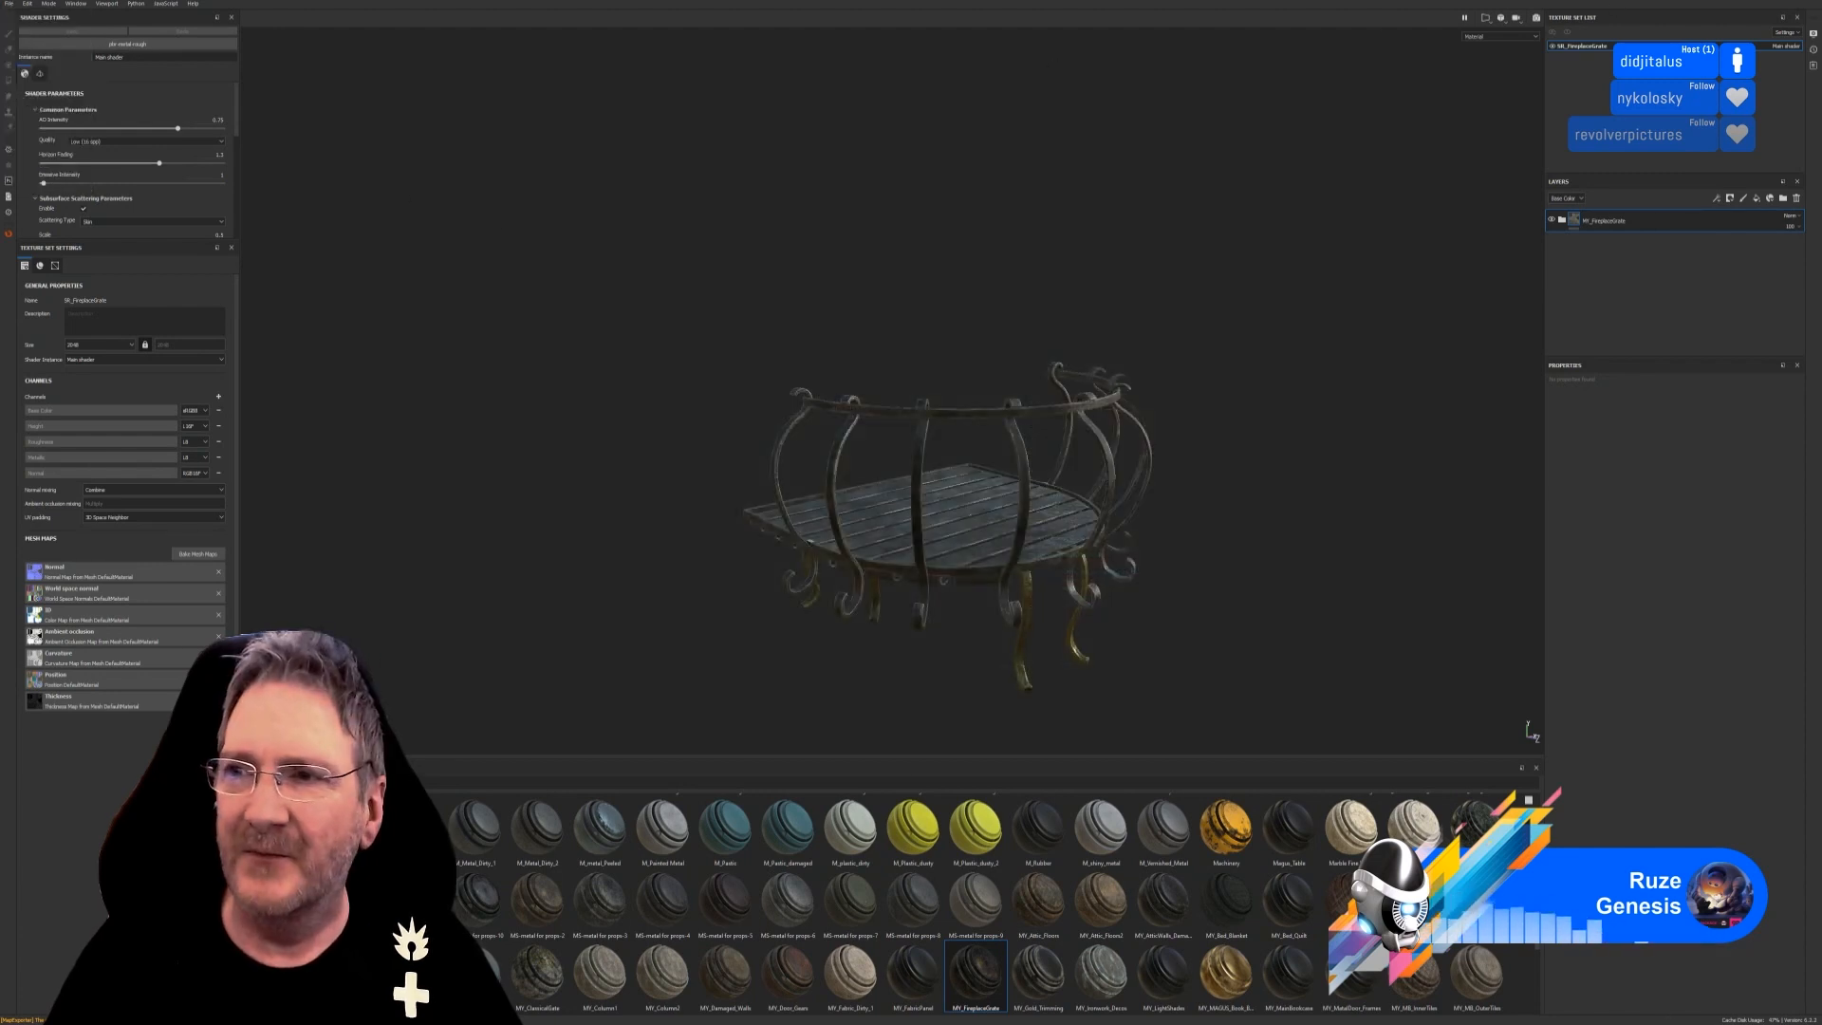
key("super+d")
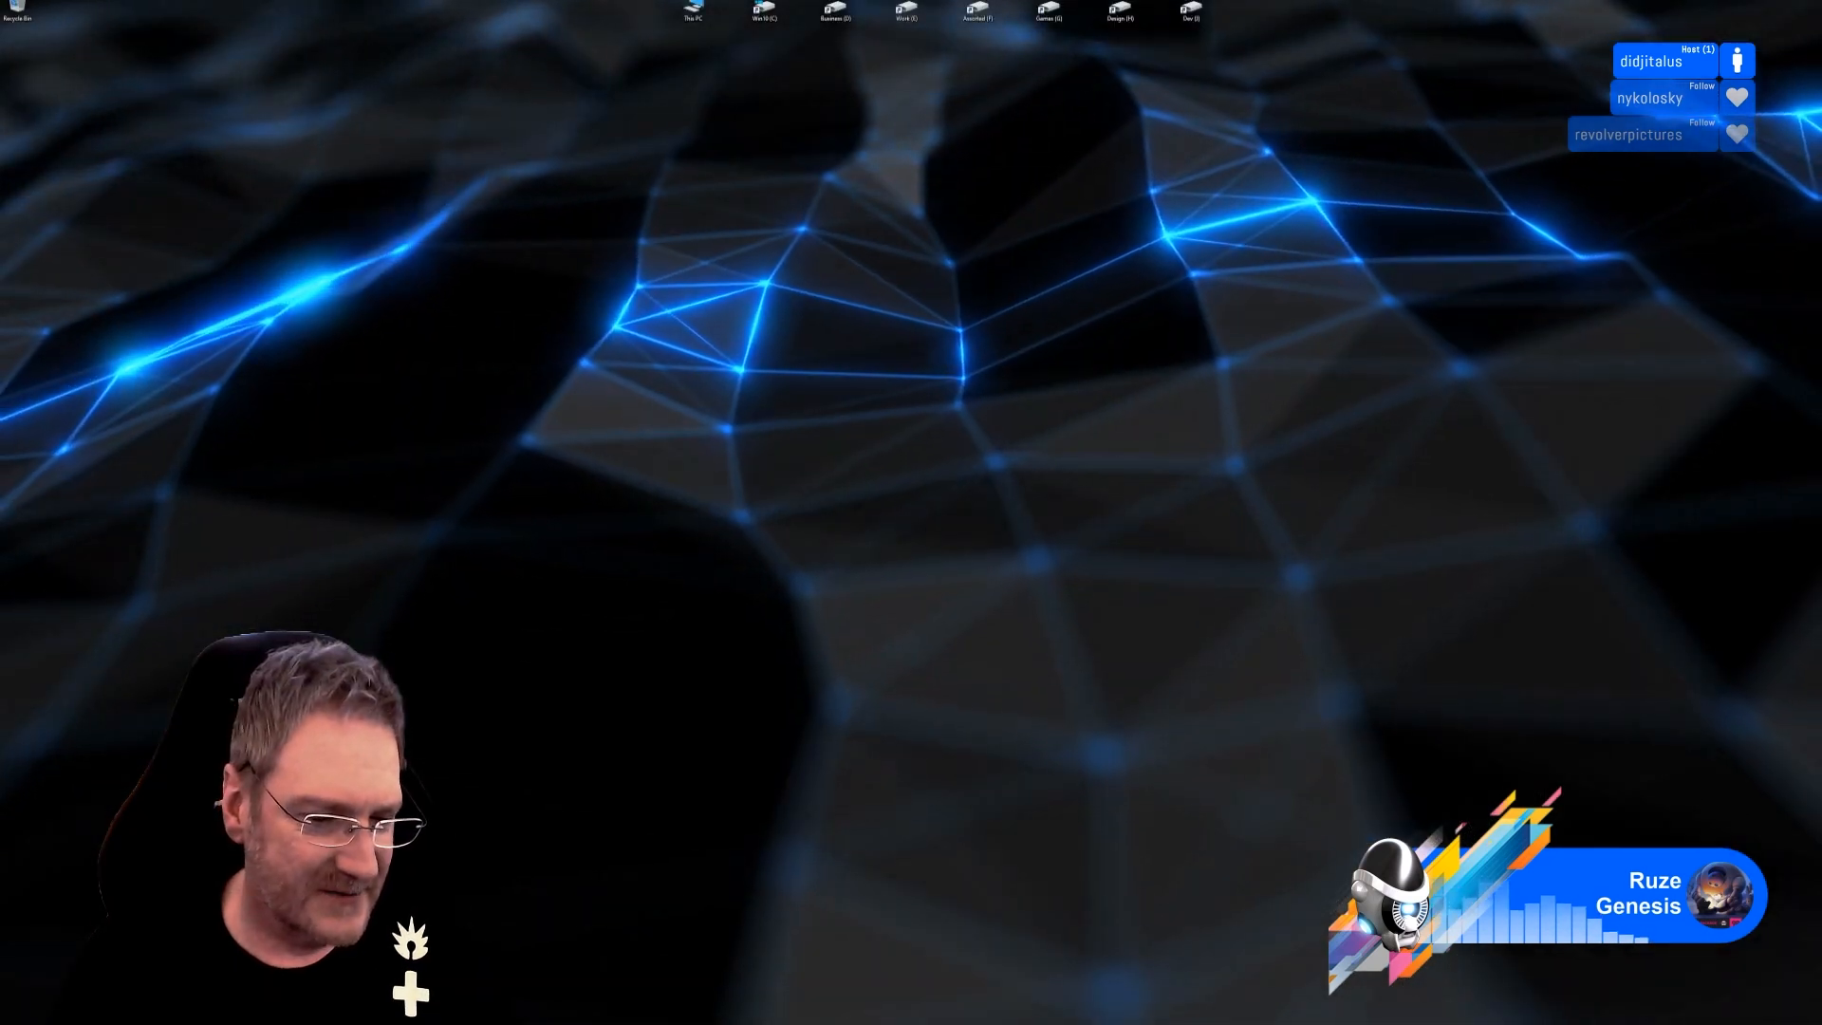
key("alt+Tab")
scroll(513, 557, "down", 6)
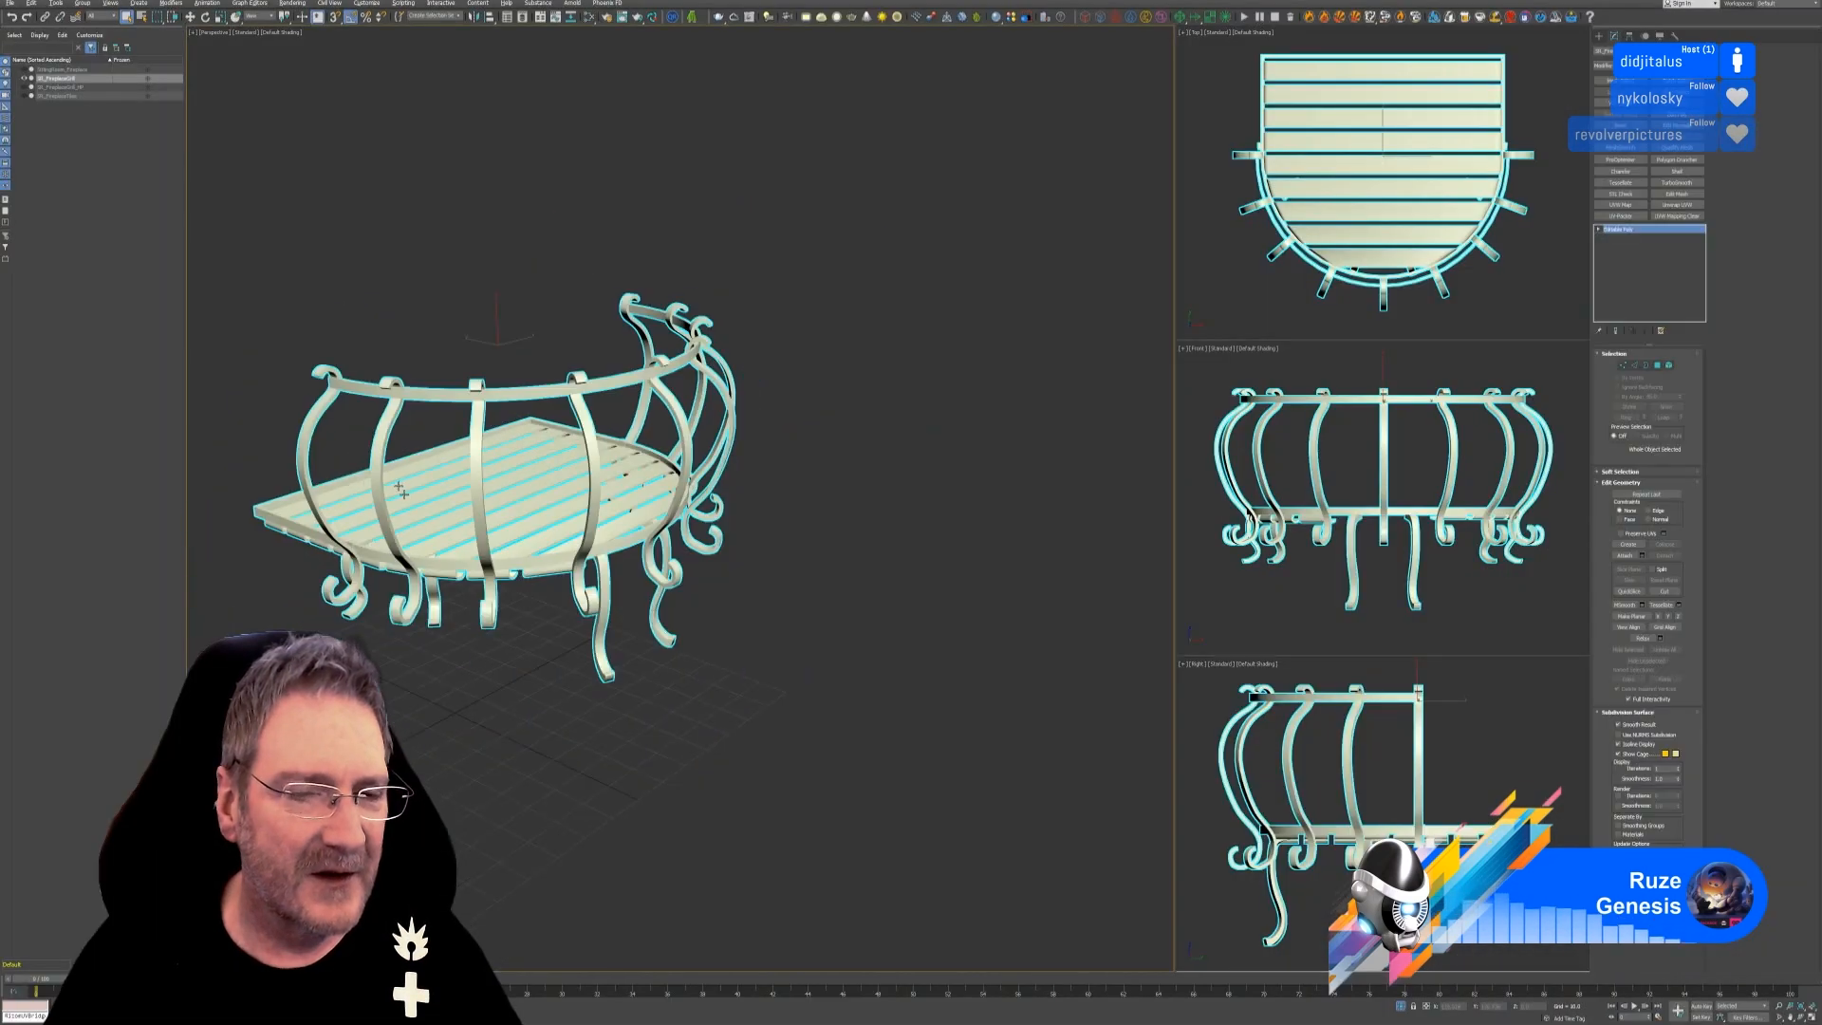
Exit the grate's isolation so the whole fireplace scene is shown, and save the scene.
left_click(1401, 1011)
scroll(692, 694, "down", 4)
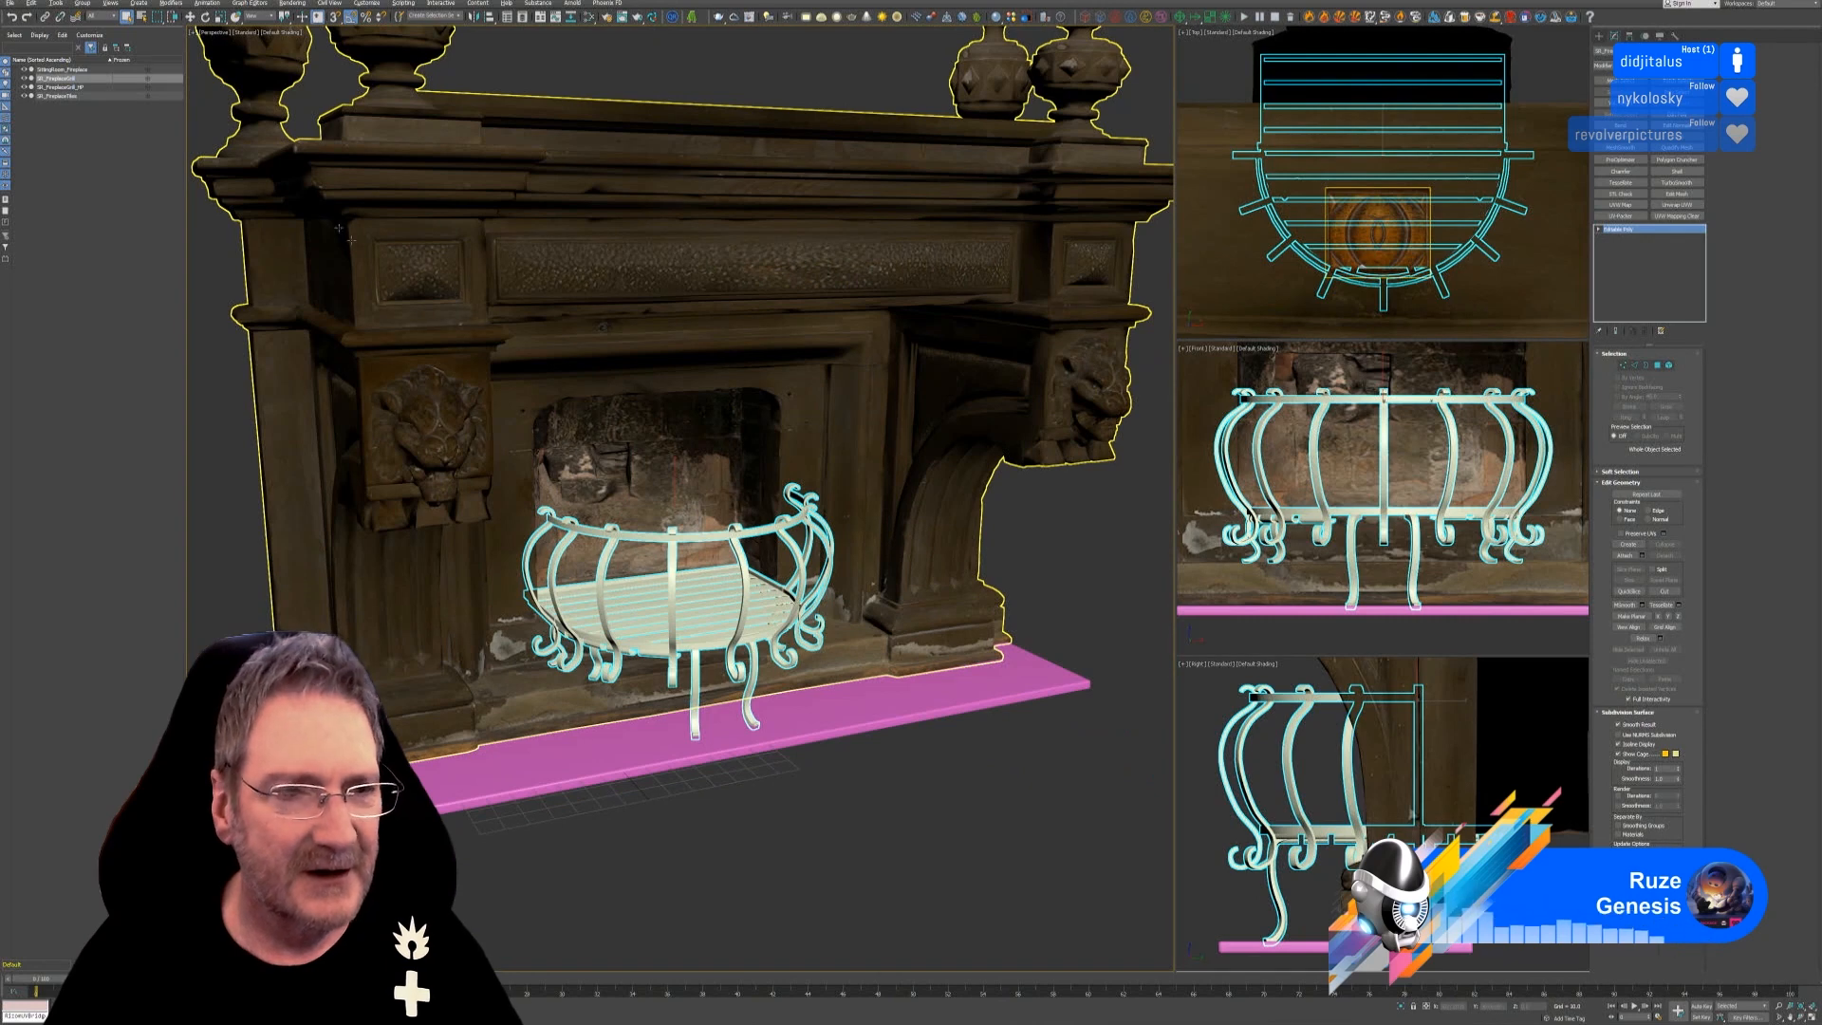
left_click(10, 4)
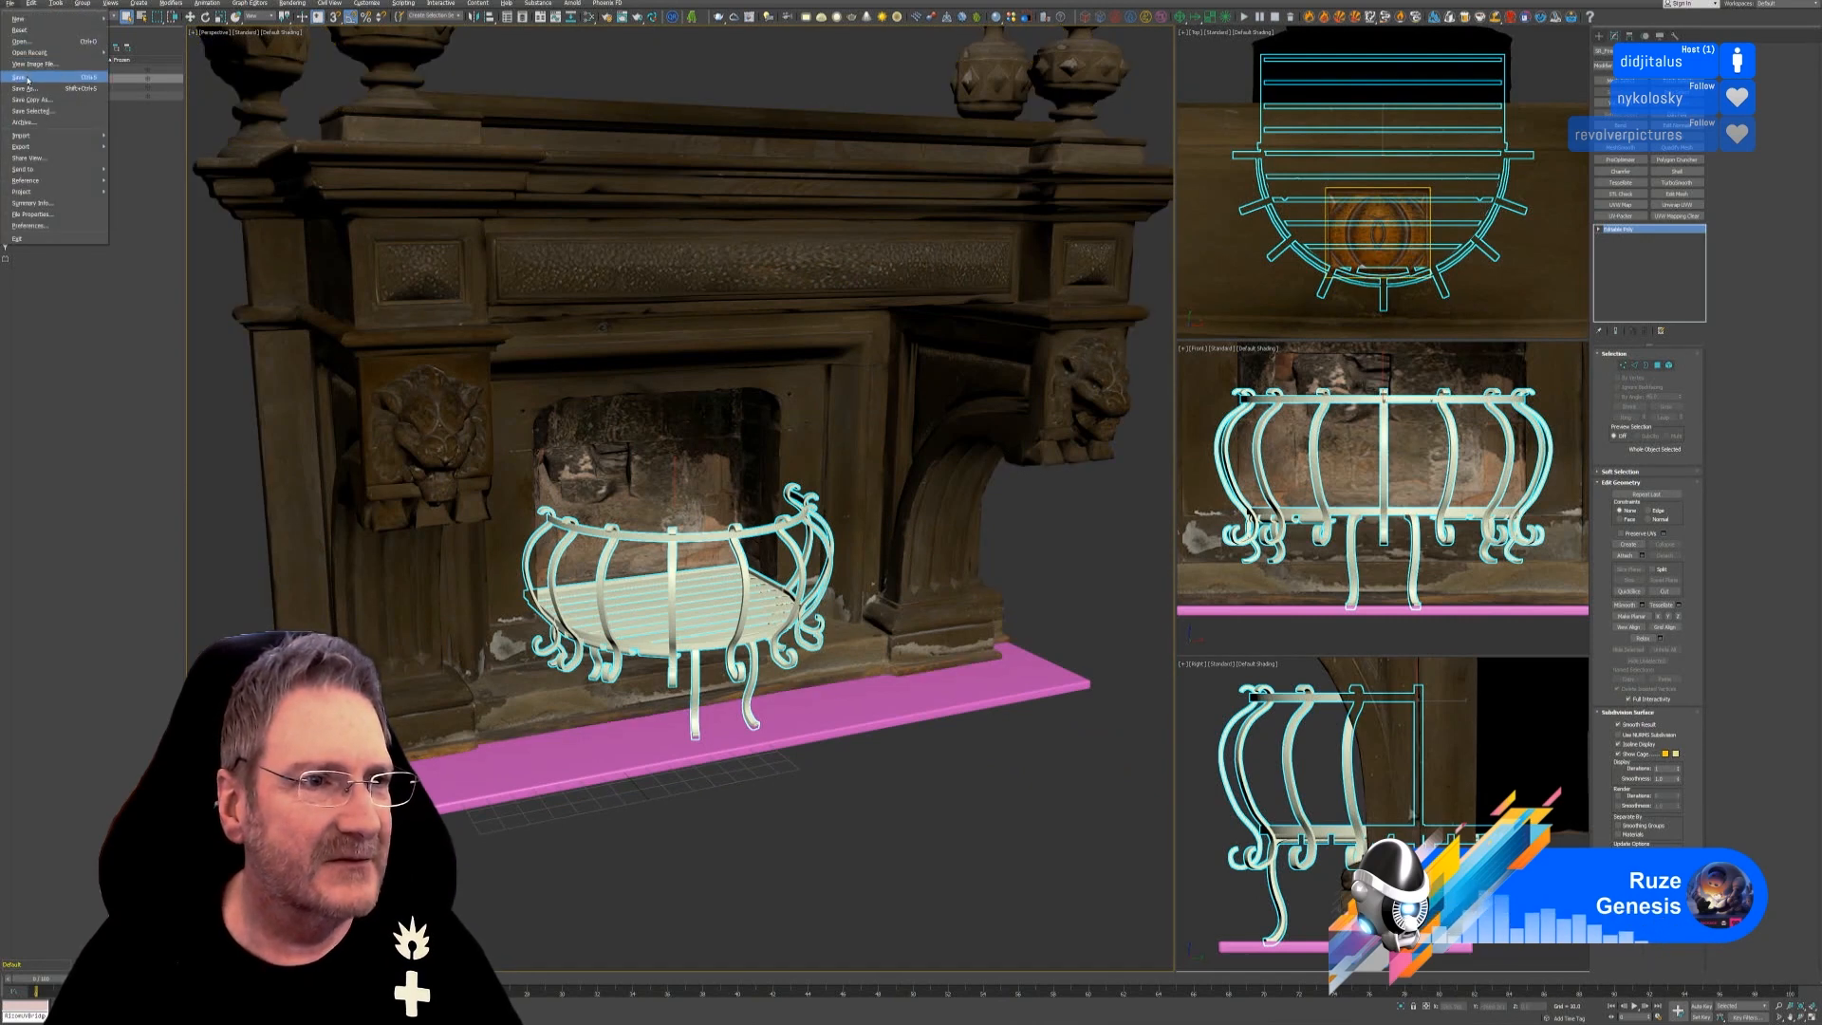
left_click(33, 77)
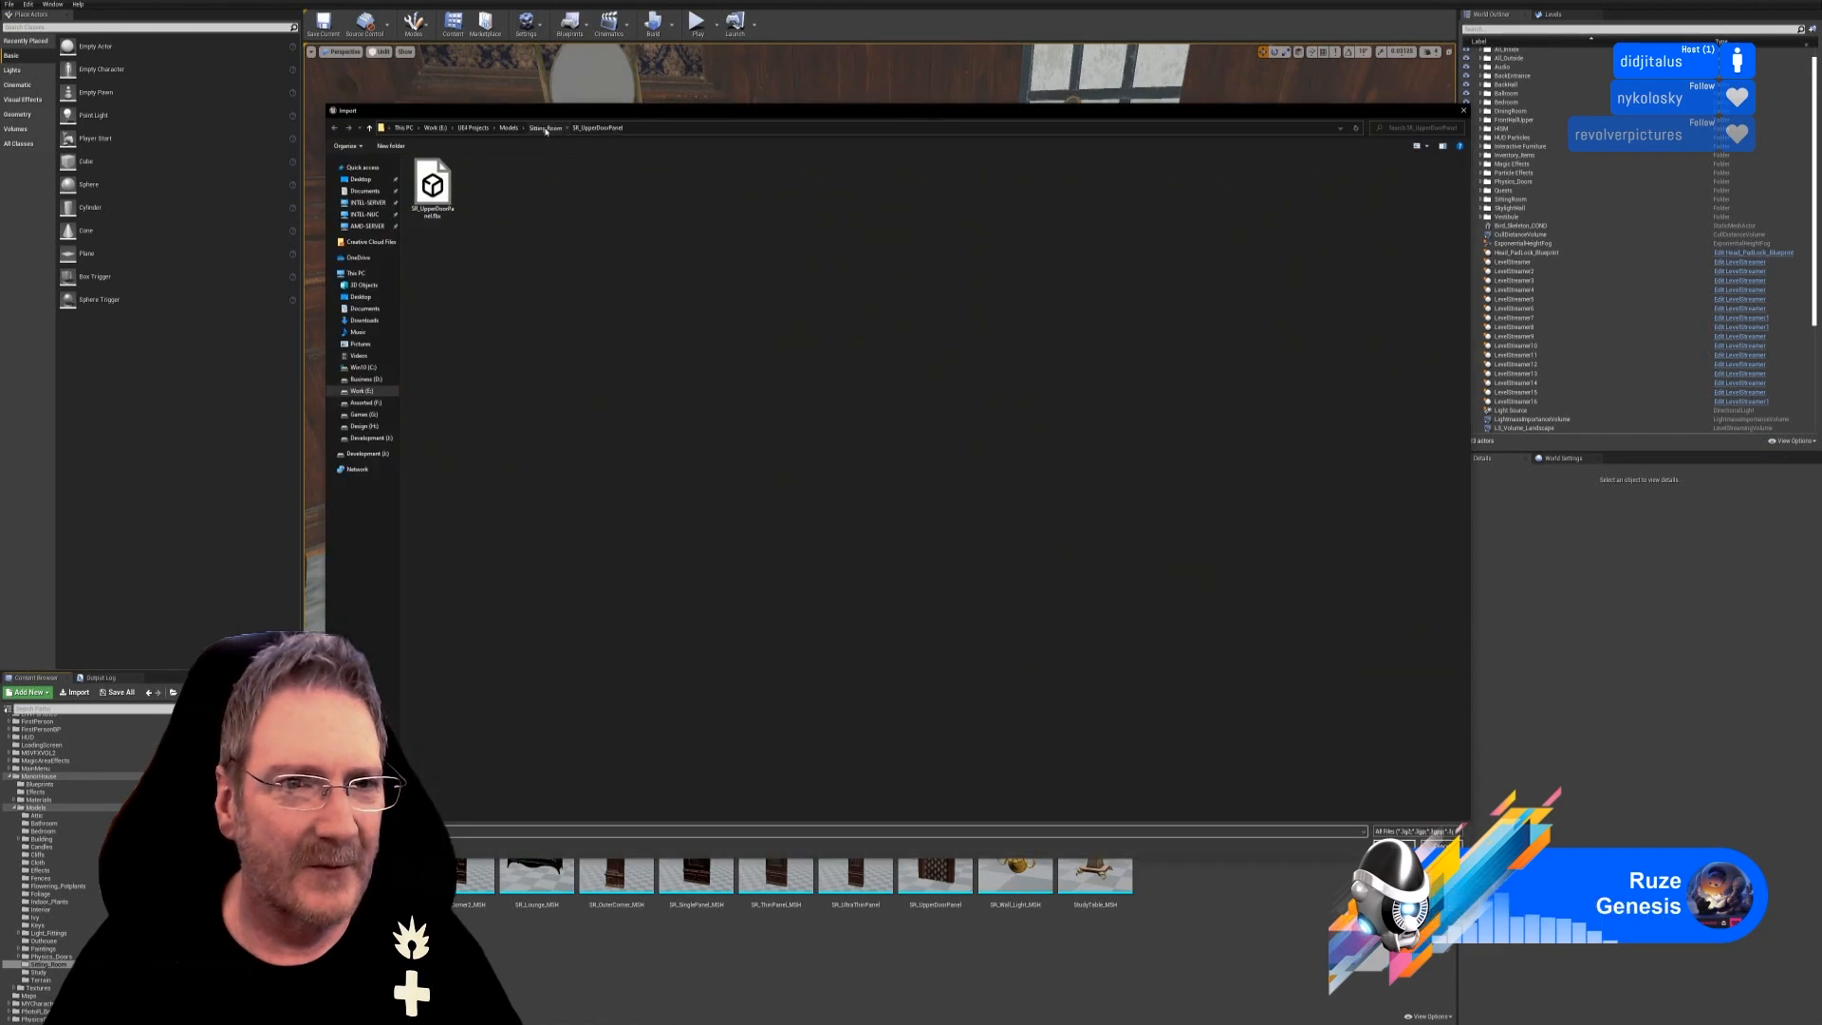
Switch to Unreal Editor and import the SR_FireplaceGrate FBX from the Fireplace Grate folder as a static mesh, then dismiss the message log.
double_click(583, 188)
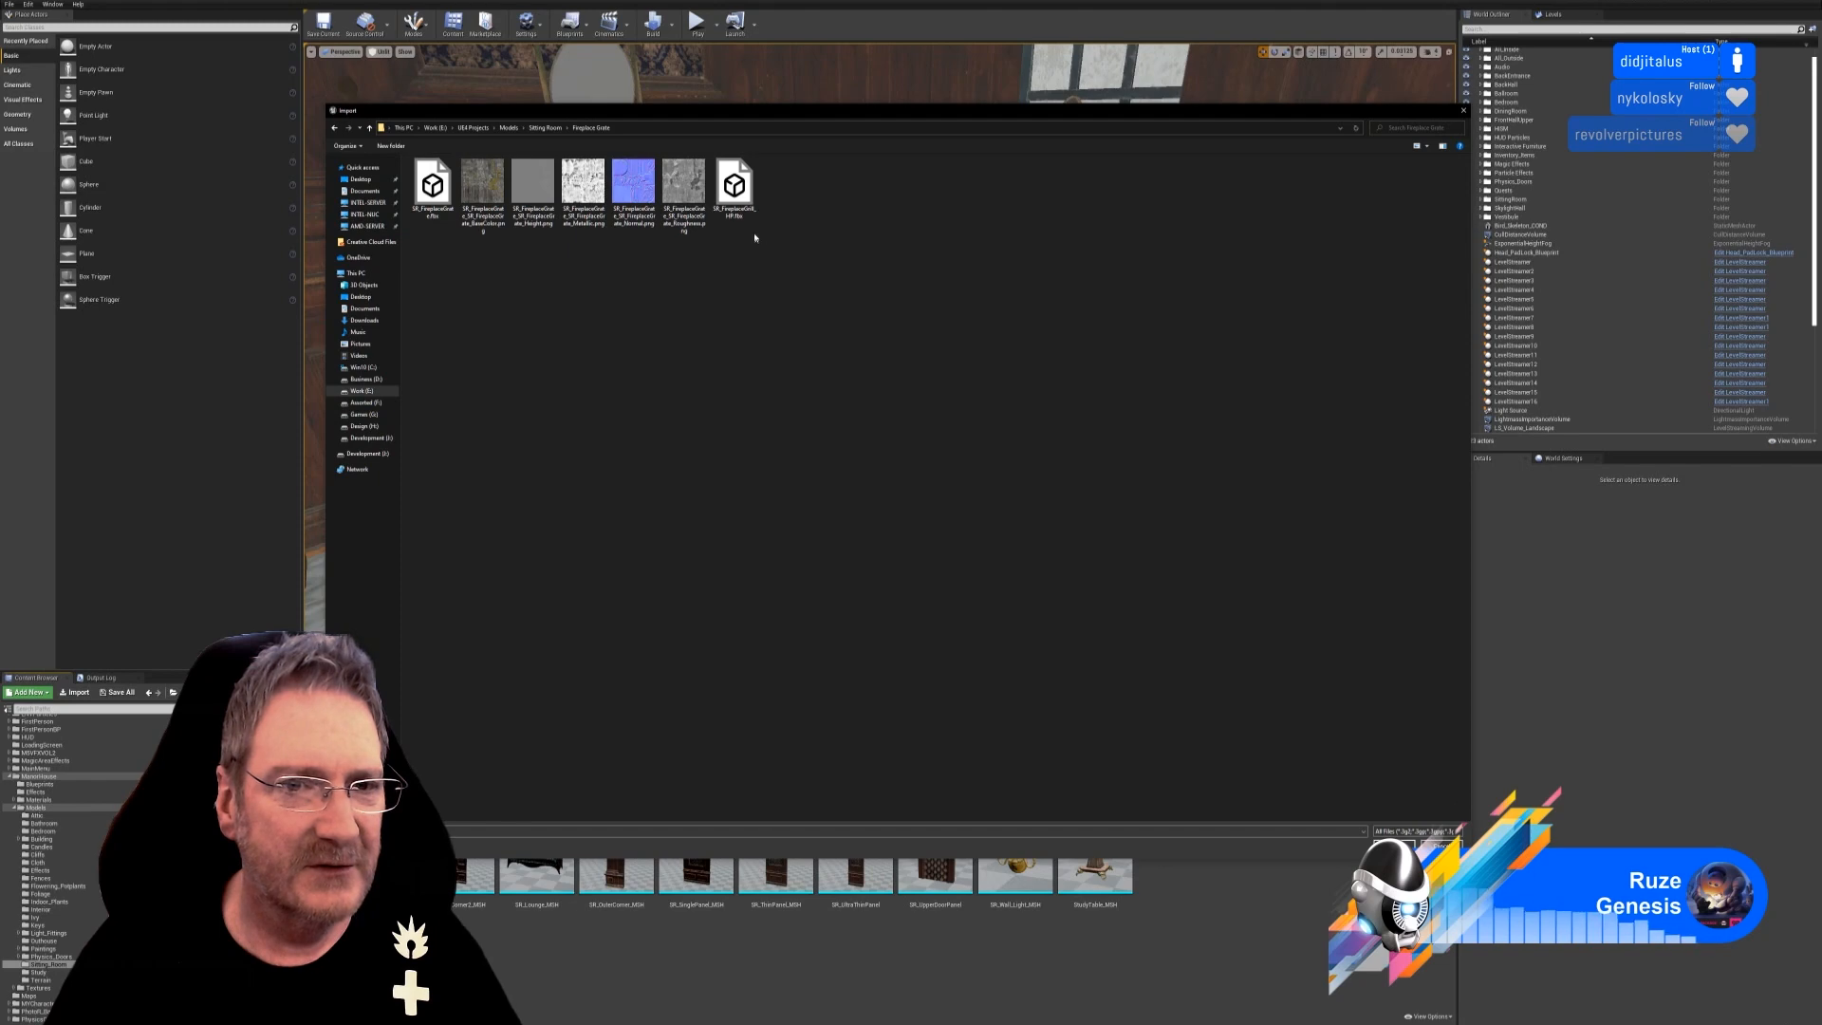
left_click(441, 201)
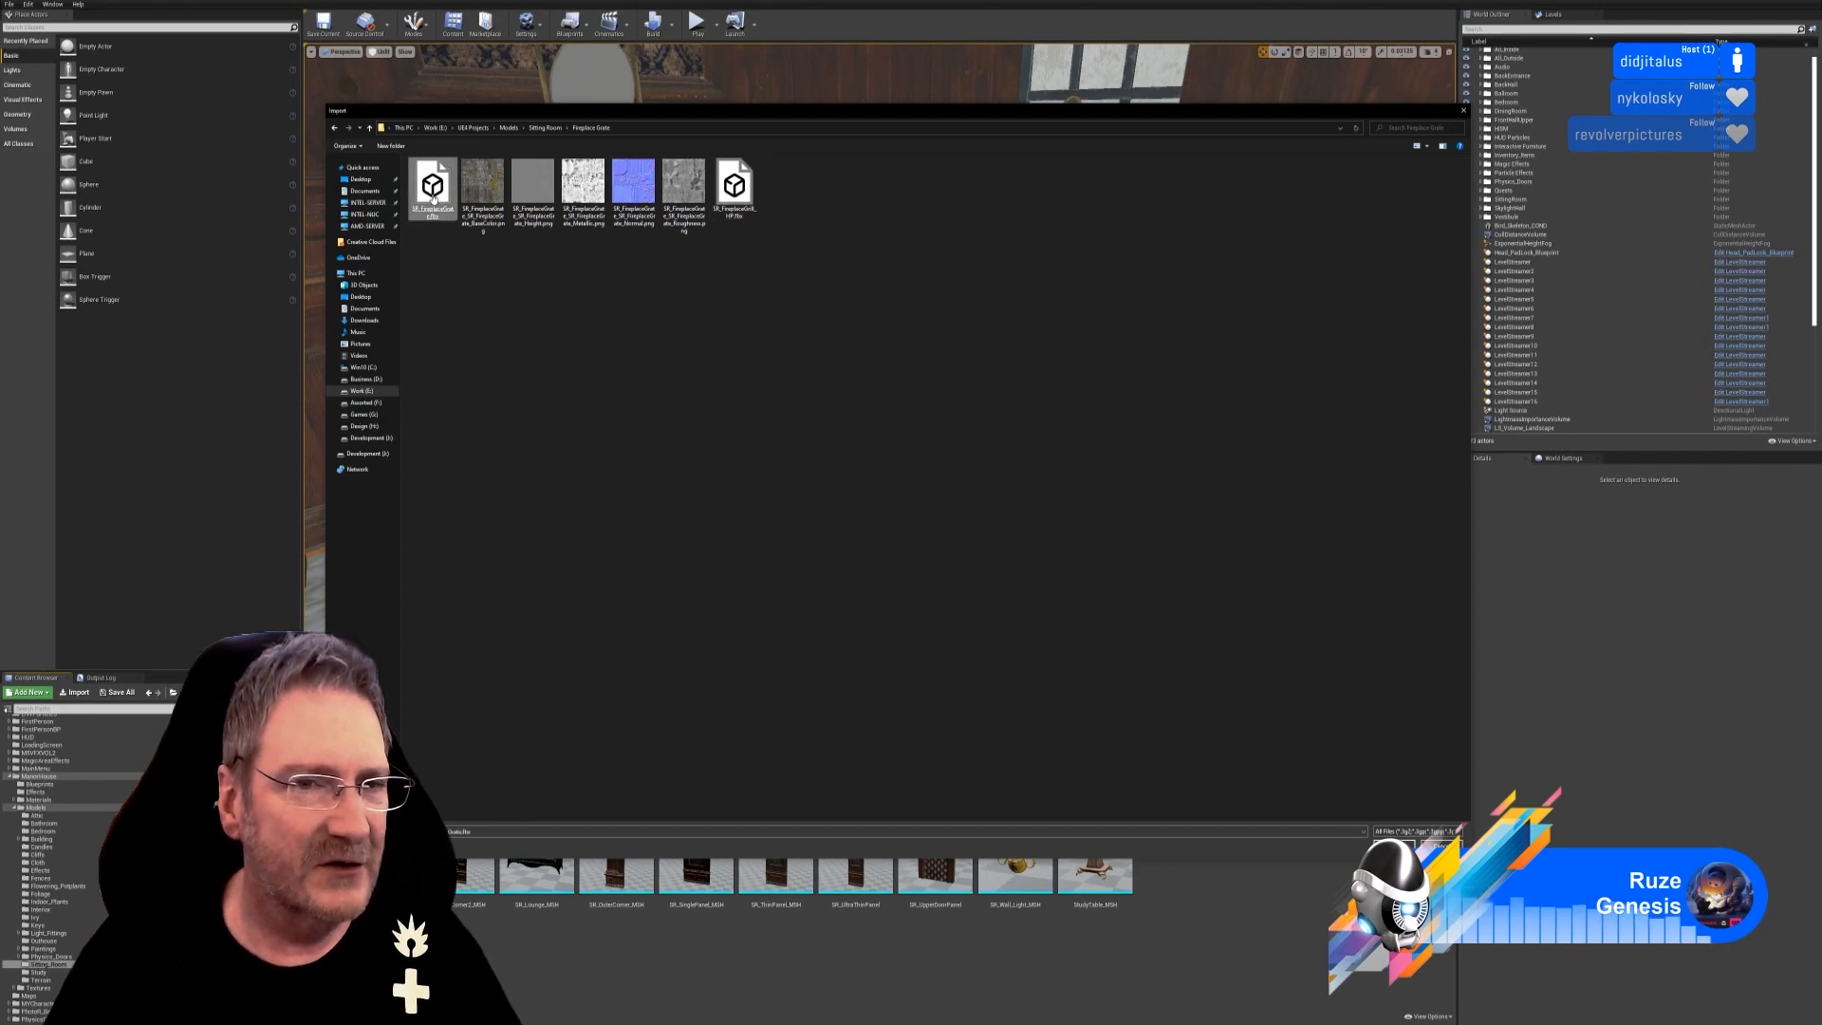
double_click(433, 197)
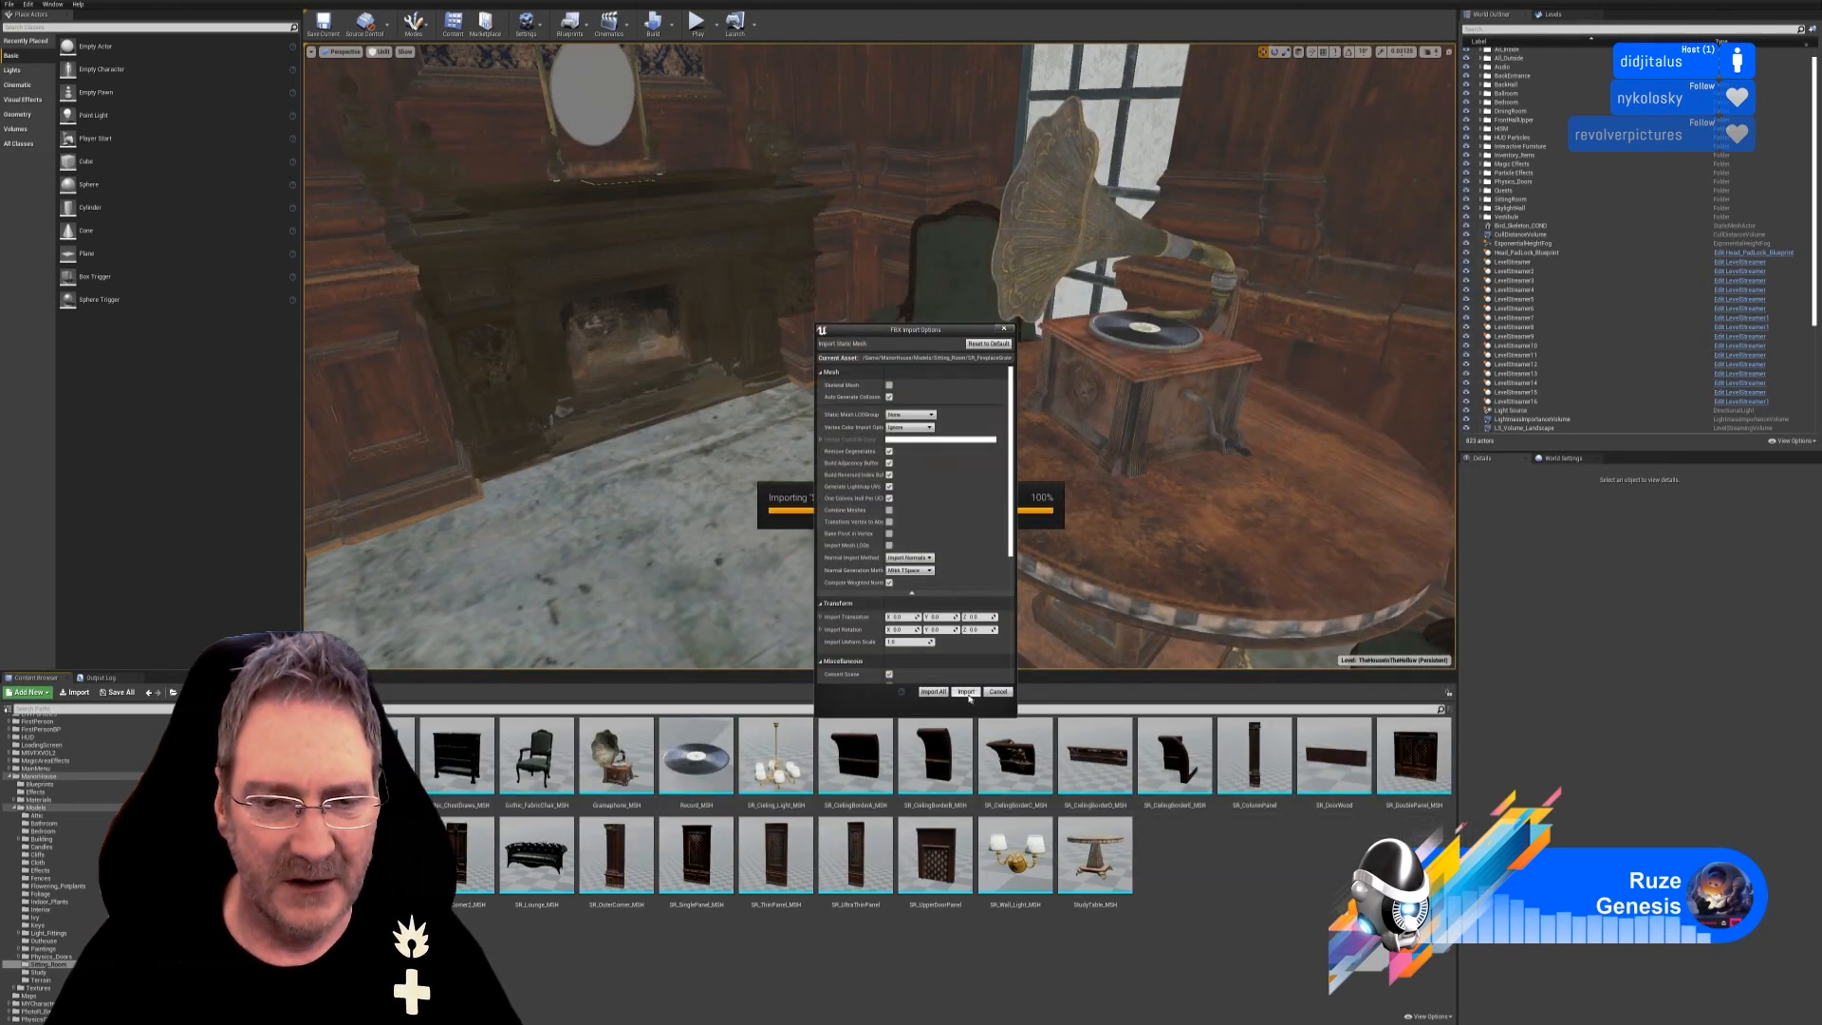
left_click(965, 692)
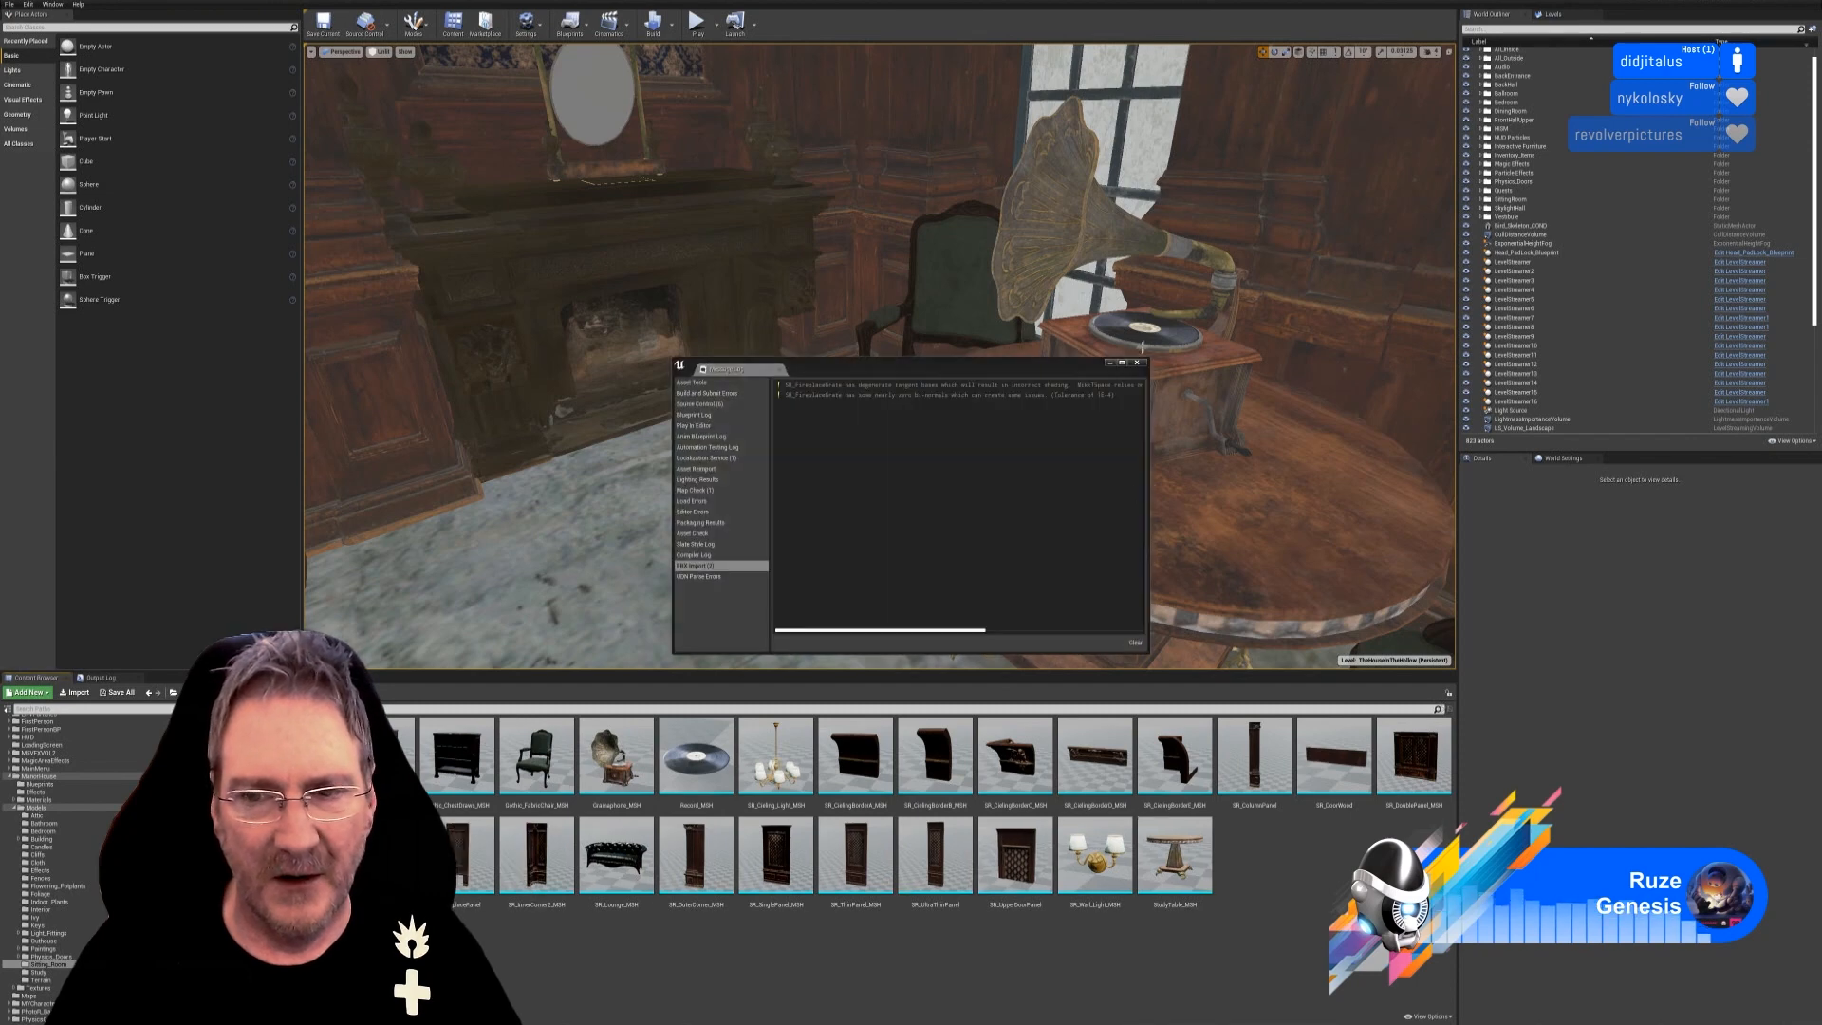
left_click(1136, 364)
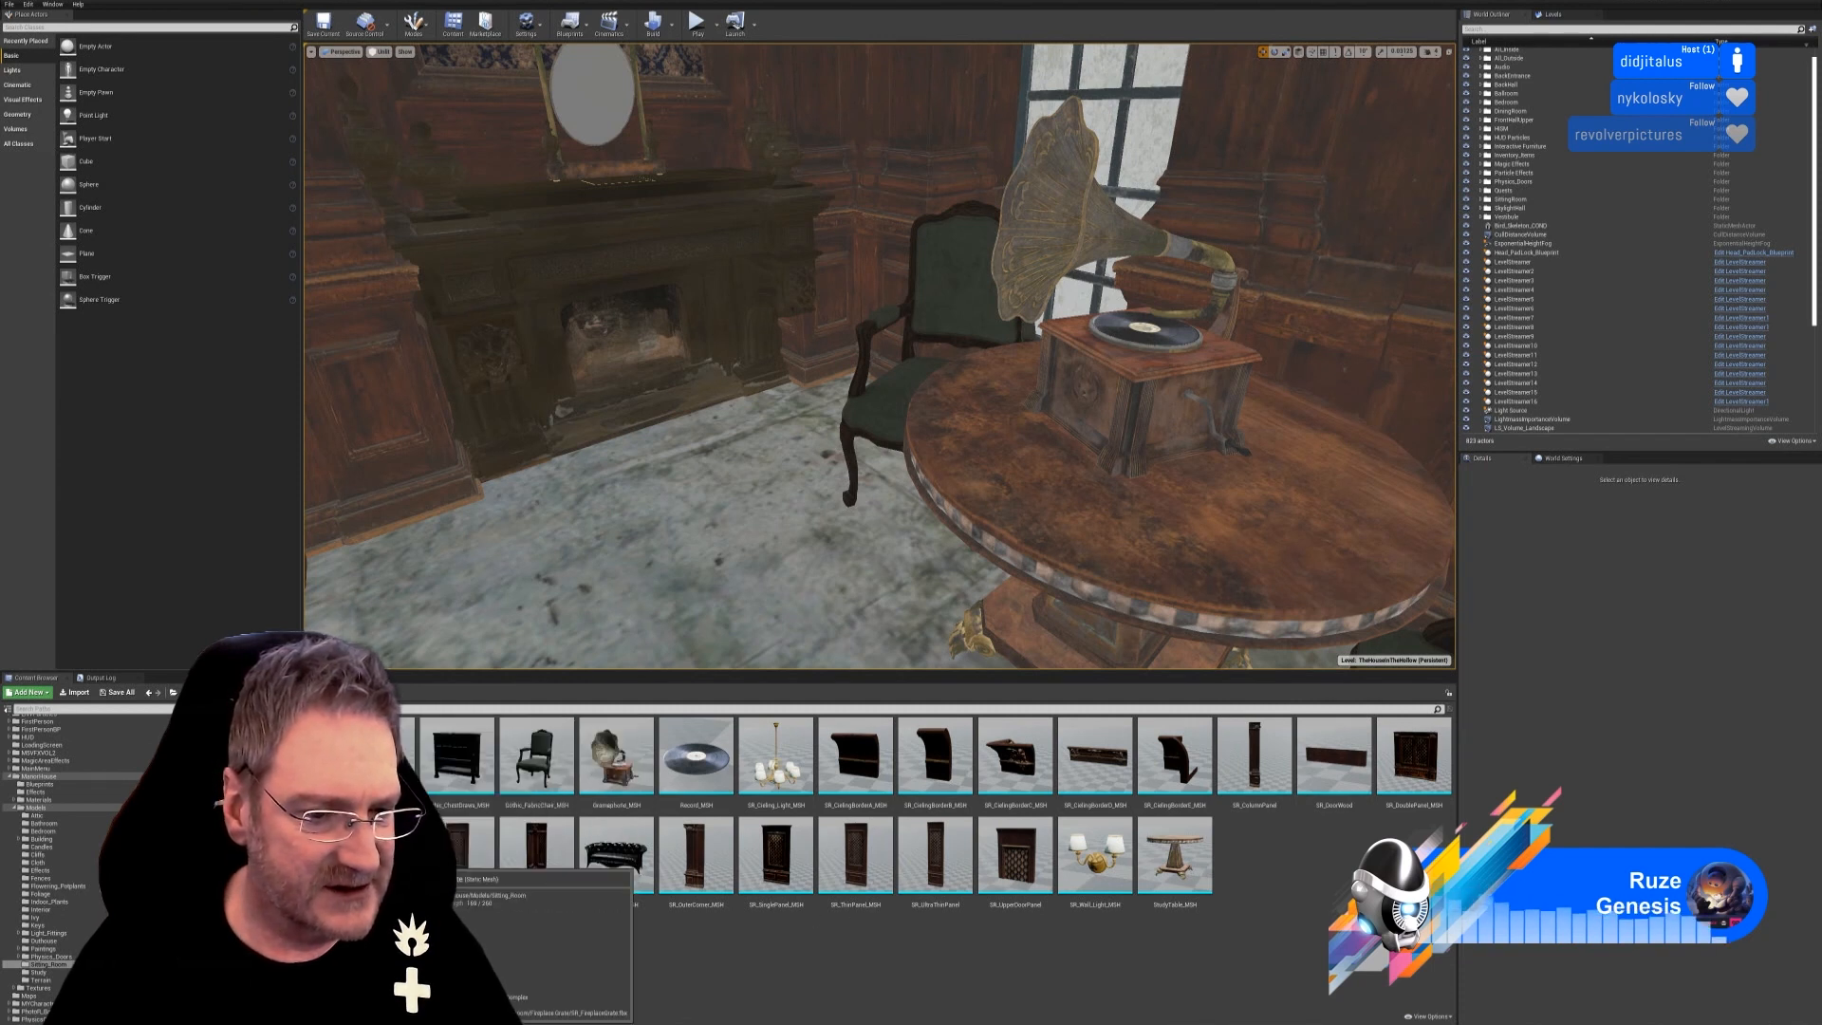
Create a material named FireplaceGrate_MAT in the Sitting Room models folder.
right_click(1270, 860)
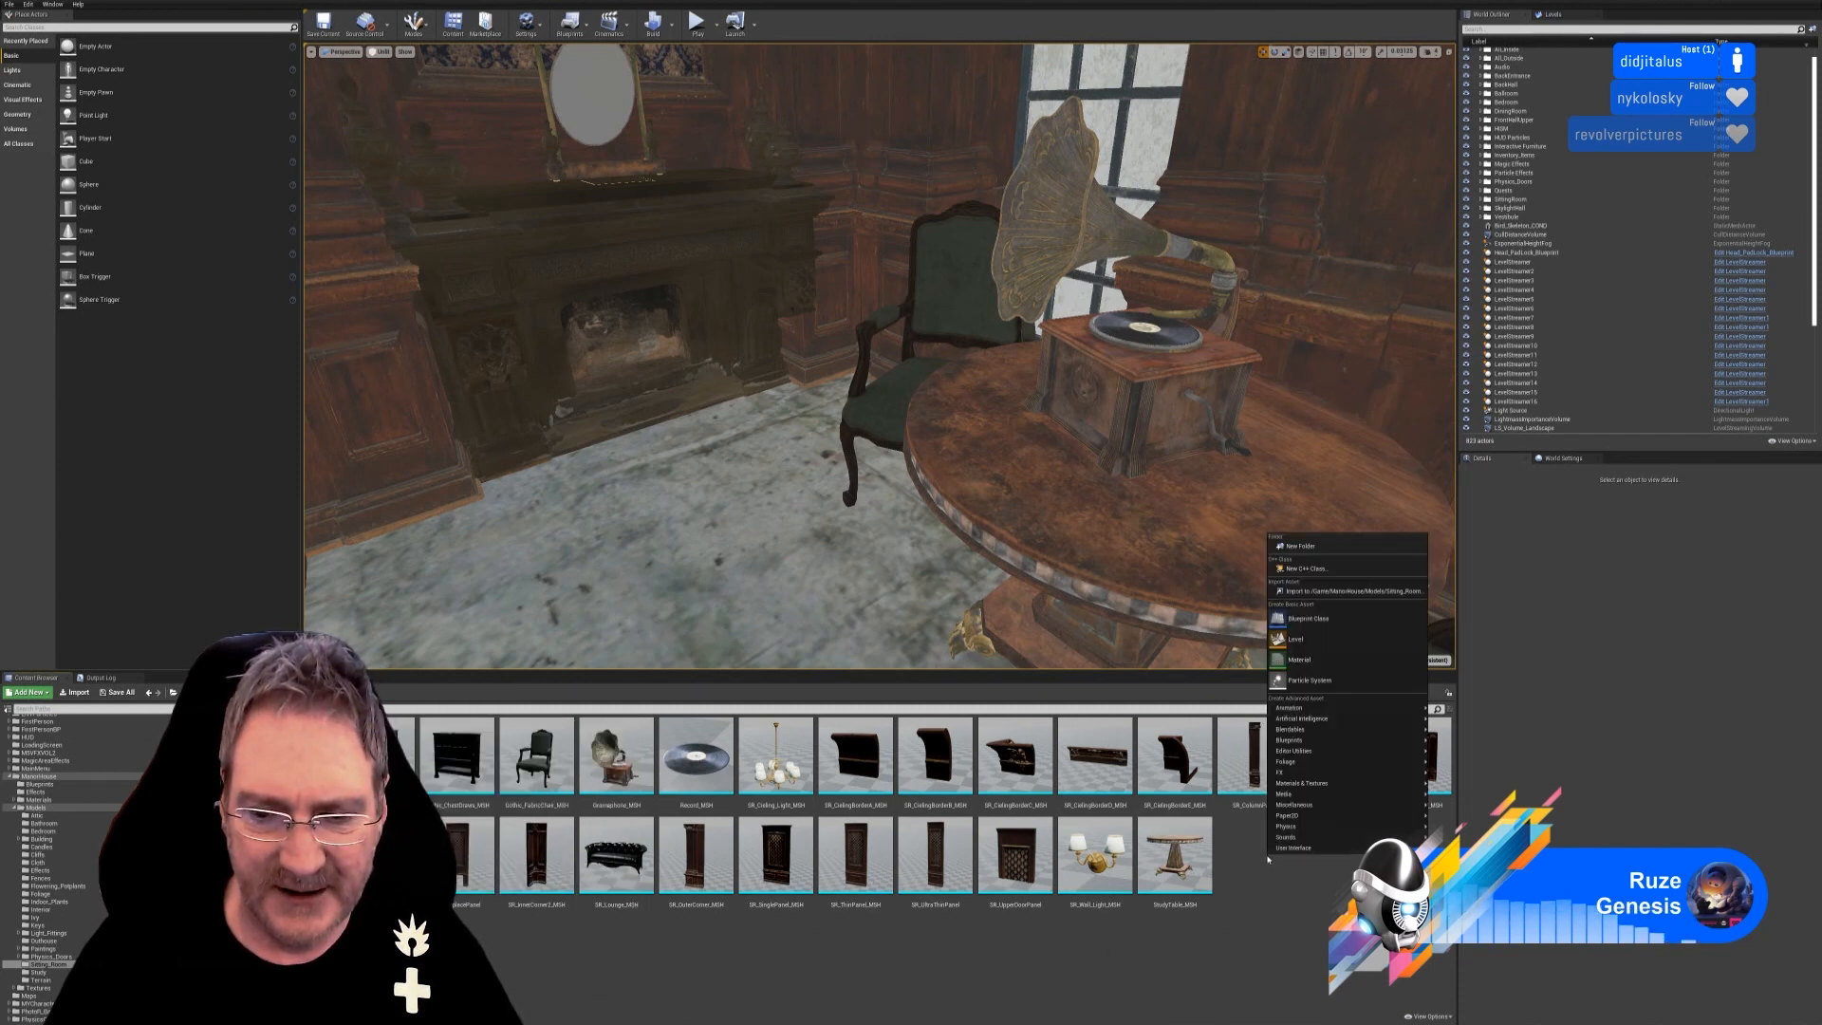
left_click(1299, 660)
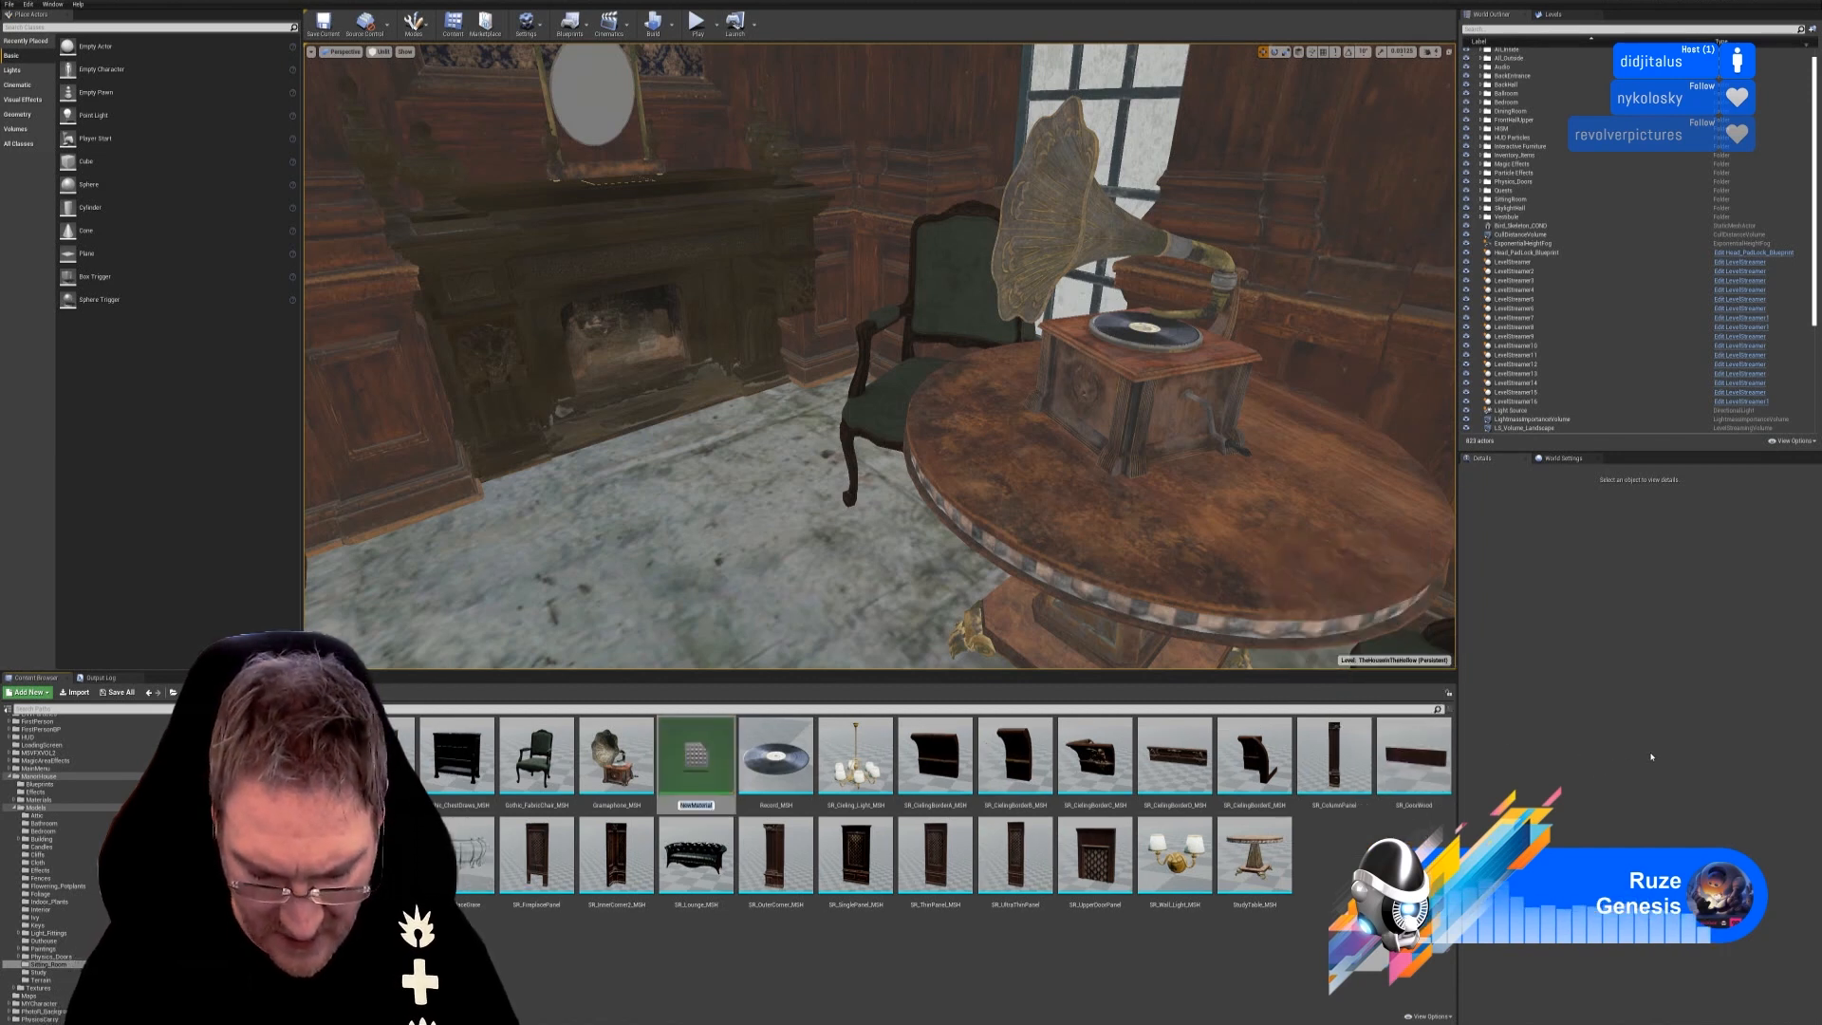
type("Fireplace")
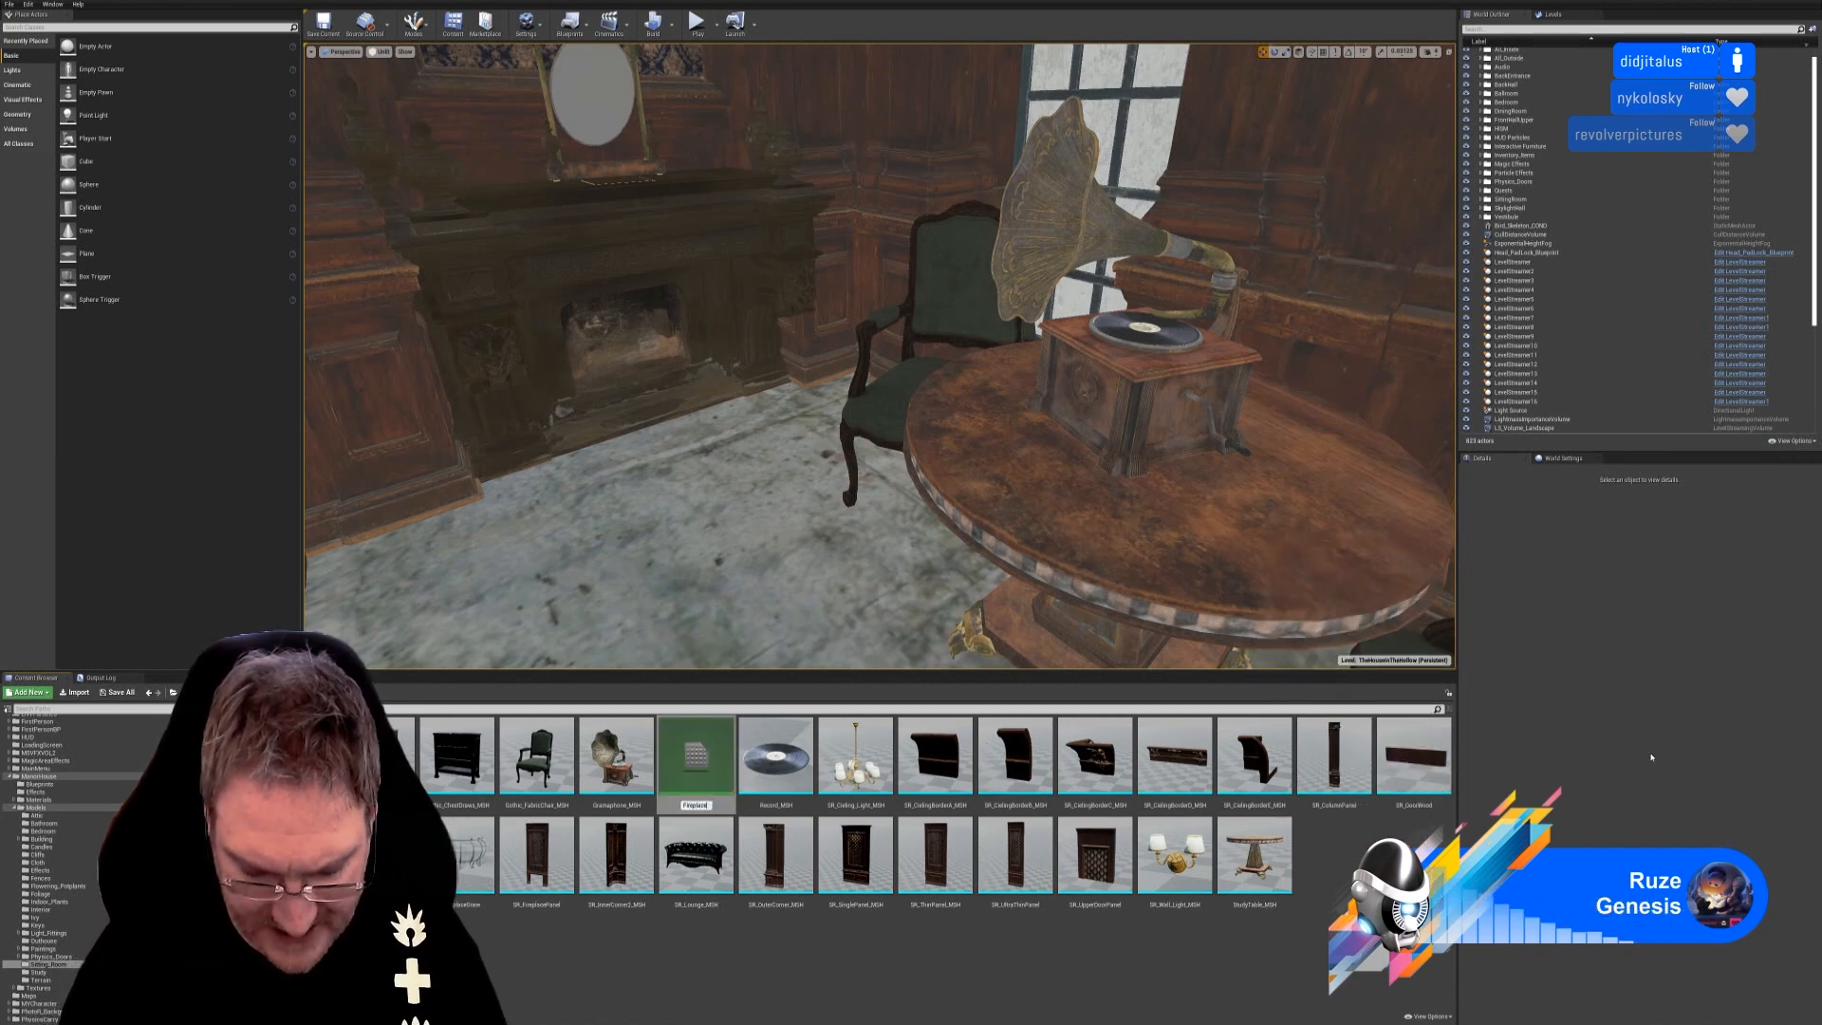
type("Grate_MAT")
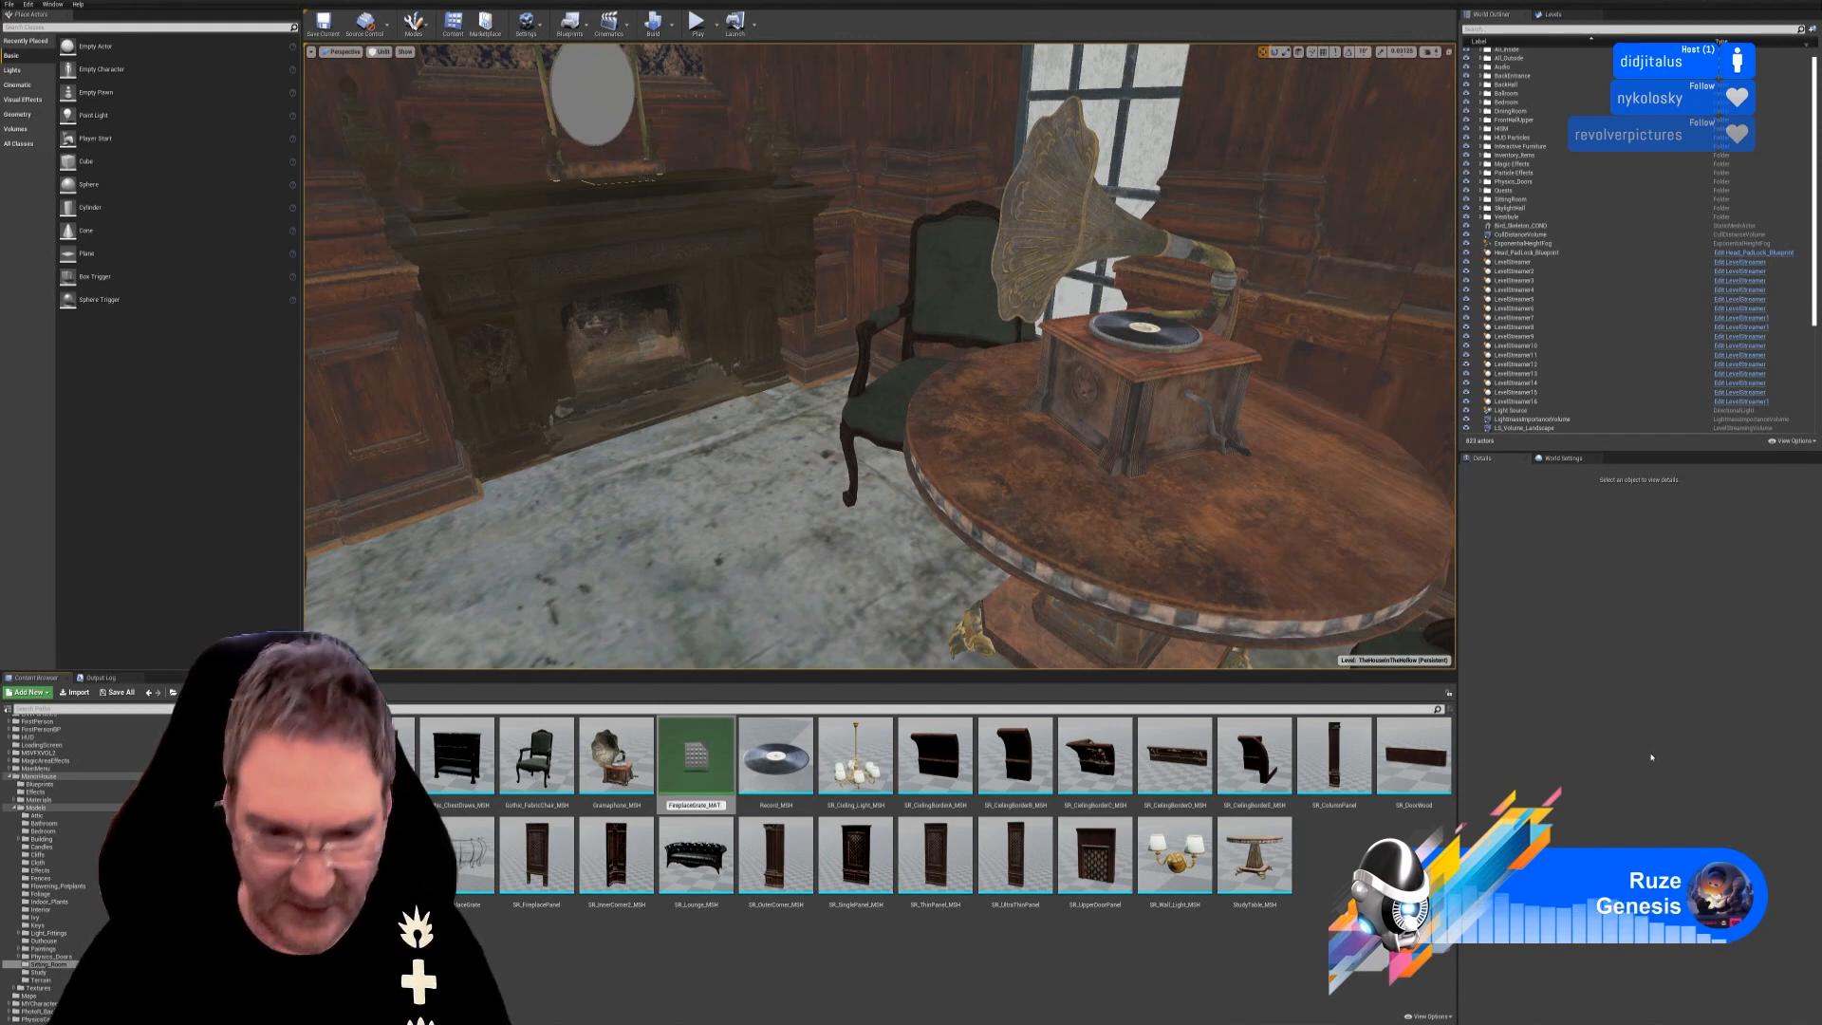
key("Return")
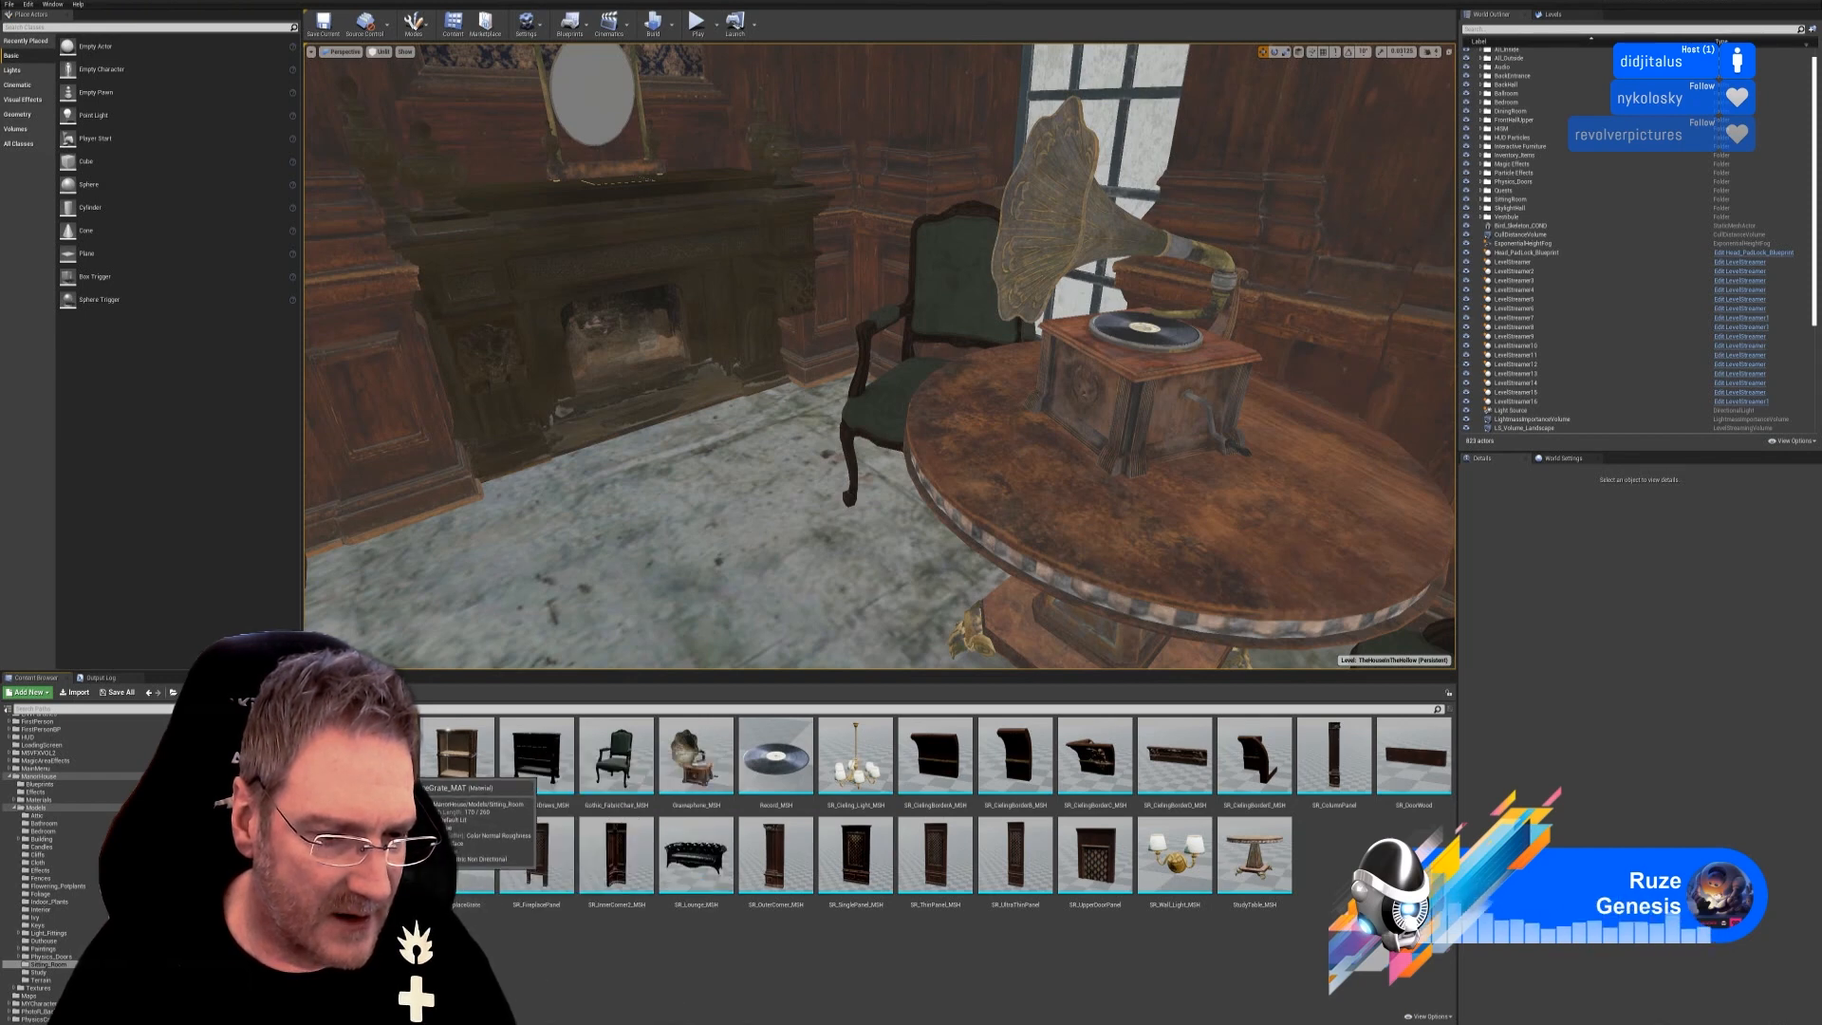
Rename the new material SR_FireplaceGrate_MAT and open it for editing.
right_click(389, 769)
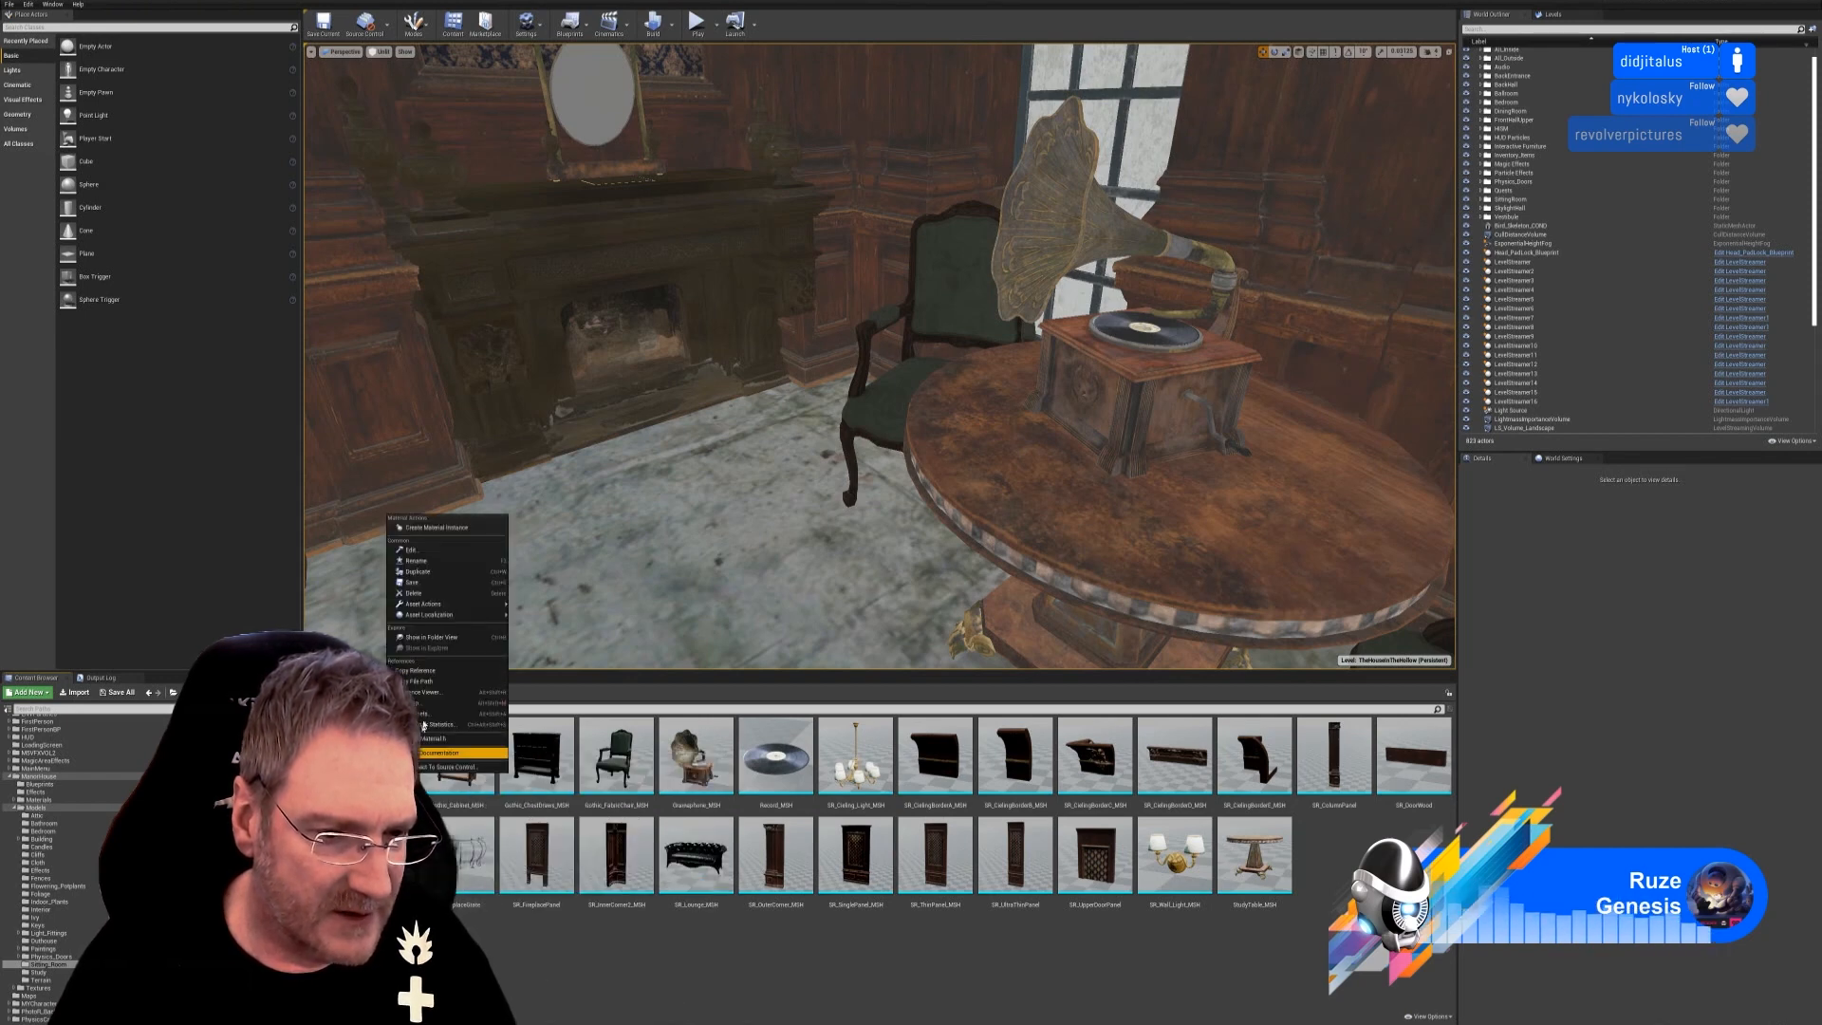
left_click(421, 563)
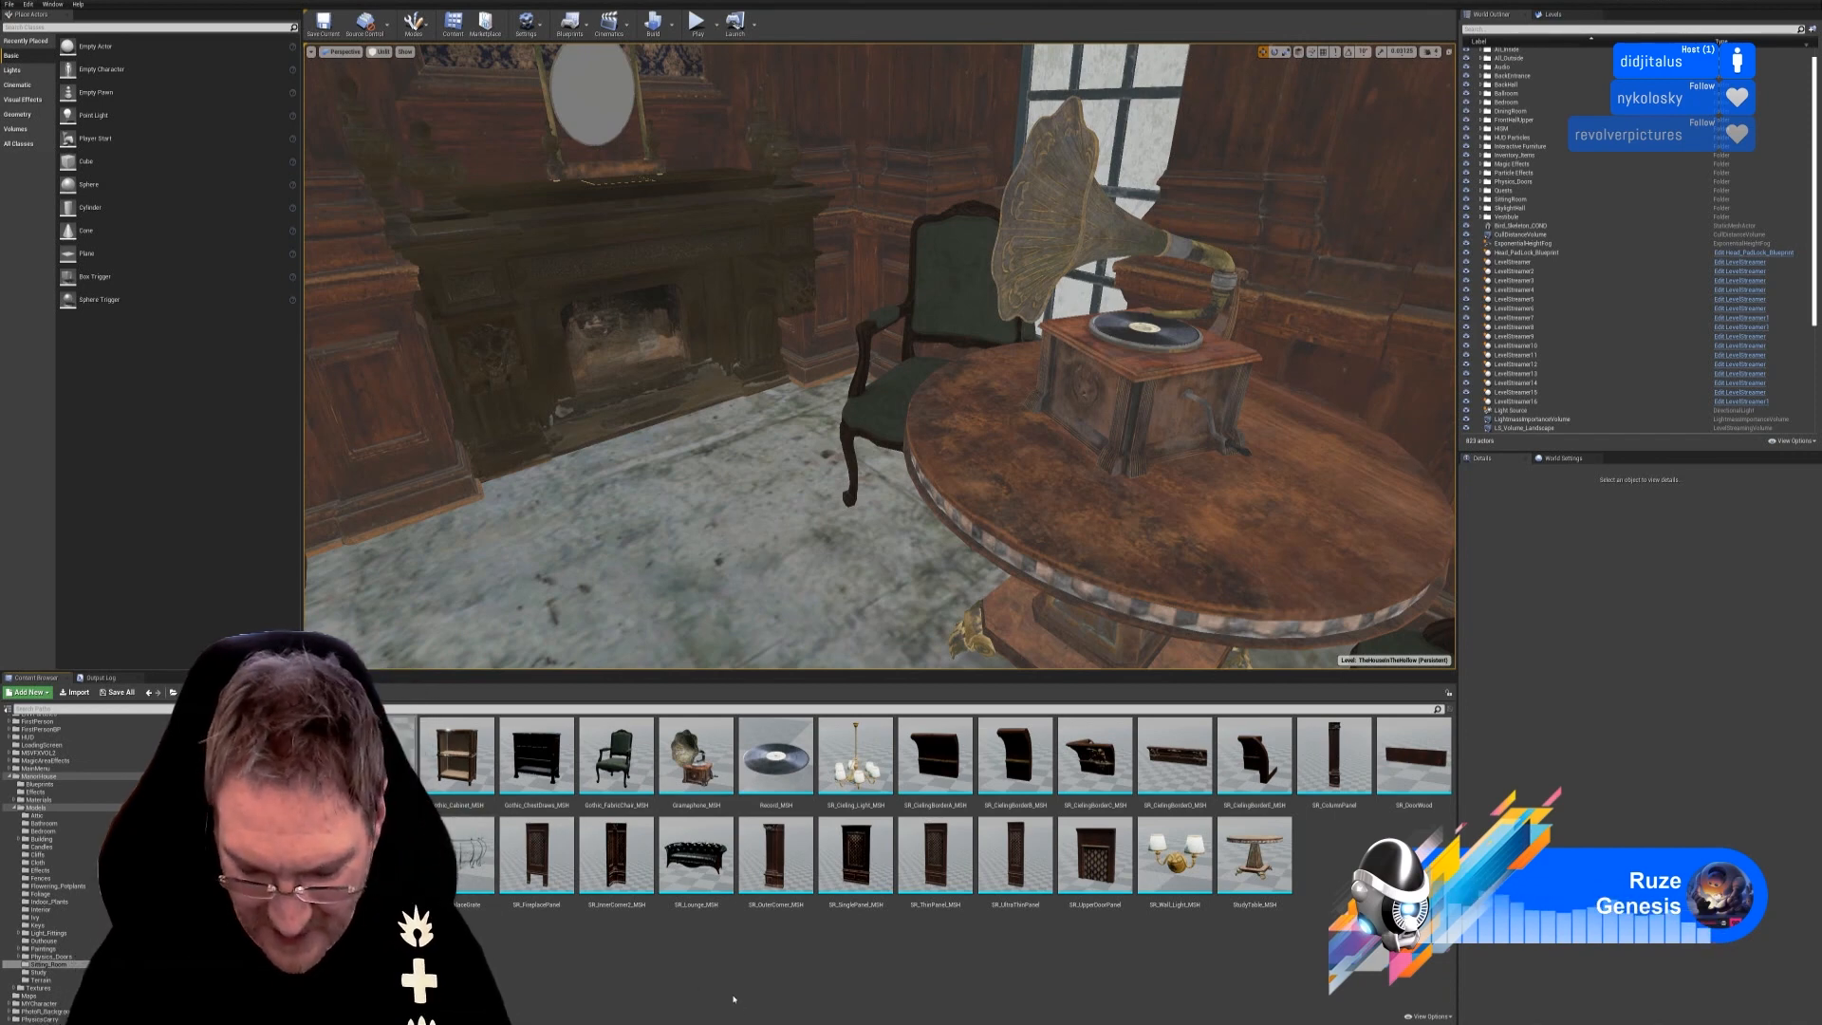
key("Return")
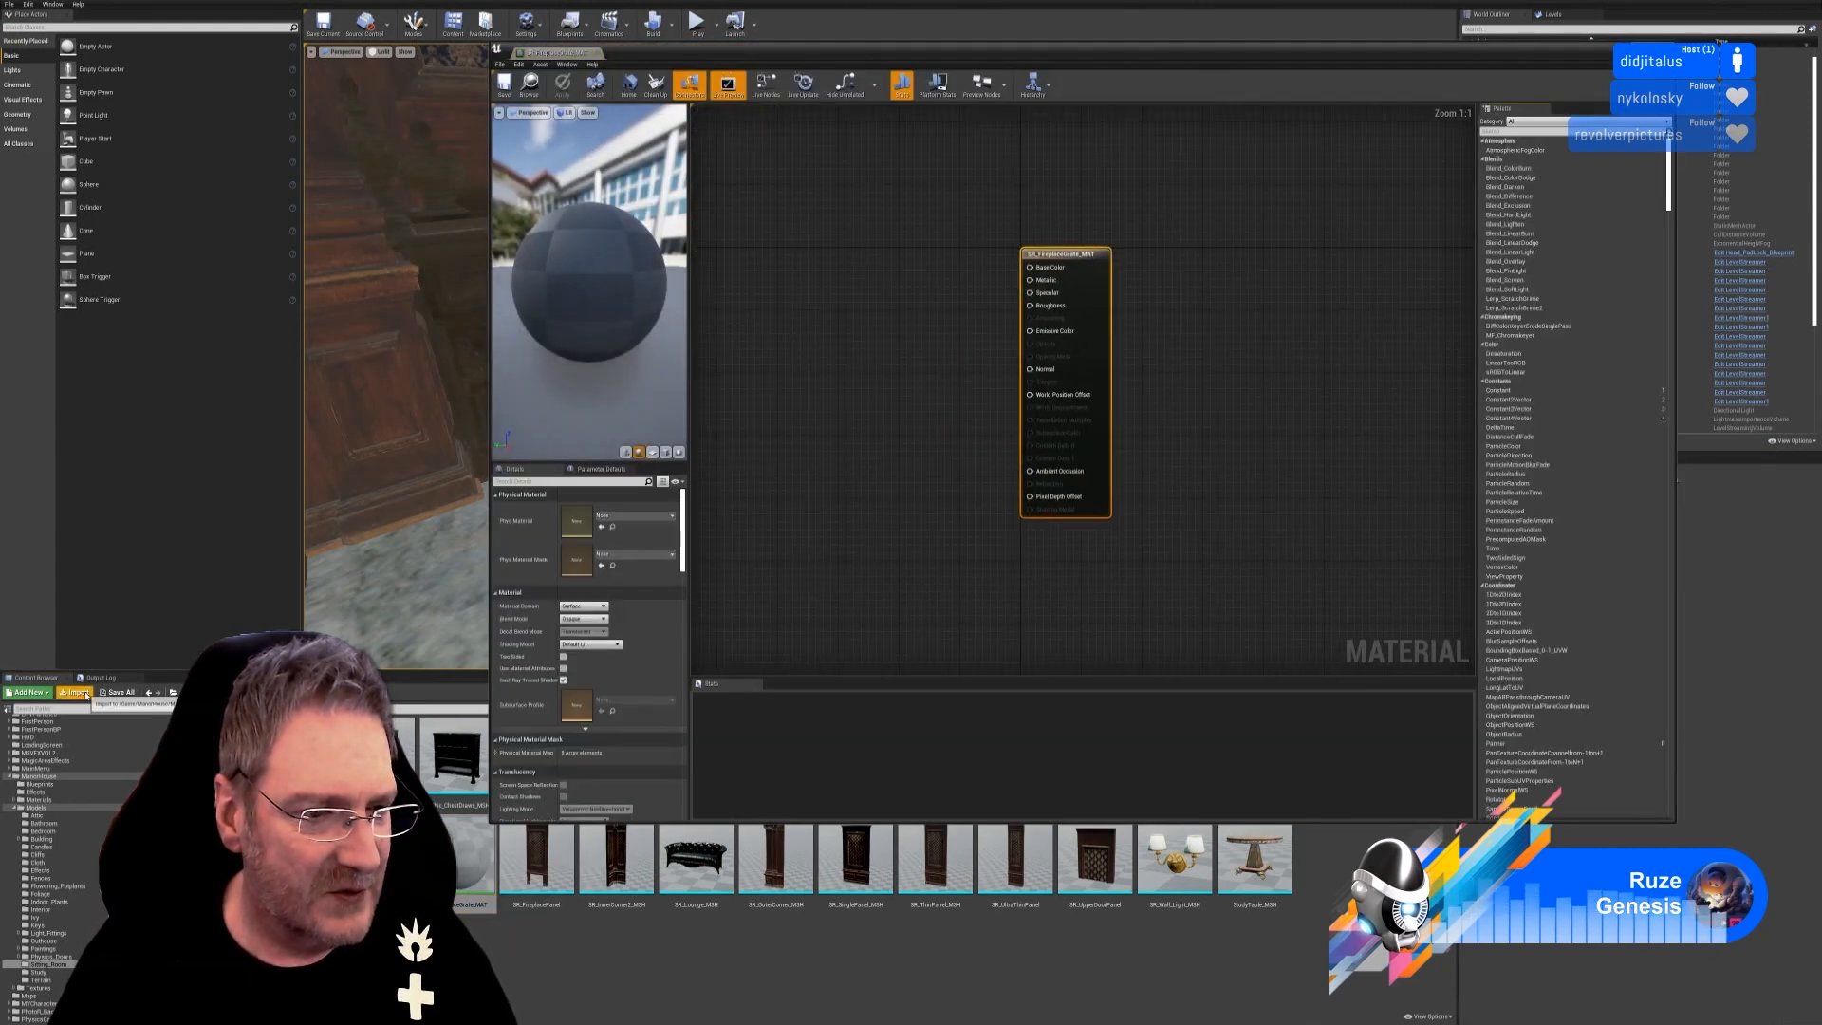
Import the grate's BaseColor, Metallic, Normal and Roughness textures from the Fireplace Grate folder, leaving out the Height map.
left_click(75, 693)
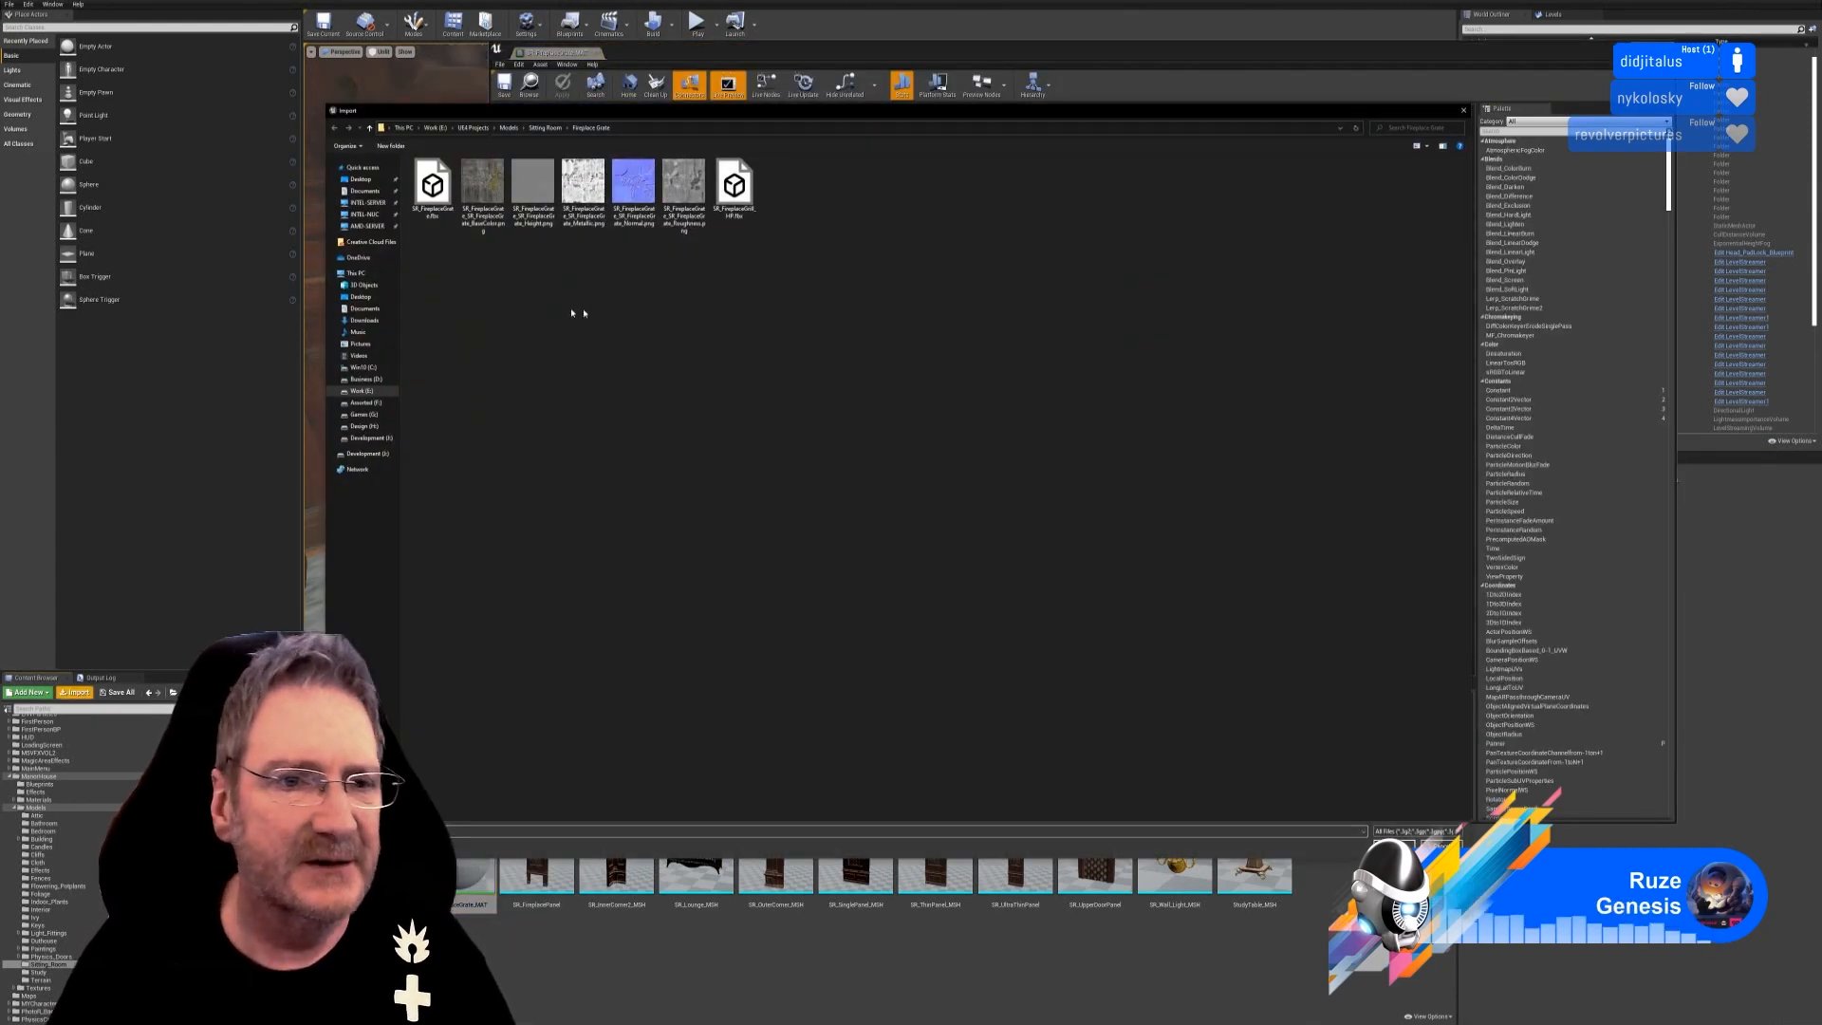
left_click(482, 224)
left_click(592, 220, "ctrl")
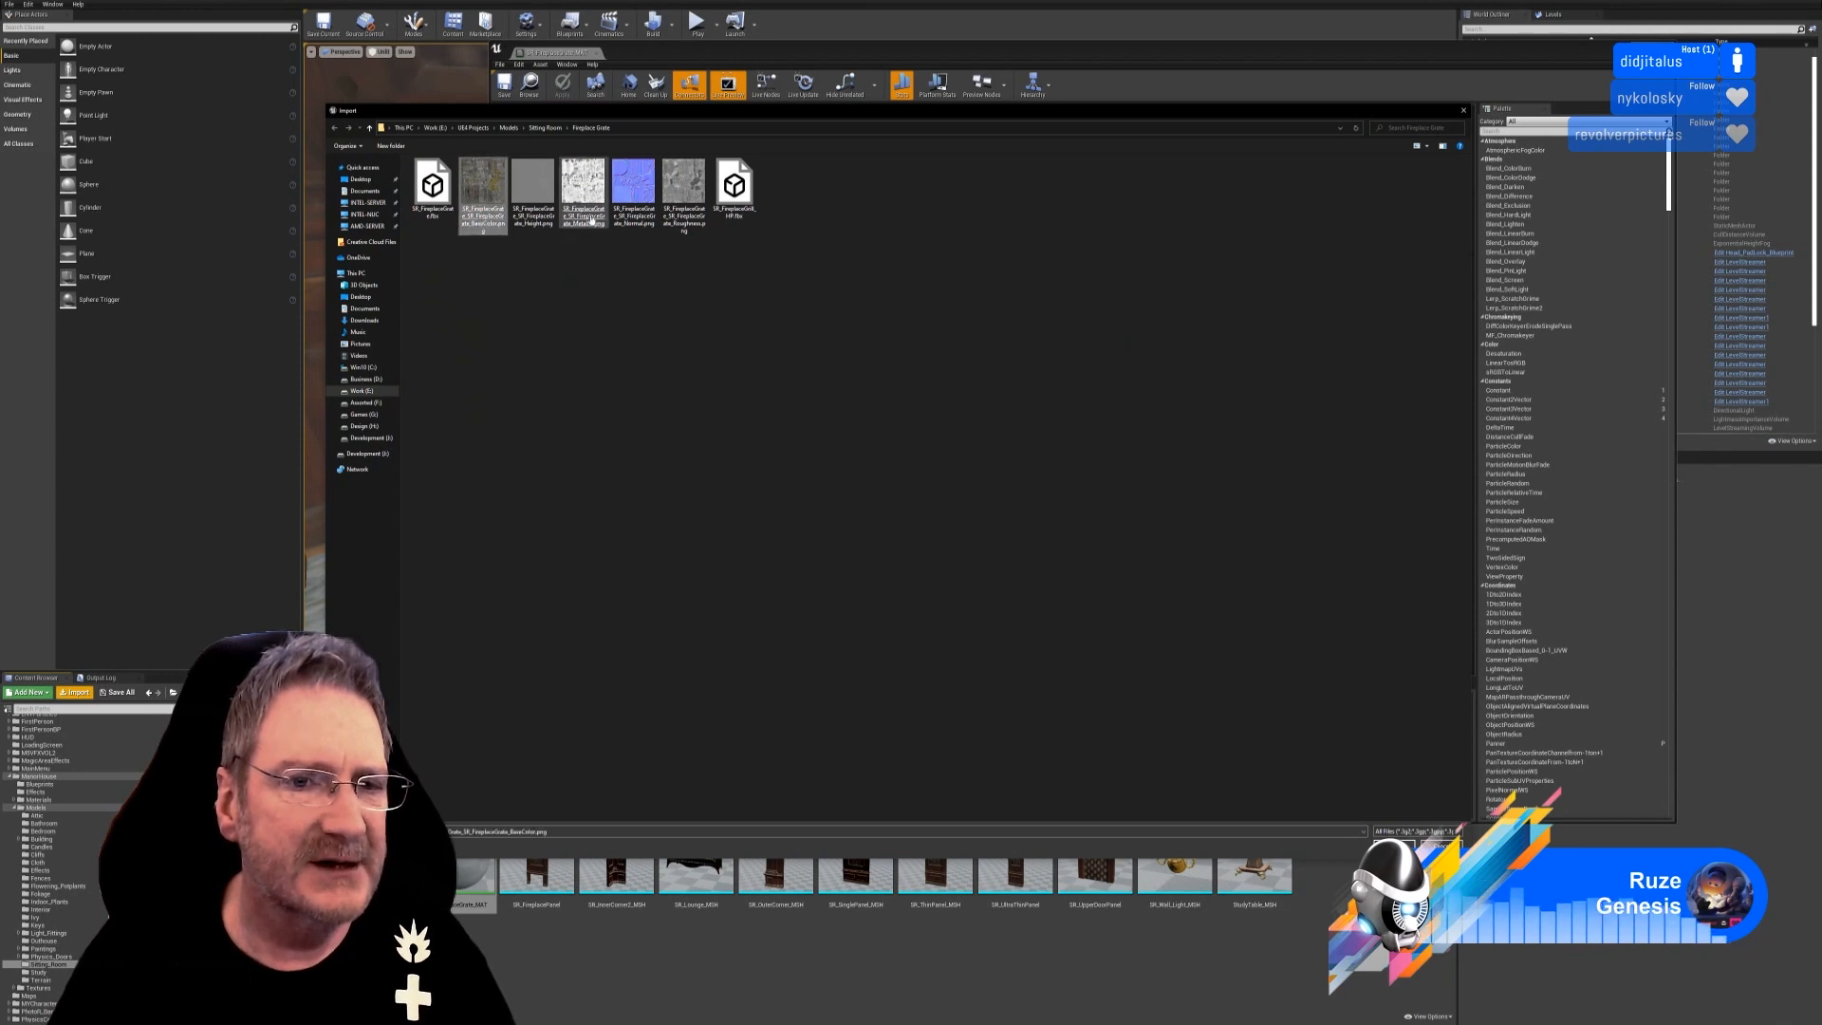
left_click(634, 217, "ctrl")
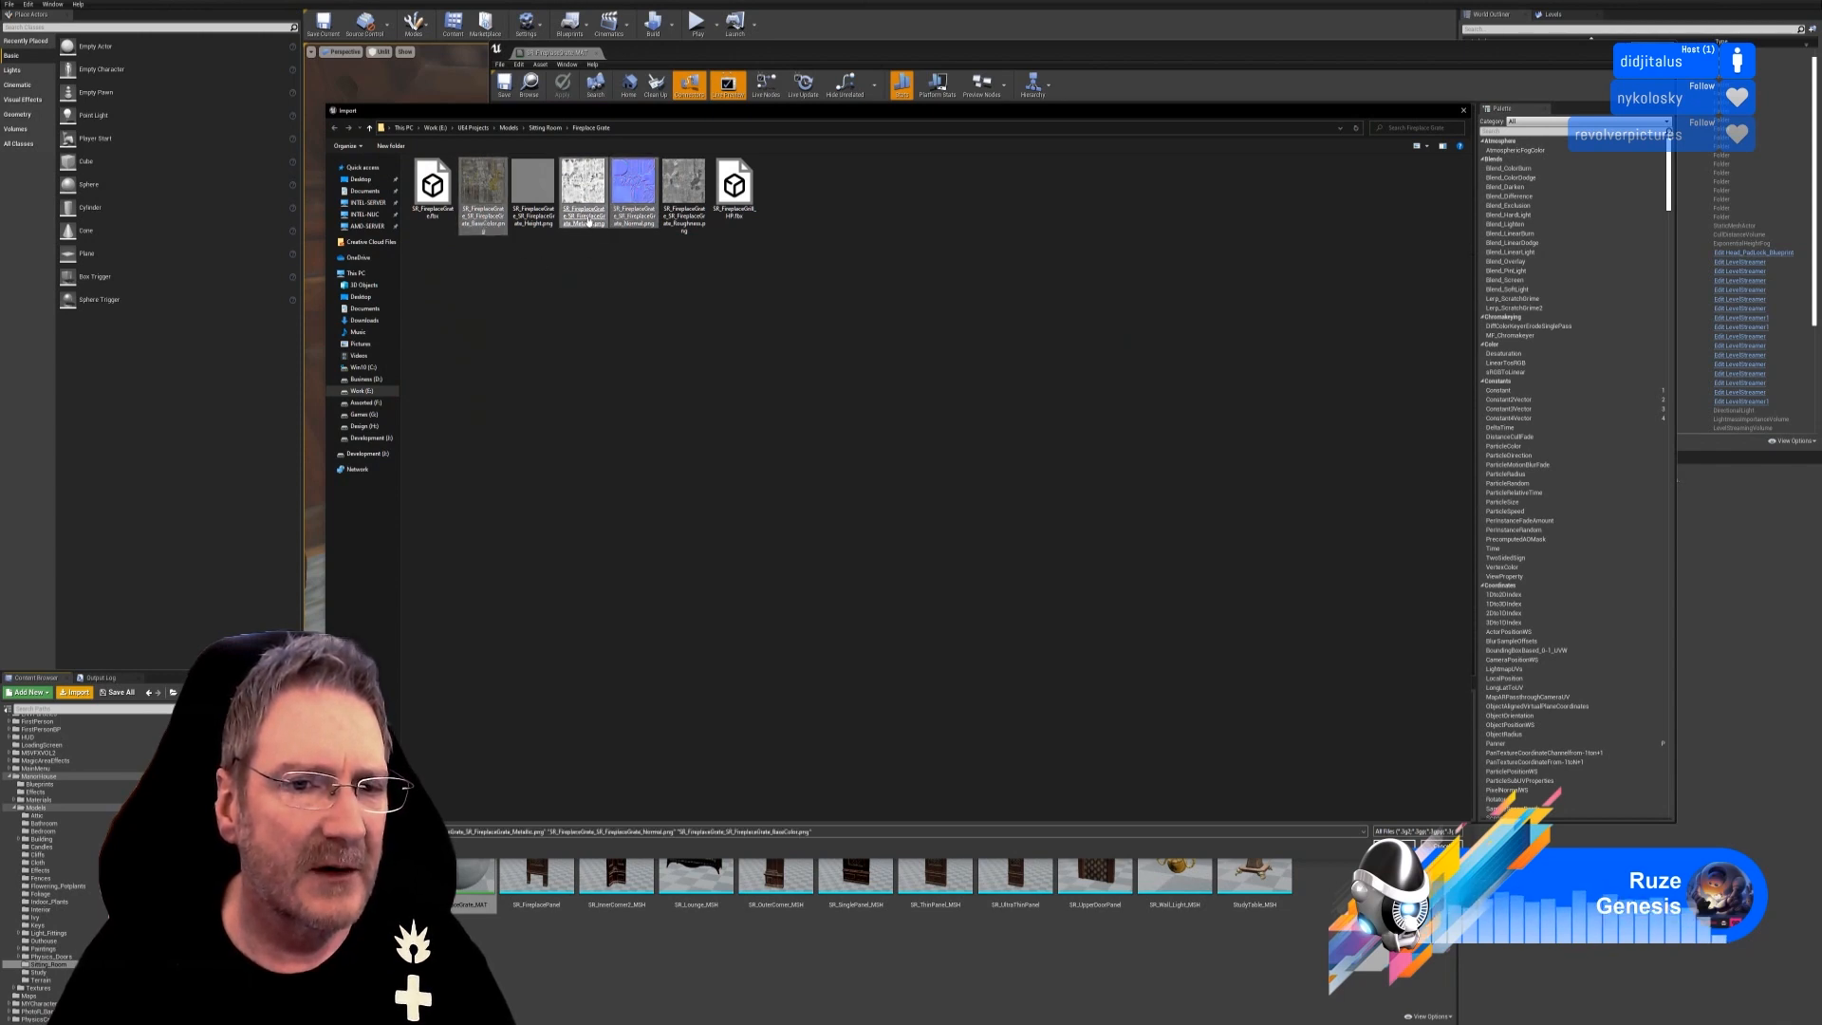
left_click(689, 218, "ctrl")
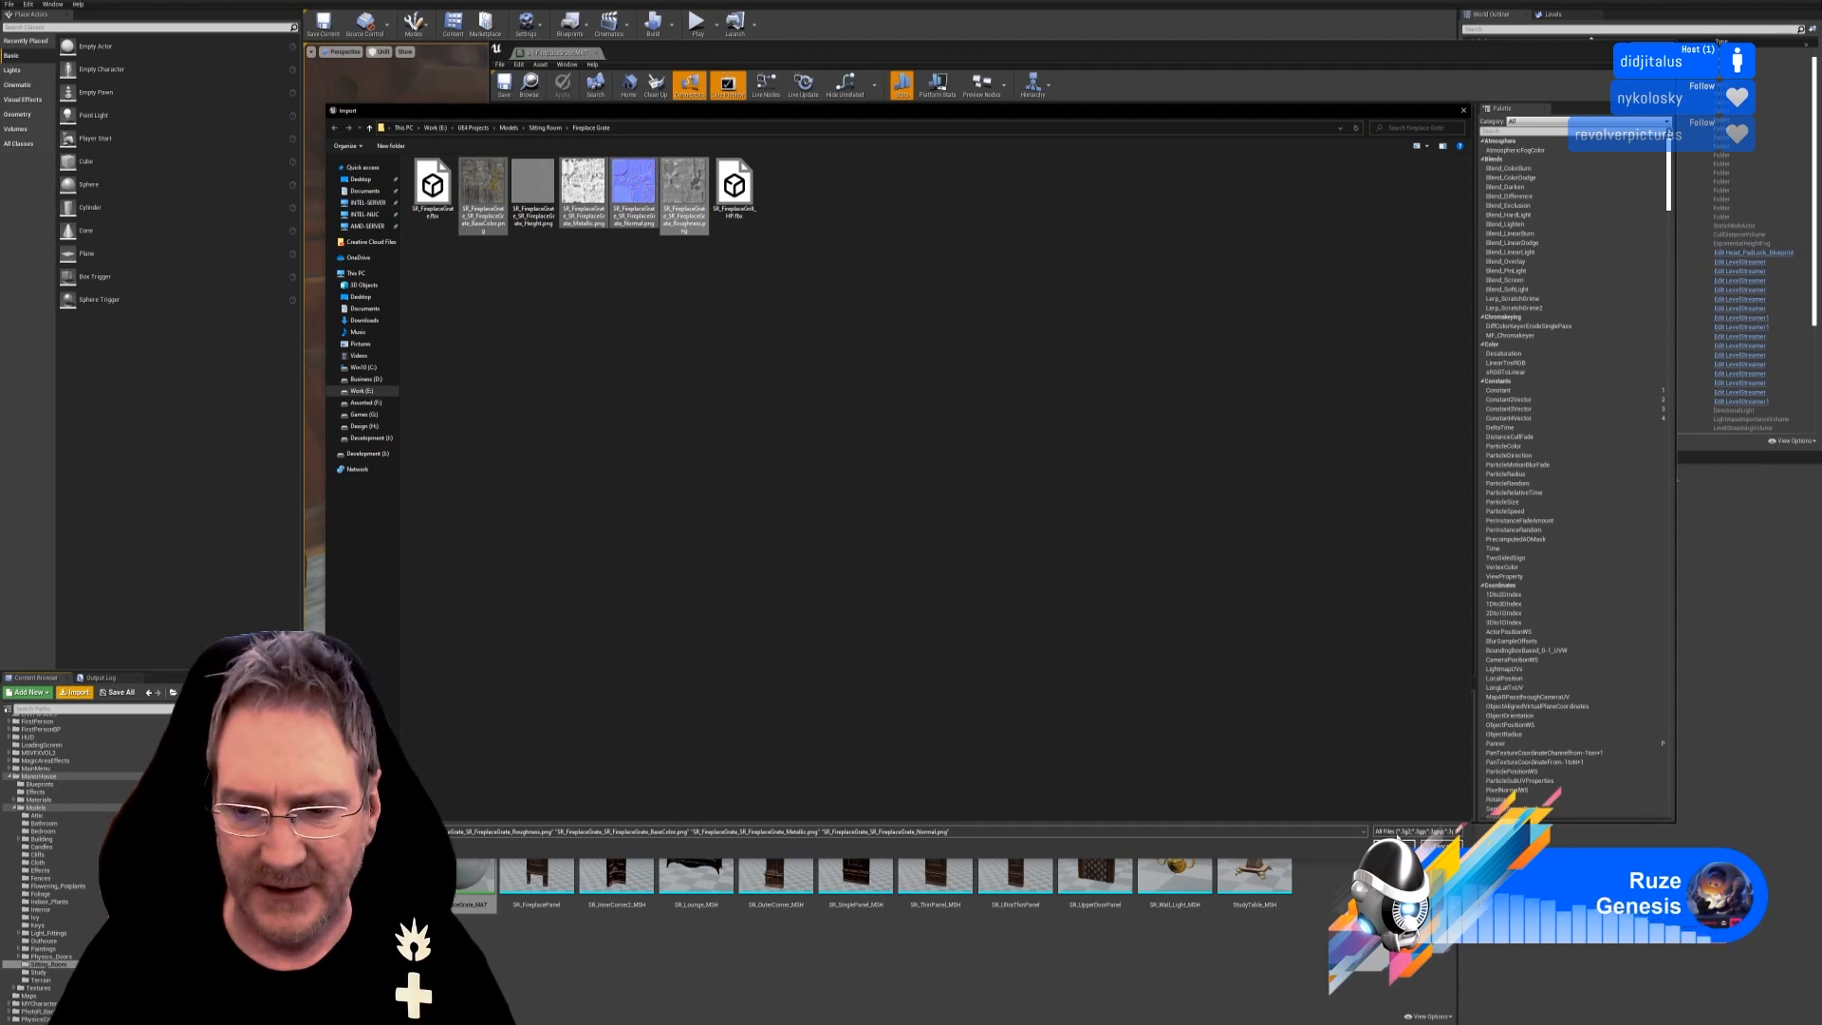
left_click(1394, 846)
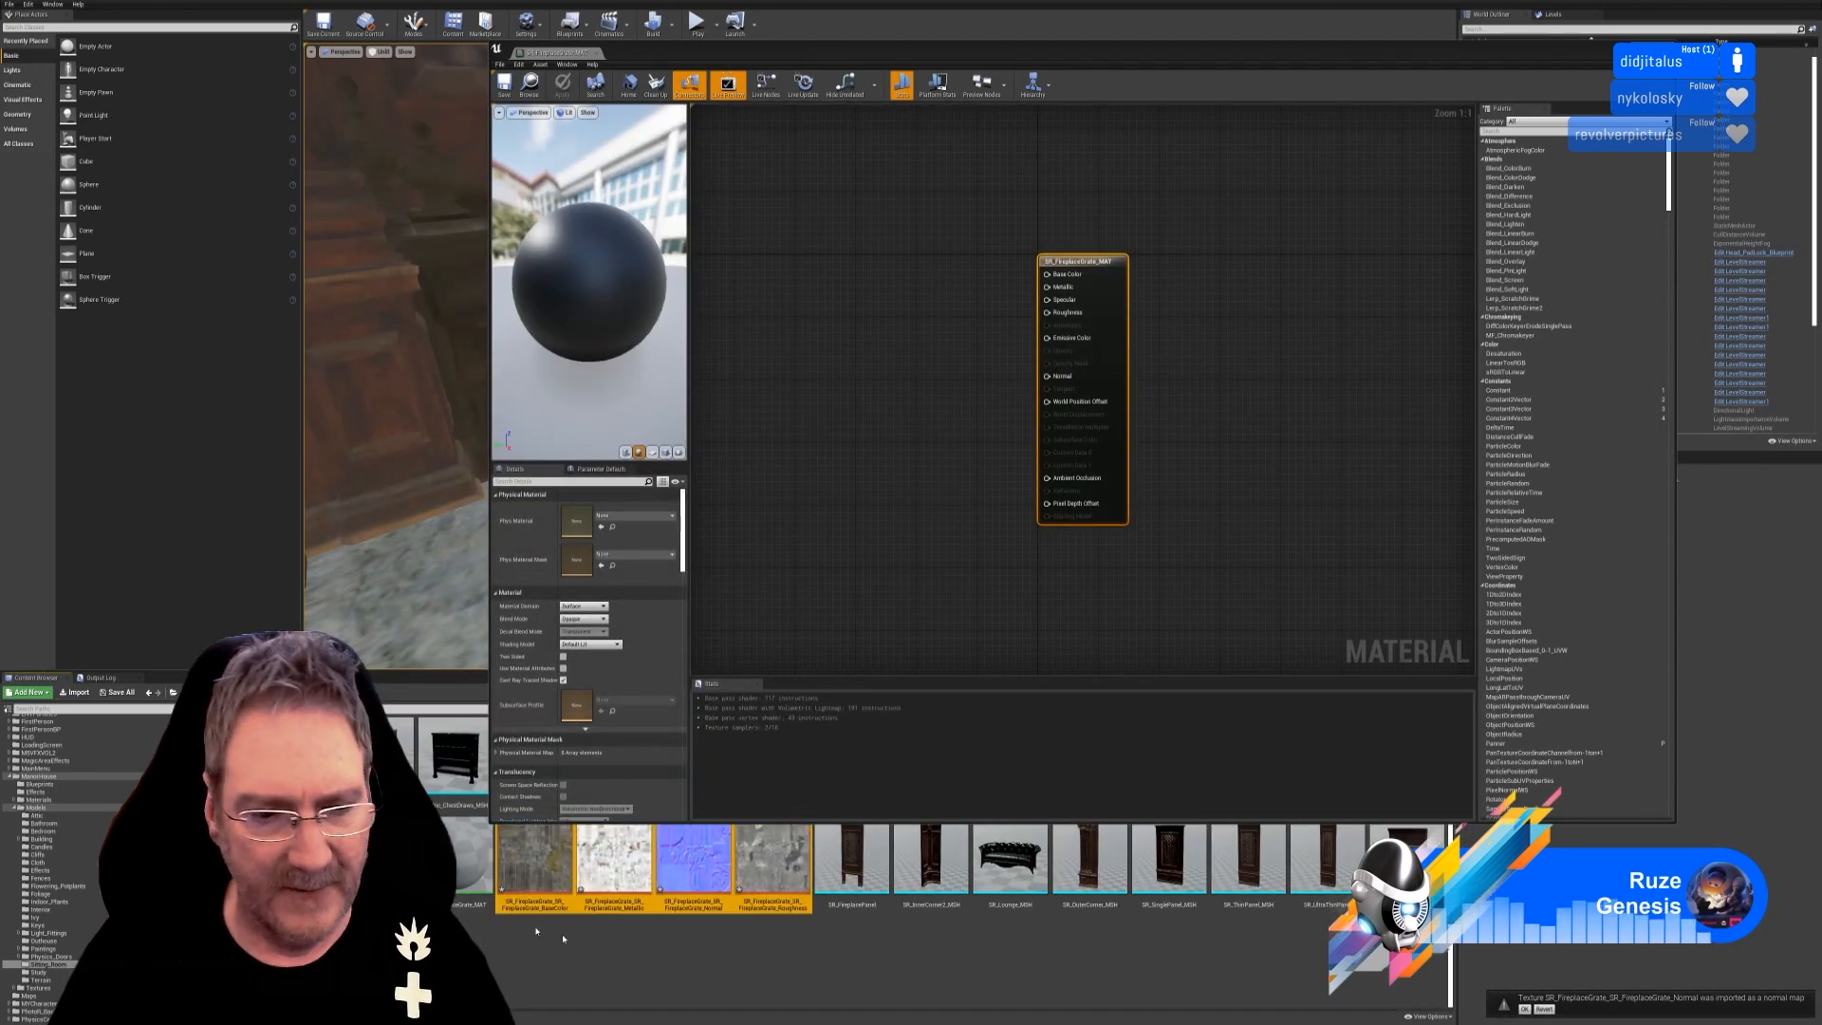
Add the four imported textures to the material graph as texture samples and arrange them in a column beside the material node.
left_click_drag(734, 668, 889, 154)
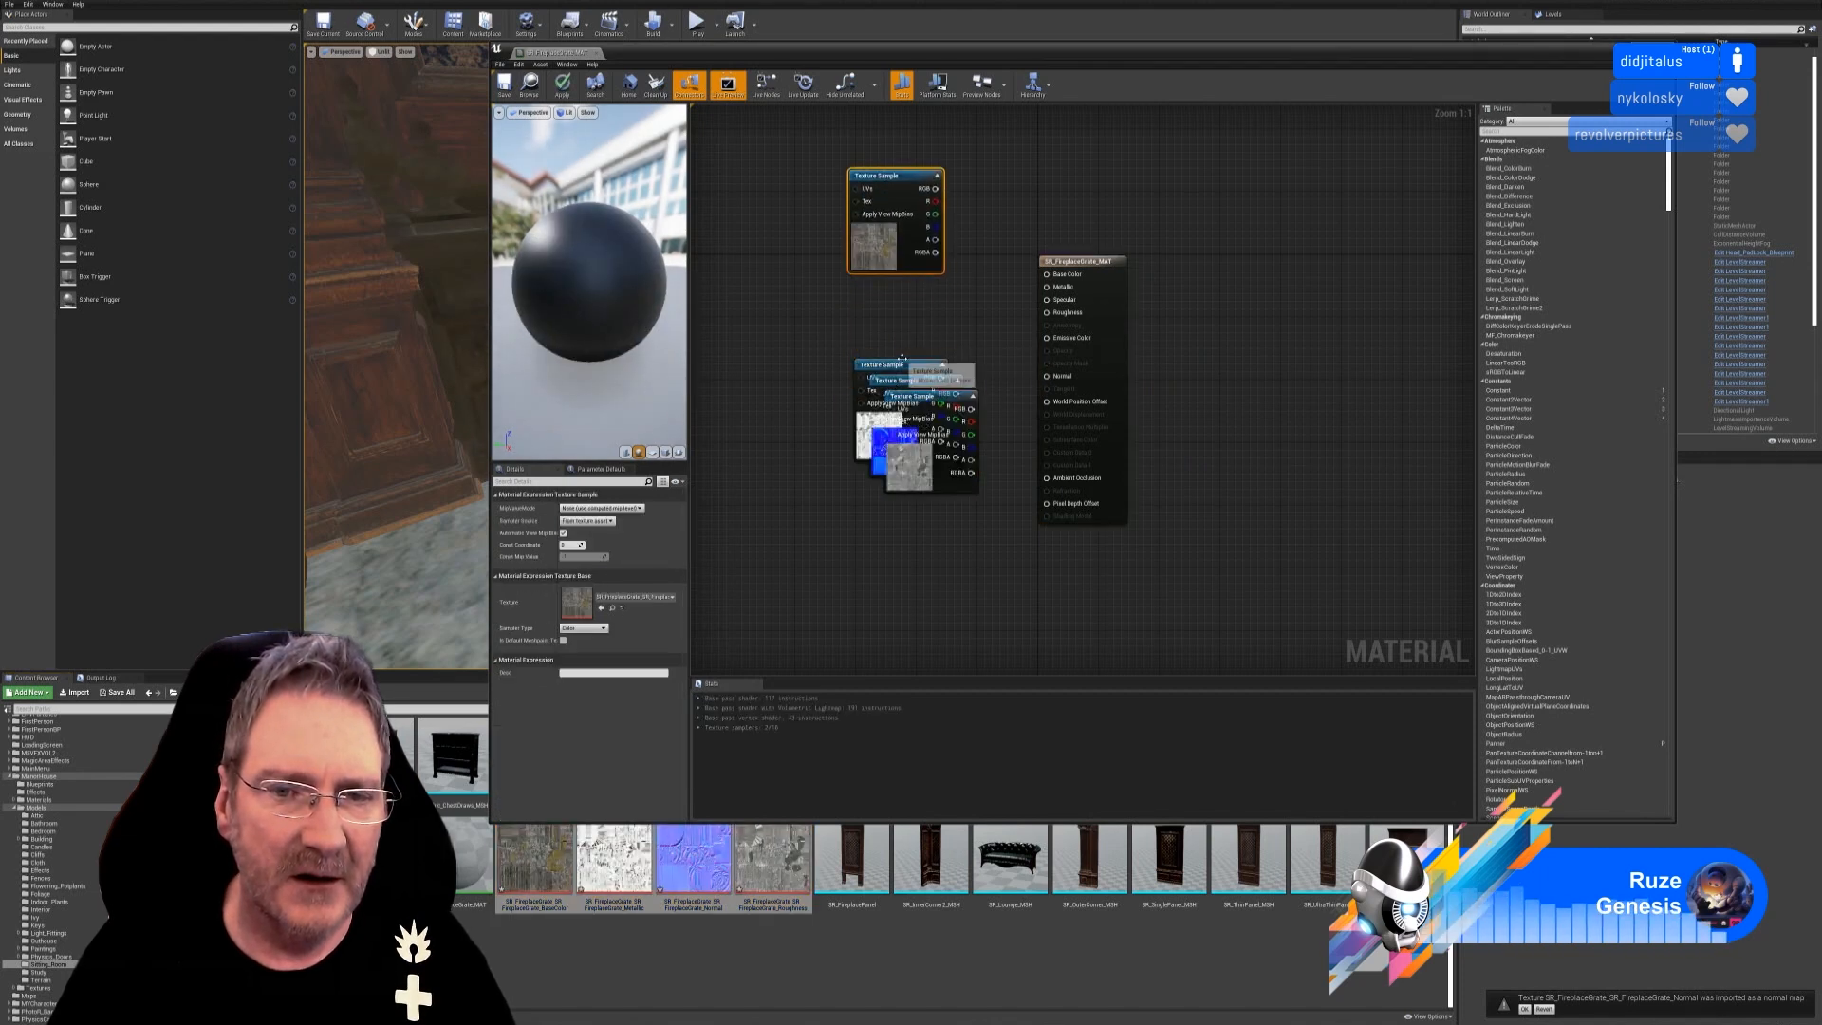
left_click_drag(912, 352, 913, 302)
left_click_drag(921, 383, 899, 544)
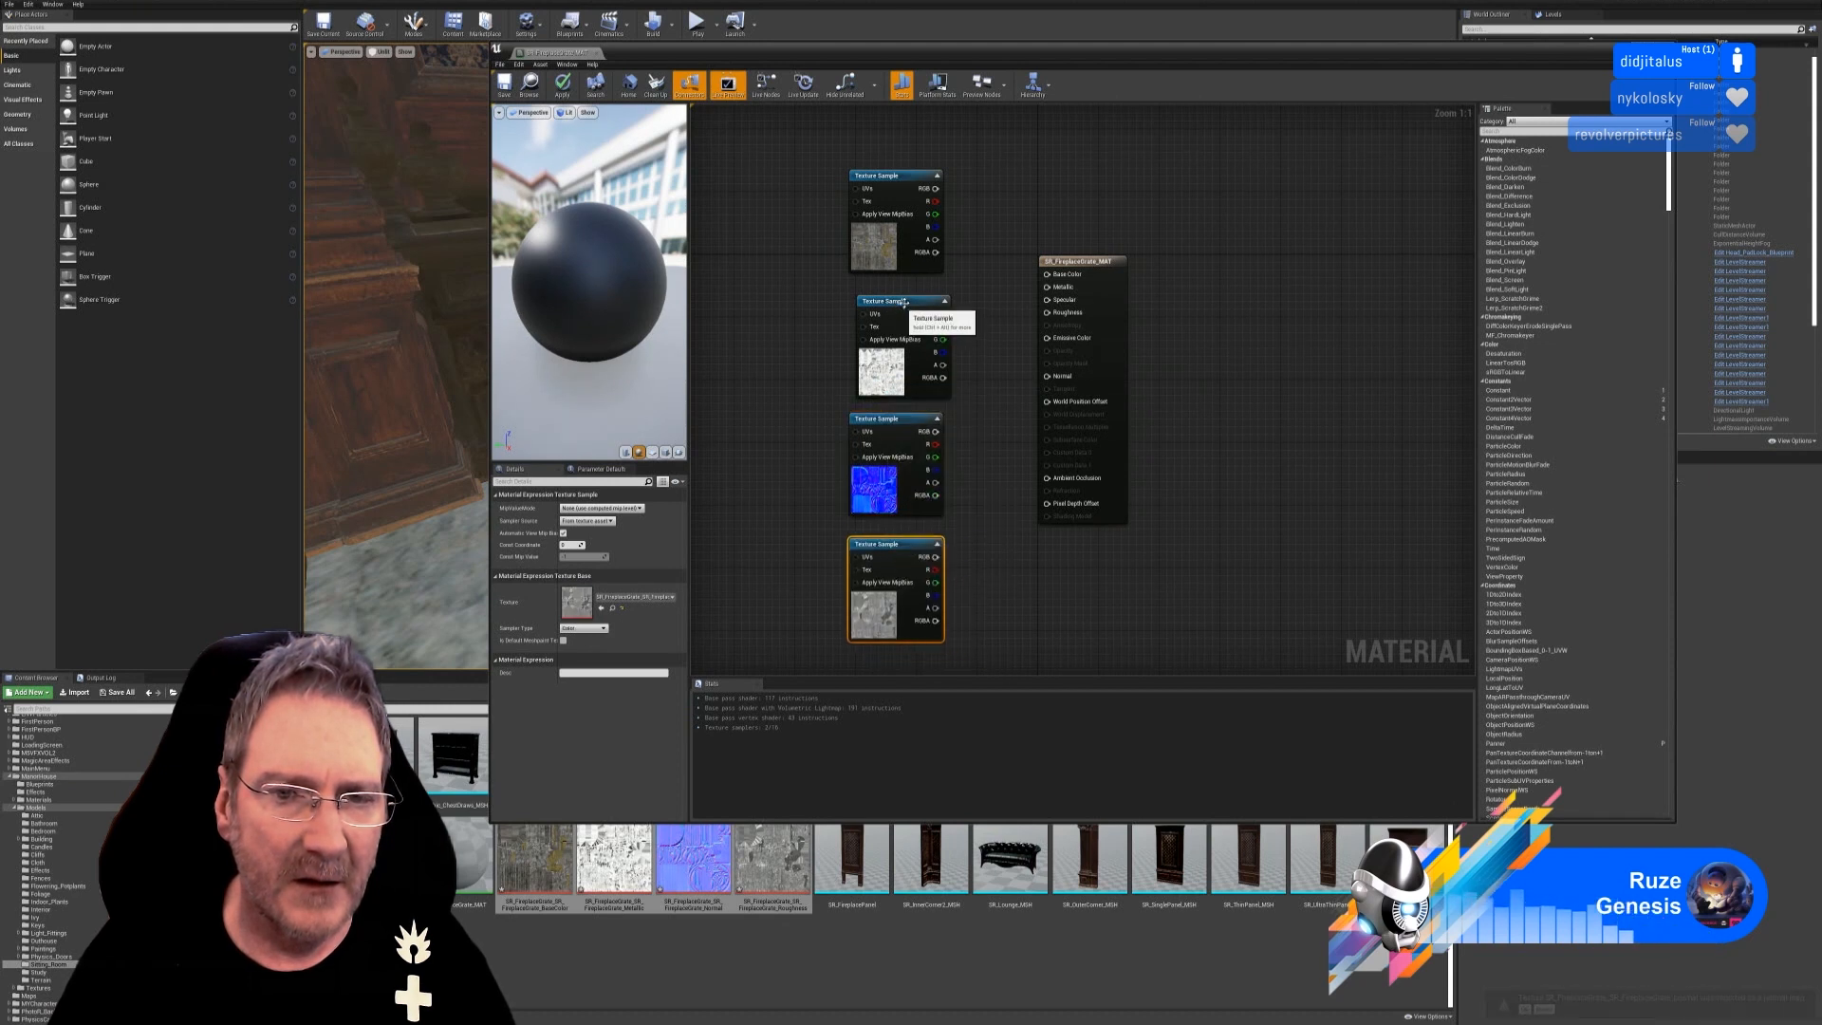
left_click_drag(906, 306, 899, 305)
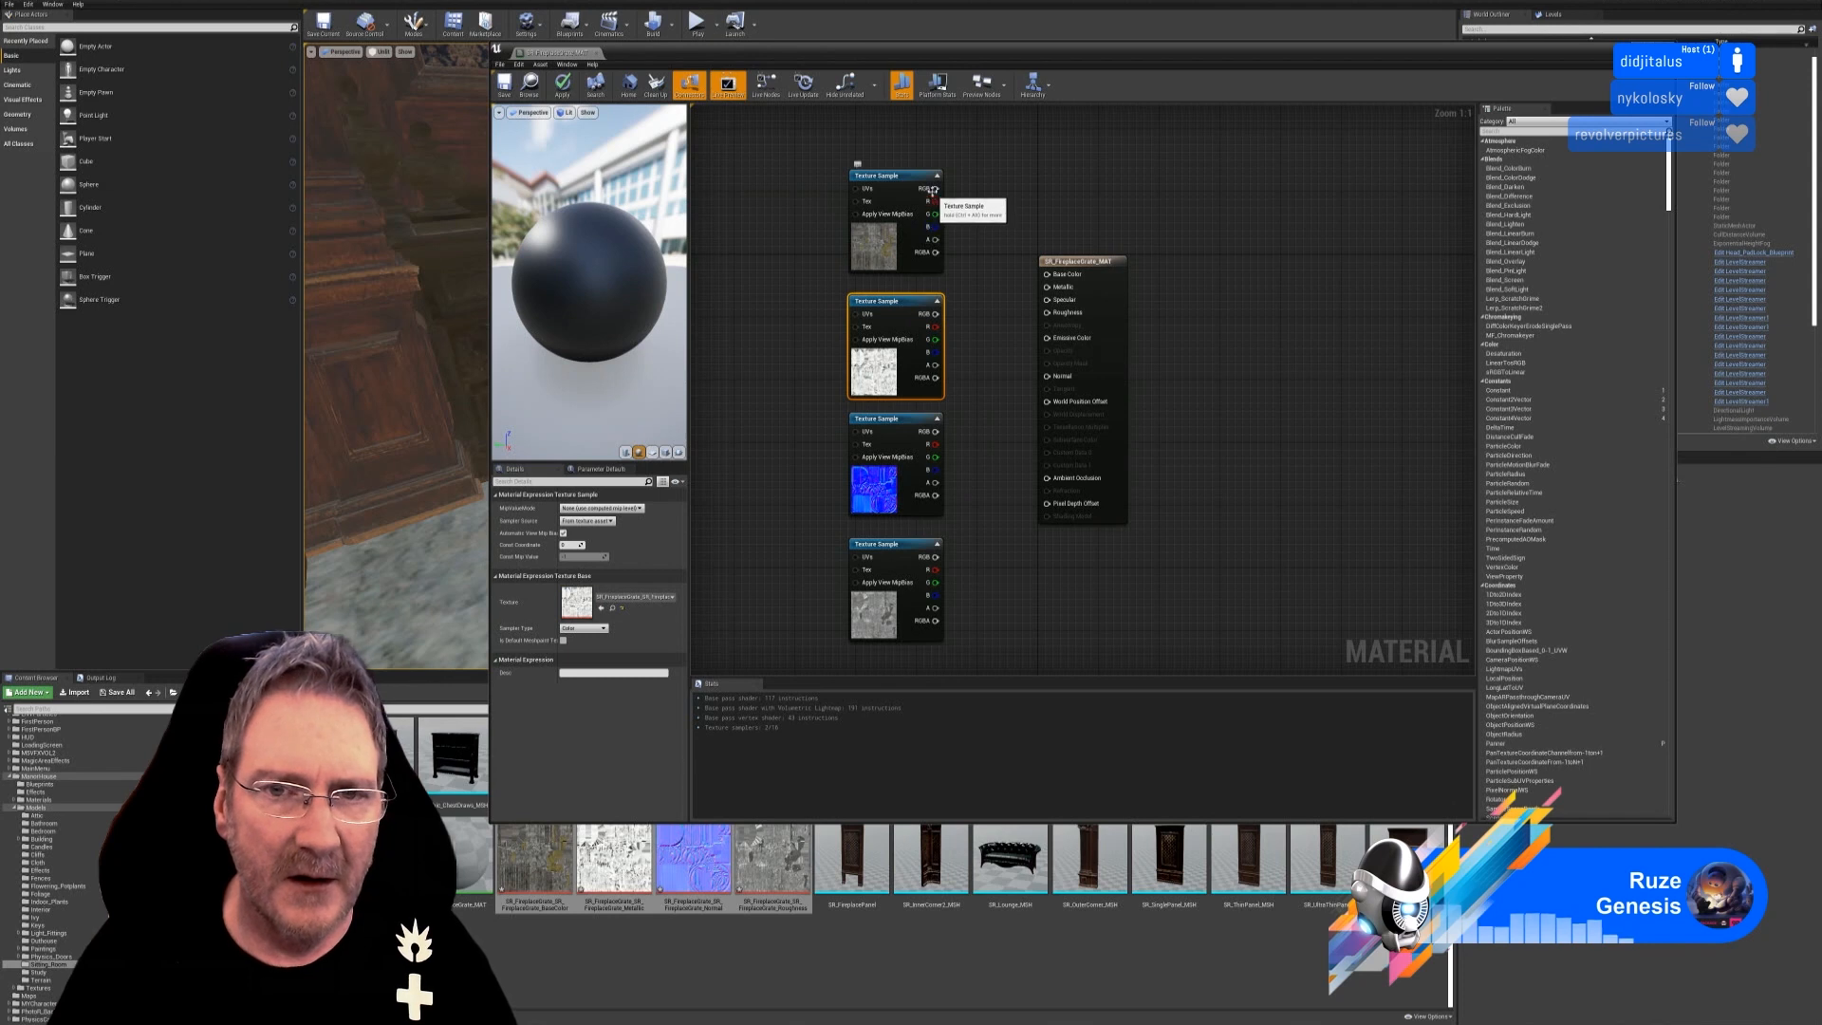
Connect the texture samples' RGB outputs to Base Color, Metallic, Normal and Roughness, apply the material and close its editor.
left_click_drag(935, 188, 1047, 274)
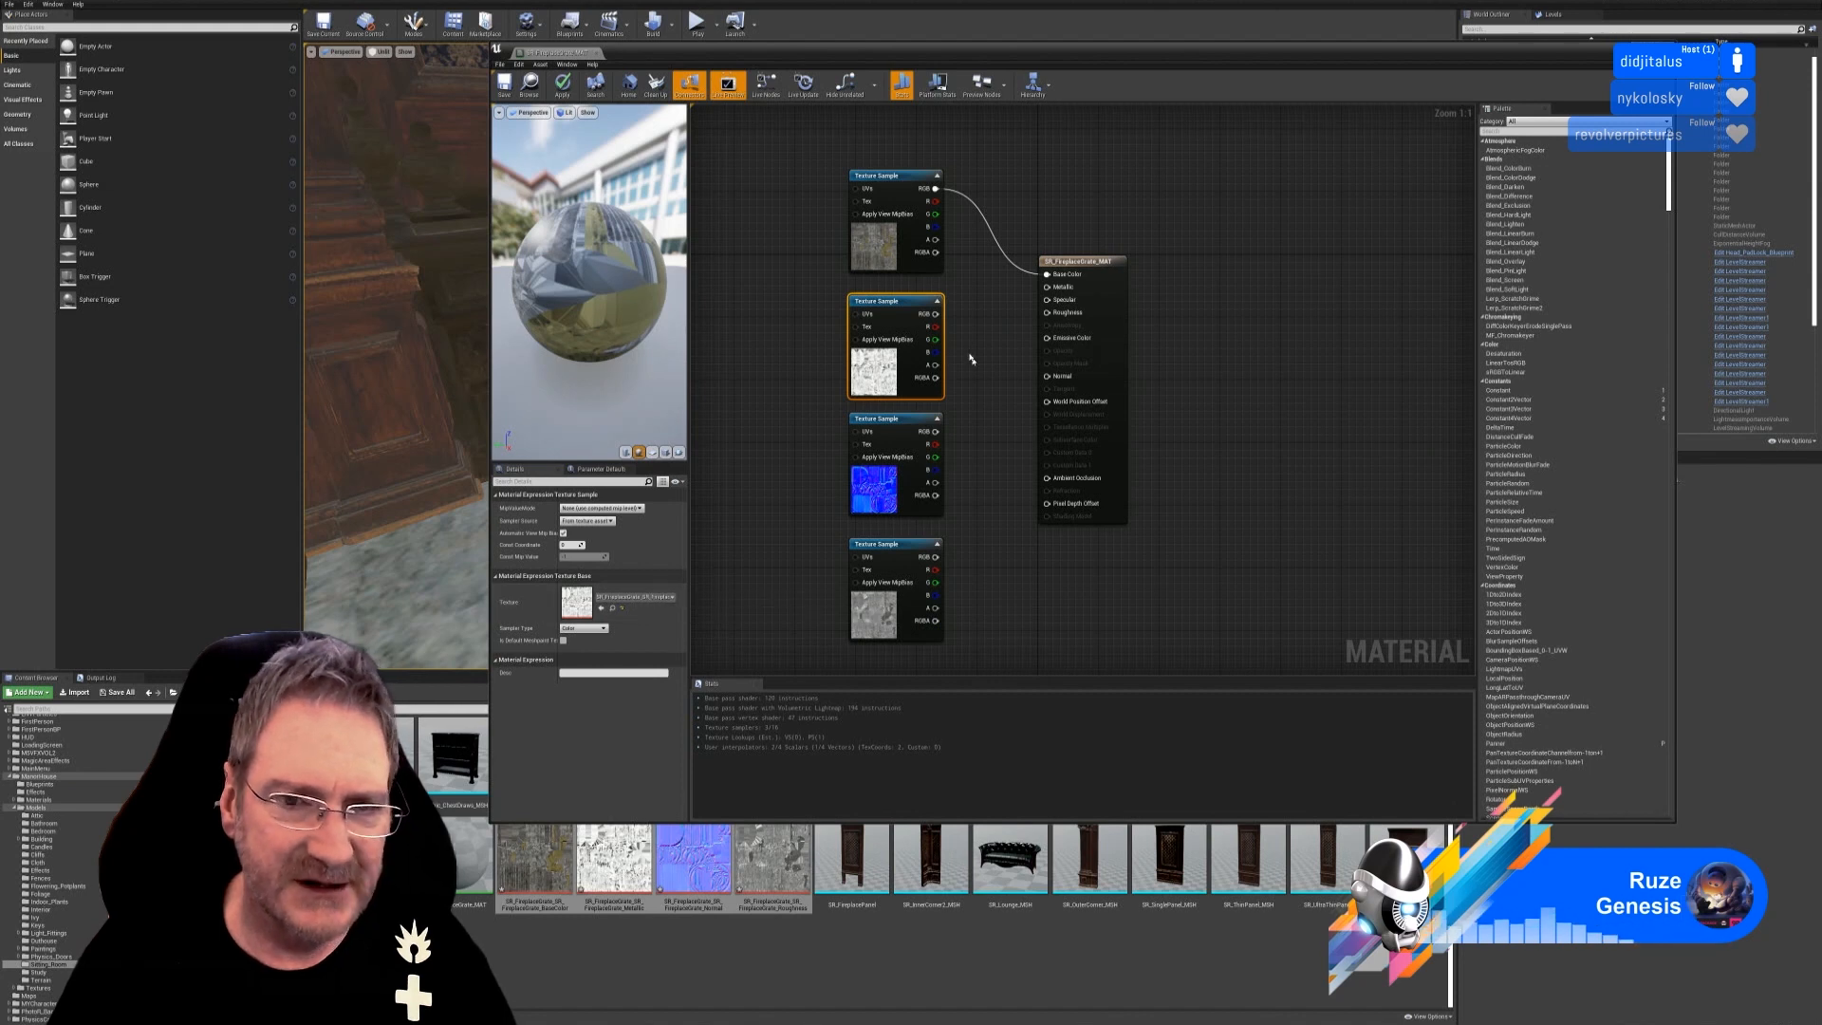
left_click_drag(935, 313, 1047, 287)
left_click_drag(936, 431, 1047, 377)
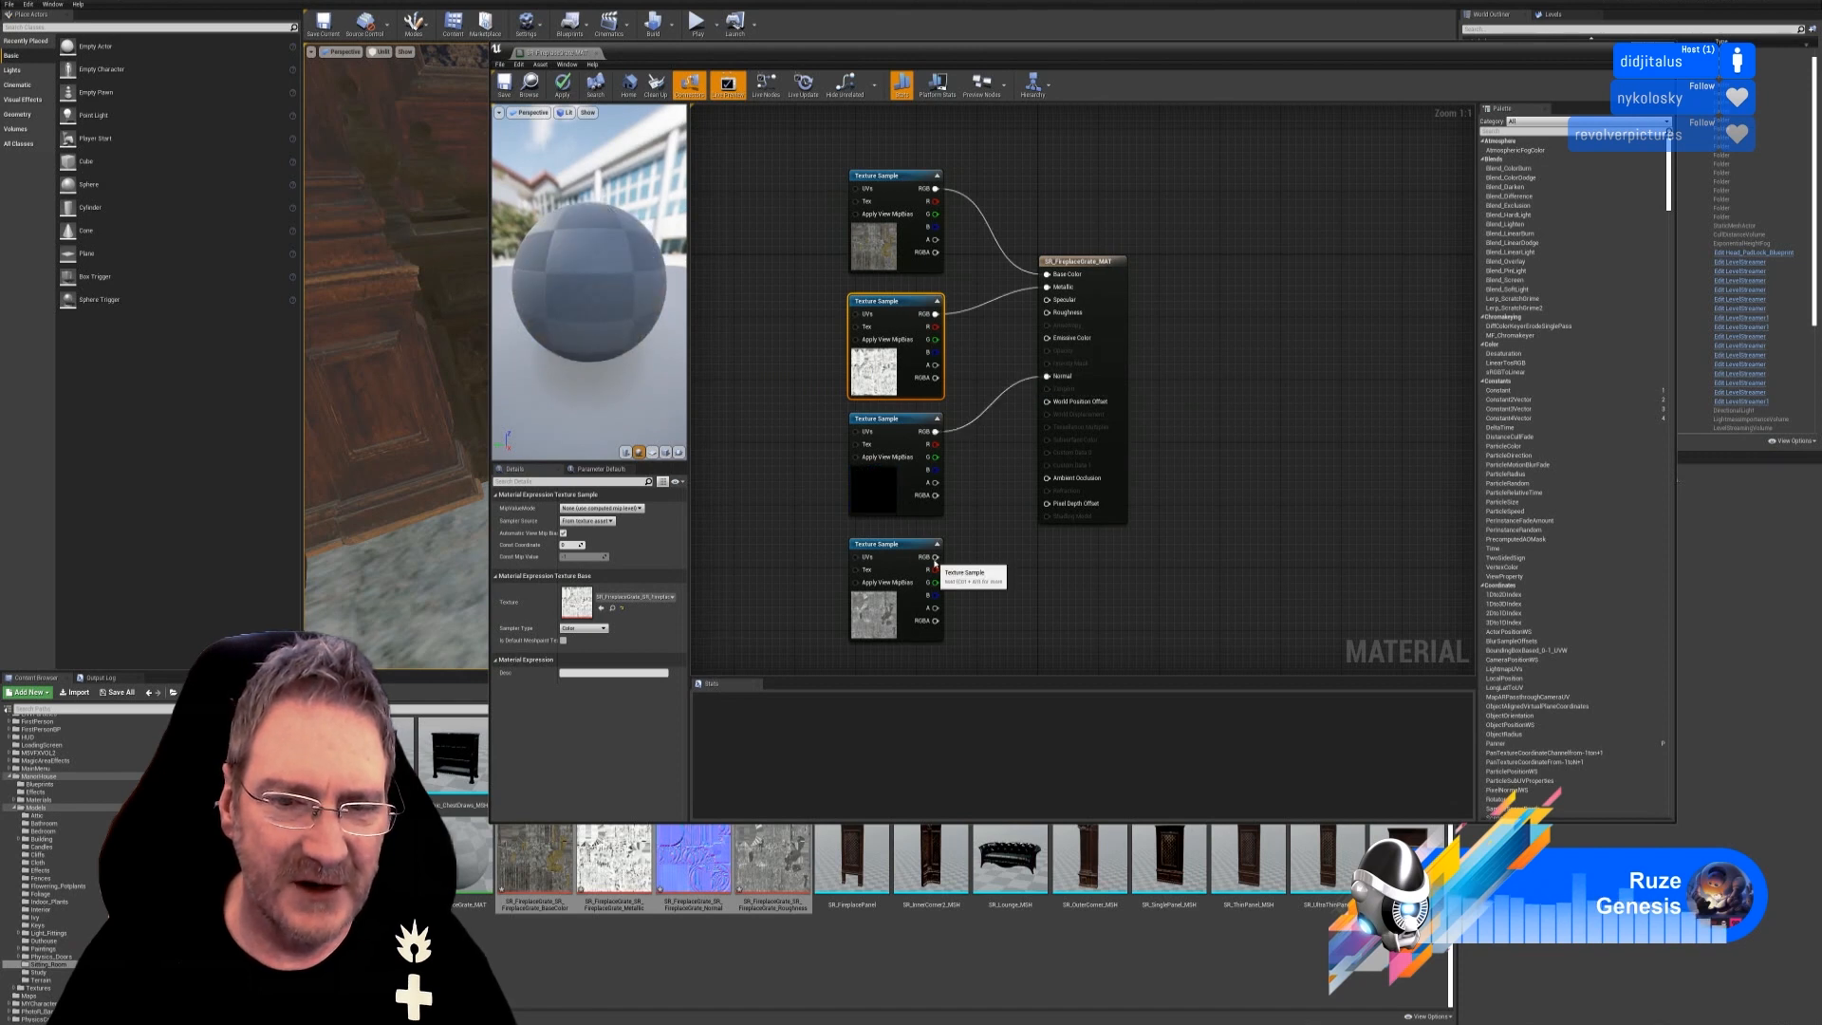
left_click_drag(929, 558, 1055, 315)
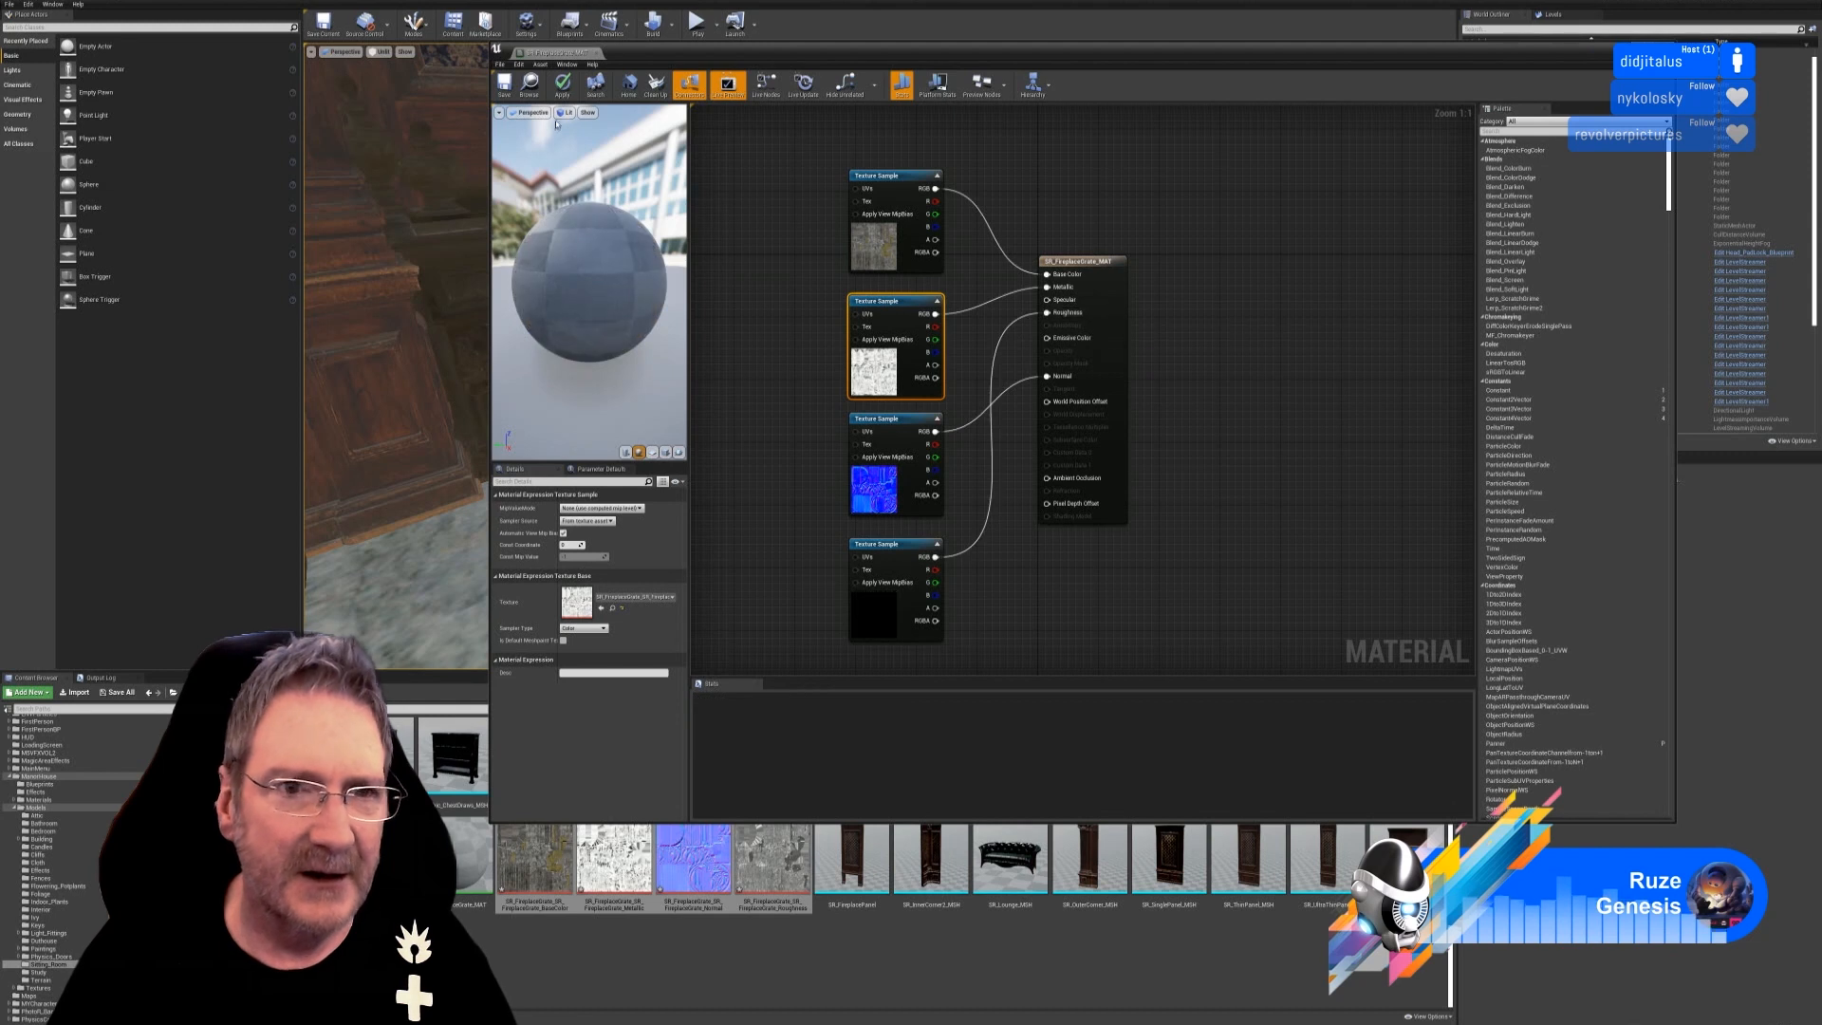
left_click(563, 85)
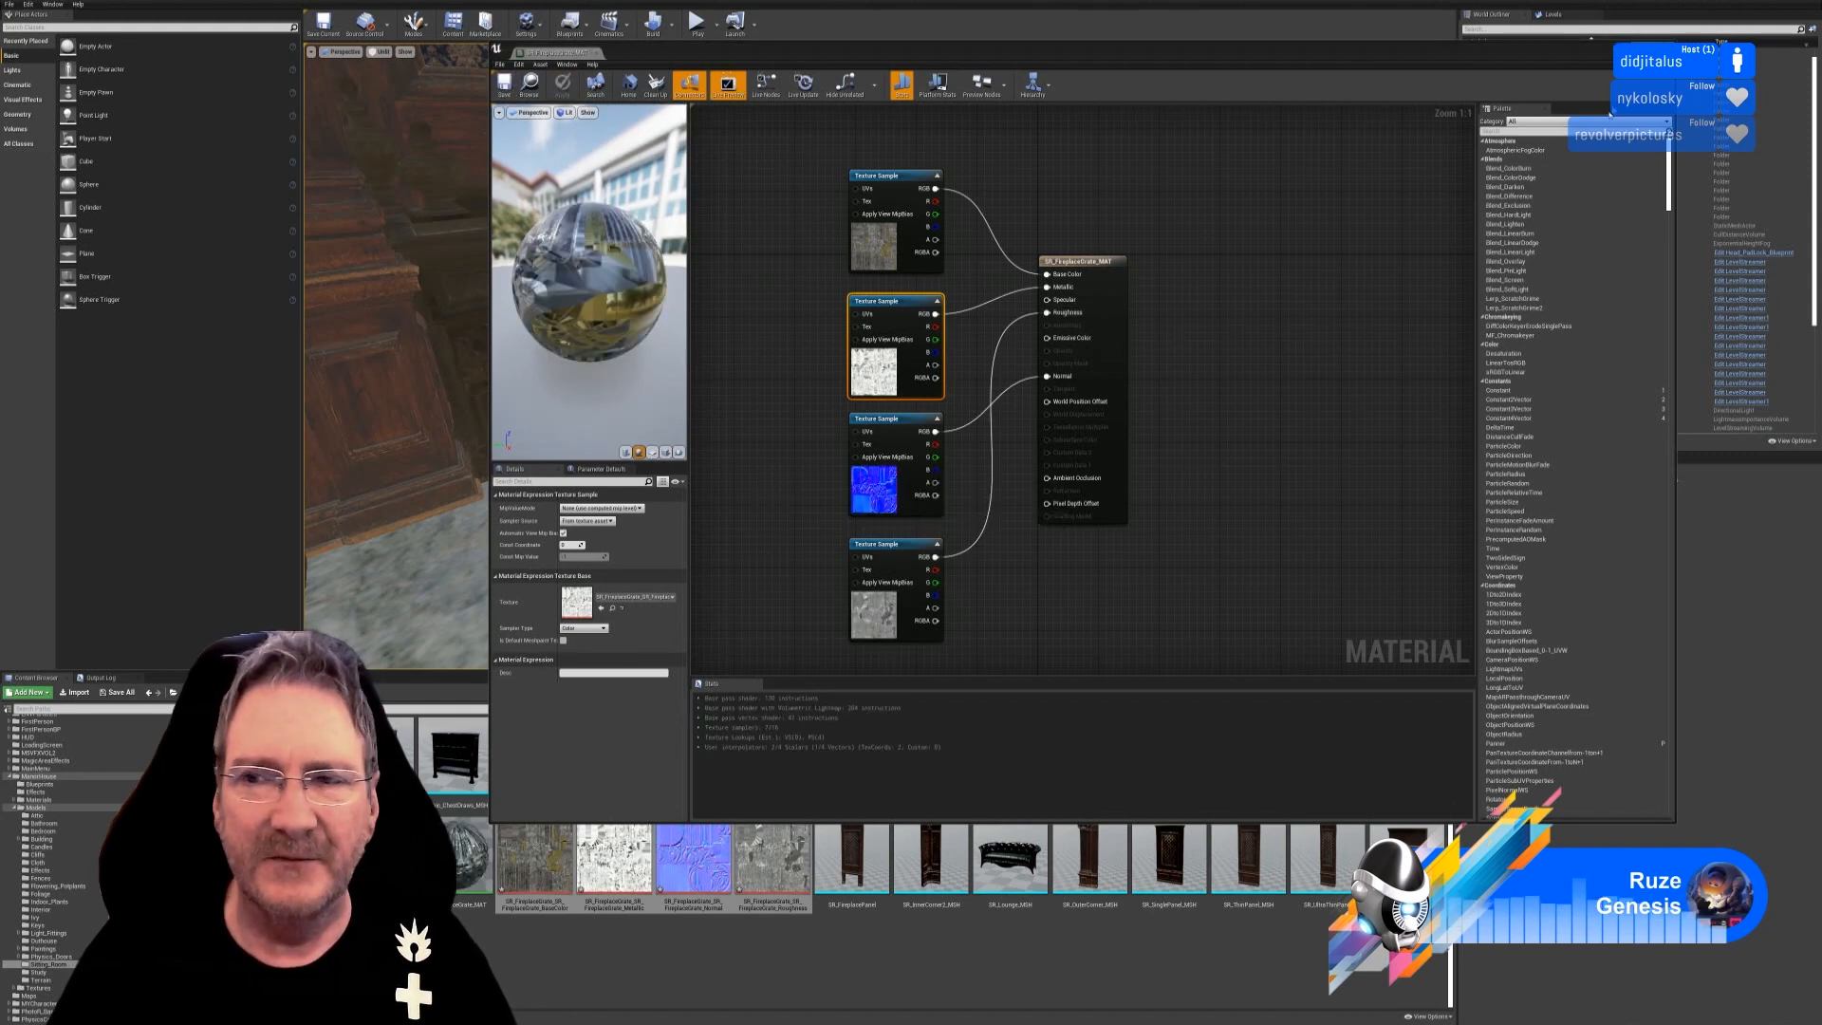
left_click(1667, 48)
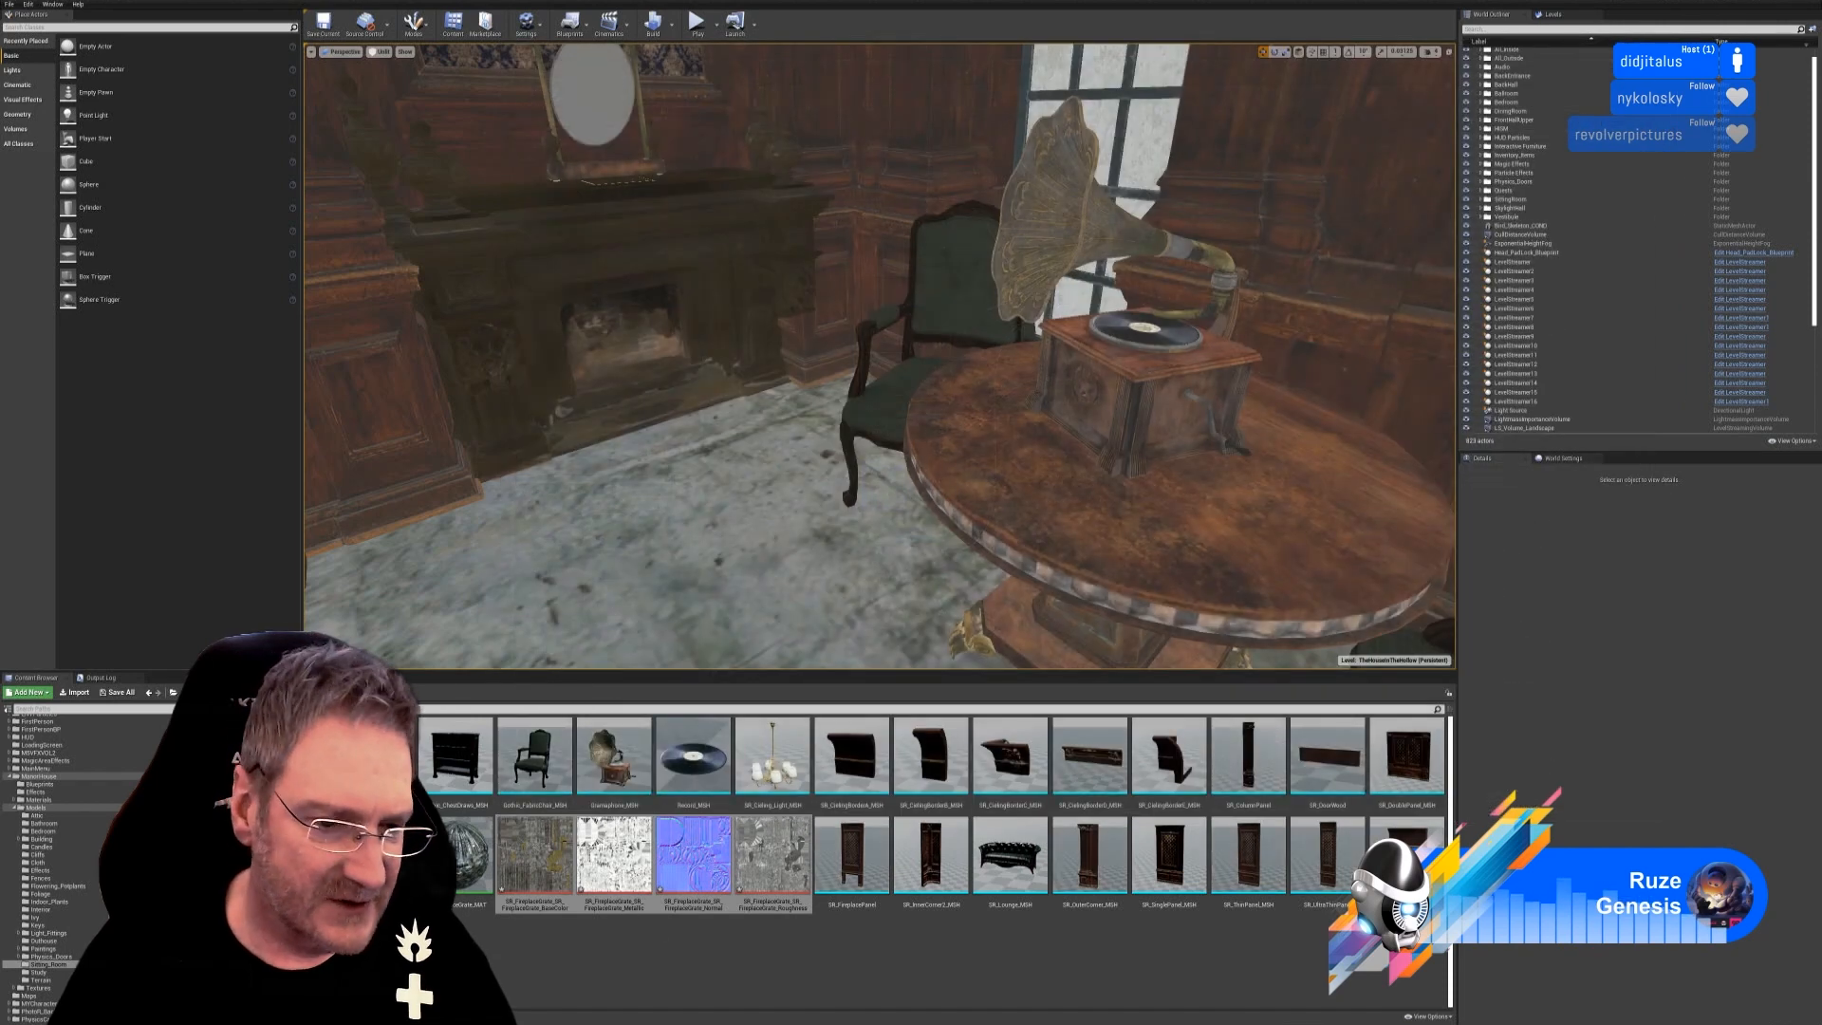
Open the imported fireplace grate mesh and assign SR_FireplaceGrate_MAT to its material slot, Element 0.
double_click(458, 853)
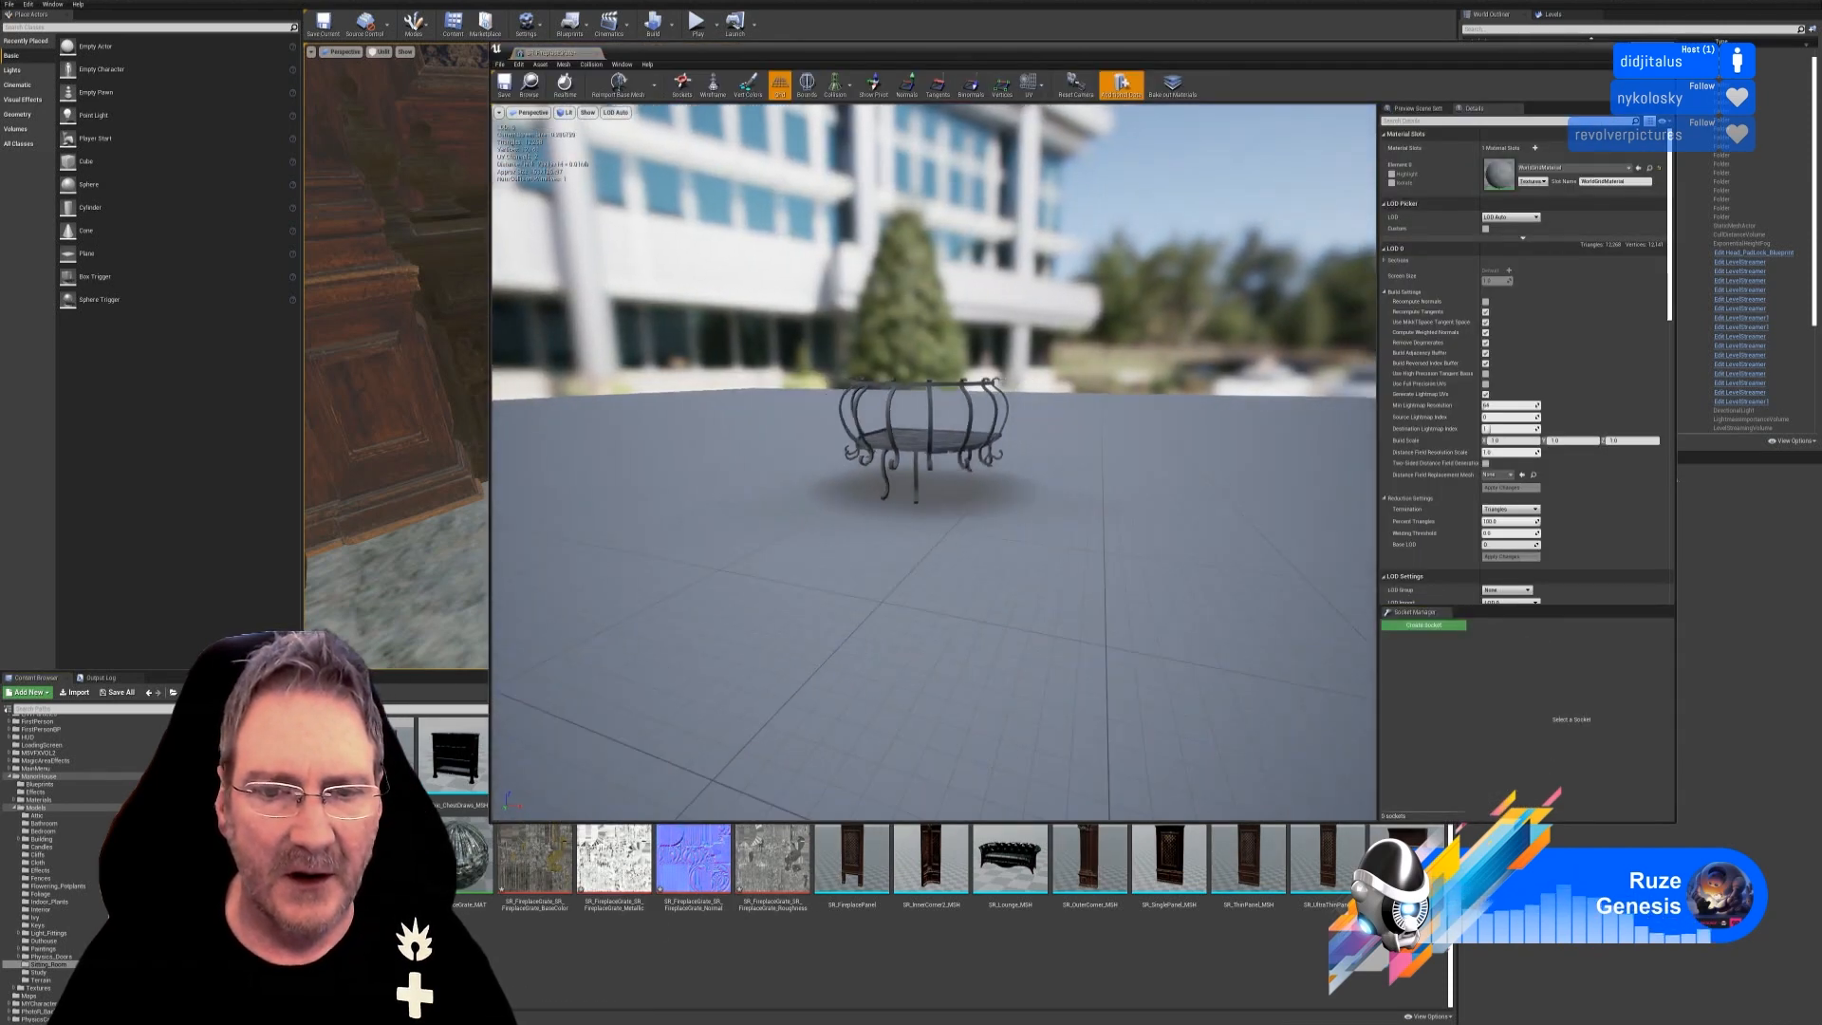
right_click_drag(935, 456, 1188, 512)
key("a")
key("w")
right_click_drag(932, 595, 970, 581)
key("w")
key("e")
key("s")
key("s")
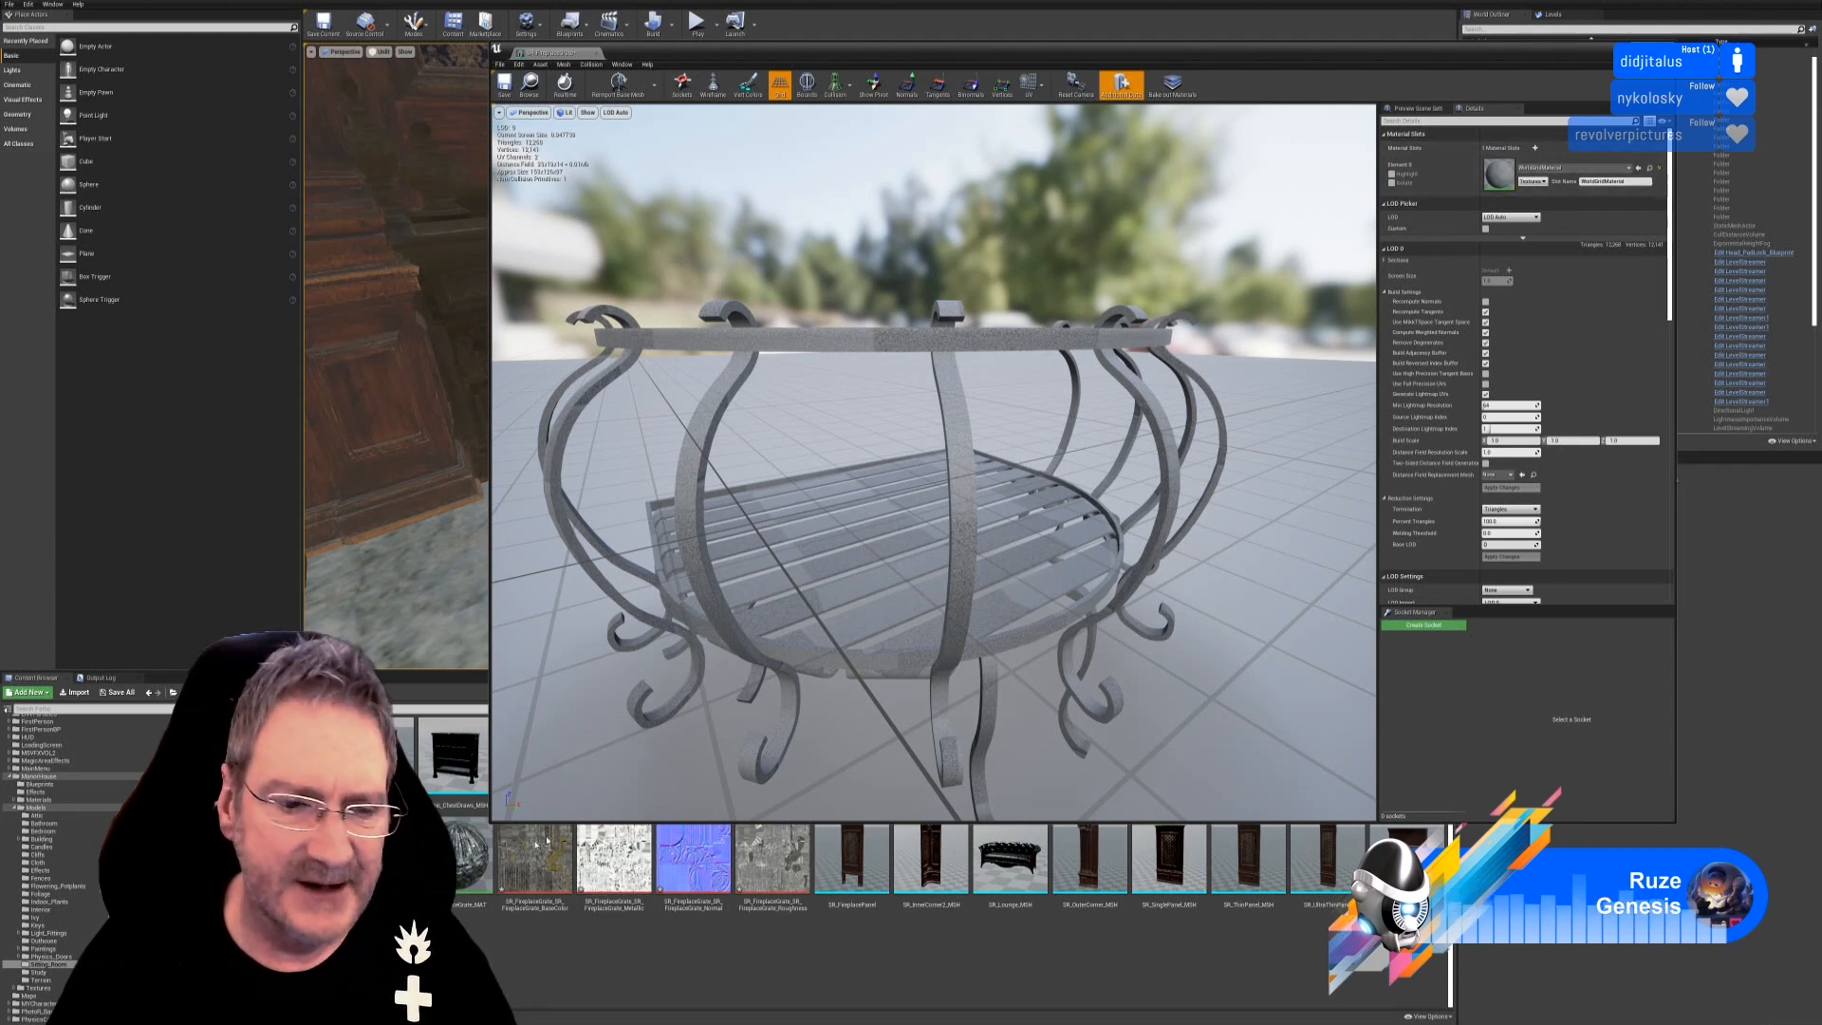
left_click(469, 857)
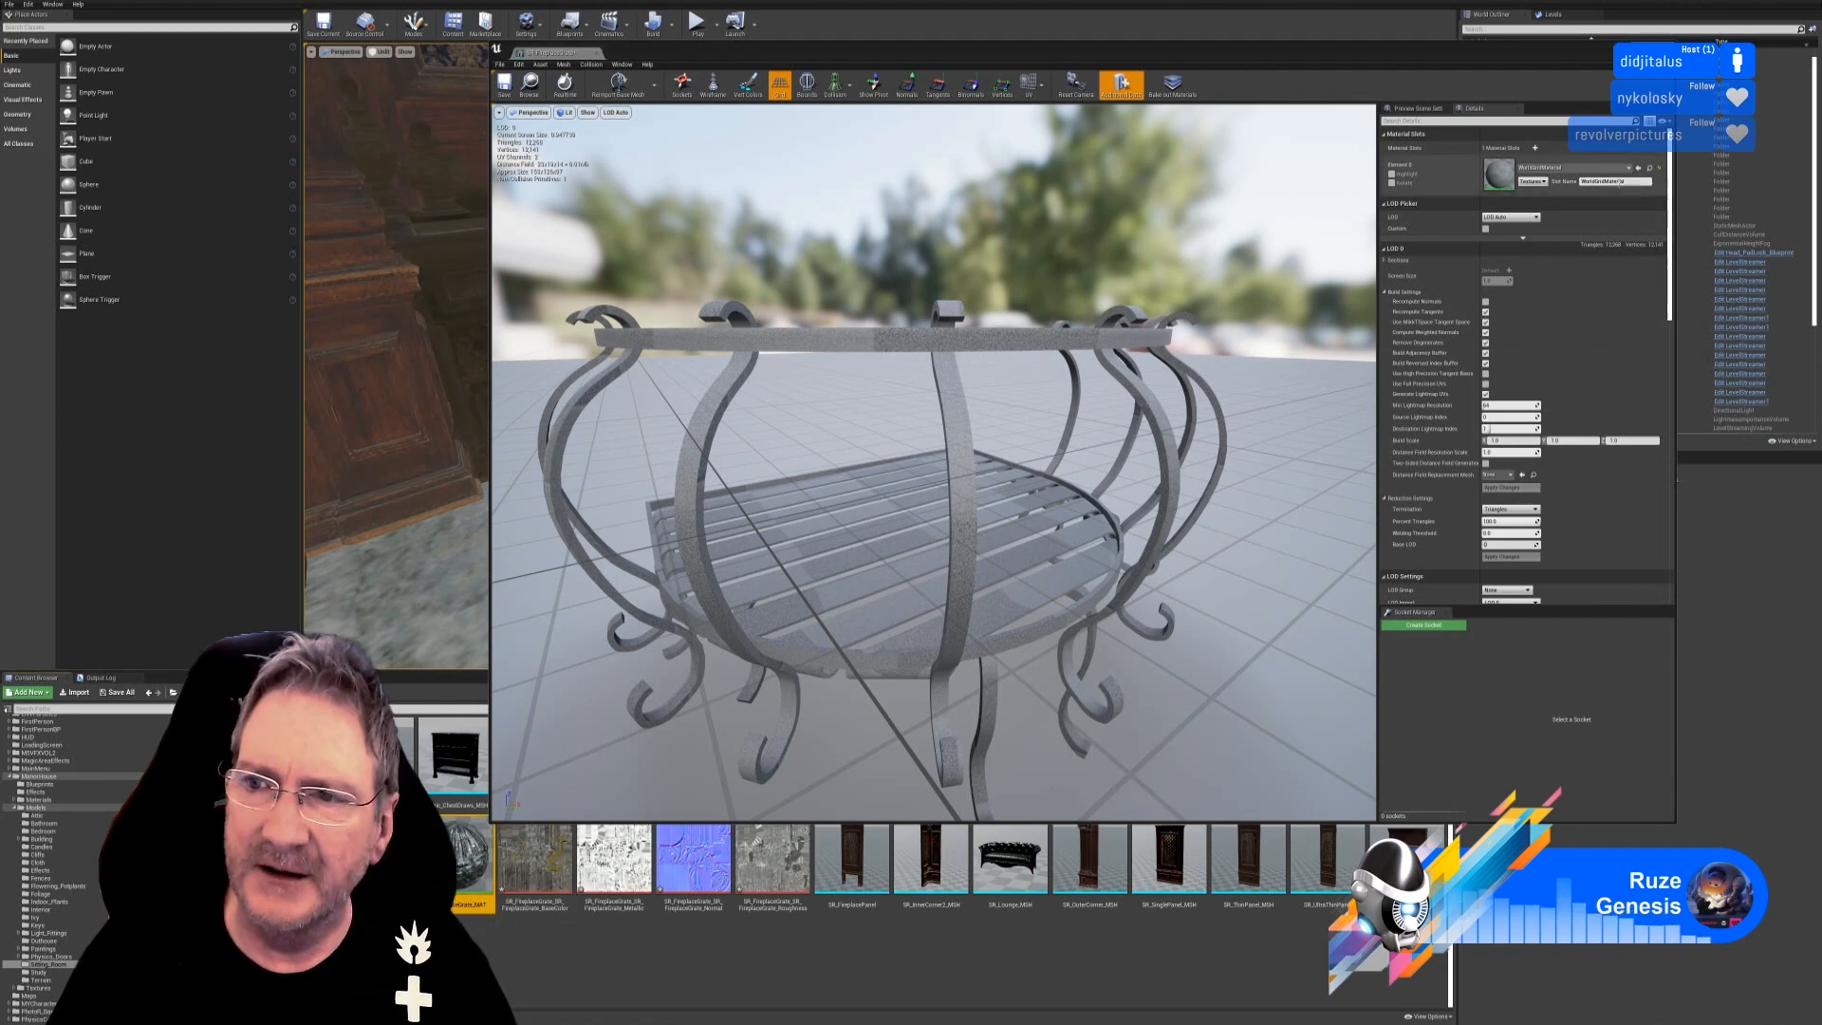
left_click(1639, 168)
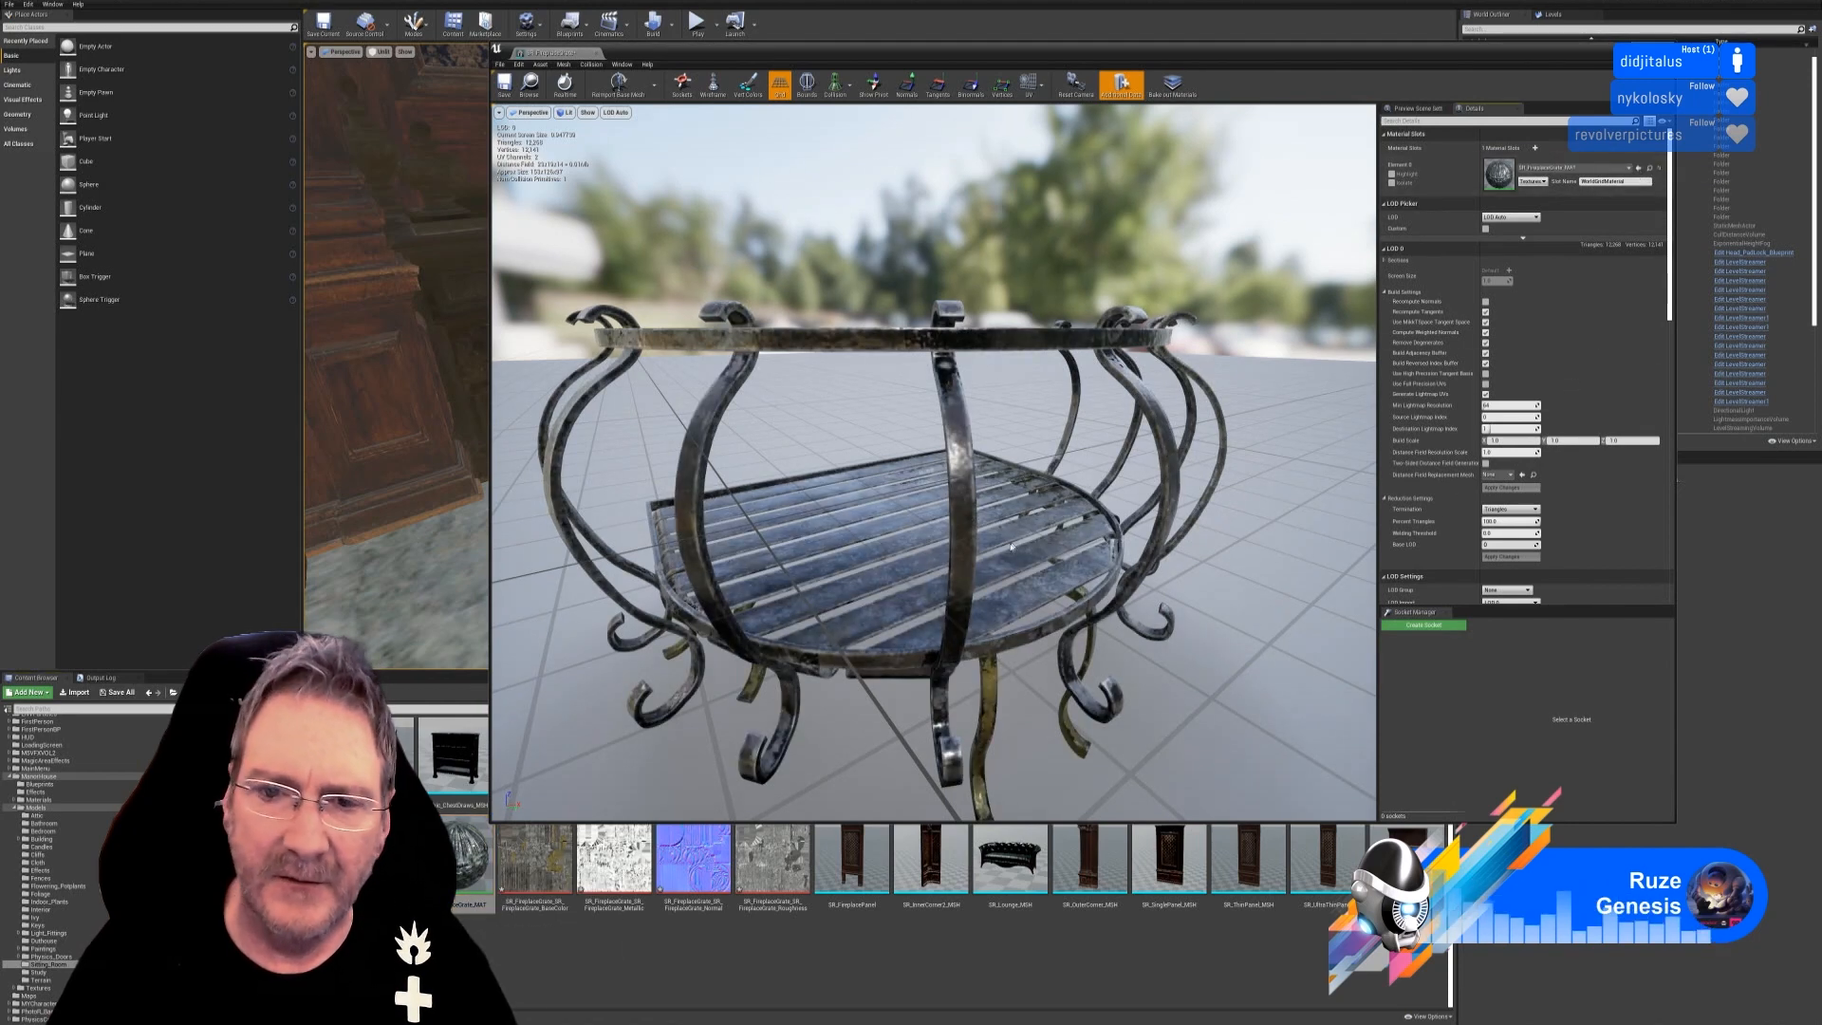
Inspect the textured grate from several angles and save the static mesh.
scroll(974, 506, "down", 3)
left_click_drag(975, 506, 990, 529)
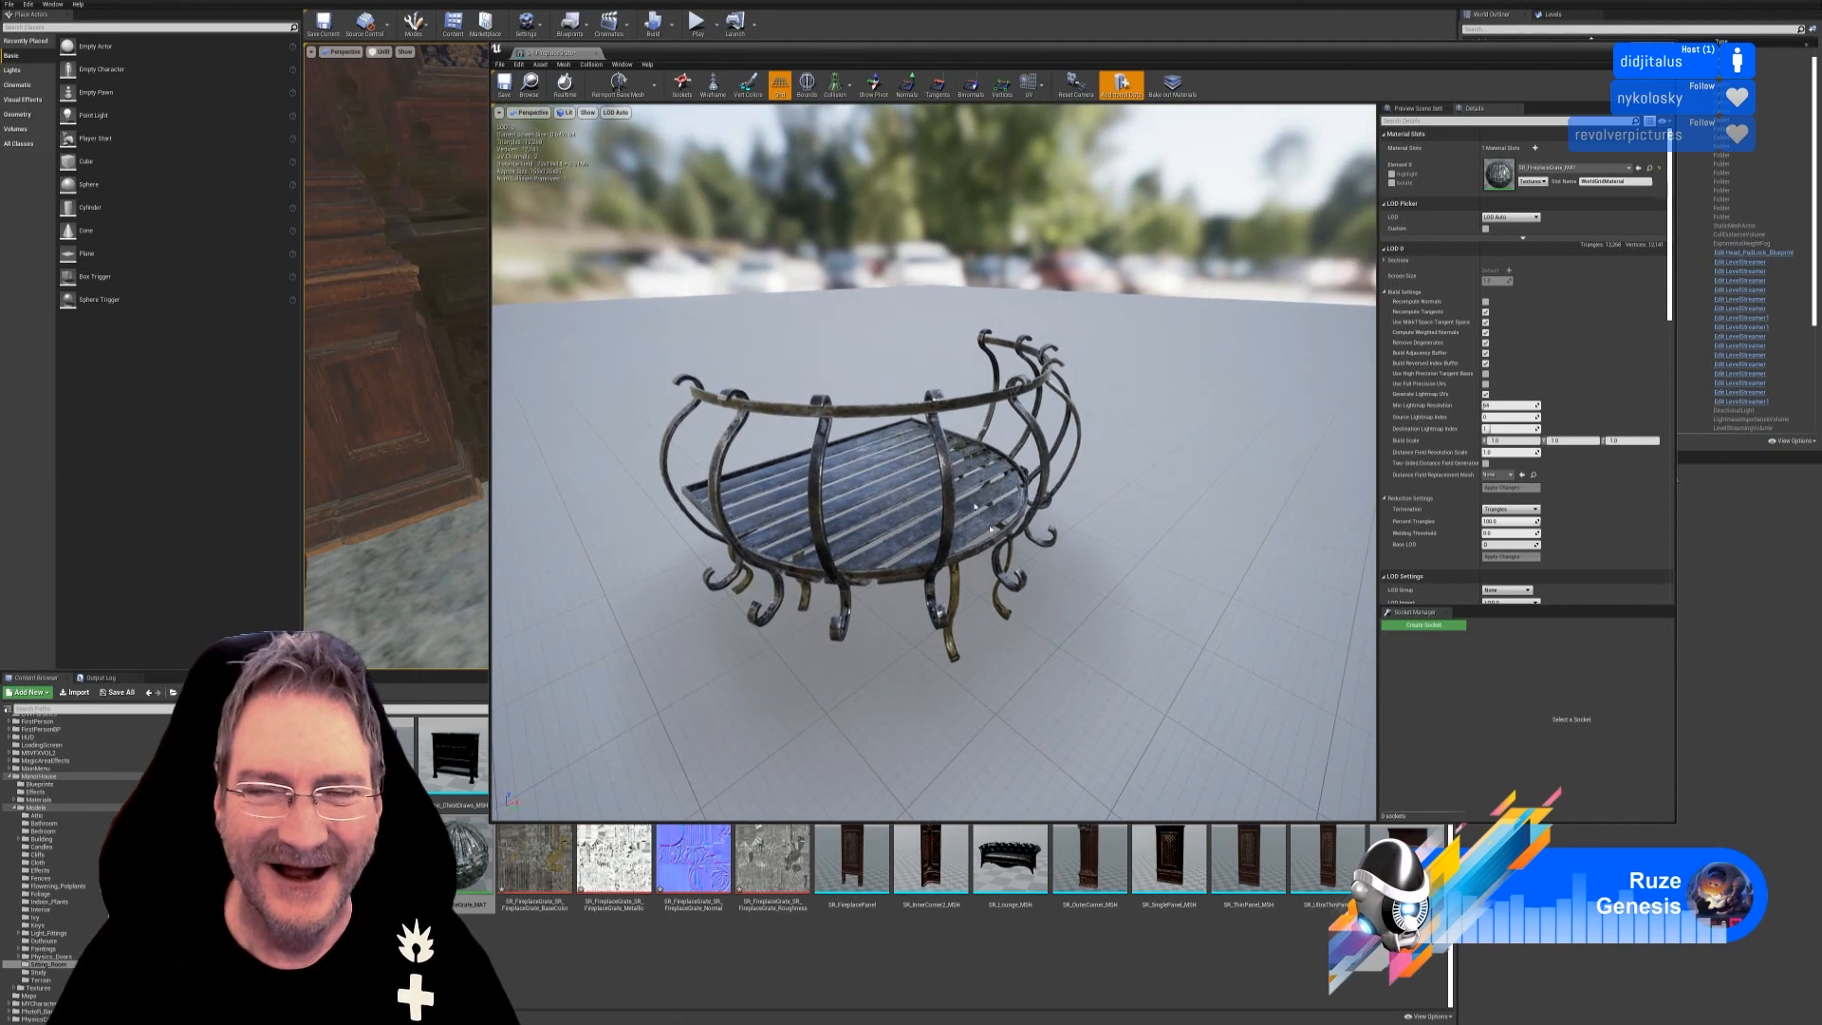
left_click(504, 85)
right_click_drag(825, 324, 816, 290)
left_click_drag(934, 461, 920, 503)
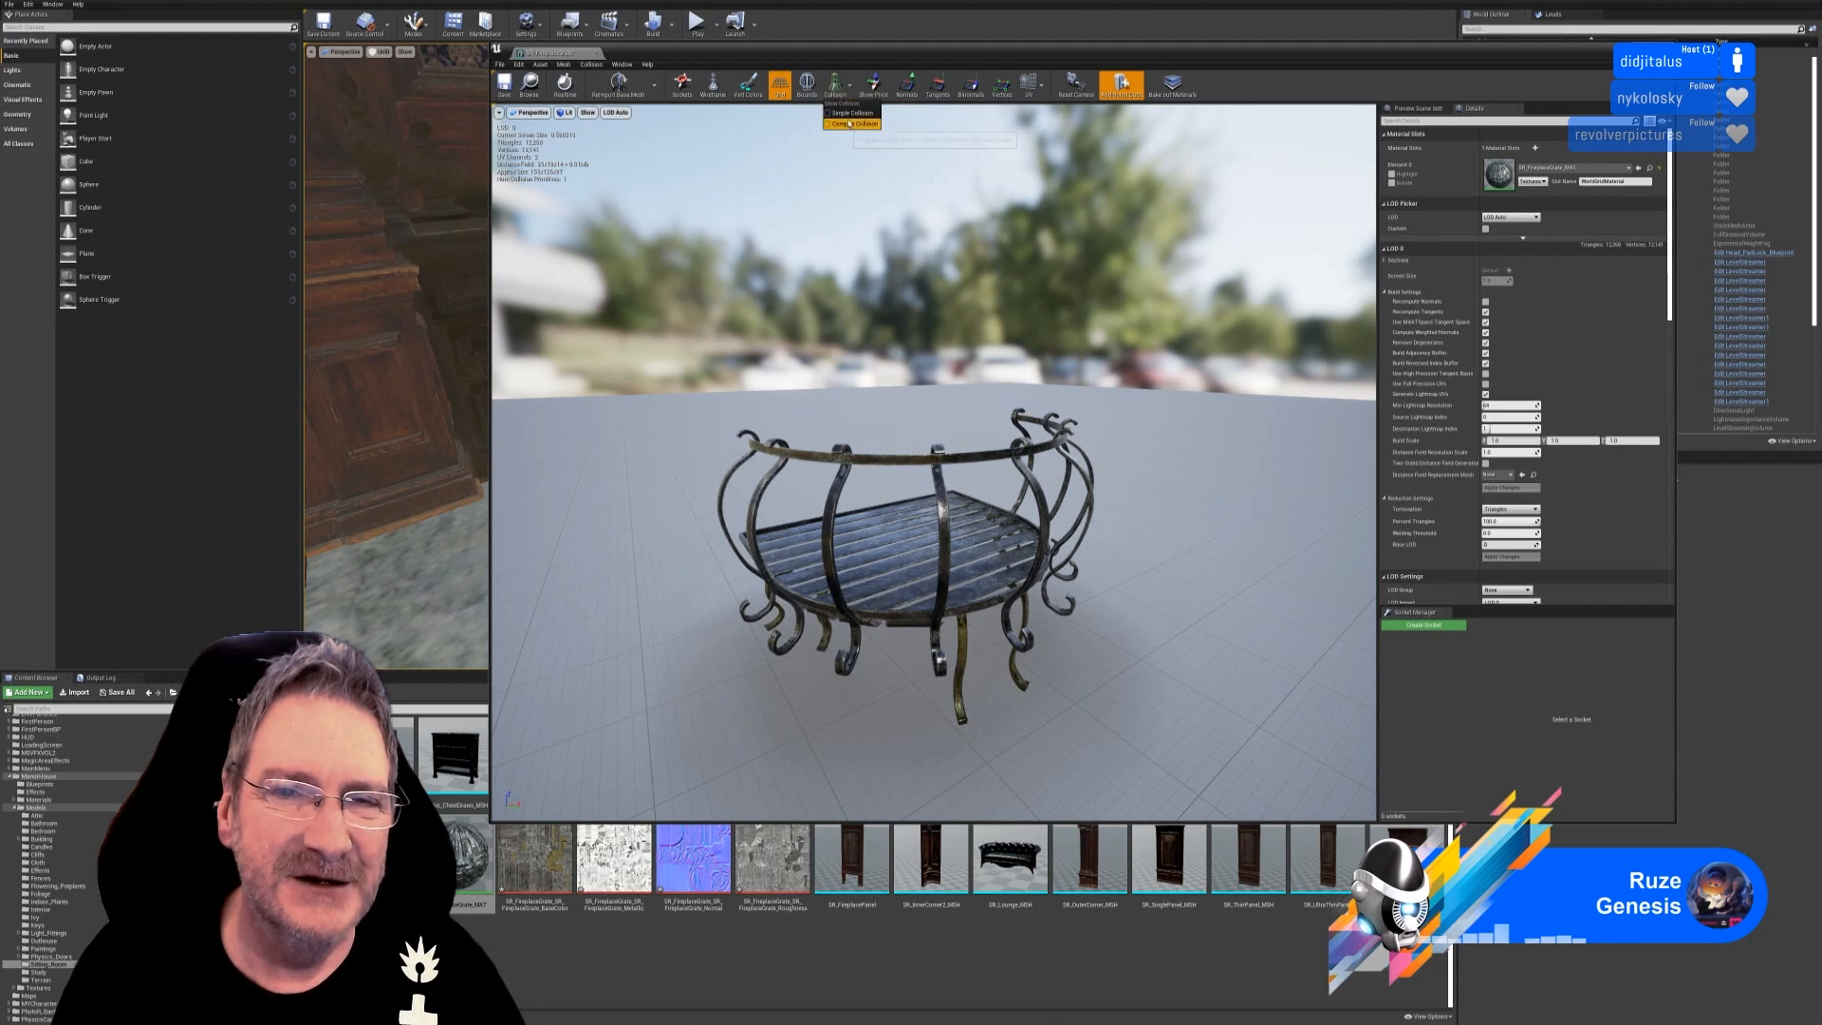
Display the grate's collision shape around the mesh and hide it again.
left_click(835, 86)
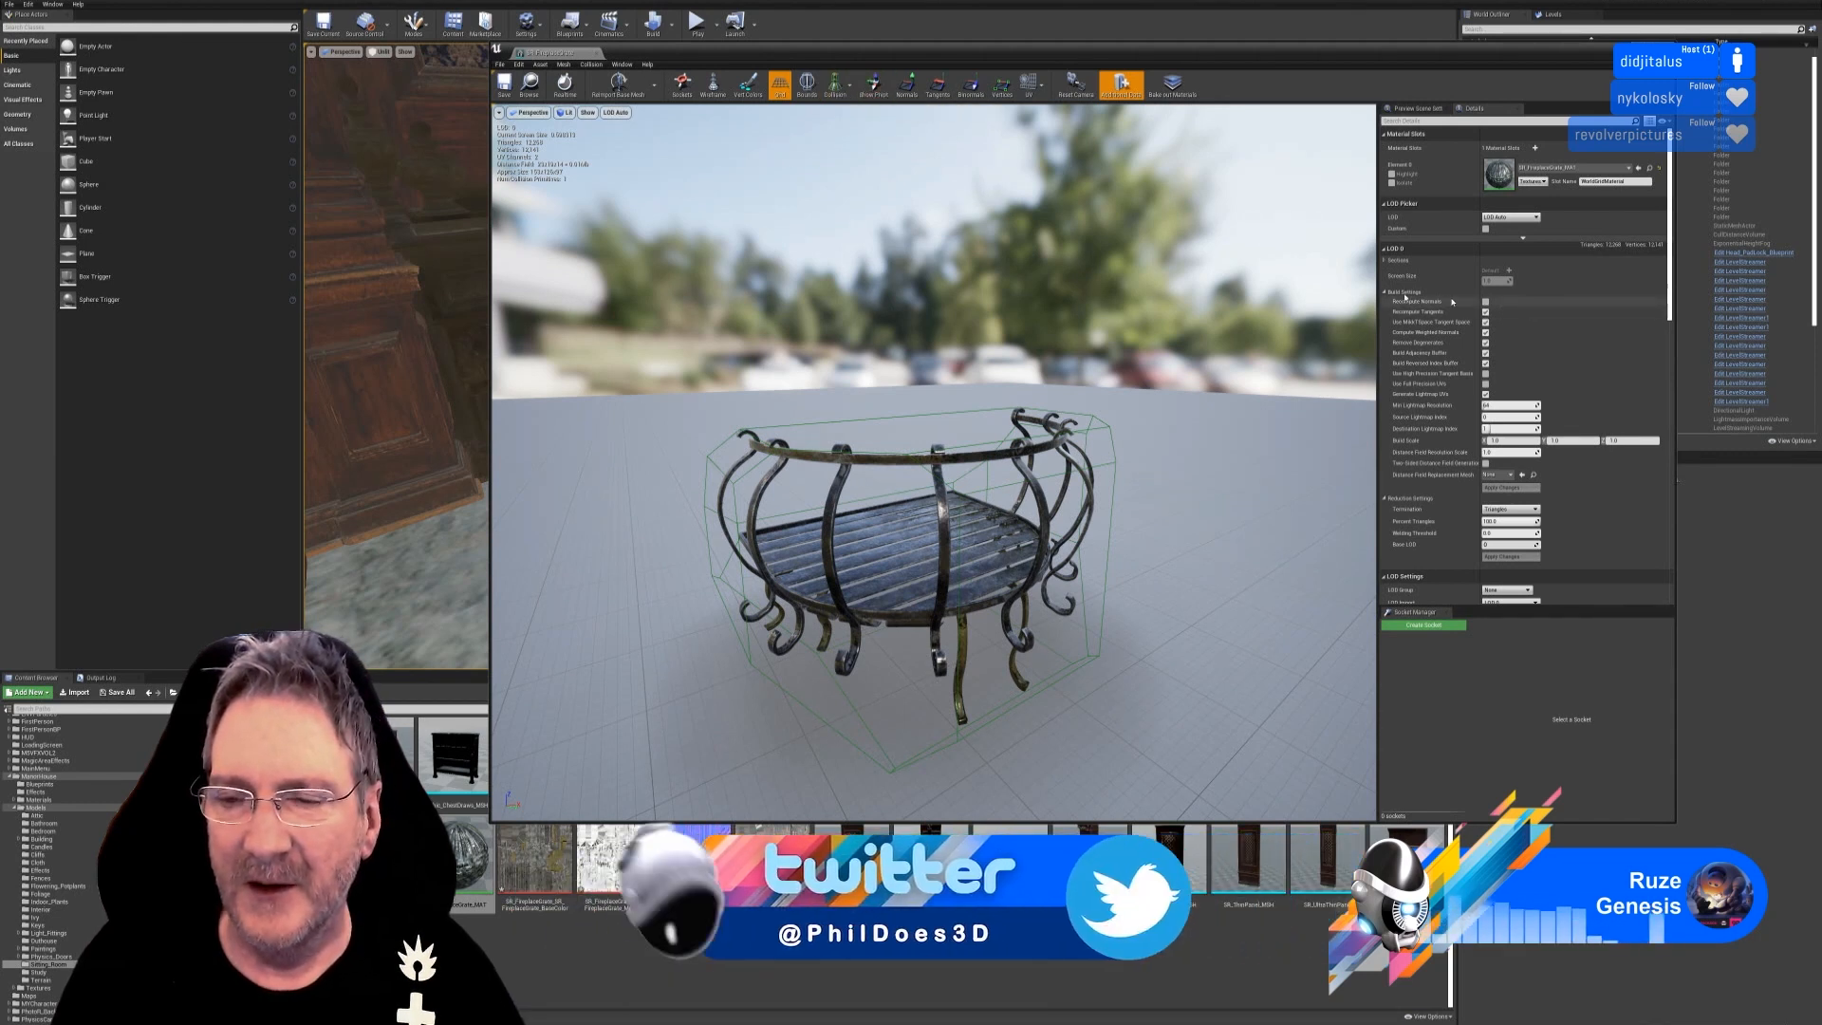
left_click(836, 85)
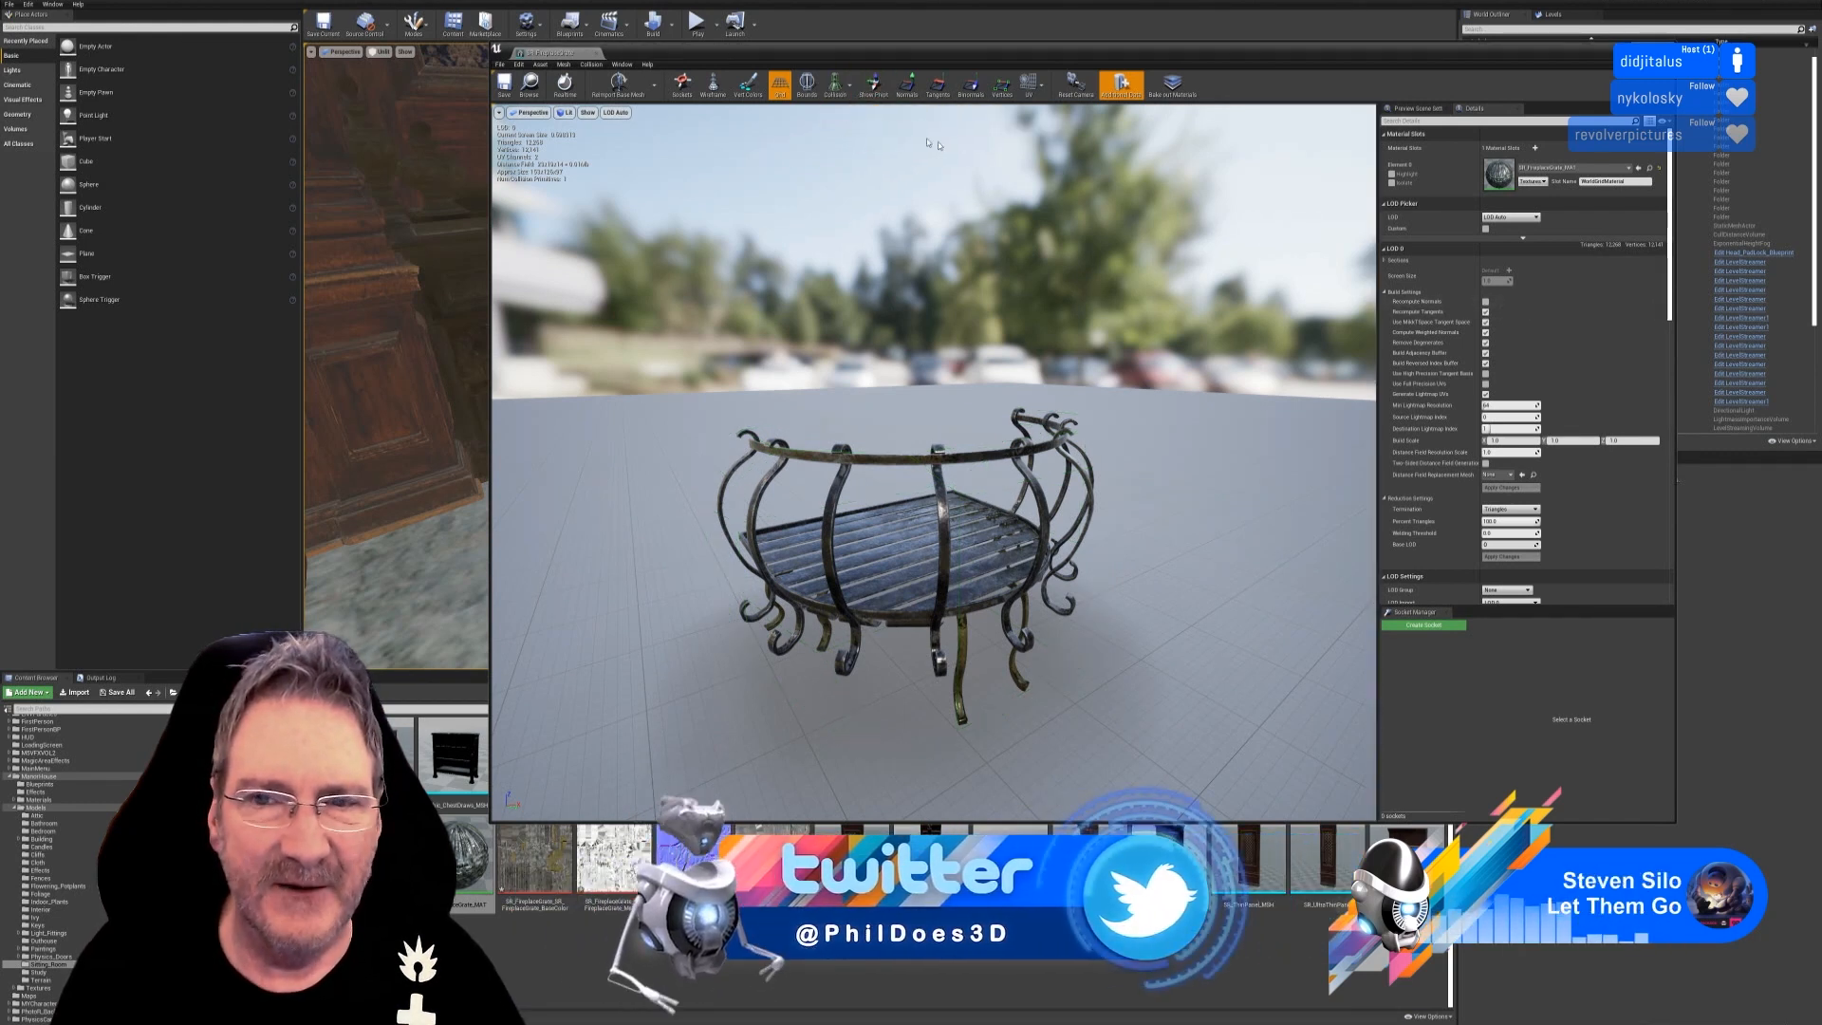
Apply a reduced triangle percentage to the grate's LOD 0 and set its number of LODs to 3.
left_click(1487, 229)
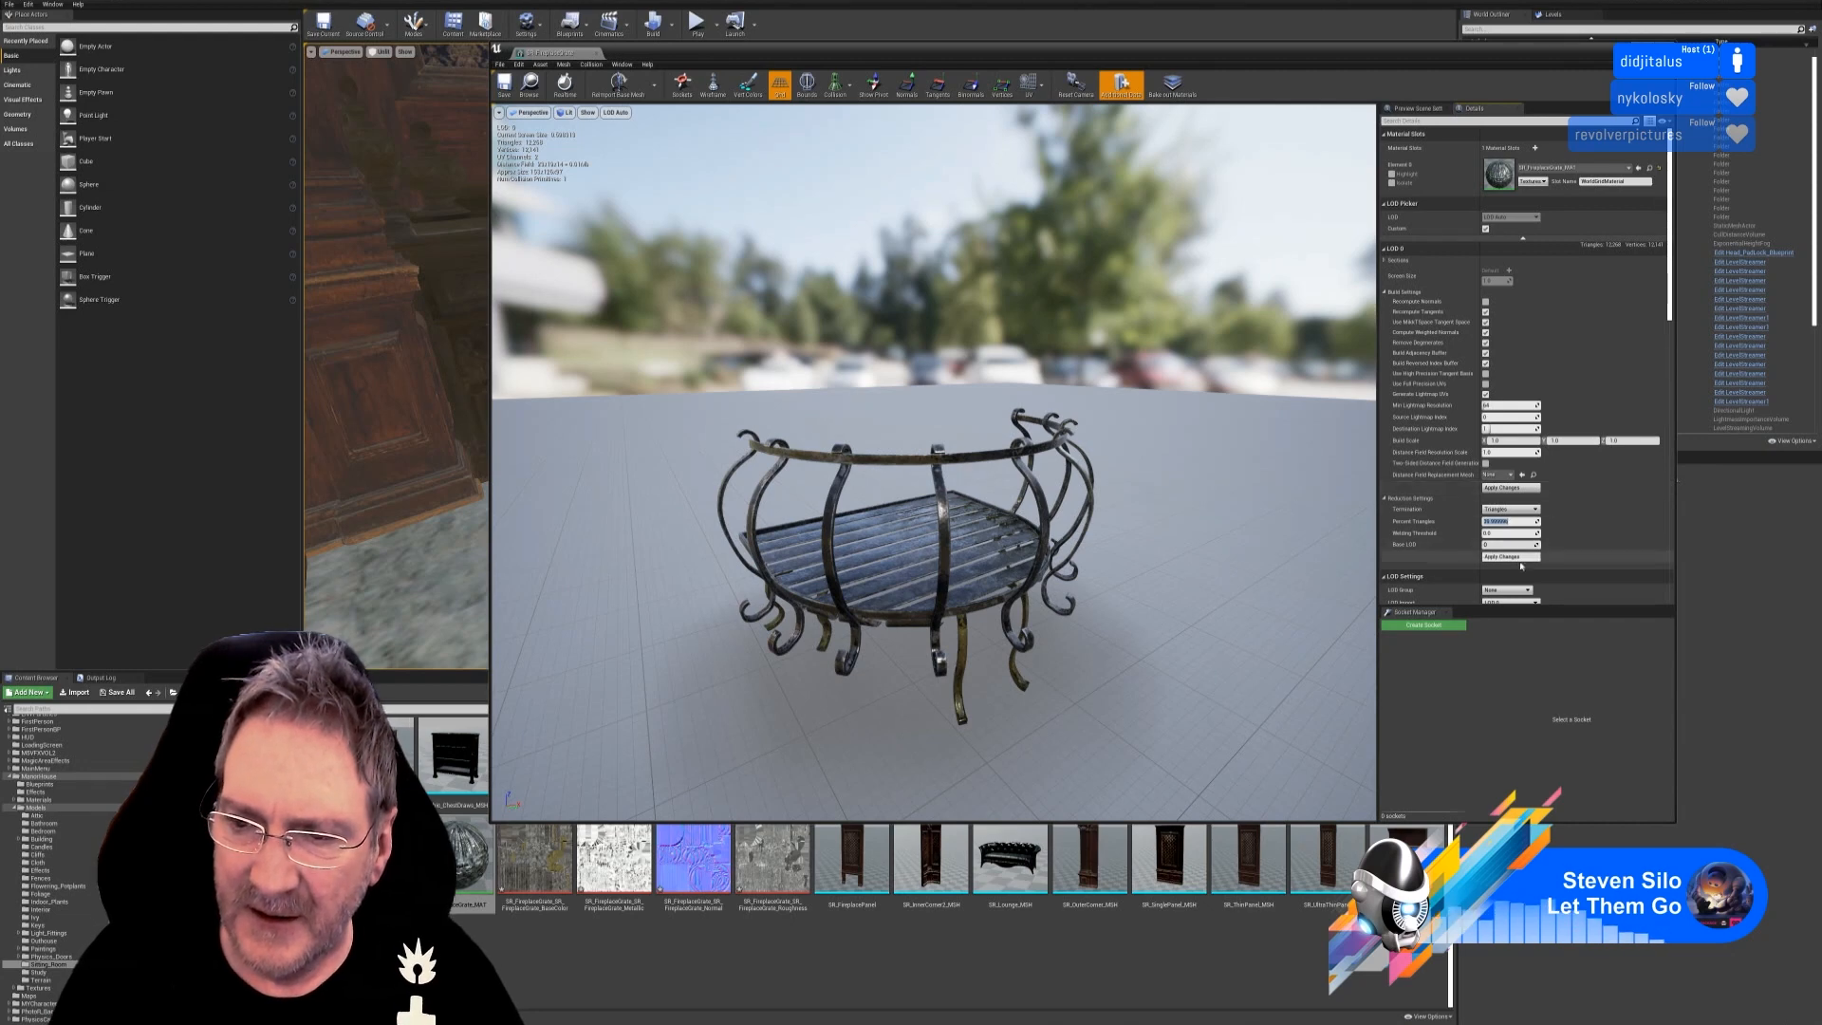
left_click(1513, 559)
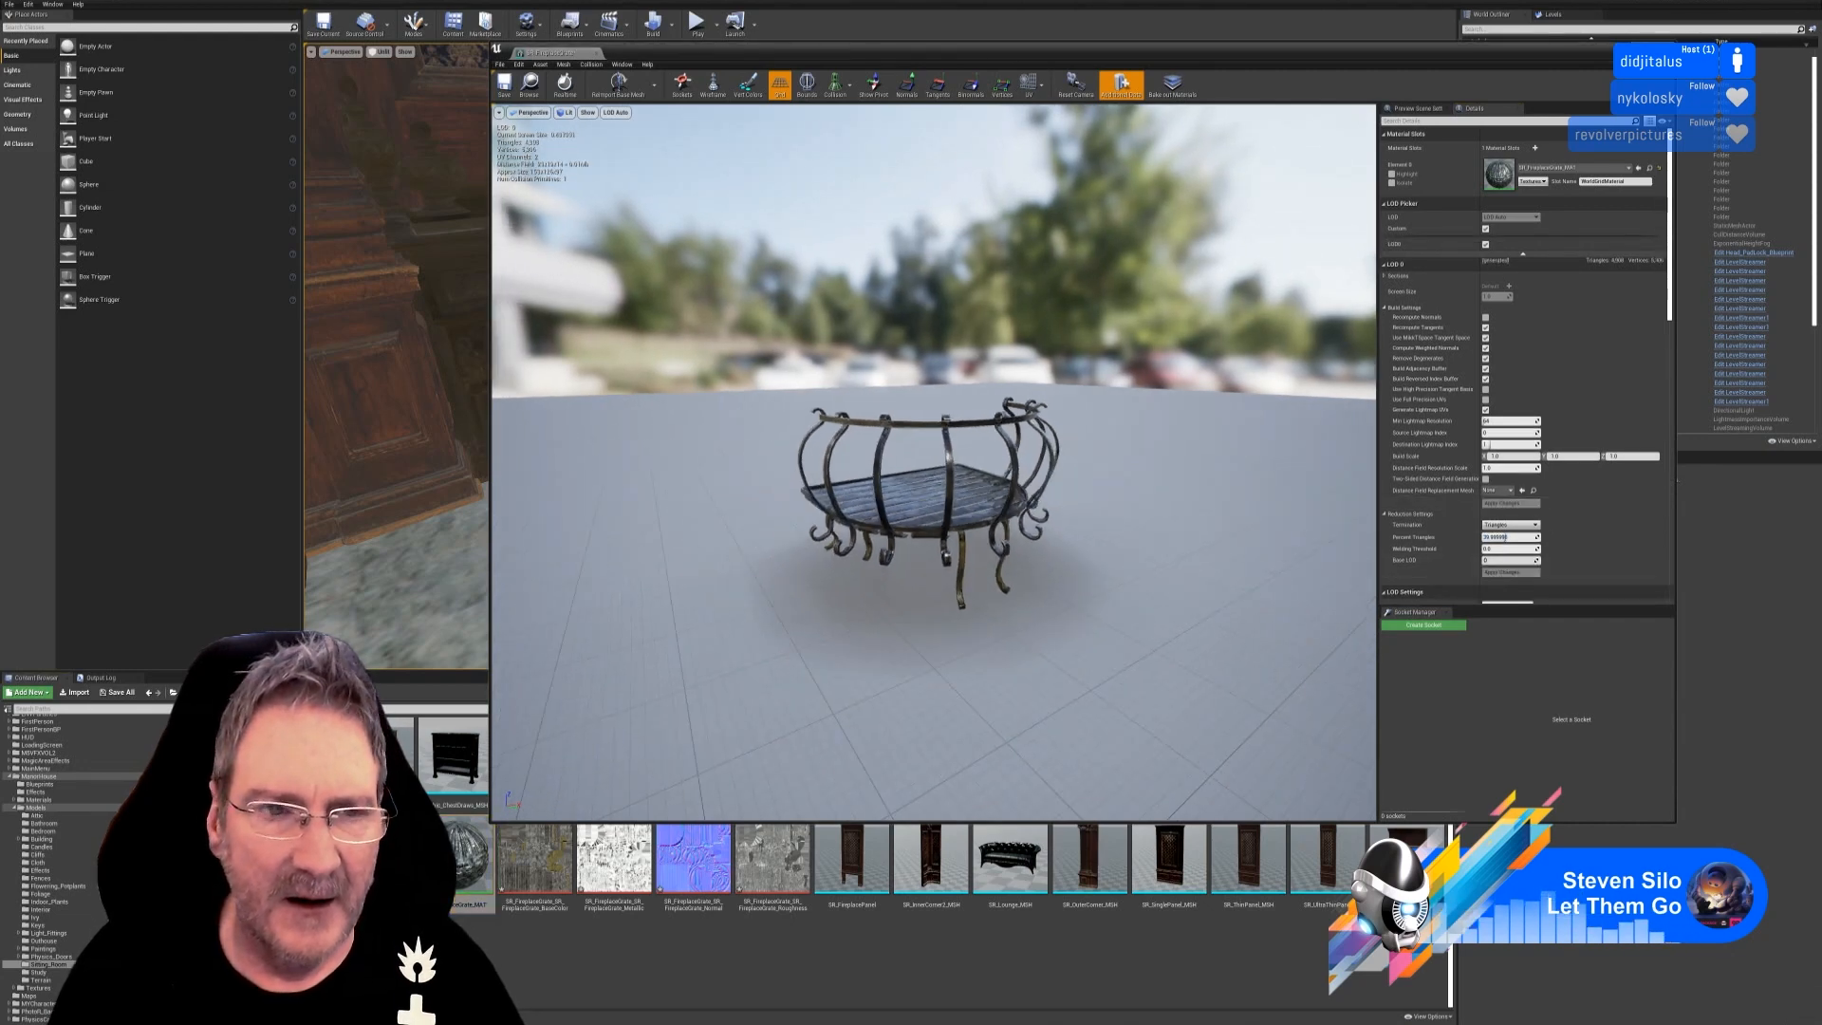
scroll(1526, 482, "down", 5)
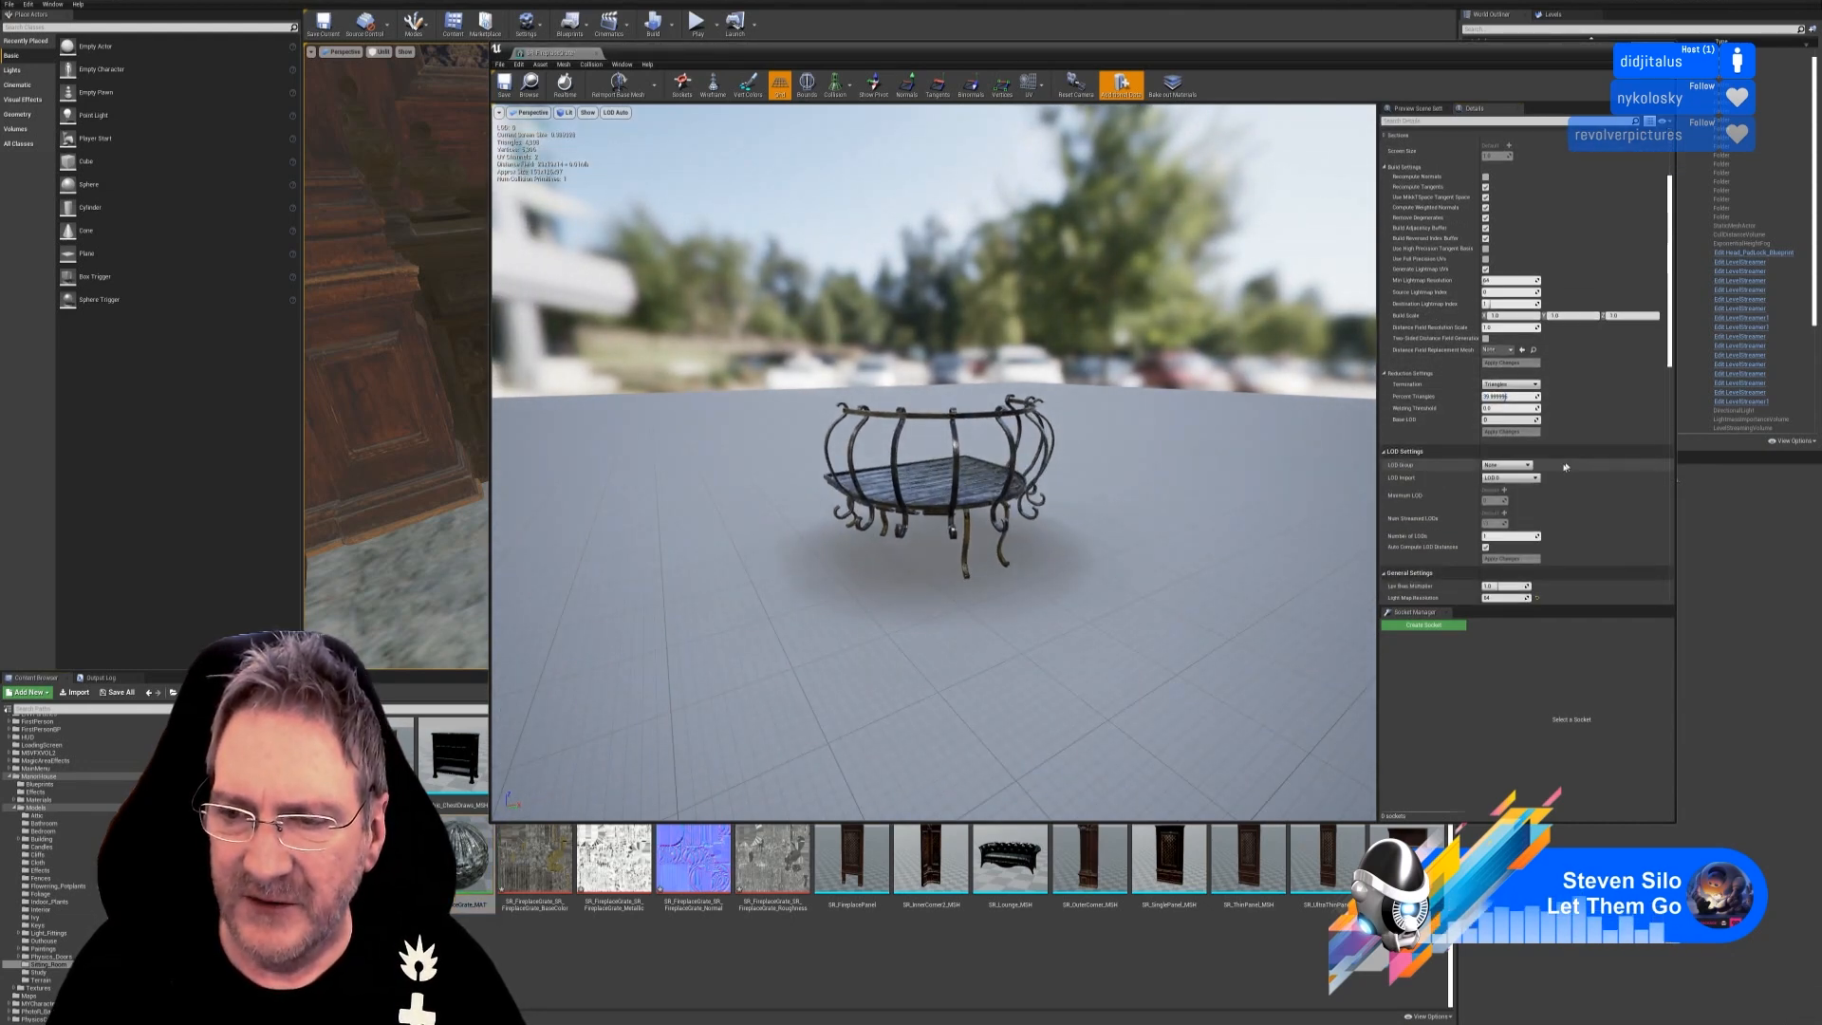
left_click(1524, 490)
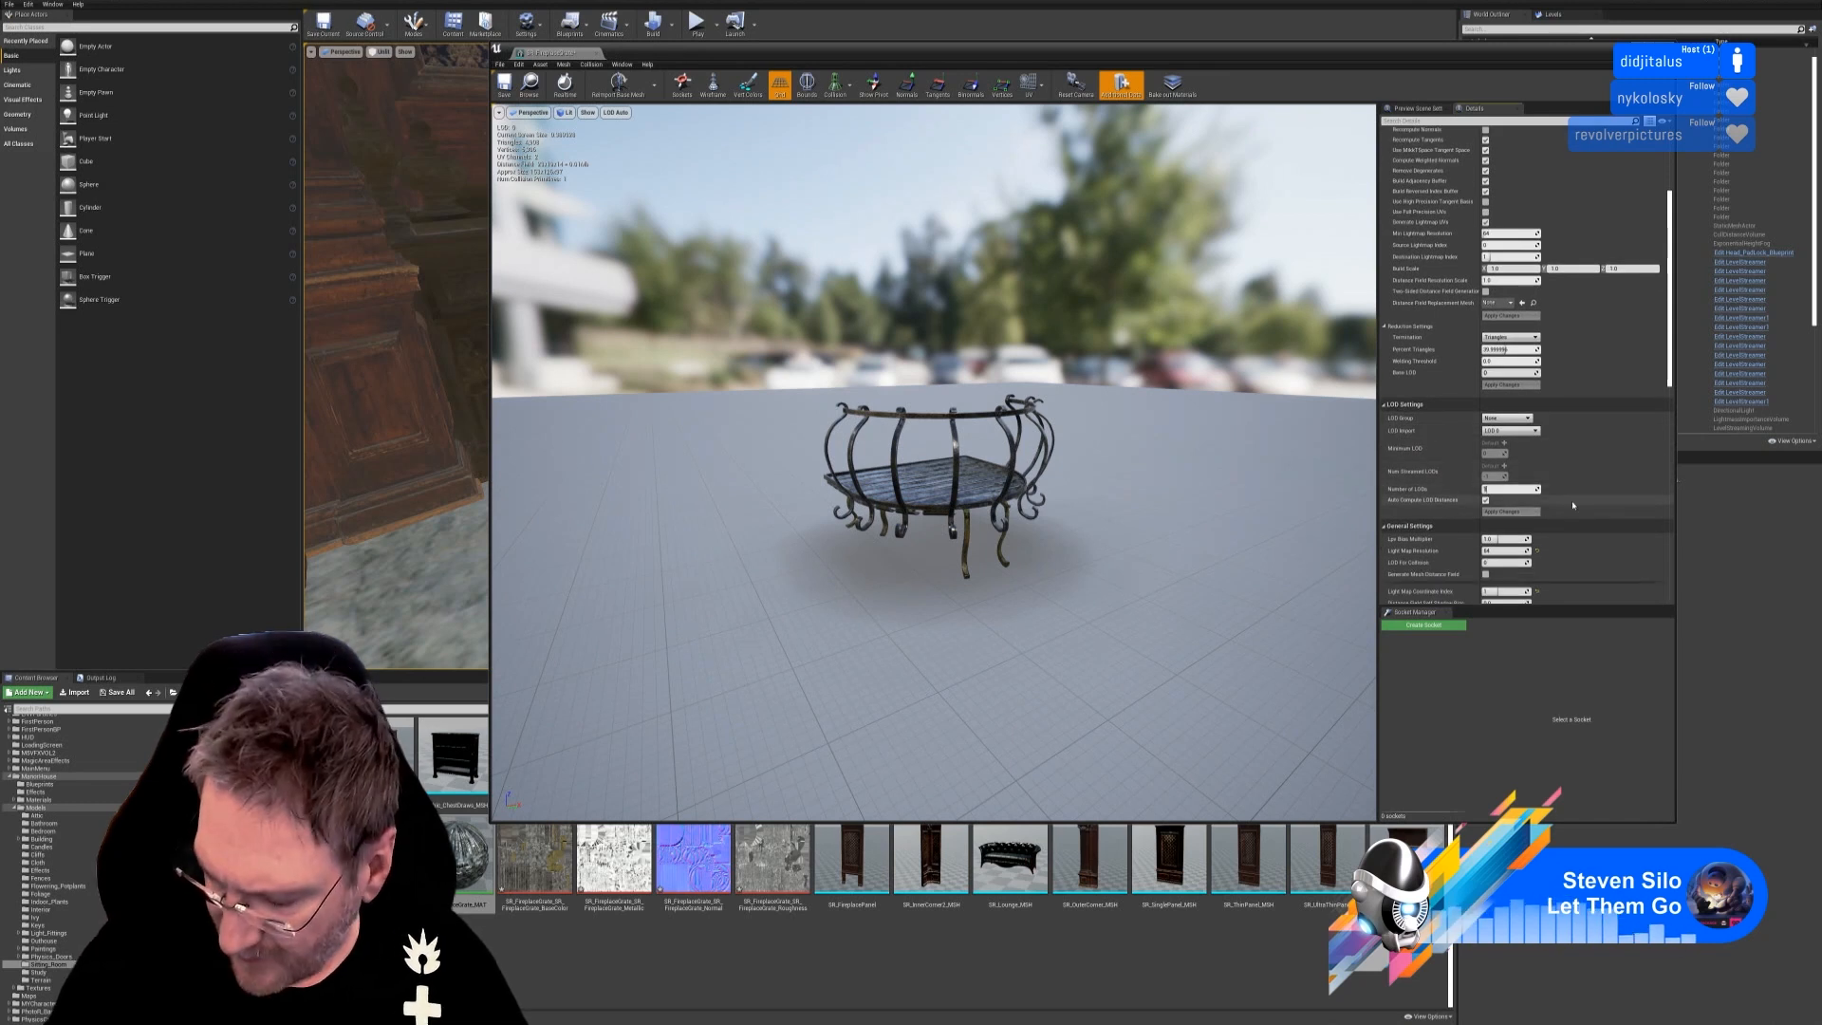
type("3")
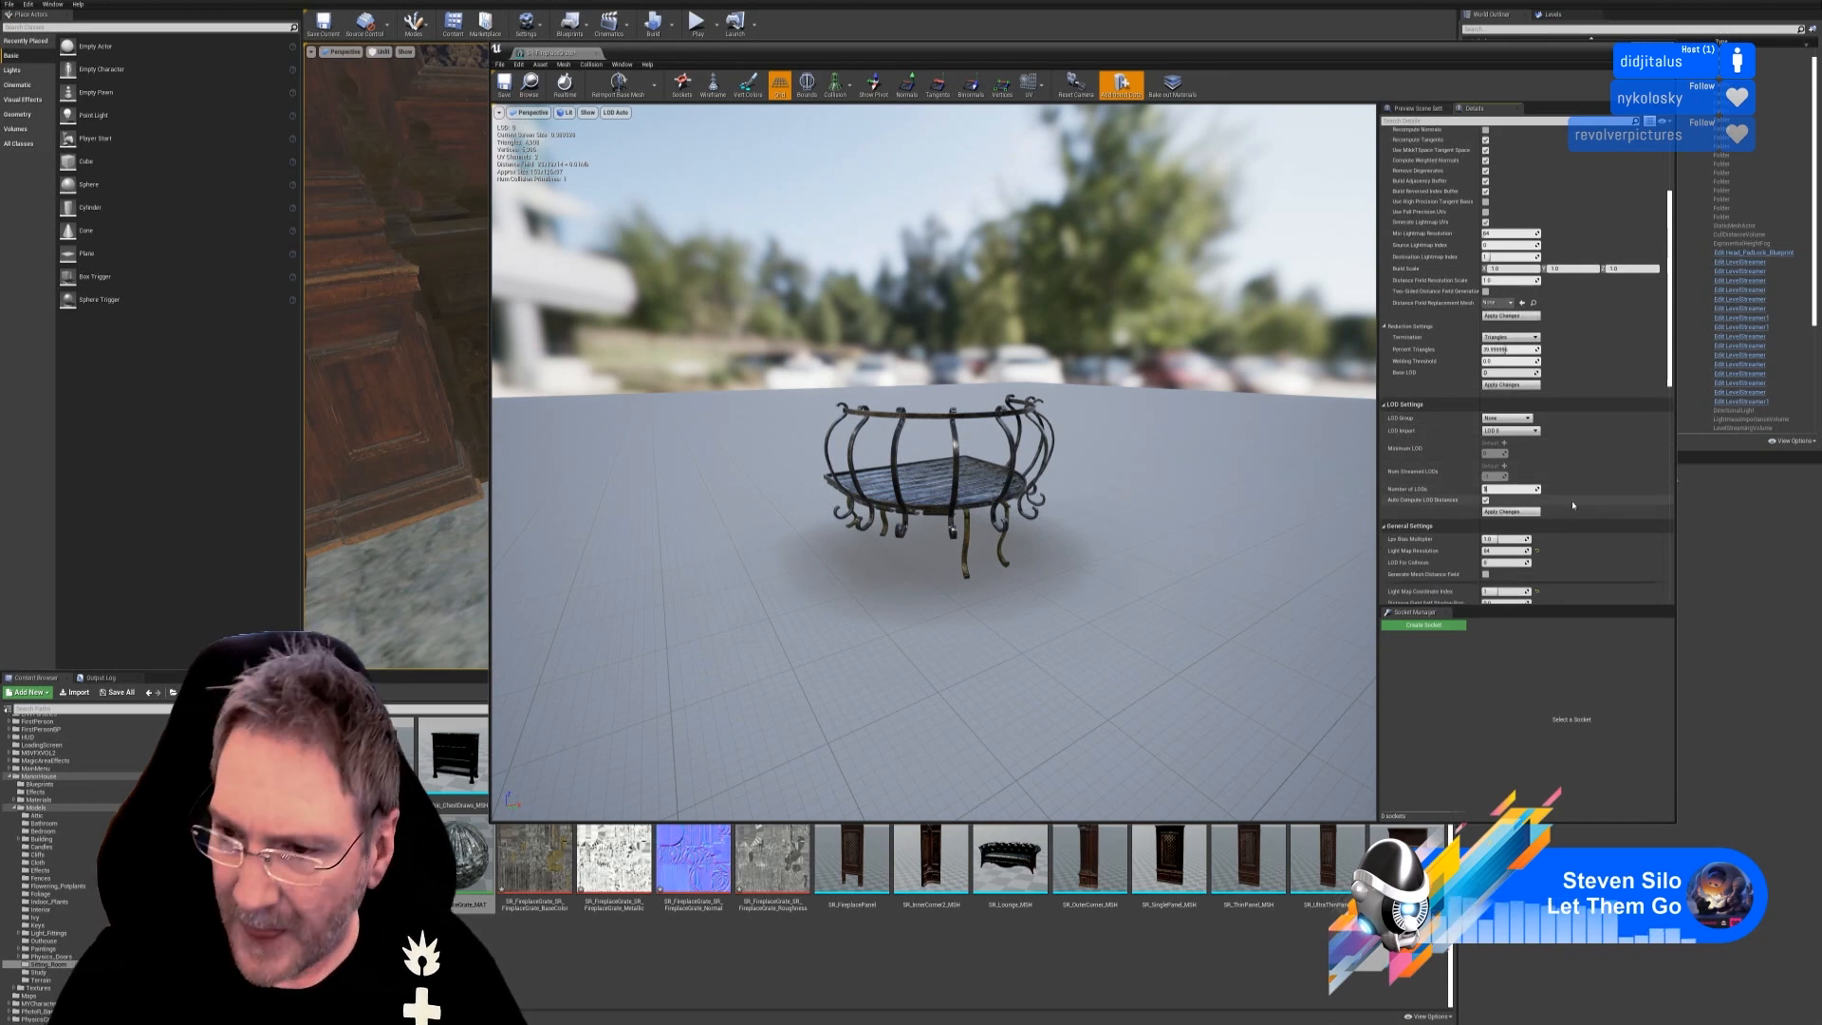
left_click(1504, 512)
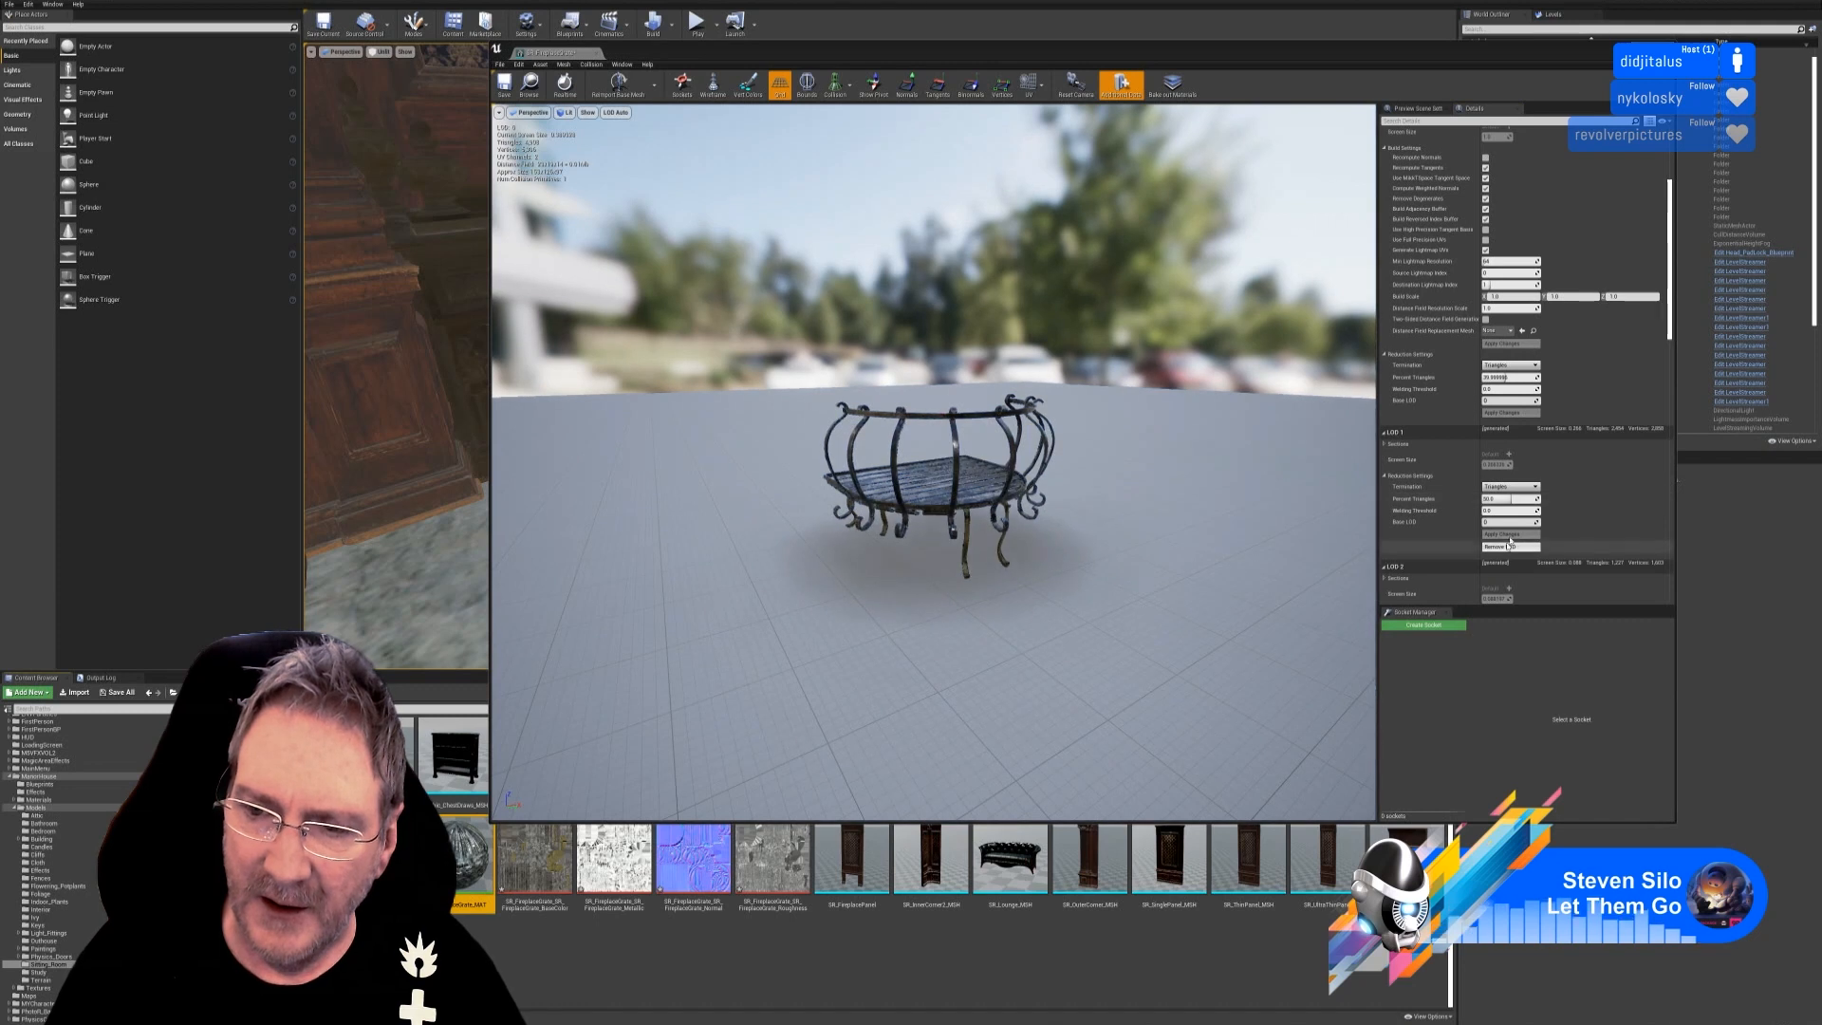
Turn off automatic LOD distances, set LOD 1's screen size to 0.26 and enter a custom screen size for LOD 2.
scroll(1503, 511, "down", 4)
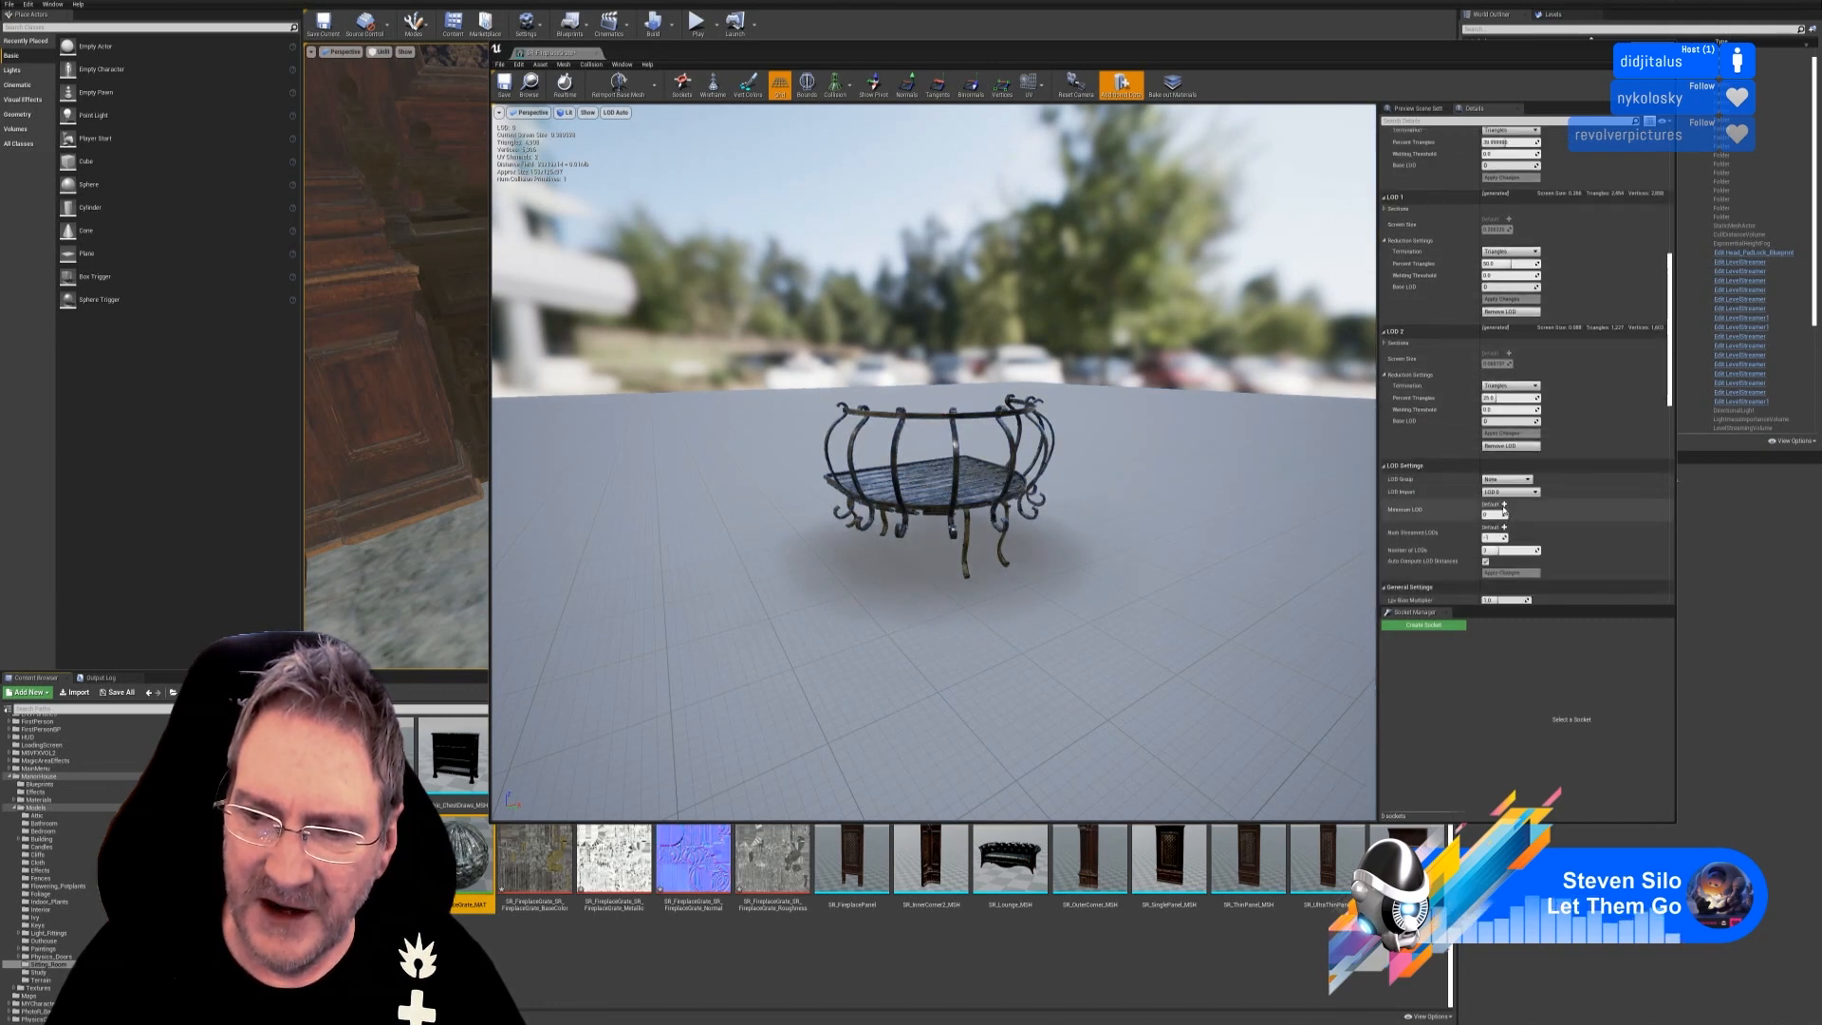
left_click(1486, 562)
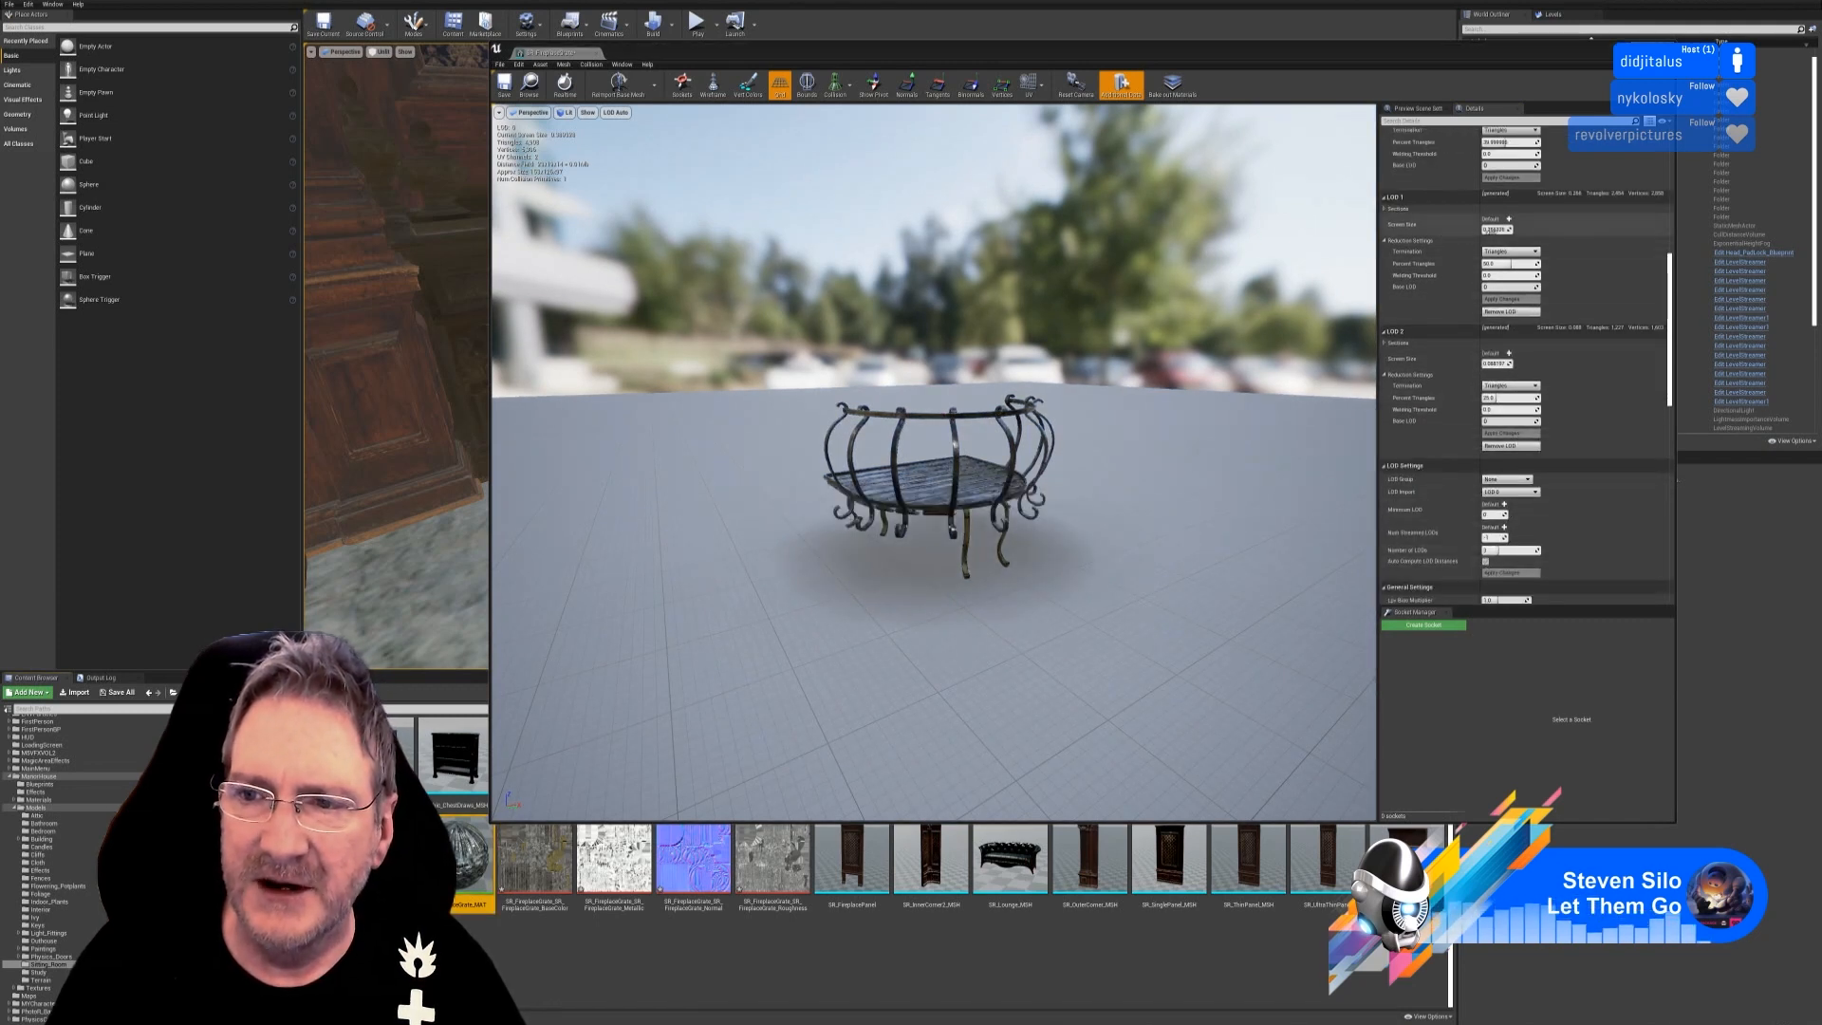
left_click_drag(1139, 427, 1167, 526)
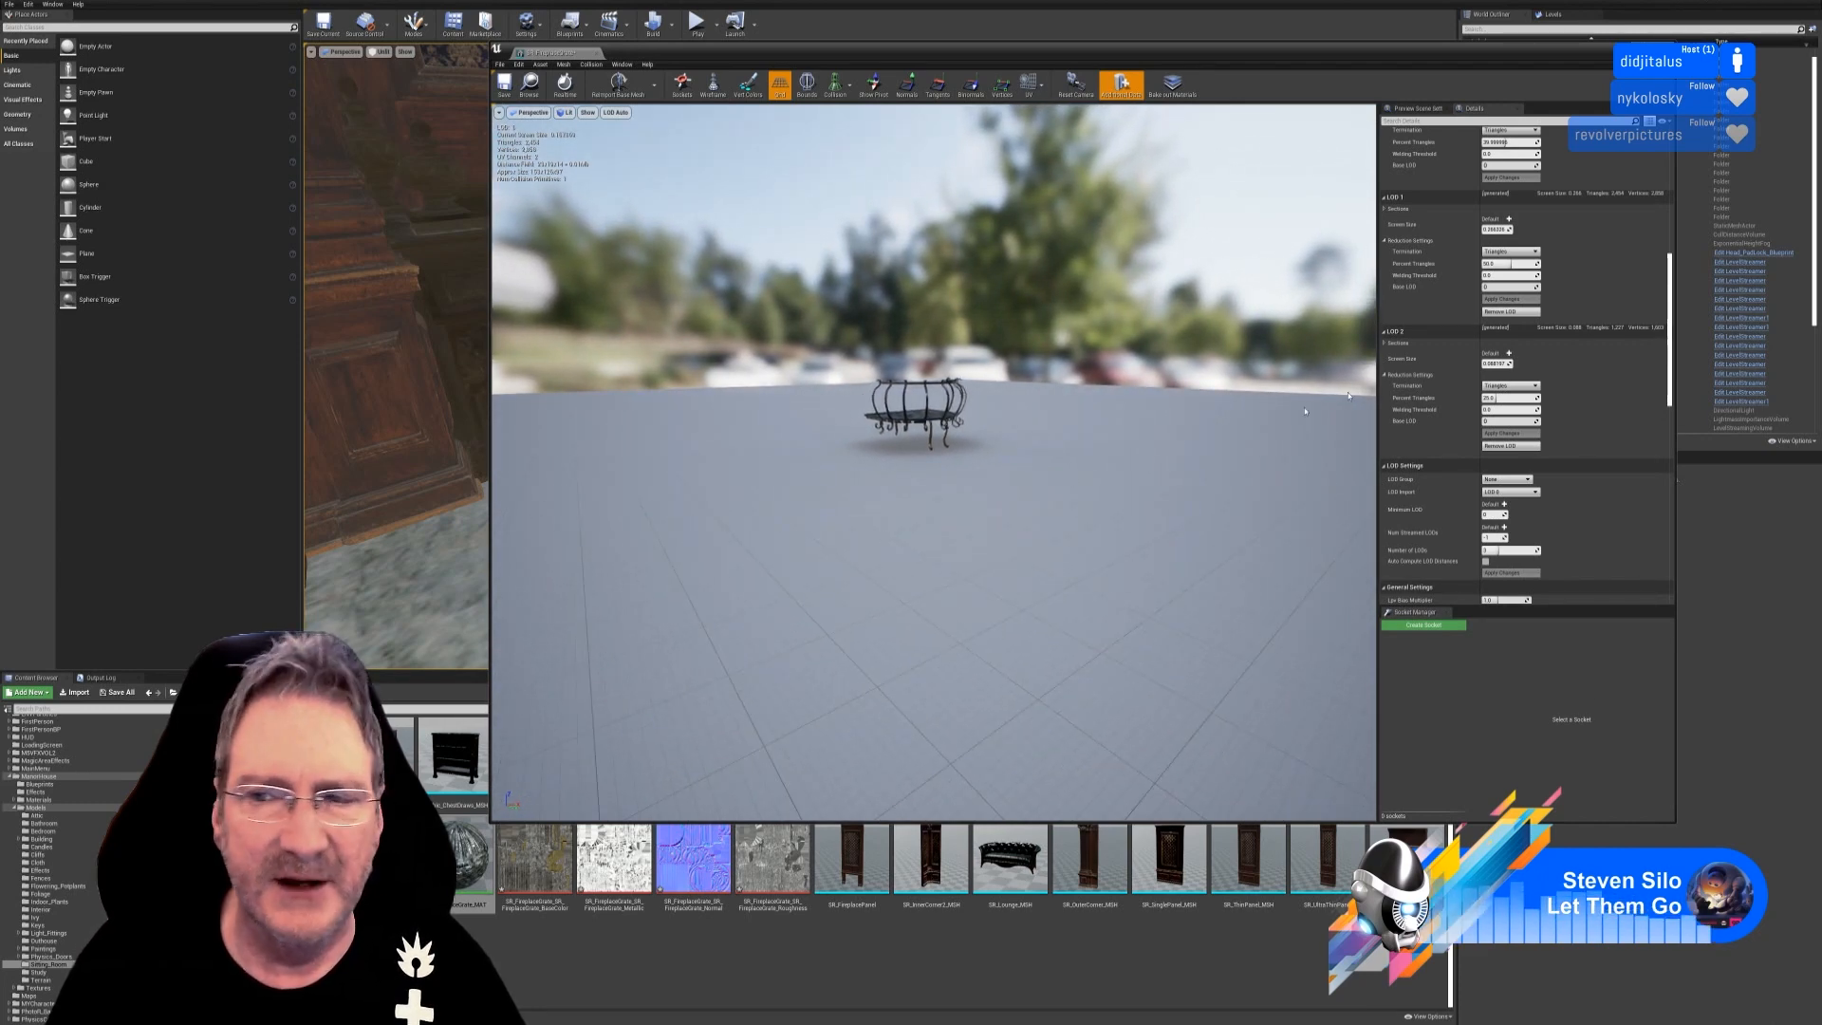
left_click(1498, 229)
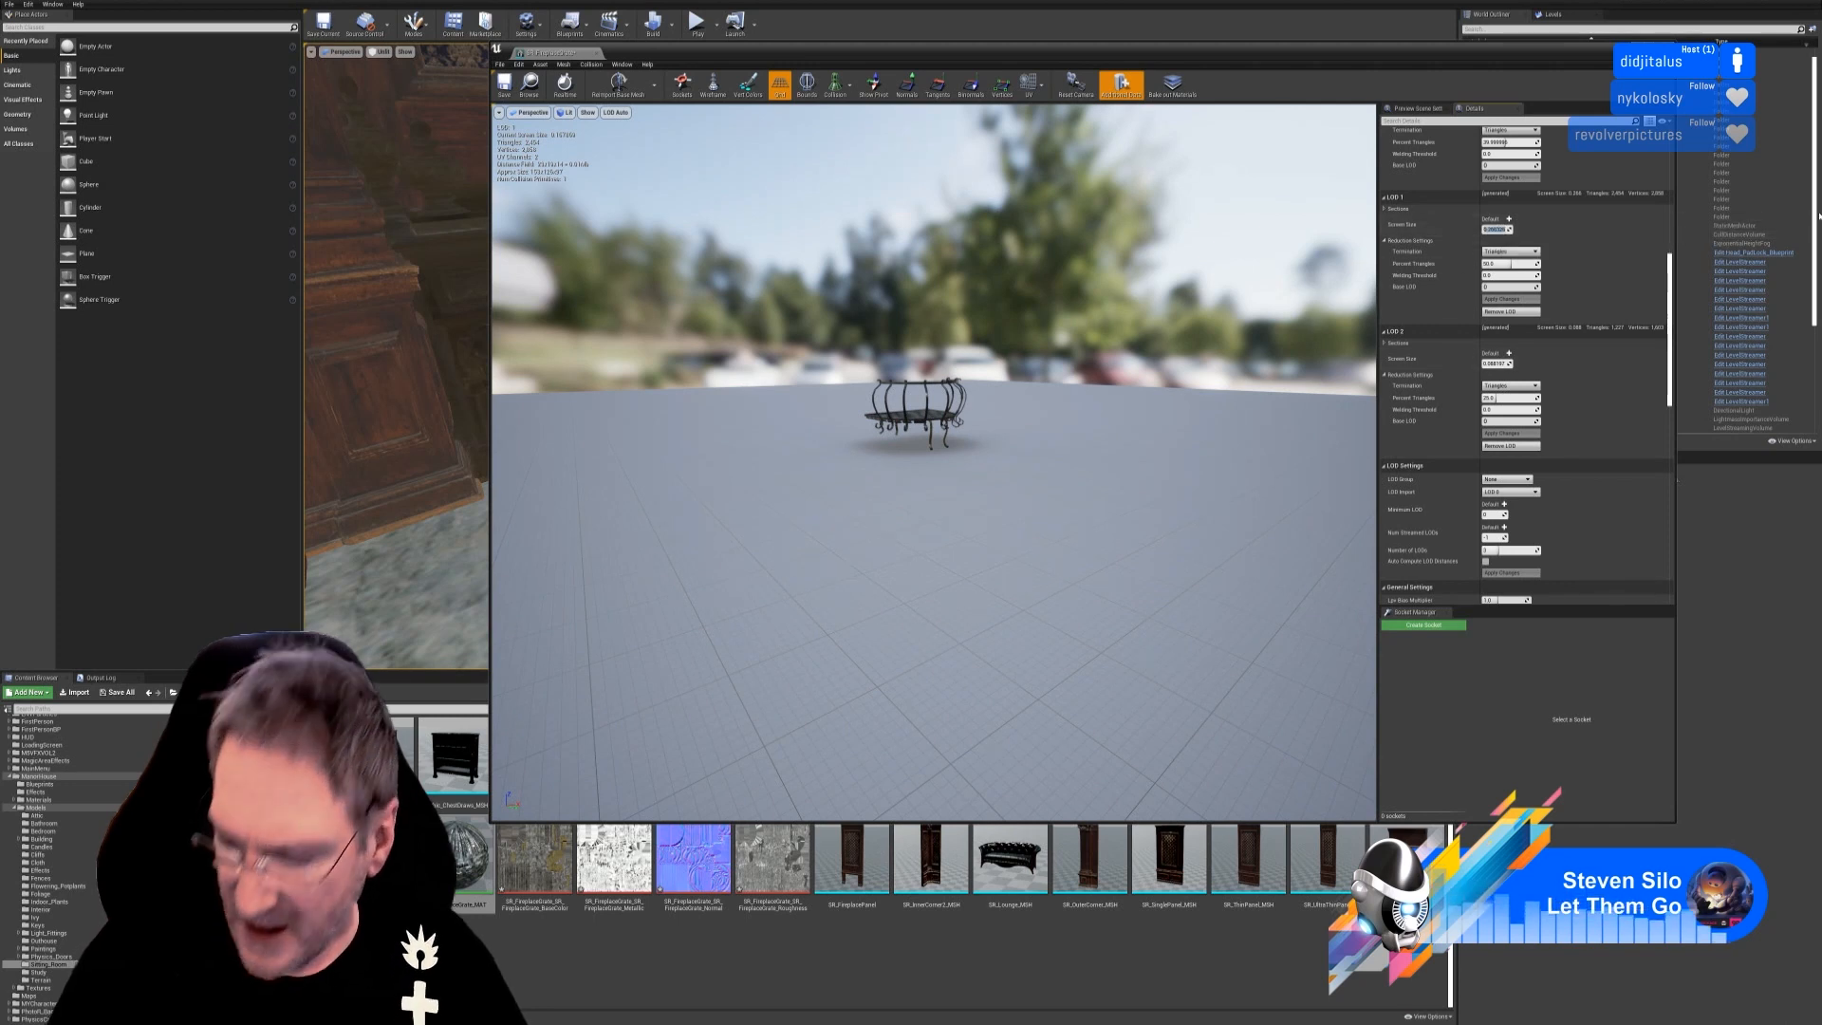
type("0.26")
key("Return")
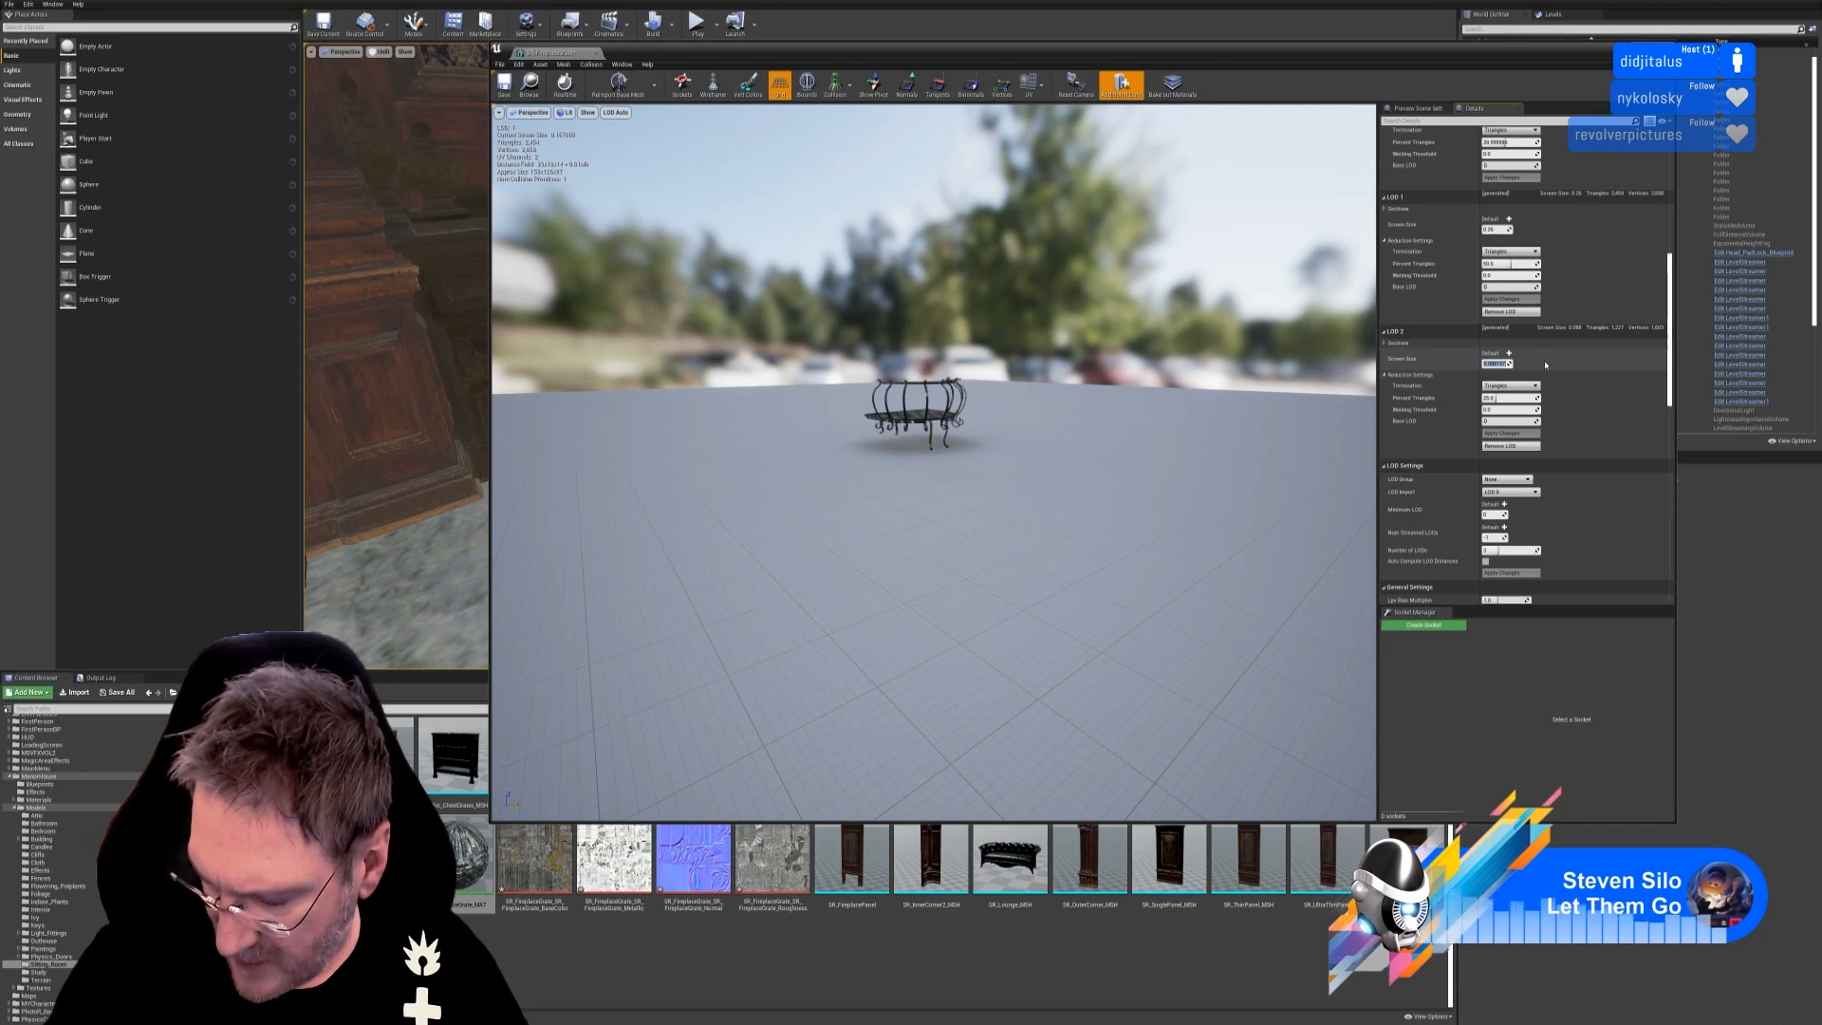
type("8")
key("Return")
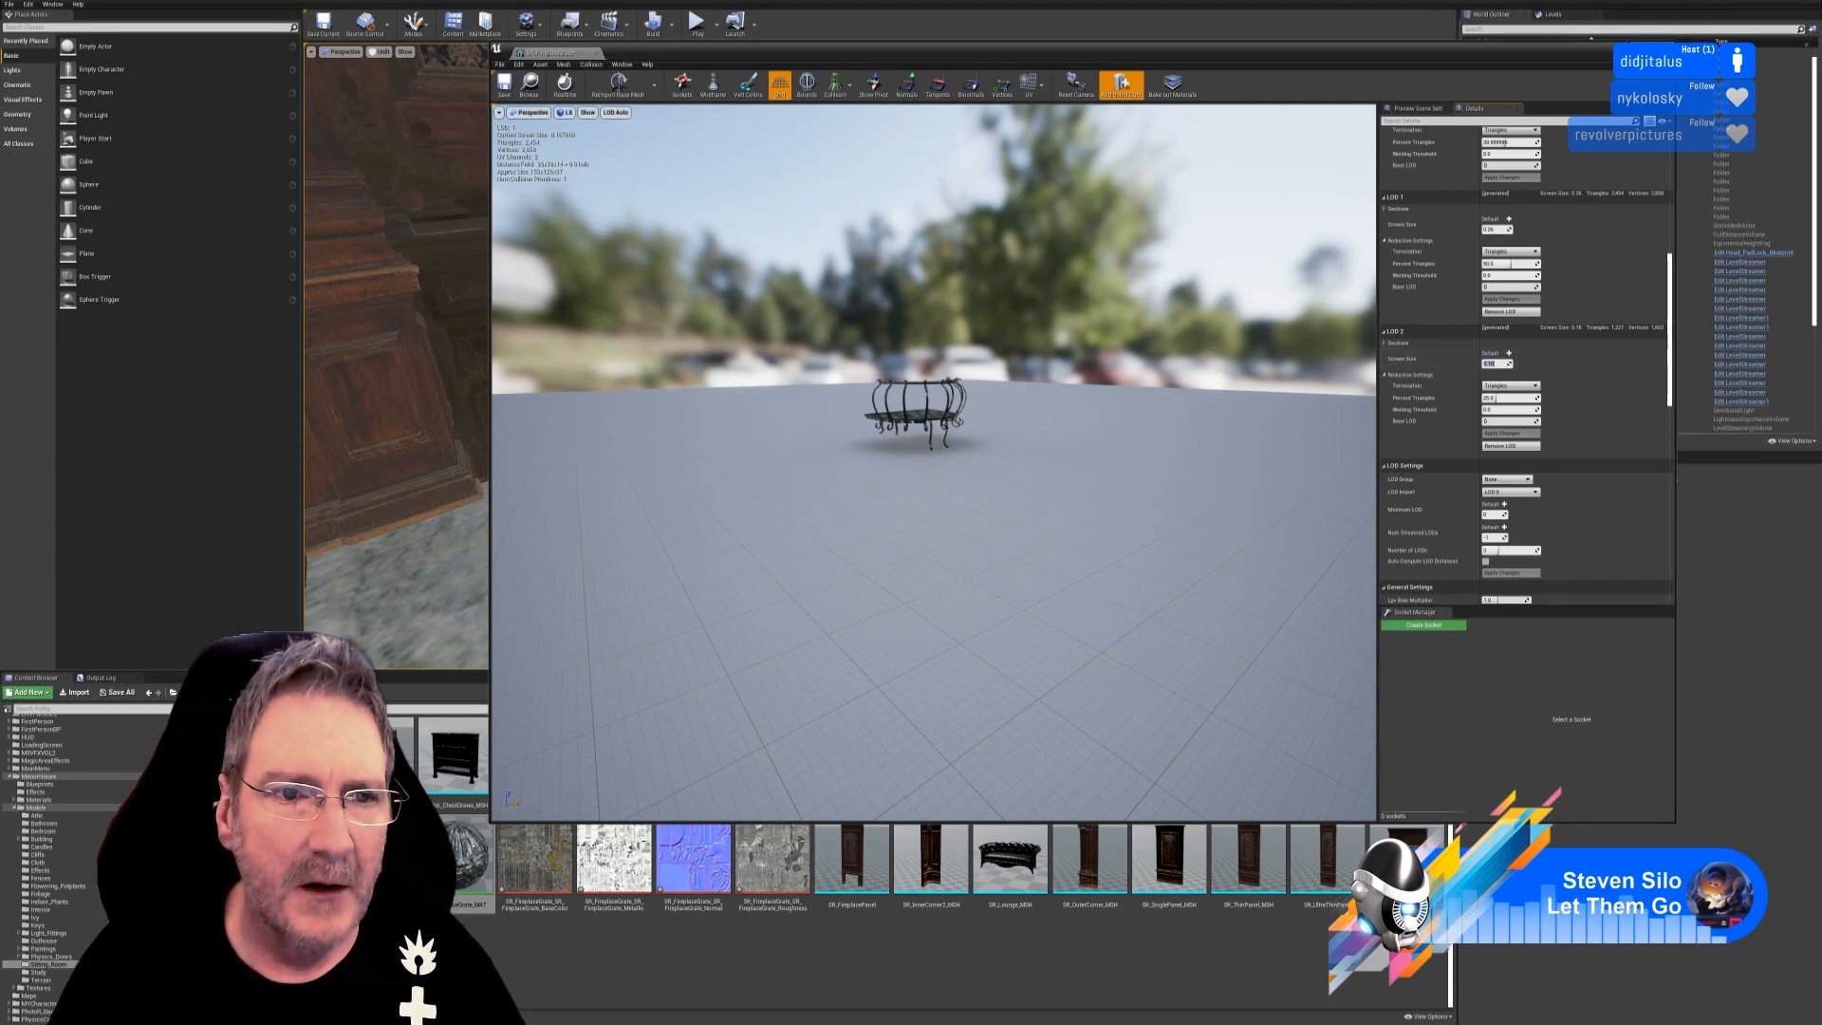
Check the grate at a closer viewing distance, save the static mesh and close its editor.
left_click_drag(935, 513, 906, 489)
left_click(504, 85)
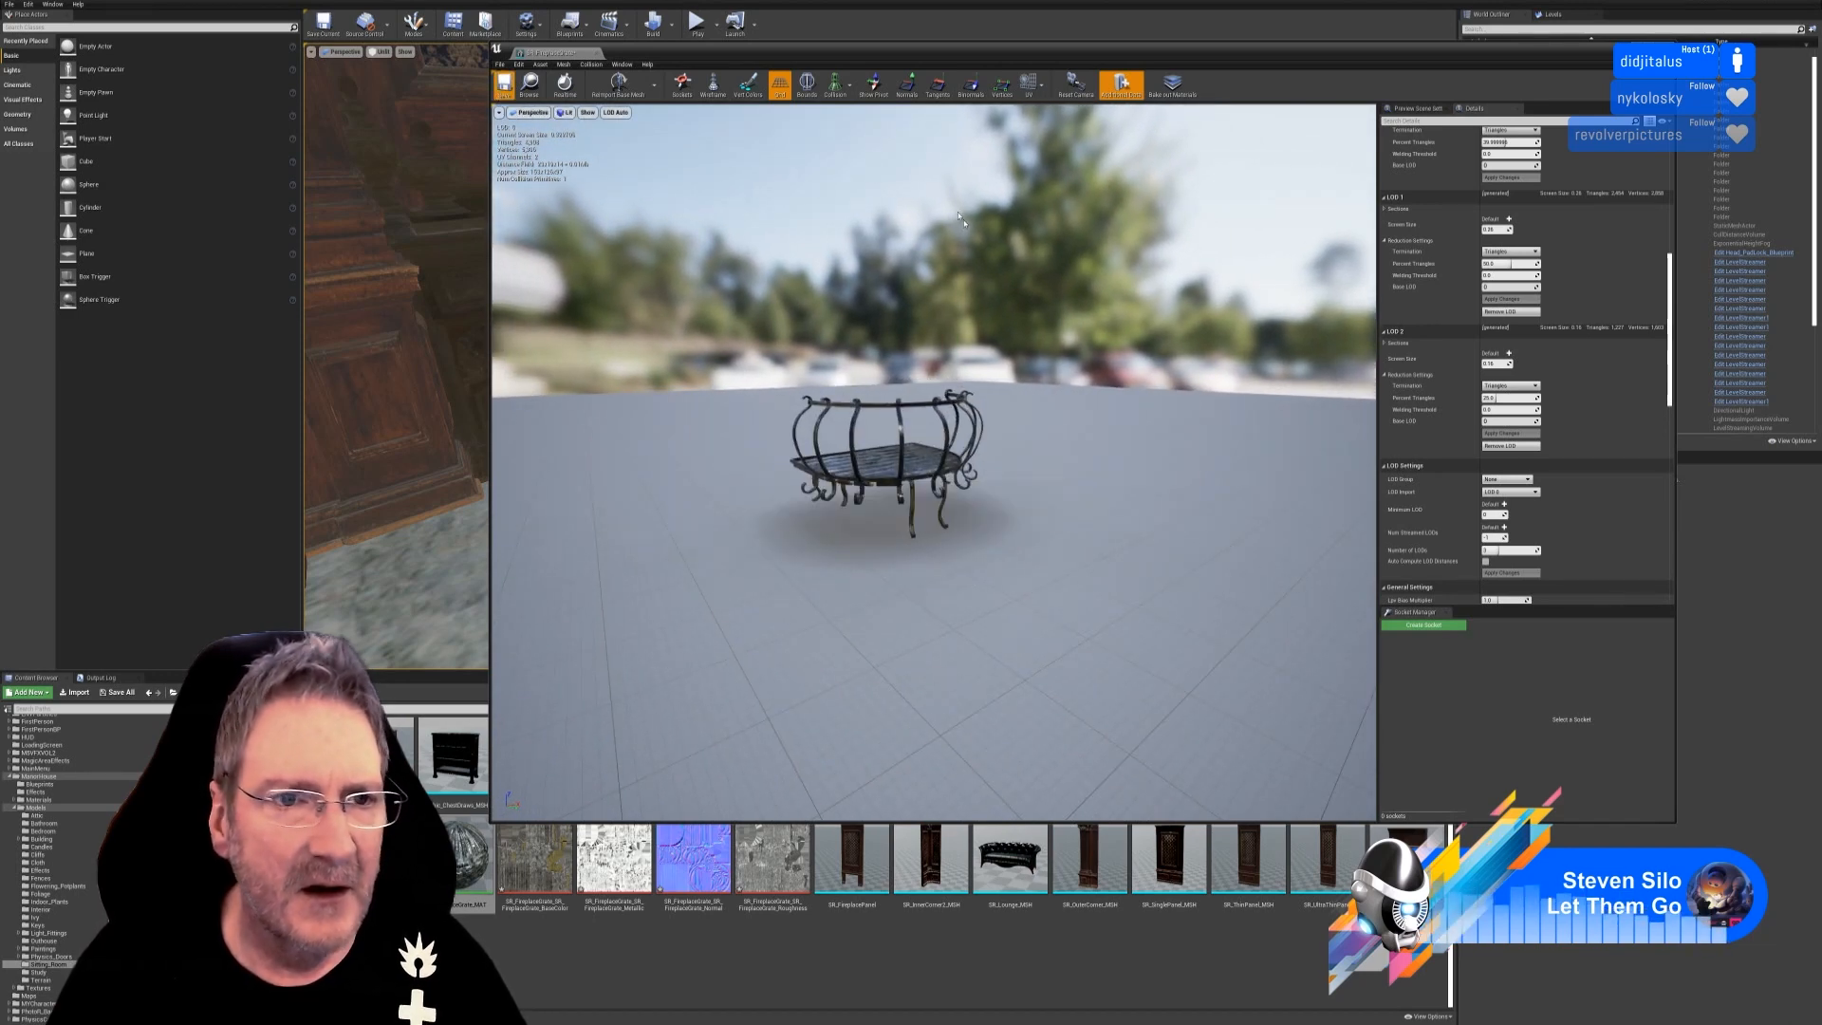
left_click(1666, 47)
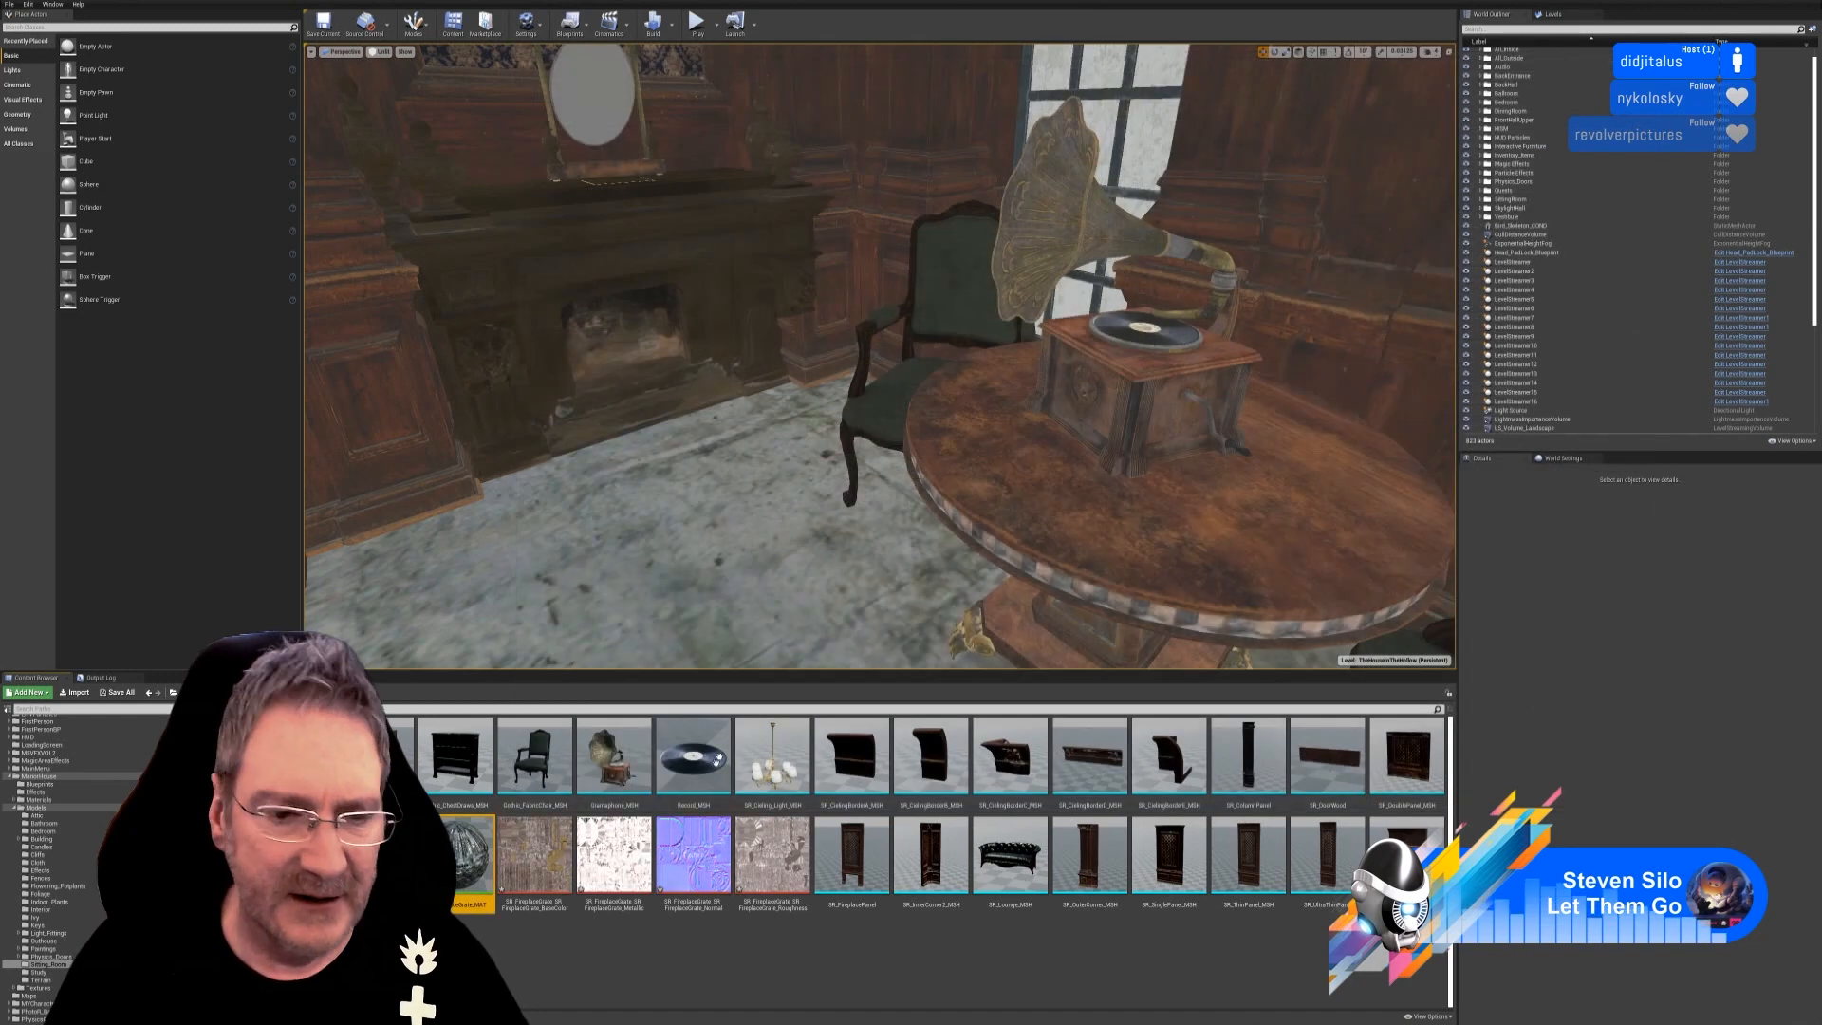
Place the fireplace grate mesh on the floor before the fireplace and rotate it 90° about the vertical axis to face the room.
left_click_drag(379, 849, 652, 356)
left_click(1274, 52)
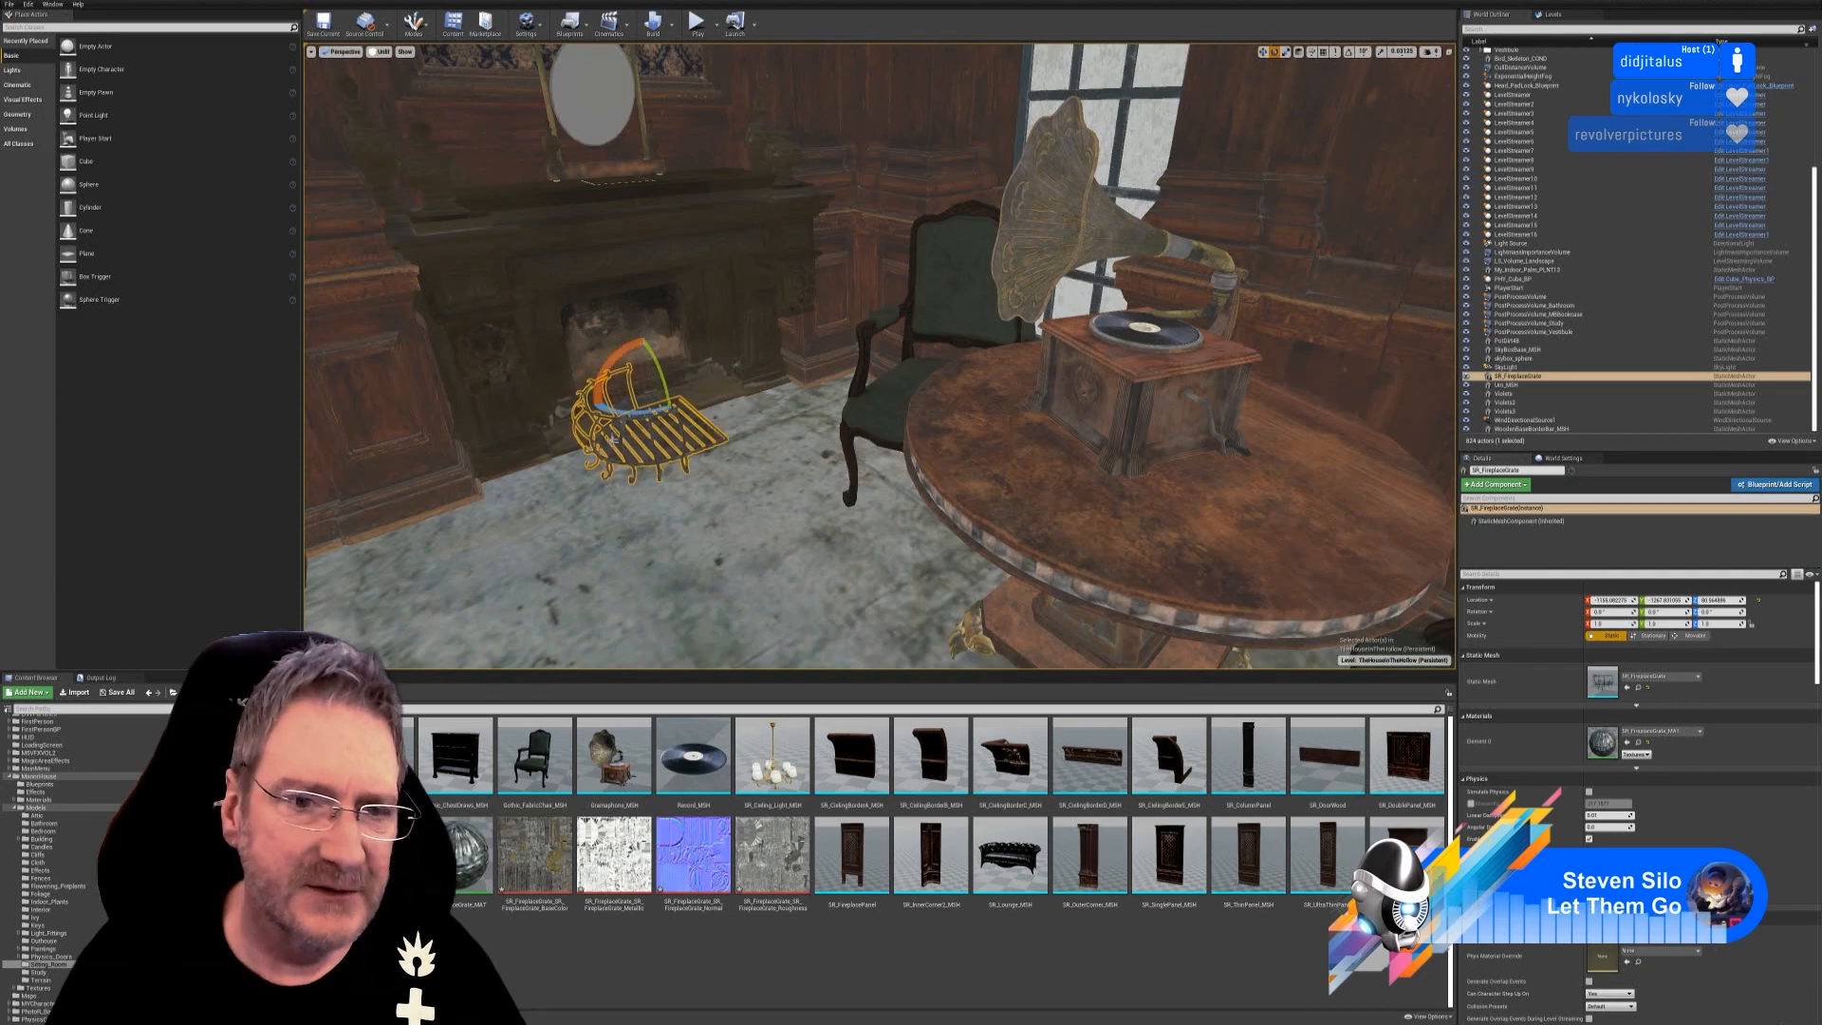
left_click_drag(684, 418, 719, 392)
key("ctrl+z")
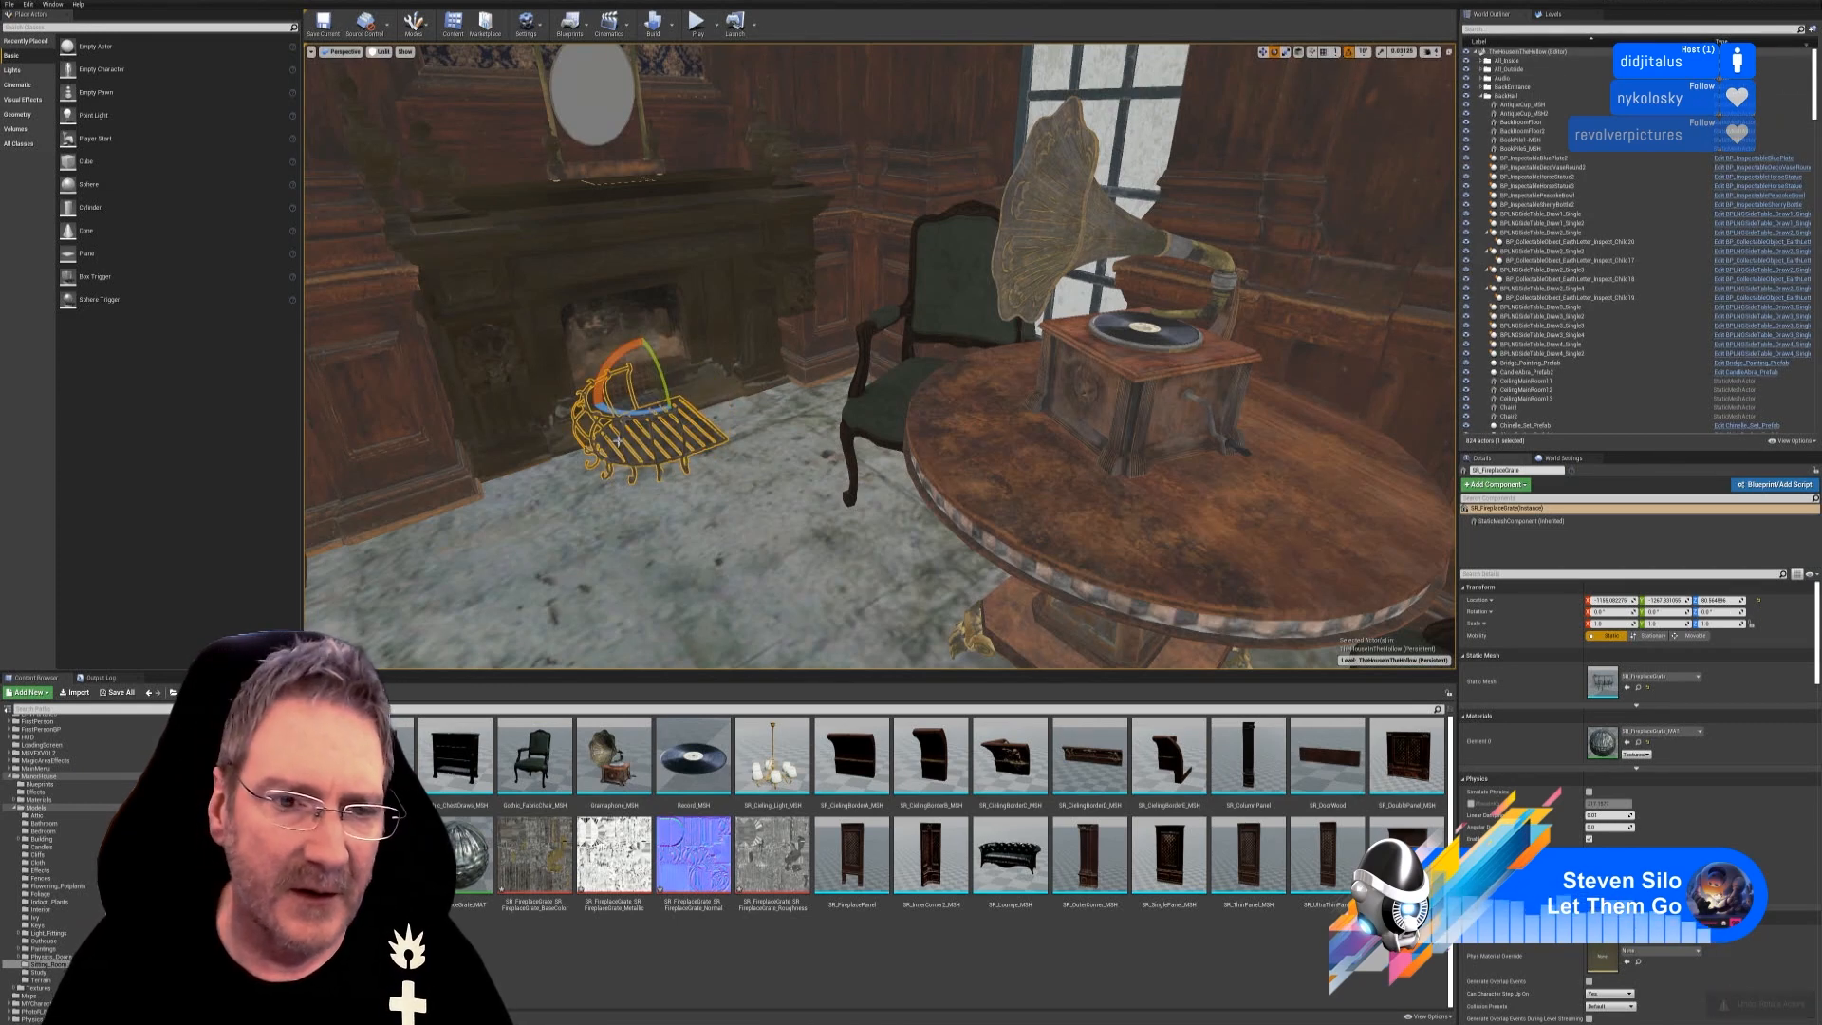
left_click_drag(631, 419, 736, 374)
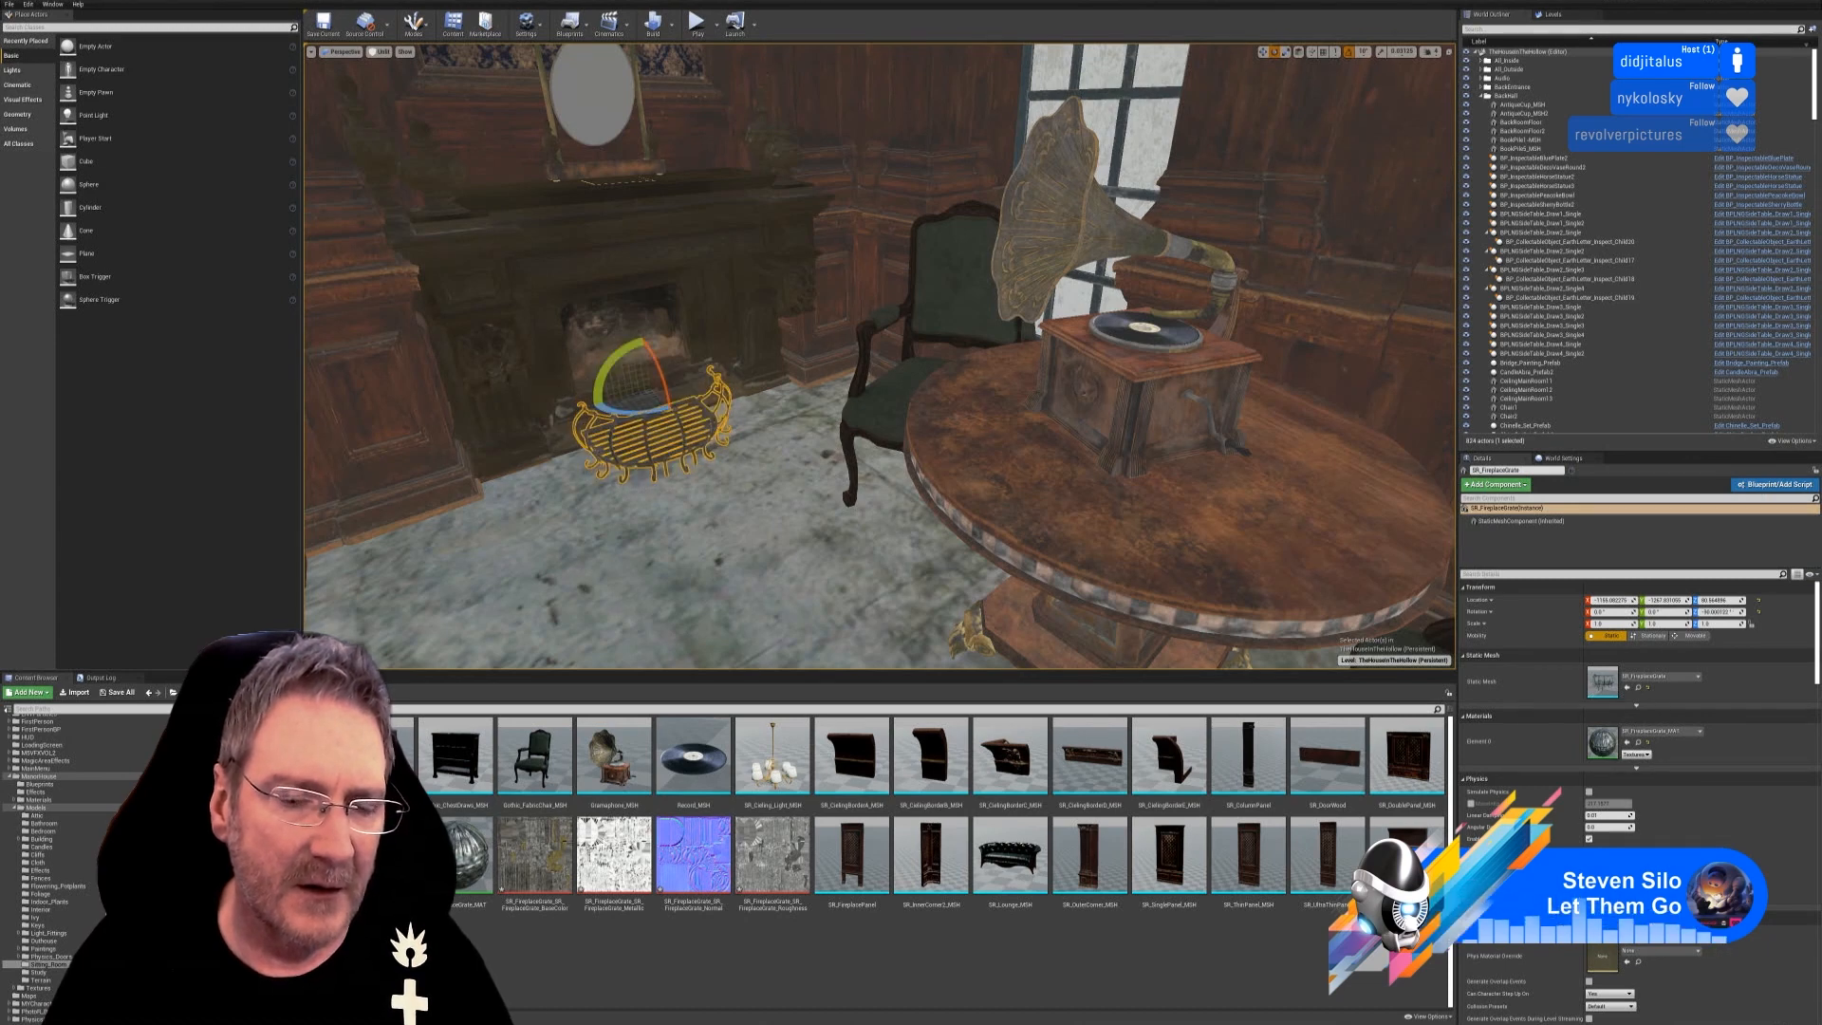
Move the grate back to the fireplace opening and raise it so its feet stand on the hearth.
key("f")
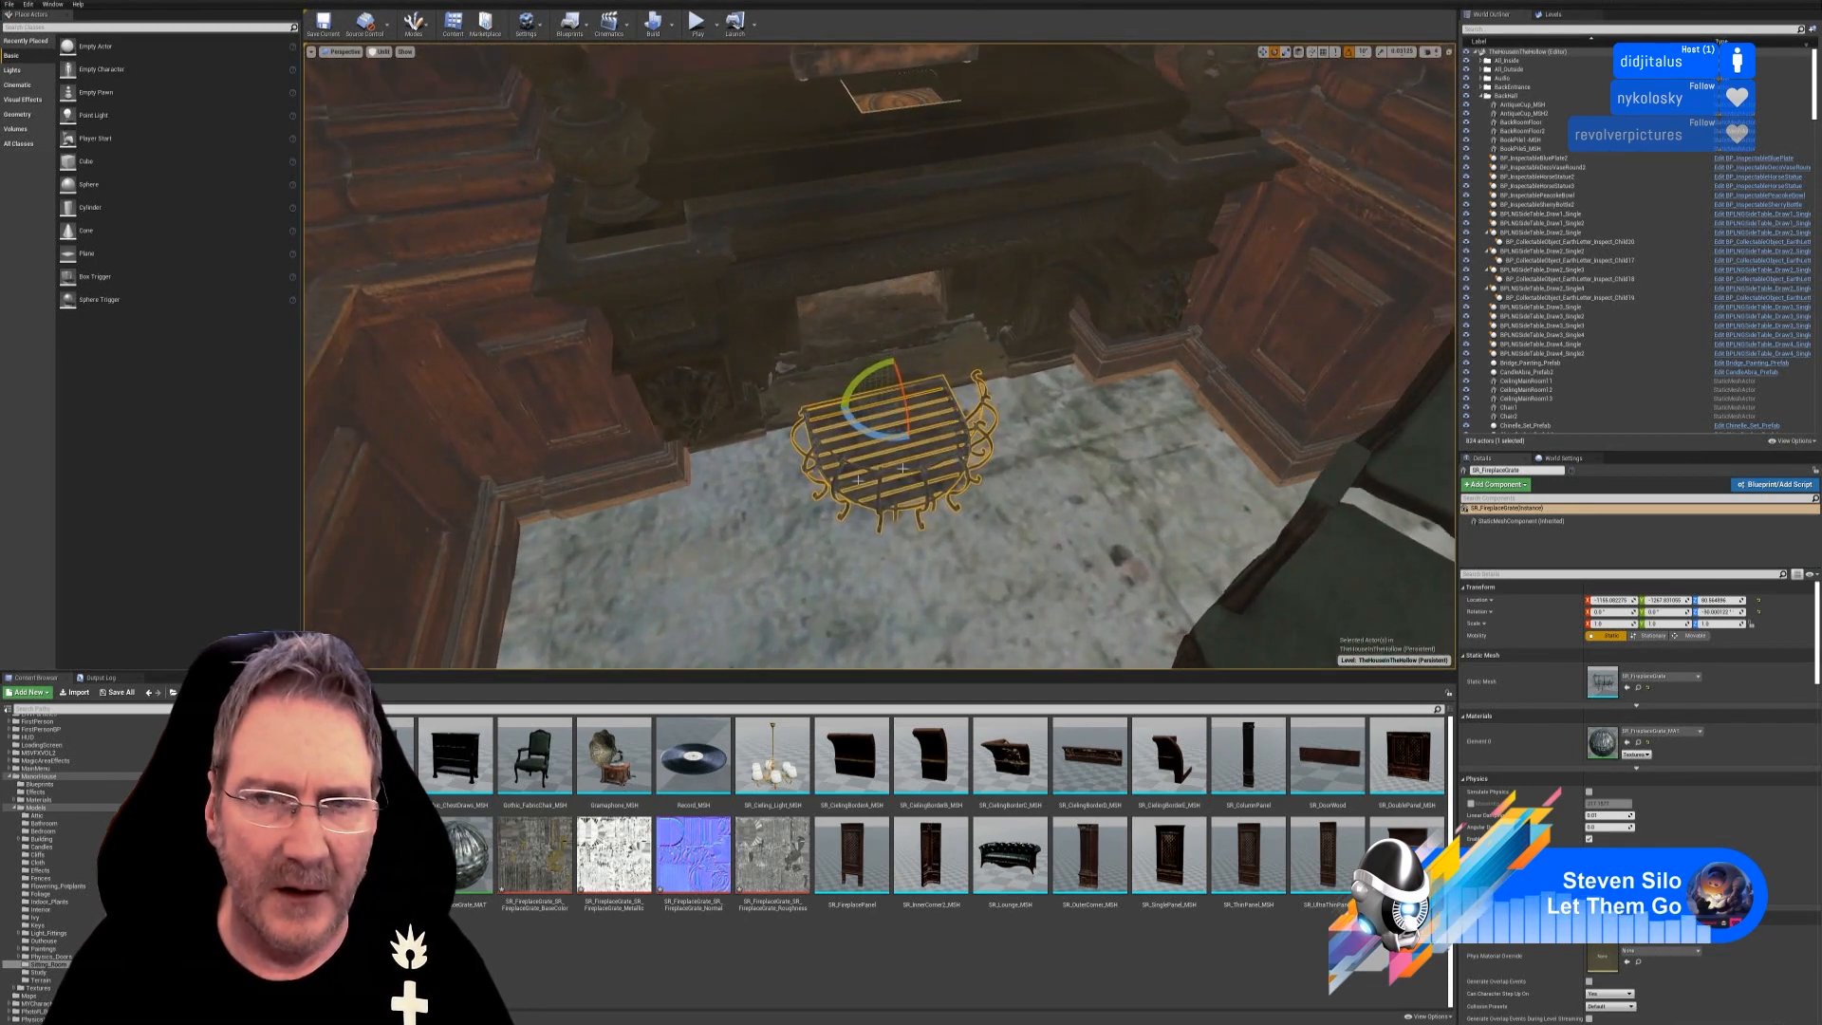
left_click(1263, 52)
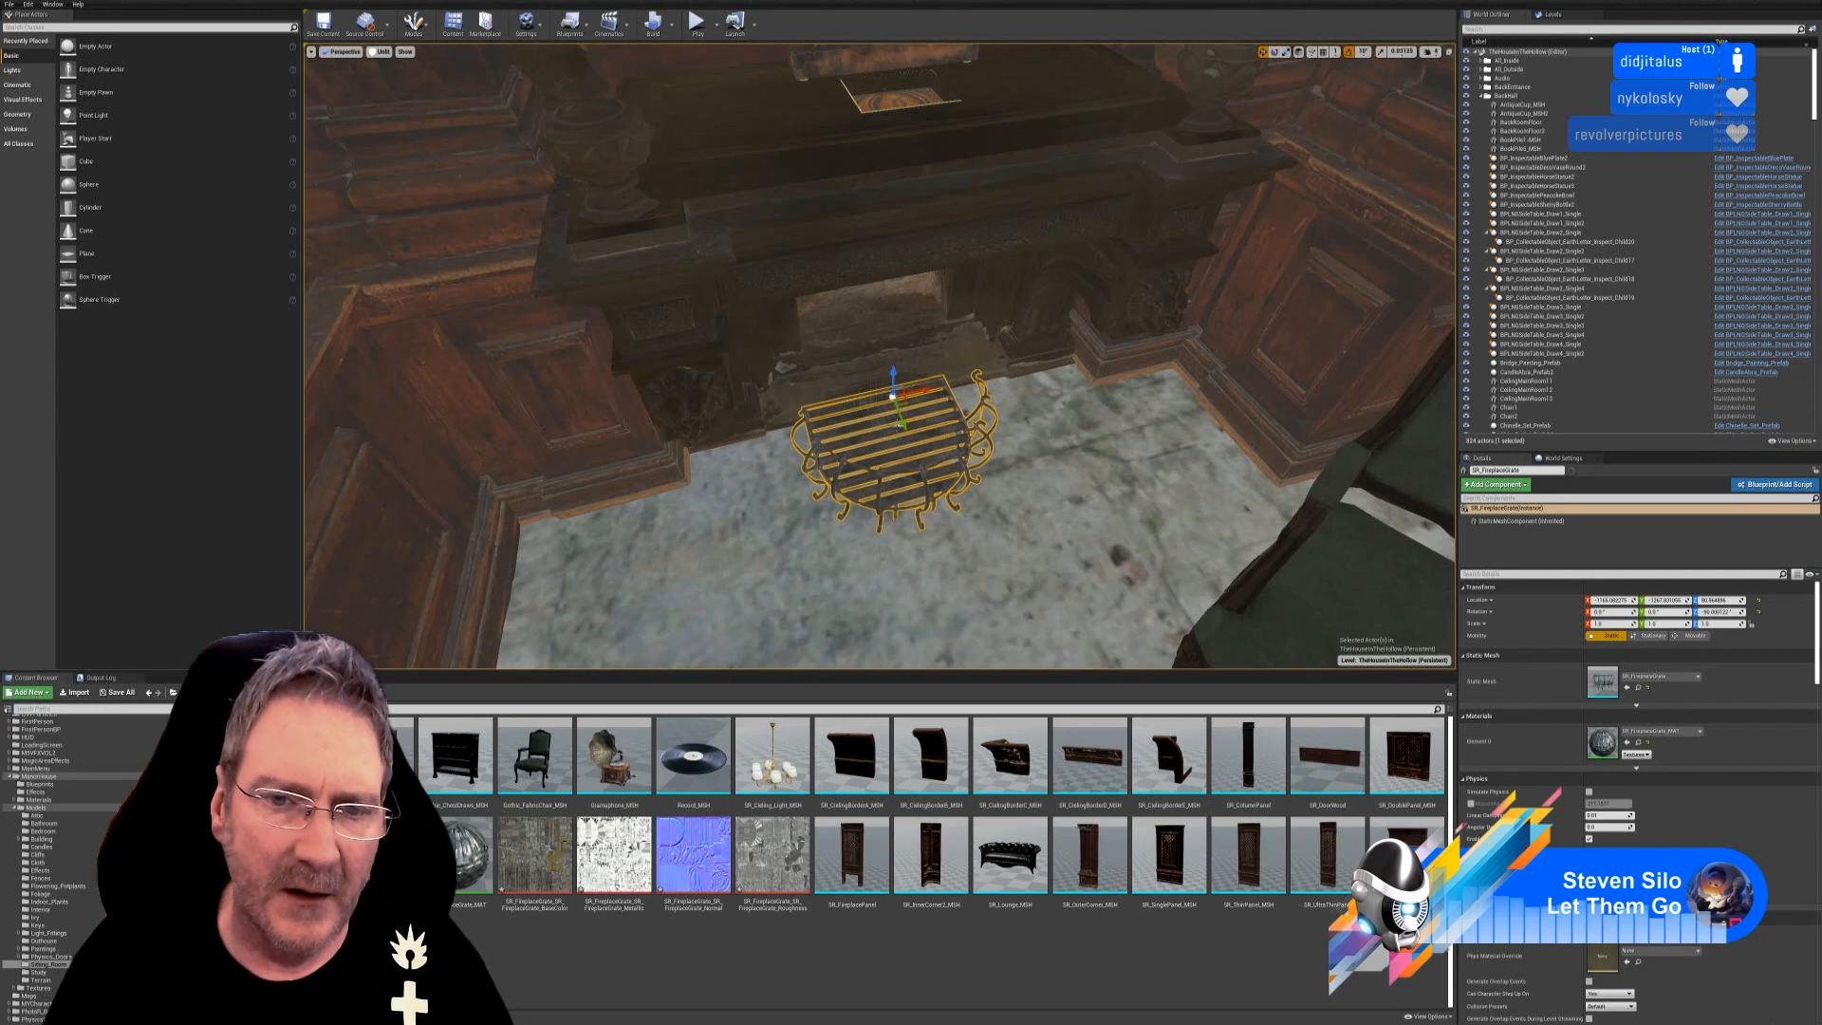
left_click_drag(899, 424, 914, 310)
right_click_drag(914, 318, 940, 228)
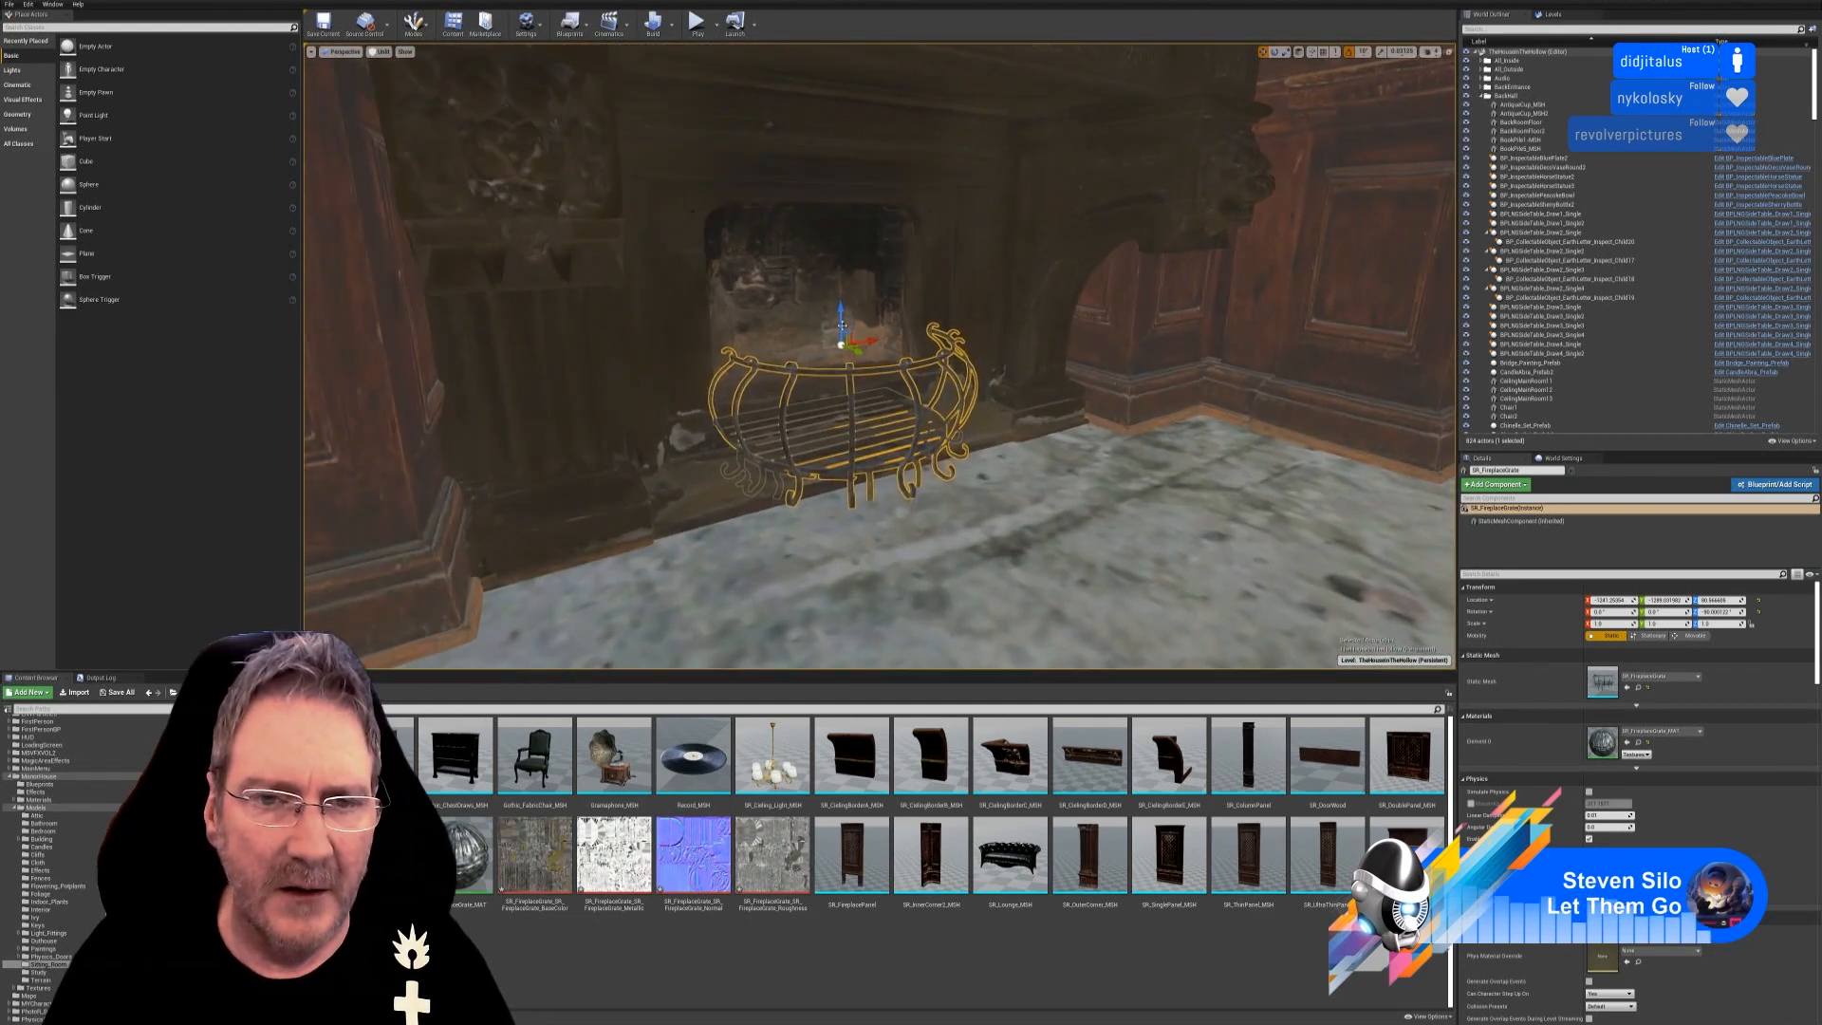
left_click_drag(842, 326, 840, 270)
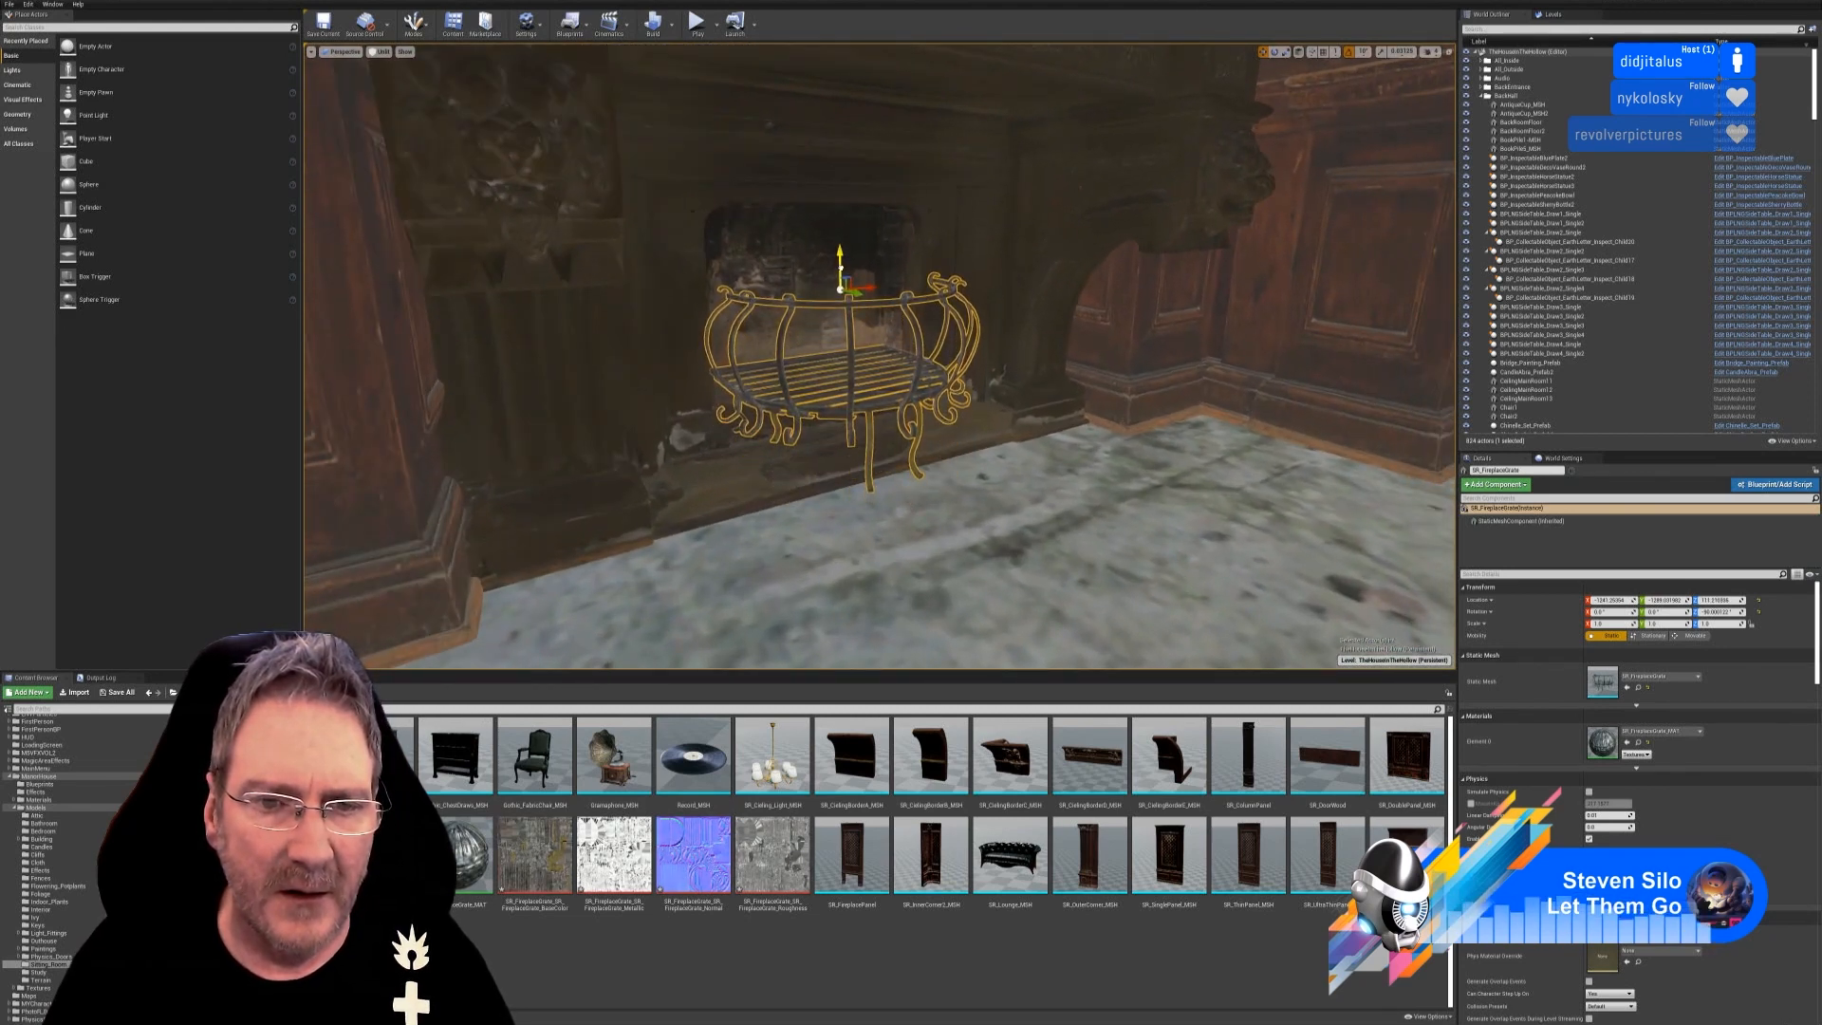
right_click_drag(864, 297, 900, 323)
left_click_drag(688, 282, 616, 198)
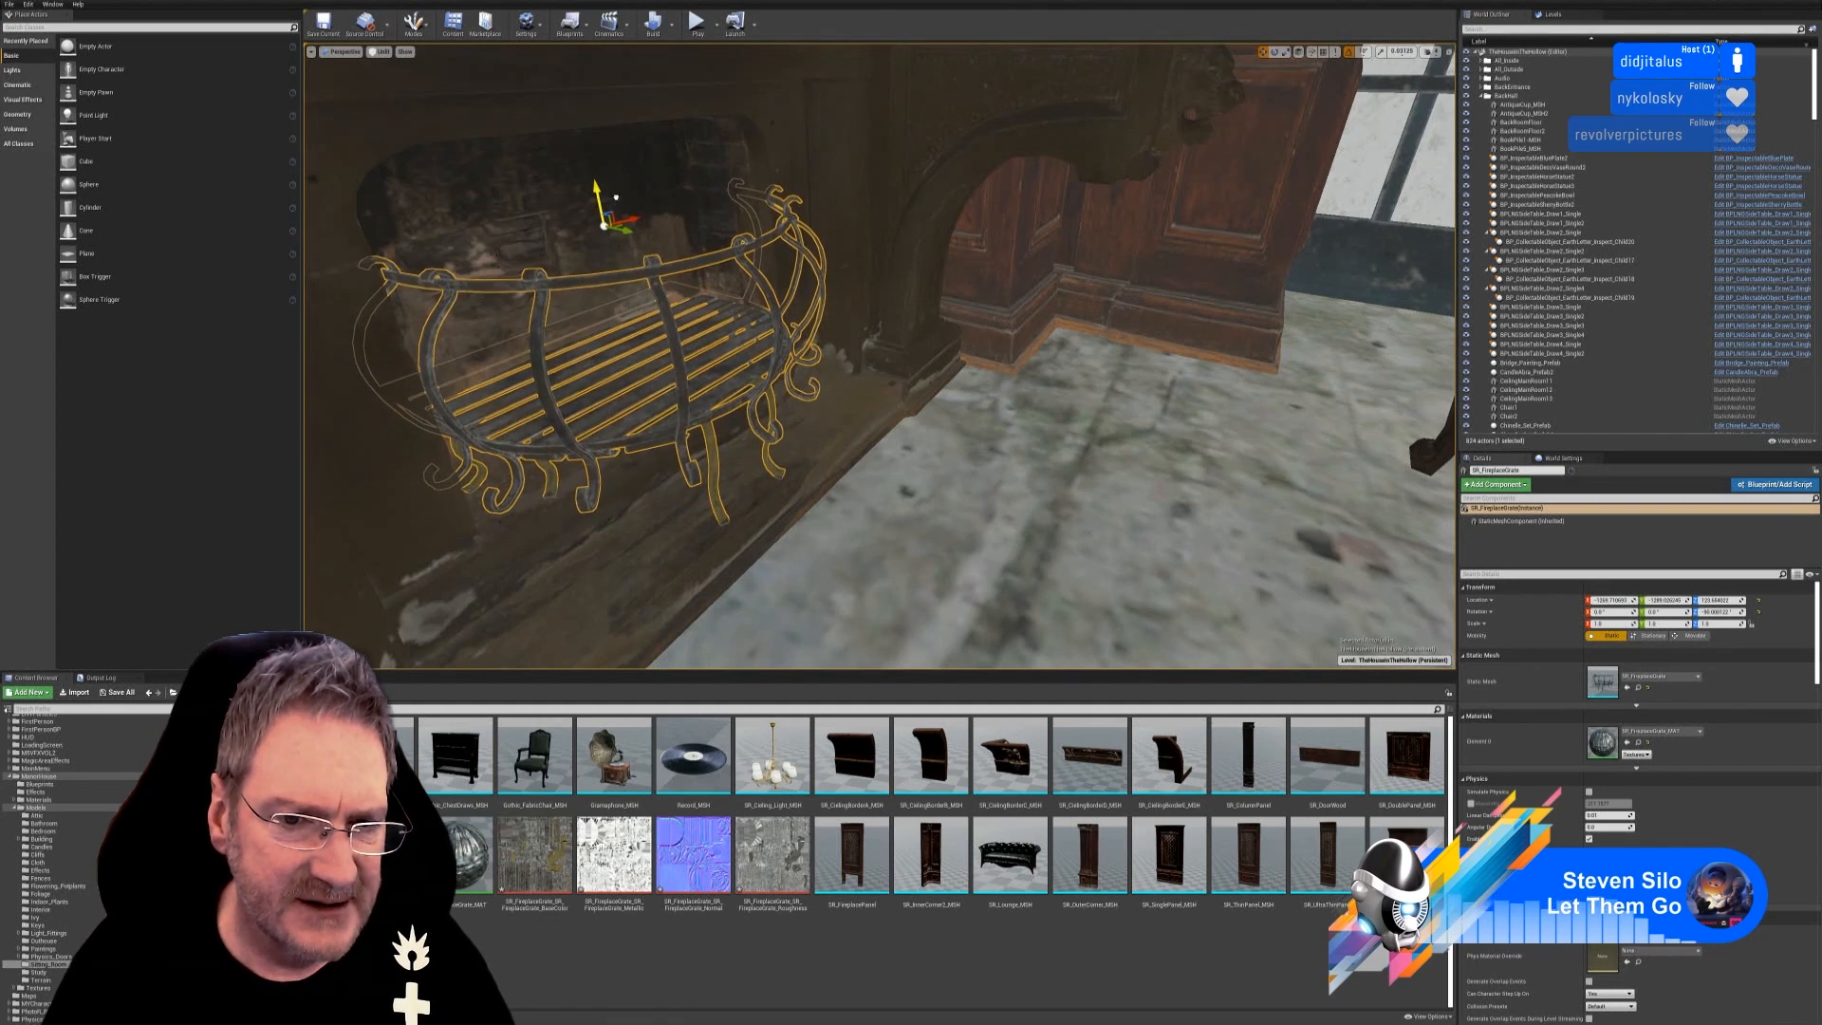
Check the grate's fit from the front and above, and pull it slightly forward out of the fireplace opening.
key("f")
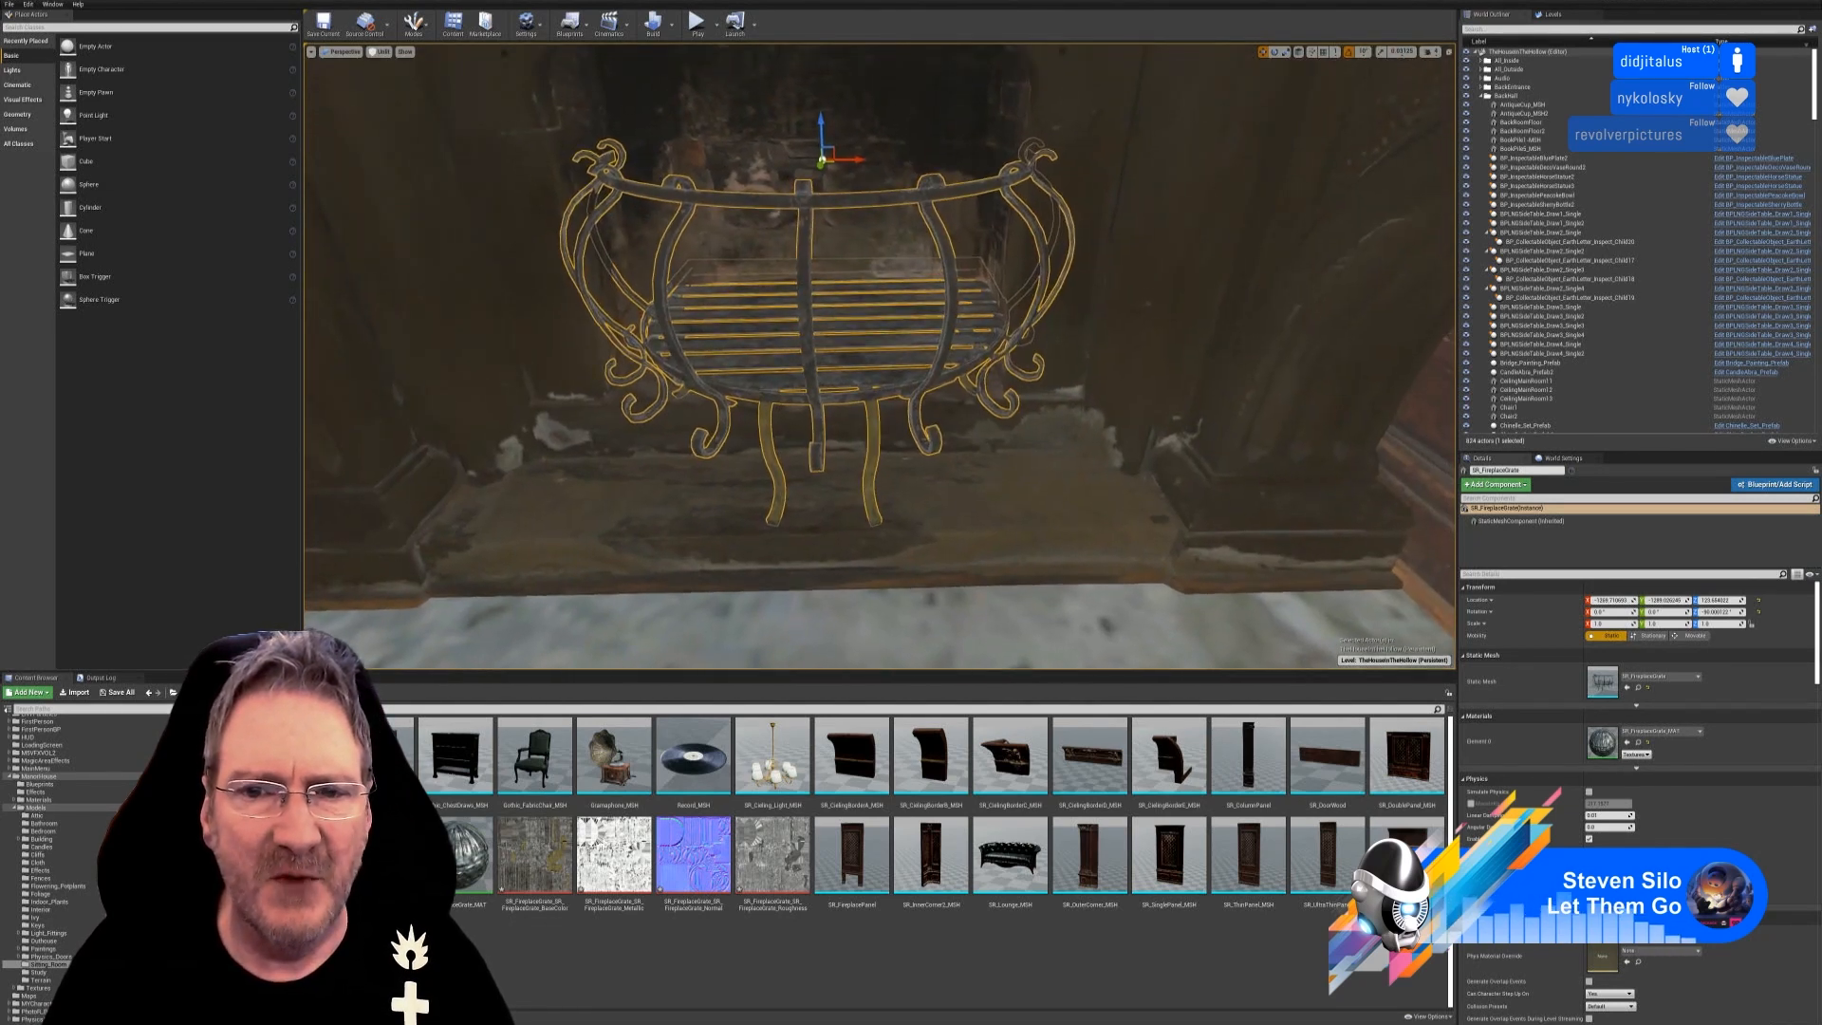
right_click_drag(616, 198, 541, 239)
right_click_drag(1073, 283, 1080, 284)
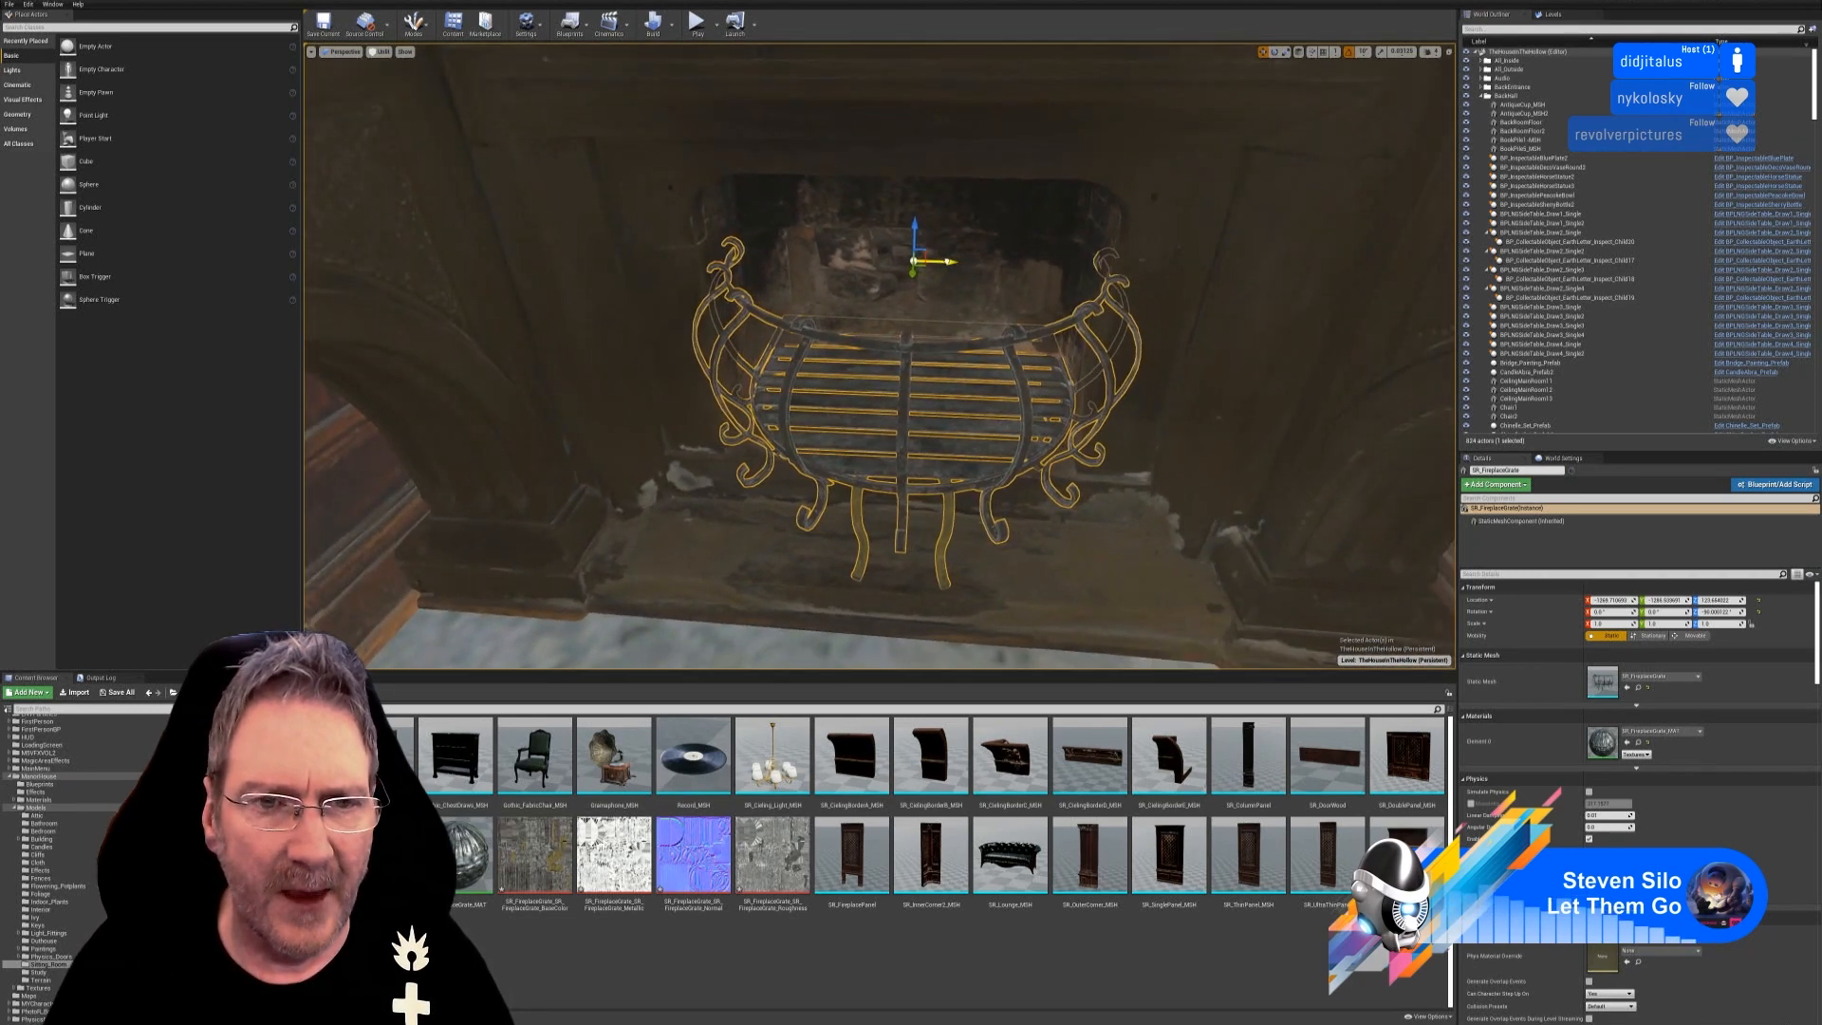
right_click_drag(1002, 445, 864, 351)
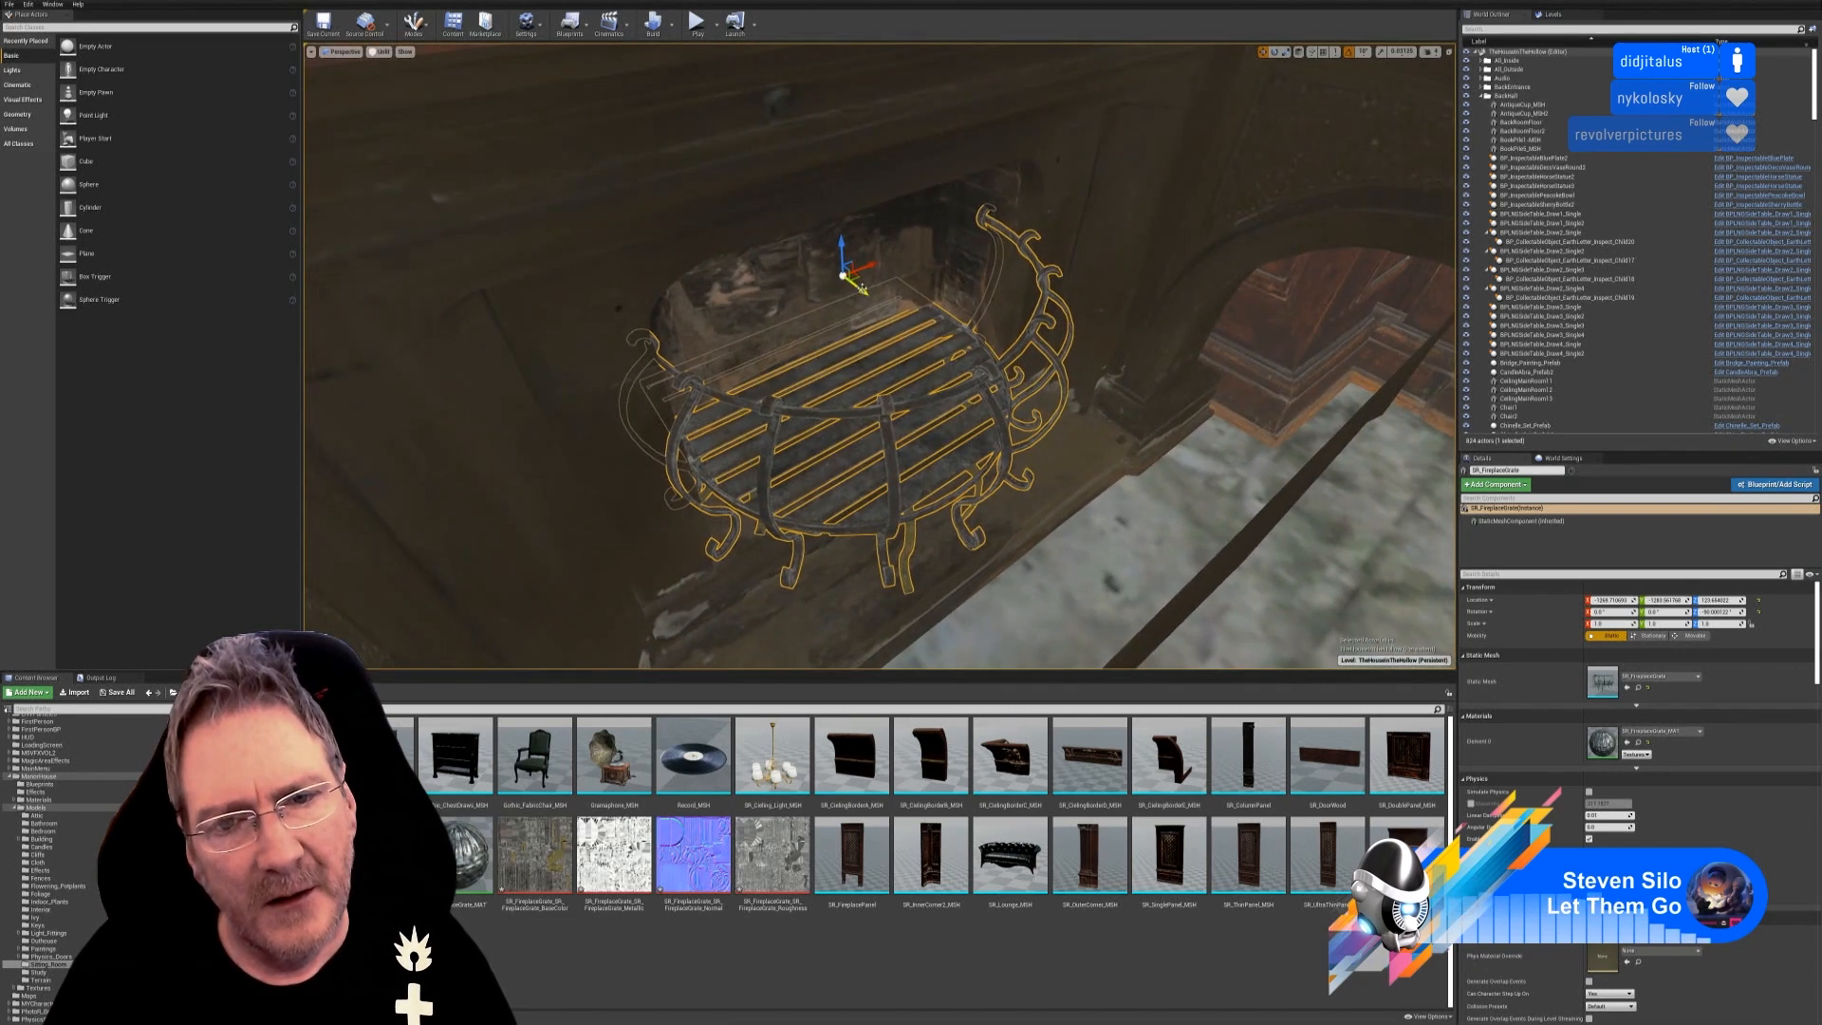
left_click_drag(862, 286, 916, 324)
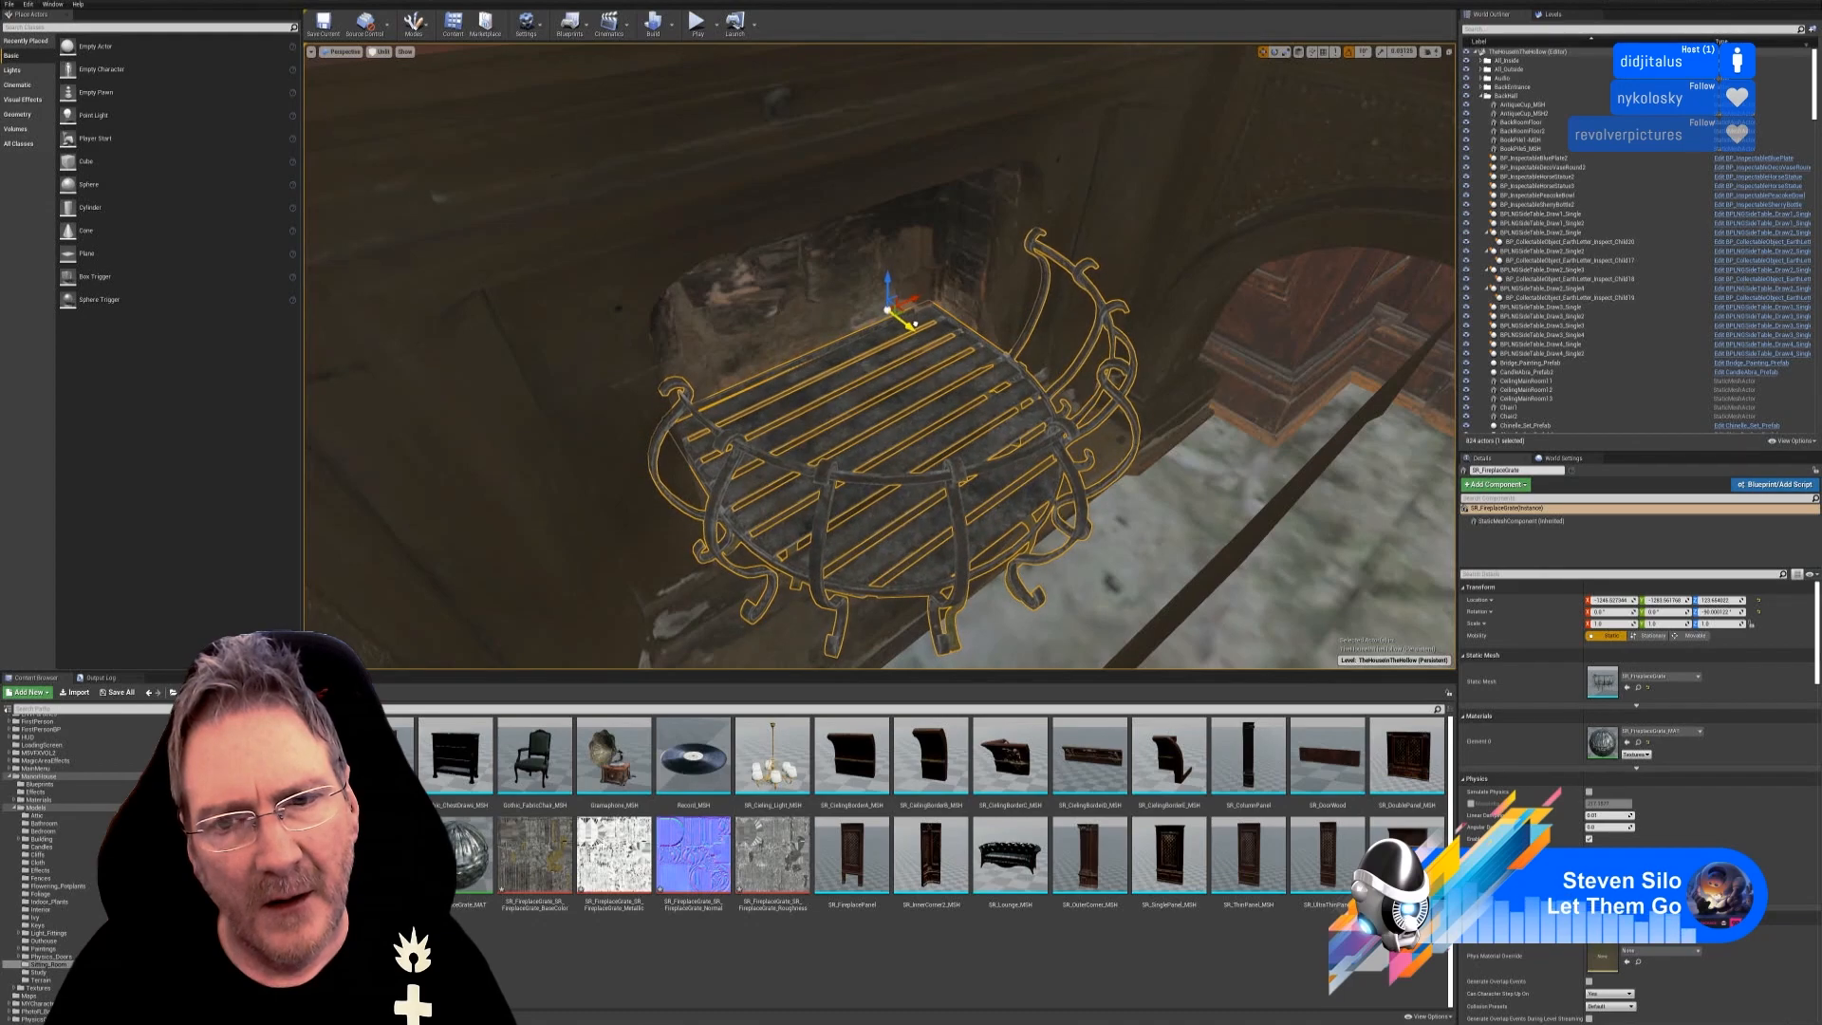
Deselect the grate and save the level with the grate in place.
right_click_drag(916, 380, 882, 249)
key("Escape")
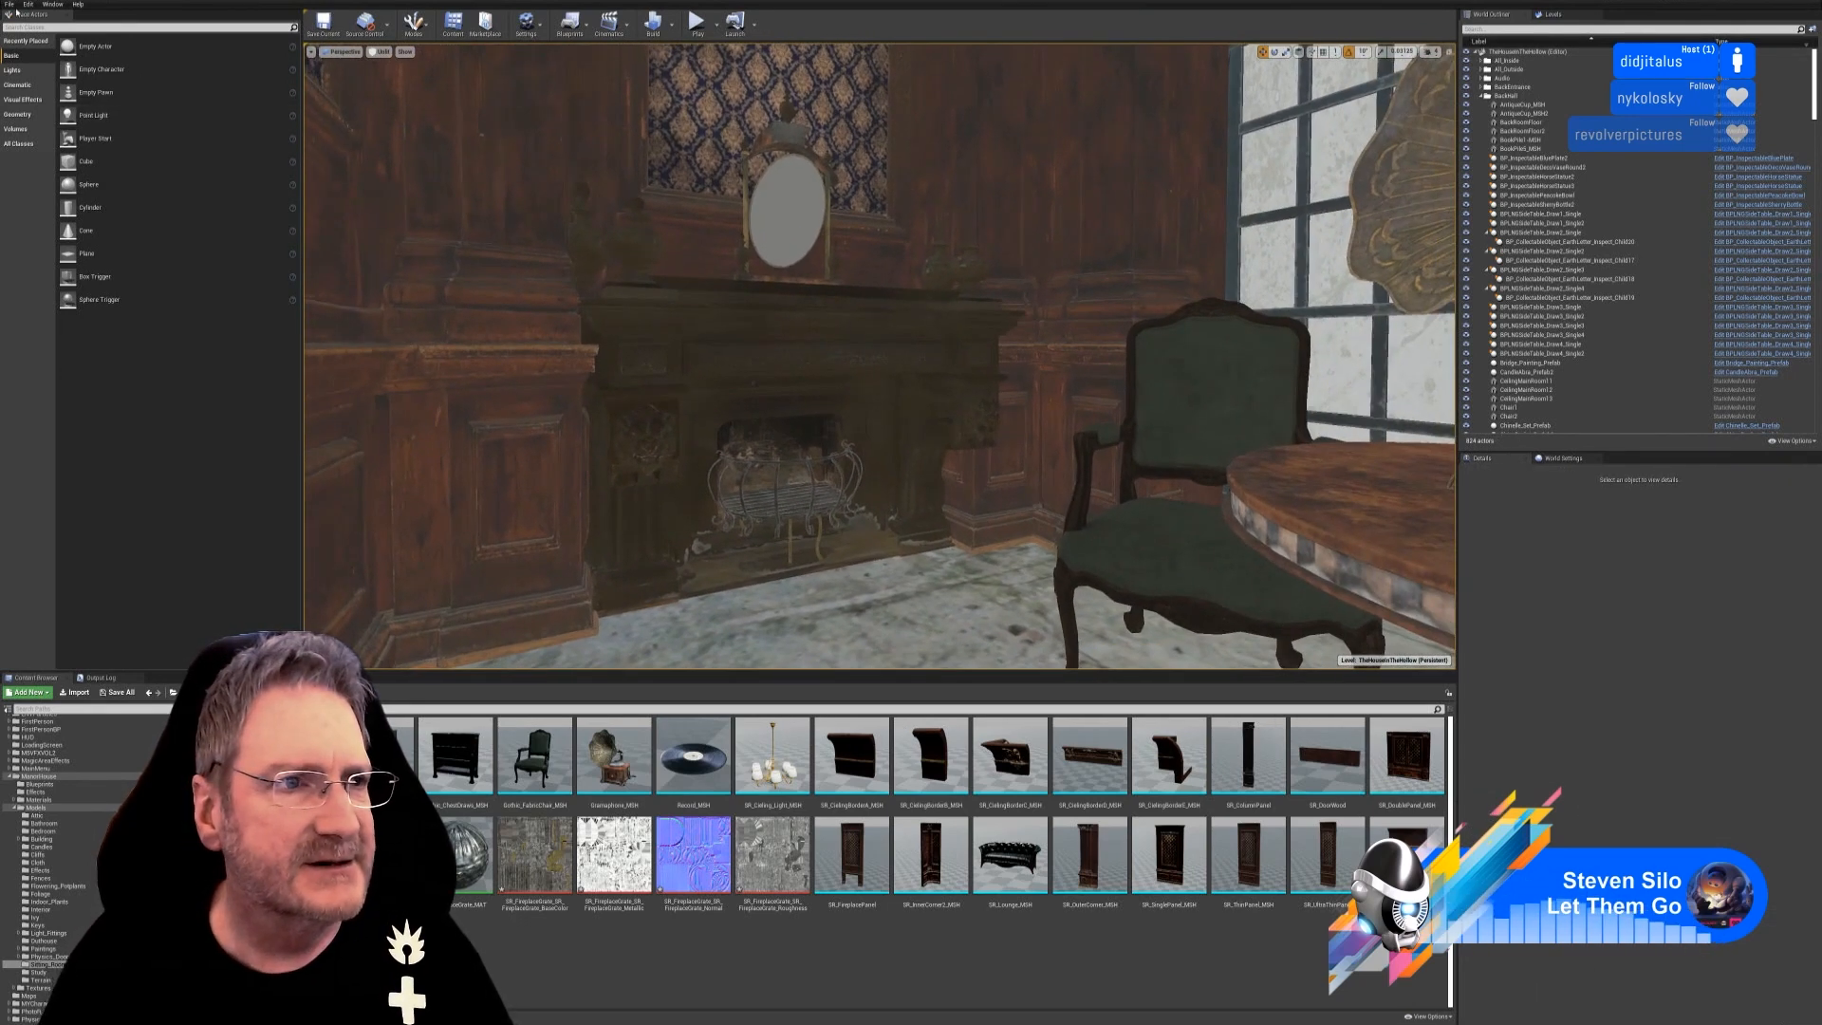
left_click(10, 4)
left_click(34, 87)
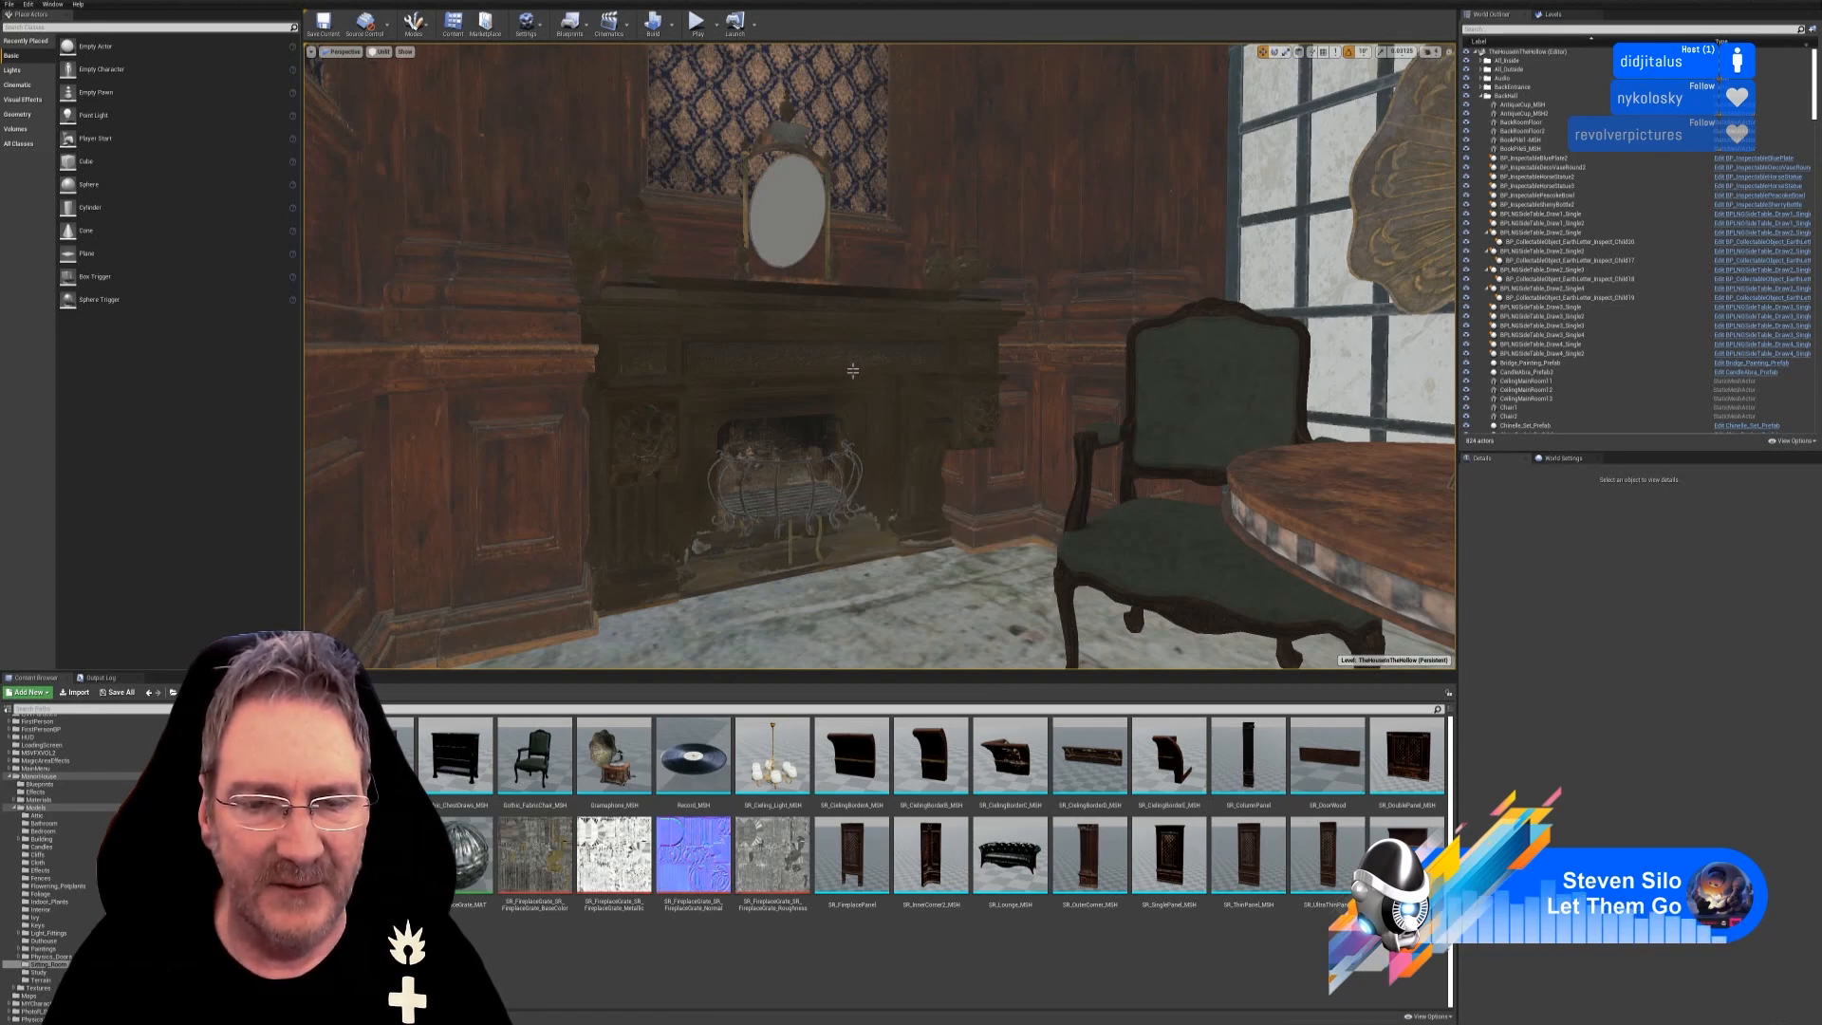
Examine the grate's placement and look within the fireplace from across the room and from close up.
left_click(902, 359)
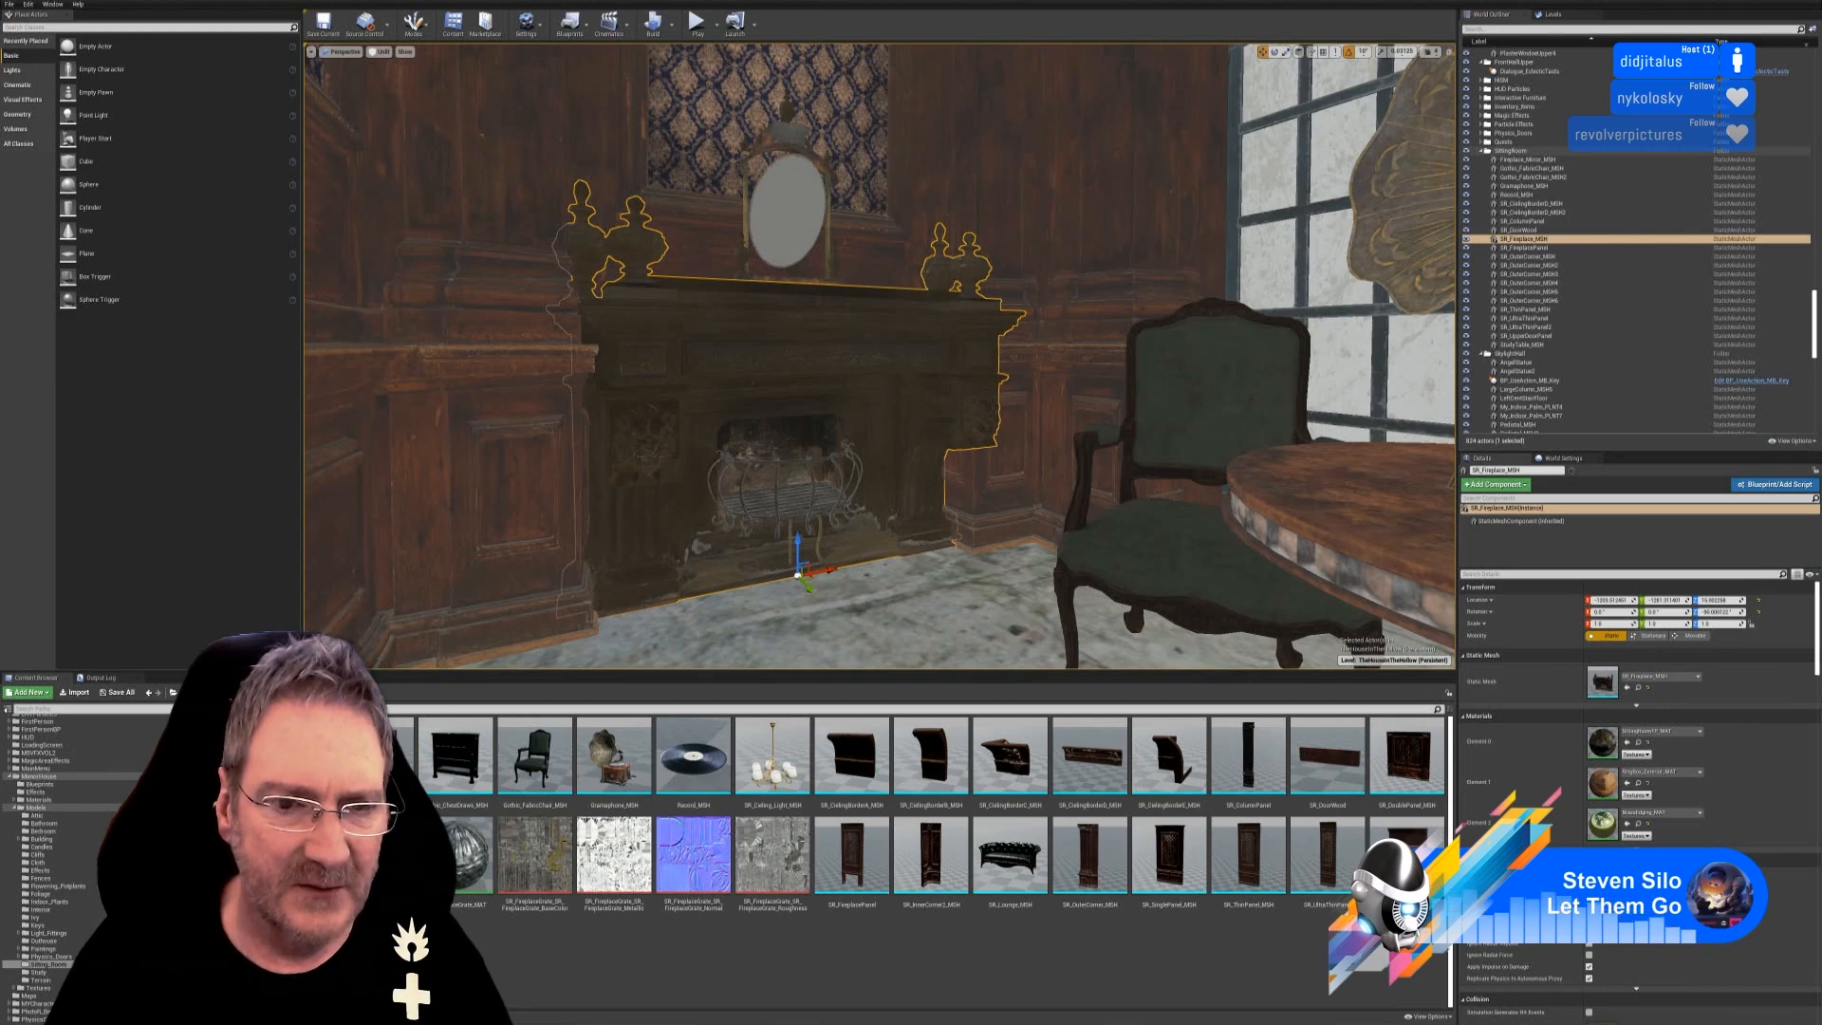
left_click(784, 497)
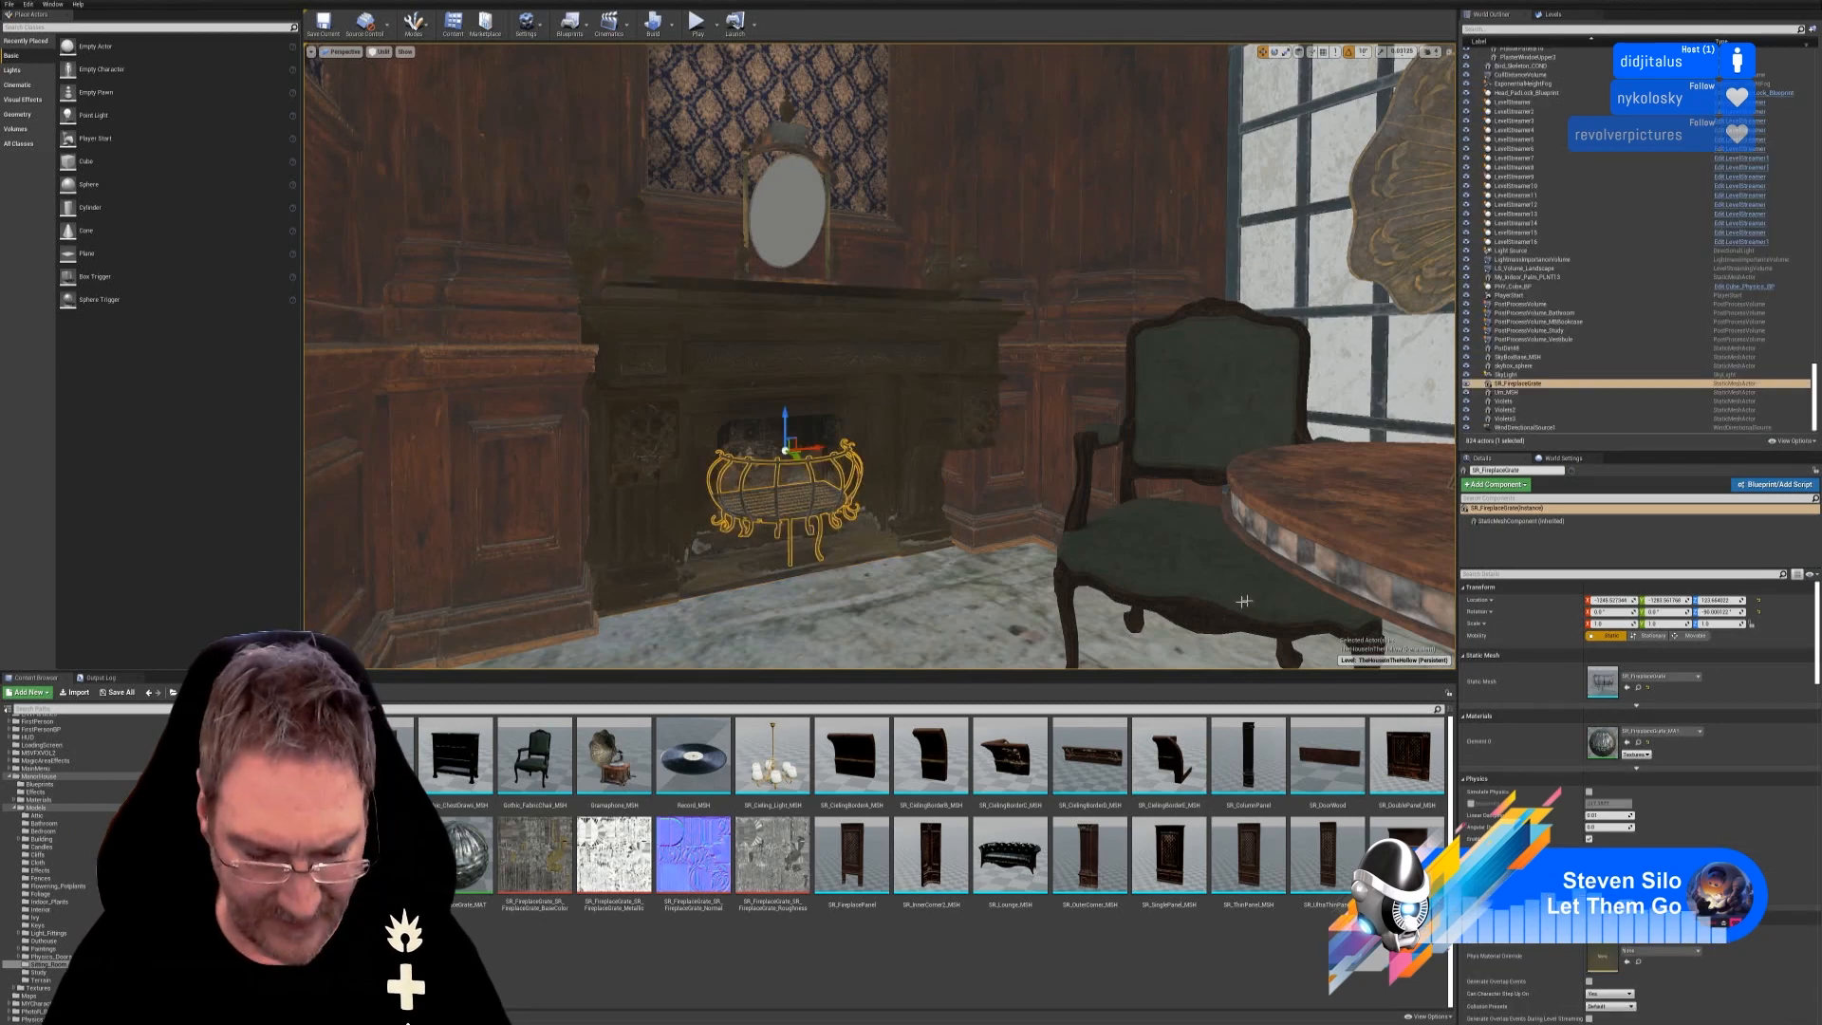
key("Escape")
right_click_drag(970, 527, 925, 537)
key("s")
right_click_drag(737, 538, 750, 537)
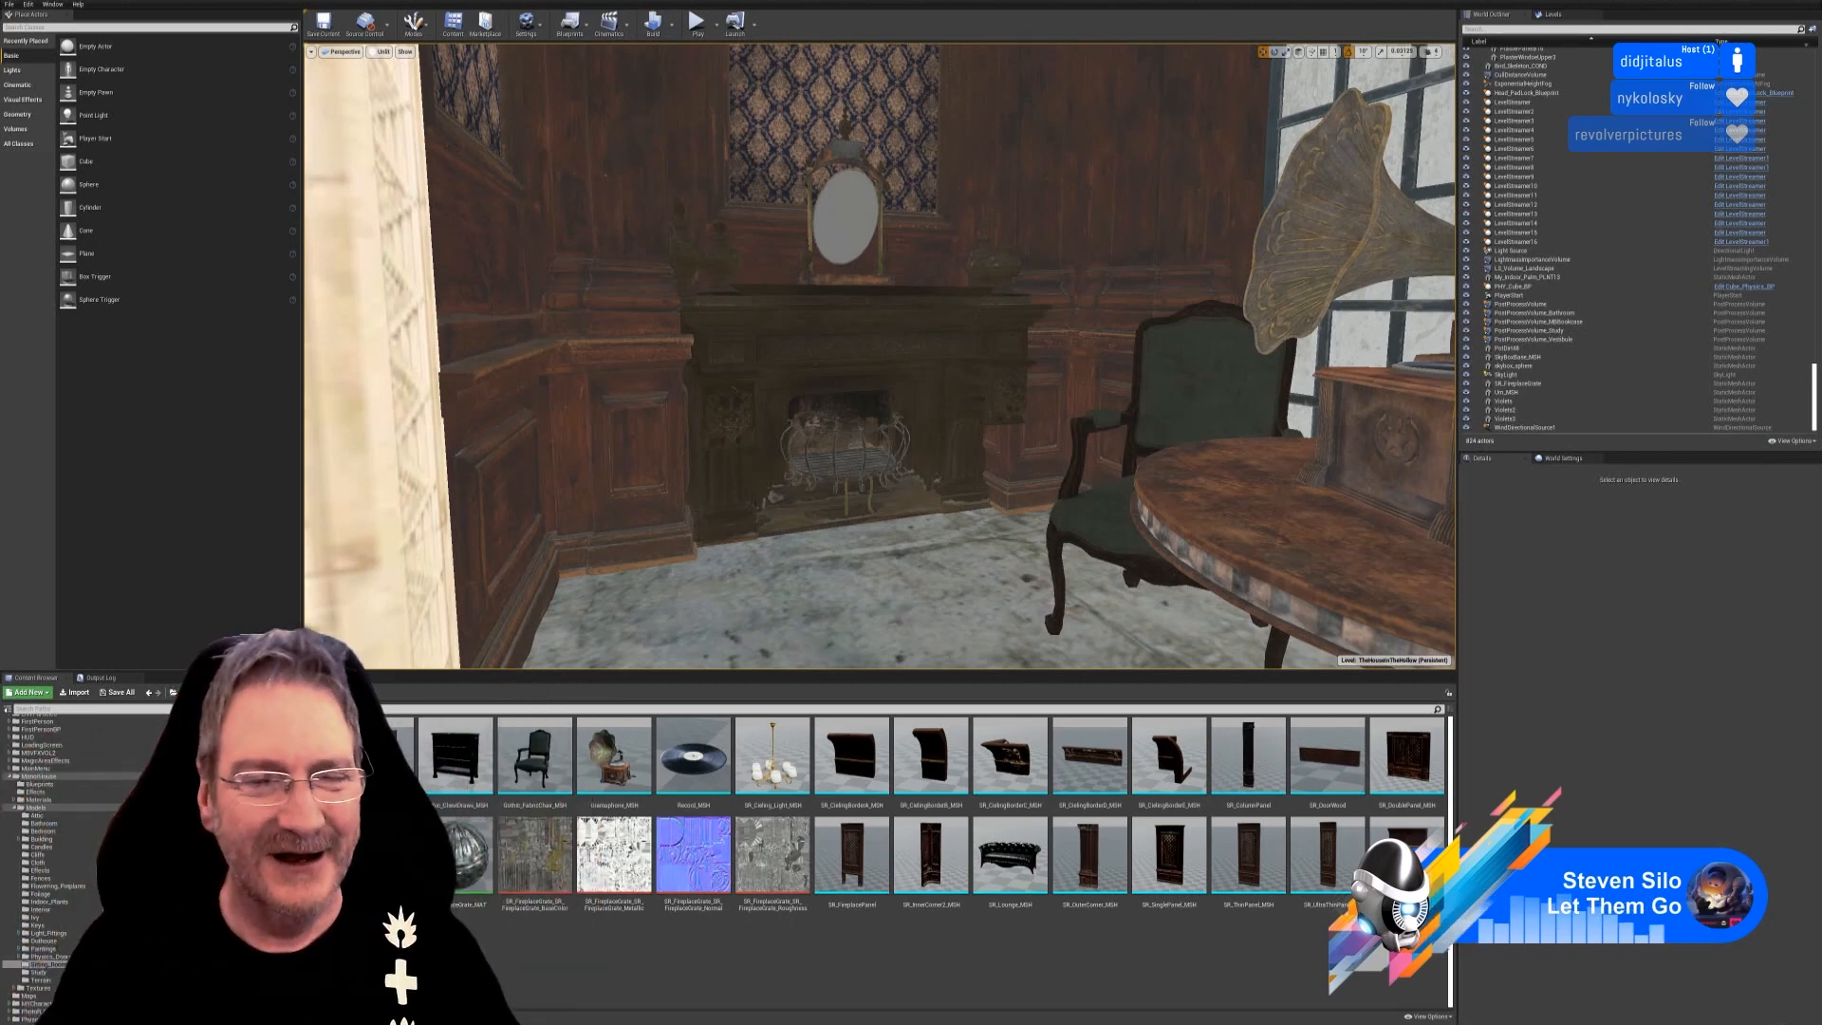
mouse_move(884, 604)
right_mouse_down()
mouse_move(797, 655)
mouse_move(874, 636)
right_mouse_up()
key("w")
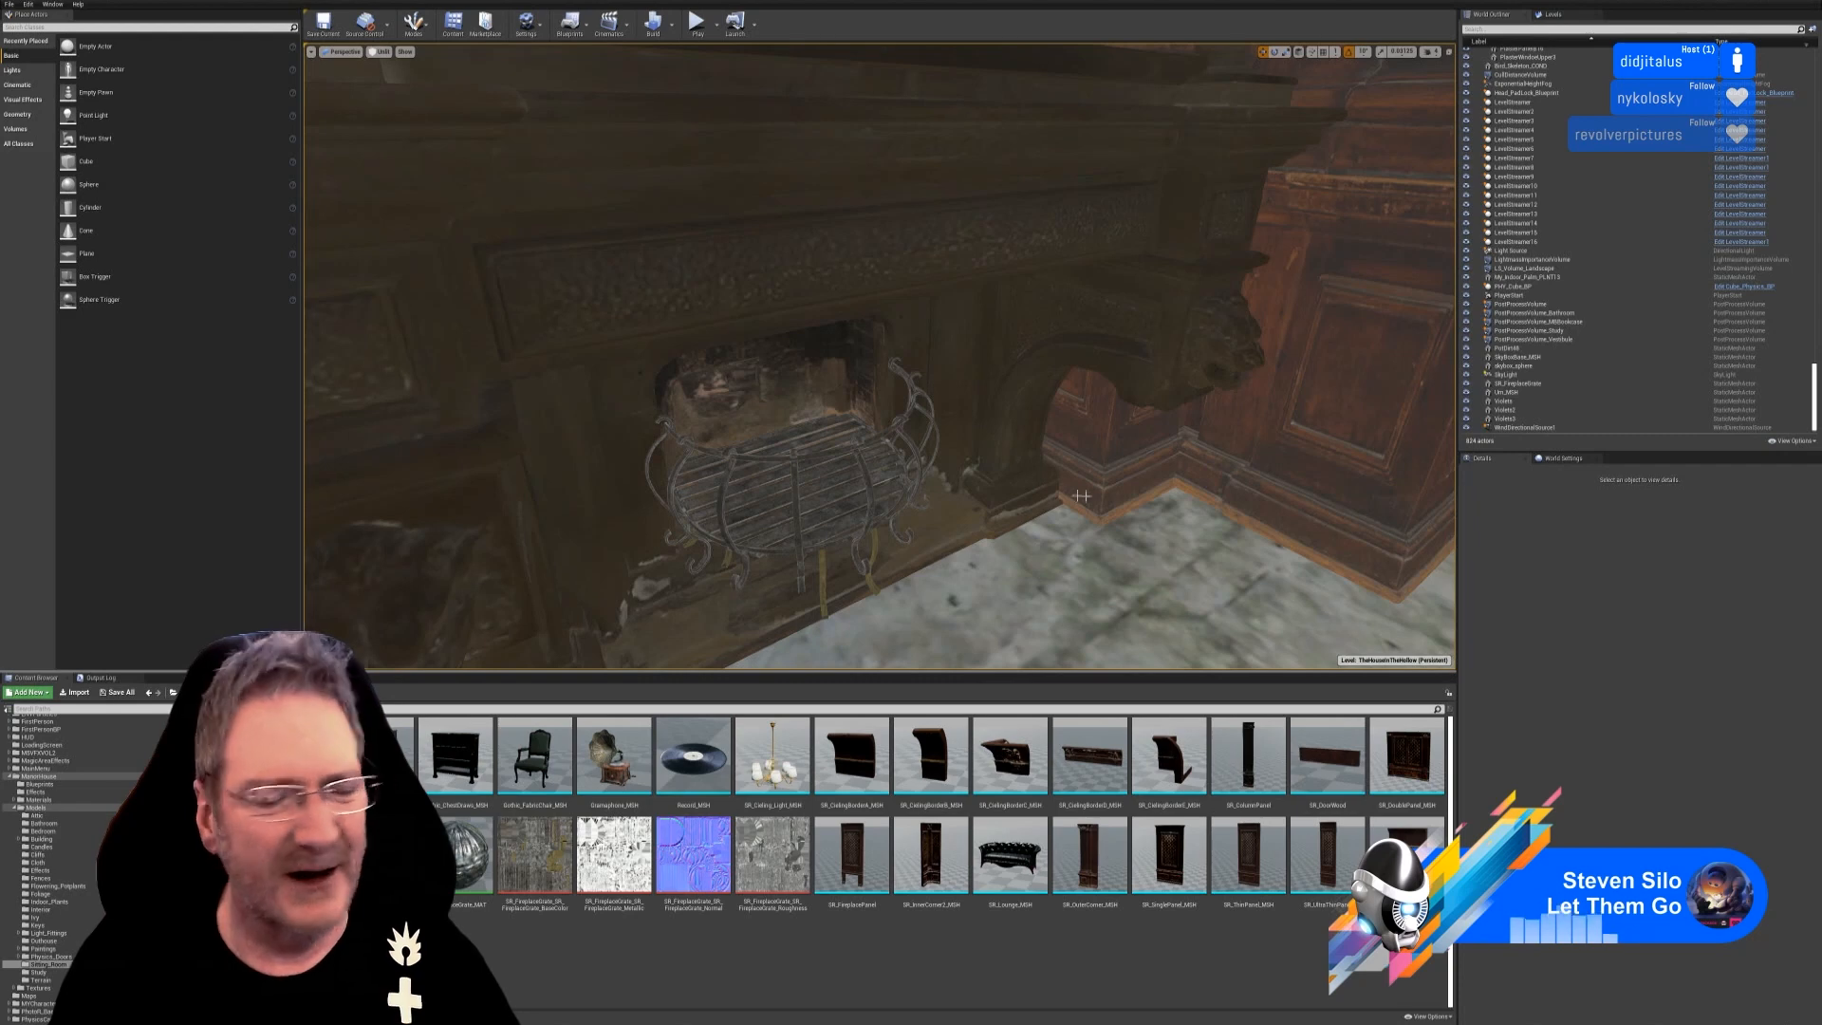
key("s")
right_click_drag(1082, 496, 977, 469)
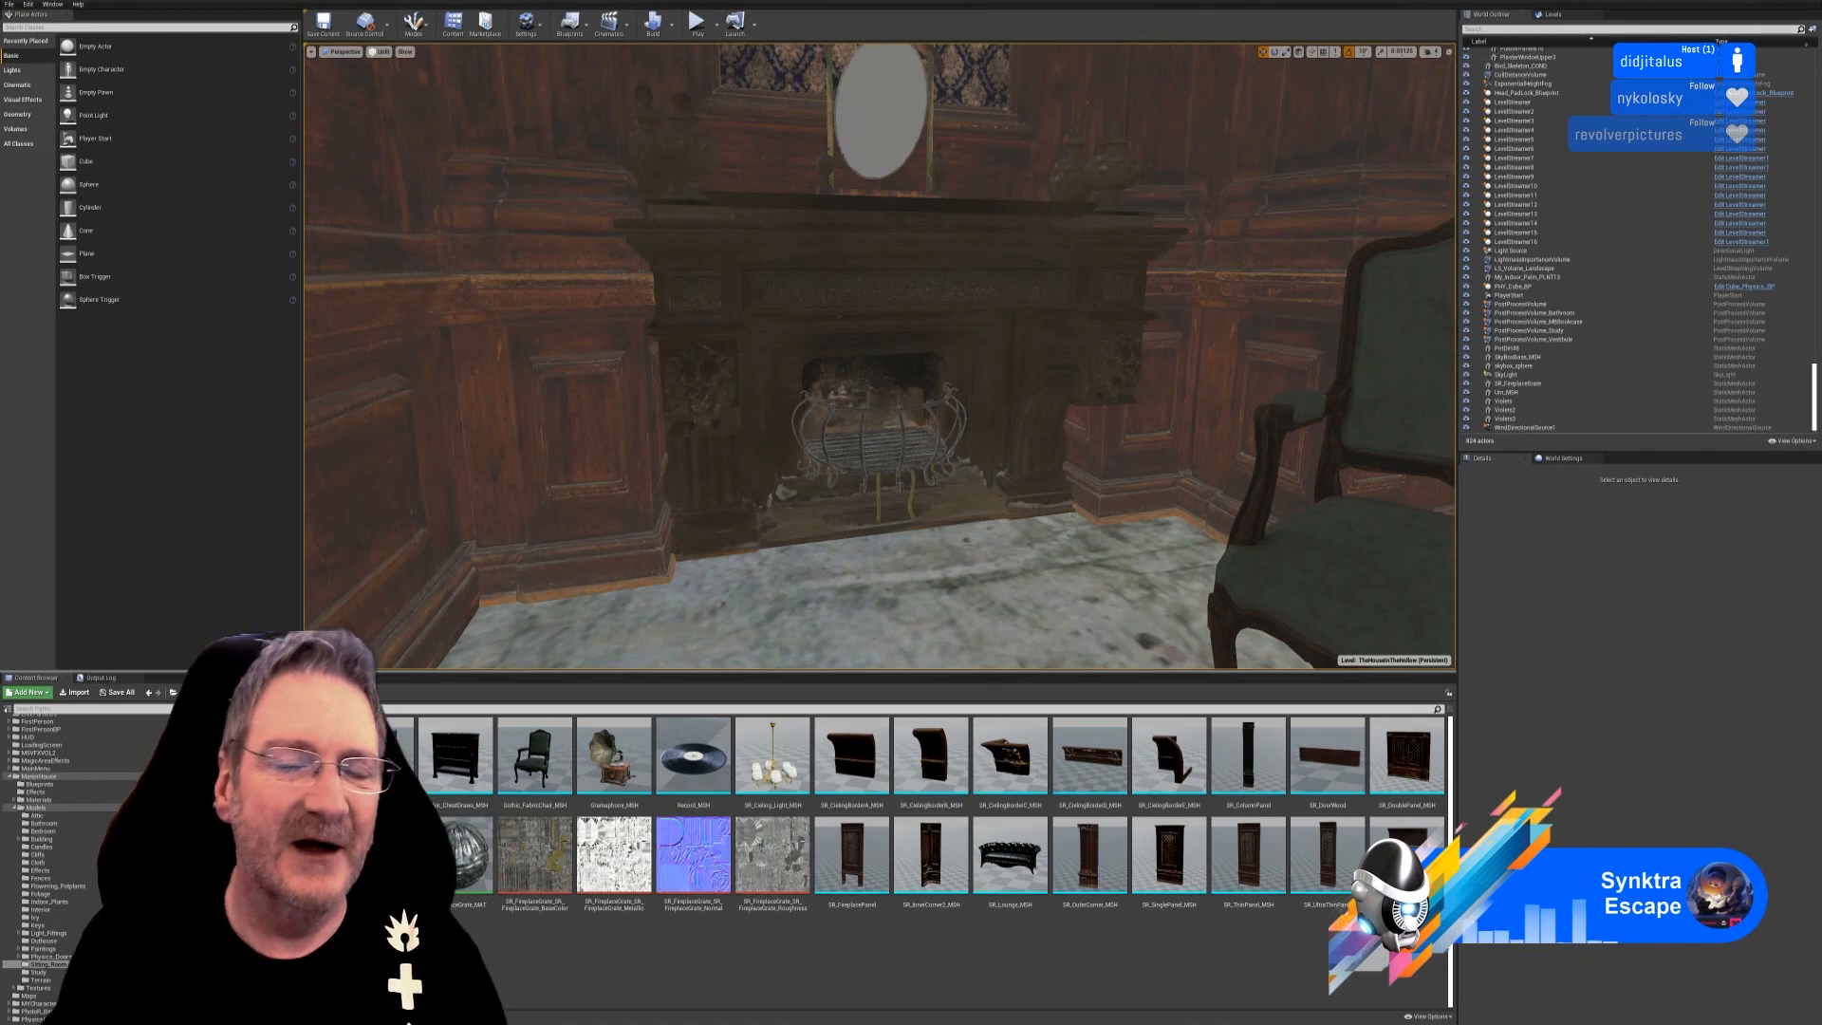
Inspect the fireplace, its grate and the surrounding floor area from several distances and angles in the room.
key("s")
mouse_move(878, 357)
right_mouse_down()
mouse_move(807, 370)
mouse_move(822, 360)
mouse_move(784, 389)
mouse_move(845, 364)
right_mouse_up()
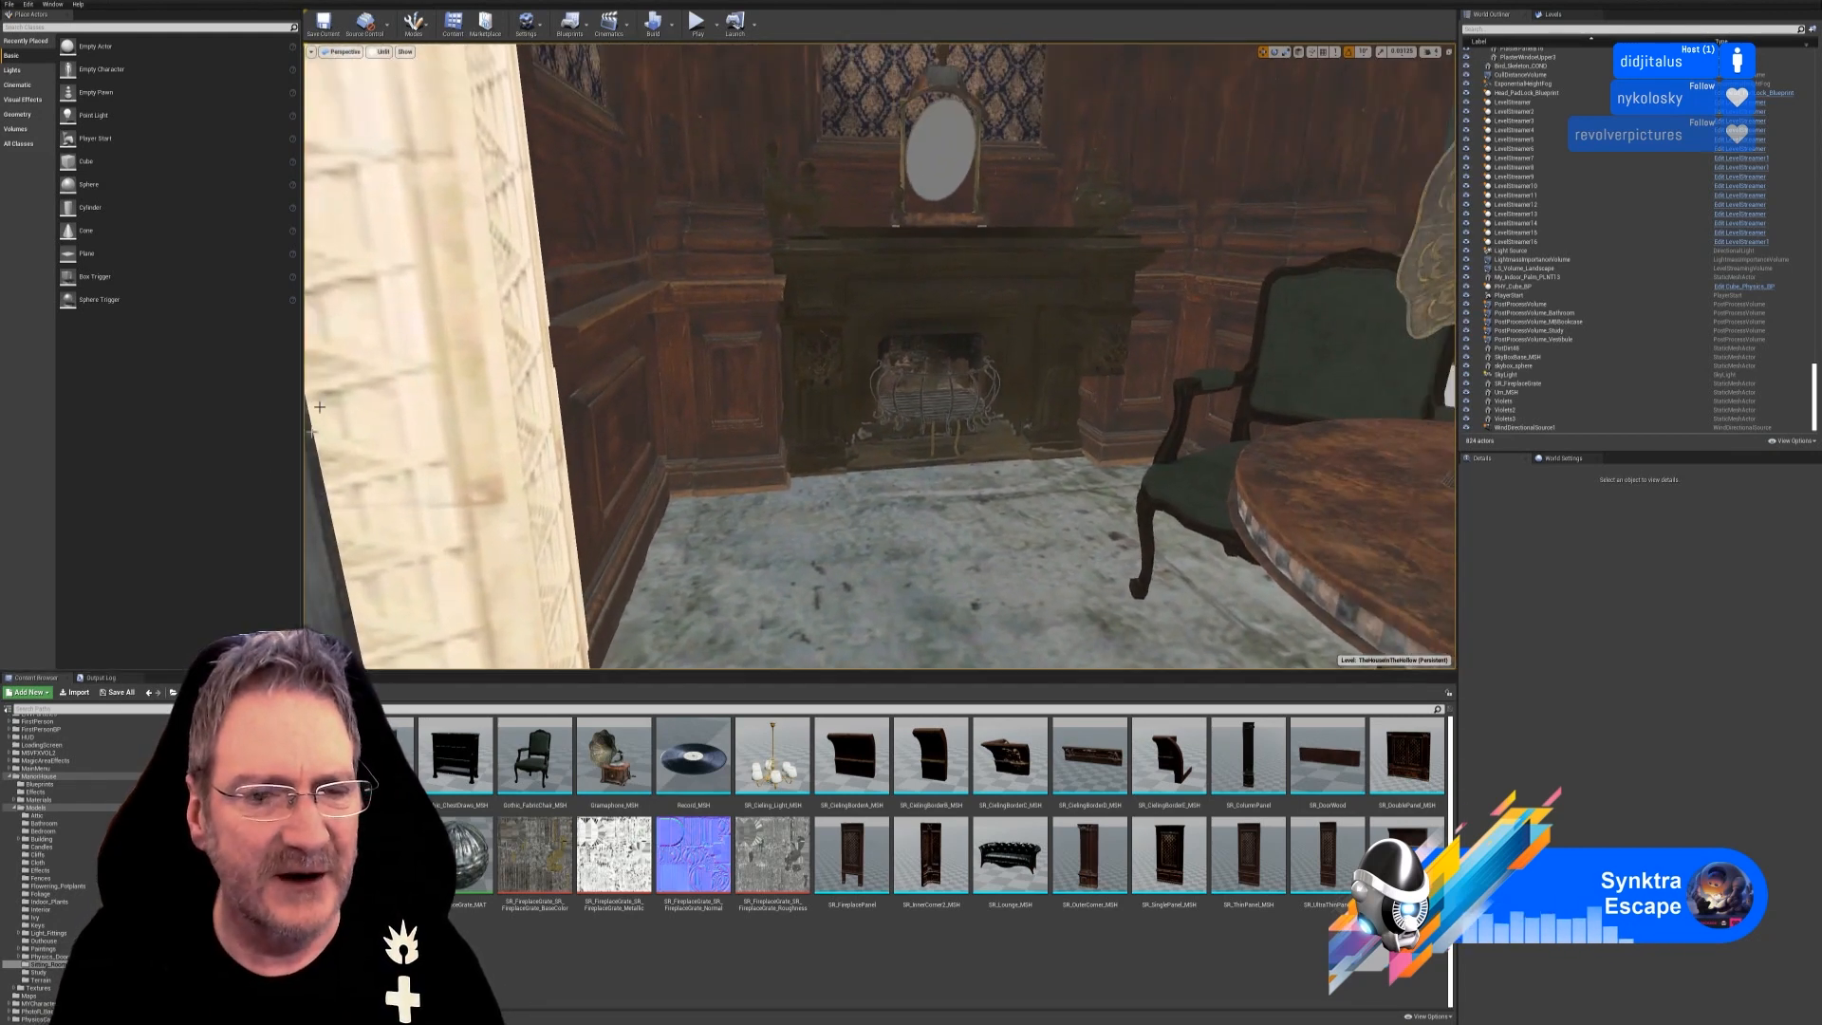
key("w")
right_click_drag(320, 409, 804, 530)
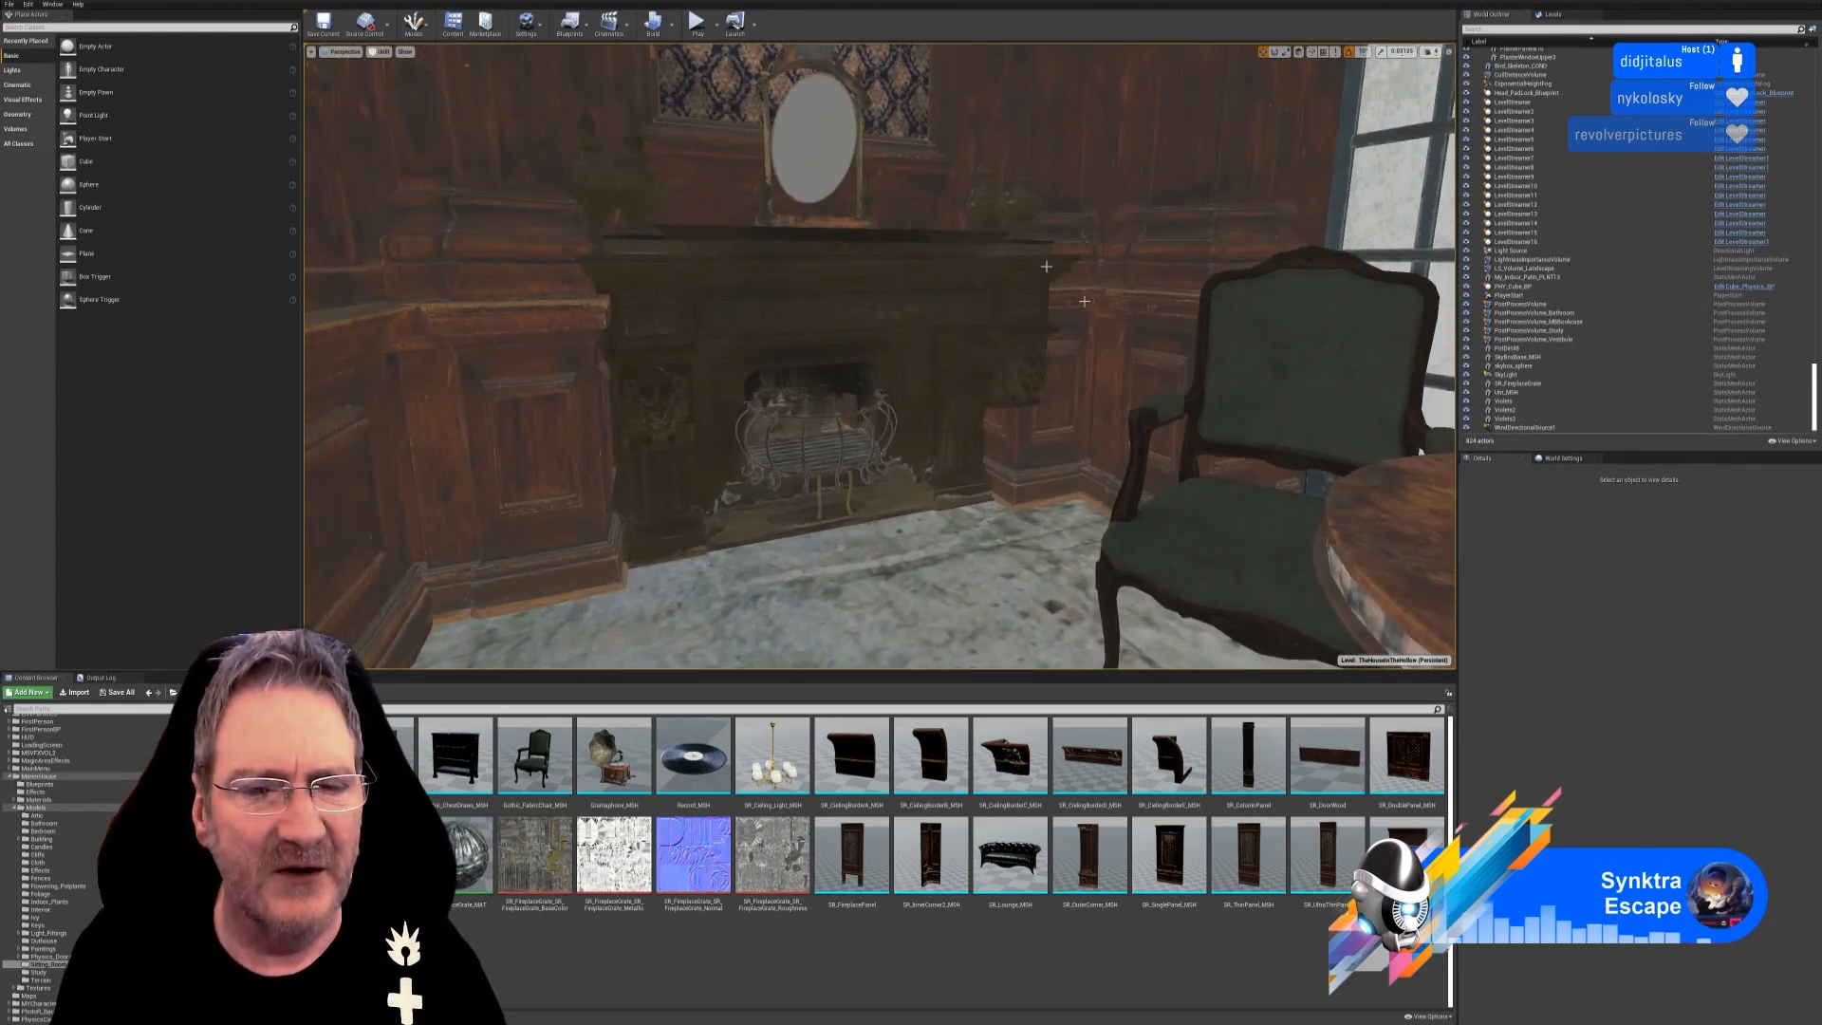
key("s")
right_click_drag(954, 527, 1109, 553)
key("s")
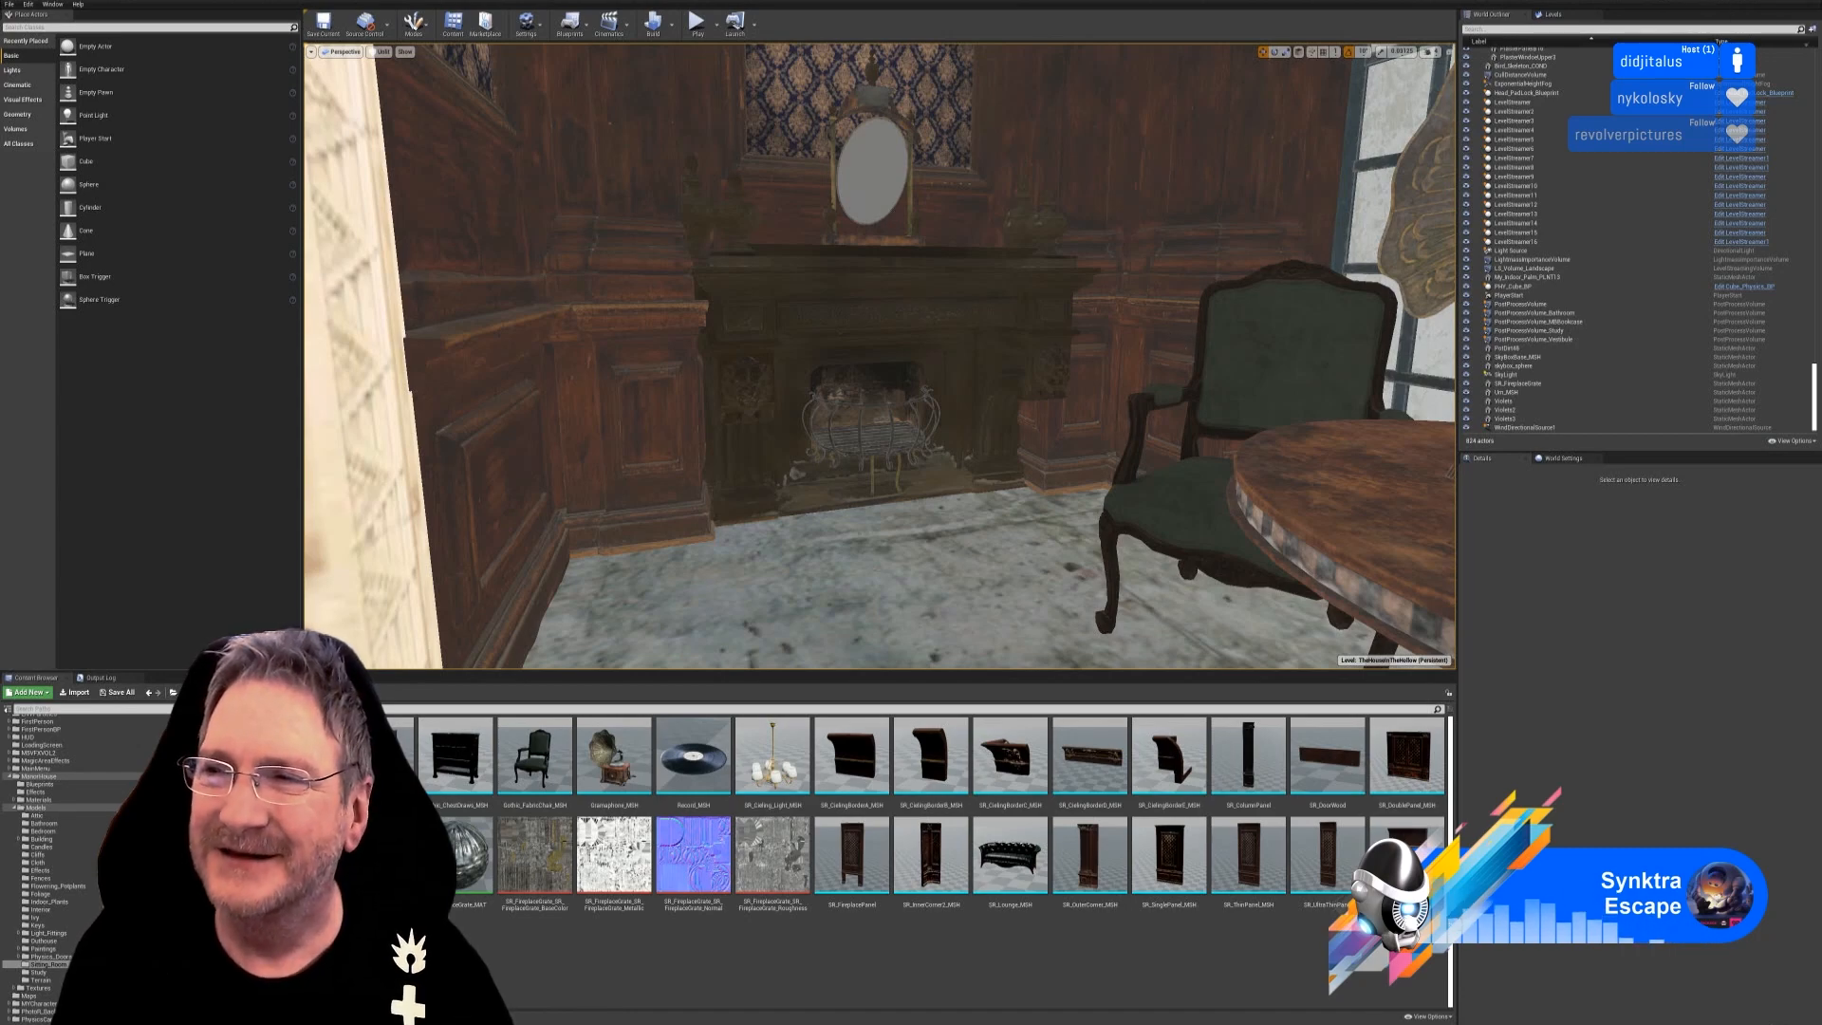
Switch to 3ds Max, deselect the fireplace grate and save the scene.
left_click(1784, 4)
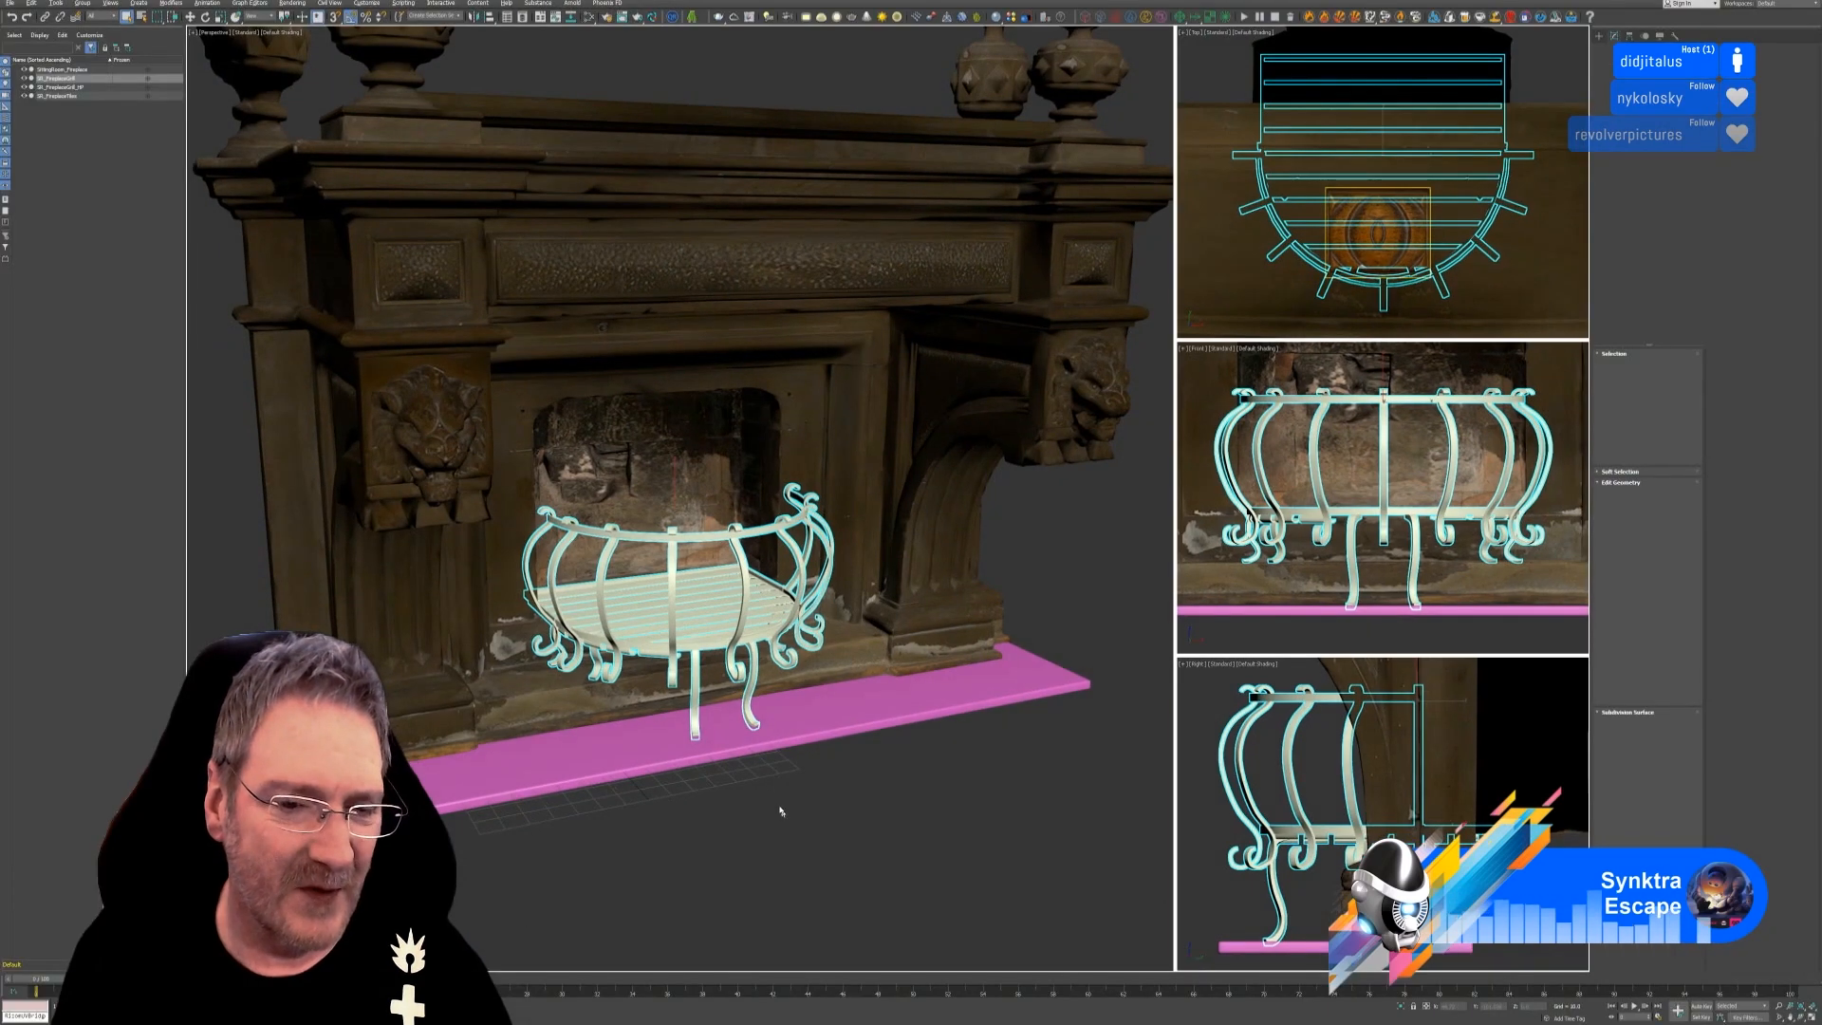
middle_click_drag(702, 788, 768, 793, "alt")
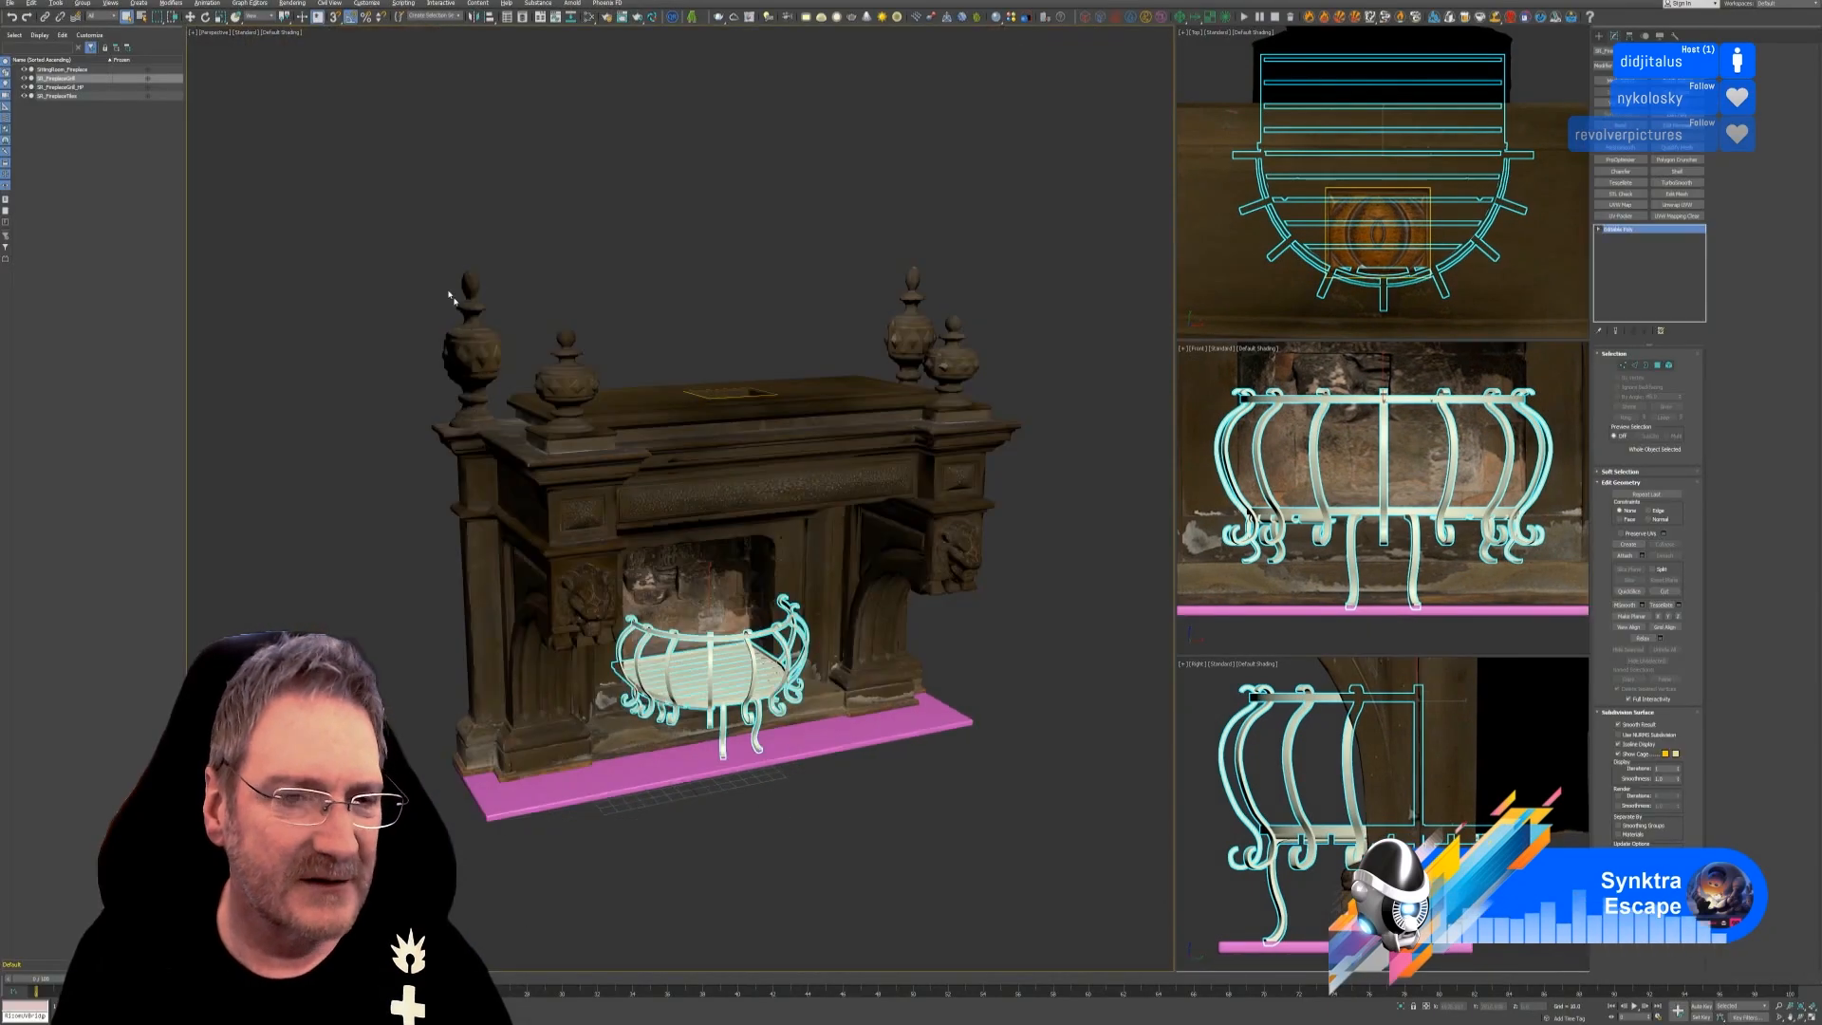
left_click(390, 172)
left_click(9, 3)
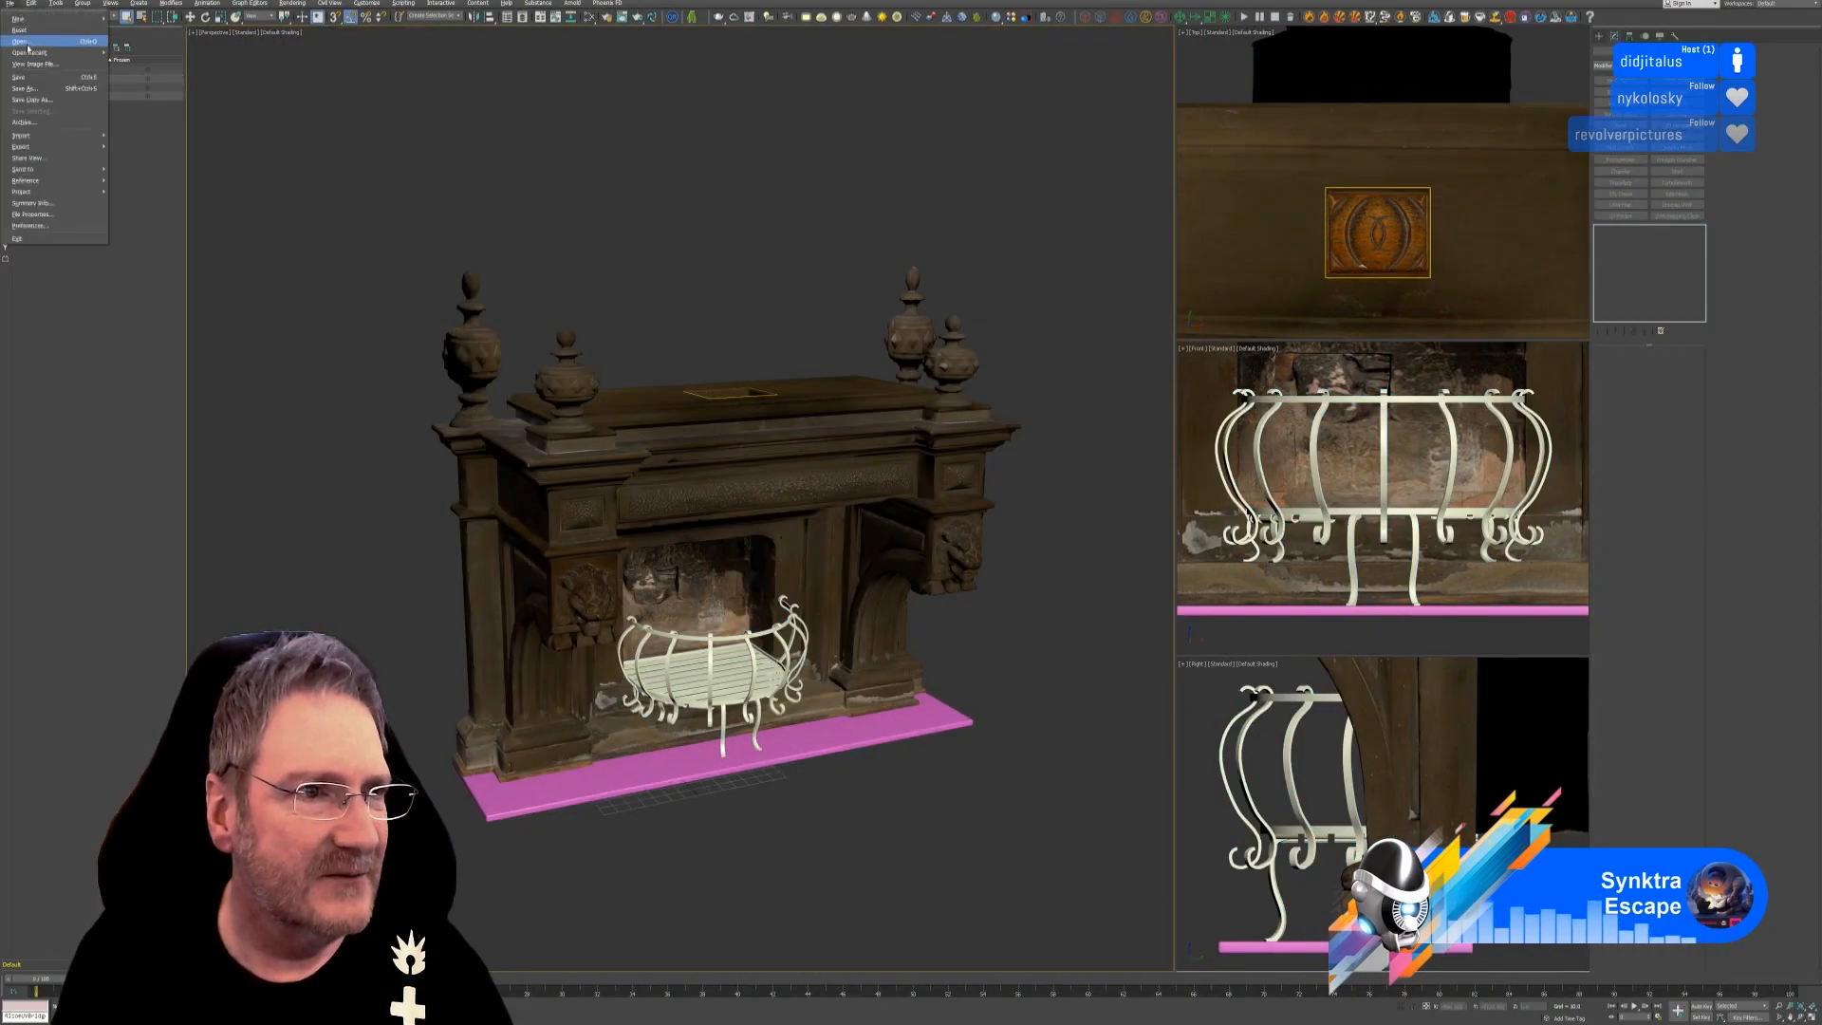
left_click(15, 80)
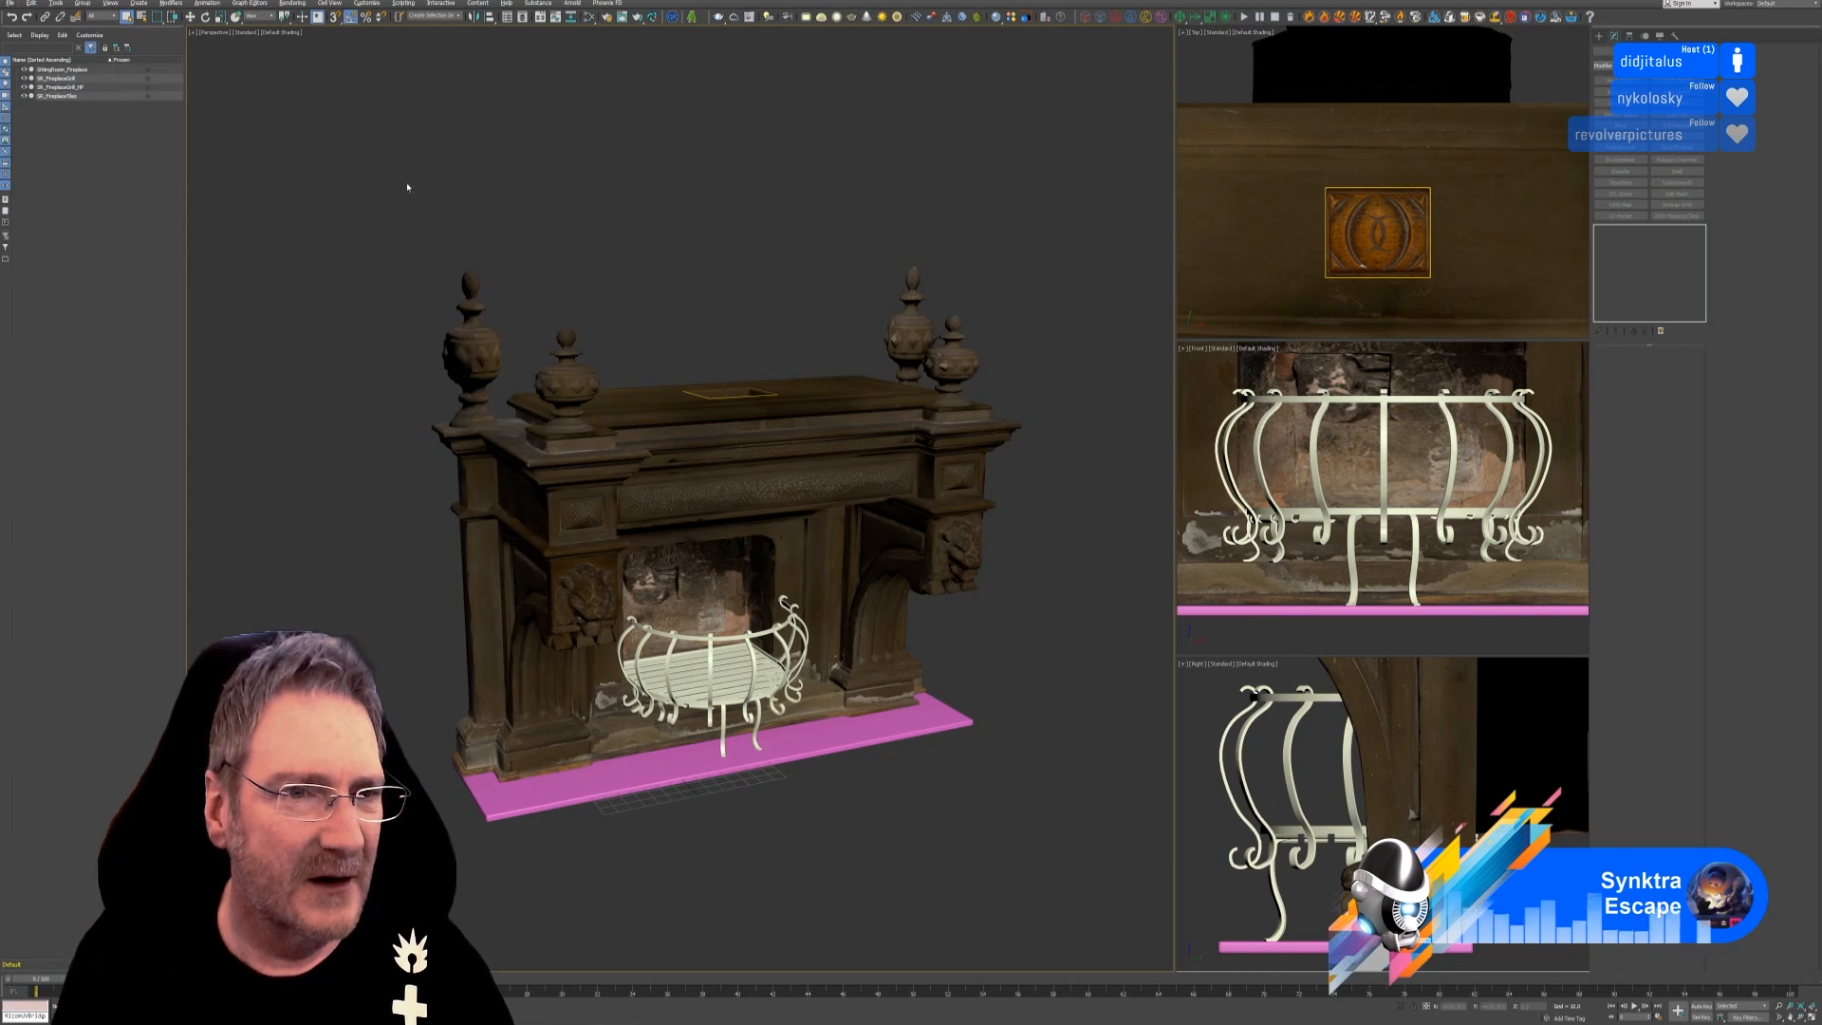
Export only the pink hearth slab under the fireplace as an FBX file to the fireplace grate folder.
left_click(533, 802)
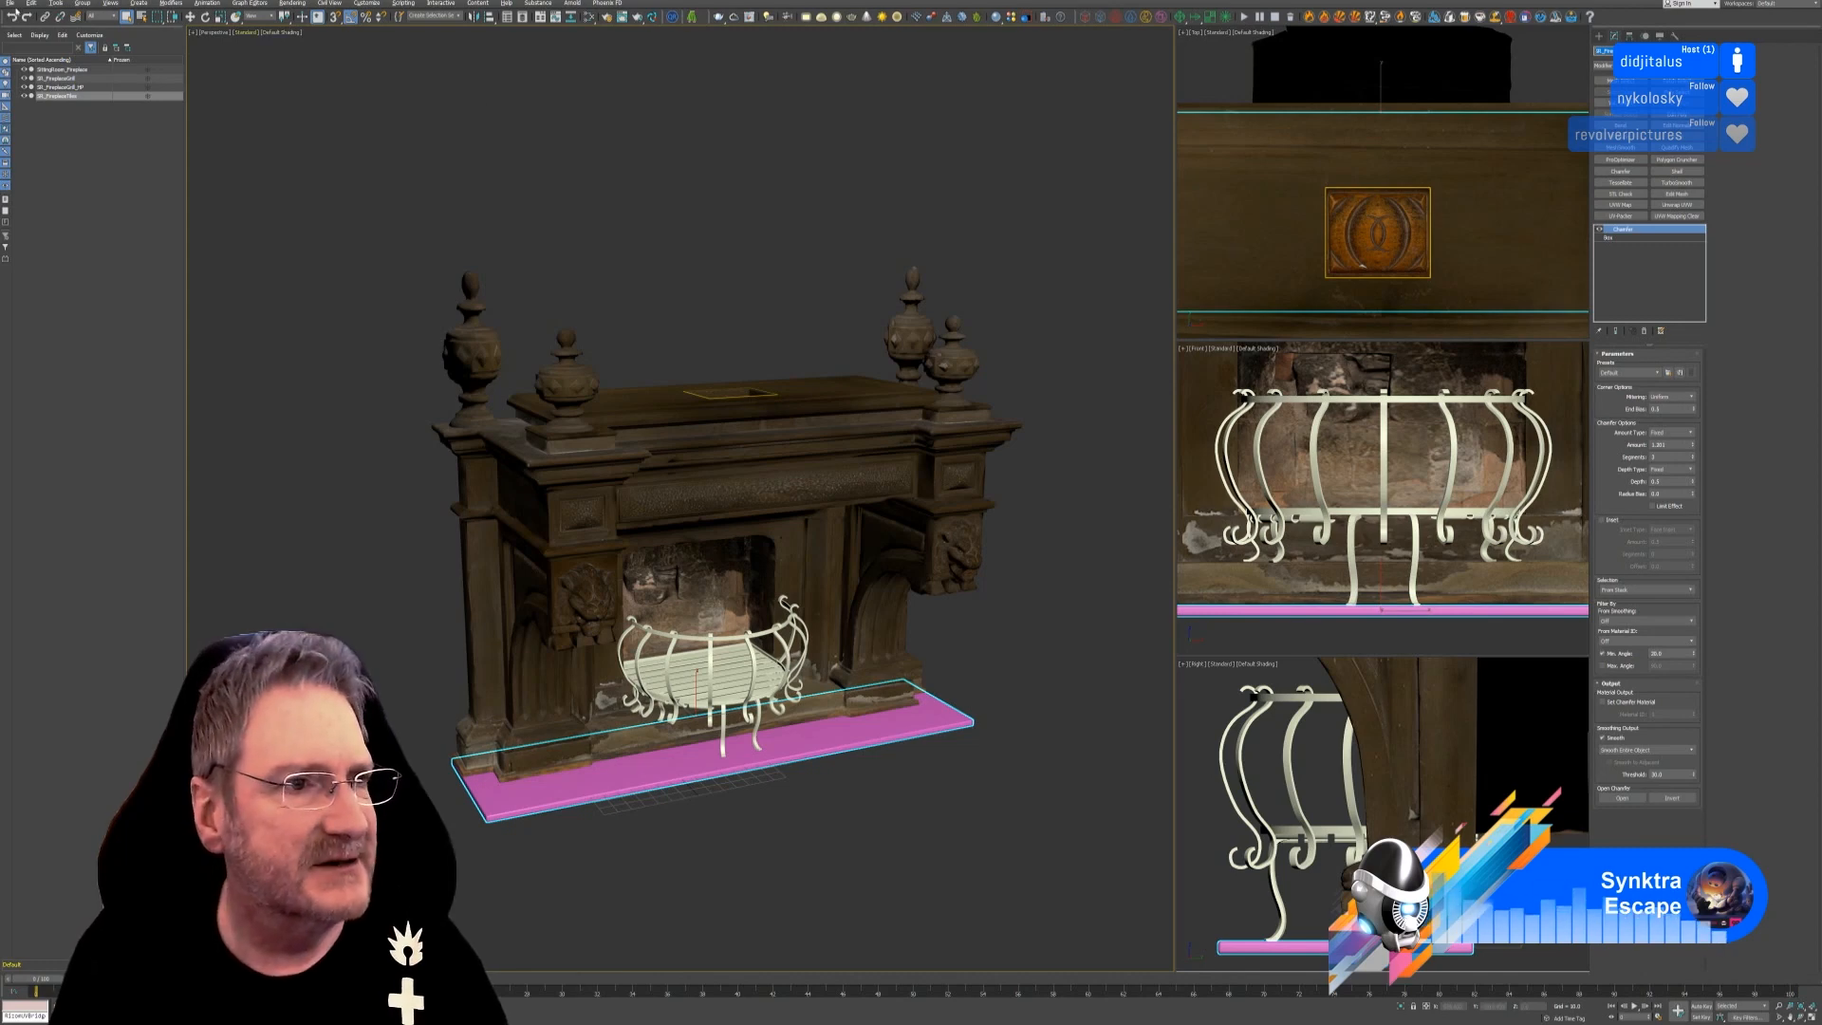
left_click(9, 2)
mouse_move(39, 147)
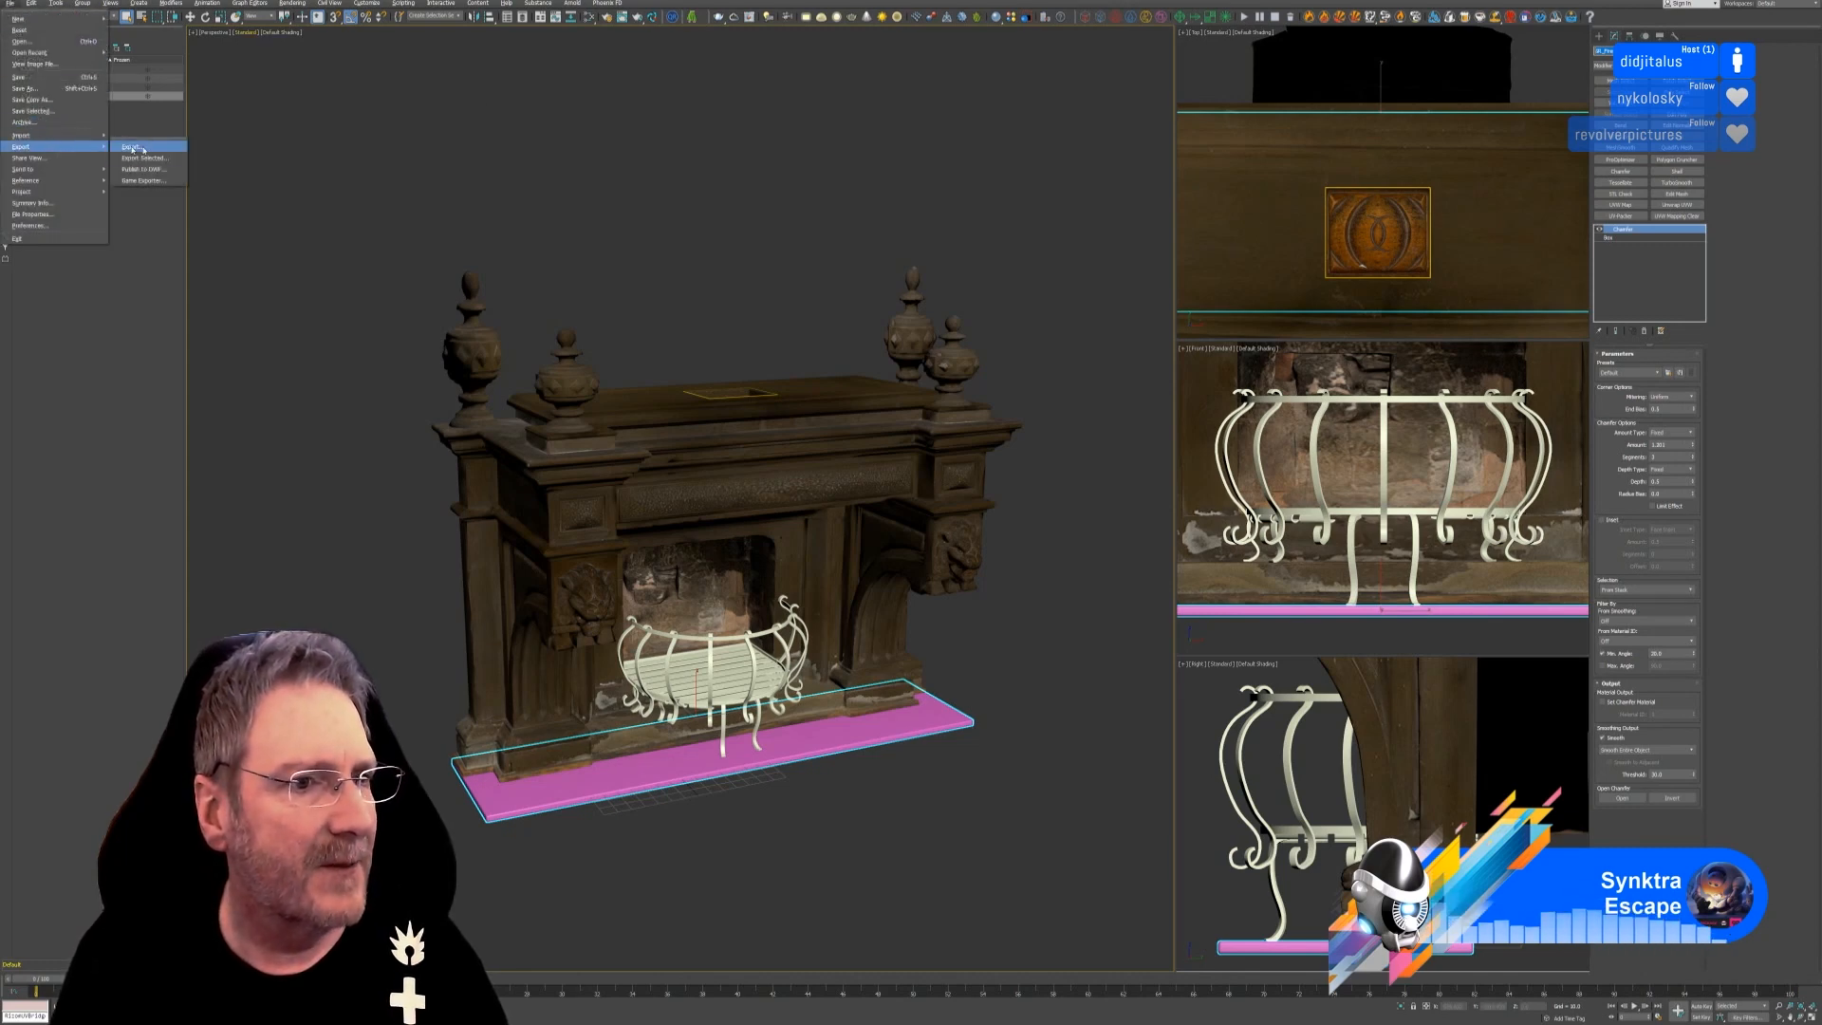
left_click(149, 157)
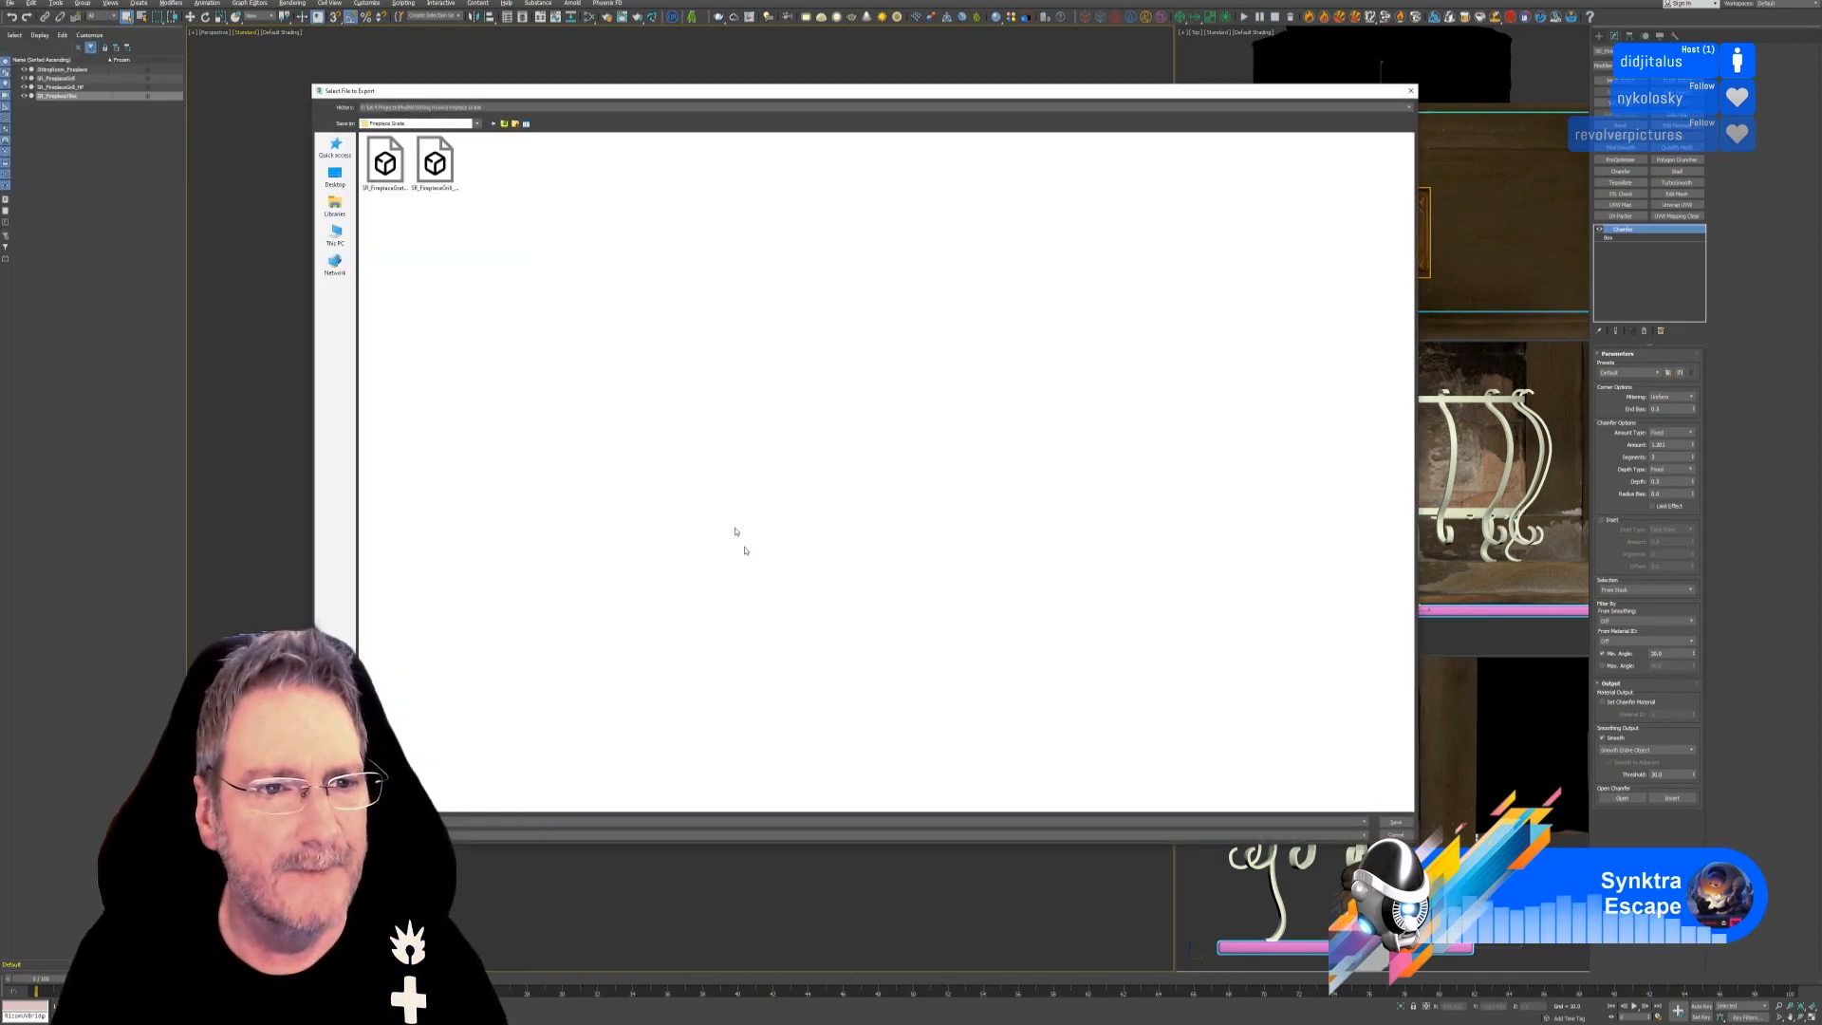
left_click(1396, 822)
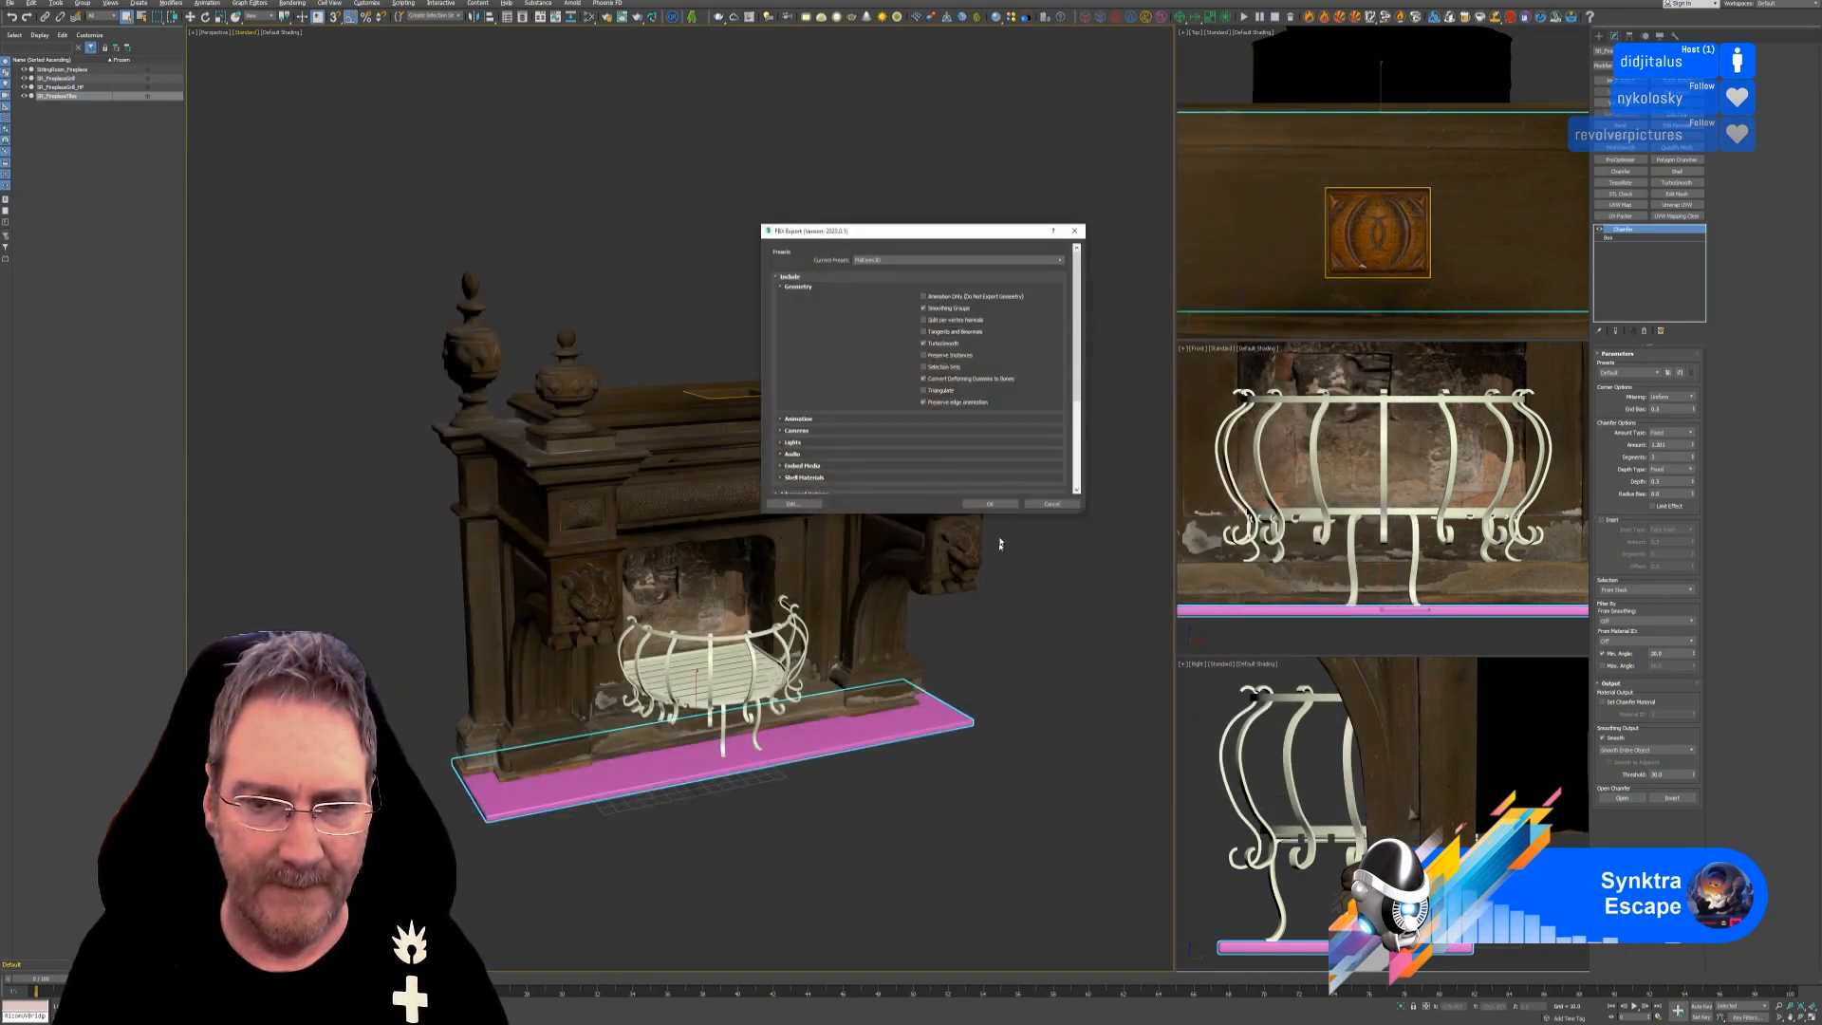
left_click(991, 505)
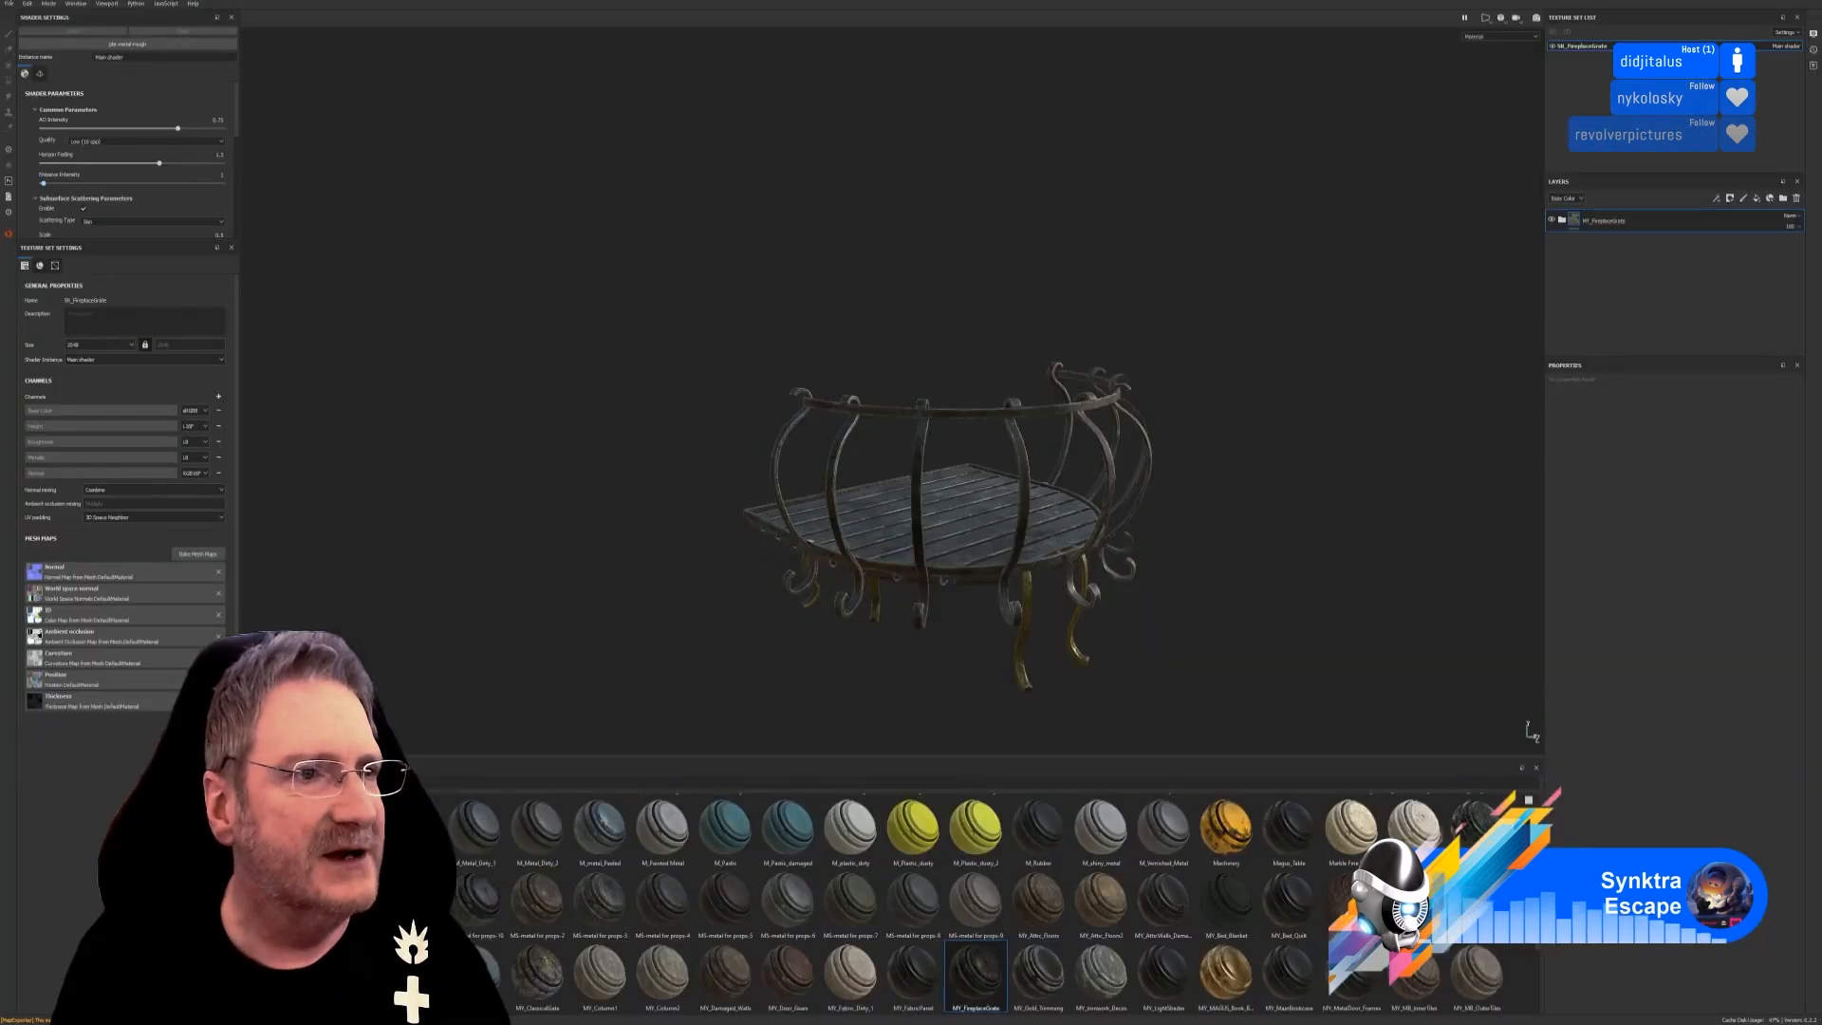
Save the grate project in Substance Painter and start a new project using the exported hearth slab mesh.
left_click(9, 5)
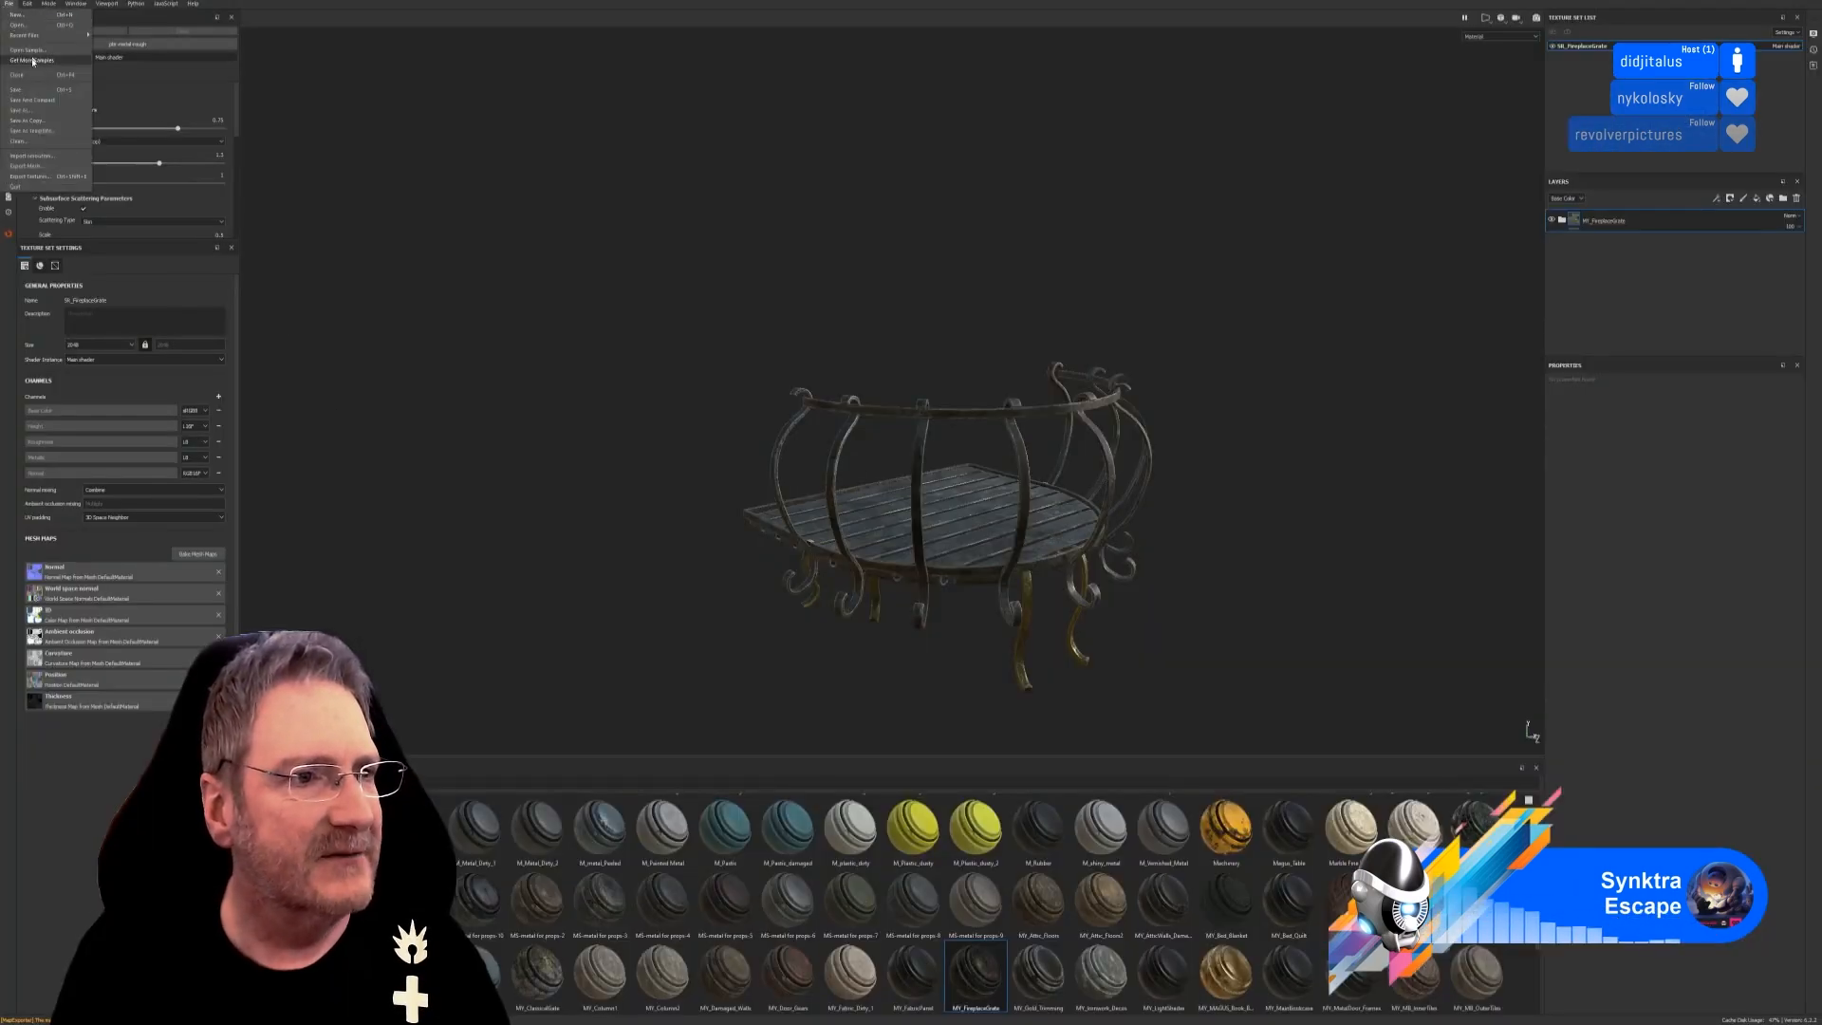
left_click(33, 92)
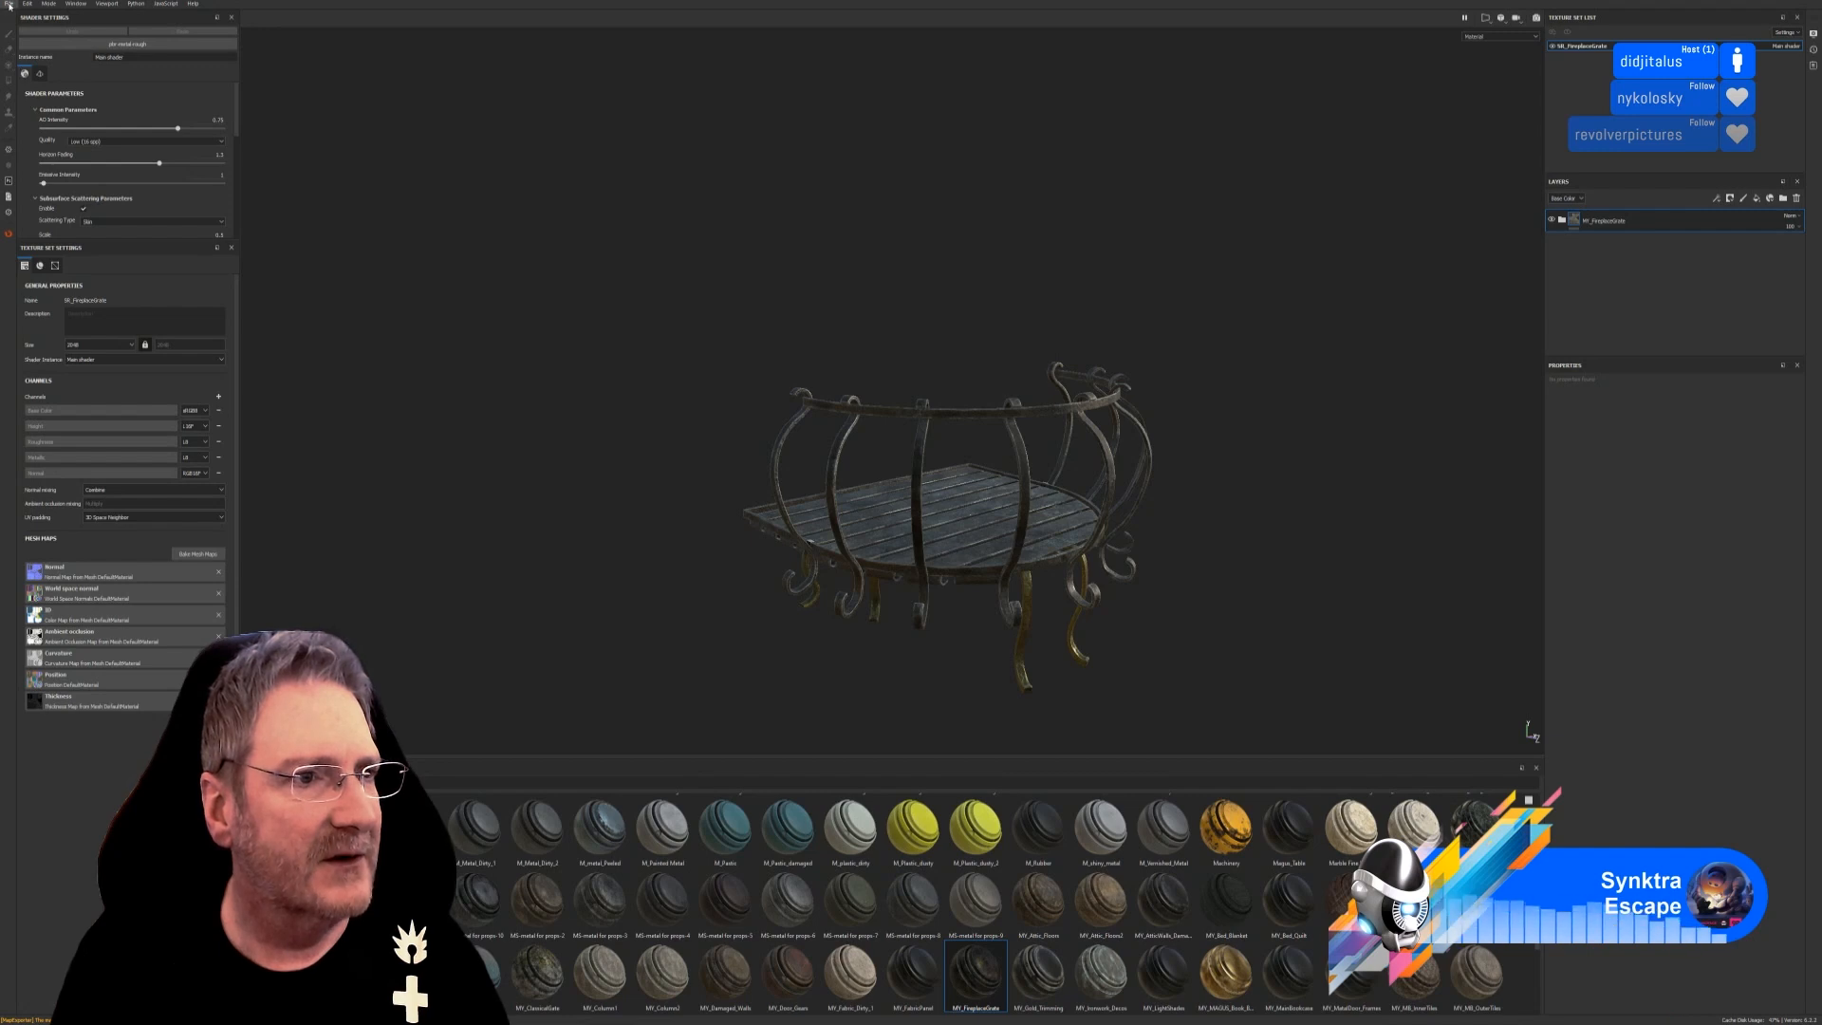
left_click(9, 6)
left_click(17, 14)
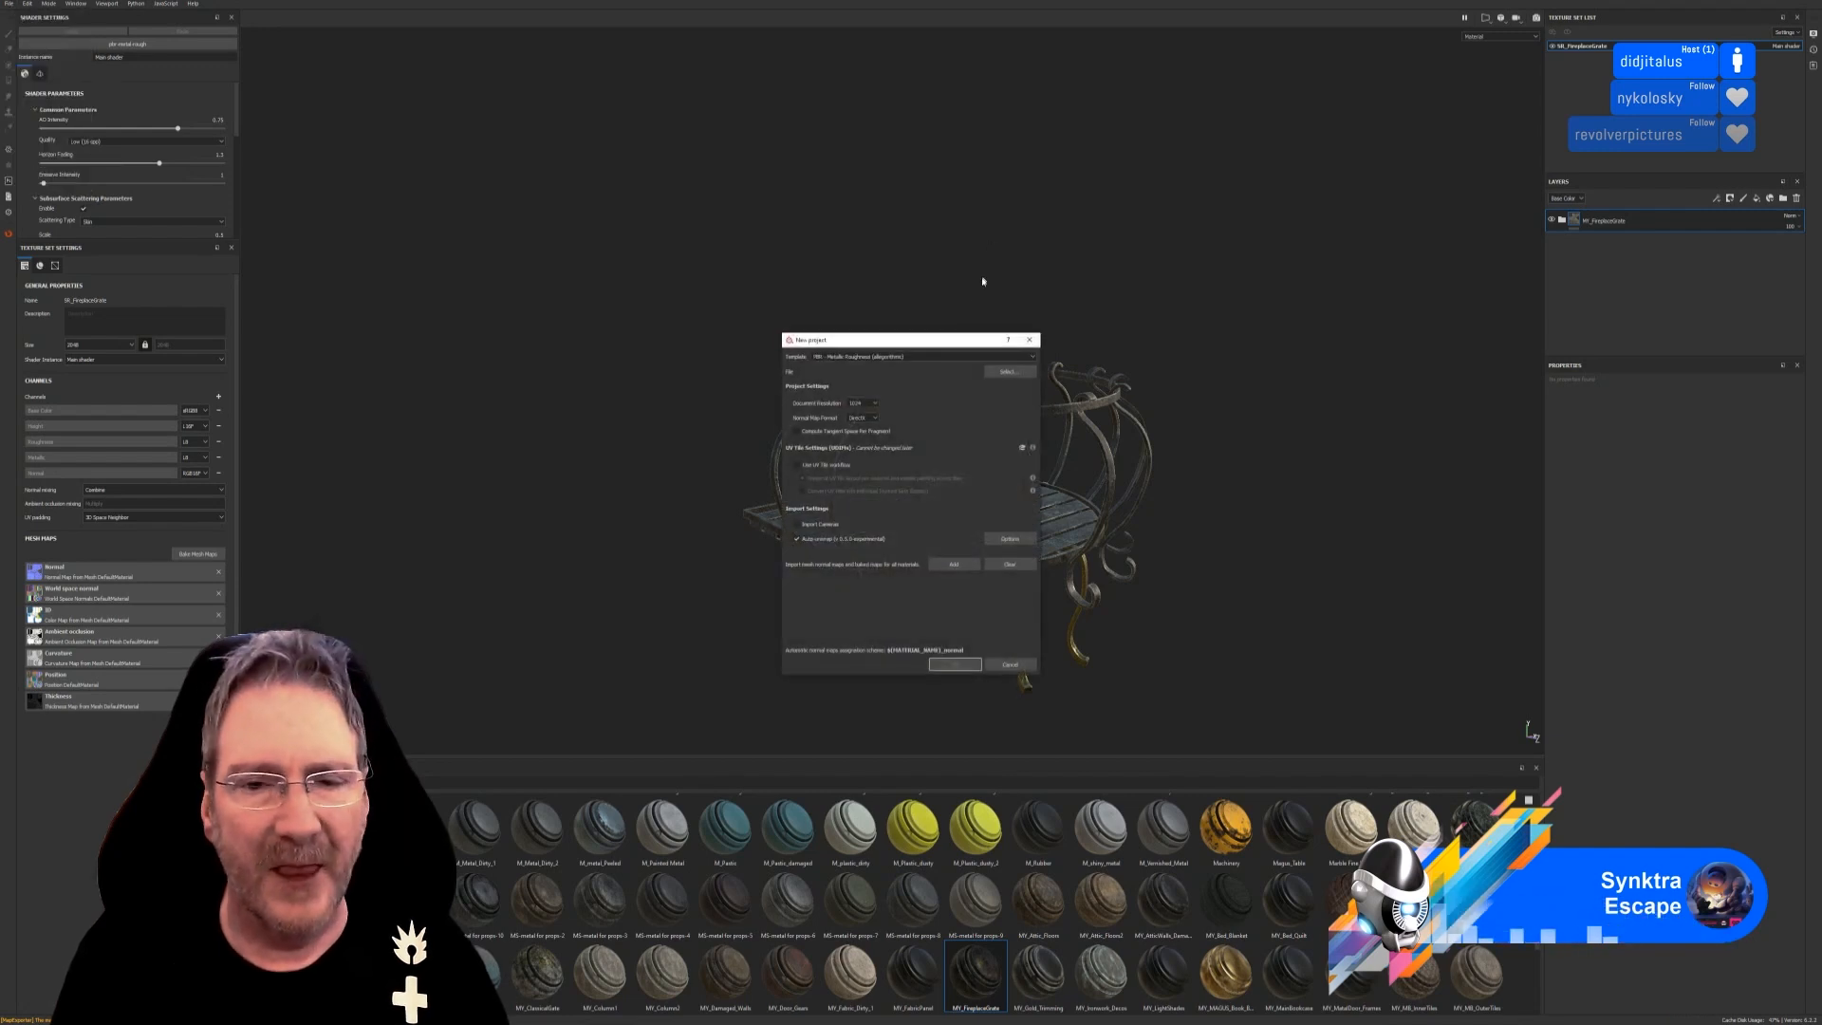
left_click(1029, 372)
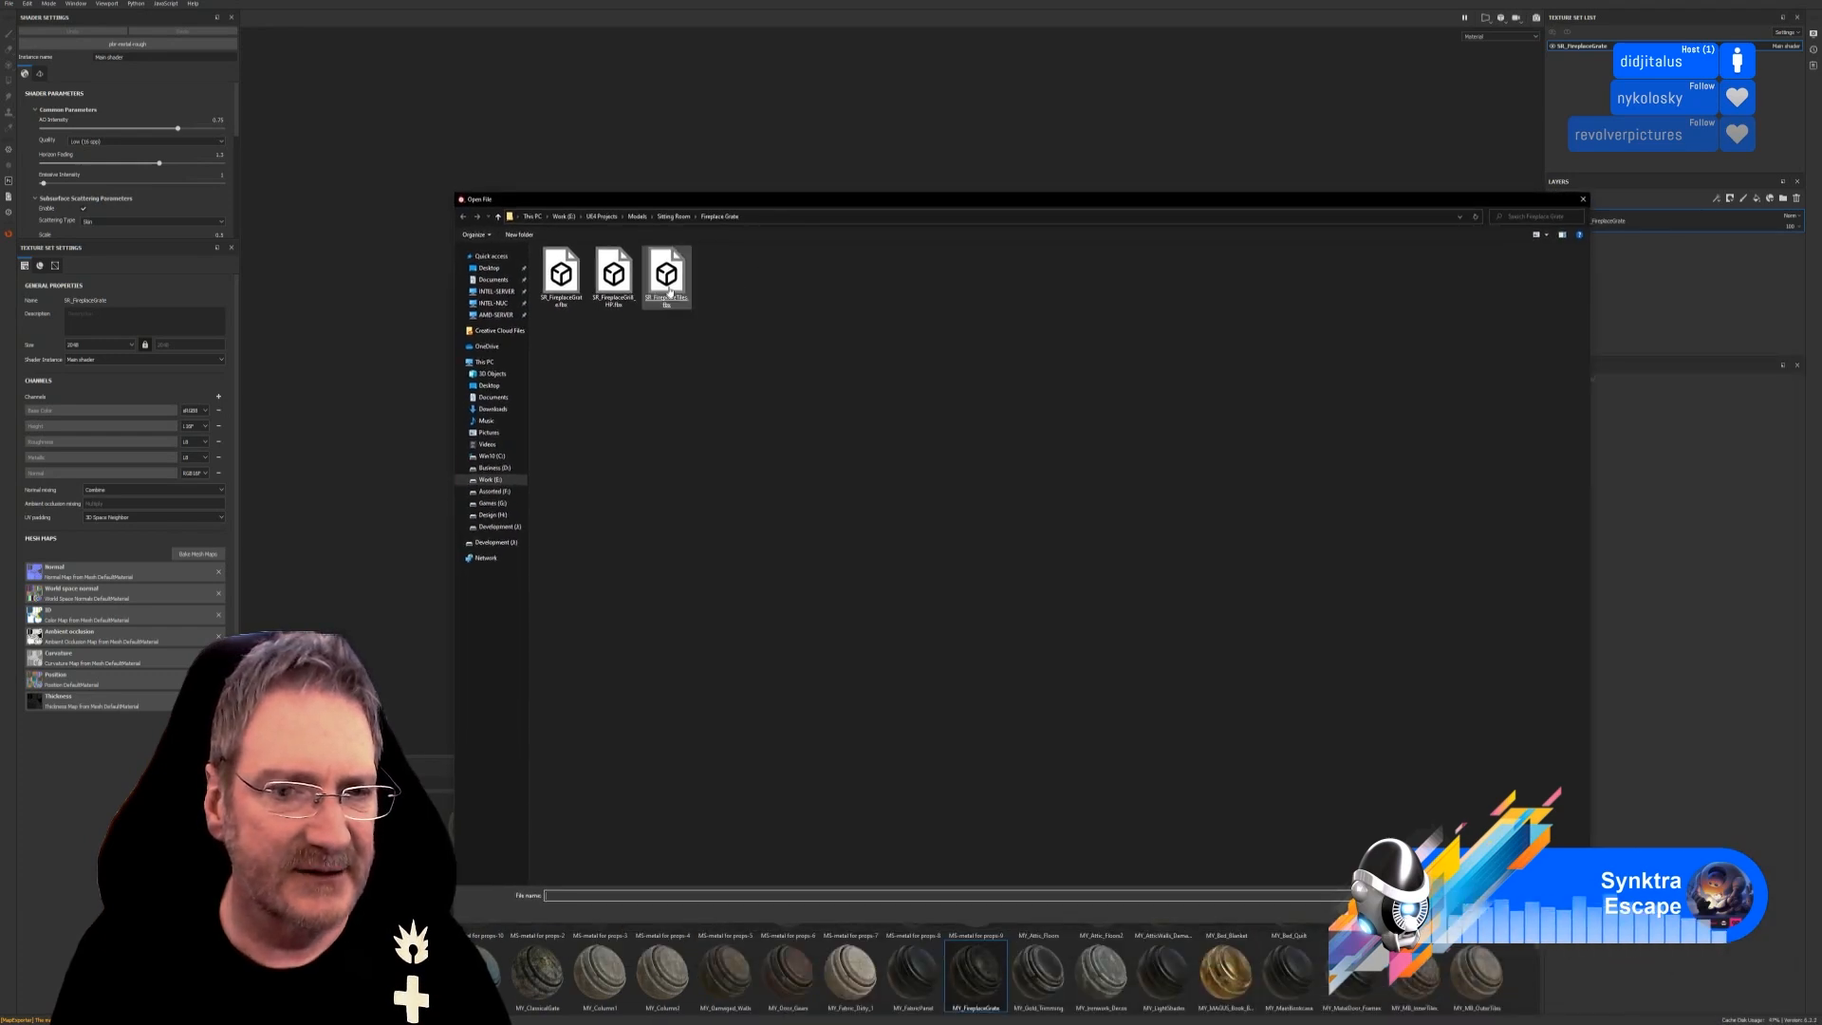
double_click(668, 284)
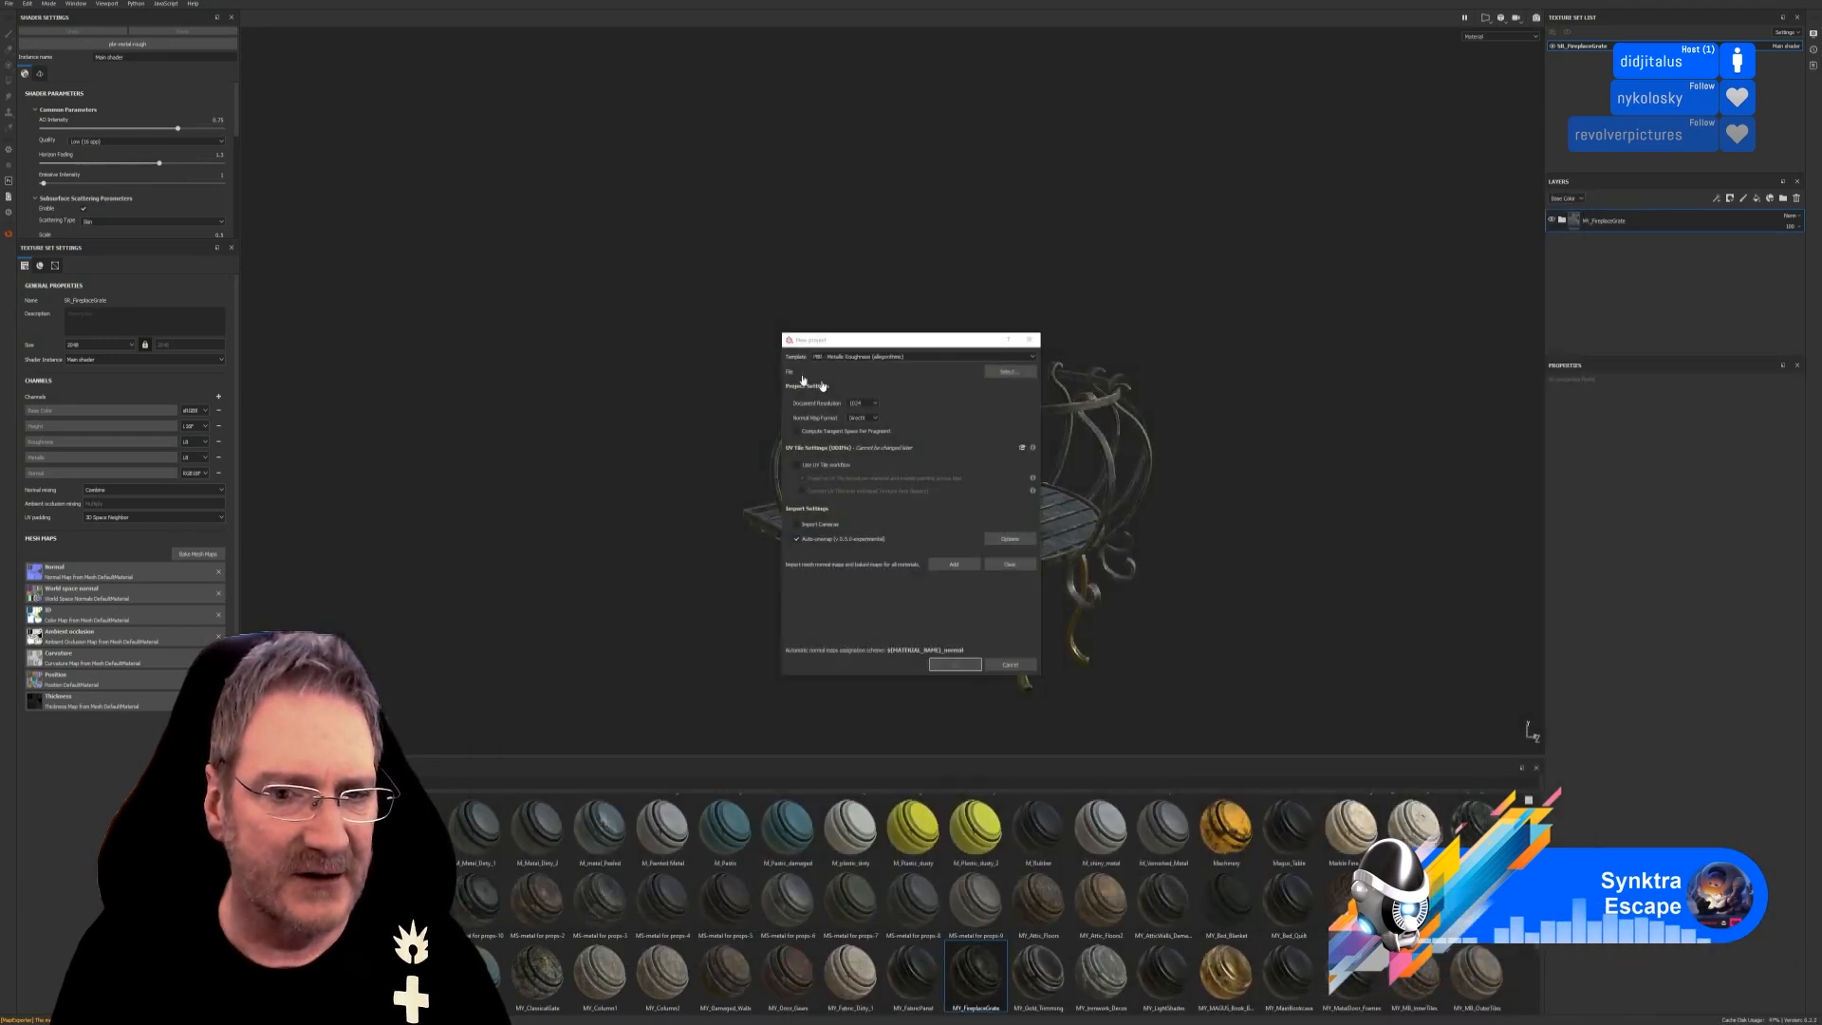
Set the document resolution to 2048 with tangent space computed per fragment, and create the hearth slab project.
left_click(878, 403)
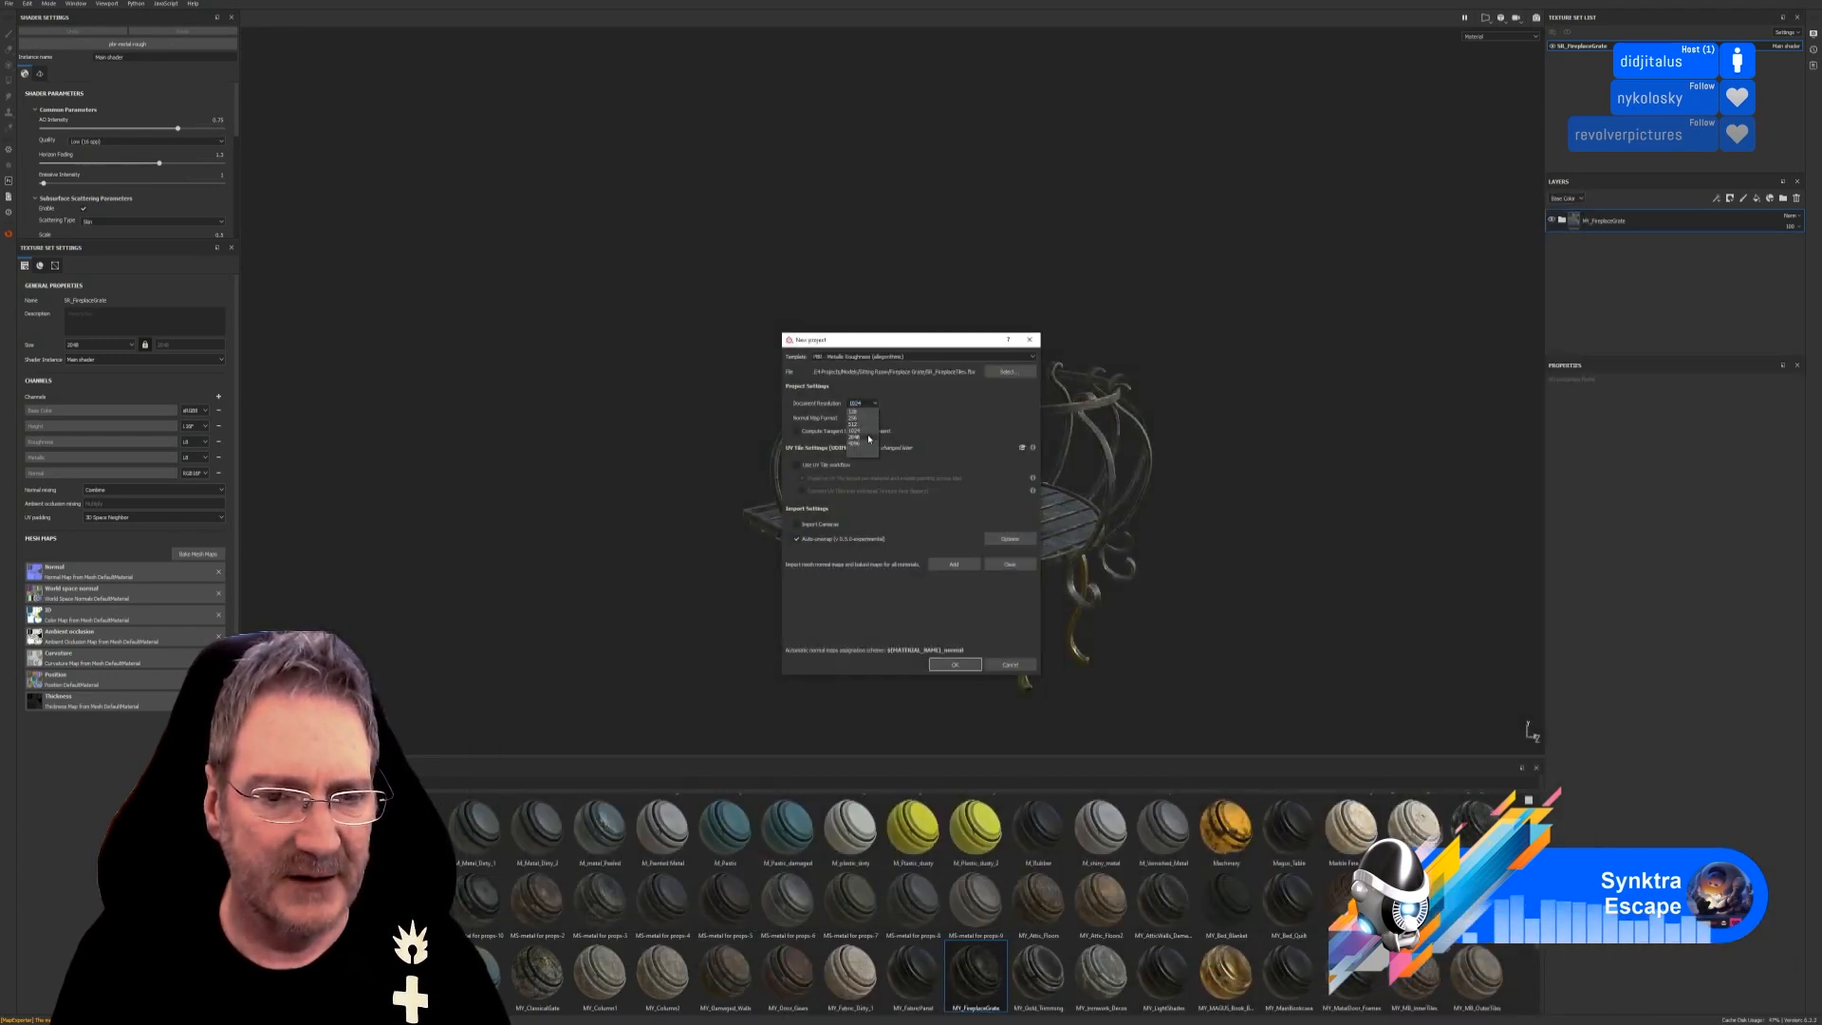
left_click(865, 442)
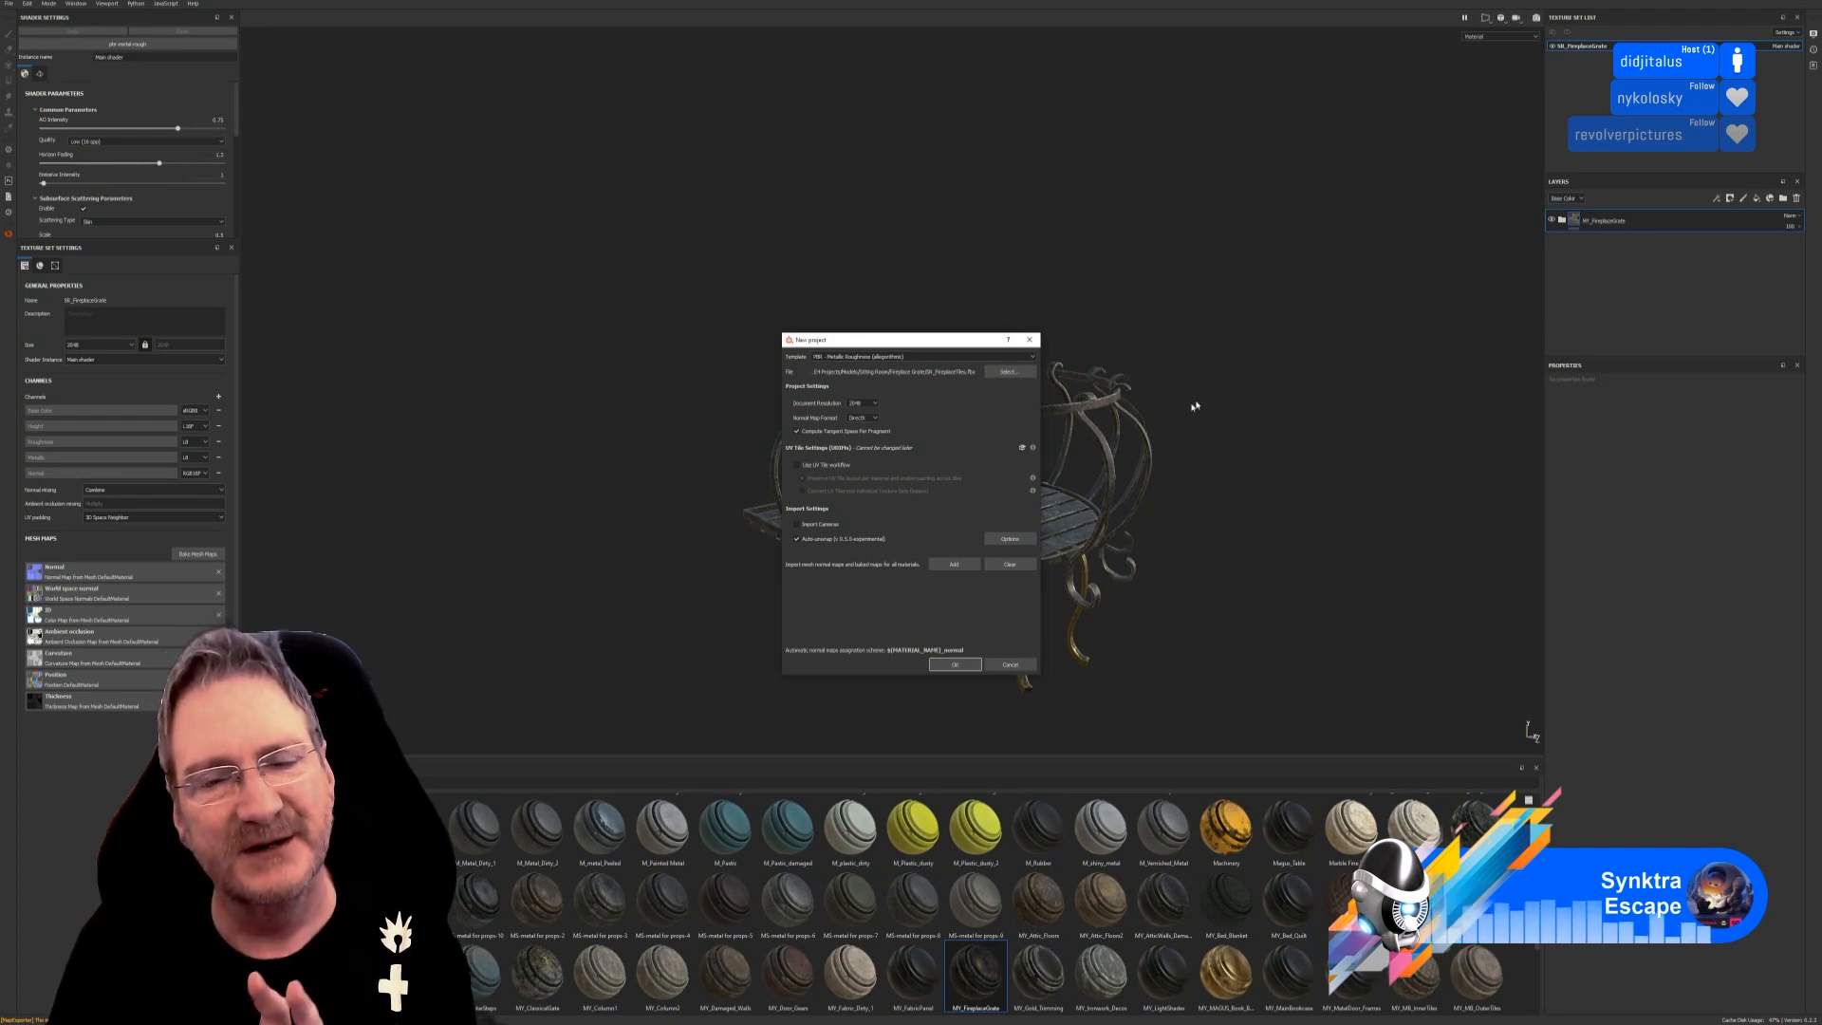
left_click(955, 665)
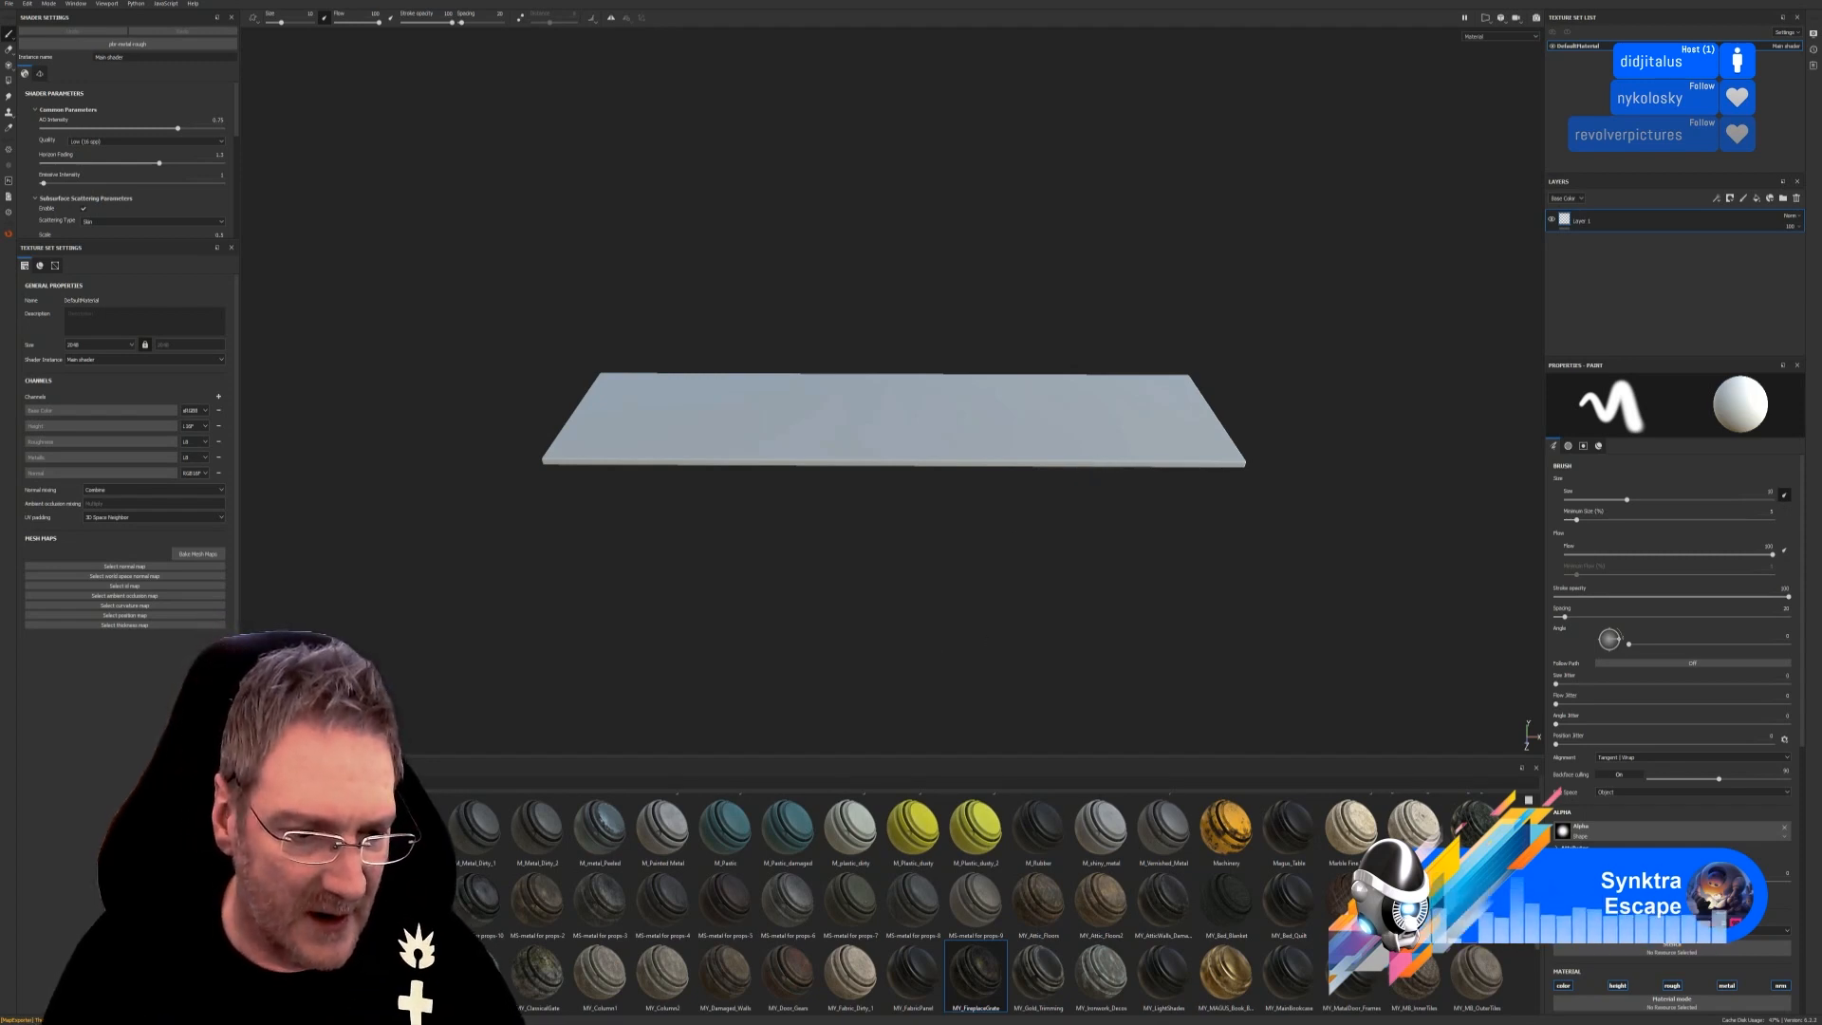
Find the Cement Grout material in the material library and apply it to the hearth slab as a fill layer.
left_click(271, 934)
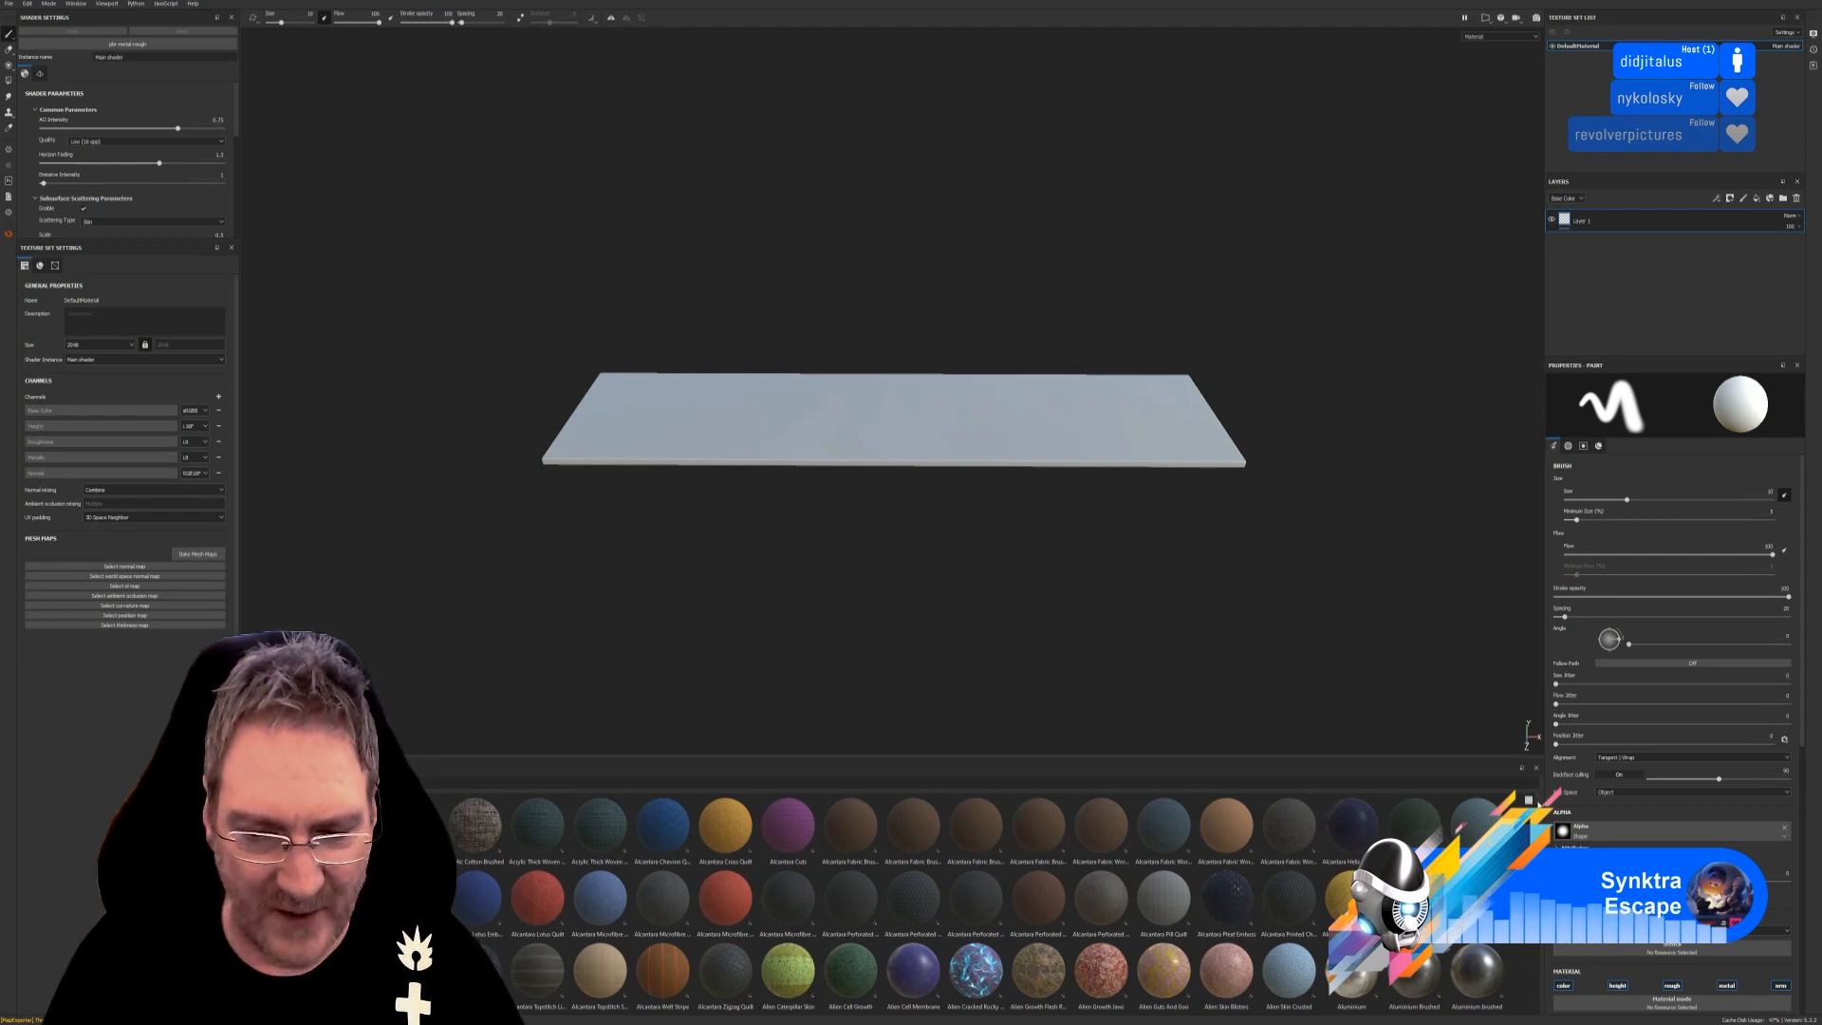
scroll(977, 902, "down", 2)
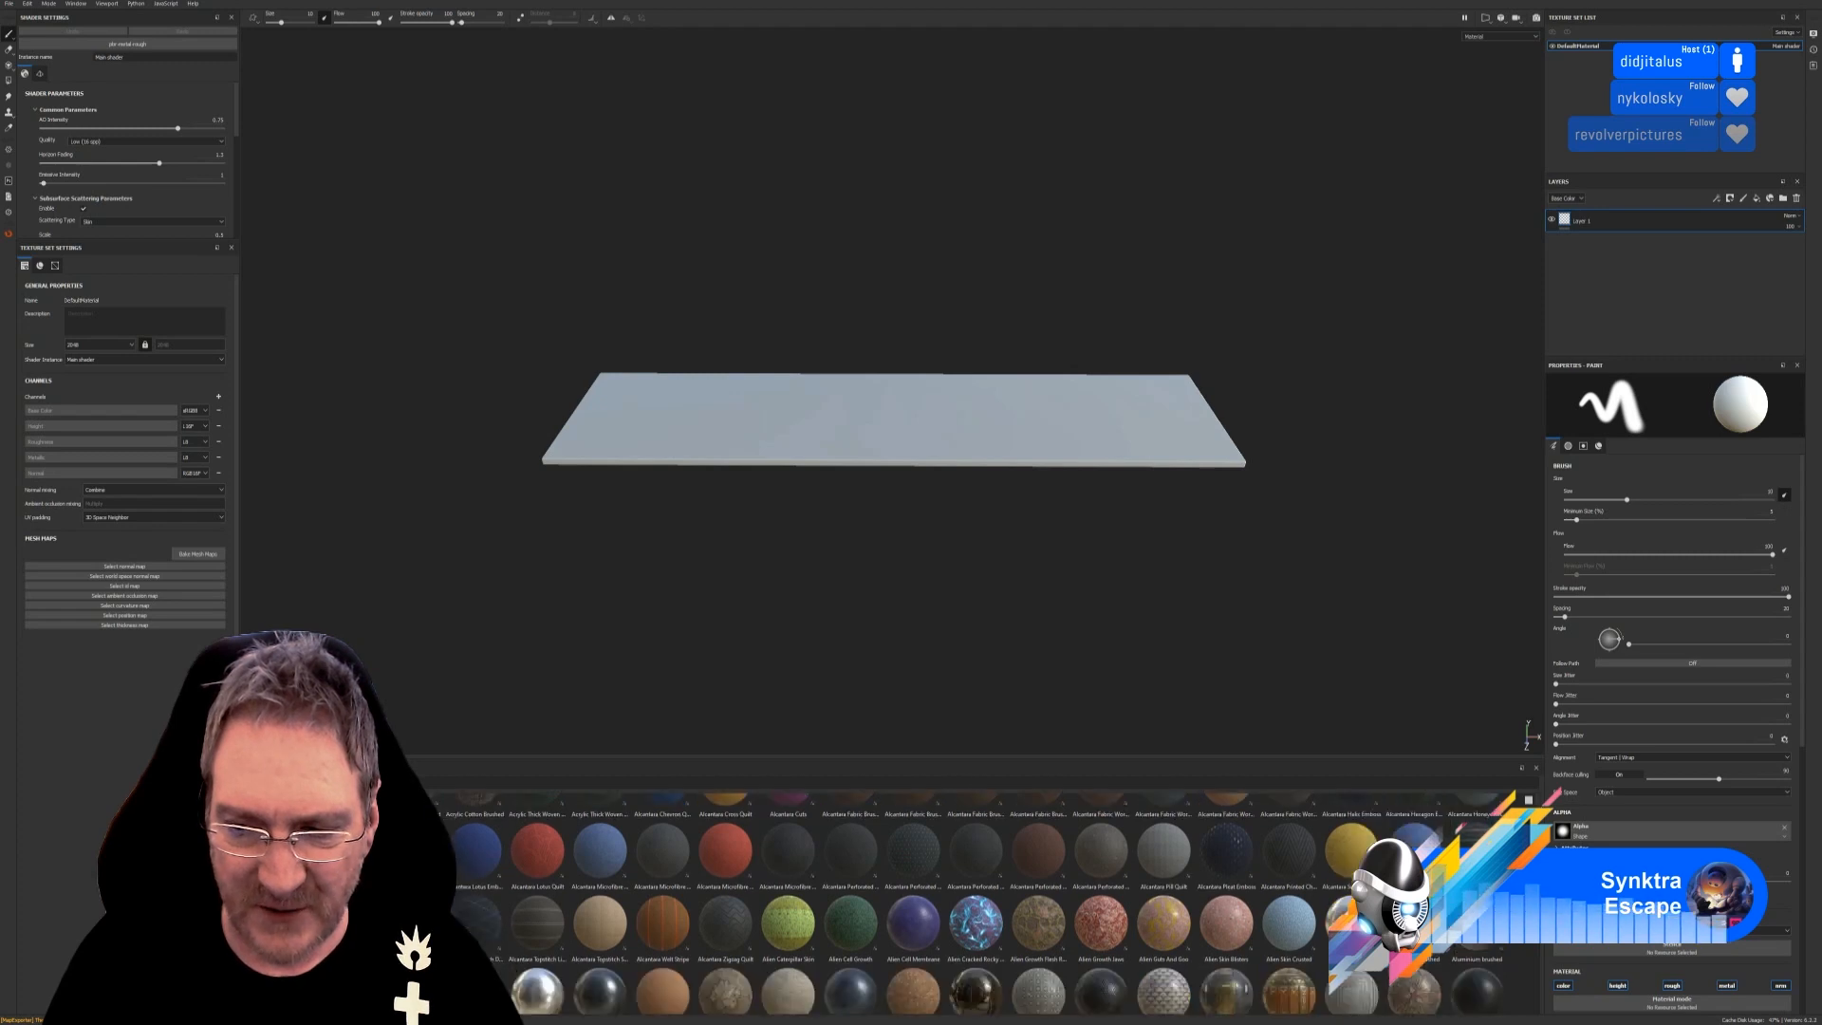
scroll(977, 902, "down", 2)
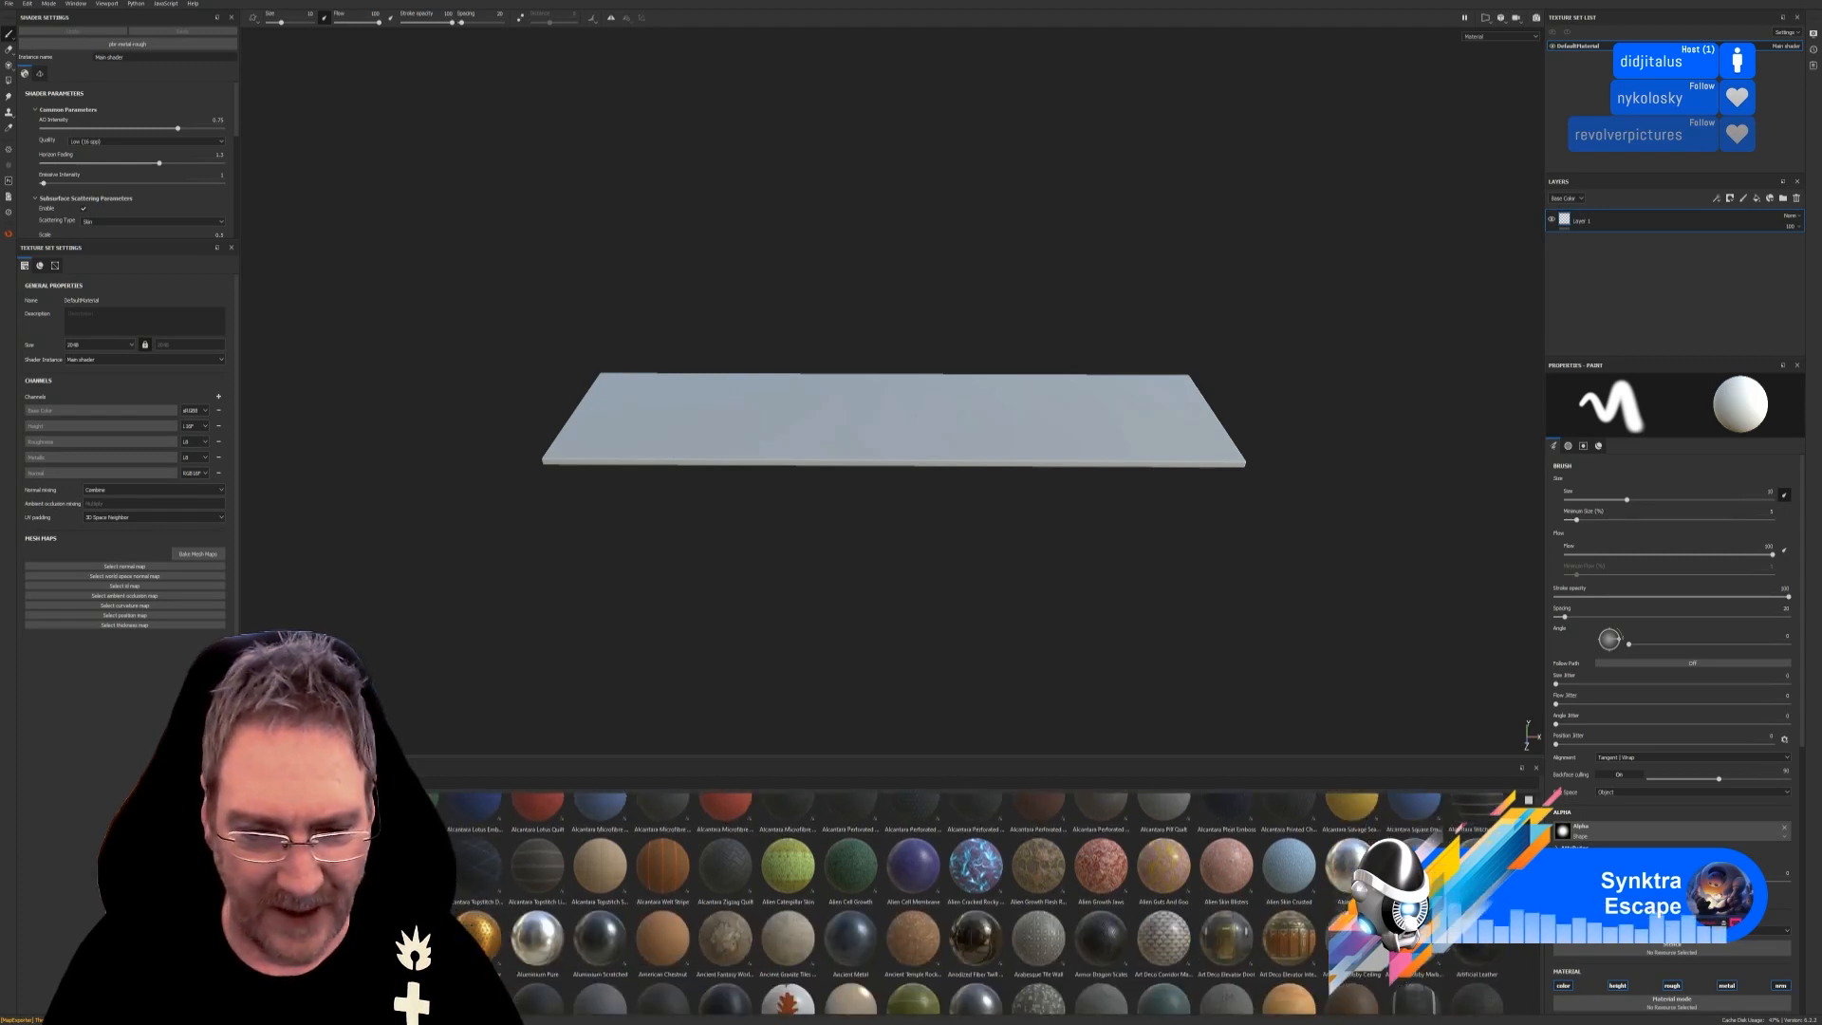
scroll(978, 902, "down", 3)
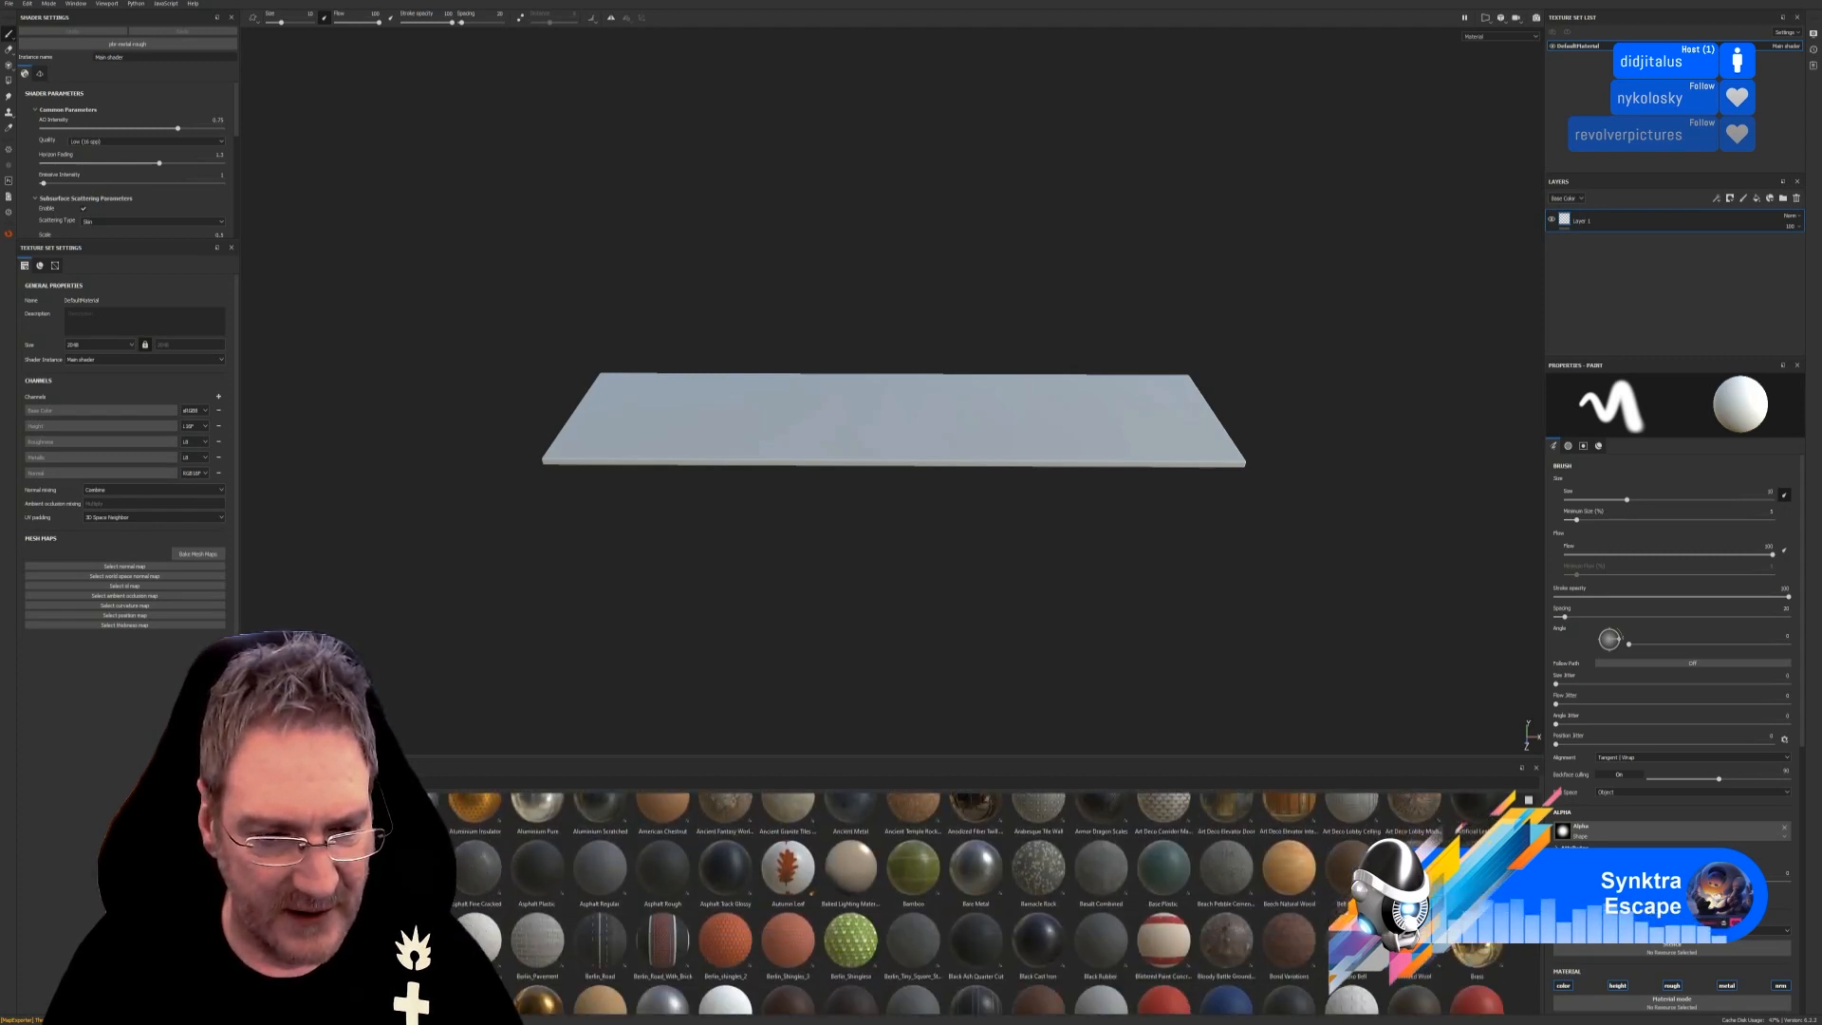
scroll(978, 902, "down", 3)
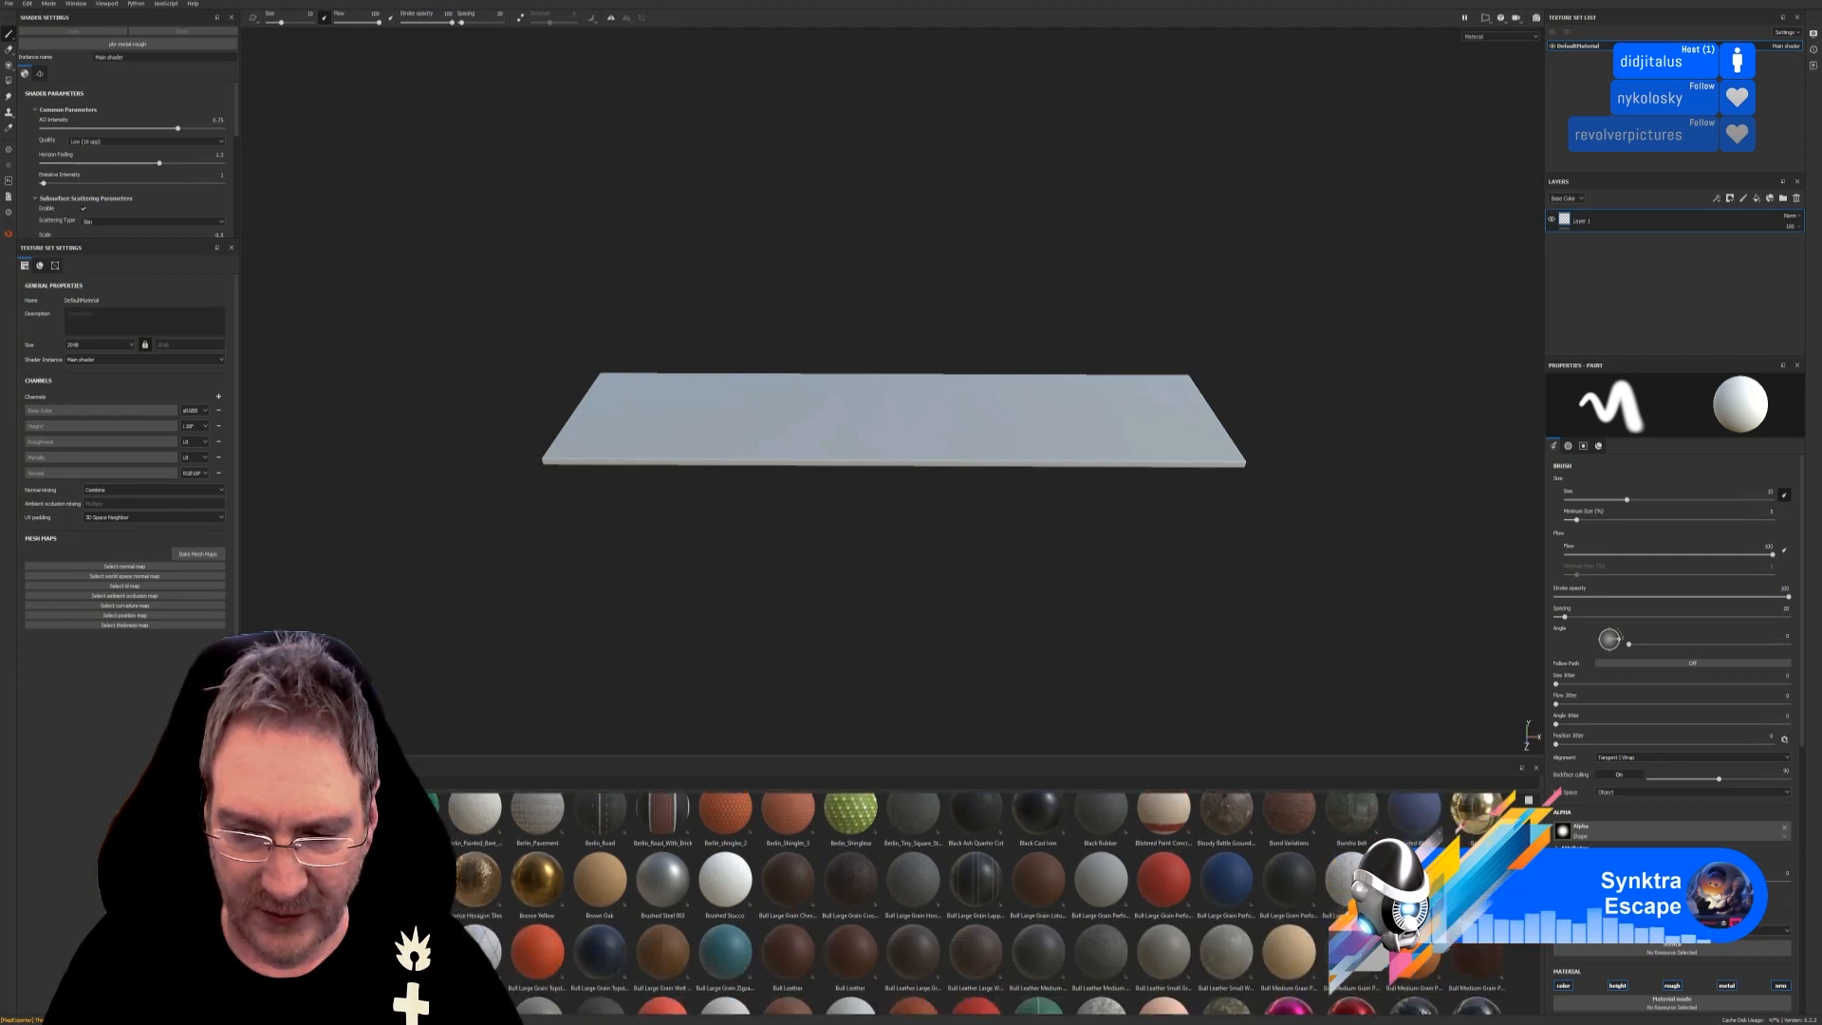
scroll(978, 902, "down", 2)
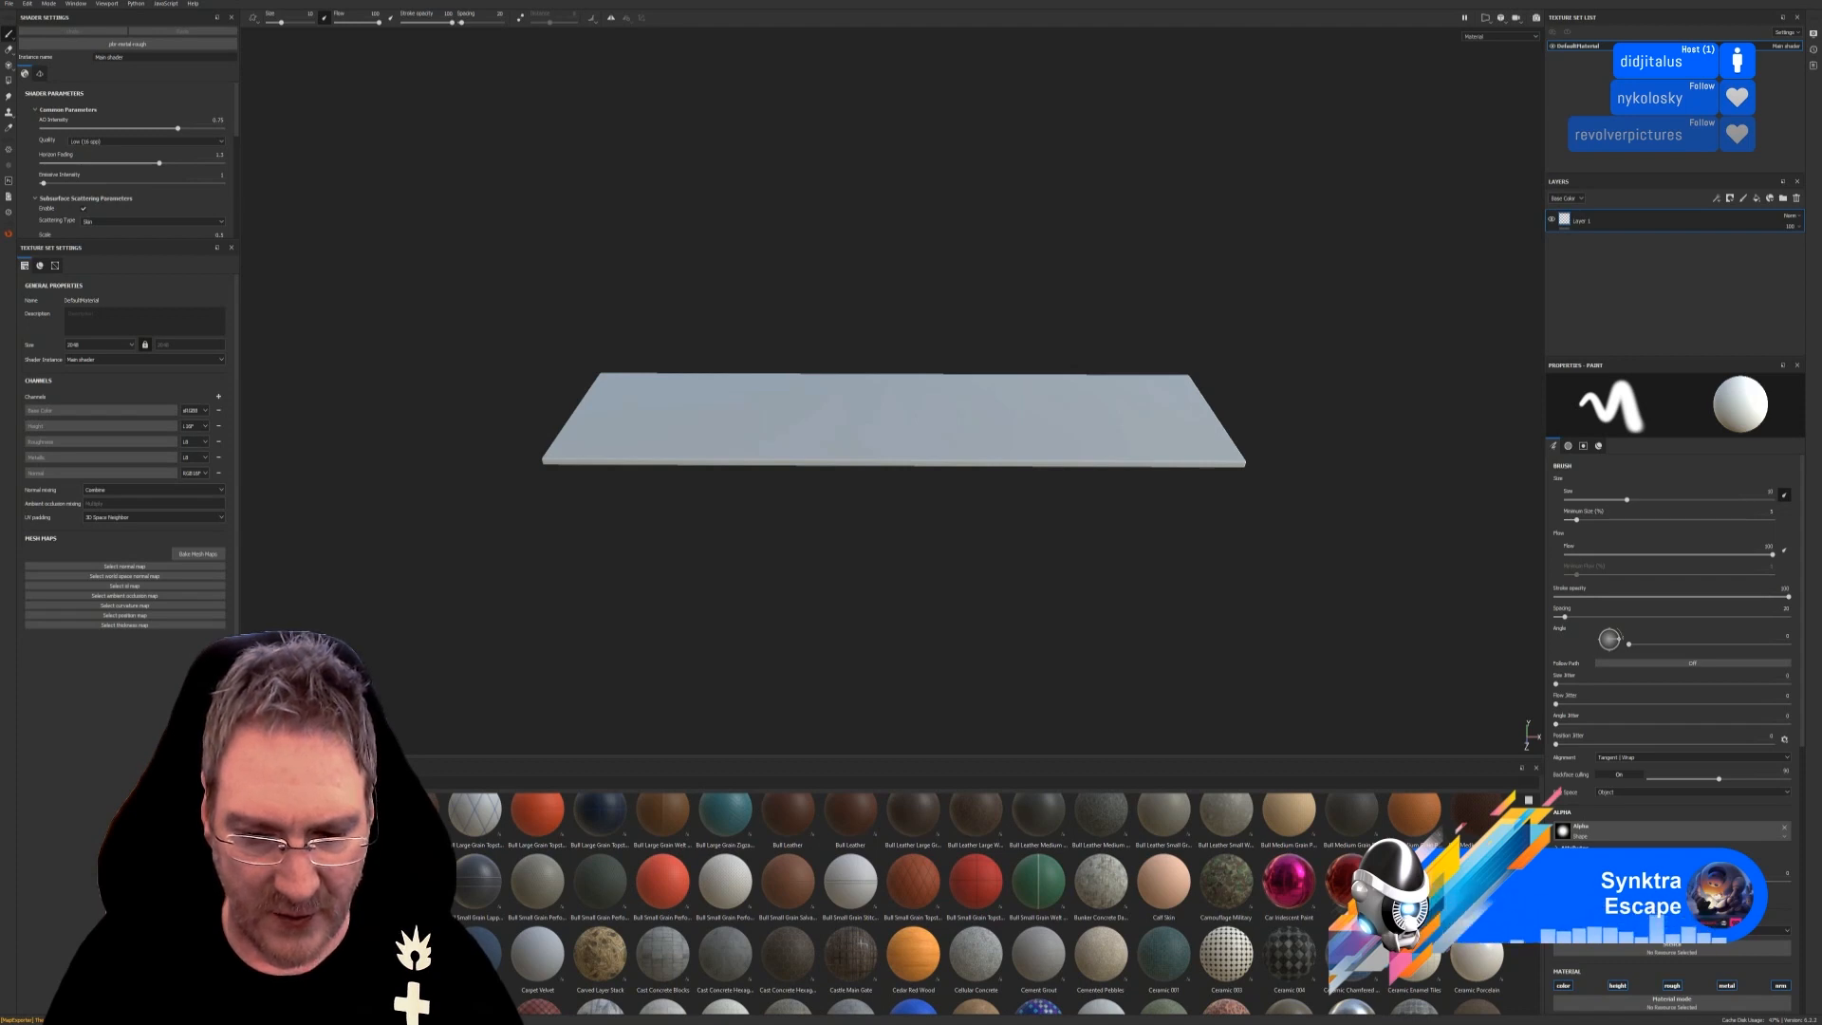
left_click_drag(1038, 952, 1049, 433)
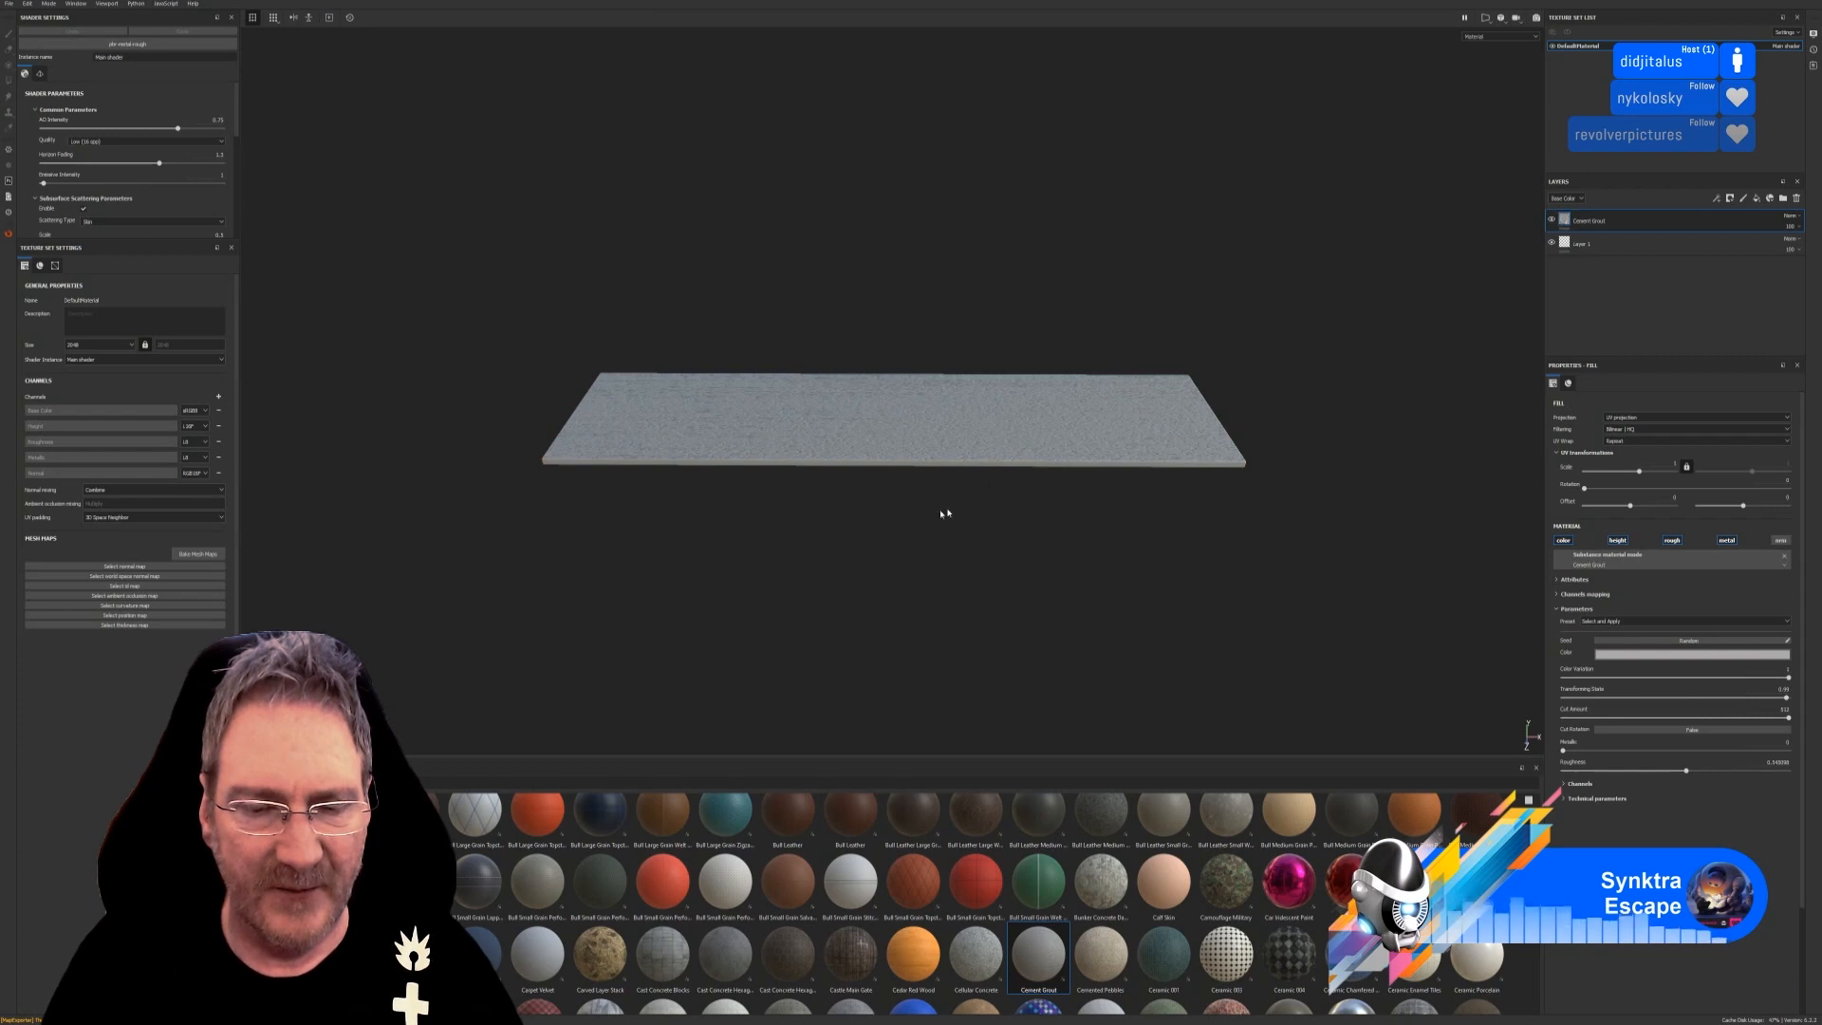
scroll(987, 475, "up", 2)
left_click_drag(965, 577, 1006, 601, "alt")
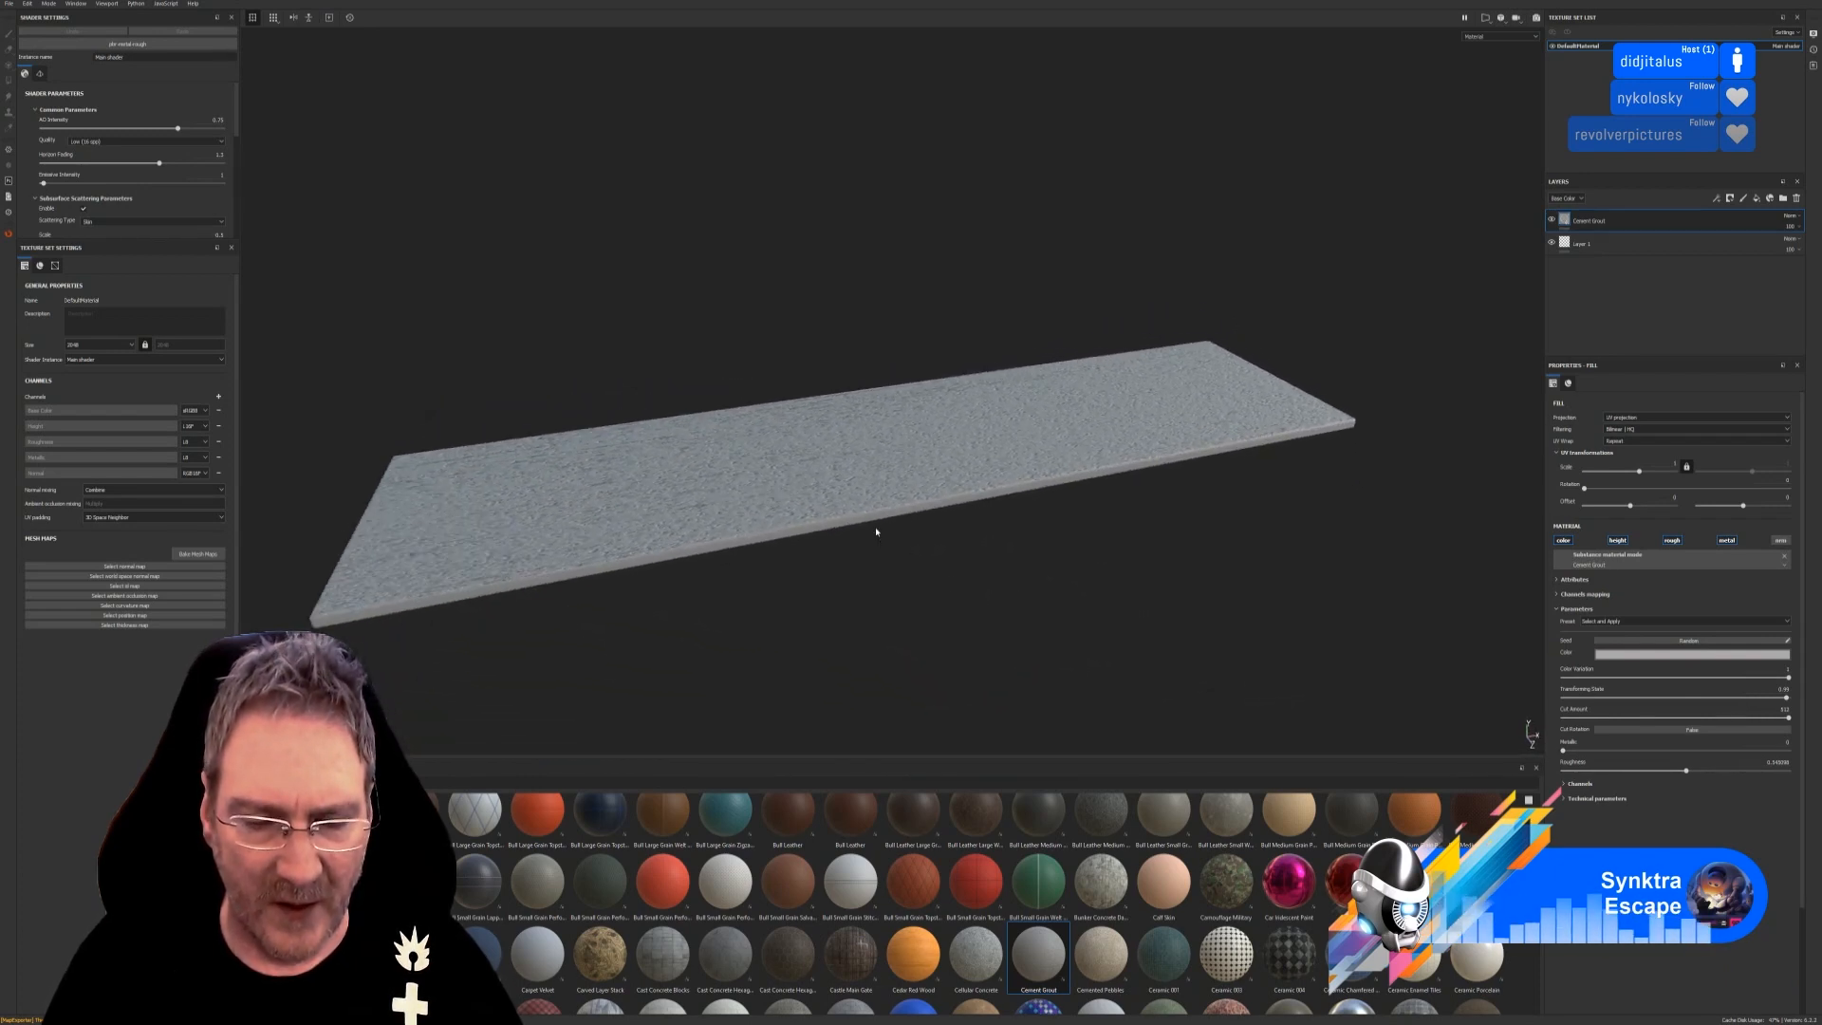
Hide the Cement Grout layer and apply the Cellular Concrete material to the slab above it.
left_click(1551, 219)
left_click_drag(978, 952, 963, 484)
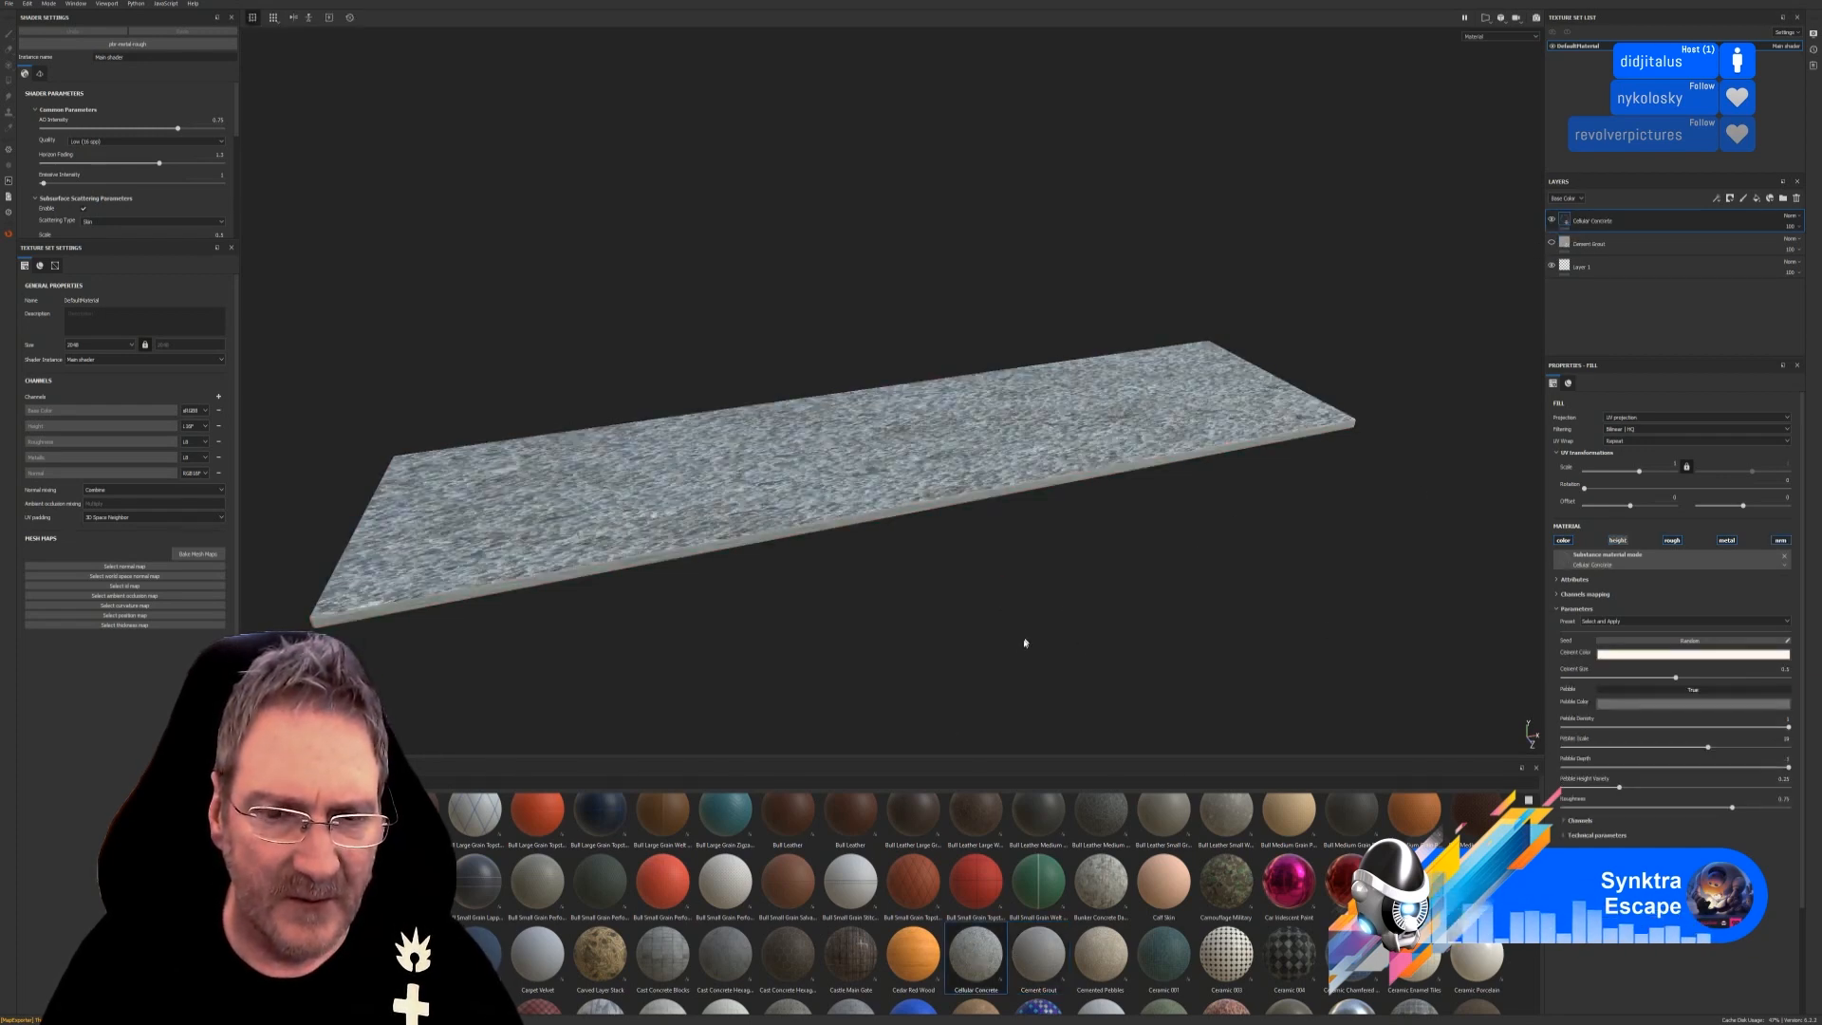
mouse_move(1044, 658)
left_mouse_down("alt")
mouse_move(1066, 716)
mouse_move(1057, 689)
left_mouse_up("alt")
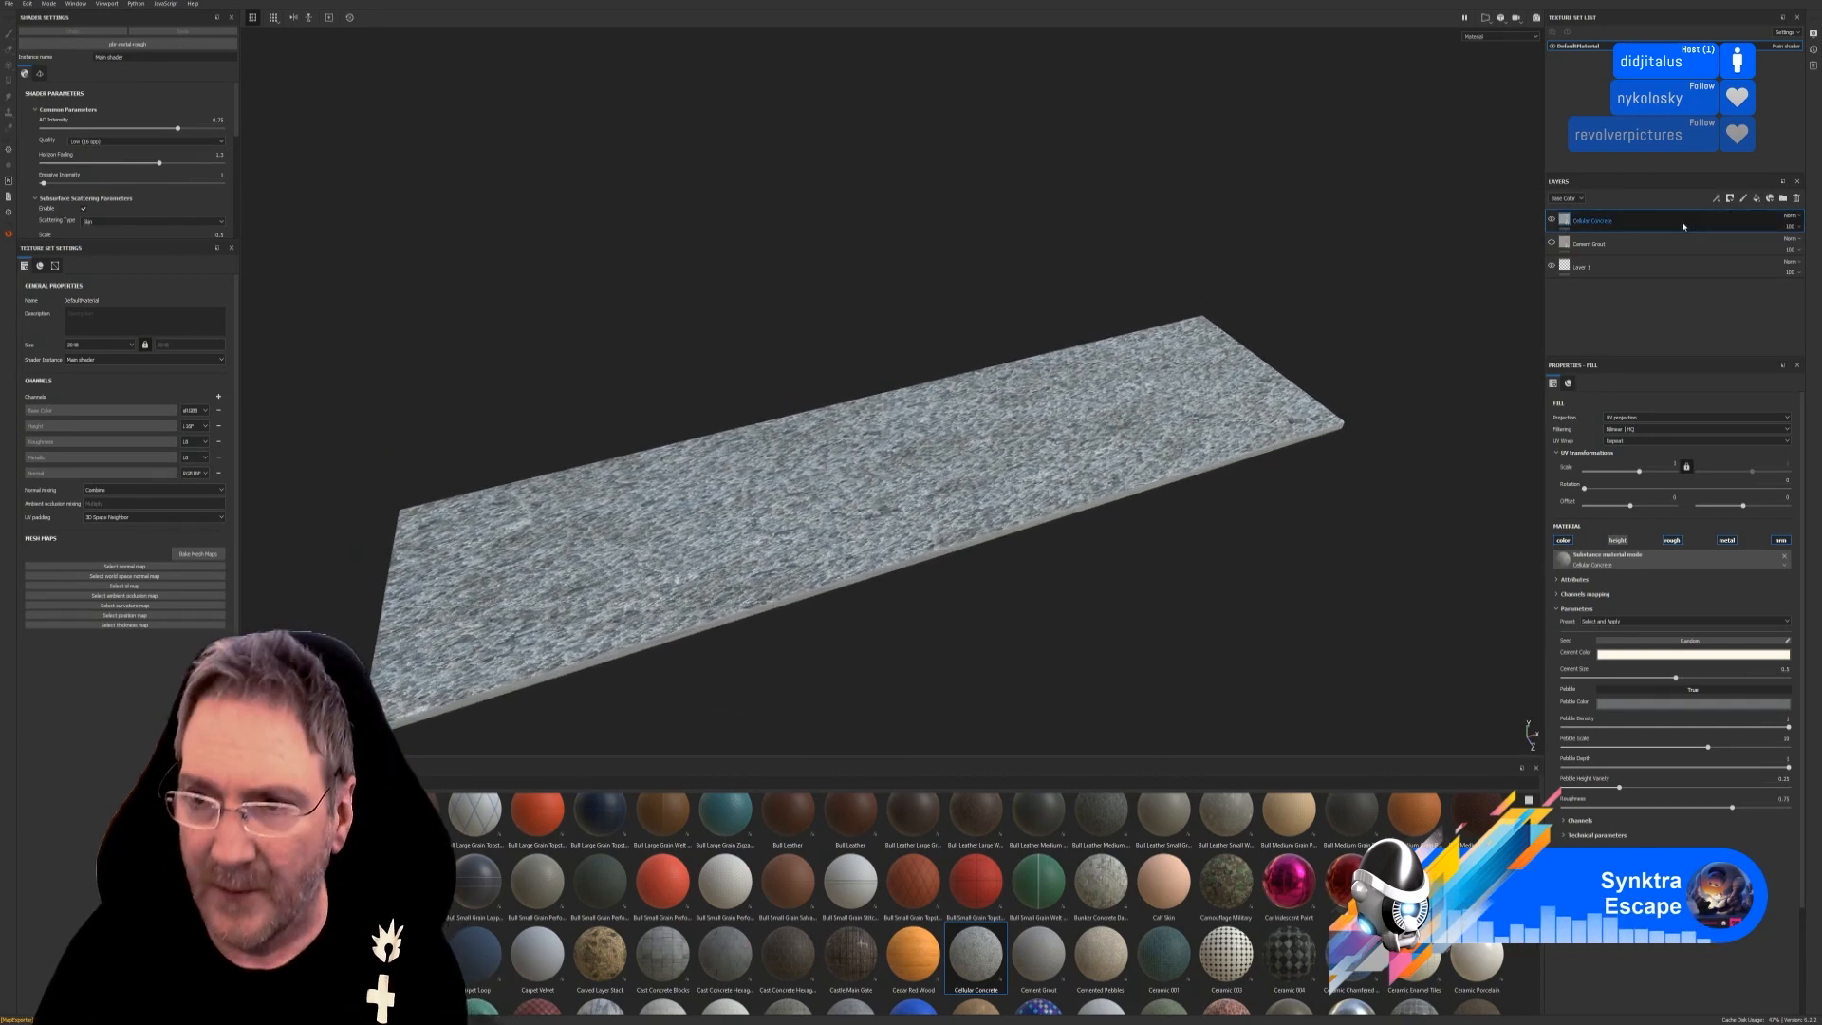
Delete the Cellular Concrete layer and apply the Concrete Dusty material to the slab as a new top layer.
key("Delete")
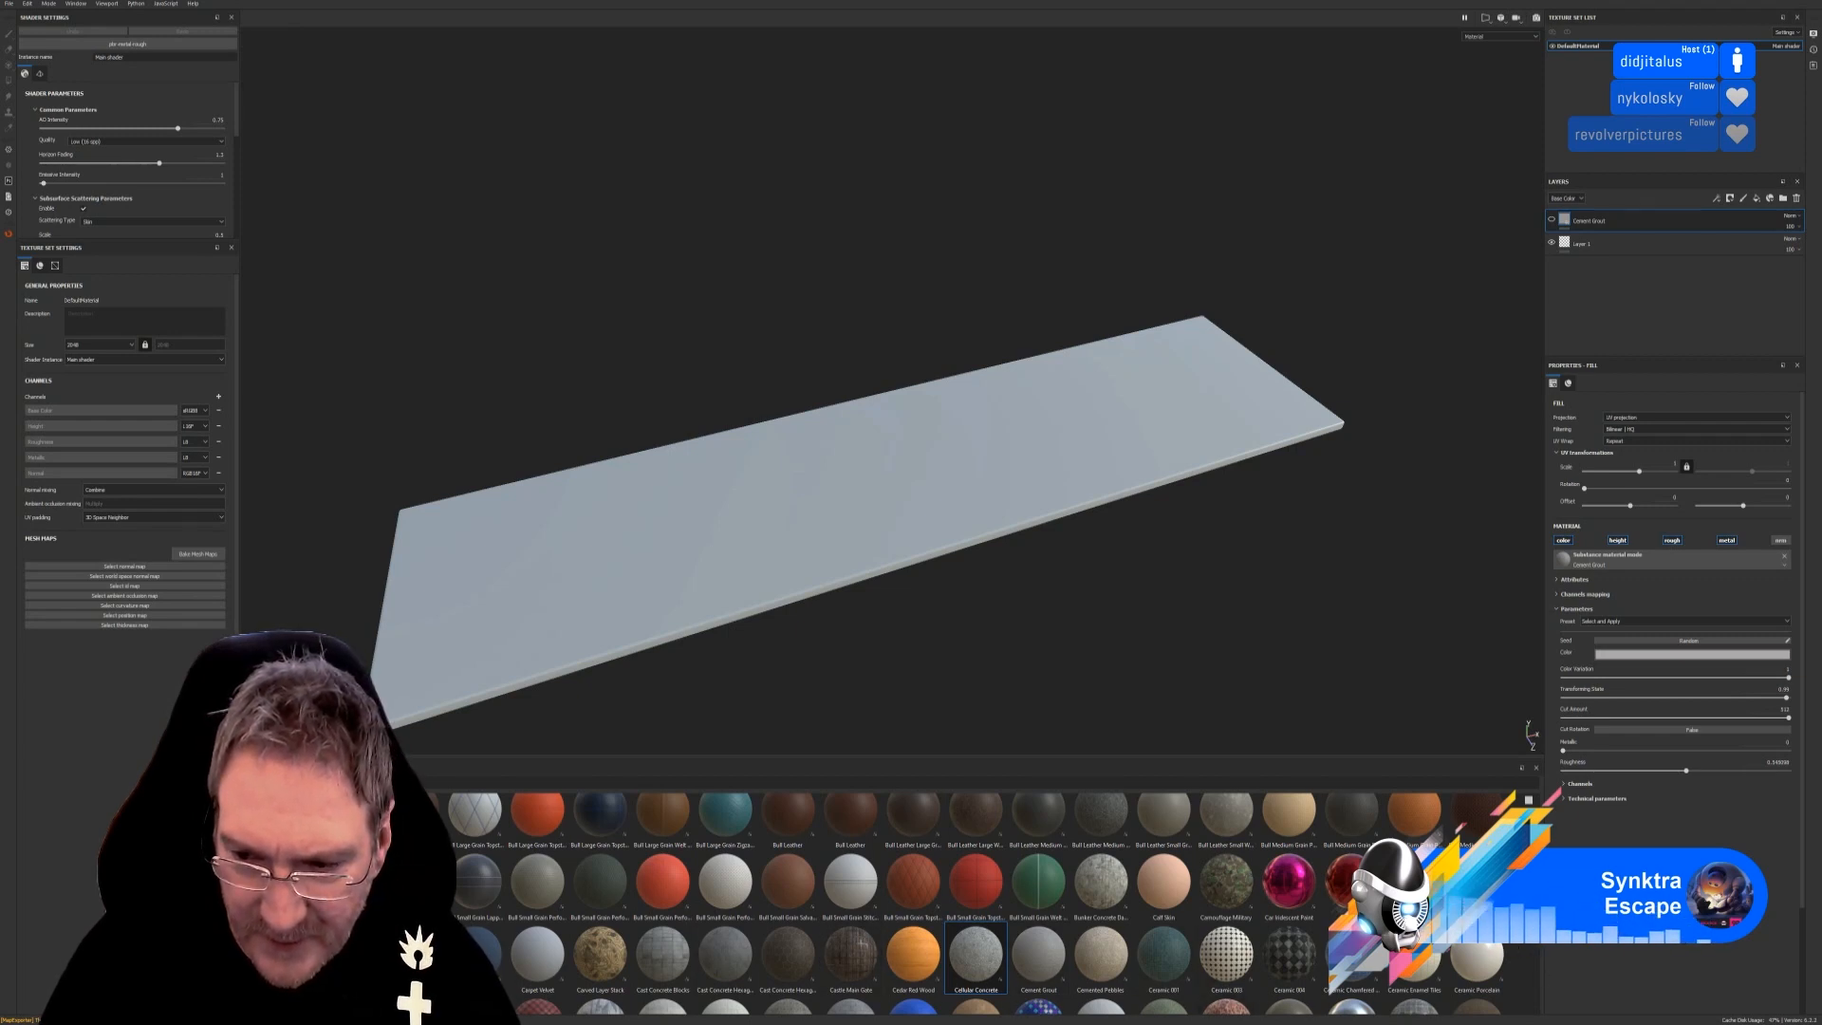
scroll(977, 902, "up", 1)
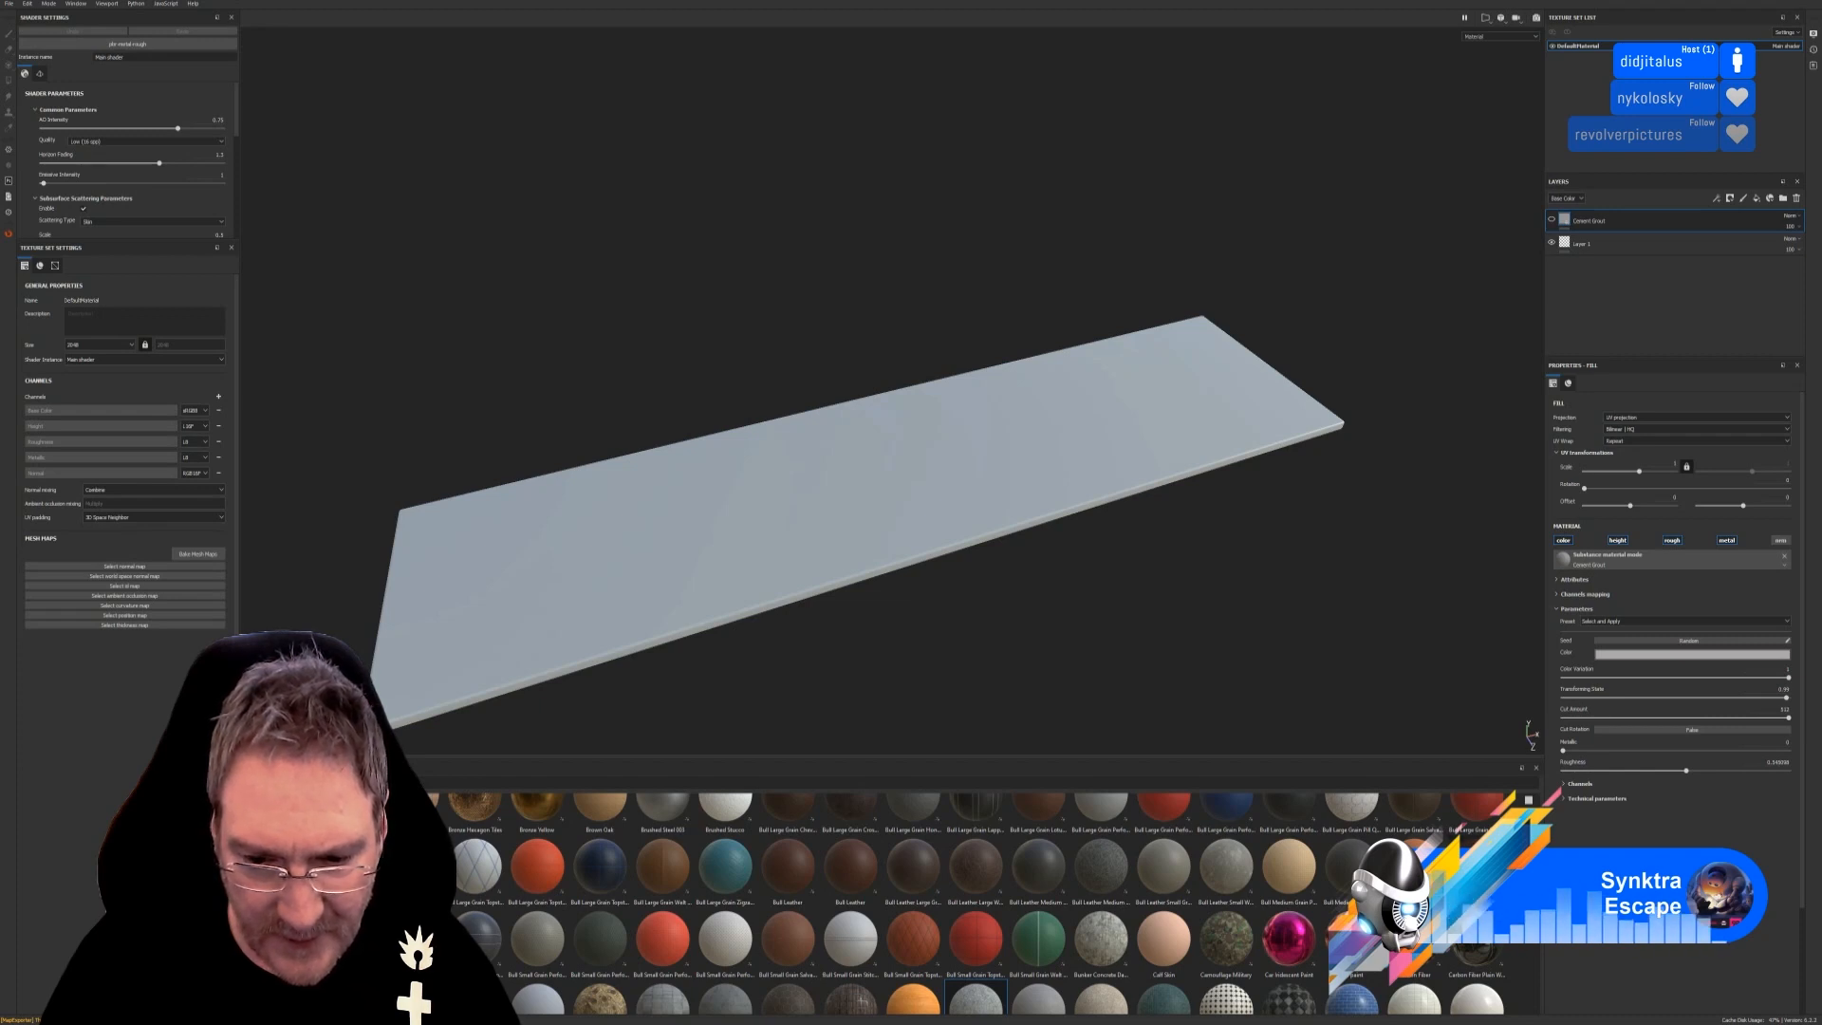
scroll(519, 912, "down", 3)
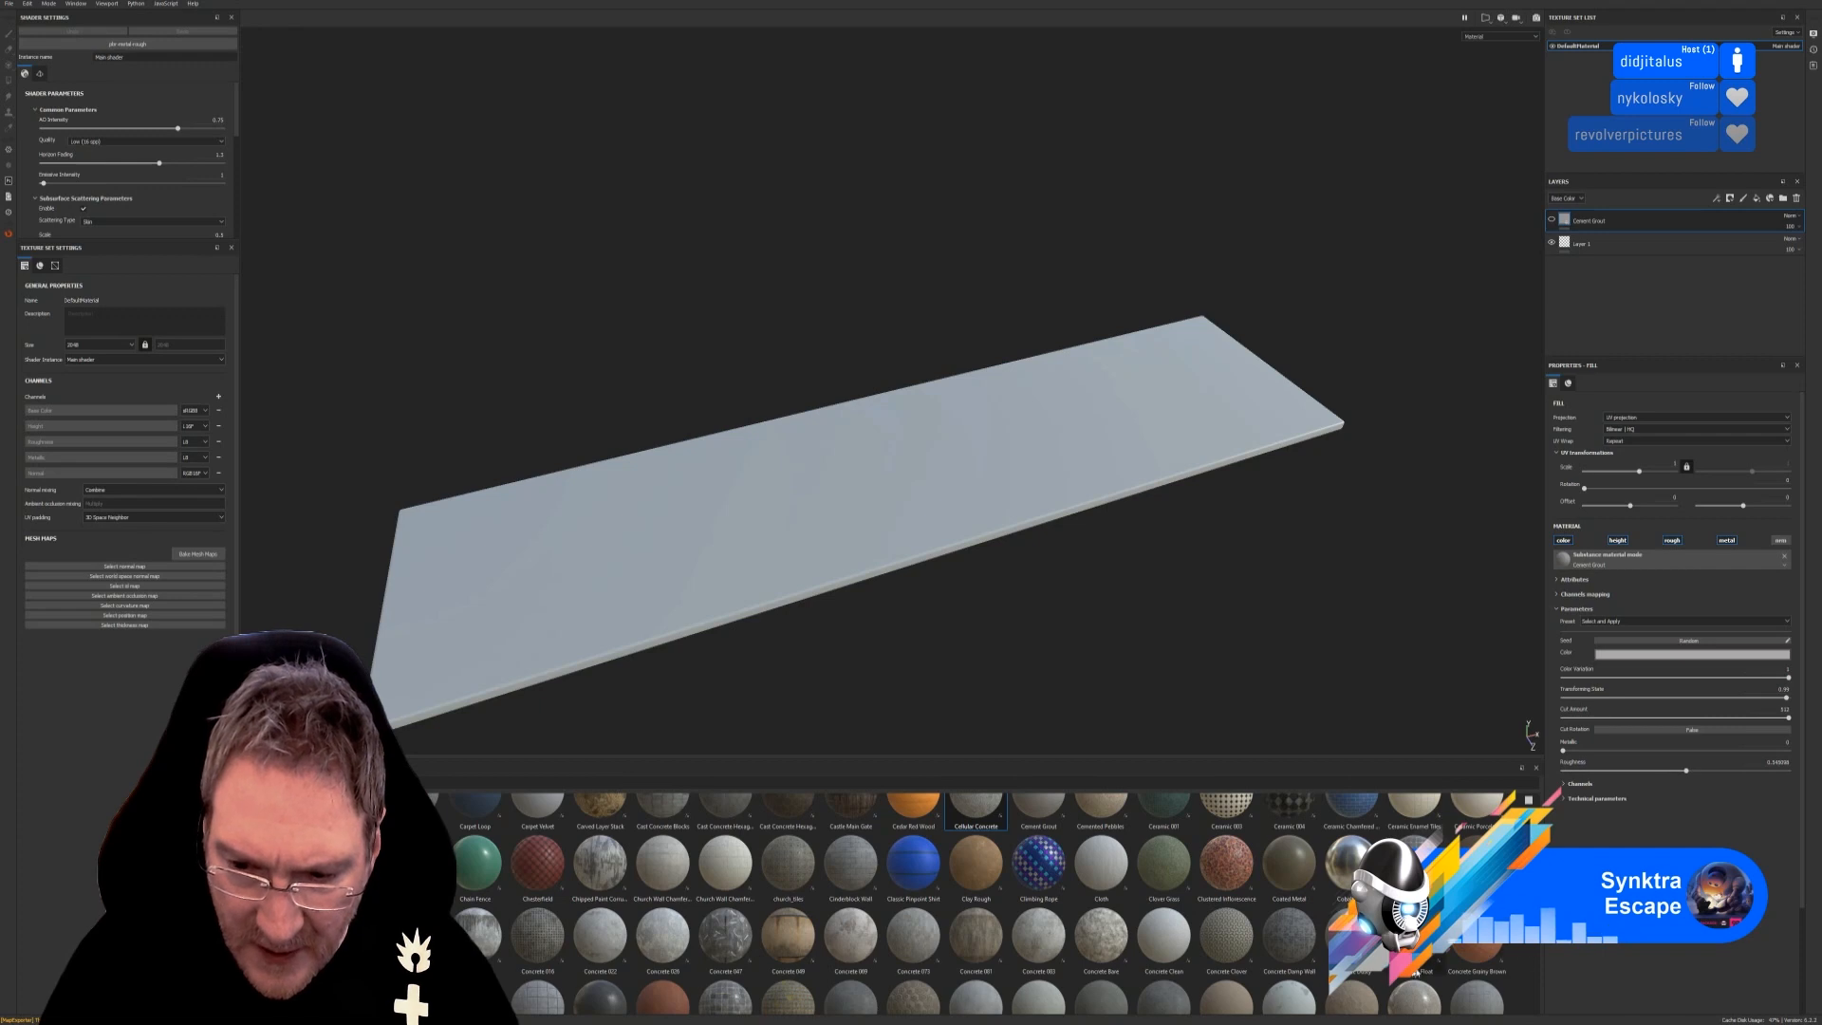
left_click_drag(1352, 935, 1001, 519)
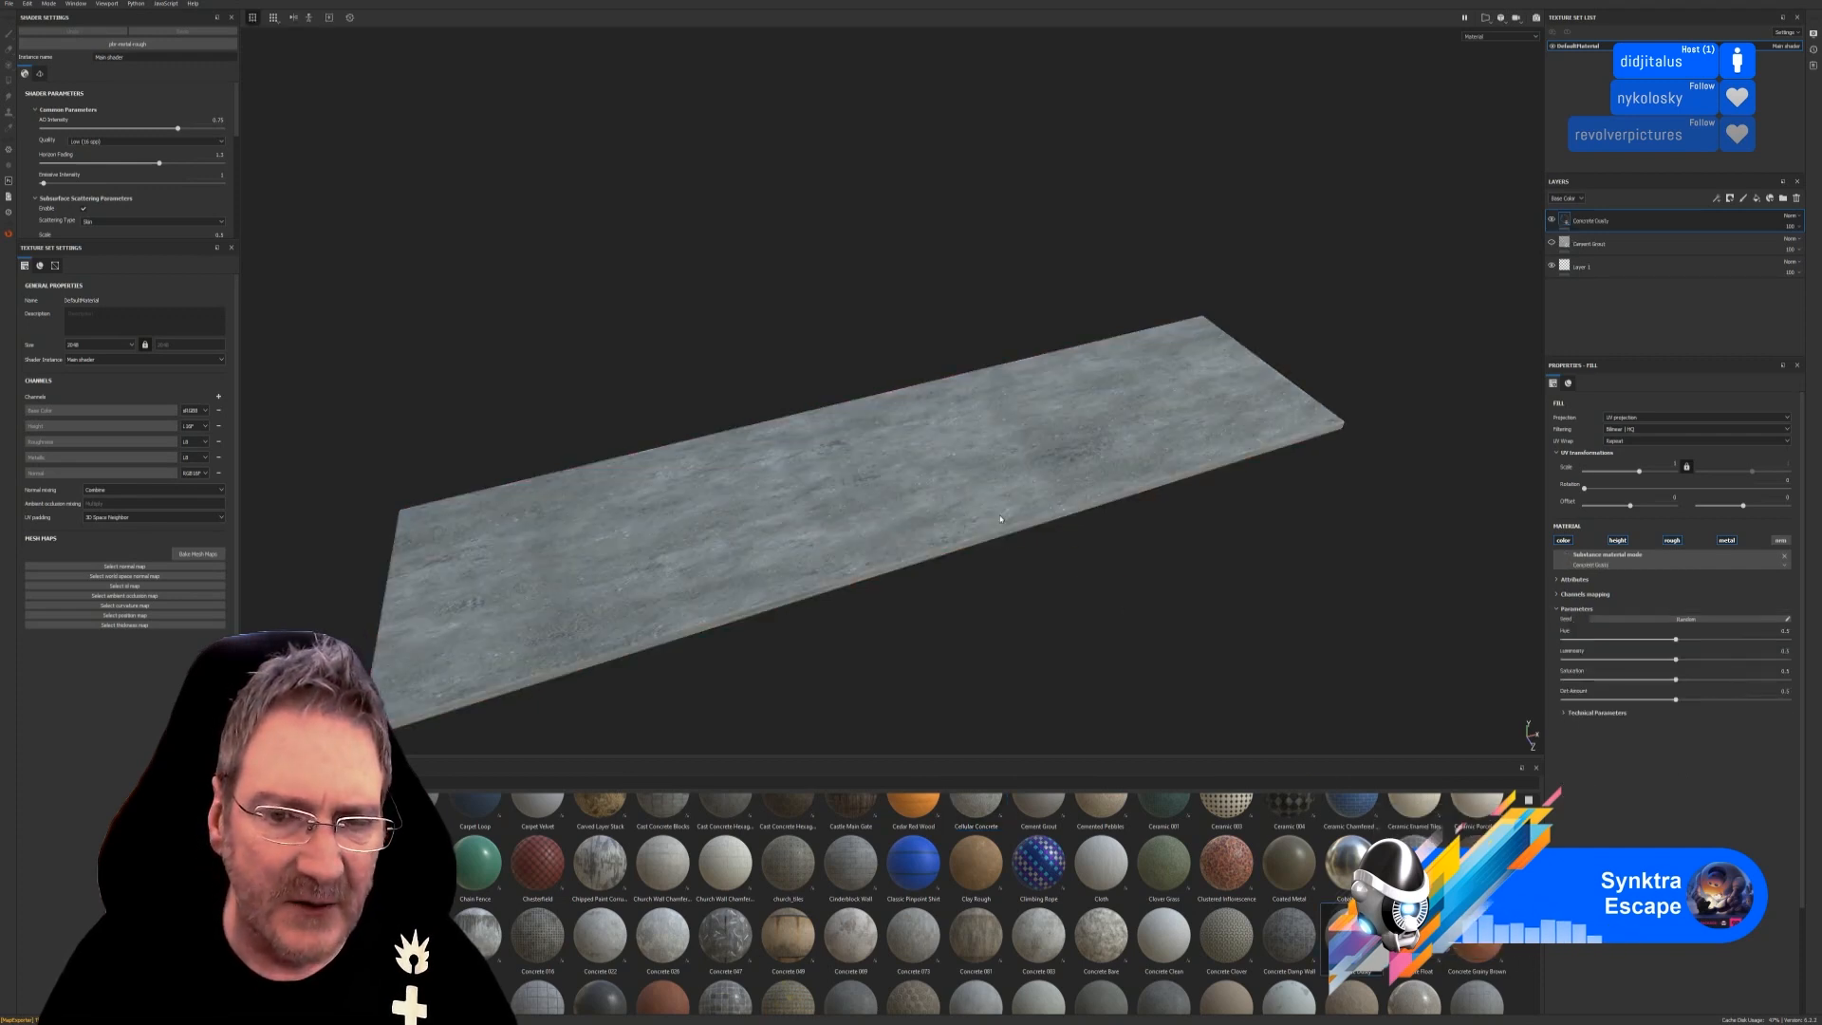
Toggle the Concrete Dusty layer's visibility to compare the surfaces, and delete the cement layer directly beneath it.
mouse_move(1077, 563)
left_mouse_down("alt")
mouse_move(1087, 656)
mouse_move(1100, 575)
left_mouse_up("alt")
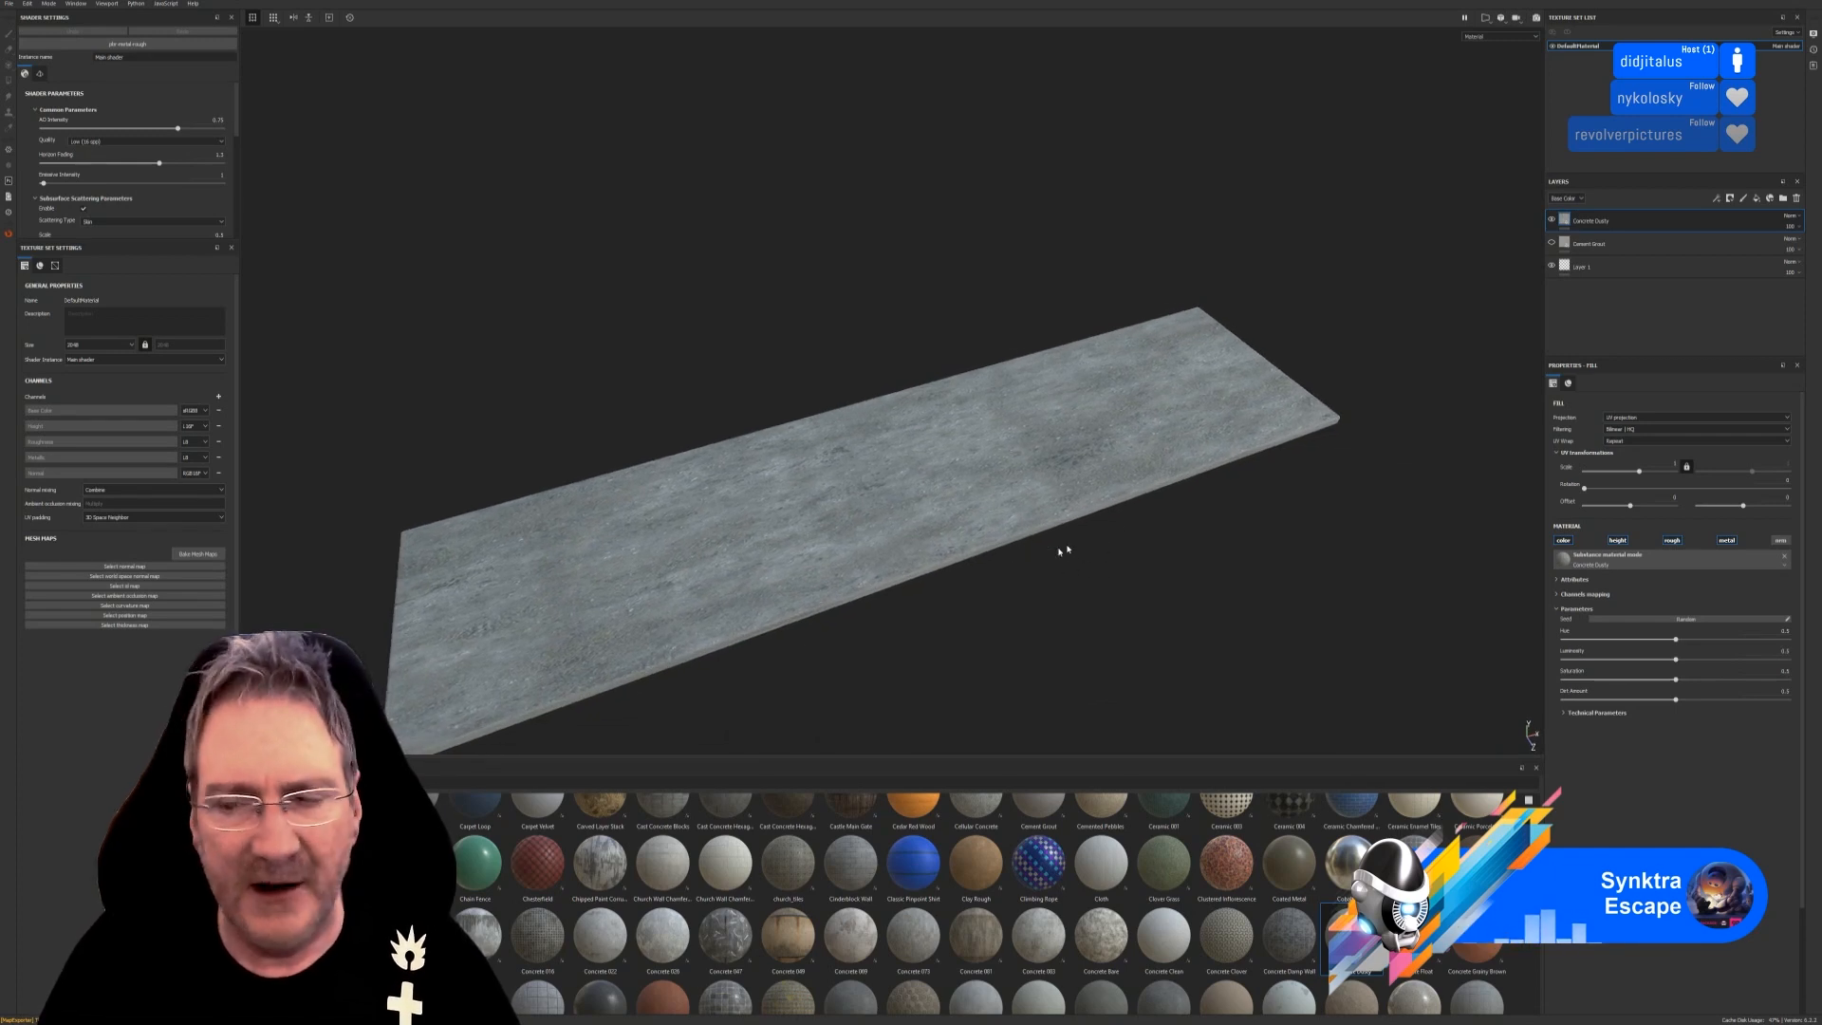
left_click(1553, 221)
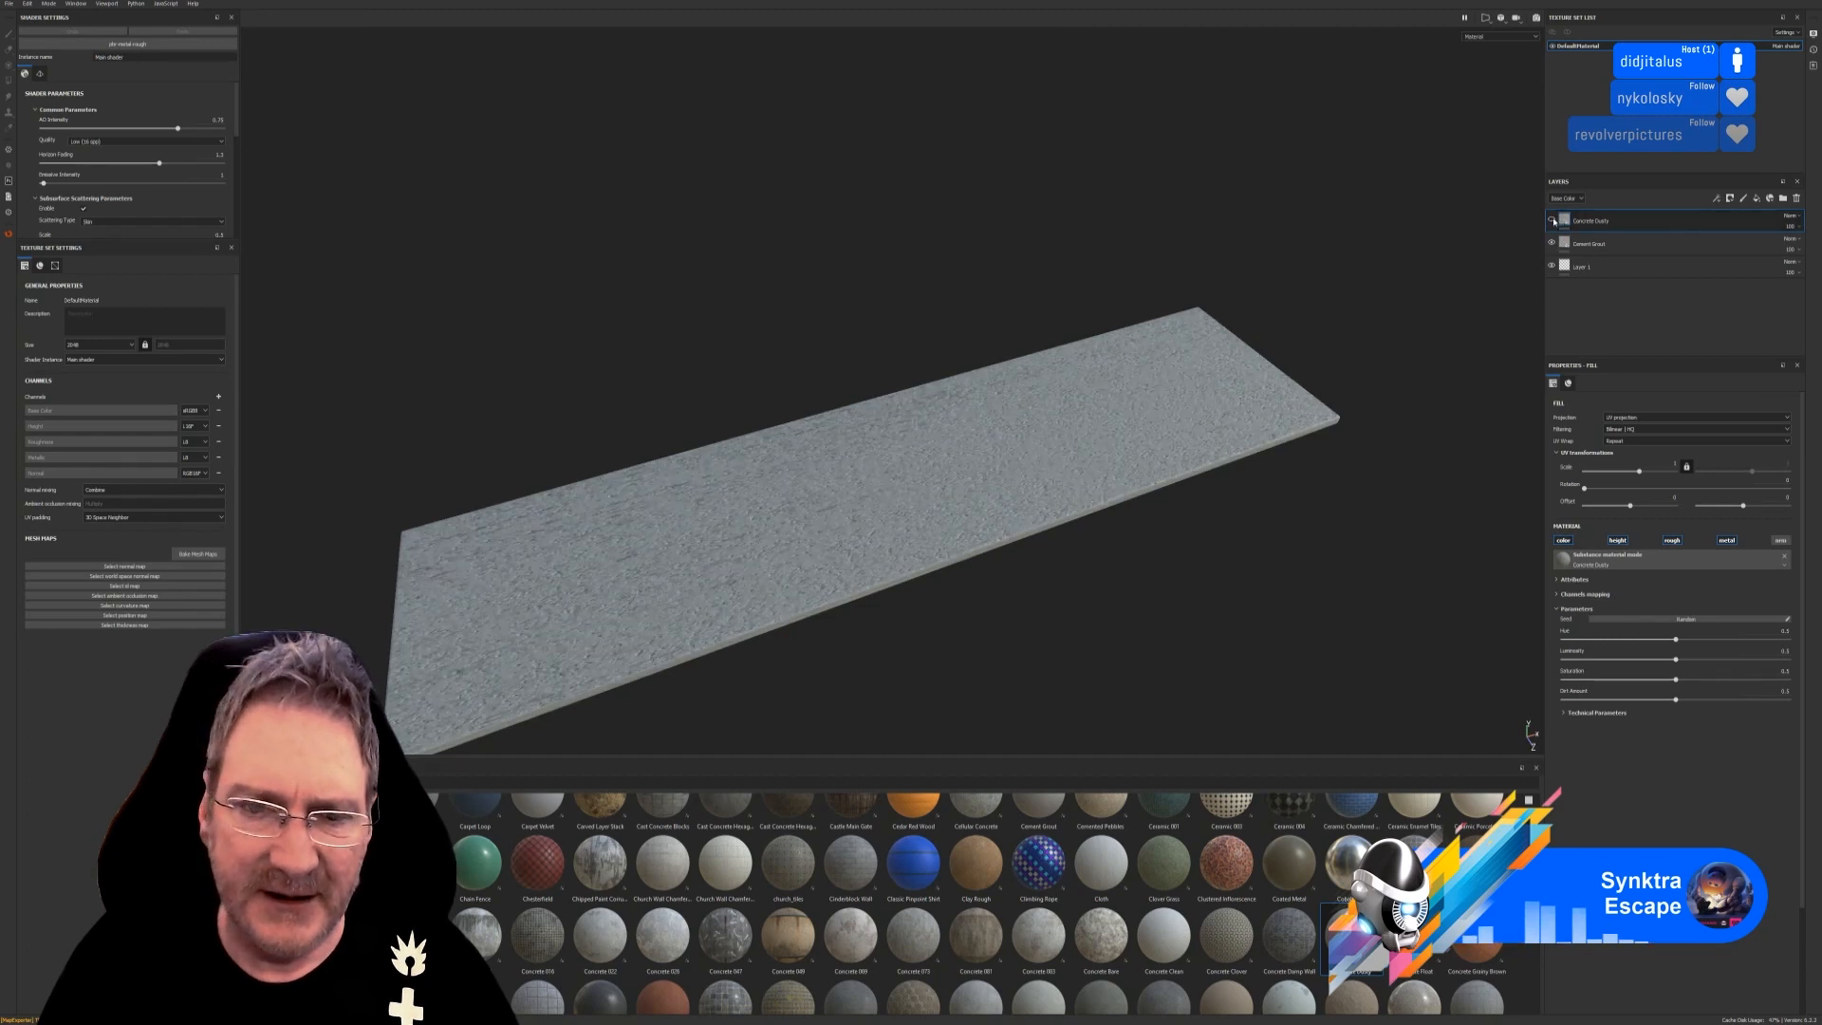
left_click(1553, 221)
left_click(1609, 244)
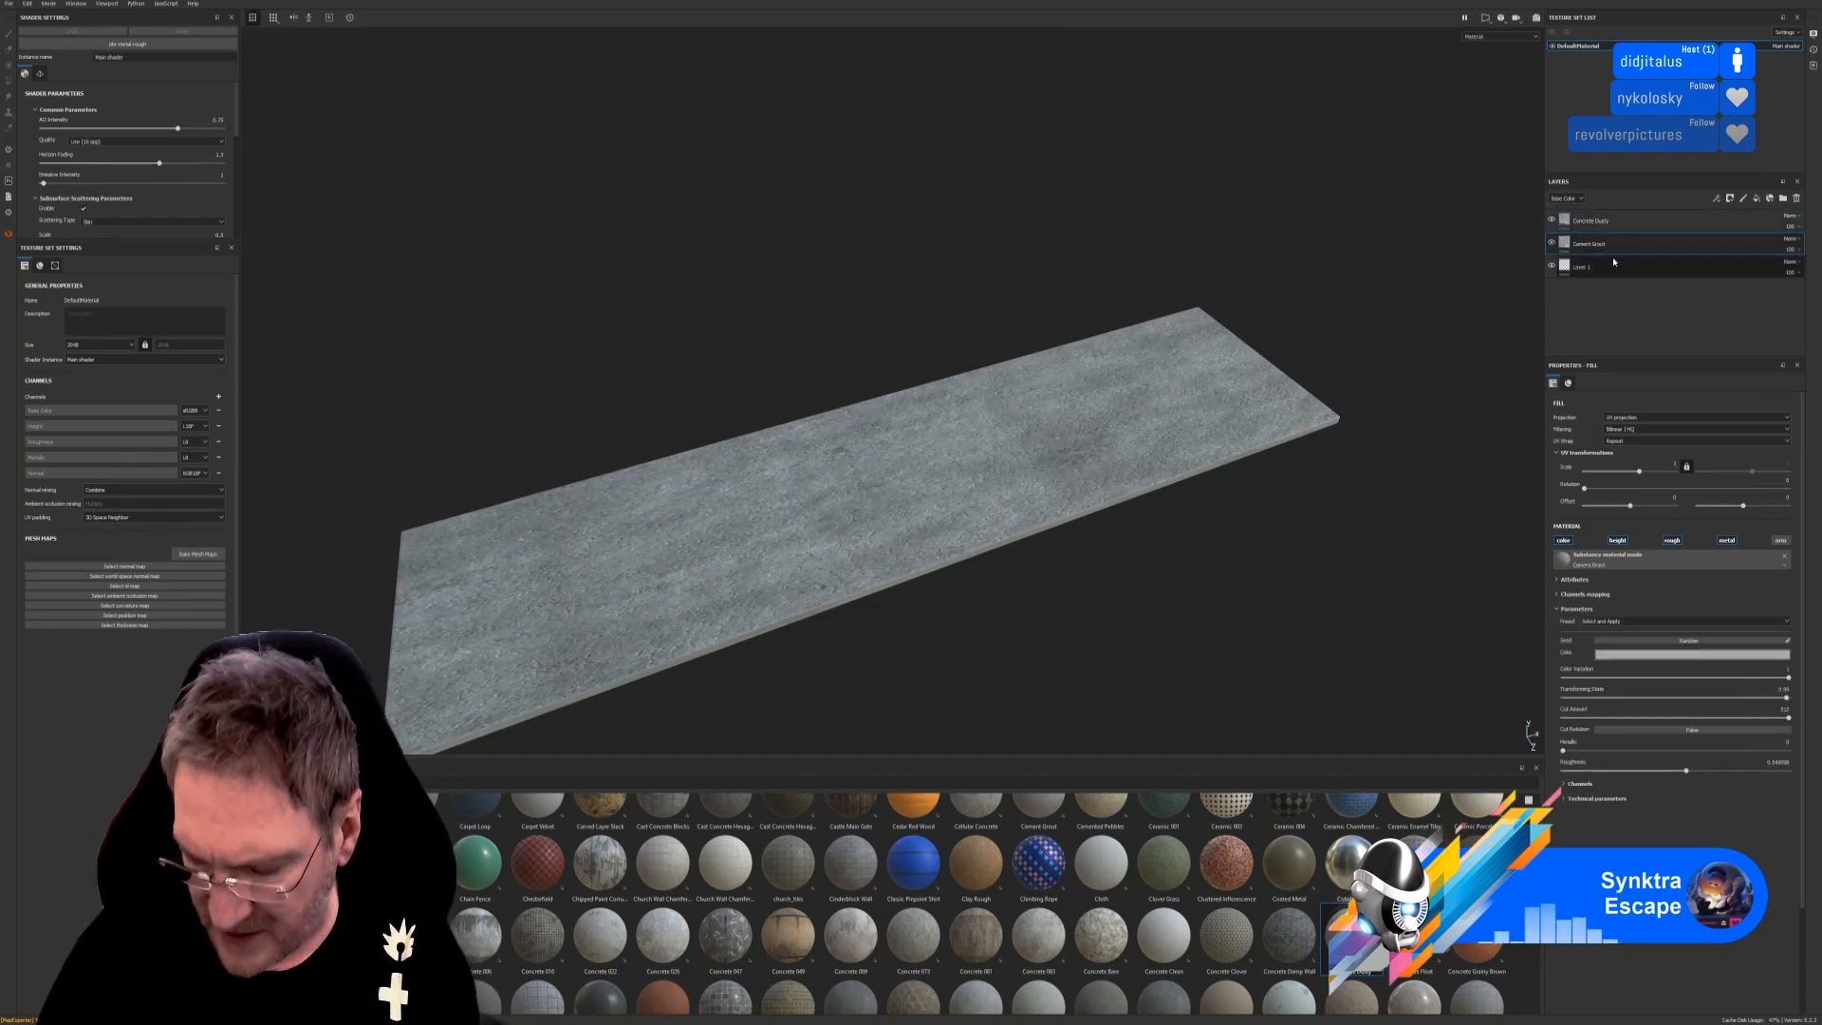
key("Delete")
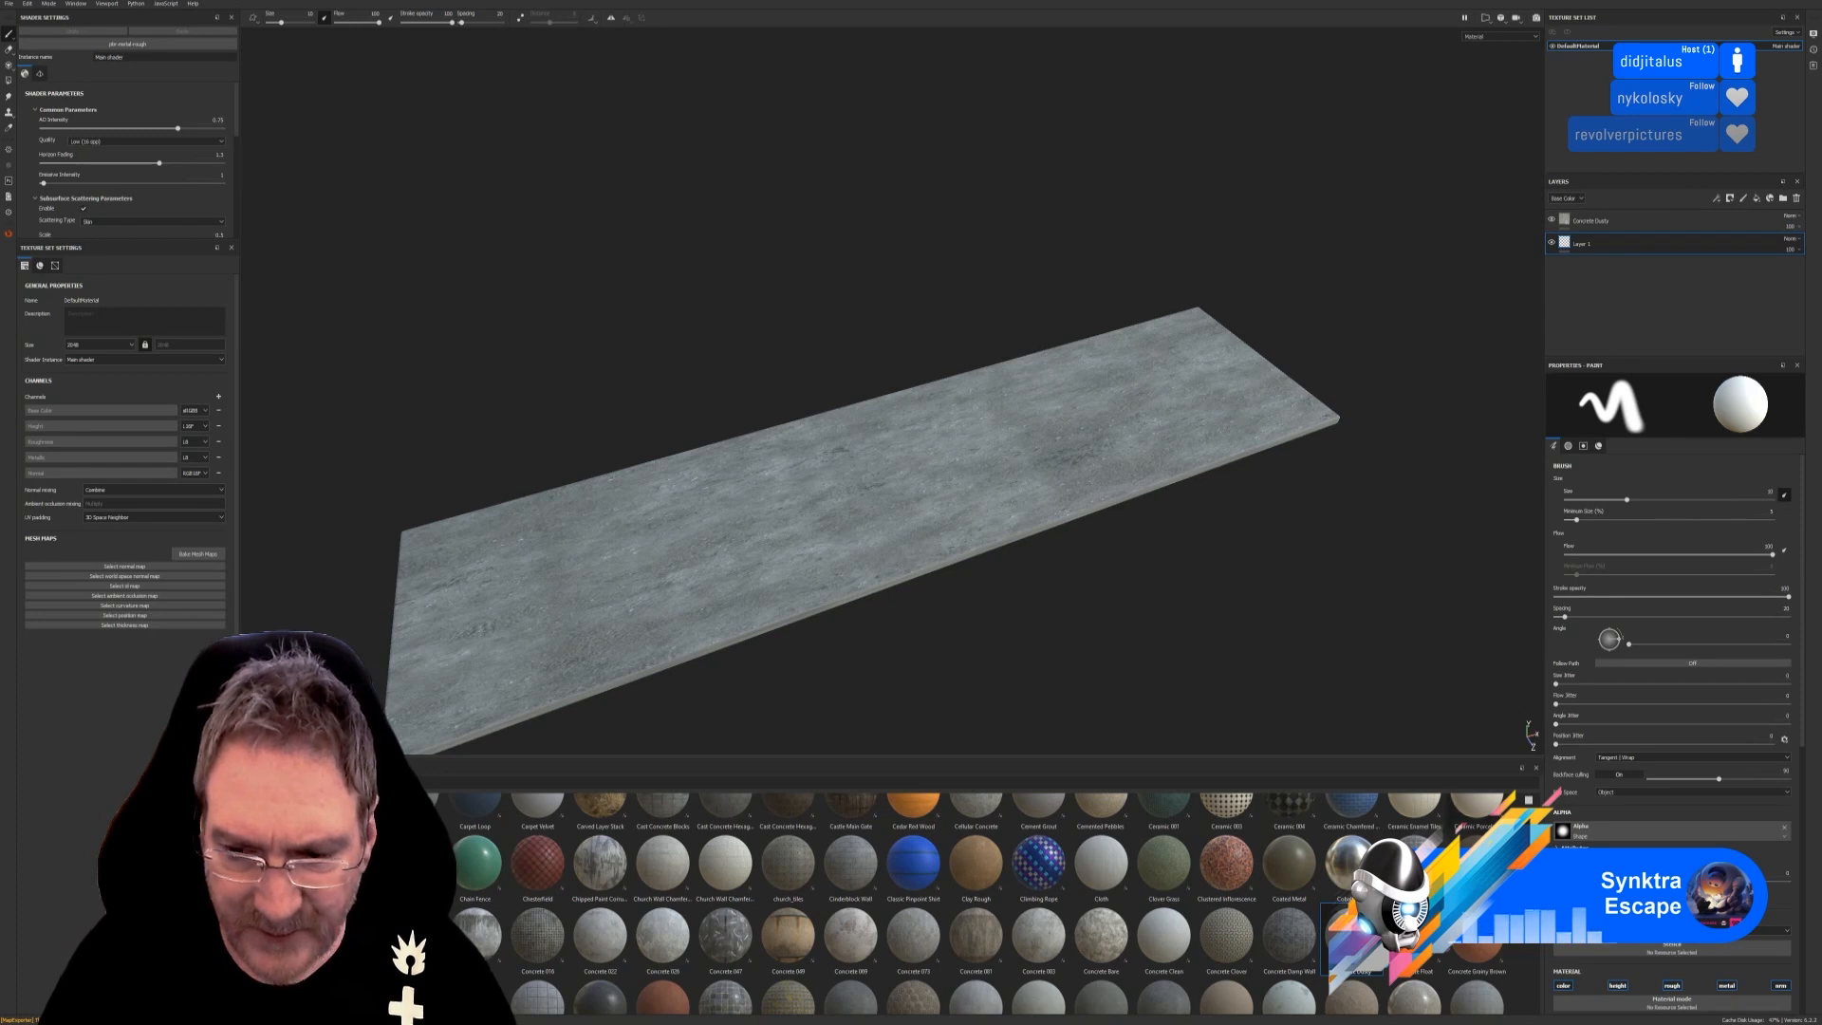
Unlink the Concrete Dusty layer's UV scale axes and reduce the second scale value to correct the texture's stretching.
mouse_move(1159, 618)
left_mouse_down("alt")
mouse_move(1233, 680)
mouse_move(1332, 601)
left_mouse_up("alt")
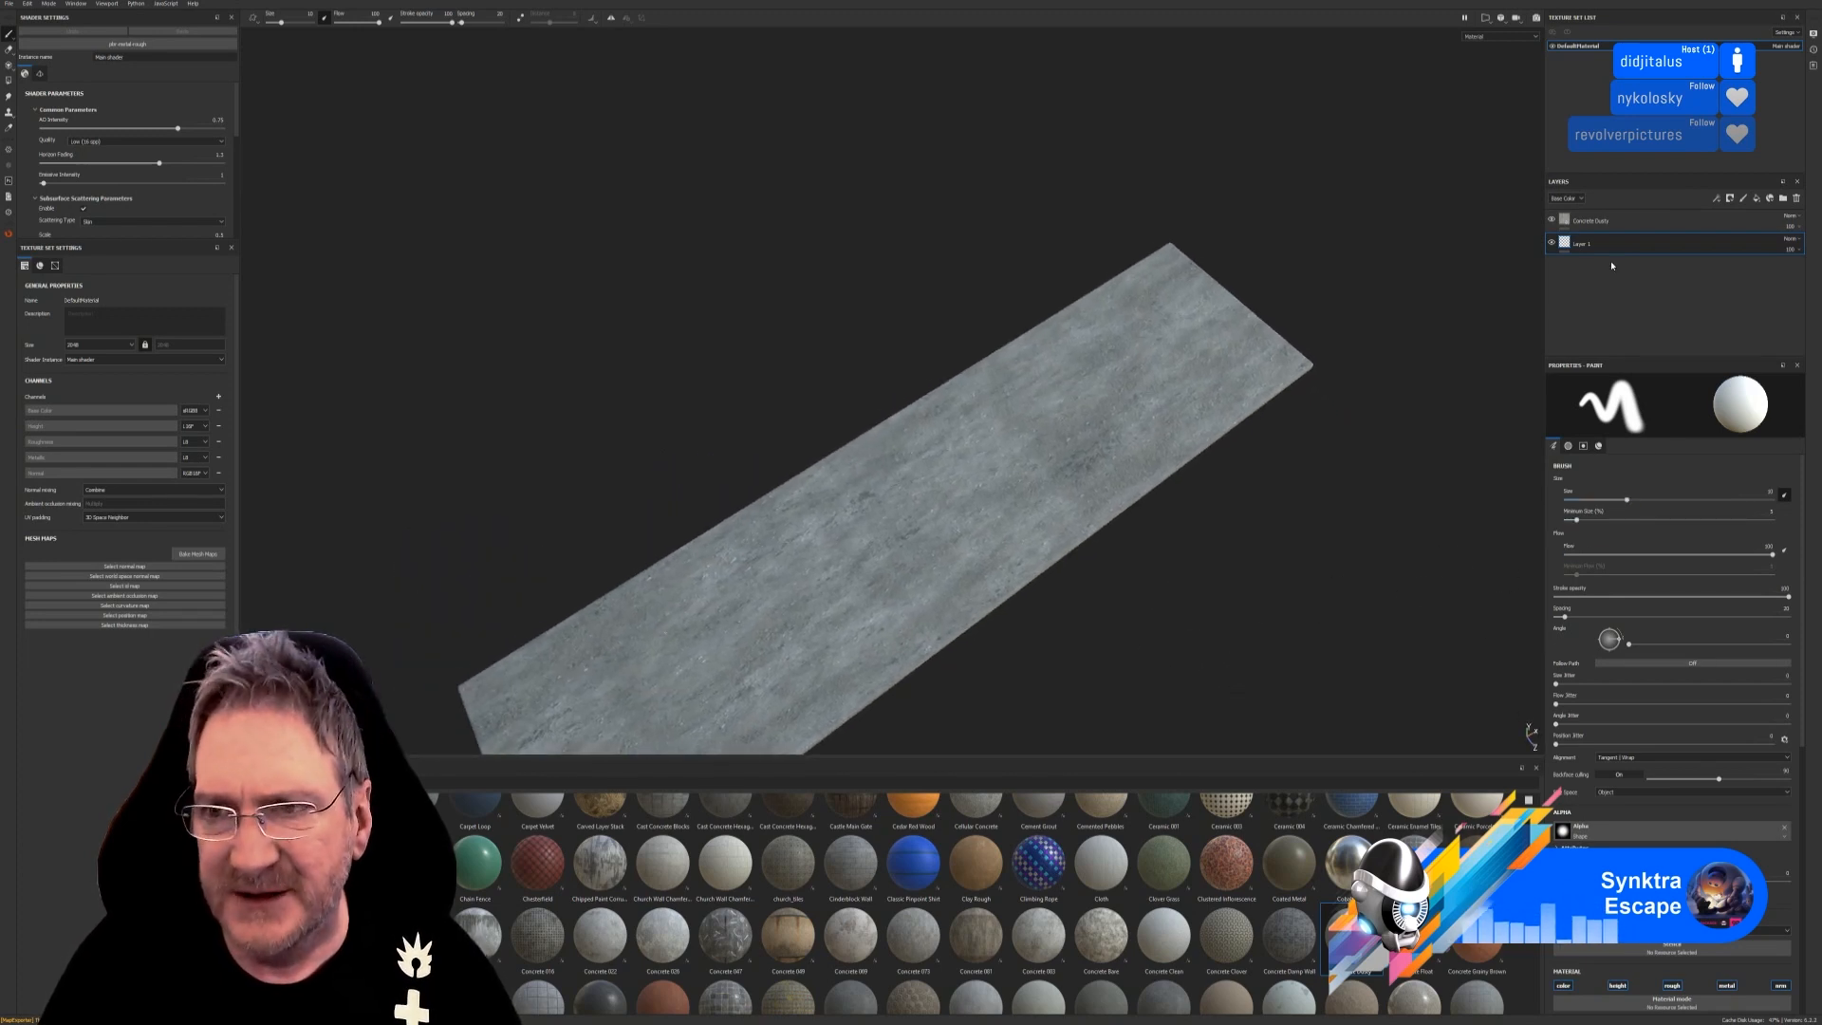
left_click(1590, 221)
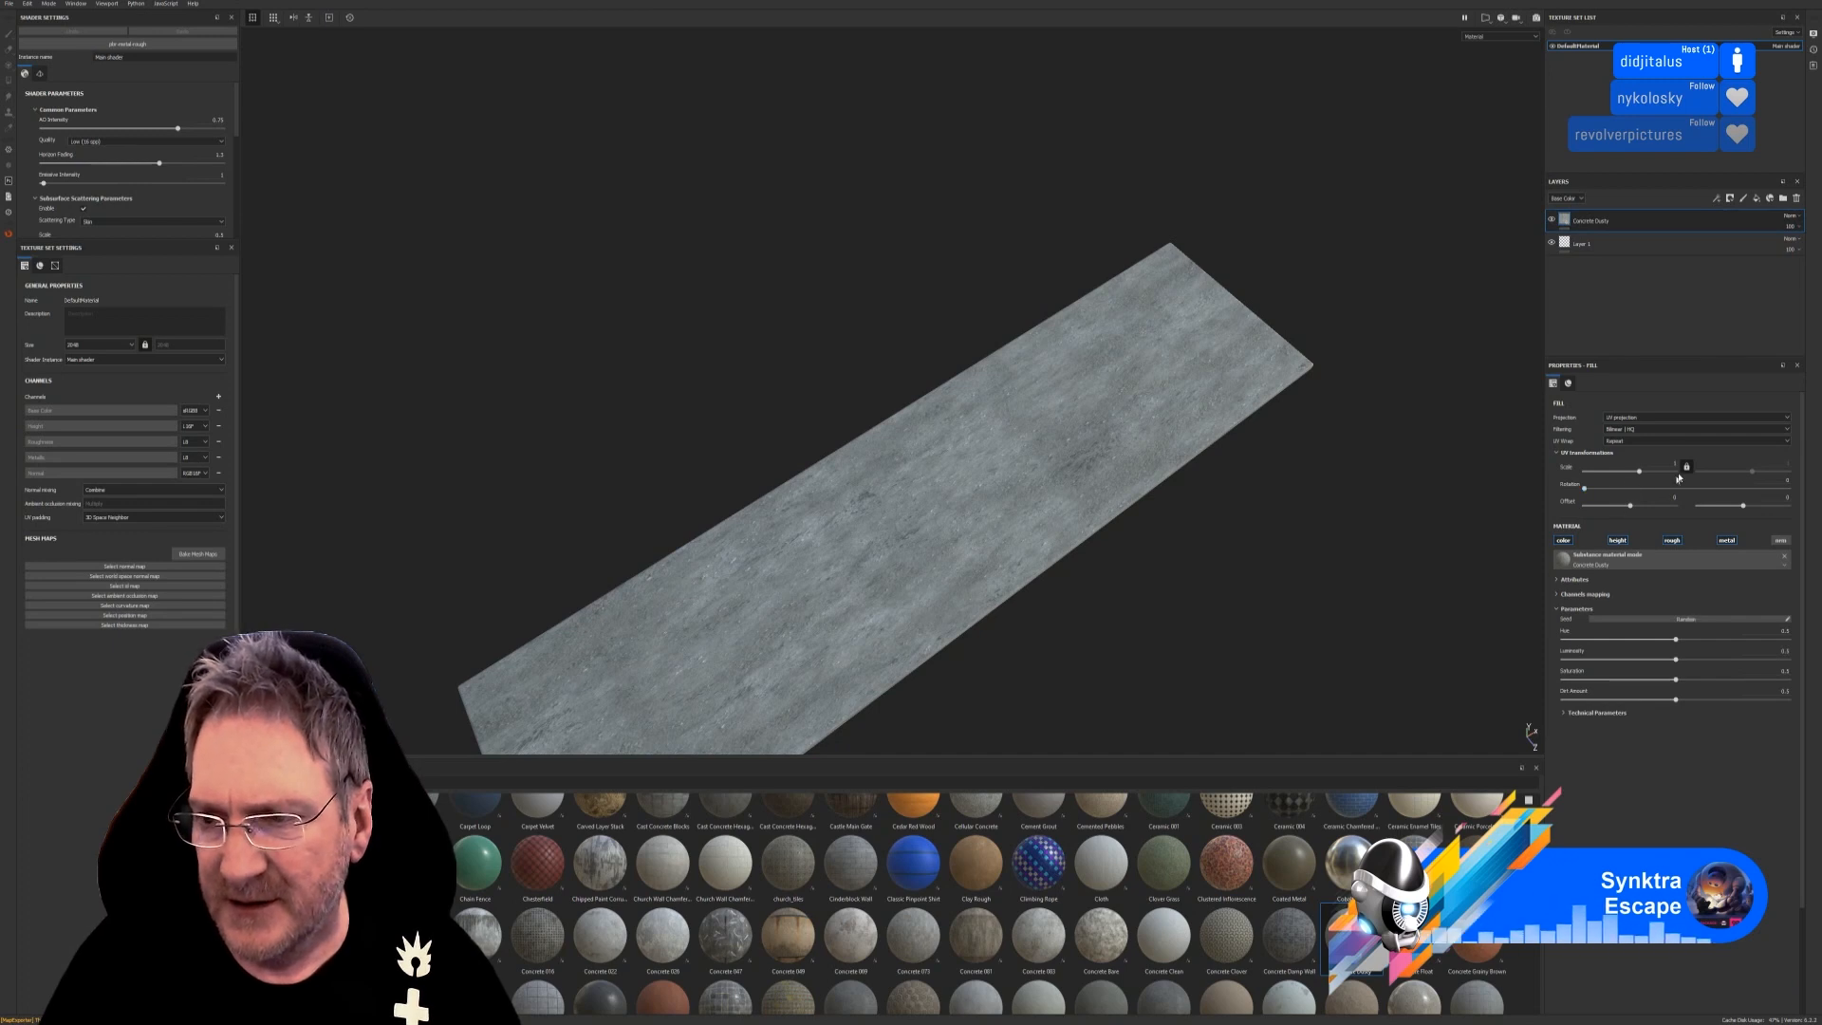
left_click_drag(1752, 473, 1751, 477)
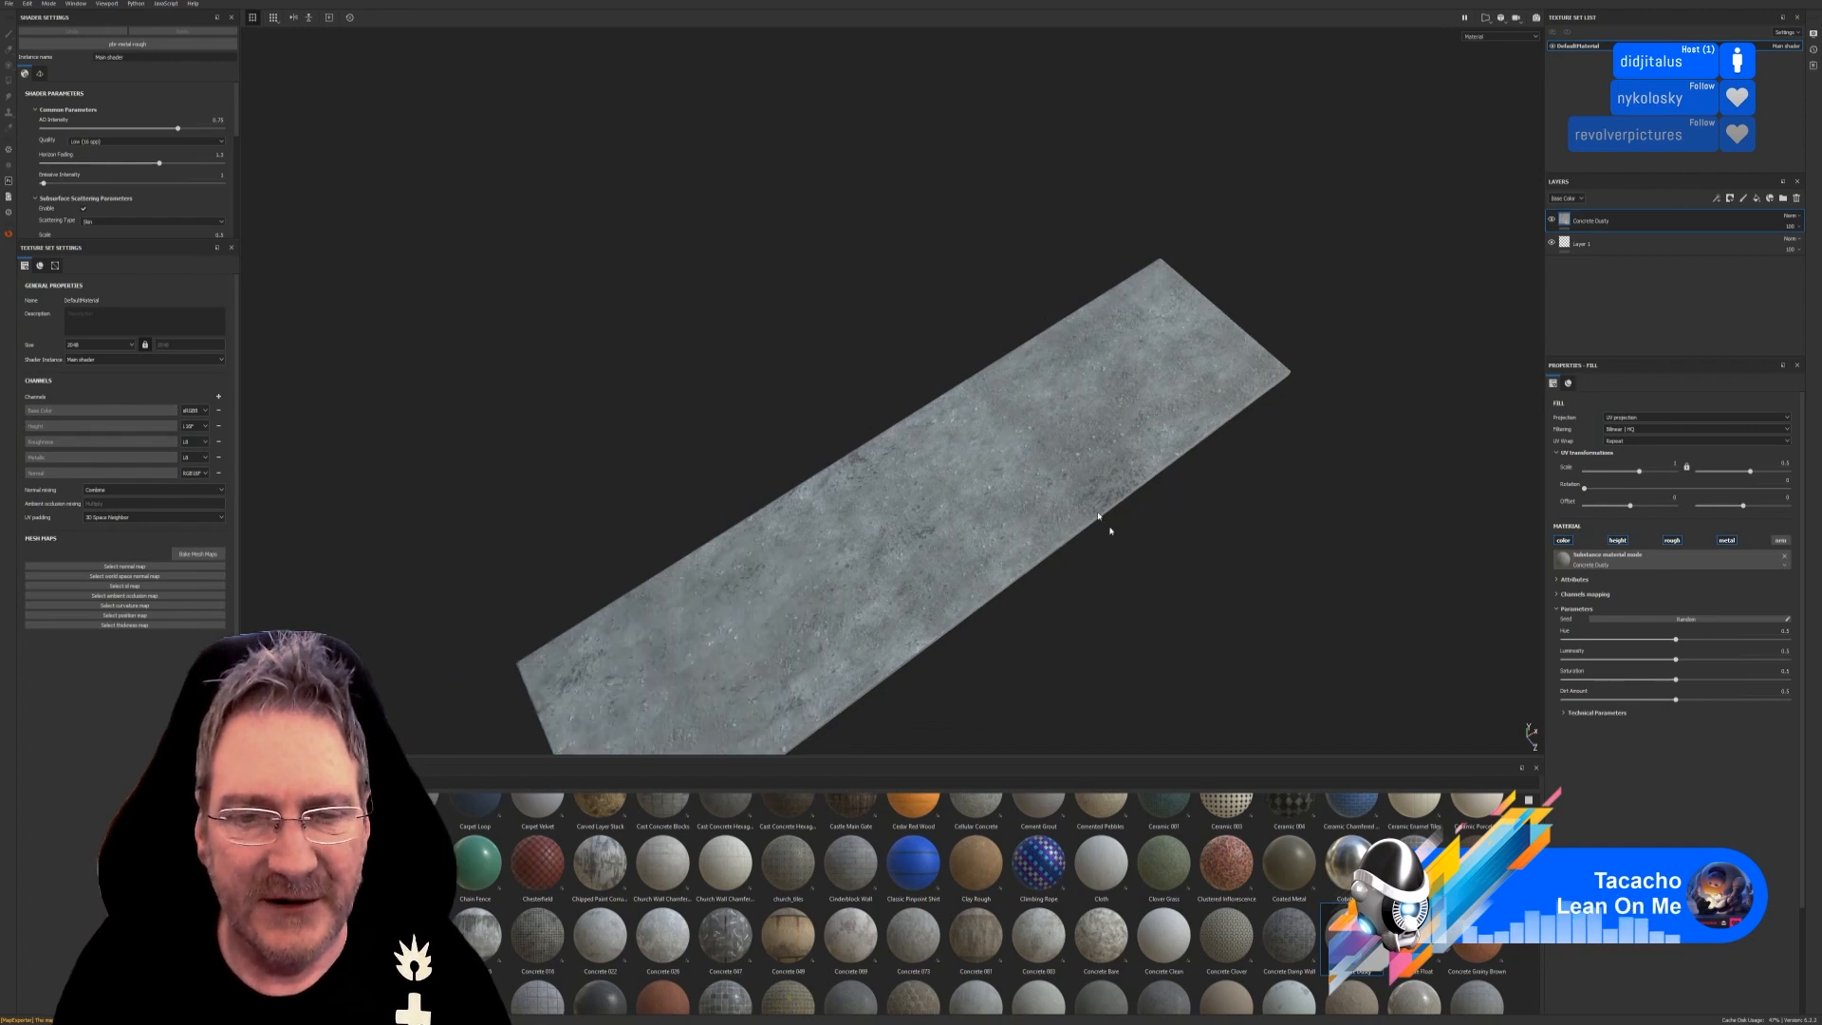
left_click_drag(1234, 555, 1208, 508, "alt")
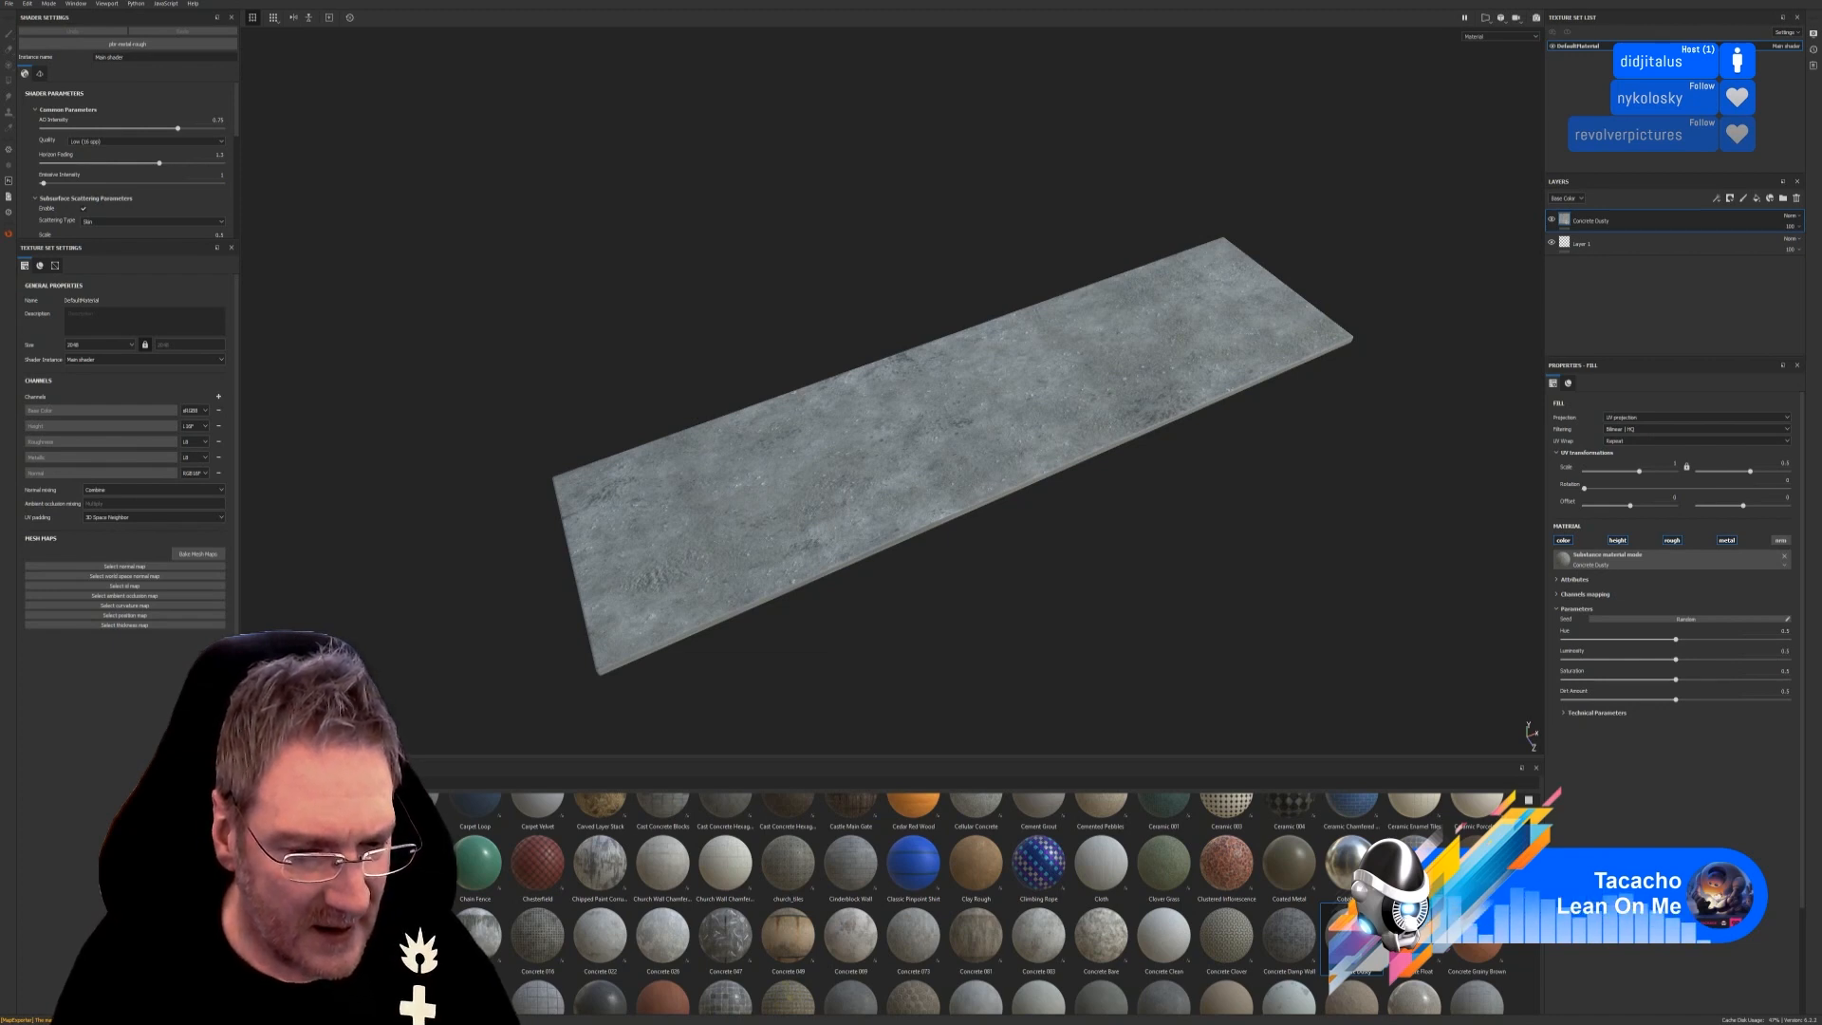
Try a patterned concrete material on the slab, and delete it along with the base Layer 1.
left_click_drag(537, 935, 852, 493)
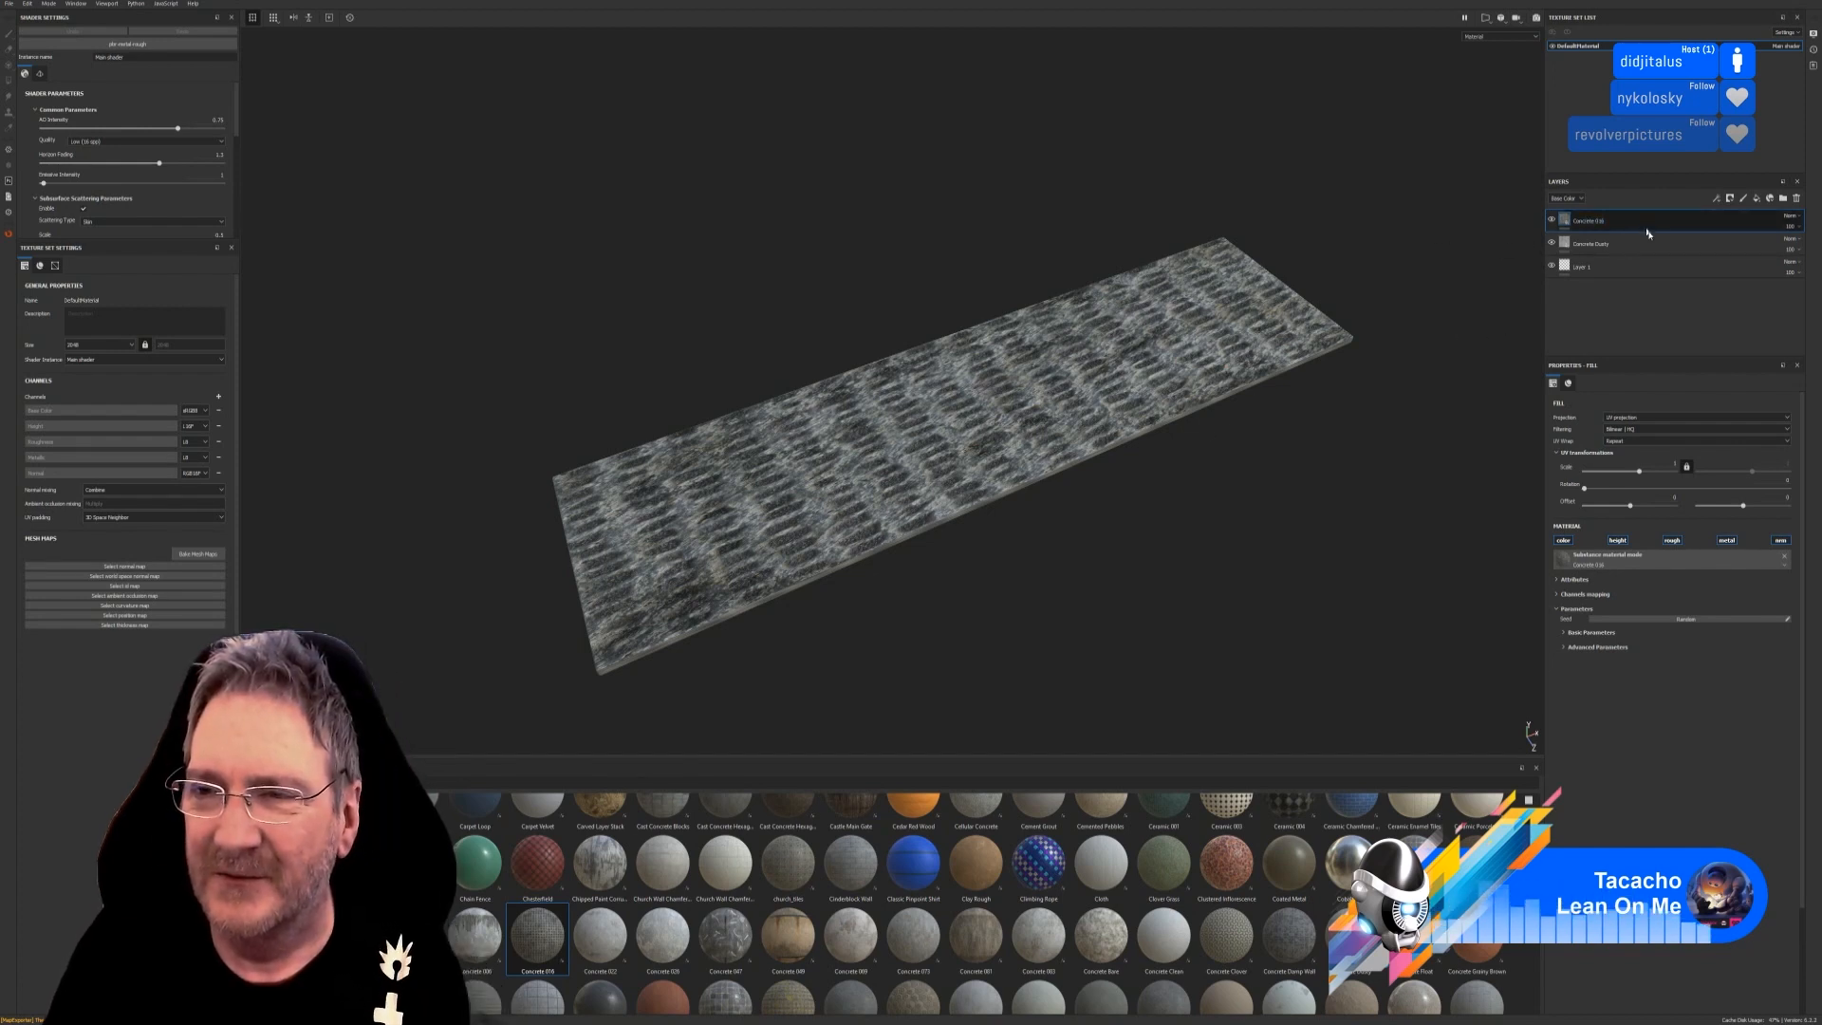
key("Delete")
key("Delete")
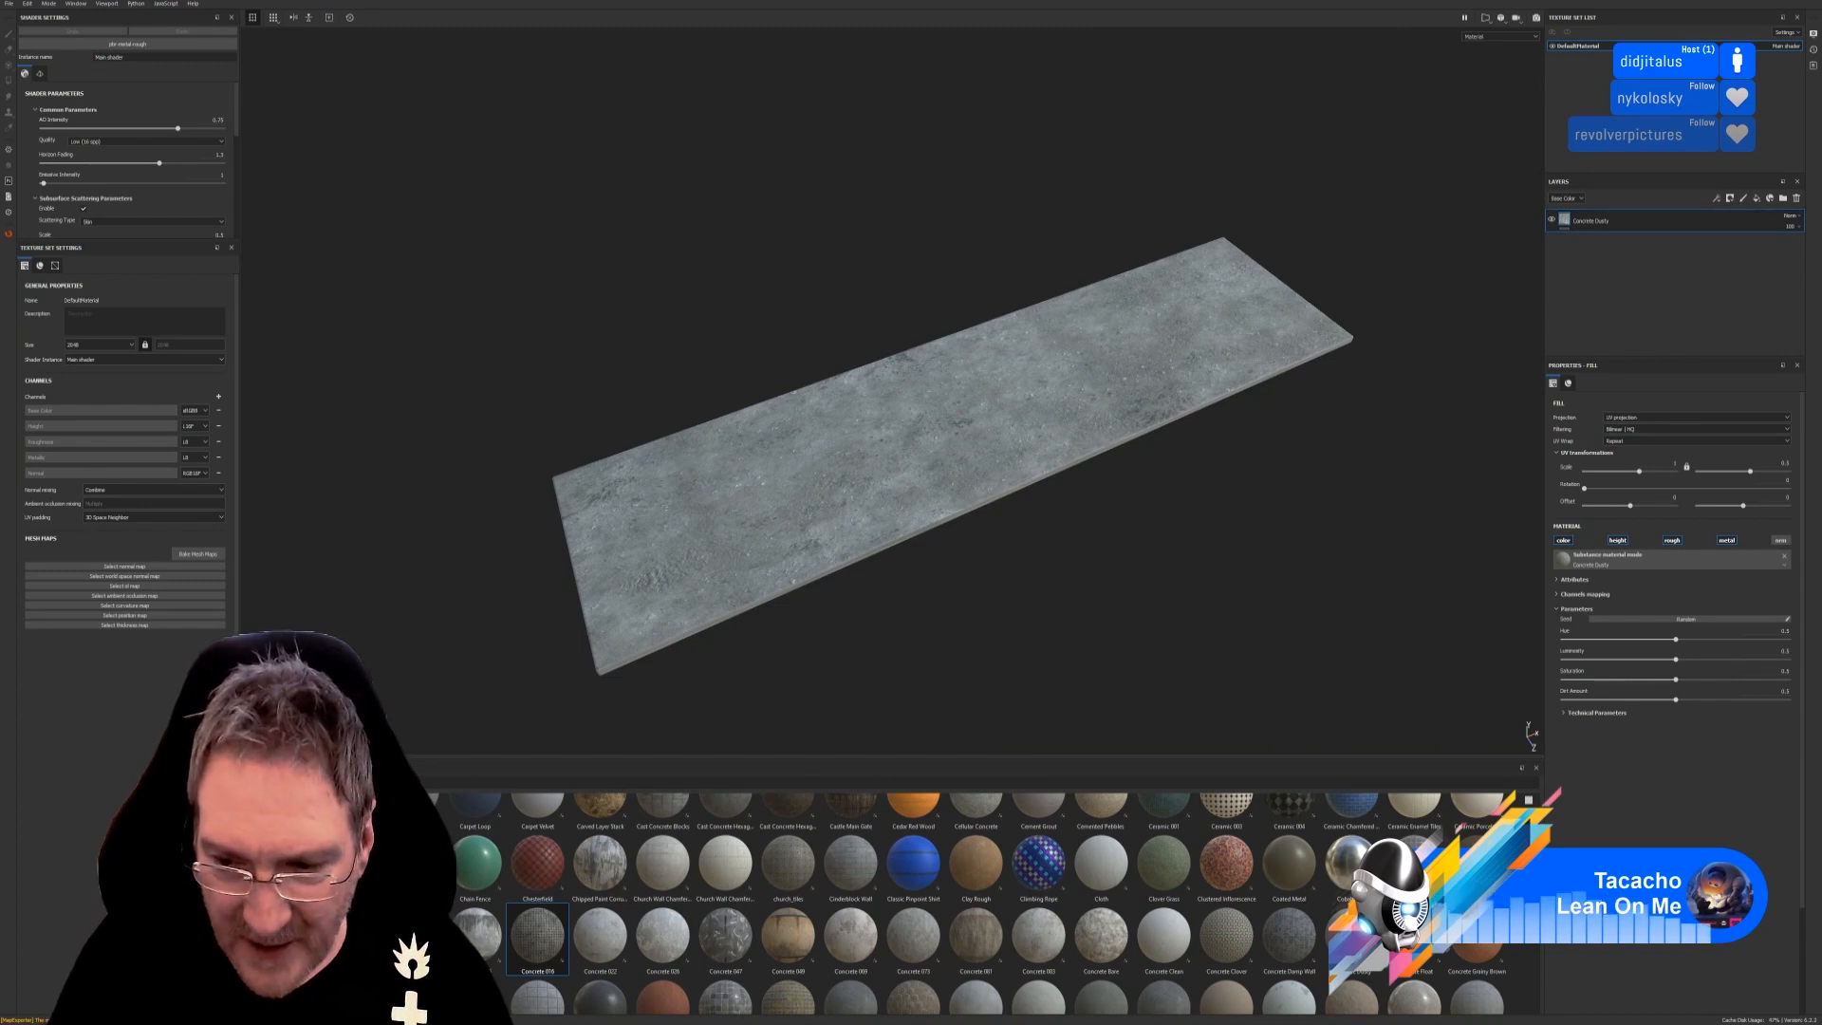
Try a cobblestone material and a blue ceramic tile material on the slab, deleting each layer after viewing it.
left_click_drag(537, 940, 952, 465)
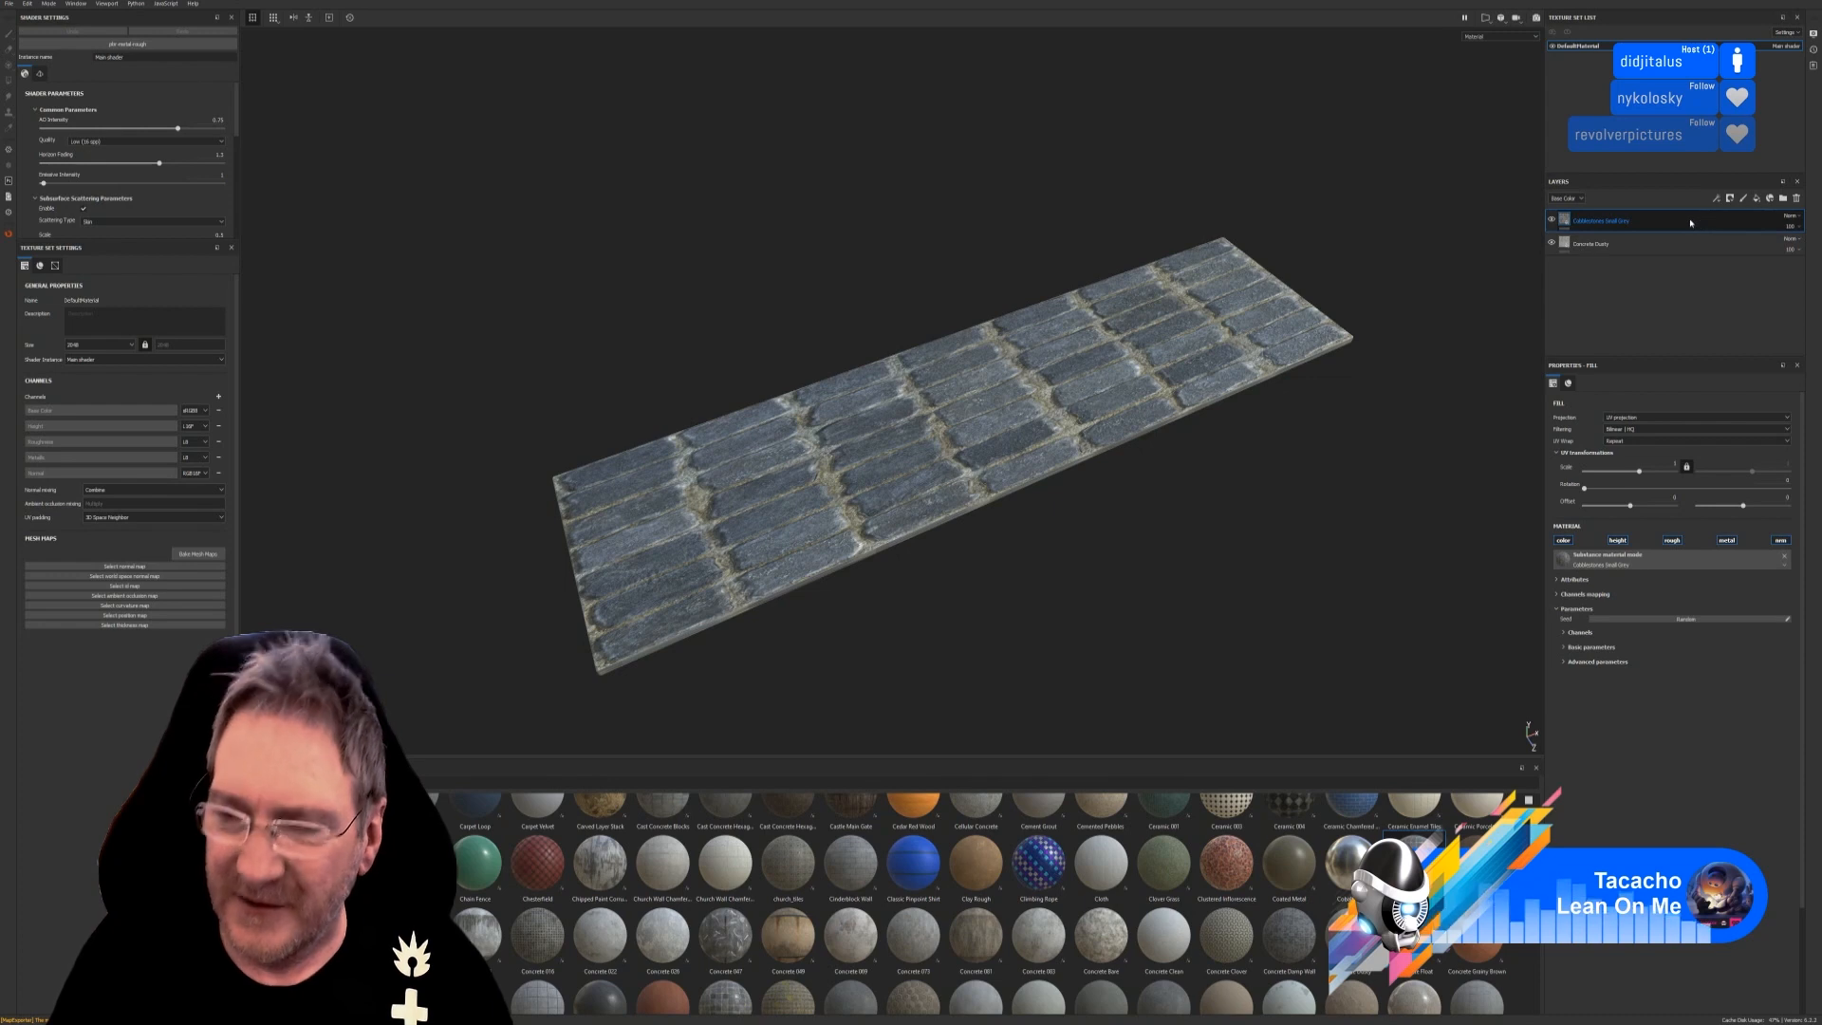
key("Delete")
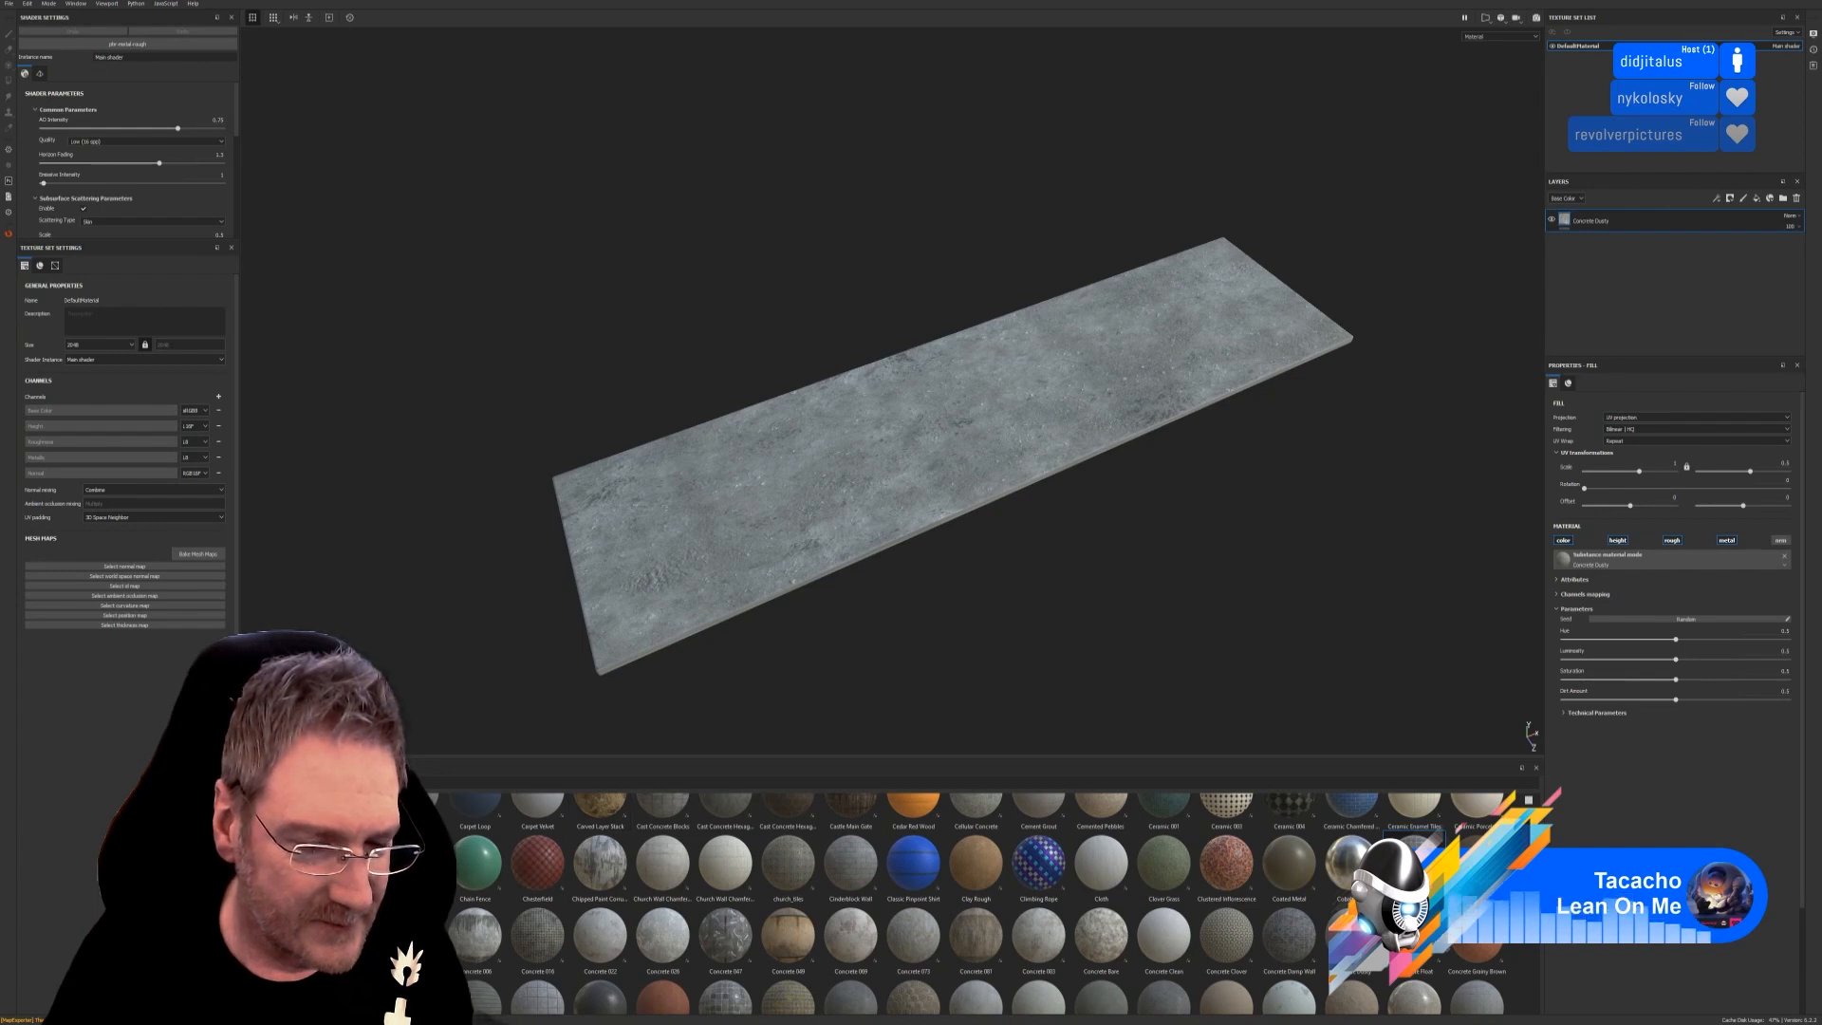
left_click_drag(653, 603, 653, 560)
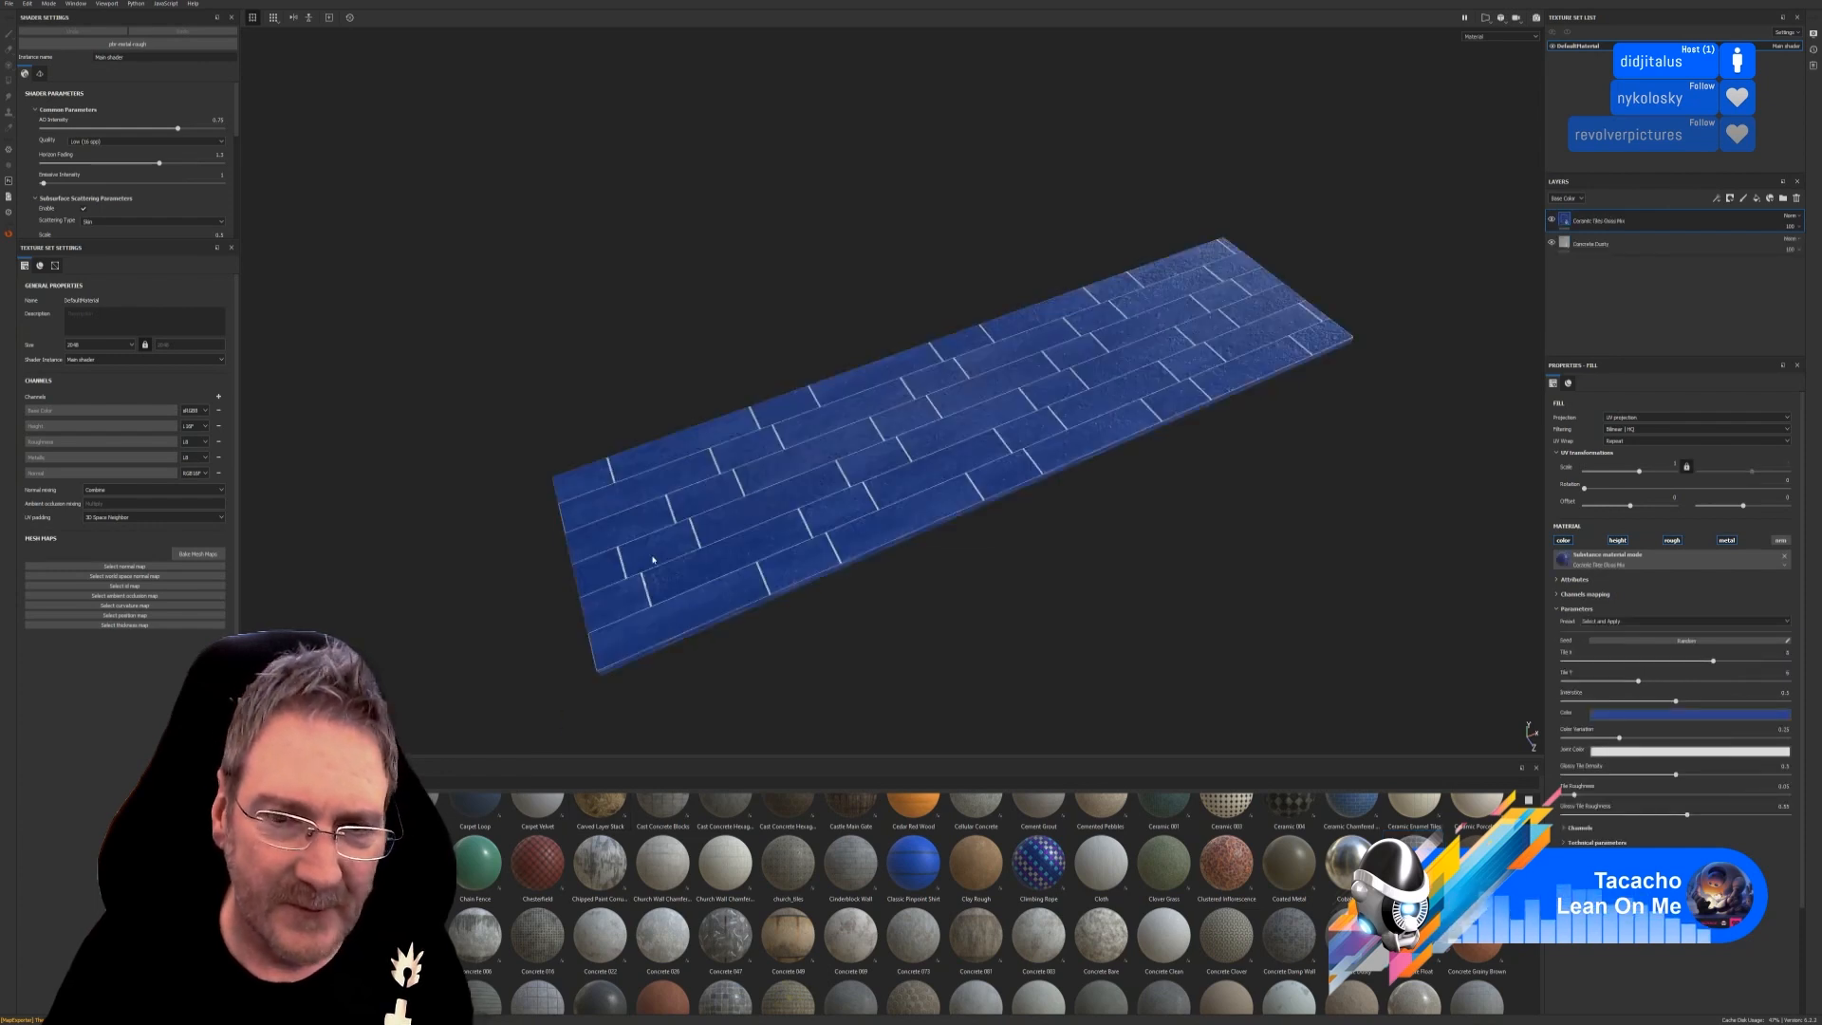
double_click(1678, 224)
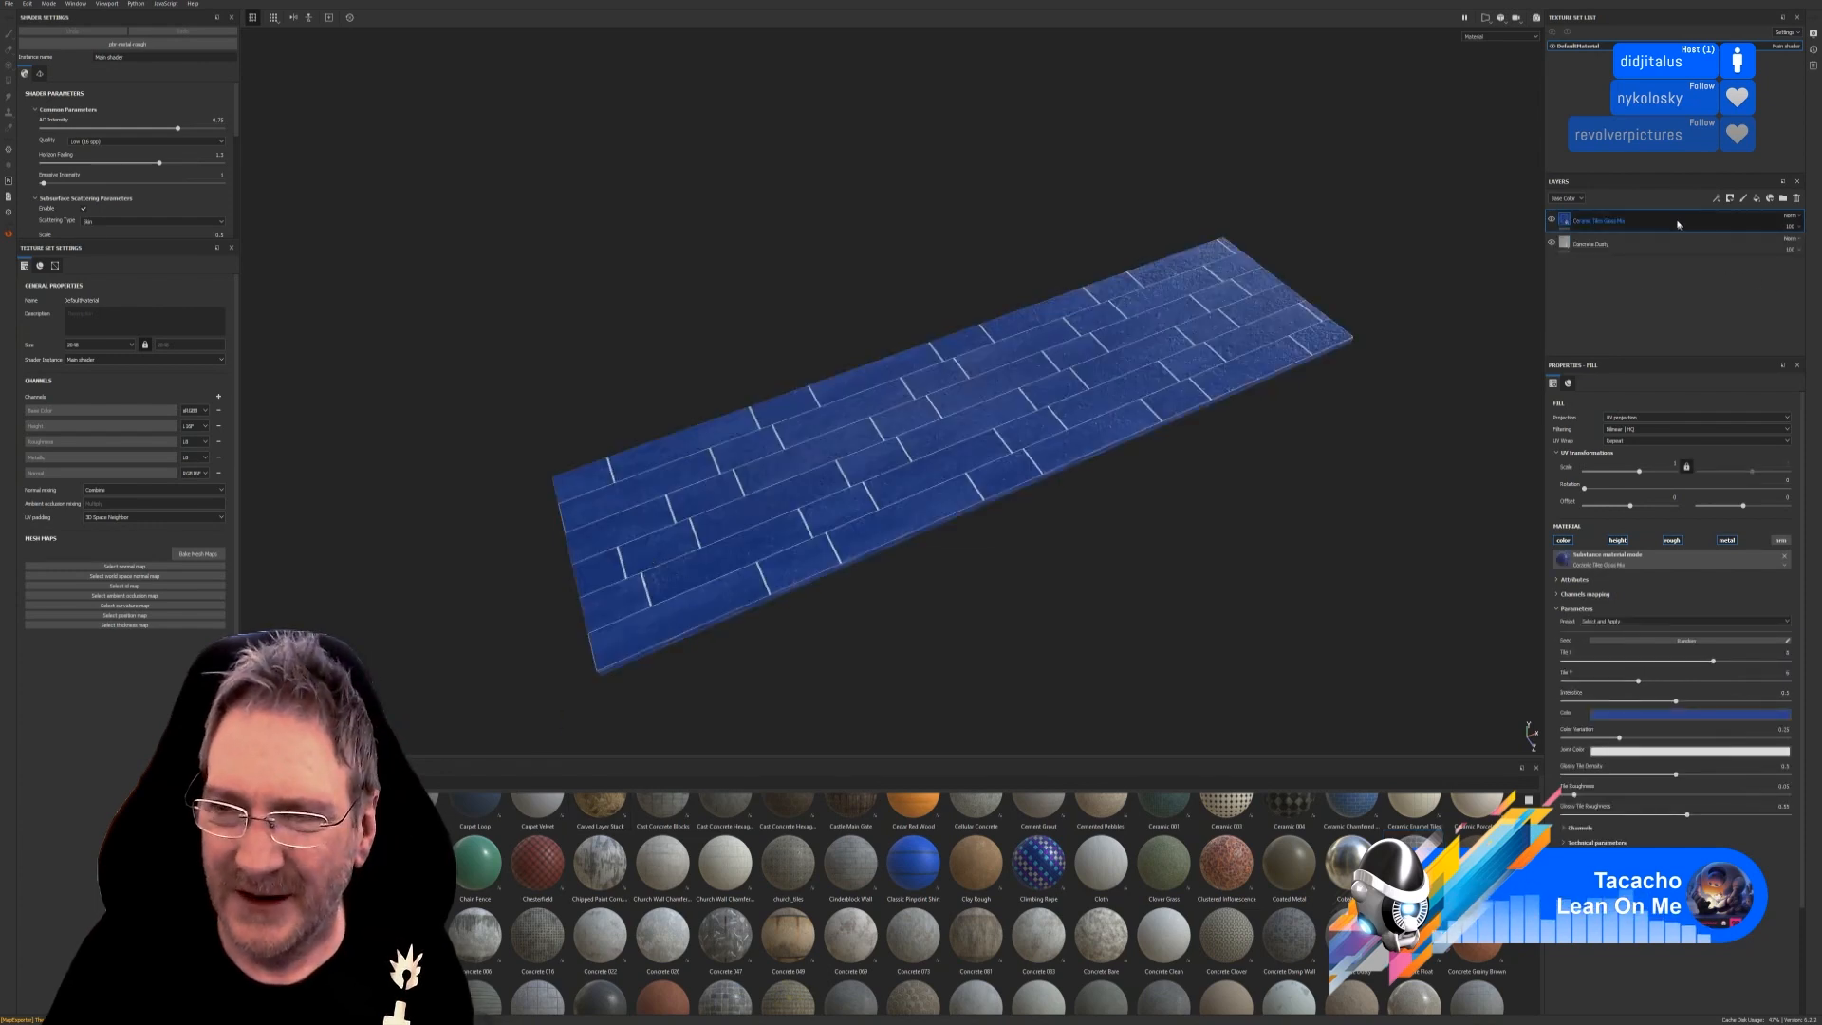
left_click(1677, 222)
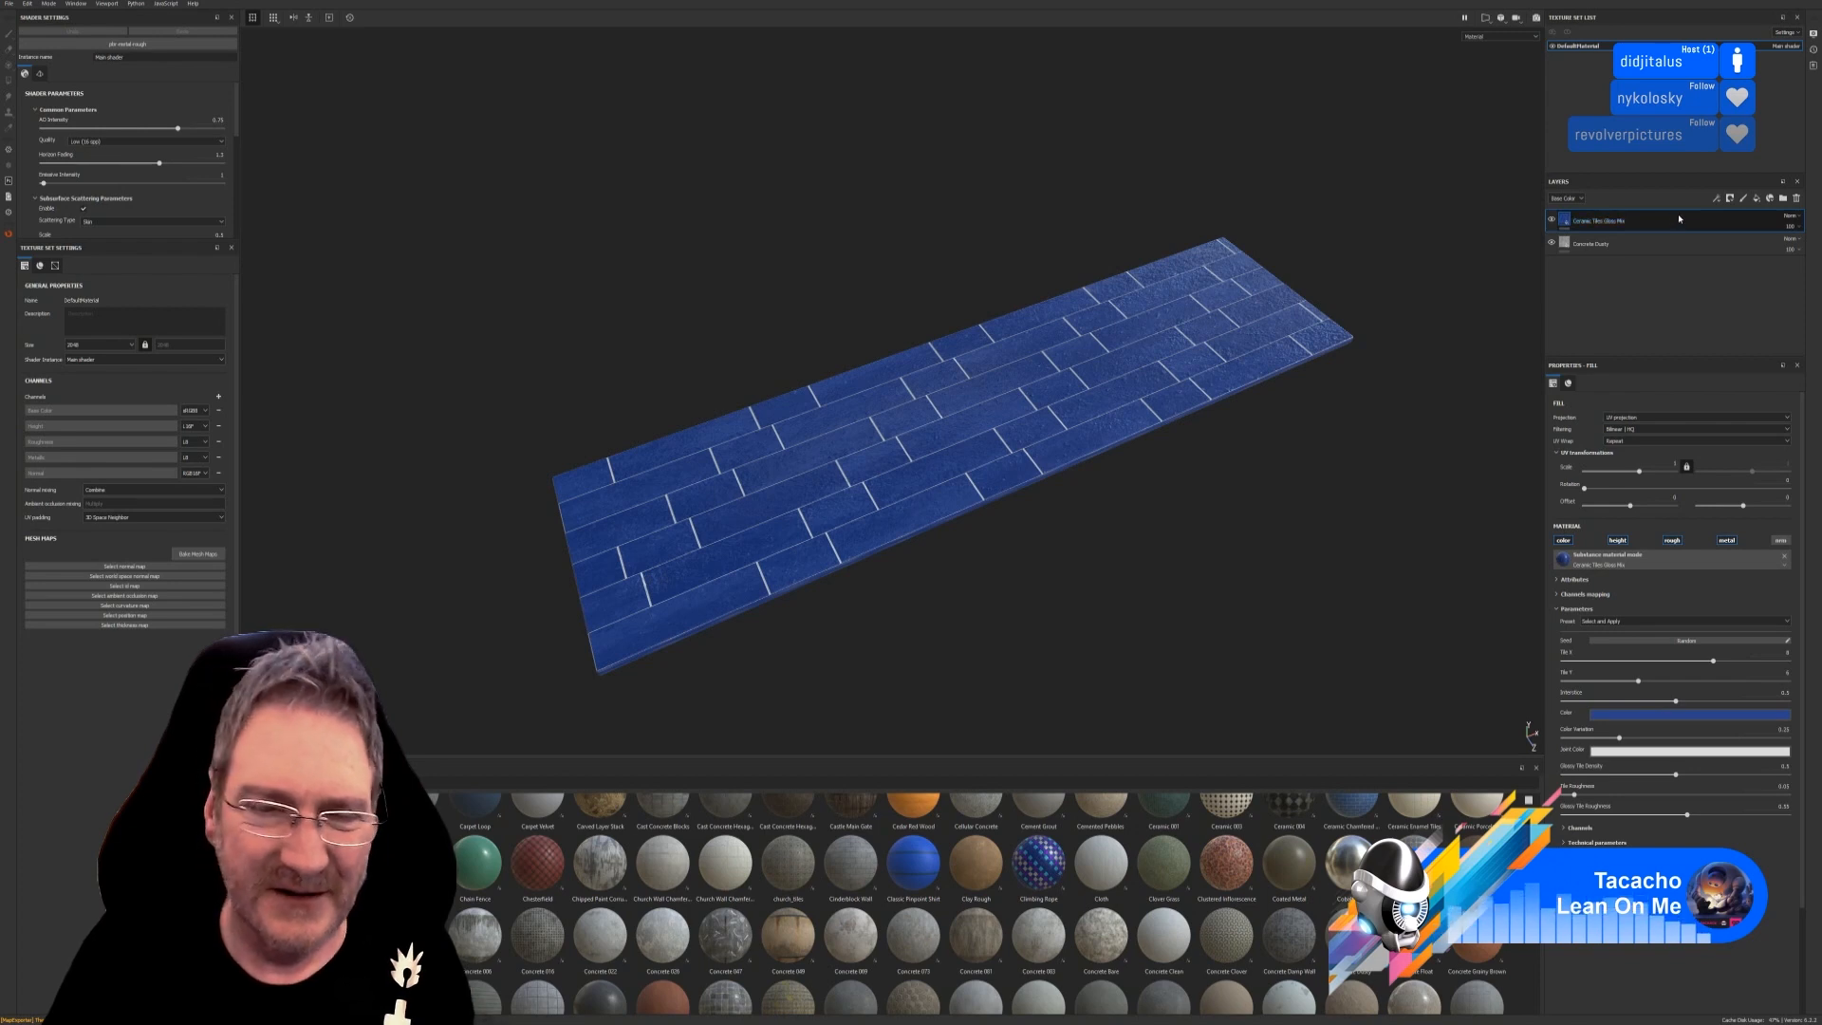
key("Delete")
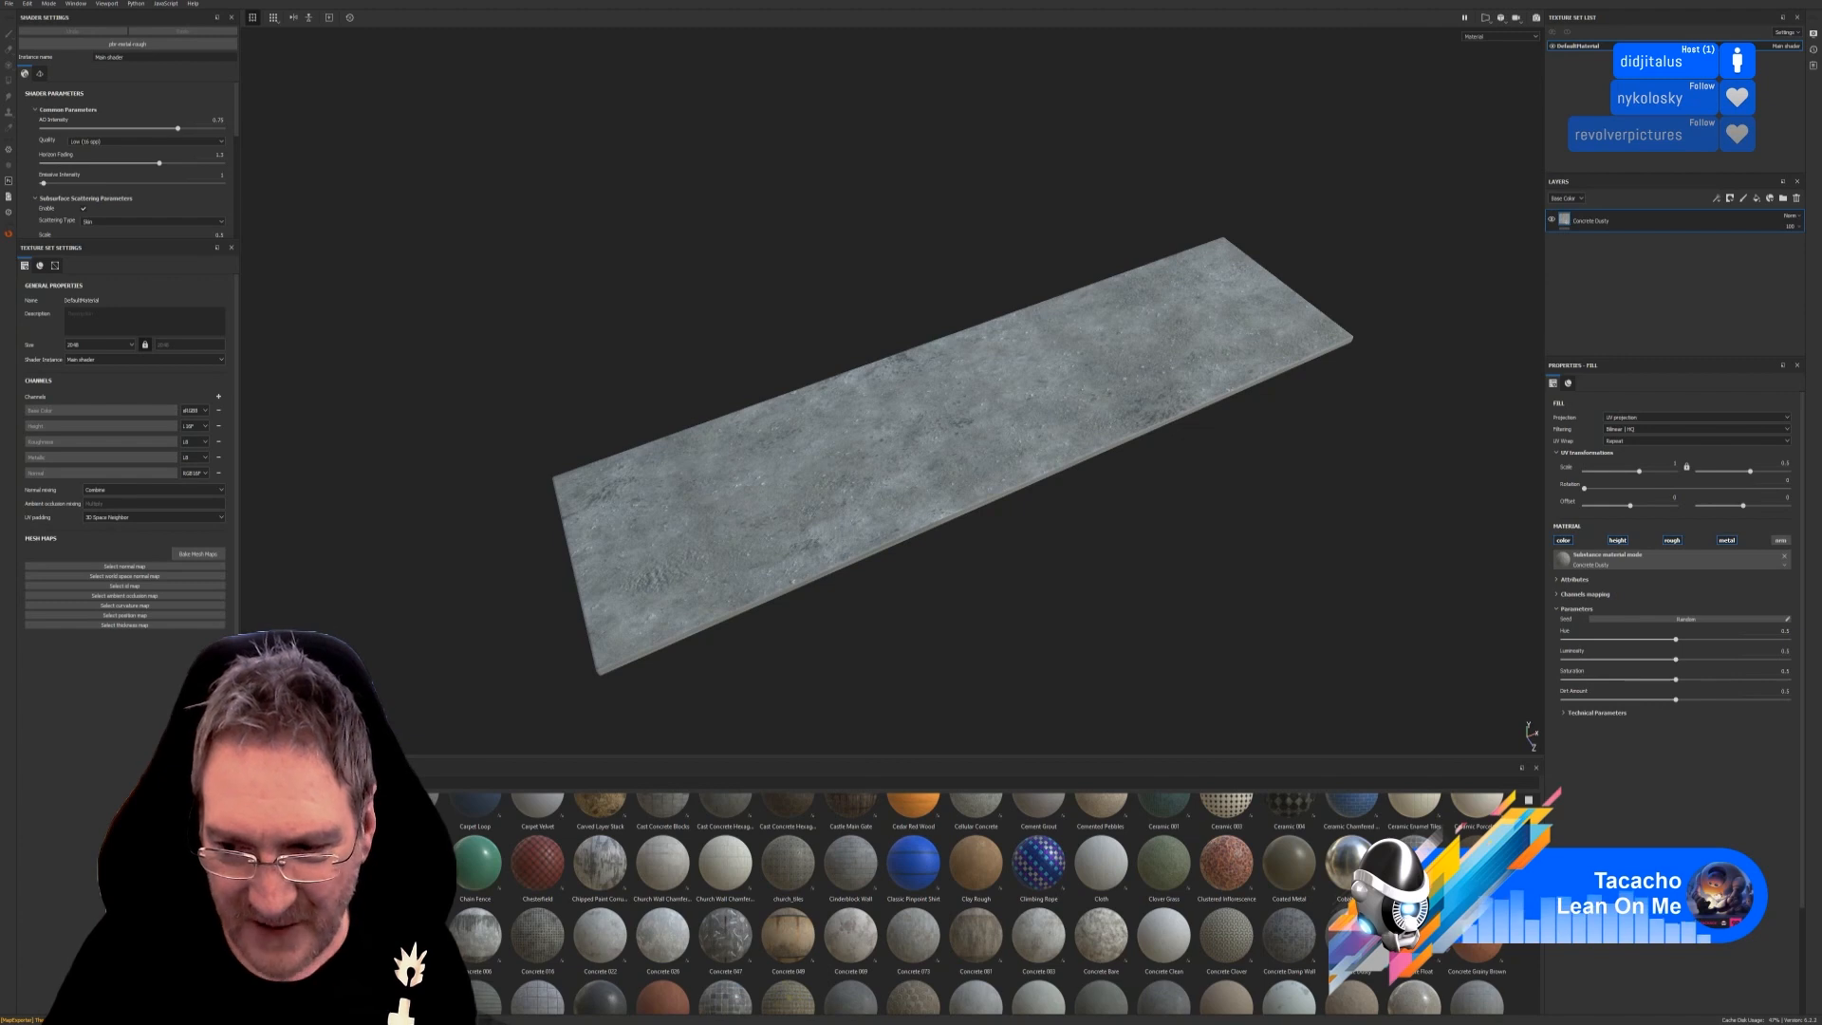
Try the teal Ceramic 001 material over the Concrete Dusty layer and delete it again.
scroll(949, 901, "up", 1)
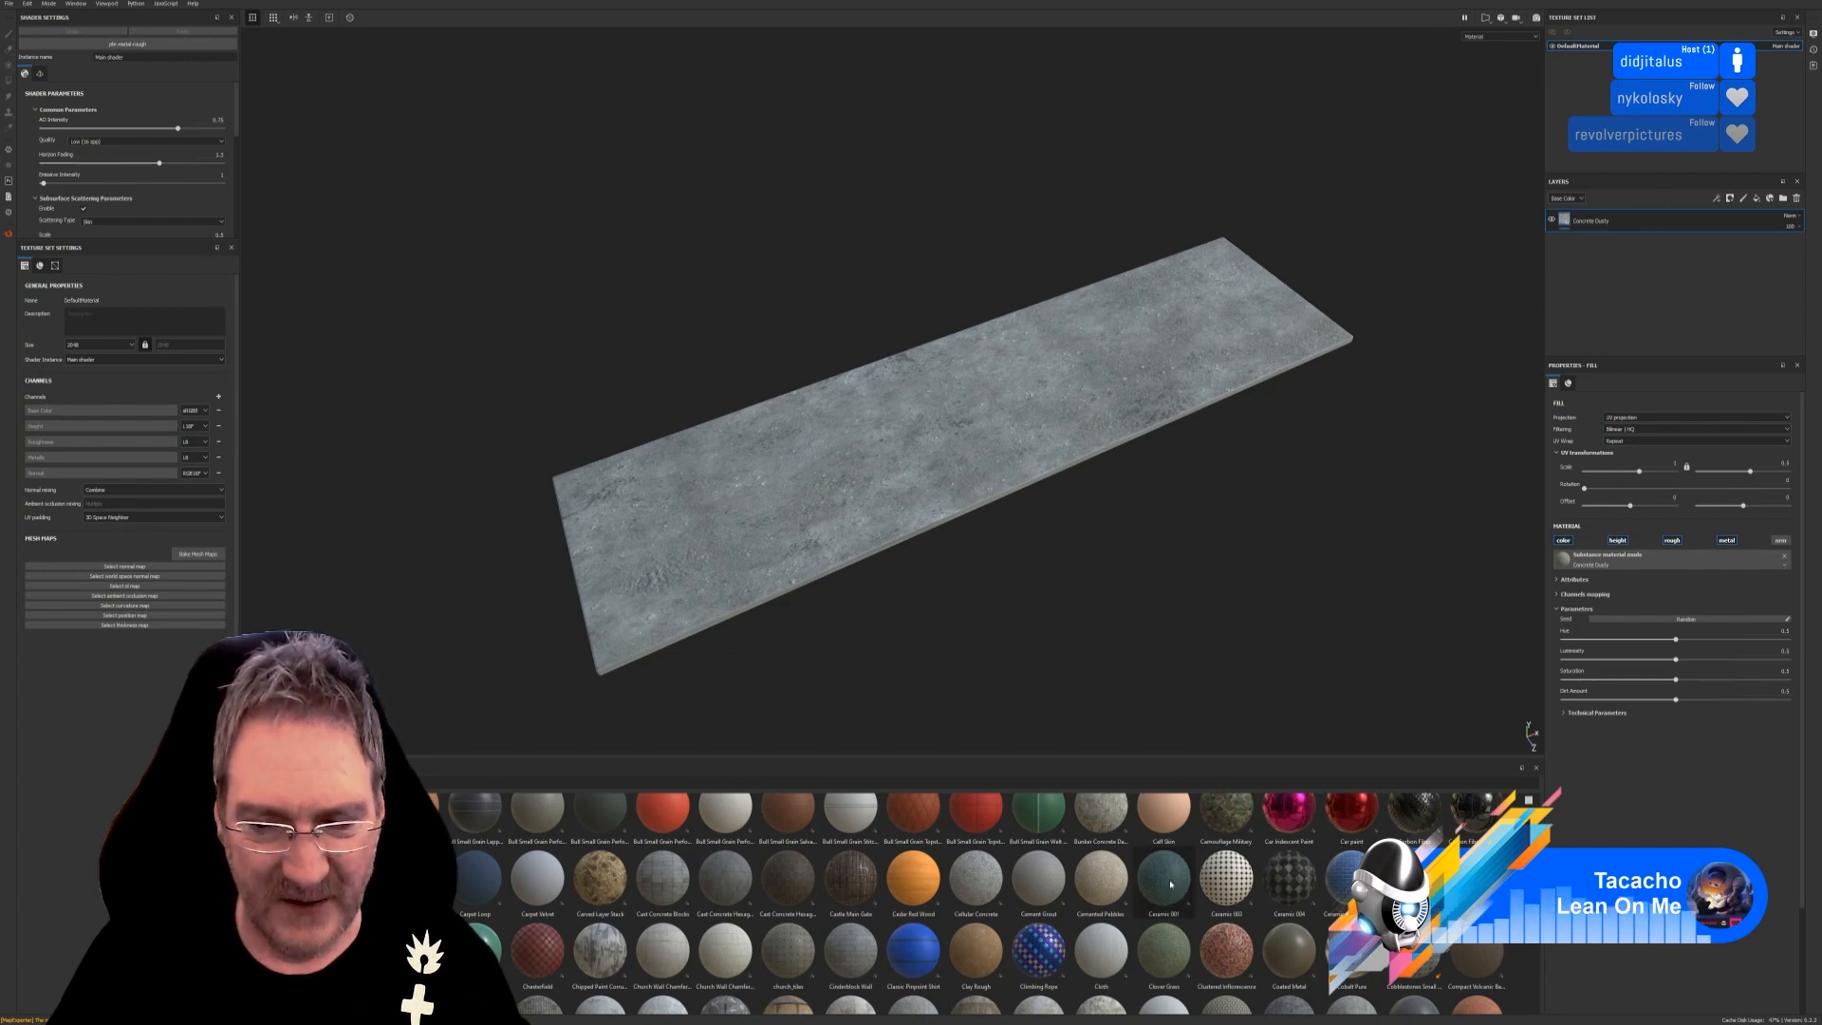
left_click_drag(1171, 884, 935, 434)
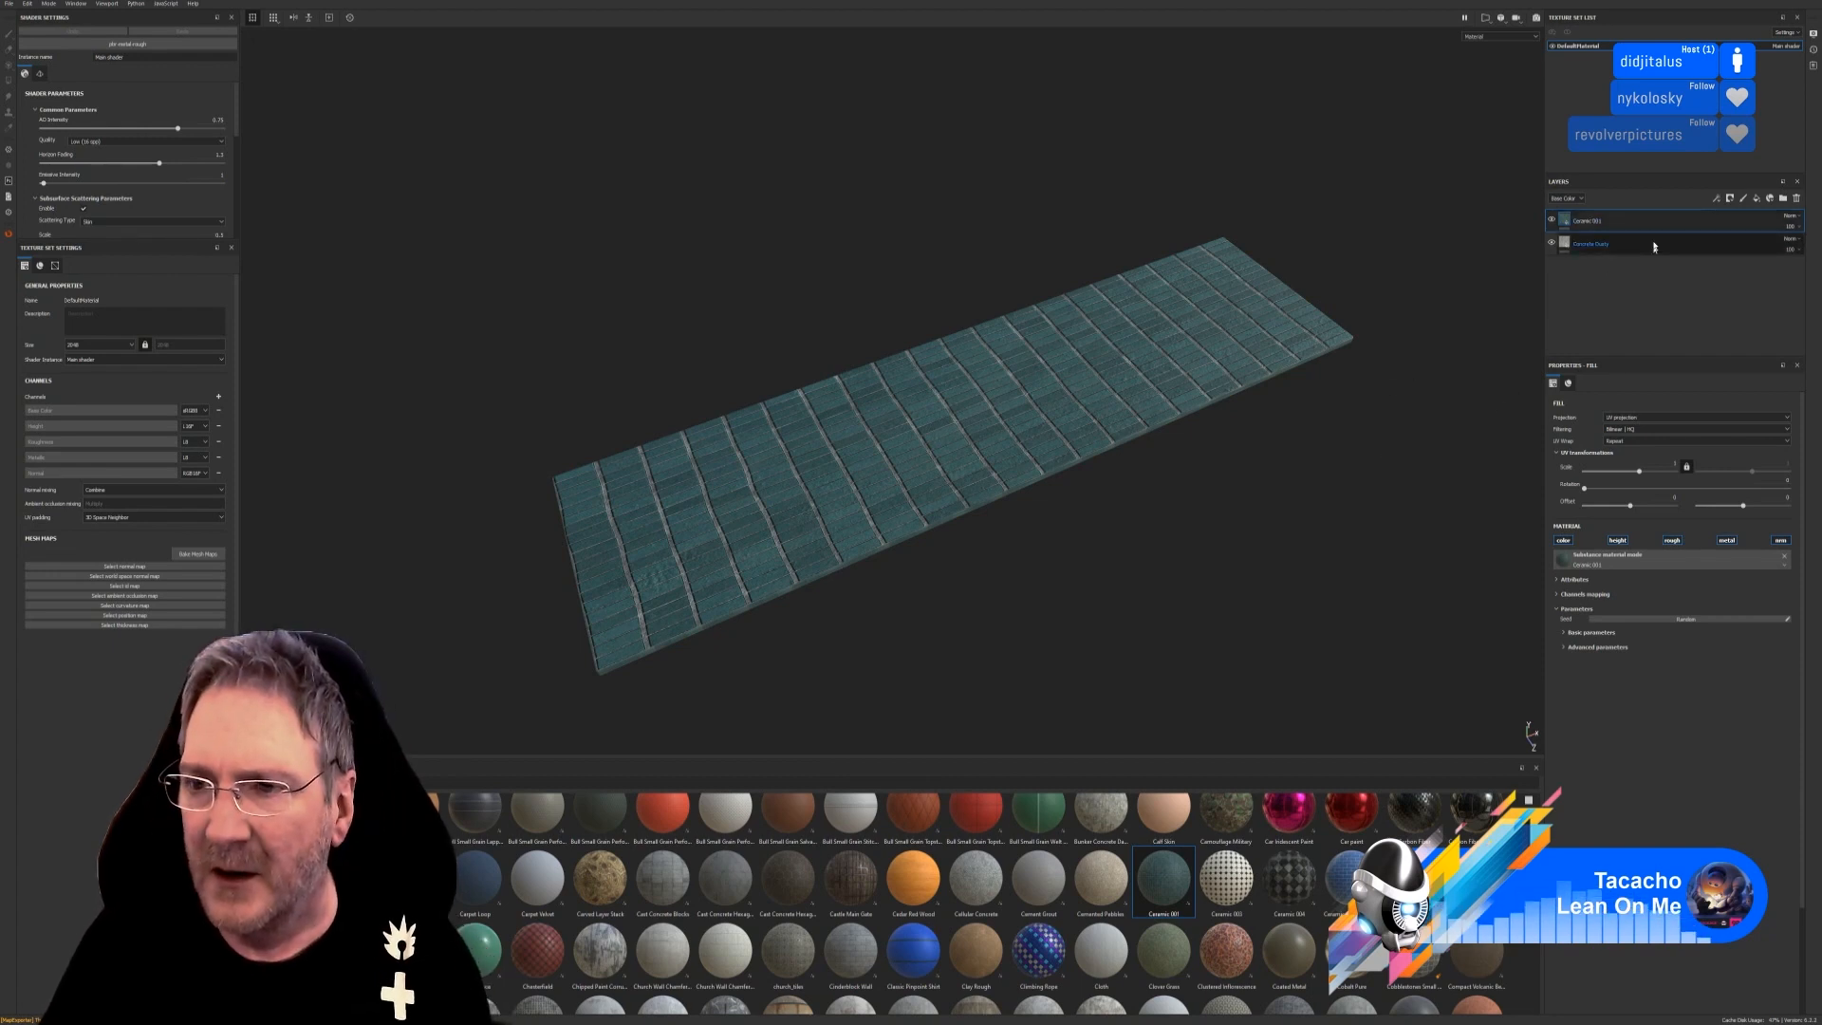
key("Delete")
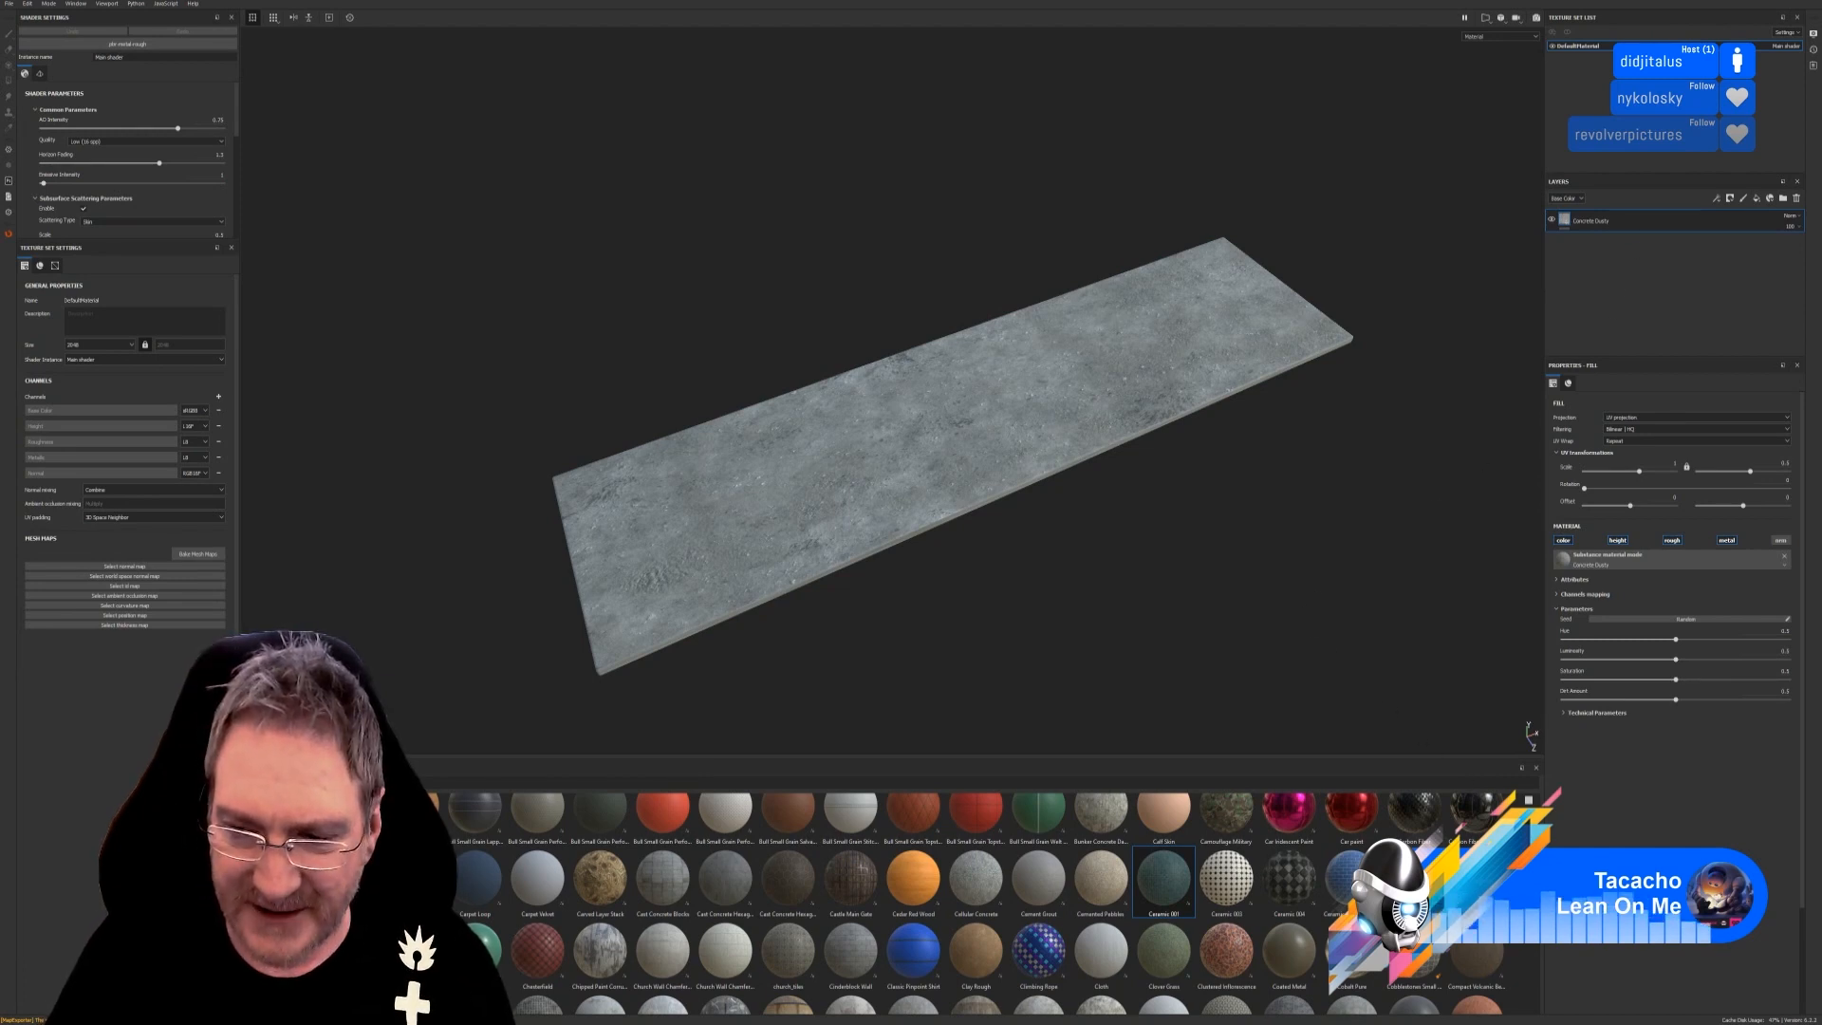
Browse the material library, try an ornamental tile material over the Concrete Dusty layer, and delete it again.
scroll(862, 935, "up", 1)
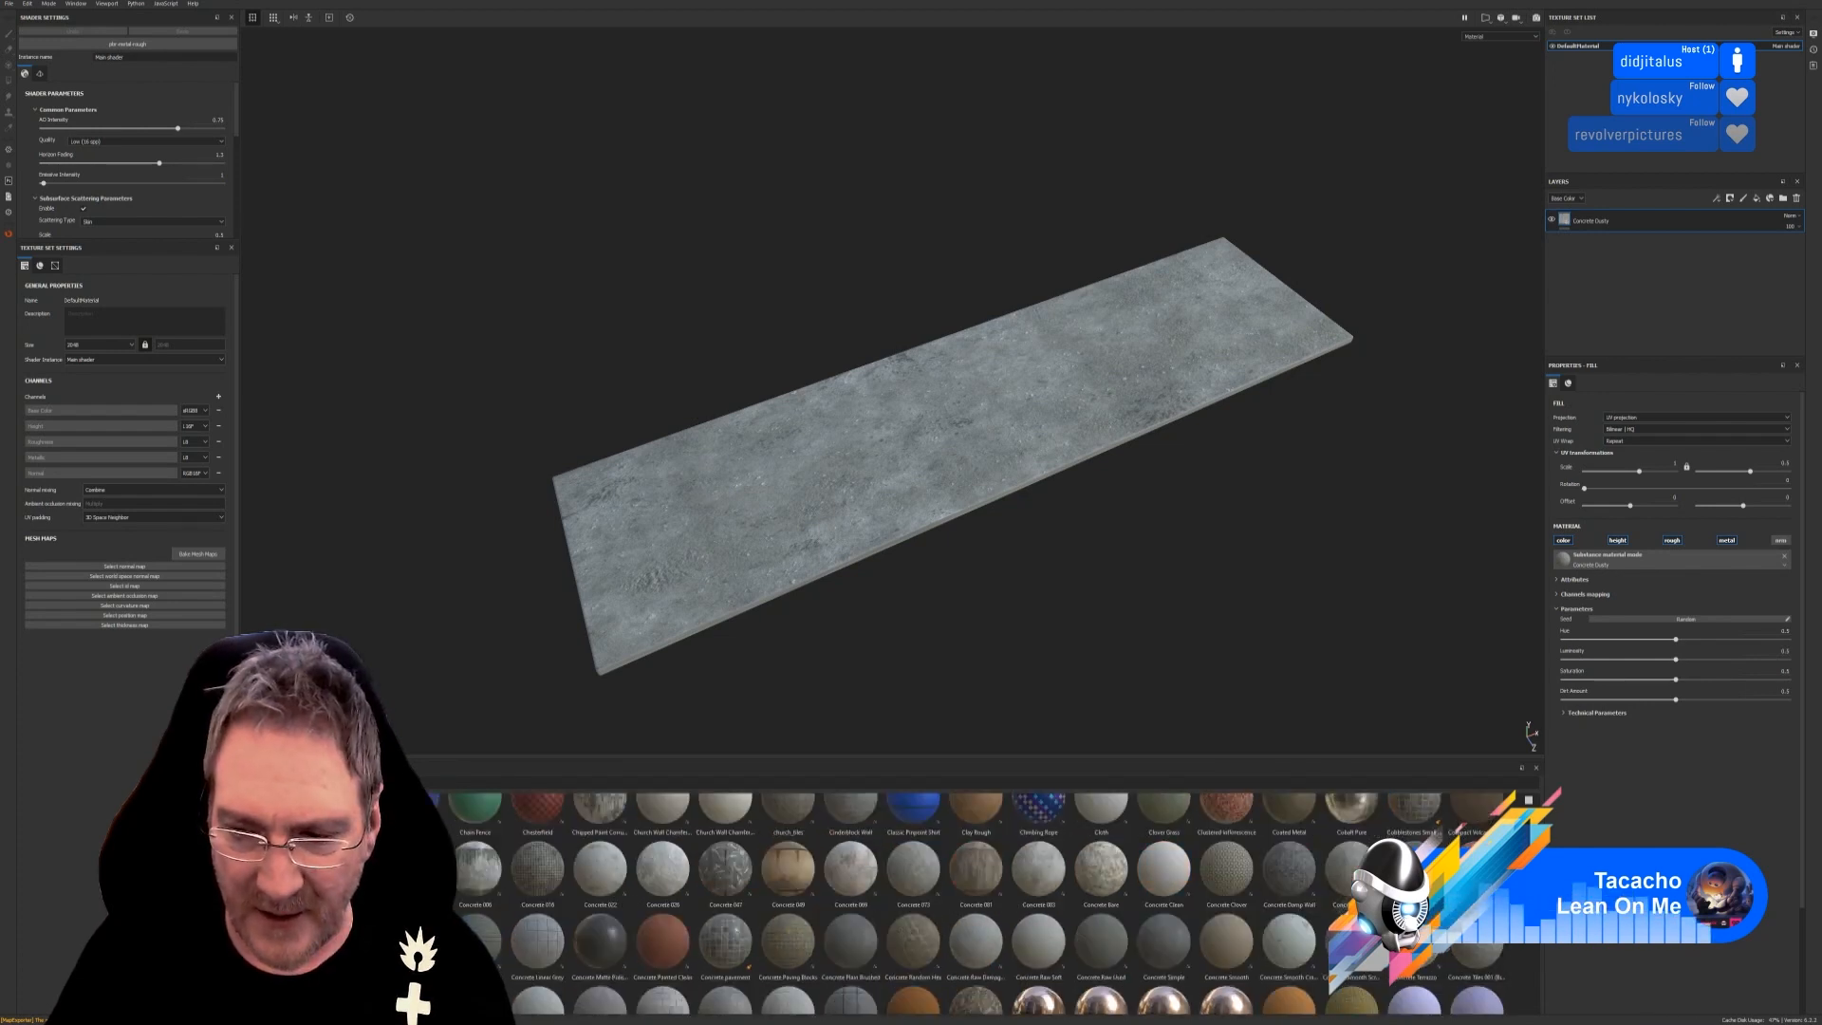
scroll(1163, 836, "up", 2)
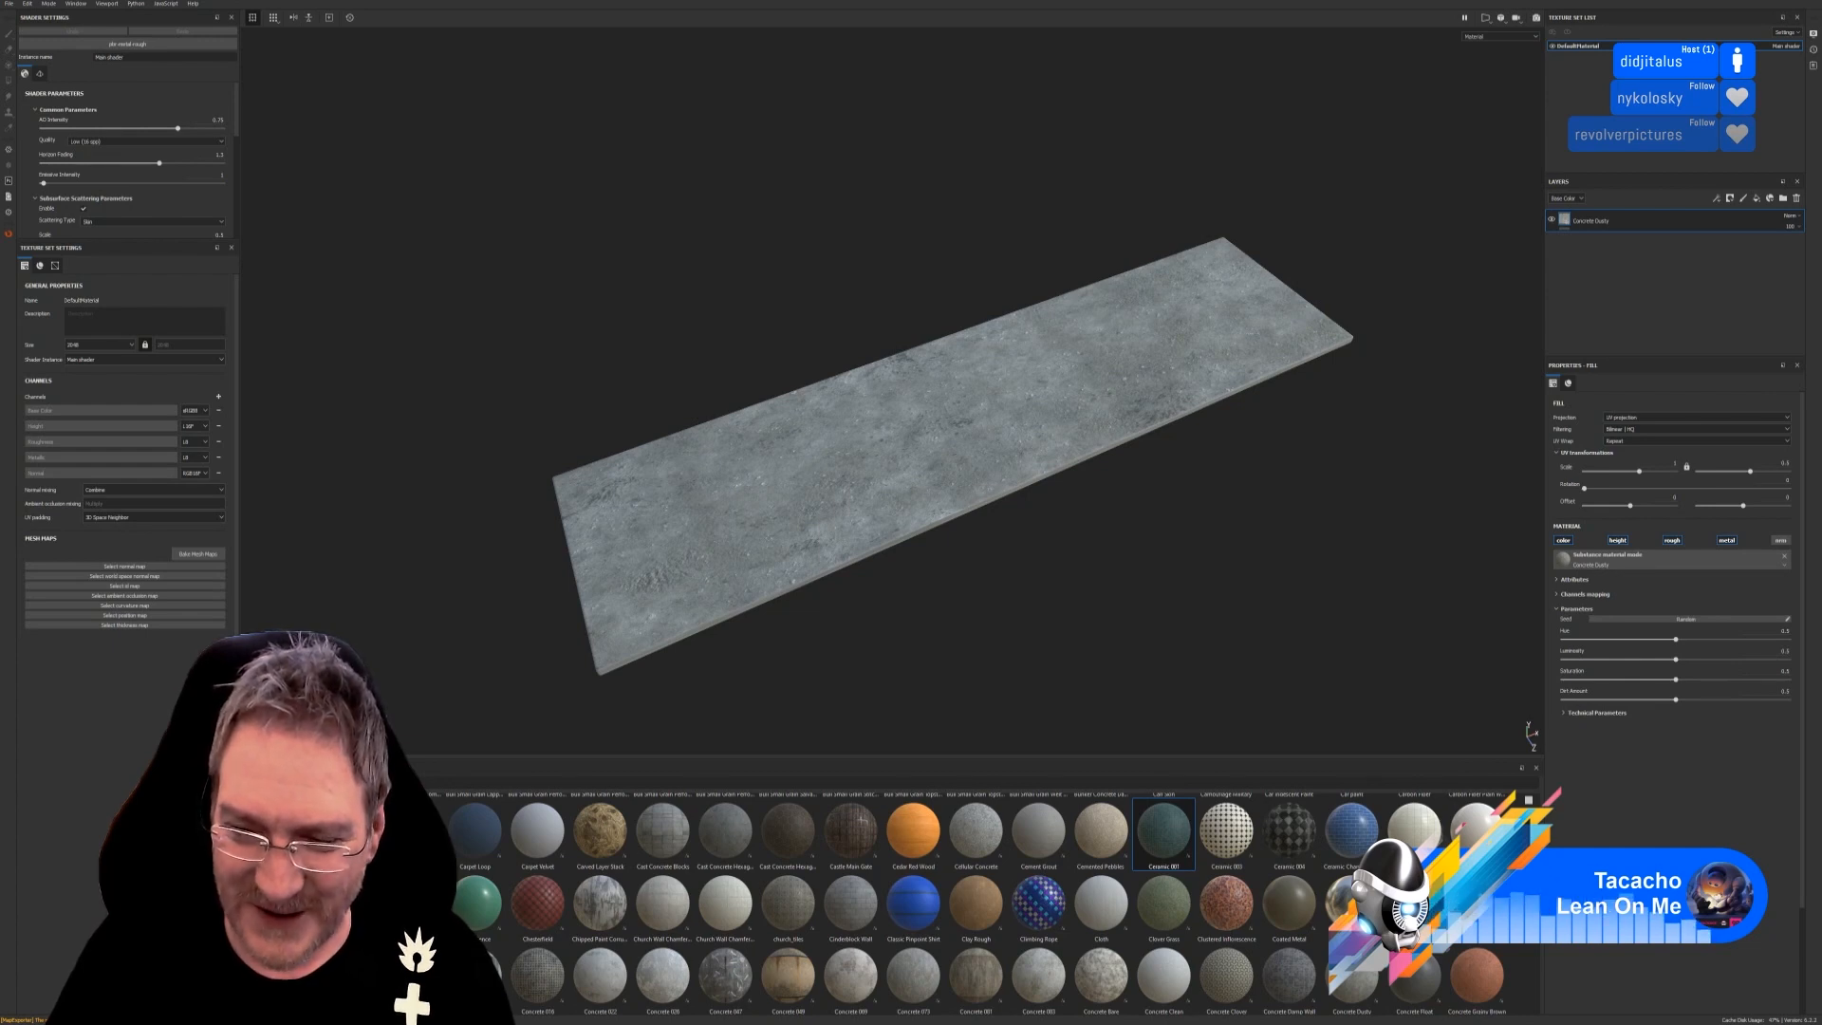
scroll(977, 902, "up", 1)
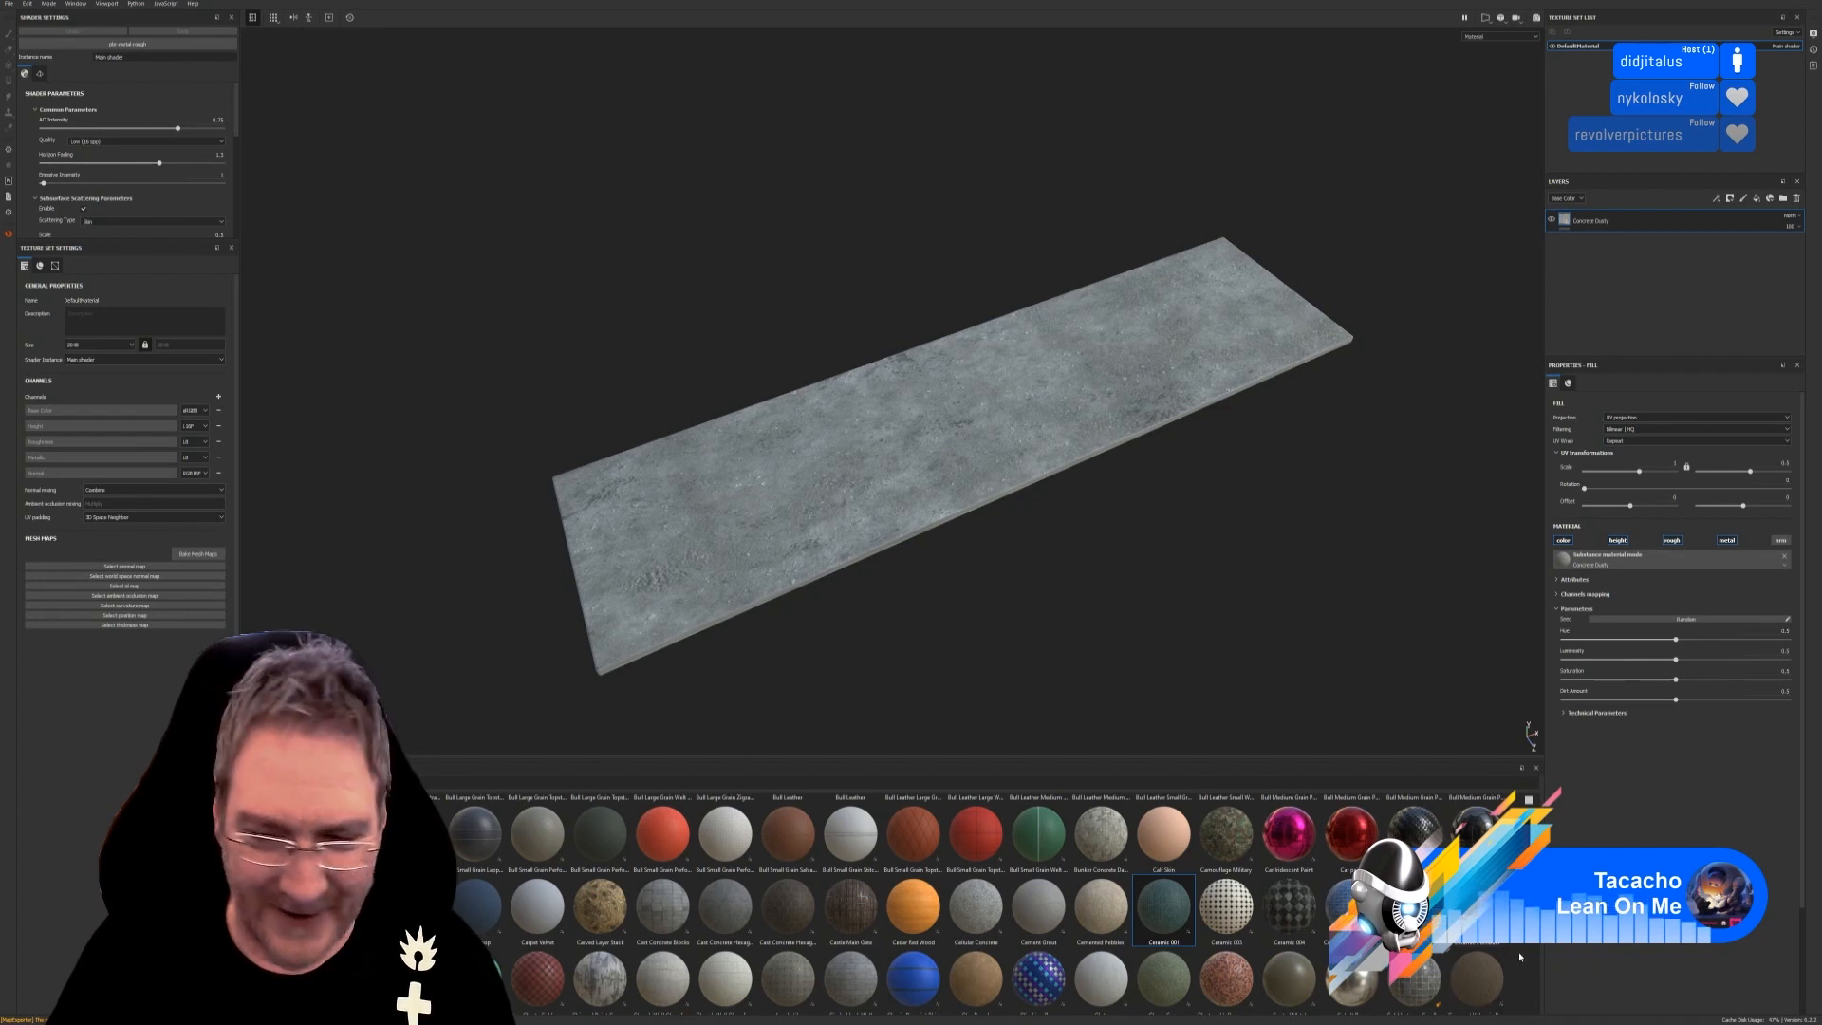
scroll(1514, 963, "down", 4)
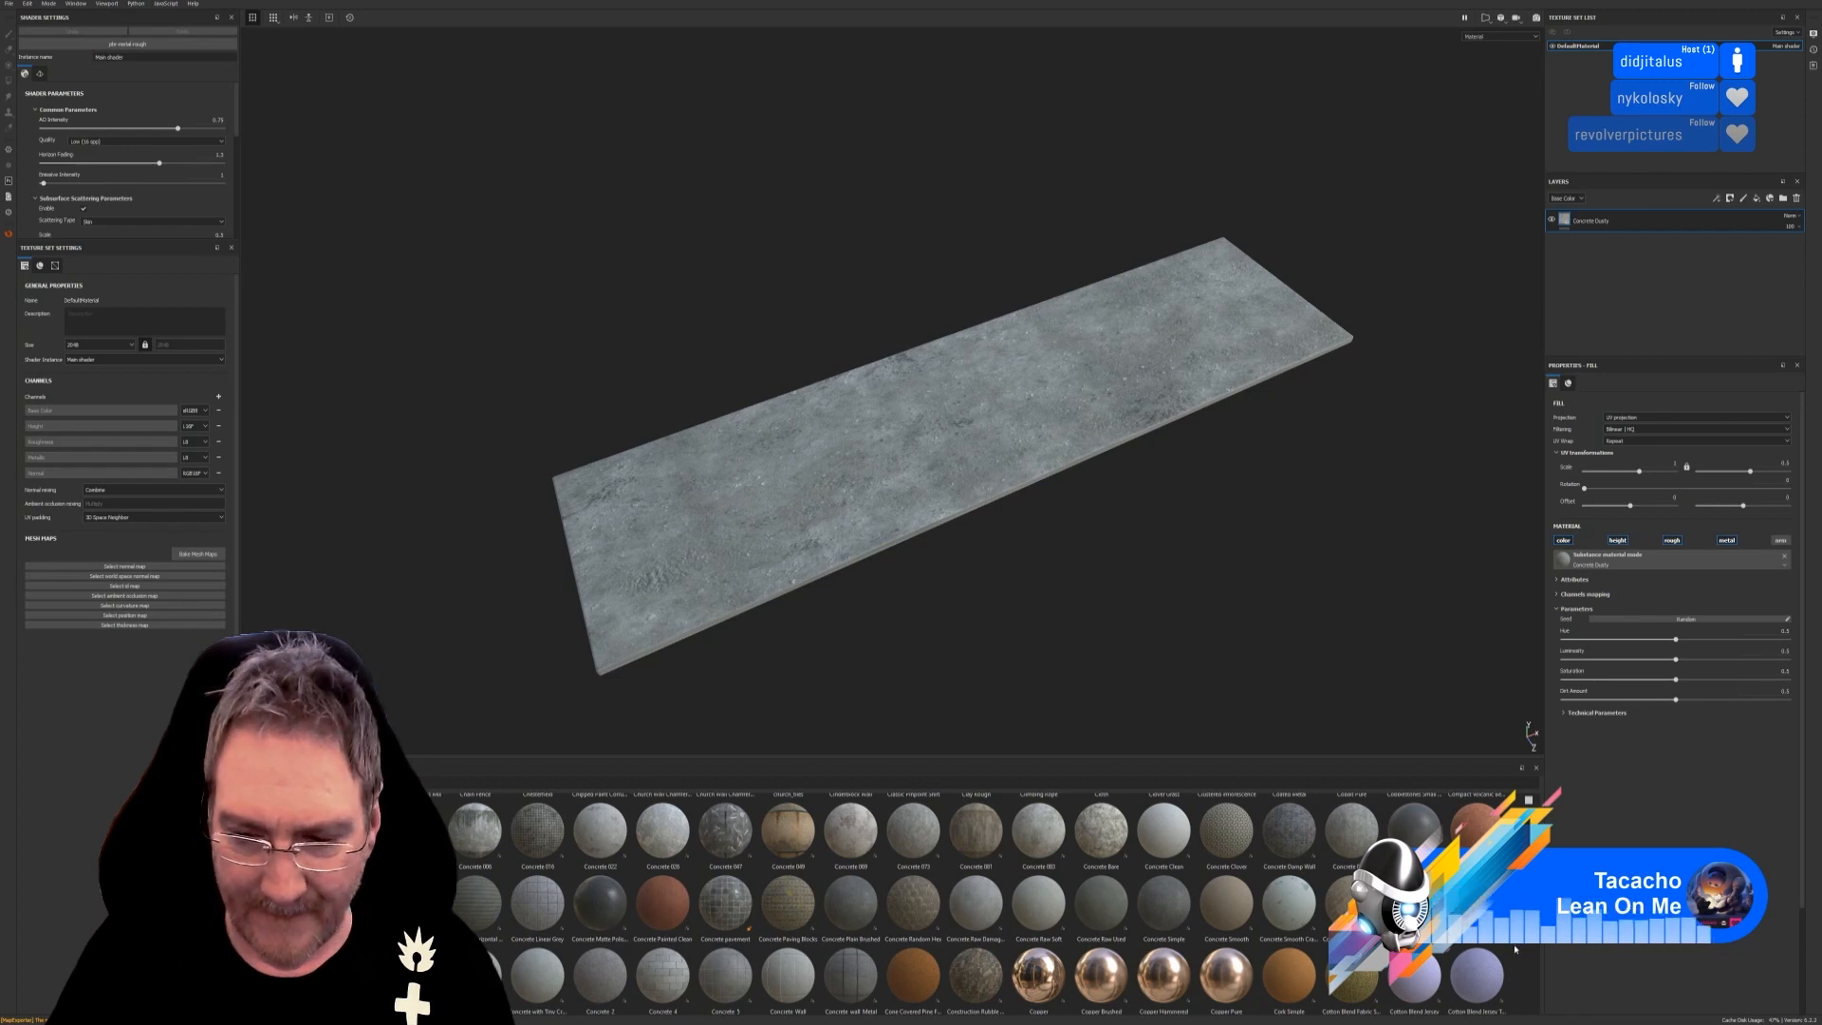
scroll(1514, 949, "down", 3)
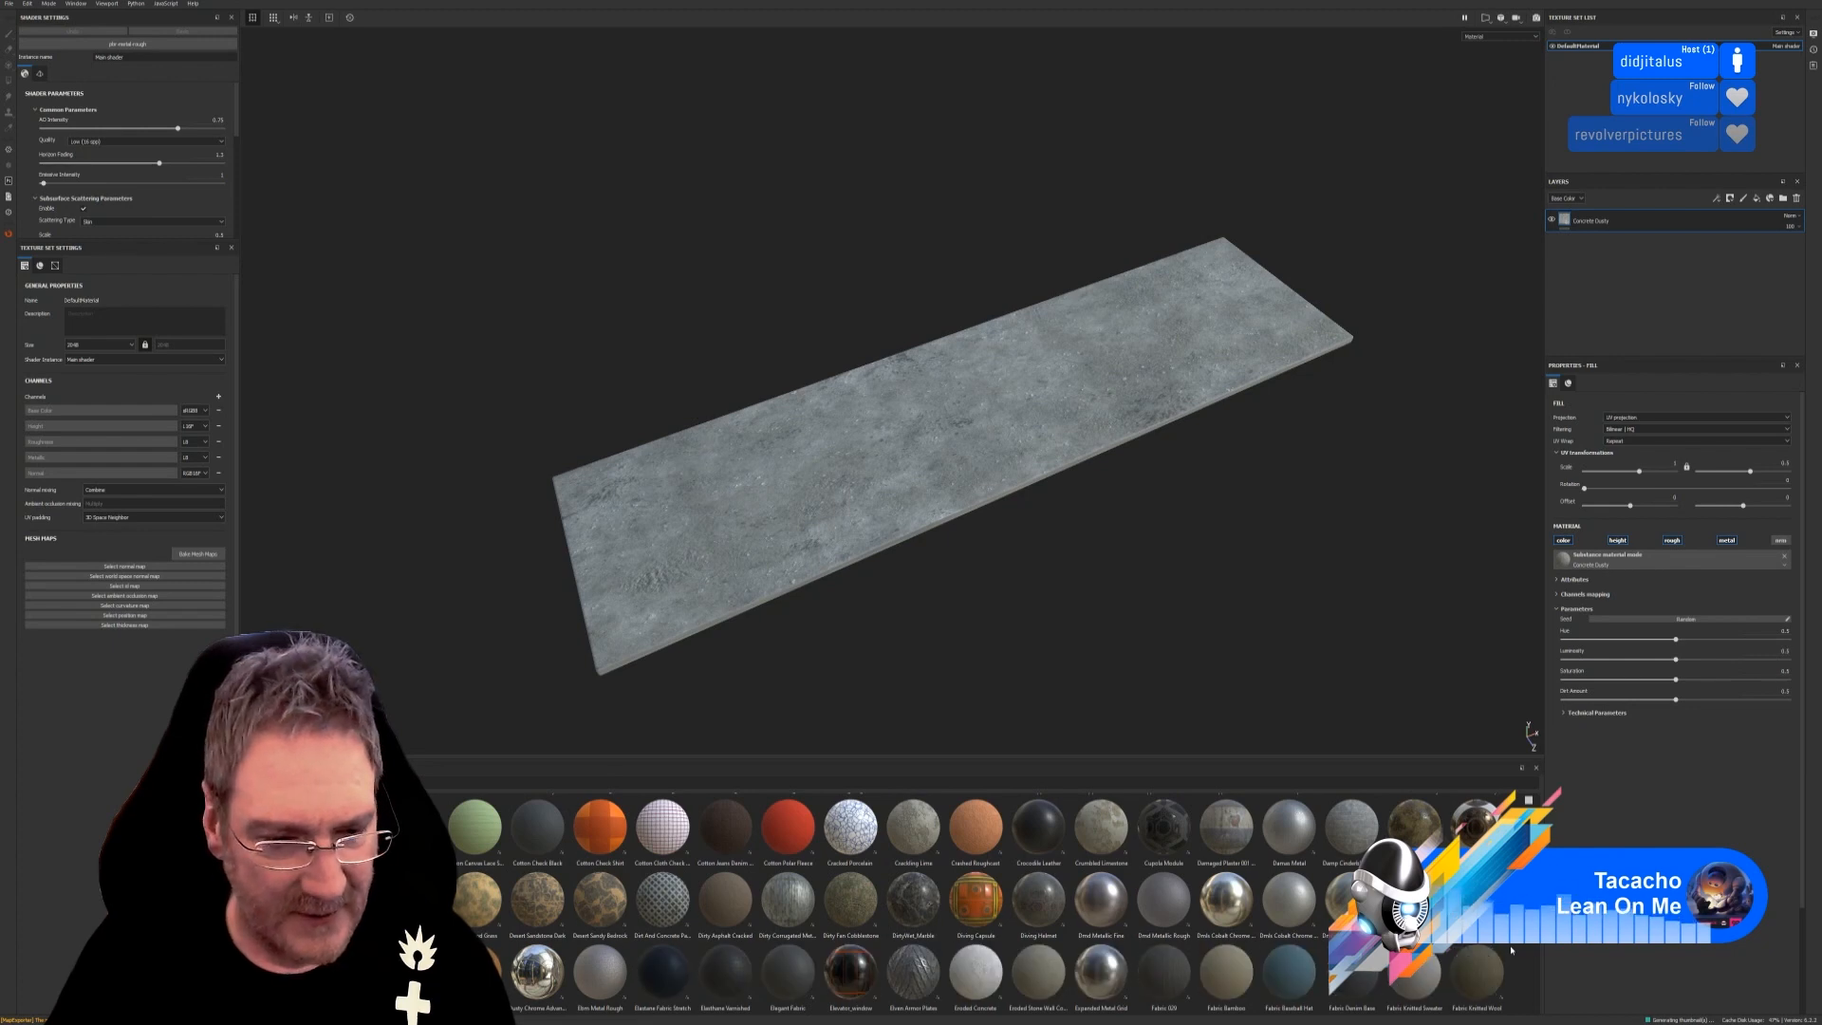
scroll(1512, 949, "down", 3)
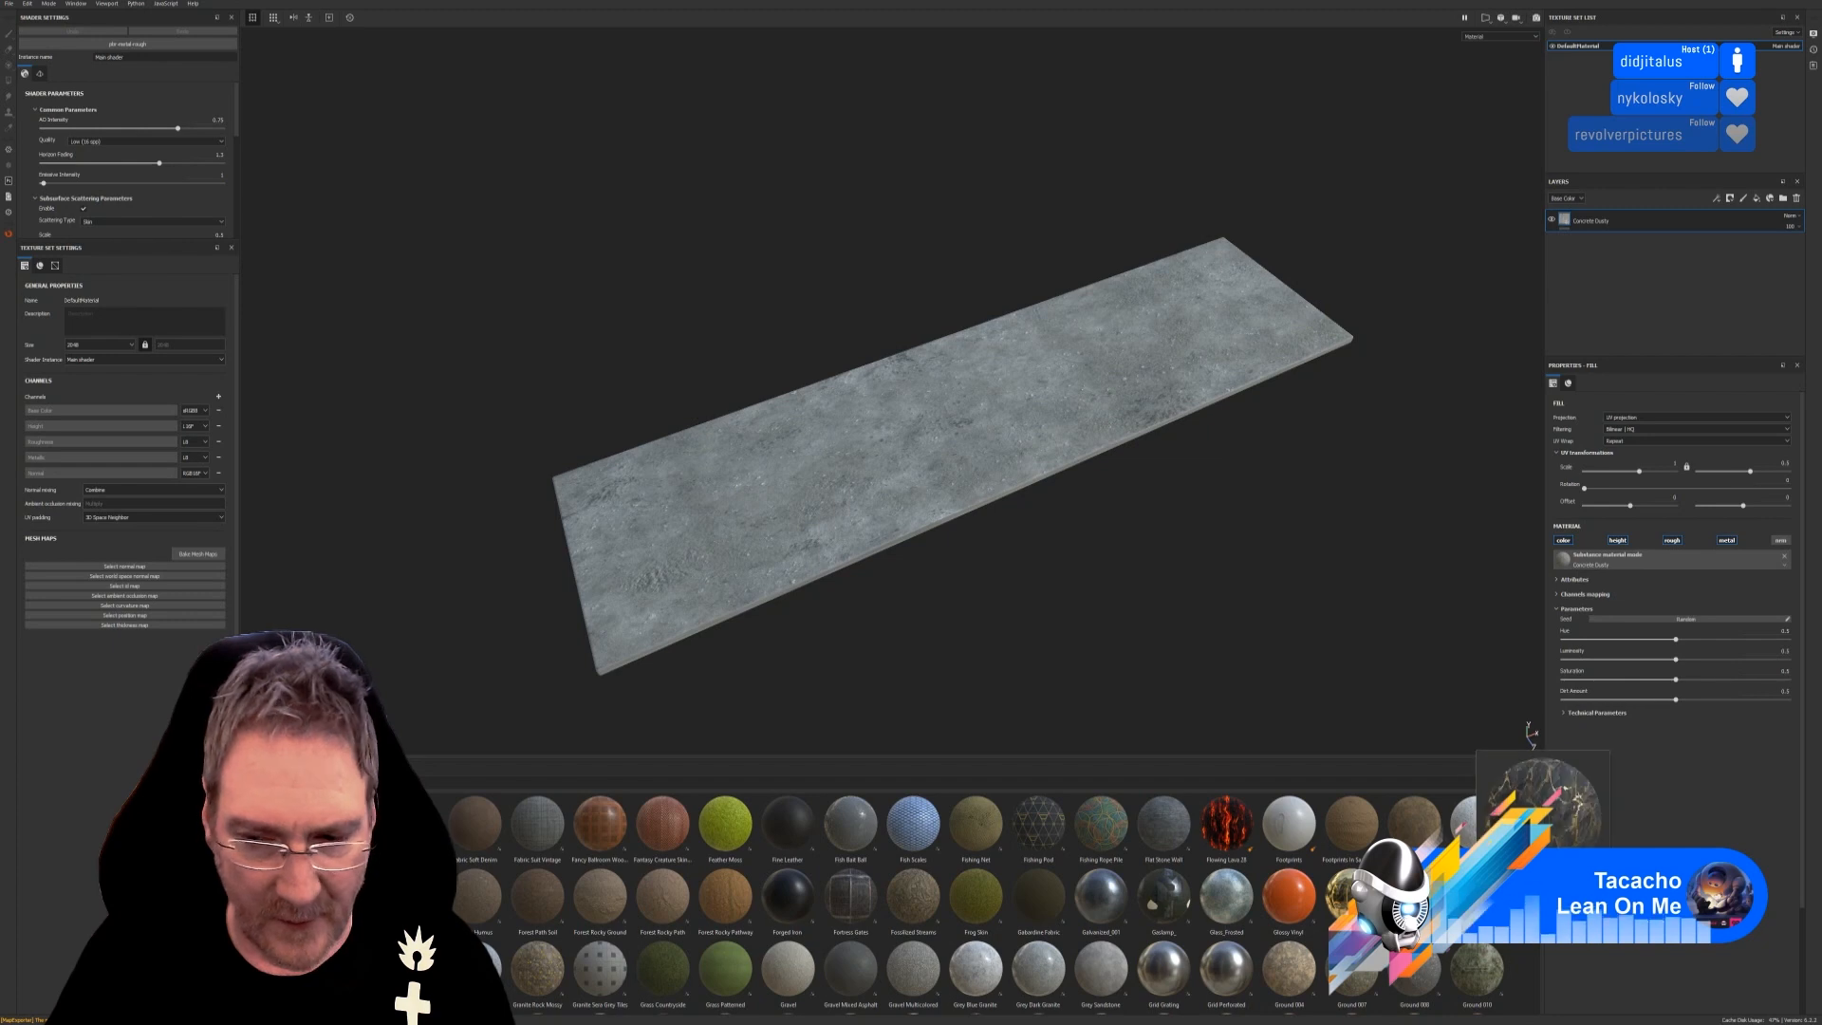
scroll(978, 897, "down", 3)
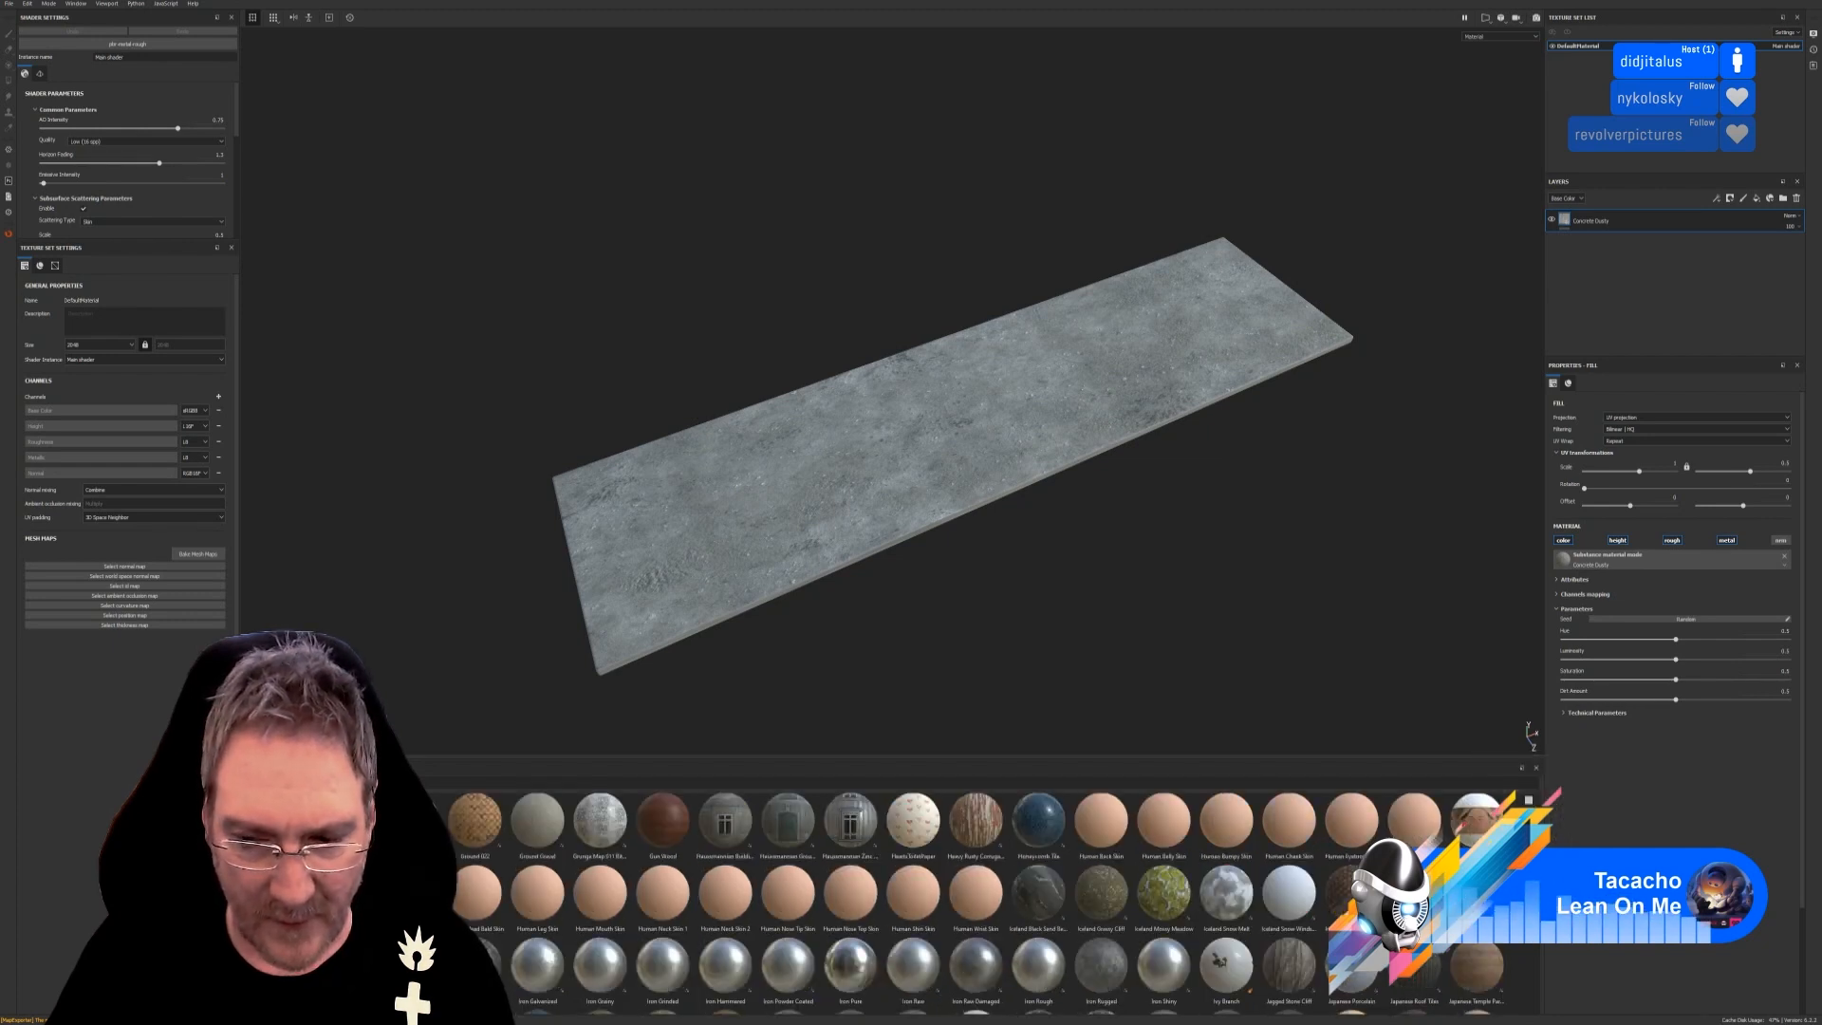
scroll(978, 897, "down", 3)
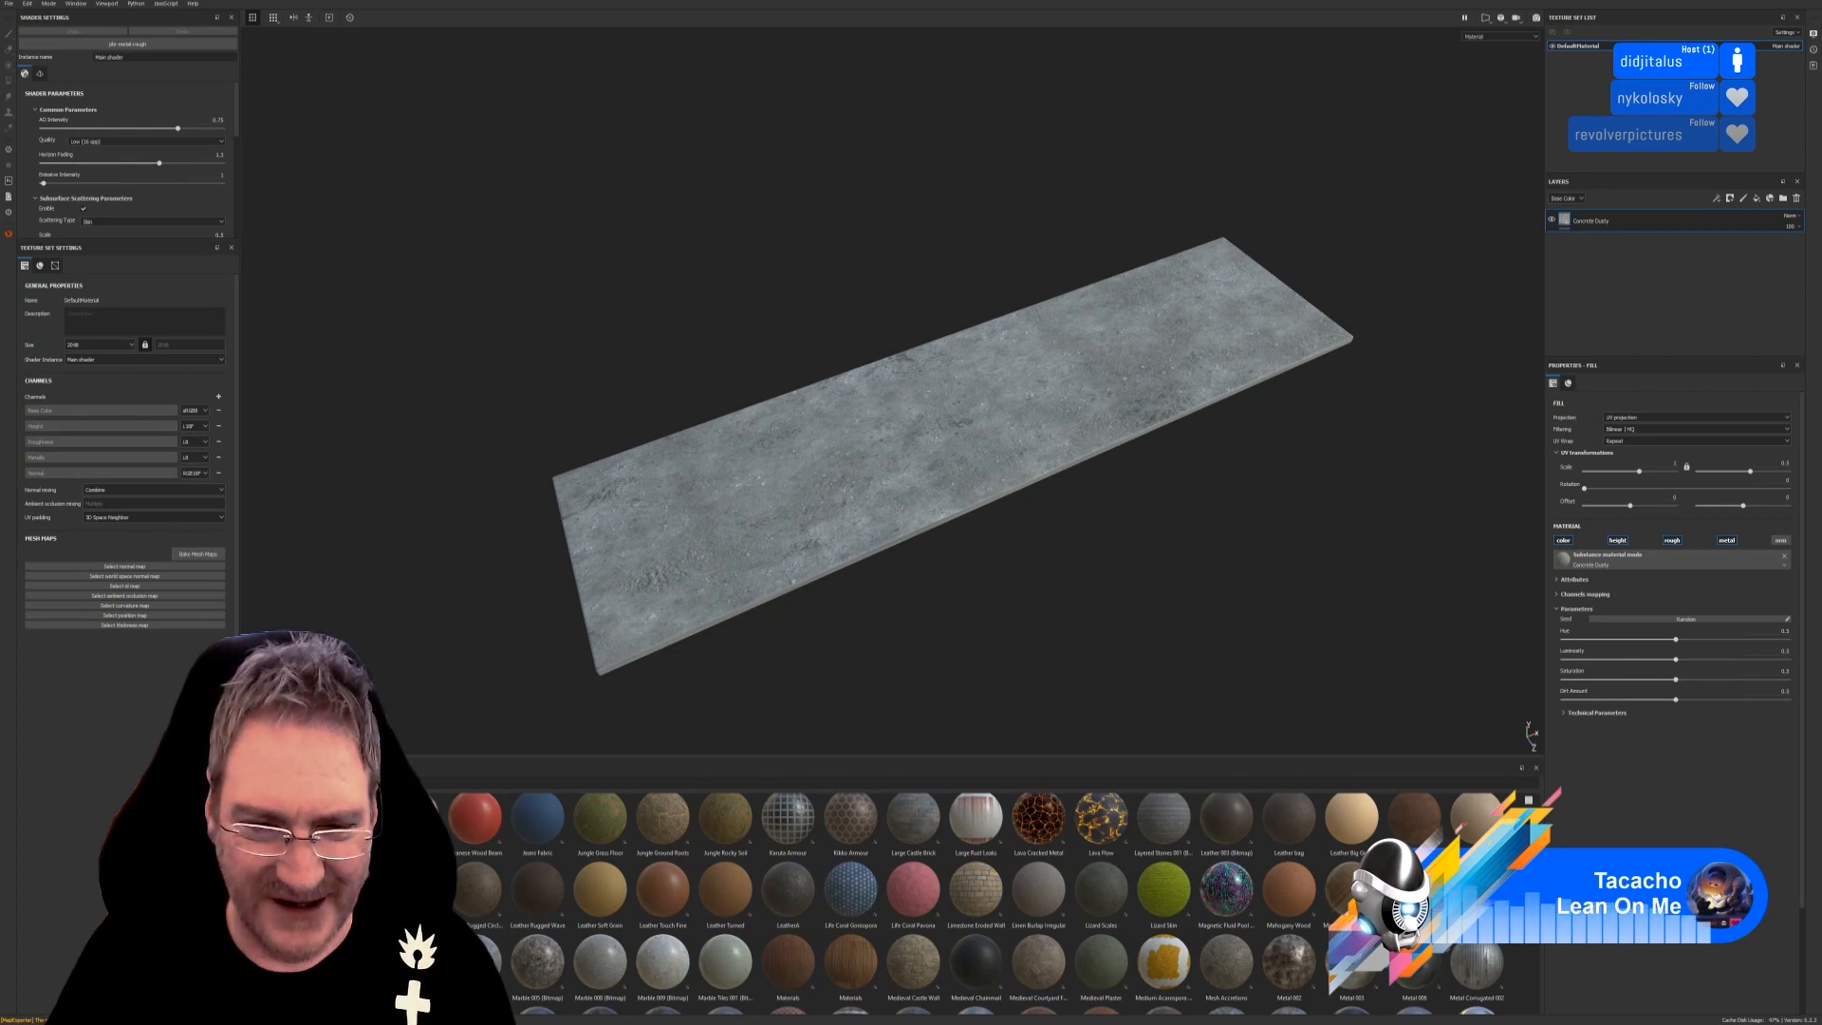
scroll(969, 901, "down", 3)
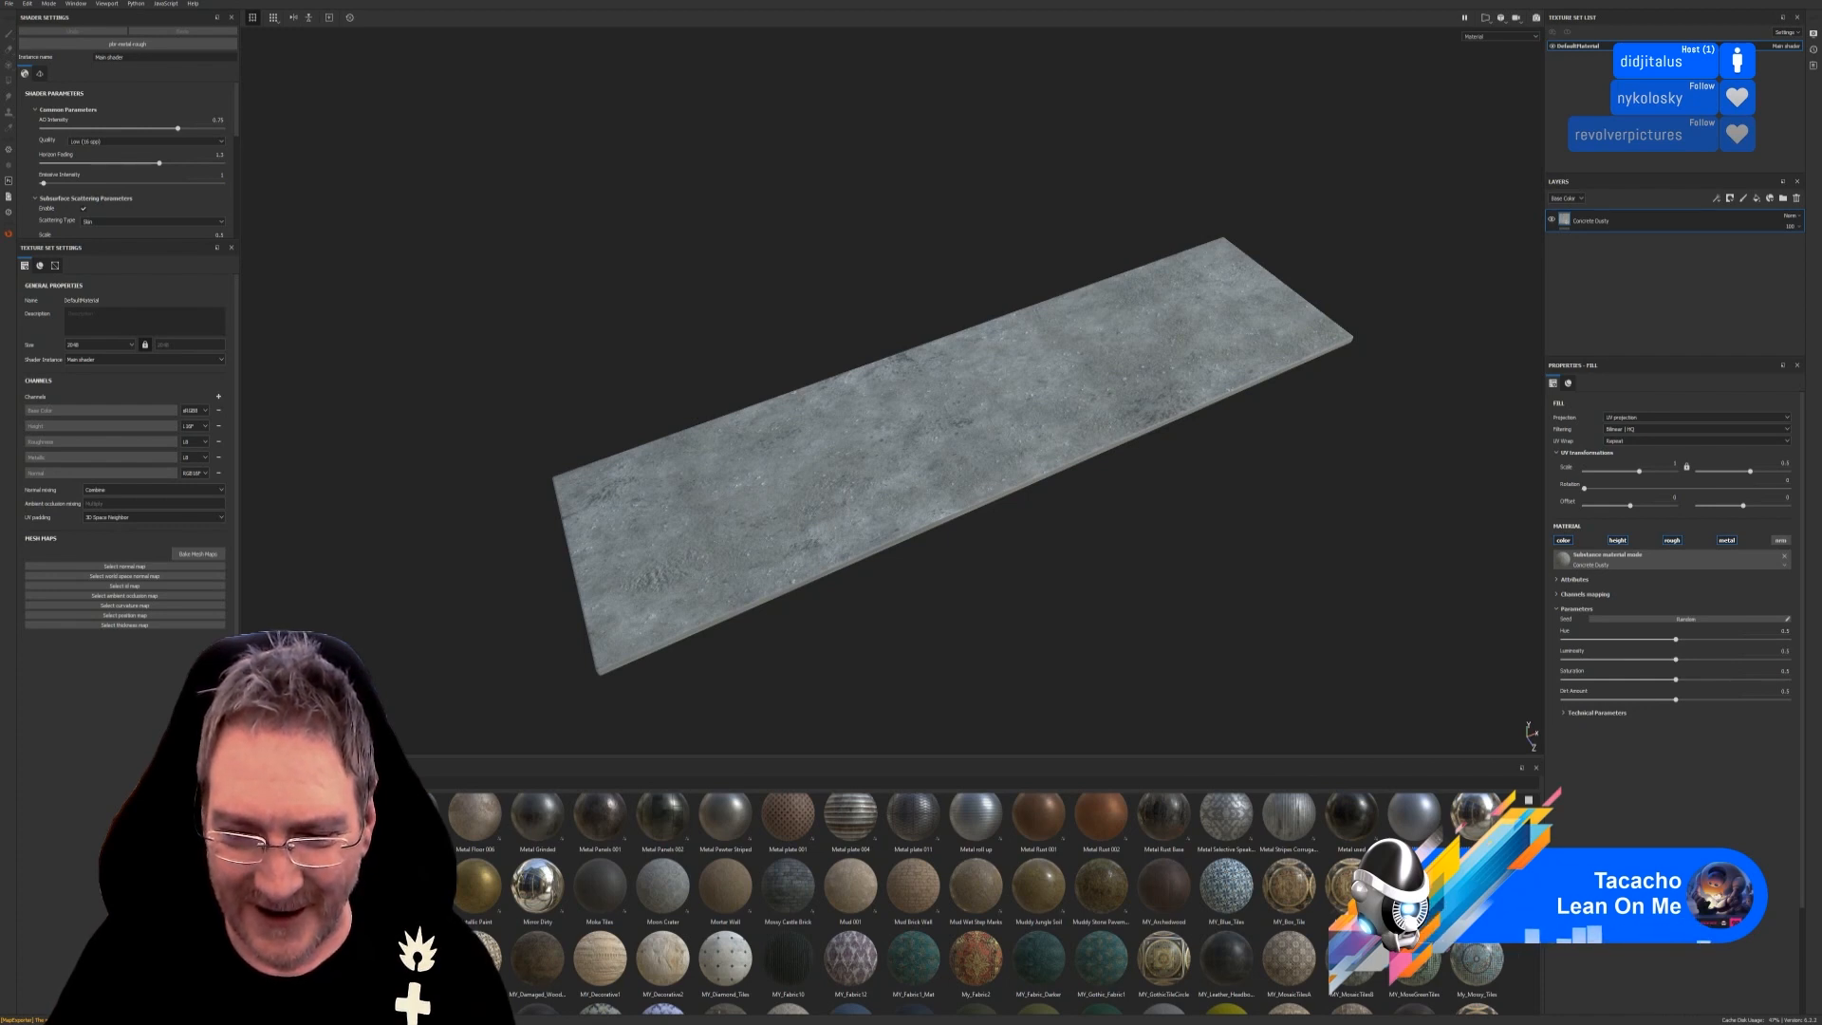
mouse_move(1223, 826)
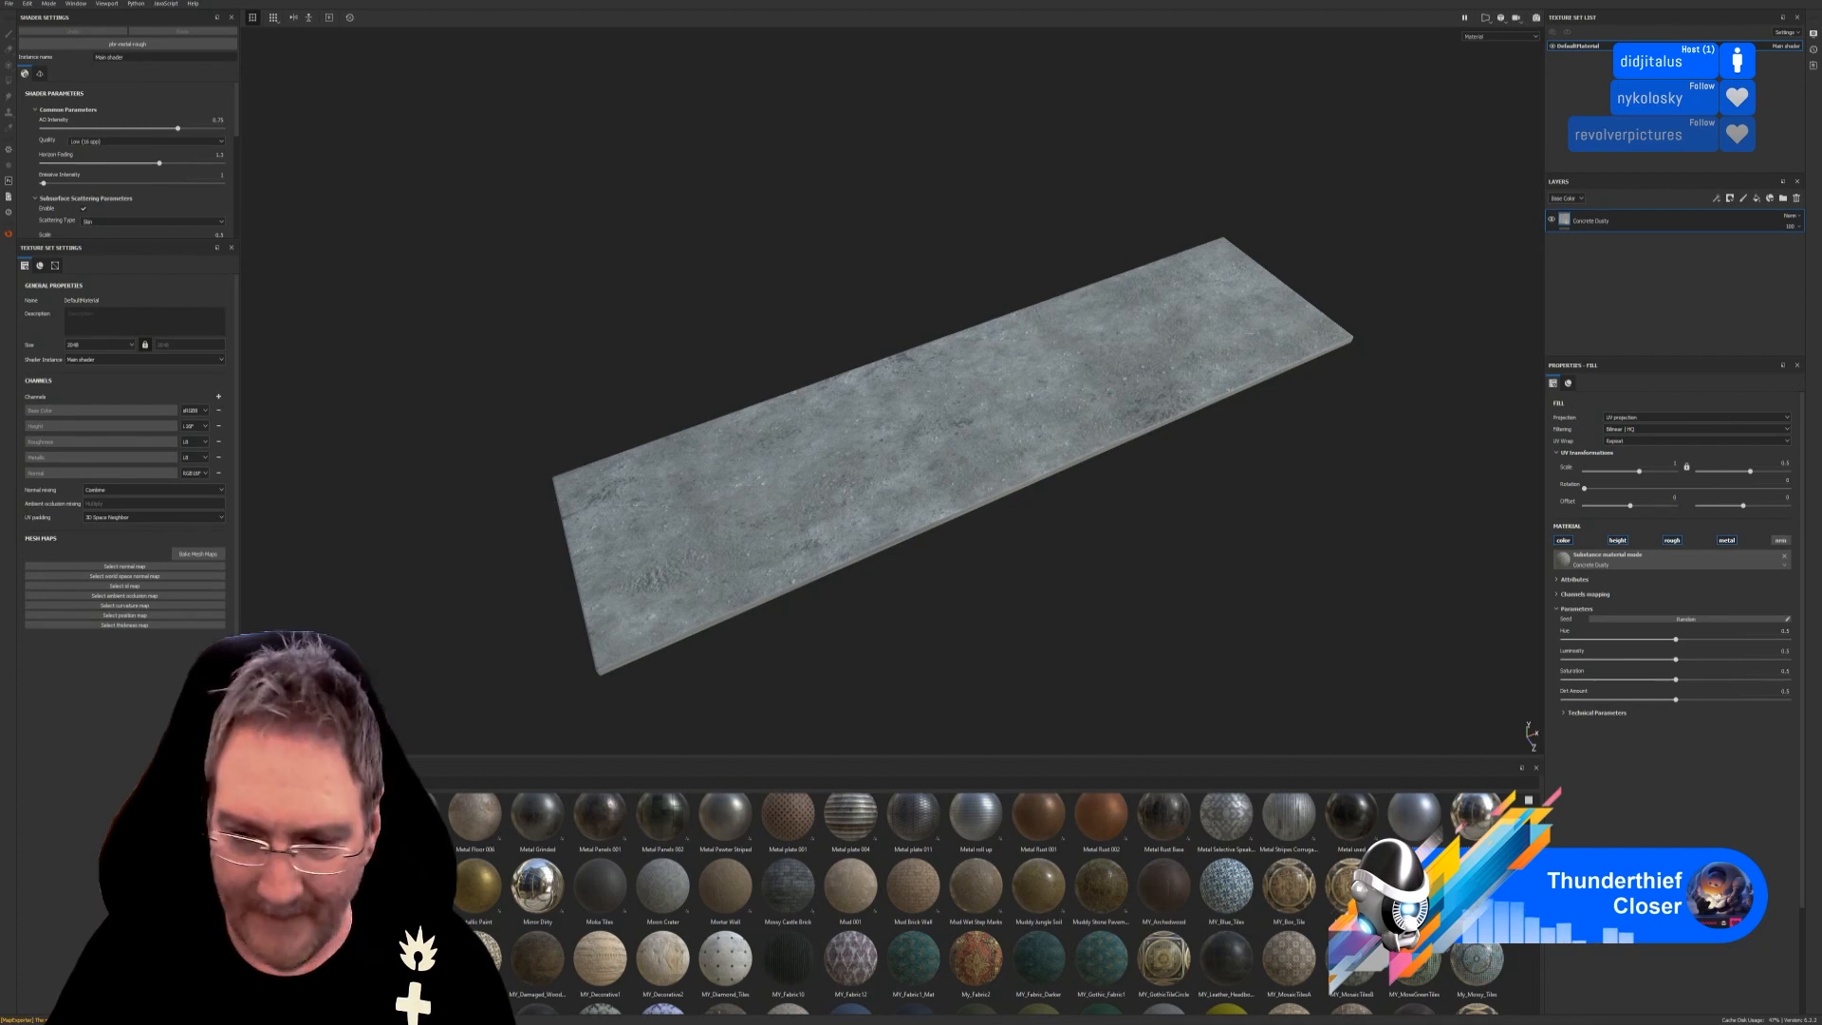
left_click_drag(1352, 959, 1011, 433)
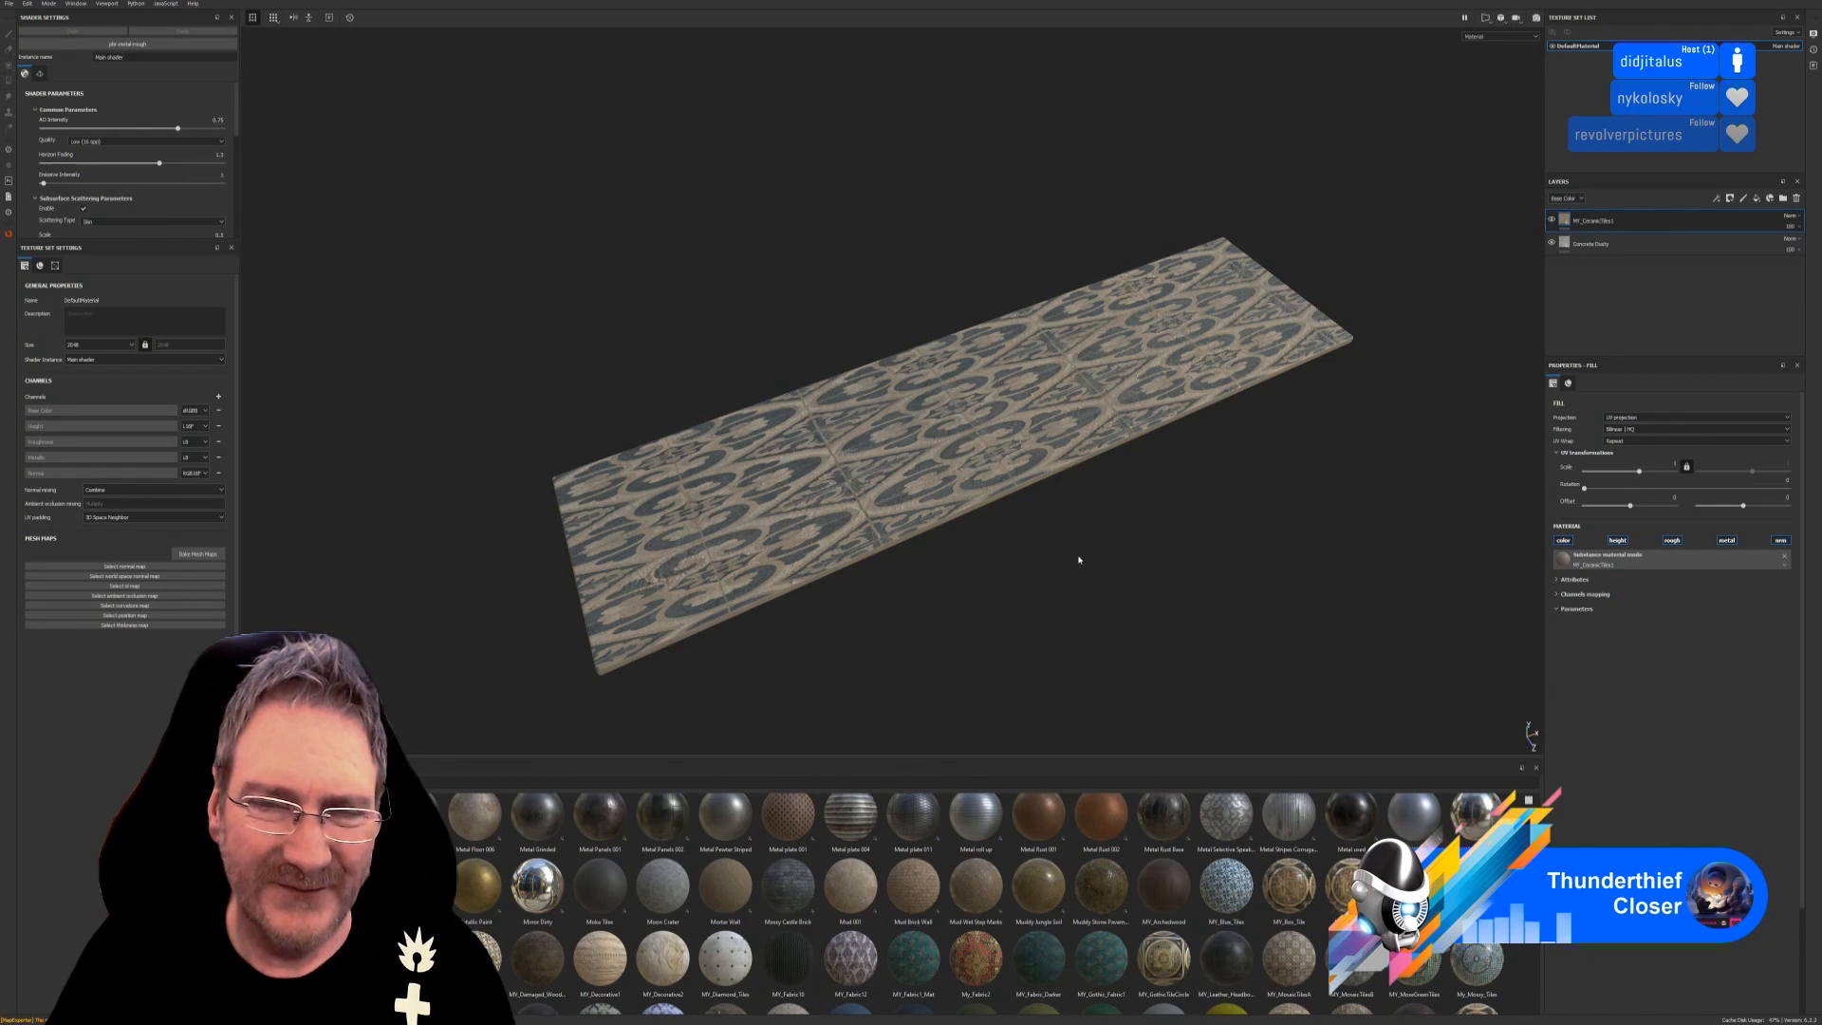
key("Delete")
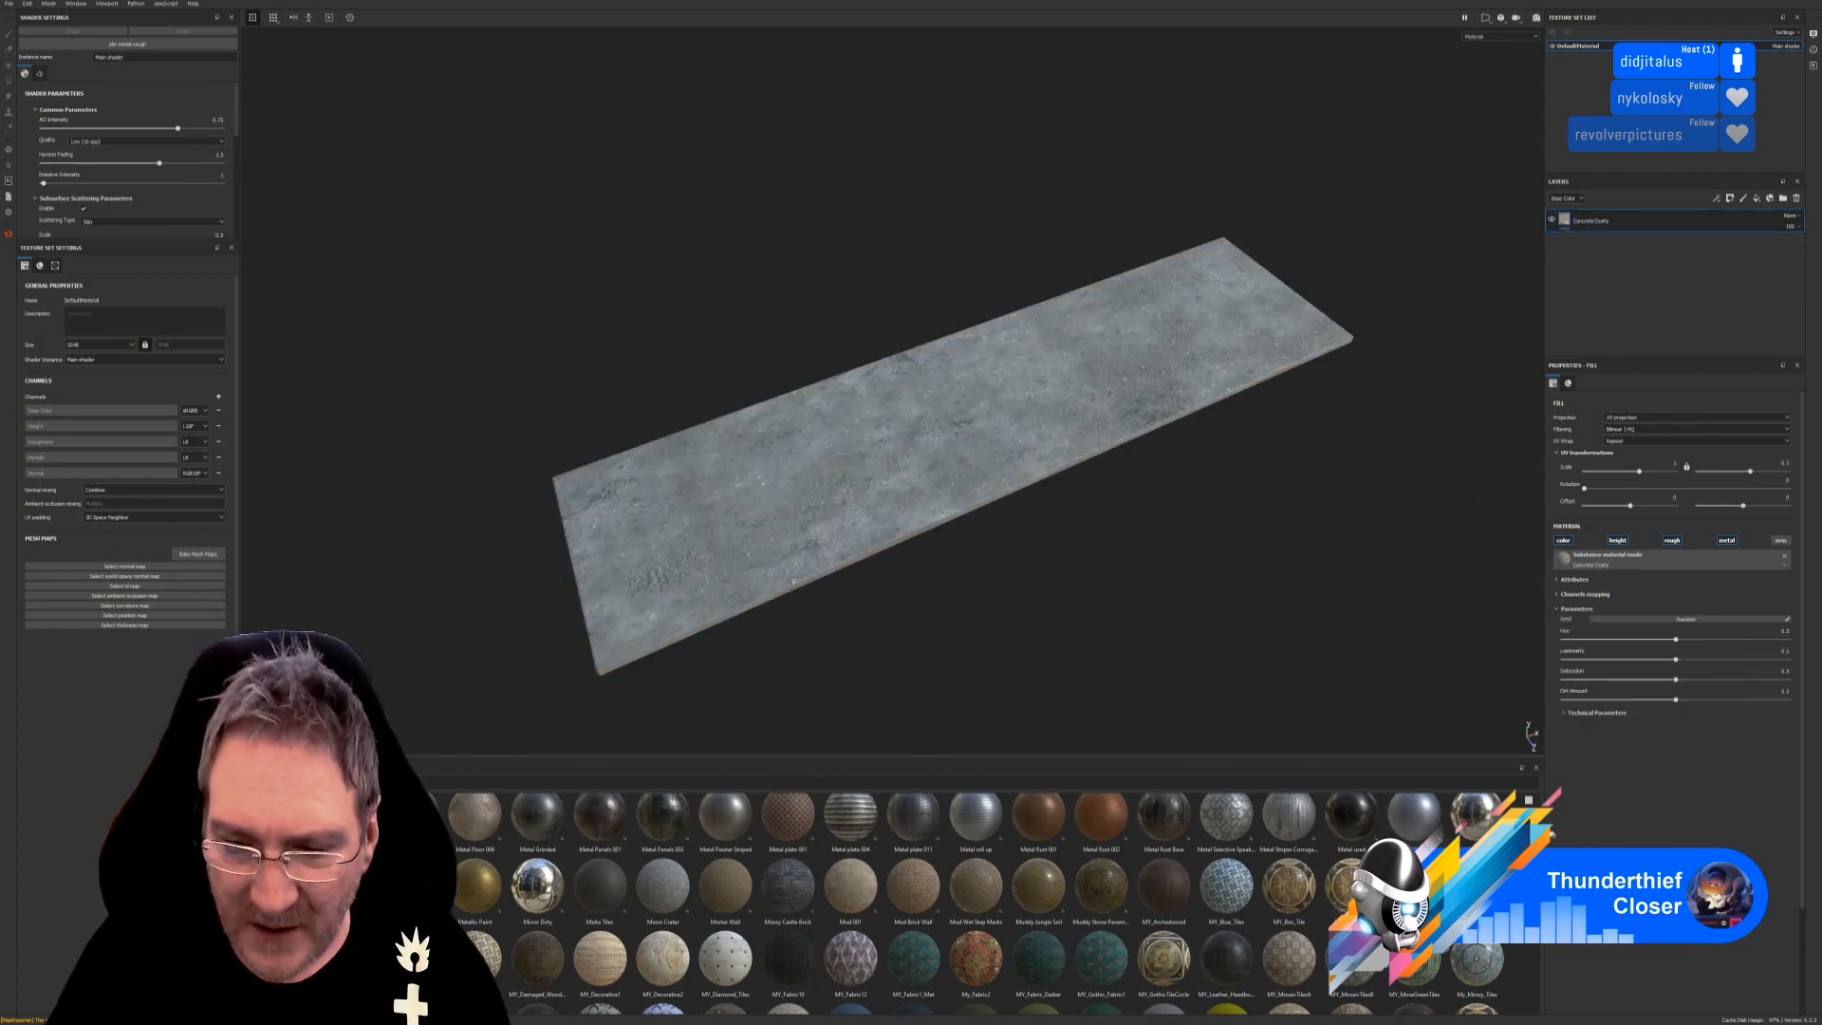
Apply the MY blue tile and ceramic tile materials to the slab as fill layers, hiding each layer after viewing it.
left_click_drag(1227, 887, 1045, 423)
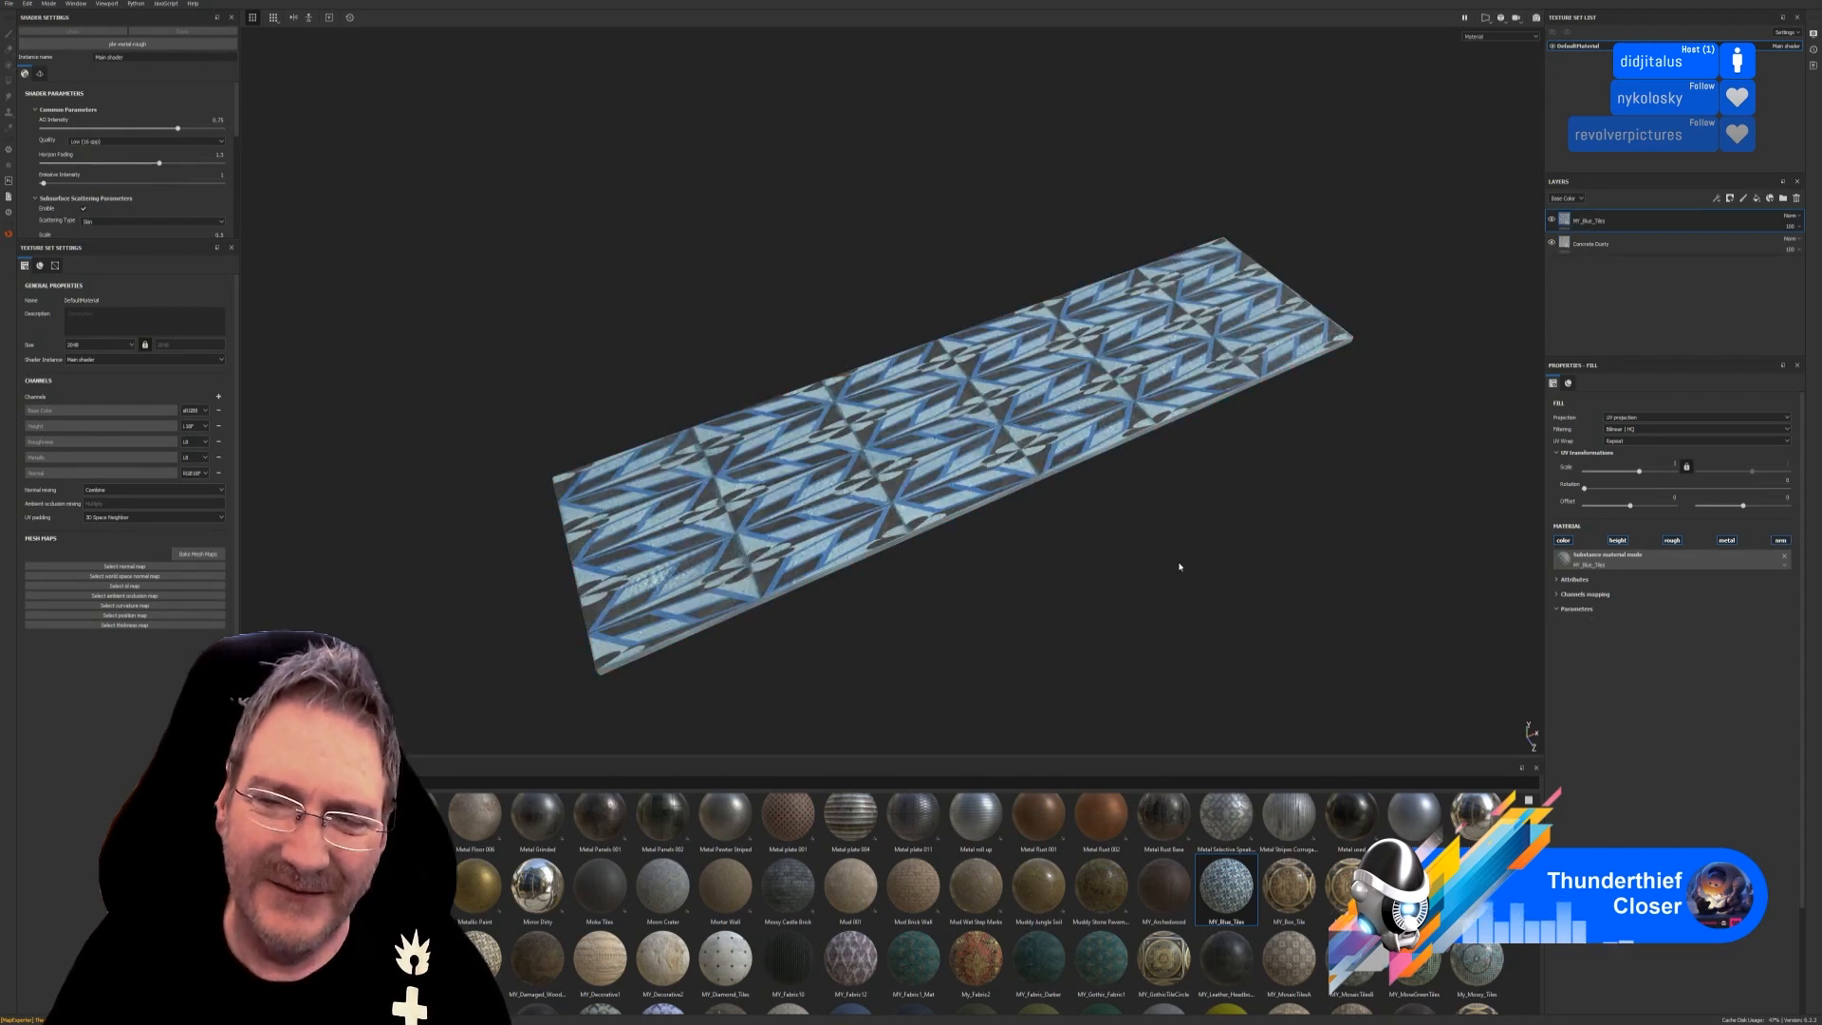
left_click(1553, 220)
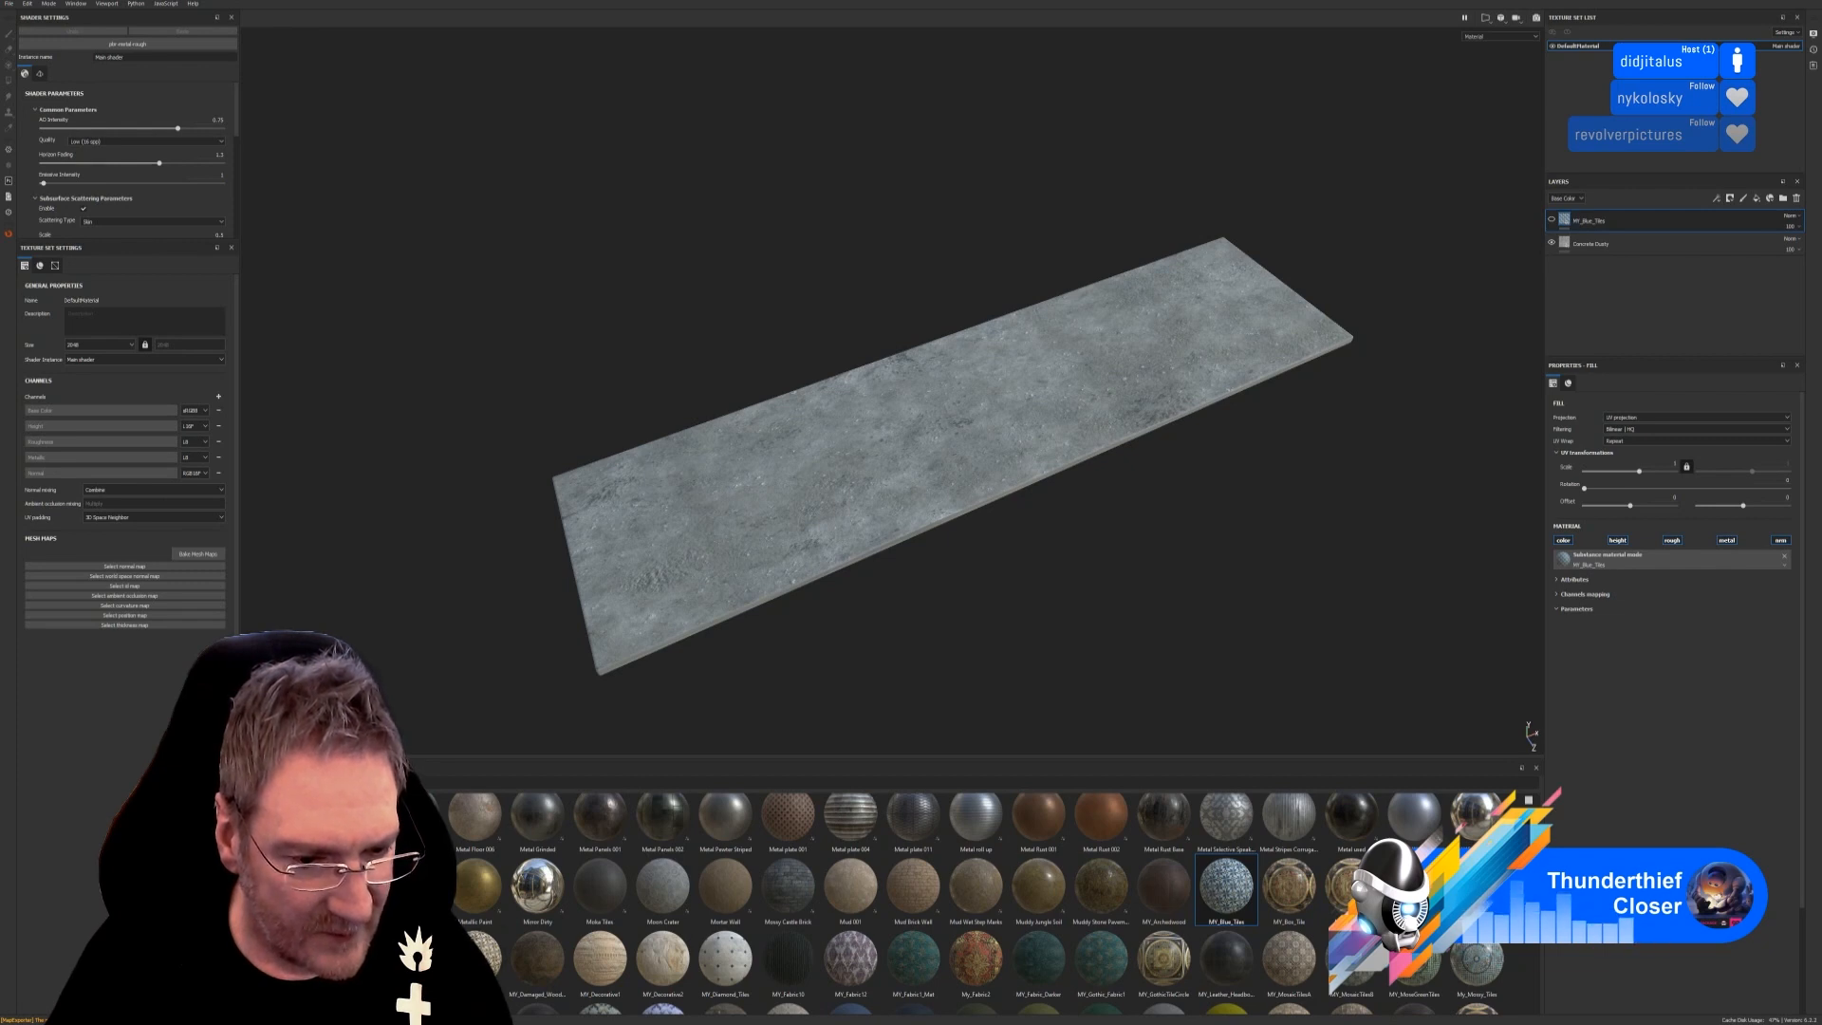
left_click_drag(477, 957, 722, 558)
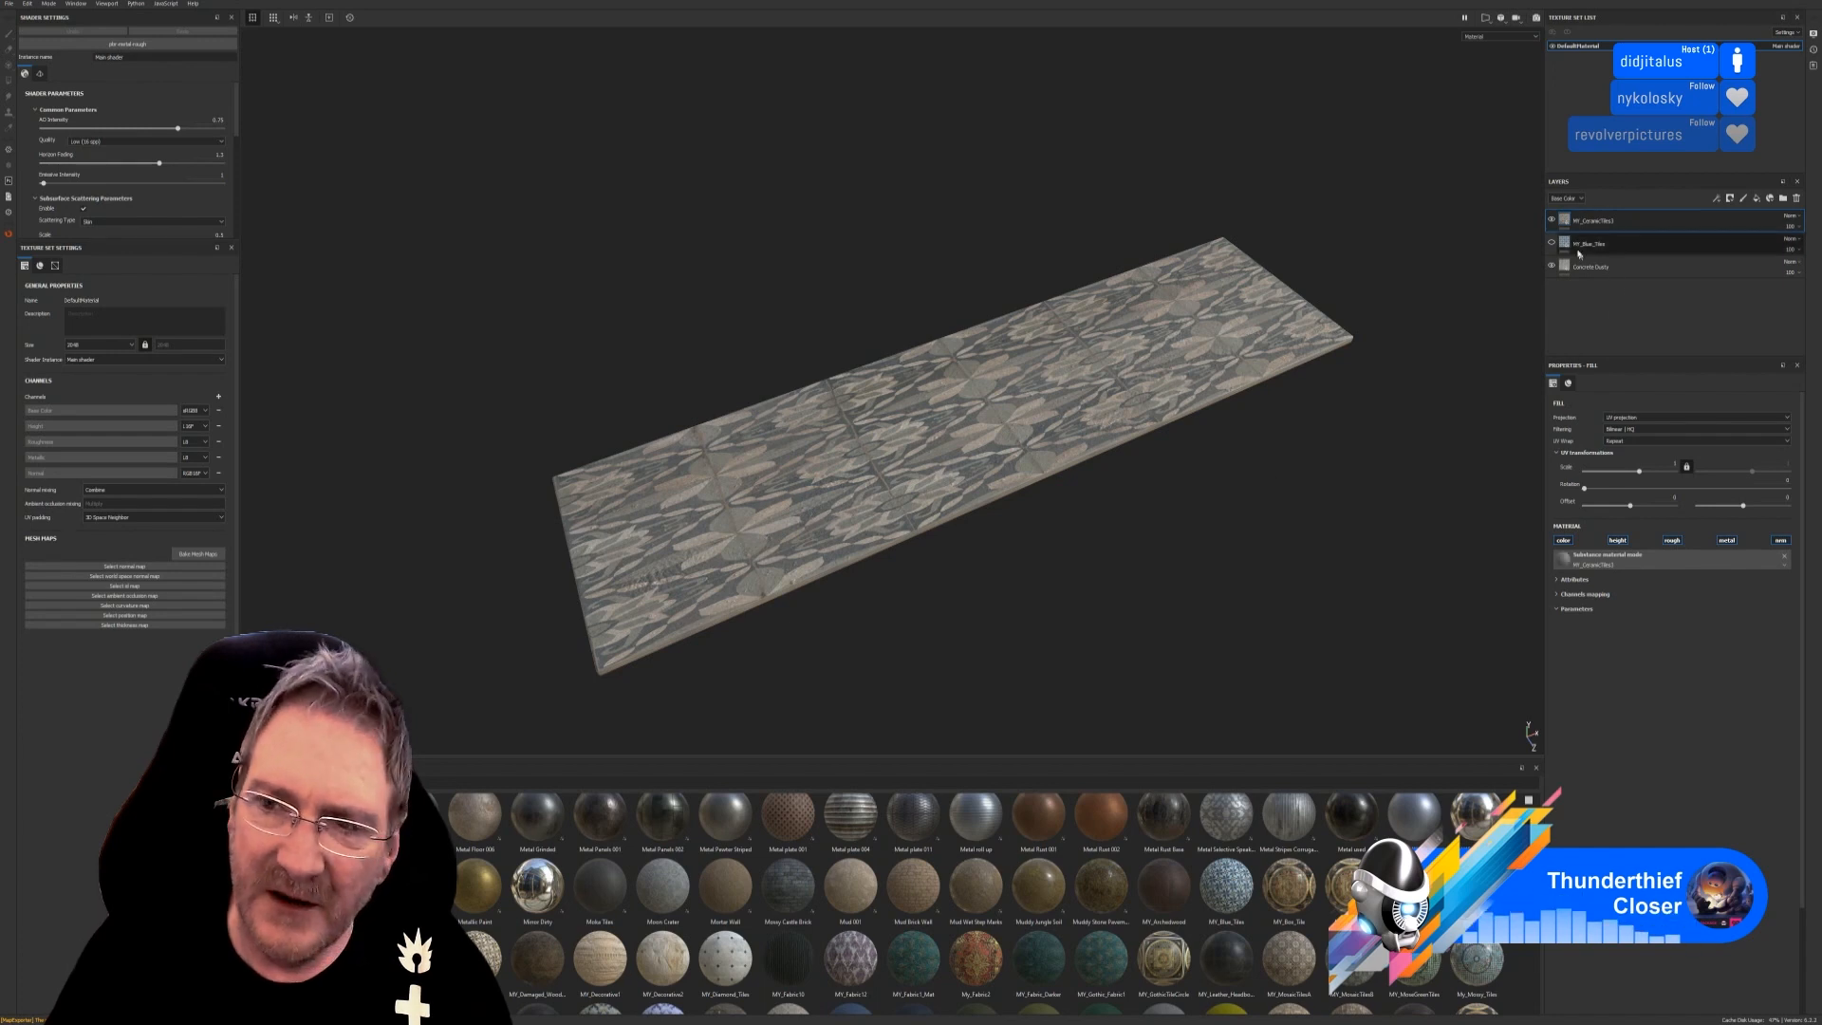
left_click(1552, 221)
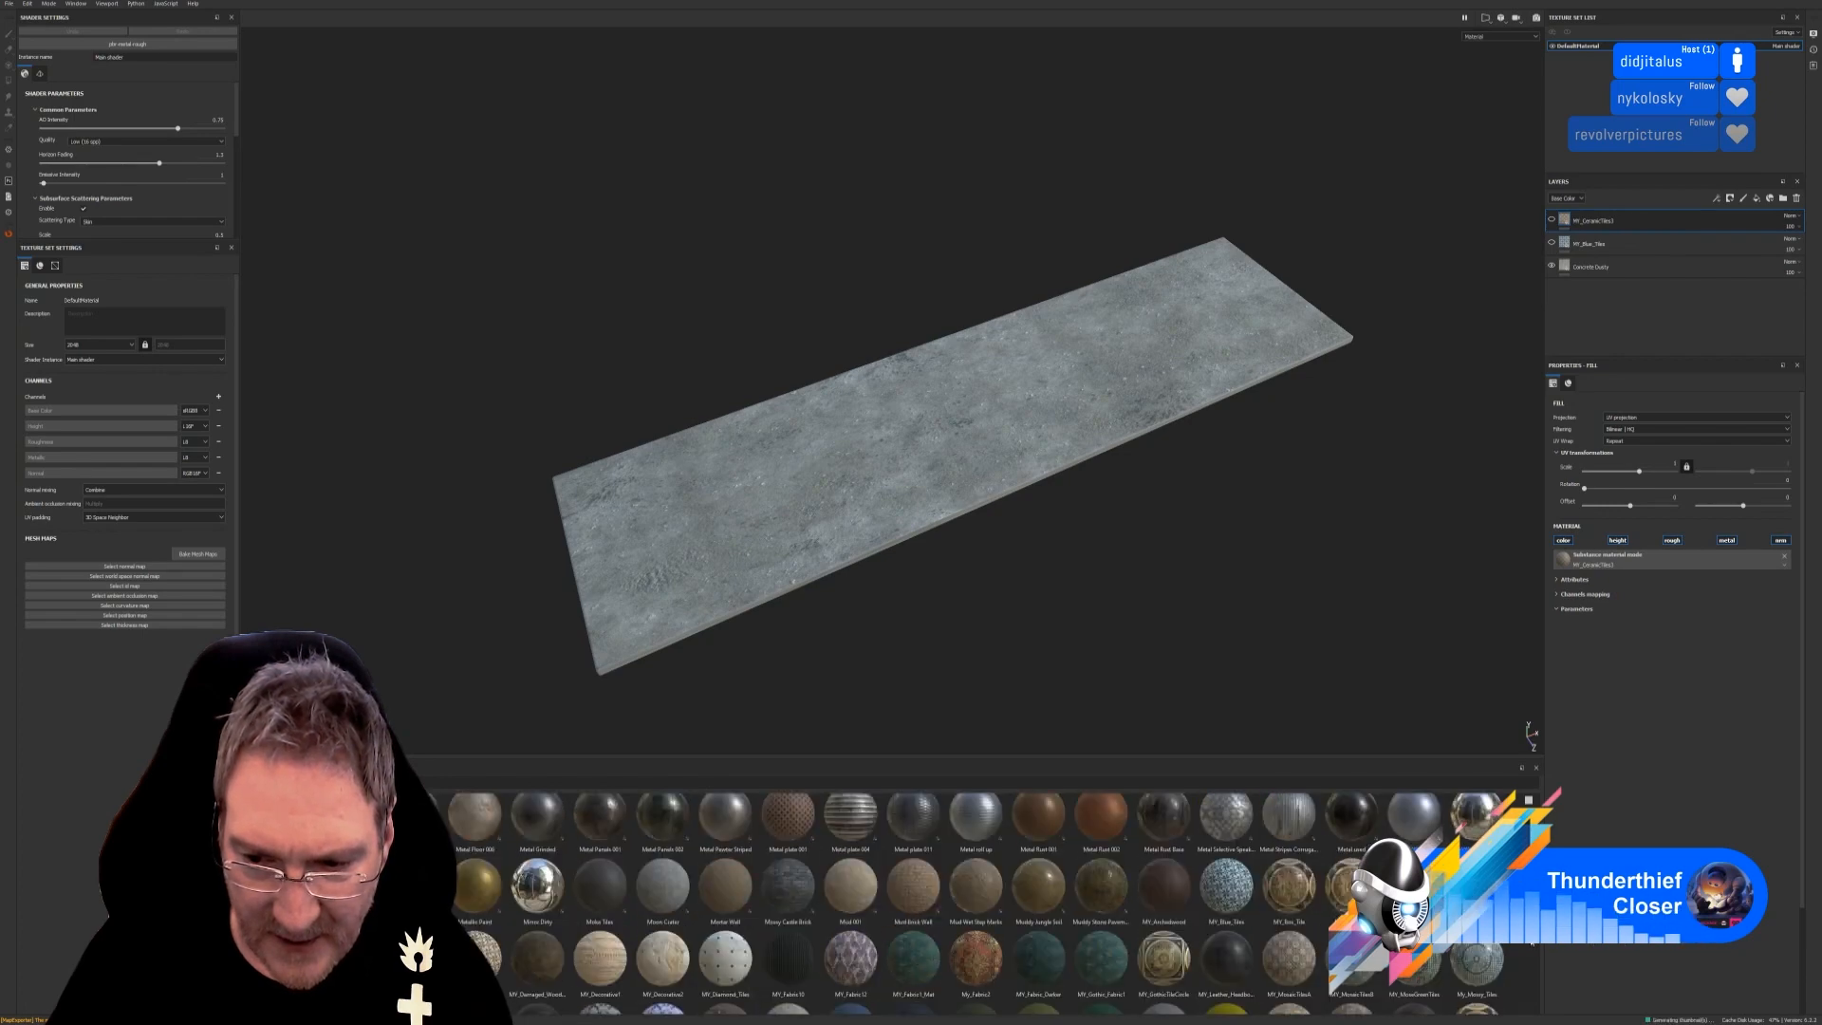
Find the Stylized Antique White Marble Octagon Tiles in the material library and apply them to the slab as a new layer.
scroll(1531, 942, "down", 5)
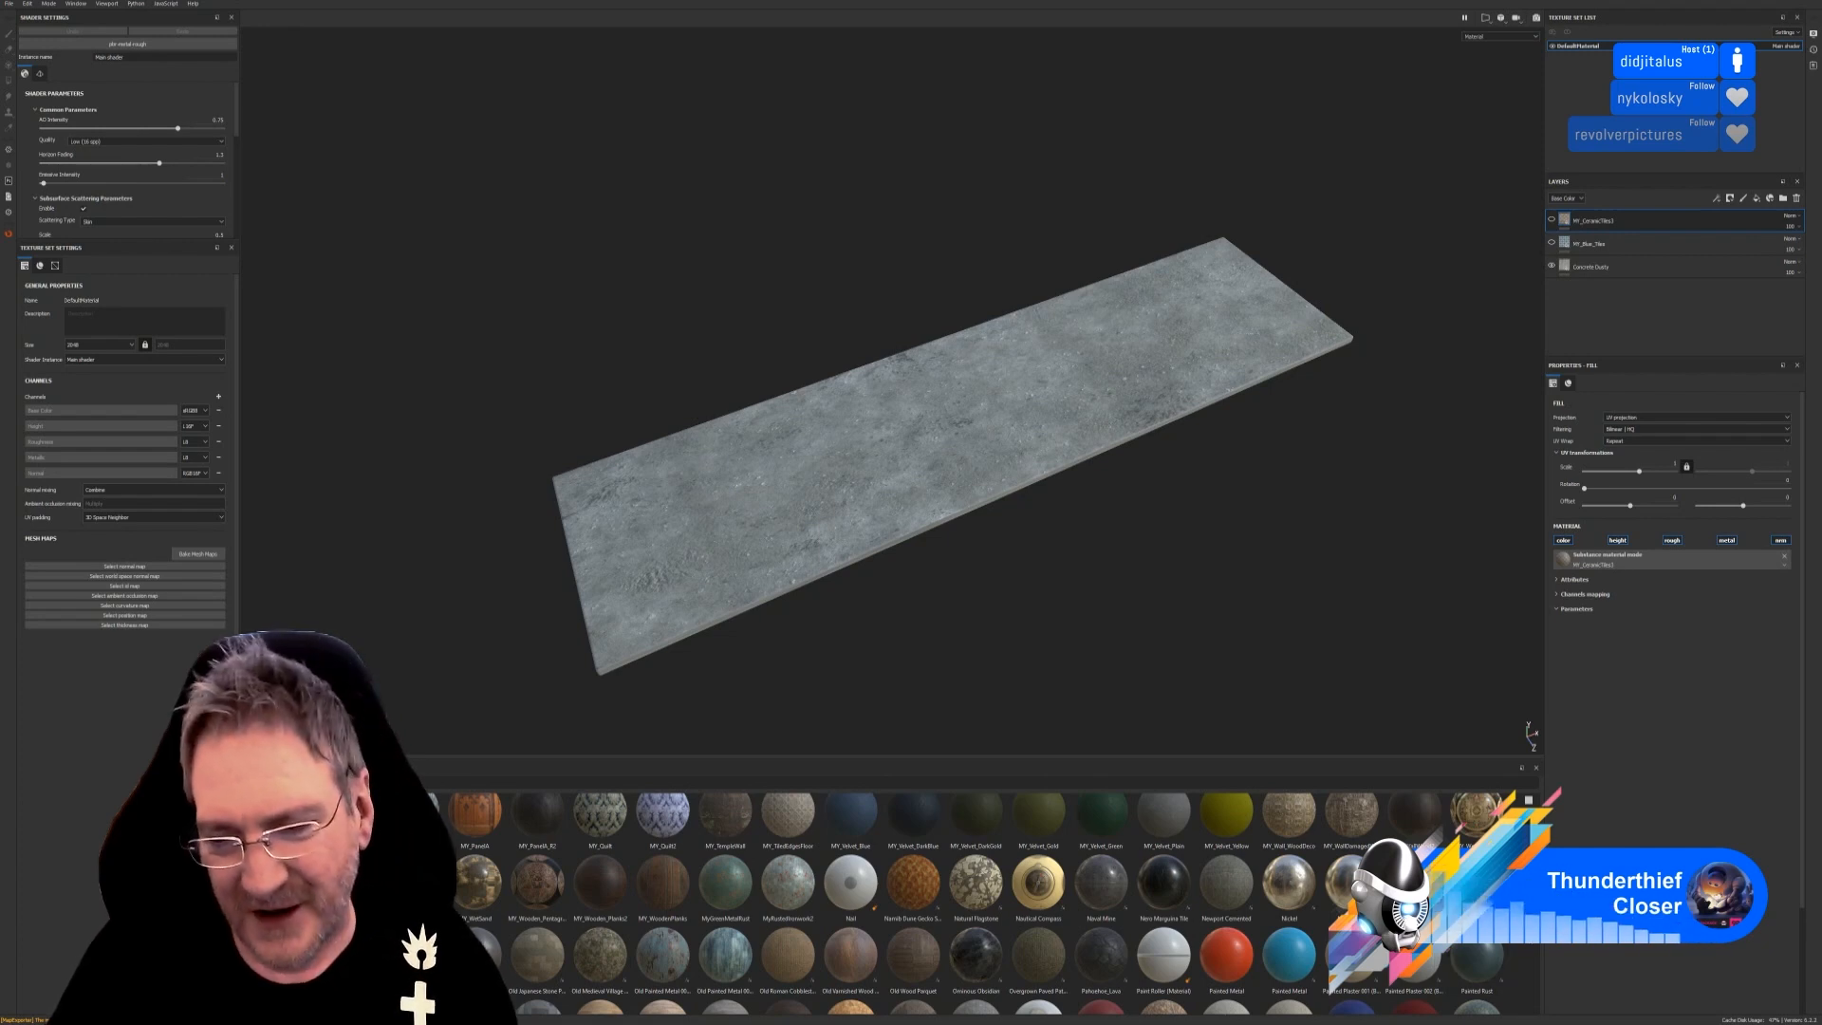
scroll(968, 901, "down", 3)
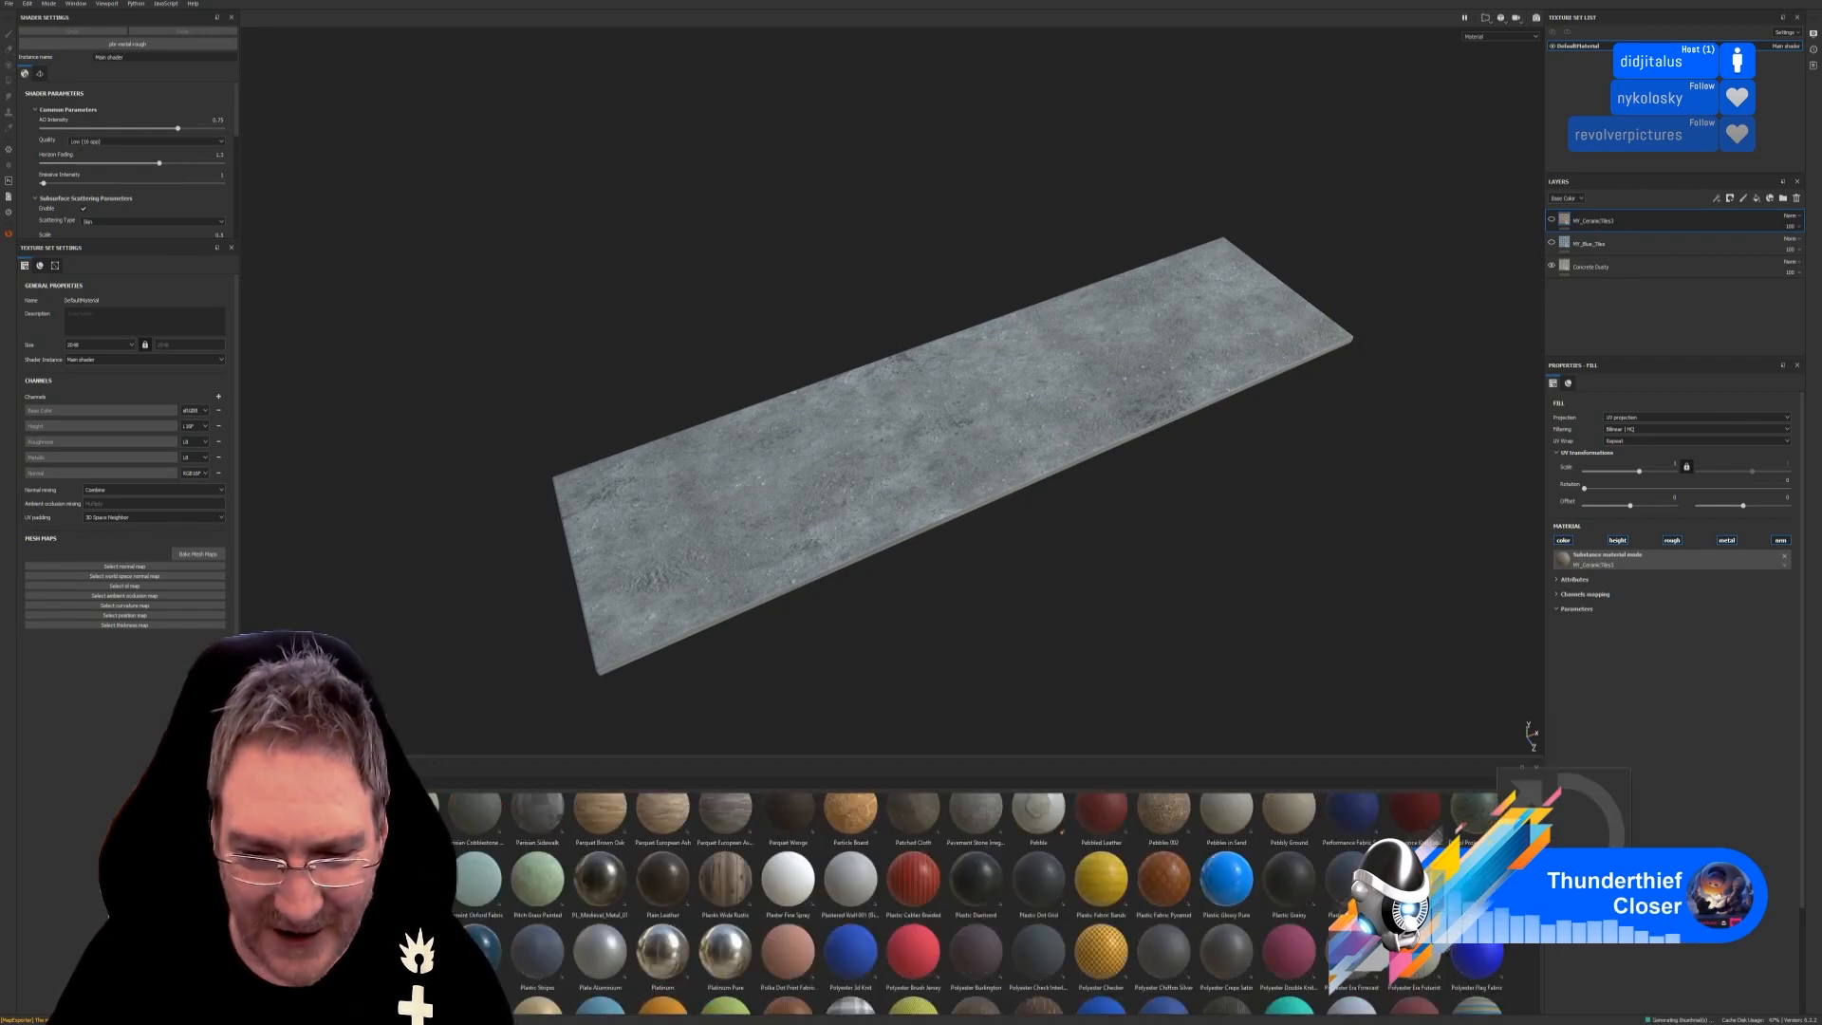
scroll(968, 902, "down", 3)
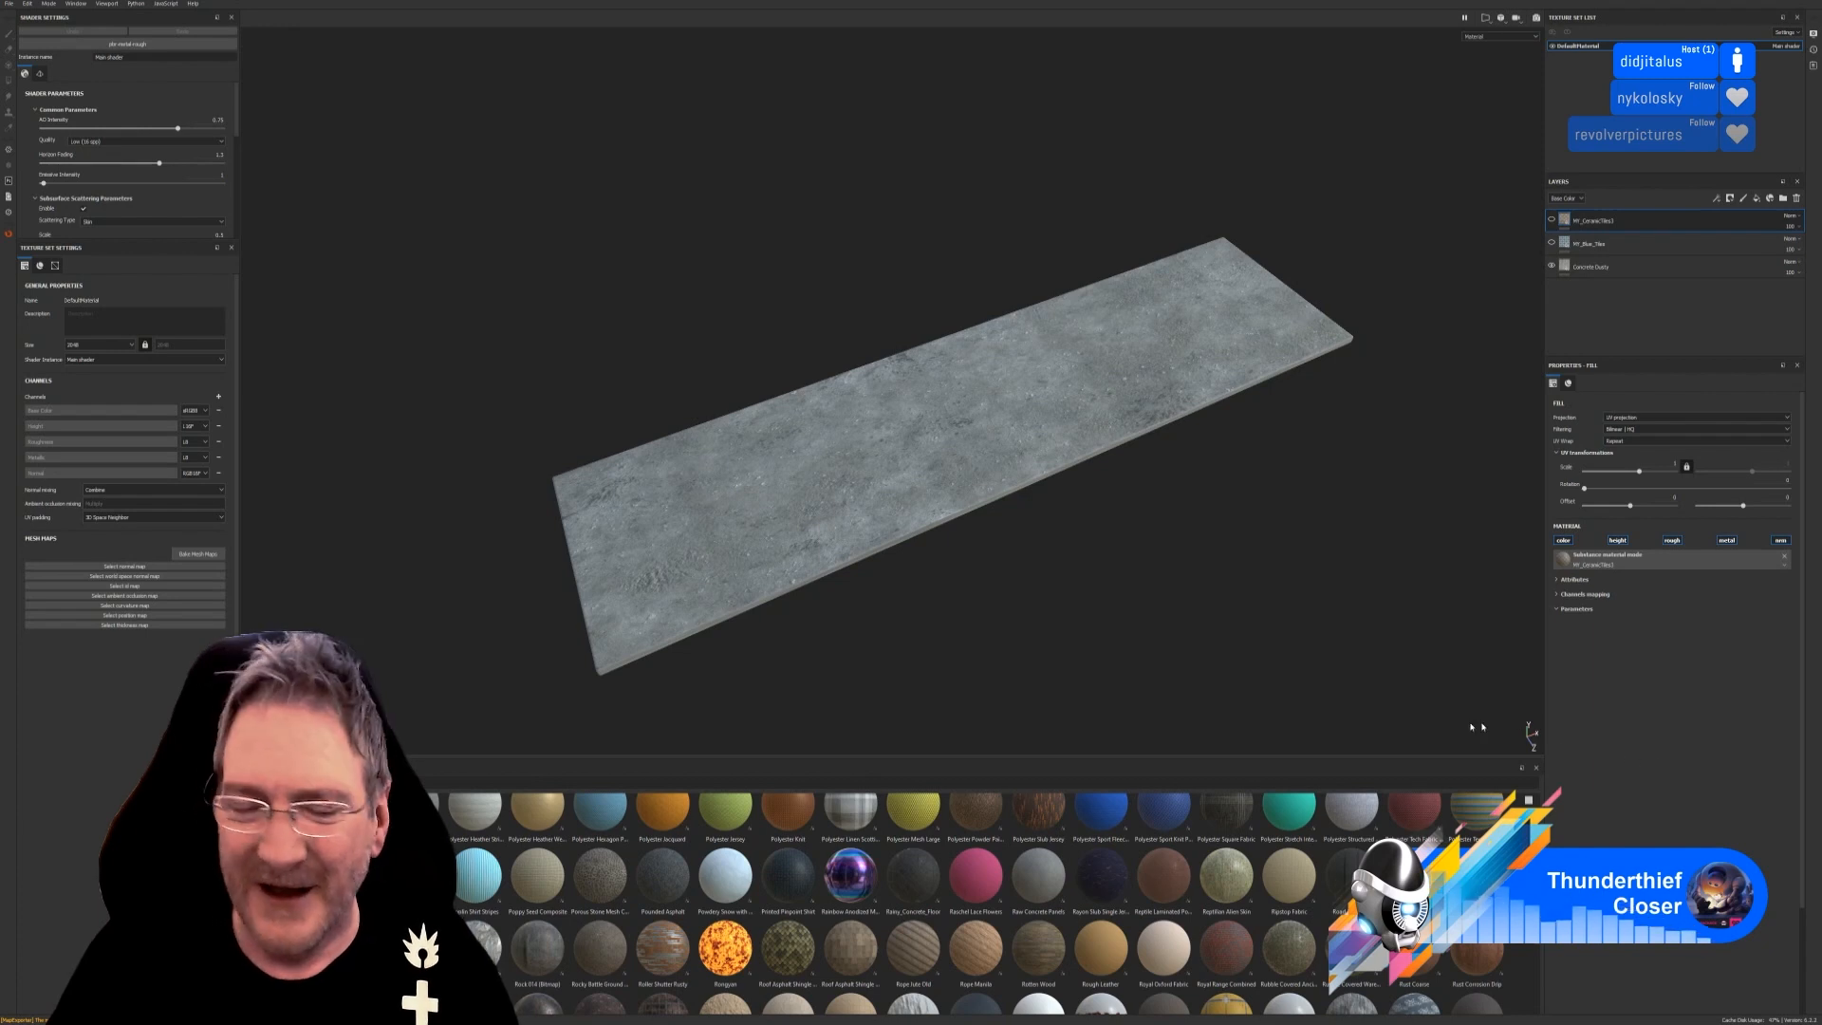
scroll(1524, 943, "down", 3)
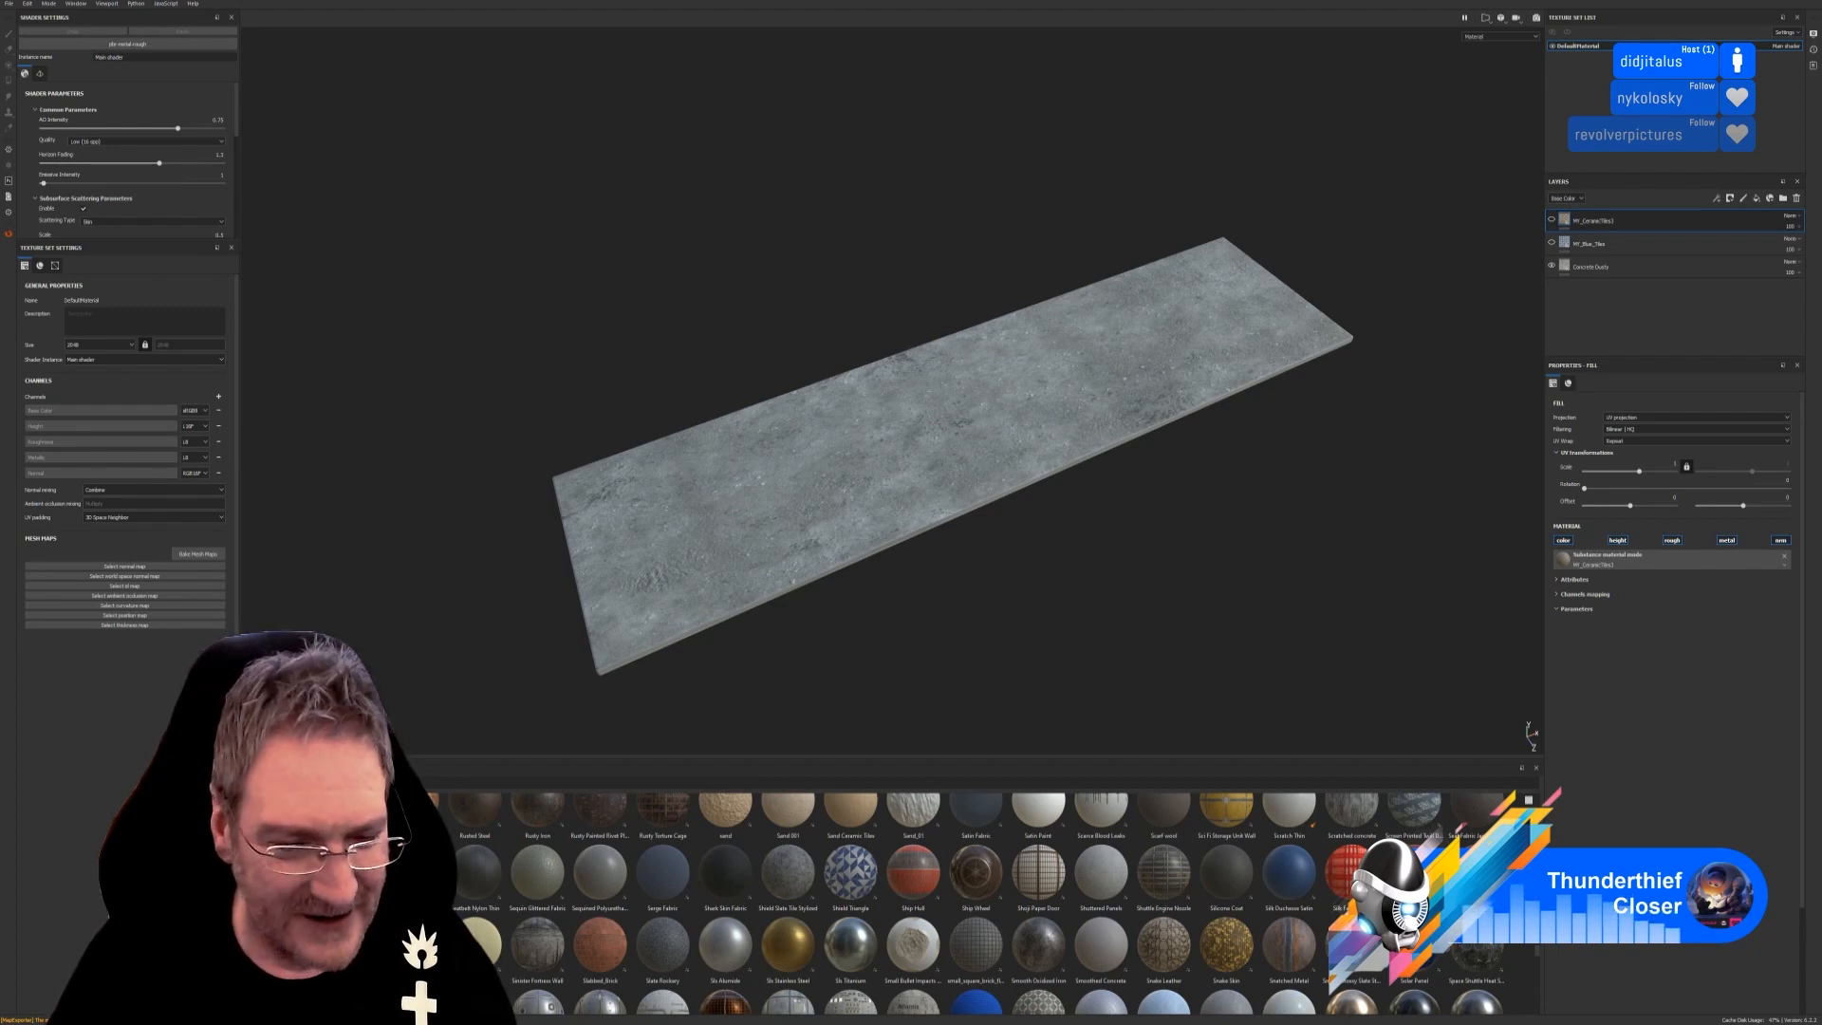
scroll(977, 902, "down", 3)
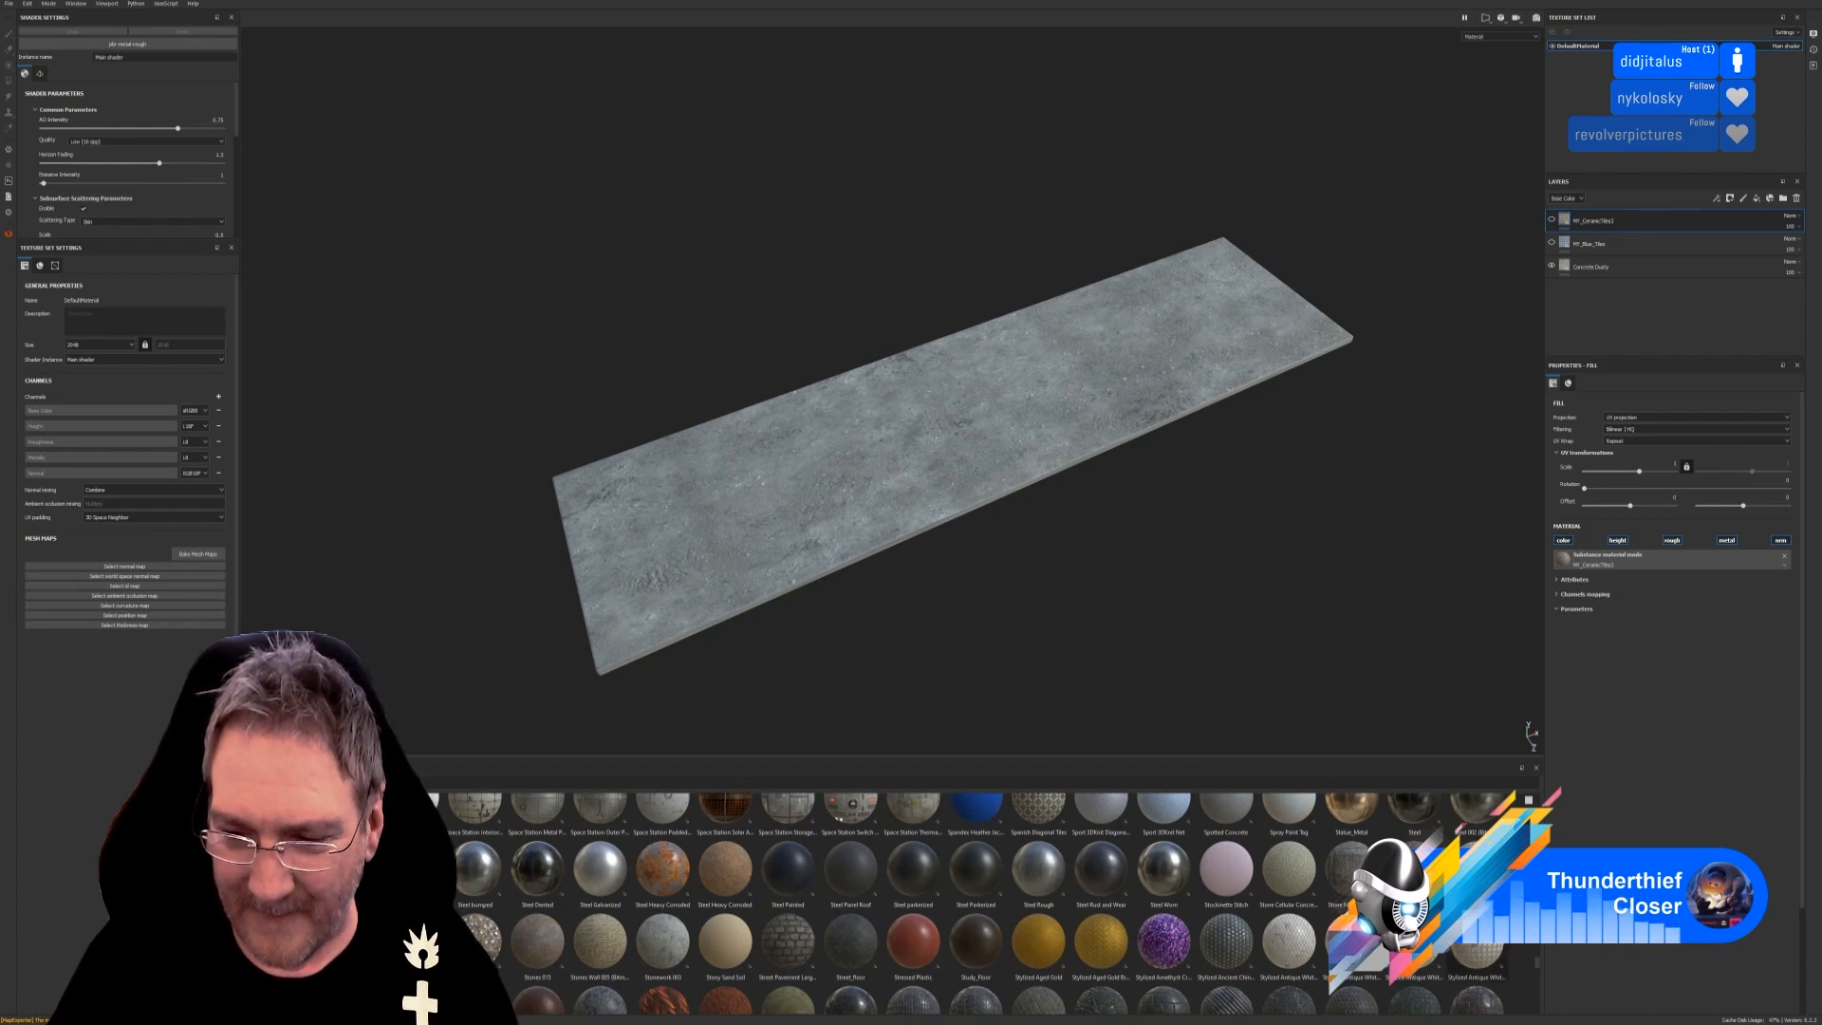
left_click_drag(1289, 868, 932, 414)
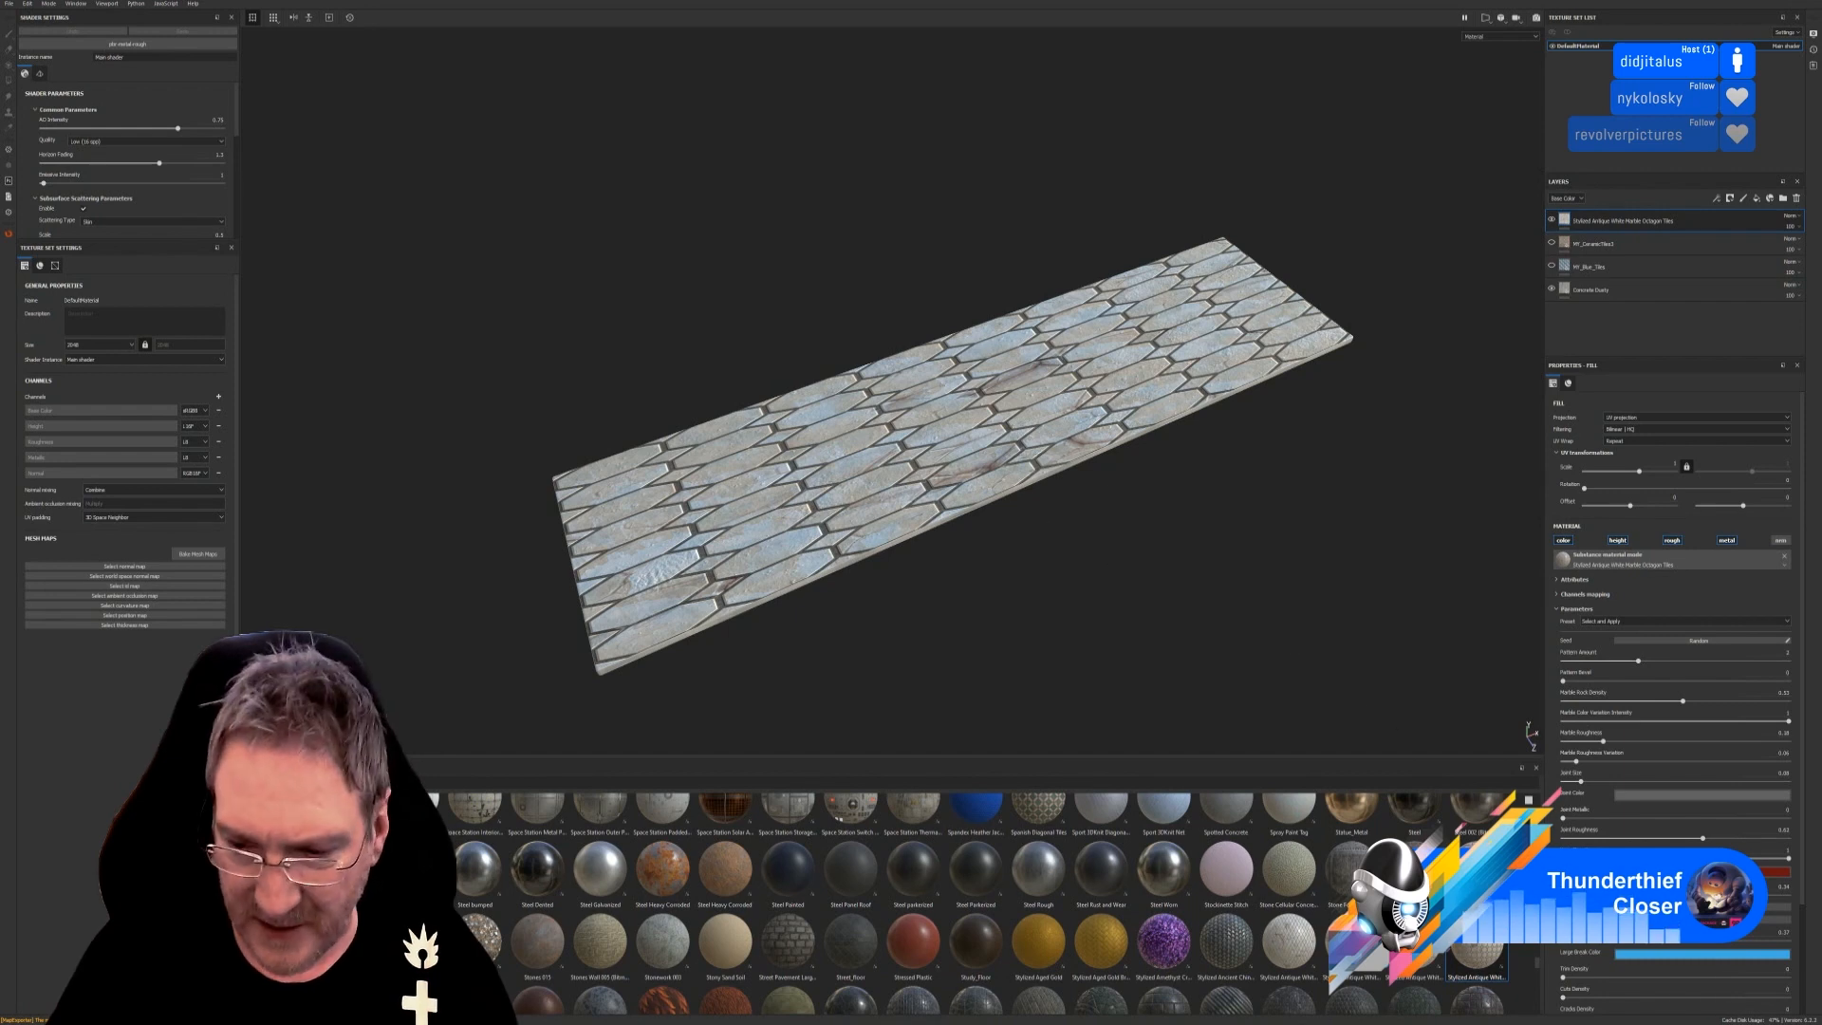
Try the honeycomb and plank-patterned antique white marble tiles on the slab, hiding the marble layers beneath the top one.
left_click_drag(1477, 944, 970, 437)
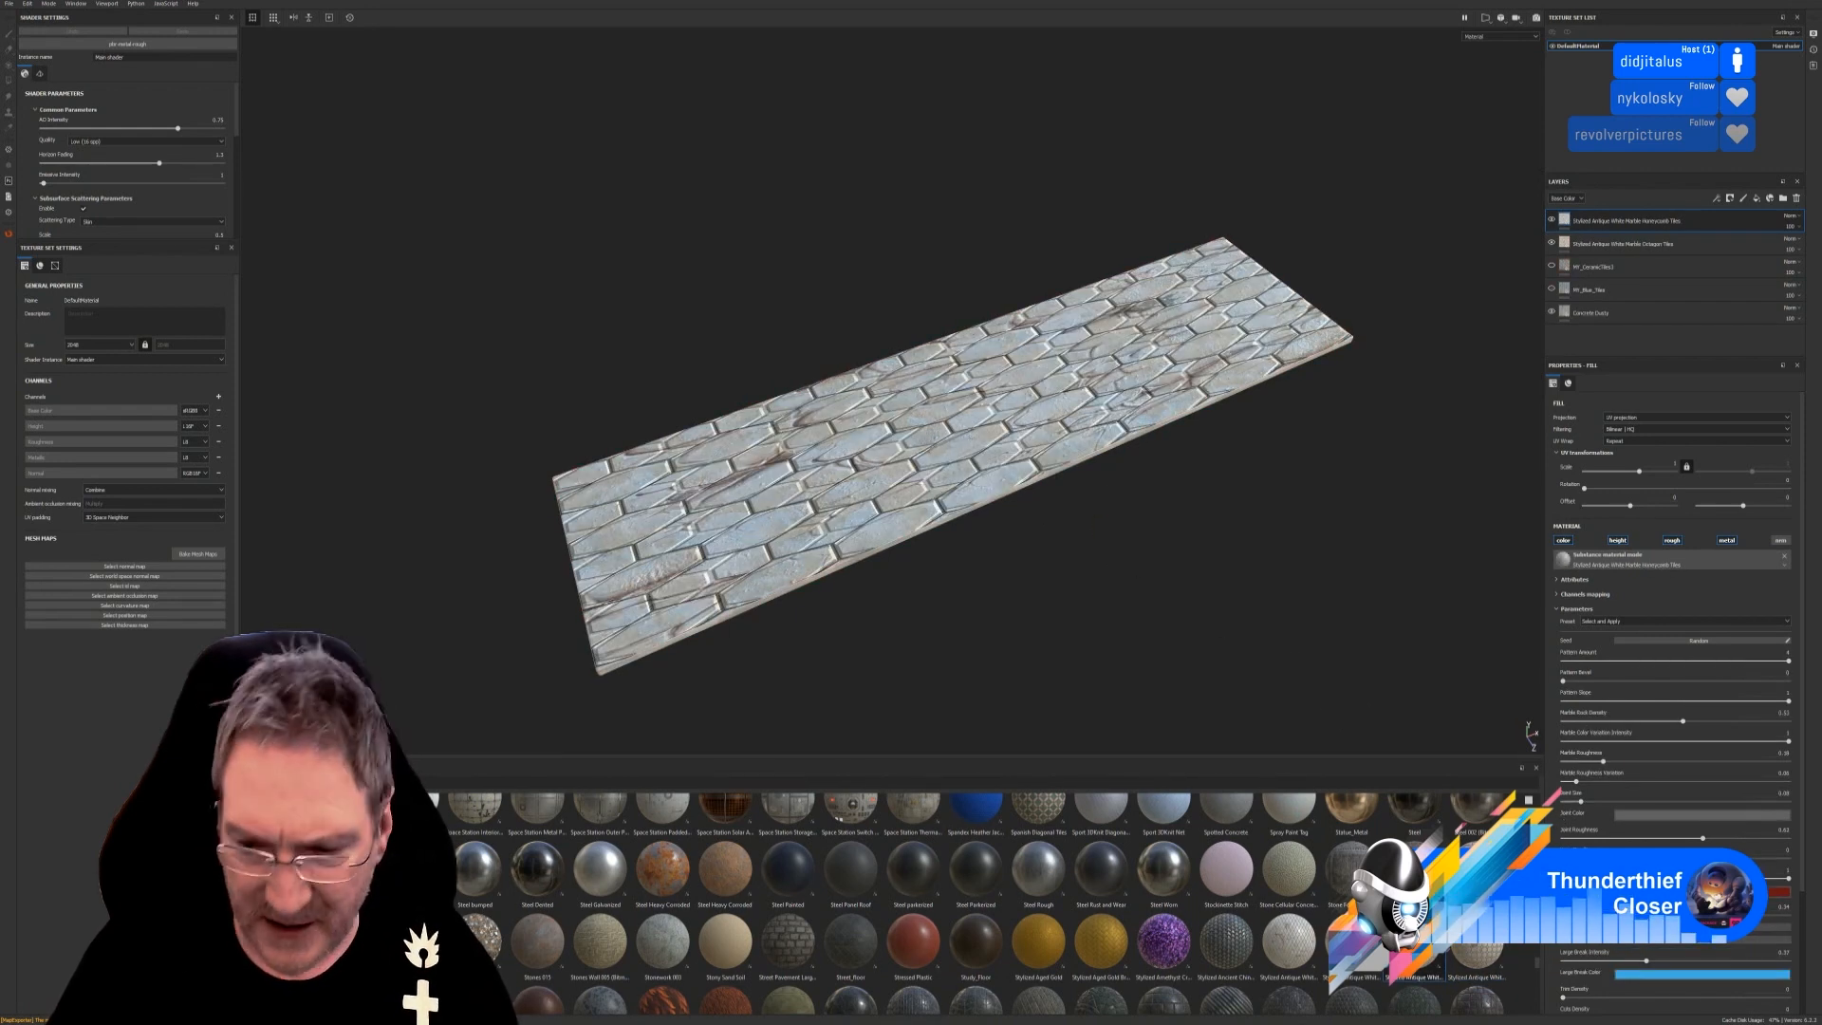
left_click_drag(1398, 981, 938, 493)
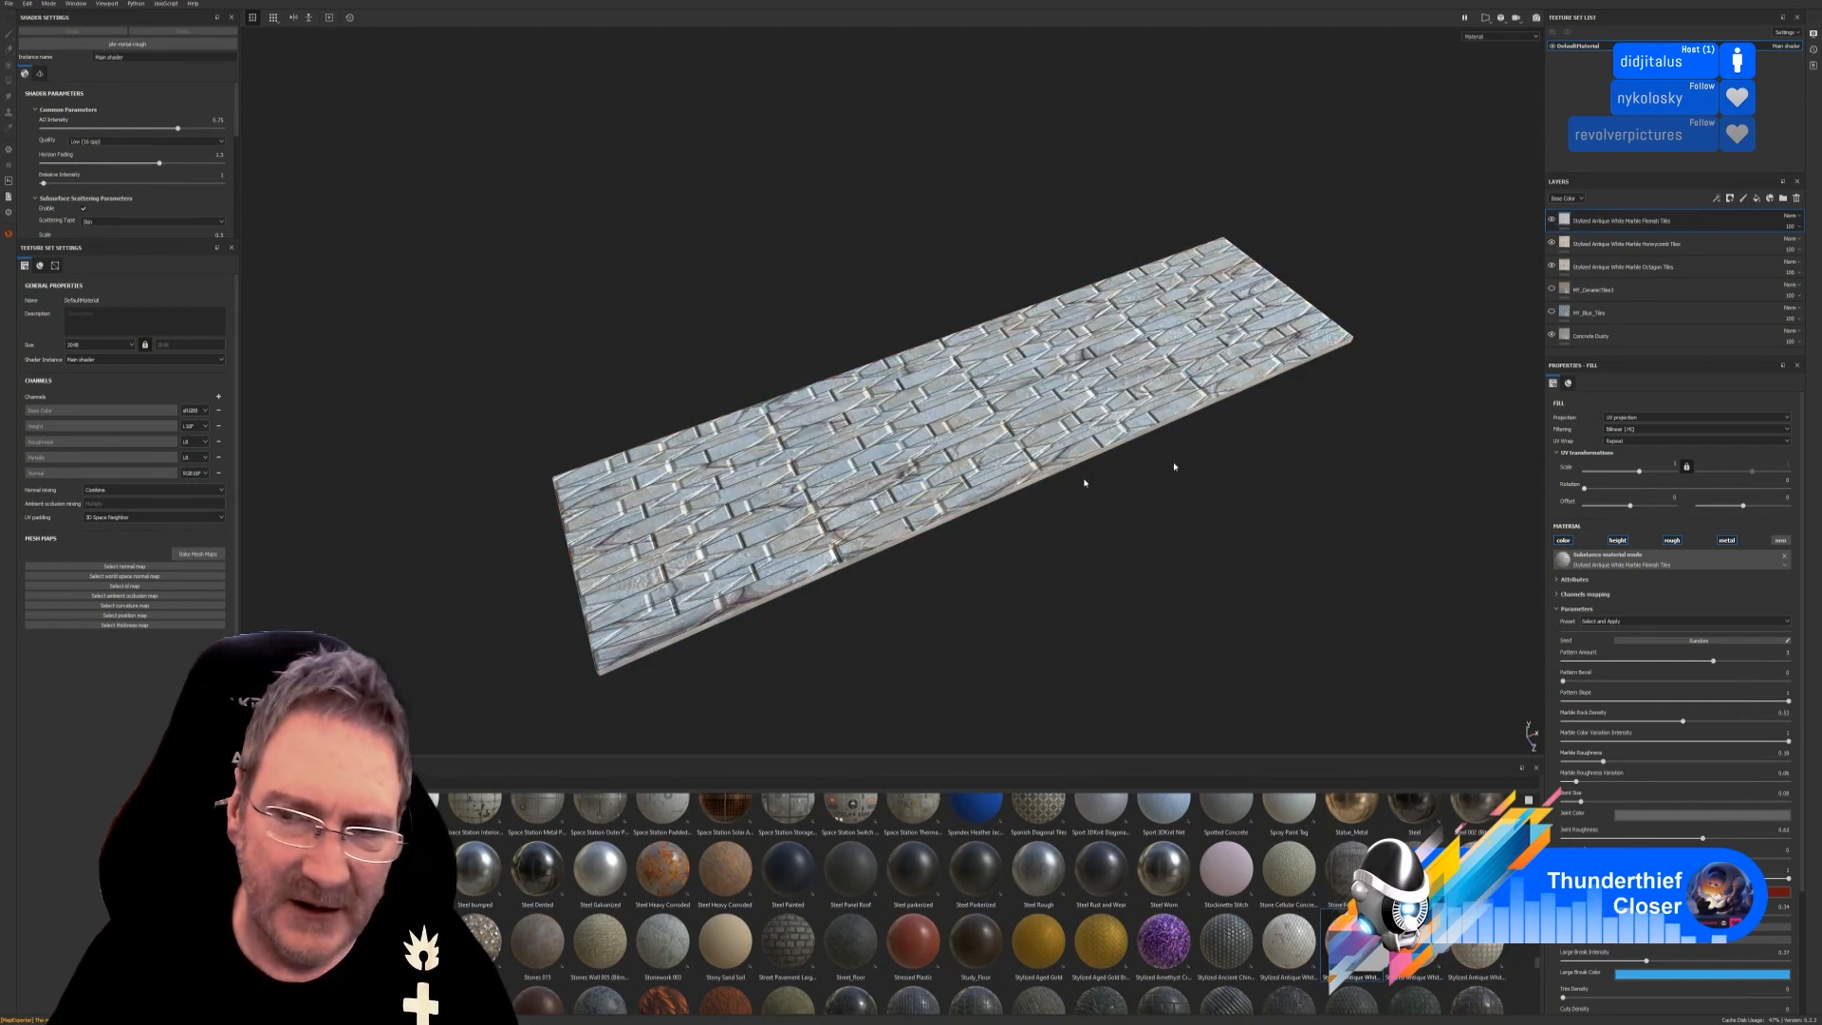
left_click(1553, 245)
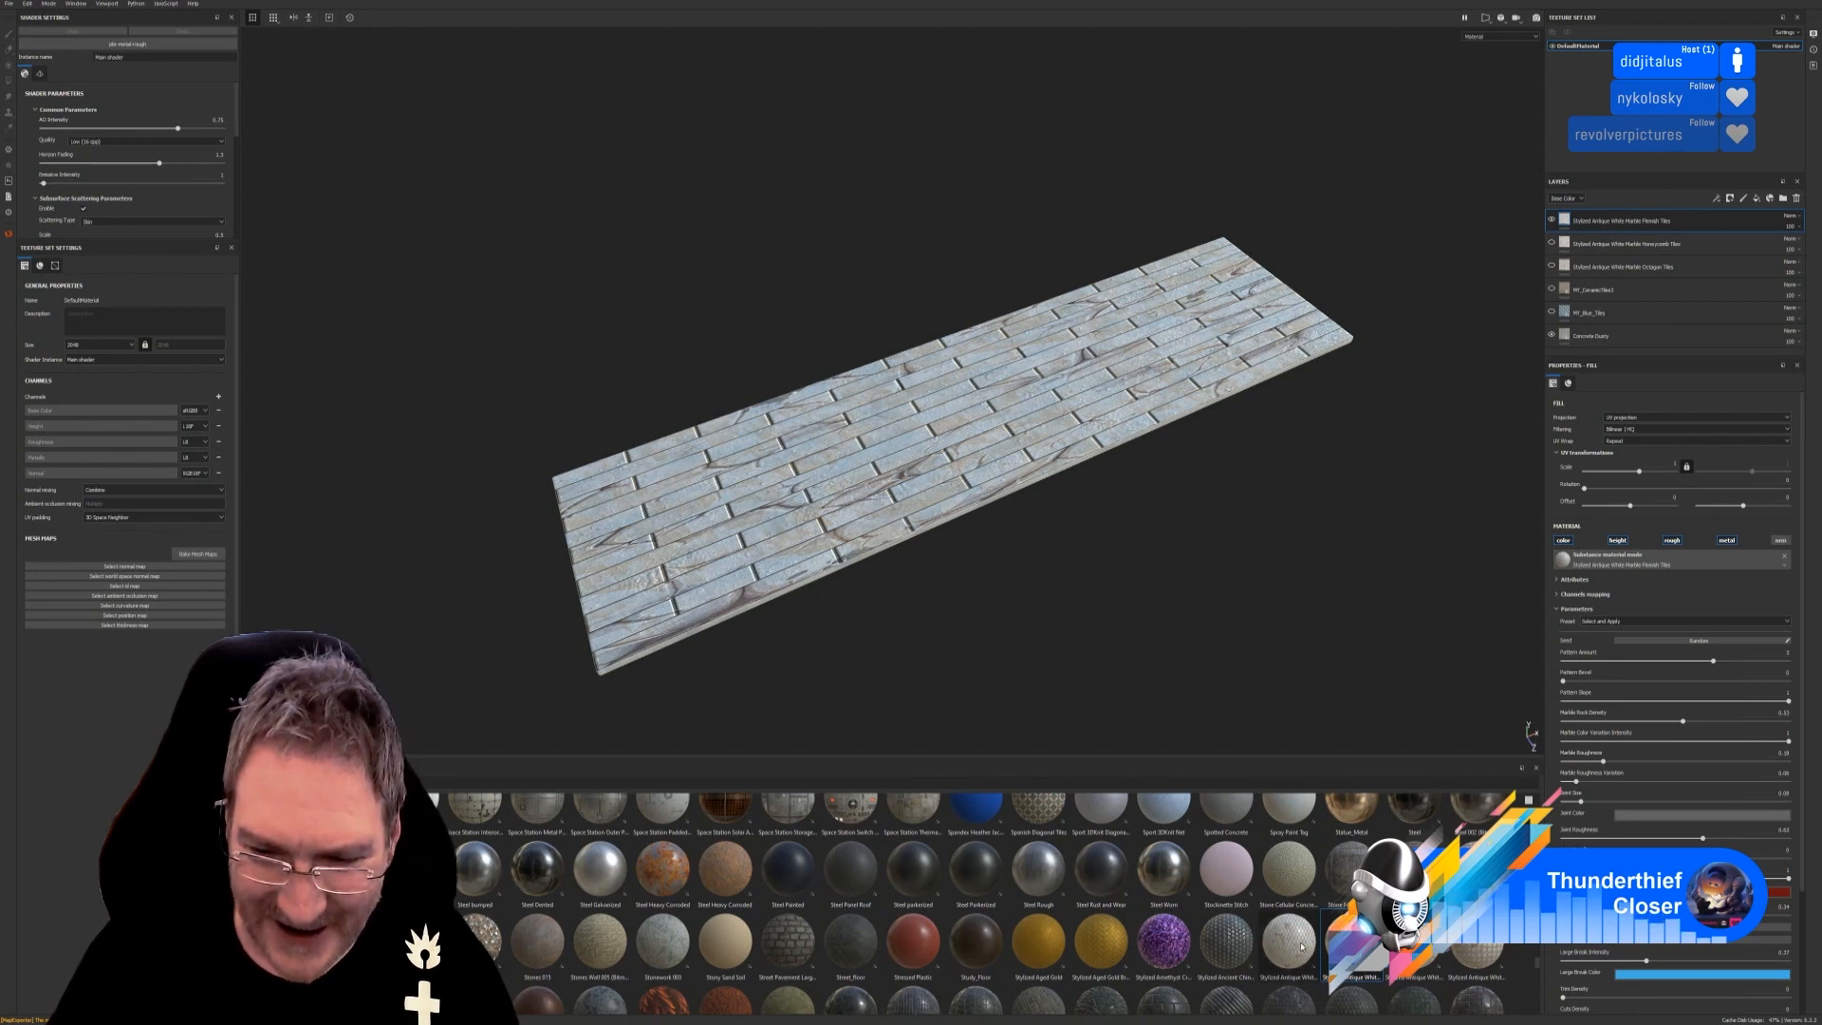
Try the Stylized Antique White Marble Diamond Tiles as the top layer and delete it again.
left_click_drag(1300, 947, 923, 466)
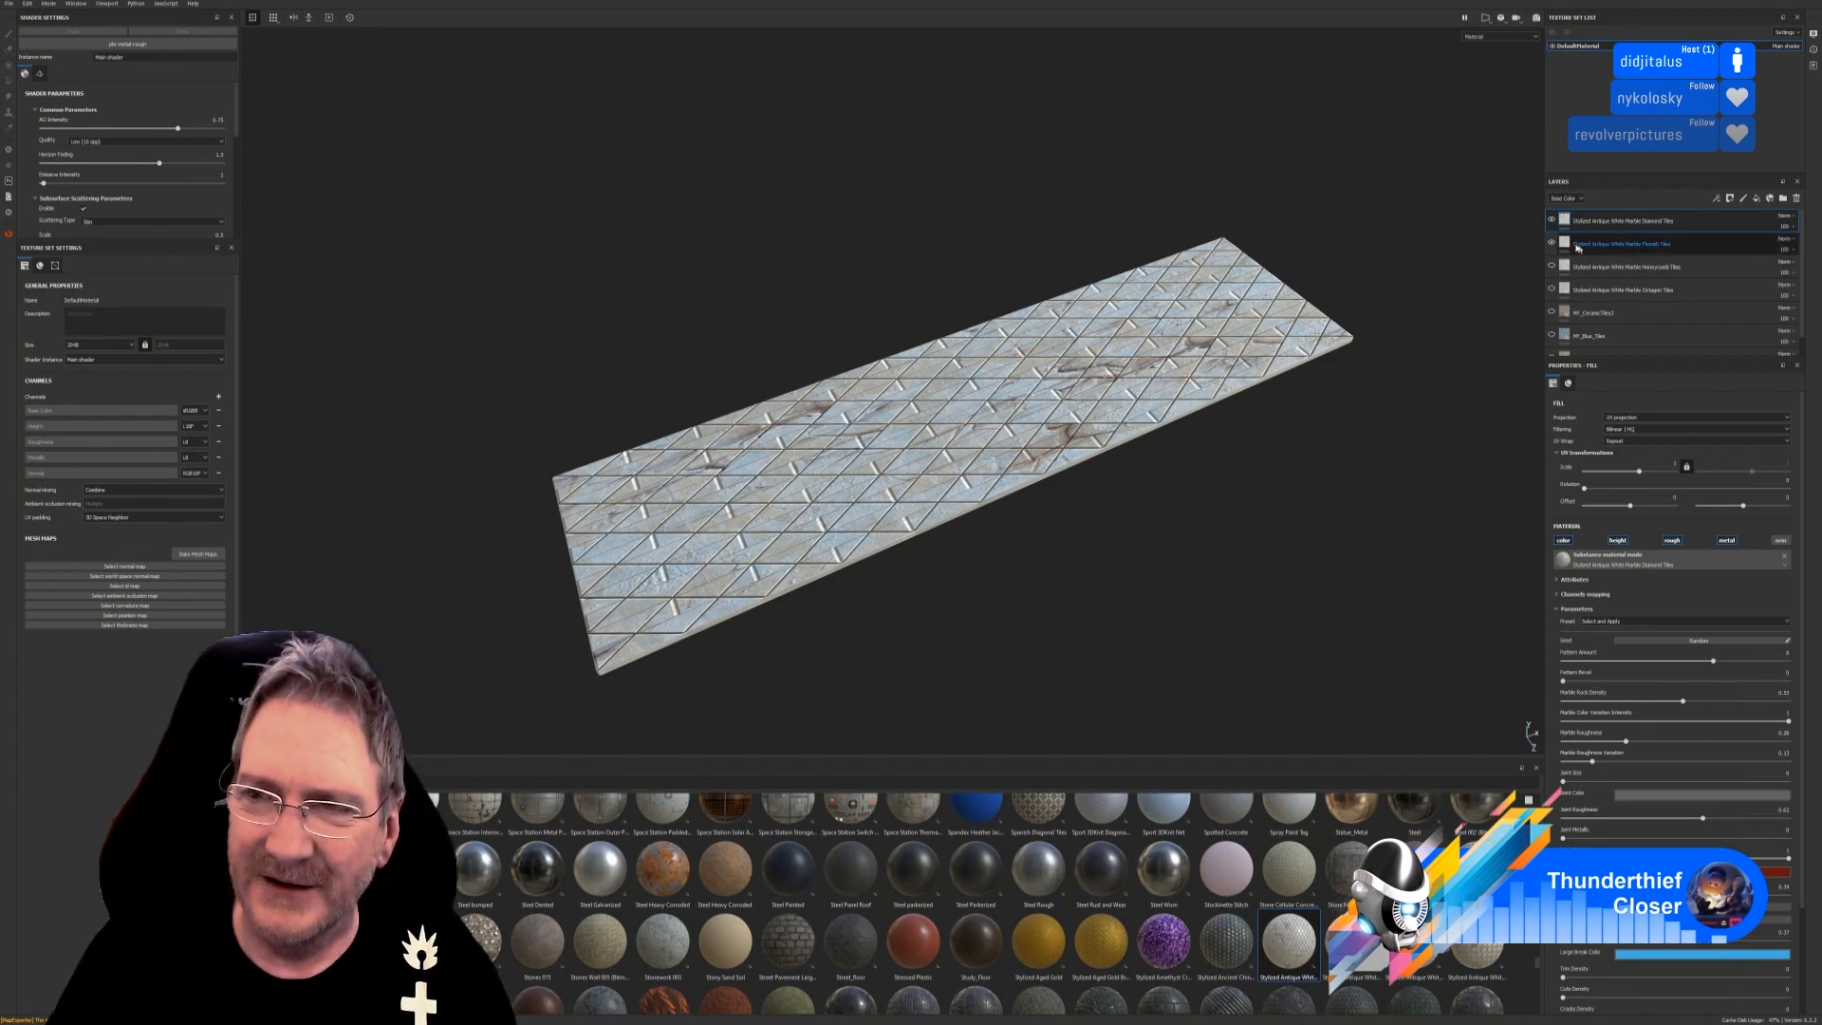
left_click(1553, 243)
left_click(1553, 243)
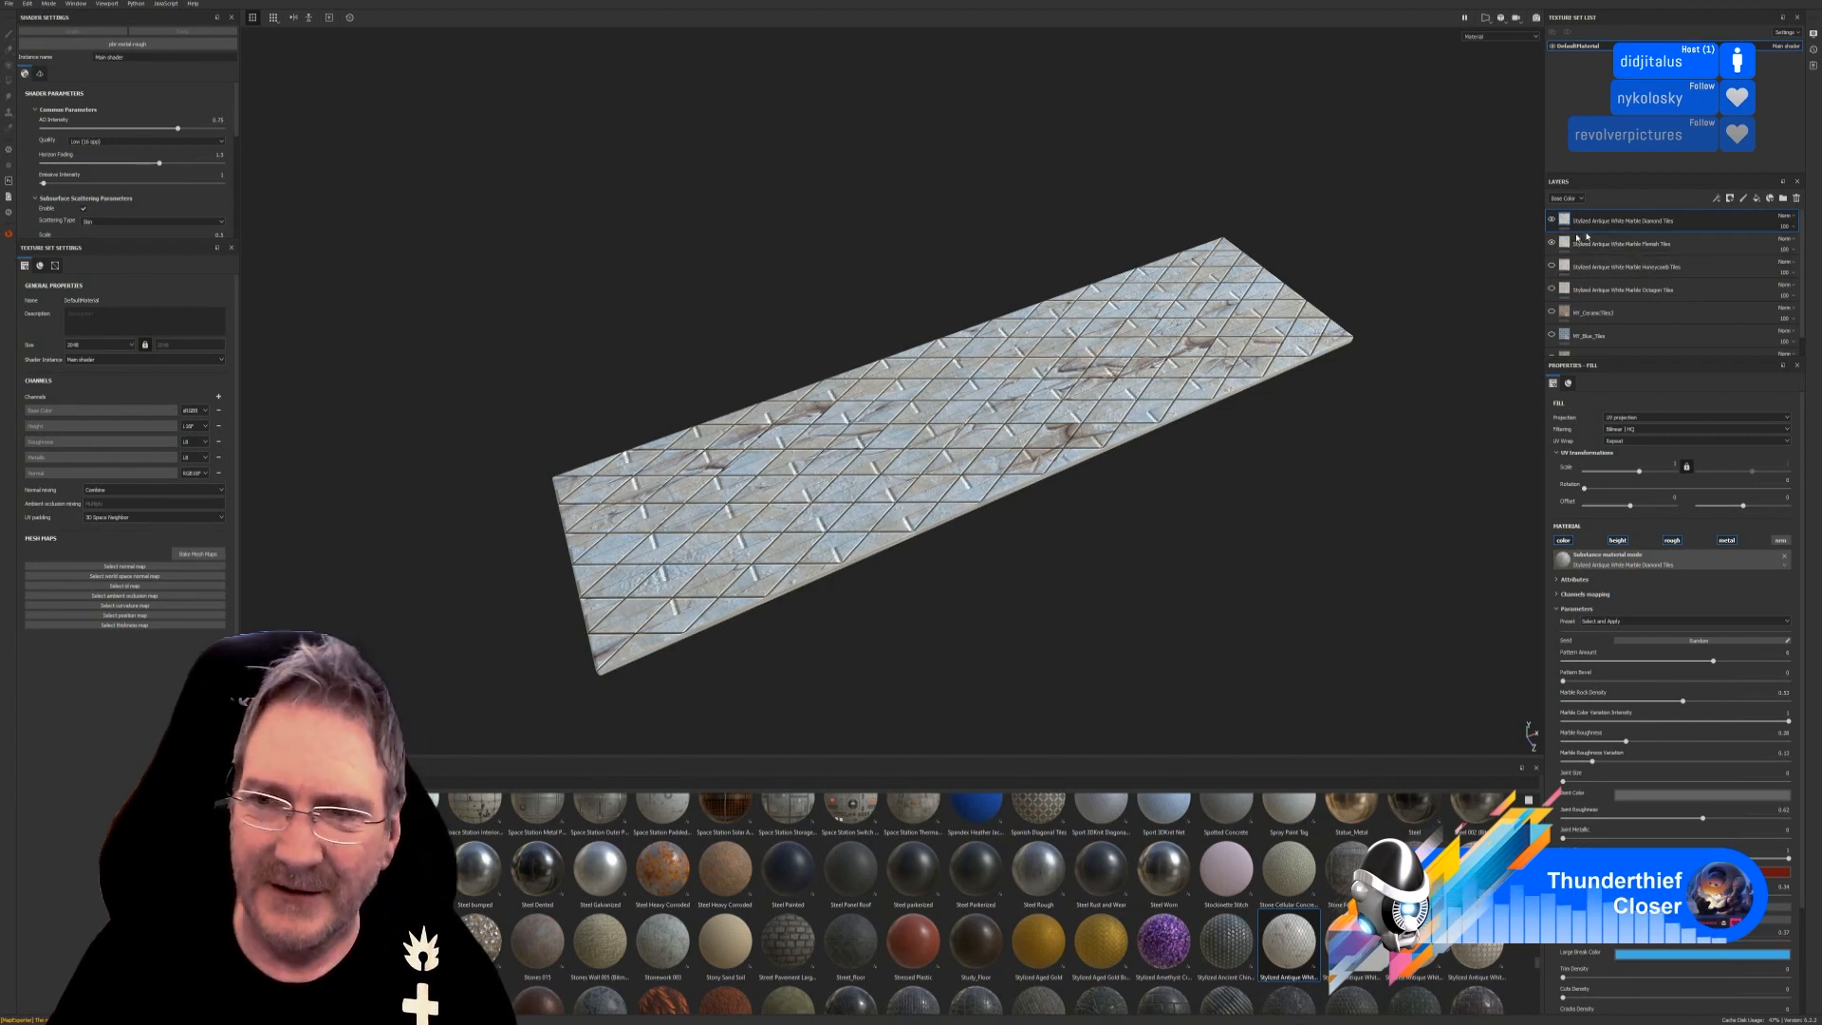
left_click(1634, 222)
key("Delete")
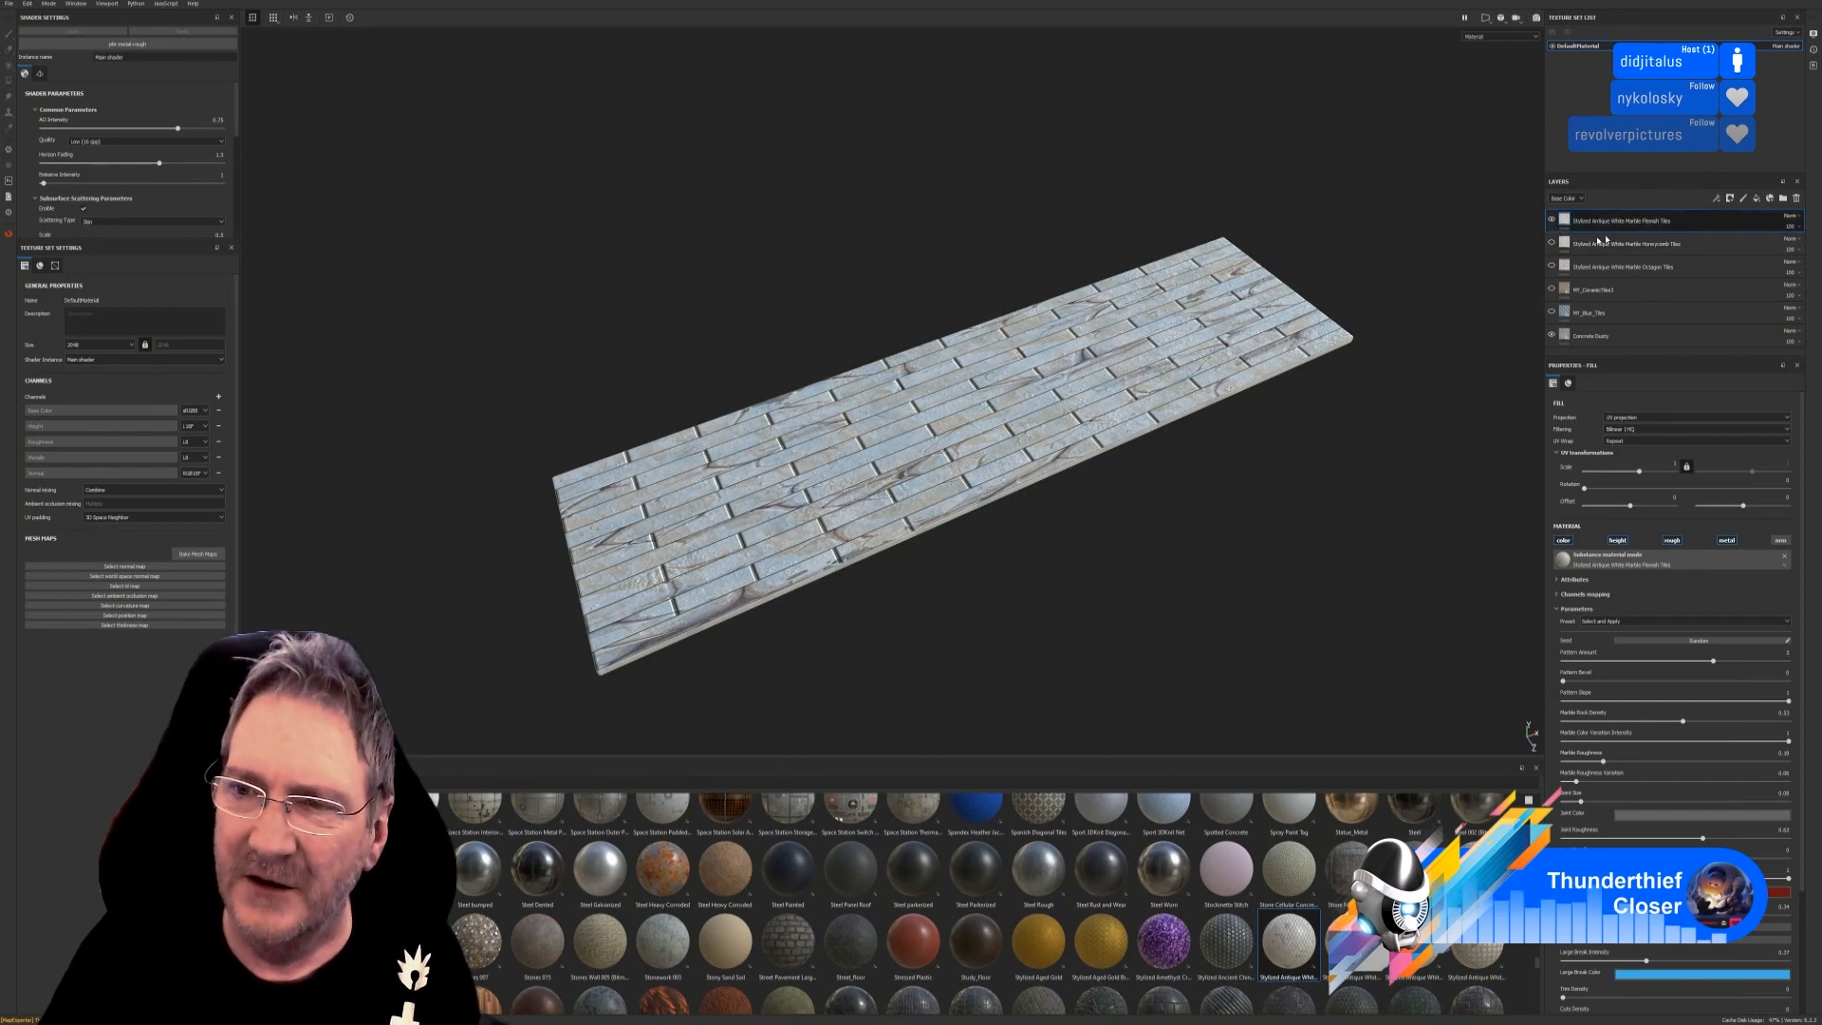
Delete the plank-patterned and honeycomb antique white marble layers, and hide the octagon tile layer.
key("Delete")
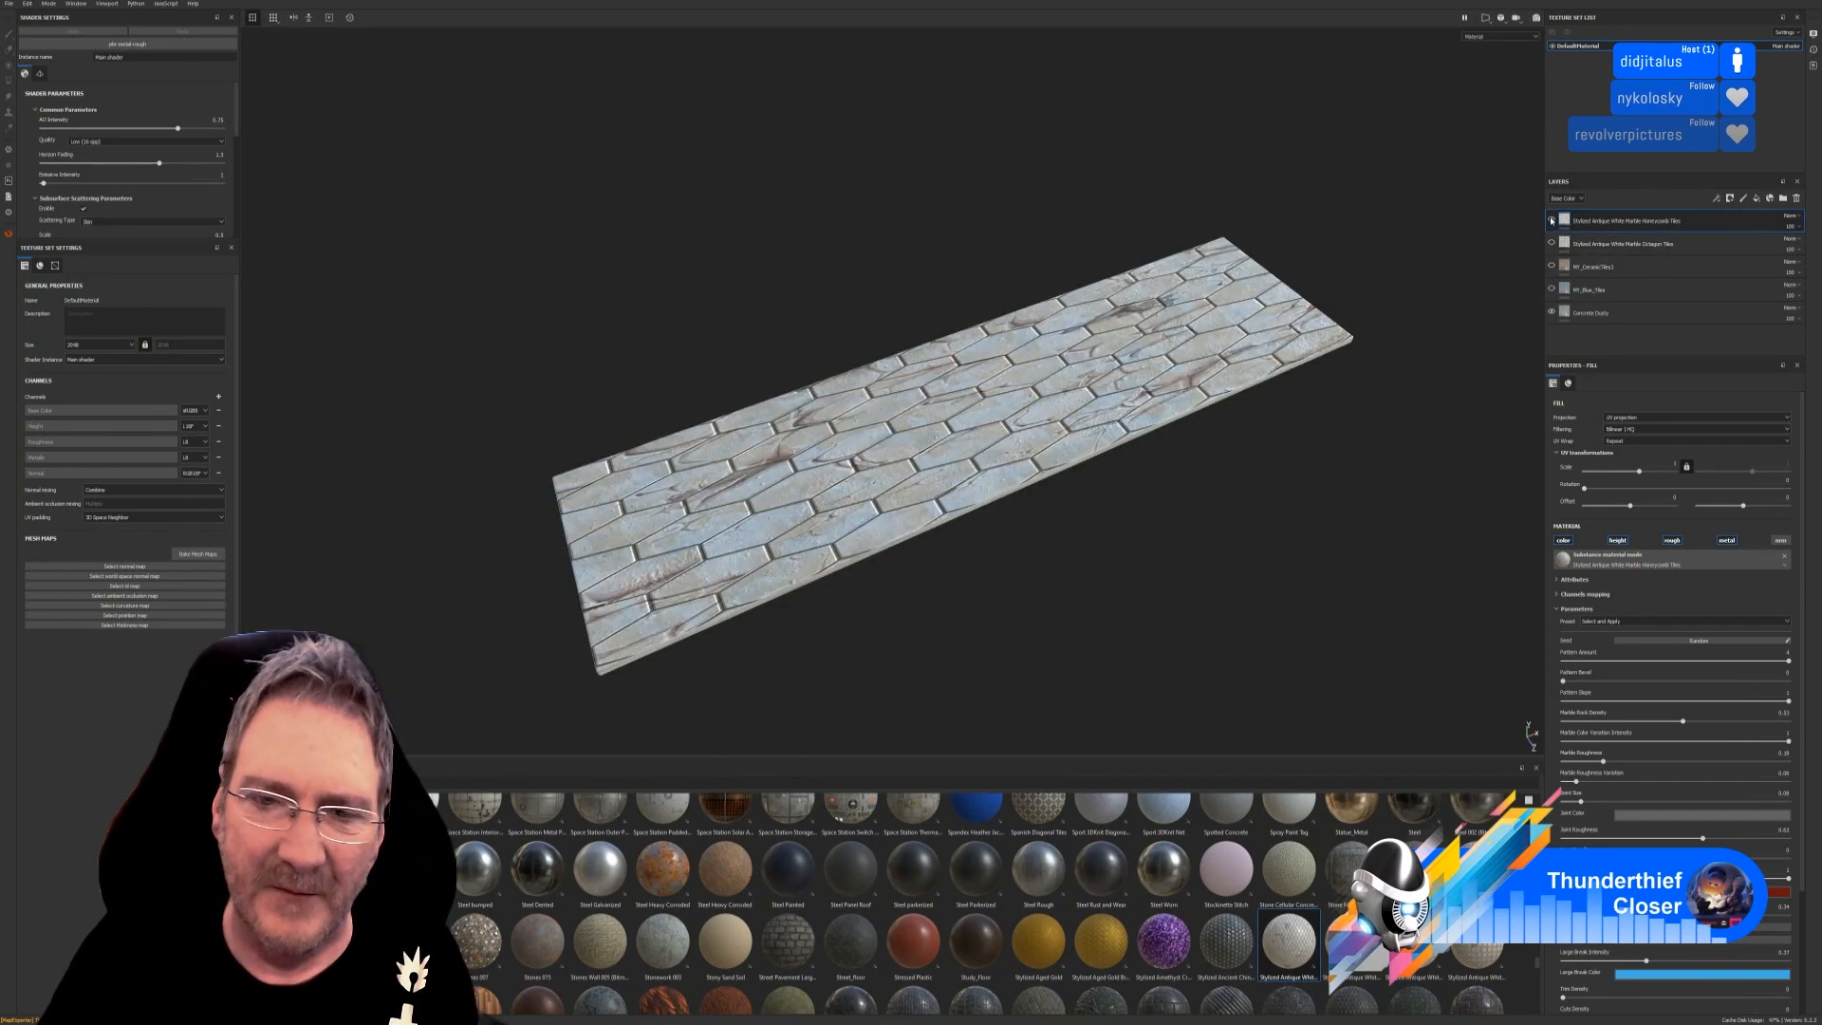
left_click(1552, 220)
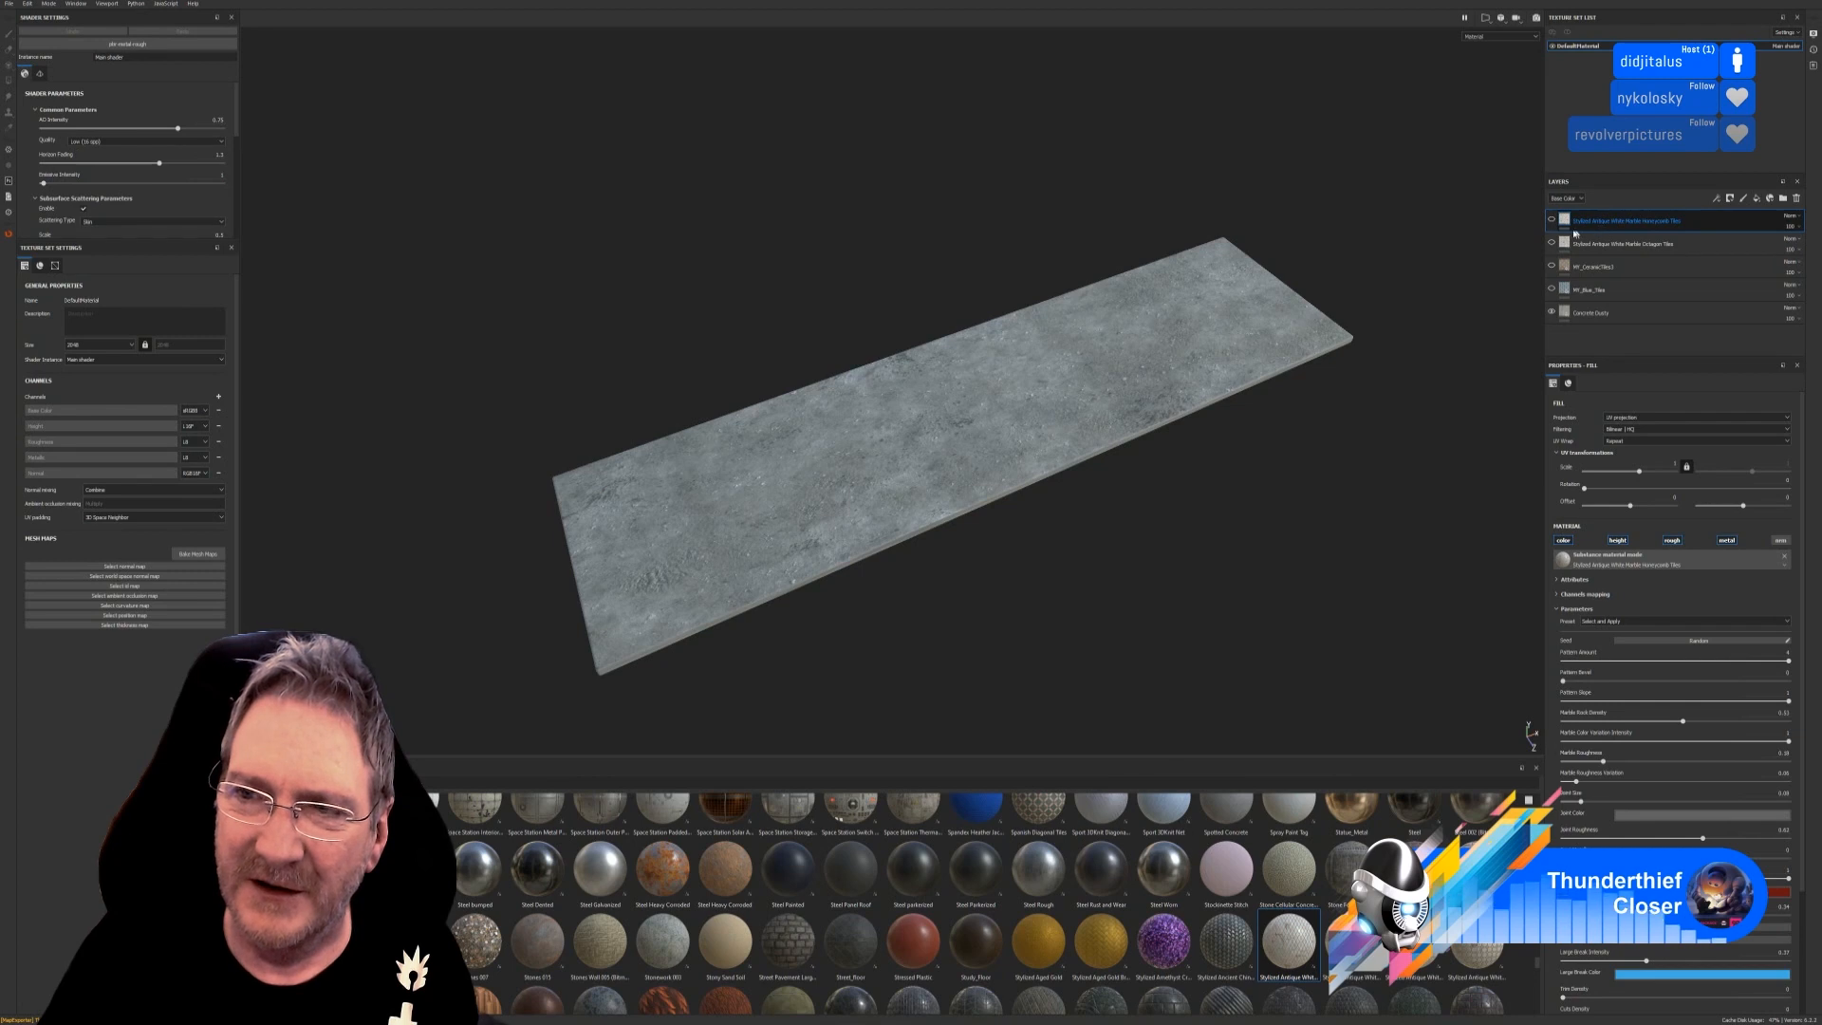
key("Delete")
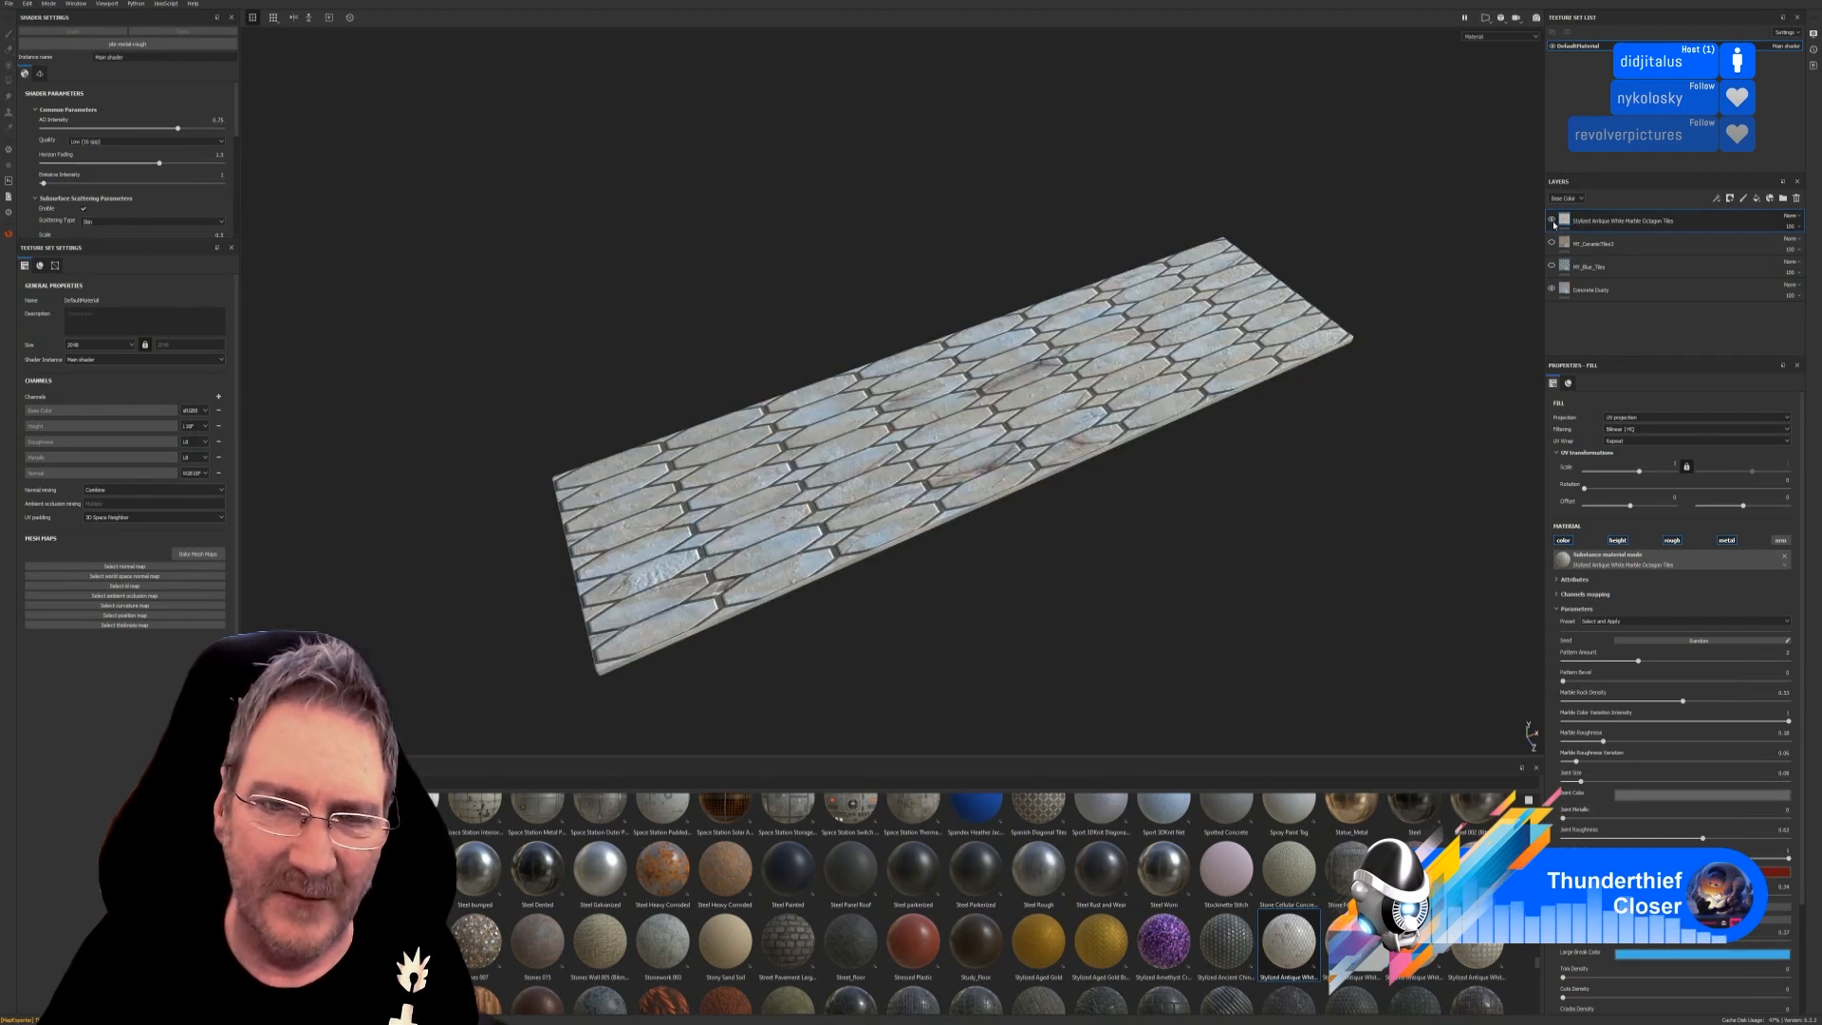
left_click(1552, 220)
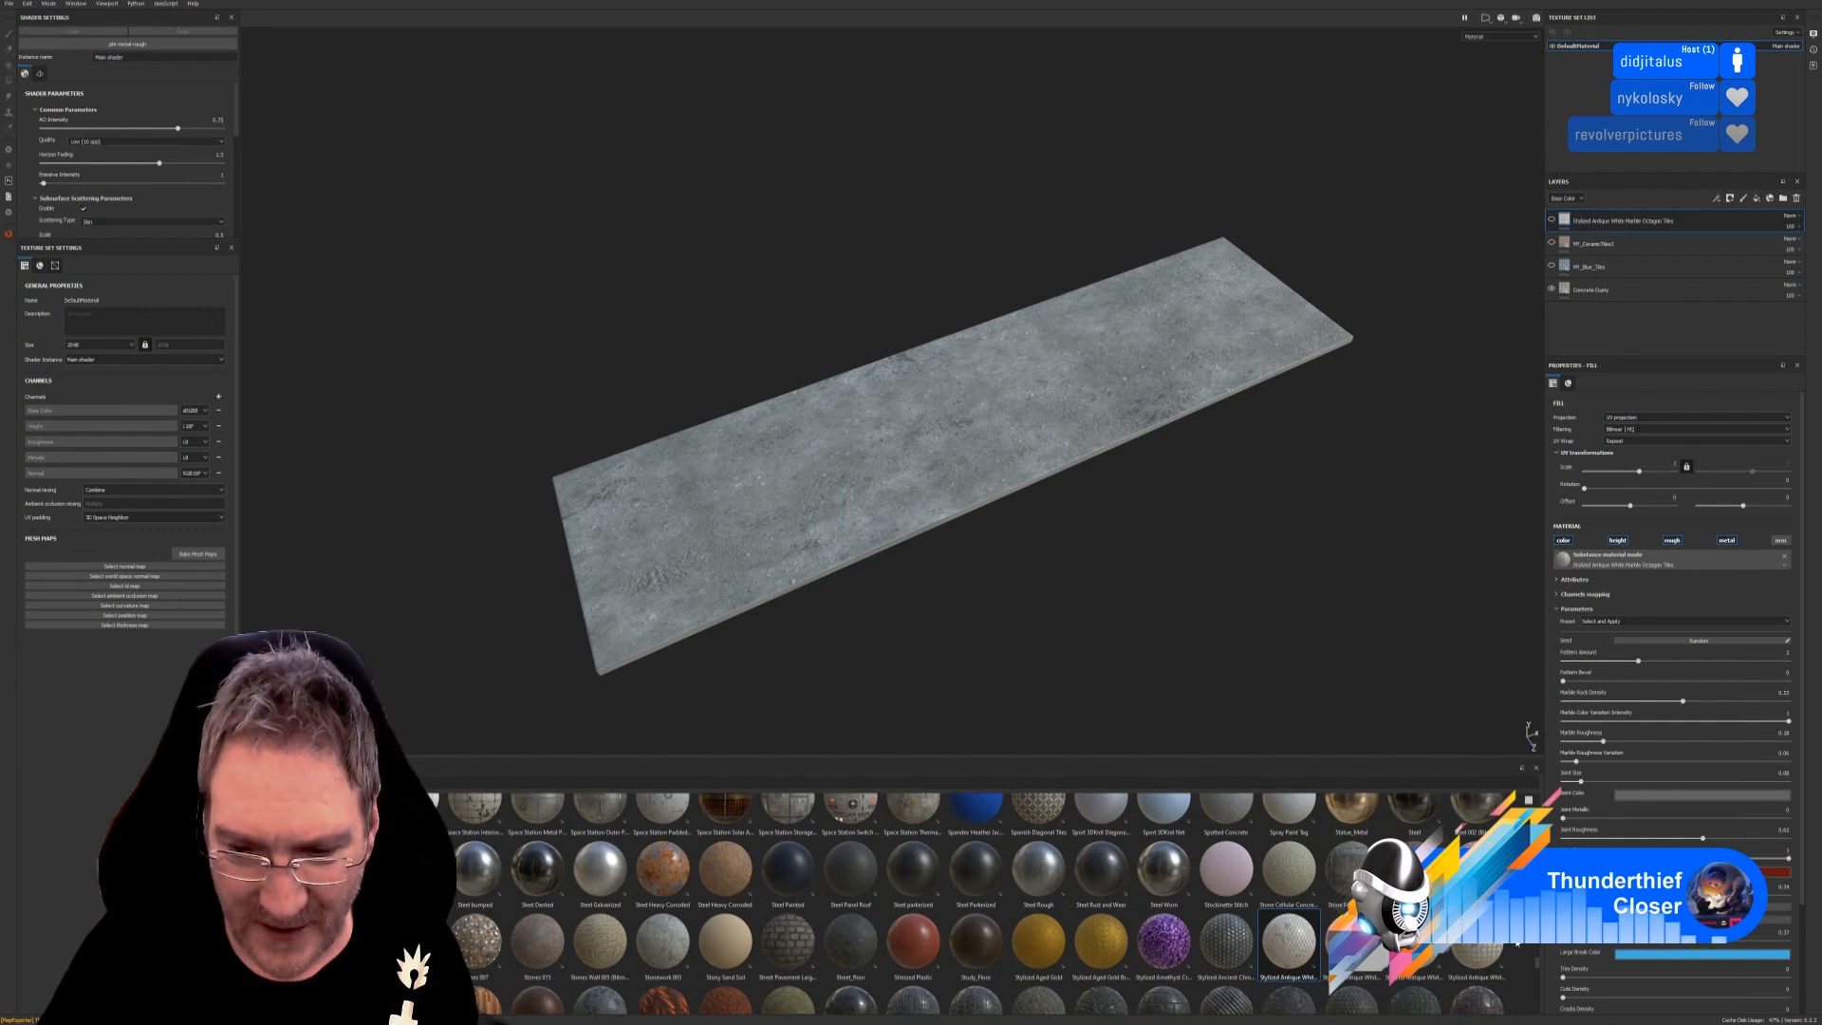
Try the Stylized Black Ink Marble Argyle Tiles and a Stylized Black Marble tile material on the slab, deleting each layer after viewing it.
scroll(1517, 945, "down", 3)
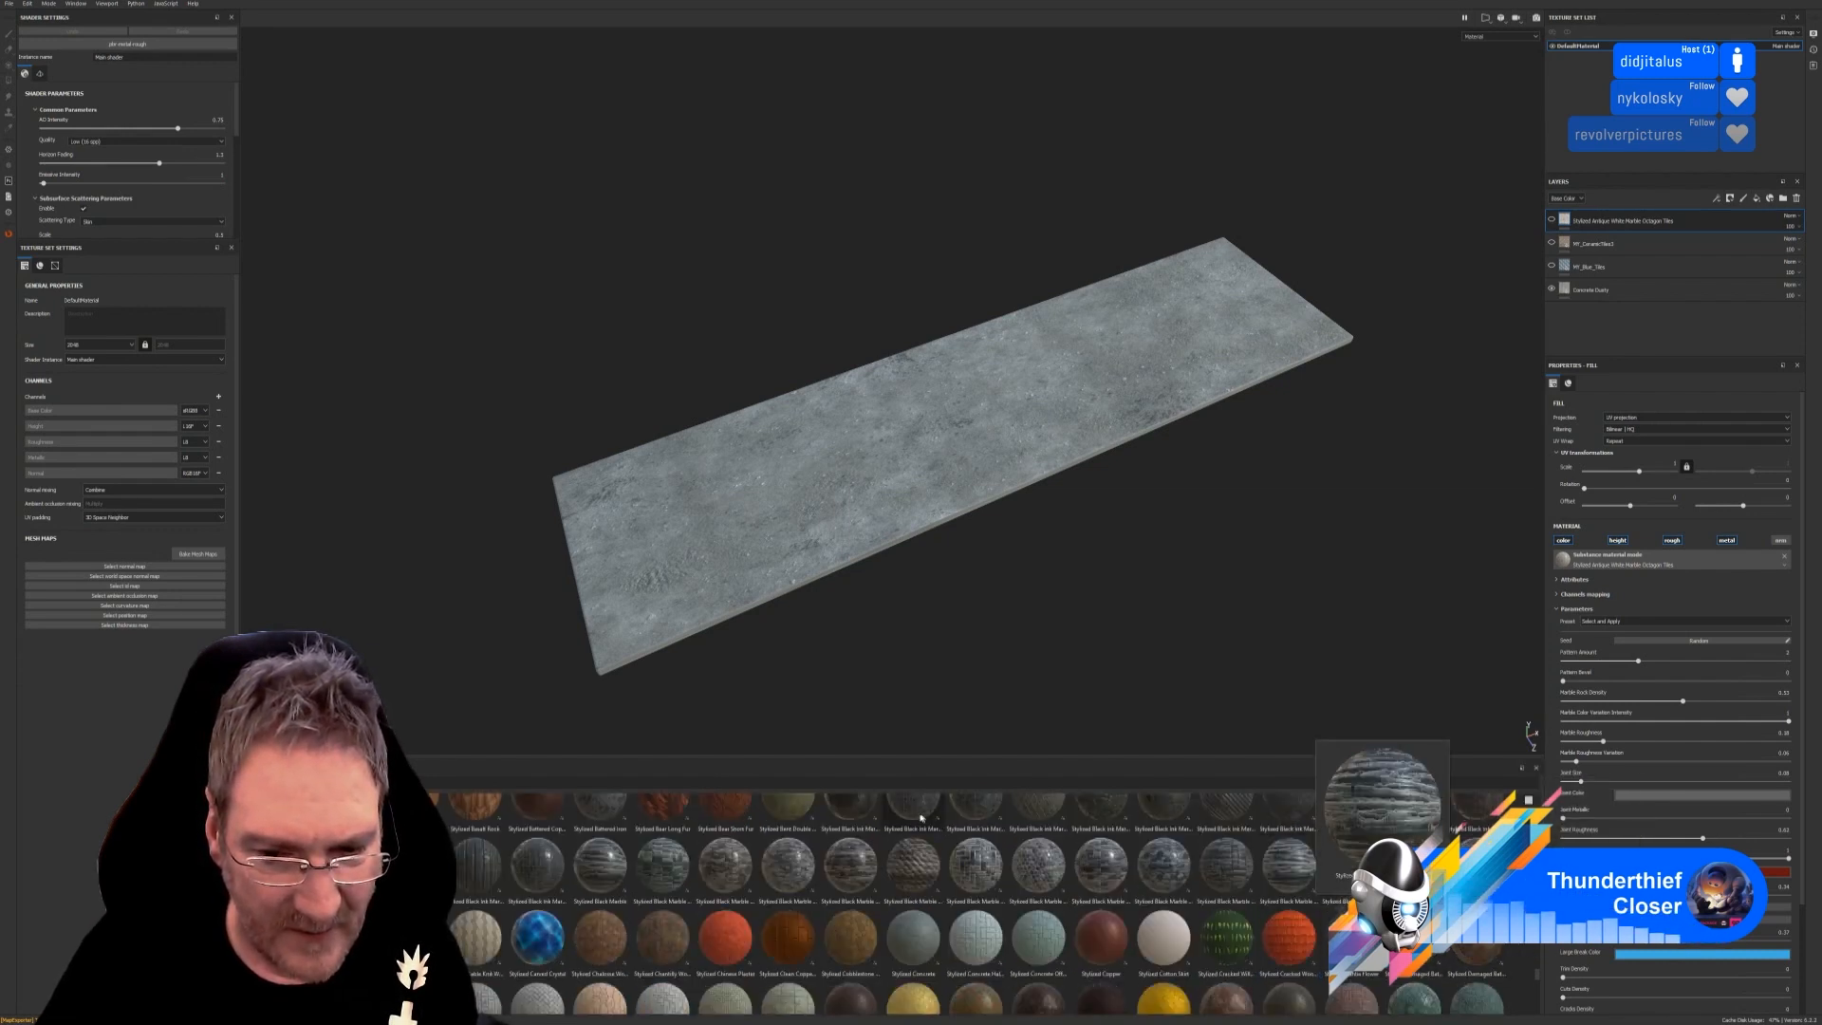
mouse_move(917, 818)
mouse_move(973, 816)
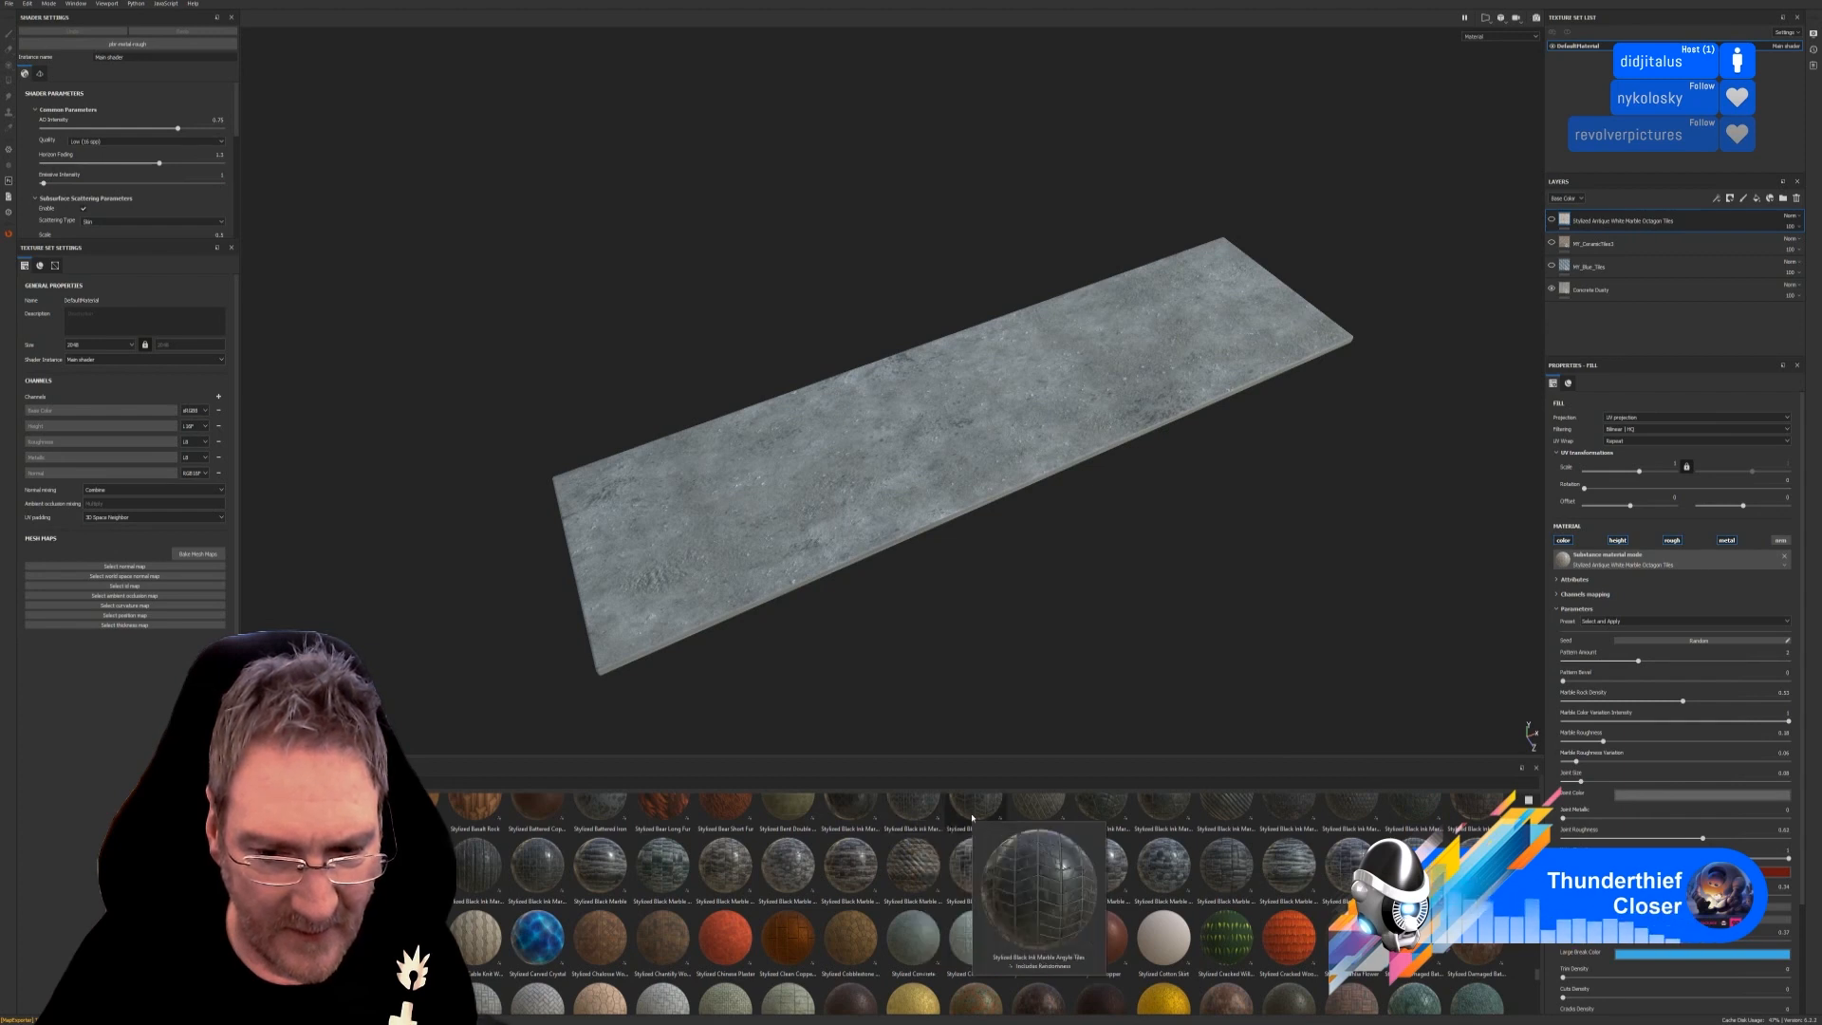
mouse_move(973, 816)
left_mouse_down()
mouse_move(1019, 656)
mouse_move(934, 431)
left_mouse_up()
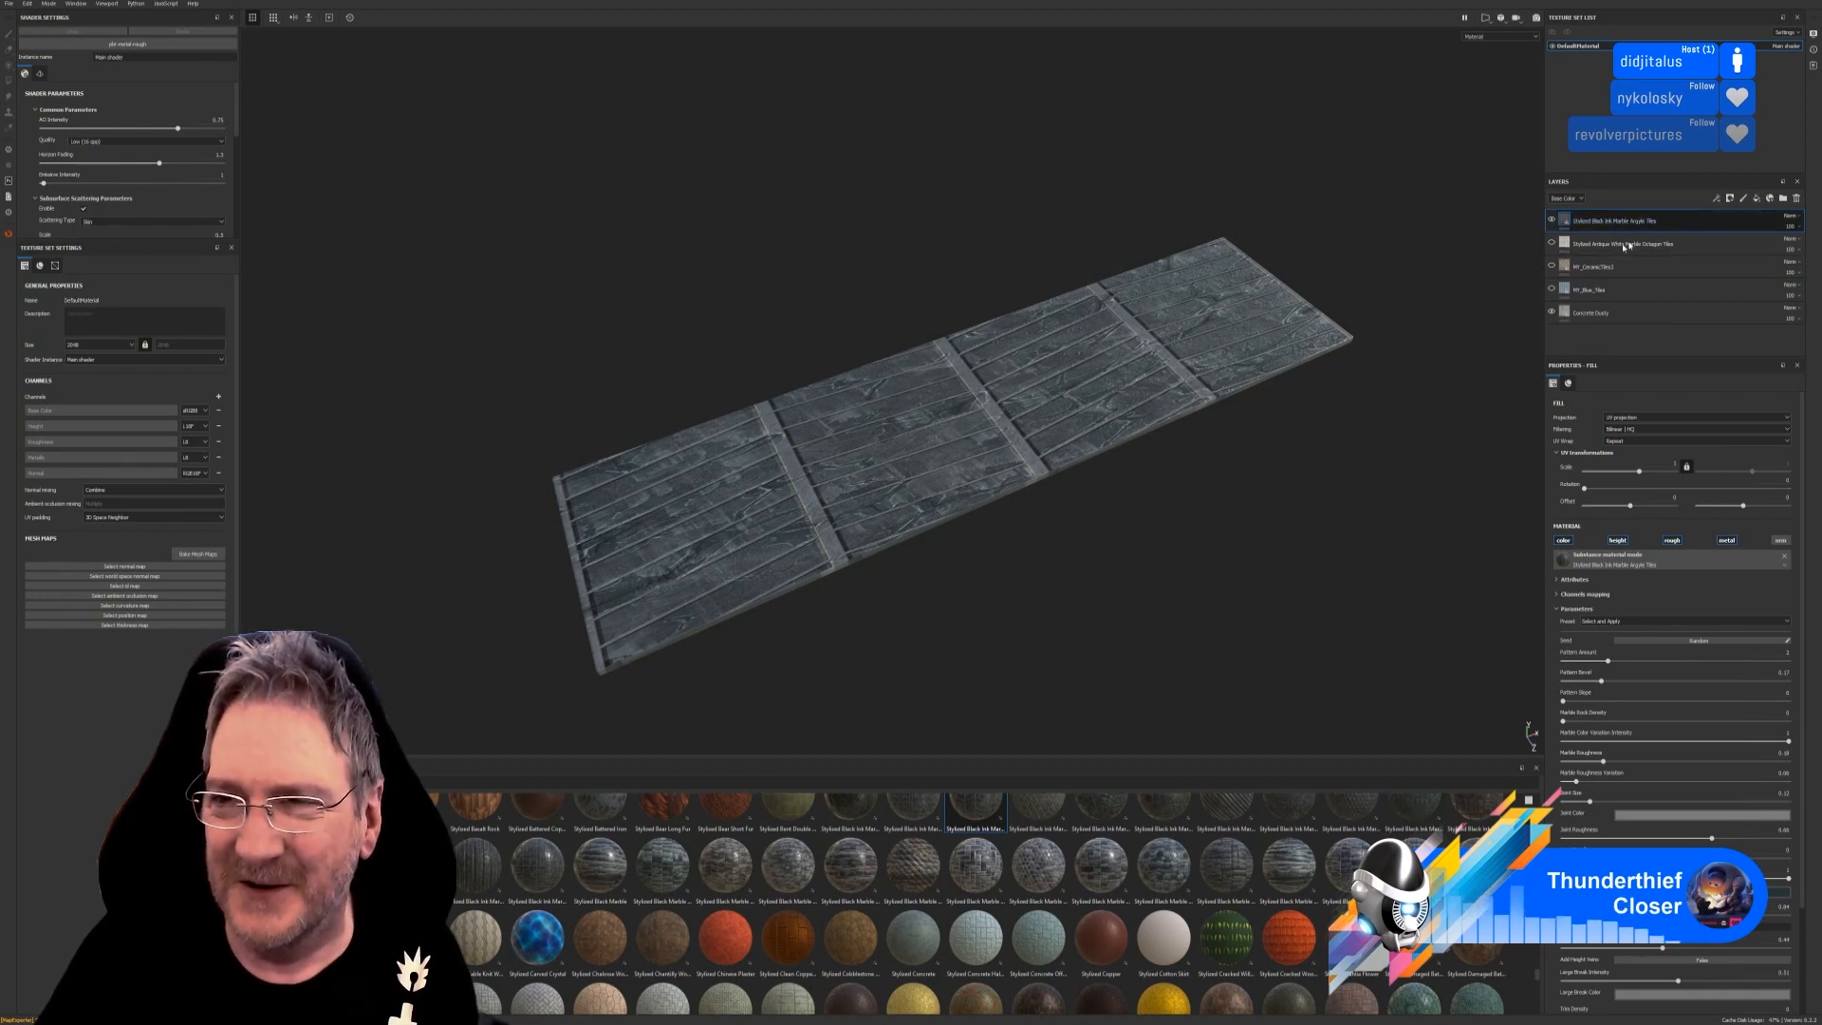
key("Delete")
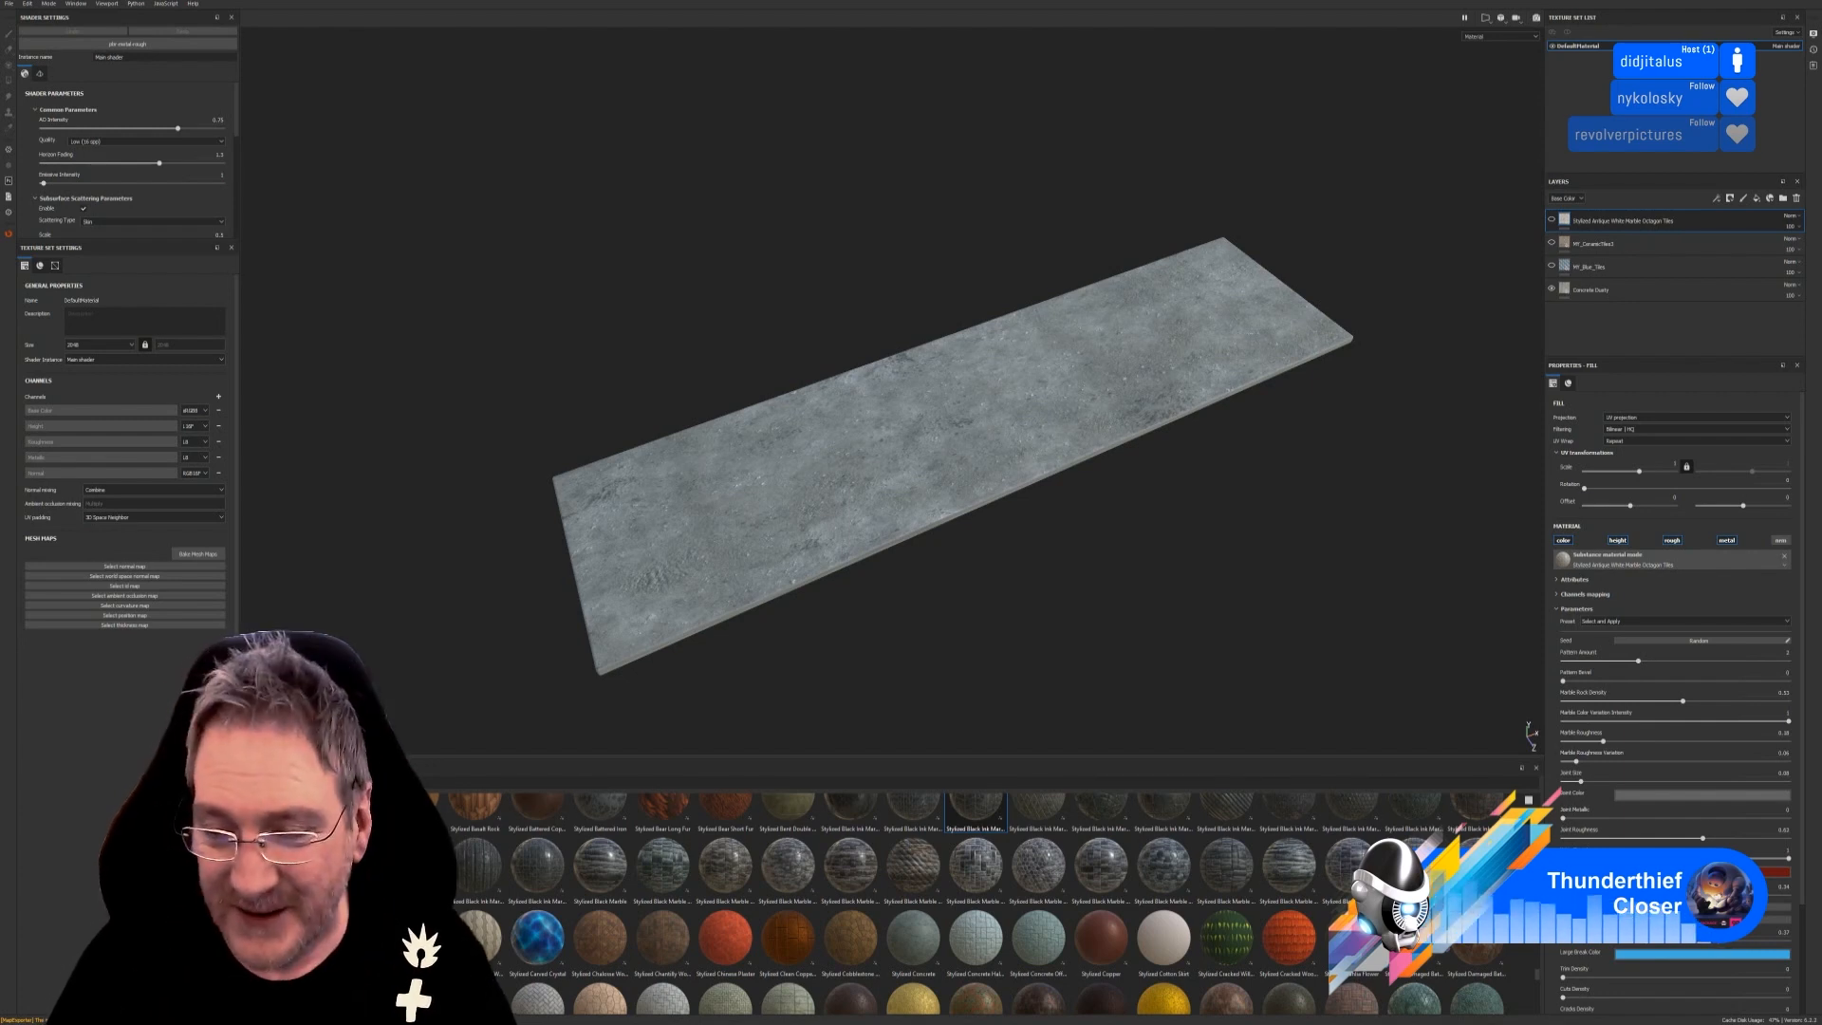
left_click_drag(968, 834, 916, 462)
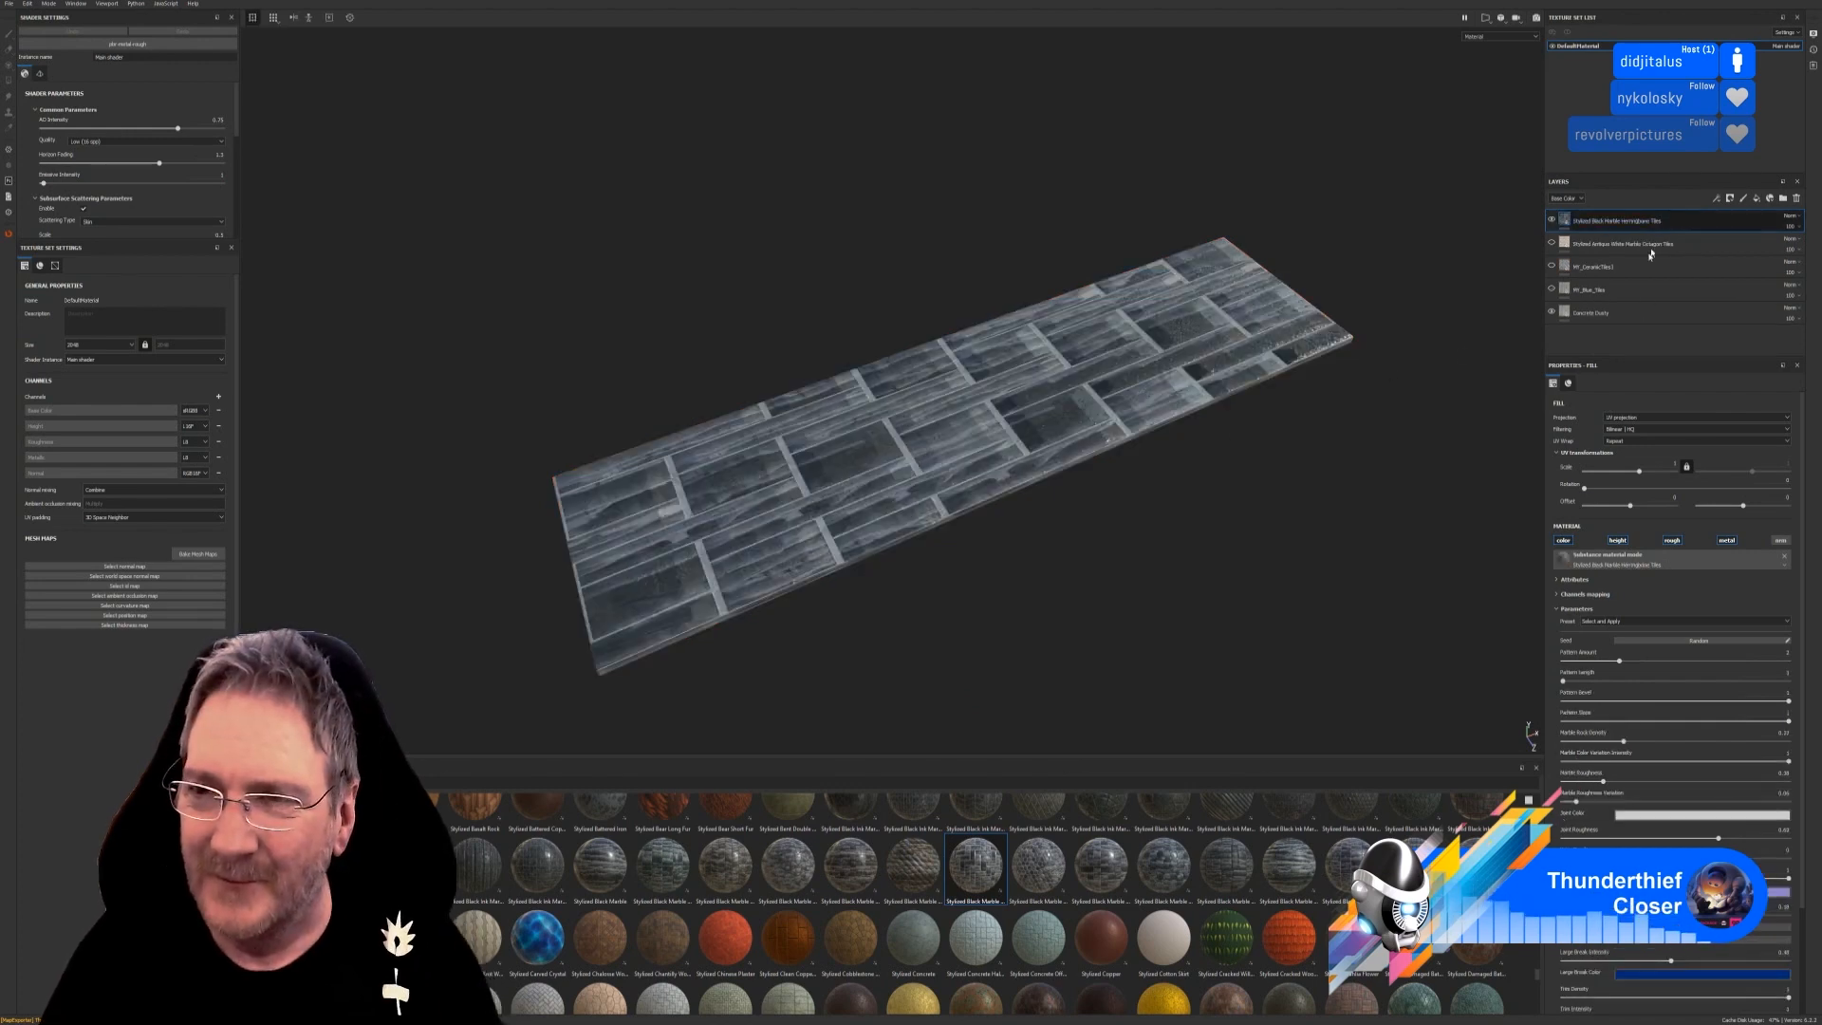
key("Delete")
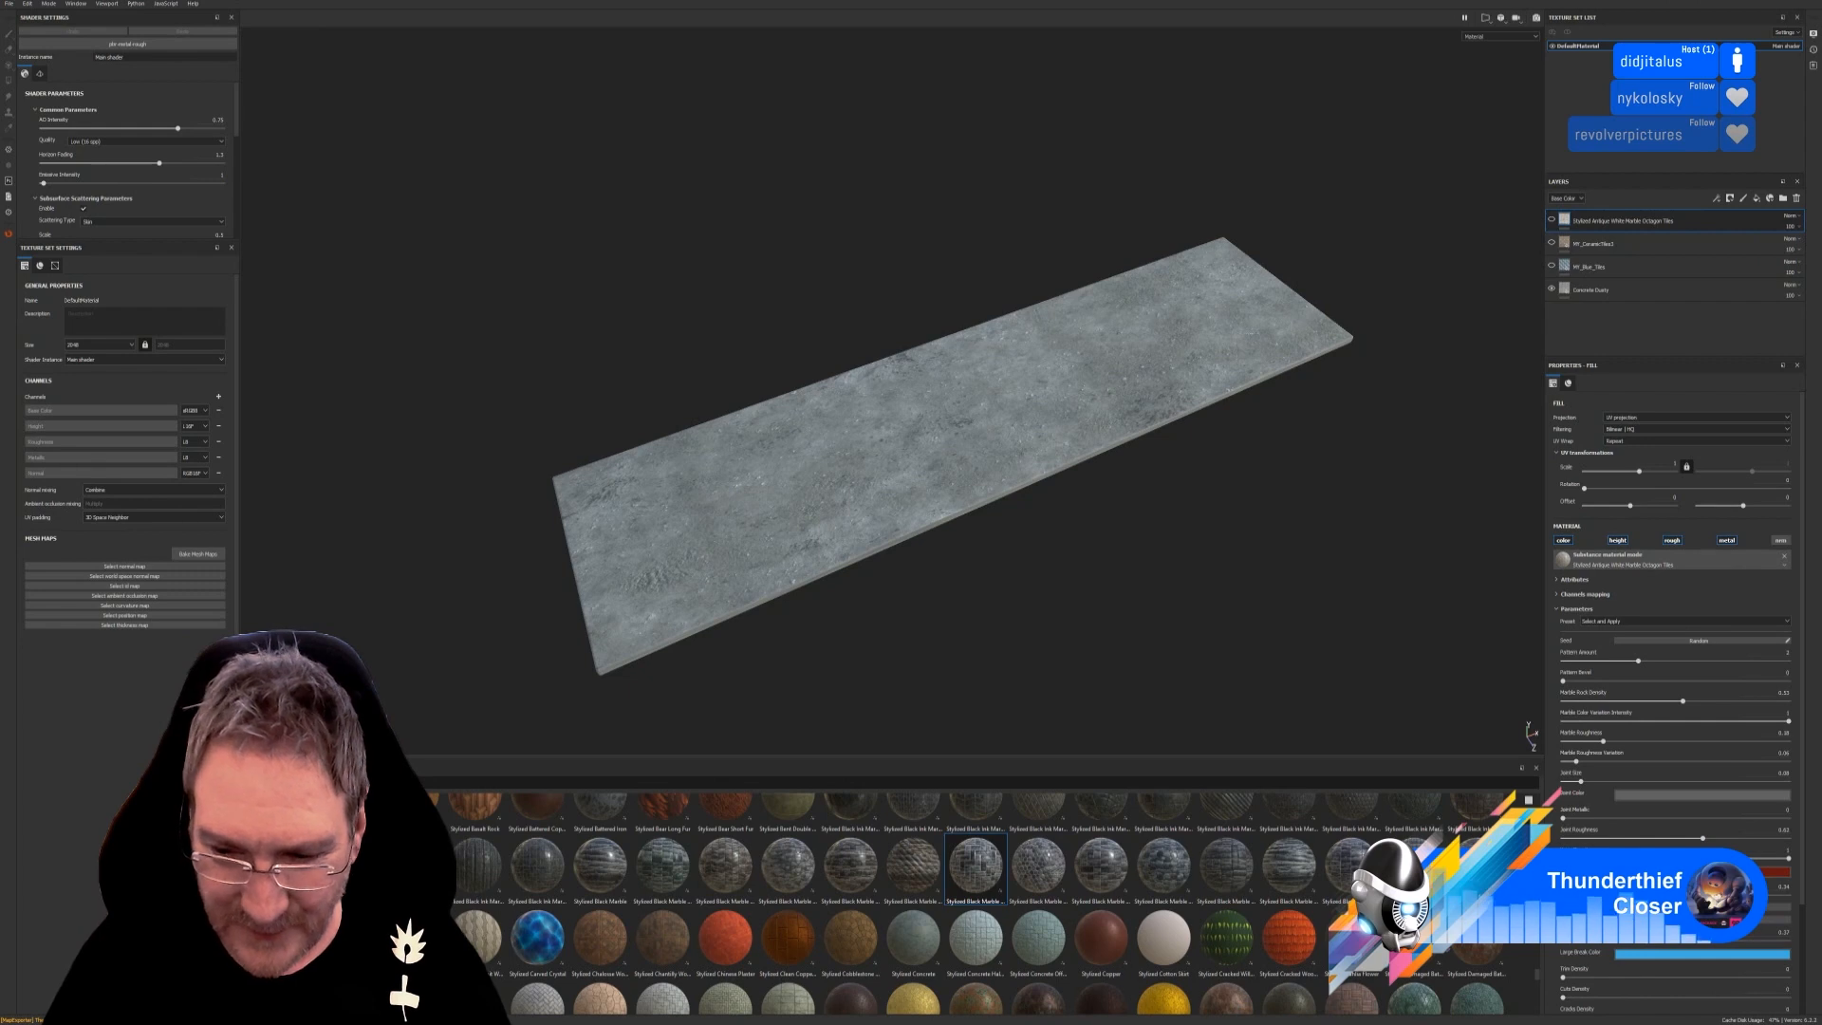
Browse the stylized materials in an enlarged library, try the Stylized Soft Gray Zebra Marble Octagon Tiles on the slab, and delete that layer.
scroll(977, 892, "down", 3)
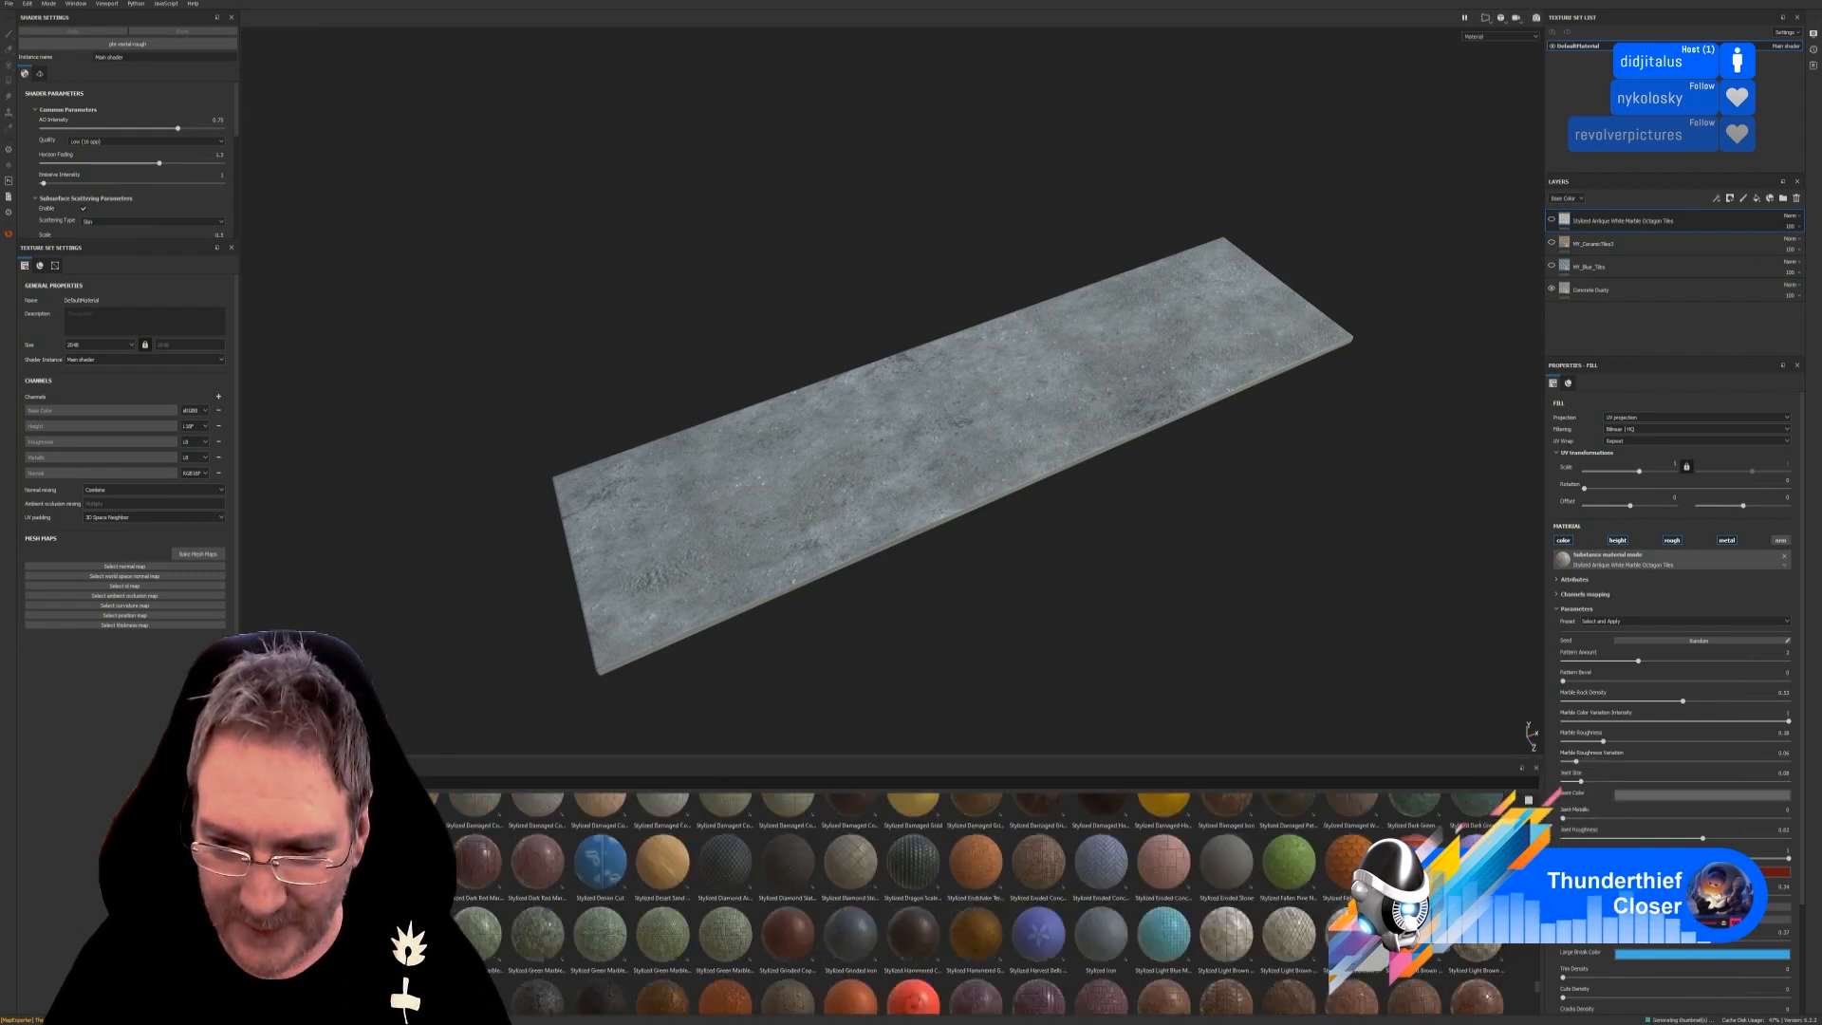
scroll(1540, 991, "down", 10)
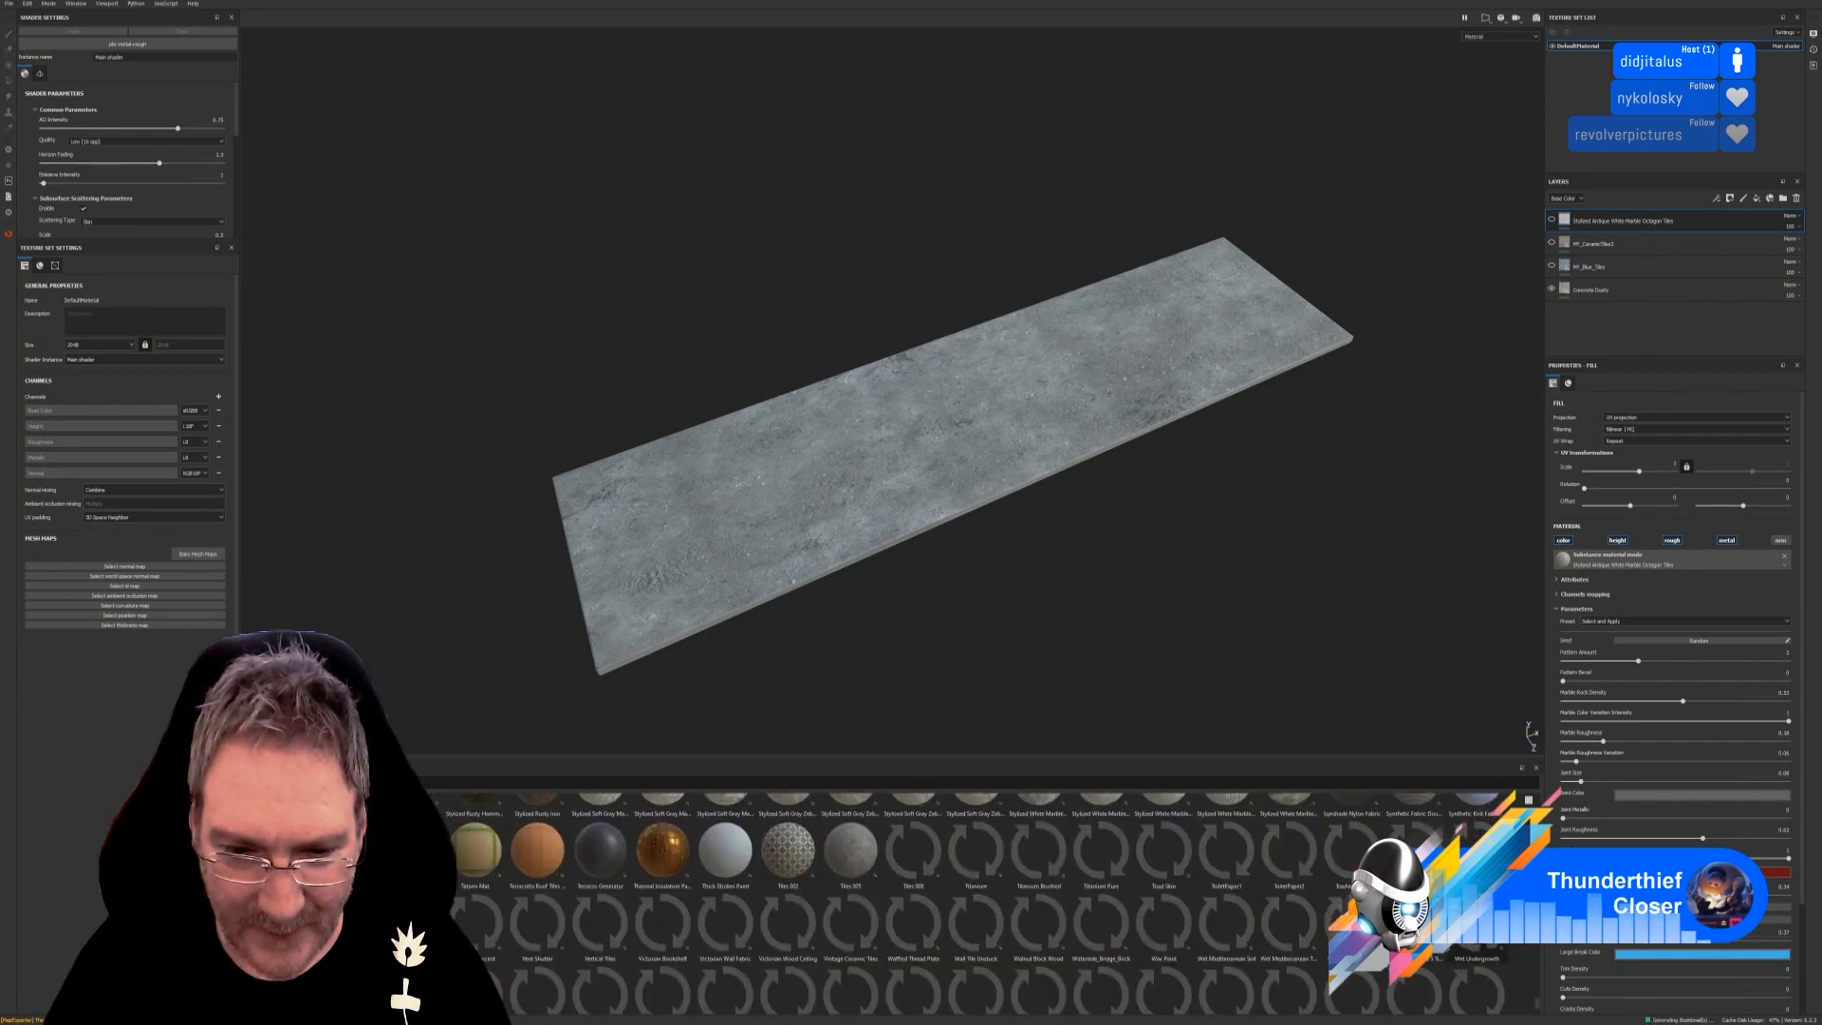
scroll(987, 901, "up", 5)
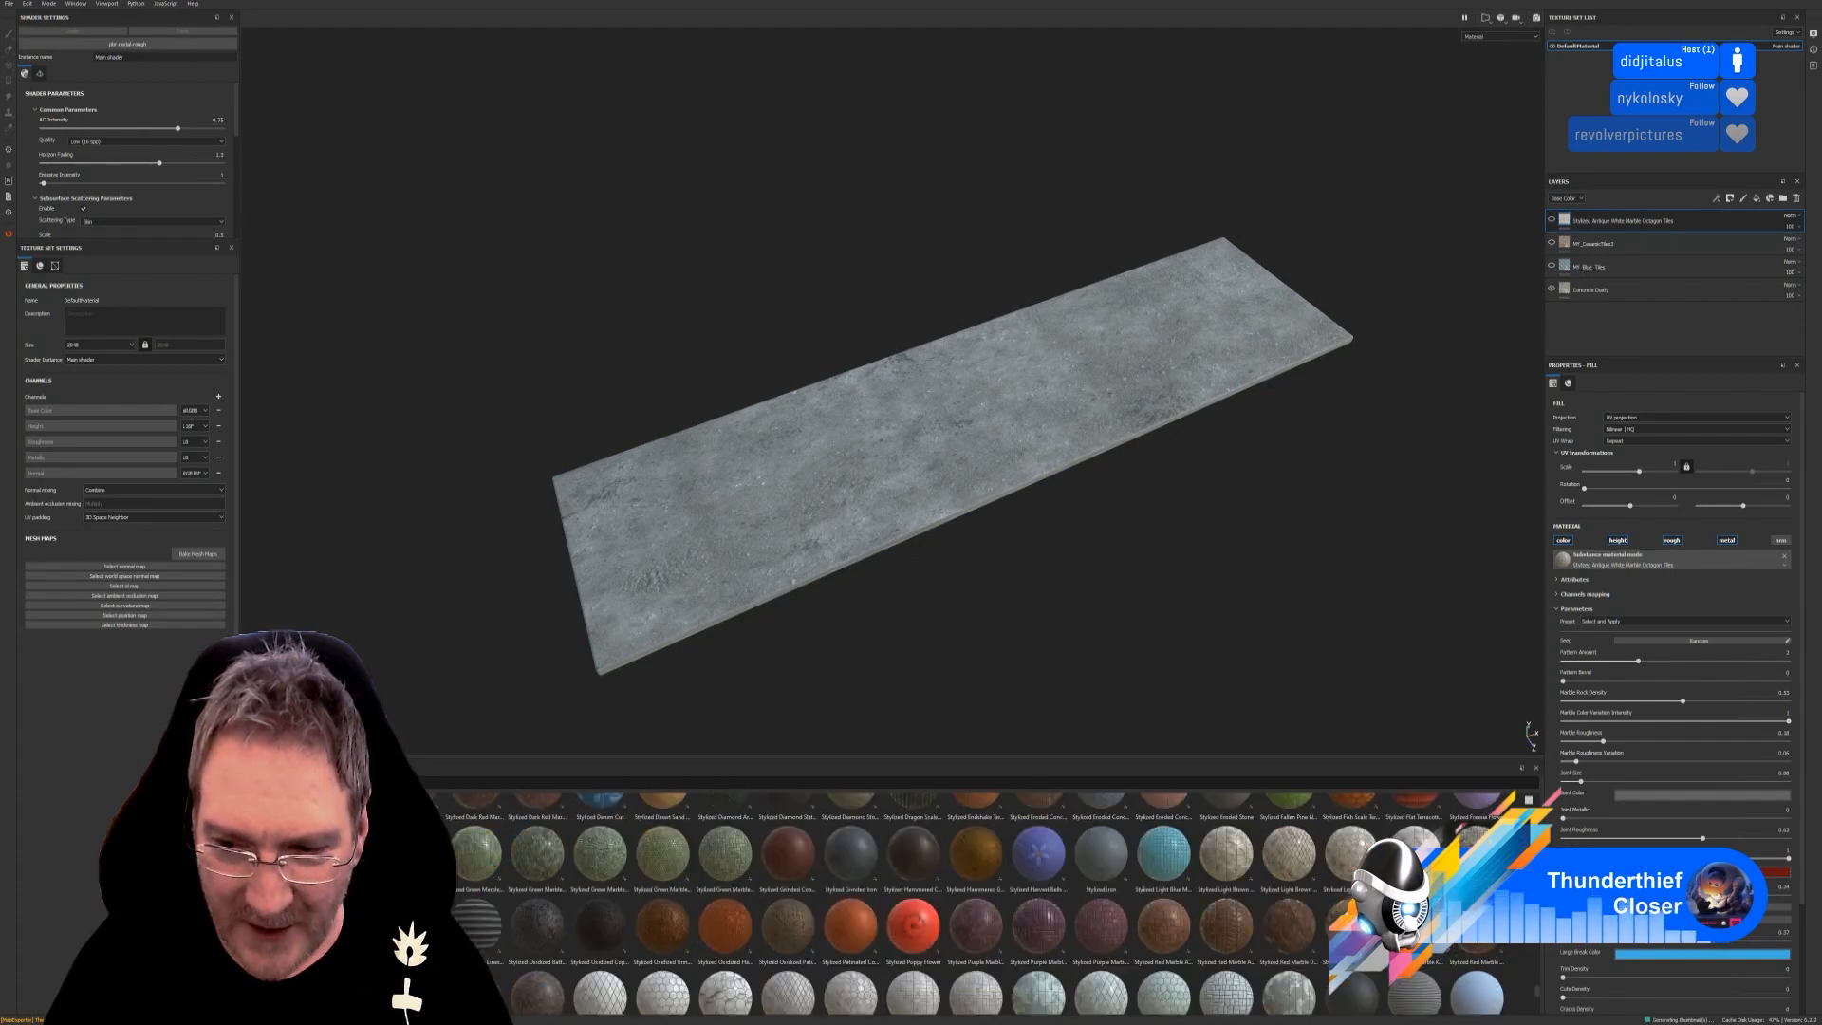
scroll(987, 901, "up", 4)
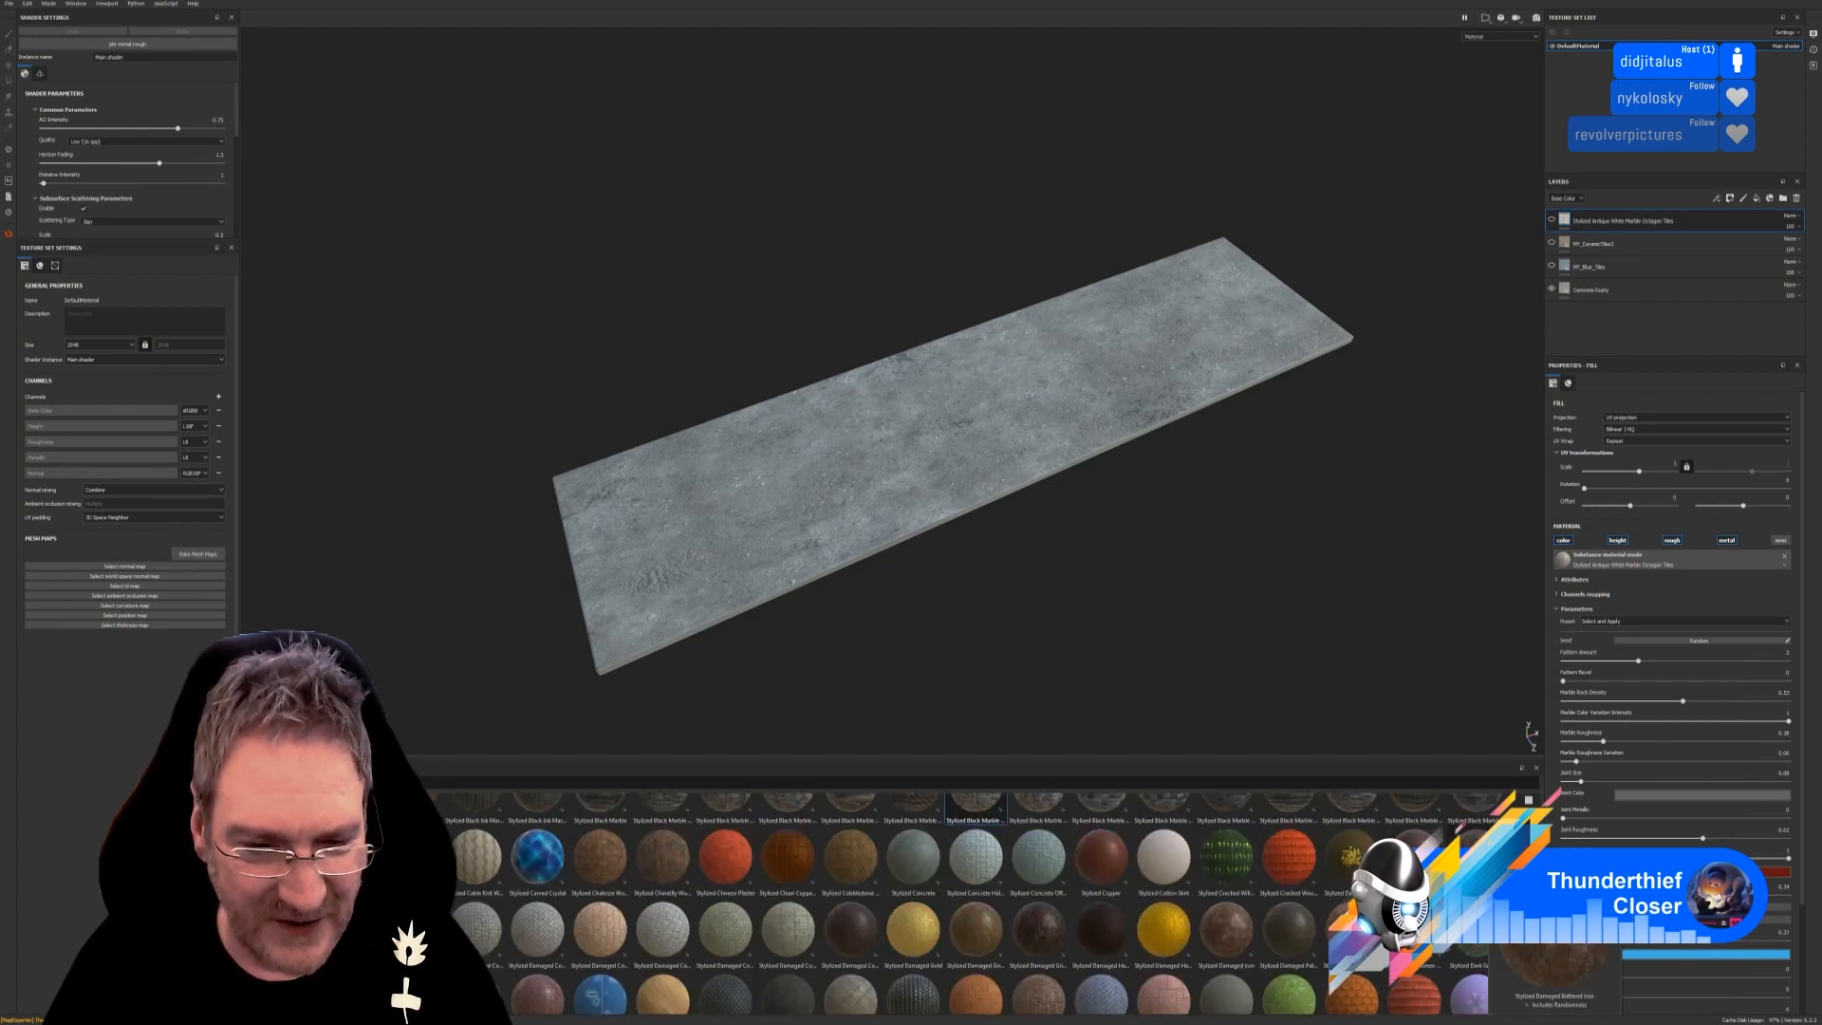
scroll(828, 860, "down", 4)
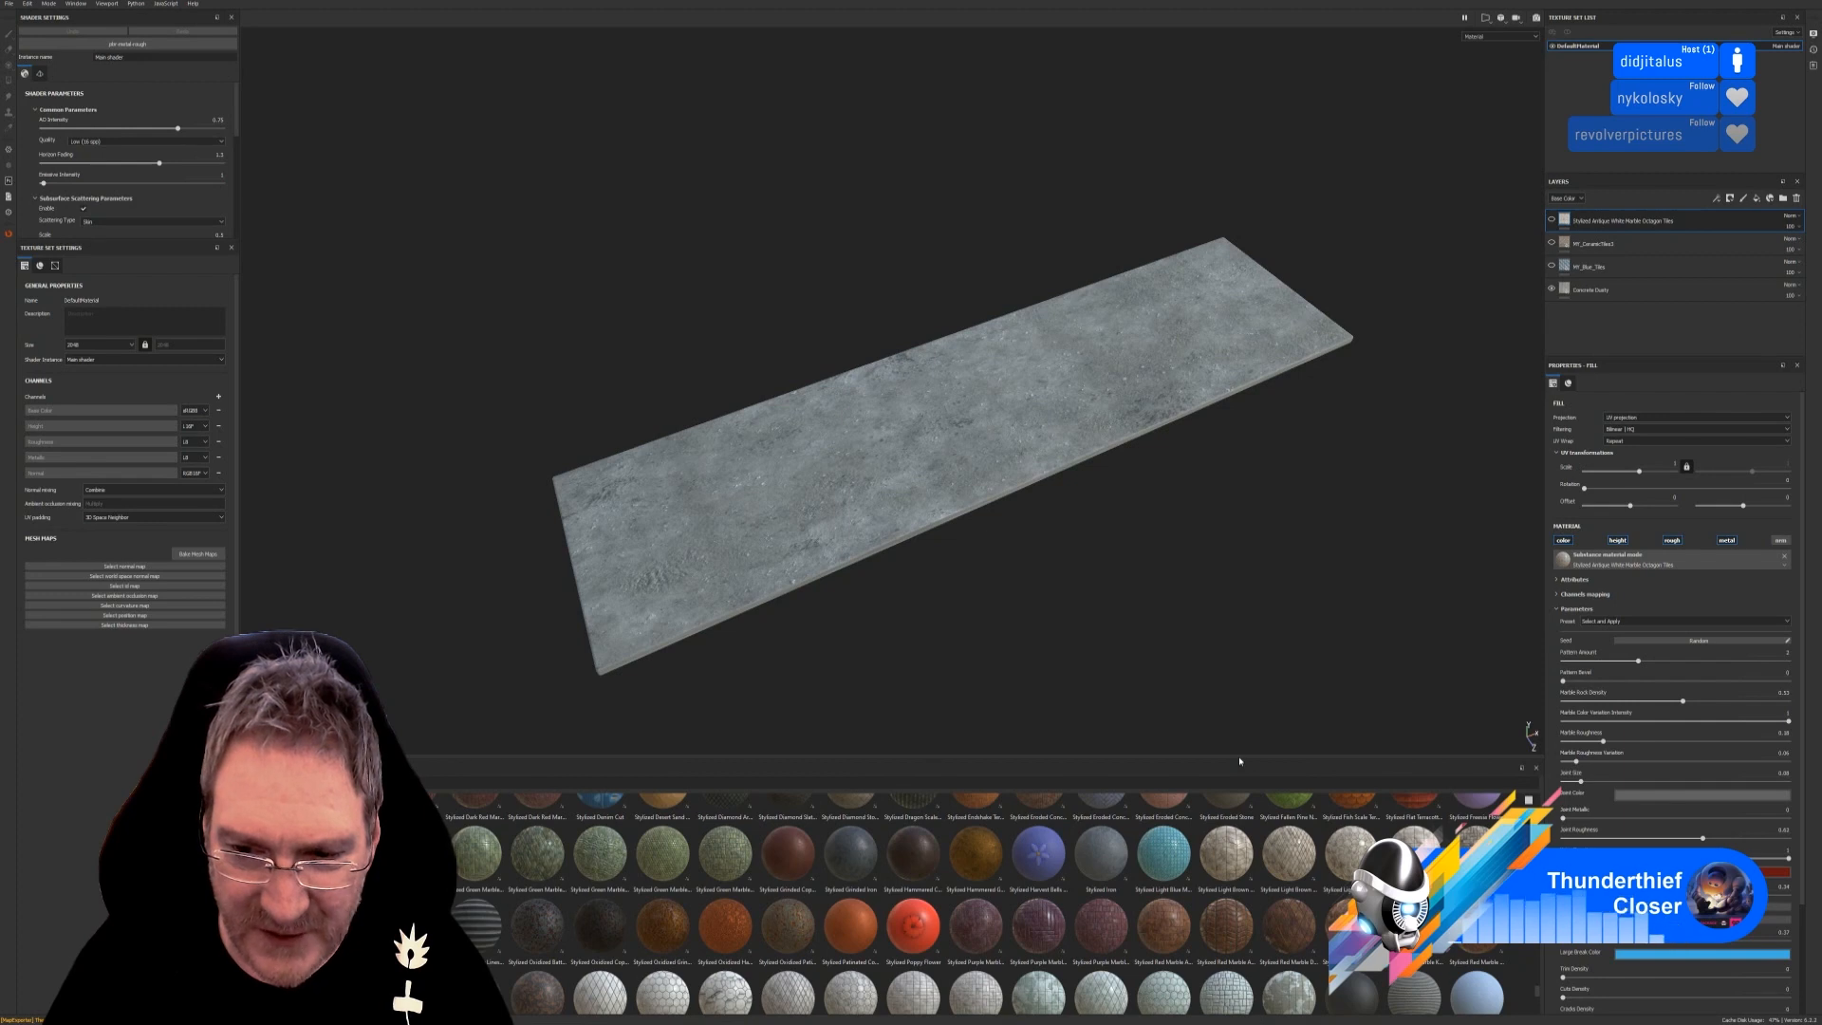
left_click_drag(1239, 758, 1238, 723)
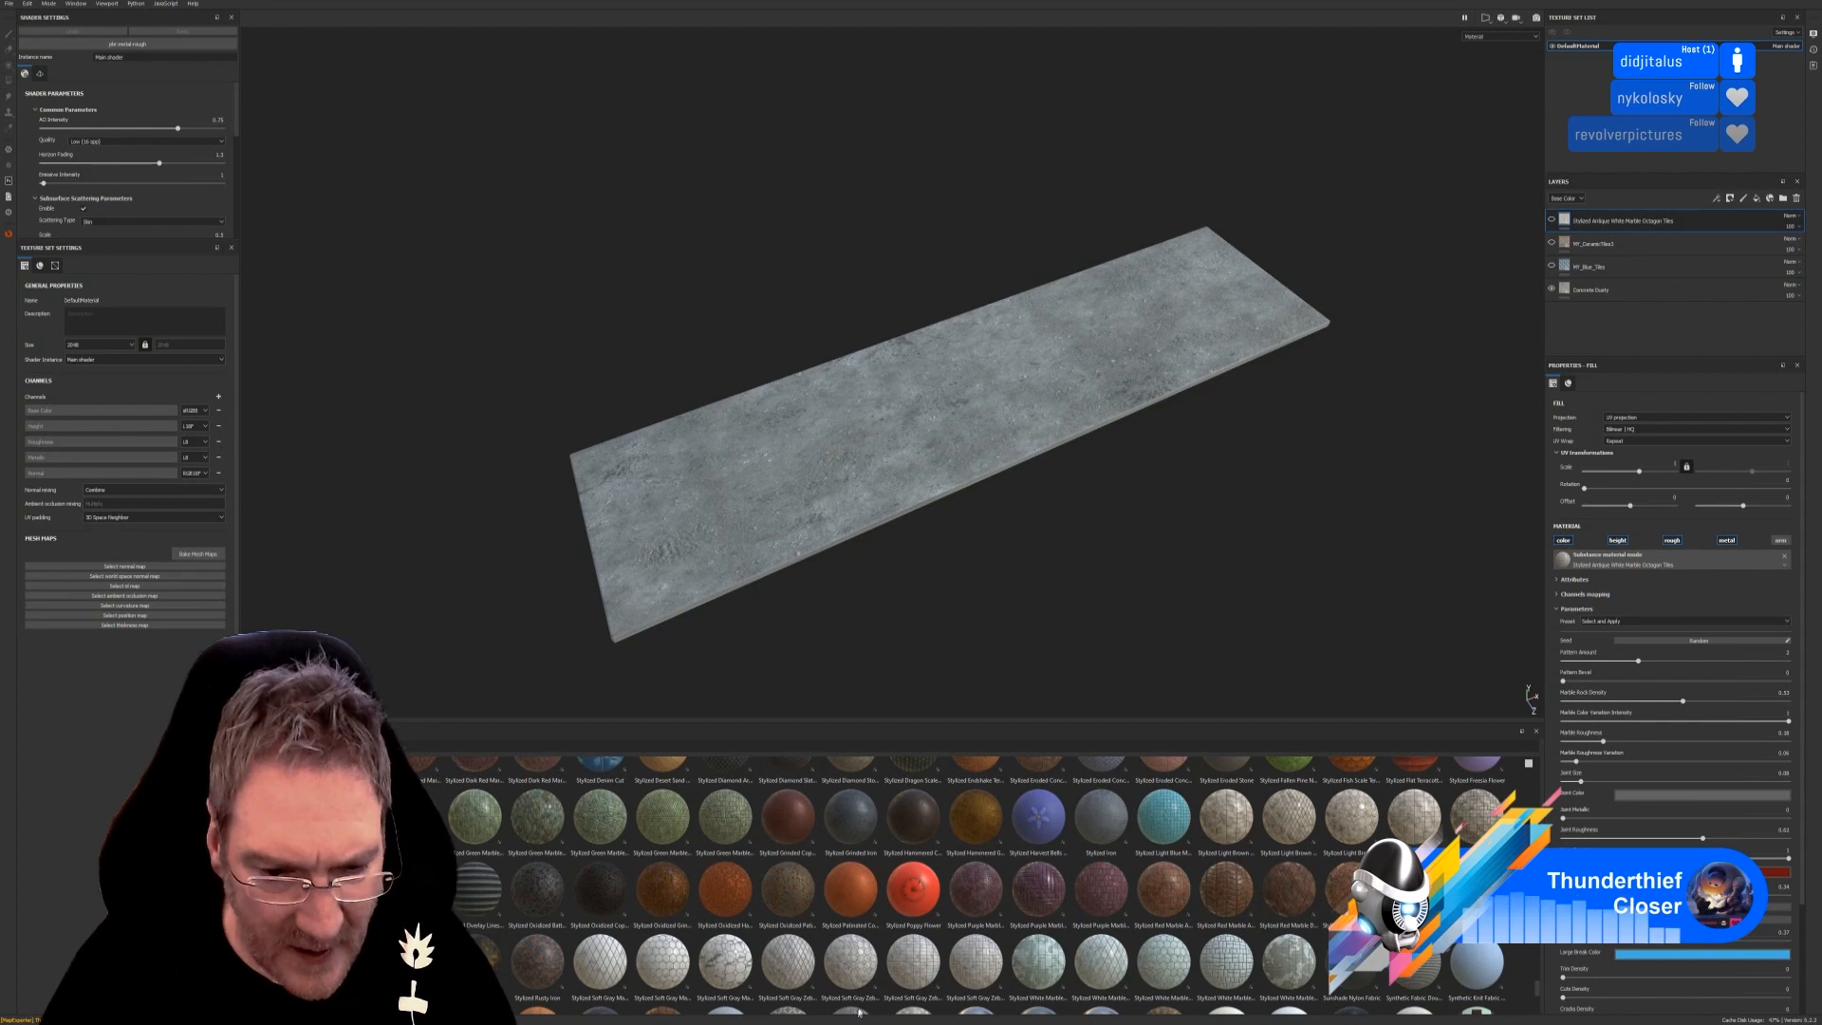
left_click_drag(855, 987, 928, 448)
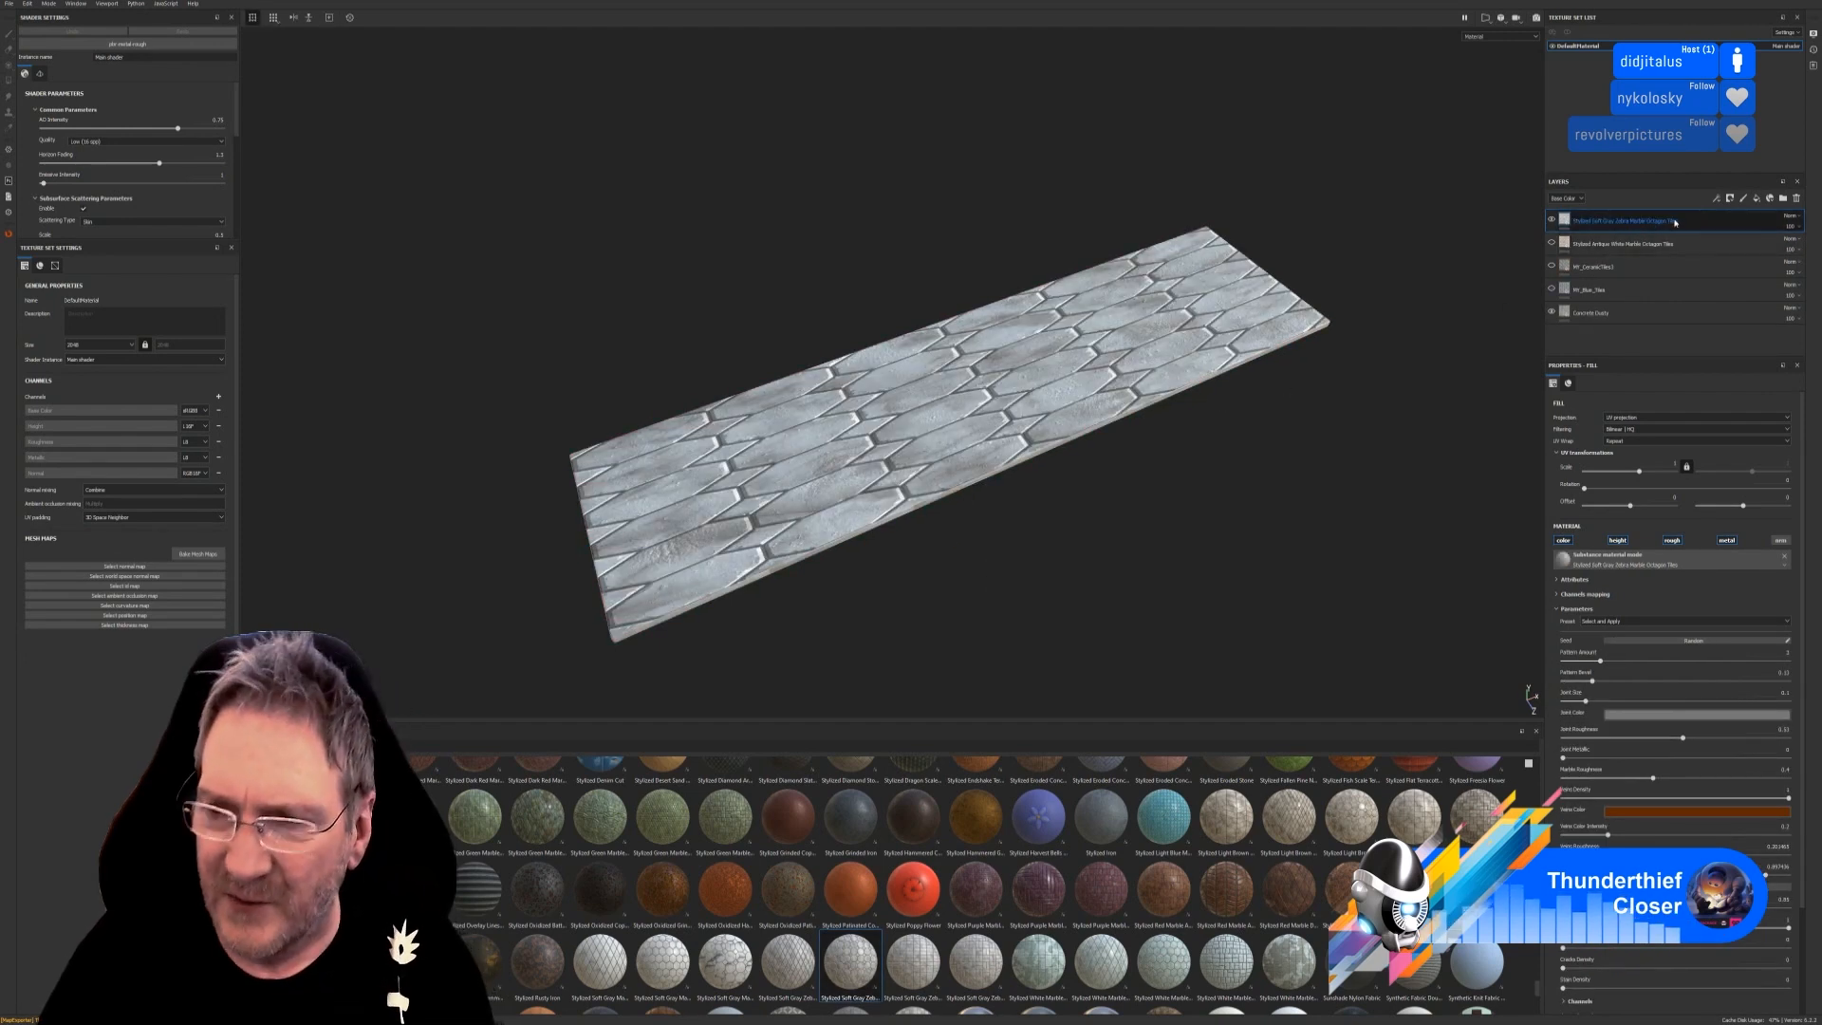
key("Delete")
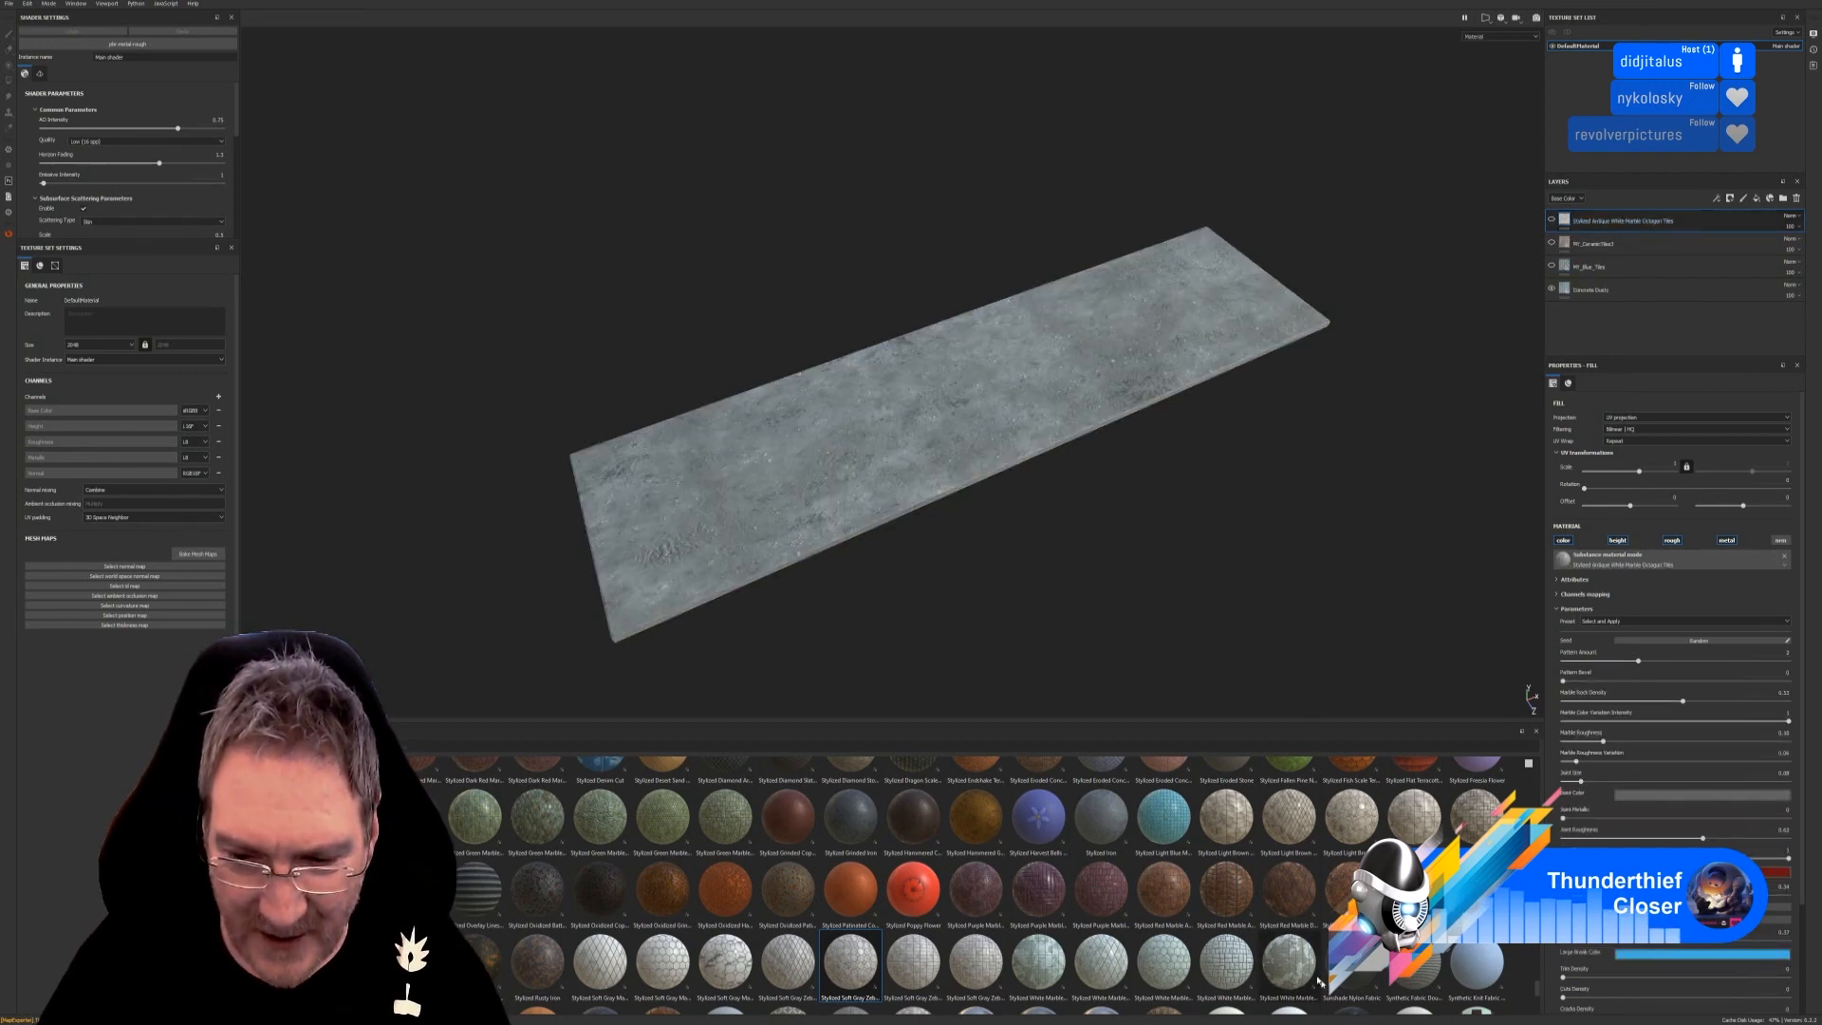
Apply the Stylized White Marble Straight Tiles material to the slab as a new top layer.
left_click_drag(1289, 963, 1017, 409)
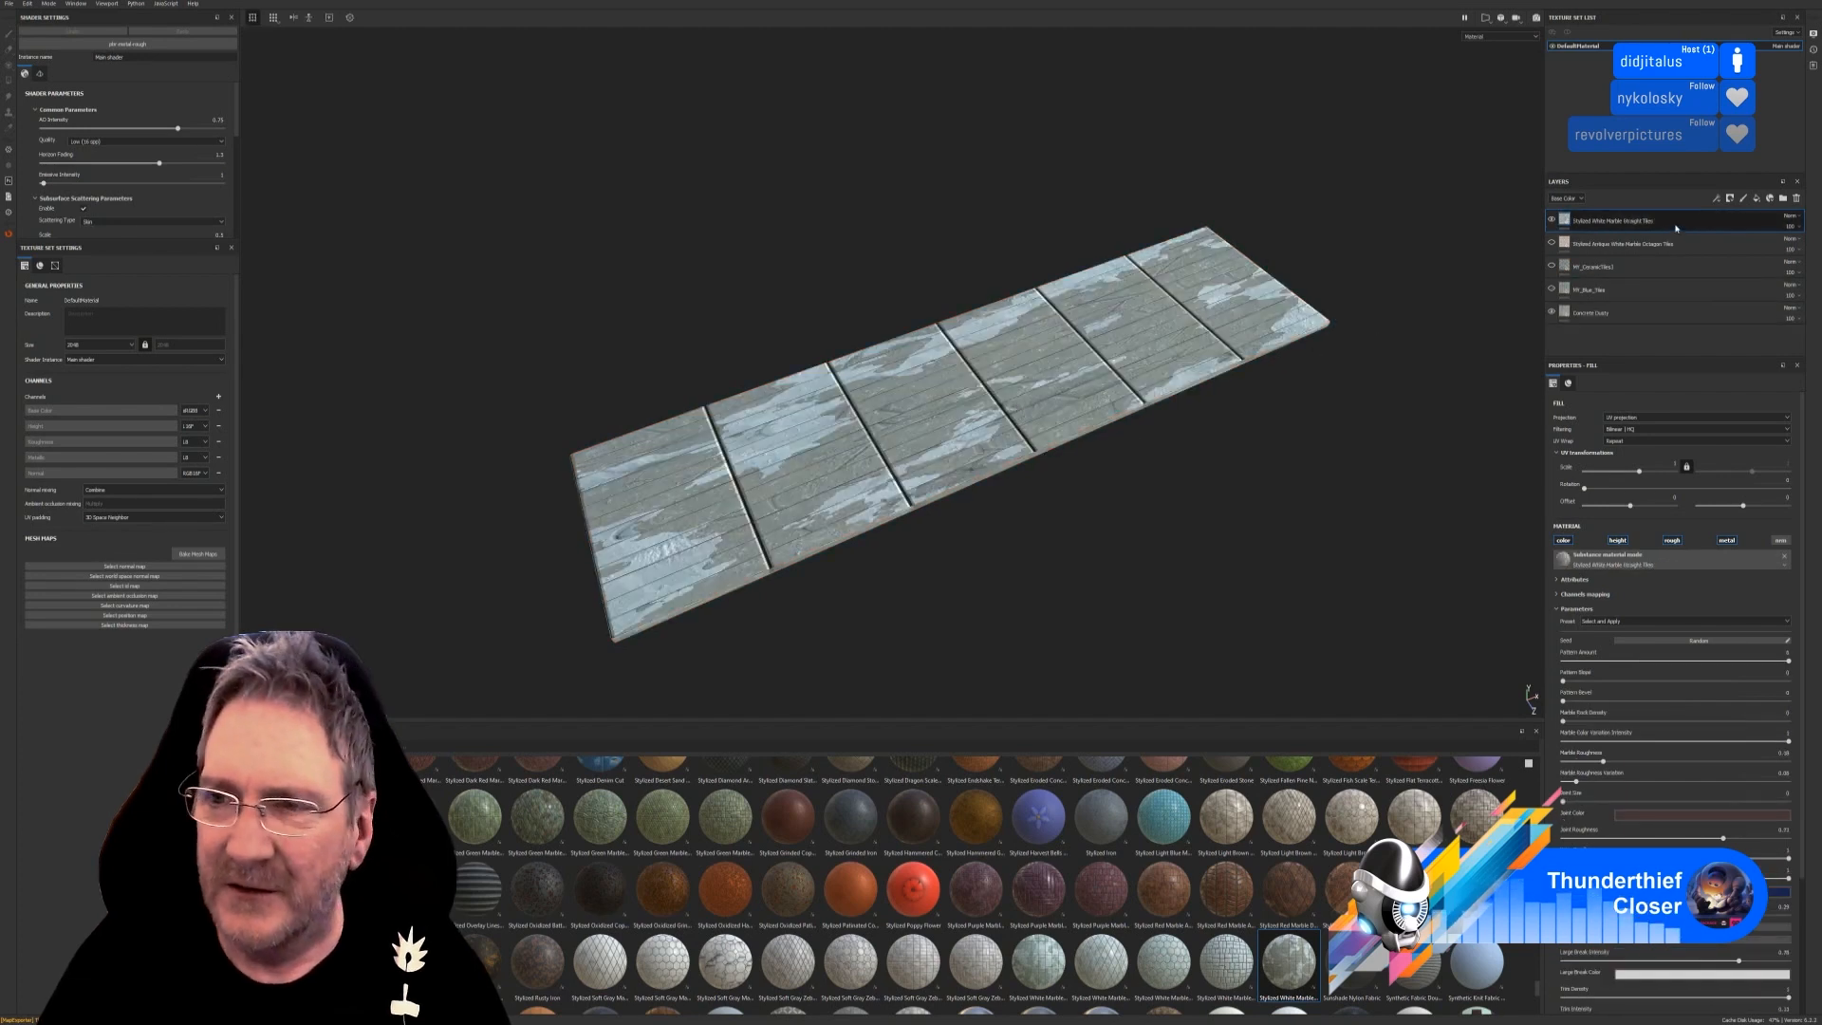
Delete the Stylized White Marble Straight Tiles layer and apply the Art Deco Corridor Marble Floor material to the slab as the new top layer.
key("Delete")
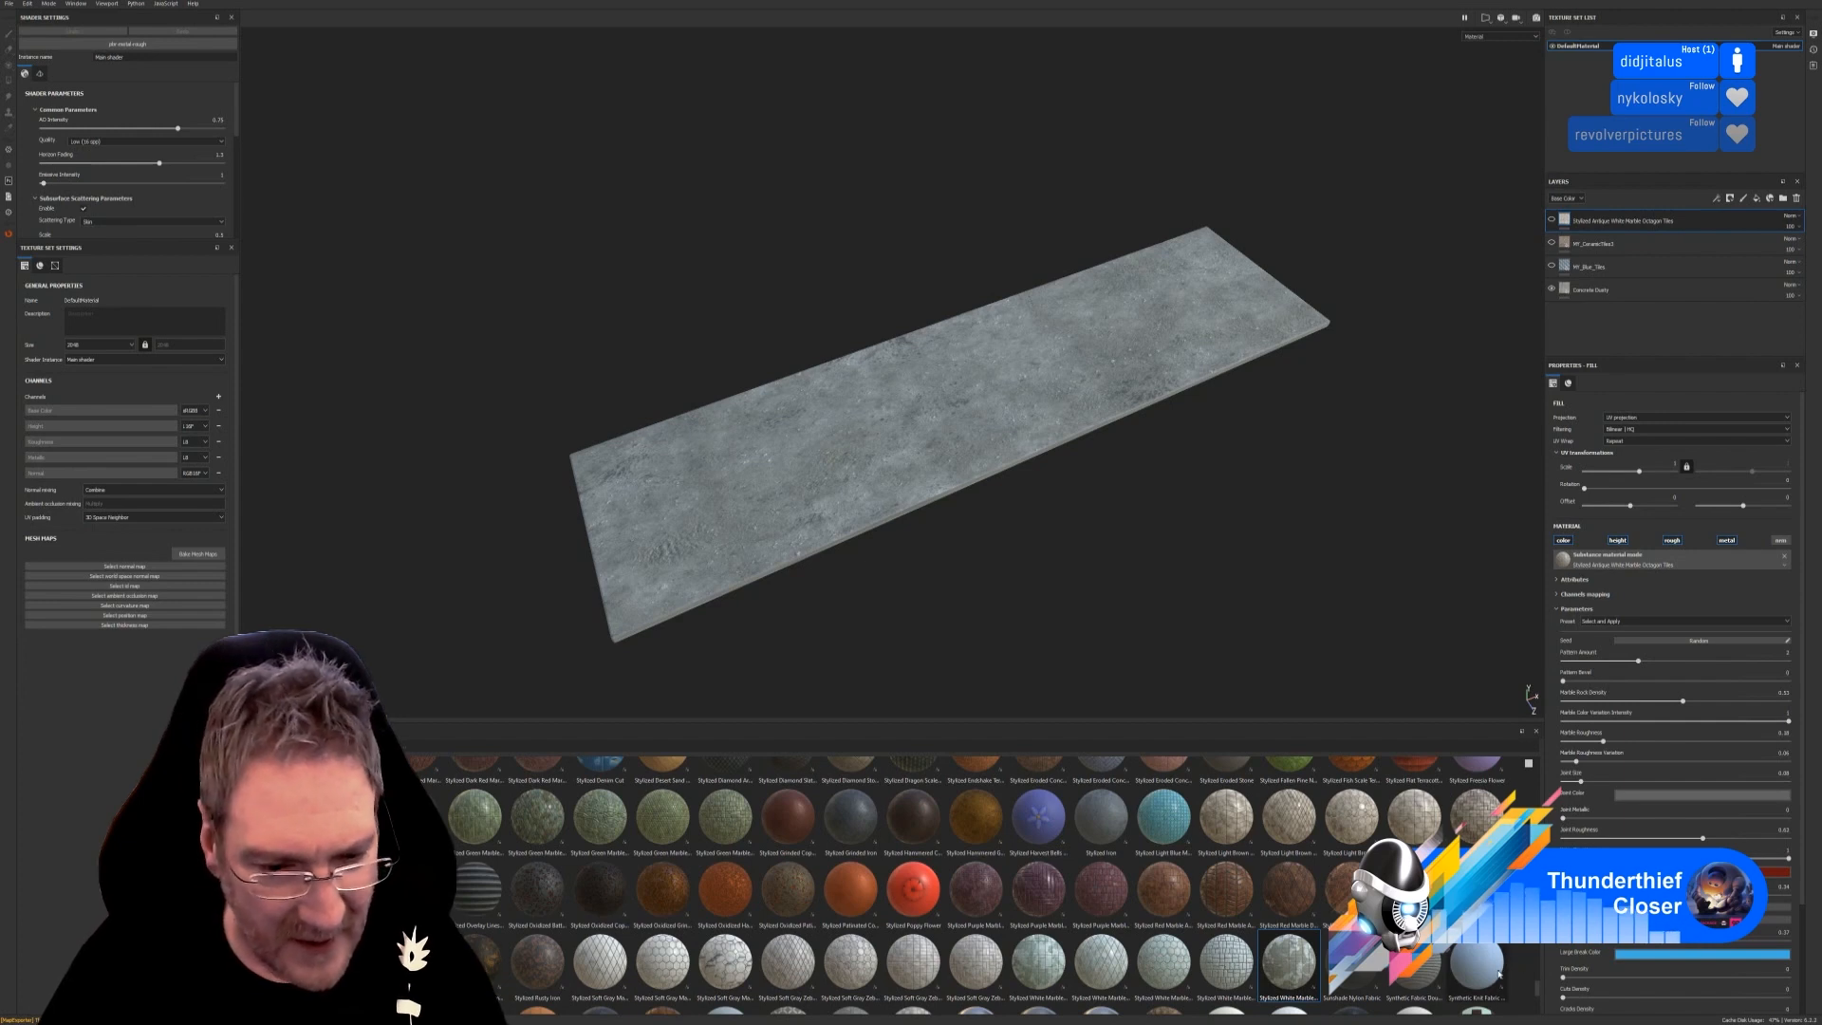
scroll(1520, 993, "down", 3)
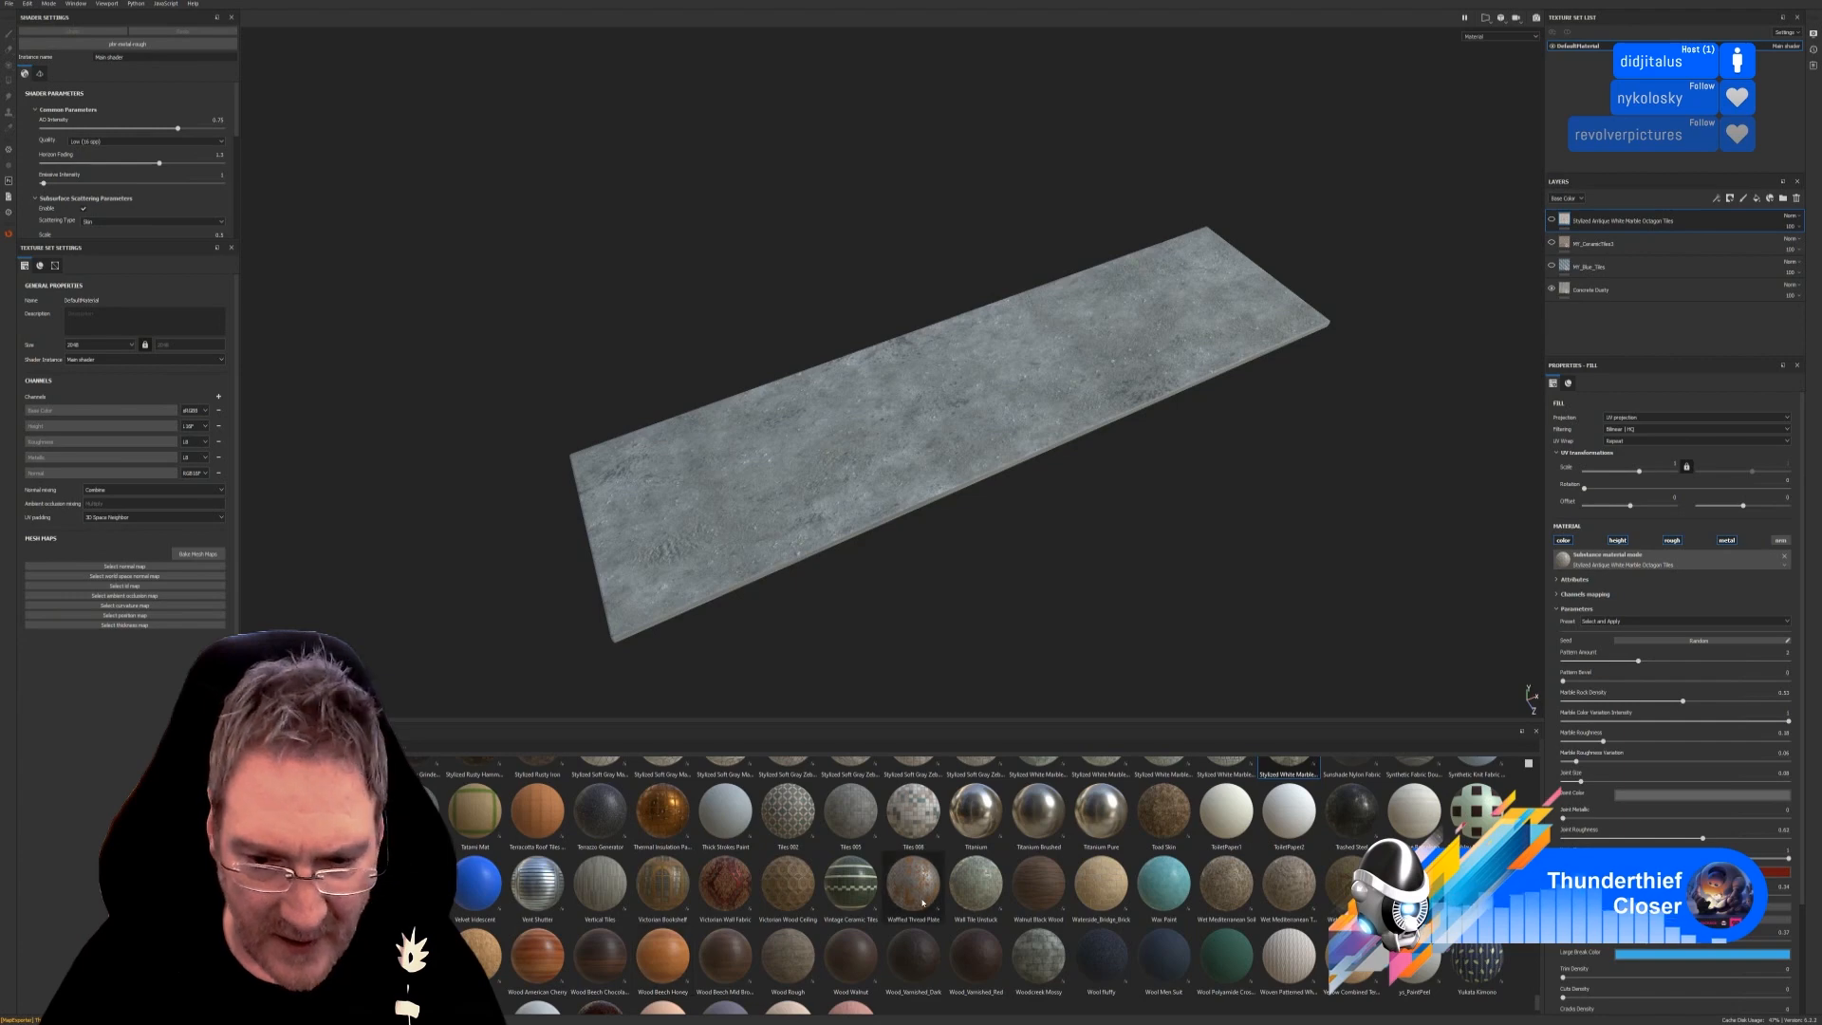
scroll(920, 911, "down", 1)
scroll(949, 918, "up", 5)
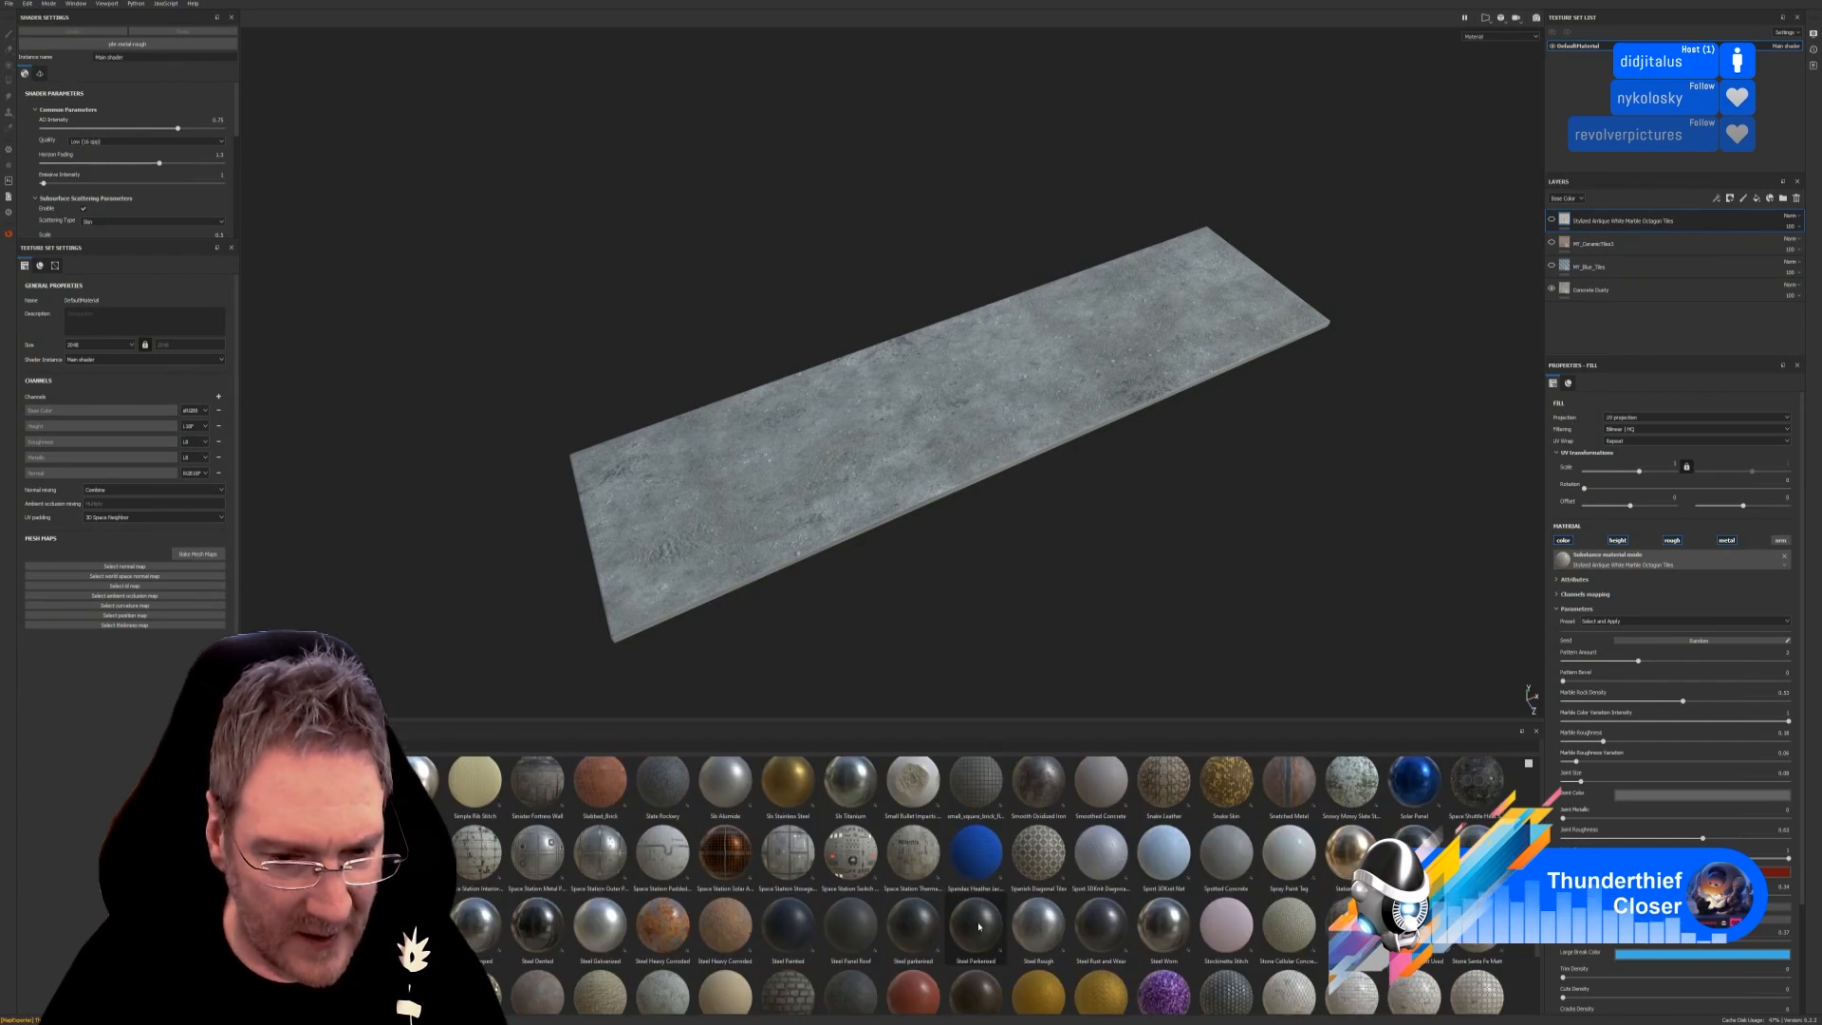
scroll(978, 923, "up", 20)
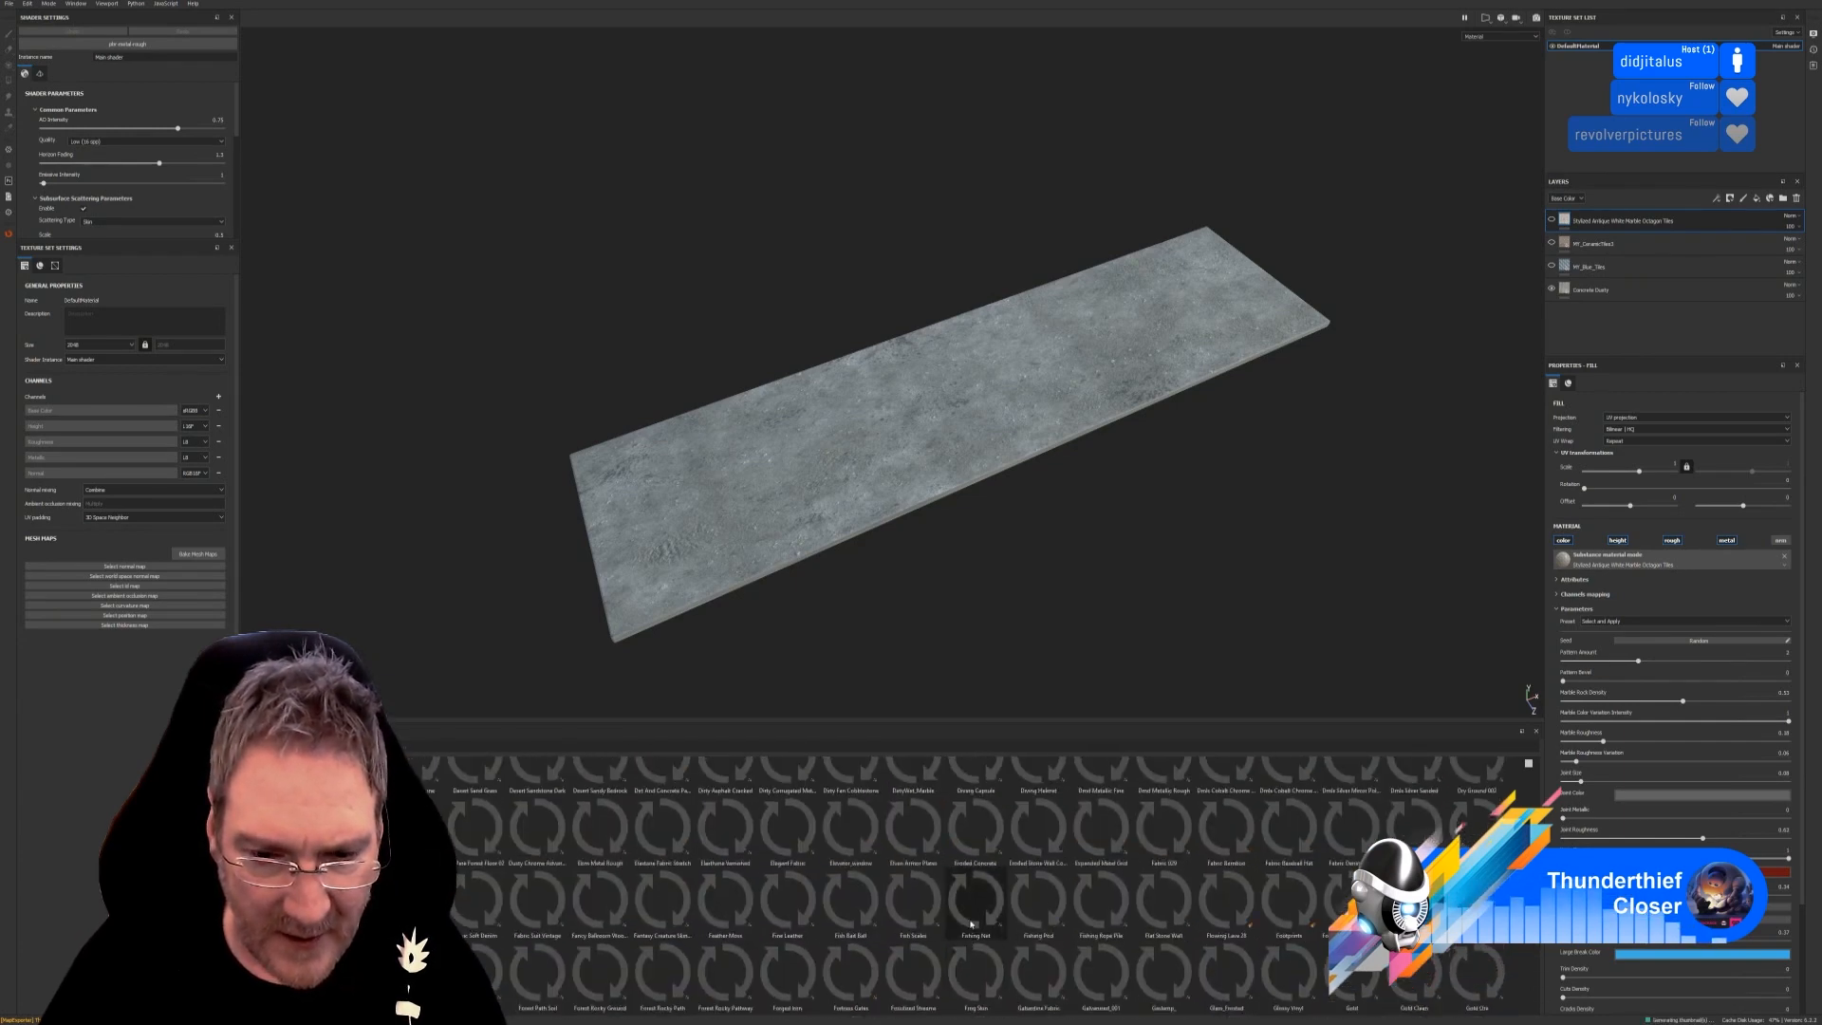
scroll(980, 883, "up", 4)
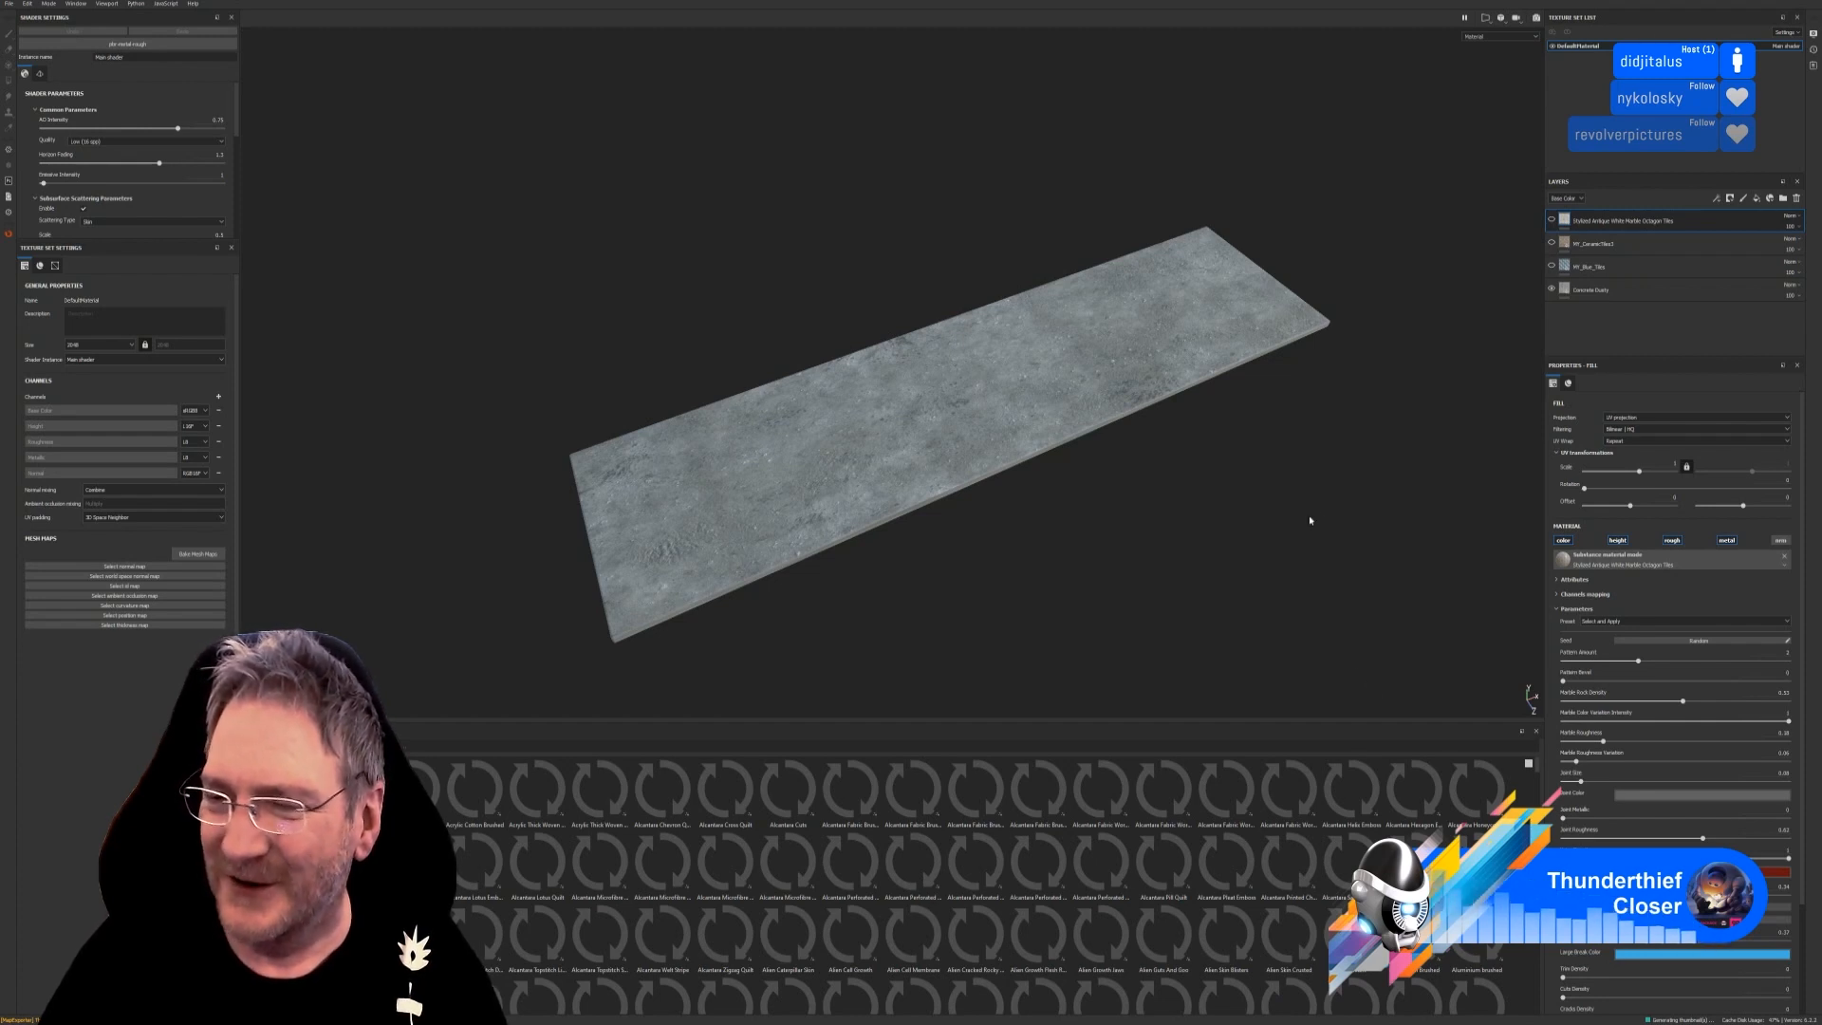
scroll(1471, 854, "down", 3)
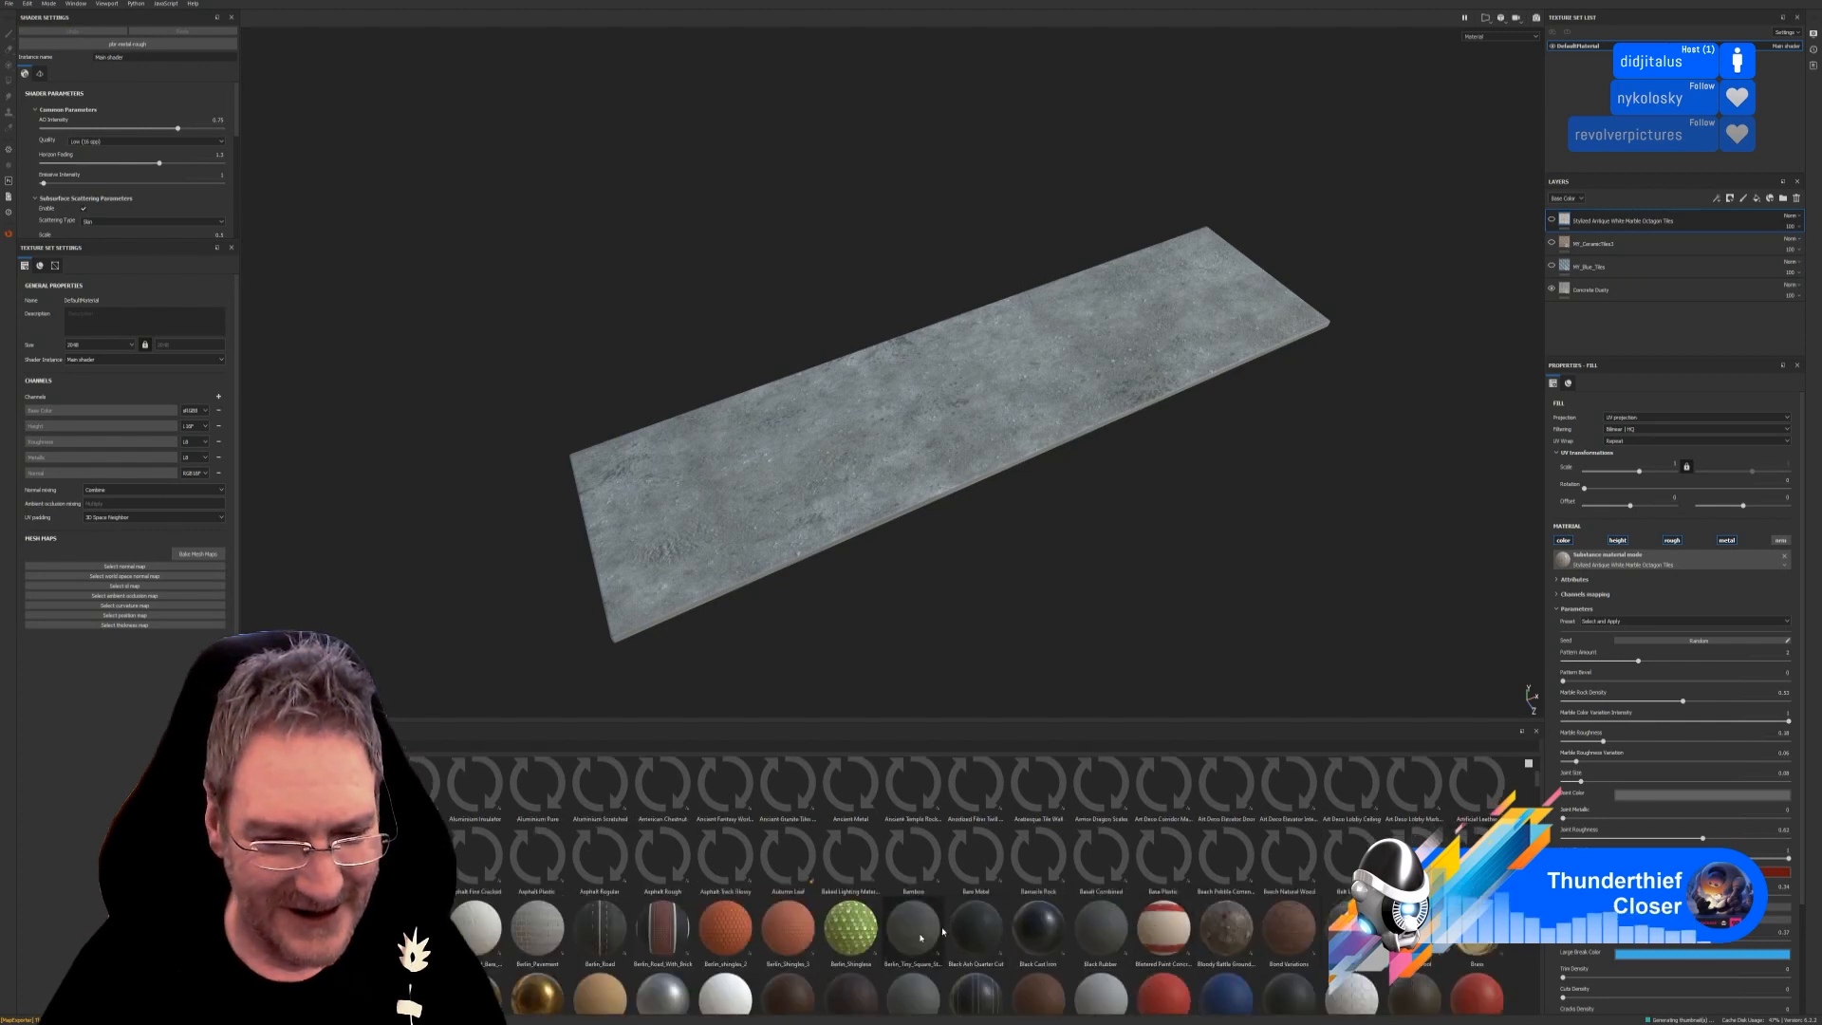
scroll(1148, 887, "down", 3)
scroll(1149, 888, "up", 6)
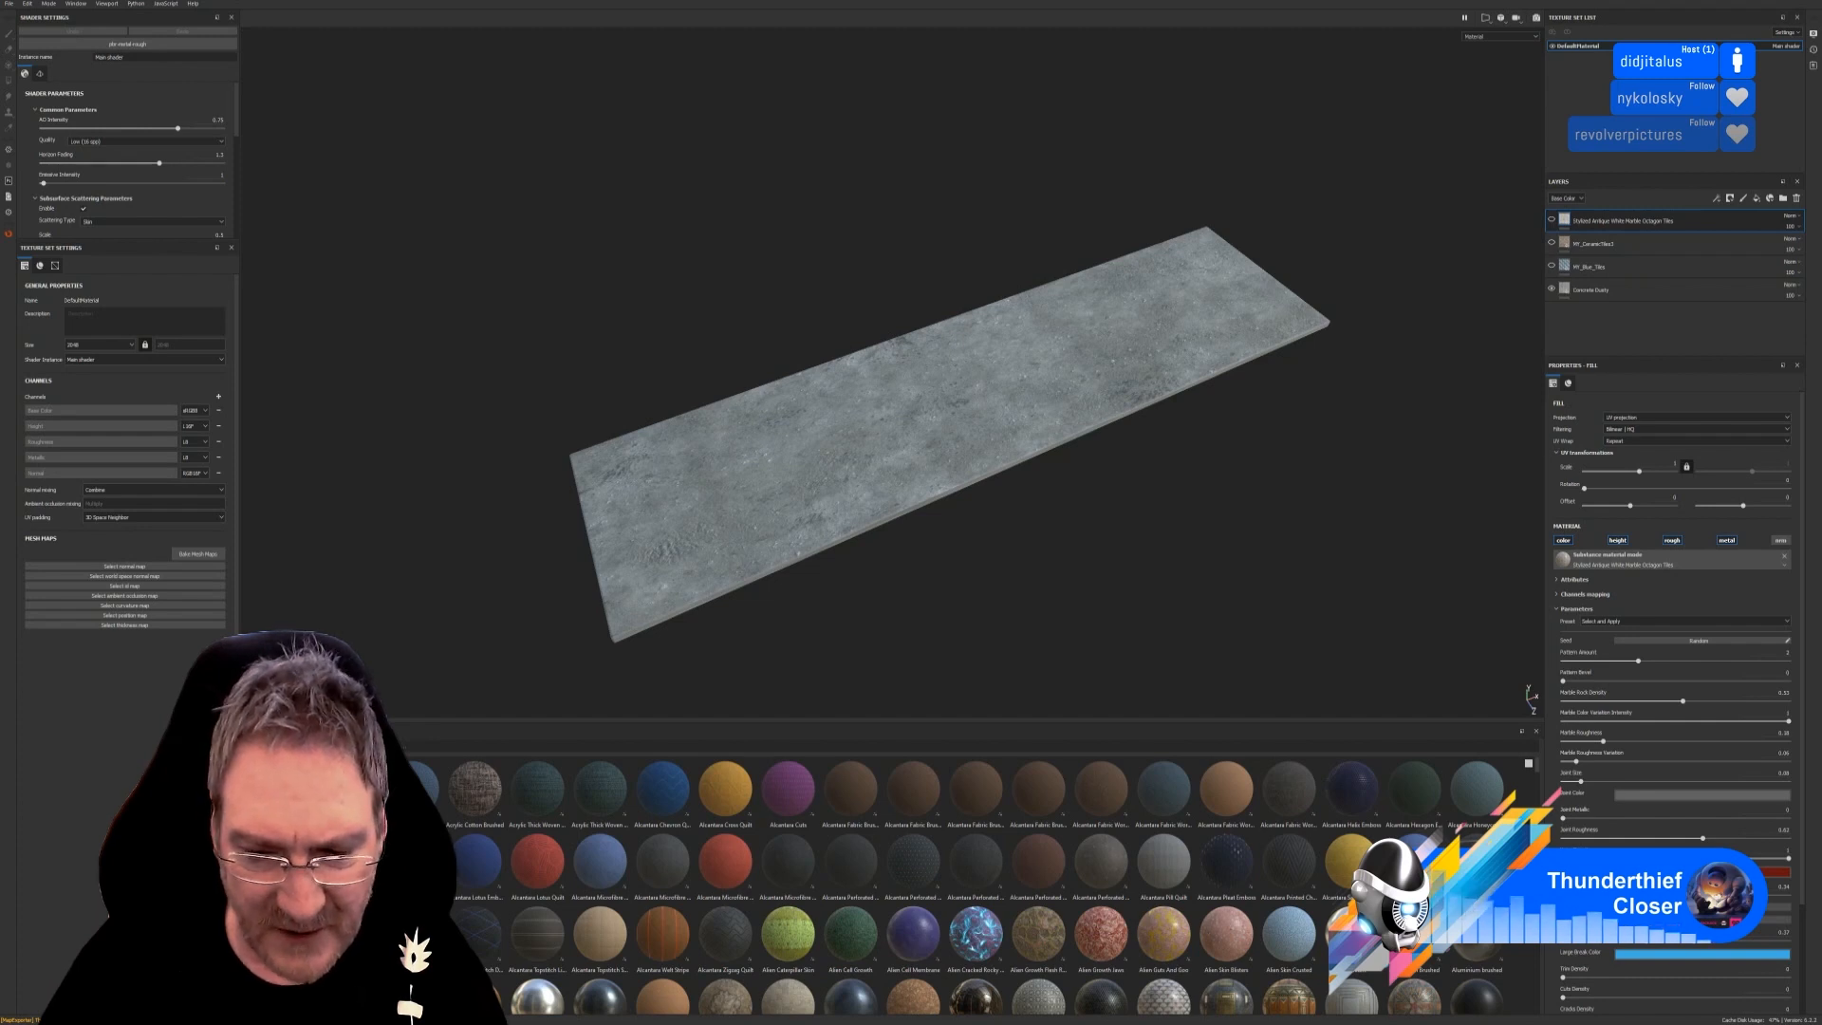
scroll(1164, 854, "down", 3)
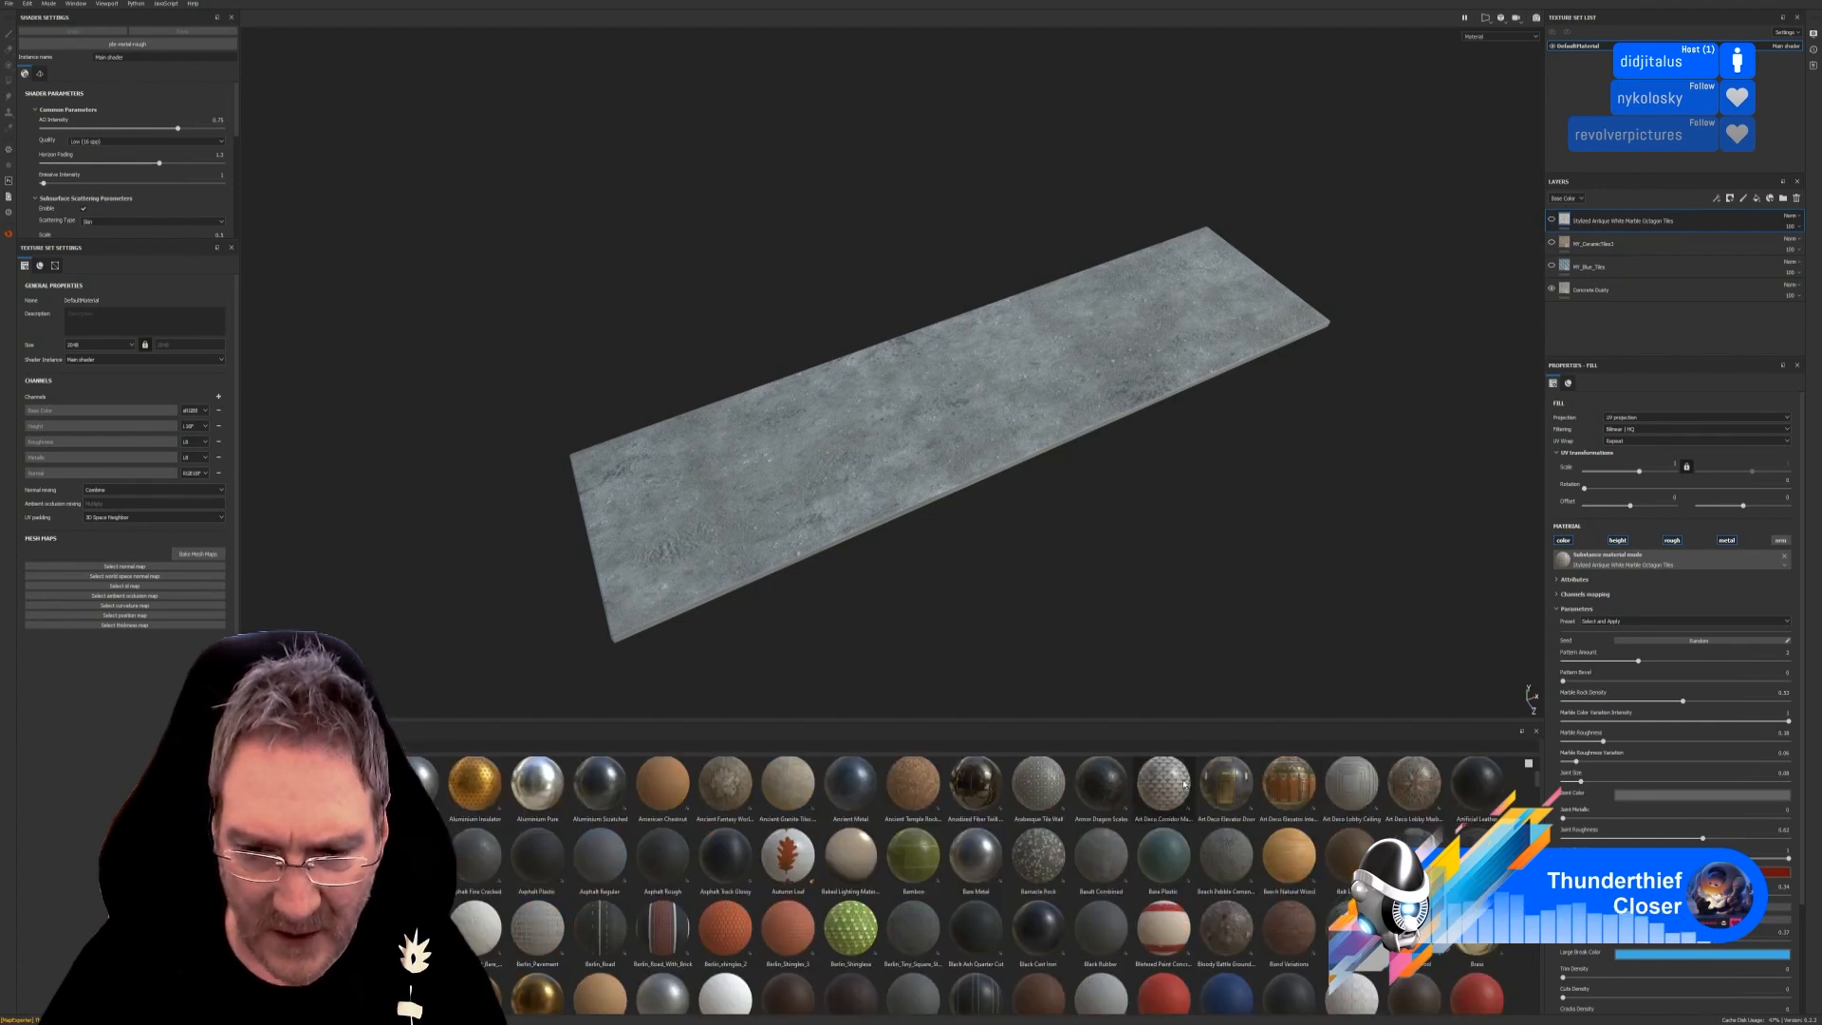
left_click_drag(1164, 783, 989, 401)
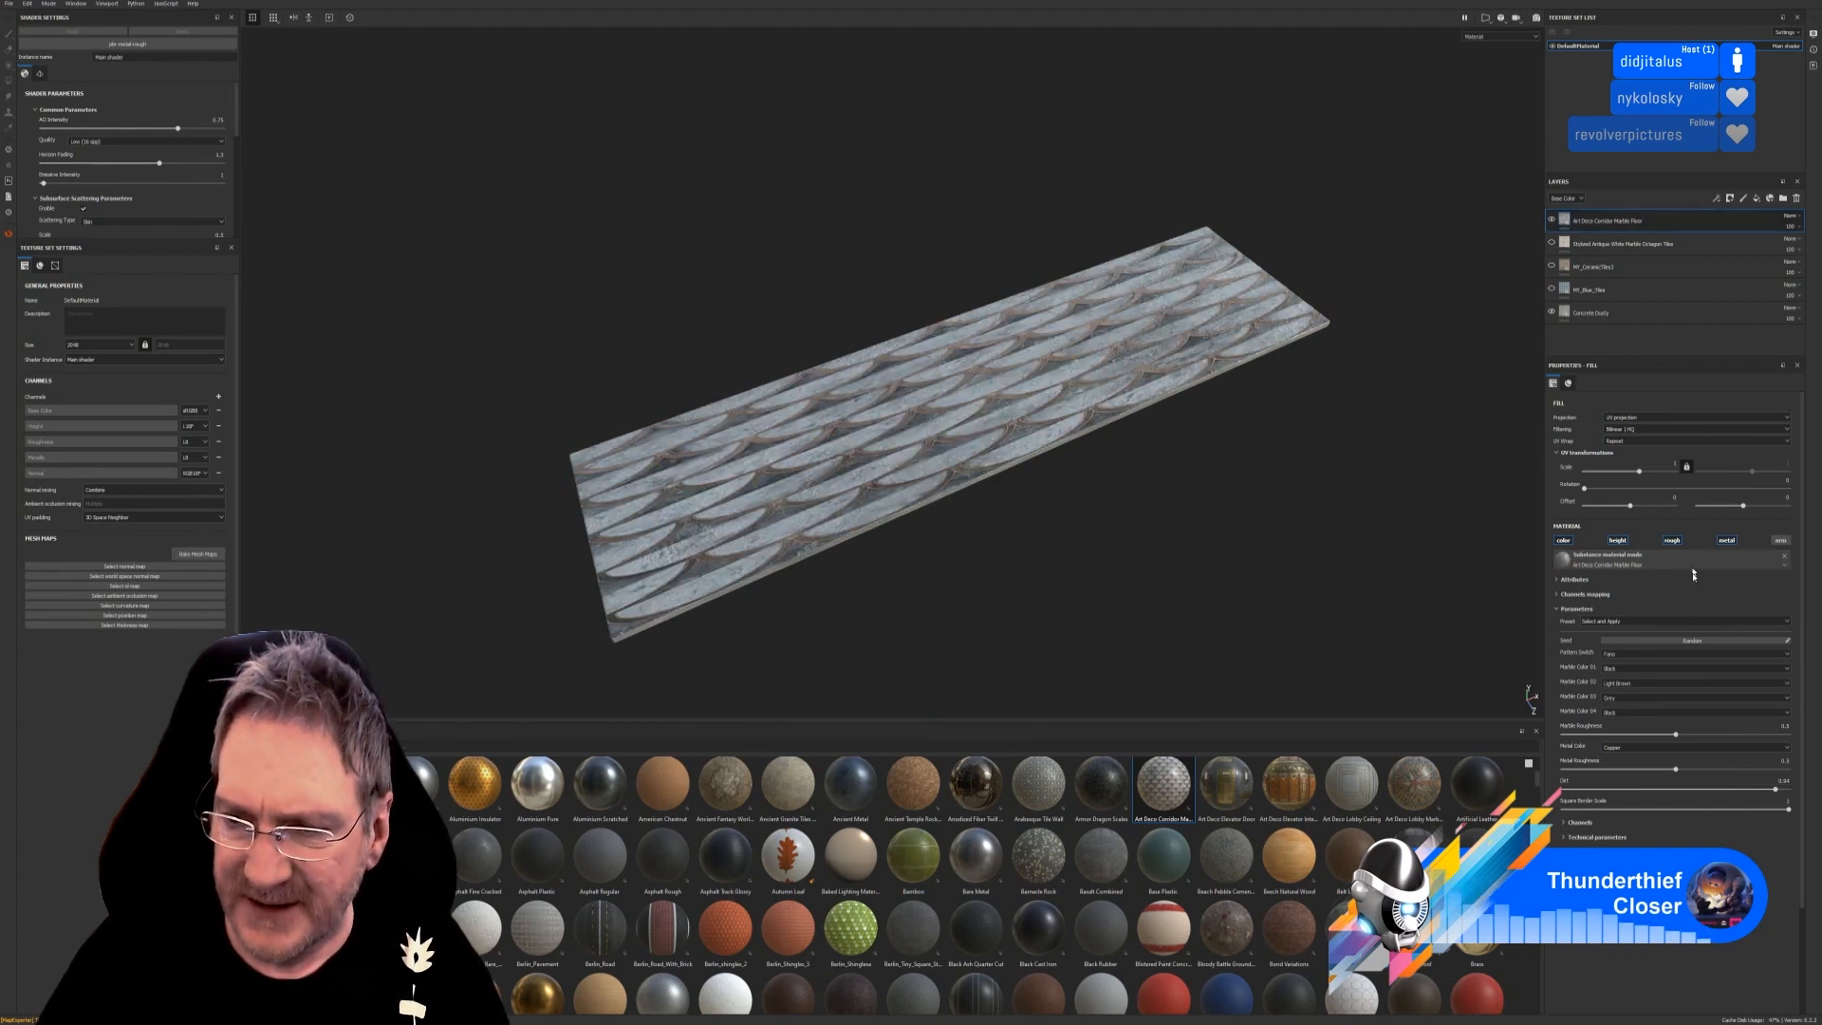
Randomize the Art Deco marble floor's seed, try its other patterns, and settle on the octagon tile pattern.
left_click(1709, 641)
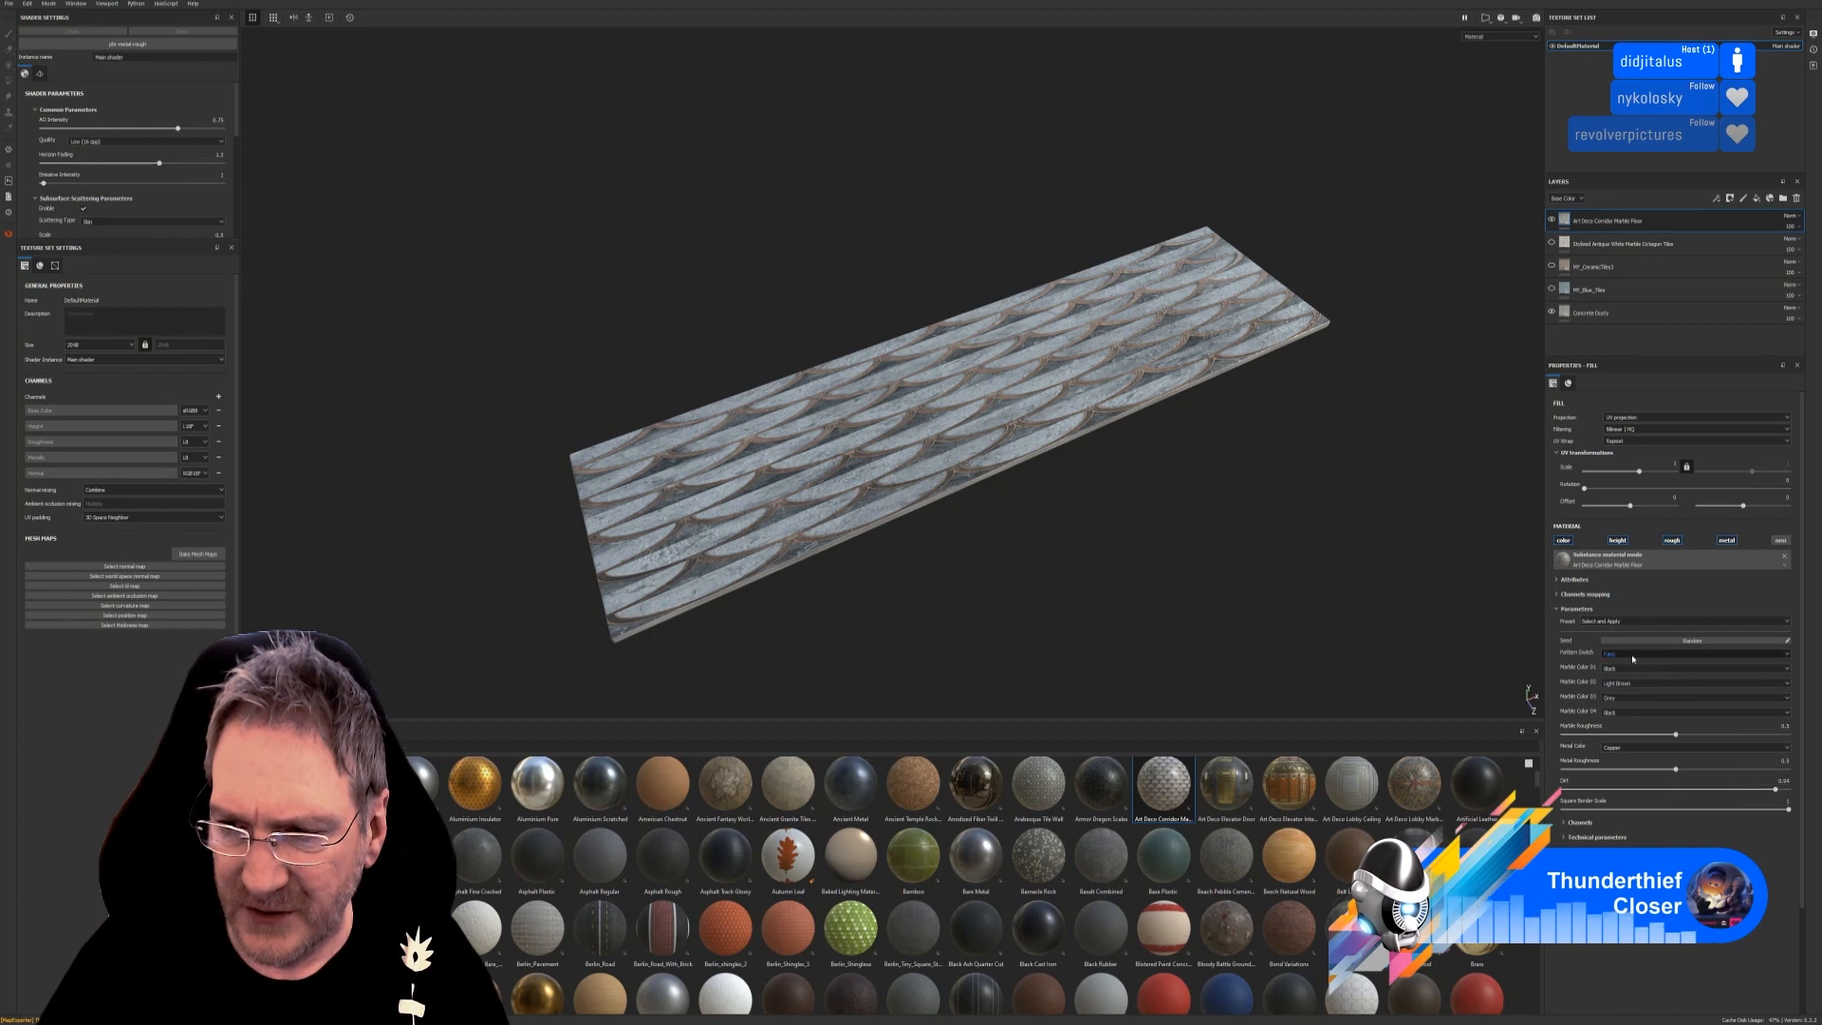
left_click(1633, 654)
left_click(1625, 663)
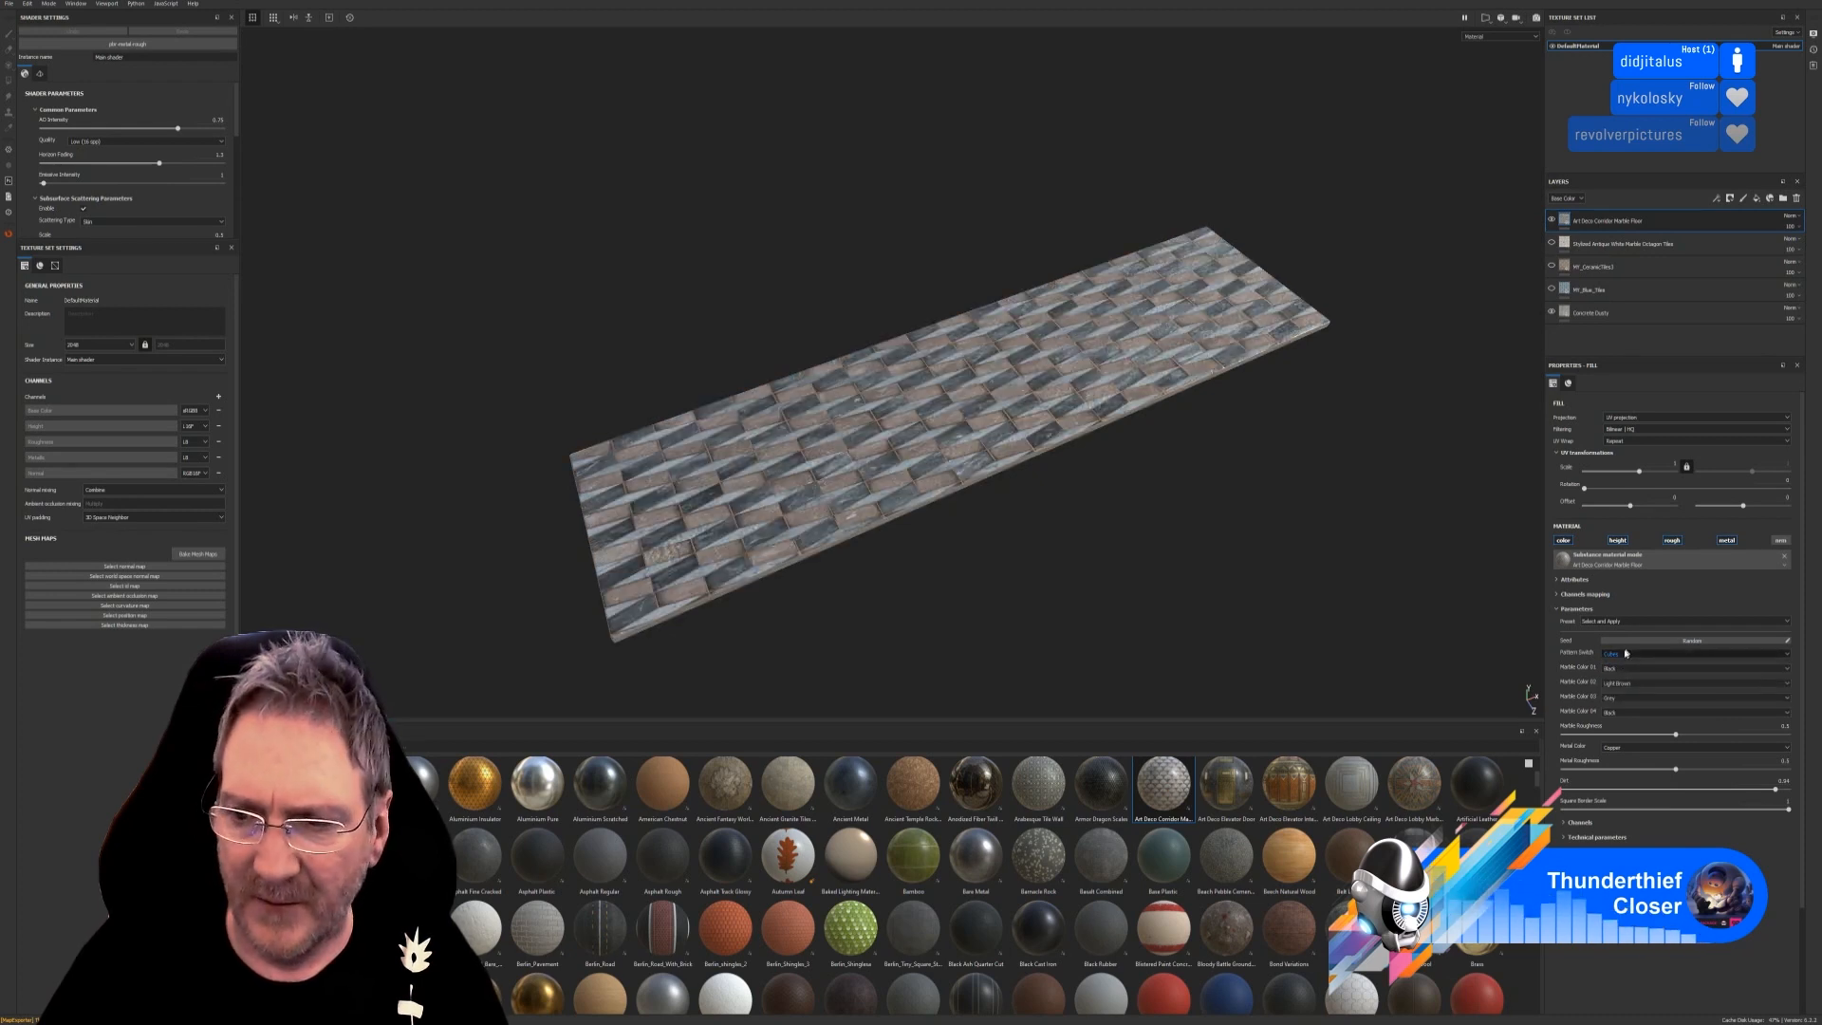
left_click(1625, 654)
left_click(1625, 669)
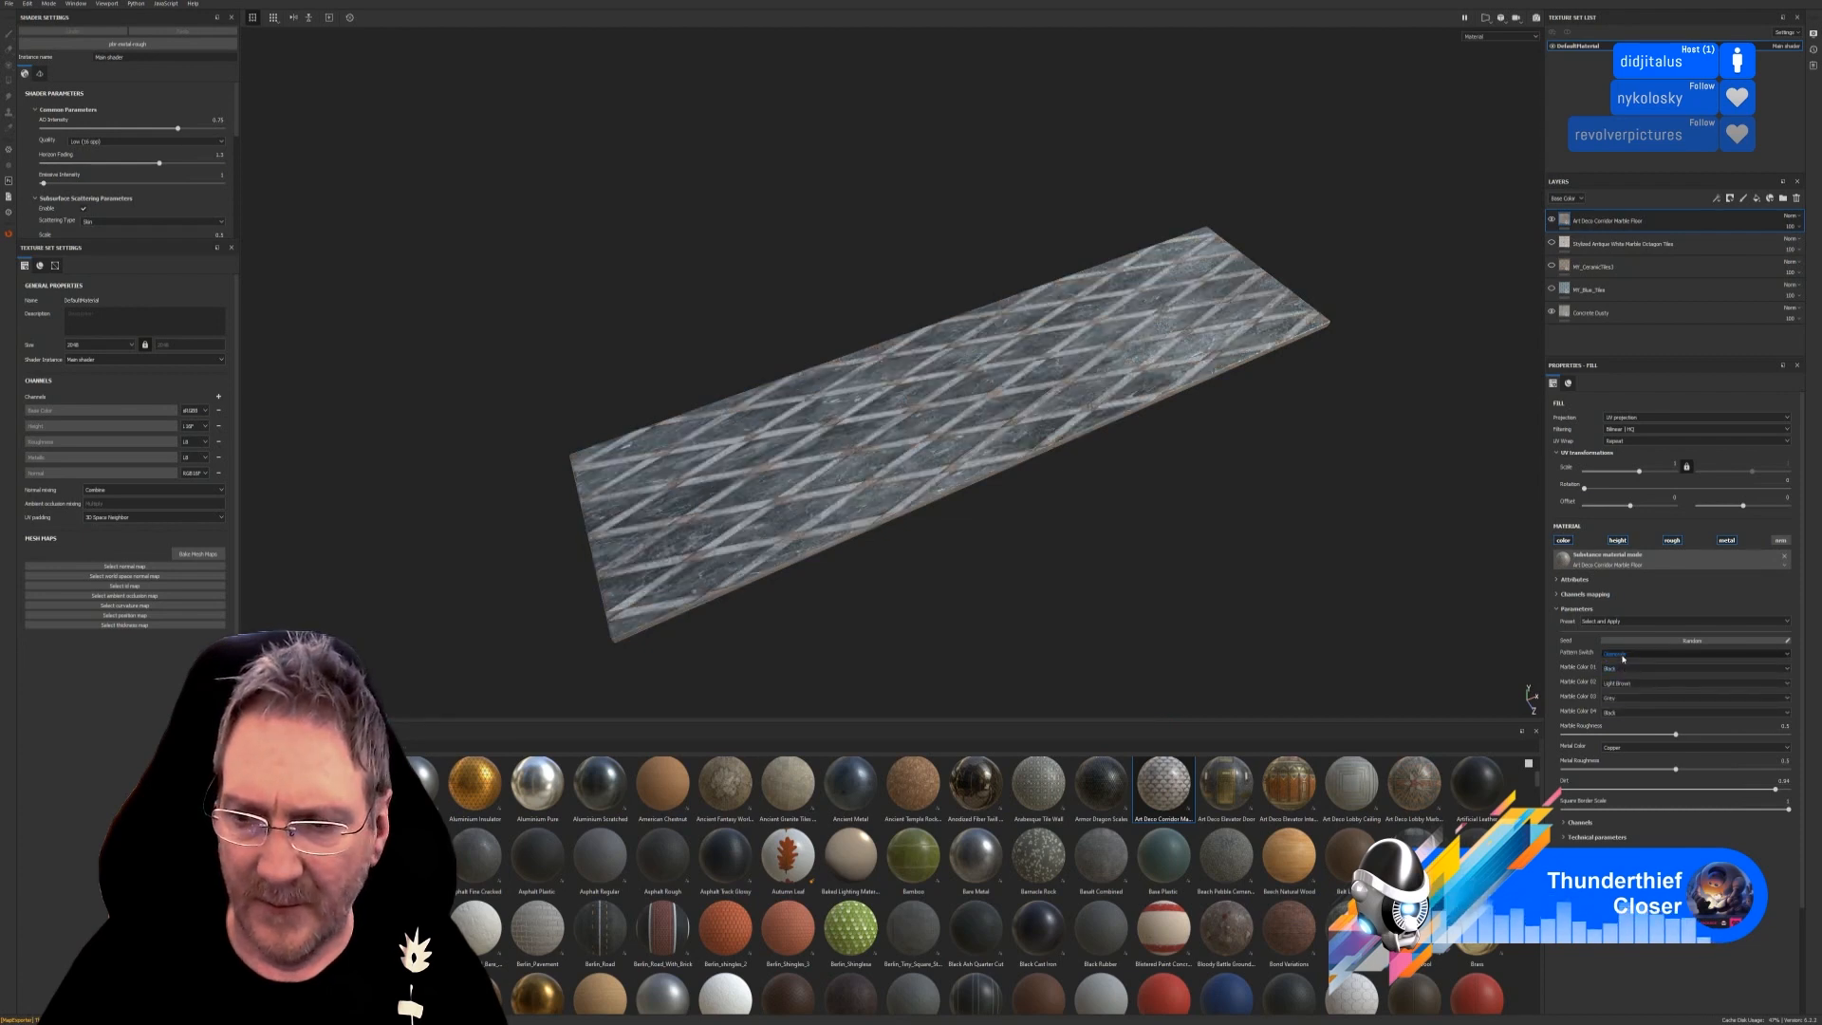
left_click(1625, 654)
left_click(1621, 676)
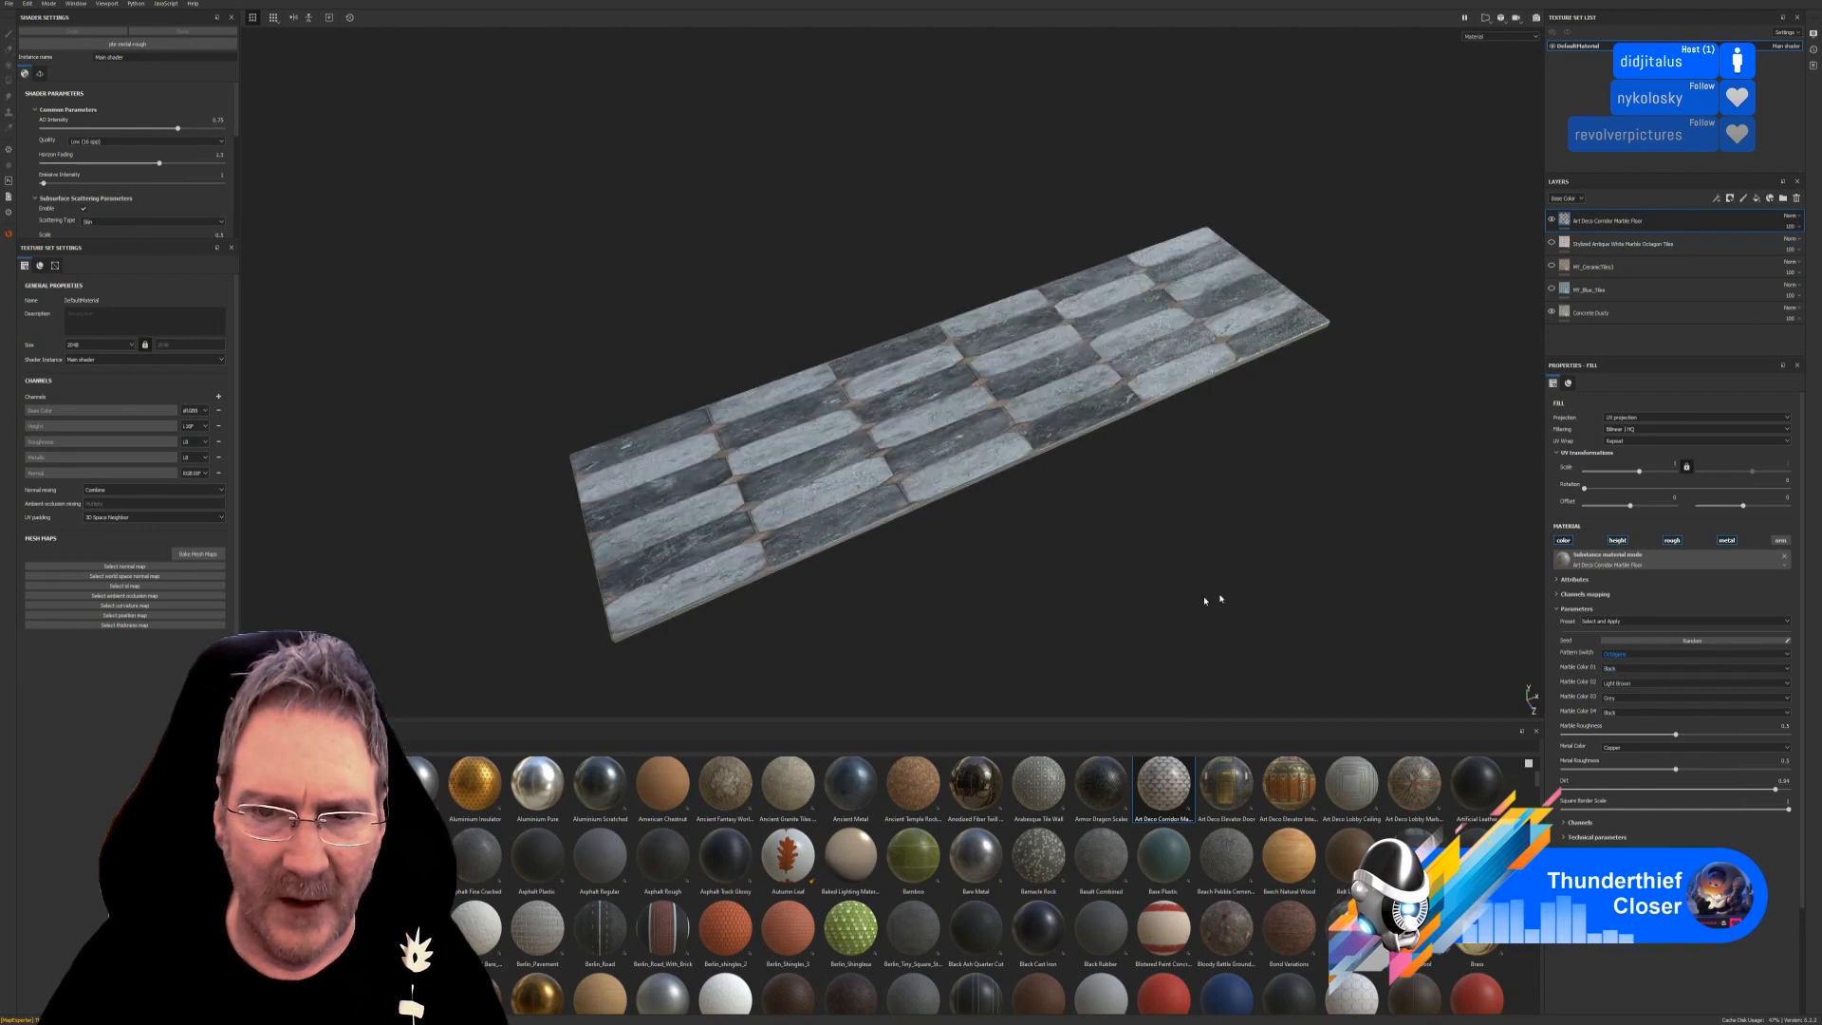
Unlock the marble floor layer's UV scale and lower only its second value until two rows of tiles span the slab's width.
left_click_drag(1123, 611, 1271, 475, "alt")
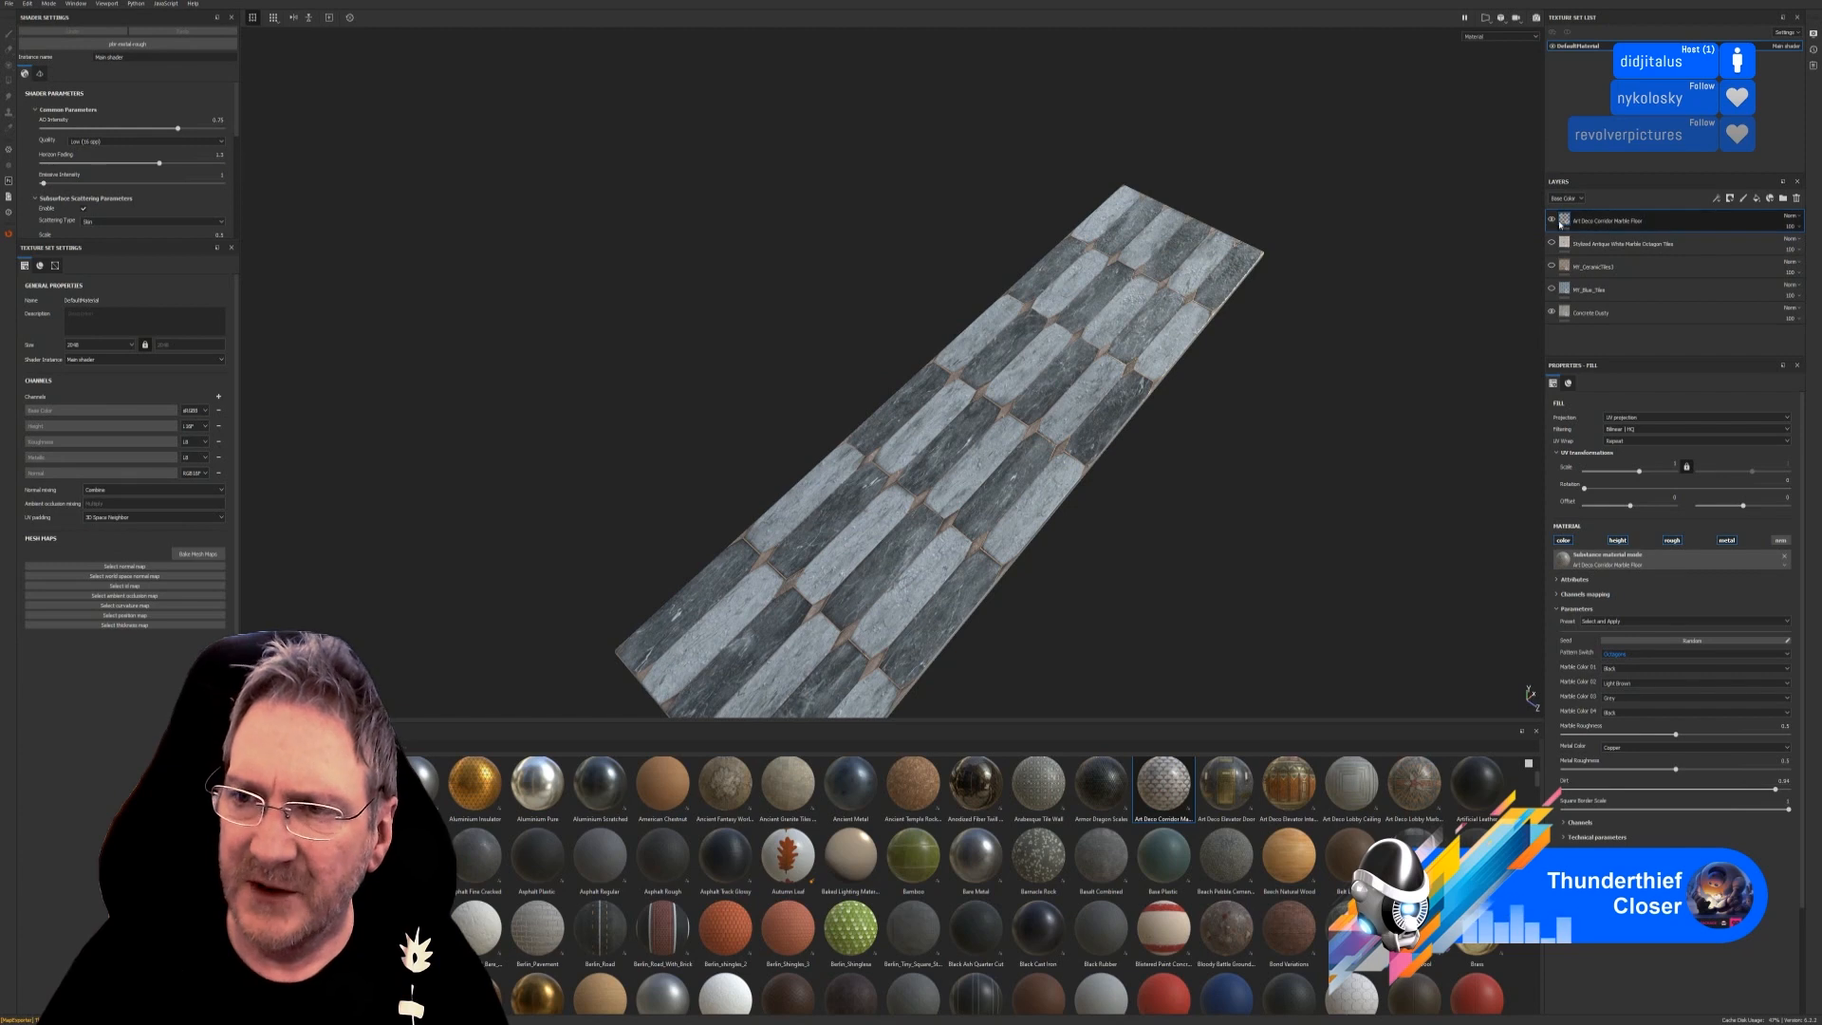
left_click(1686, 467)
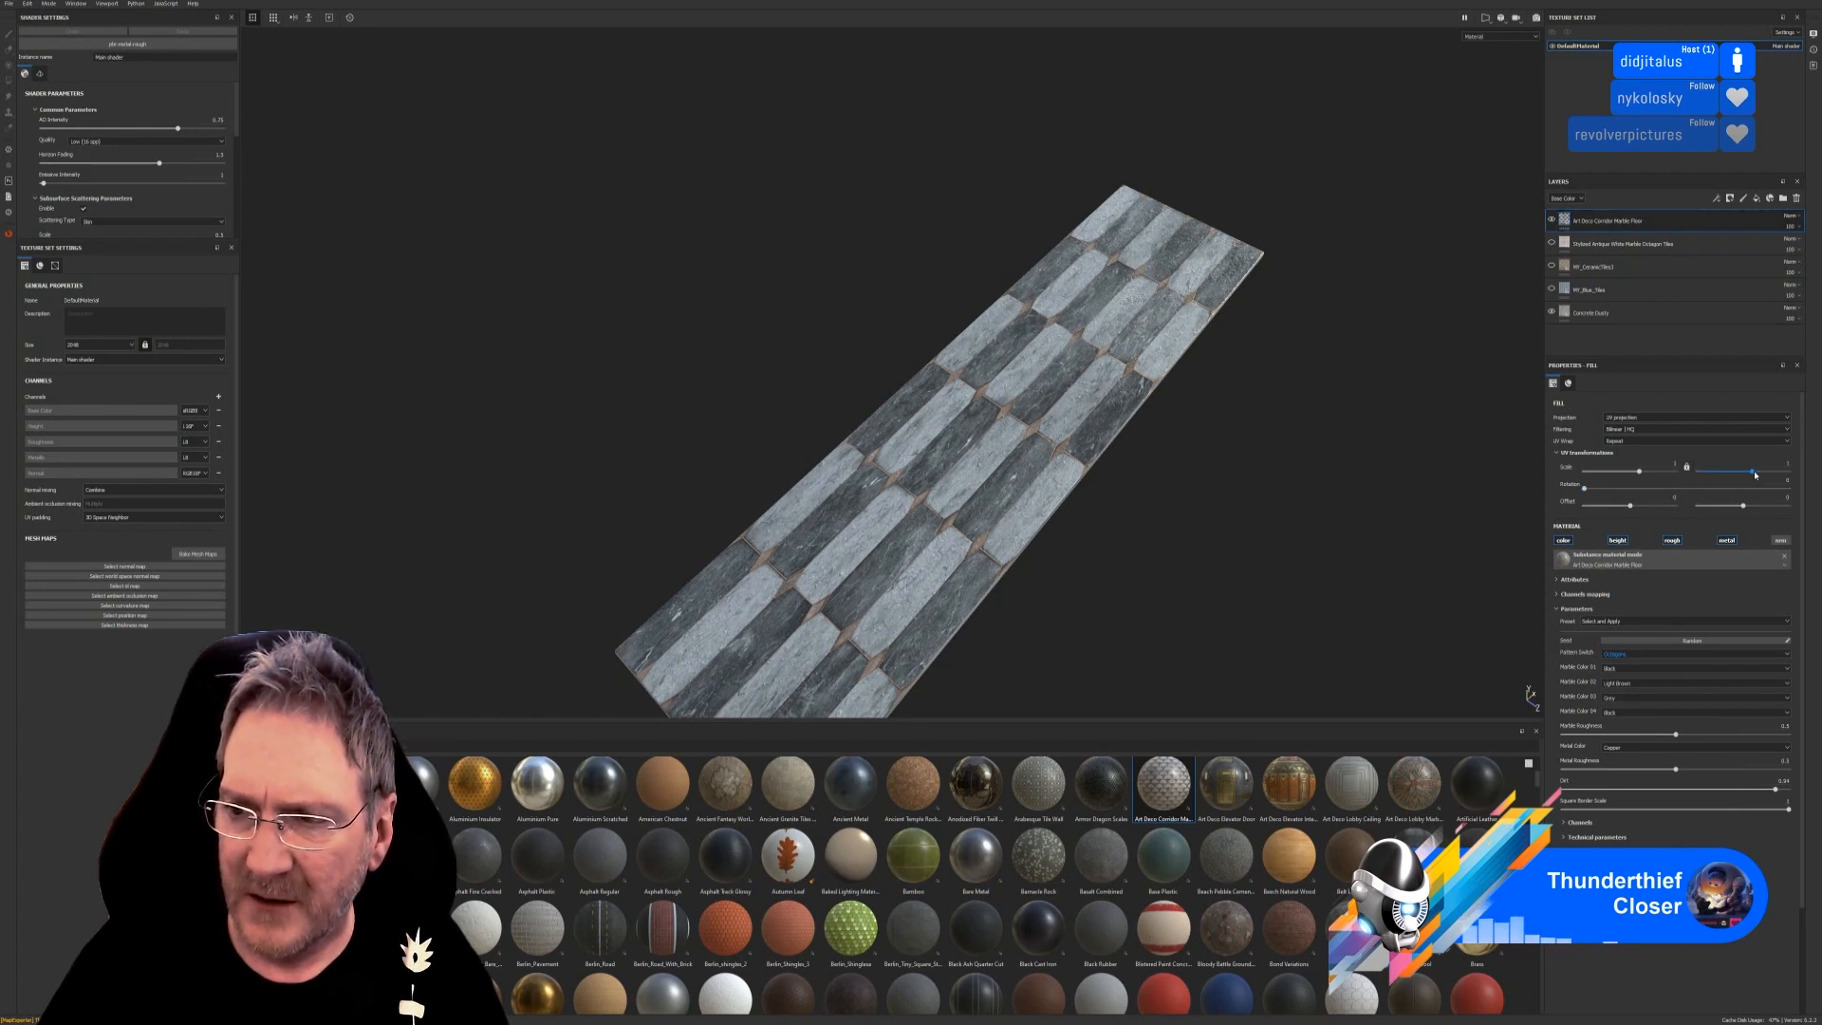
left_click_drag(1756, 474, 1750, 474)
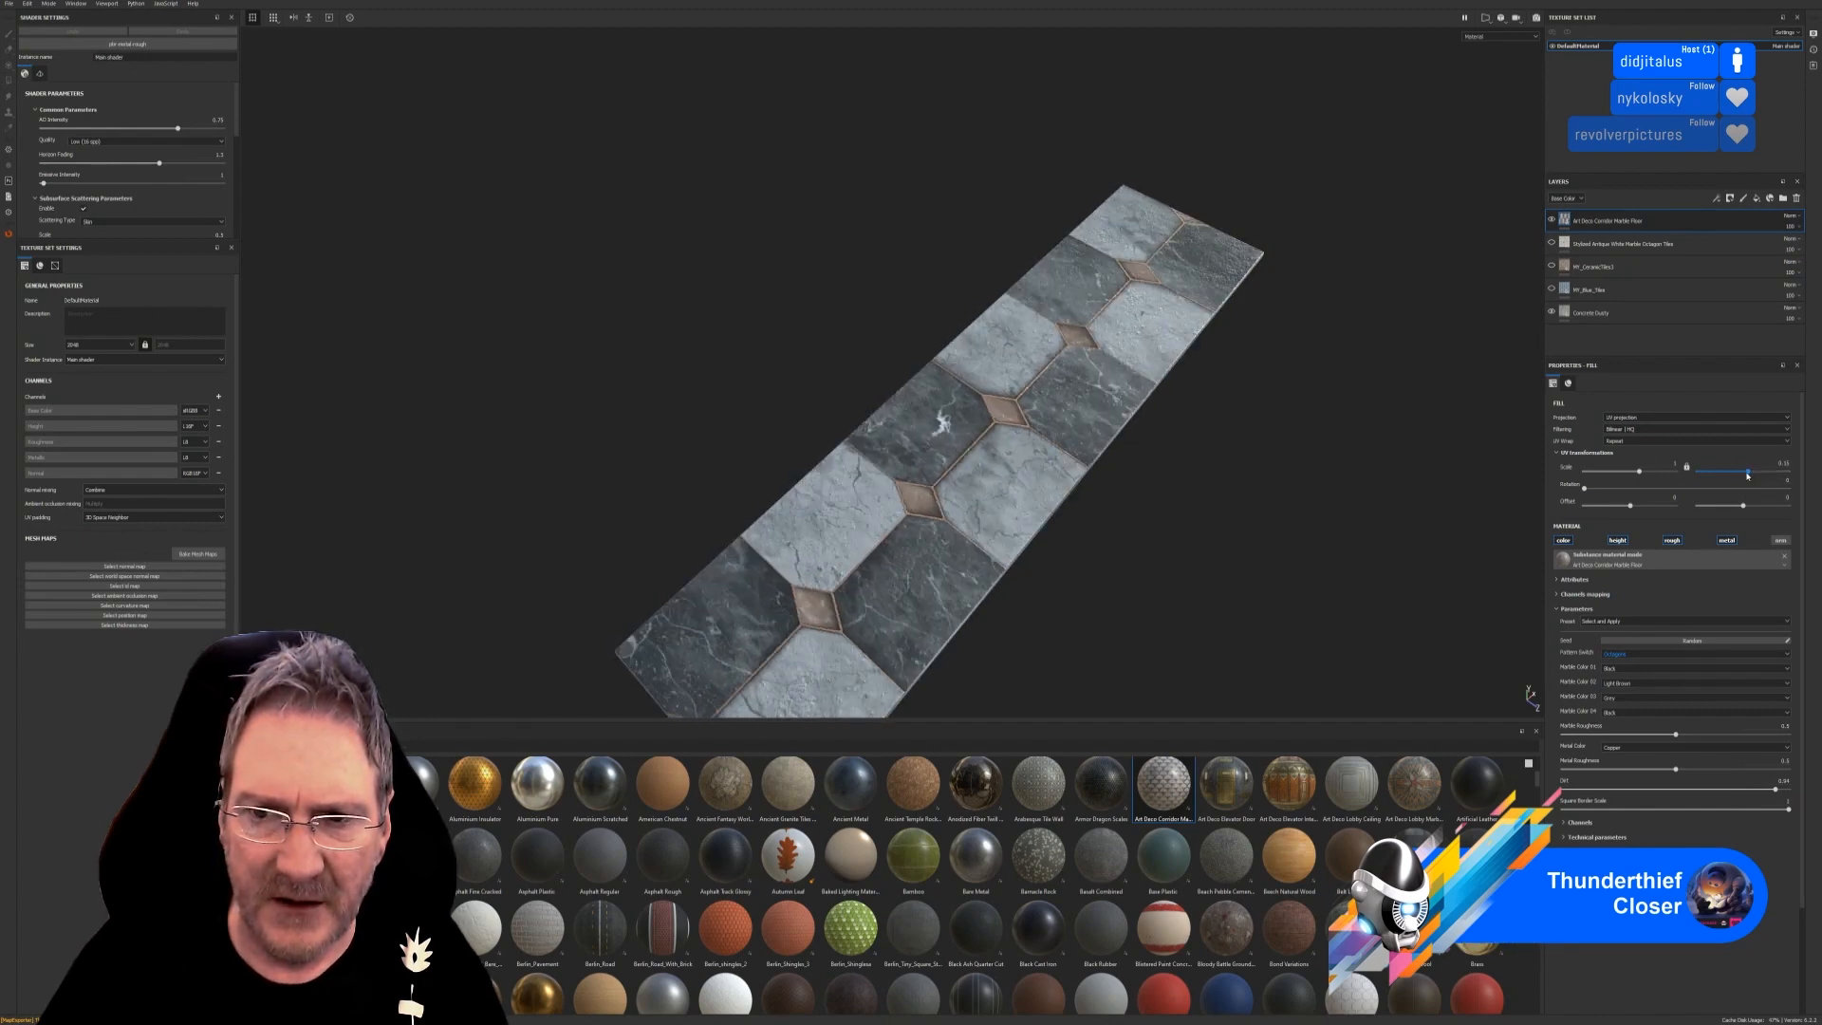
left_click_drag(1310, 600, 1013, 428, "alt")
left_click_drag(977, 513, 1163, 452, "alt")
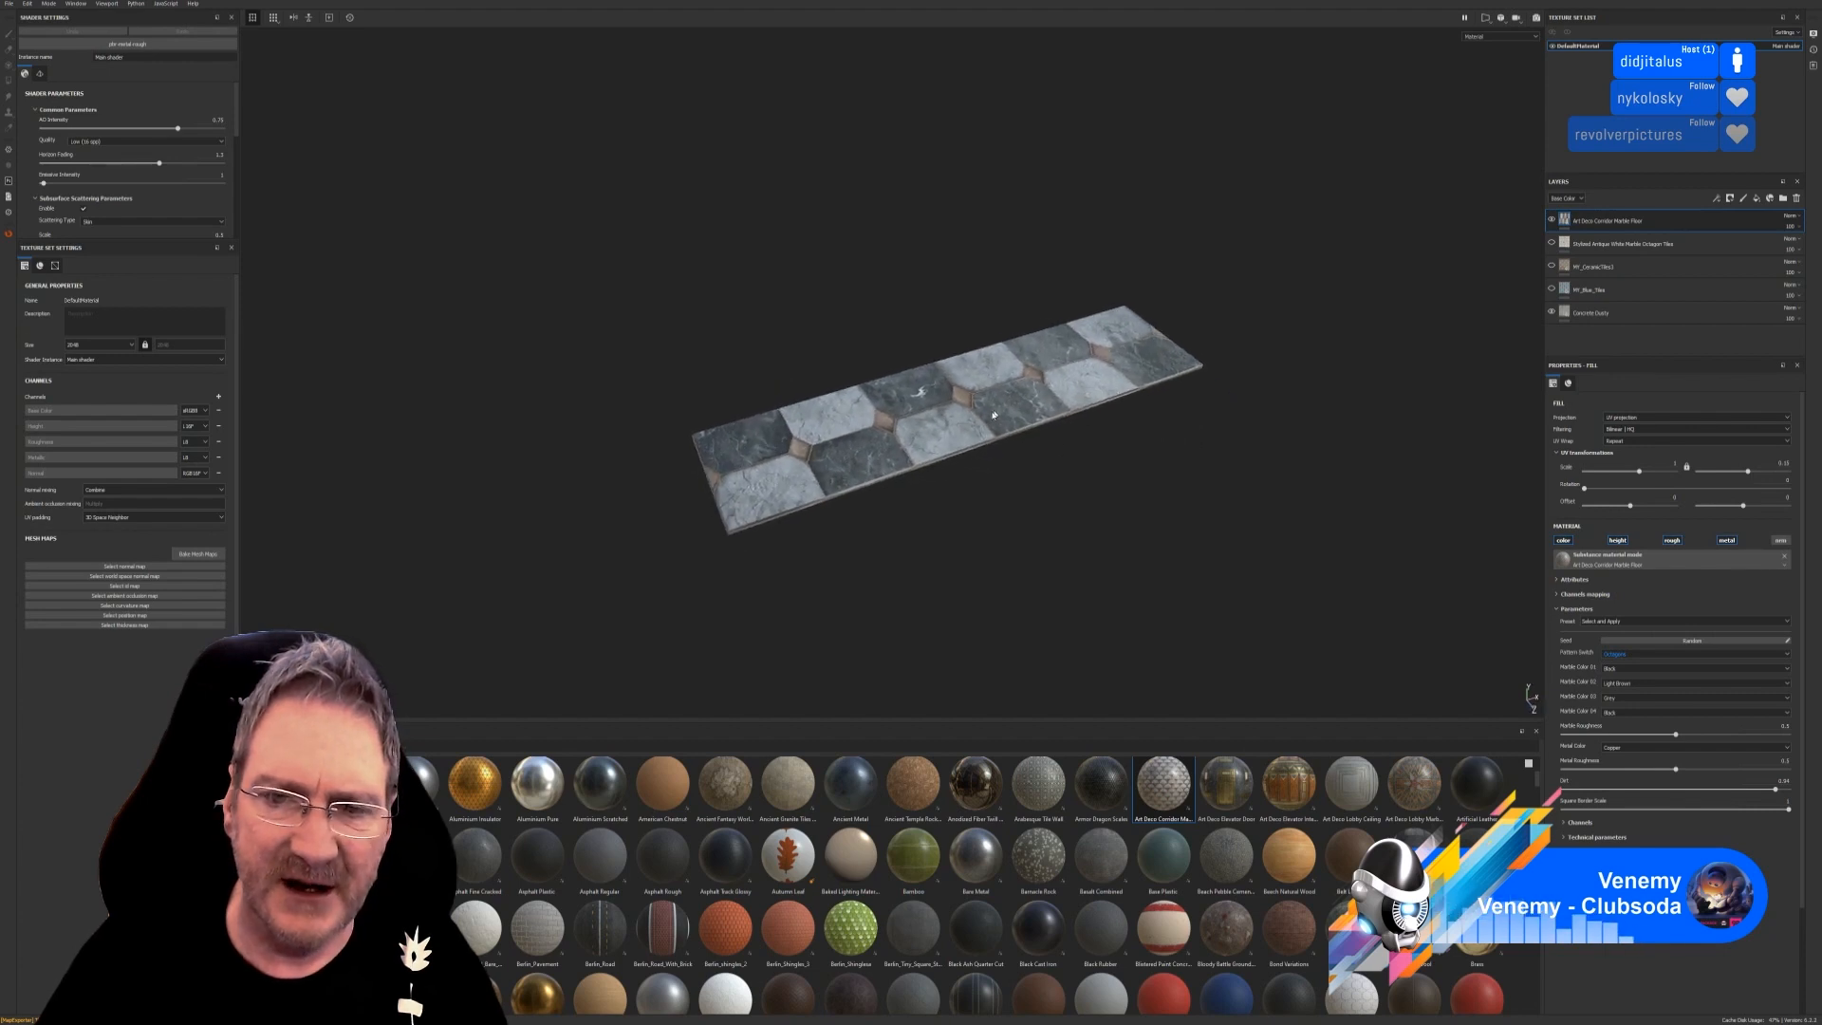
Delete the three hidden tile layers between the marble floor and the dusty concrete, and compare the slab with the marble floor hidden and shown.
left_click(1665, 255)
key("Delete")
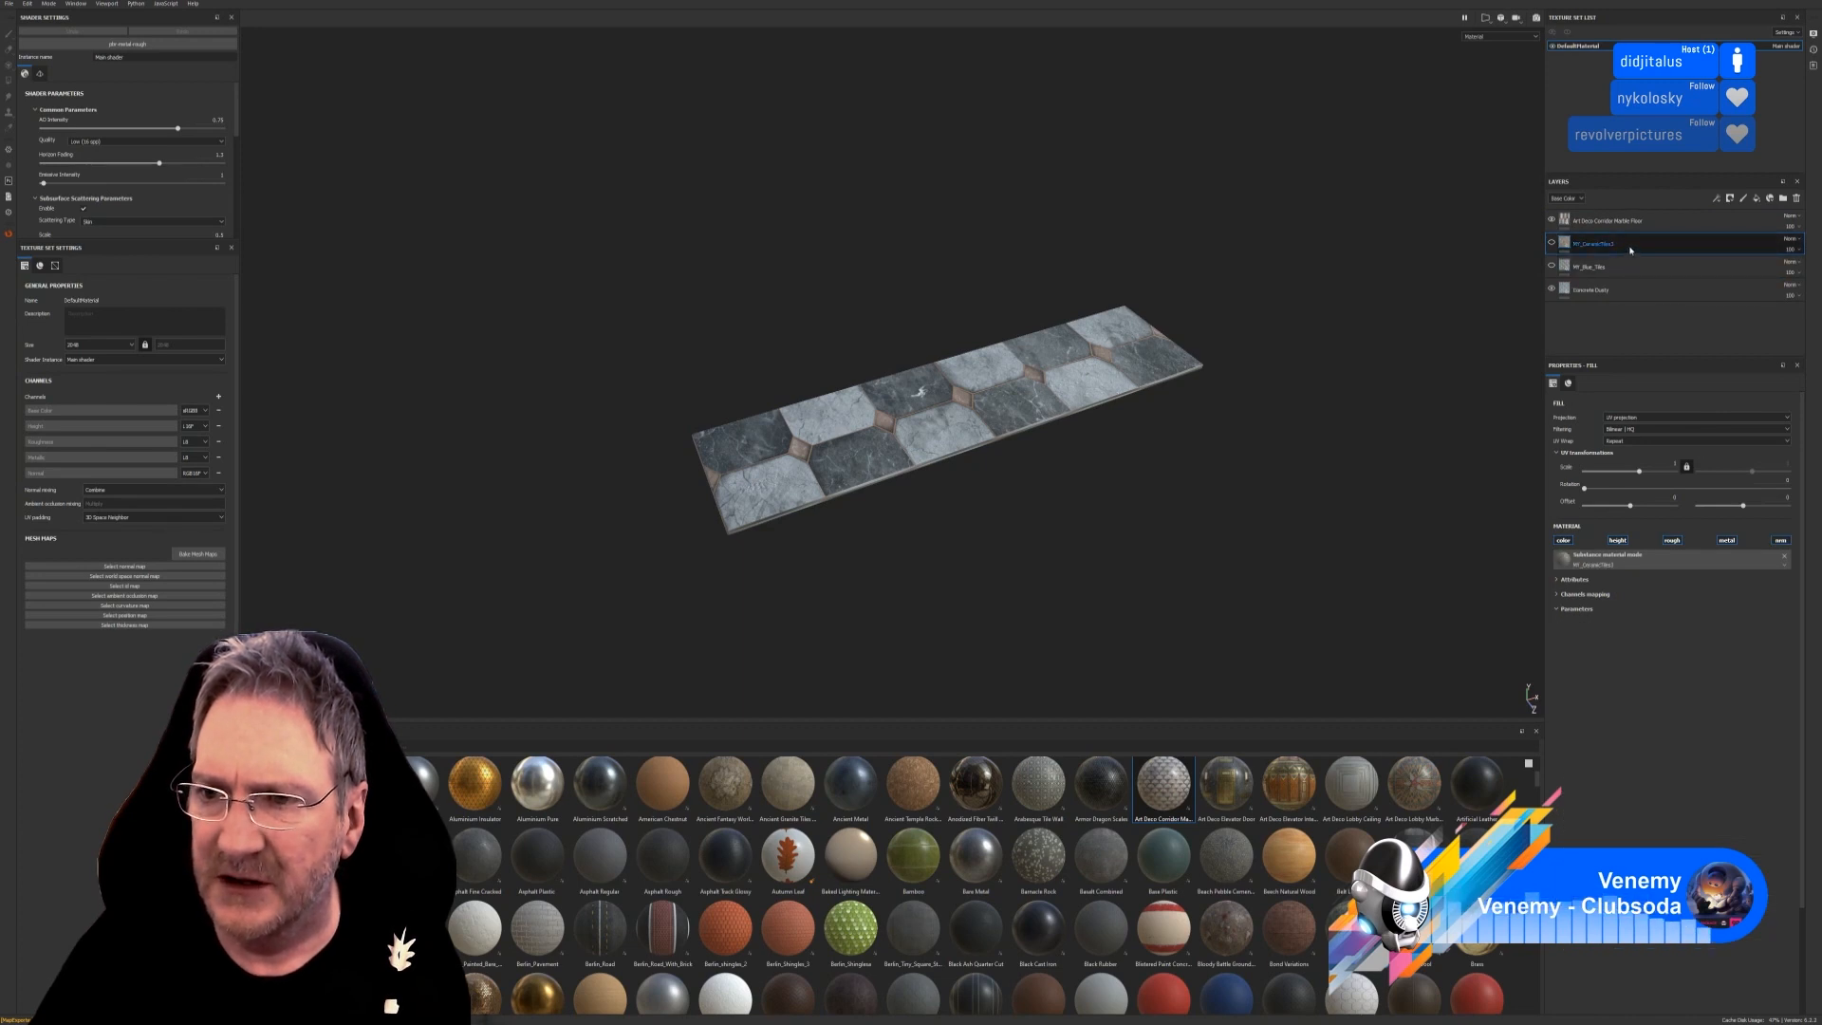
key("Delete")
key("Delete")
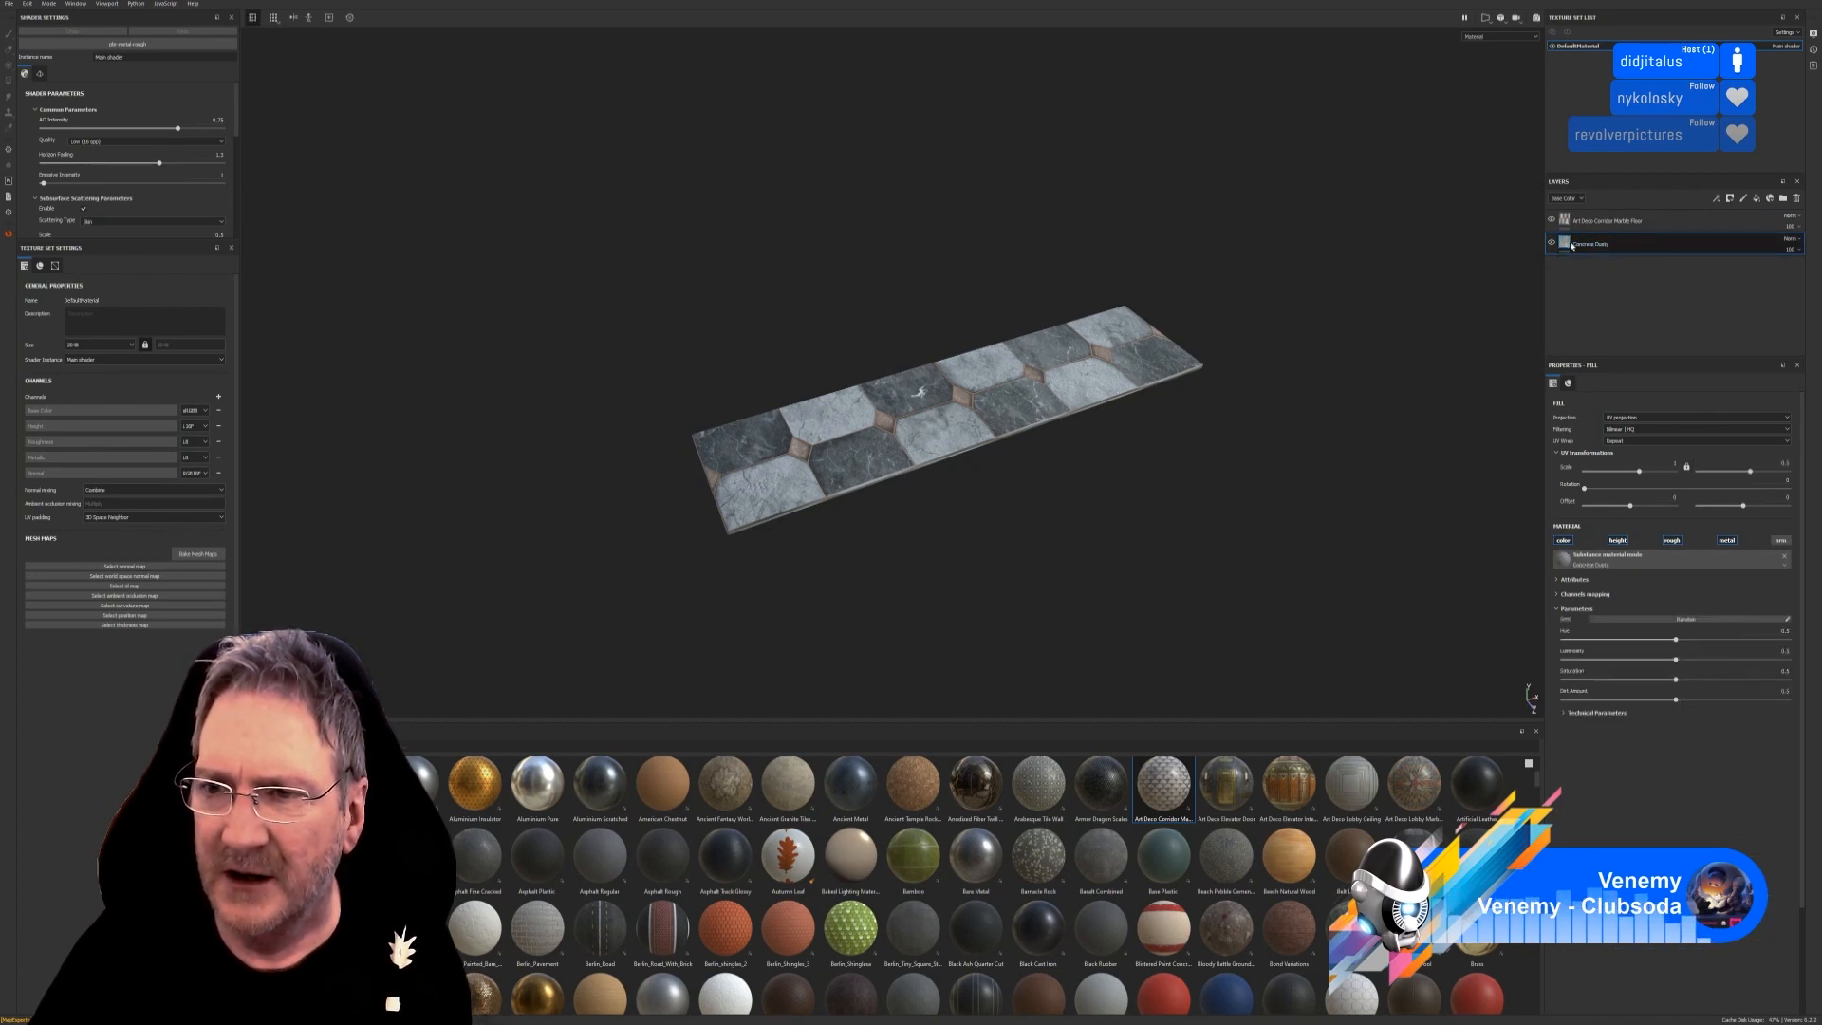
left_click(1553, 221)
left_click(1553, 221)
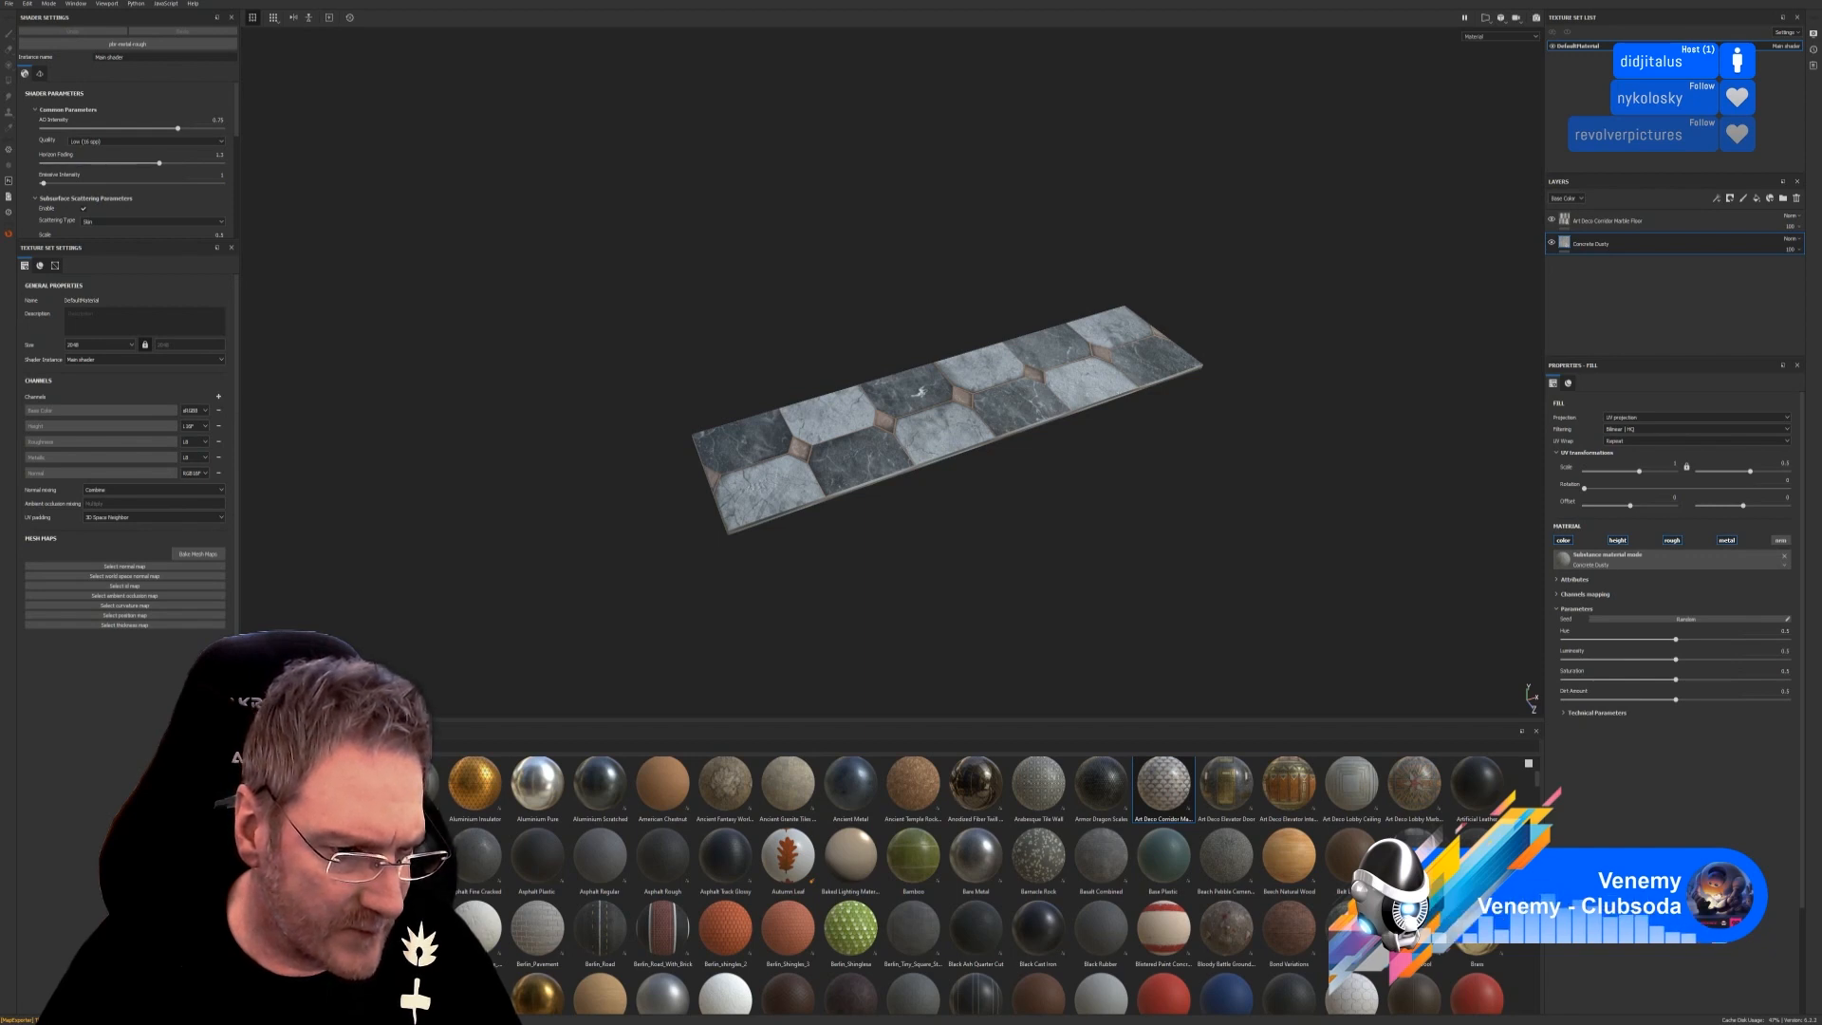
Try the Height Blend filter above the marble floor layer, lowering its contrast and opacity, and remove the filter effect.
left_click(271, 849)
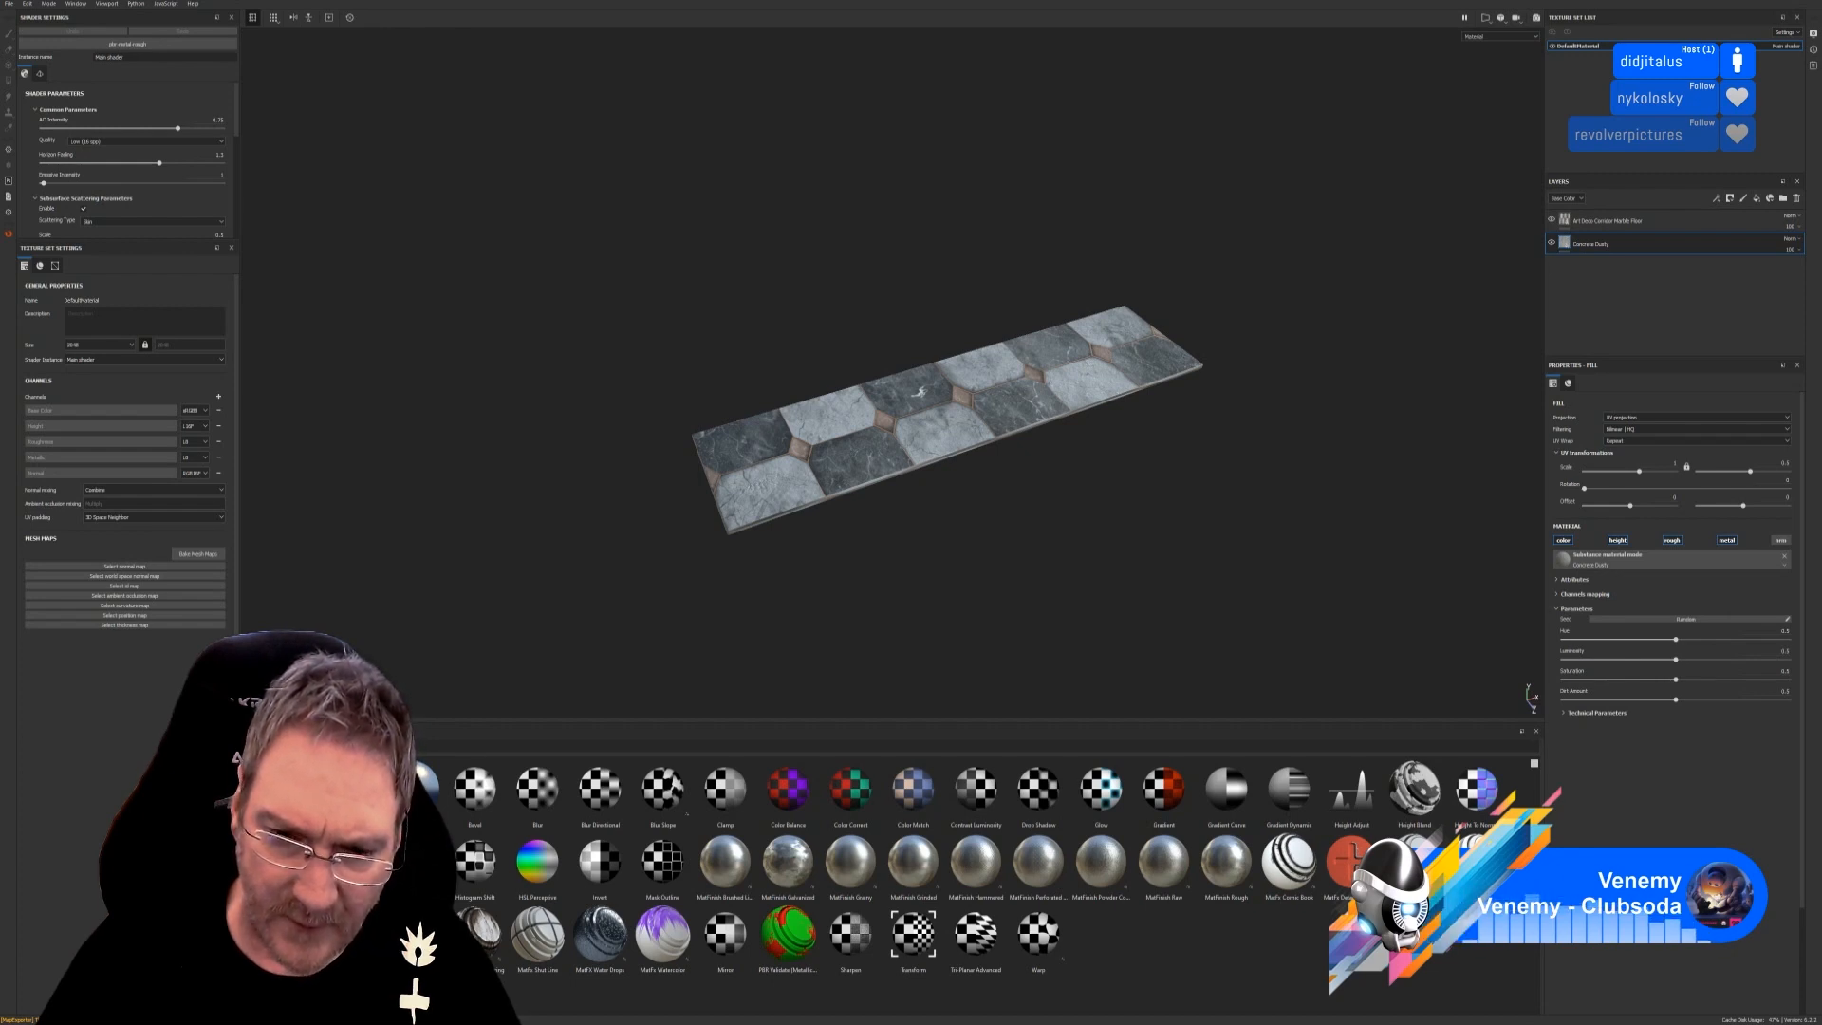
left_click_drag(1449, 777, 1688, 222)
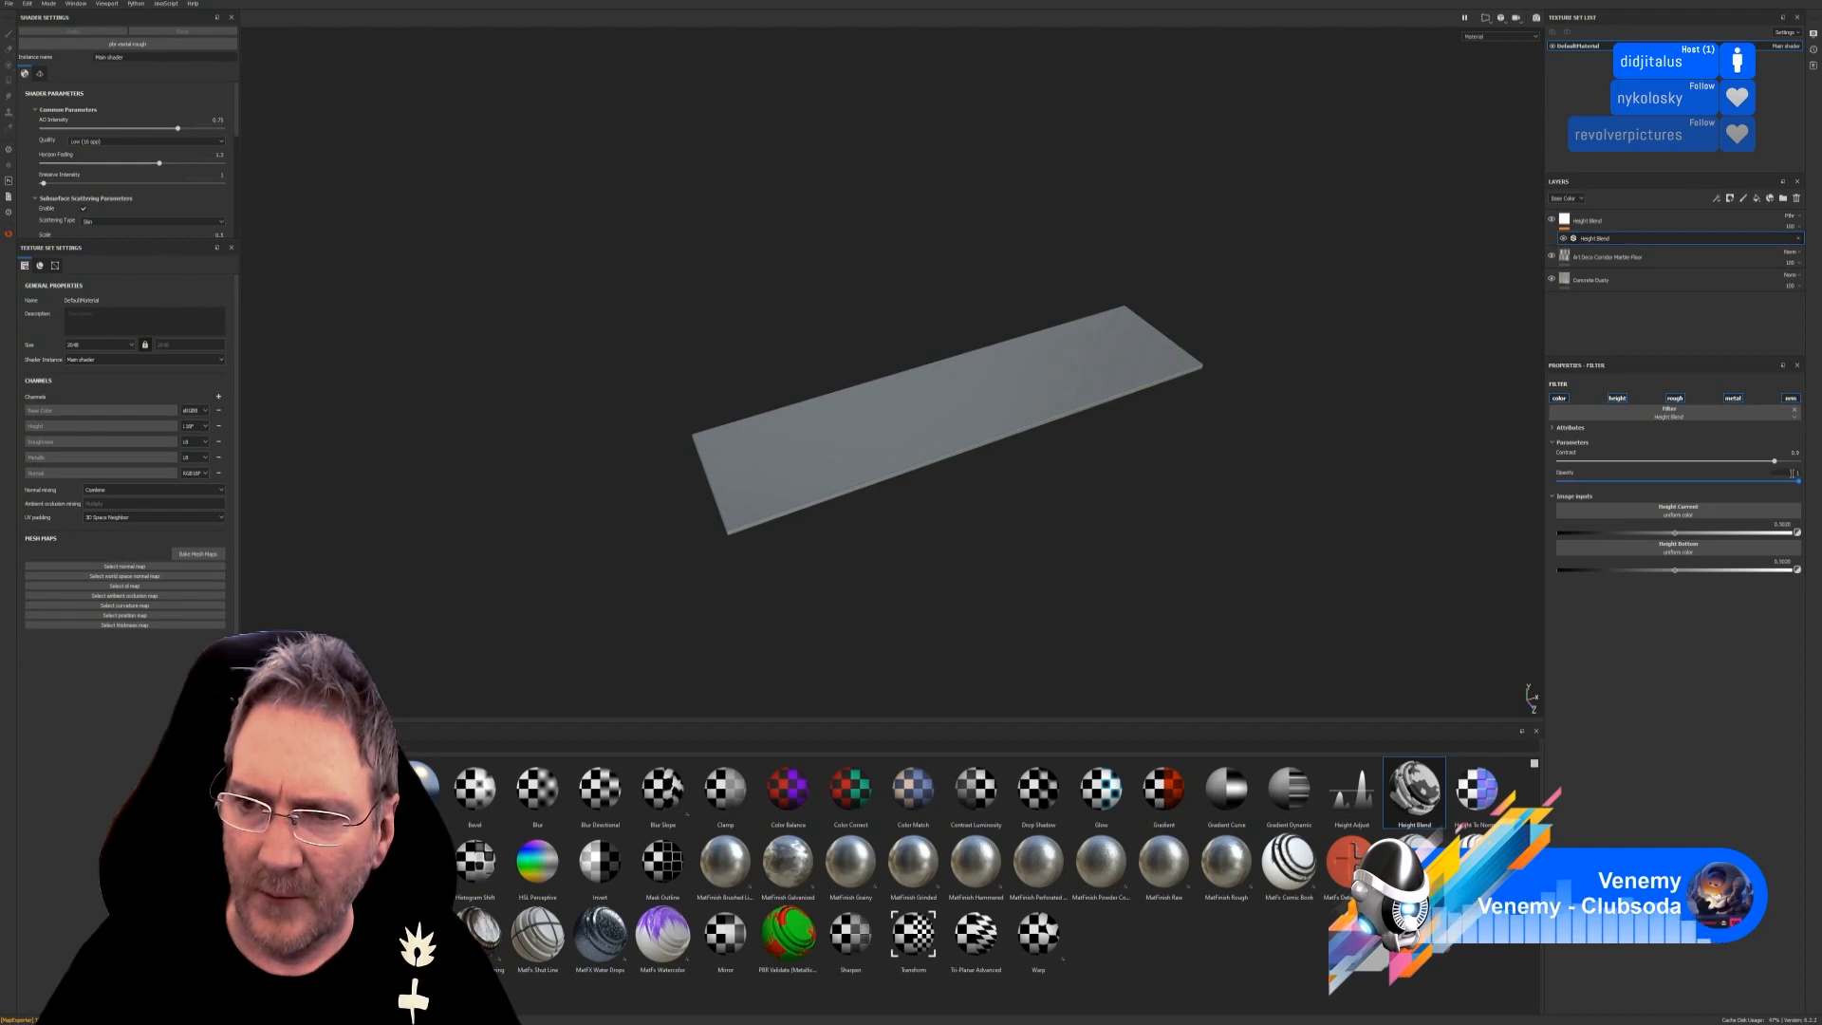
mouse_move(1771, 463)
left_mouse_down()
mouse_move(1634, 466)
mouse_move(1677, 490)
mouse_move(1754, 490)
mouse_move(1625, 489)
mouse_move(1754, 492)
left_mouse_up()
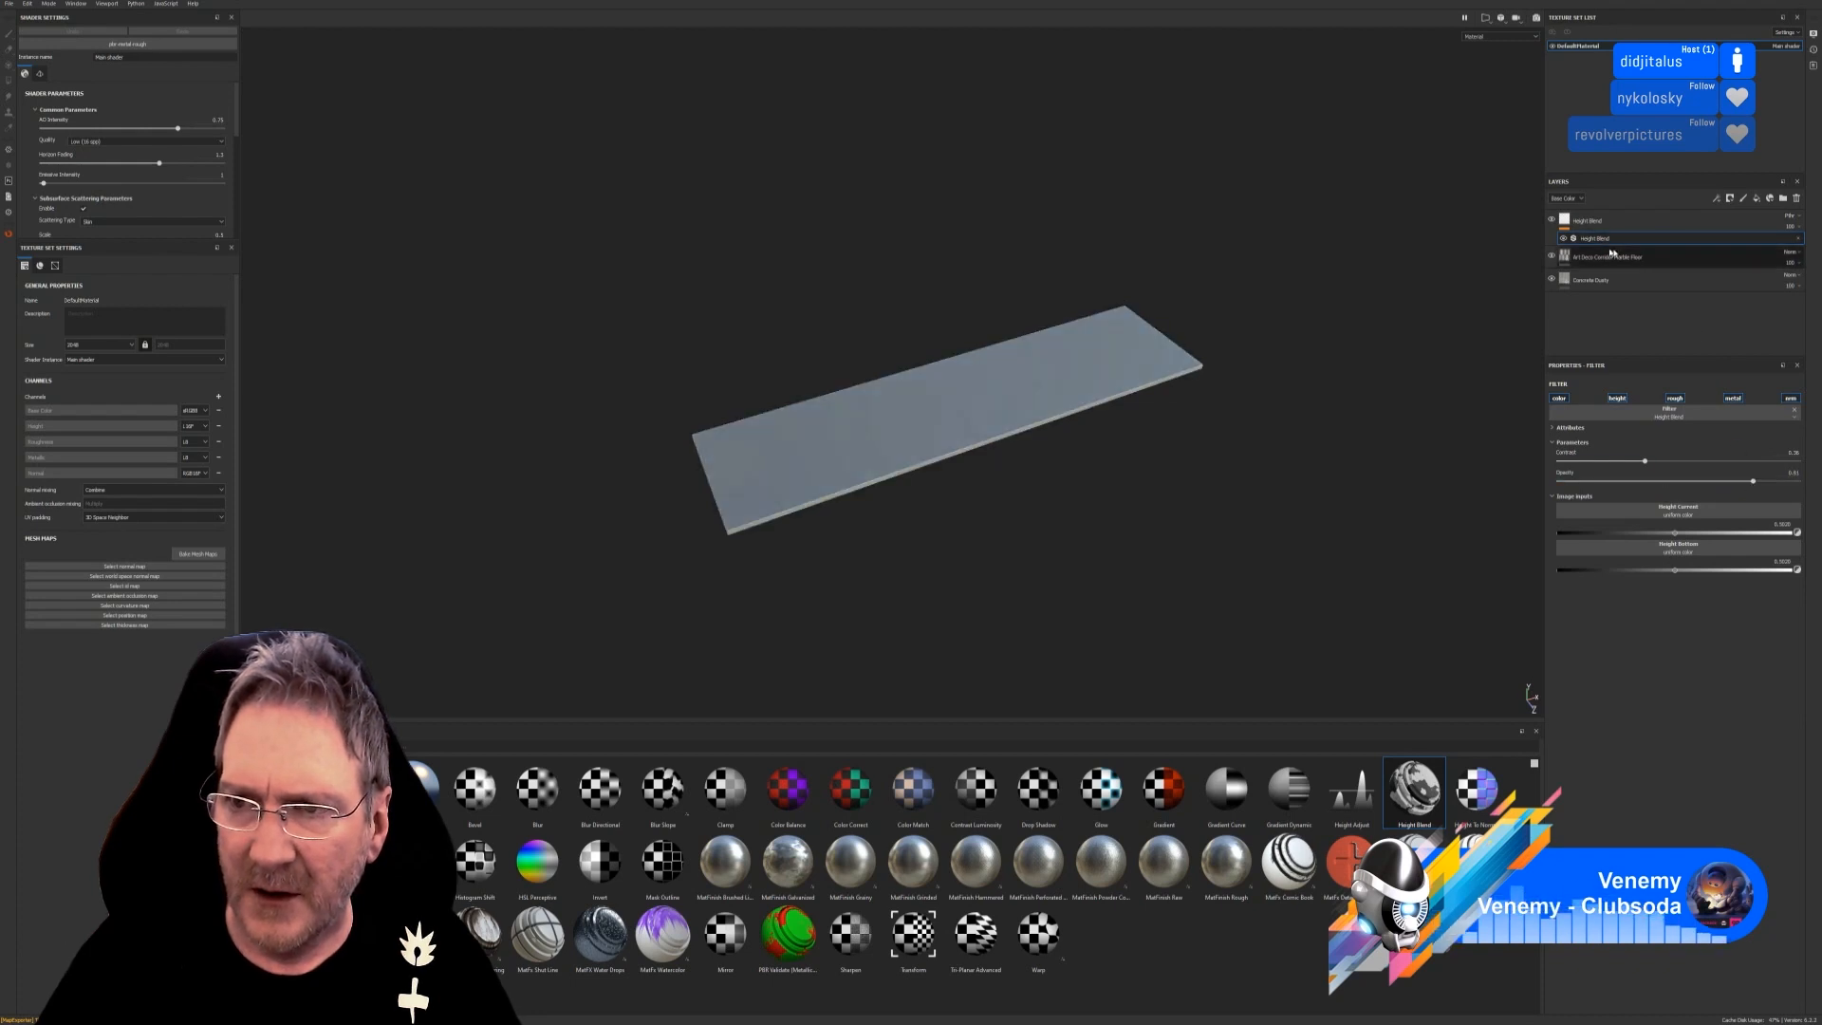
left_click(1798, 239)
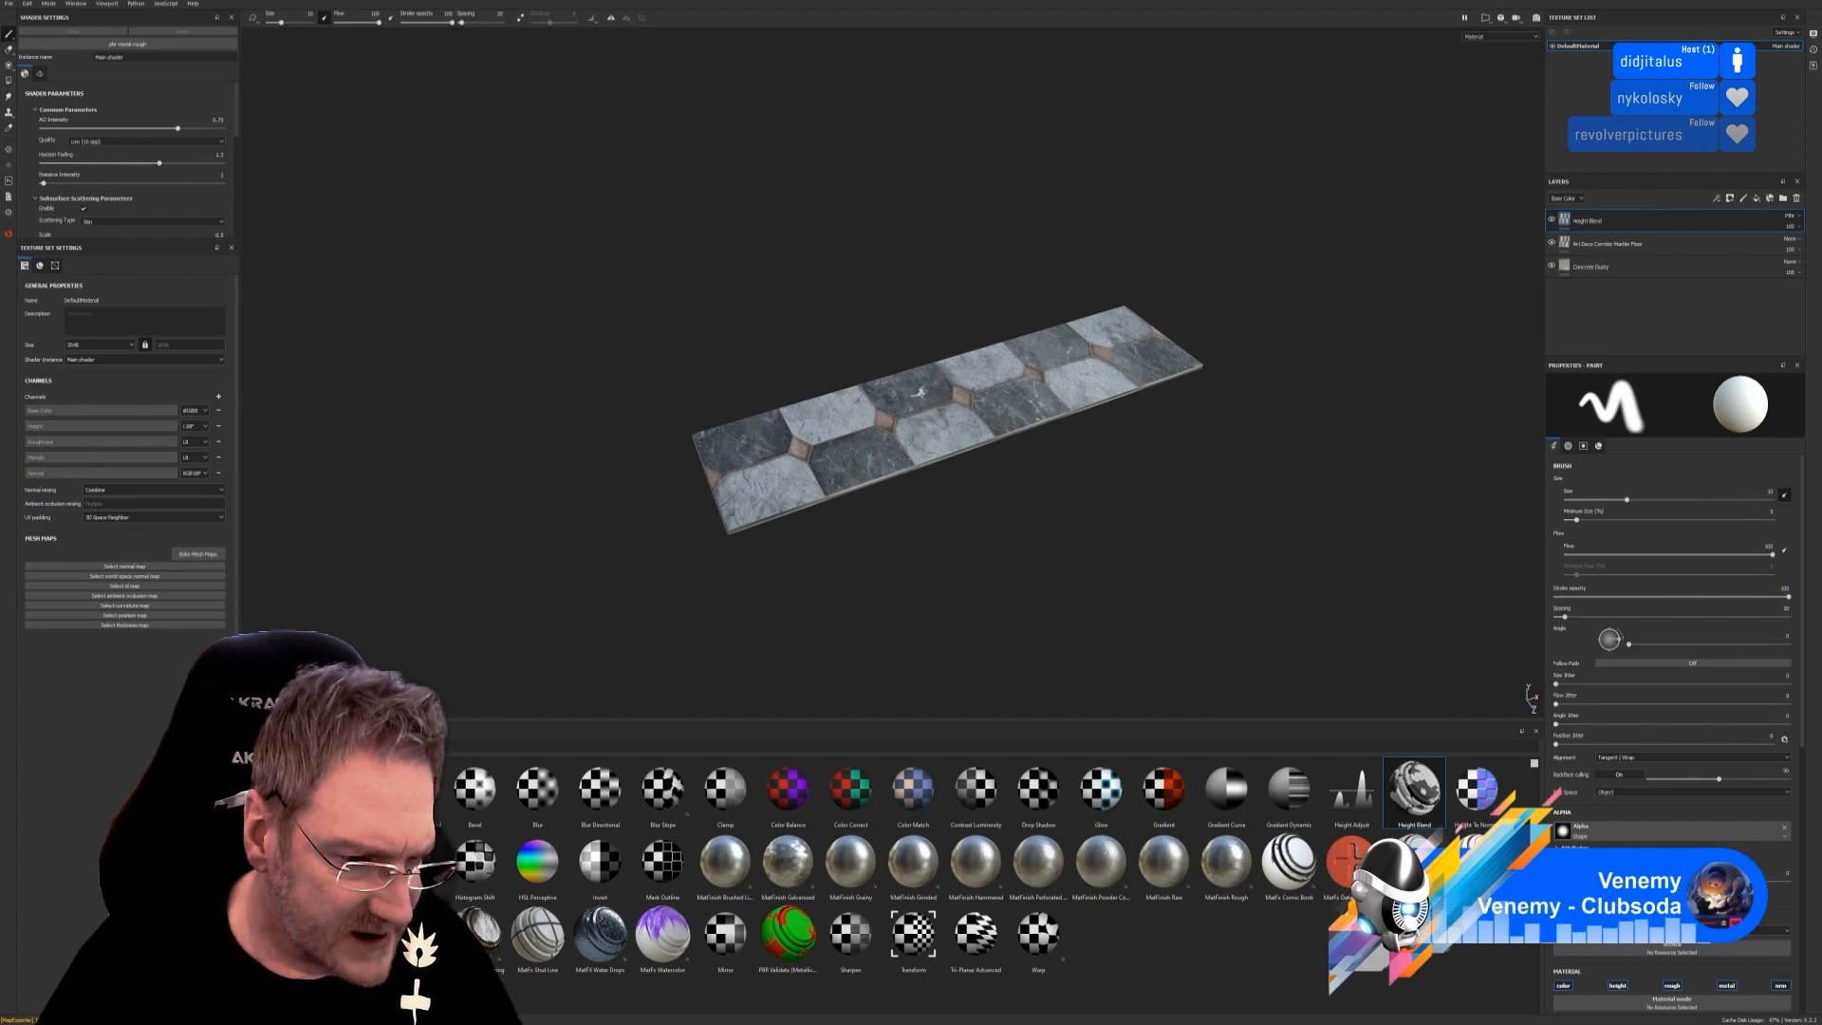
Try the Paint Old smart mask on the Height Blend layer, check its mask settings with the marble floor hidden and shown, and delete that layer.
left_click(270, 902)
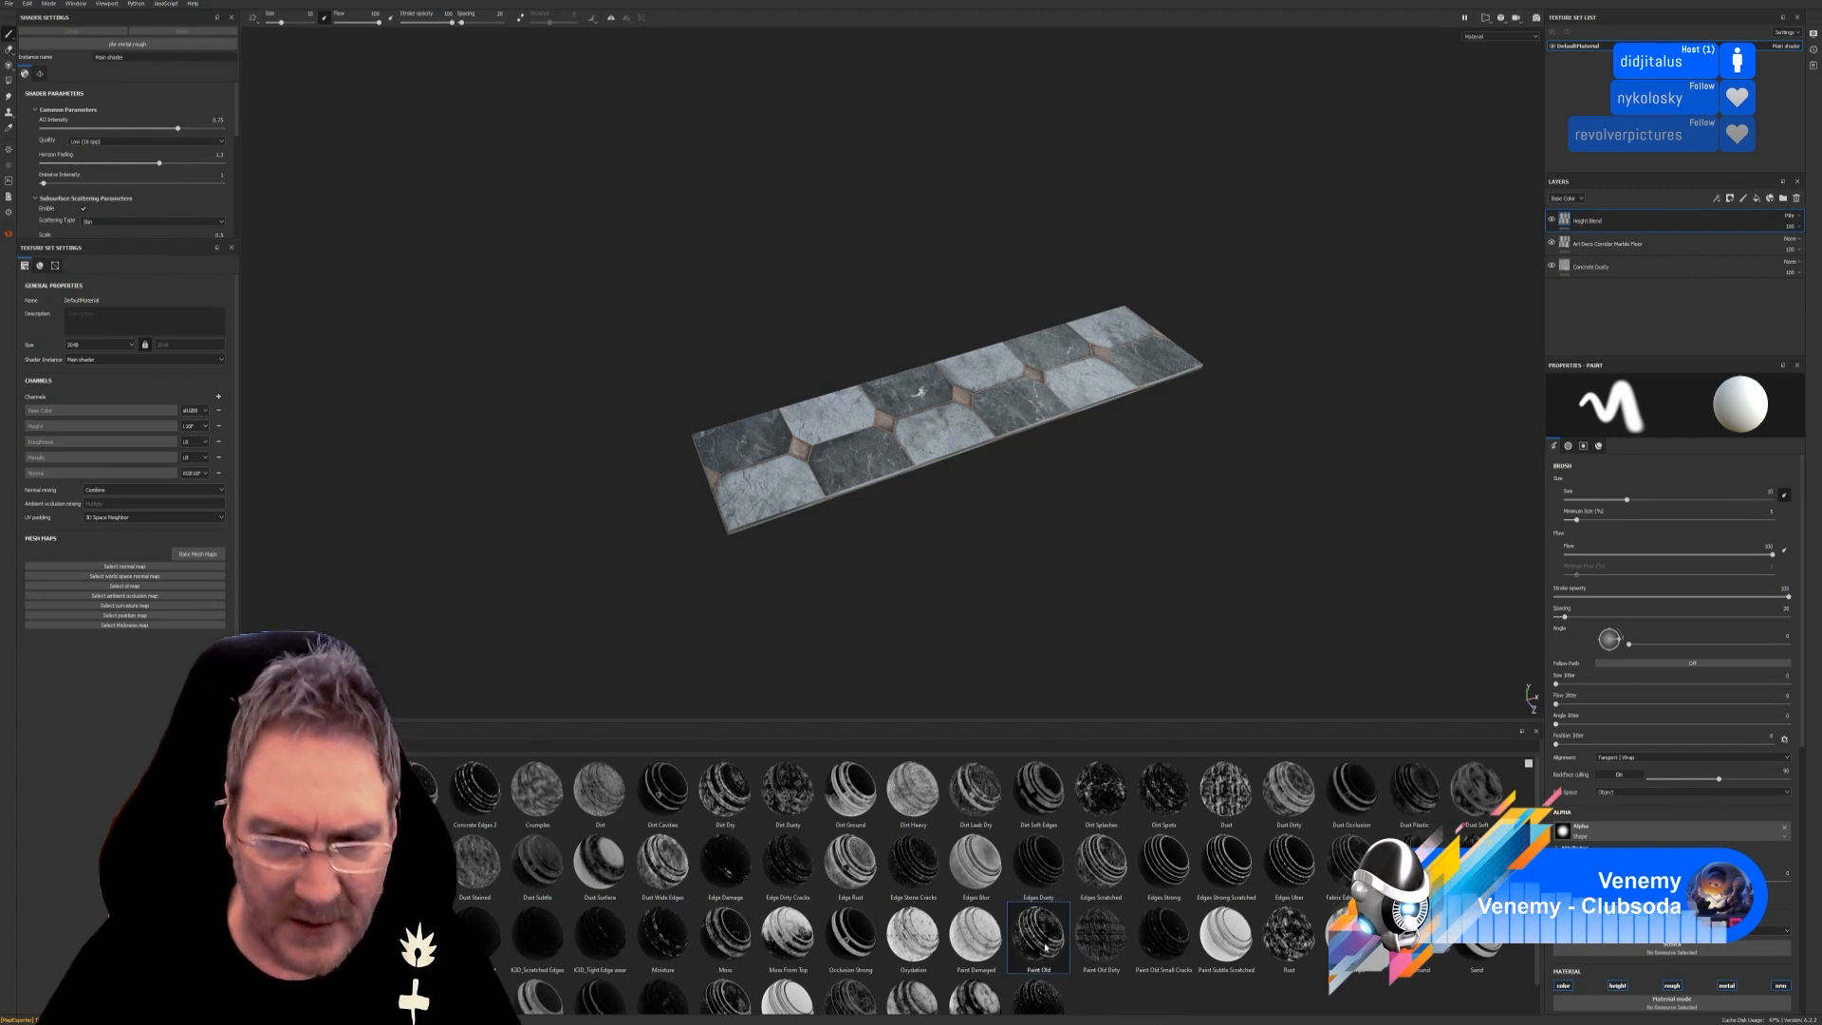
mouse_move(1038, 935)
left_mouse_down()
mouse_move(1628, 252)
mouse_move(1626, 219)
left_mouse_up()
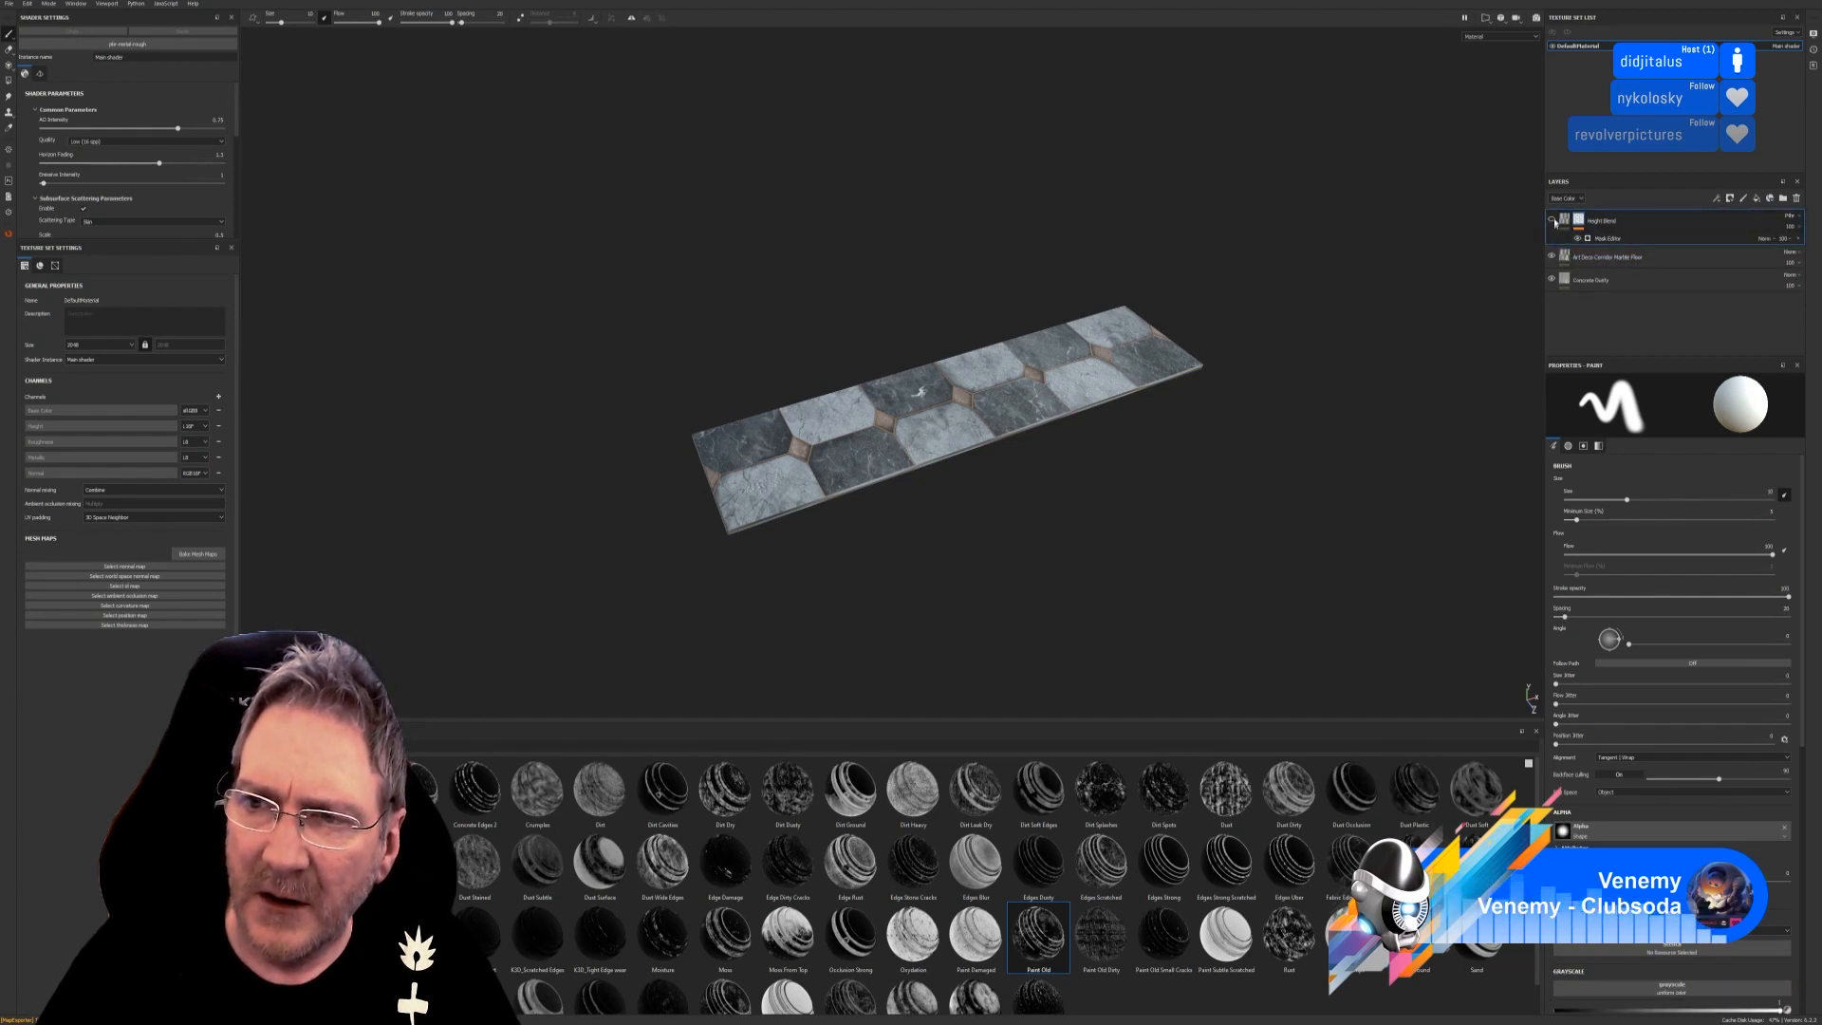
left_click(1606, 239)
left_click(1553, 257)
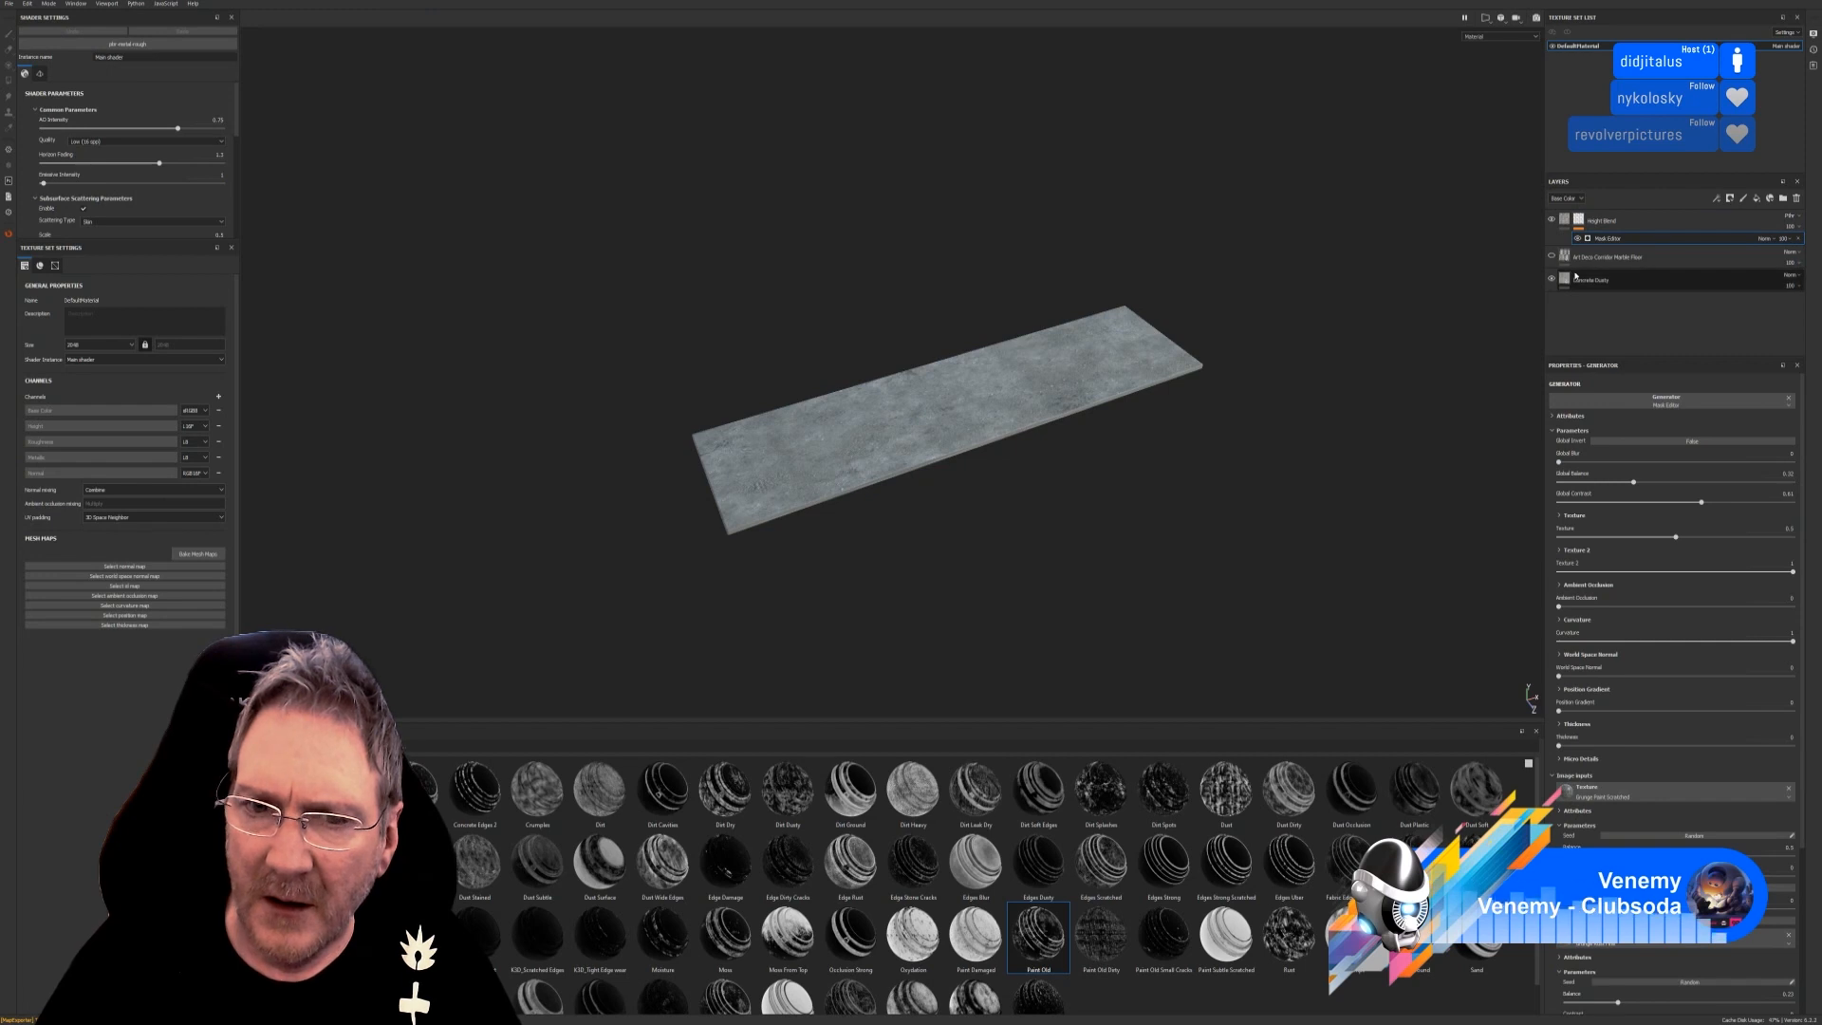
left_click(1553, 258)
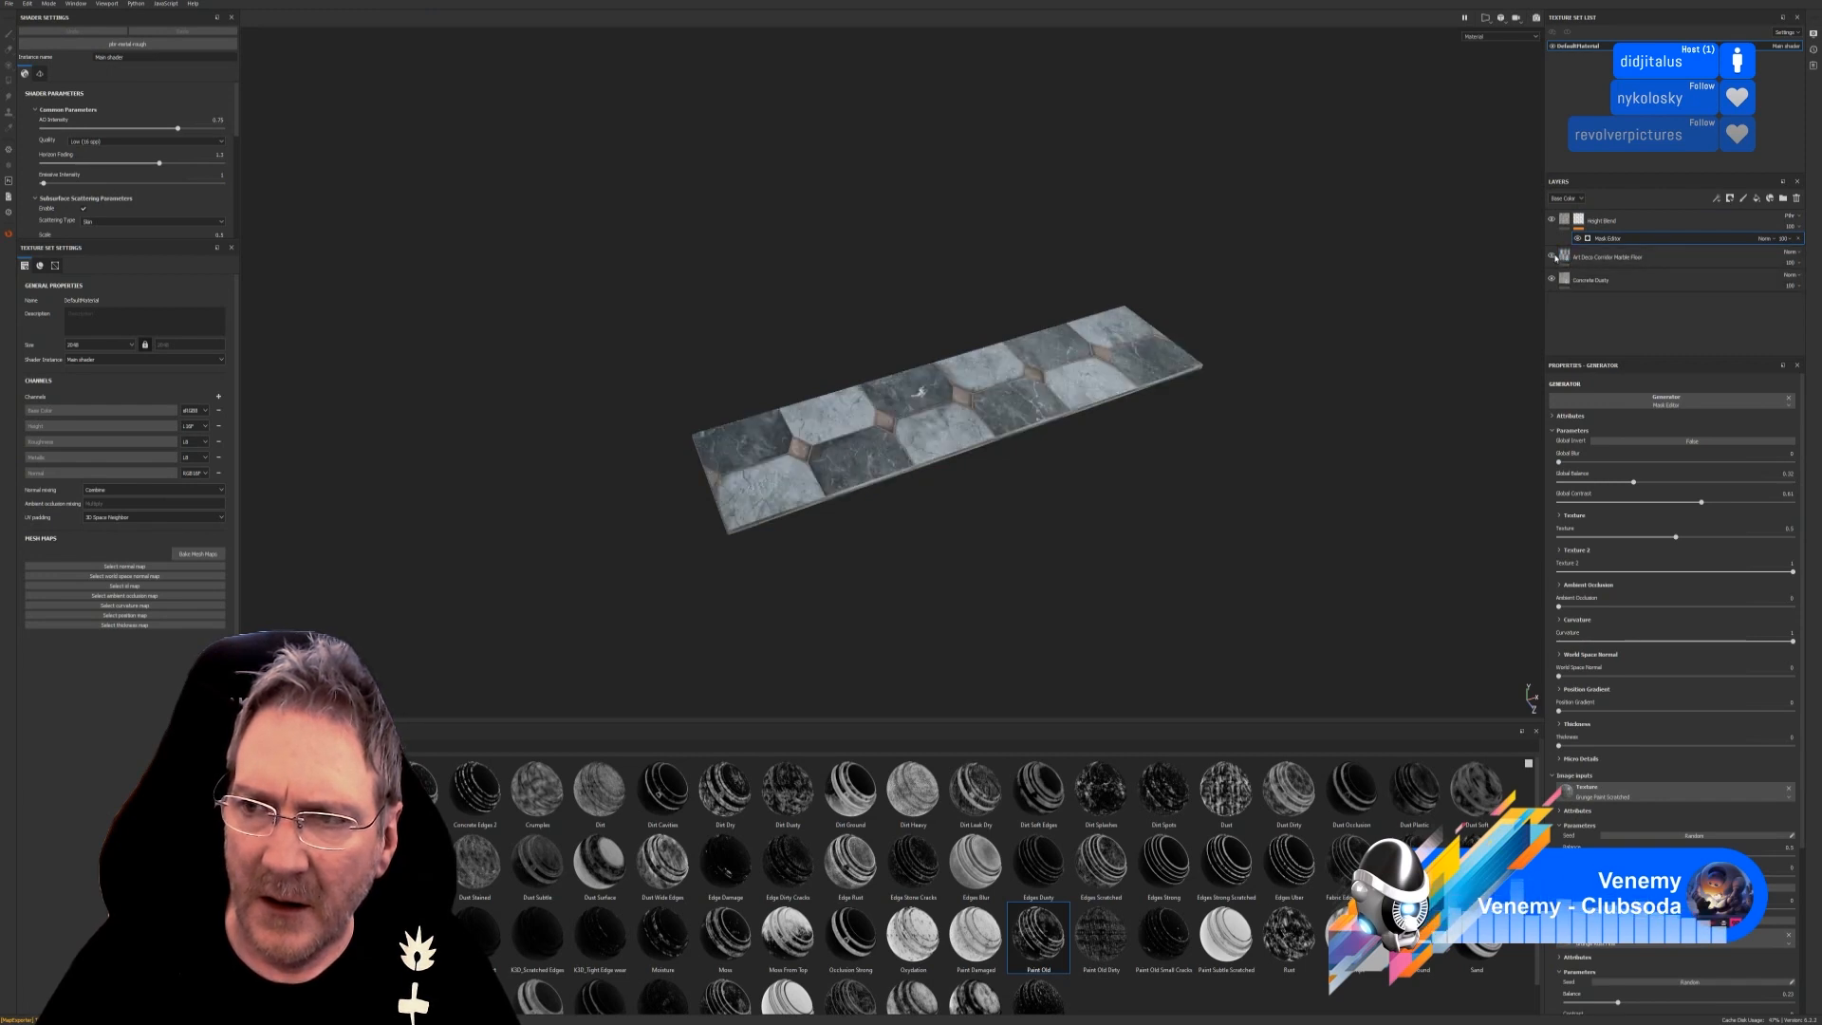
left_click(1676, 226)
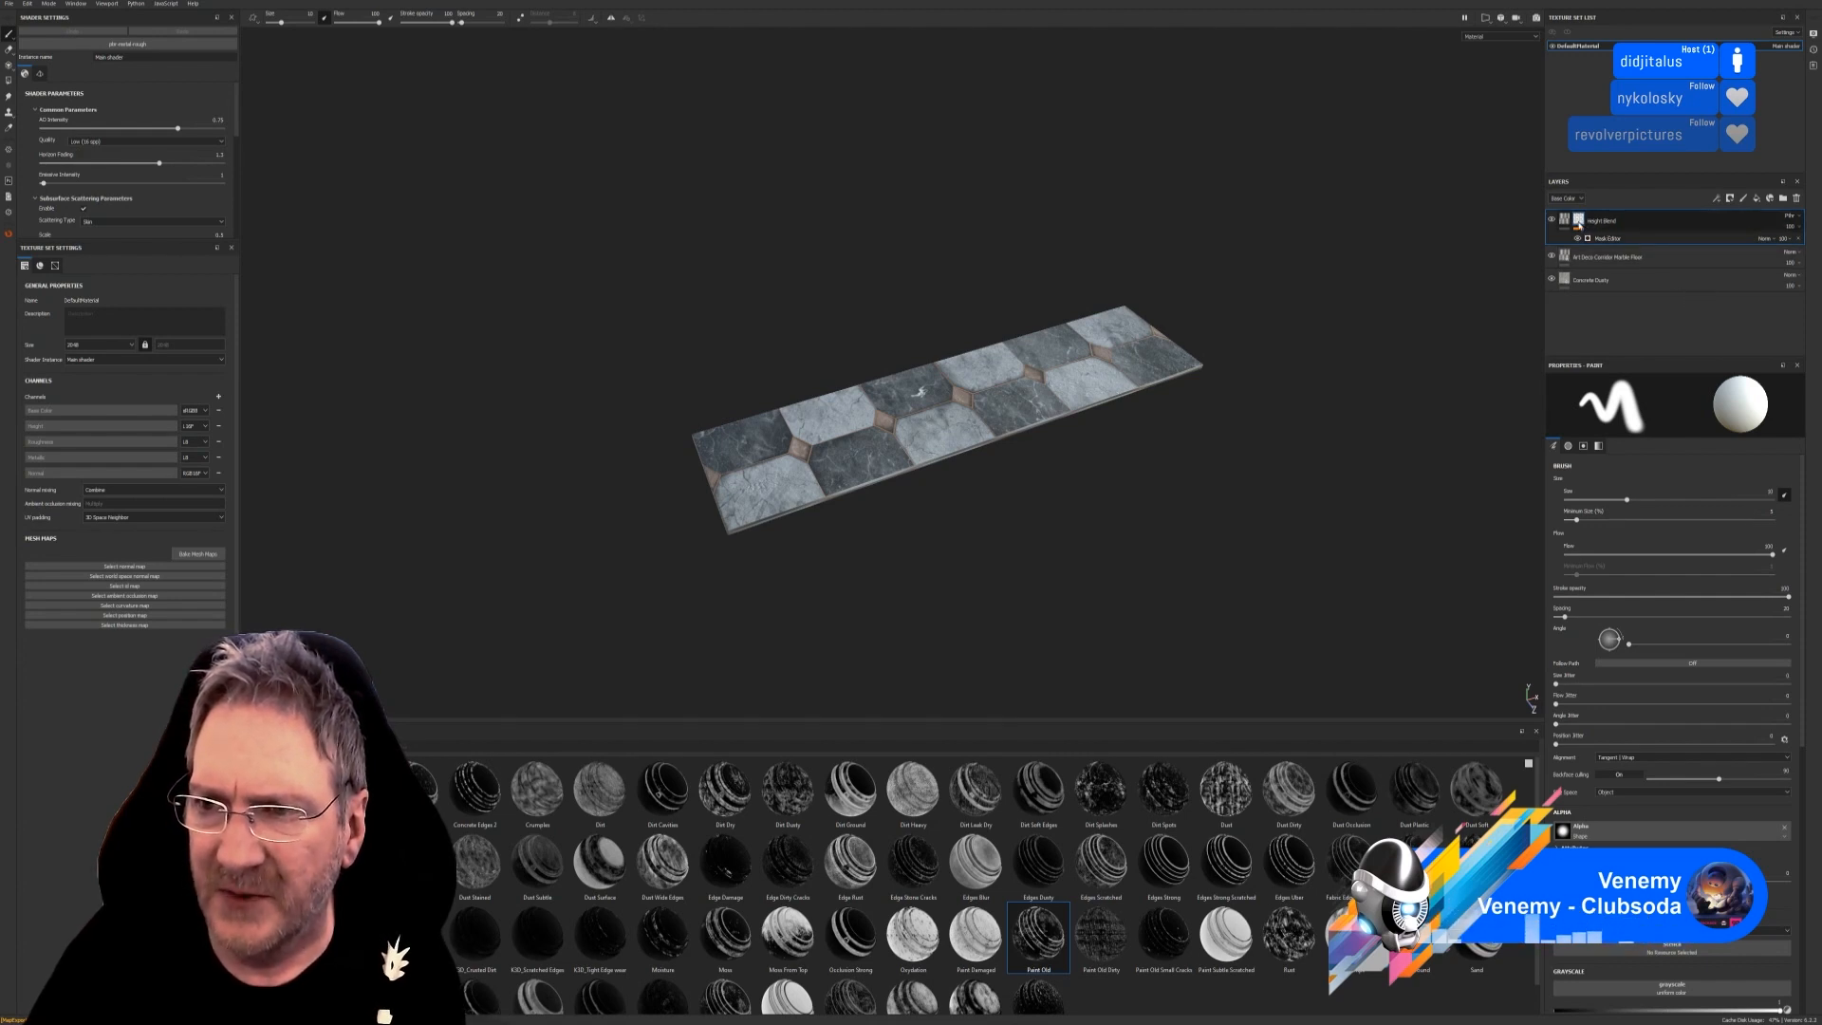
left_click(1616, 242)
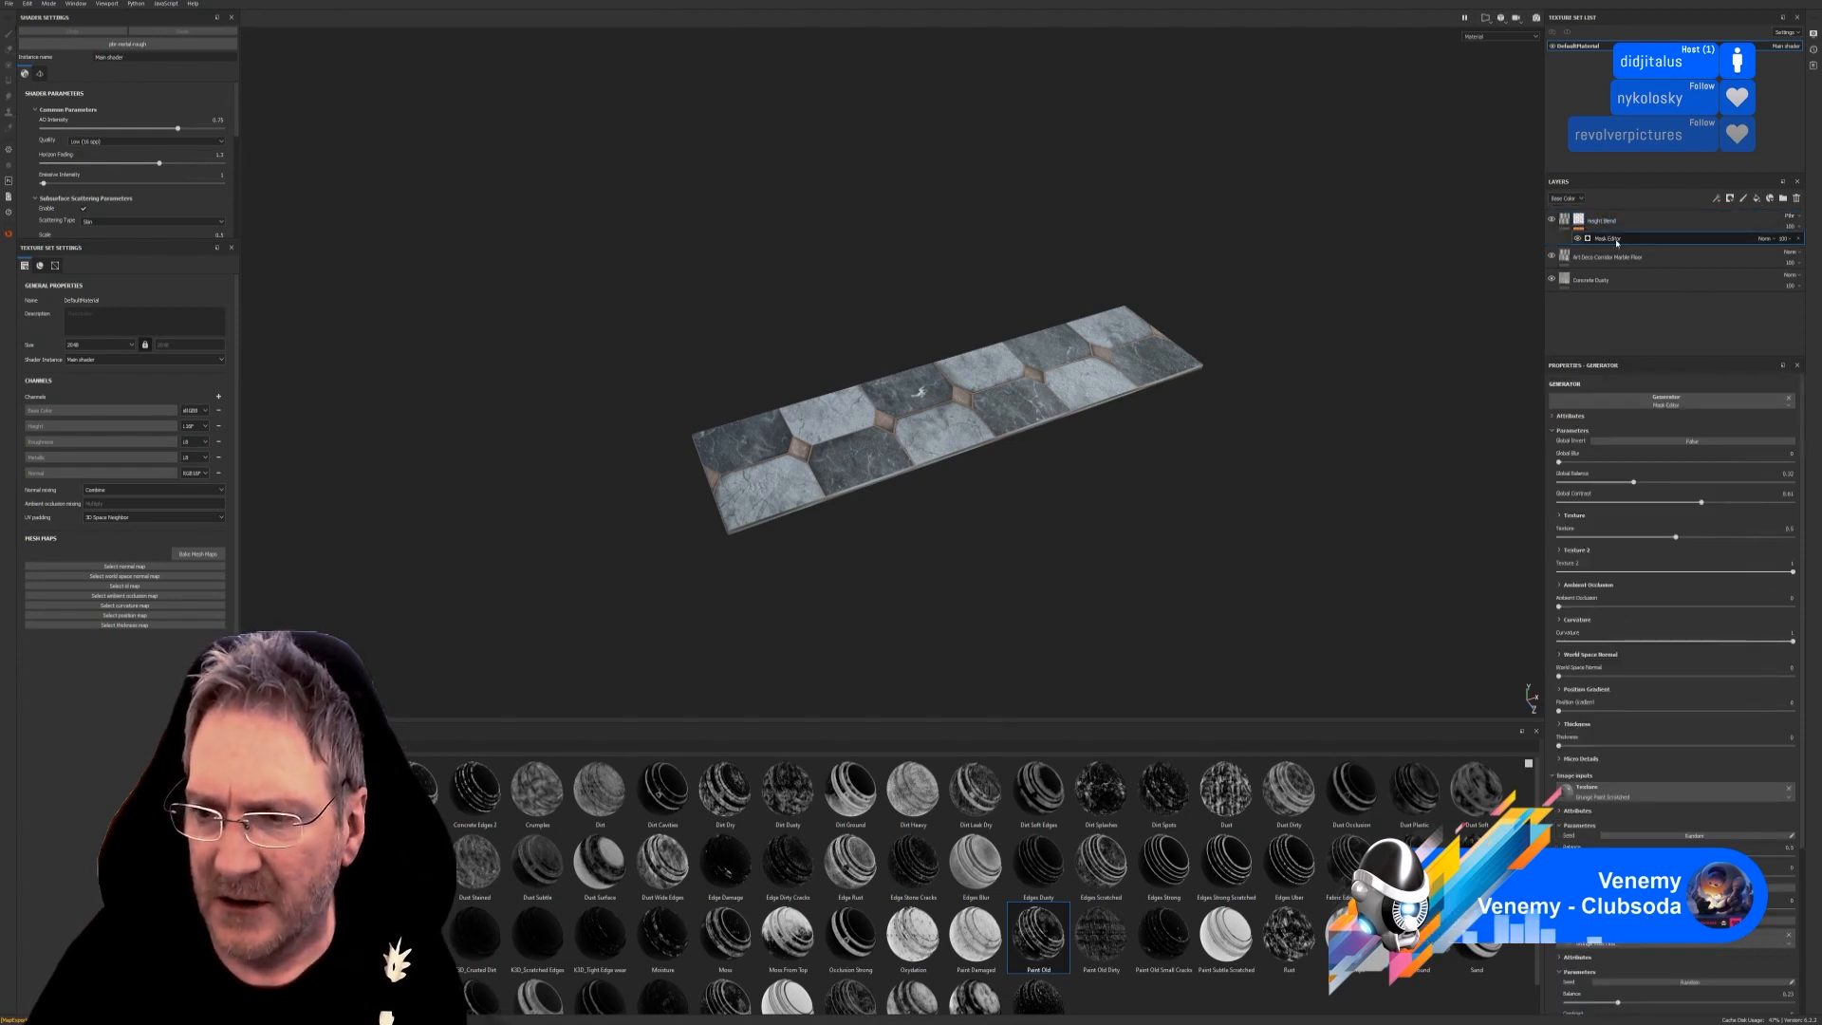
left_click(1581, 222)
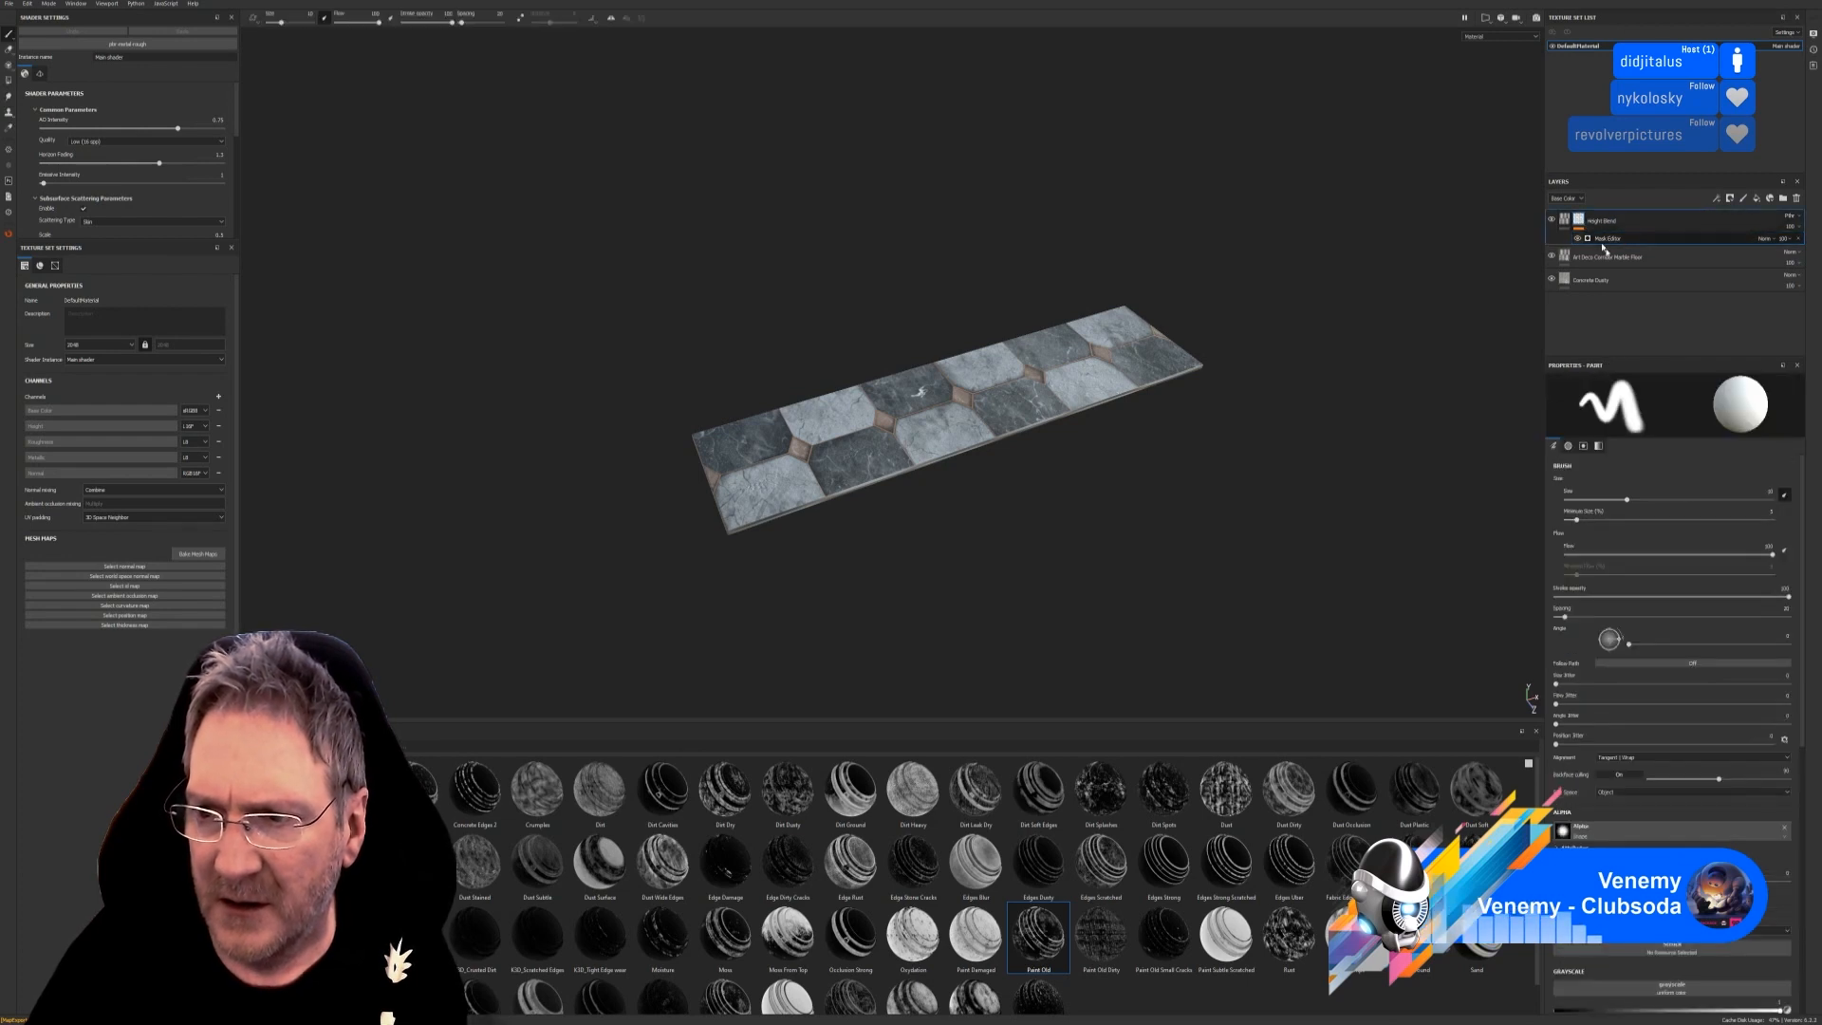
scroll(1704, 812, "down", 2)
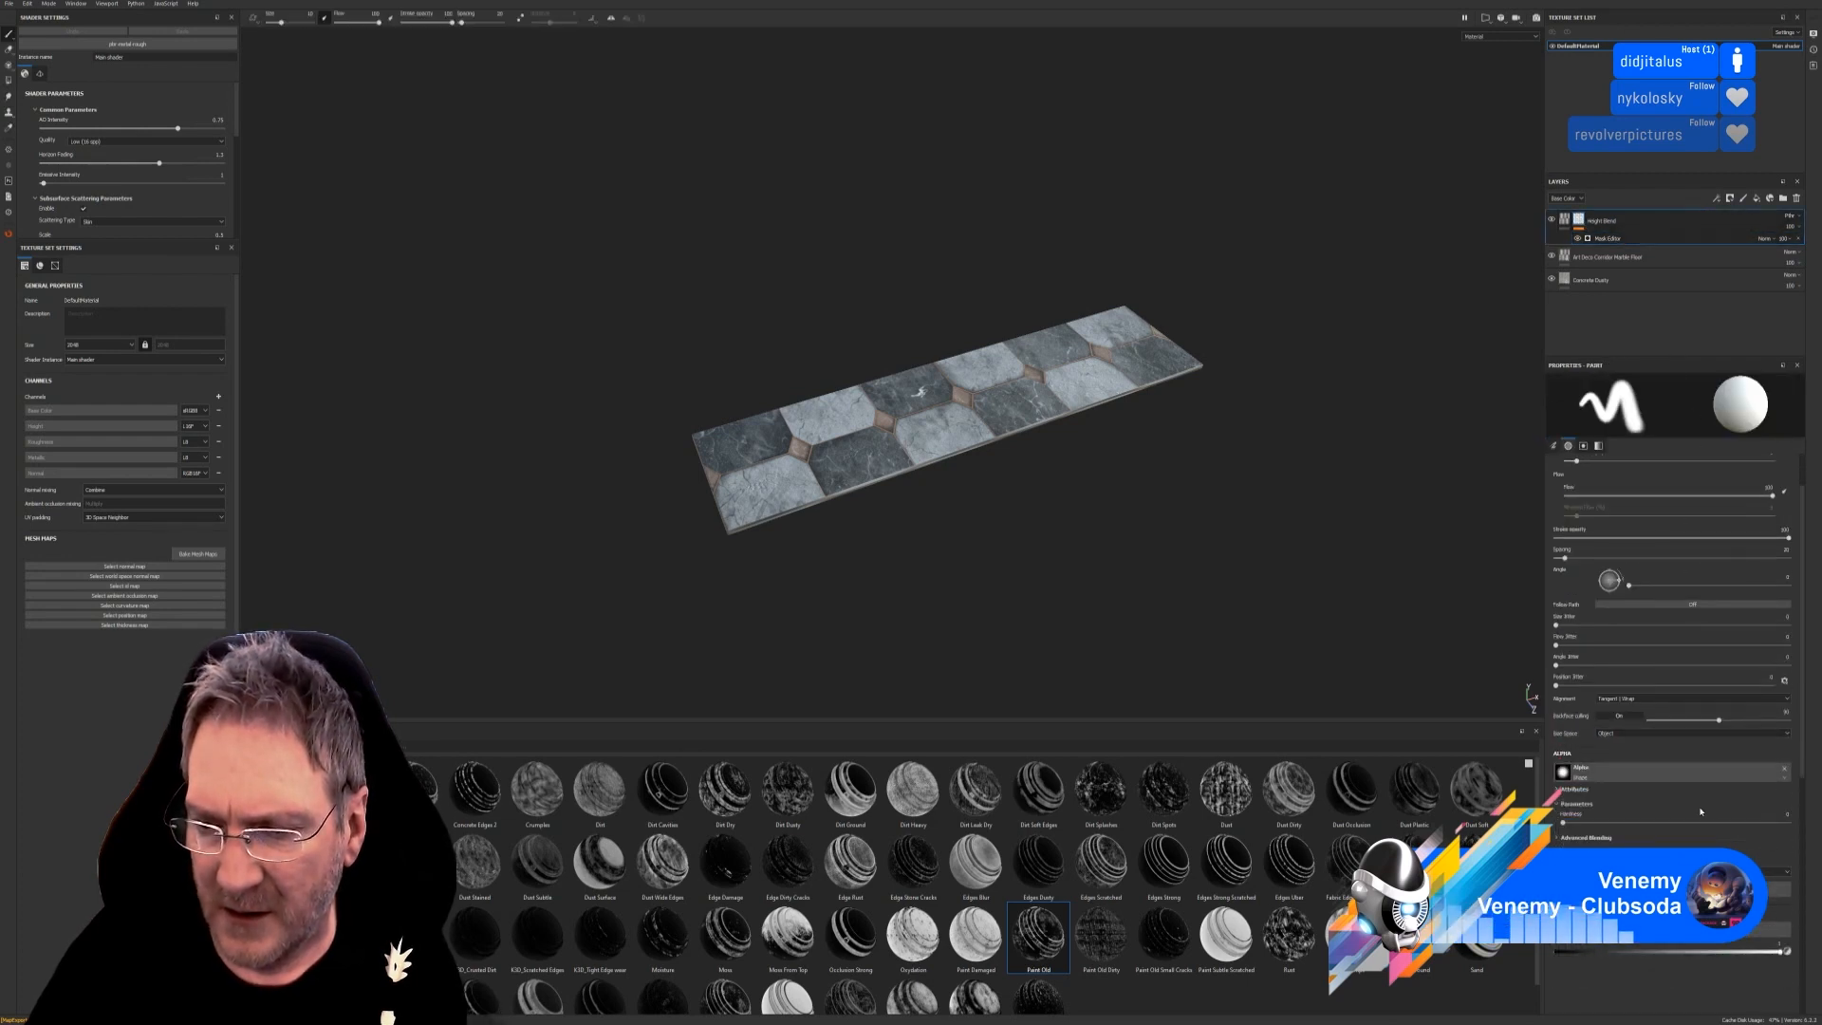
scroll(1697, 812, "up", 2)
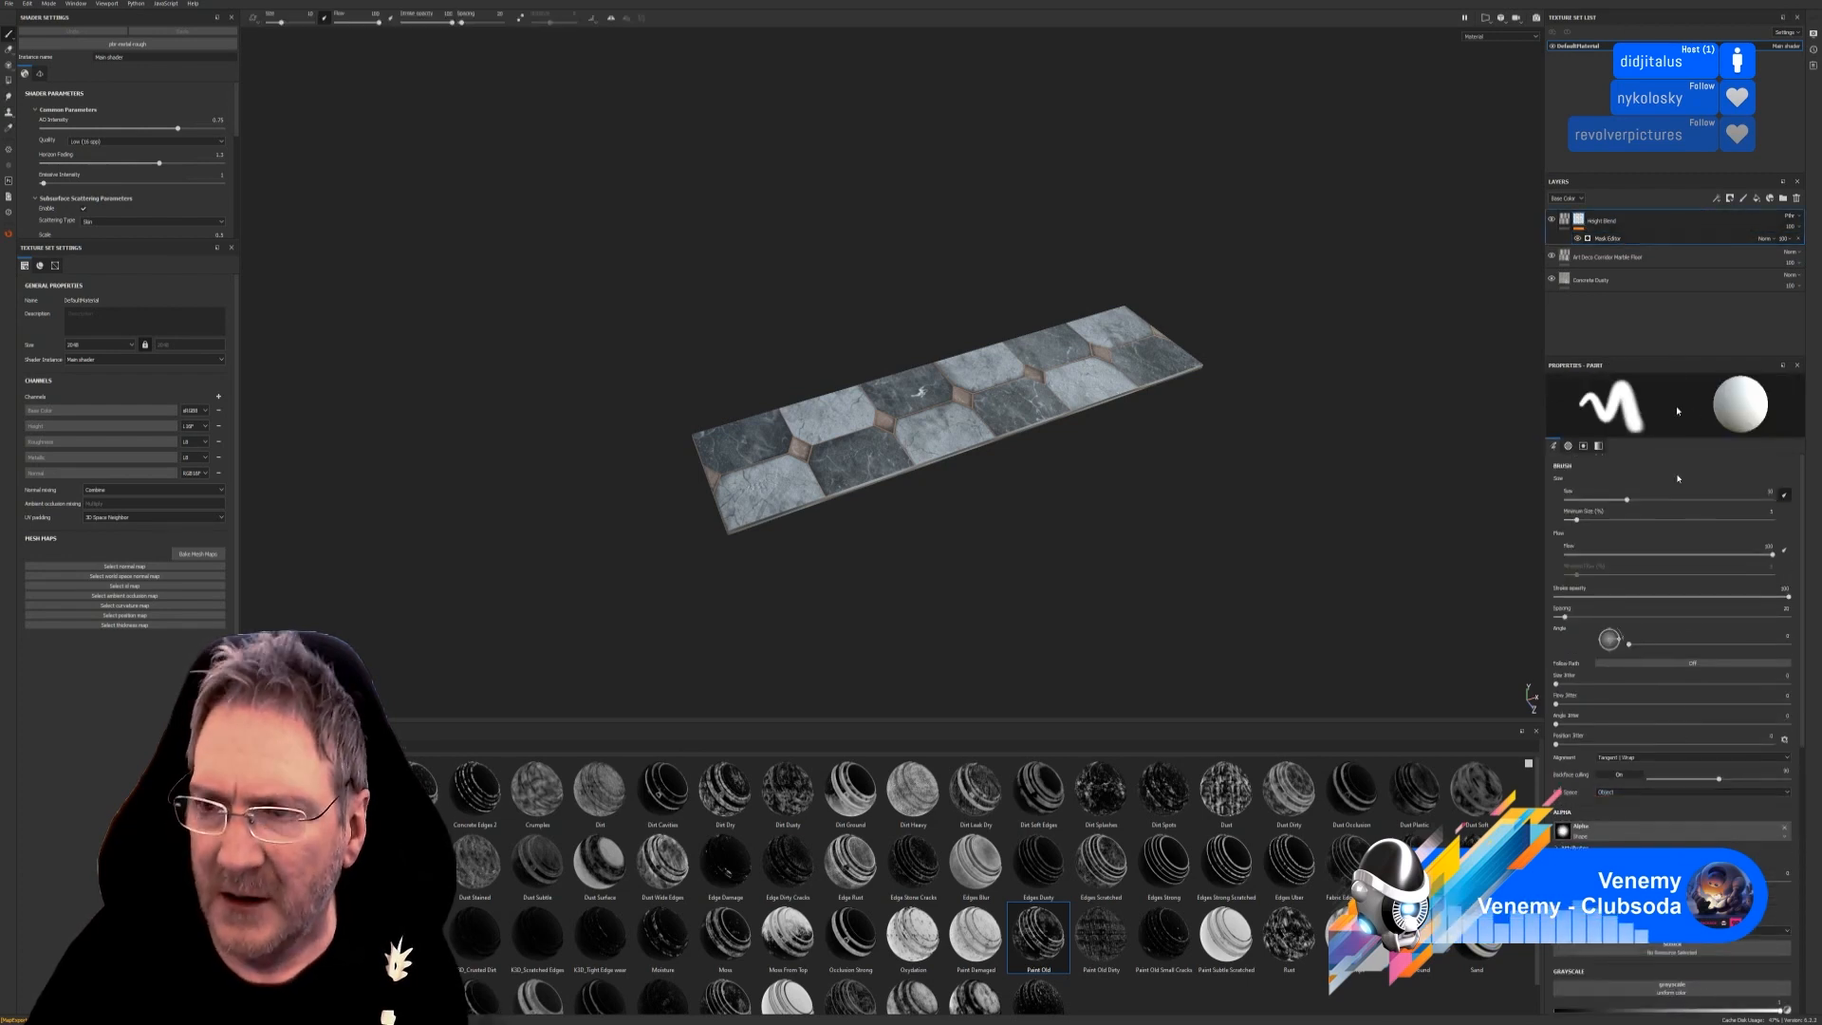
left_click(1796, 198)
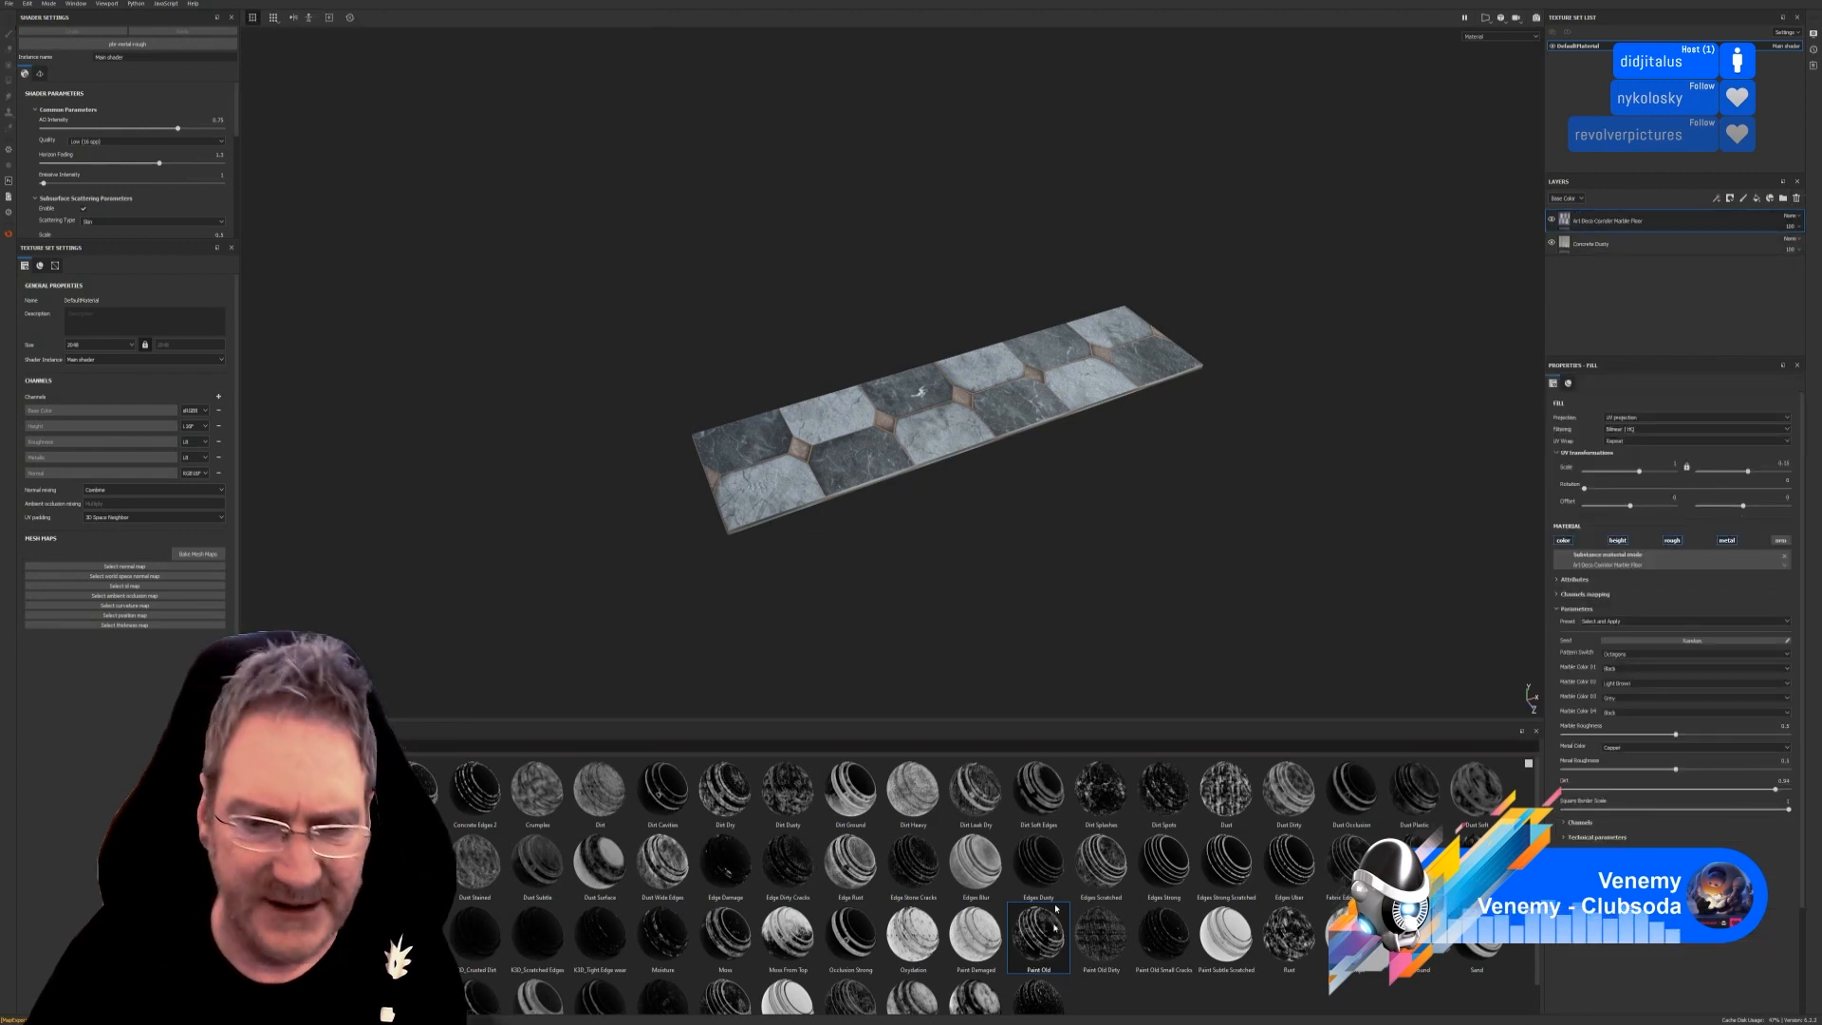
Apply the Paint Old smart mask to the Art Deco Corridor Marble Floor layer.
mouse_move(1040, 942)
left_mouse_down()
mouse_move(1658, 378)
mouse_move(1636, 229)
left_mouse_up()
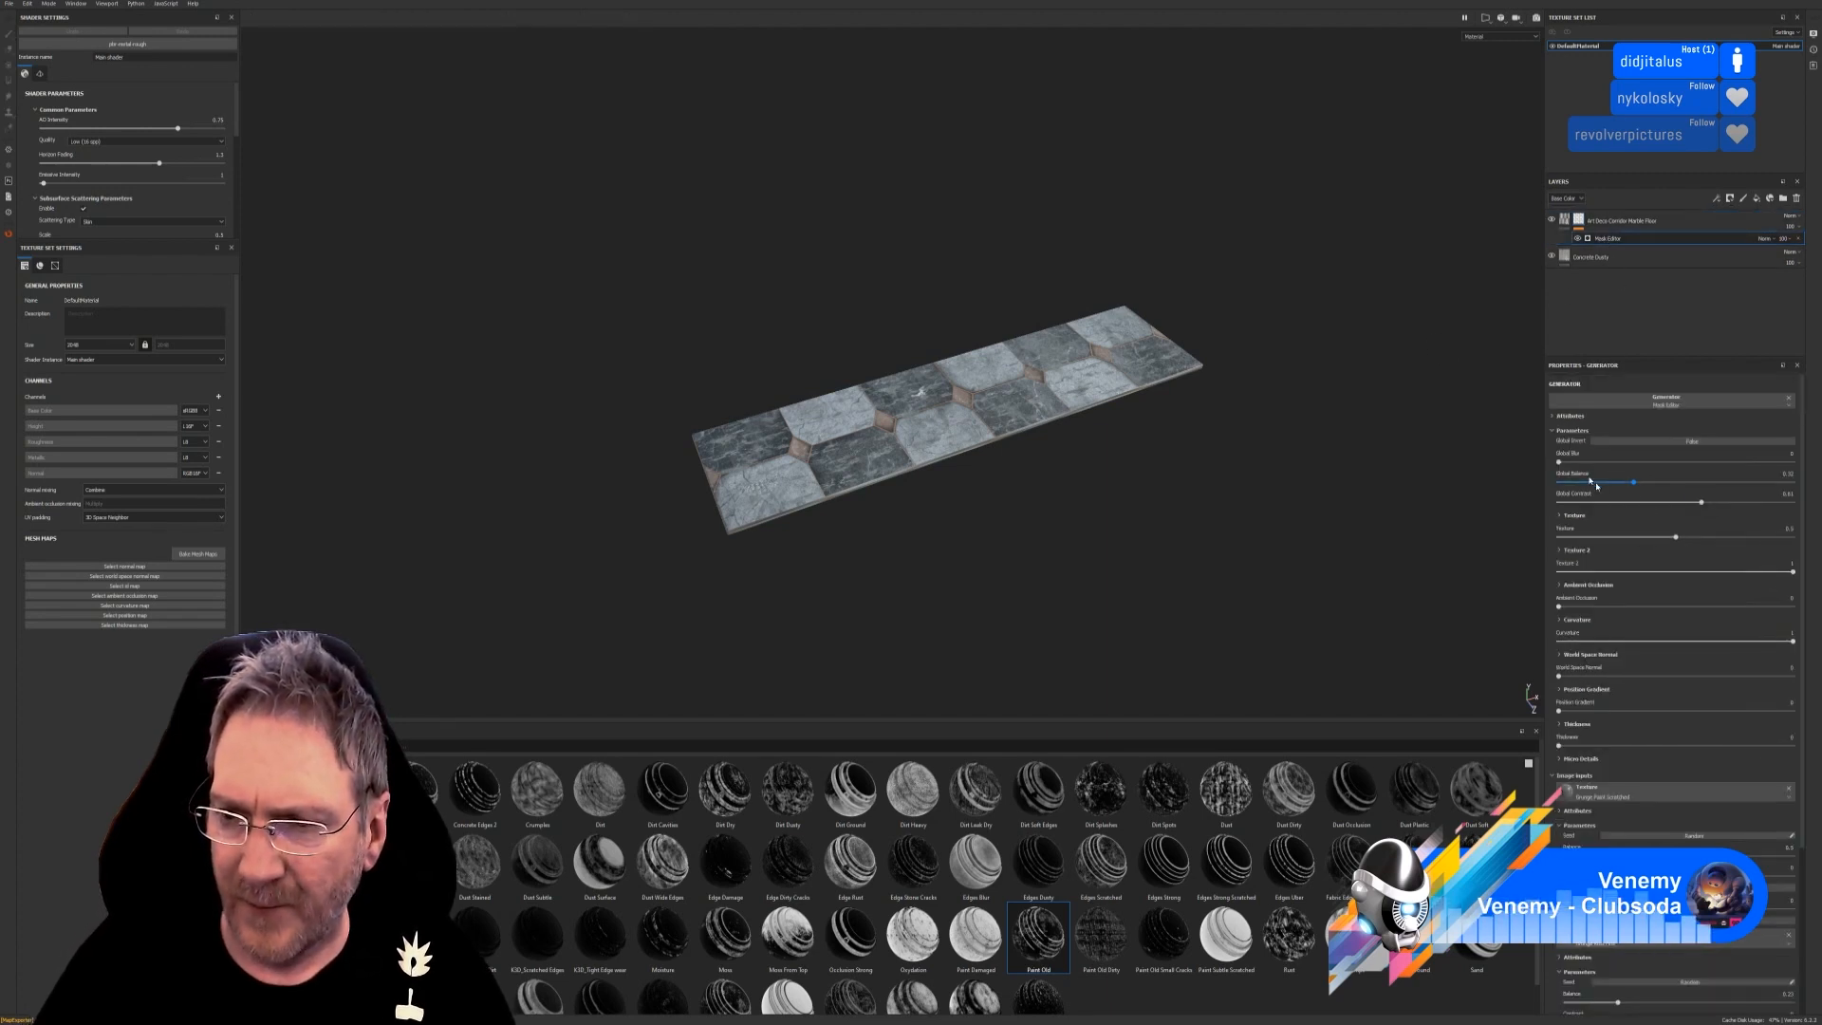
Try lower global balance and contrast for the Paint Old mask, with added ambient occlusion, world space normal and position gradient influence.
left_click_drag(1634, 485, 1578, 510)
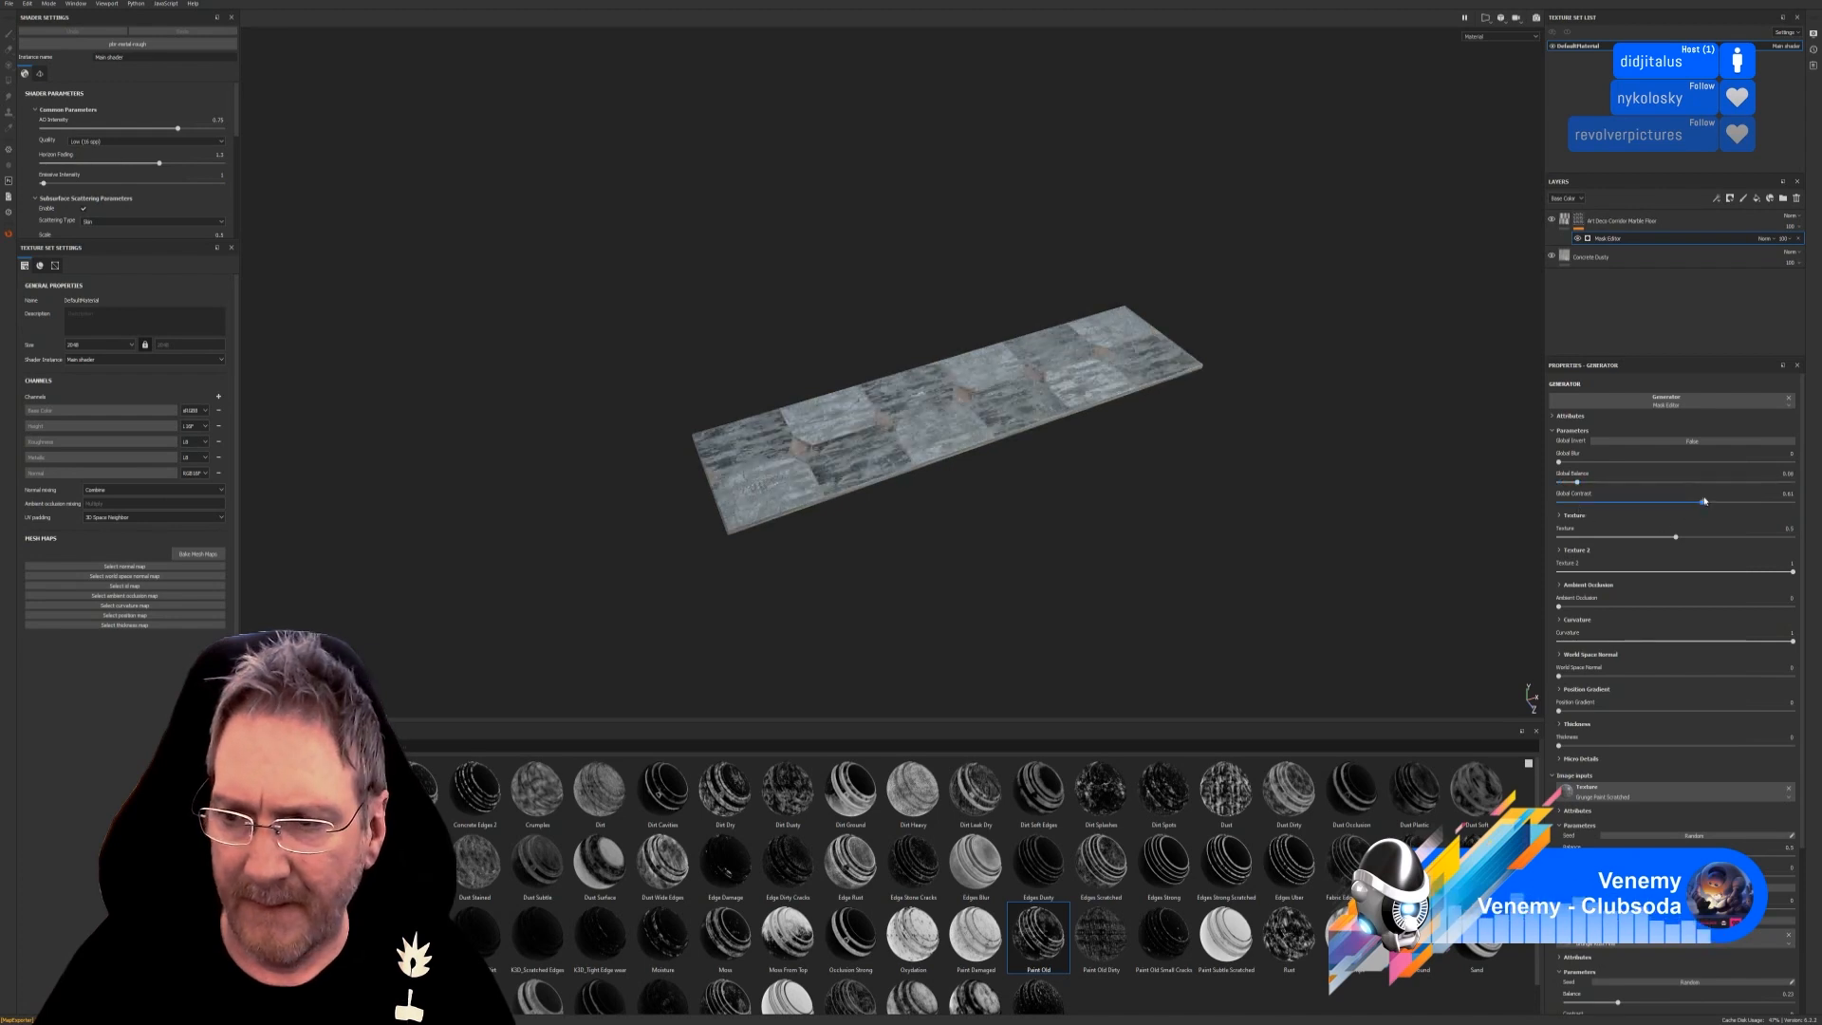
left_click_drag(1699, 505, 1604, 503)
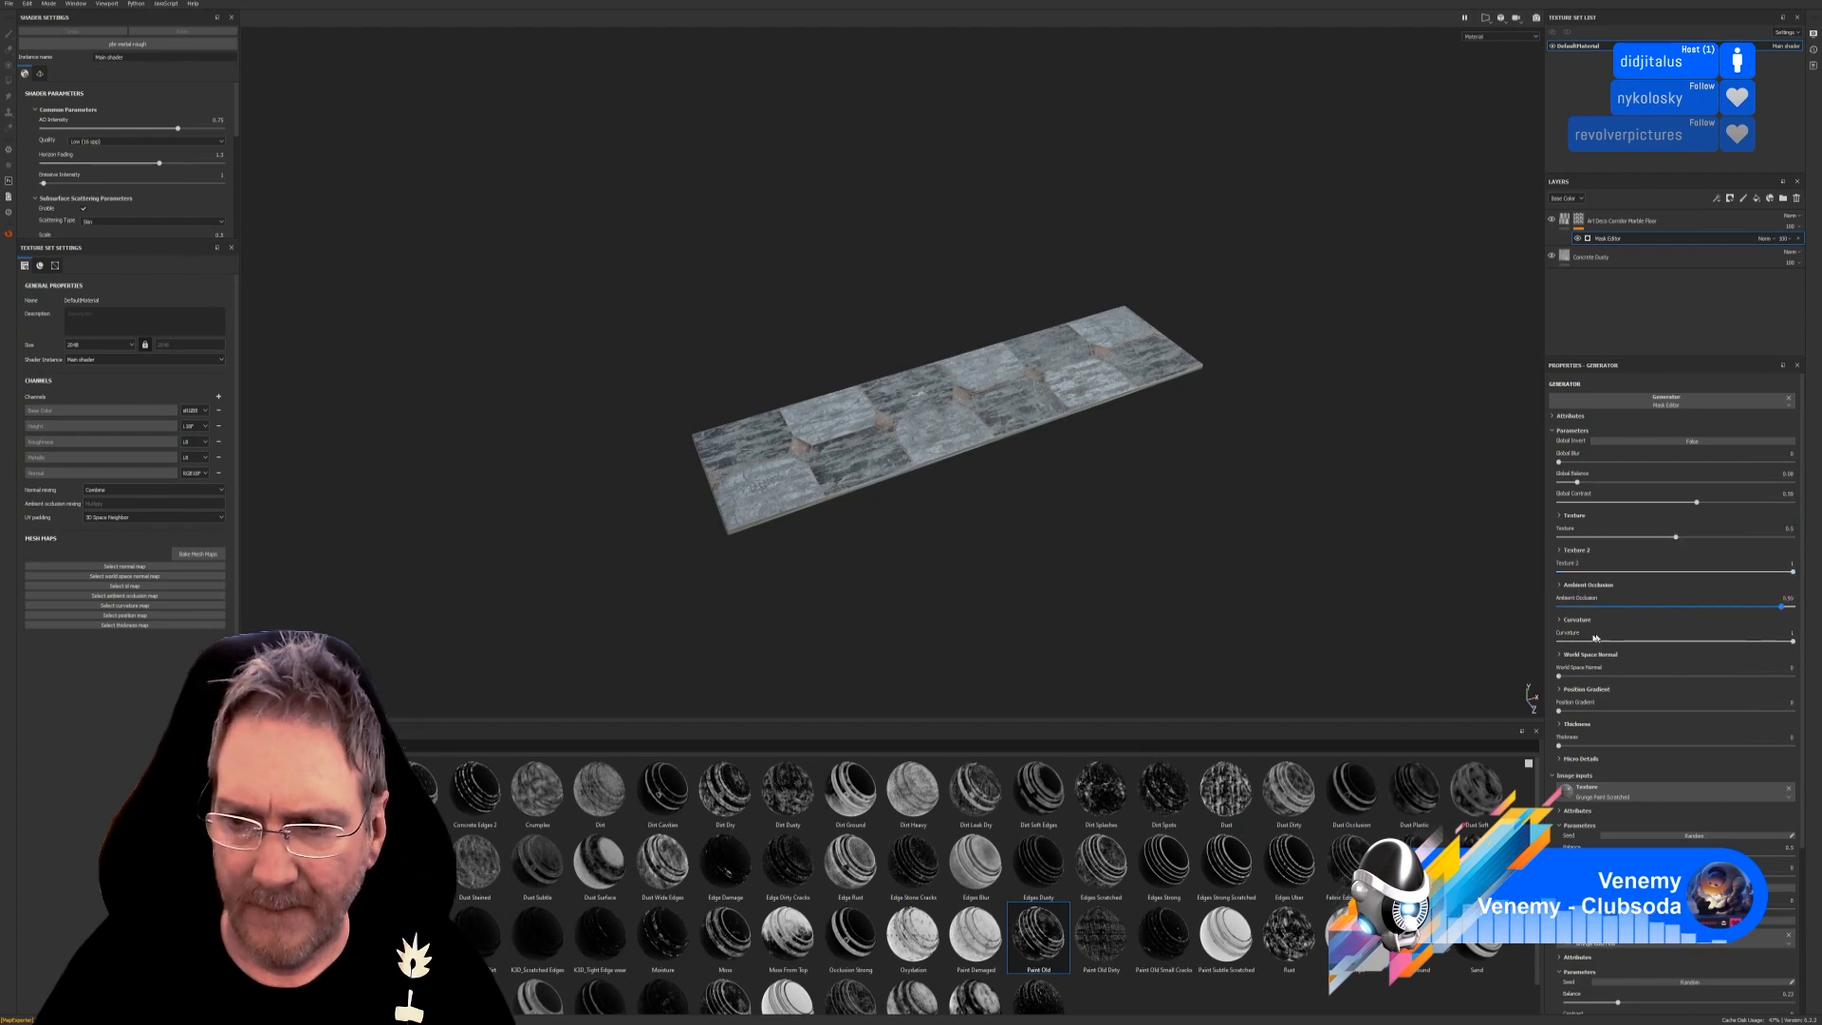
left_click_drag(1561, 608, 1585, 607)
left_click_drag(1559, 676, 1679, 696)
left_click_drag(1561, 713, 1763, 723)
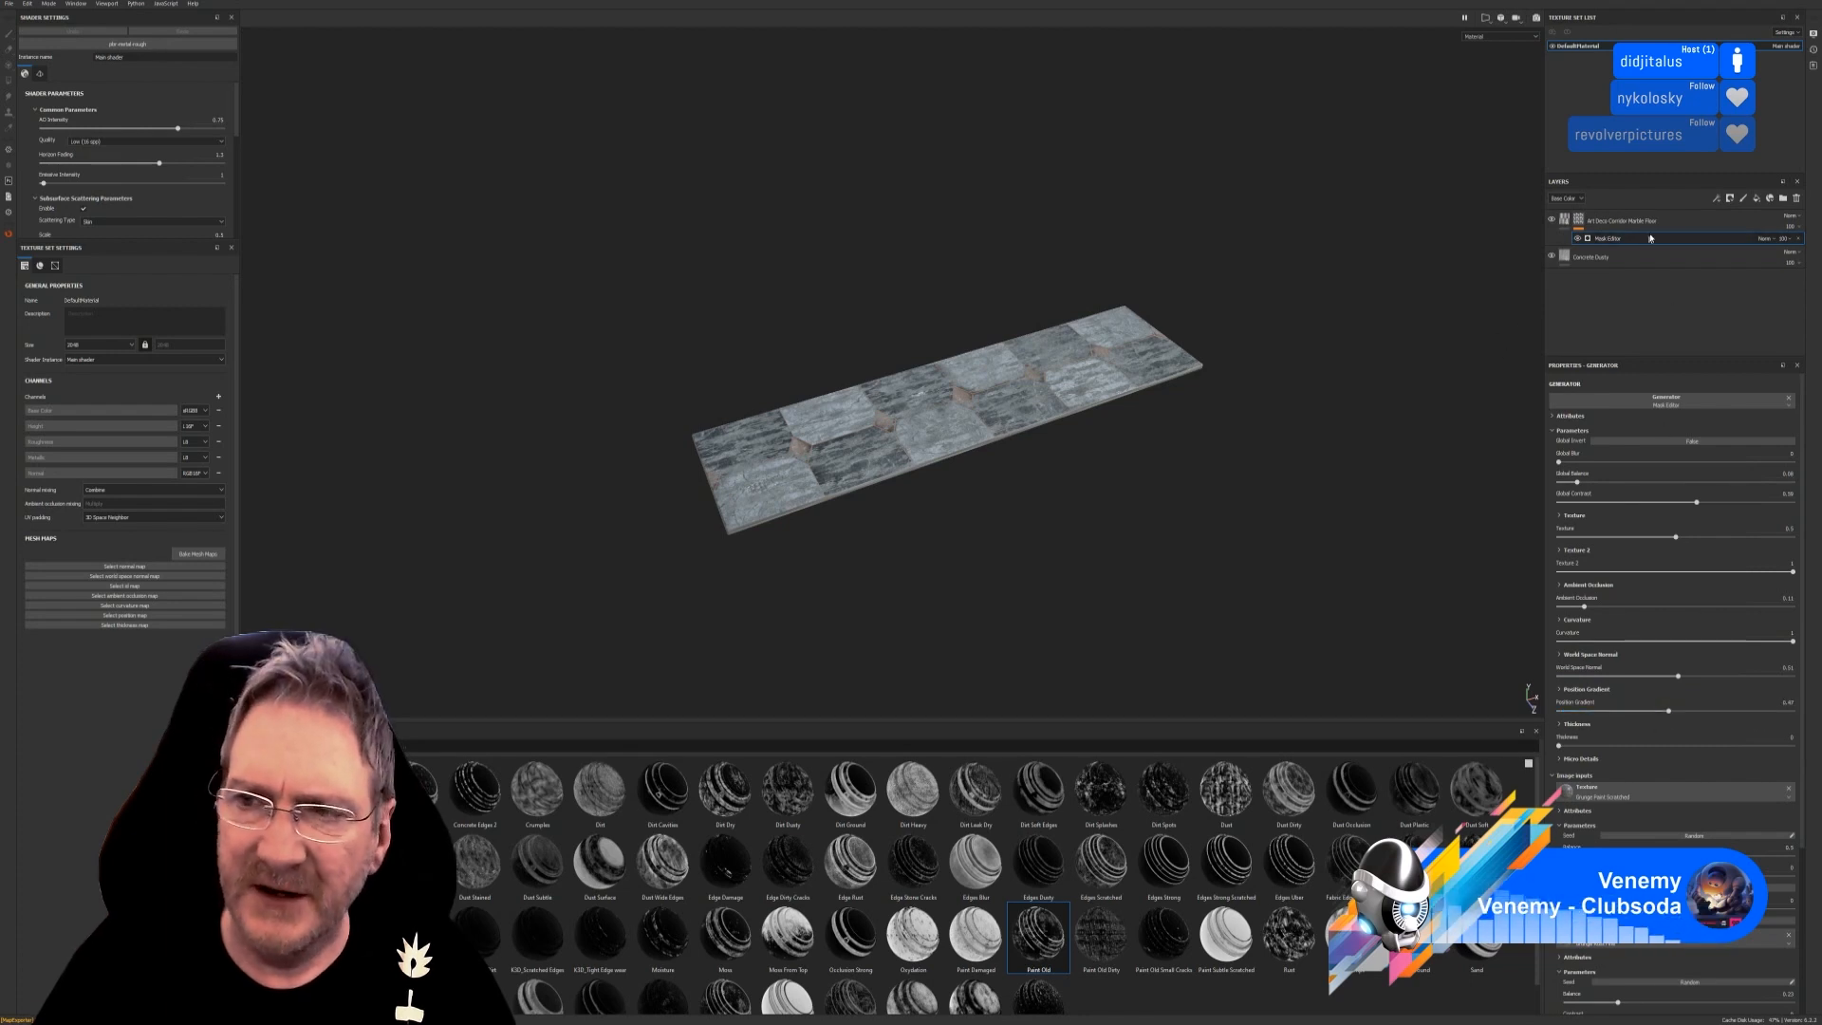
Delete the Paint Old mask editor and remove the mask from the Art Deco Corridor Marble Floor layer.
left_click(1798, 240)
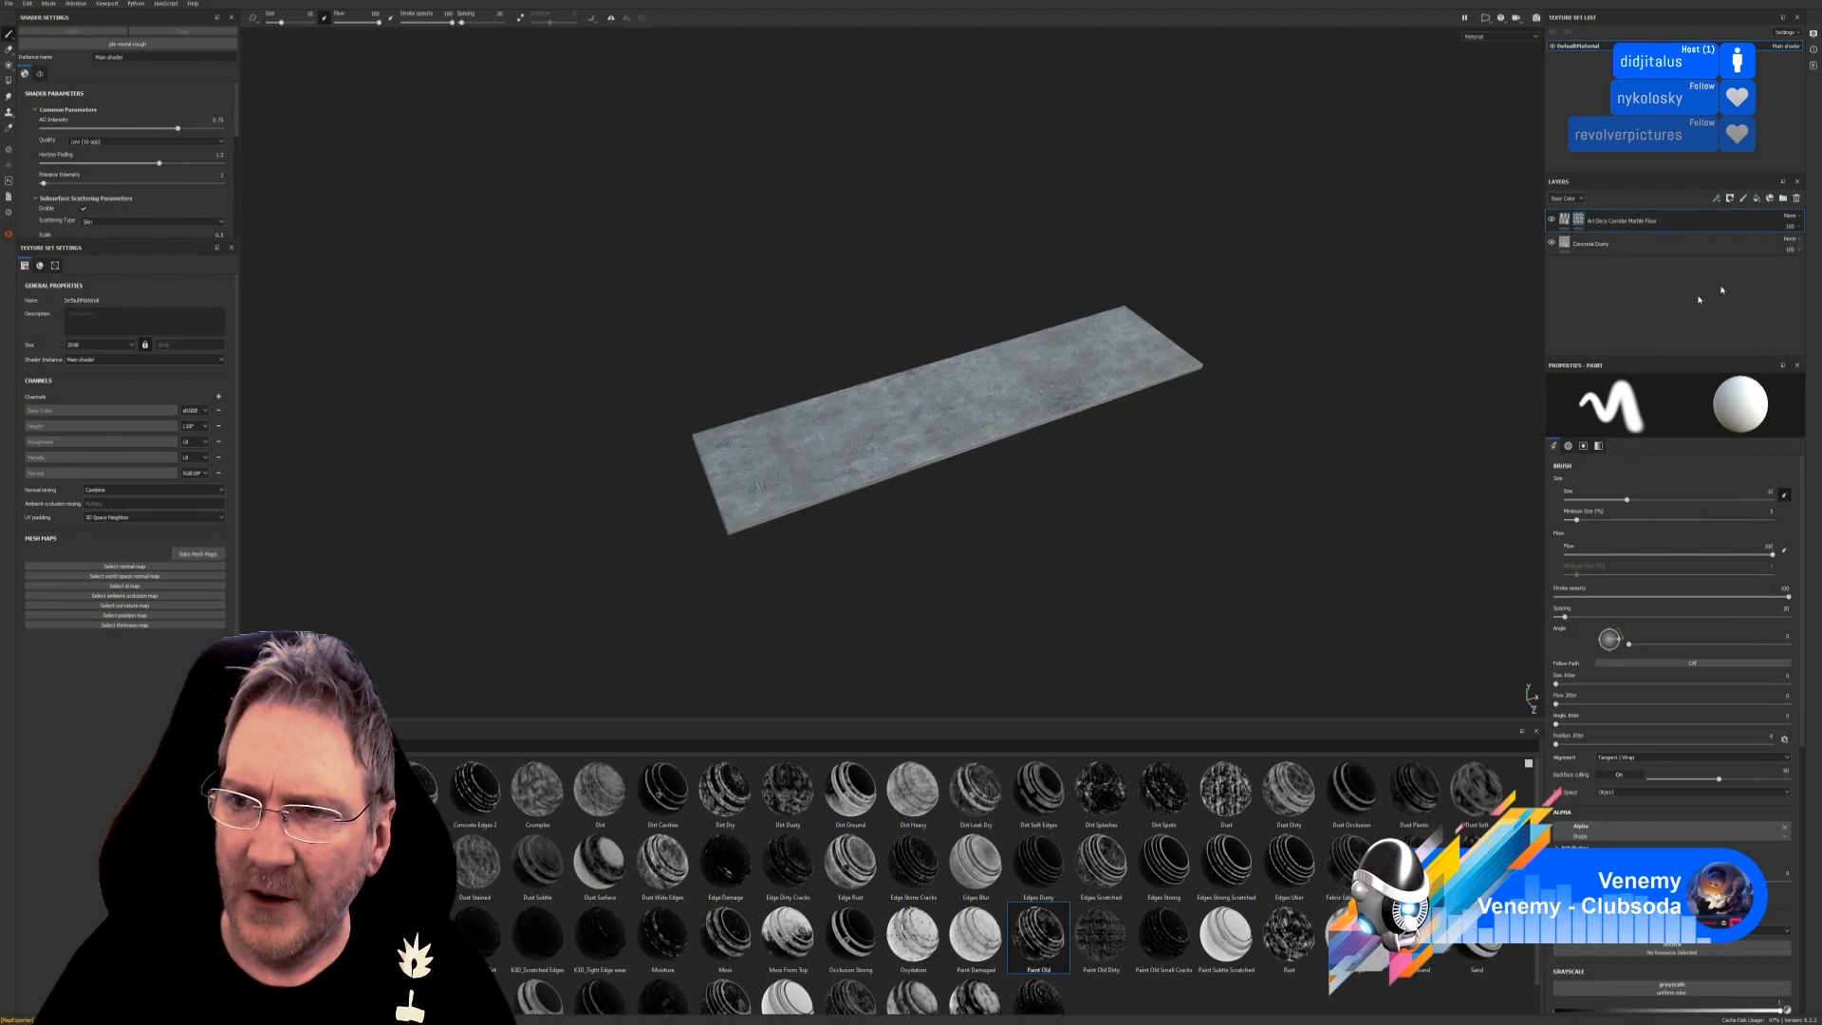
right_click(1581, 221)
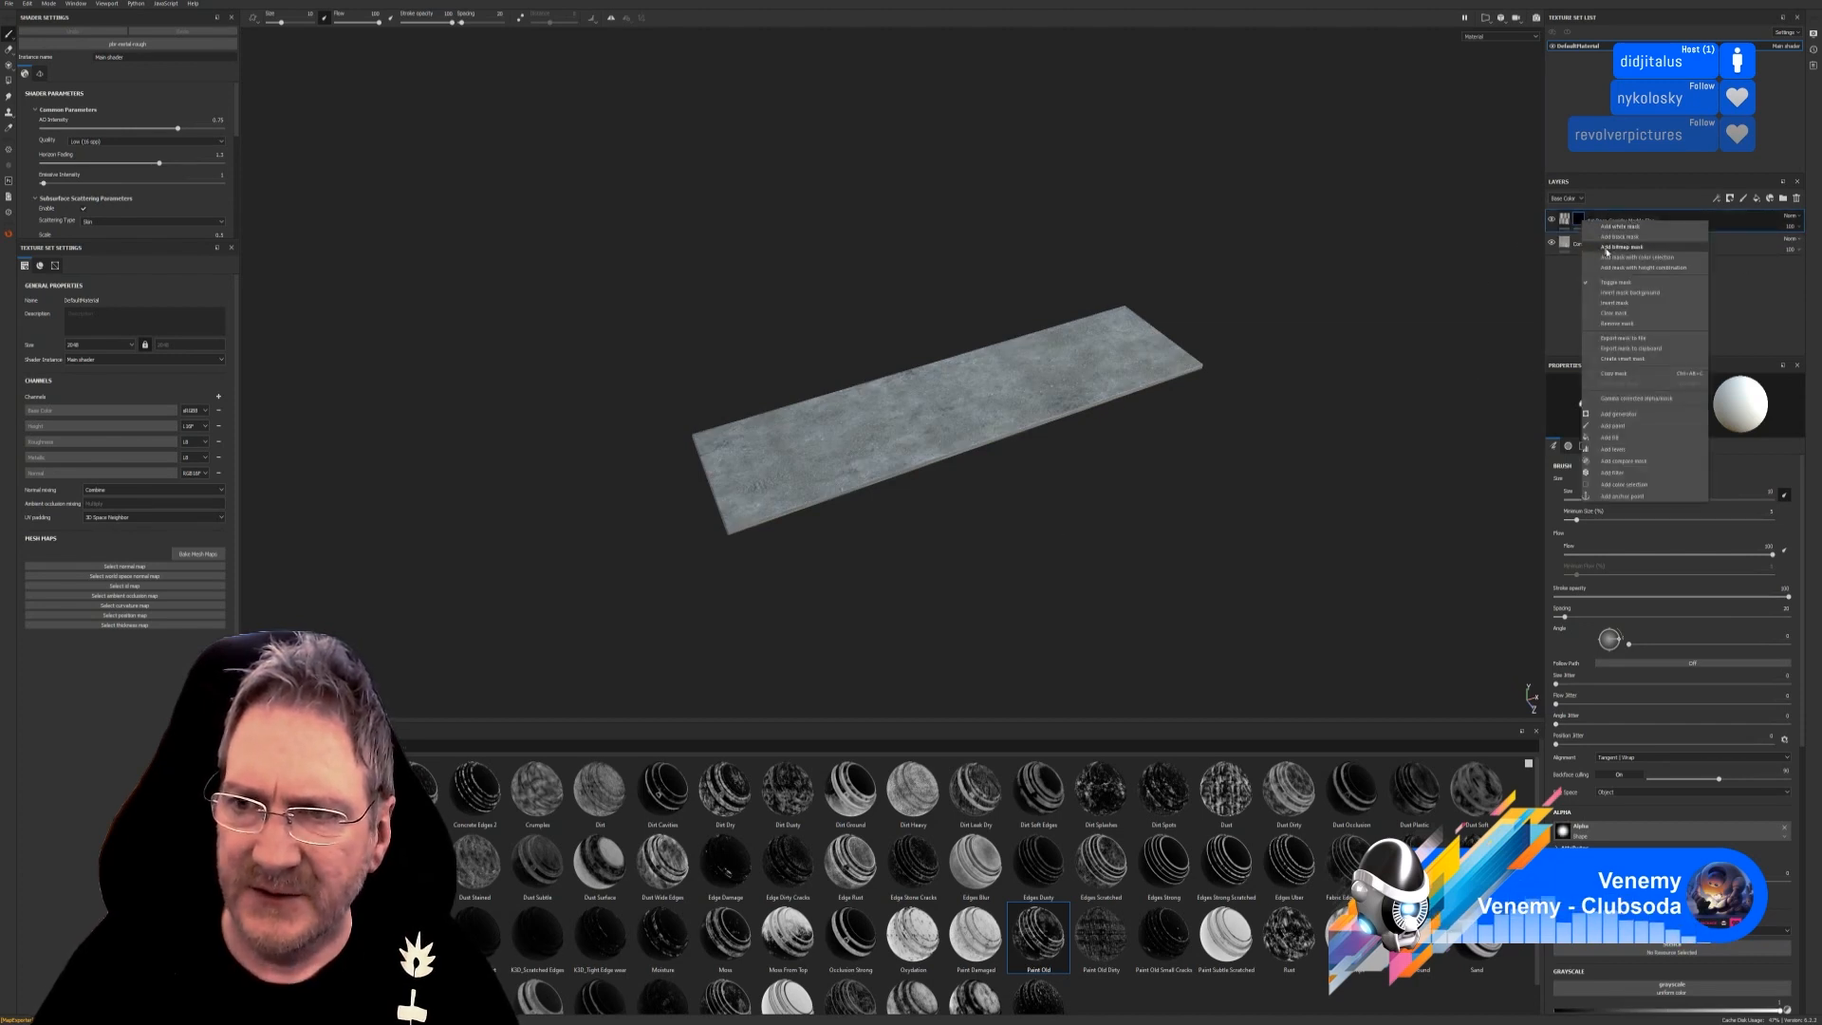
left_click(1628, 323)
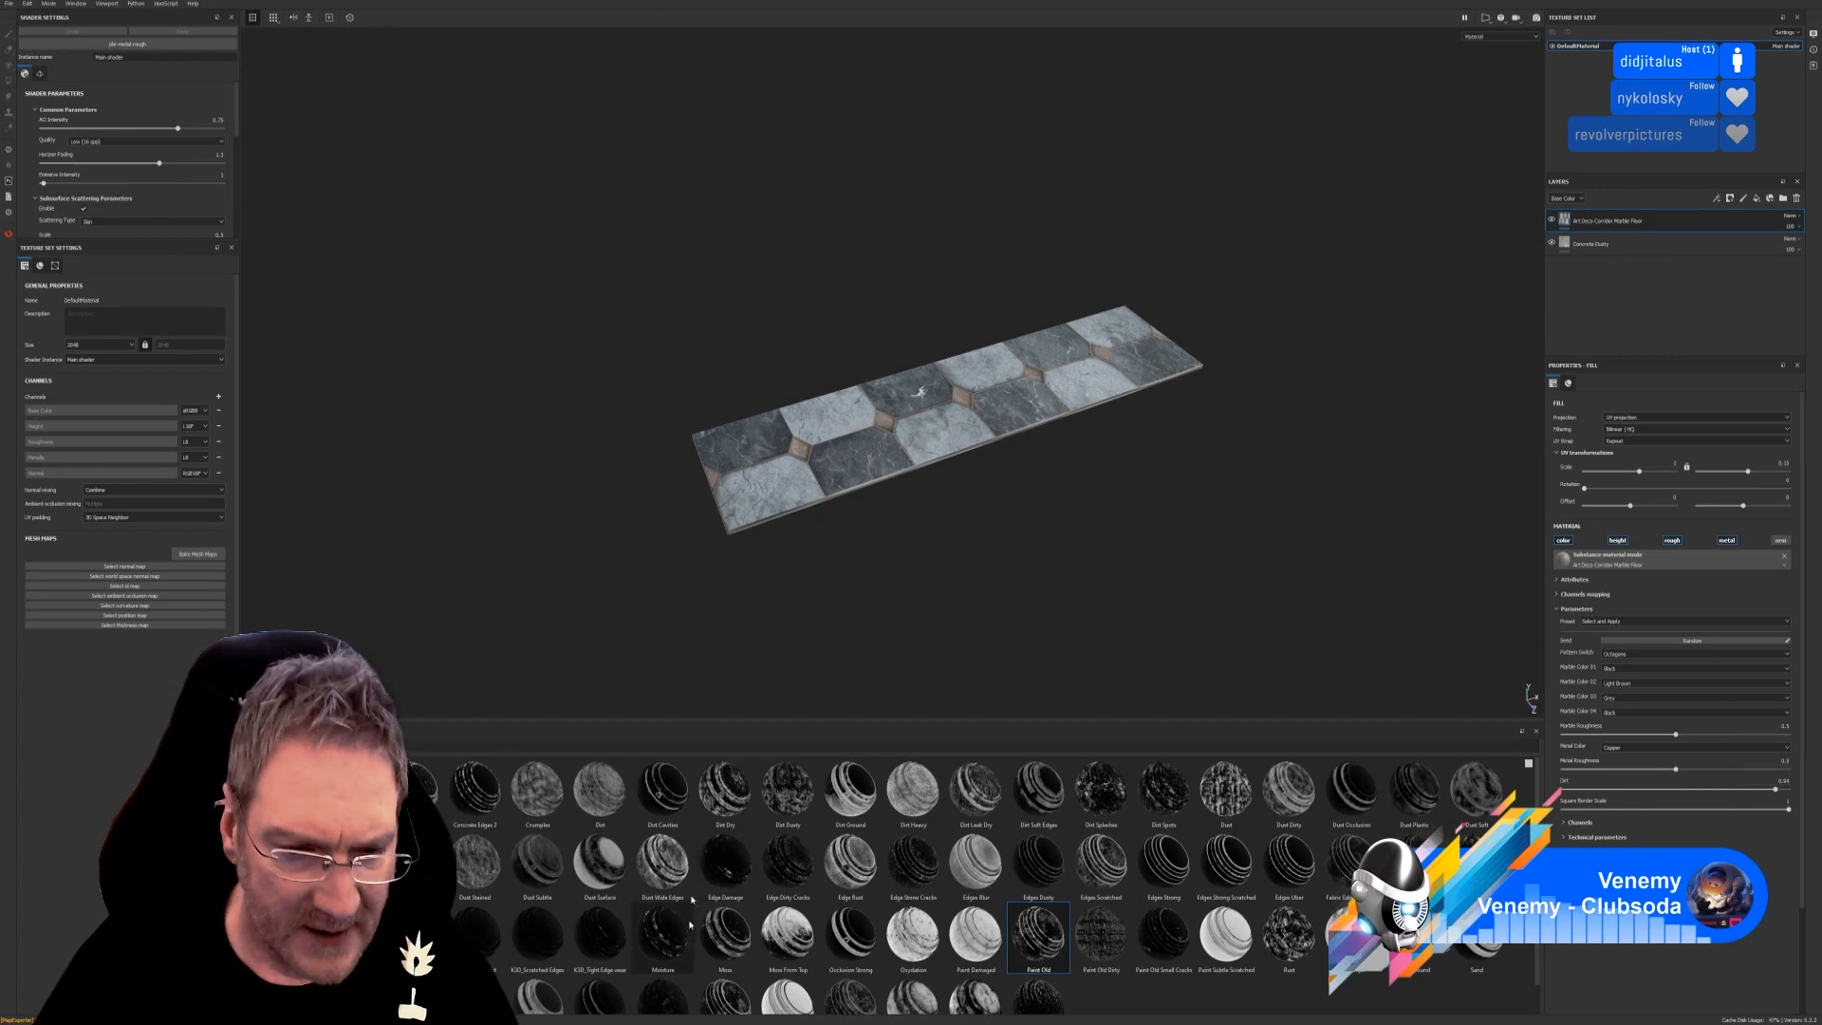
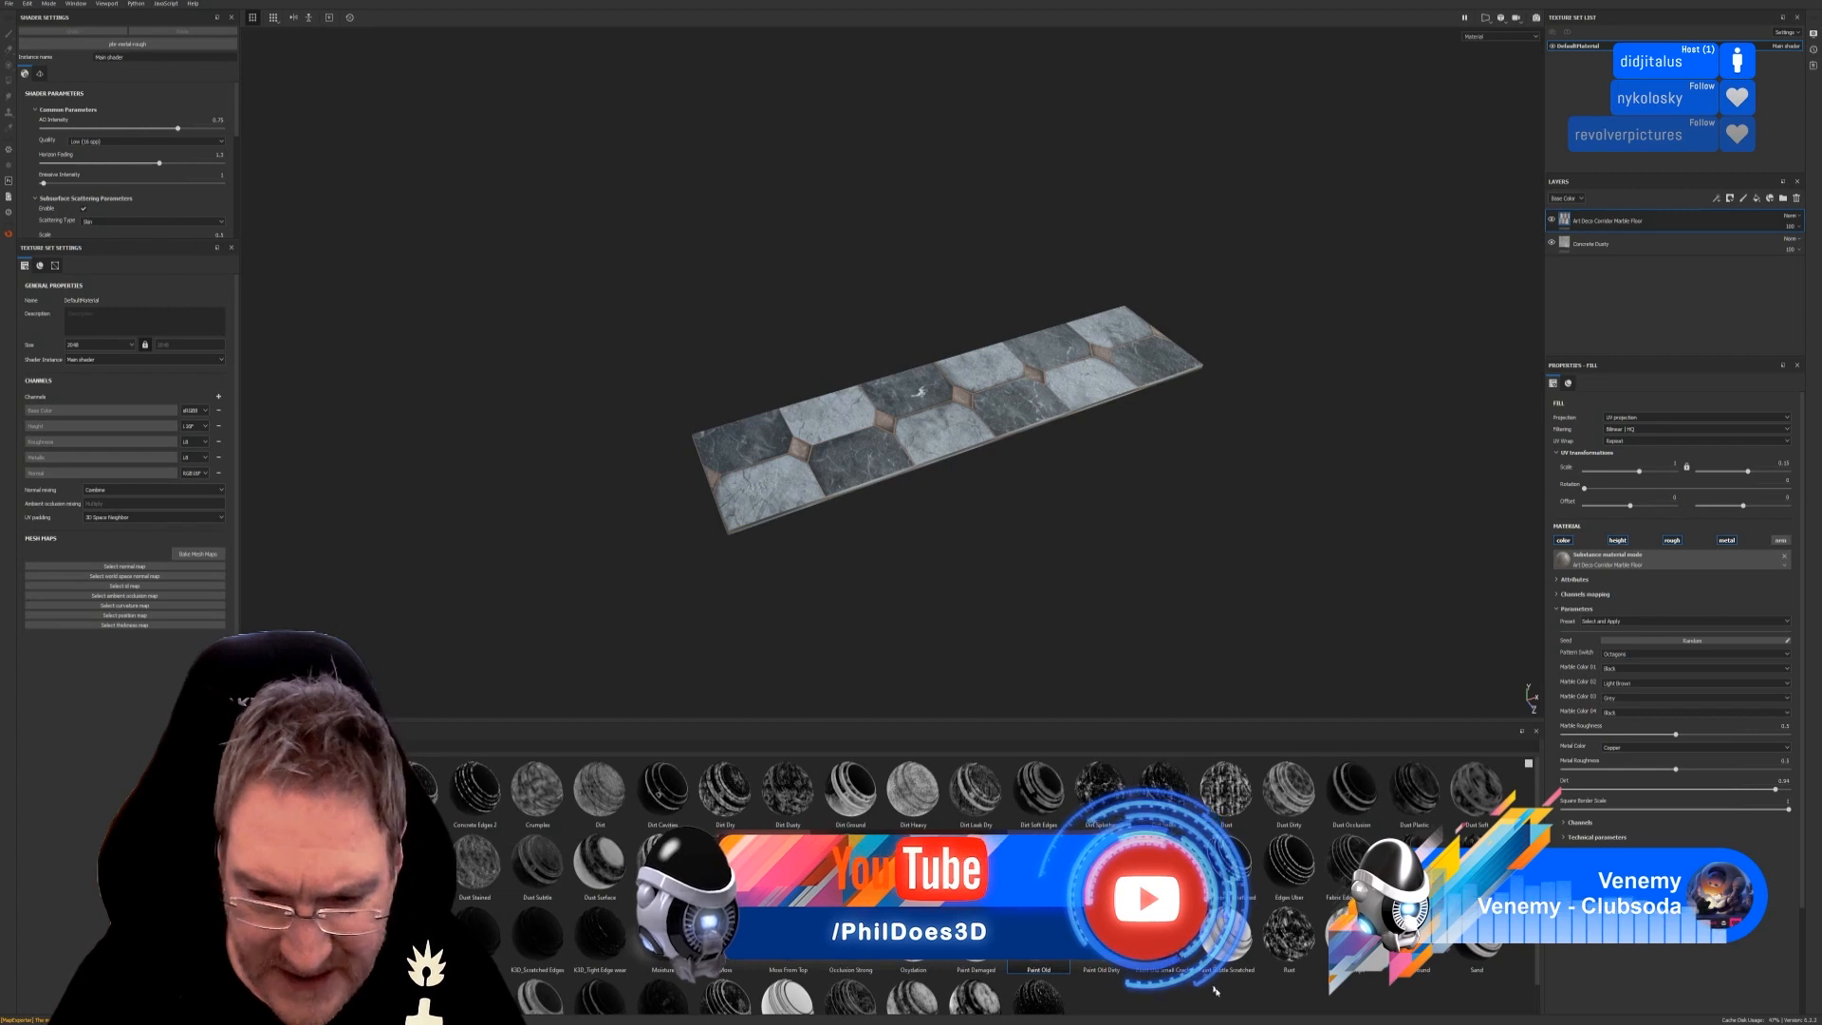
Try a smart mask with a fractal sum fill on the marble floor layer, raise its global balance, and delete both mask effects.
scroll(1206, 987, "down", 1)
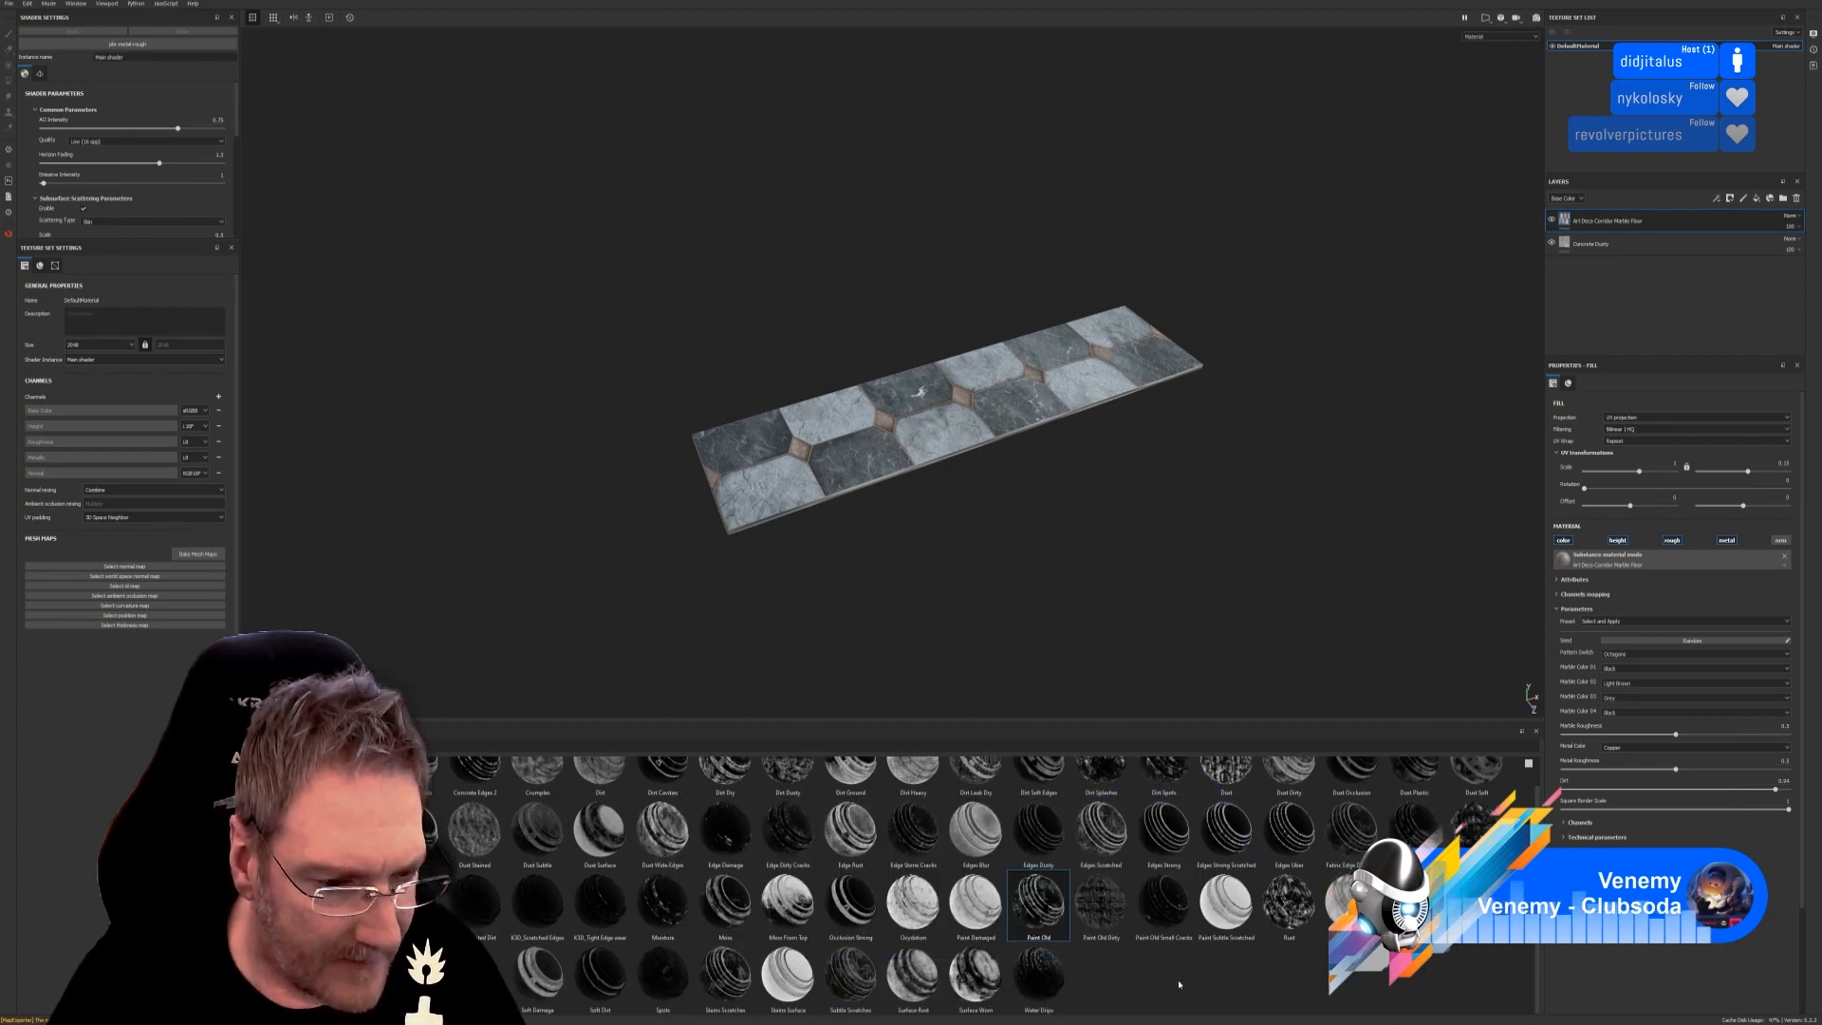
mouse_move(1038, 901)
left_mouse_down()
mouse_move(1510, 595)
mouse_move(1680, 223)
left_mouse_up()
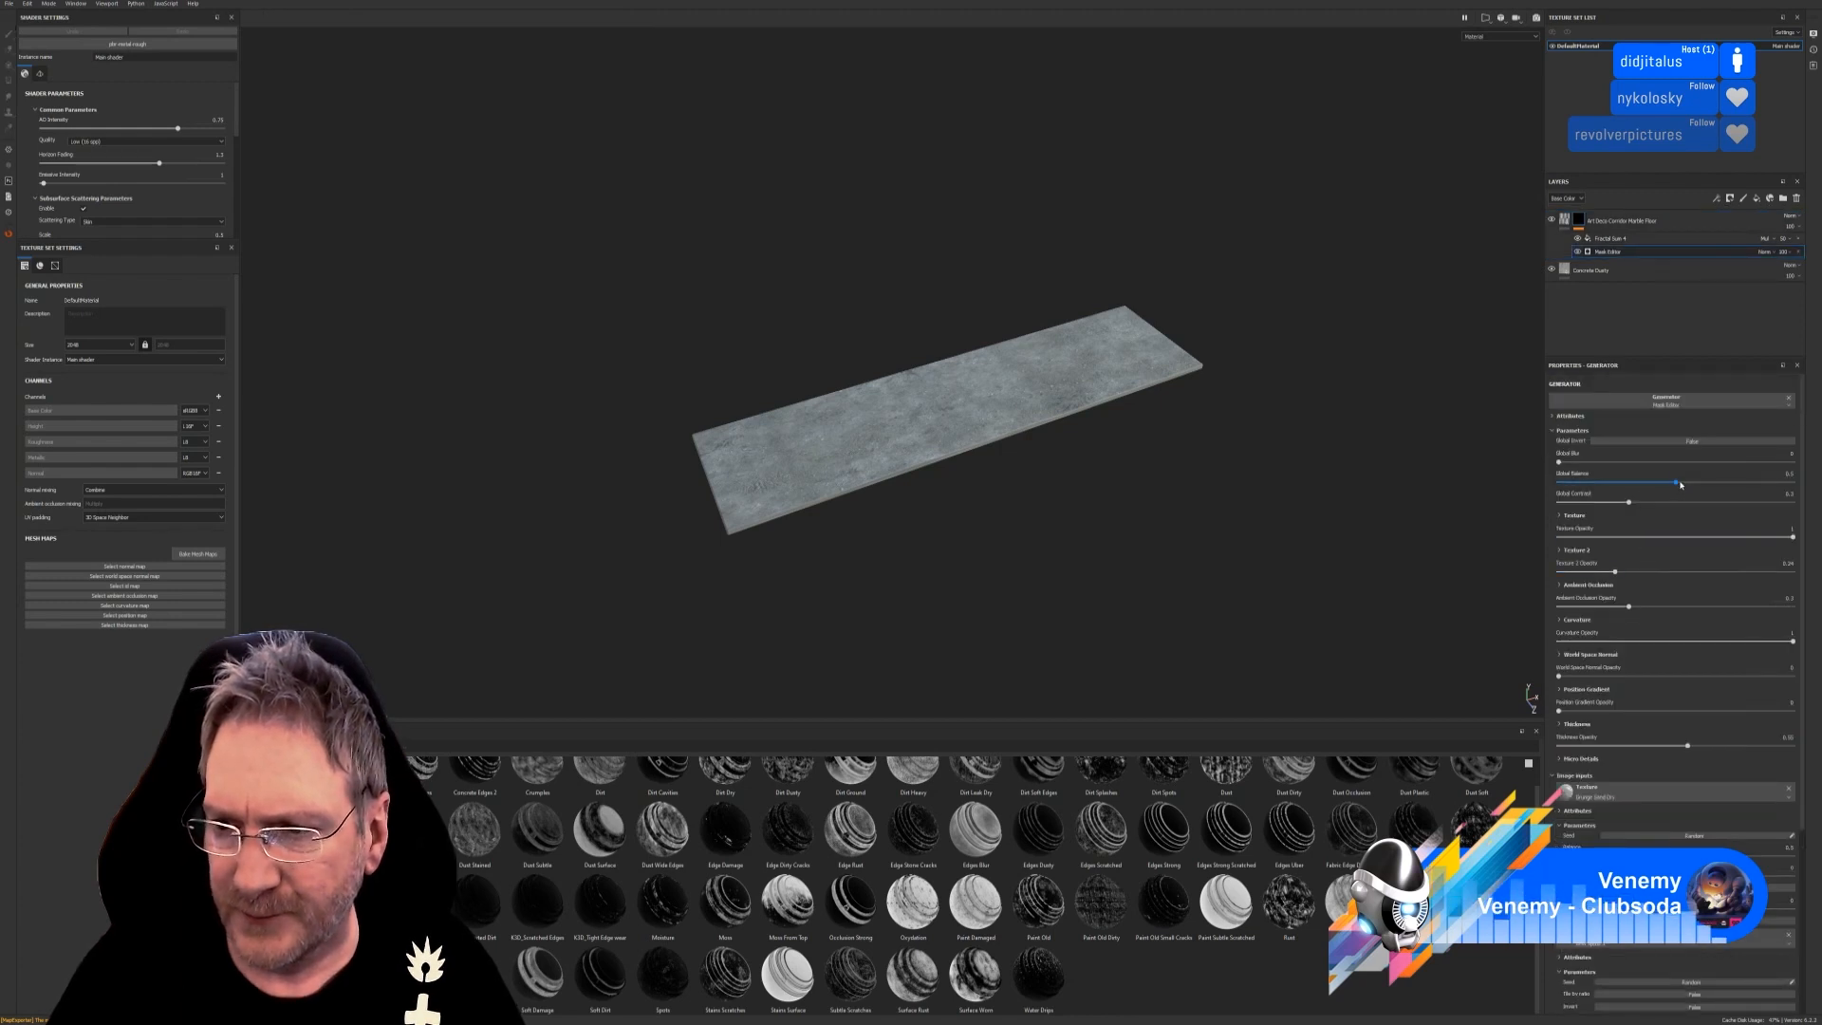
left_click_drag(1676, 483, 1748, 497)
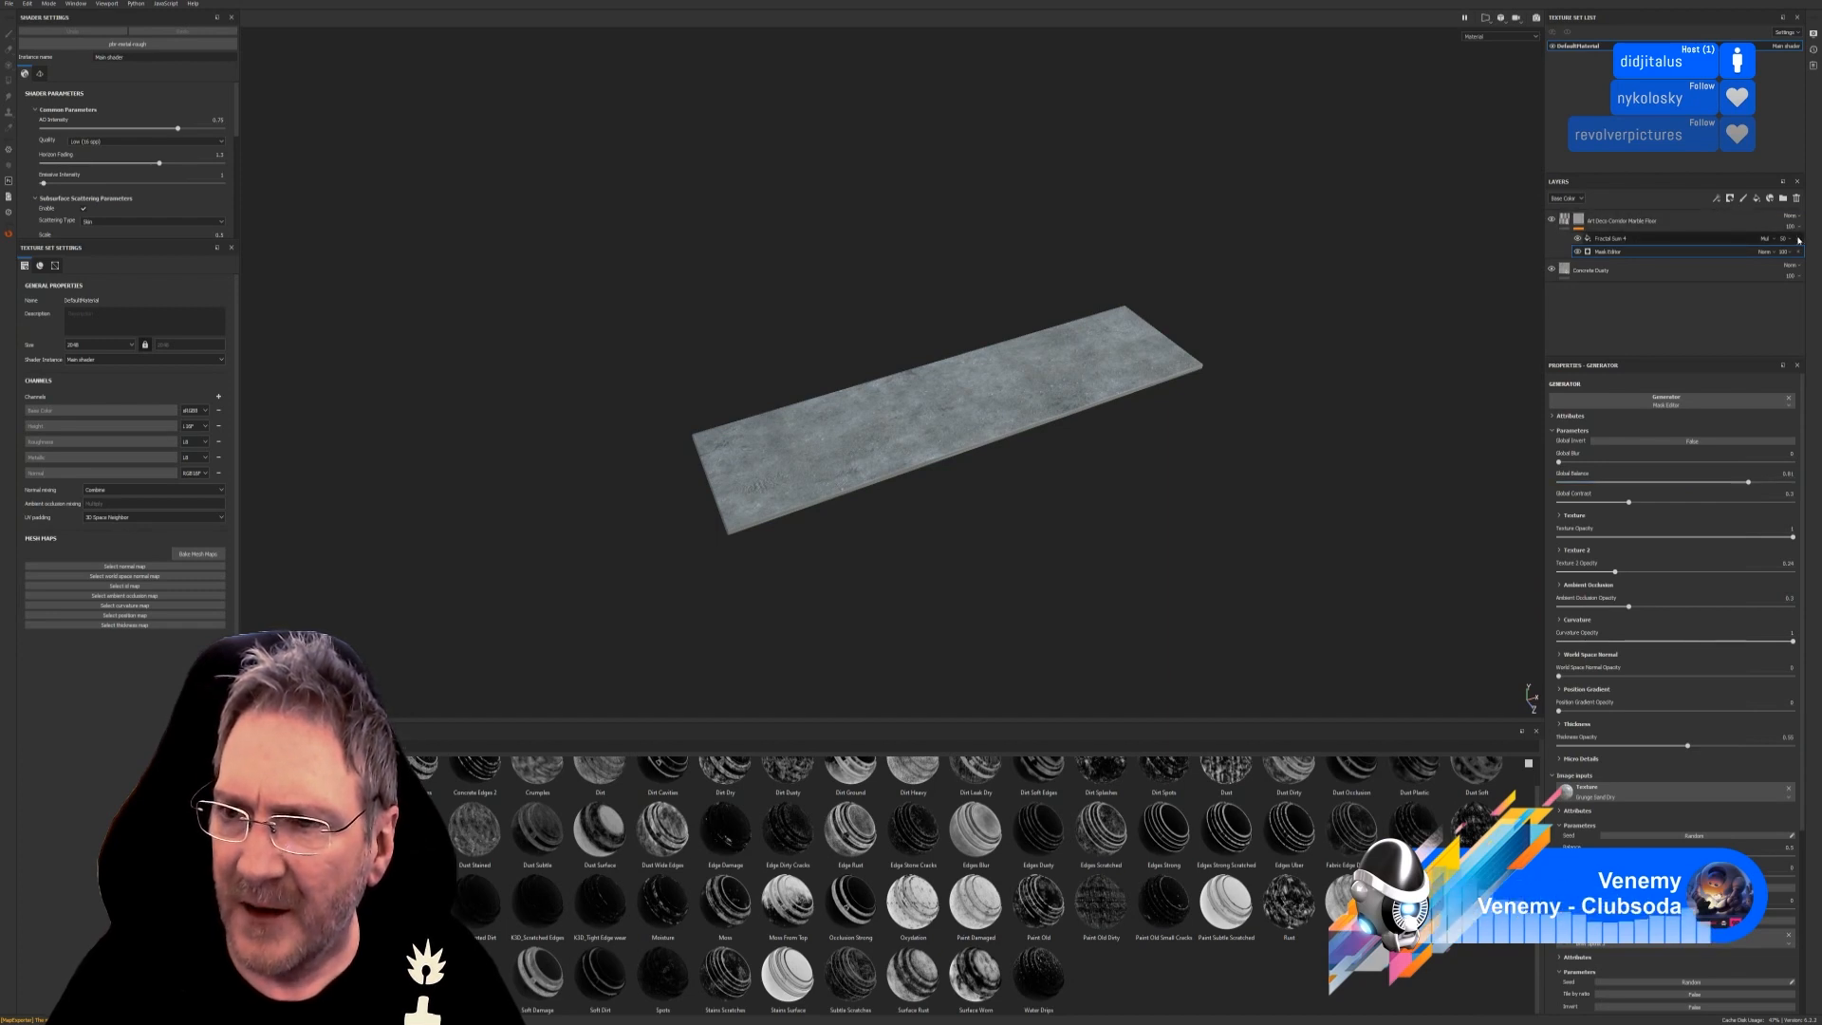
left_click(1799, 239)
left_click(1798, 240)
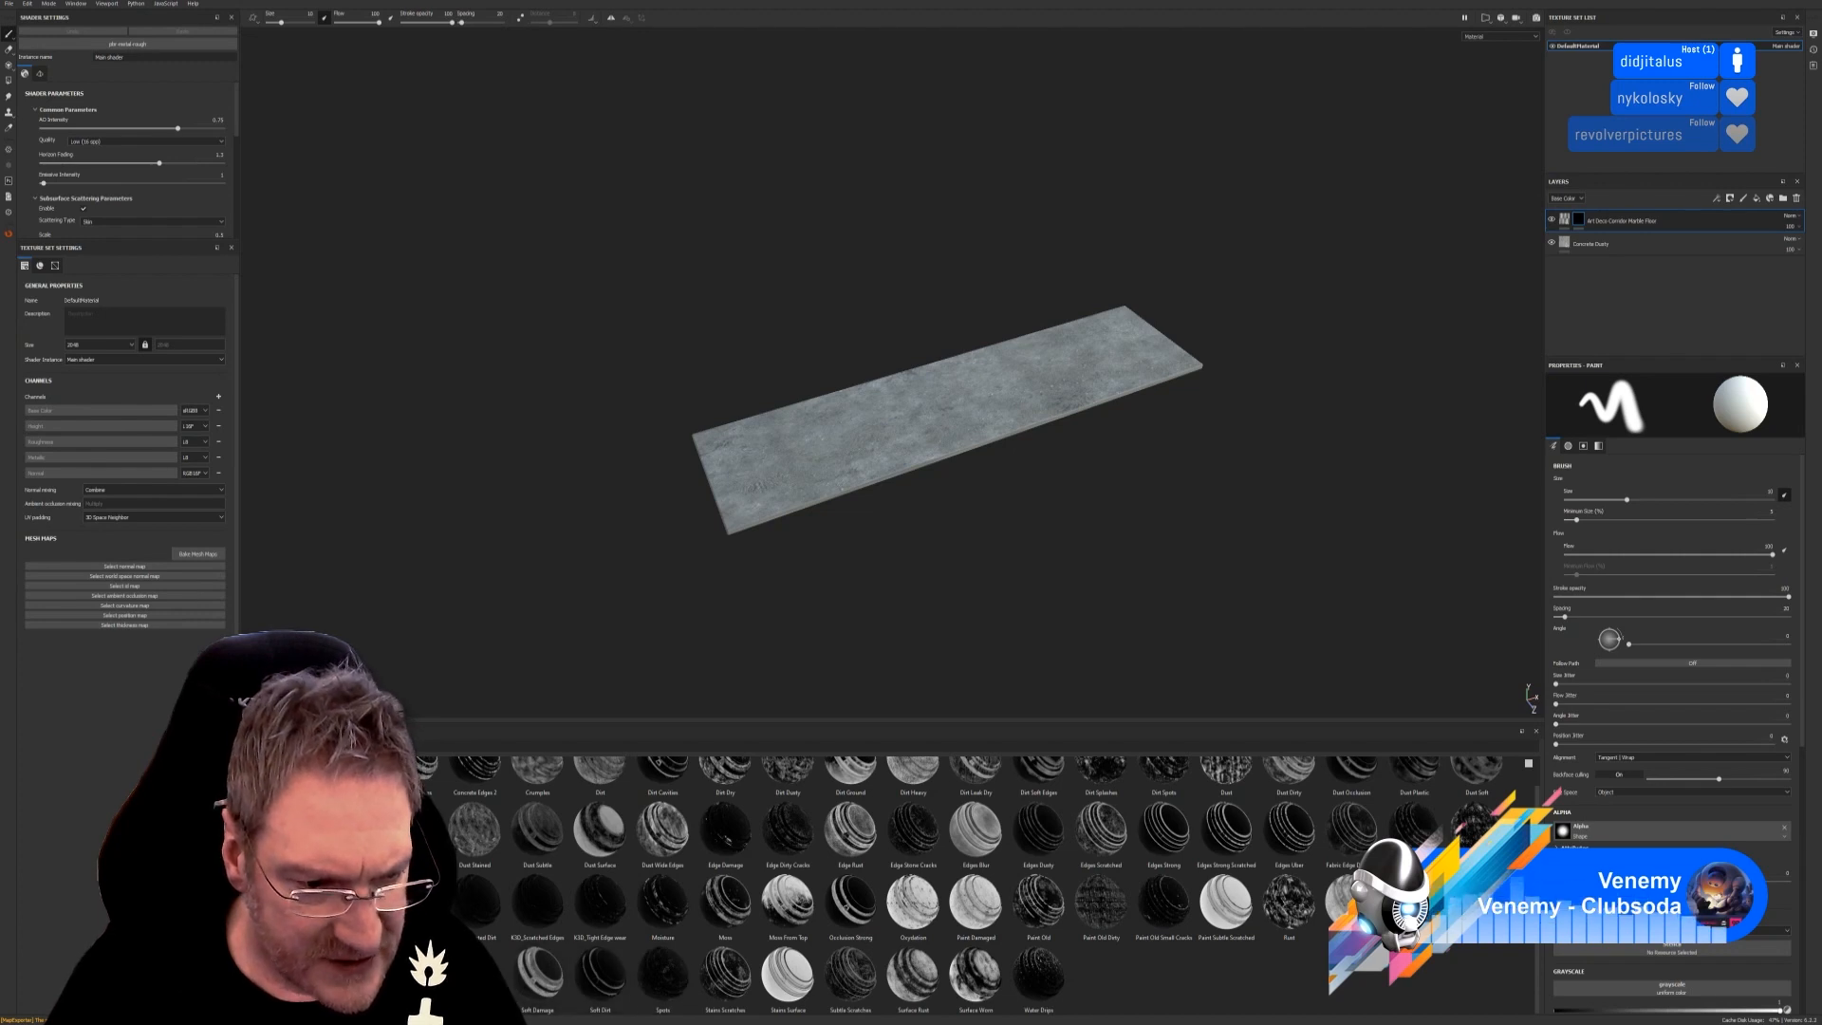
Try a curvature-based smart mask on the marble floor layer, lower its global balance, and delete the curvature generator.
left_click_drag(414, 831, 1649, 221)
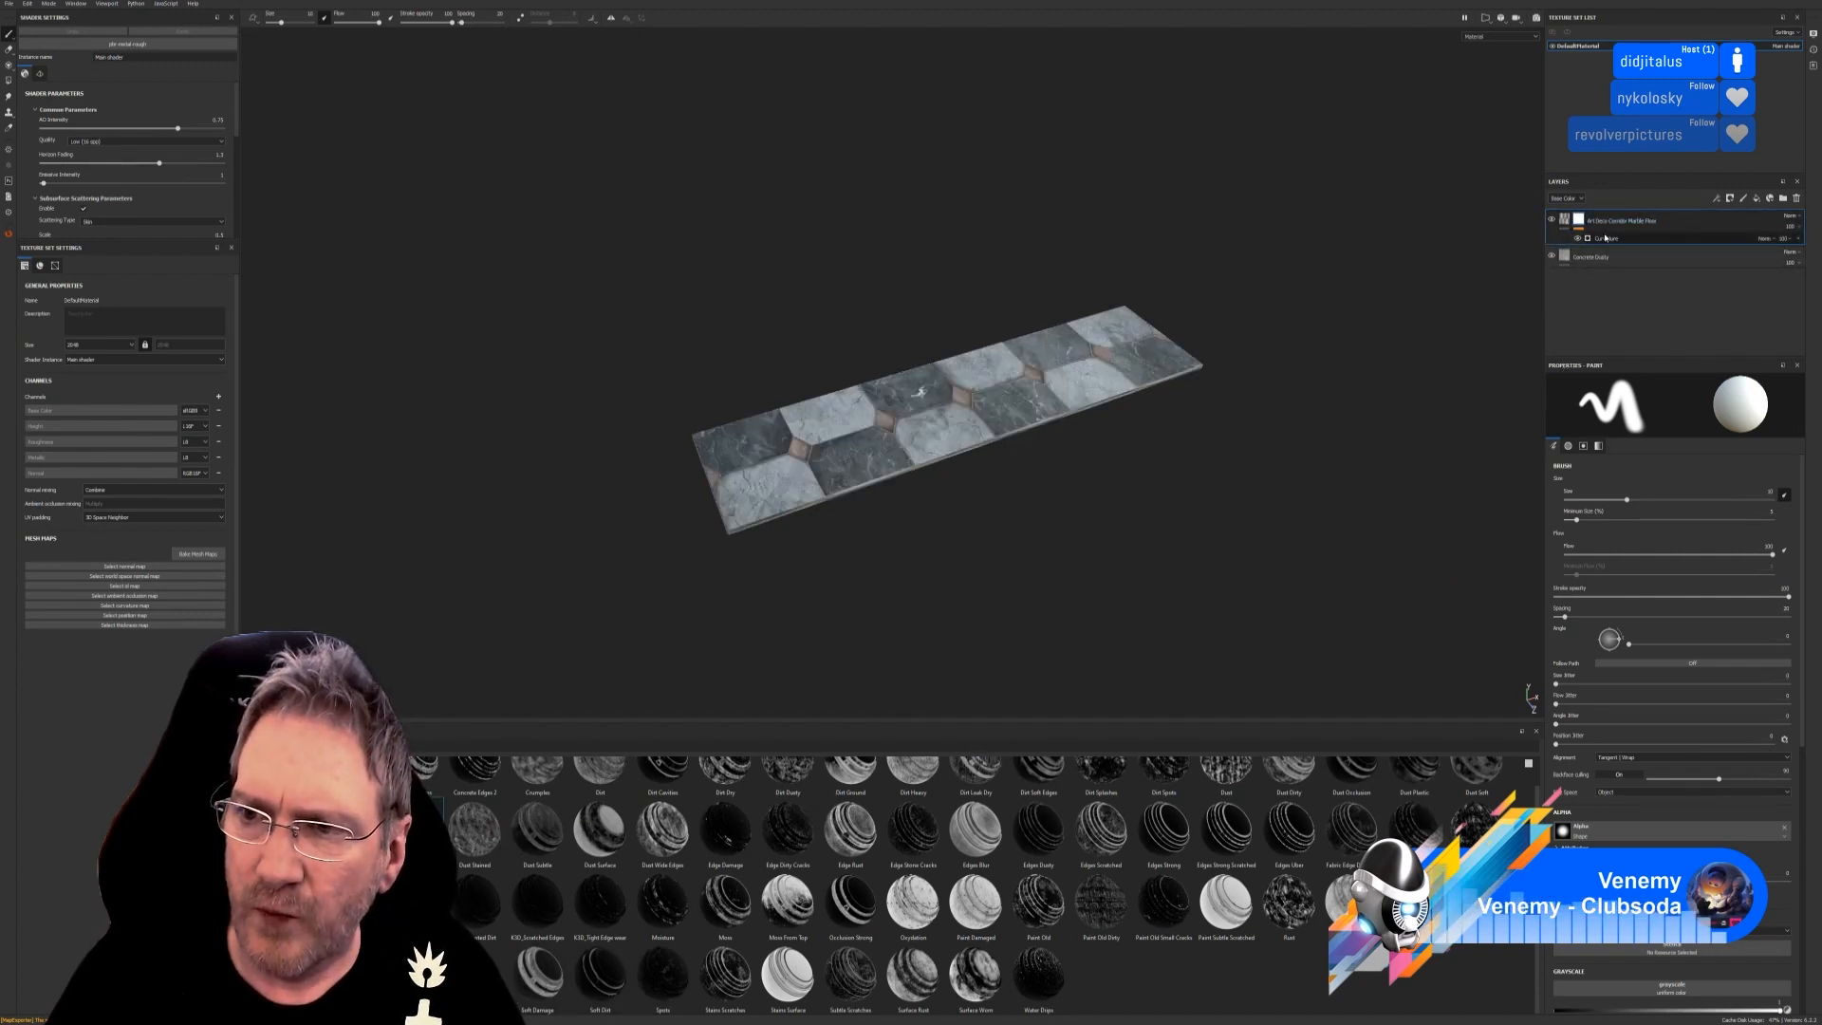
left_click(1612, 238)
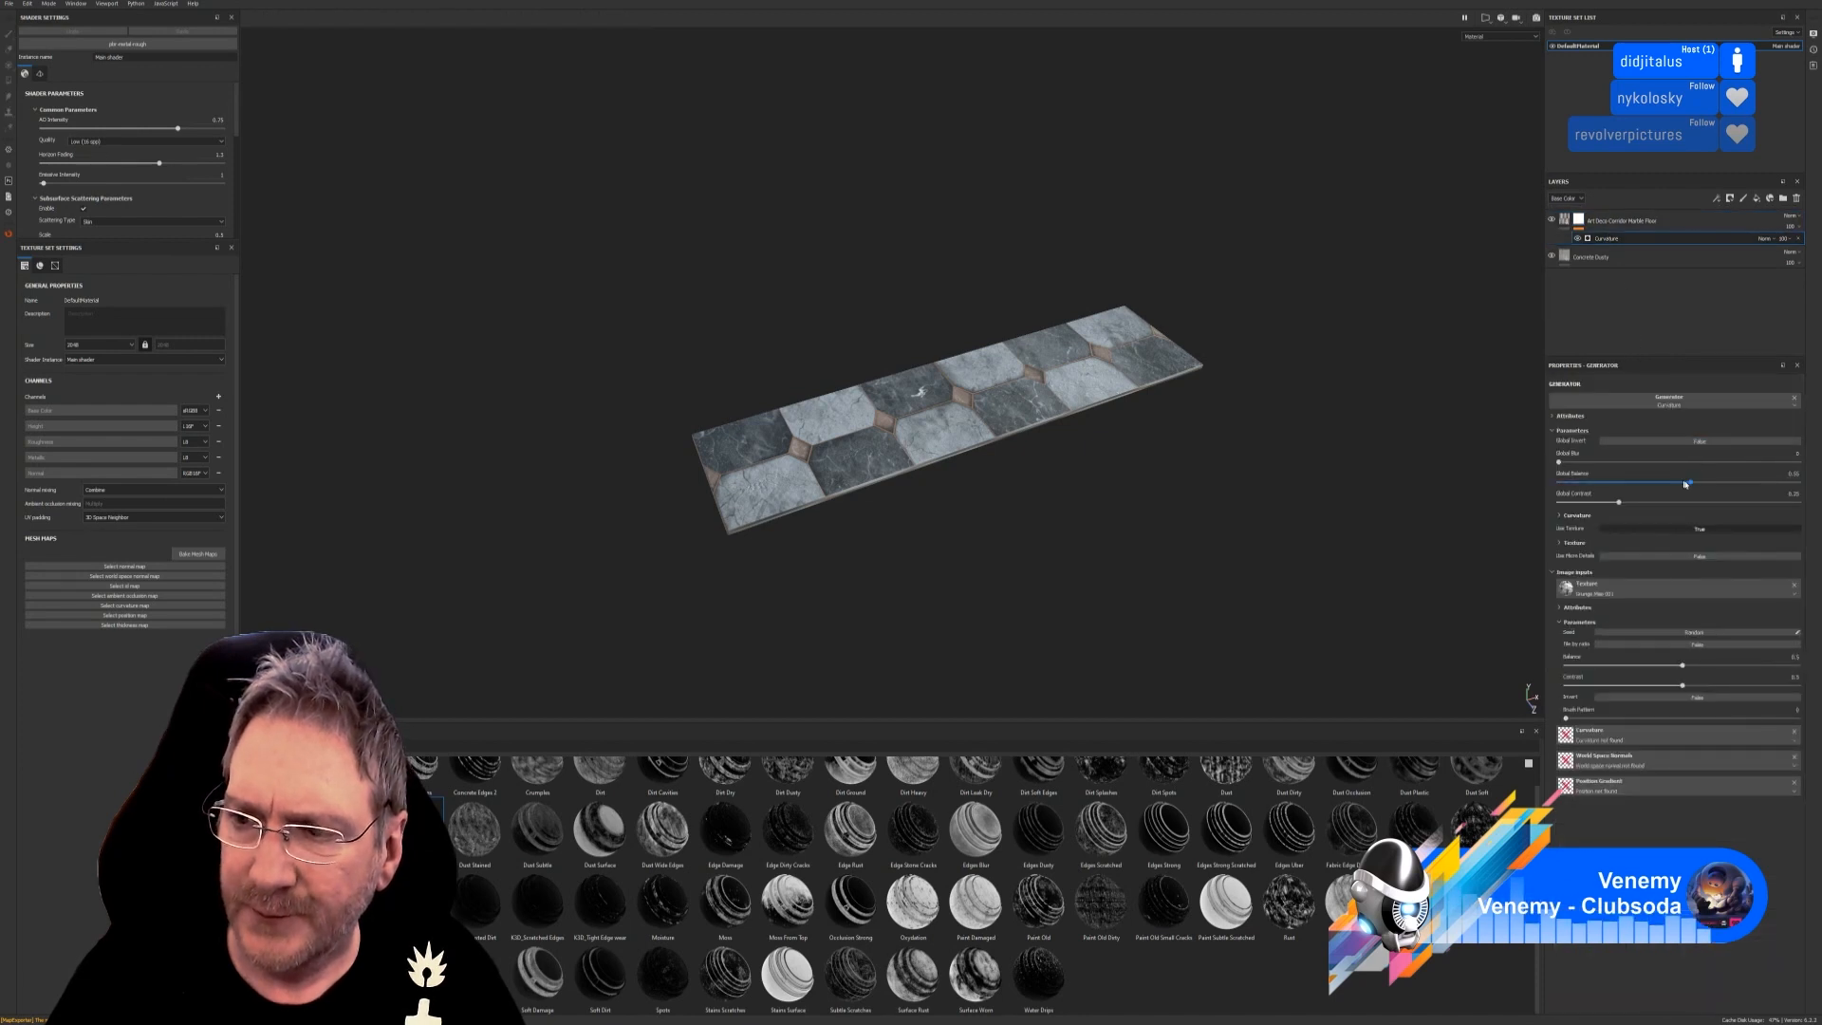
left_click_drag(1692, 484, 1572, 484)
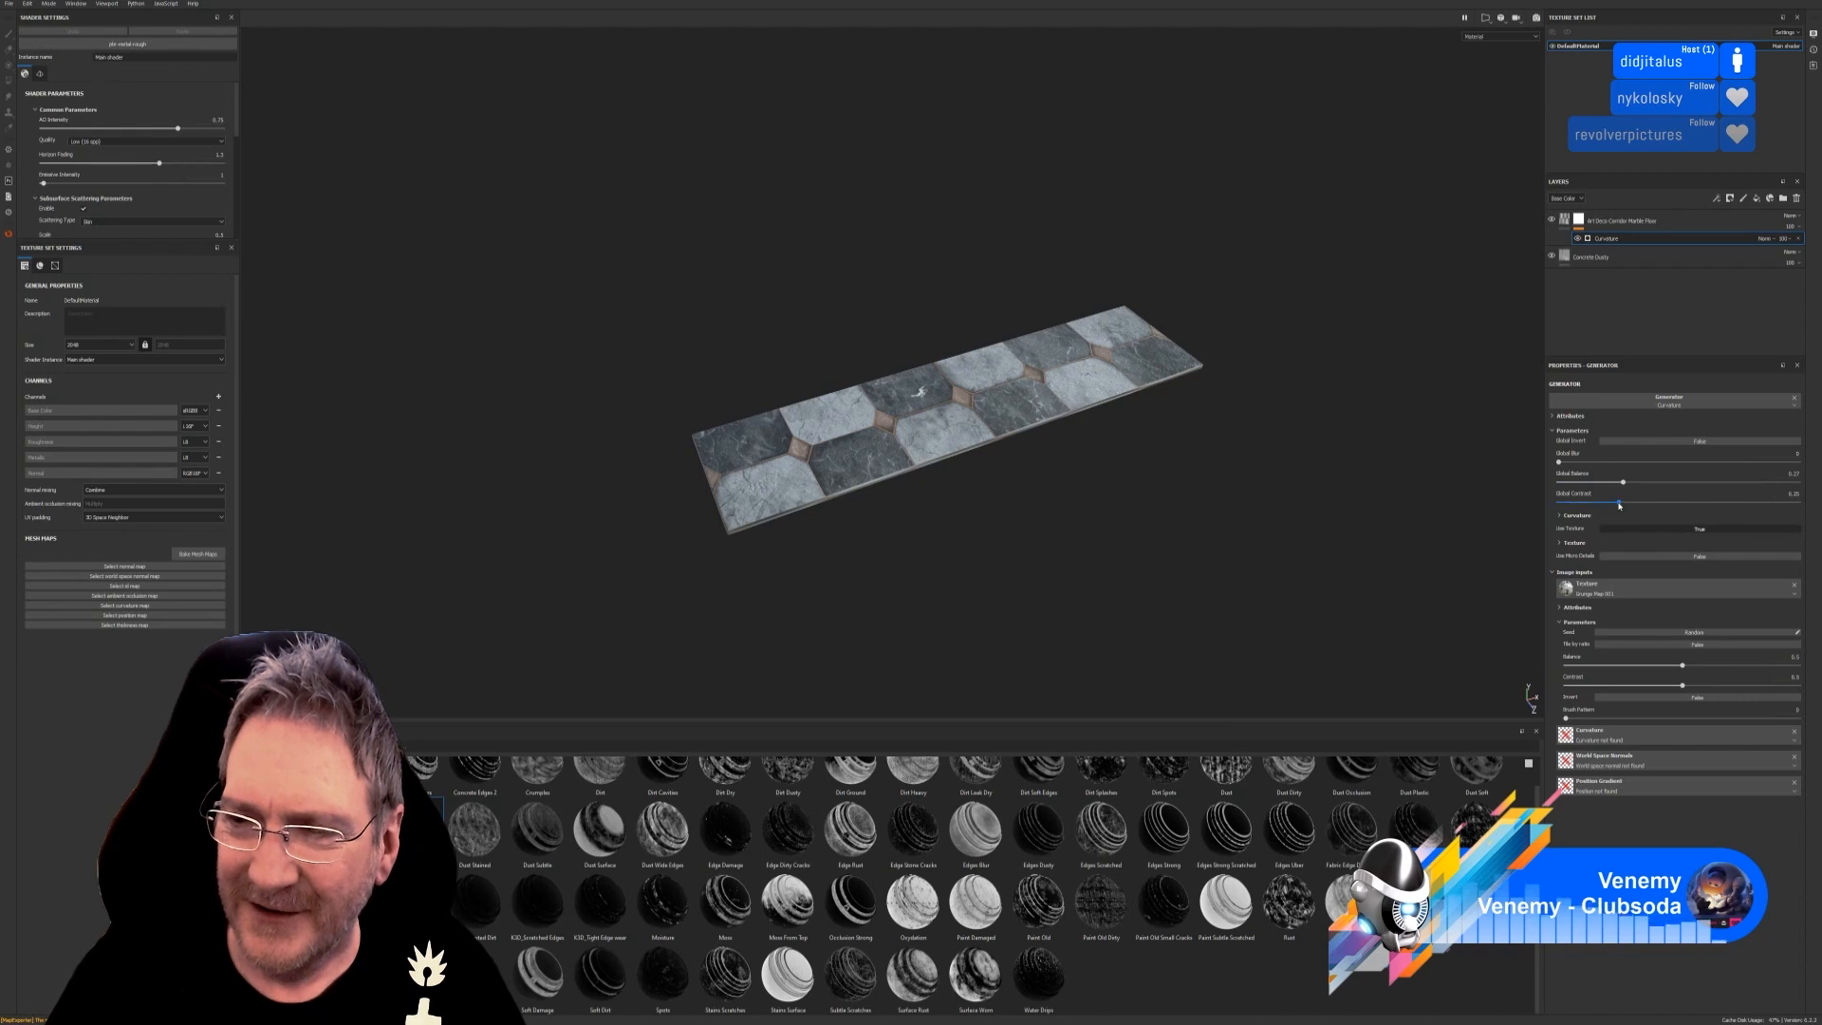
left_click(1800, 241)
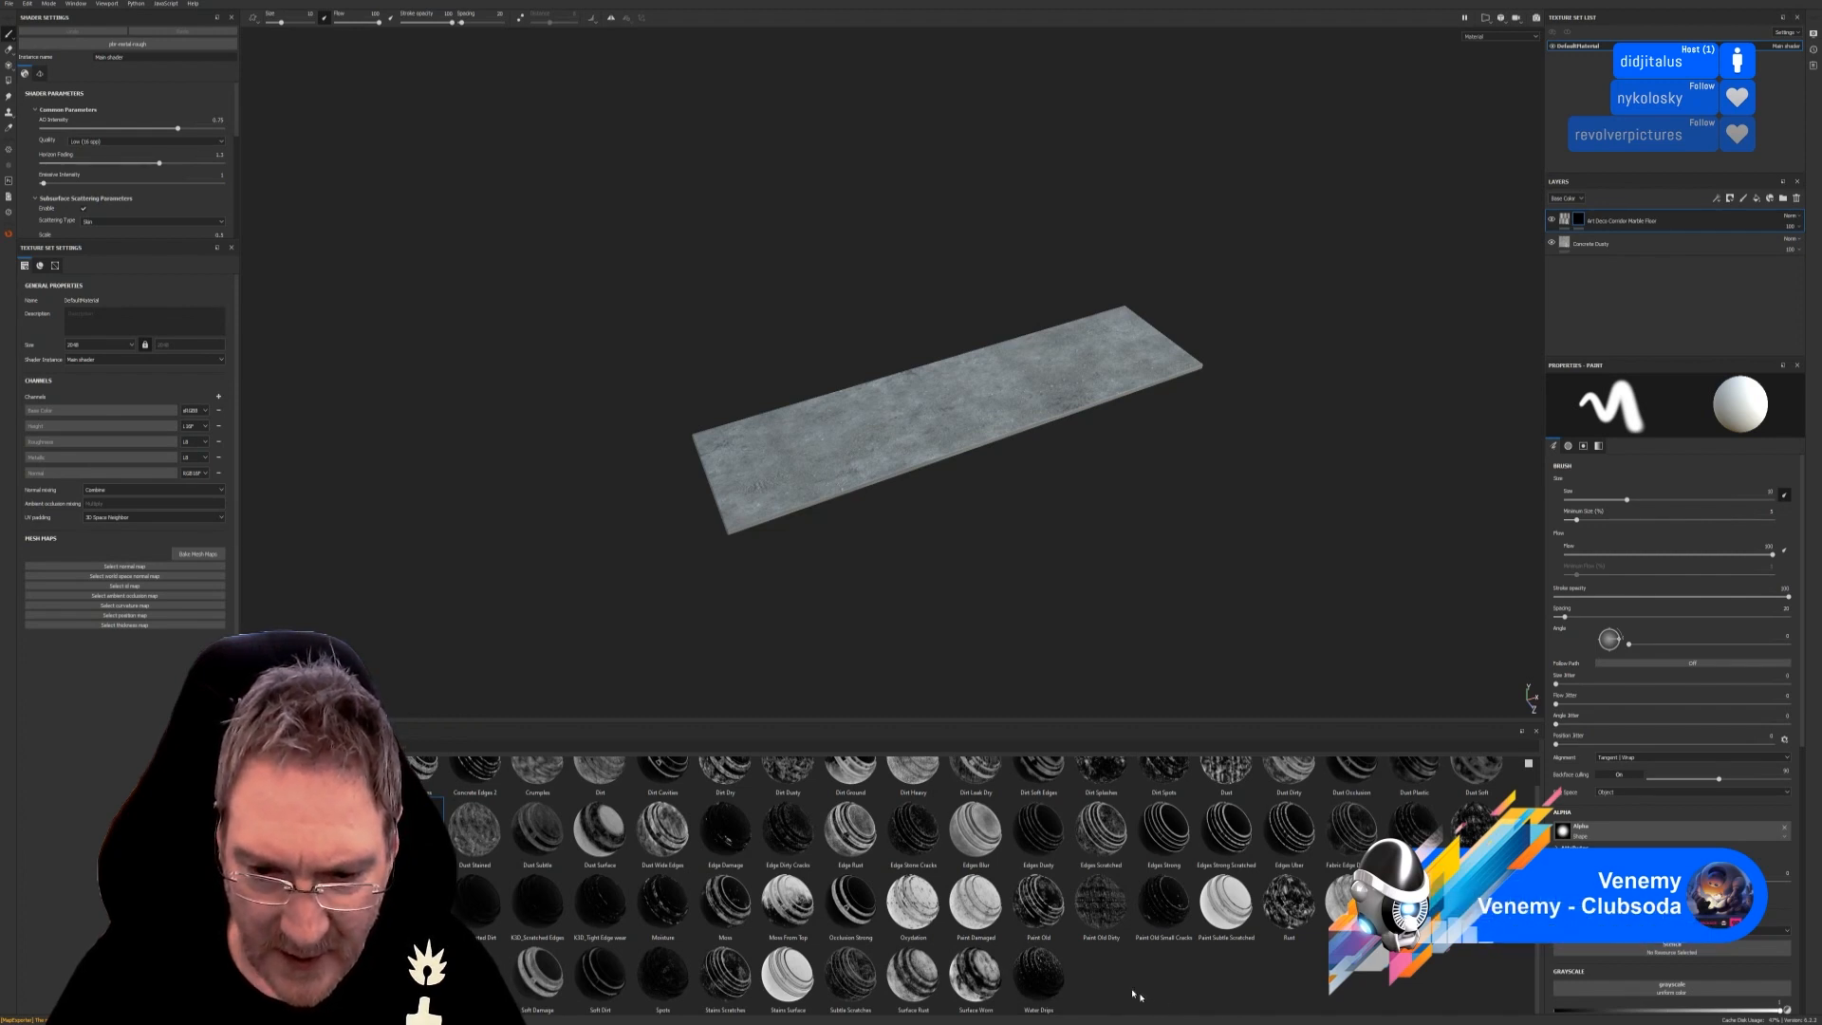
Try the Paint Old smart mask again on the marble floor layer with slightly lower global balance, and delete its mask editor.
mouse_move(1040, 901)
left_mouse_down()
mouse_move(1085, 914)
mouse_move(1708, 232)
mouse_move(1690, 219)
left_mouse_up()
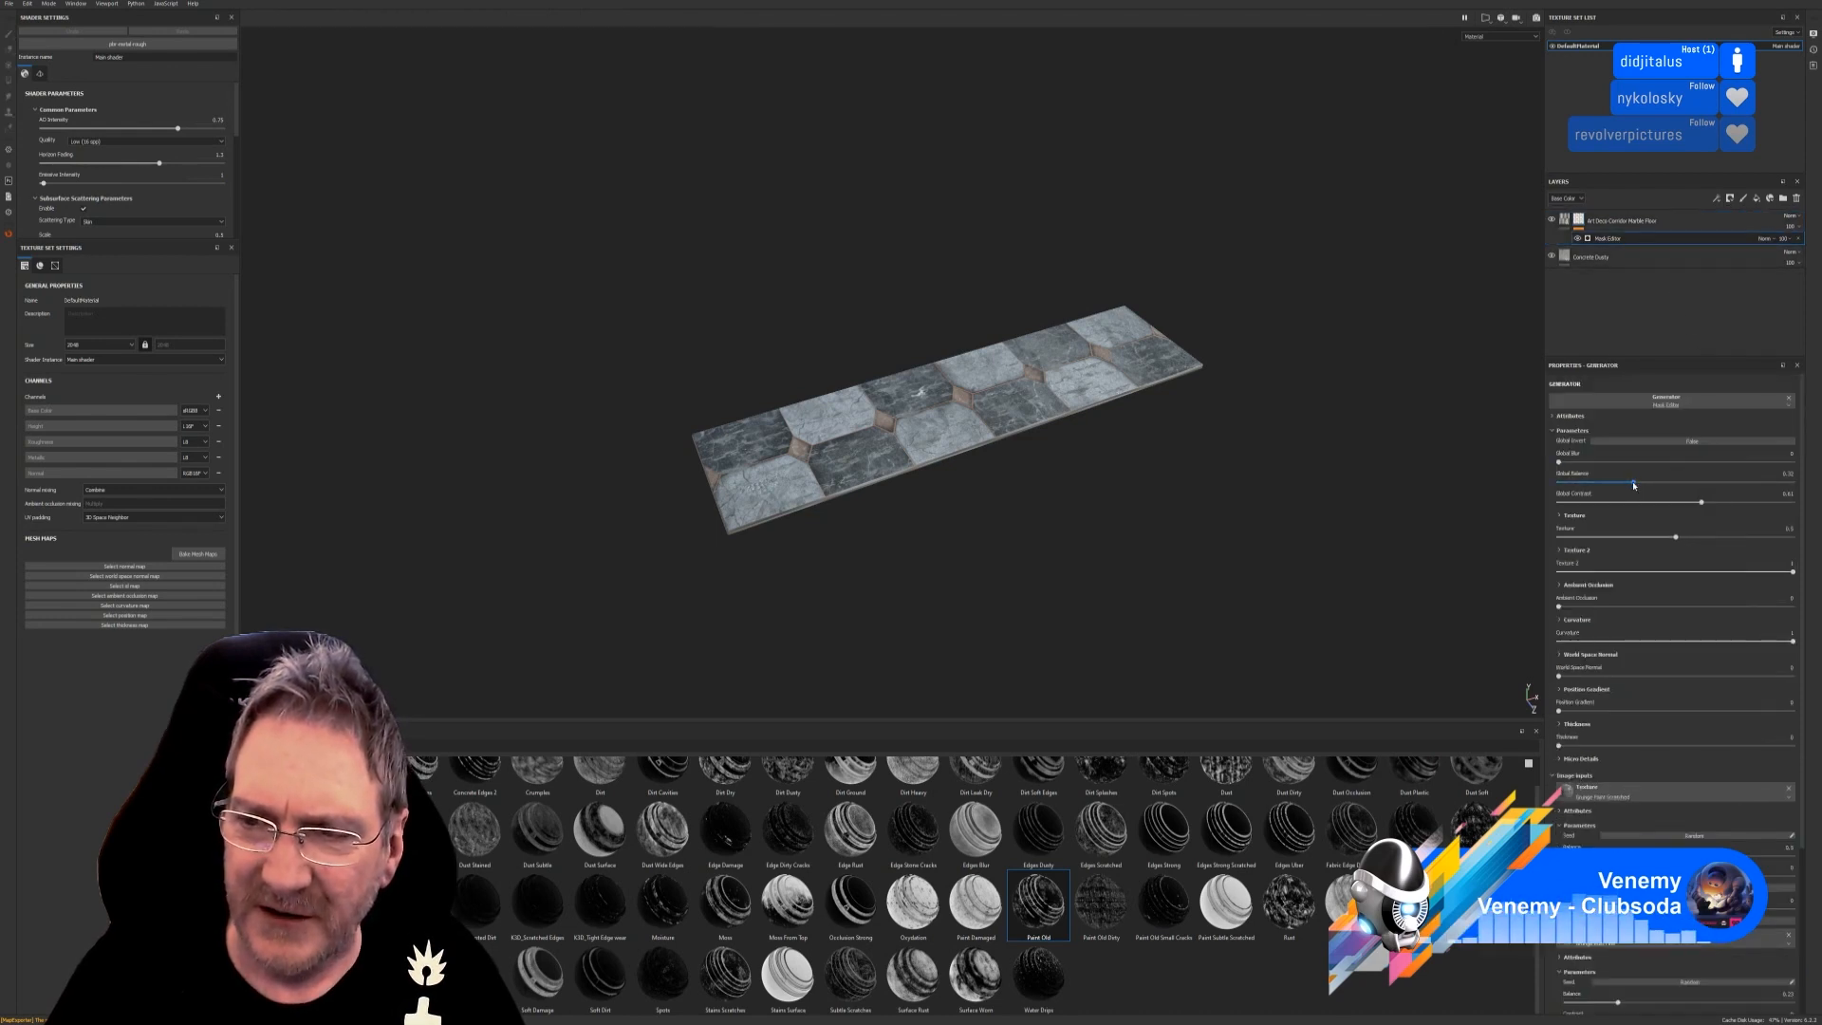
mouse_move(1634, 486)
left_mouse_down()
mouse_move(1713, 486)
mouse_move(1617, 486)
left_mouse_up()
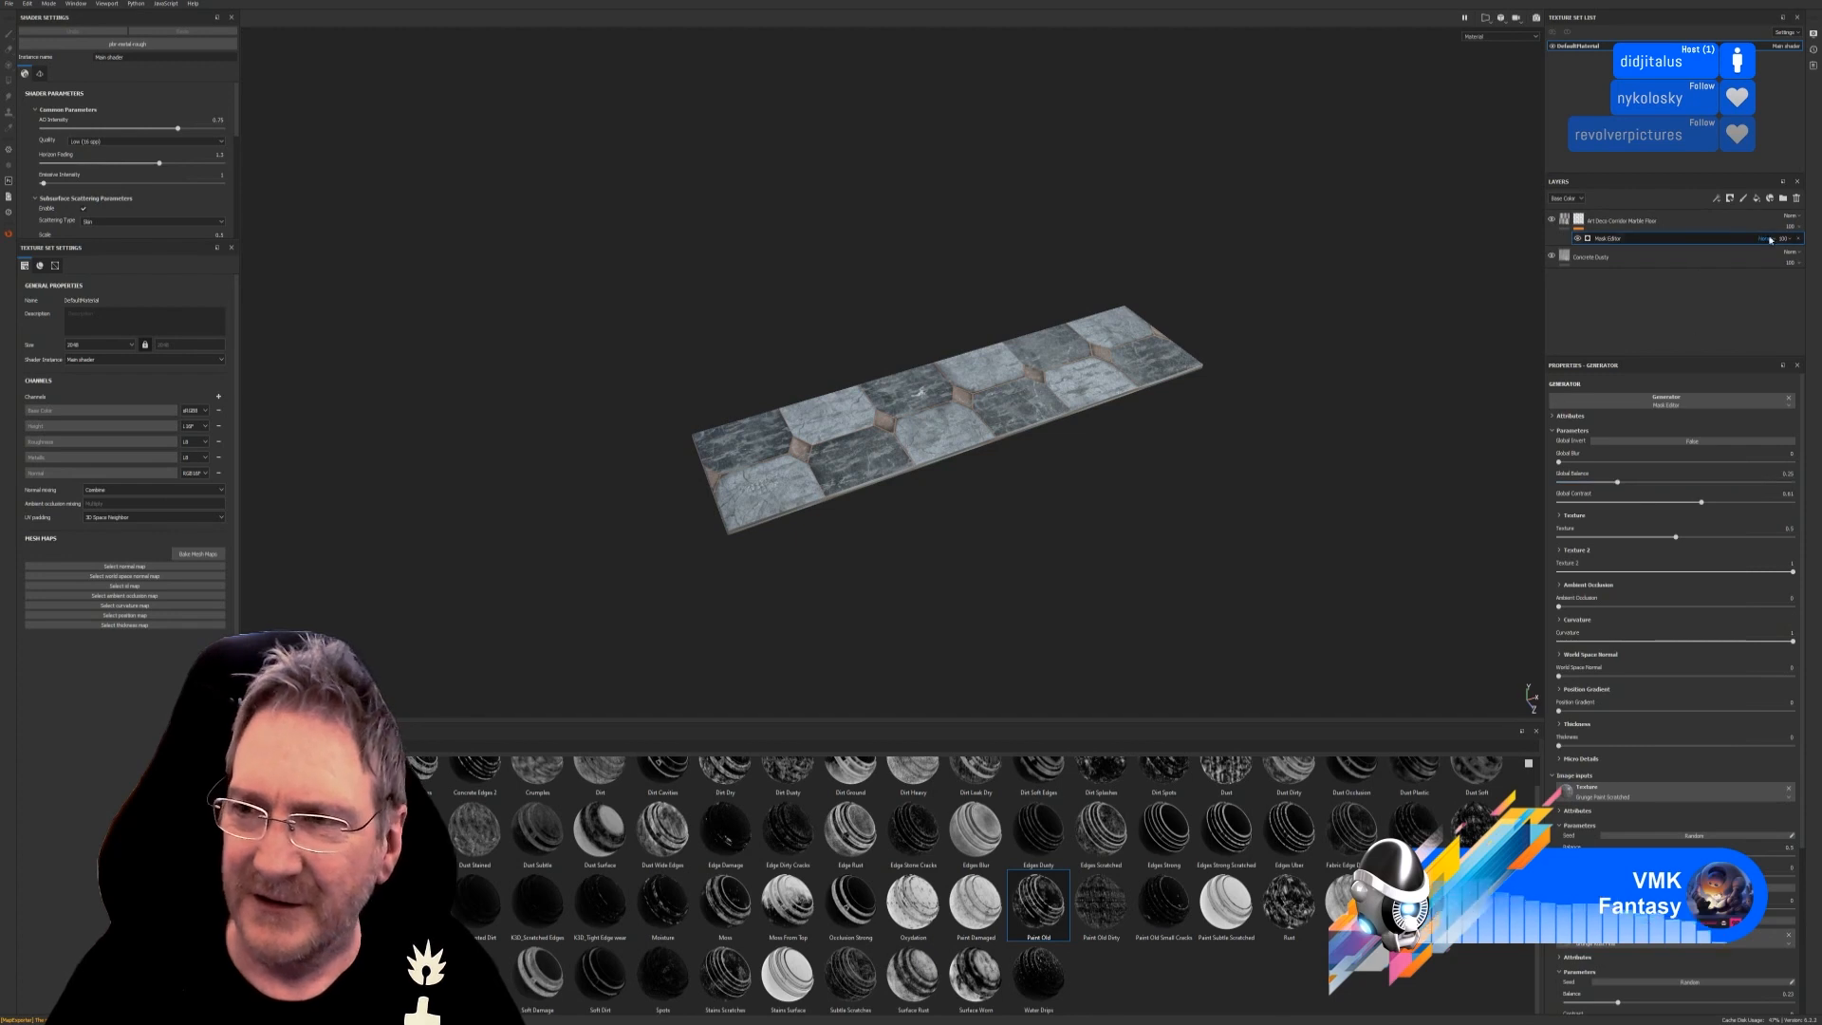
left_click(1800, 240)
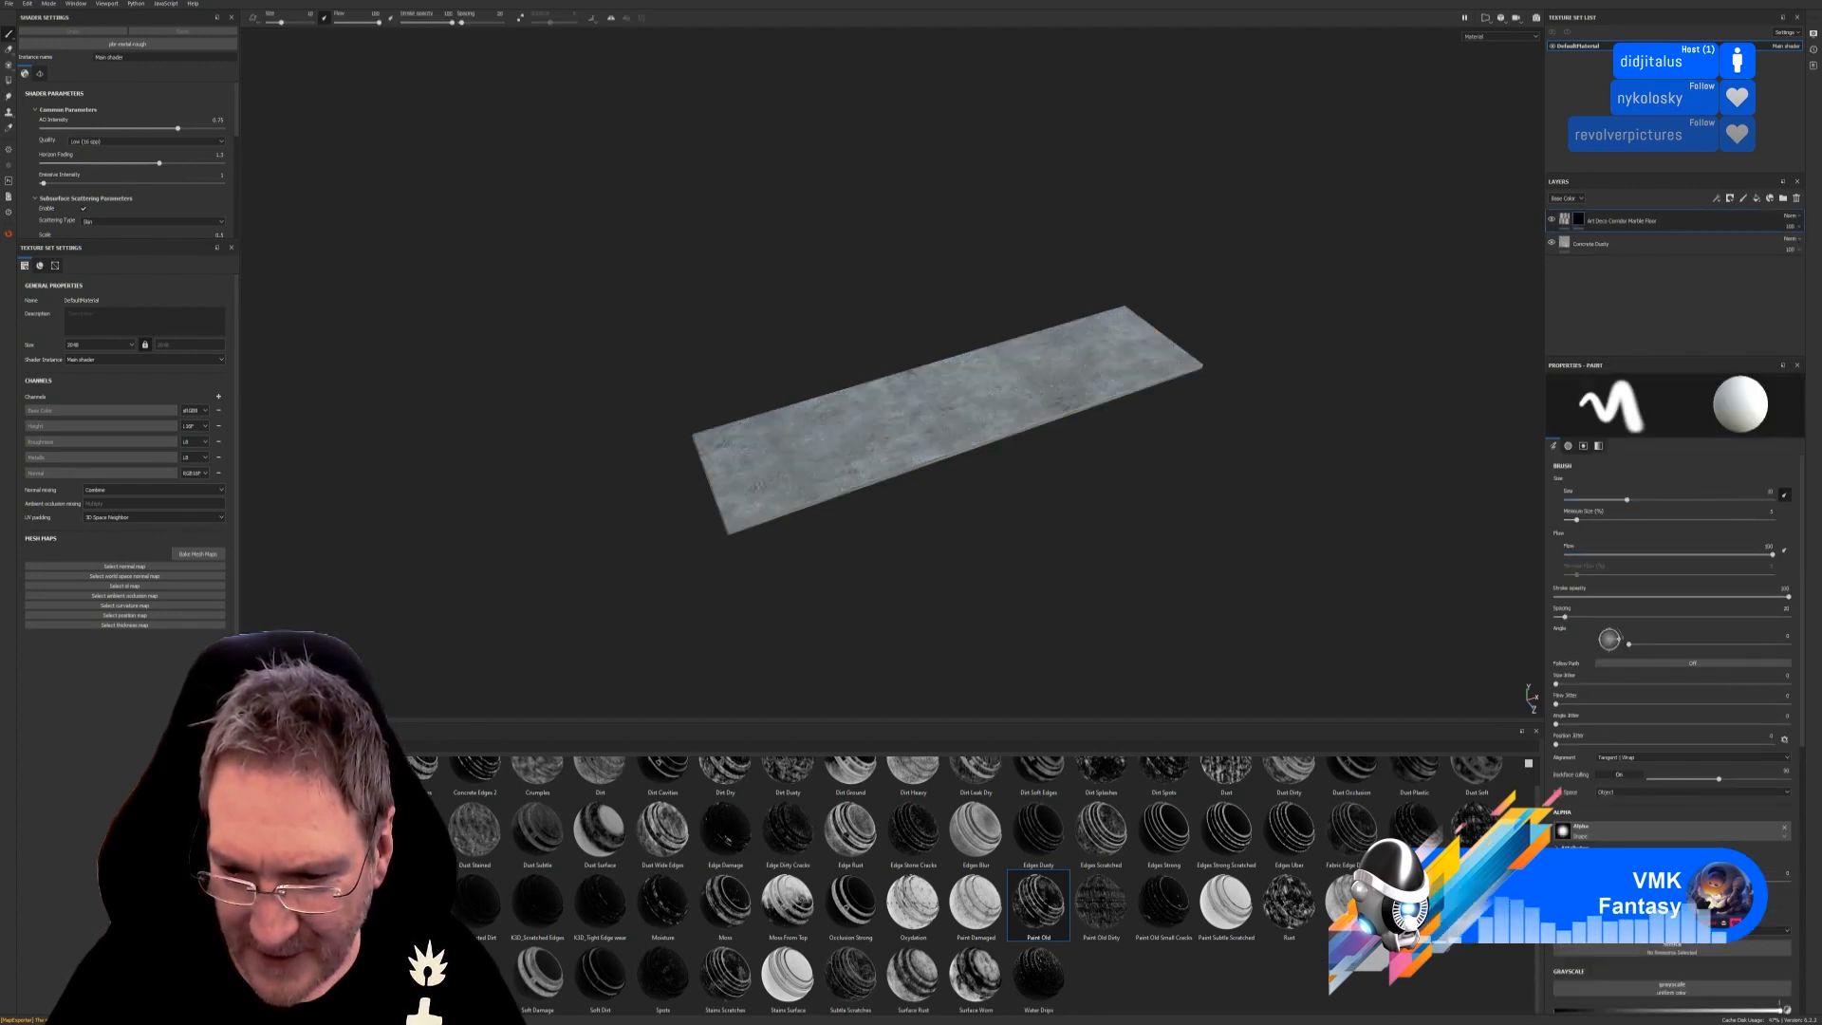
Try the Dirt Soft Edges smart mask on the marble floor layer, raise its global balance, and delete the curvature generator.
scroll(997, 883, "up", 1)
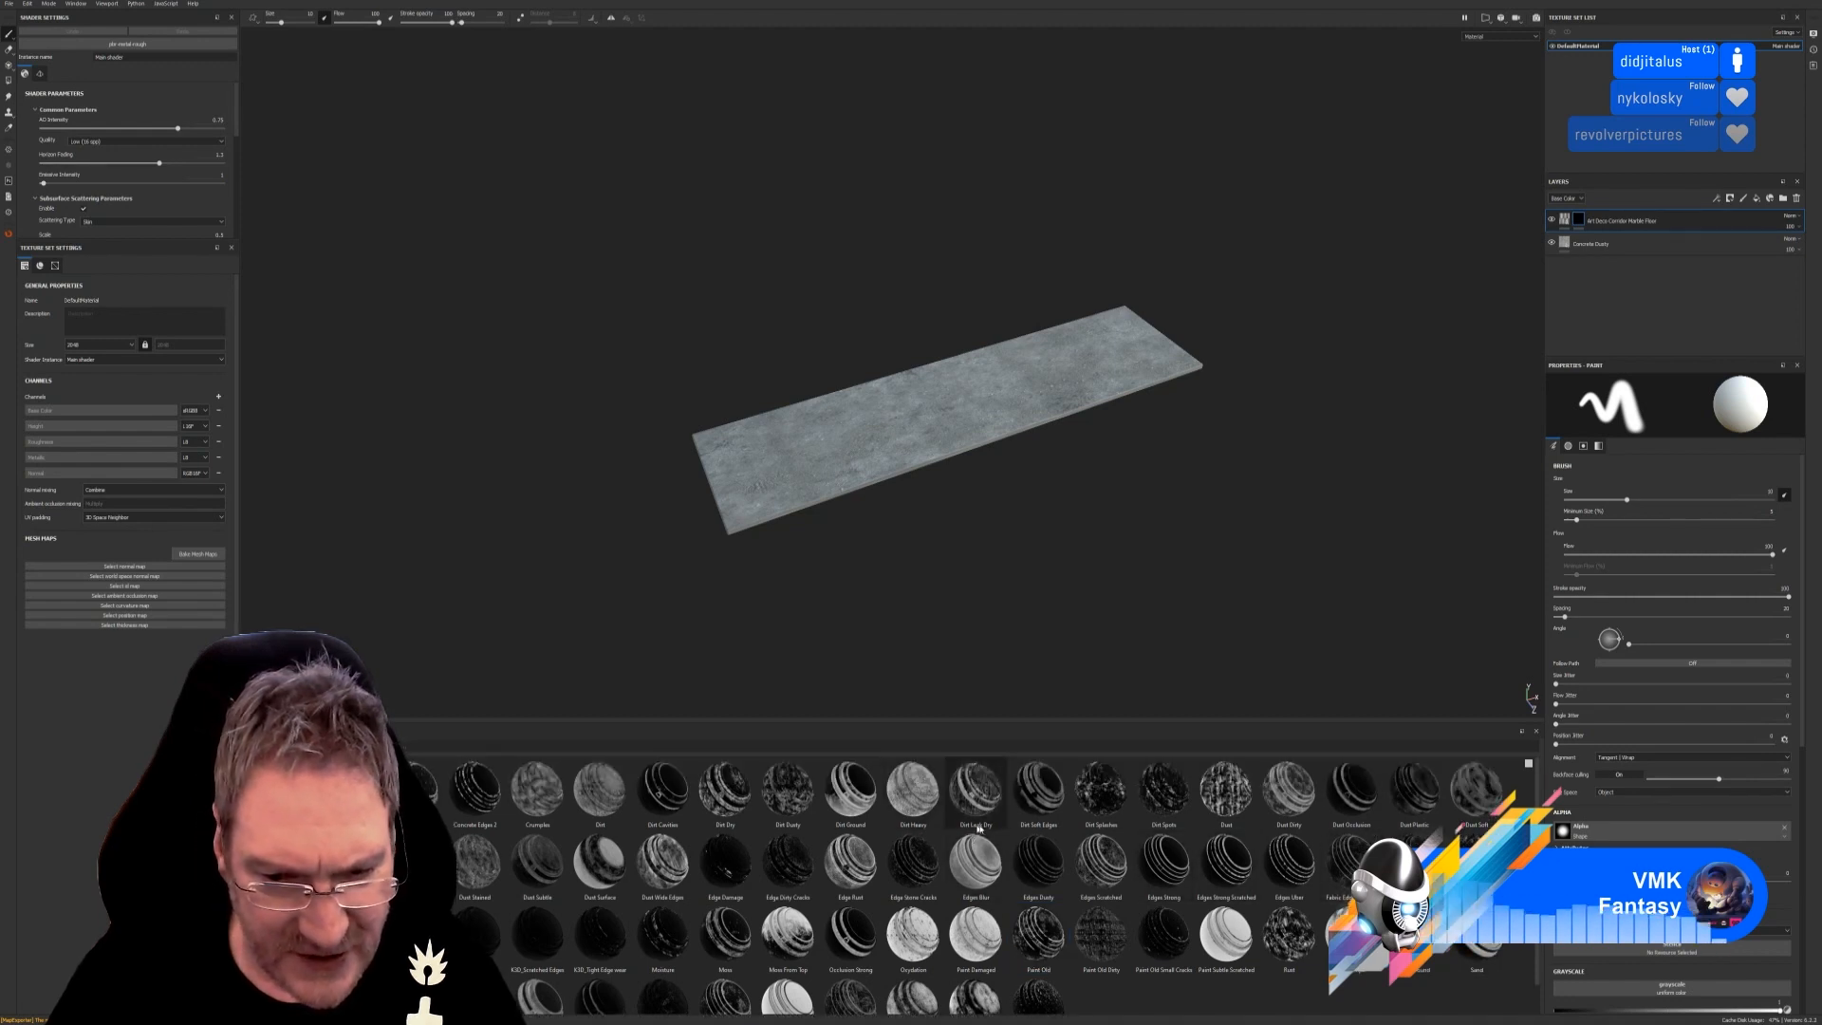
left_click_drag(1058, 789, 1647, 218)
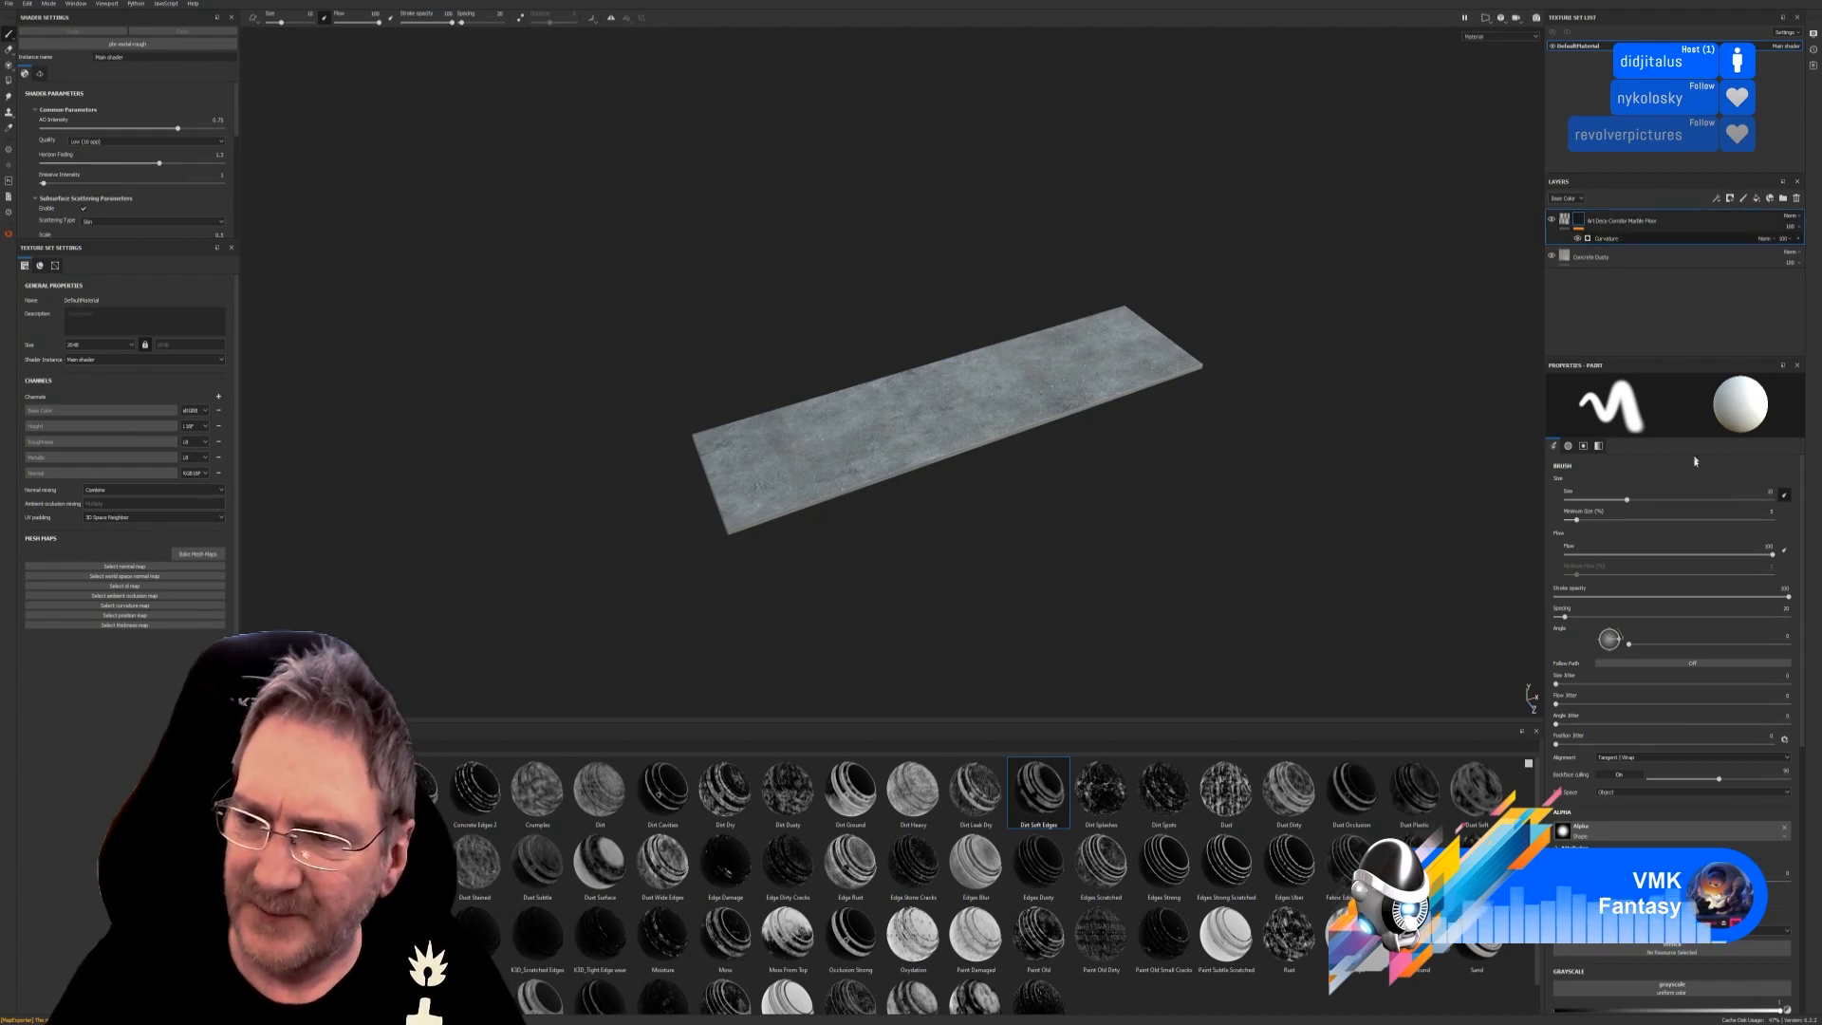
left_click(1633, 241)
left_click_drag(1678, 482, 1767, 480)
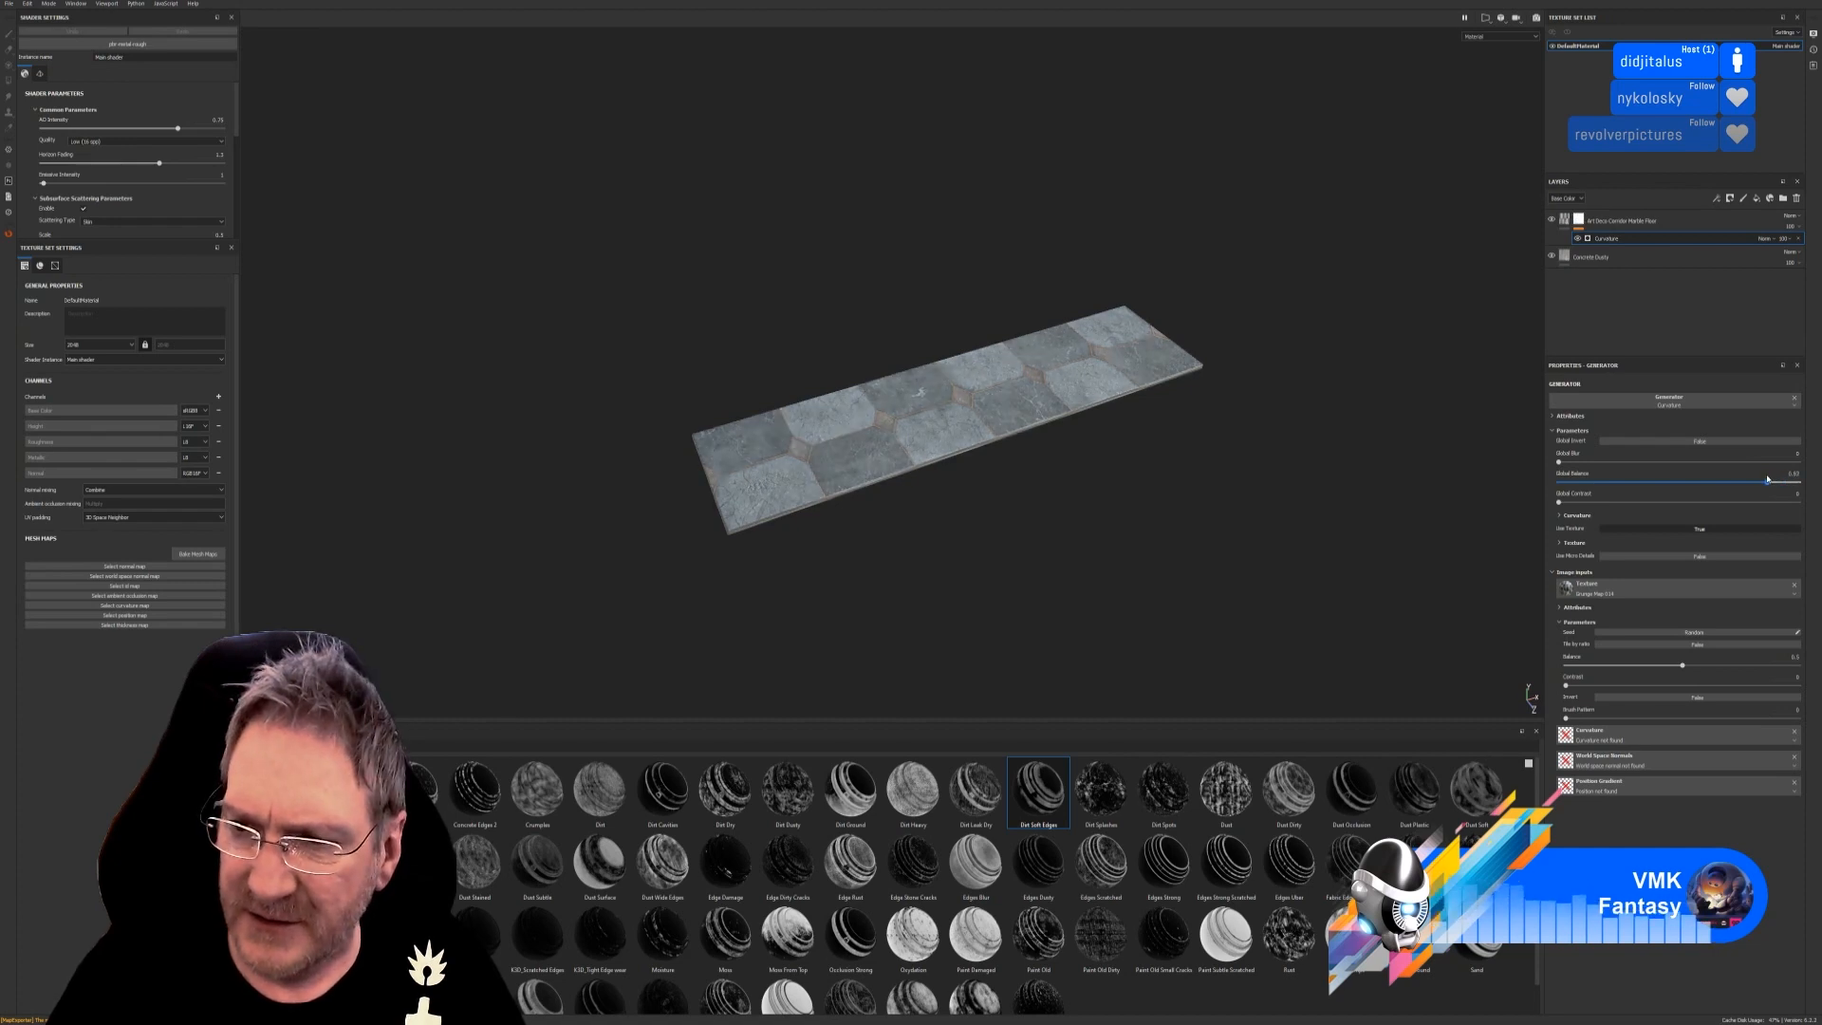
left_click(1798, 239)
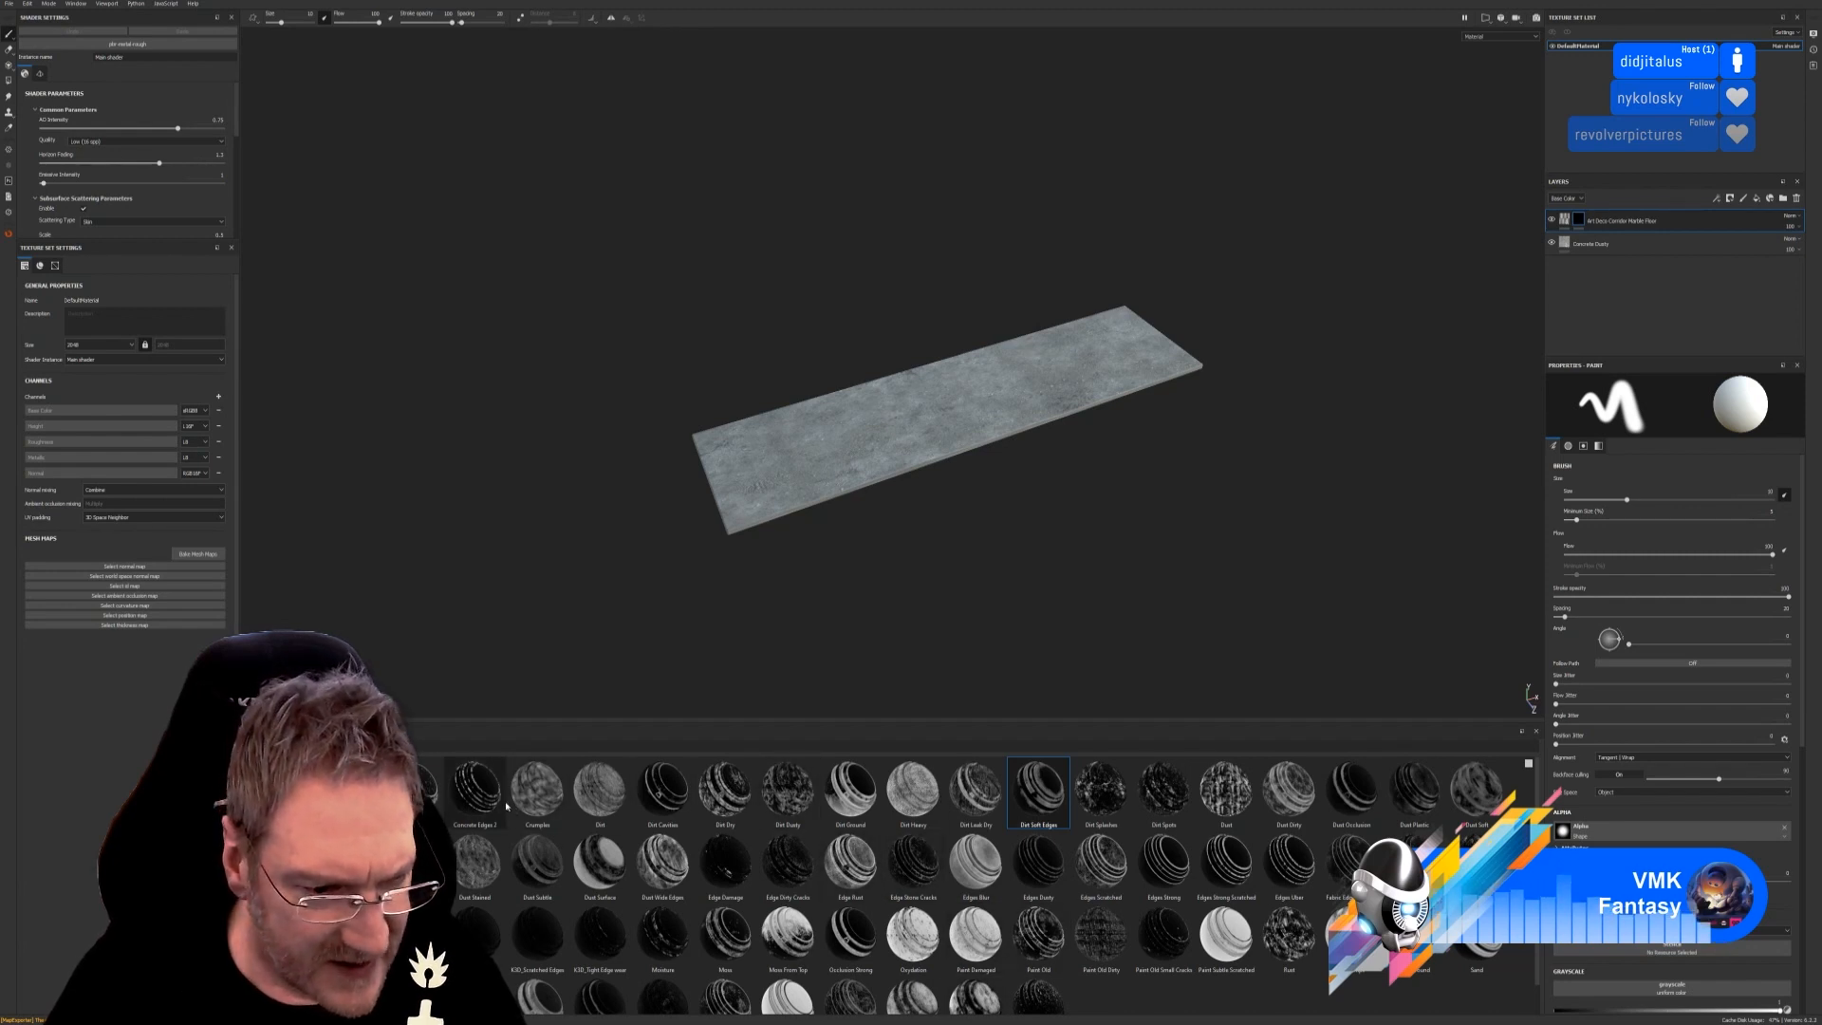
Try another smart mask on the marble floor with global balance 1 and adjusted texture, occlusion, curvature, normal and gradient amounts, and delete its mask editor.
left_click_drag(1039, 790, 1640, 223)
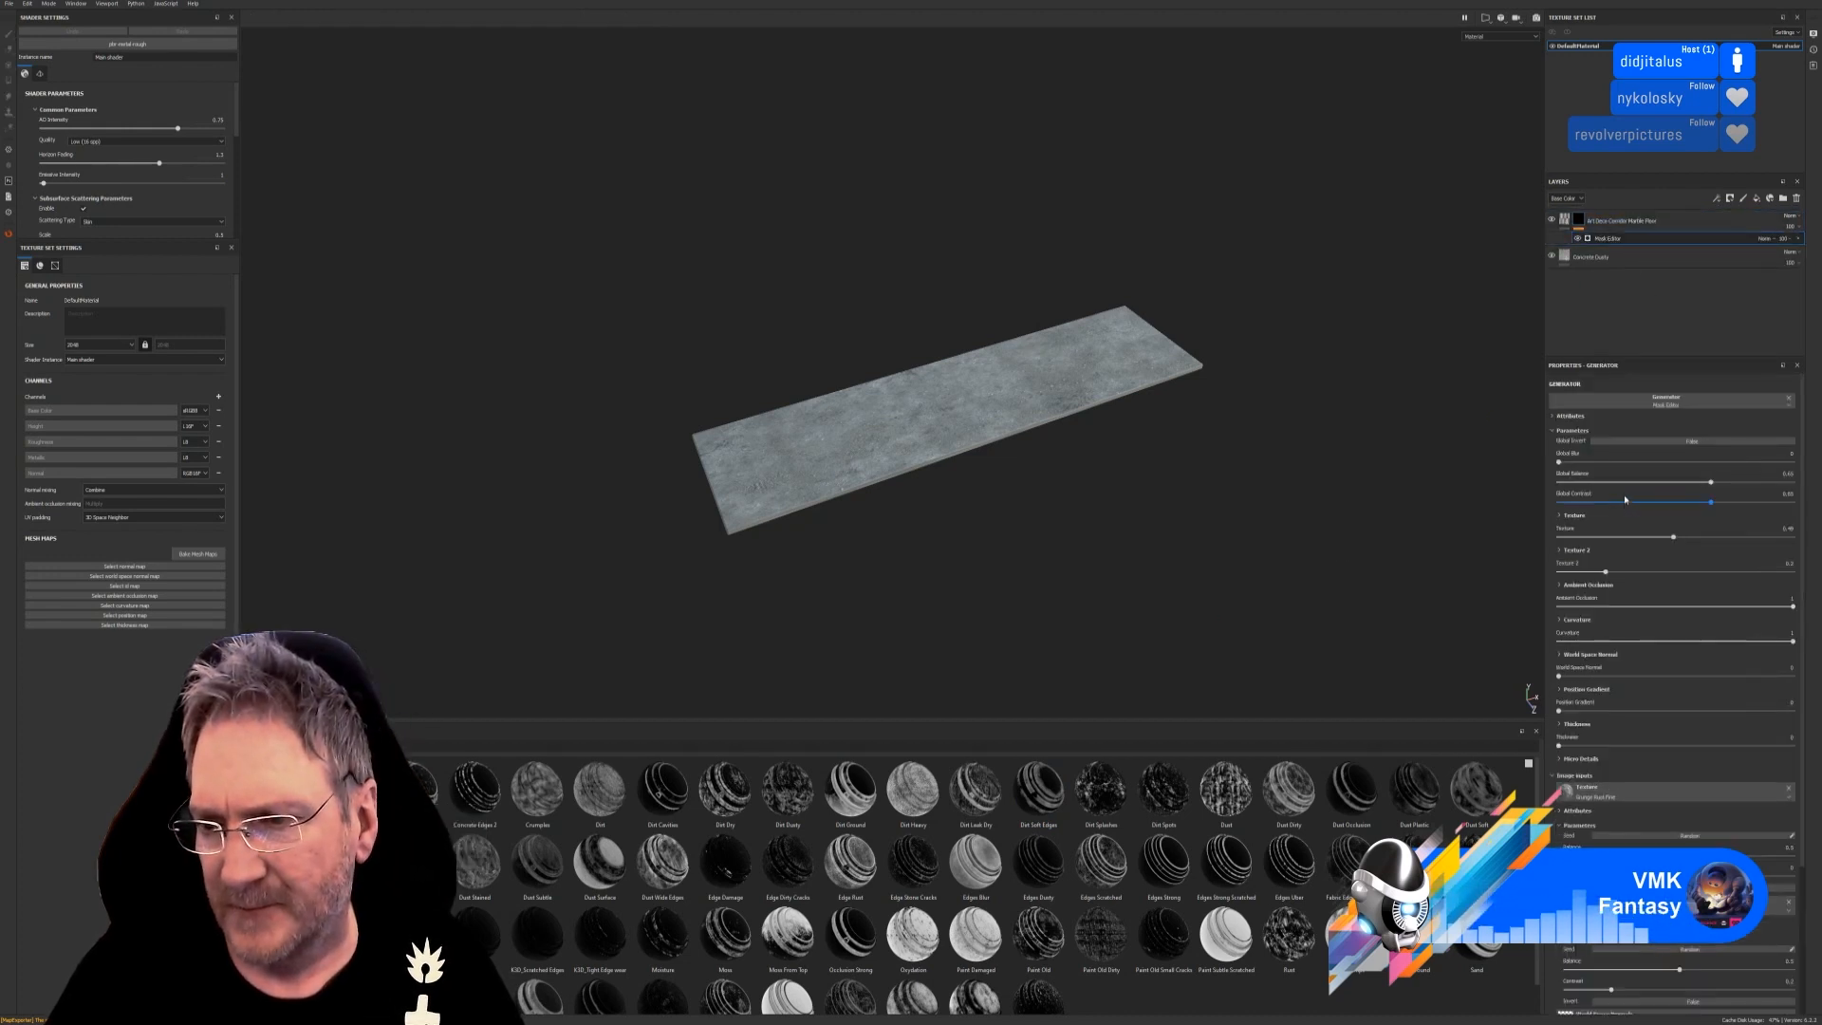
left_click_drag(1714, 484, 1753, 557)
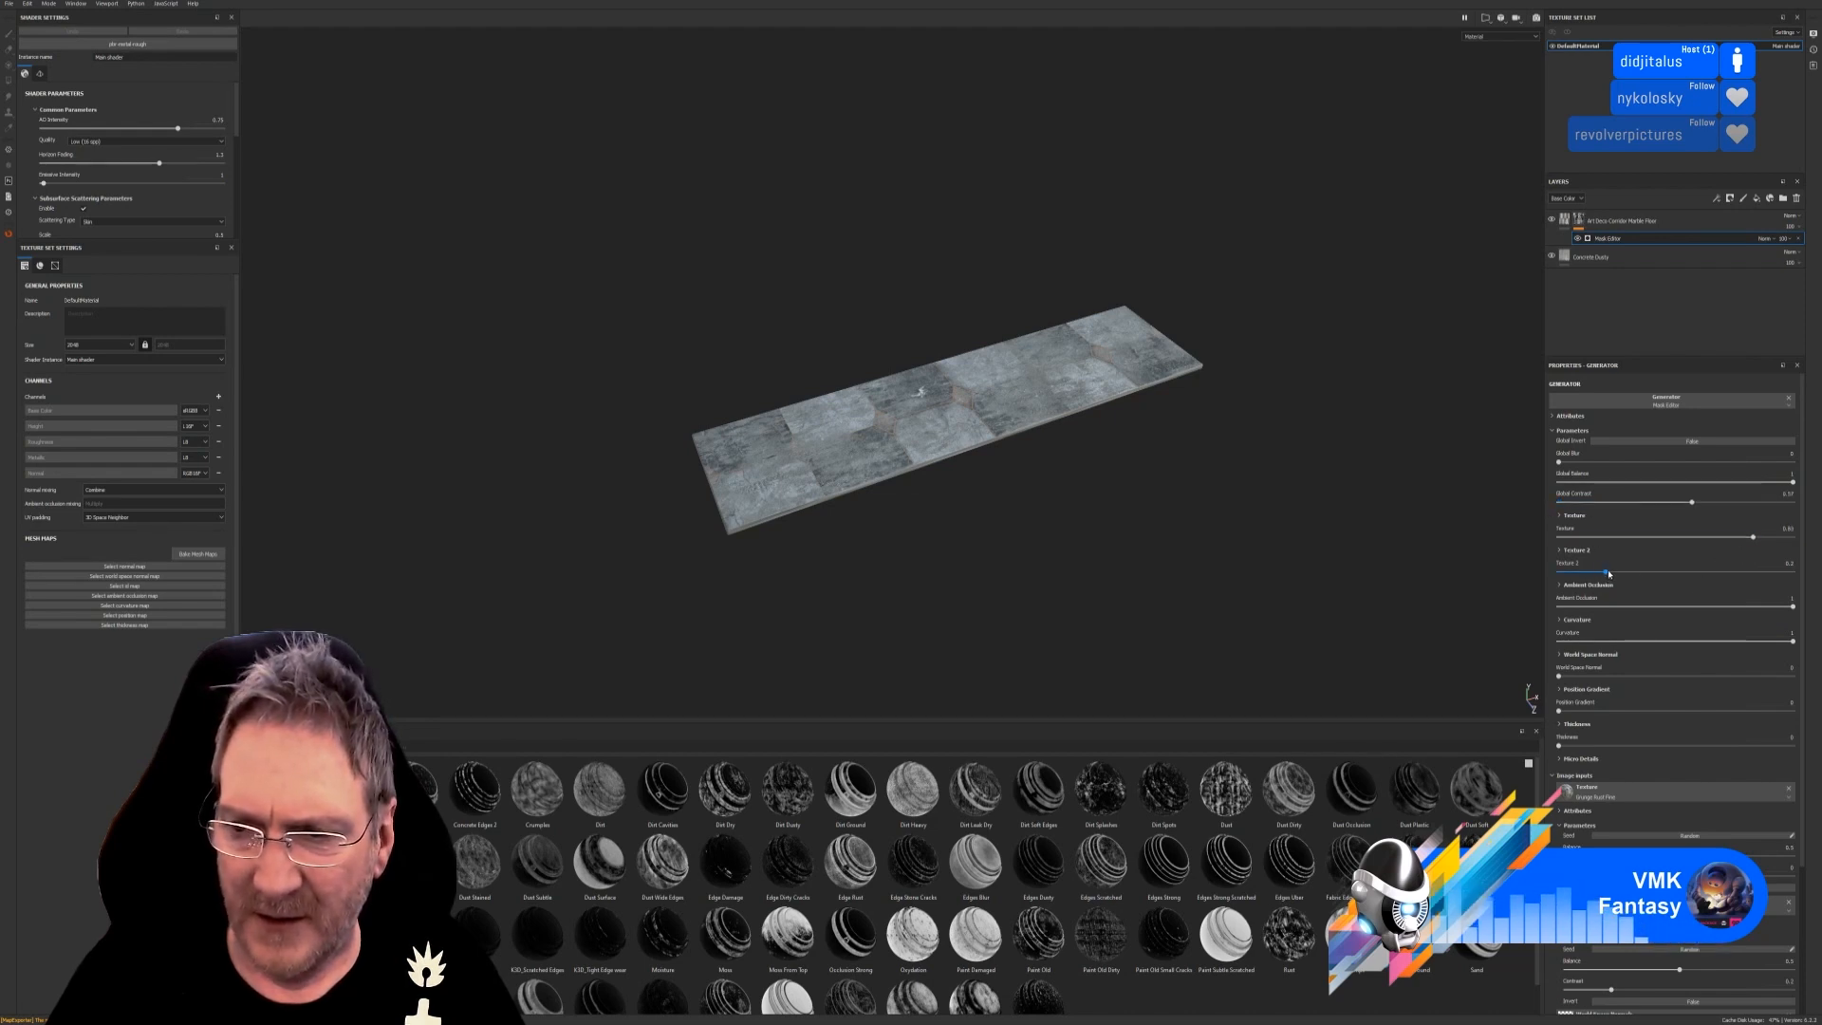
left_click_drag(1609, 574, 1615, 585)
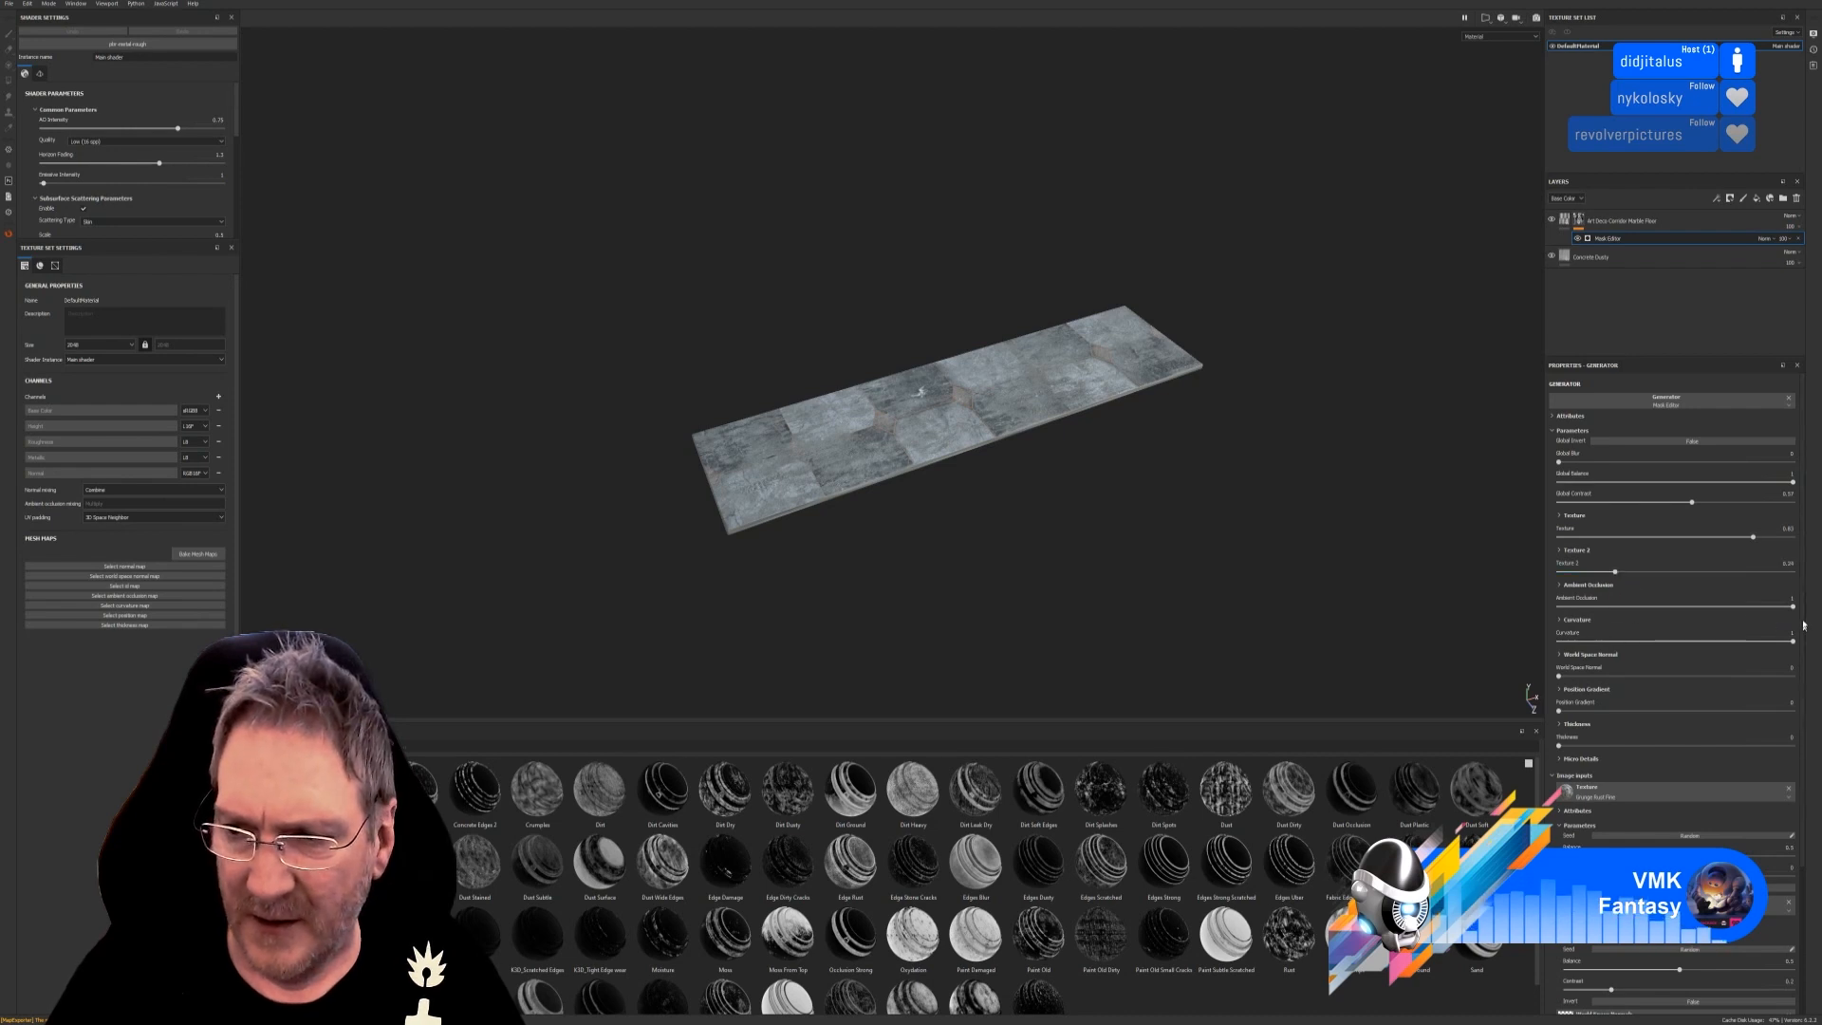
left_click_drag(1745, 608, 1668, 608)
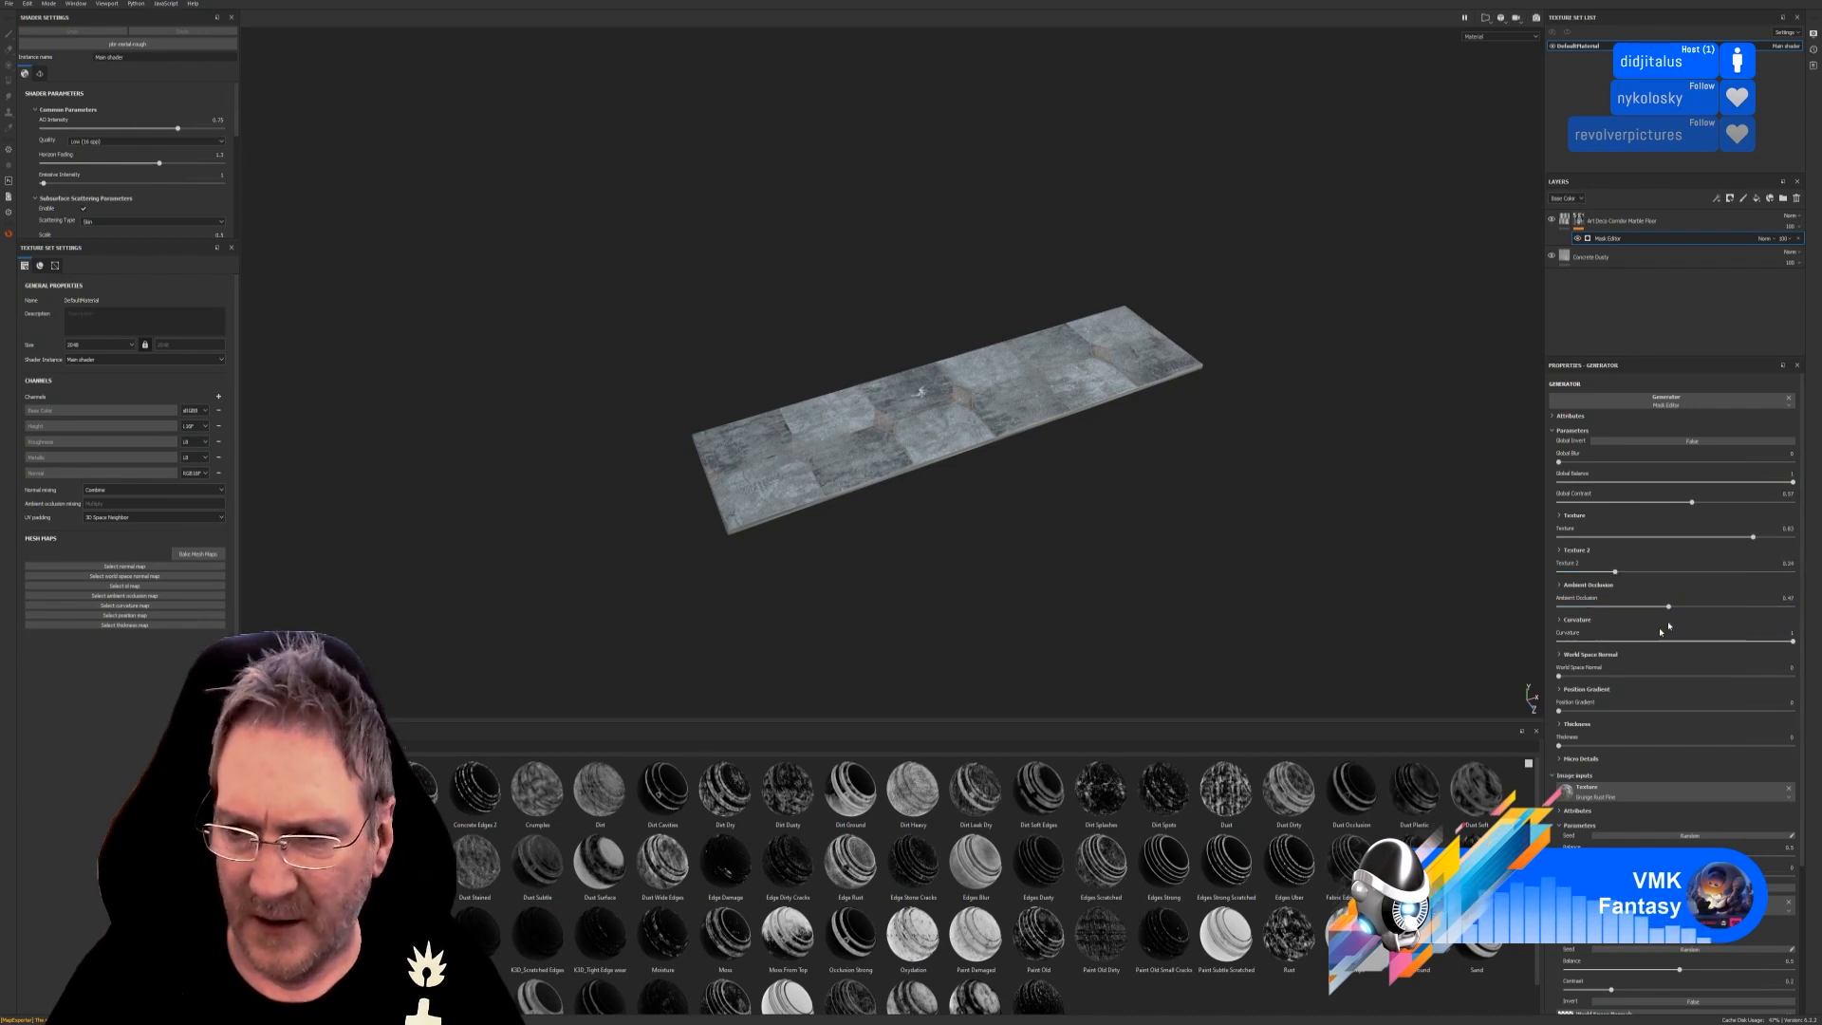
left_click_drag(1791, 643, 1745, 645)
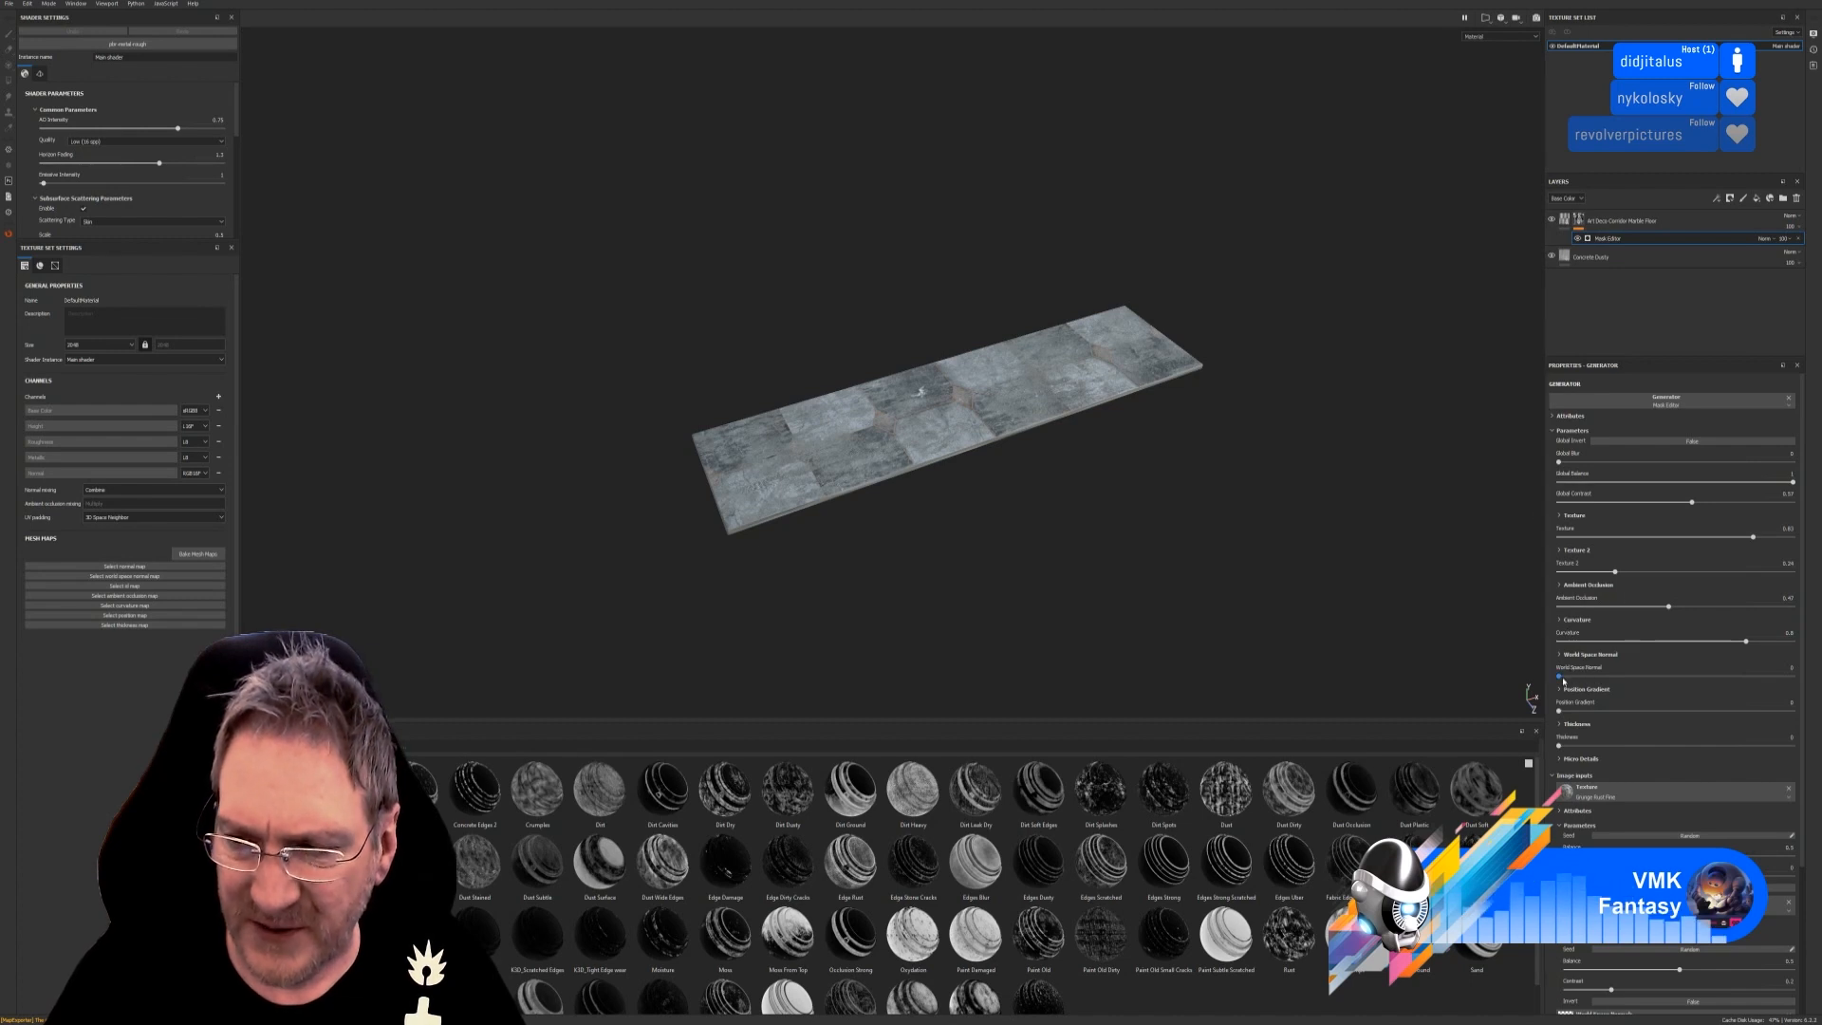
left_click_drag(1559, 676, 1601, 711)
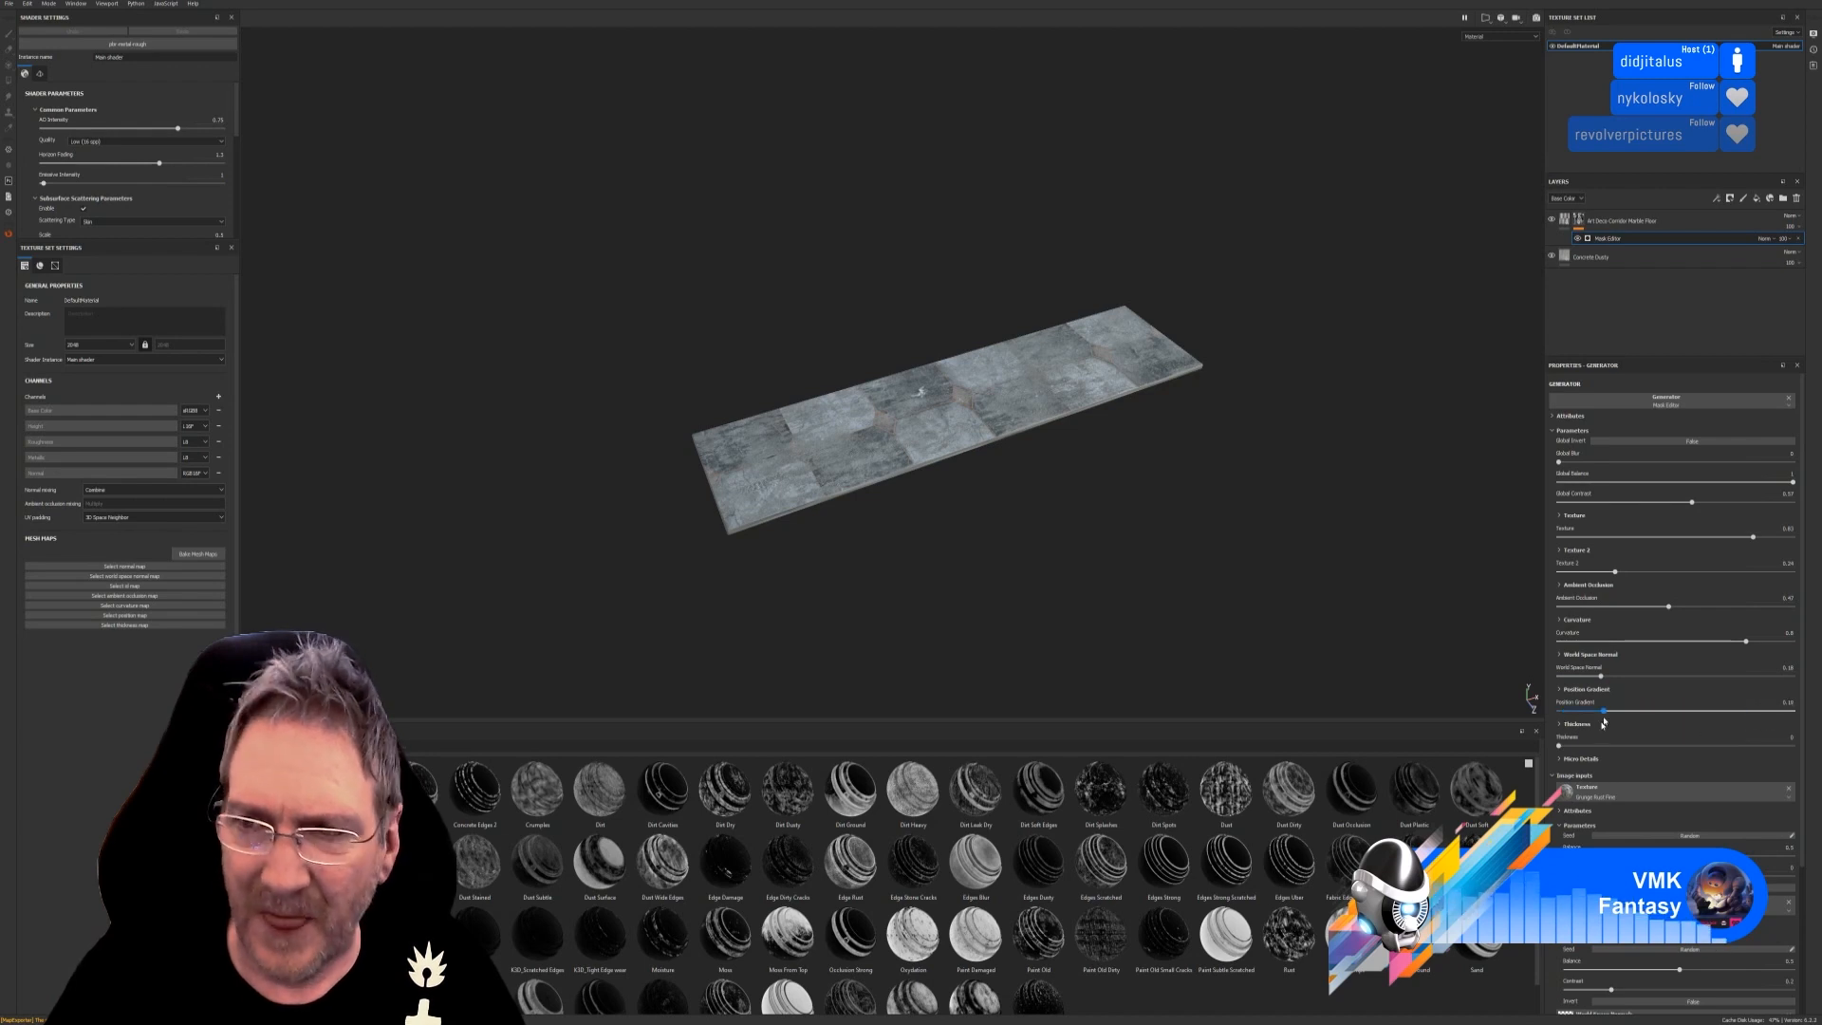
left_click(1799, 240)
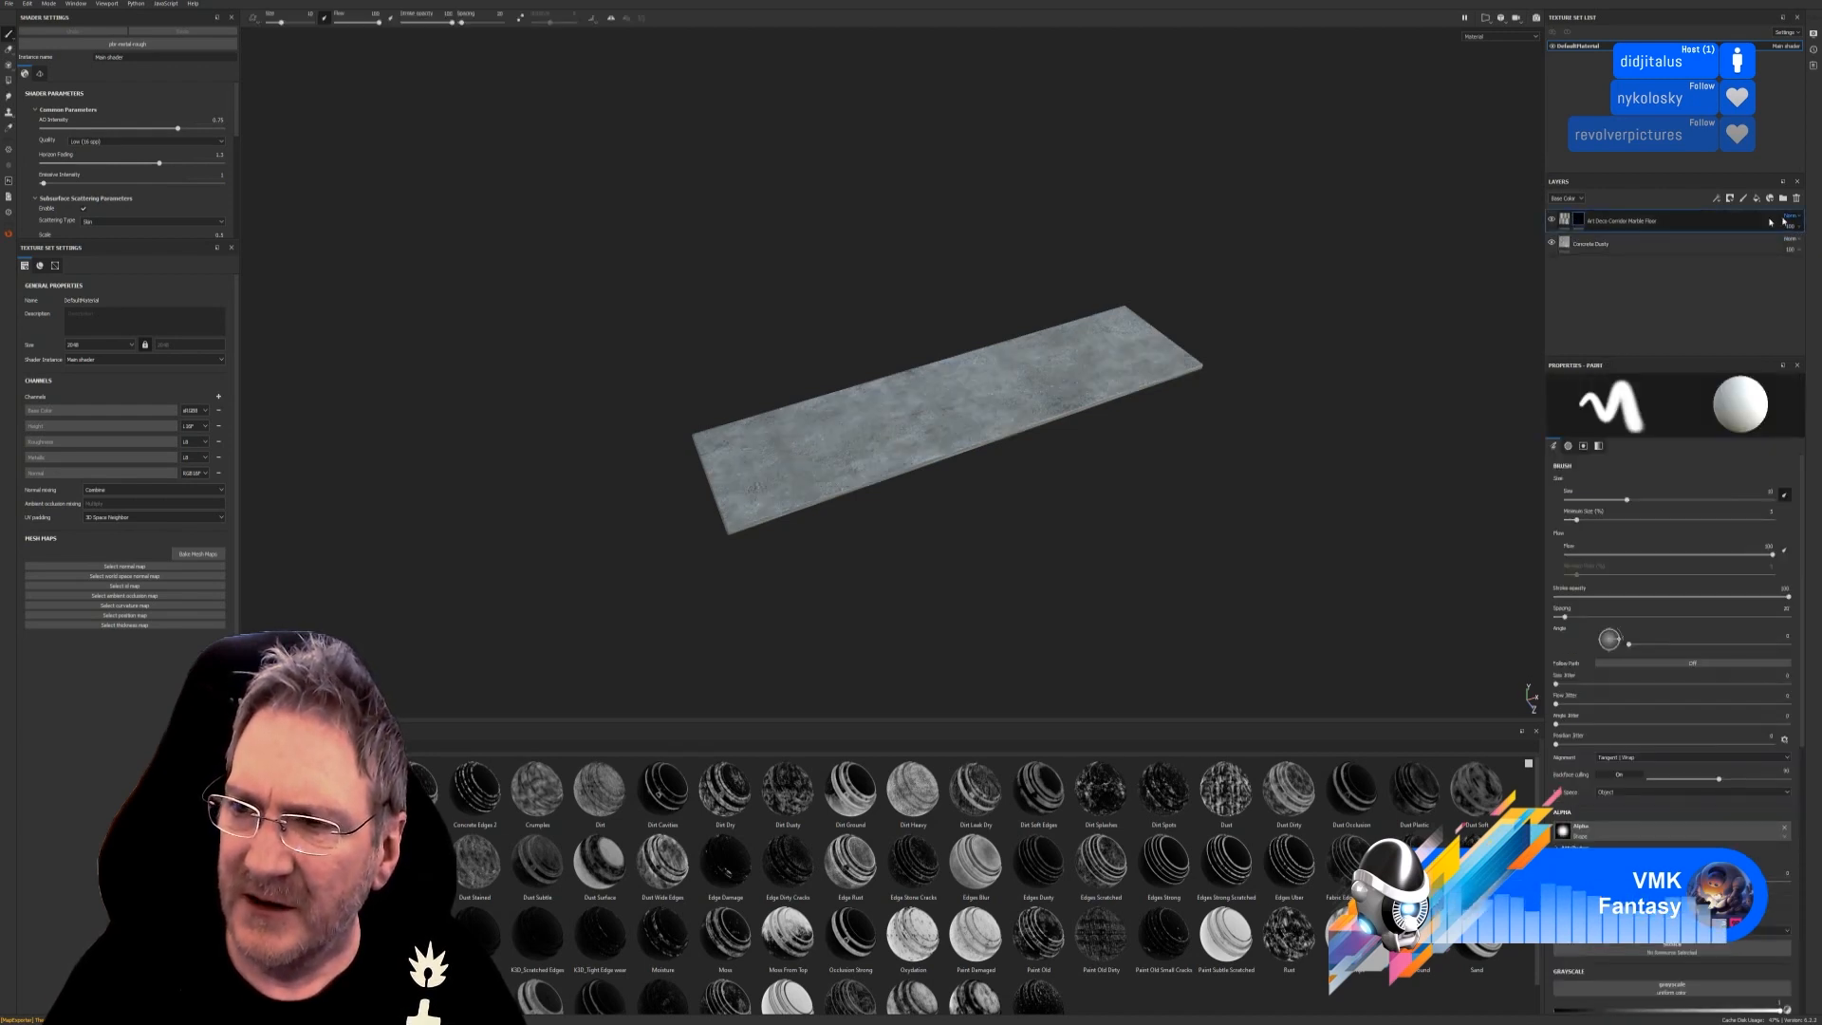
Replace the black mask on the Art Deco Corridor Marble Floor layer with a white mask.
right_click(1581, 220)
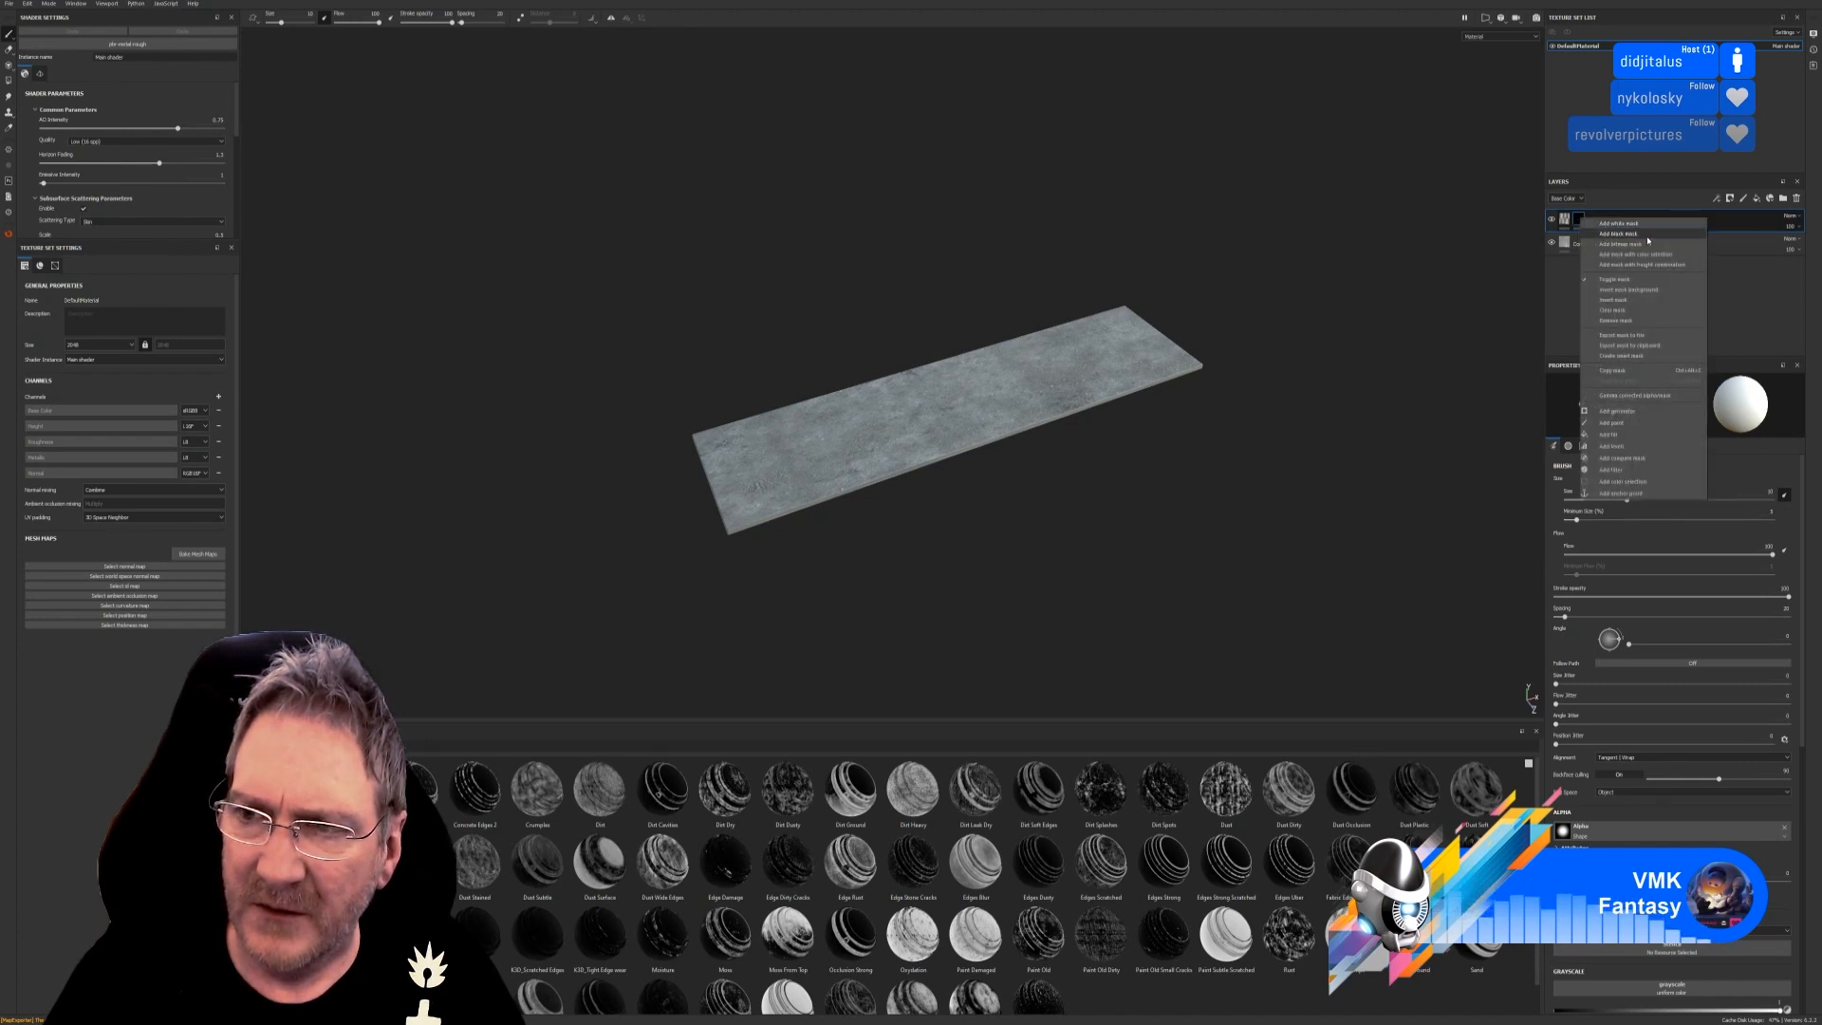
left_click(1623, 223)
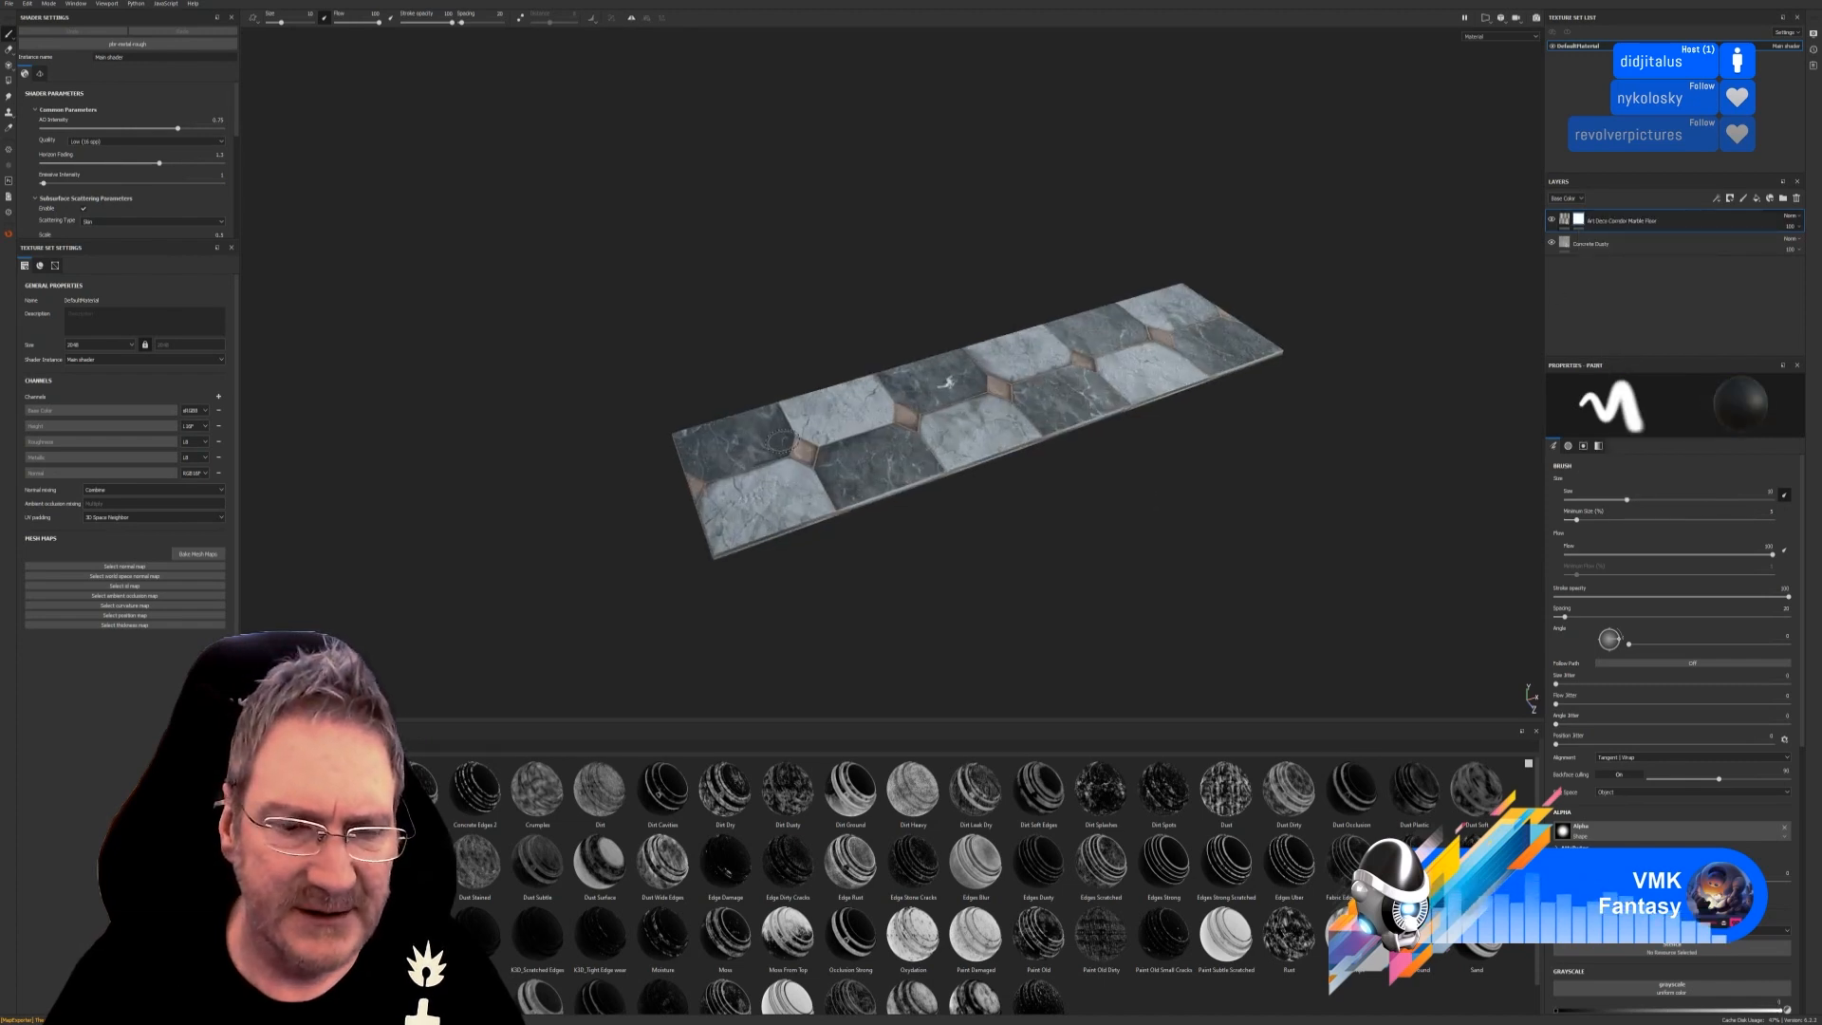
scroll(779, 441, "up", 4)
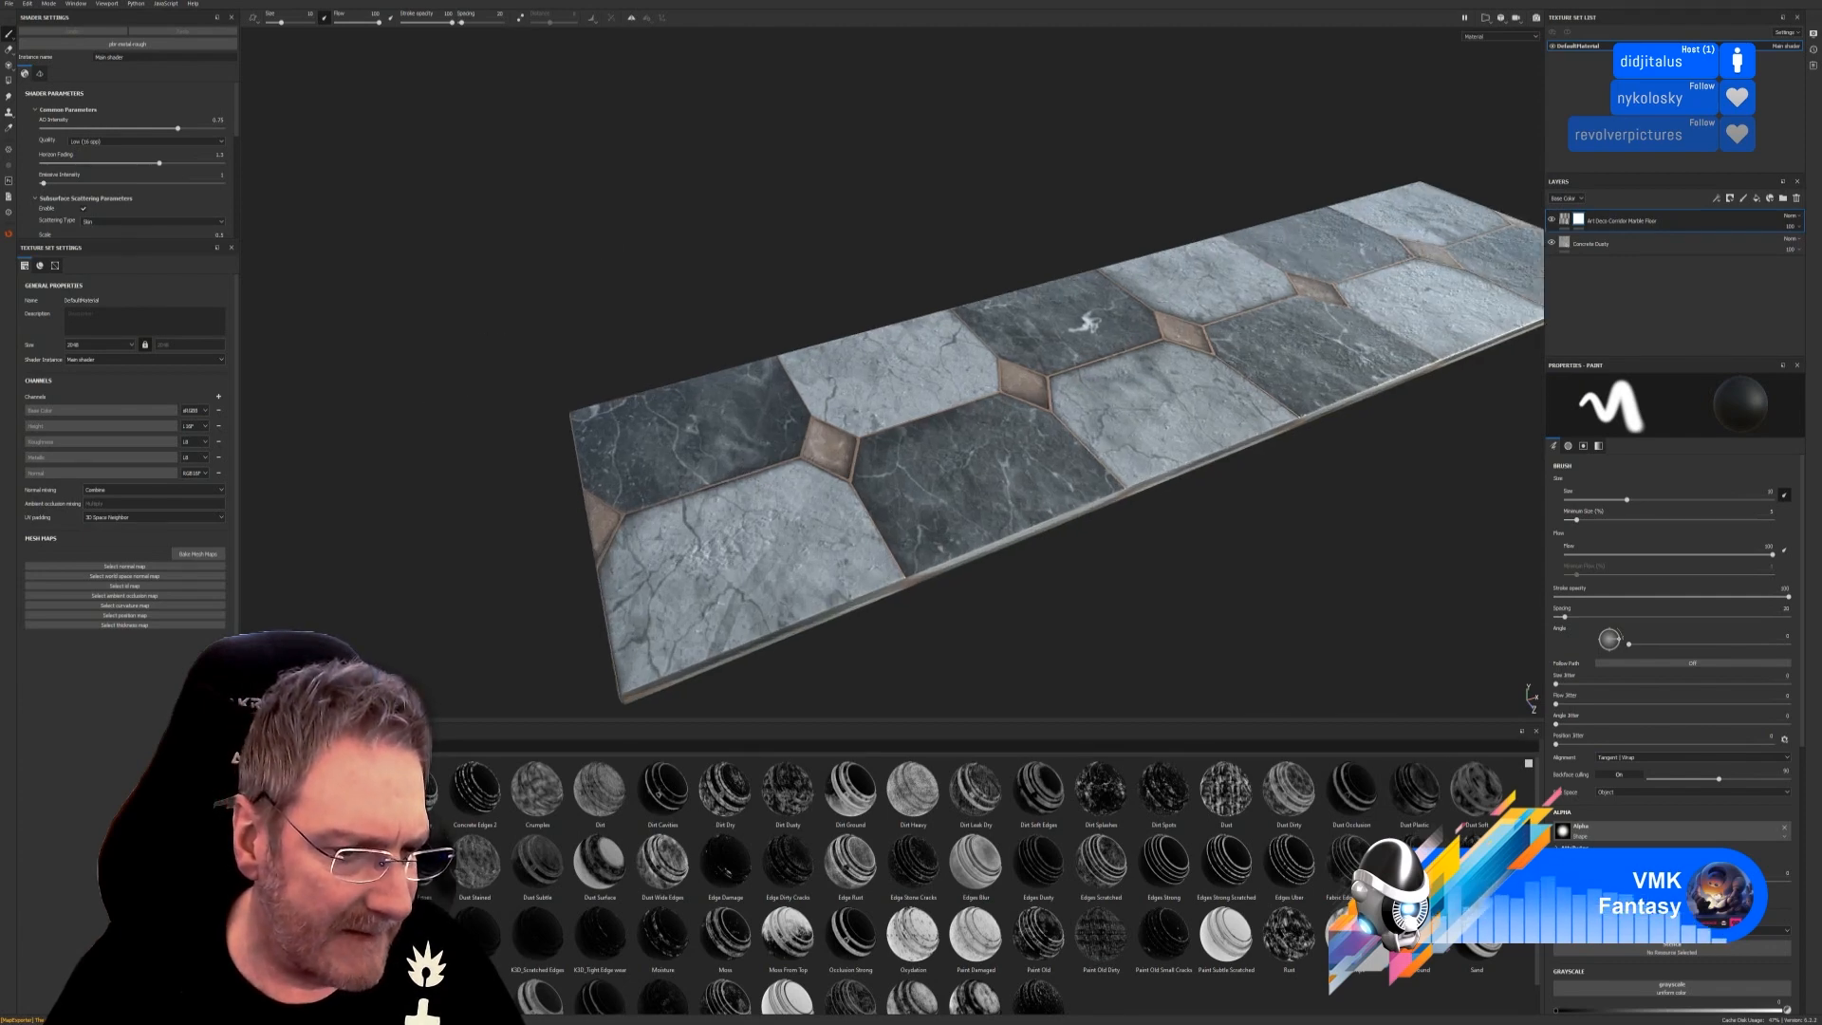
Bake all seven mesh maps for the slab at a larger output size, using the low poly mesh as the high poly mesh.
left_click(269, 859)
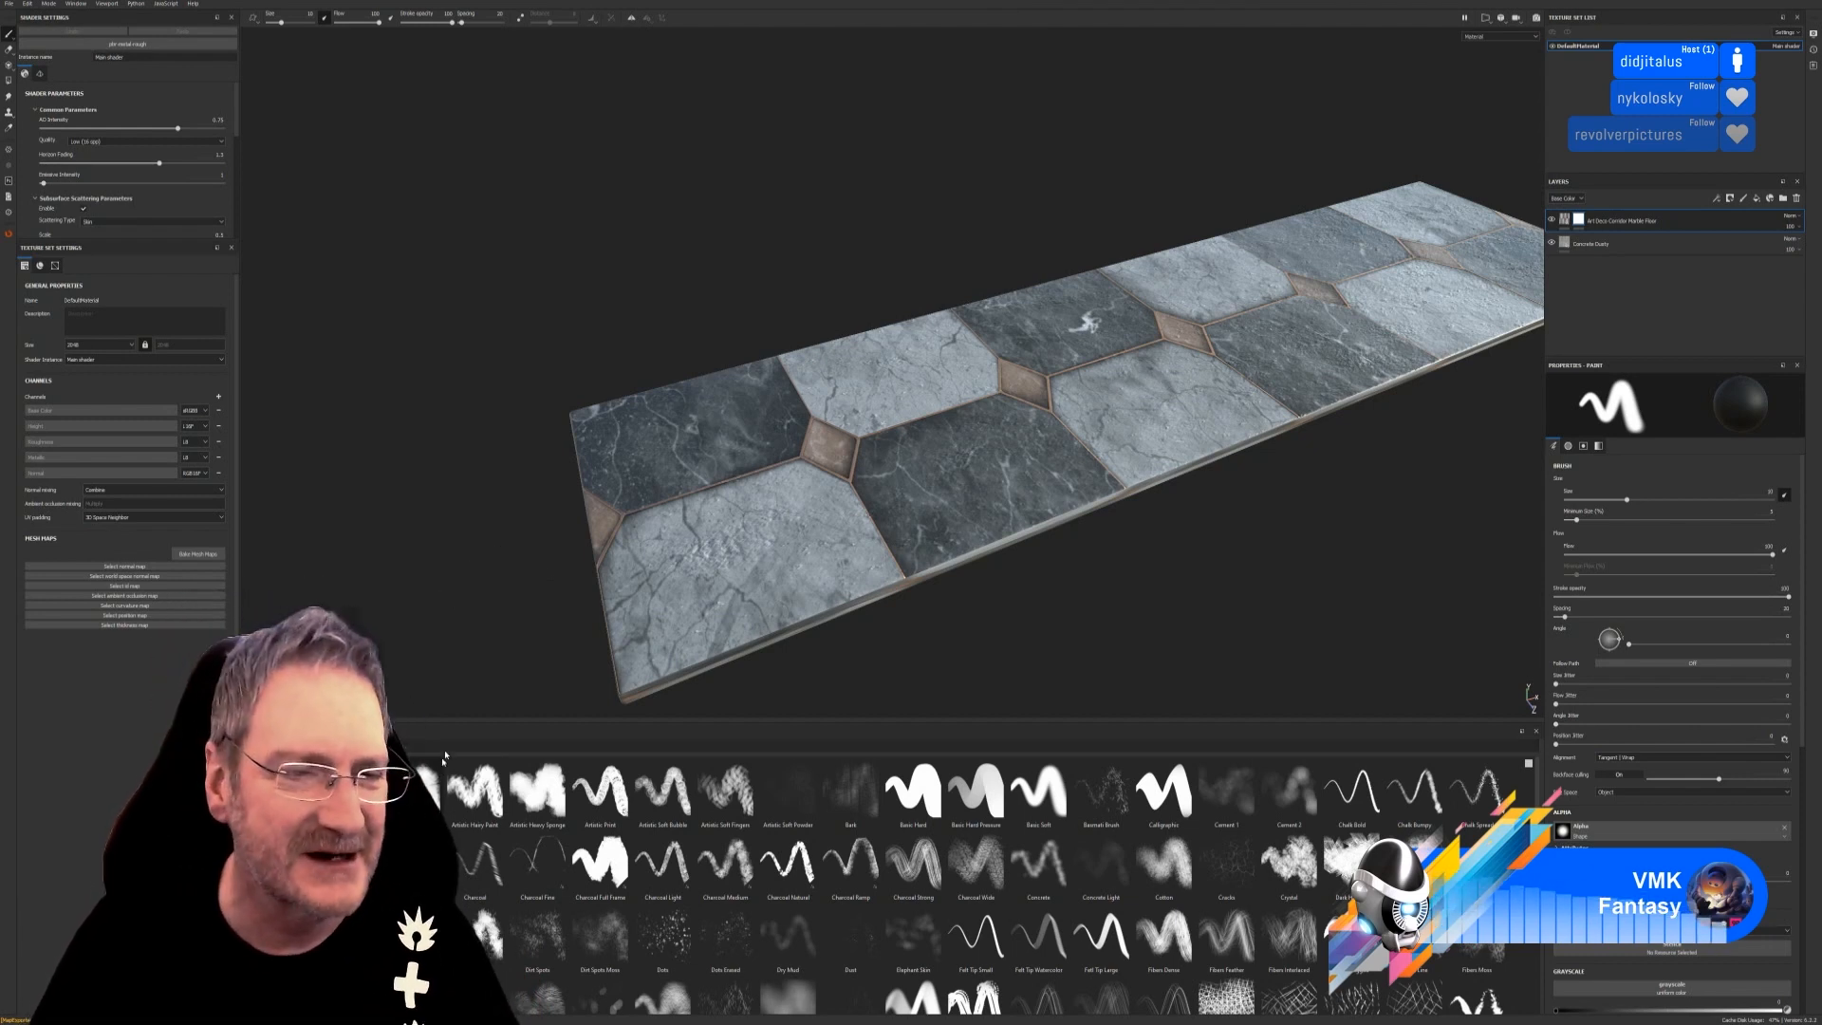
left_click(199, 554)
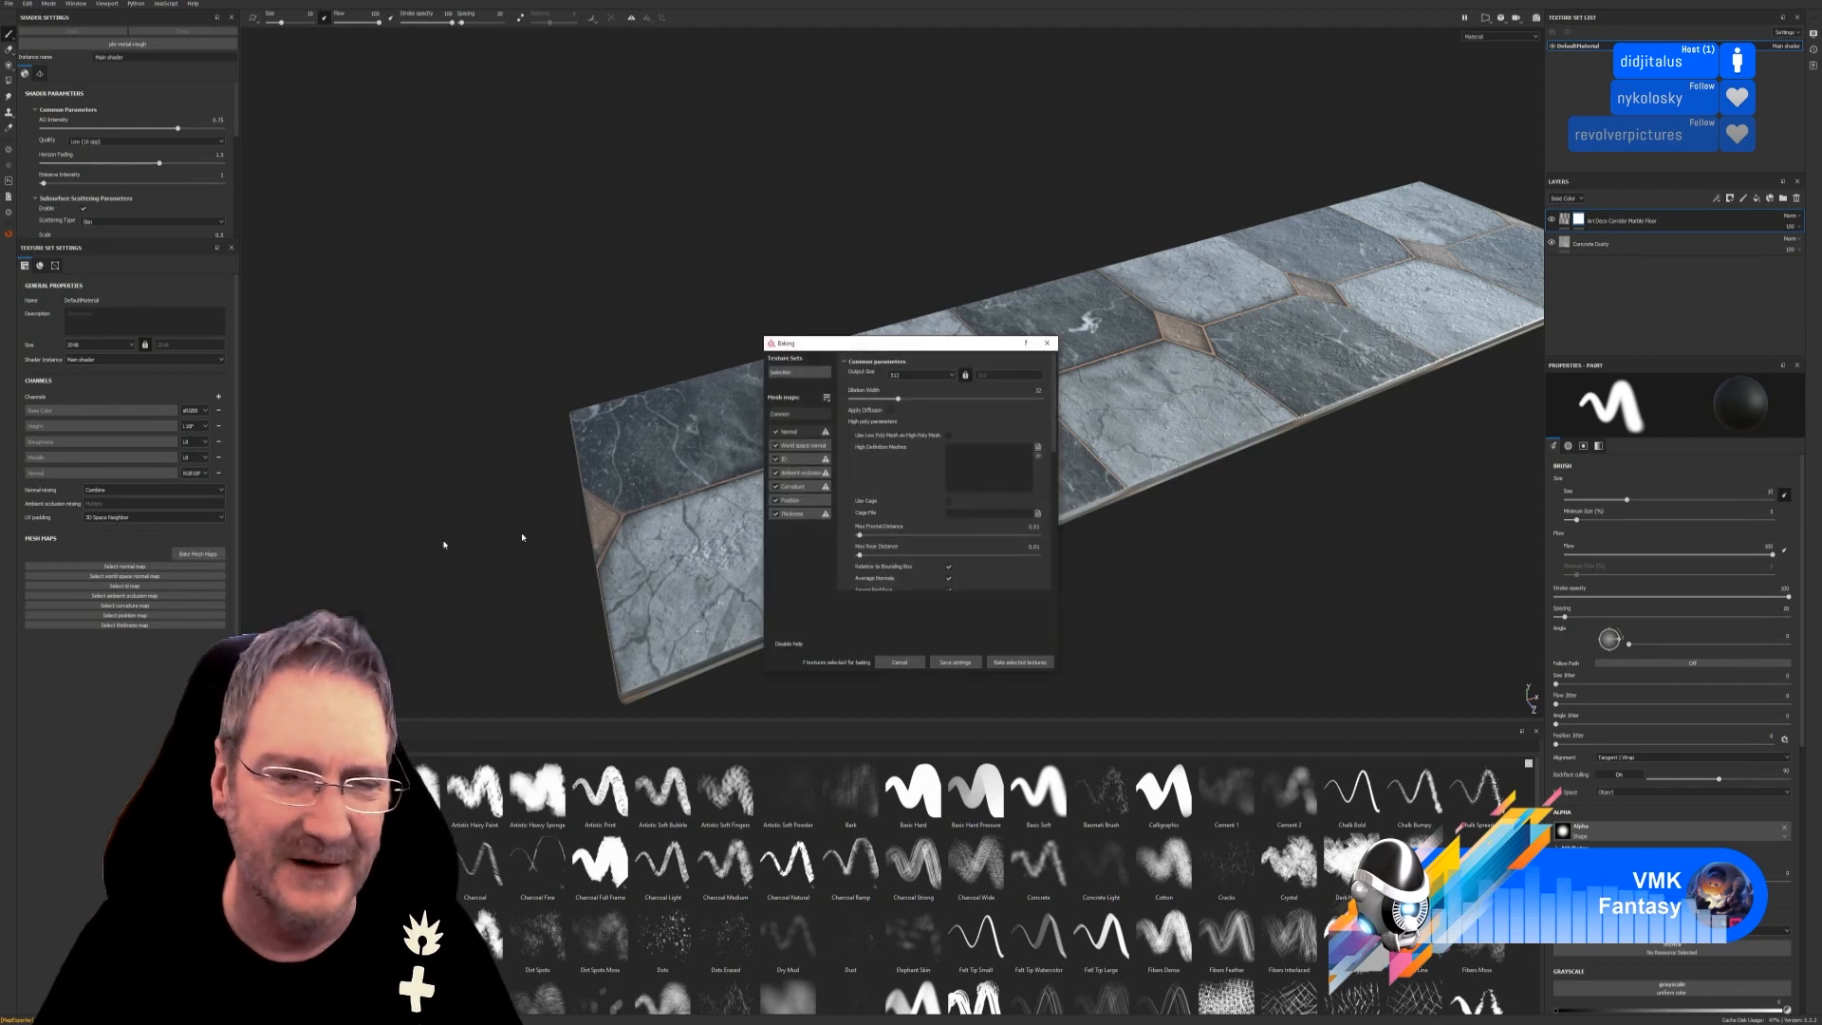
left_click(950, 376)
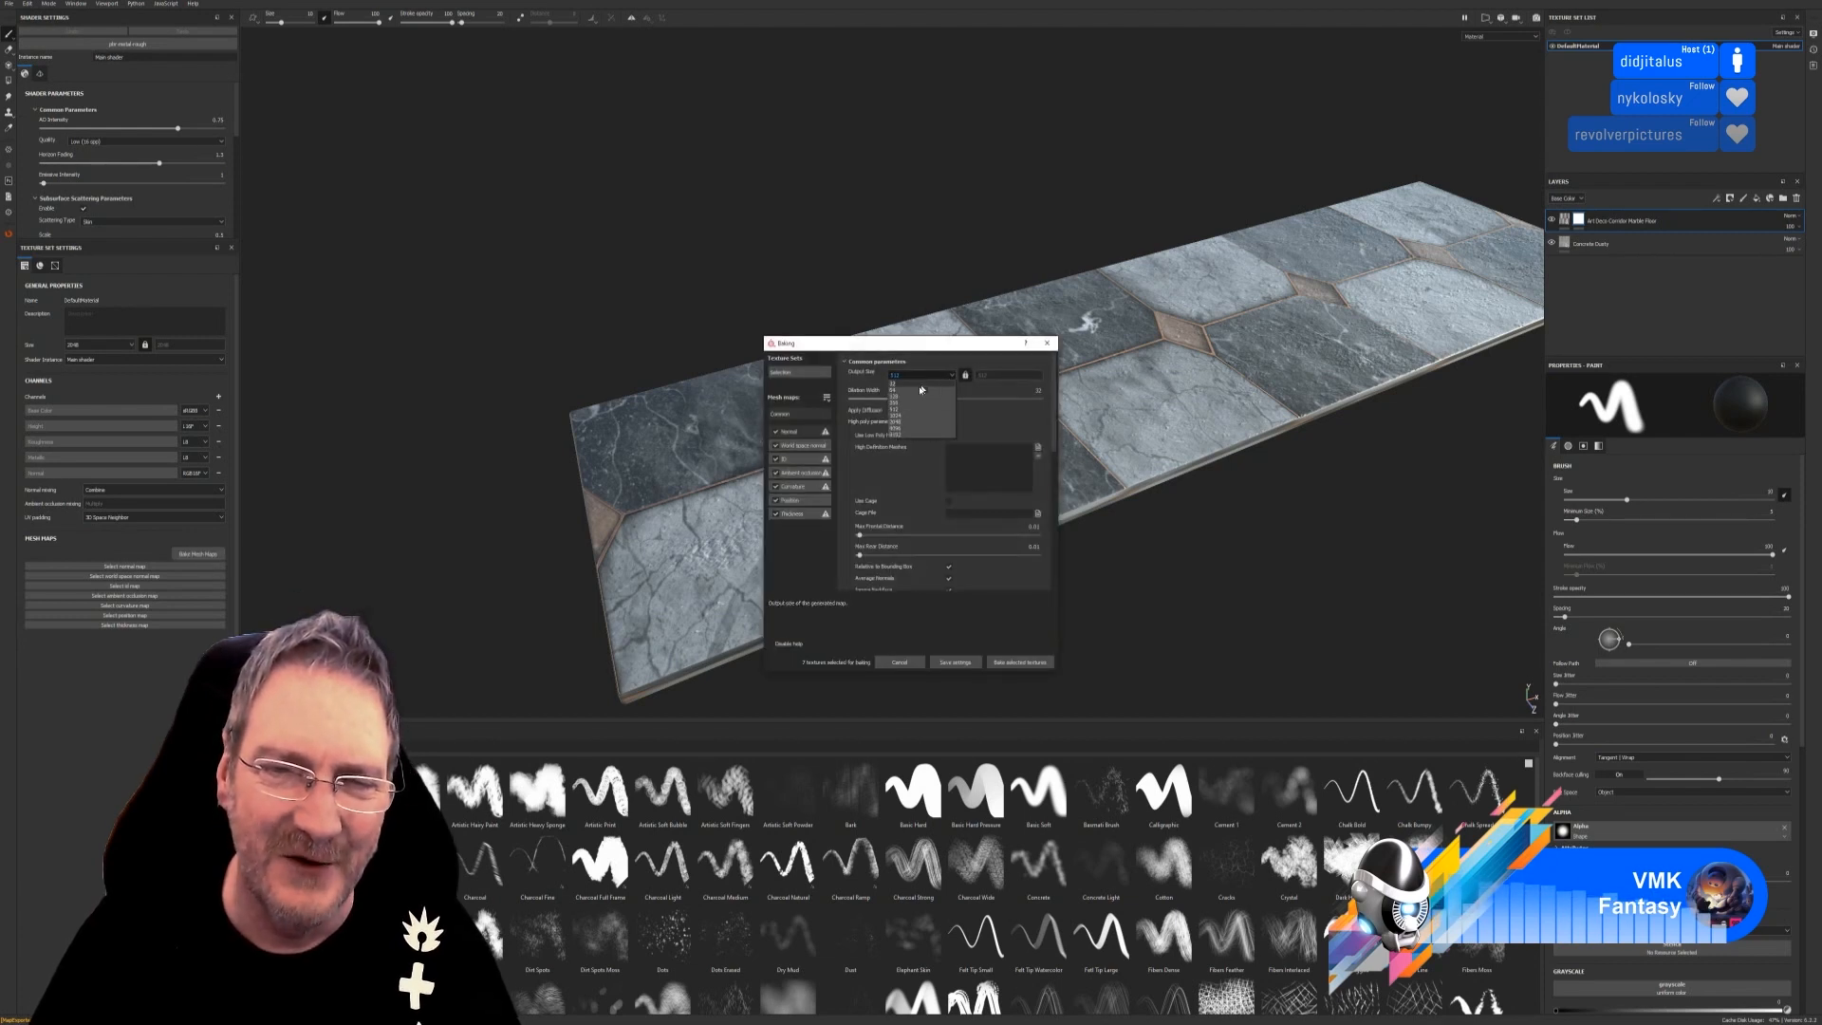
left_click(949, 433)
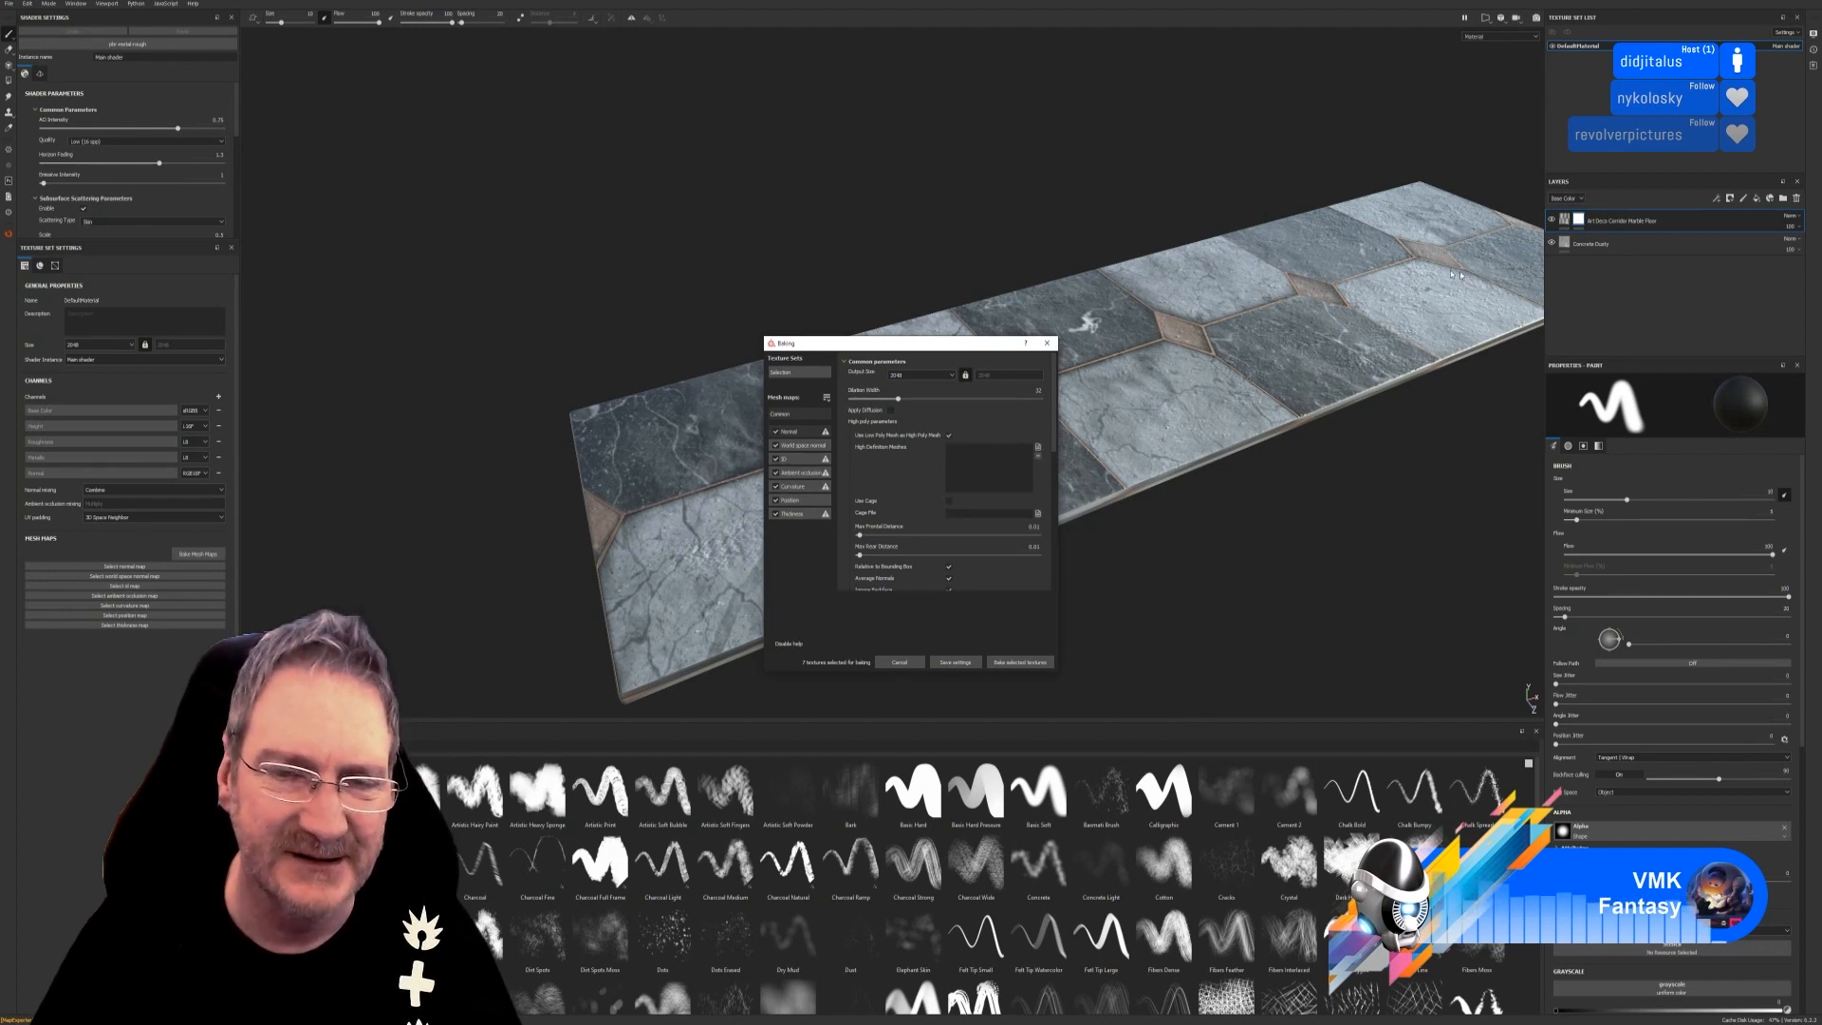
left_click(1028, 663)
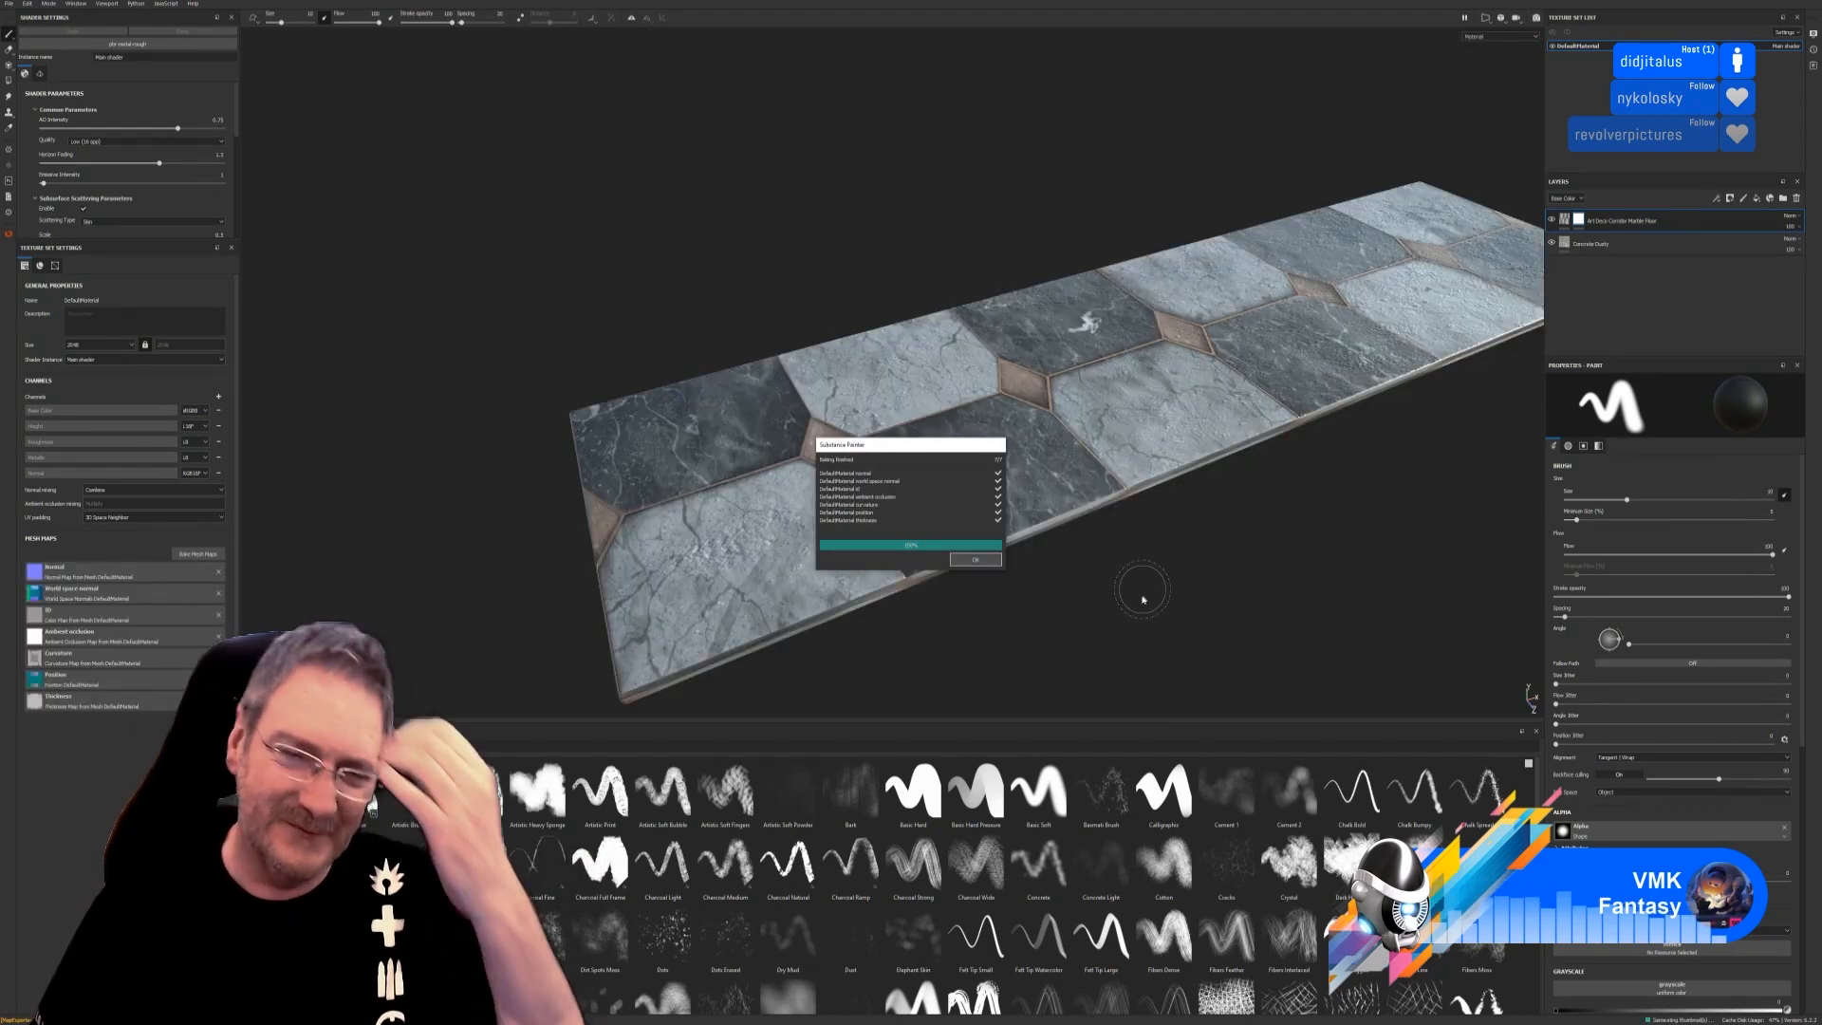
left_click(976, 560)
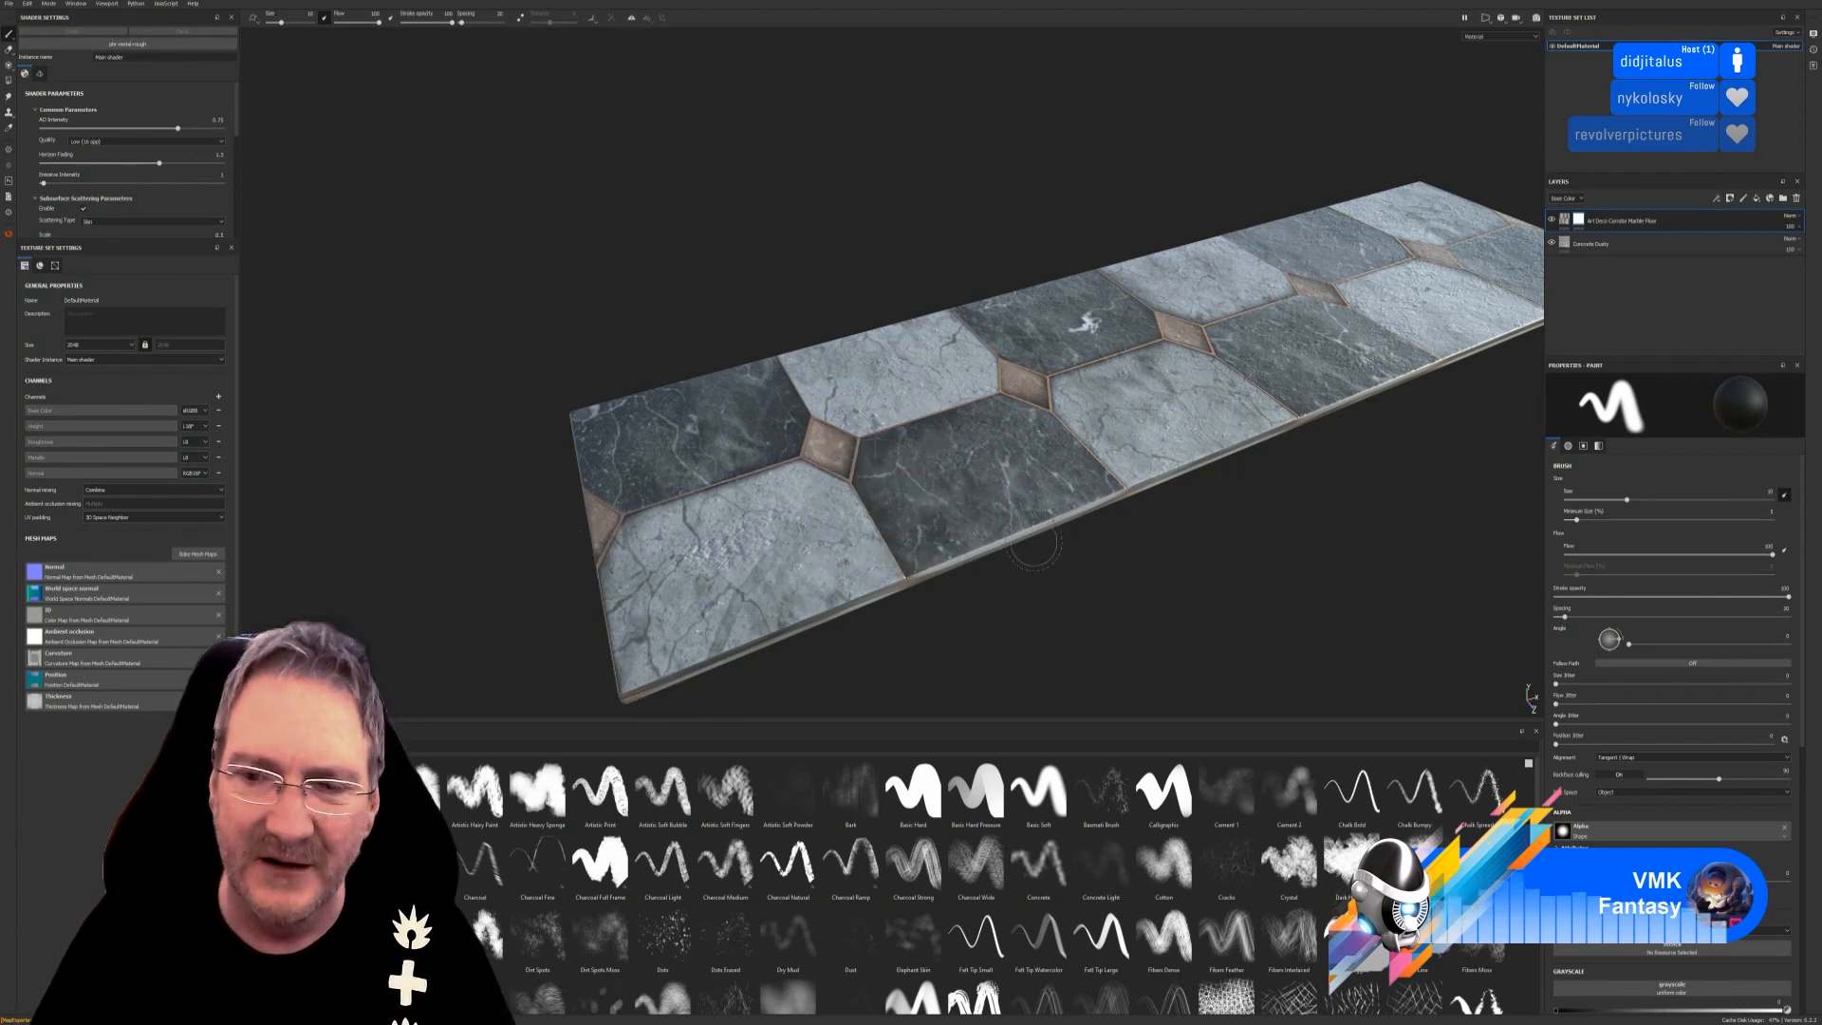
left_click_drag(1035, 546, 1005, 533, "alt")
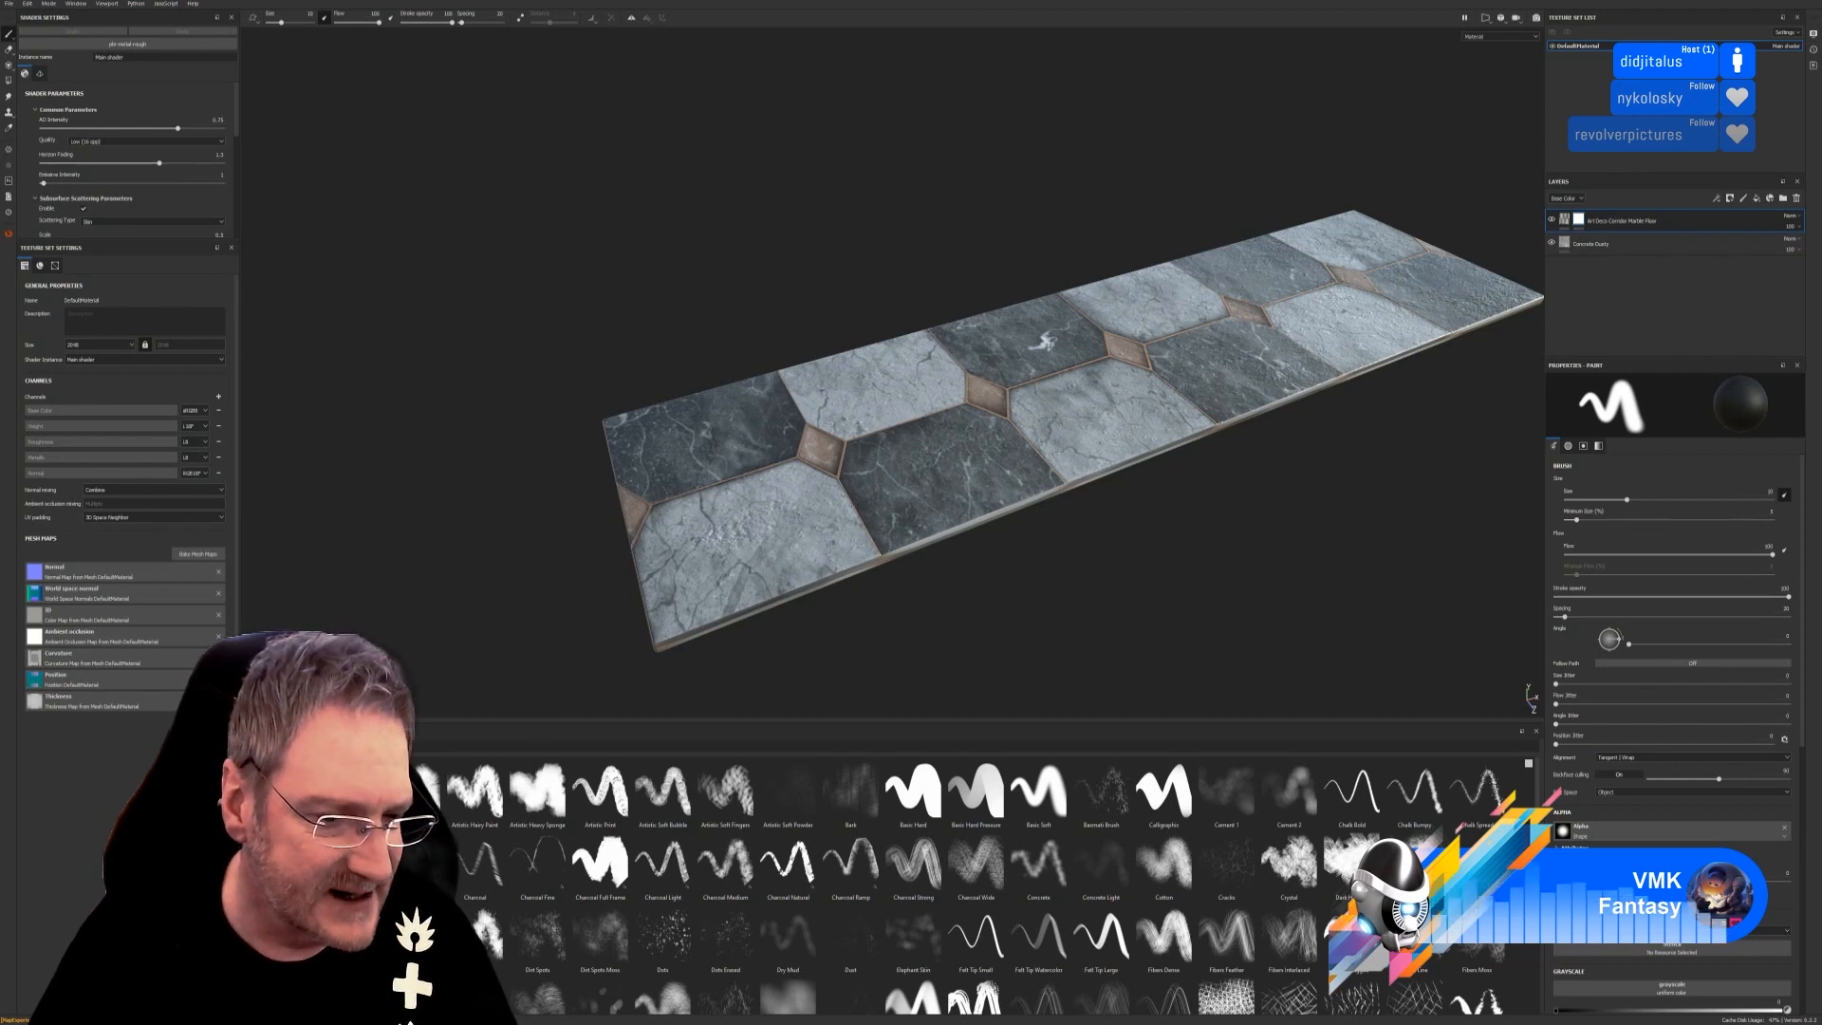
Try the Dirt Soft Edges smart mask on the marble floor layer, adjust its global balance, and delete the curvature generator.
left_click(270, 949)
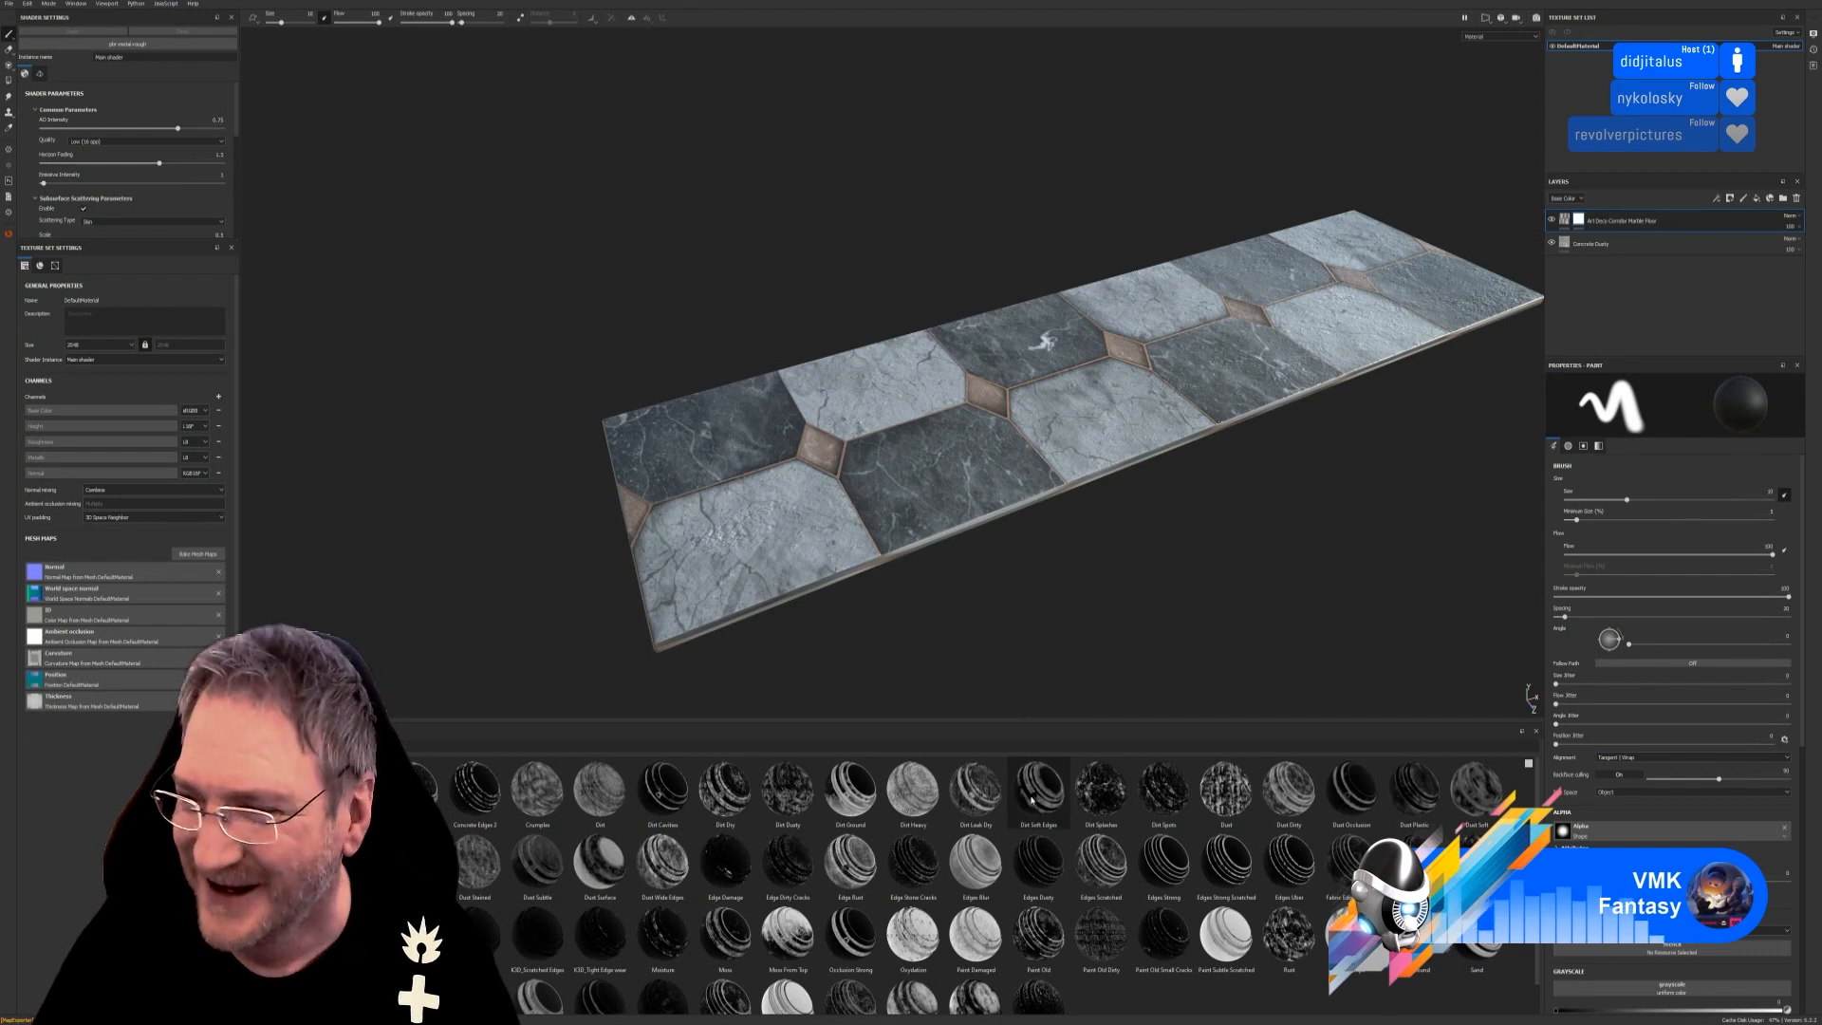
left_click_drag(1029, 801, 1639, 222)
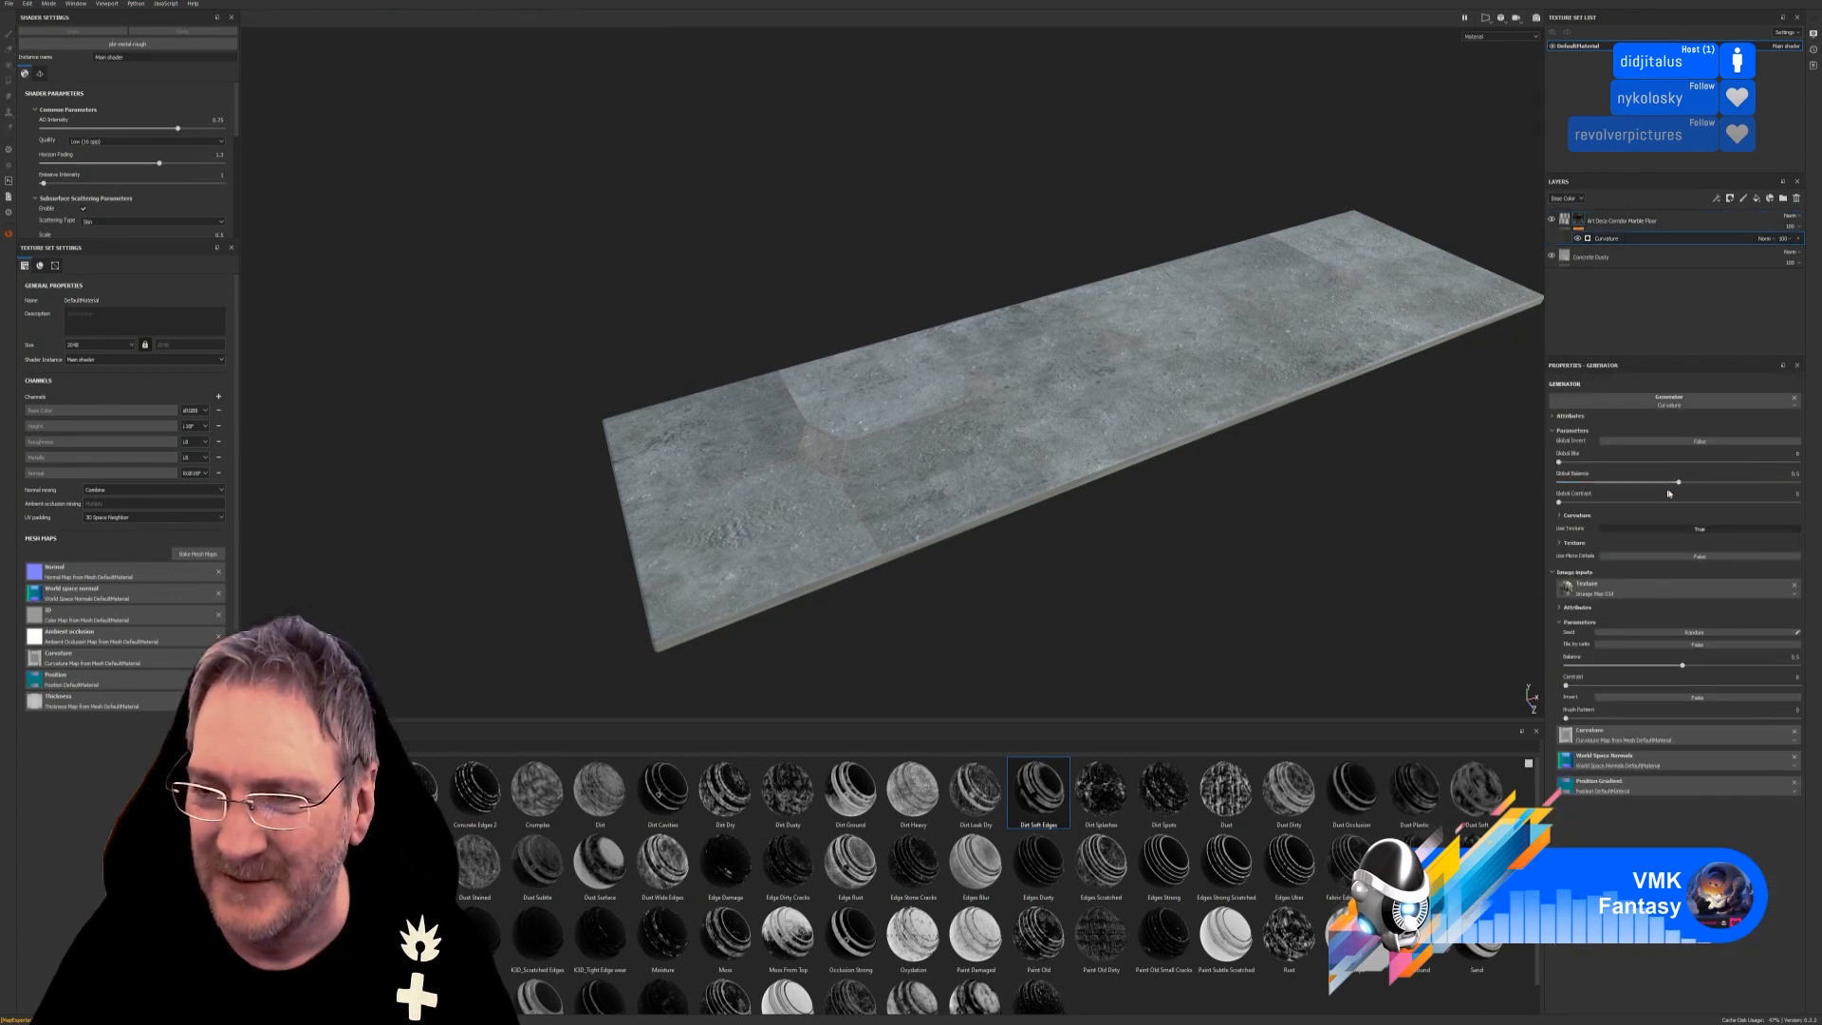
left_click_drag(1726, 489, 1677, 489)
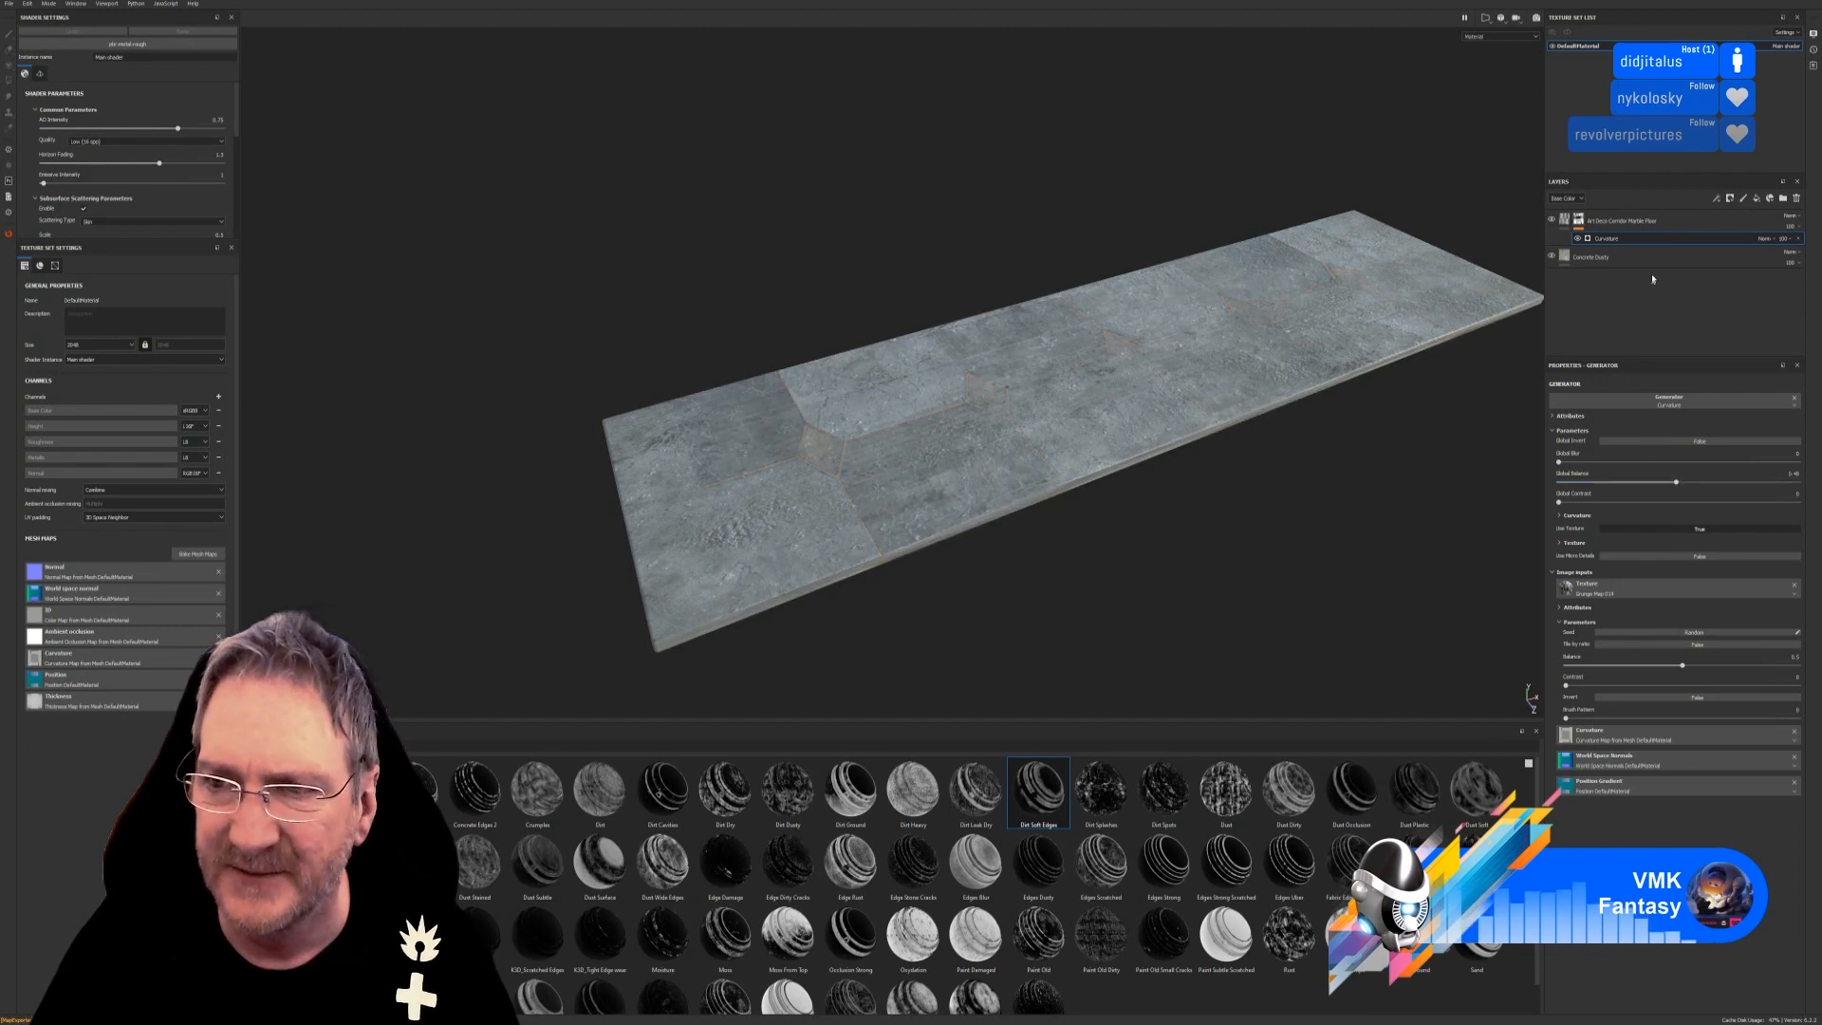
left_click(1800, 239)
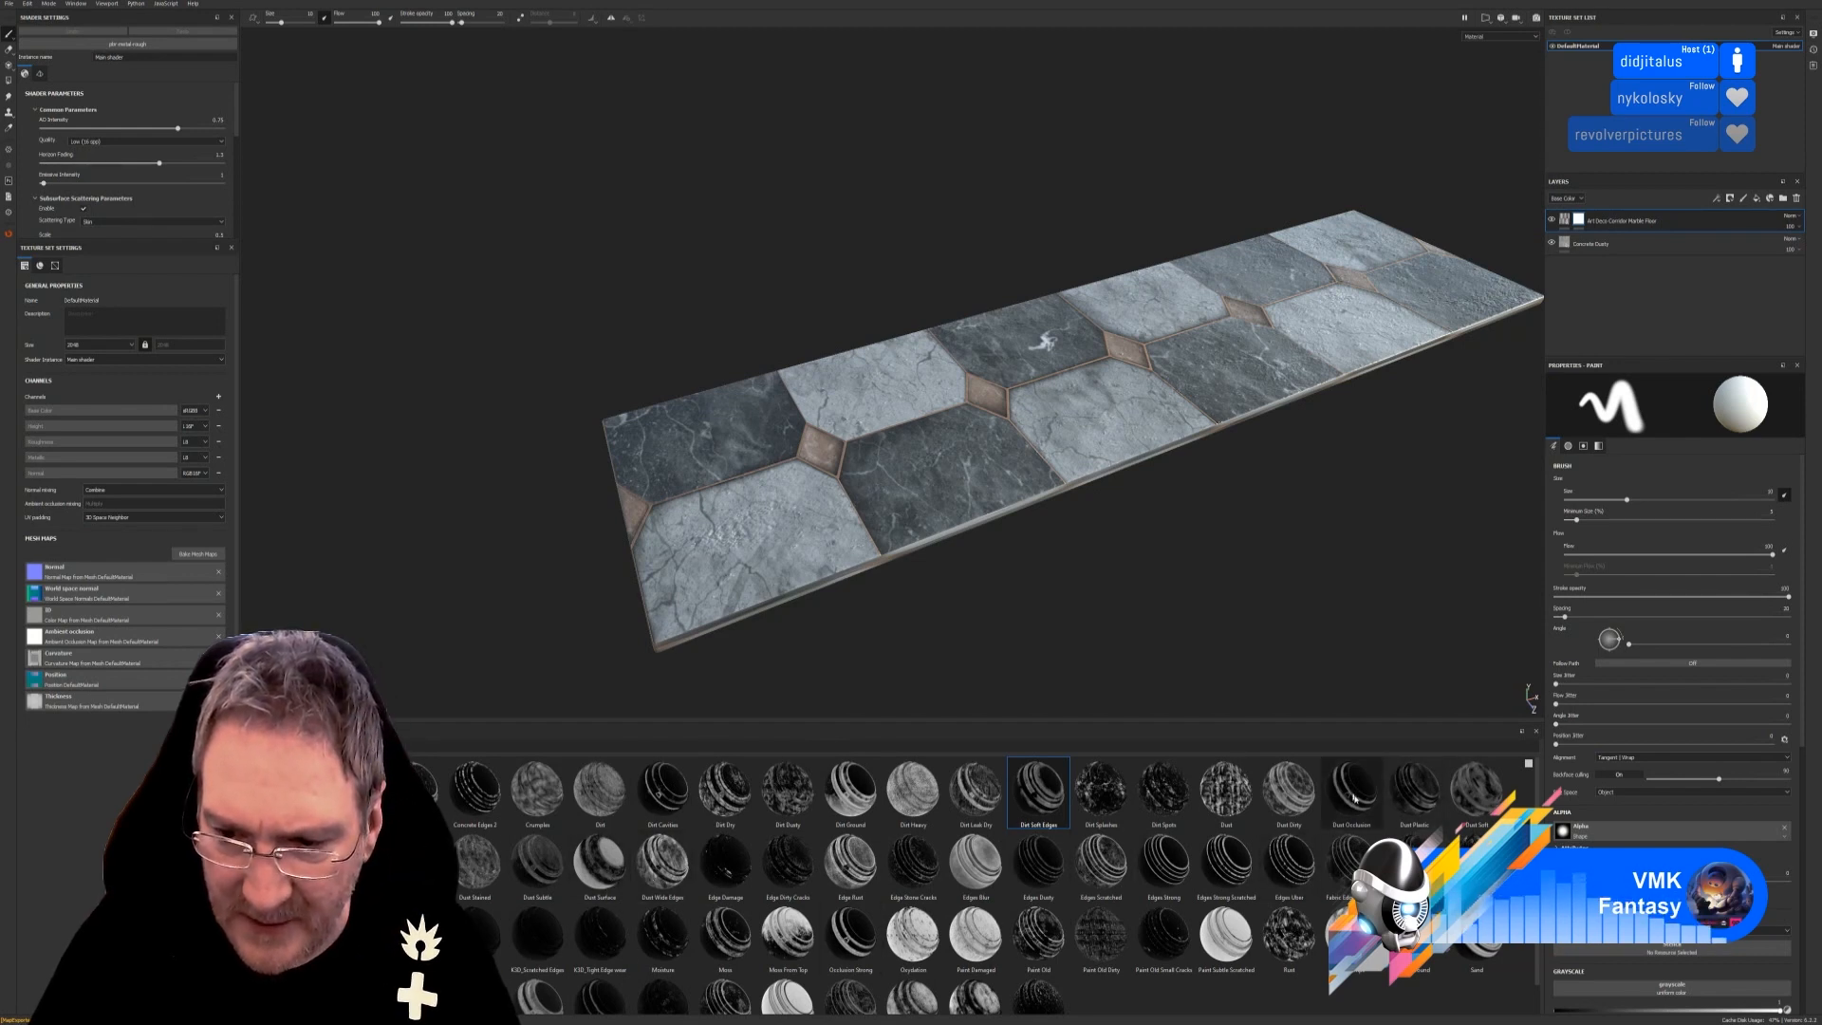
Apply the Dust Occlusion smart mask to the marble floor layer and raise its dirt level to about 0.84.
left_click_drag(1352, 788, 1671, 228)
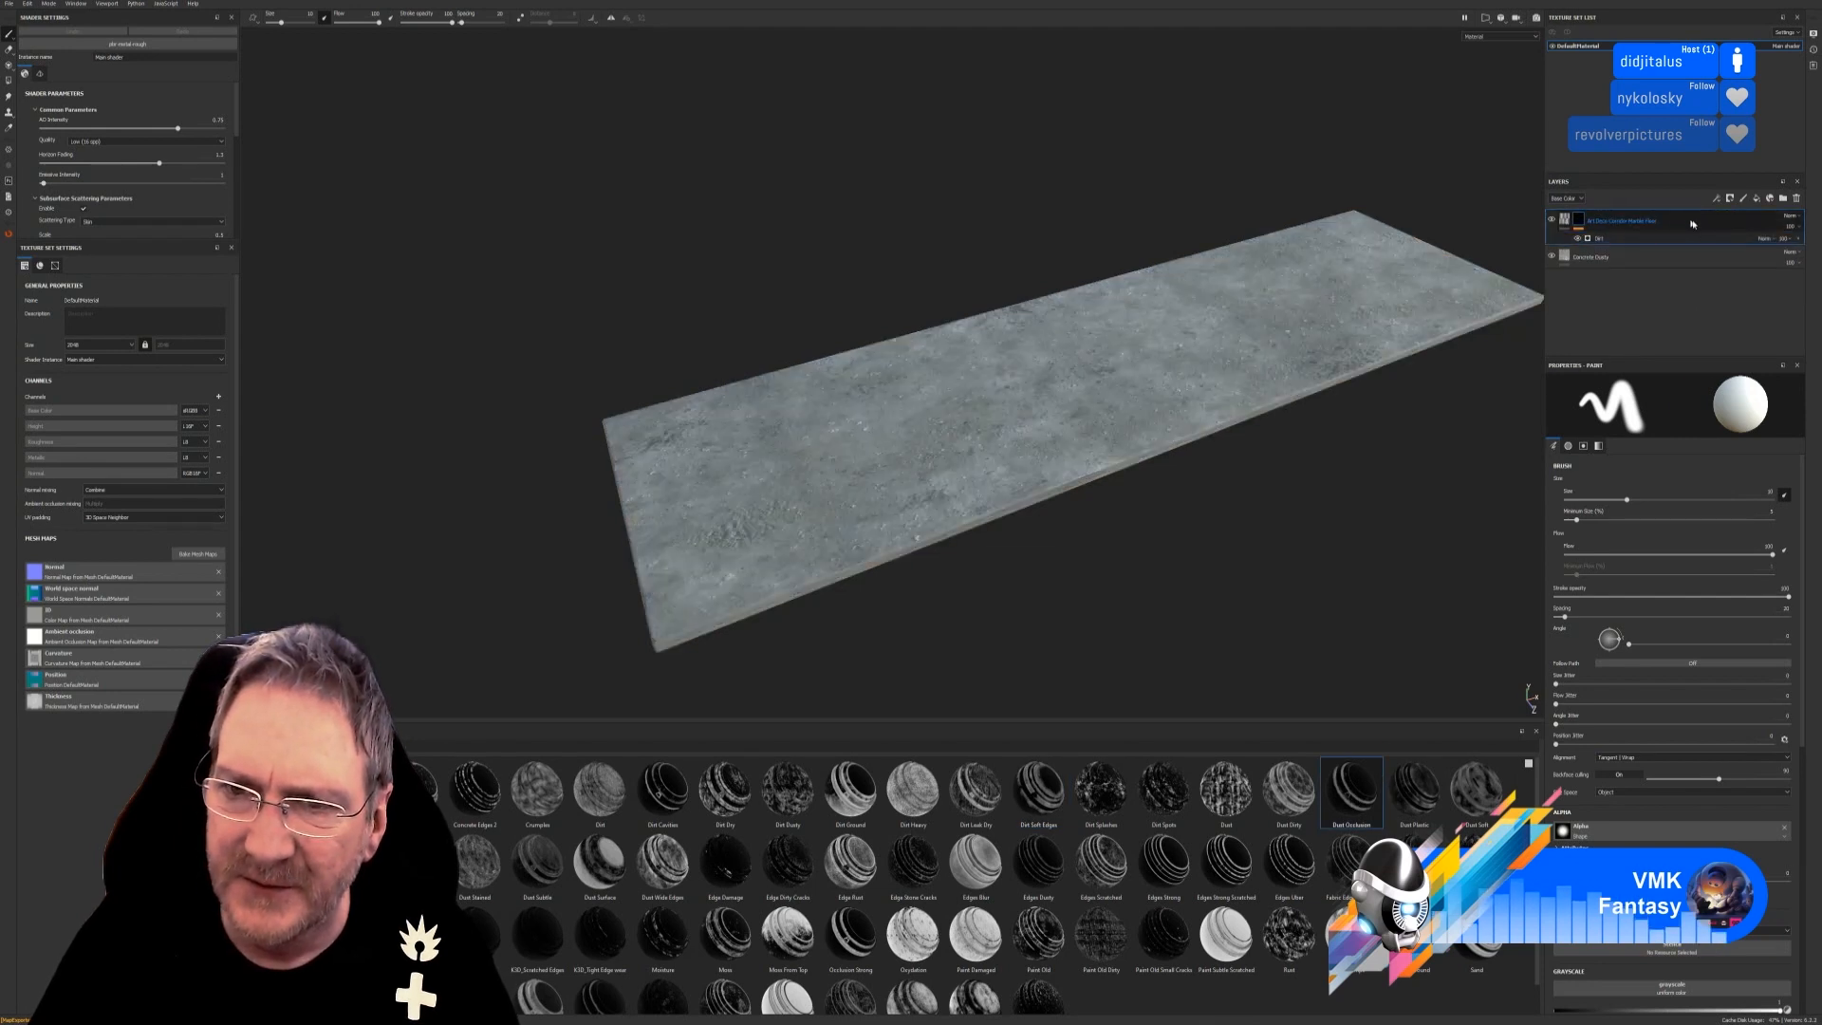
left_click(1618, 241)
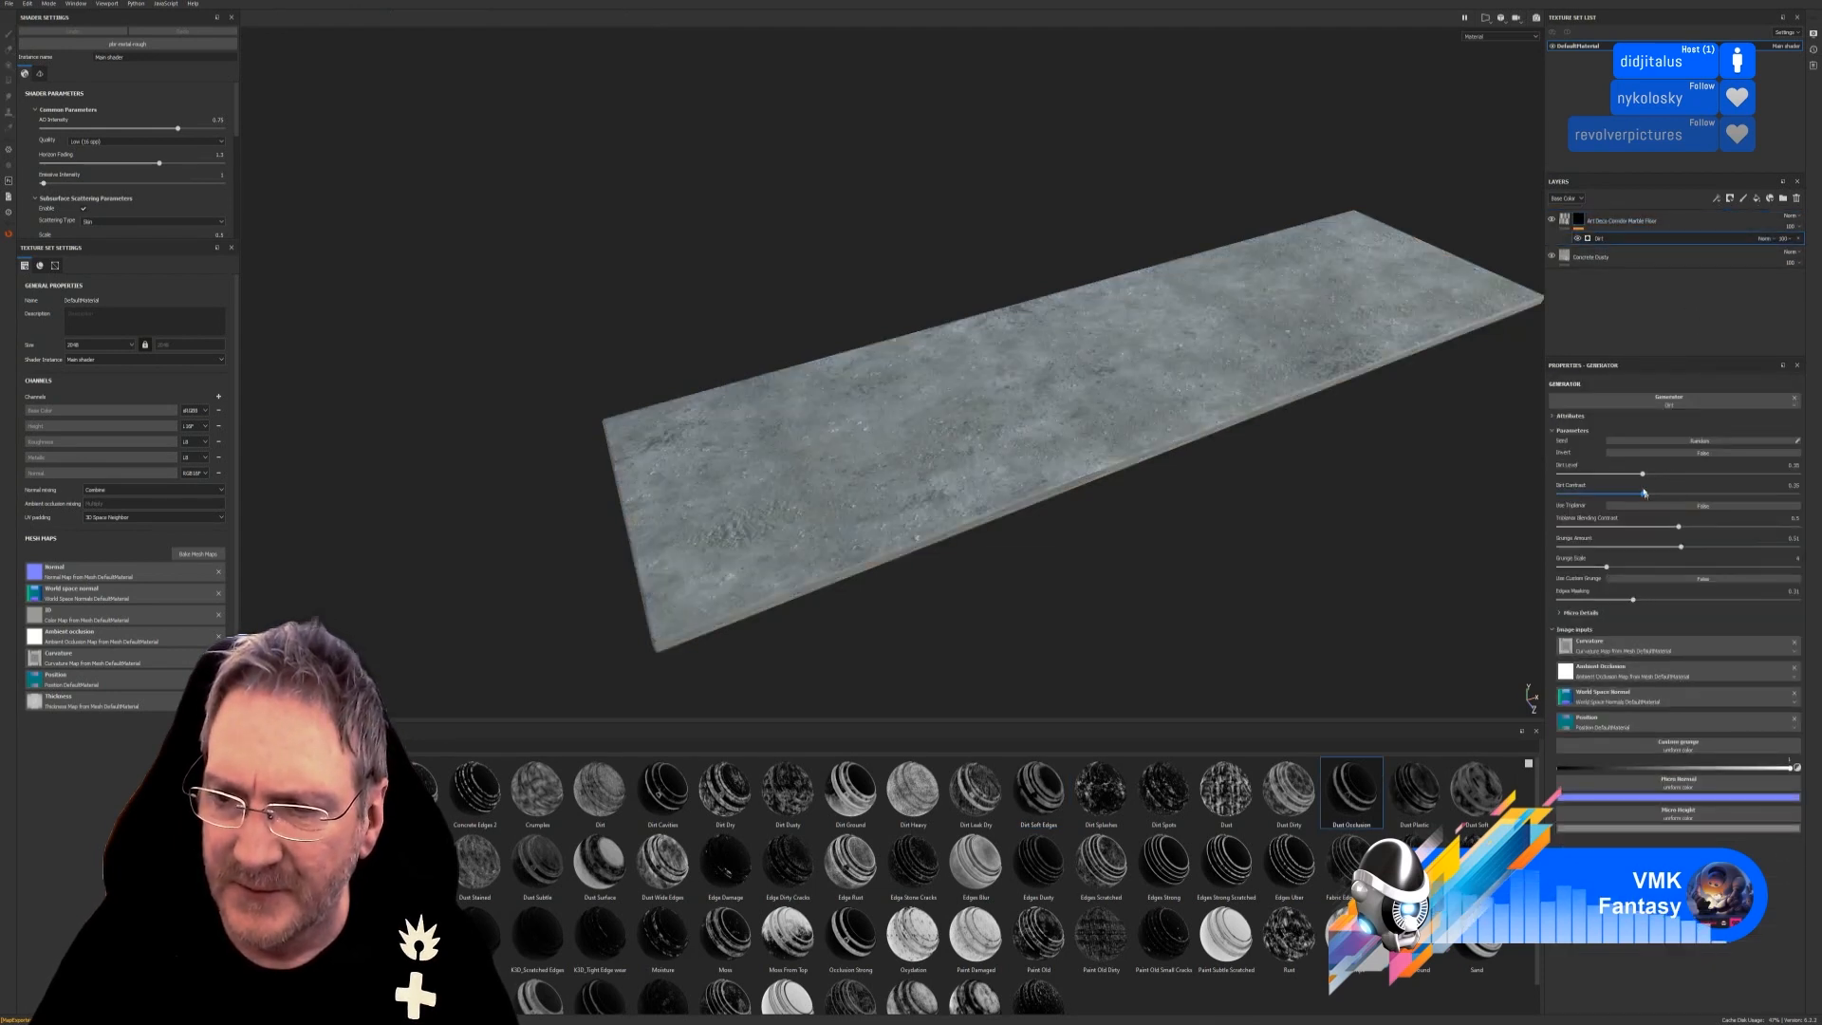
left_click_drag(1643, 475, 1751, 469)
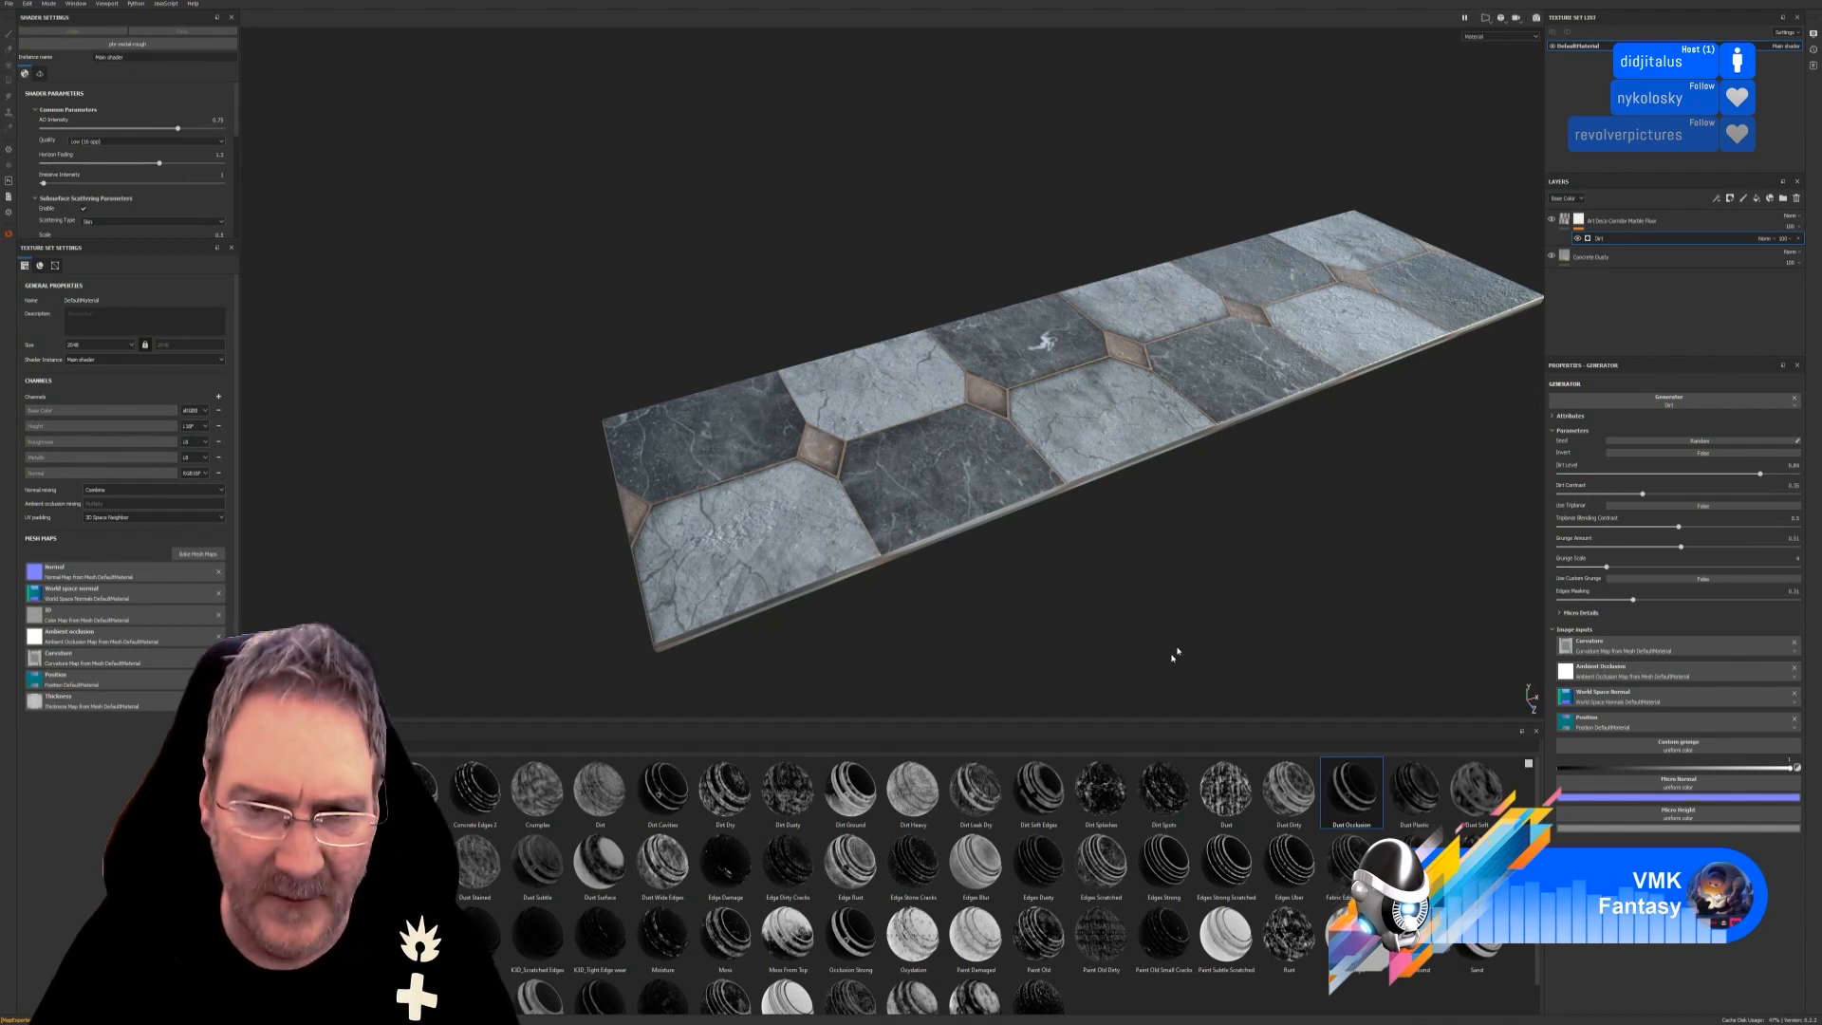
mouse_move(1180, 651)
left_mouse_down("alt")
mouse_move(1139, 618)
mouse_move(1131, 692)
mouse_move(1171, 626)
left_mouse_up("alt")
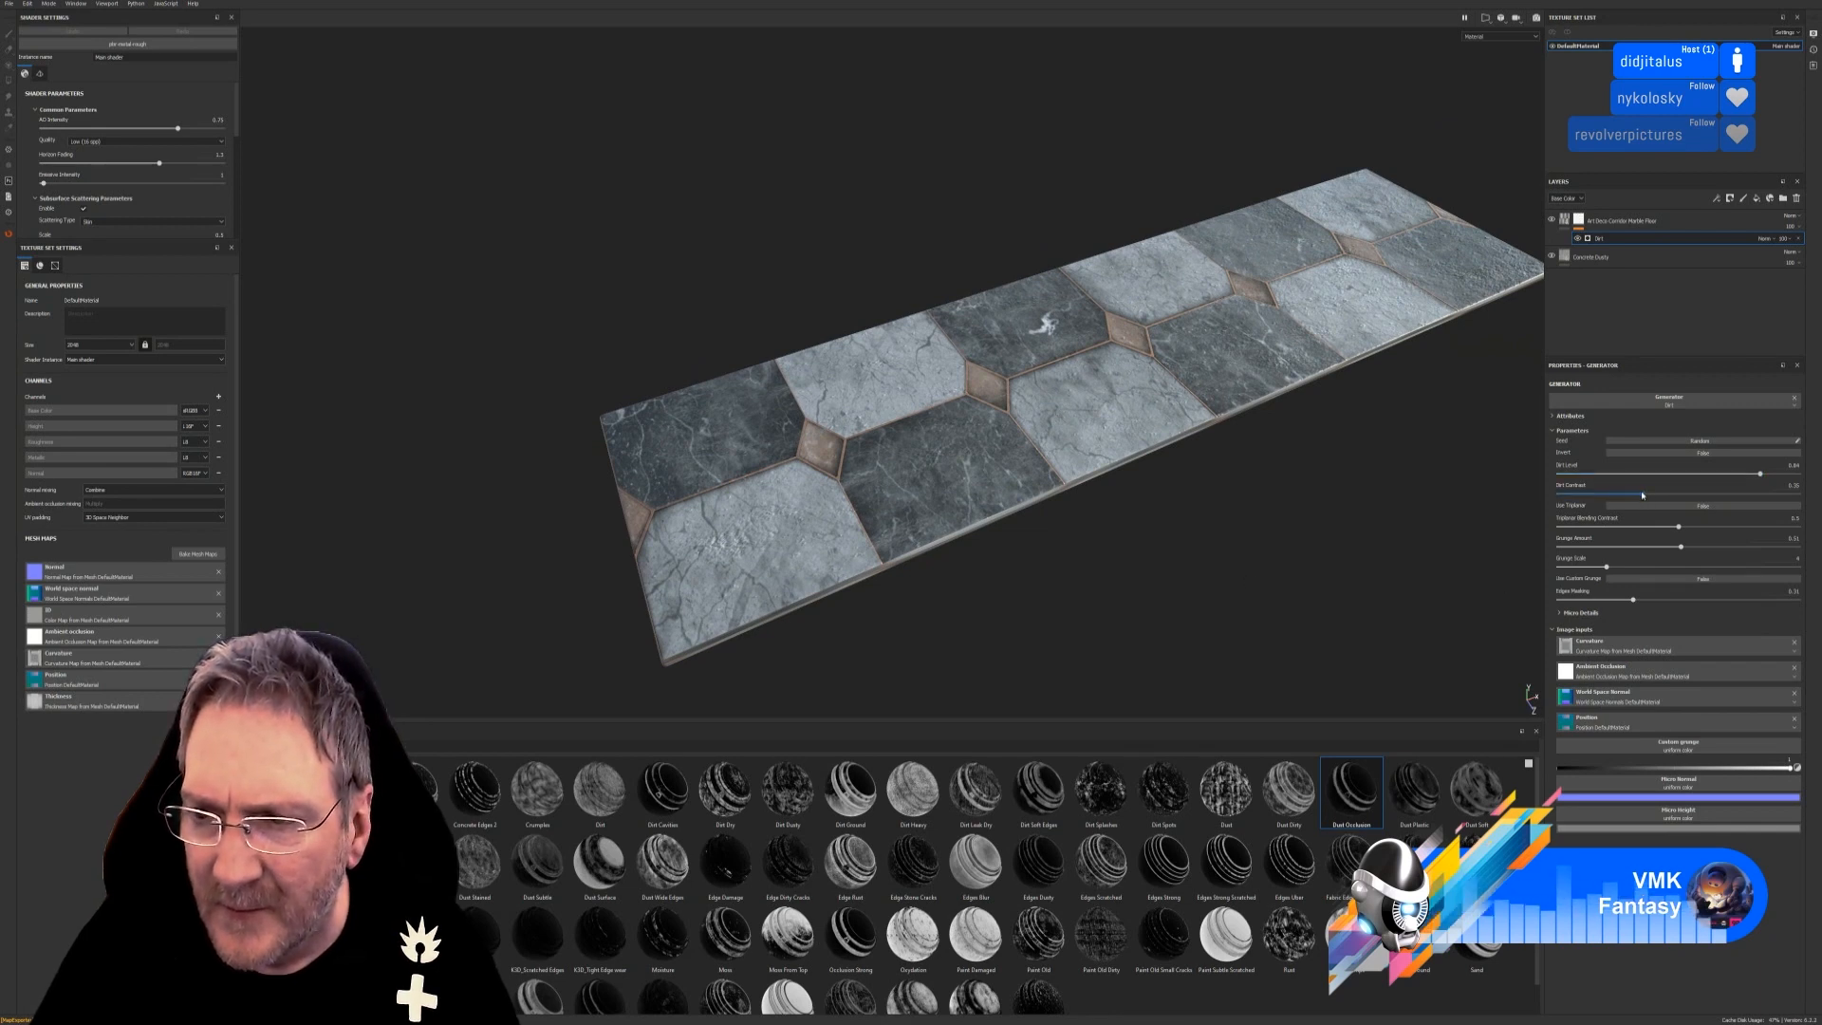
Lower the dirt generator's contrast to about 0.17 and adjust its triplanar blending contrast and edges masking.
left_click_drag(1642, 494, 1658, 580)
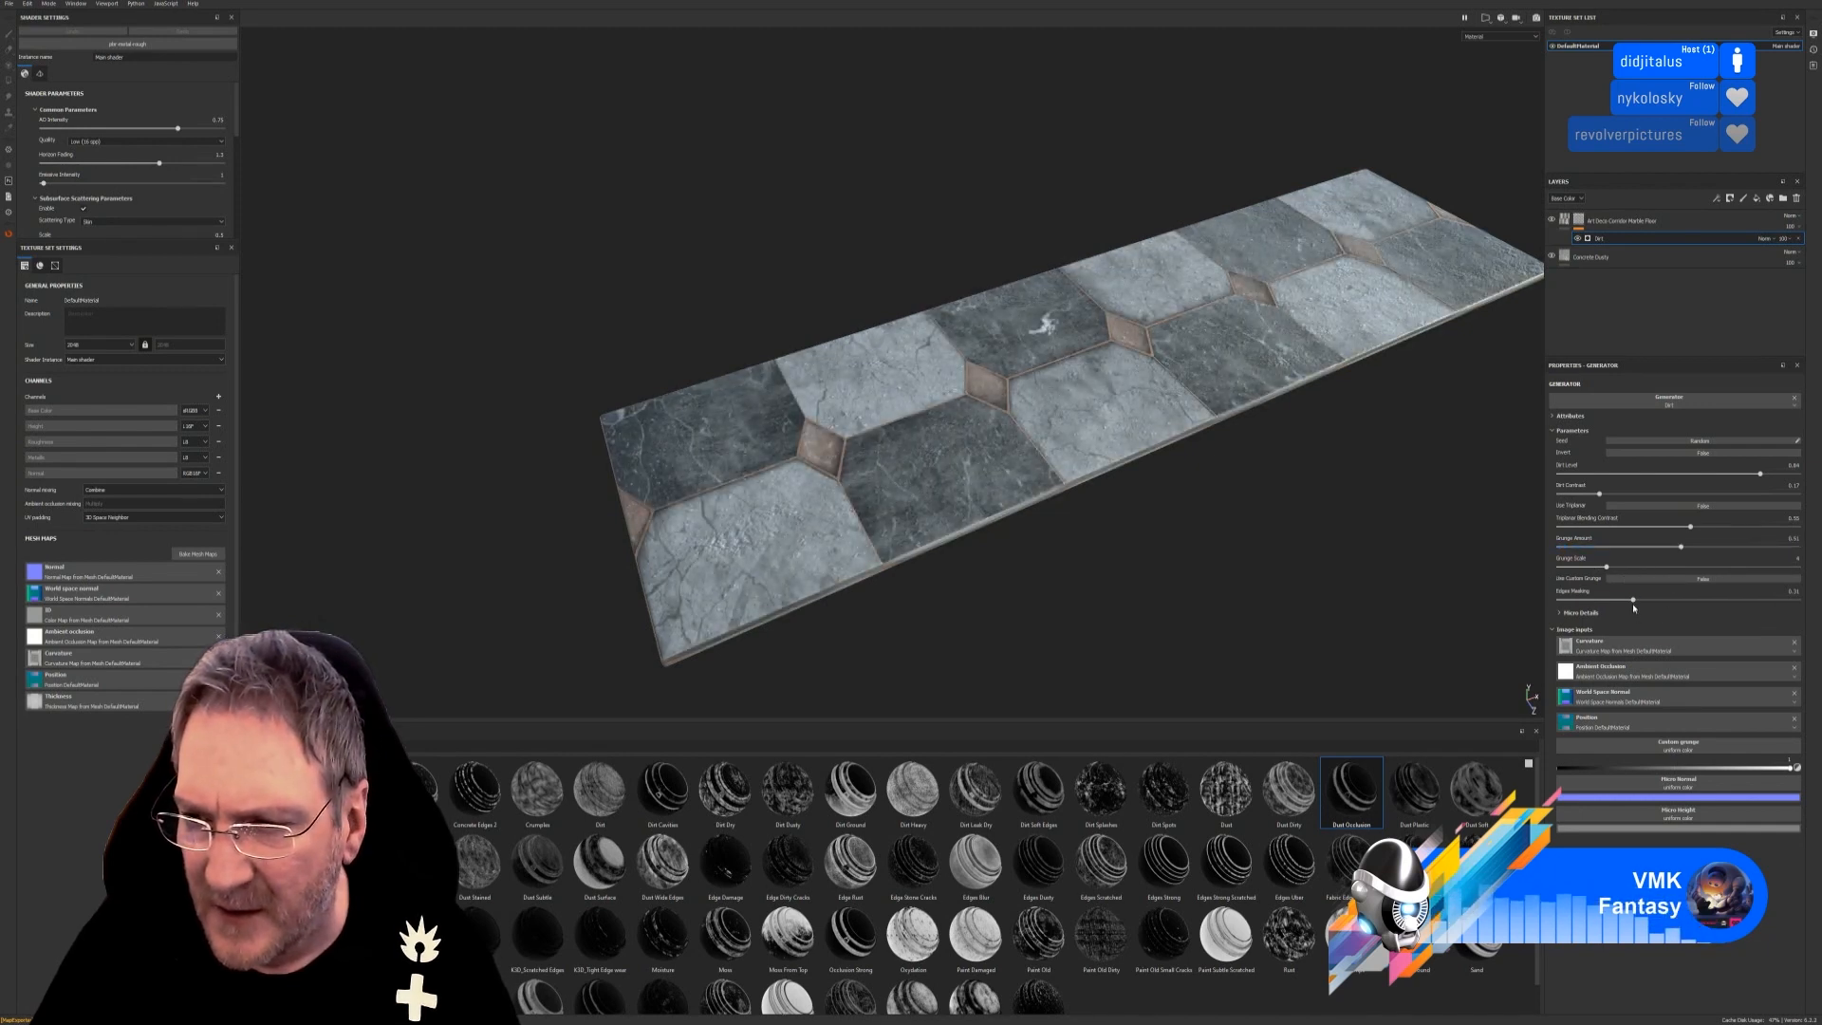
left_click_drag(1633, 601, 1740, 601)
left_click_drag(1630, 606, 1592, 601)
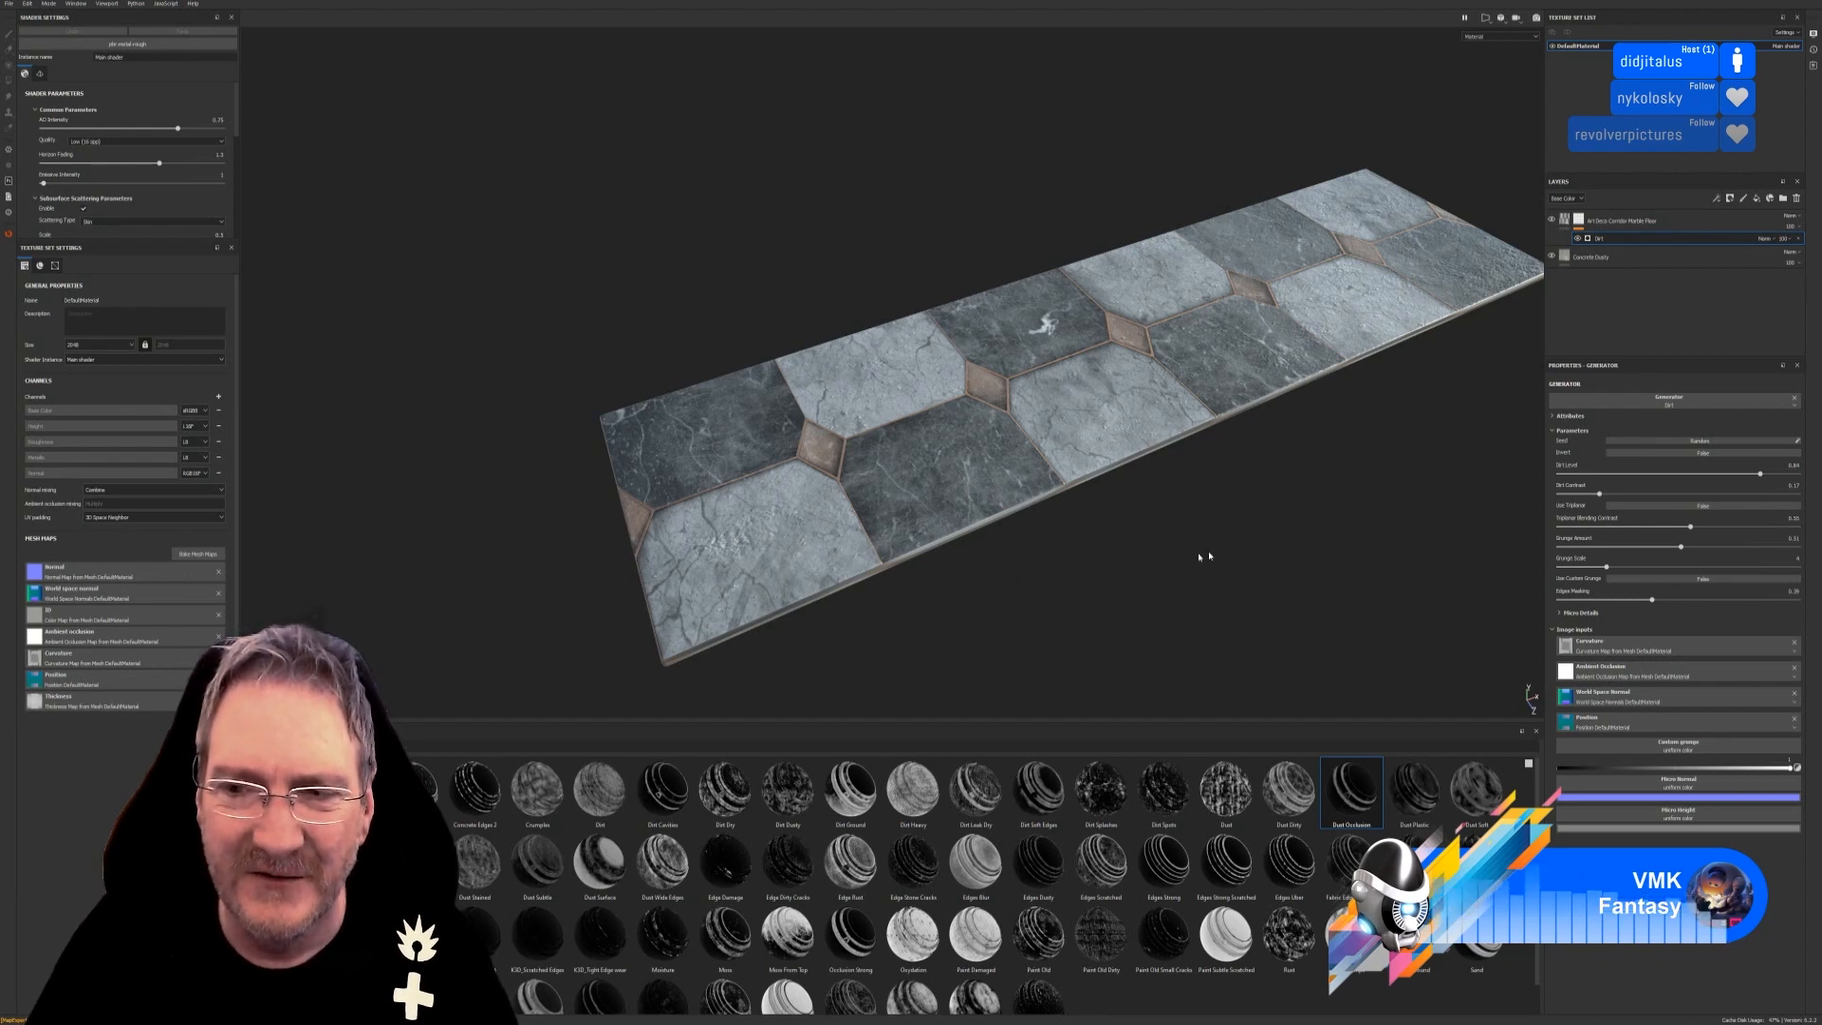
left_click_drag(1108, 593, 1049, 478, "alt")
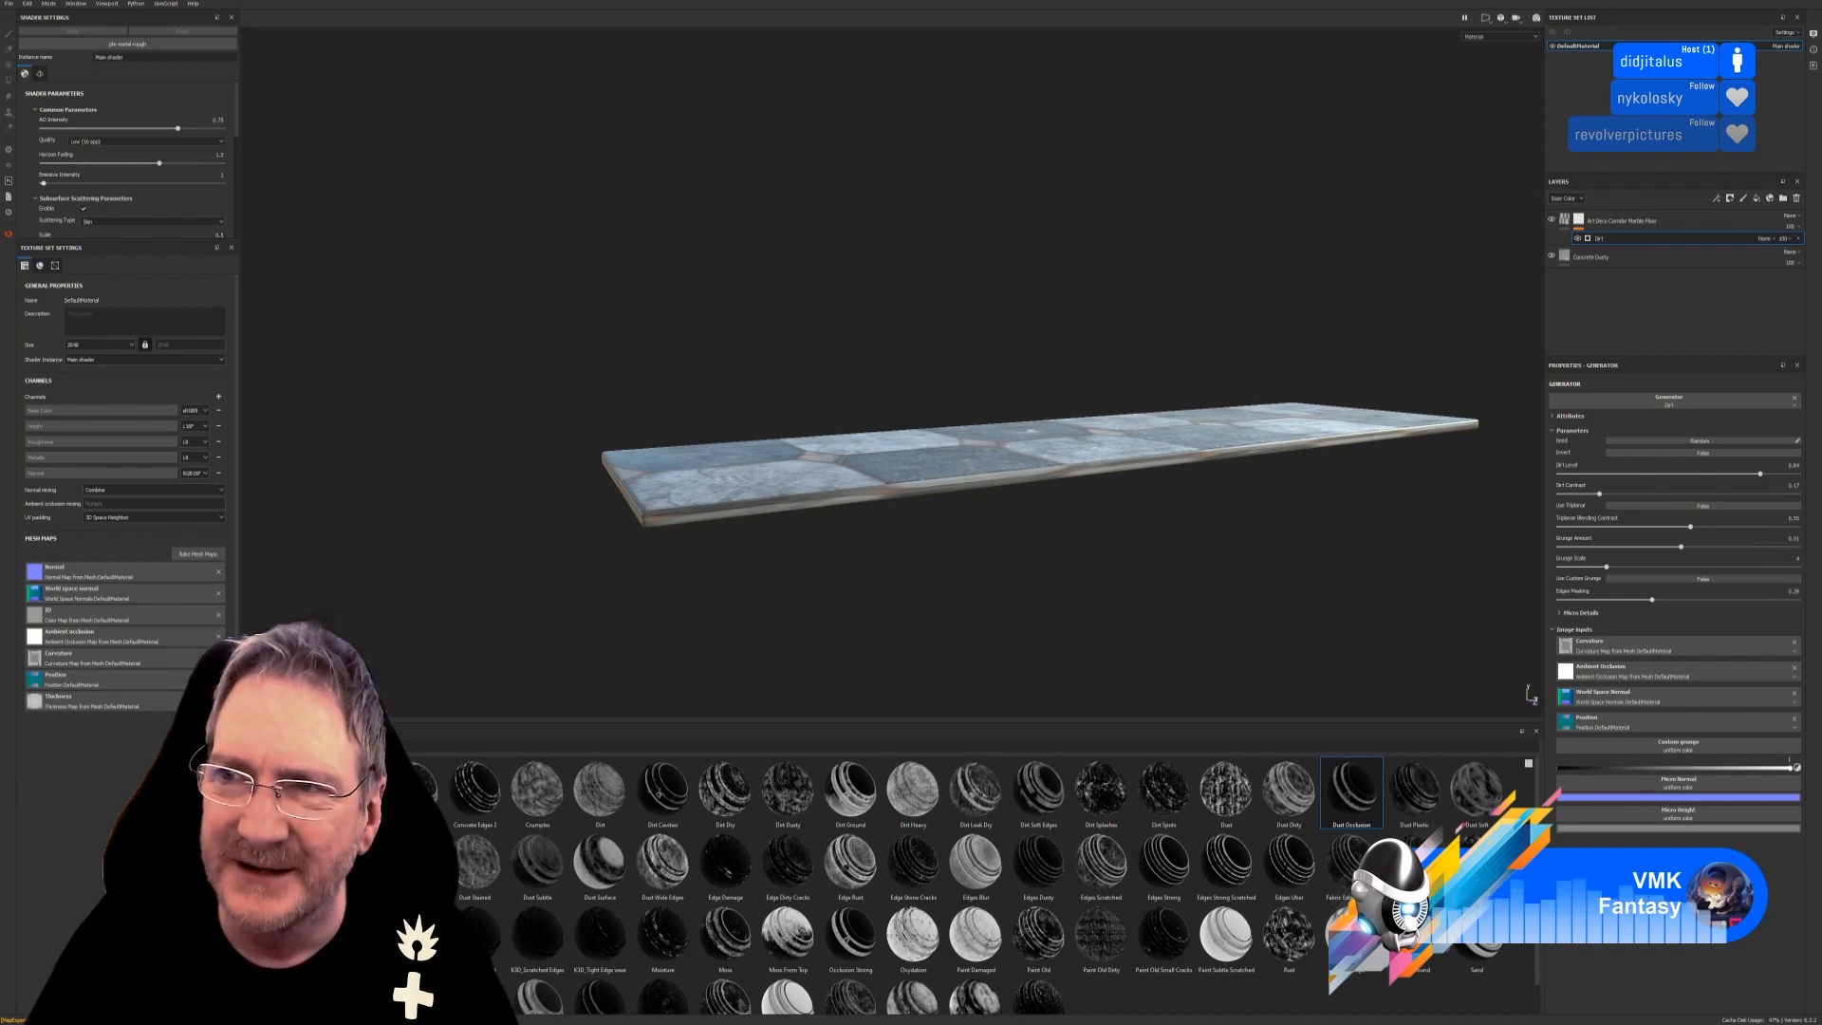
Switch to 3ds Max and isolate the pink hearth slab from the fireplace.
key("super+d")
key("alt+Tab")
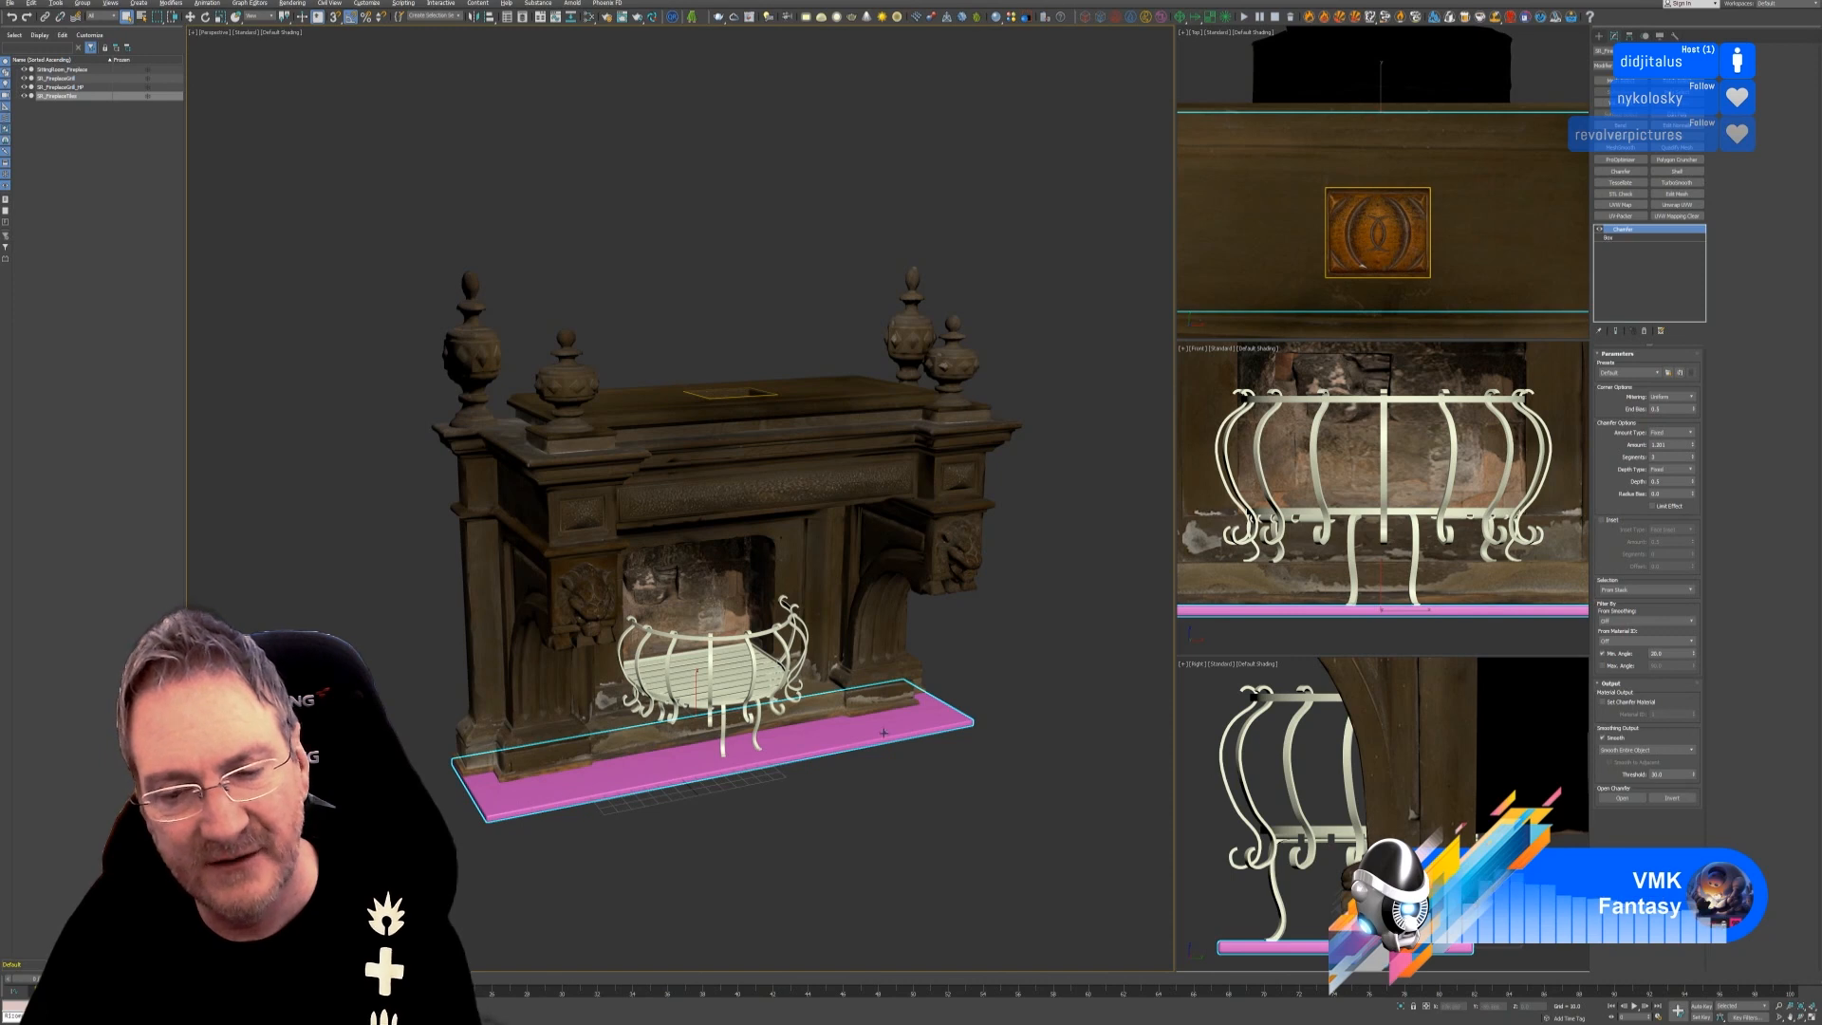
left_click(1399, 1008)
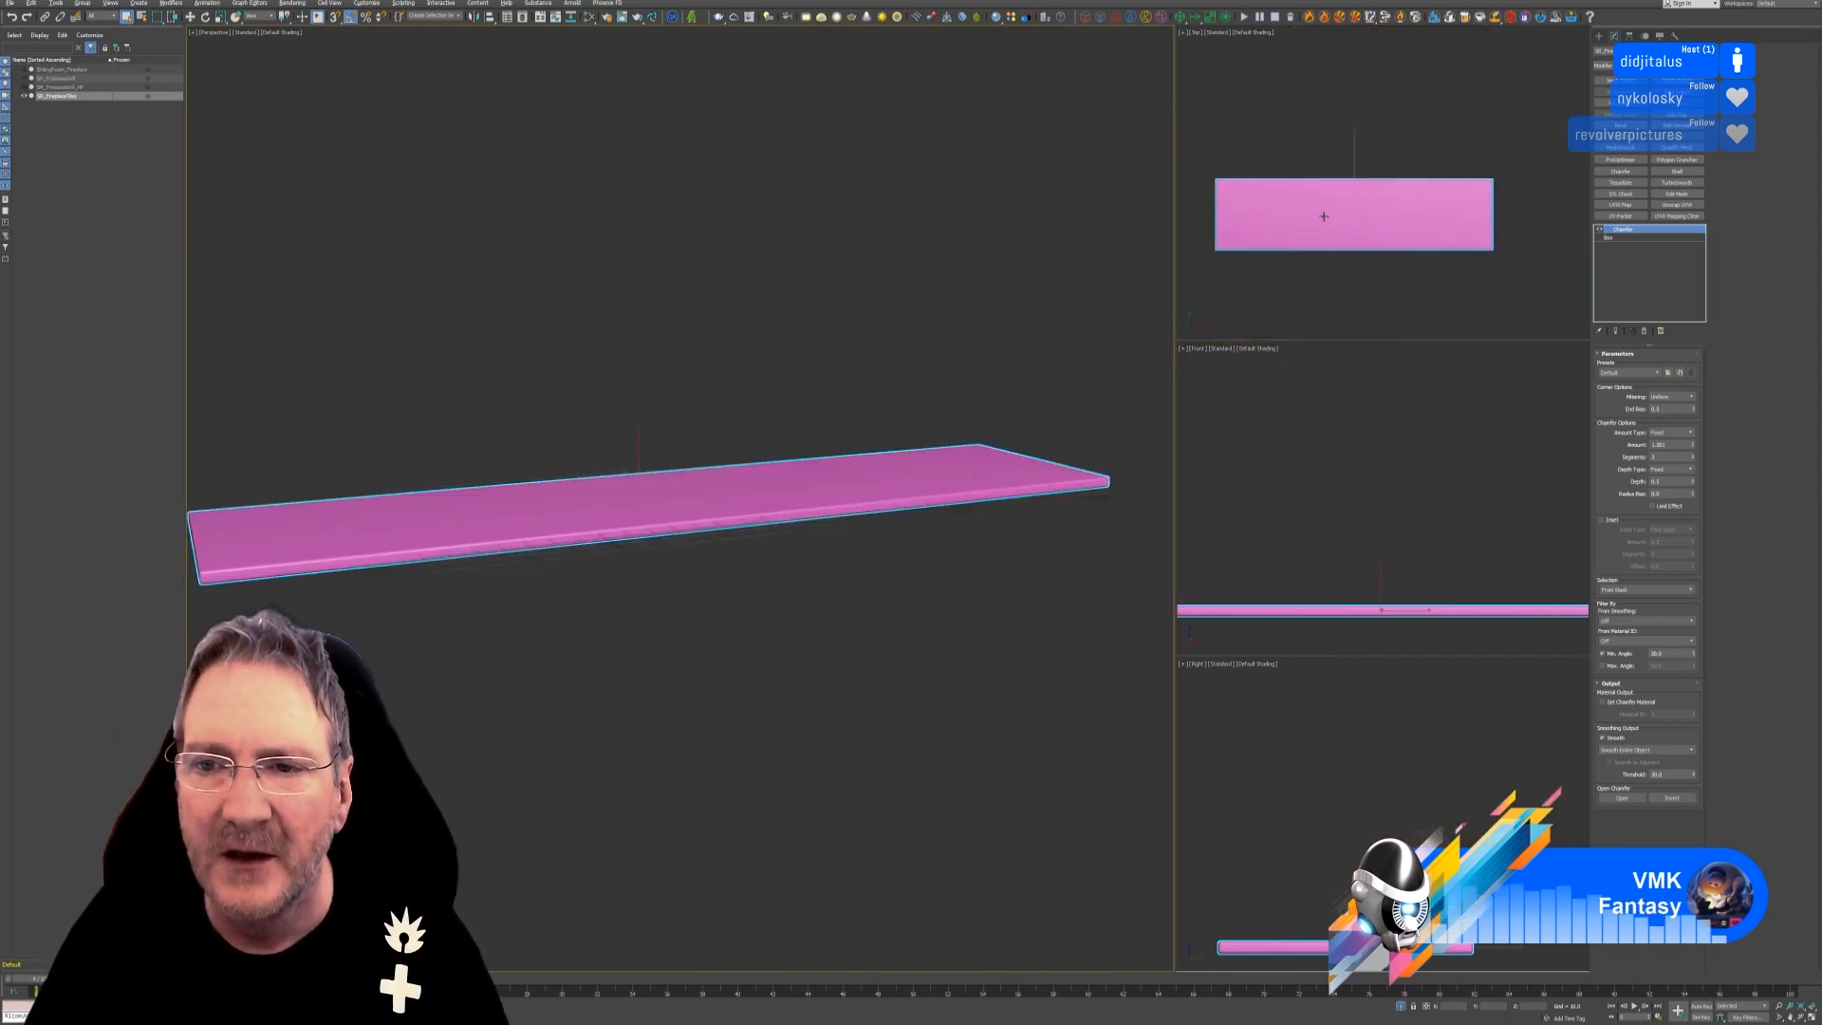
middle_click_drag(1324, 217, 1343, 185)
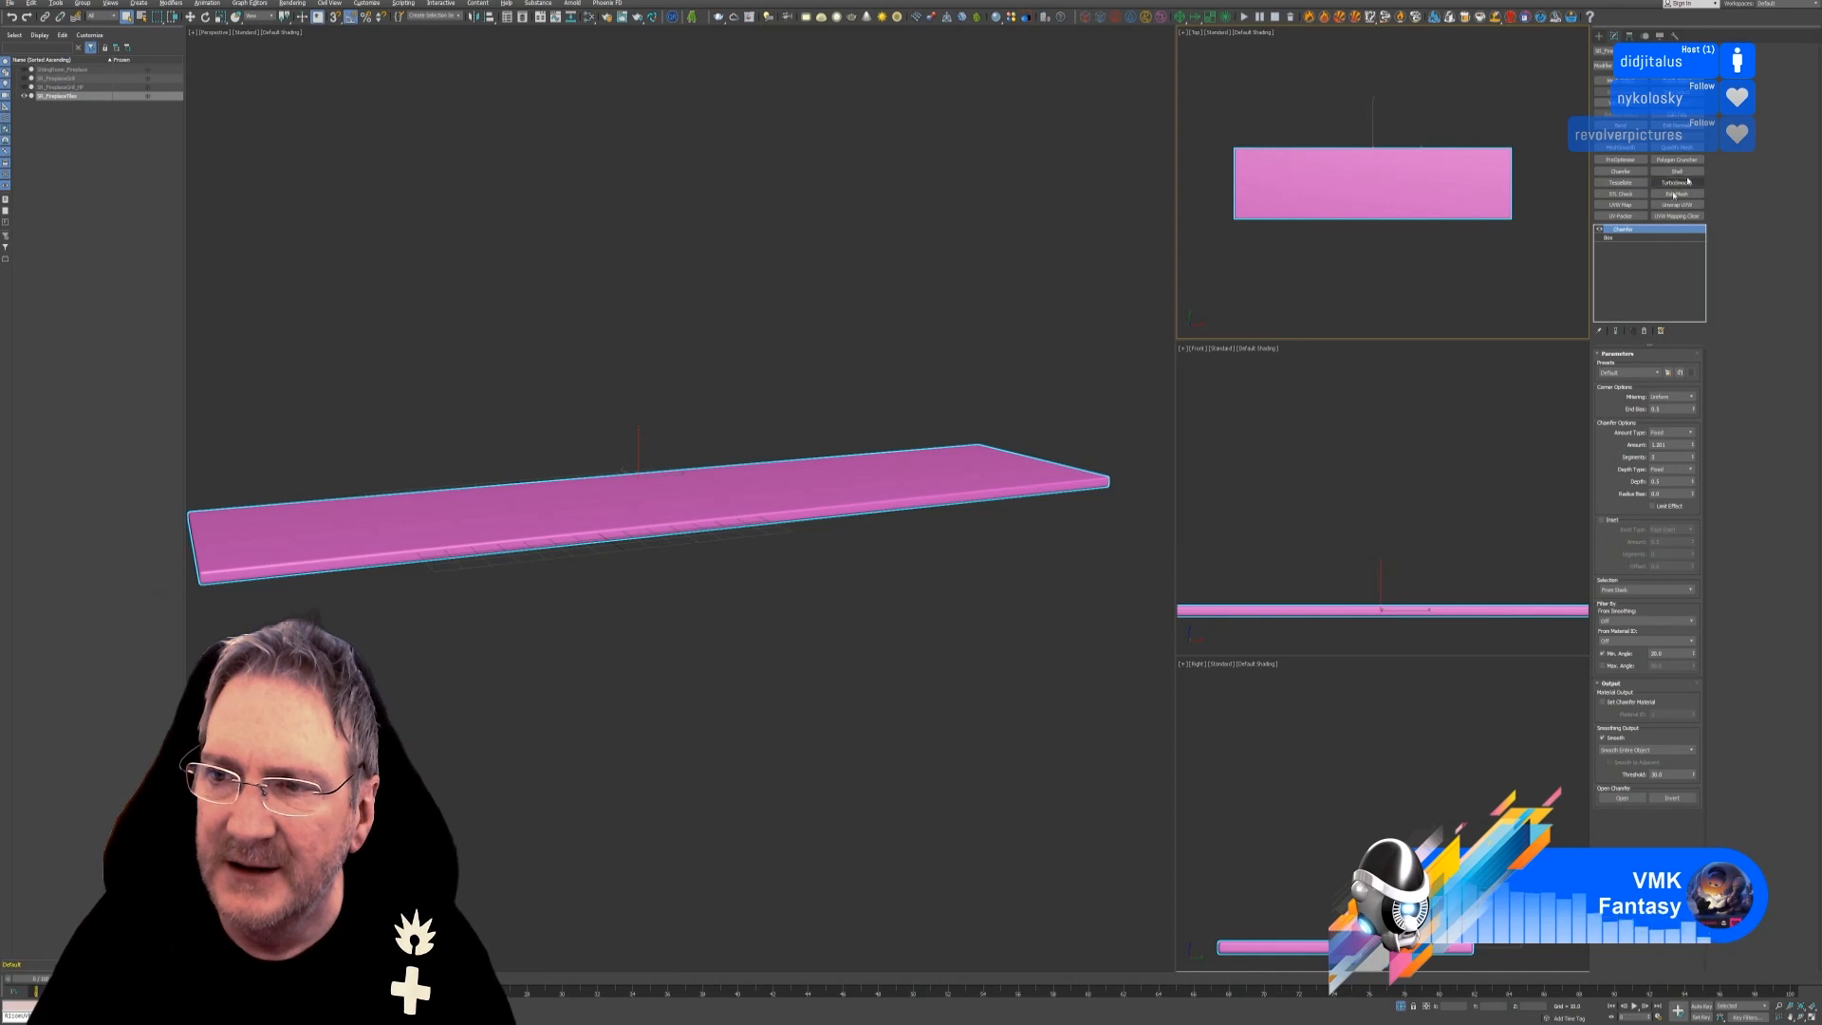
Add an Edit Poly modifier to the slab and select the polygons along its long front side, including adjoining chamfer strips.
left_click(1677, 114)
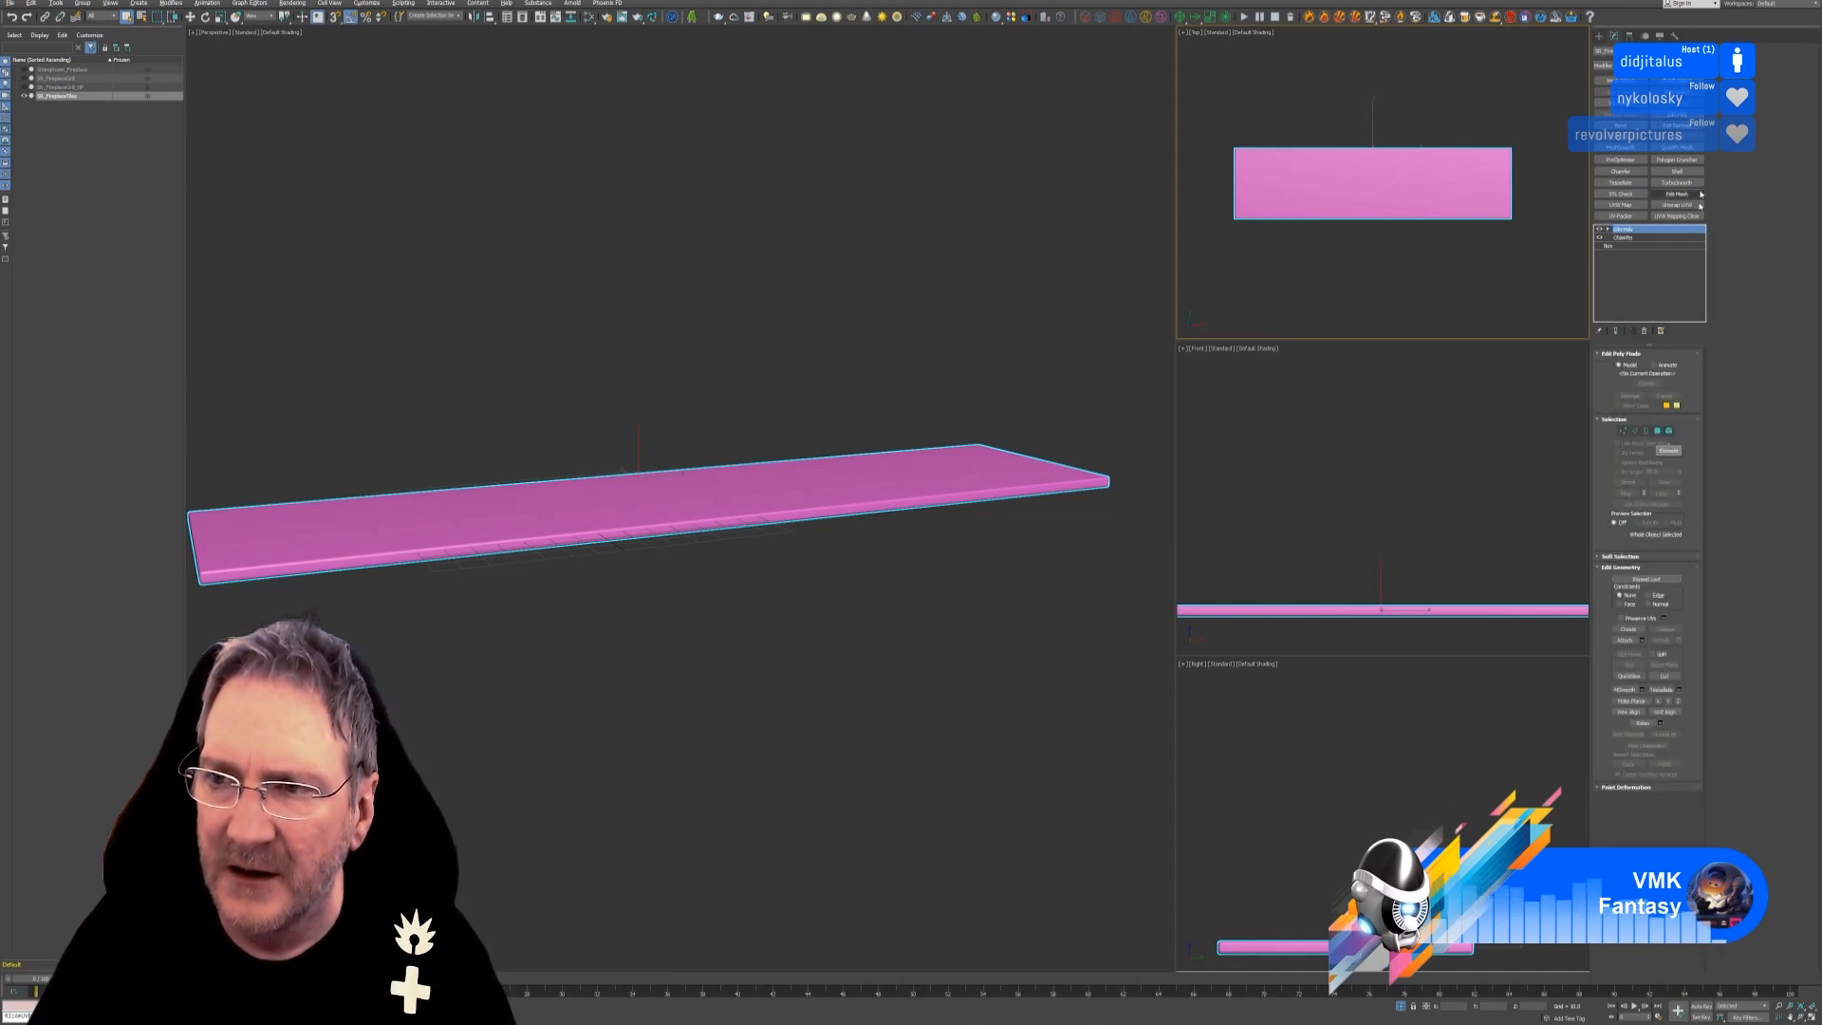
left_click(1659, 431)
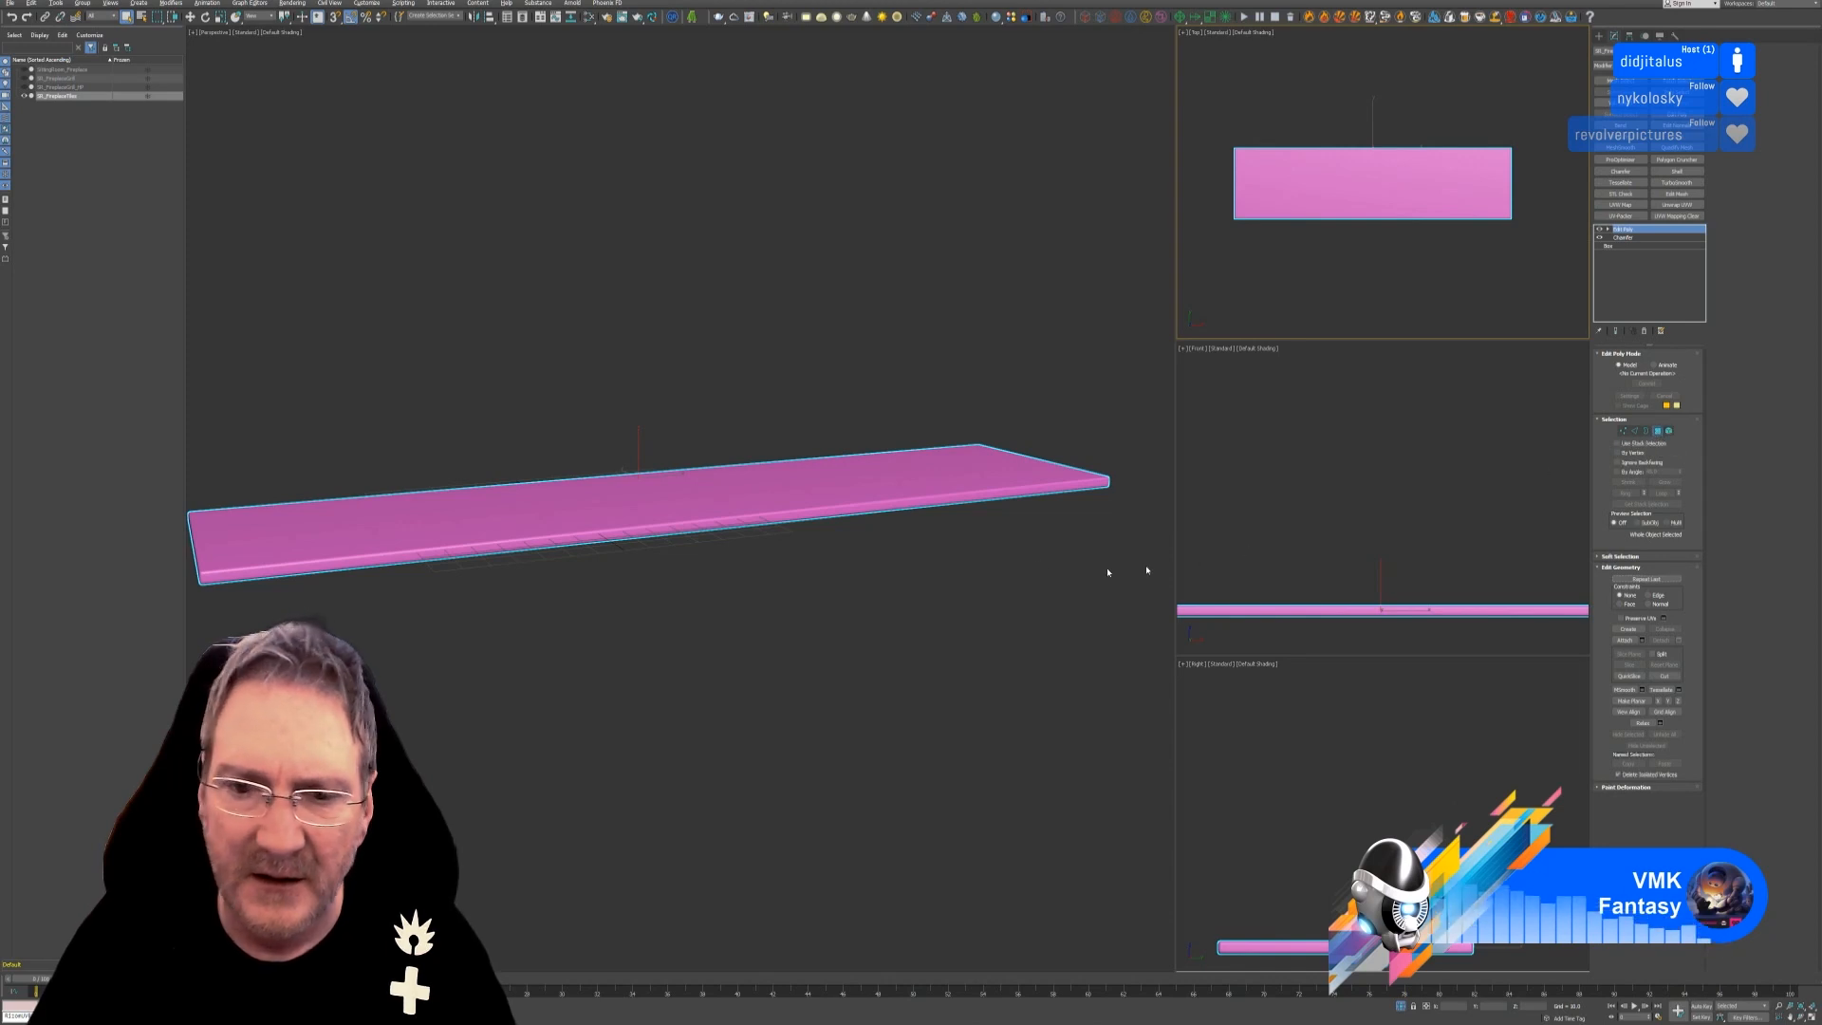
left_click(832, 513)
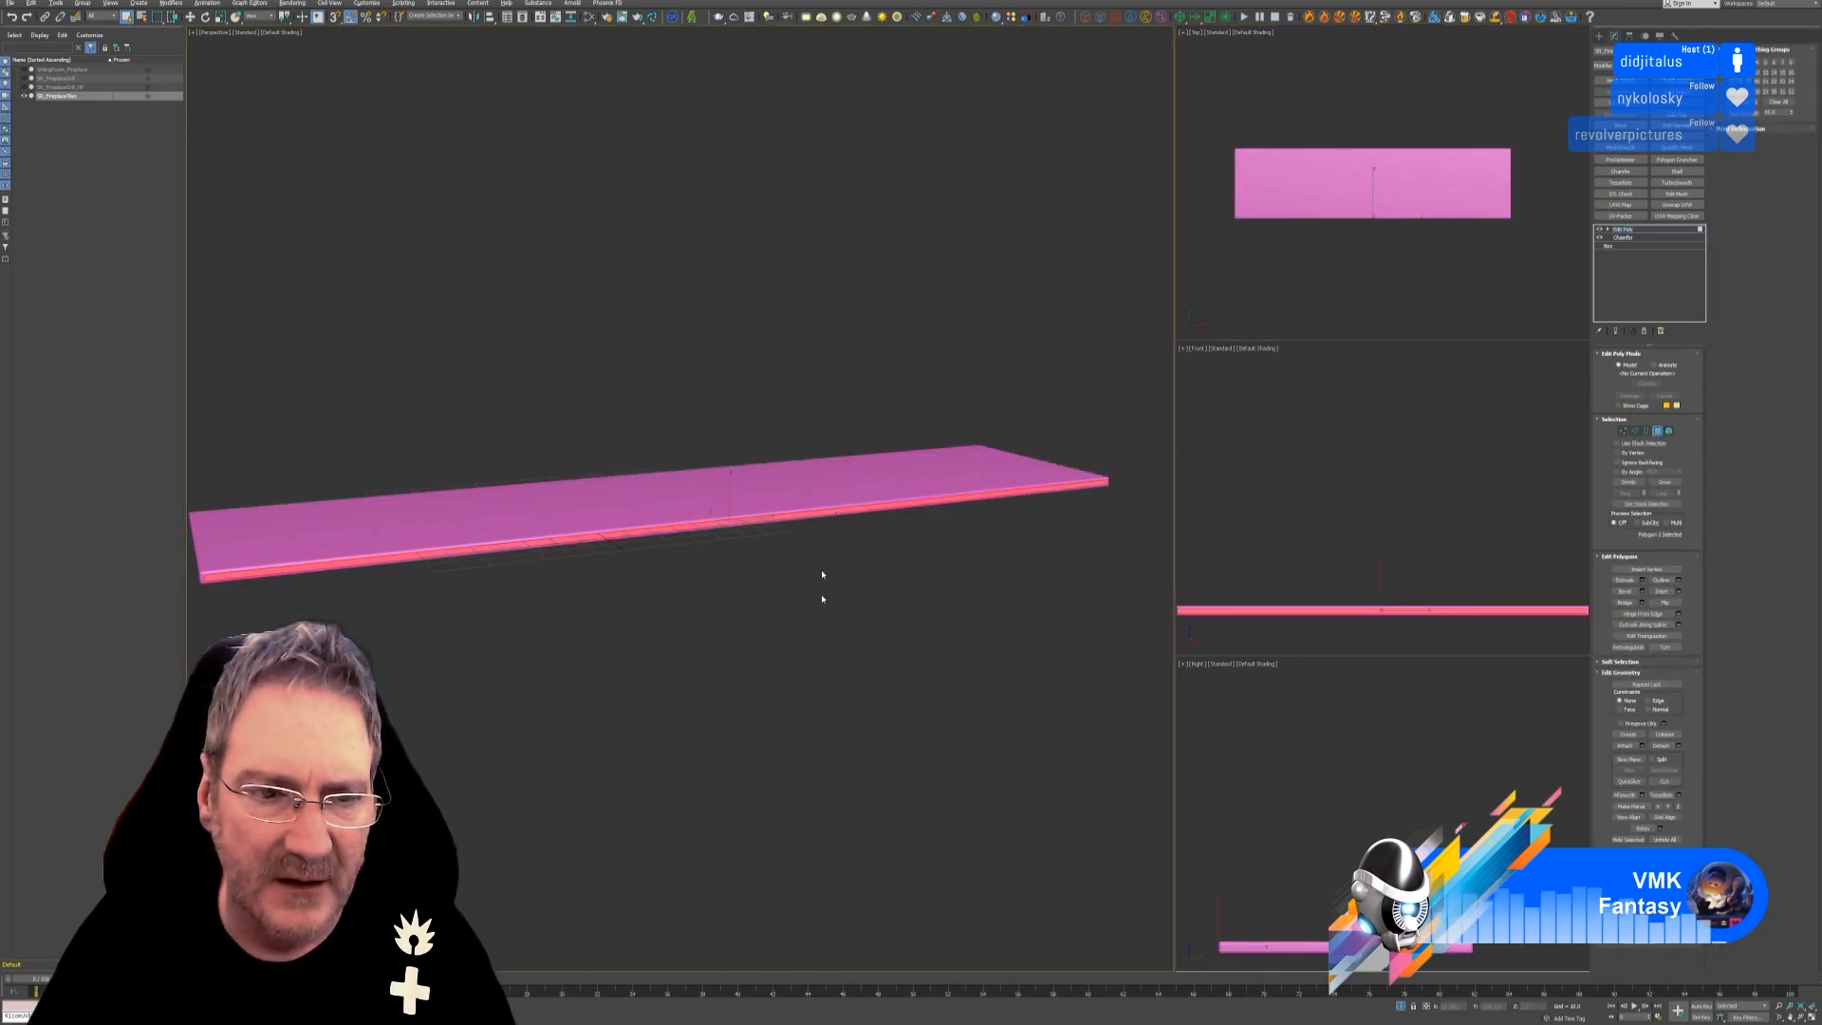
scroll(437, 543, "up", 3)
left_click(458, 590, "ctrl")
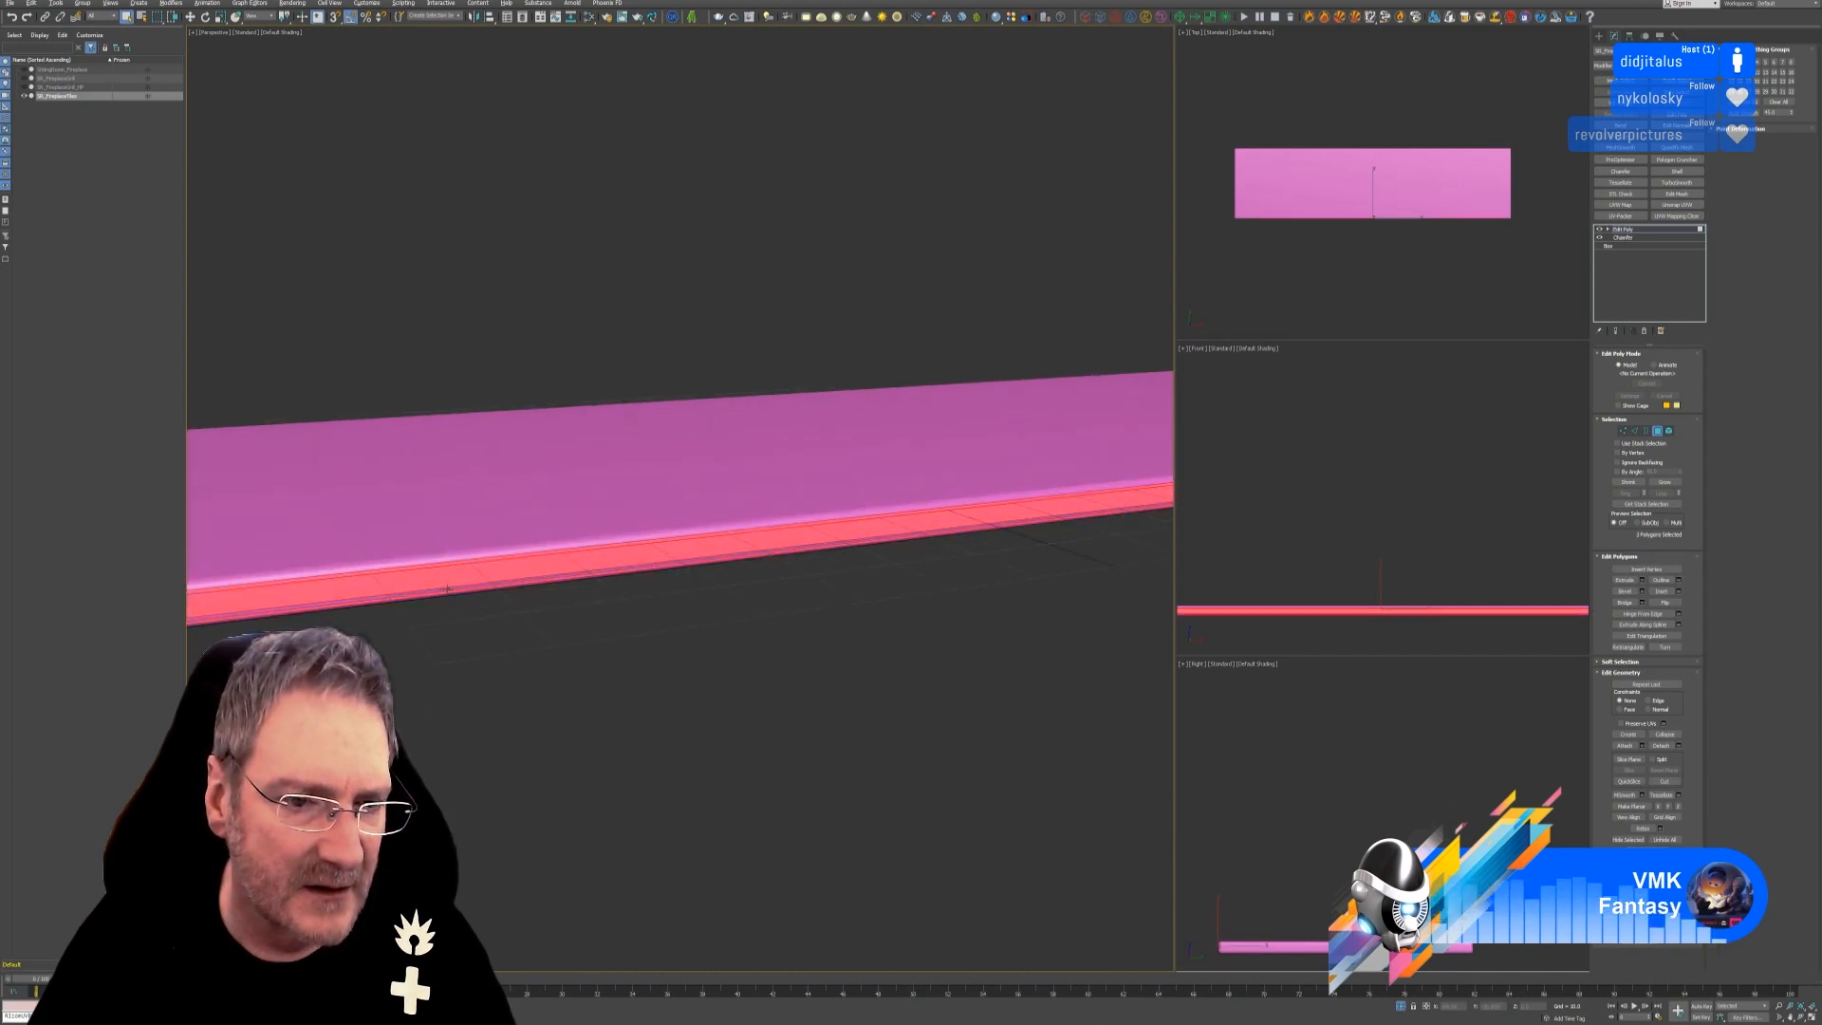
left_click(454, 579, "ctrl")
scroll(450, 565, "up", 3)
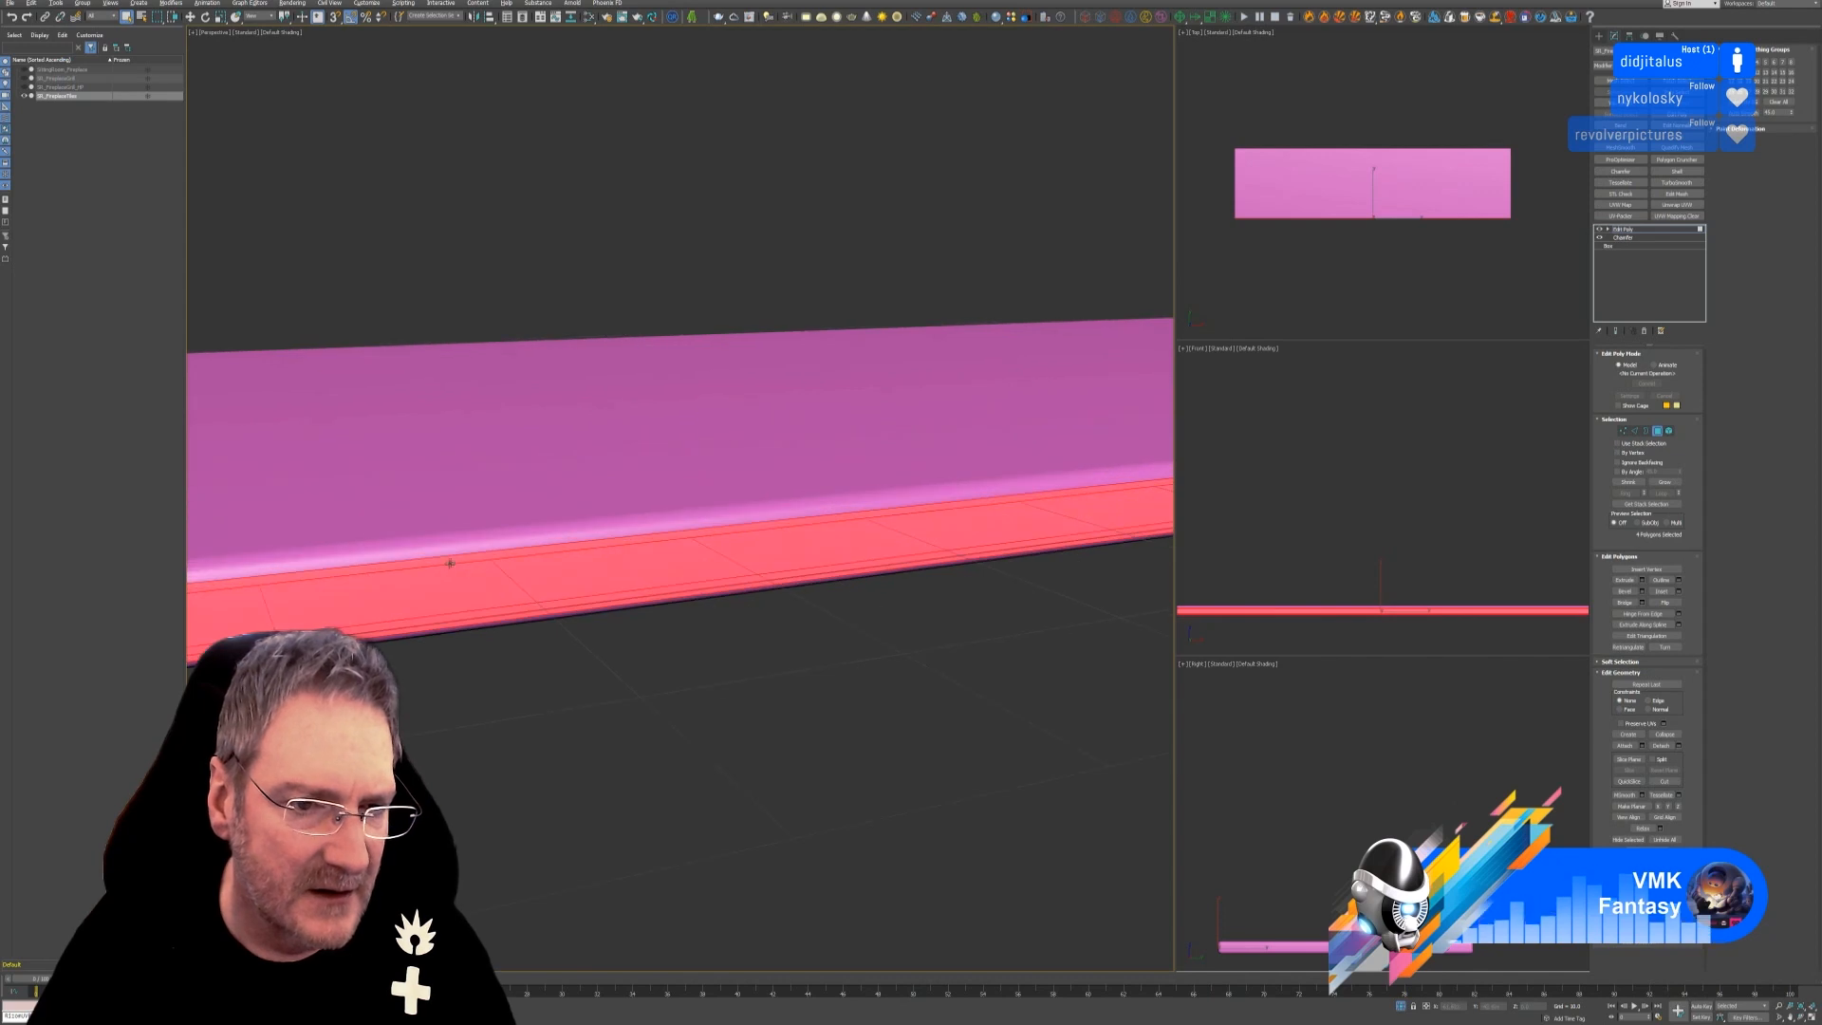
left_click(451, 551, "ctrl")
scroll(475, 680, "down", 6)
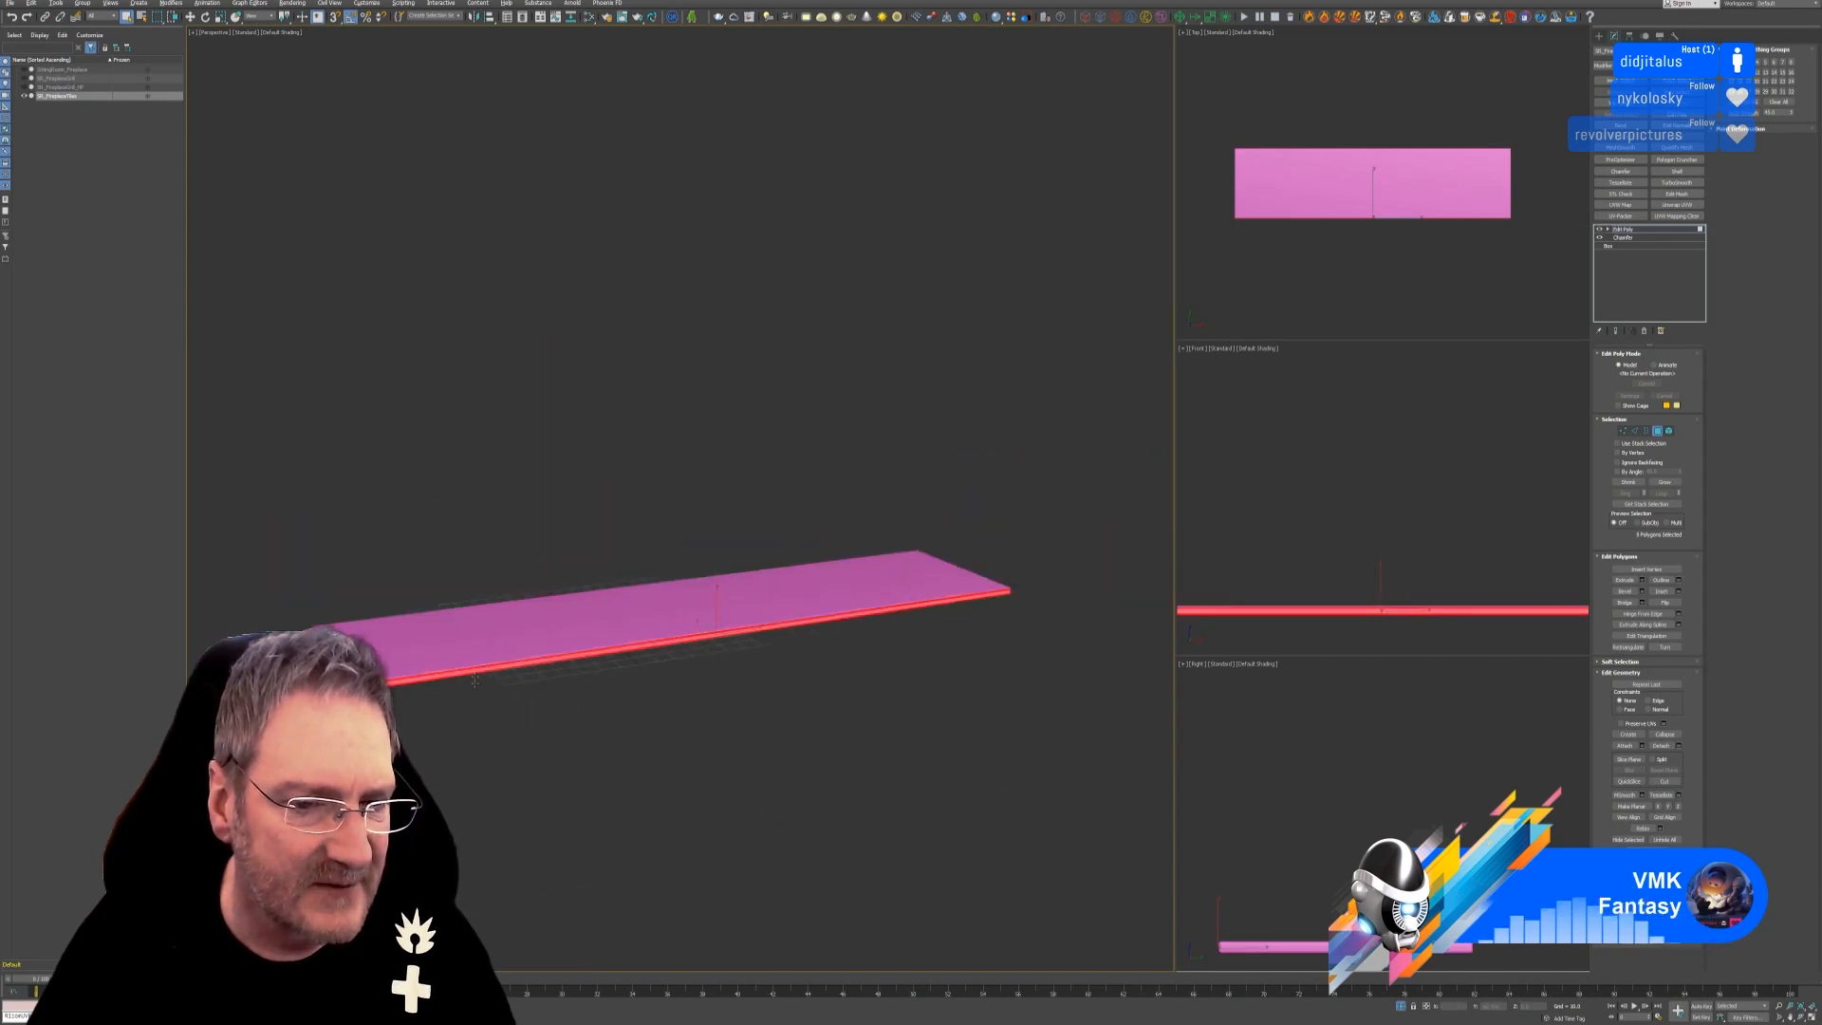
Add the remaining chamfer strips along the slab's upper front edge to the polygon selection.
middle_click_drag(570, 753, 612, 762, "alt")
scroll(706, 679, "up", 6)
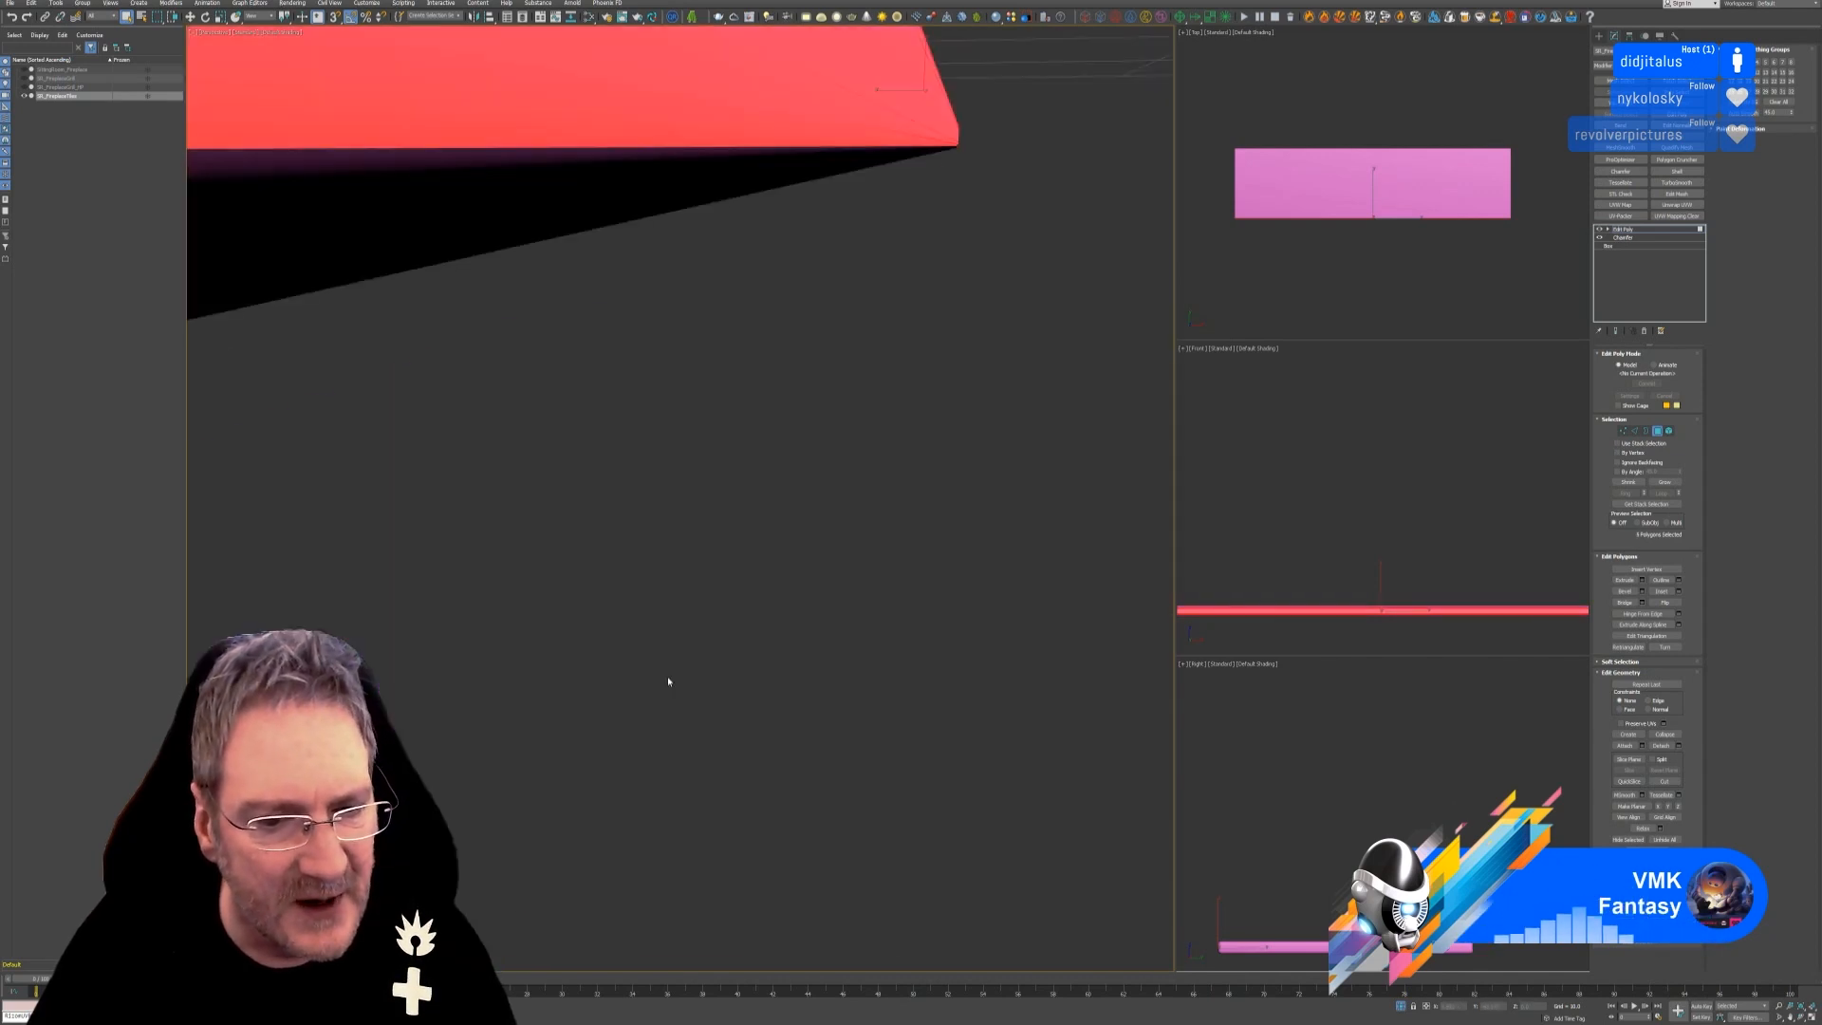
key("z")
scroll(646, 555, "up", 5)
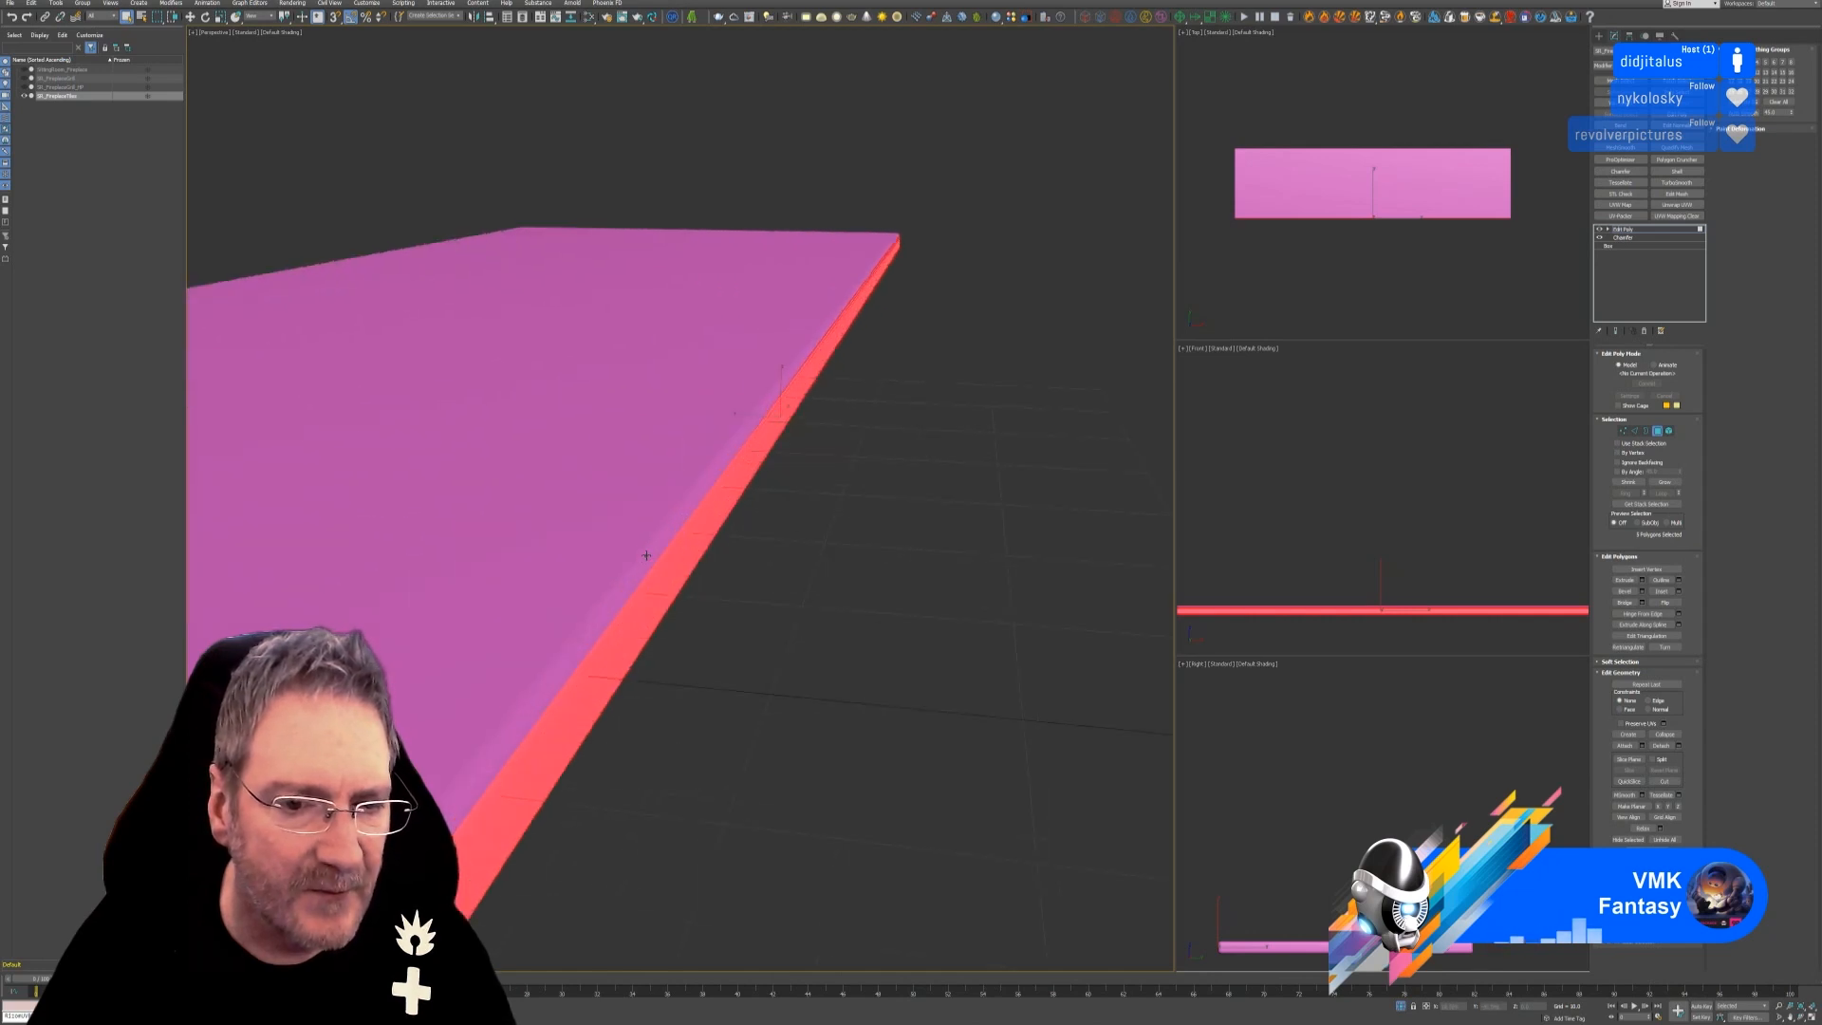
left_click(650, 564, "ctrl")
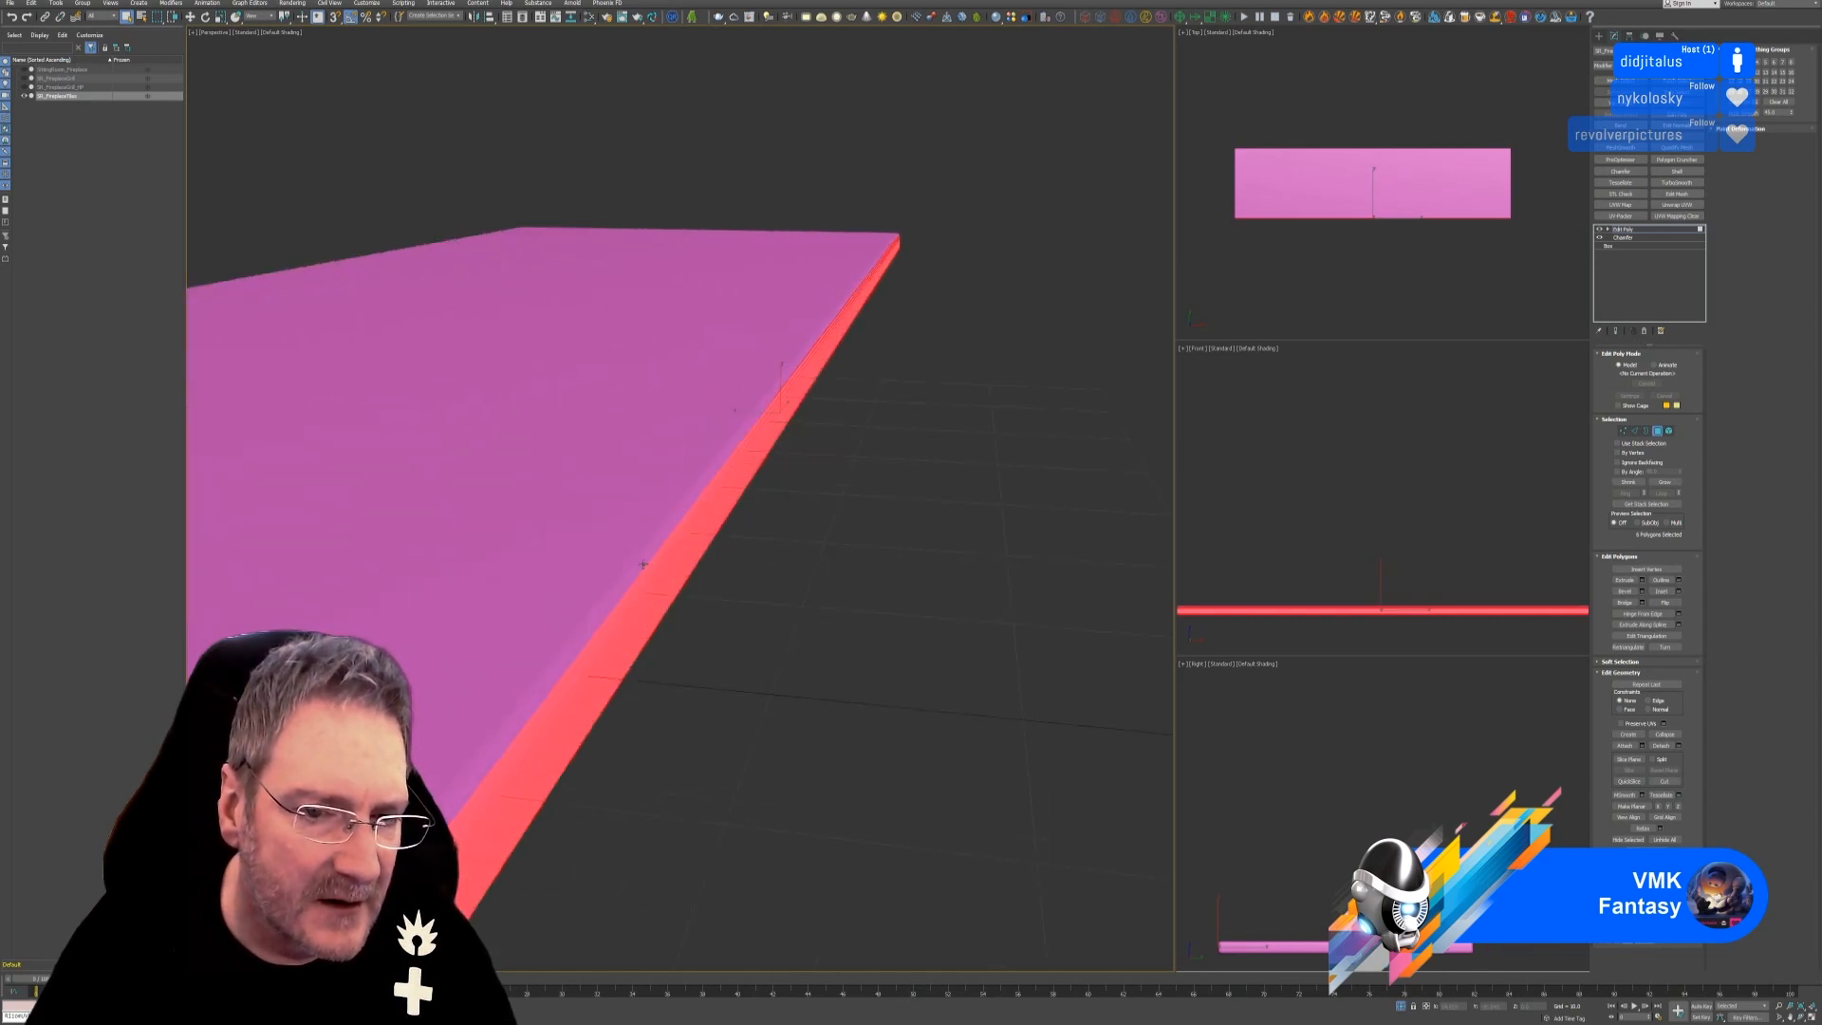
left_click(644, 565, "ctrl")
left_click(639, 562, "ctrl")
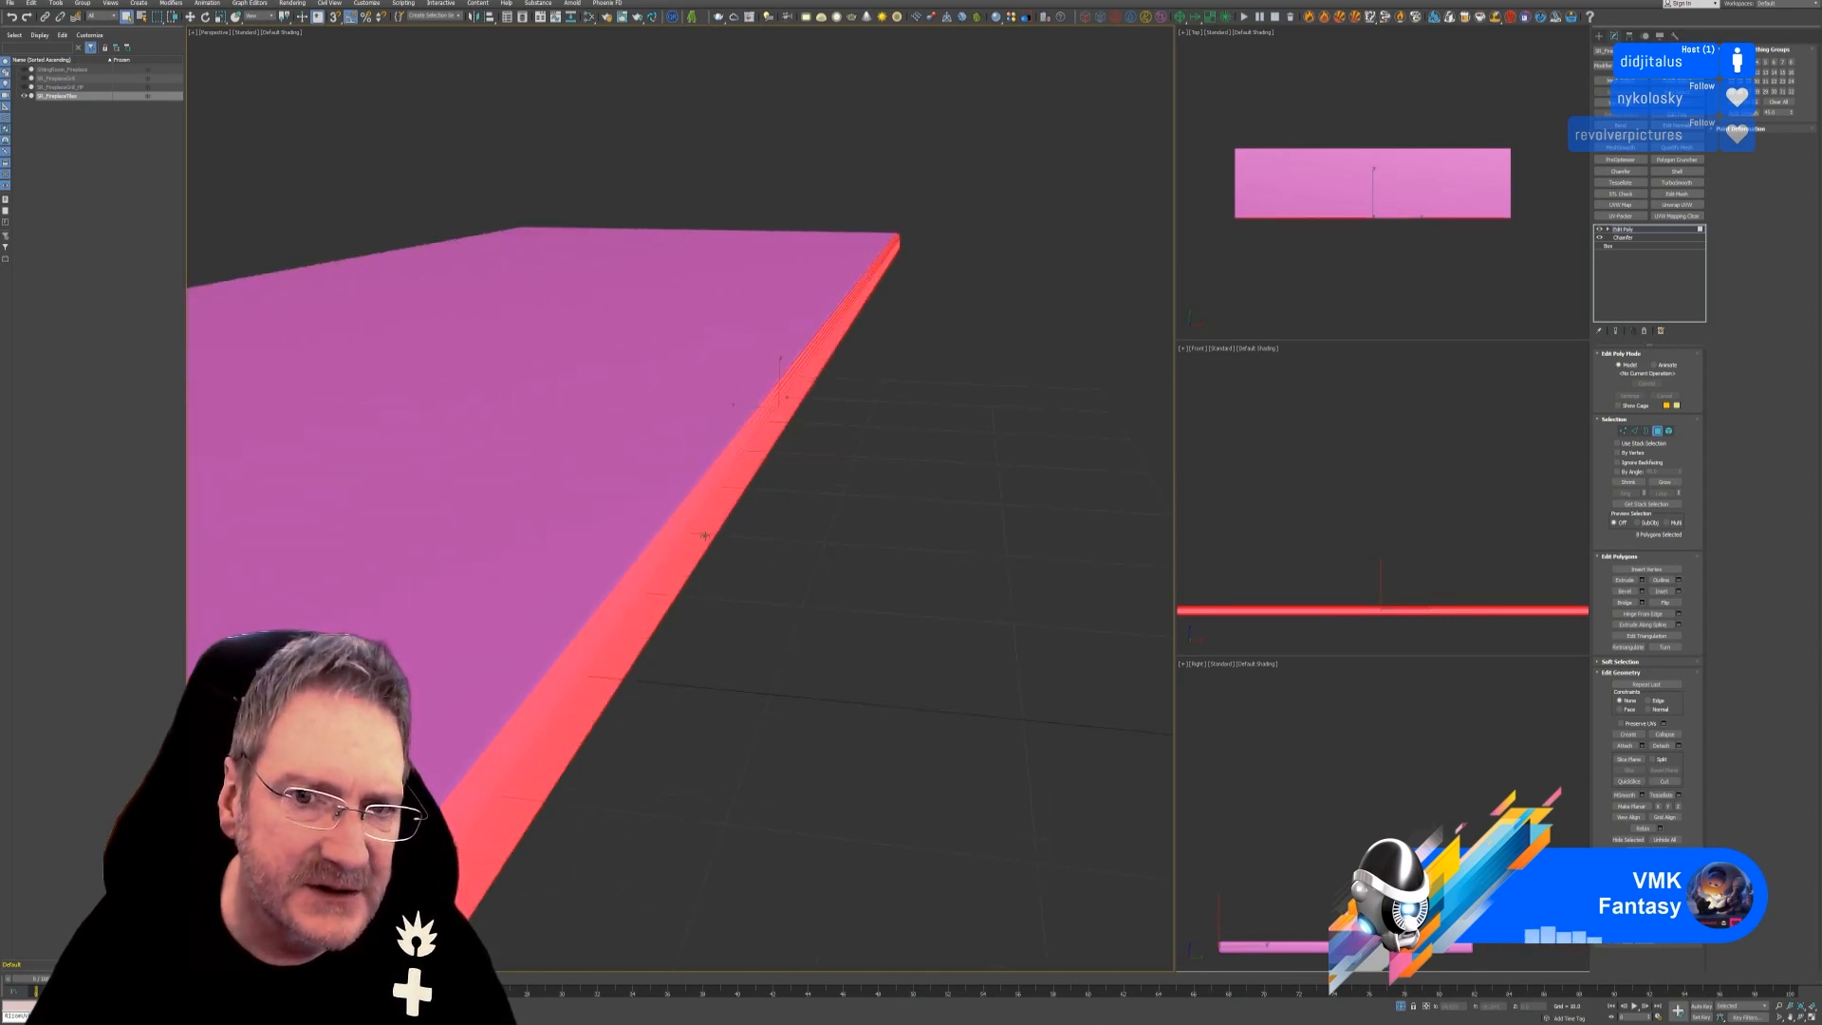
scroll(665, 536, "up", 2)
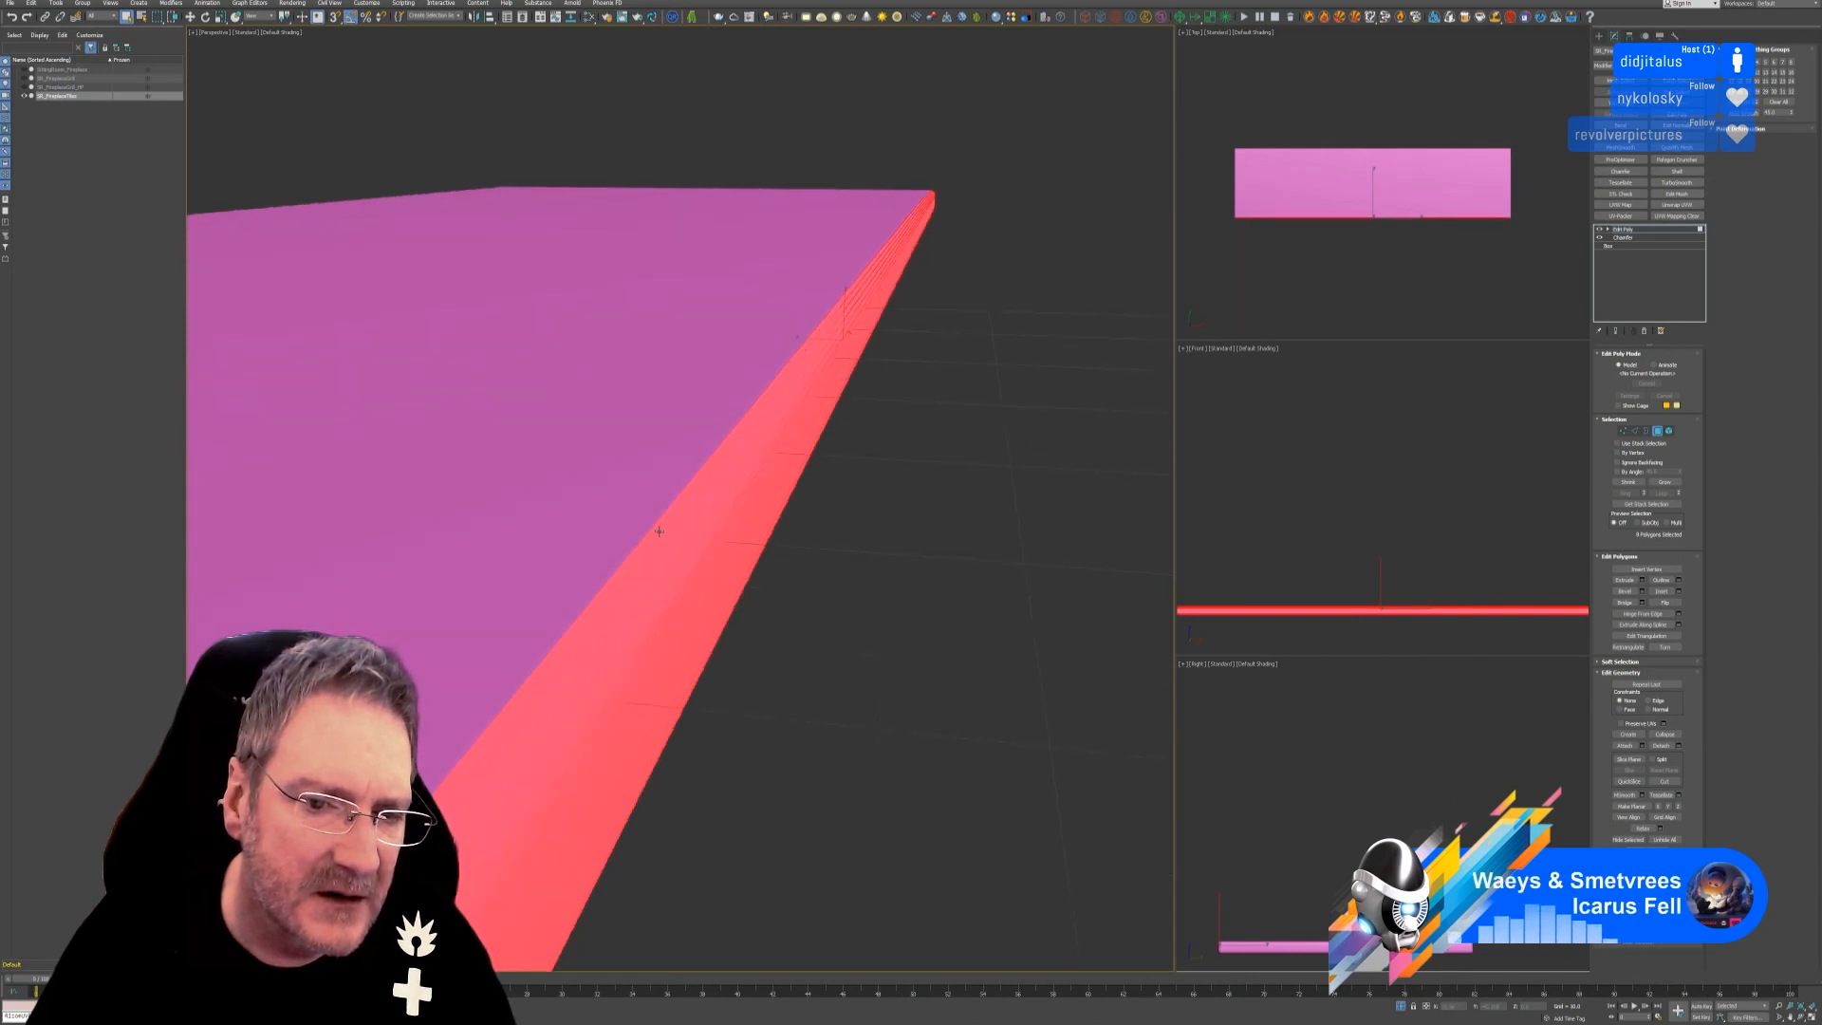
Add the slab's adjacent short end face and its lower and upper chamfer strips to the polygon selection.
scroll(665, 546, "down", 4)
middle_click_drag(684, 651, 789, 508)
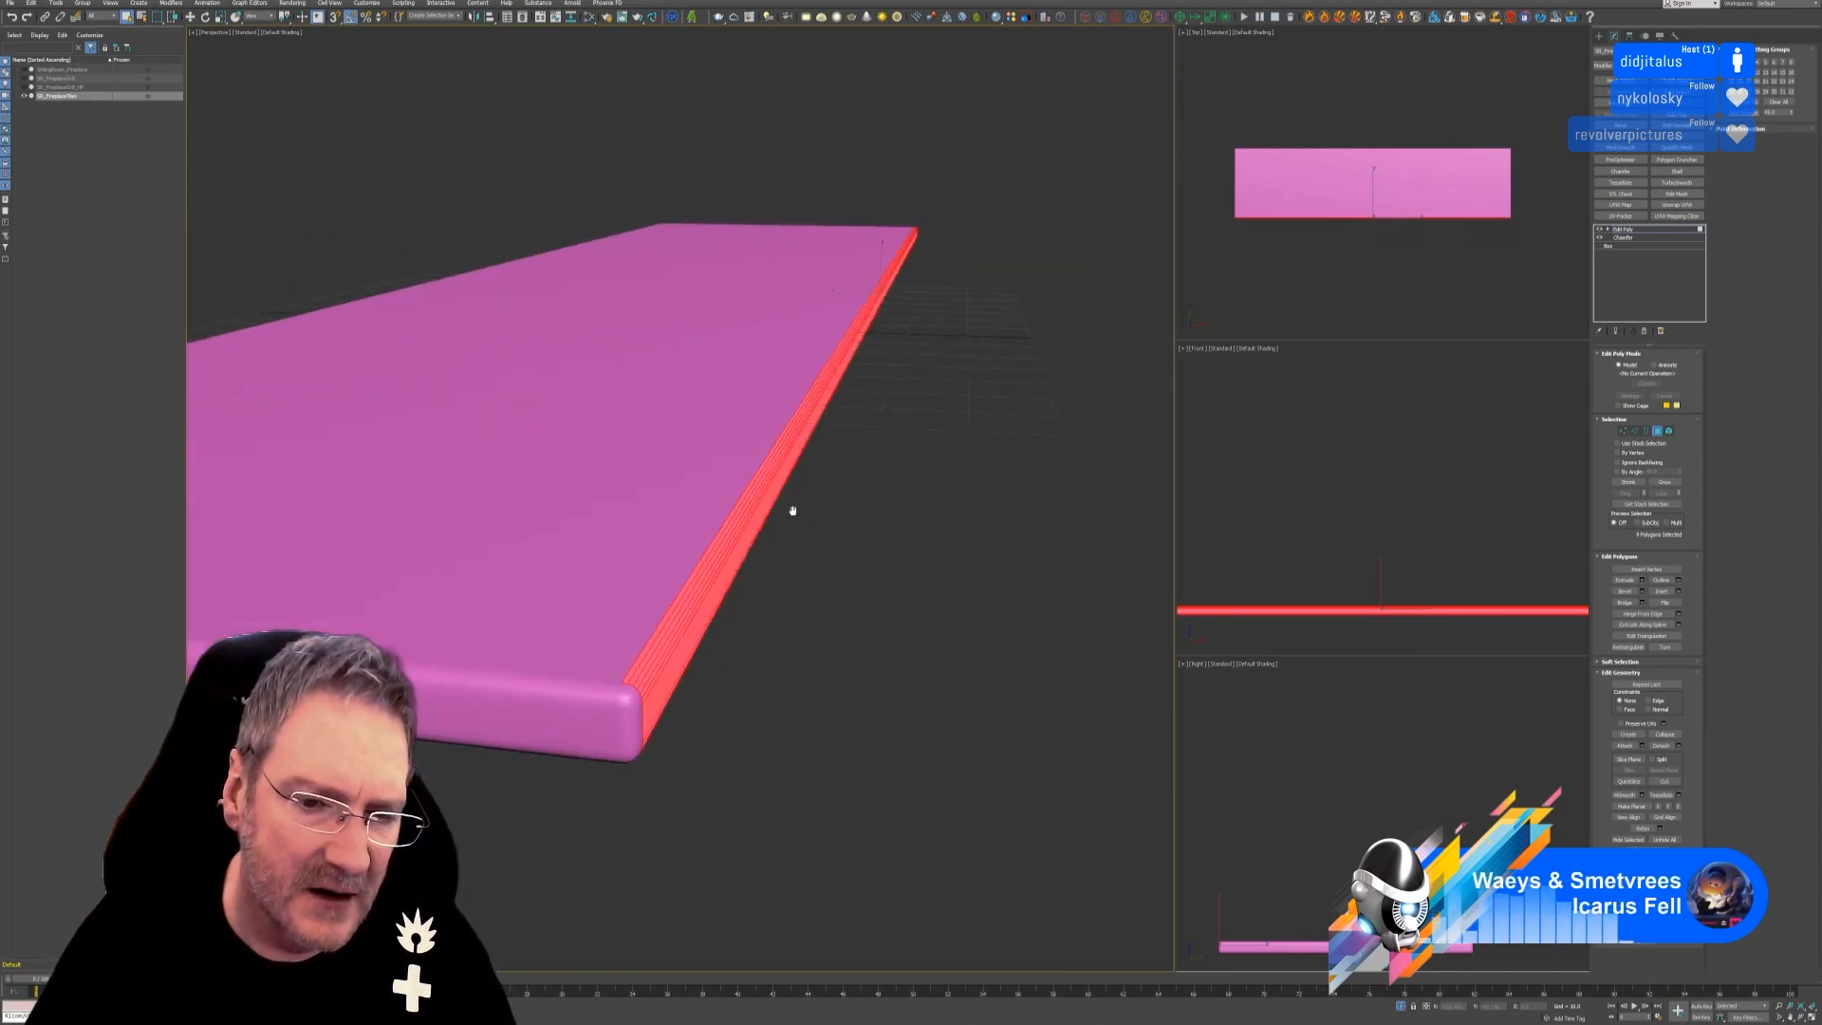
left_click(608, 736, "ctrl")
left_click(602, 758, "ctrl")
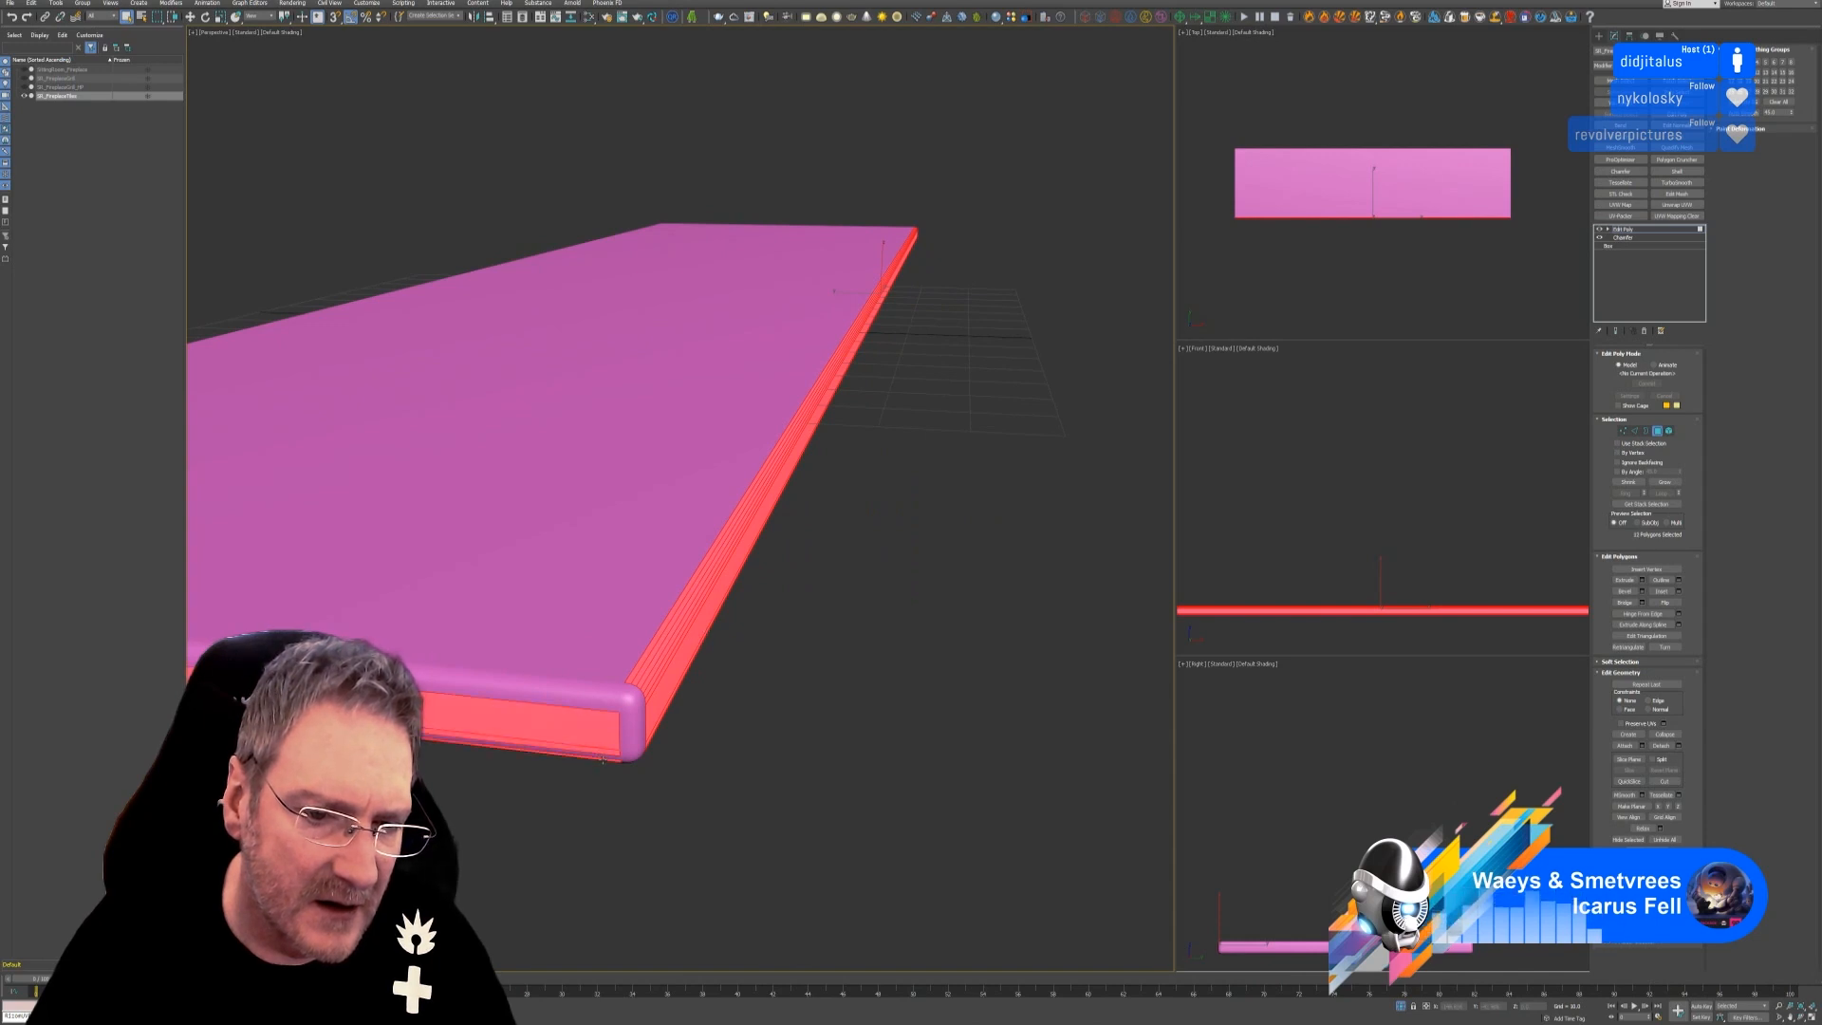
left_click(605, 757, "ctrl")
left_click(597, 705, "ctrl")
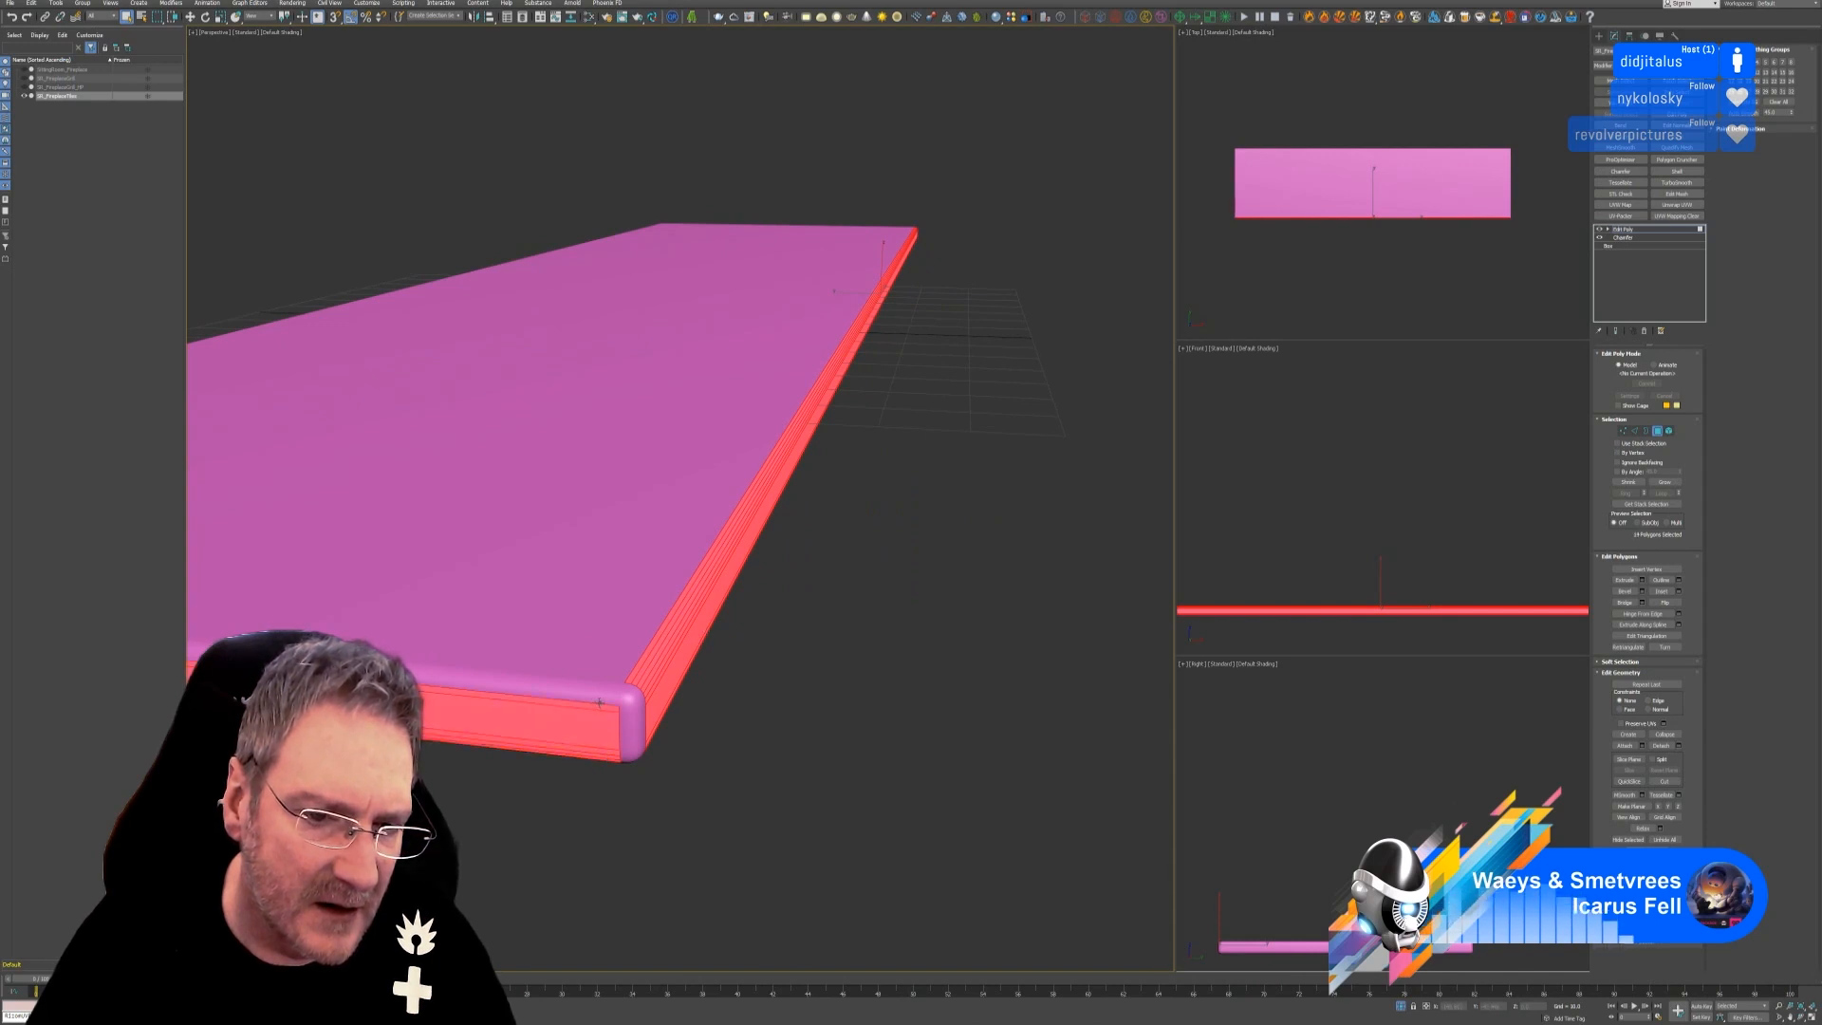
left_click(597, 698, "ctrl")
left_click(596, 689, "ctrl")
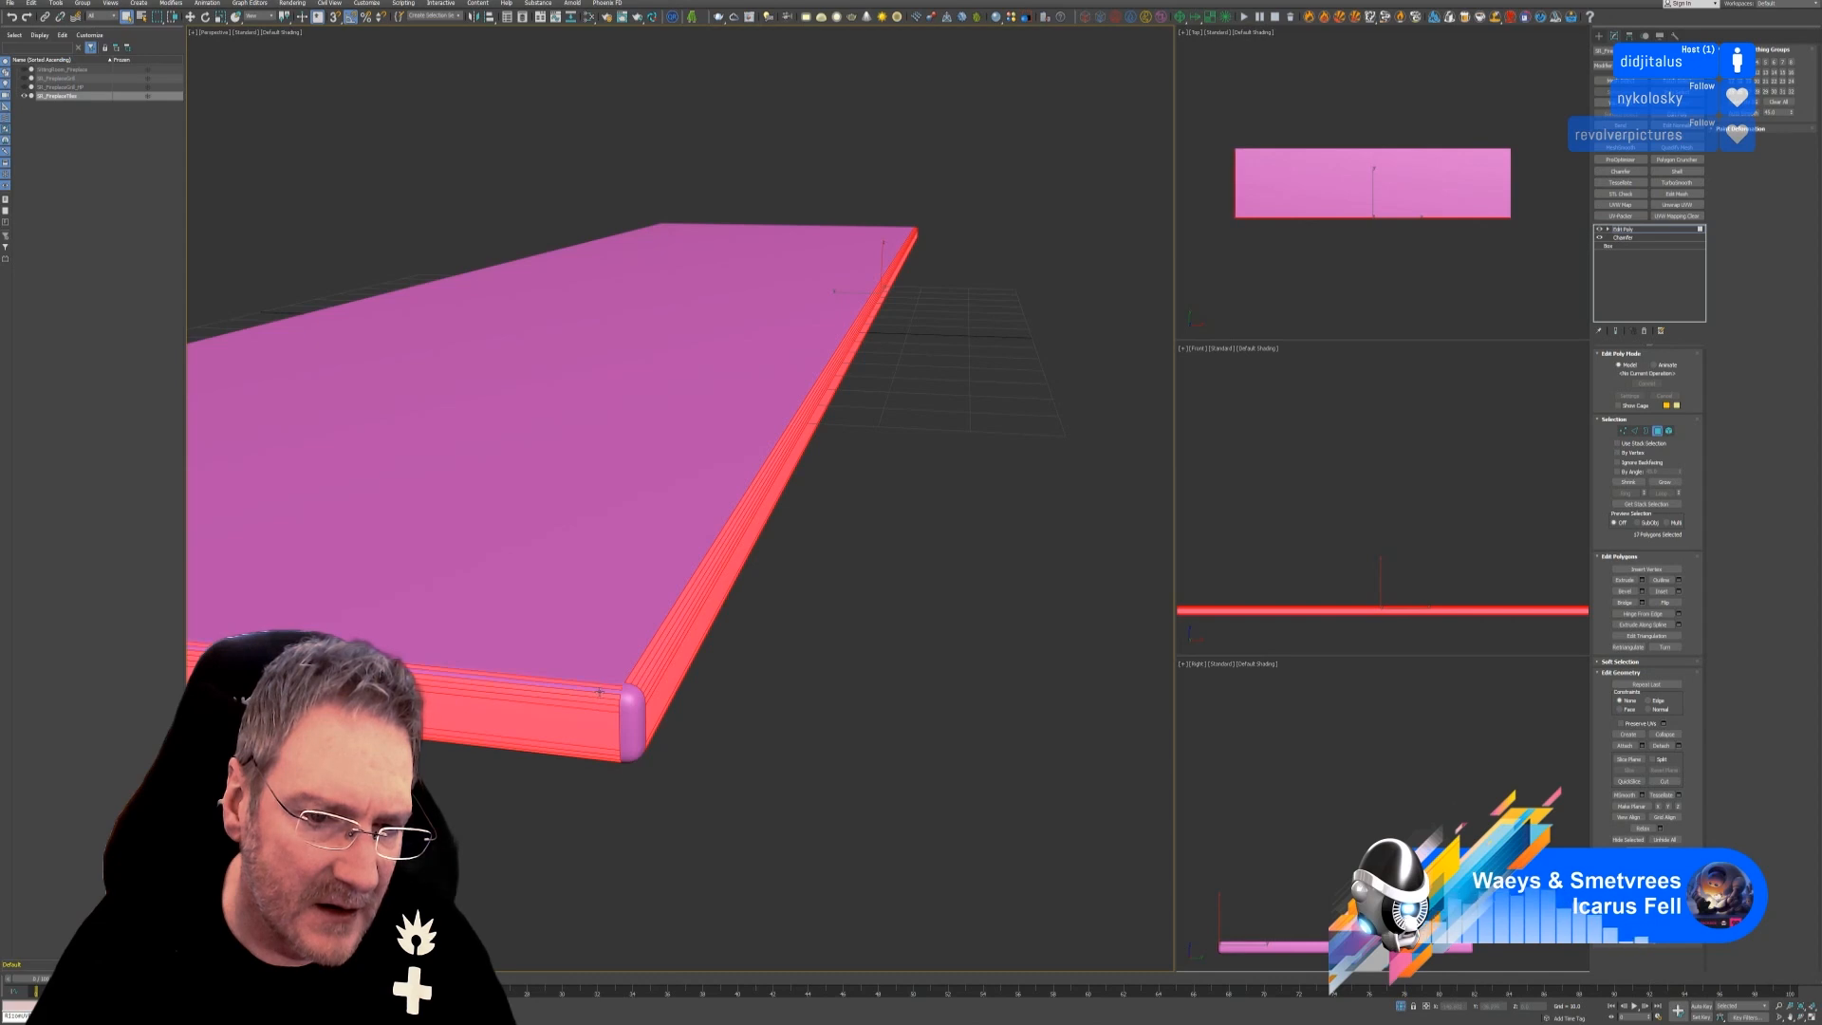
Add the small rounded polygons capping the slab corner between the selected front side and short end to the selection.
scroll(621, 694, "up", 2)
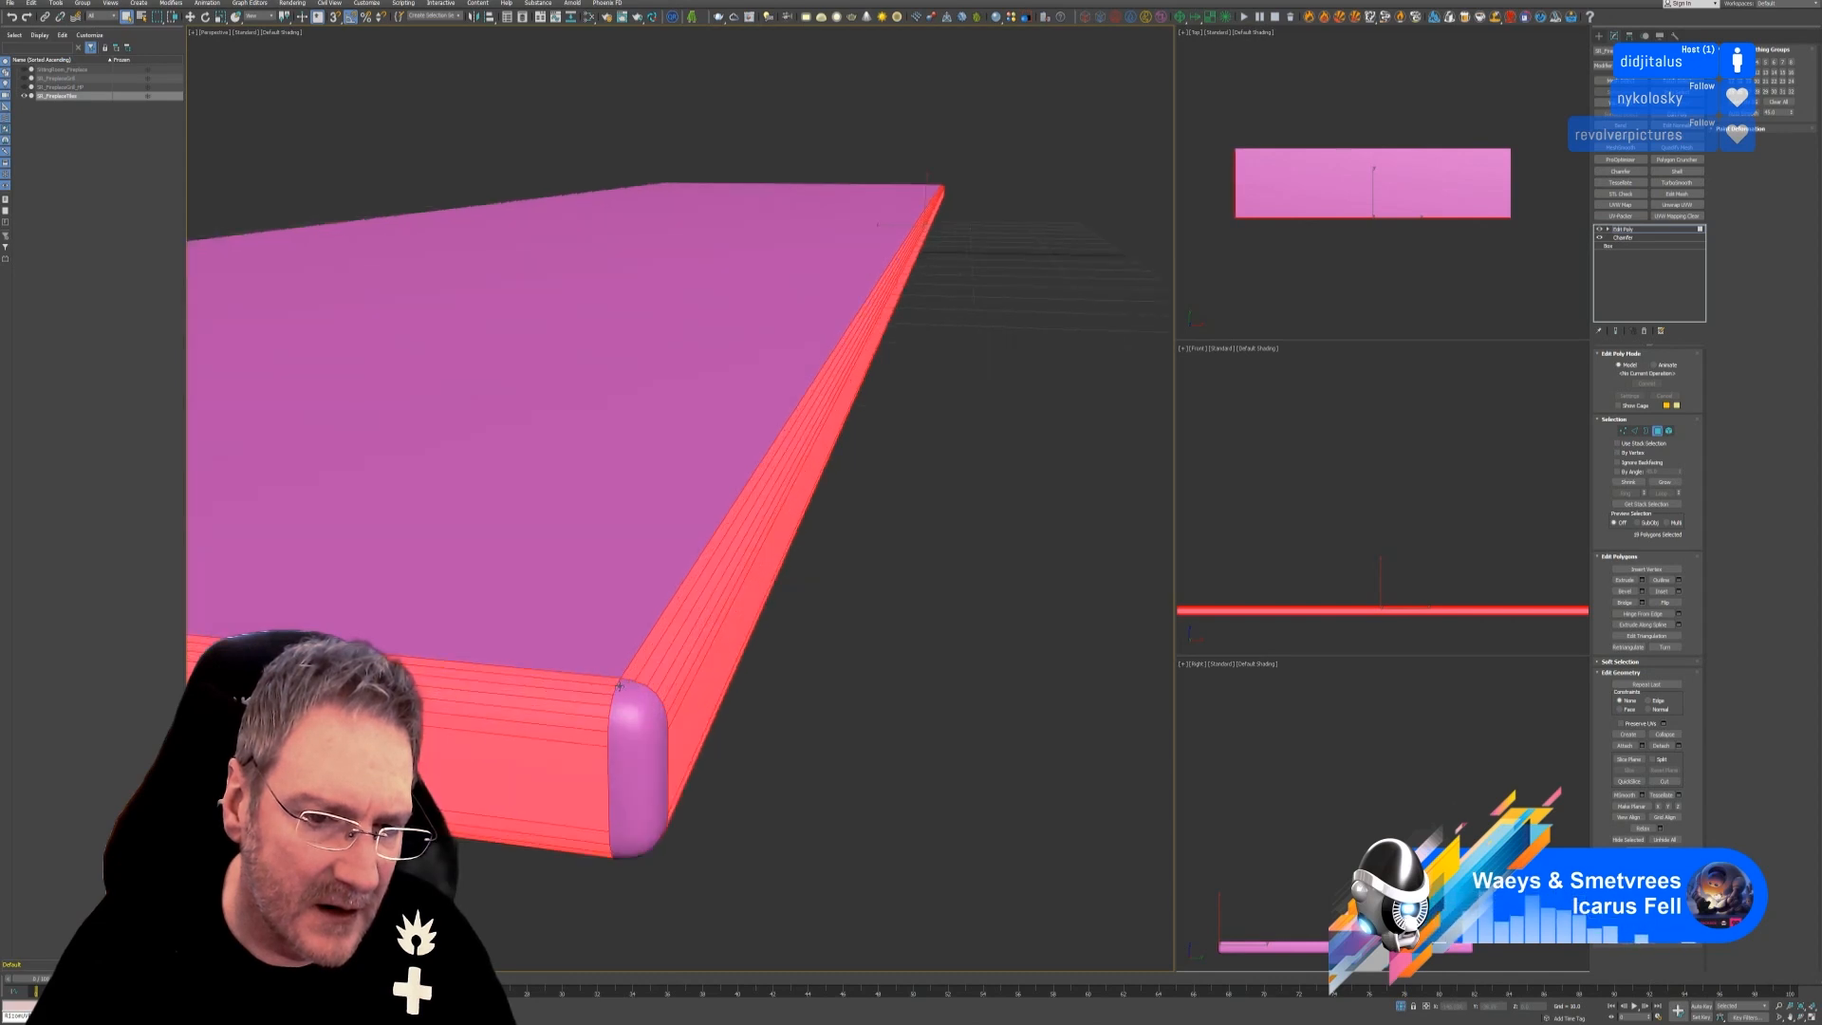
left_click(627, 701, "ctrl")
left_click(622, 695, "ctrl")
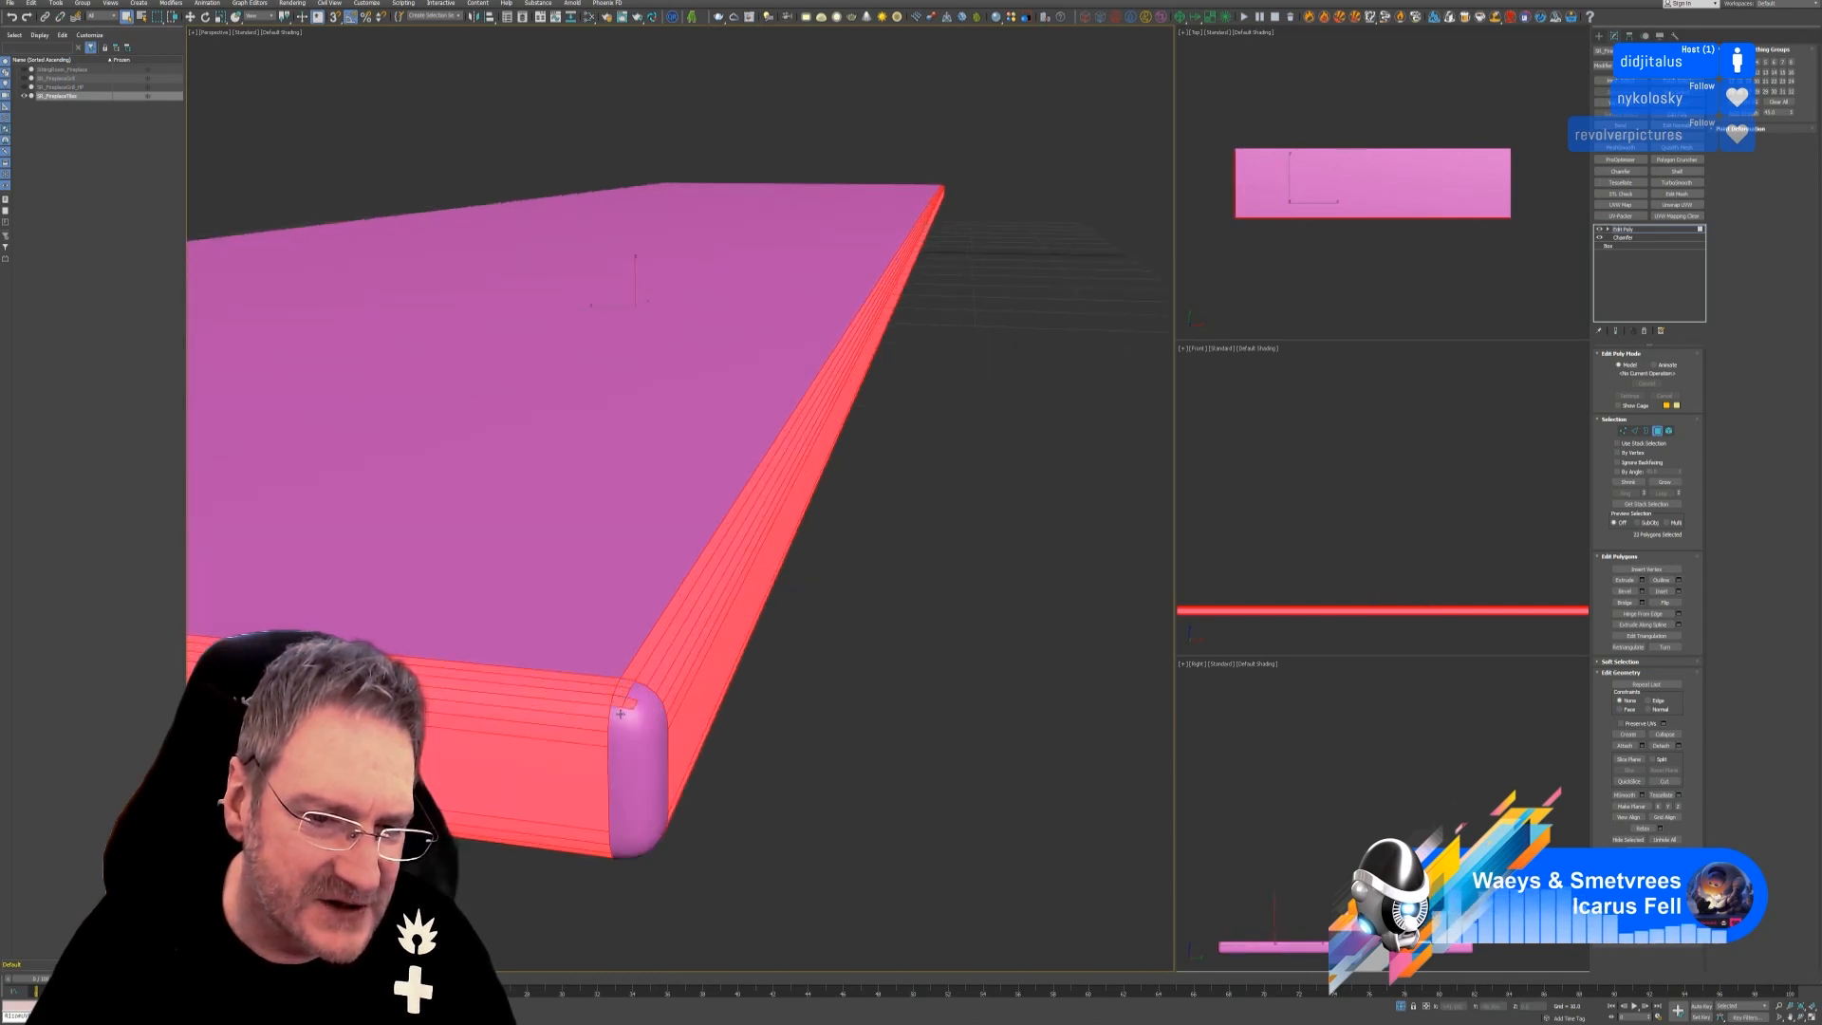
left_click(617, 712, "ctrl")
left_click(633, 706, "ctrl")
left_click(631, 713, "ctrl")
left_click(641, 699, "ctrl")
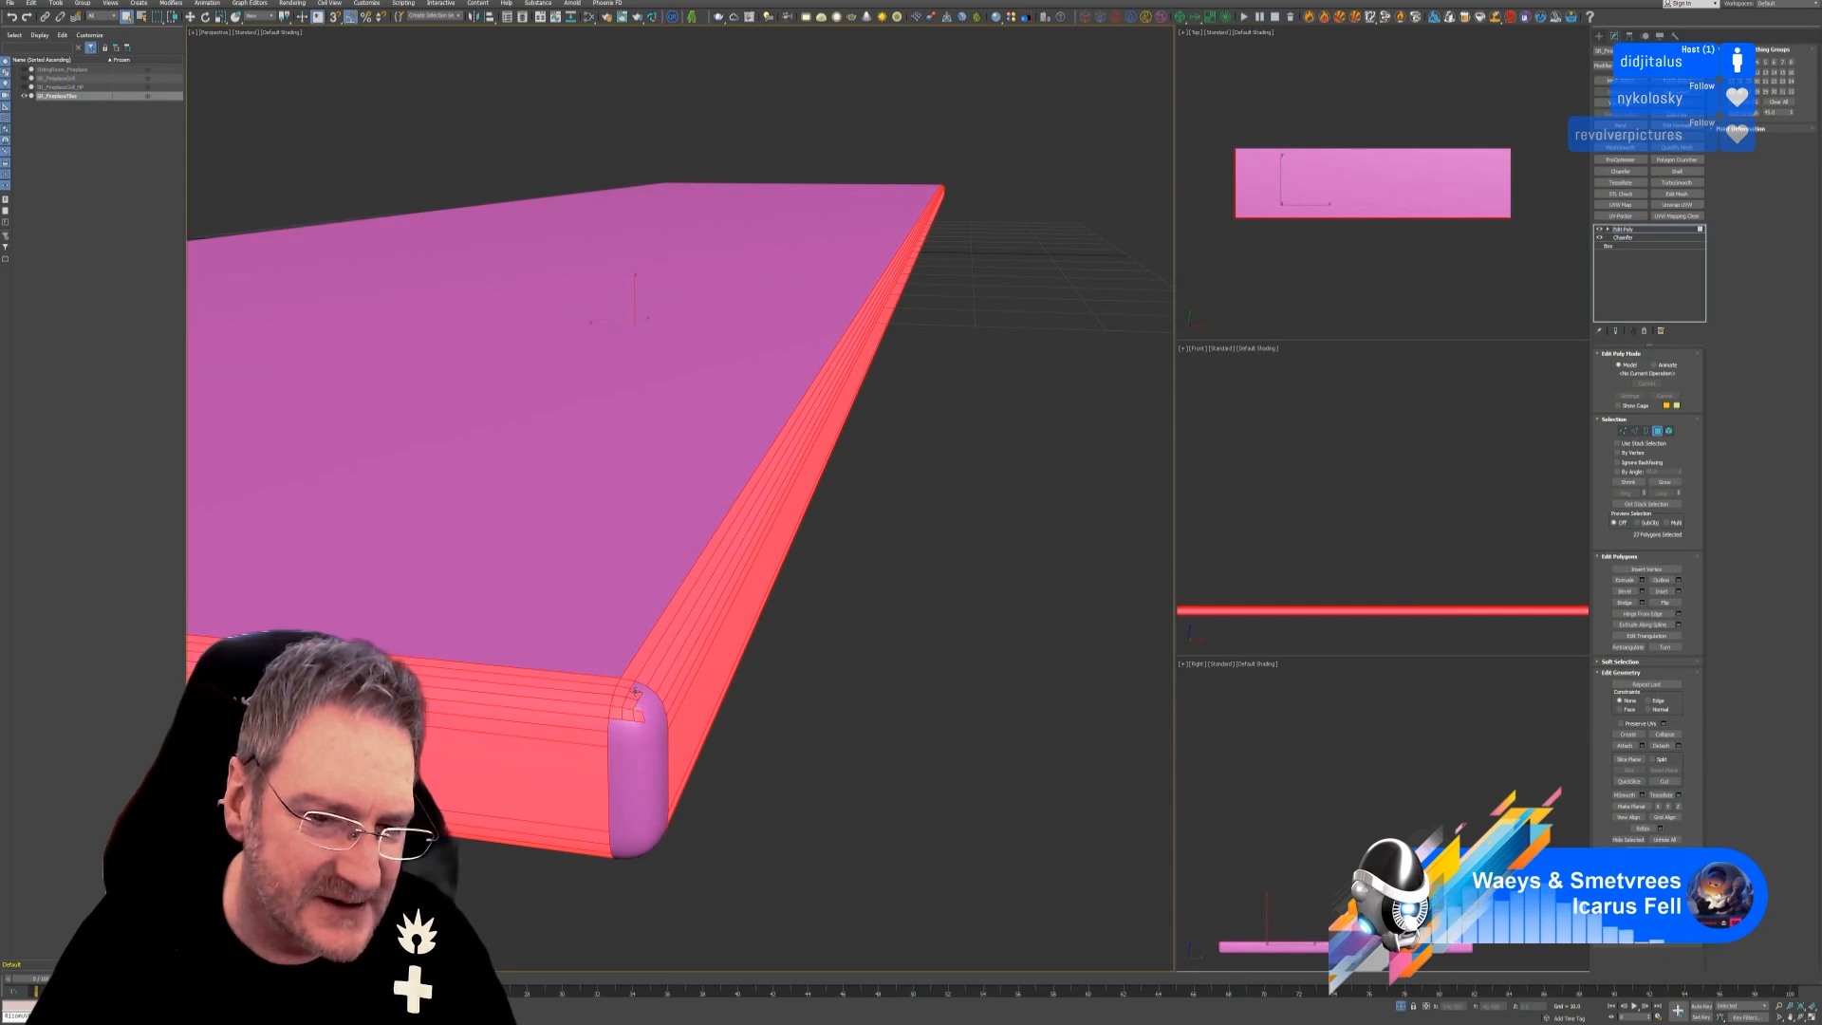
left_click(637, 691, "ctrl")
left_click(643, 697, "ctrl")
left_click(640, 705, "ctrl")
left_click(650, 709, "ctrl")
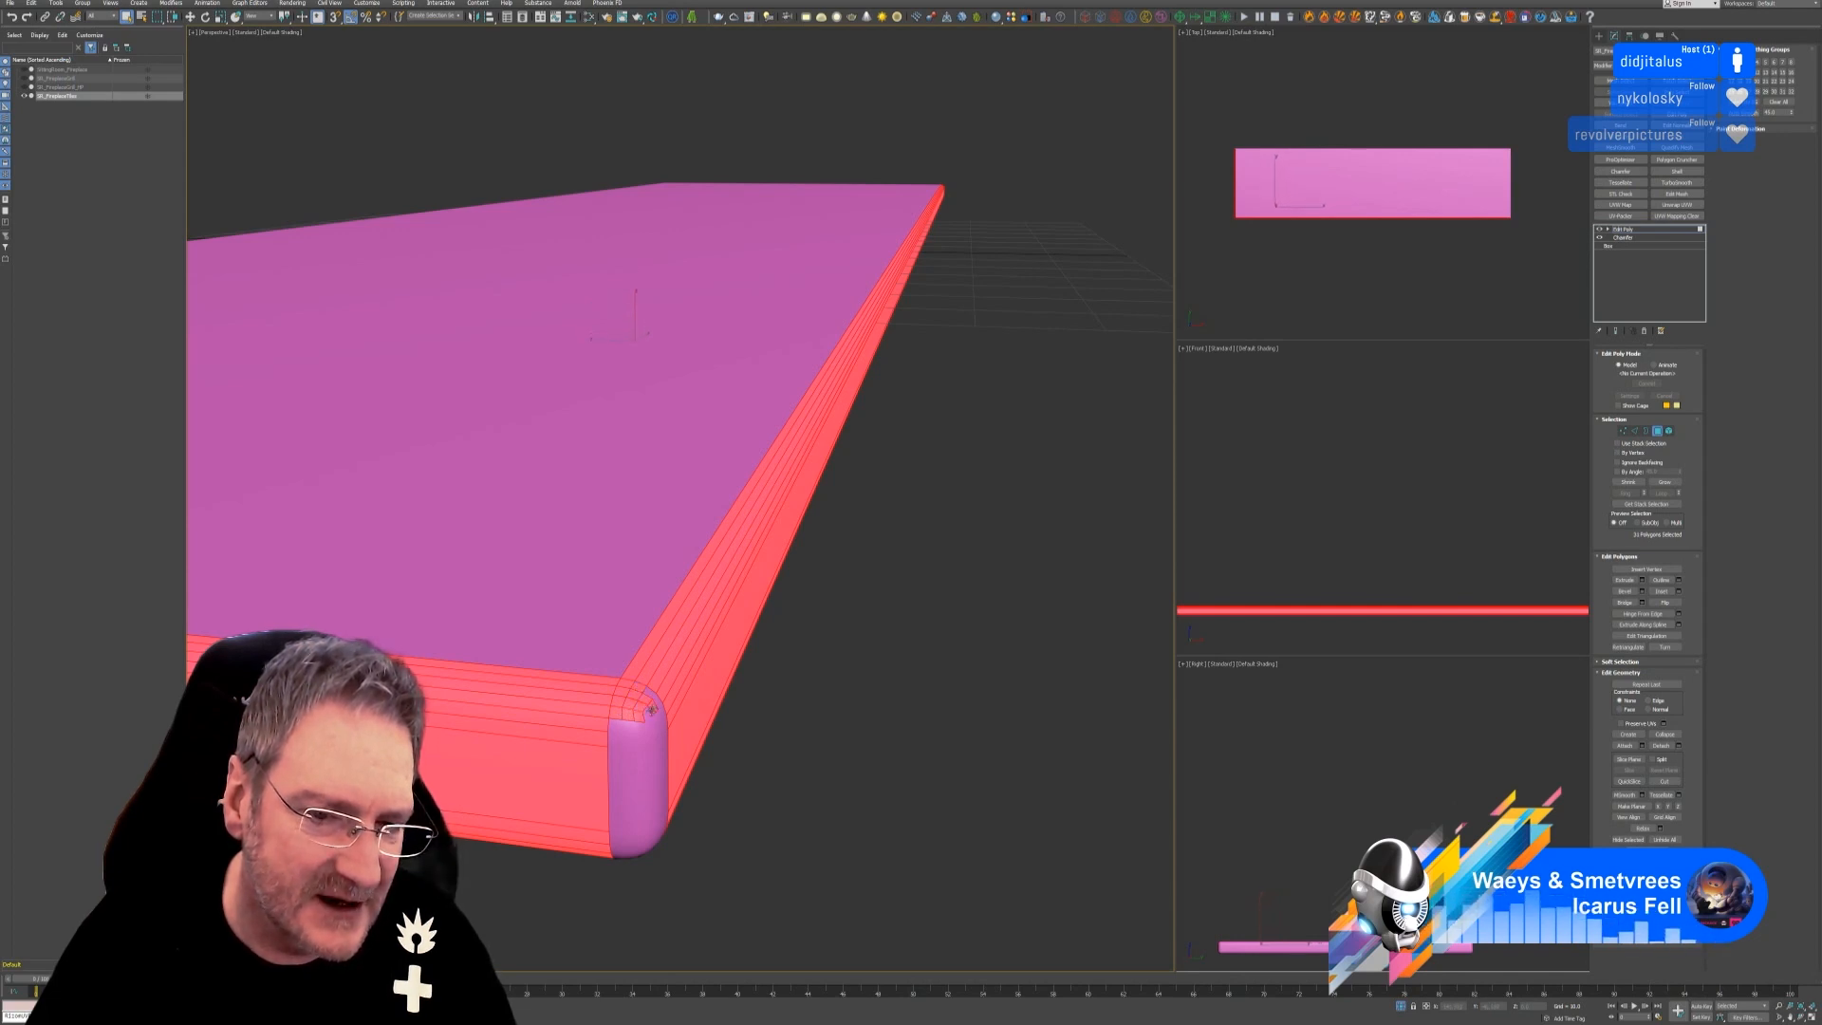
left_click(649, 713, "ctrl")
left_click(650, 694, "ctrl")
left_click(655, 699, "ctrl")
left_click(658, 708, "ctrl")
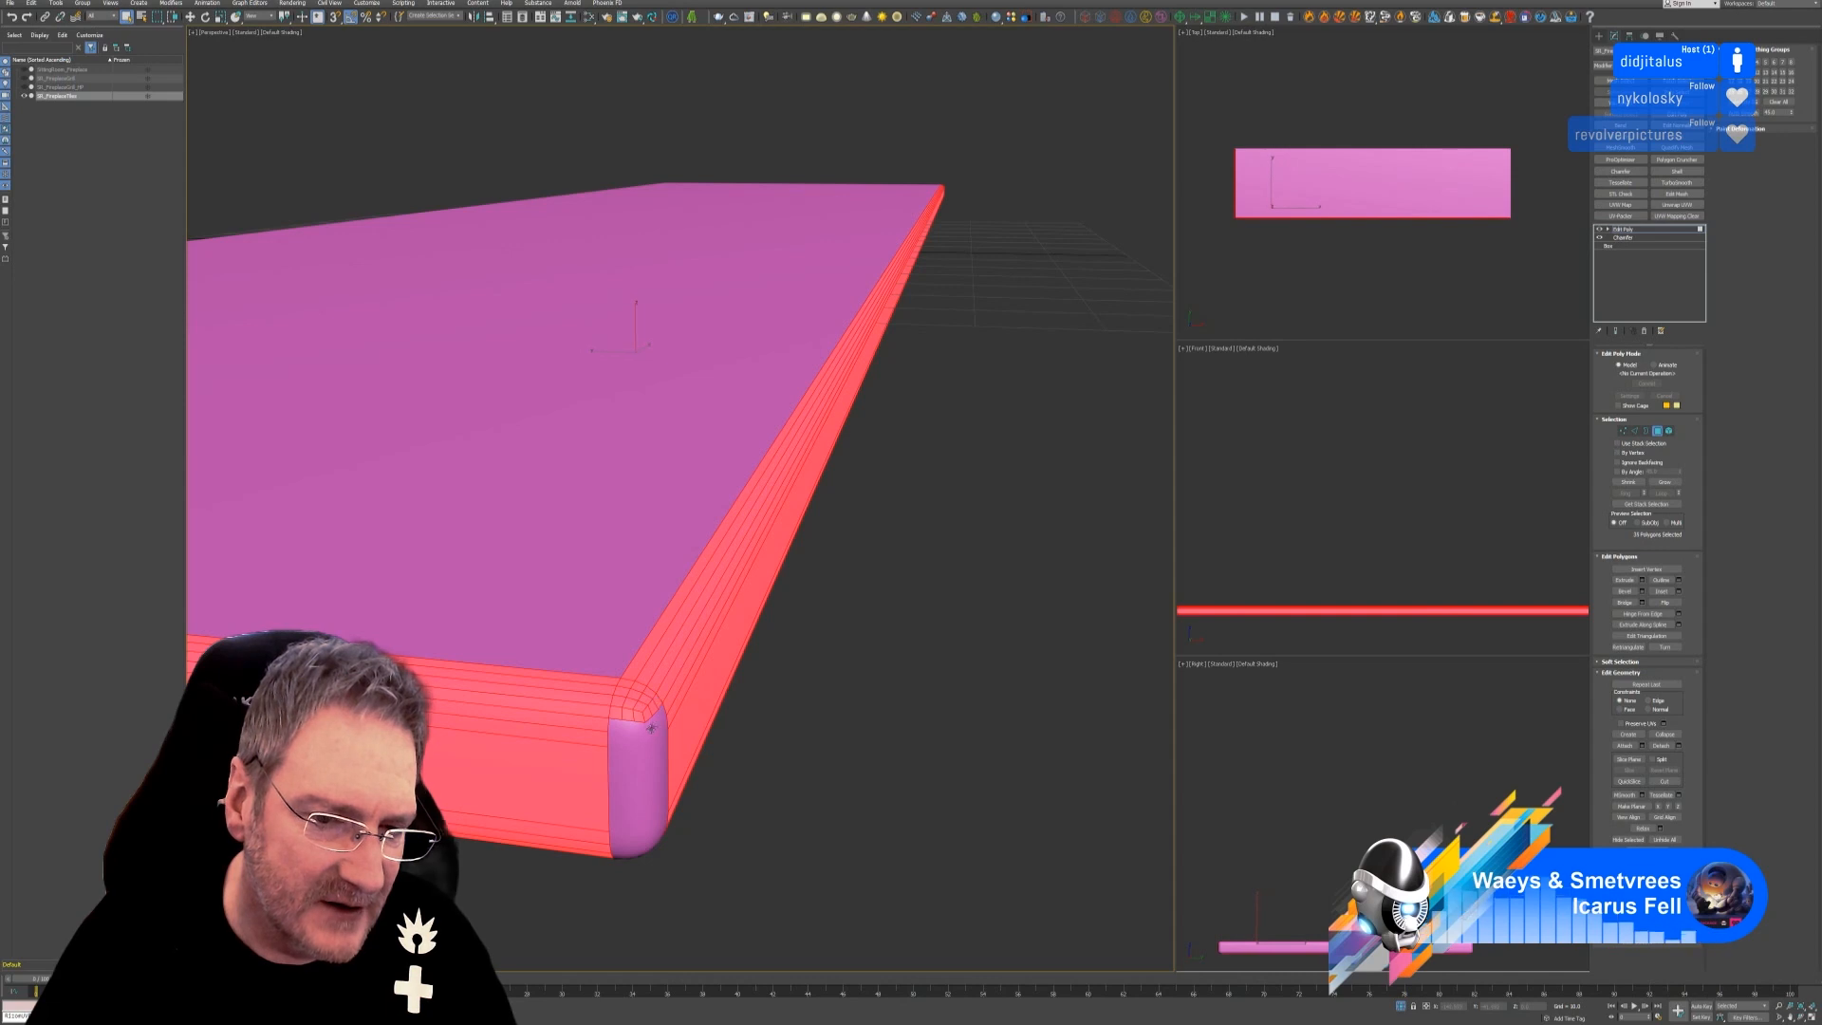
Add all vertical chamfer strips below that rounded corner cap to the polygon selection.
left_click(642, 738, "ctrl")
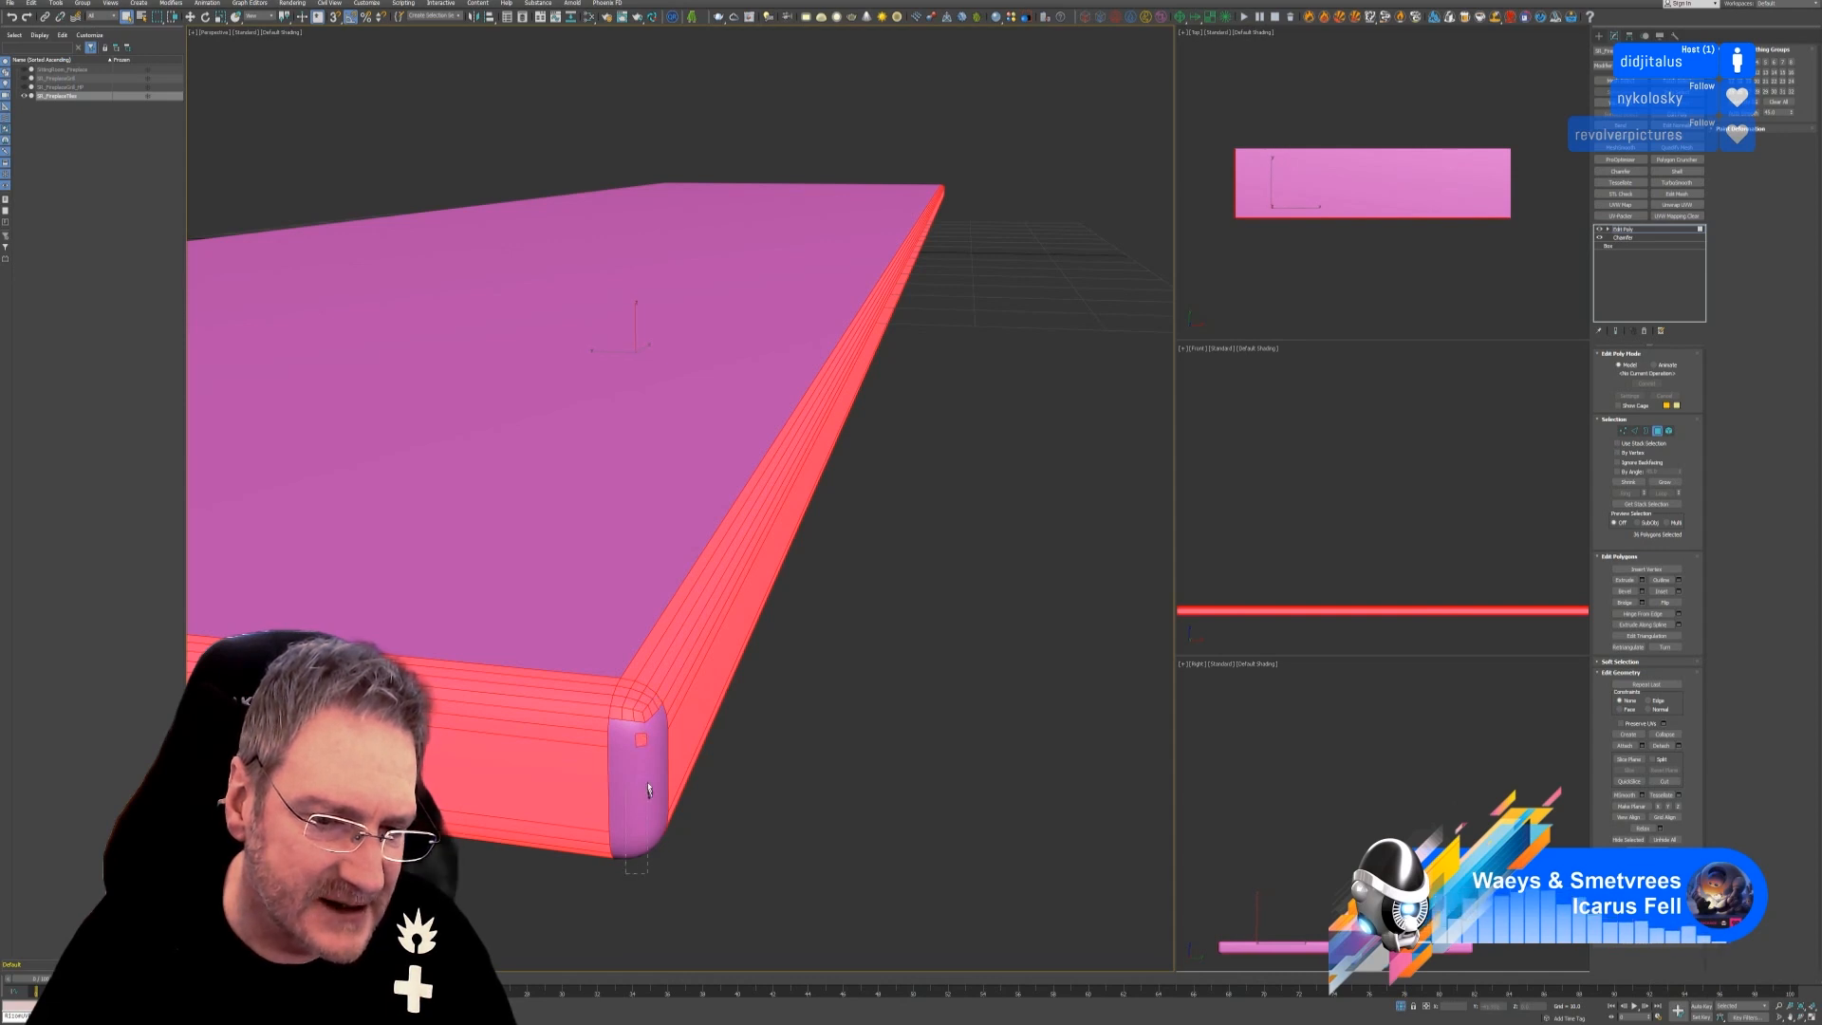
left_click_drag(651, 736, 651, 727, "ctrl")
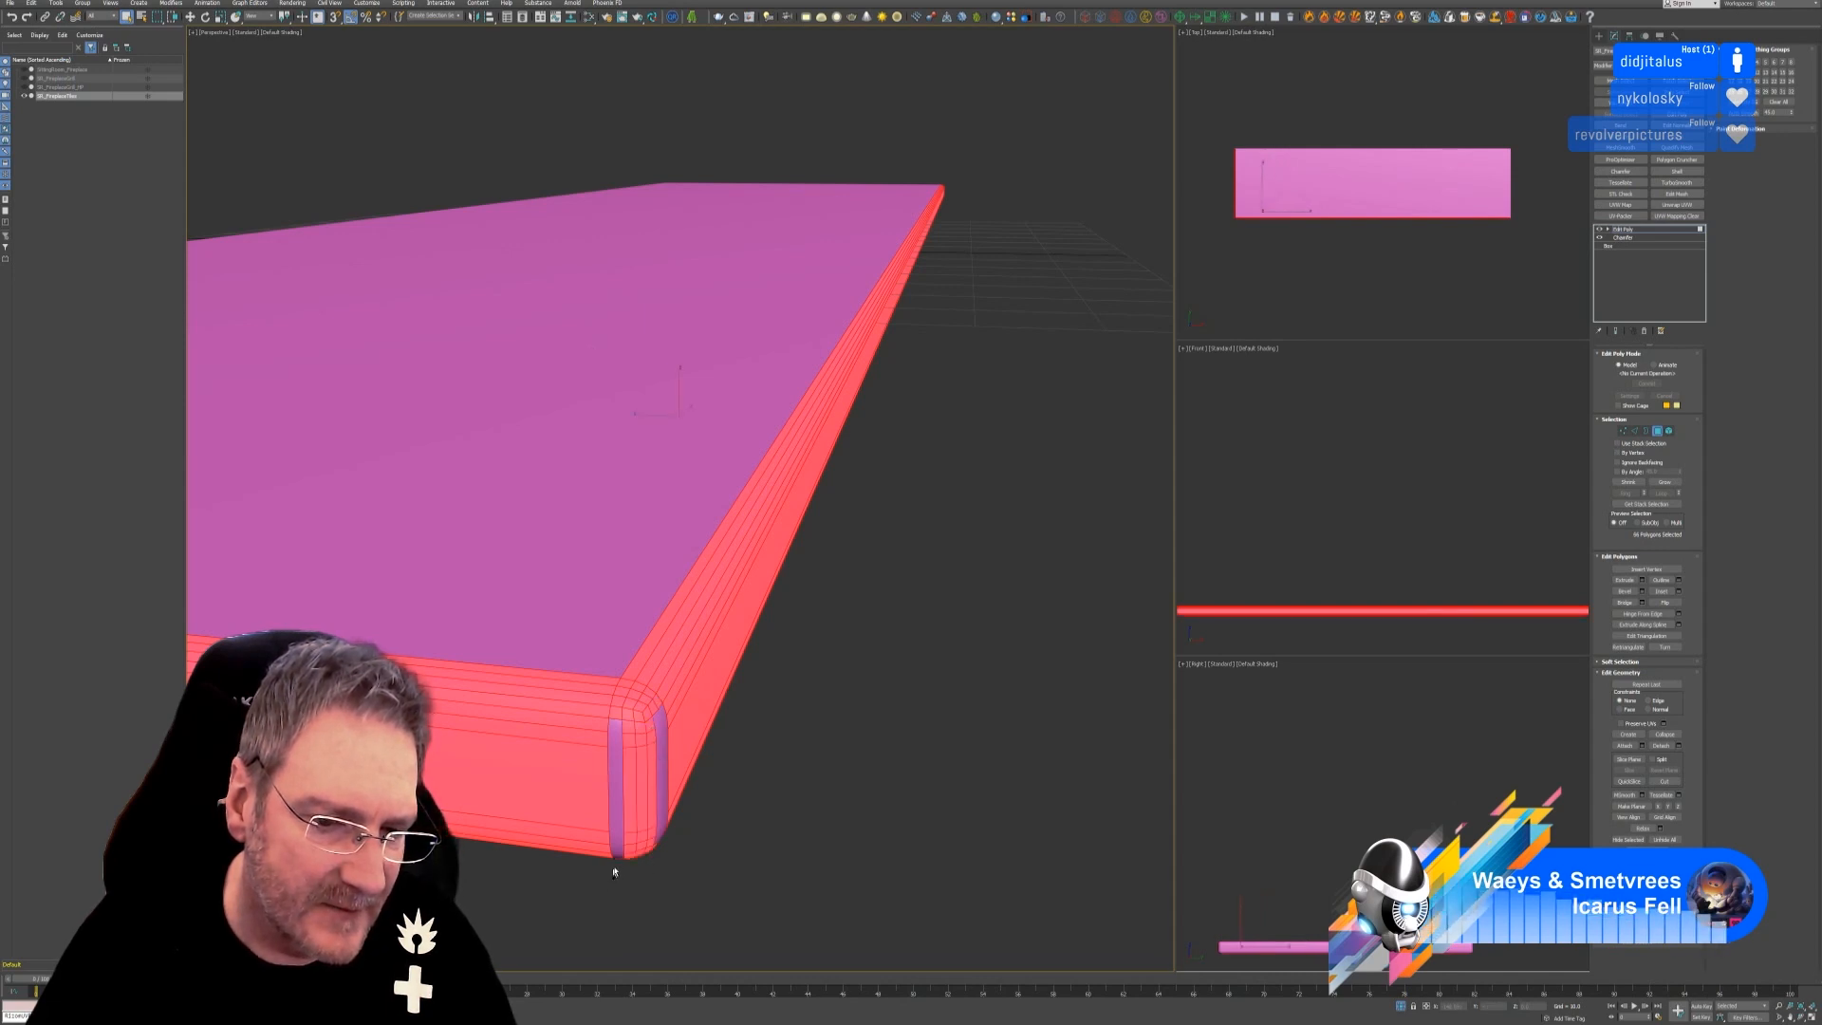
left_click_drag(620, 861, 662, 718, "ctrl")
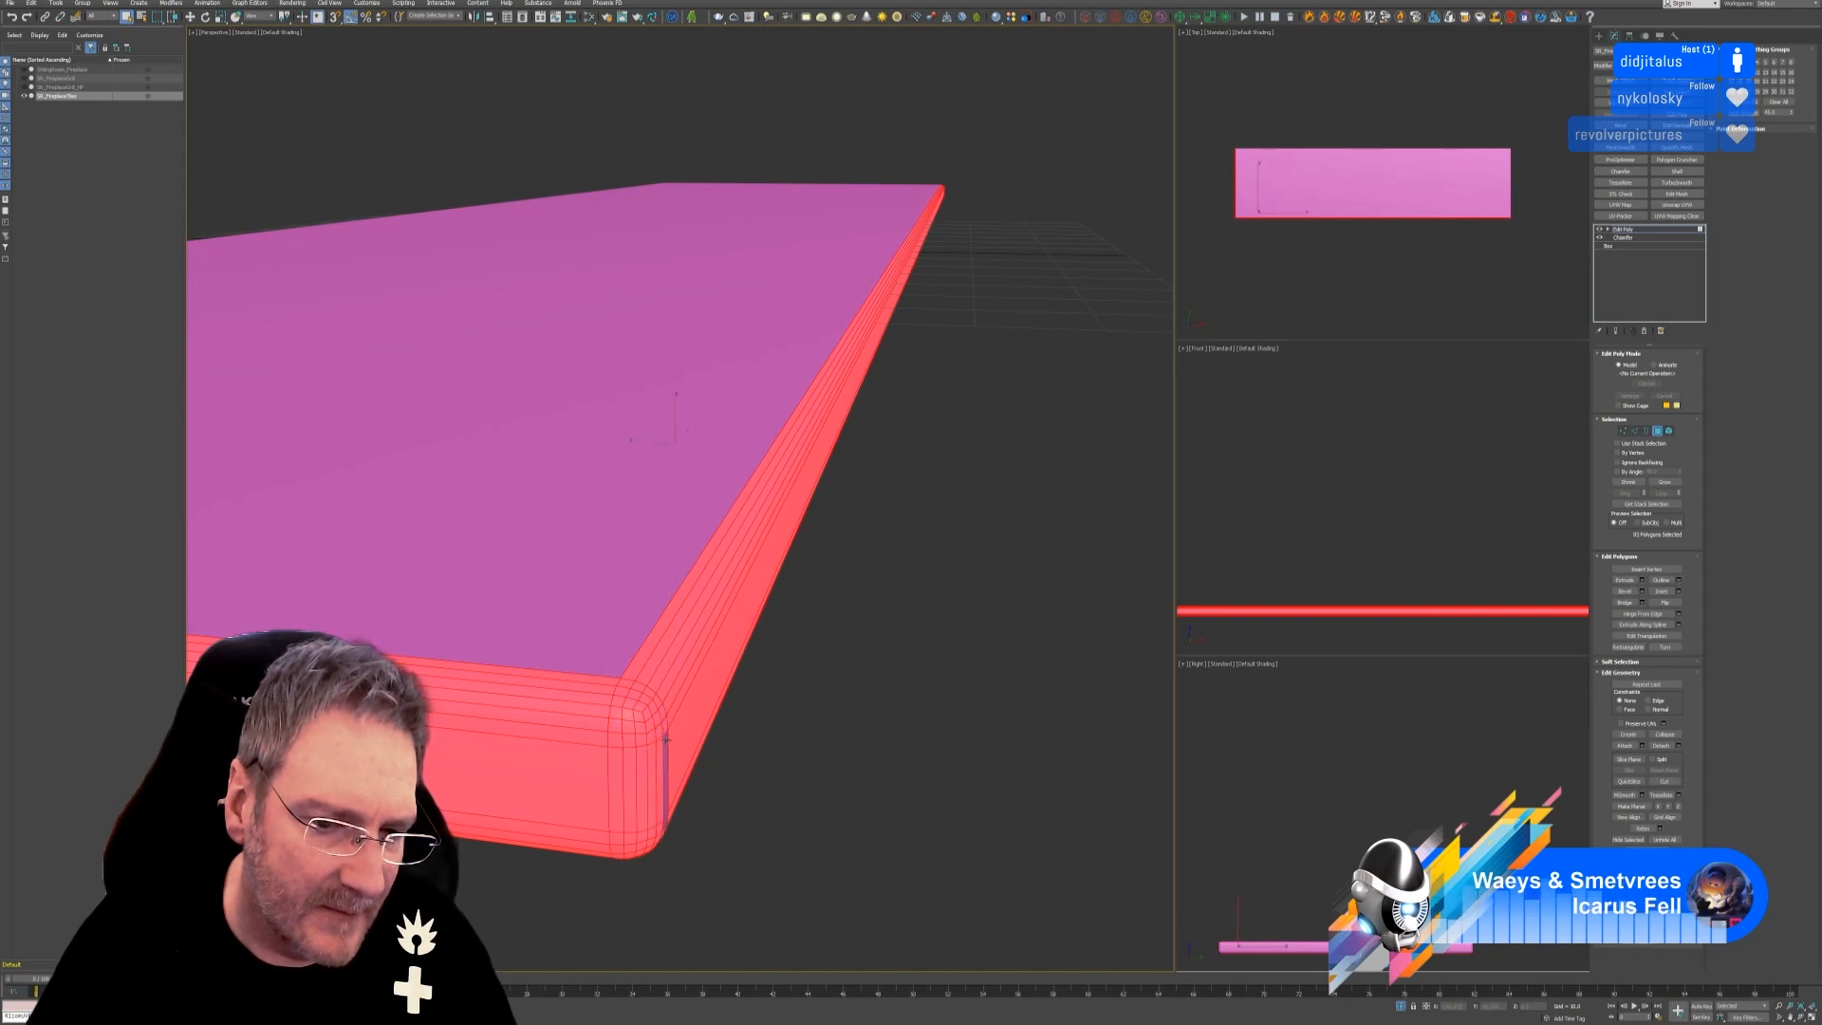
left_click_drag(665, 739, 667, 778, "ctrl")
Add the slab's opposite long side face and its upper chamfer strips to the polygon selection.
scroll(716, 828, "down", 8)
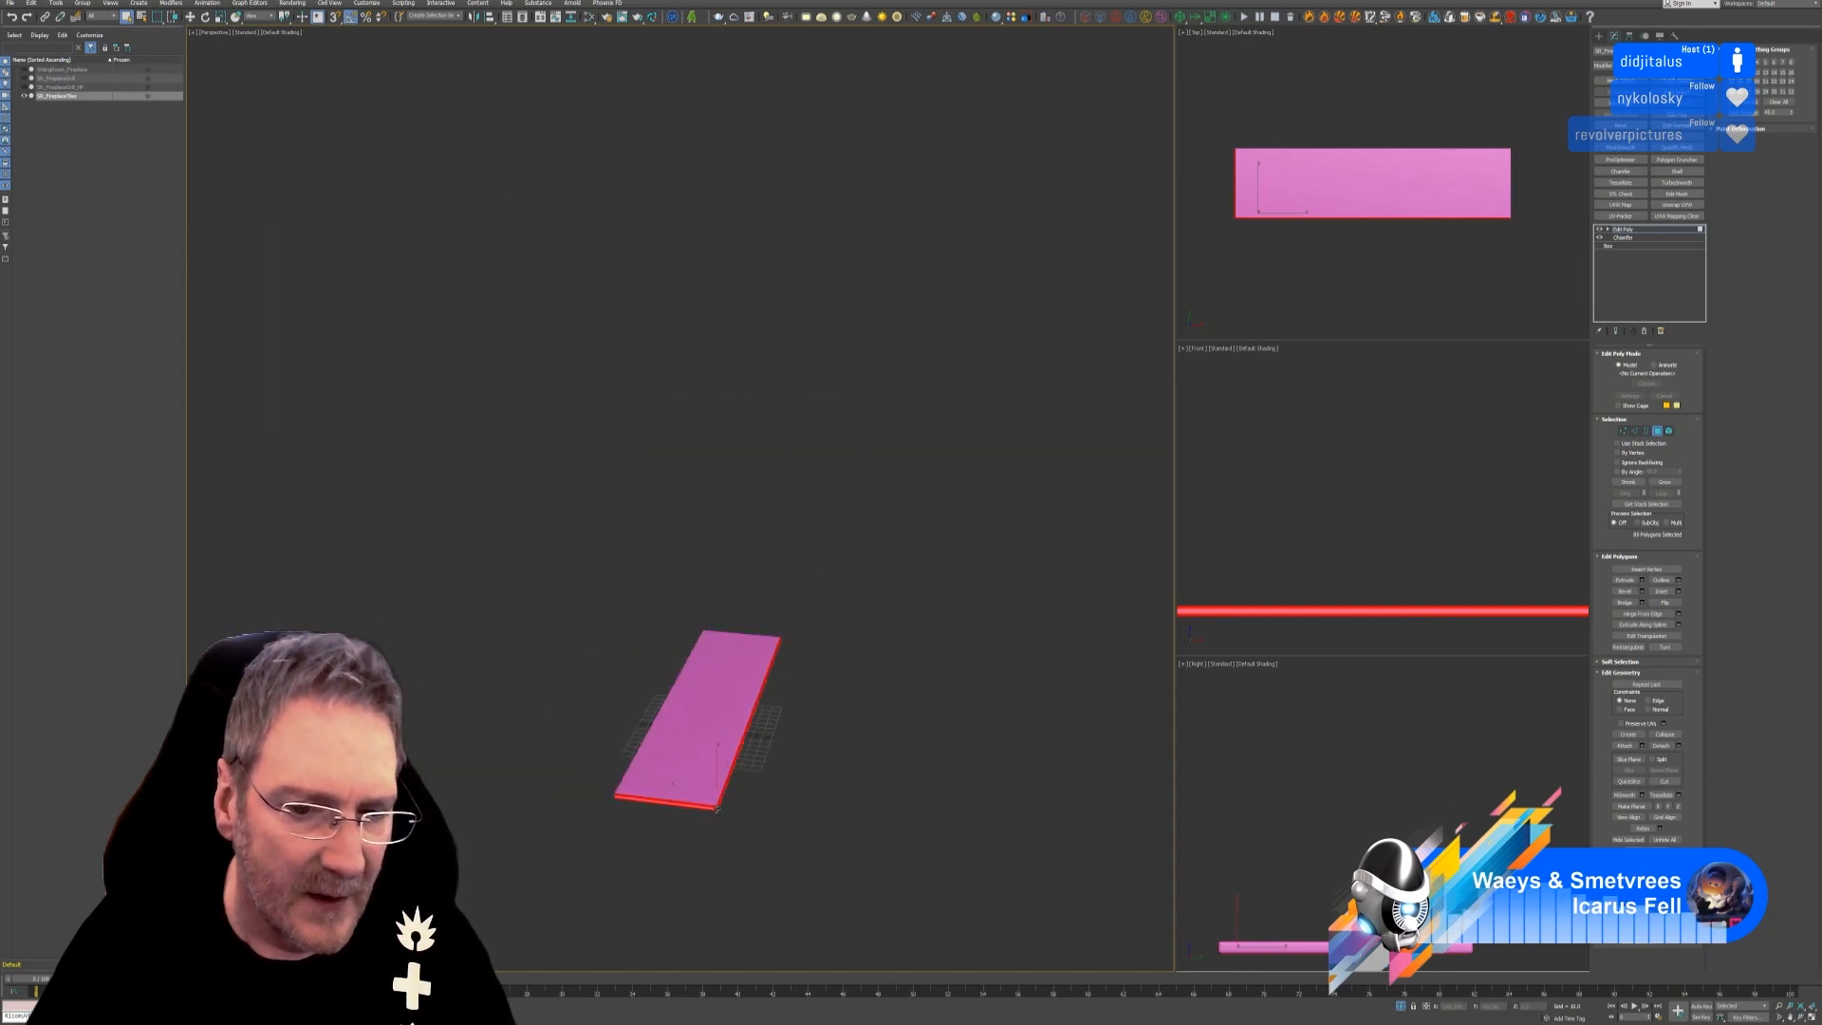
scroll(692, 822, "up", 2)
middle_click_drag(594, 834, 662, 833, "alt")
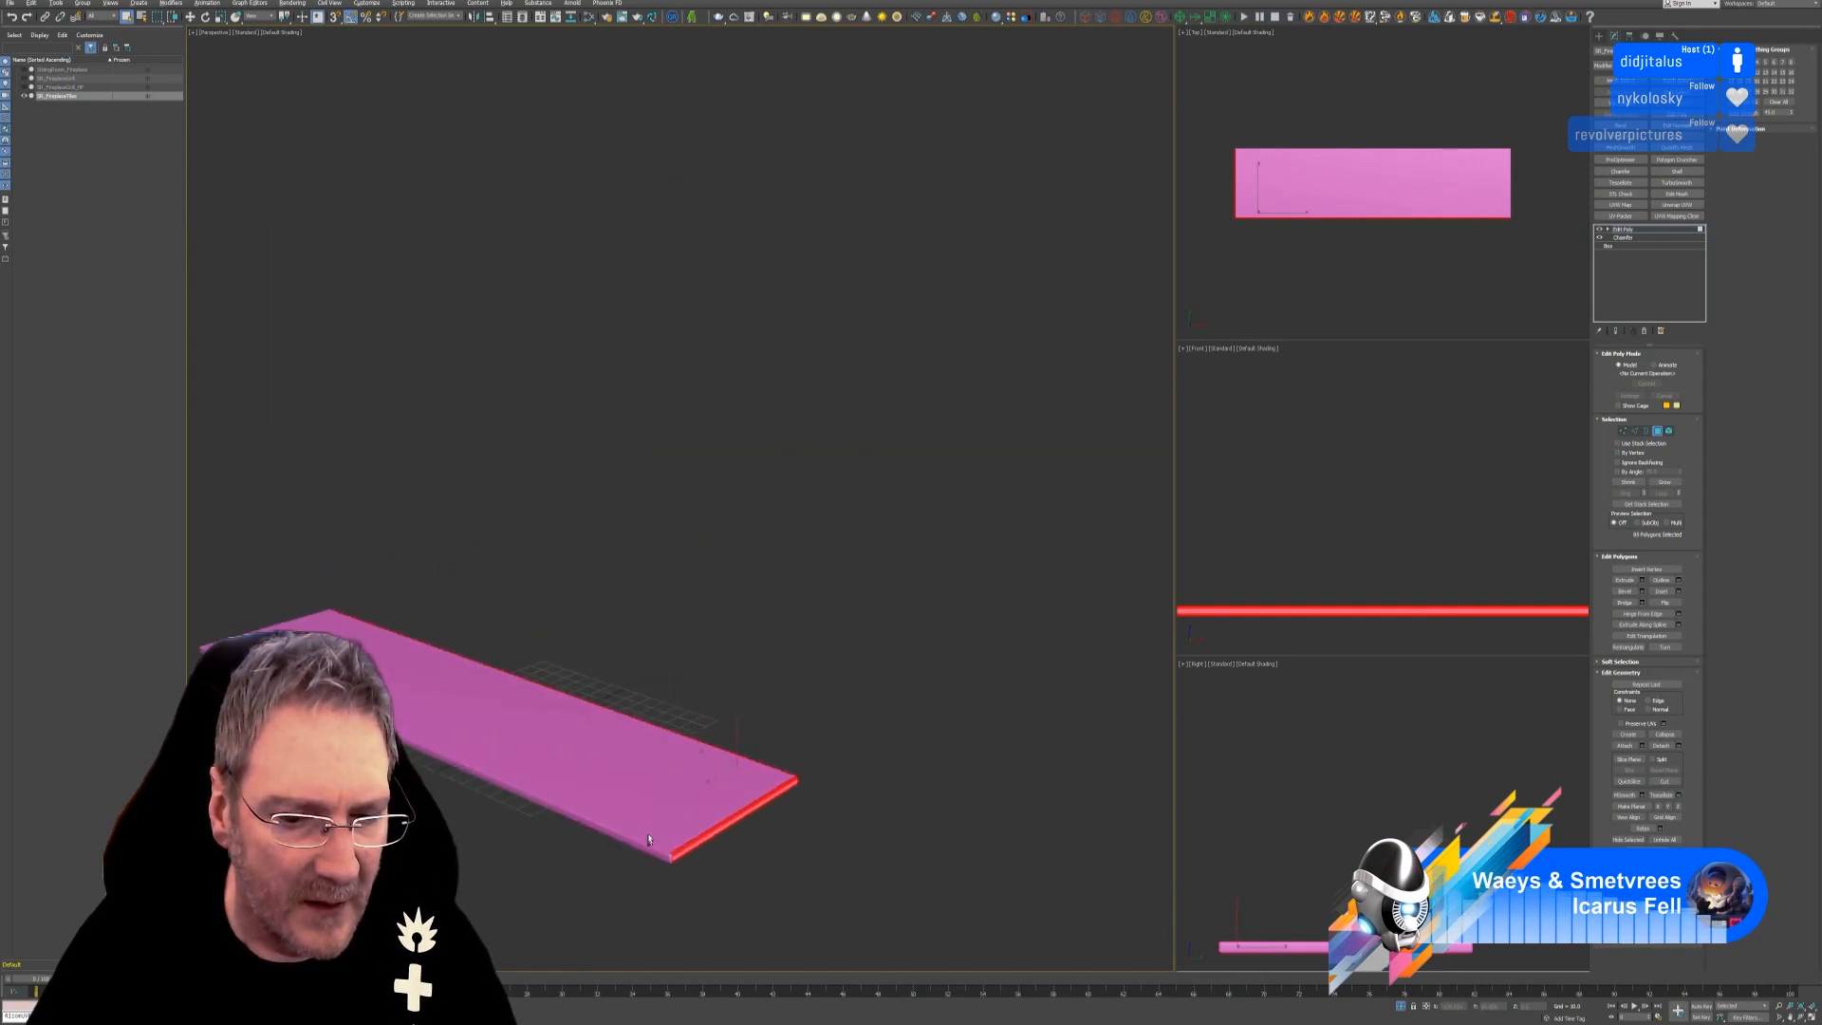
scroll(656, 858, "up", 6)
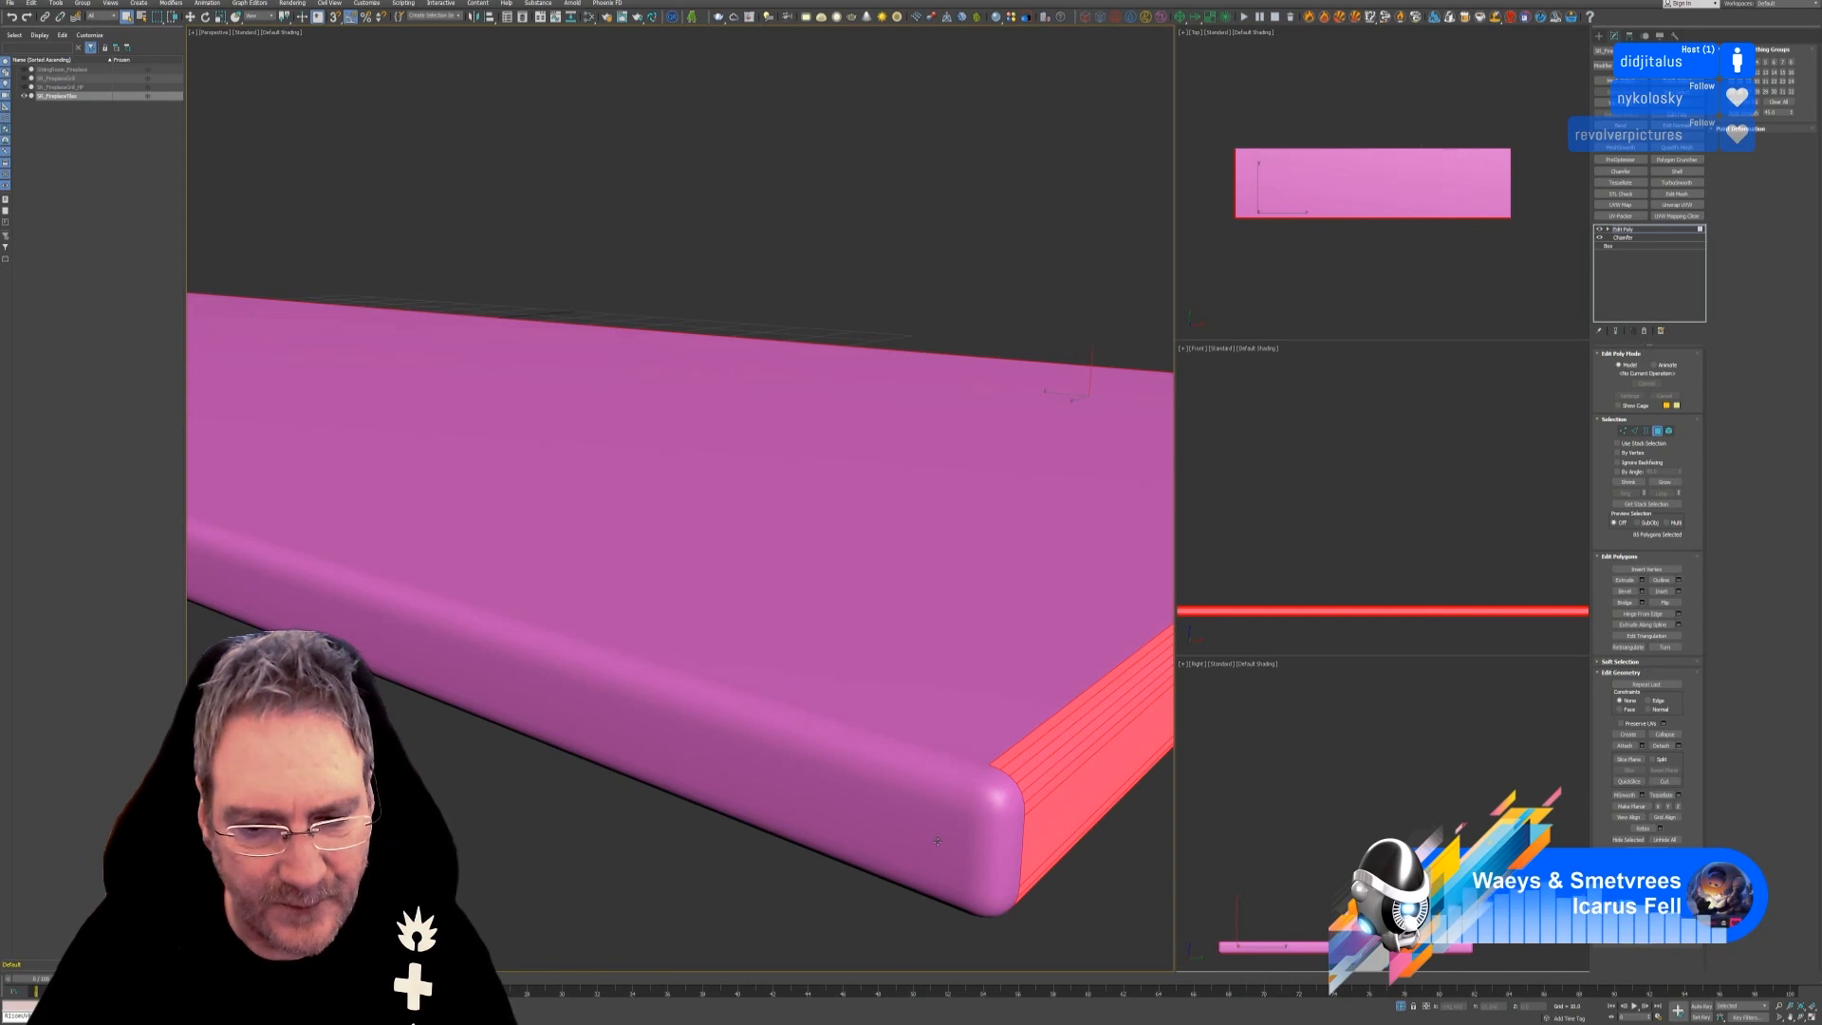
left_click(960, 881, "ctrl")
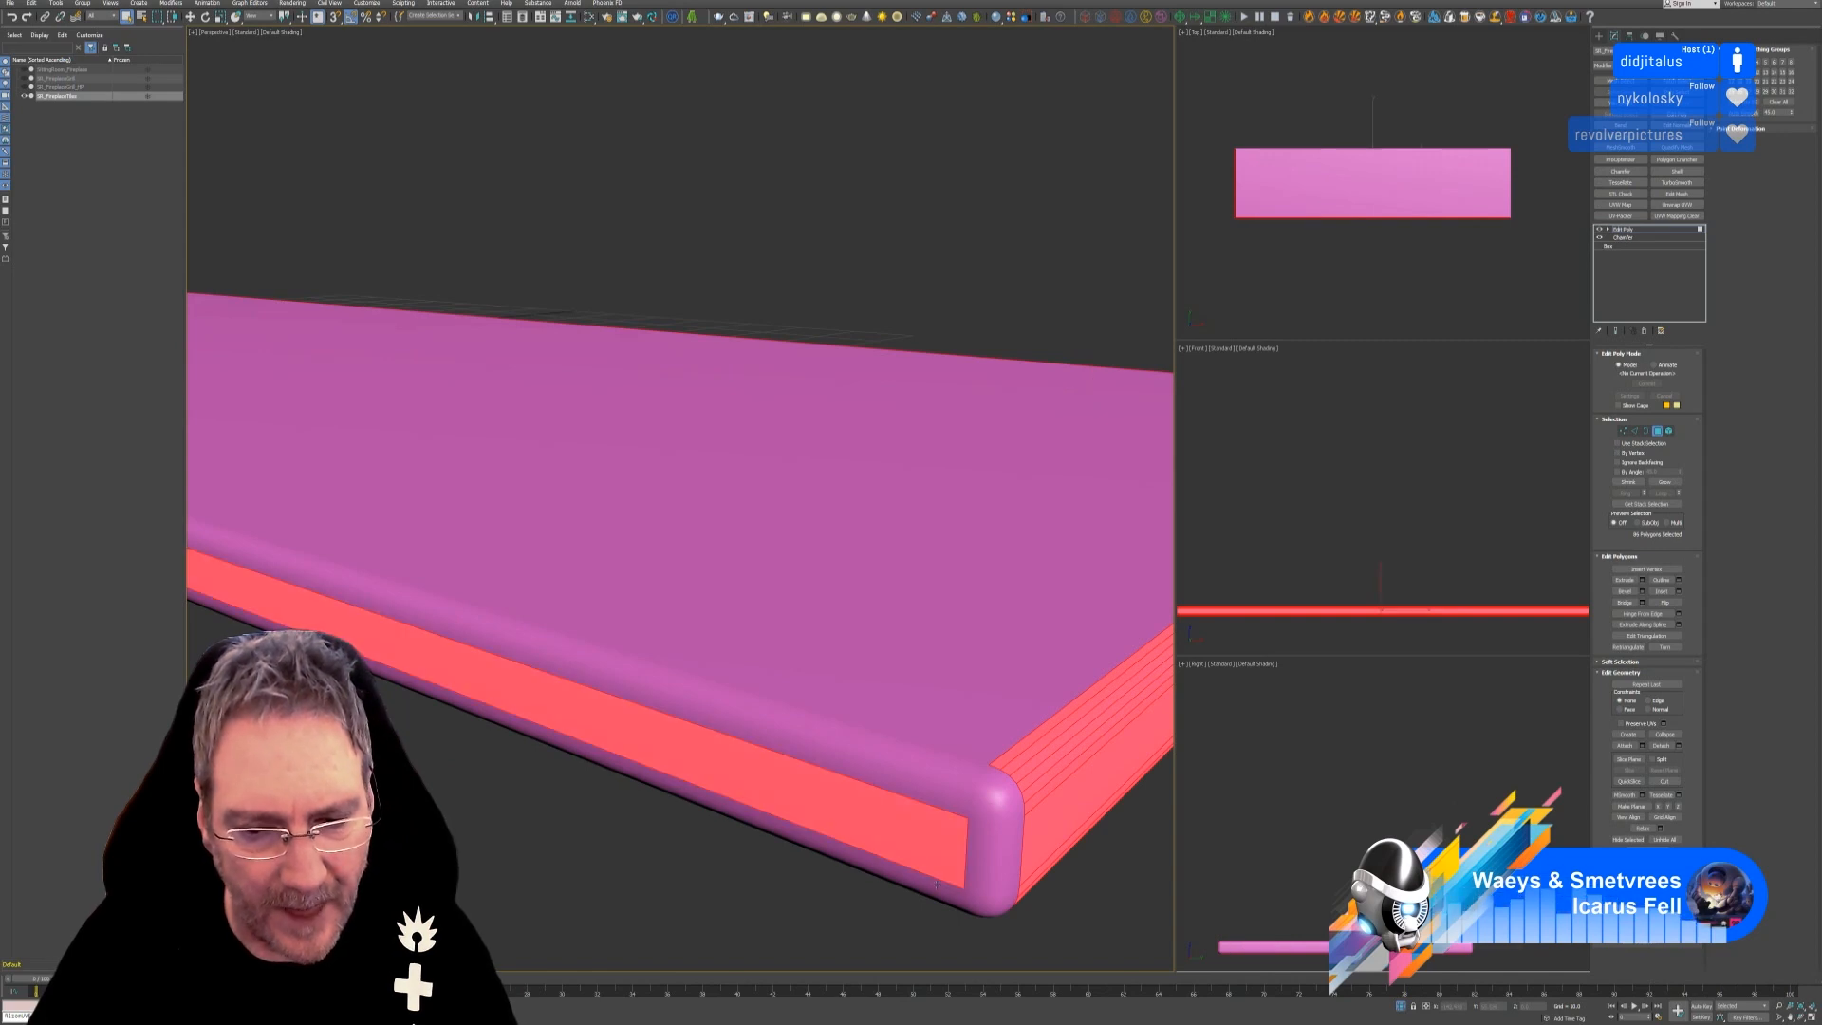
left_click(953, 801, "ctrl")
left_click(955, 790, "ctrl")
left_click(960, 780, "ctrl")
left_click(964, 769, "ctrl")
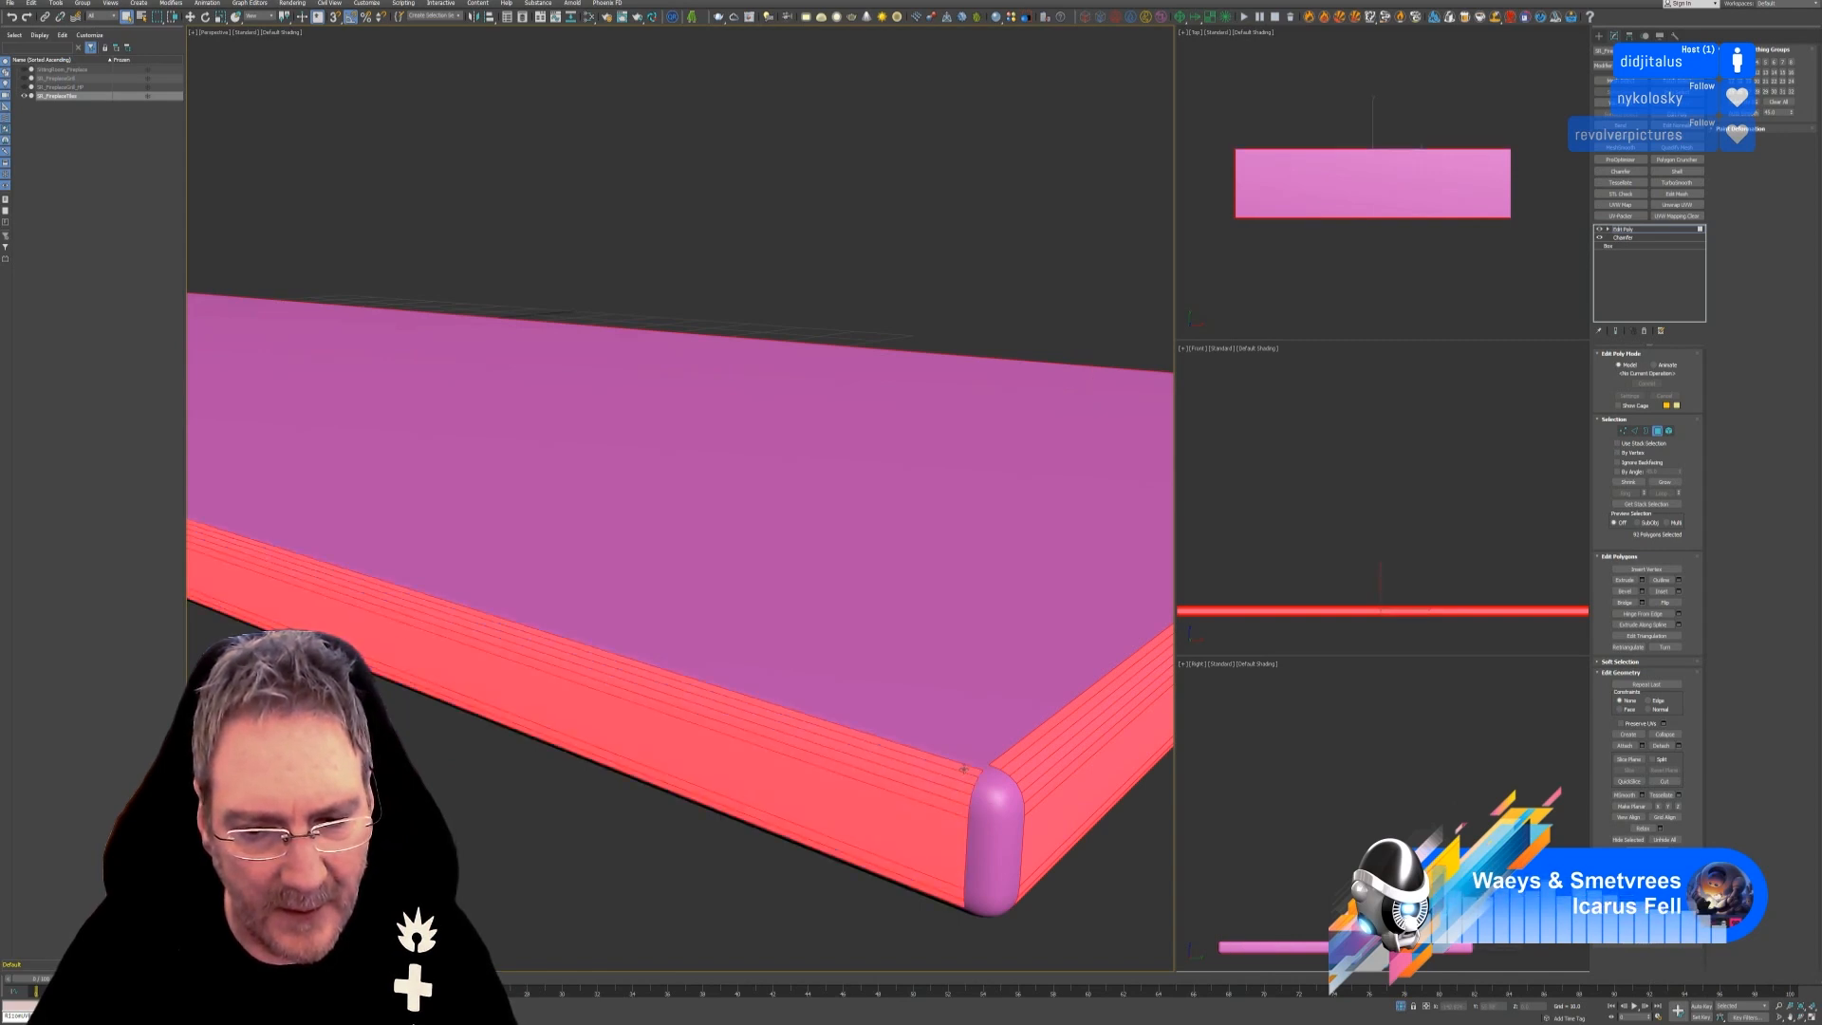
left_click(965, 763, "ctrl")
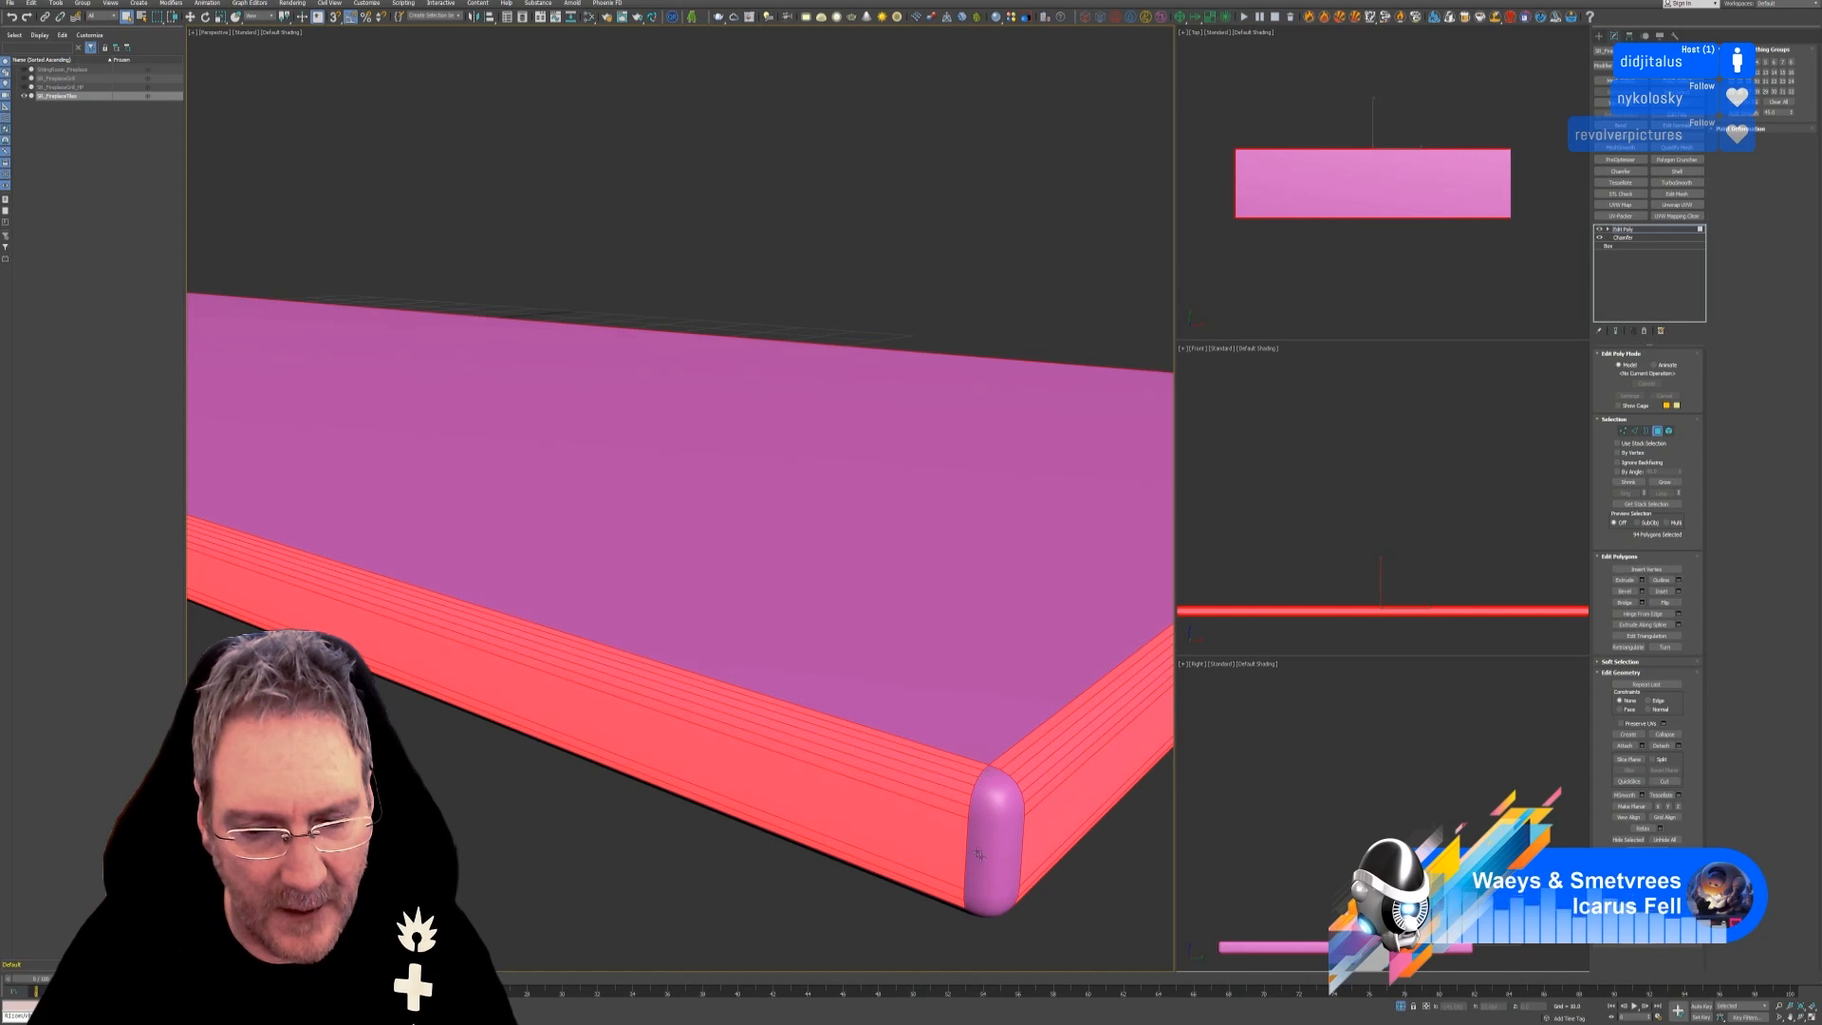
Add the rounded corner polygons between the opposite long side and the selected short end to the selection.
left_click(1008, 805, "ctrl")
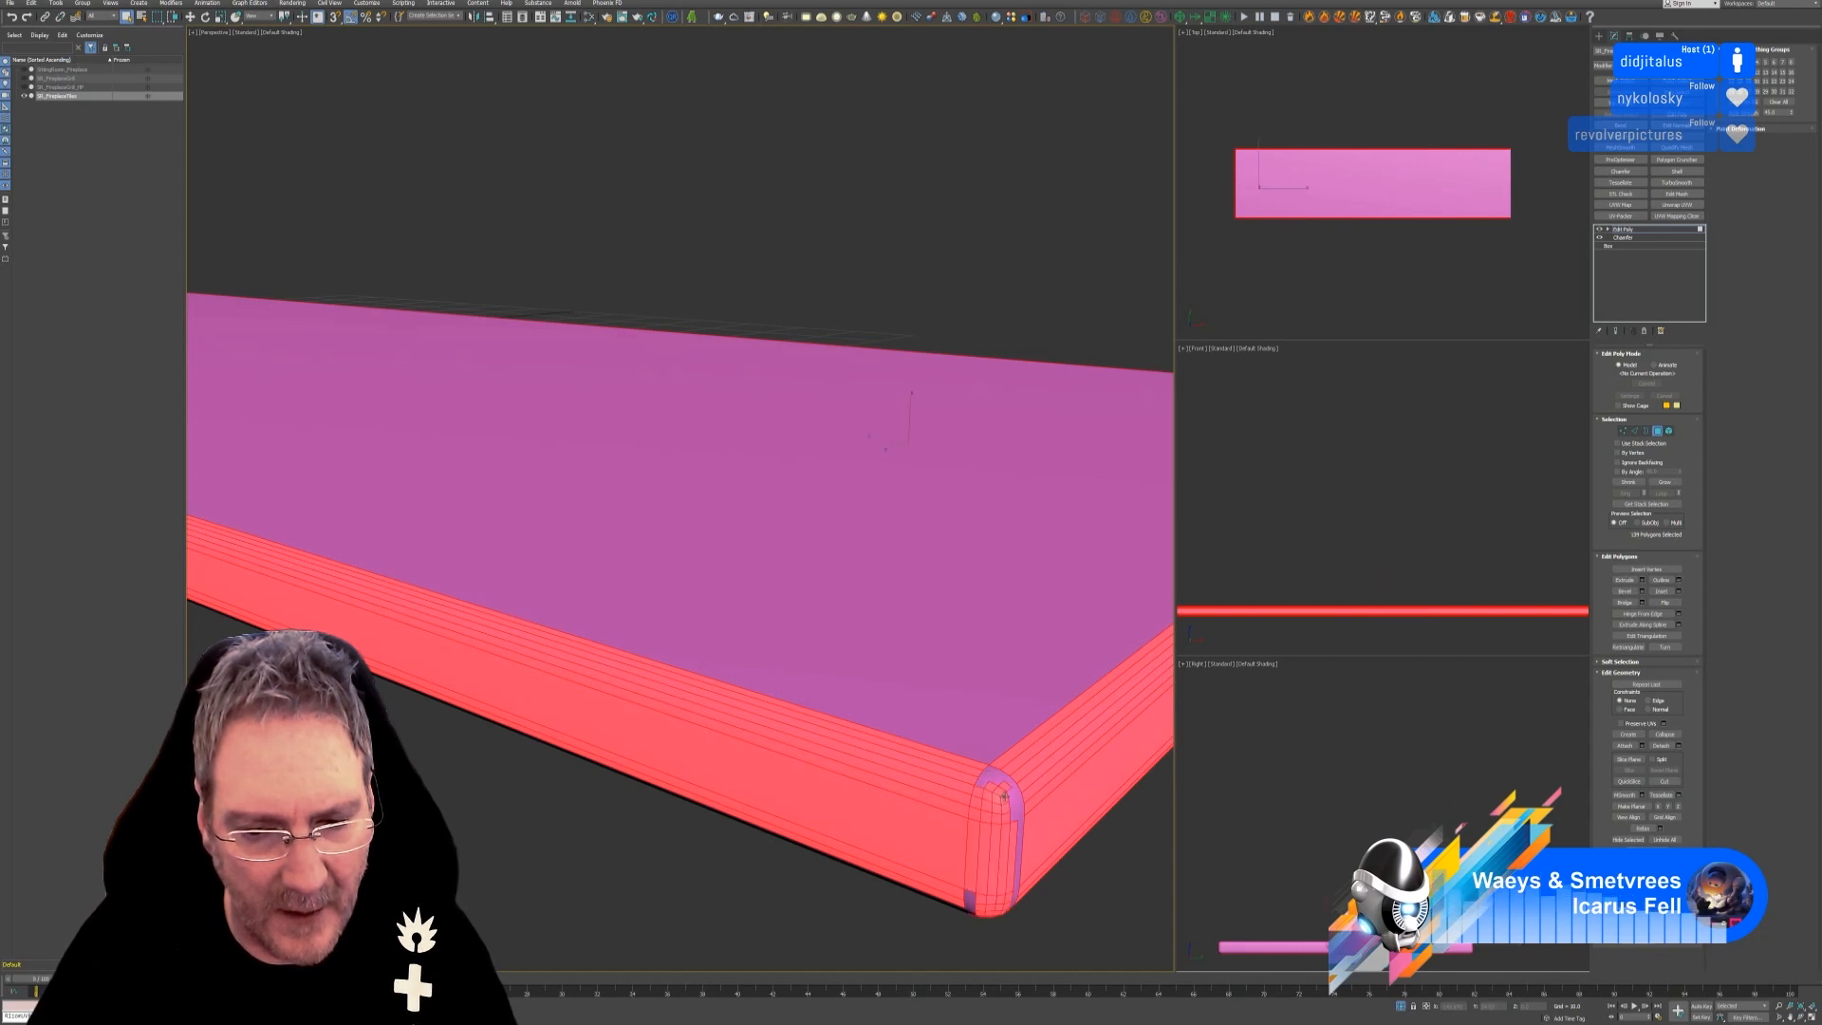
left_click(969, 898, "ctrl")
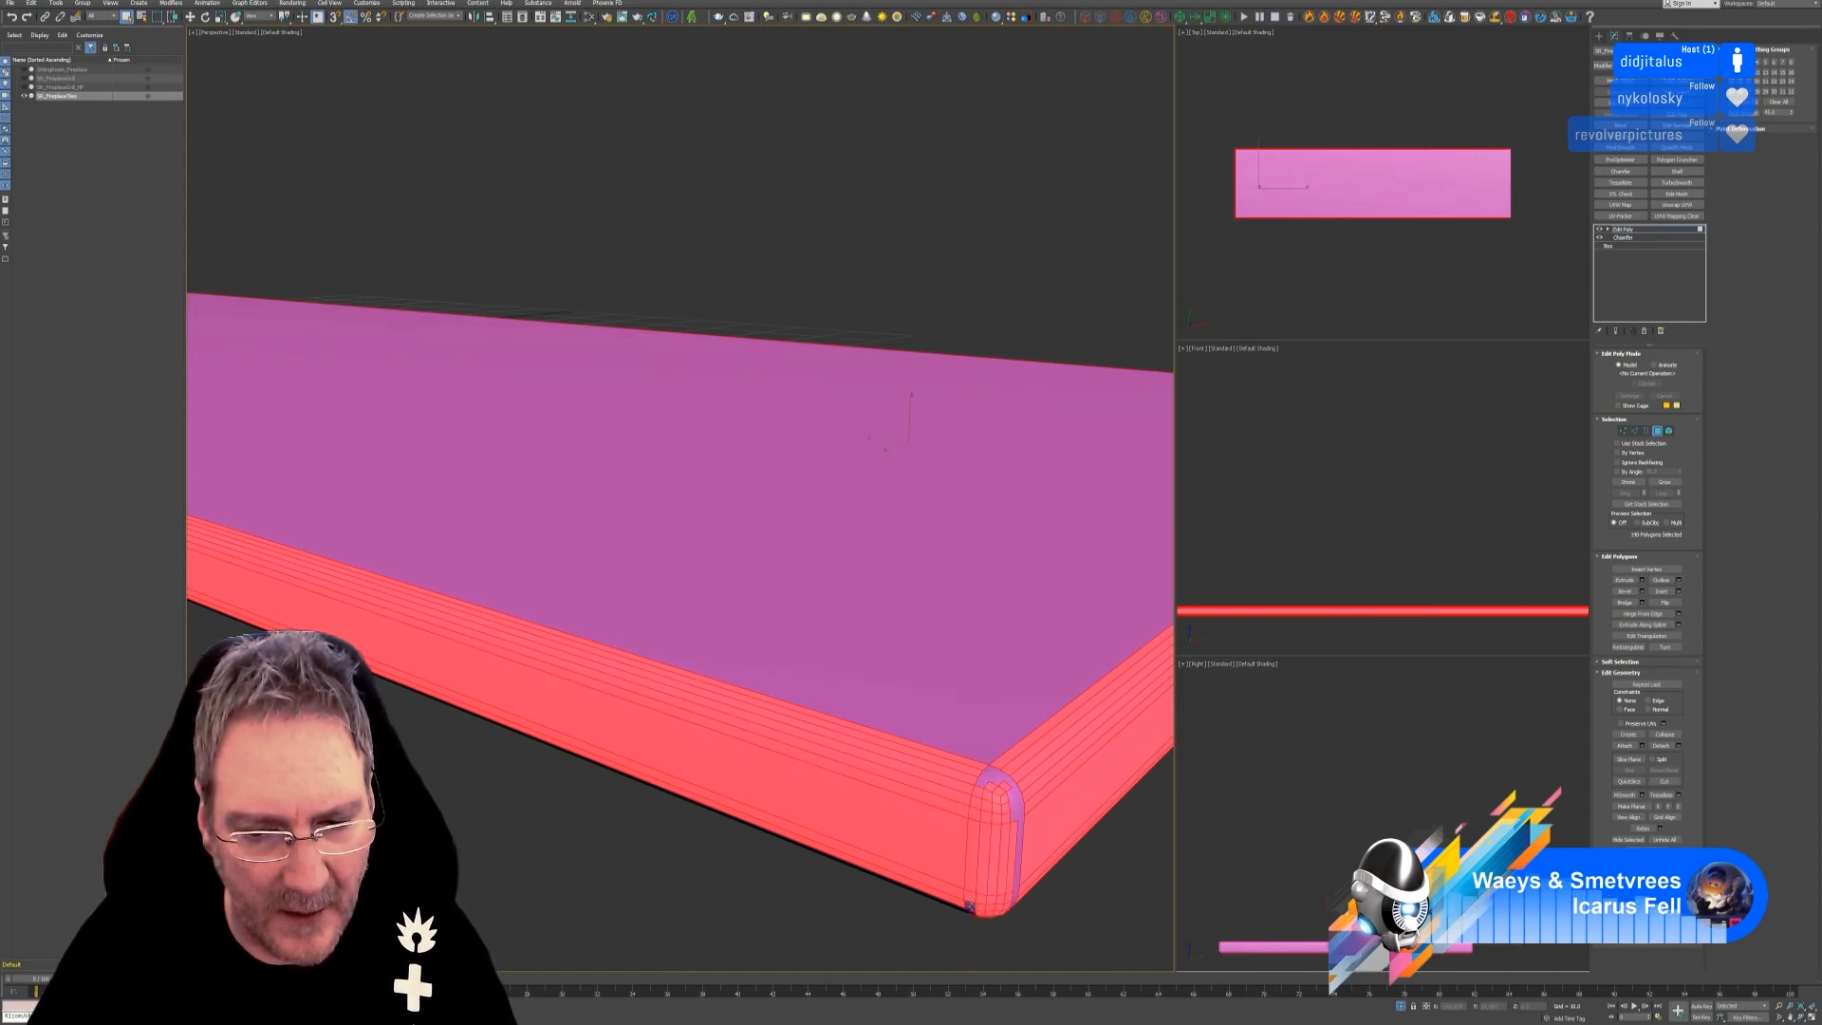
left_click(973, 906, "ctrl")
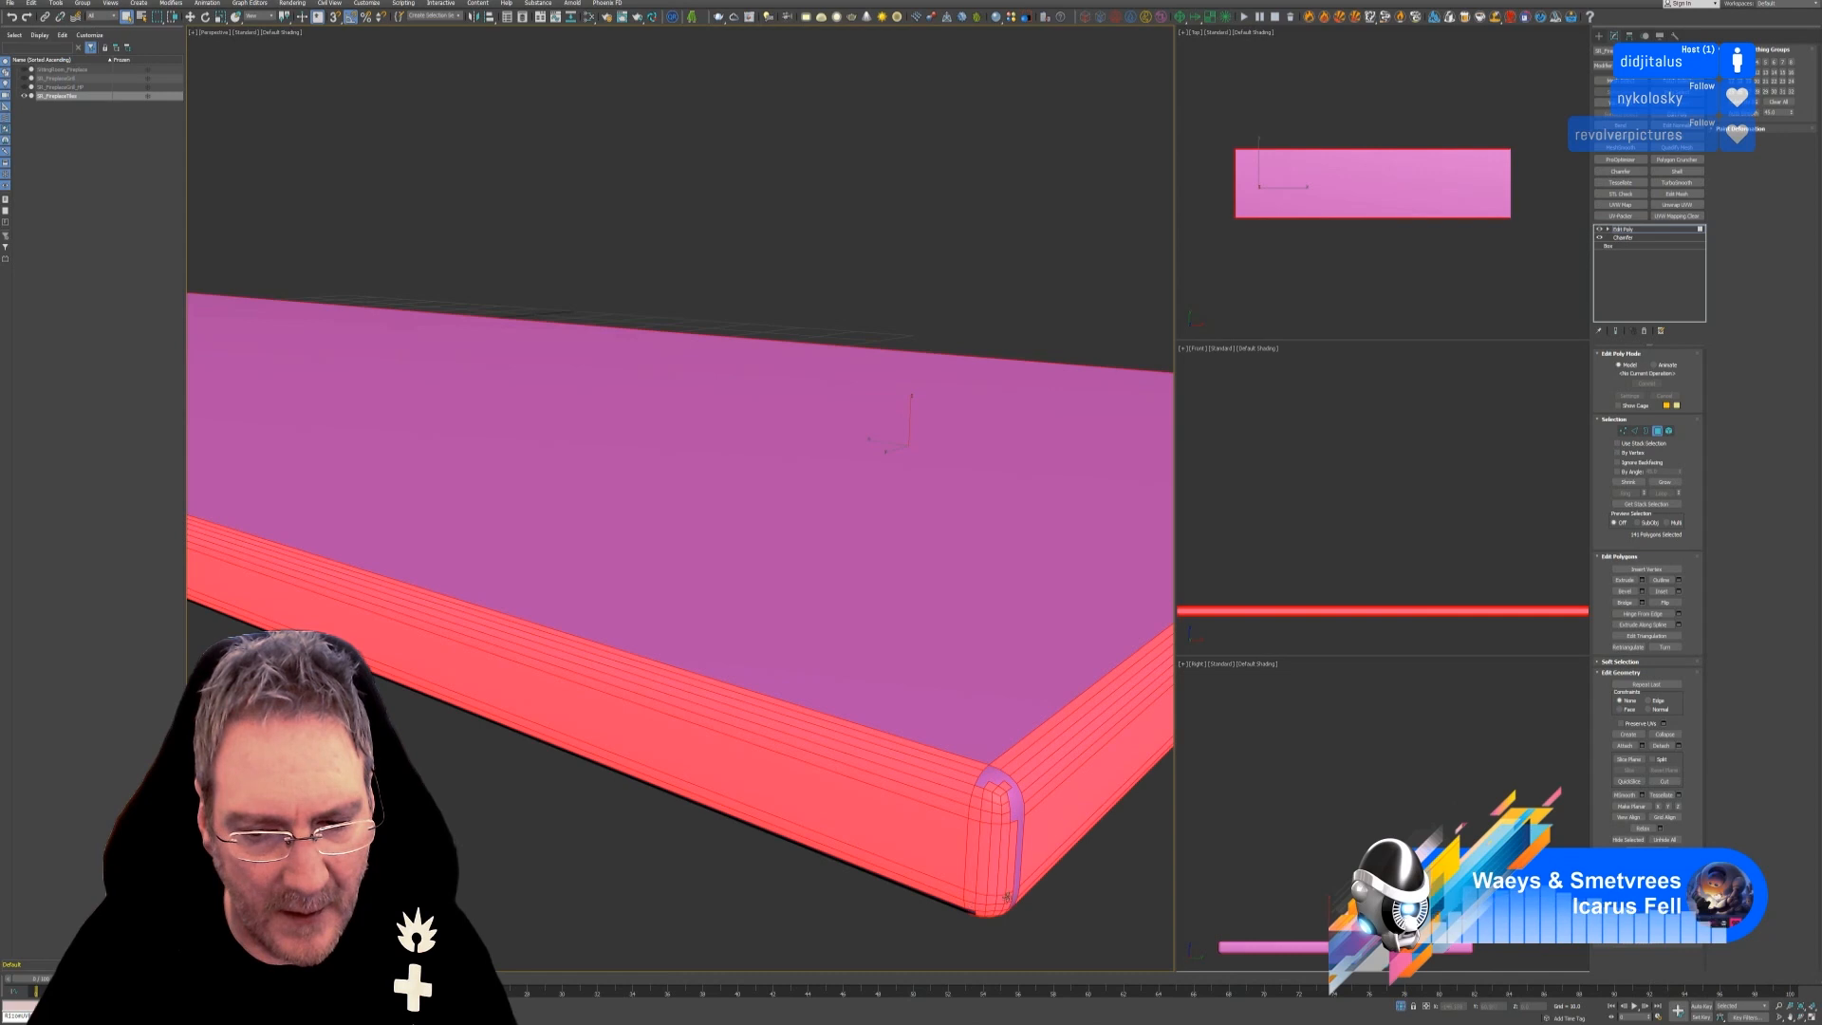
left_click(1017, 802, "ctrl")
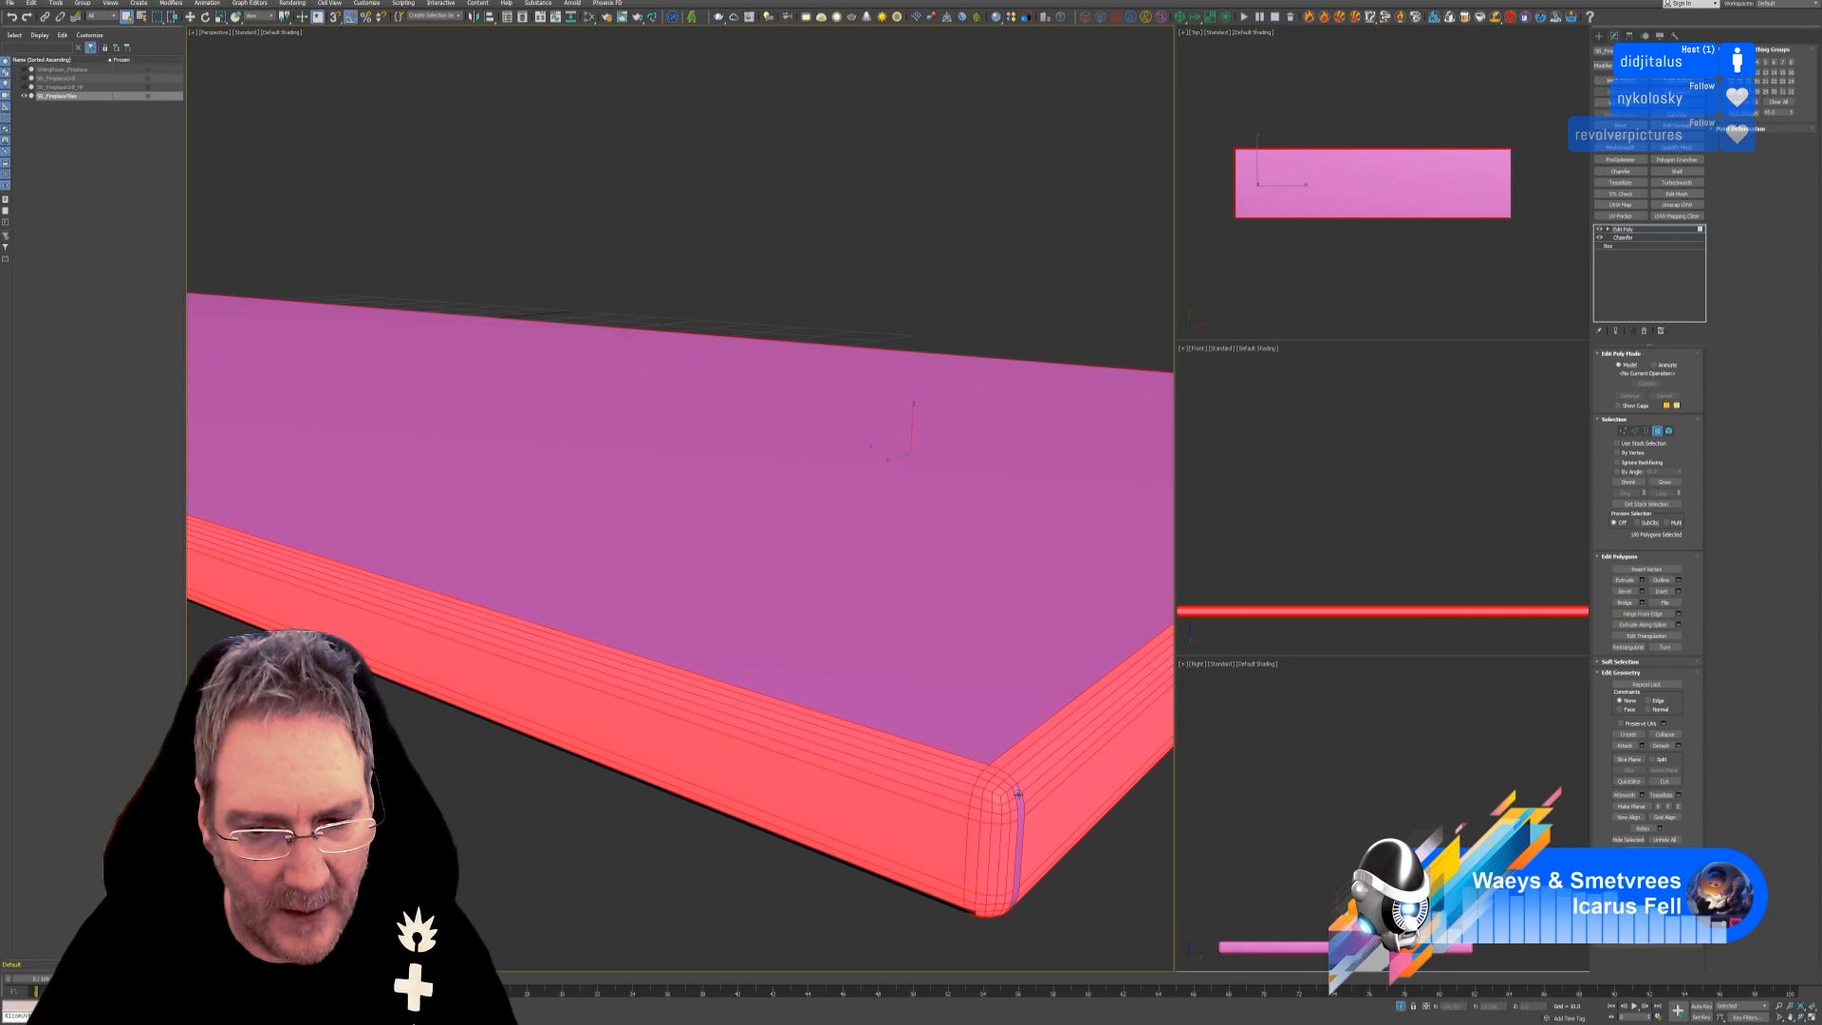
left_click(1019, 837, "ctrl")
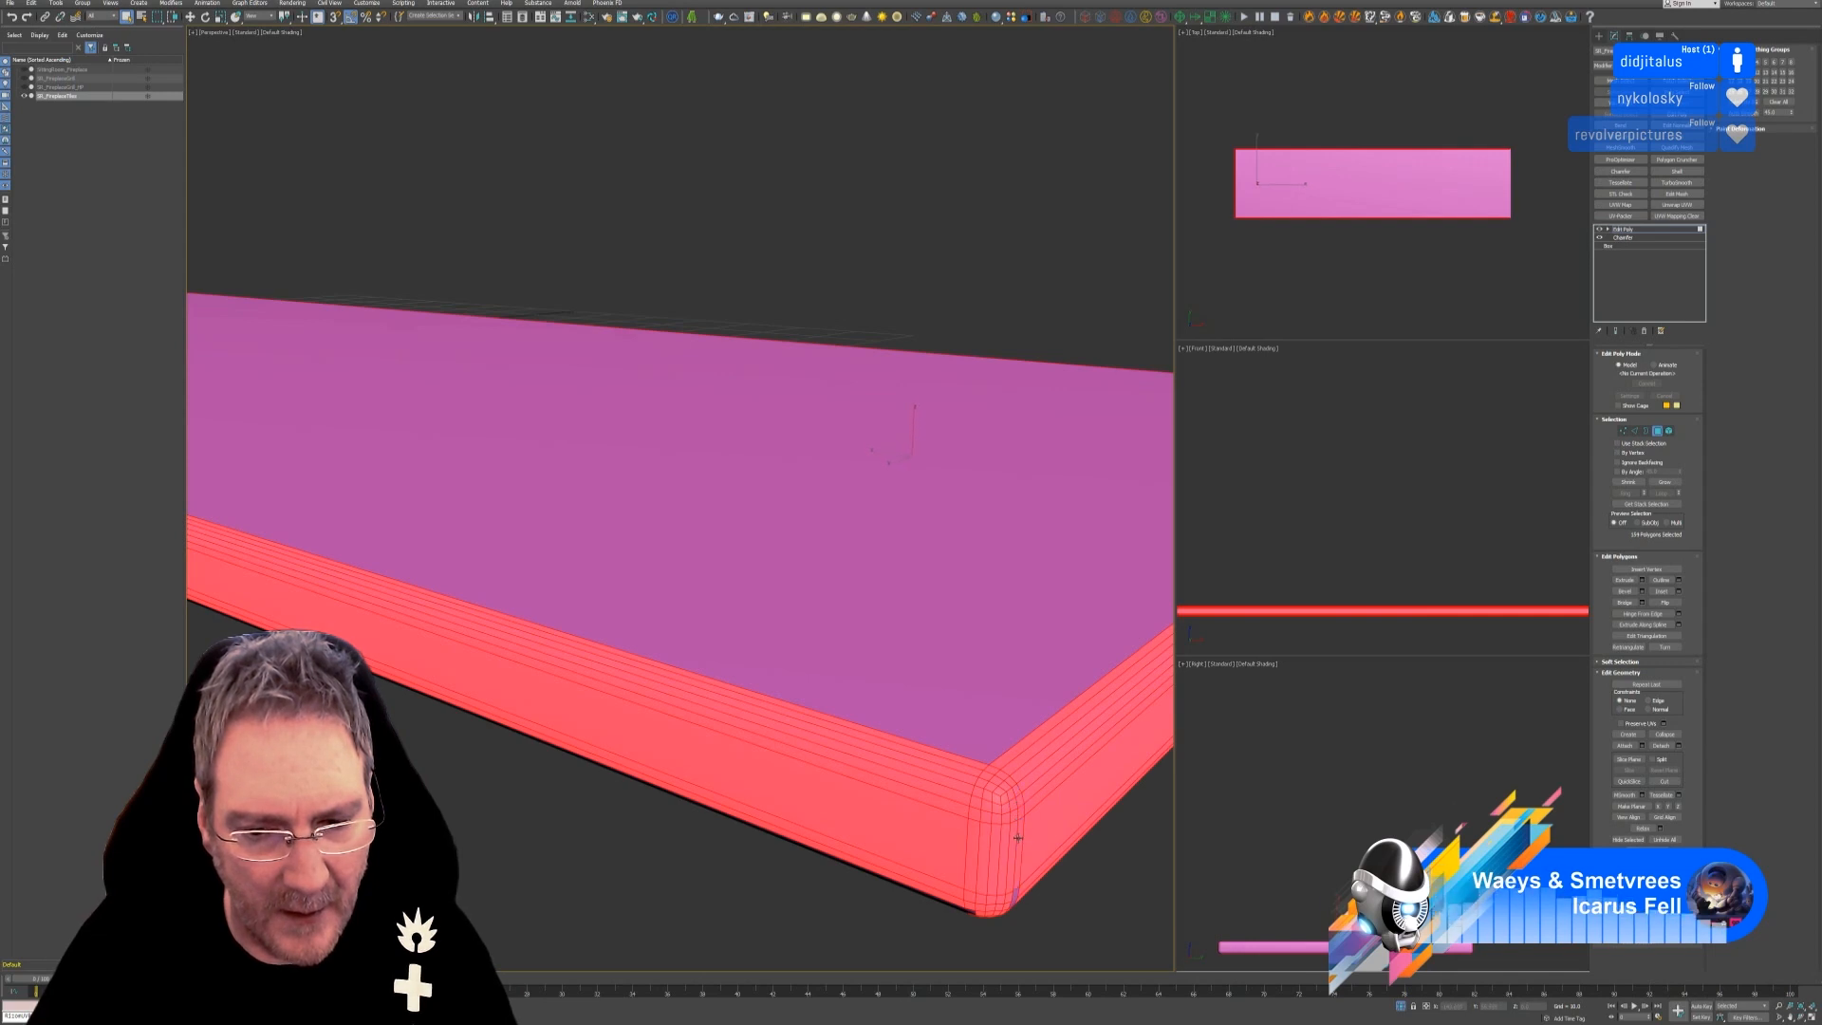
Add the remaining chamfer strips along the long side's lower edge and remove the underside polygon from the selection.
middle_click_drag(1033, 919, 1049, 893, "alt")
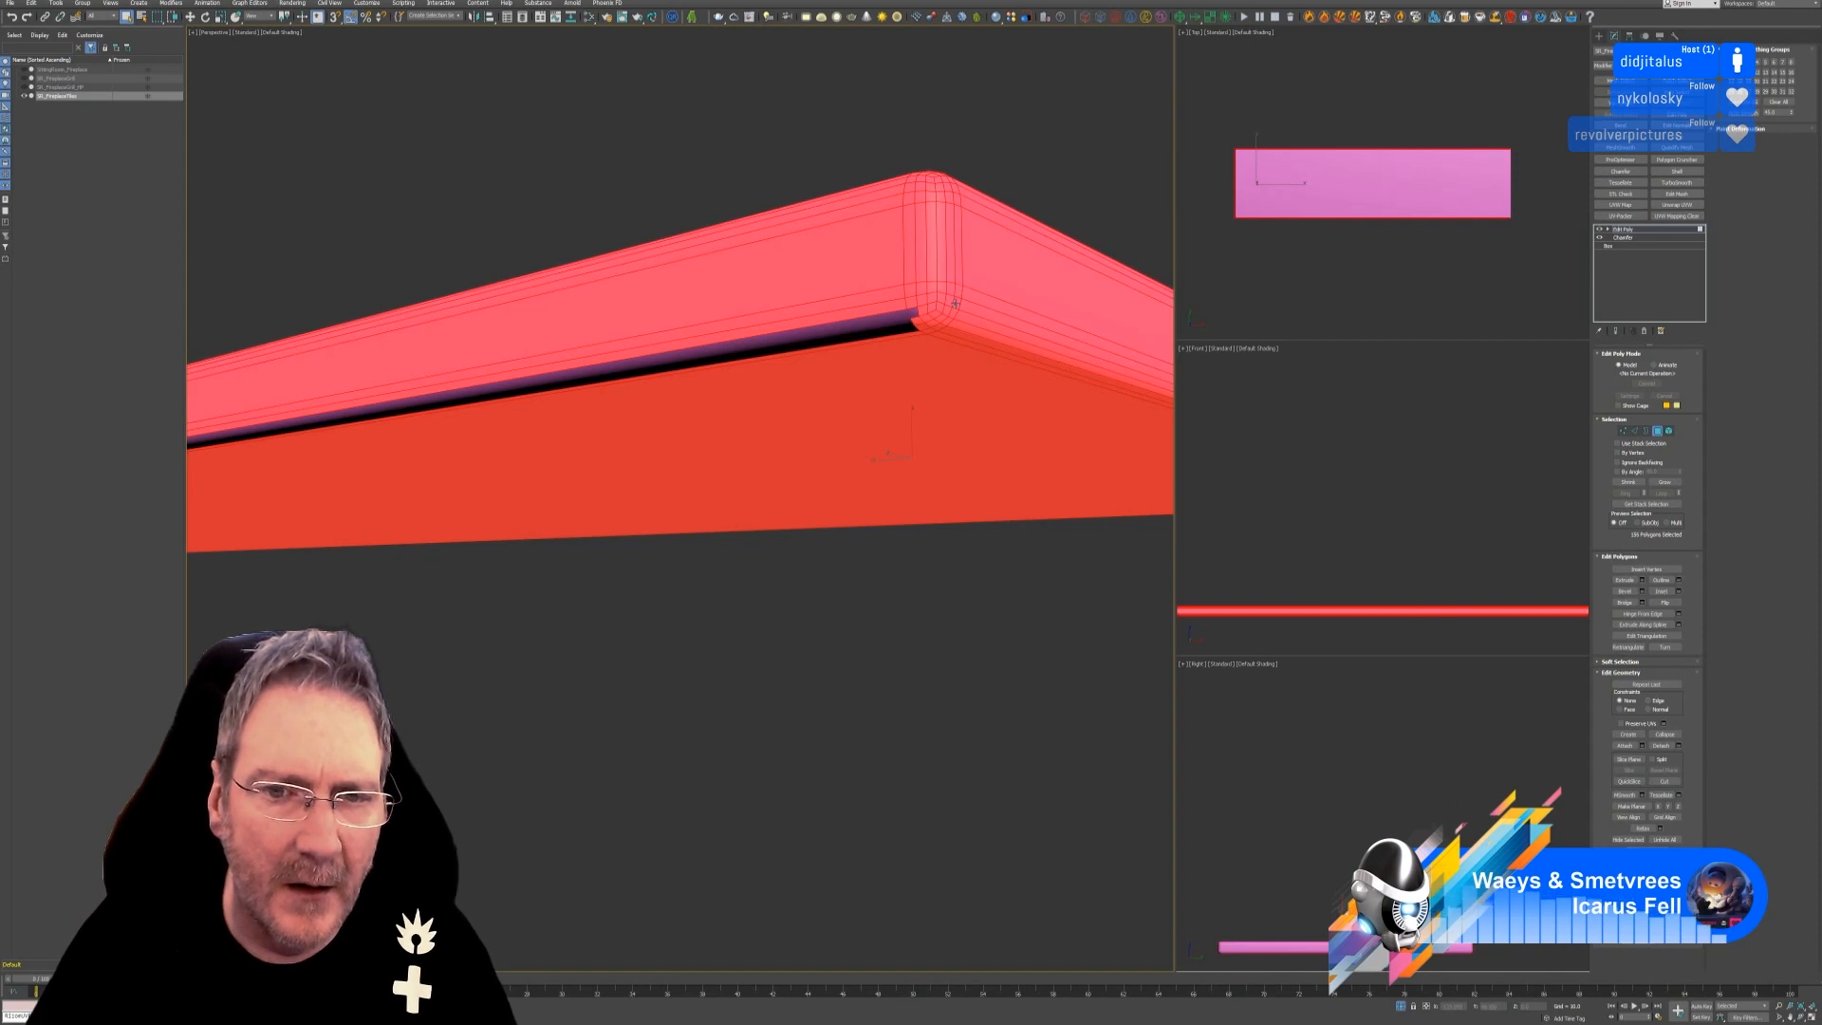
left_click(907, 323, "ctrl")
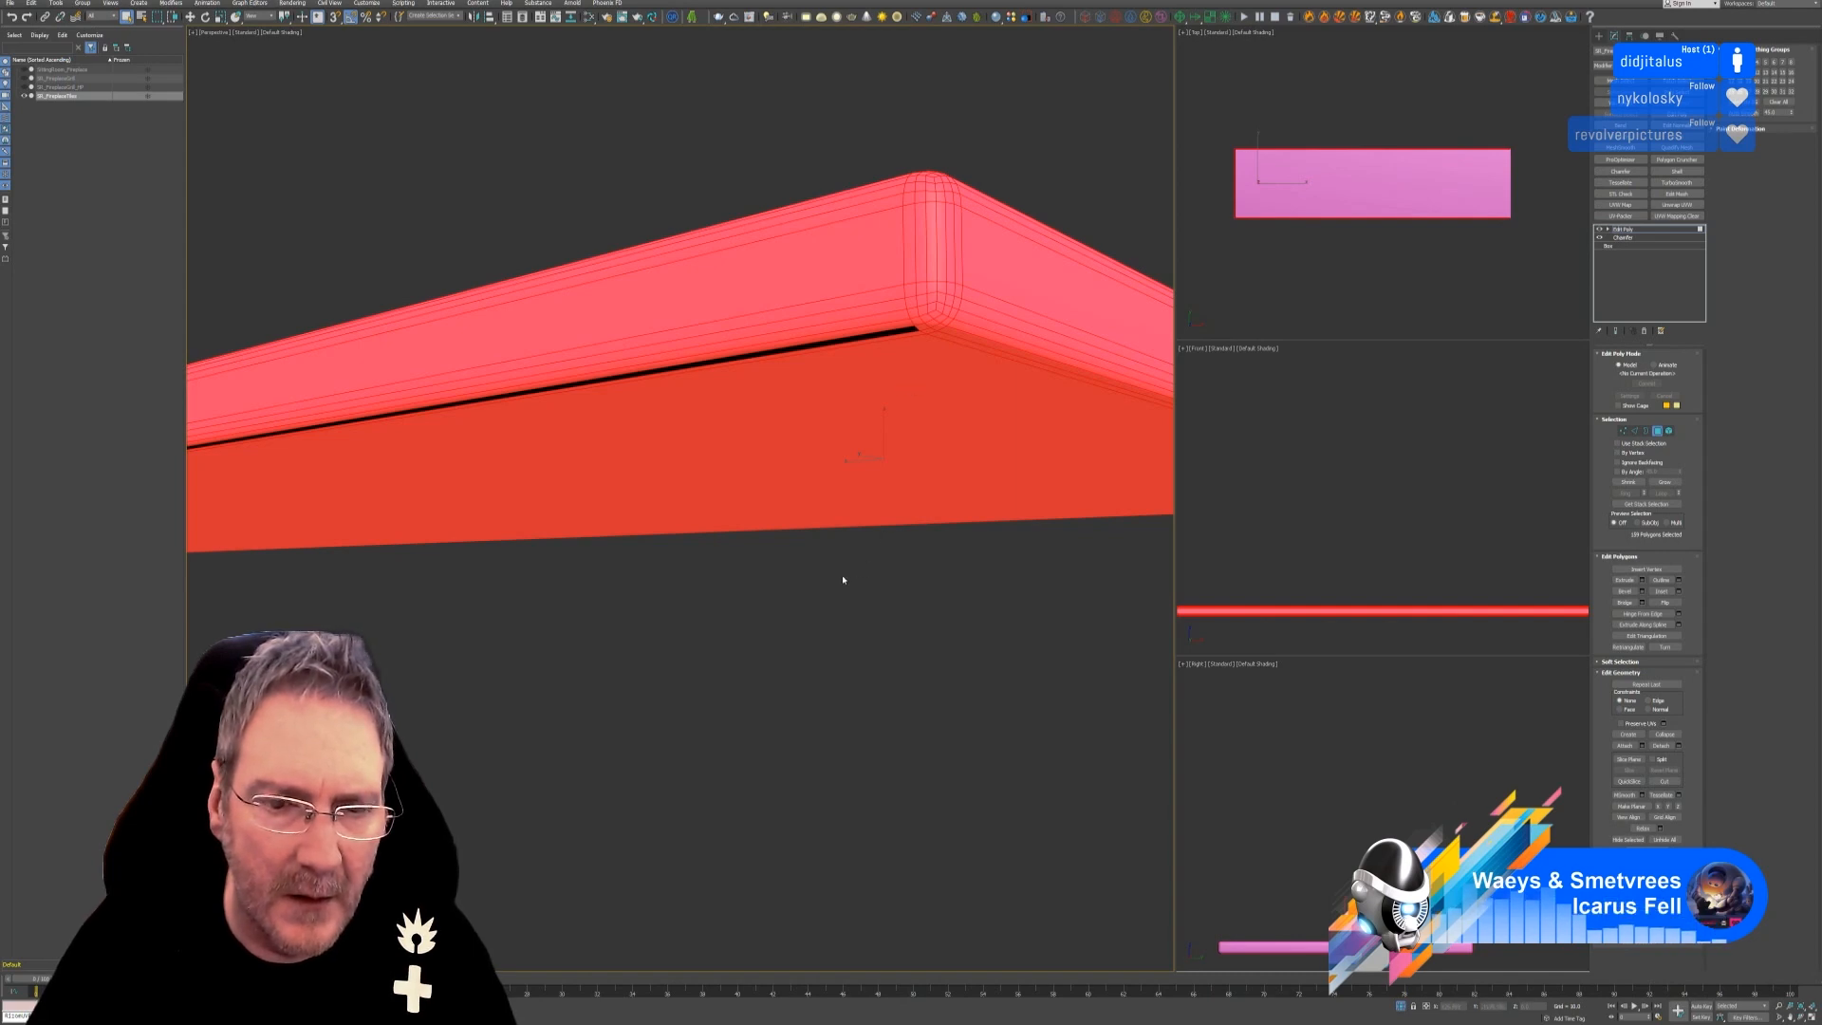
scroll(819, 570, "down", 5)
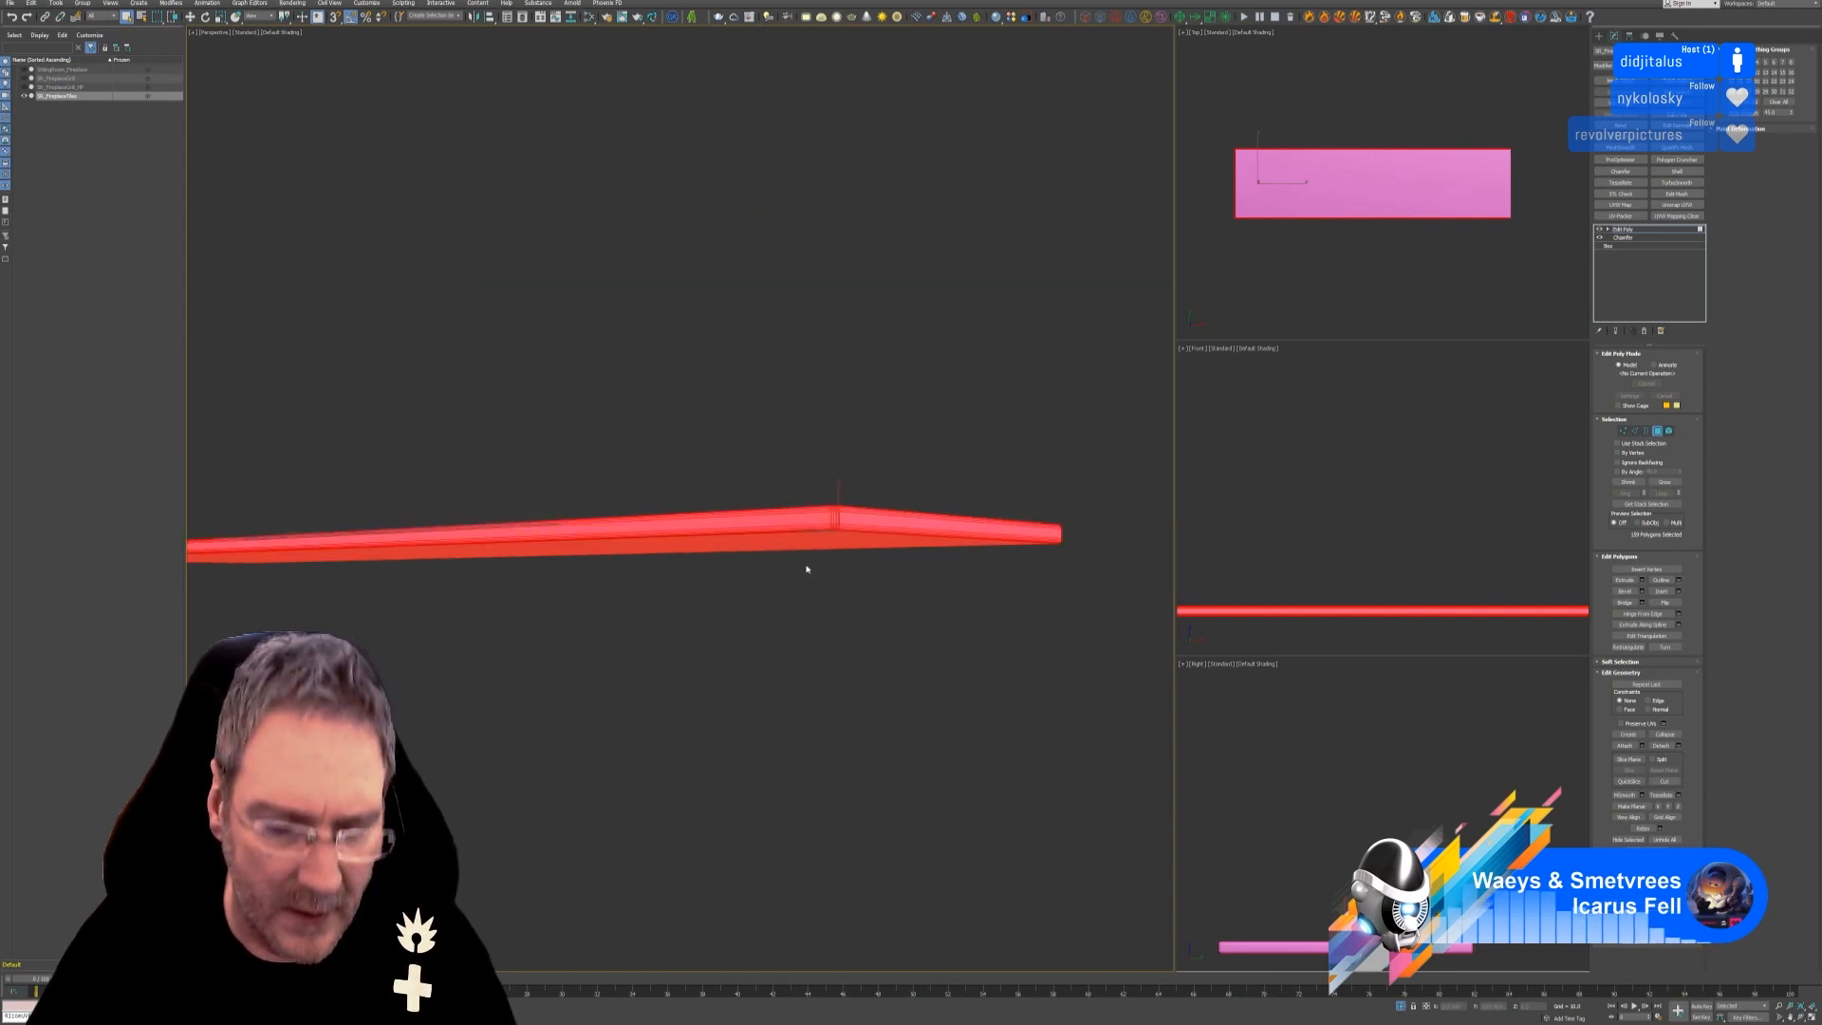
scroll(790, 561, "up", 4)
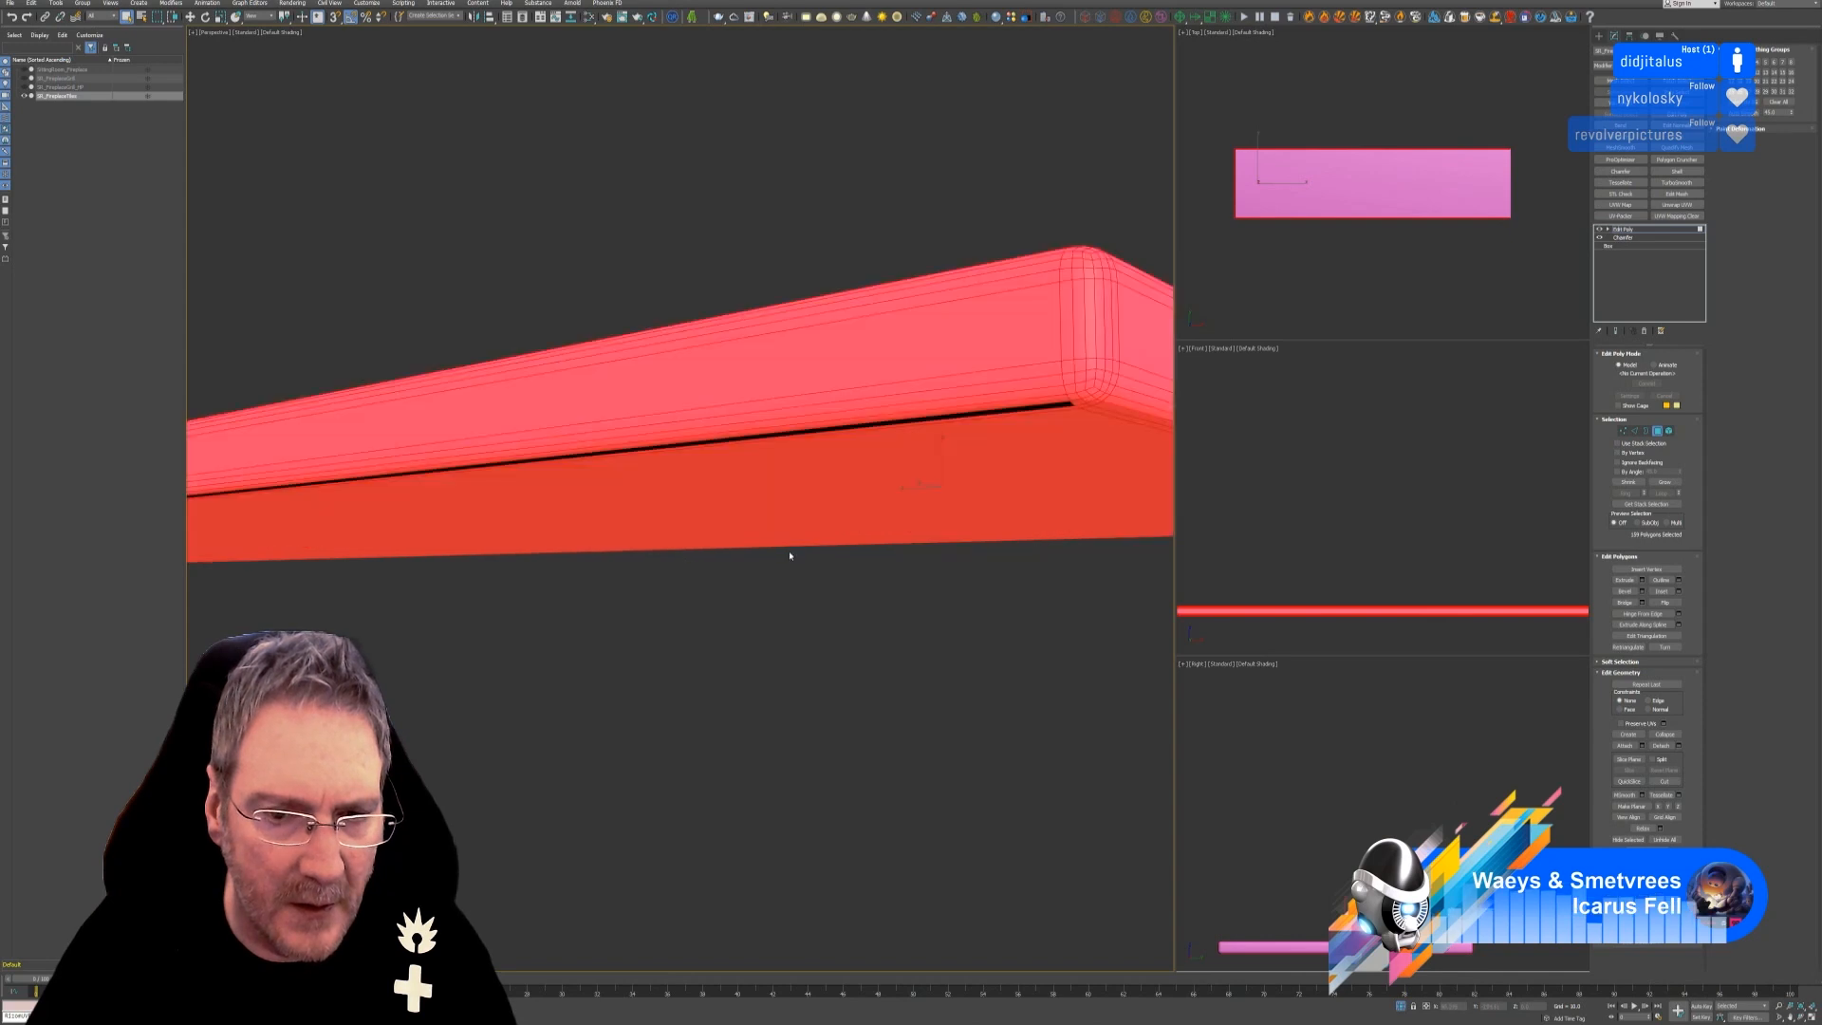
key("Delete")
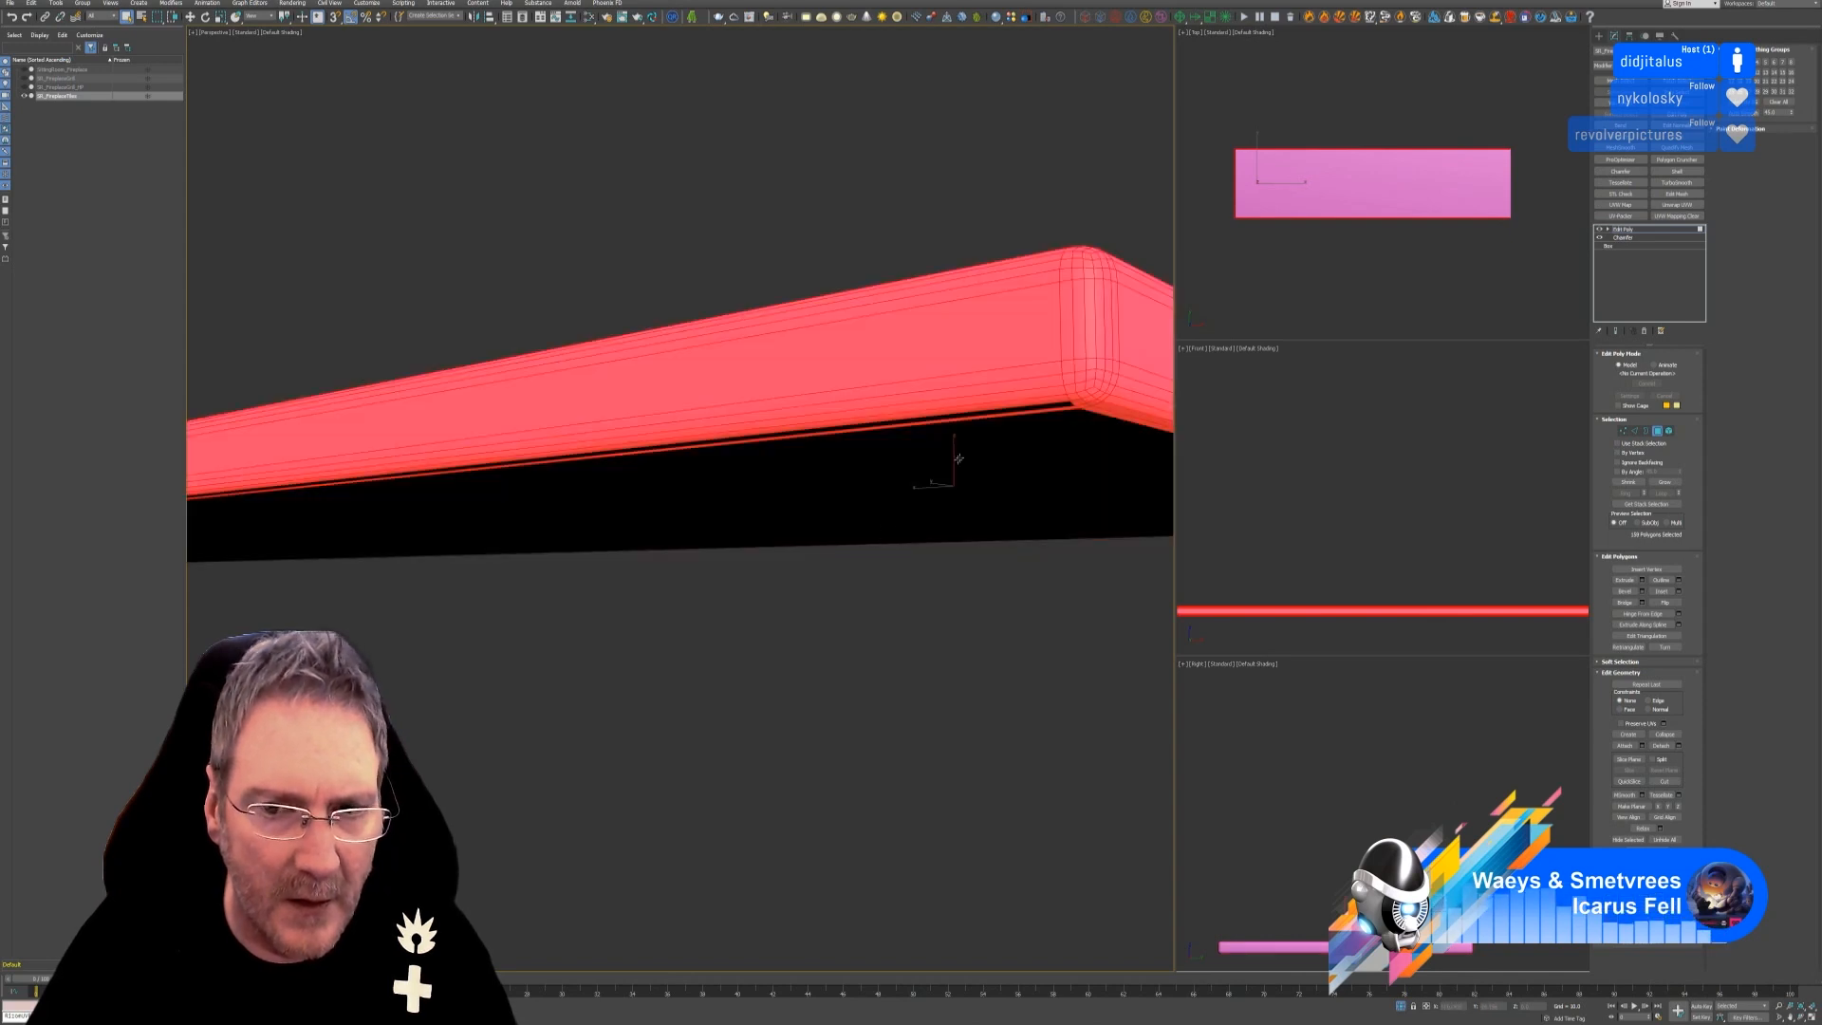
scroll(1078, 398, "up", 2)
left_click(1065, 403, "ctrl")
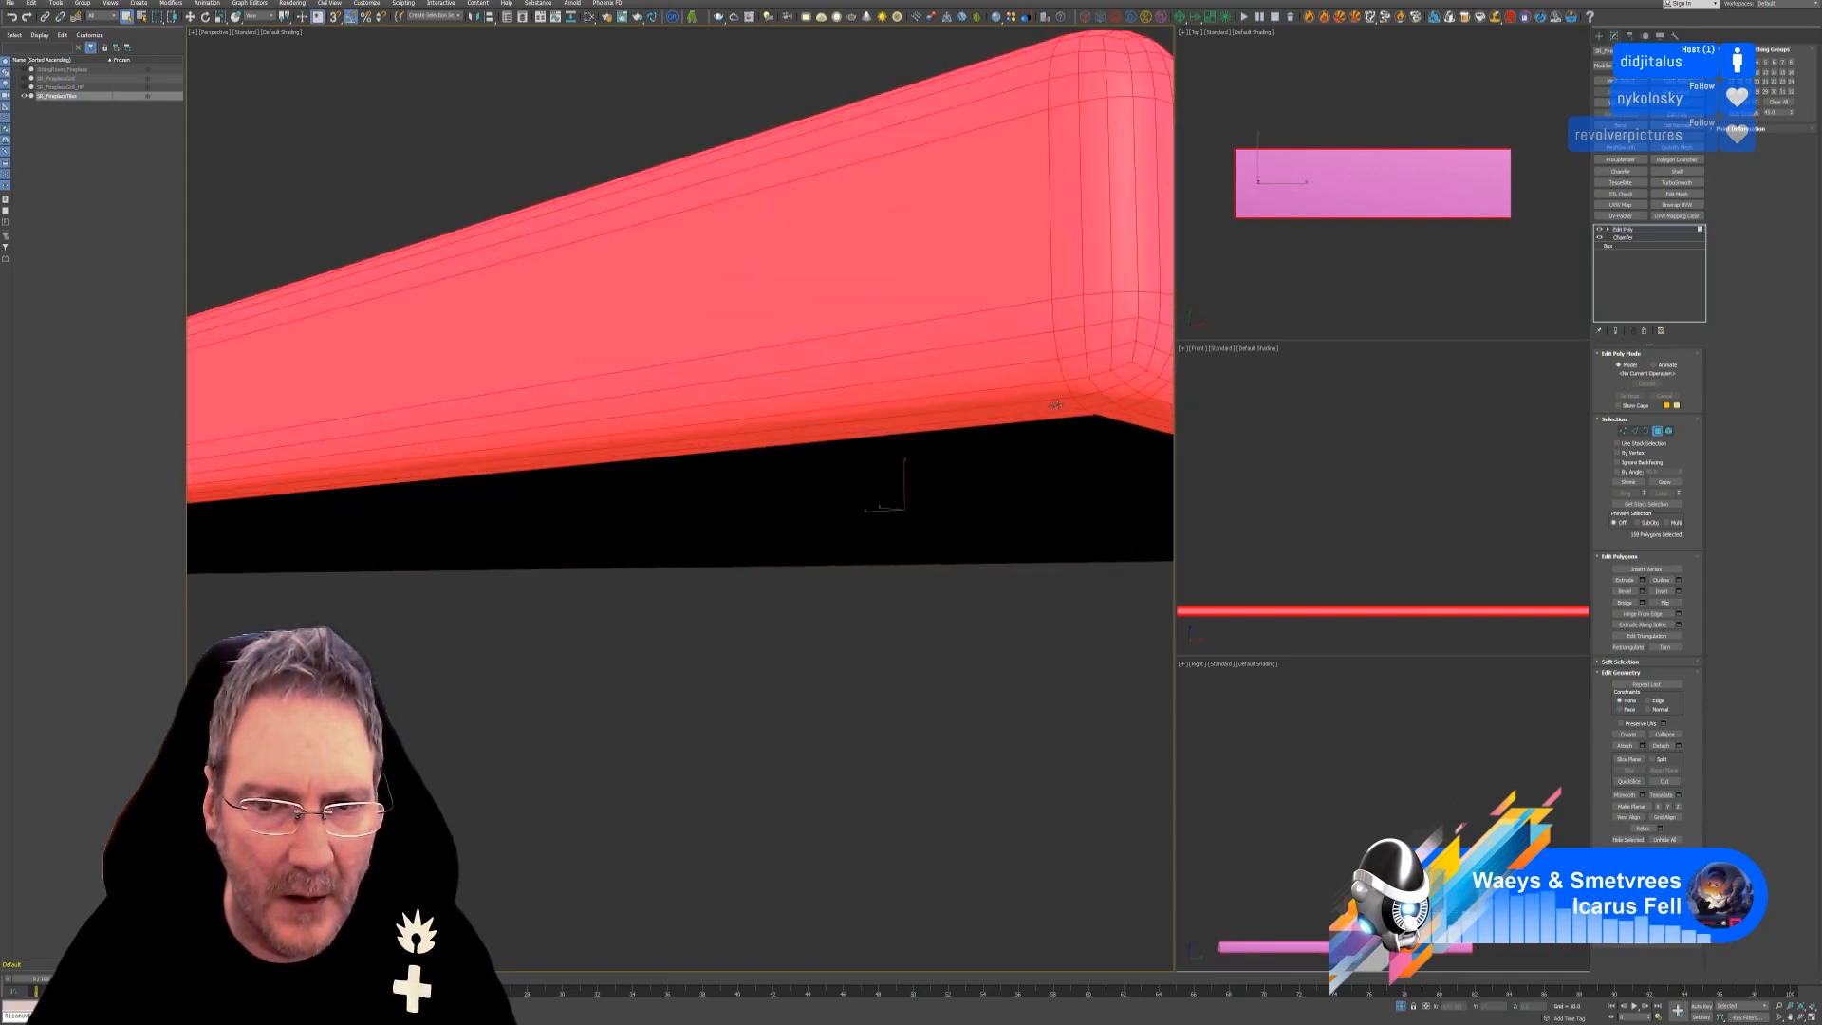
Add the slab's remaining short end face and its lower chamfer strips to the polygon selection.
scroll(967, 471, "down", 3)
scroll(967, 471, "down", 5)
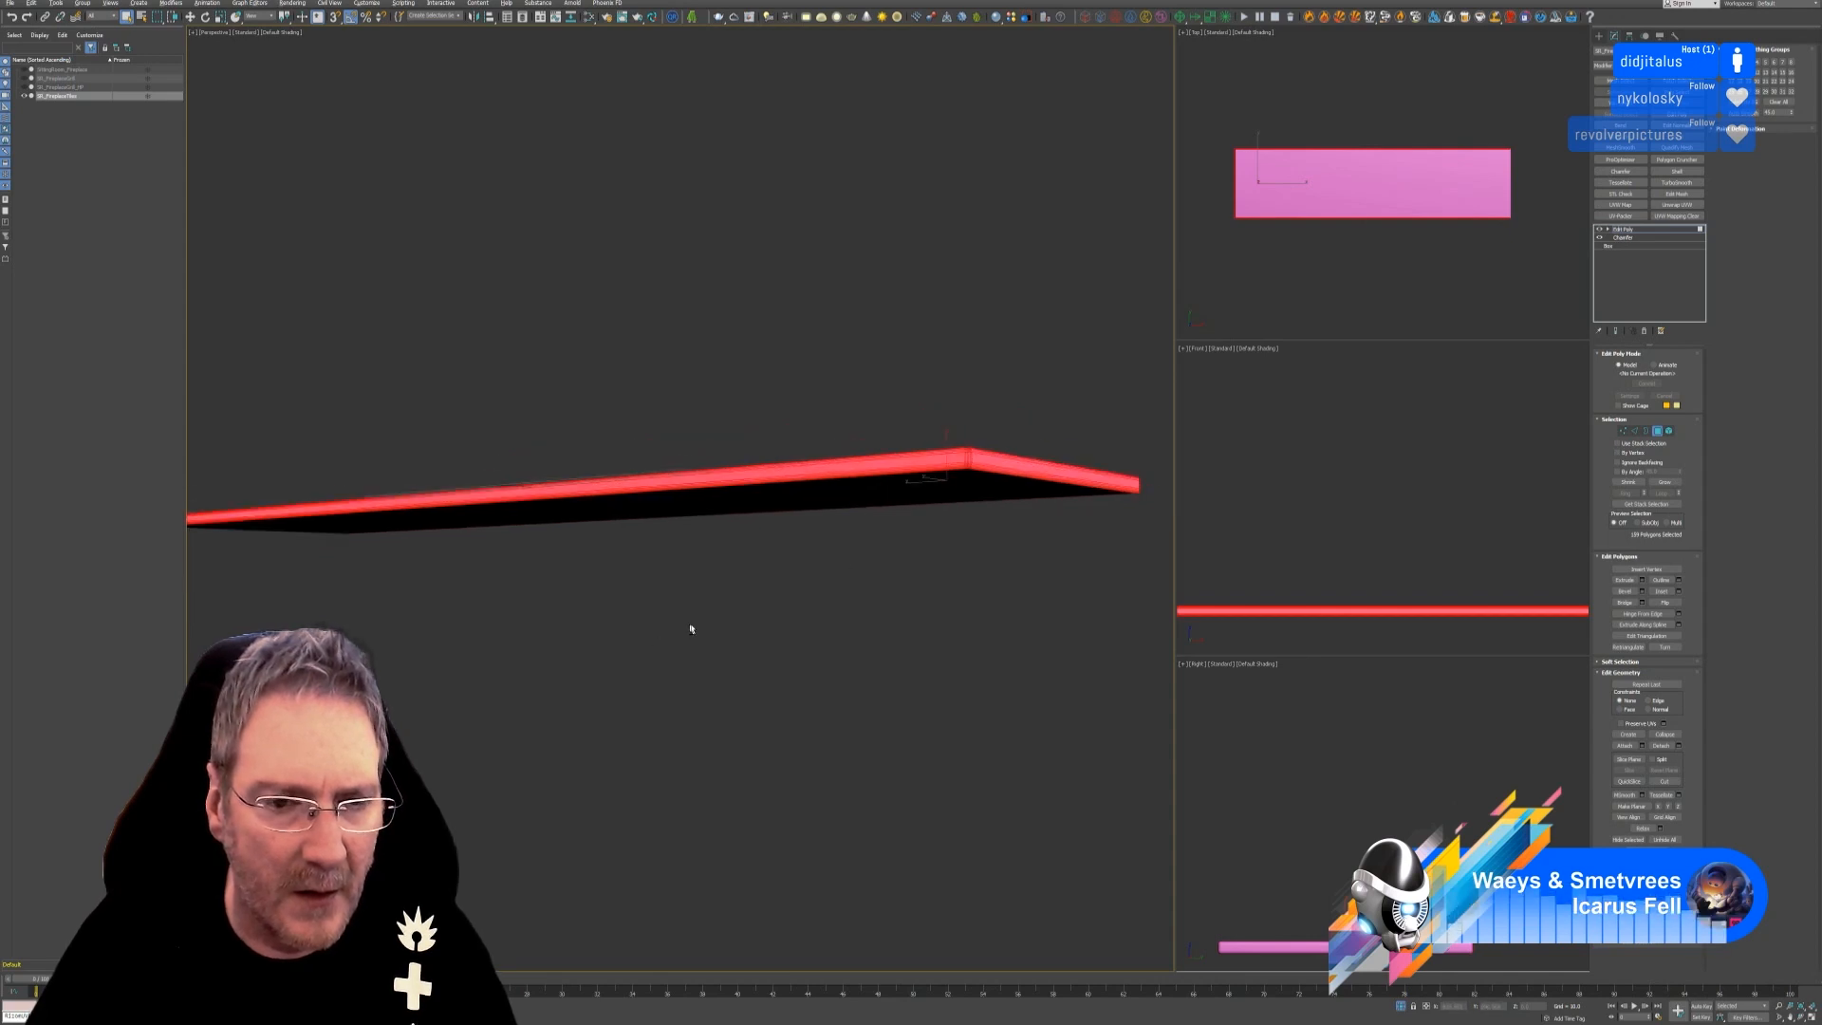
middle_click_drag(692, 631, 841, 597, "alt")
scroll(784, 634, "down", 1)
scroll(528, 677, "up", 2)
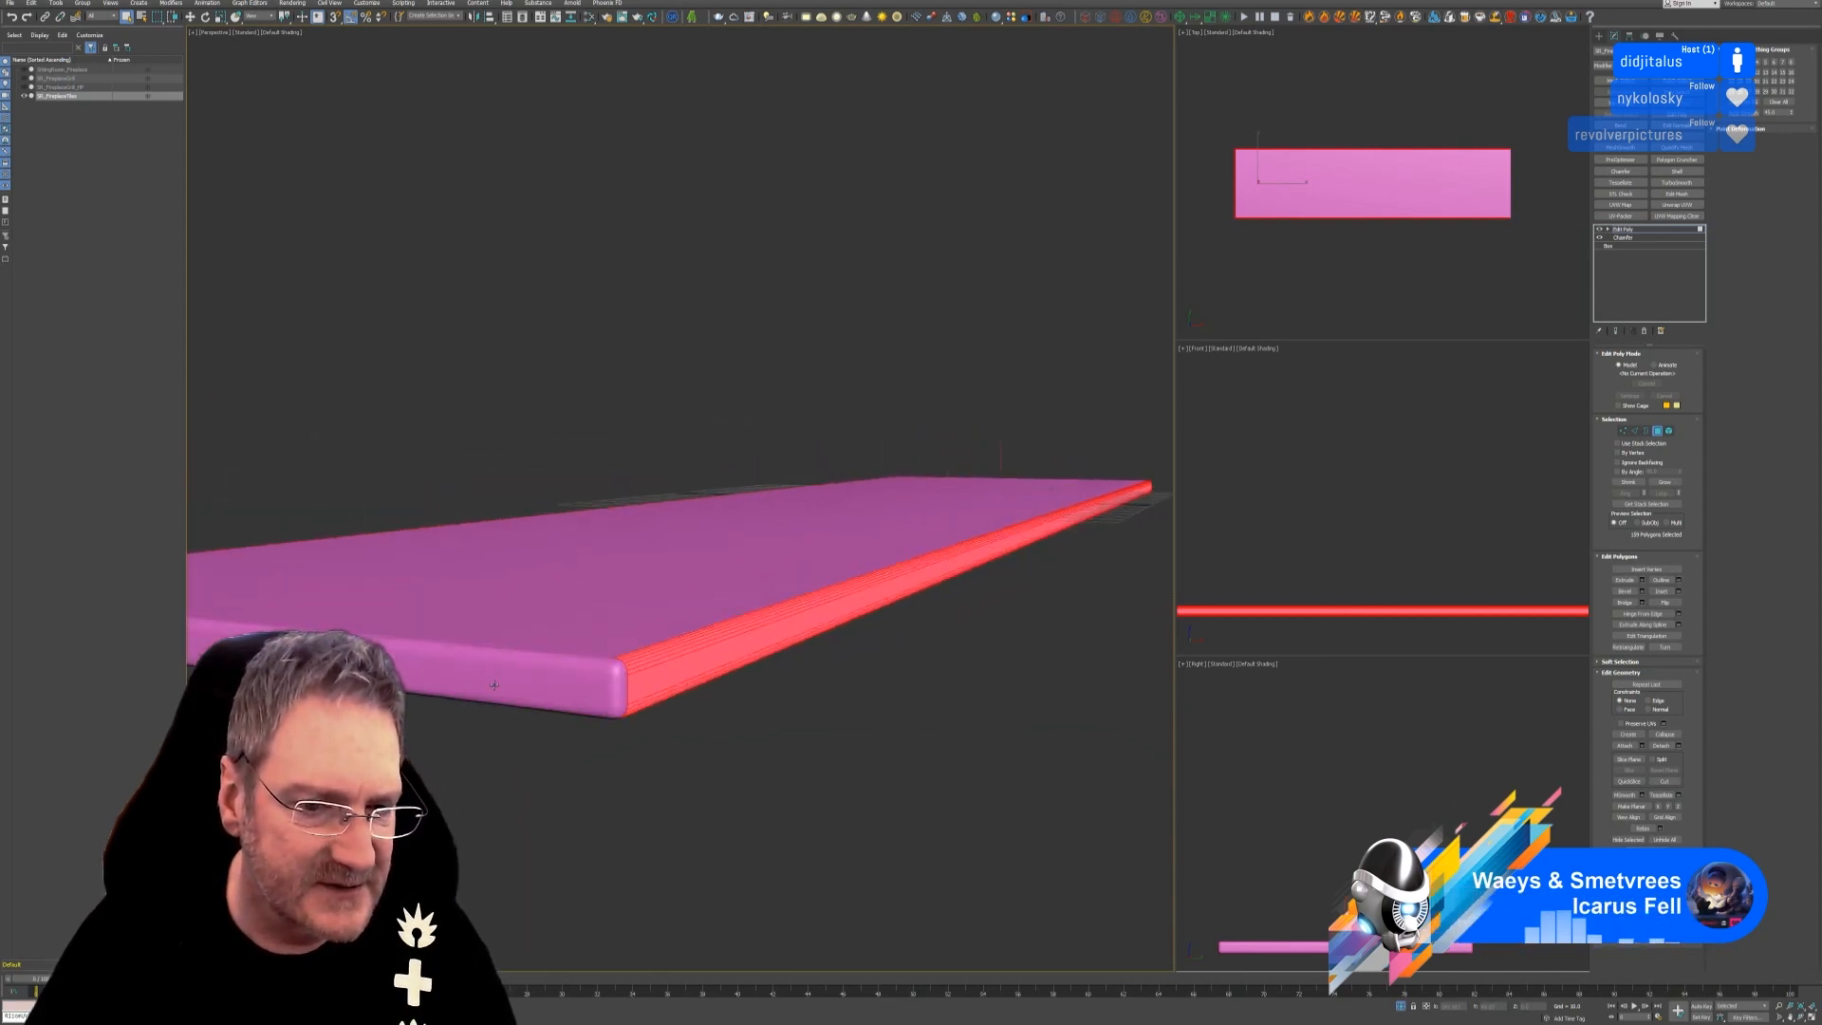
scroll(596, 682, "up", 1)
left_click(648, 669, "ctrl")
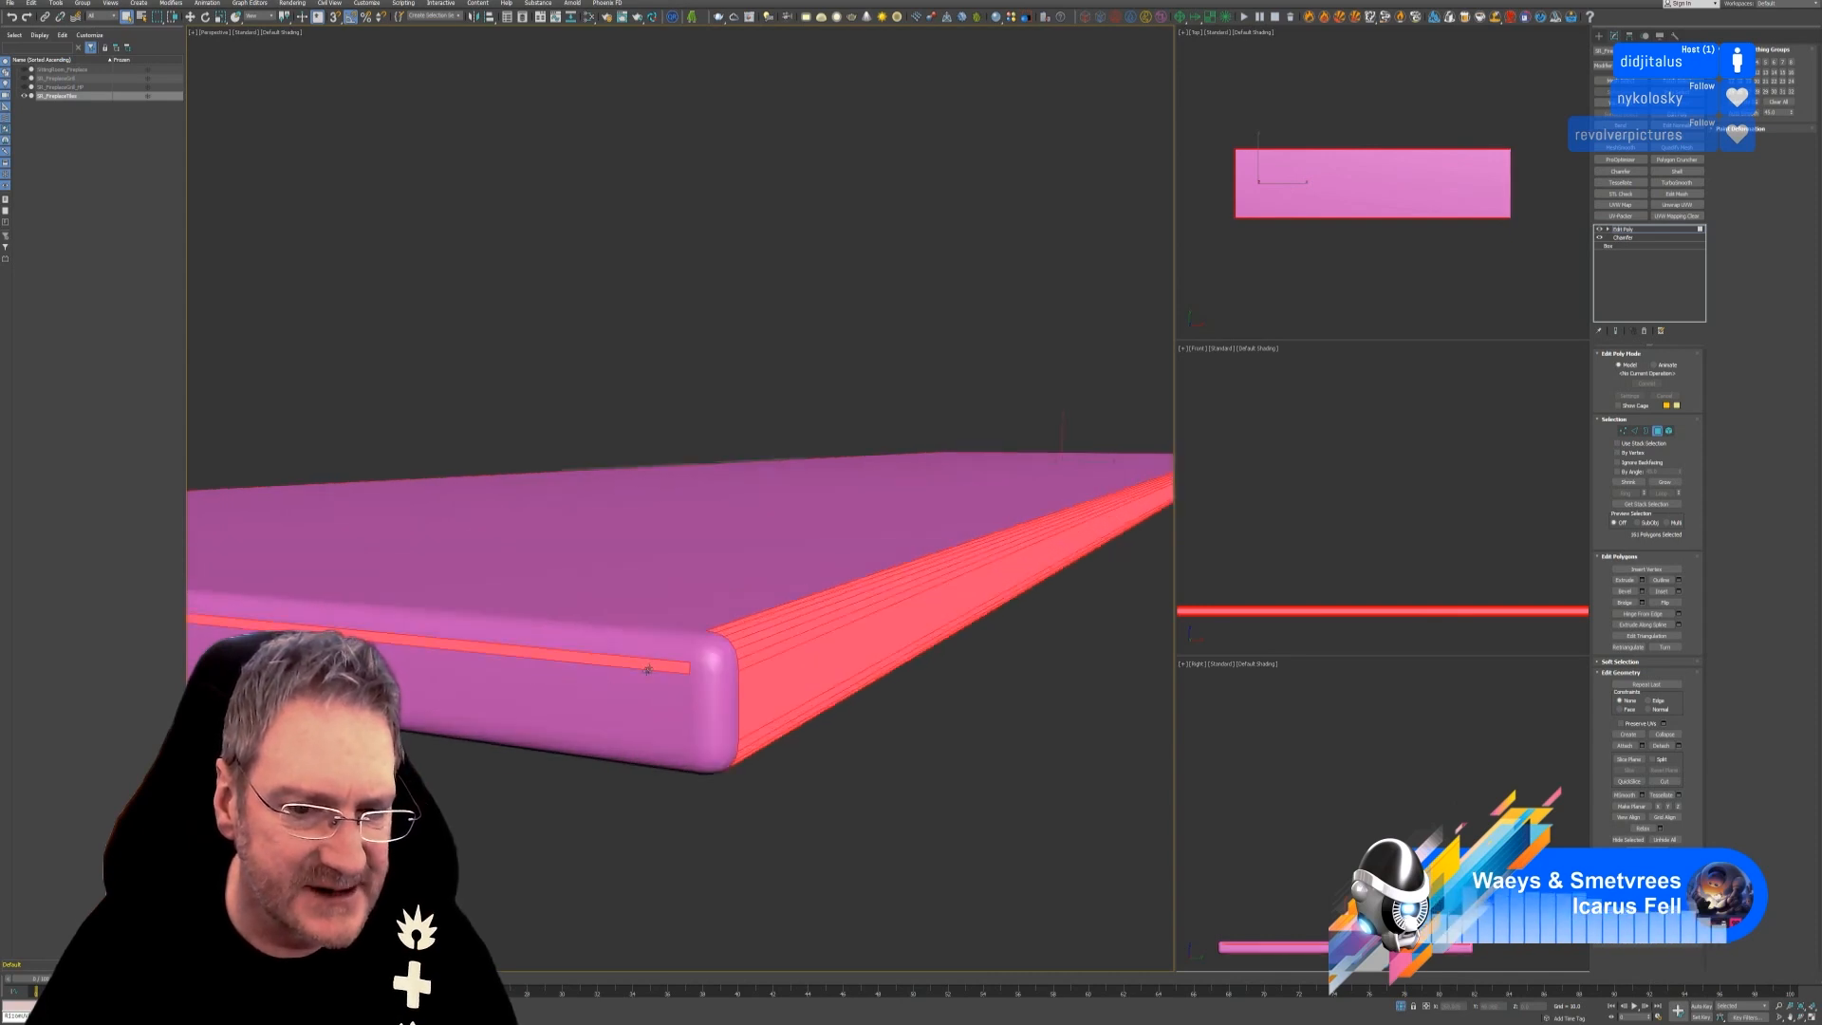
left_click(636, 688, "ctrl")
left_click(654, 750, "ctrl")
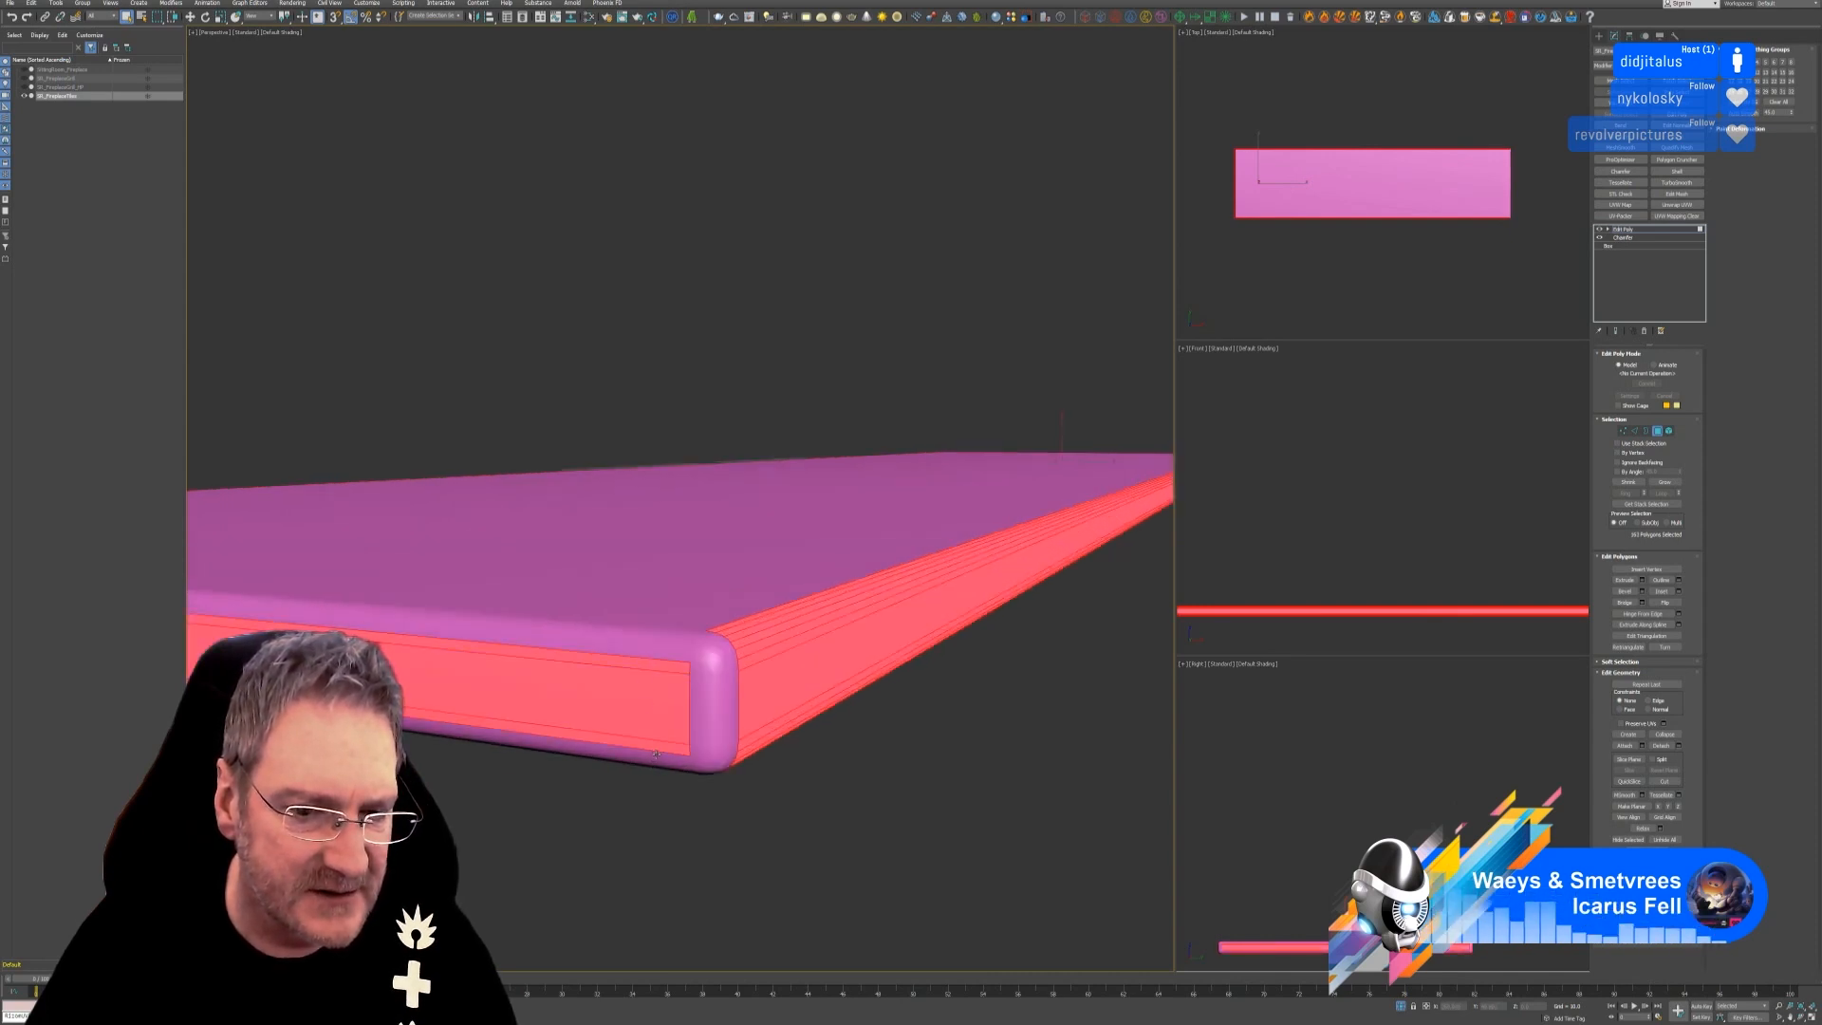
left_click(662, 760, "ctrl")
left_click(664, 767, "ctrl")
Add the chamfer strips along the upper edge of that remaining short end to the polygon selection.
scroll(659, 686, "up", 1)
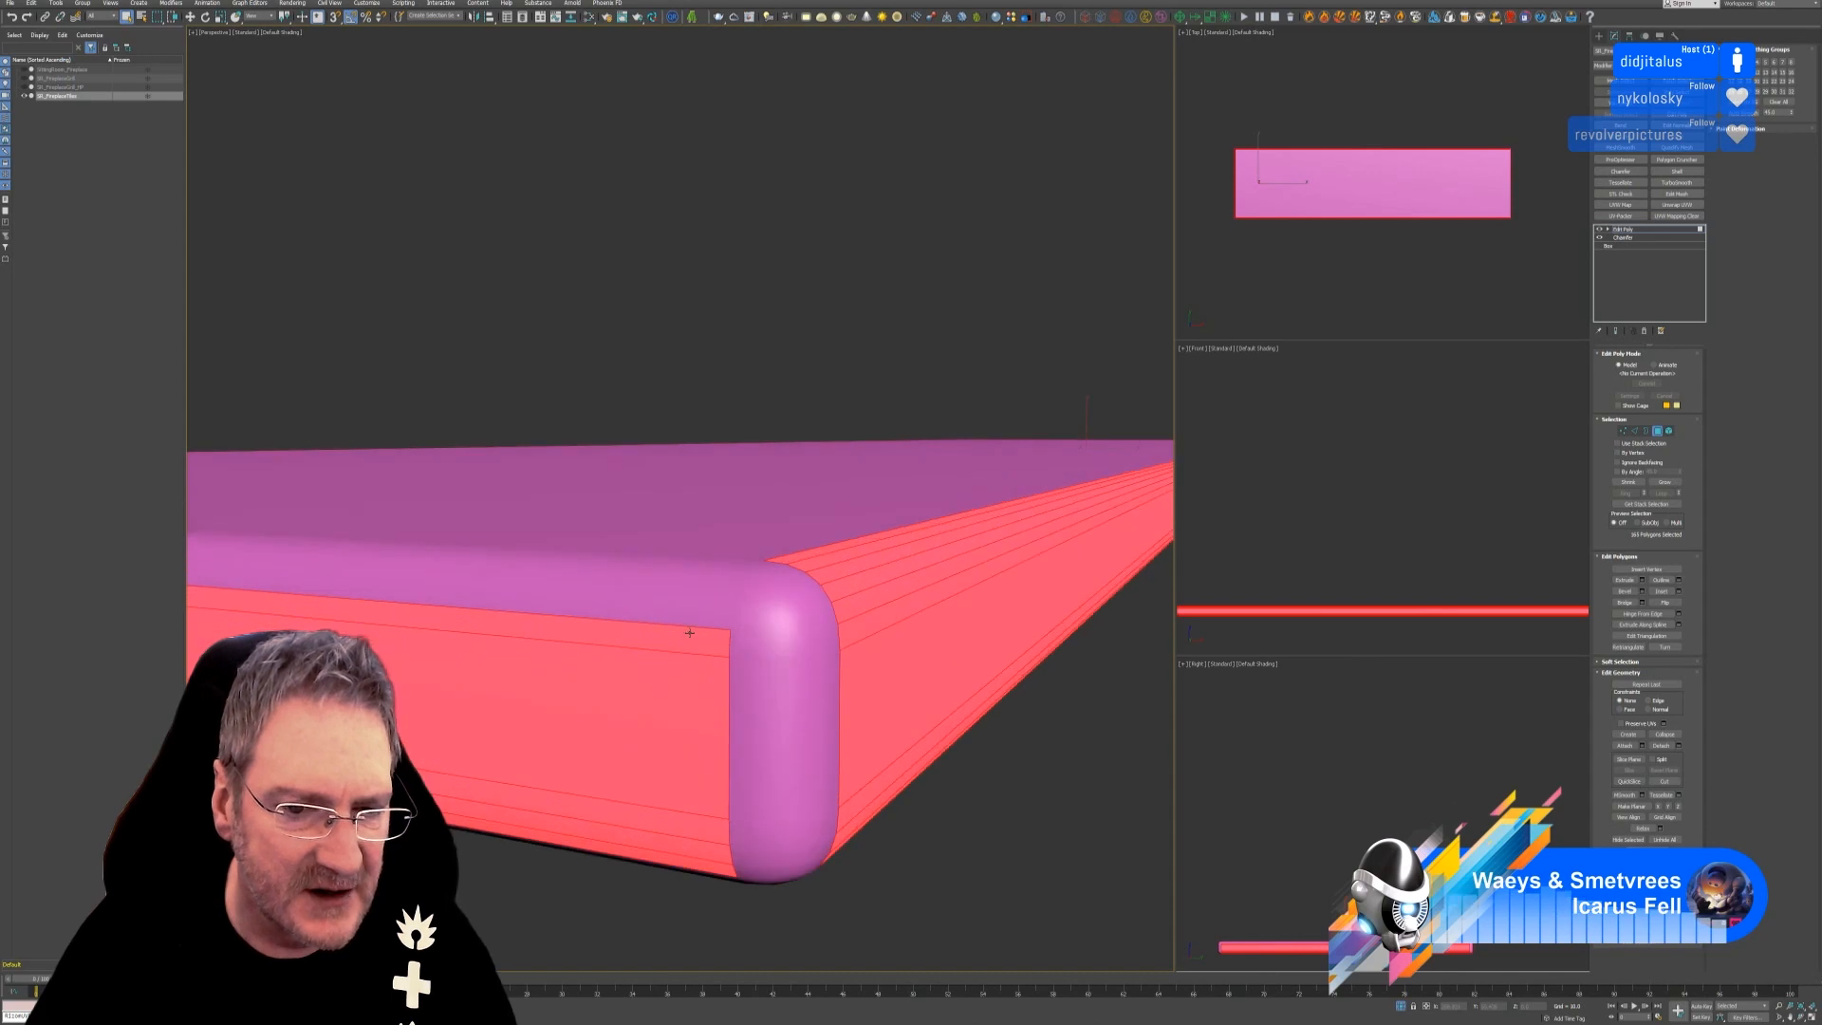
left_click(693, 619, "ctrl")
left_click(695, 604, "ctrl")
left_click(697, 586, "ctrl")
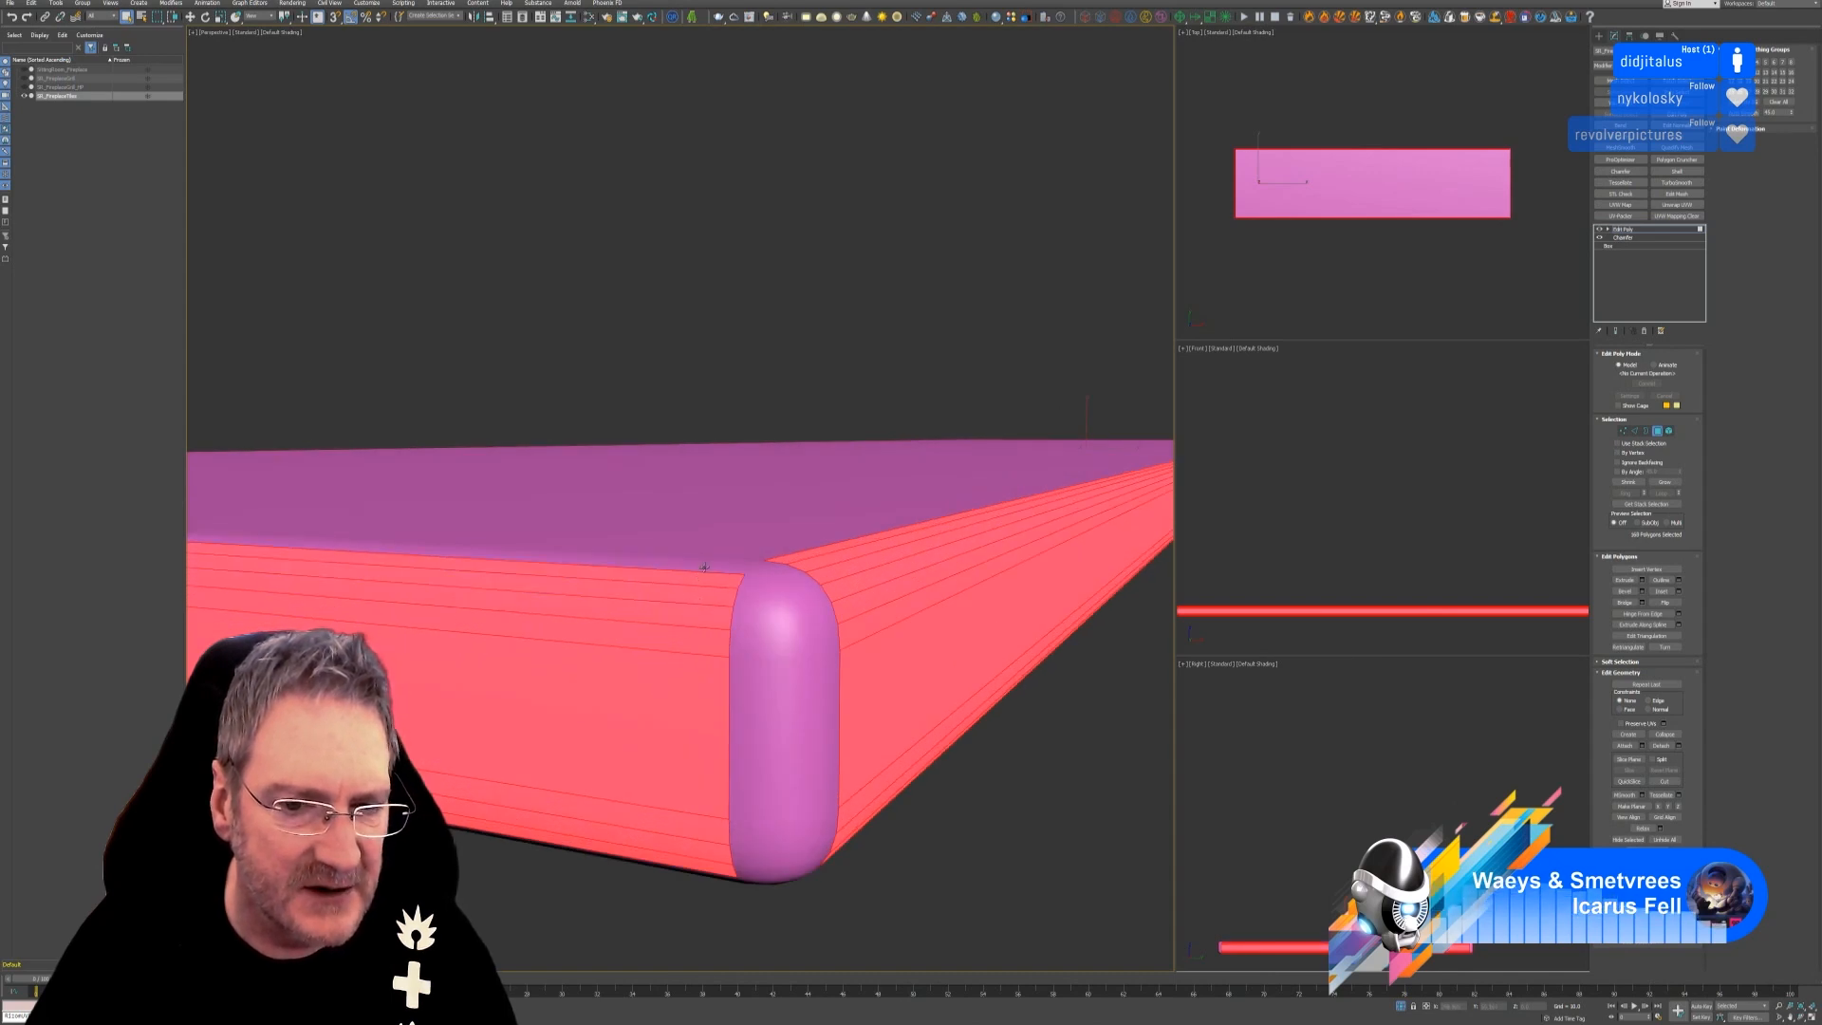
Add the remaining upper-edge chamfer strips and all the rounded corner polygons beside the short end to the selection.
left_click(721, 570, "ctrl")
left_click(722, 572, "ctrl")
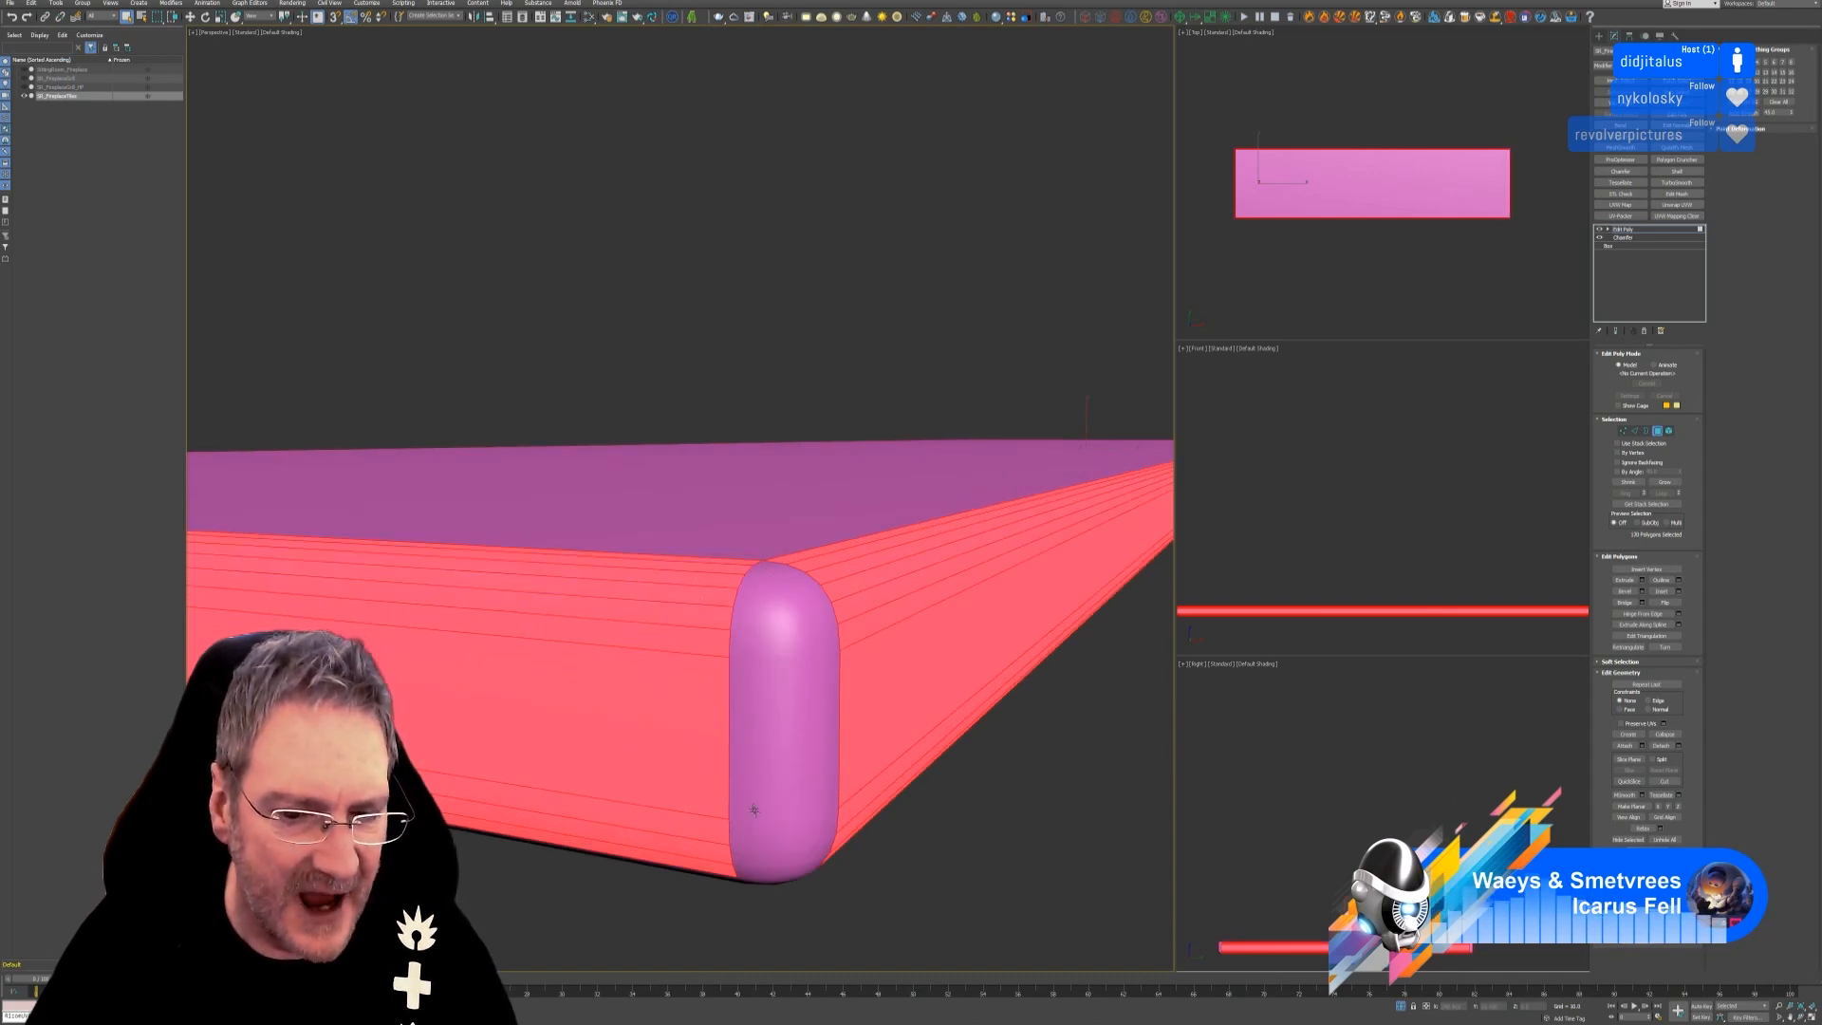
left_click(761, 838, "ctrl")
left_click_drag(762, 911, 807, 694, "ctrl")
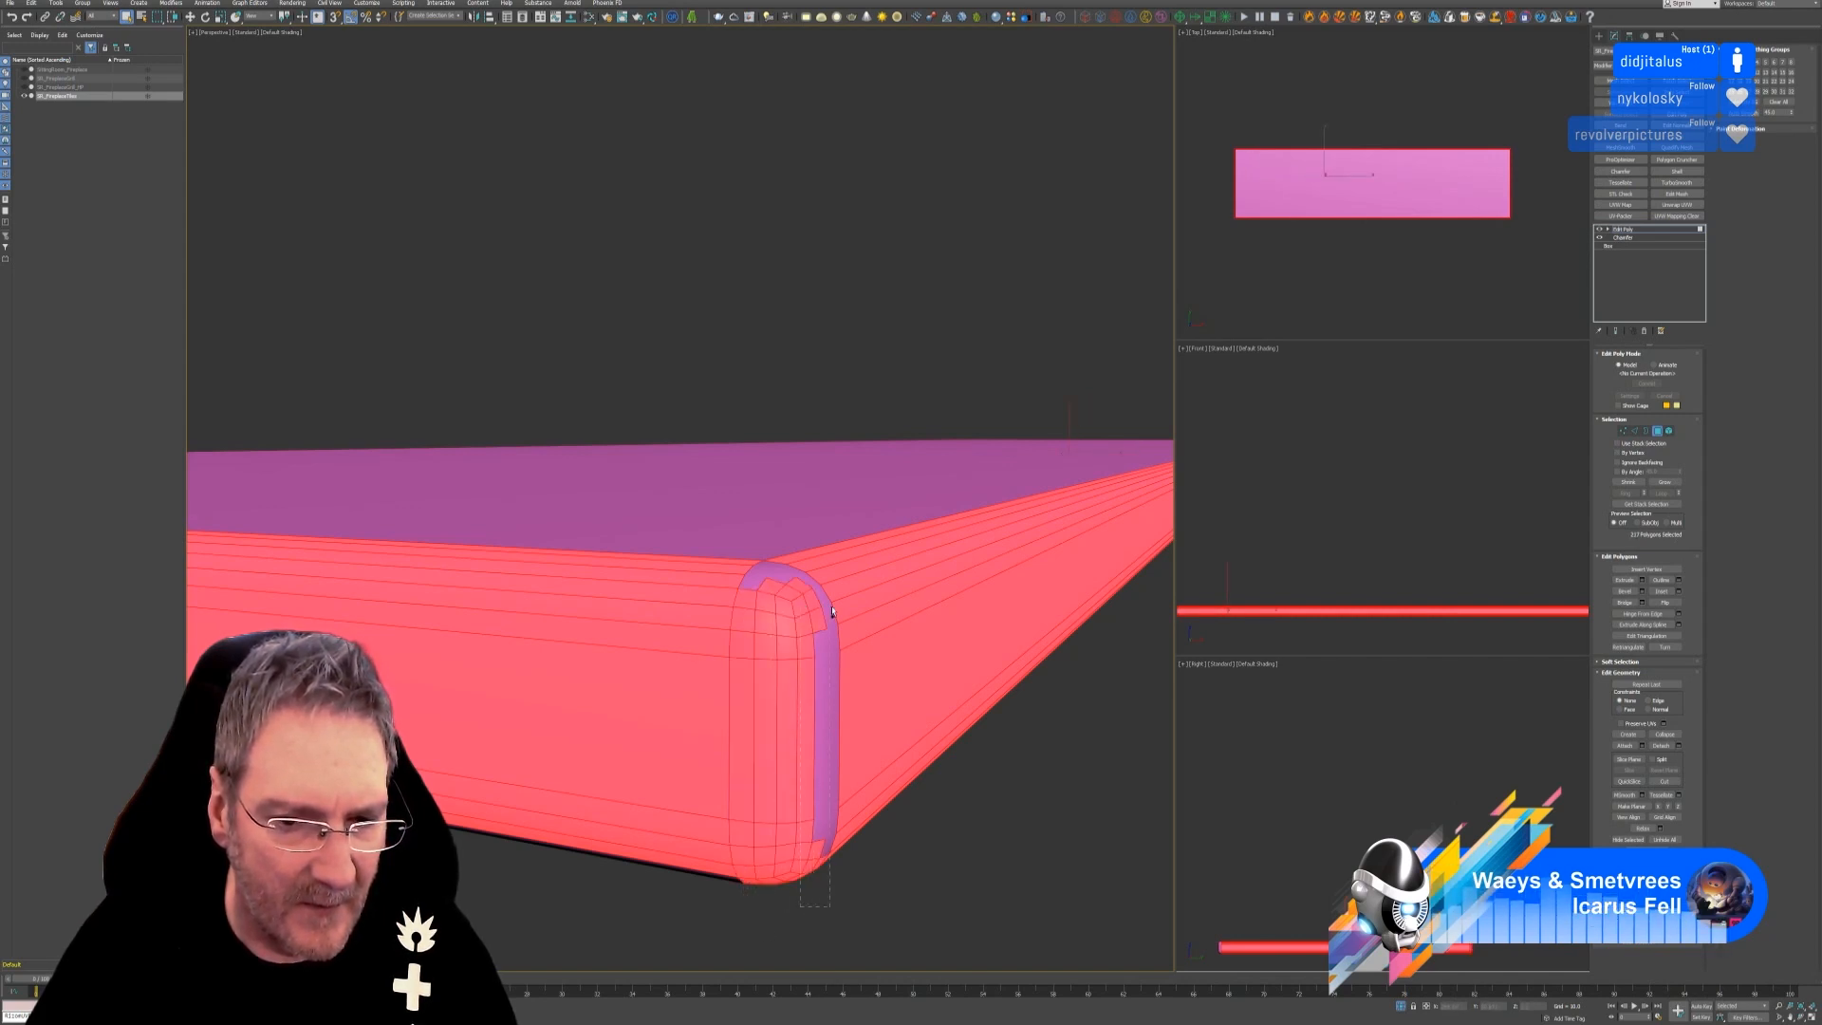
left_click_drag(833, 615, 833, 616, "ctrl")
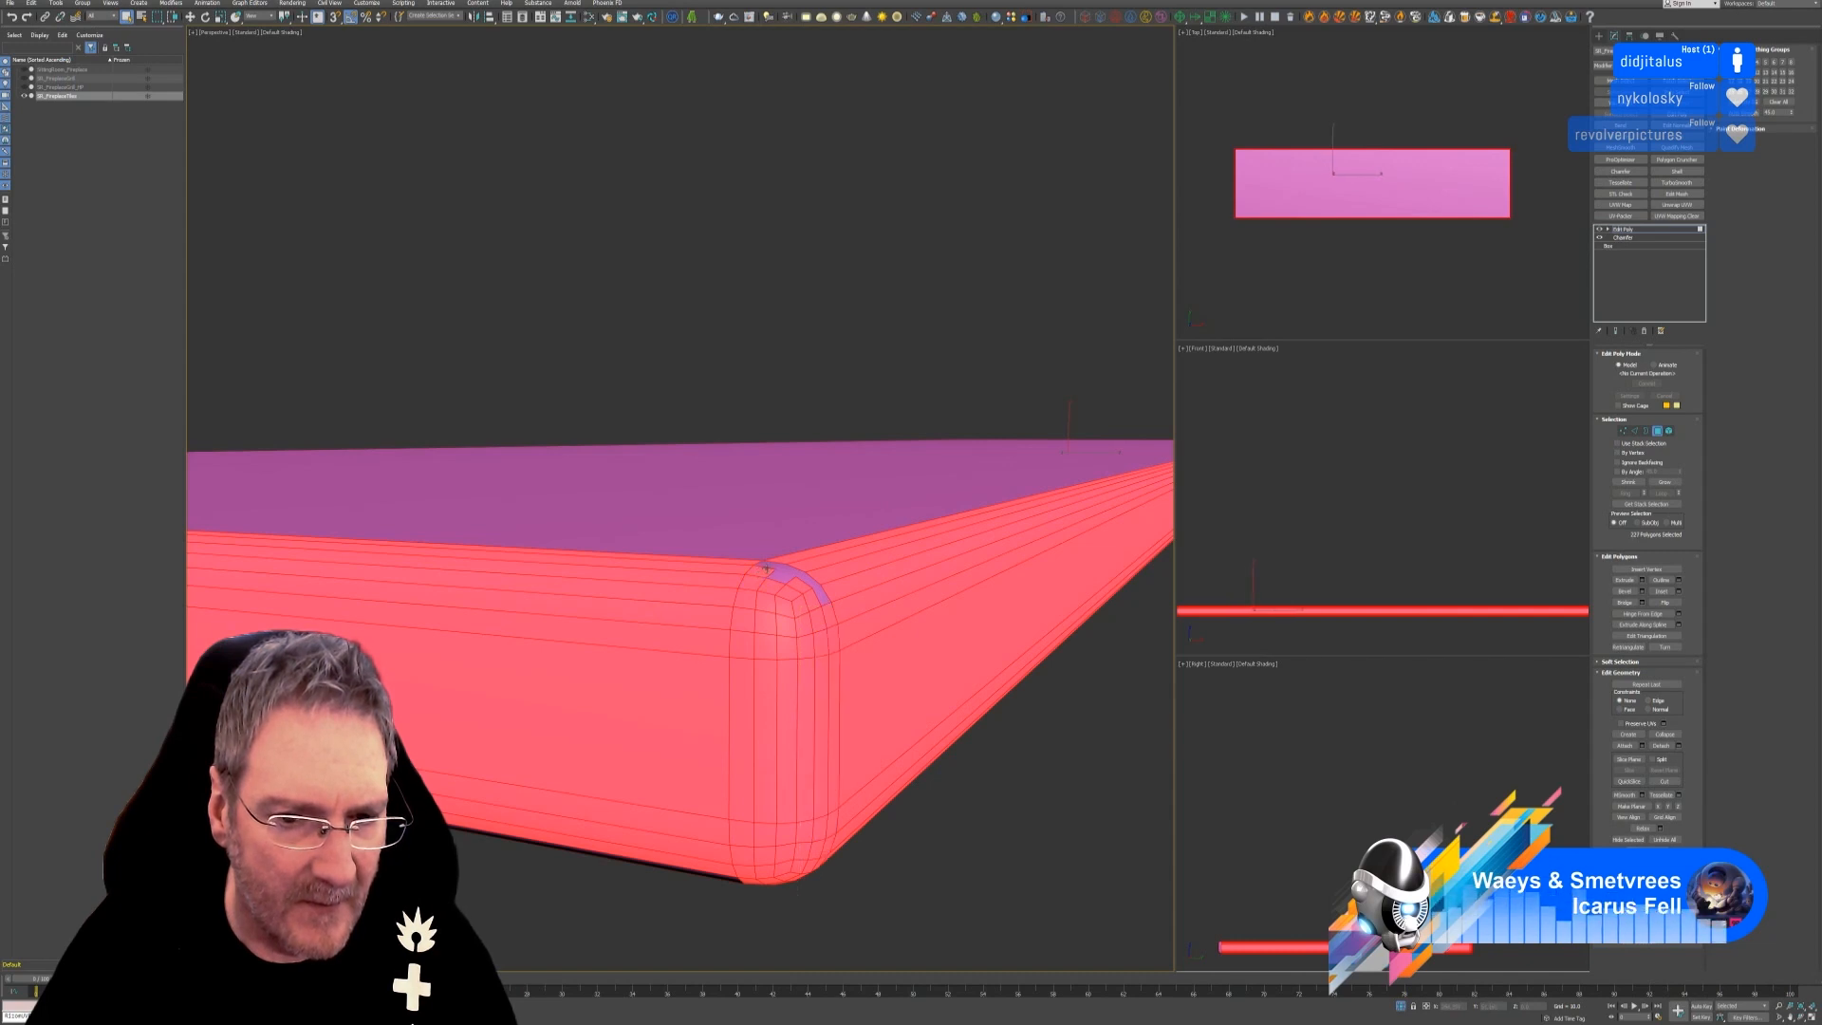
left_click(779, 572, "ctrl")
left_click(824, 597, "ctrl")
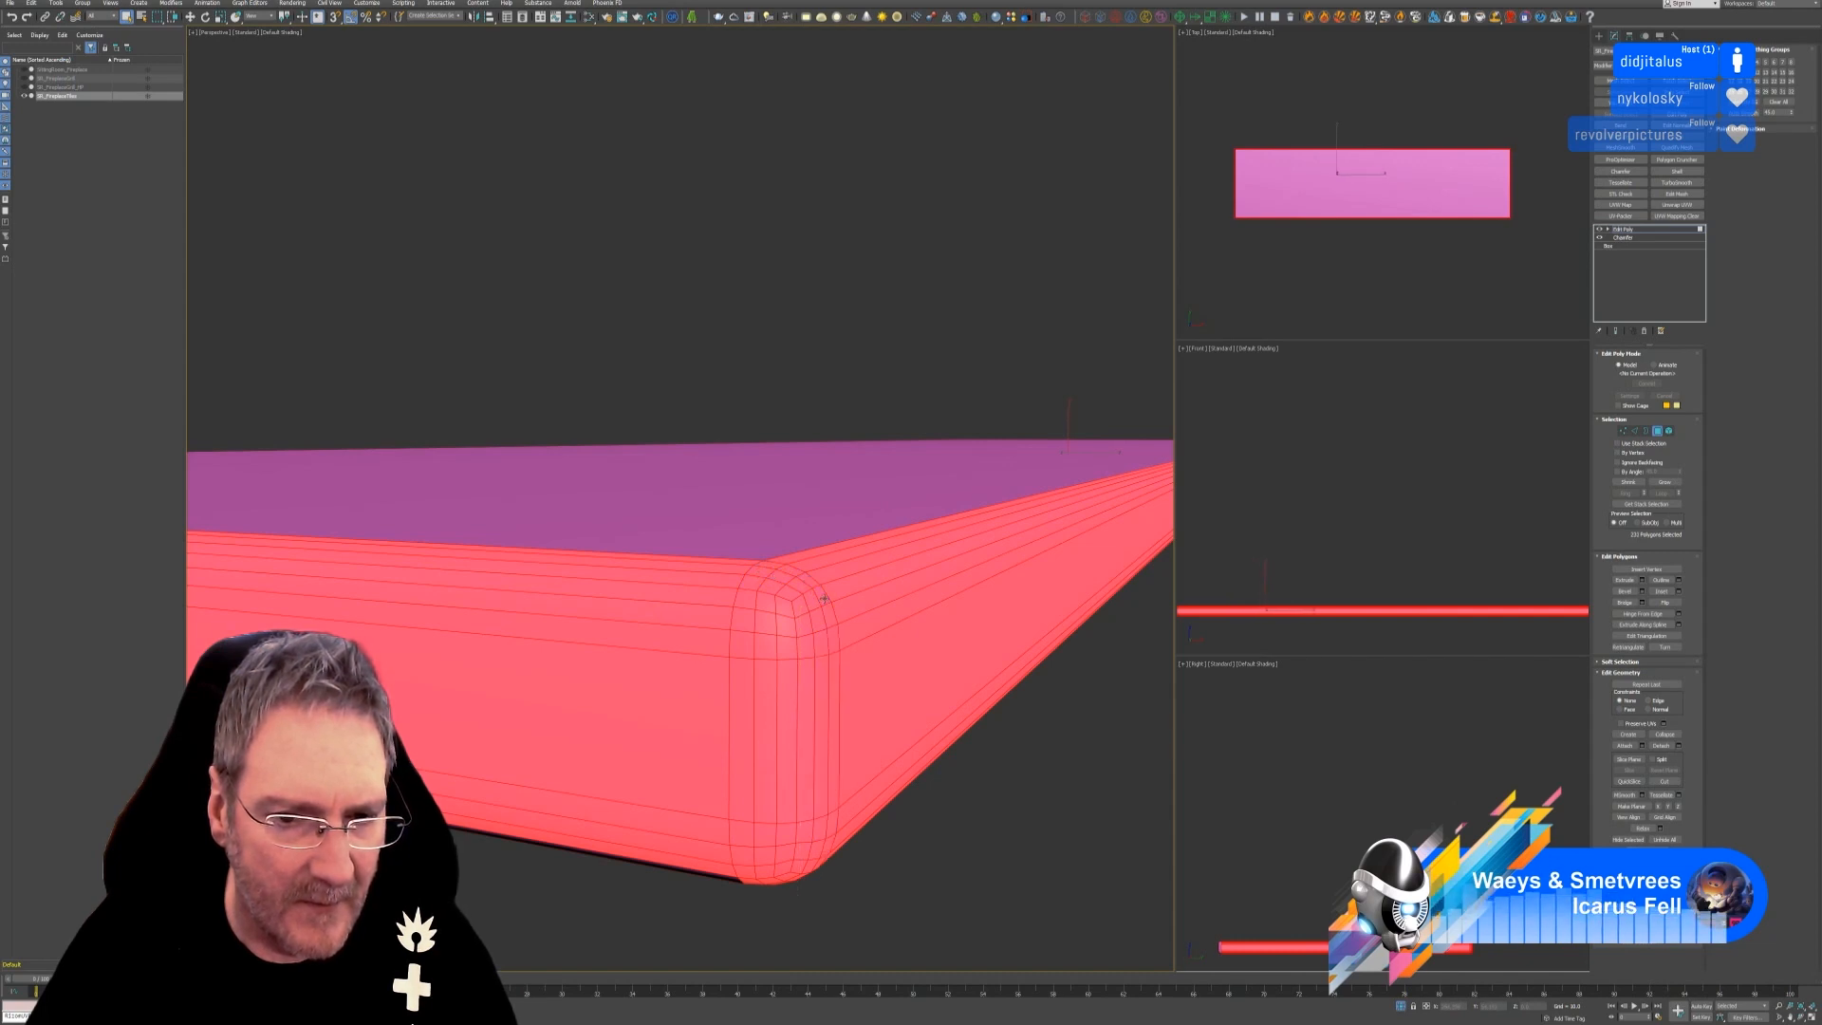
left_click(795, 671, "ctrl")
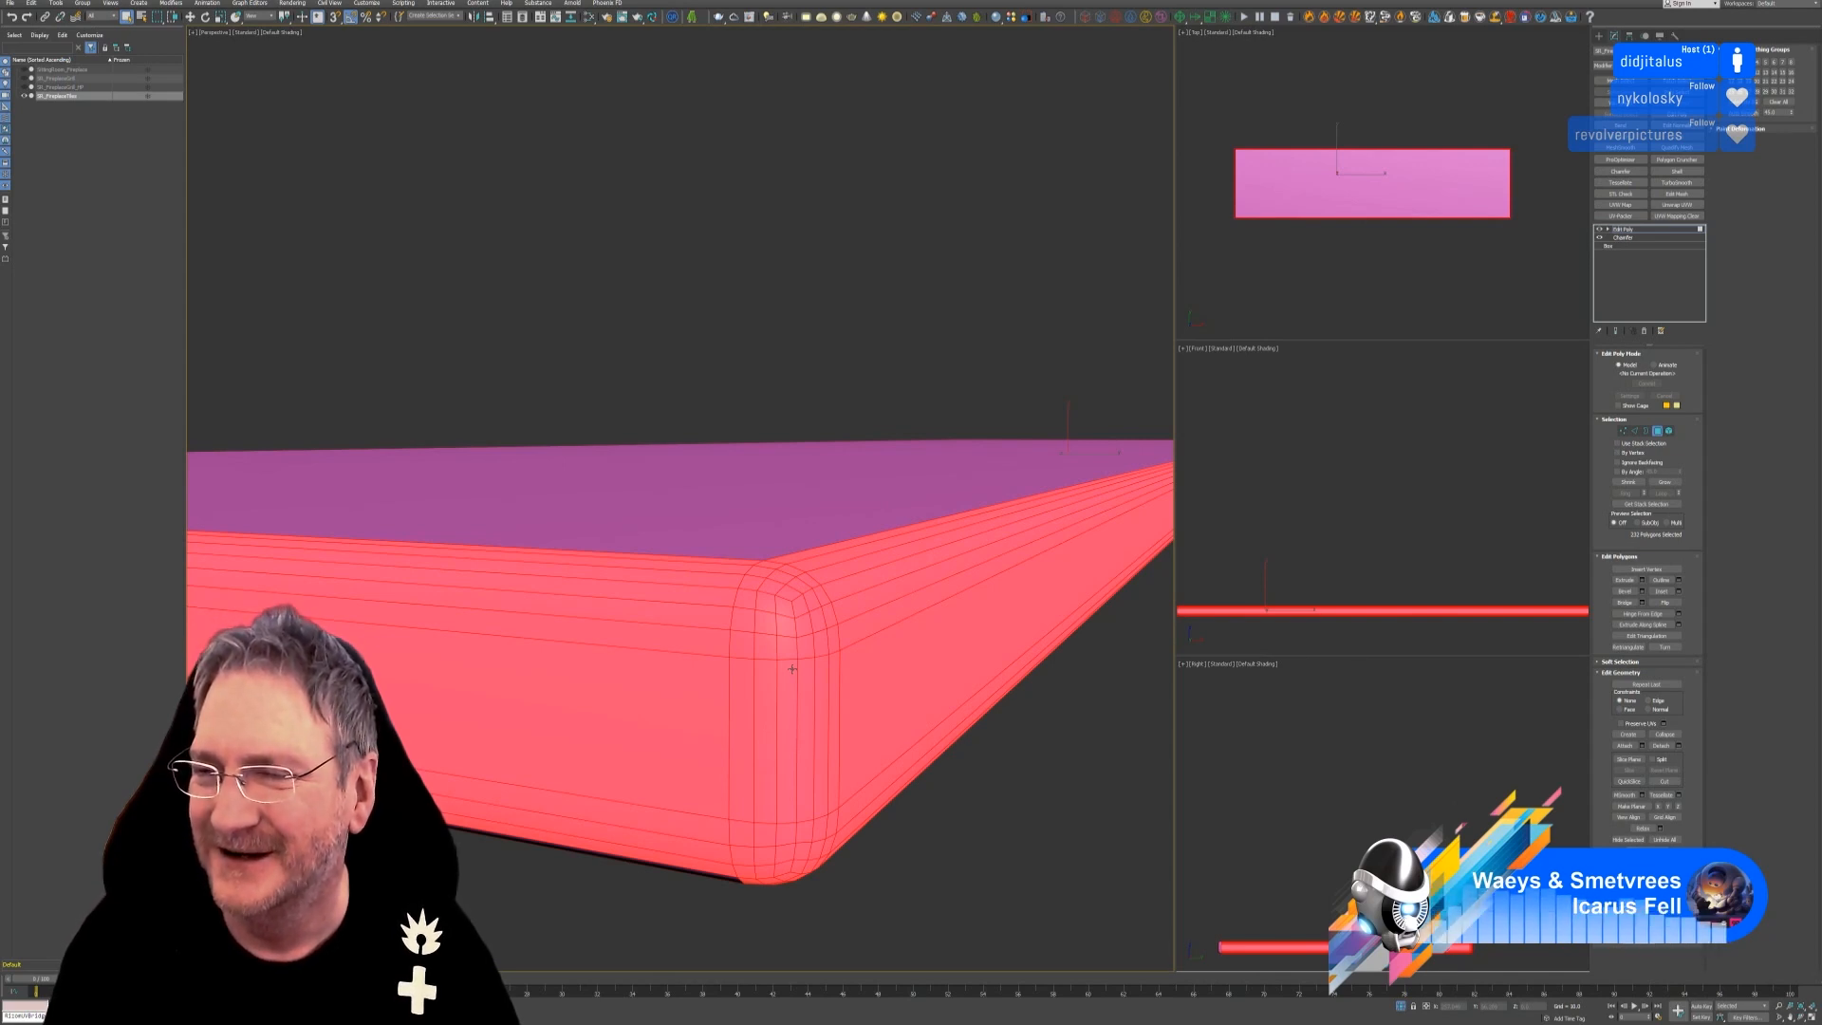
Add the vertical strips of the slab's last unselected rounded corner to the polygon selection.
scroll(720, 674, "down", 3)
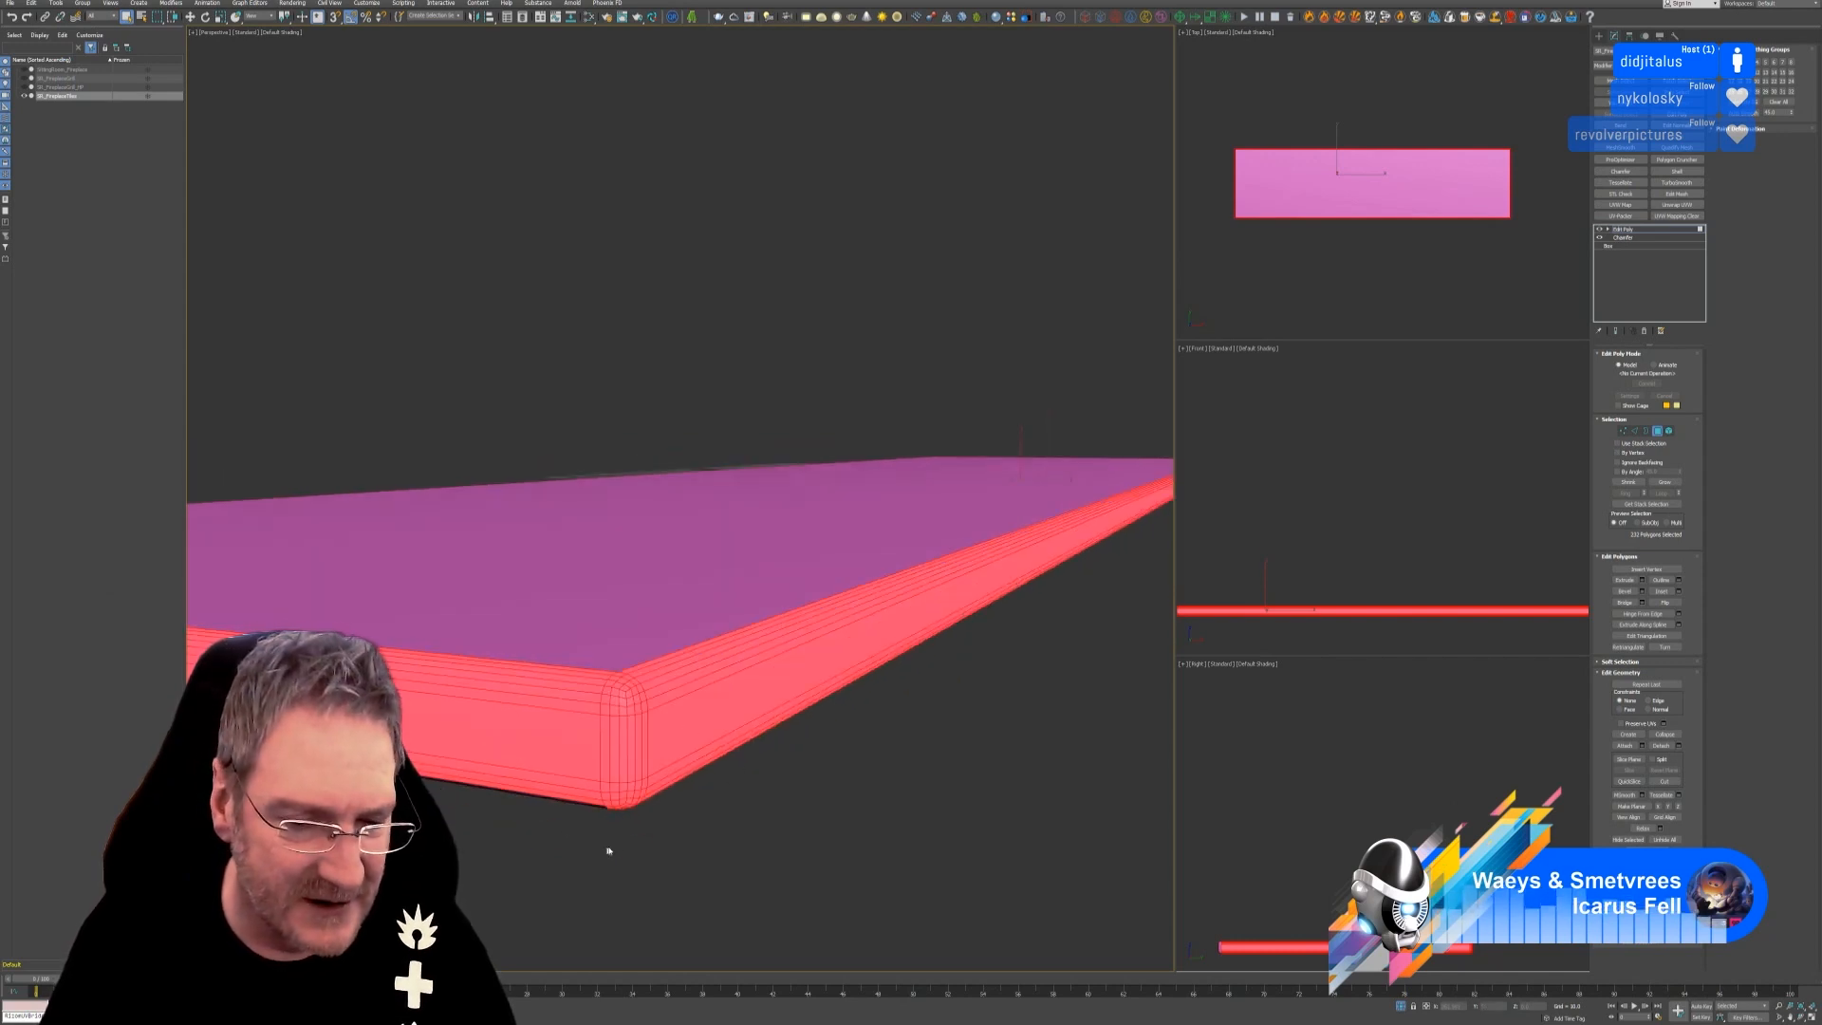
middle_click_drag(794, 918, 742, 690, "alt")
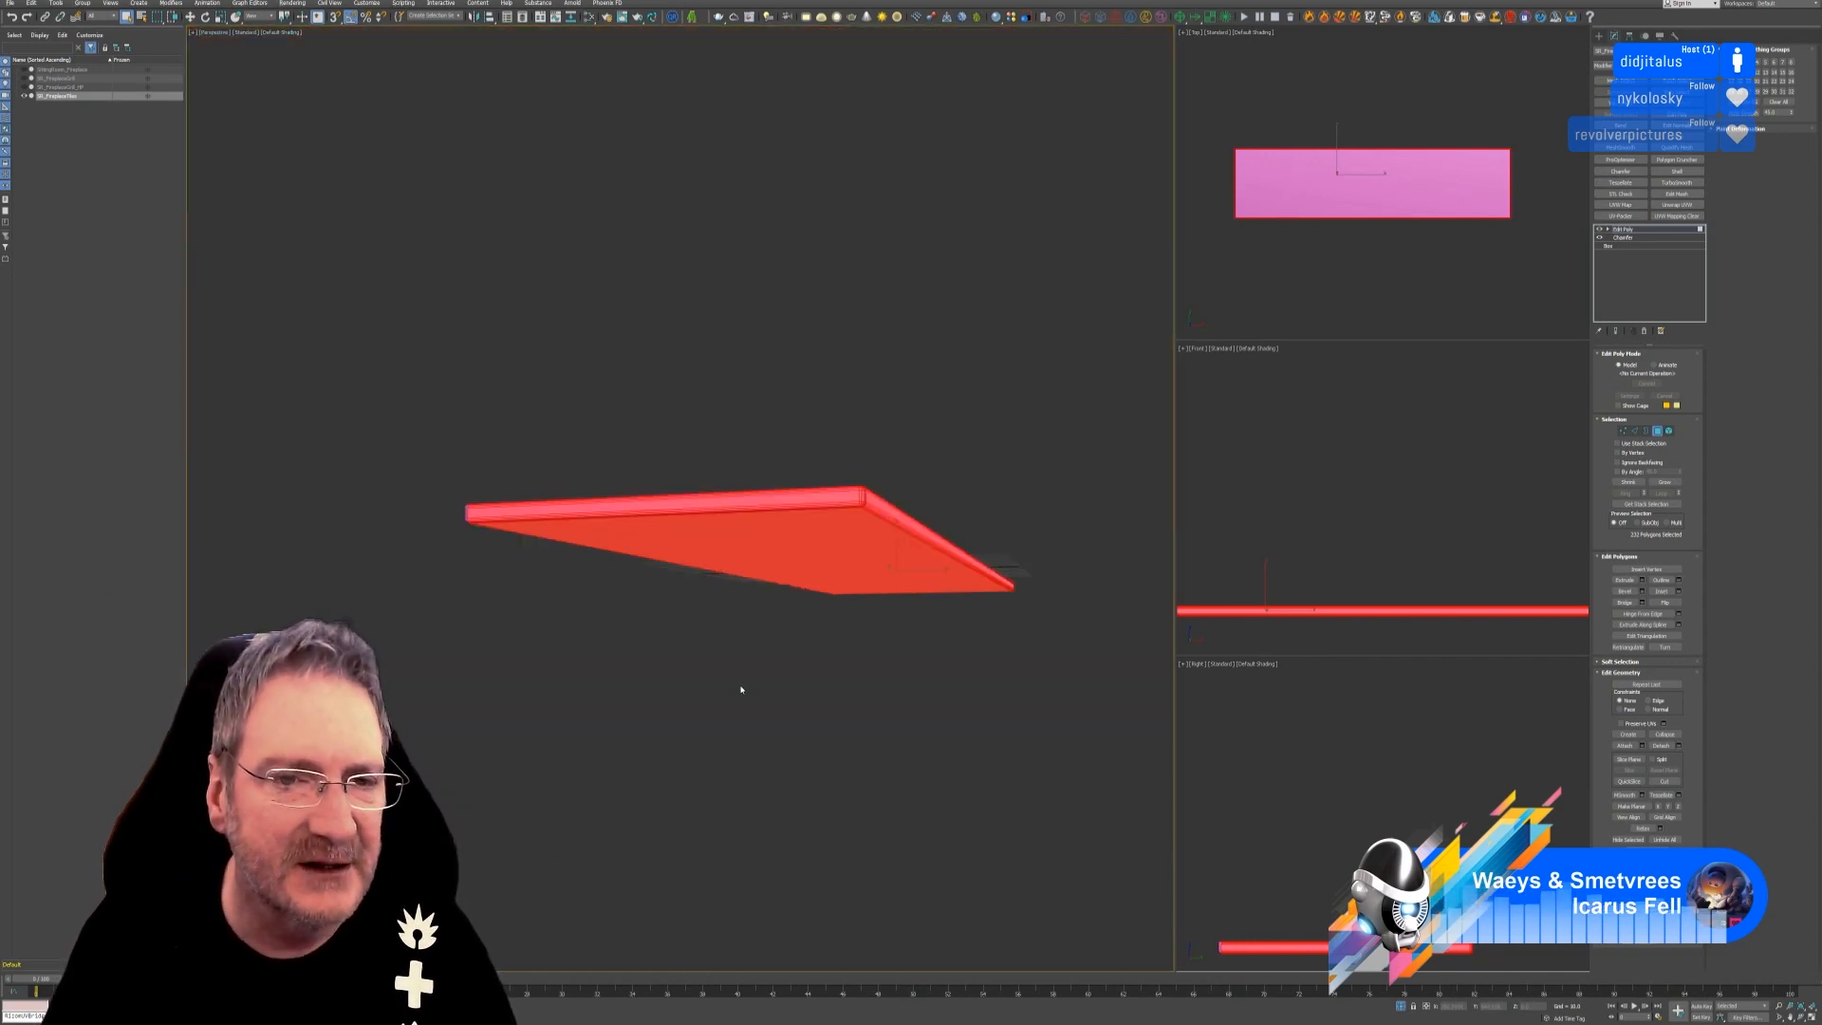
scroll(886, 583, "up", 2)
scroll(848, 489, "up", 5)
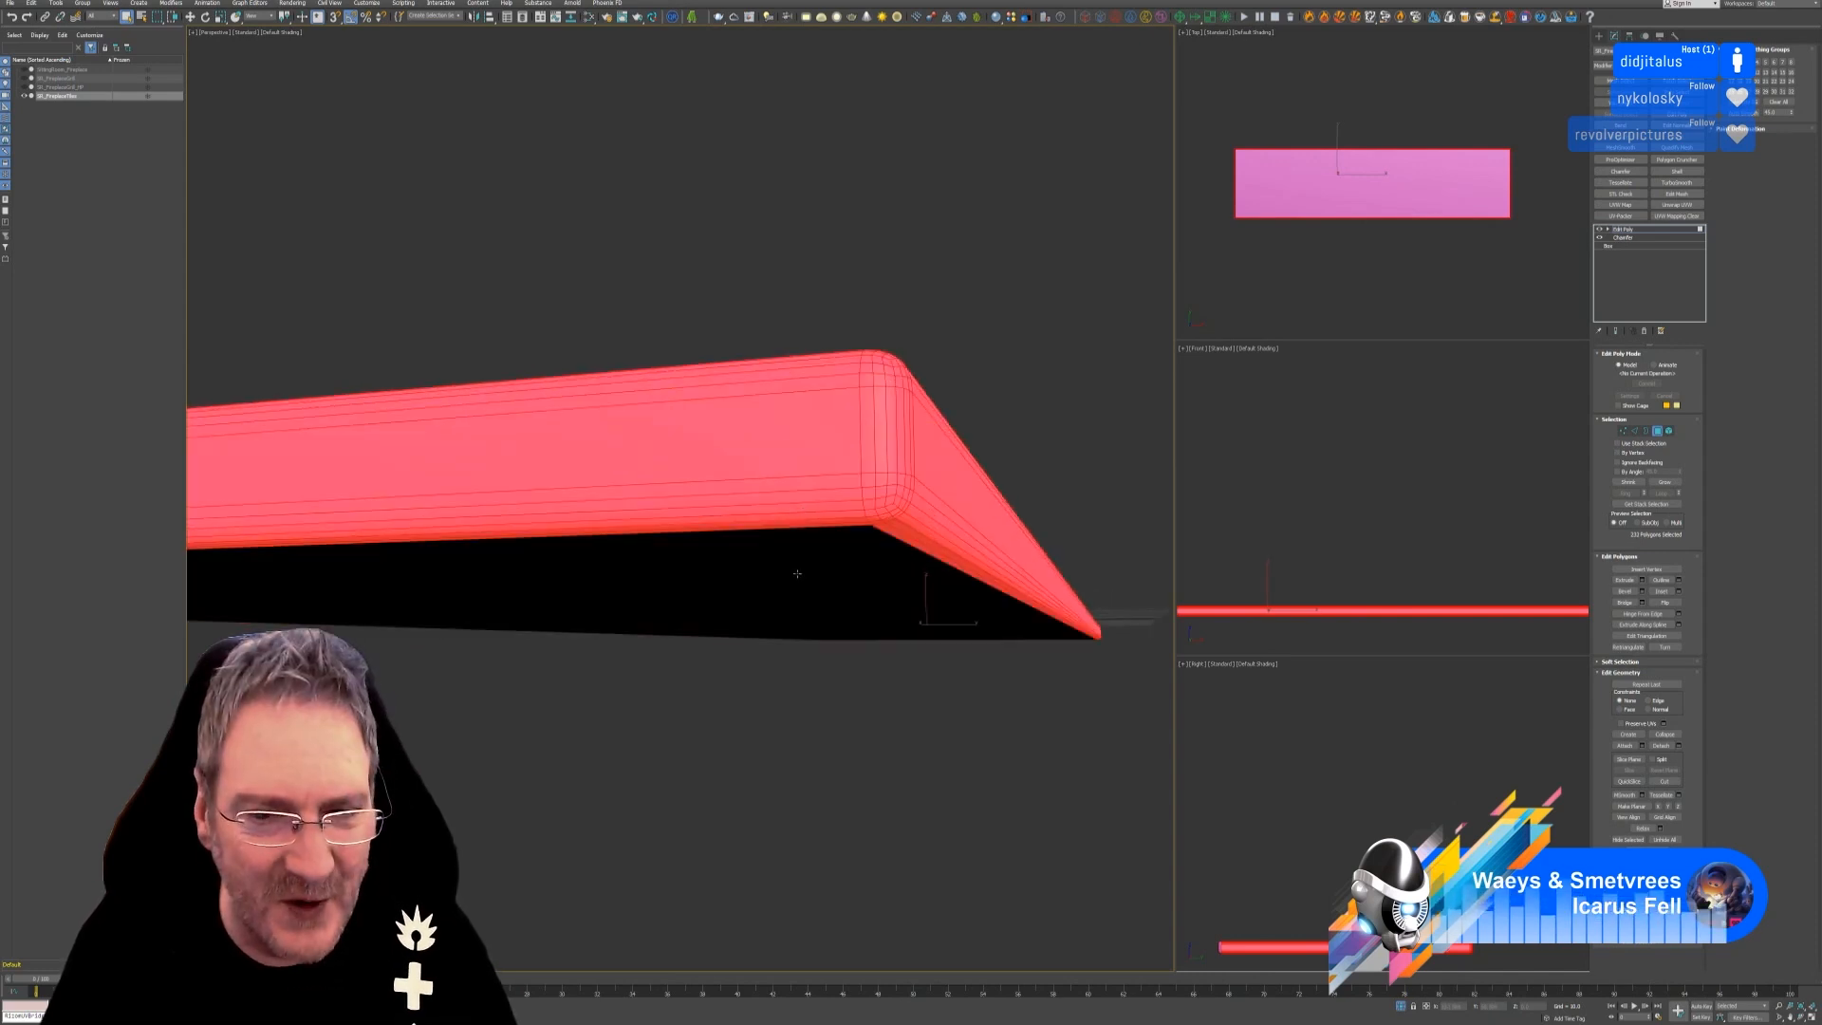
scroll(803, 621, "down", 6)
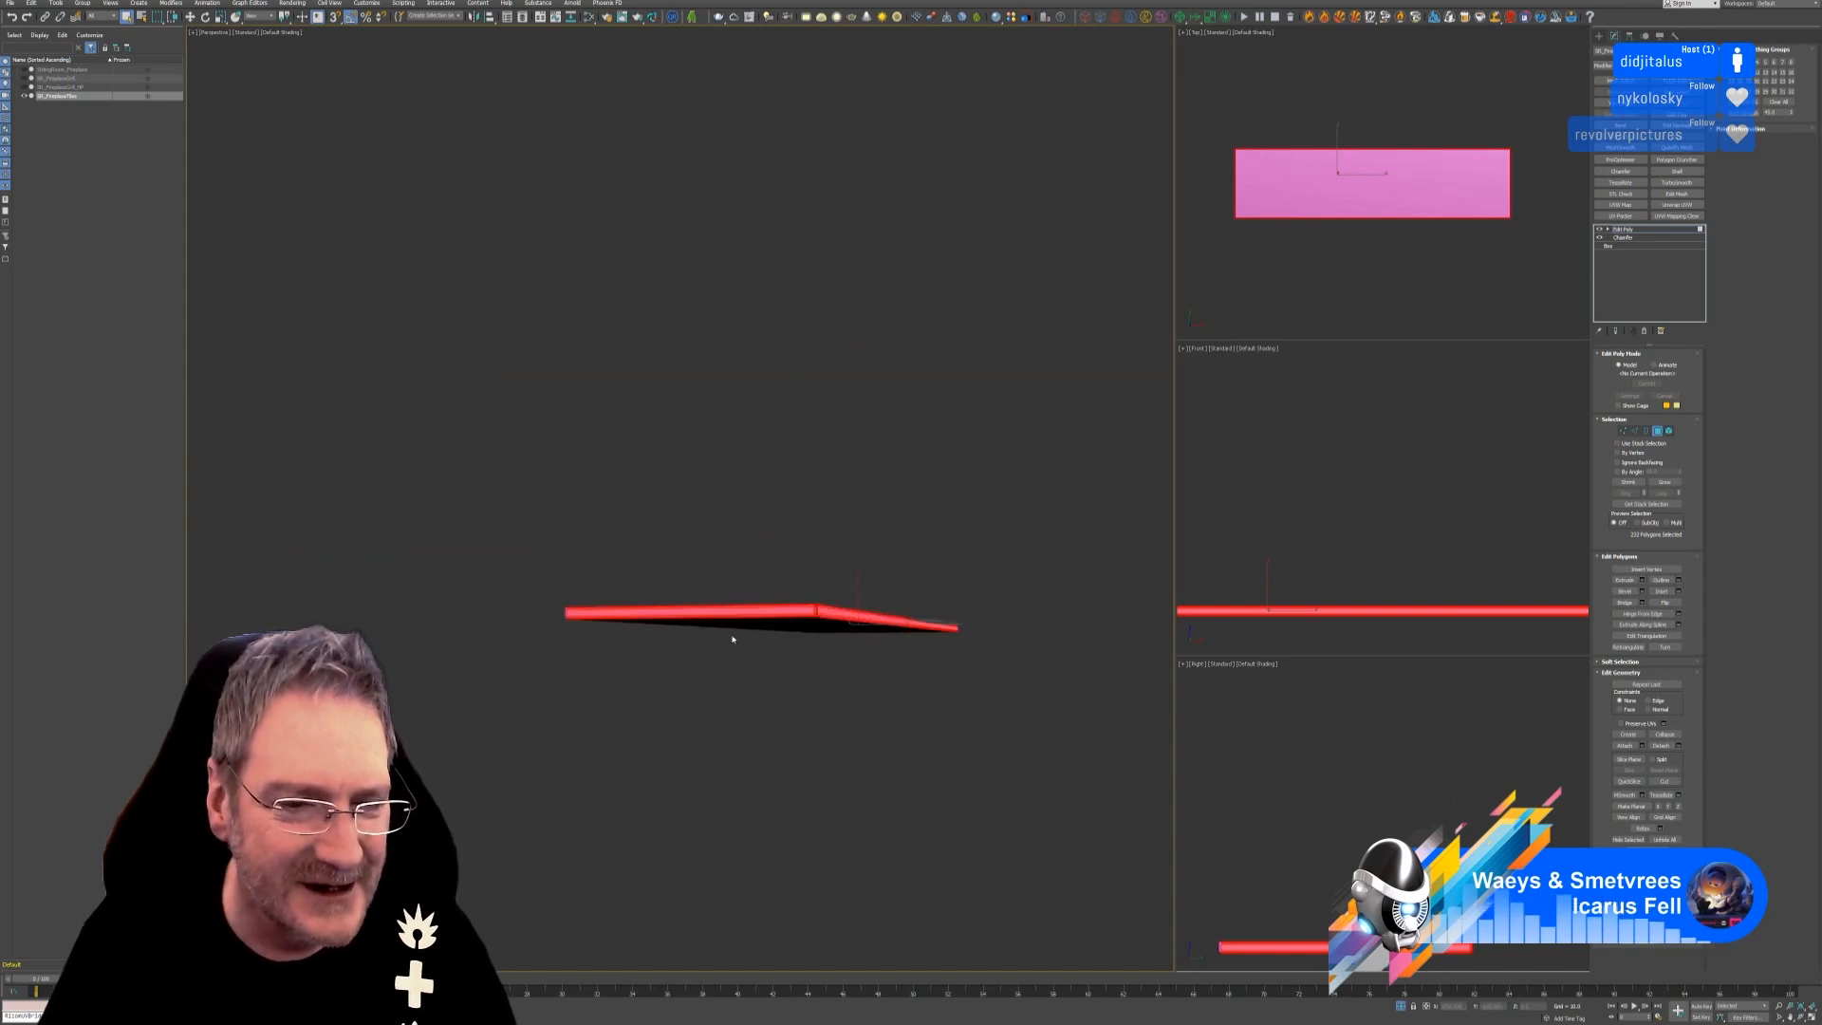
middle_click_drag(731, 638, 690, 714, "alt")
middle_click_drag(1007, 687, 796, 598, "alt")
scroll(823, 577, "up", 2)
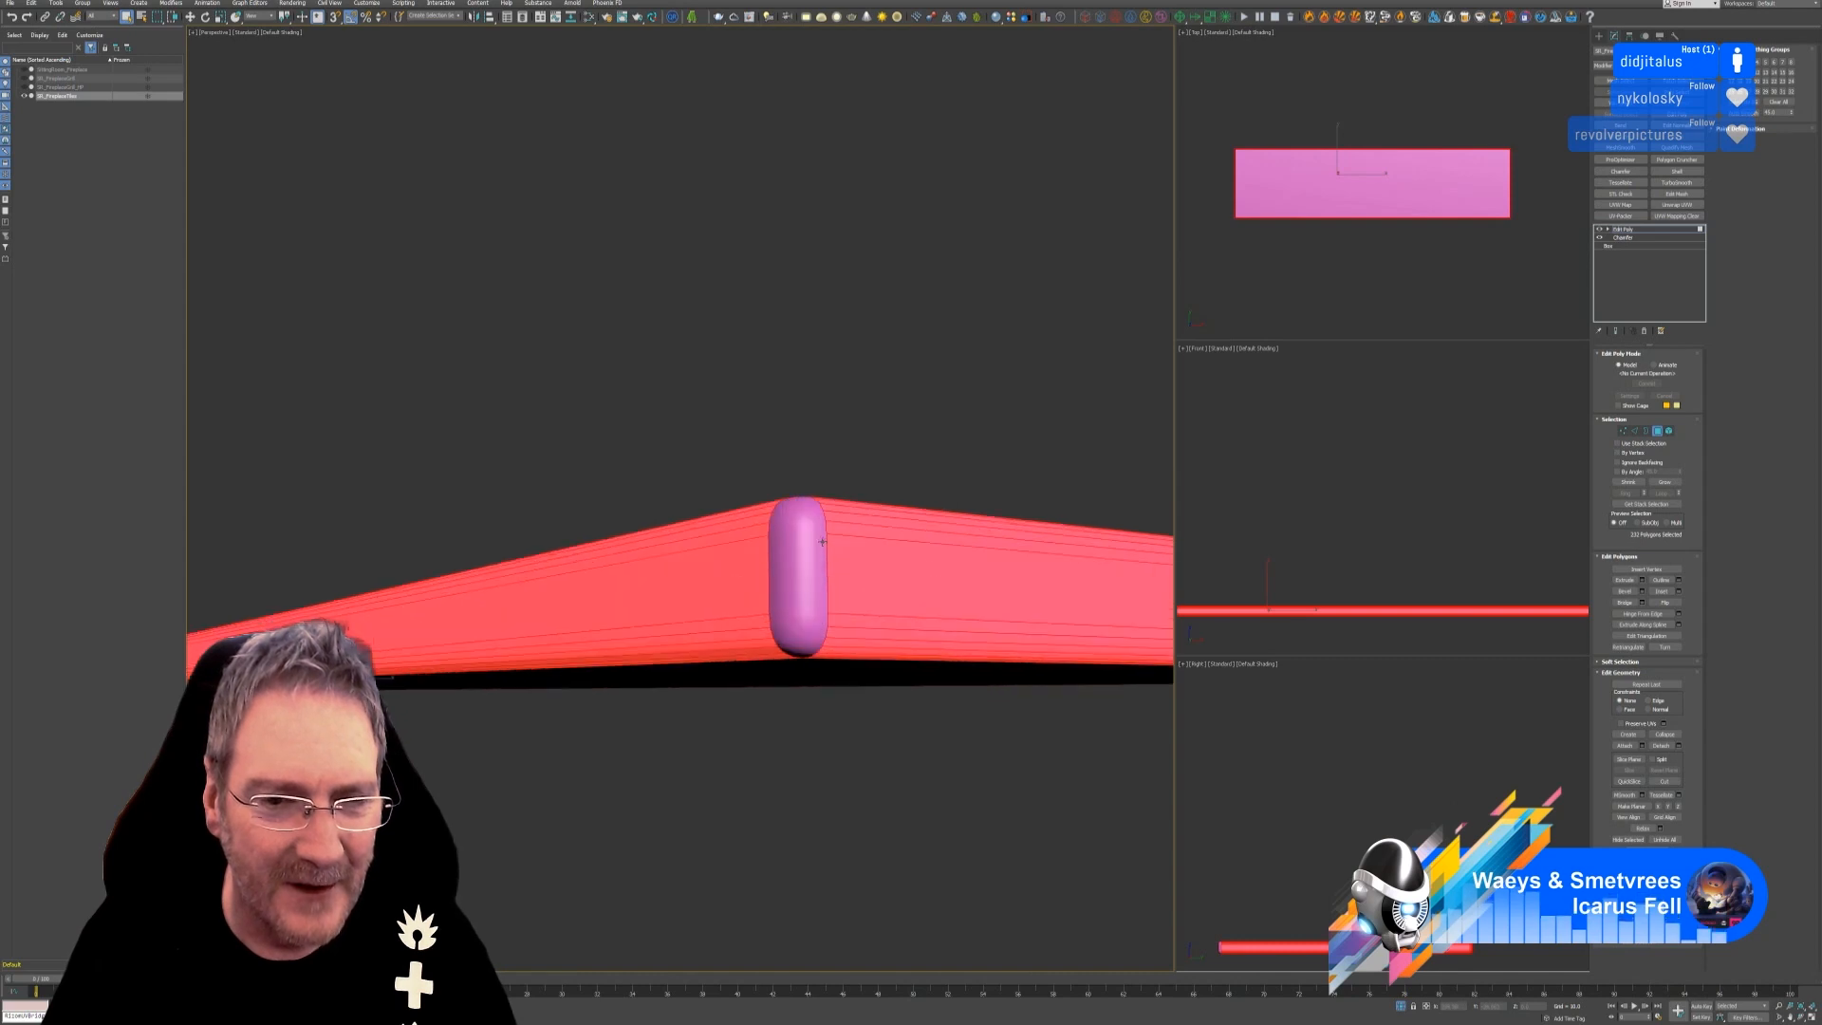
scroll(819, 538, "up", 2)
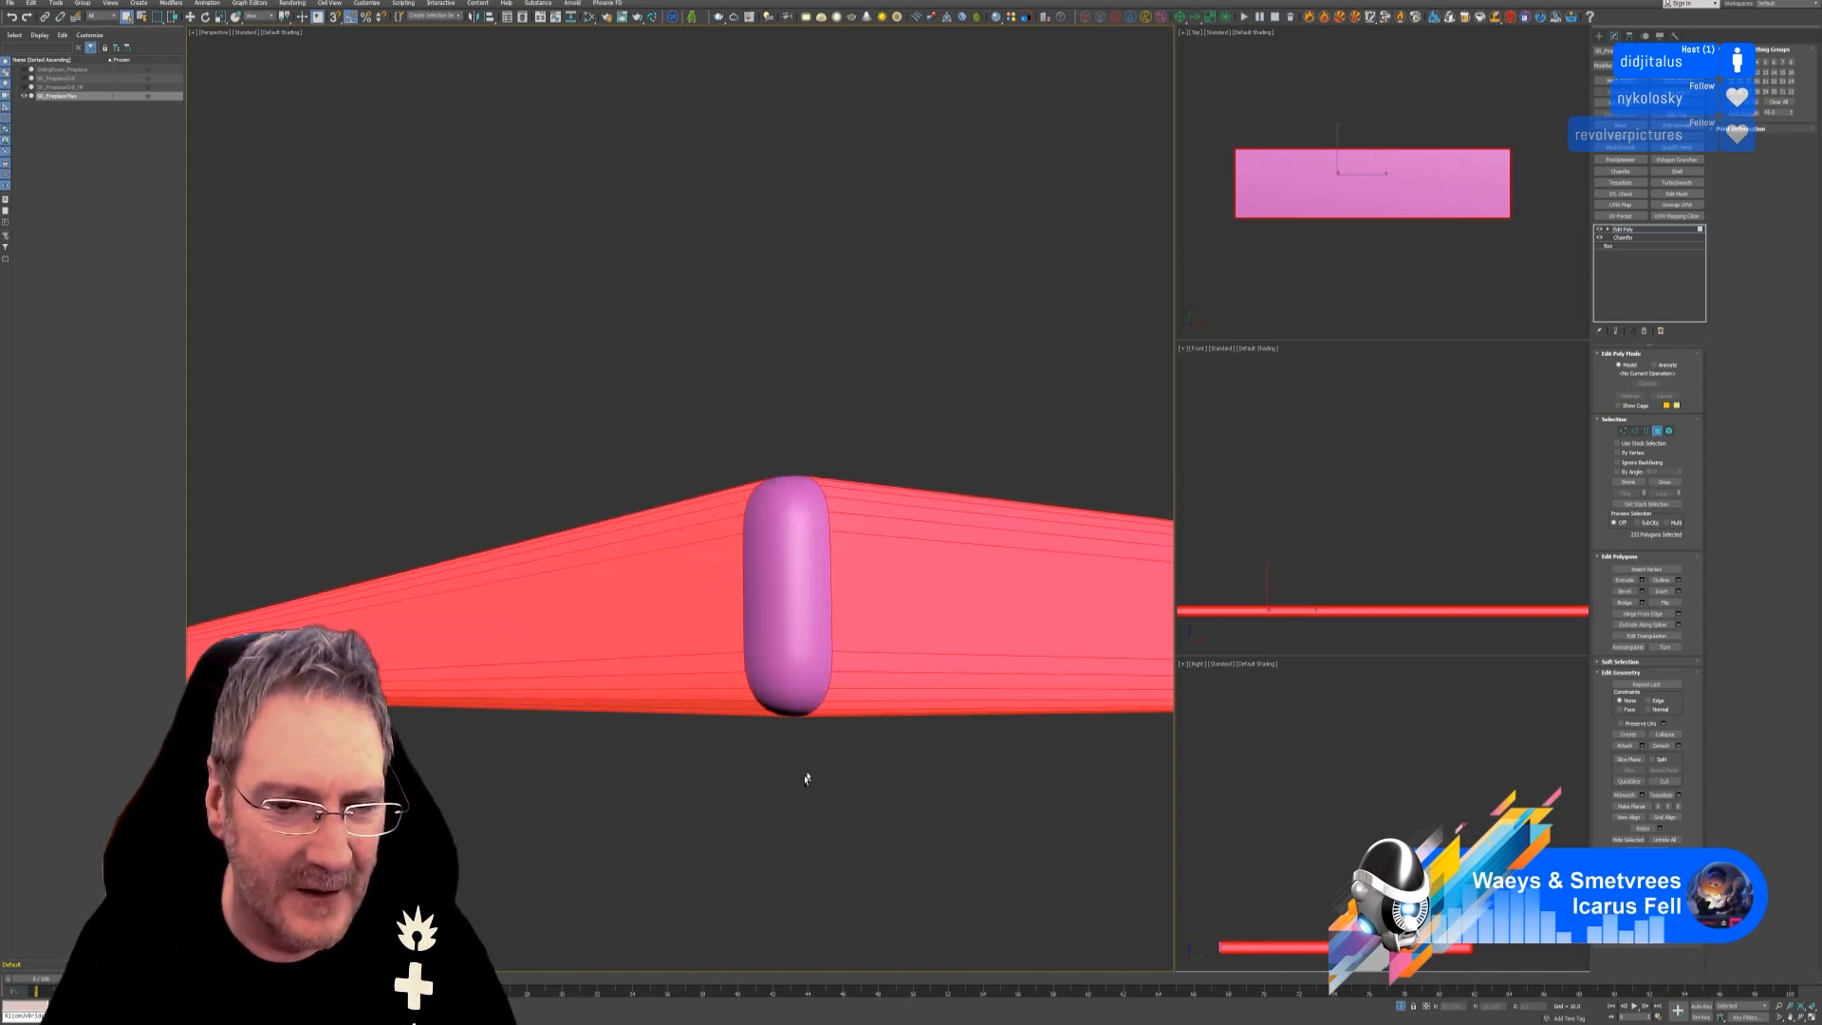
left_click(809, 504, "ctrl")
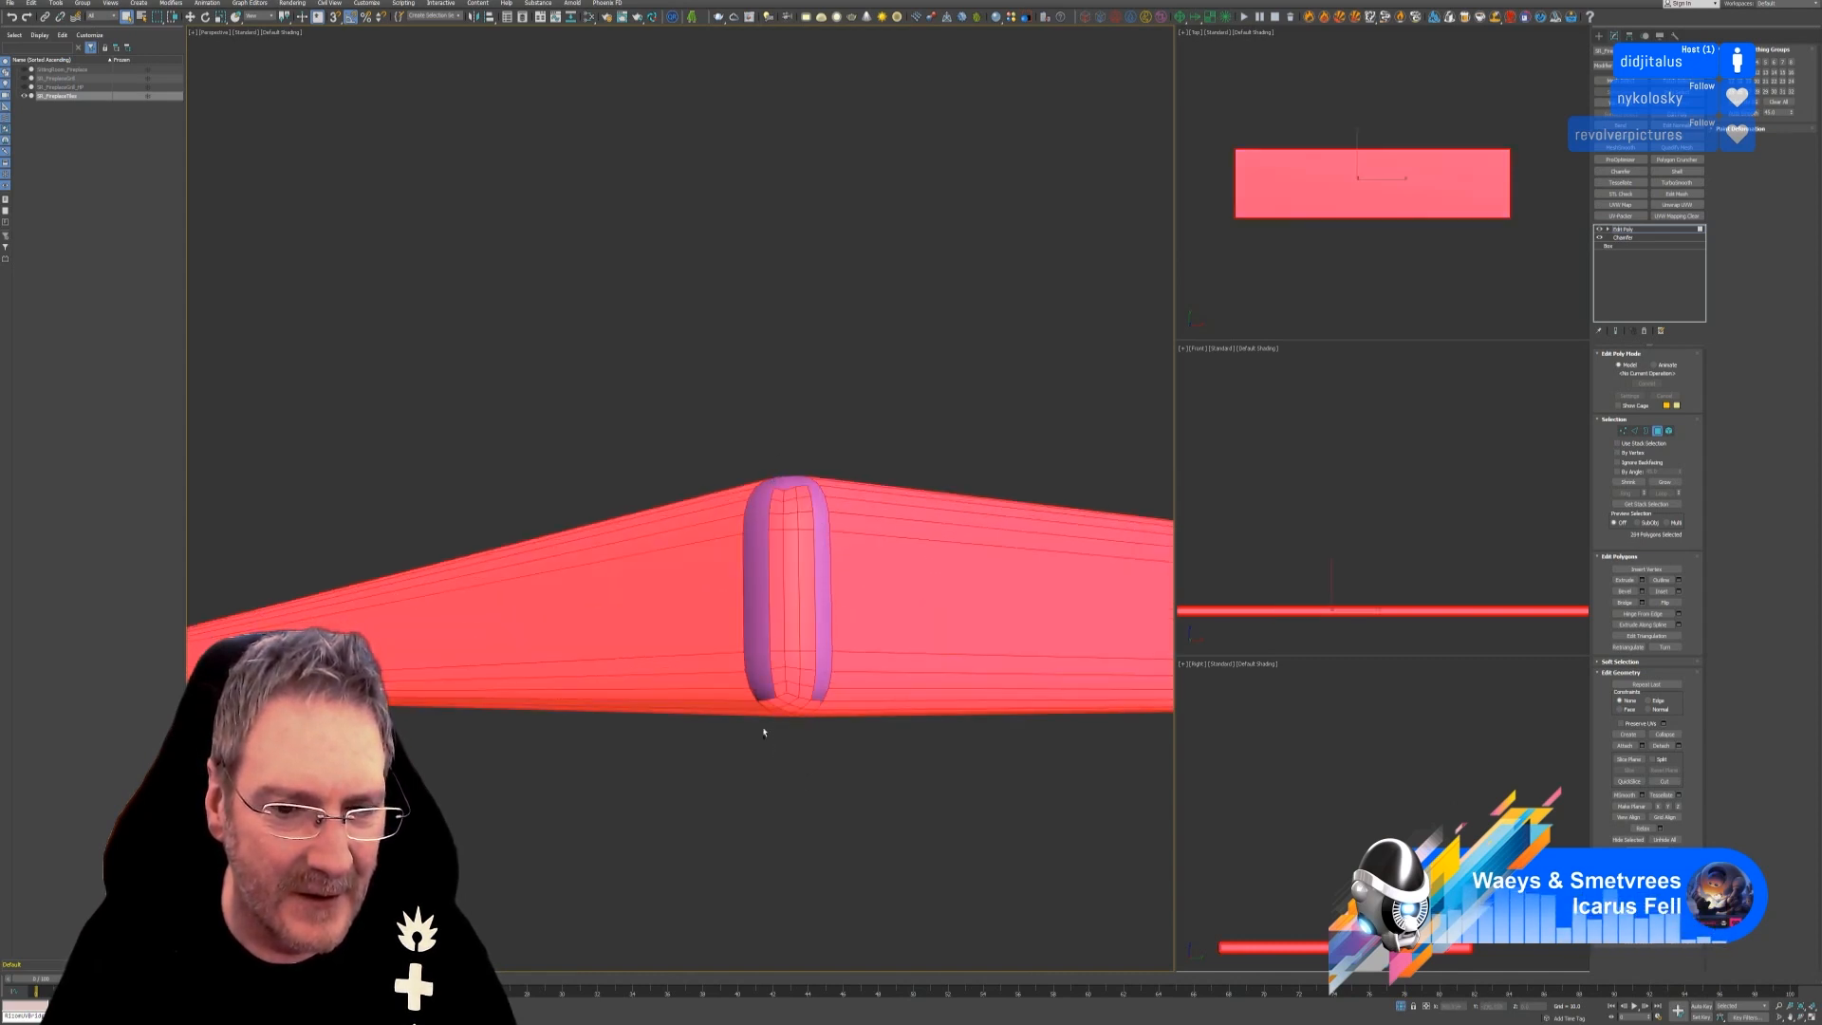
left_click(796, 616, "ctrl")
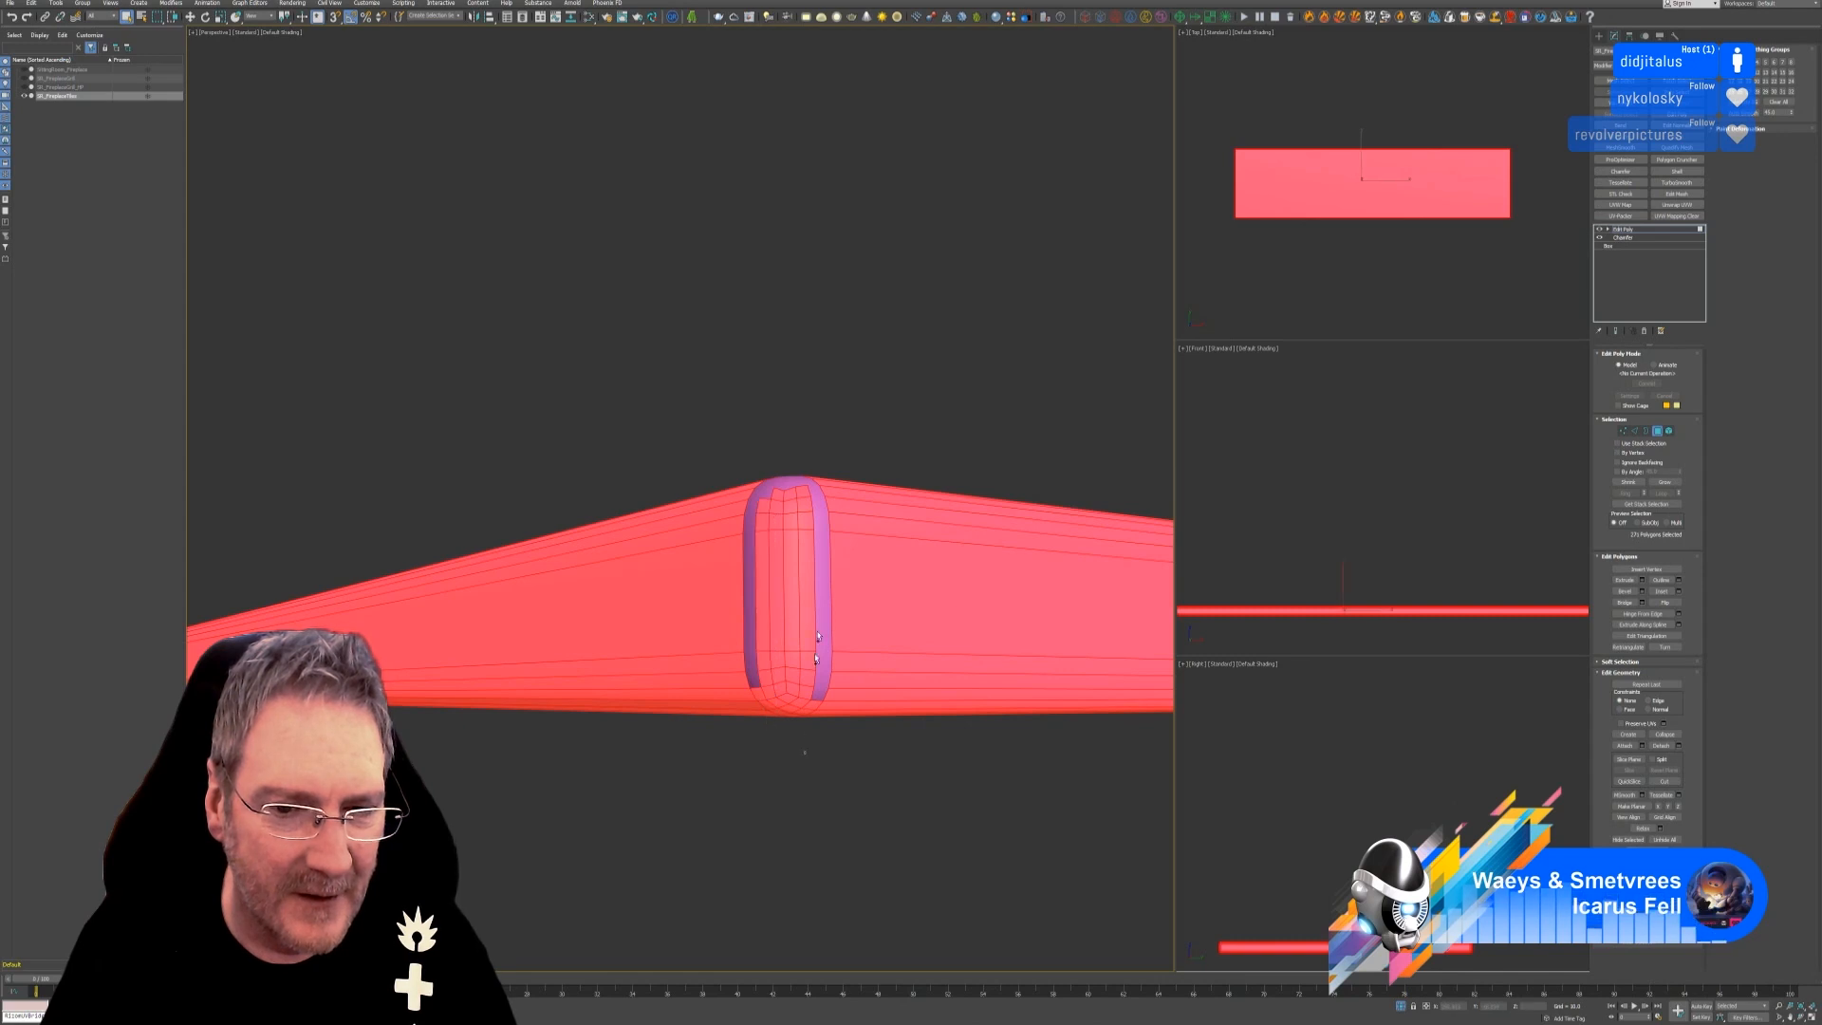
left_click_drag(817, 523, 816, 520, "ctrl")
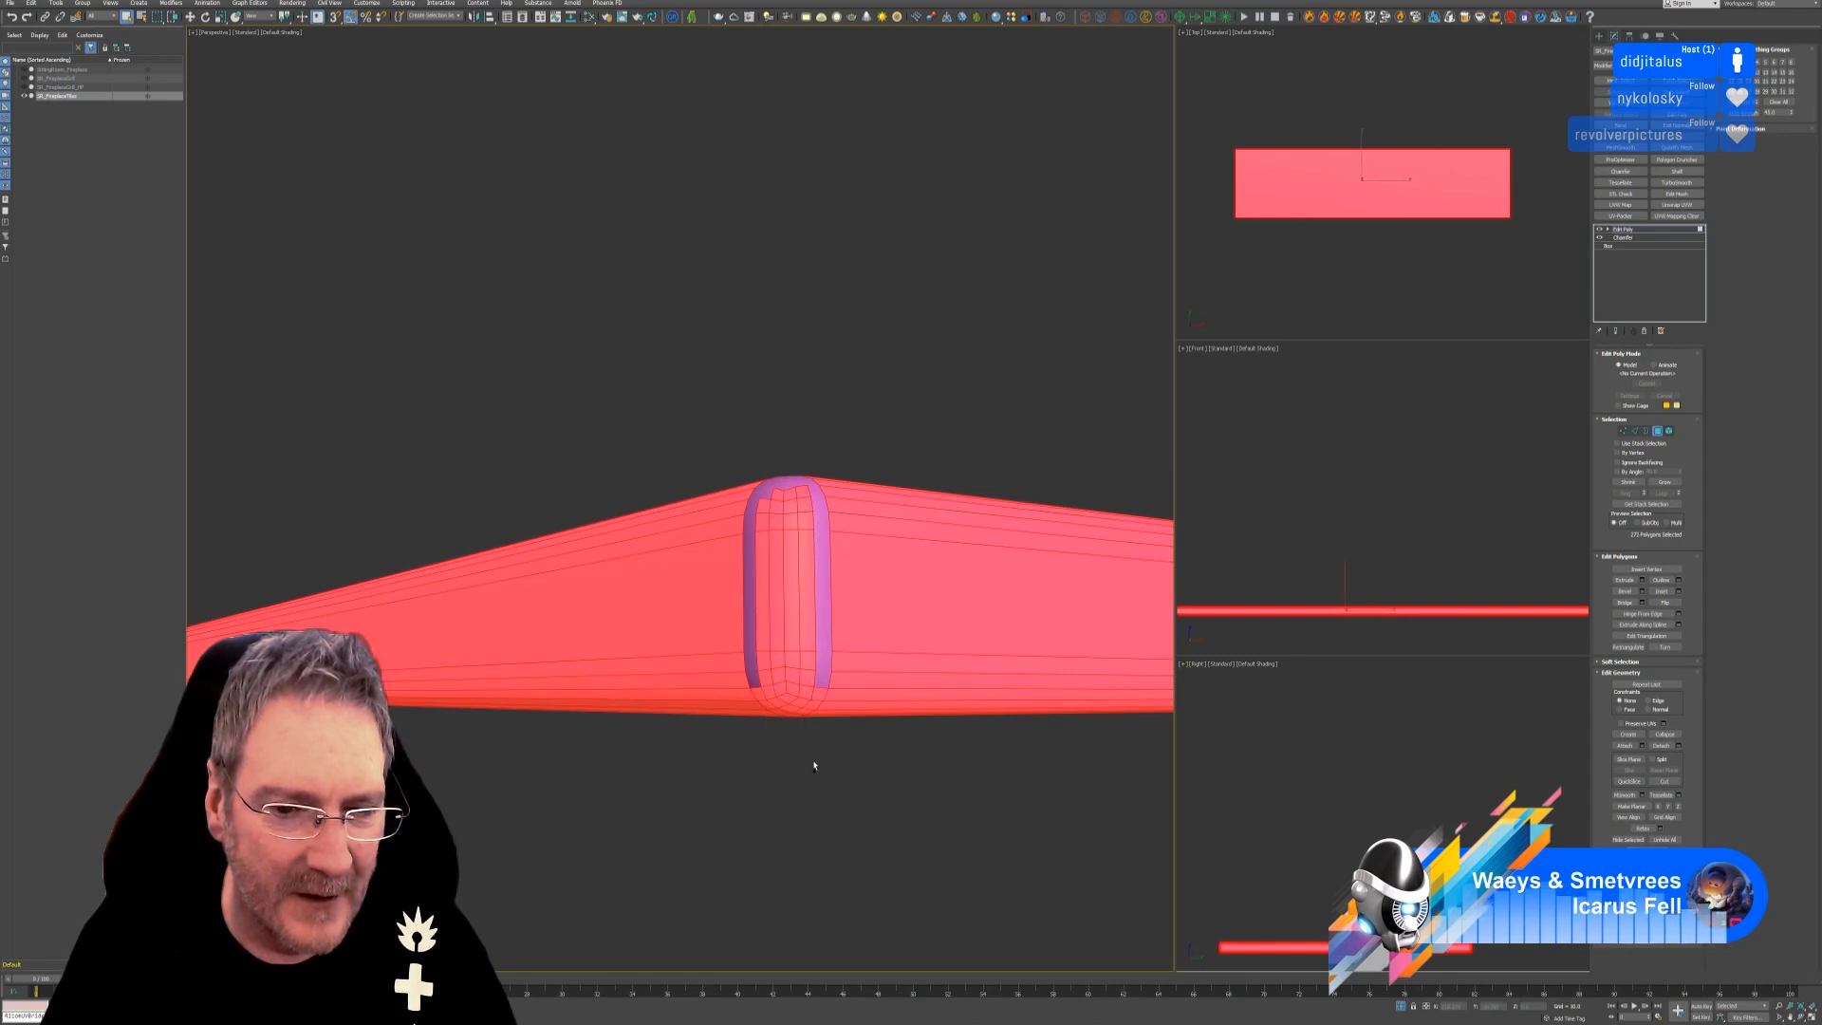
left_click(821, 521, "ctrl")
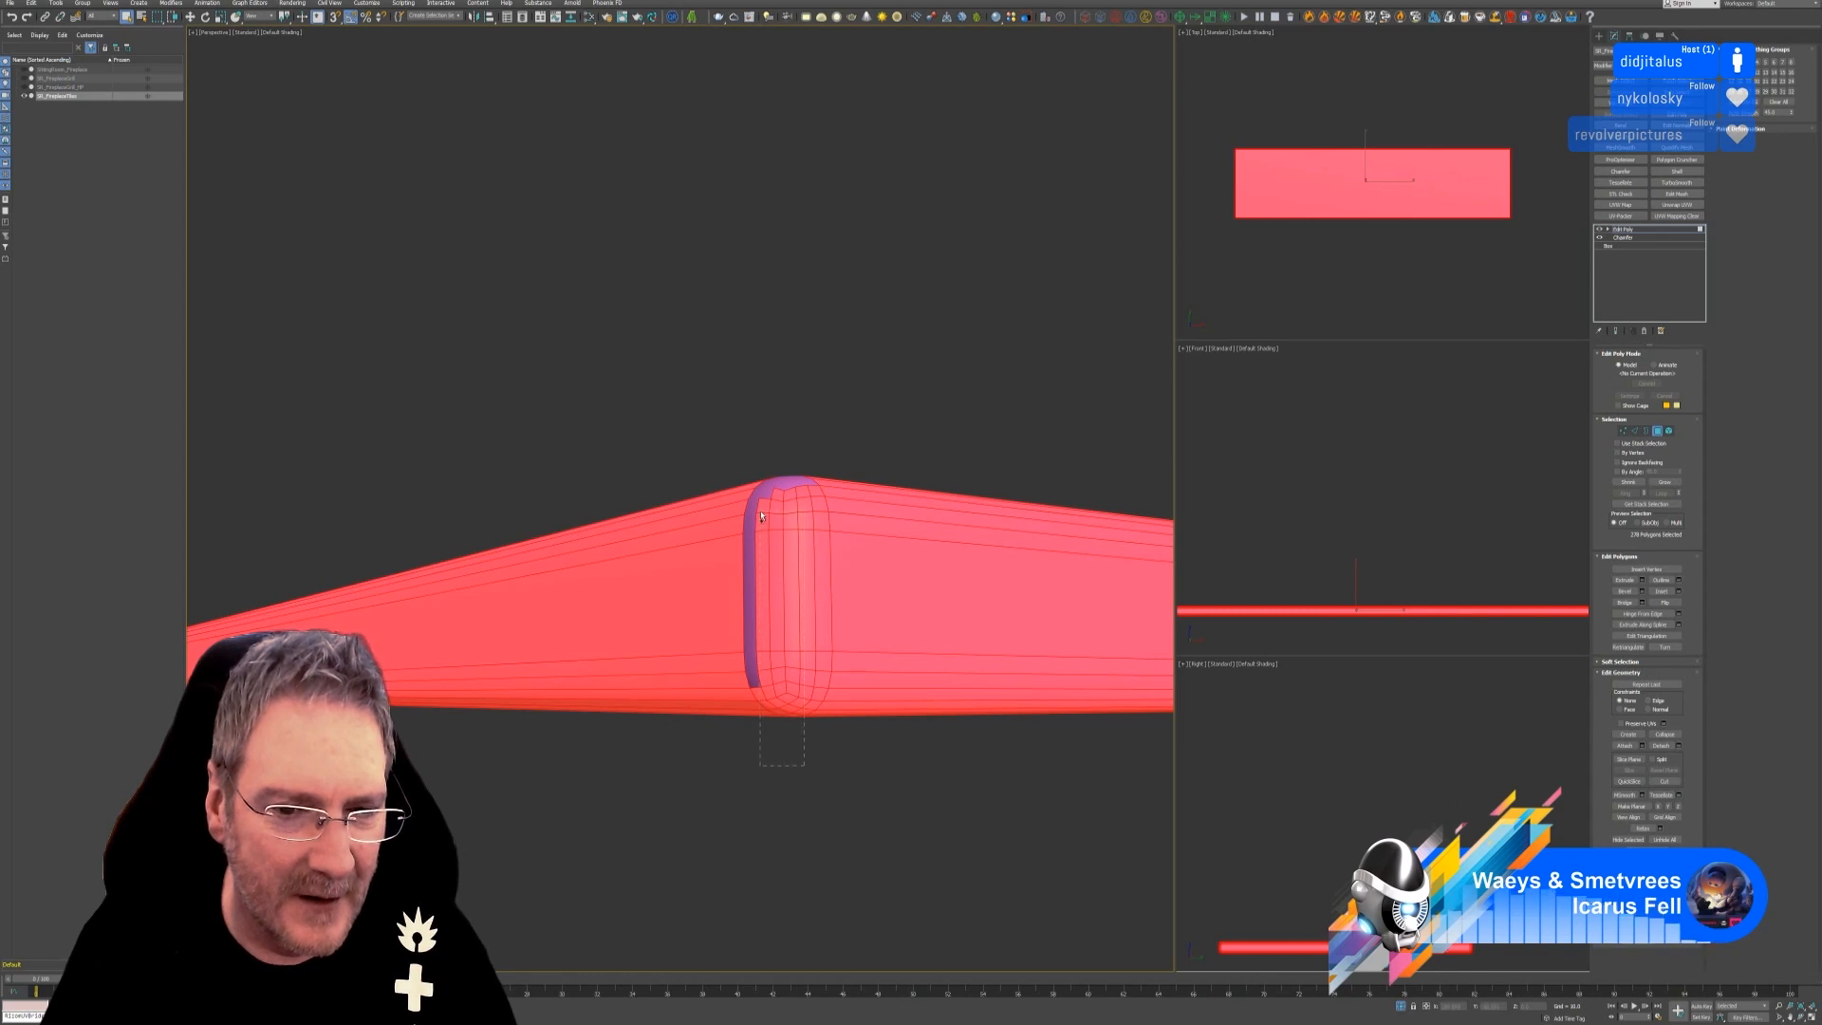
left_click(758, 516, "ctrl")
Add the small polygons capping the upper end of that last rounded corner to the selection.
middle_click_drag(758, 483, 778, 643, "alt")
left_click(784, 901, "ctrl")
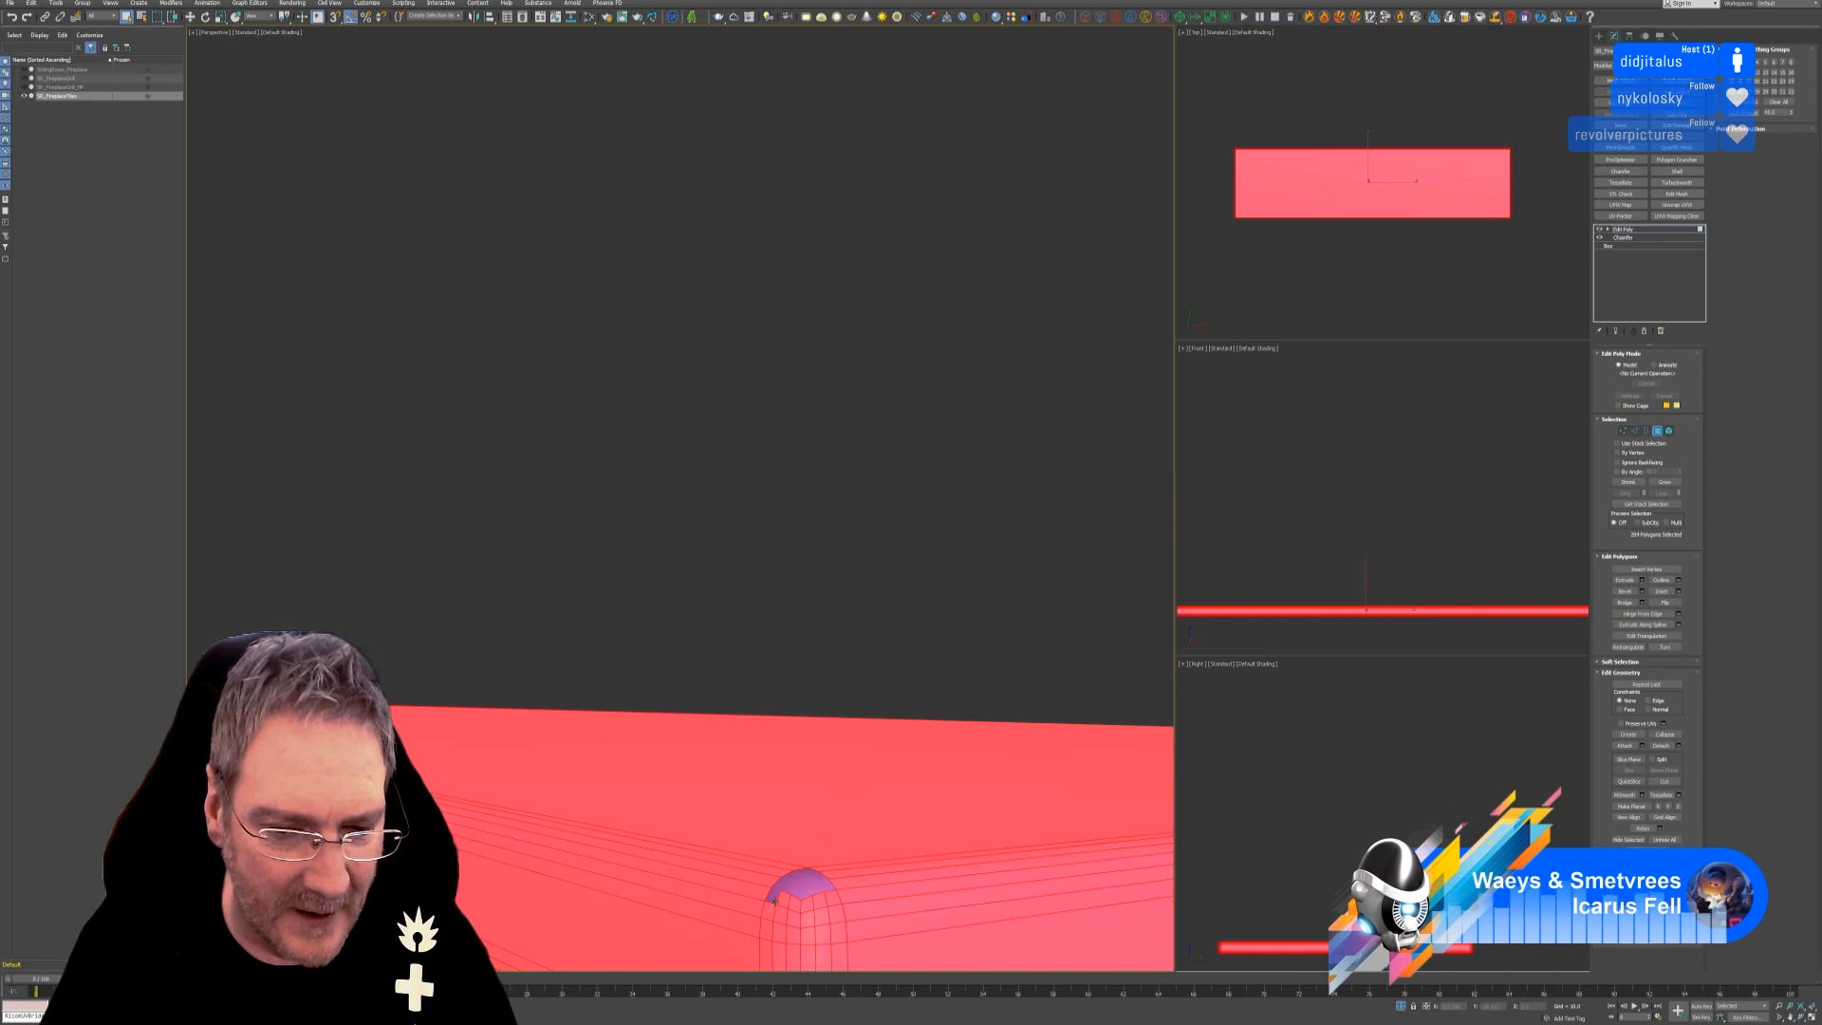
left_click(774, 898, "ctrl")
left_click(780, 887, "ctrl")
left_click(796, 891, "ctrl")
left_click(815, 890, "ctrl")
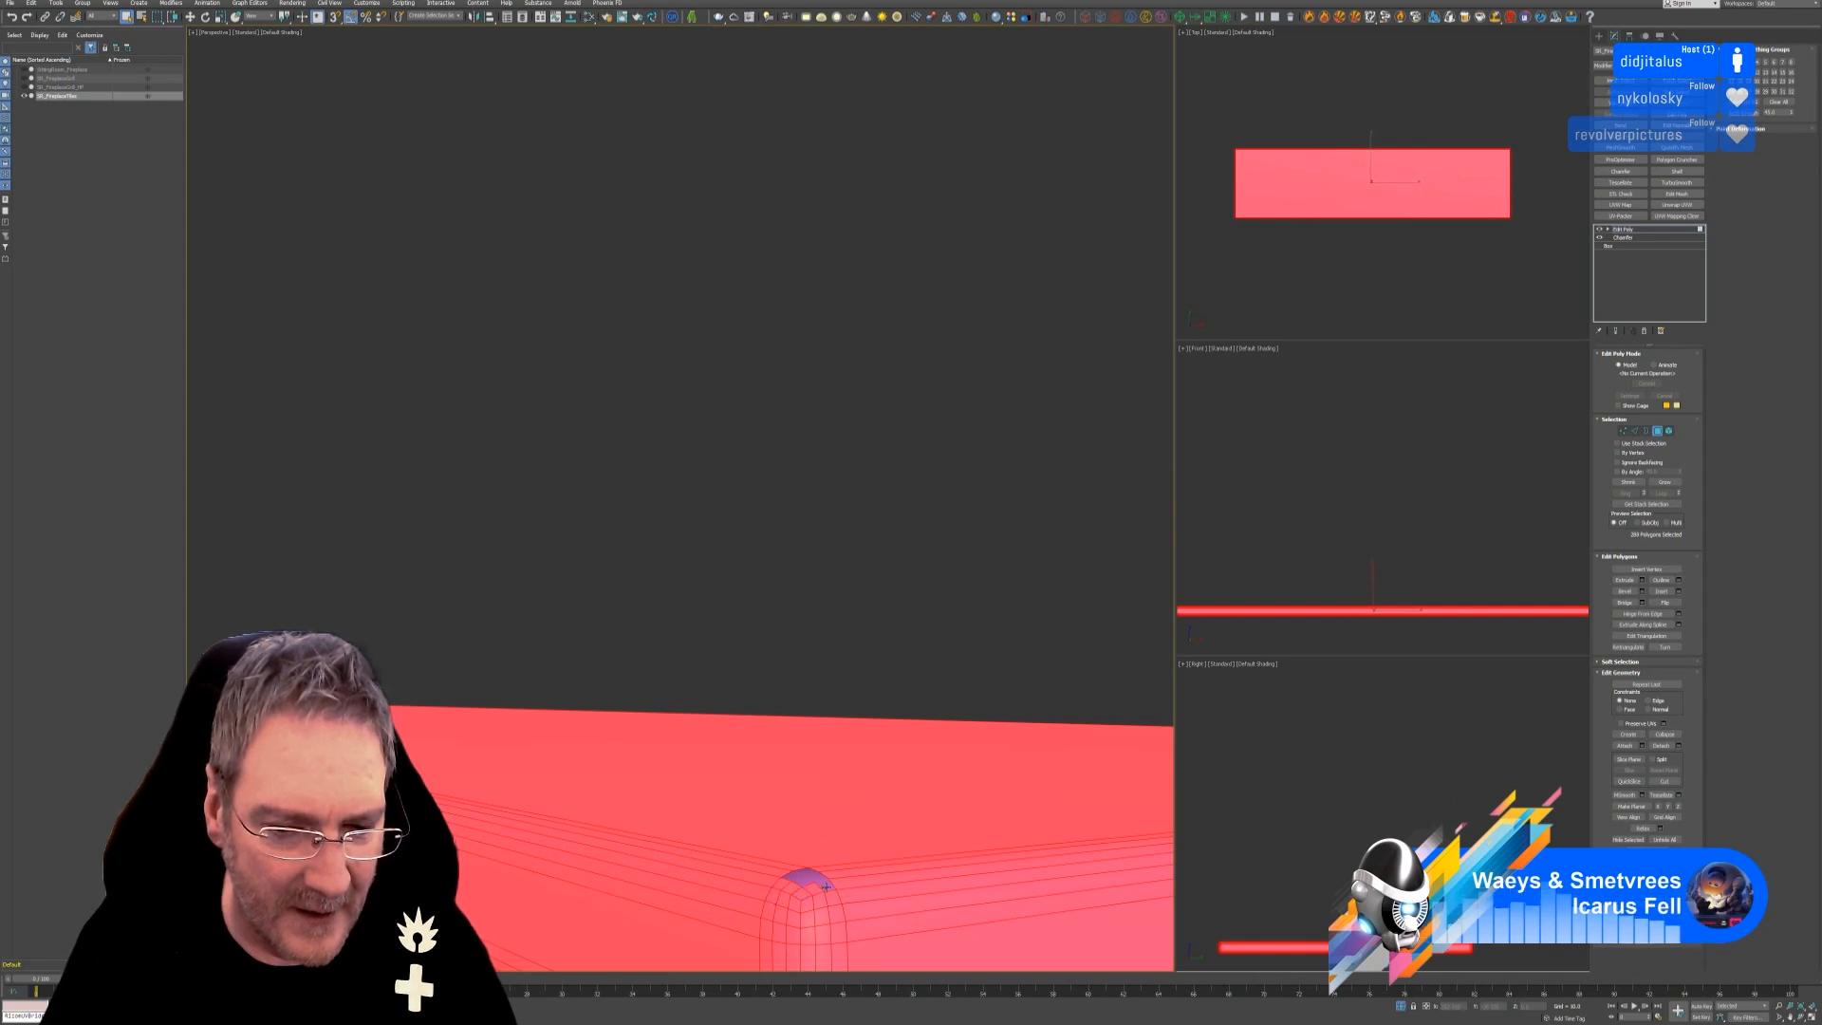
left_click(826, 887, "ctrl")
left_click(821, 881, "ctrl")
left_click(813, 879, "ctrl")
left_click(803, 880, "ctrl")
left_click(793, 875, "ctrl")
left_click(806, 875, "ctrl")
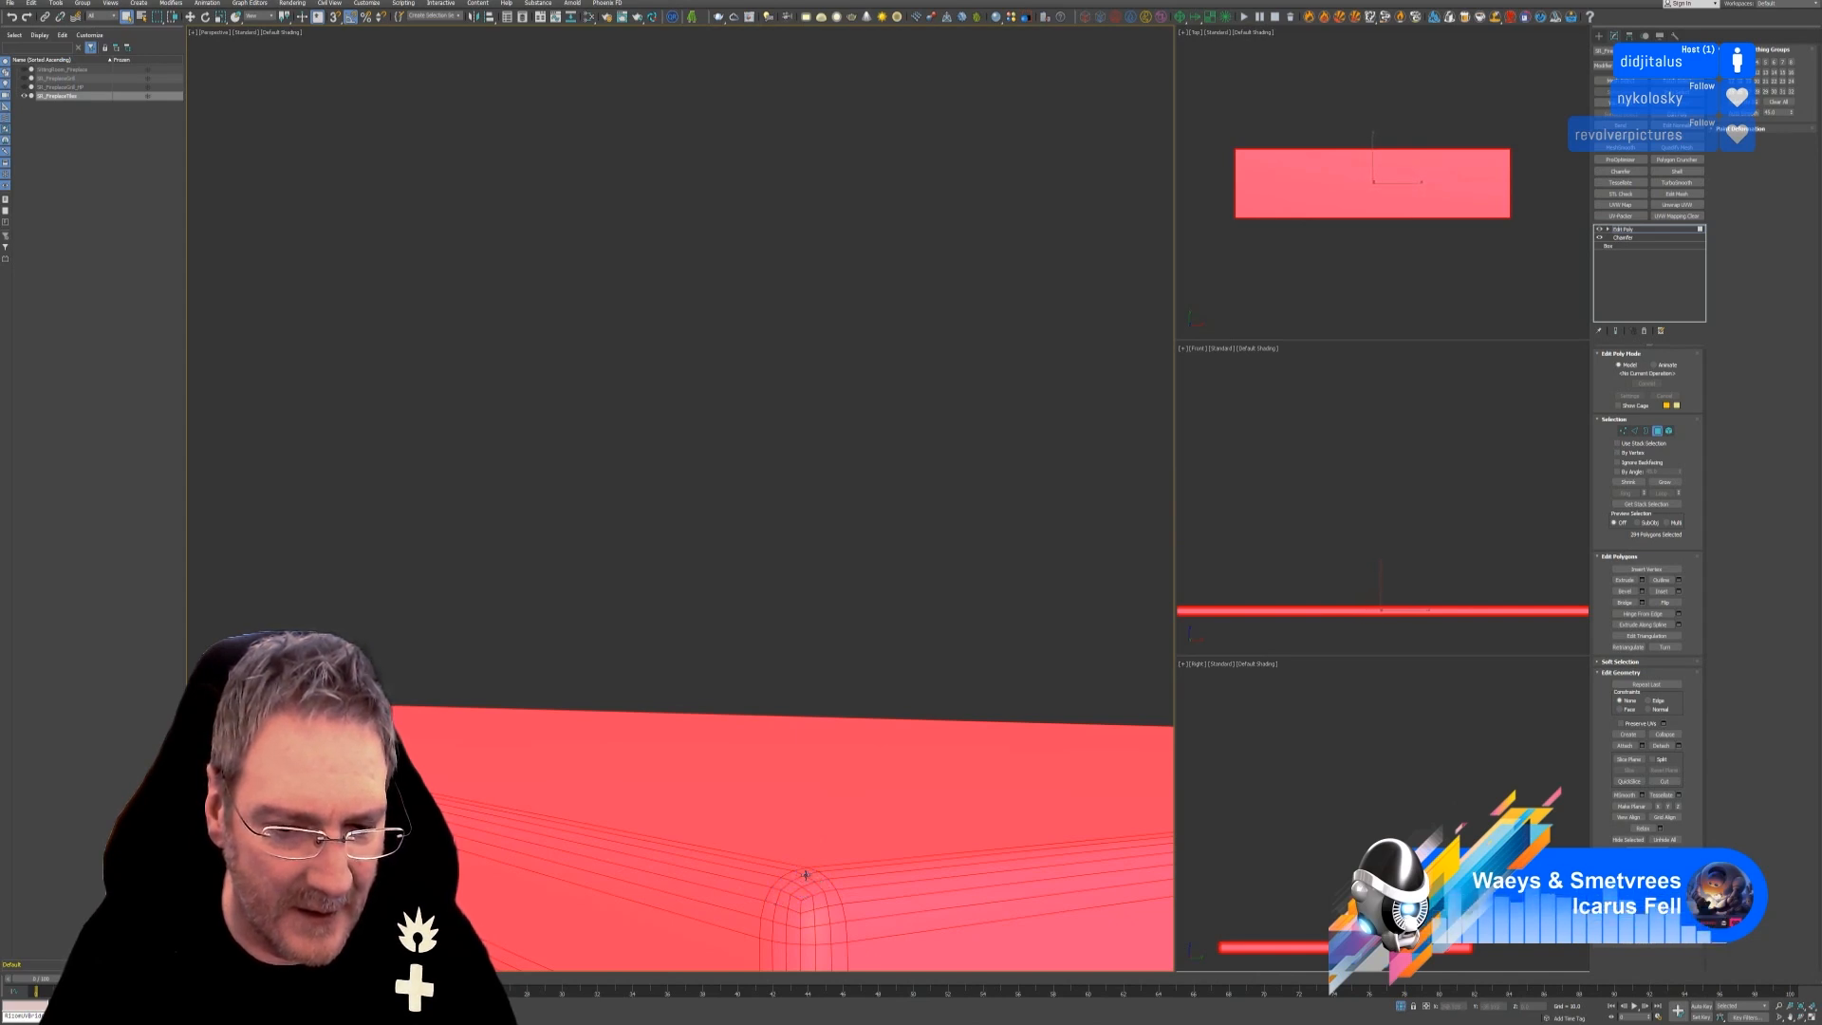
Examine the slab's underside, upper face and edges to check which polygons are selected.
scroll(805, 875, "down", 4)
middle_click_drag(773, 714, 831, 691, "alt")
scroll(723, 429, "down", 2)
key("F2")
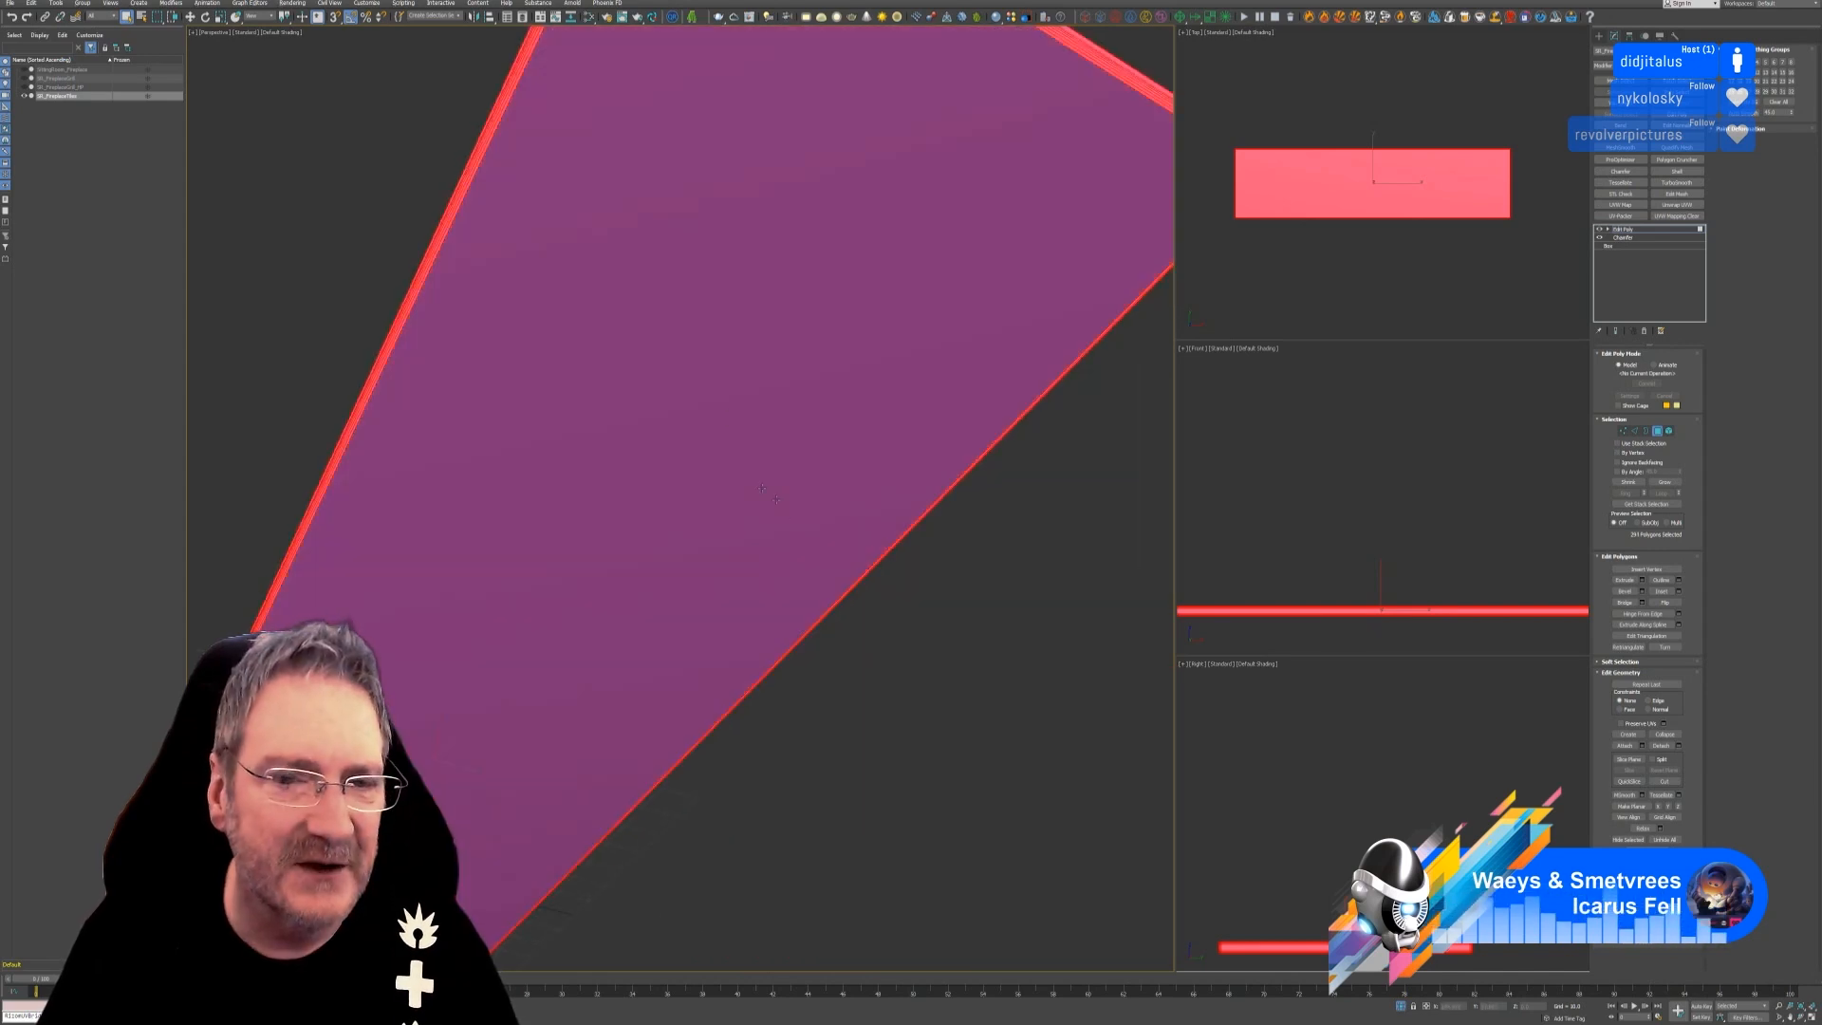
scroll(787, 529, "down", 3)
middle_click_drag(763, 627, 874, 691, "alt")
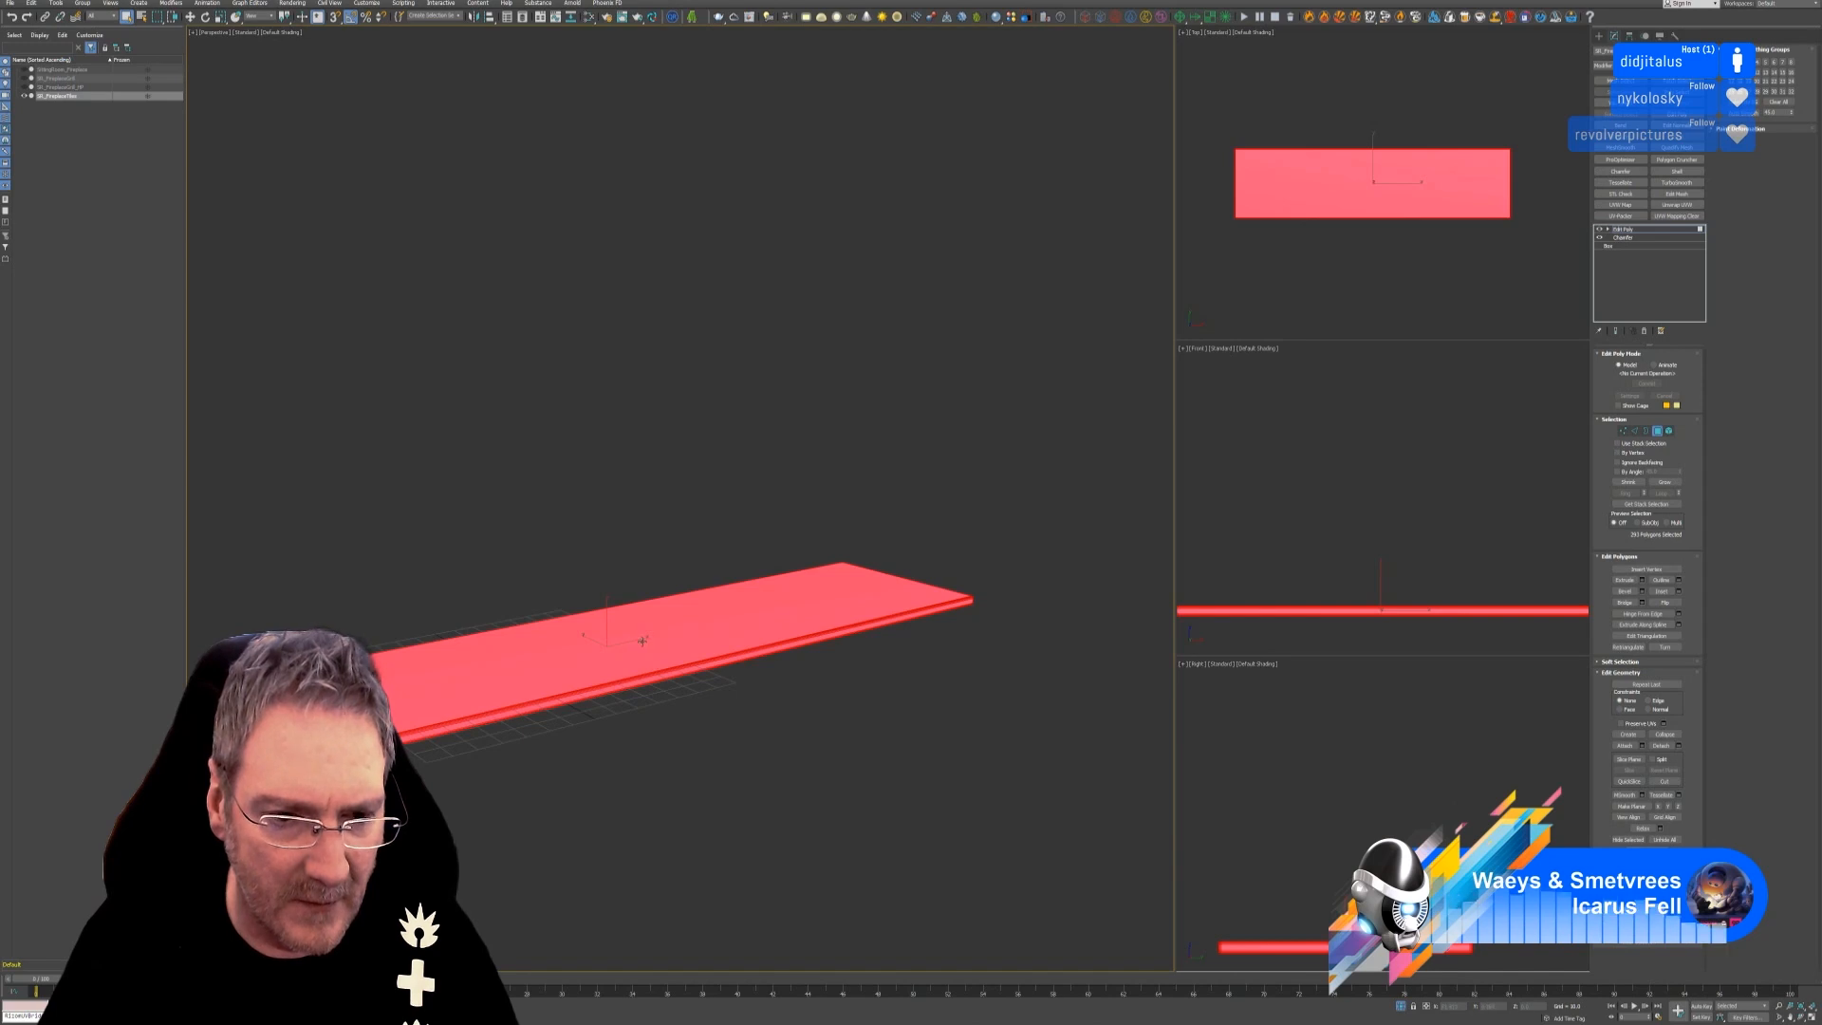
middle_click_drag(638, 767, 688, 776, "alt")
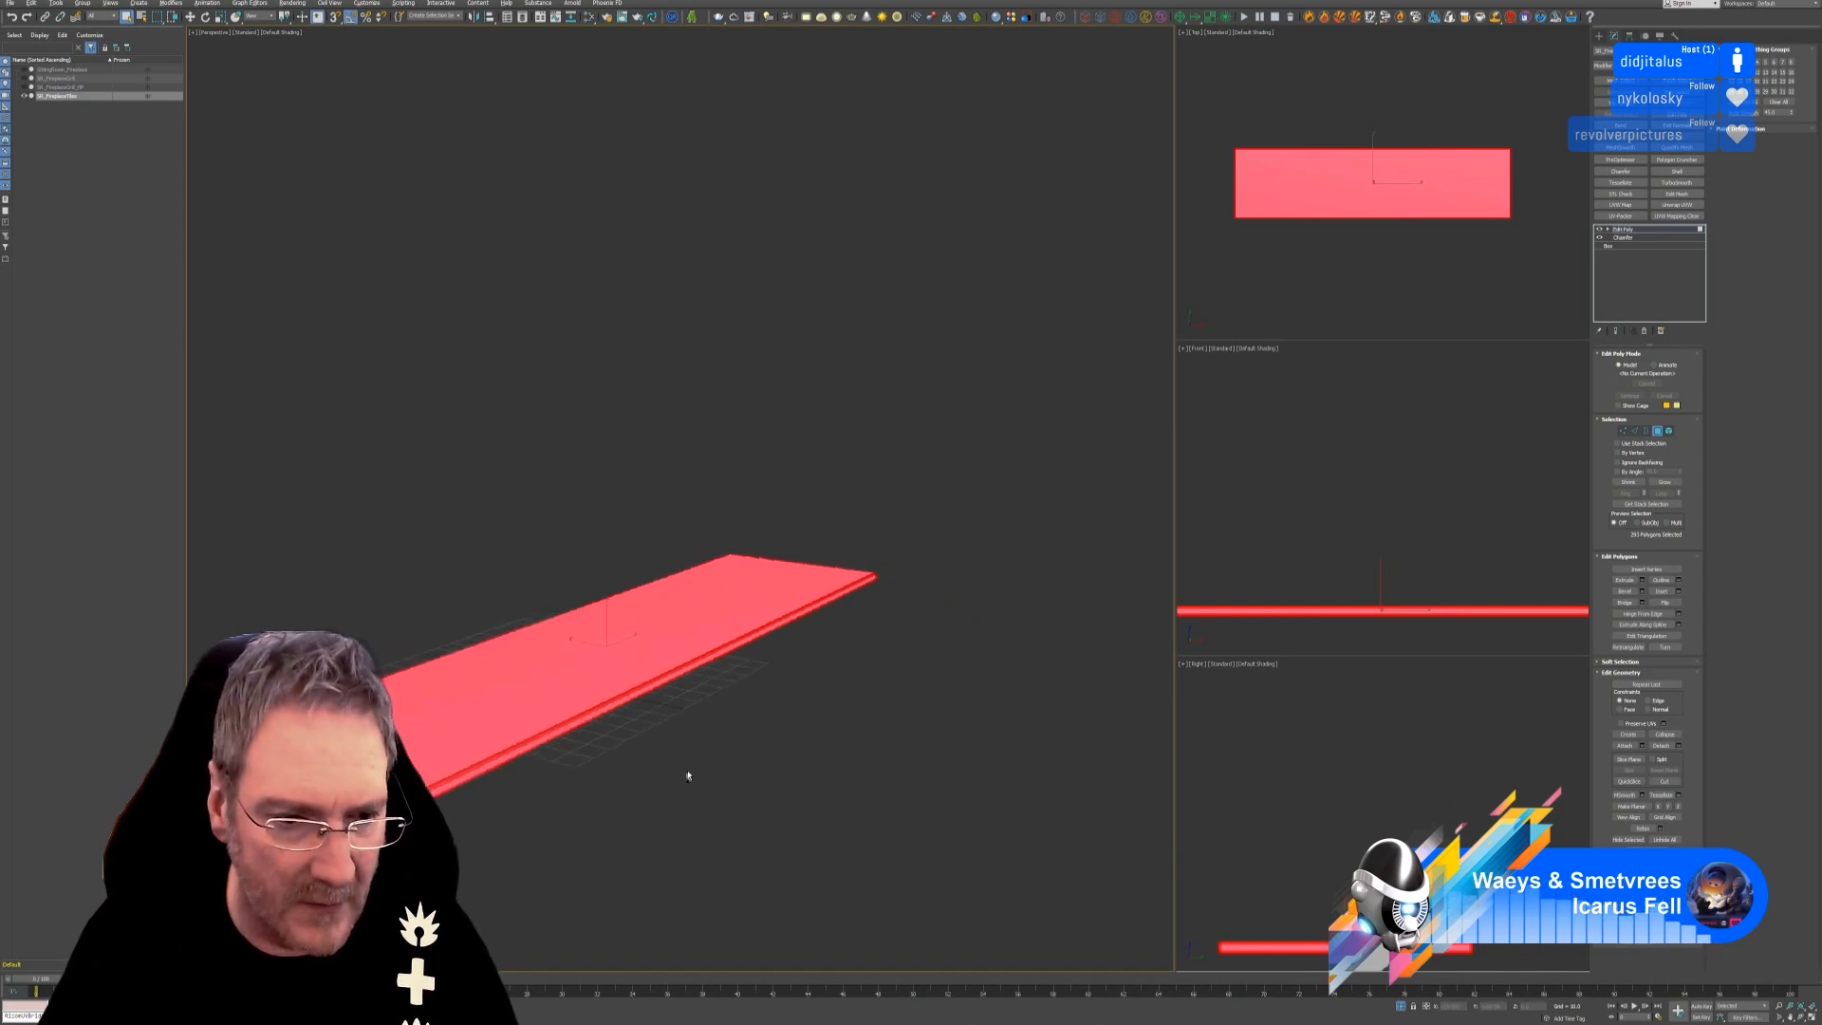
scroll(438, 759, "up", 1)
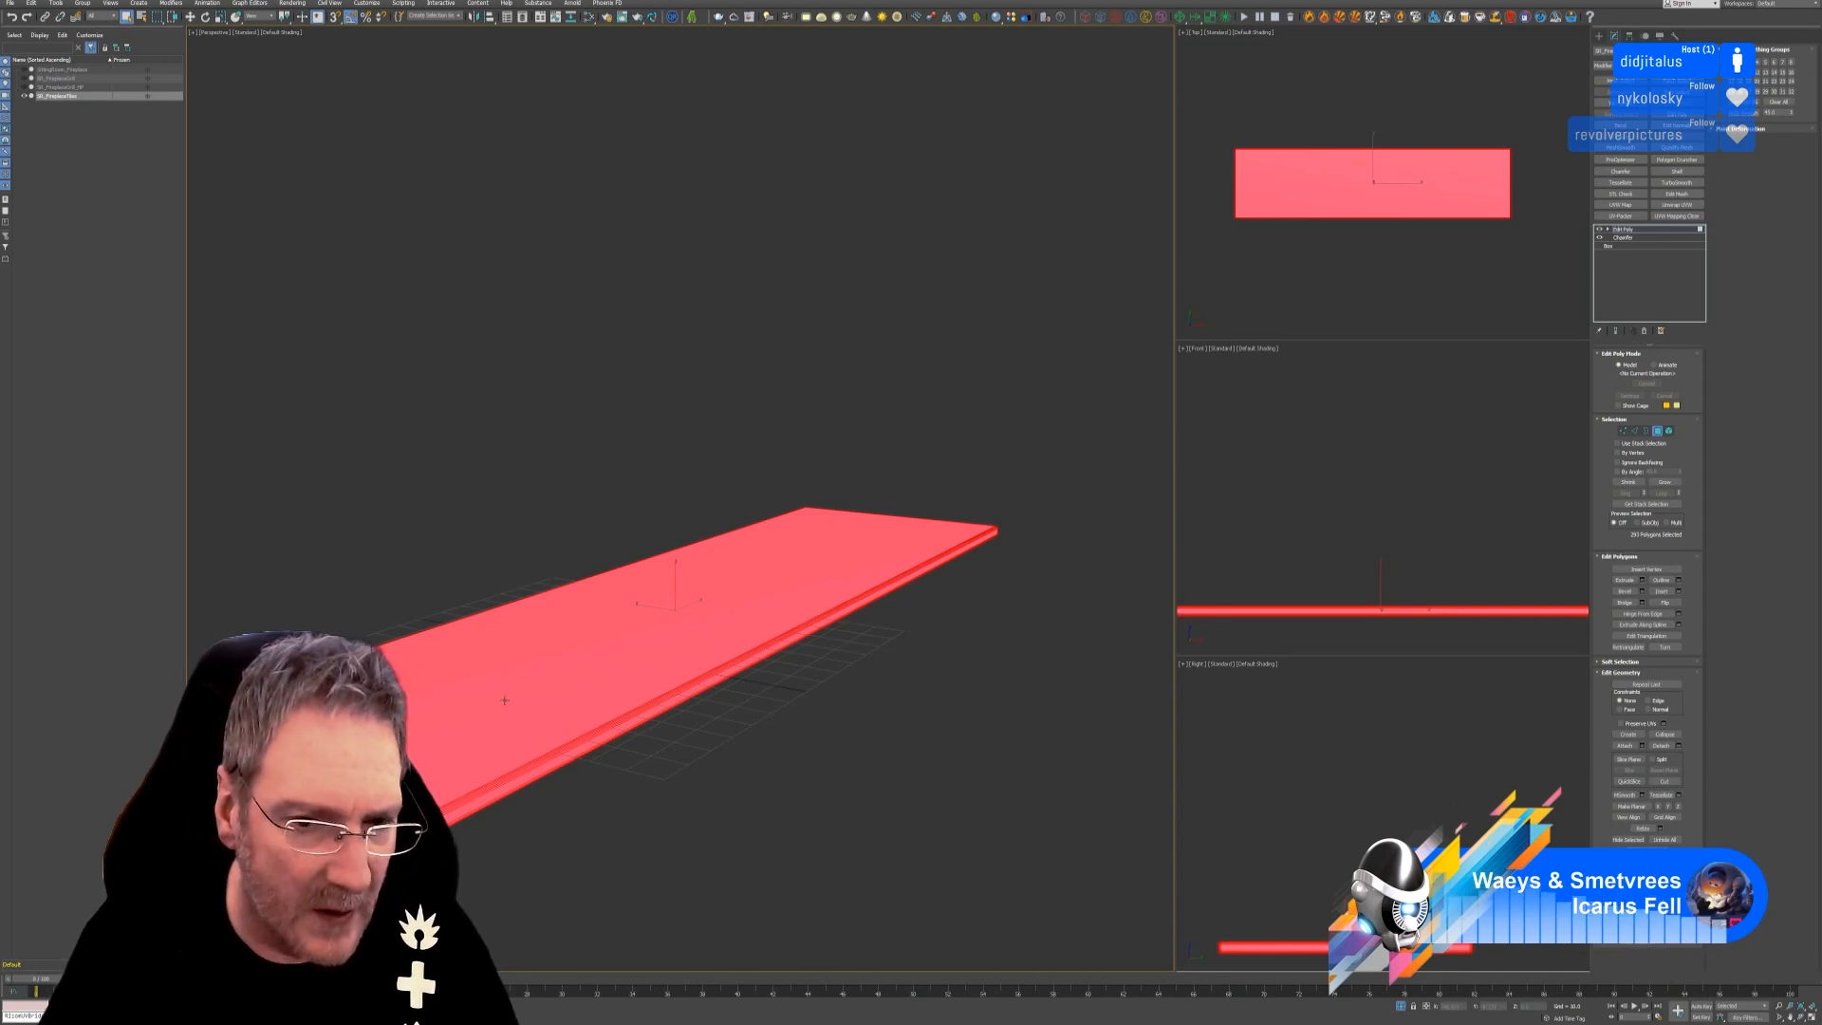
key("p")
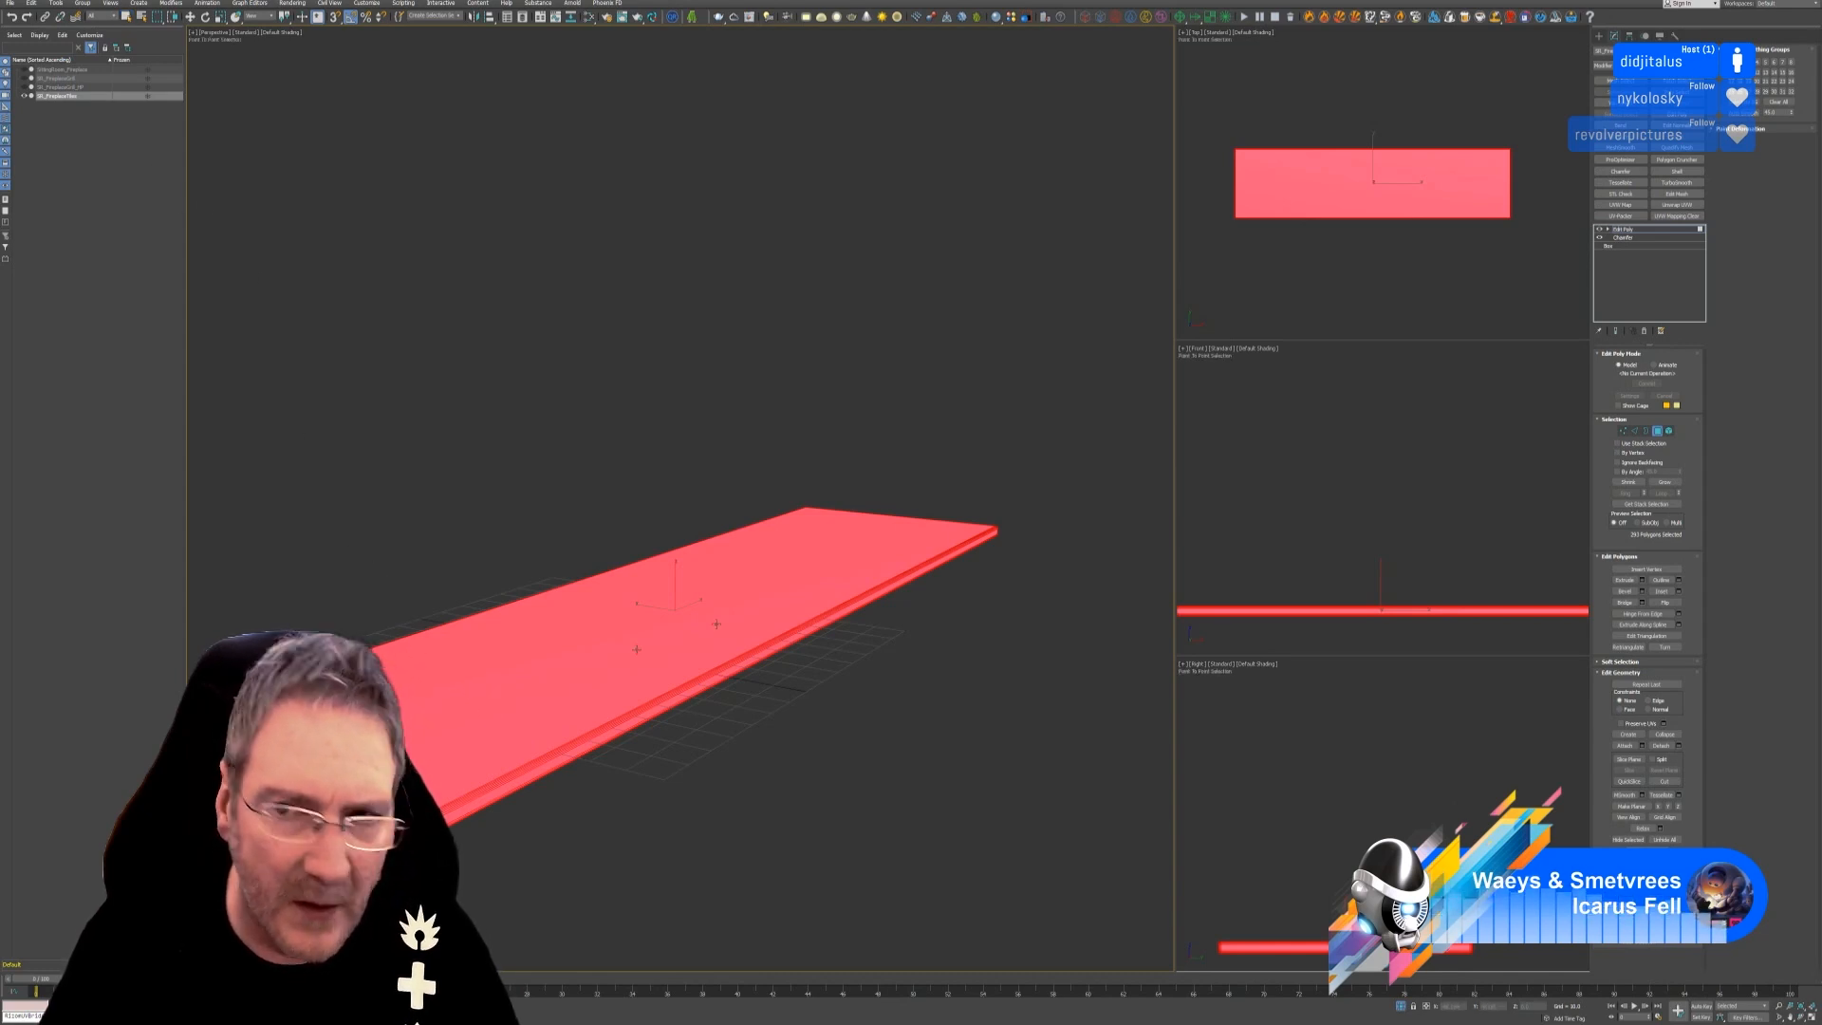
key("Escape")
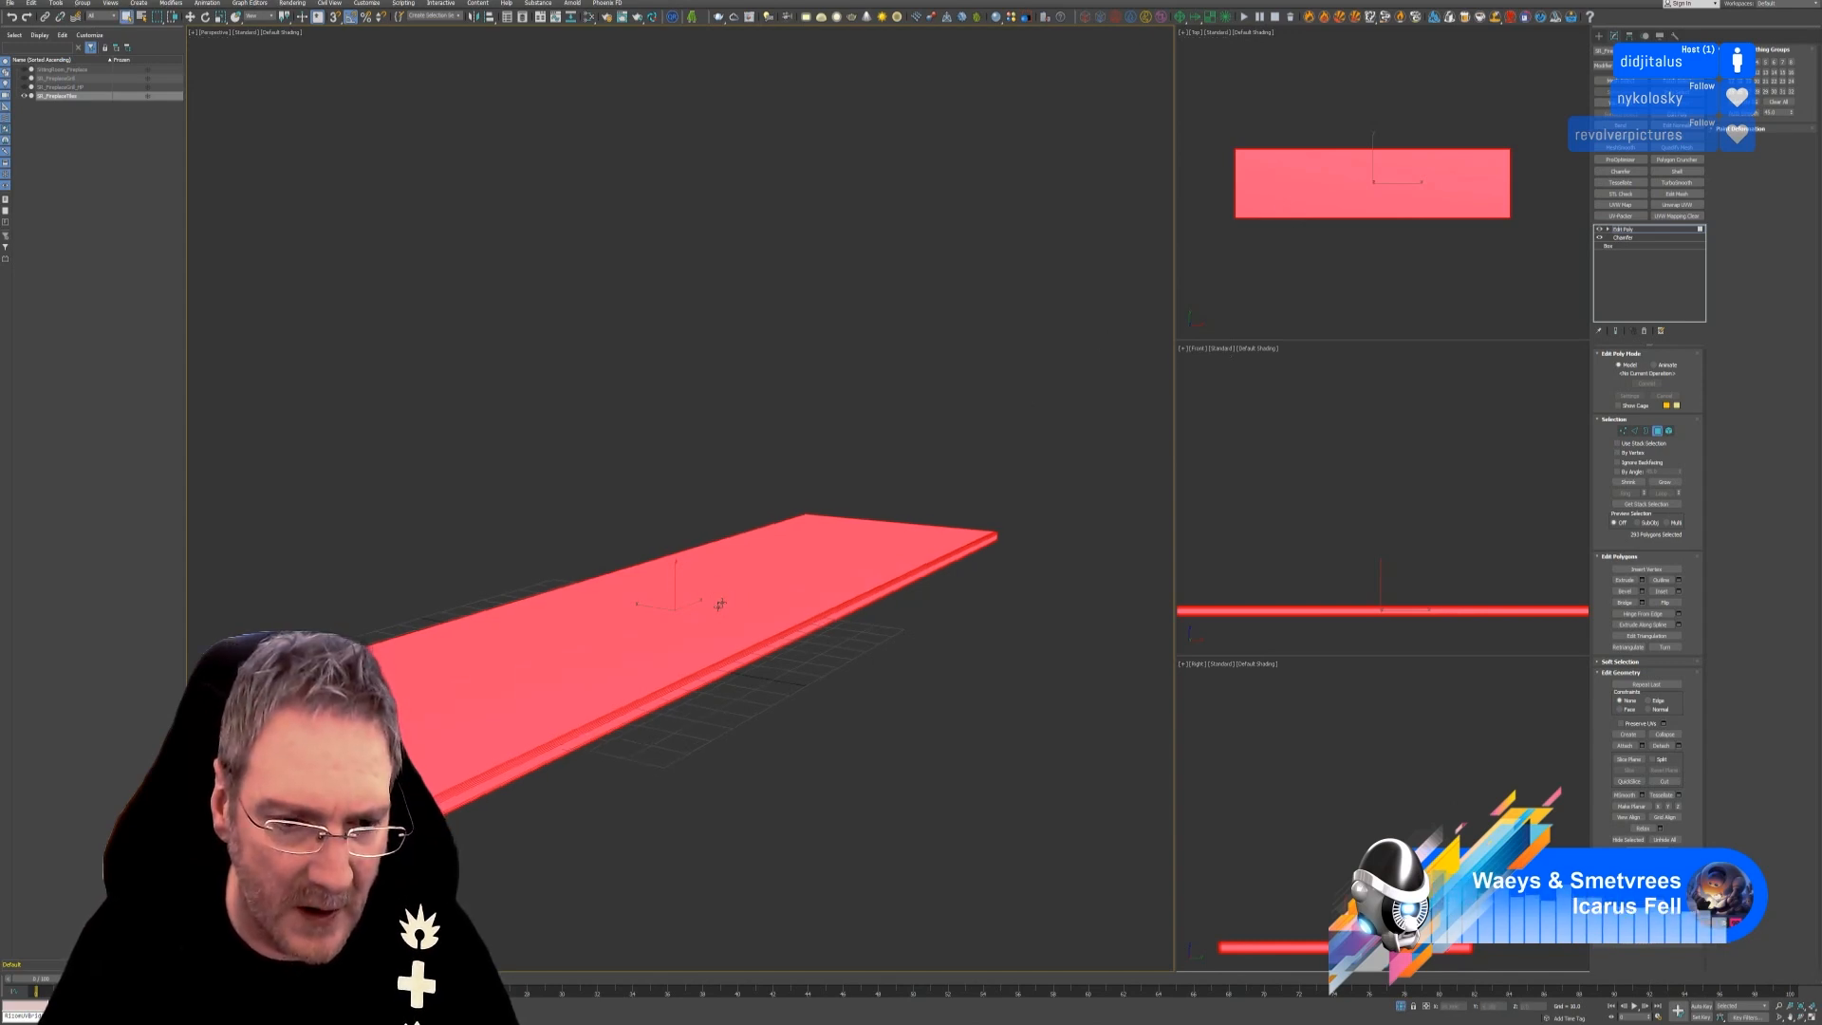
key("p")
right_click(626, 642)
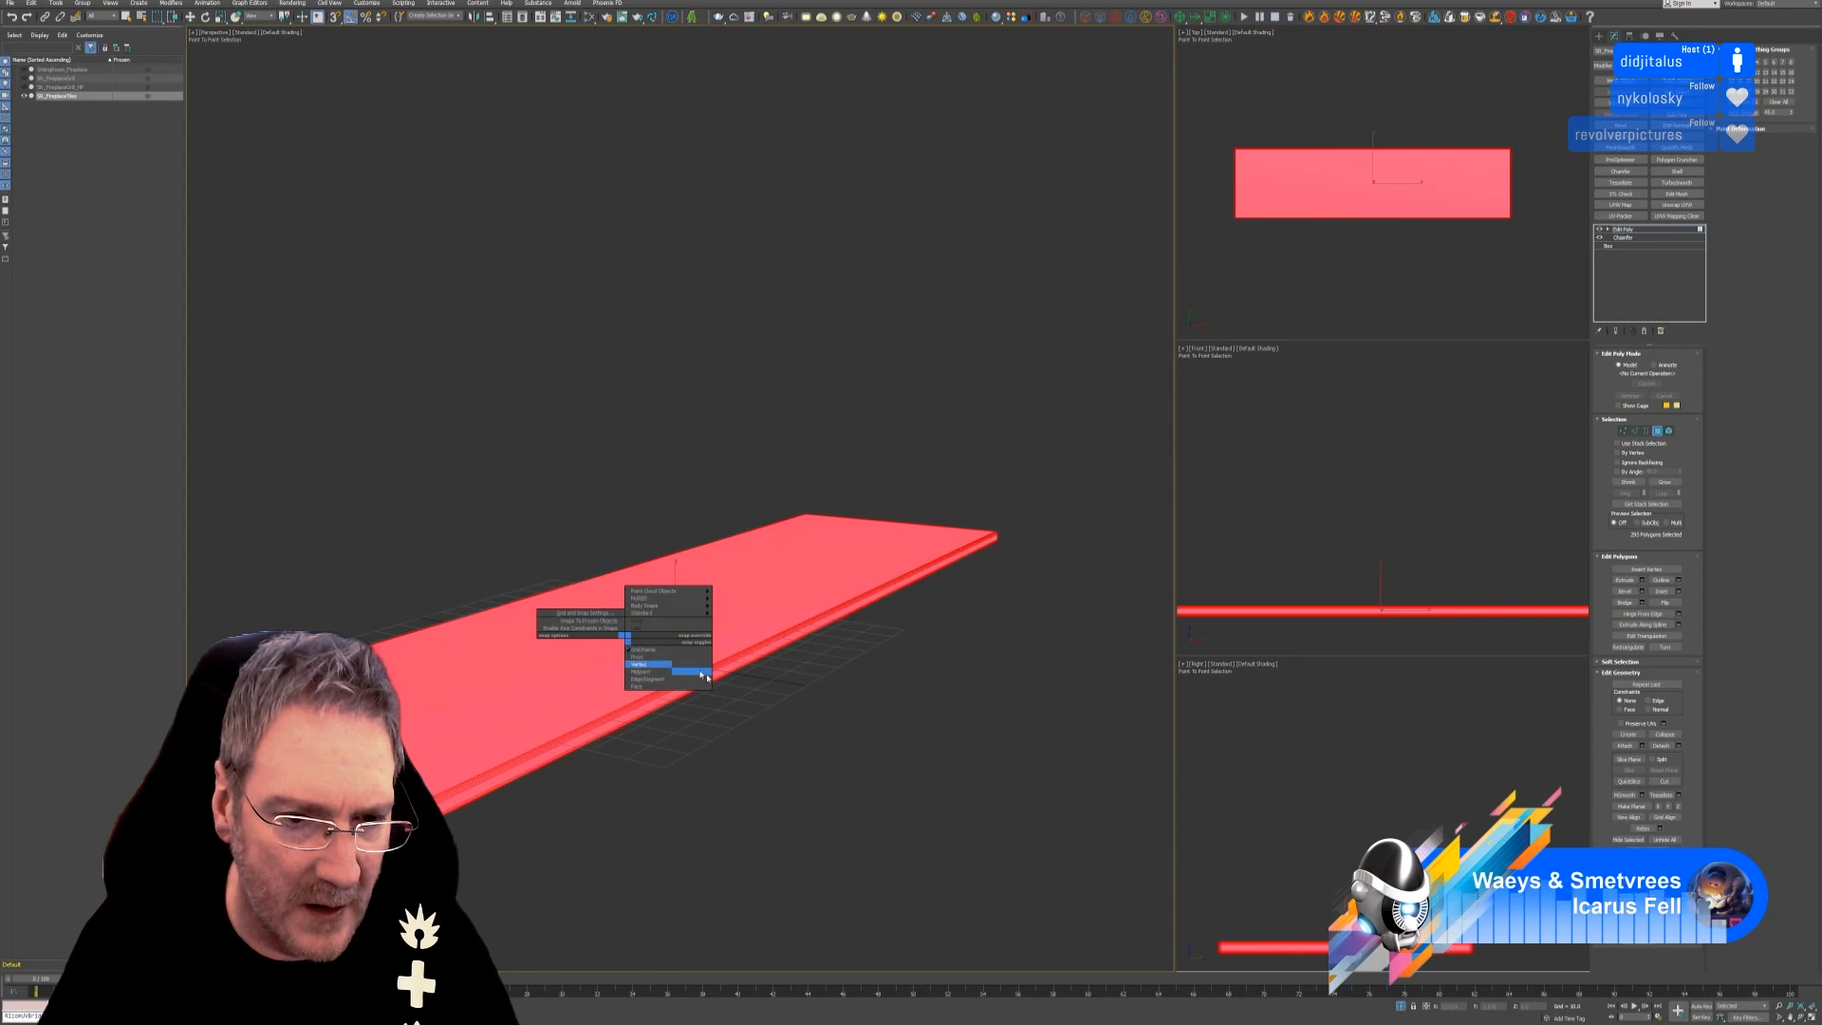
left_click(642, 670)
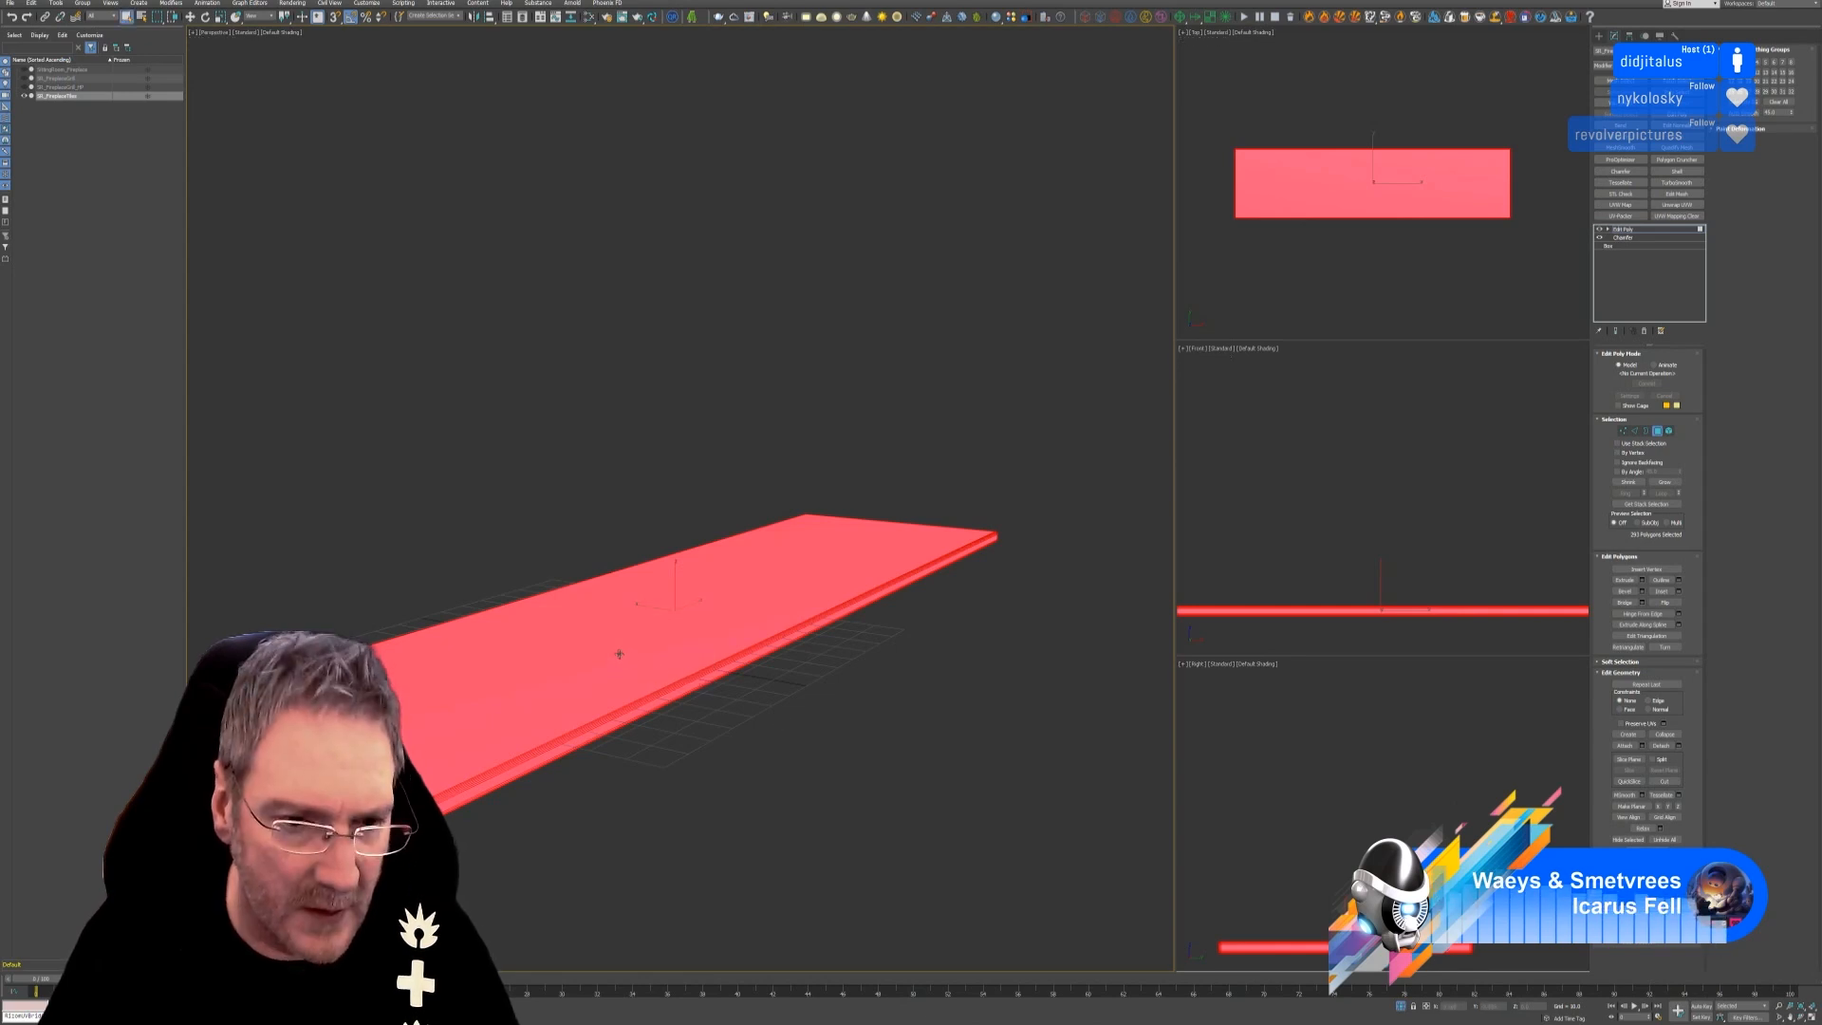
key("p")
right_click(876, 791)
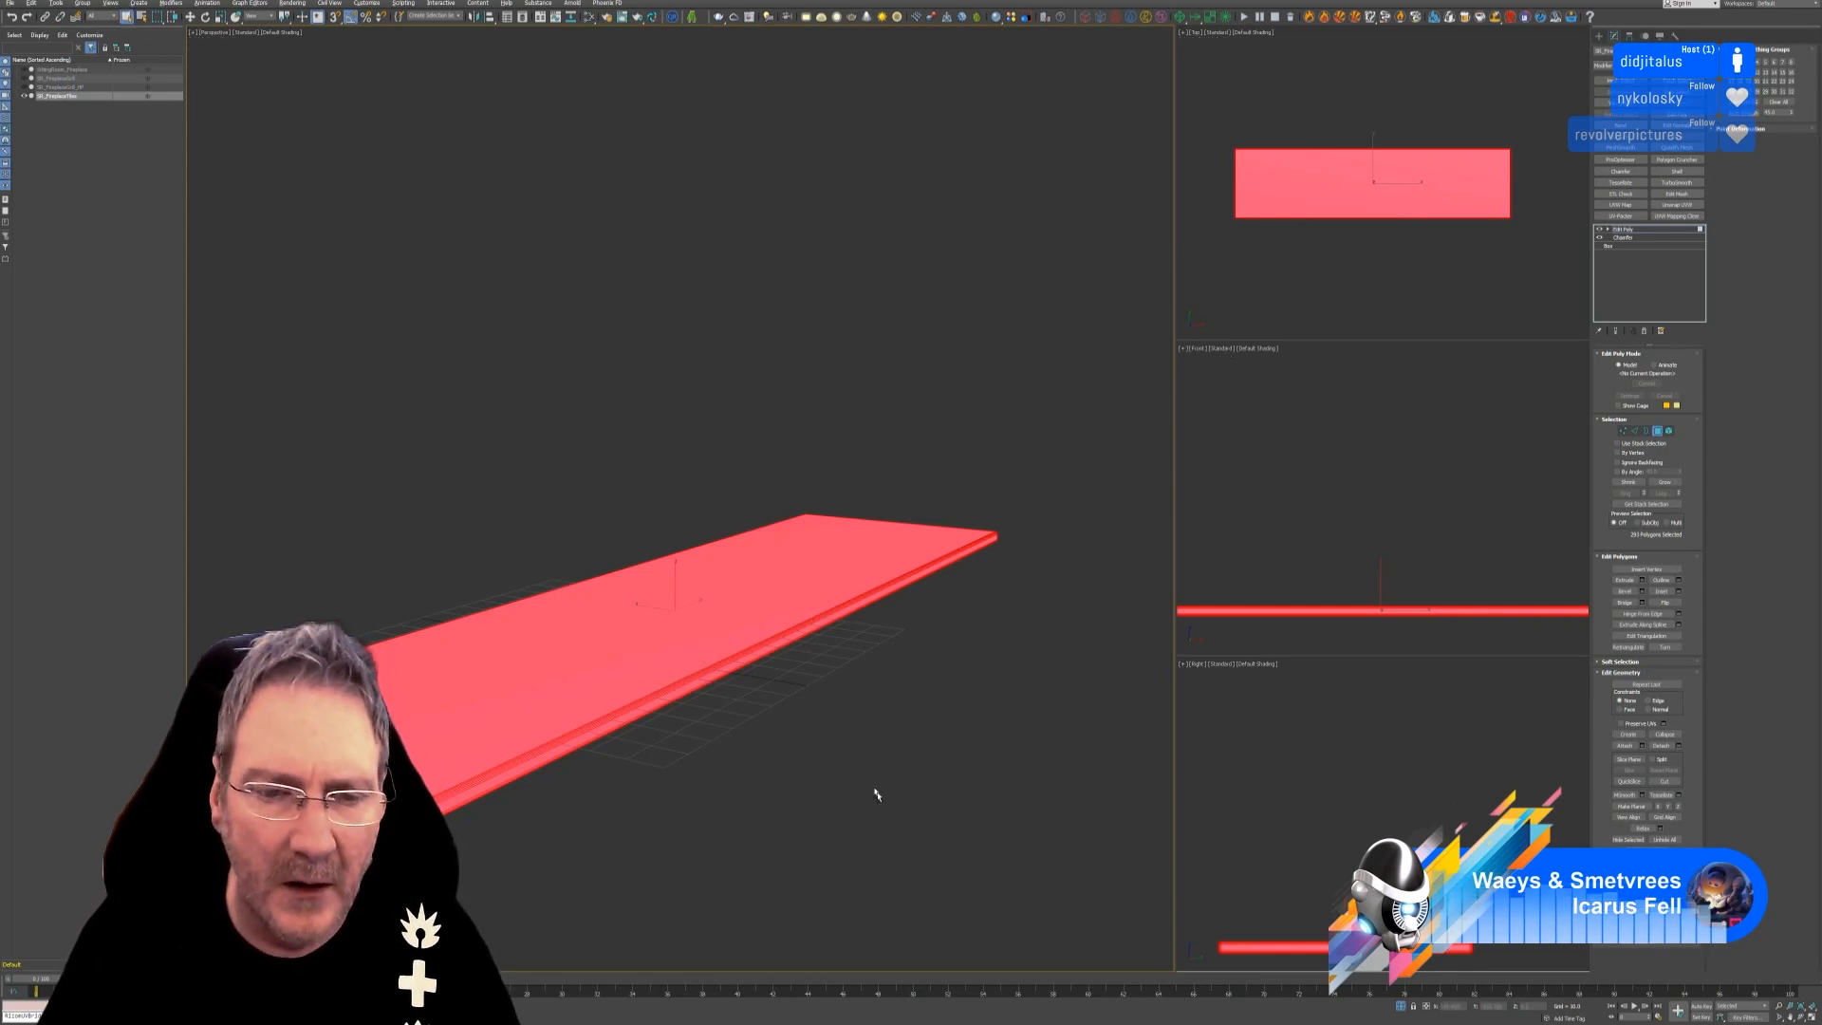
mouse_move(877, 791)
middle_mouse_down("alt")
mouse_move(862, 723)
mouse_move(863, 786)
middle_mouse_up("alt")
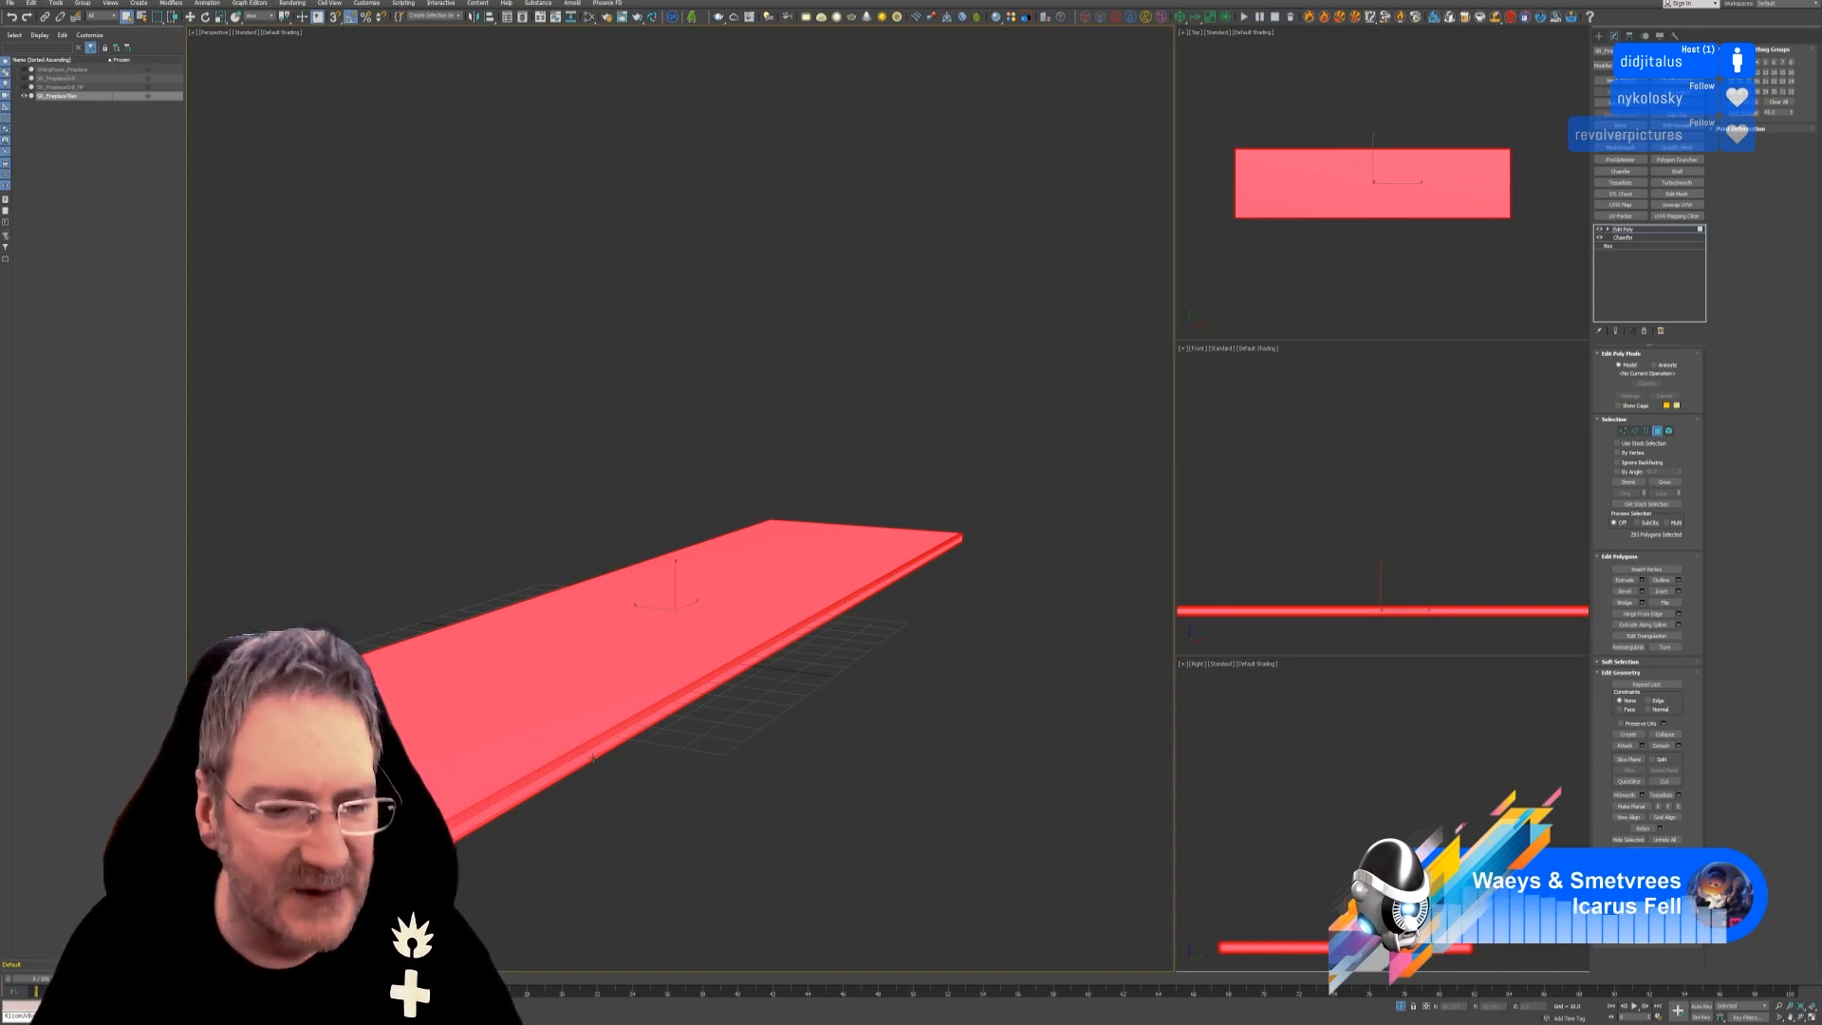
key("q")
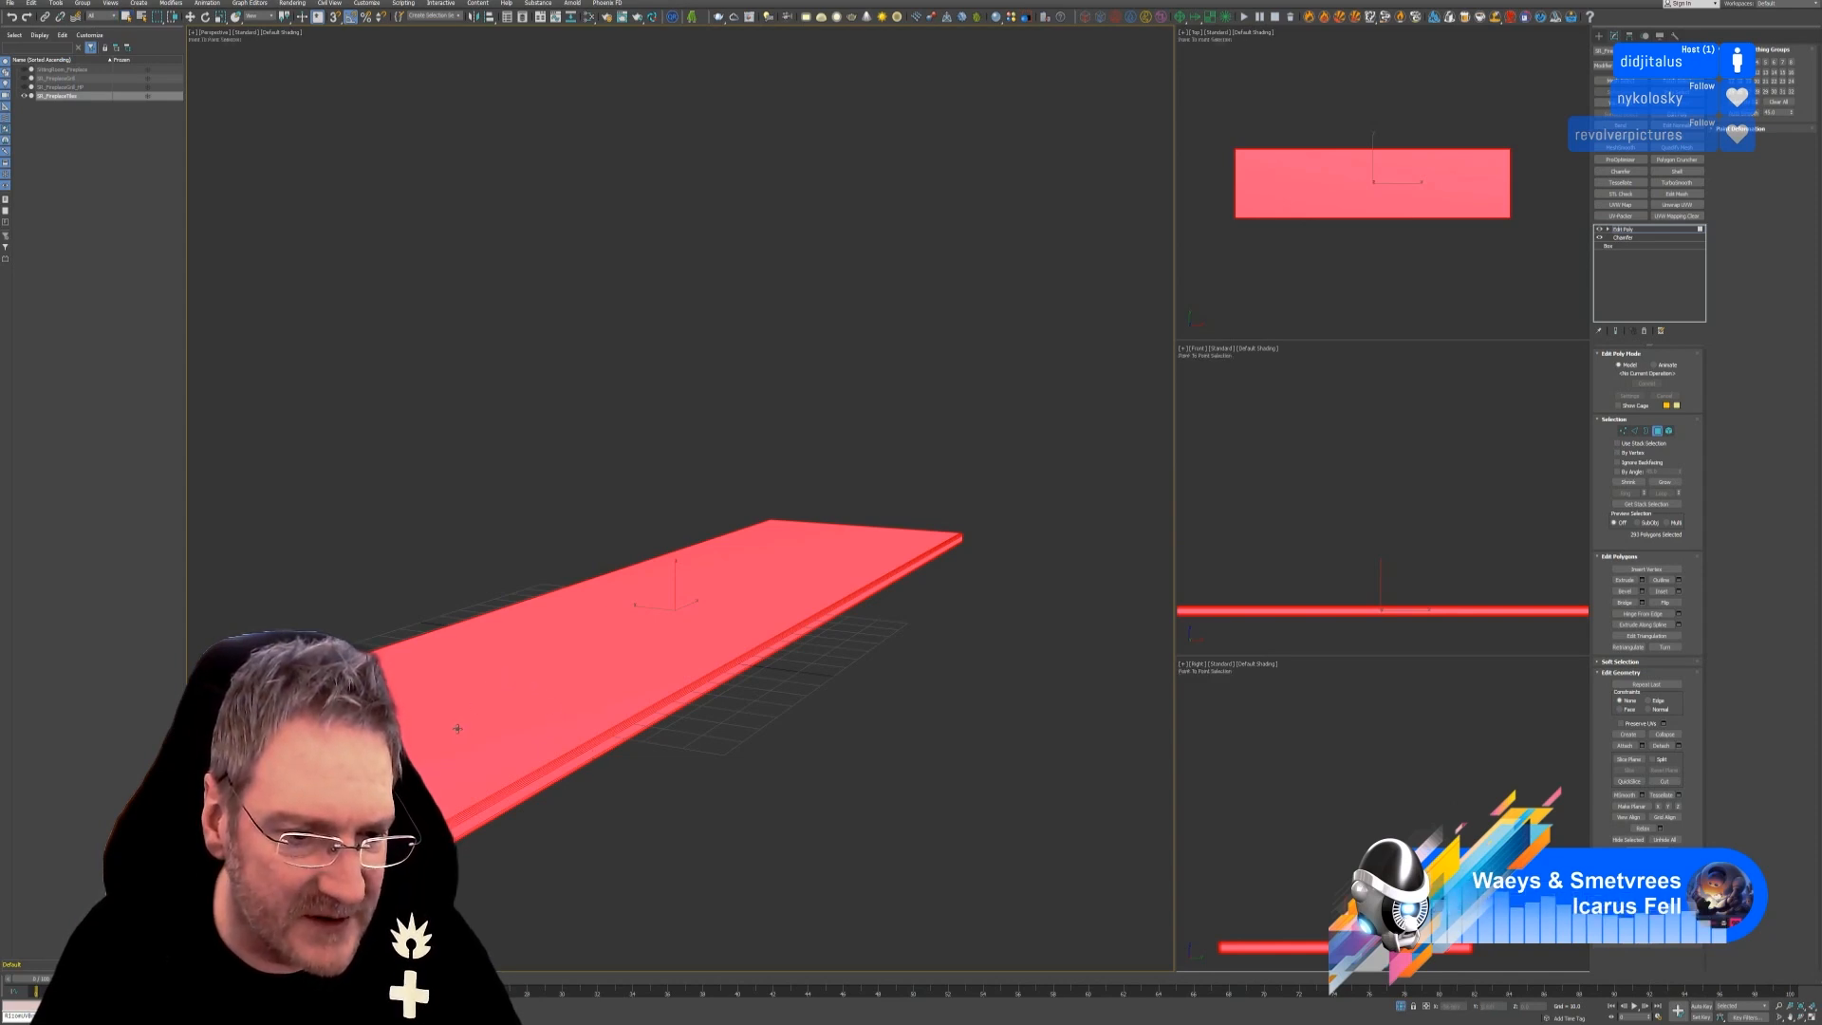
right_click(748, 817)
middle_click_drag(799, 868, 810, 530, "alt")
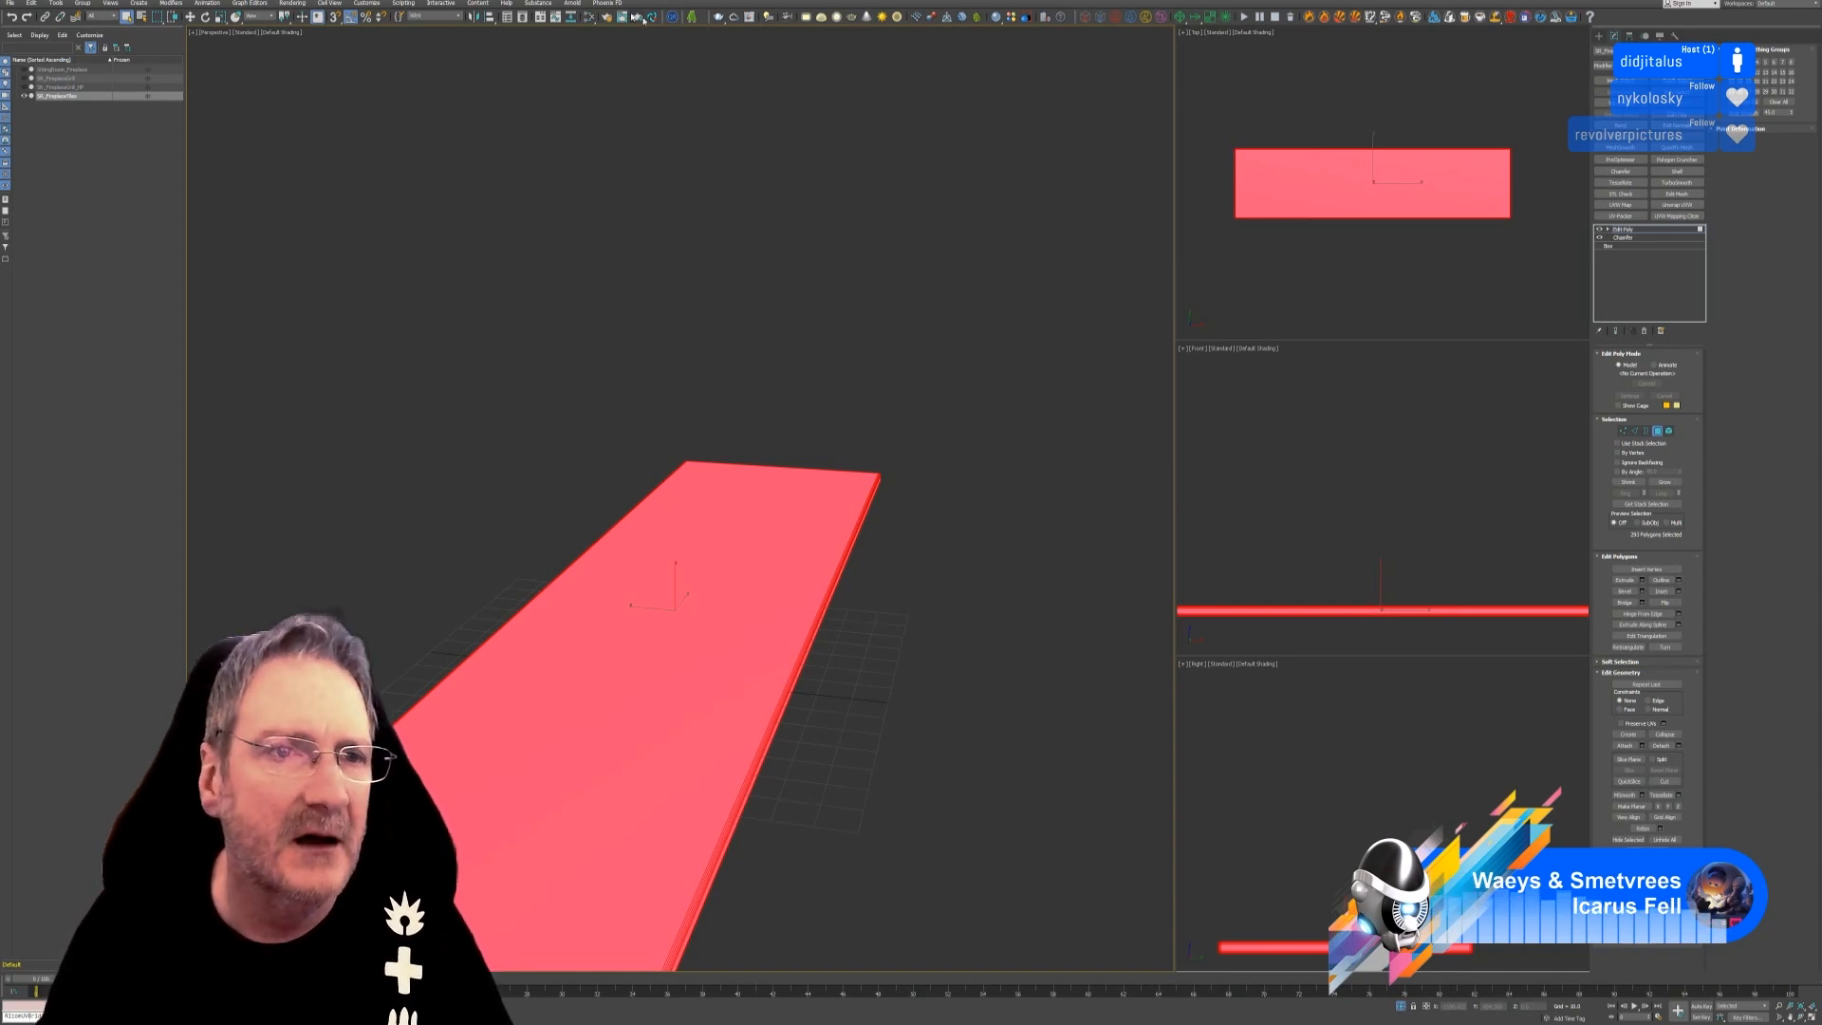
Select single large faces of the slab and restore the full polygon selection from the named selection set.
left_click(848, 590)
left_click(776, 554)
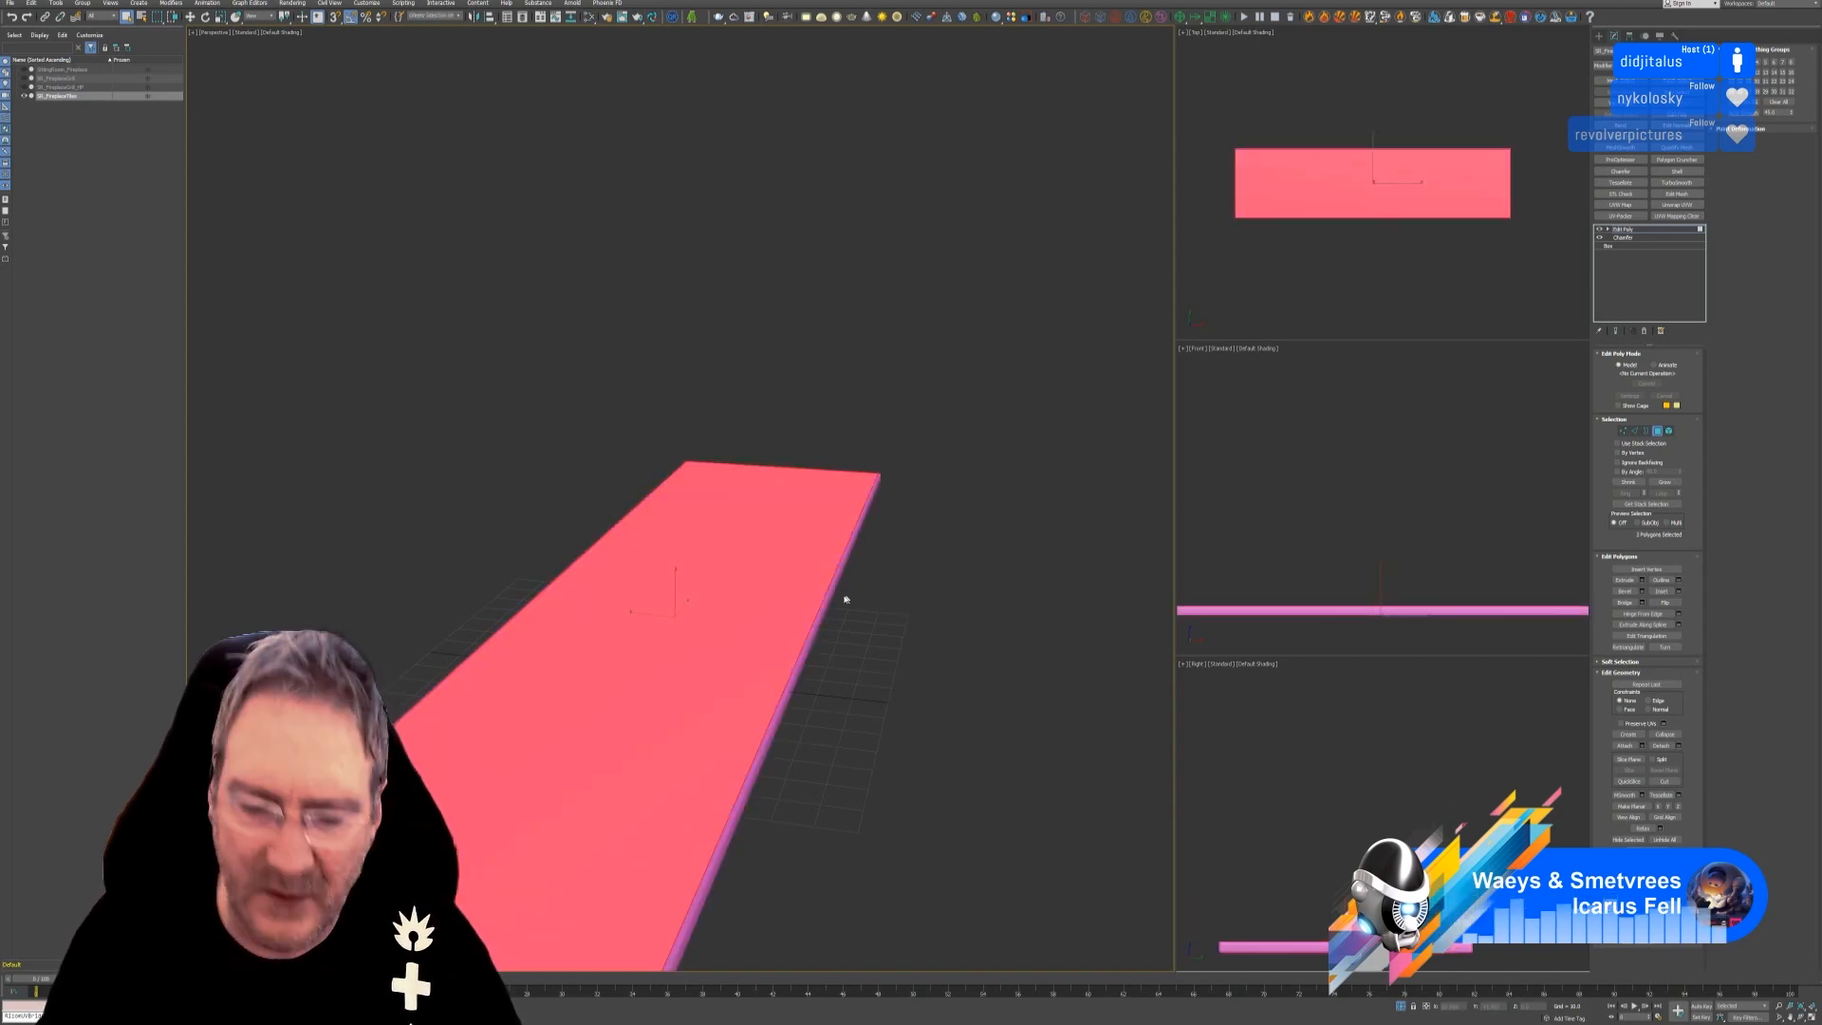
left_click(734, 598)
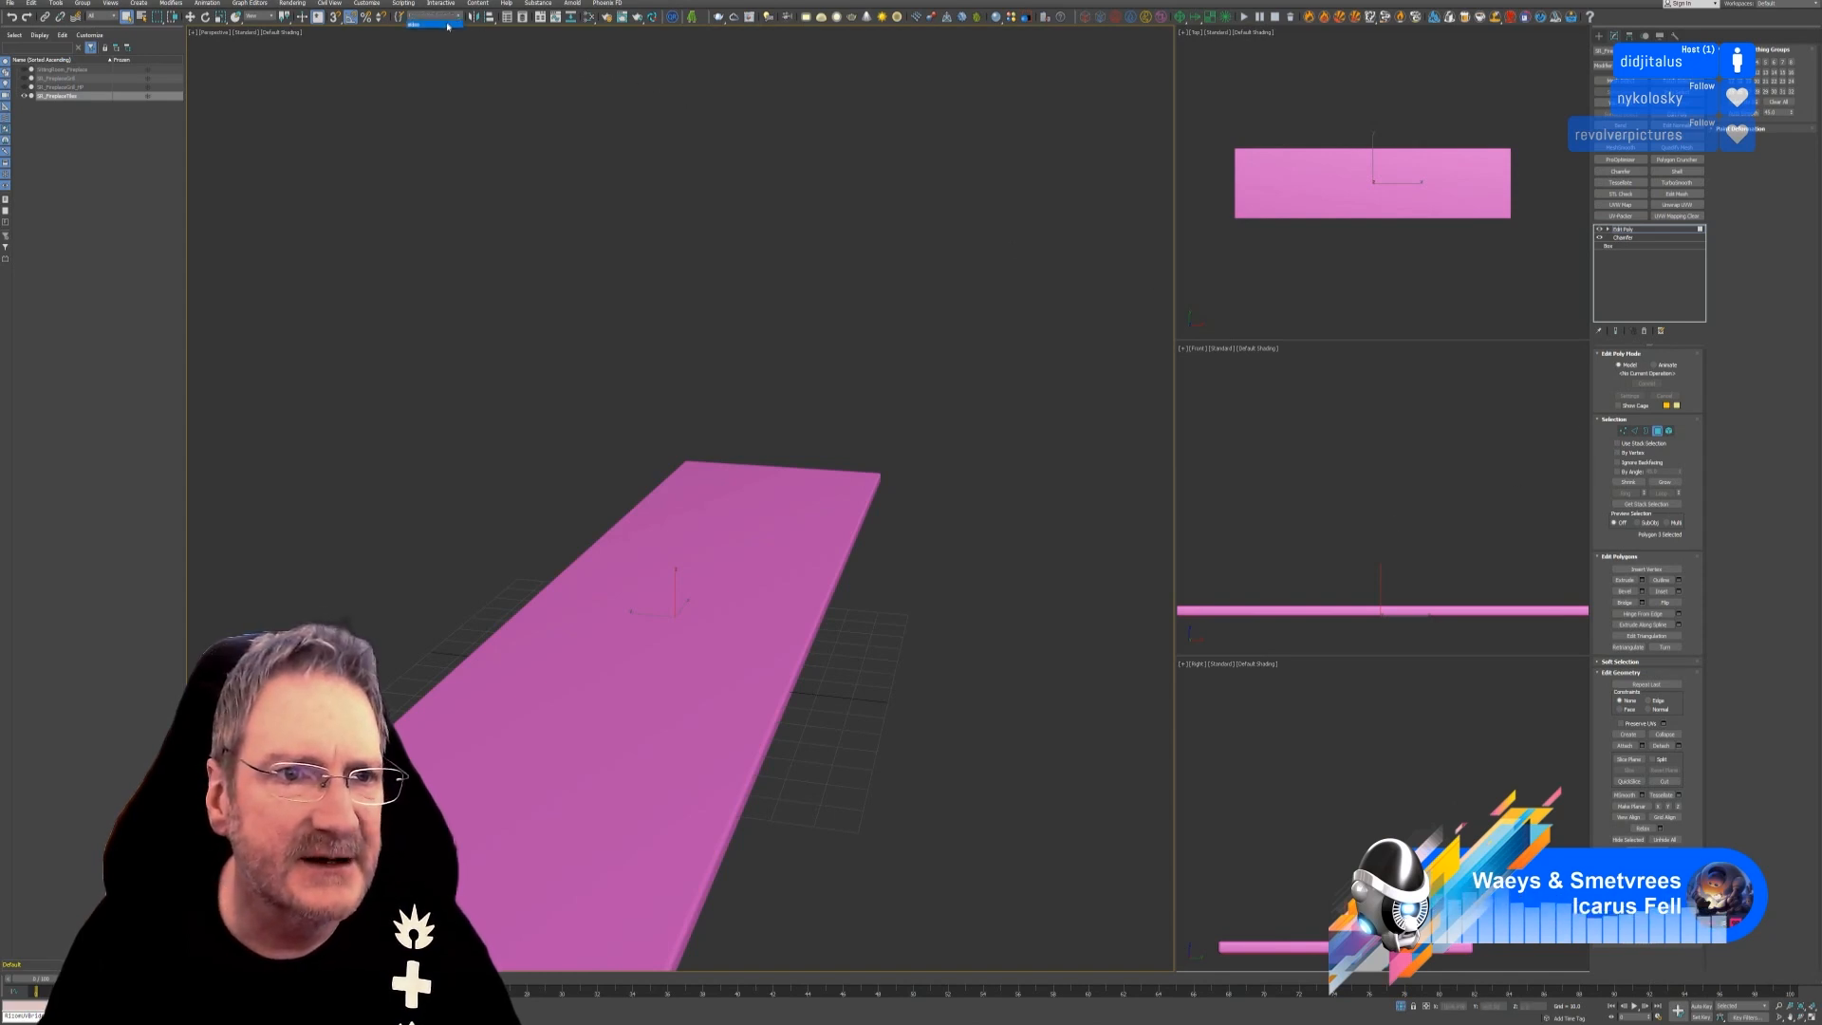
key("ctrl+a")
key("p")
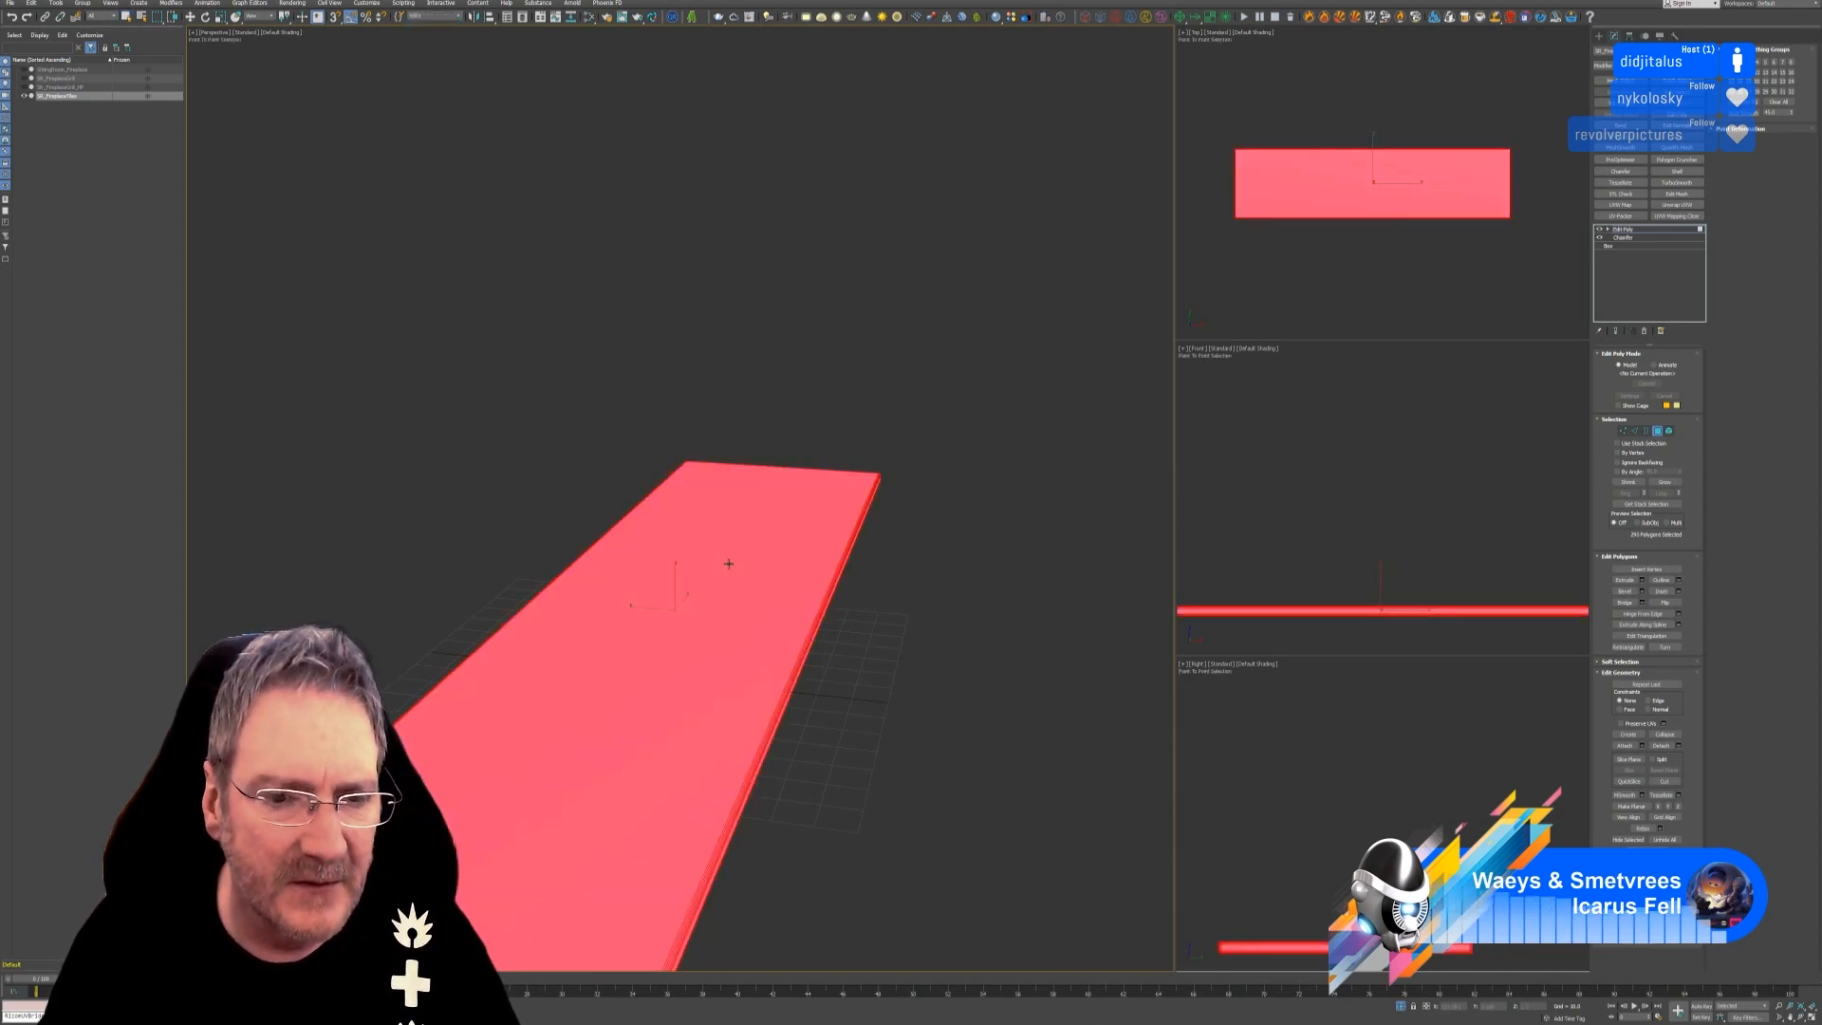
right_click(642, 674, "shift")
right_click(946, 715)
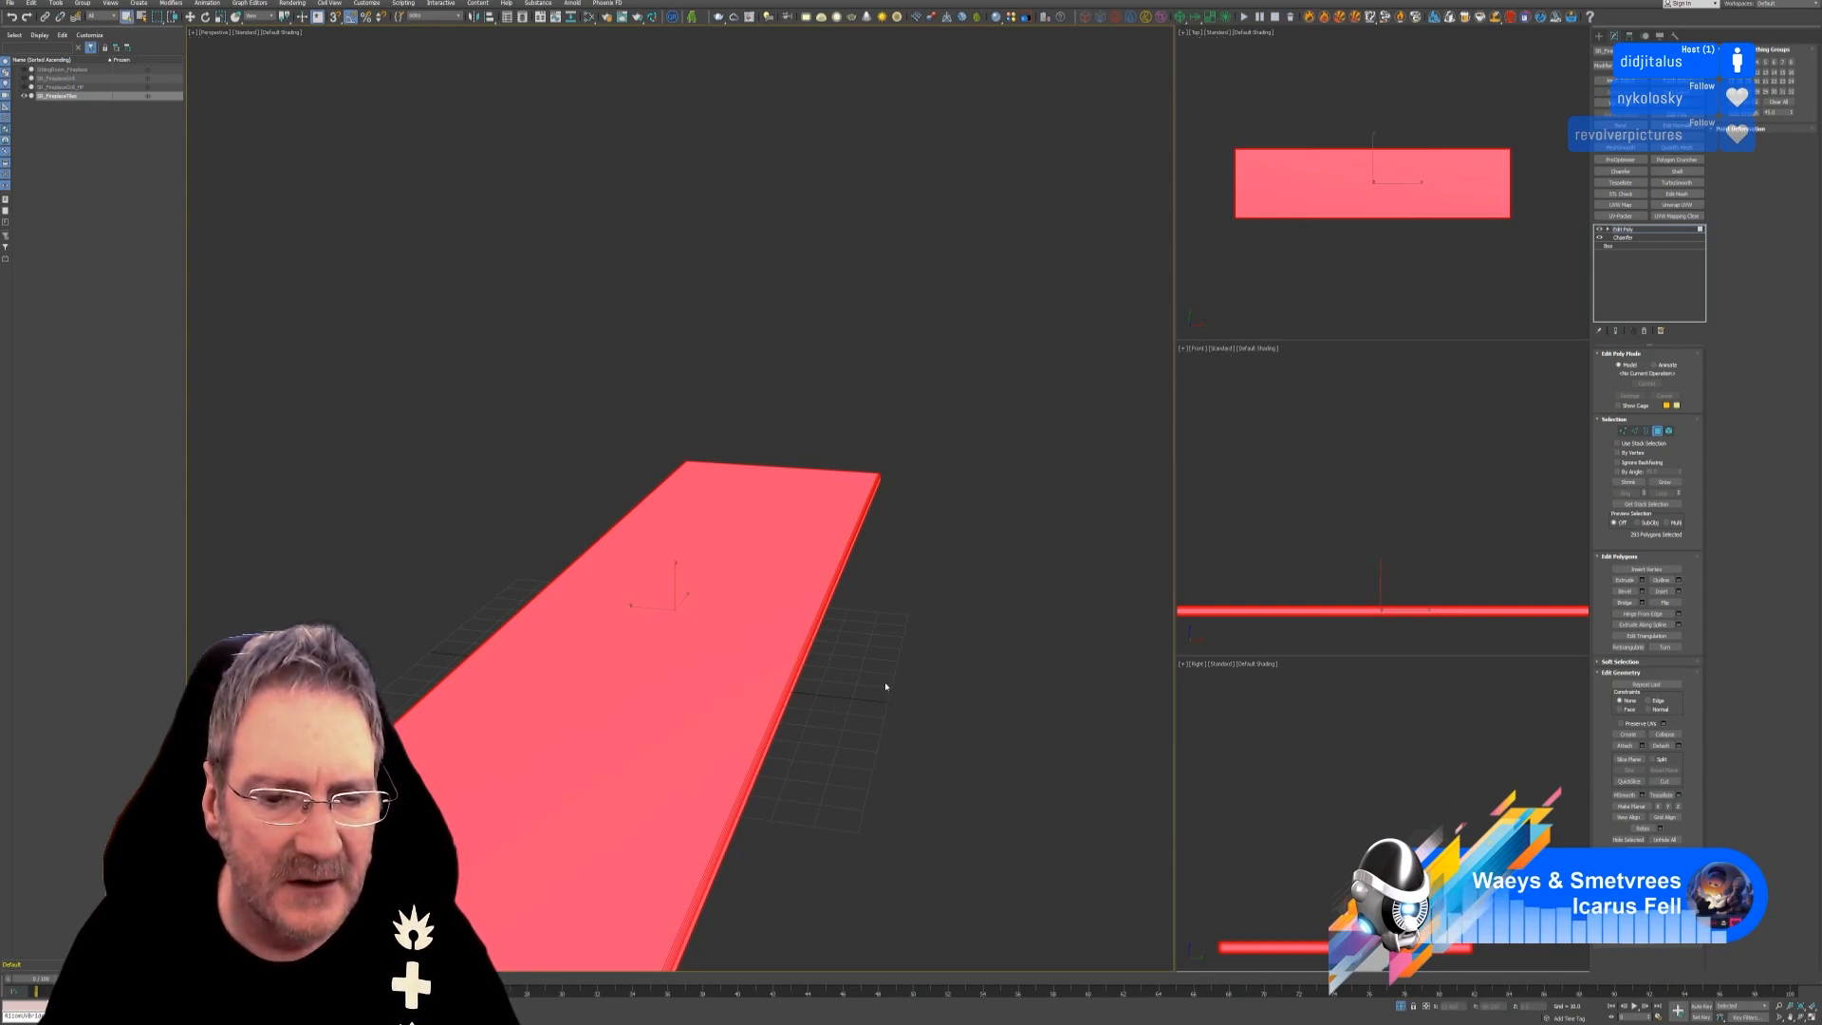
Replace the current selection with only the slab's large top polygon.
left_click(886, 686)
left_click(767, 603)
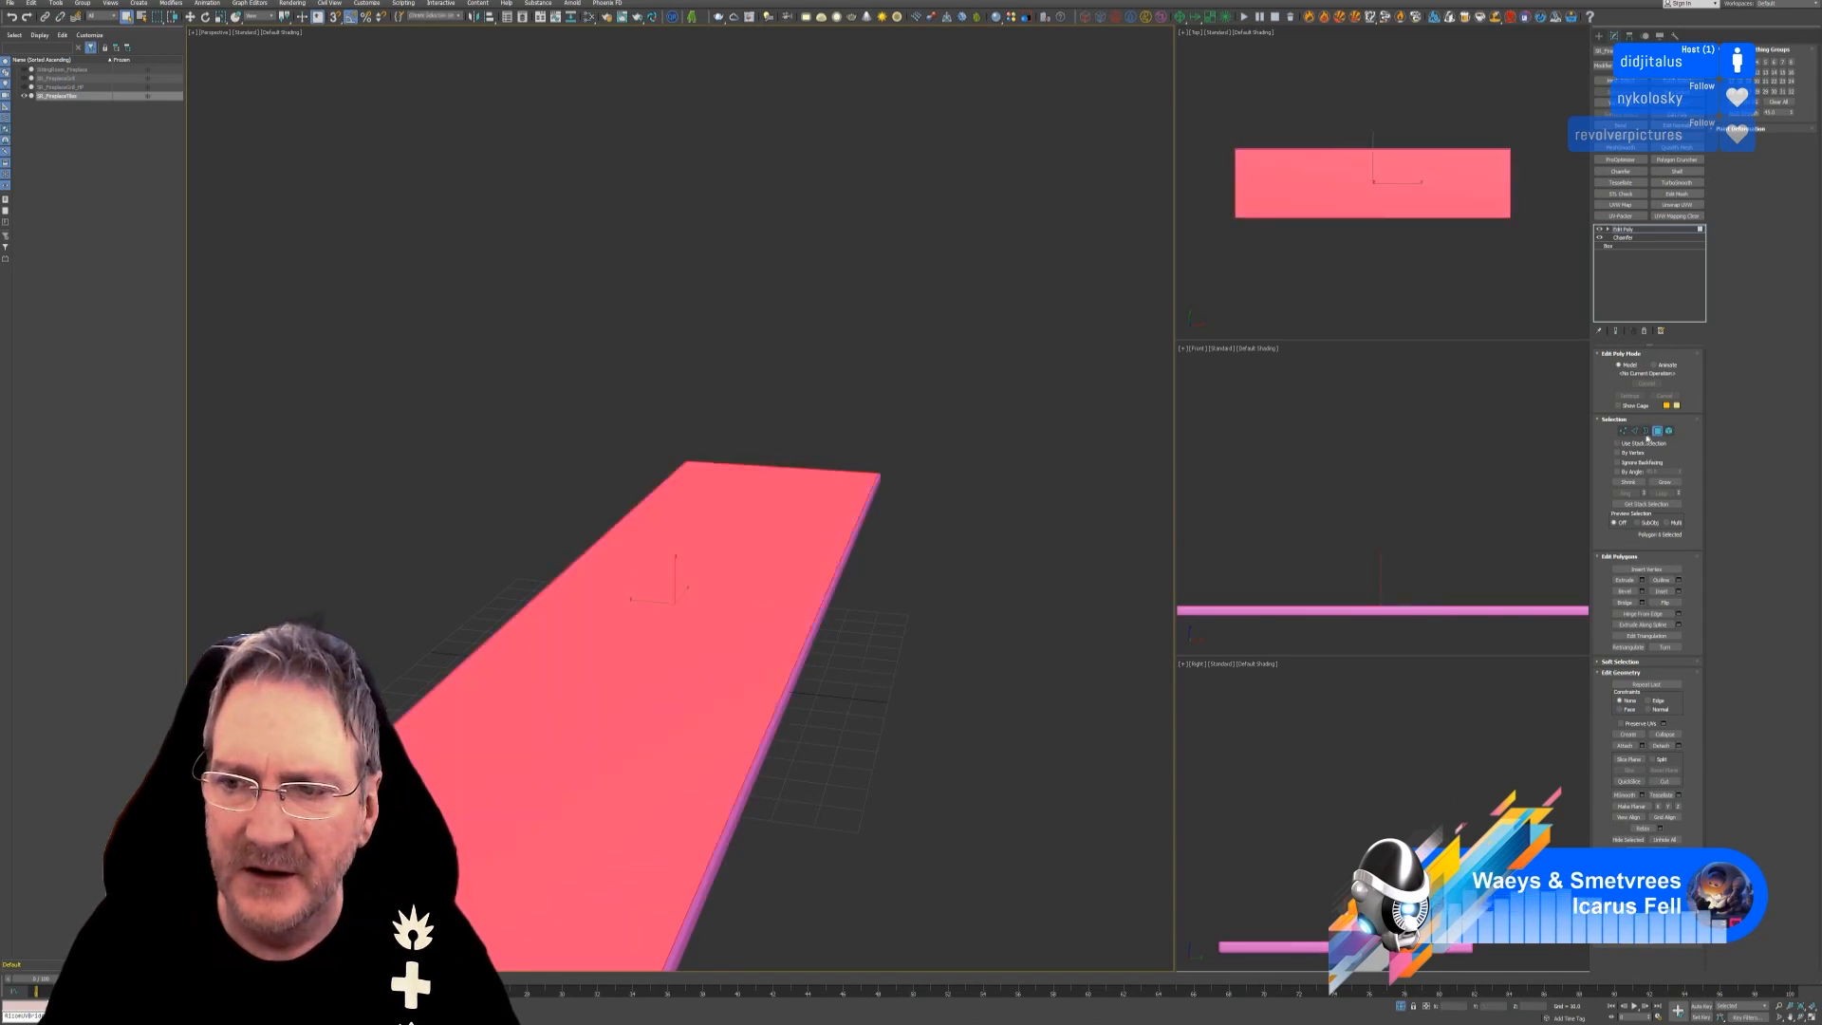
Select all of the slab's polygons and remove the large top and bottom faces from the selection.
left_click(529, 136)
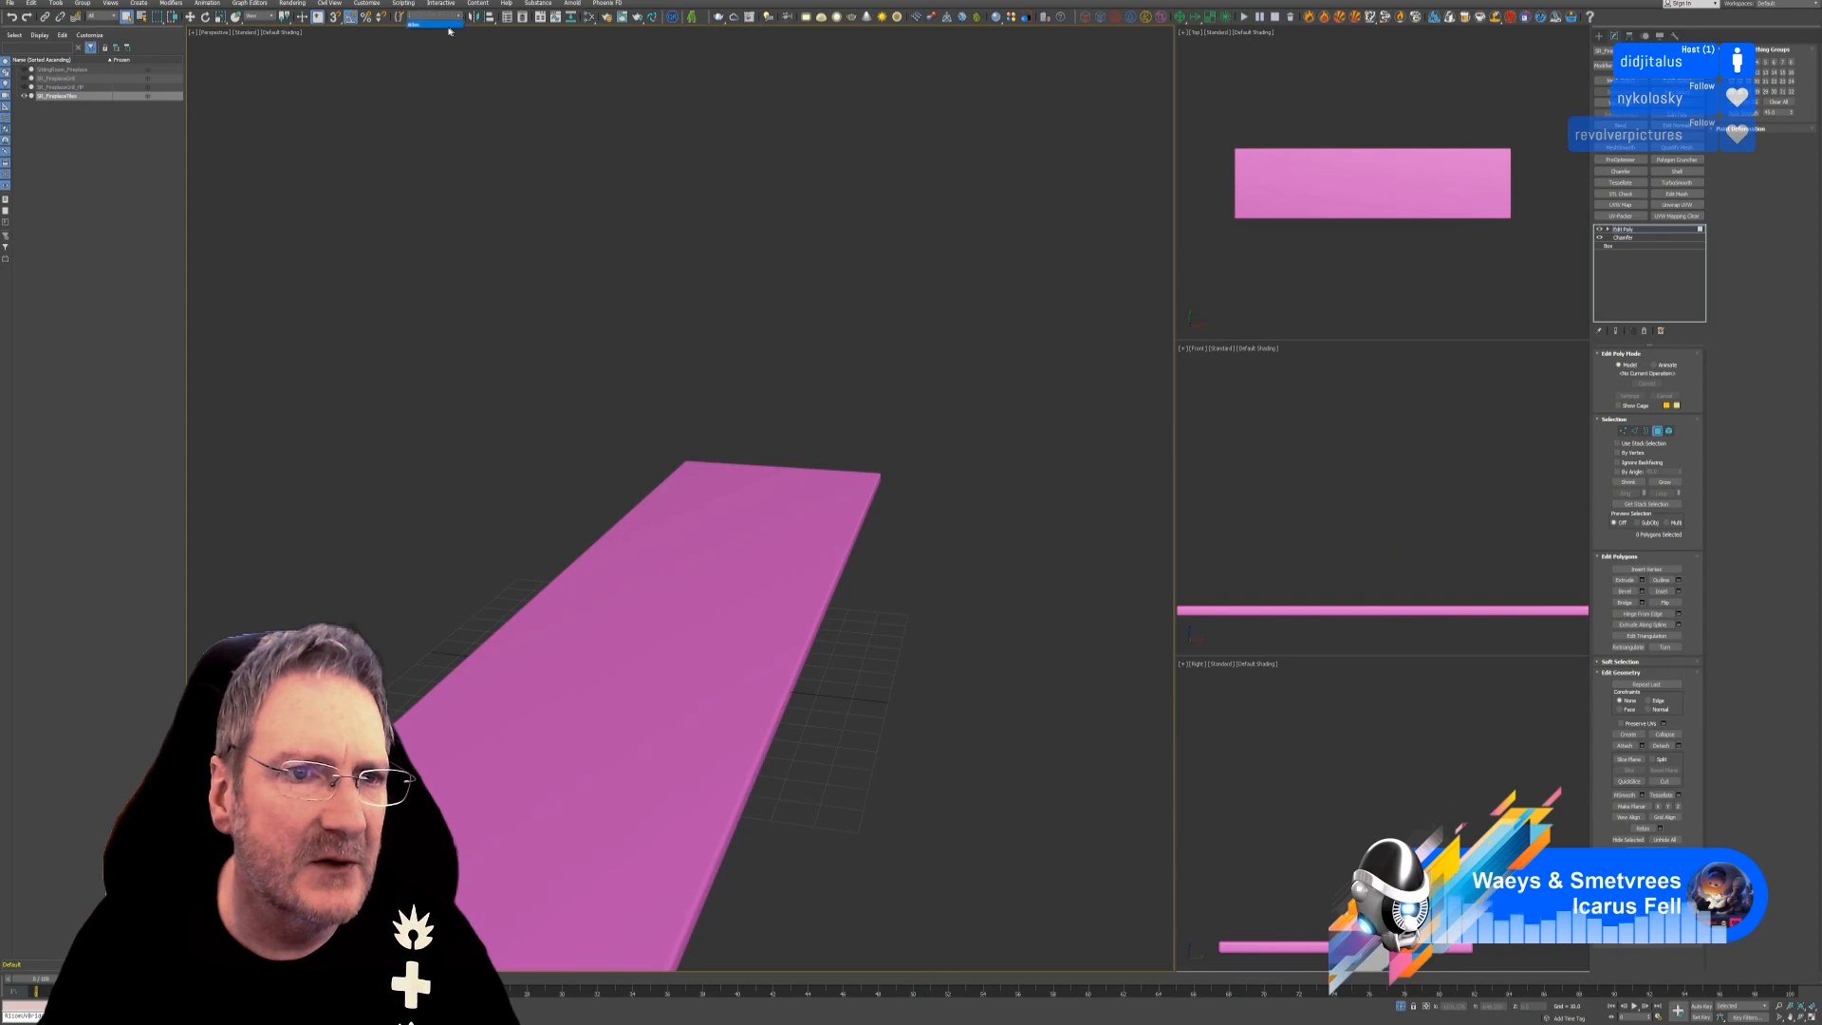
key("ctrl+a")
right_click(729, 563, "shift")
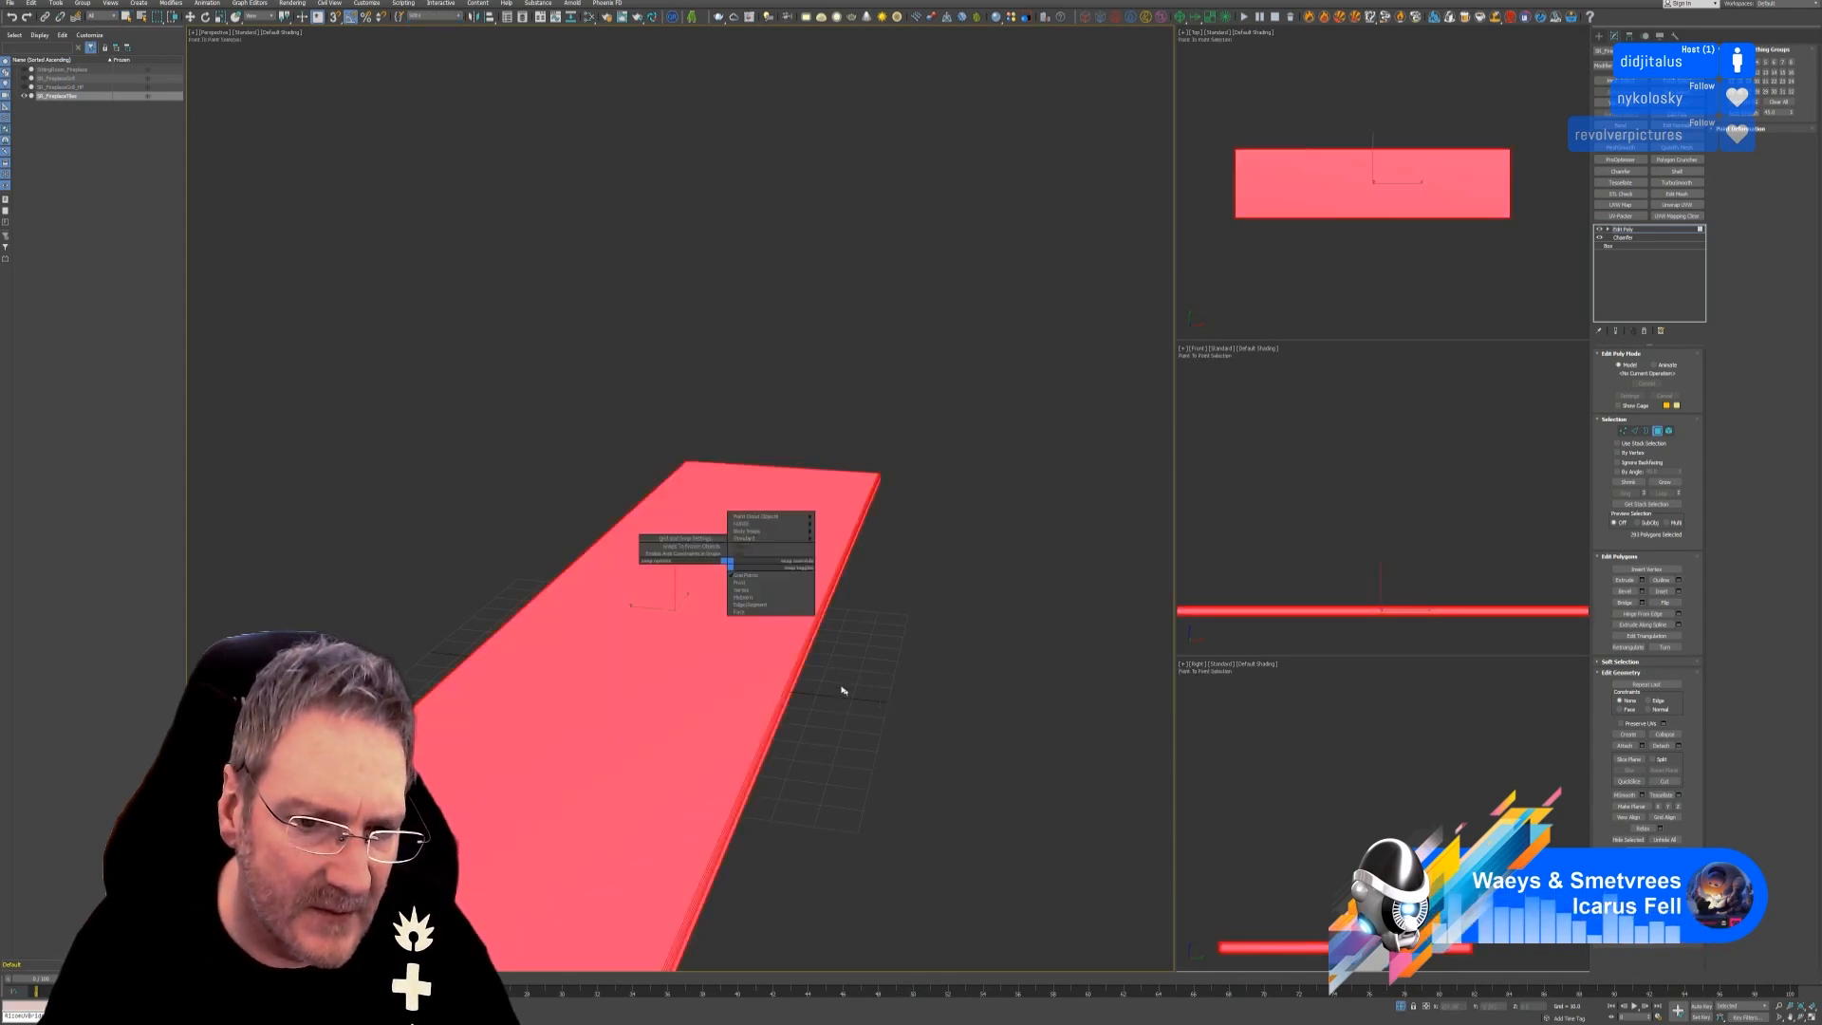
left_click(743, 279)
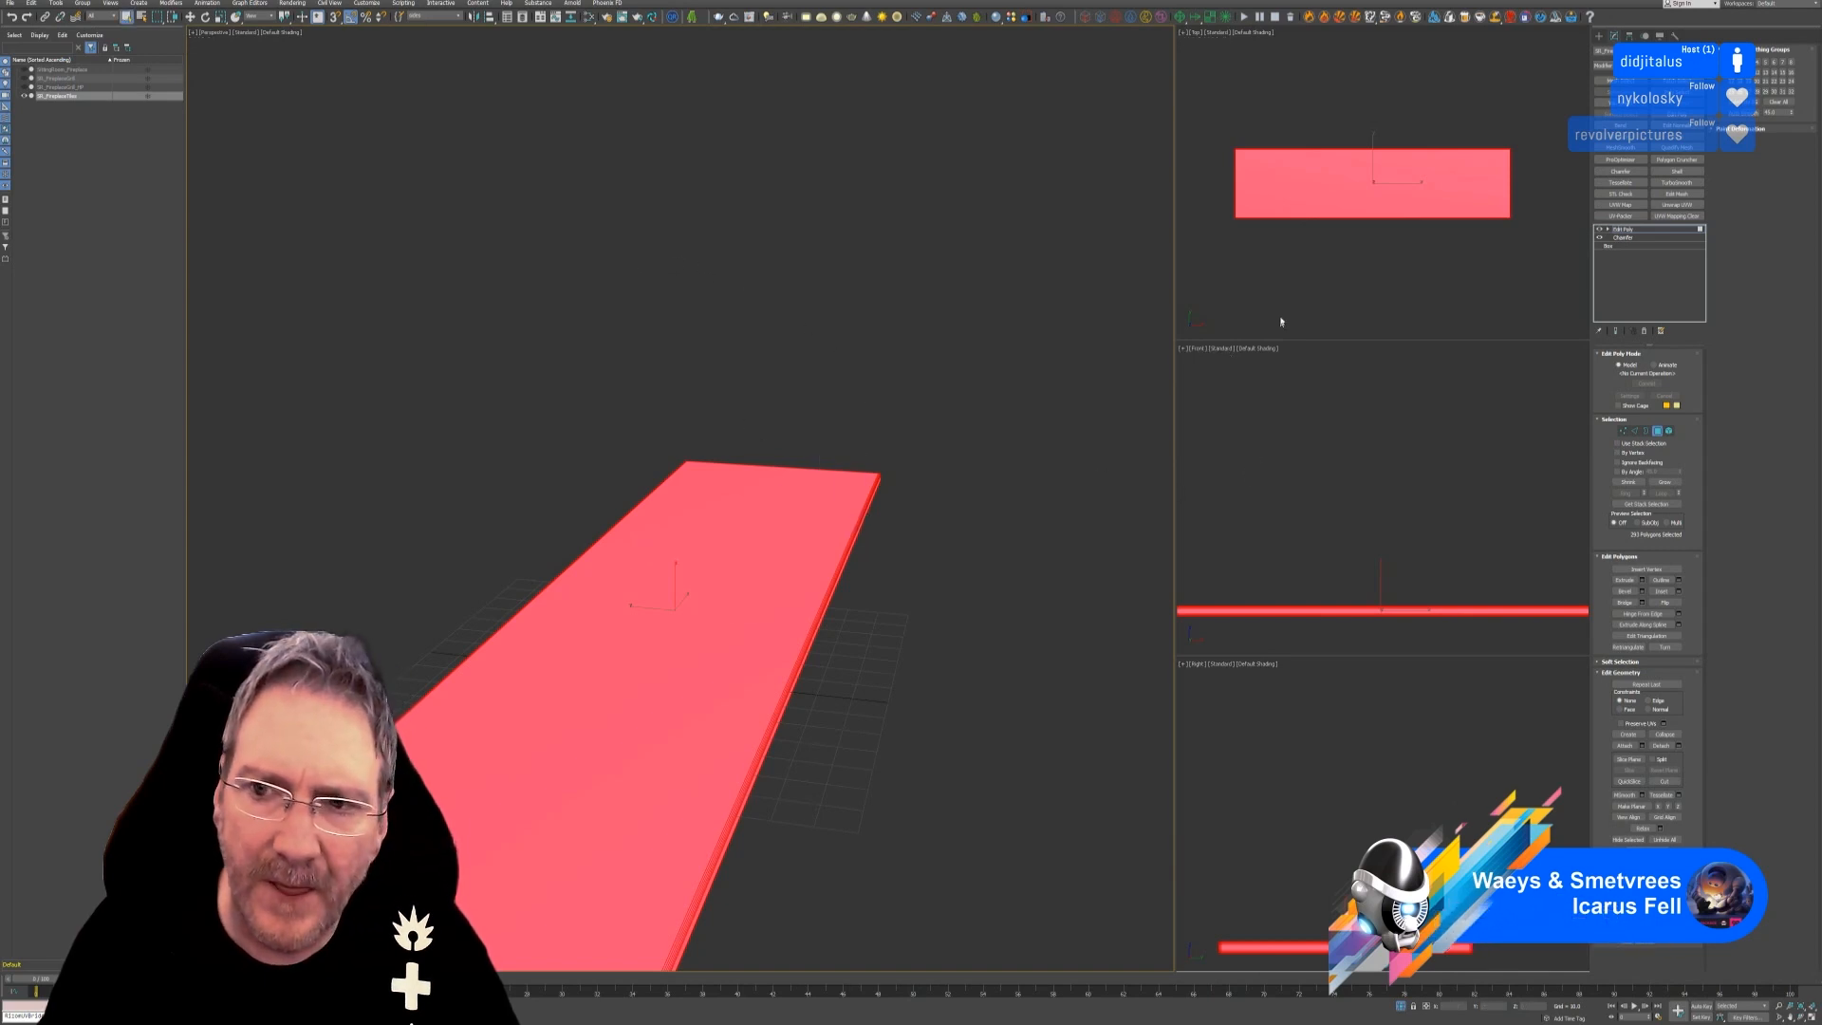
right_click(1297, 185, "shift")
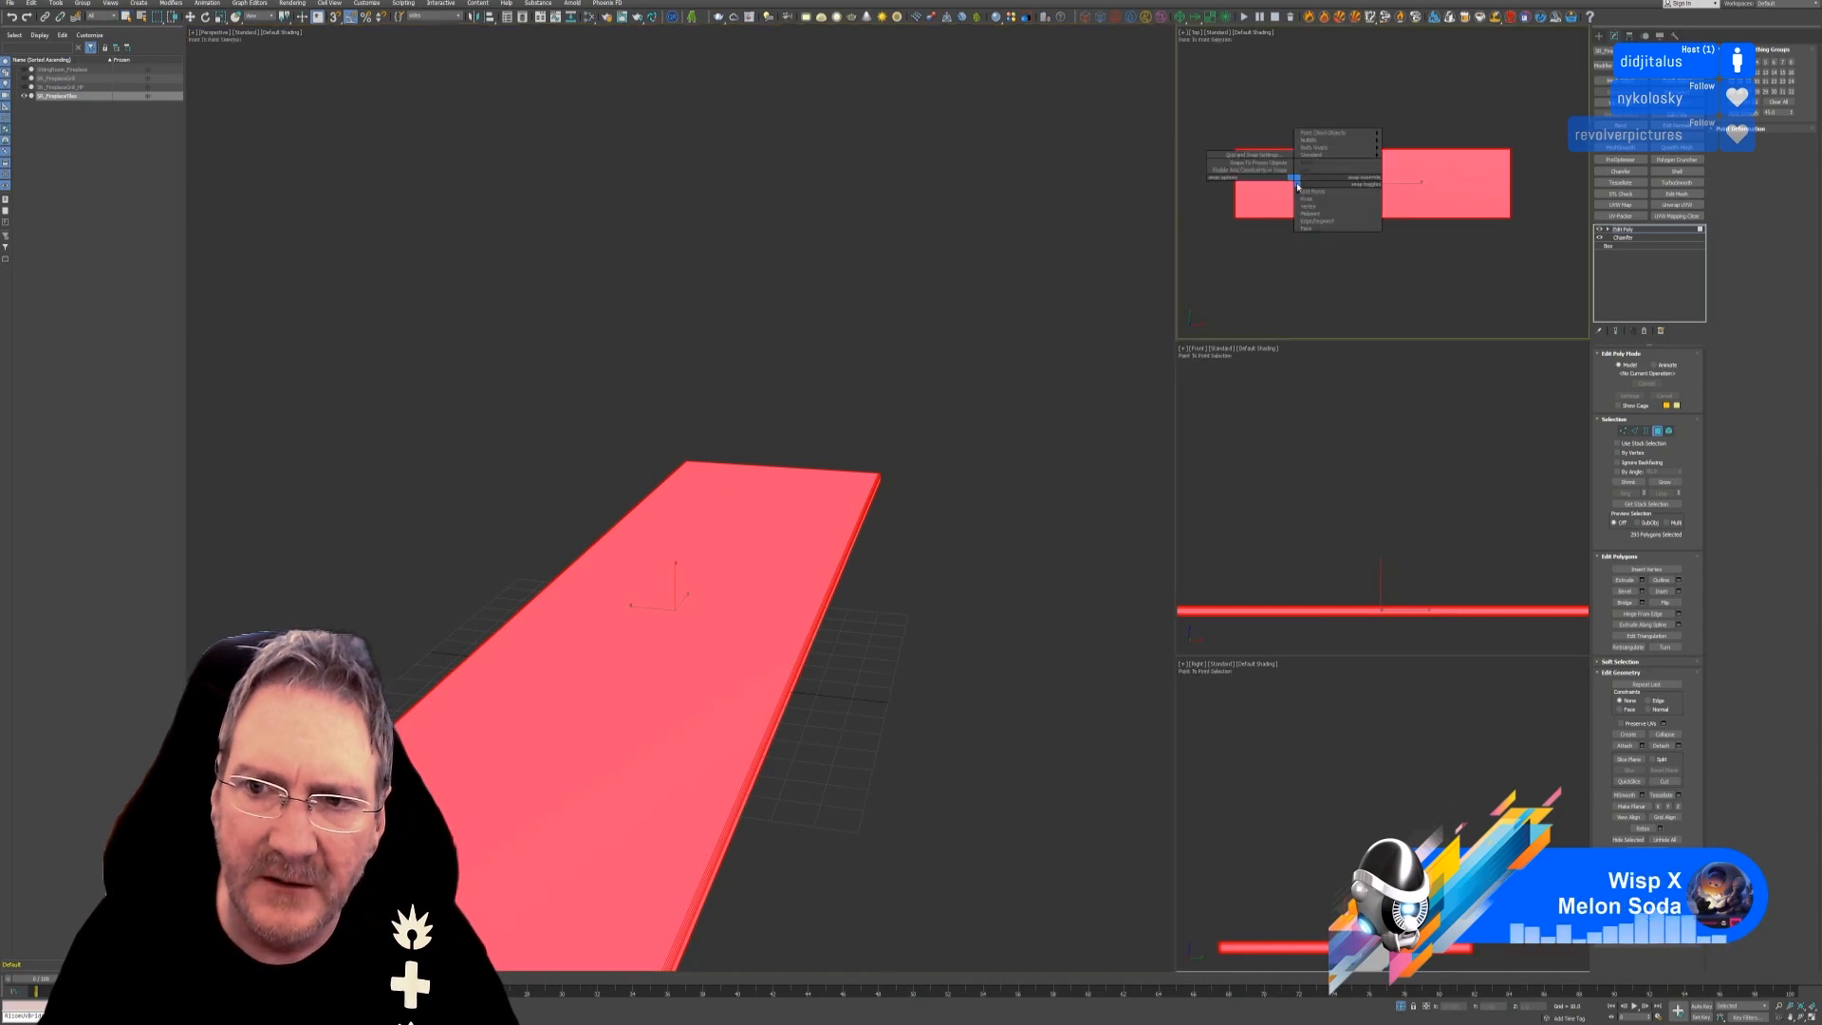
left_click(1281, 302)
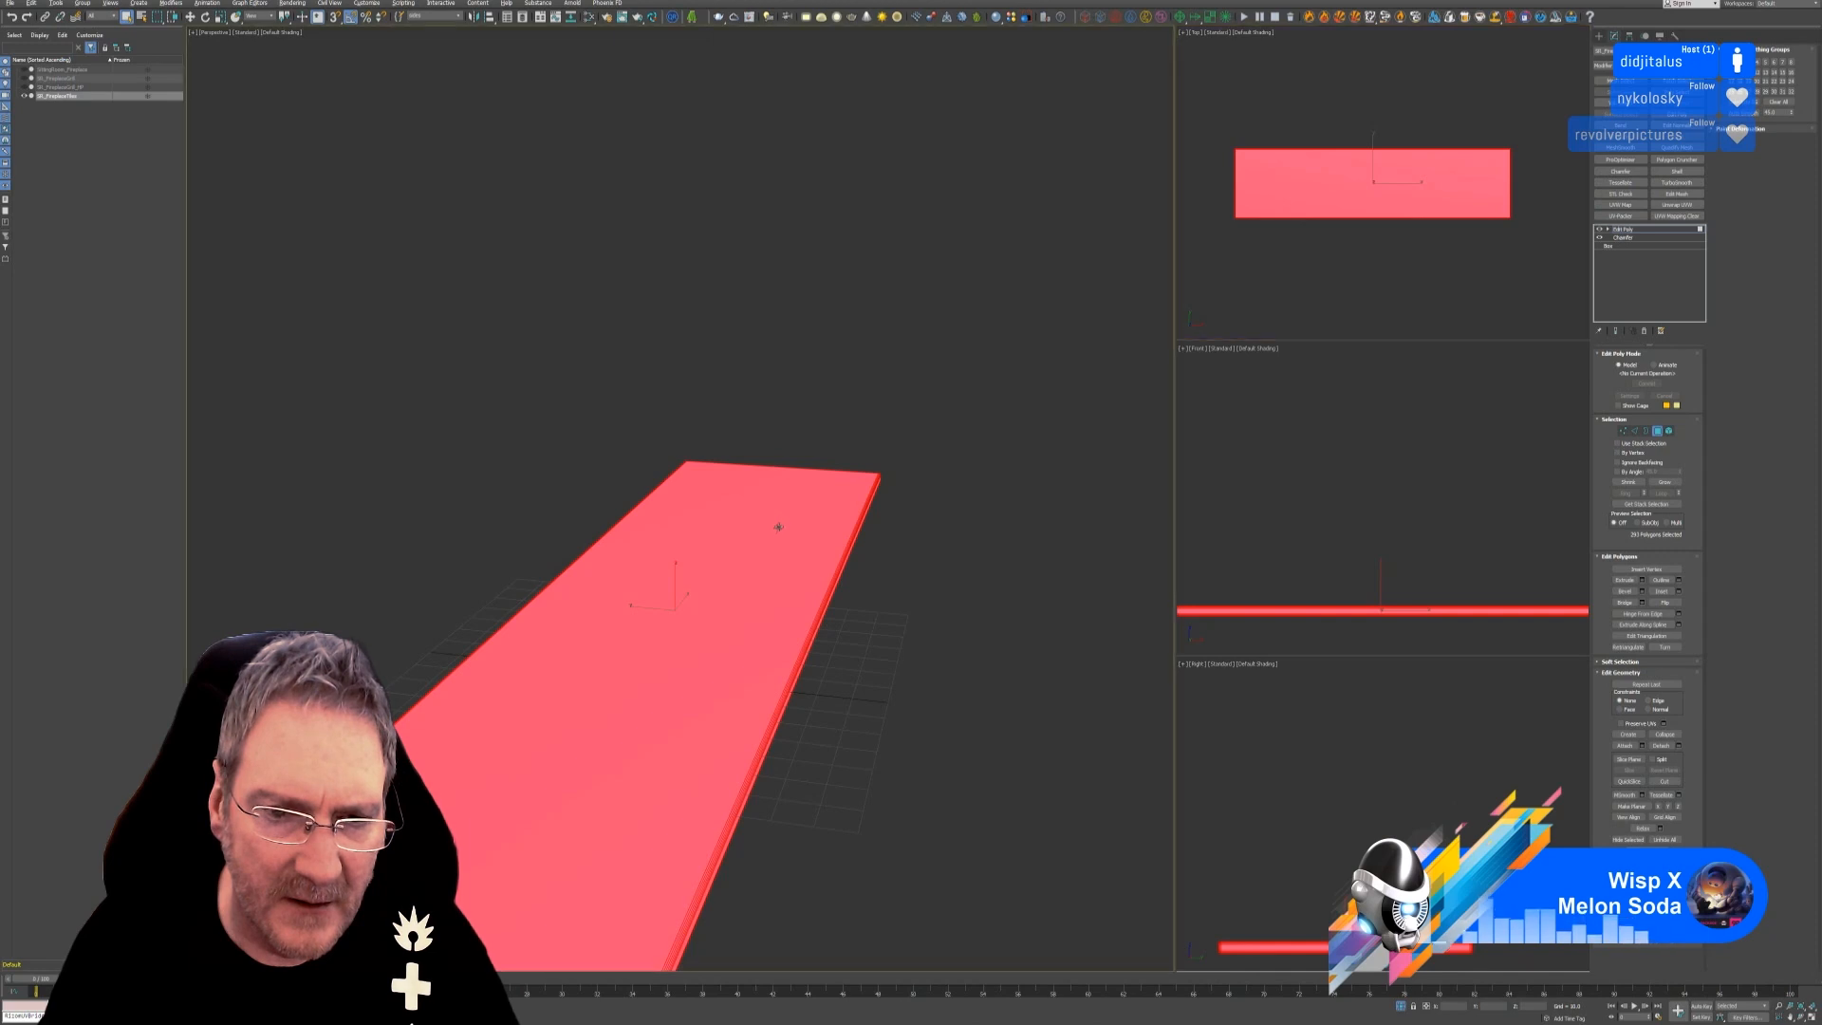
middle_click_drag(777, 525, 769, 534, "alt")
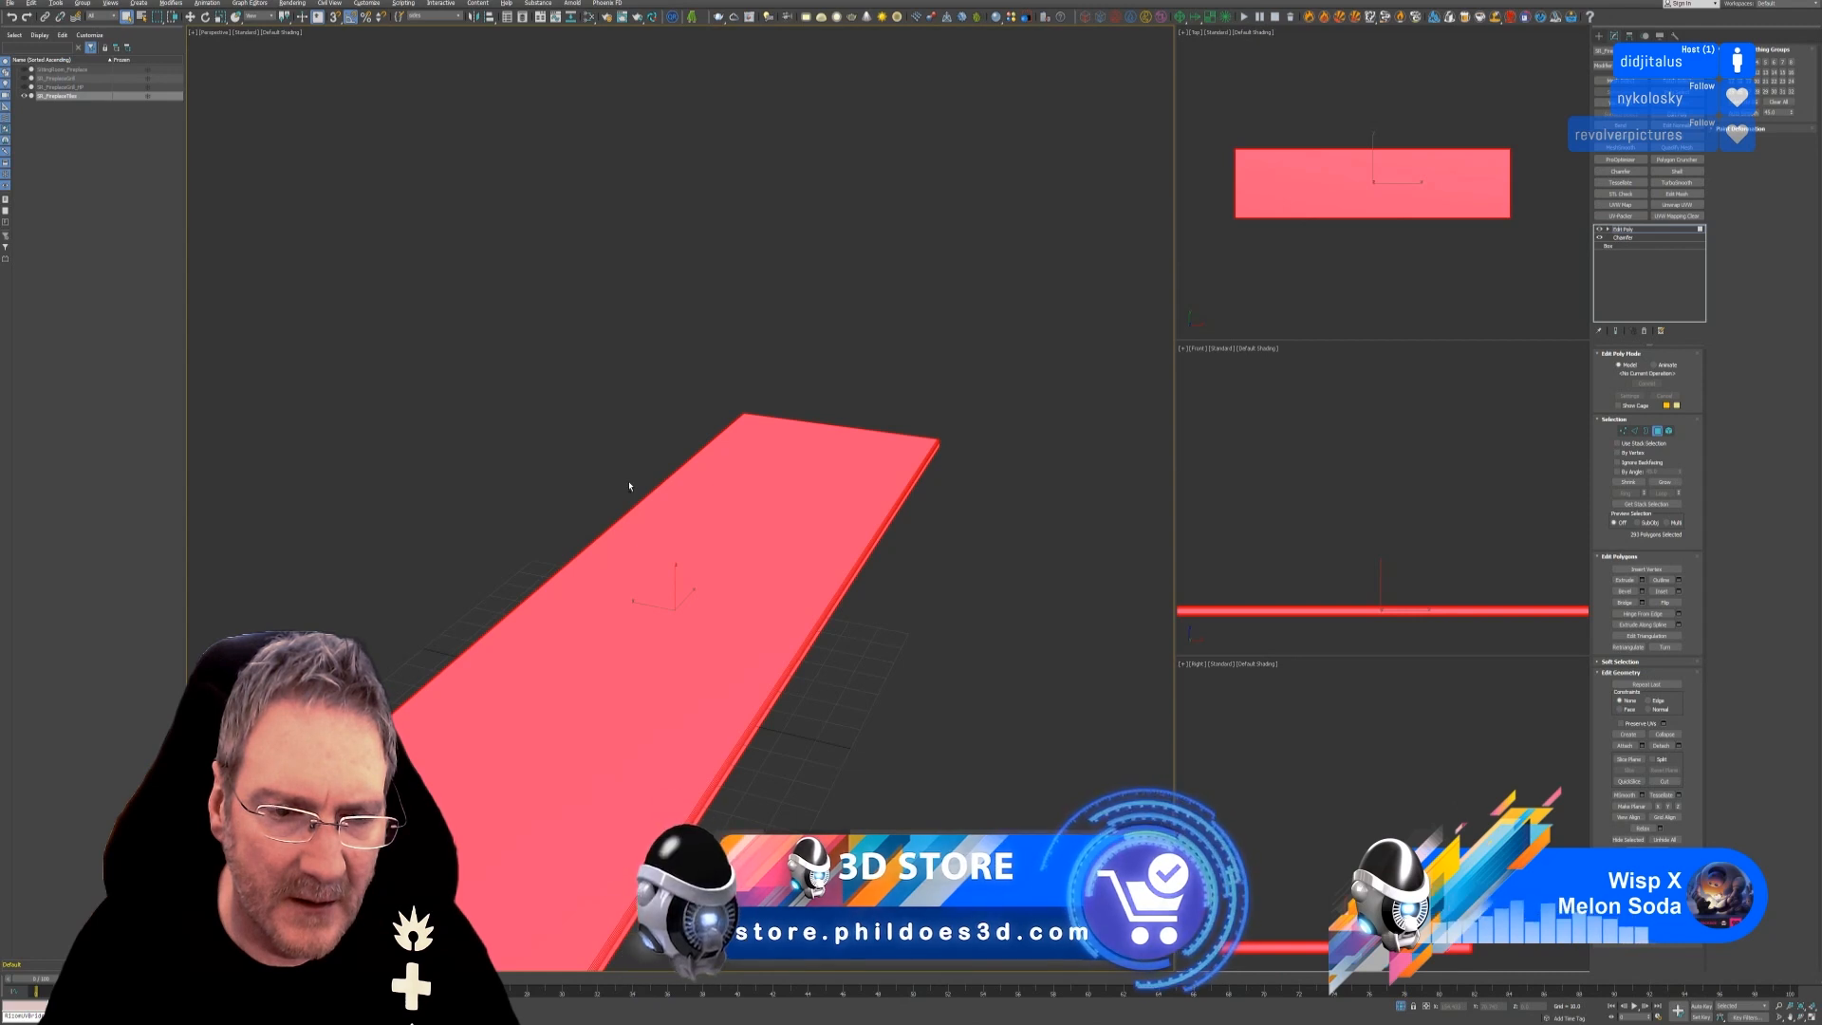
left_click_drag(629, 486, 676, 510)
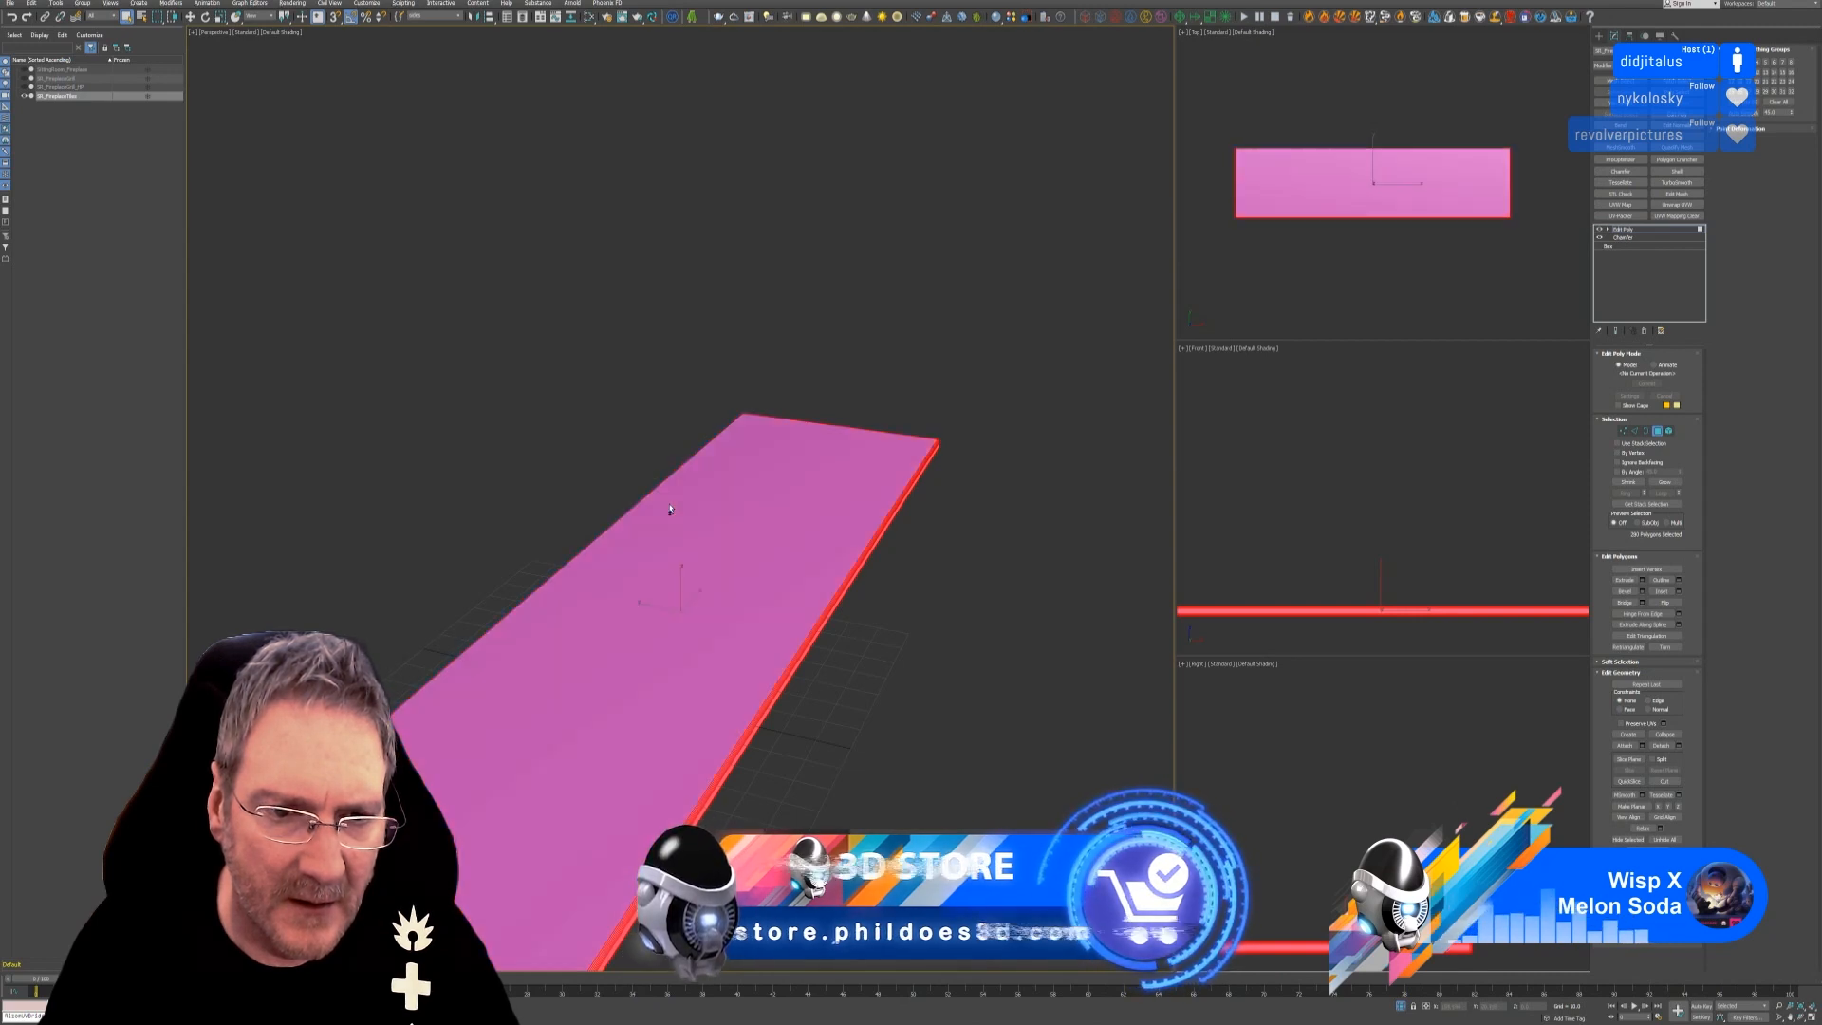
Add the unselected long side face and its upper chamfer strips to the polygon selection.
middle_click_drag(814, 804, 860, 777, "alt")
scroll(860, 777, "up", 1)
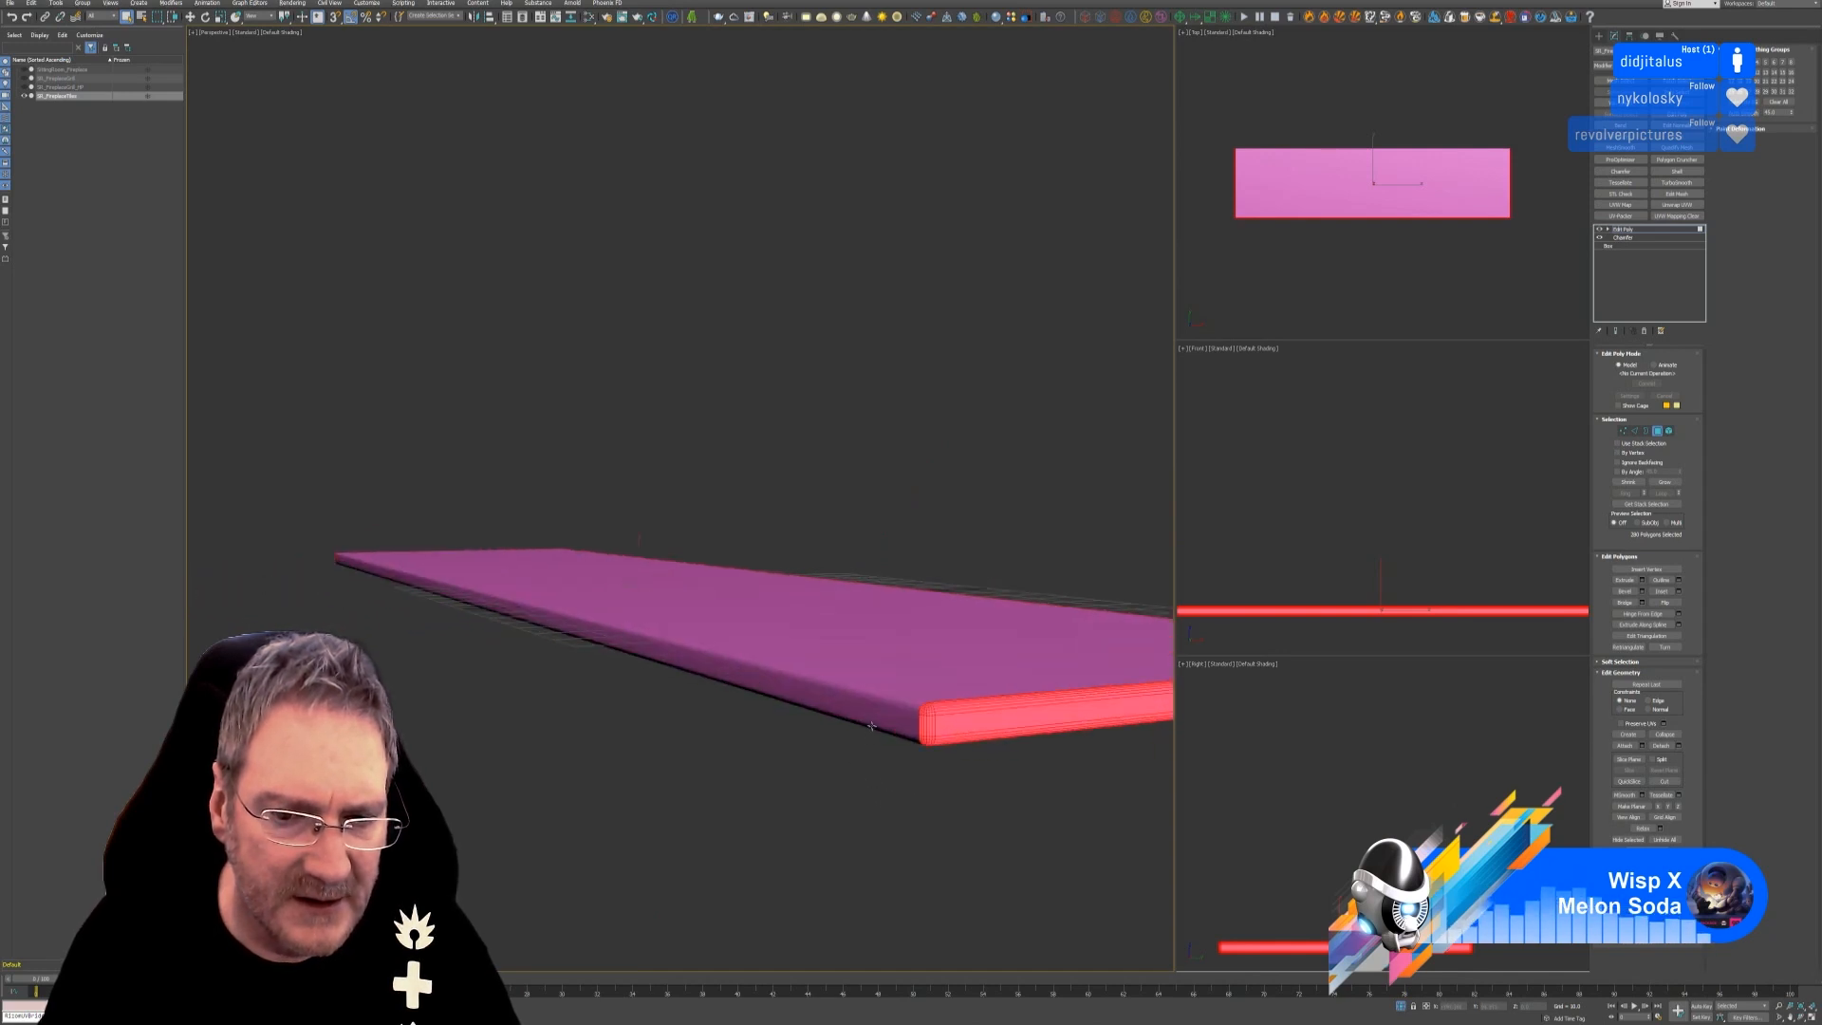
scroll(939, 681, "up", 2)
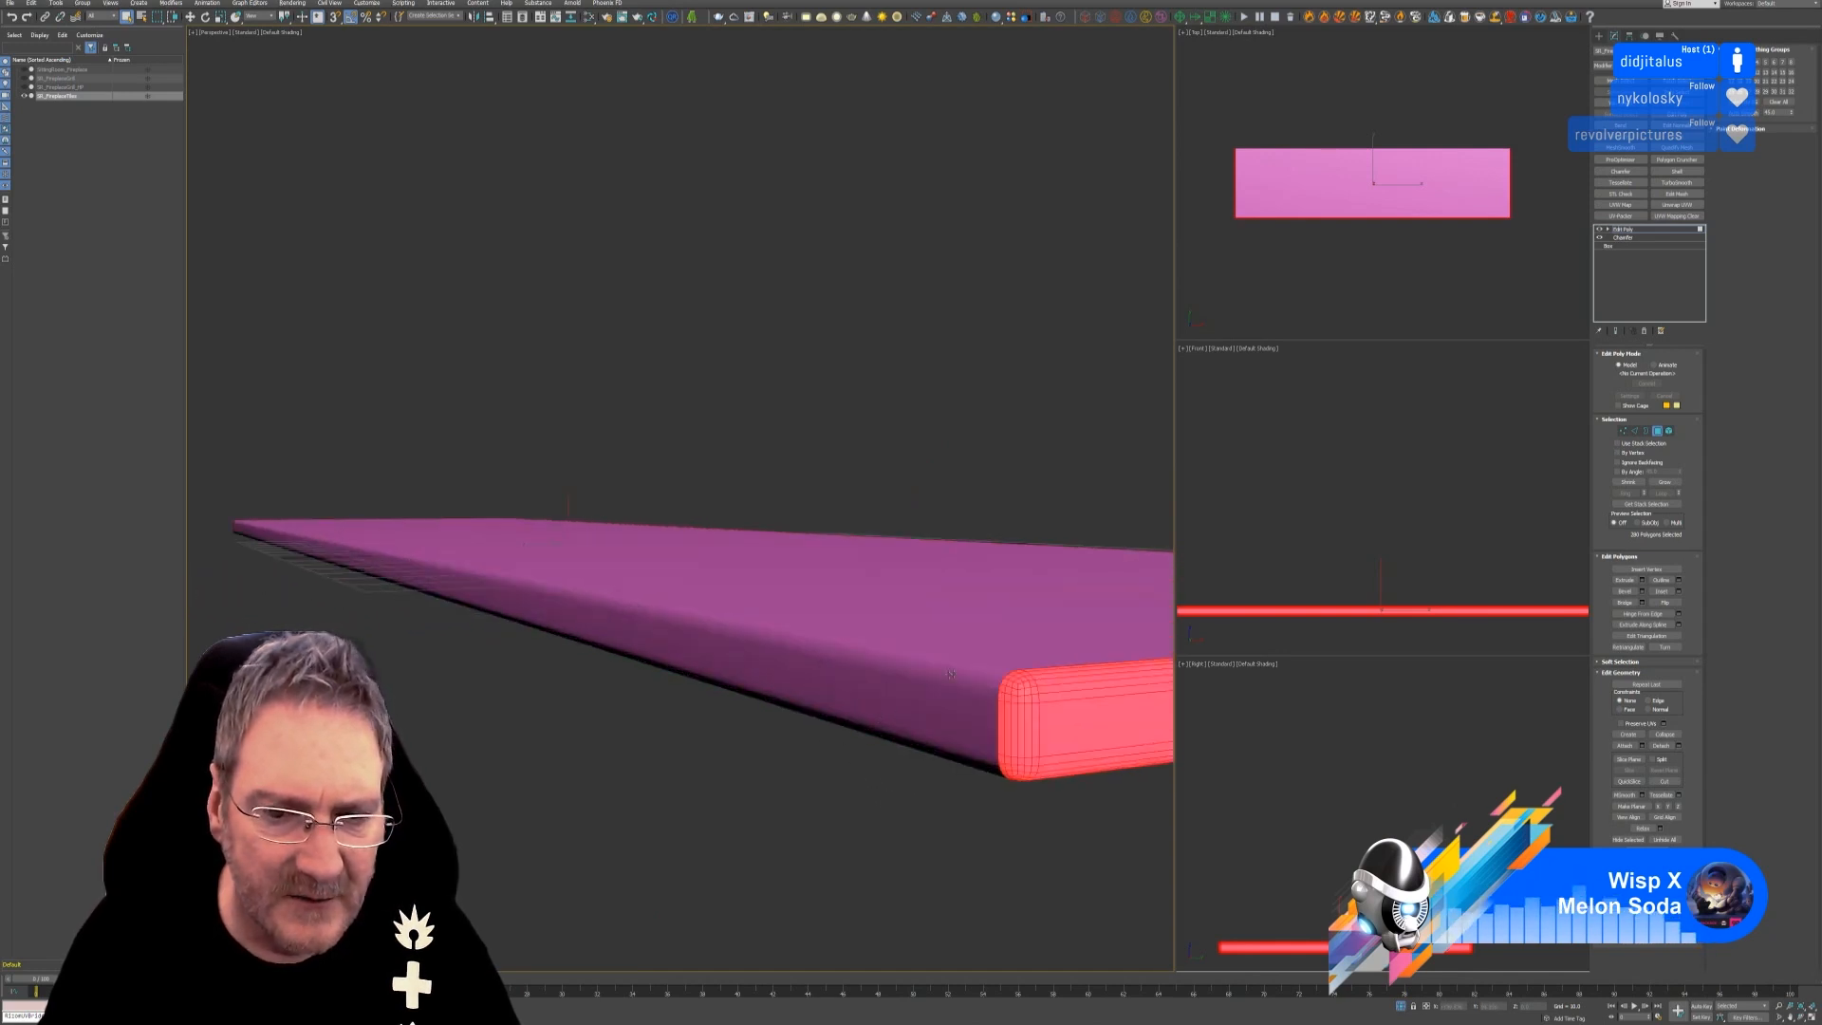
left_click(944, 722, "ctrl")
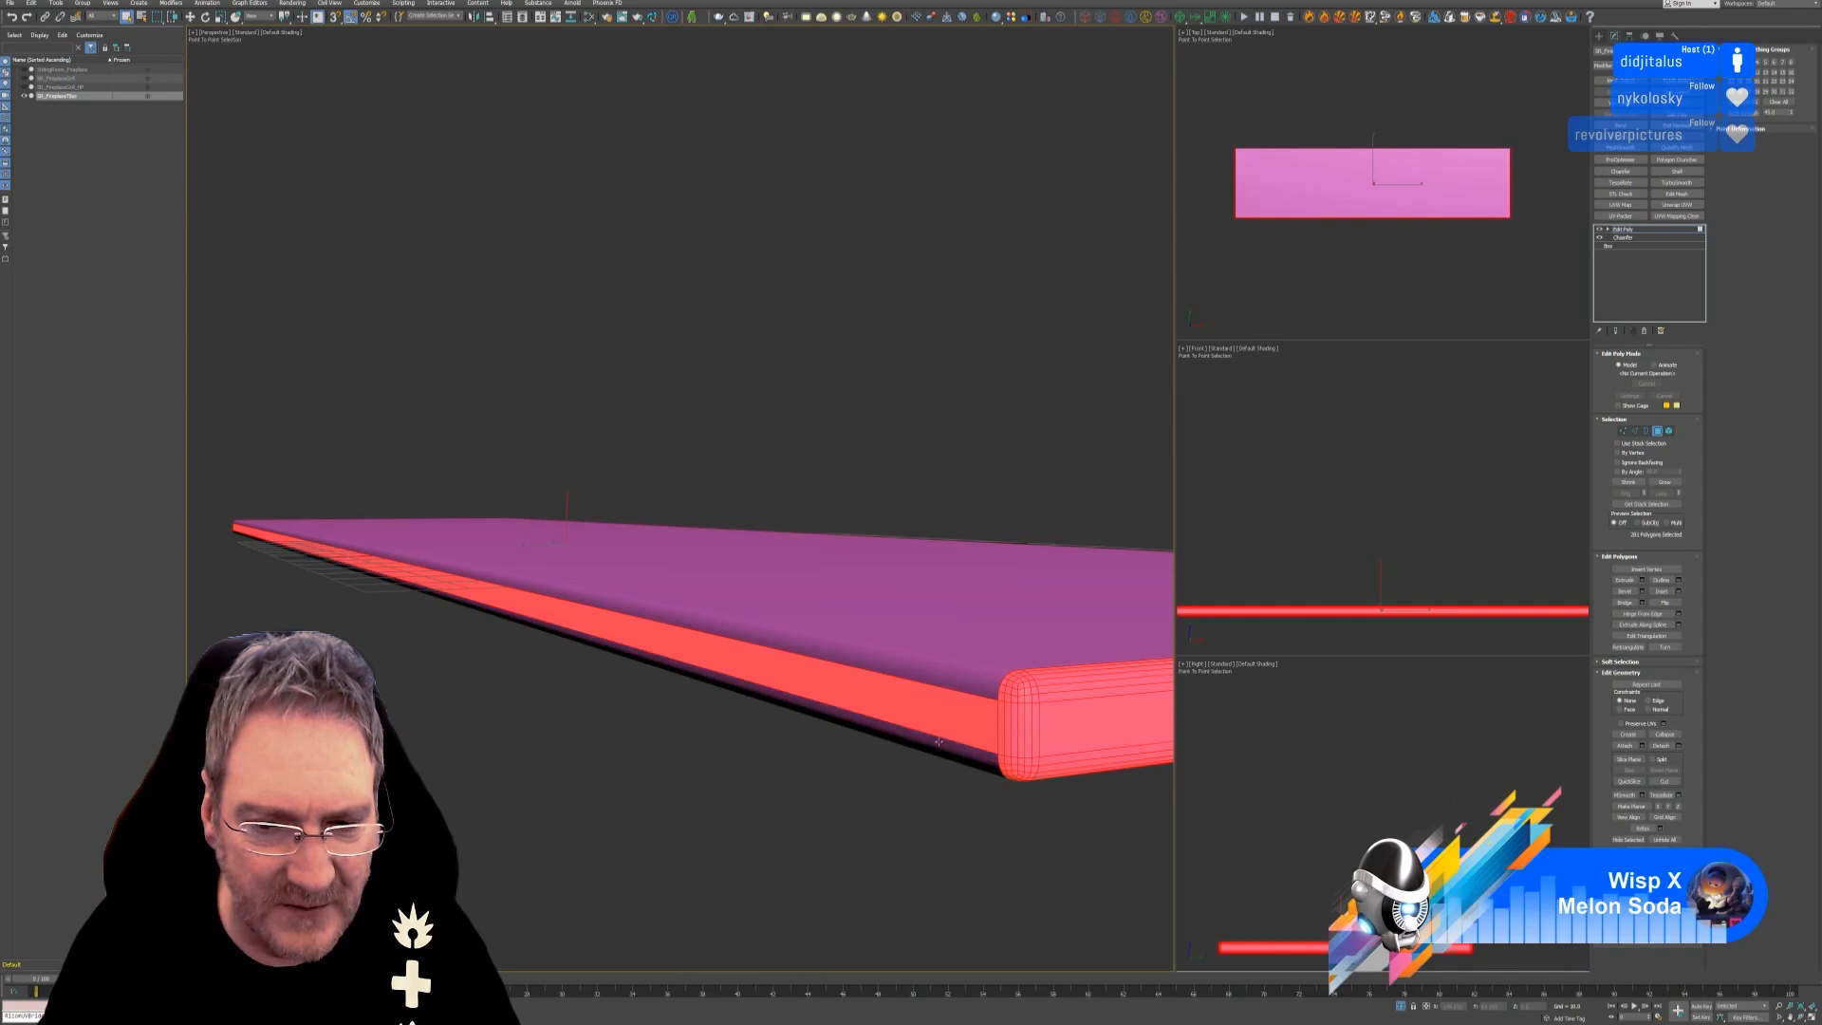
key("q")
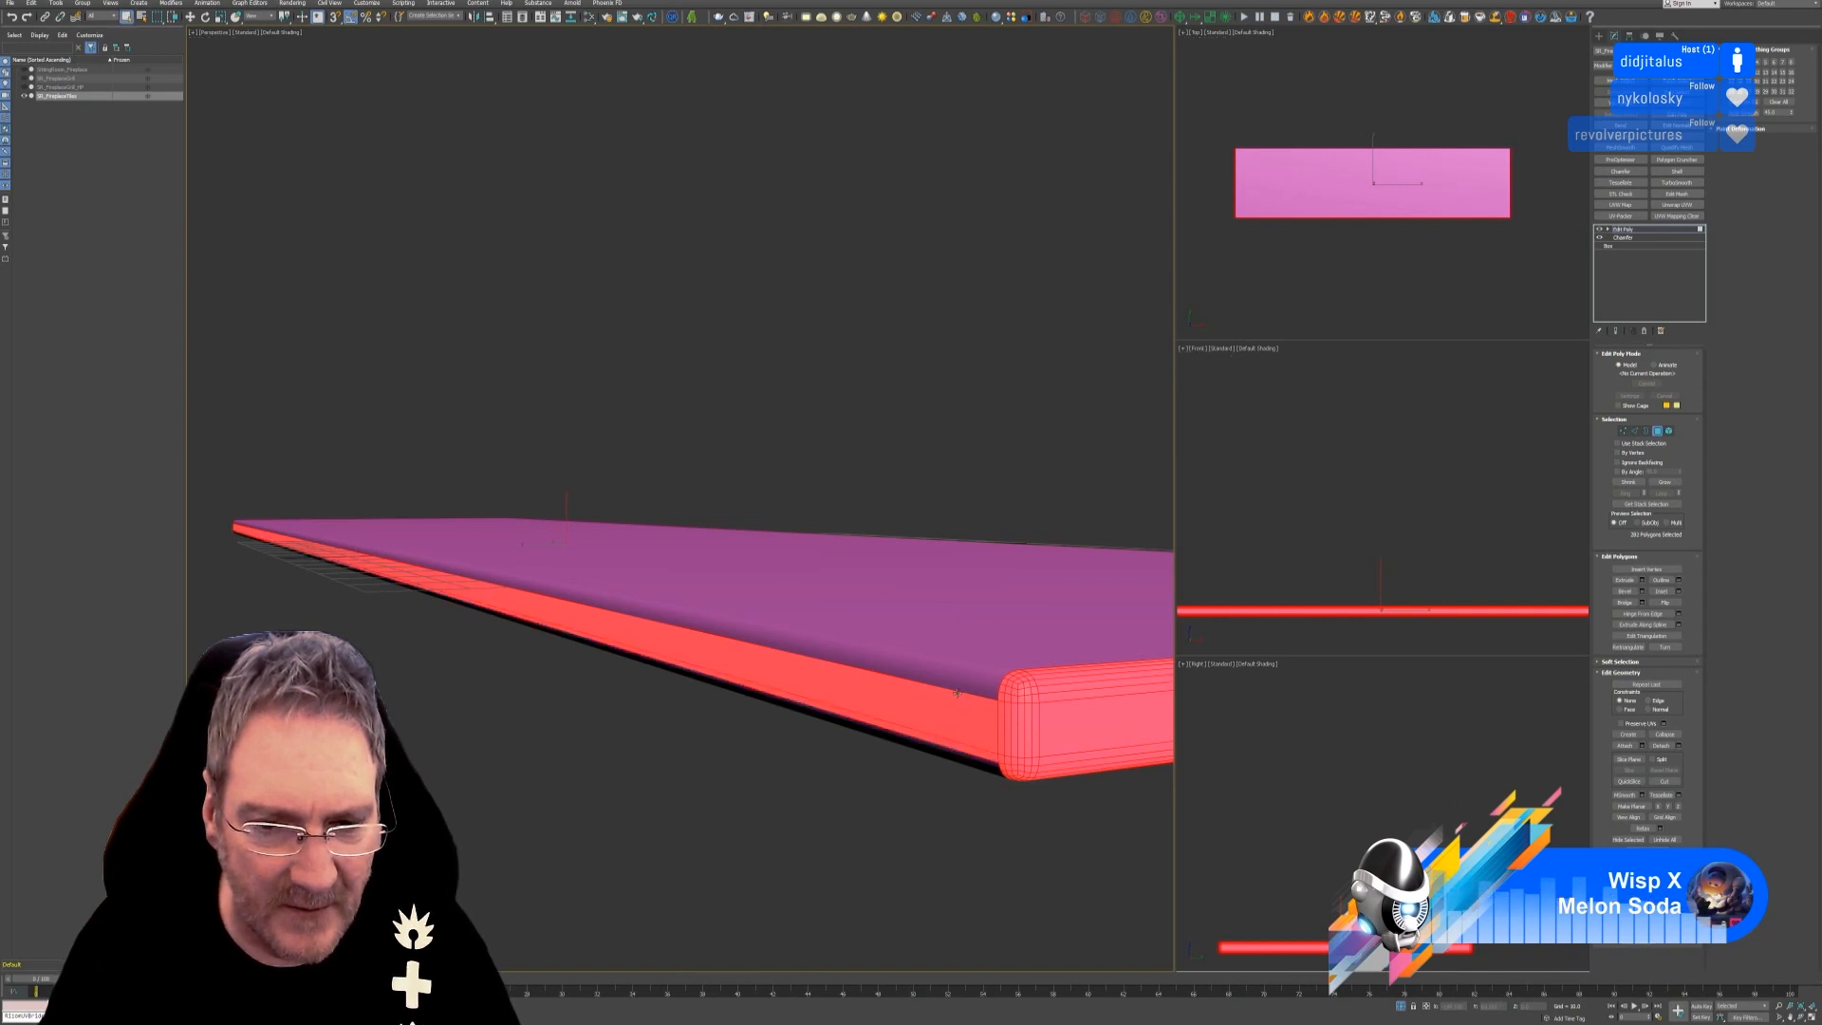
left_click(965, 673, "ctrl")
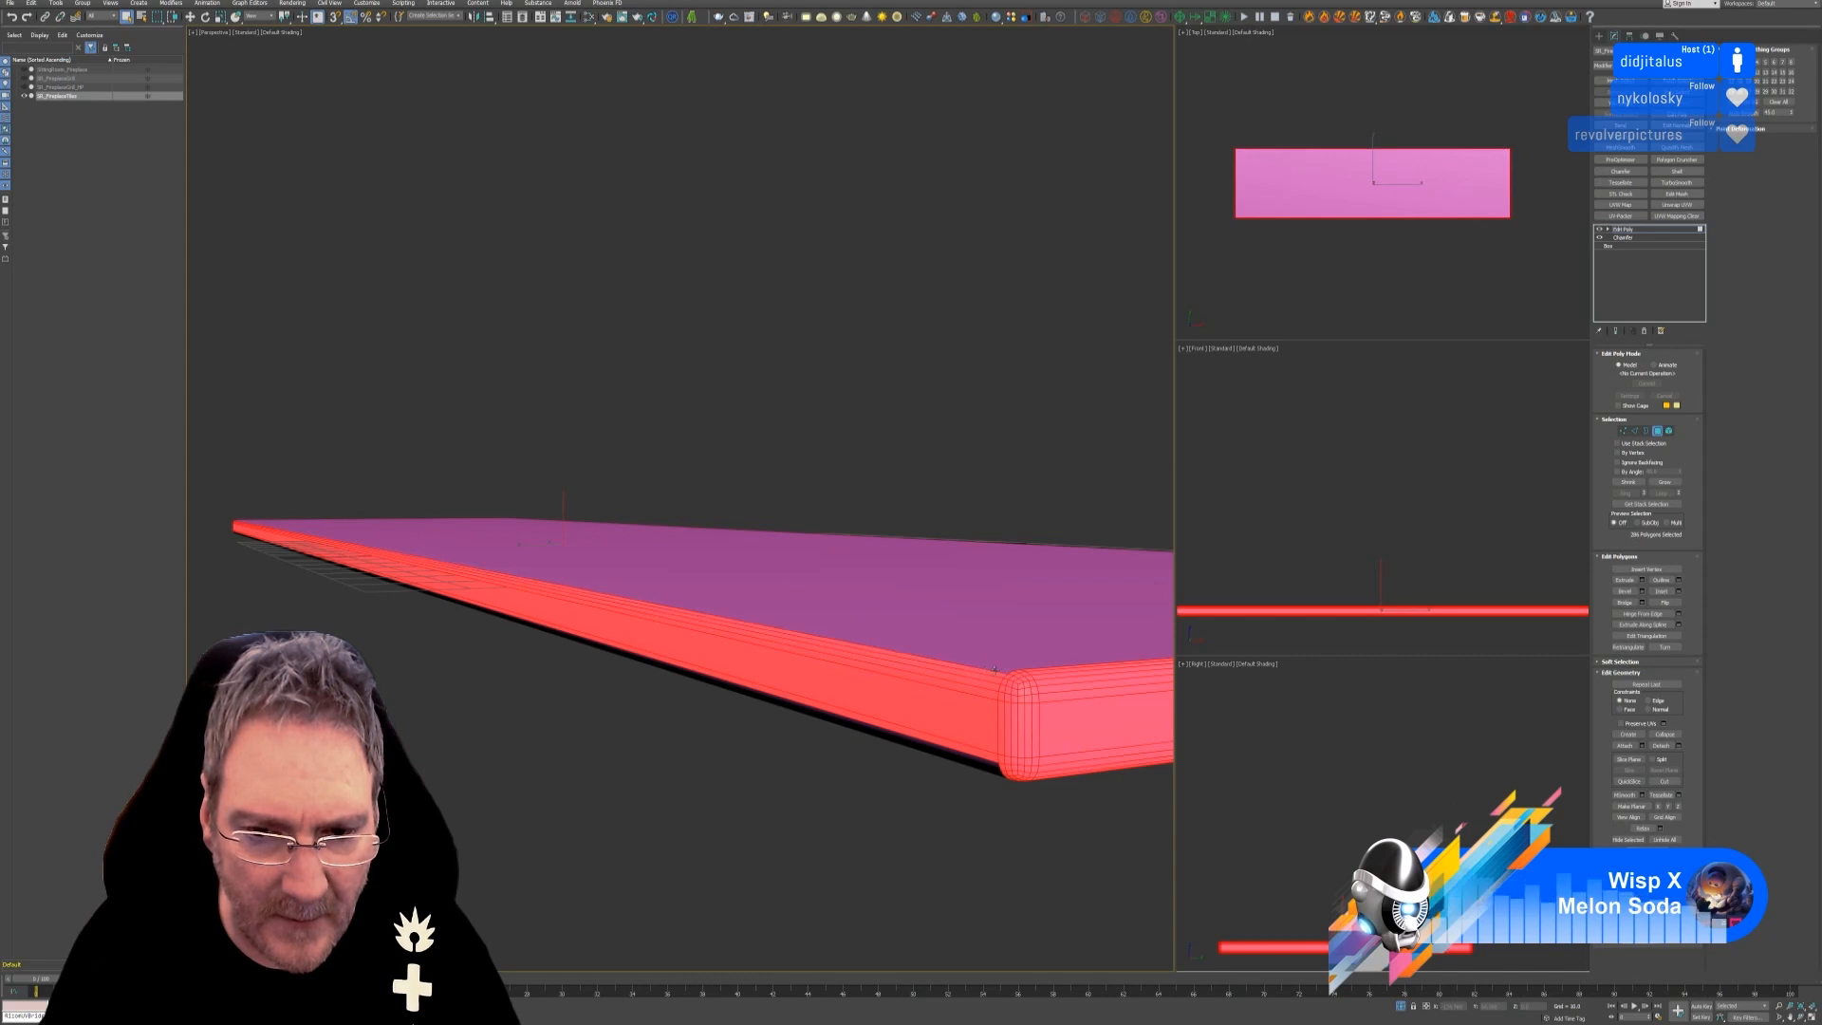
left_click(997, 671, "ctrl")
Add the narrow chamfer strips along the lower edge of that long side to the selection.
scroll(980, 883, "up", 5)
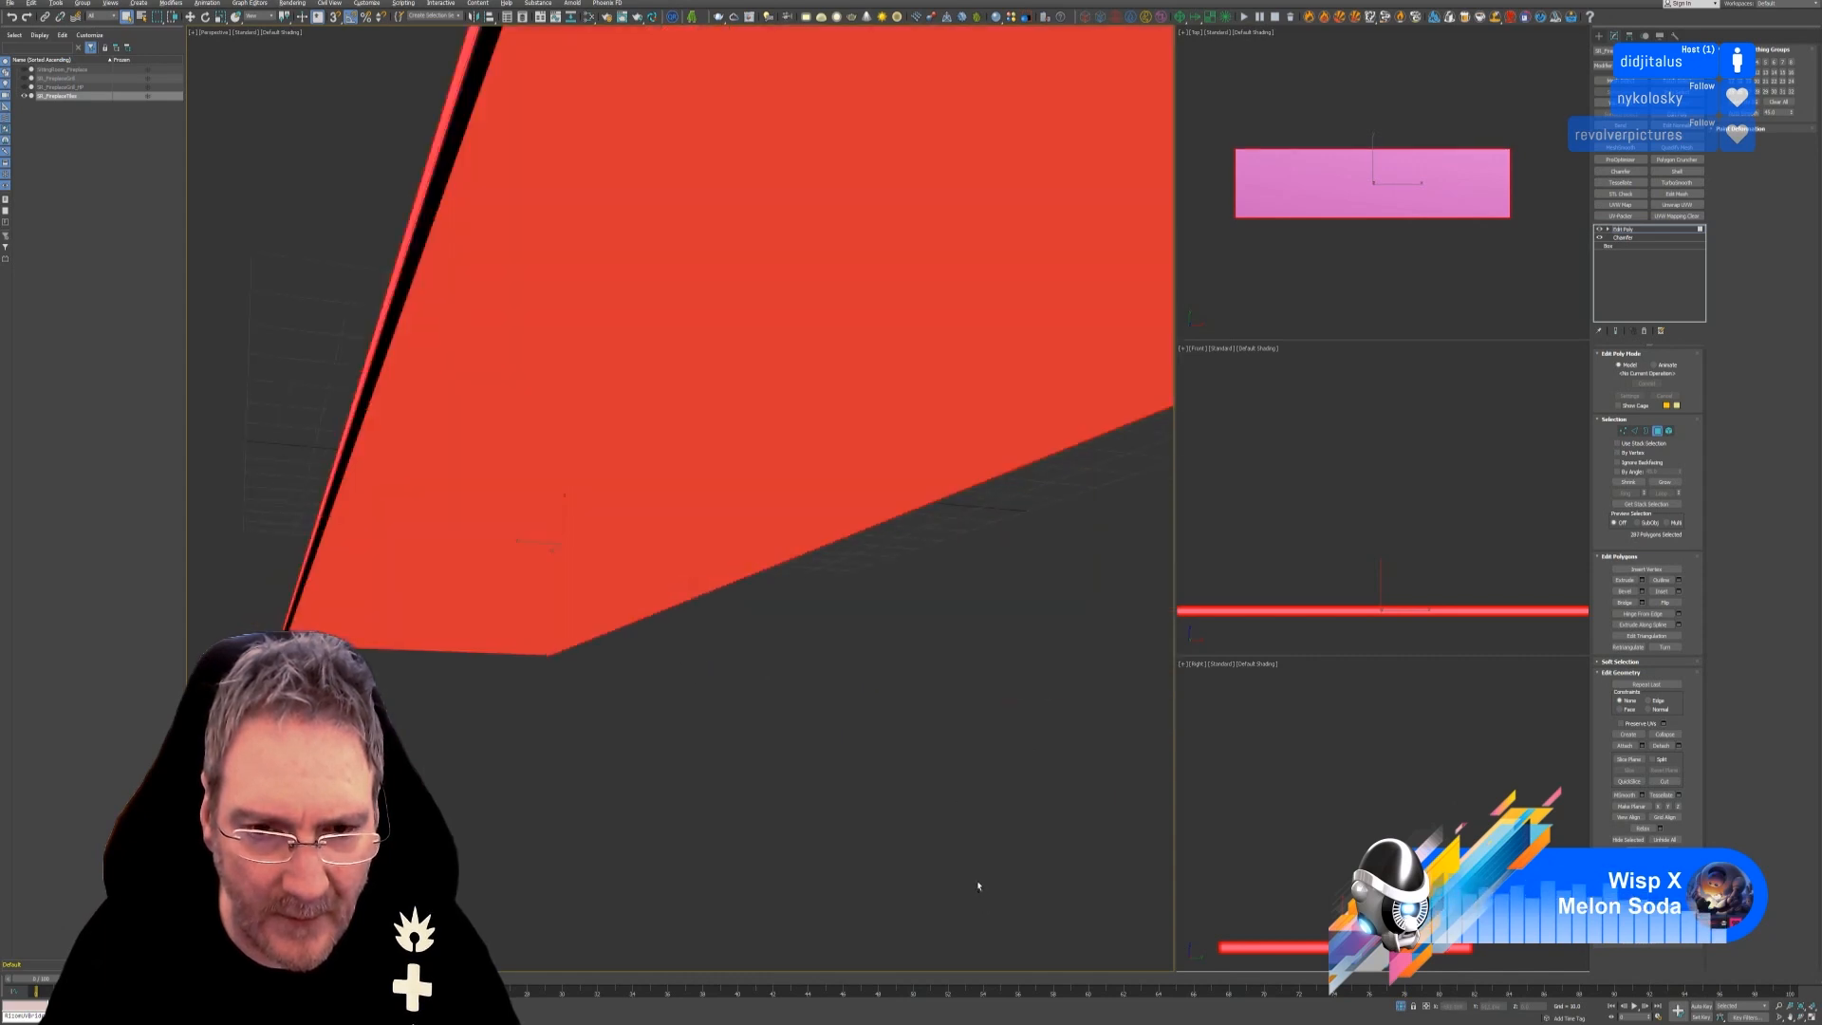
left_click(438, 163, "ctrl")
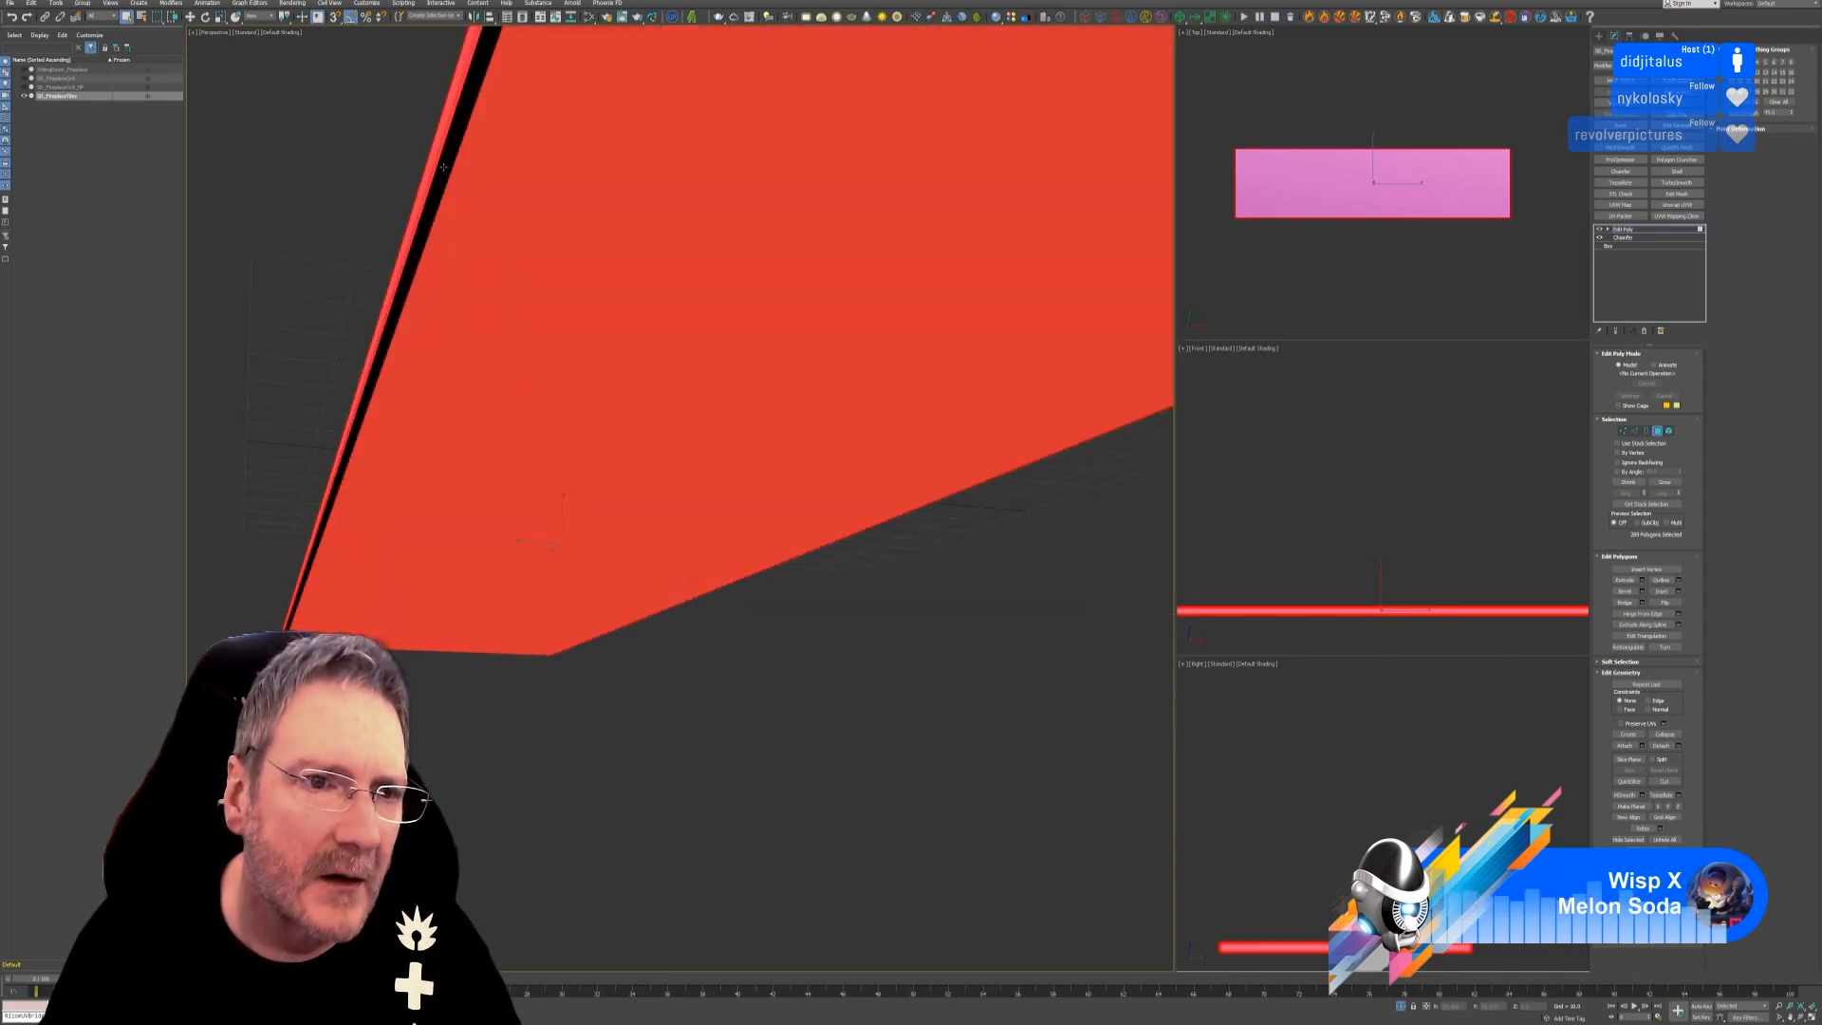
left_click(442, 164, "ctrl")
left_click(446, 166, "ctrl")
left_click(450, 168, "ctrl")
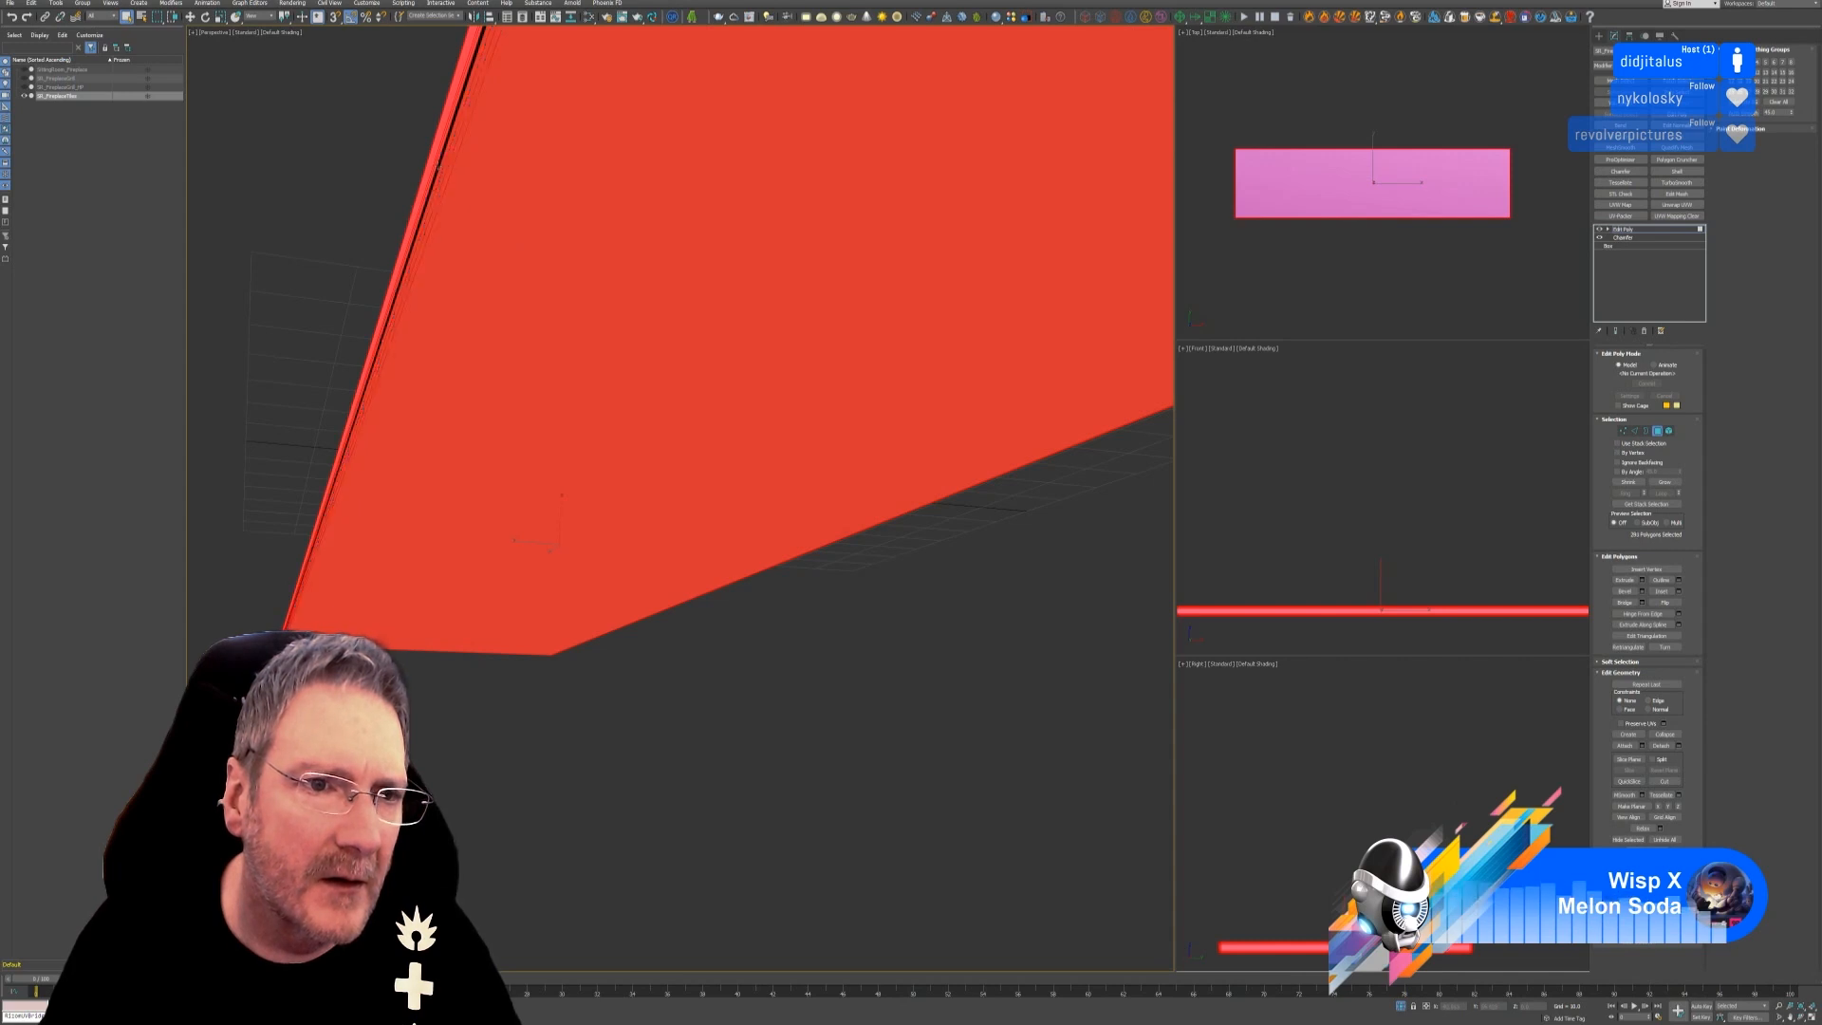
scroll(716, 395, "down", 6)
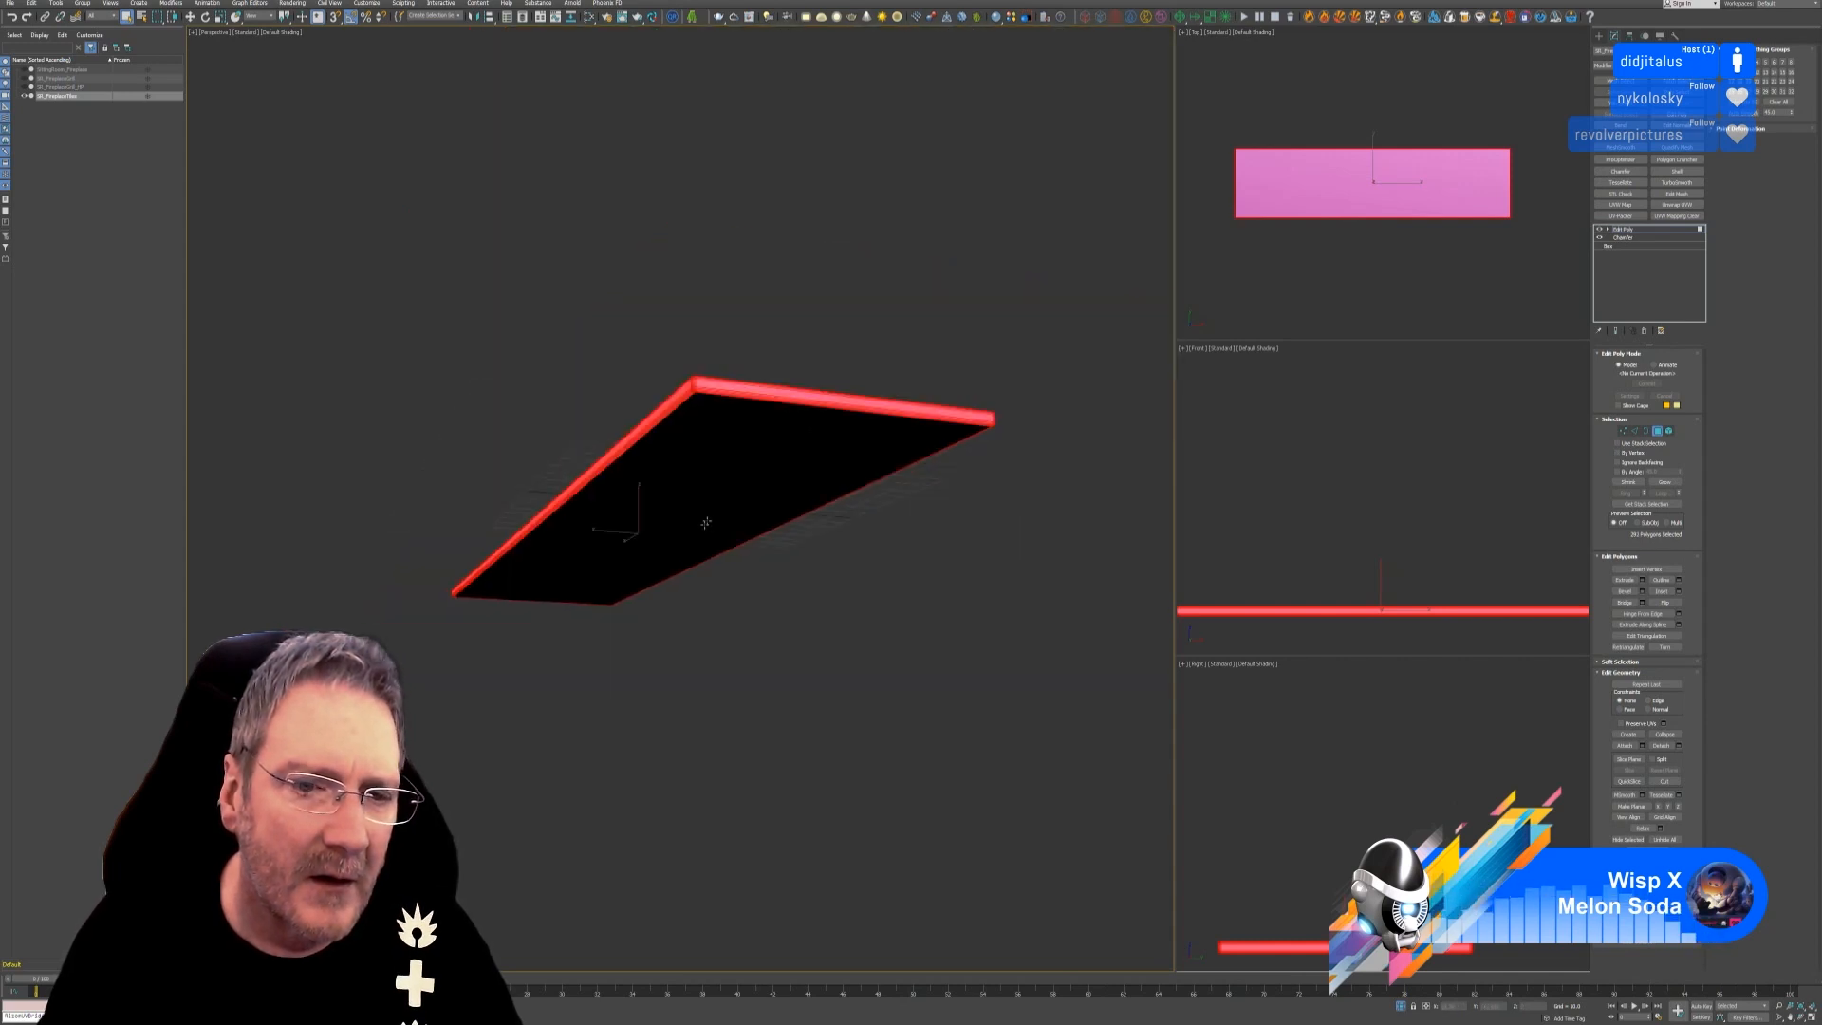
Save the side polygons as the named selection set "Sides2" and detach them as a separate object.
middle_click_drag(706, 728, 867, 683, "alt")
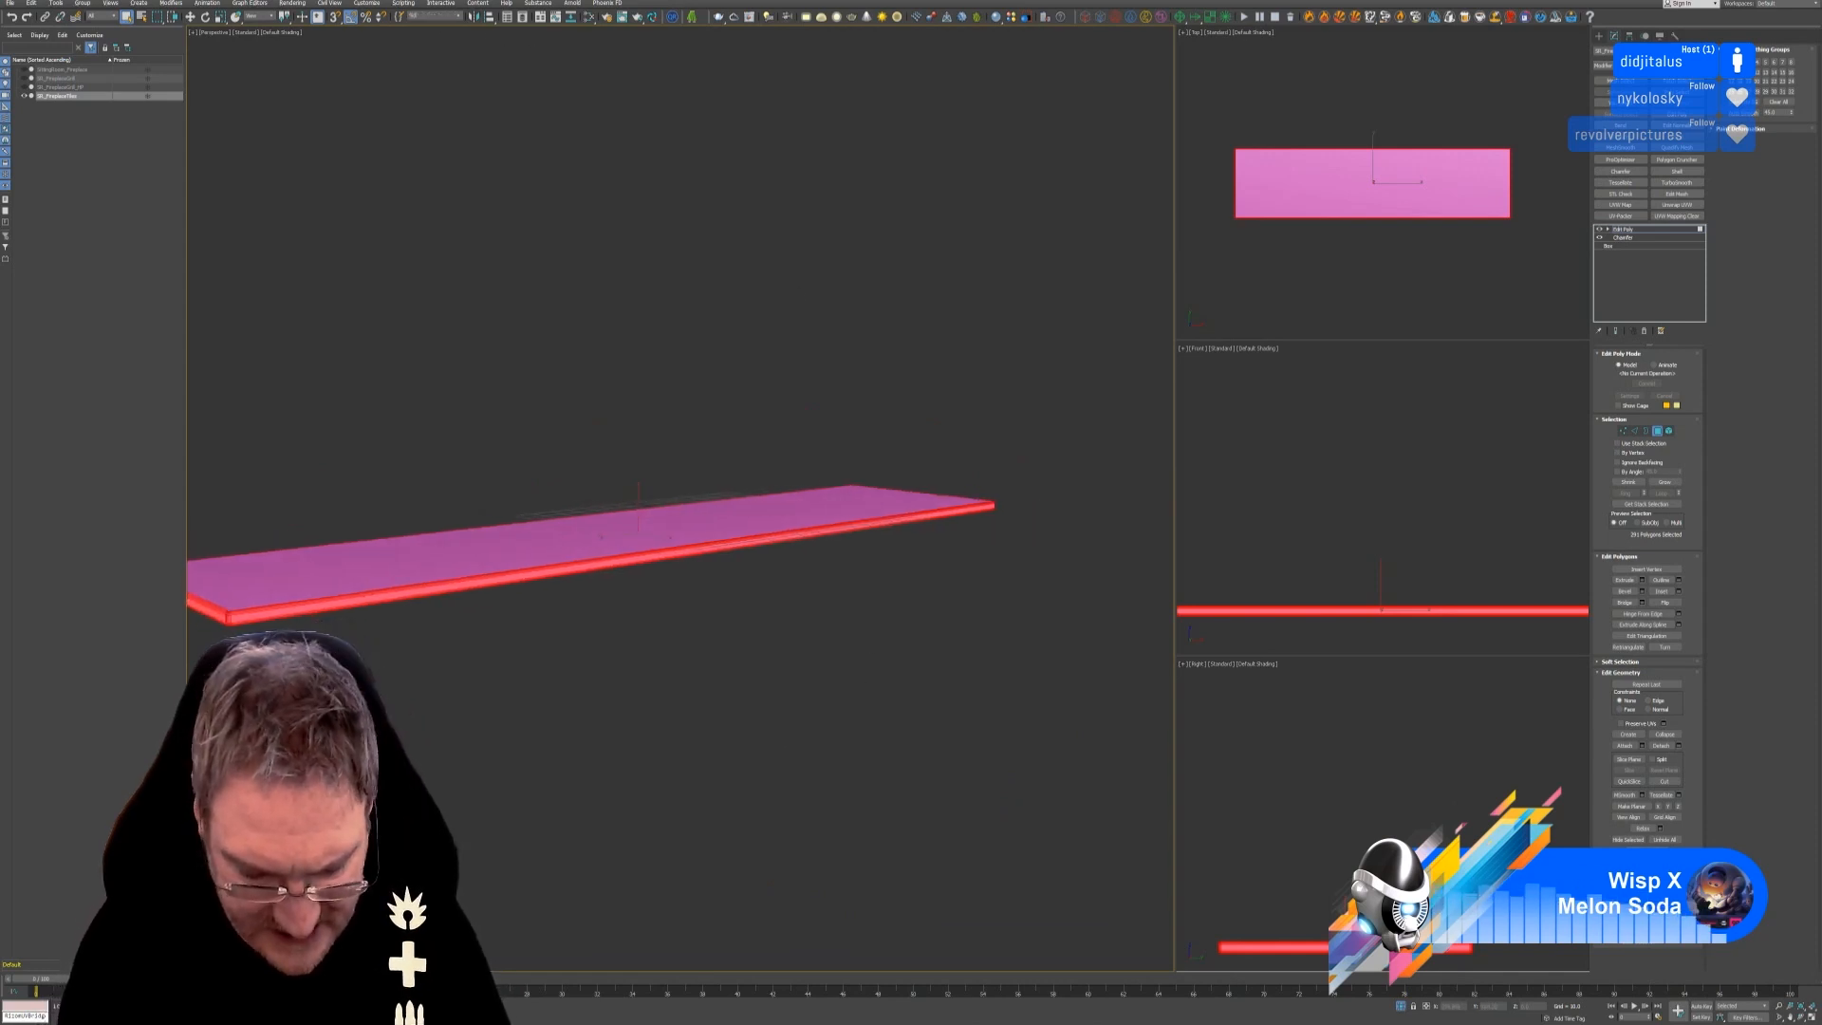
type("Sides2")
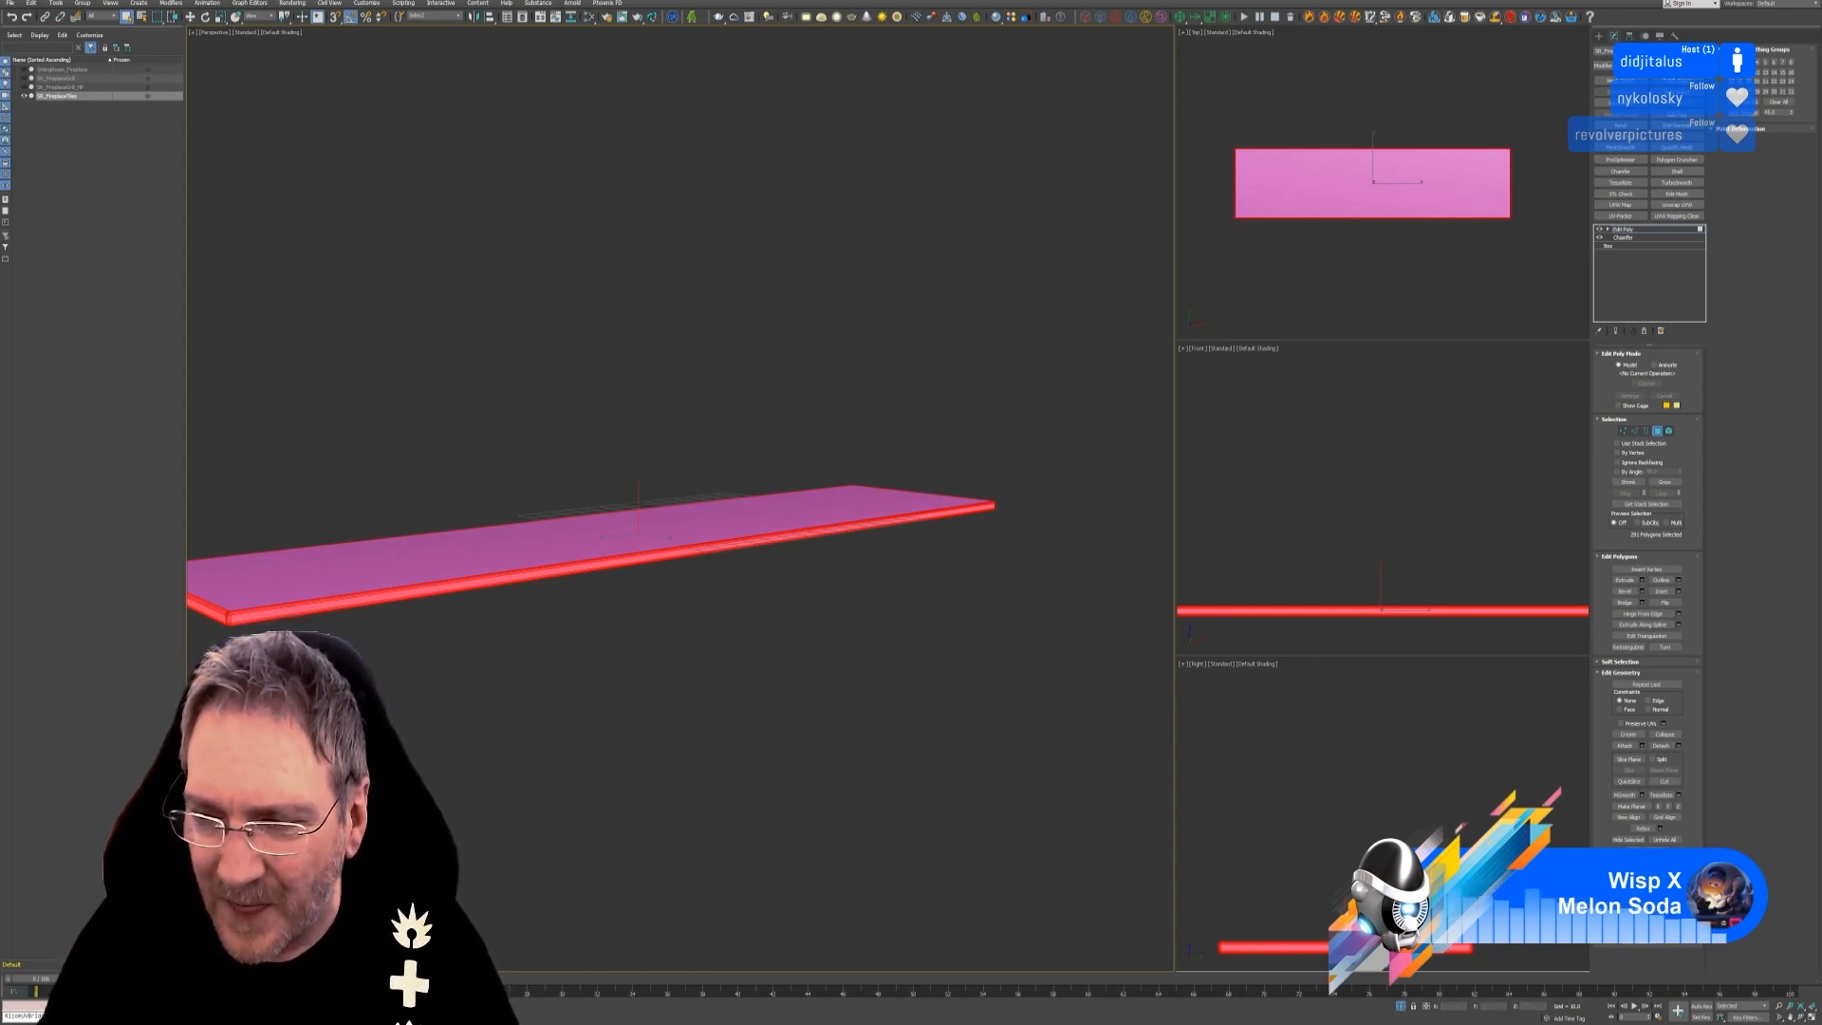
left_click(1681, 747)
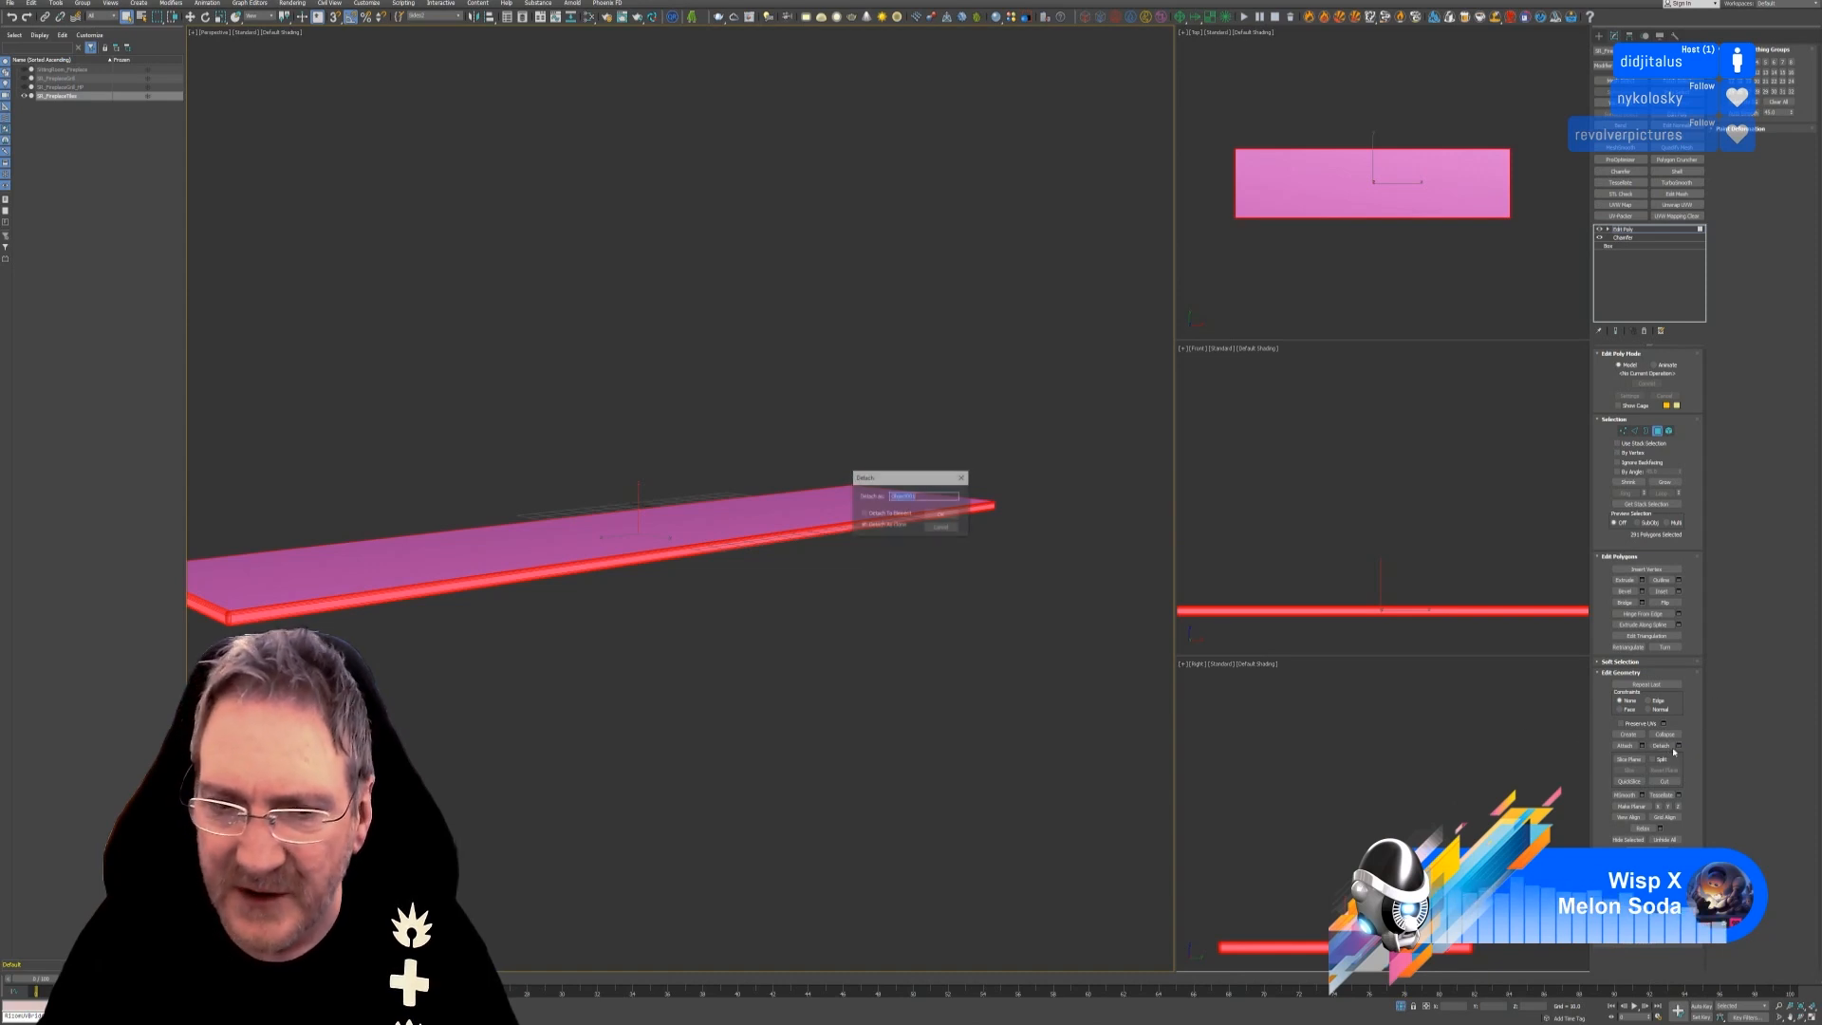
left_click(863, 525)
left_click(942, 514)
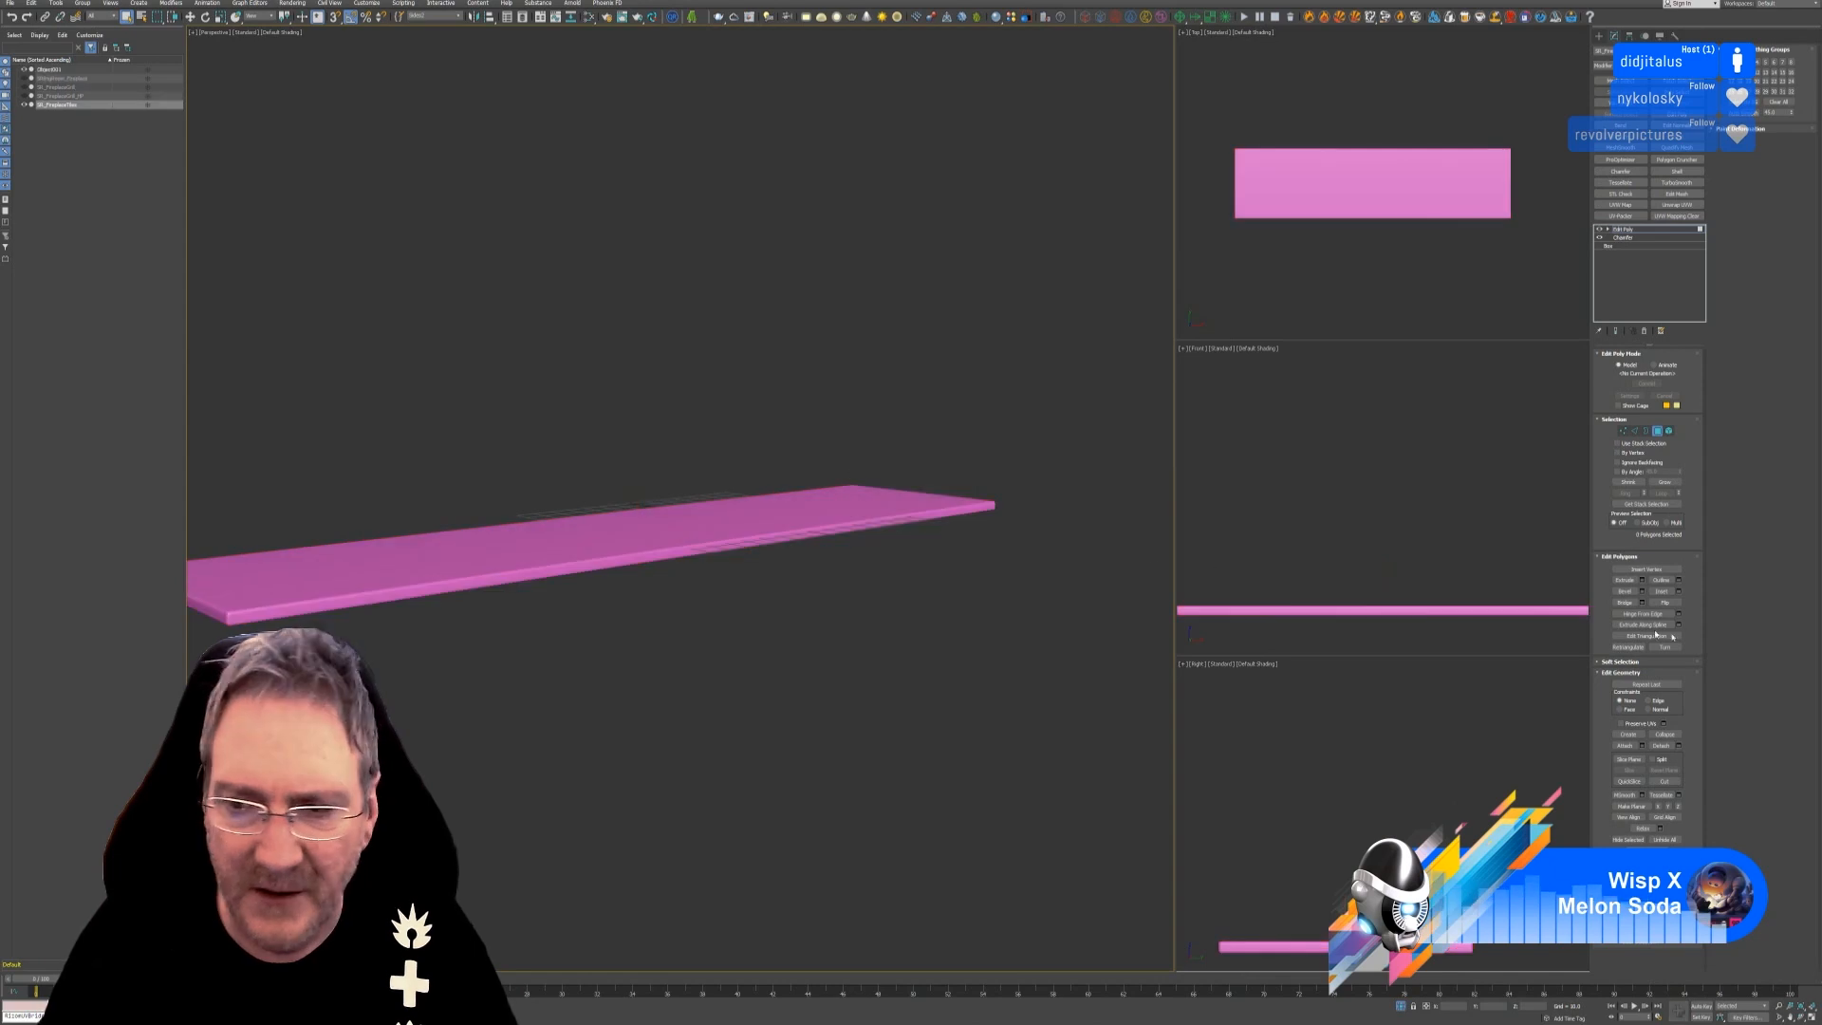
Select the large top and bottom elements that remain in the original slab.
left_click(1669, 431)
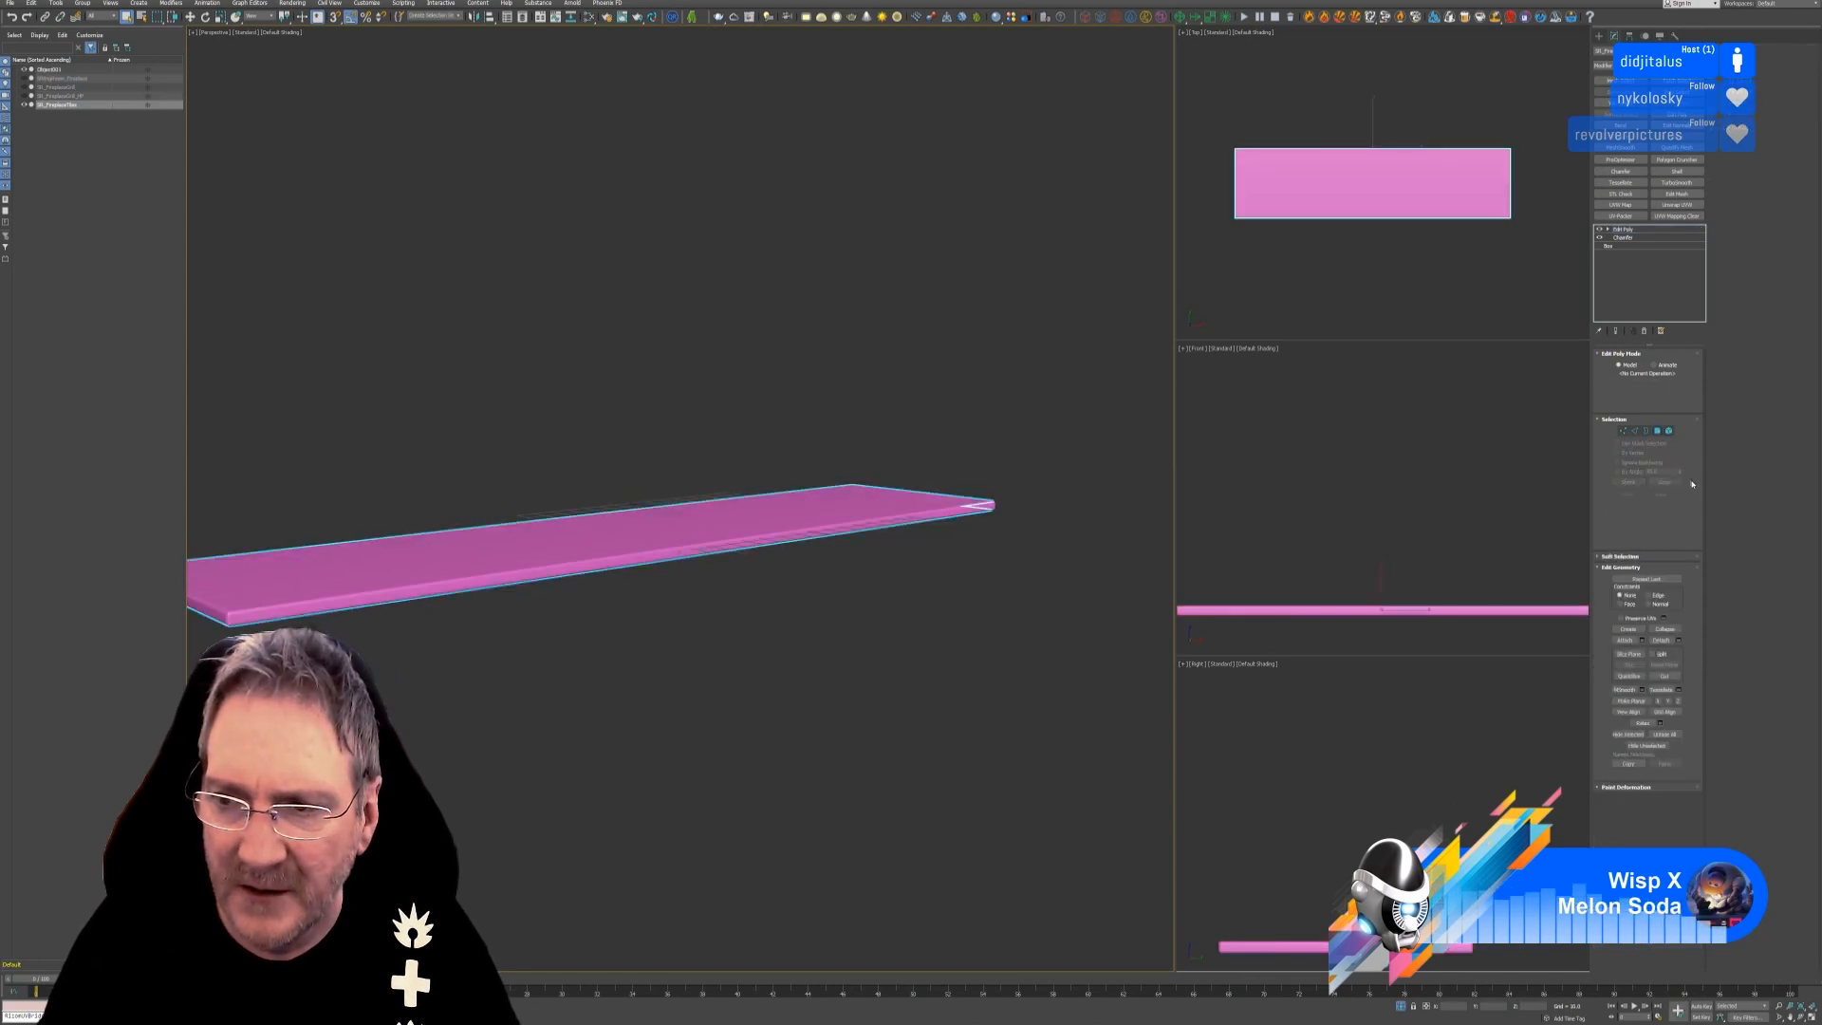
left_click(1669, 431)
left_click(957, 536)
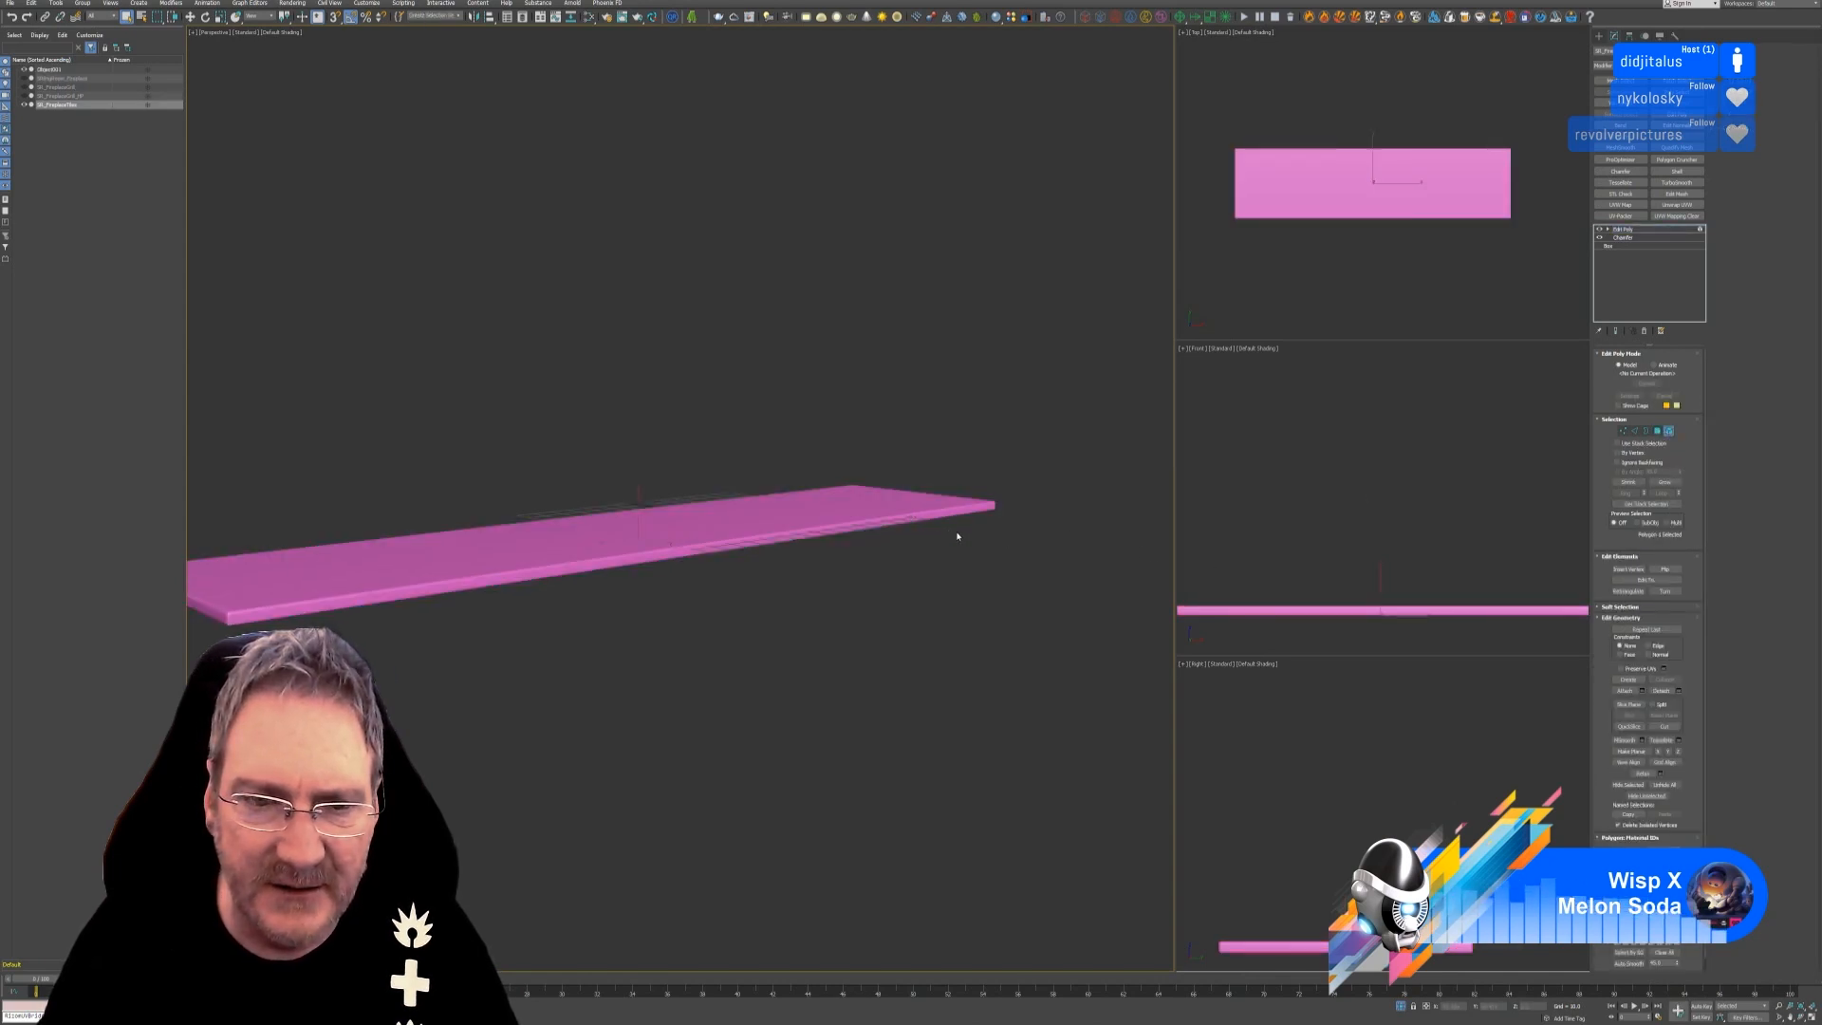
left_click_drag(997, 382, 700, 634)
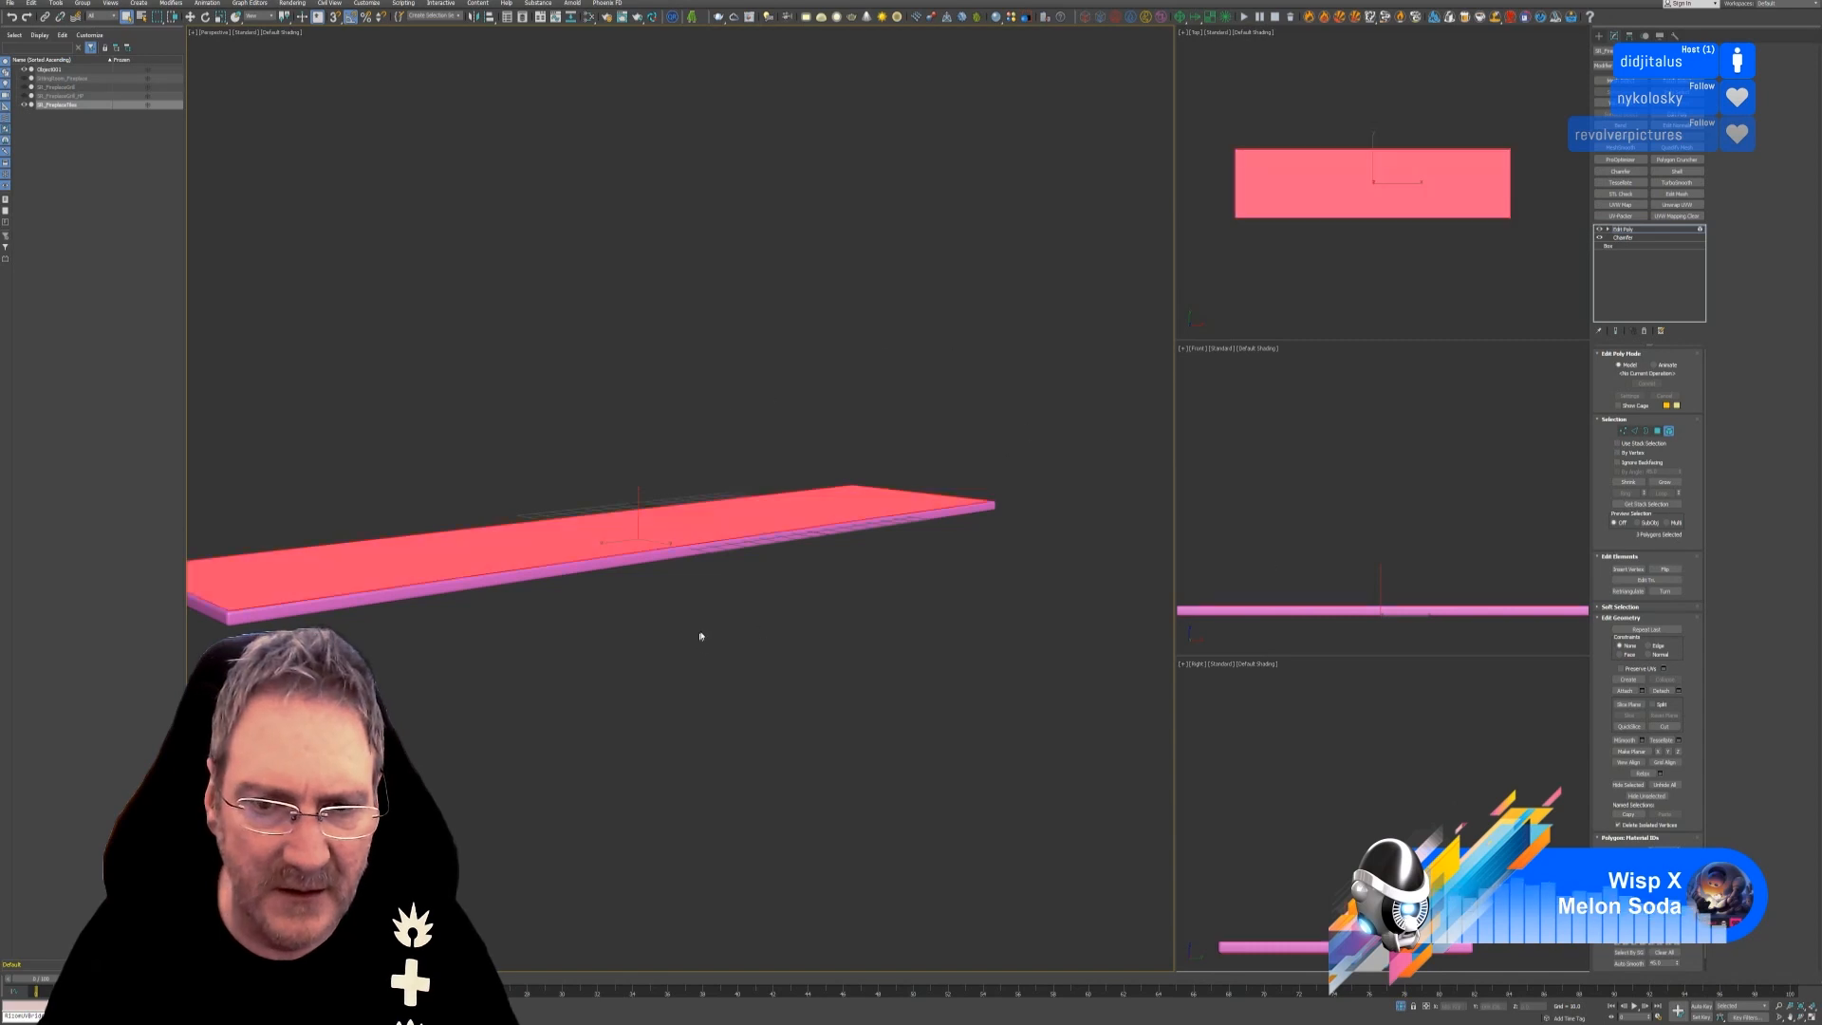
Switch to the detached side object and pick a new vertex color for its selected element.
left_click(1669, 432)
left_click(978, 553)
left_click(964, 508)
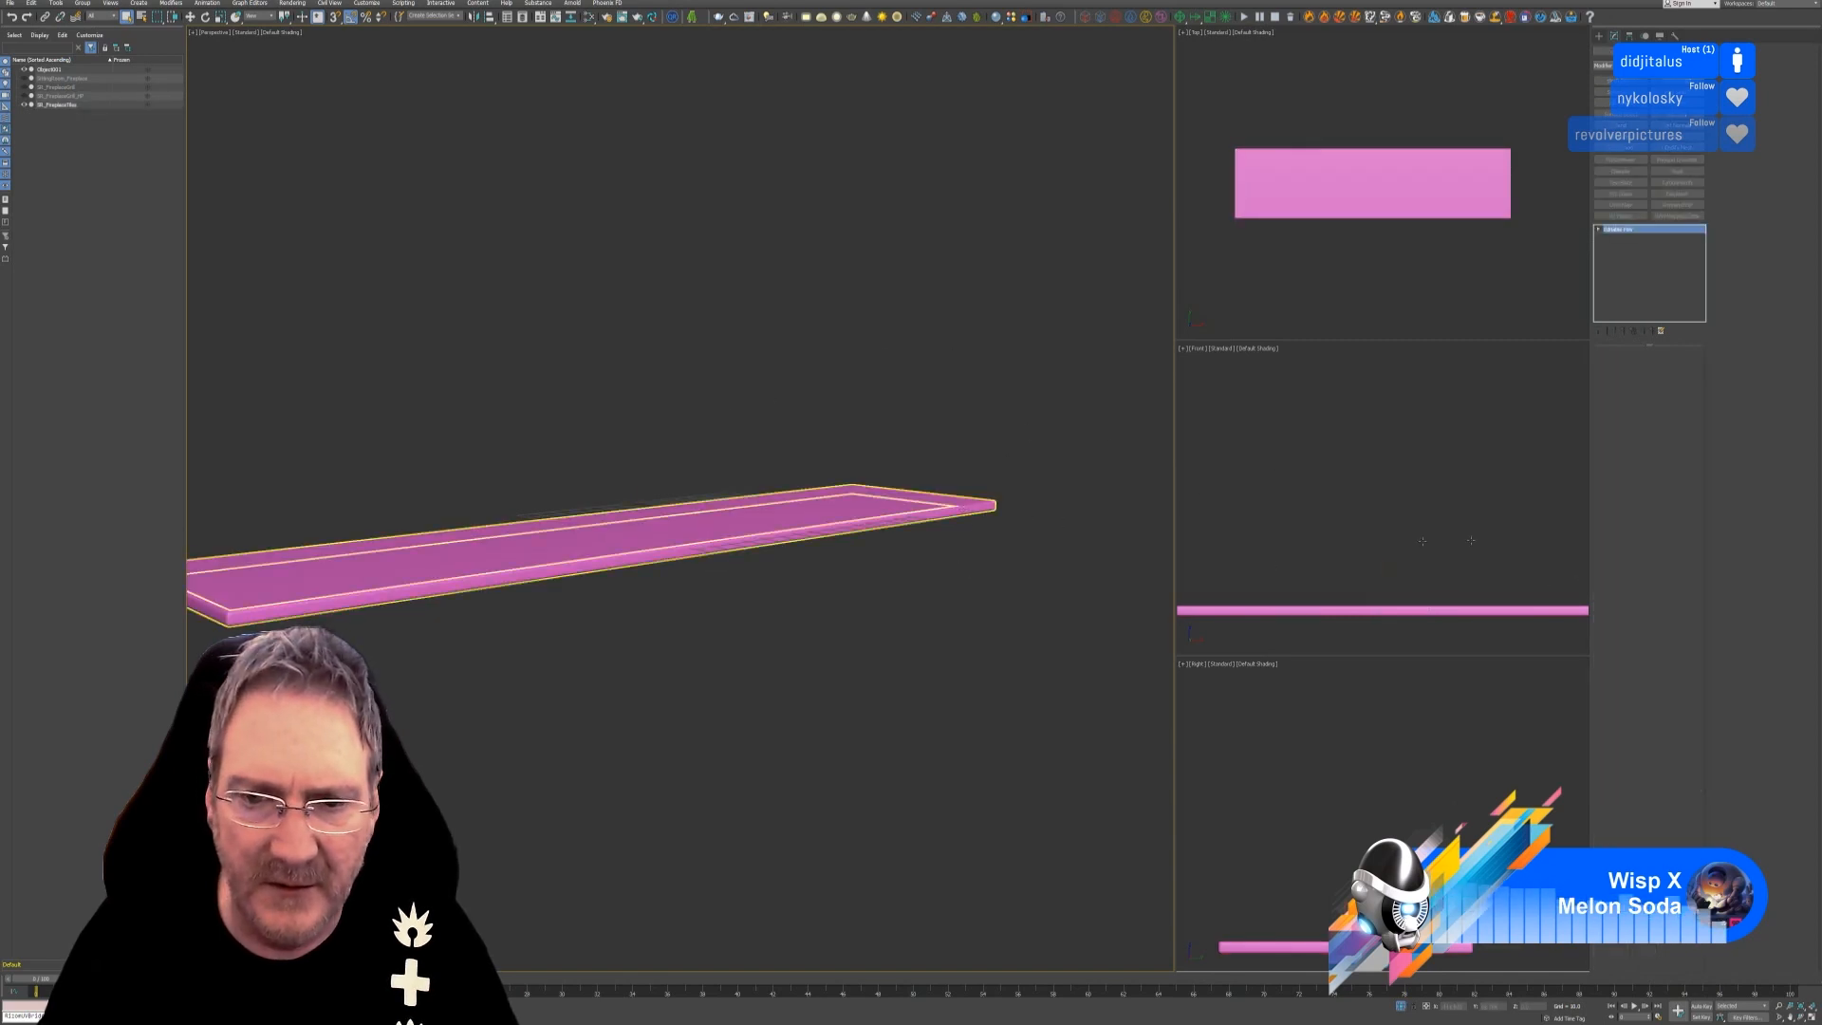
left_click(1669, 367)
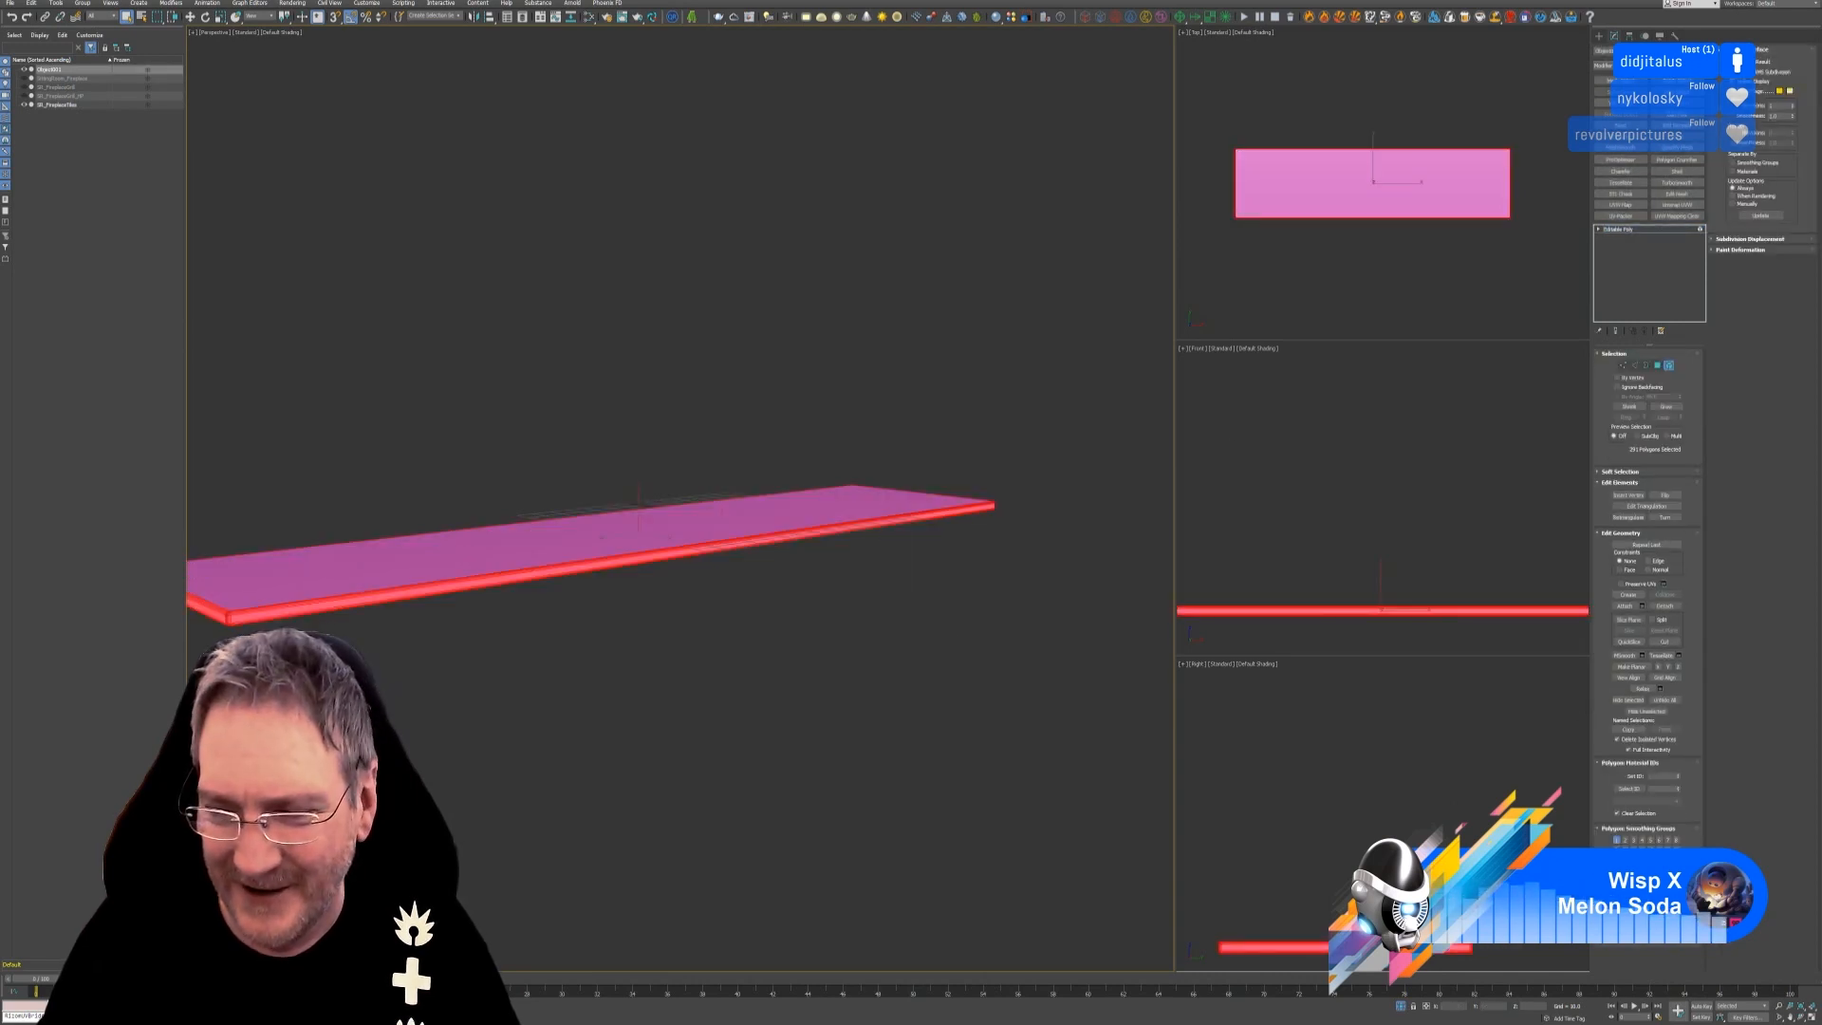
left_click(1667, 914)
left_click(201, 65)
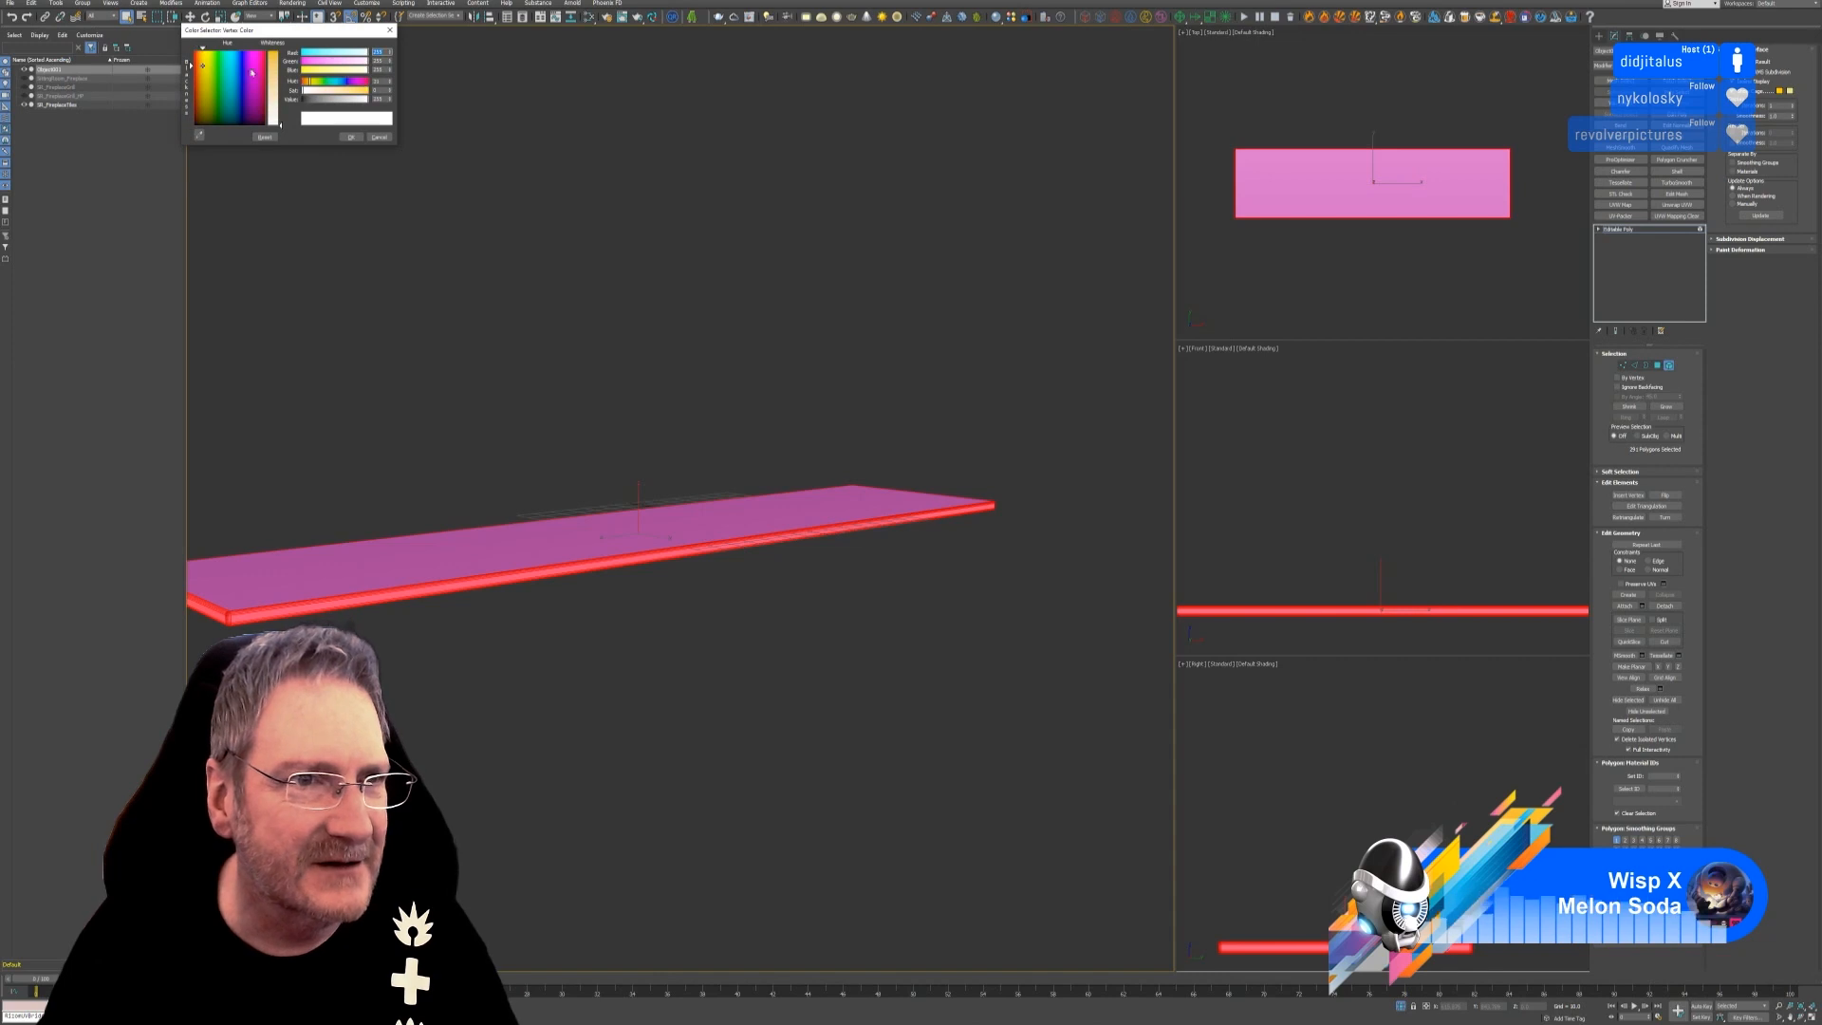
left_click(352, 137)
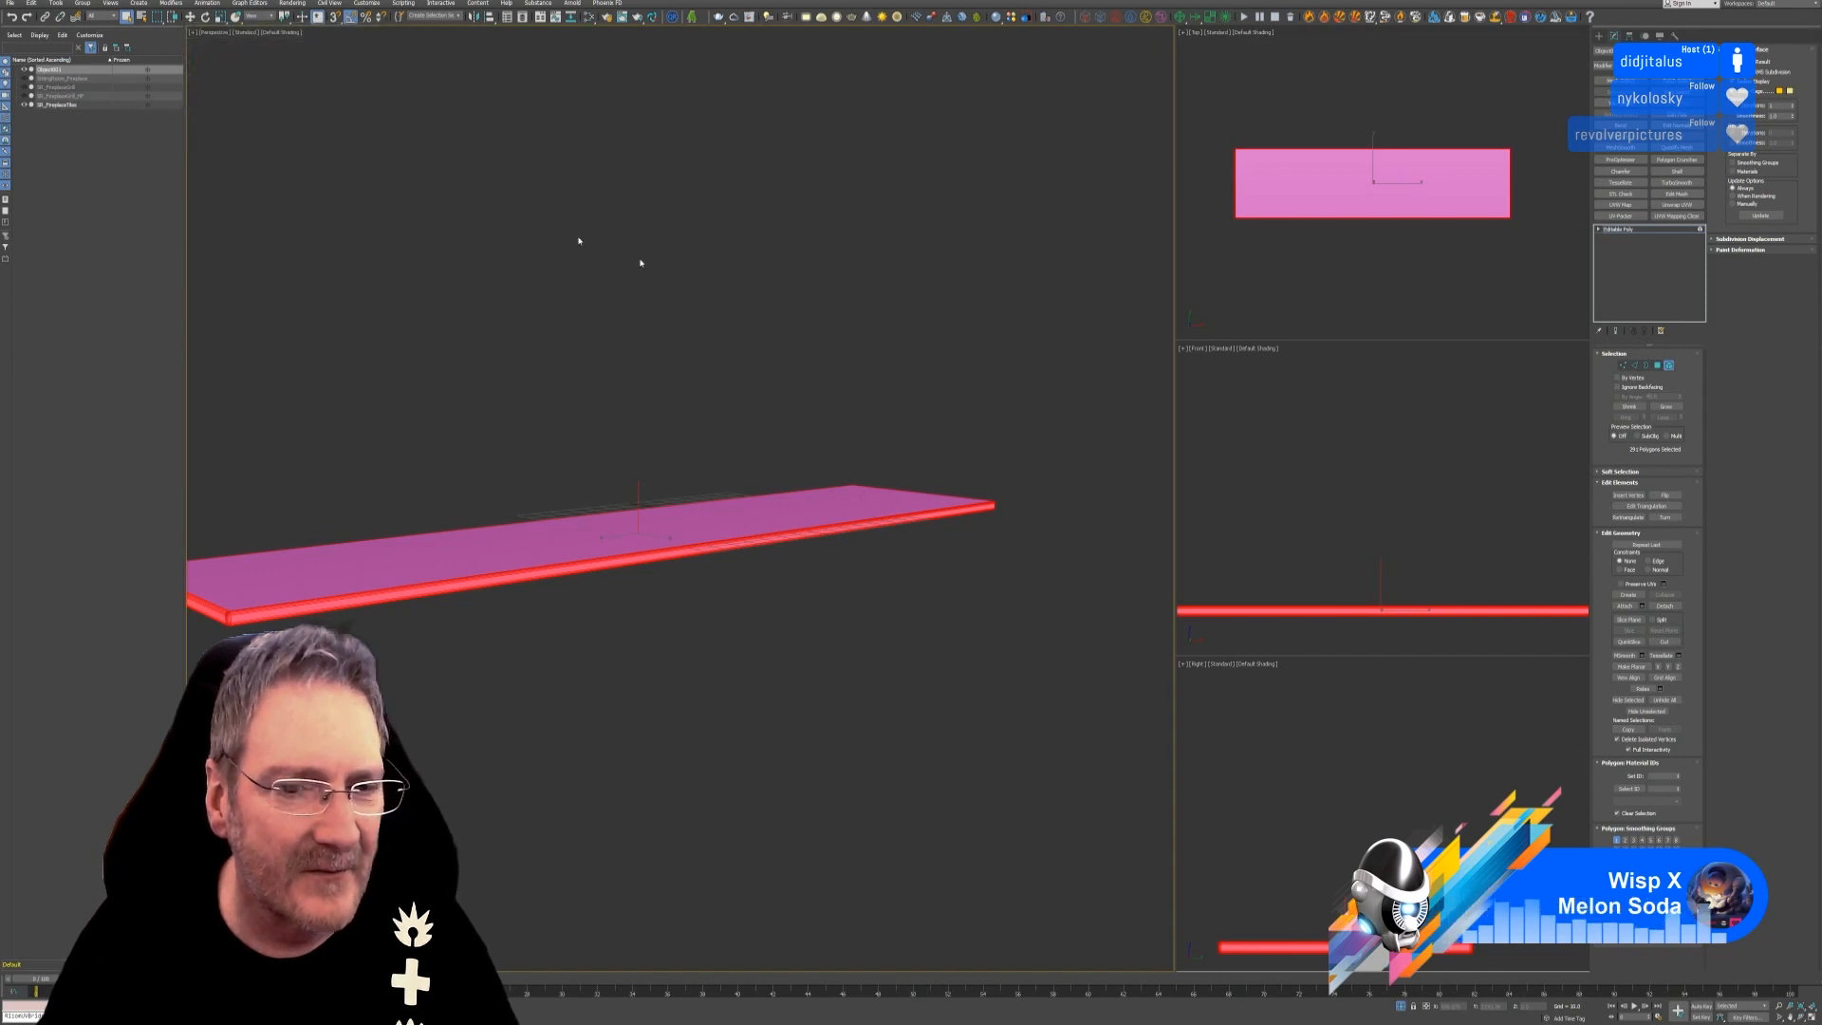
Return to the original slab's top and bottom elements and look for its vertex color settings.
left_click(1669, 367)
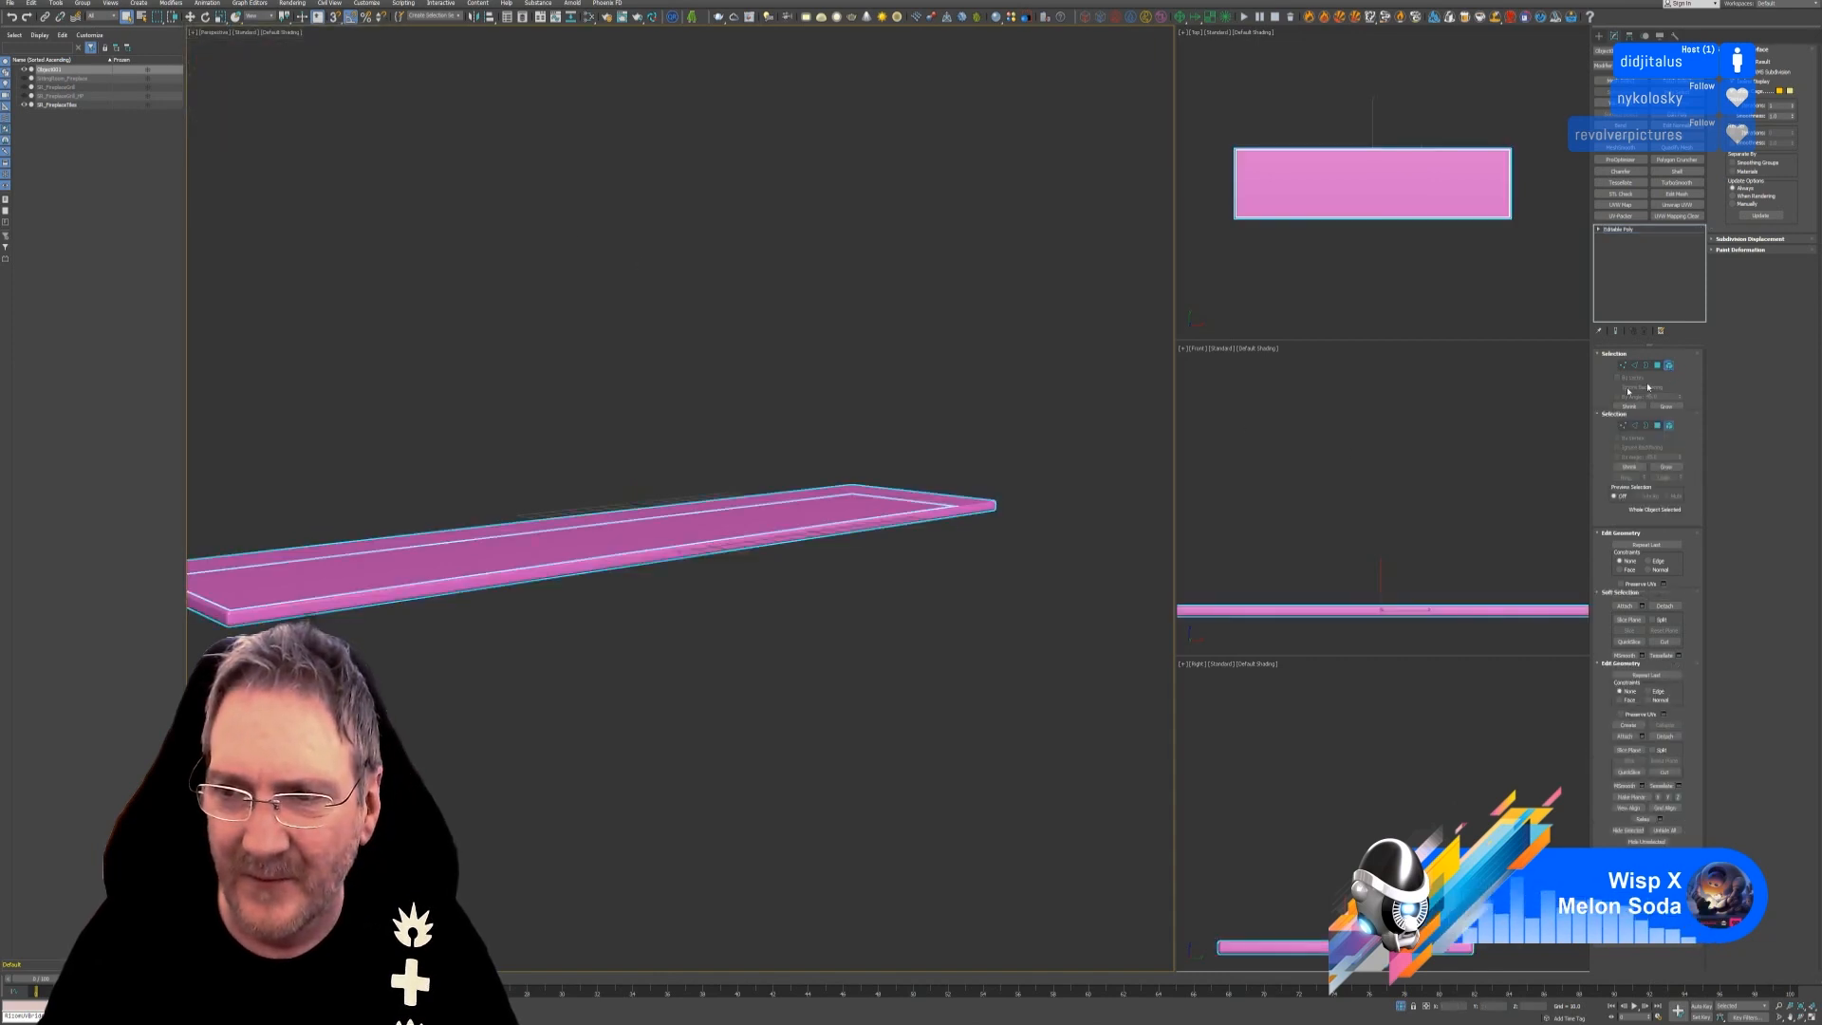
left_click(953, 407)
left_click(944, 506)
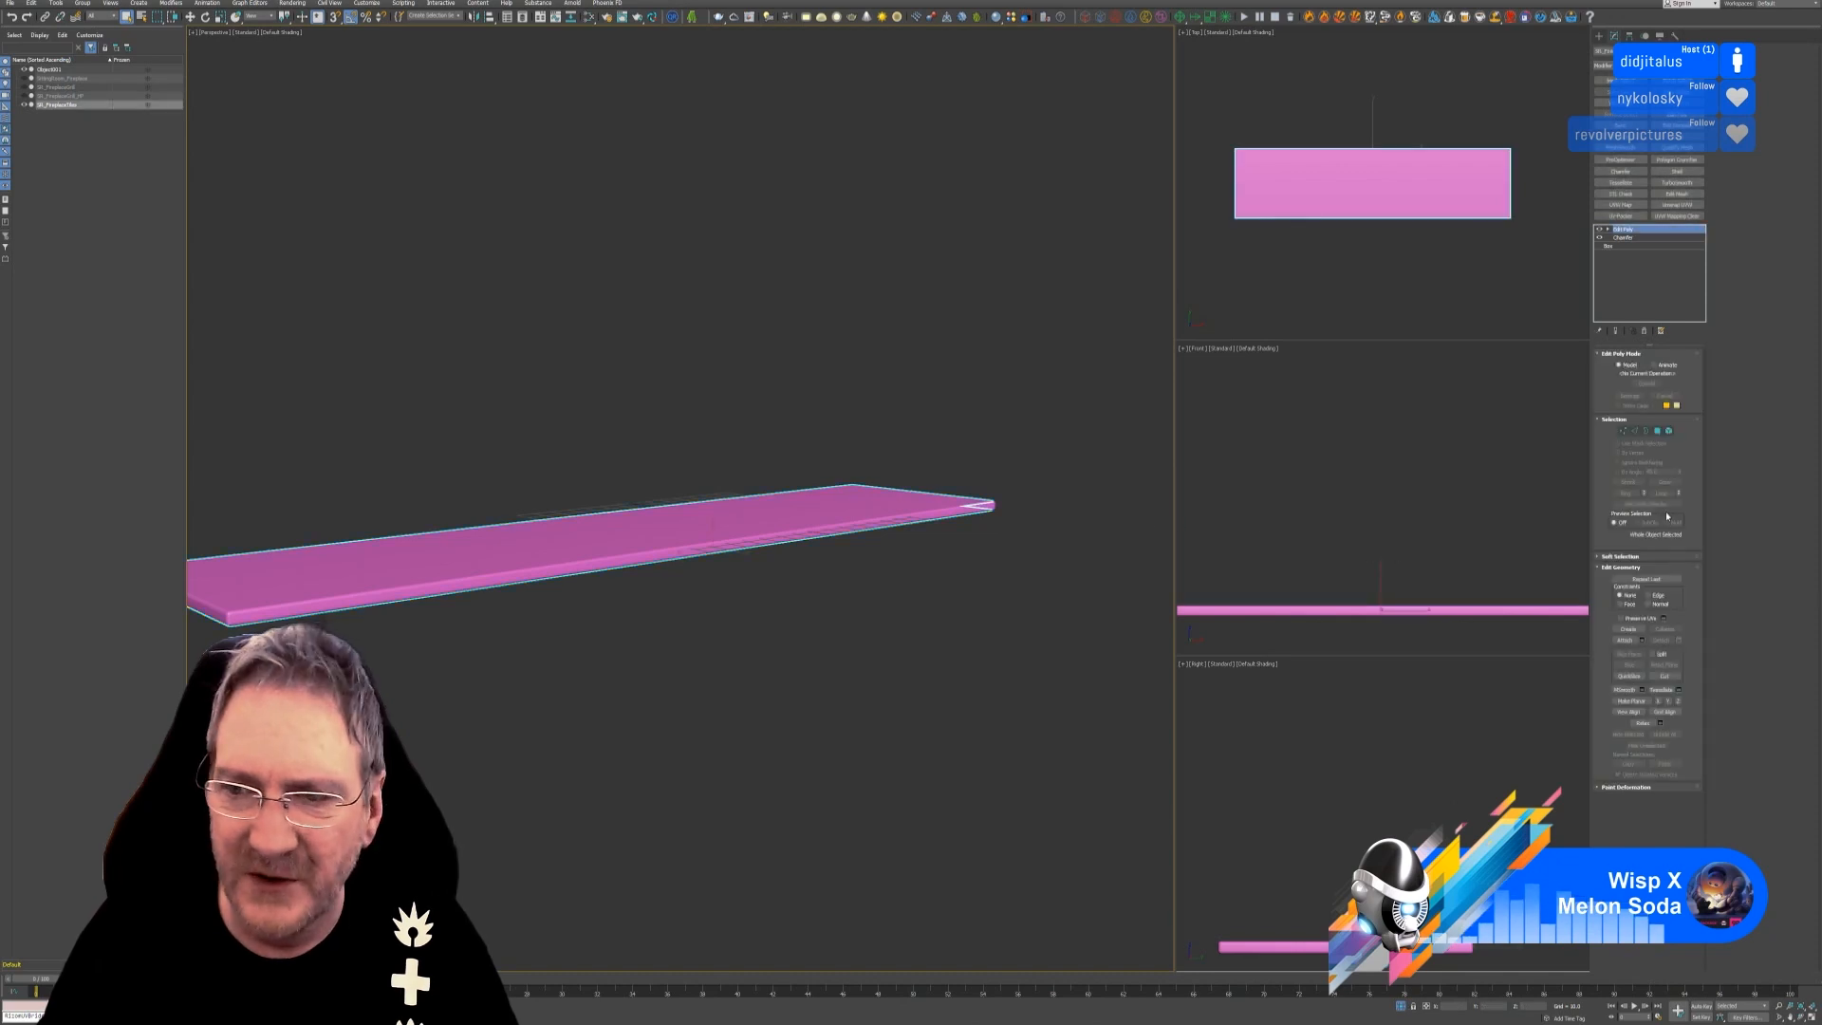
left_click(1669, 431)
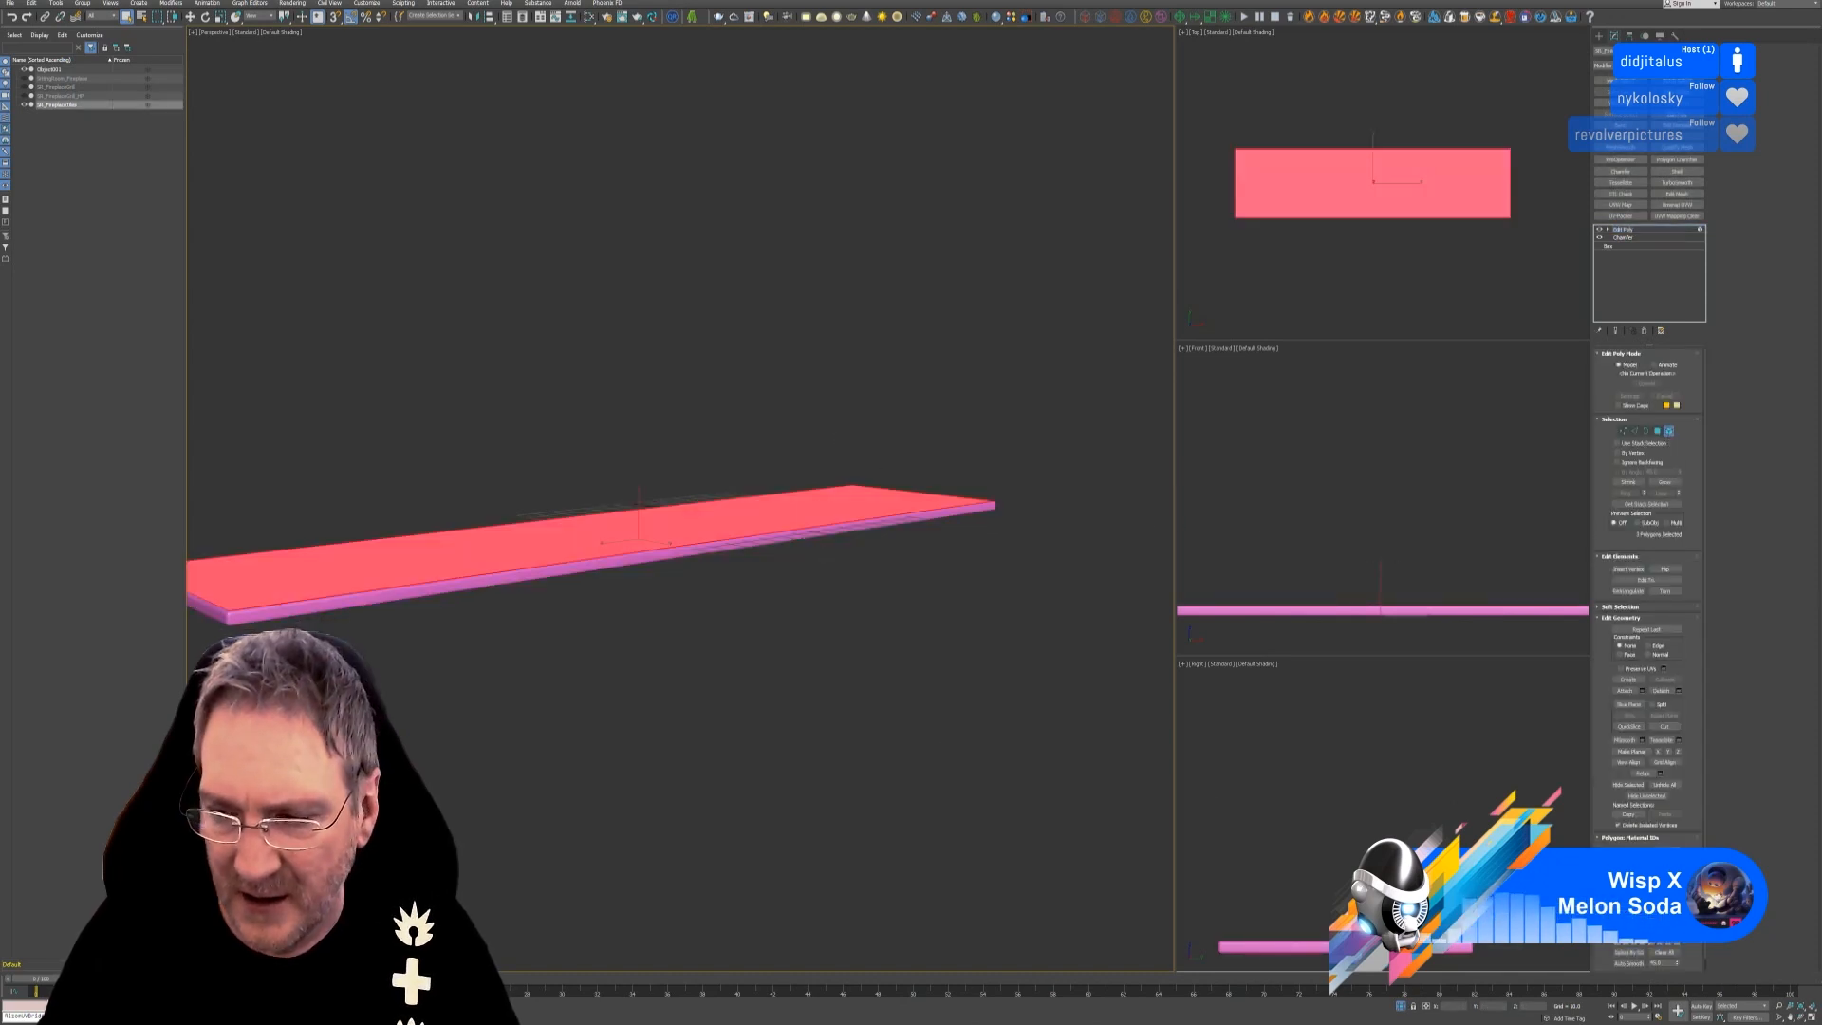
scroll(1650, 655, "down", 1)
scroll(1681, 833, "up", 1)
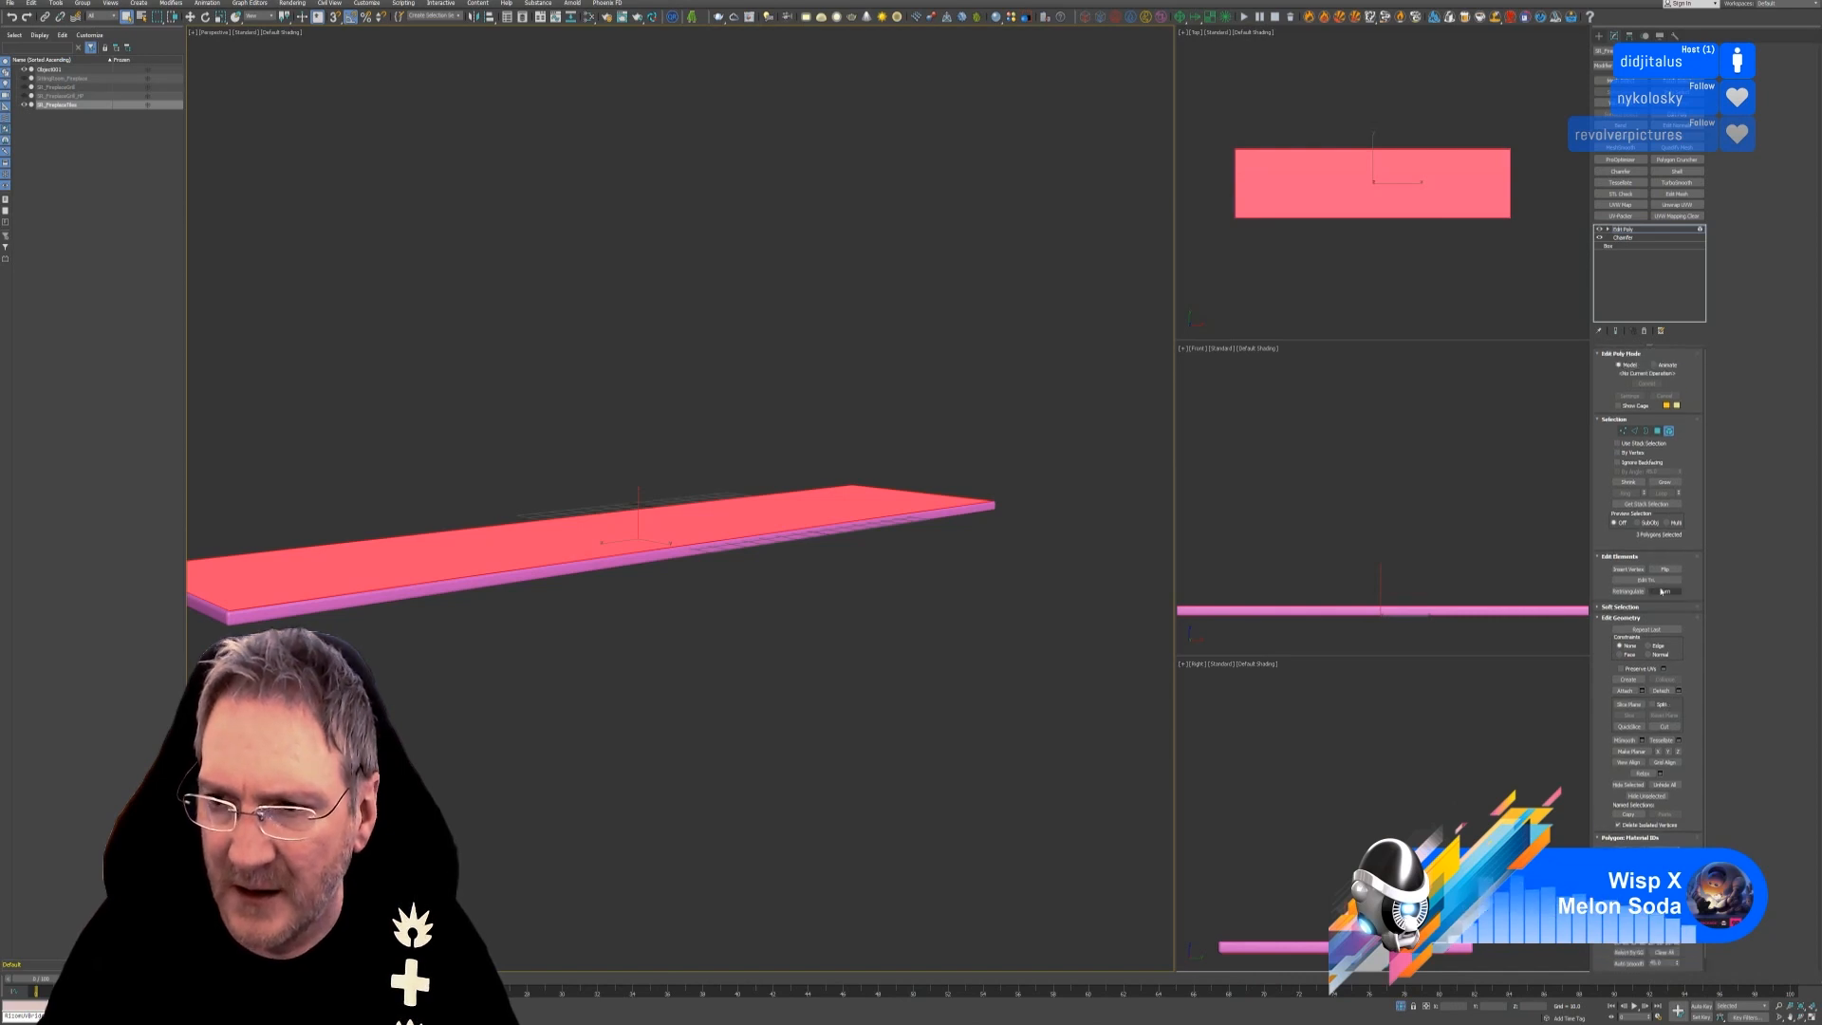
scroll(1680, 627, "down", 1)
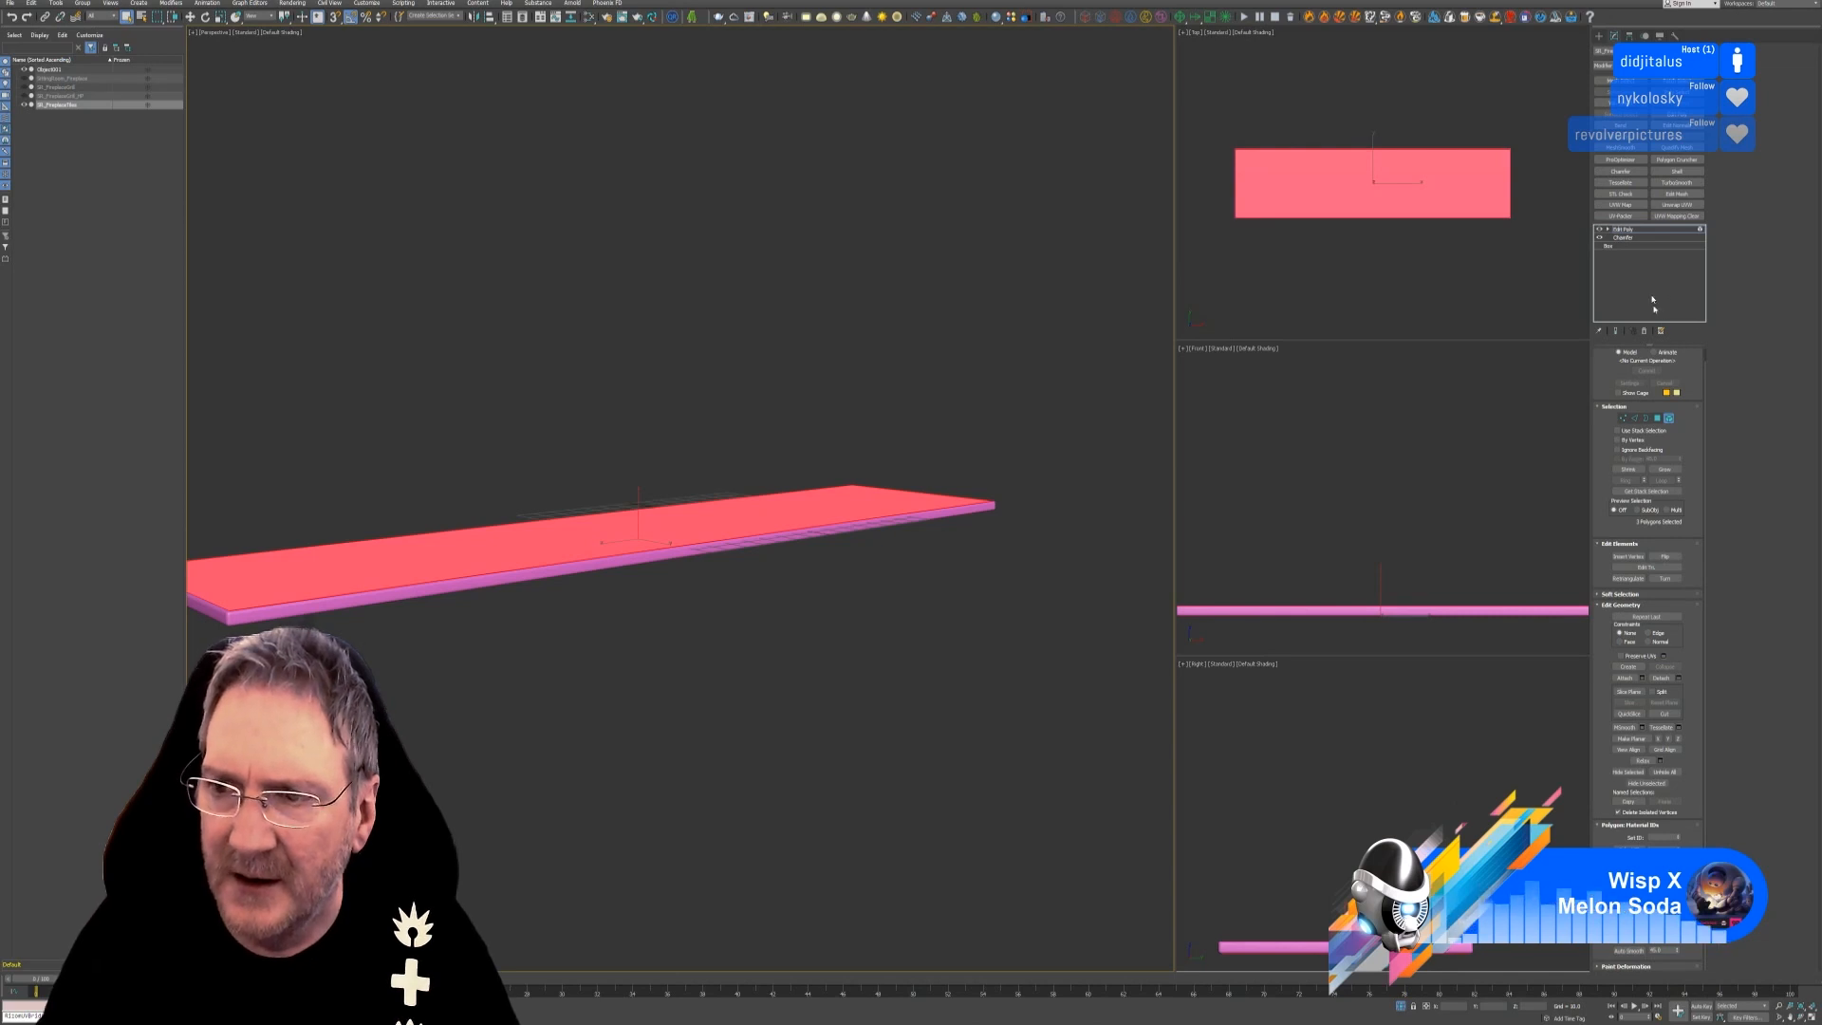
Collapse the slab's whole modifier stack into an Editable Poly and work on its elements again.
left_click(1625, 229)
right_click(1634, 231)
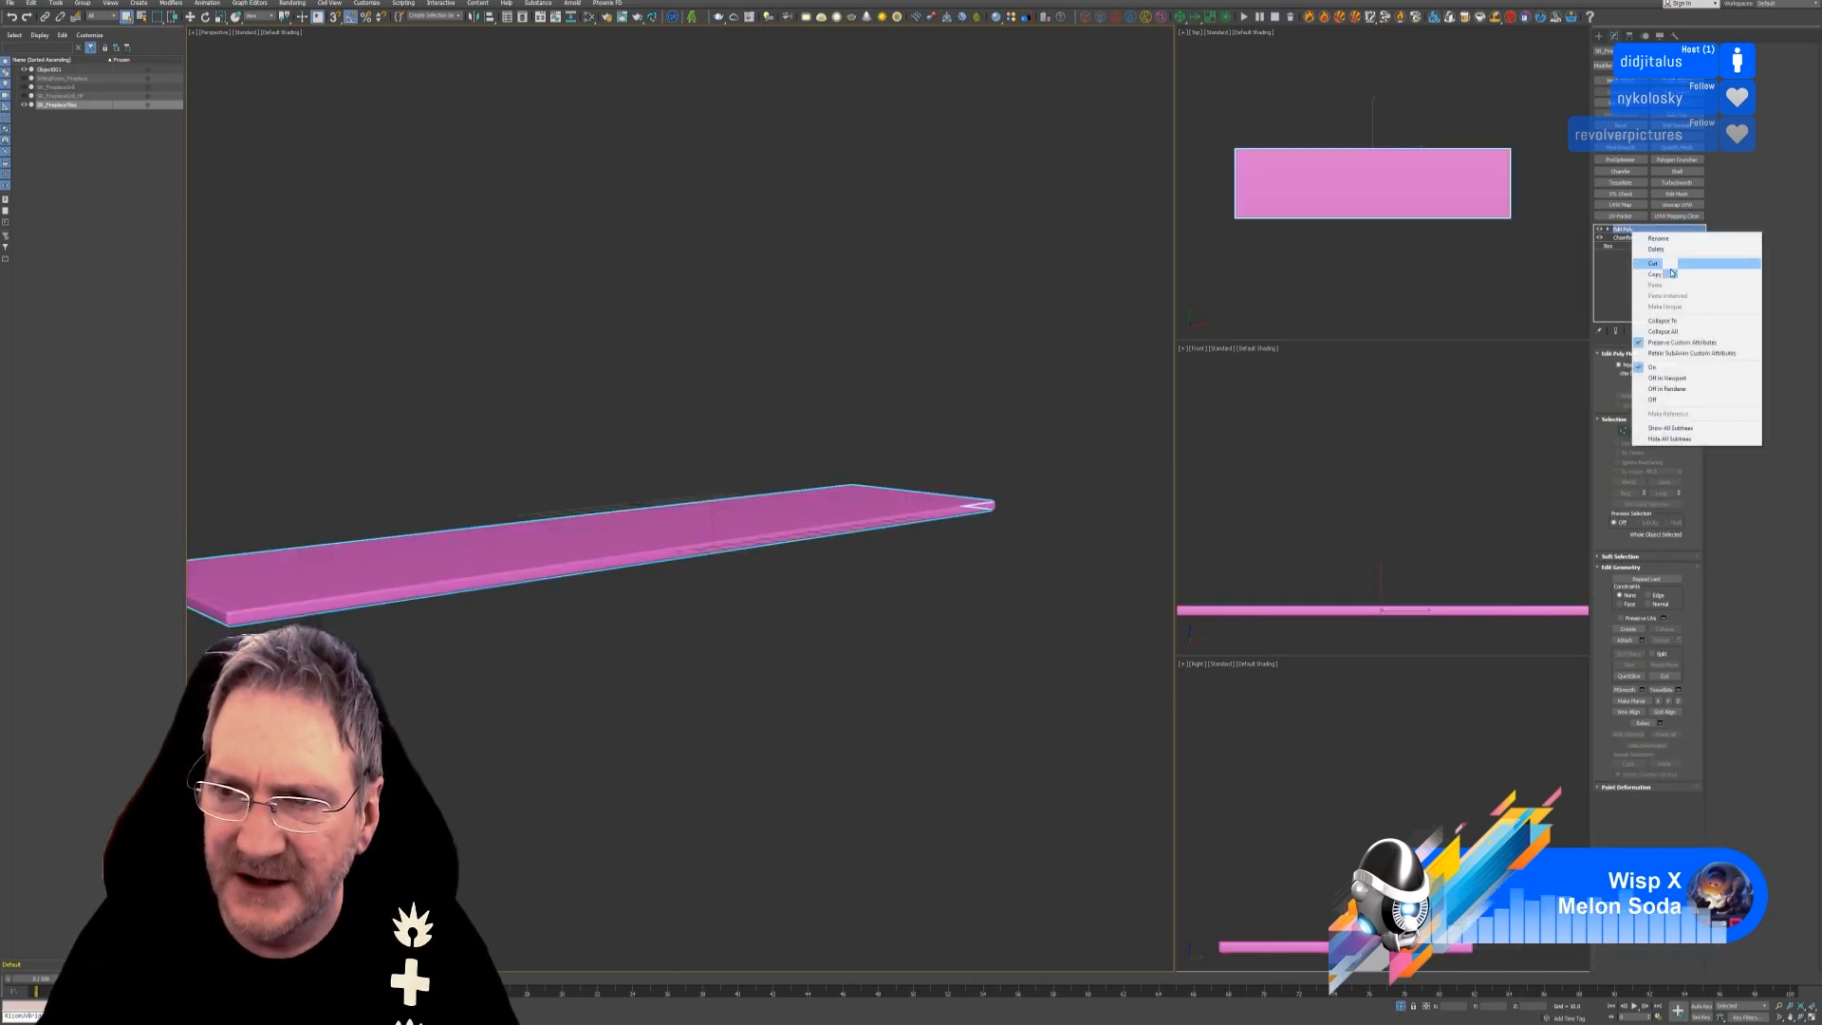
left_click(1663, 331)
left_click(949, 533)
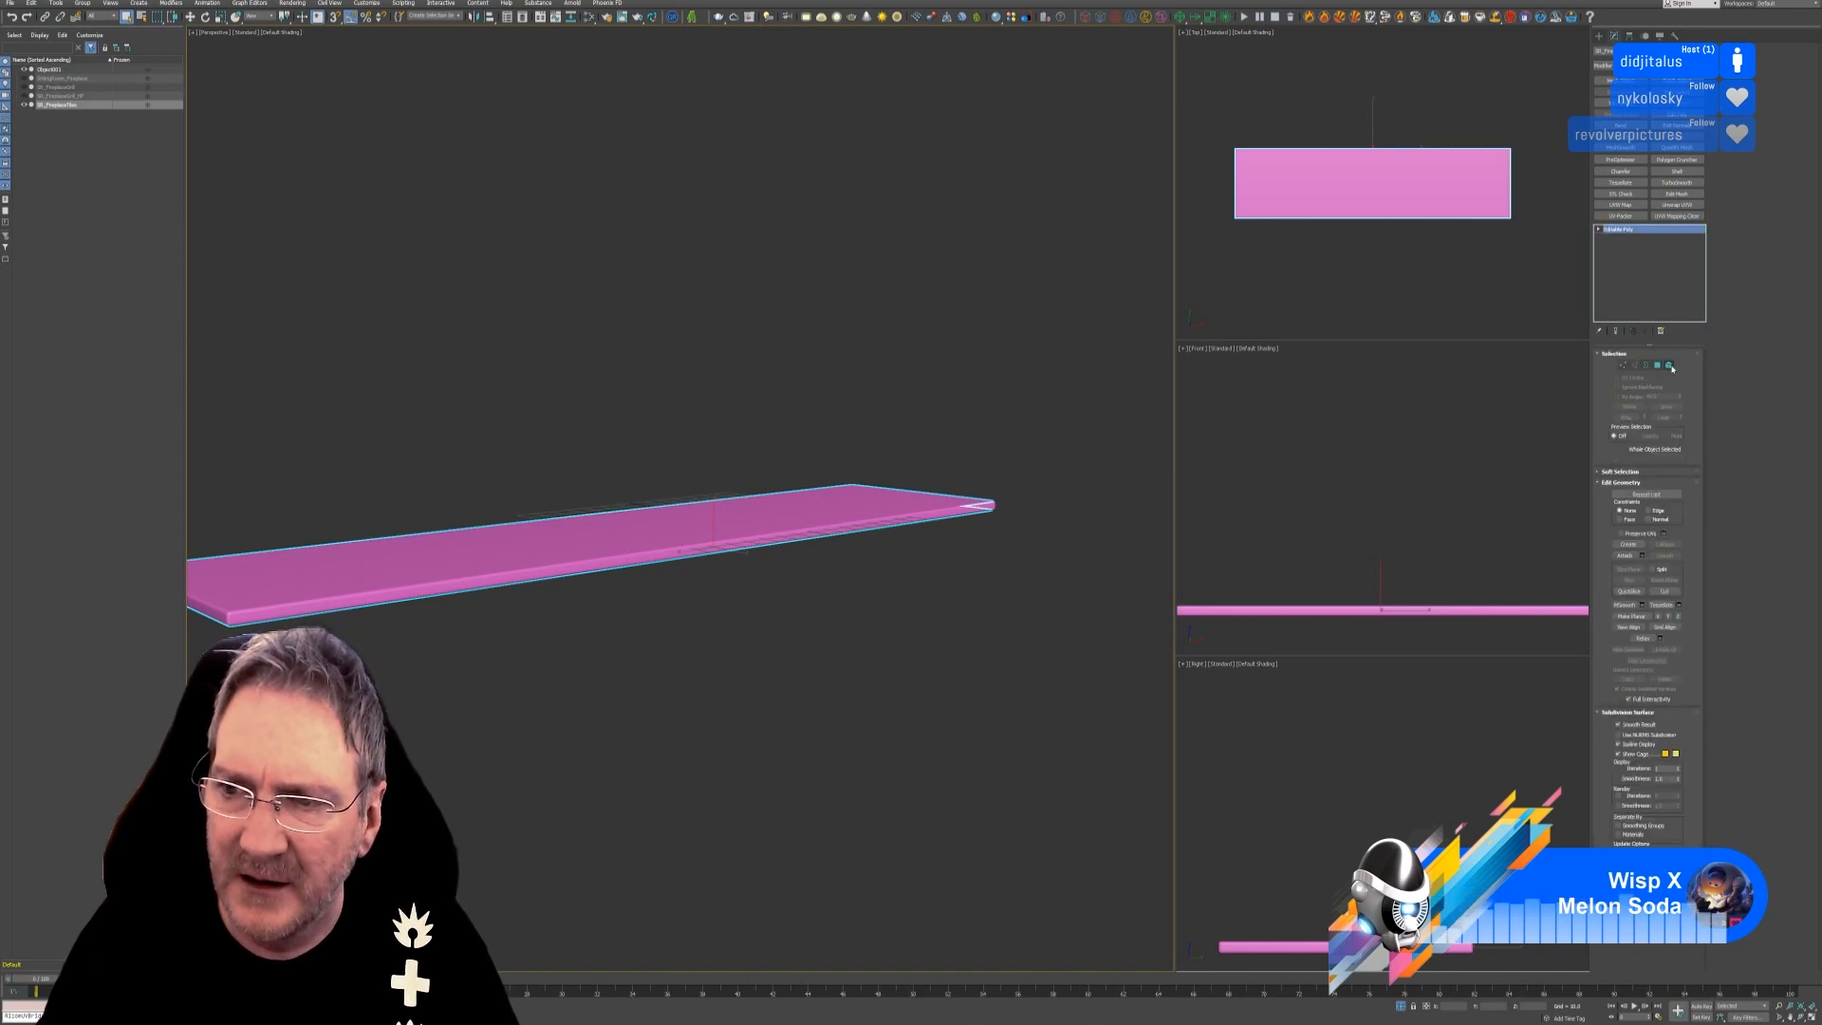
left_click(1669, 365)
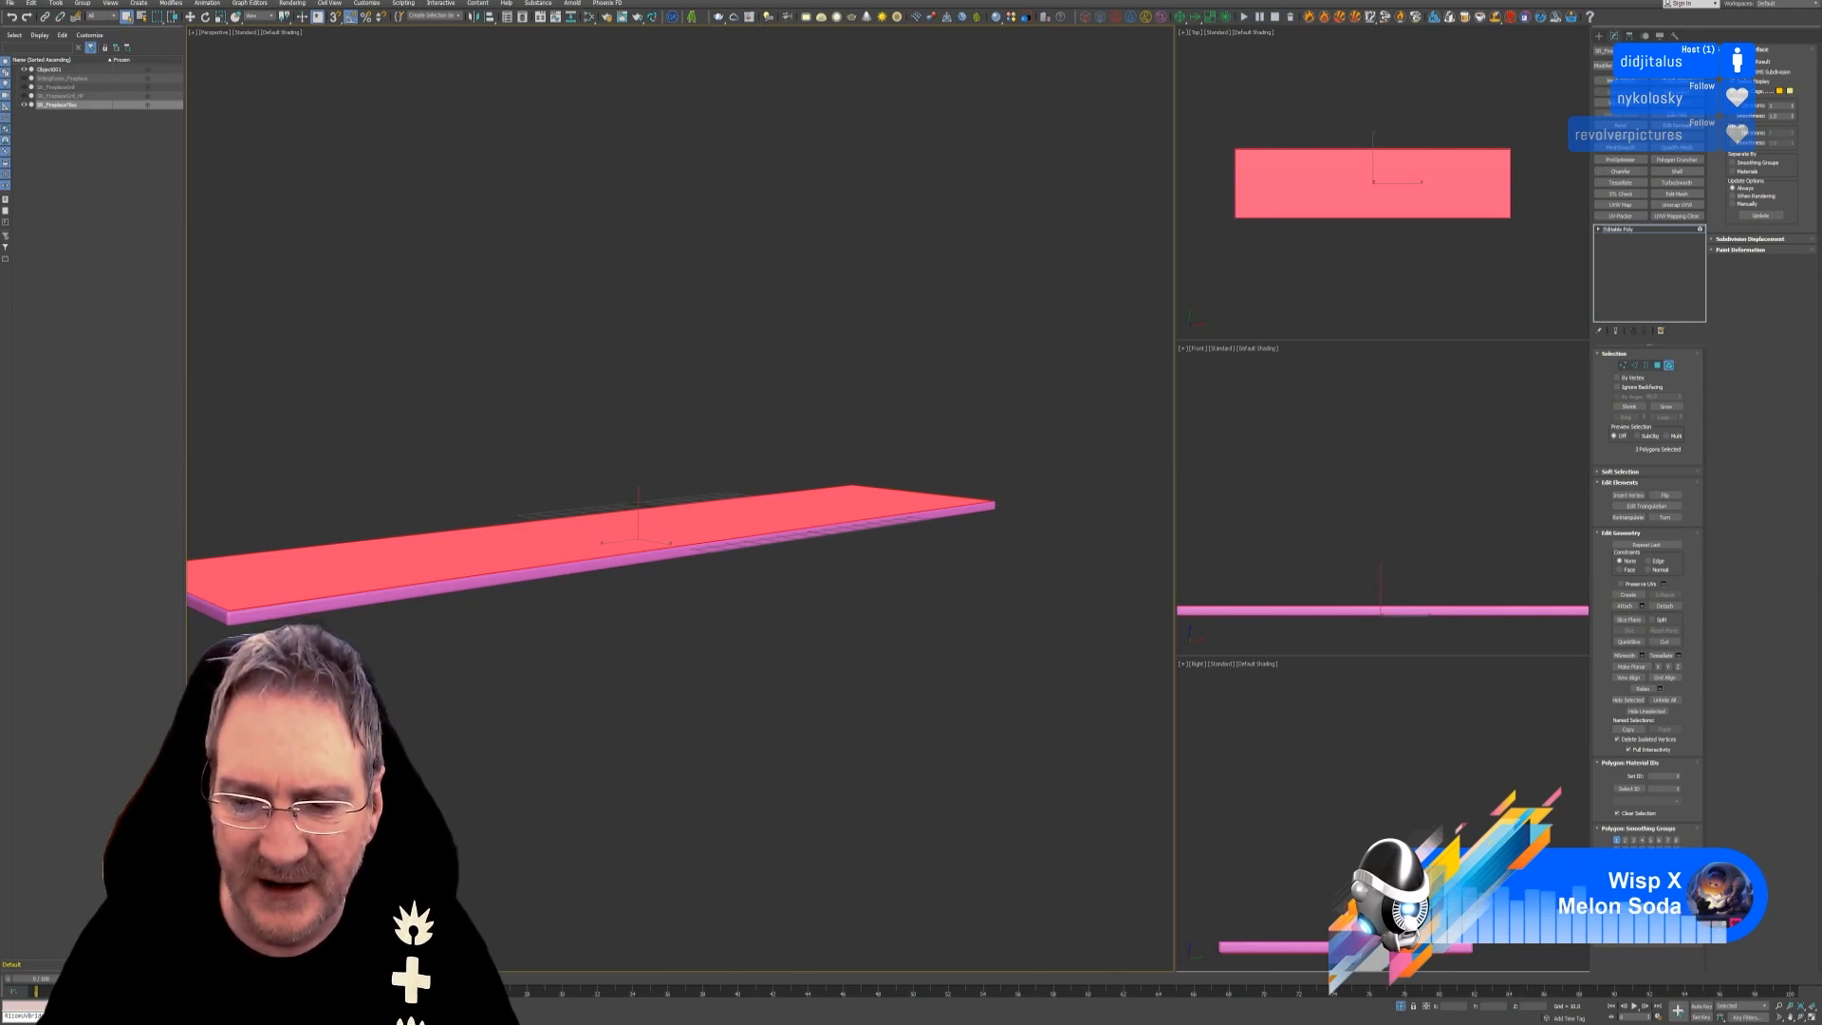
Set the vertex color of the slab's selected top and bottom elements to purple and leave element editing.
left_click(1666, 915)
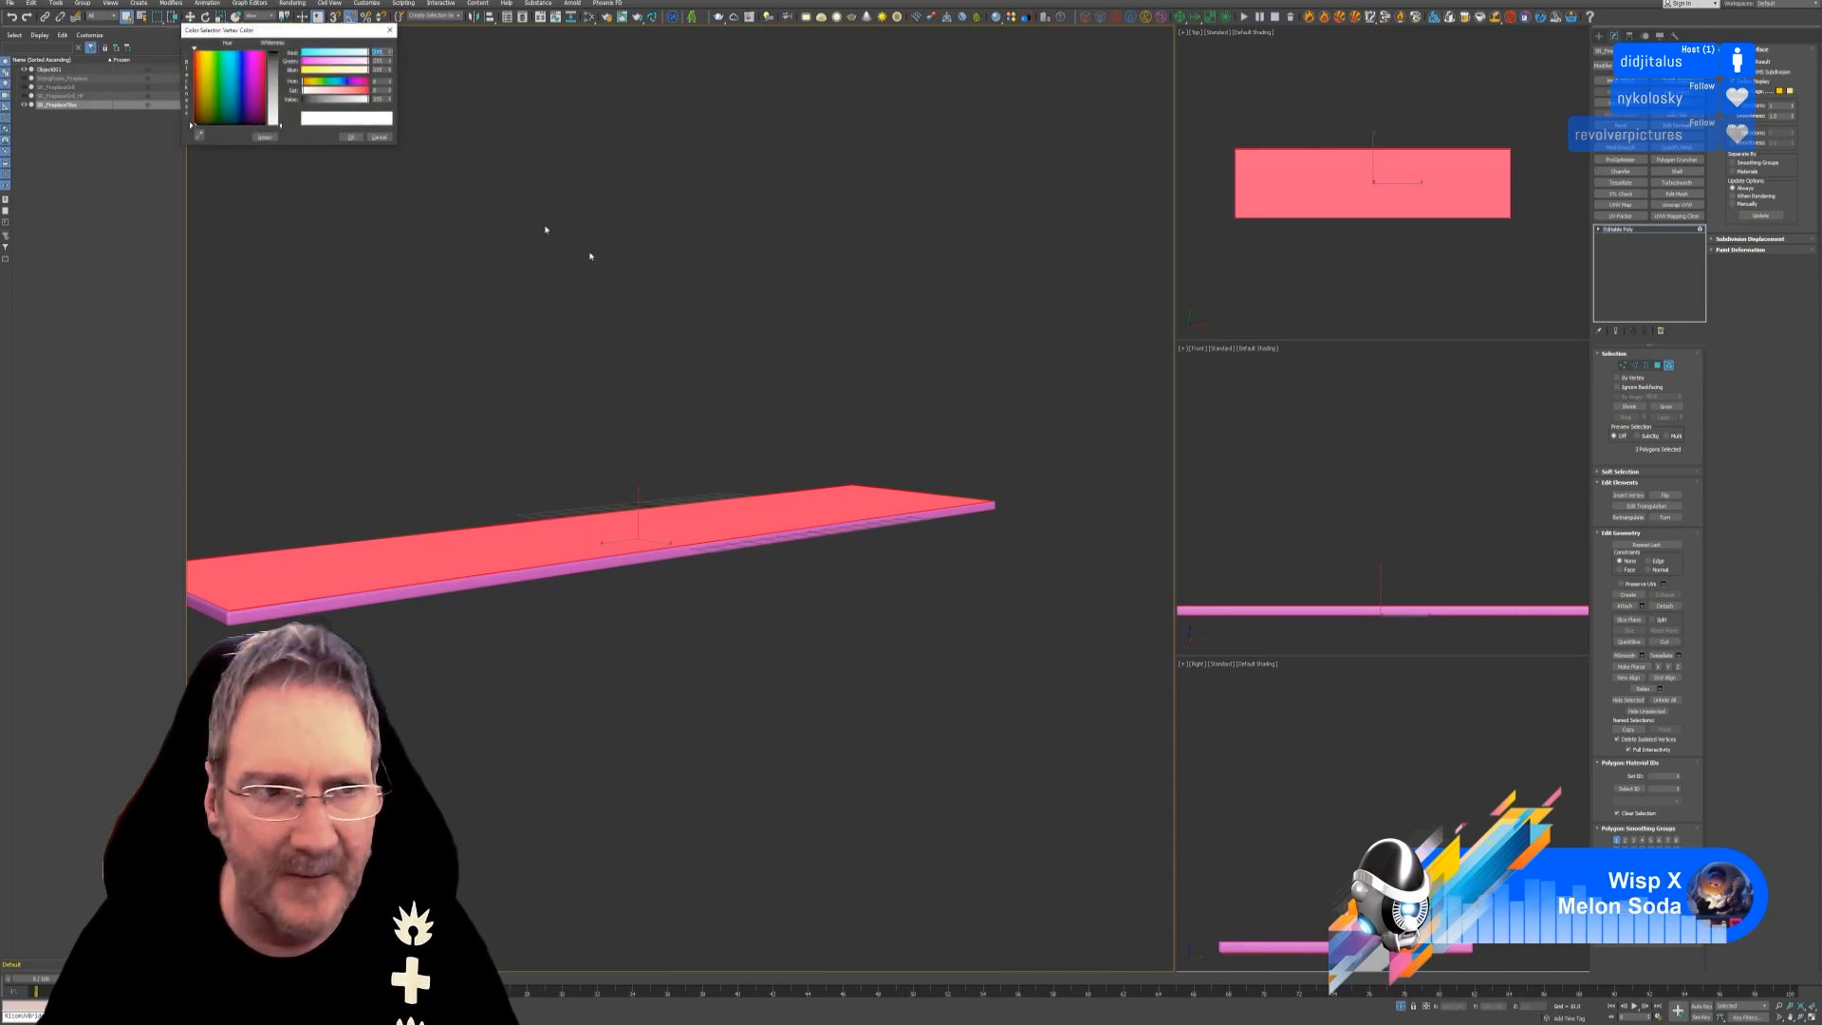
left_click(254, 72)
left_click_drag(280, 124, 280, 51)
left_click(351, 137)
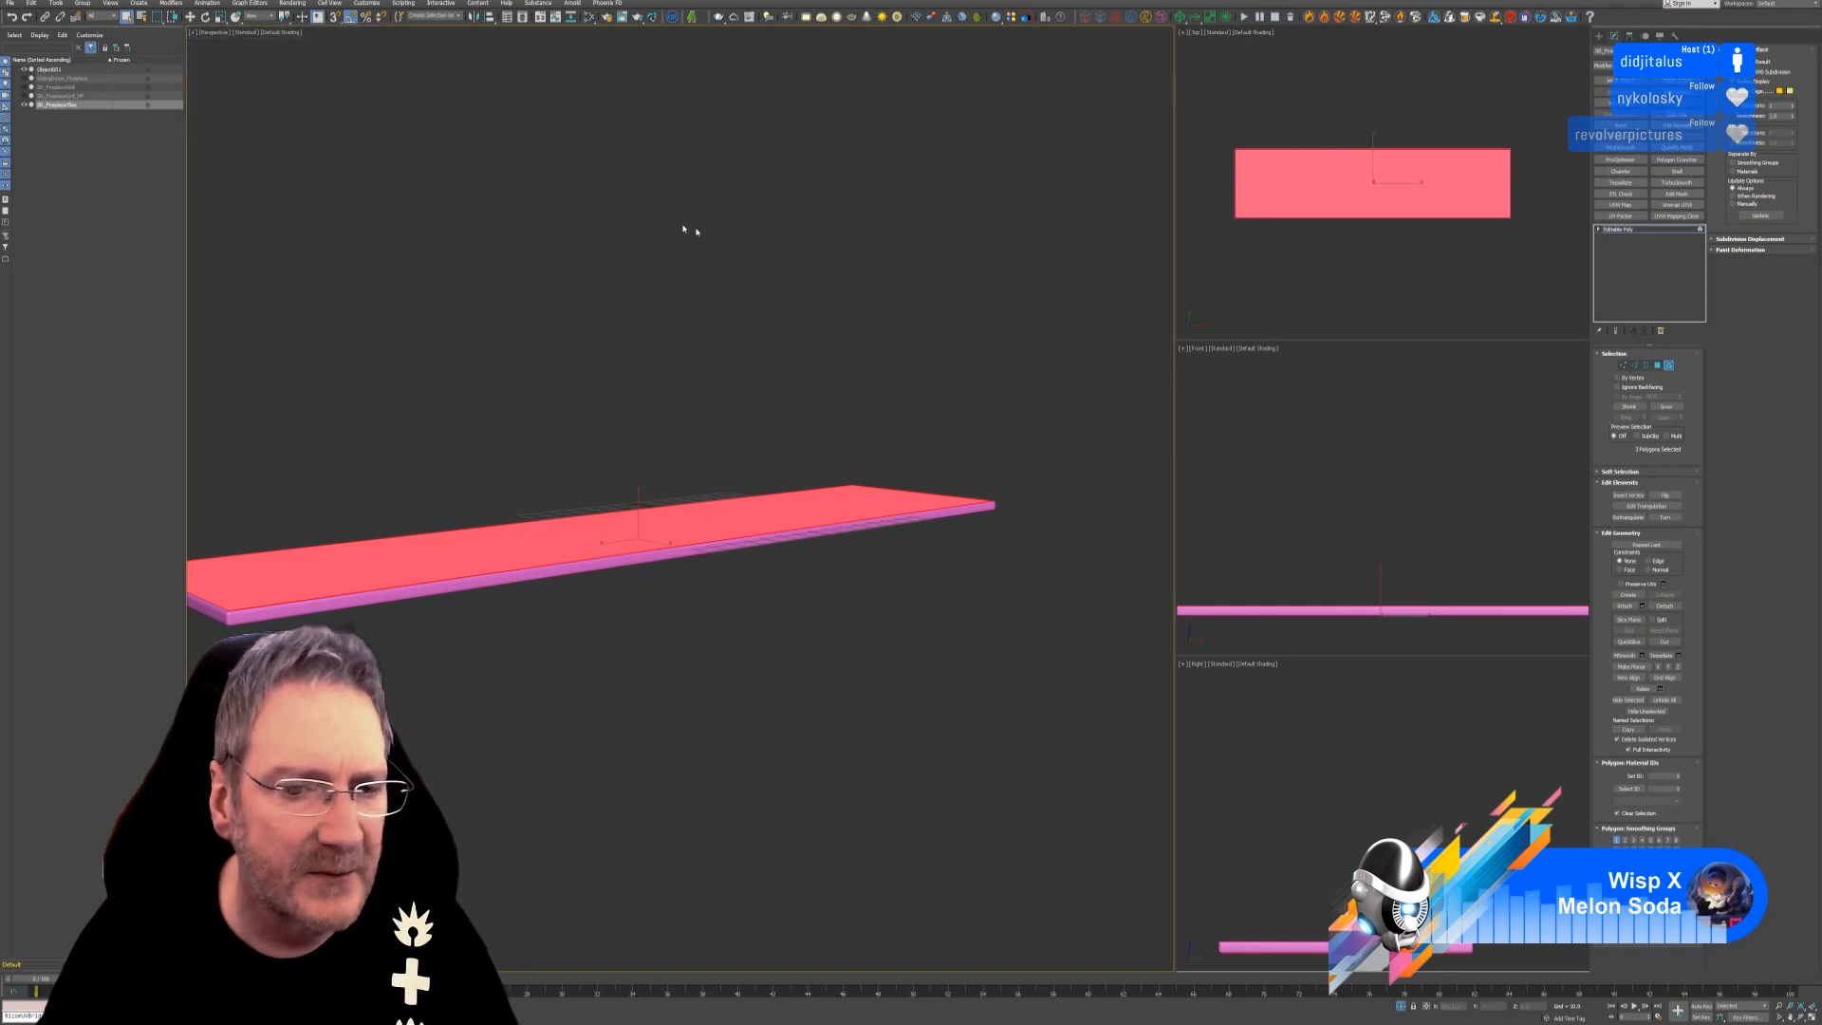
left_click(969, 639)
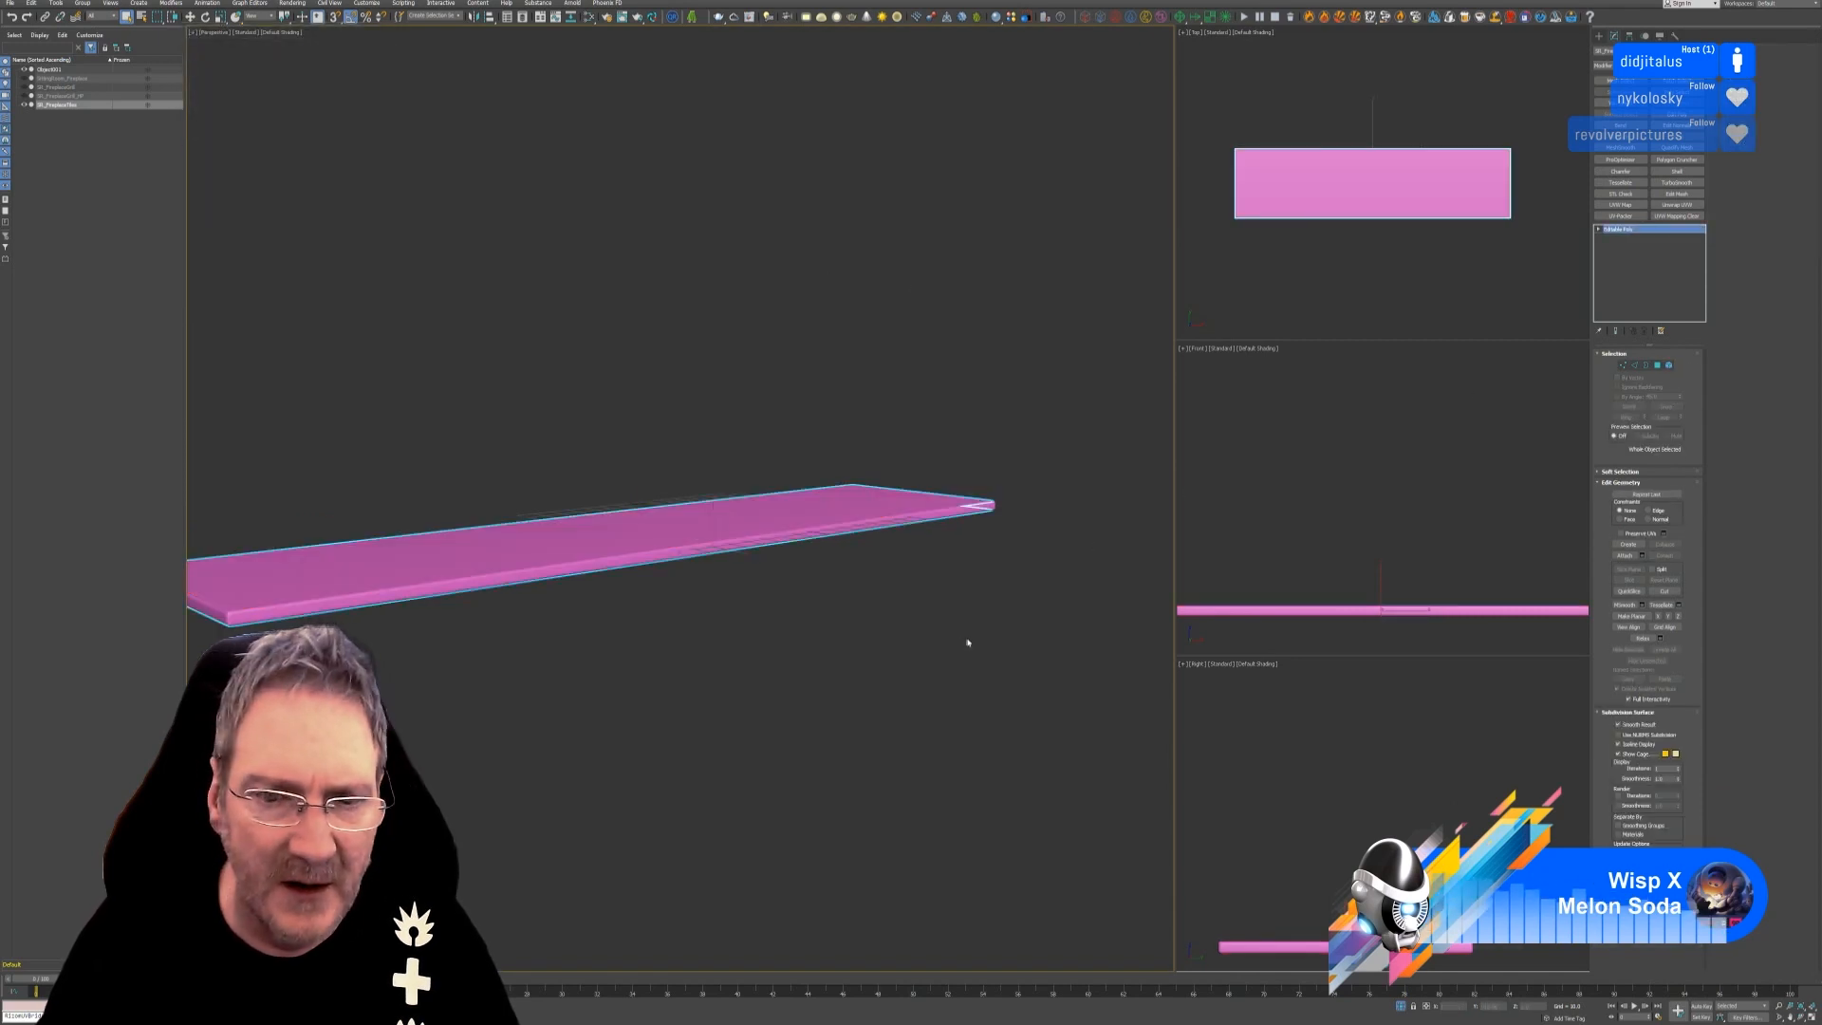
Attach the detached side object to the slab so both form one mesh.
left_click(923, 495)
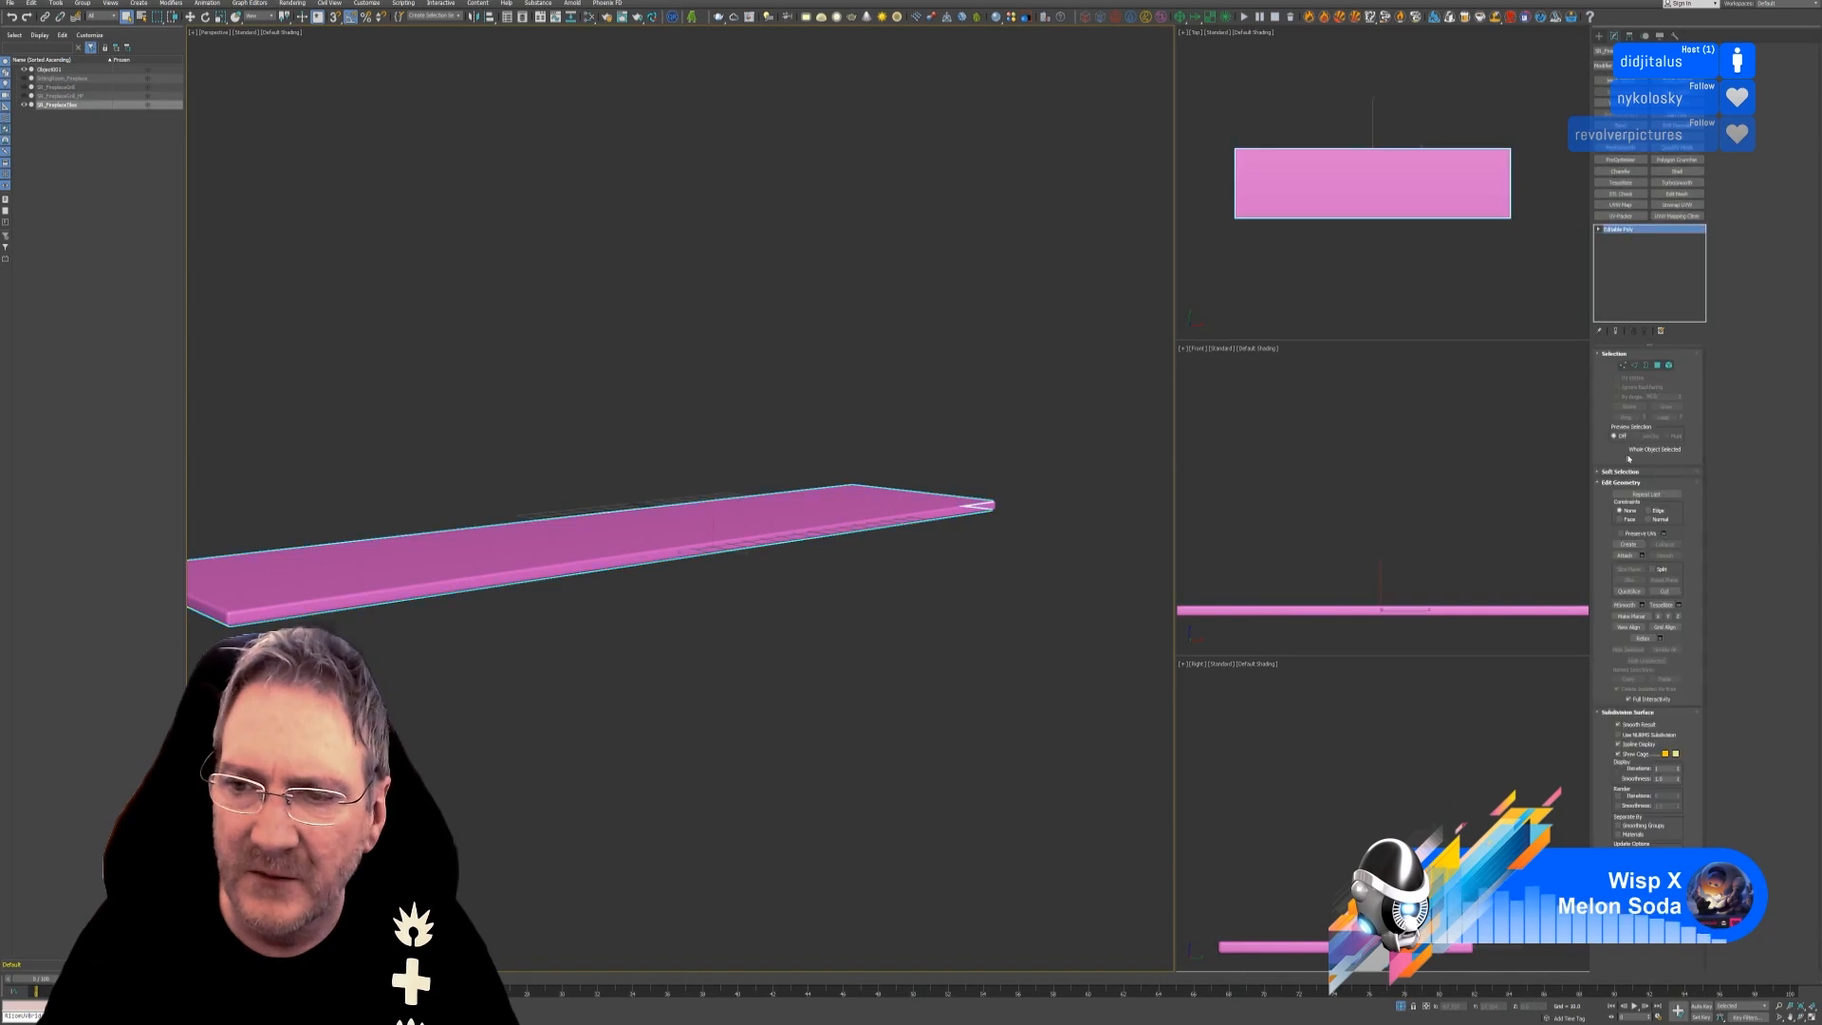
left_click(1626, 555)
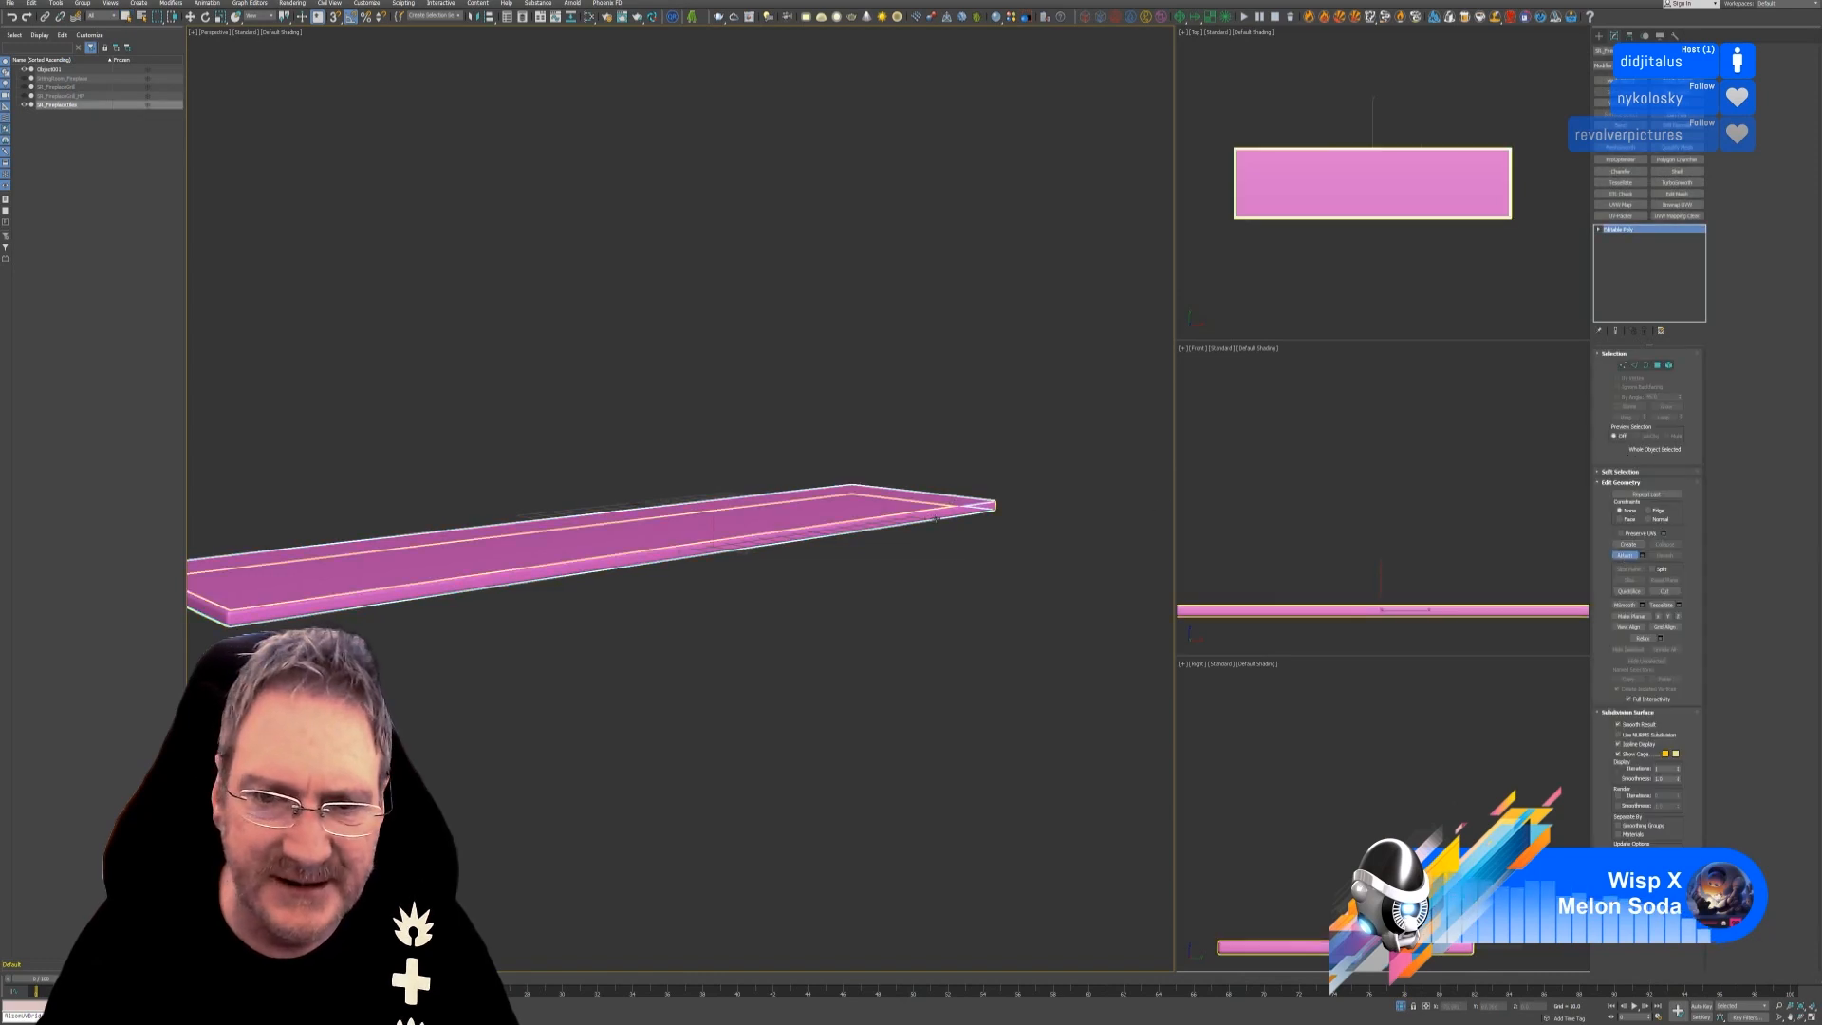
left_click(939, 515)
key("w")
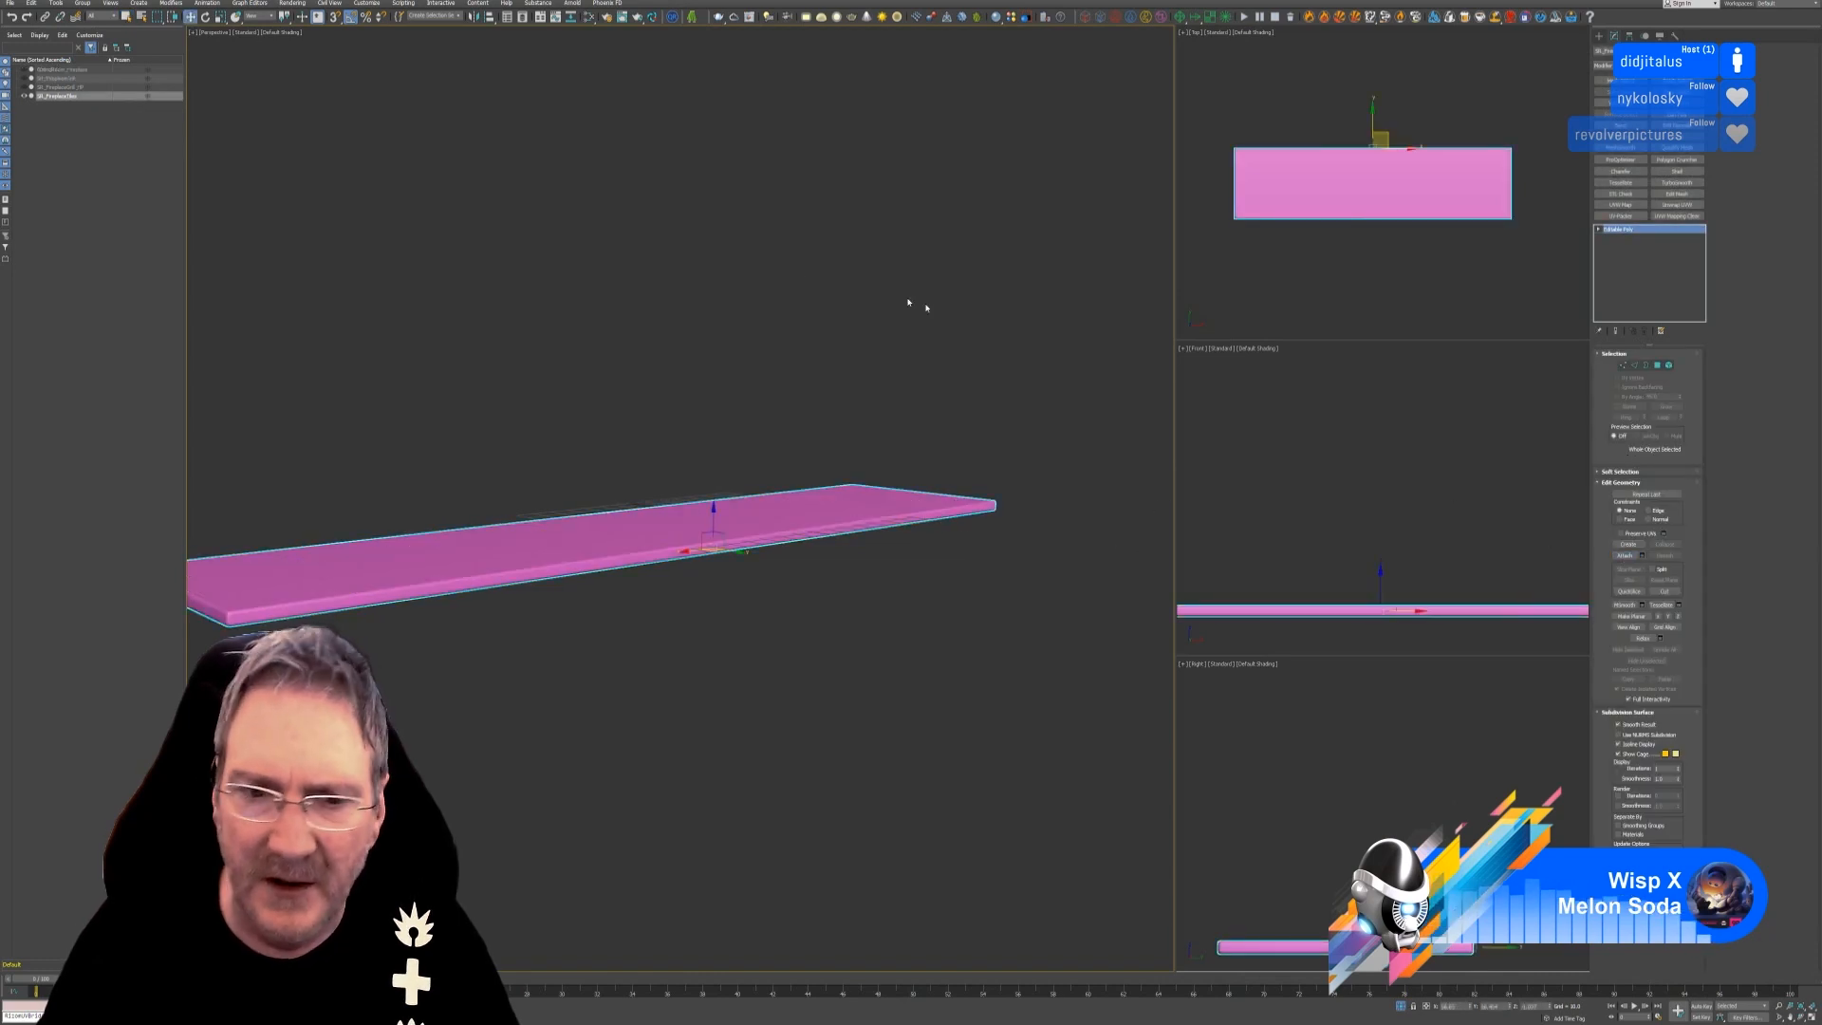
Check the combined slab's vertex colors by turning Vertex Channel Display on and off again in its object properties.
right_click(650, 518)
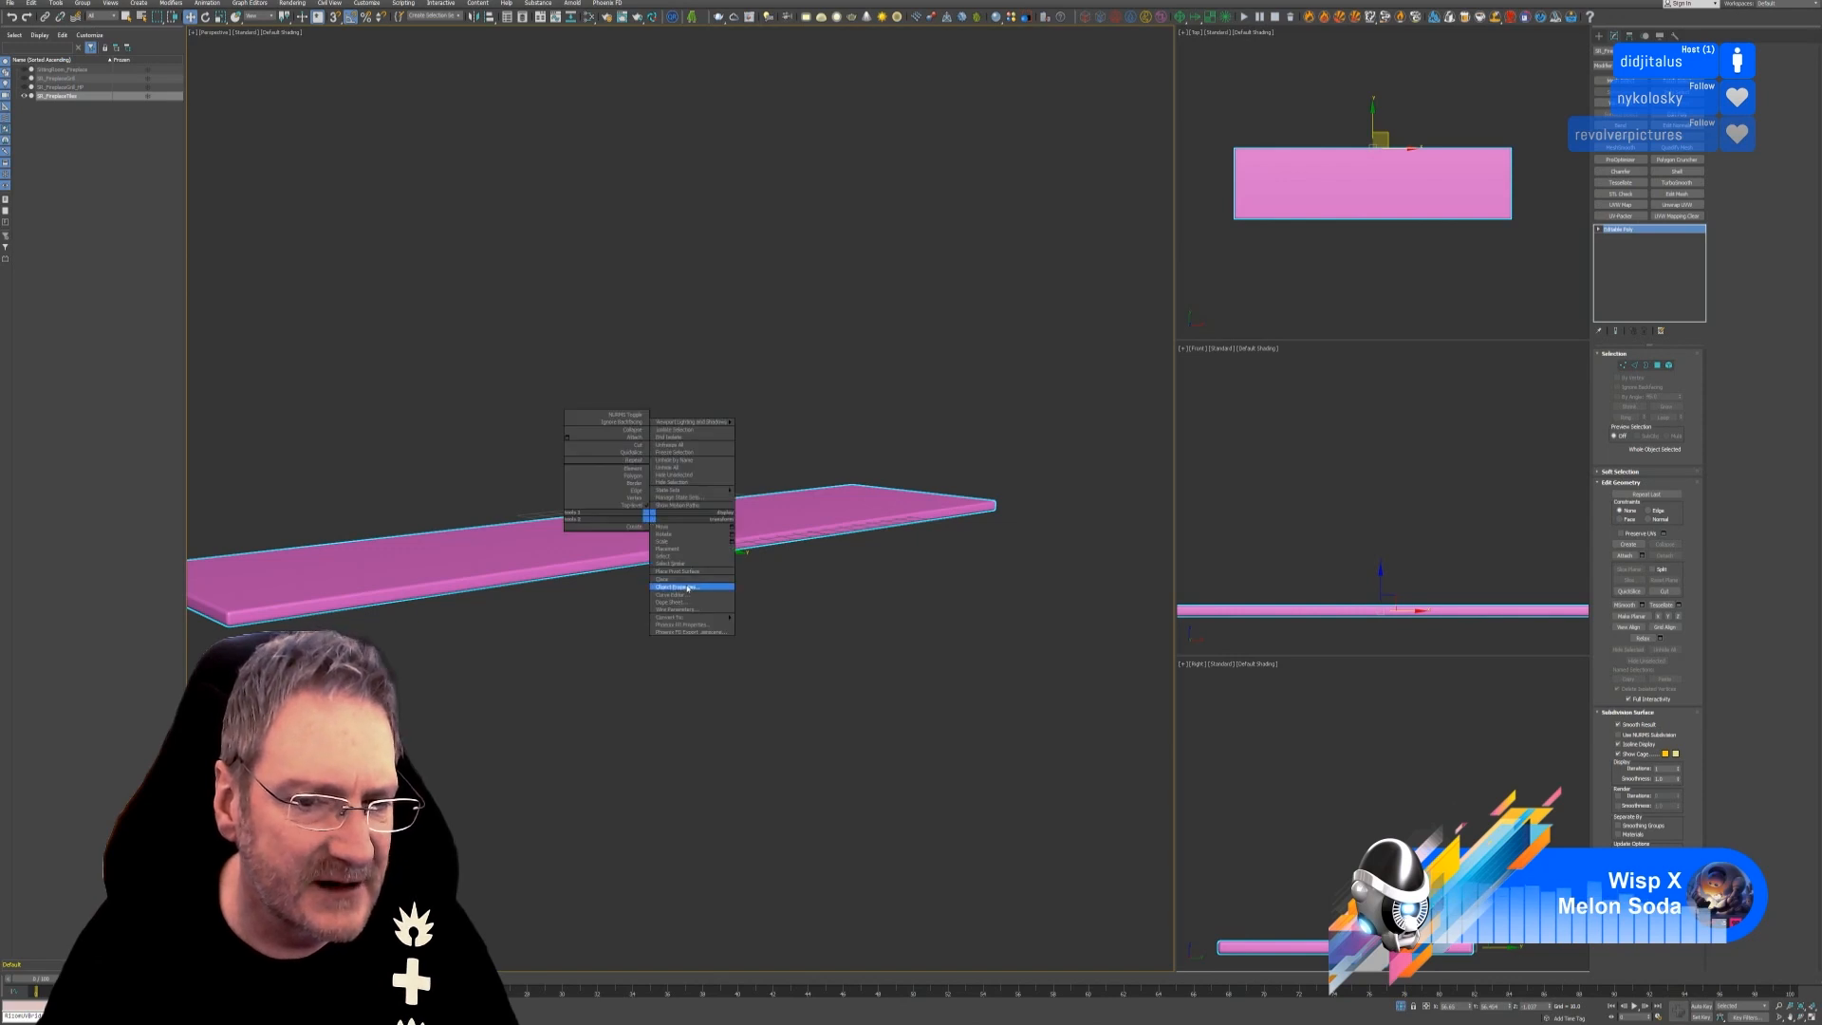
left_click(685, 588)
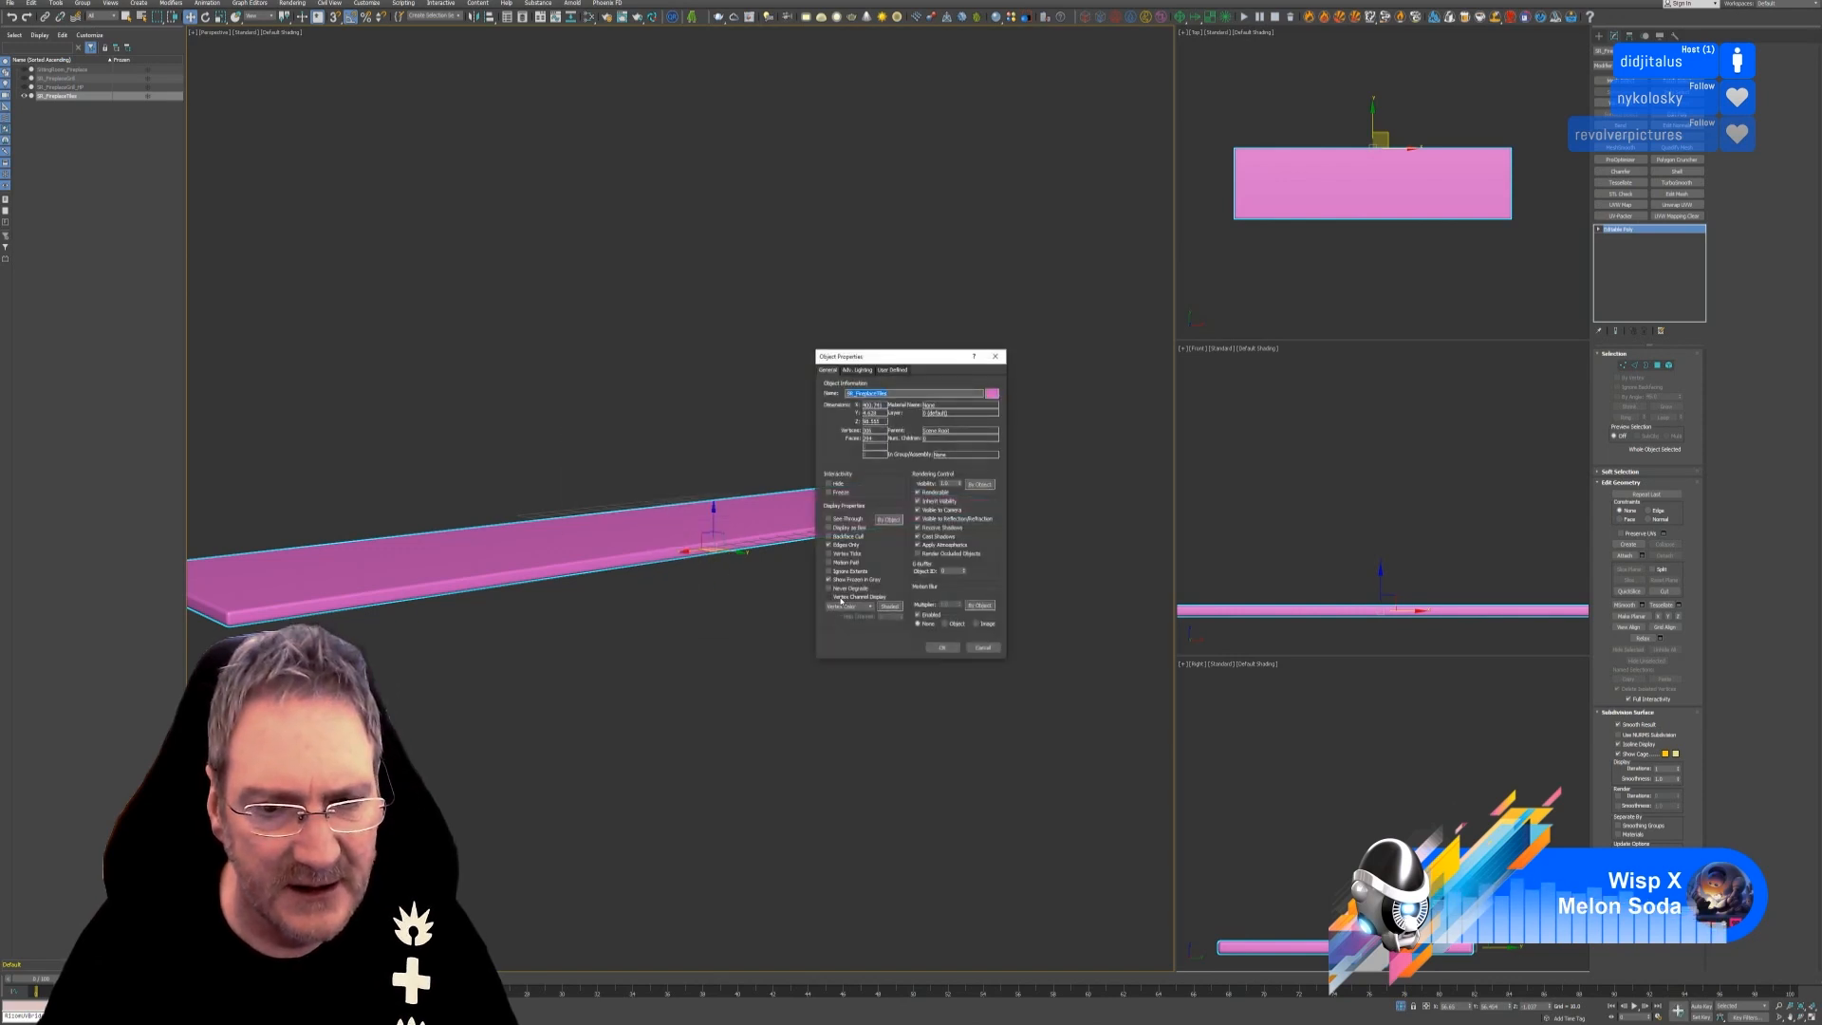
left_click(841, 598)
left_click(942, 647)
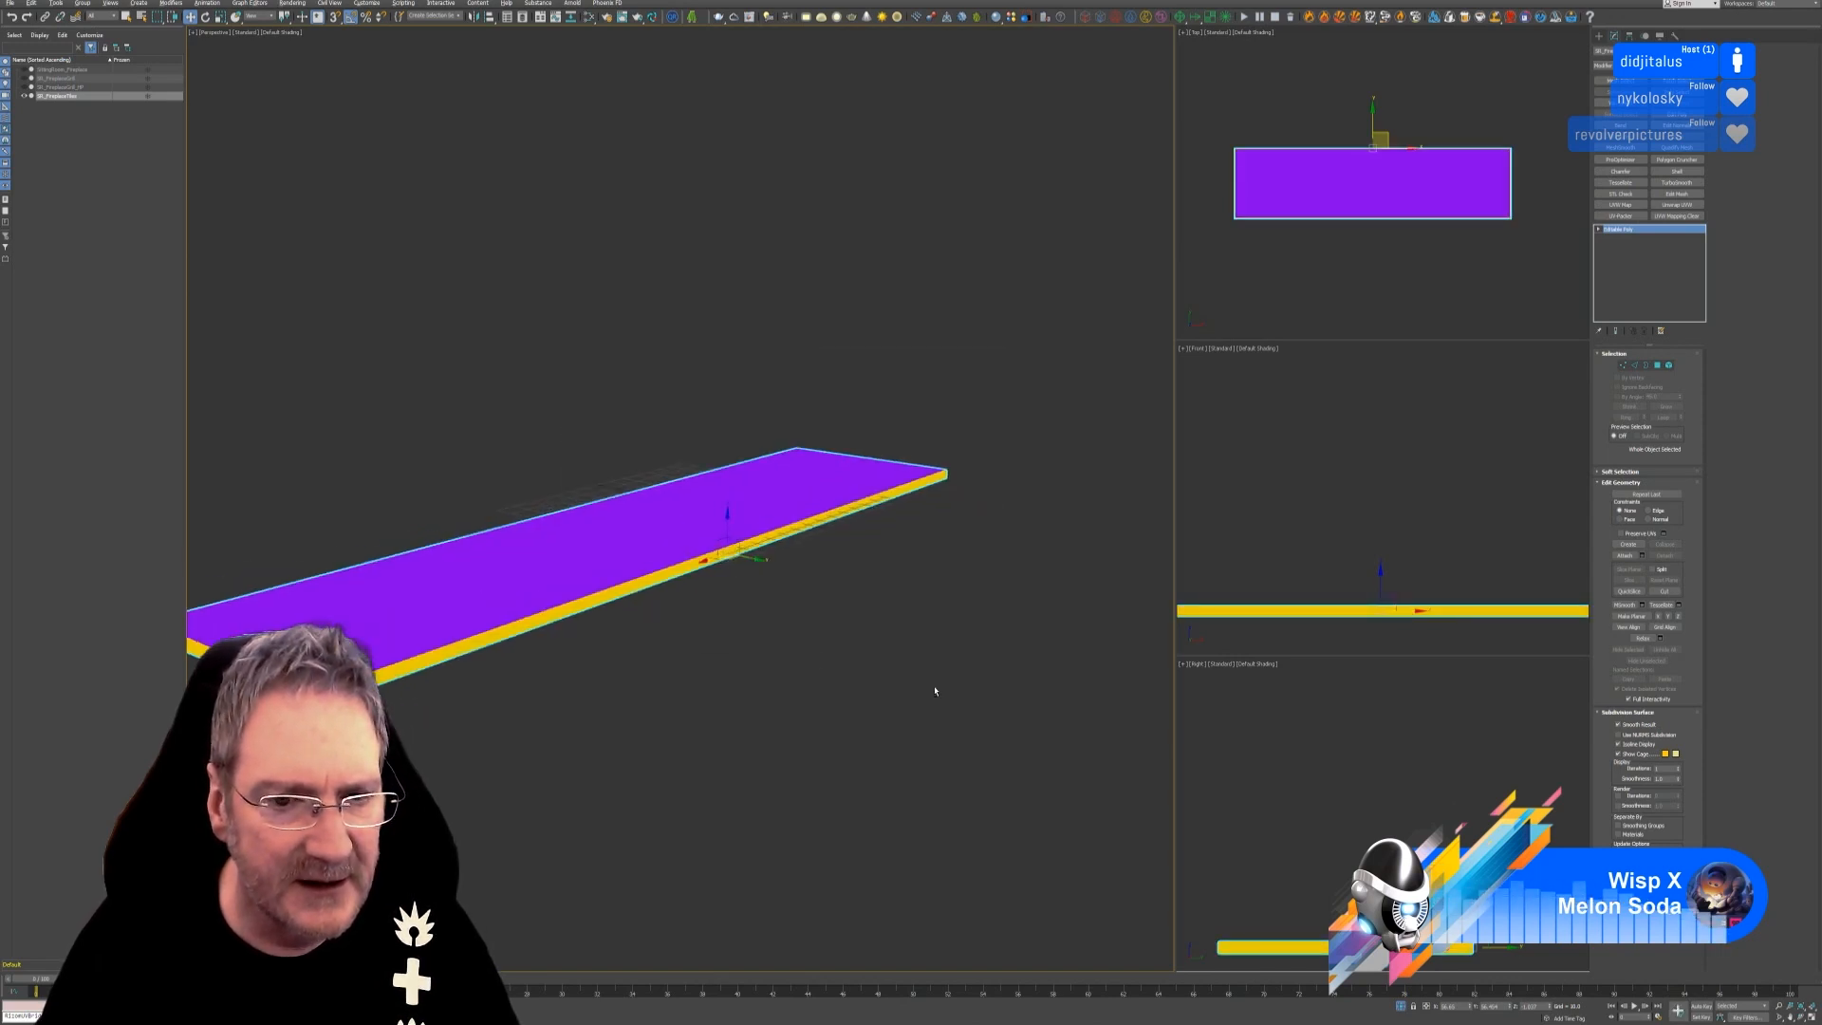
right_click(822, 471)
left_click(841, 543)
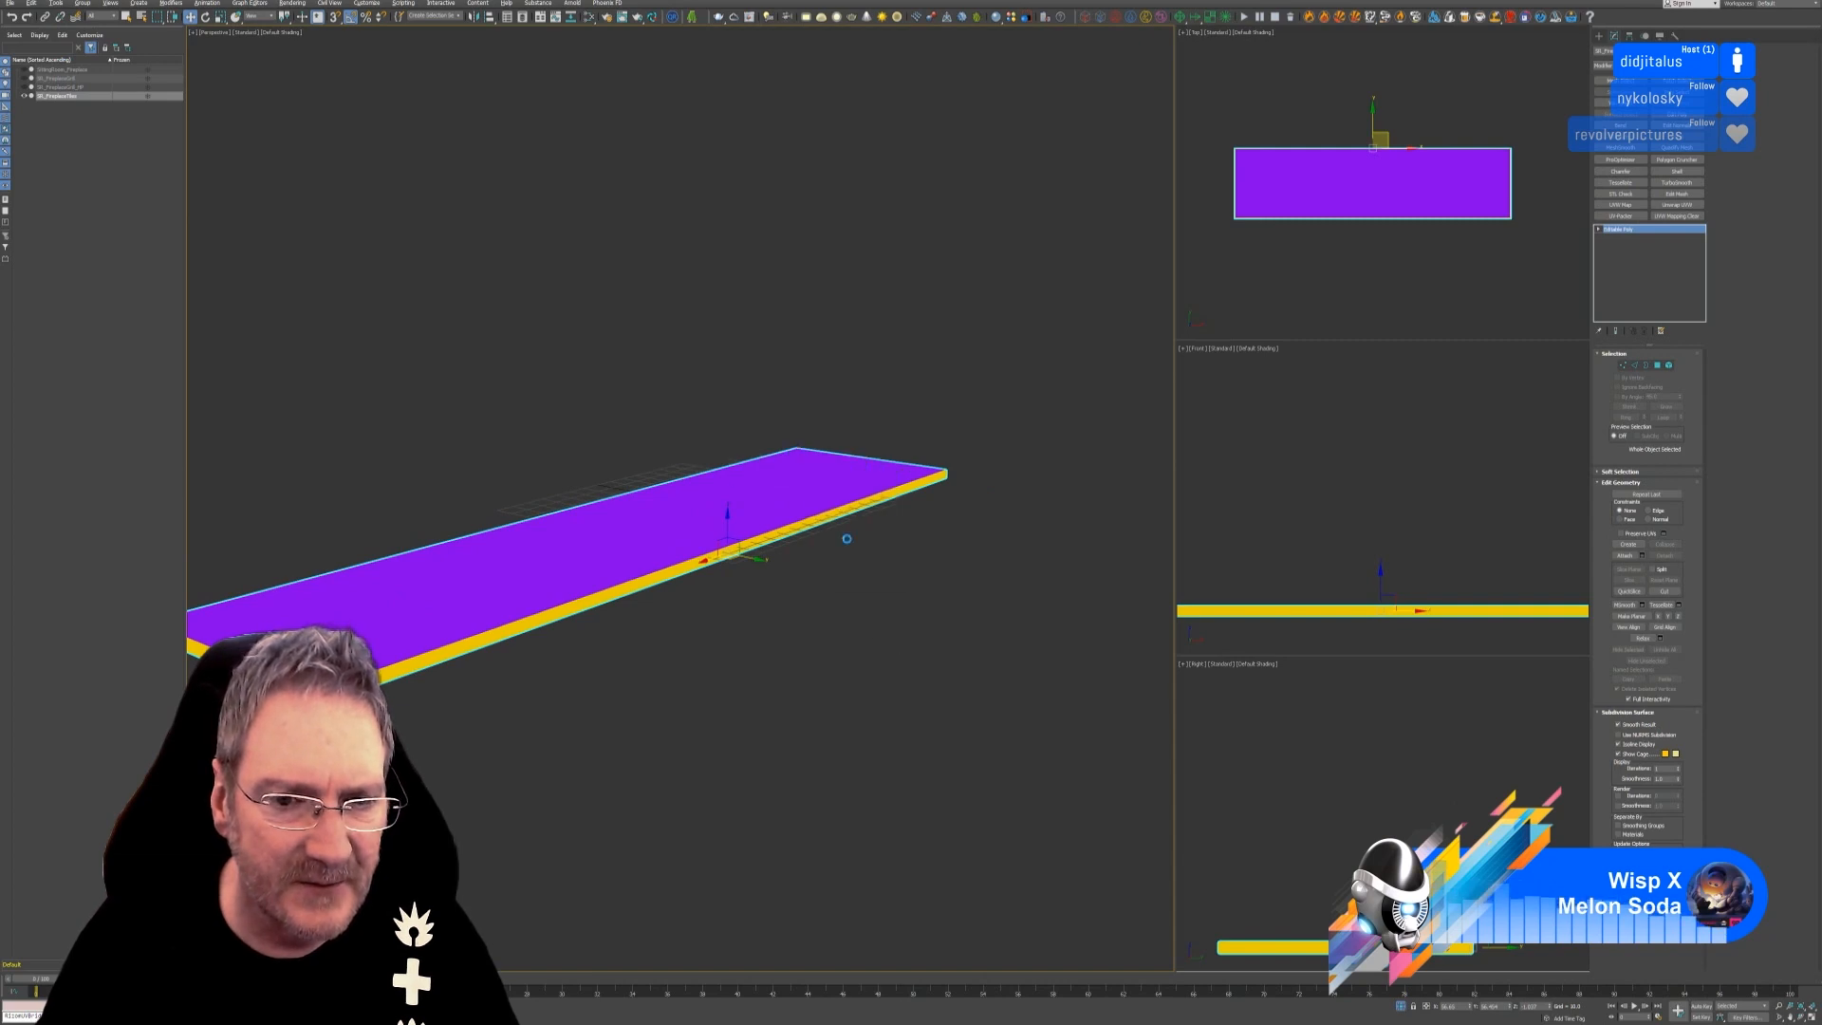
left_click(841, 598)
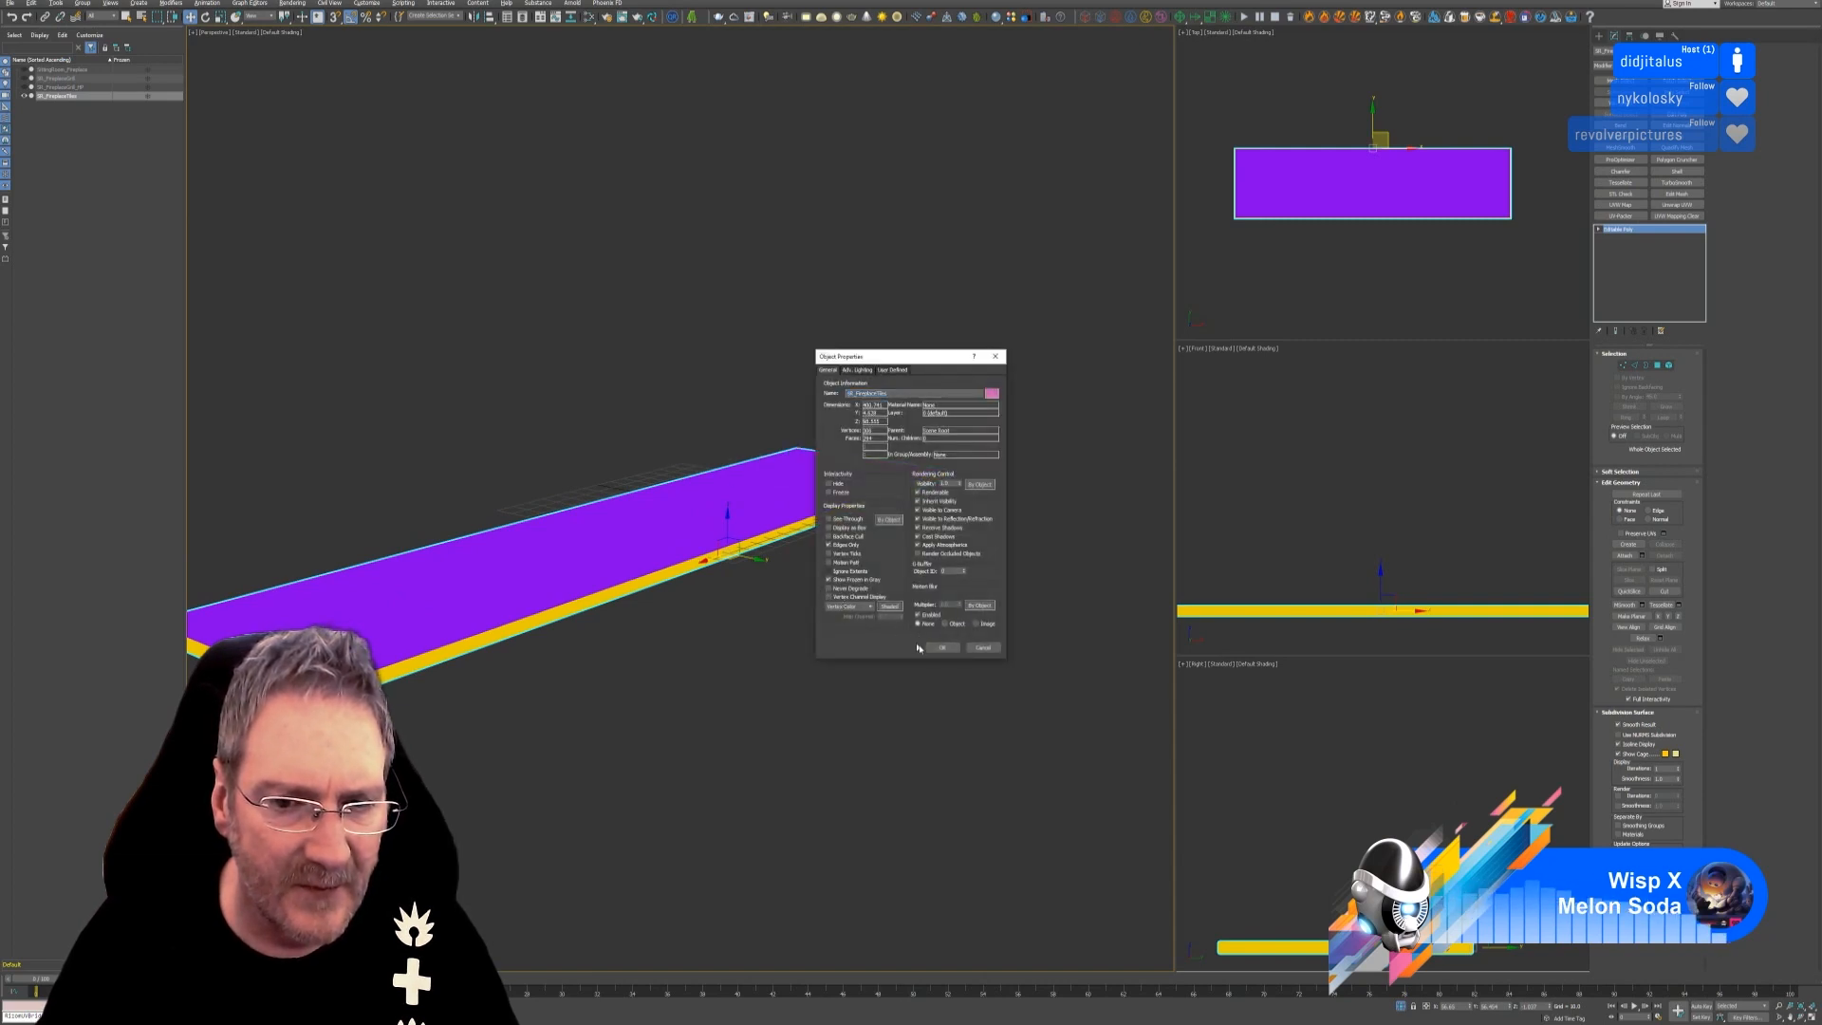
left_click(940, 648)
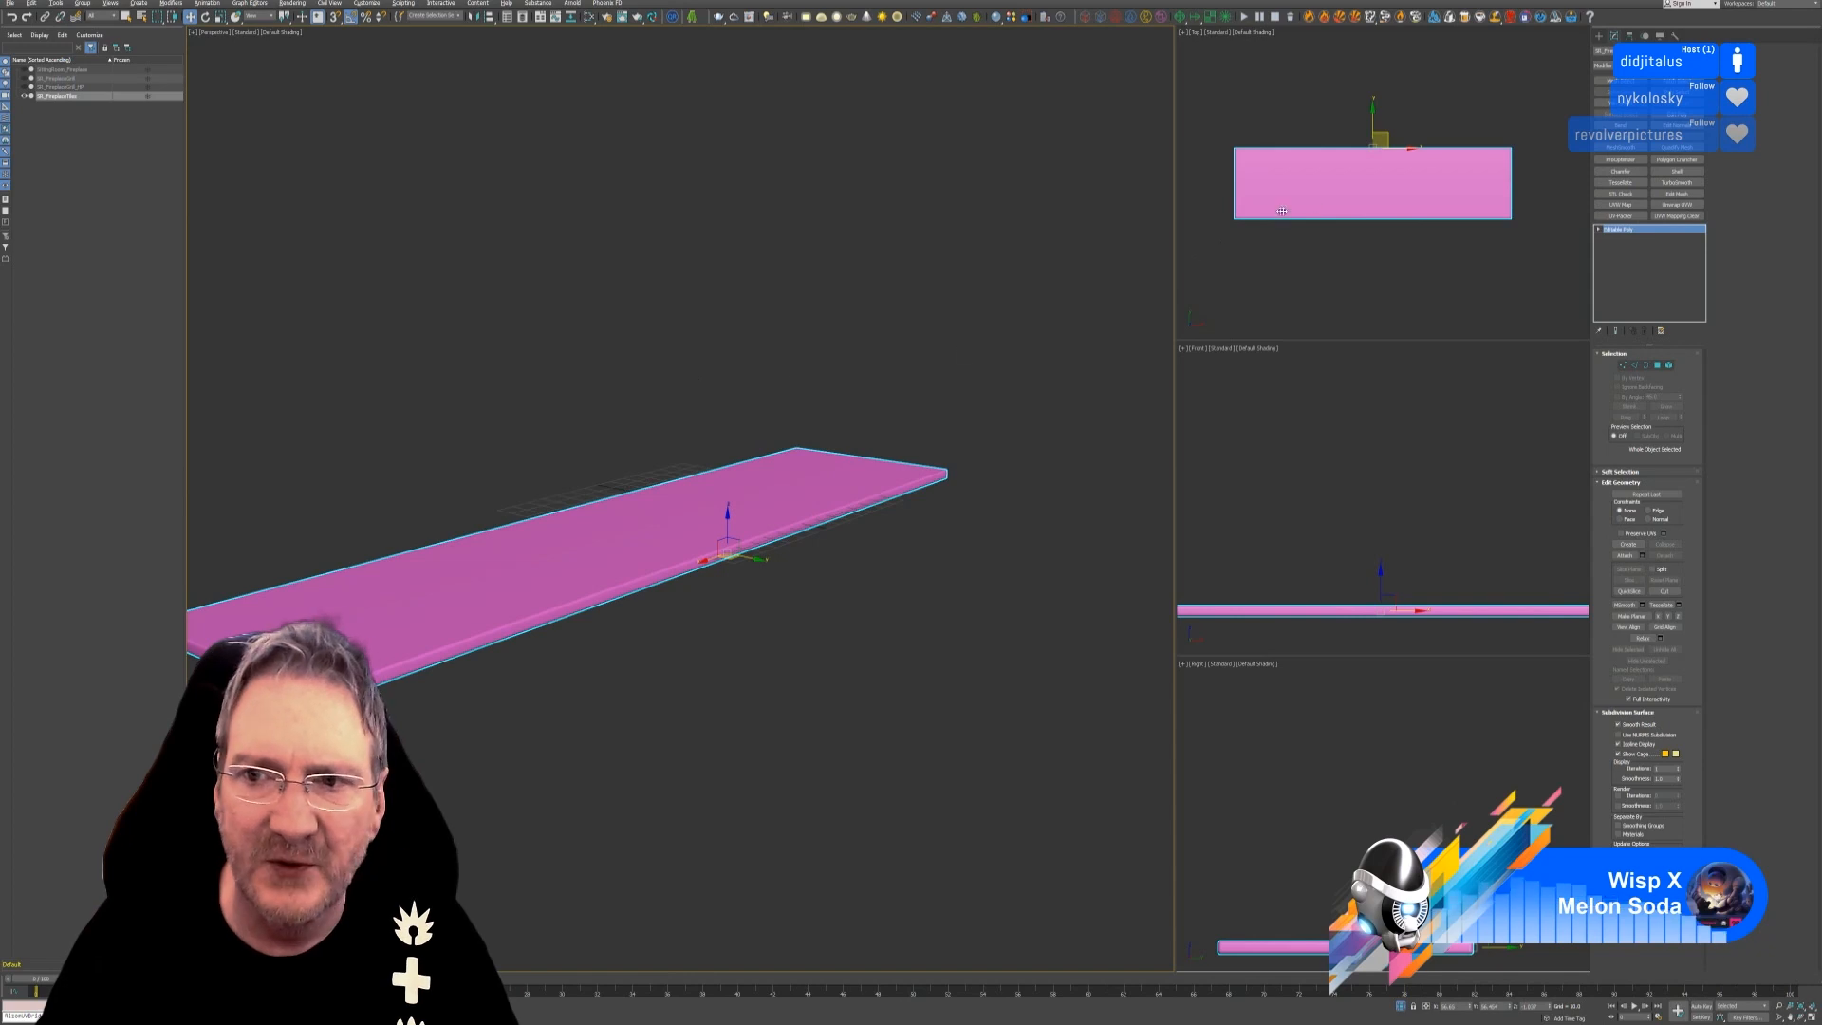
Center the slab's pivot to the object and reset its XForm.
left_click(1630, 36)
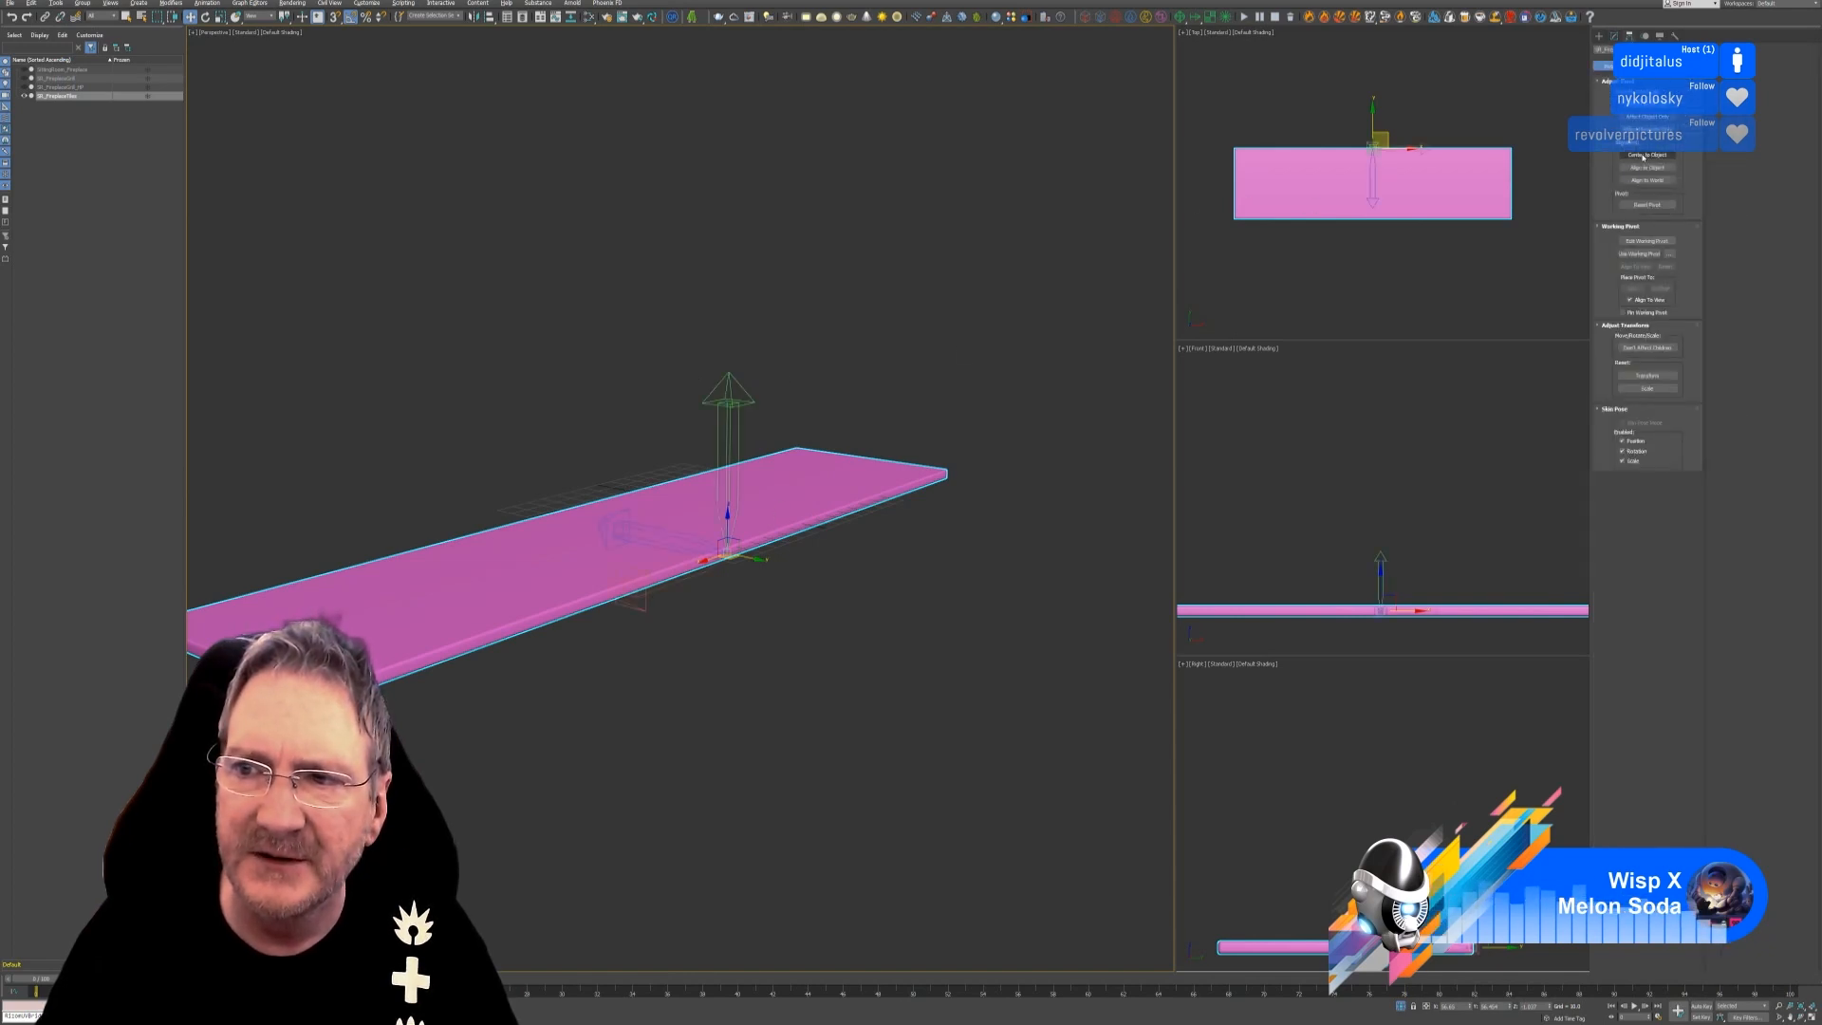
left_click(1648, 154)
left_click(1676, 36)
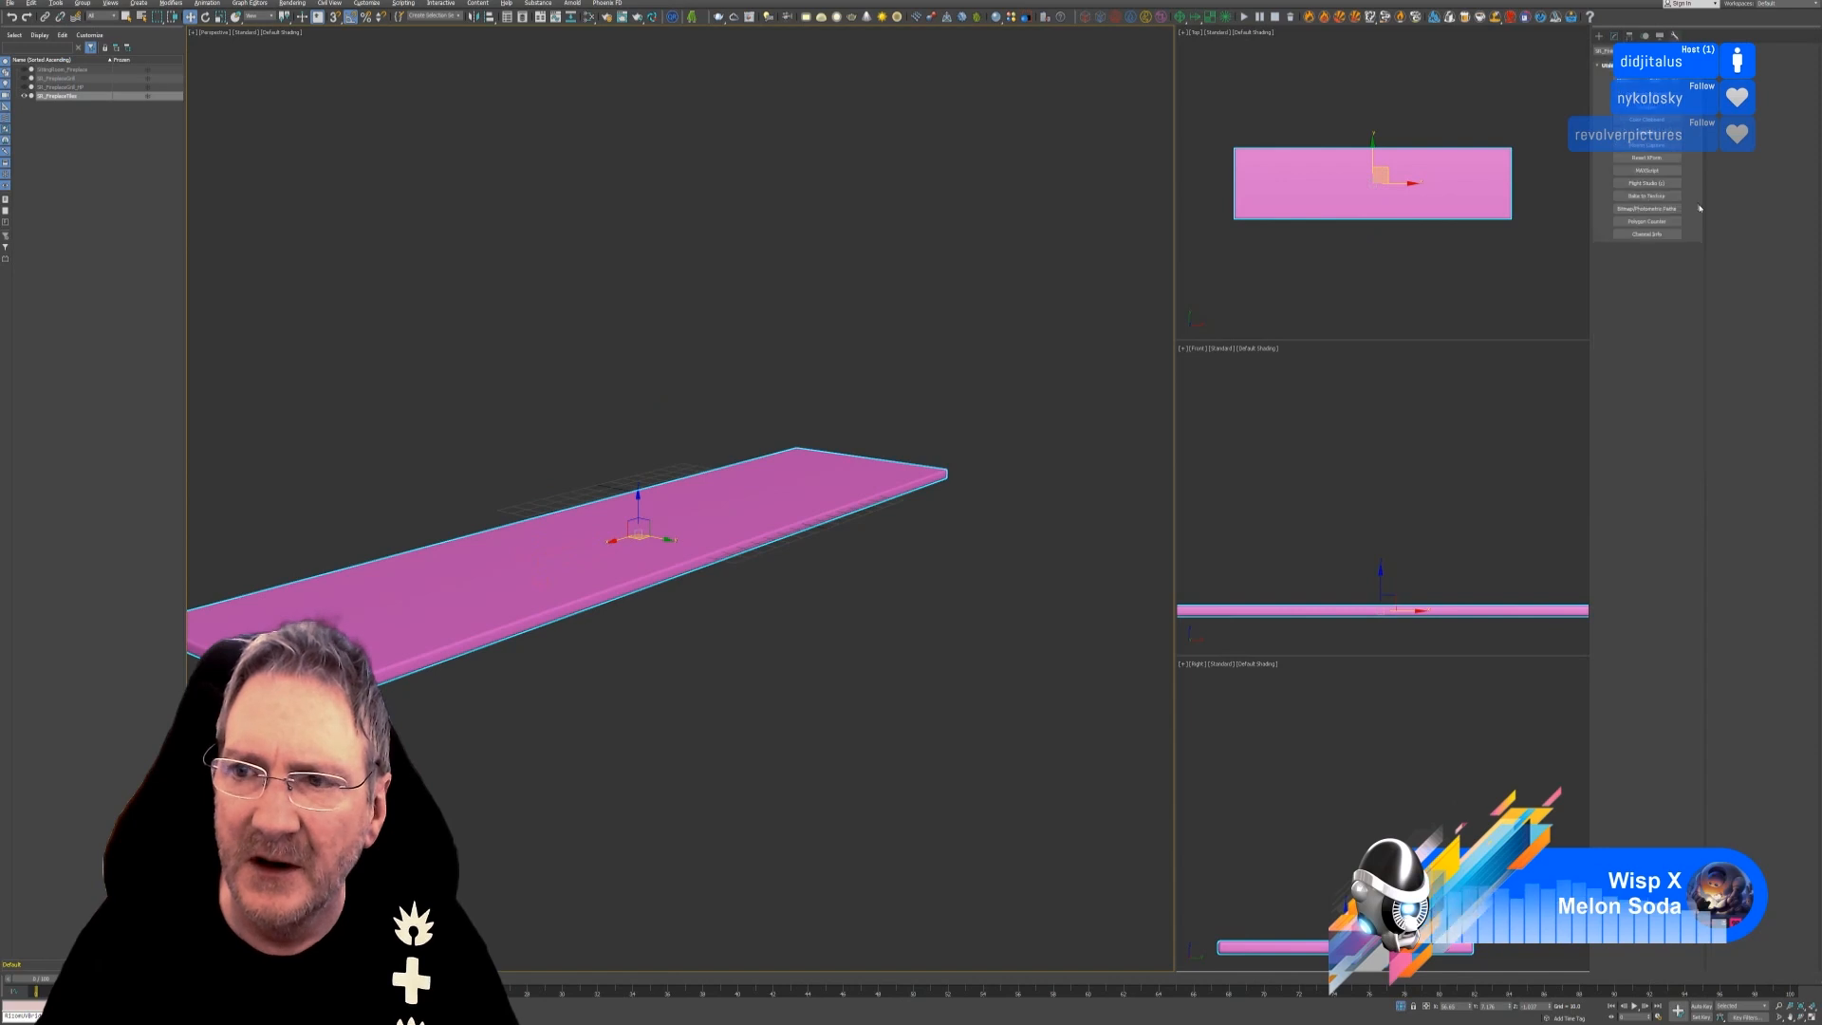
left_click(1648, 158)
left_click(1649, 267)
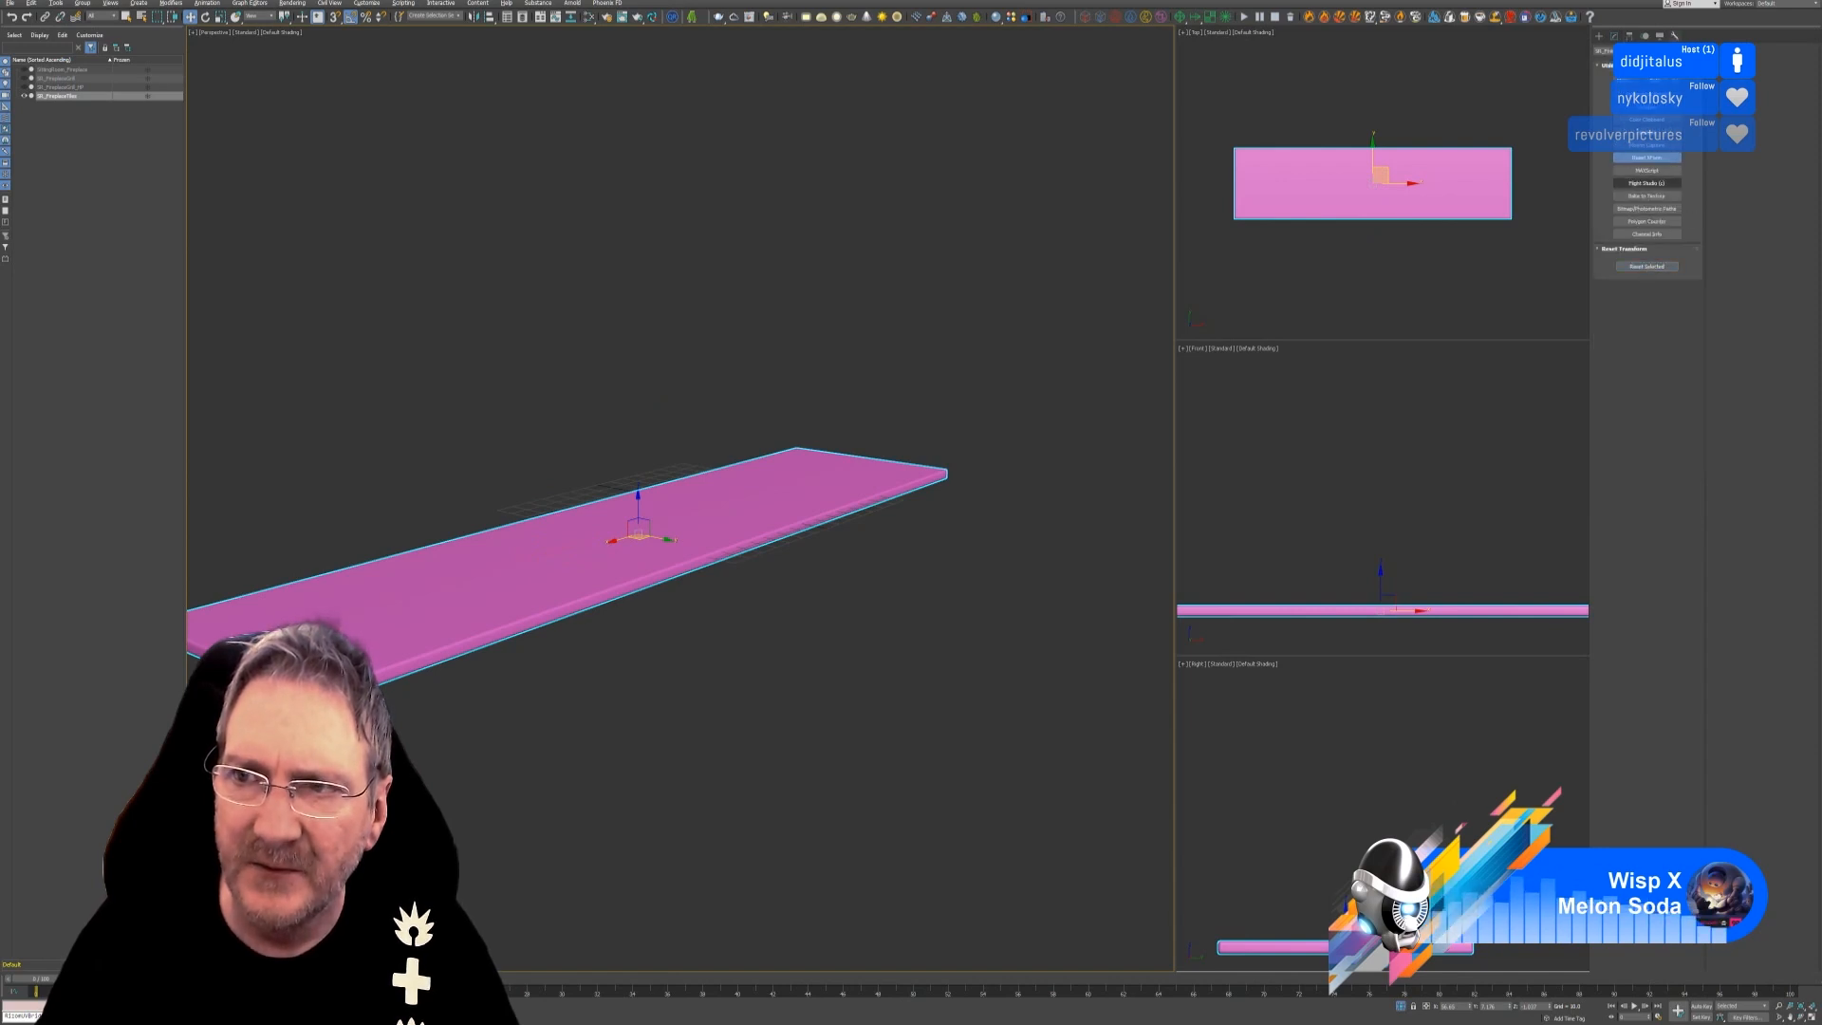
Collapse the slab's entire modifier stack, including the XForm modifiers.
right_click(1630, 230)
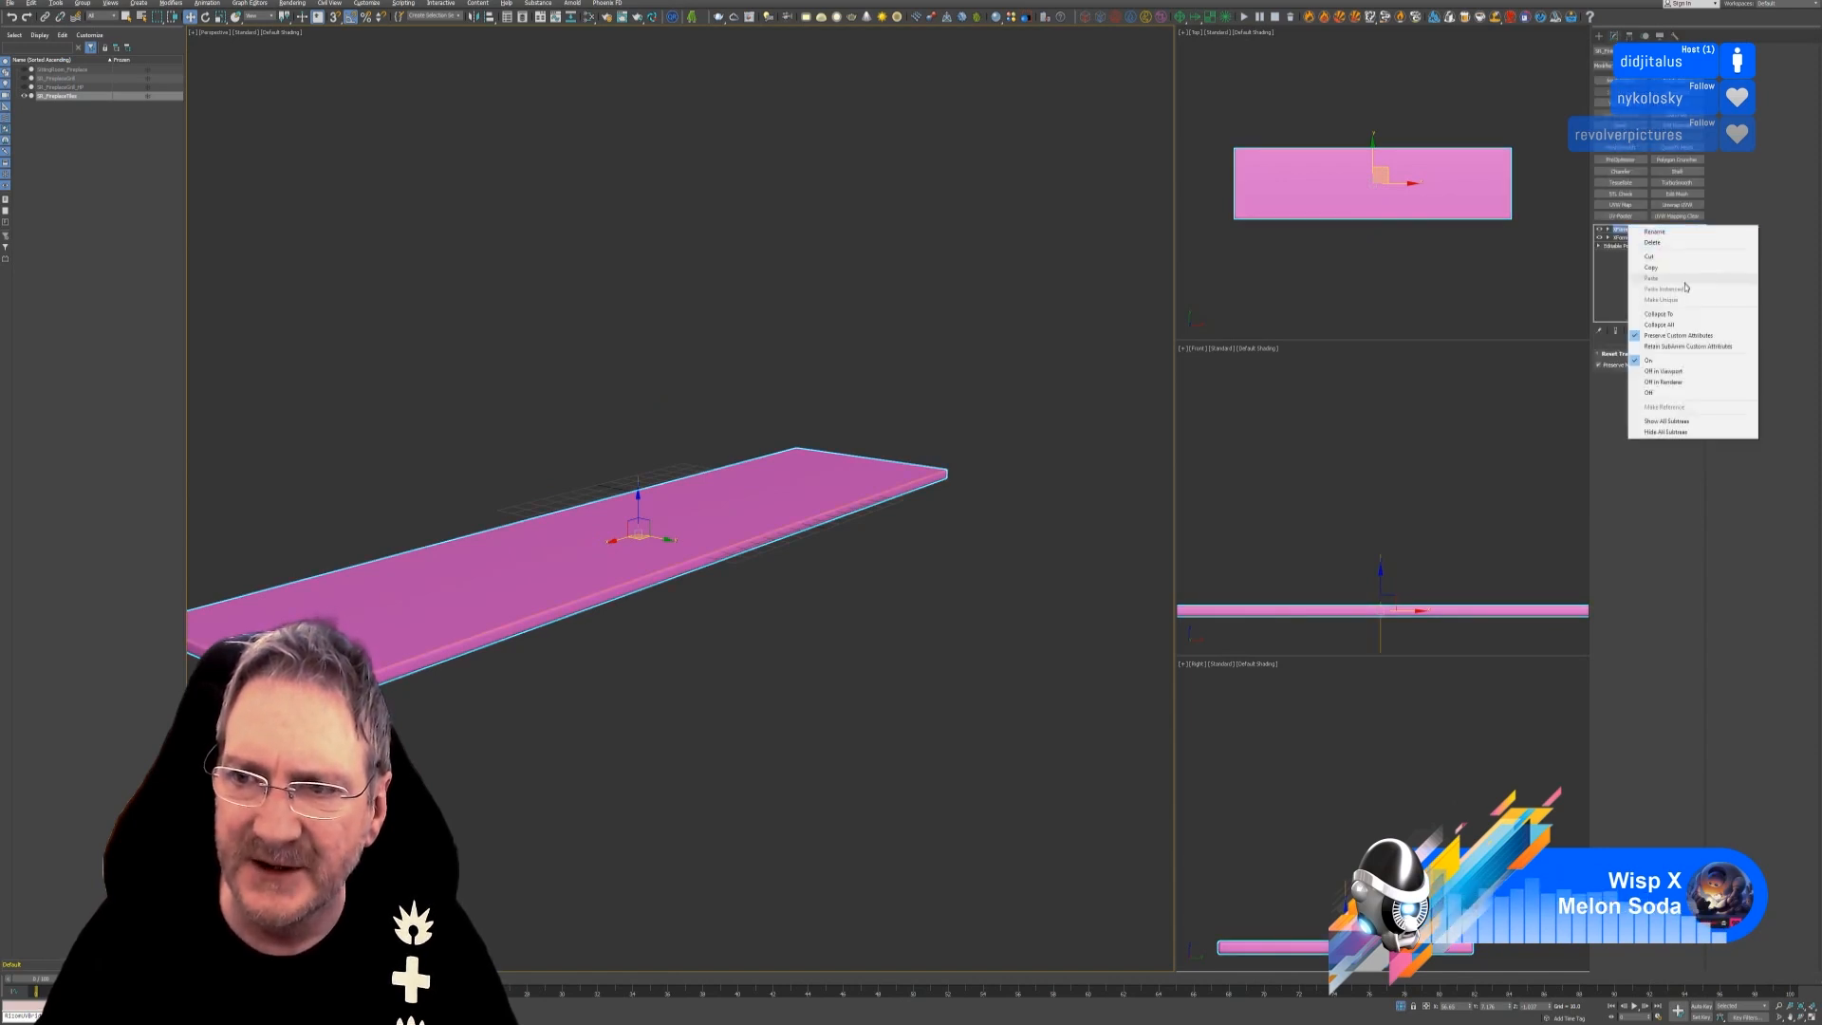
left_click(1656, 325)
left_click(972, 539)
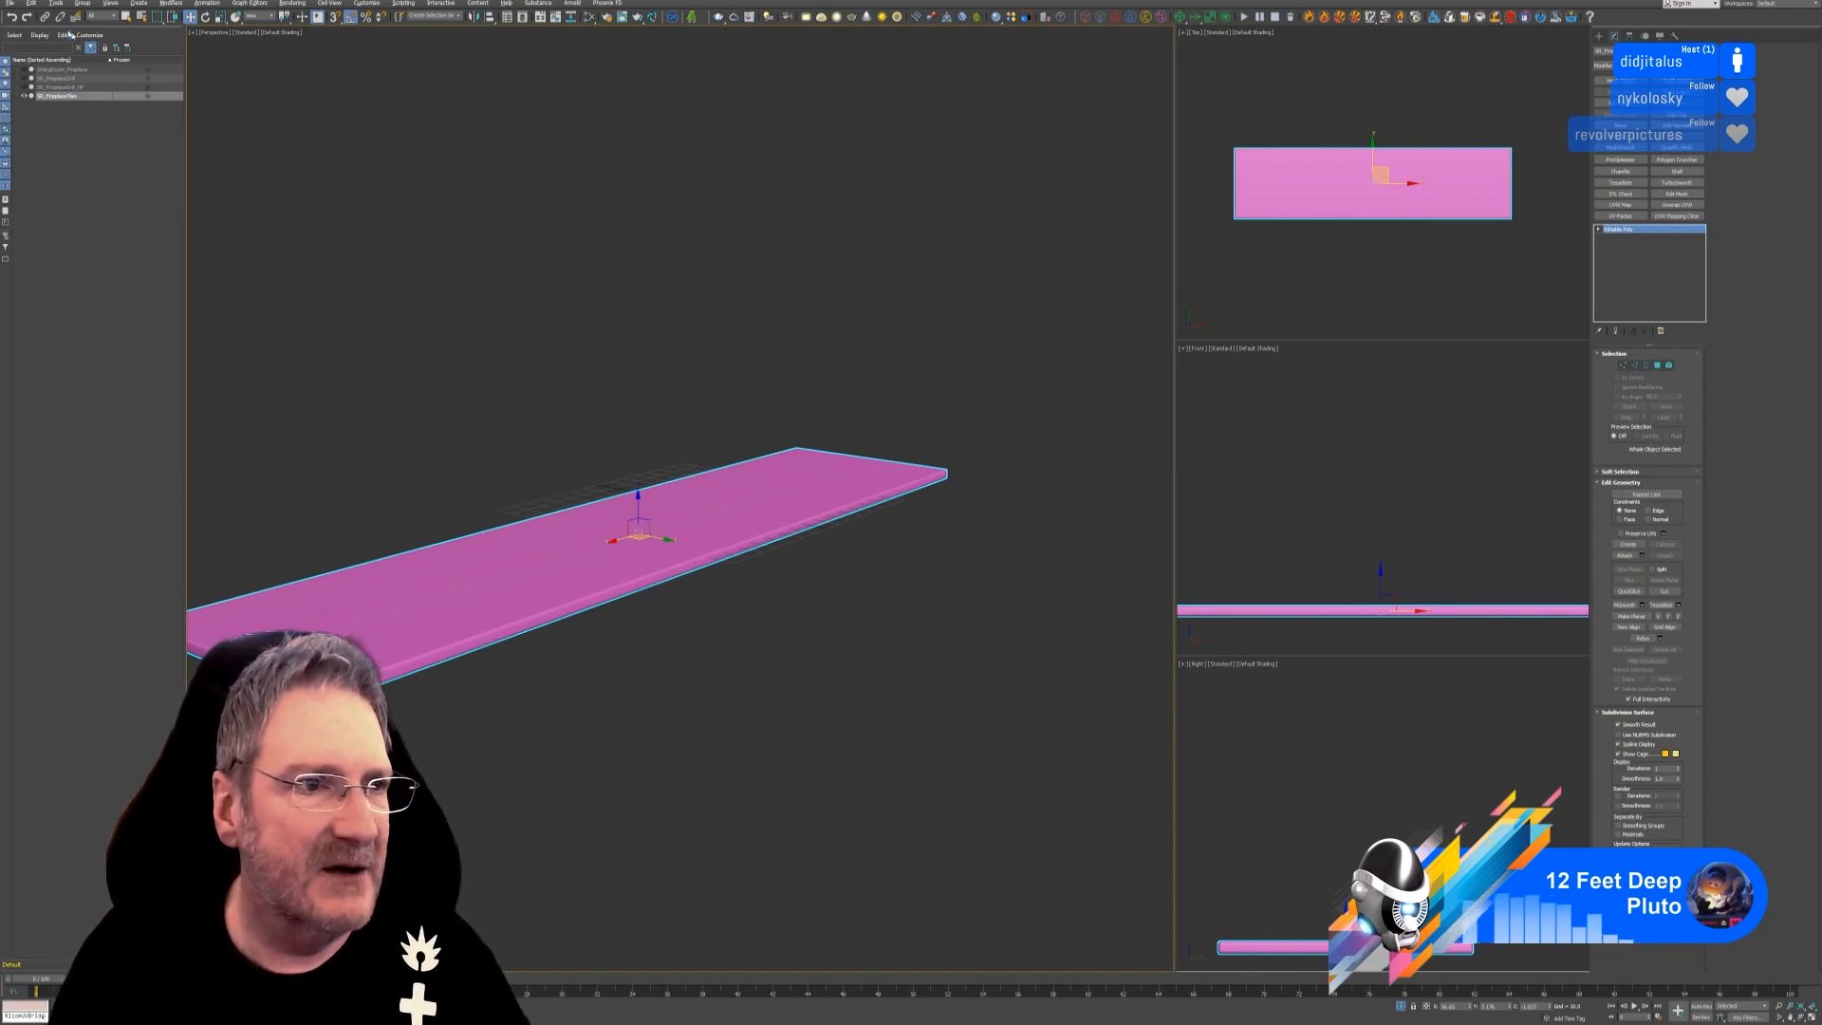
Export only the selected slab, overwriting the existing fireplace tiles FBX file with the current export settings.
left_click(9, 3)
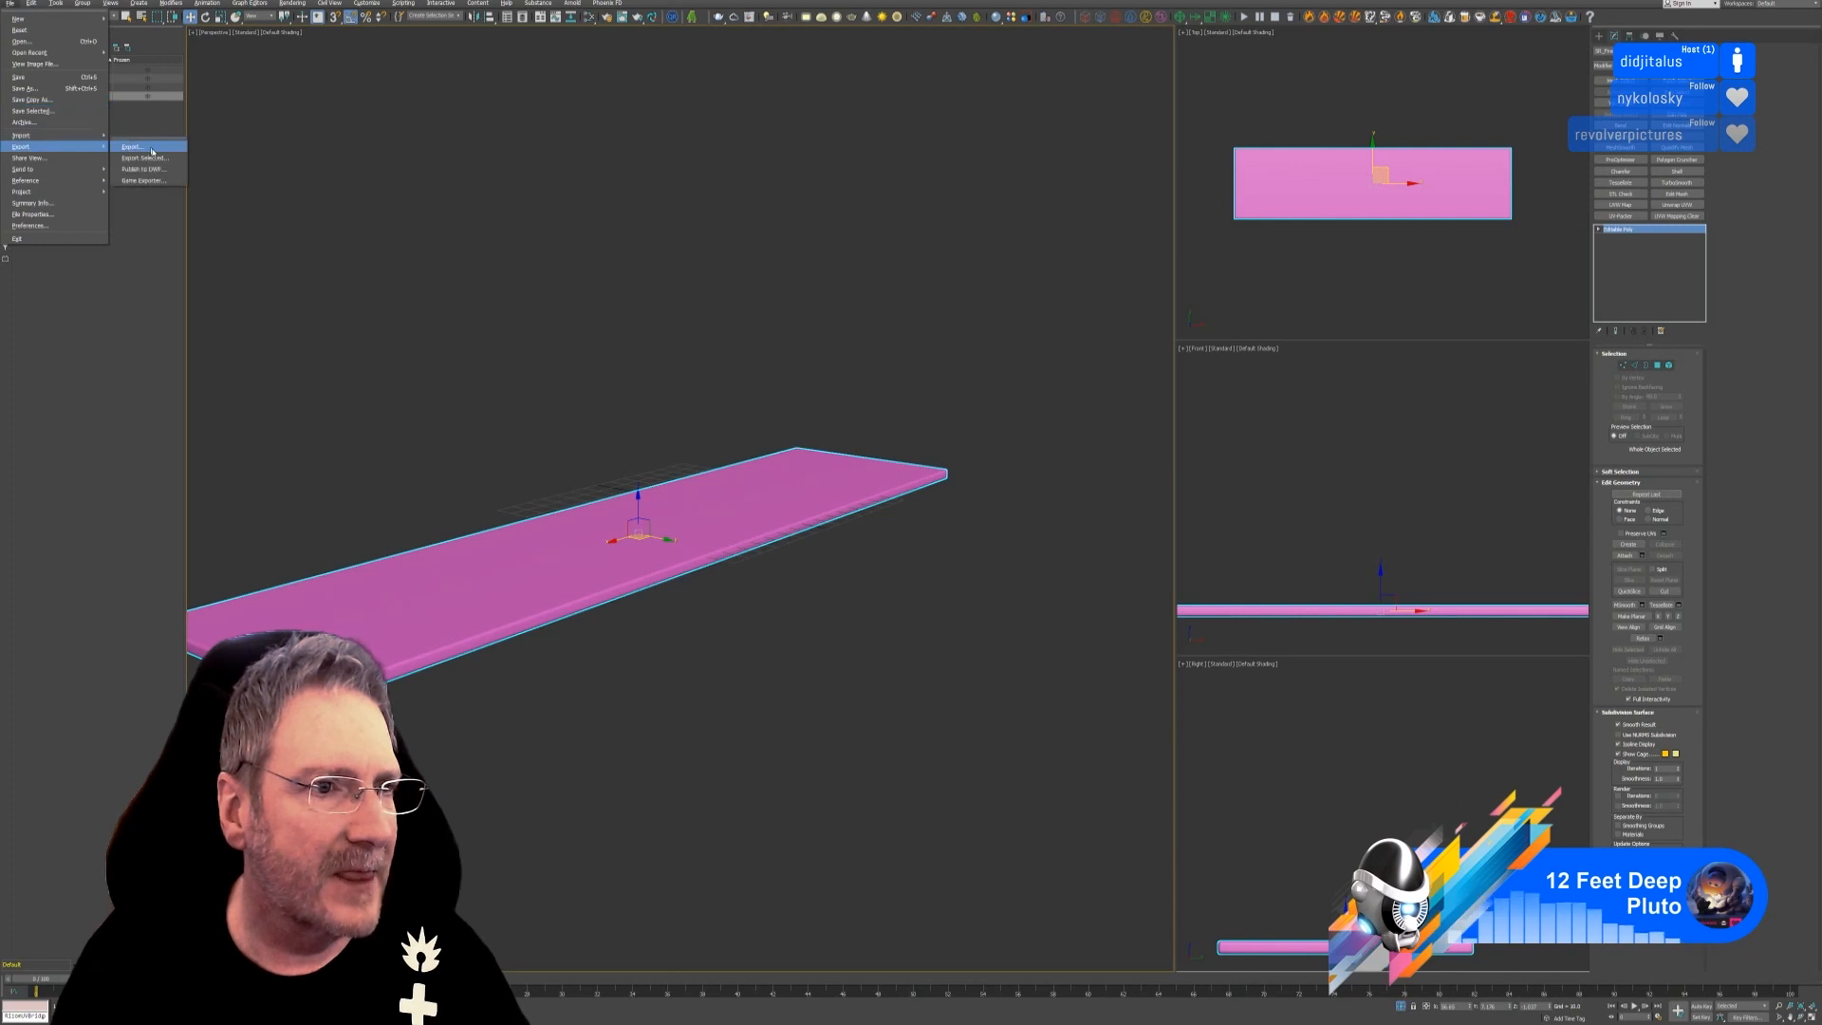
left_click(162, 162)
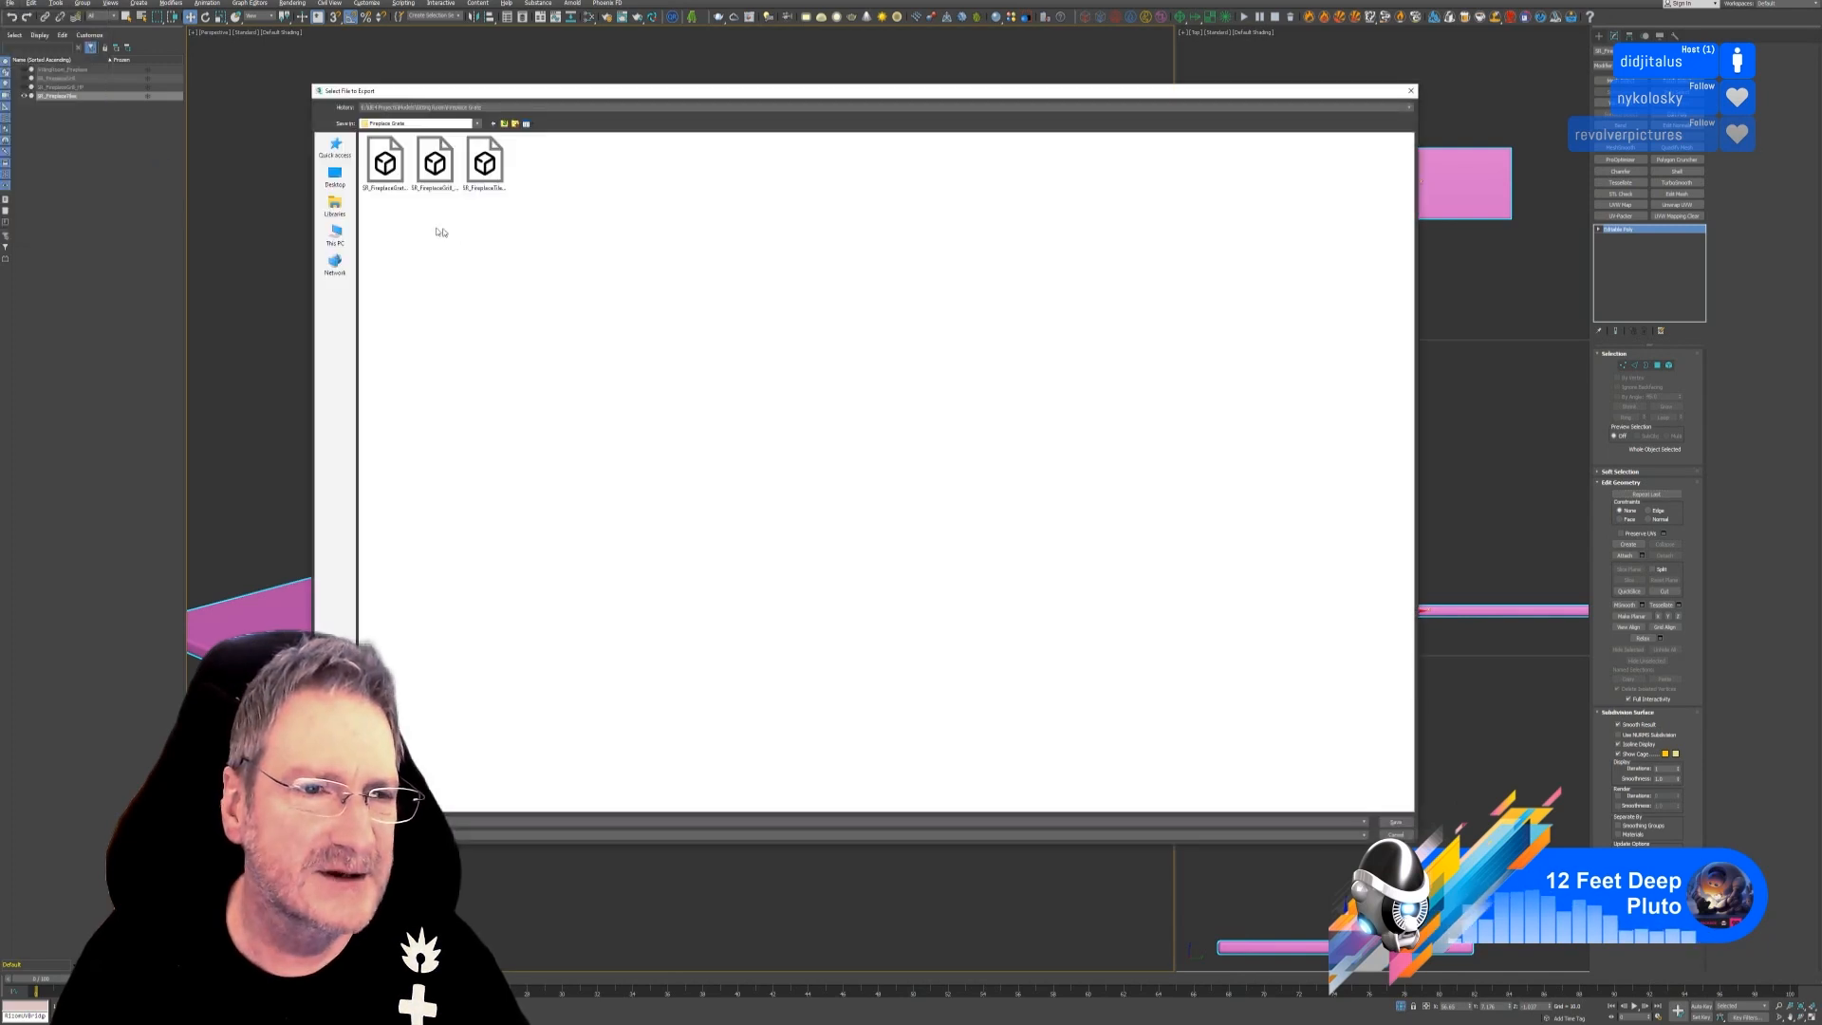
left_click(486, 169)
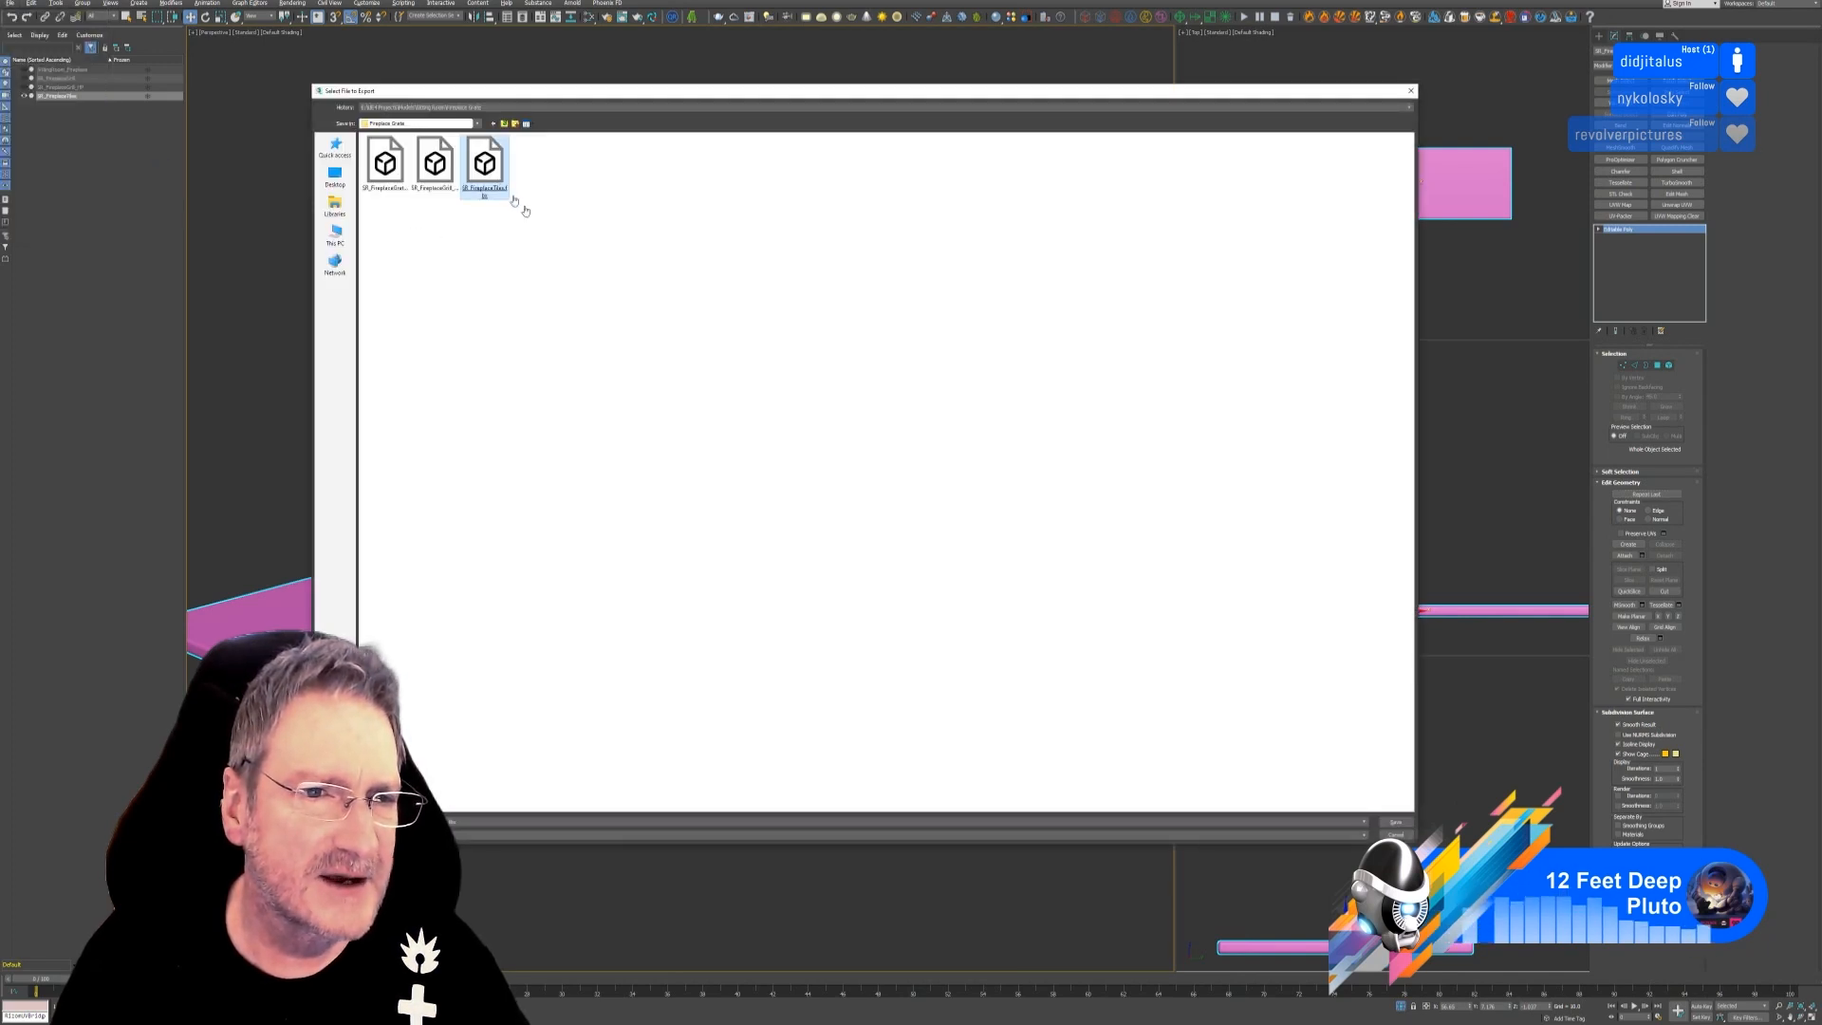
key("Return")
left_click(965, 523)
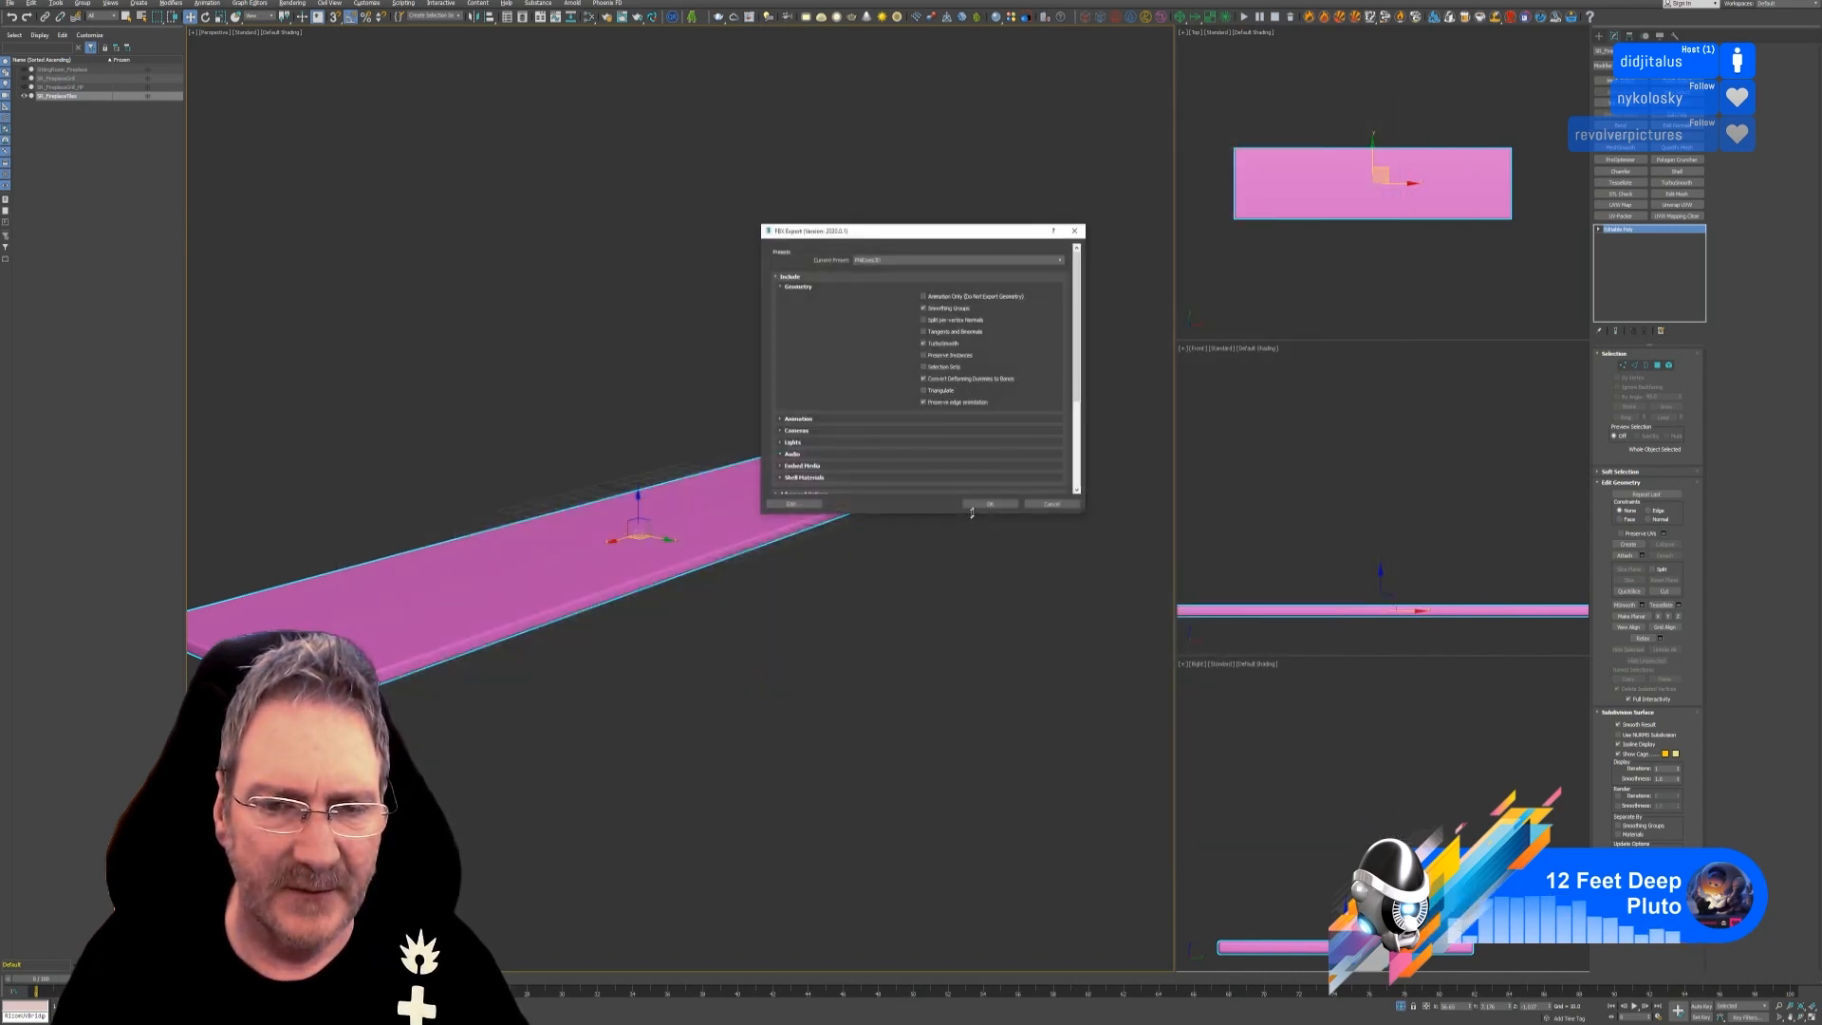
left_click(987, 506)
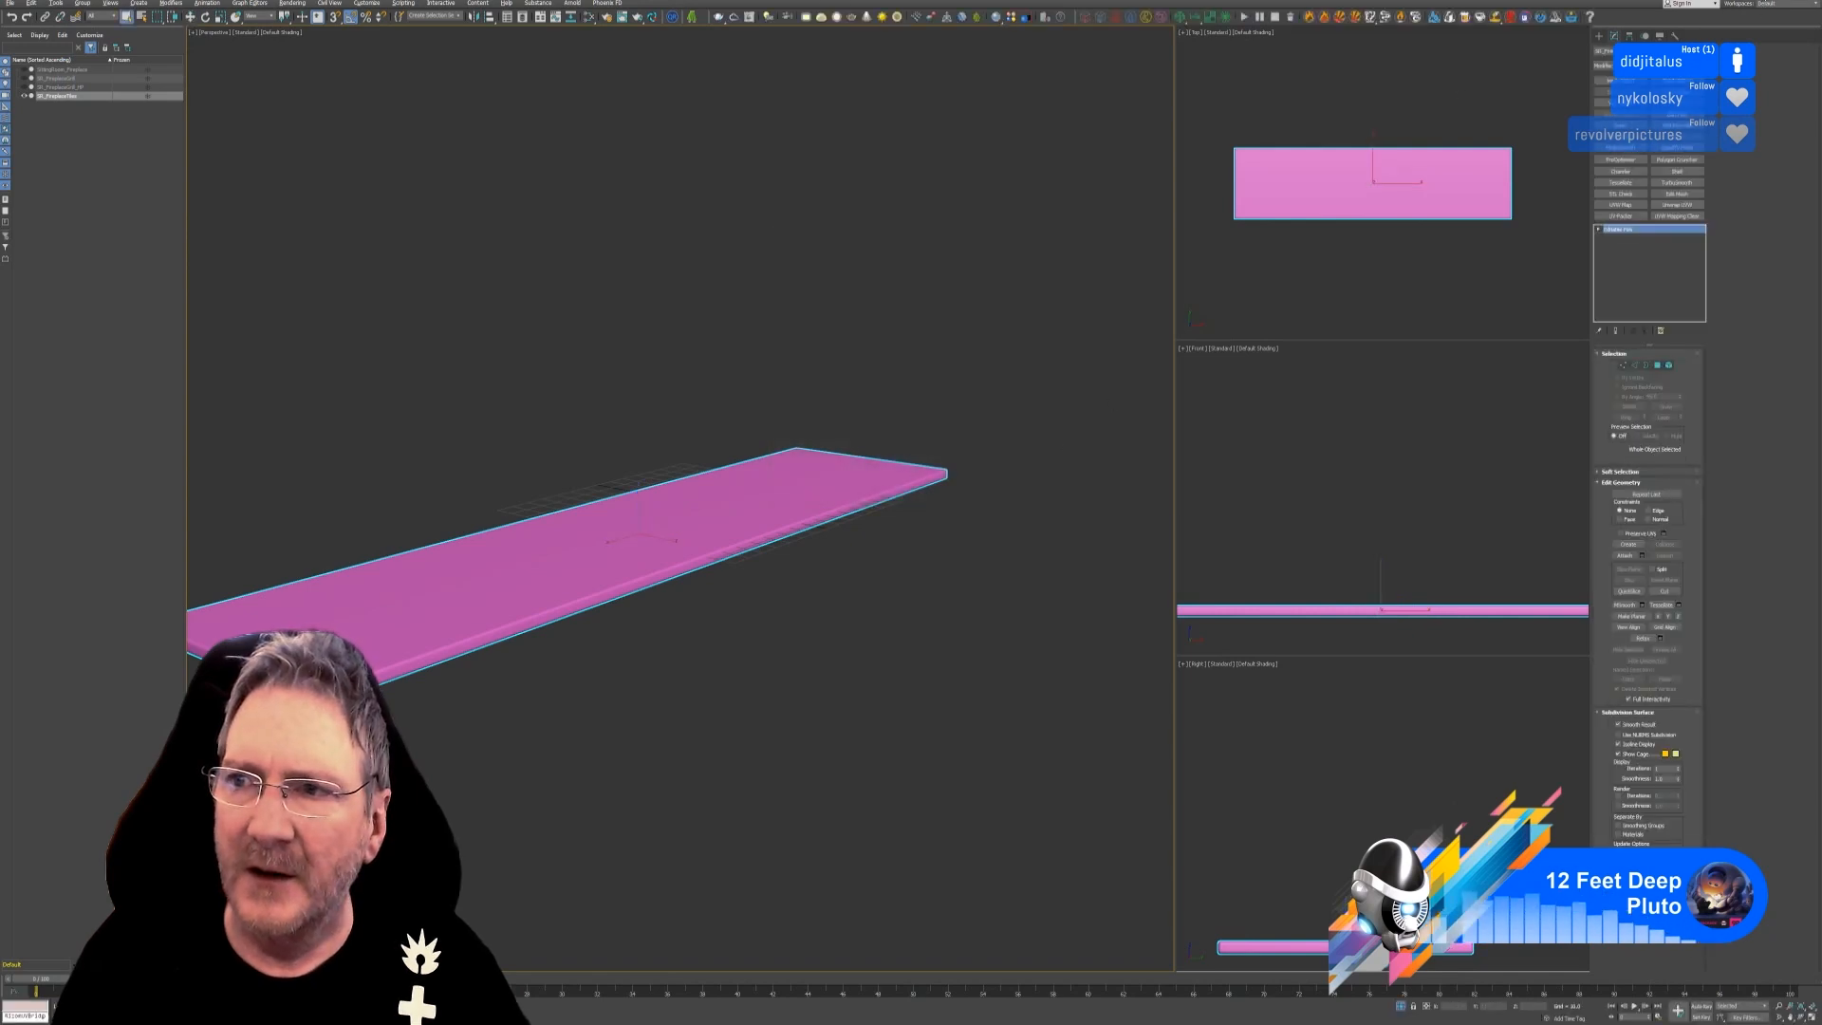
Switch to Substance Painter and reload the re-exported fireplace tiles FBX as the mesh in the project configuration.
key("super+d")
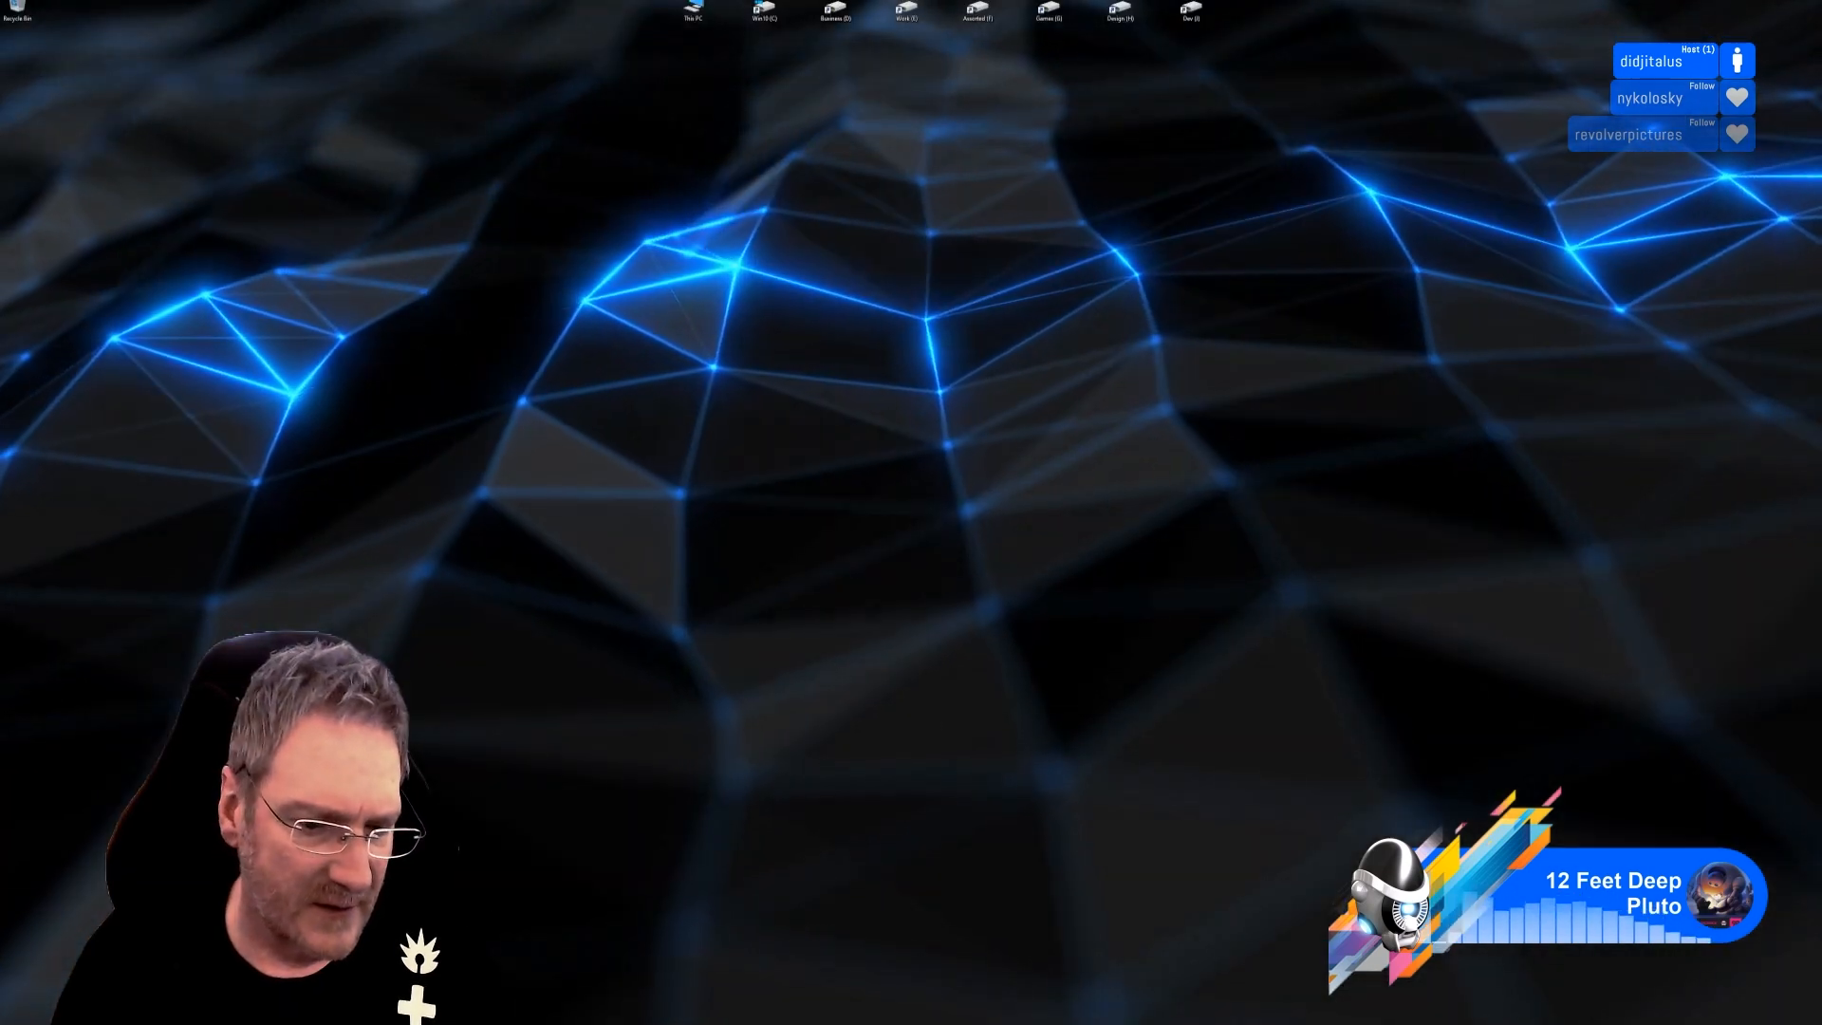
key("alt+Tab")
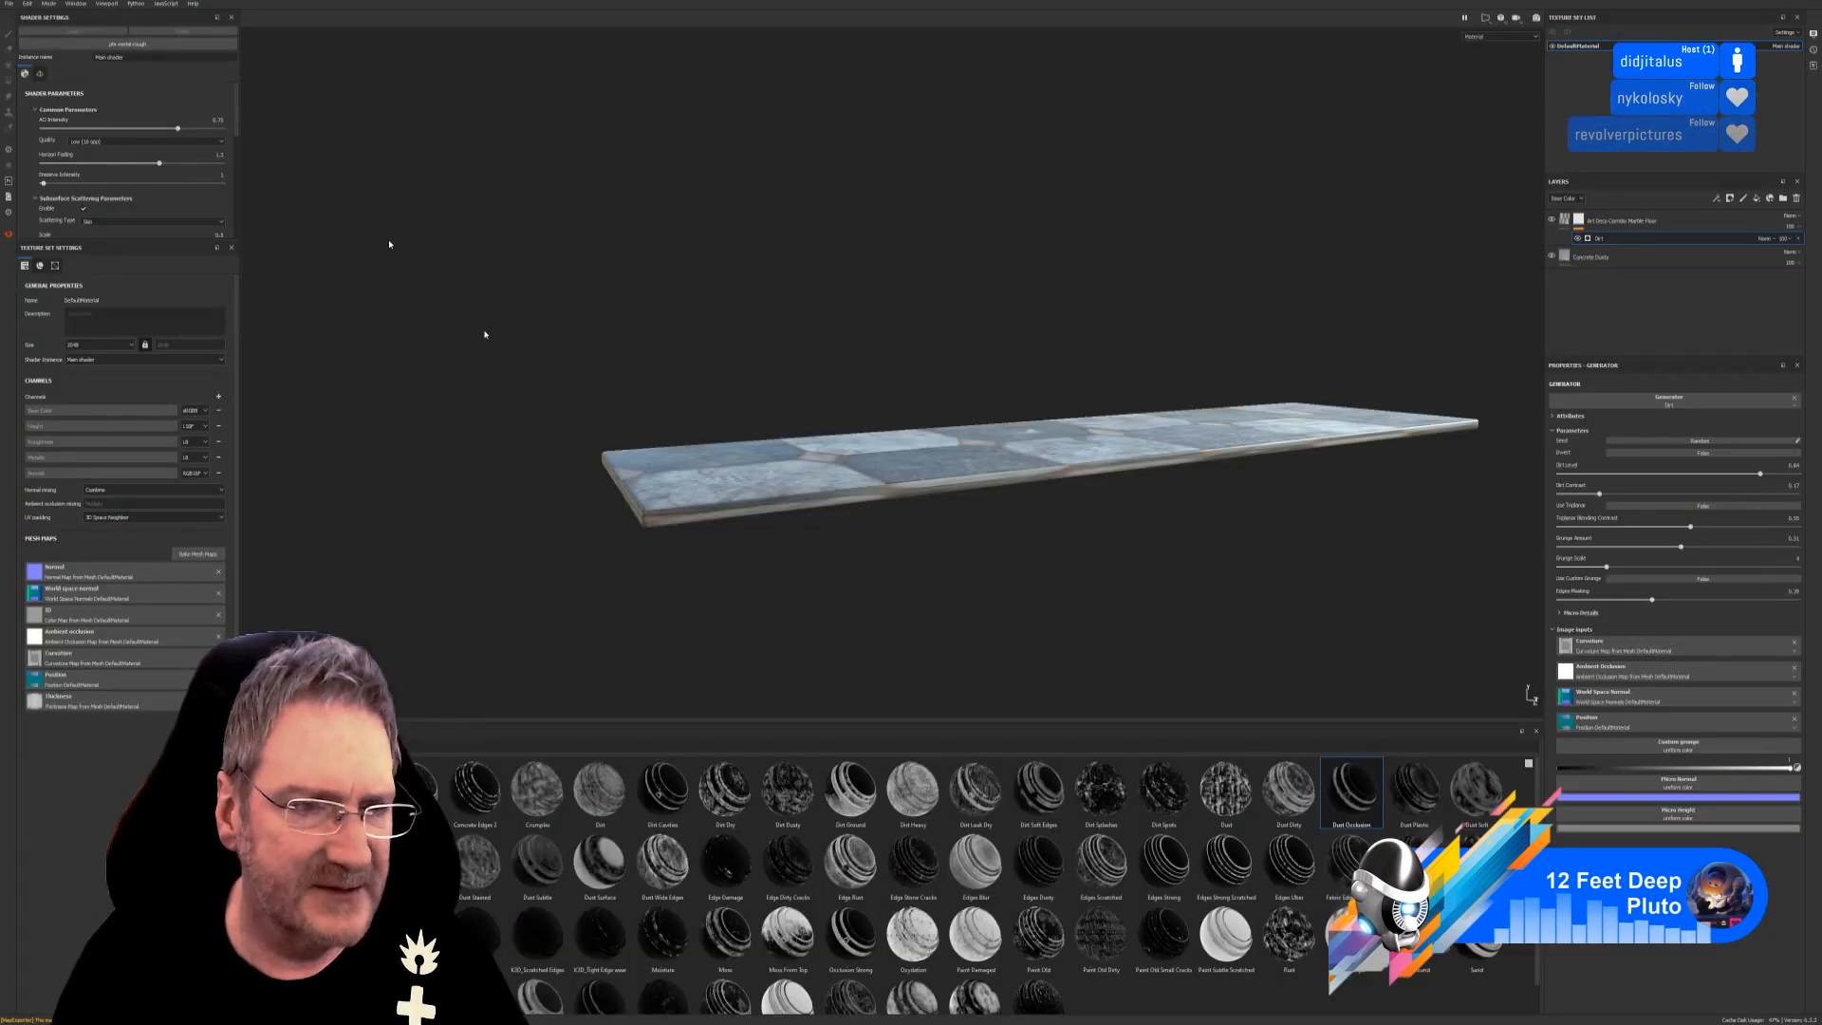
left_click(27, 4)
left_click(57, 39)
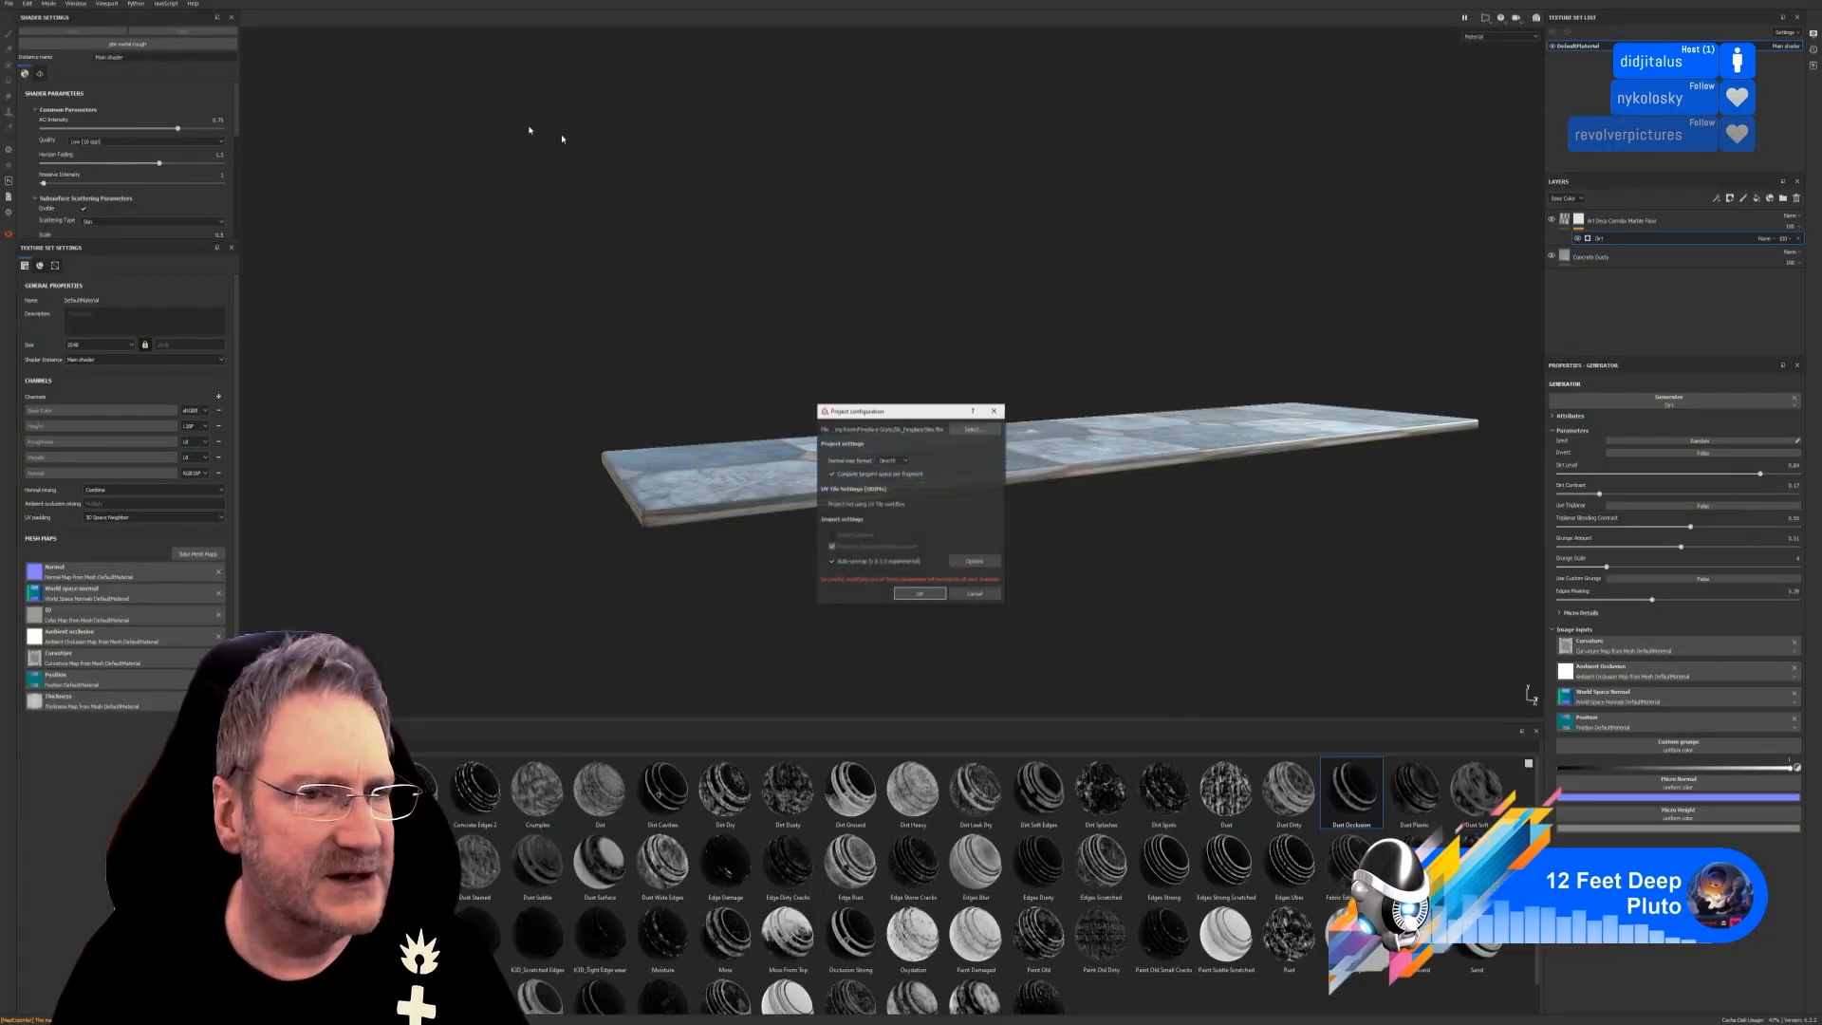
left_click(973, 429)
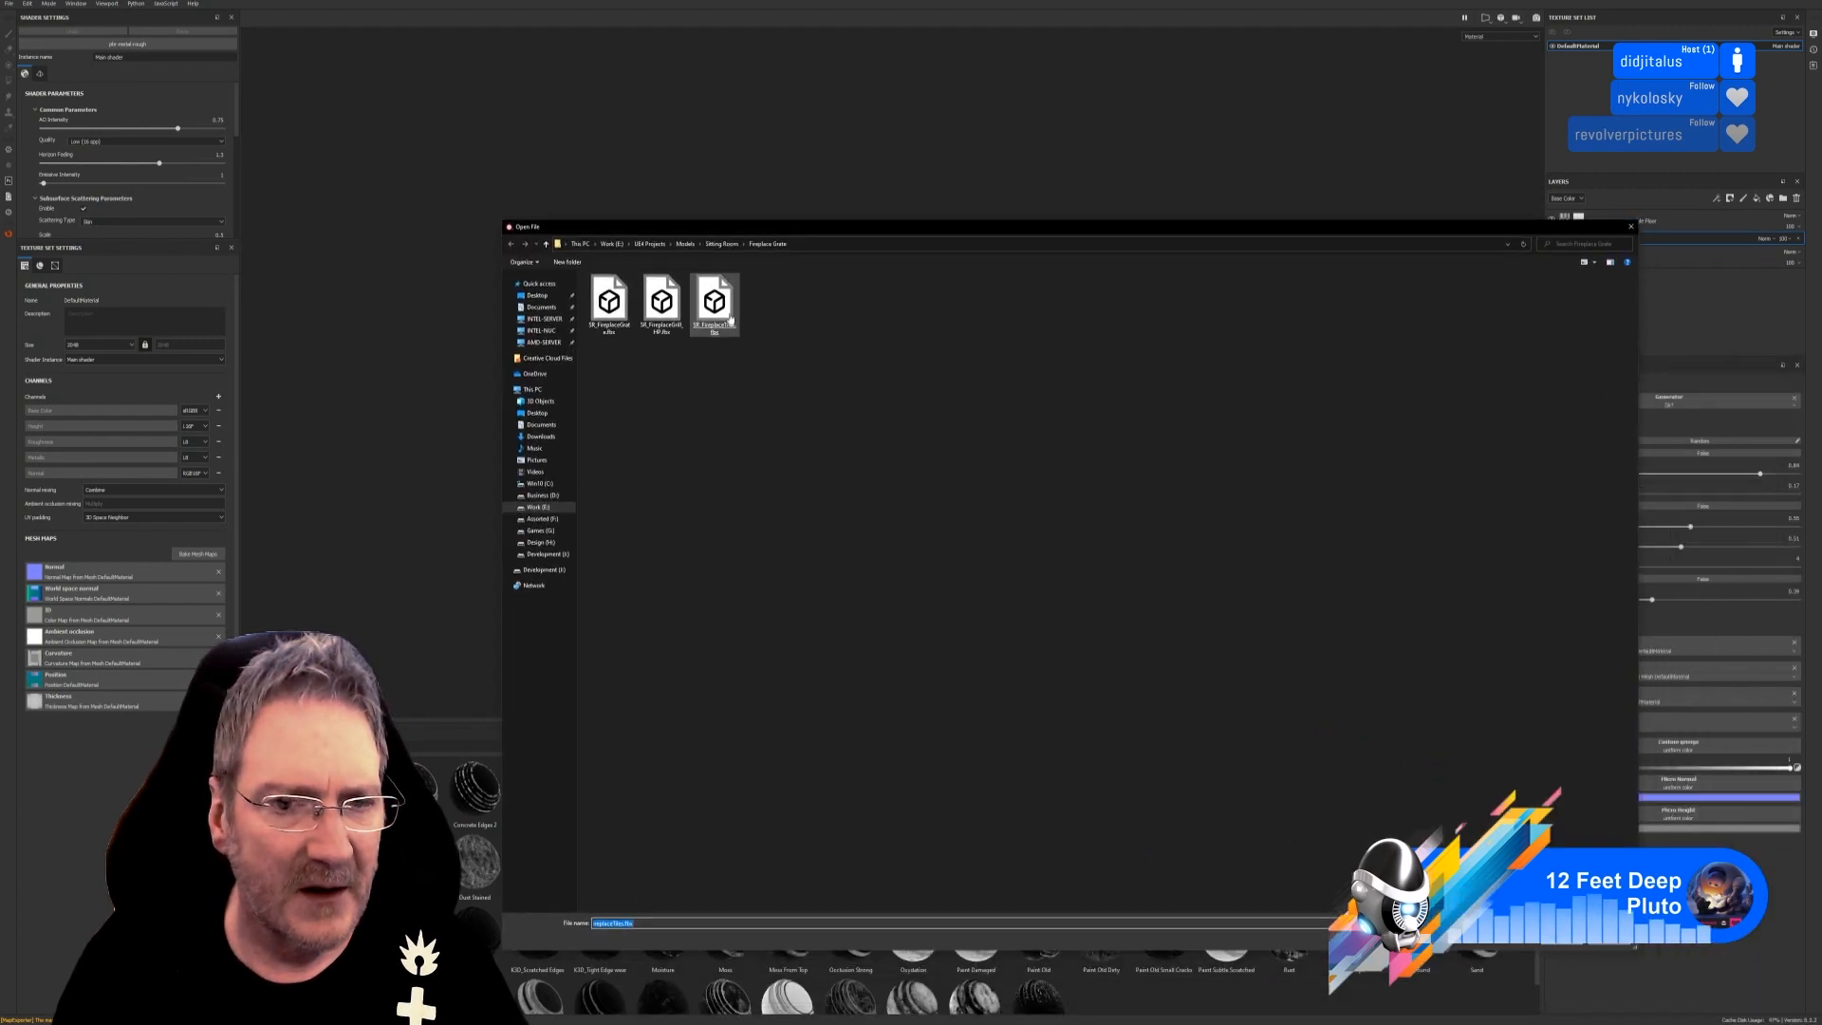
double_click(726, 310)
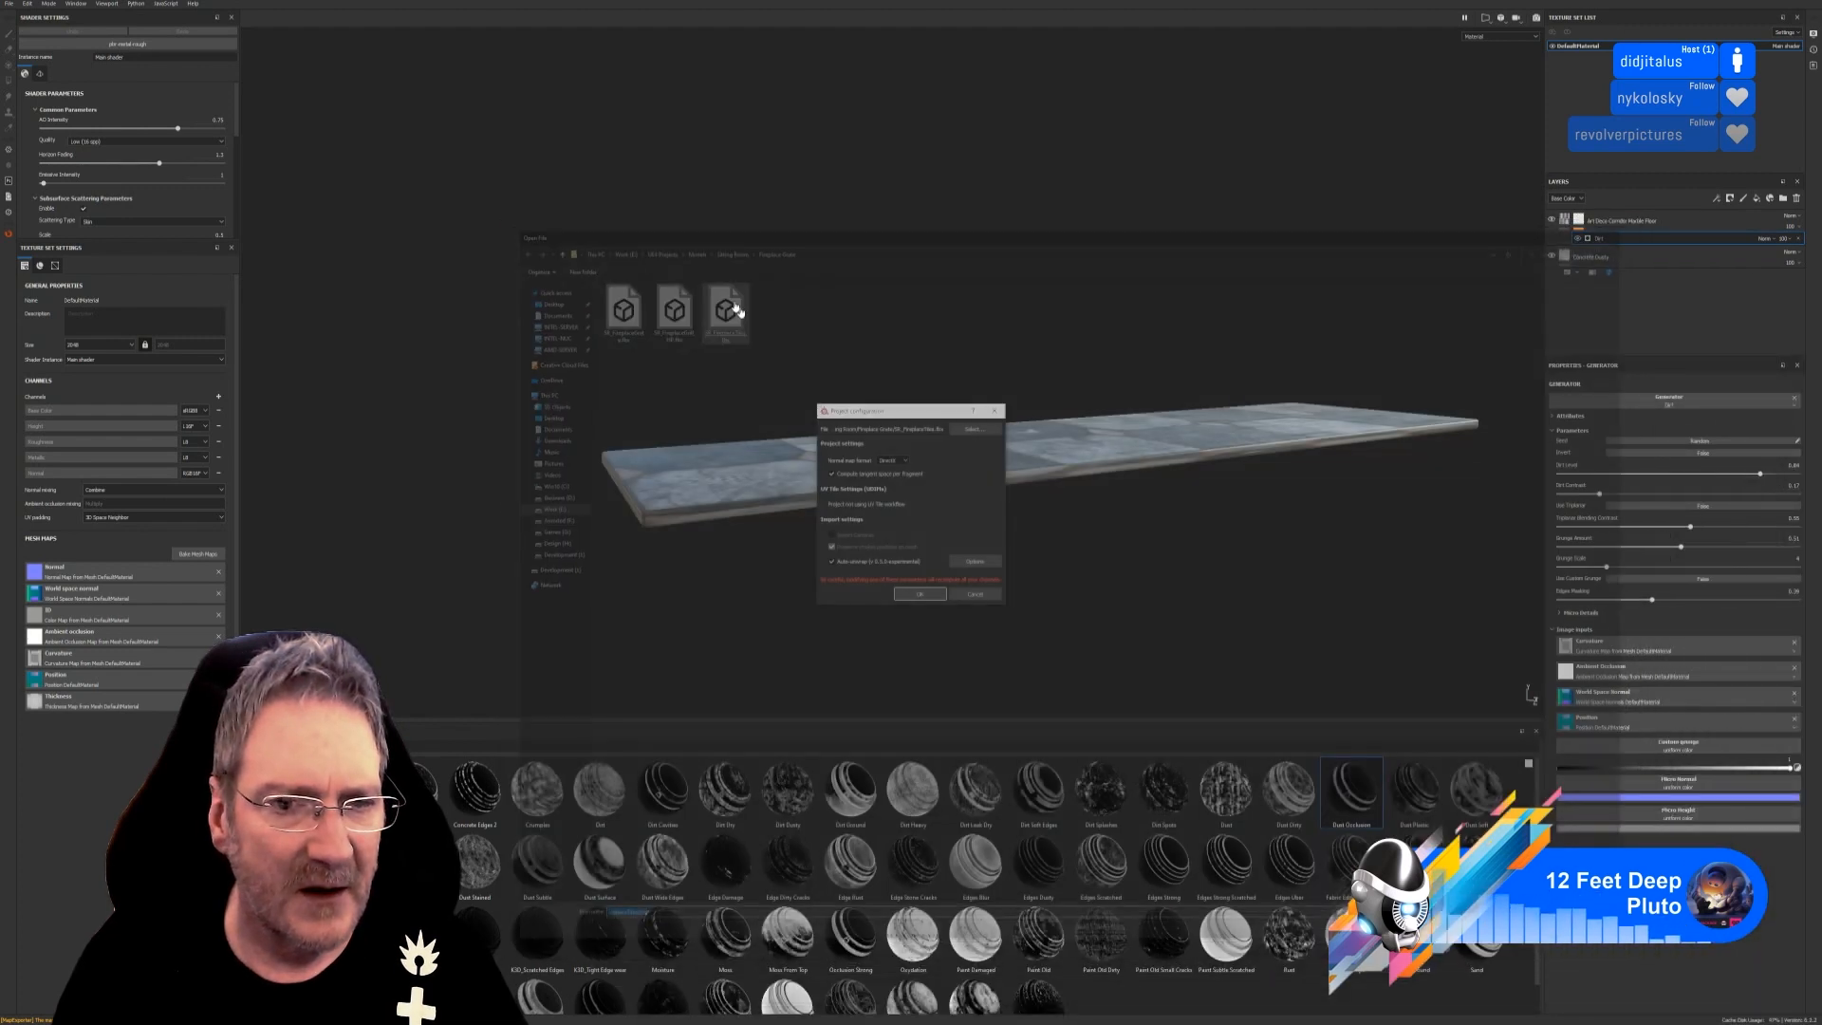
left_click(920, 594)
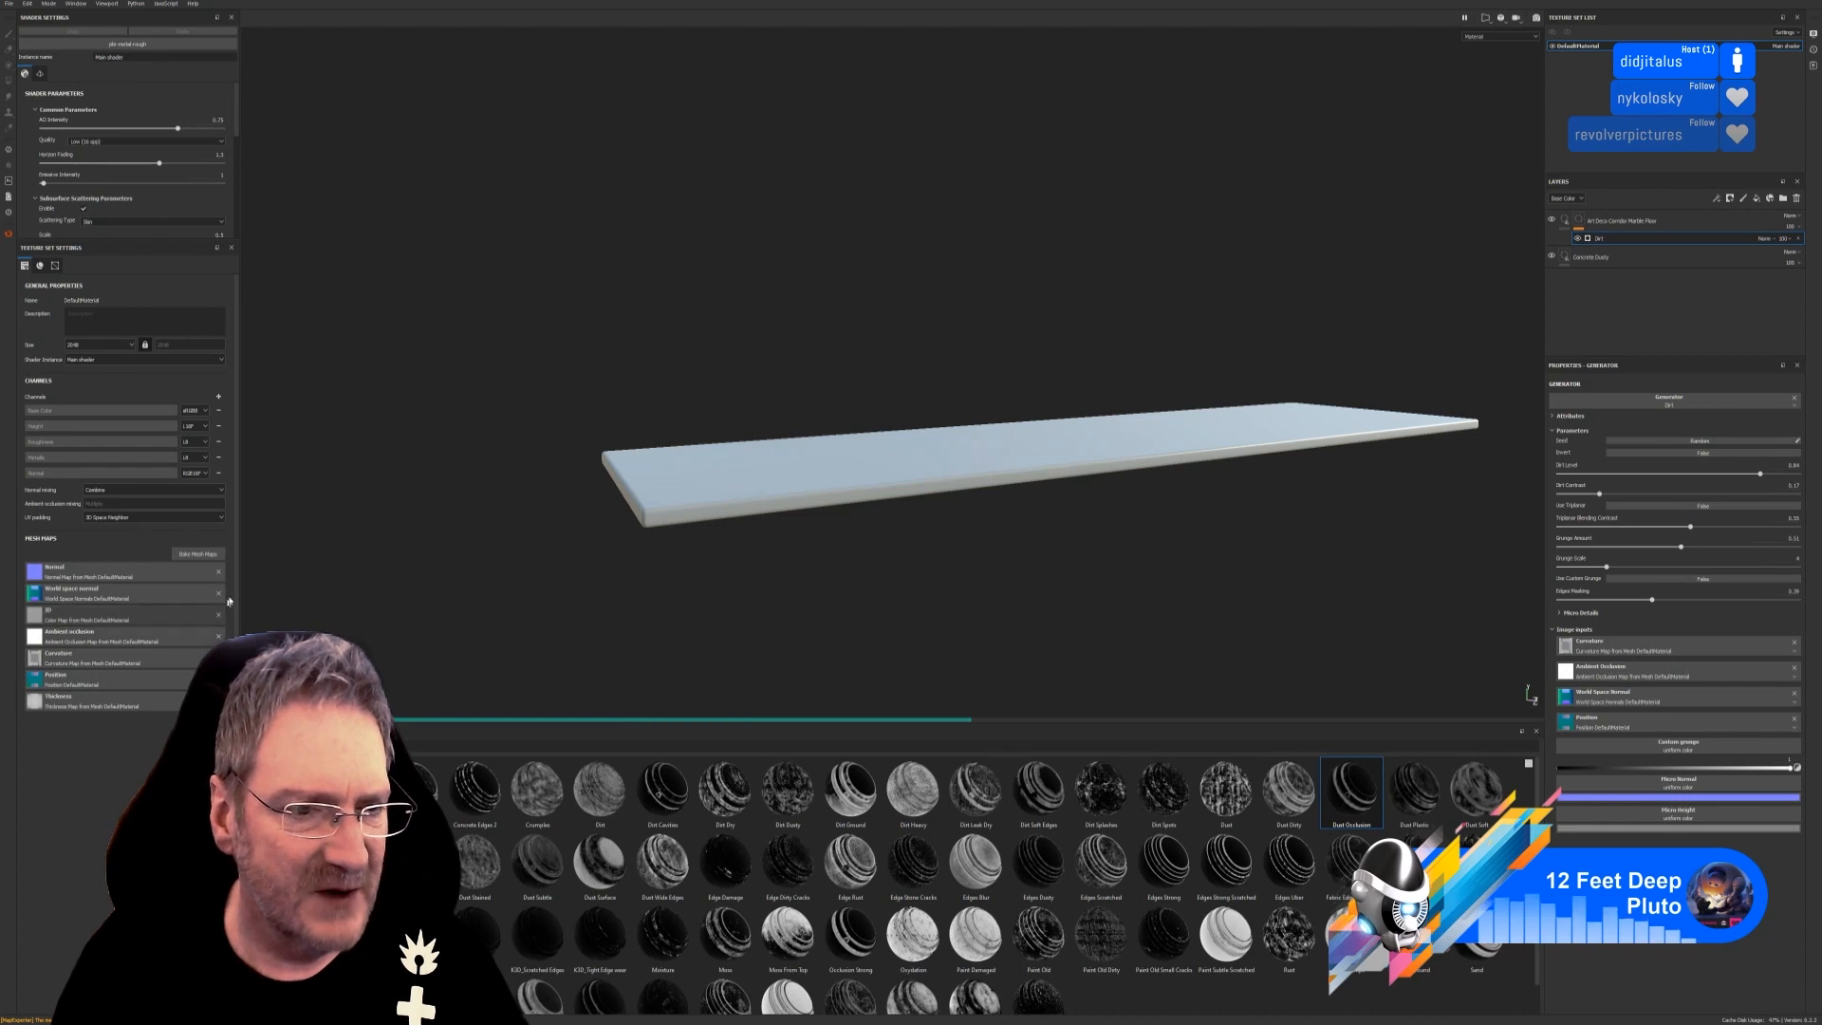
Open the mesh map baking settings for the reloaded slab.
left_click(199, 553)
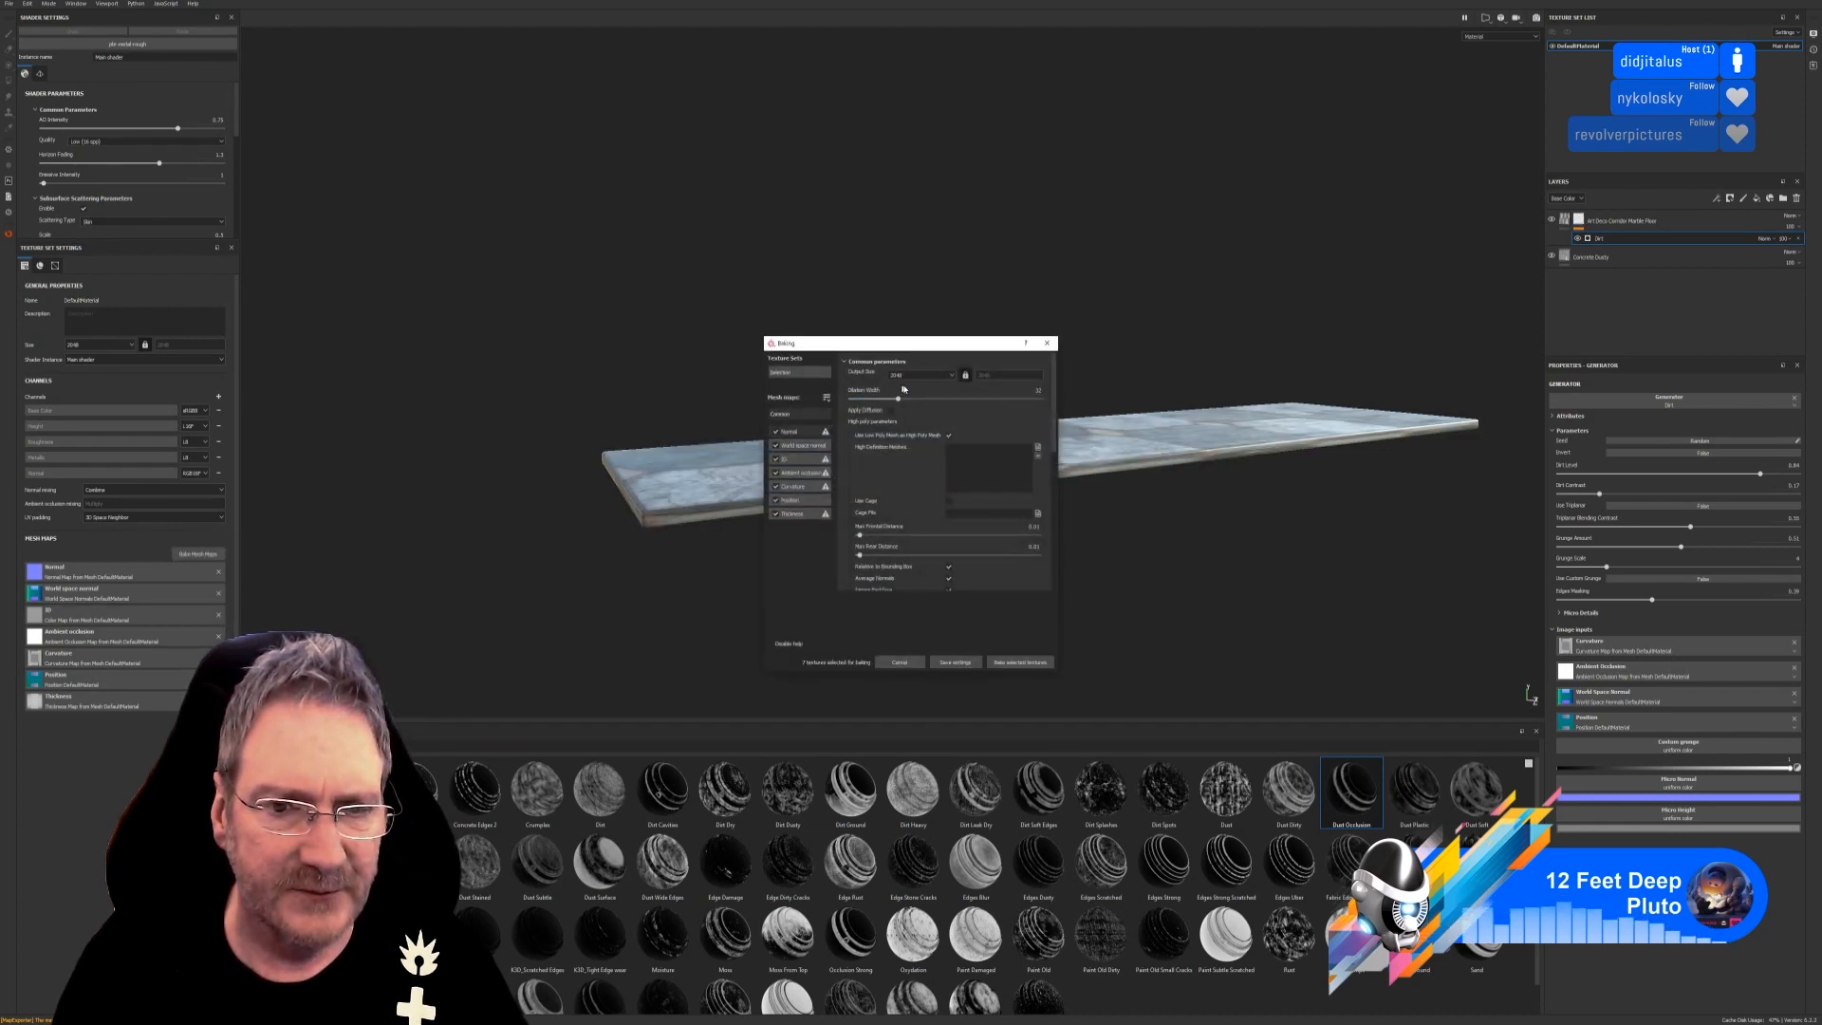
Bake all the selected mesh maps for the DefaultMaterial texture set.
left_click(1022, 663)
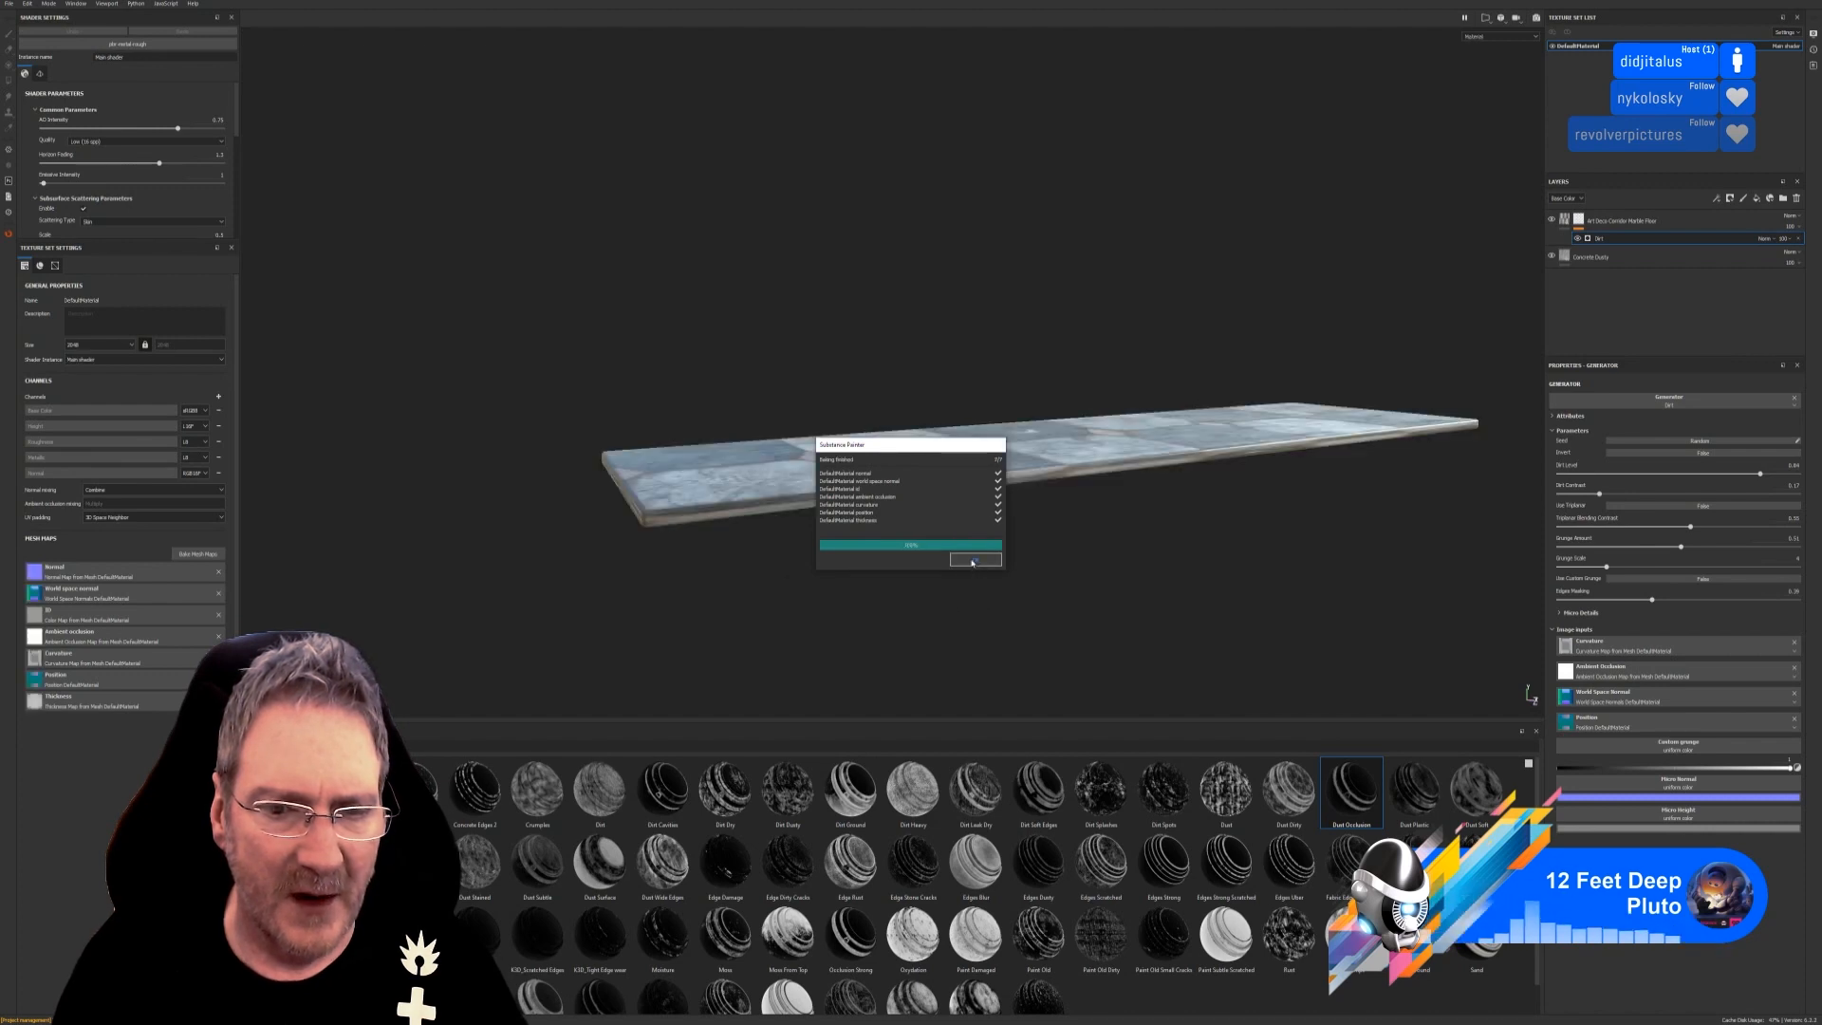
left_click(972, 560)
Group the Art Deco Corridor Marble Floor and Concrete Dusty layers into a folder and give the folder a color selection mask.
left_click(1682, 224)
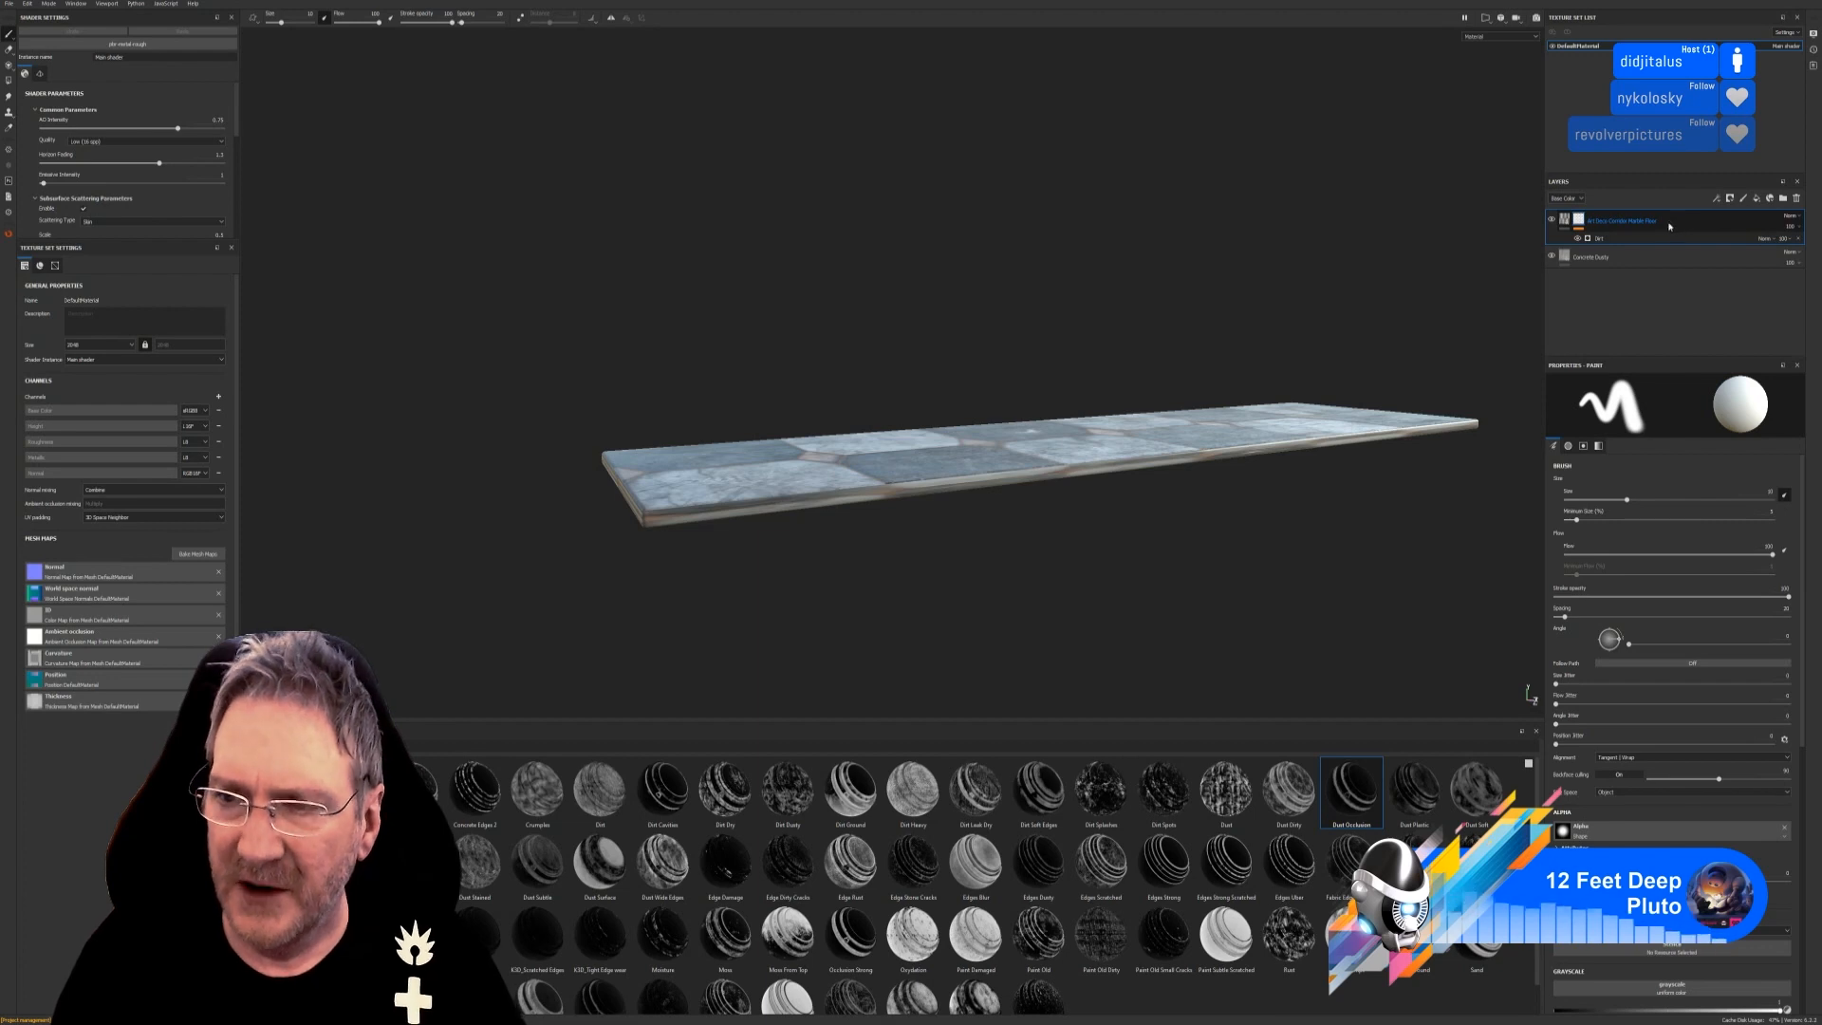
left_click(1594, 256, "ctrl")
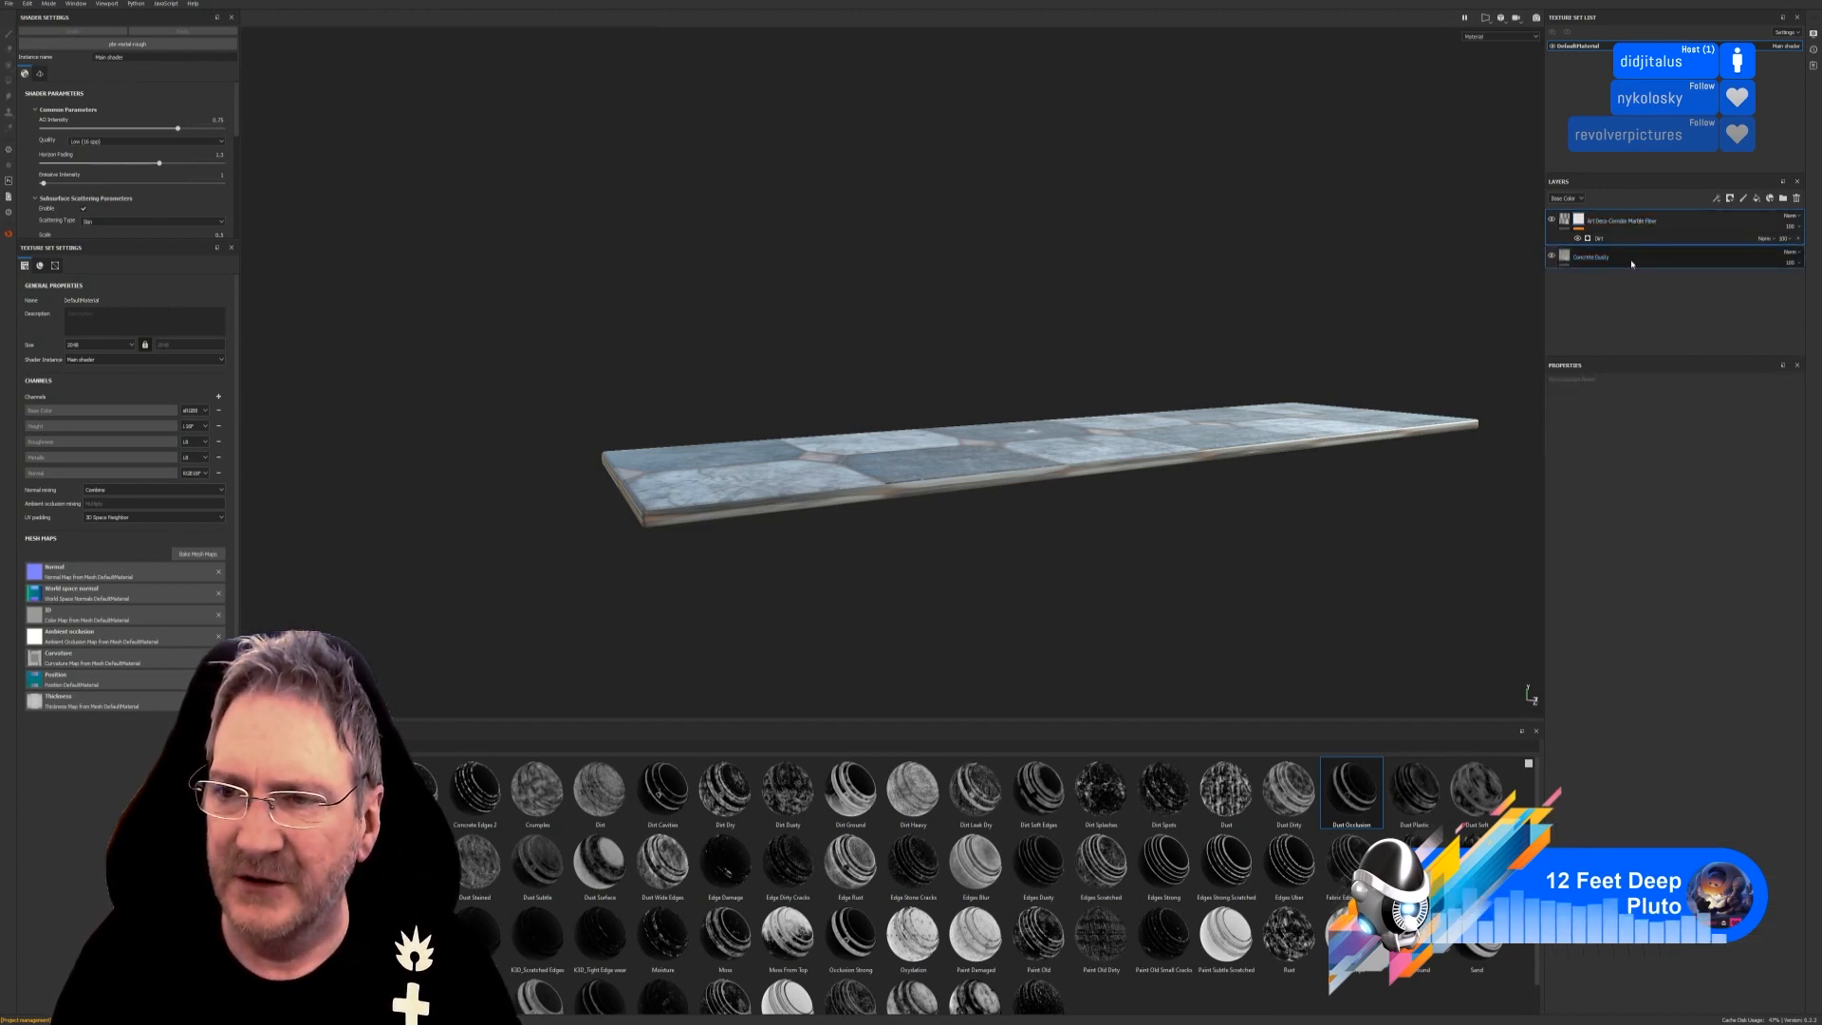
right_click(1635, 263)
left_click(1669, 342)
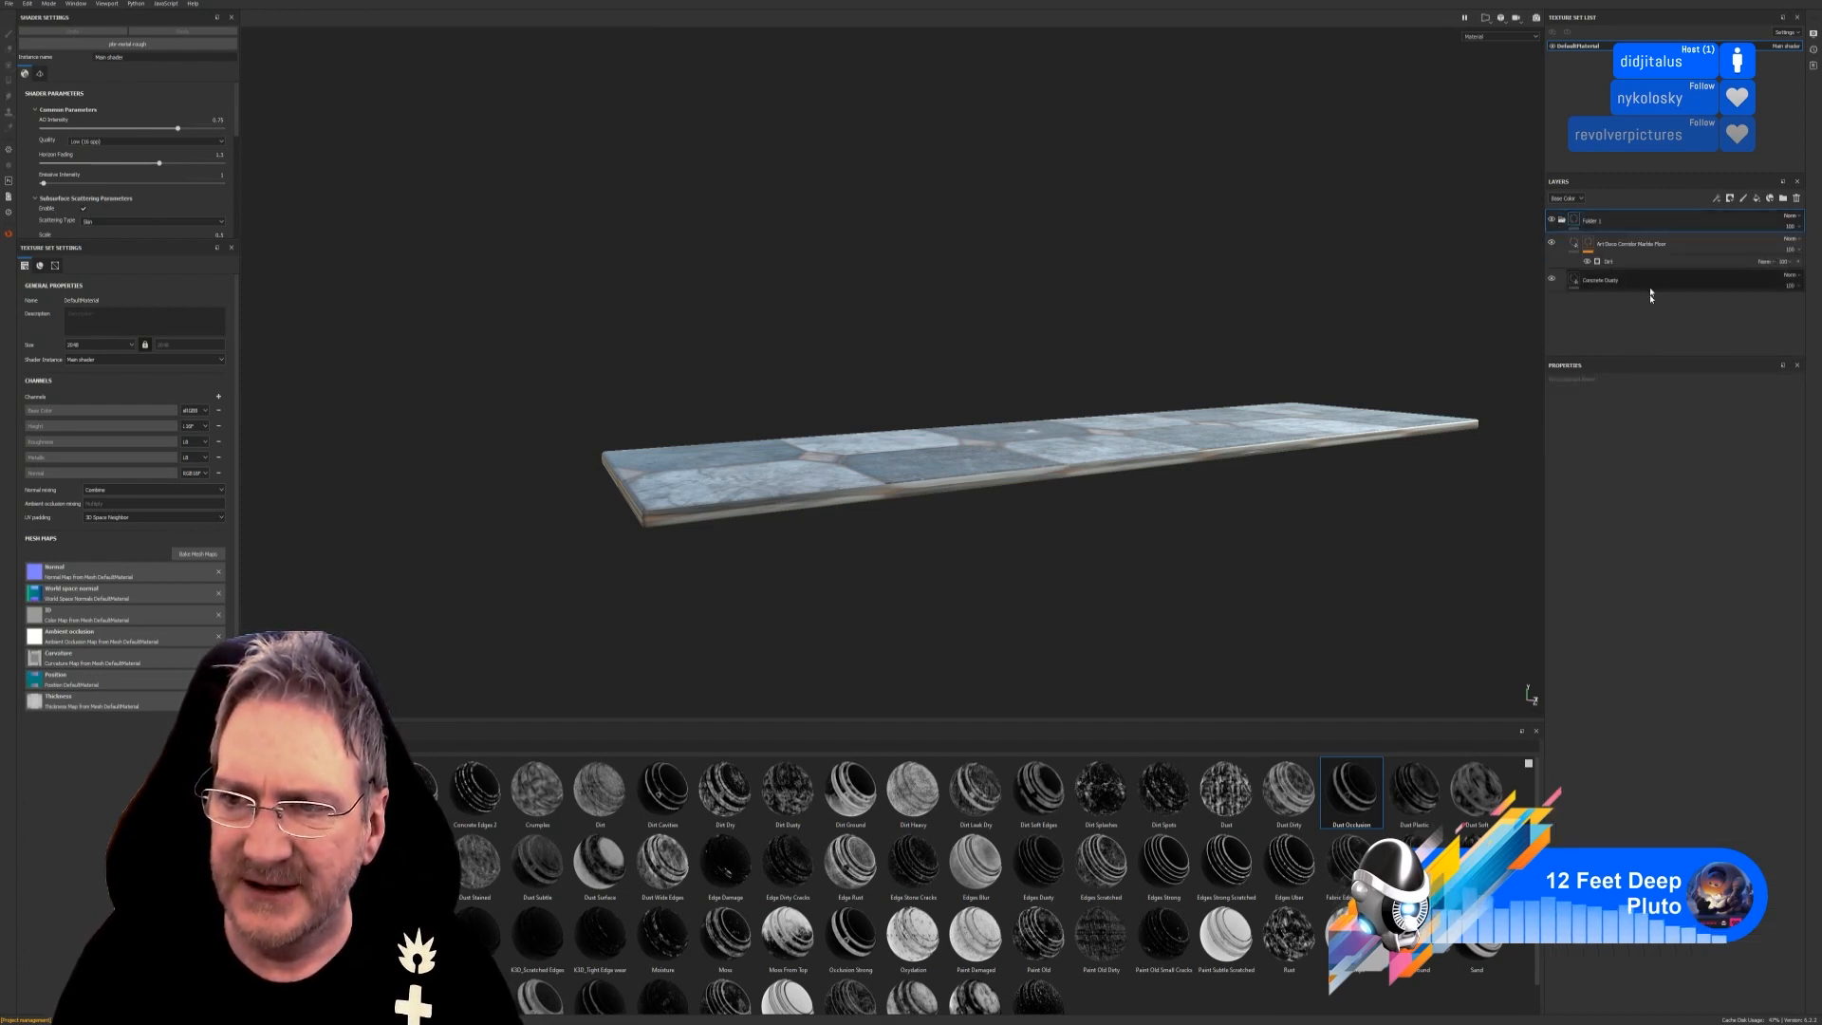
right_click(1630, 224)
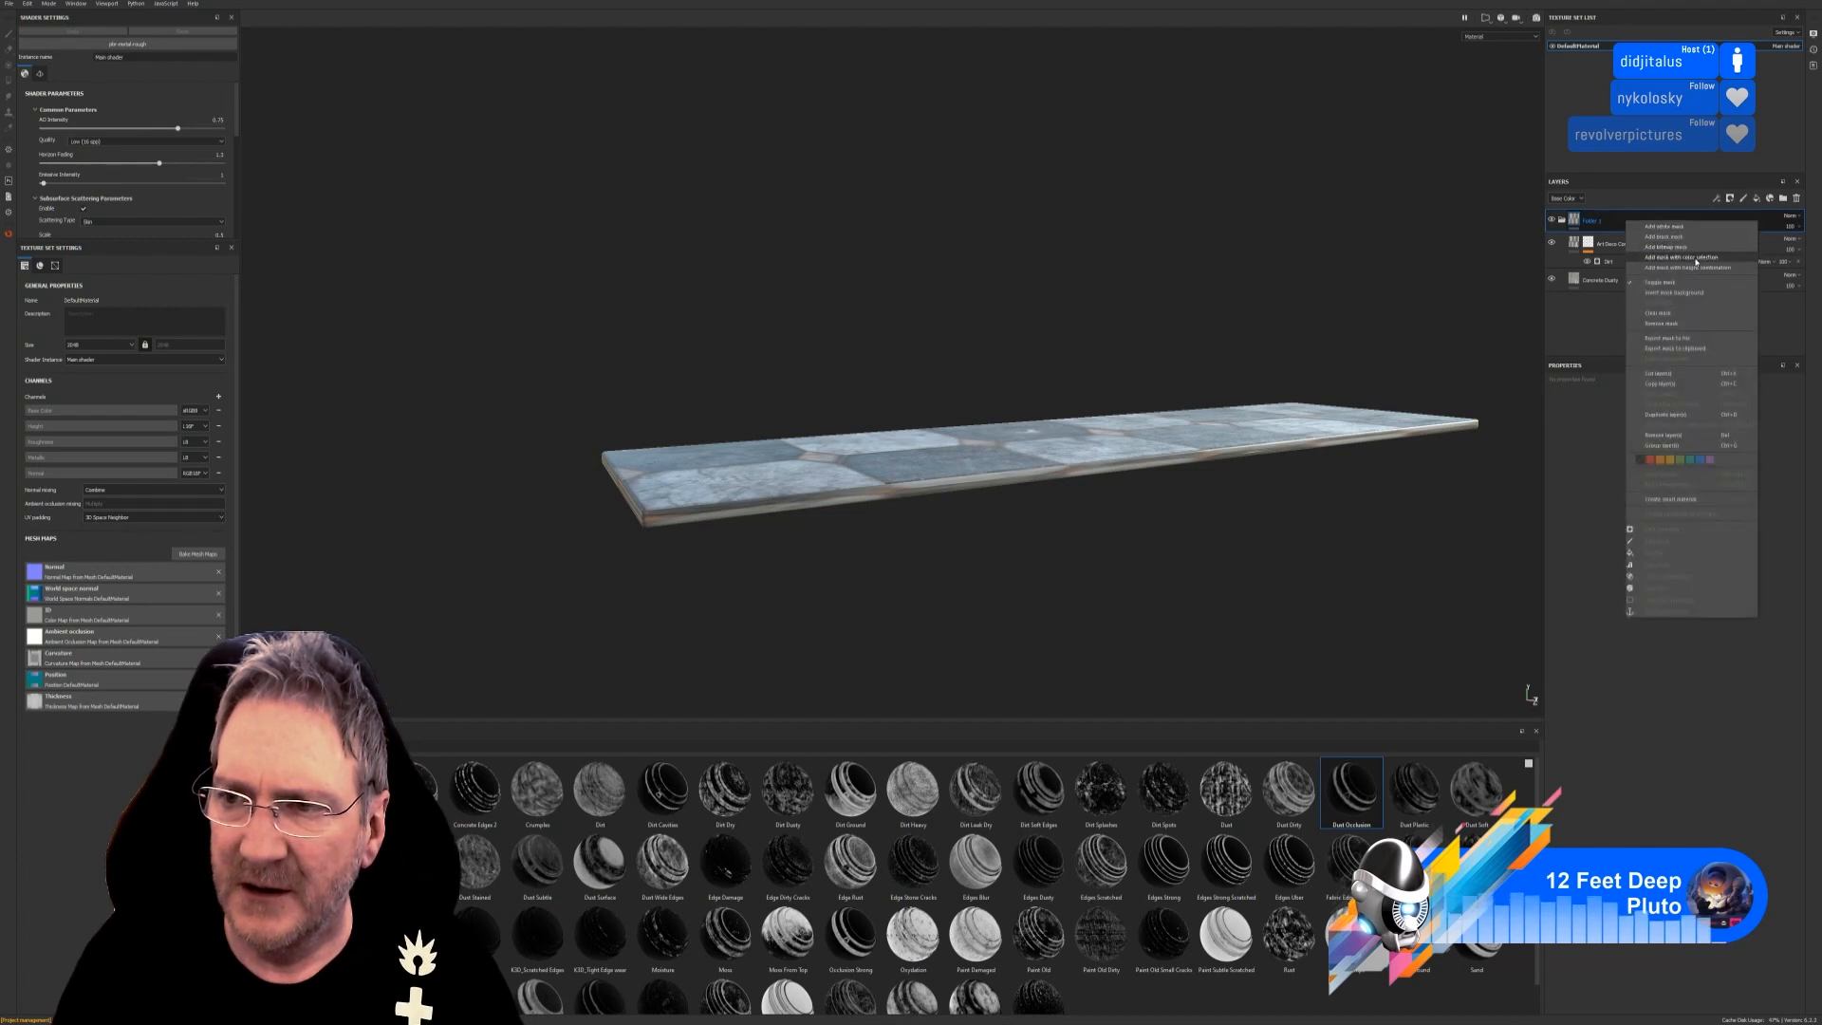
left_click(1671, 254)
left_click(1784, 481)
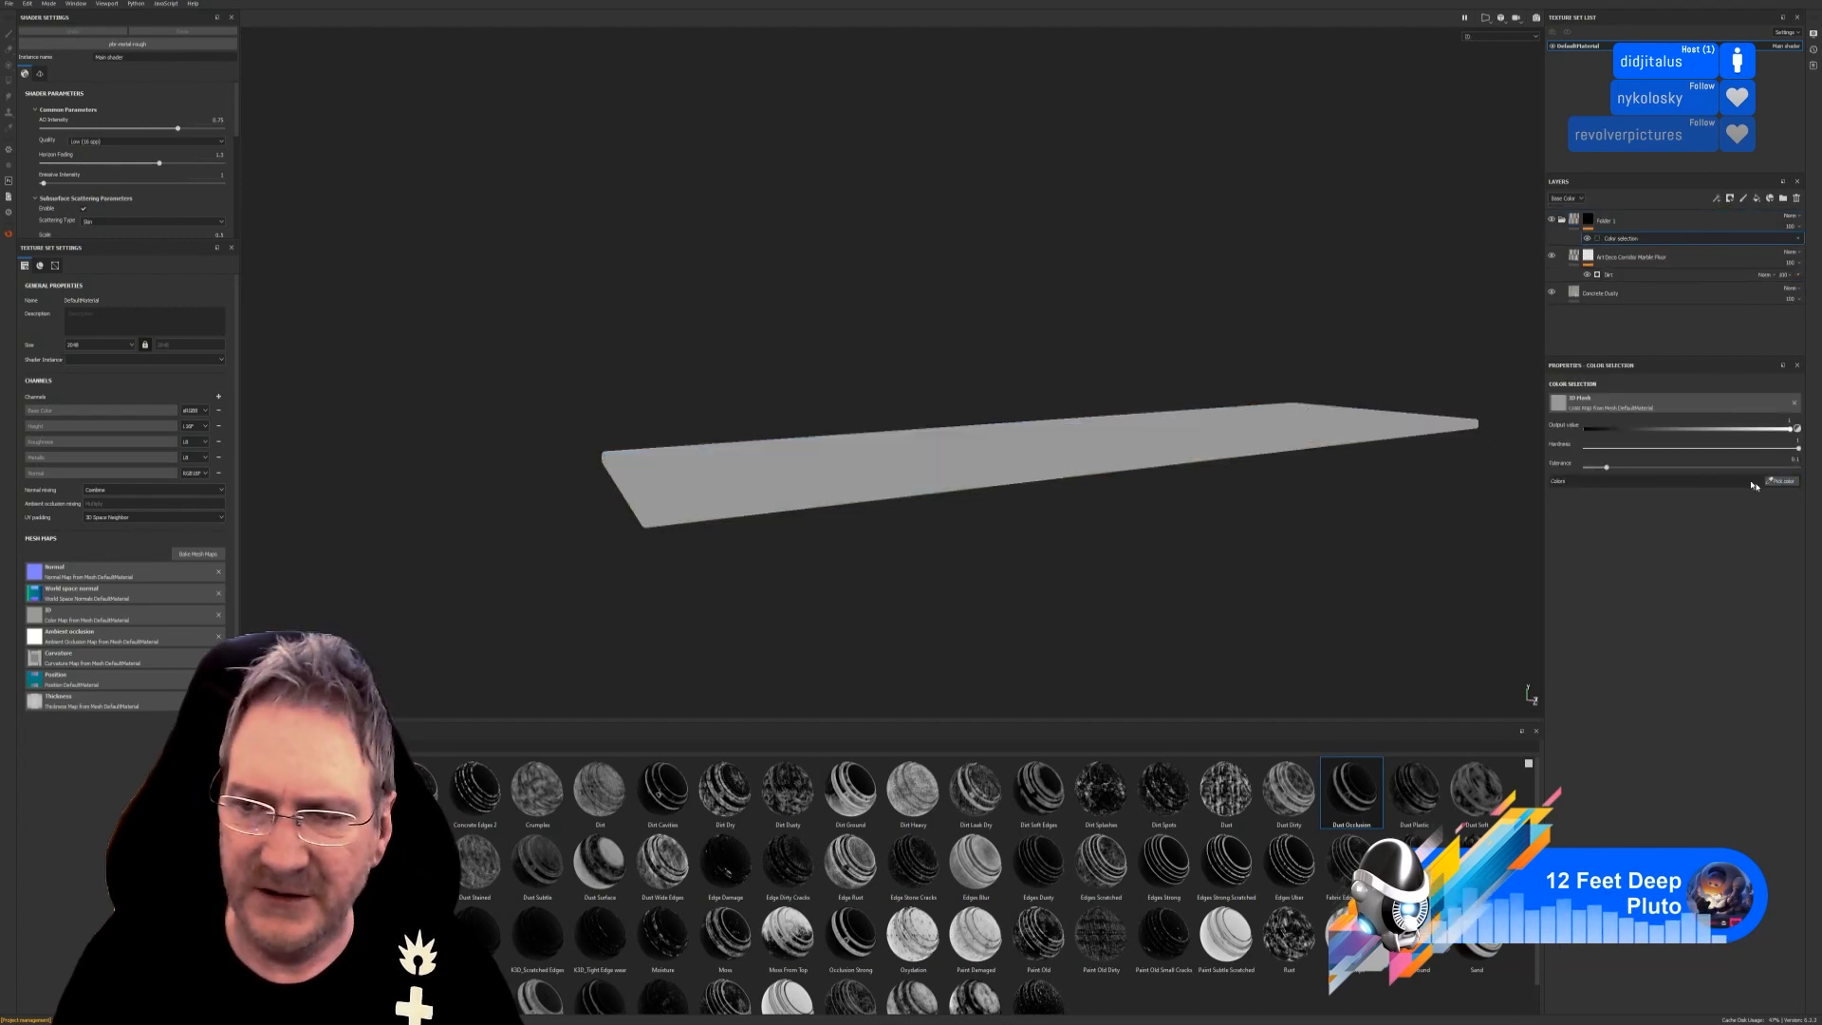
Rebake the mesh maps with the ID map's color source set to Vertex Color, and start picking the mask color.
left_click(199, 554)
left_click(786, 459)
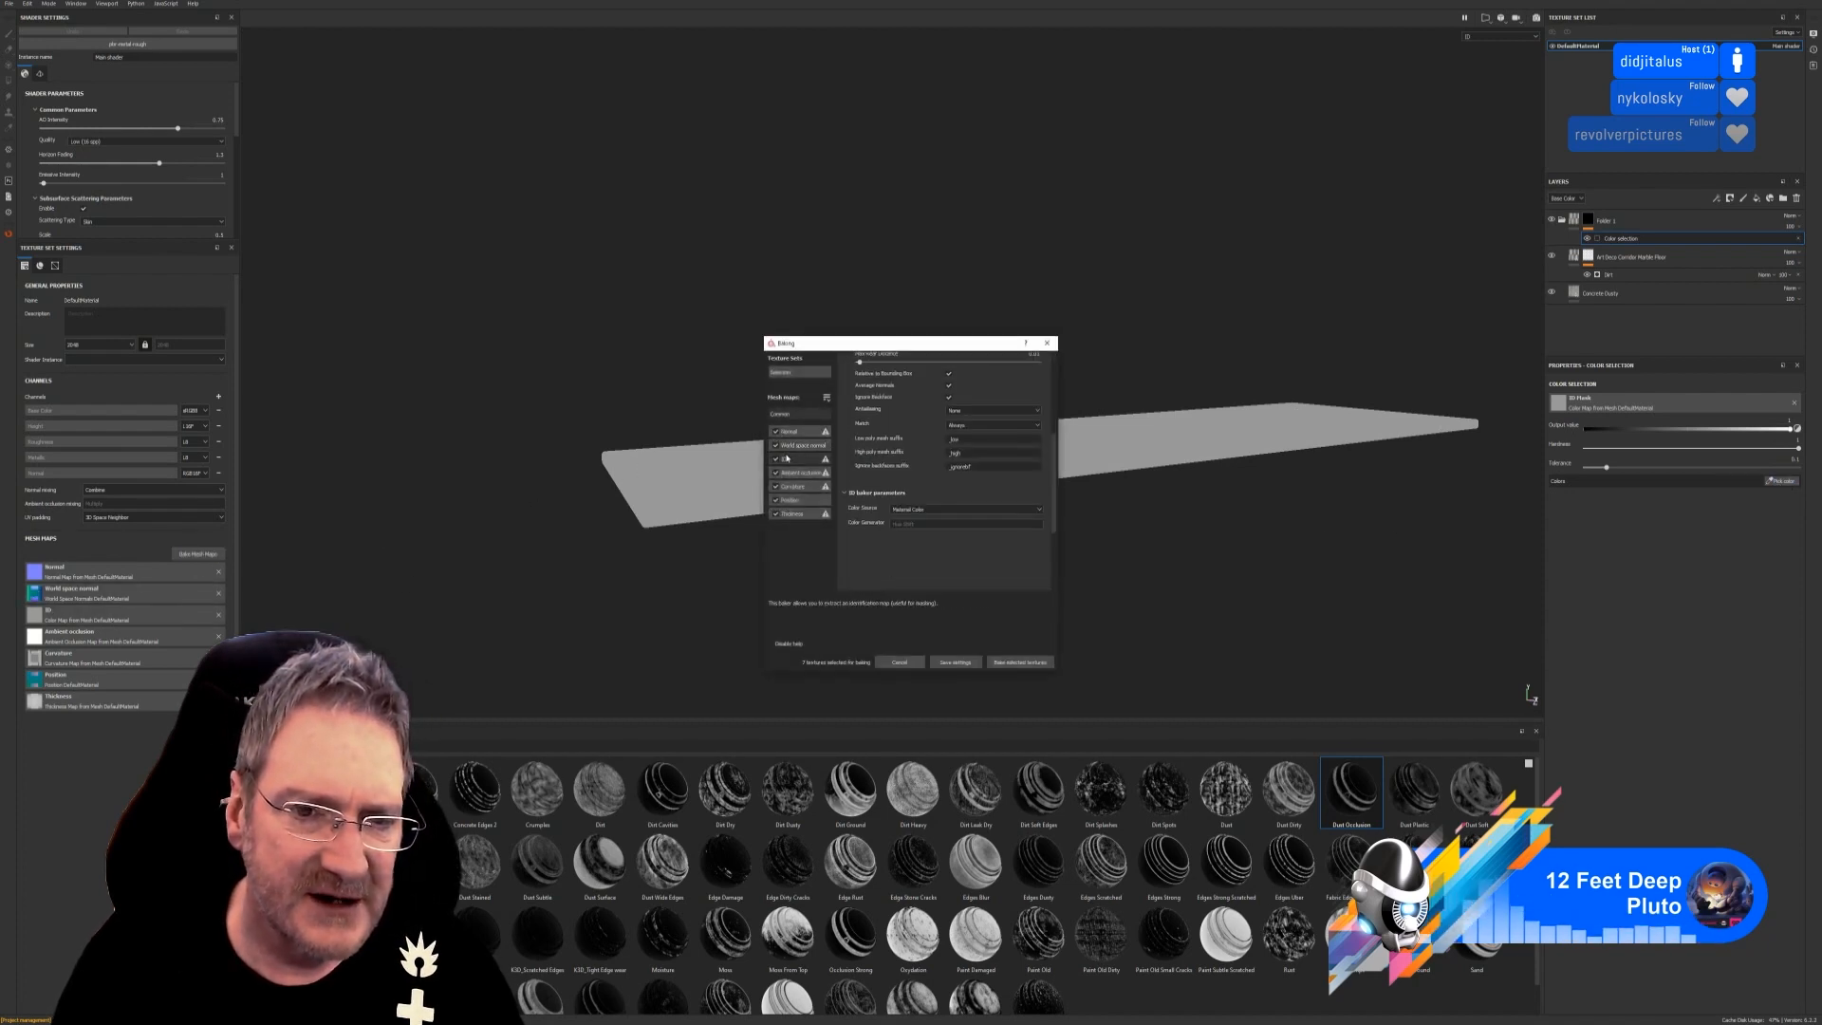
left_click(965, 377)
left_click(911, 393)
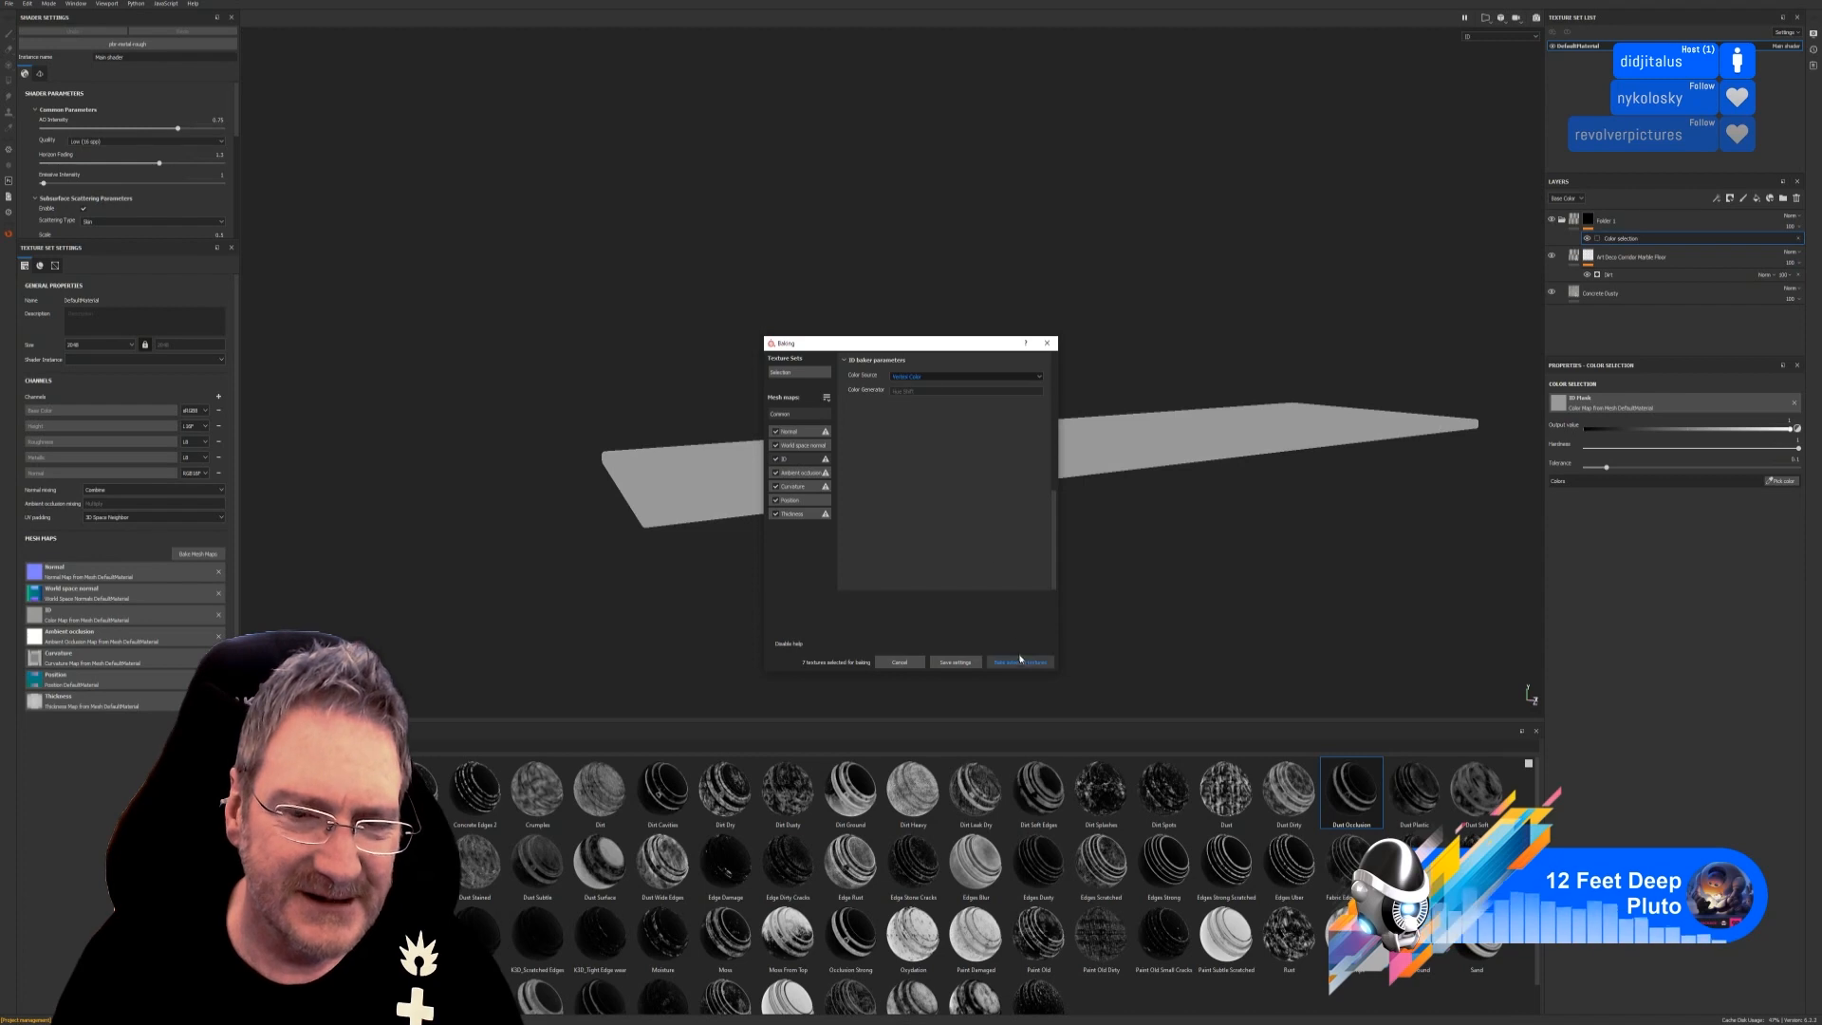
left_click(1020, 661)
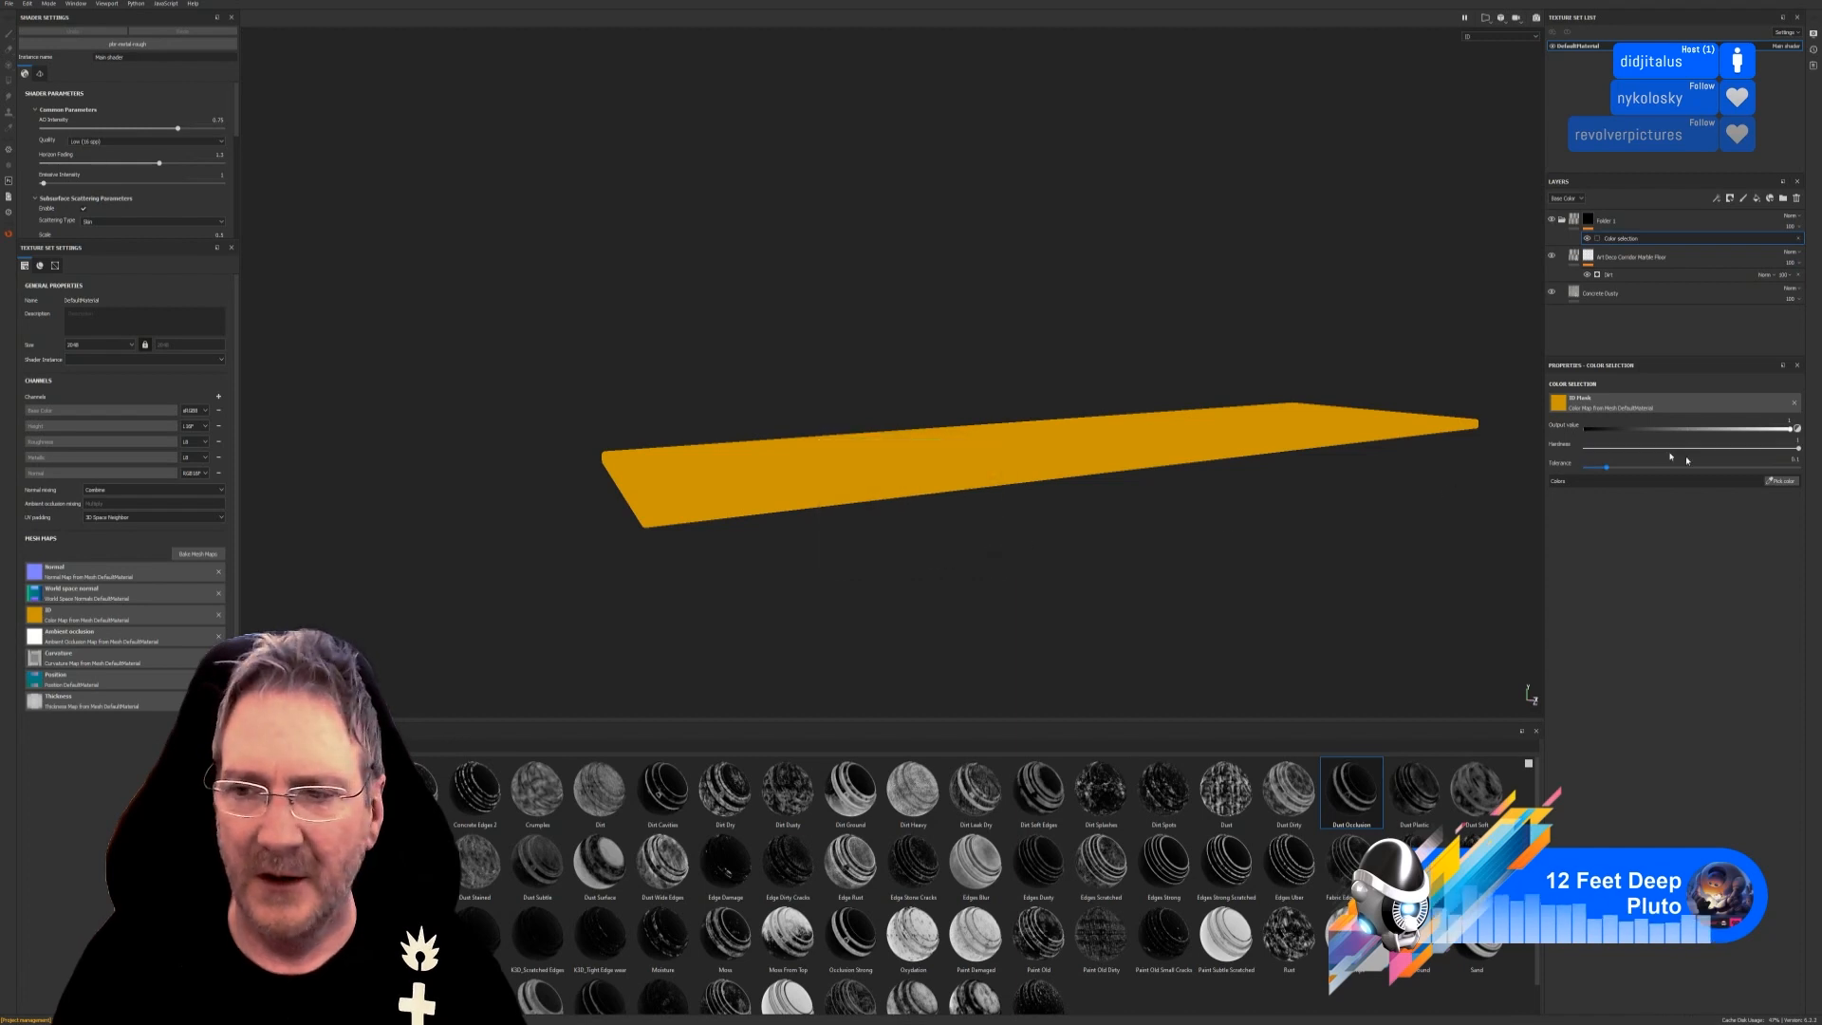
left_click(1783, 482)
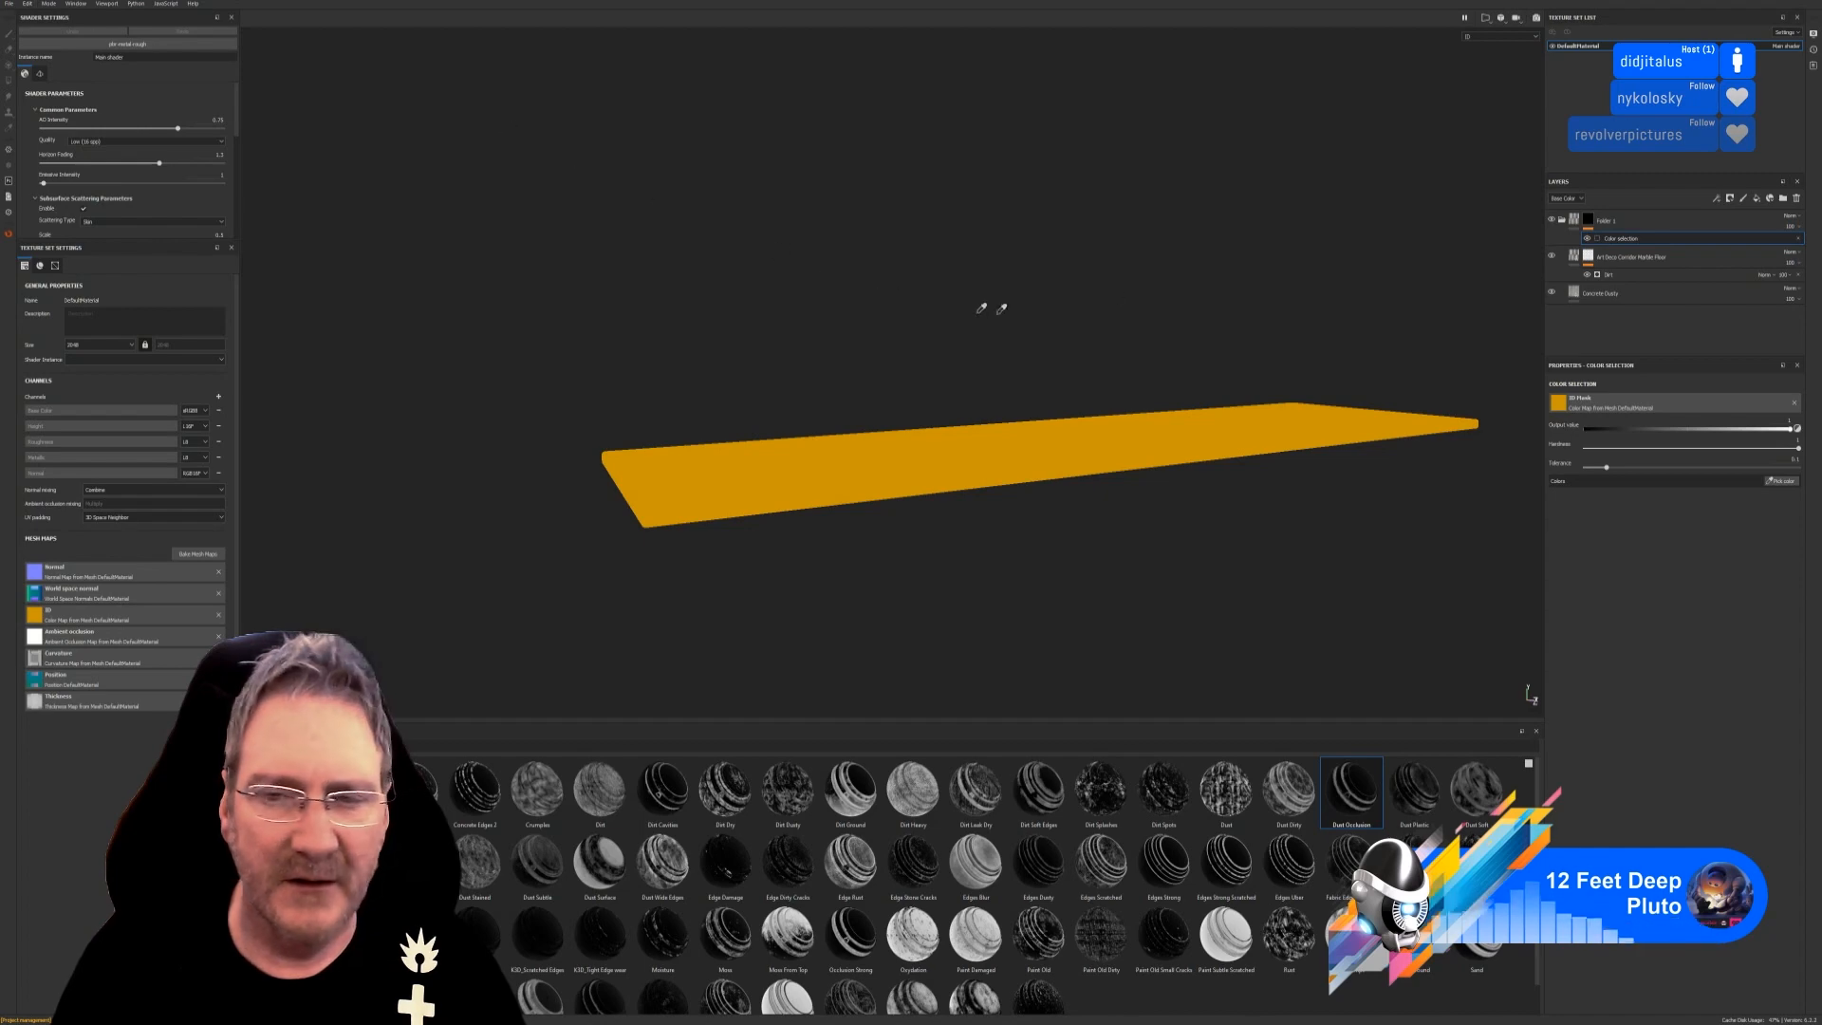
Switch to 3ds Max and bring the whole fireplace tiles slab into view.
left_click(1766, 1)
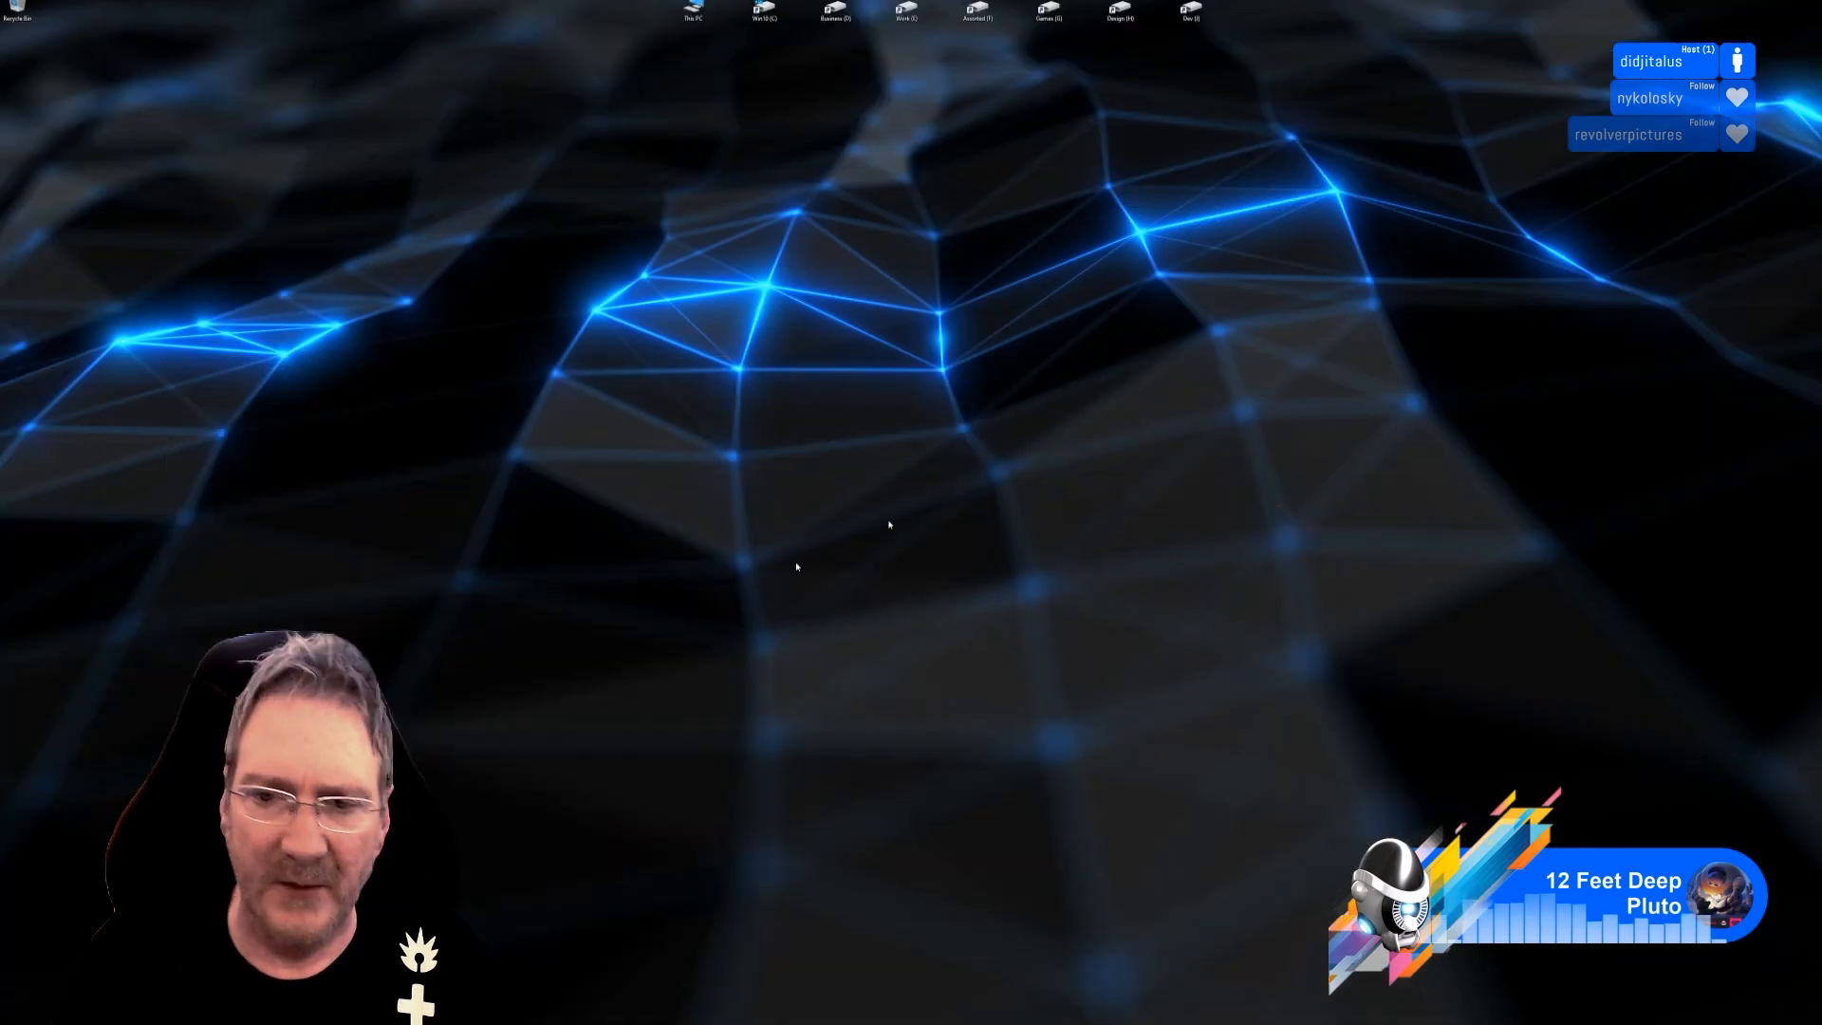
key("alt+Tab")
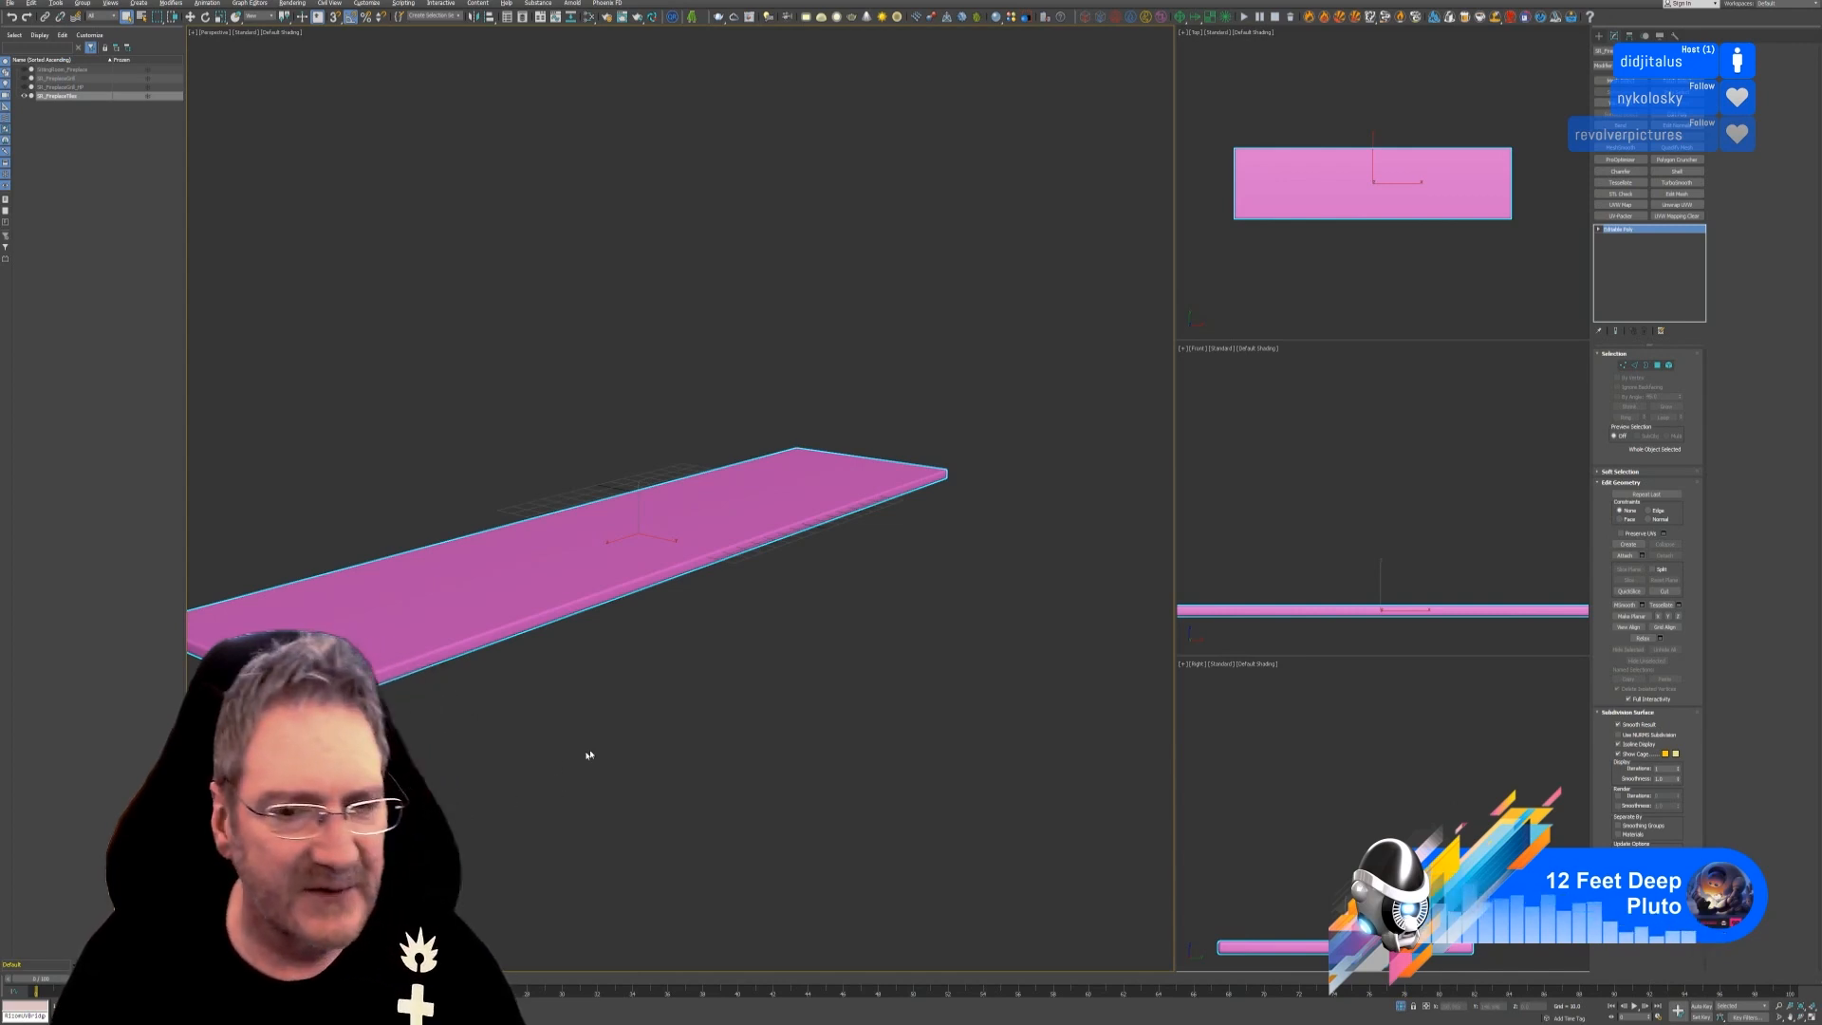
middle_click_drag(813, 361, 879, 374)
right_click(792, 511)
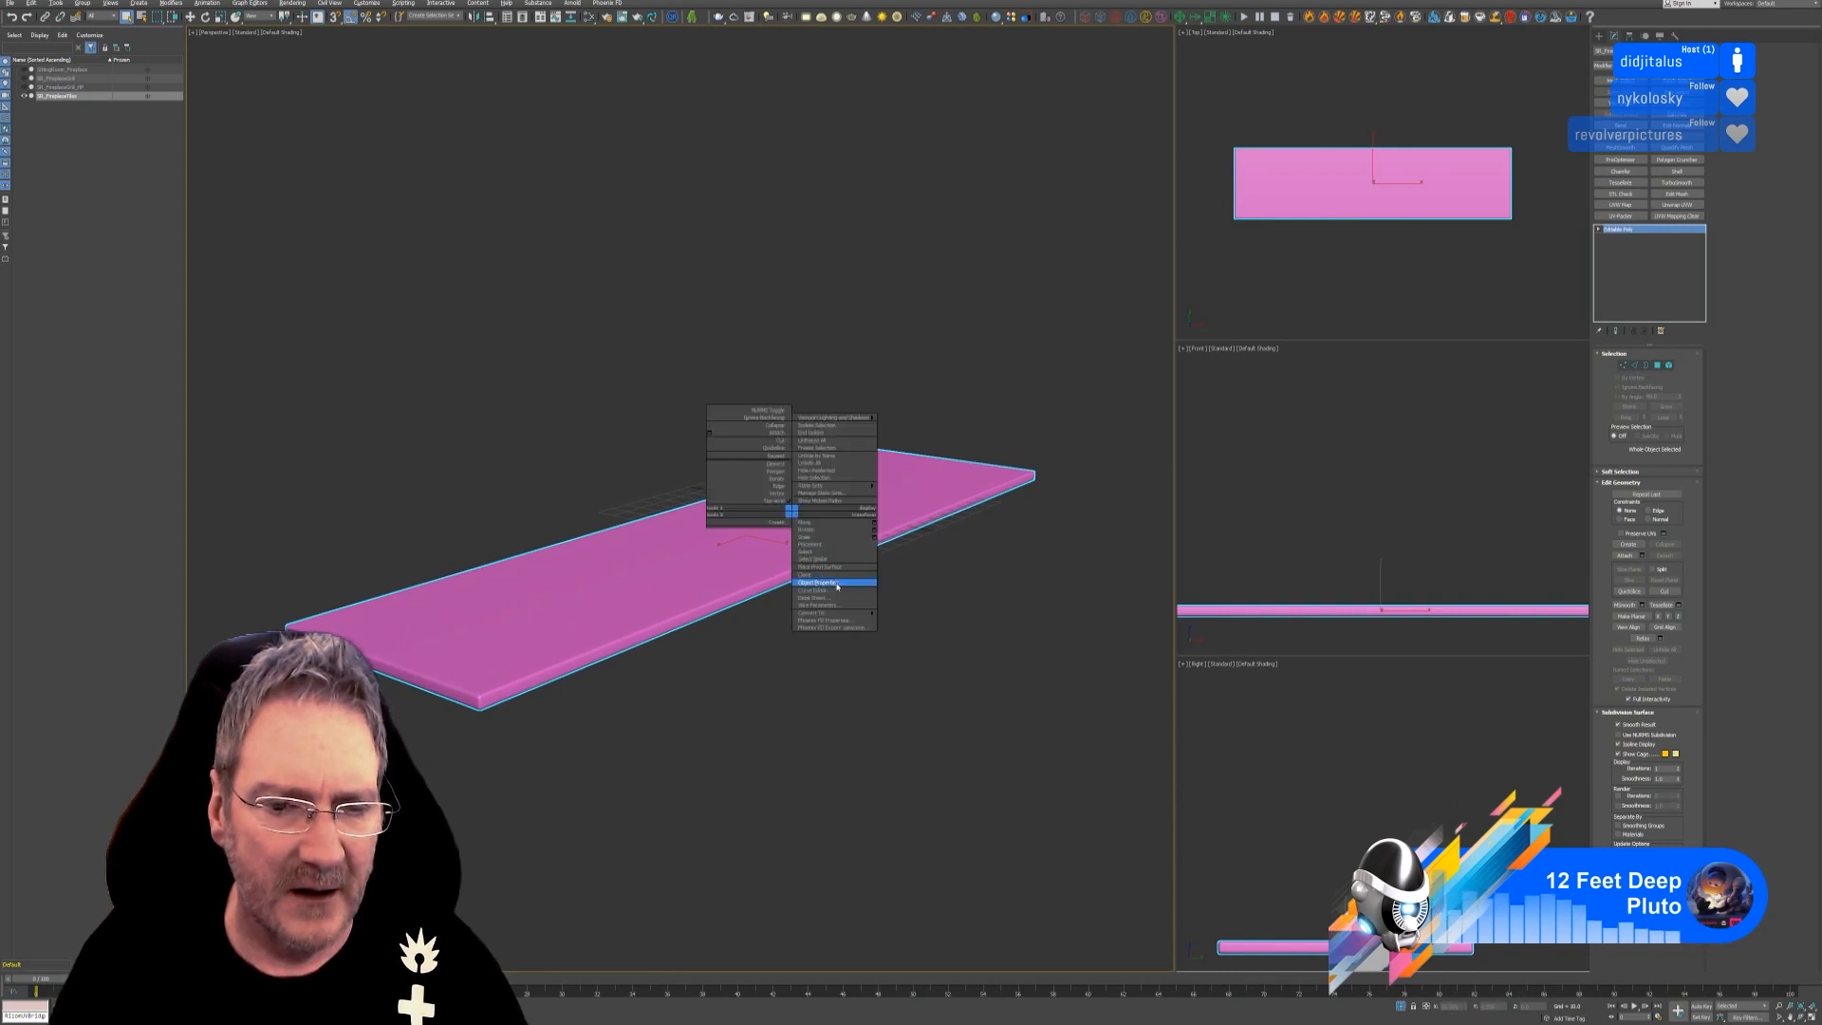
left_click(837, 584)
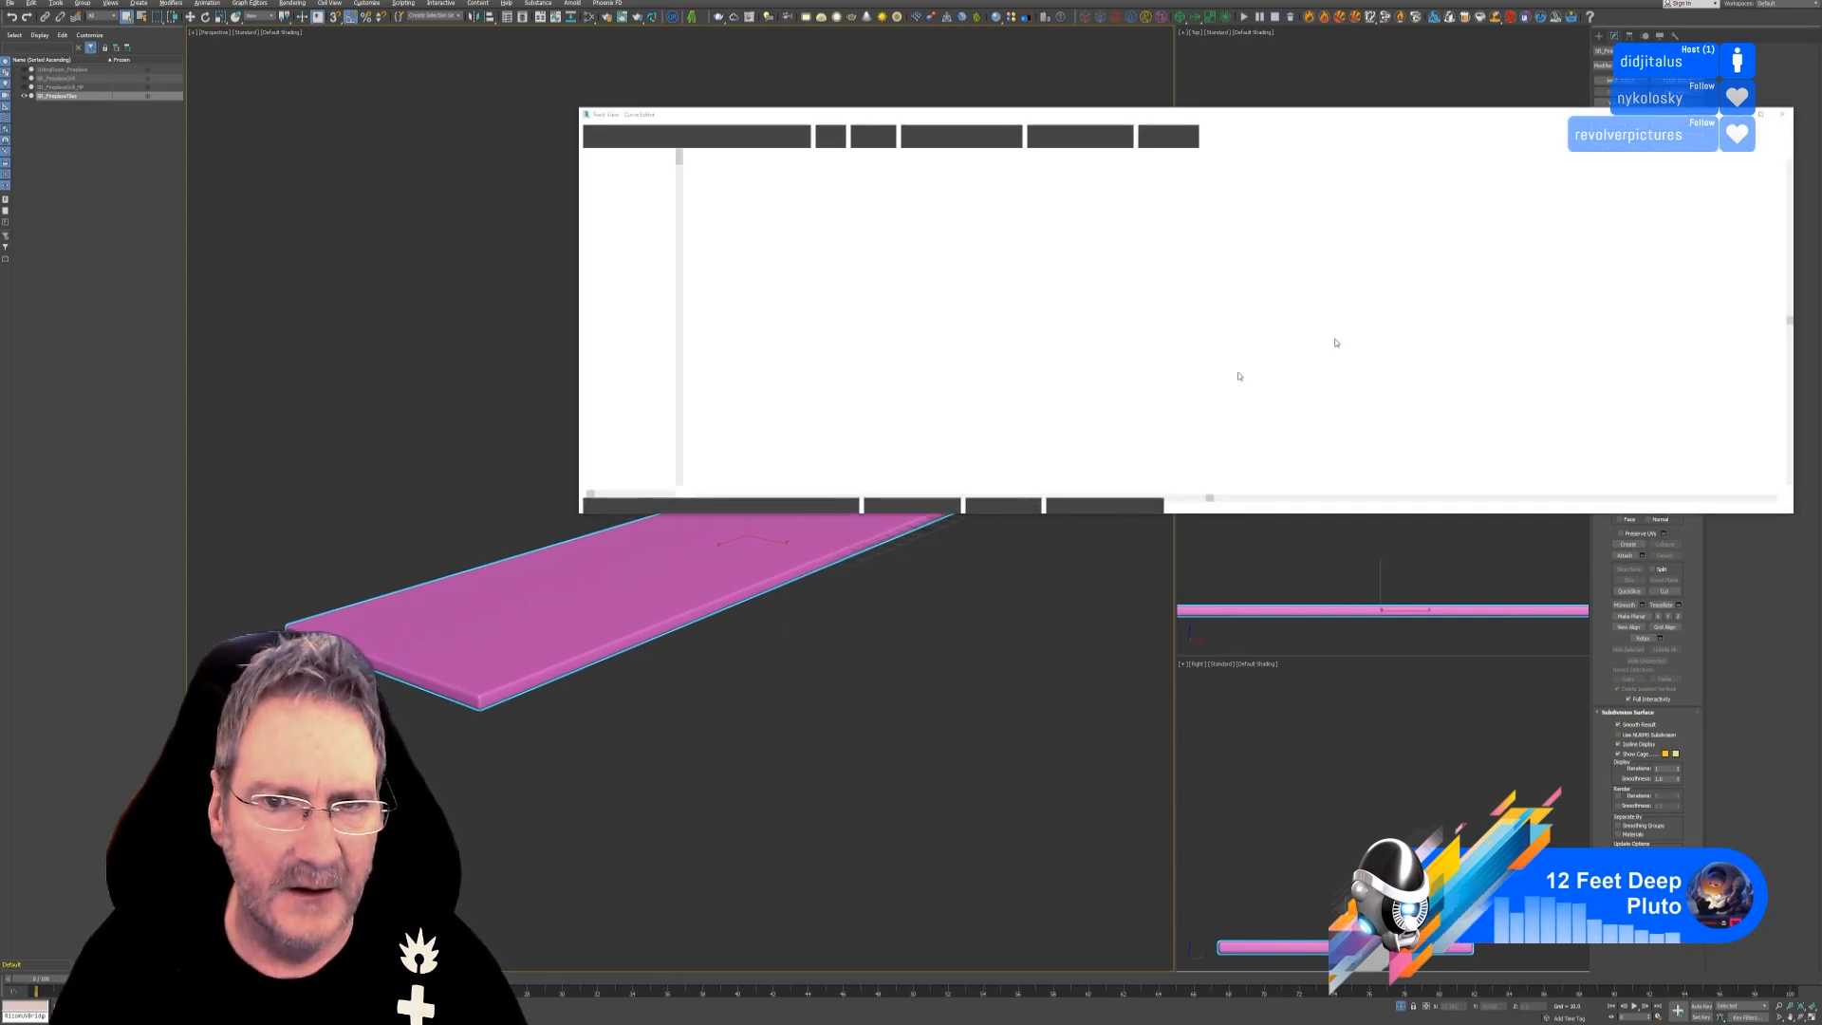
left_click(1783, 115)
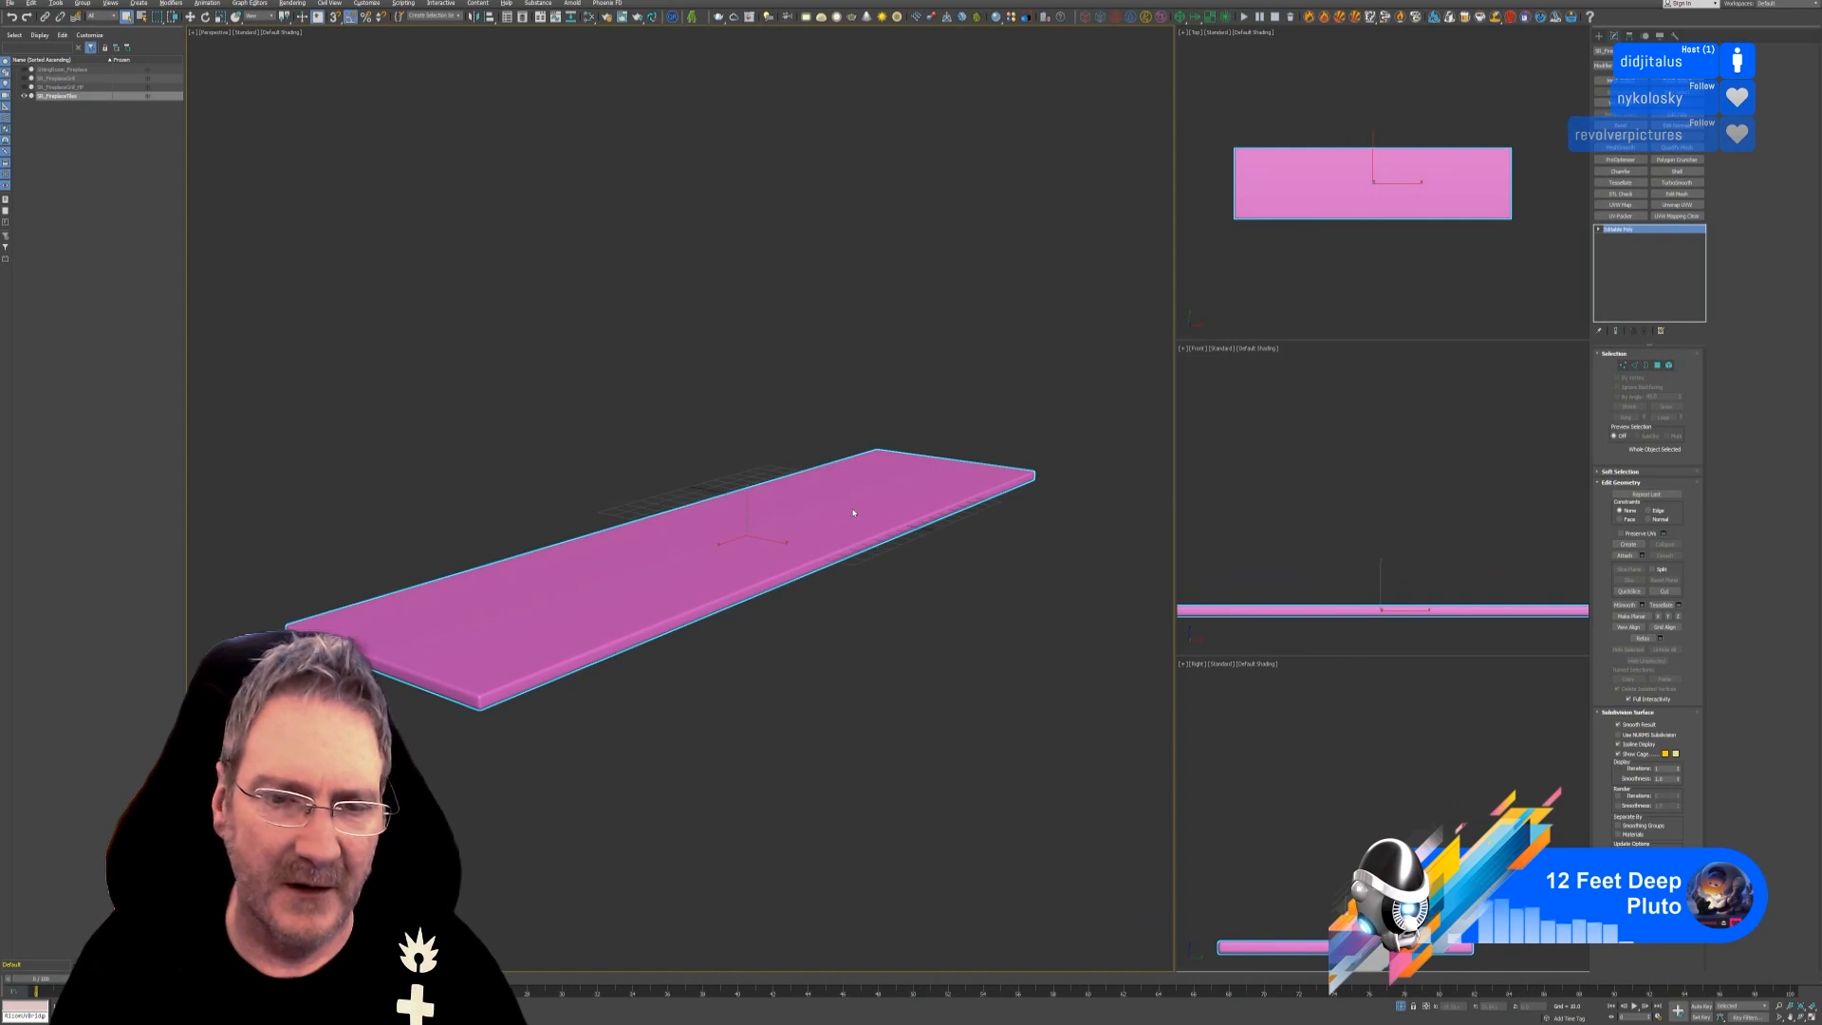
Turn on shaded Vertex Color channel display for the fireplace tiles slab in its object properties.
right_click(849, 513)
left_click(878, 577)
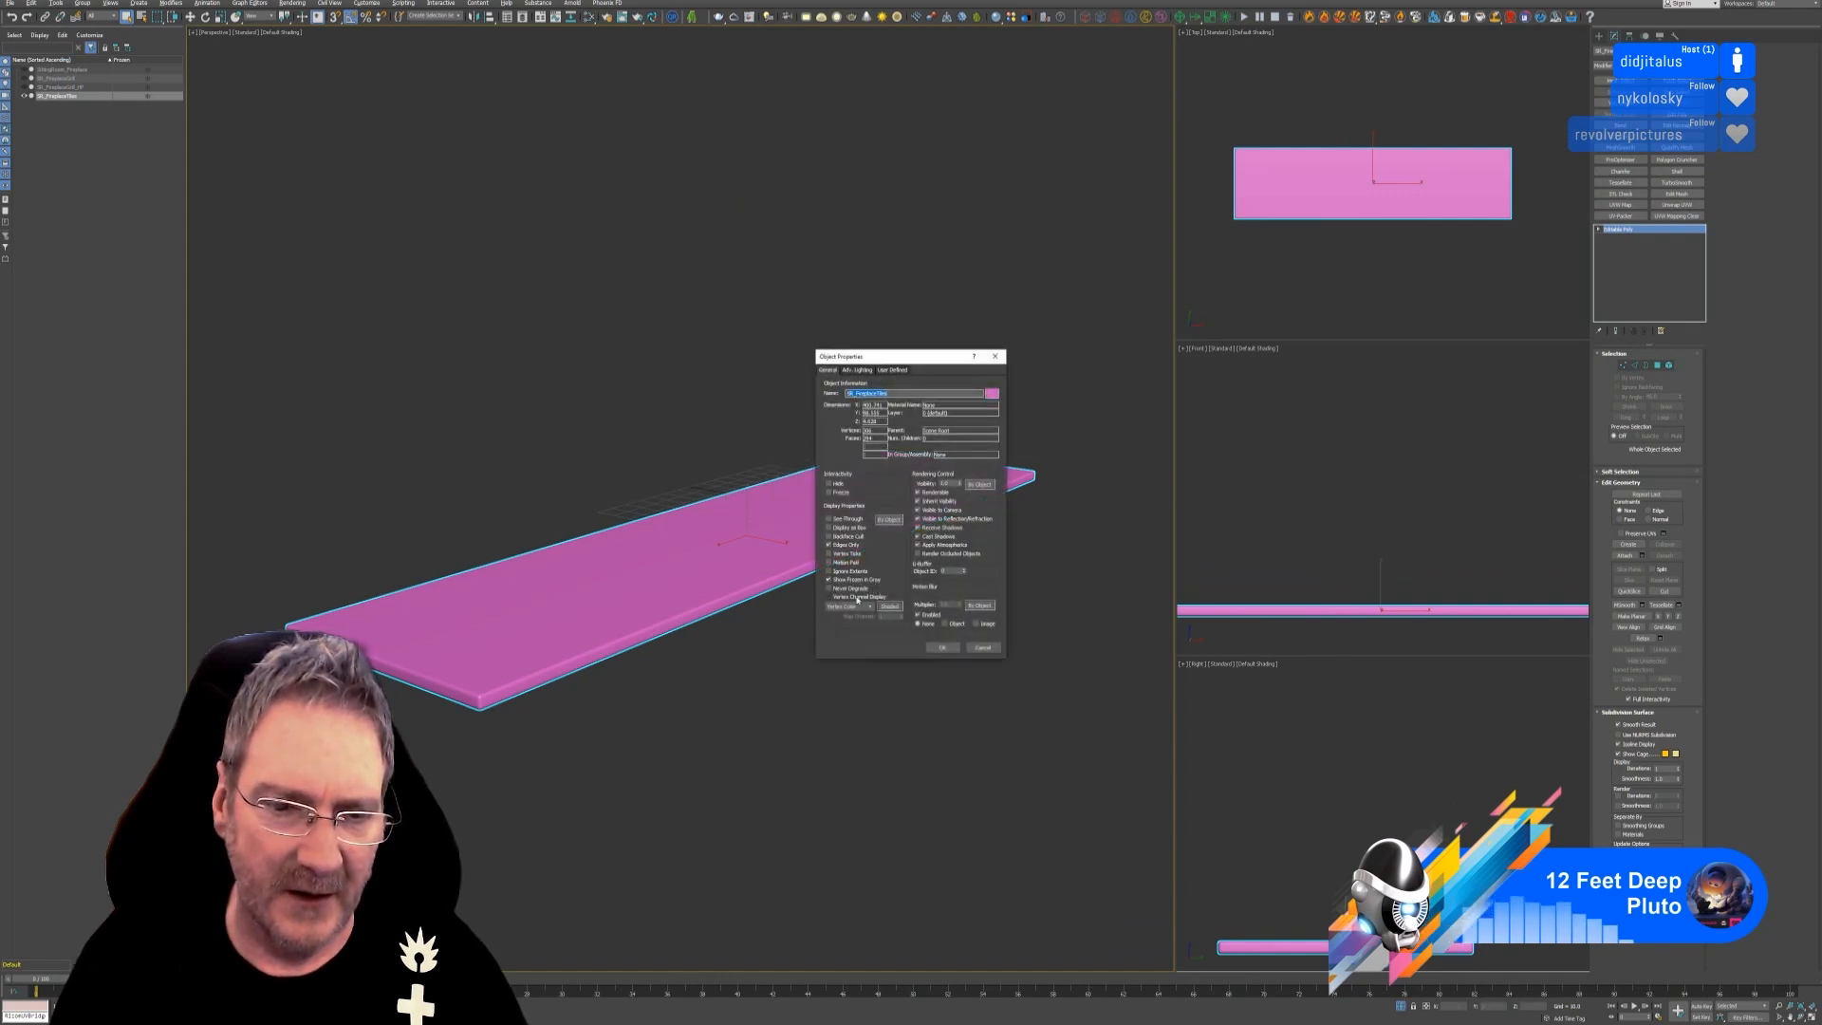
left_click(890, 605)
left_click(941, 647)
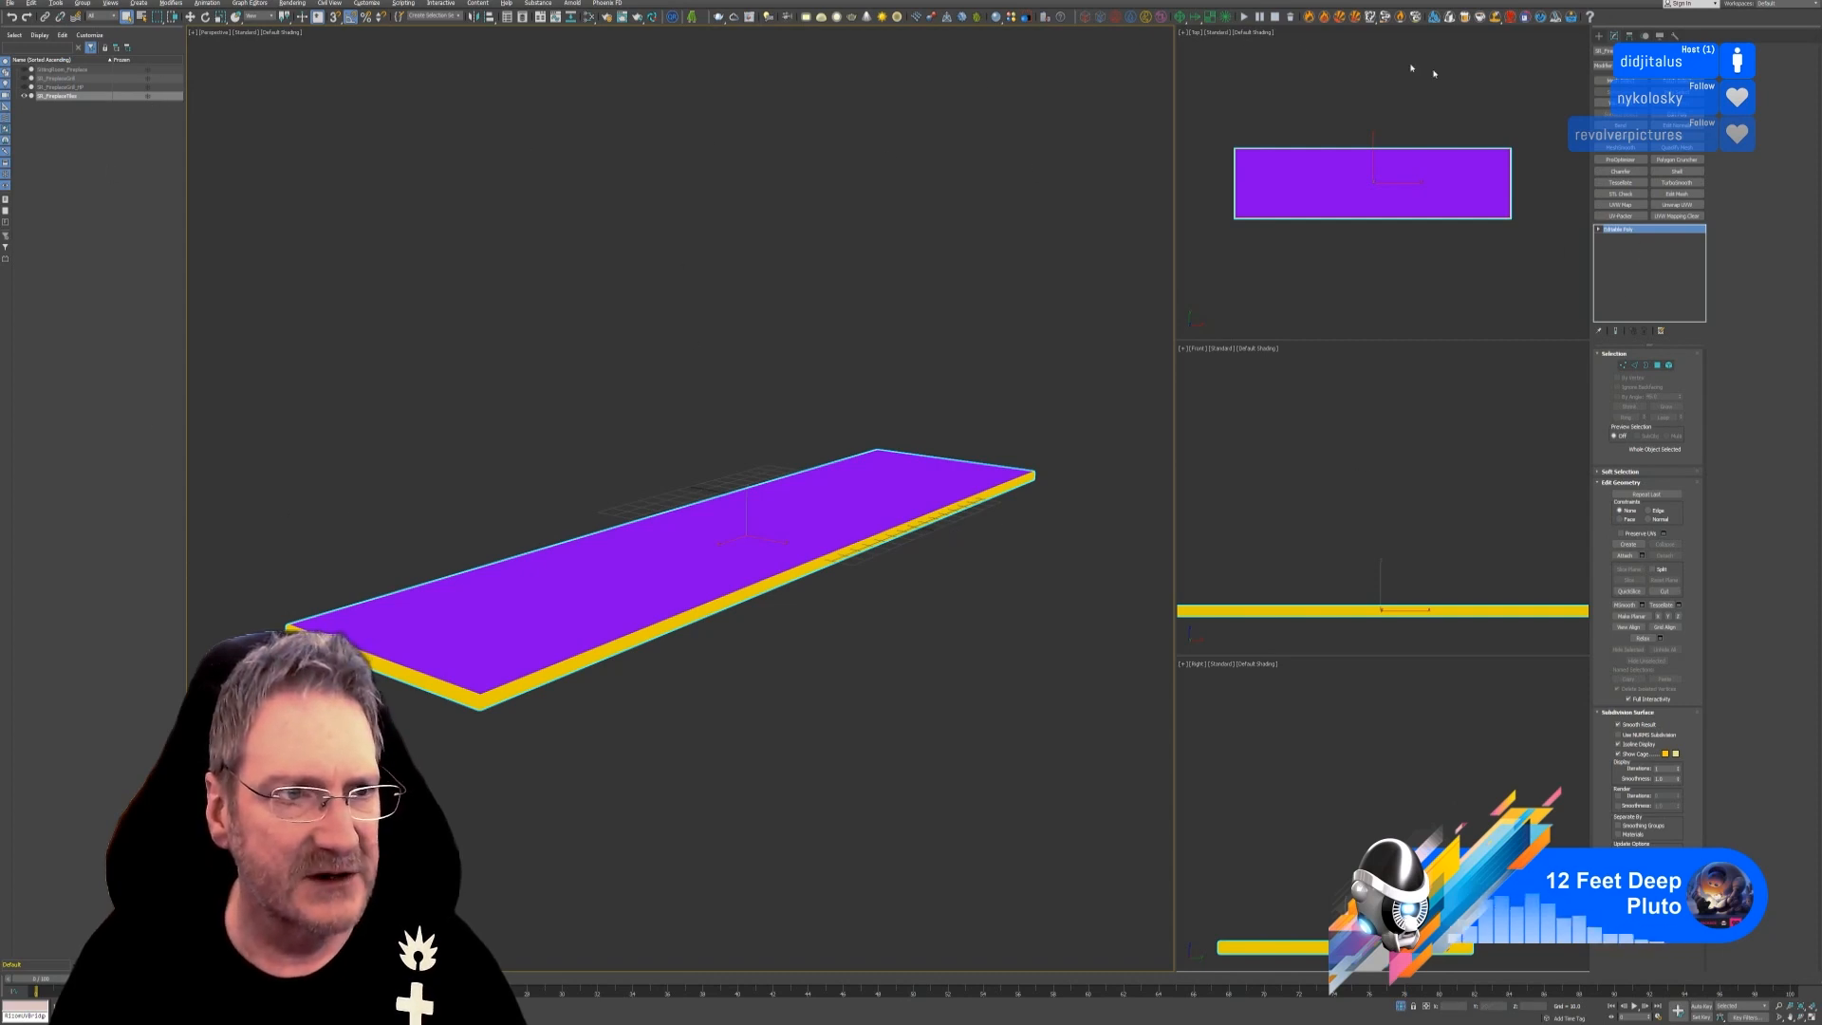
Return to Substance Painter and reload the project's mesh from the fireplace tiles FBX file in the project configuration.
key("super+d")
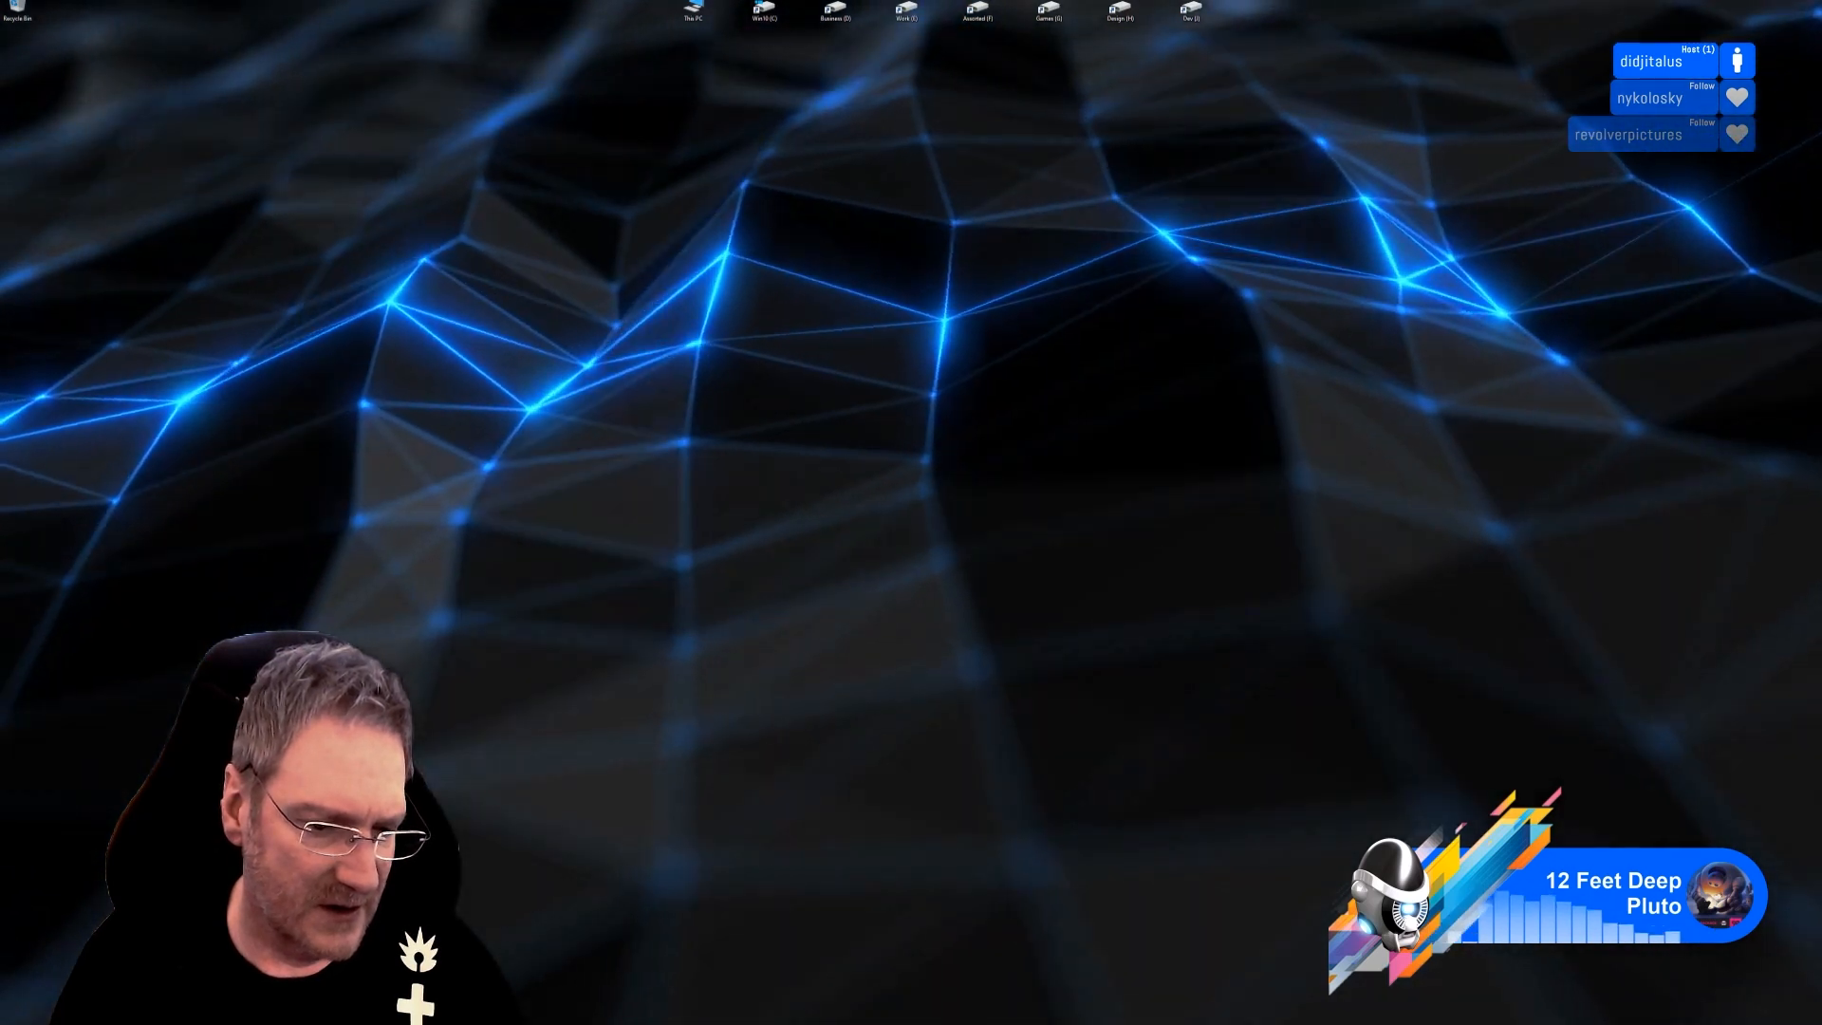
key("alt+Tab")
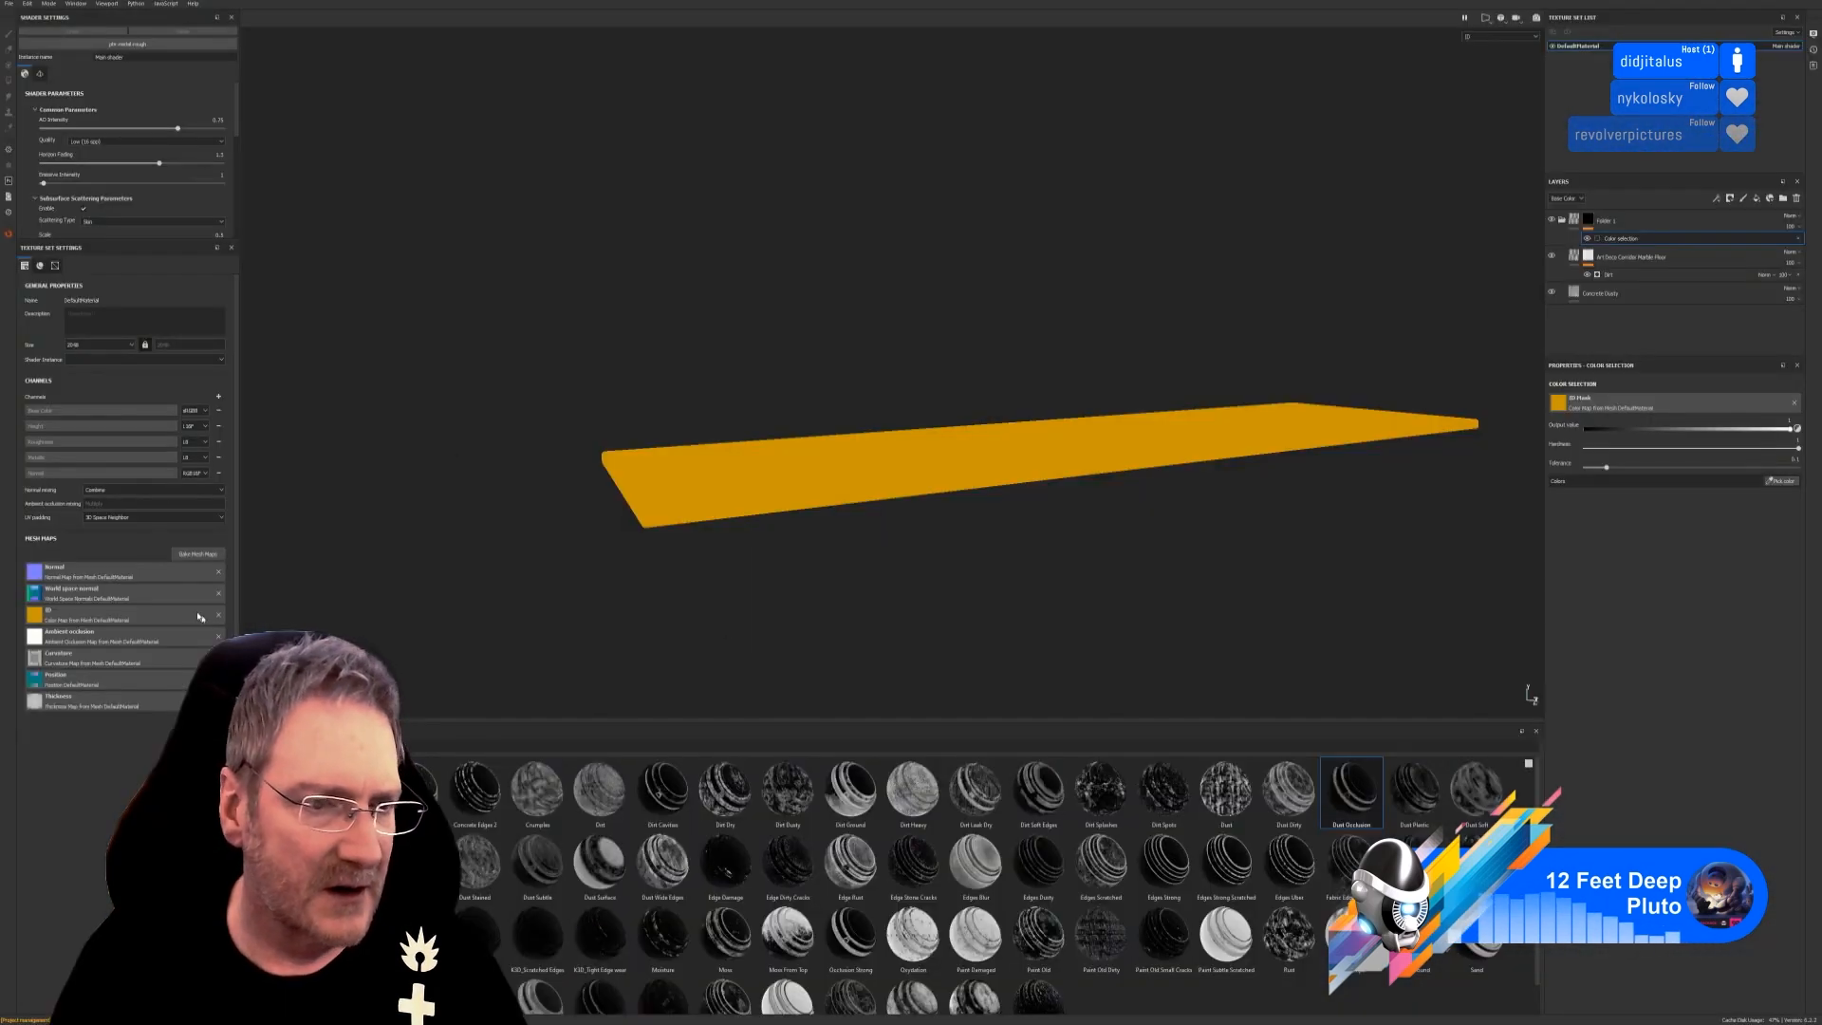
left_click(199, 554)
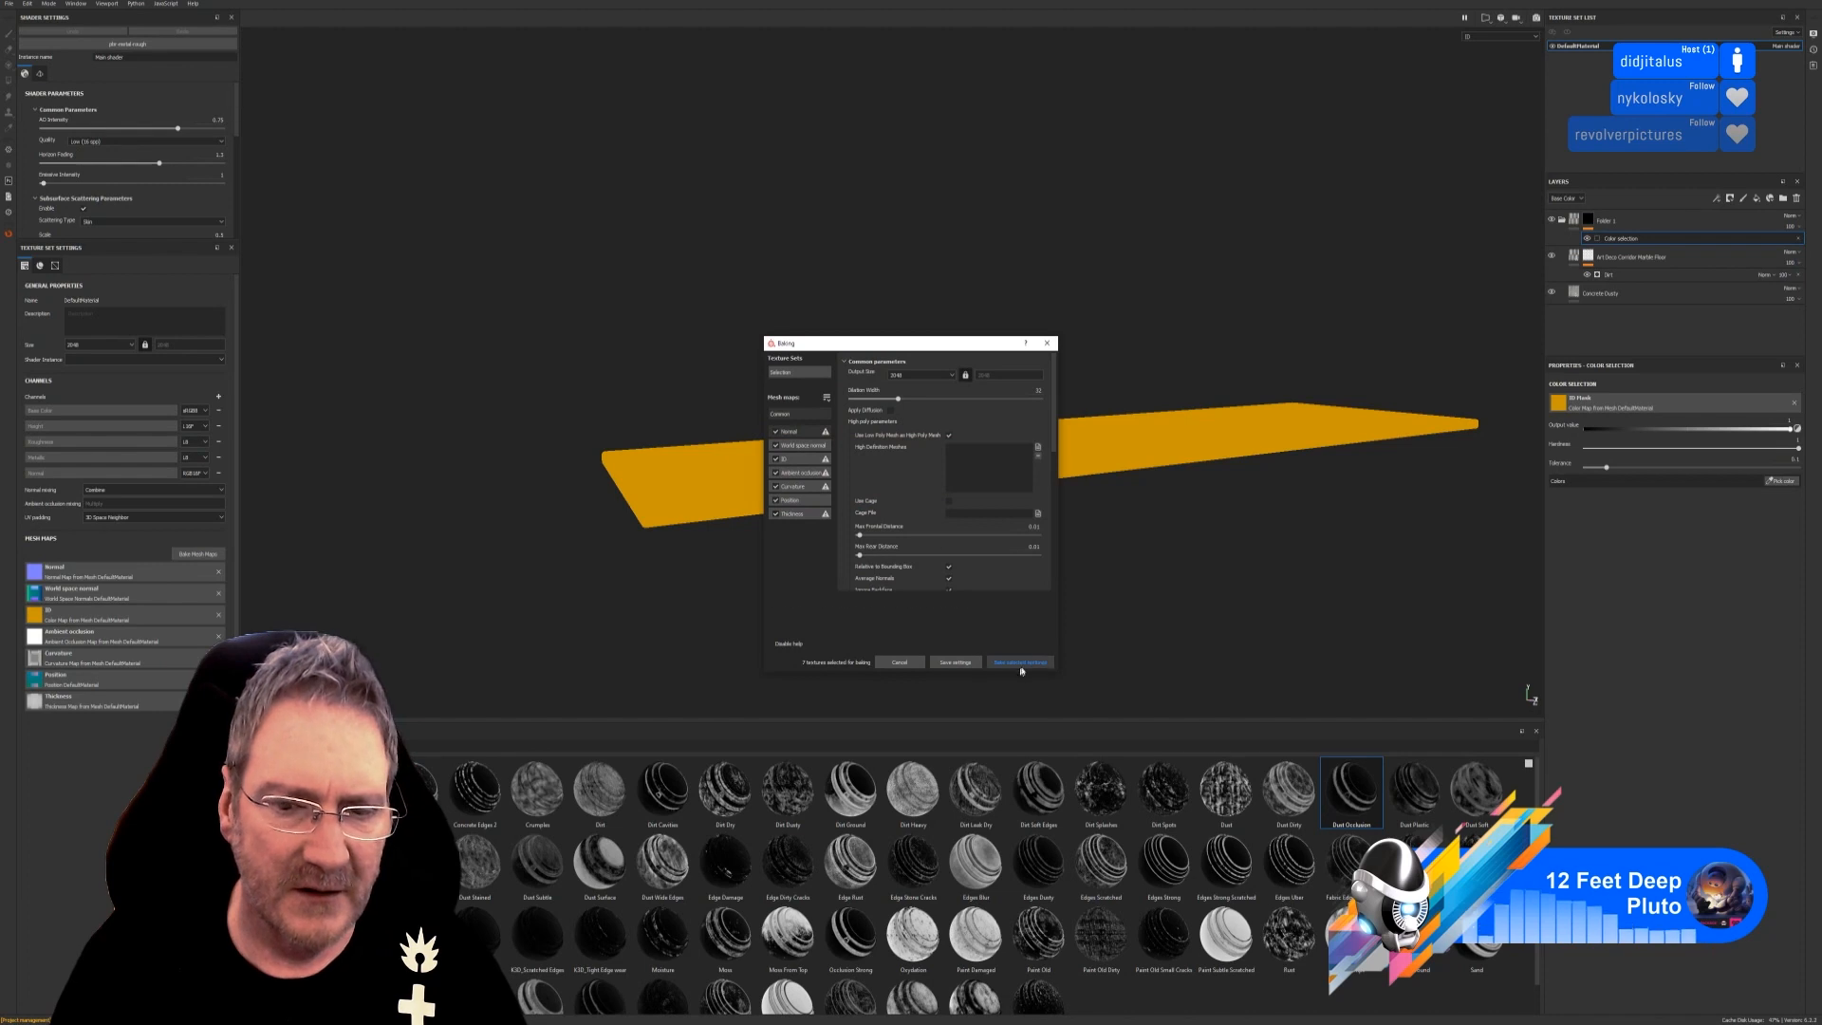
left_click(1048, 345)
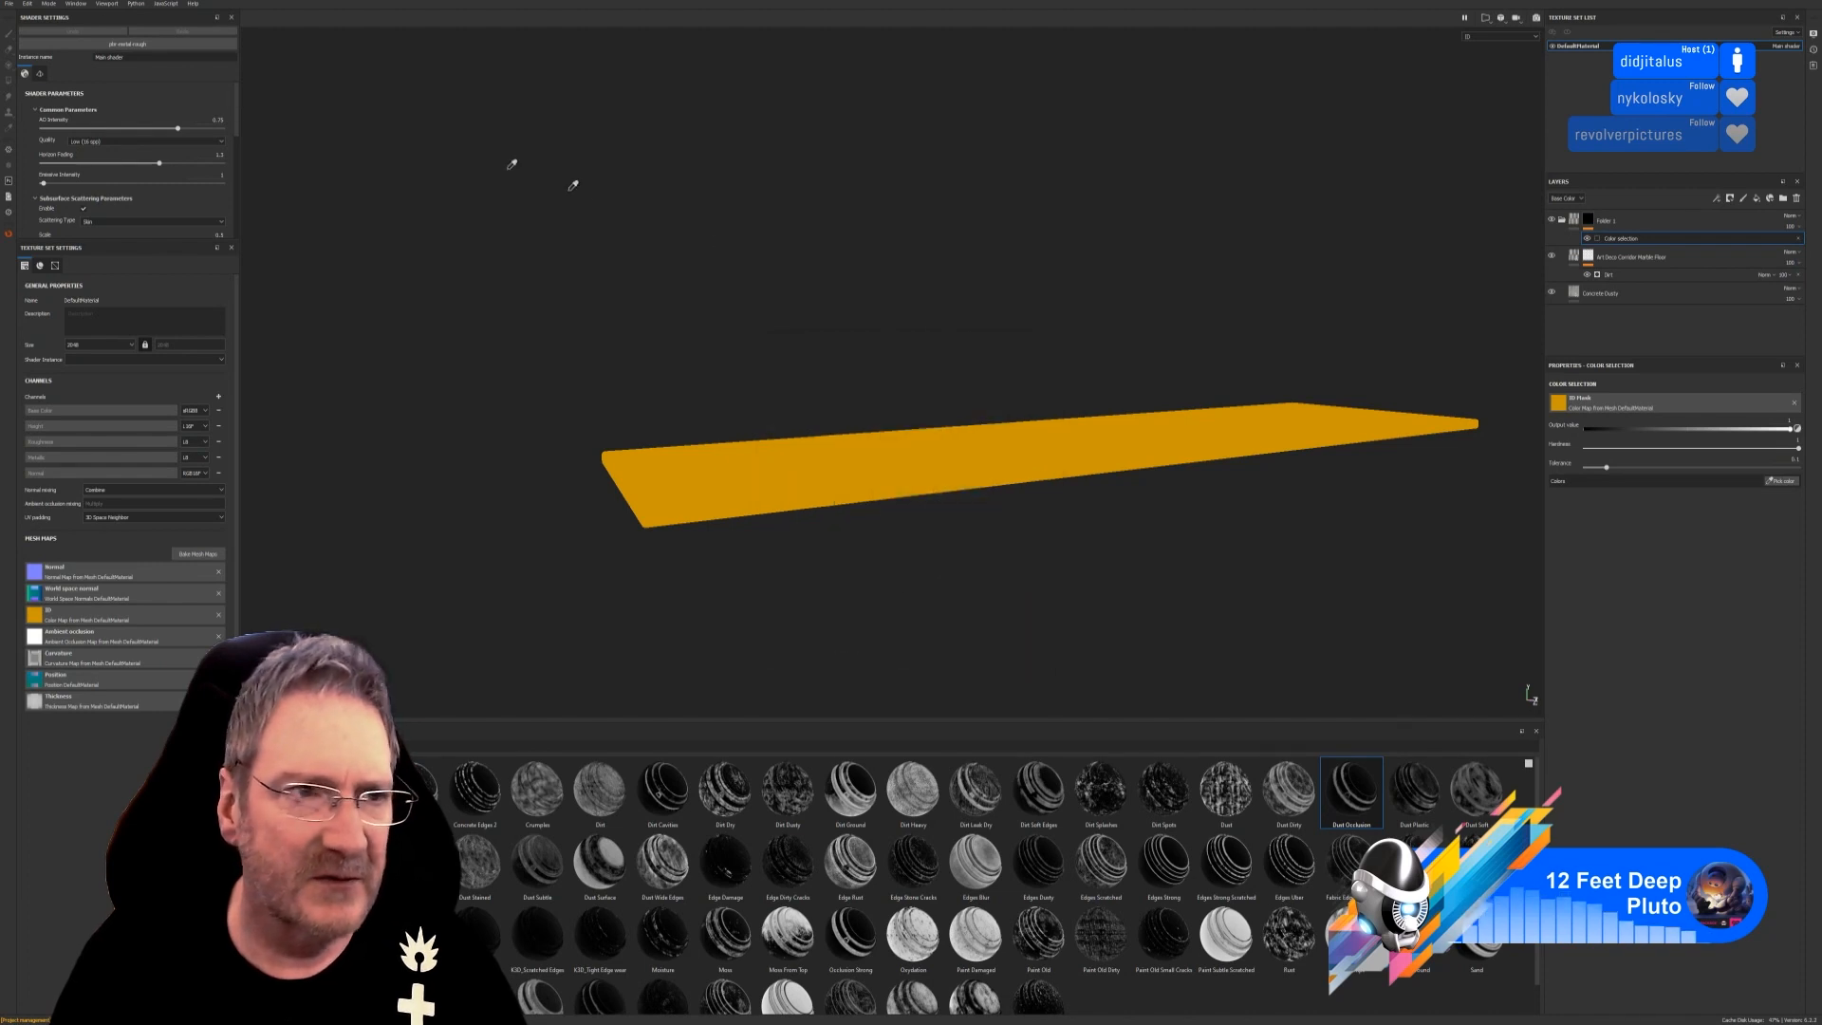
left_click(27, 4)
left_click(57, 38)
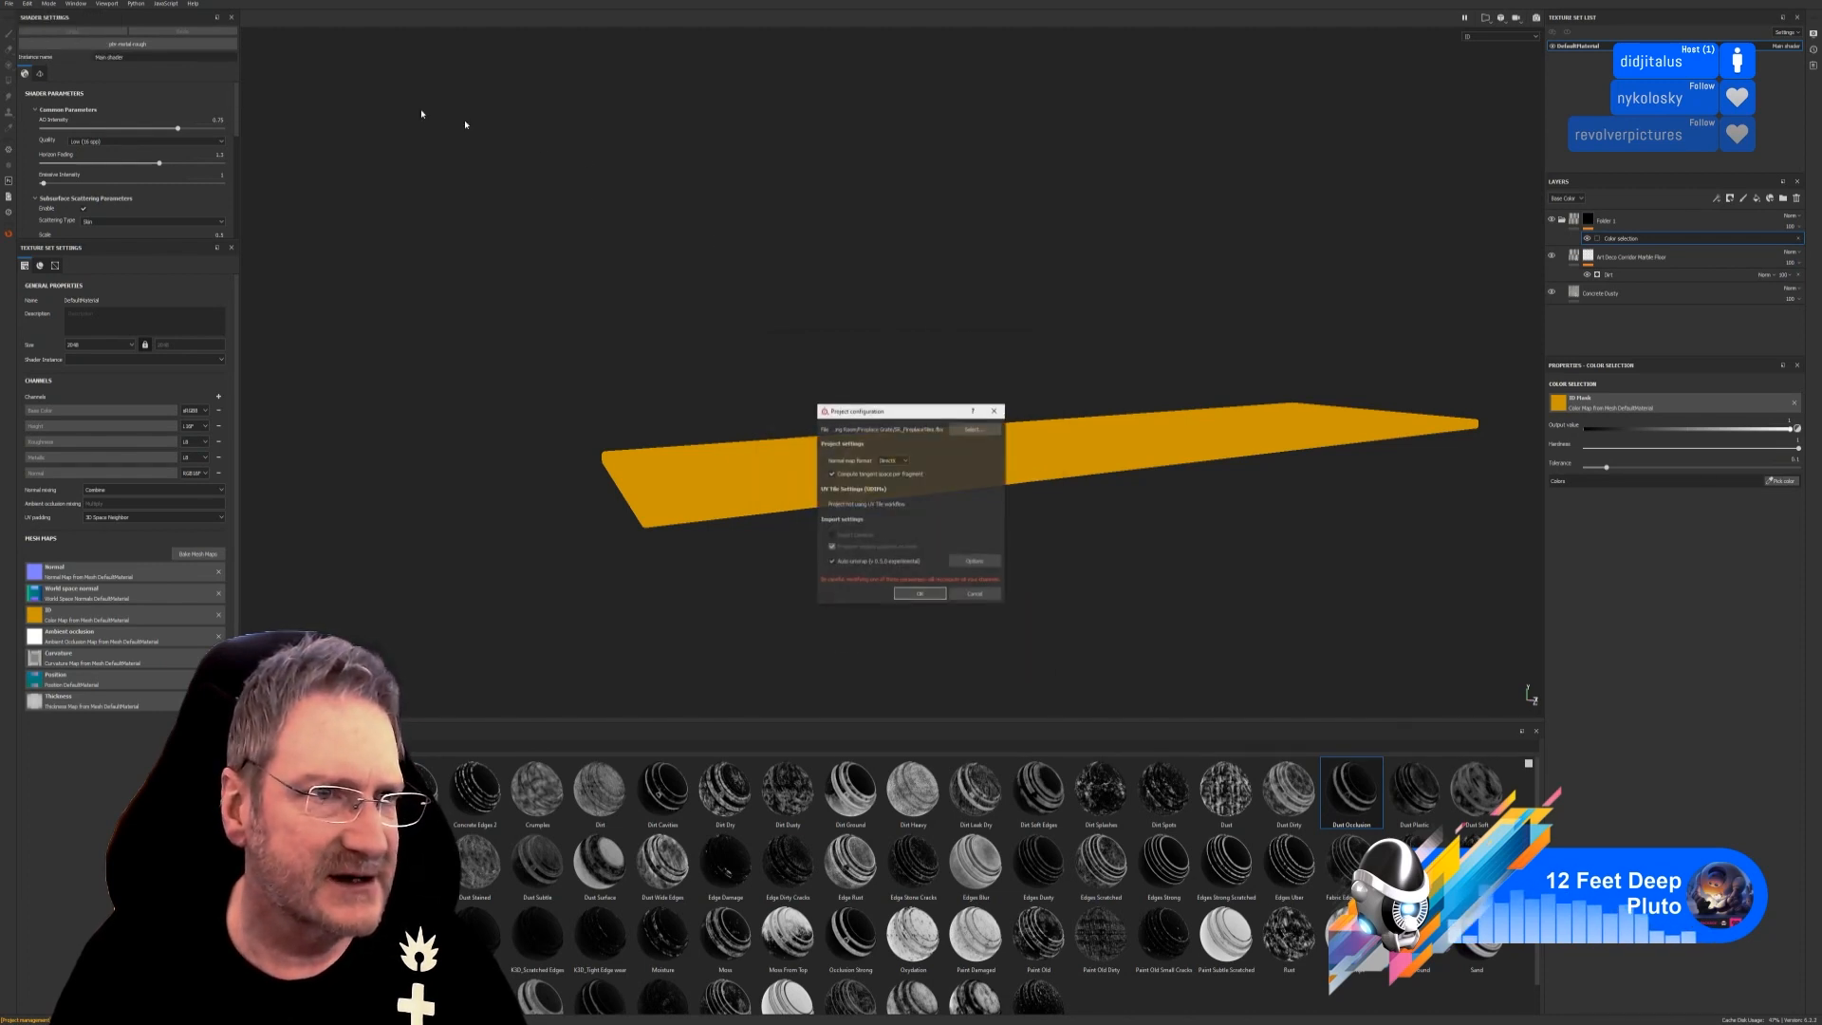
left_click(989, 436)
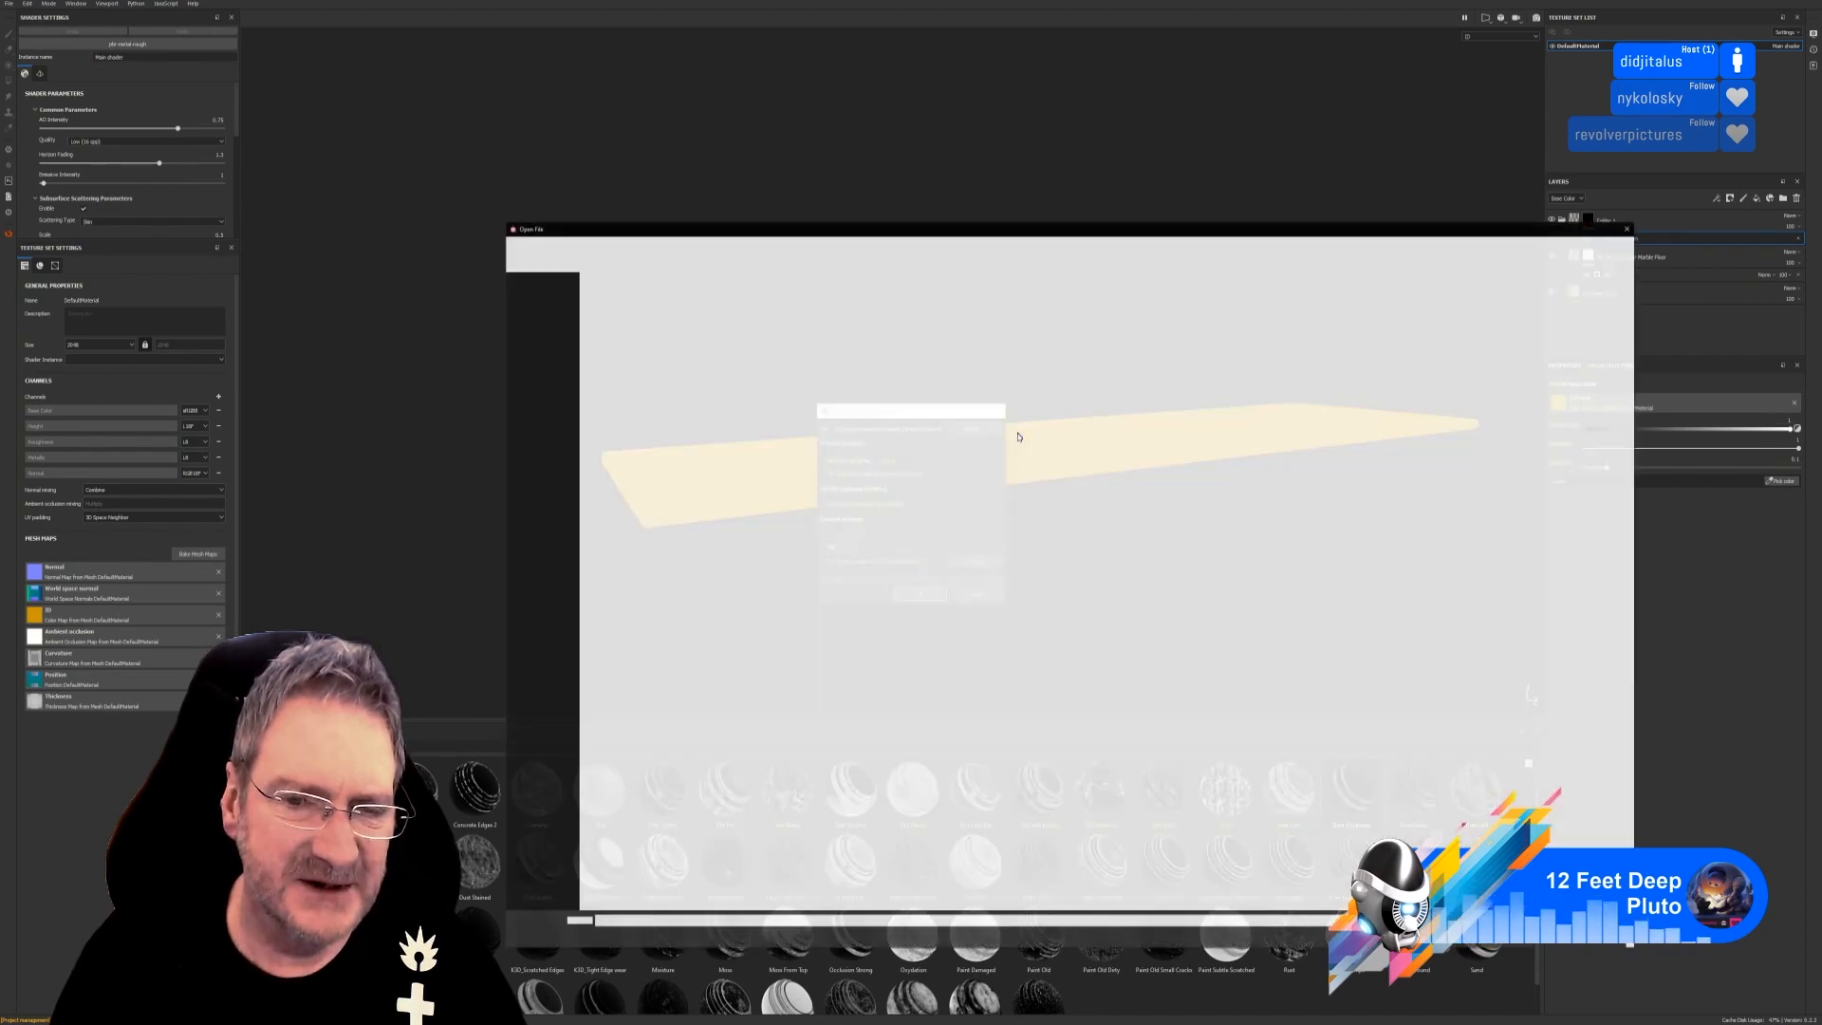
left_click_drag(831, 236, 701, 186)
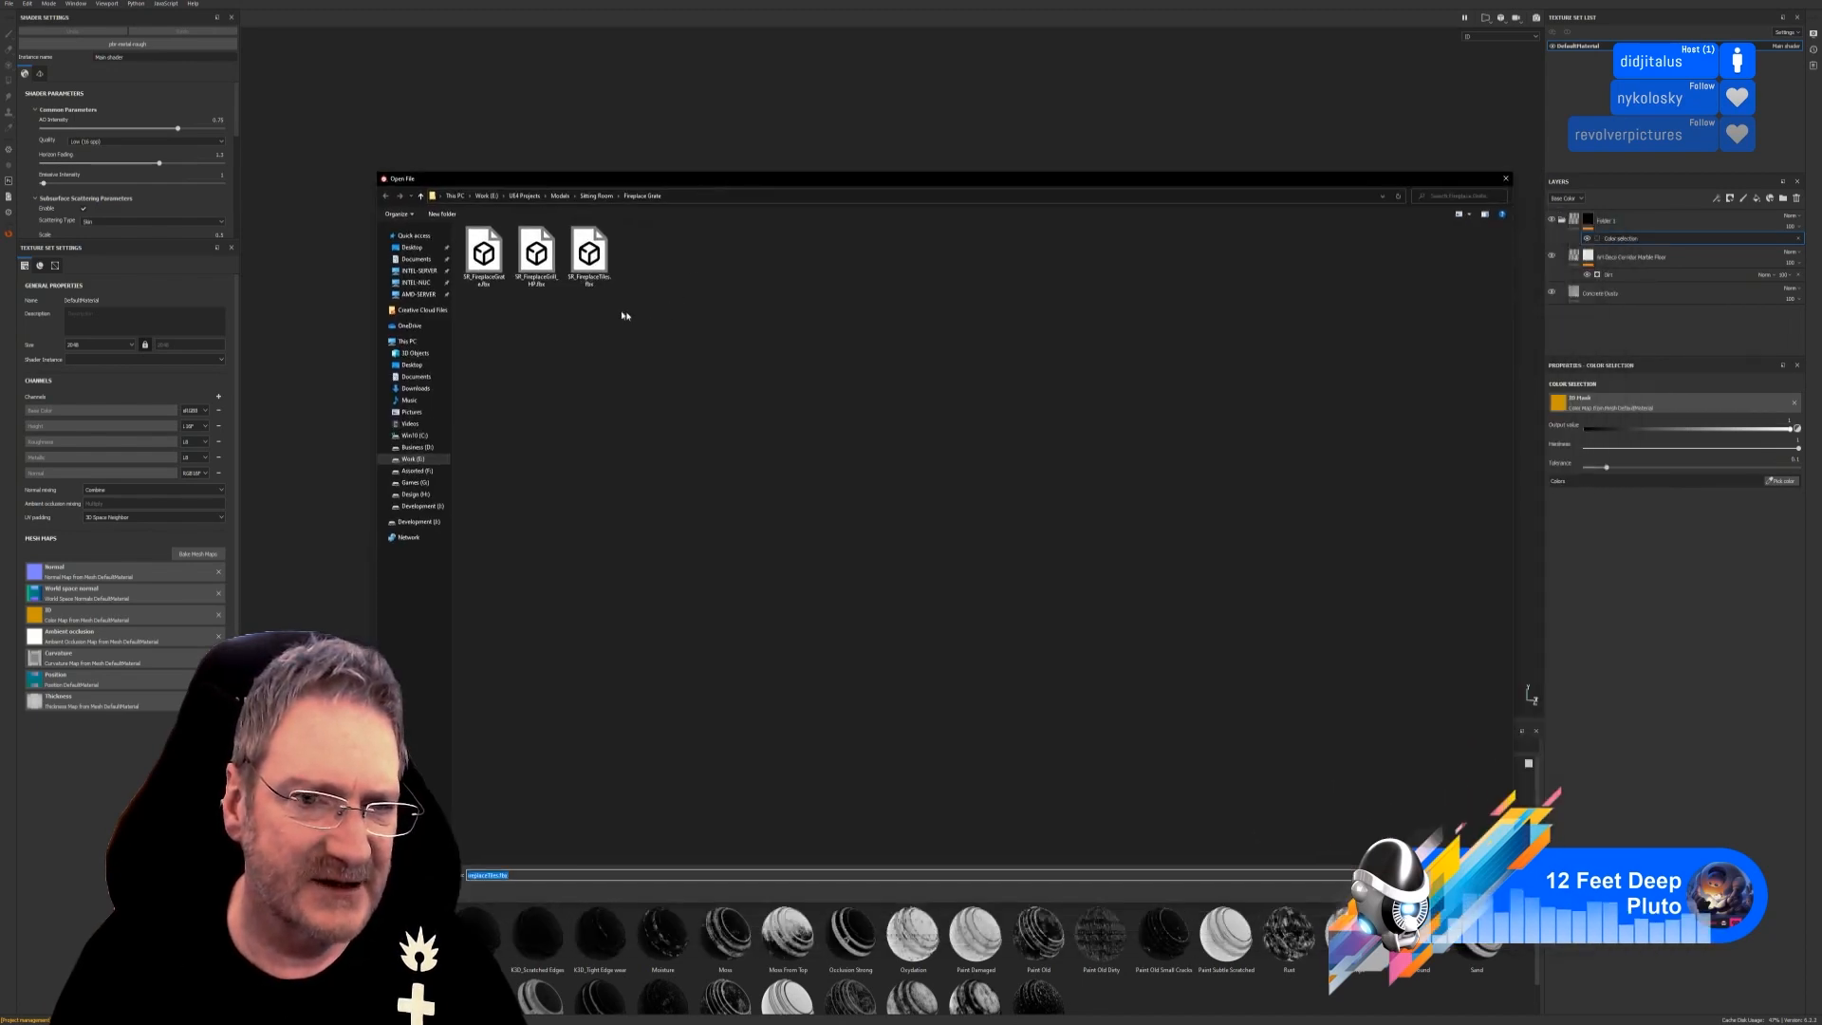
double_click(588, 254)
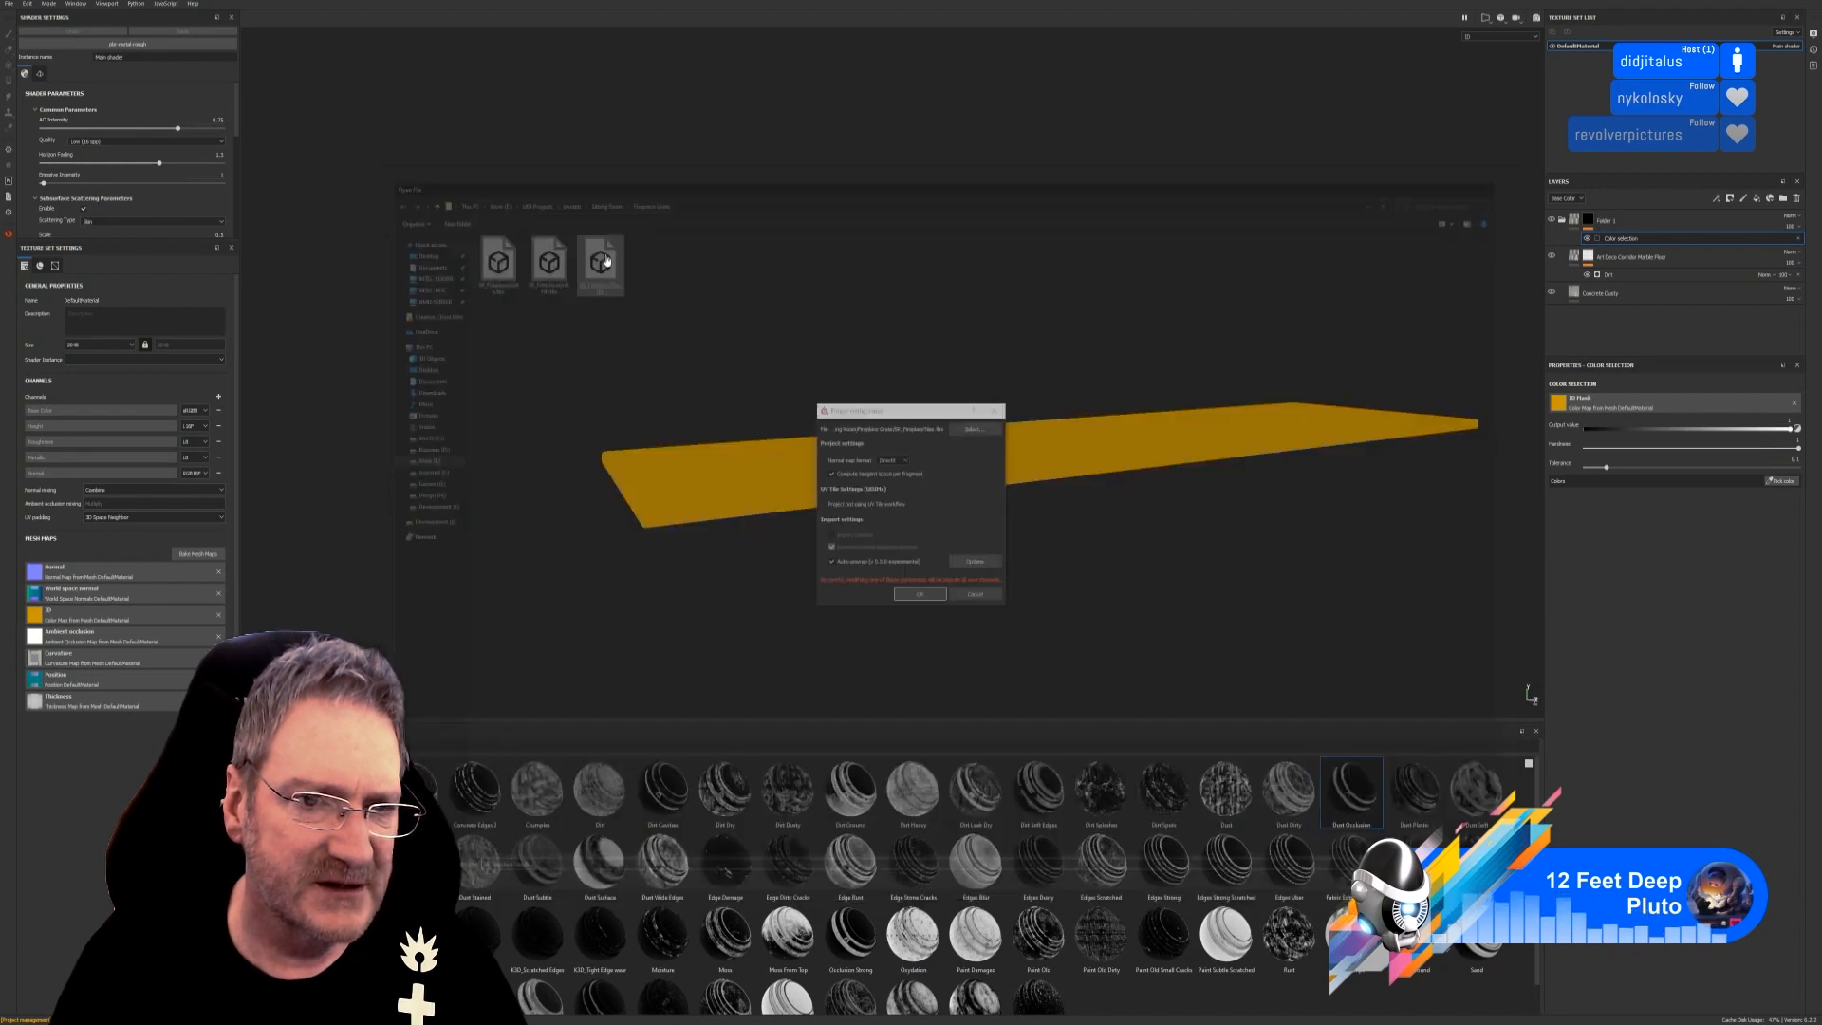
left_click(922, 595)
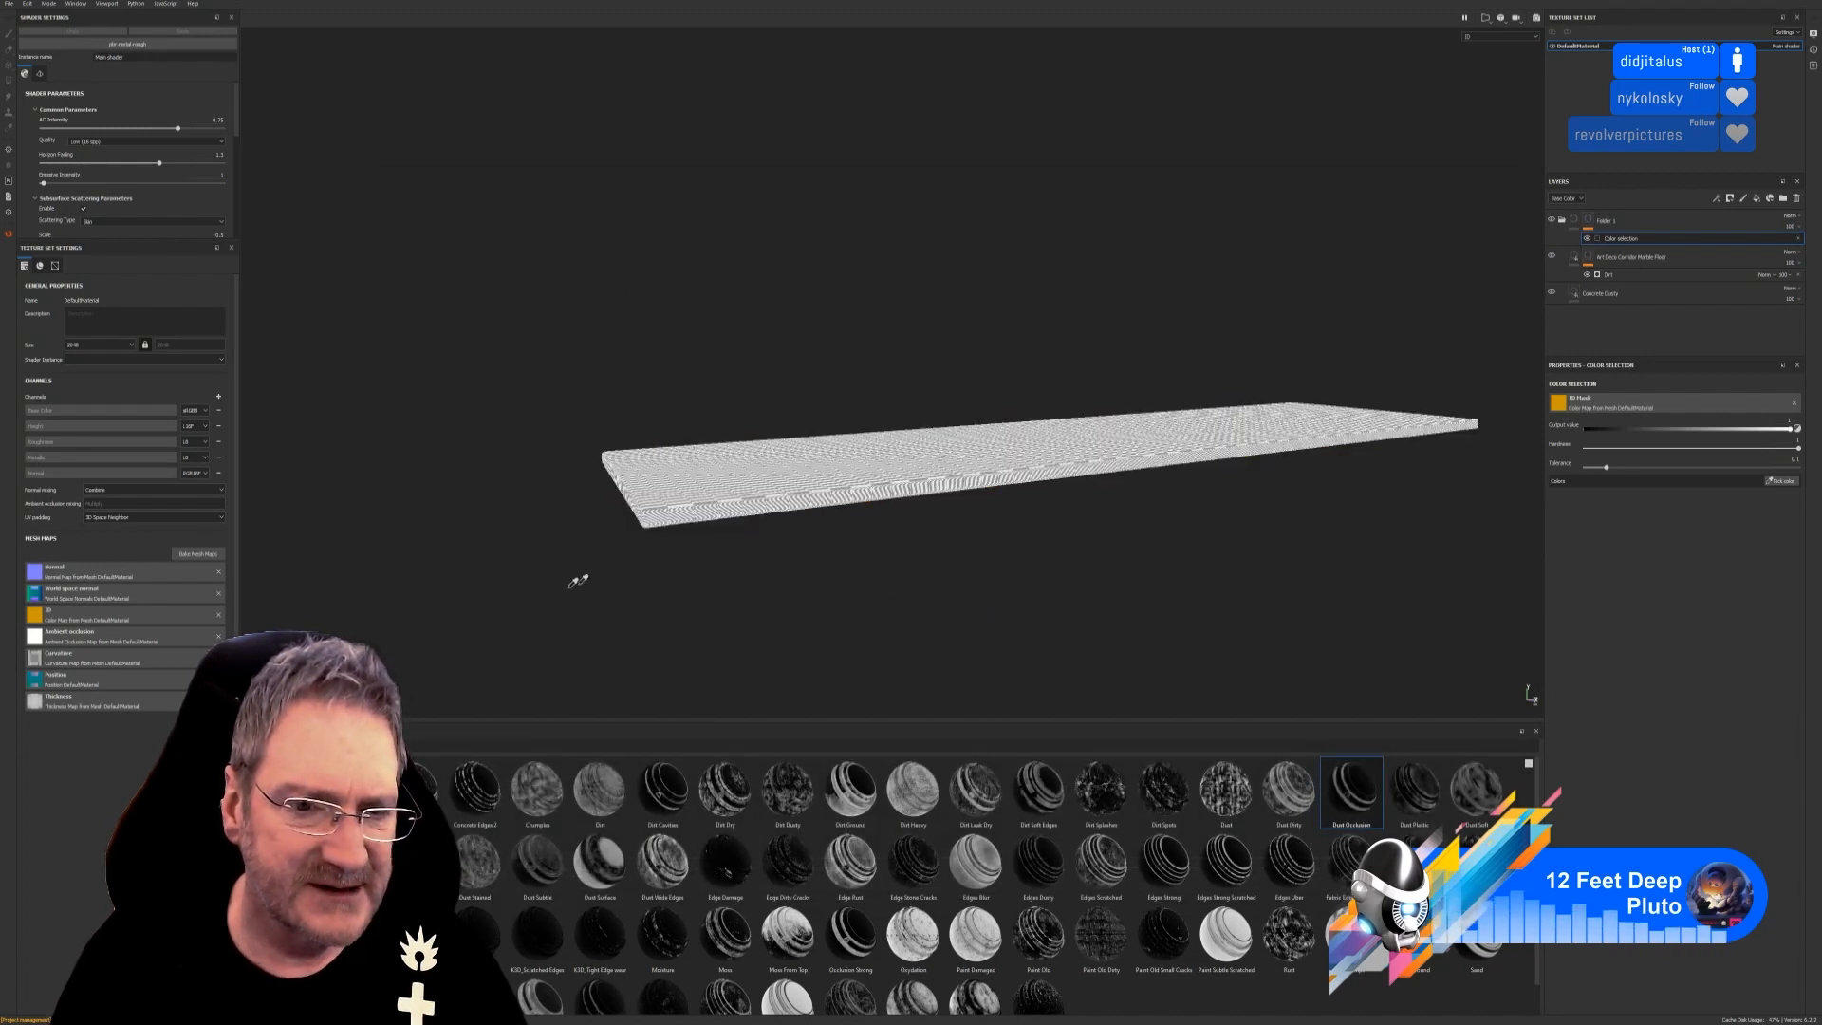
Review the ID and common baking parameters, and rebake all mesh maps from the reloaded mesh.
left_click(198, 554)
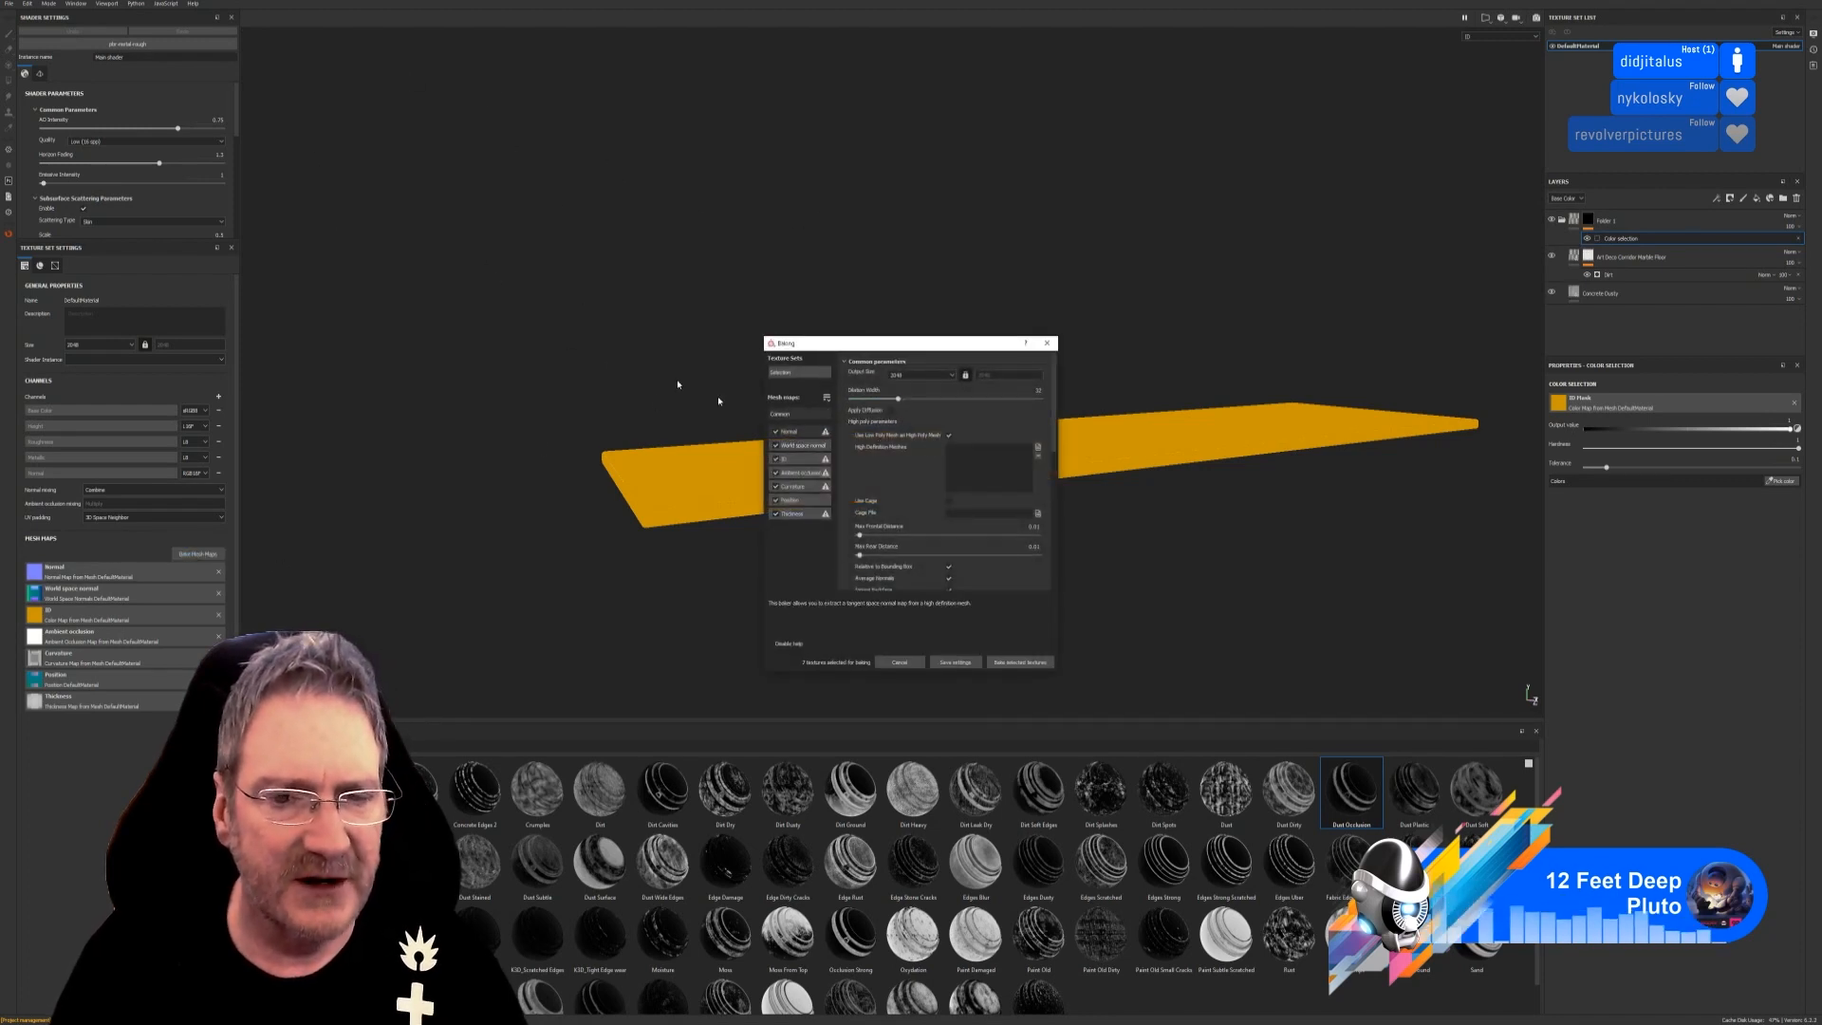
left_click(803, 457)
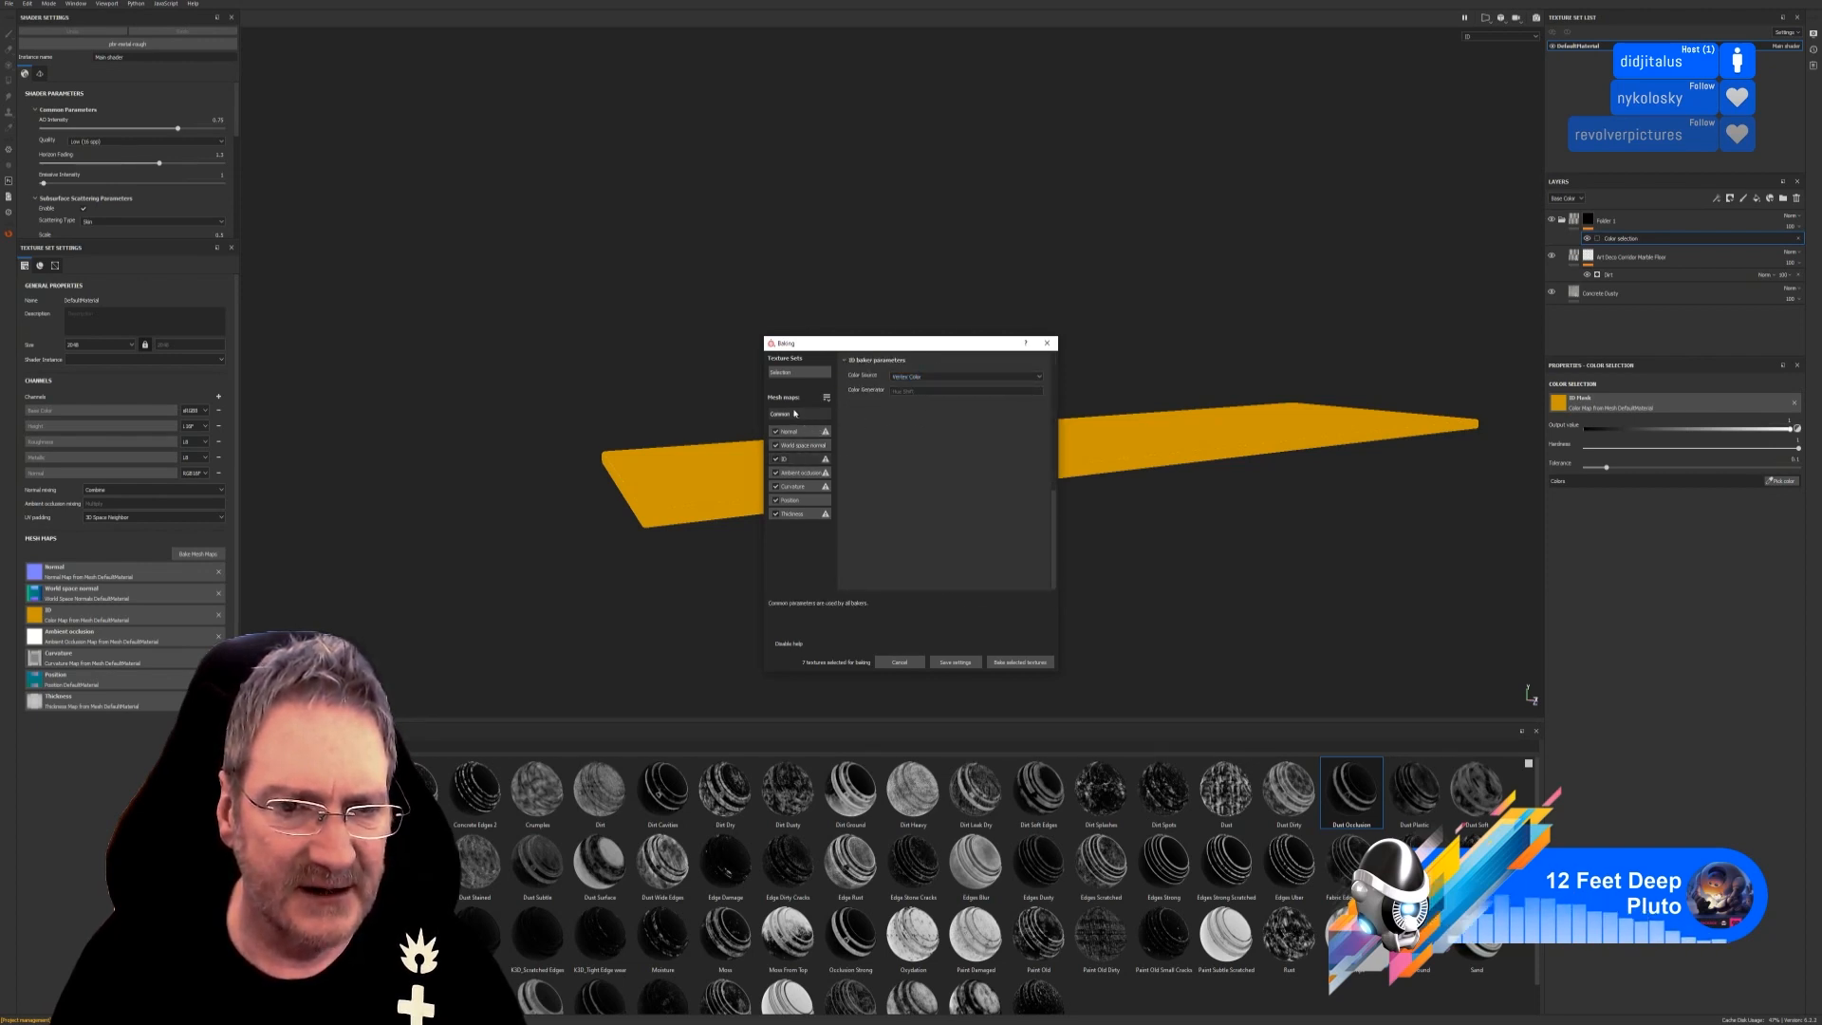
left_click(795, 414)
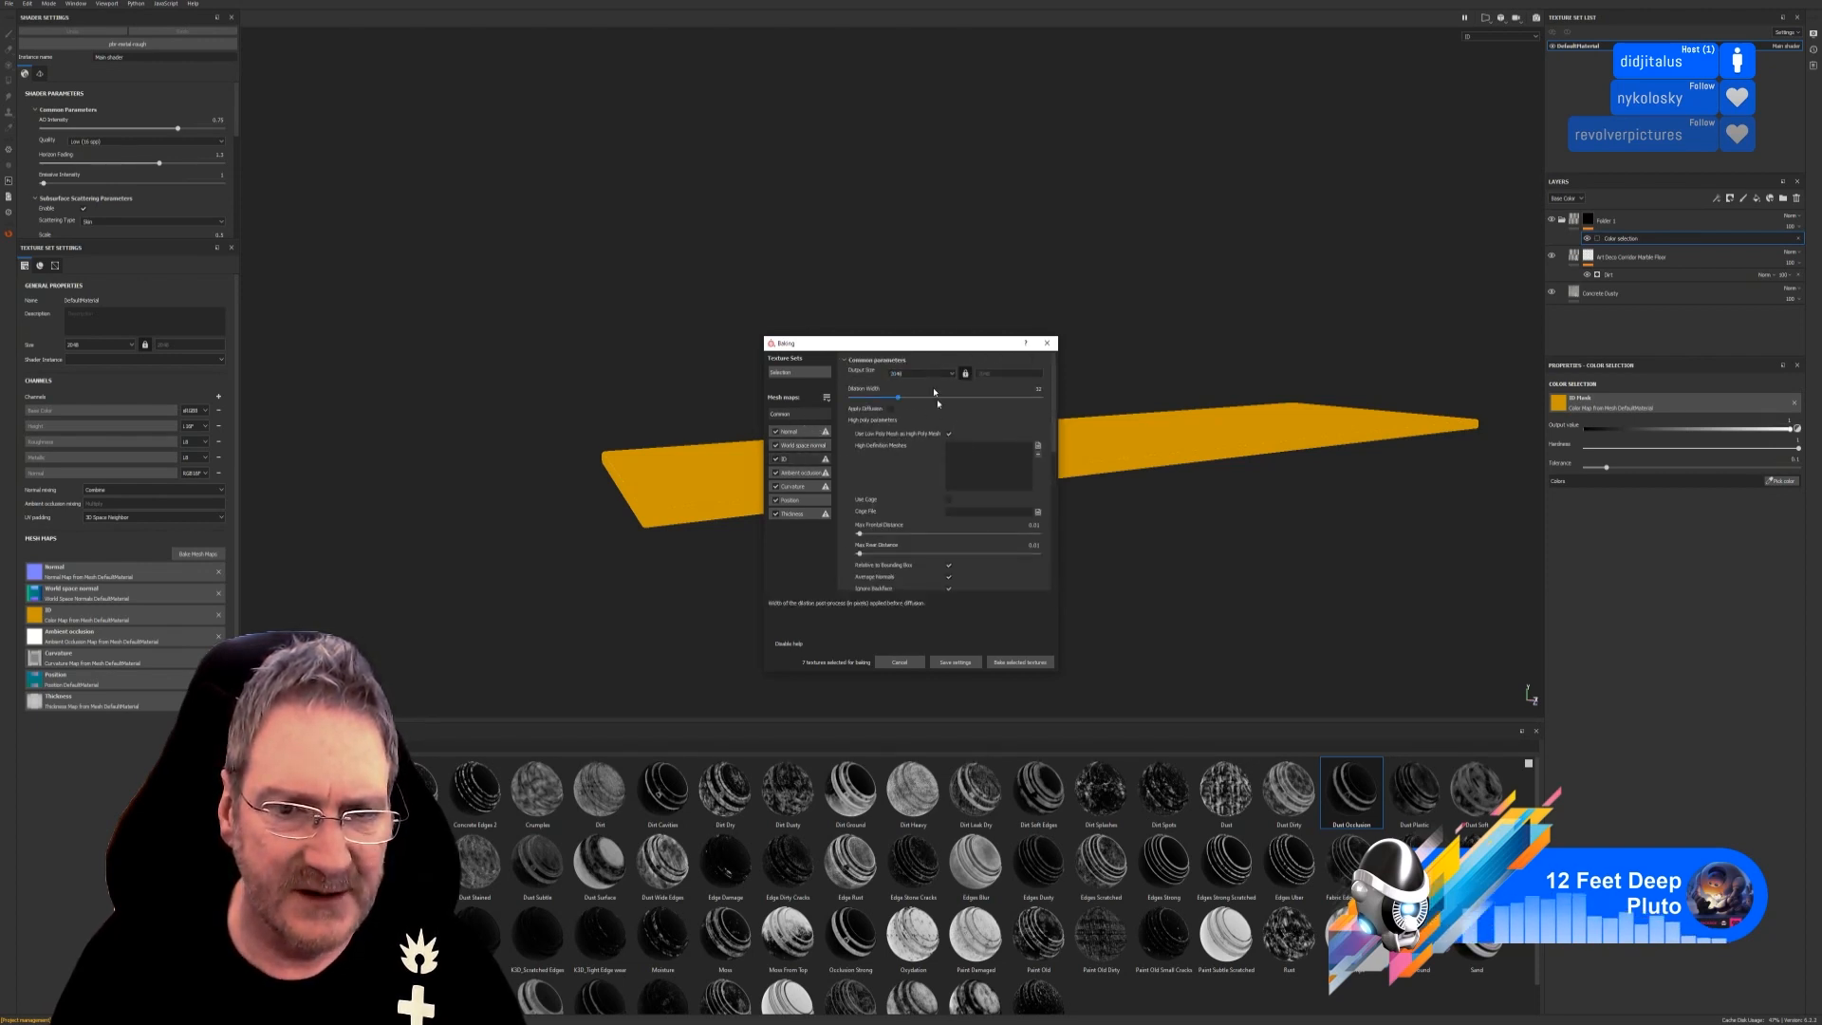
left_click(1006, 663)
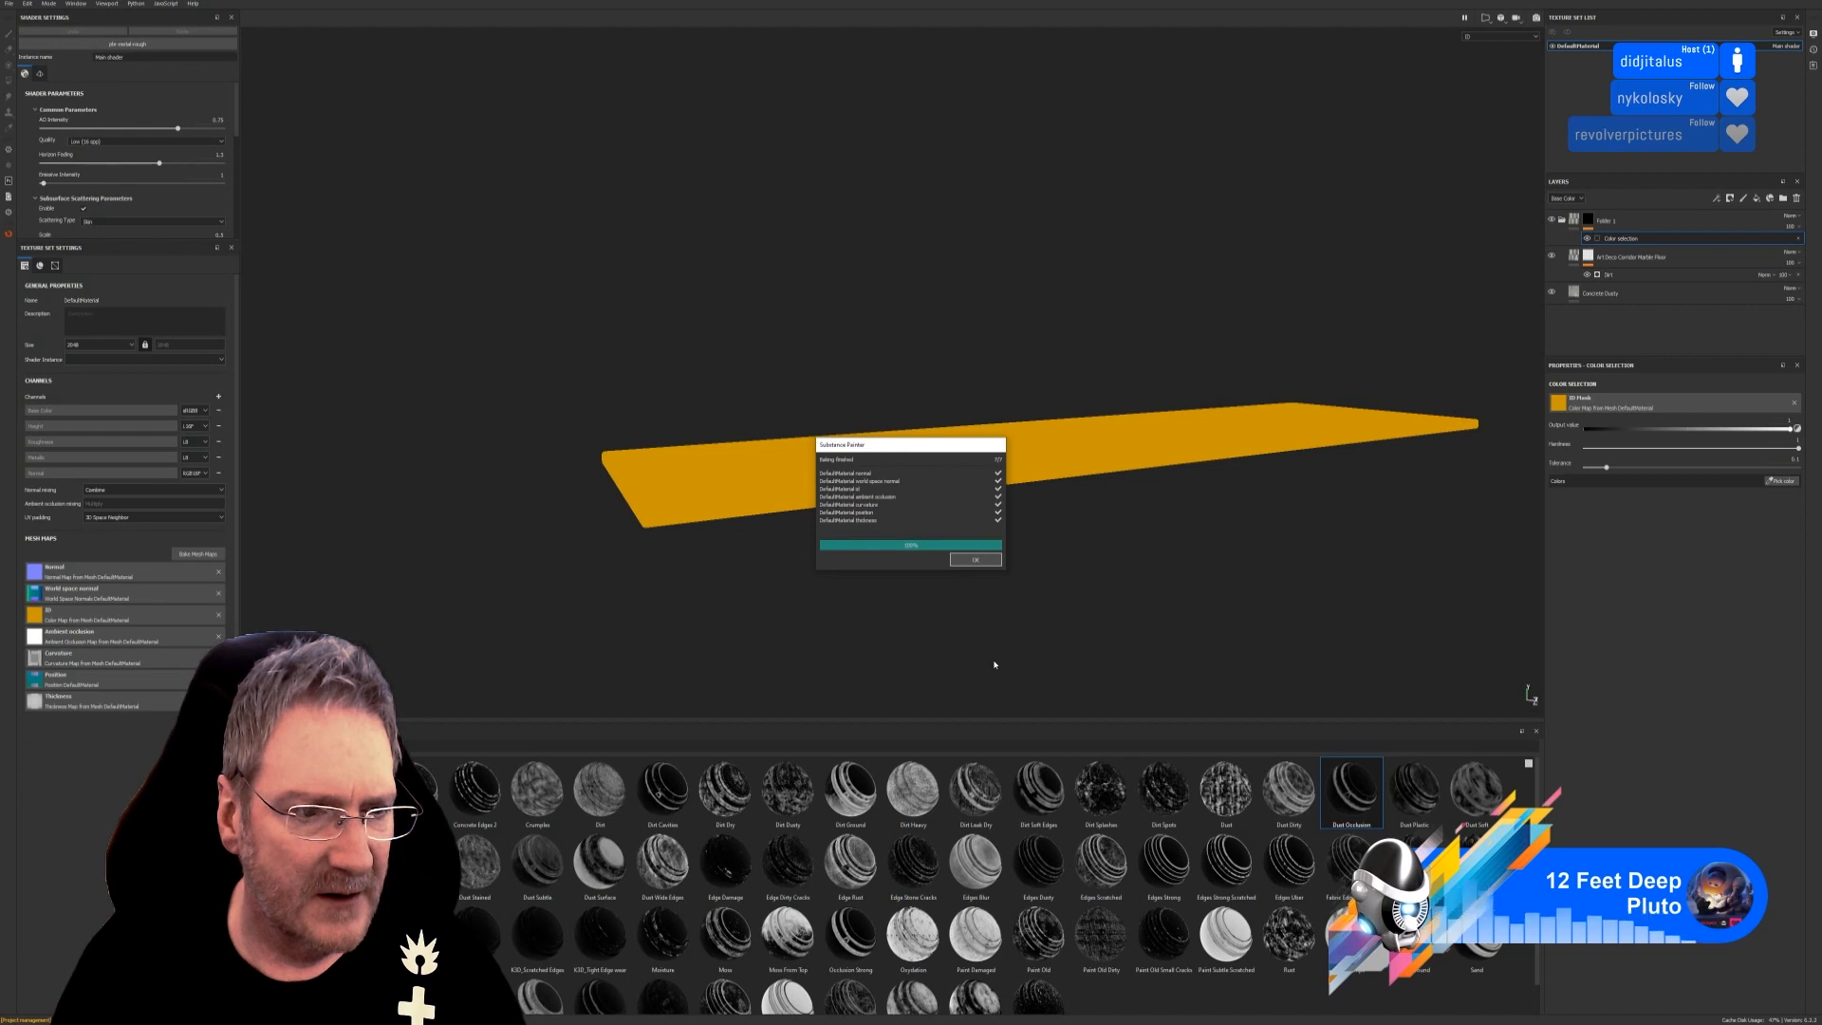
left_click(974, 560)
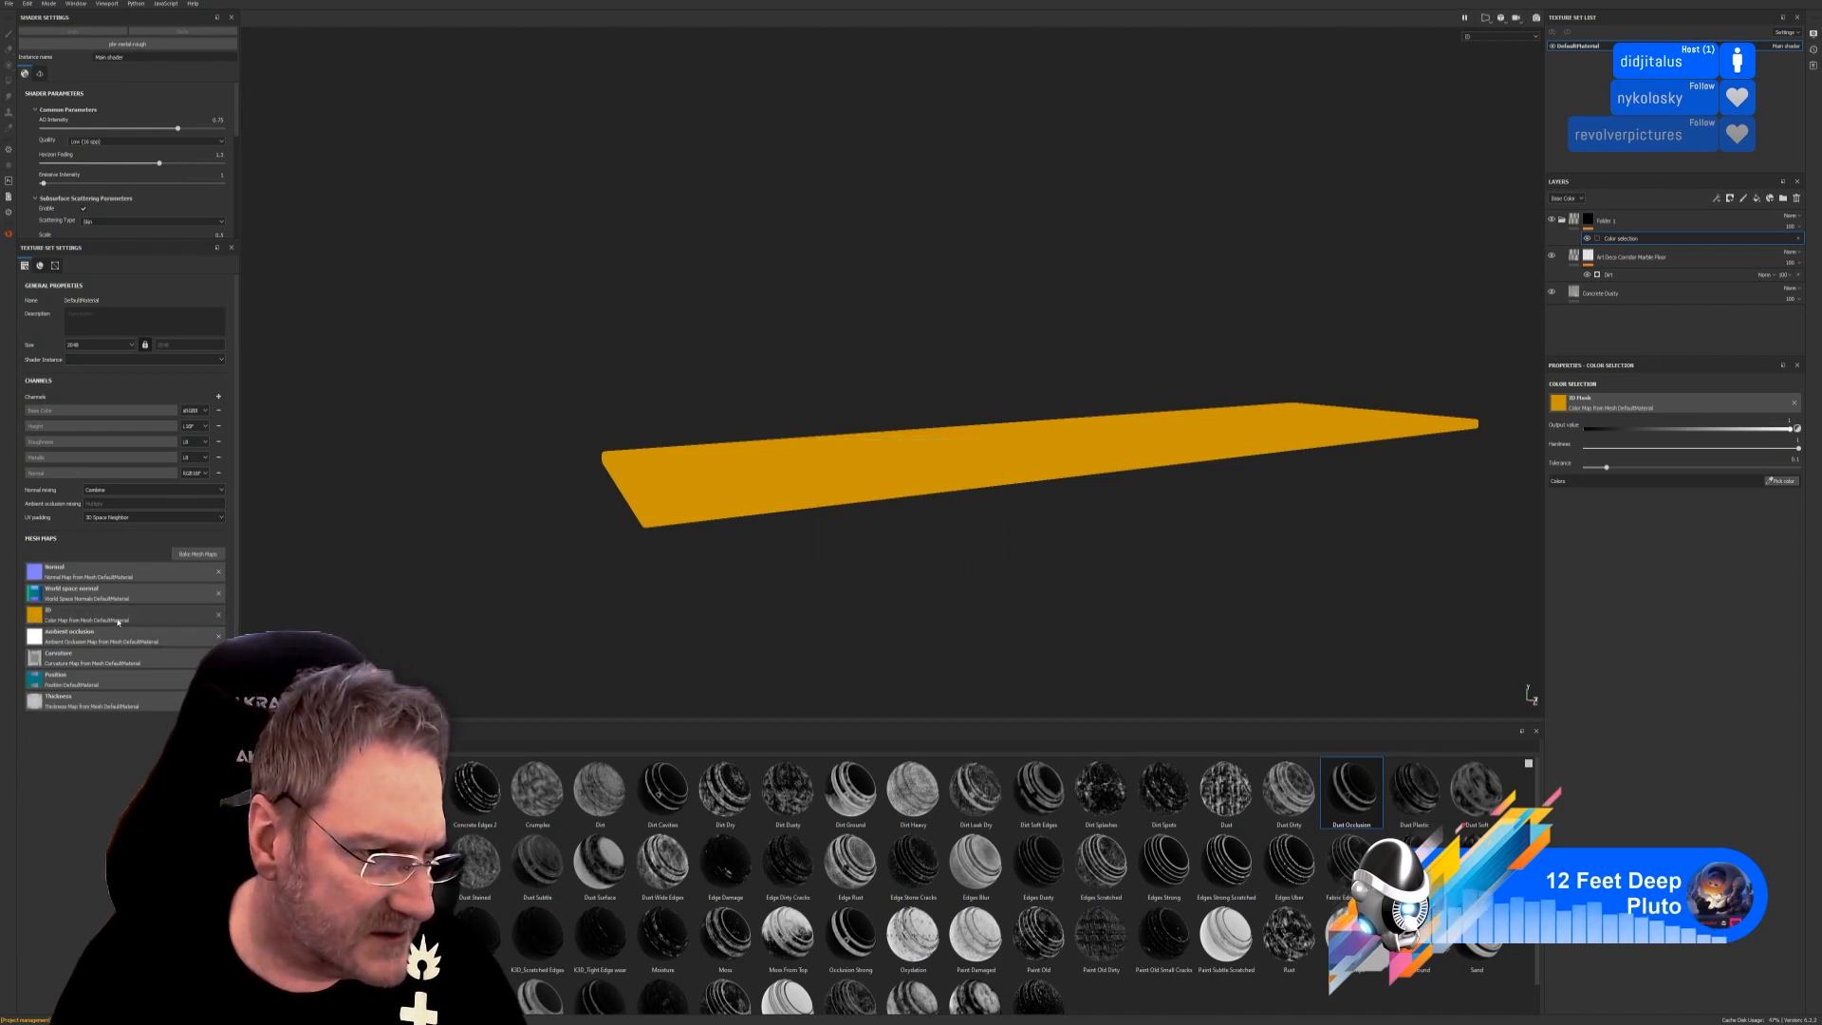
Switch to 3ds Max and turn off the Vertex Color channel display in the fireplace tiles slab's object properties.
key("super+d")
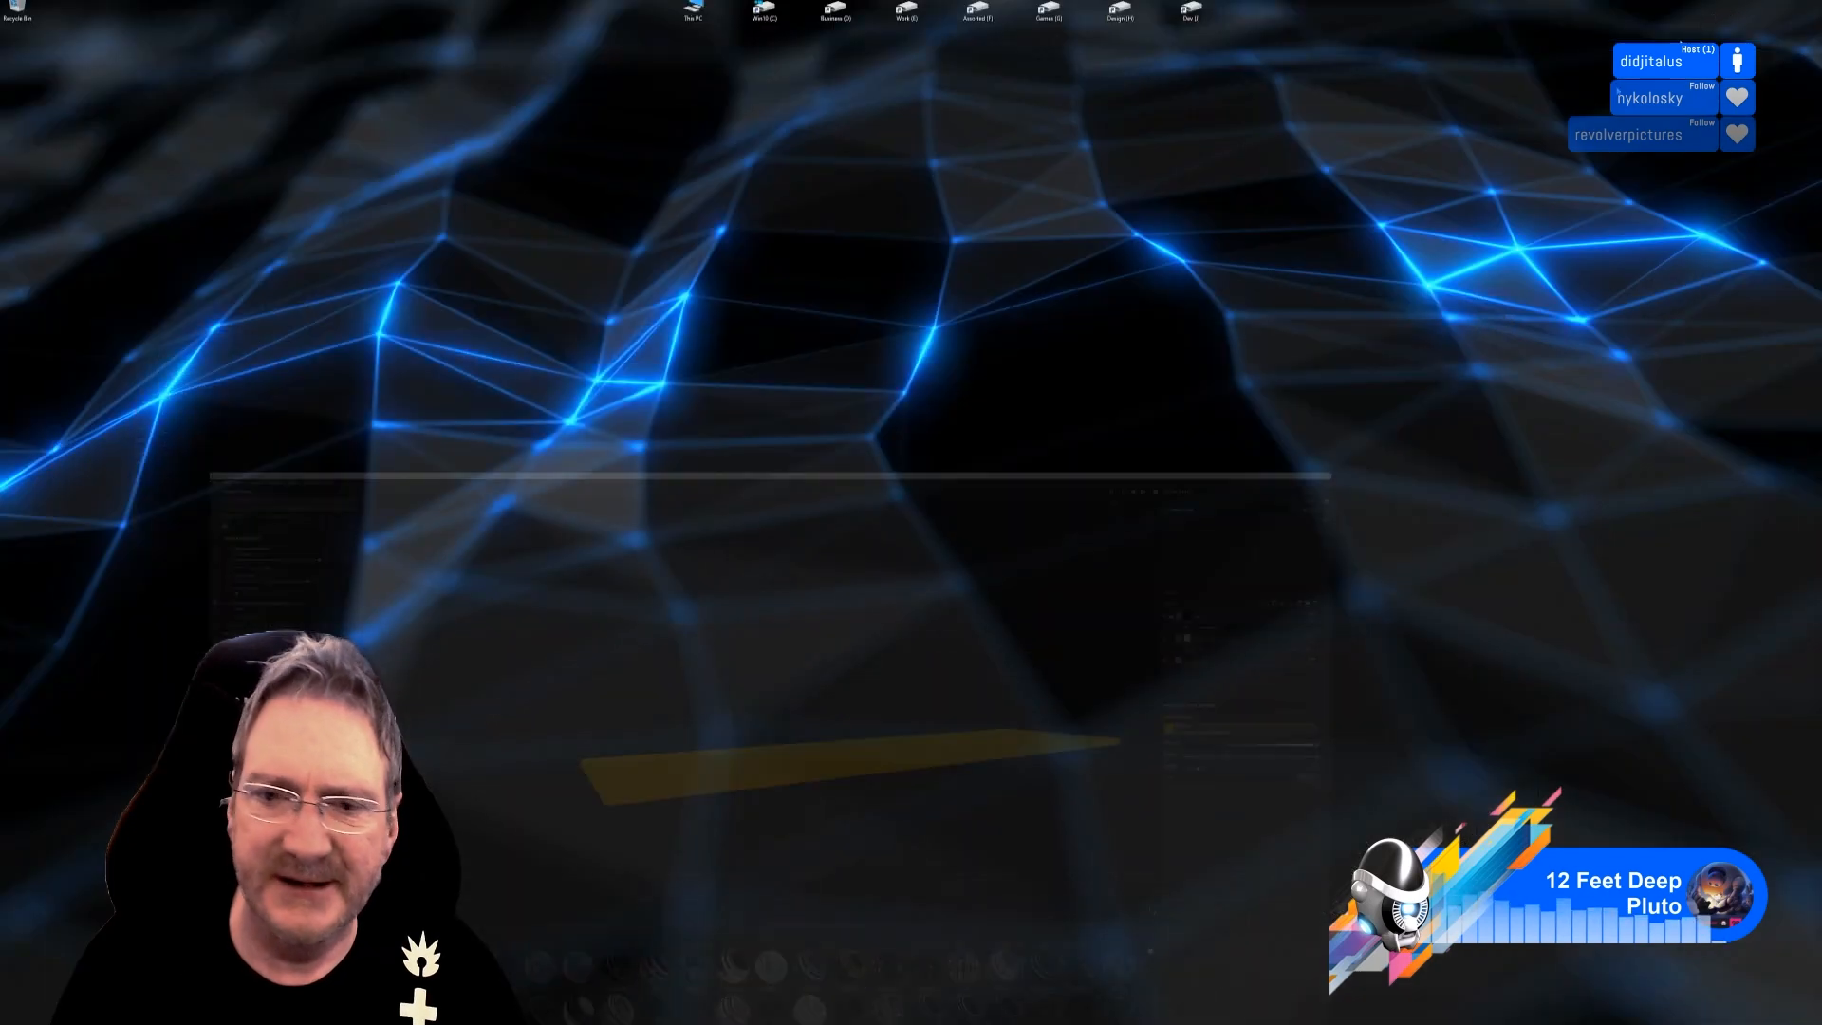
key("alt+Tab")
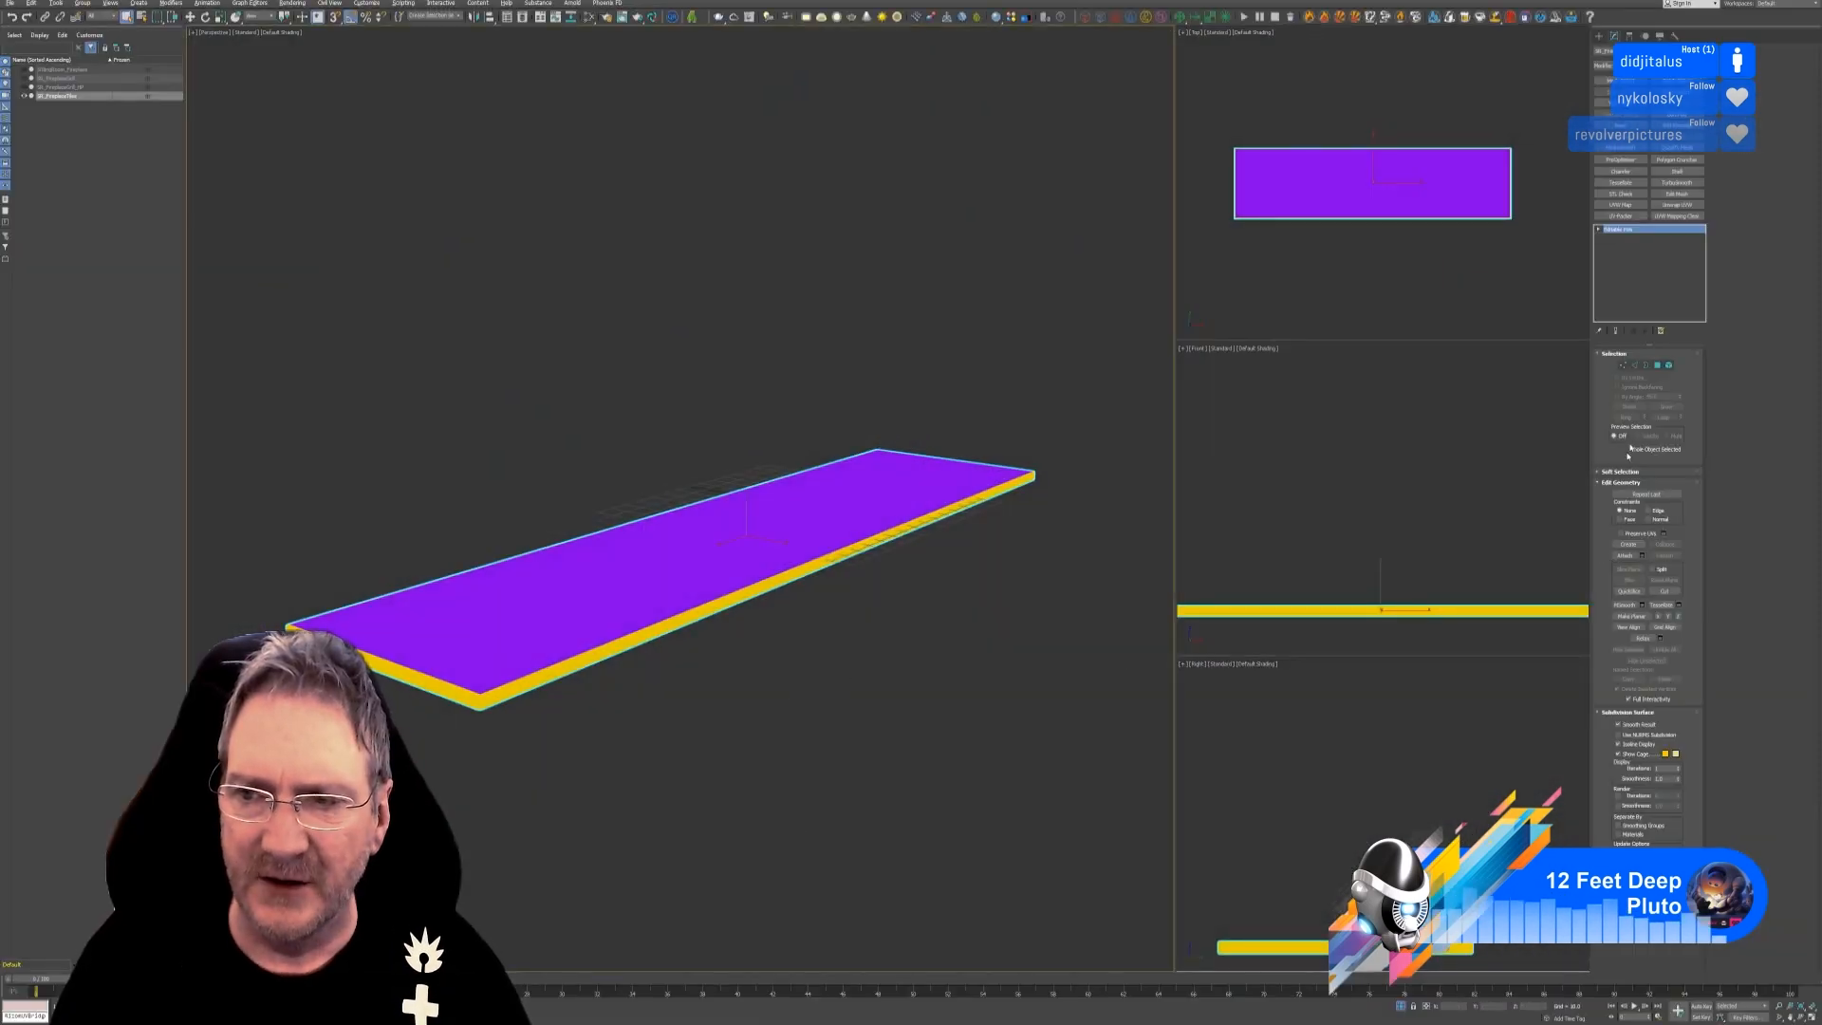
left_click(1670, 366)
left_click(831, 525)
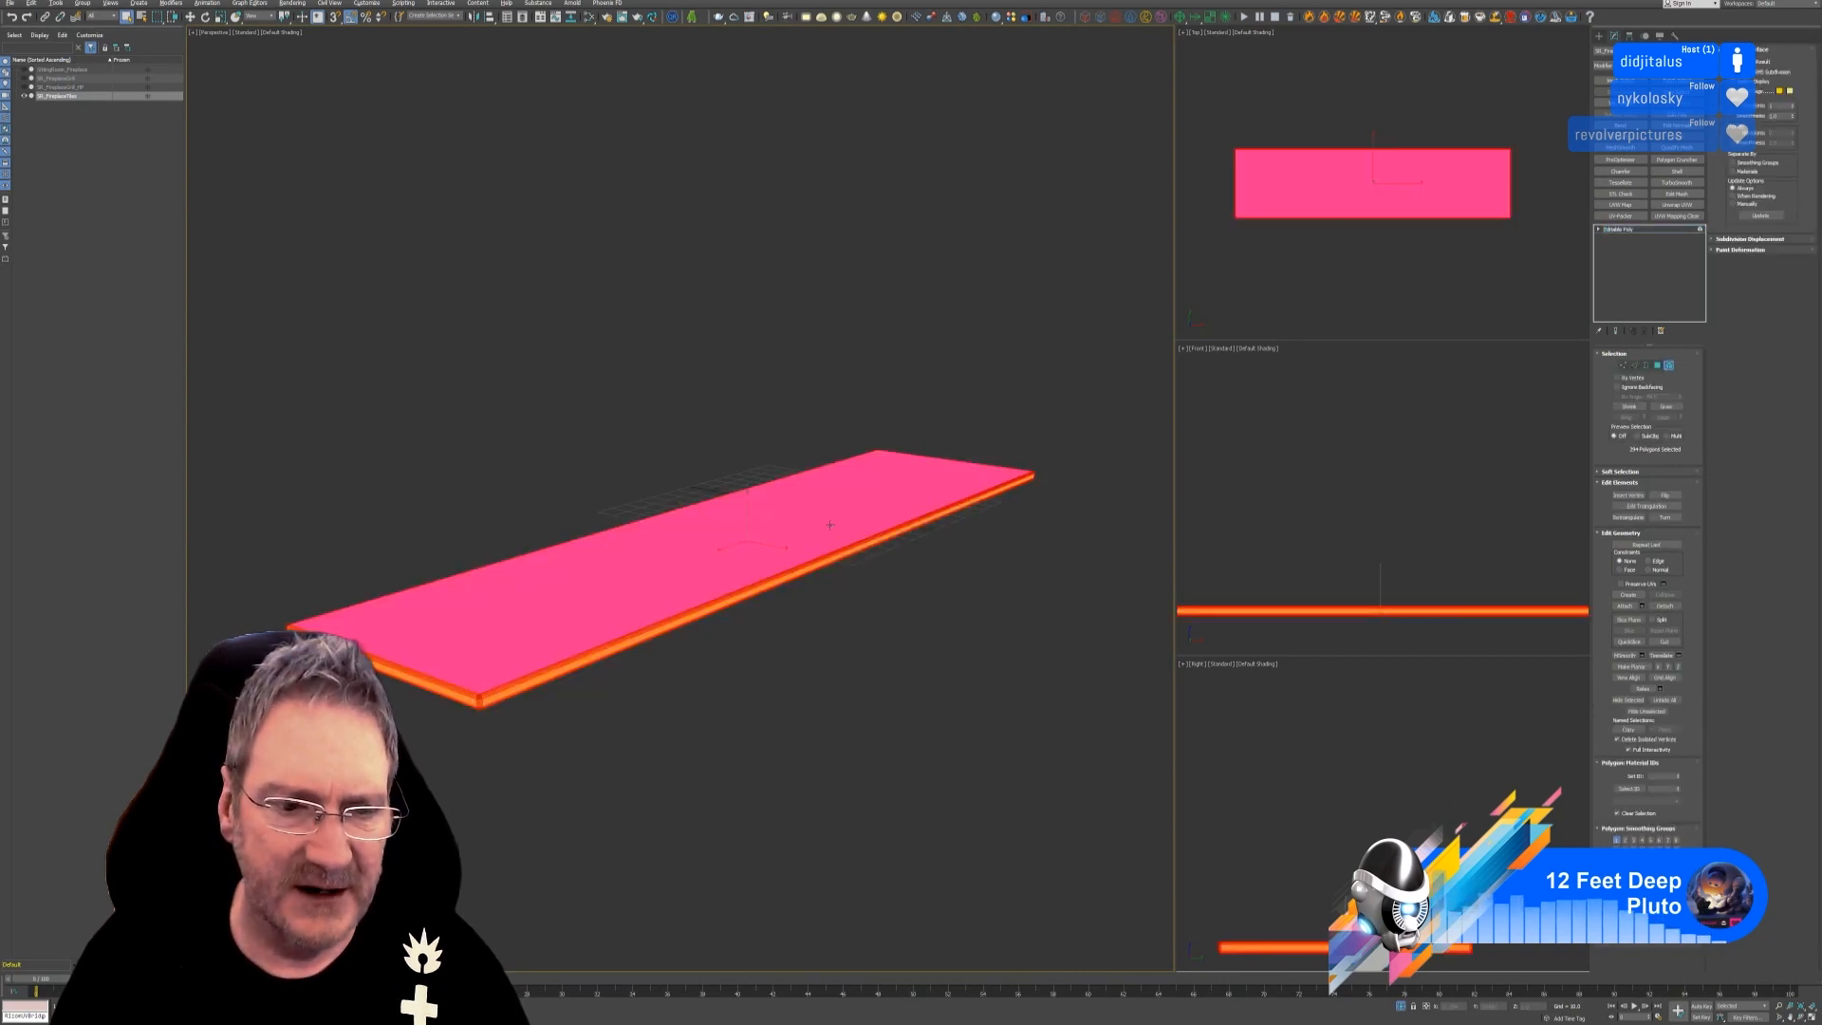
right_click(602, 572)
left_click(643, 634)
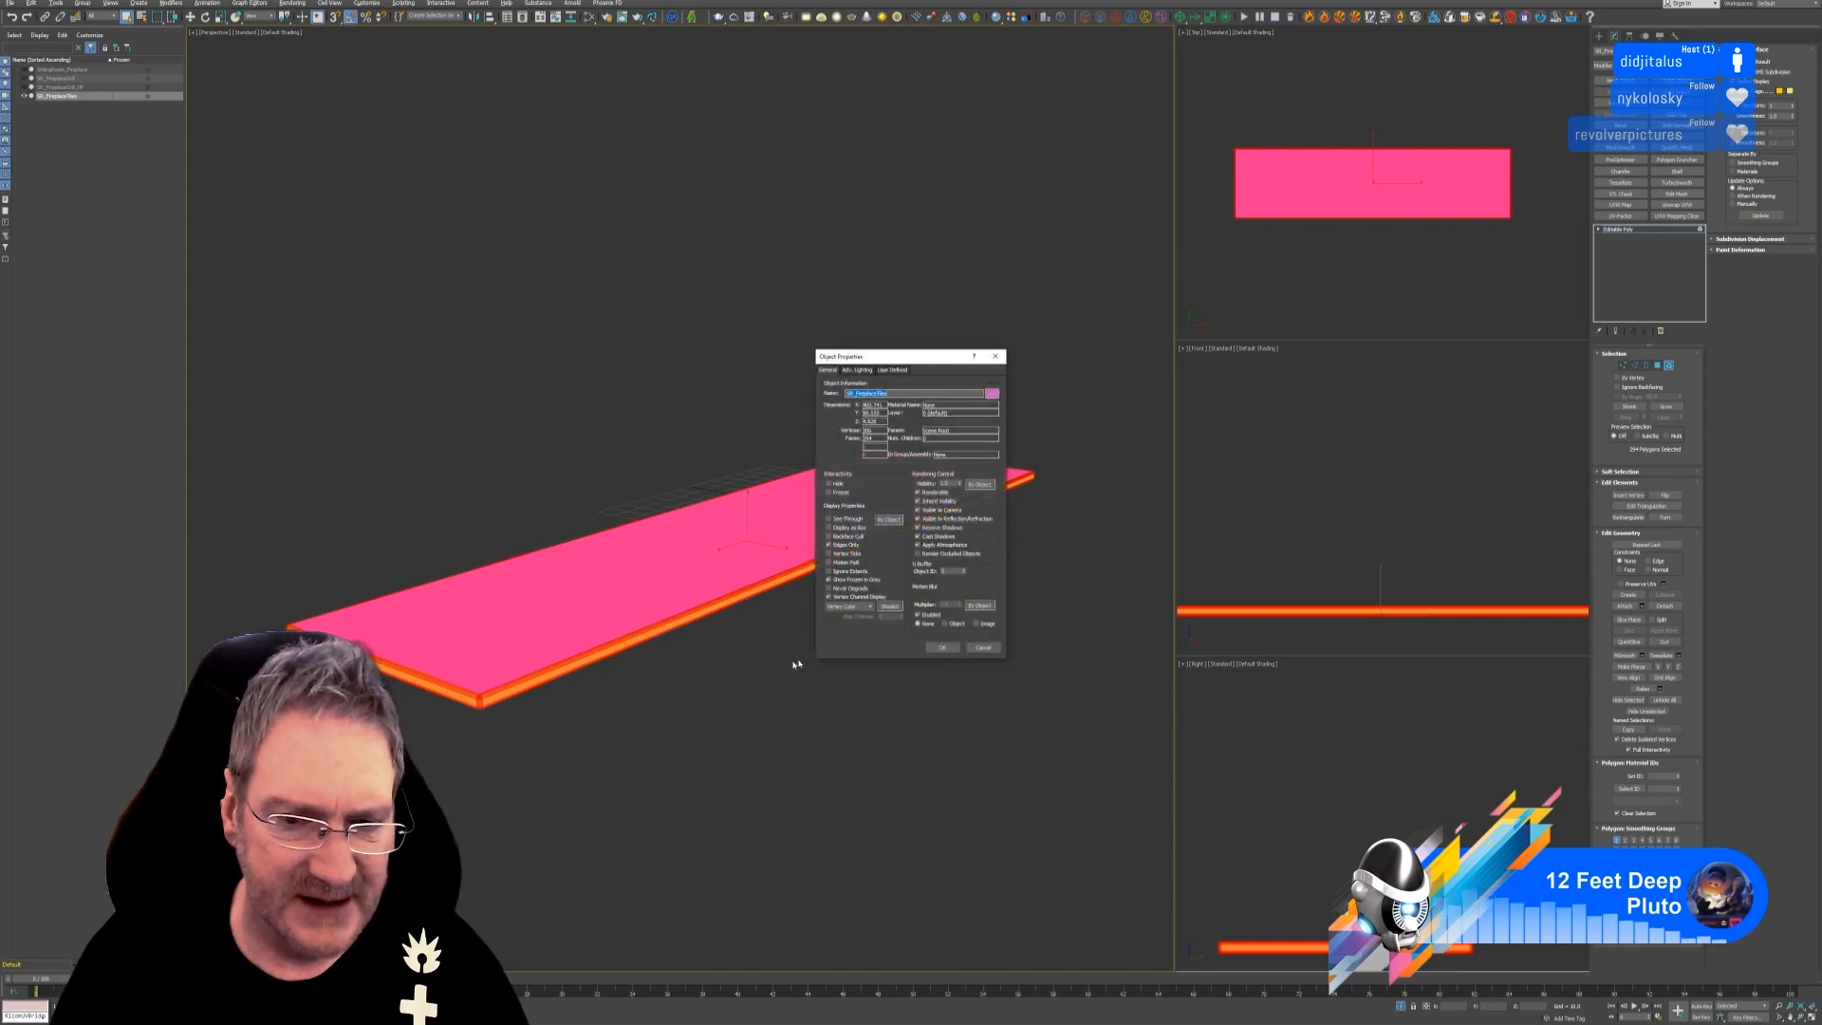
left_click(855, 596)
left_click(939, 647)
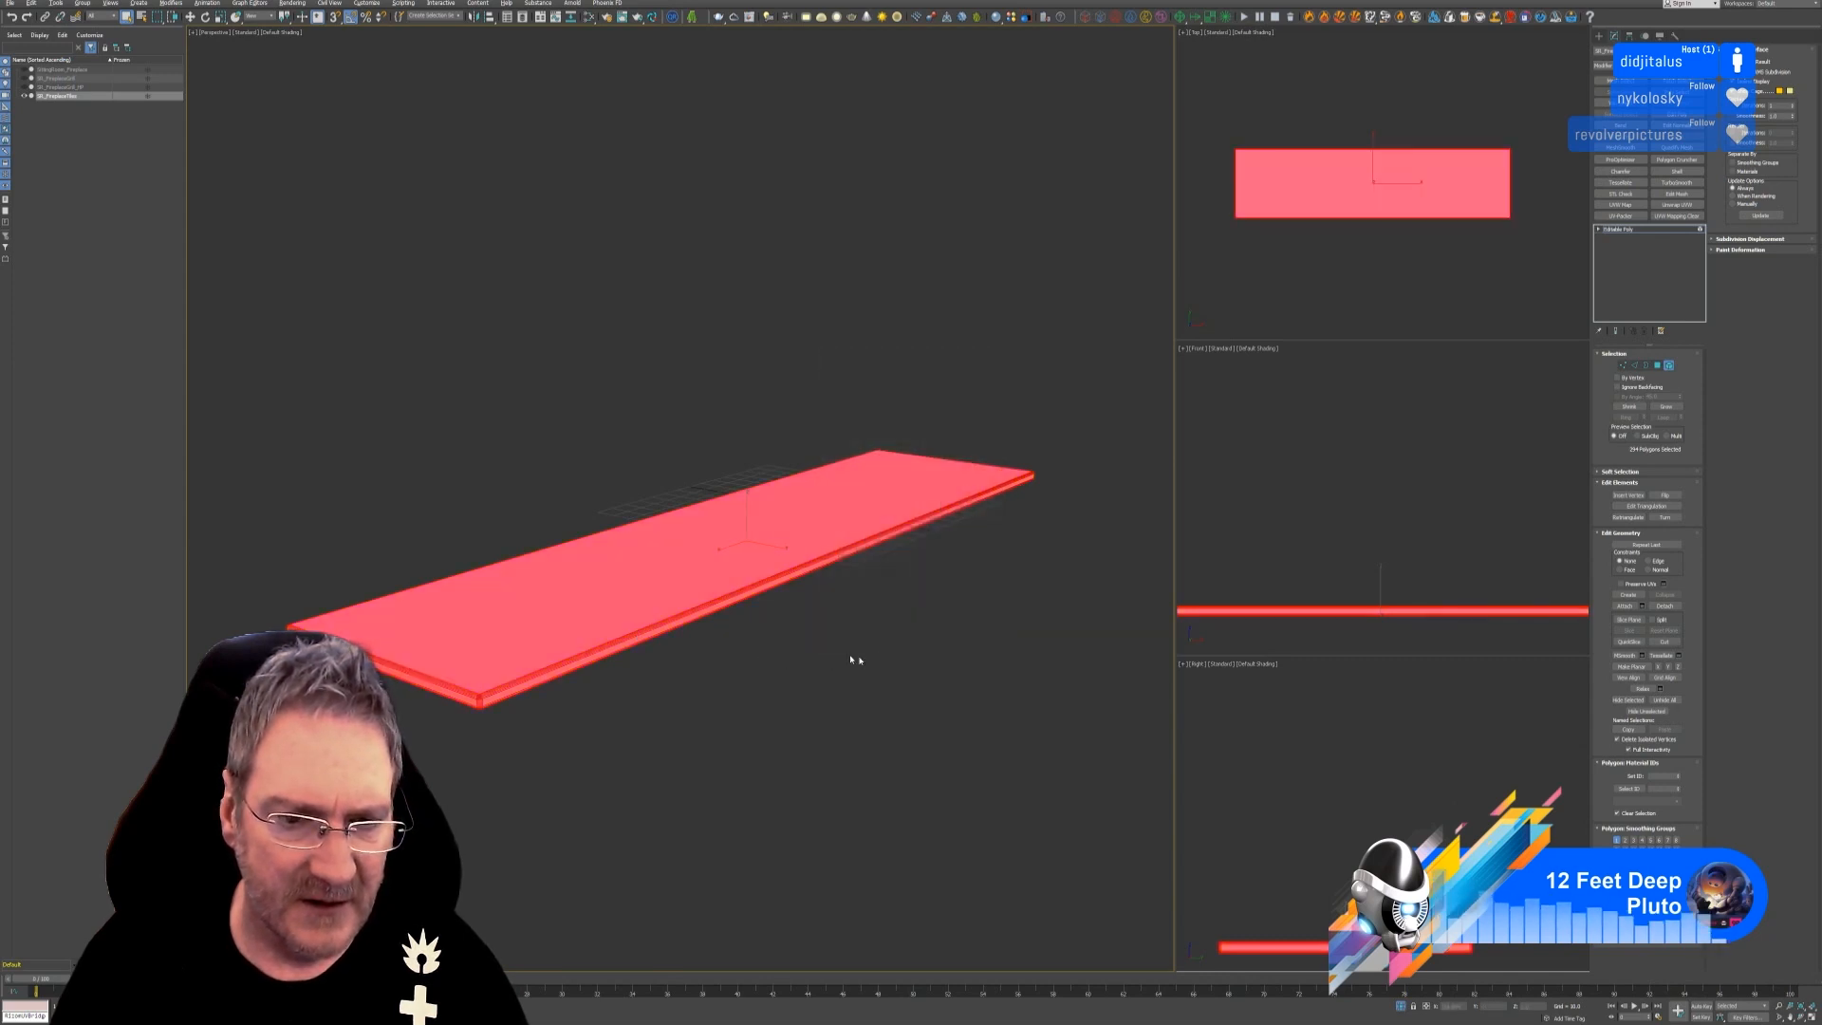
Detach the slab's edge trim from the fireplace tiles mesh as a separate object.
left_click(603, 688)
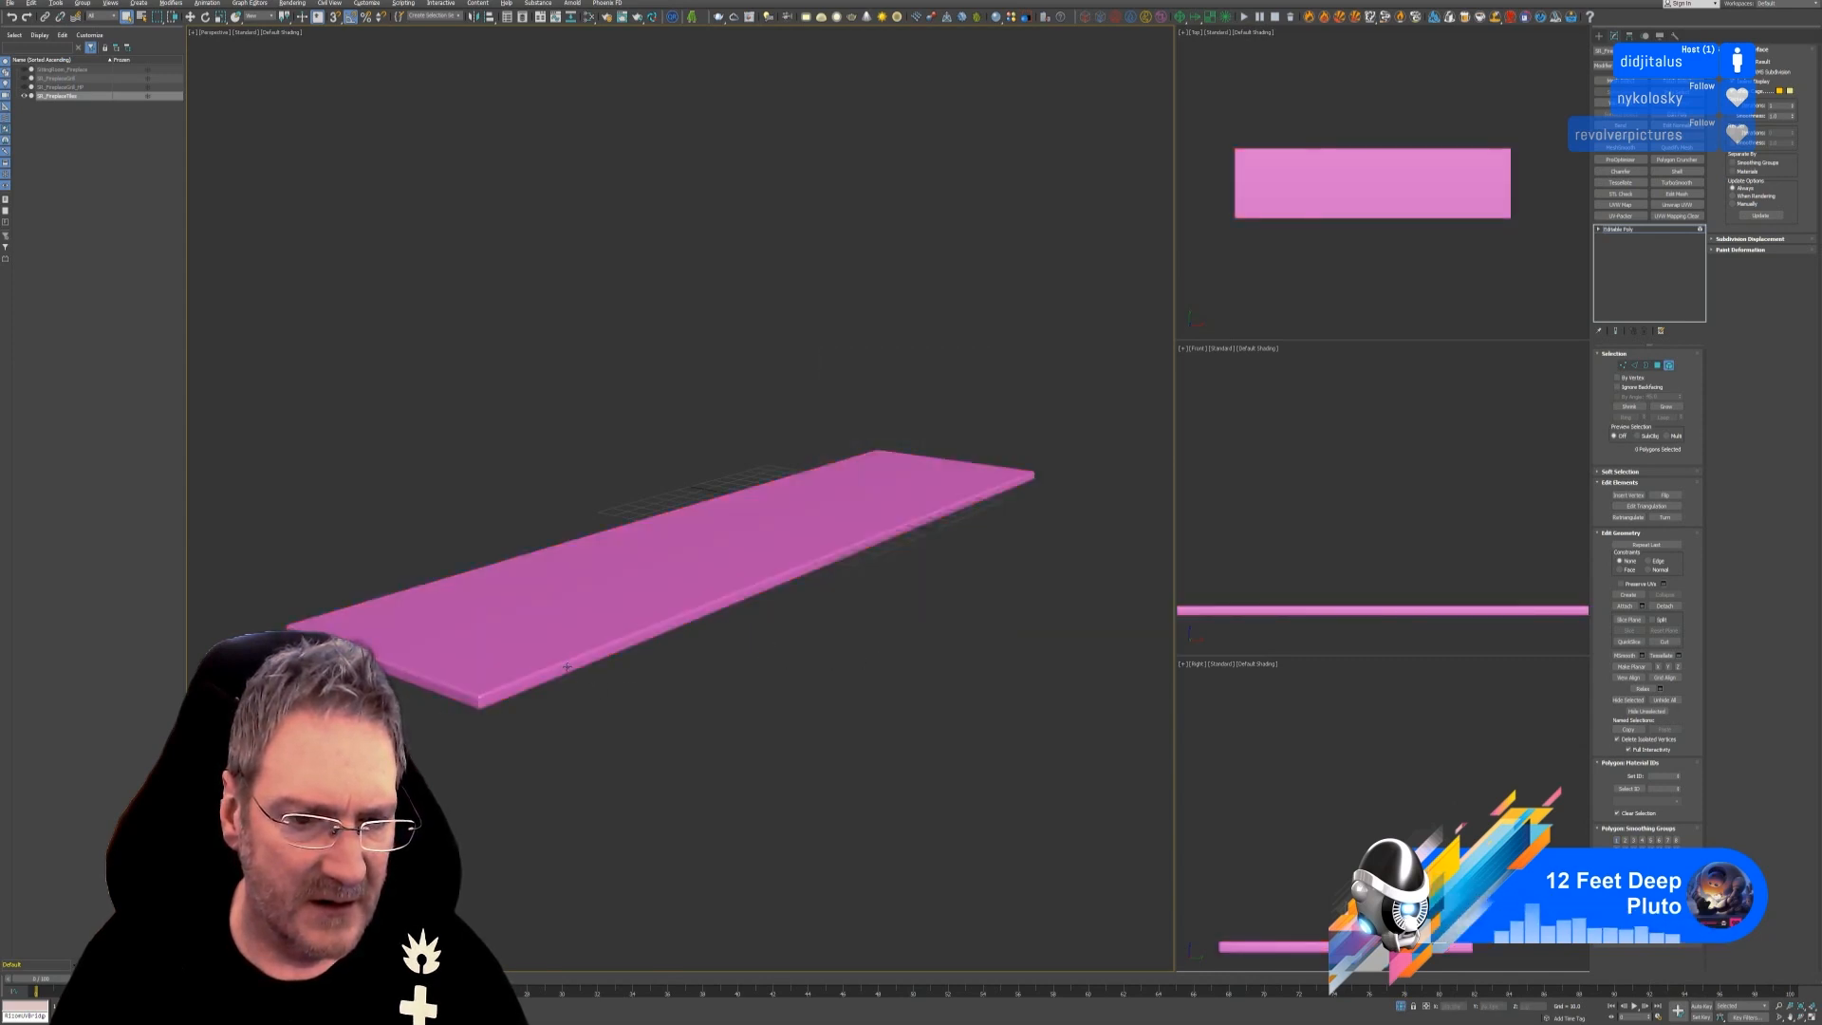
key("ctrl+a")
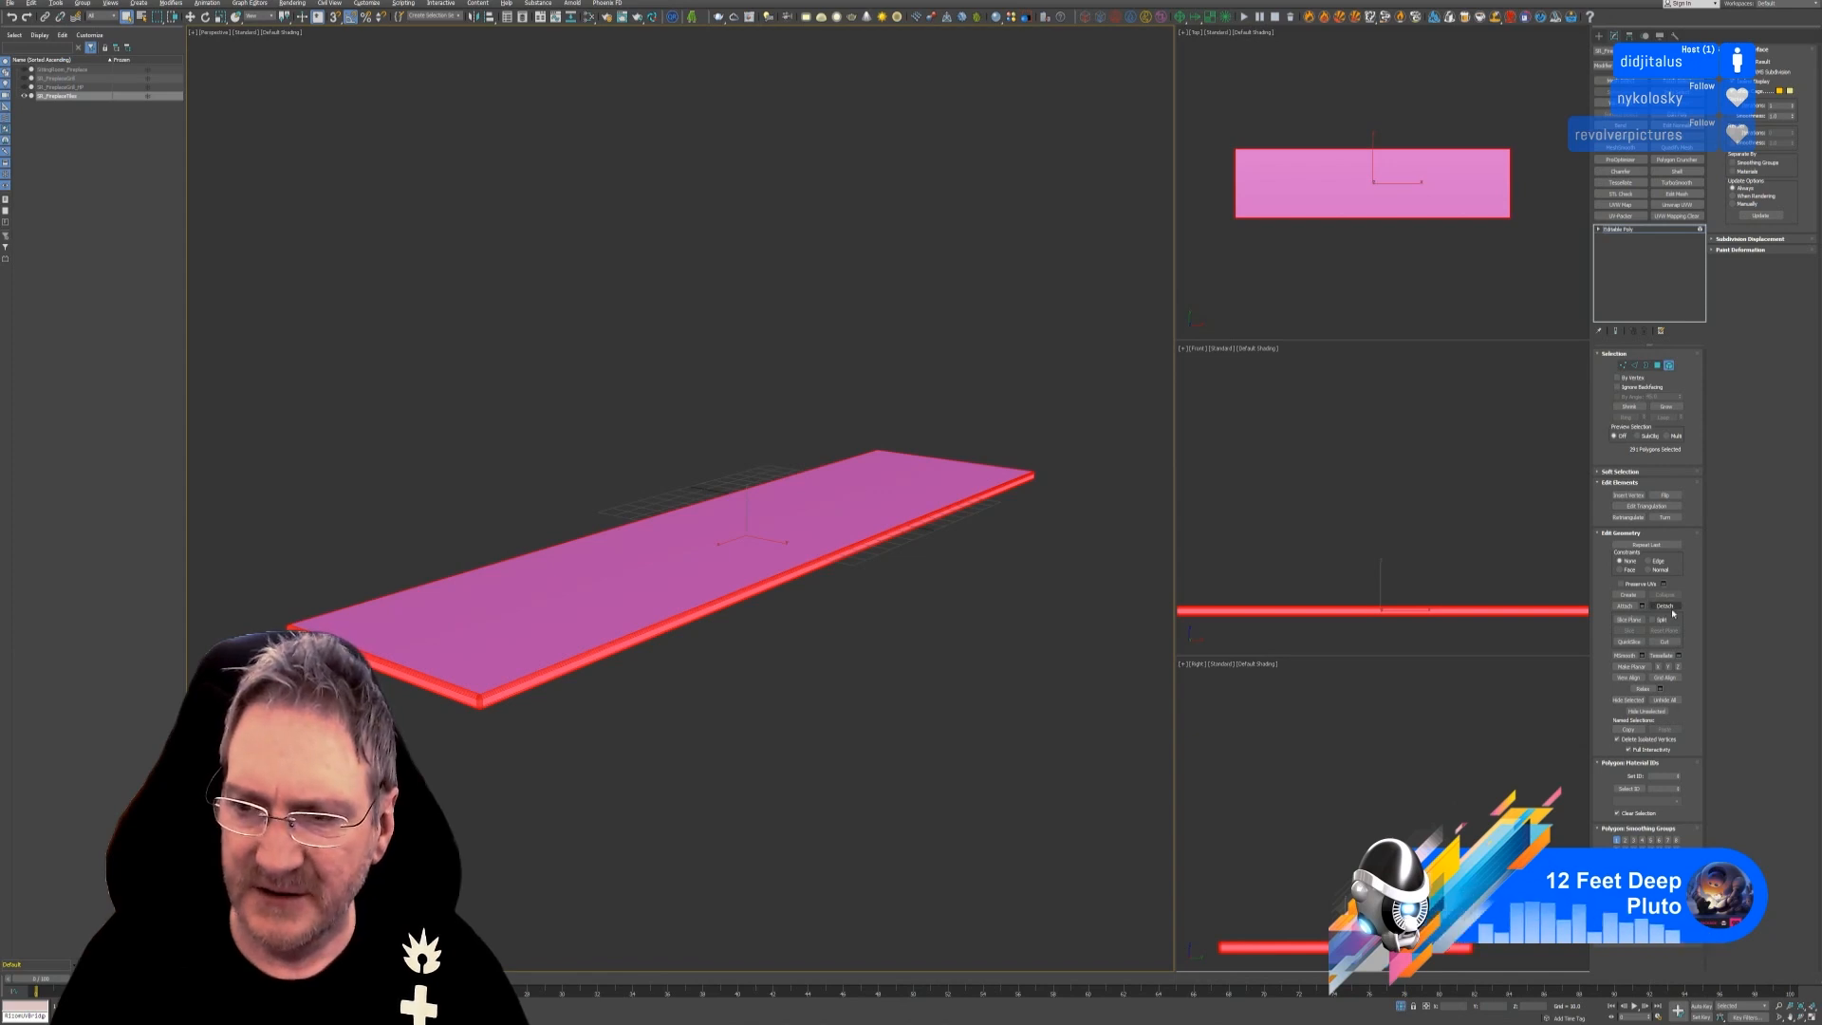
left_click(1667, 607)
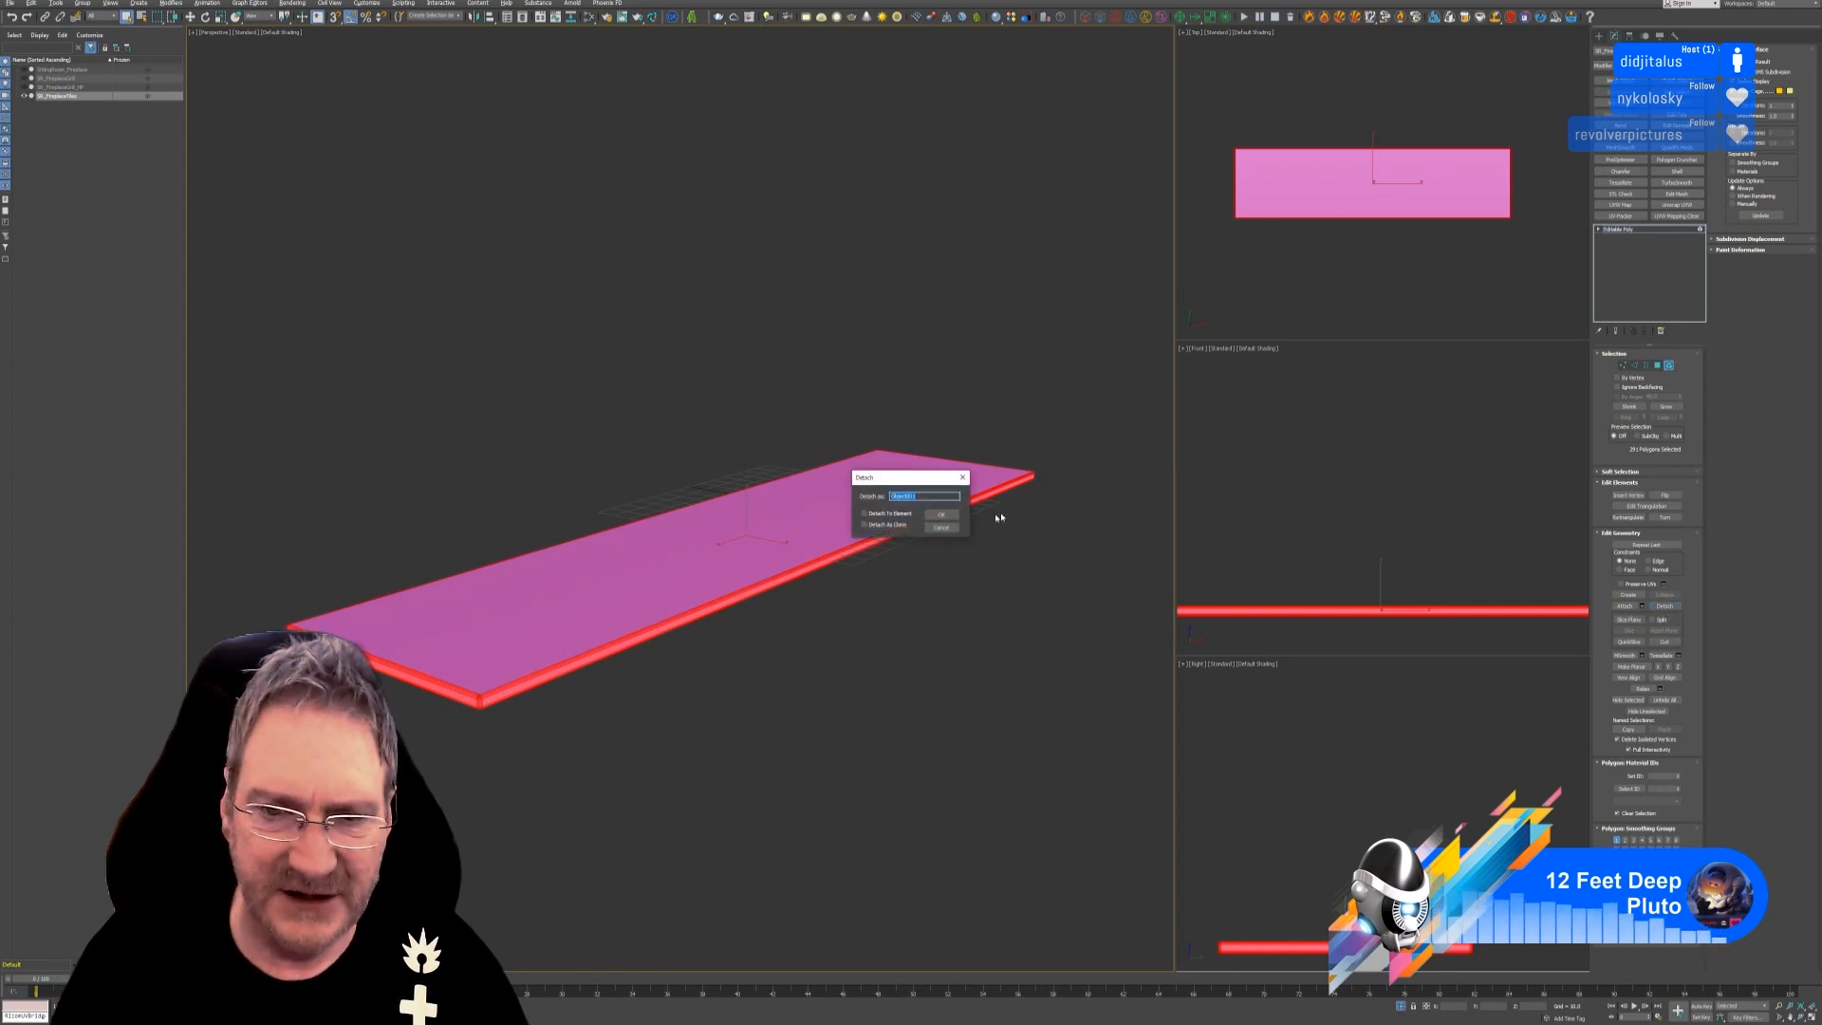
left_click(941, 517)
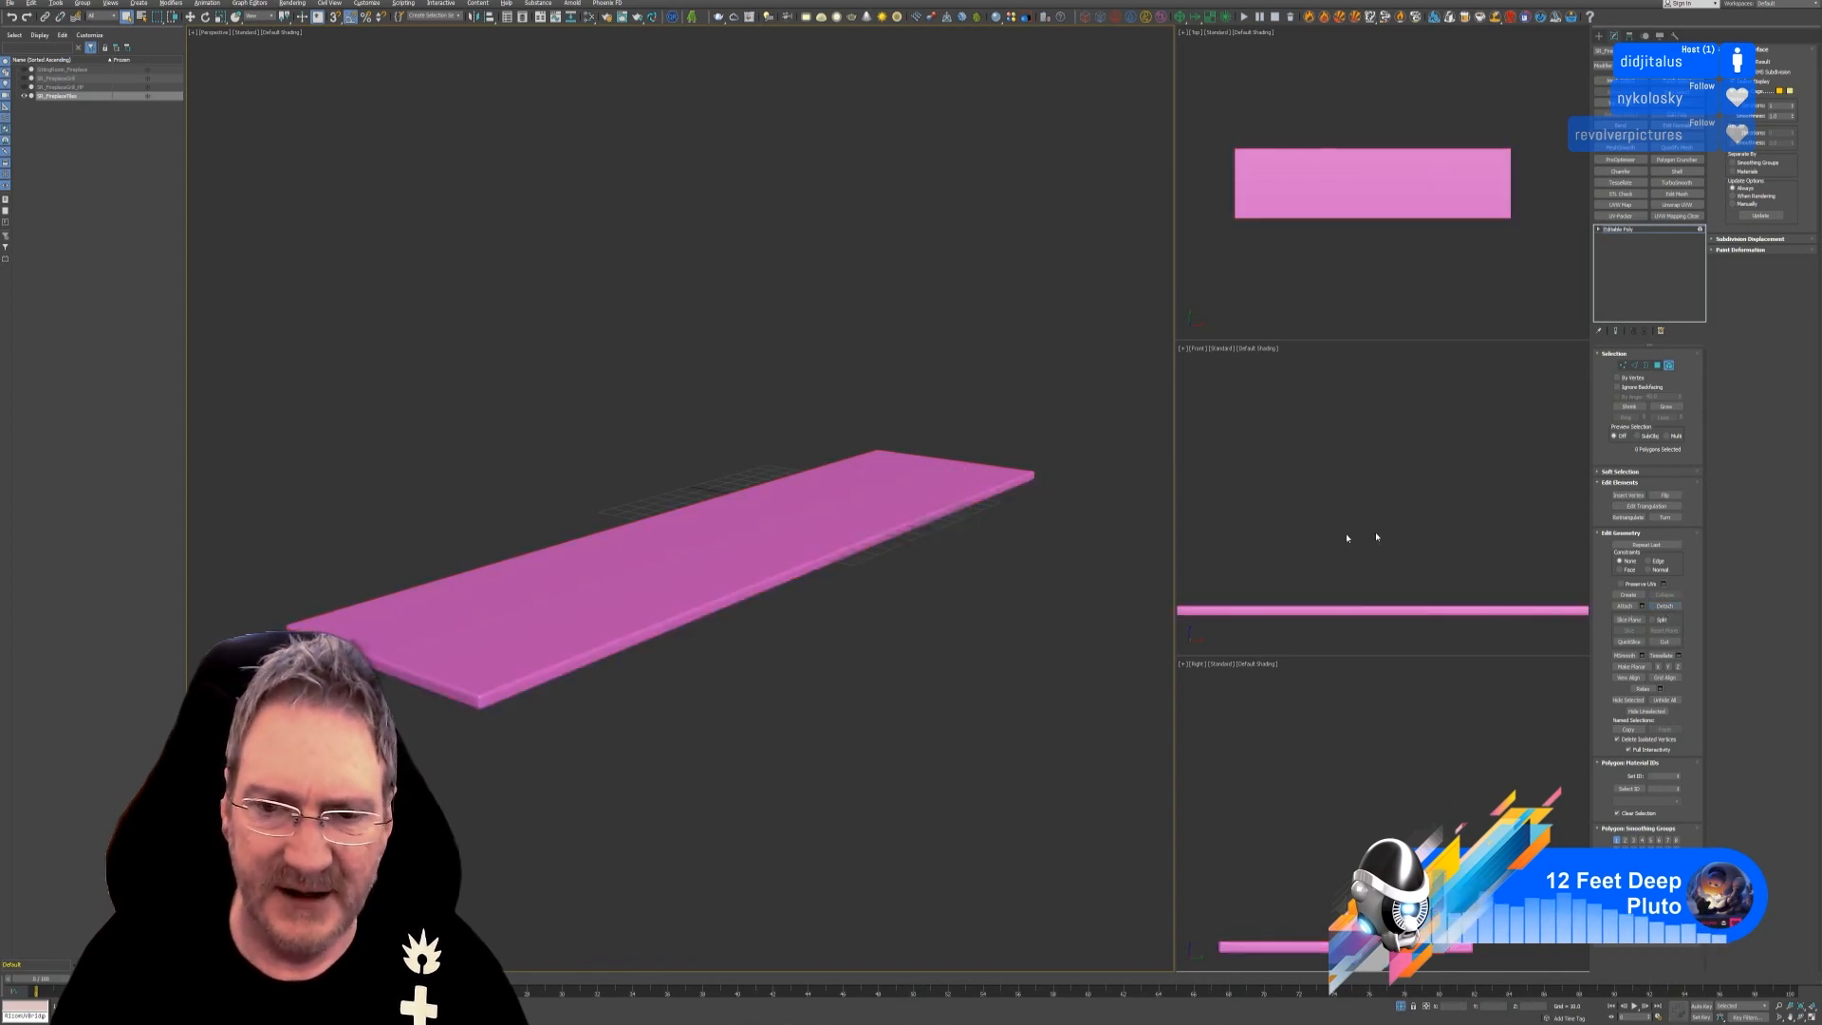
left_click(1670, 365)
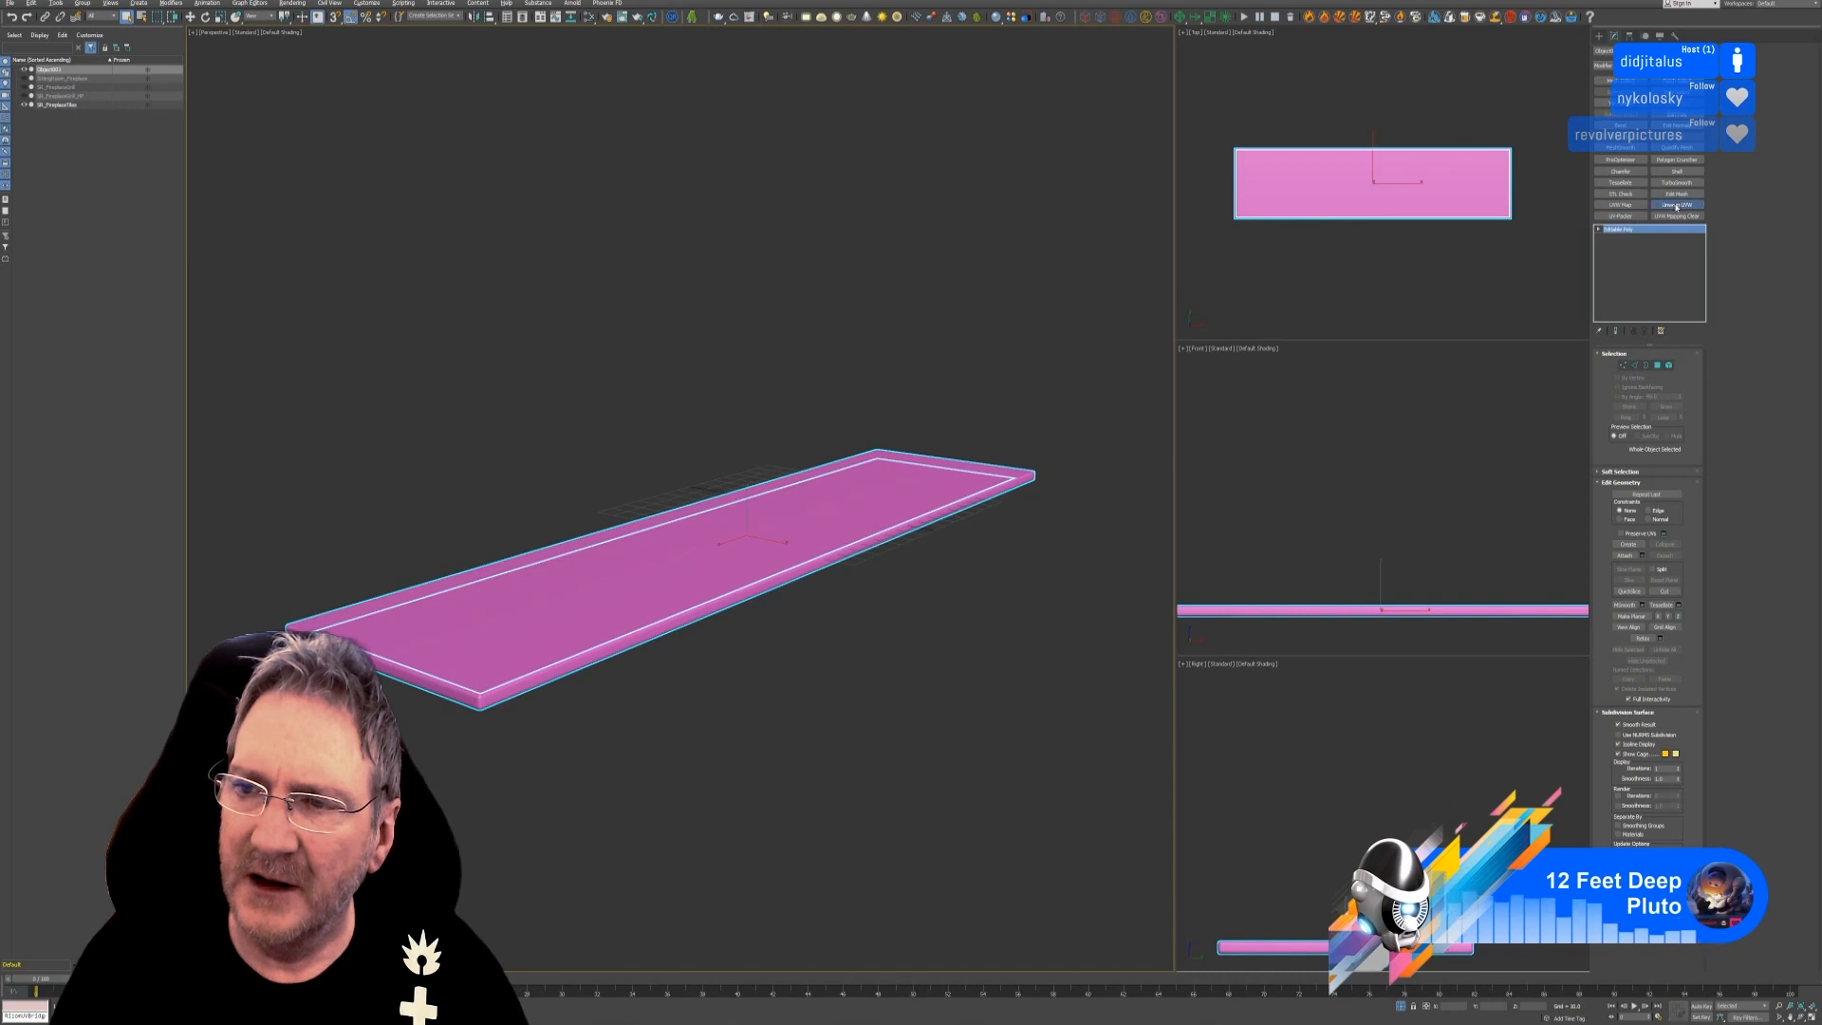
Apply Unwrap UVW to the detached edge trim and lay out its UVs with Flatten Mapping.
left_click(1678, 205)
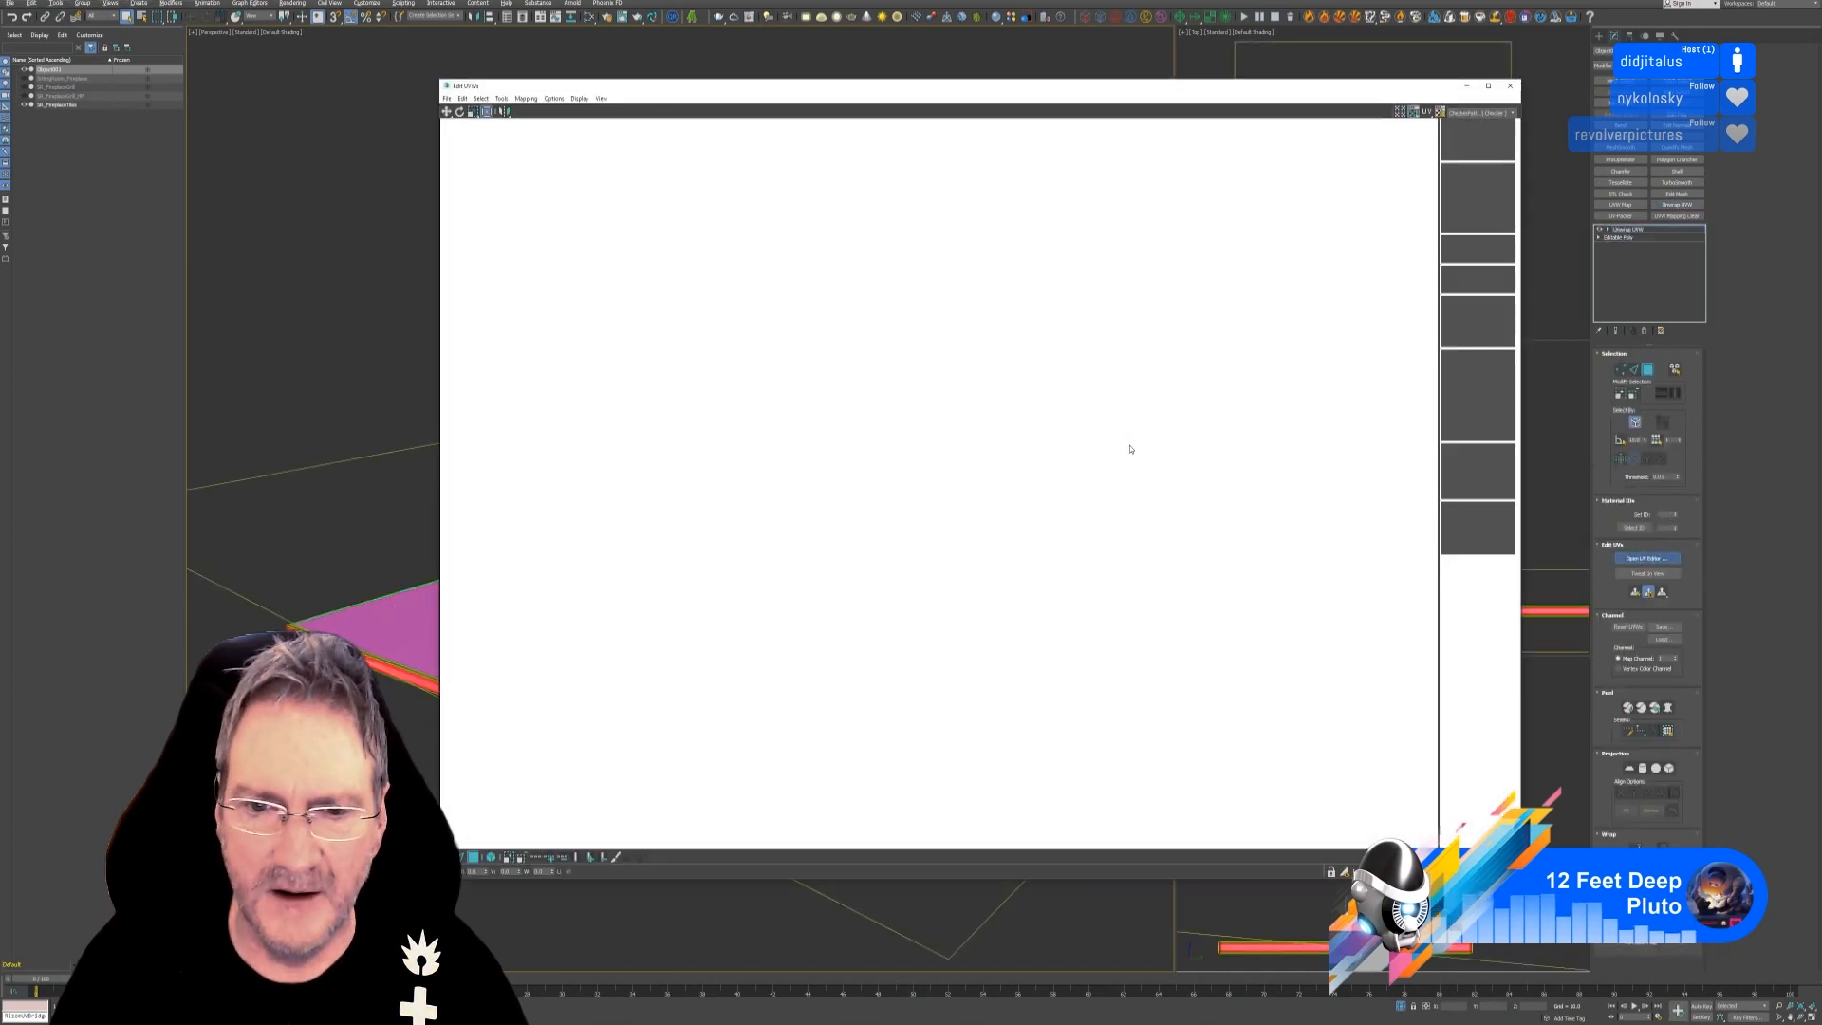
scroll(1310, 435, "down", 2)
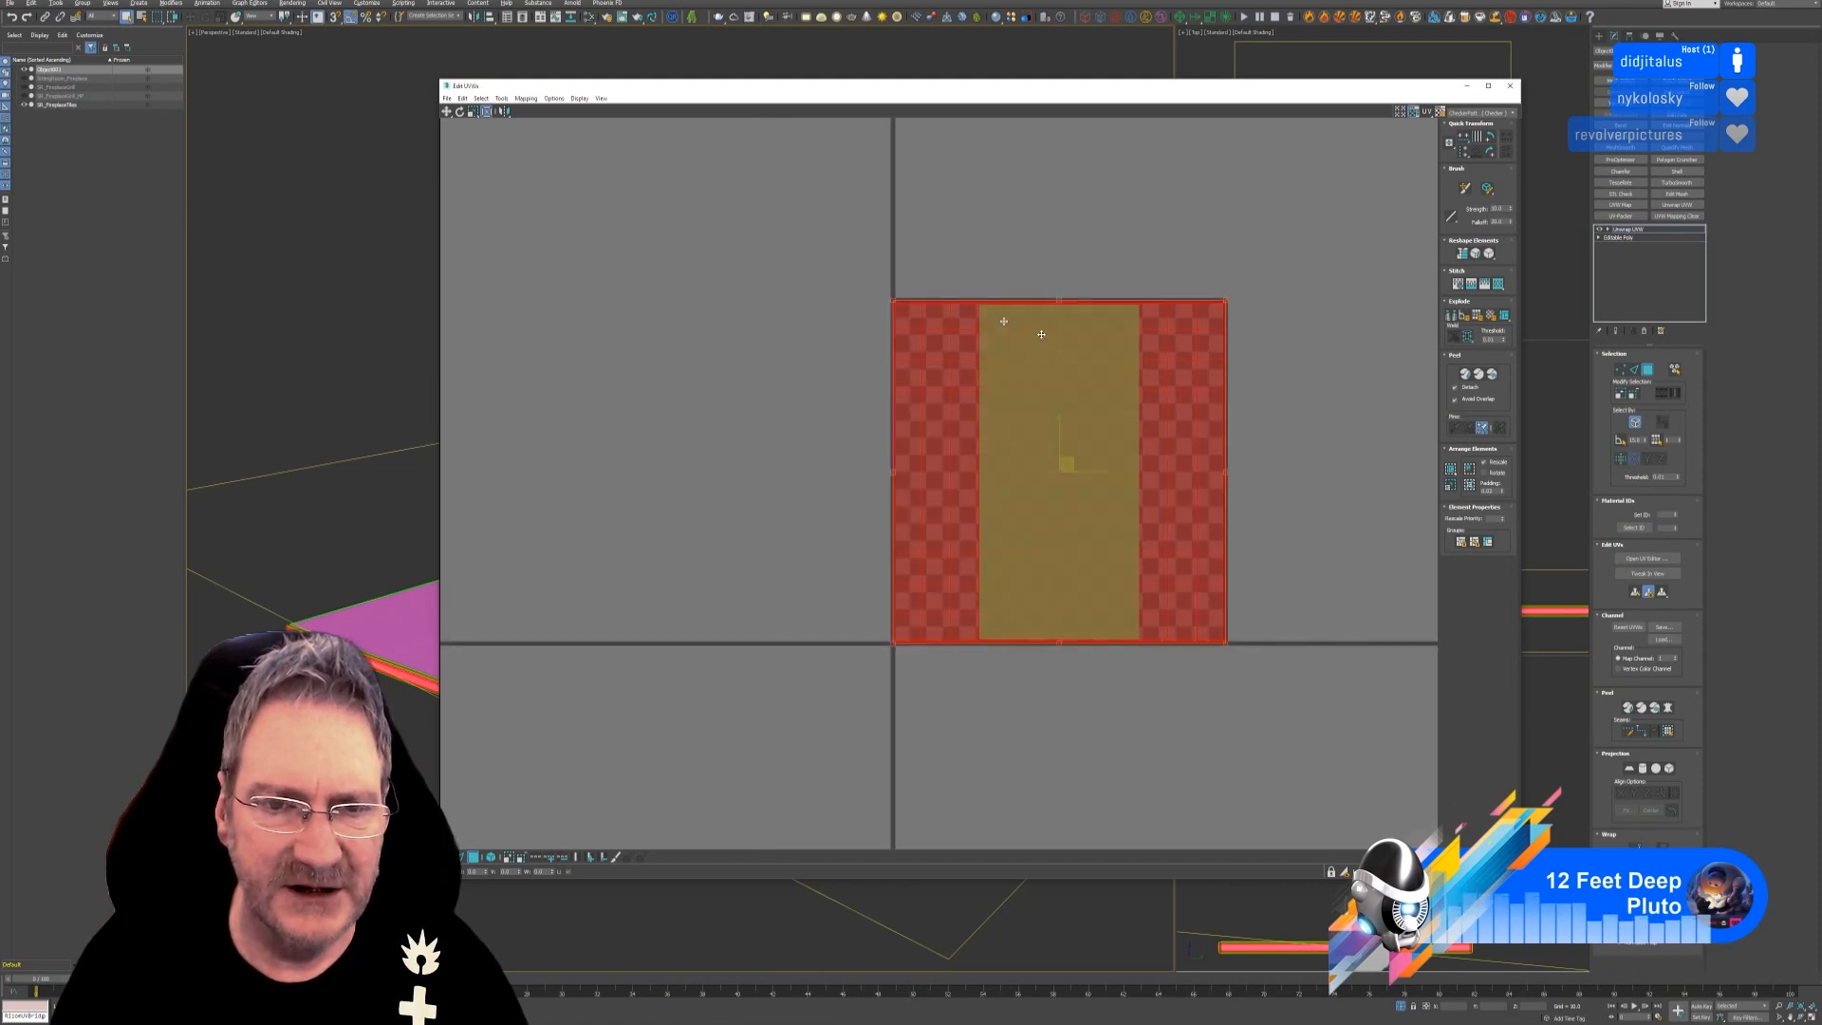
middle_click_drag(1038, 212, 892, 218)
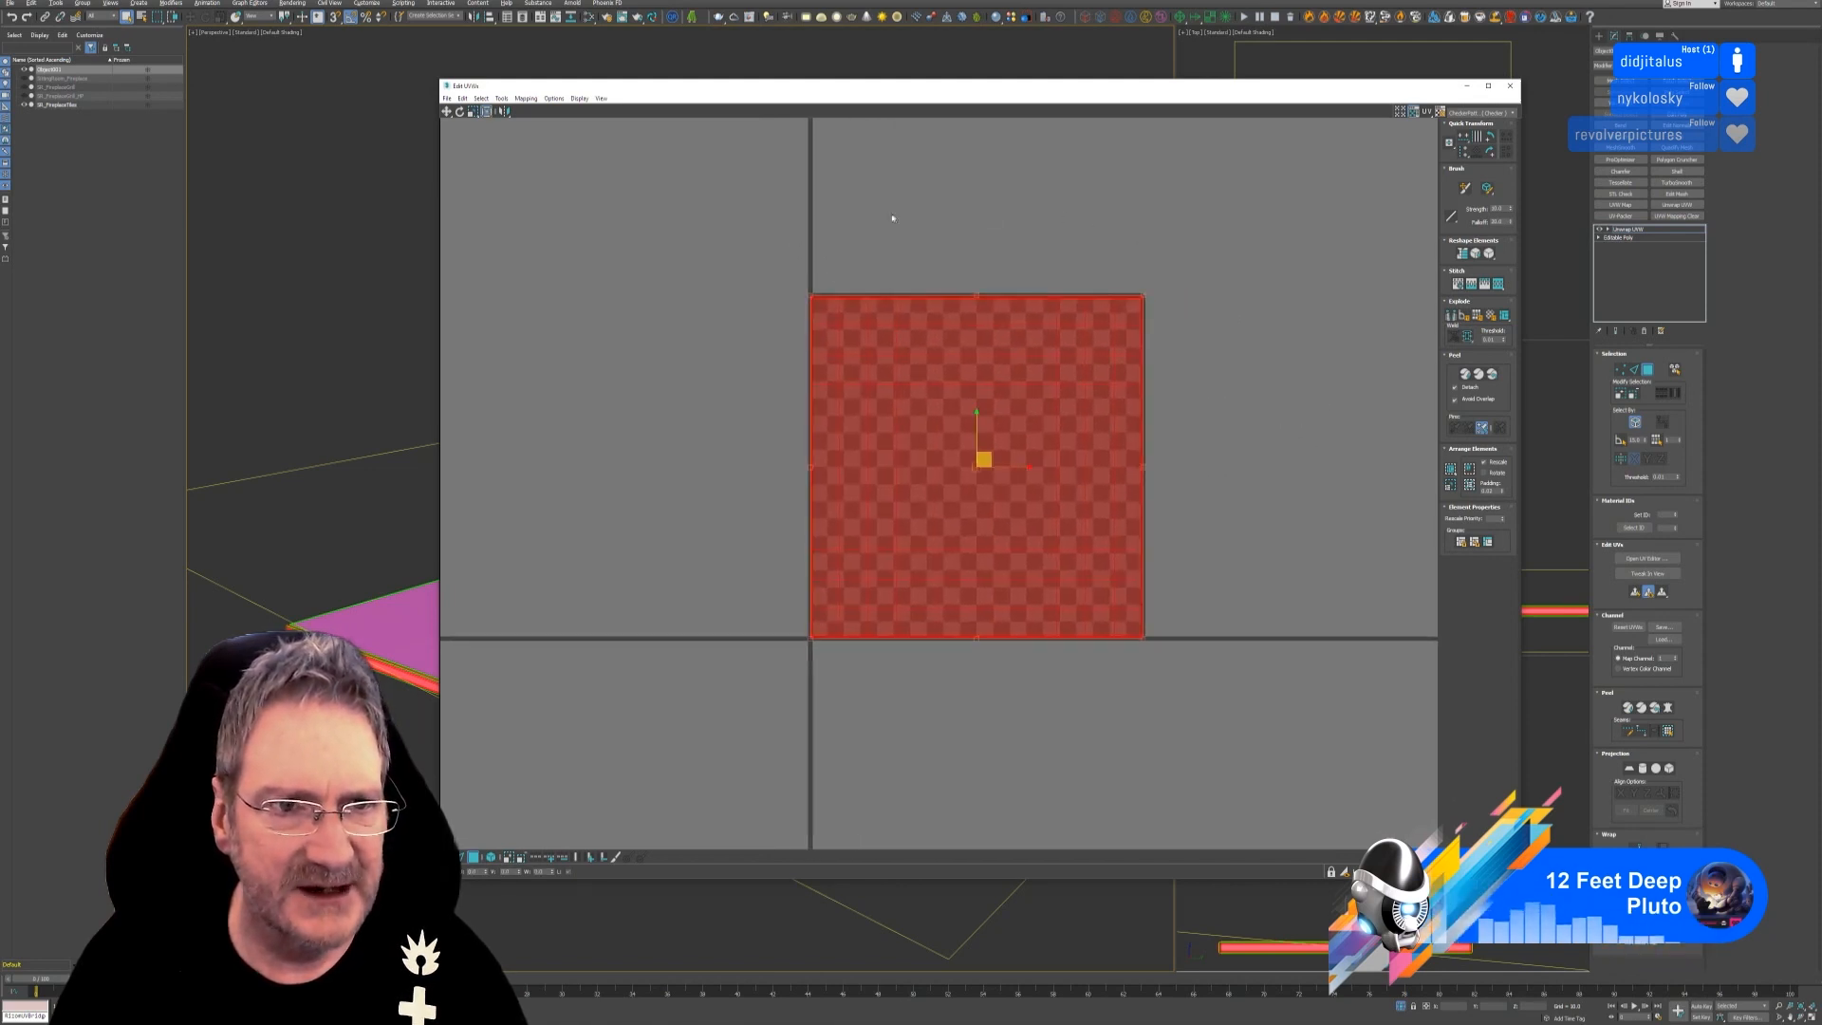
left_click(526, 97)
left_click(550, 111)
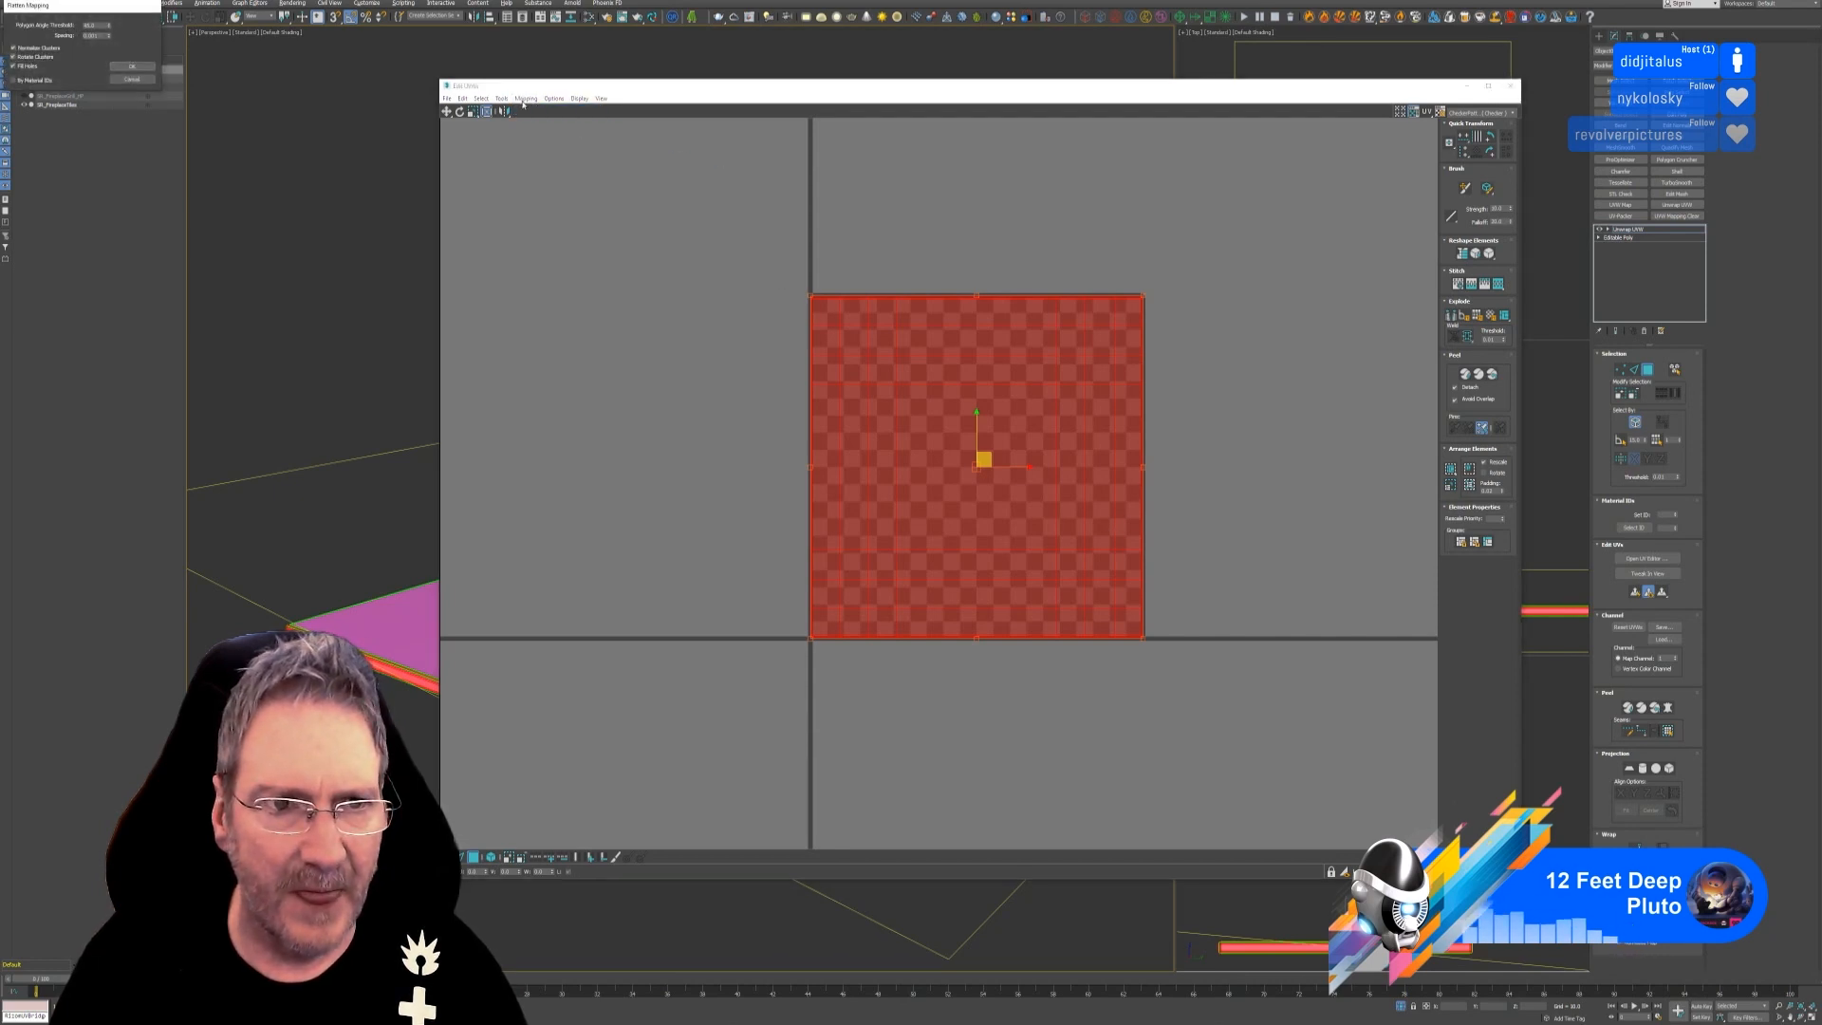
left_click(129, 66)
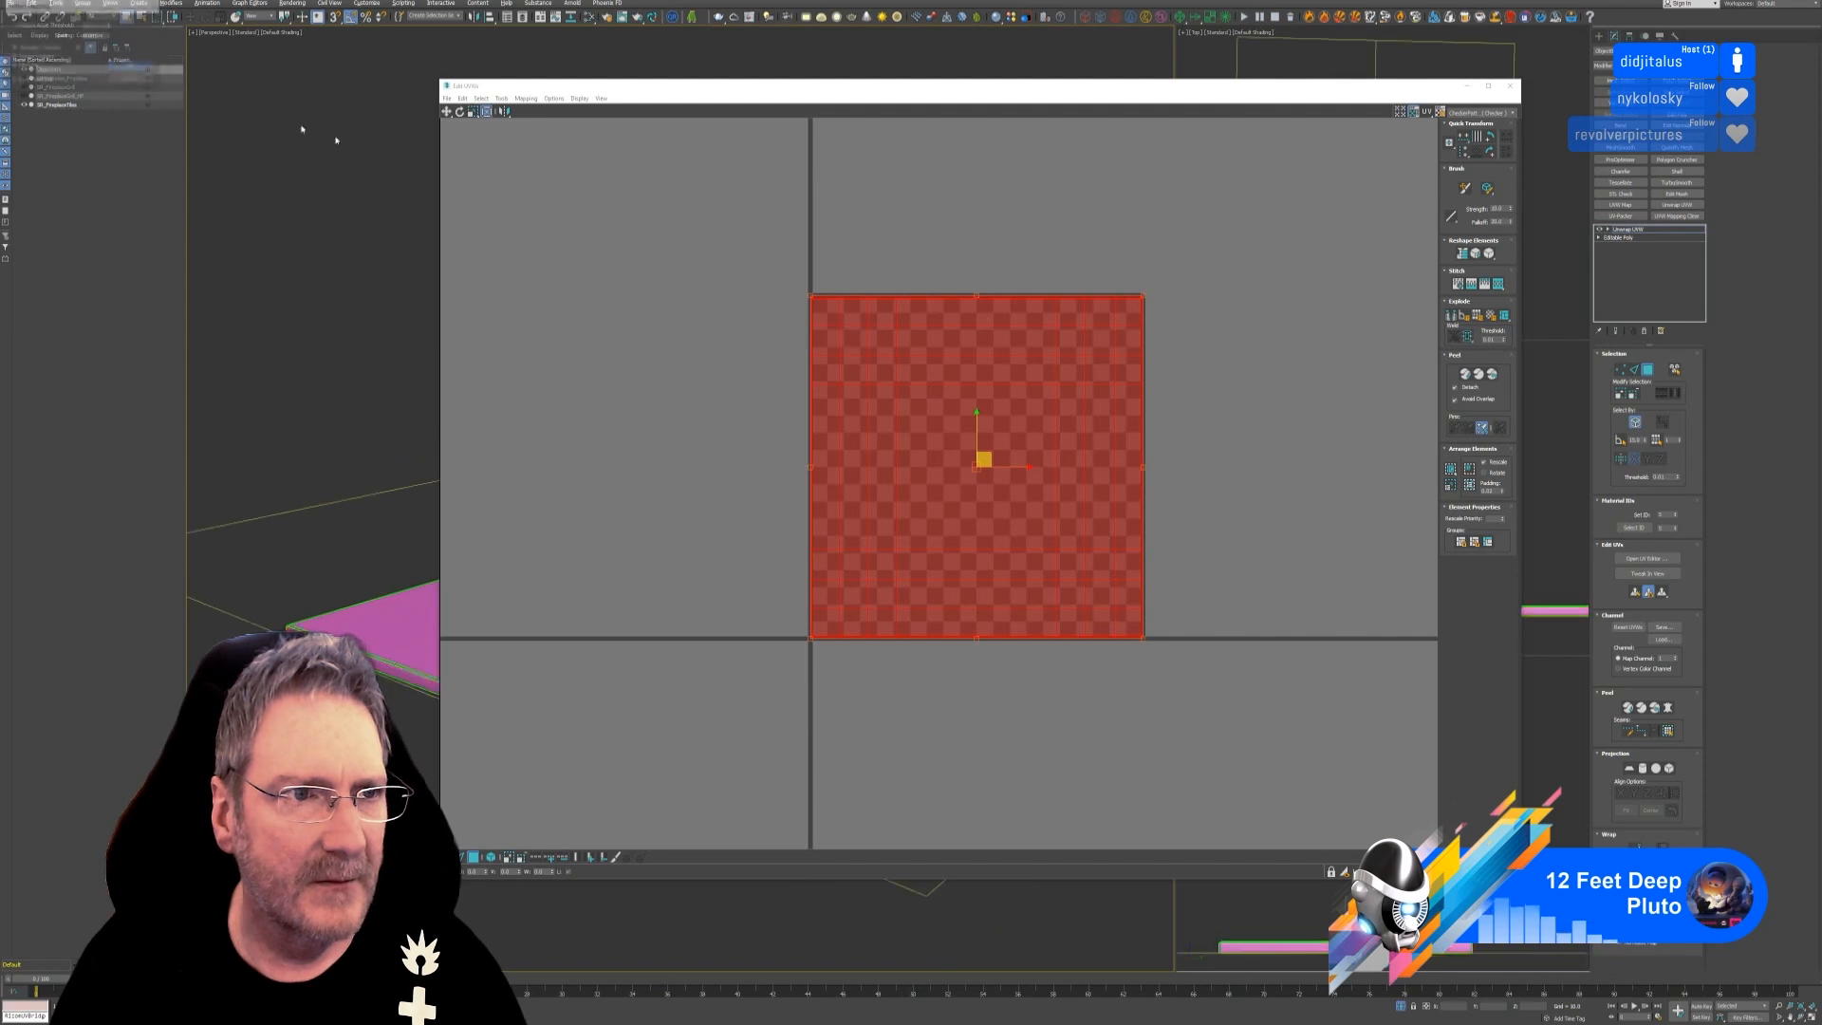
left_click(1291, 436)
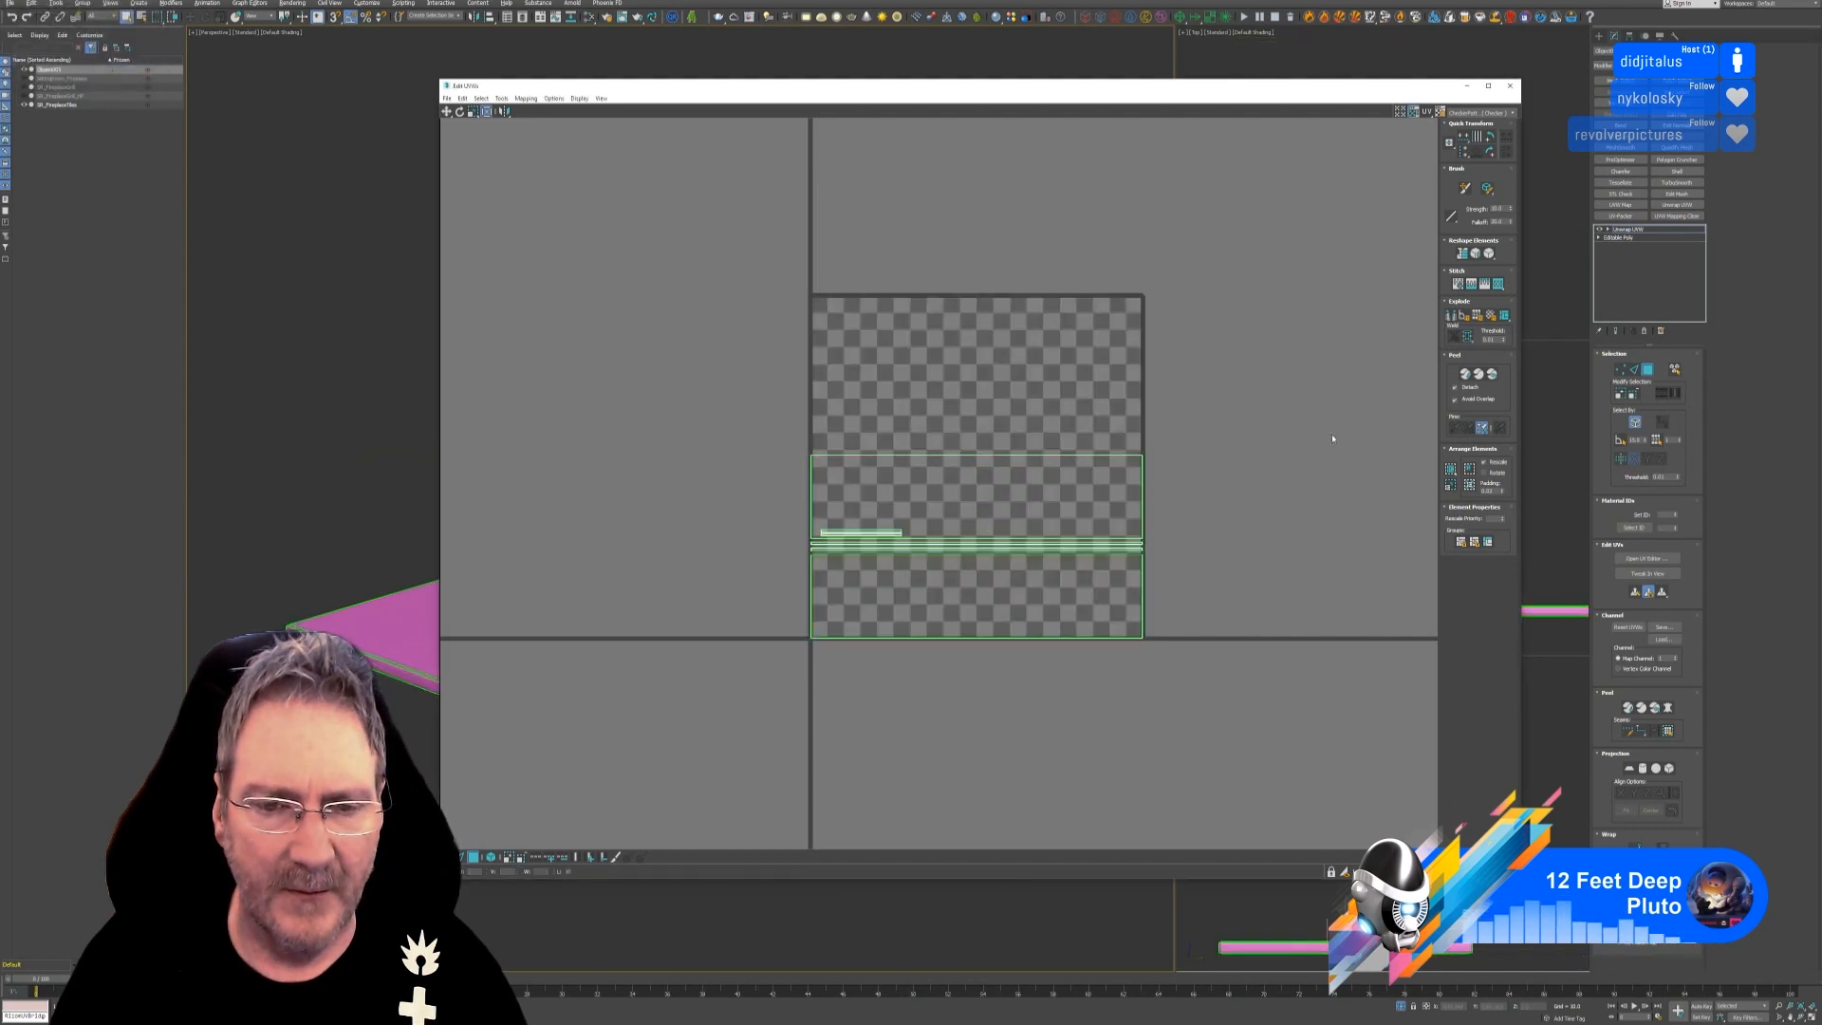
left_click(1510, 86)
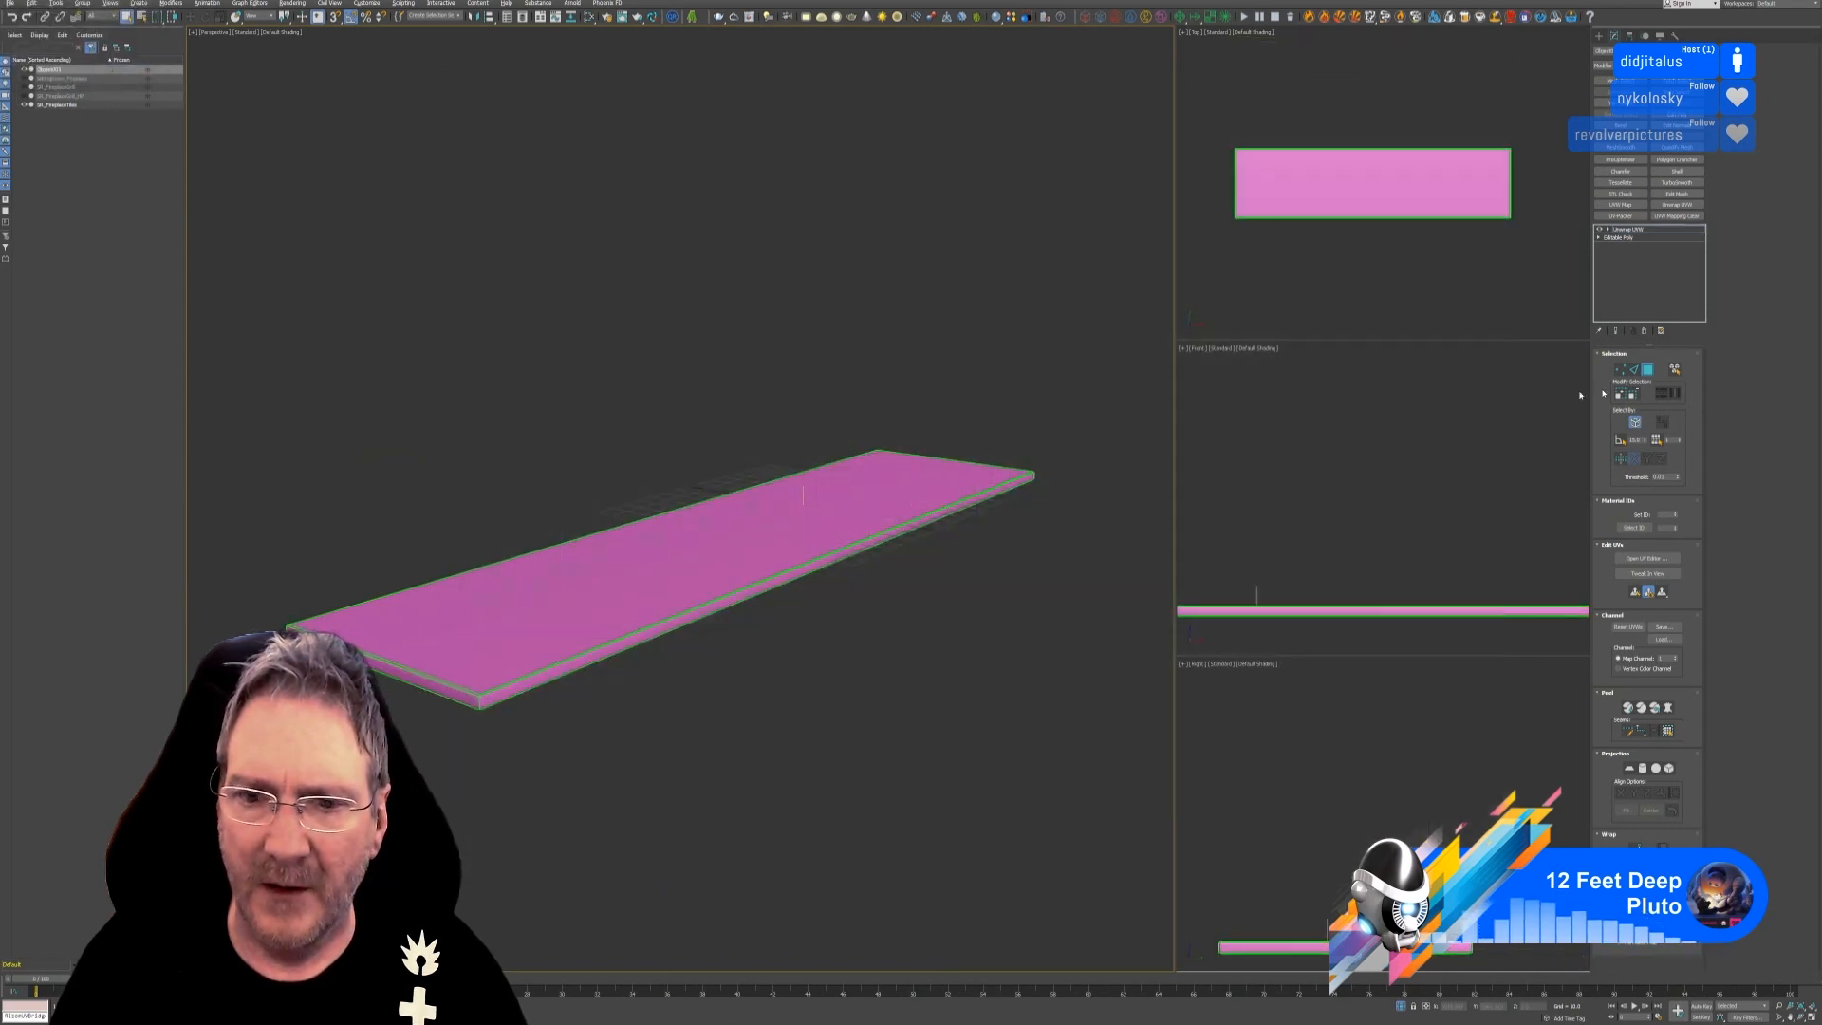
middle_click_drag(927, 592, 928, 594)
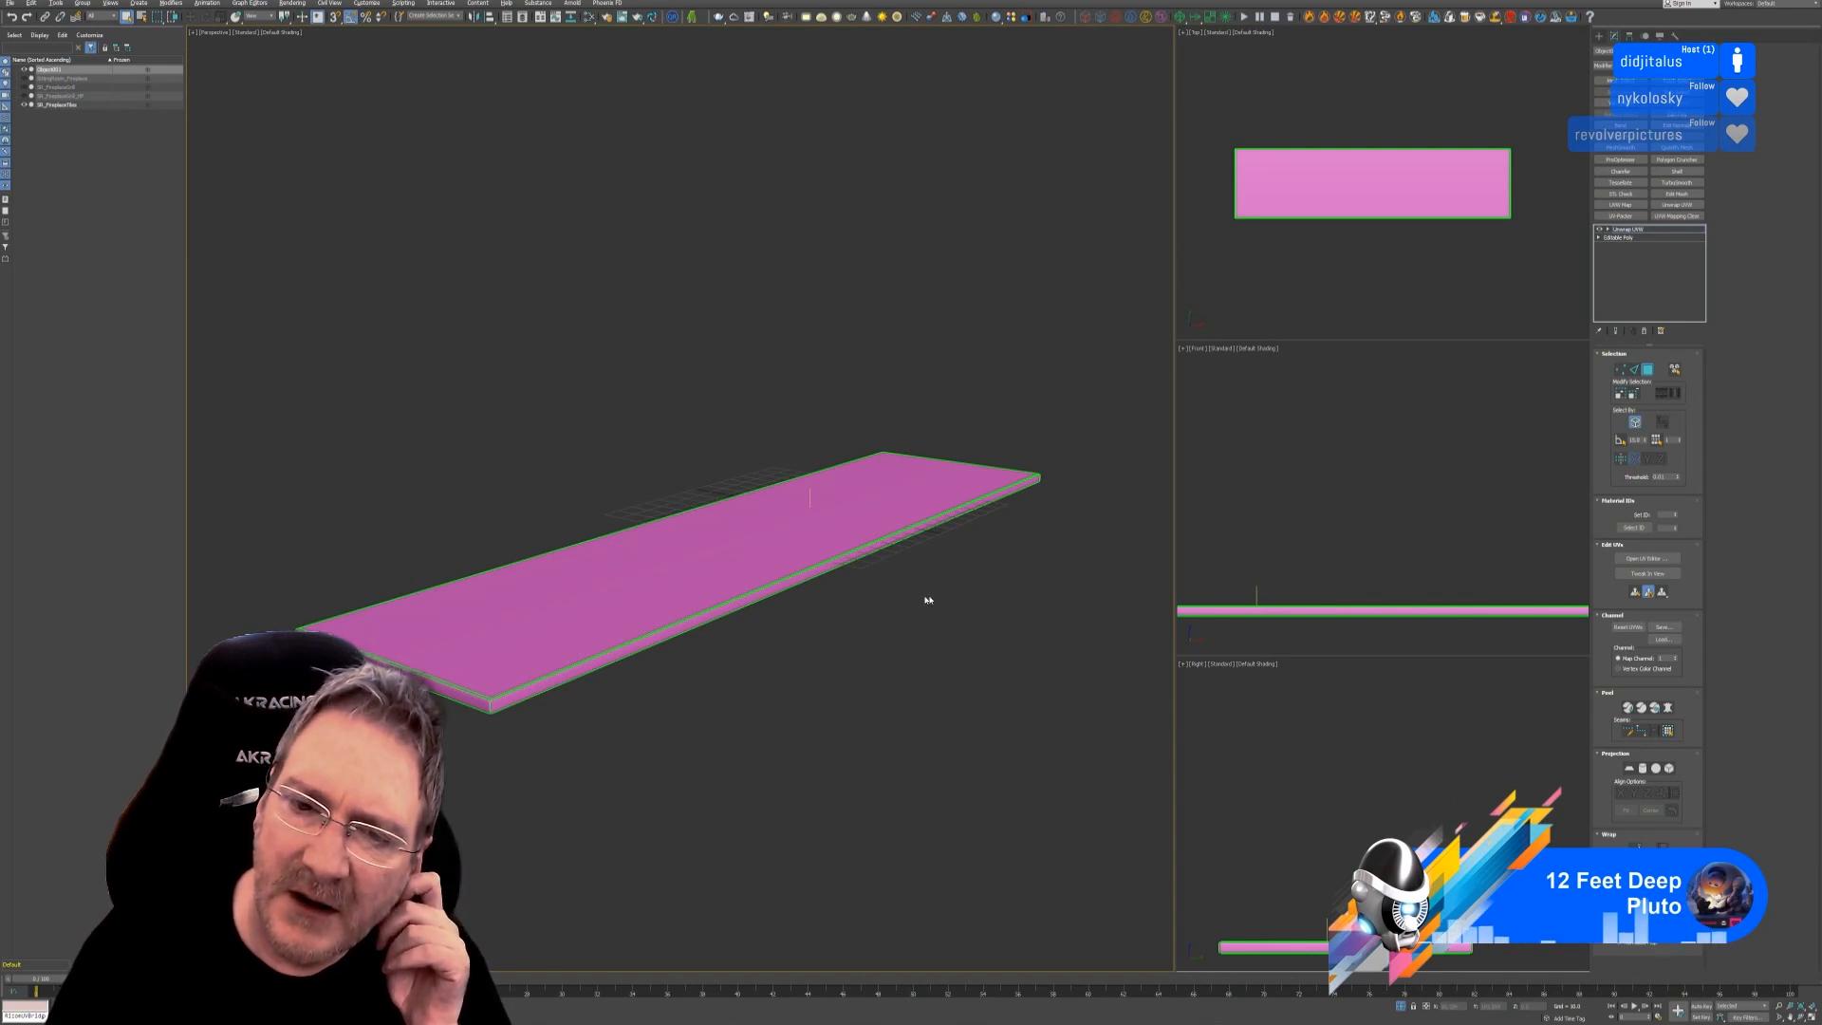
left_click(1649, 370)
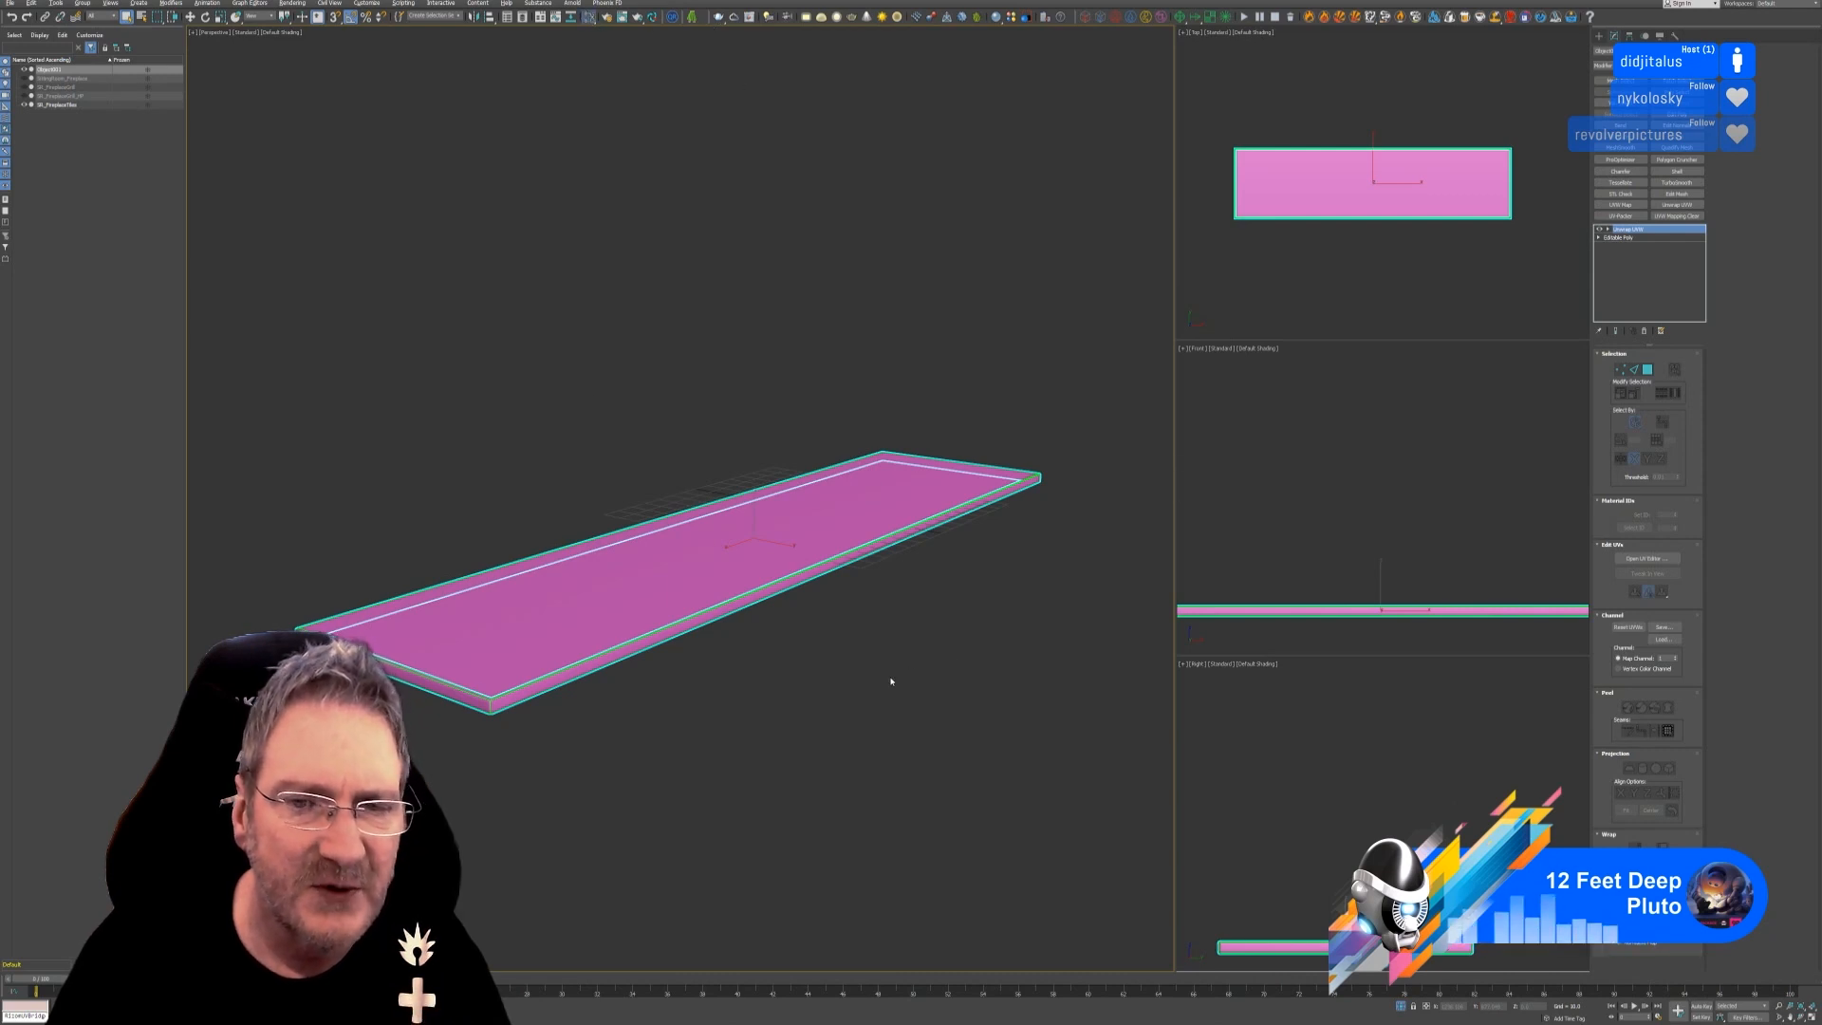
Assign the existing yellow brass material to the detached edge trim.
key("m")
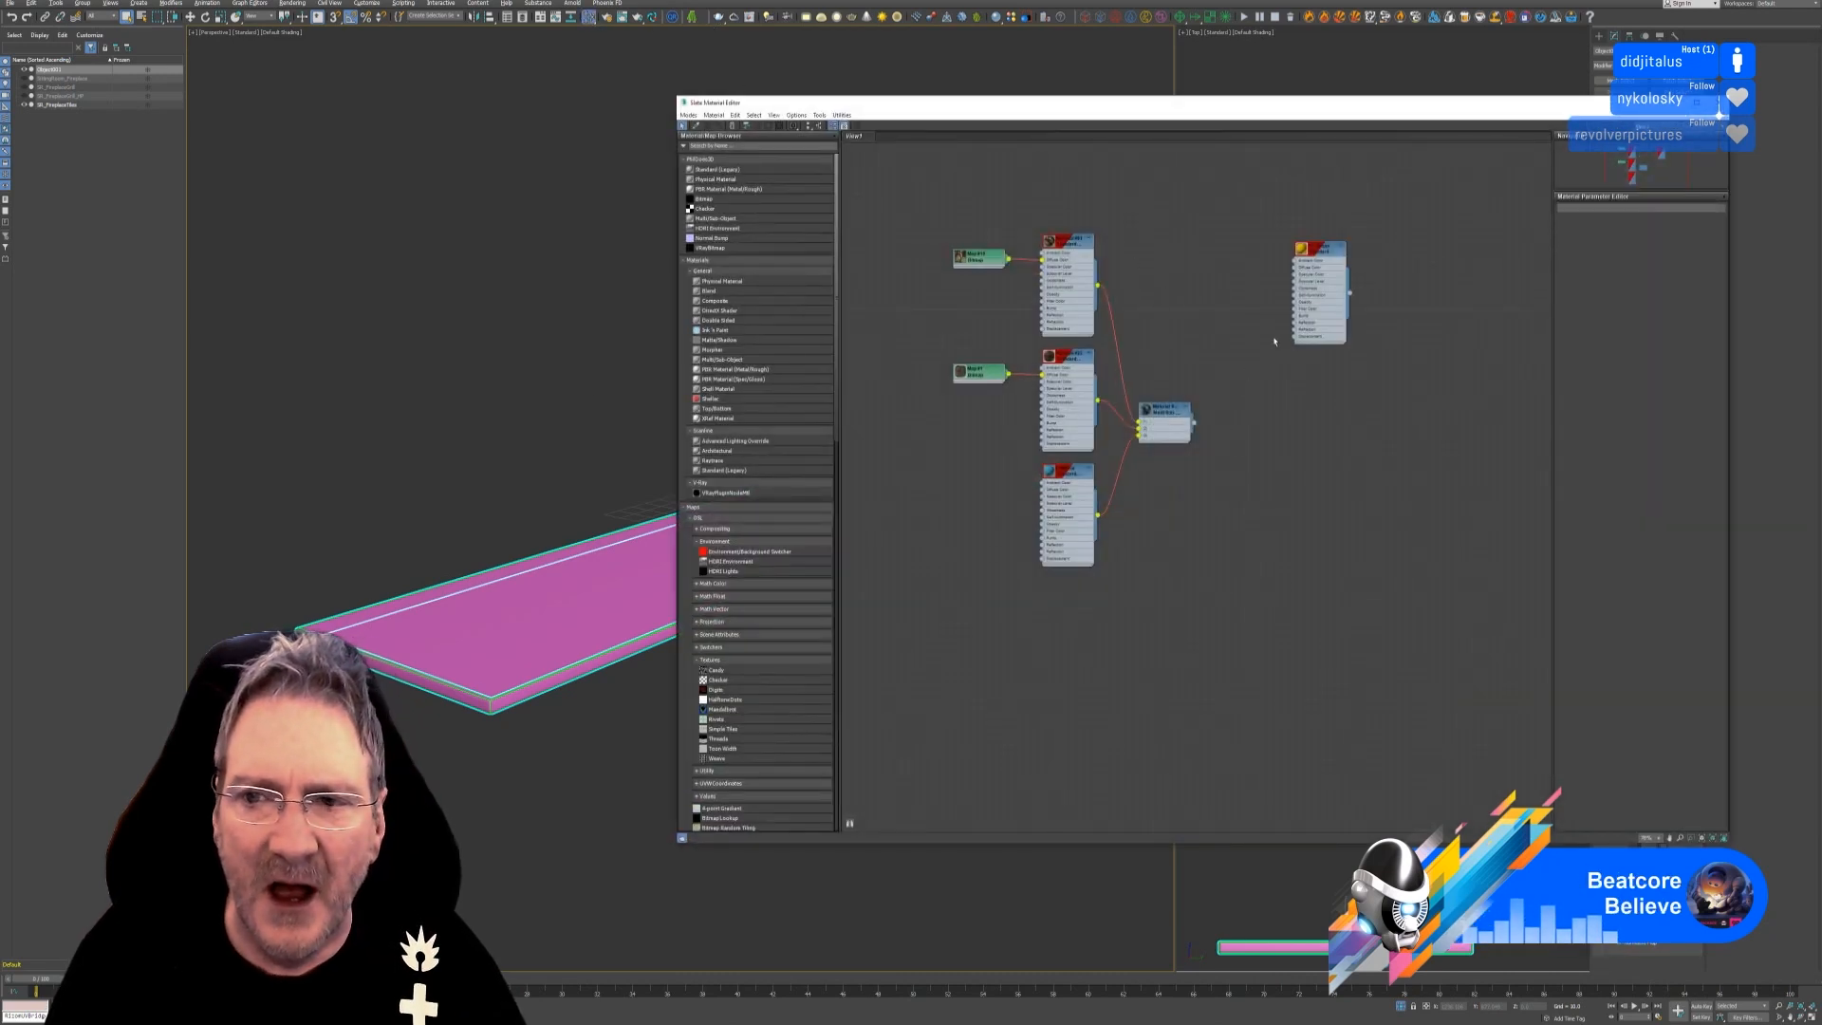
double_click(1329, 251)
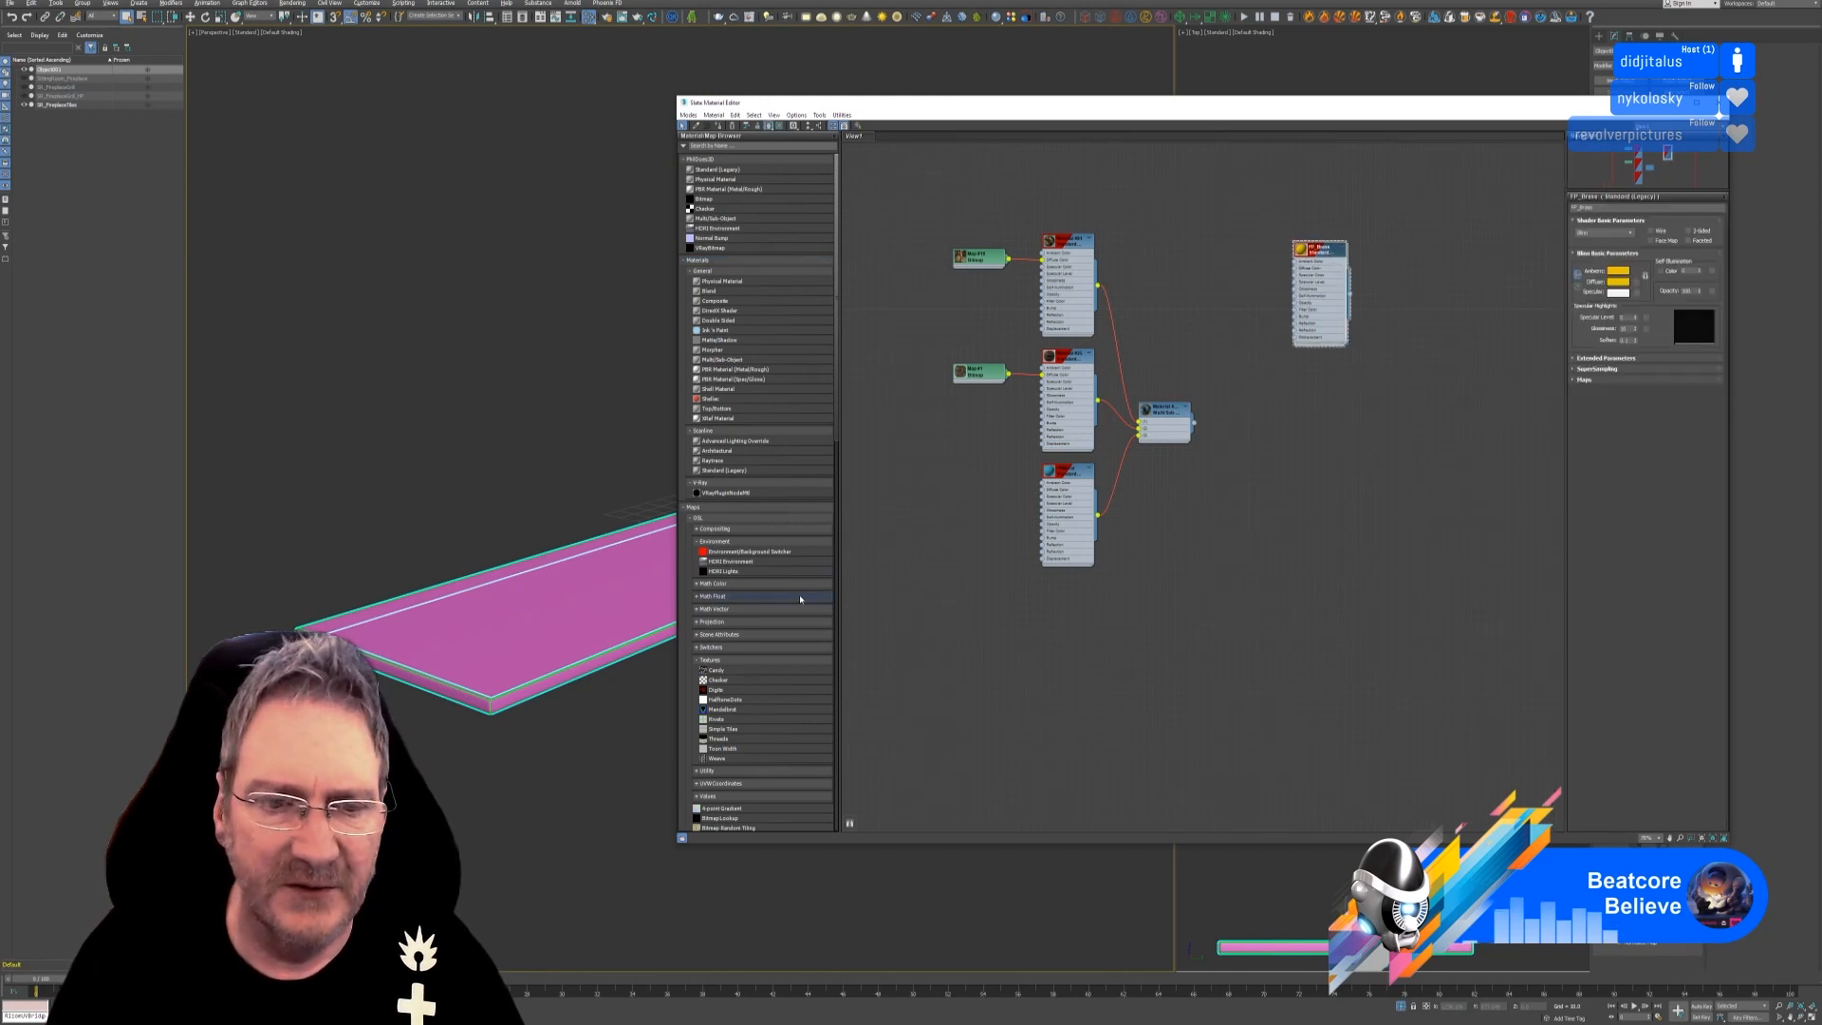
right_click(1327, 262)
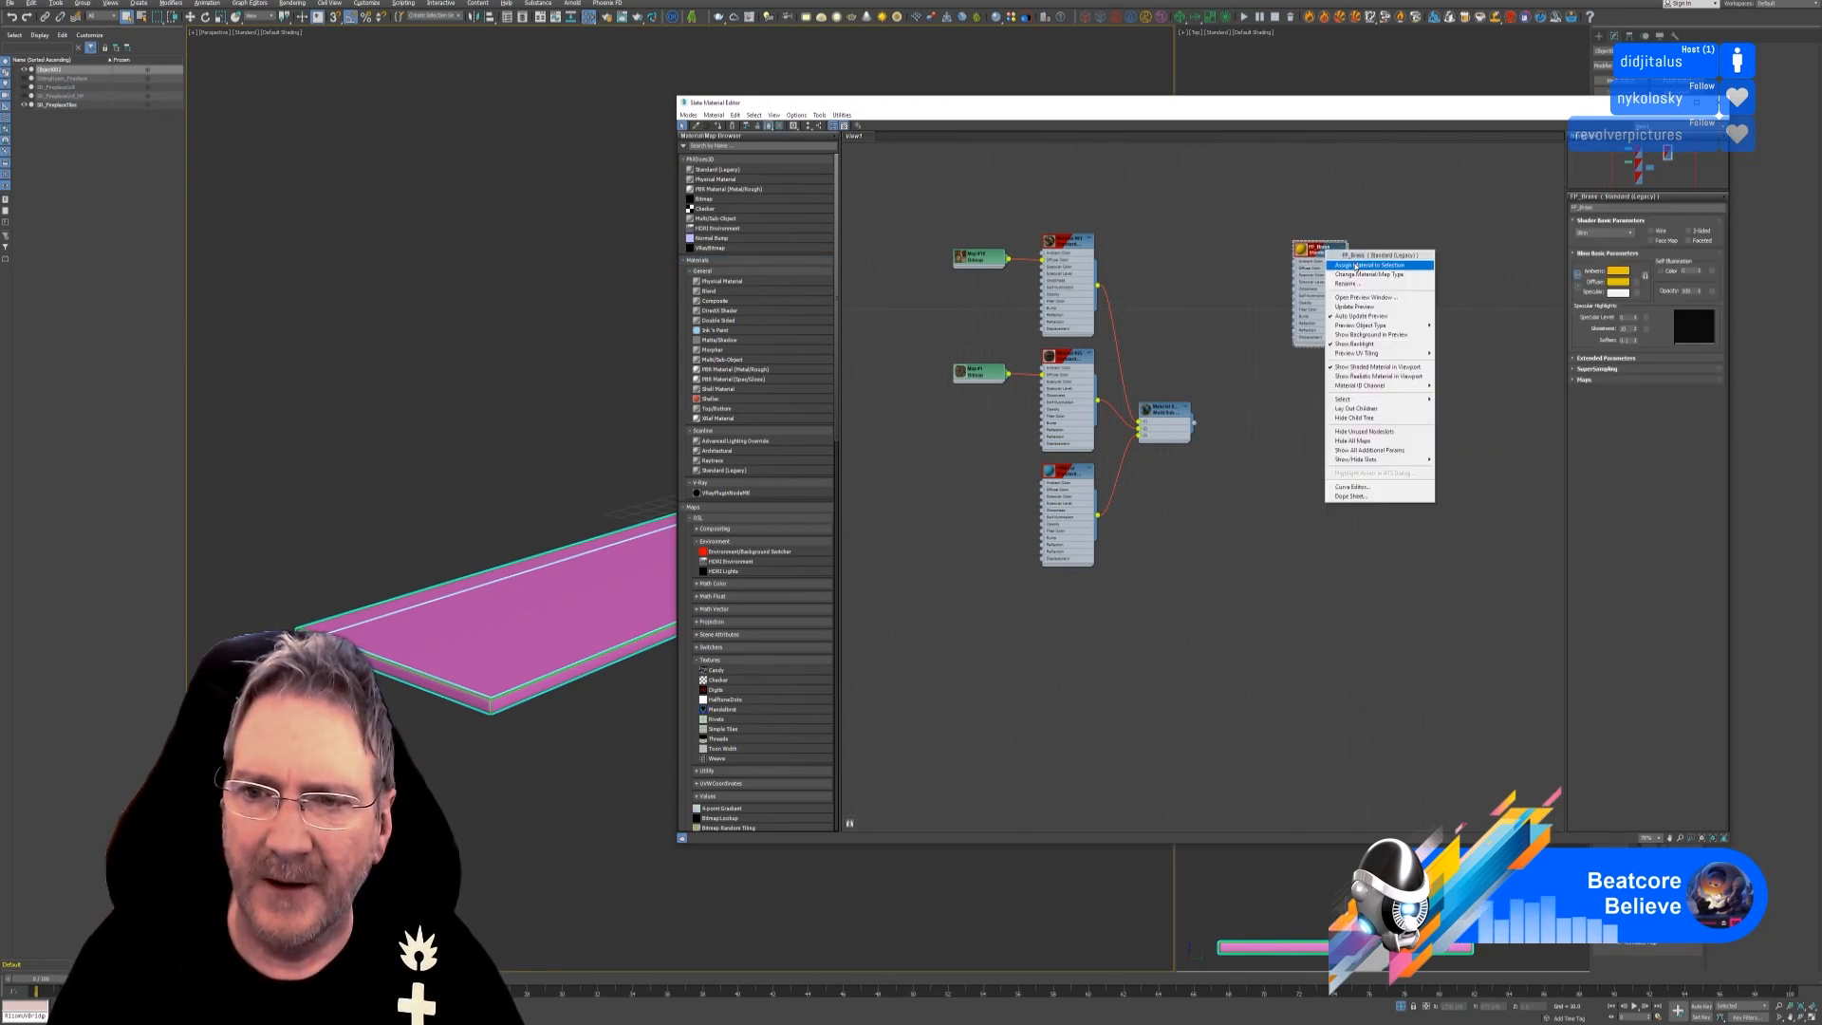
left_click(1348, 266)
left_click(1718, 106)
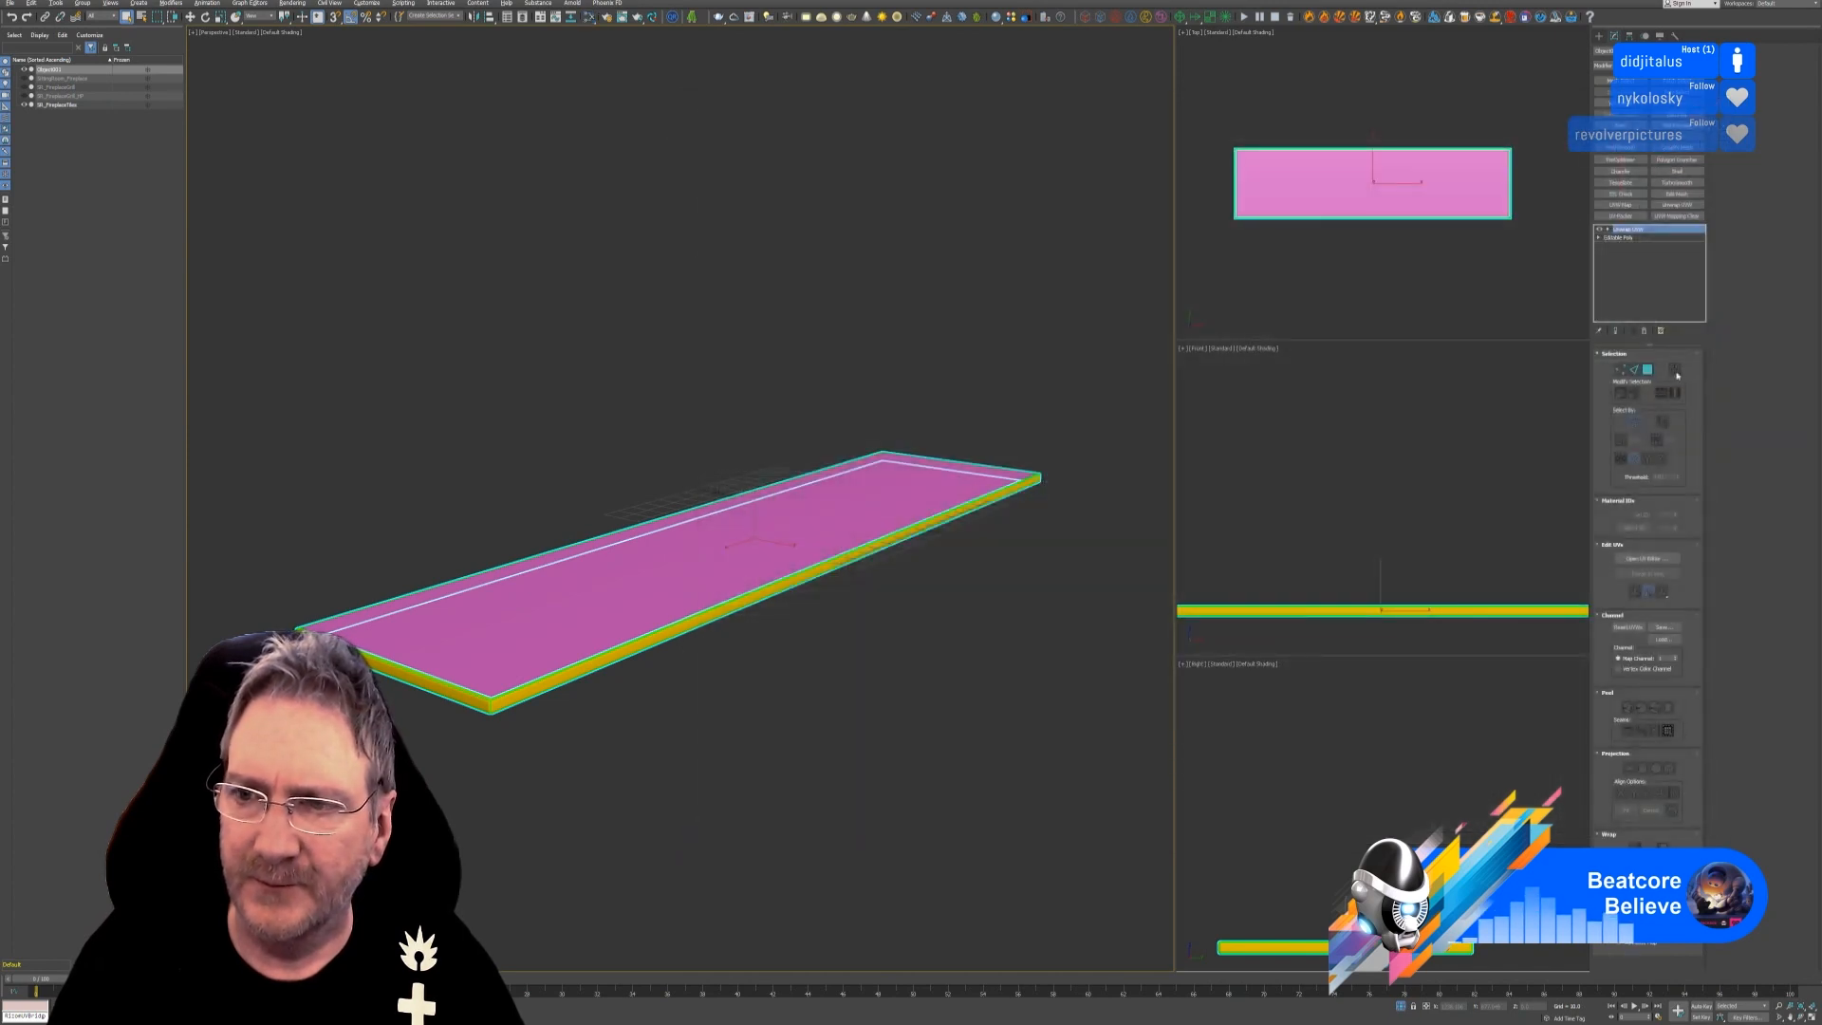
Create a new Standard (Legacy) material and assign it to the fireplace tiles slab.
left_click(983, 608)
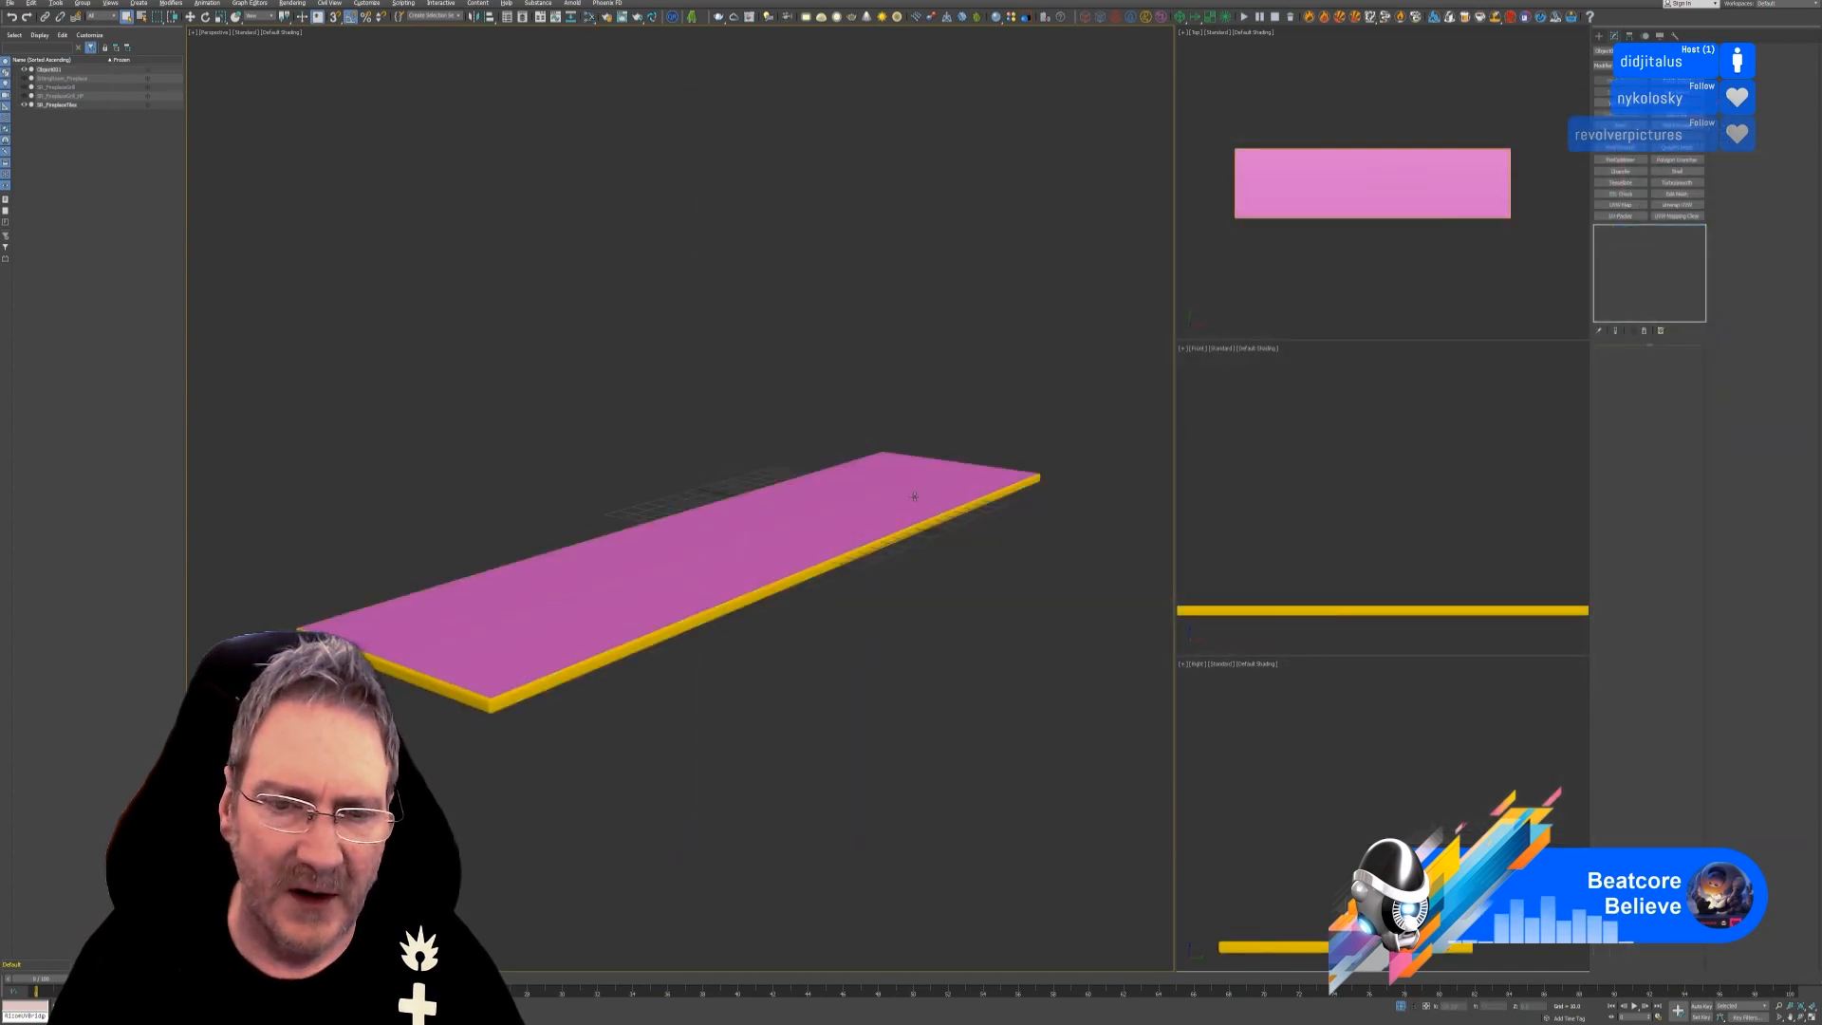
left_click(591, 18)
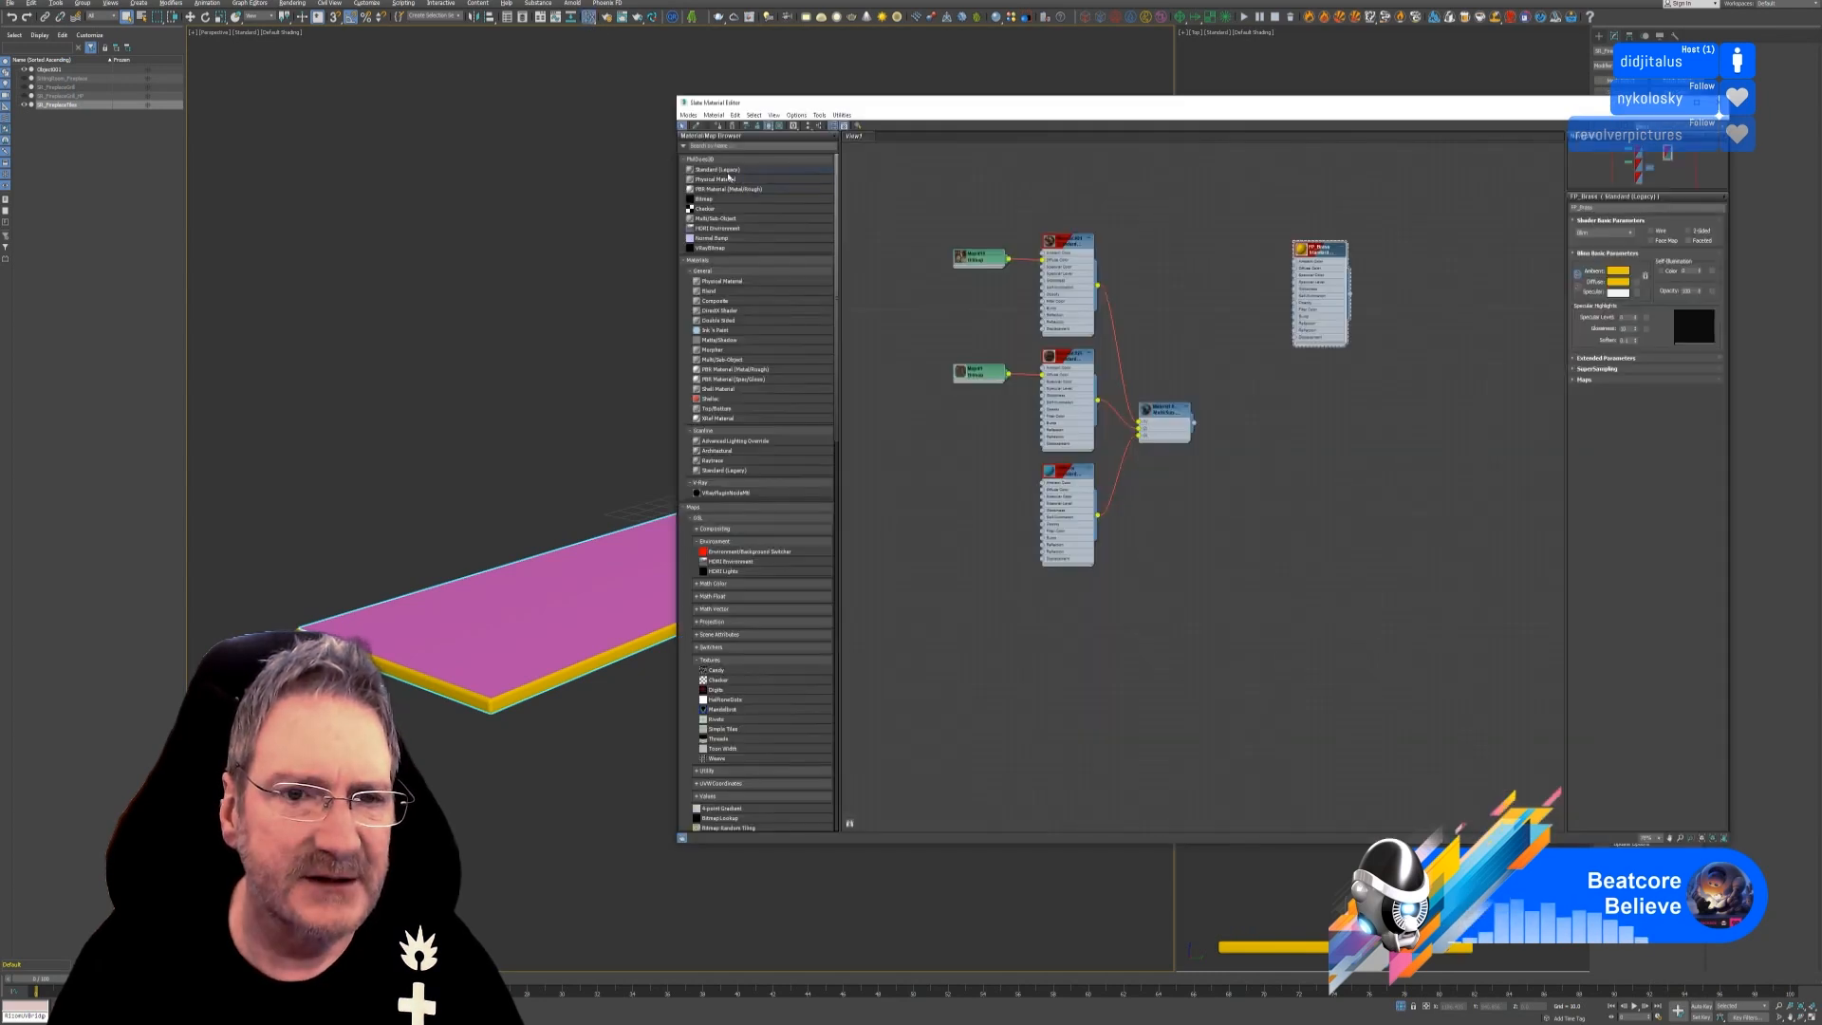
left_click_drag(789, 195, 1303, 412)
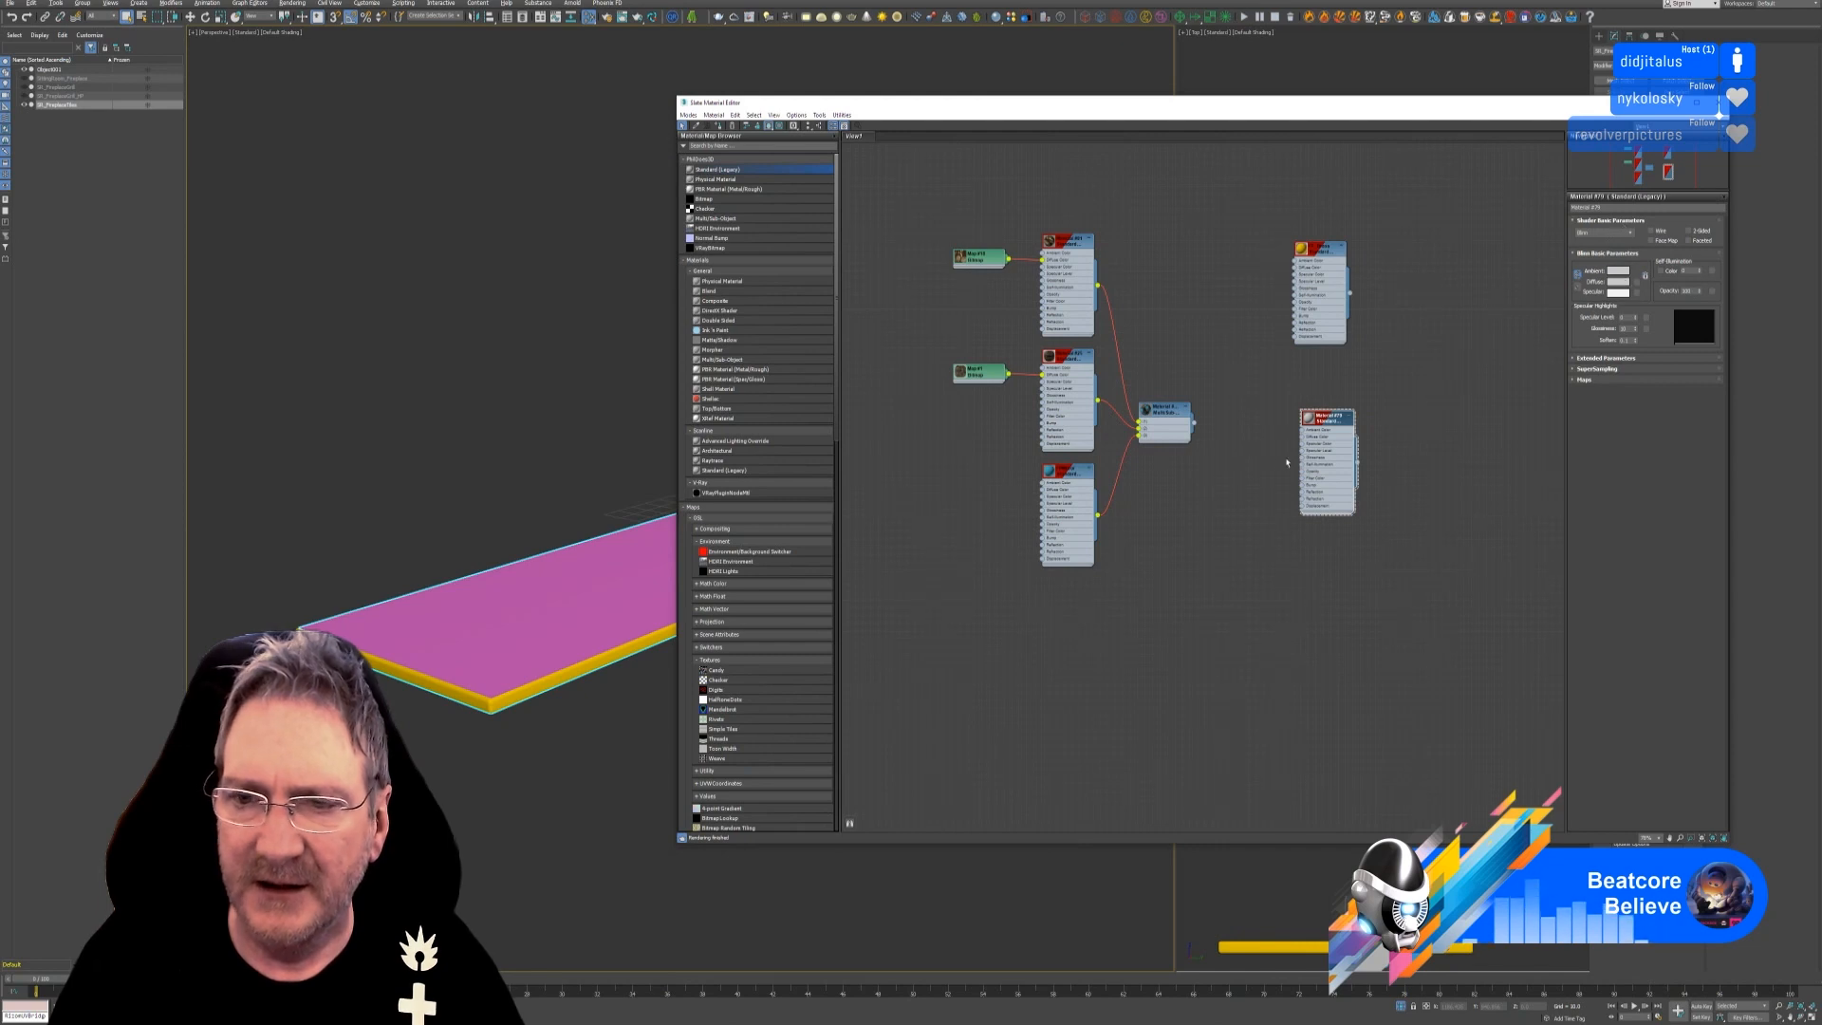
right_click(1329, 422)
left_click(1357, 434)
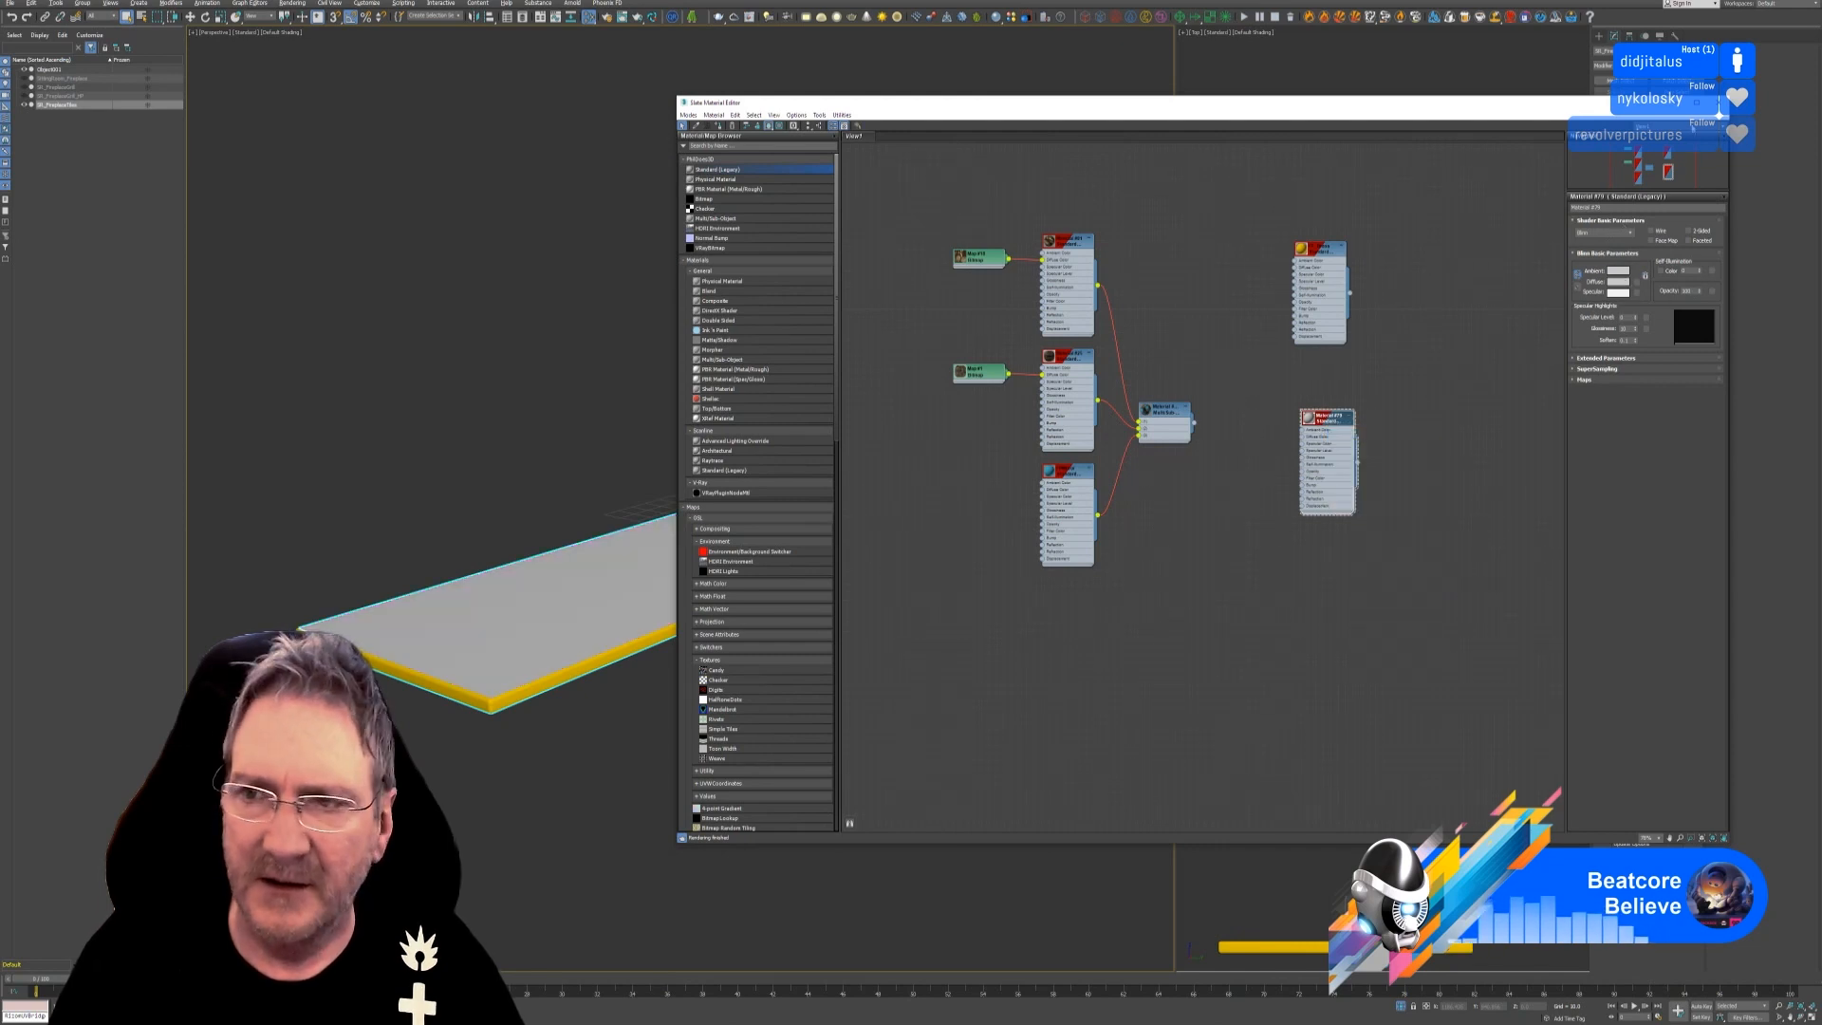
left_click(1720, 106)
Attach the edge trim back to the fireplace tiles slab with Match Material IDs to Material.
middle_click_drag(924, 580, 927, 598)
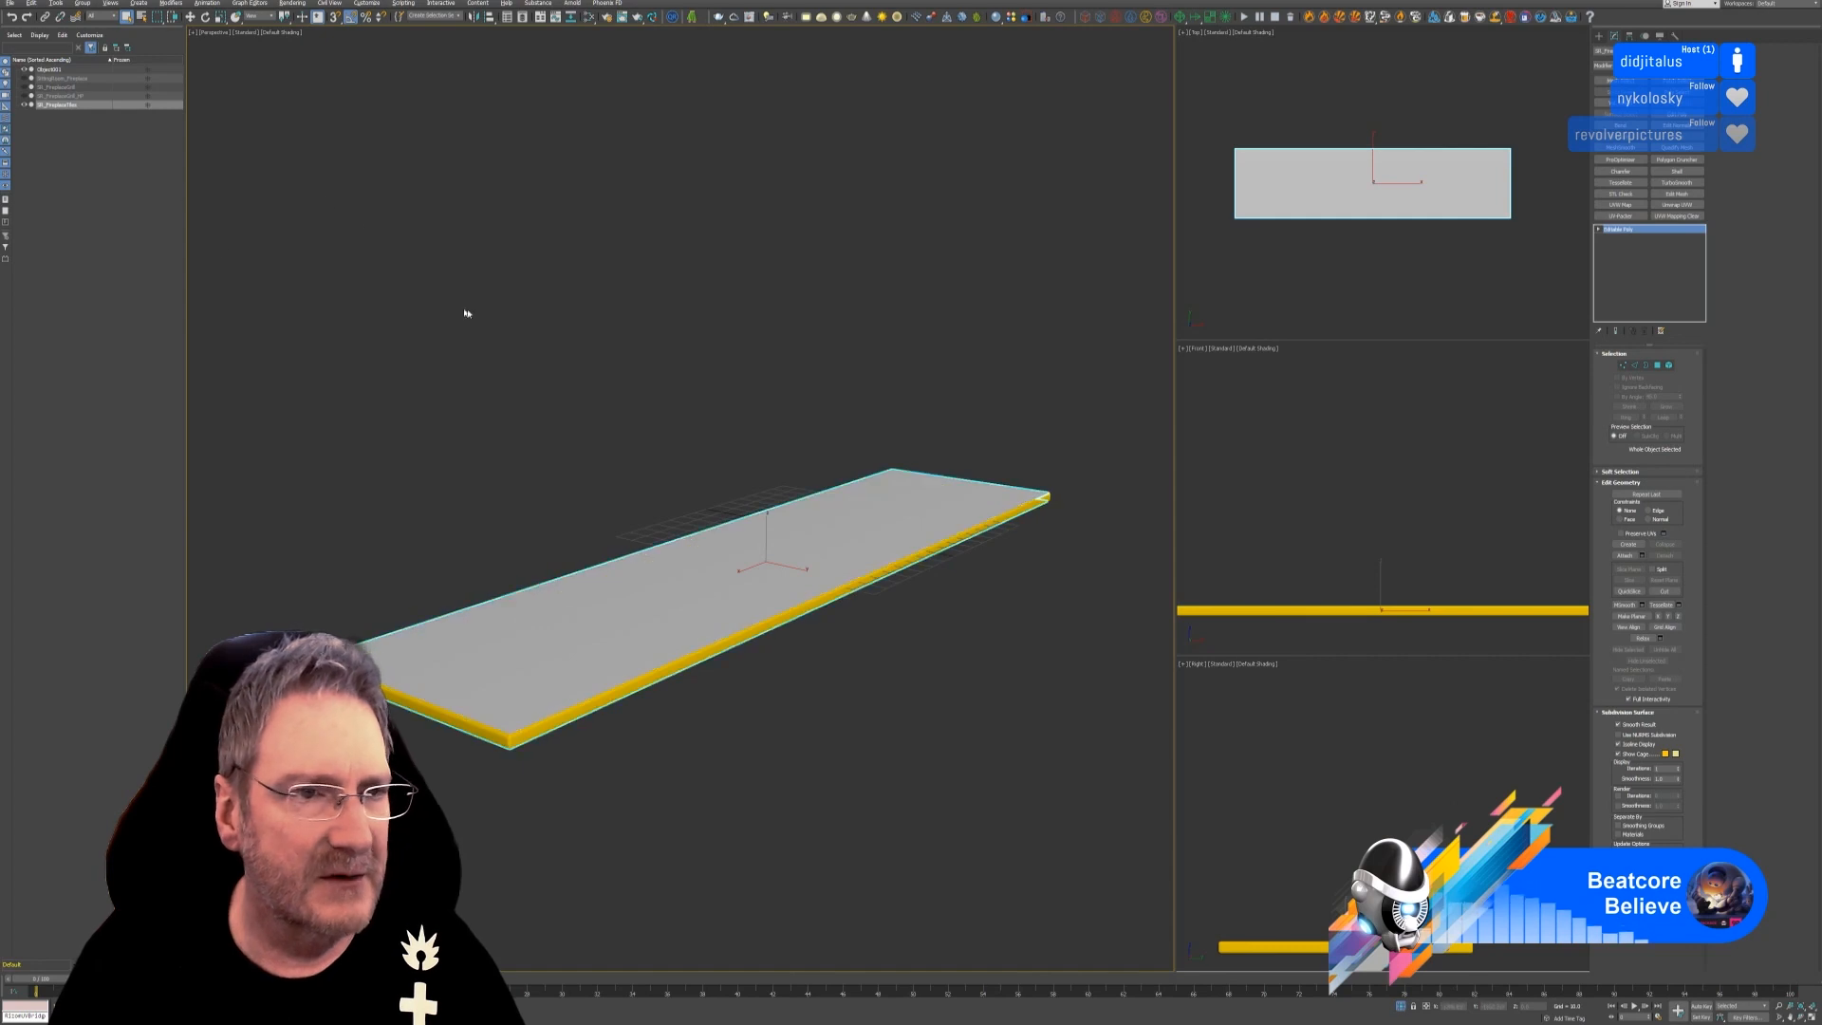
left_click(1063, 450)
left_click(979, 498)
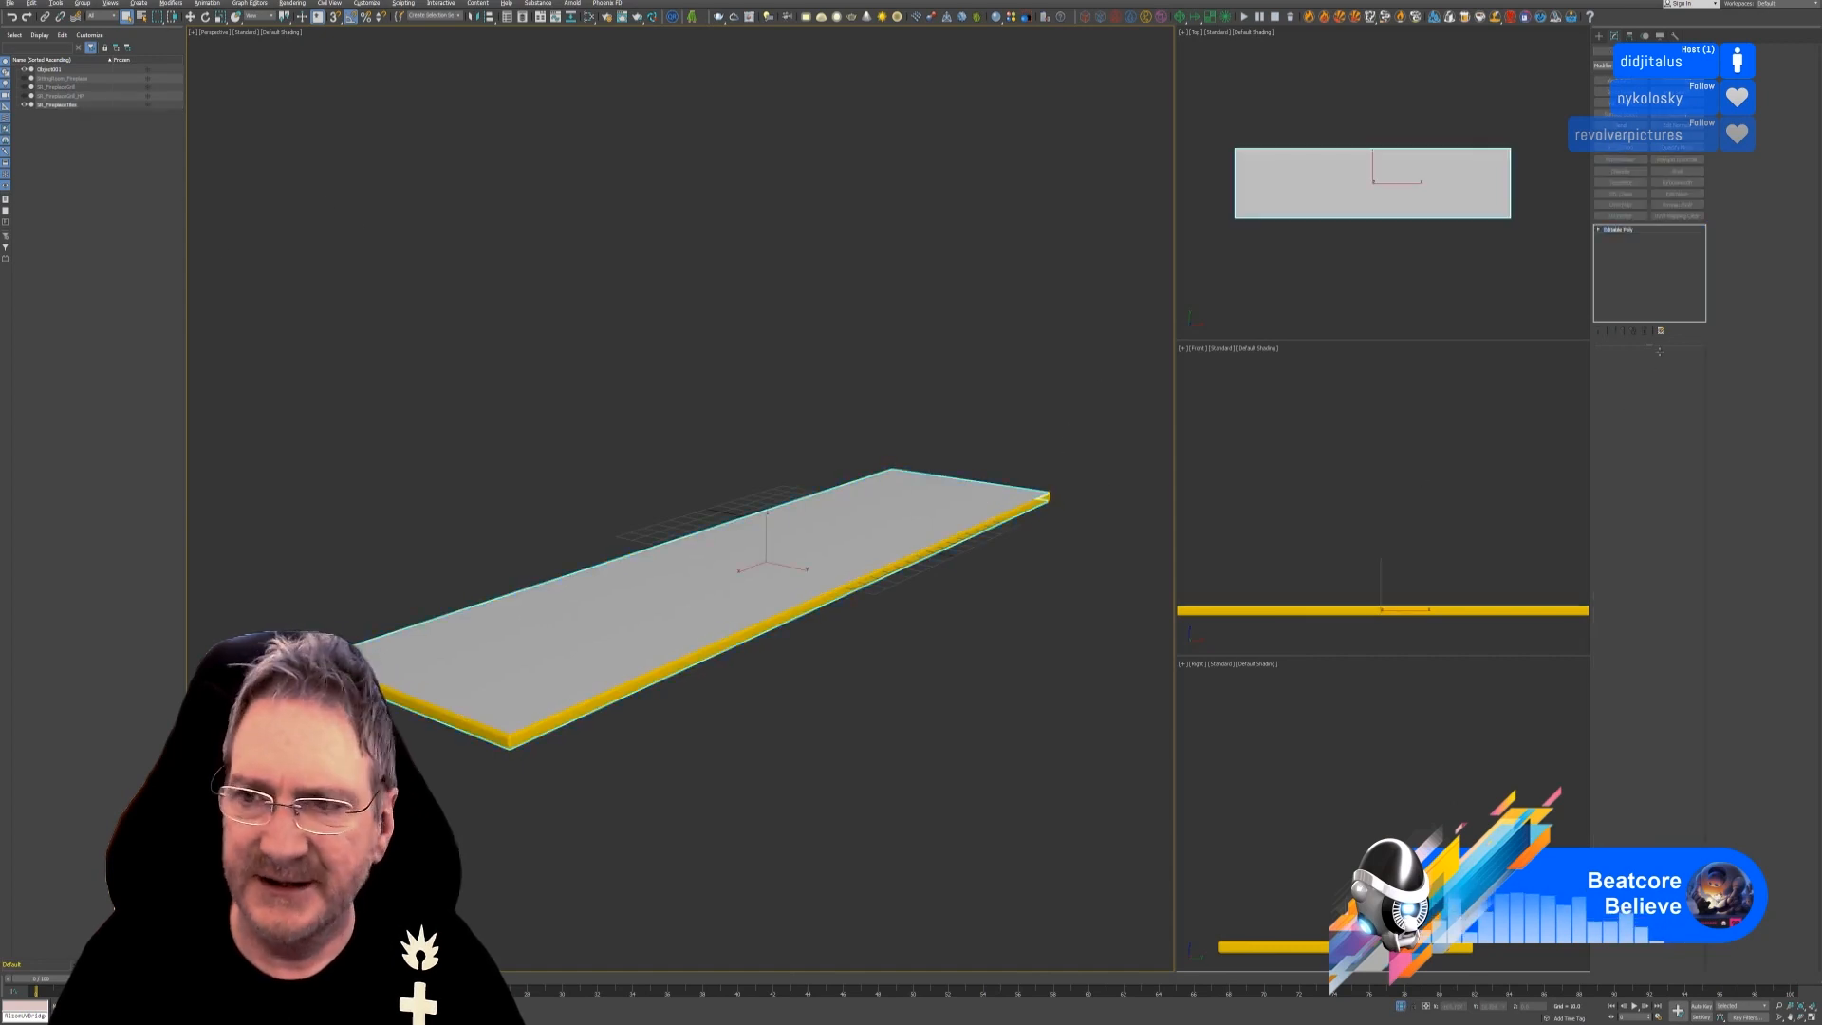
left_click(1031, 507)
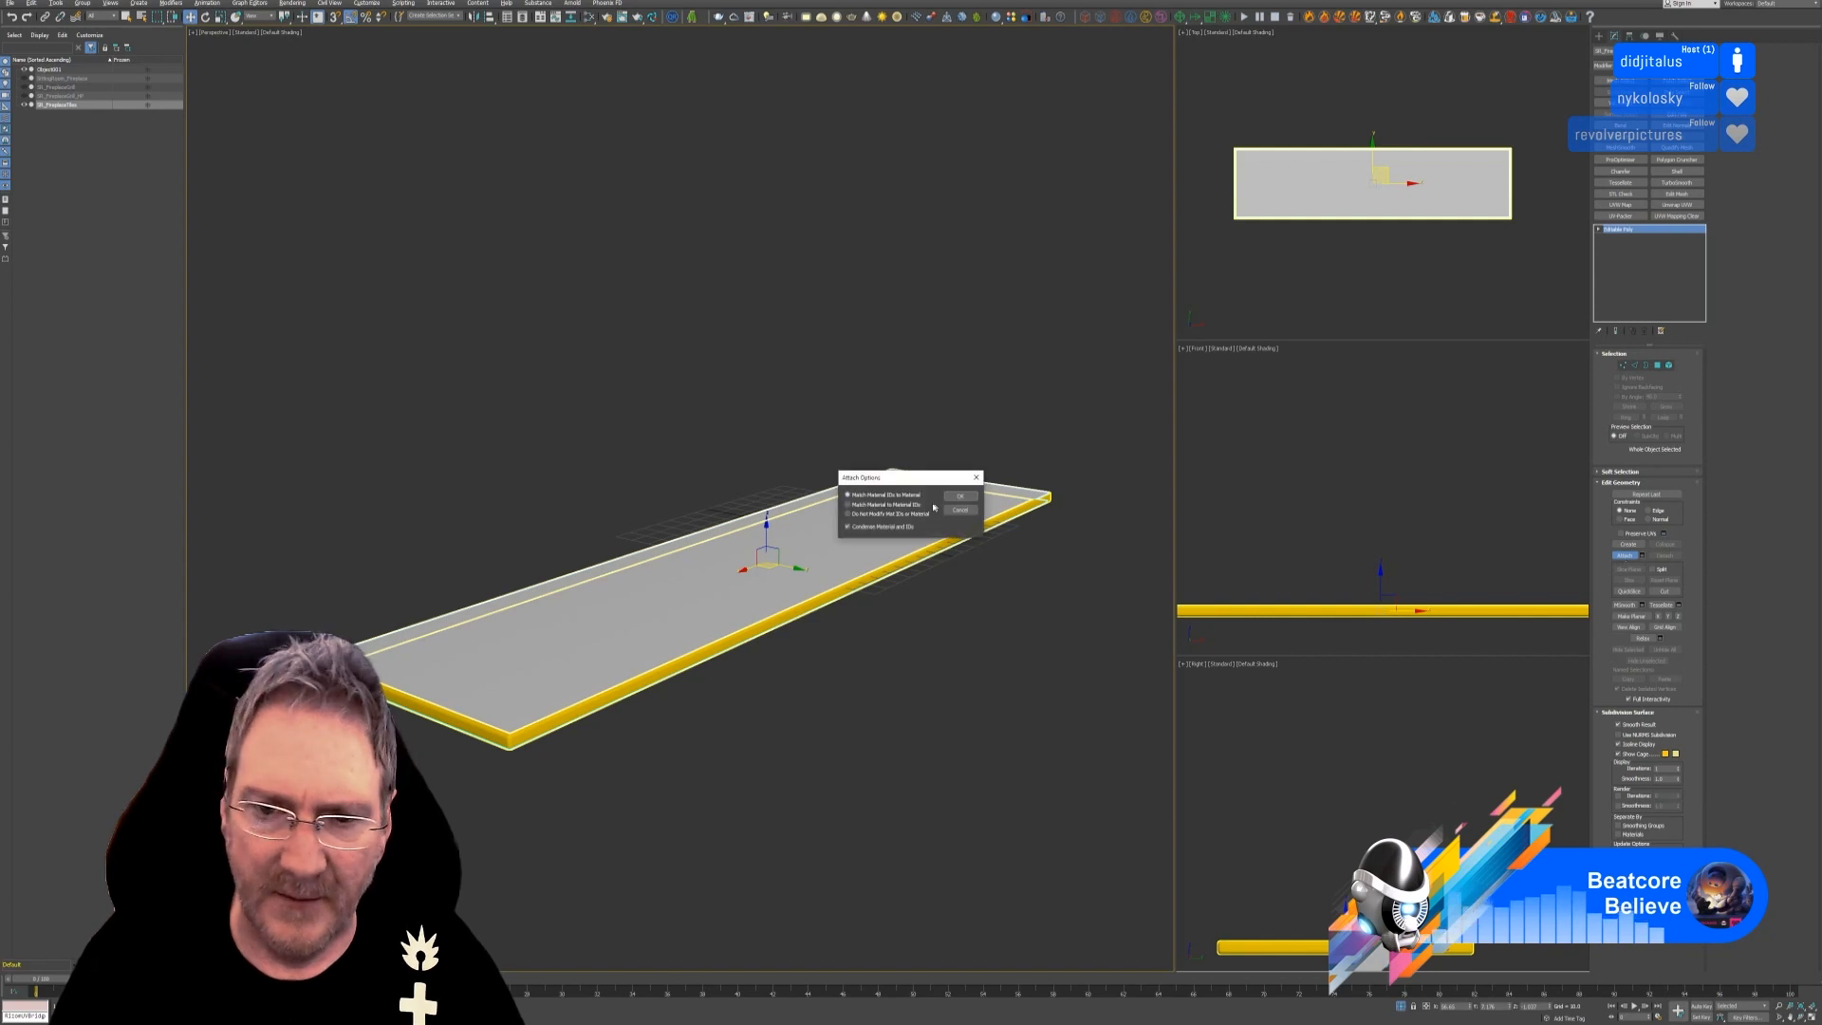
left_click(959, 496)
key("w")
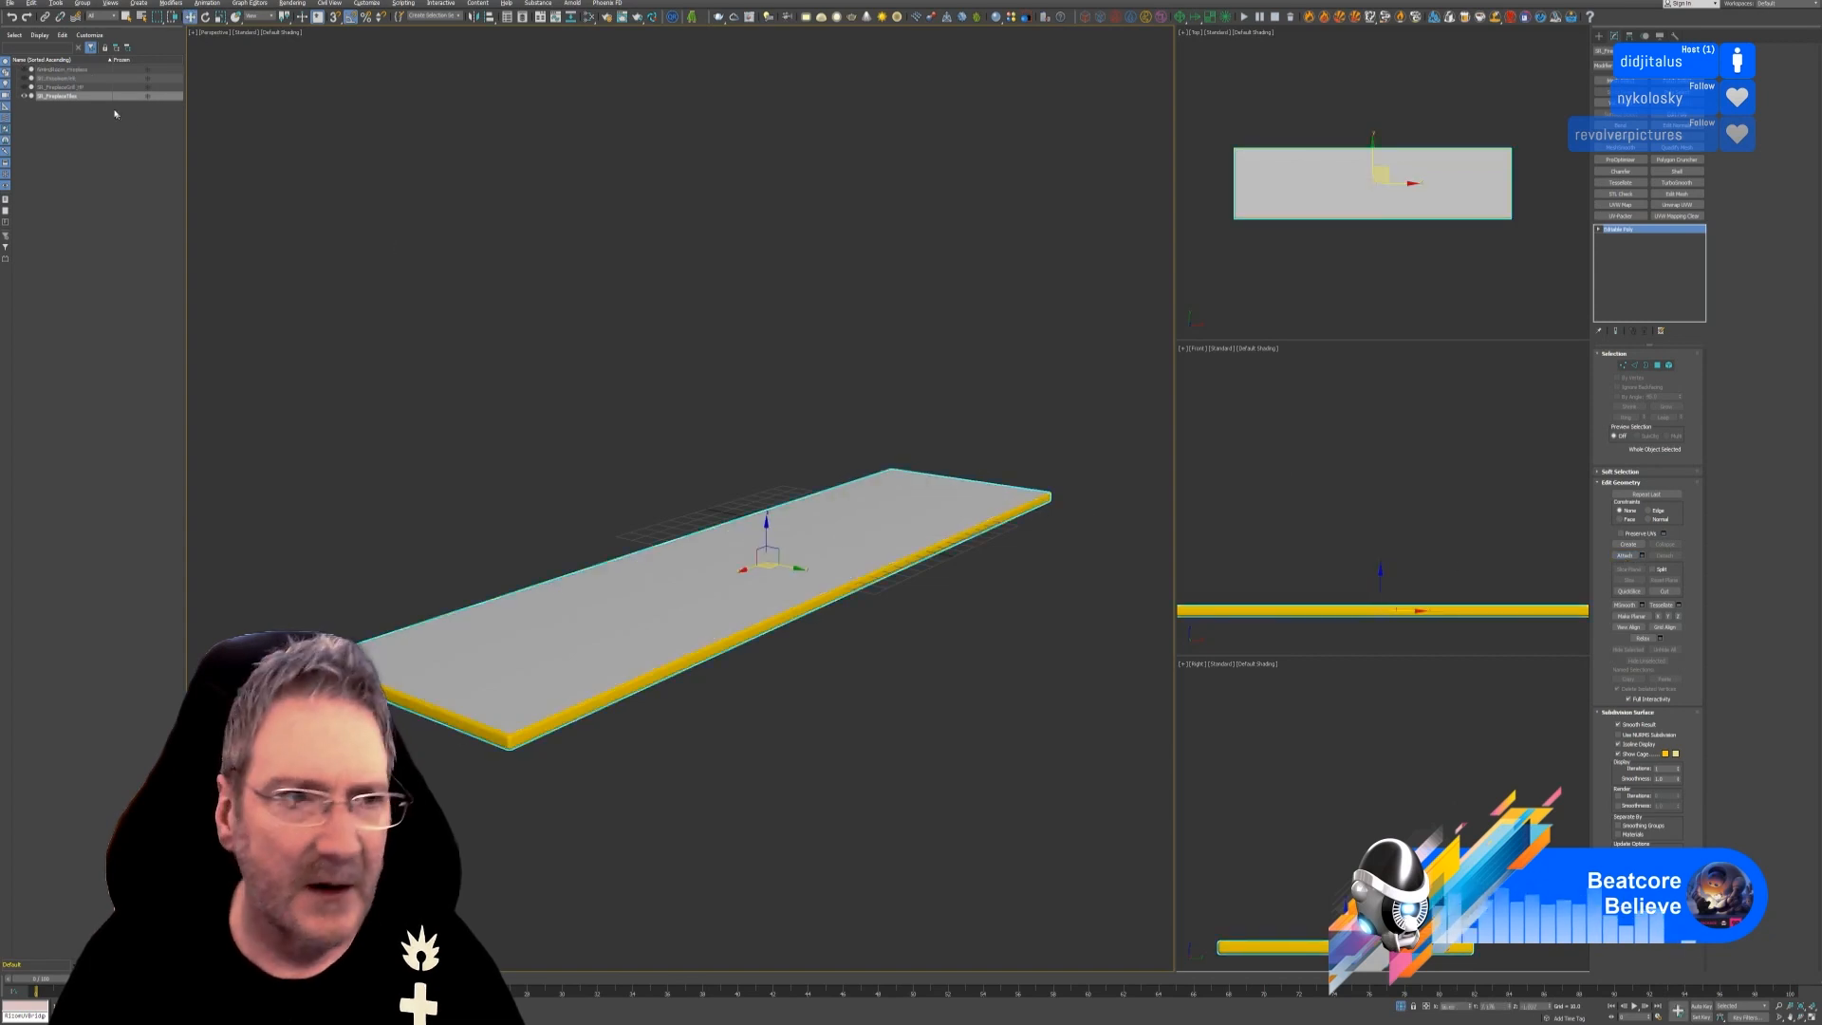
Export the selected fireplace tiles slab as FBX, replacing the existing file and keeping the current export settings.
left_click(9, 3)
mouse_move(57, 146)
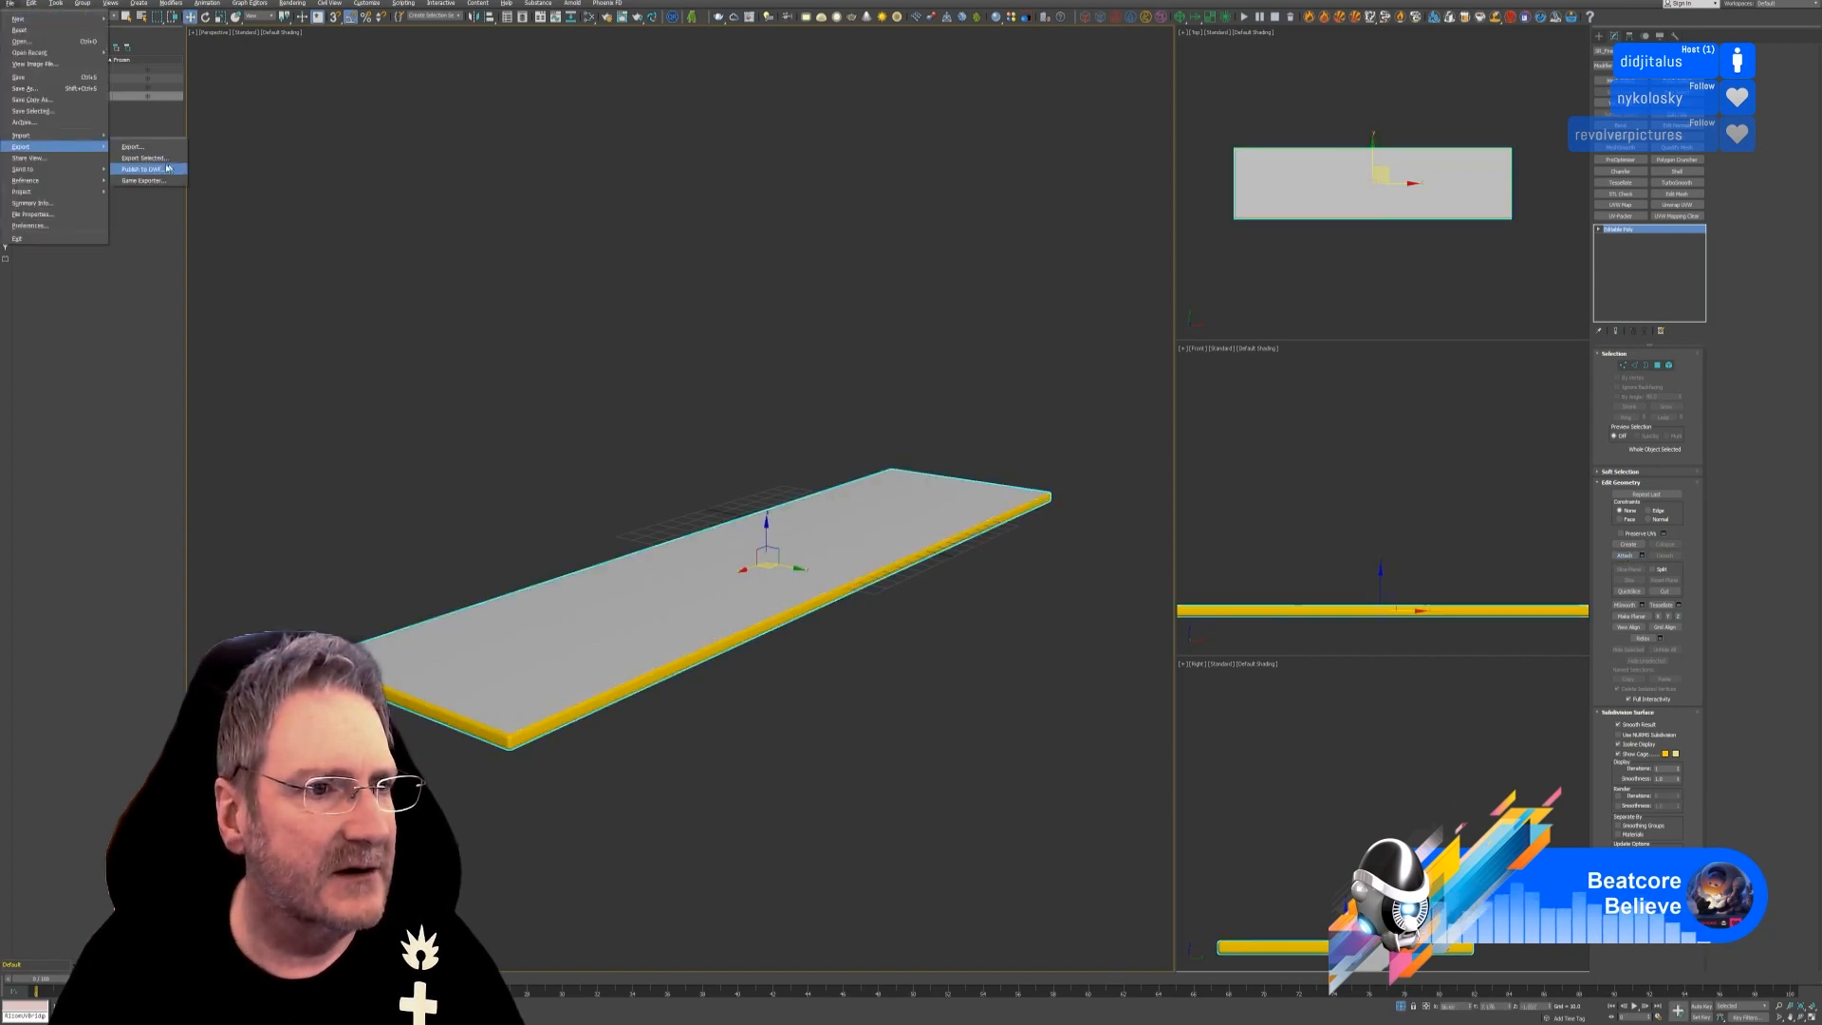
left_click(157, 160)
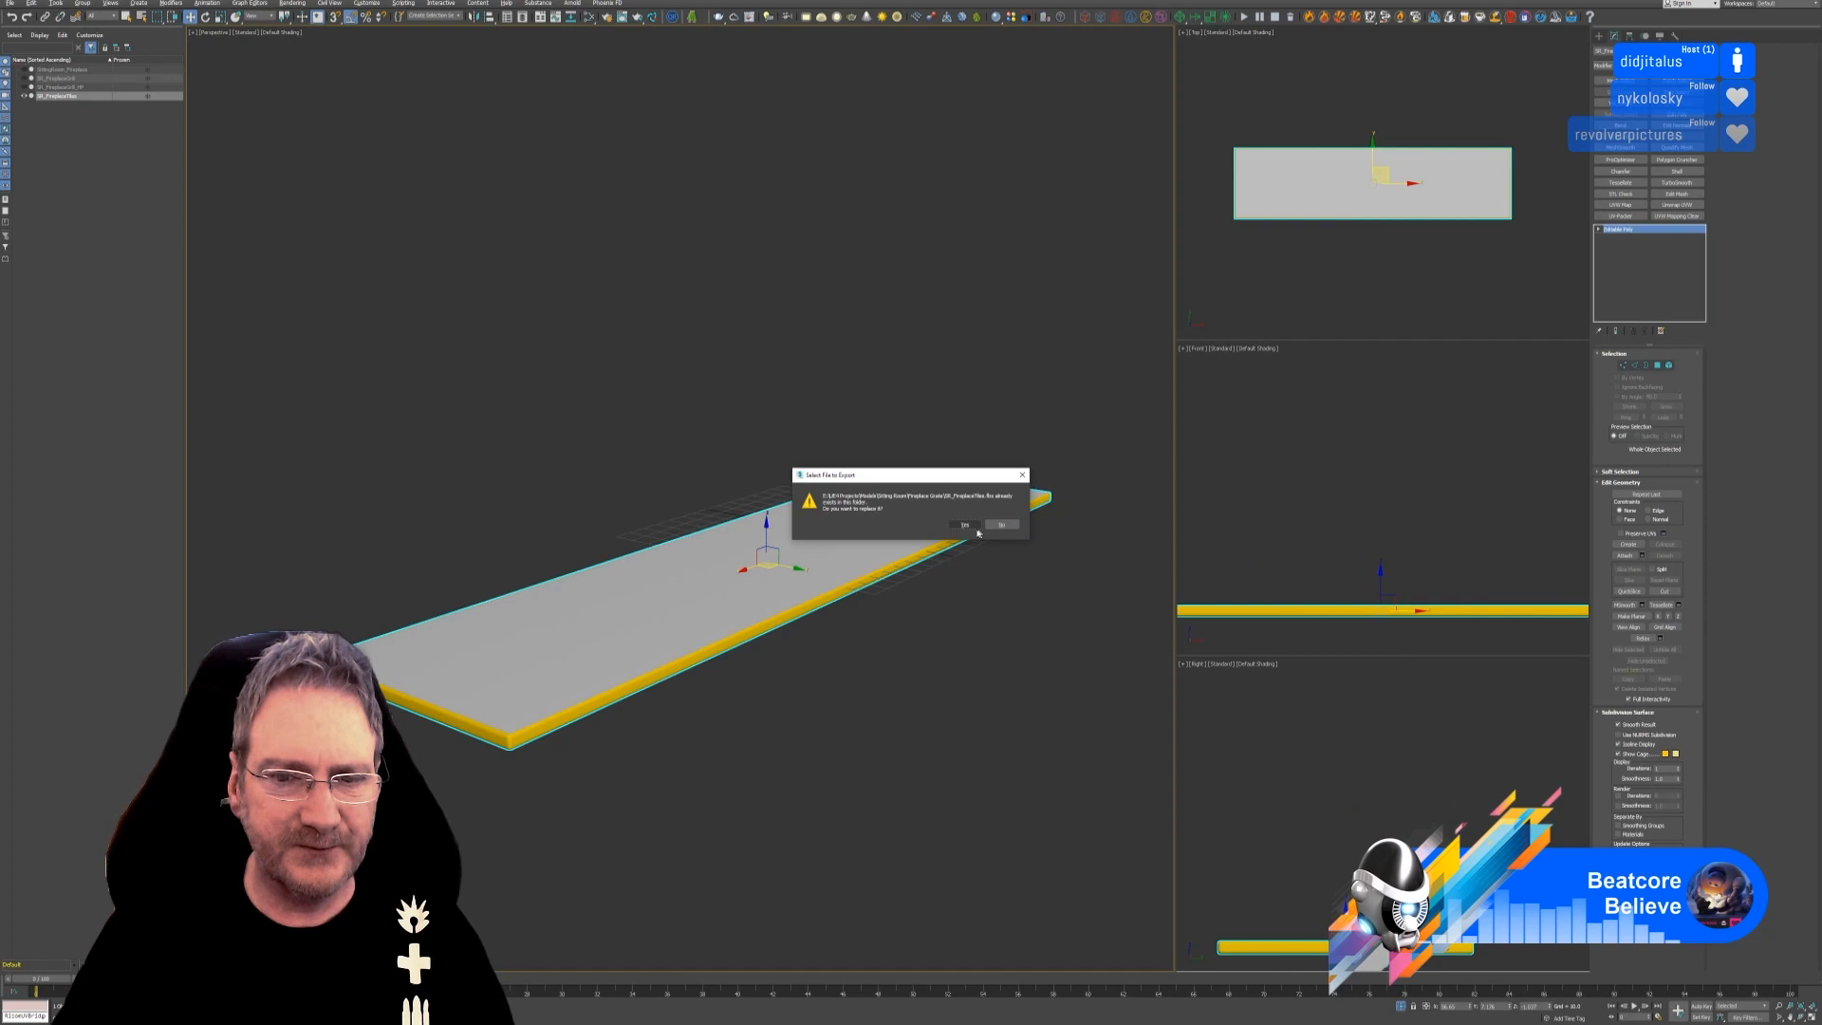
left_click(968, 528)
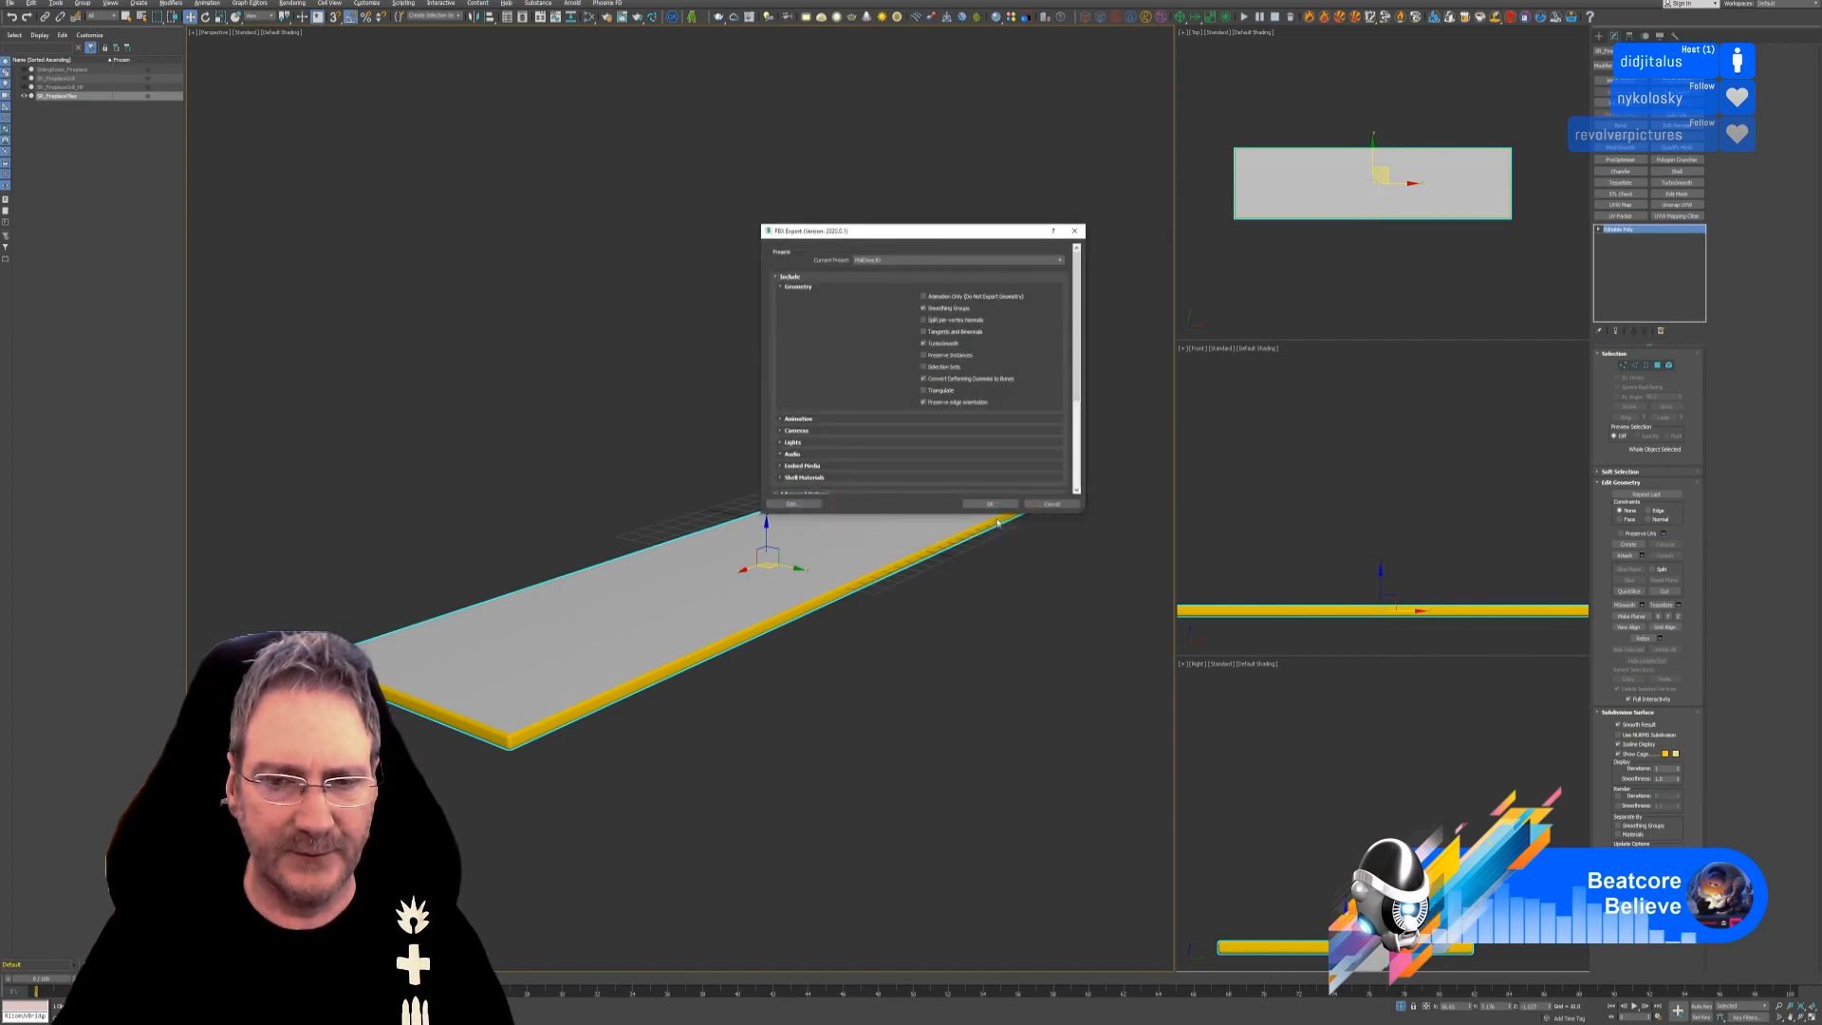
left_click(991, 508)
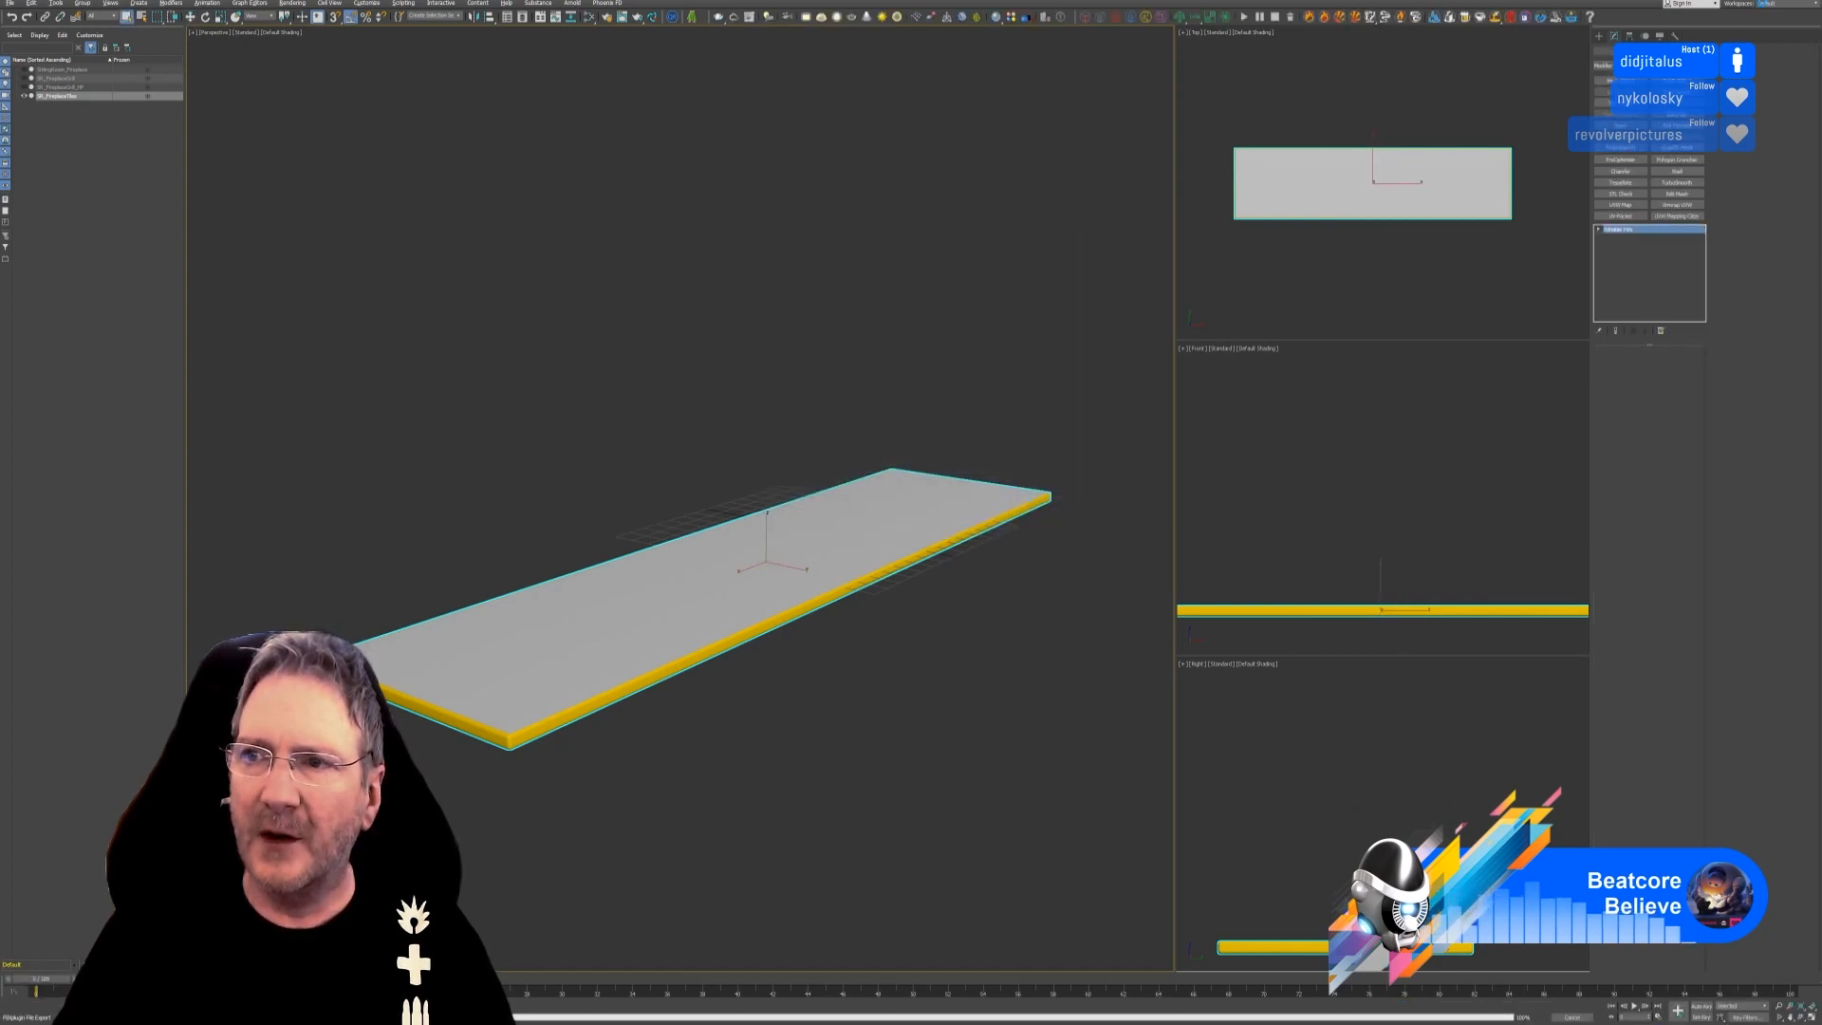
Switch from 3ds Max to the fireplace tiles project in Substance Painter.
left_click(1776, 15)
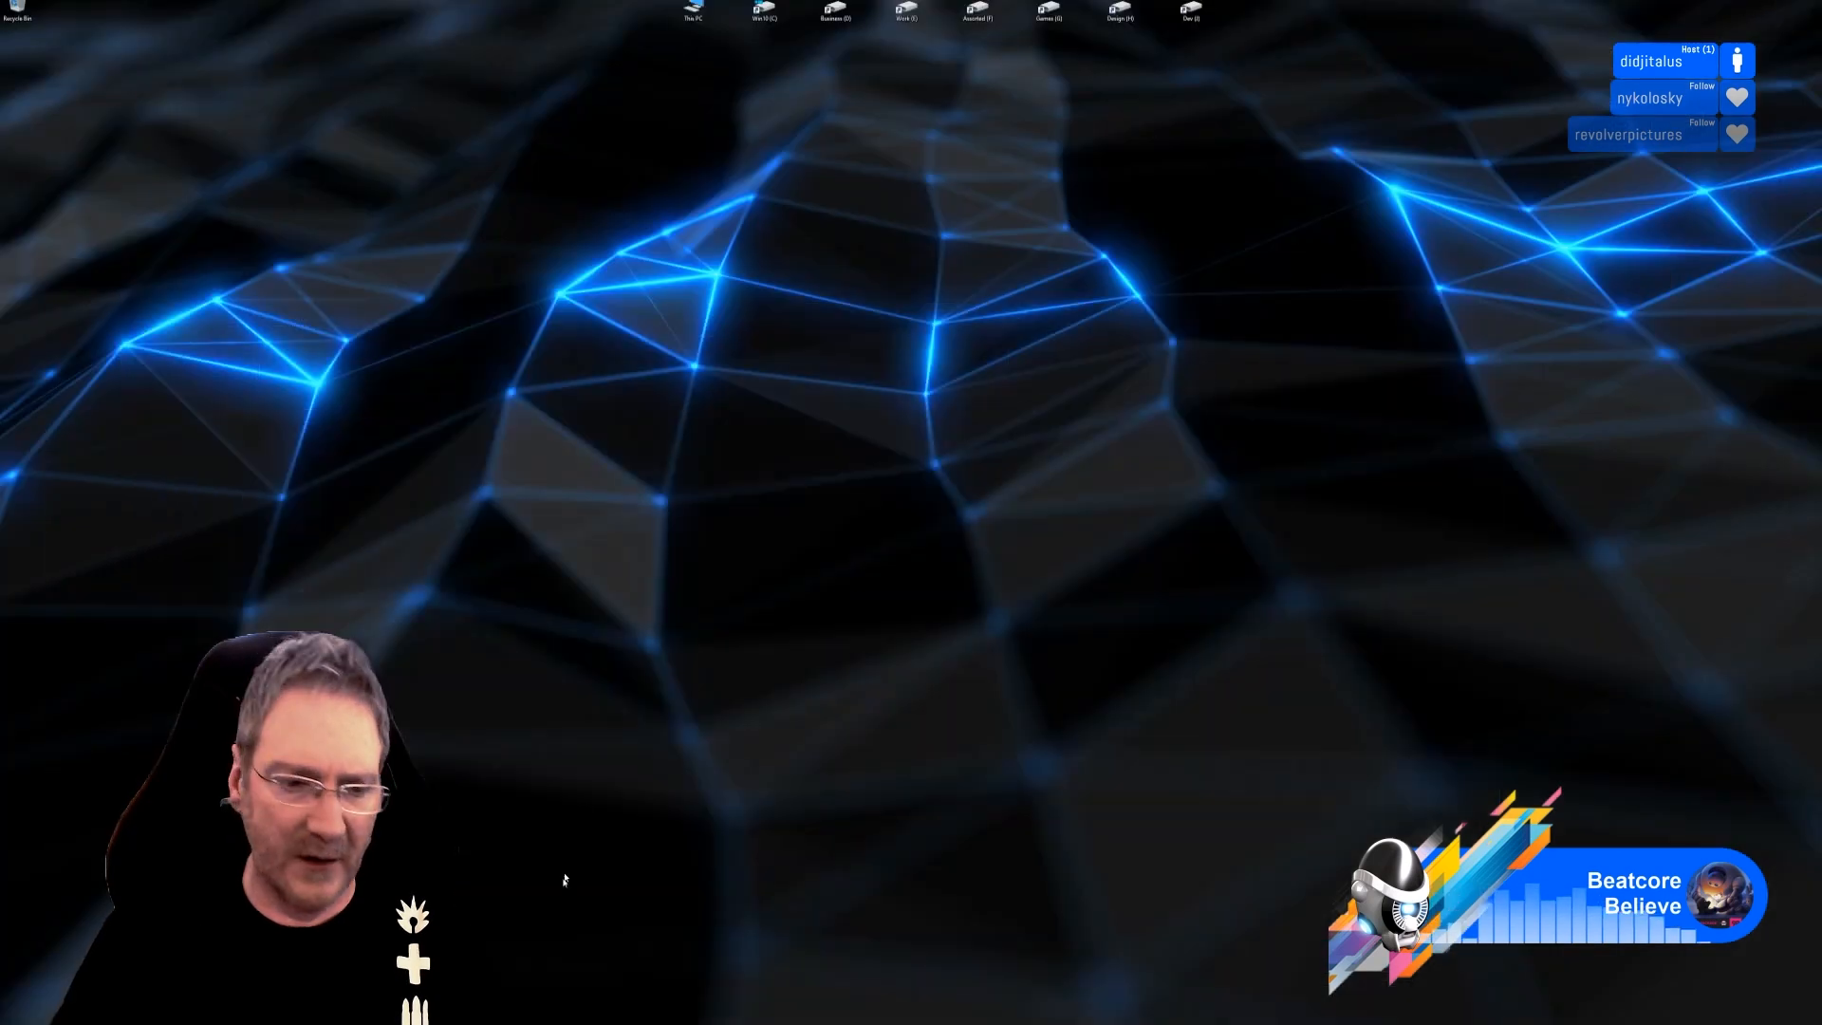
key("alt+Tab")
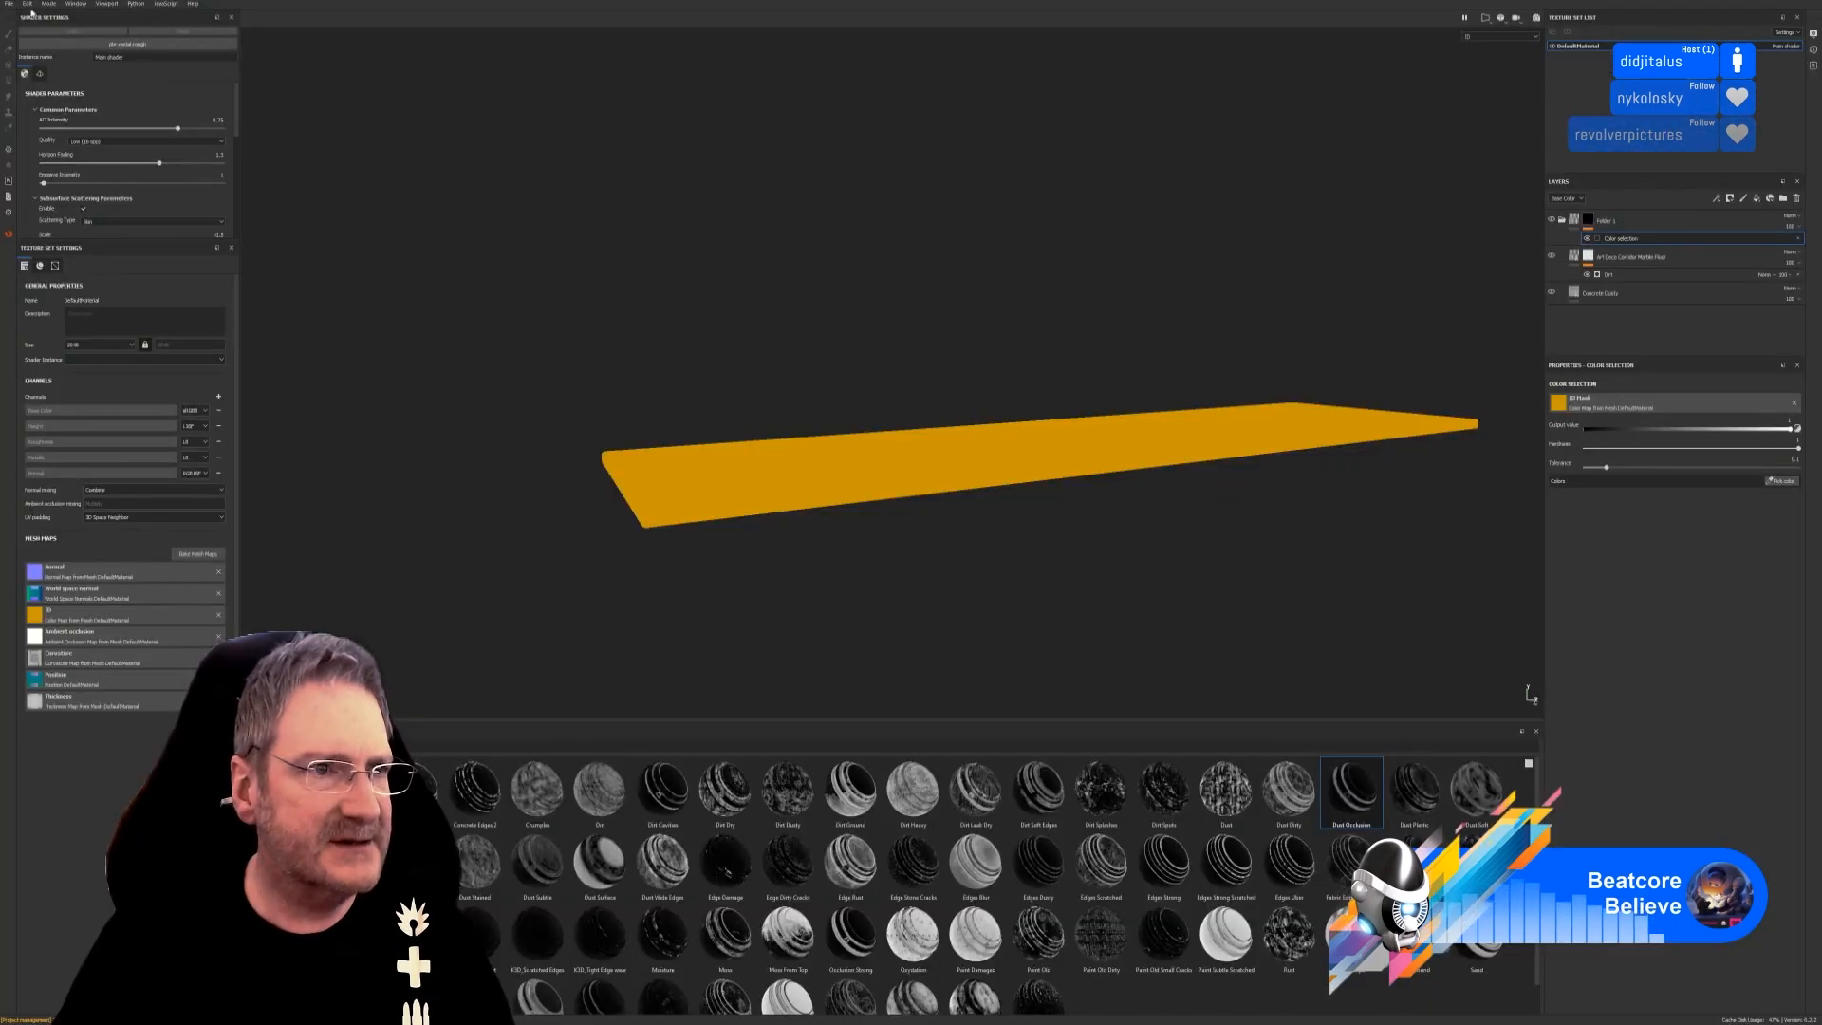
left_click(27, 5)
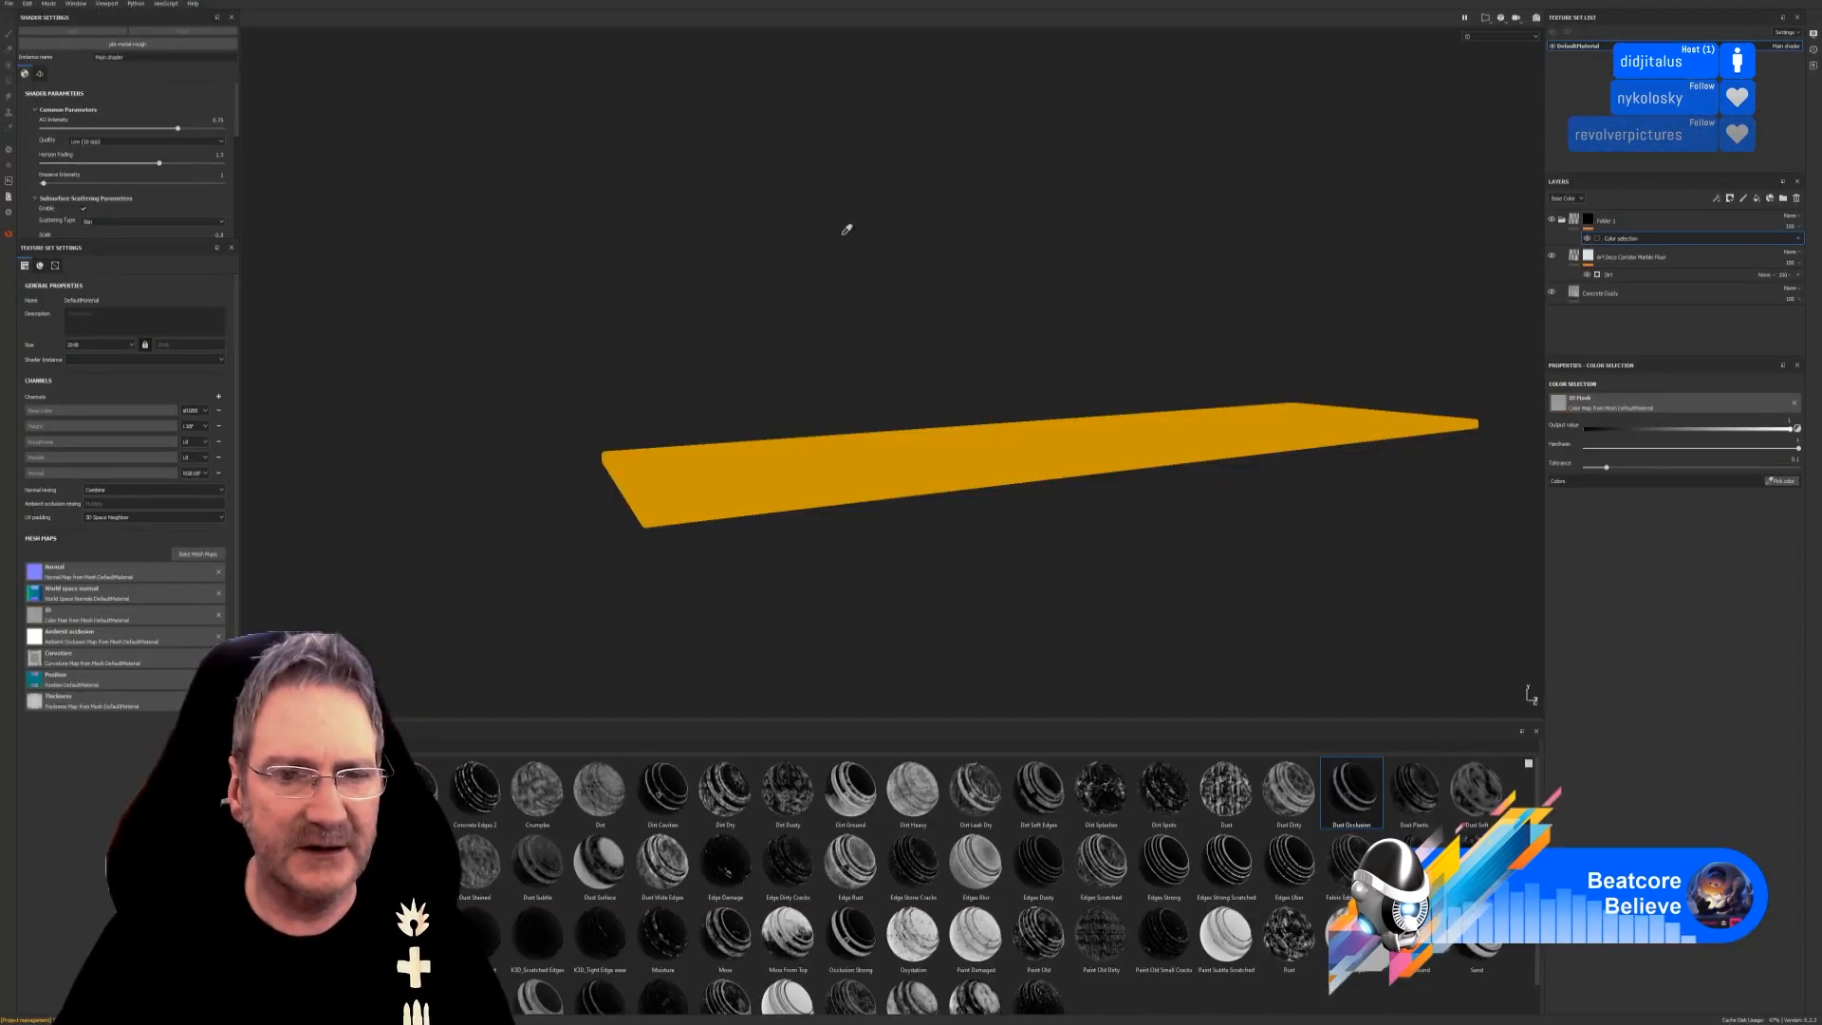
Reload the project's mesh from the re-exported fireplace tiles FBX through the project configuration.
left_click(29, 4)
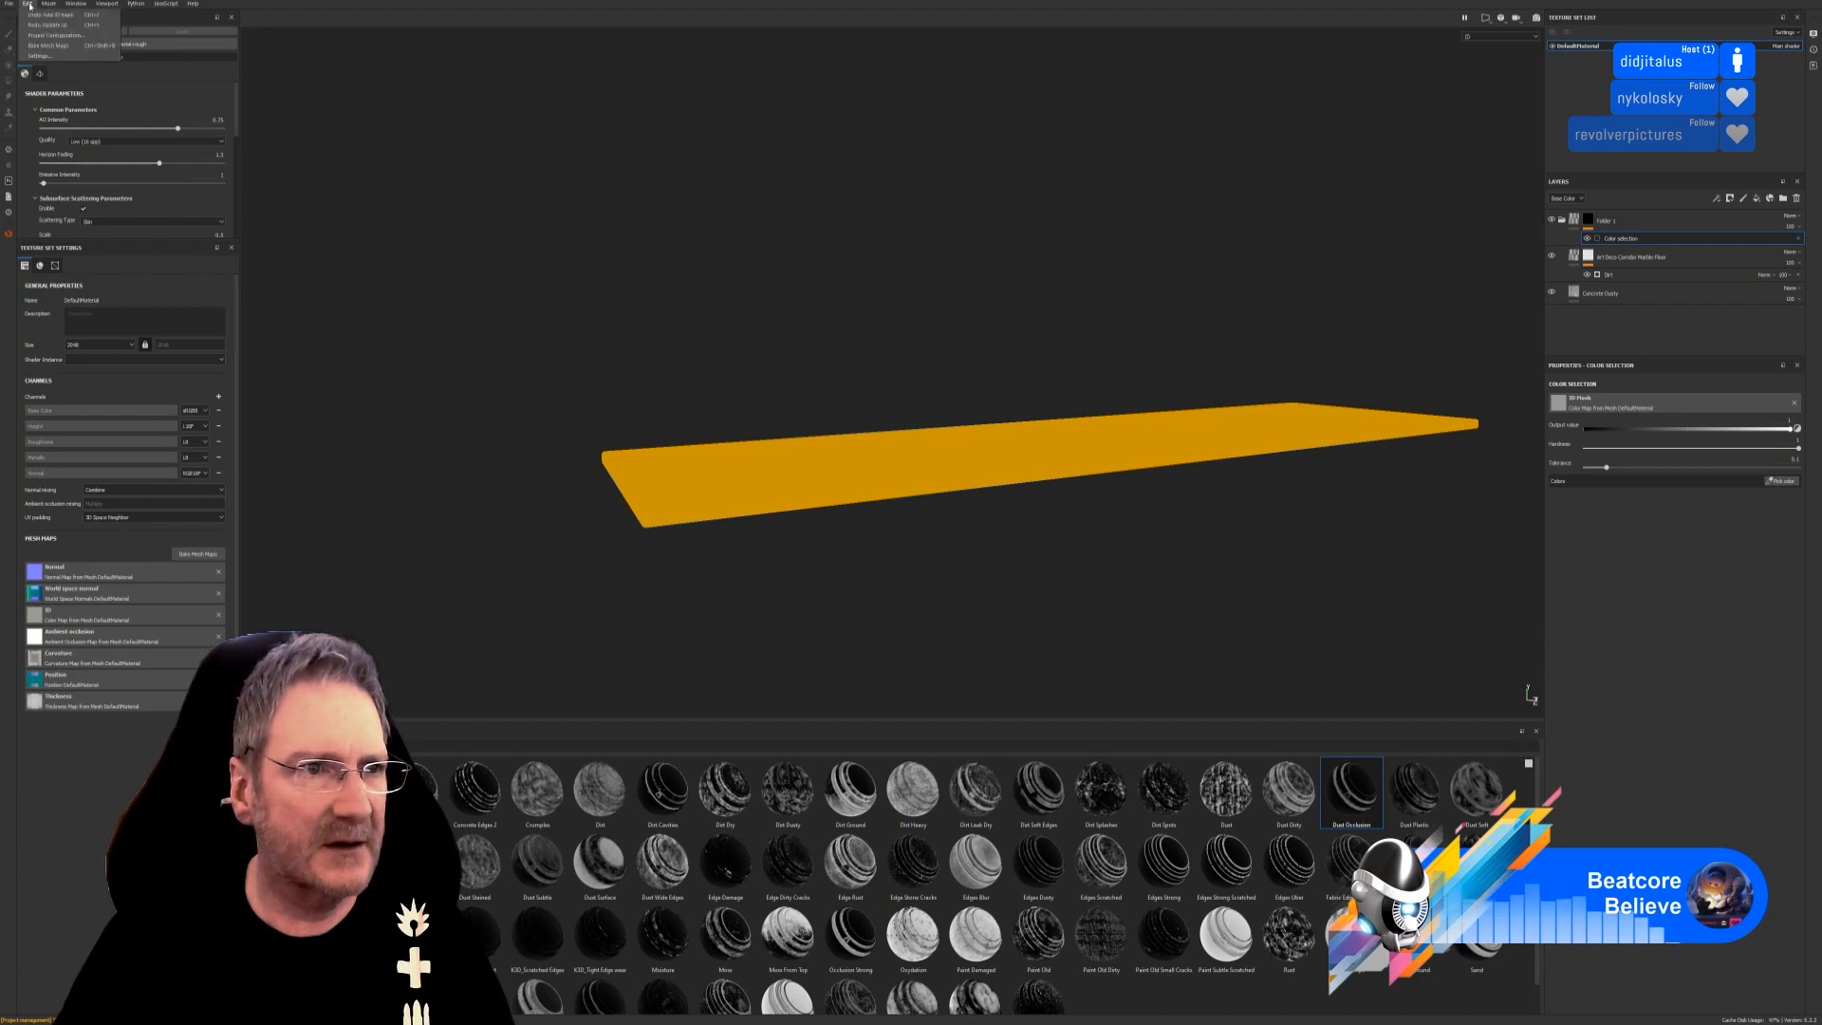
left_click(62, 38)
left_click(975, 430)
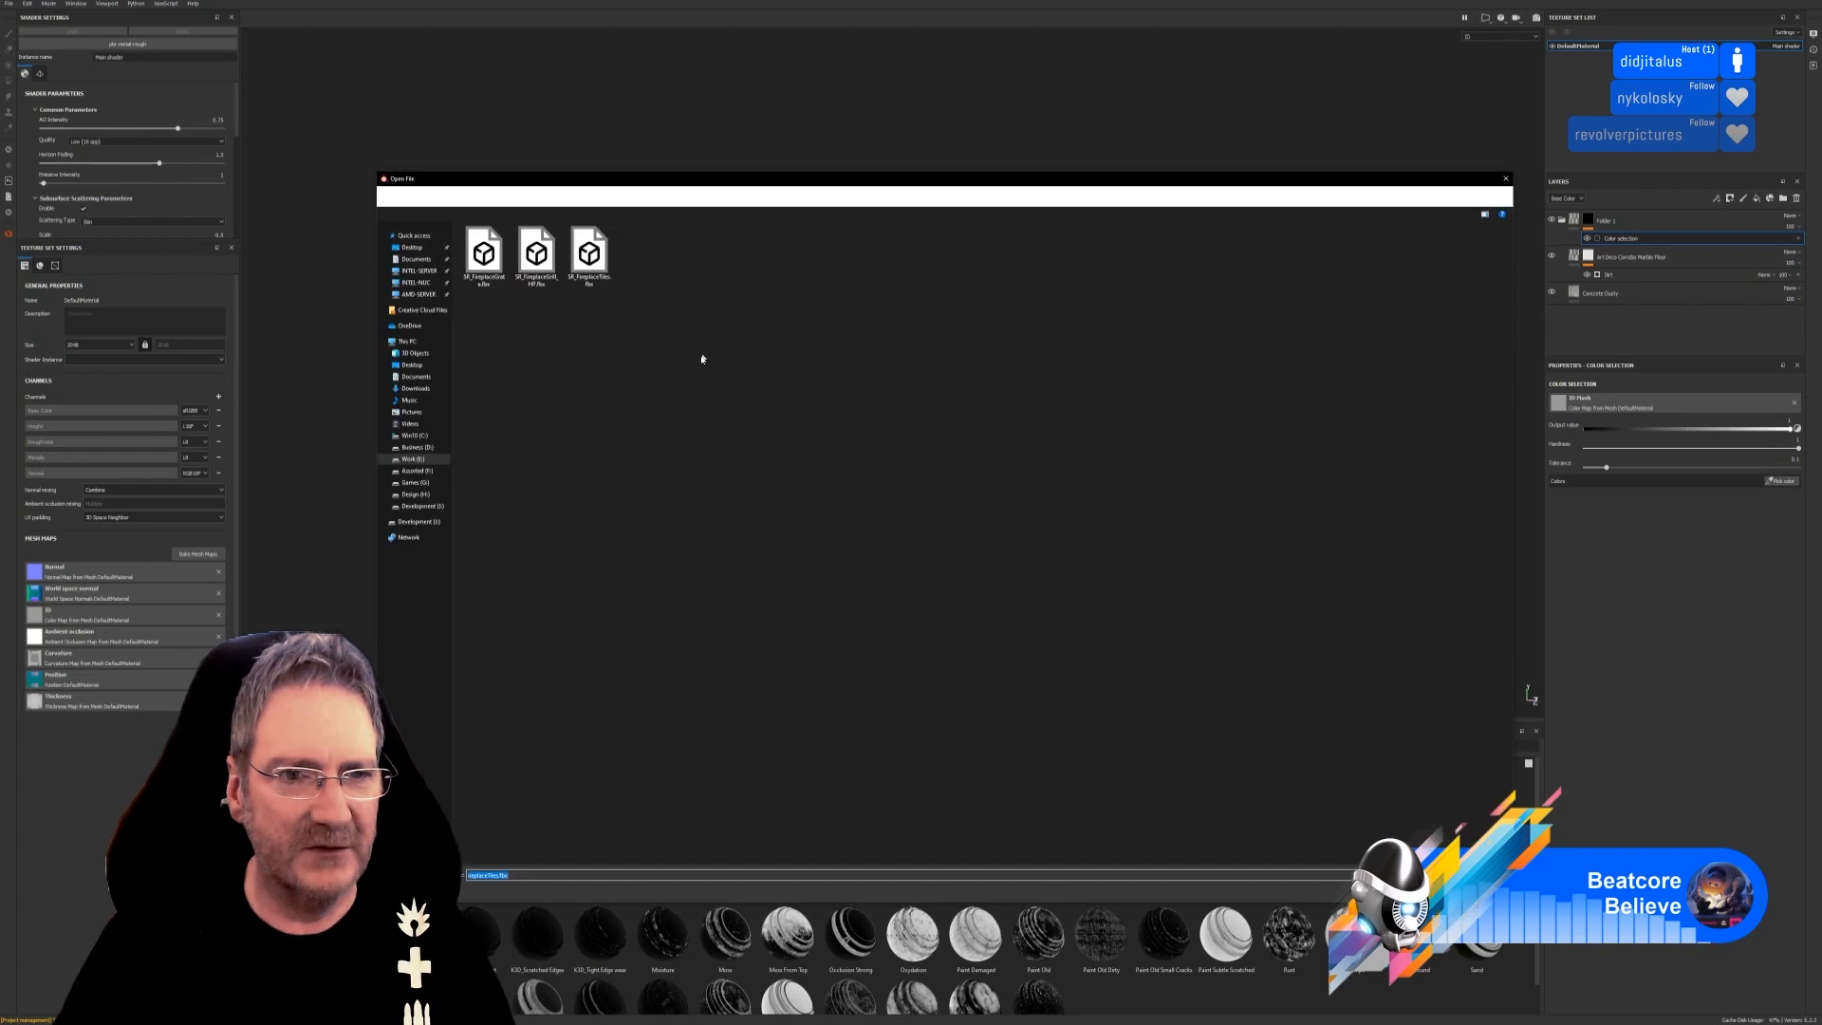
double_click(592, 262)
left_click(920, 594)
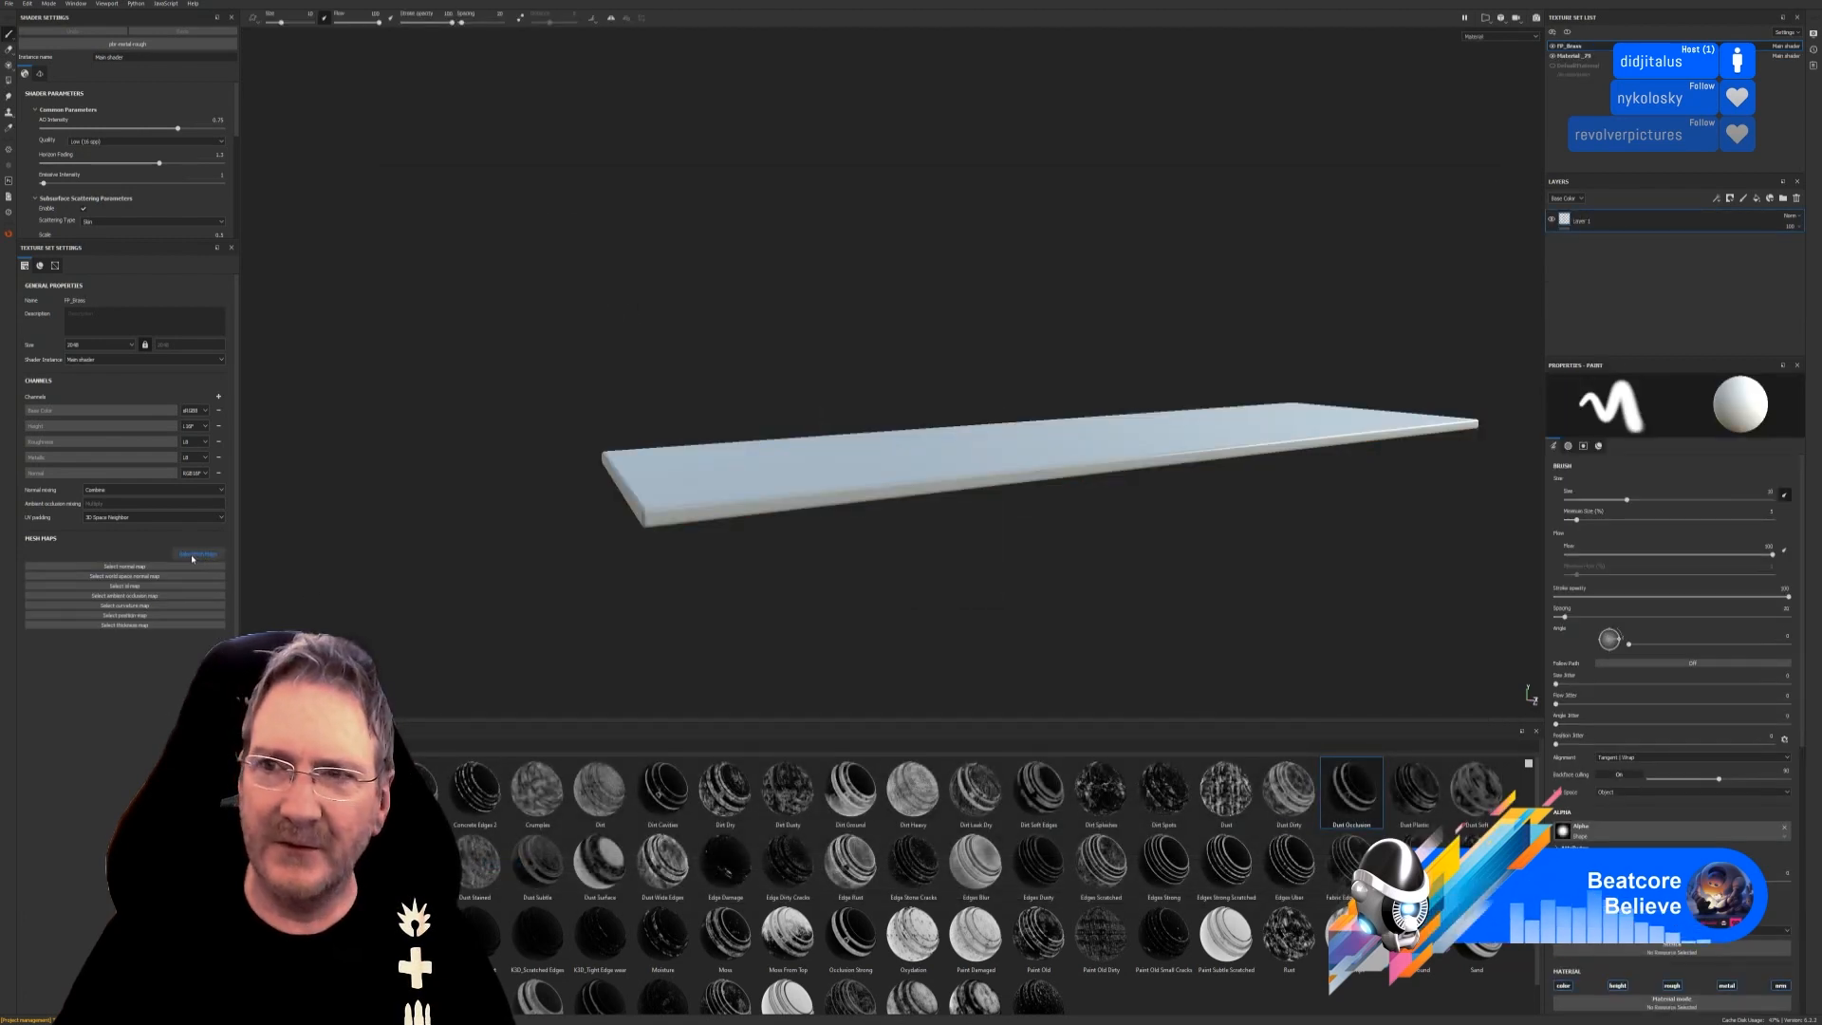
Set the ID baker's Color Source to Vertex Color for both texture sets of the reloaded mesh.
left_click(191, 555)
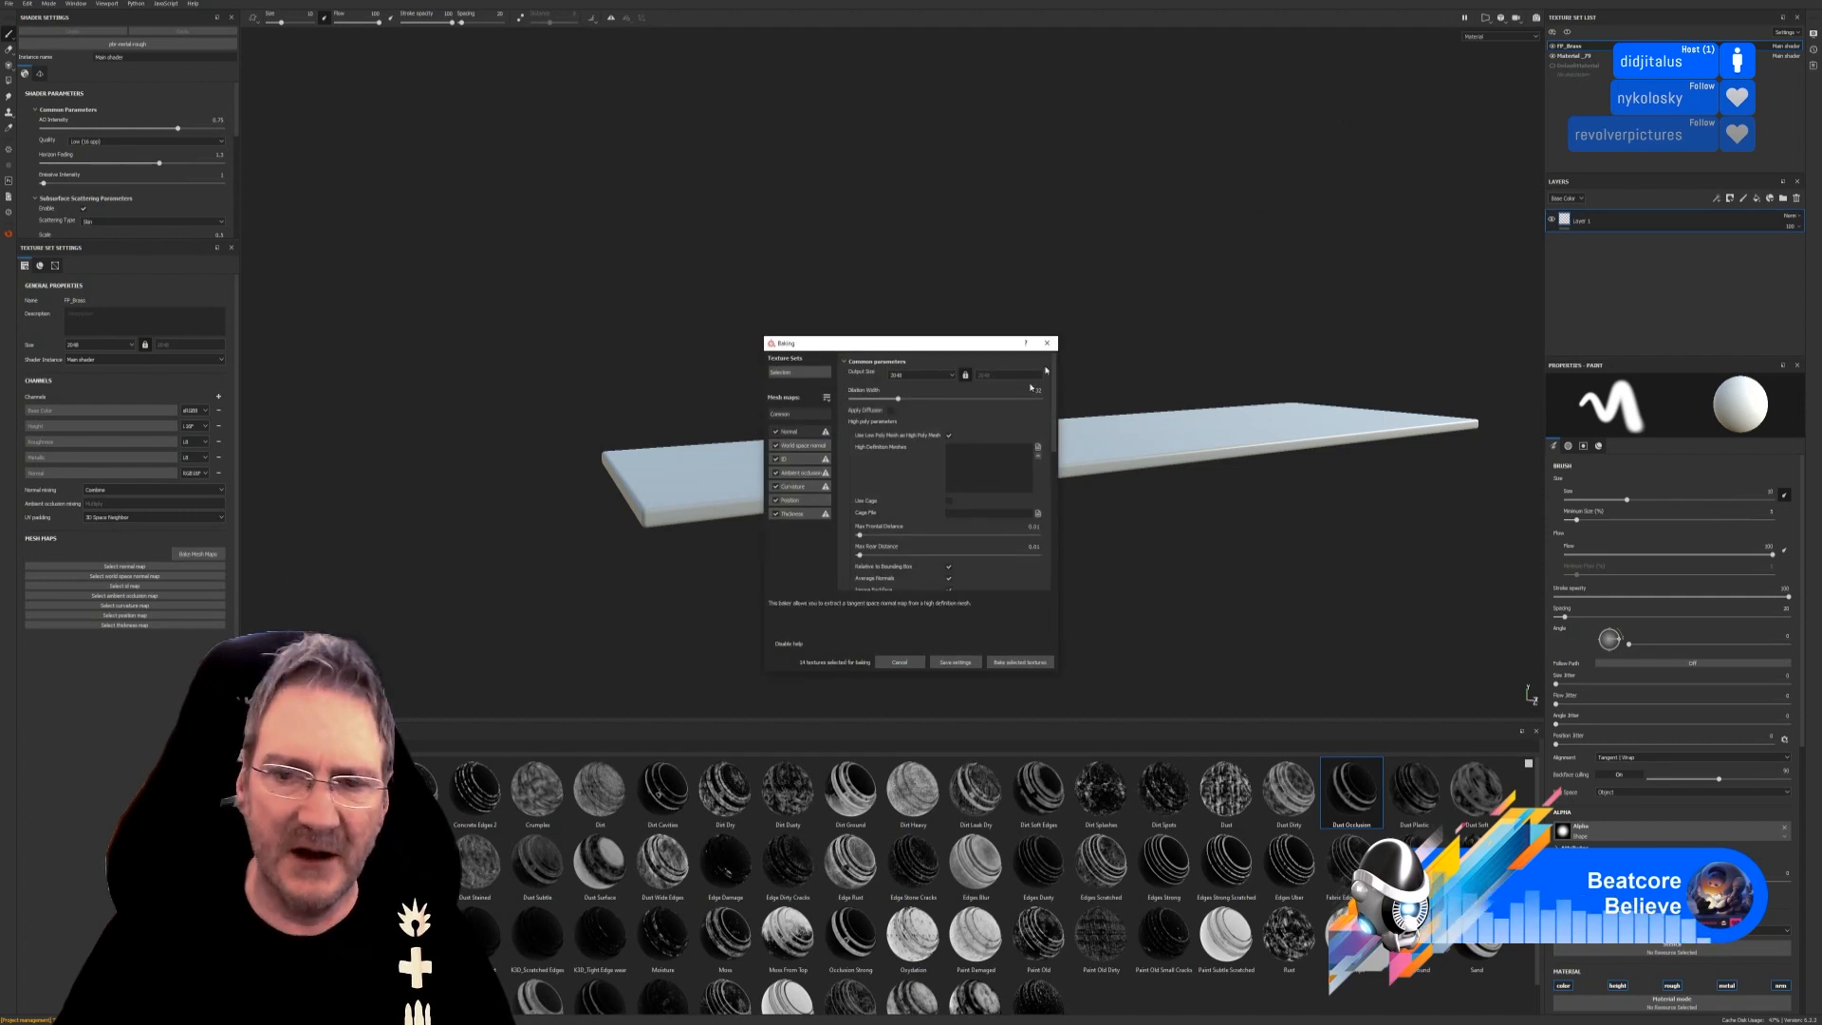
left_click(797, 458)
left_click(940, 388)
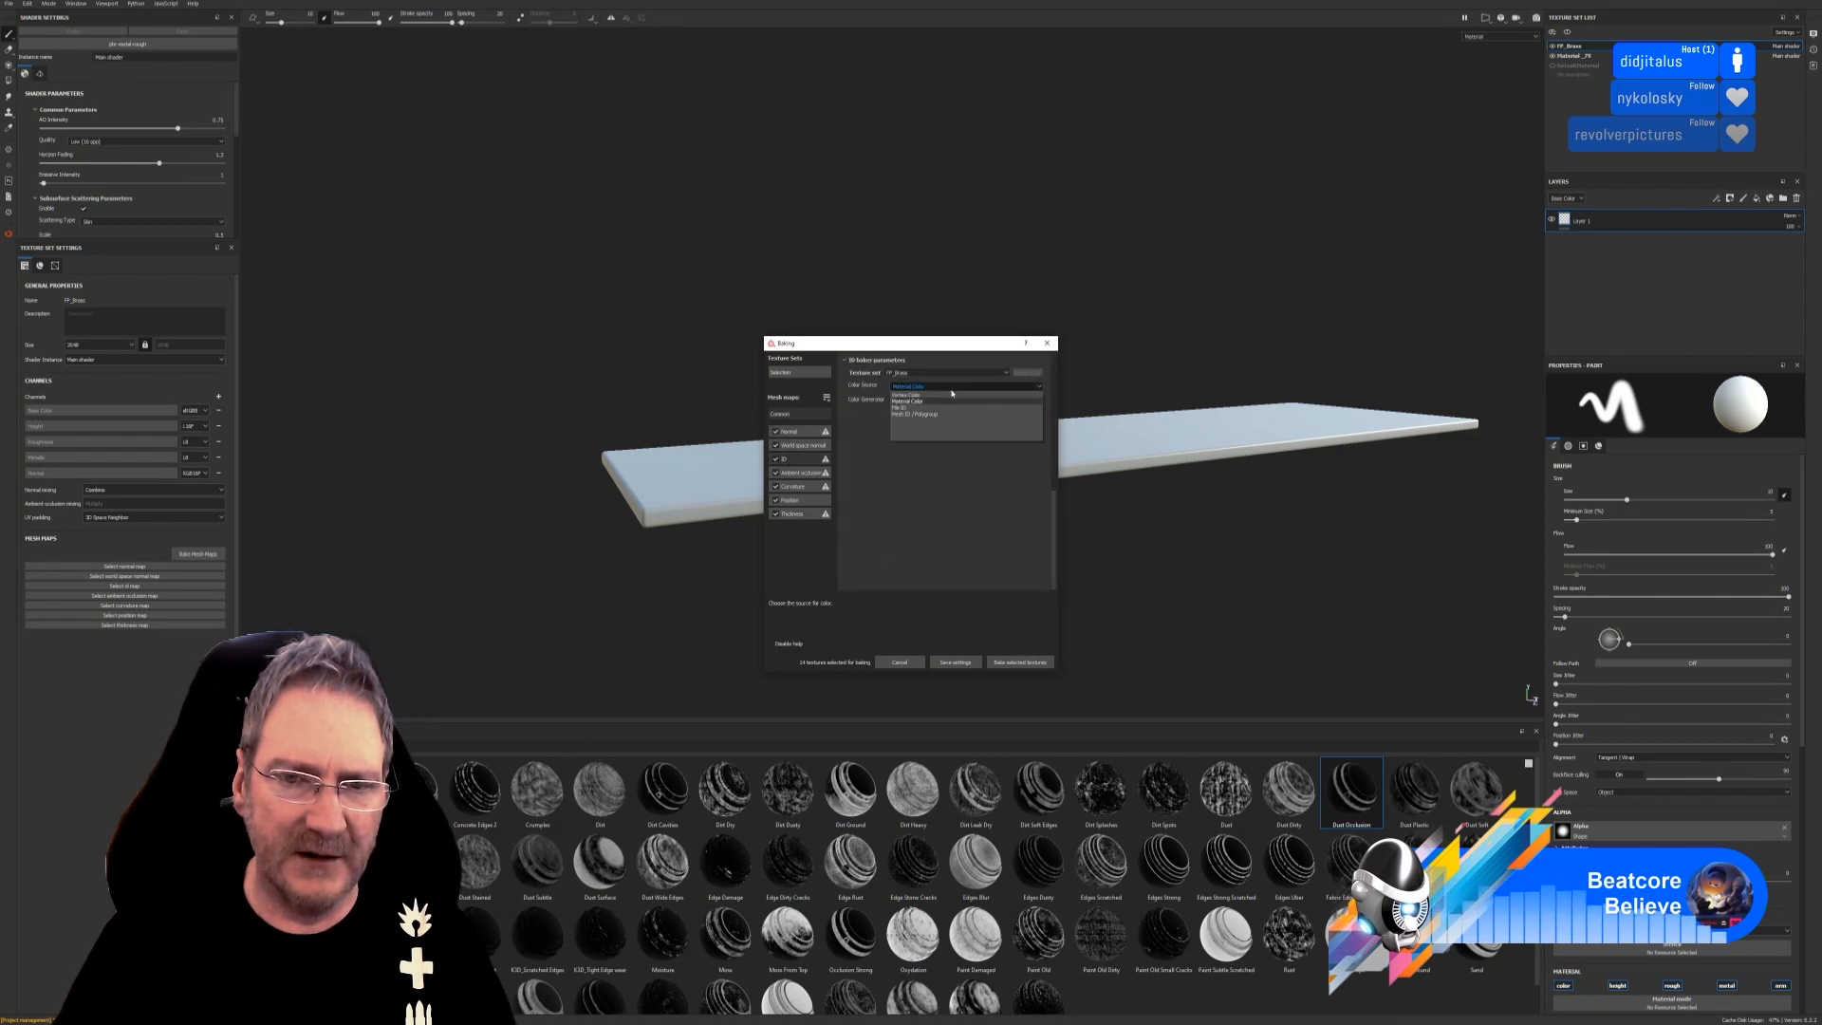
left_click(924, 400)
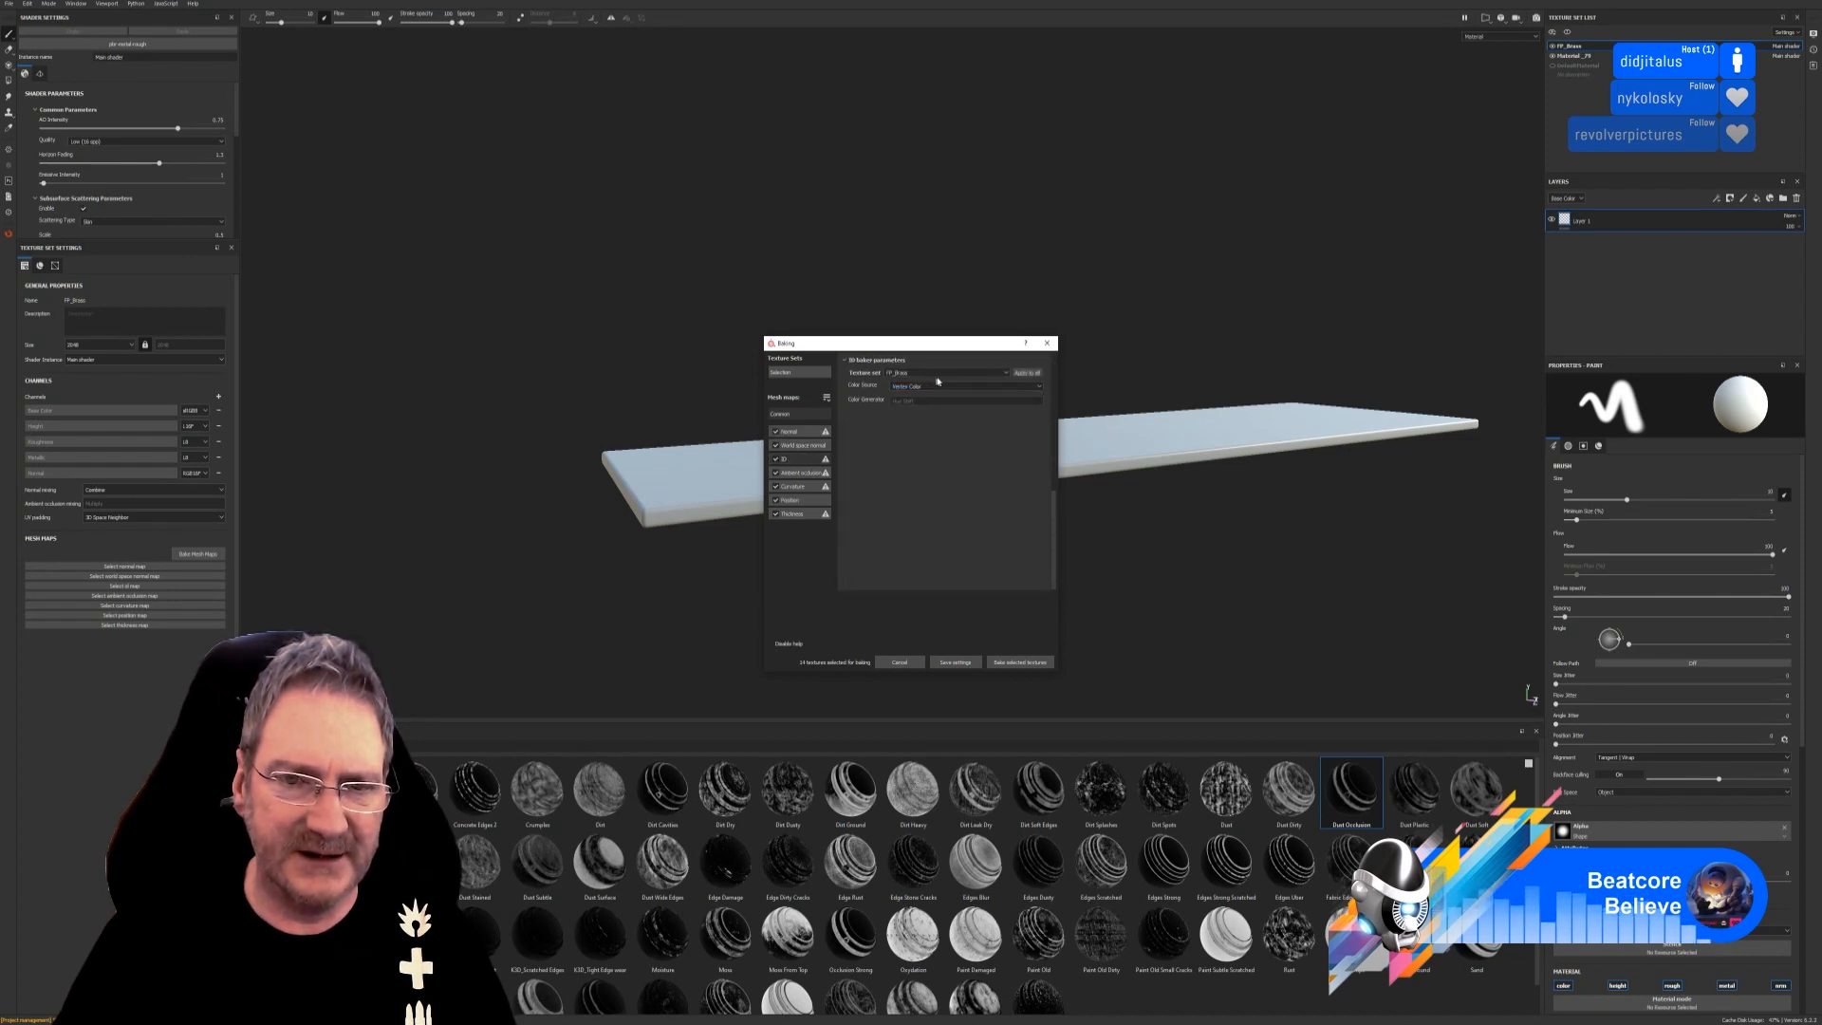
left_click(930, 373)
left_click(929, 382)
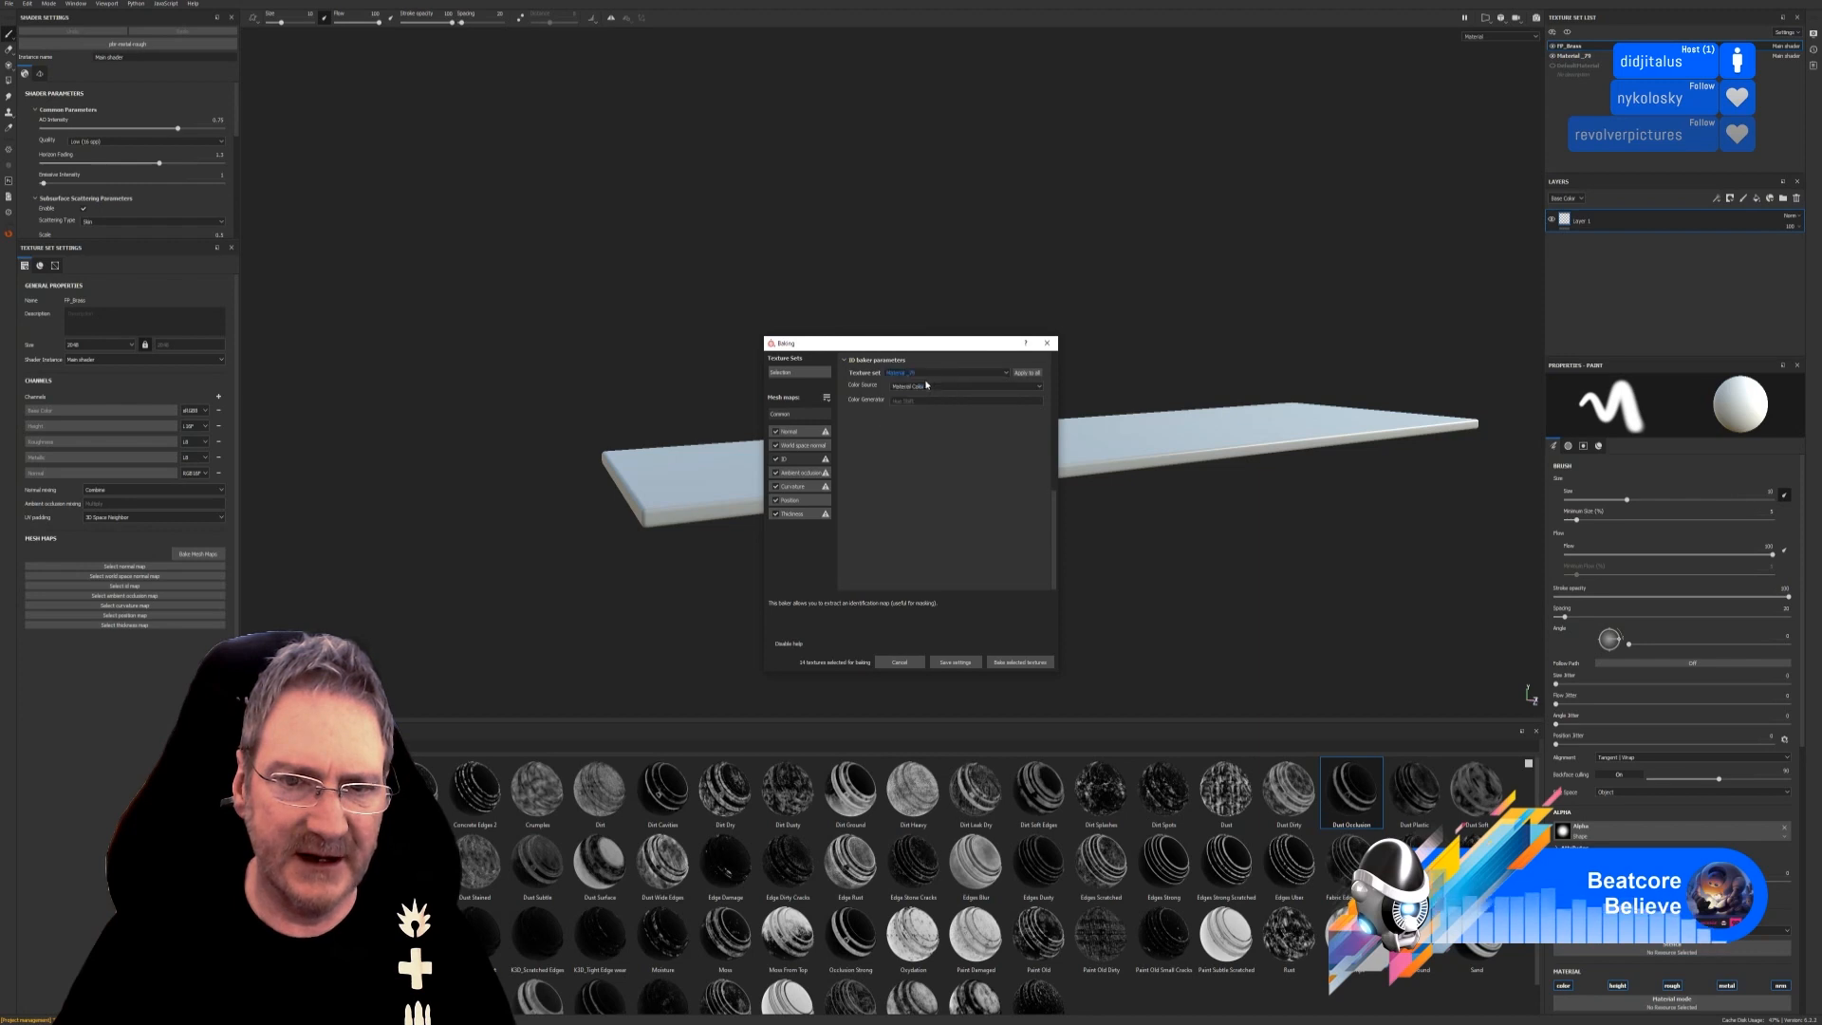
left_click(930, 386)
left_click(923, 394)
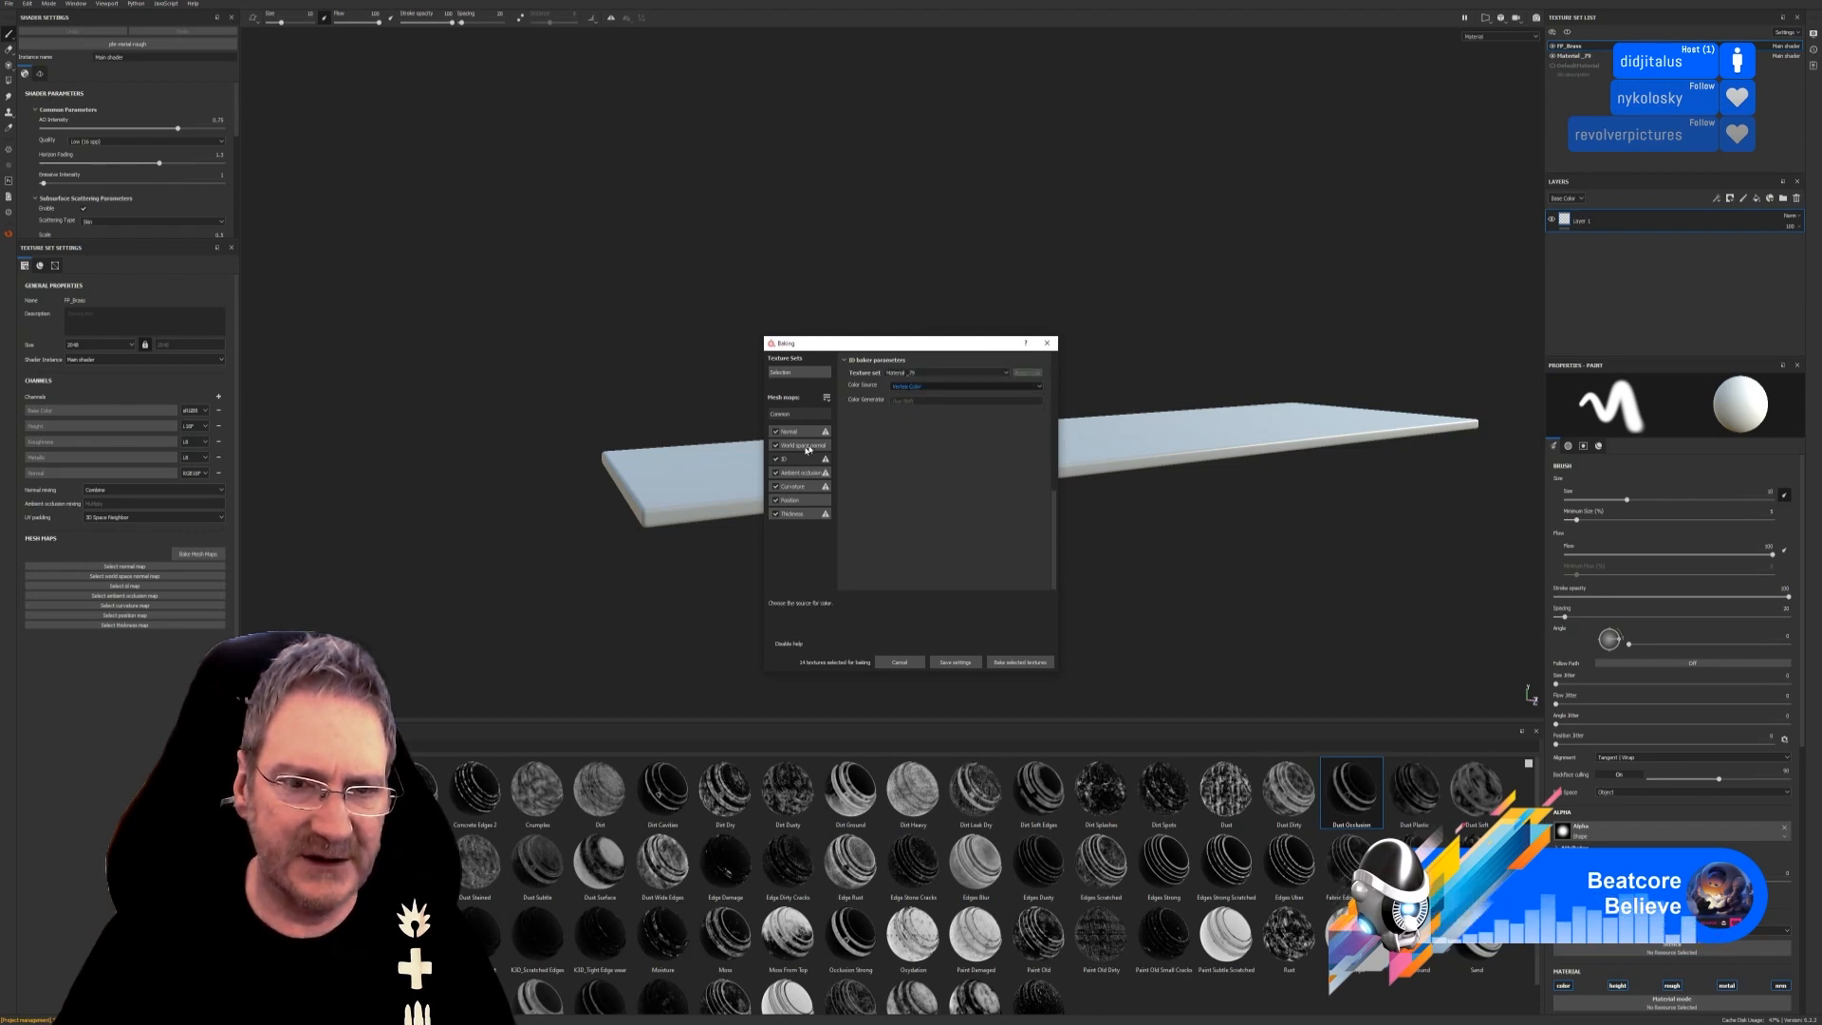
Bake the selected mesh maps for both texture sets and close the finished bake report.
left_click(796, 415)
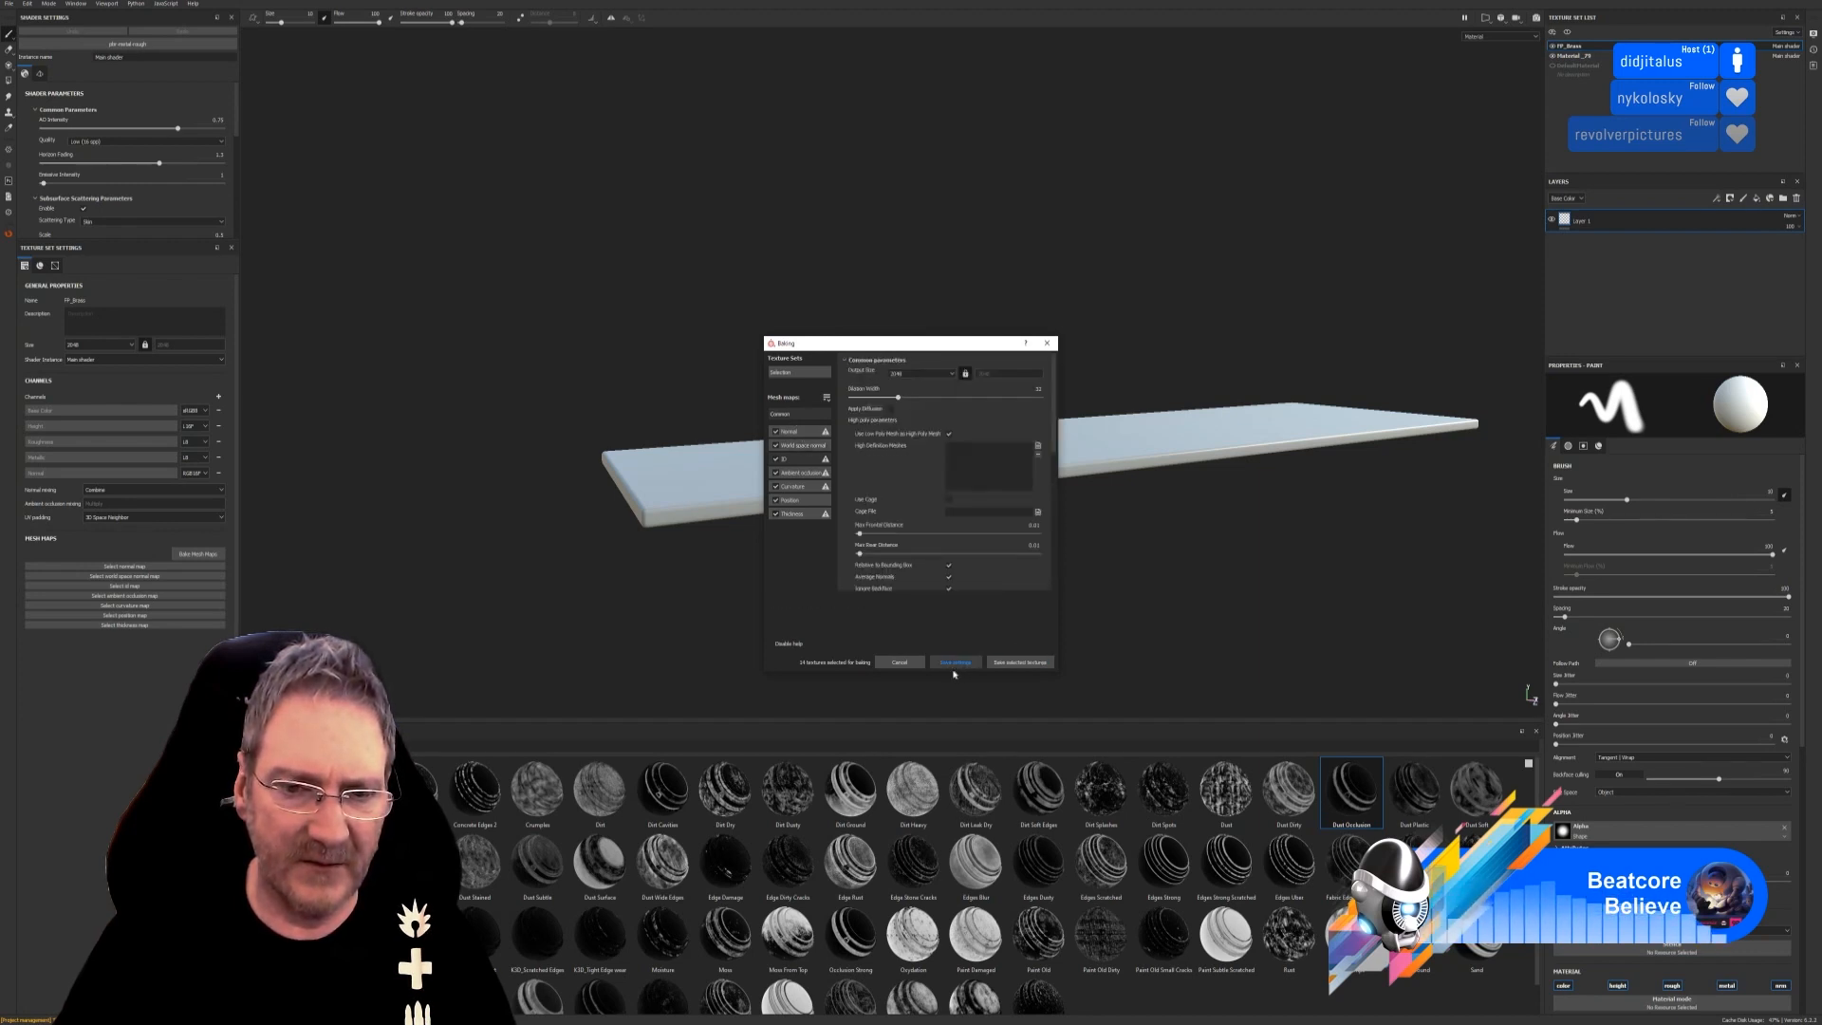
left_click(1022, 664)
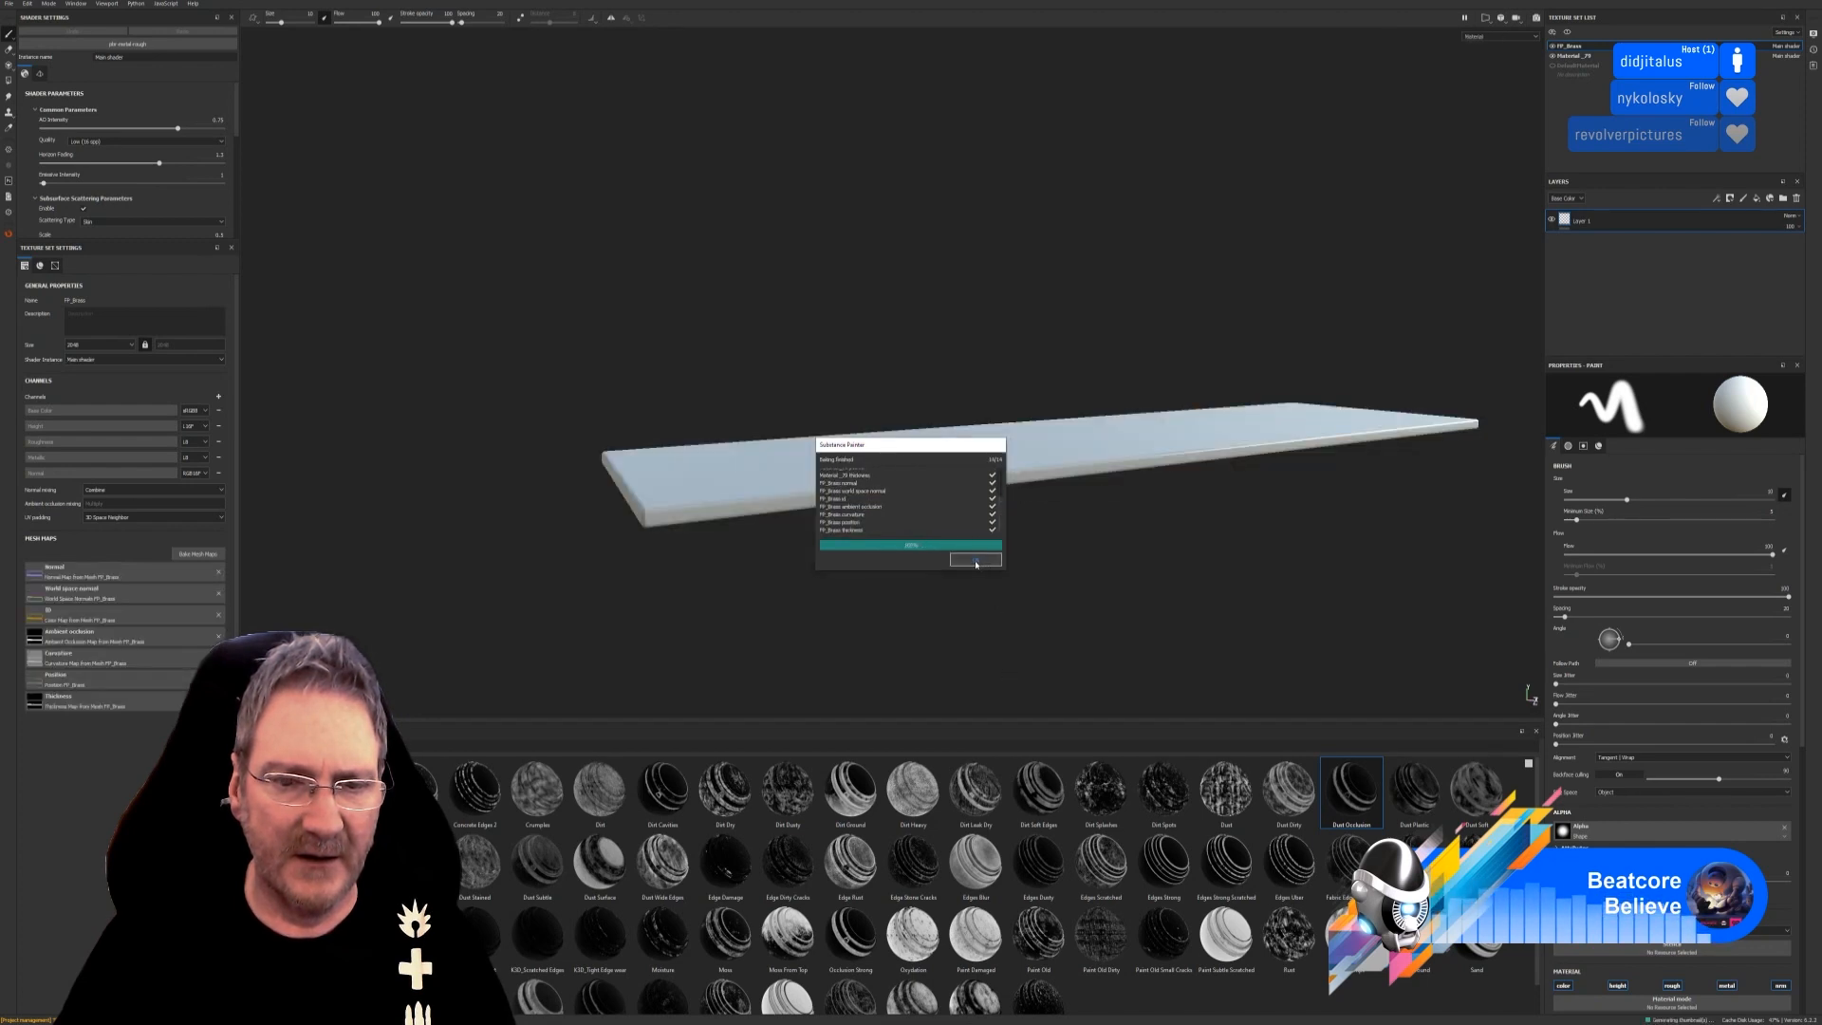
left_click(976, 561)
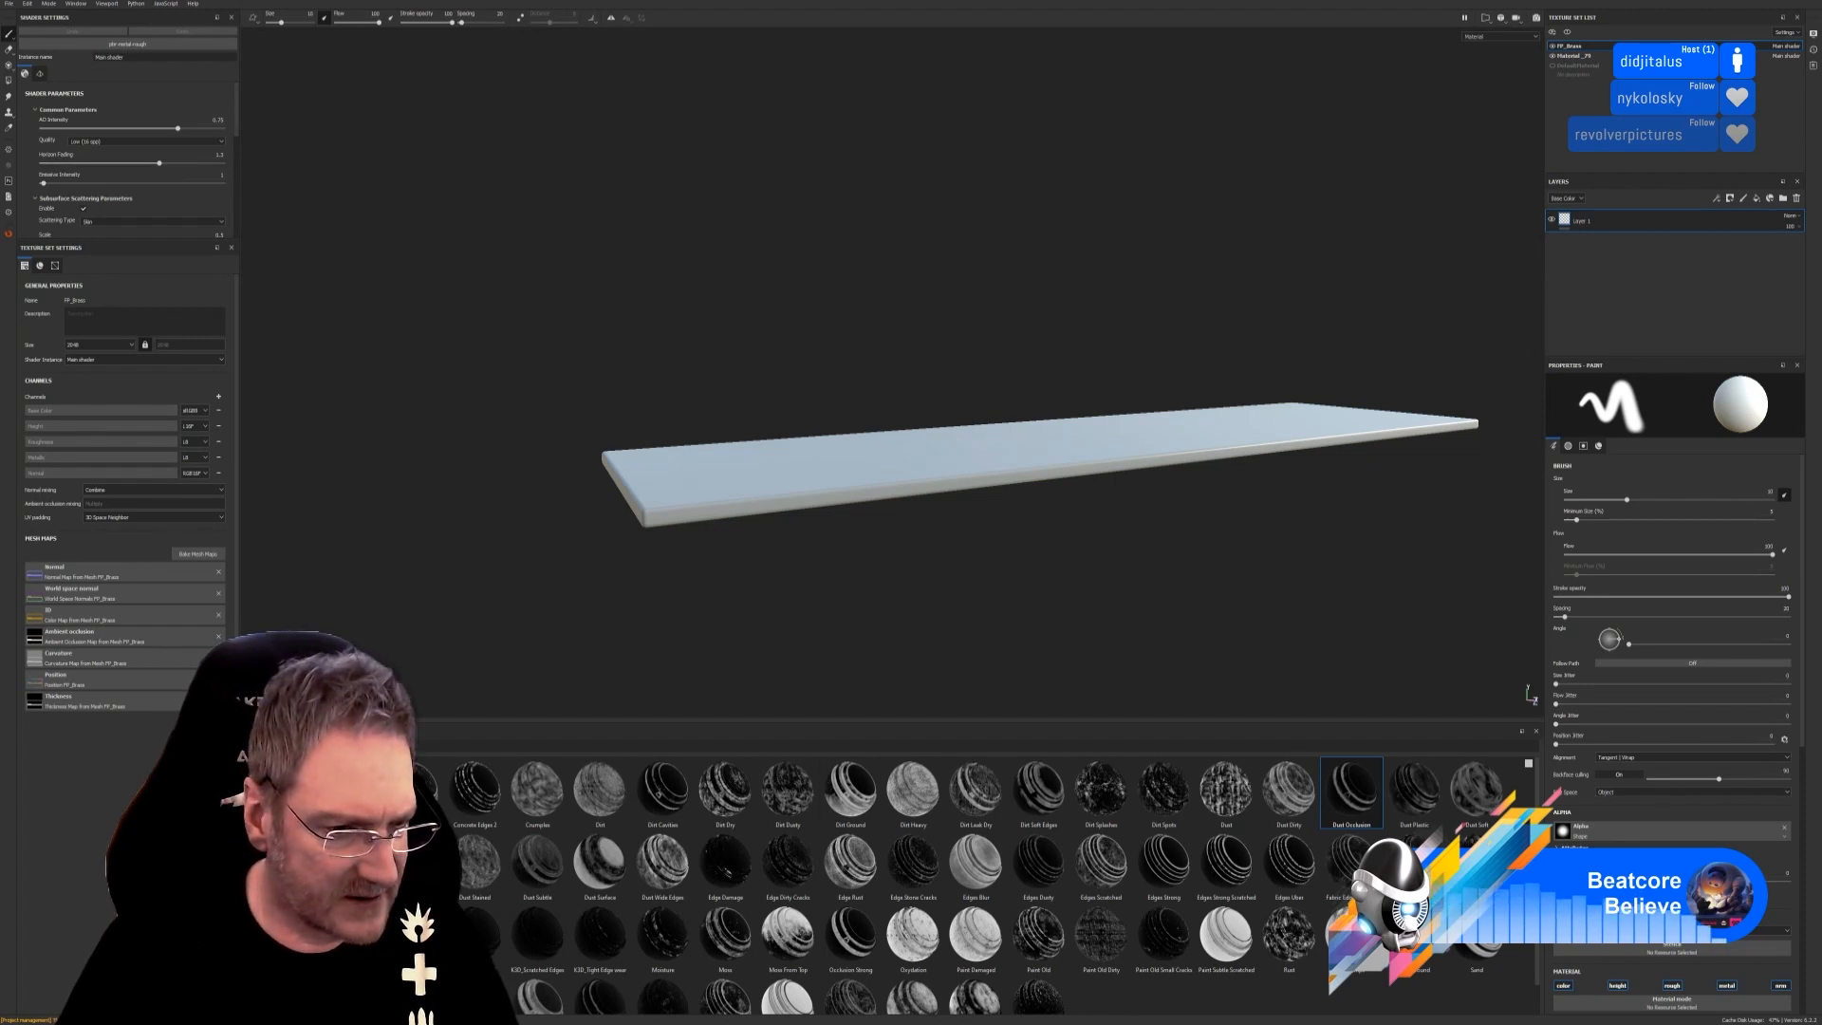
Show the regular materials in the asset library instead of the smart masks.
left_click(270, 934)
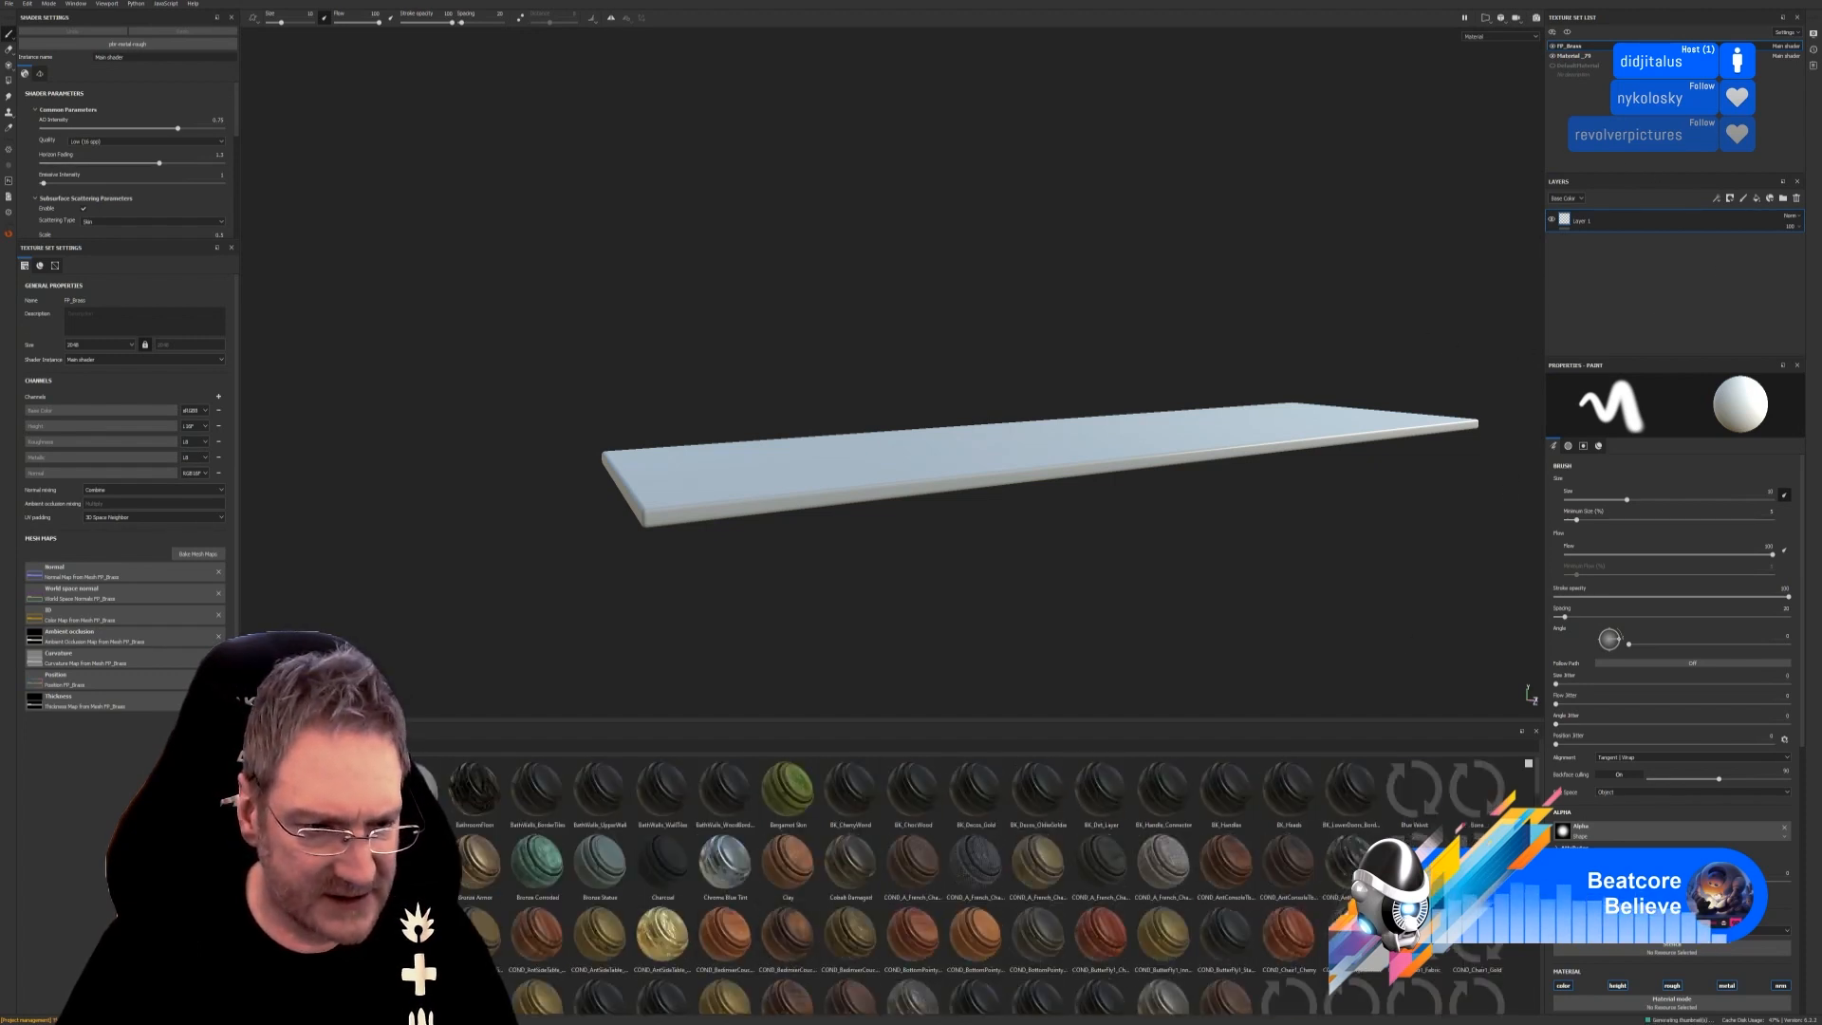
left_click(268, 921)
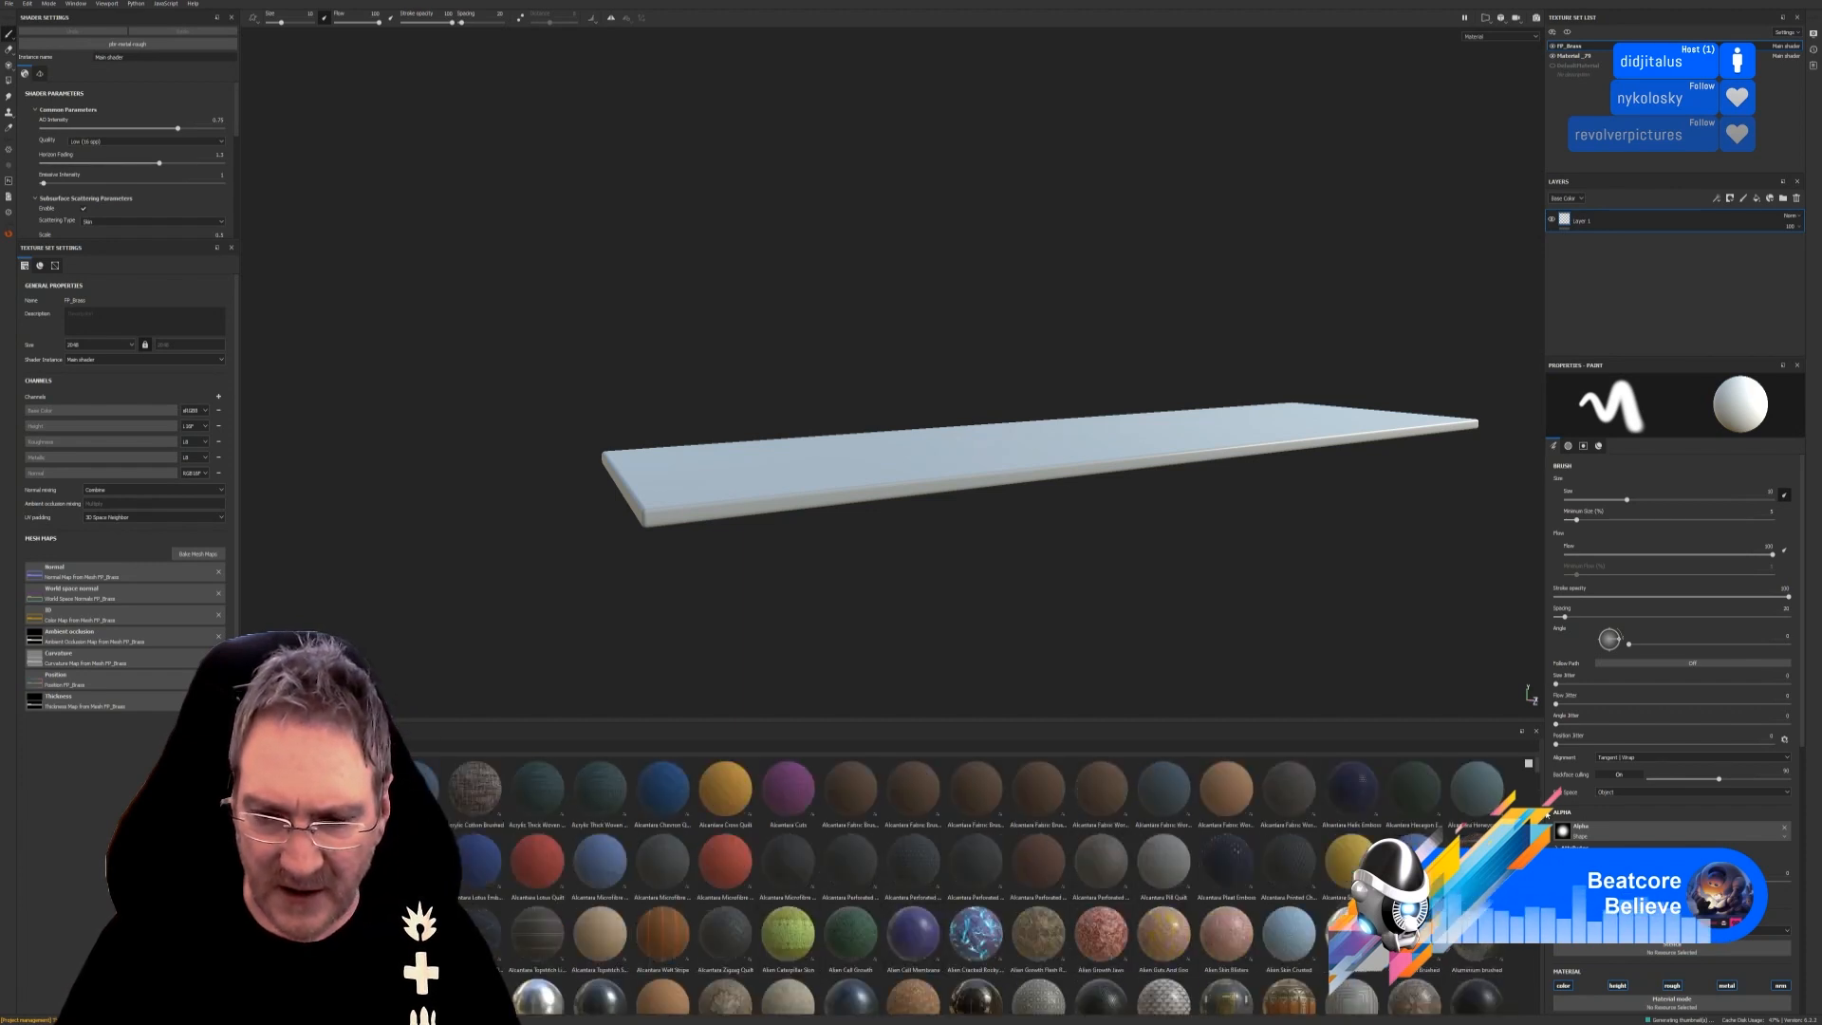
left_click(1529, 764)
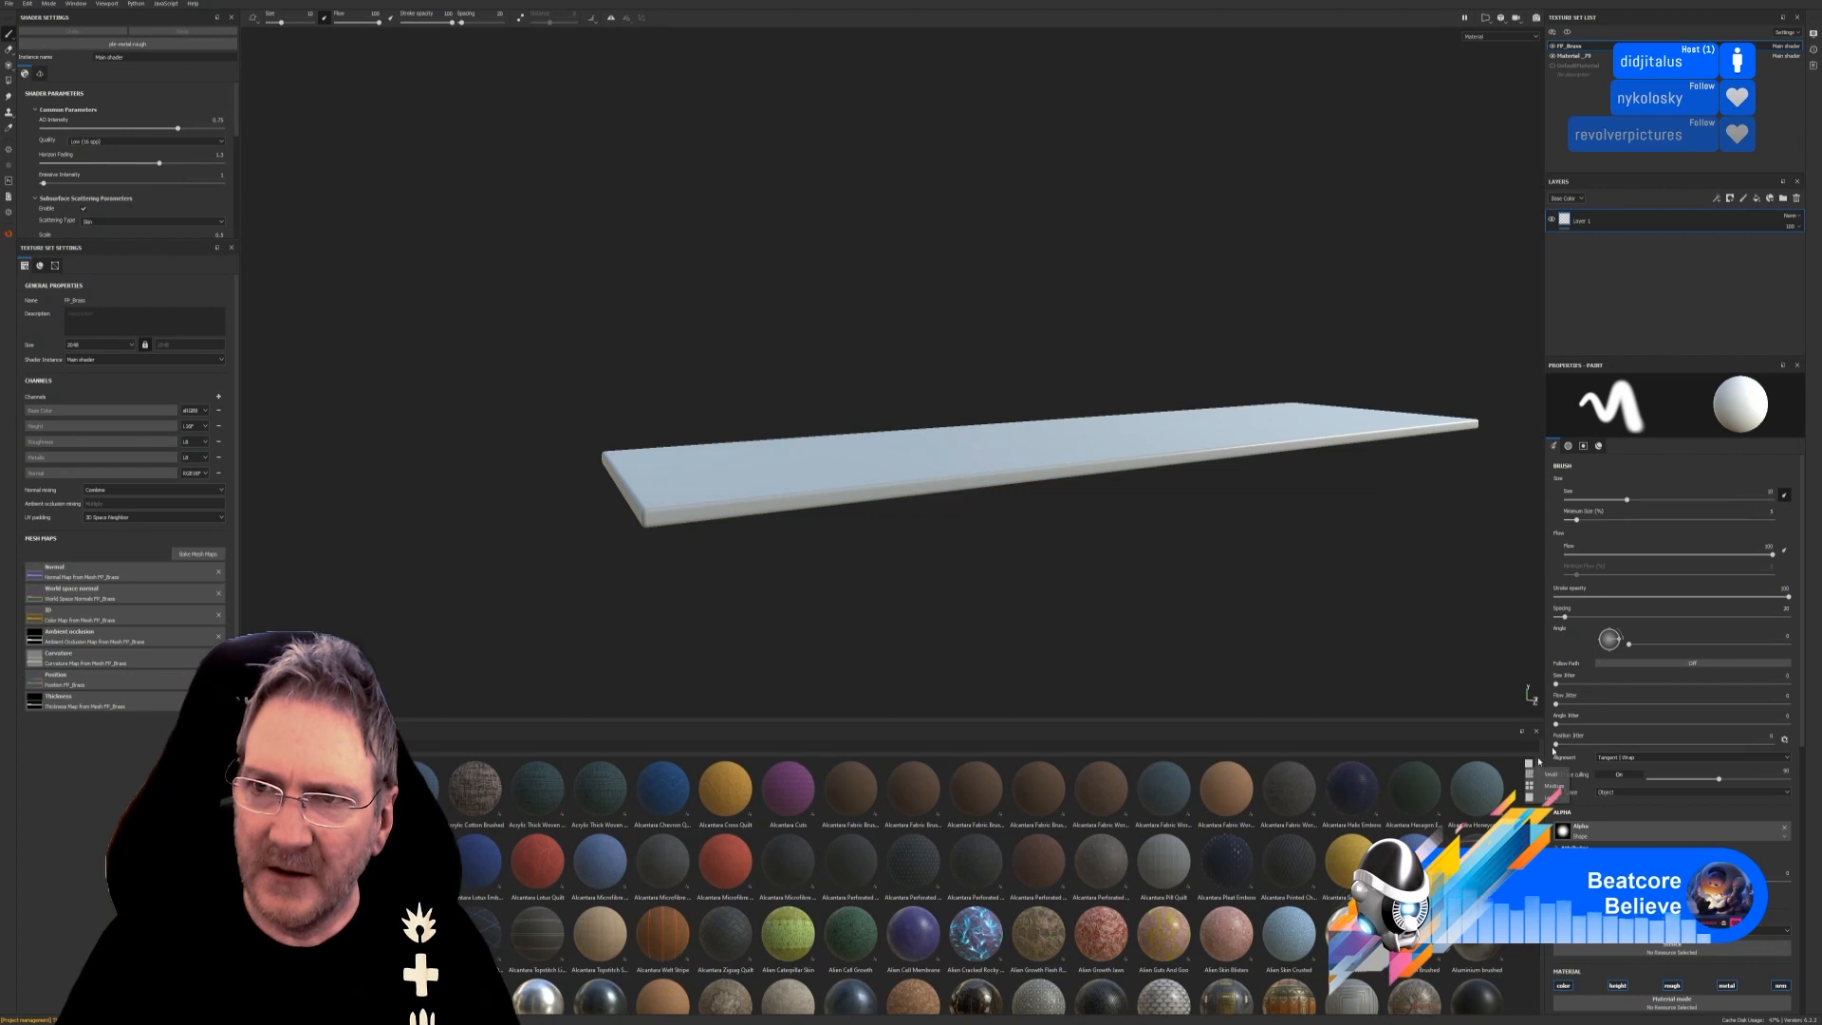
left_click(1591, 57)
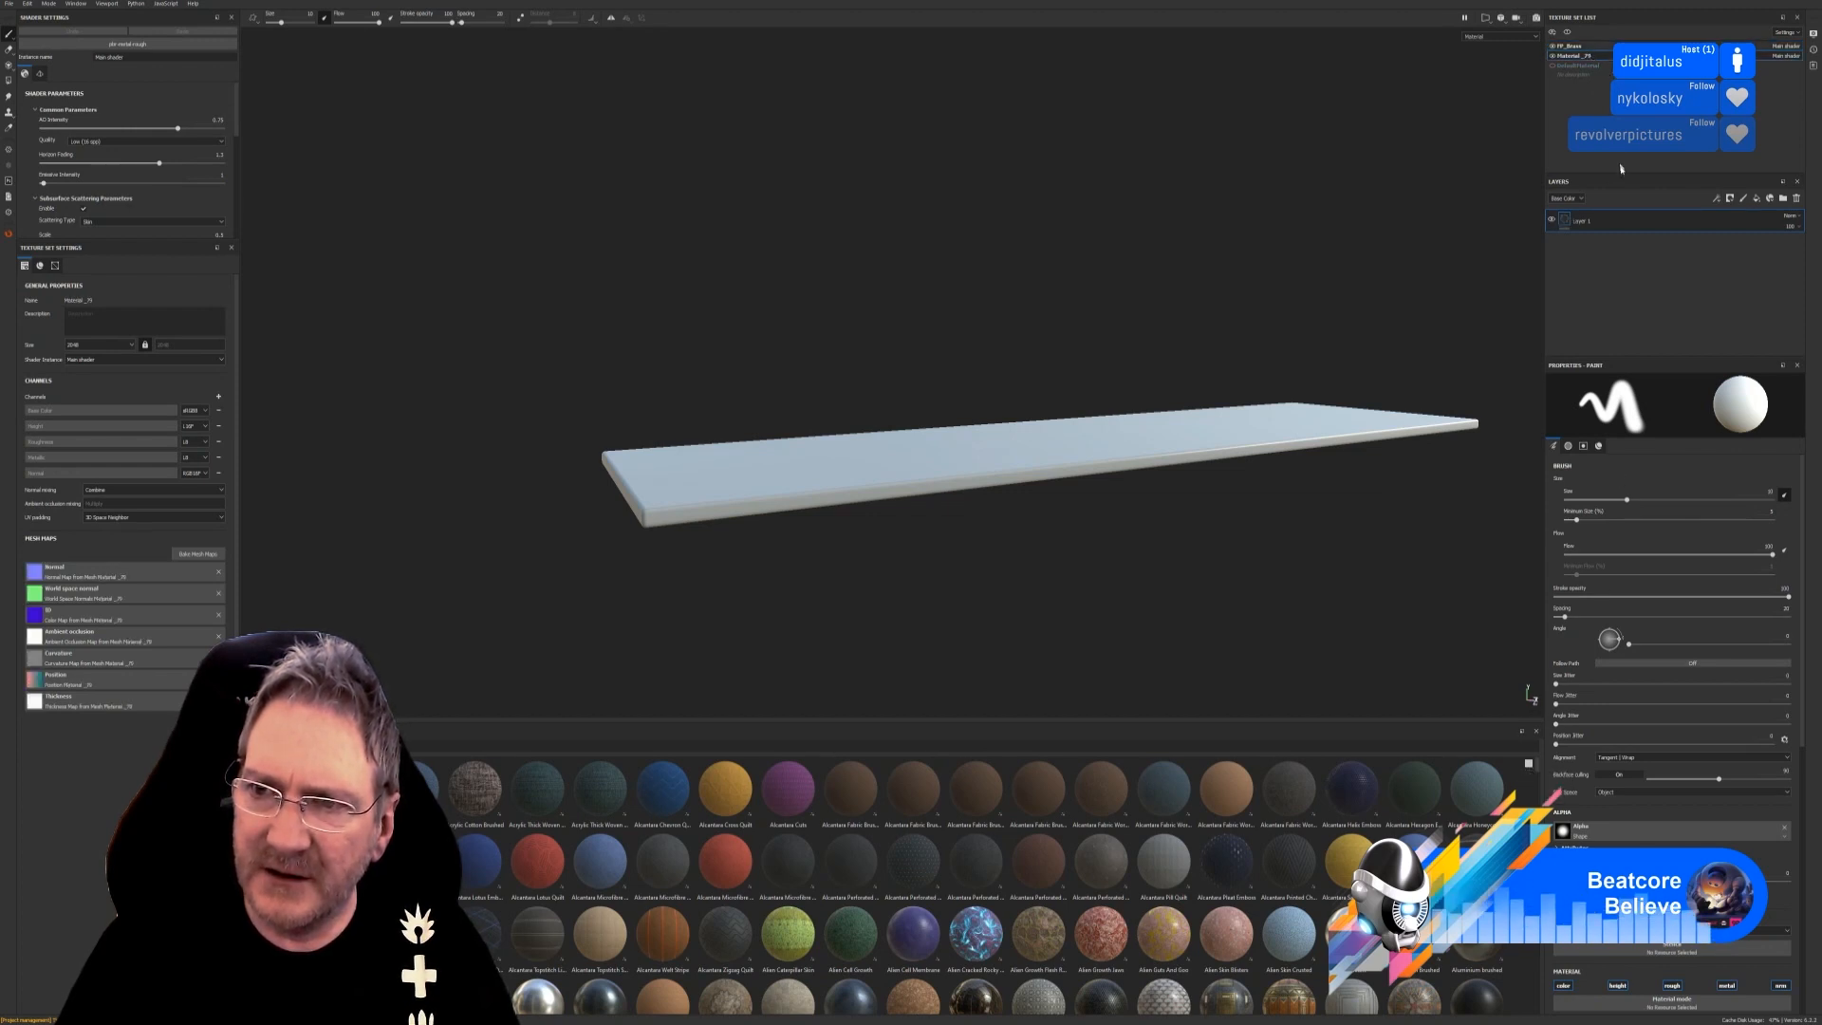
left_click(1583, 47)
left_click(1591, 57)
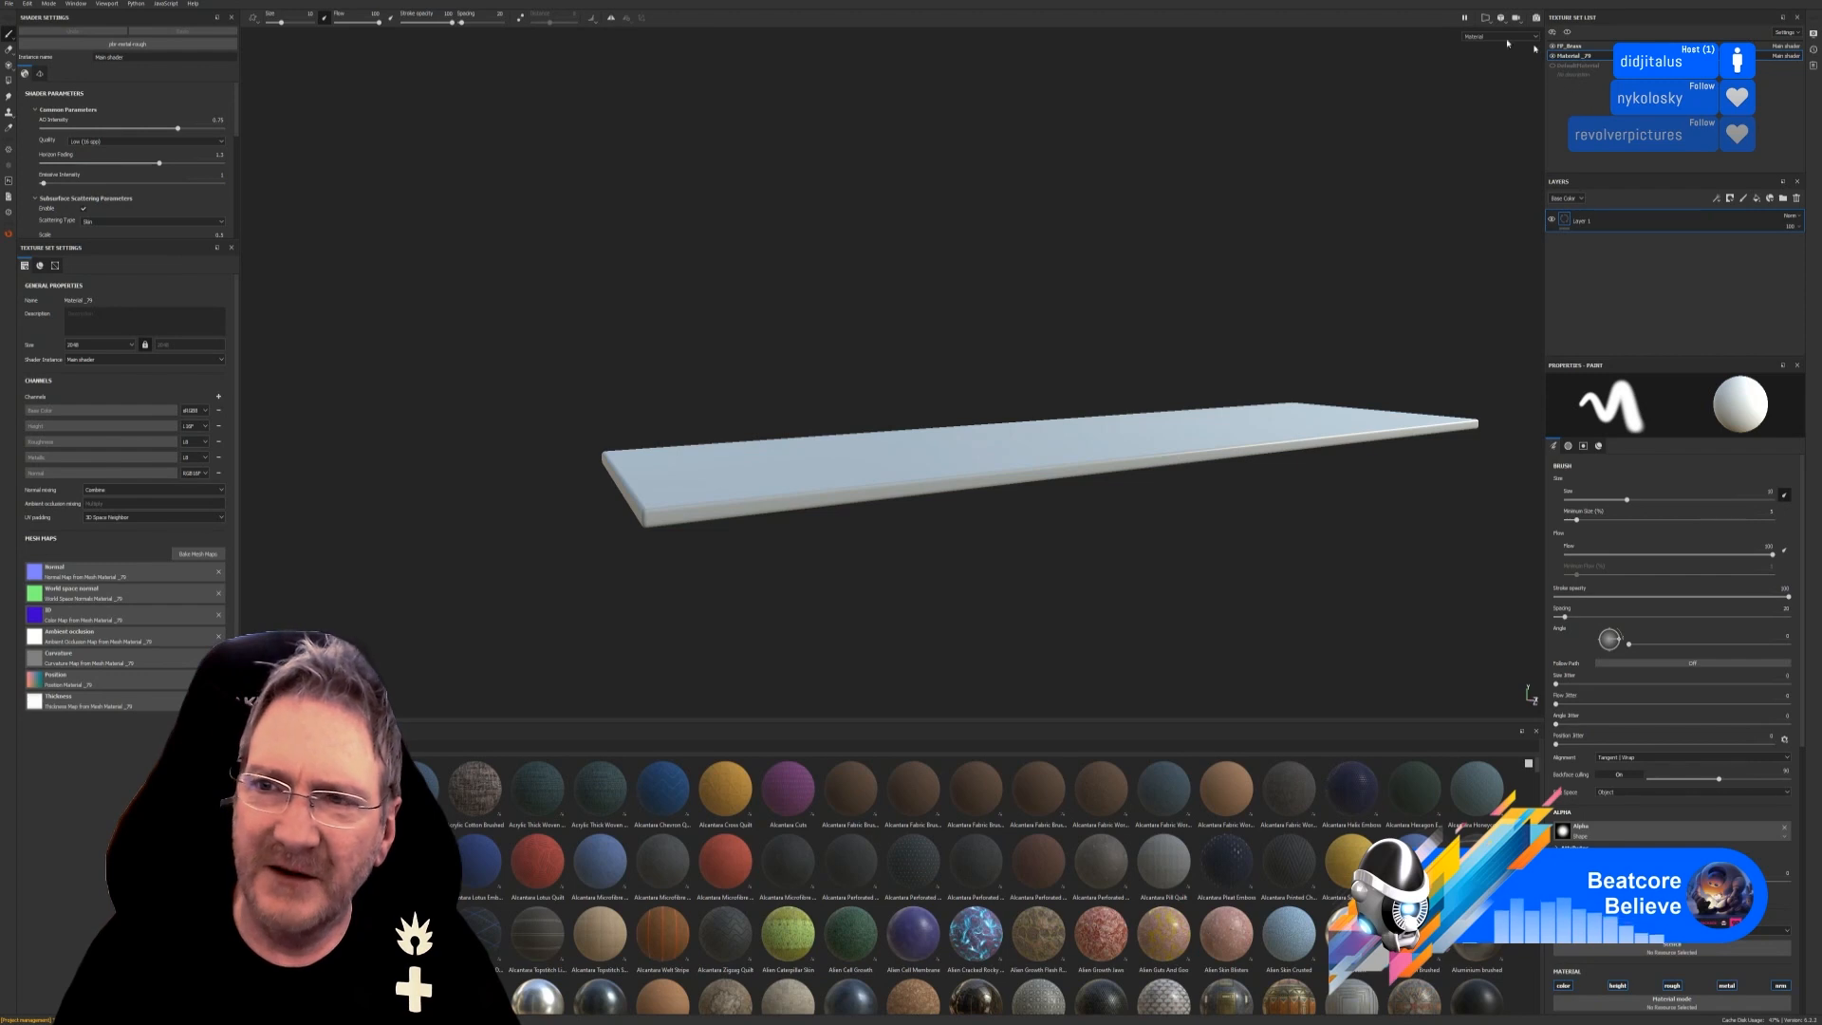
Create a new project from the fireplace tiles FBX with a document resolution of 2048, discarding the current project.
left_click(14, 7)
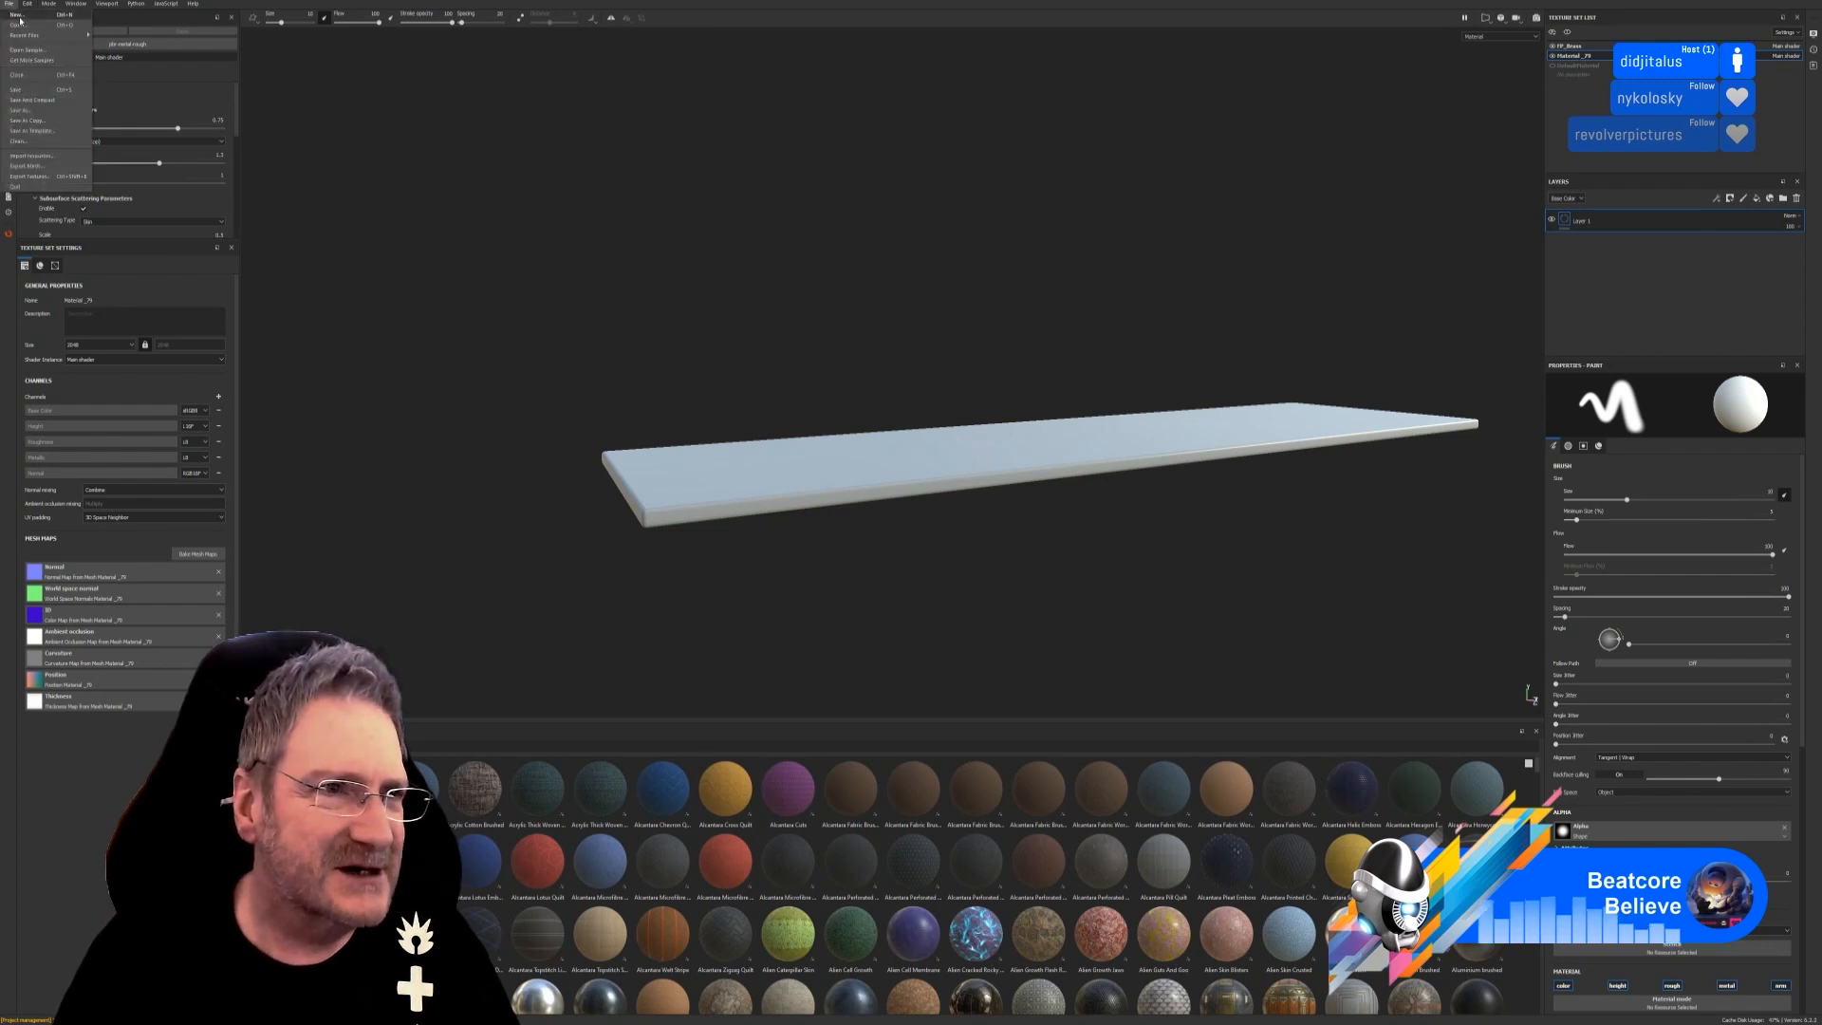
left_click(28, 19)
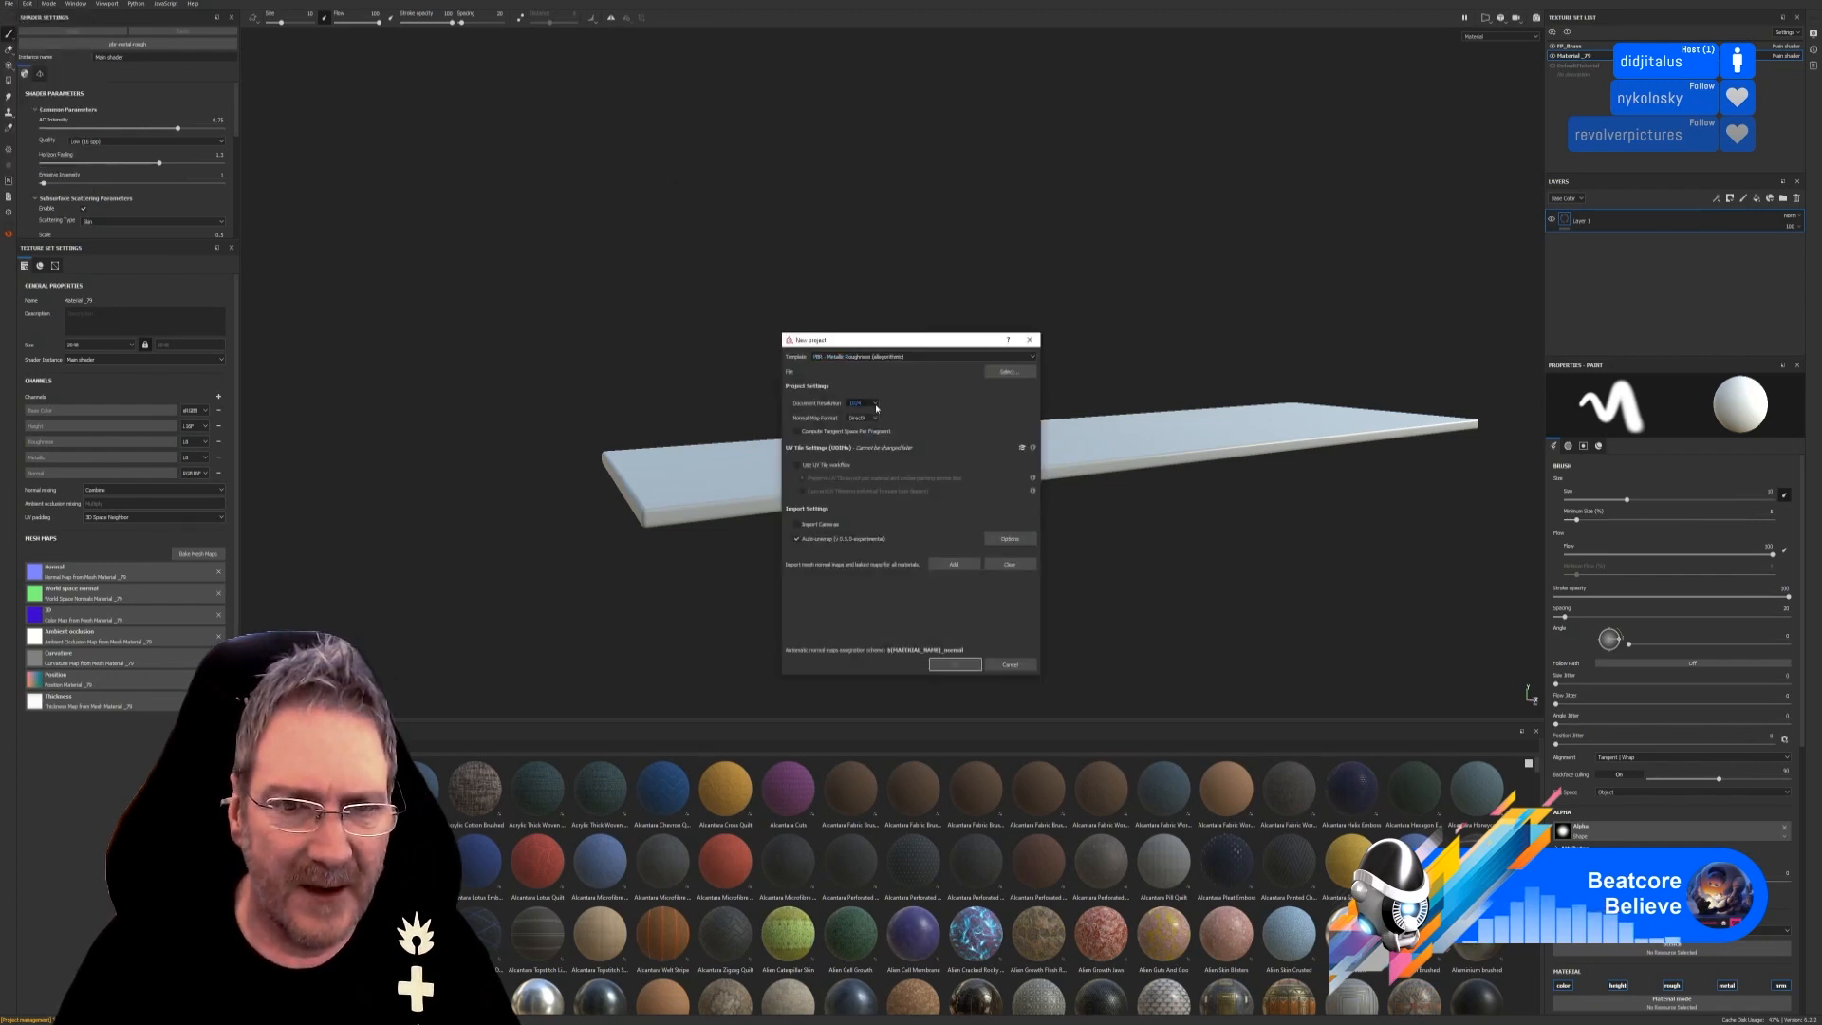
left_click(875, 405)
left_click(861, 437)
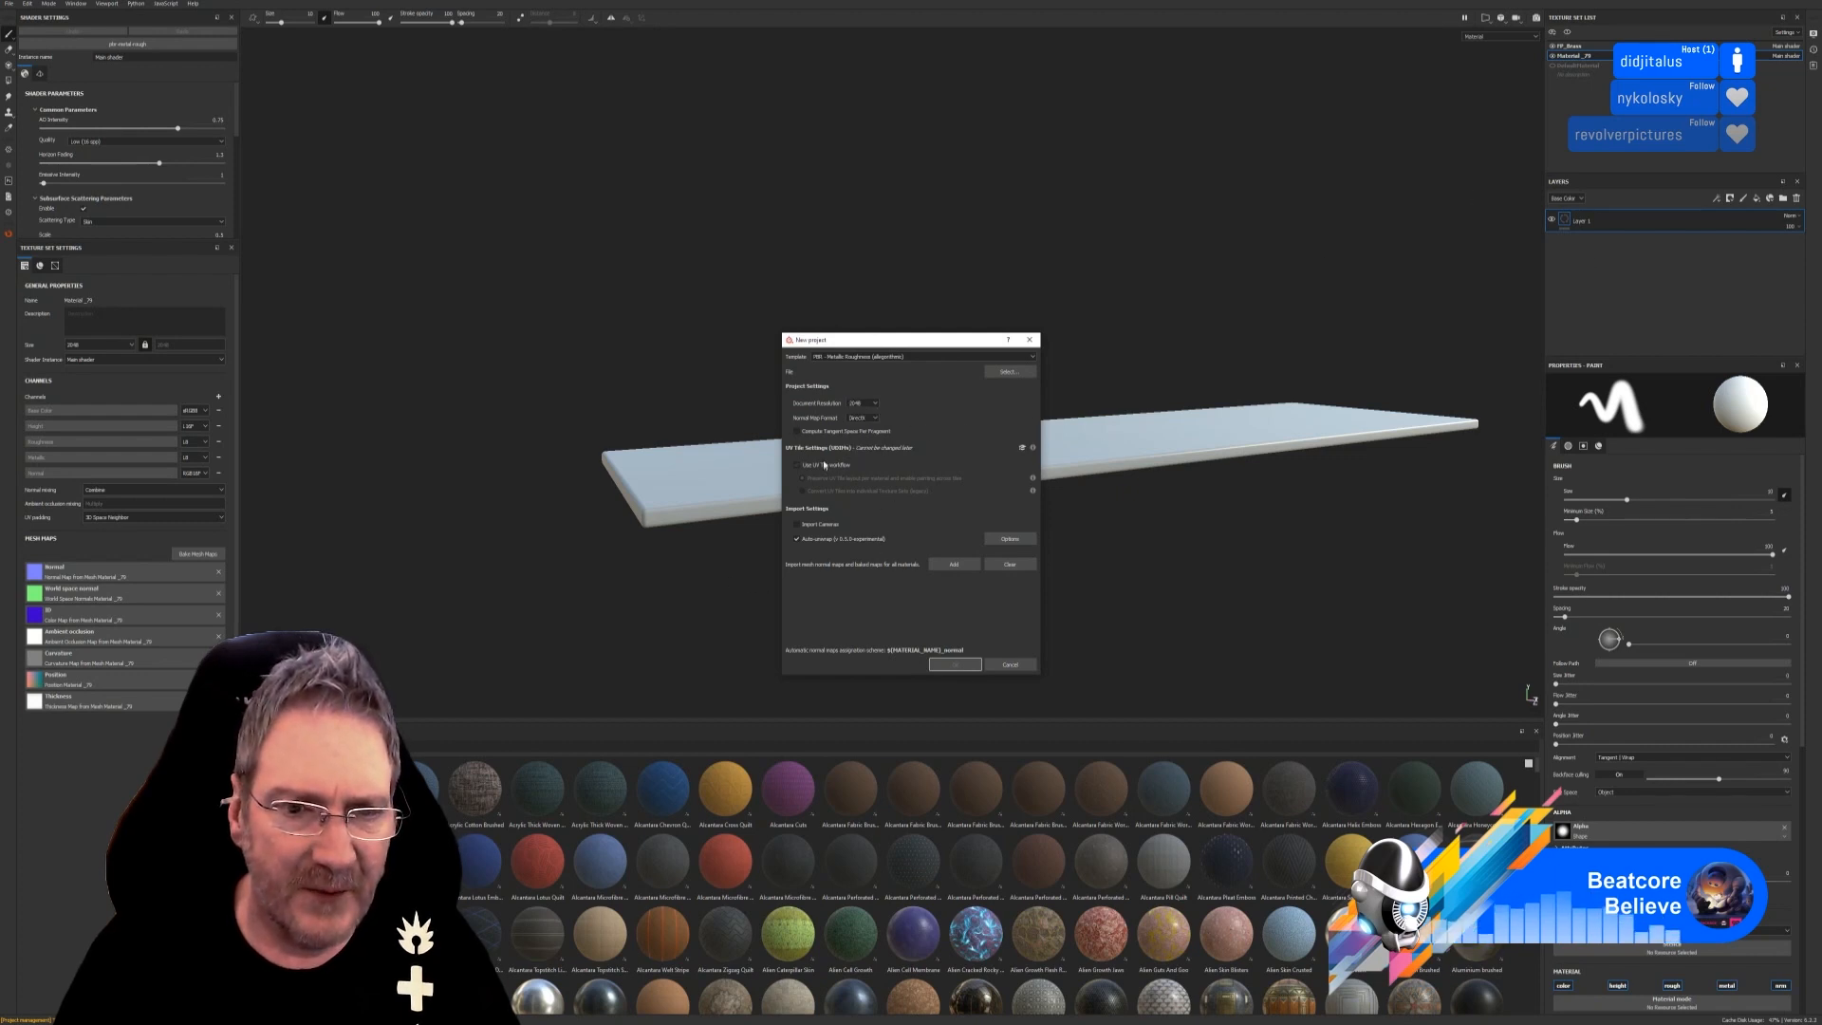
left_click(1004, 373)
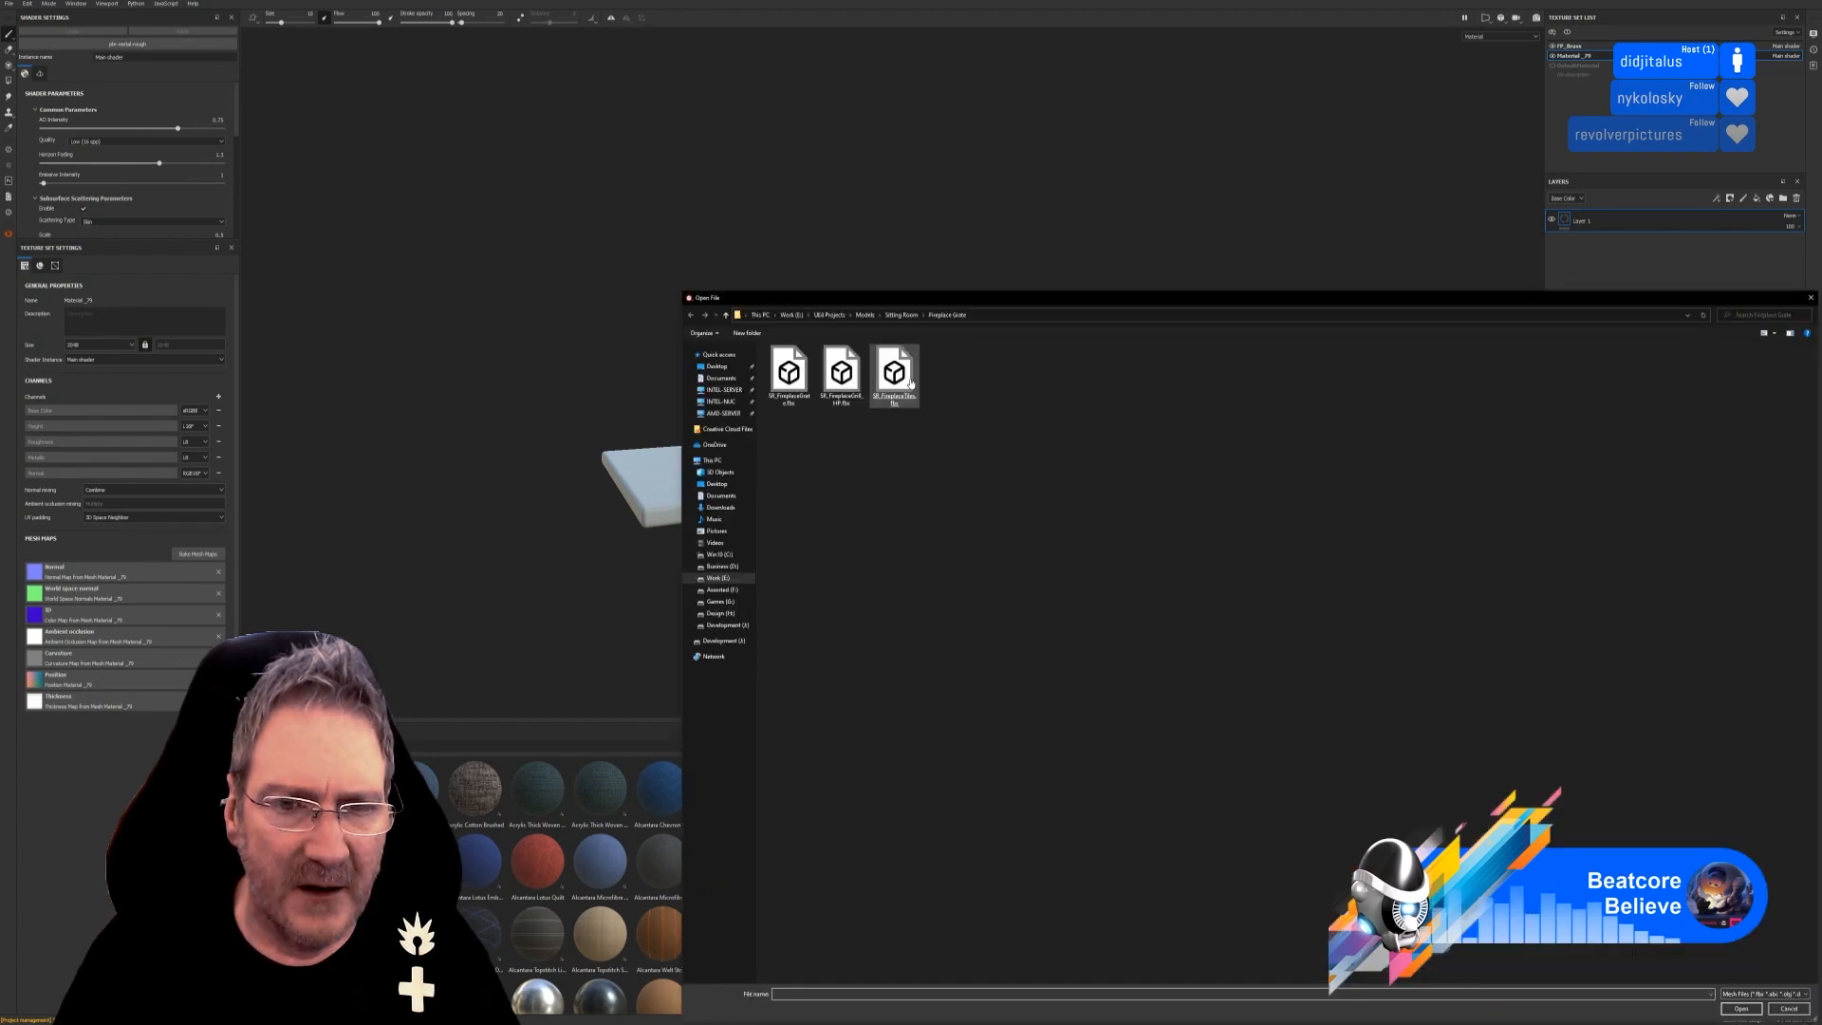
double_click(908, 382)
left_click(955, 664)
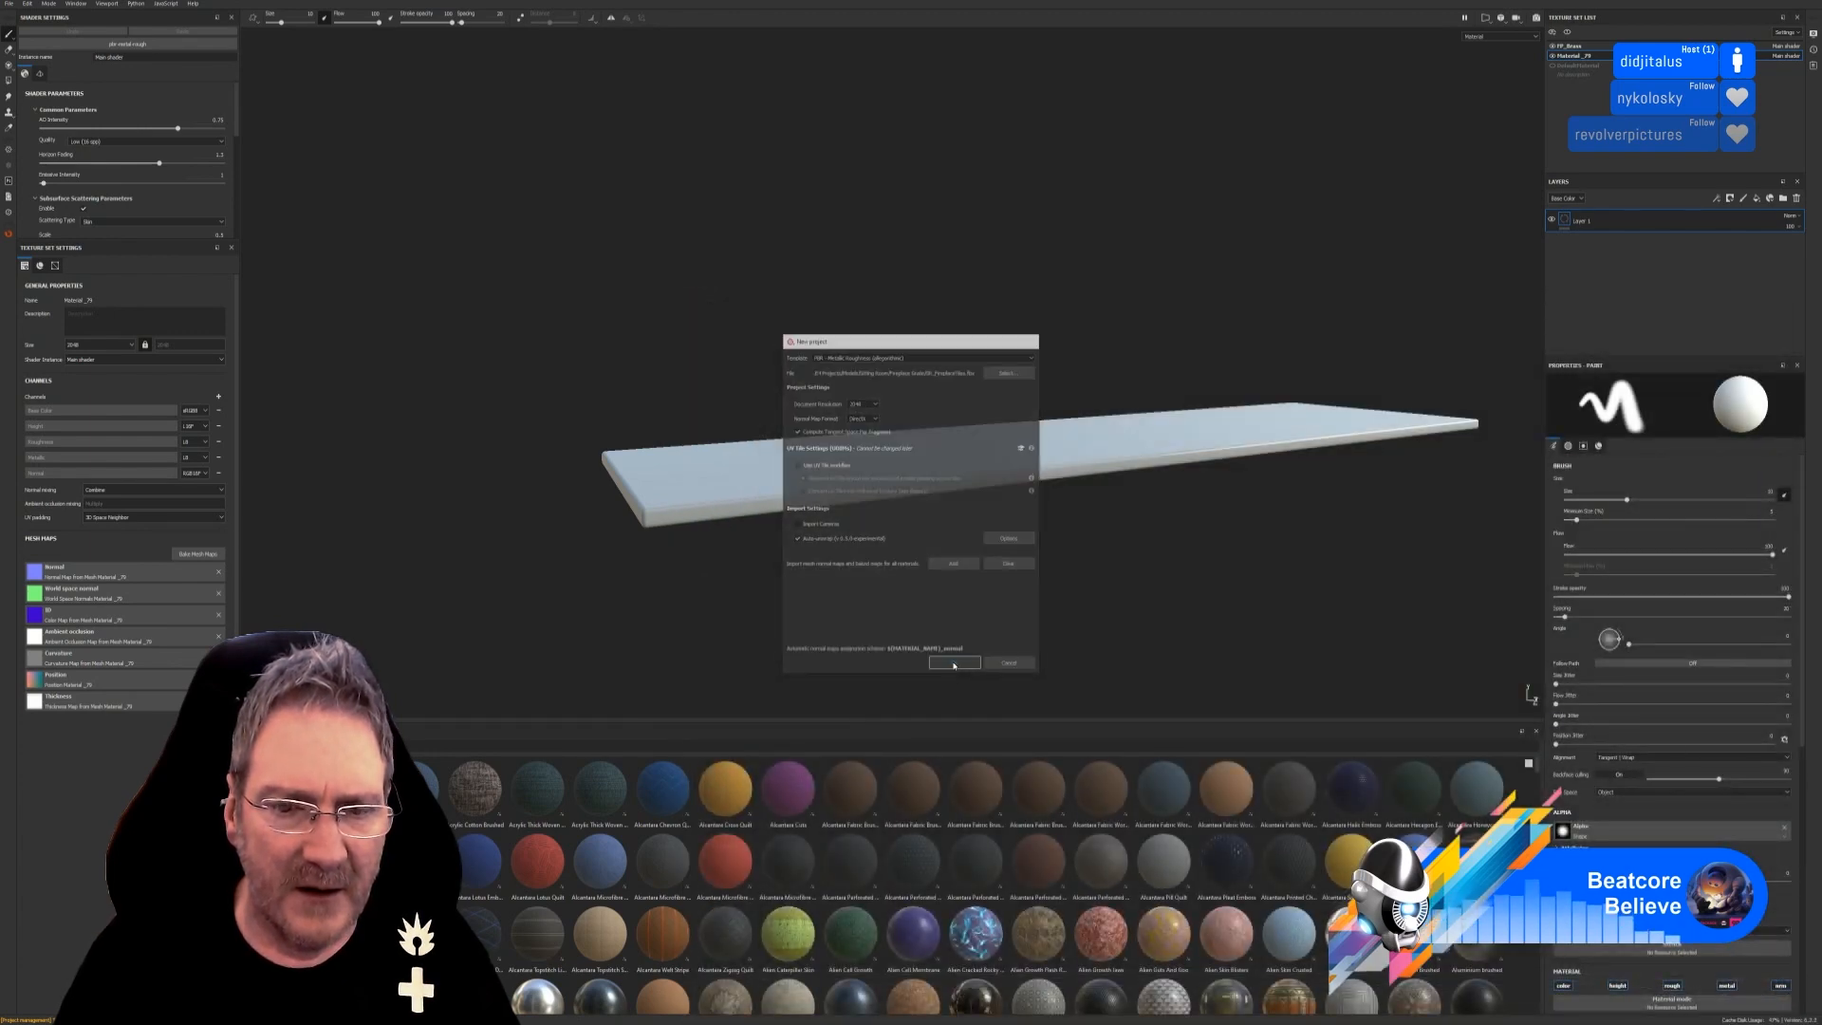
left_click(883, 525)
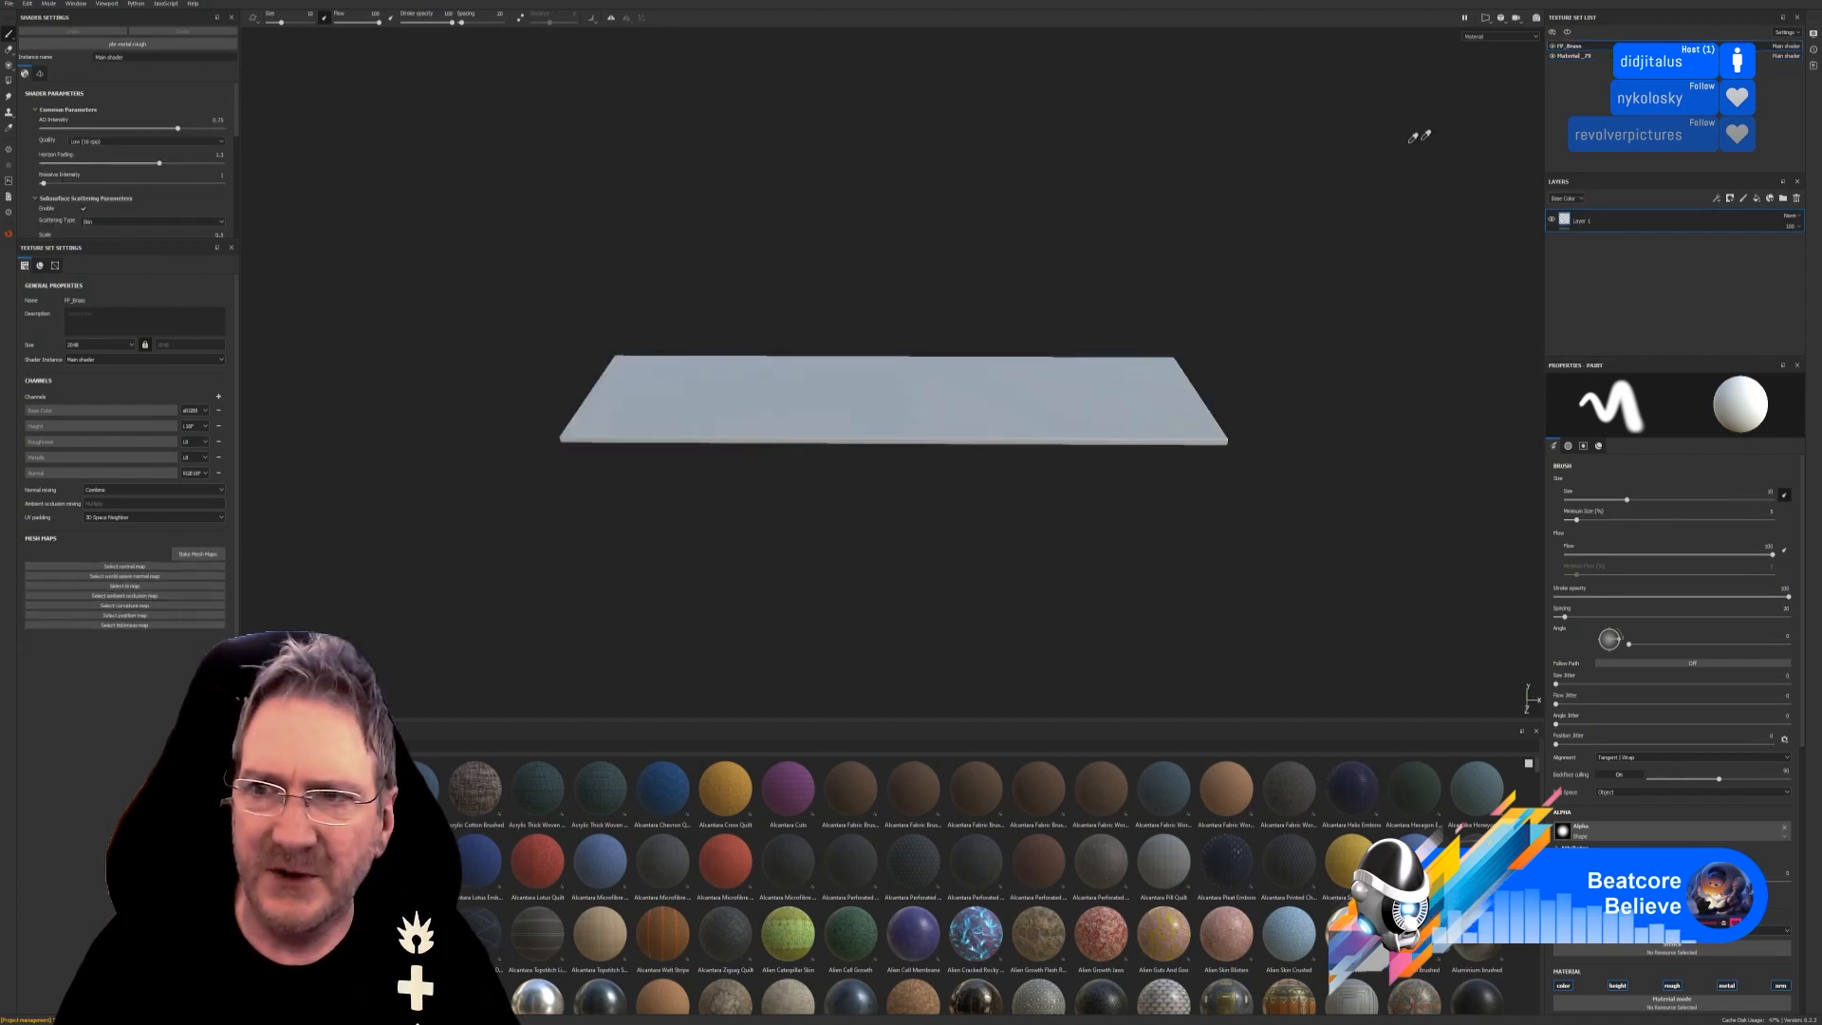
Rename the non-brass texture set to FireplaceTiles.
left_click(1576, 56)
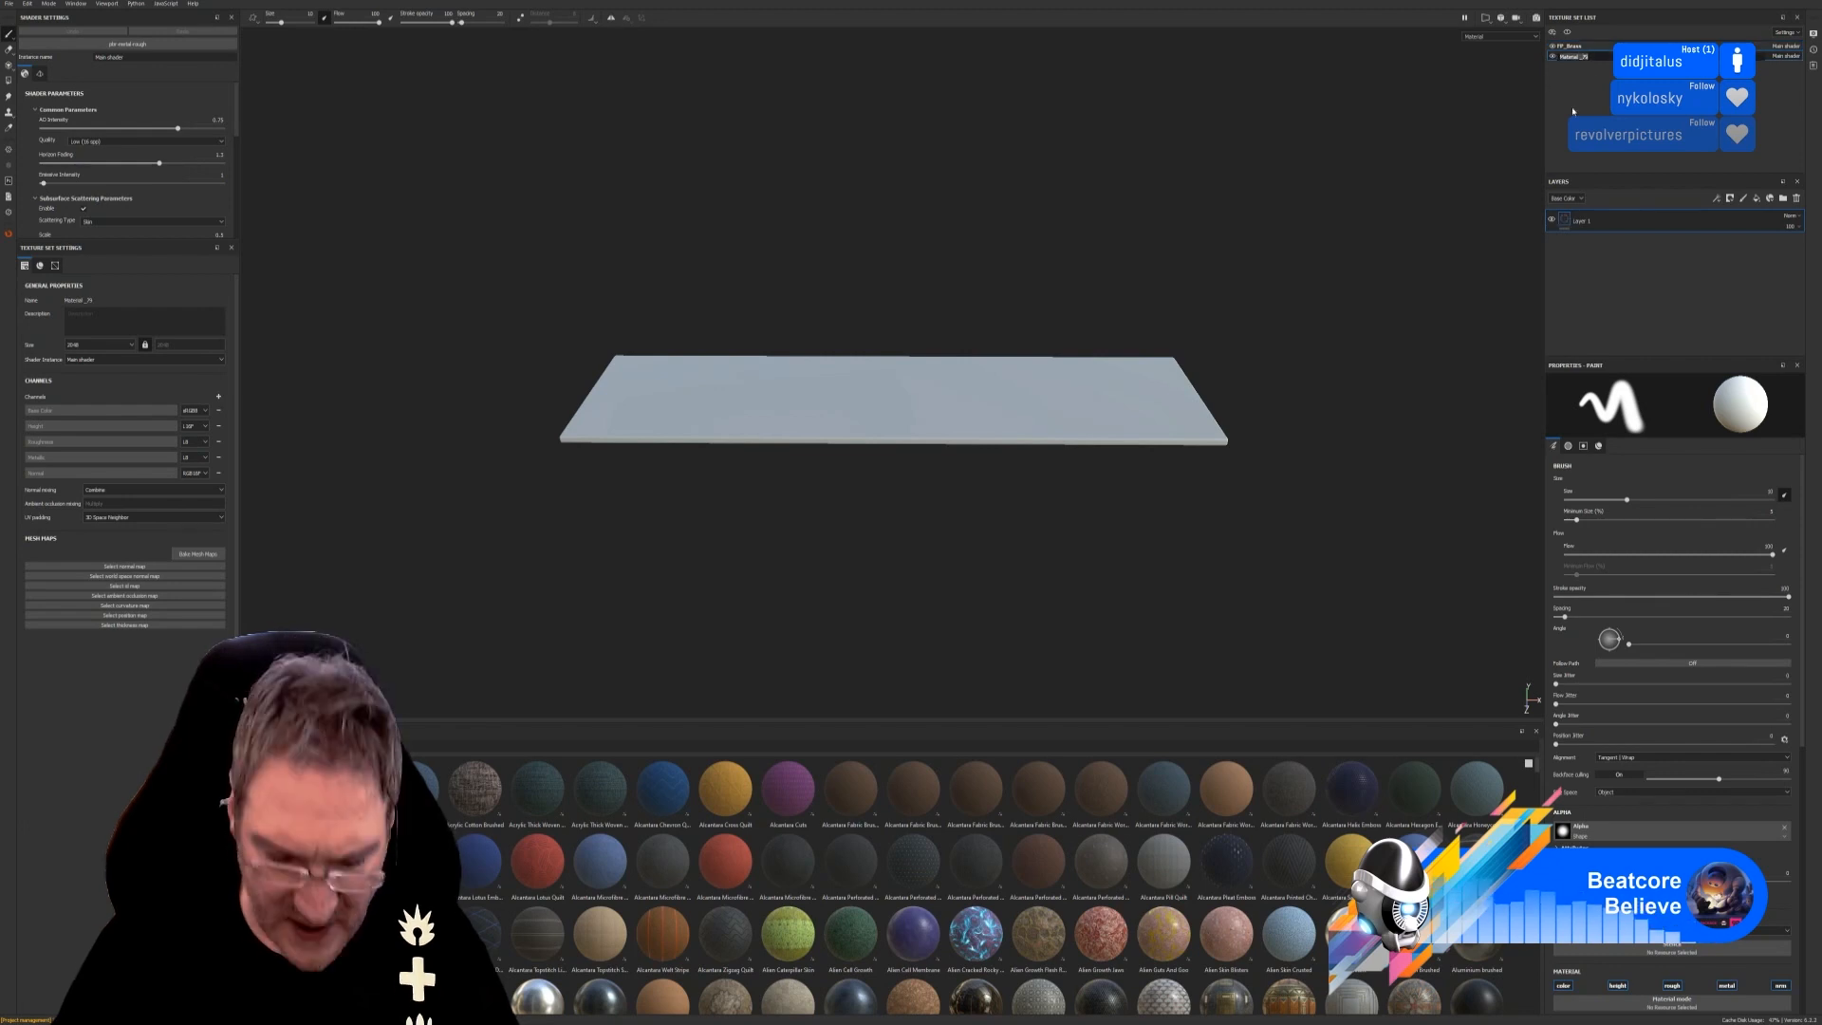
type("FP")
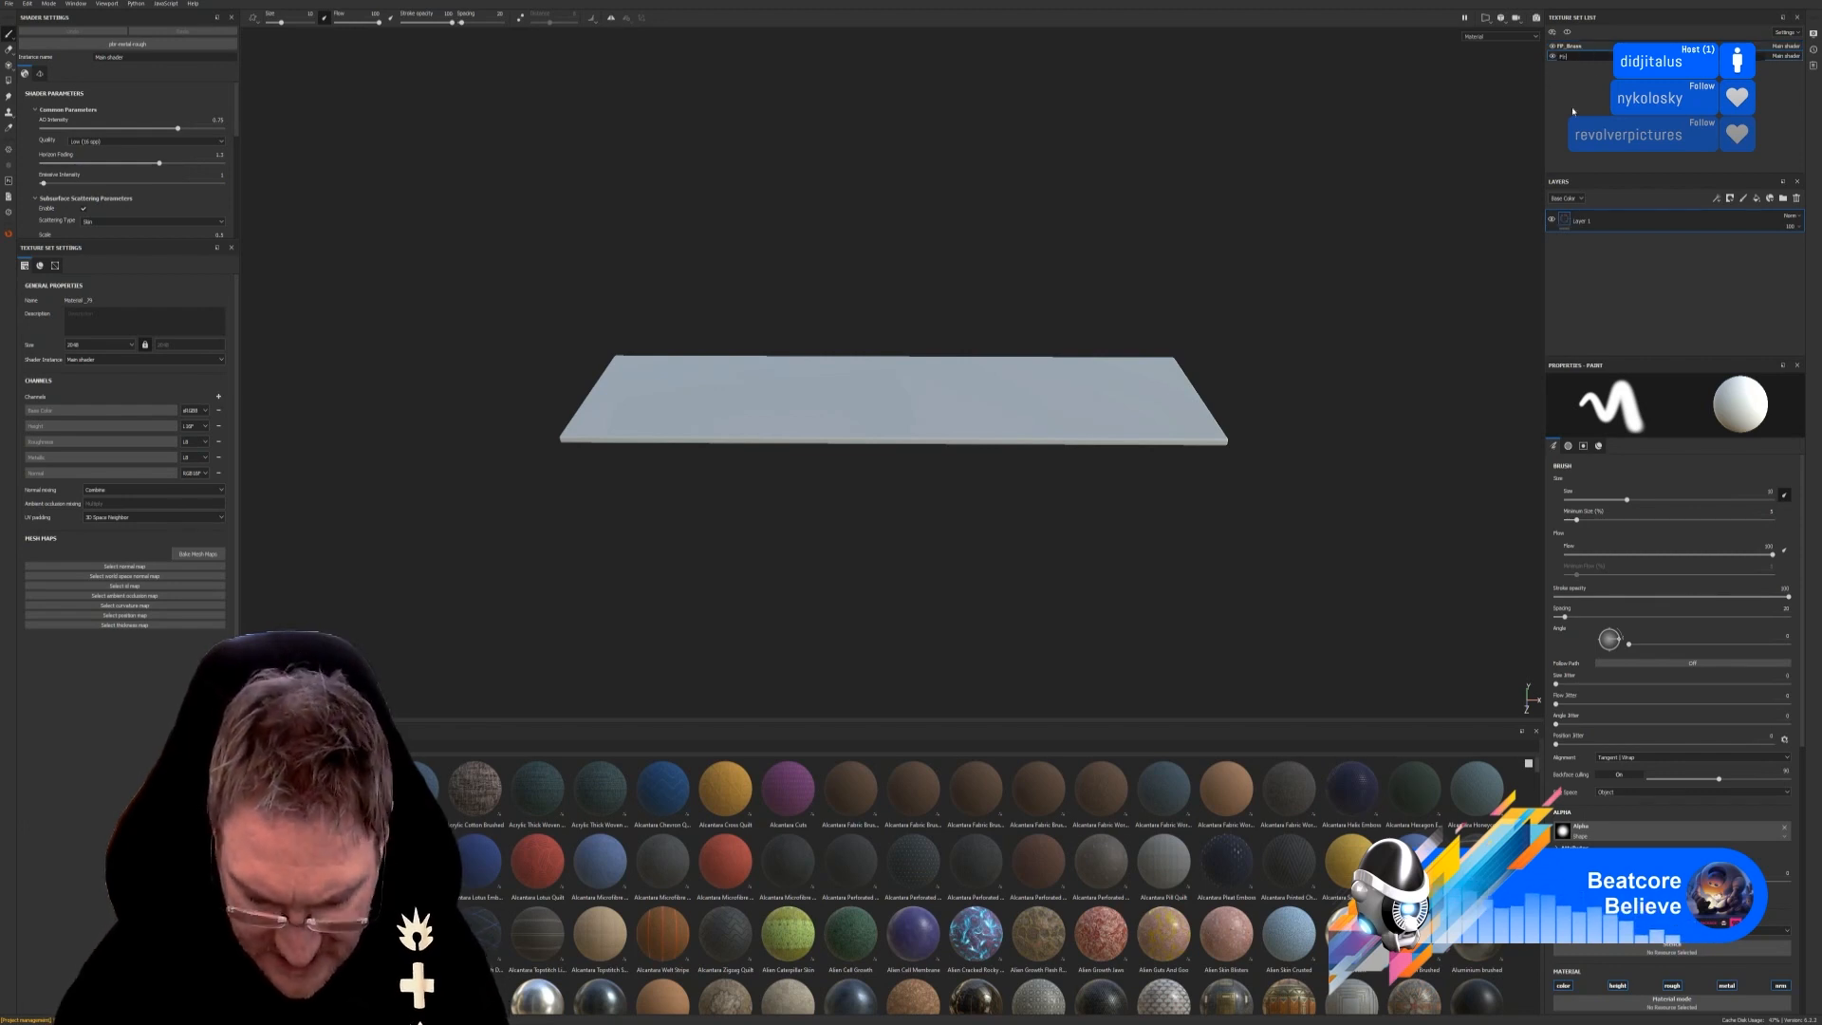
type("eplaceTi")
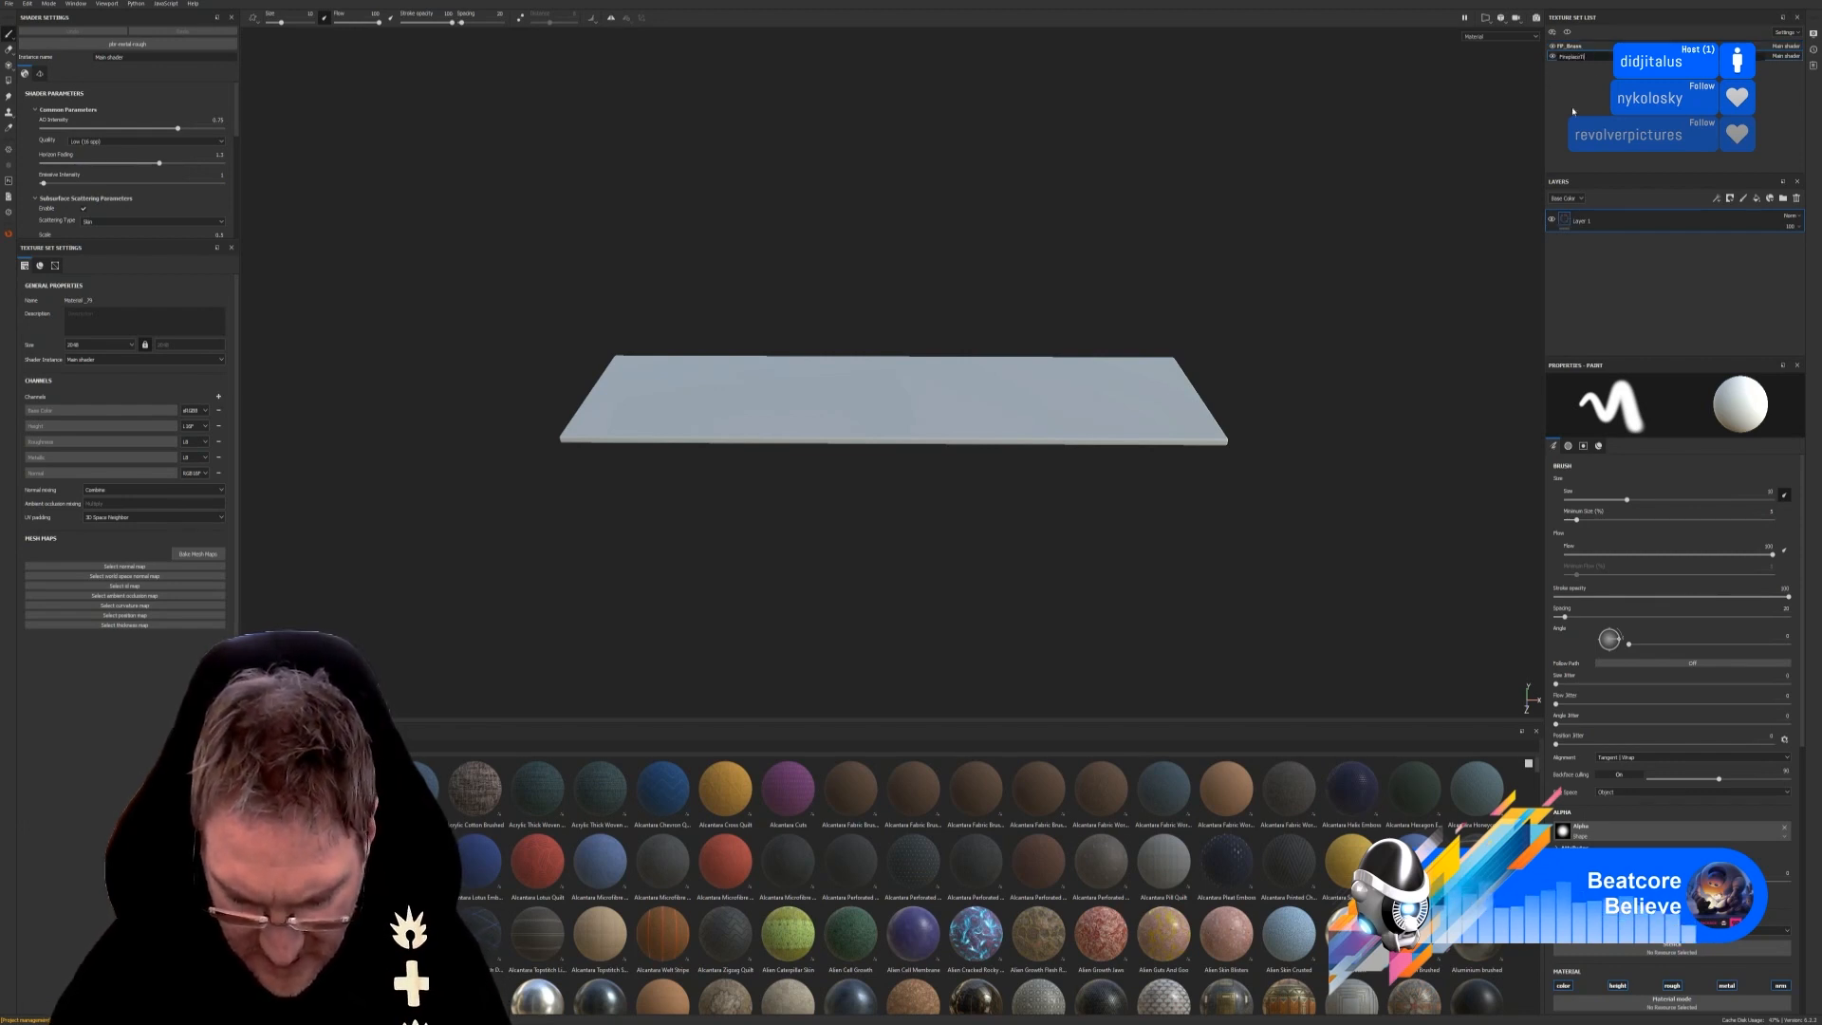
type("les")
key("Return")
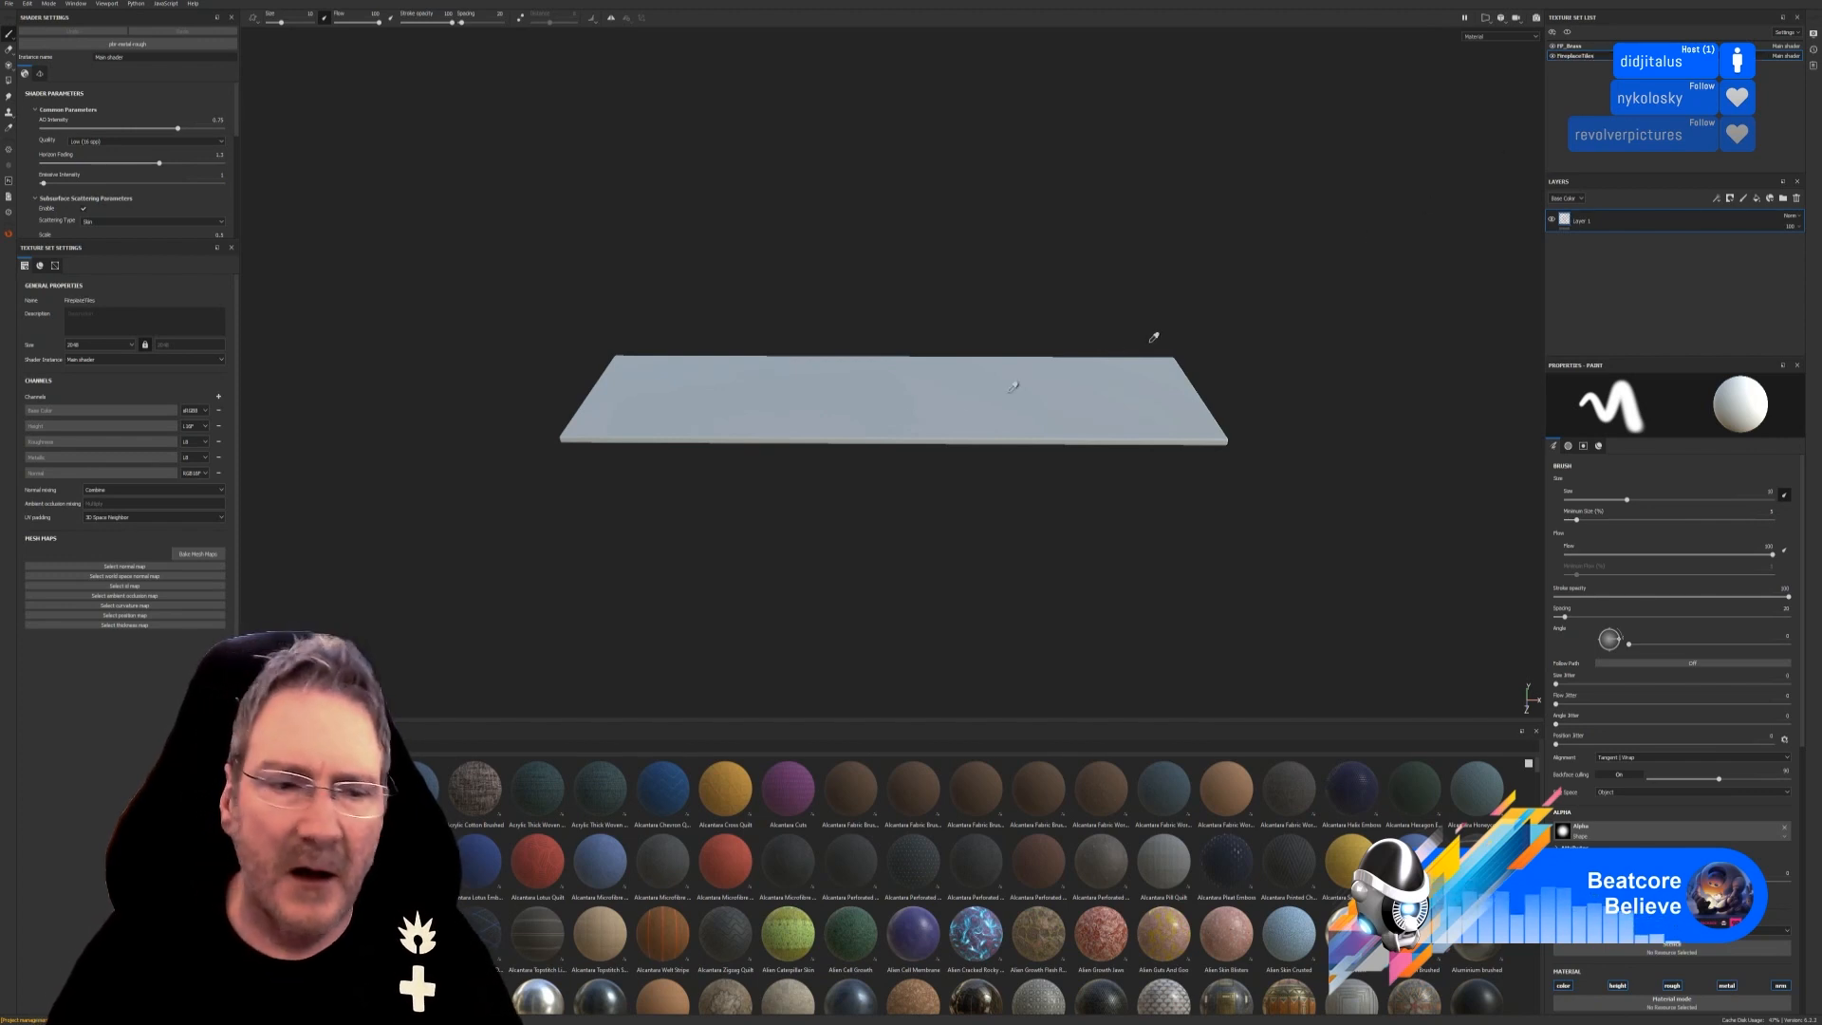
Set the ID baker's Color Source to Vertex Color for FireplaceTiles and the brass texture set, and bake the mesh maps.
left_click(198, 553)
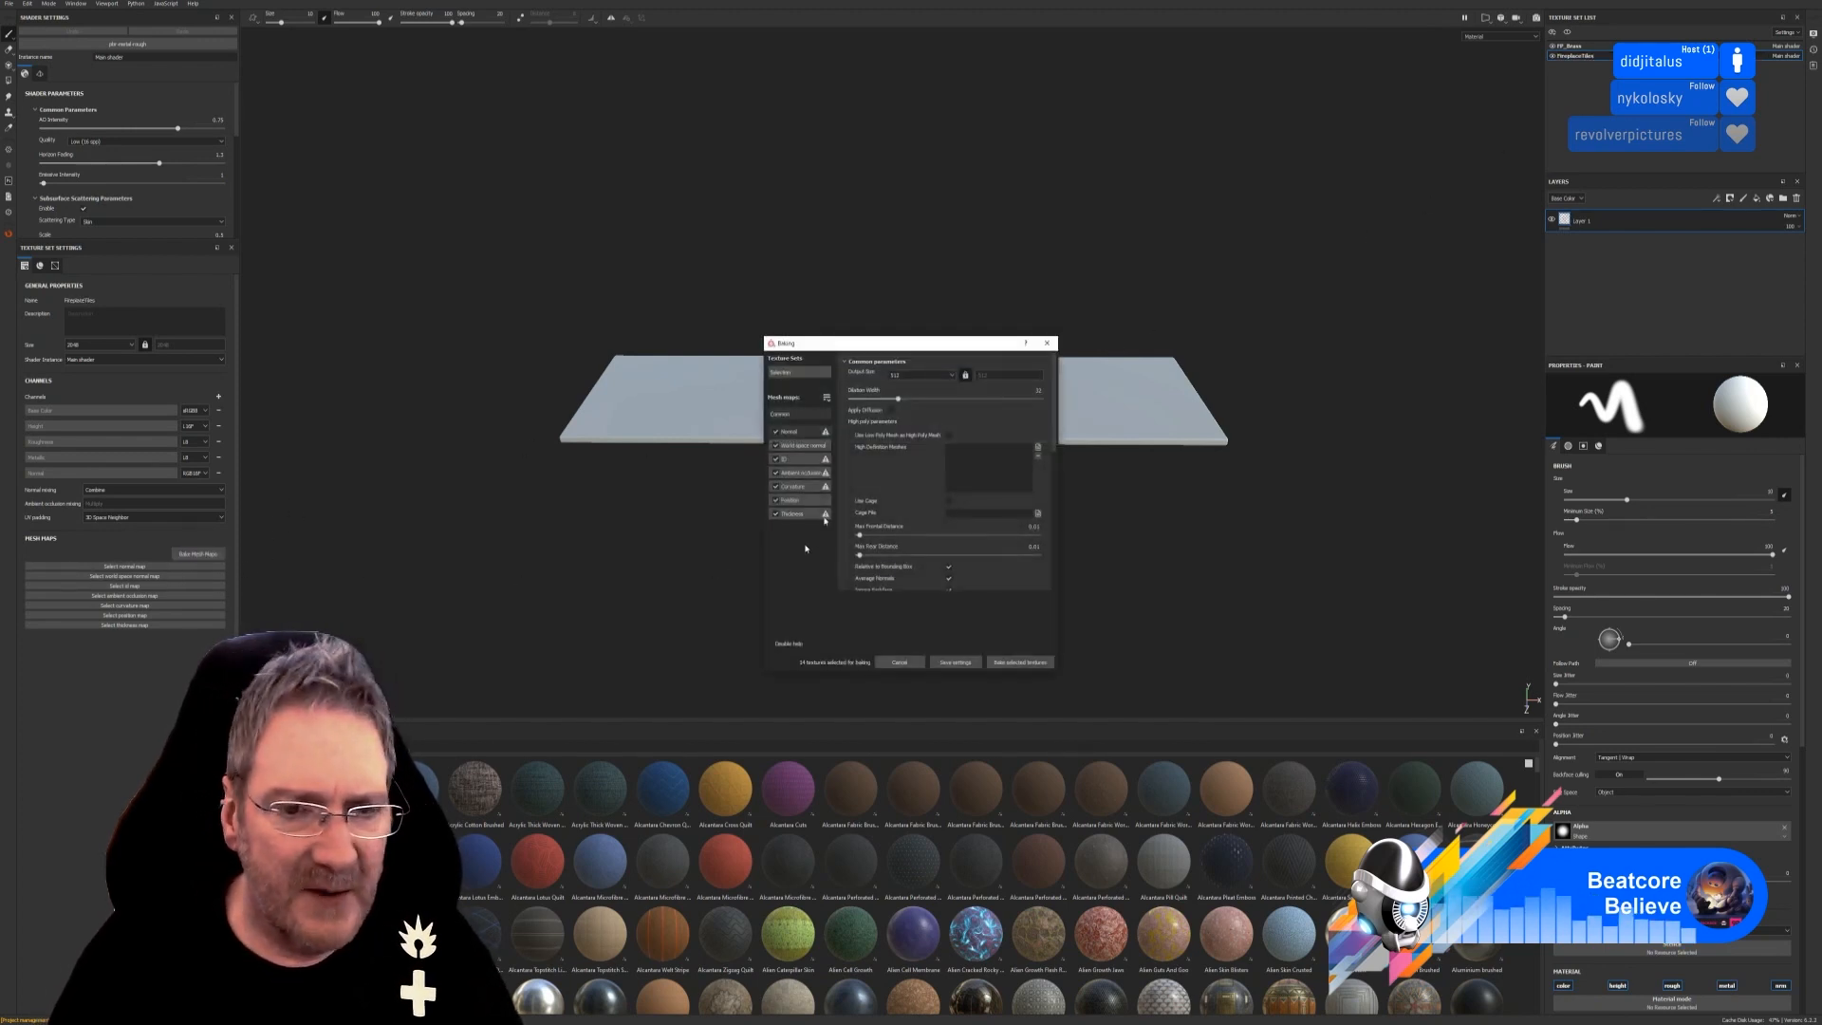
left_click(796, 458)
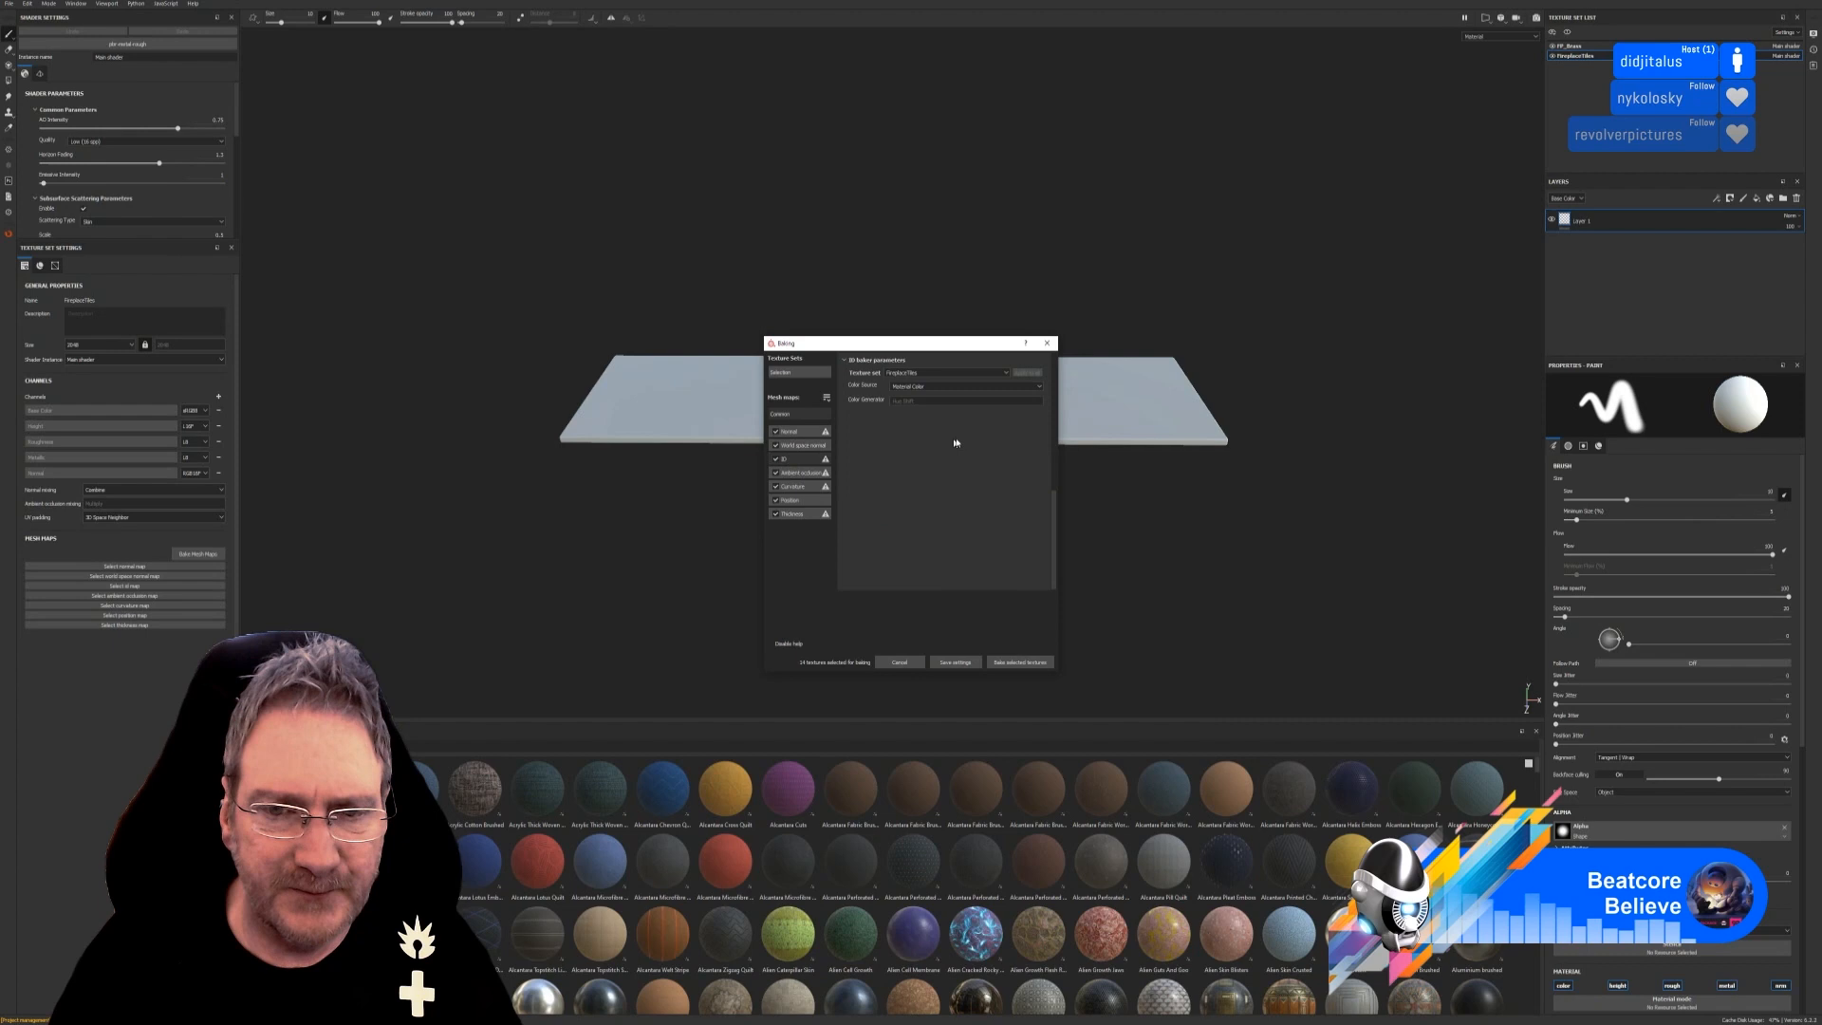
left_click(915, 388)
left_click(914, 396)
left_click(946, 375)
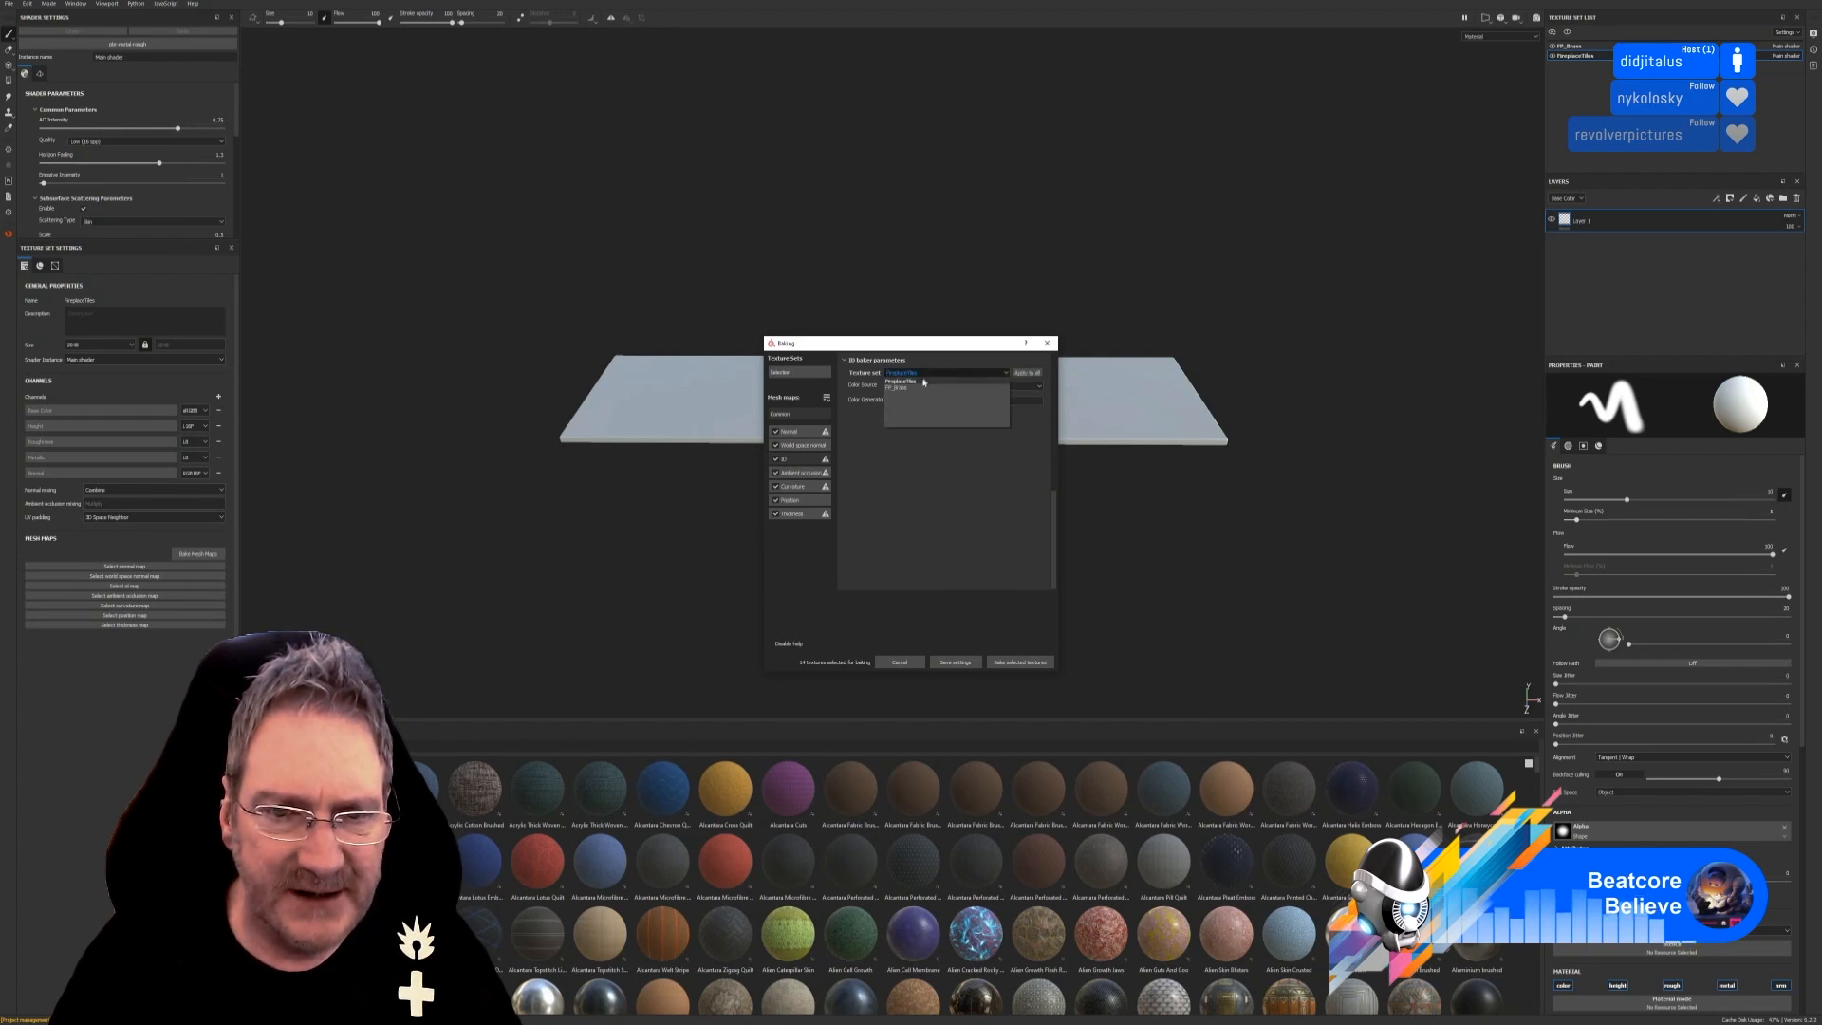
left_click(899, 387)
left_click(914, 386)
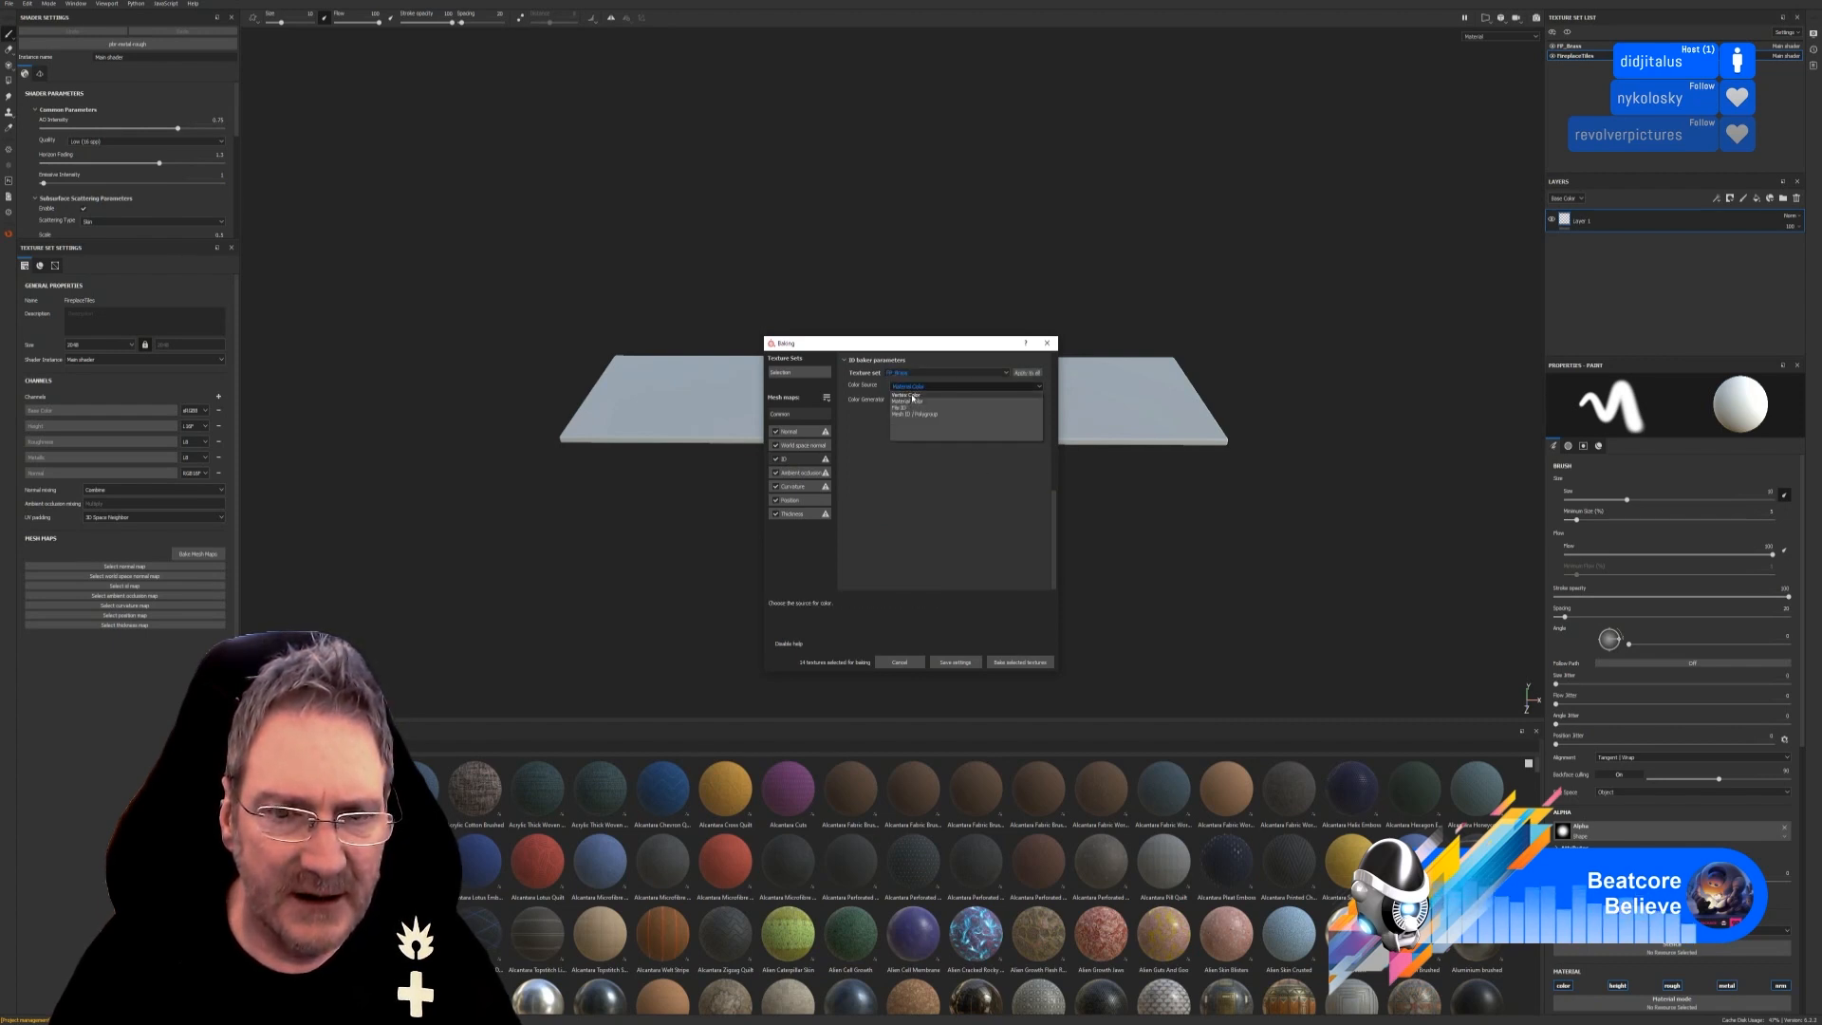
left_click(913, 395)
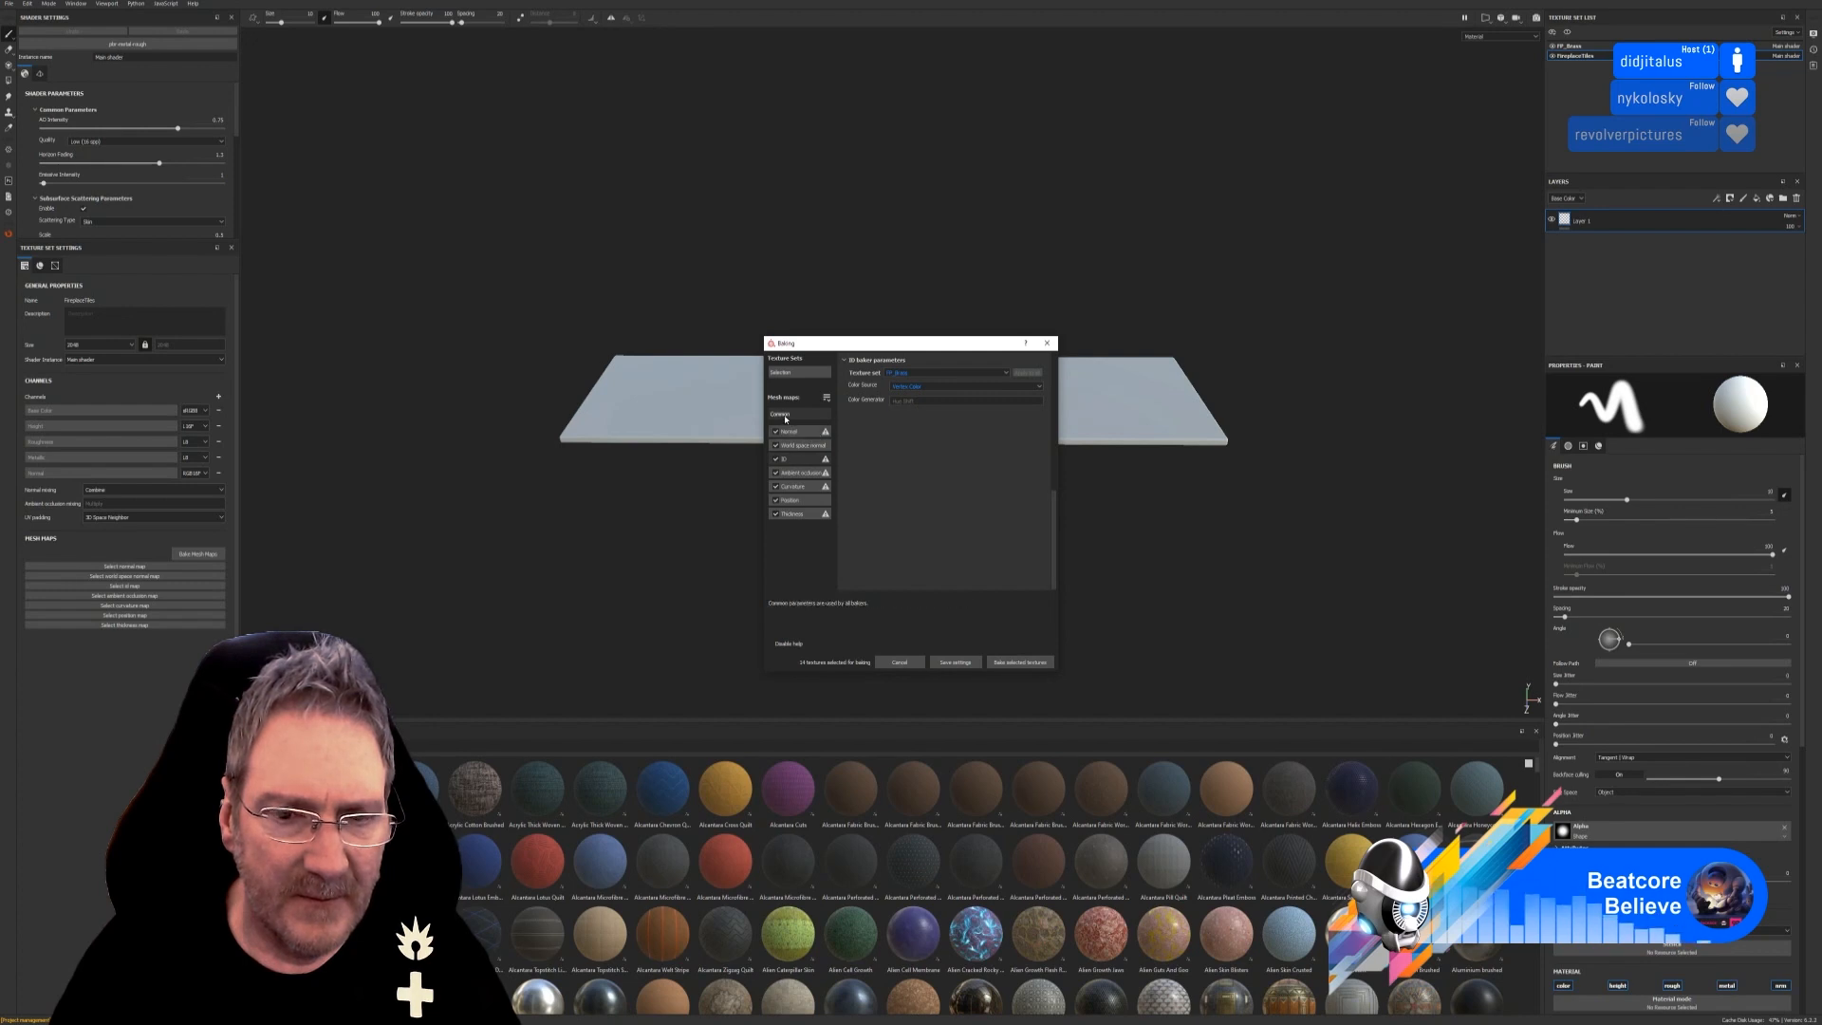
left_click(1021, 661)
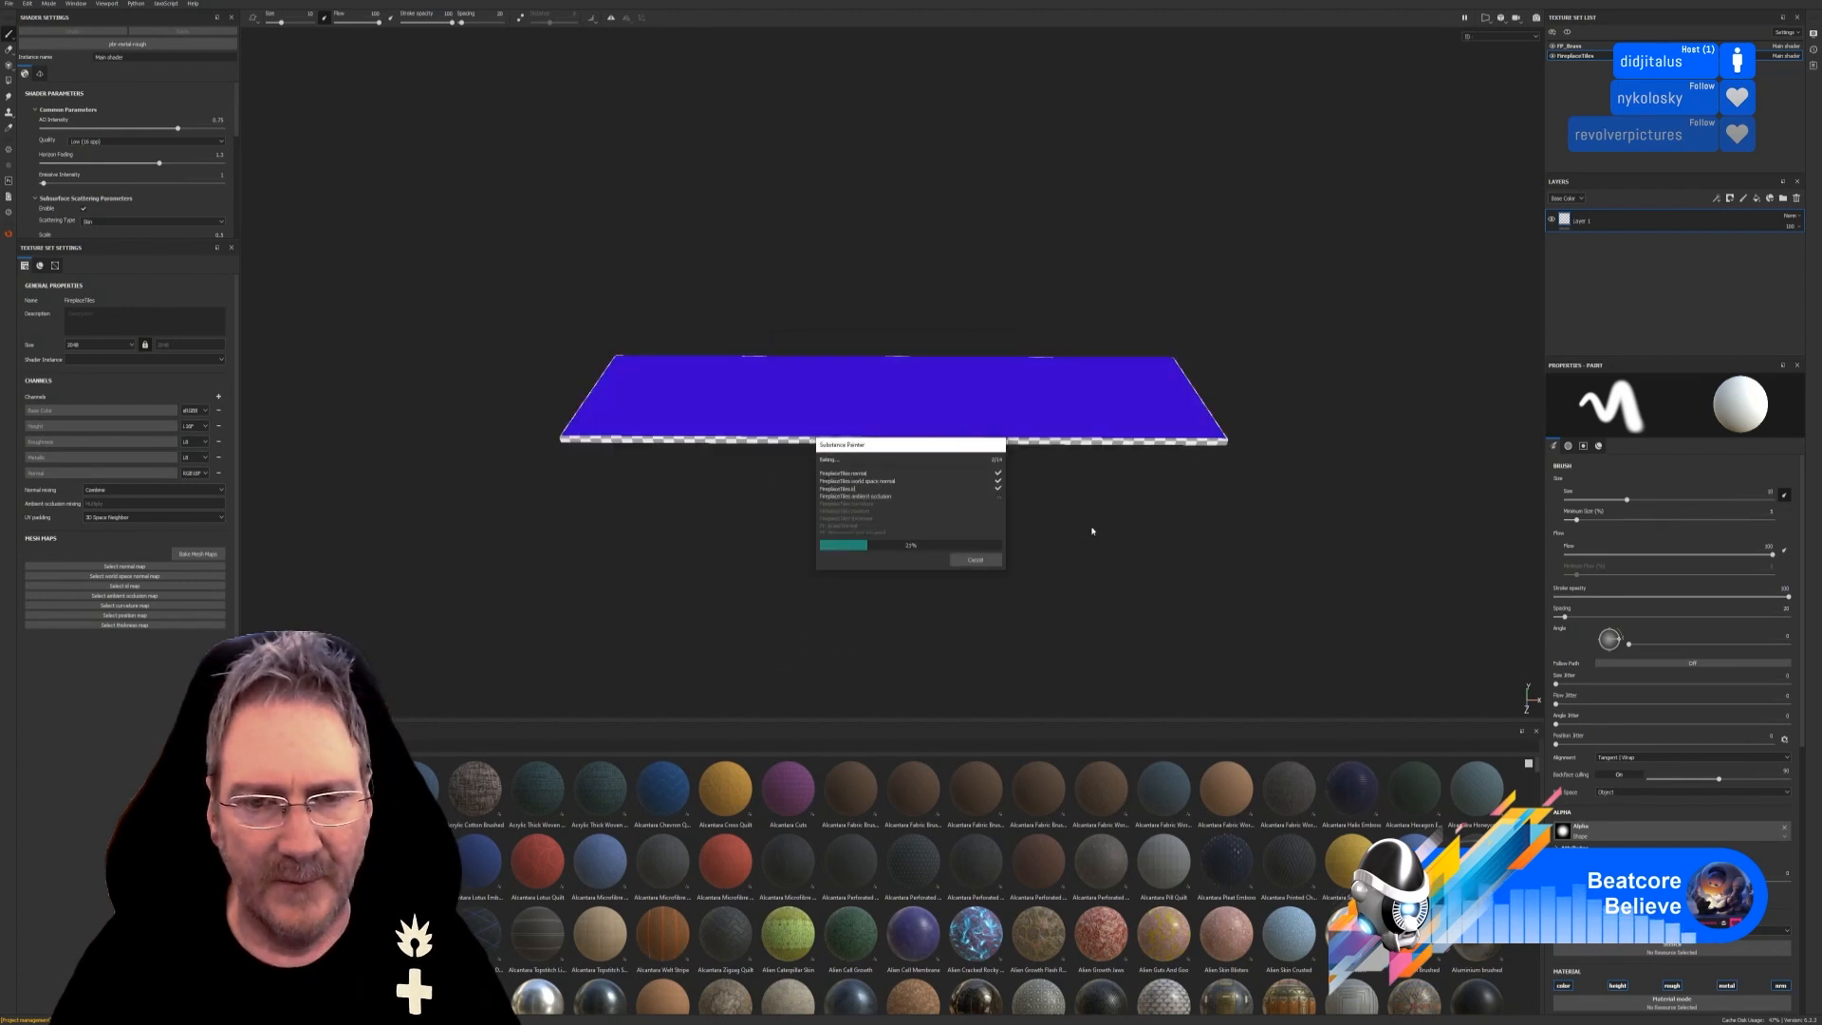
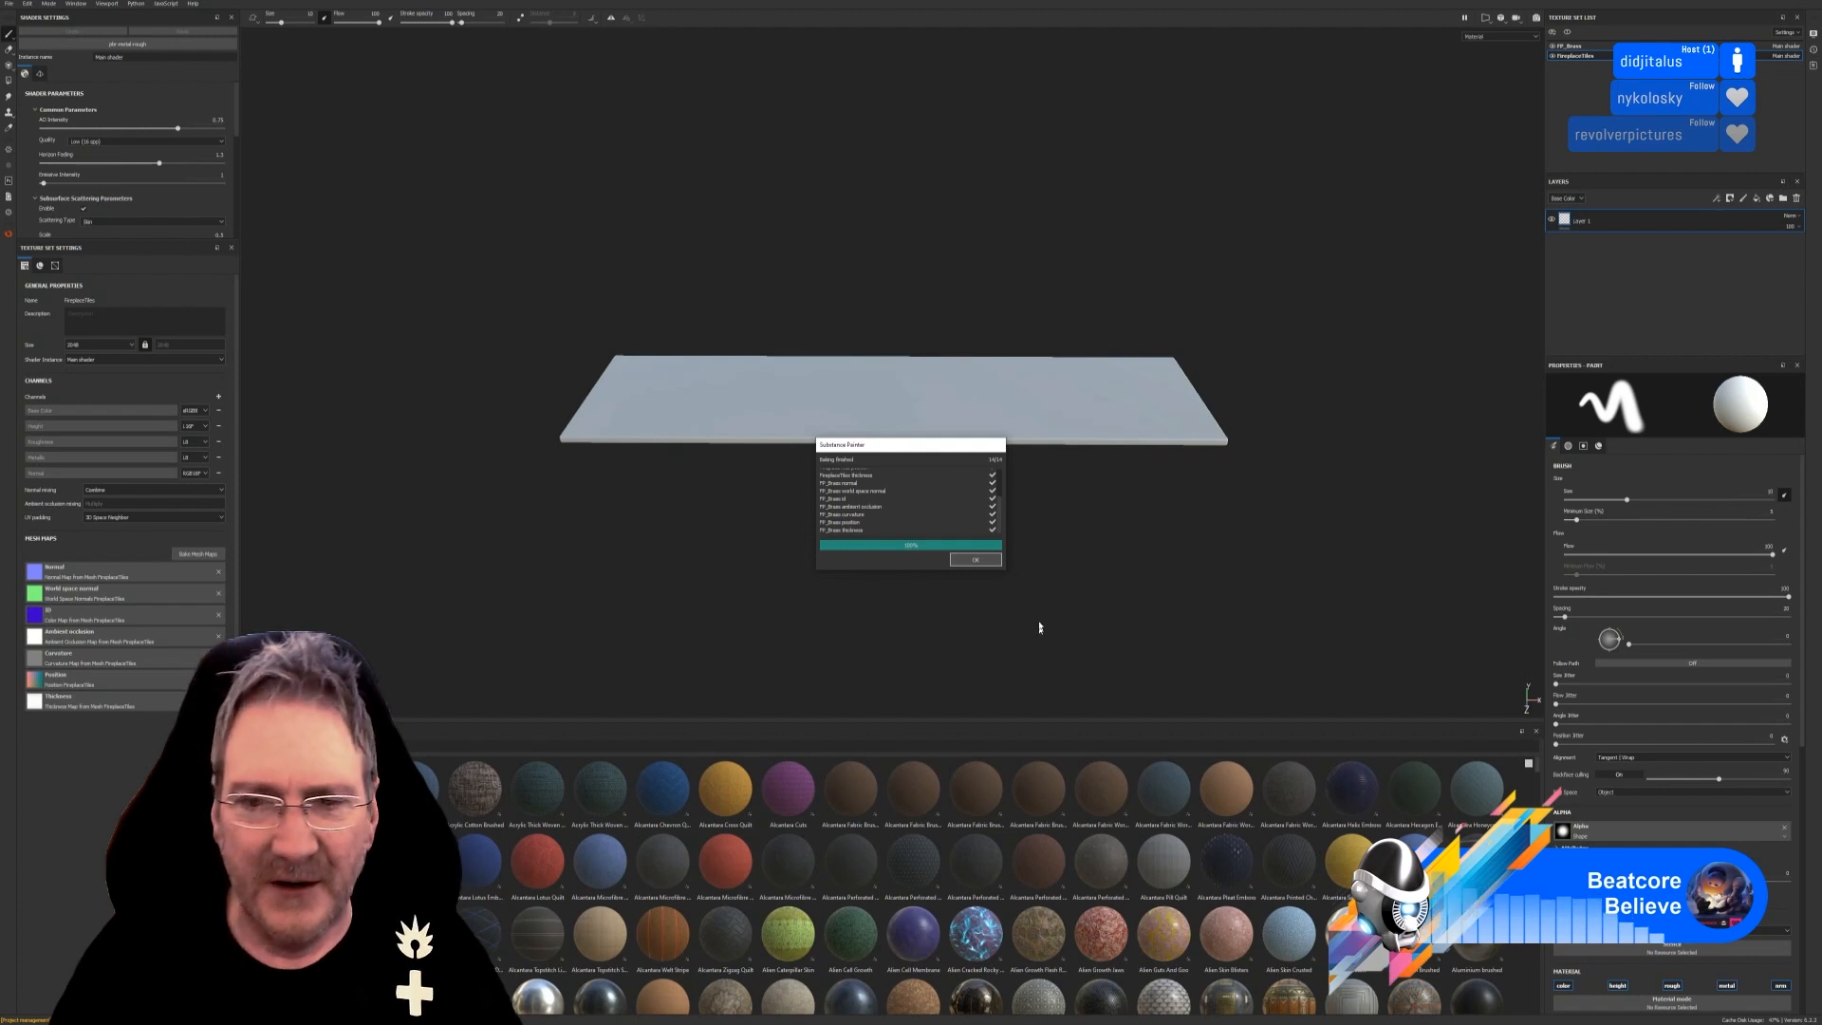
Finish the bake and add the numbered concrete material listed just before Concrete Base as a fill layer on FireplaceTiles.
left_click(975, 559)
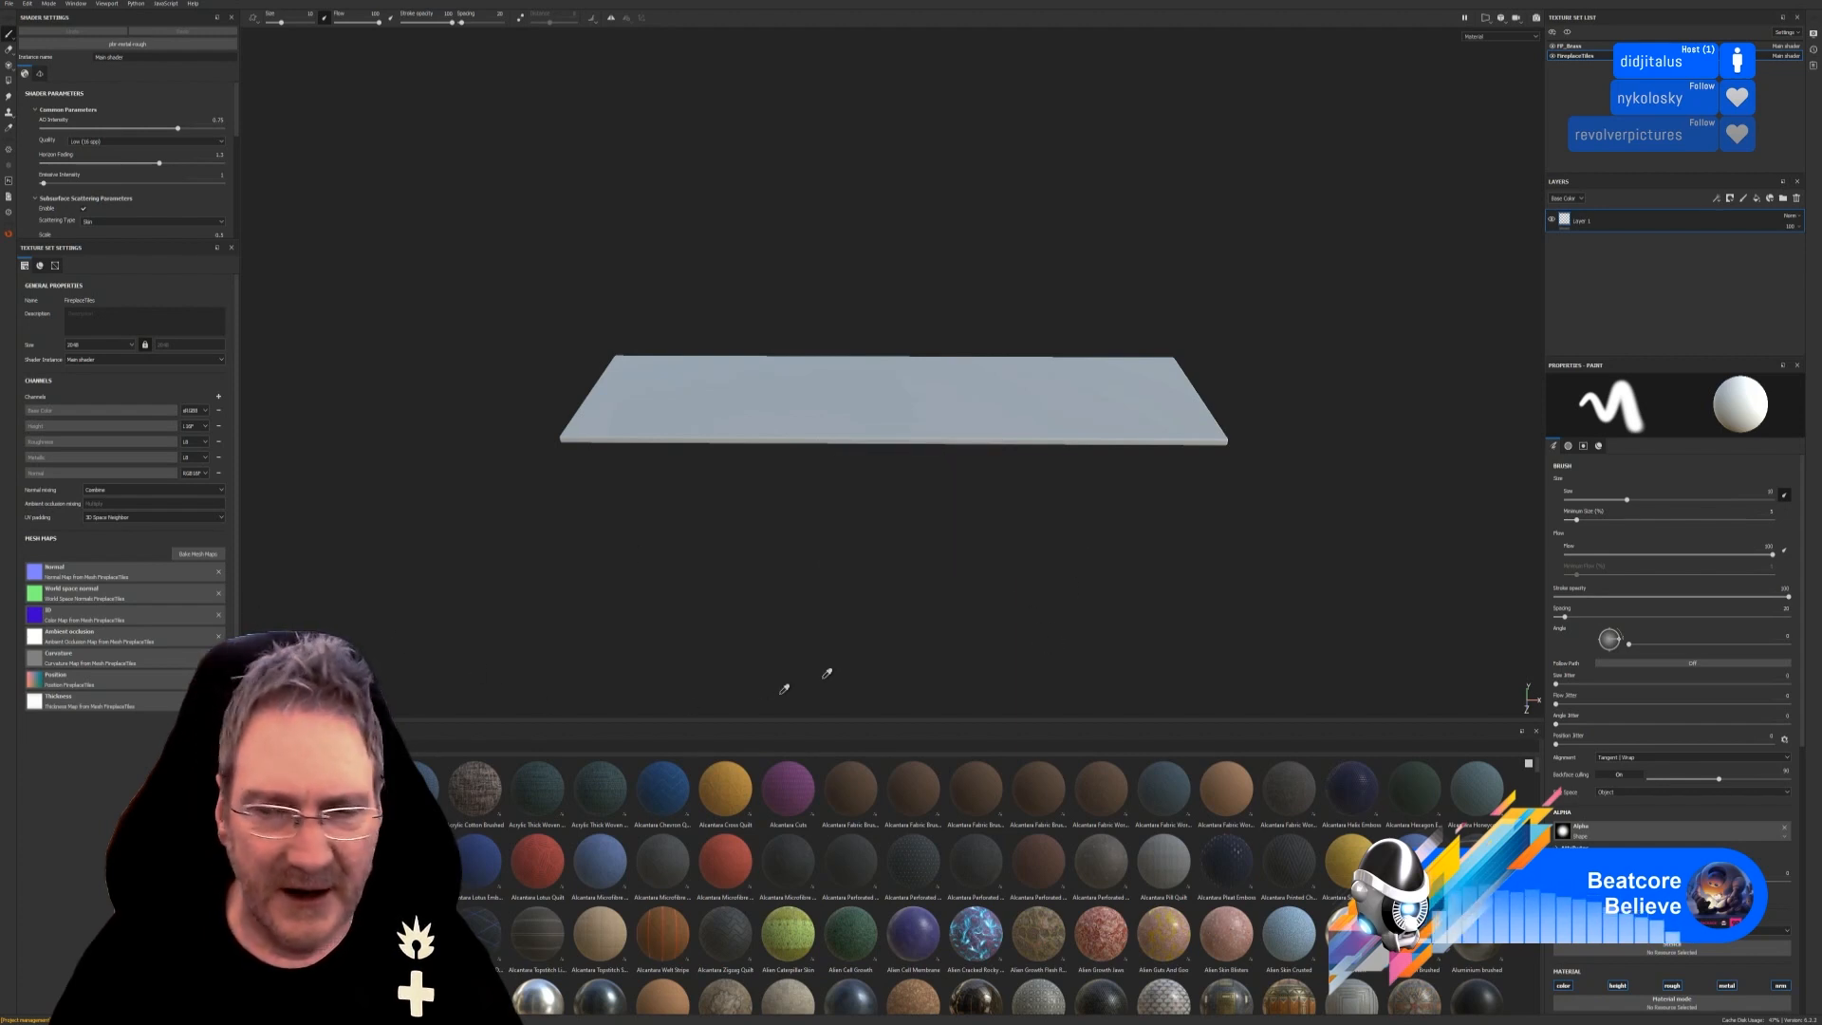
left_click(1553, 56)
left_click(1553, 56)
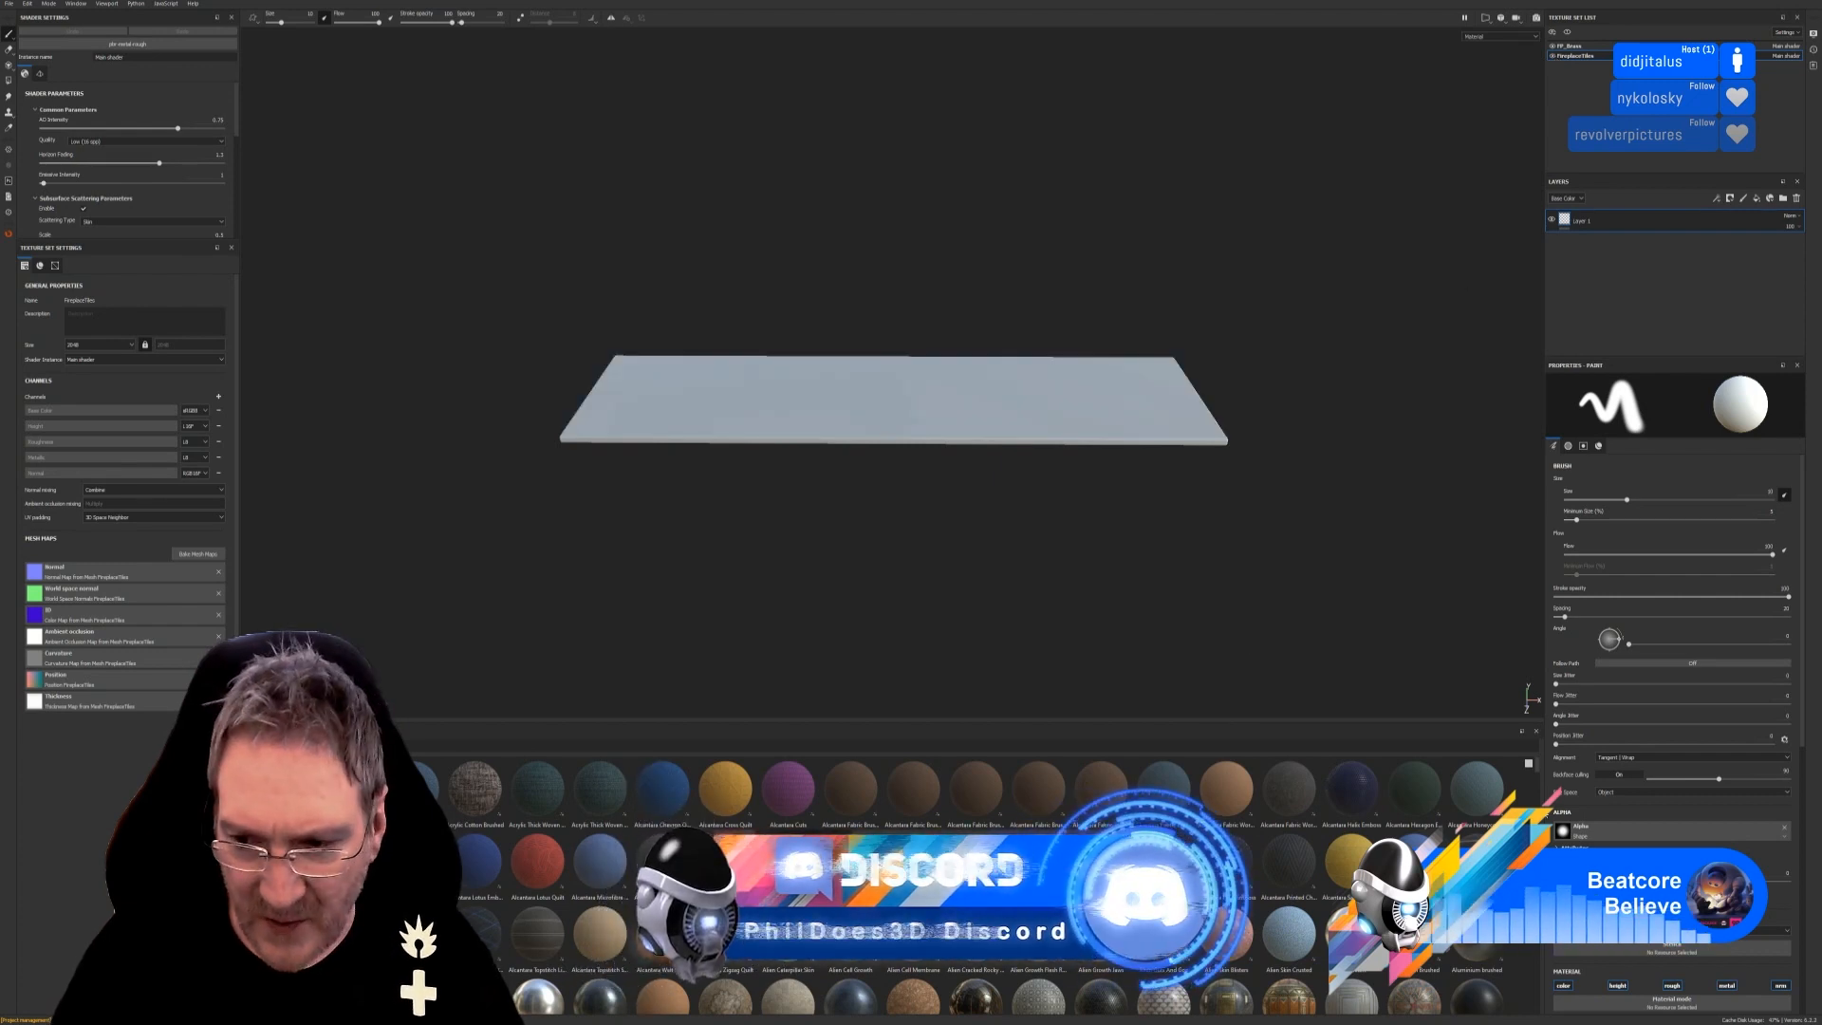
scroll(1536, 773, "down", 3)
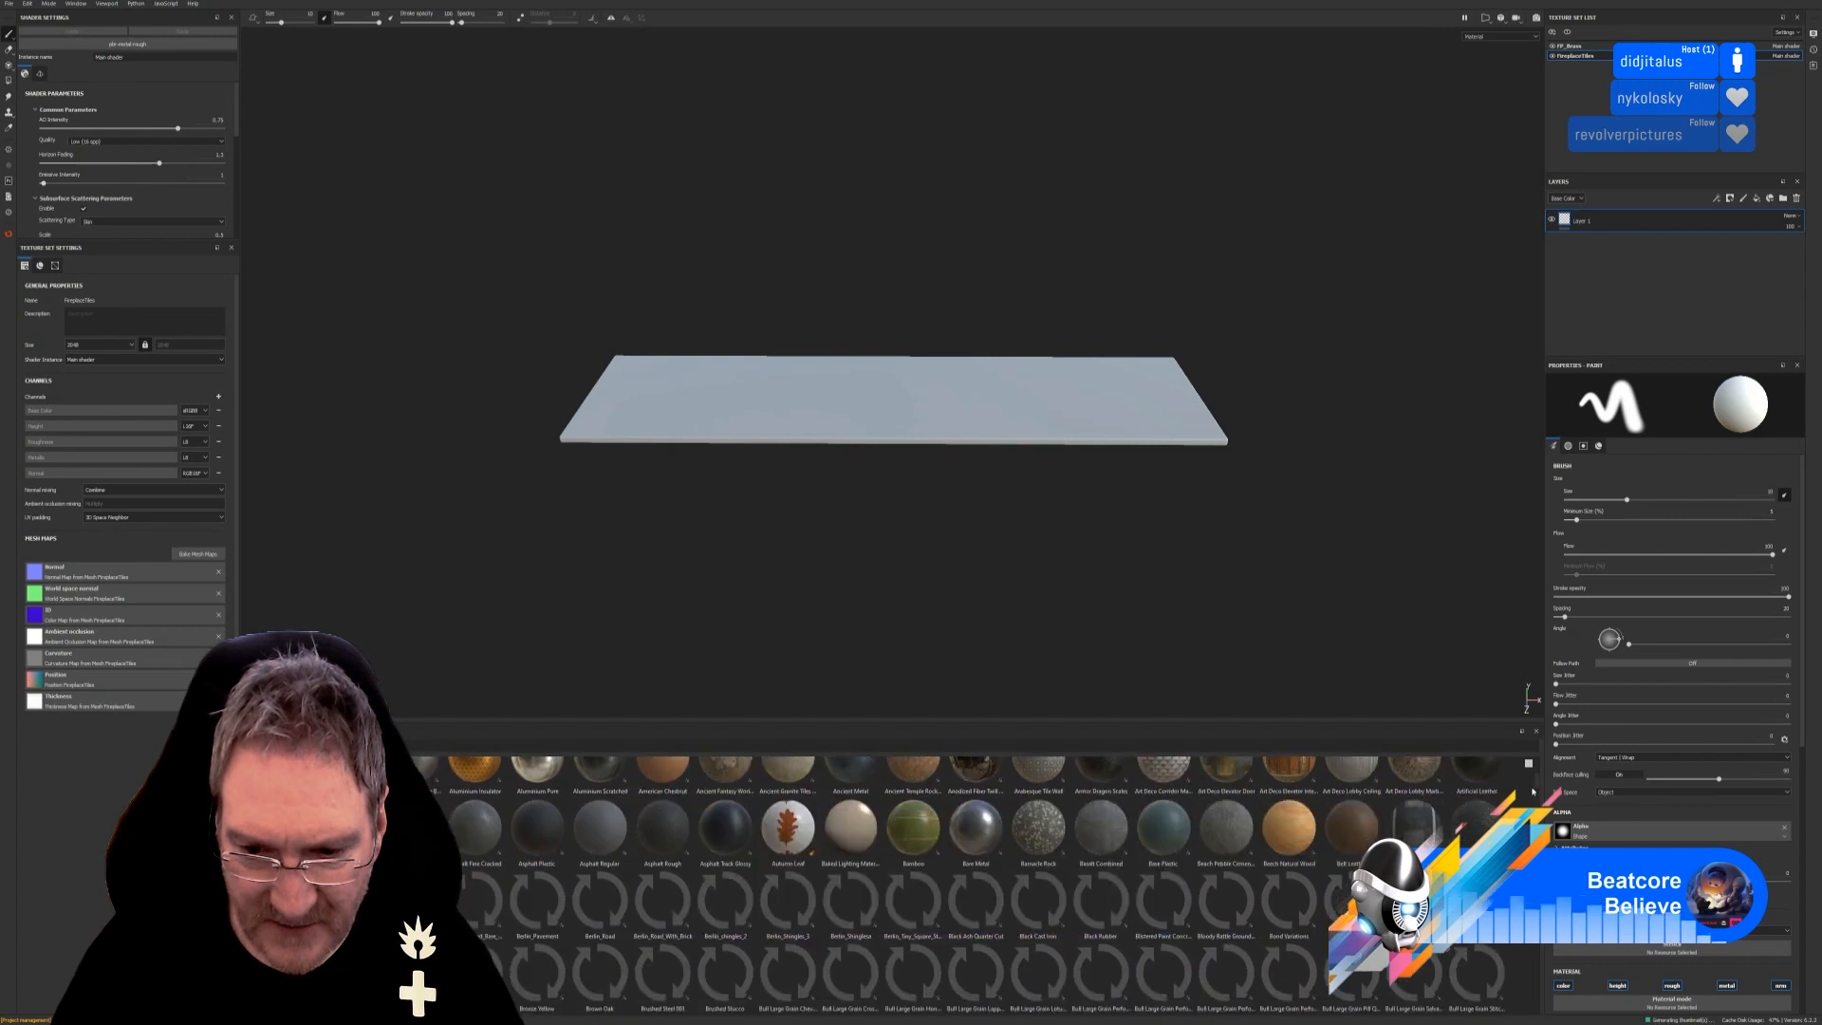
scroll(1530, 792, "down", 2)
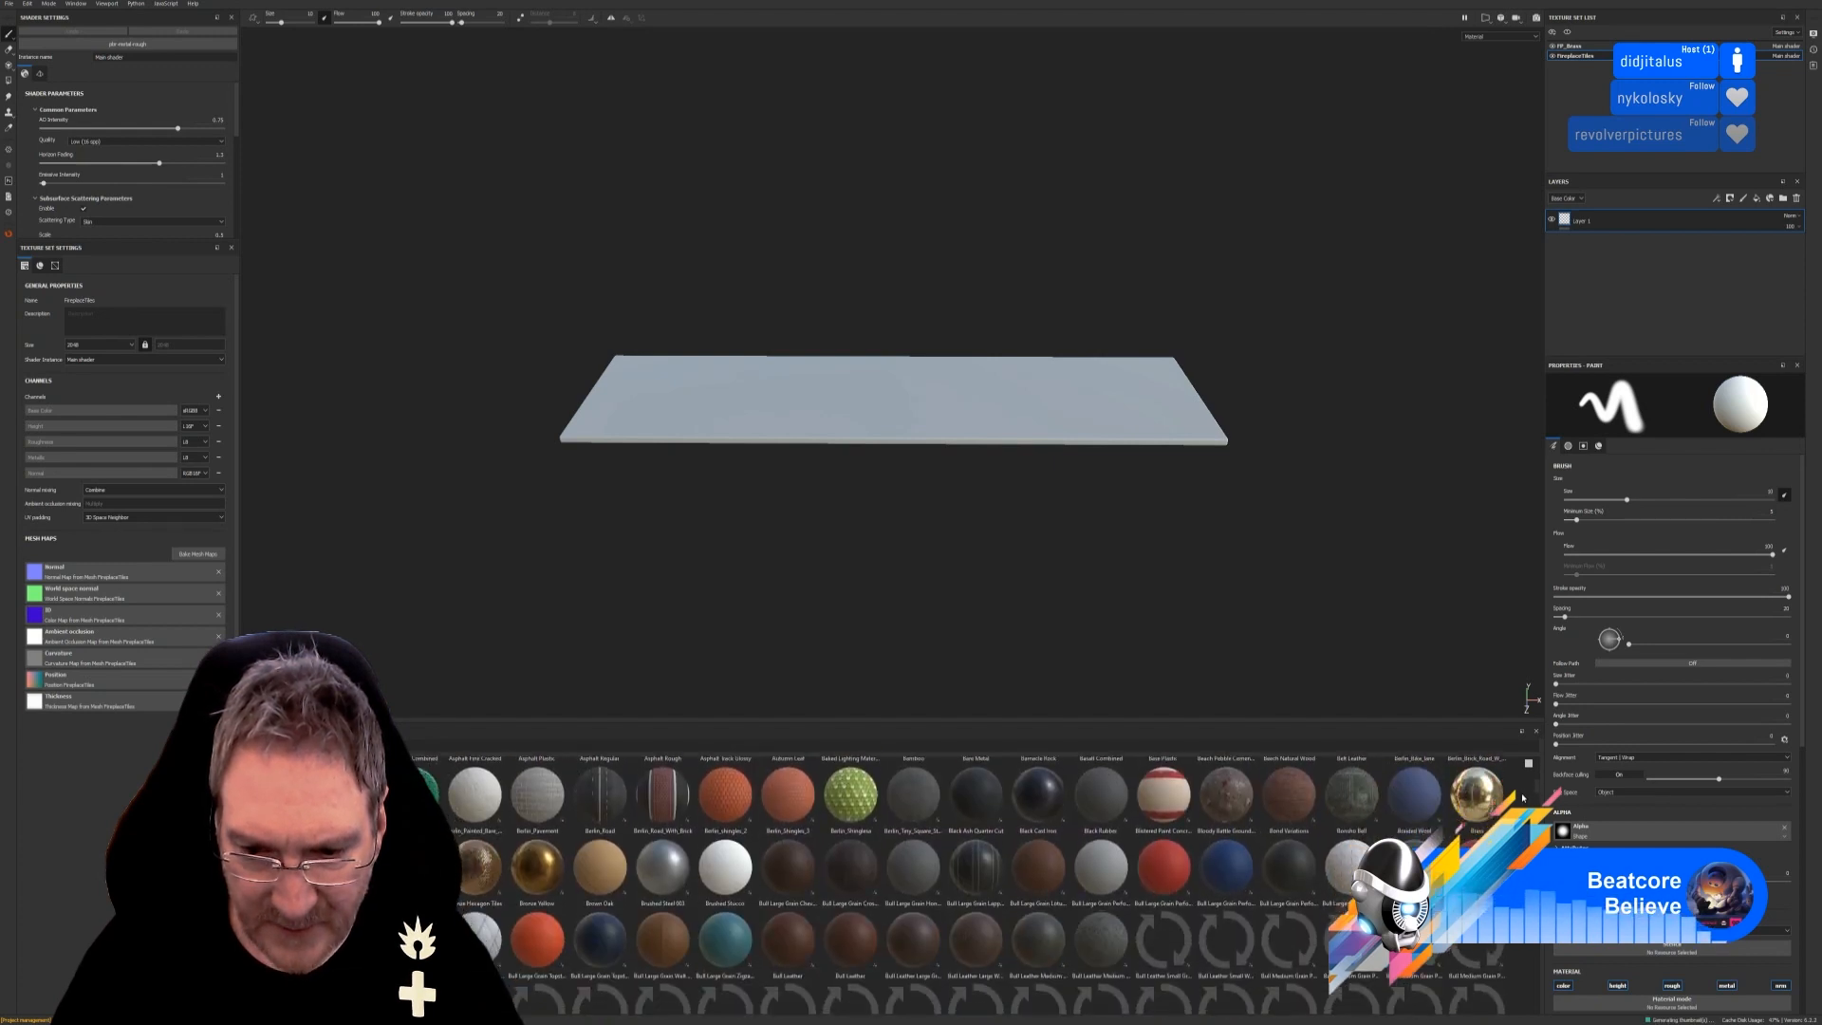
scroll(1519, 802, "down", 2)
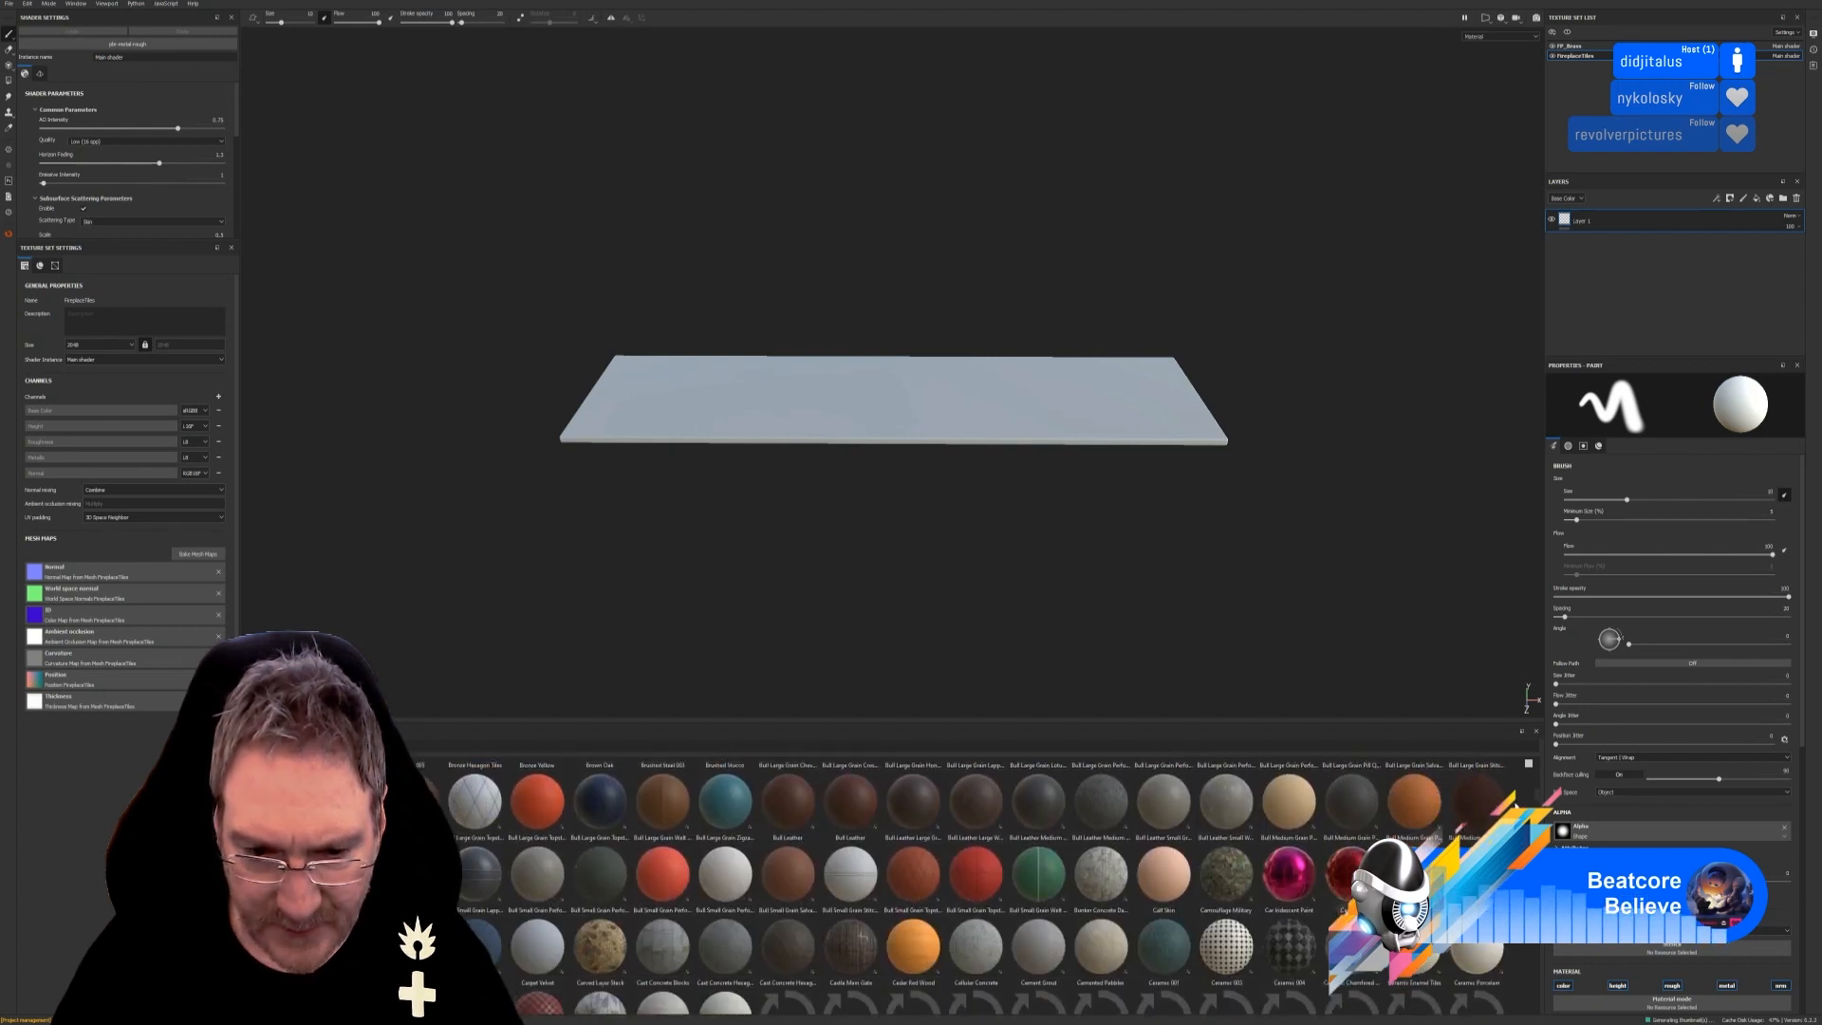
scroll(1518, 802, "down", 3)
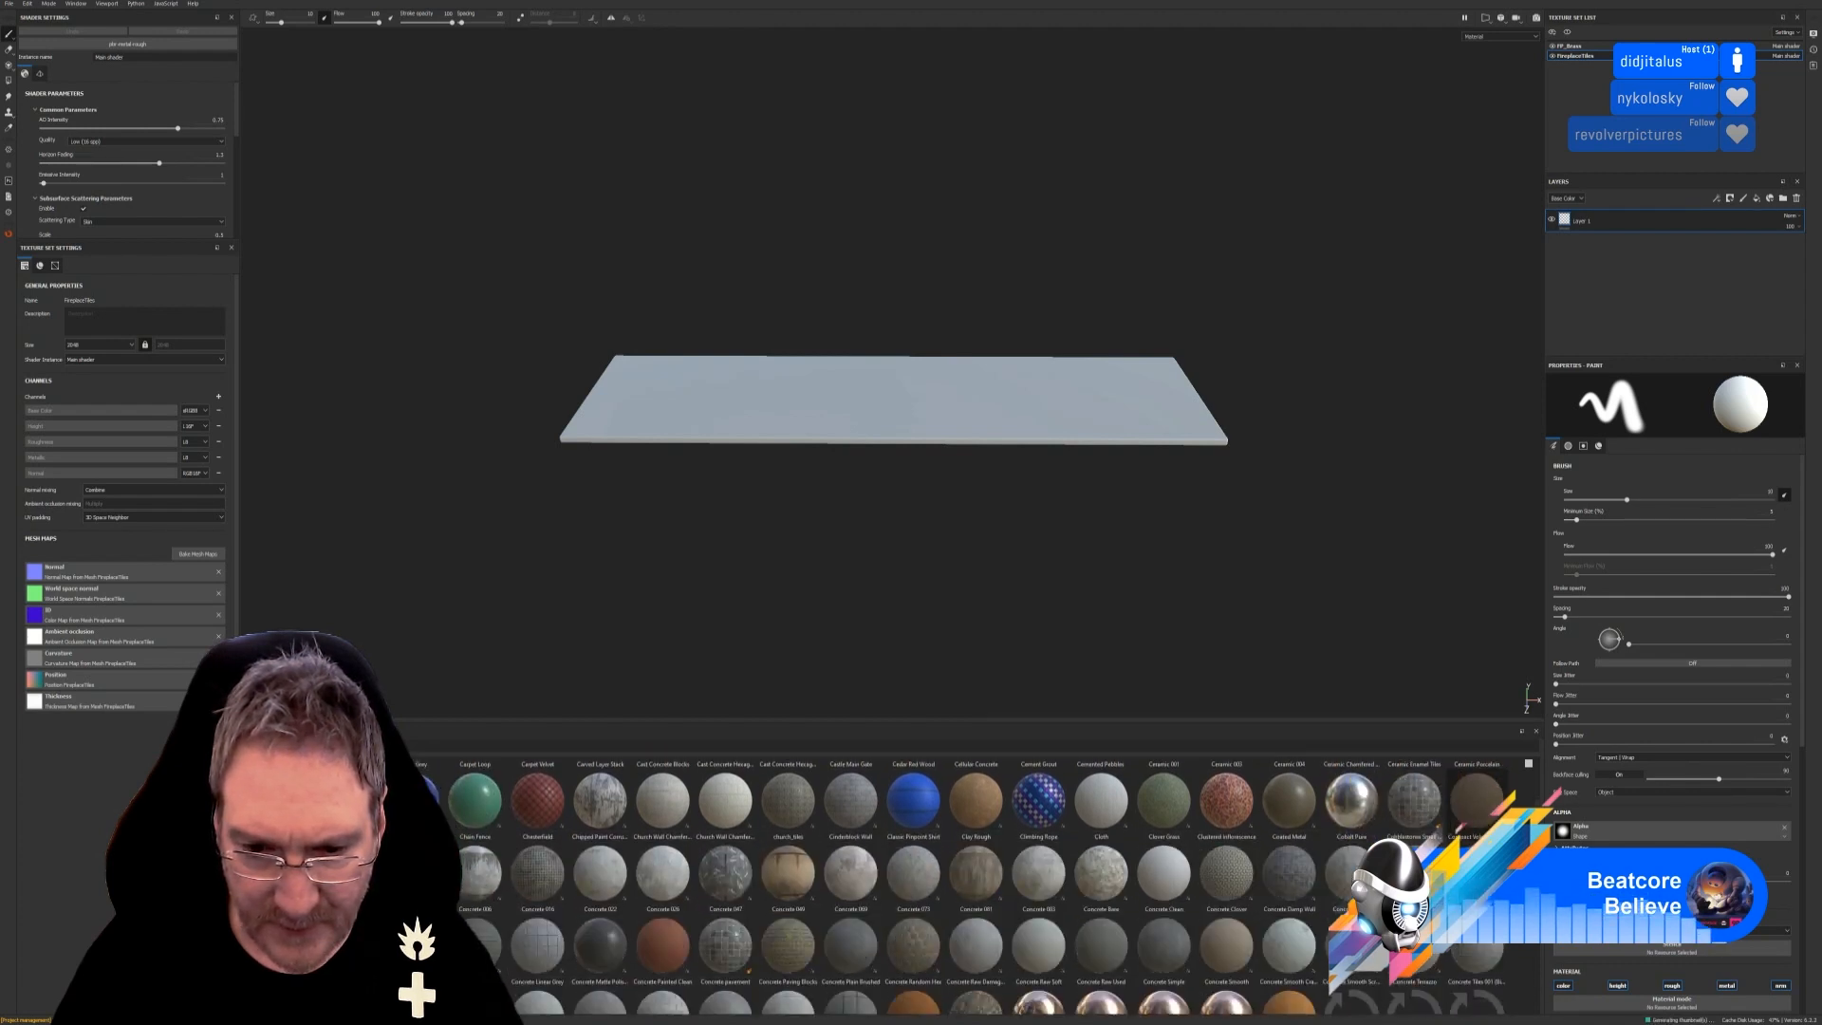
left_click_drag(1038, 871, 966, 419)
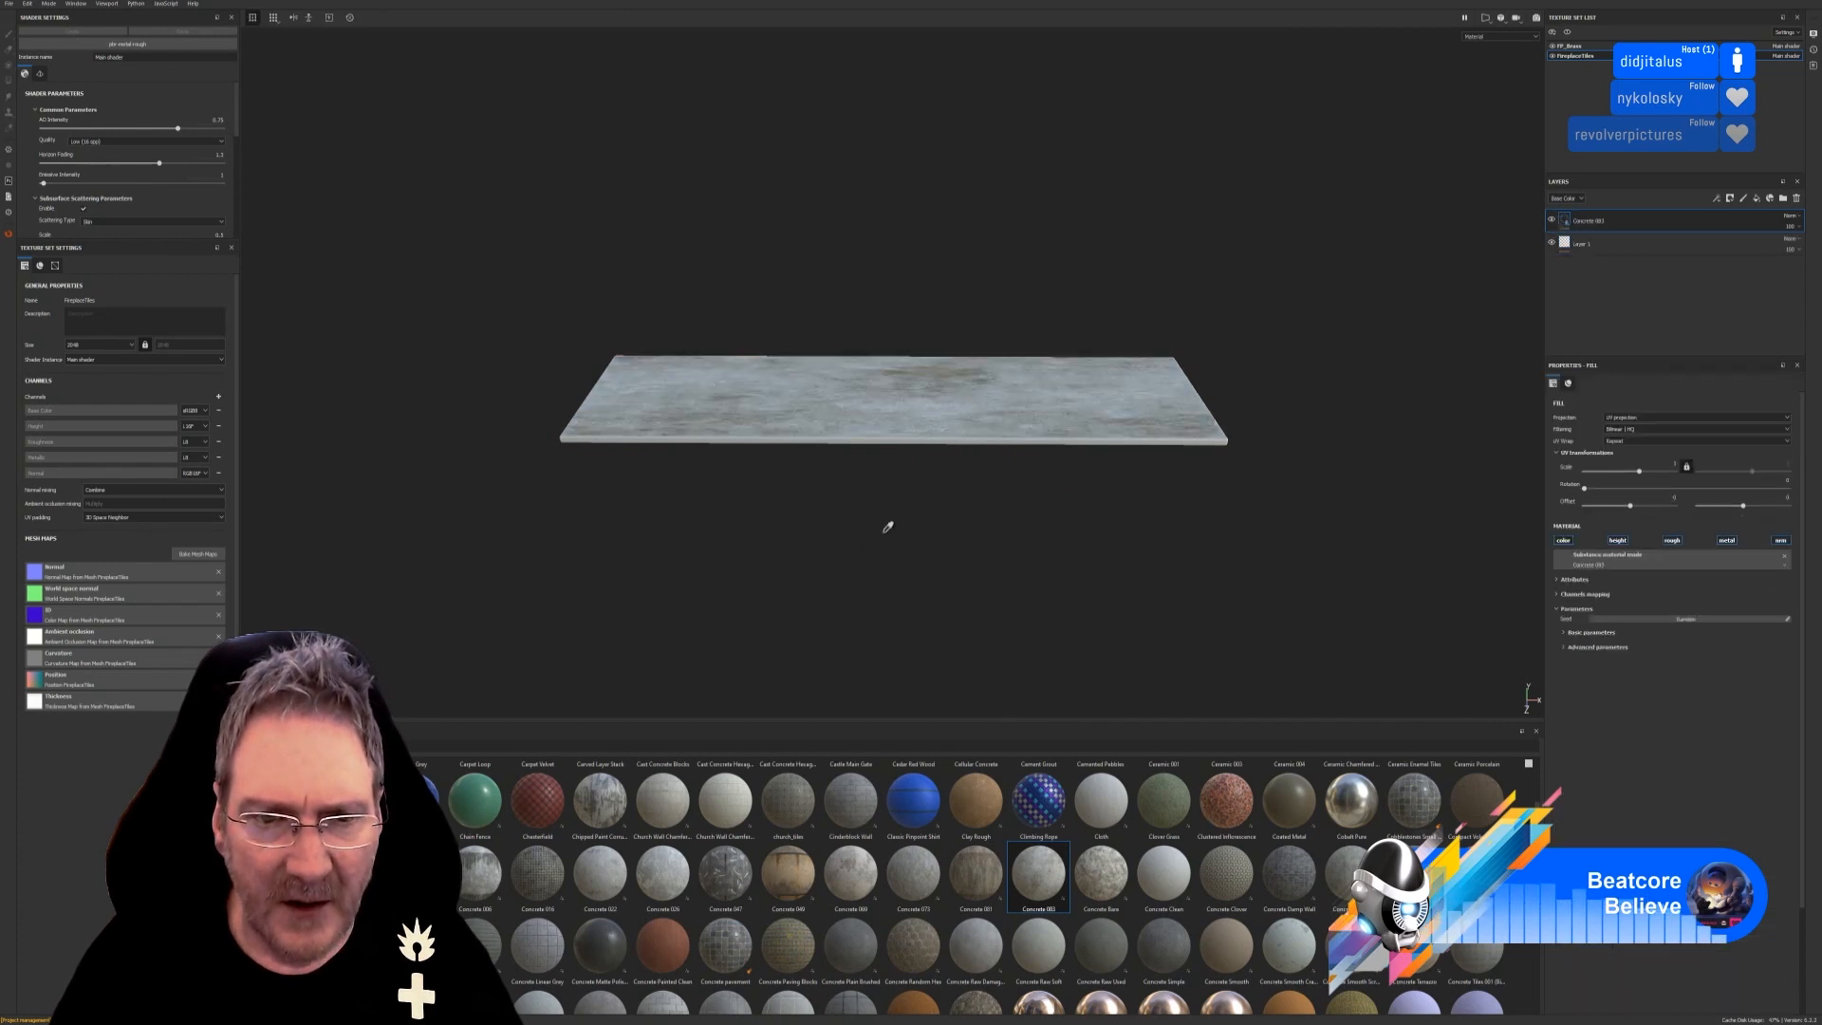
Reduce the concrete fill layer's second UV scale value to correct the stretched texture on the slab.
left_click_drag(889, 491, 1062, 512, "alt")
scroll(1020, 388, "up", 3)
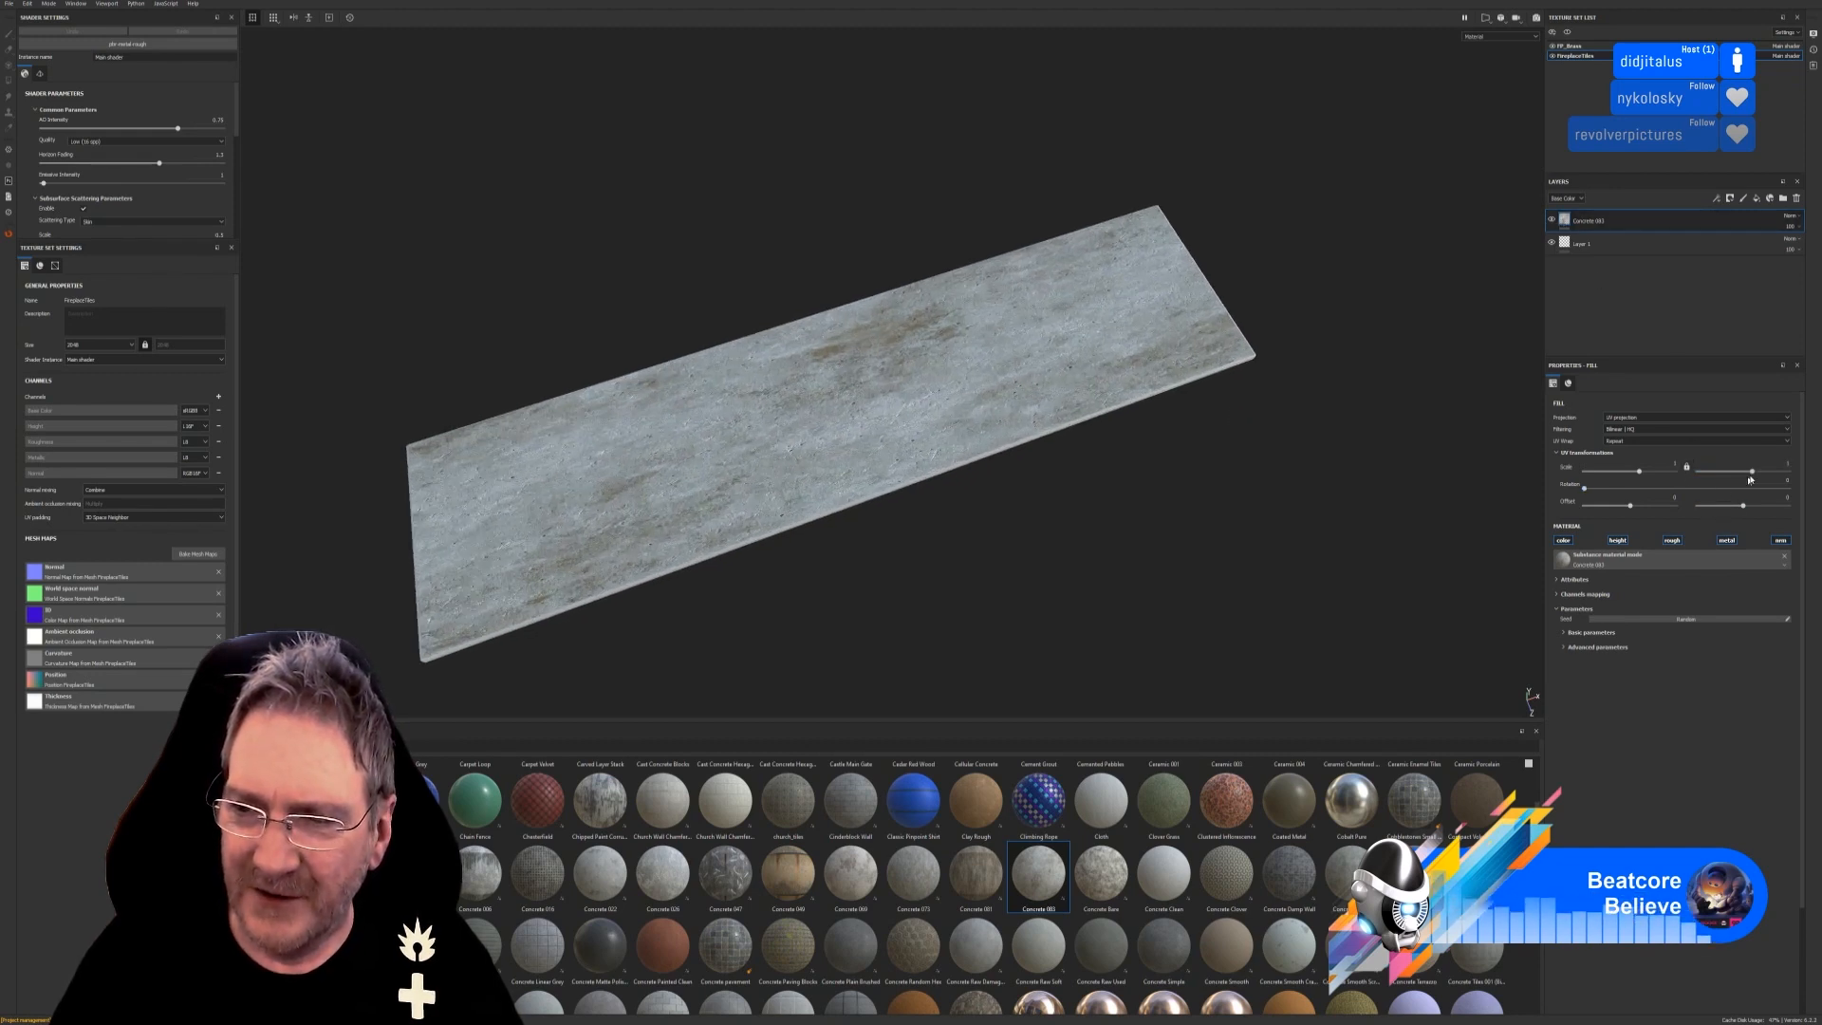
mouse_move(1756, 473)
left_mouse_down()
mouse_move(1713, 475)
mouse_move(1752, 481)
left_mouse_up()
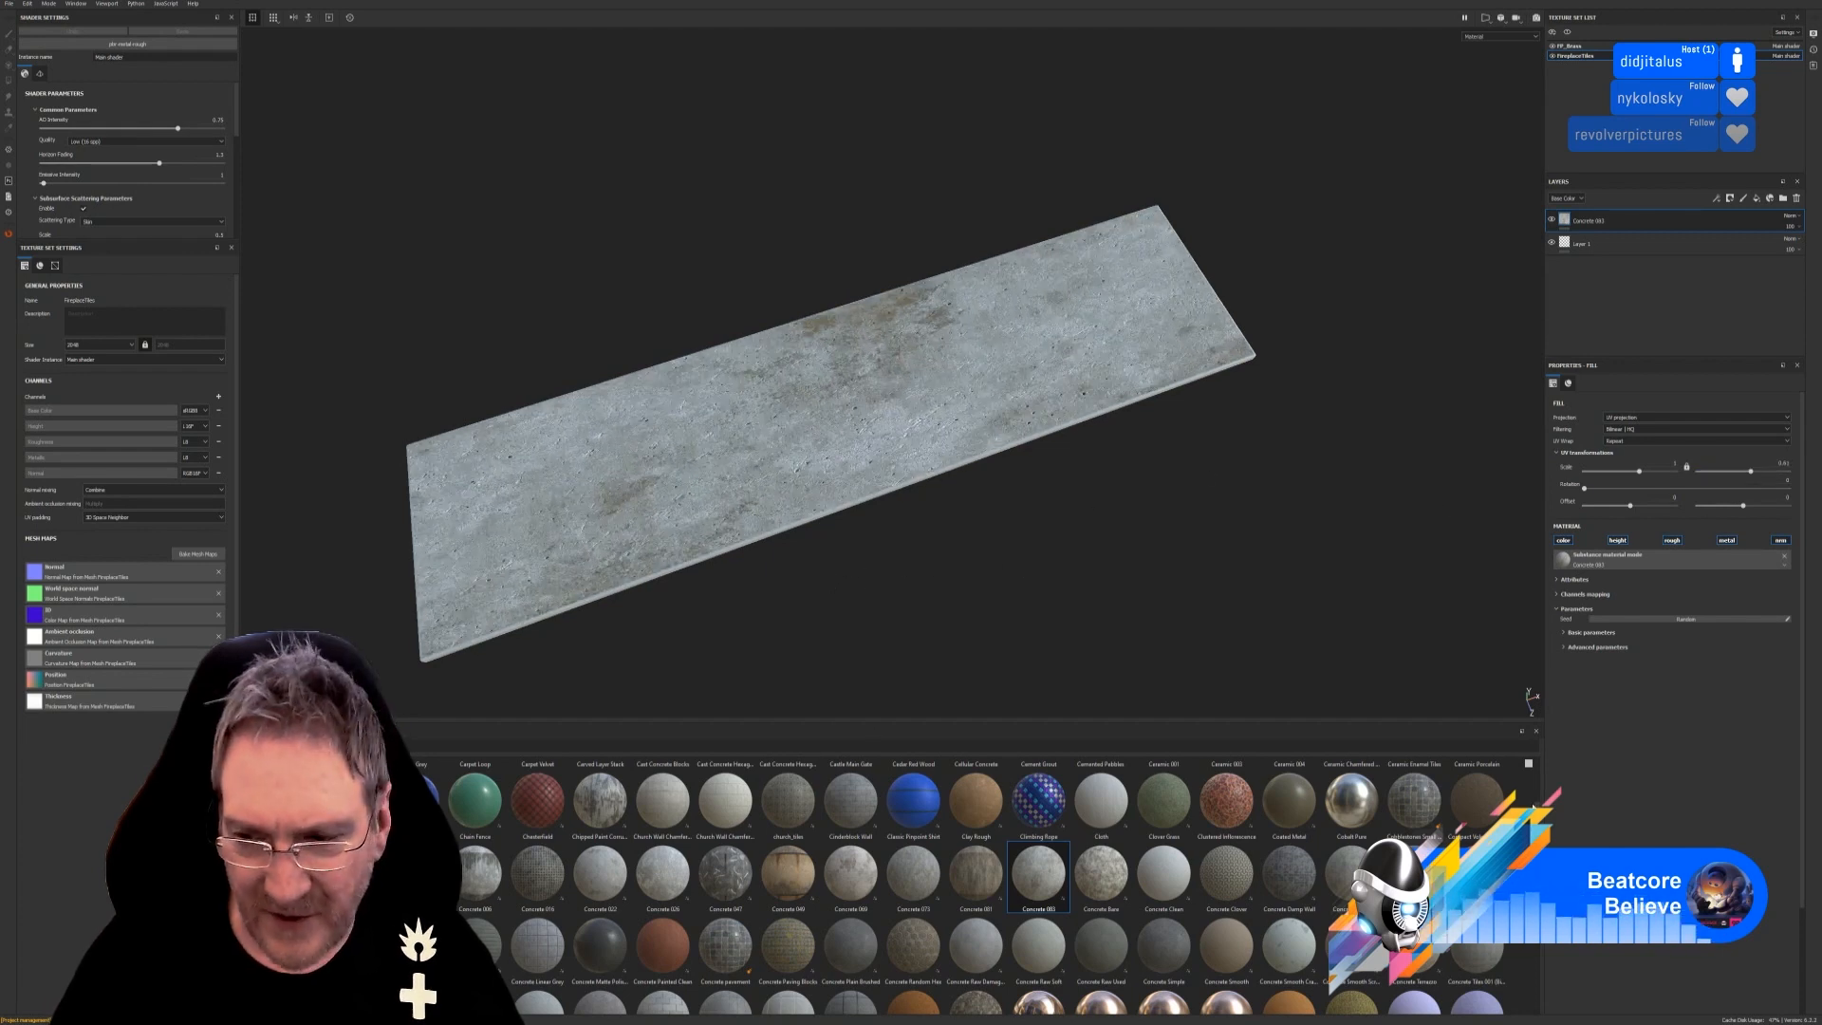
Add the Art Deco Corridor Marble Floor material above the concrete layer and switch its pattern to Octagons.
scroll(1528, 764, "up", 10)
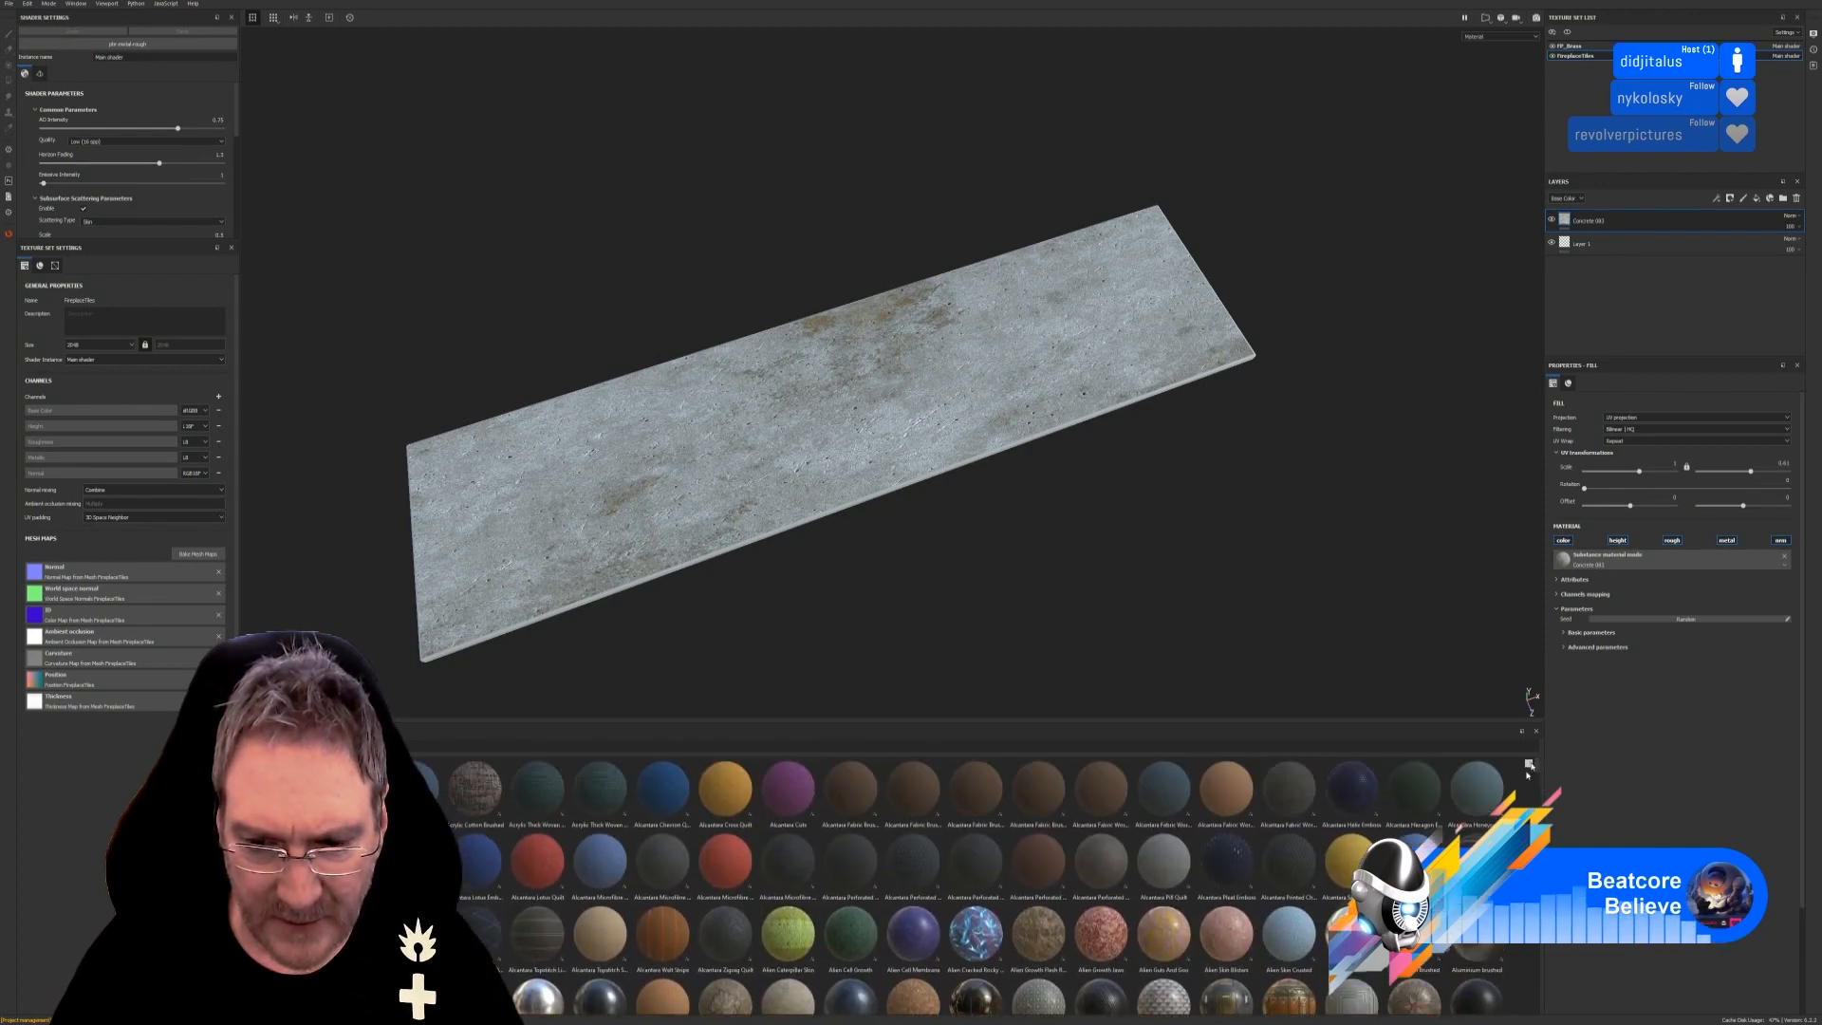
scroll(1194, 954, "down", 3)
left_click_drag(1134, 726, 951, 448)
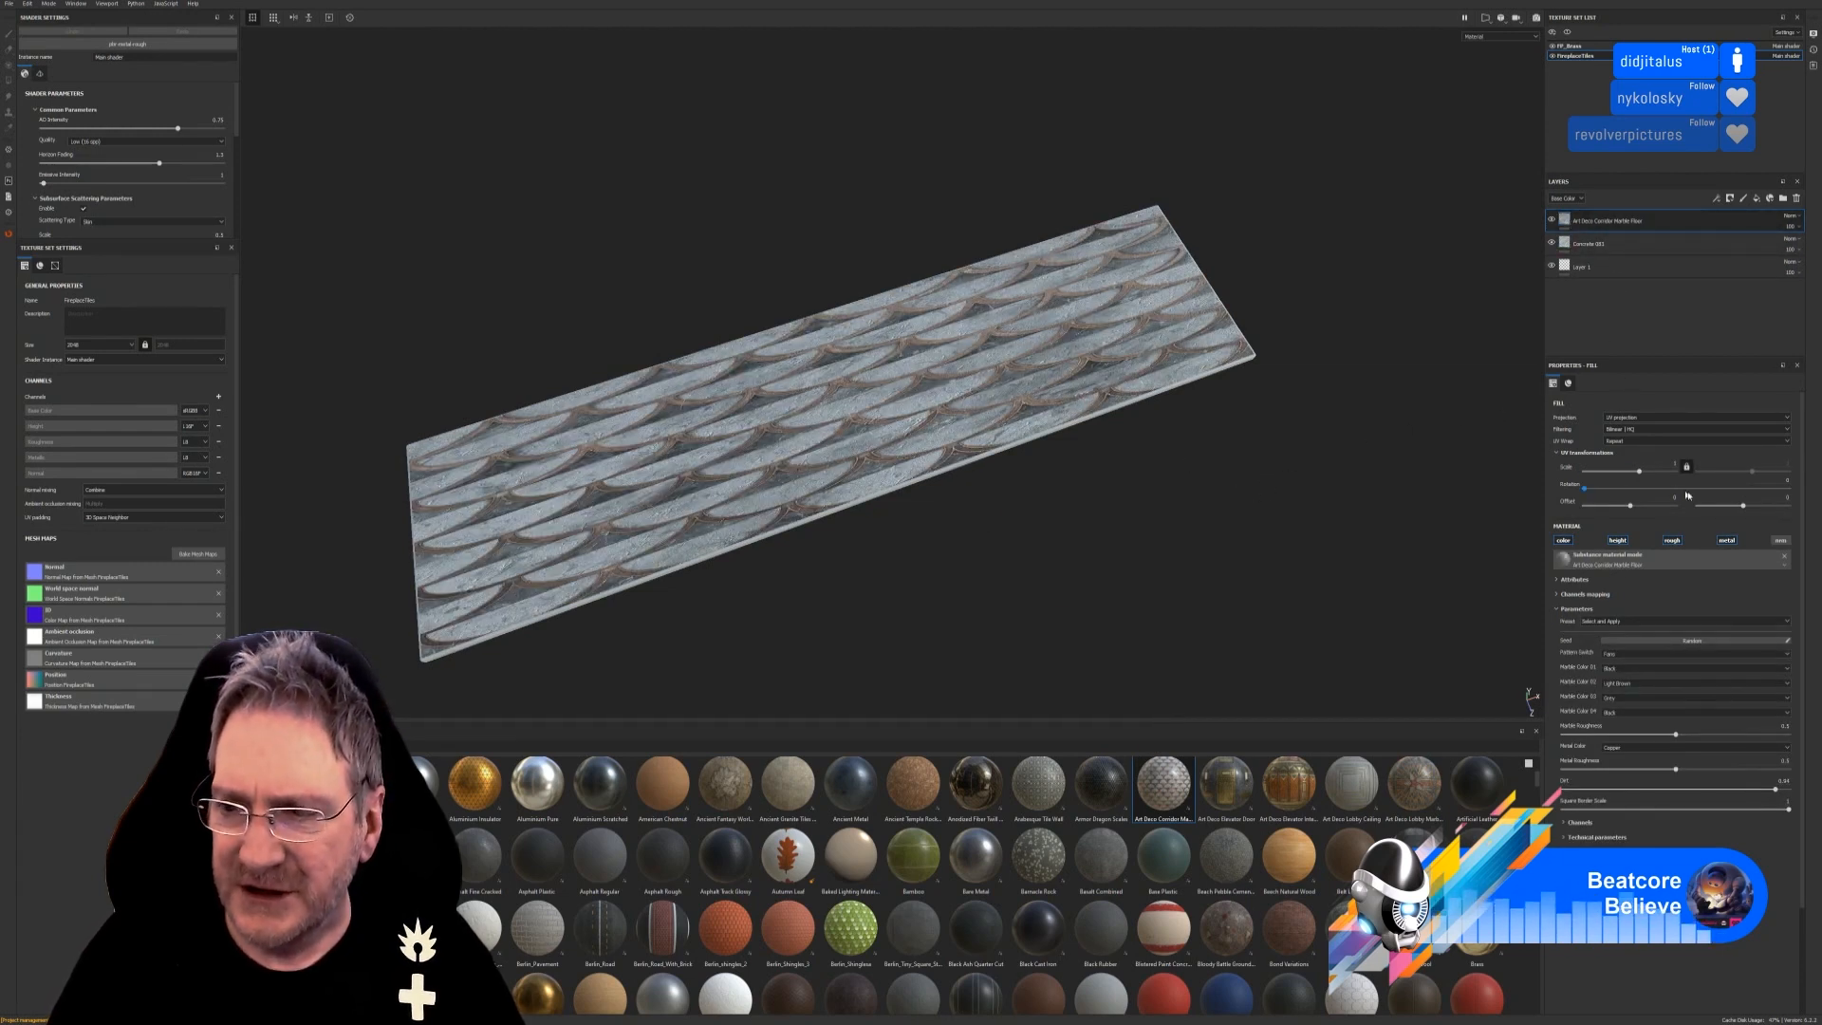
left_click(1634, 654)
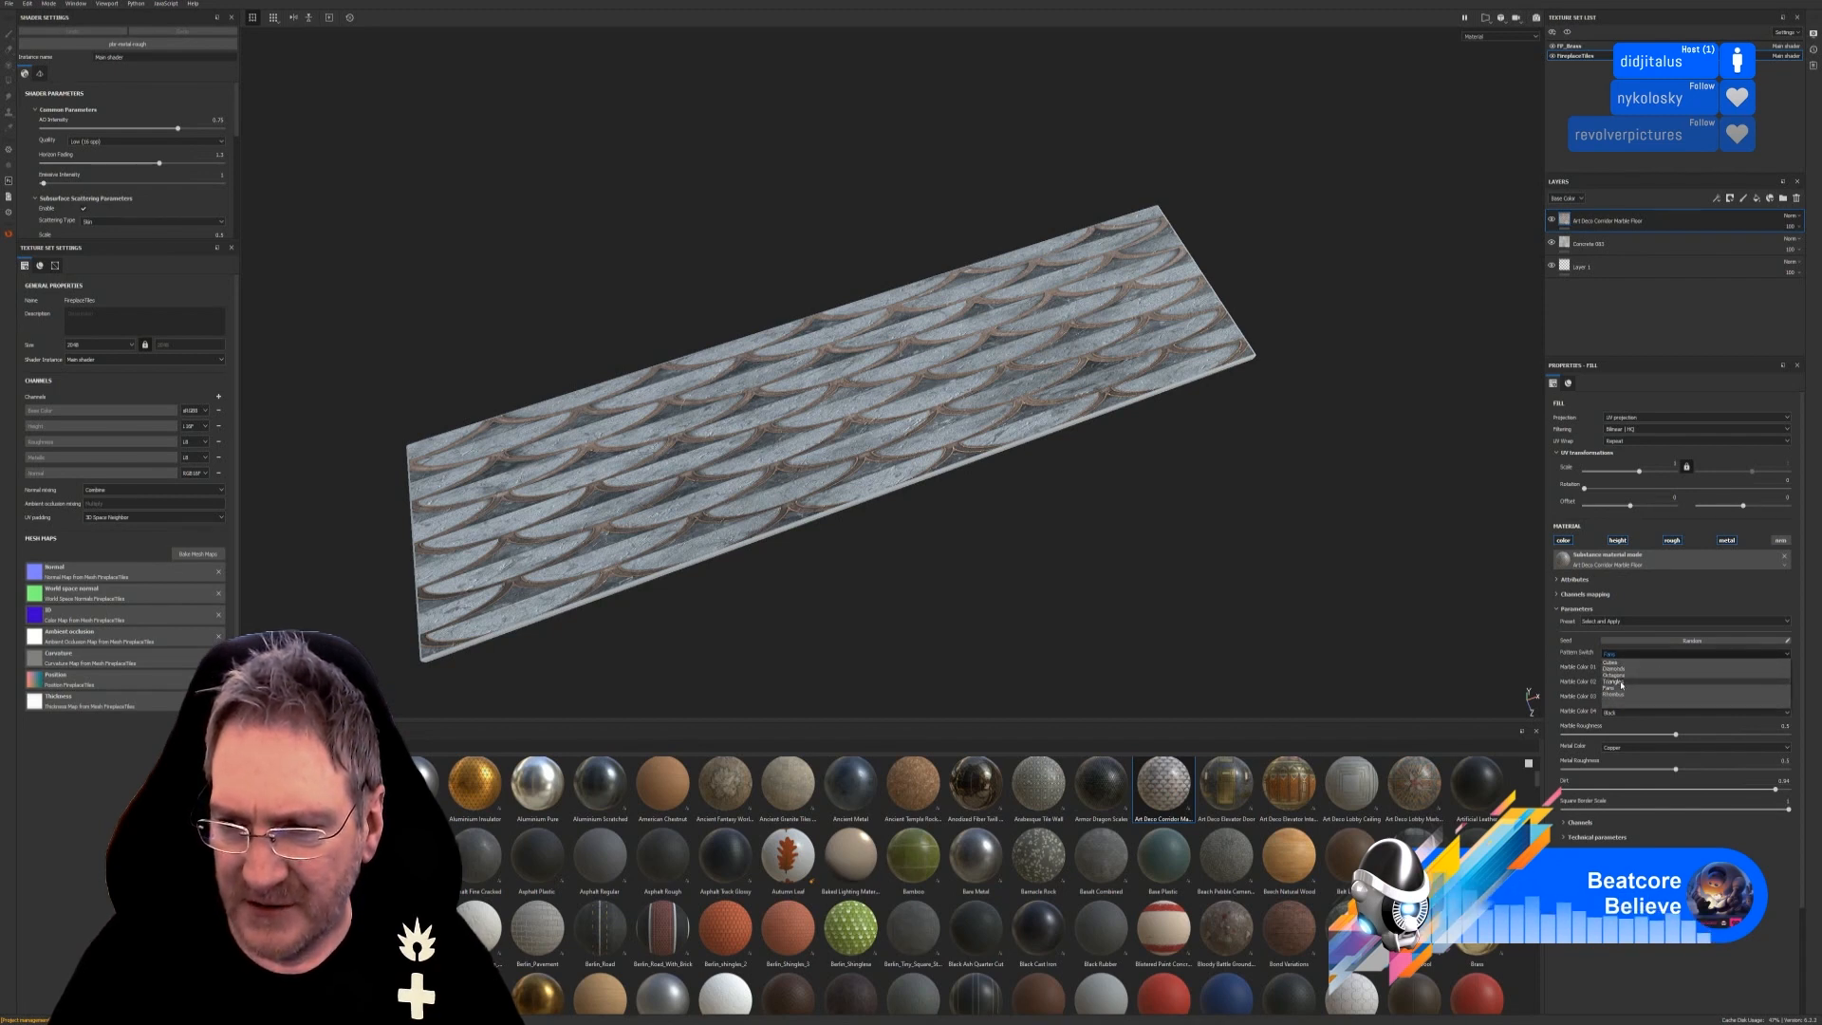
left_click(1618, 675)
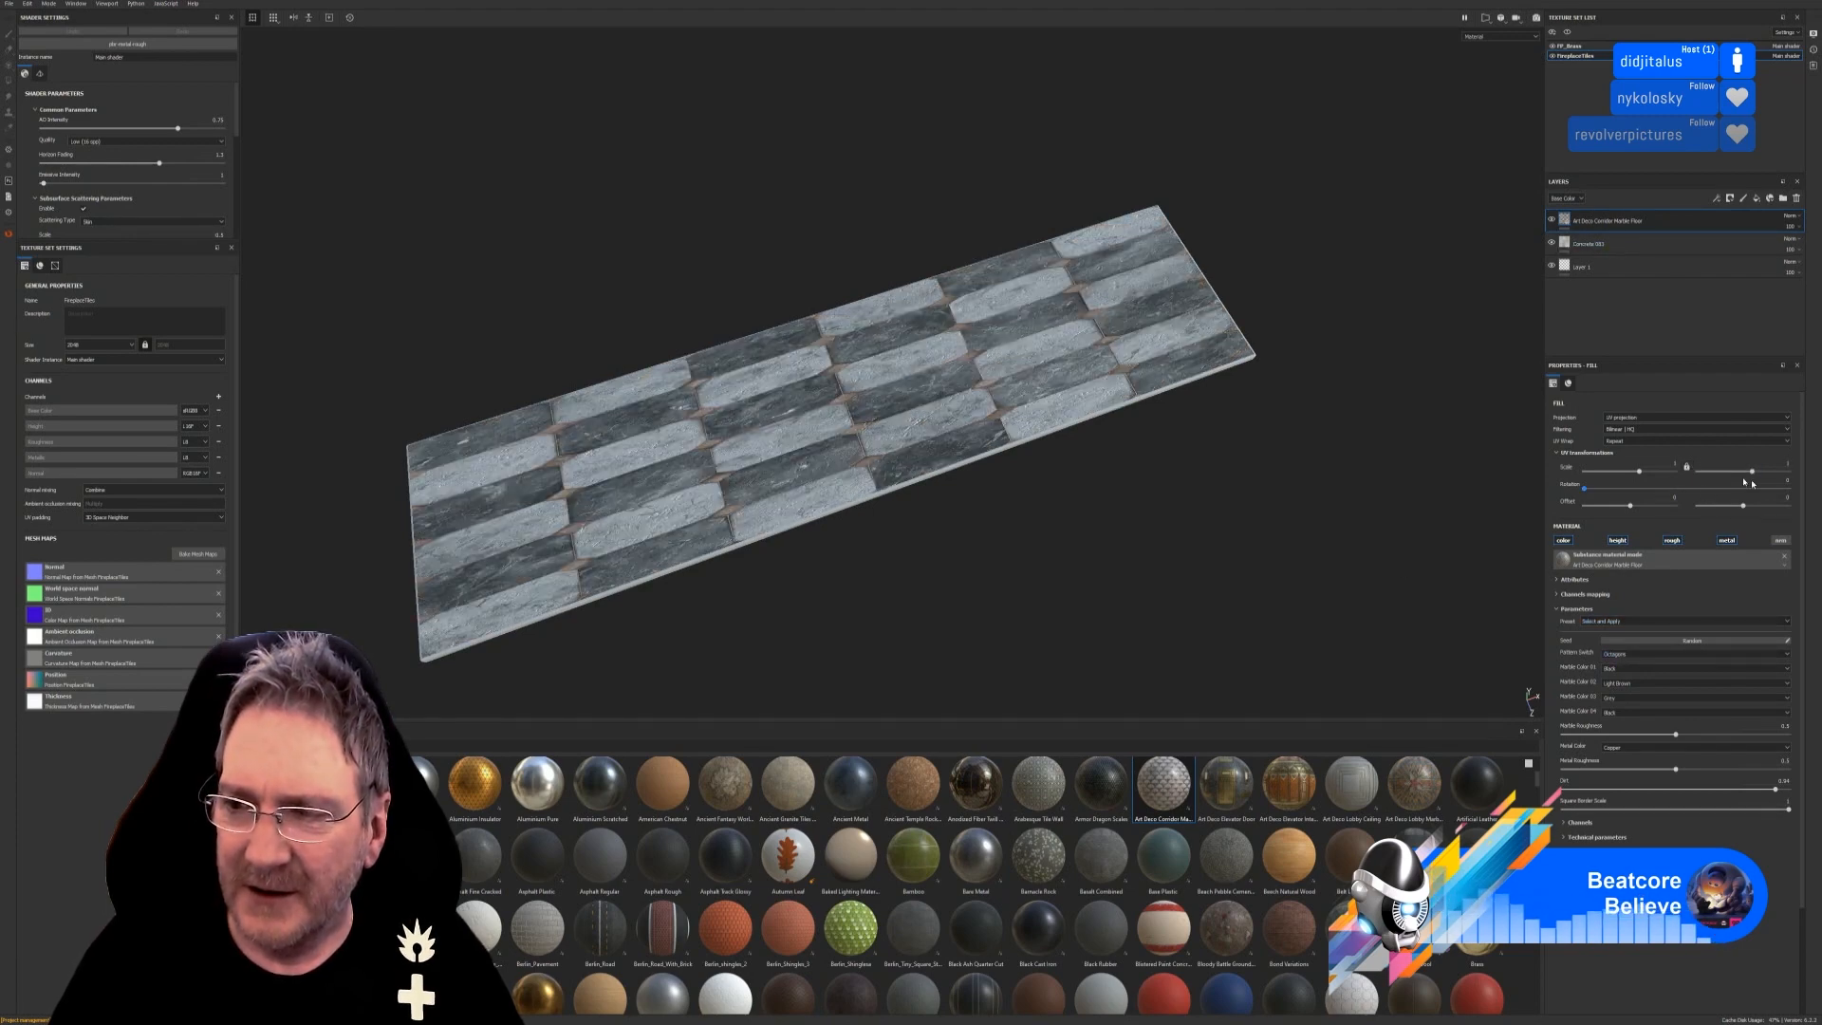
Lower the marble floor layer's second UV scale value until the octagonal tiles look evenly proportioned.
left_click_drag(1757, 477, 1728, 487)
scroll(1044, 495, "down", 1)
scroll(854, 511, "up", 2)
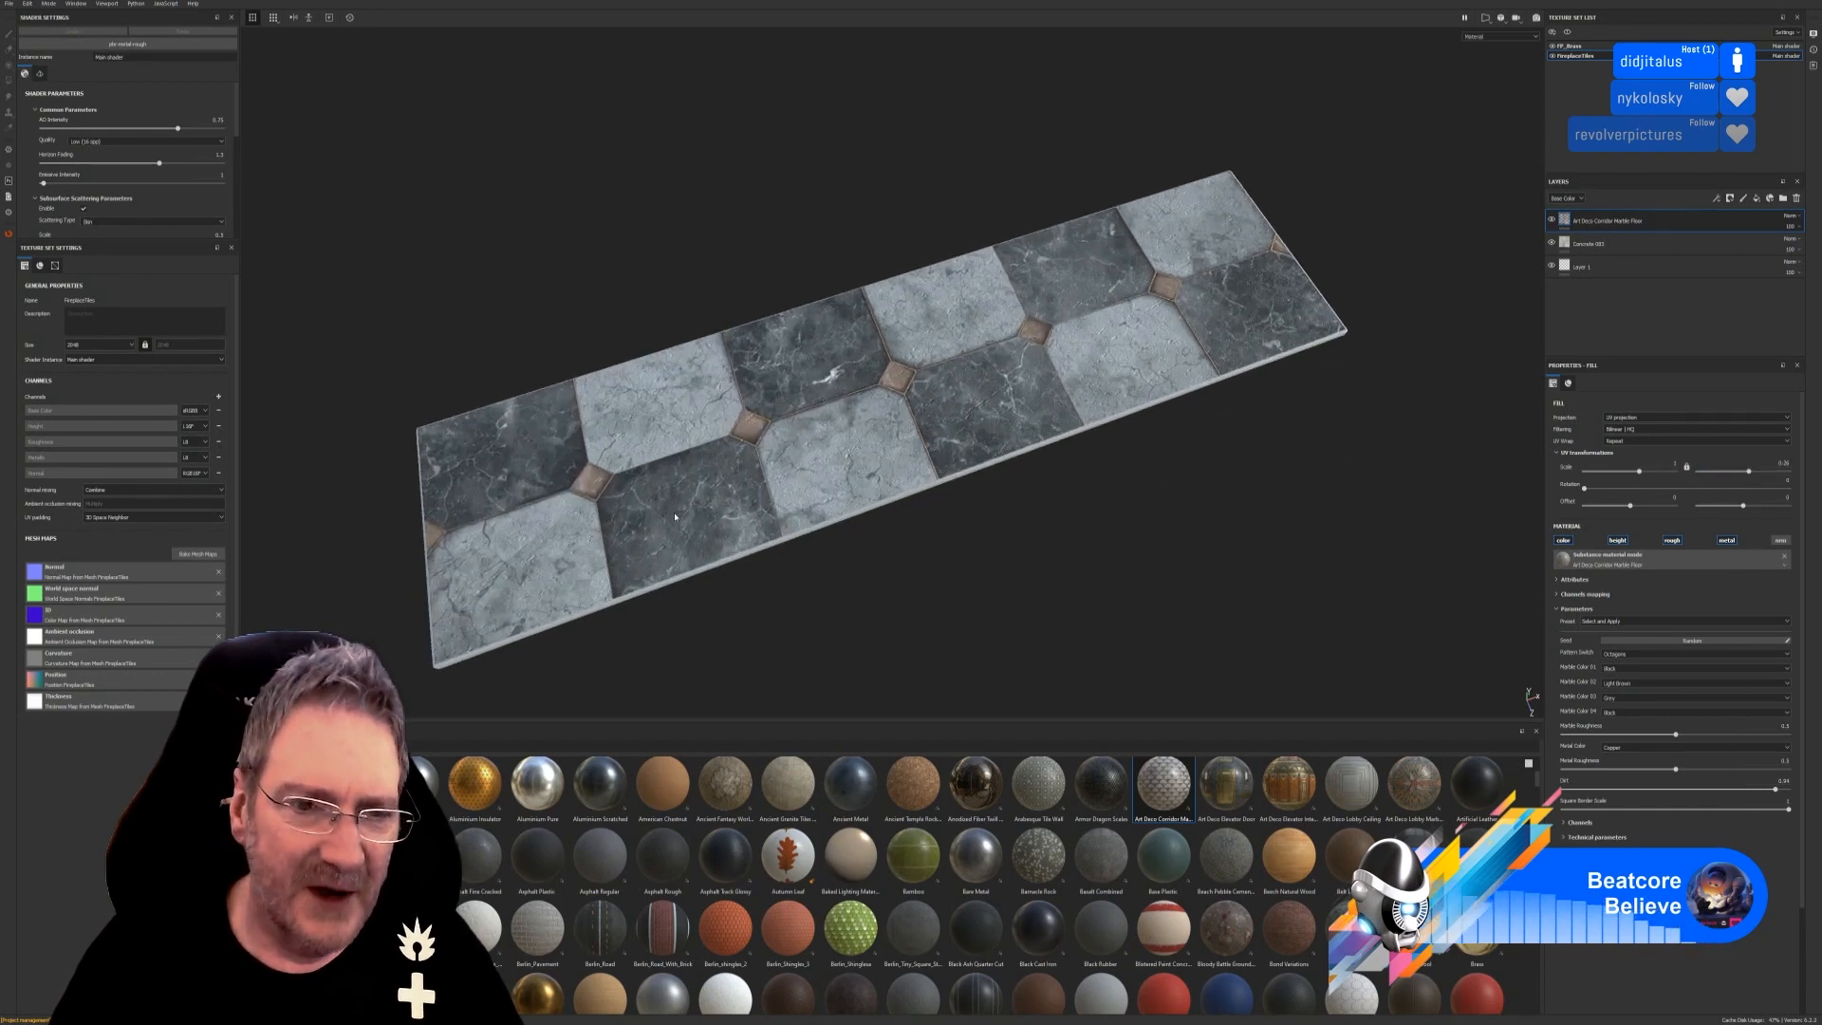
Delete the empty paint layer, Layer 1, beneath the concrete and marble floor layers.
left_click(1613, 267)
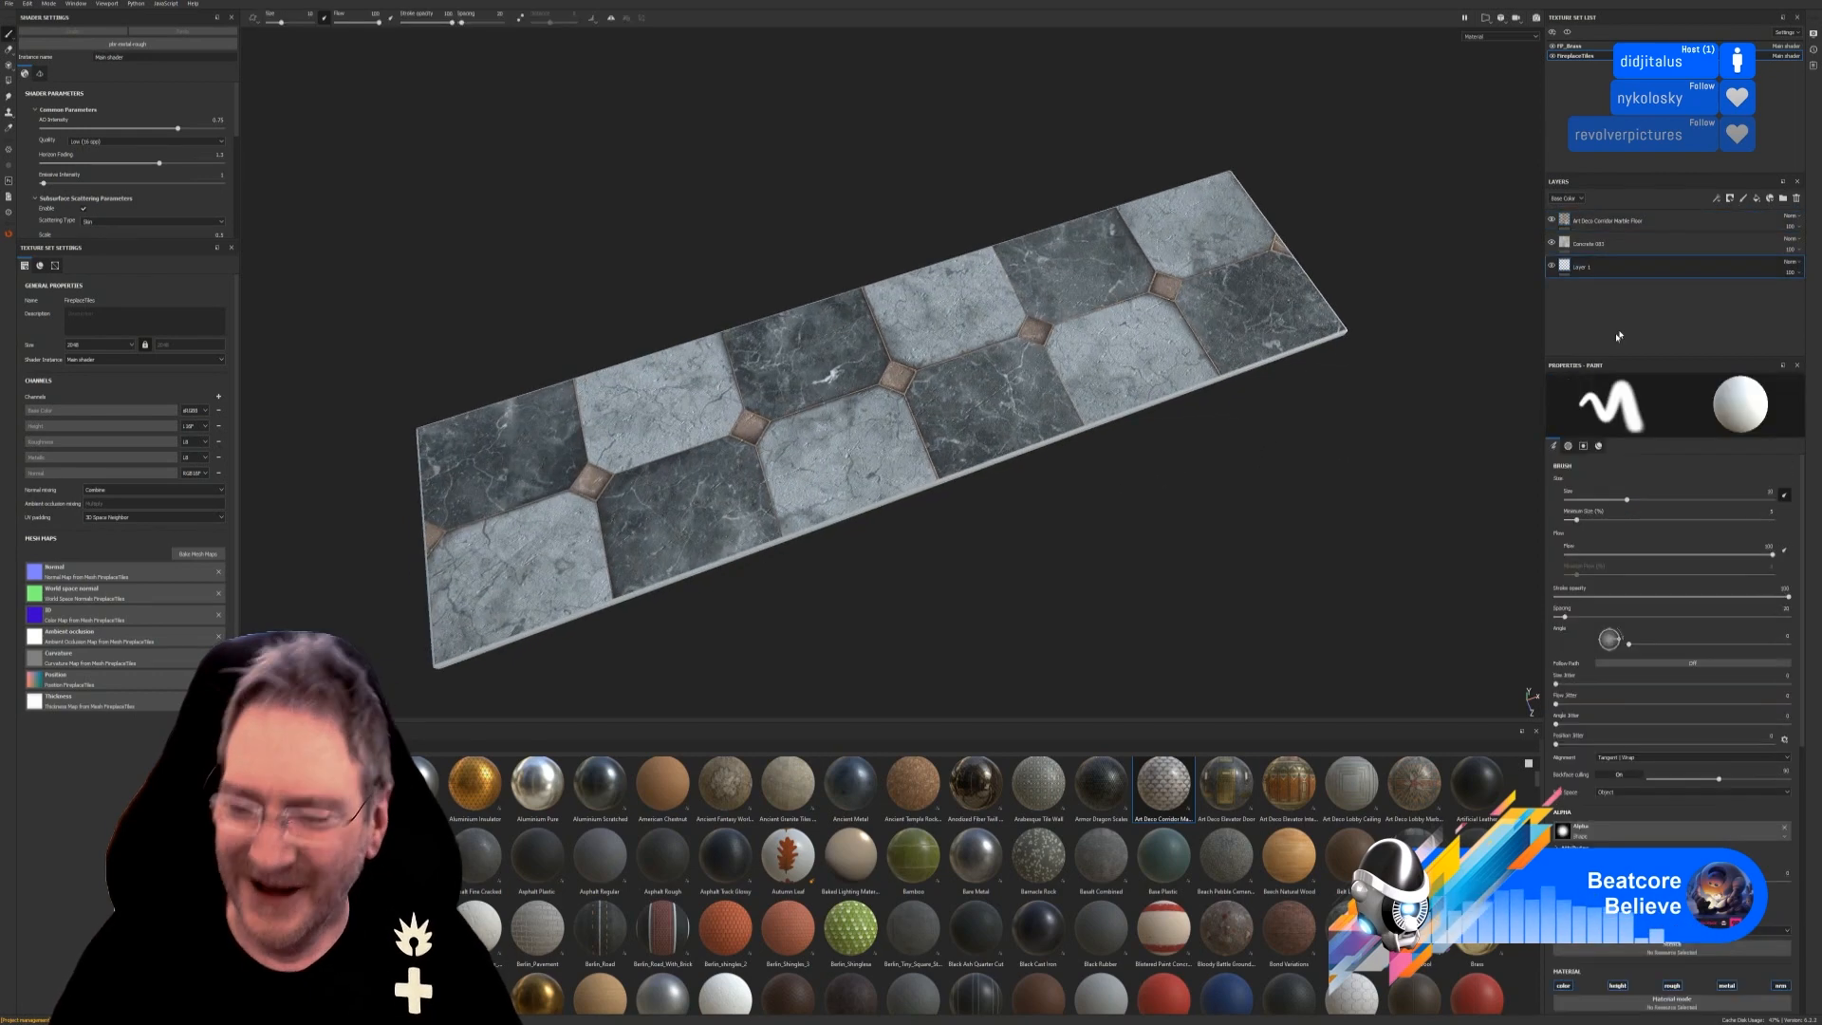
key("Delete")
left_click_drag(1041, 581, 1035, 417, "alt")
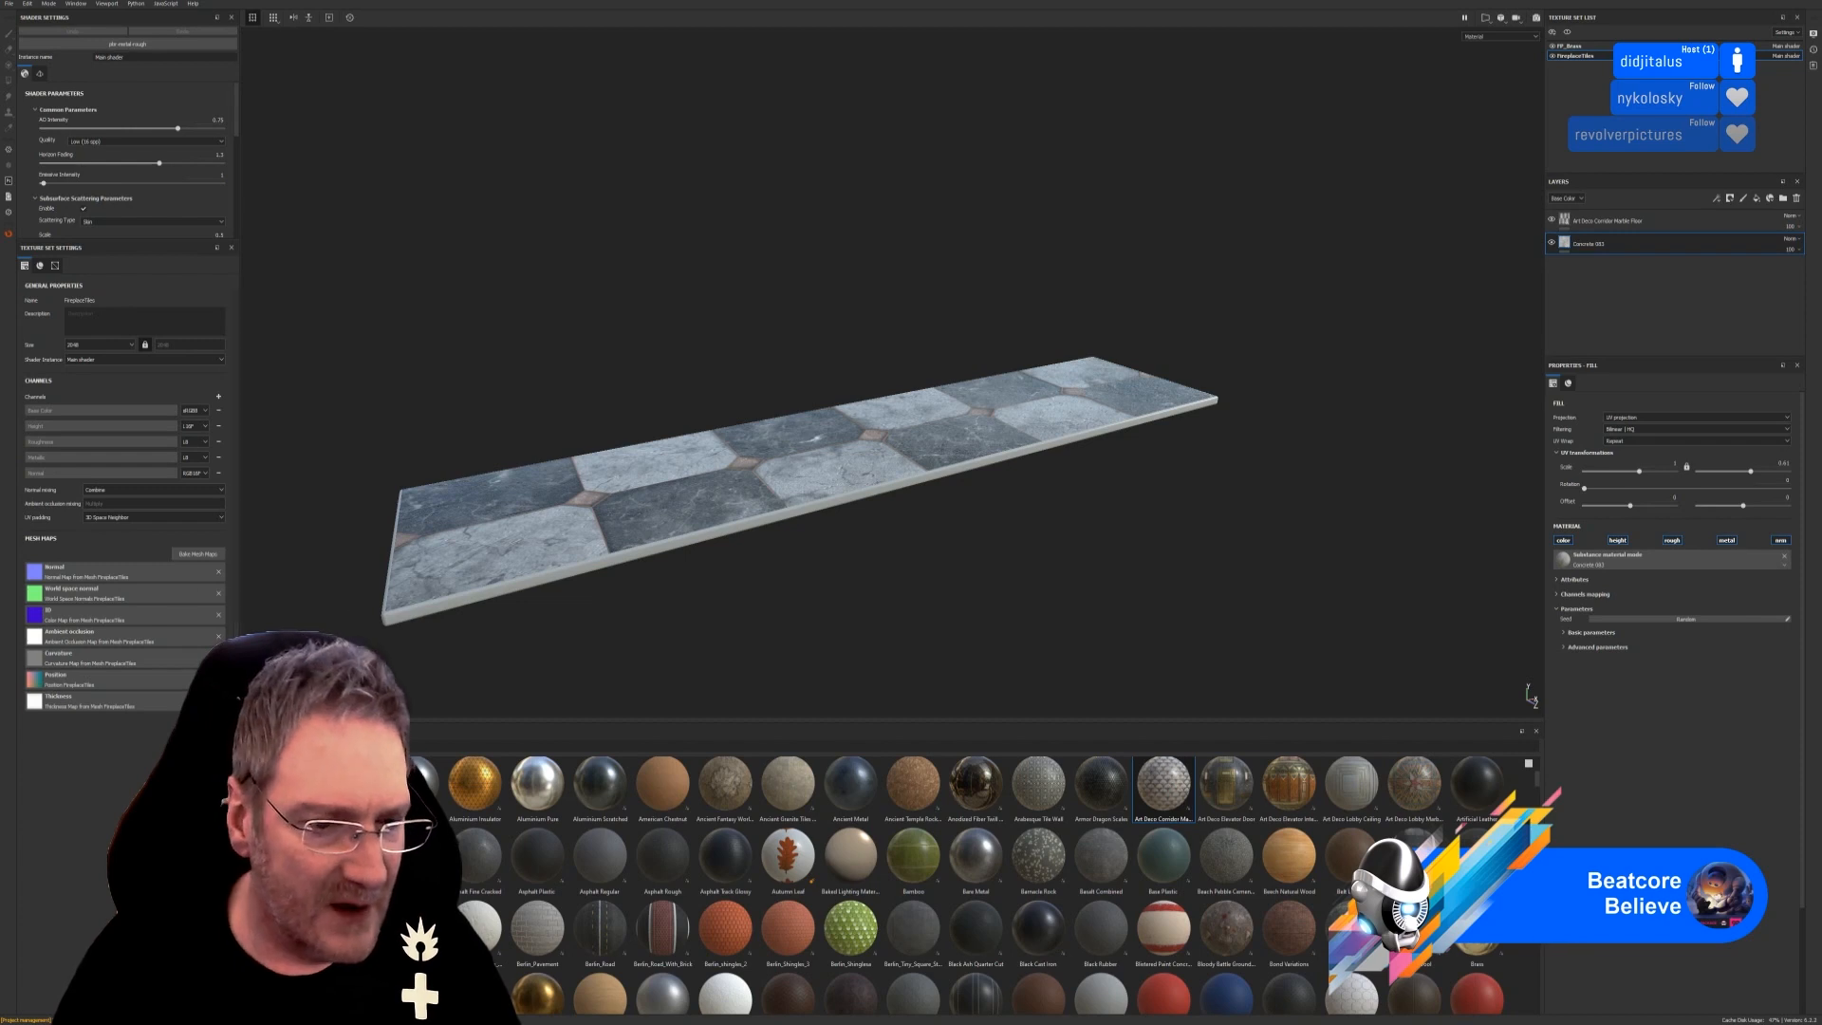
Show the smart masks in the asset library instead of the materials.
left_click(271, 907)
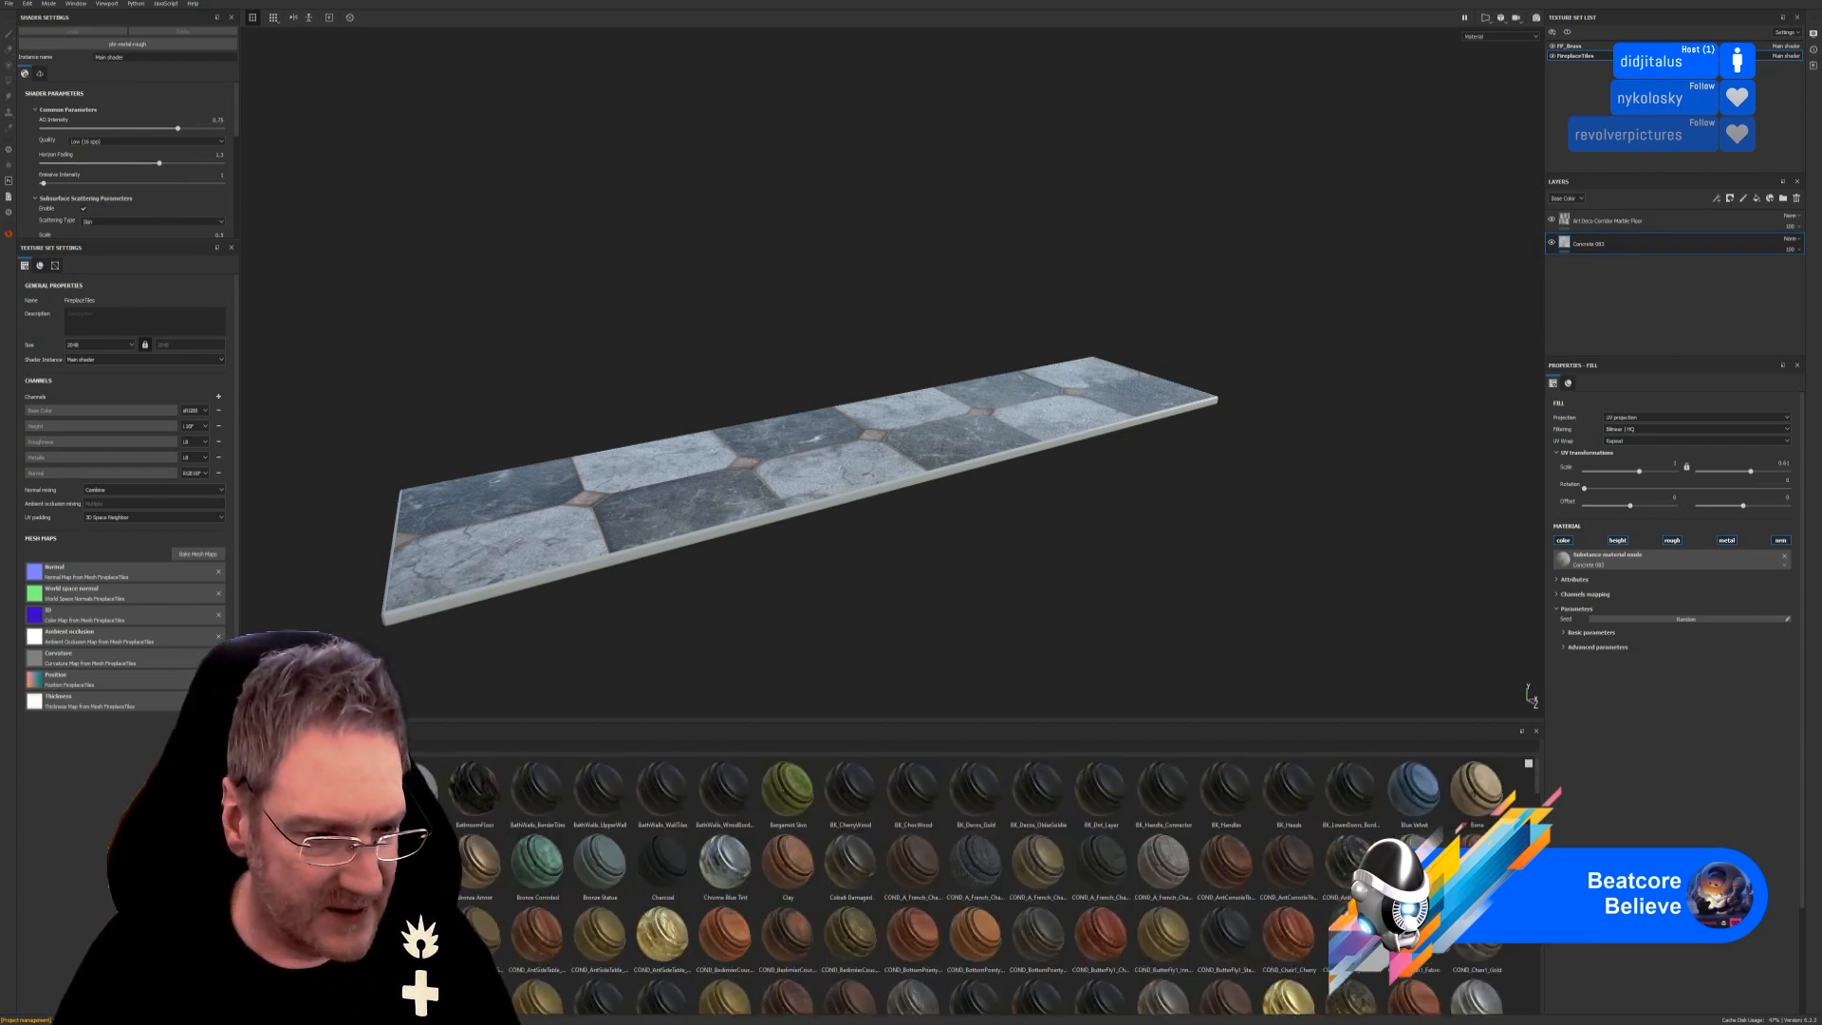
left_click(271, 919)
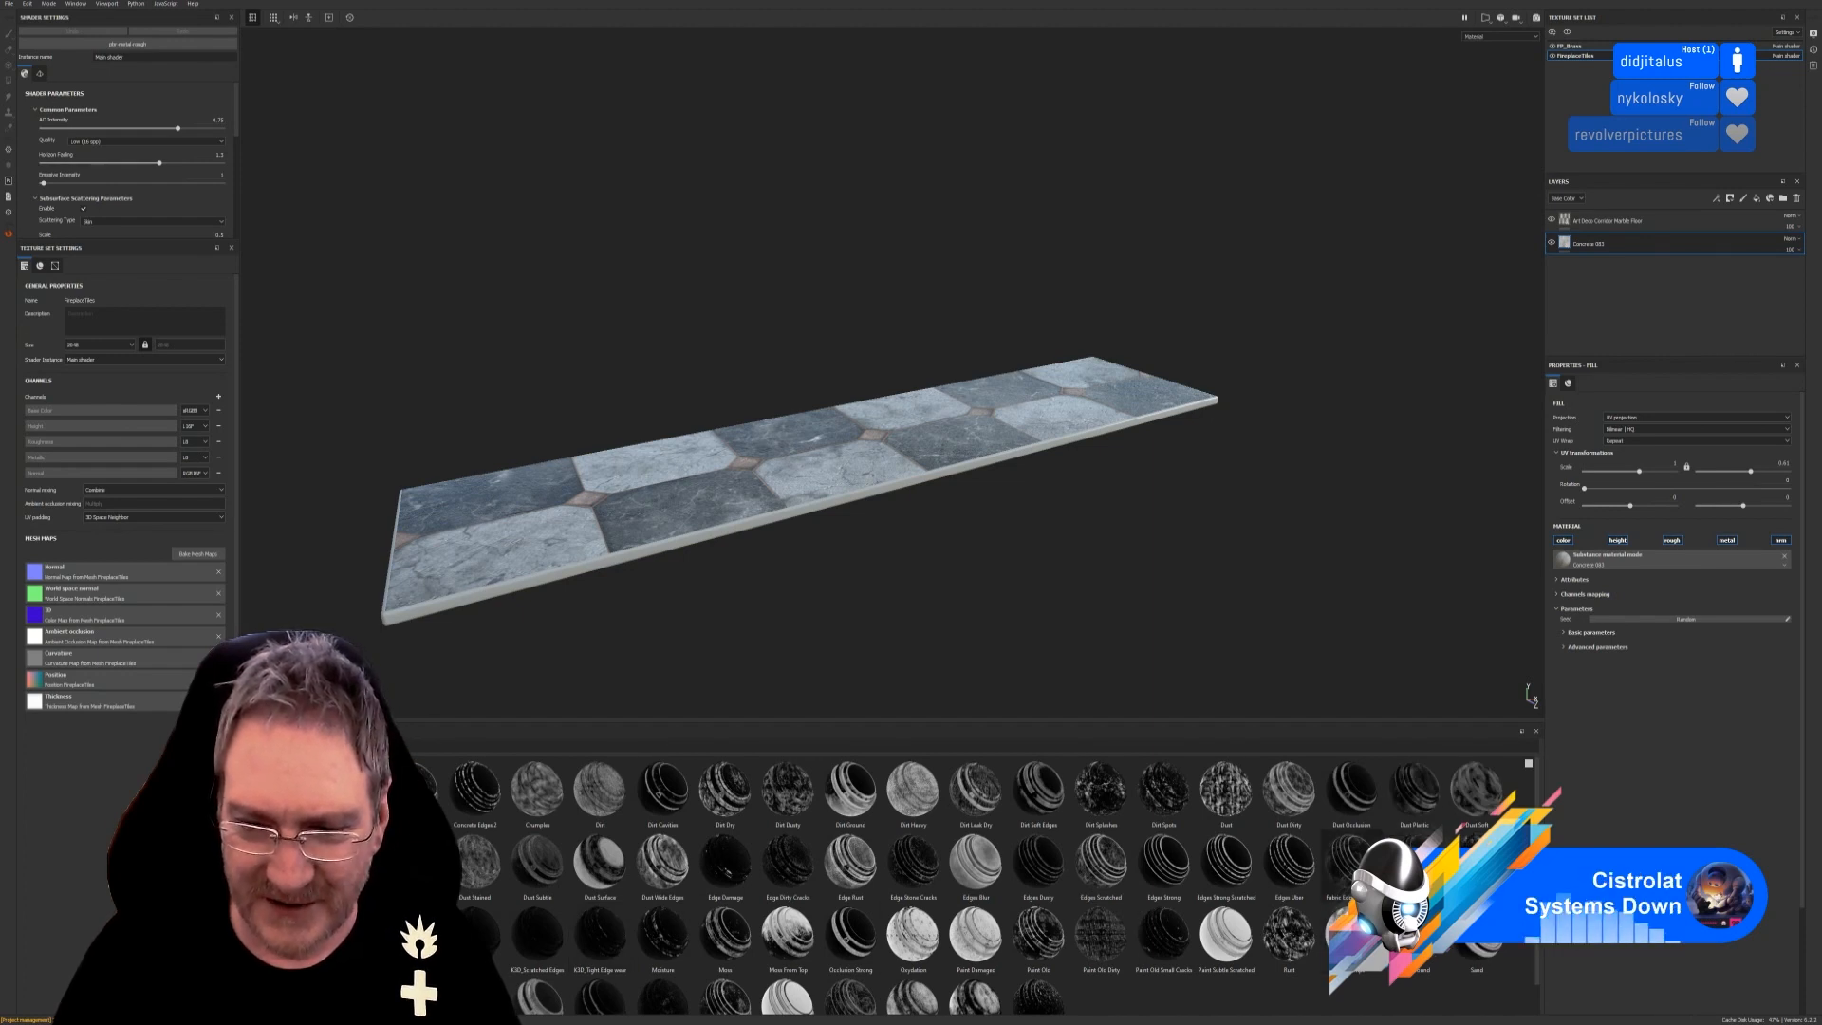
Try the Dust Dirty smart mask on the marble floor layer with Global Balance near its maximum, and remove its generator.
mouse_move(1291, 787)
left_mouse_down()
mouse_move(1660, 333)
mouse_move(1654, 246)
left_mouse_up()
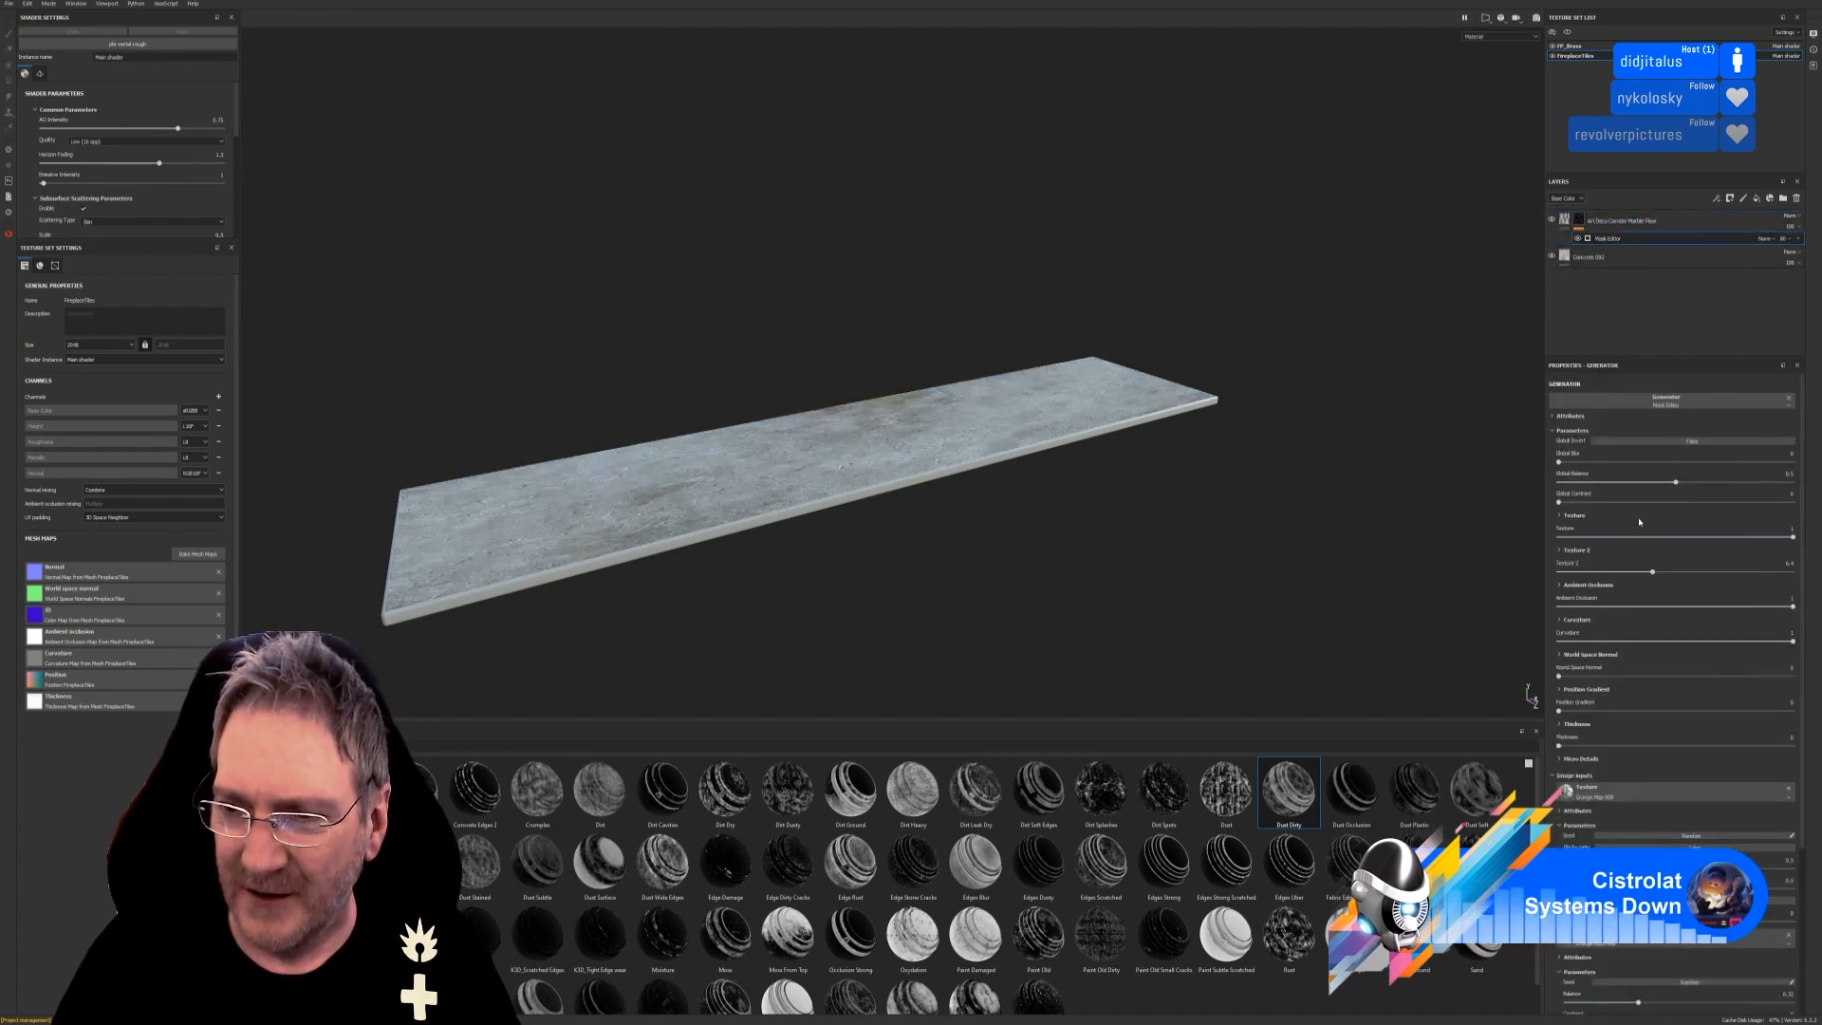
left_click_drag(1671, 491, 1571, 489)
left_click_drag(1722, 500, 1792, 490)
scroll(984, 492, "up", 8)
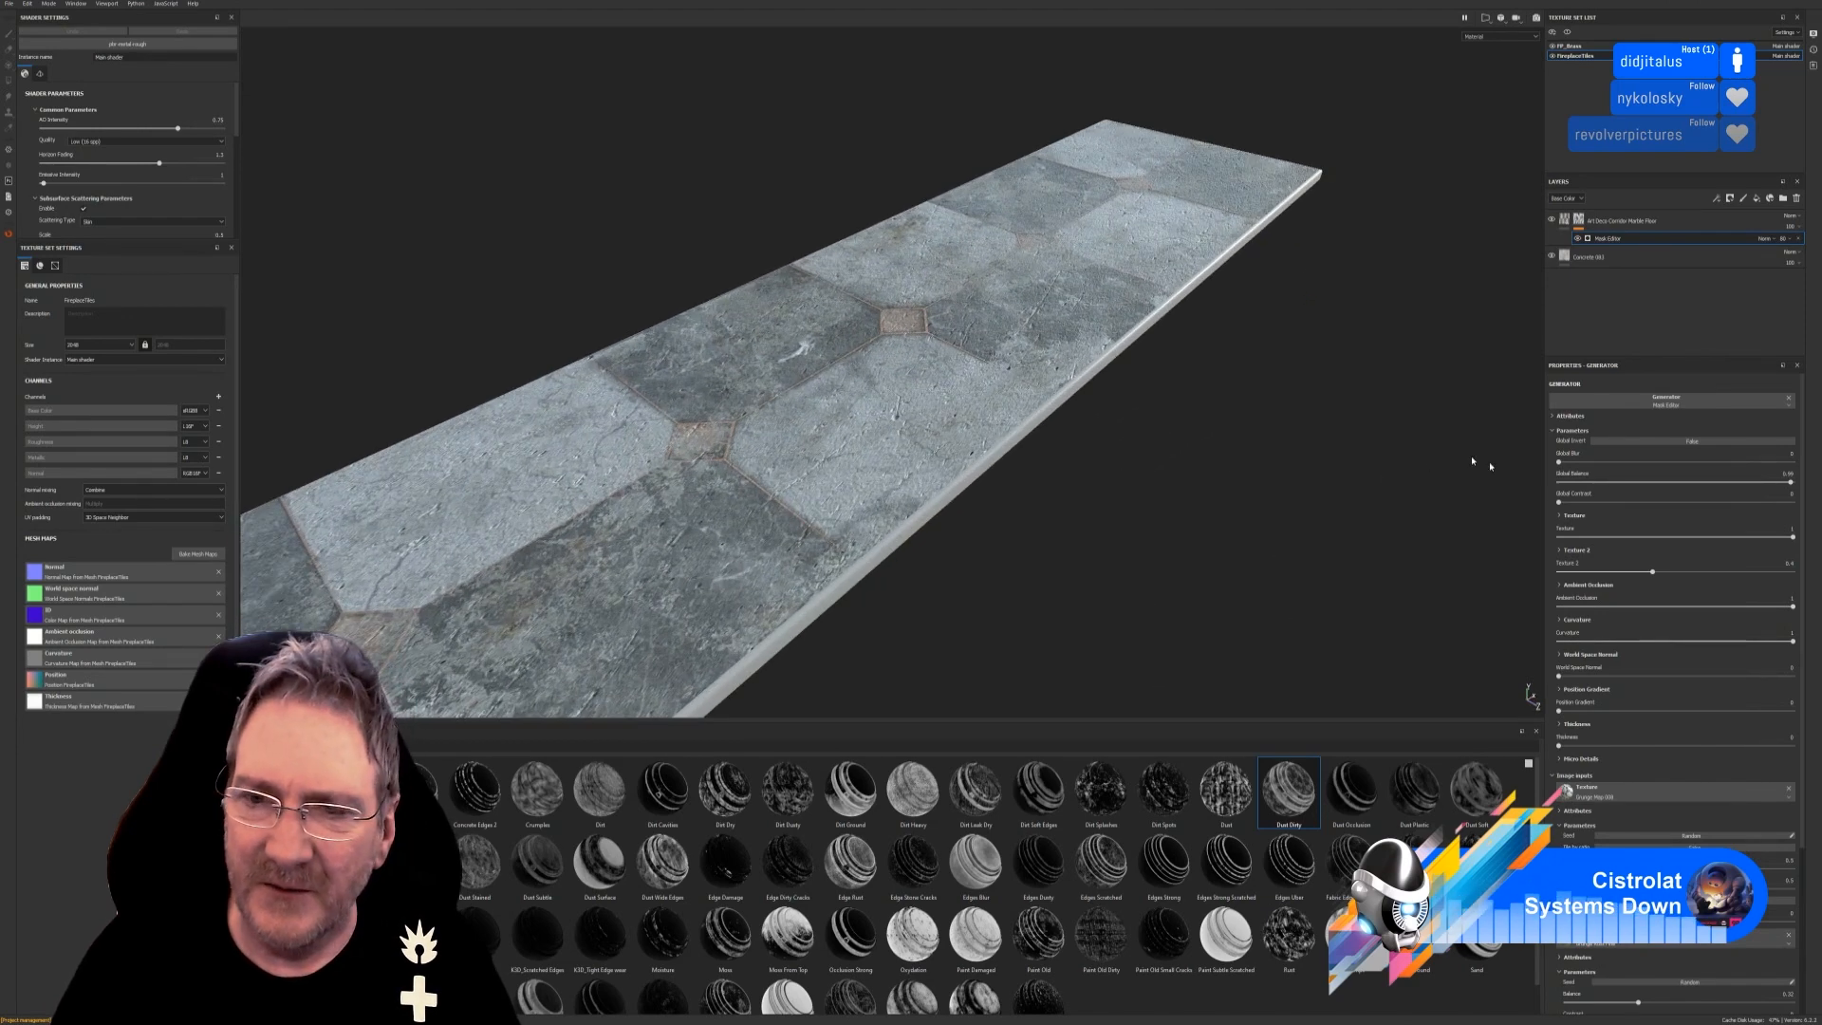
mouse_move(1559, 503)
left_mouse_down()
mouse_move(1792, 502)
mouse_move(1530, 512)
left_mouse_up()
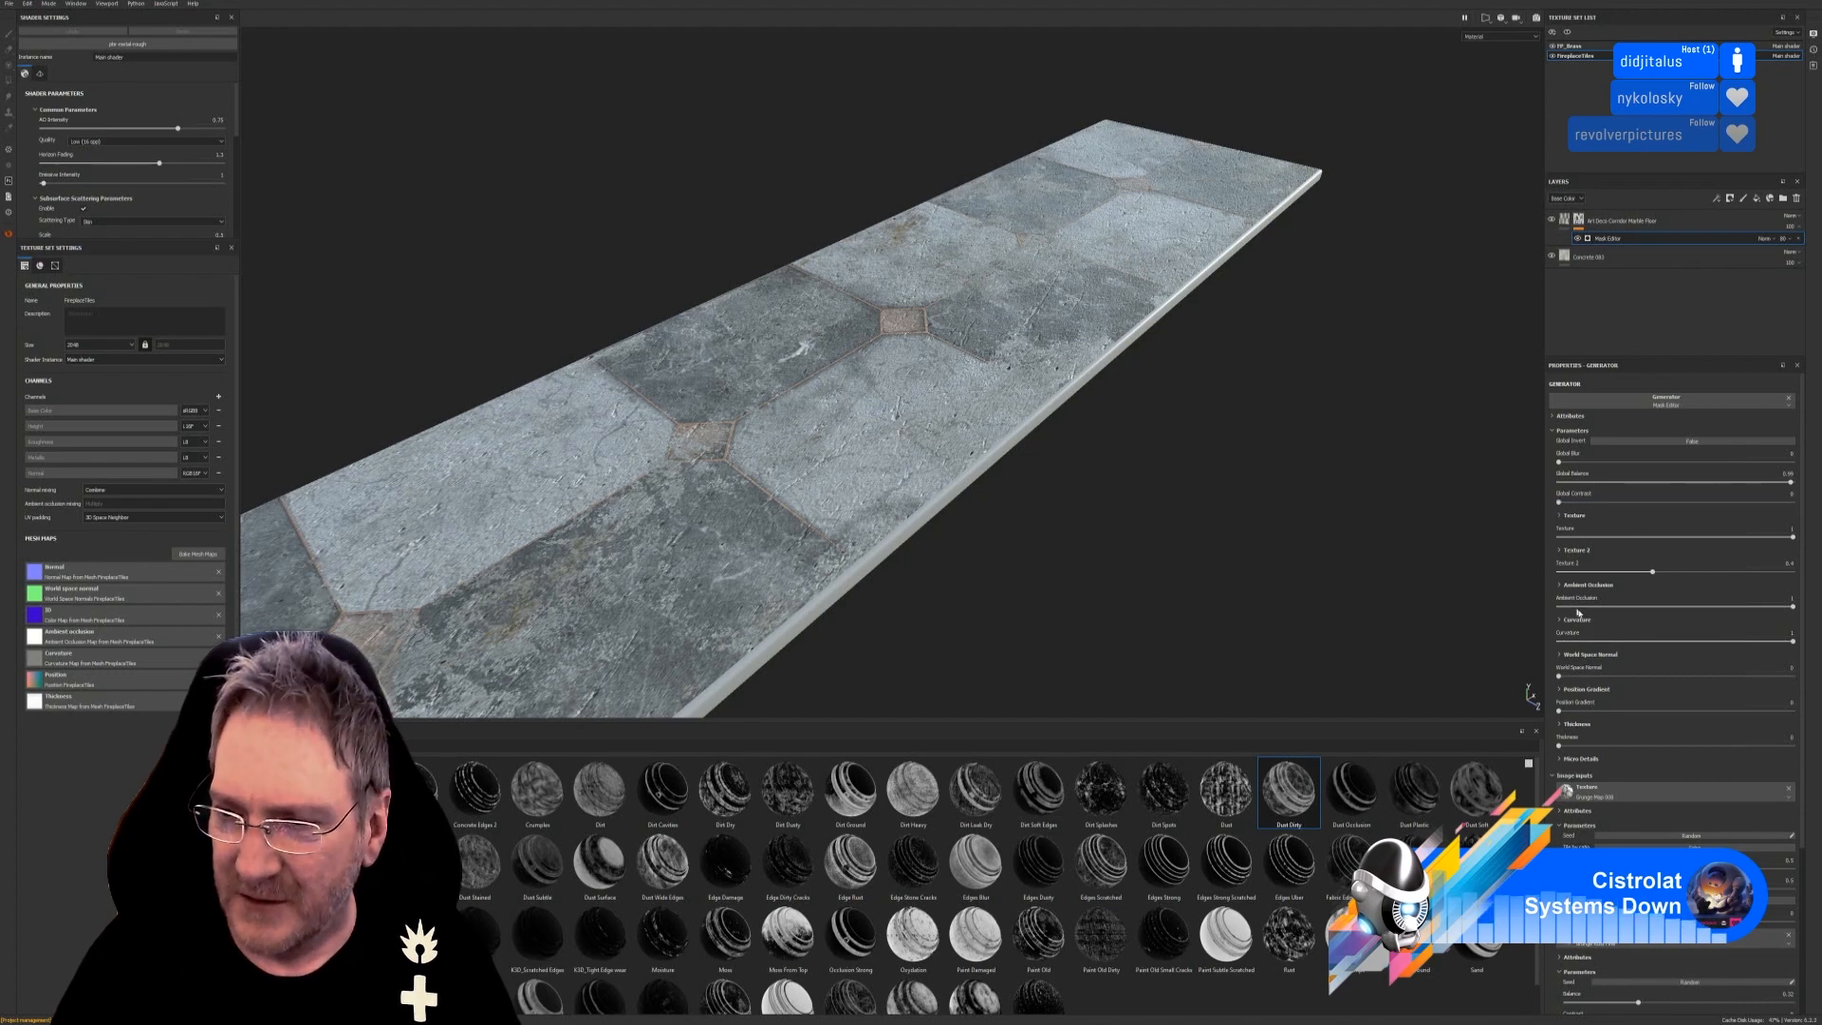
left_click(1800, 240)
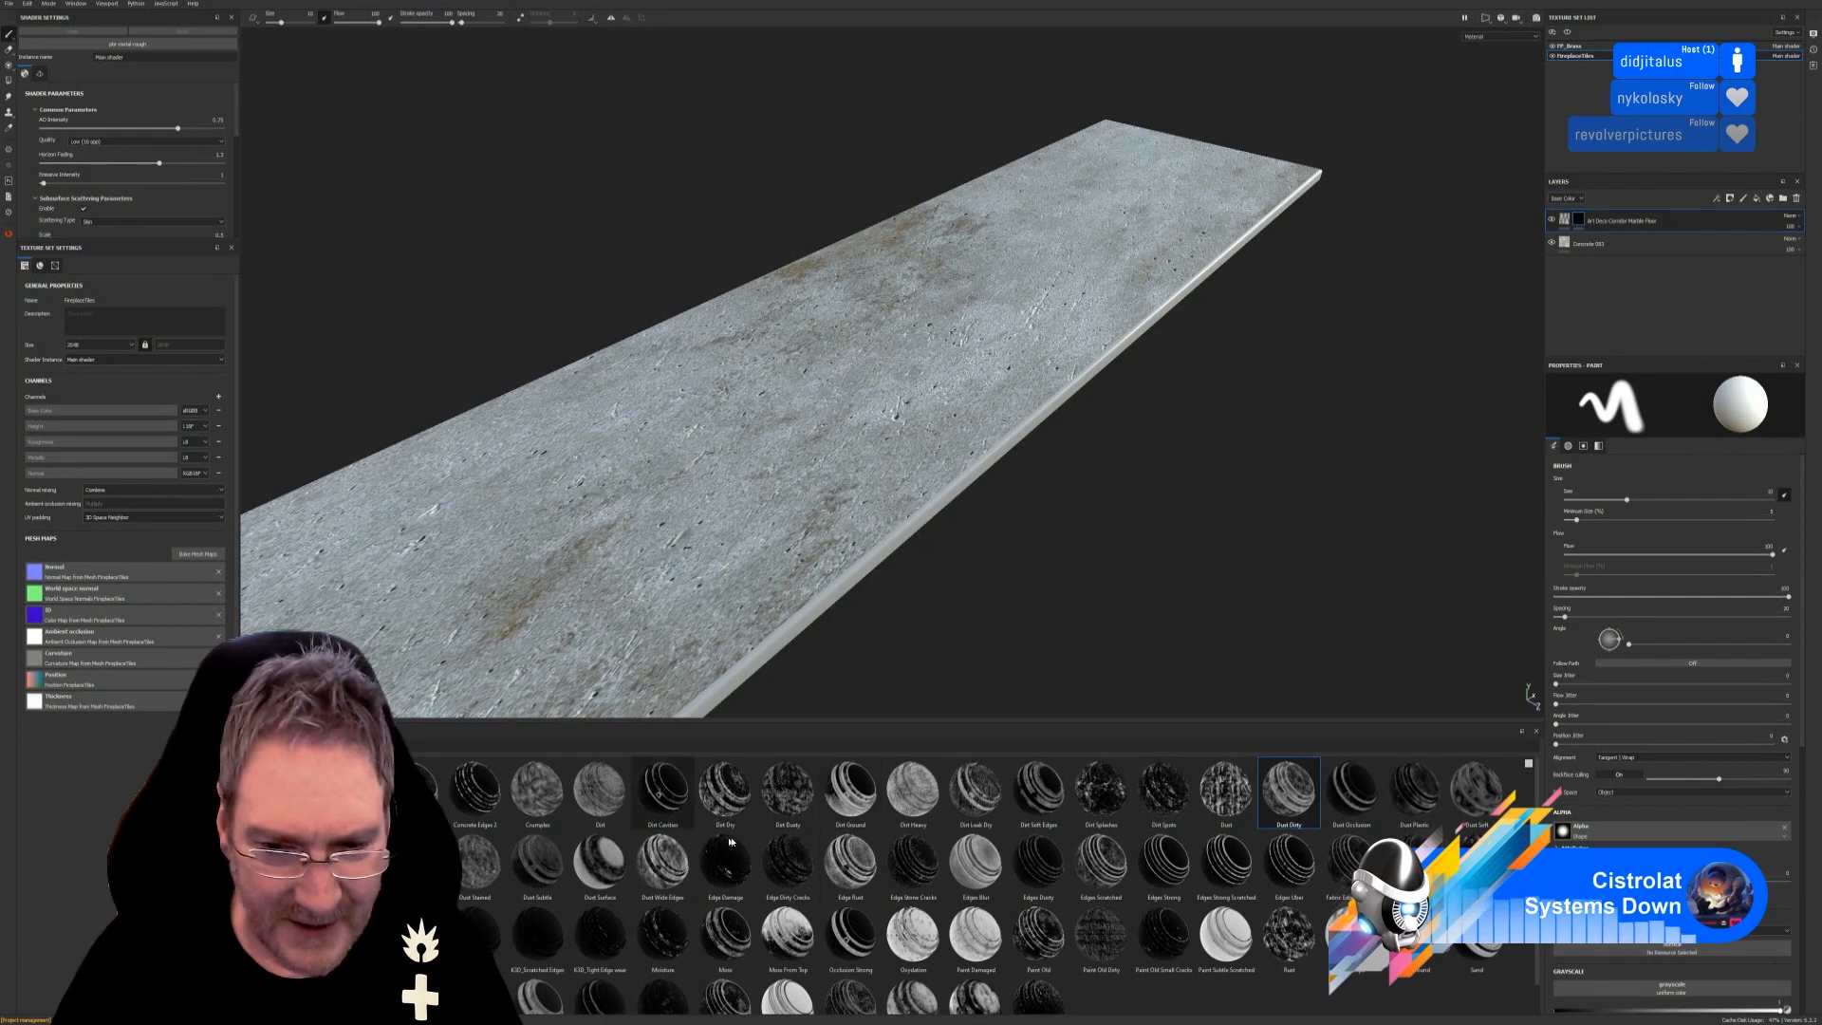
Try the Dirt Soft Edges smart mask on the marble floor layer with a higher Global Balance, and remove its Curvature generator.
left_click_drag(1053, 807, 1663, 226)
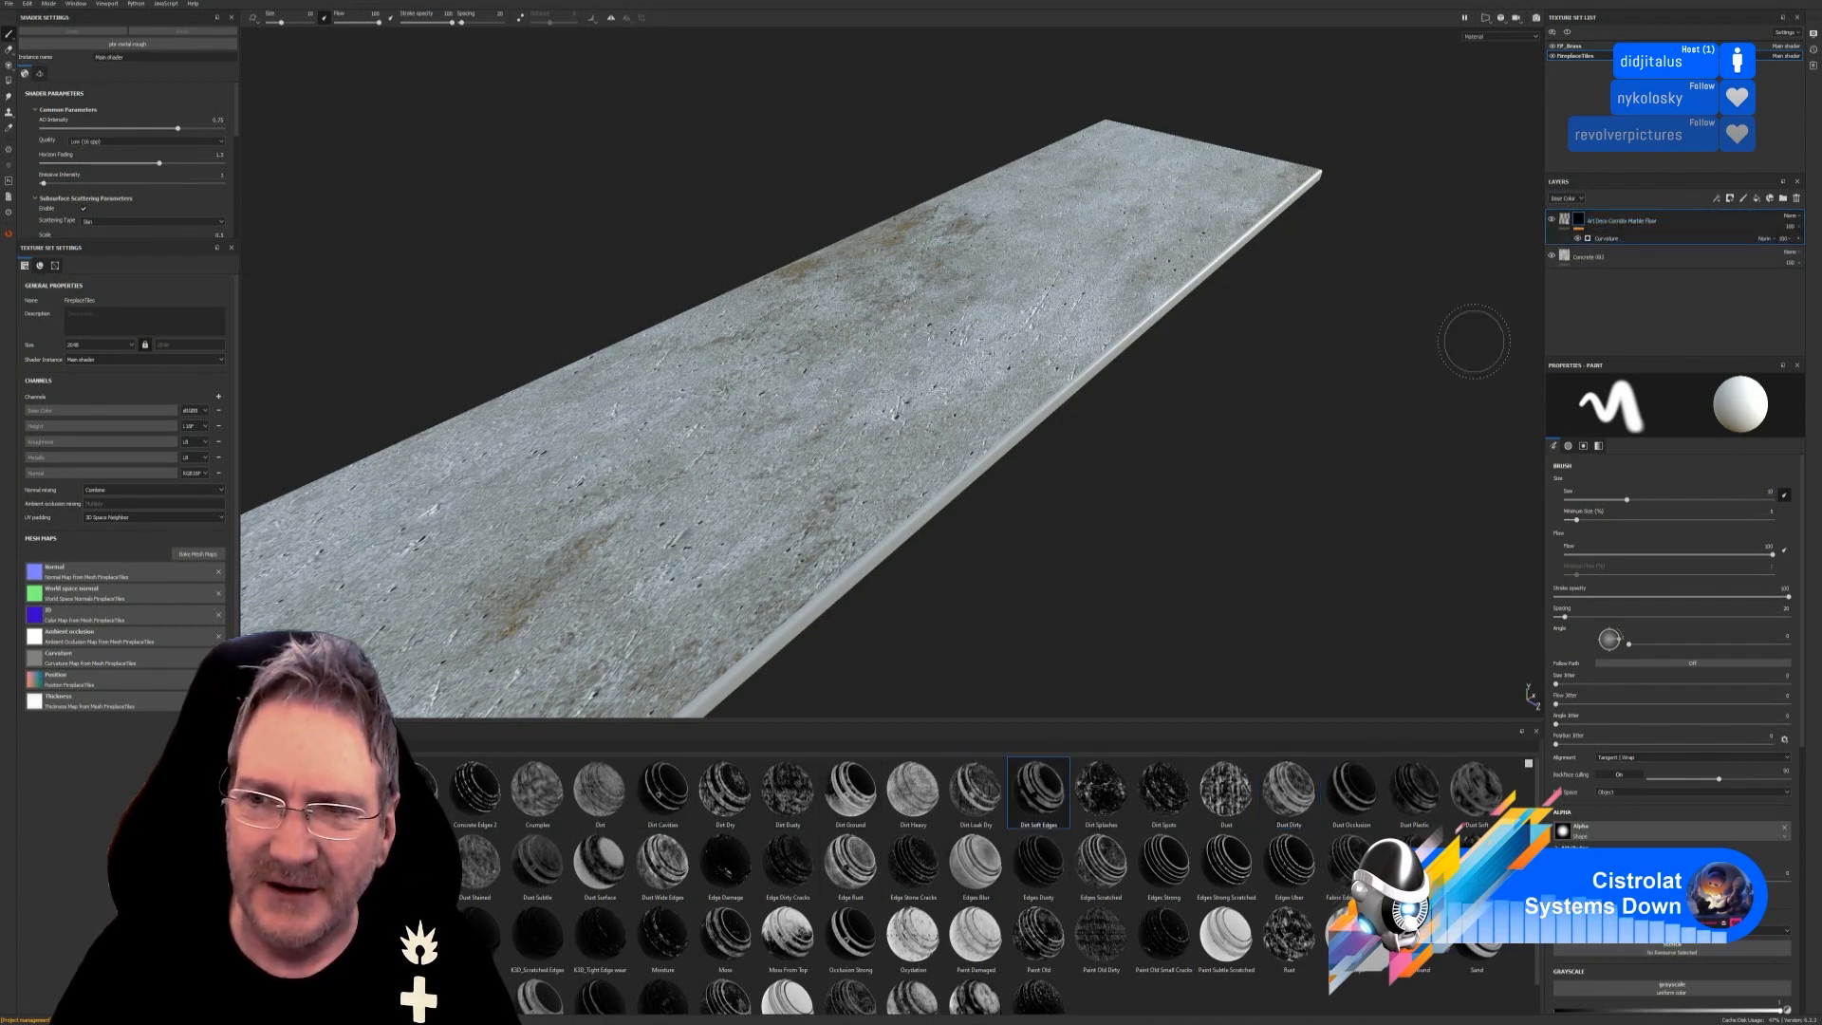
left_click(1613, 240)
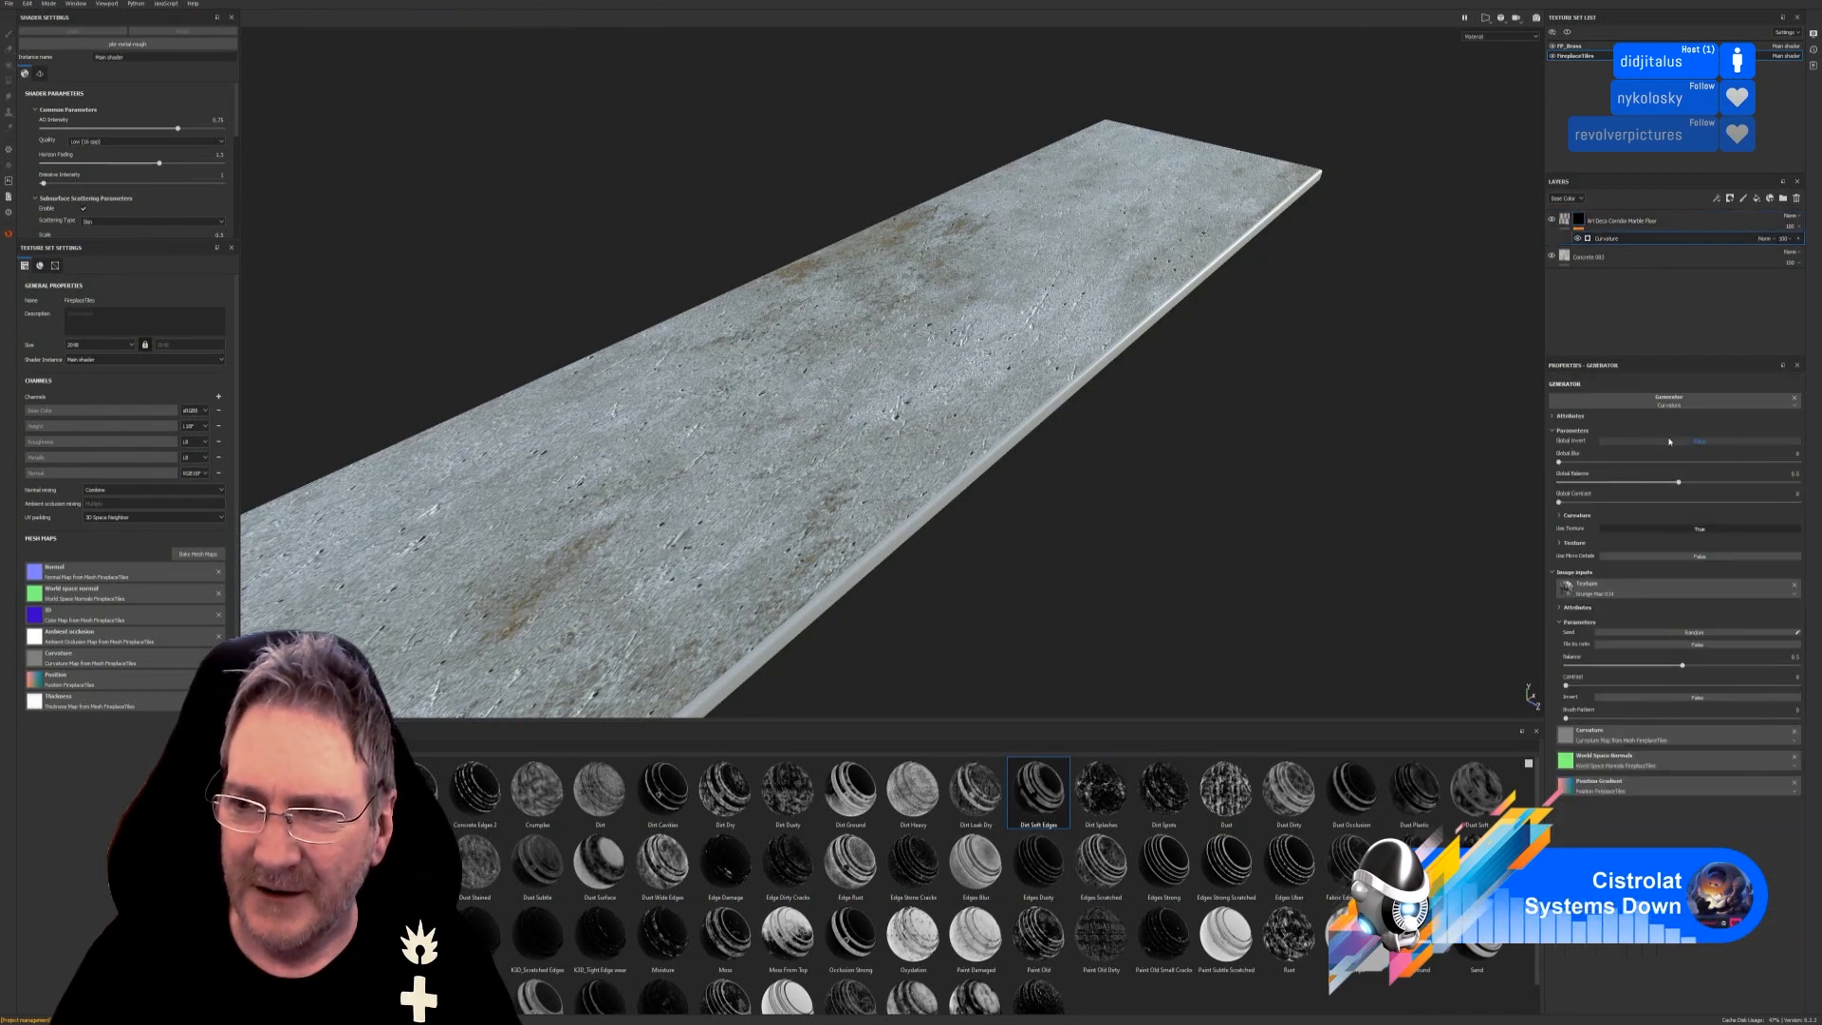
left_click_drag(1680, 484, 1789, 495)
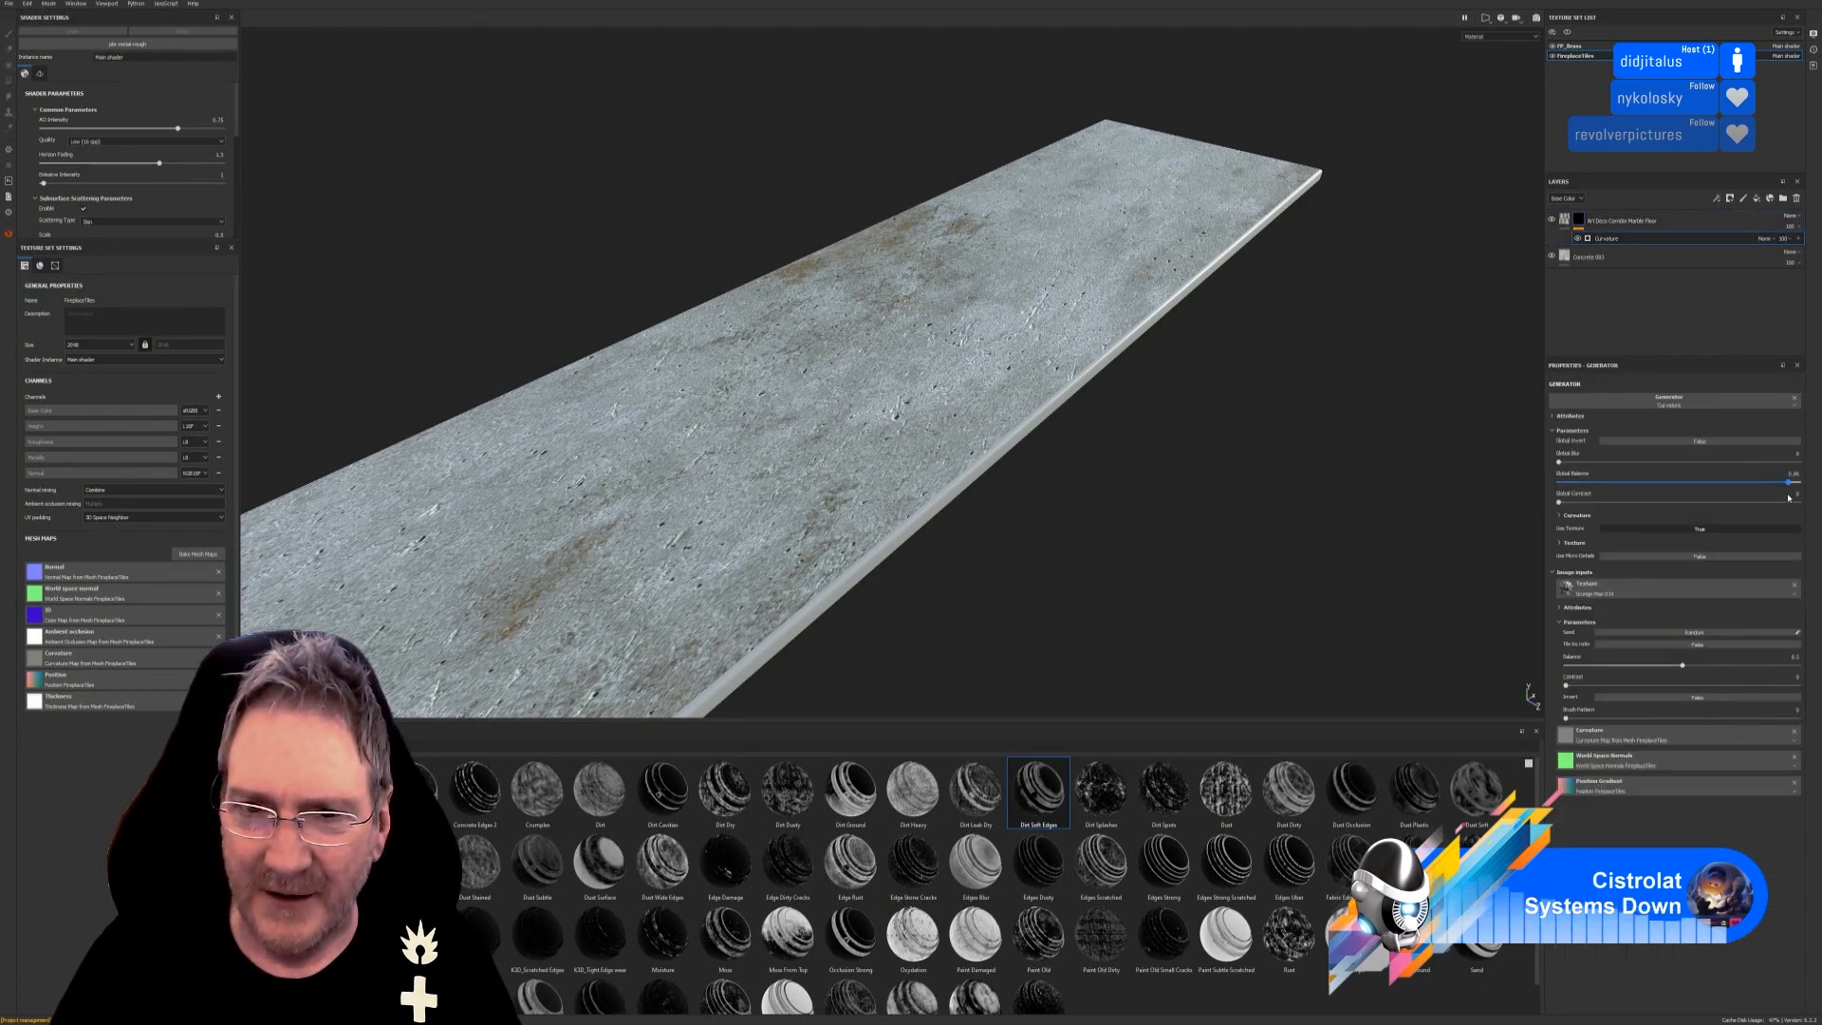
key("ctrl+z")
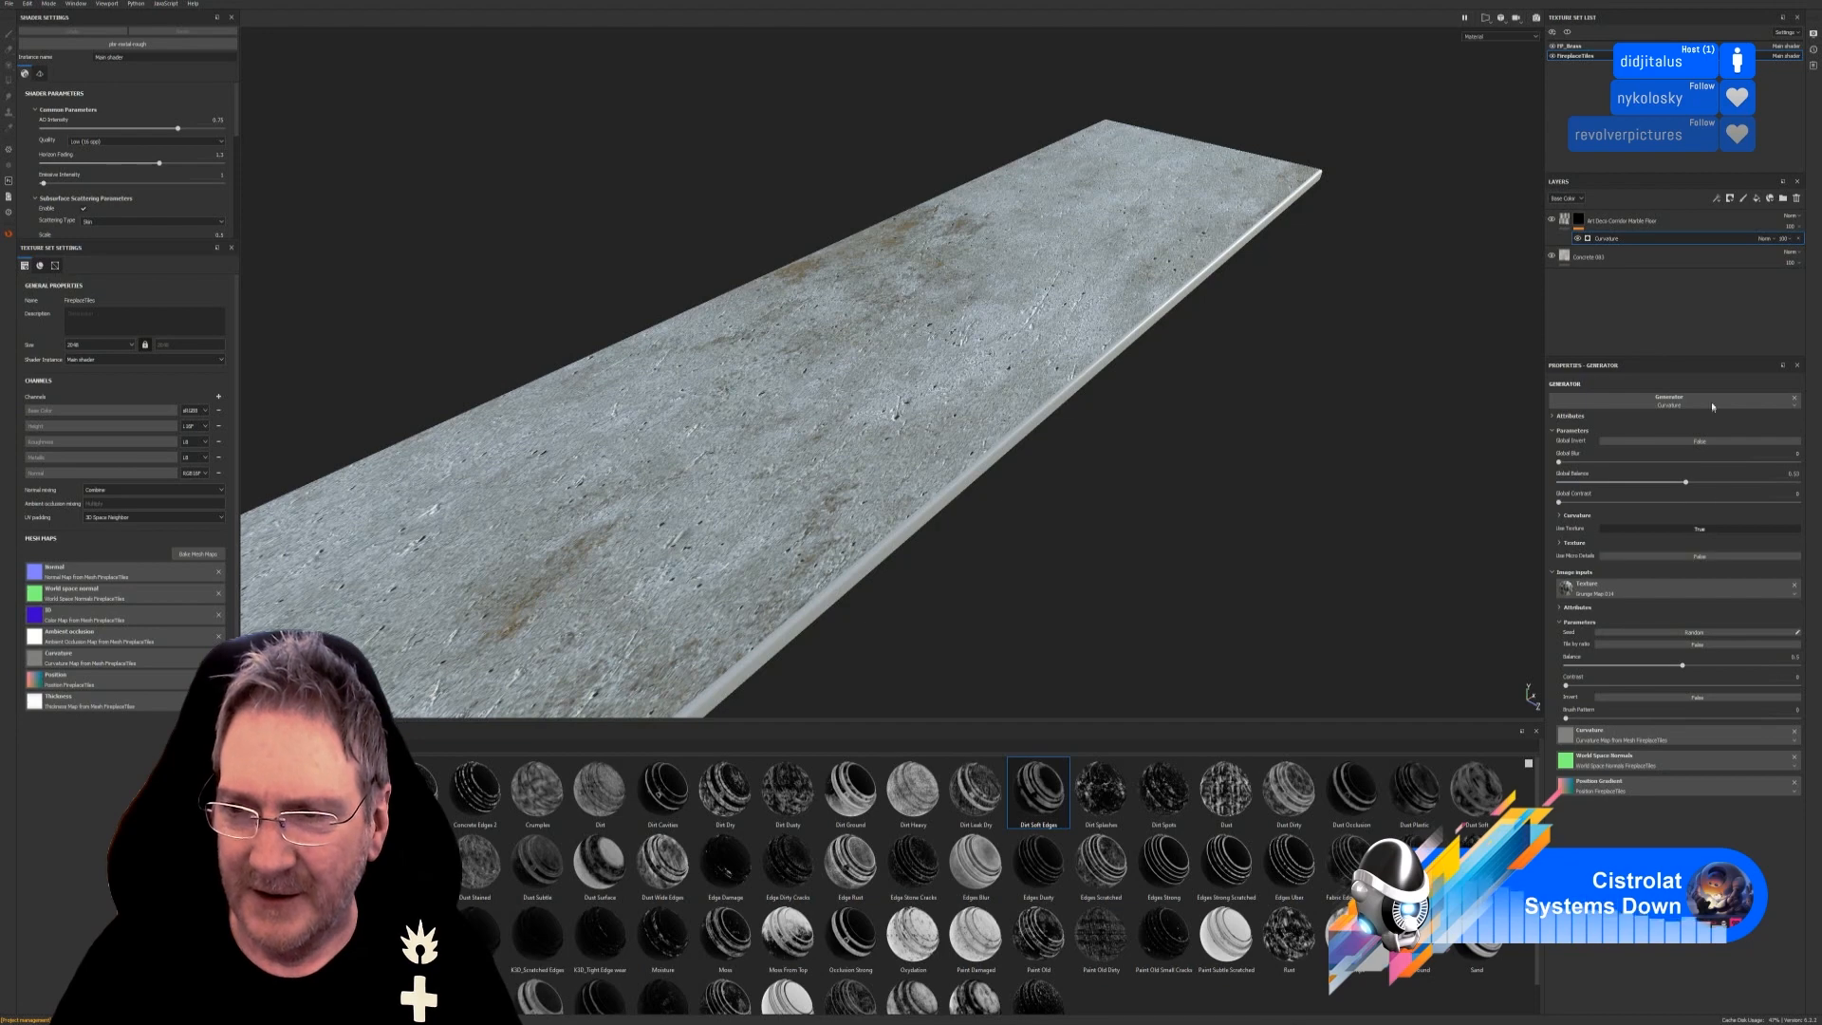
key("Delete")
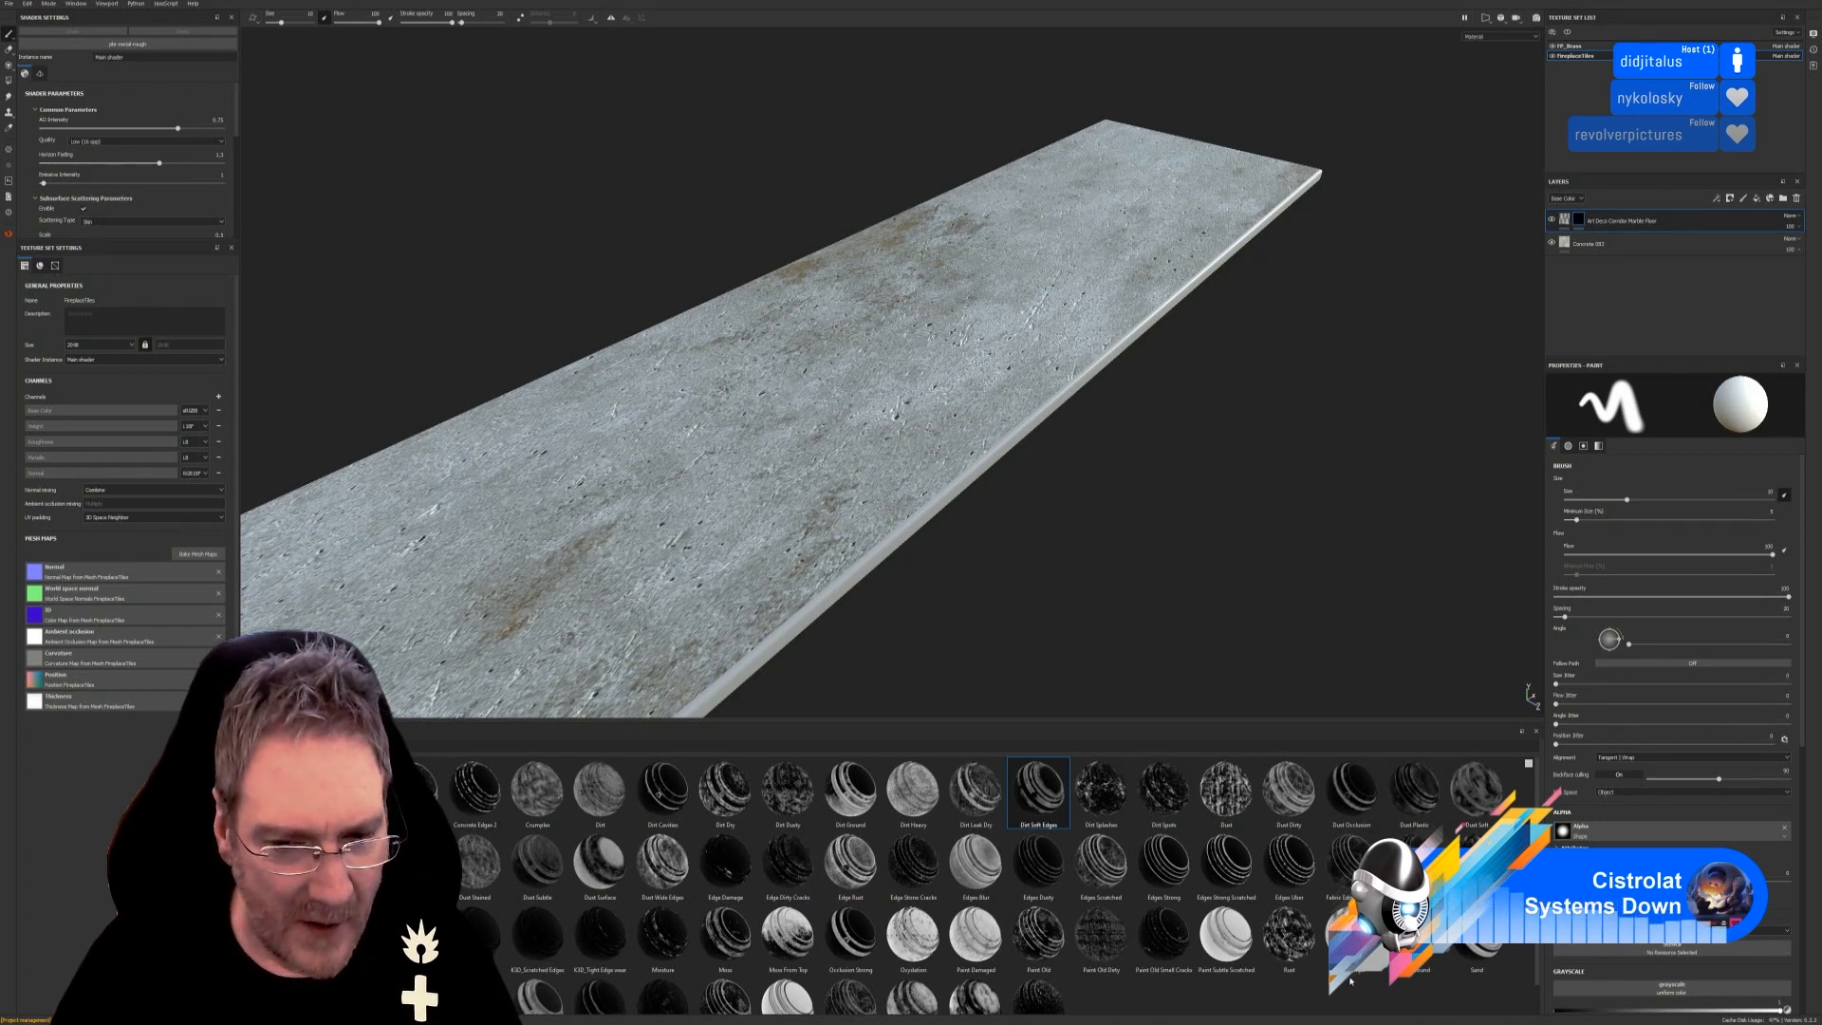
Try the Dust Surface smart mask on the marble floor layer and undo it.
left_click_drag(600, 864, 1672, 220)
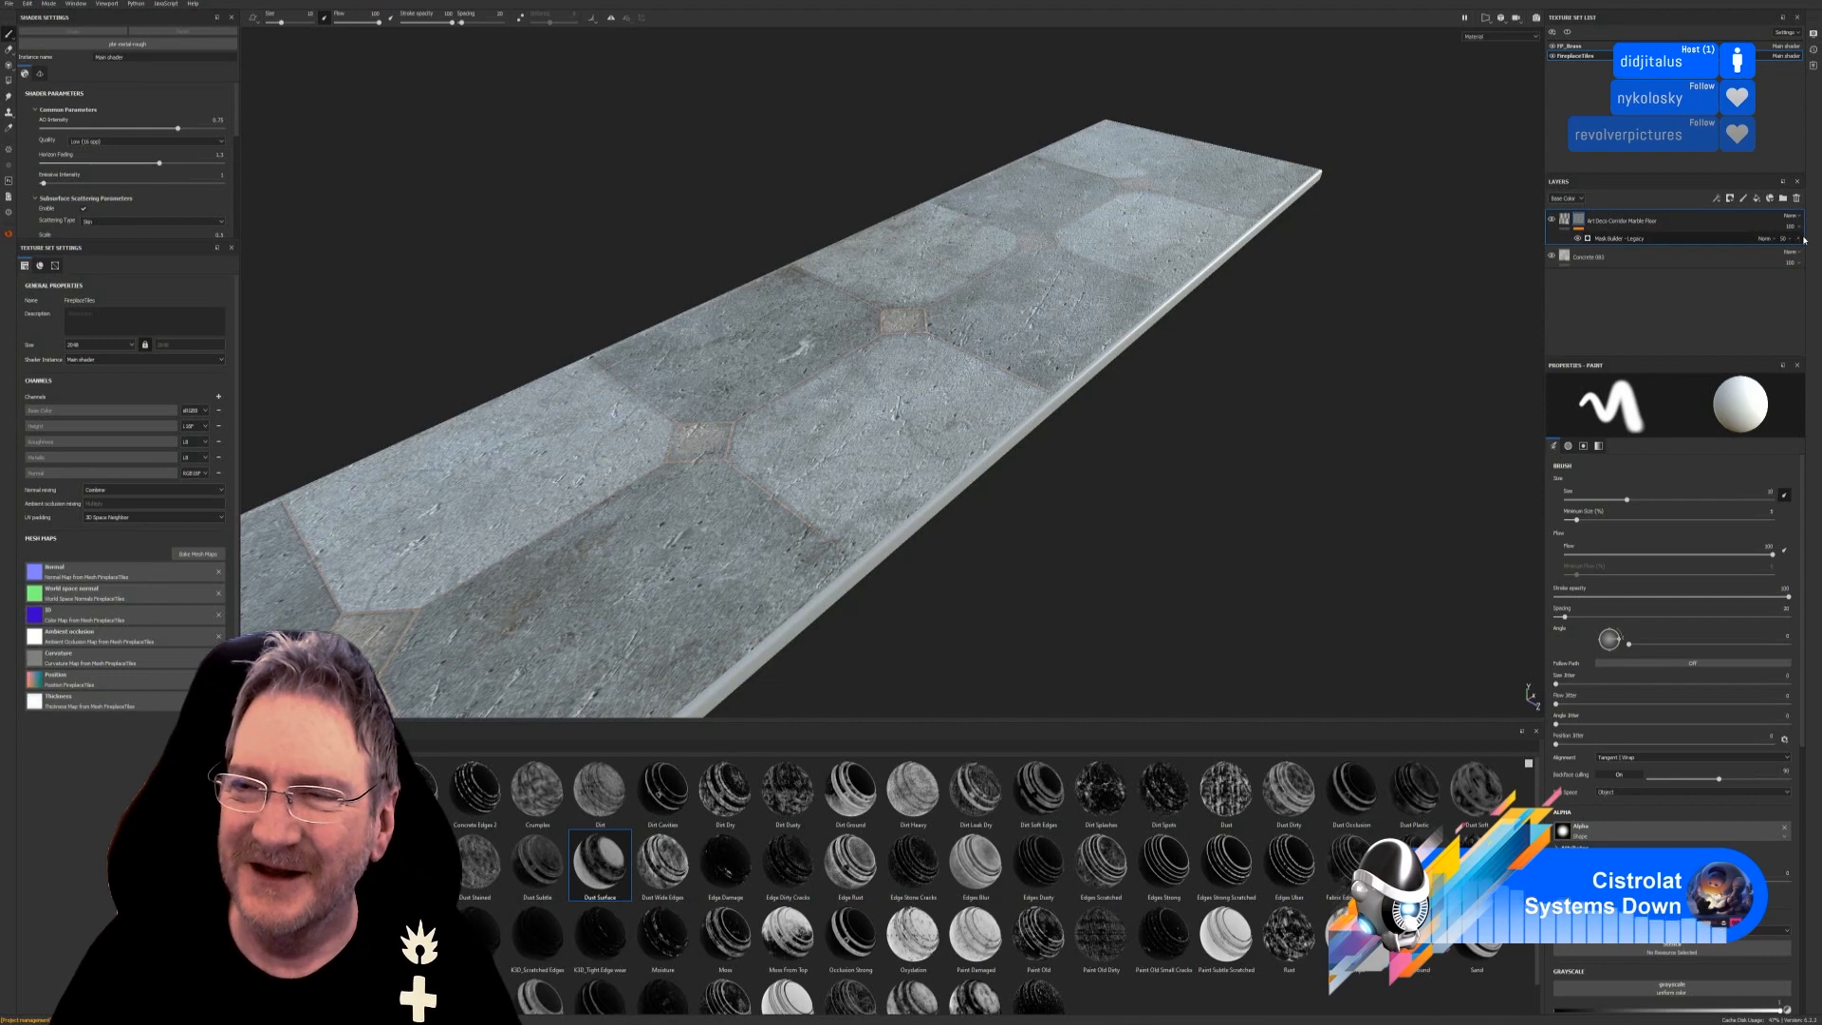
key("ctrl+z")
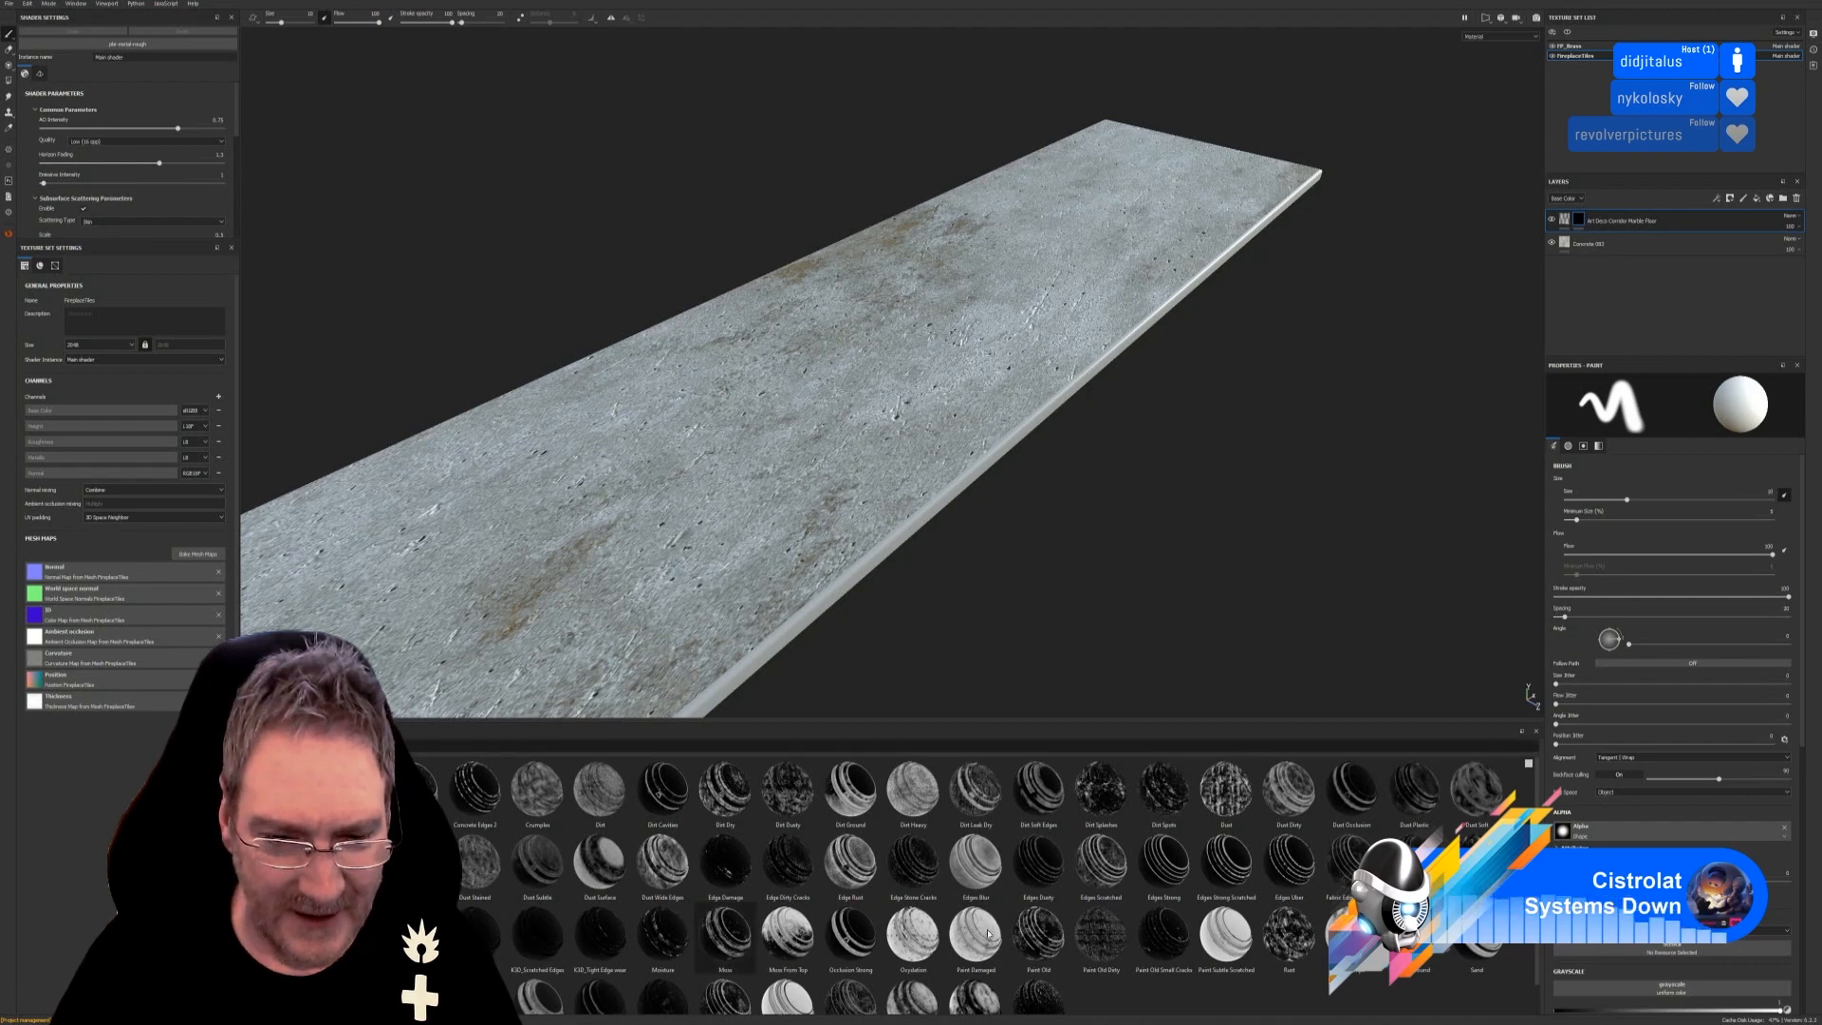
Apply the Surface Worn smart mask to the marble floor layer and open its Mask Editor generator settings.
scroll(992, 988, "down", 1)
left_click_drag(992, 987, 1670, 228)
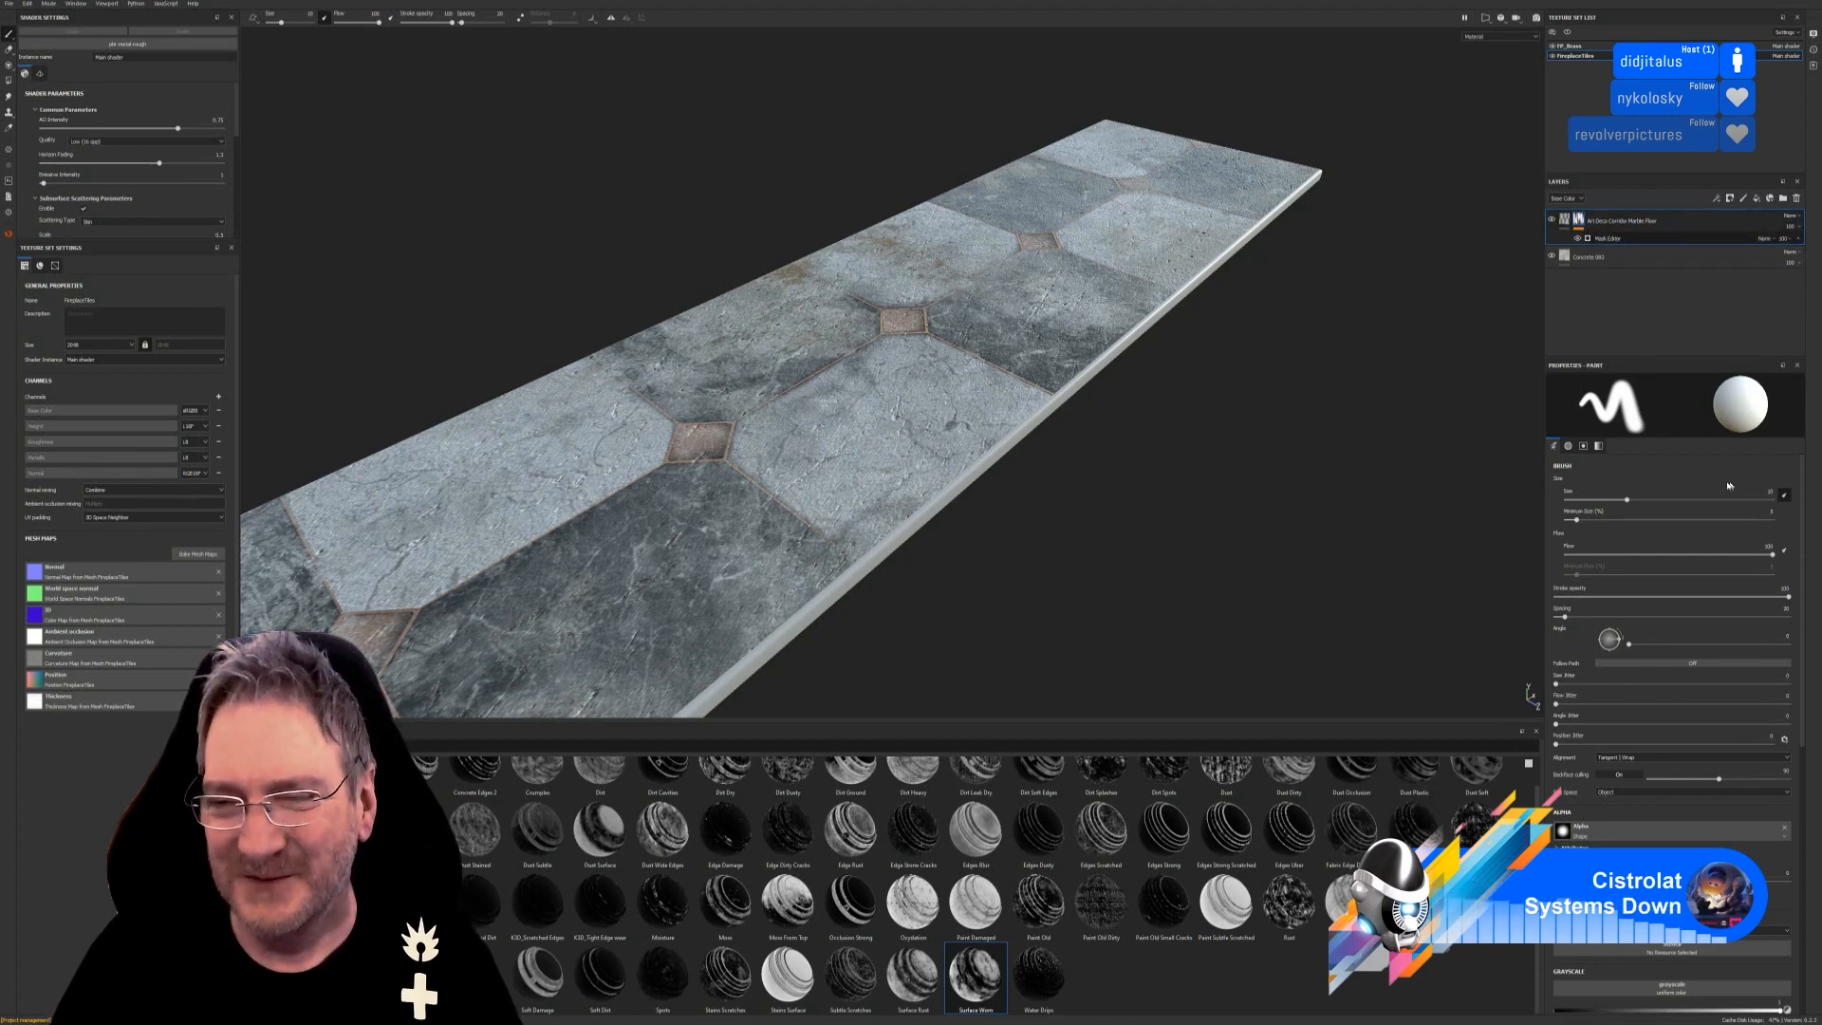
left_click(1630, 238)
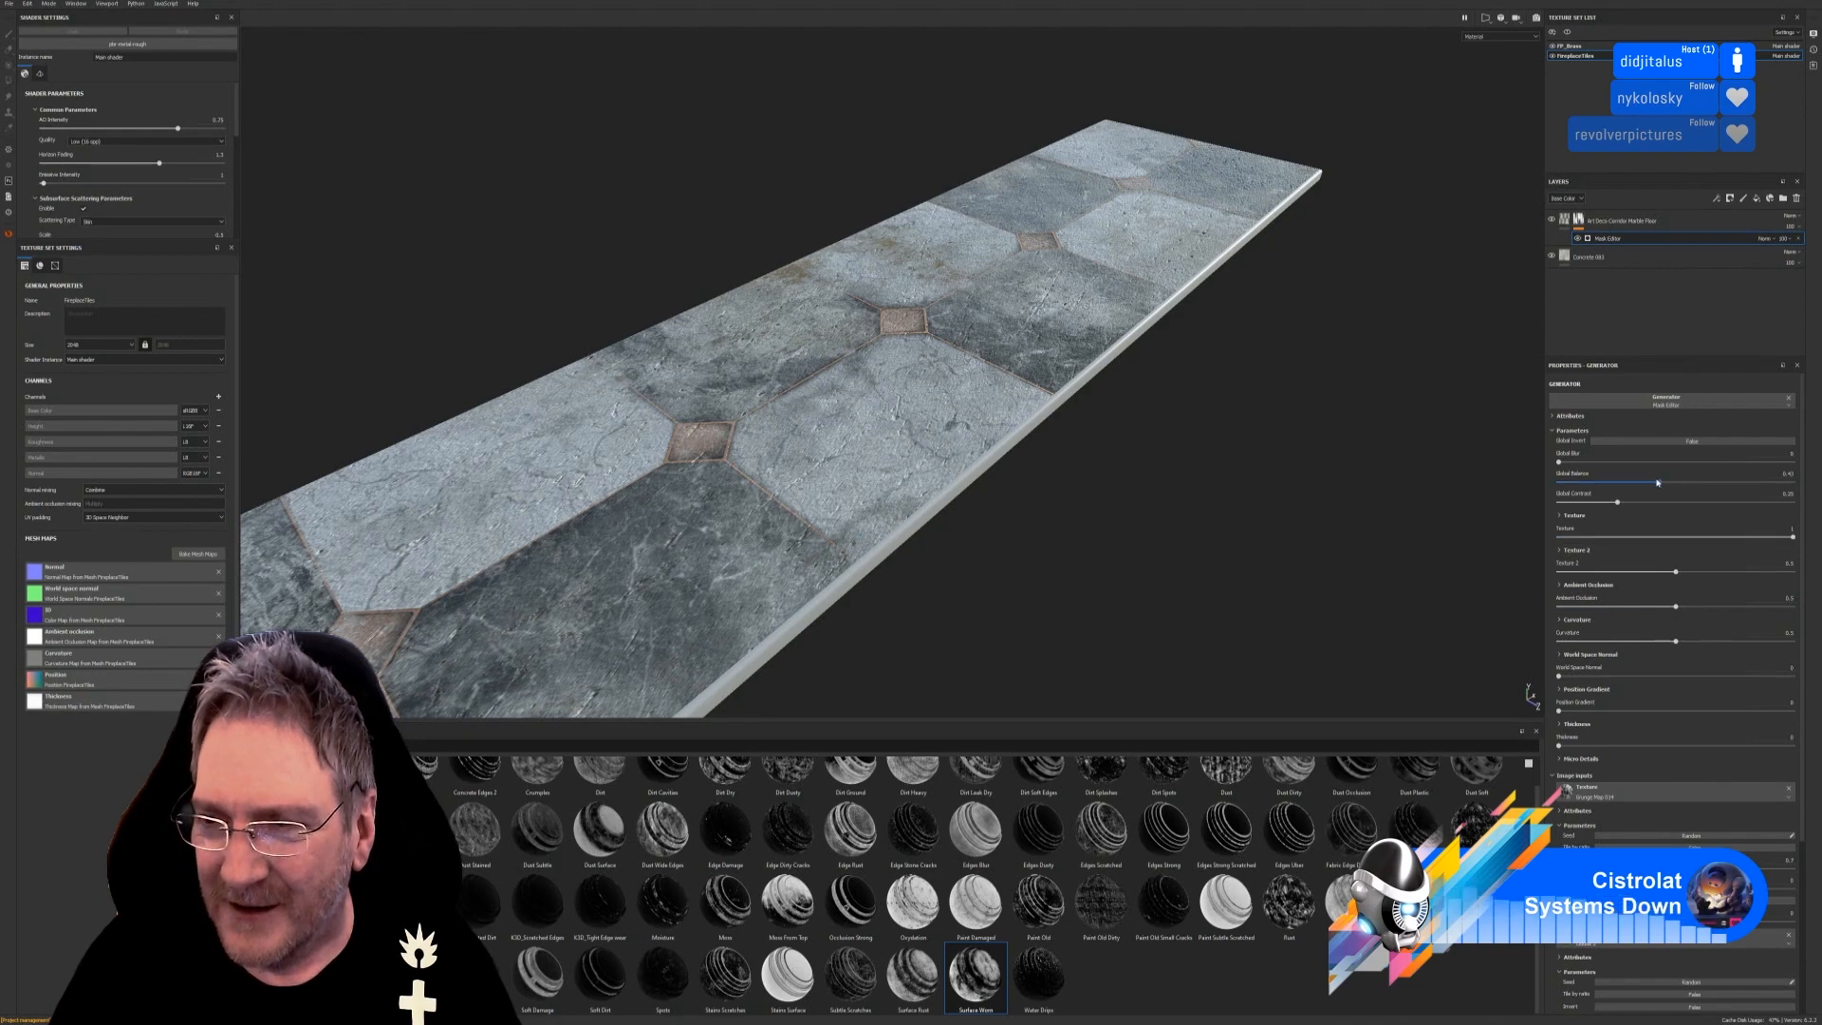
Raise the Surface Worn mask's Global Balance to about 0.66, Global Contrast to about 0.43 and Texture 2 to about 0.81.
left_click_drag(1661, 484, 1709, 482)
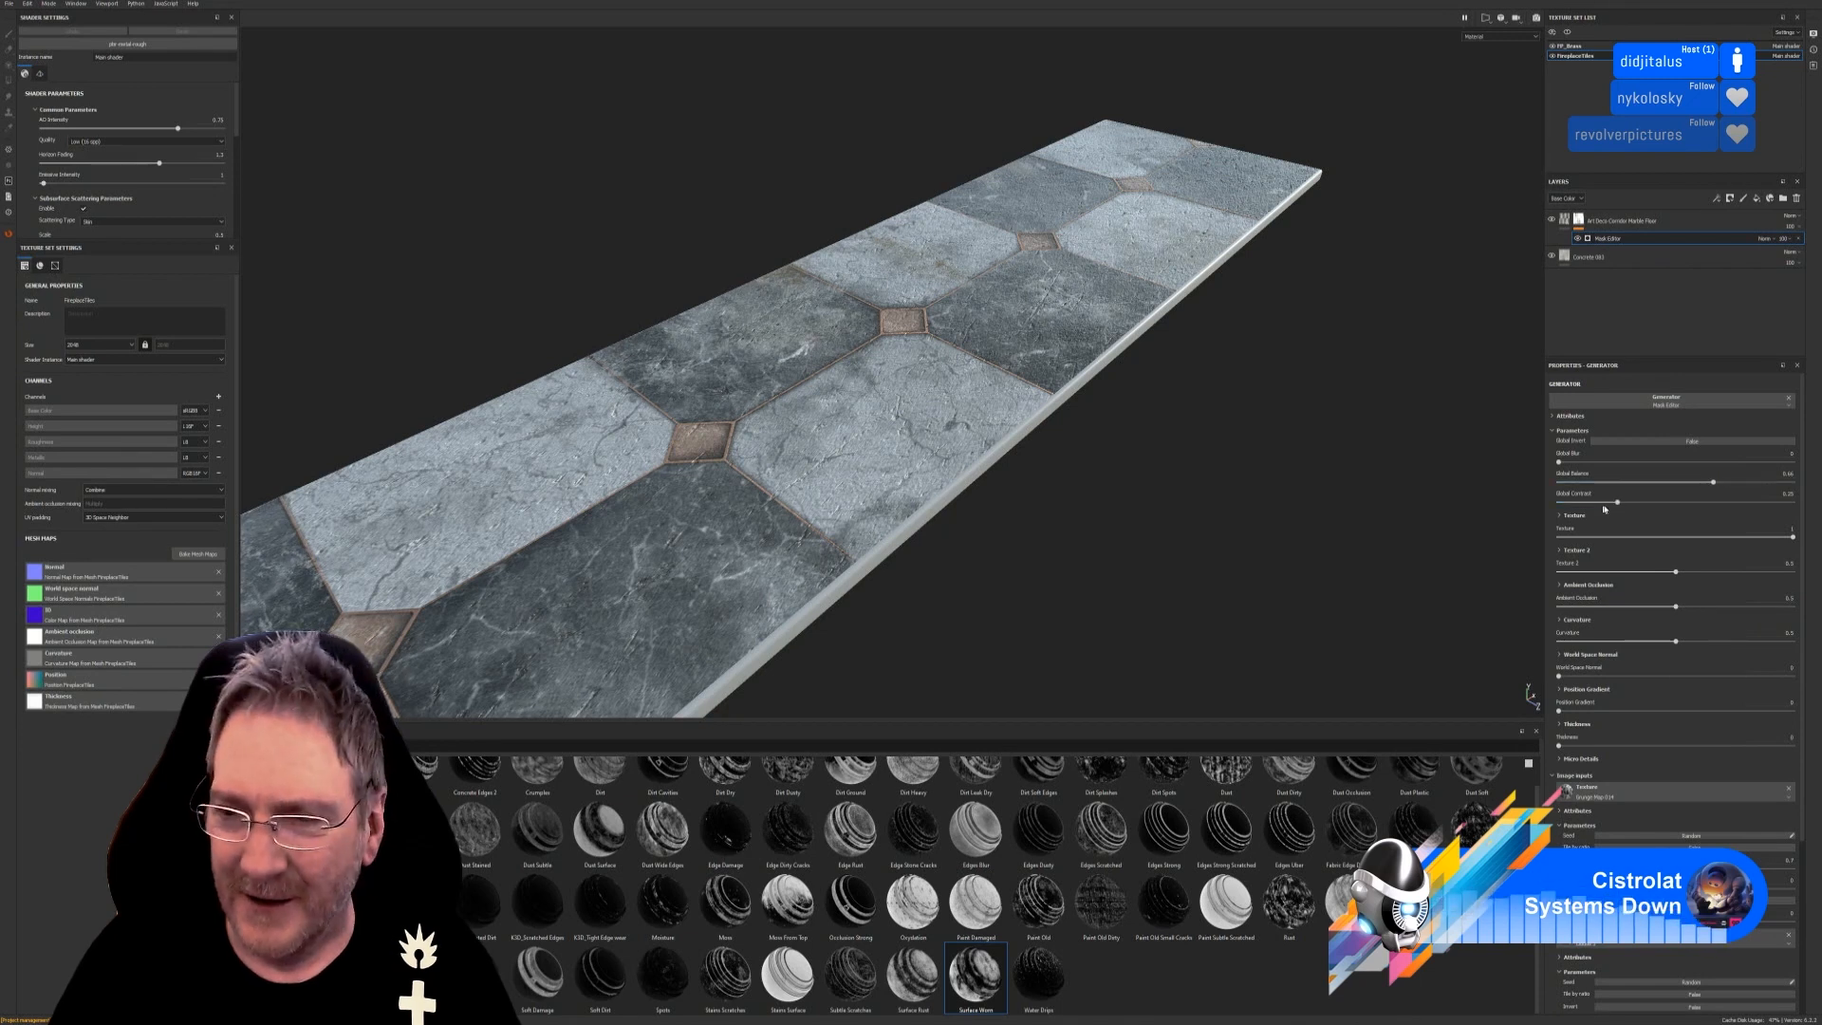
left_click_drag(1617, 503, 1656, 502)
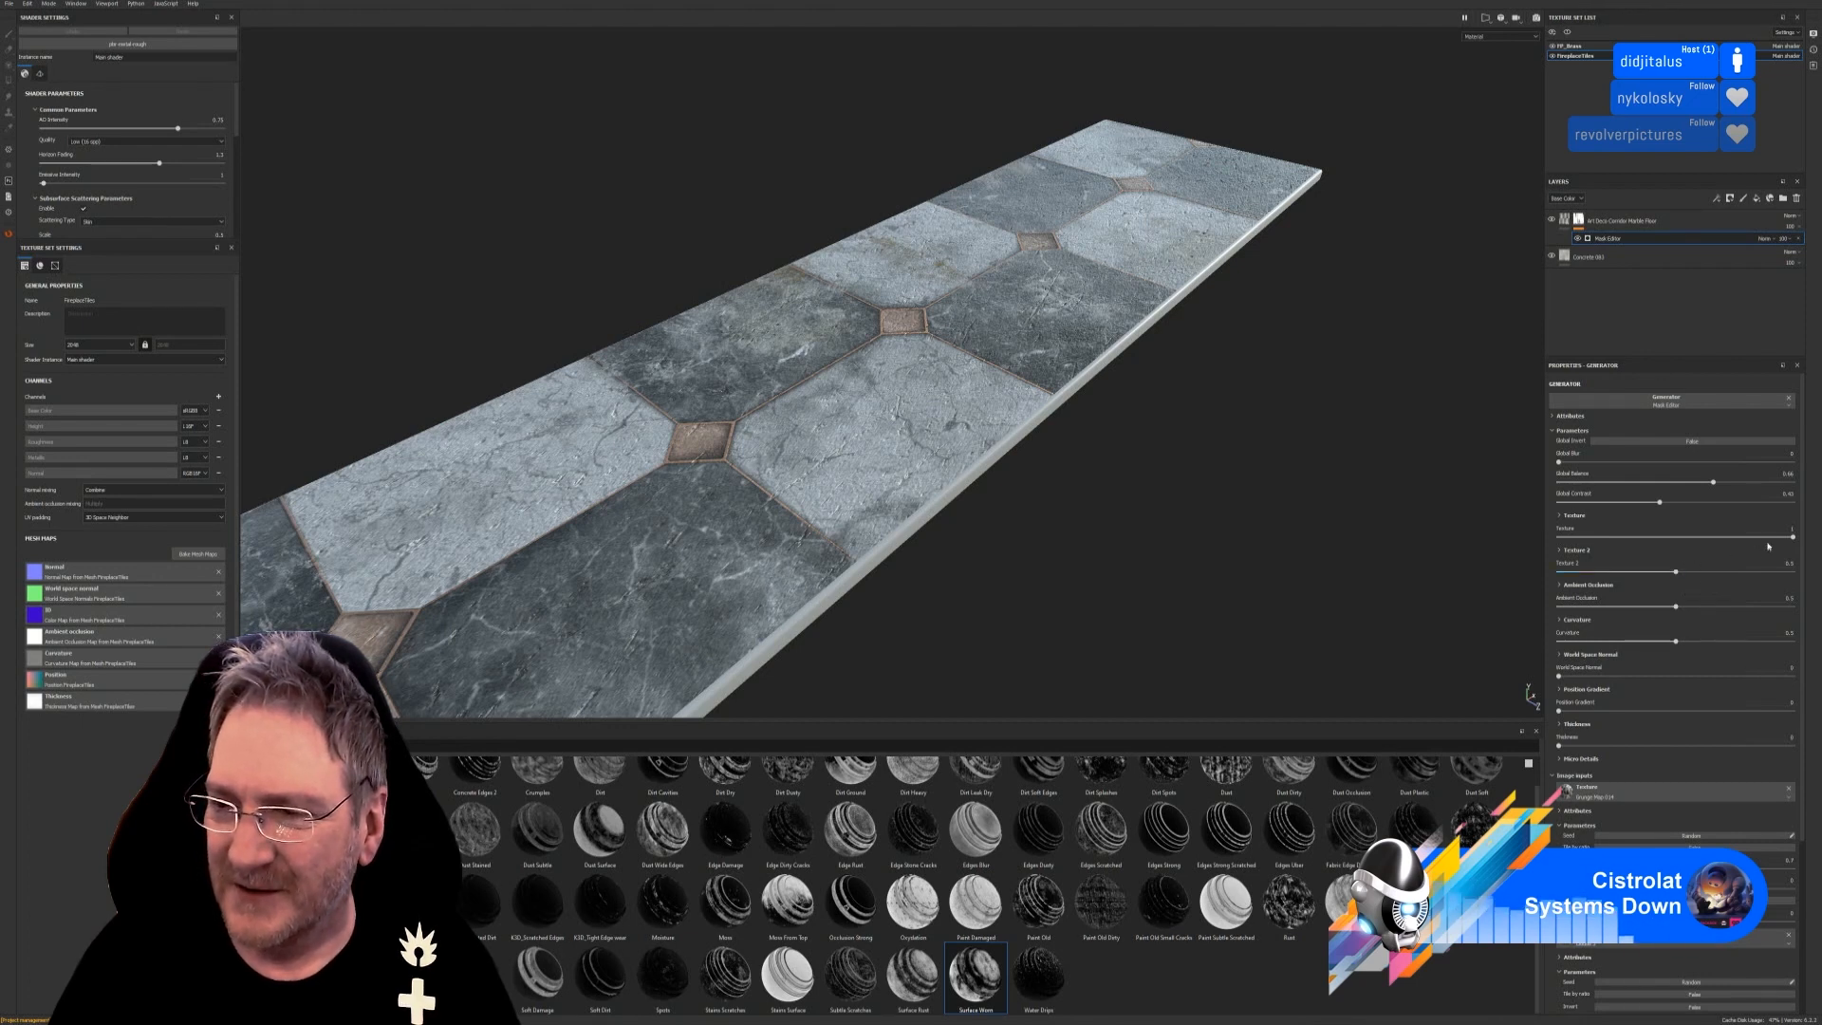
left_click_drag(1678, 573, 1747, 592)
right_click_drag(1224, 550, 642, 455, "alt")
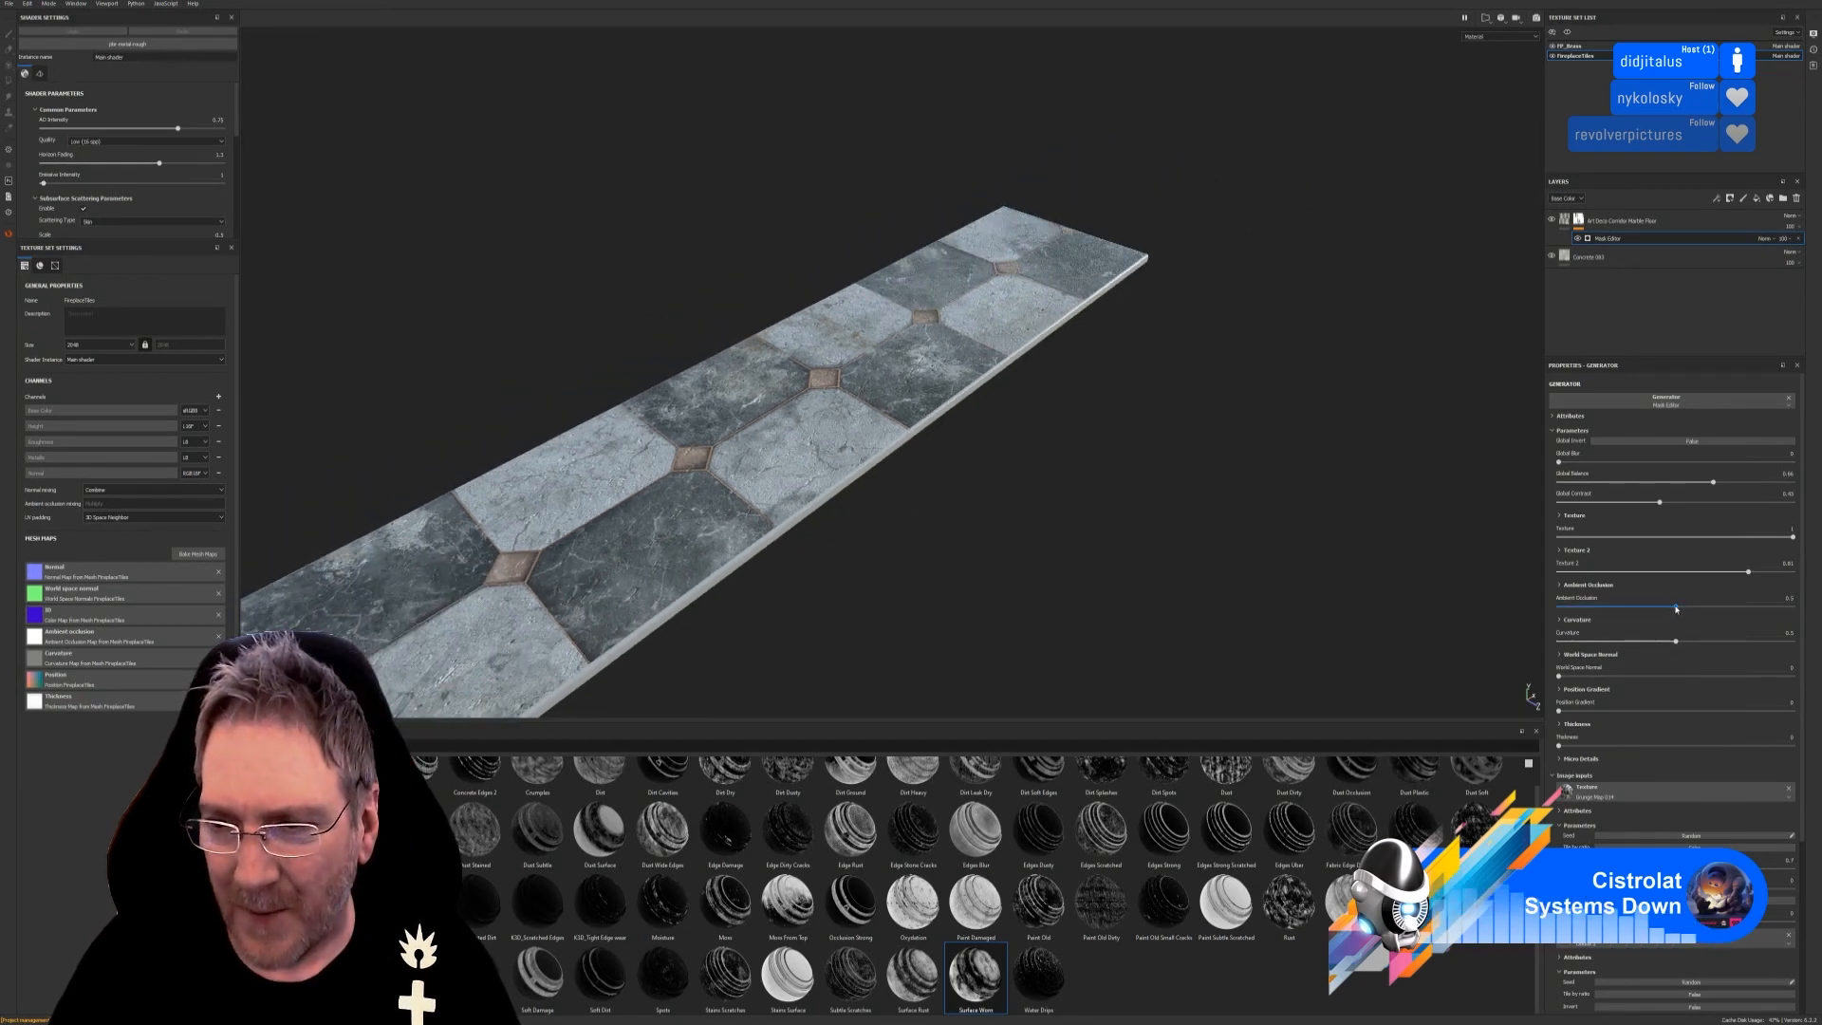
Set the Surface Worn mask's Ambient Occlusion to about 0.36, Curvature to about 0.92 and World Space Normal to about 0.45.
left_click_drag(1677, 608, 1763, 607)
left_click_drag(1569, 627, 1577, 635)
left_click_drag(1583, 638, 1656, 634)
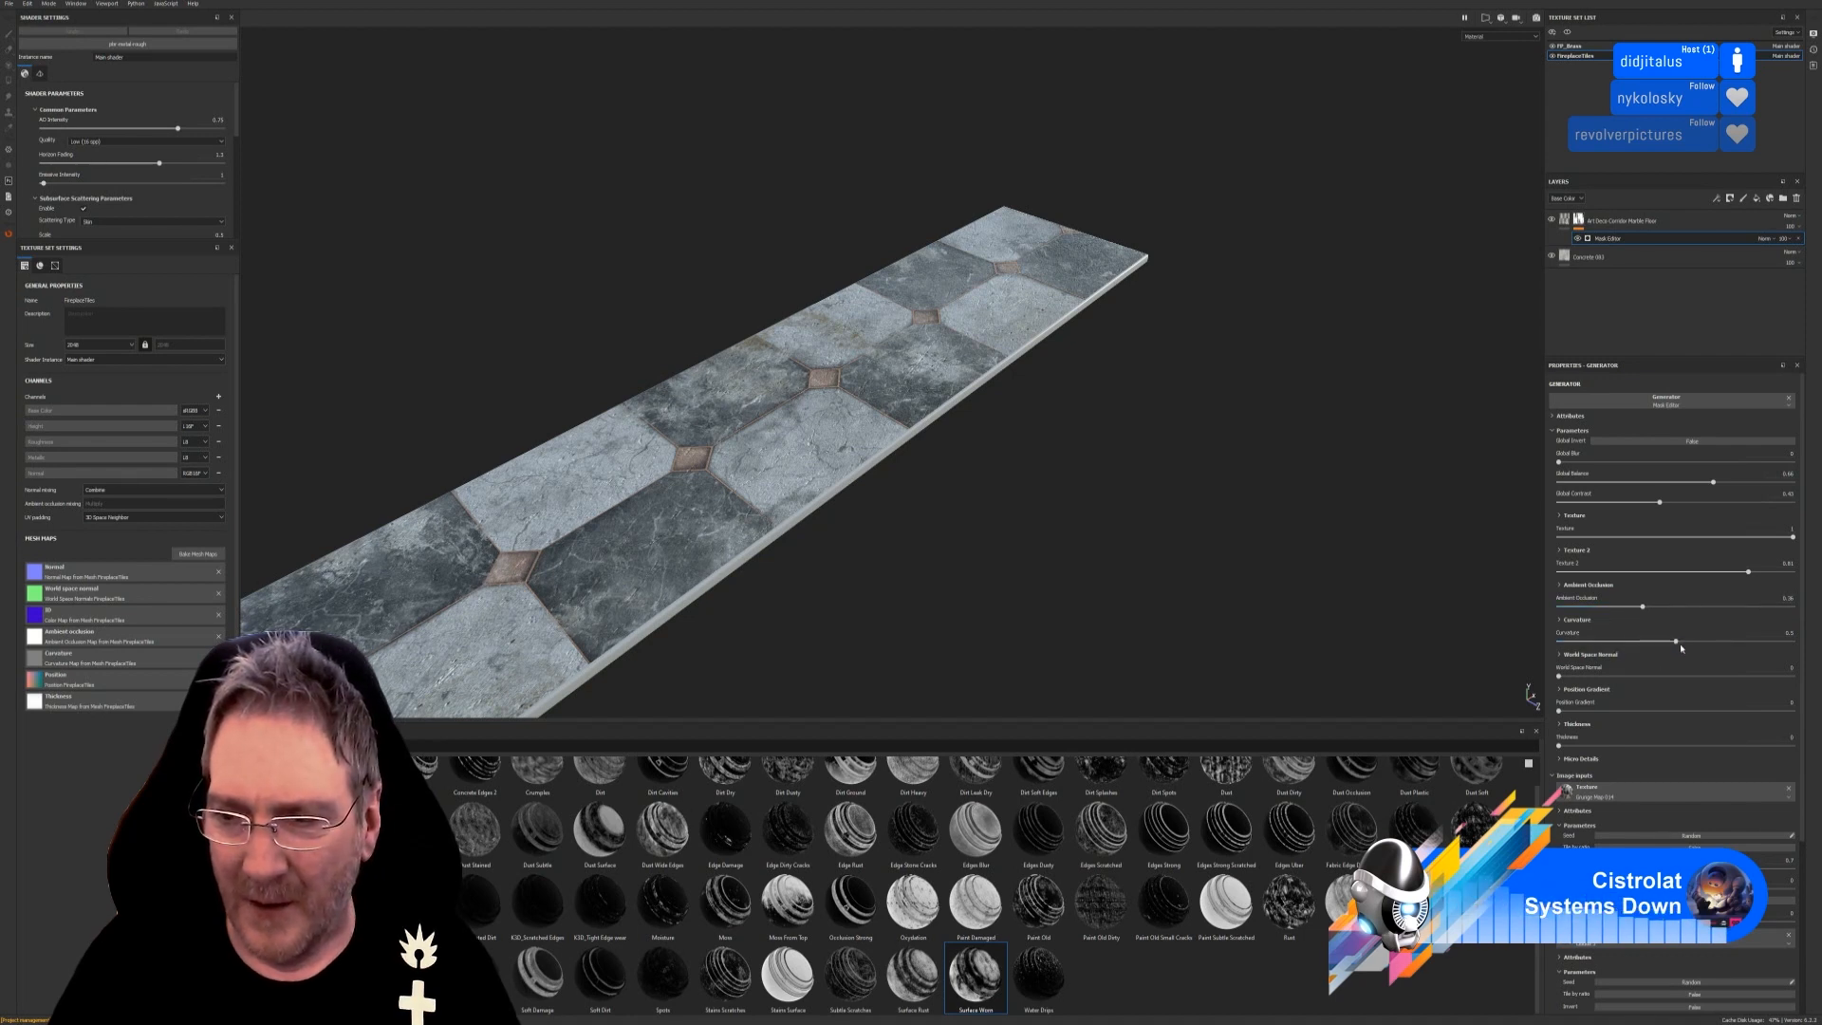
left_click_drag(1681, 647, 1773, 647)
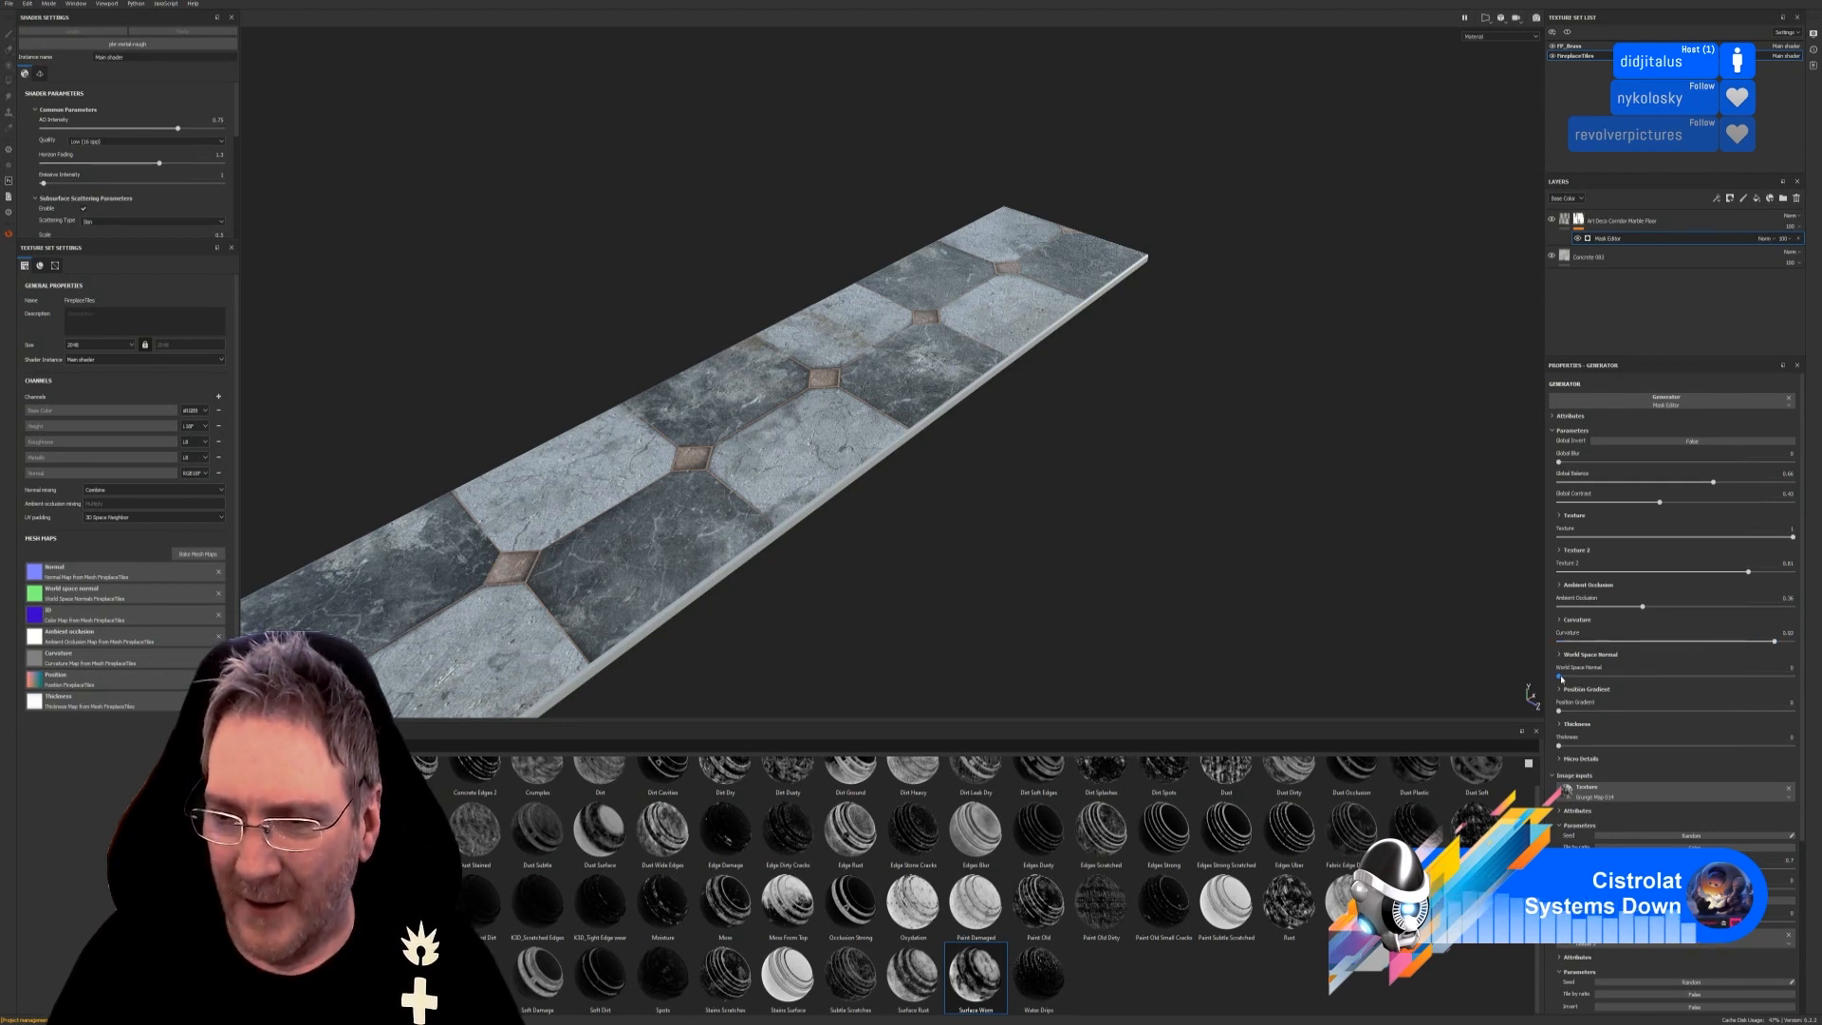
mouse_move(1562, 677)
left_mouse_down()
mouse_move(1793, 677)
mouse_move(1660, 680)
left_mouse_up()
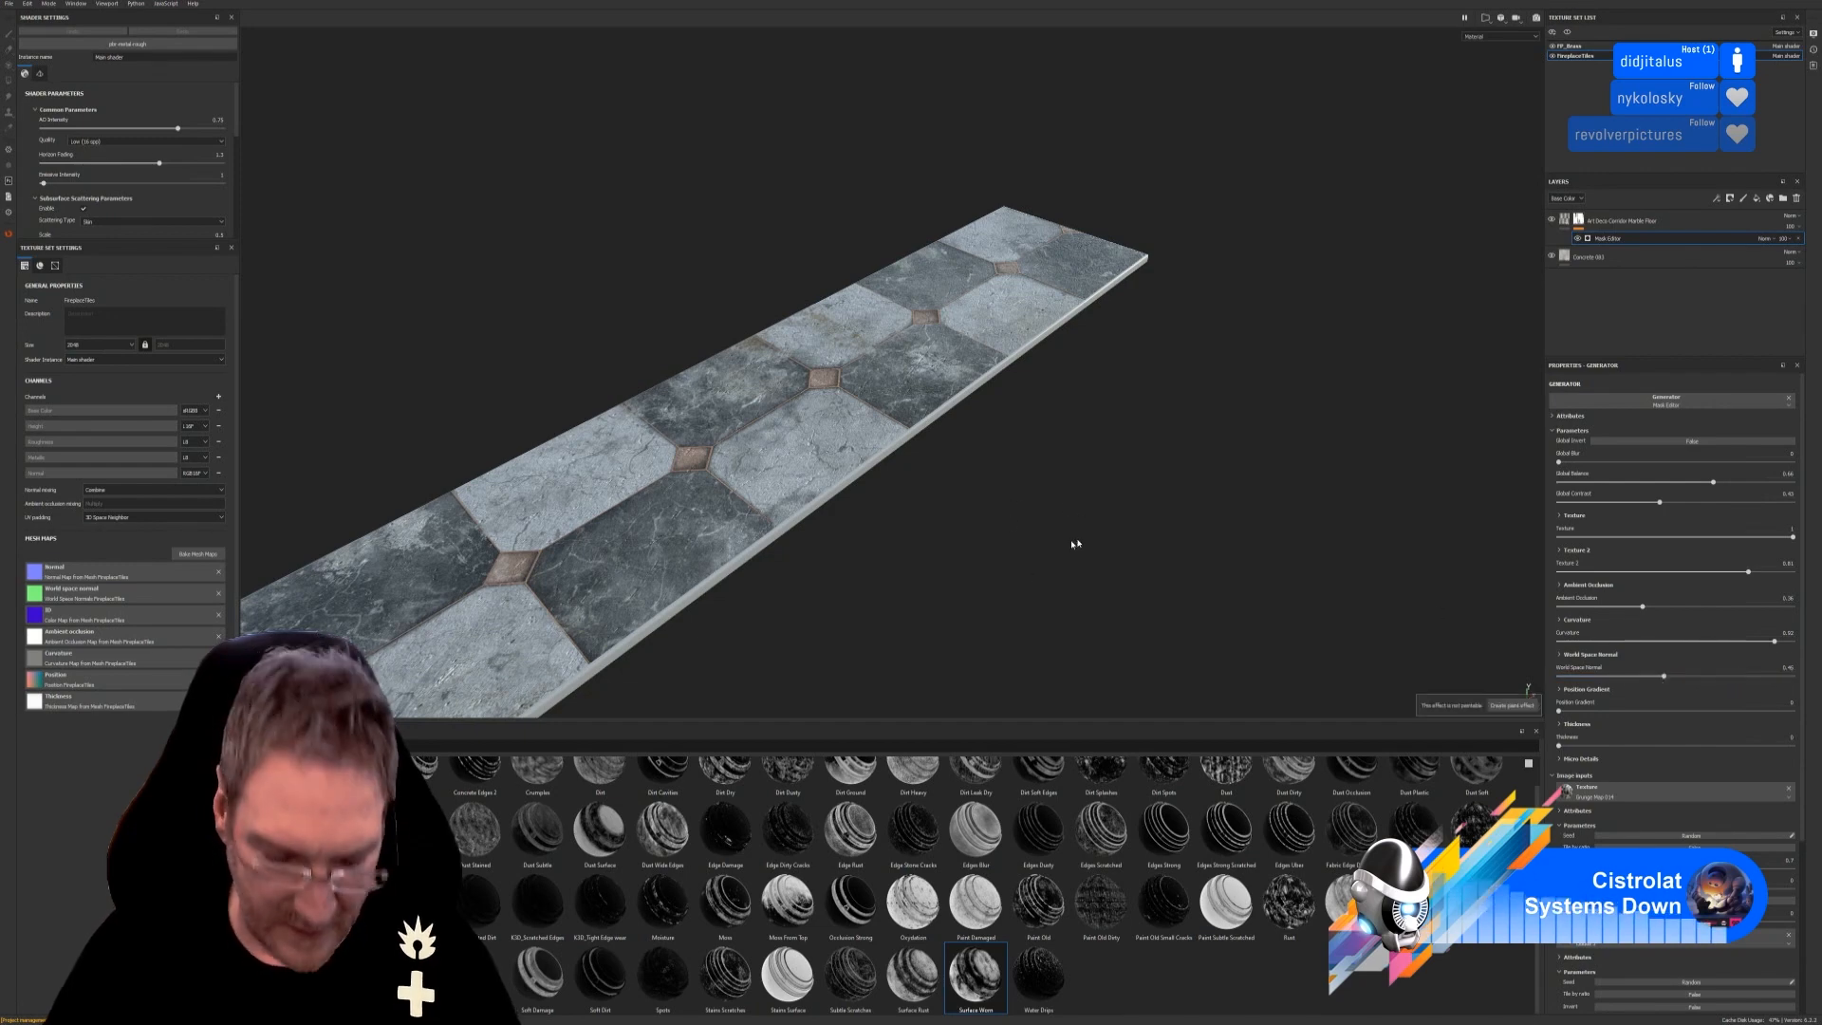
mouse_move(1034, 424)
left_mouse_down("alt")
mouse_move(972, 512)
mouse_move(973, 571)
mouse_move(1070, 509)
mouse_move(931, 407)
mouse_move(891, 424)
mouse_move(824, 515)
mouse_move(915, 447)
mouse_move(1180, 395)
mouse_move(988, 386)
mouse_move(942, 343)
mouse_move(793, 496)
mouse_move(703, 391)
left_mouse_up("alt")
scroll(707, 403, "up", 5)
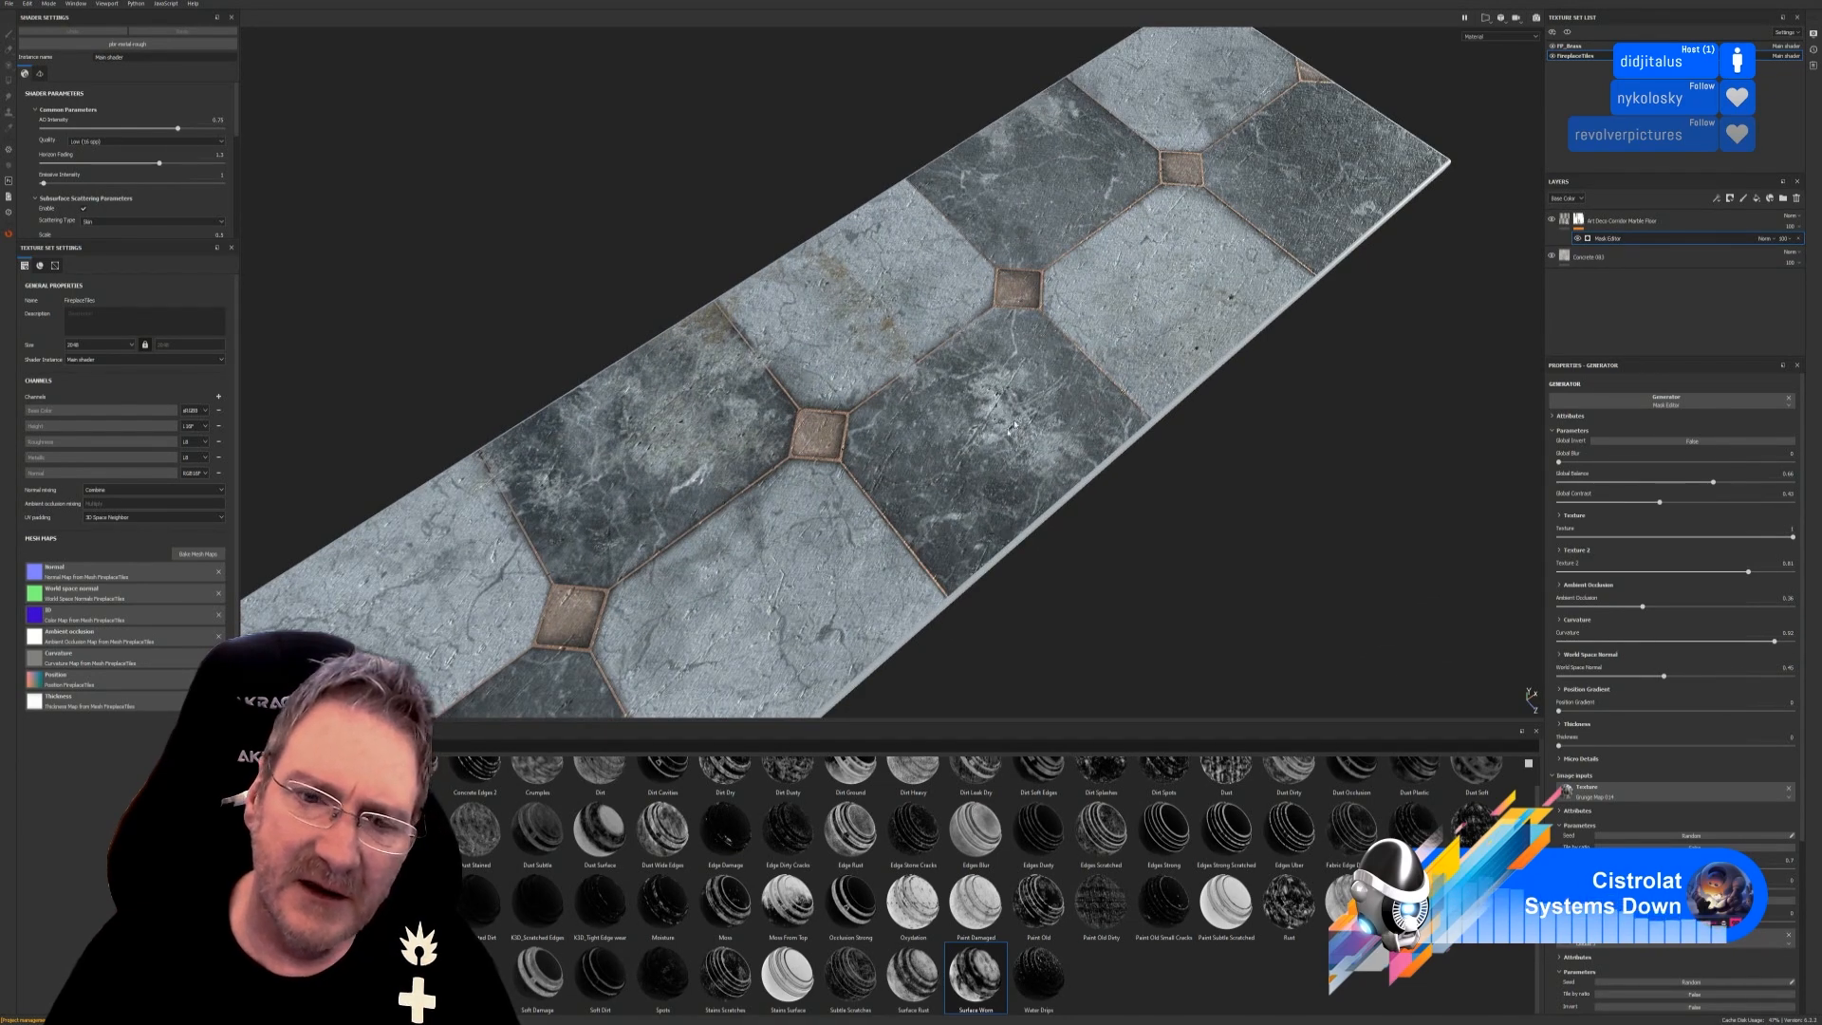
Try turning off the concrete fill layer's height and normal channels and inspect the tile surface.
left_click(1582, 258)
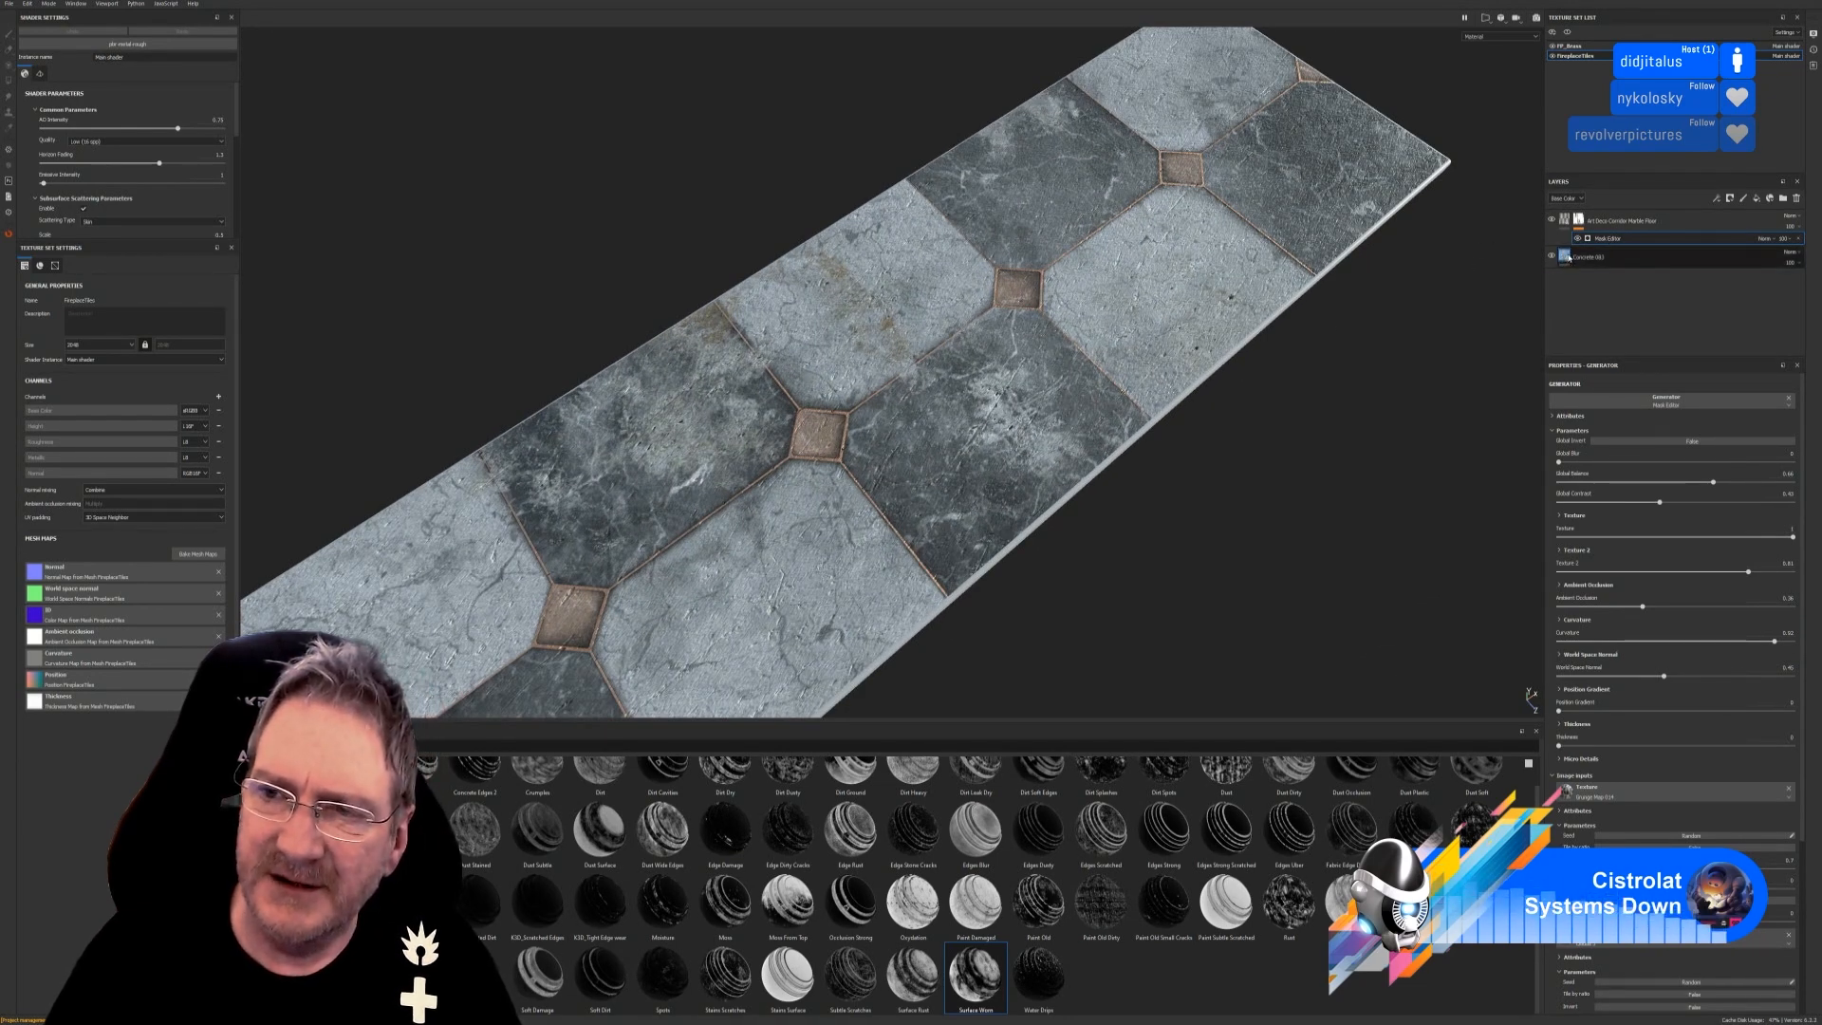
left_click(1582, 259)
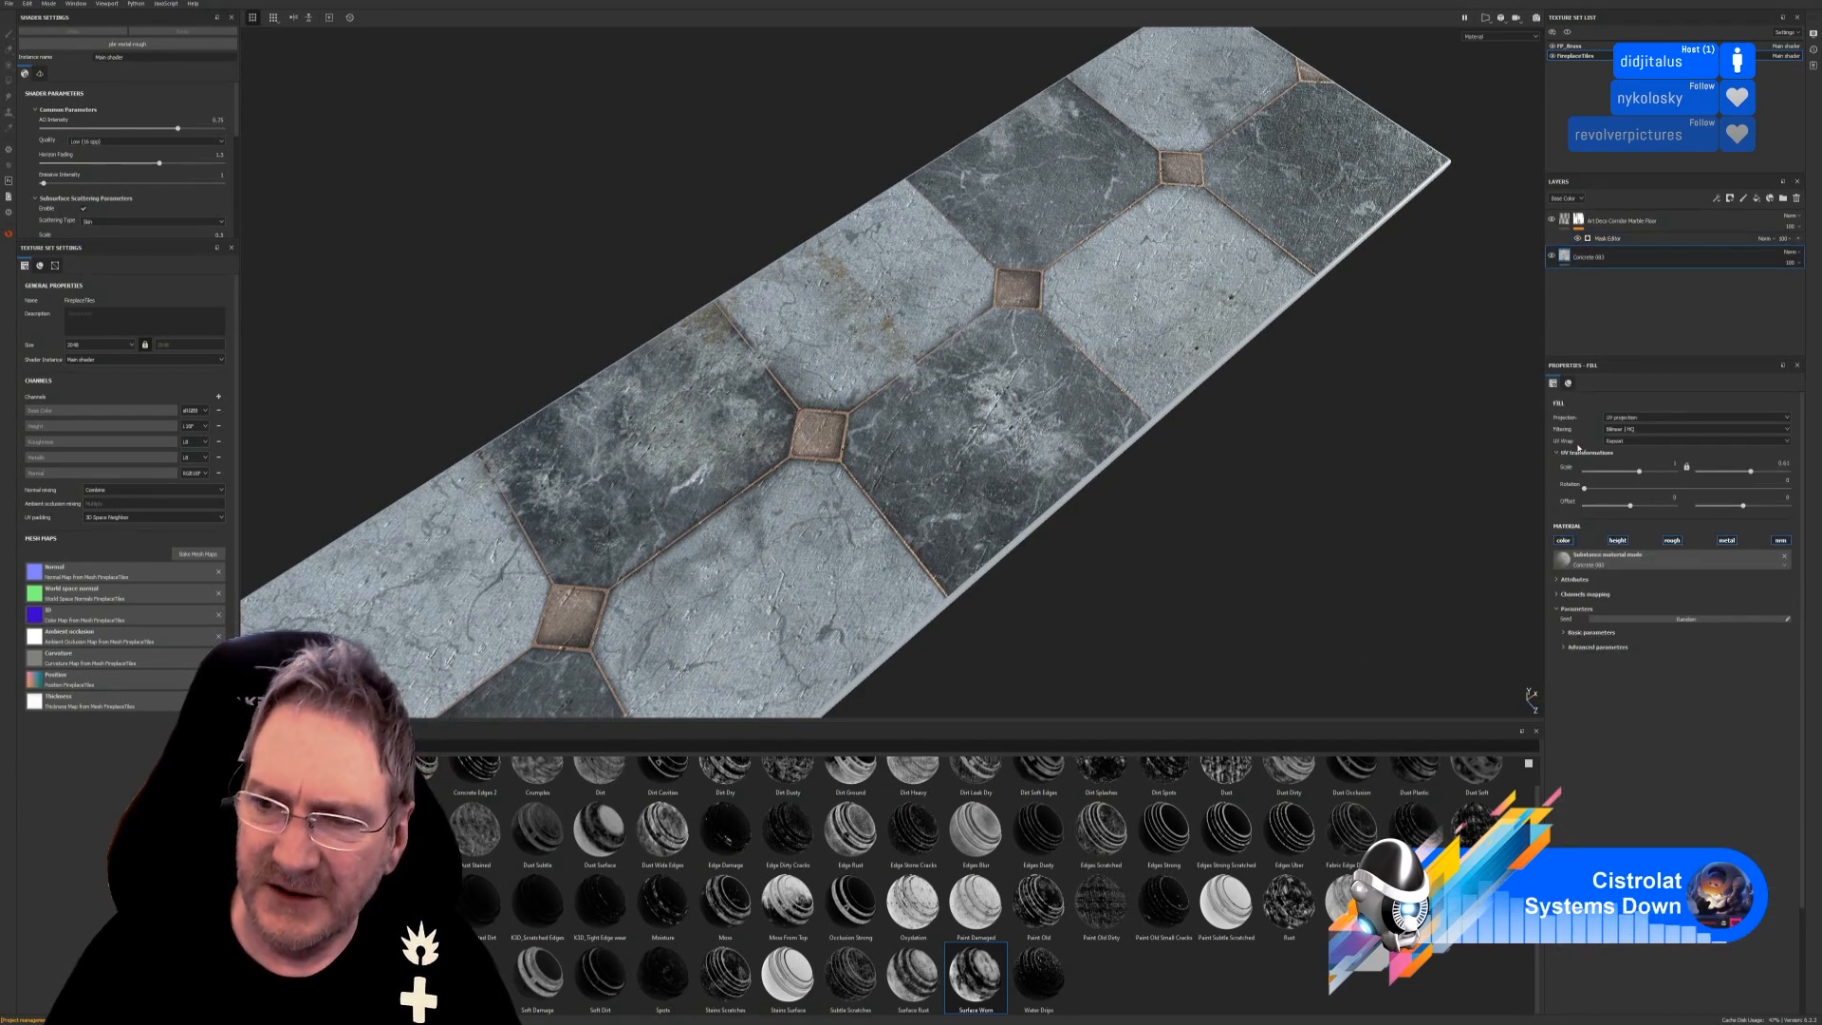
left_click(1618, 541)
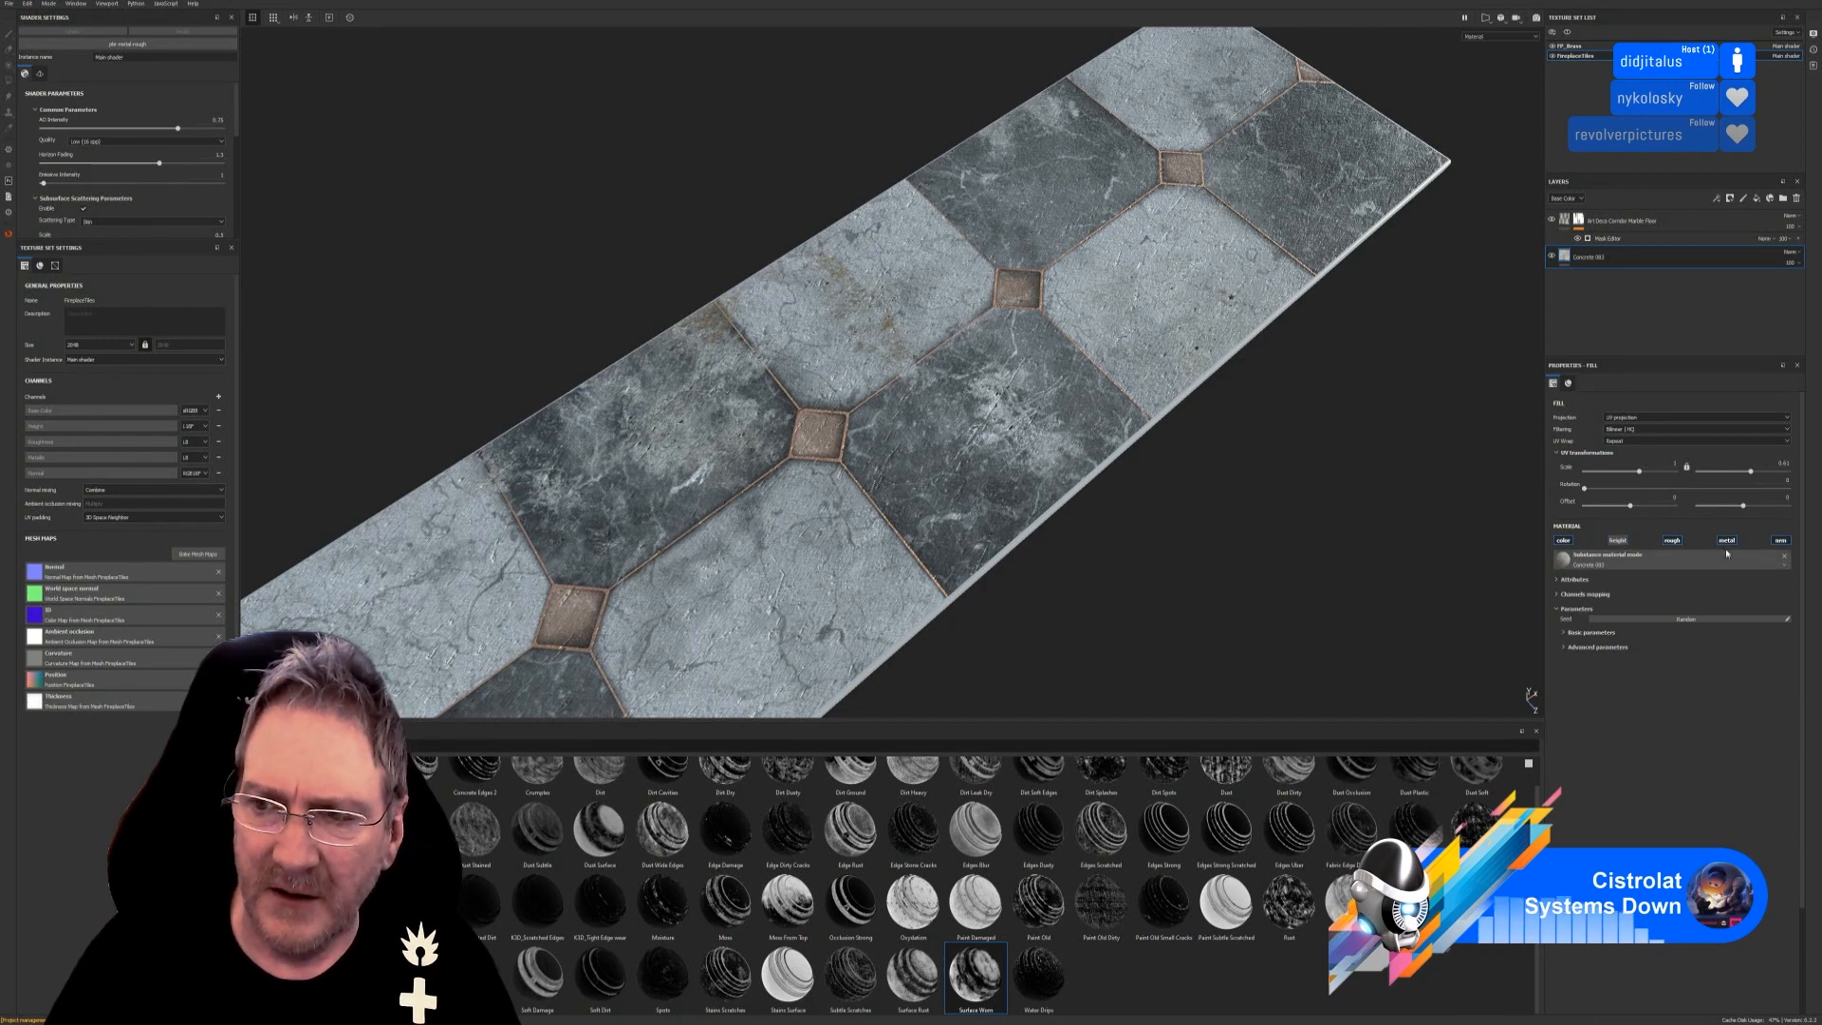
left_click(1782, 541)
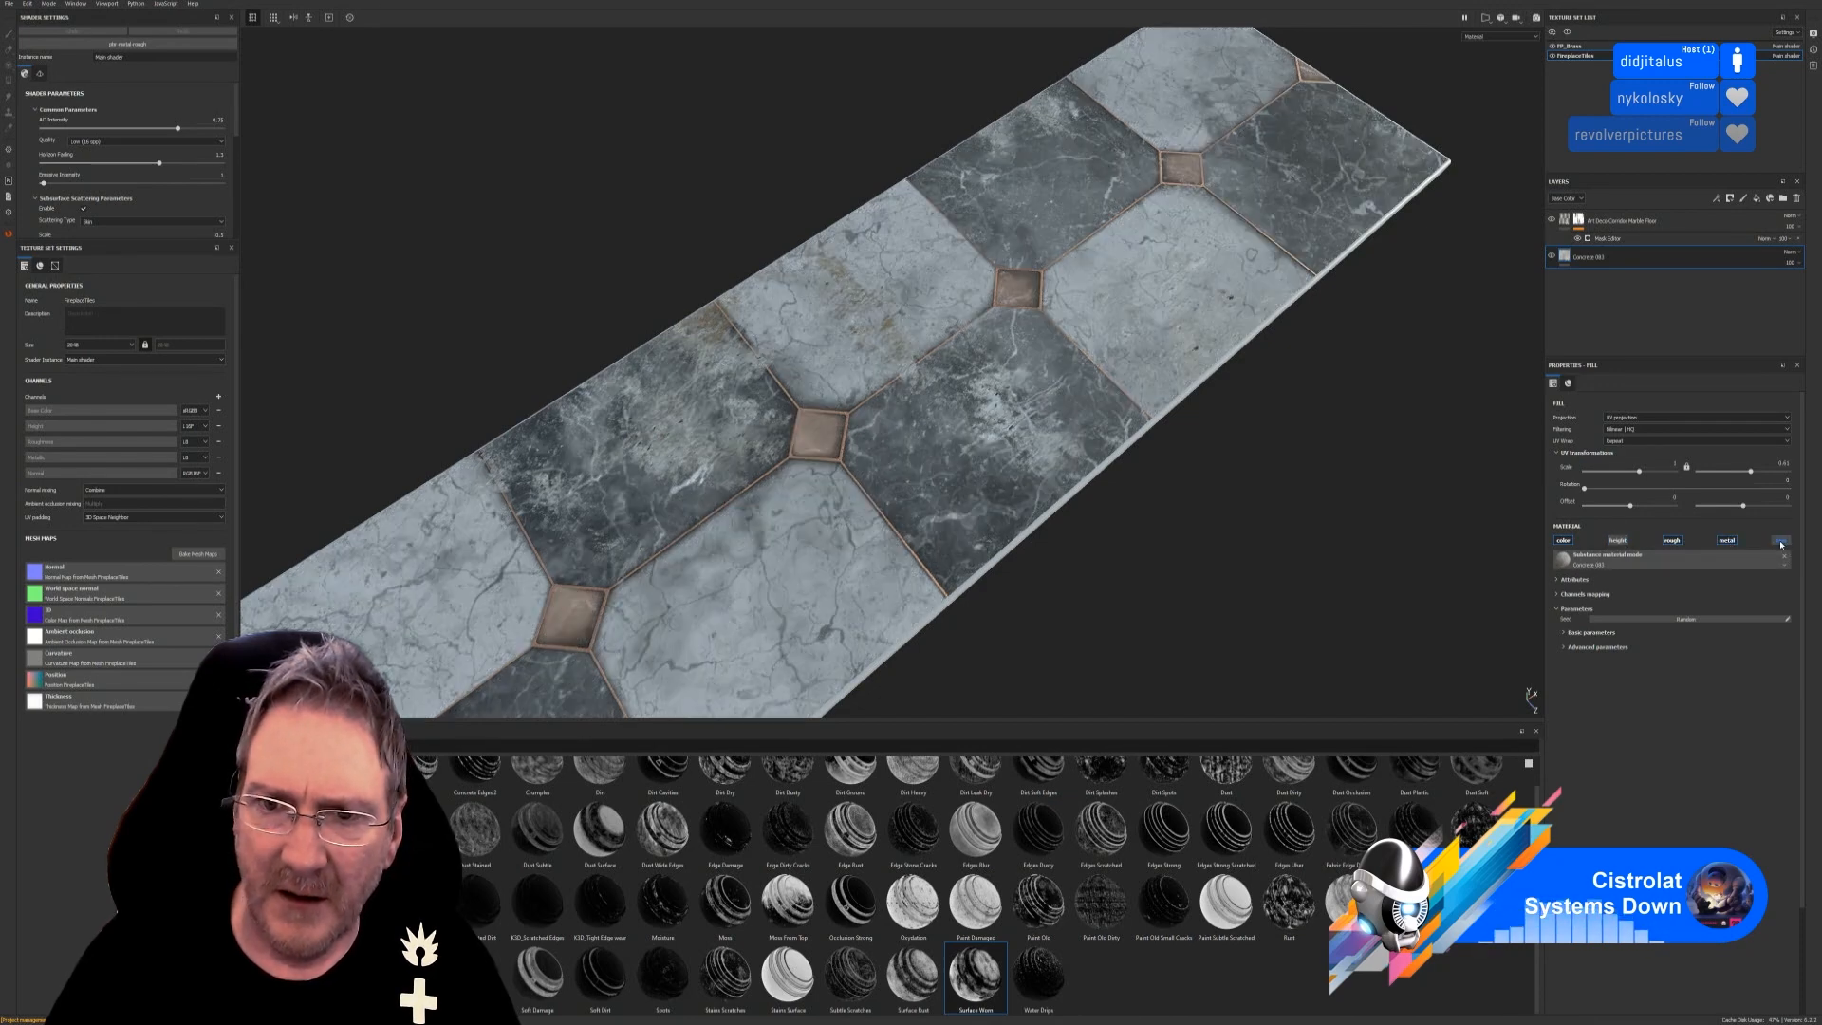
left_click(1777, 543)
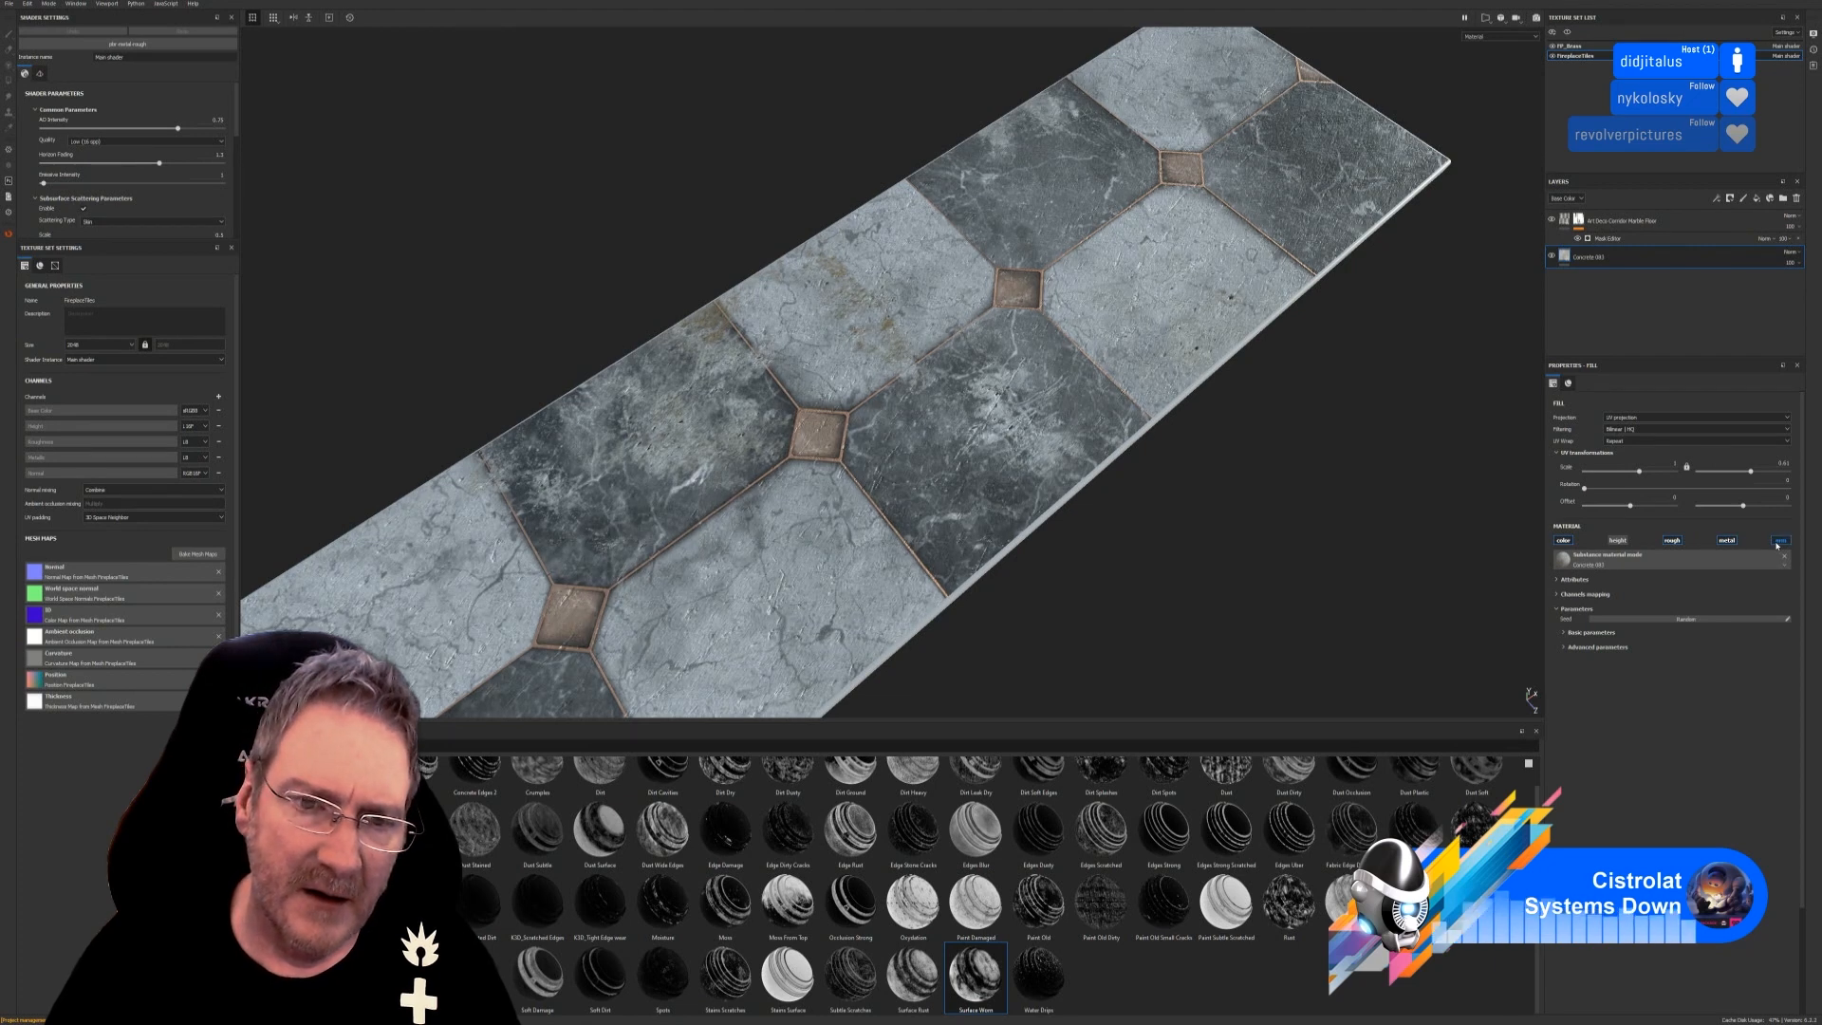
left_click(1779, 542)
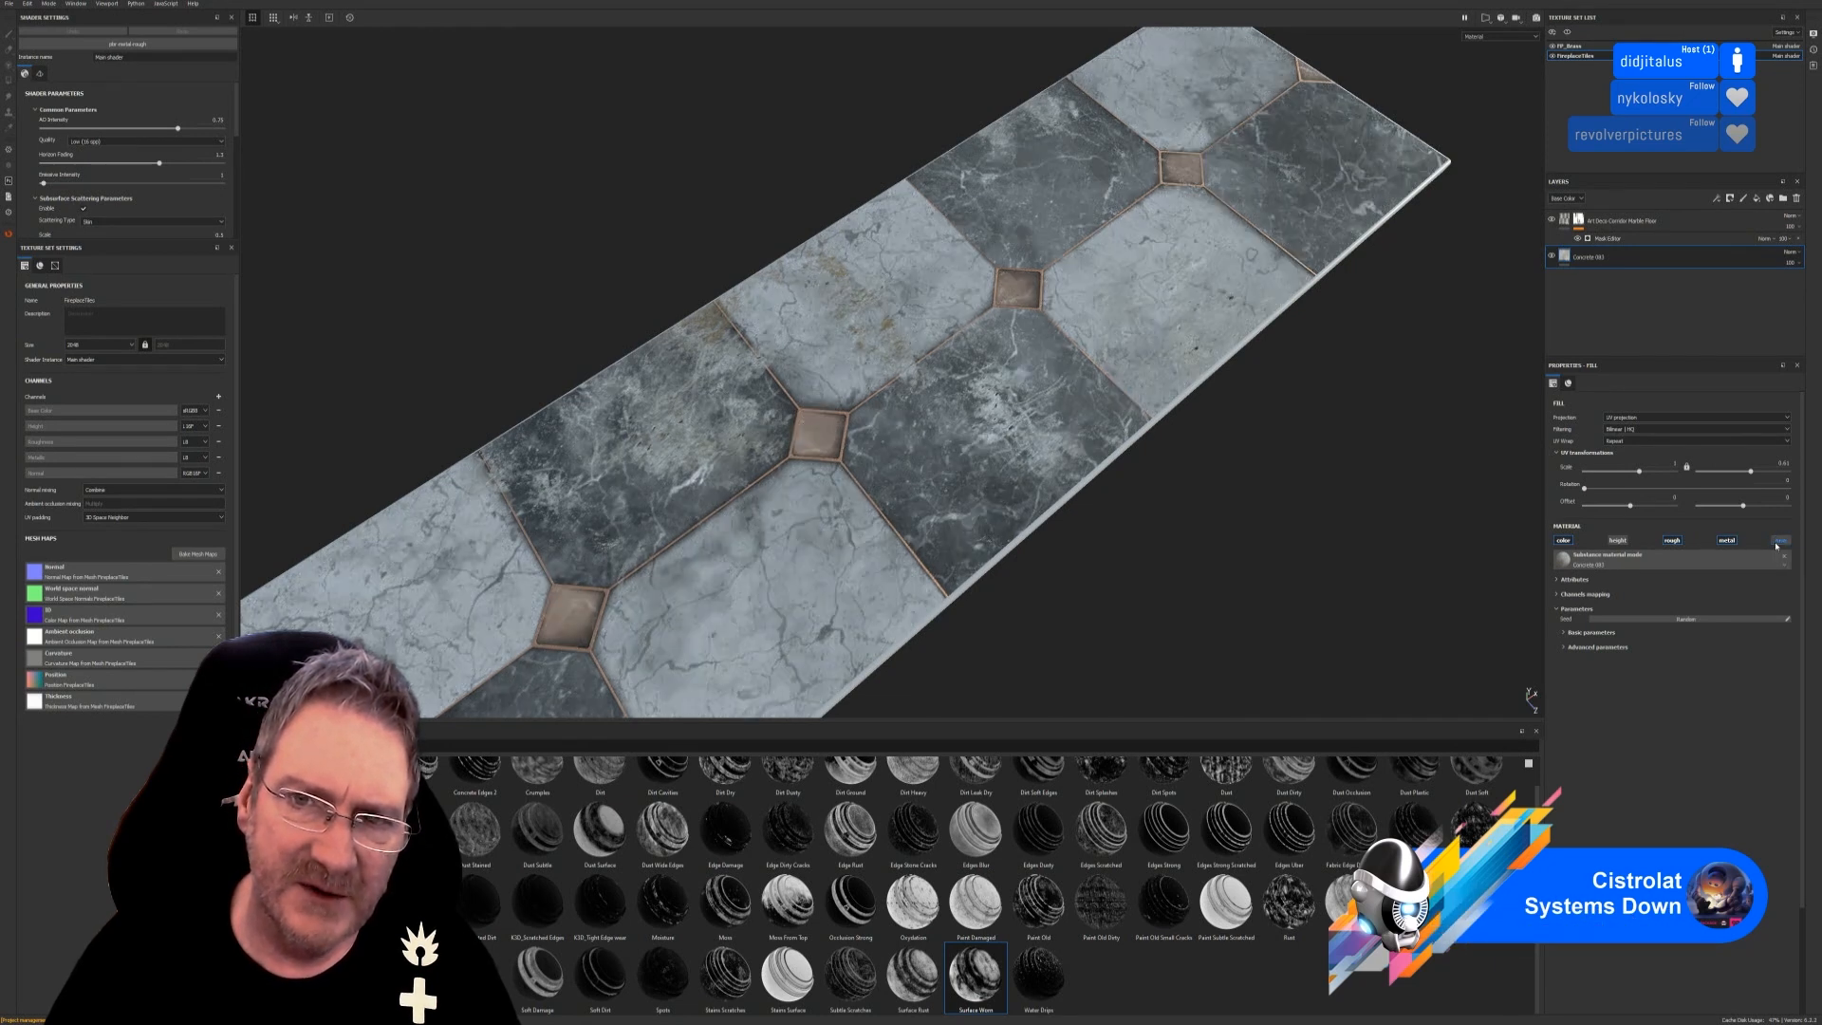
left_click(1779, 542)
left_click(1778, 542)
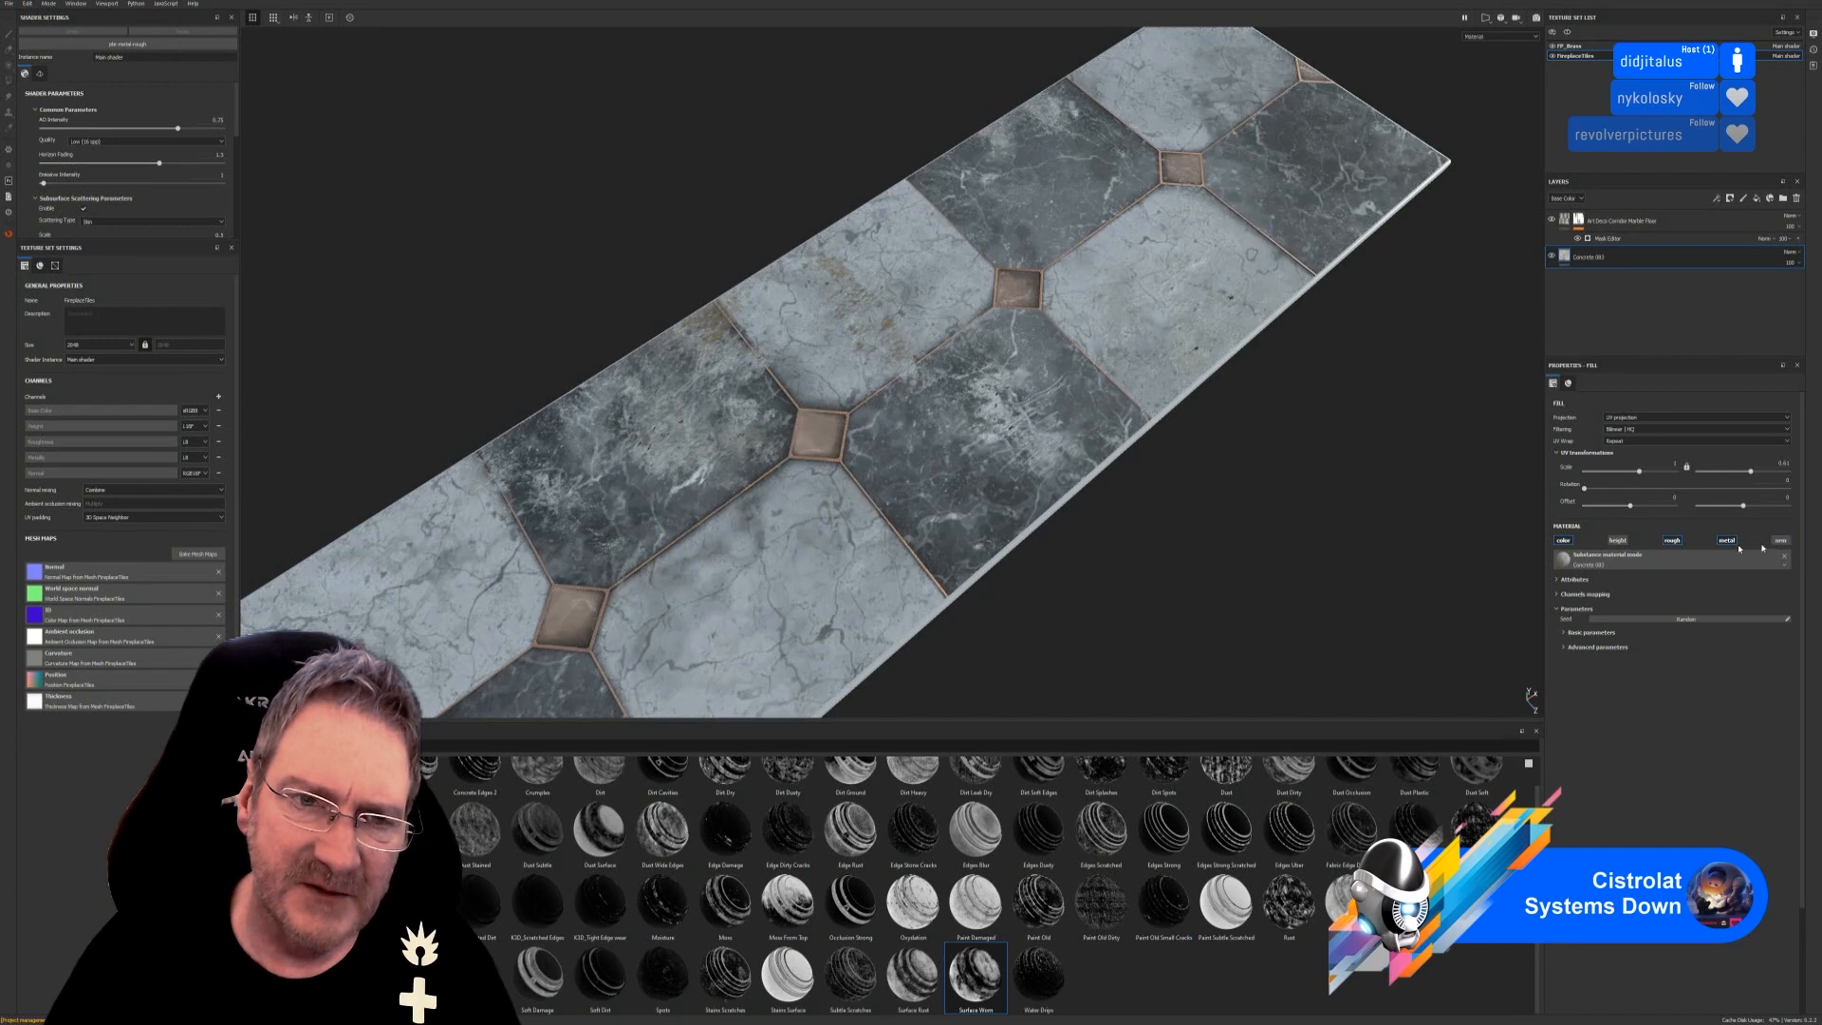
scroll(1047, 425, "down", 8)
left_click_drag(1086, 459, 1129, 443, "alt")
scroll(918, 487, "up", 5)
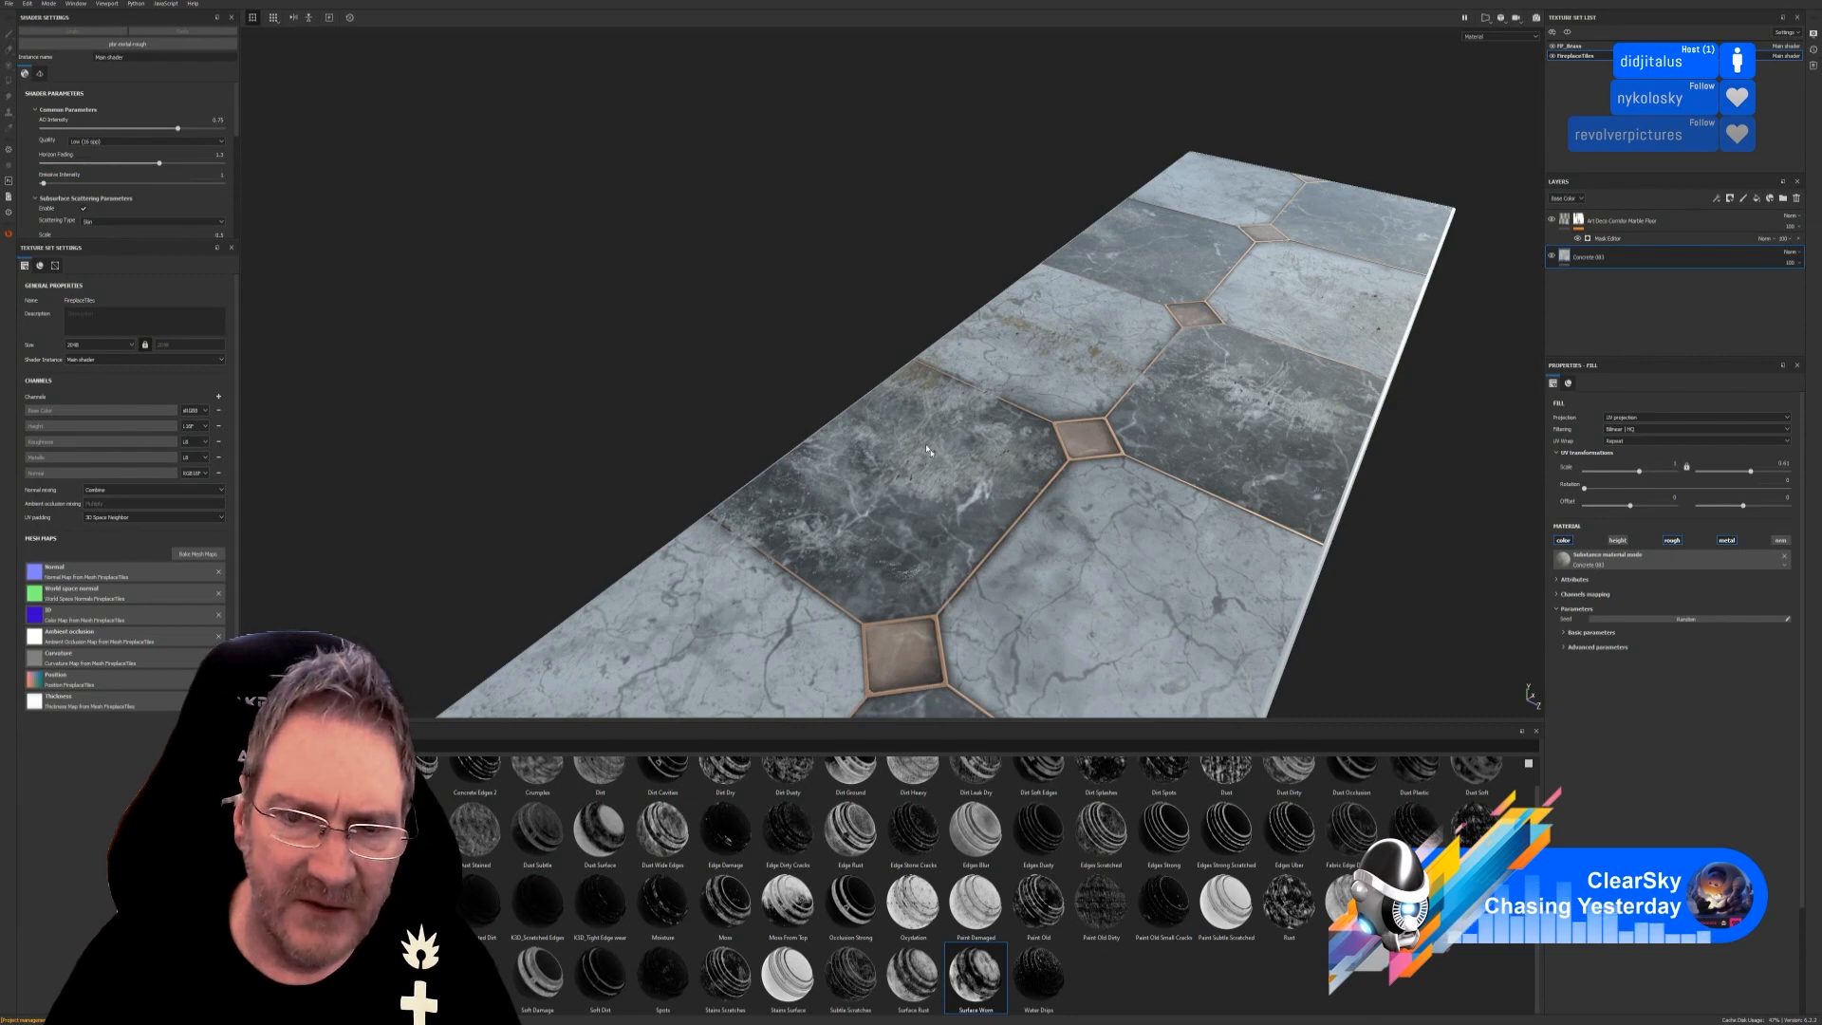
scroll(1102, 457, "up", 4)
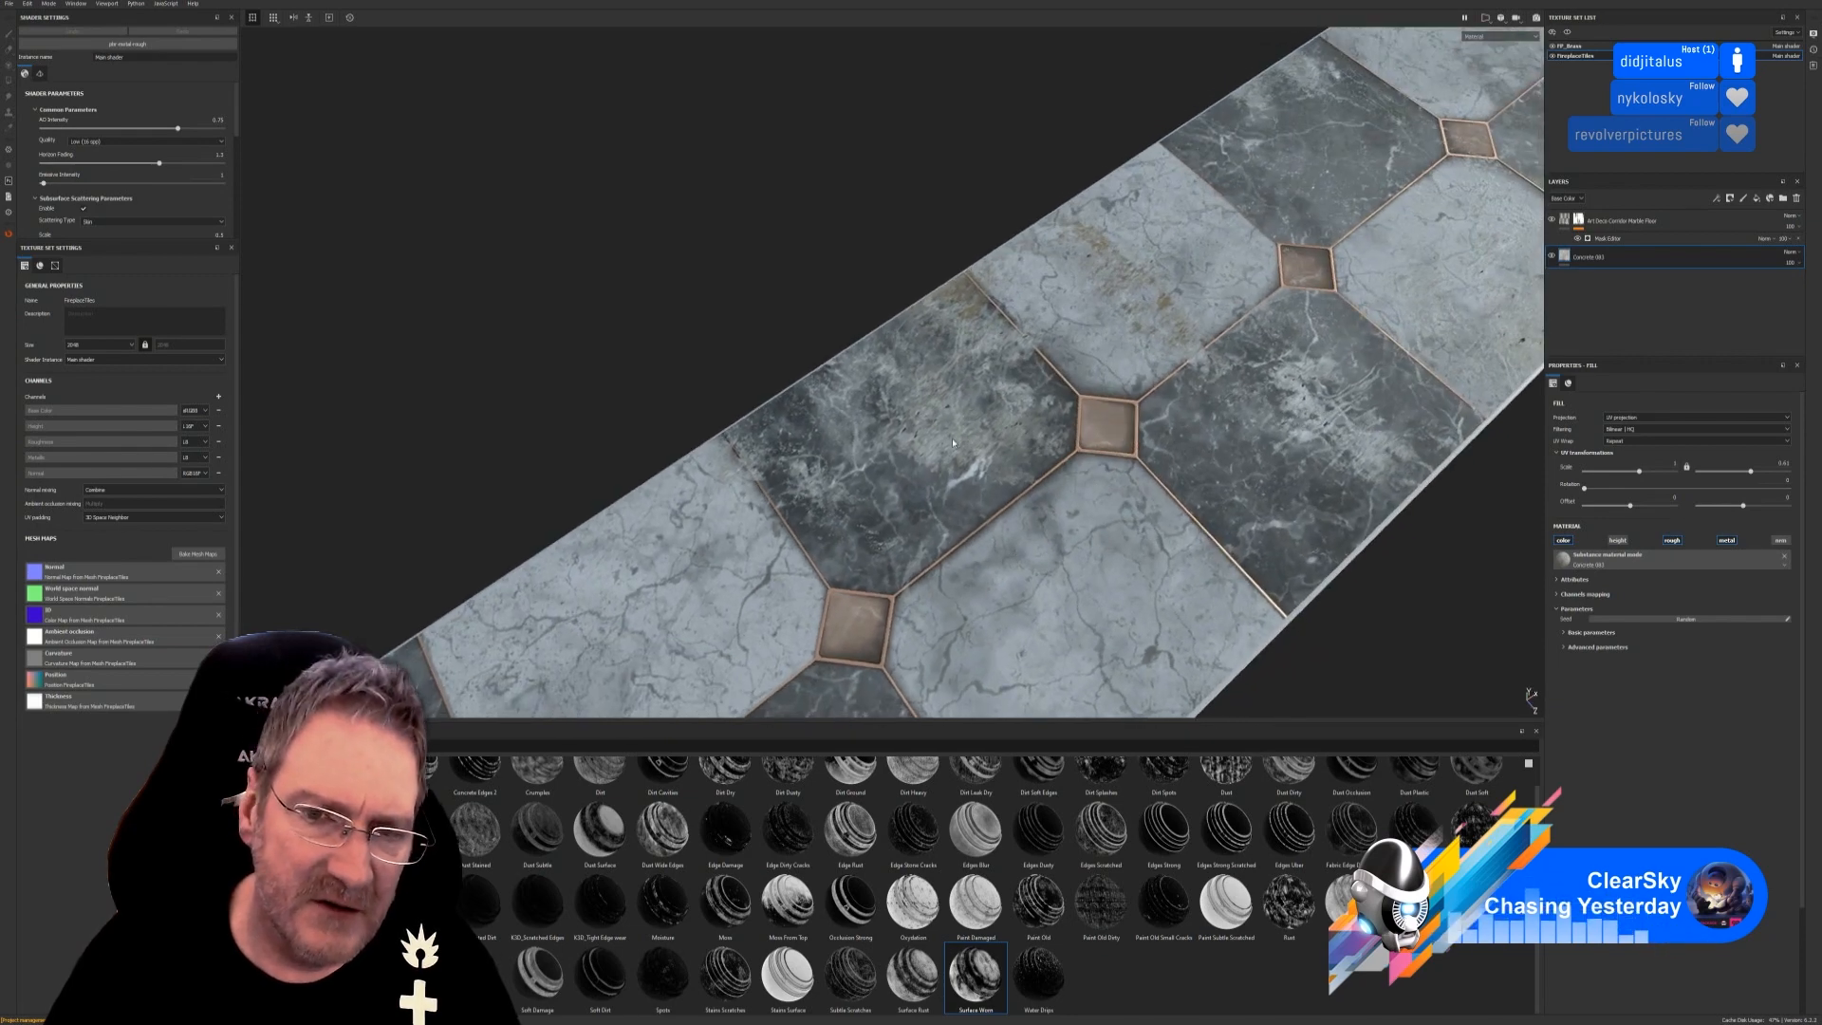
scroll(953, 443, "down", 6)
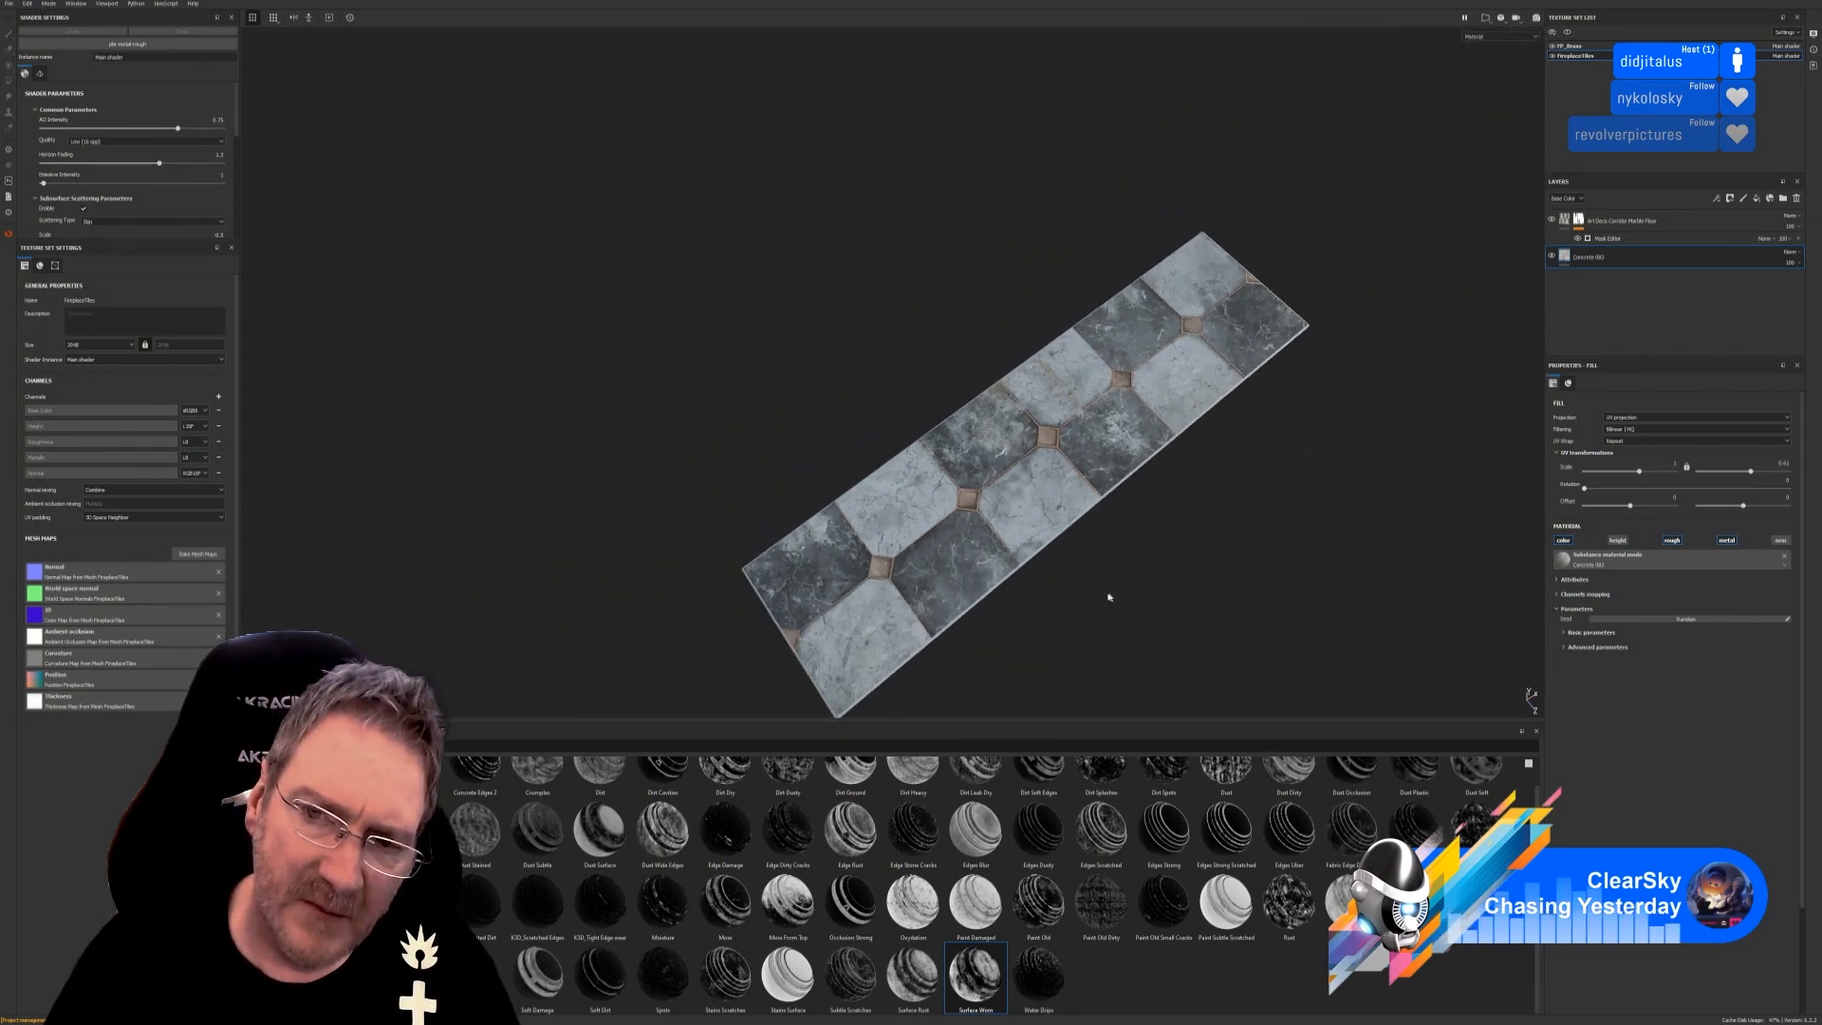
left_click_drag(1109, 597, 1281, 453, "alt")
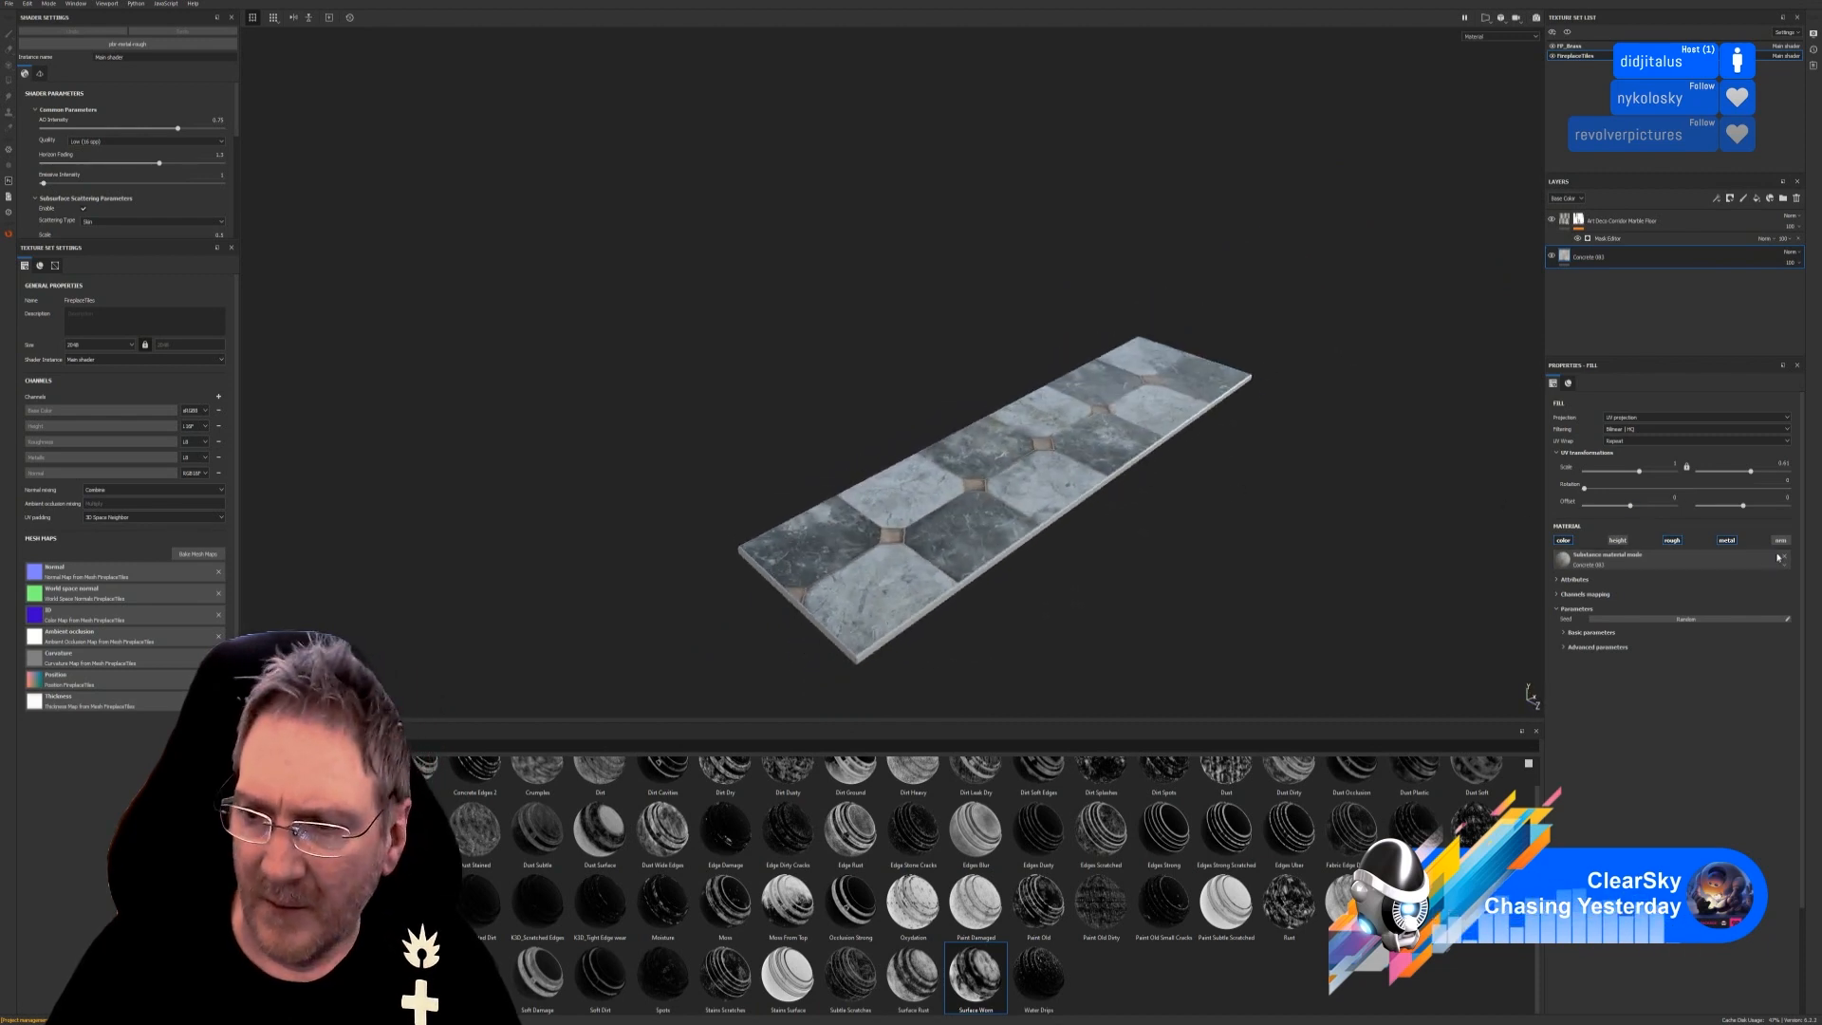
Re-enable the concrete layer's height channel and compare the tiles with its normal channel off and on, leaving it enabled.
left_click(1620, 541)
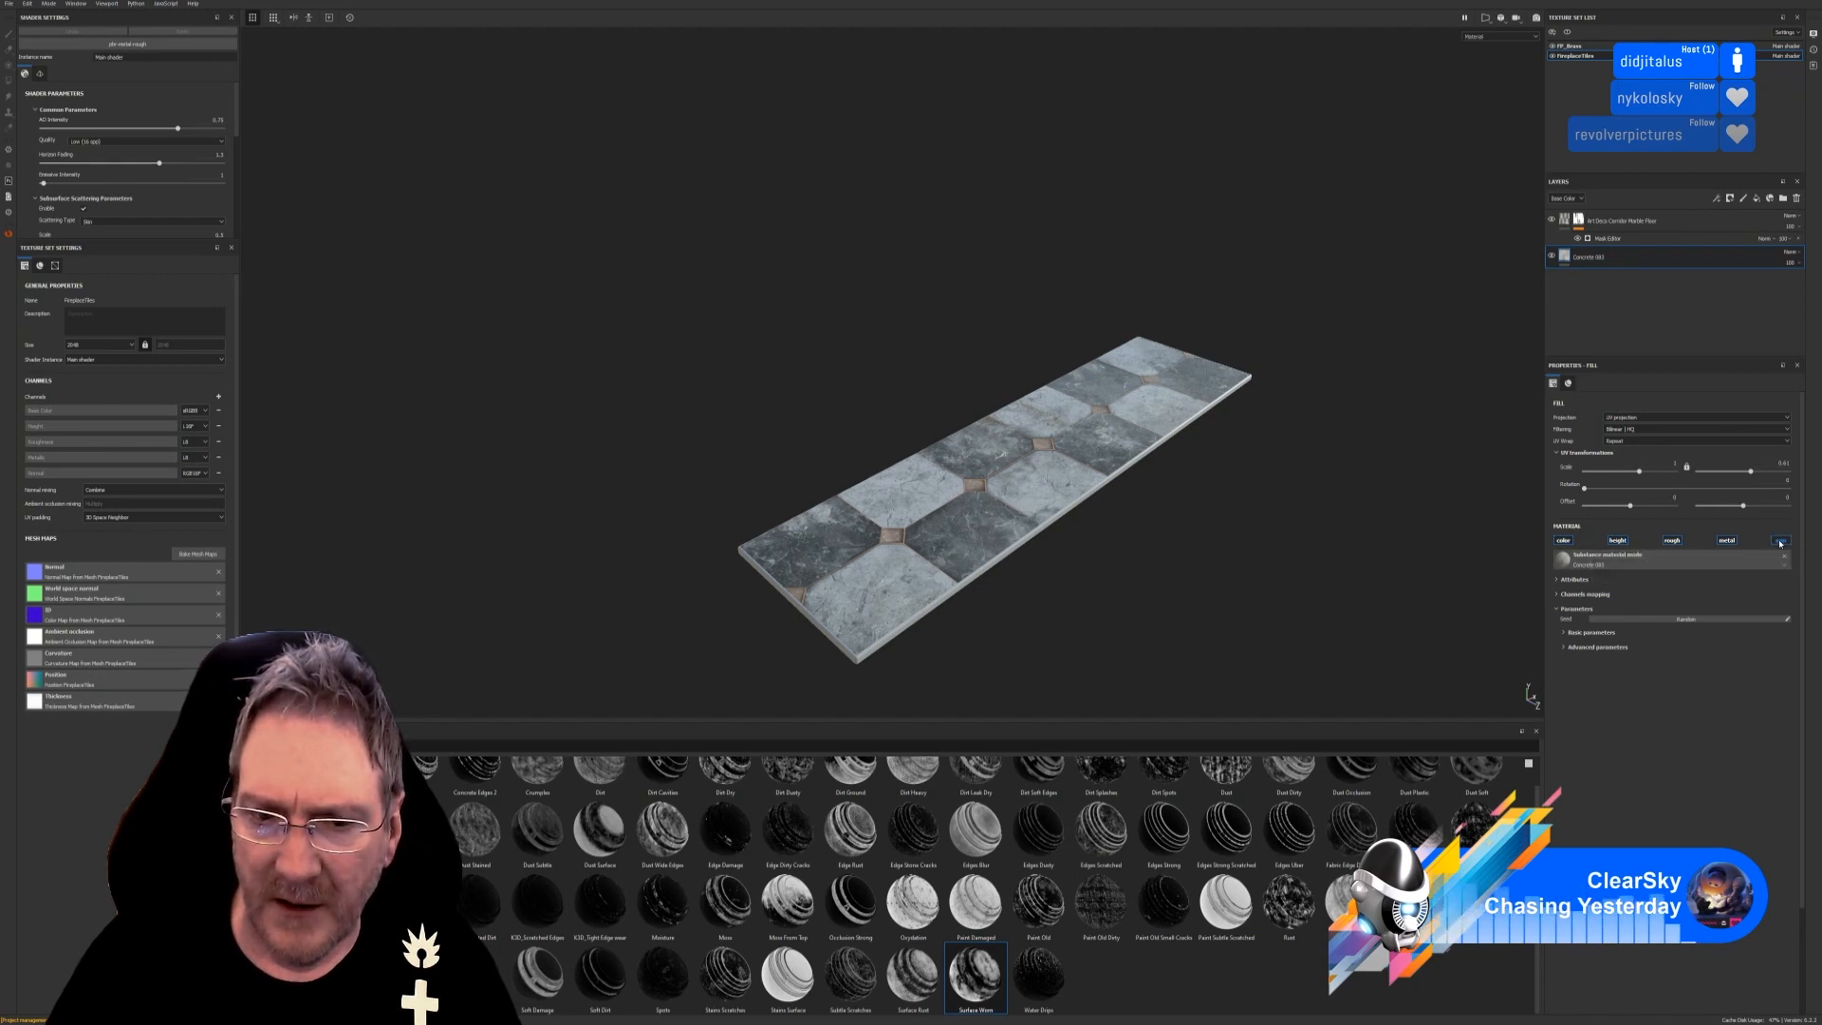
scroll(1333, 418, "up", 5)
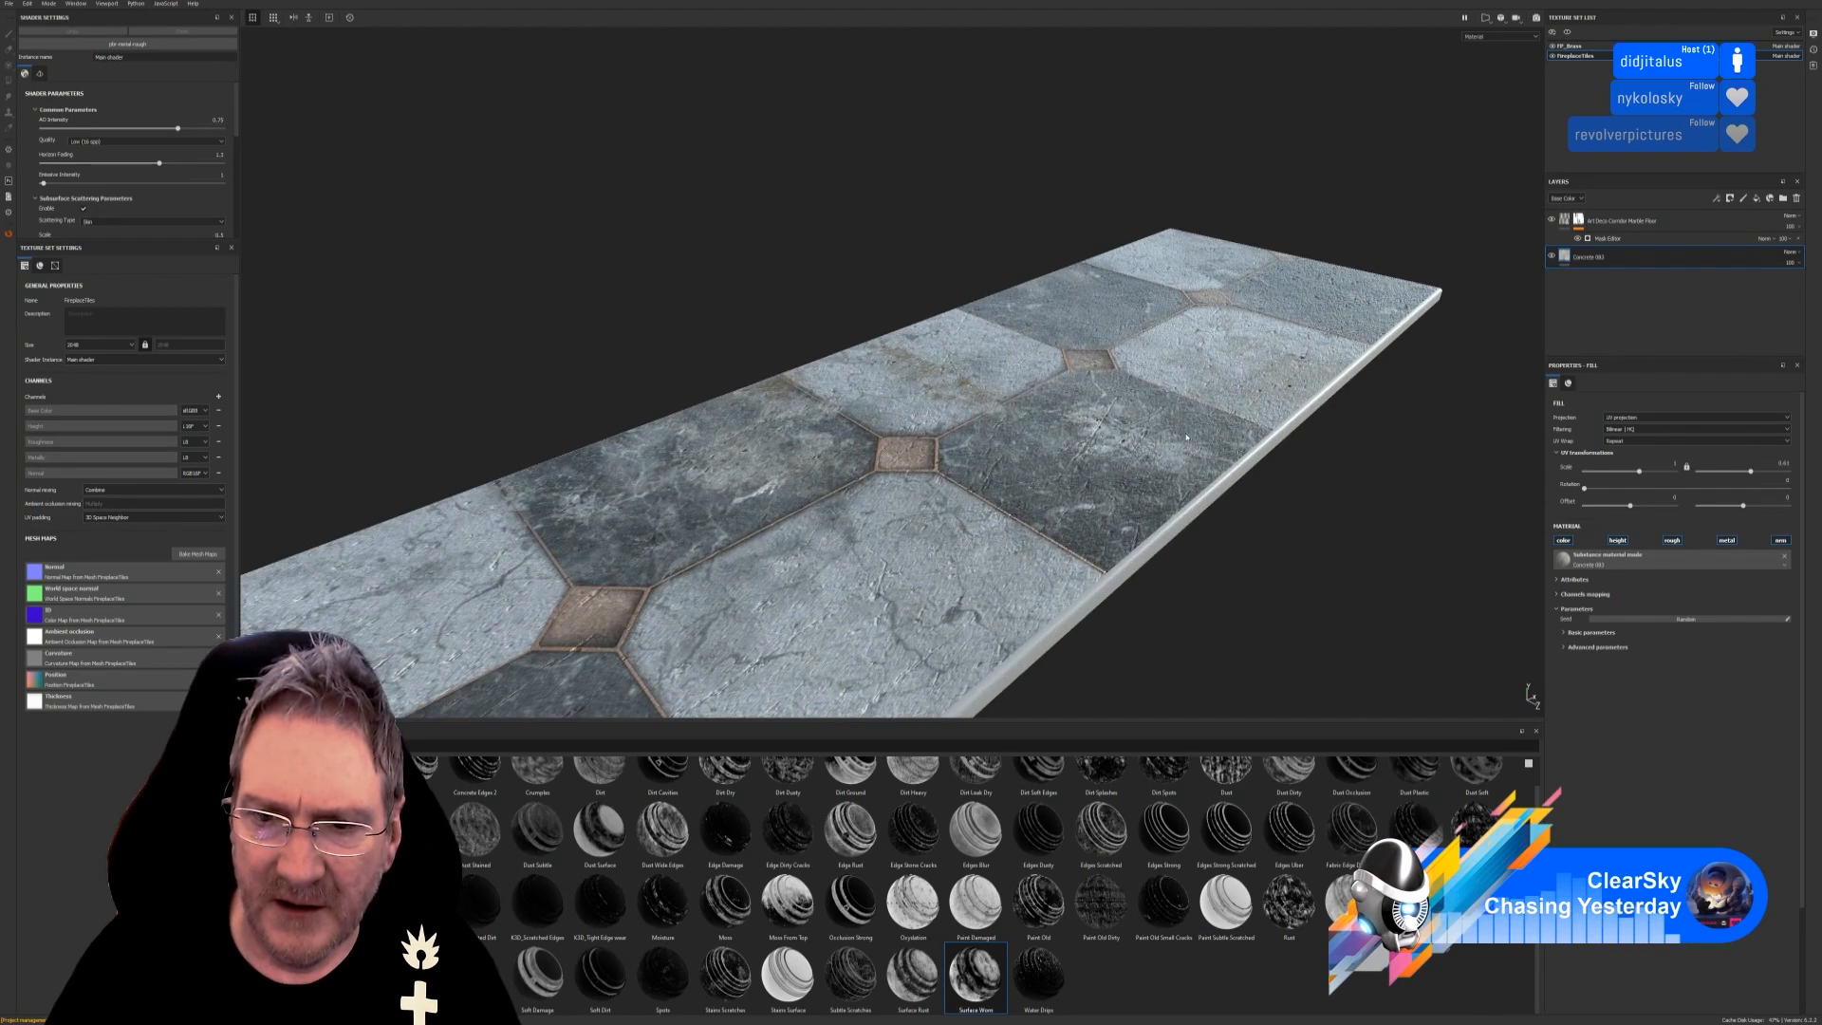
left_click(1783, 541)
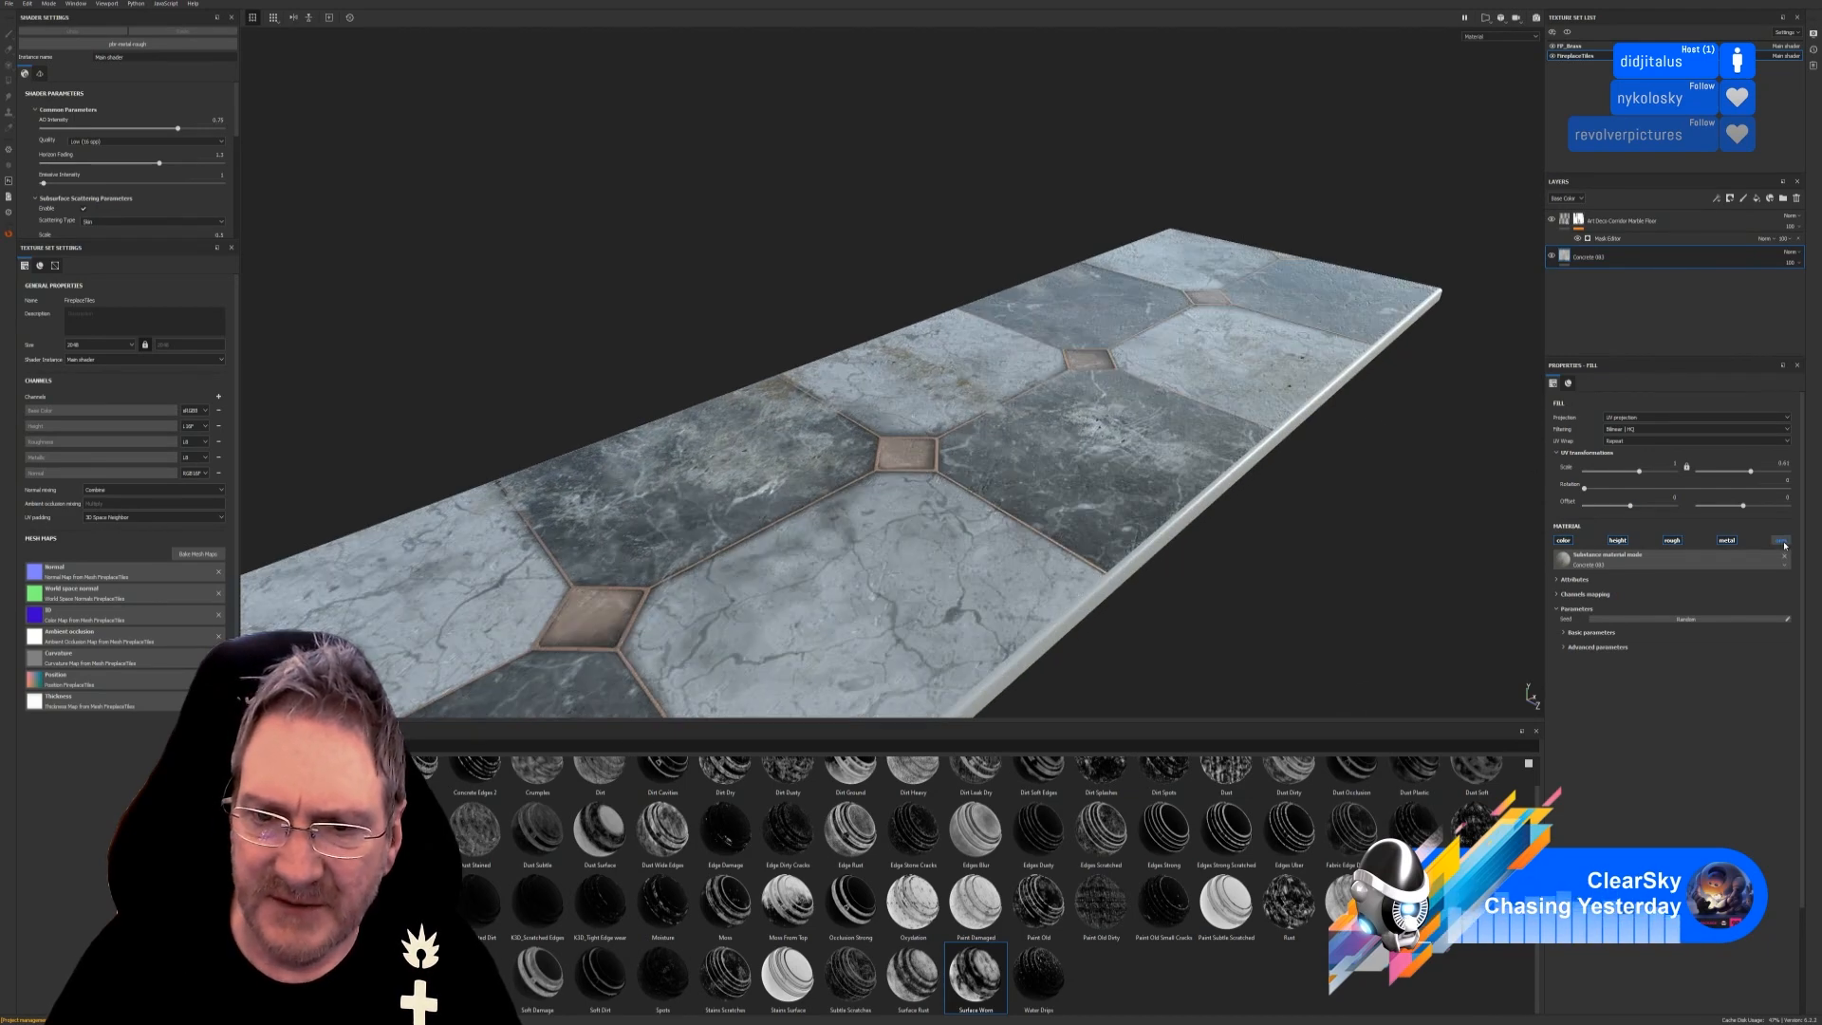
left_click(1784, 544)
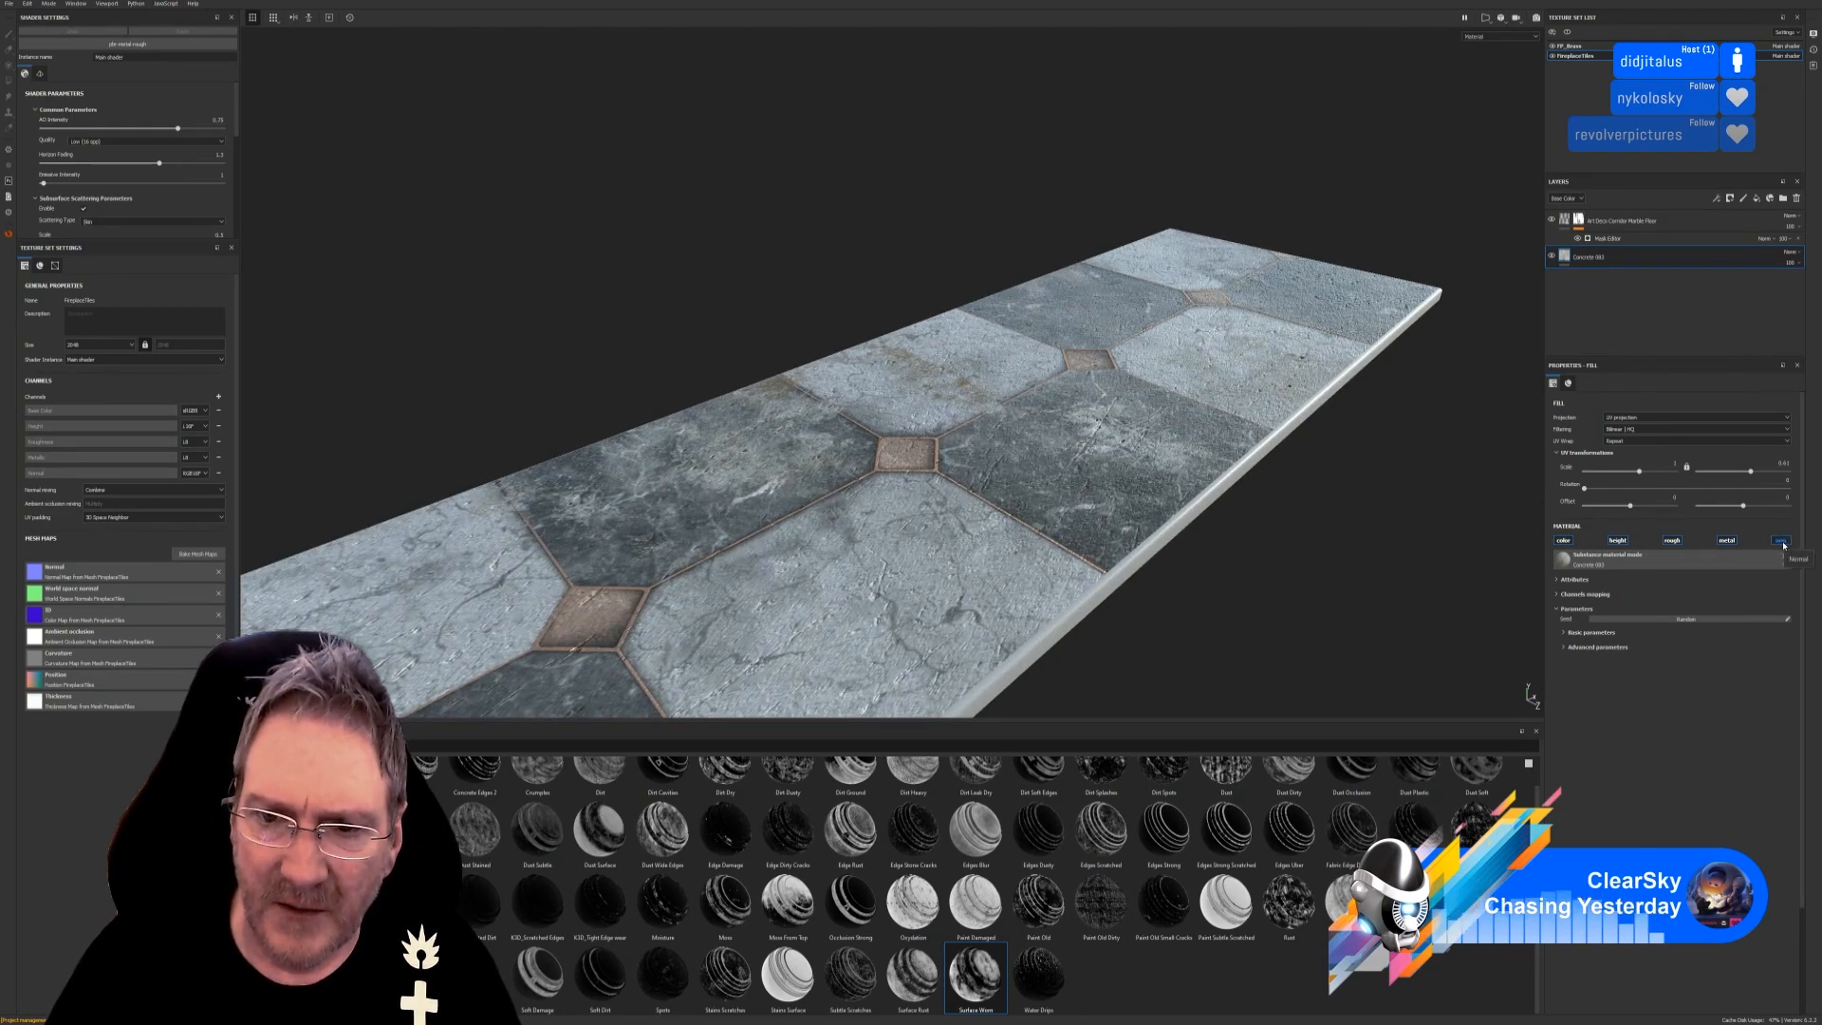
left_click(1784, 542)
left_click(1784, 543)
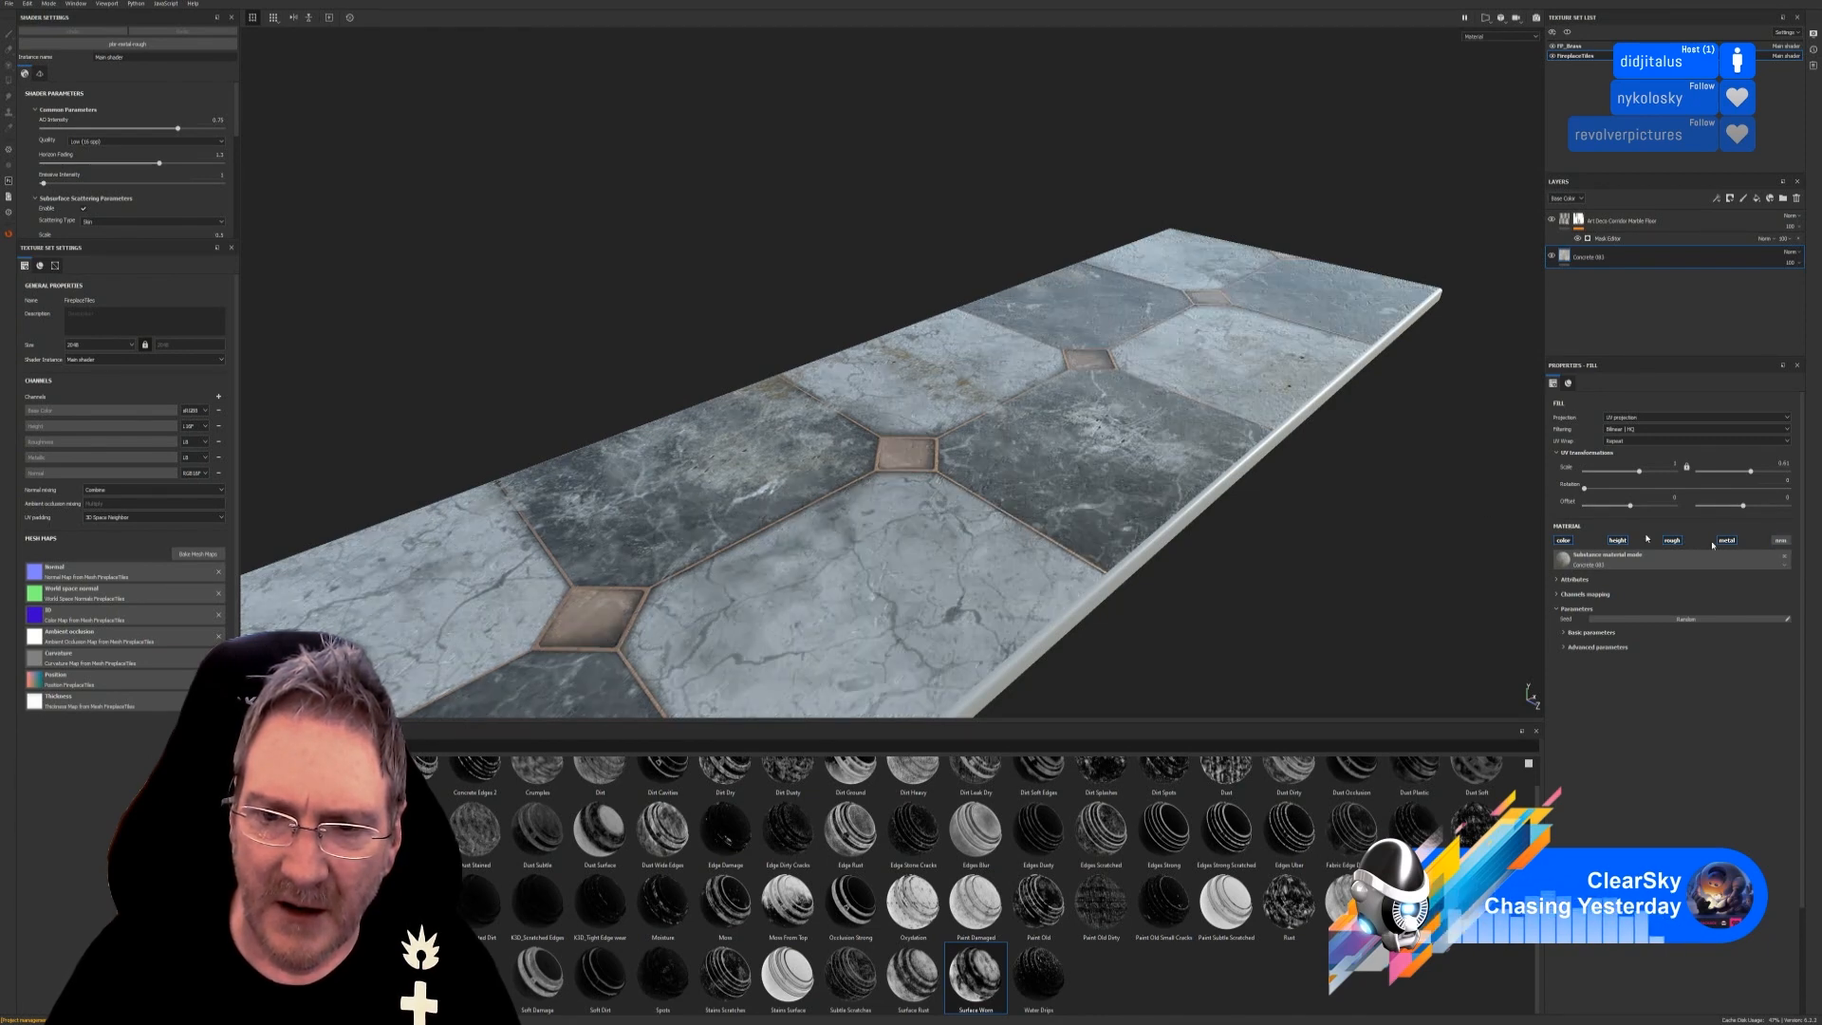
scroll(1117, 520, "down", 5)
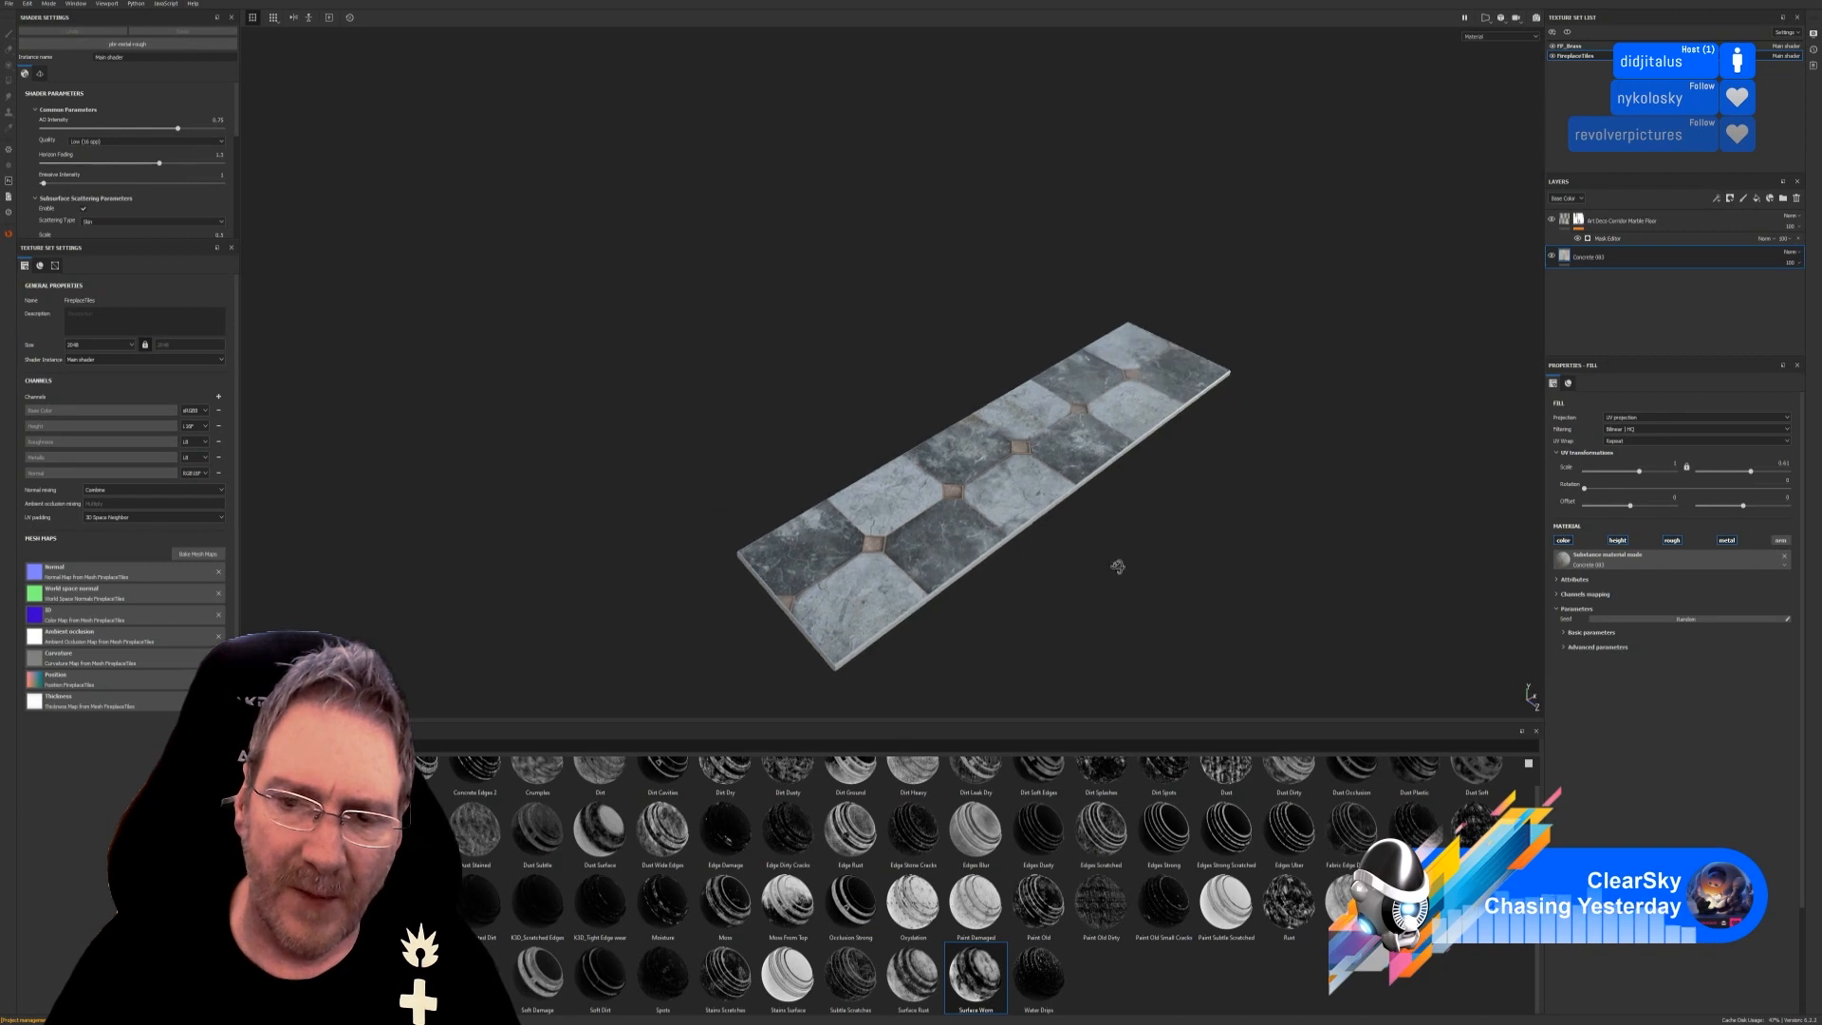
scroll(1090, 452, "up", 5)
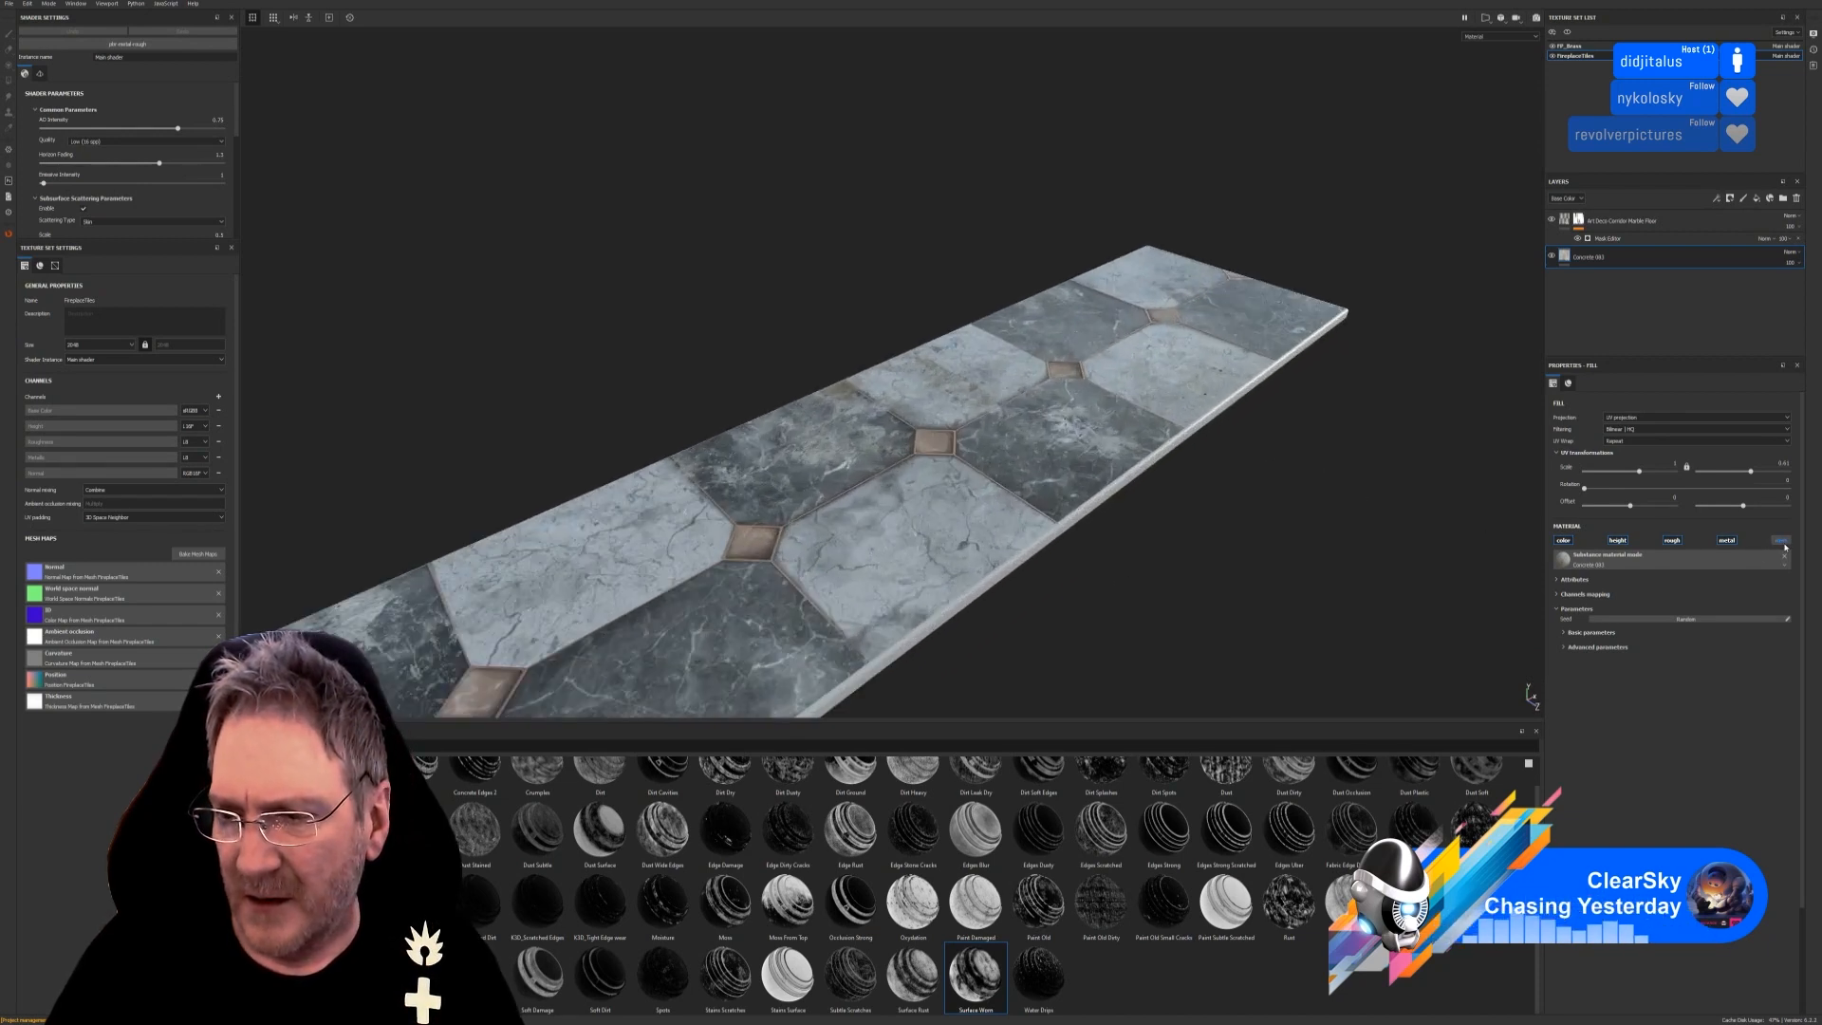
left_click(1782, 542)
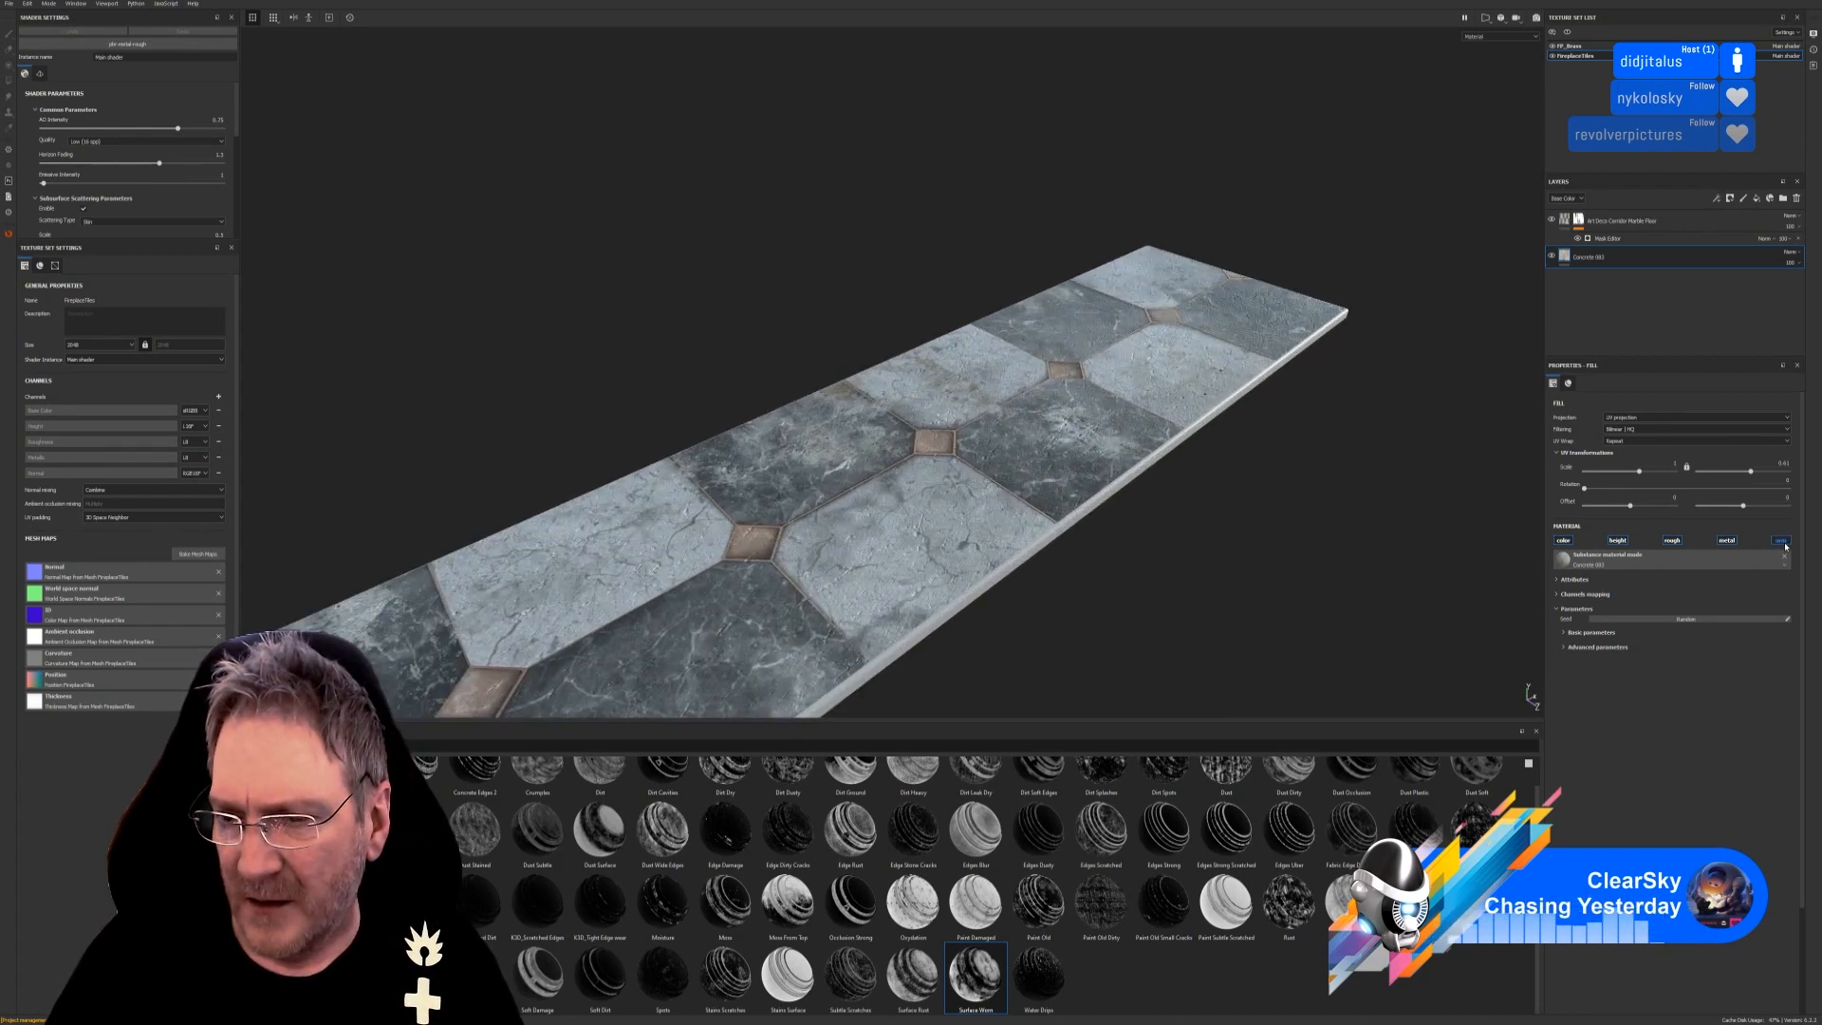
Lower the concrete layer's advanced parameters to about 0.42 for Dirt and about 0.41 for Scratches.
left_click(1566, 649)
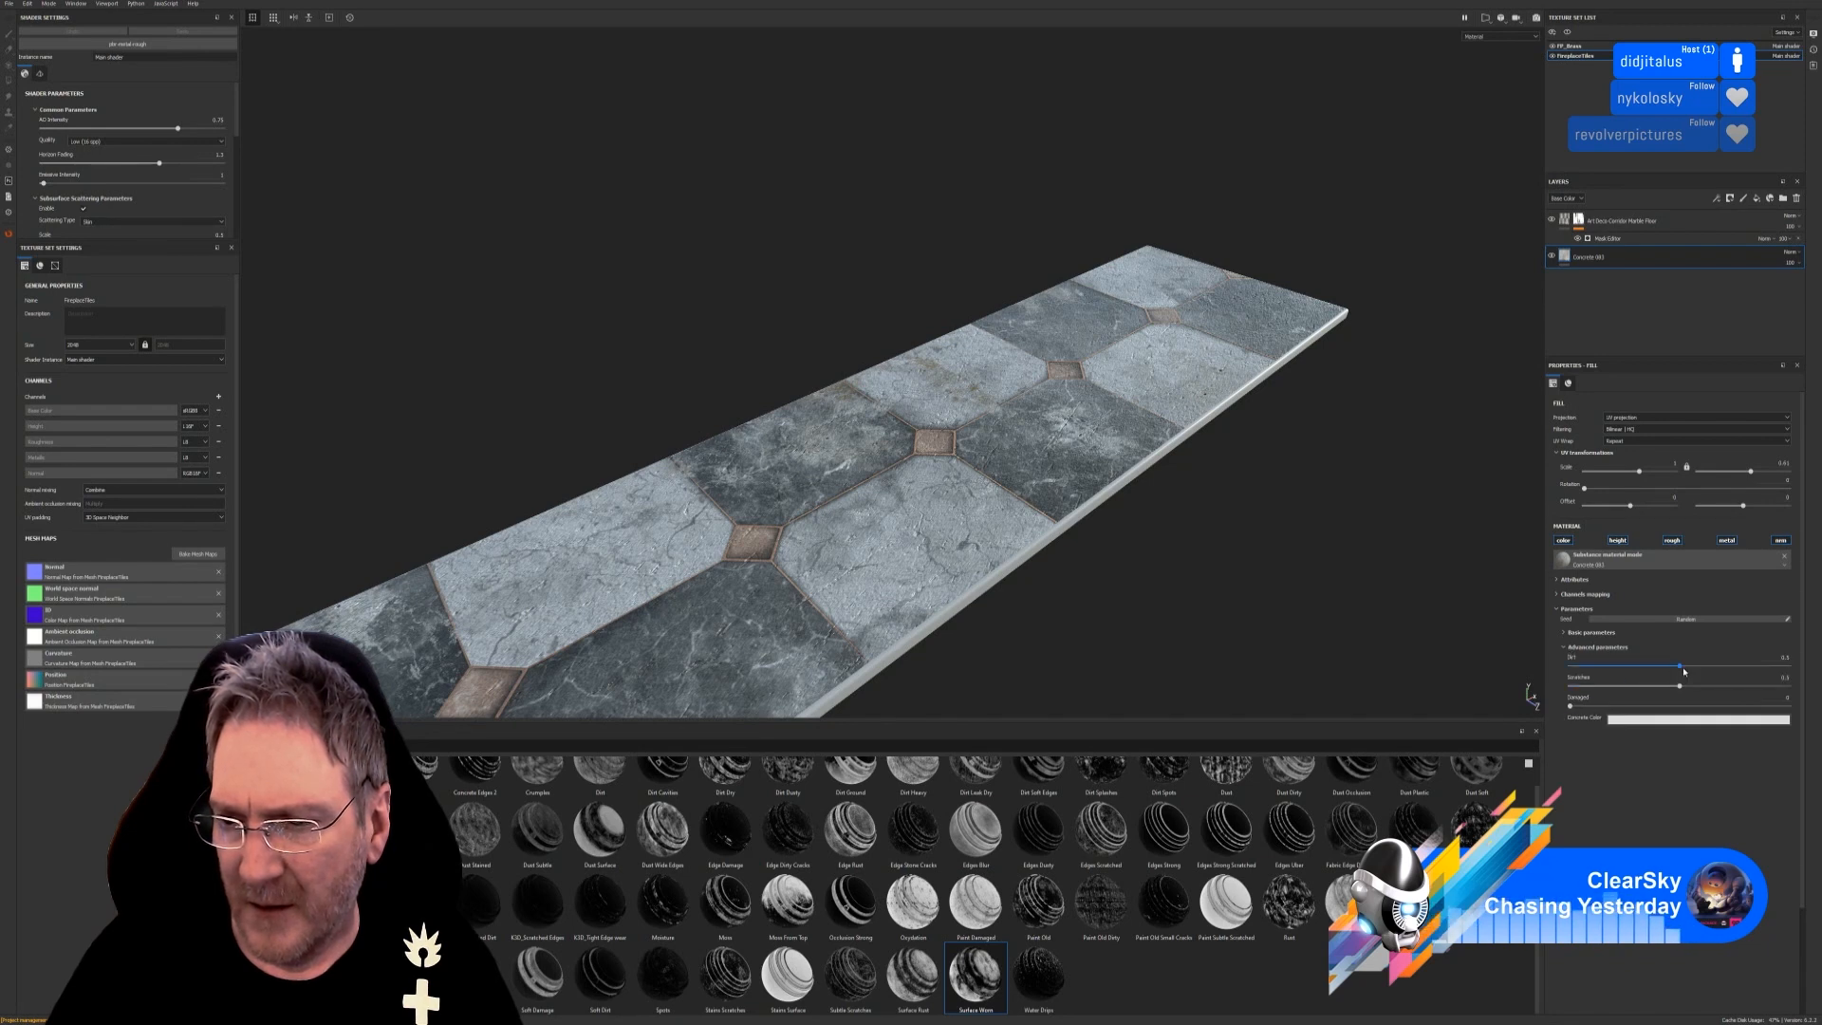
mouse_move(1681, 671)
left_mouse_down()
mouse_move(1623, 663)
mouse_move(1662, 665)
mouse_move(1660, 686)
left_mouse_up()
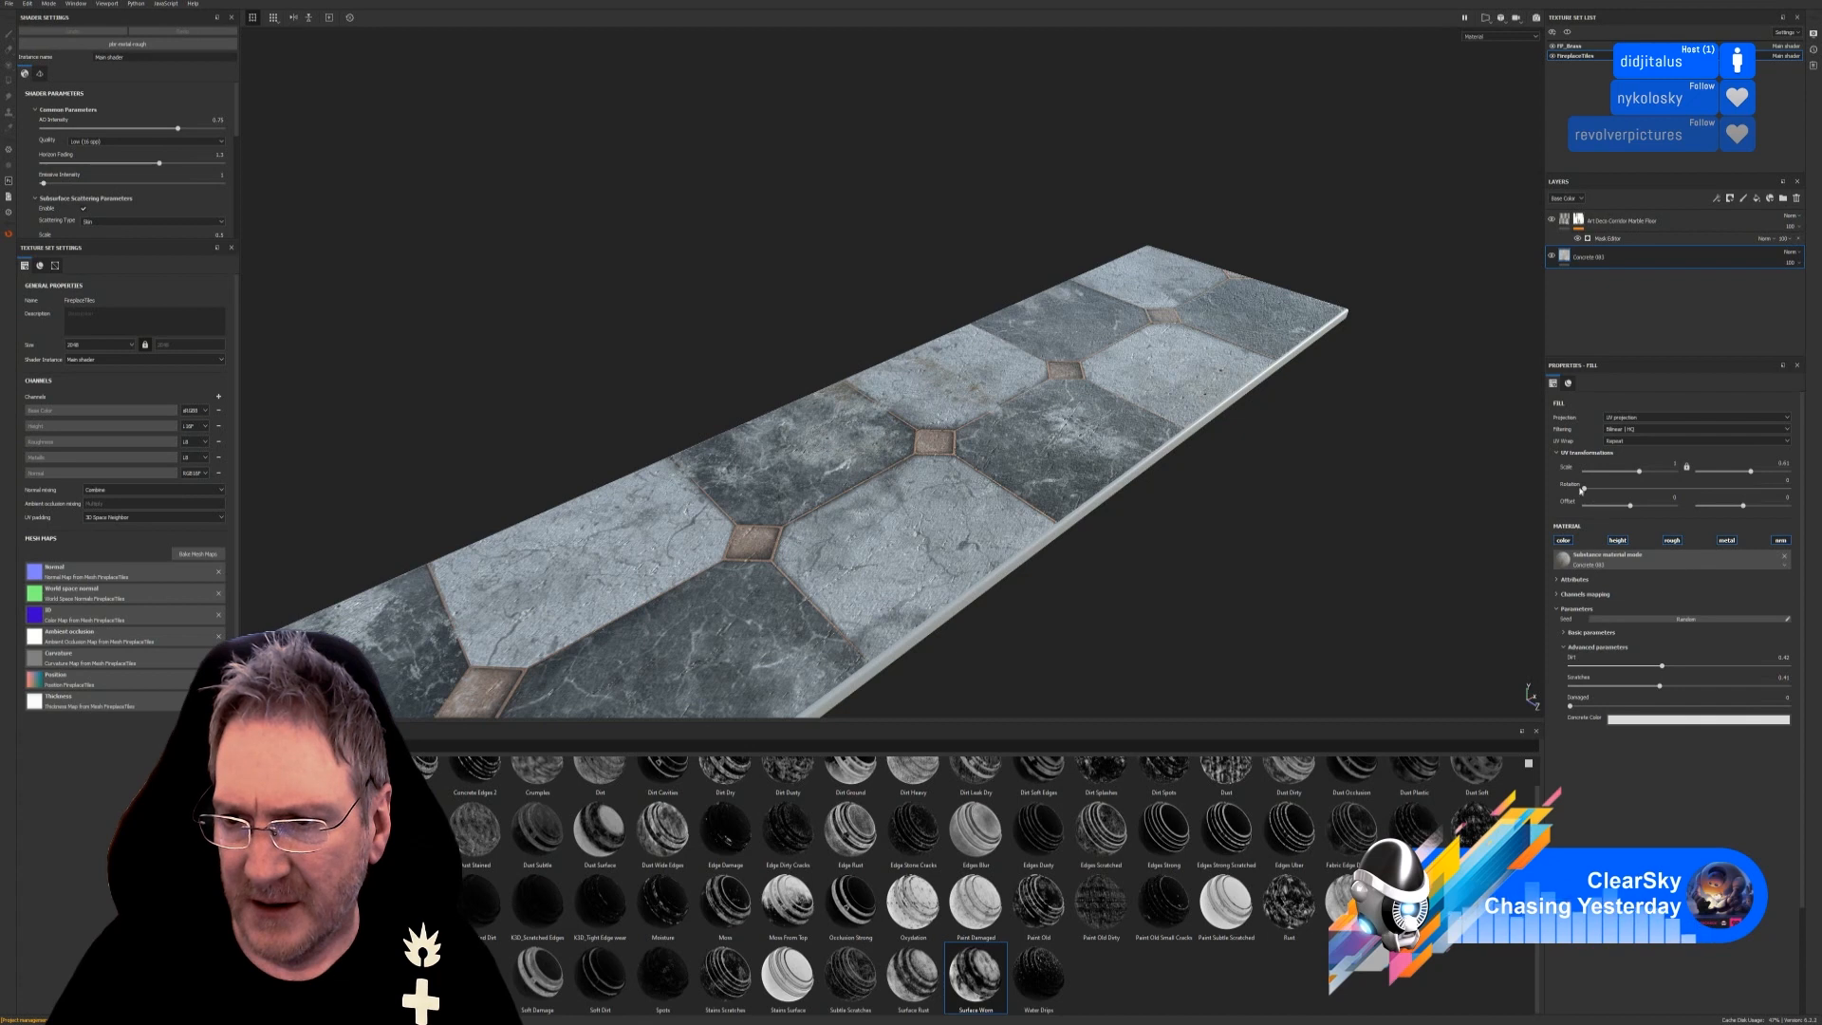
left_click(1560, 595)
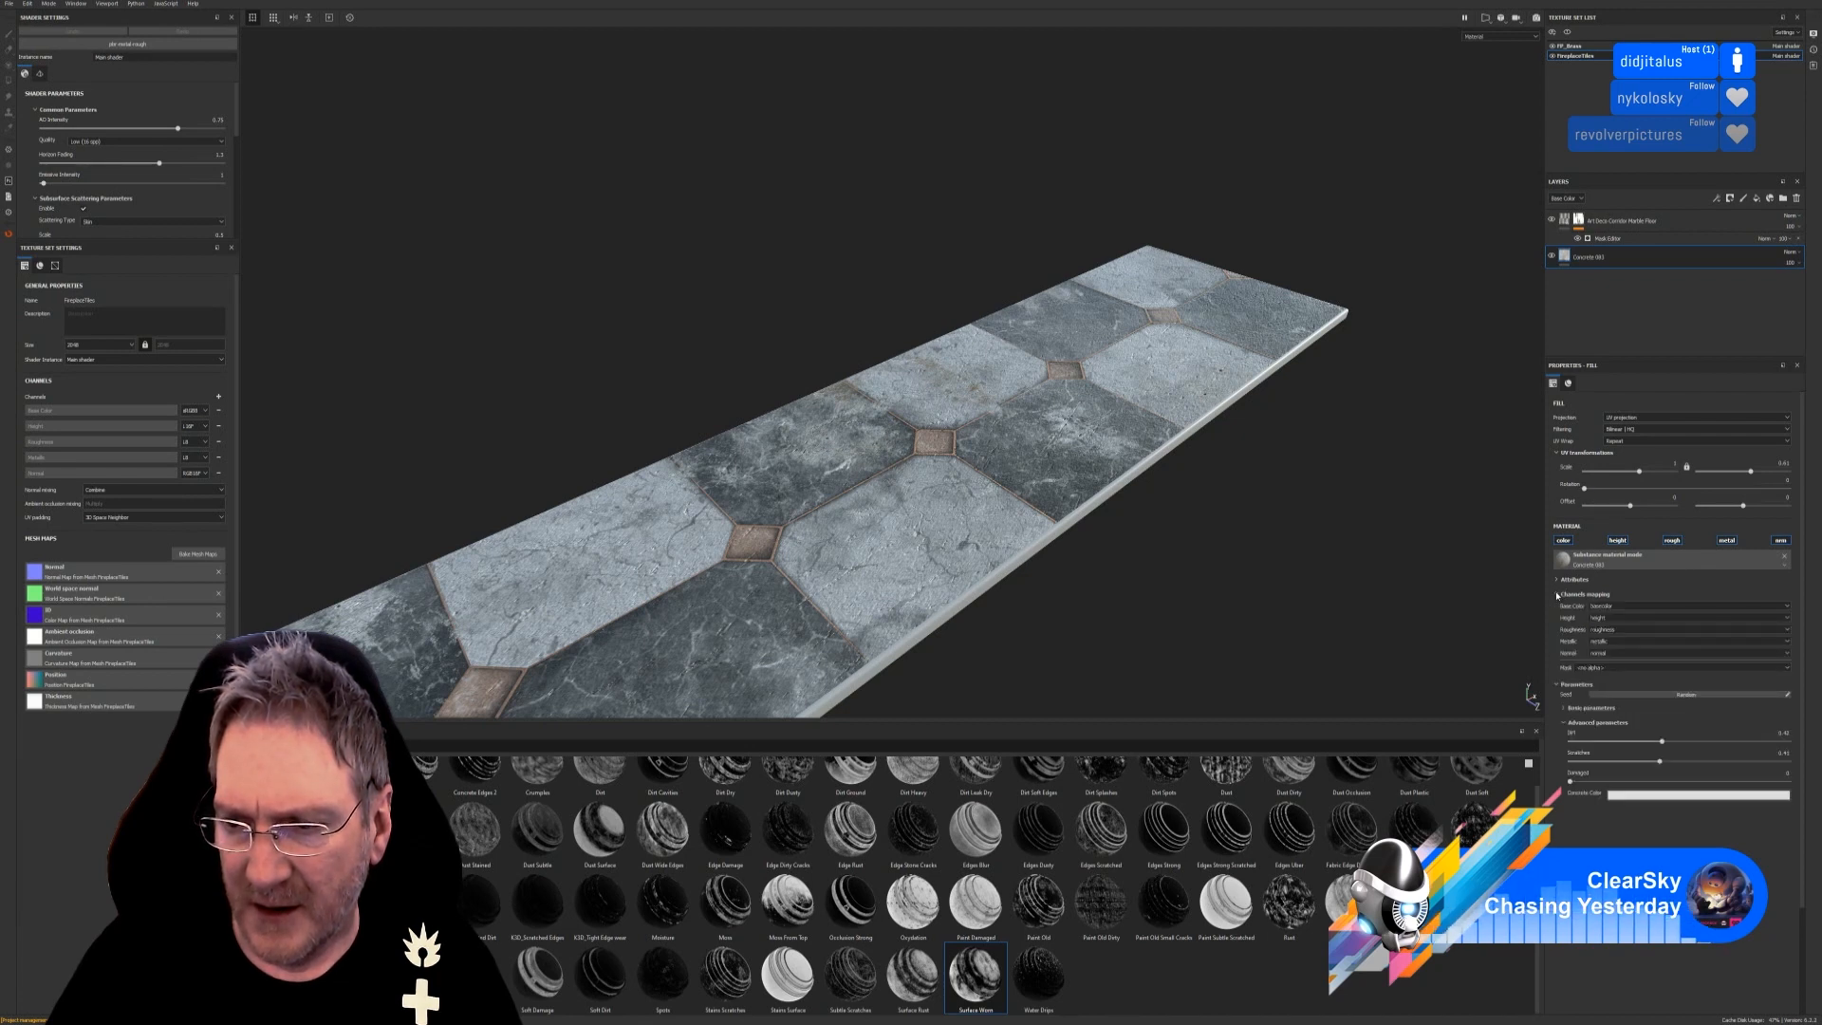
left_click(1557, 595)
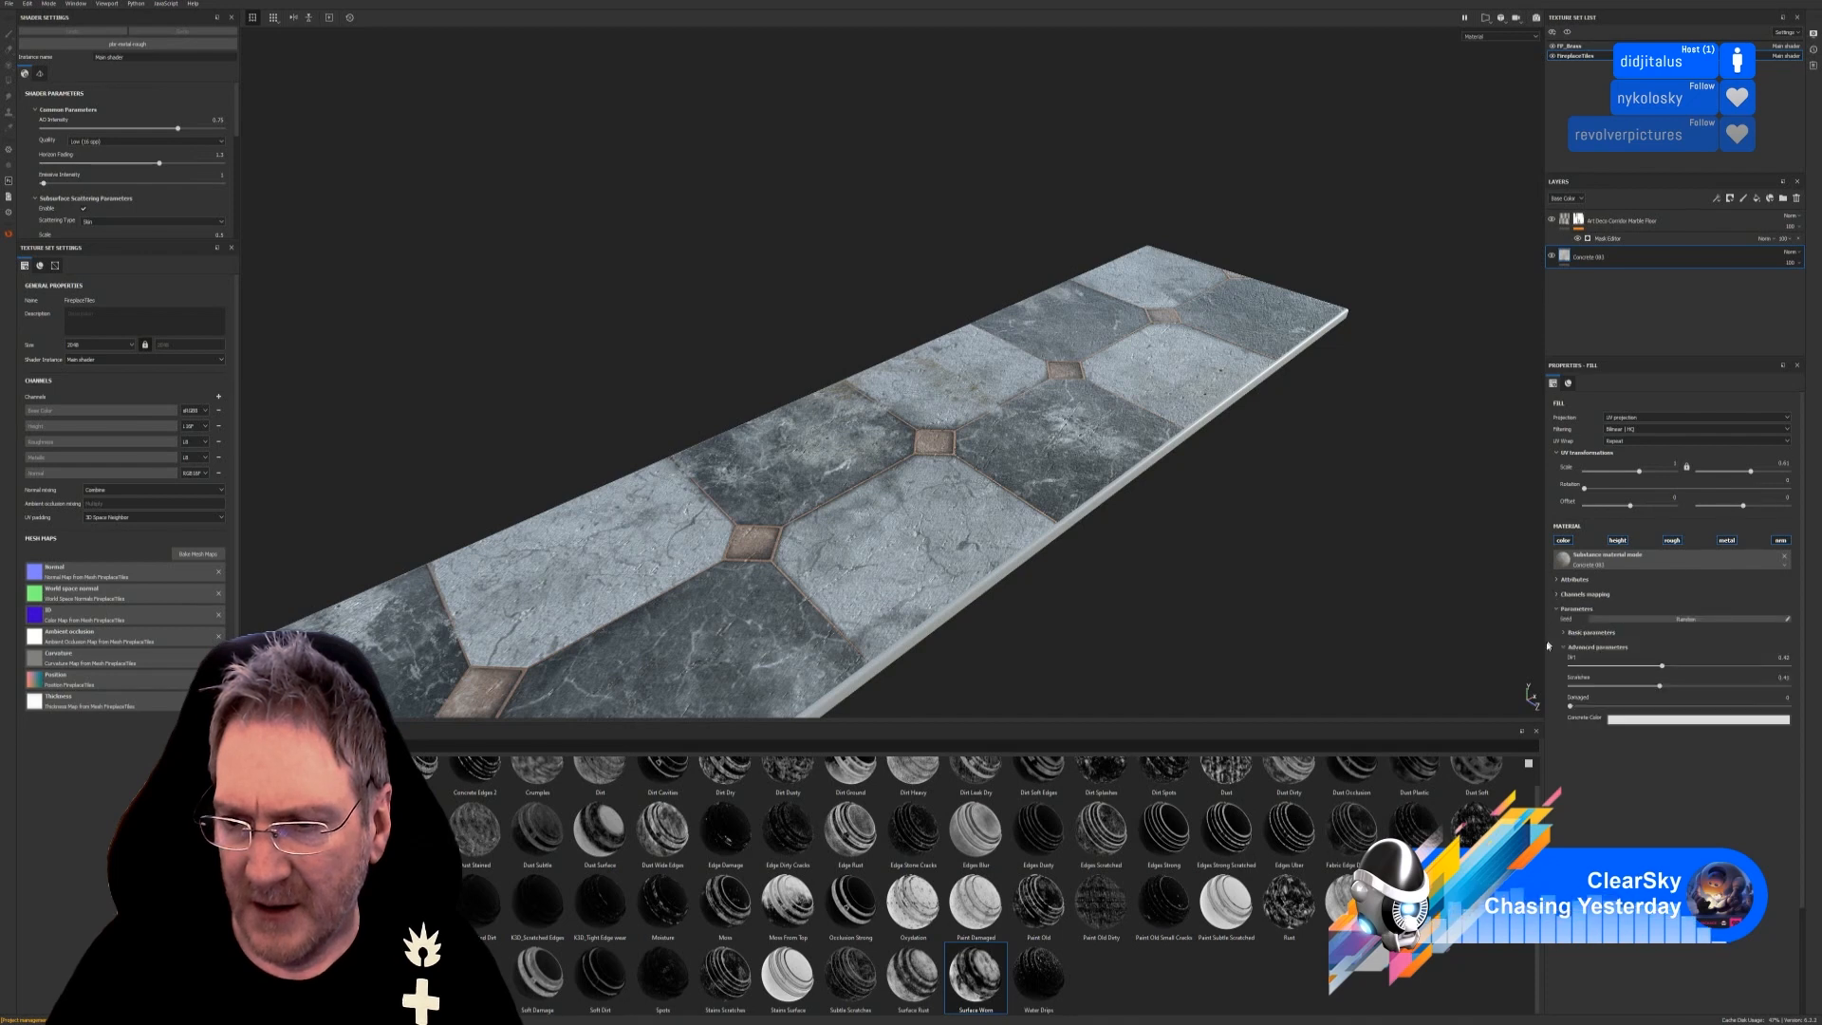
Reduce the concrete layer's Normal Intensity to about 0.12 in the basic parameters and inspect the tiles.
left_click(1564, 633)
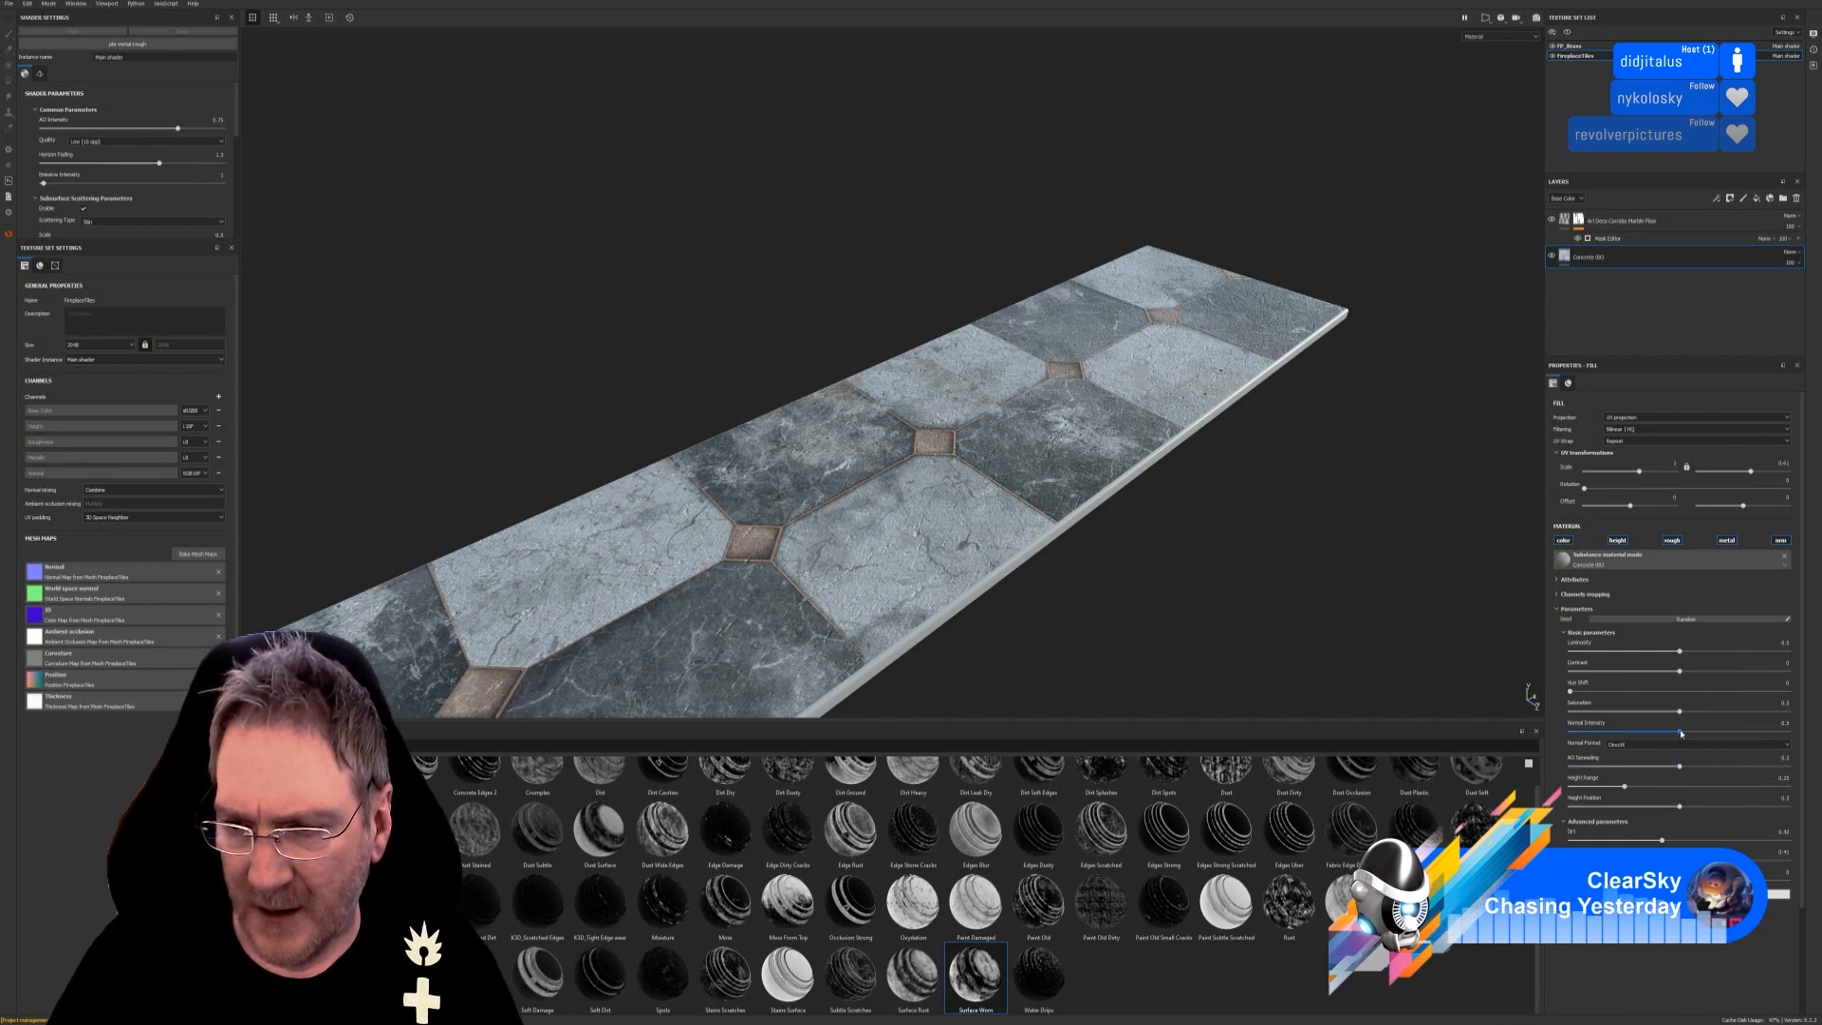
left_click_drag(1682, 734, 1594, 723)
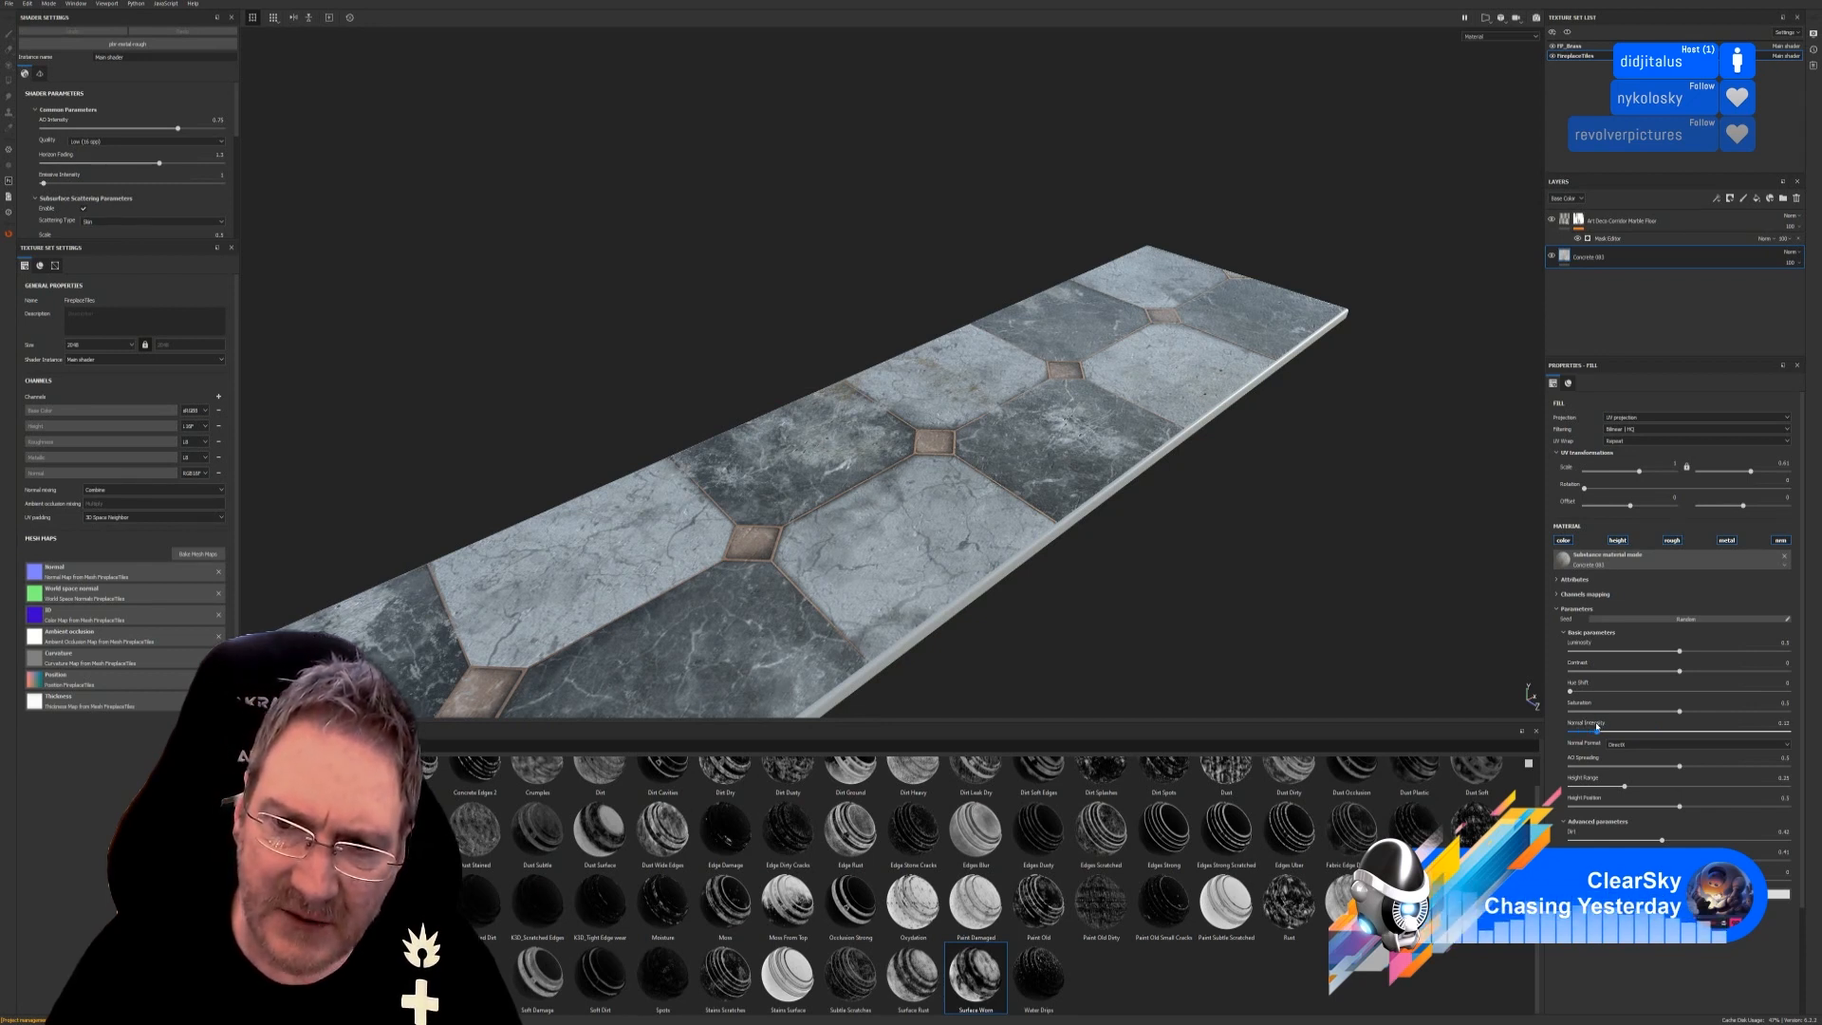
scroll(1240, 444, "up", 6)
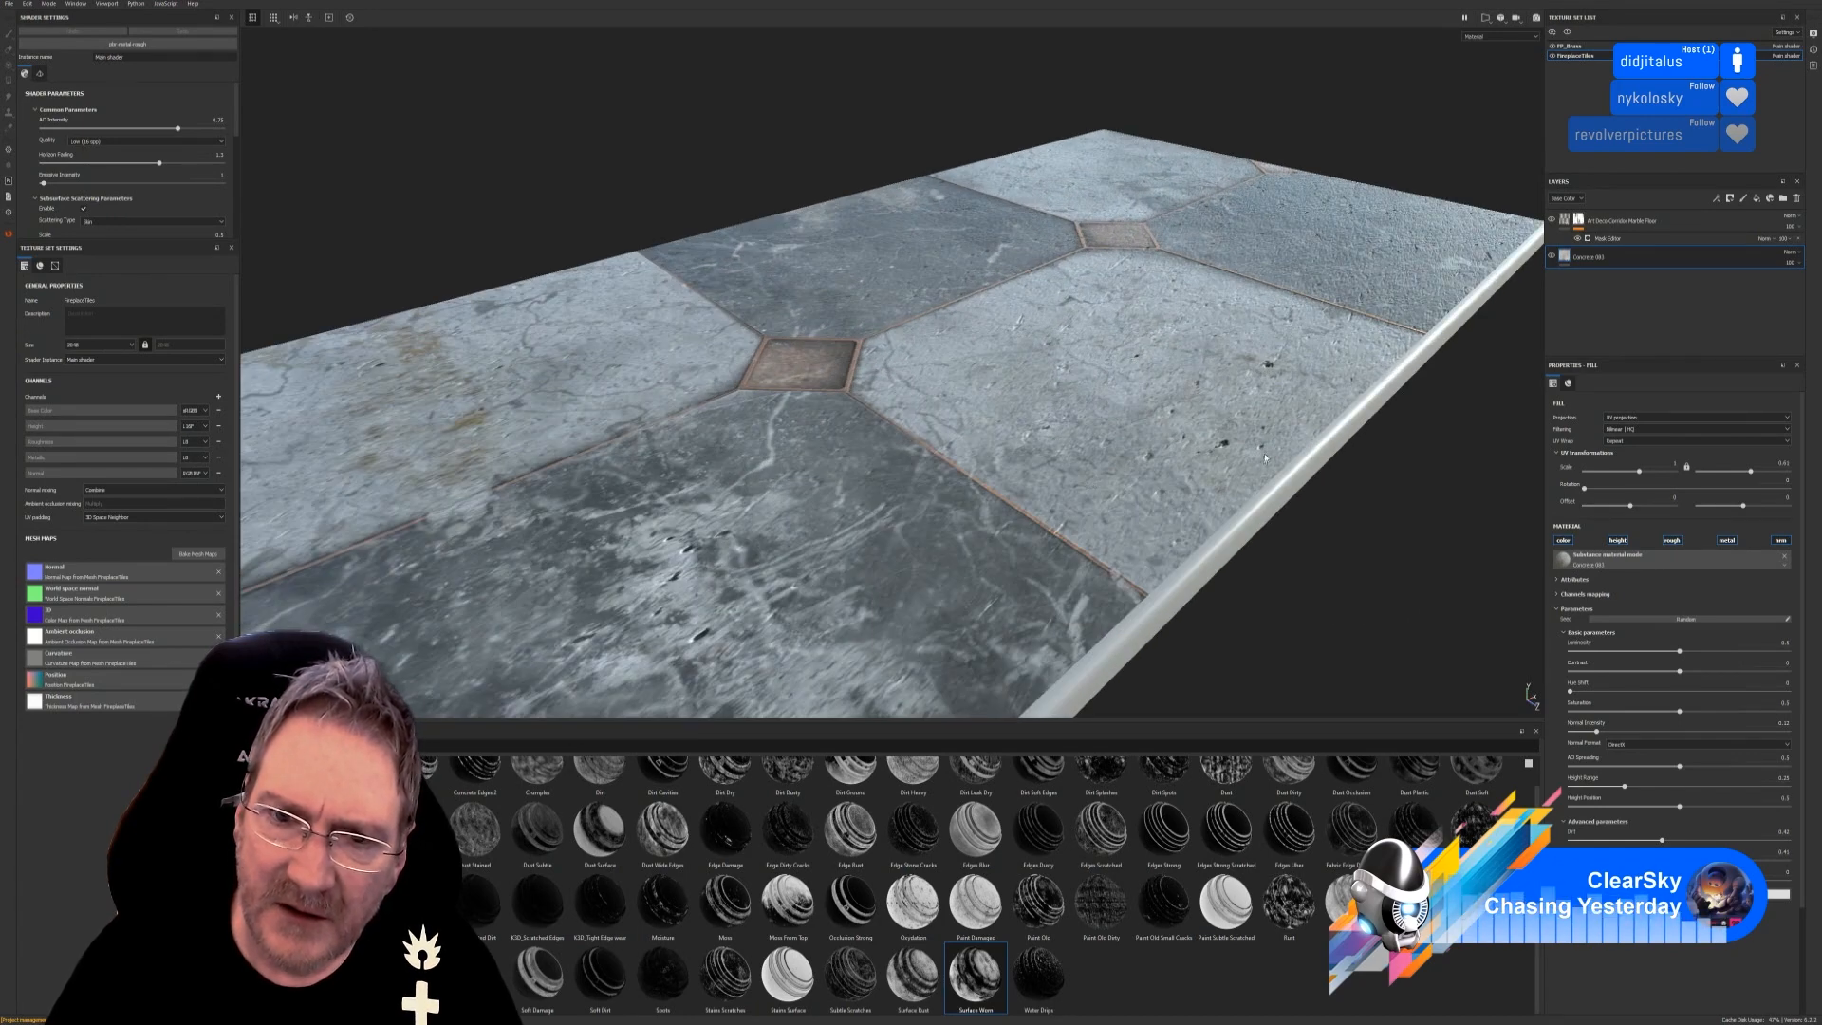
scroll(1265, 459, "down", 8)
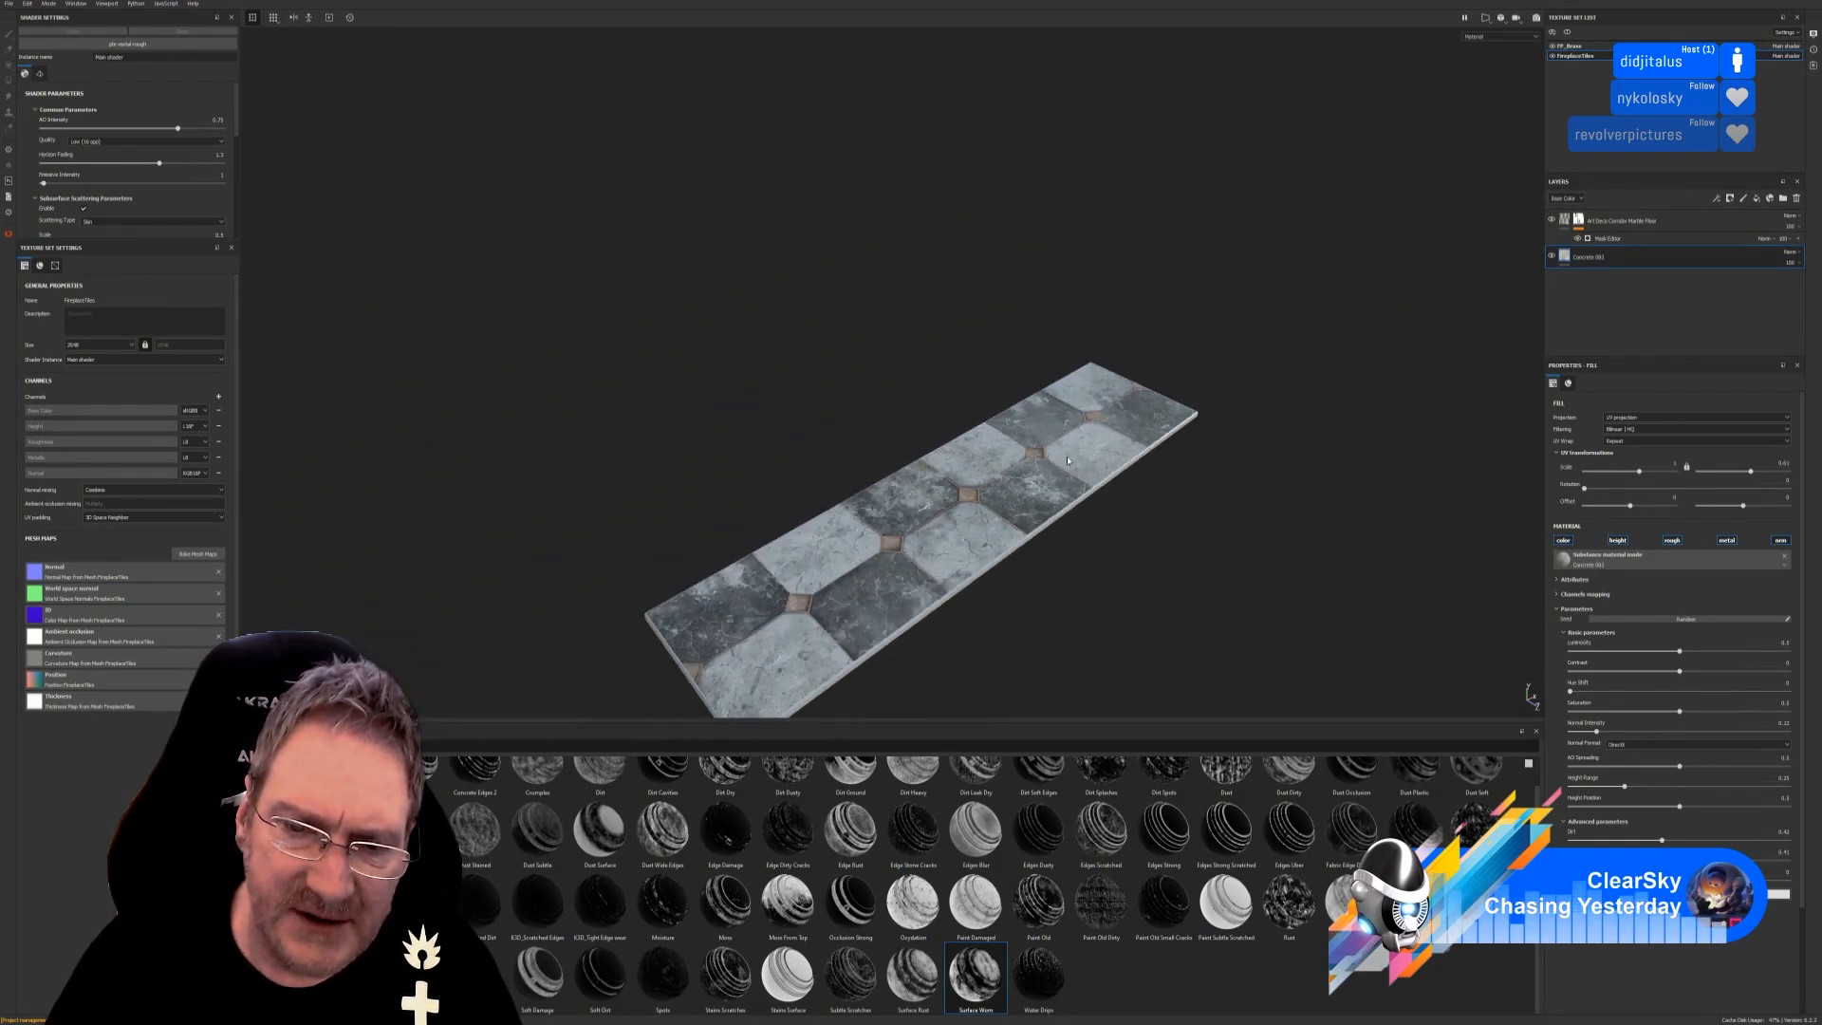
left_click_drag(1114, 658, 1056, 617, "alt")
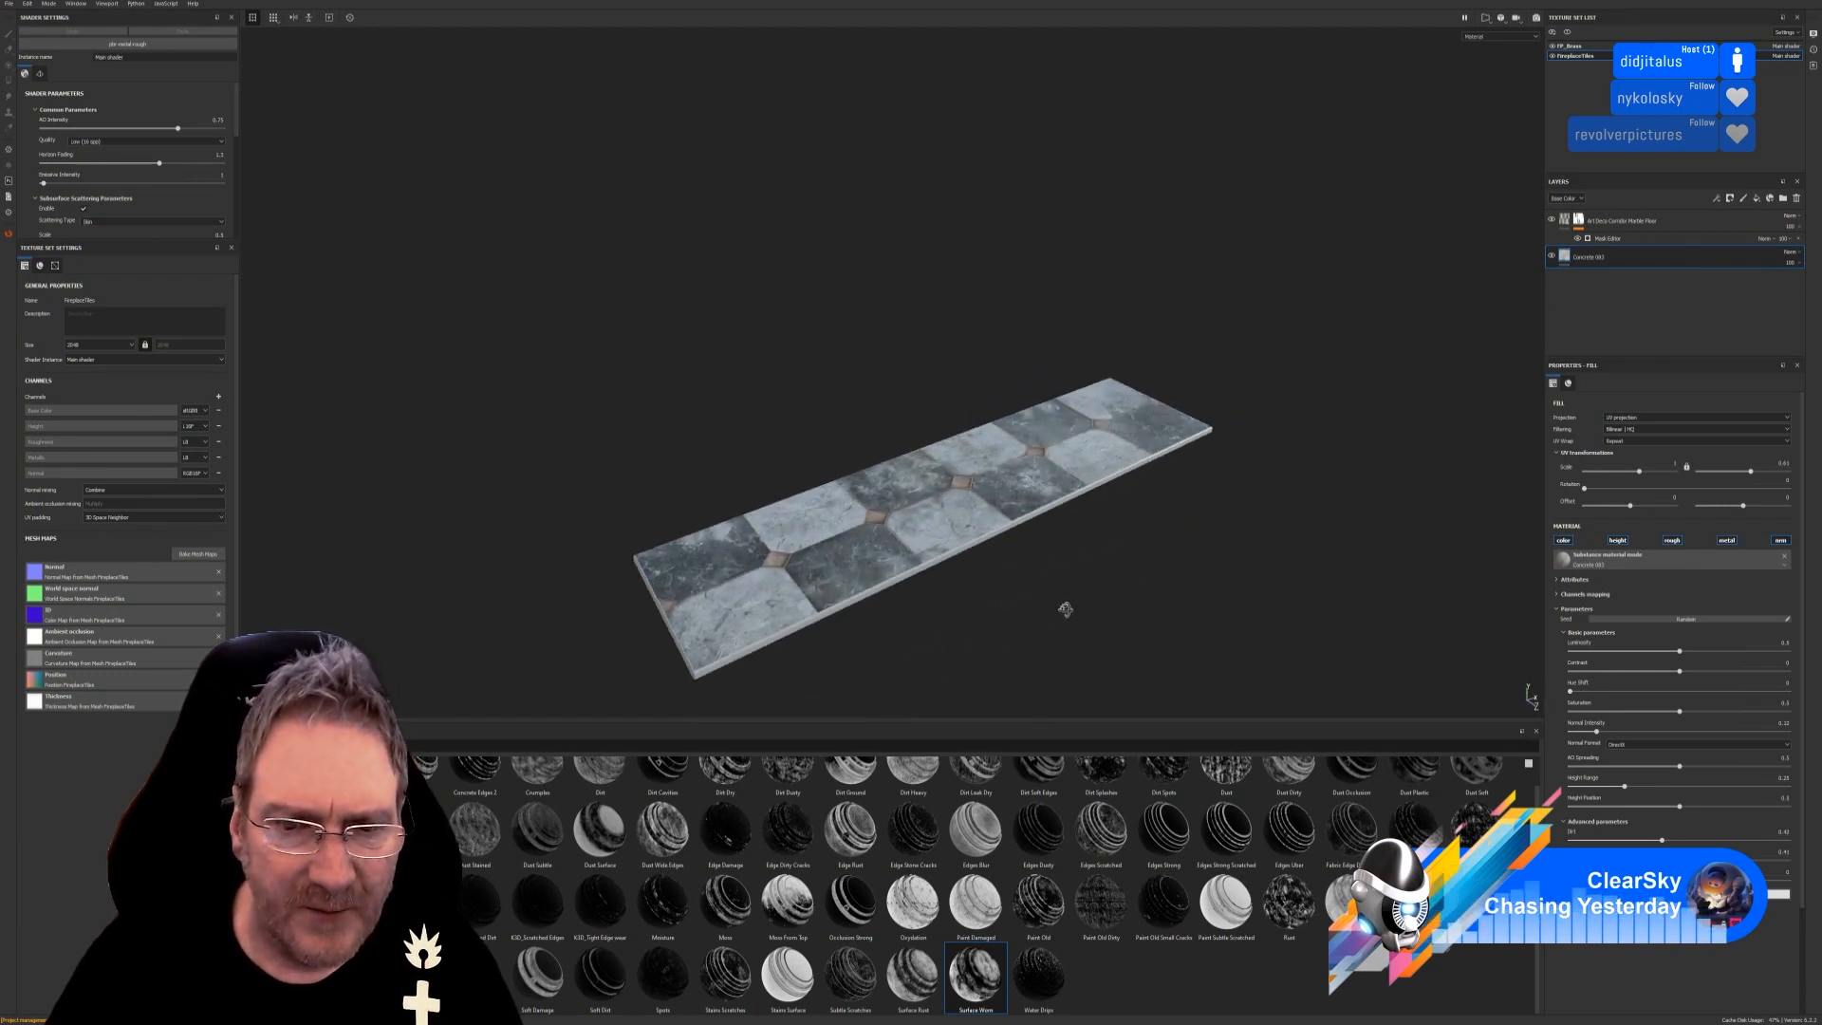
Save the tile project as a new file in the Fireplace Grate folder.
left_click(9, 4)
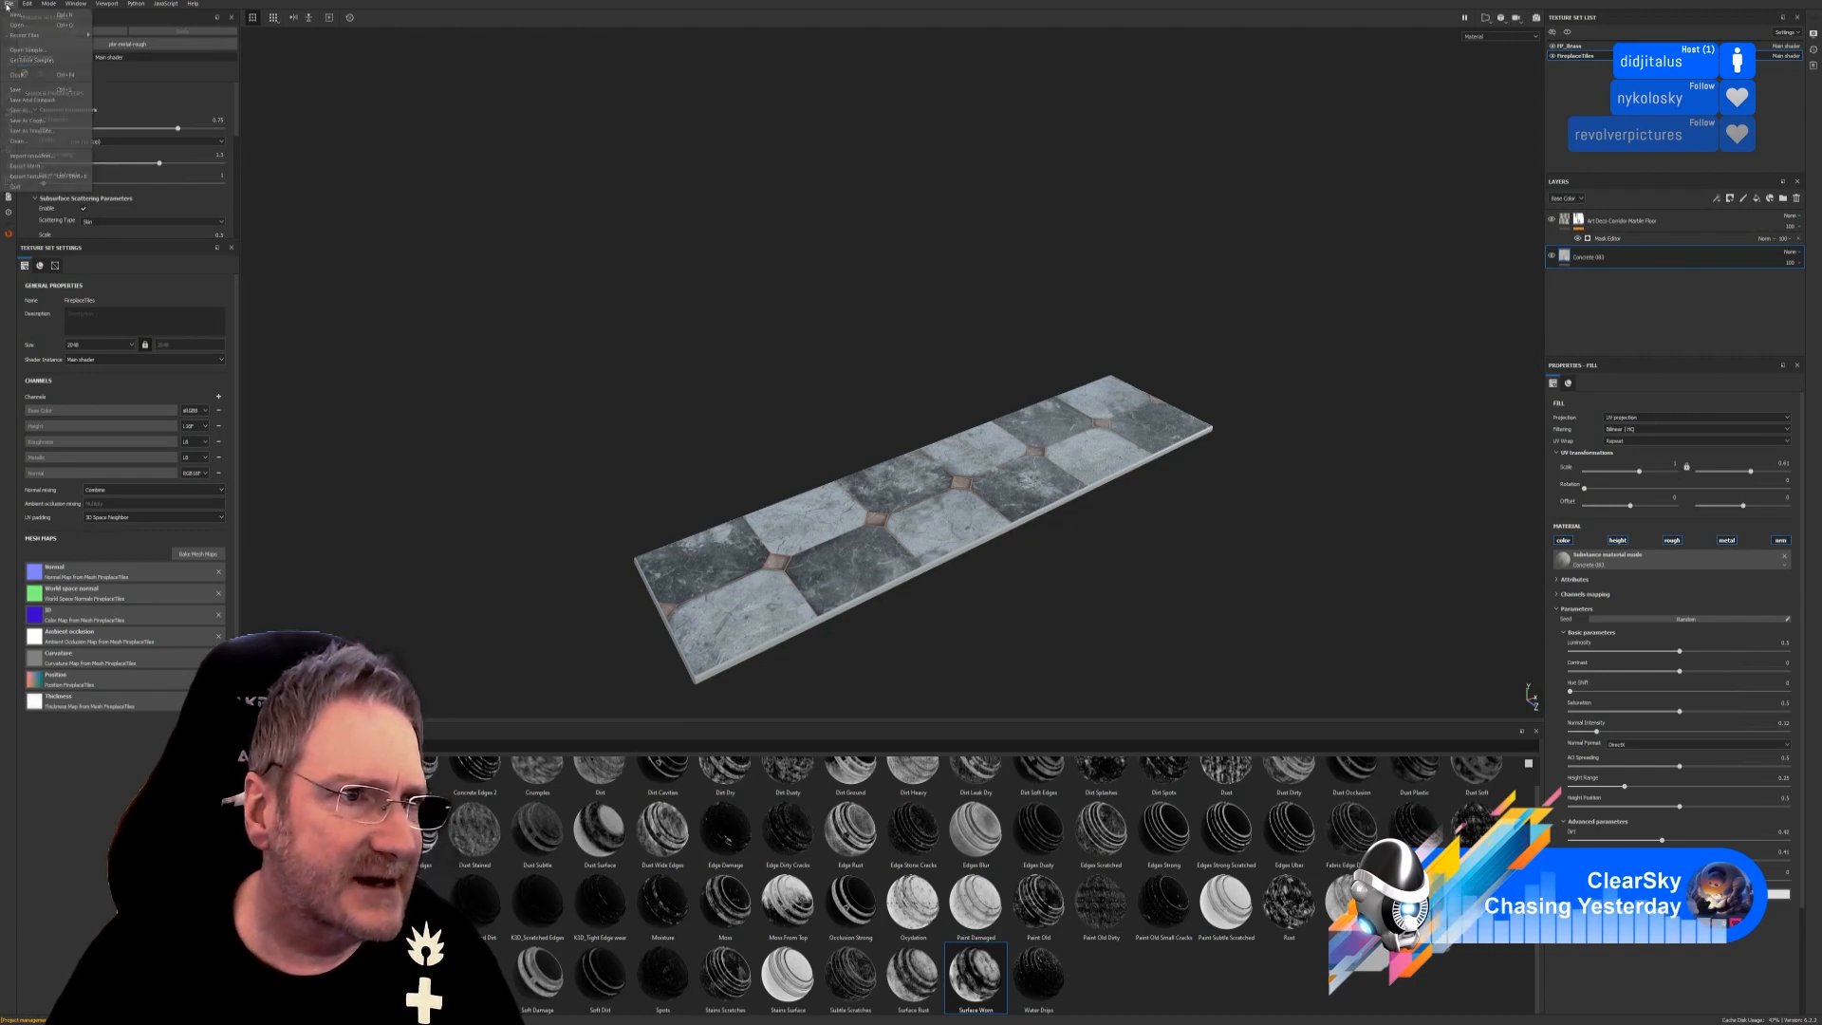
left_click(19, 110)
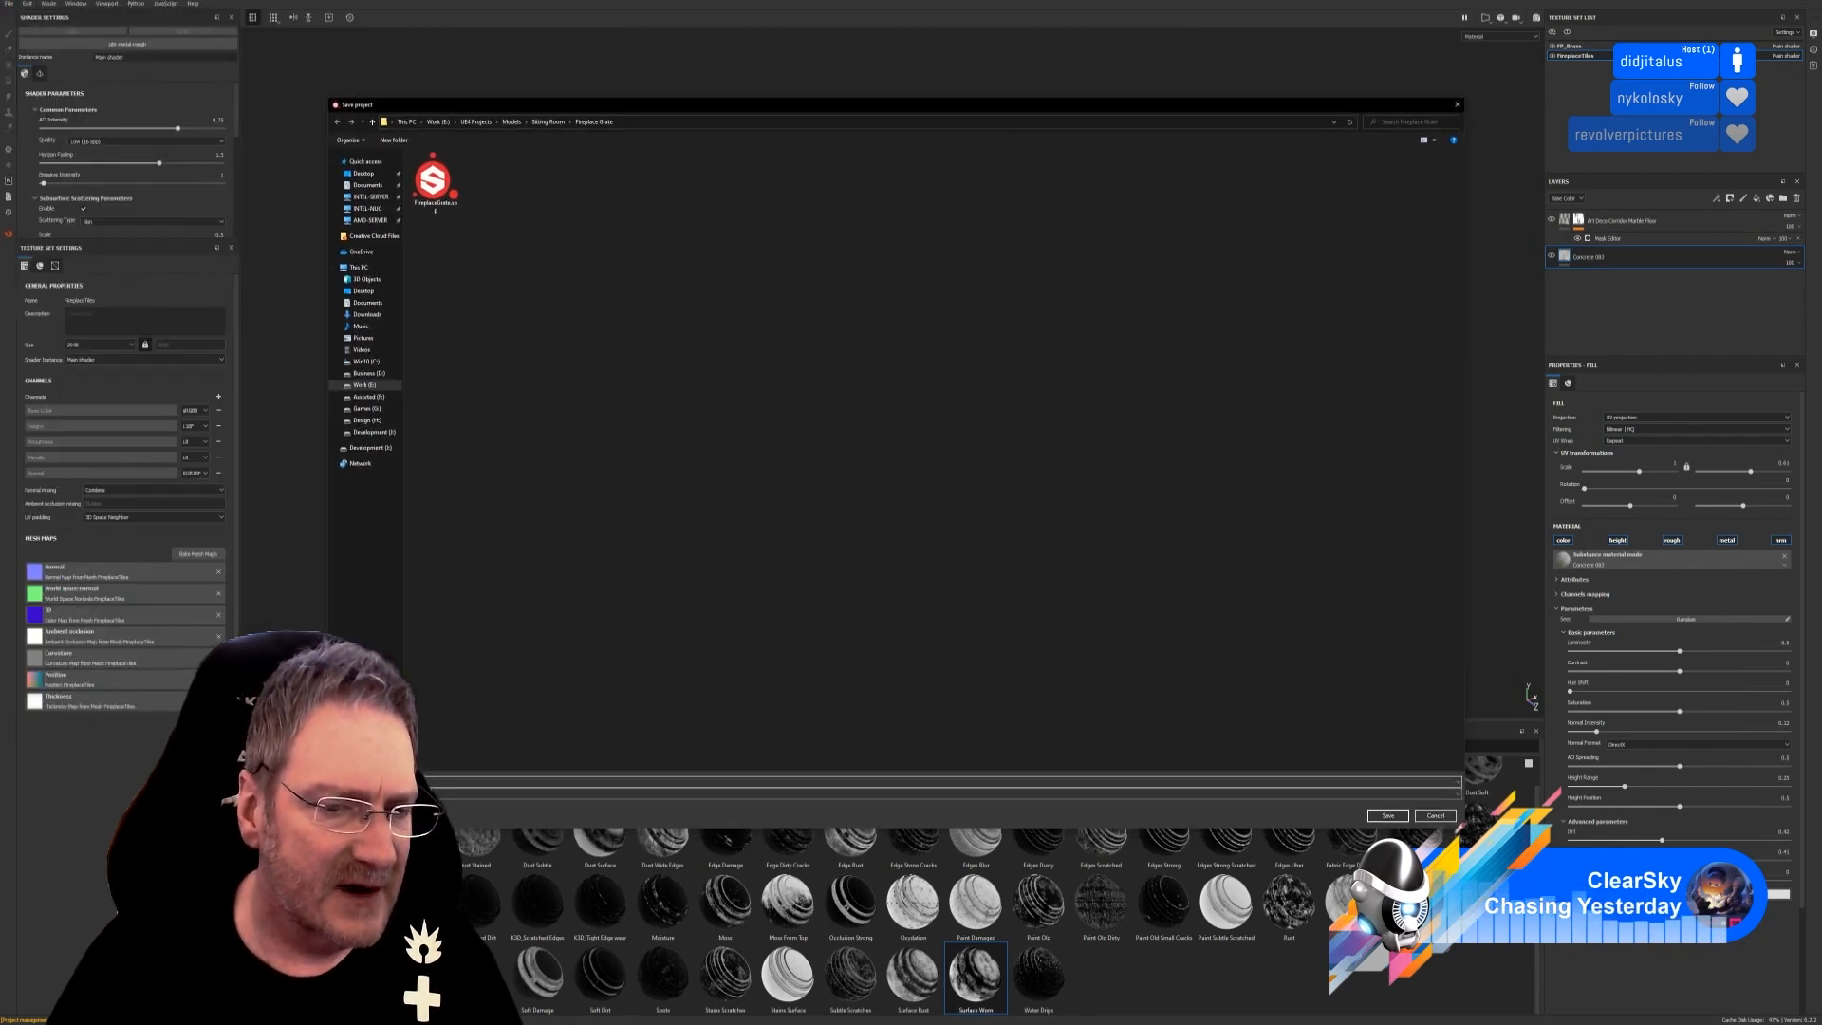
type("F")
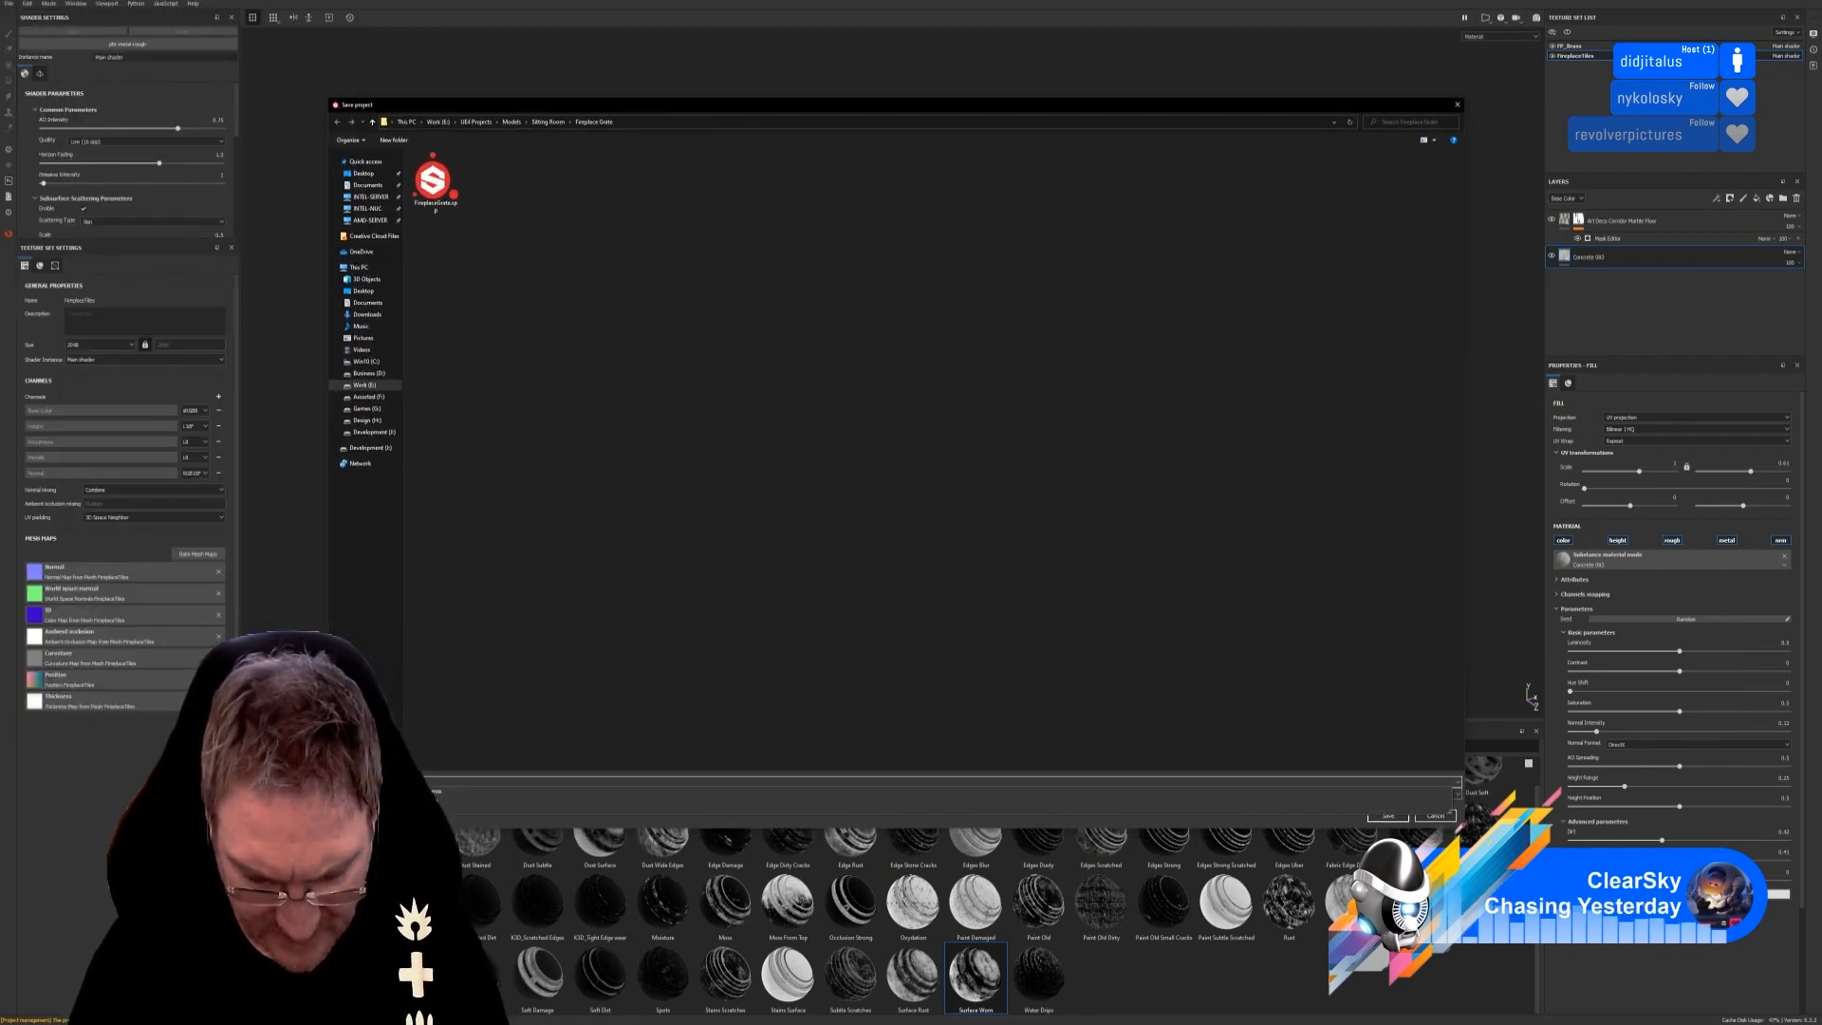
type("T")
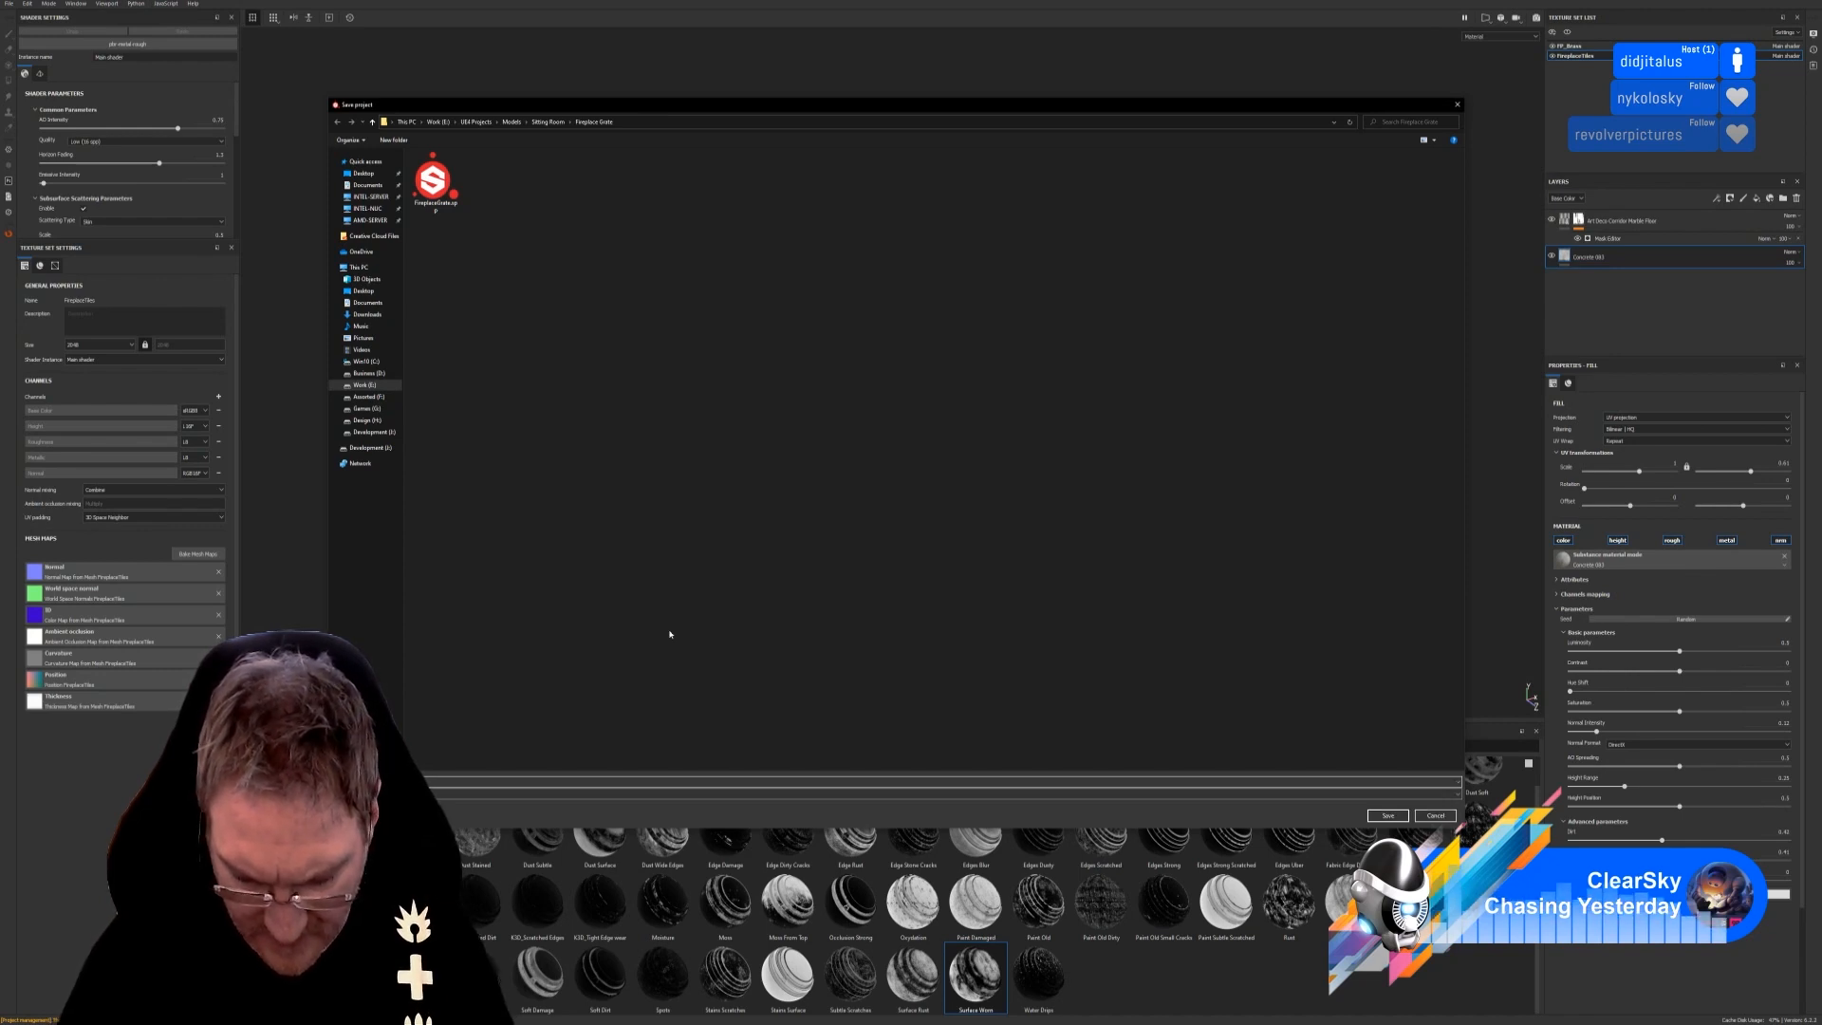
key("Return")
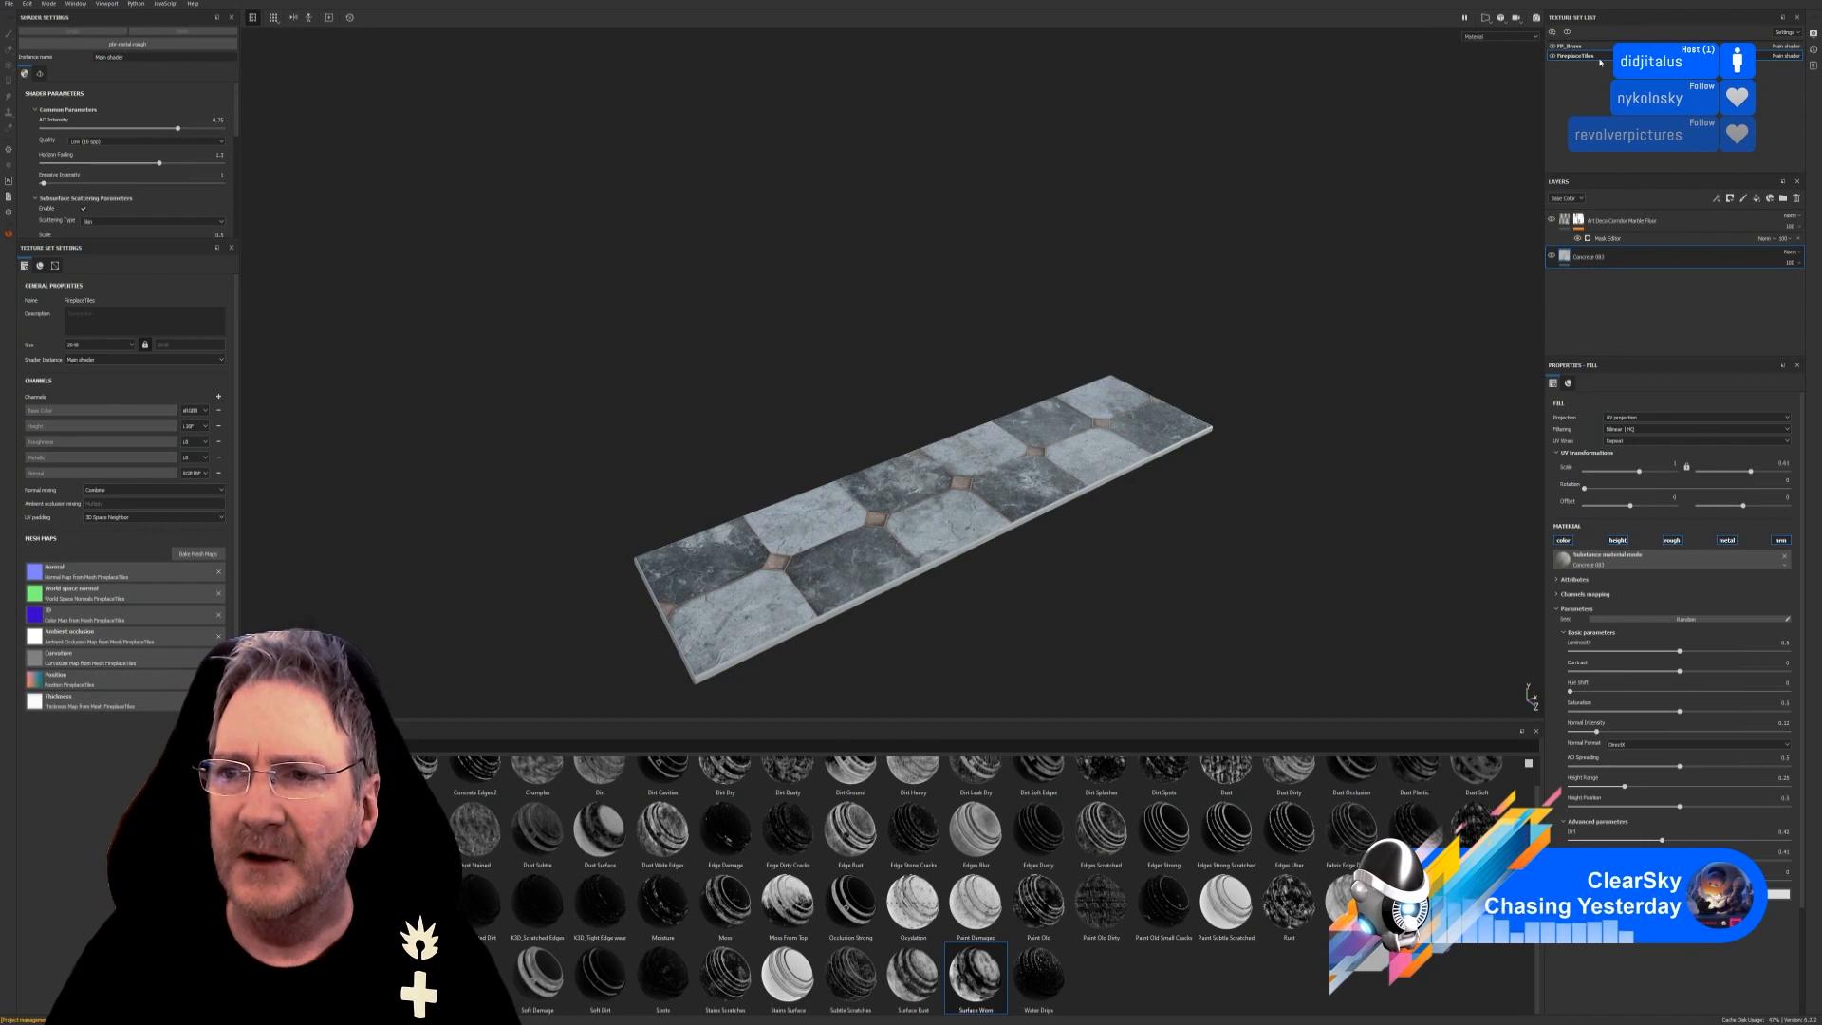
Start a texture export and set its output directory to UE4 Projects > Models > Sitting Room > Fireplace Grate on the Work (E:) drive.
left_click(8, 4)
left_click(29, 175)
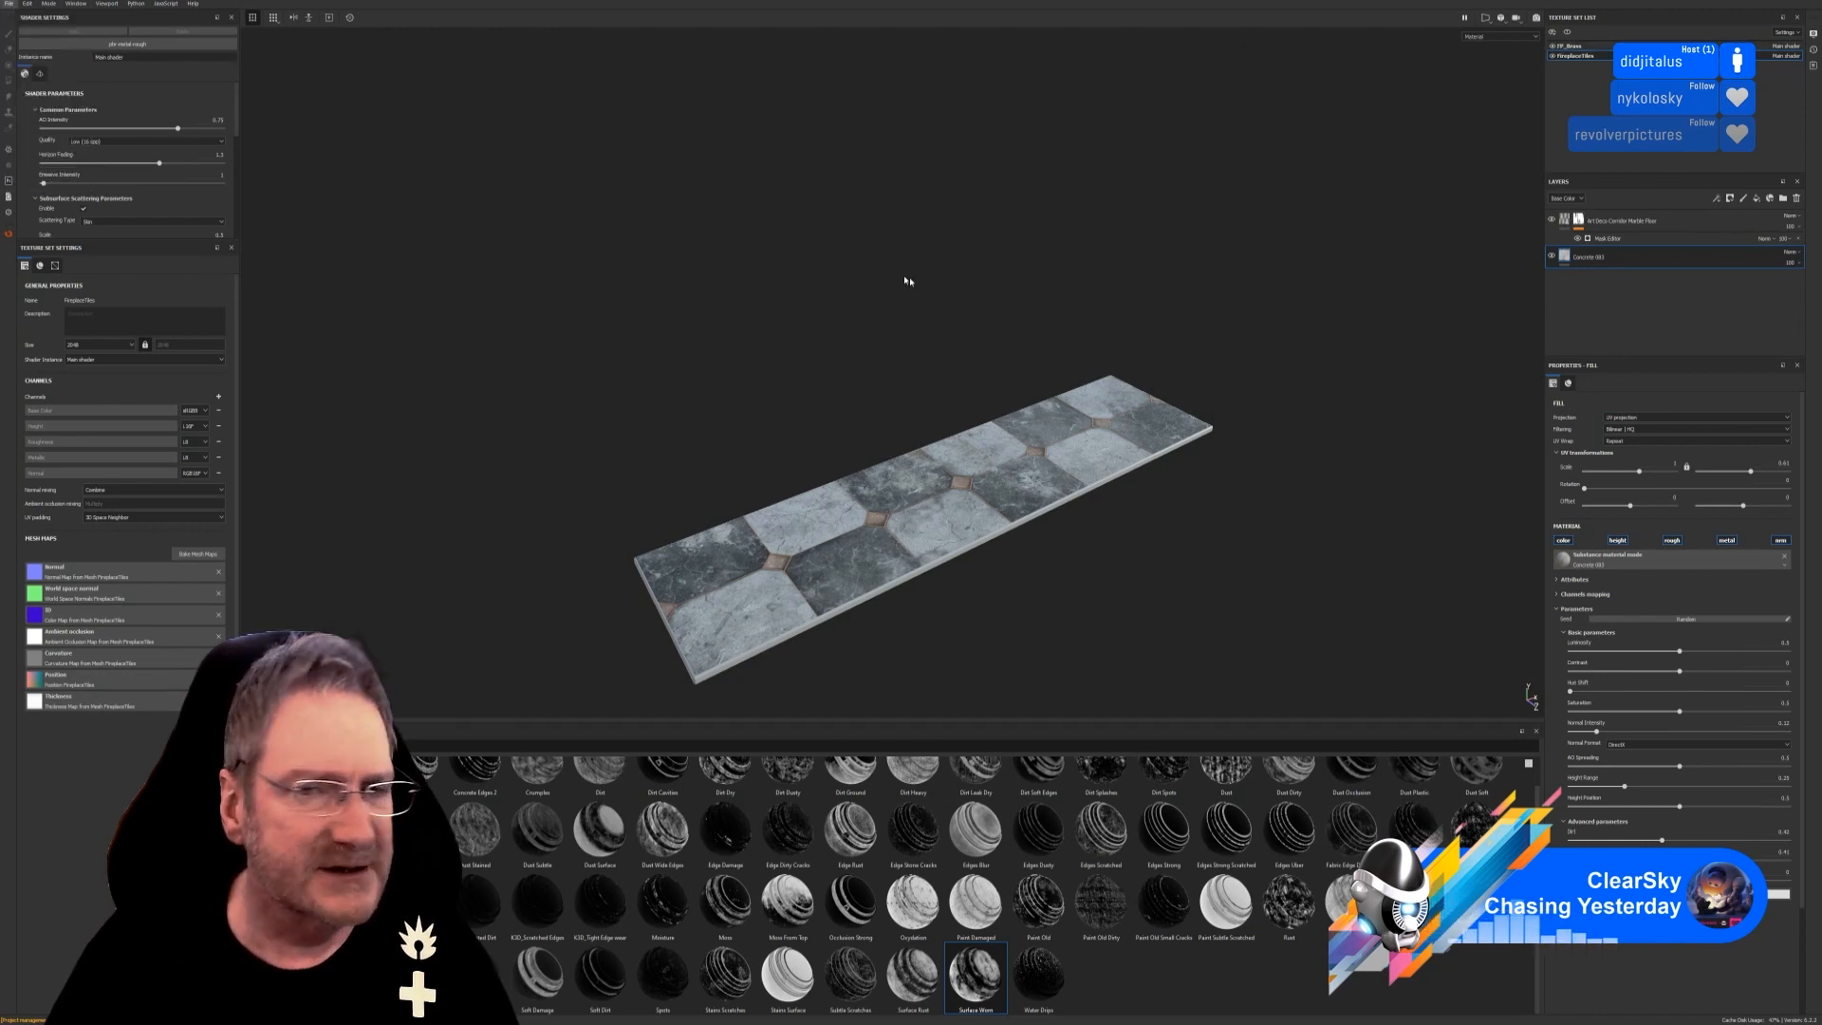
left_click(1034, 385)
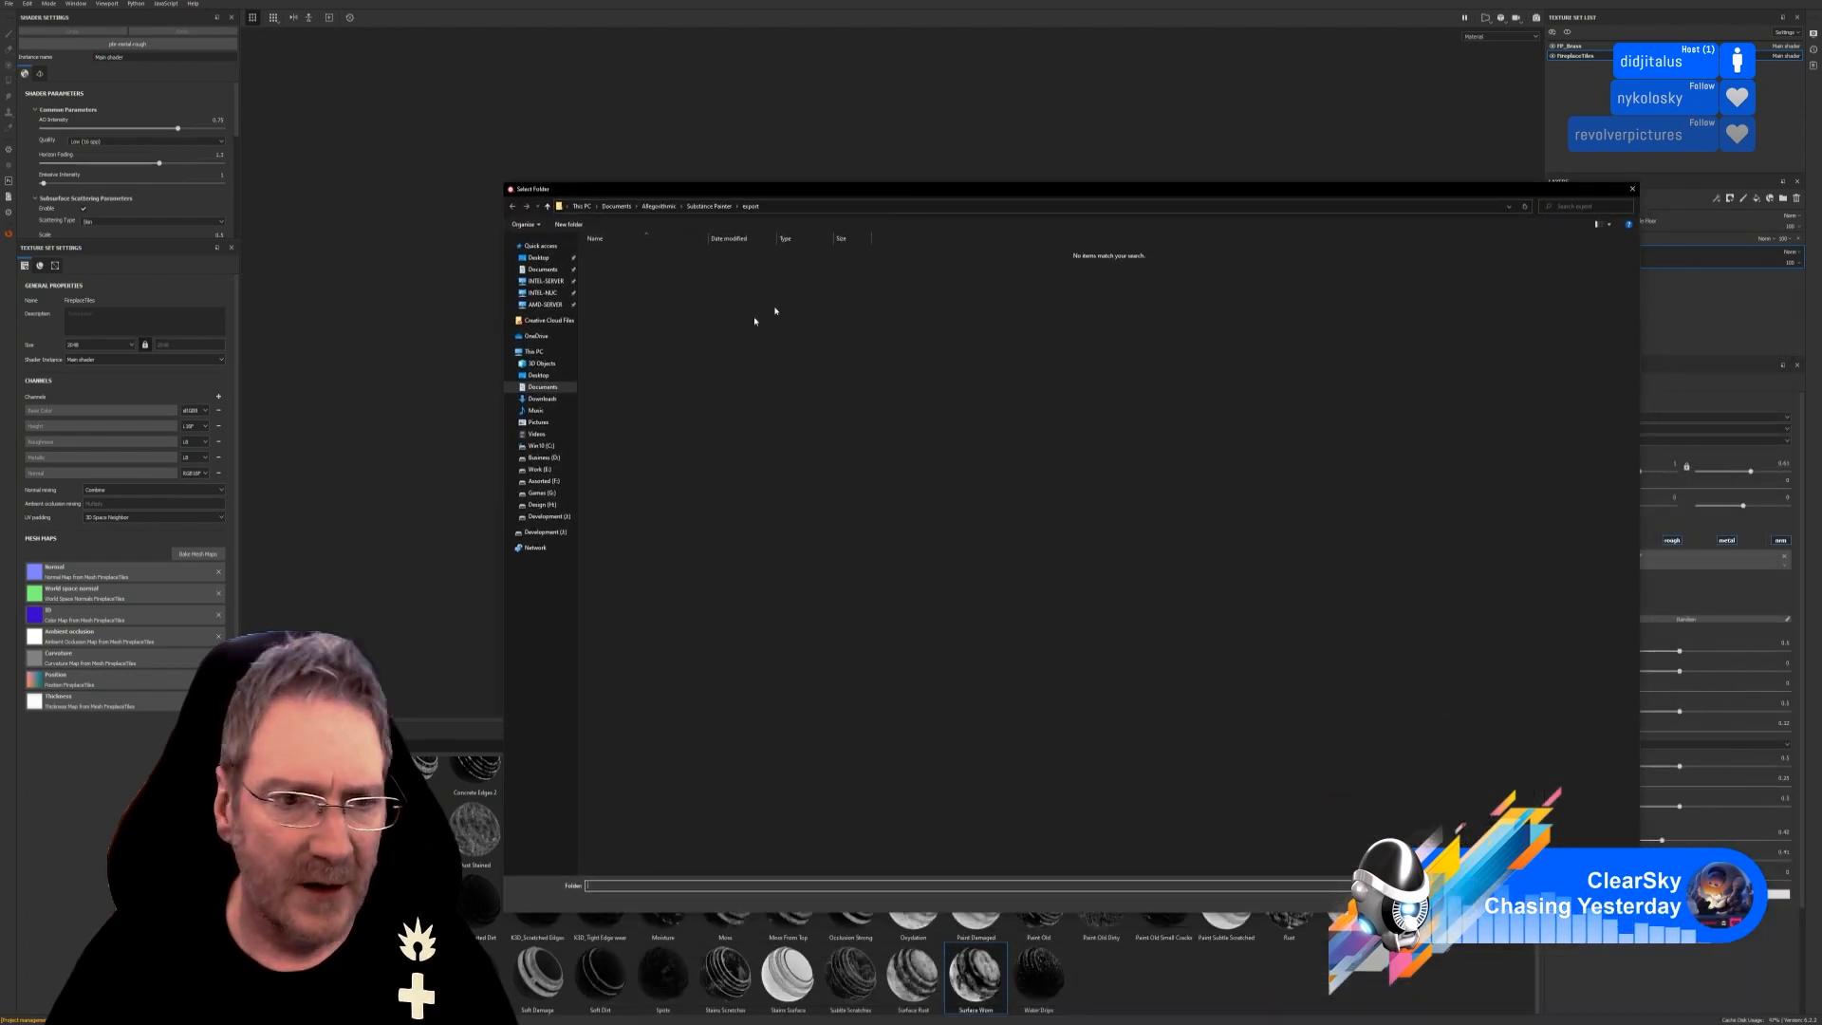
left_click(540, 468)
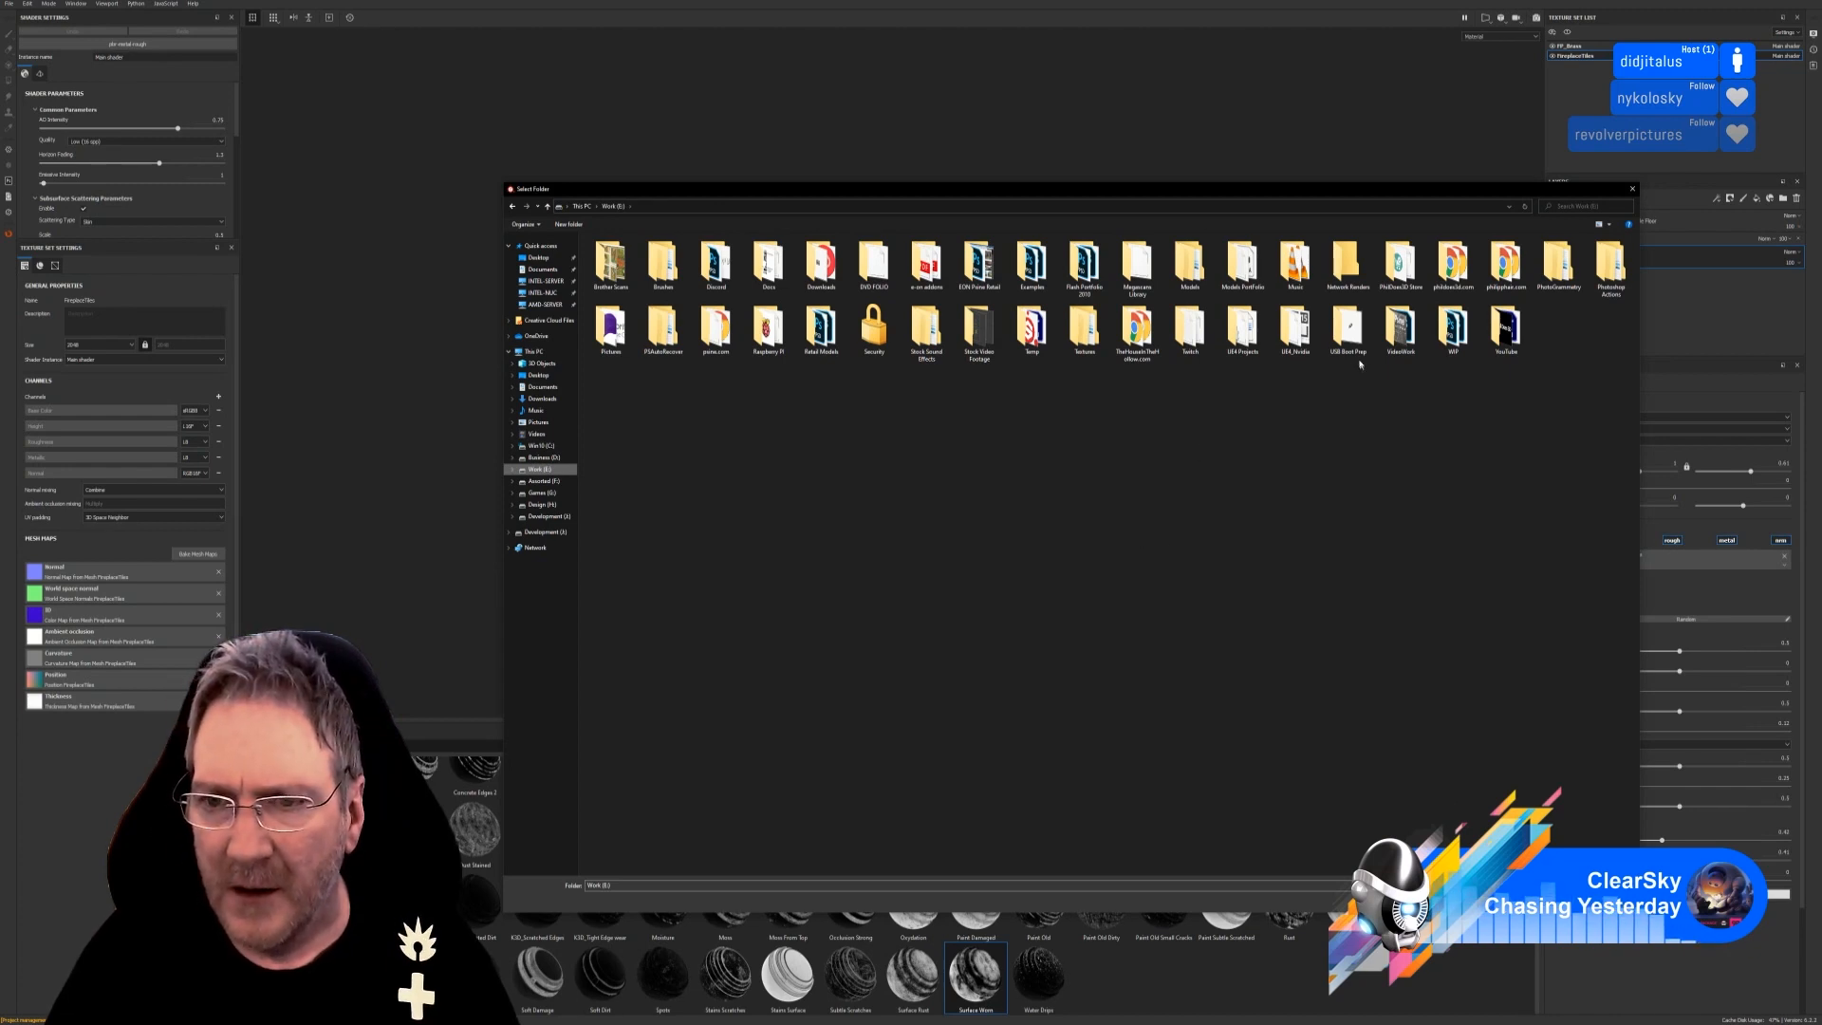
double_click(1242, 328)
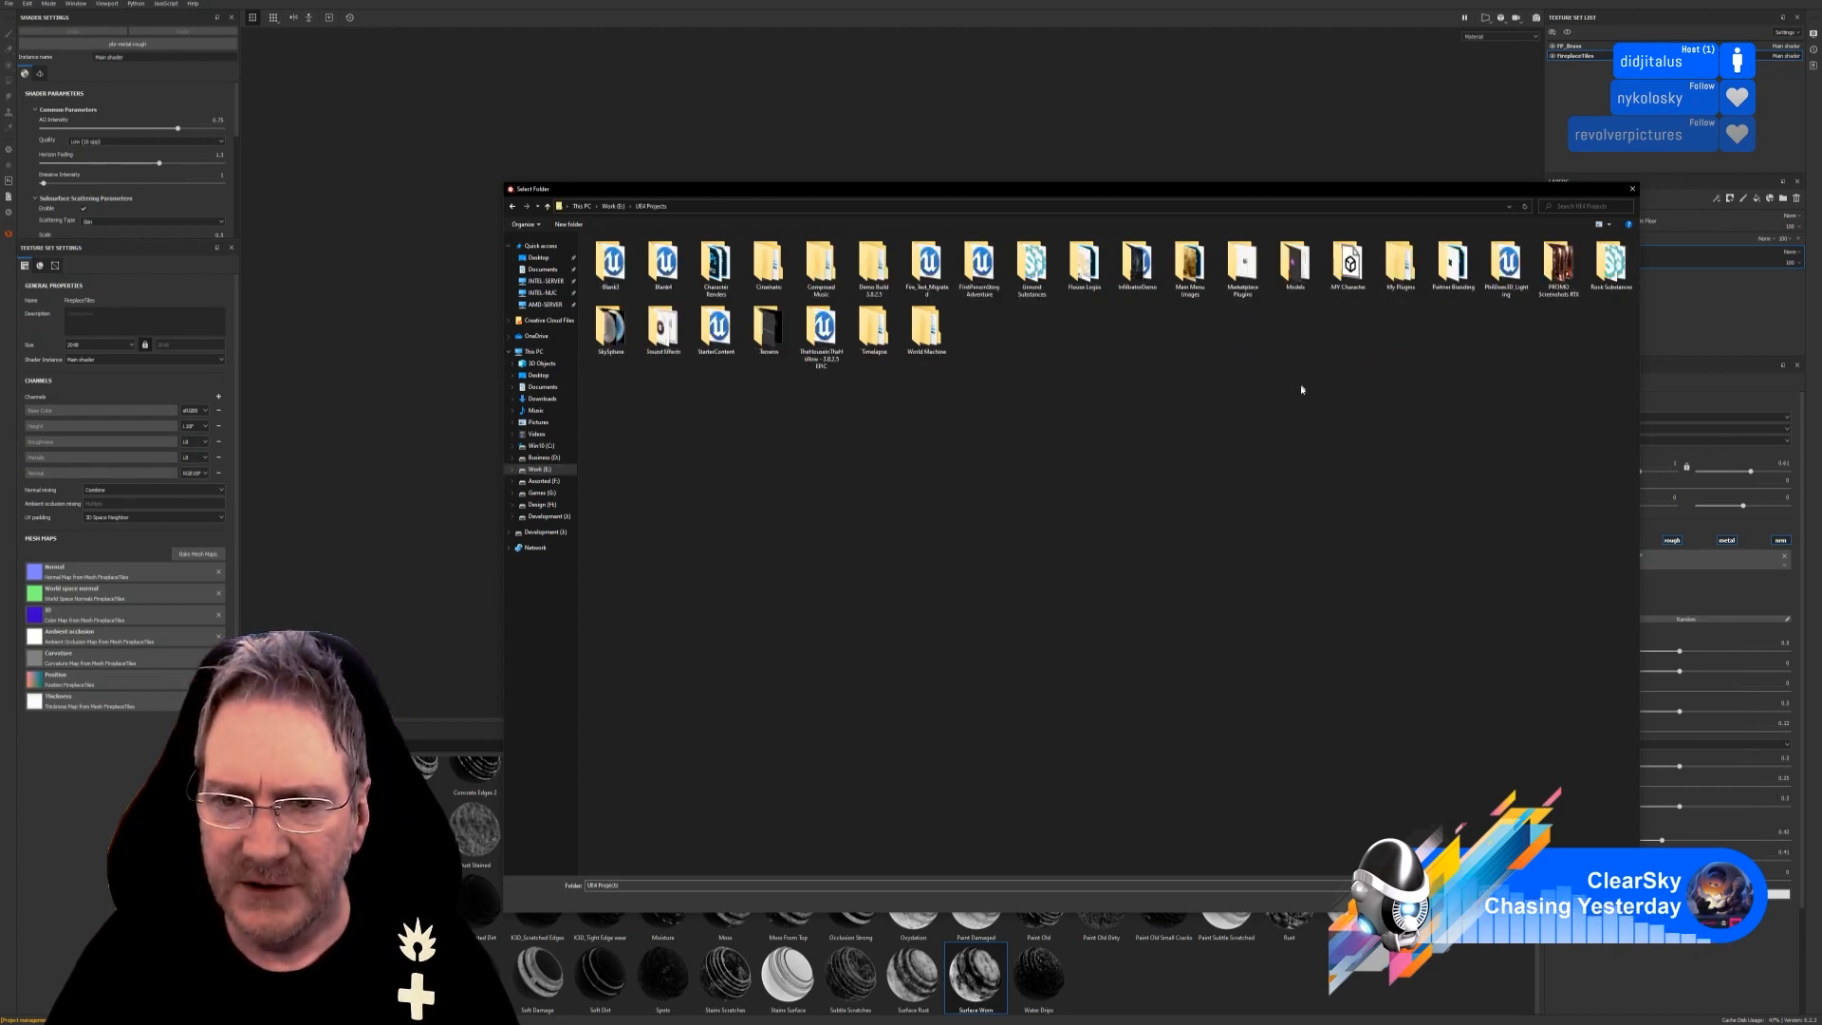
double_click(1303, 284)
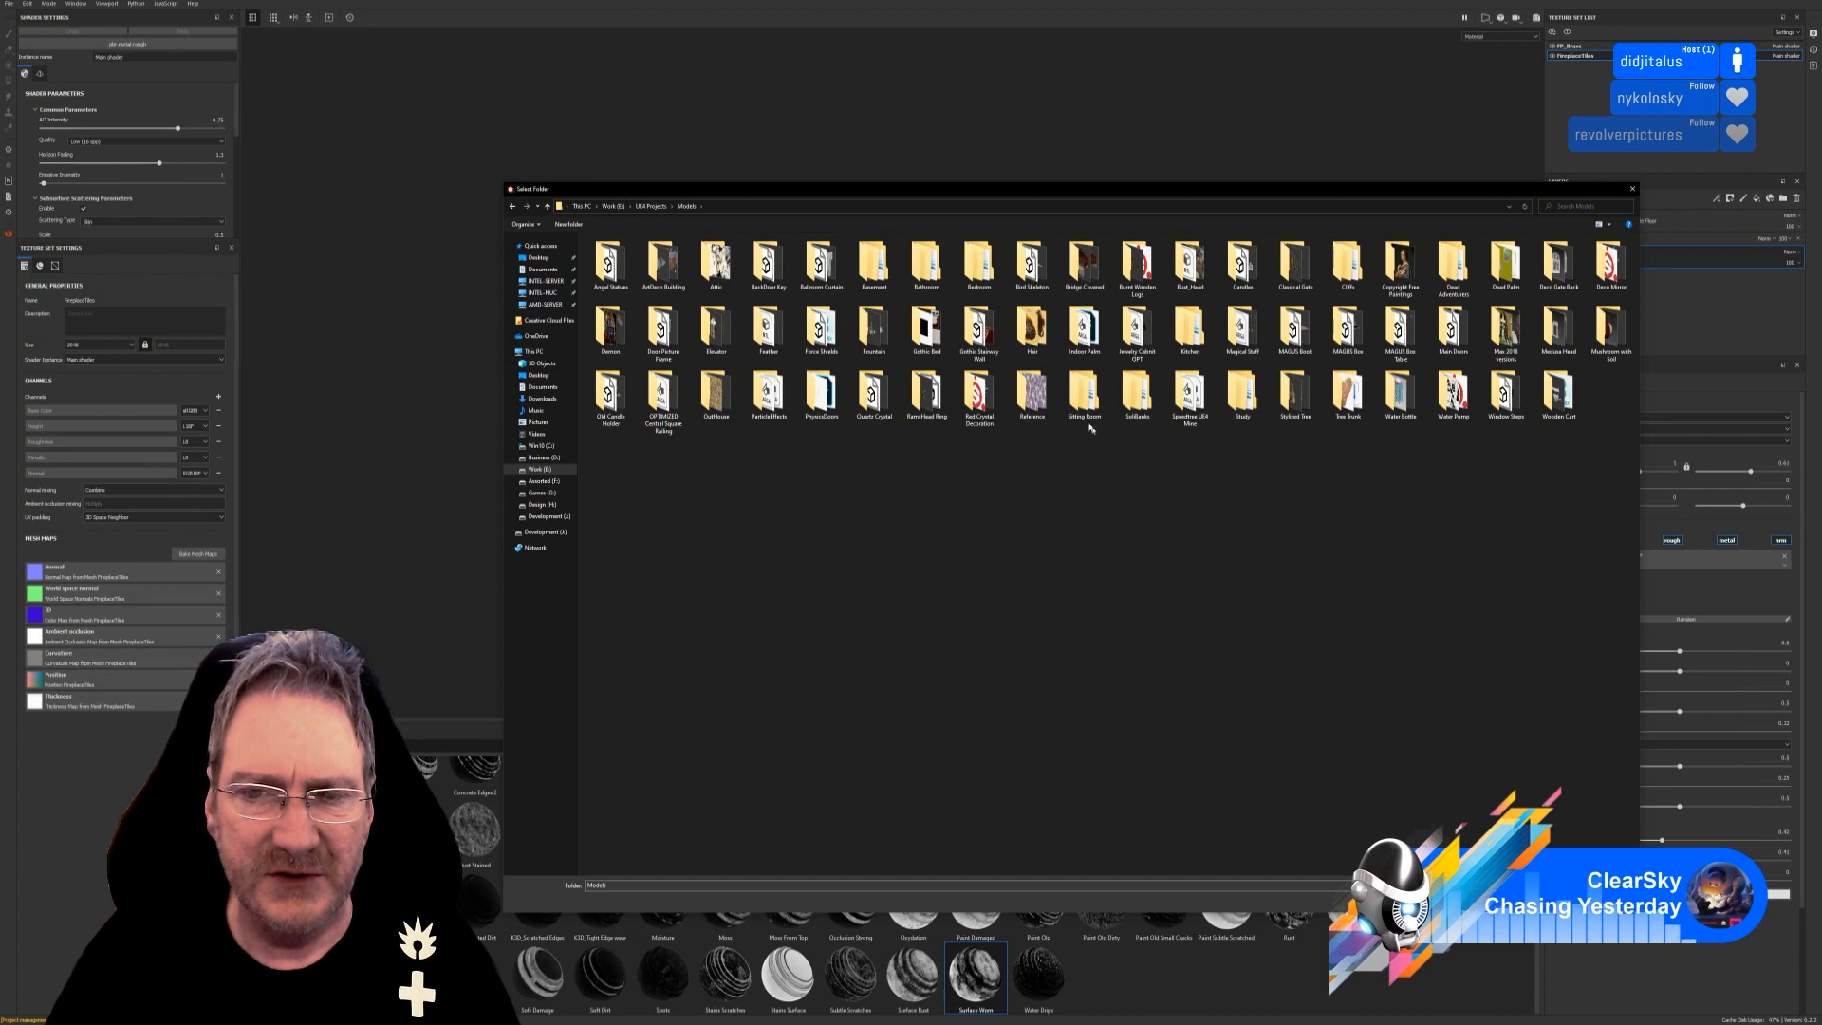
left_click(1092, 392)
left_click(1094, 392)
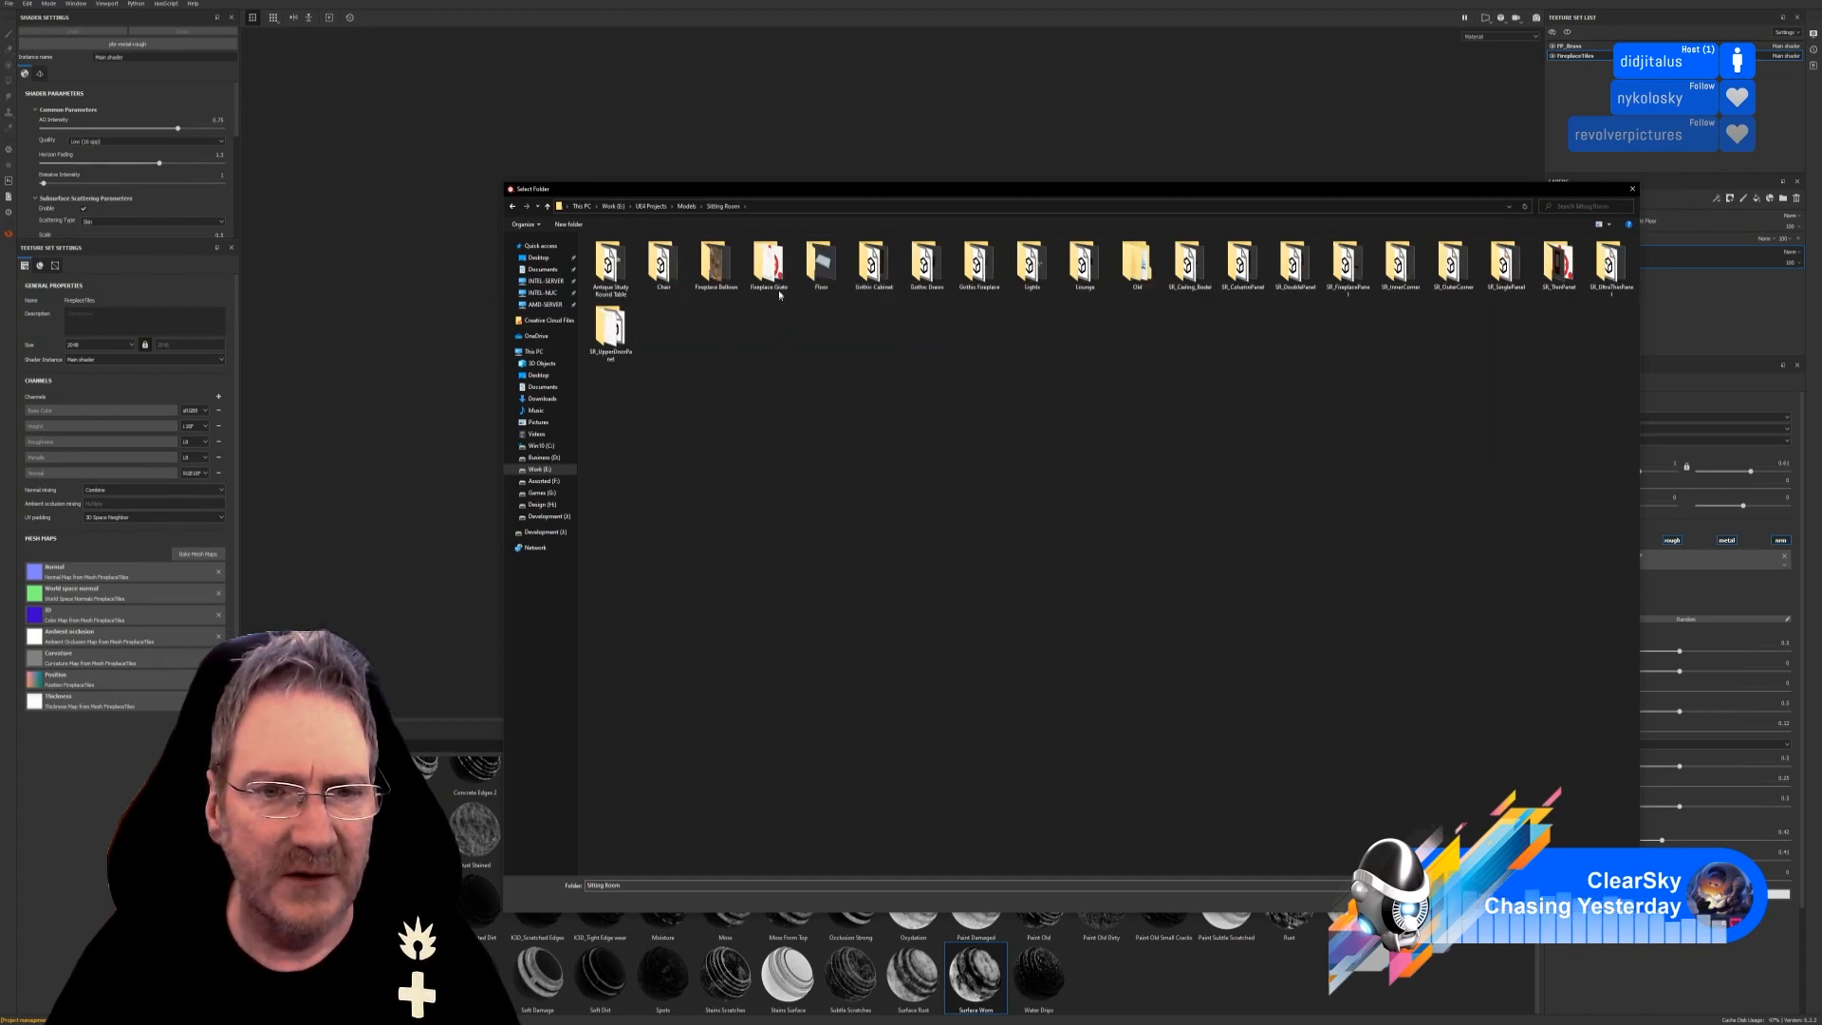
double_click(770, 271)
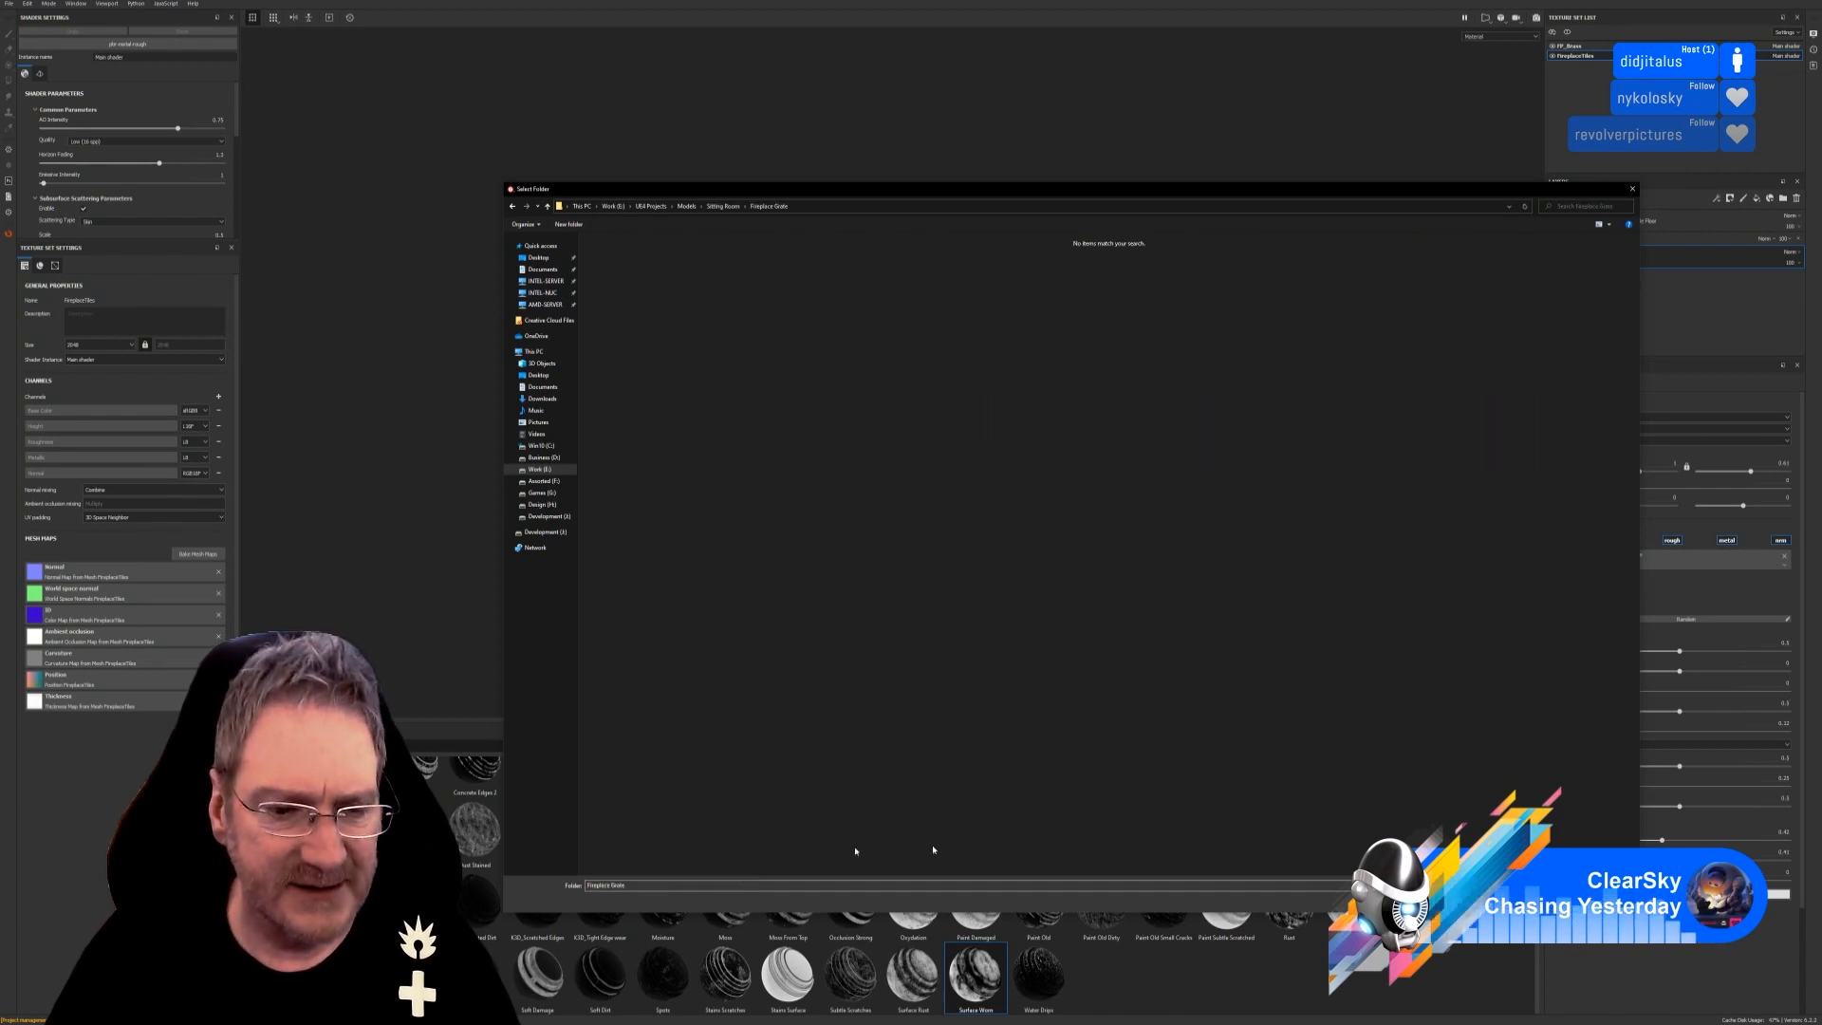
left_click(1564, 901)
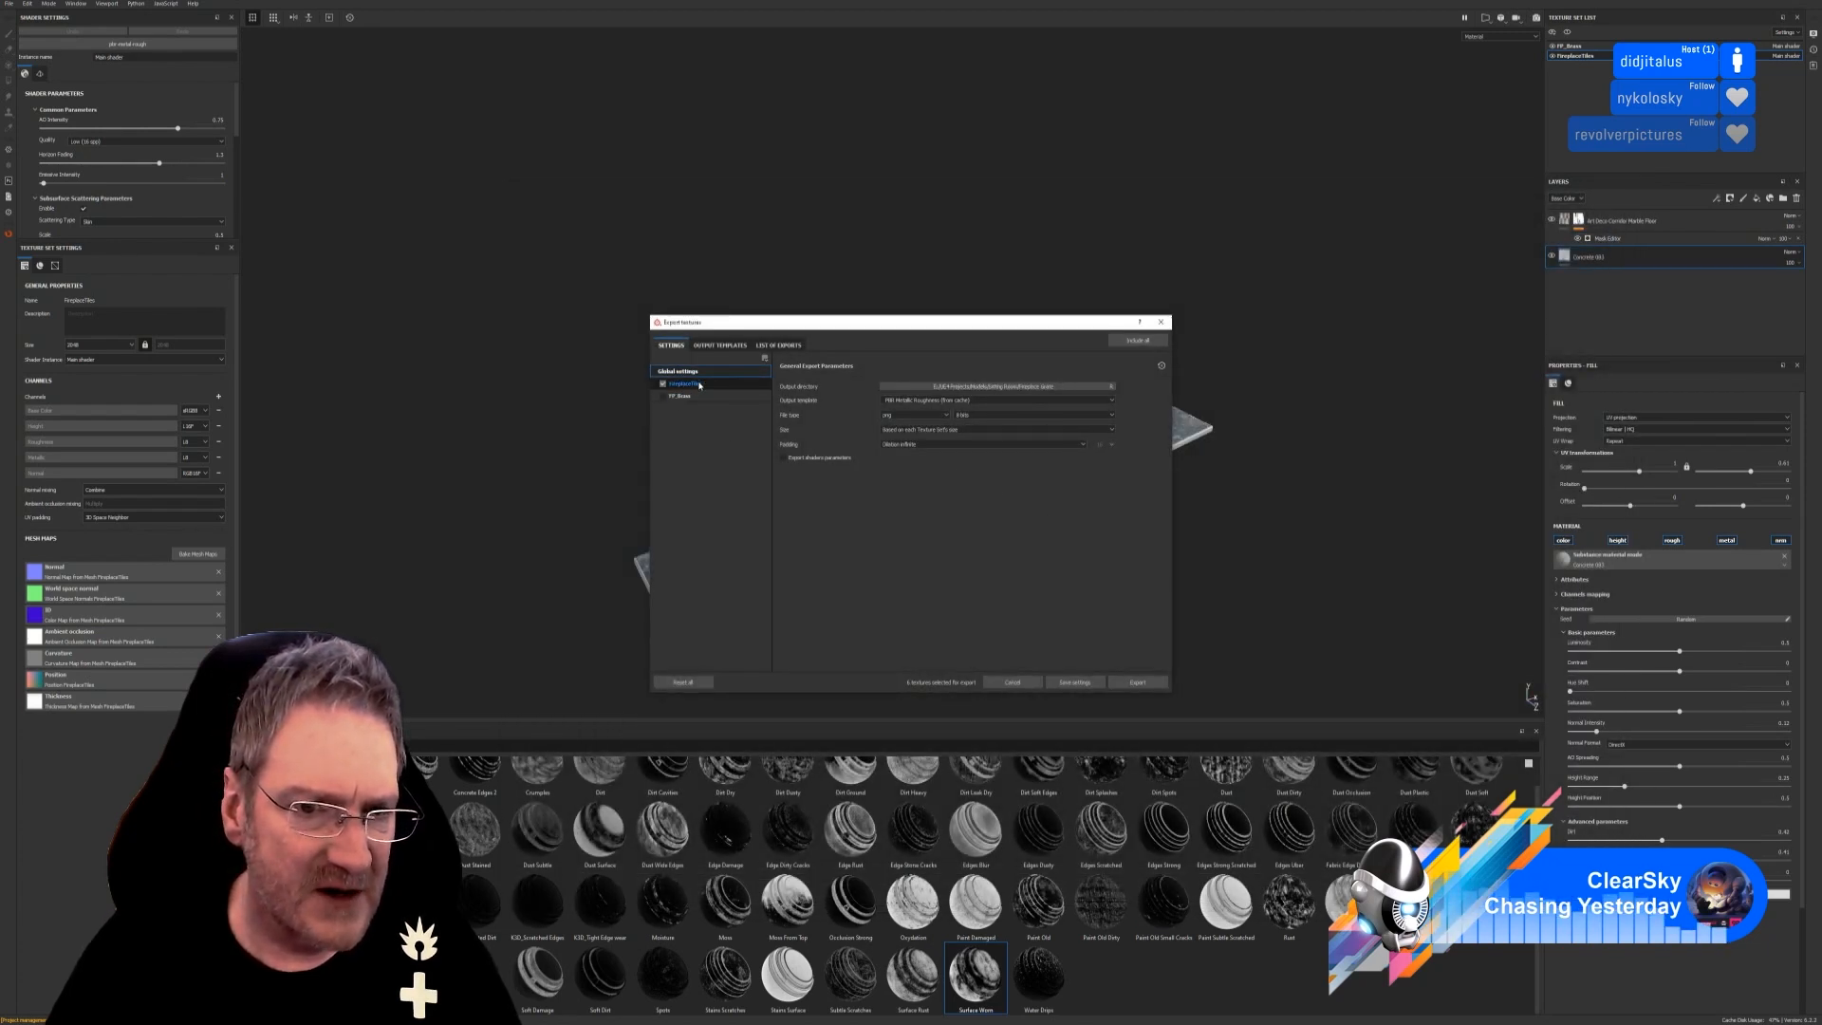
Export the FireplaceTiles texture set as PNG files and save the project.
left_click(1139, 683)
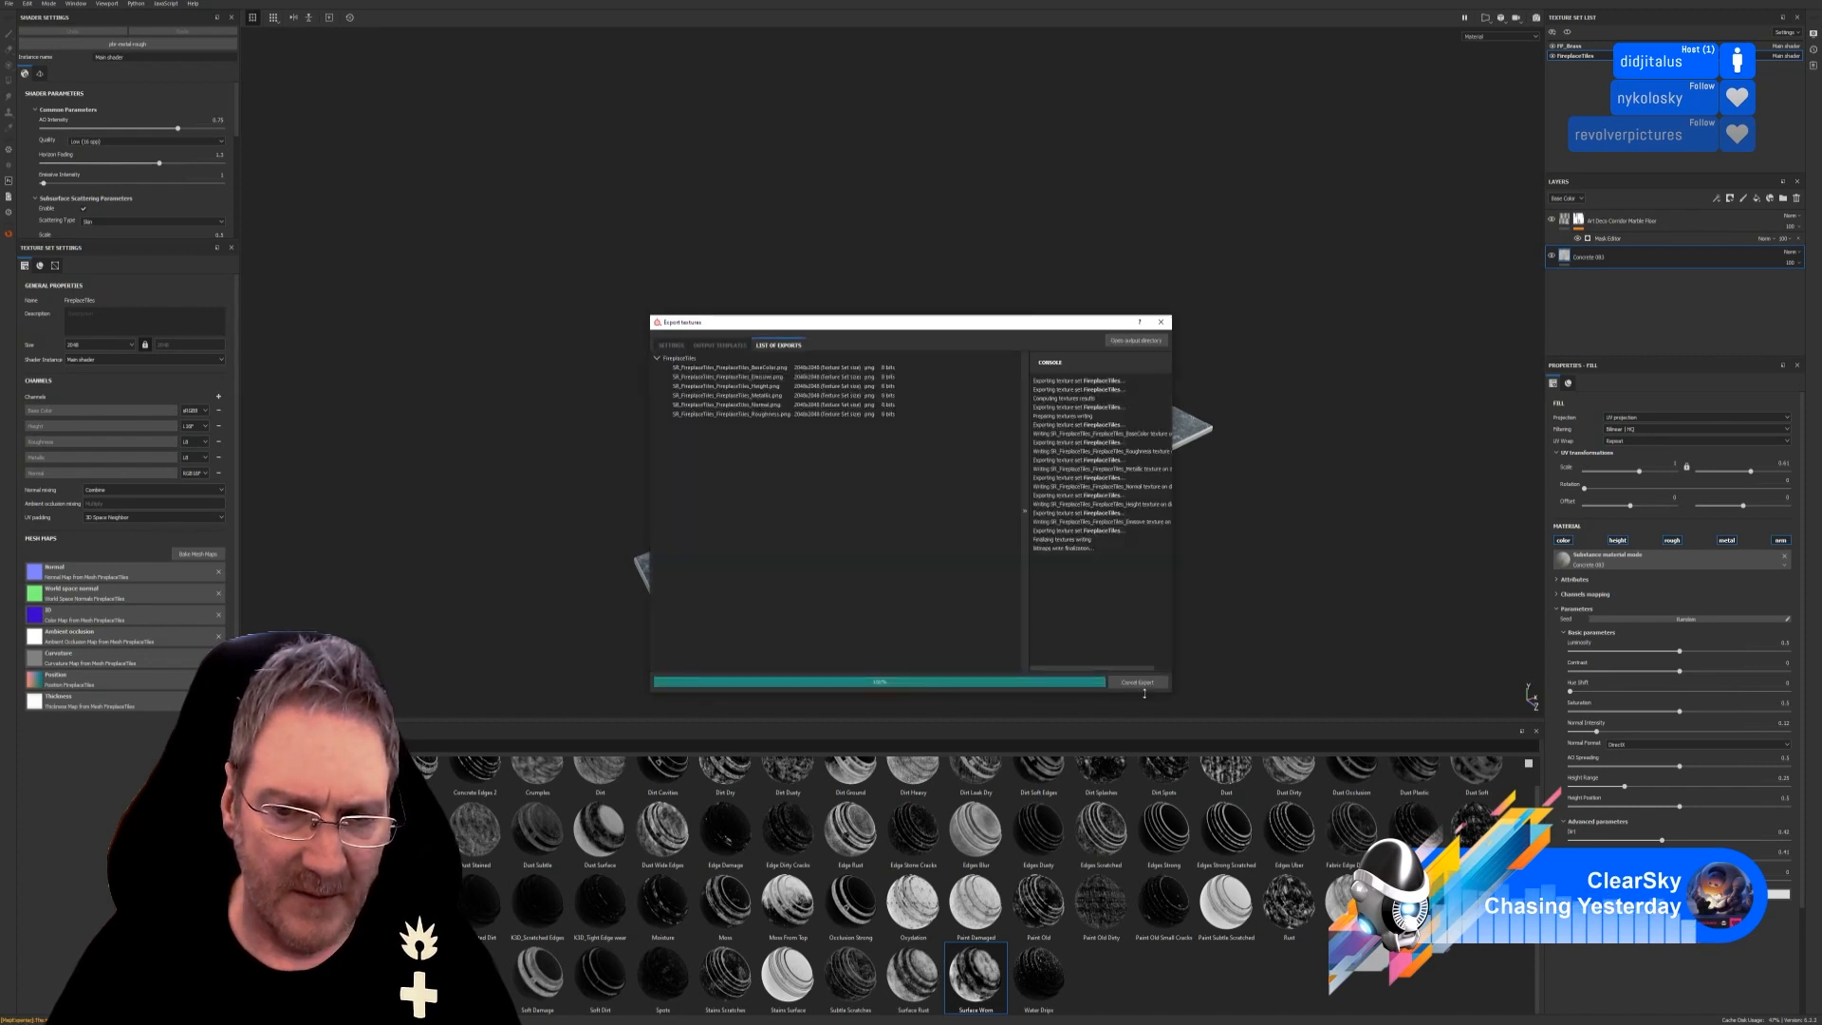
left_click(1160, 321)
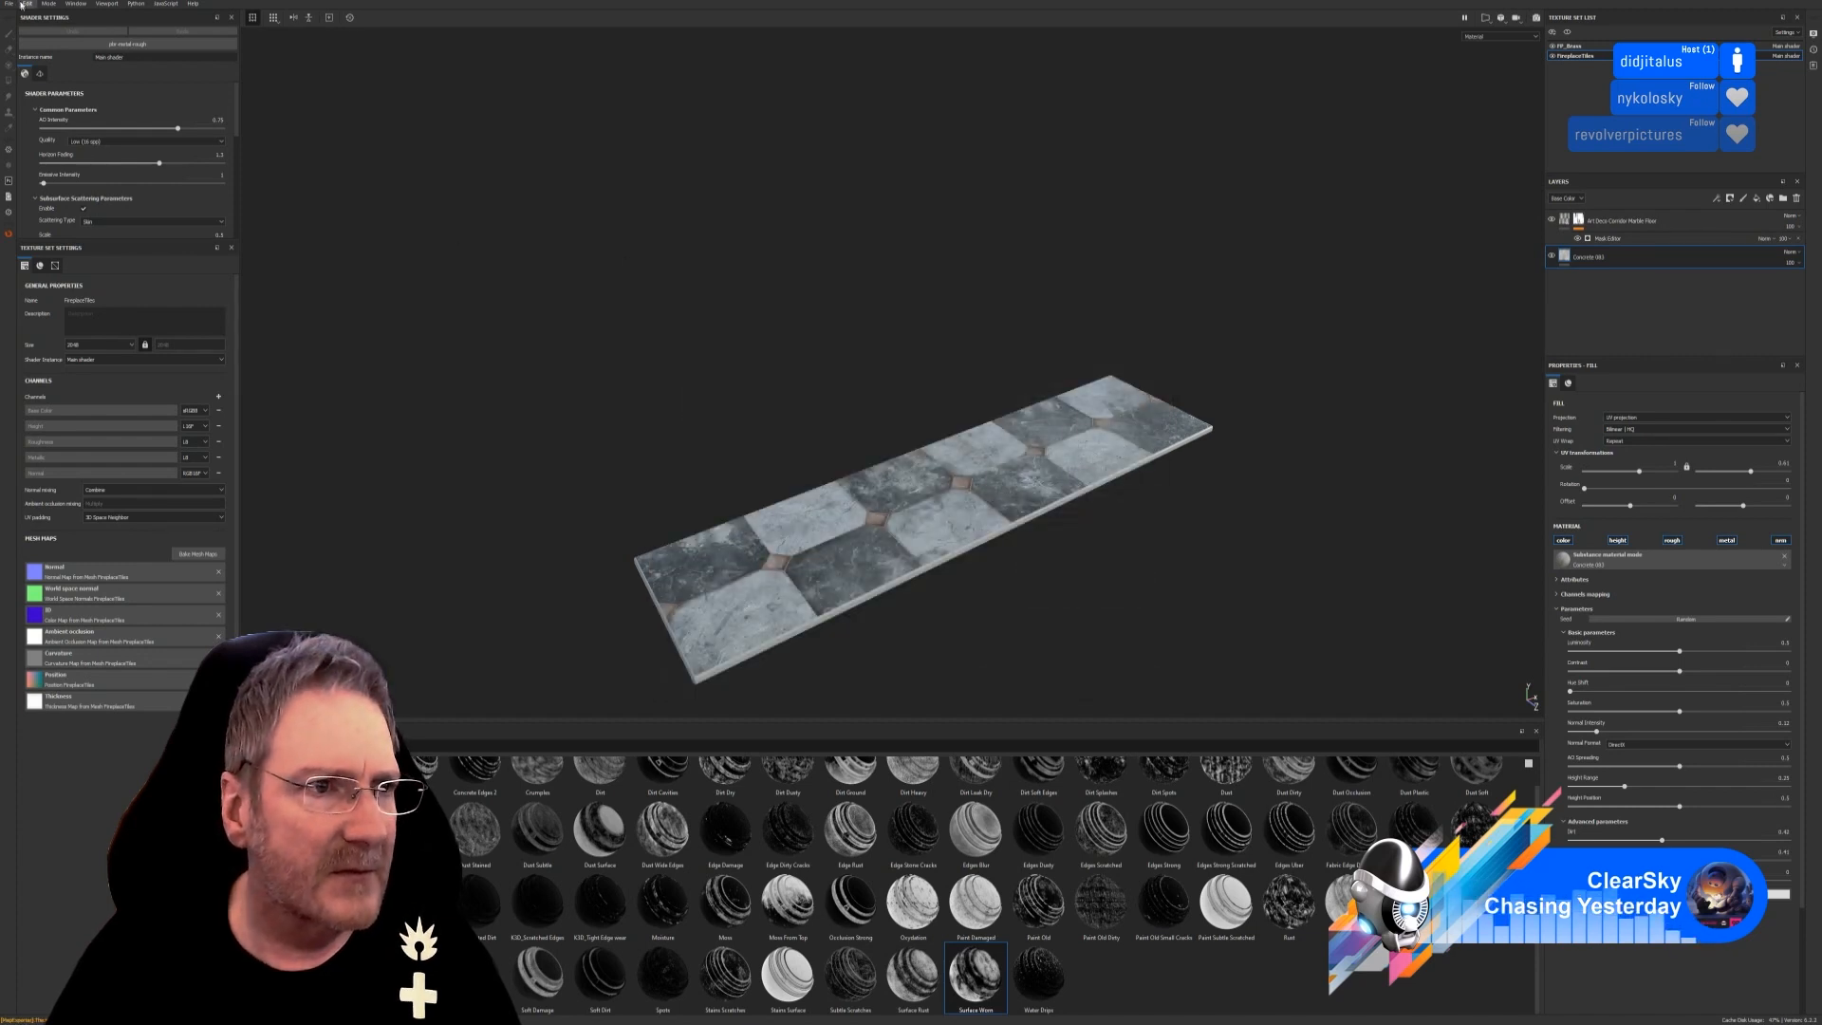
left_click(9, 5)
left_click(19, 90)
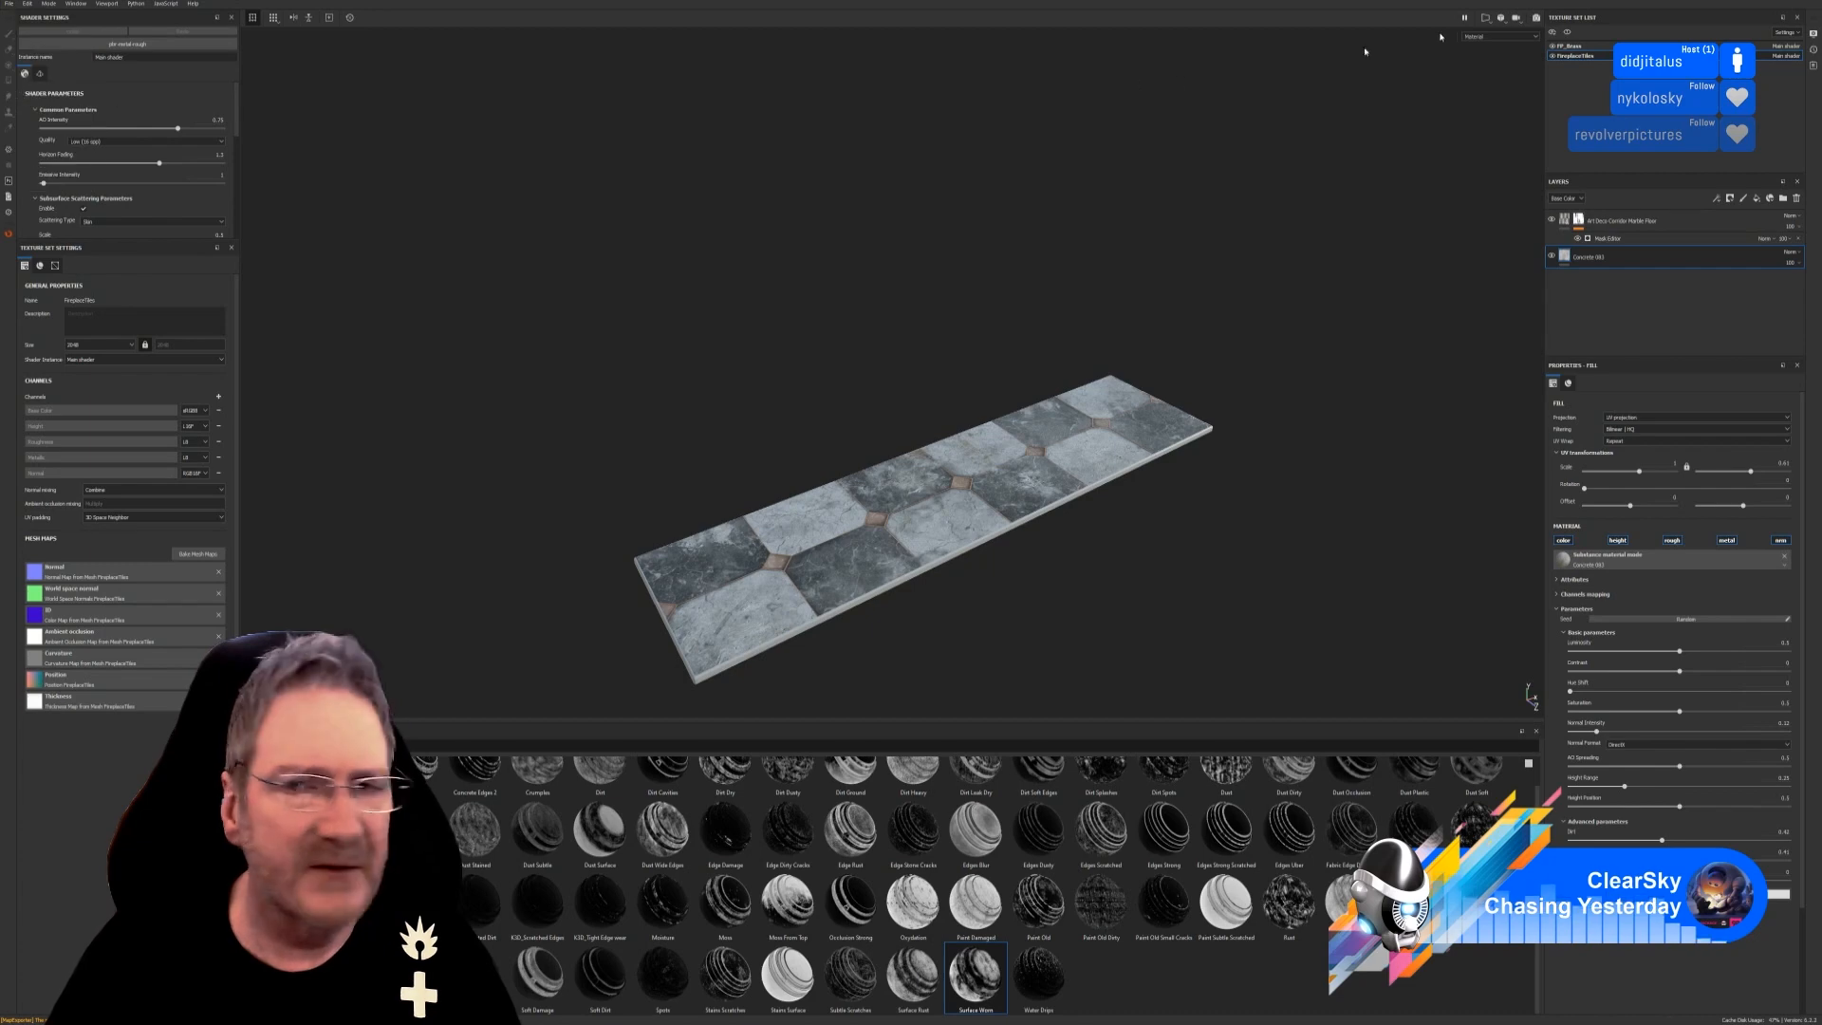
Switch to Unreal Editor and import the SR_FireplaceTiles FBX mesh from the Fireplace Grate folder.
left_click(1741, 2)
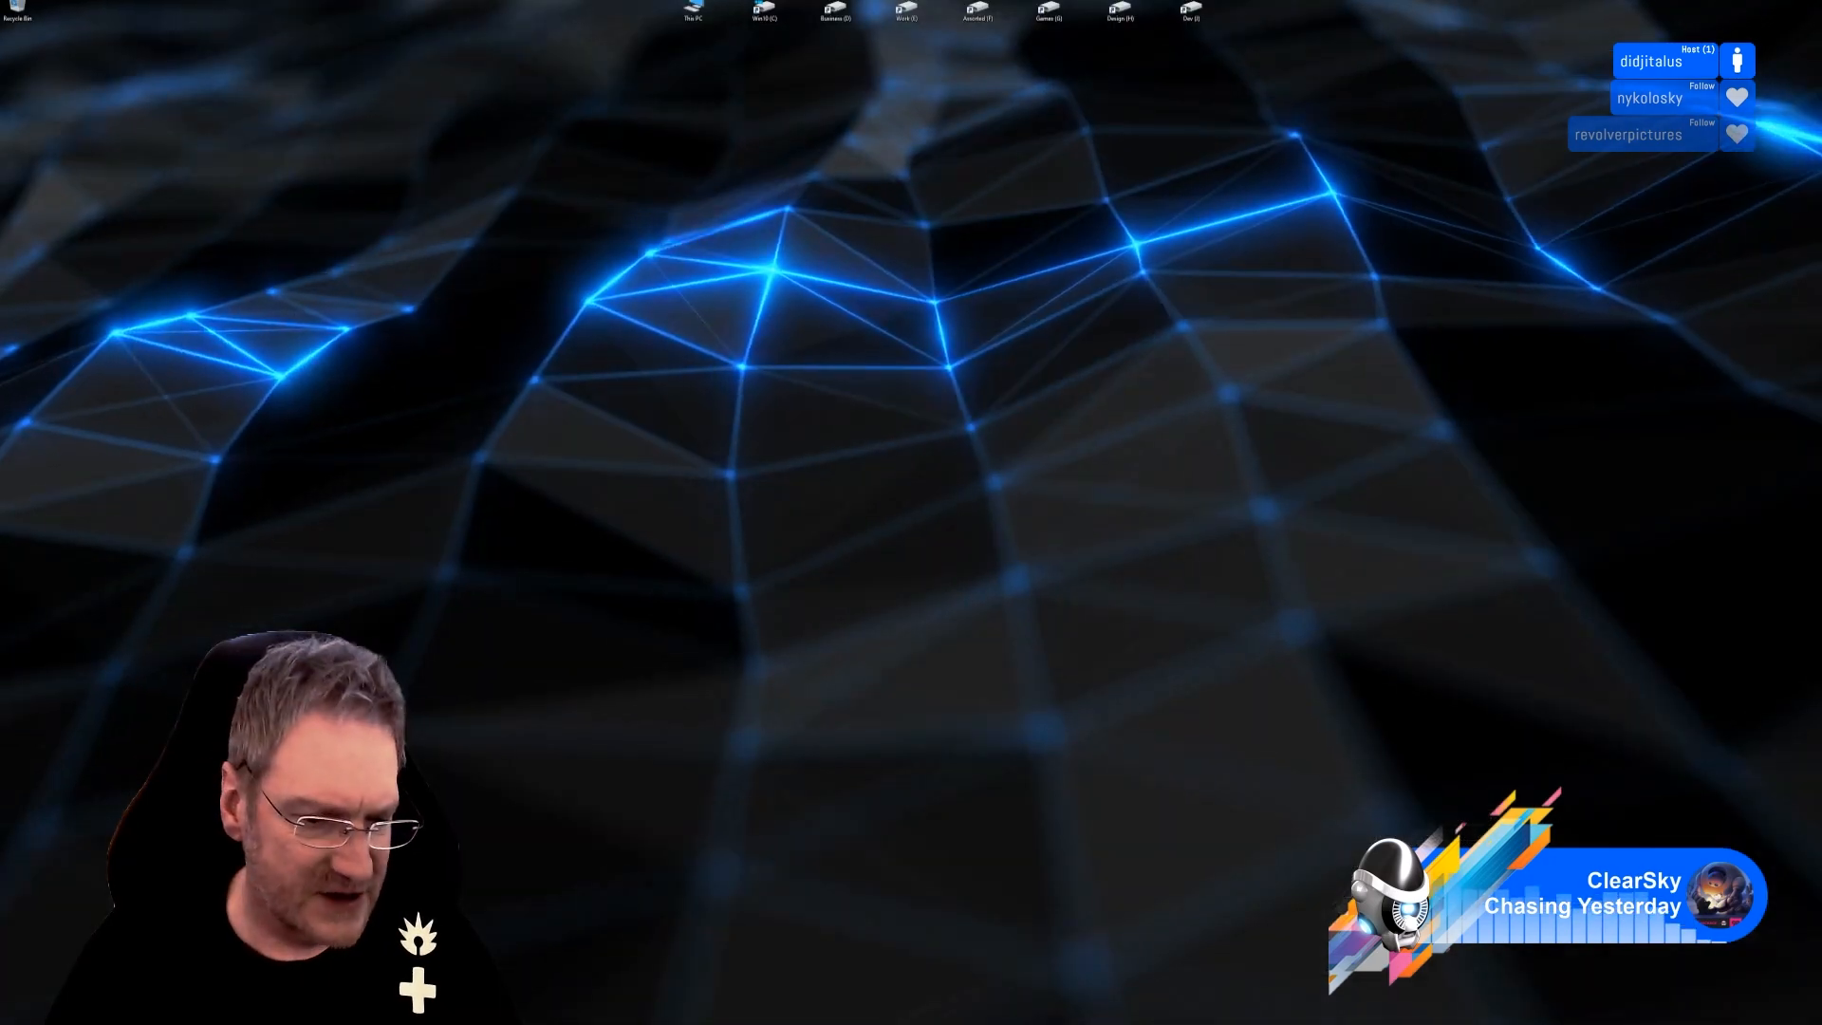
left_click(560, 1024)
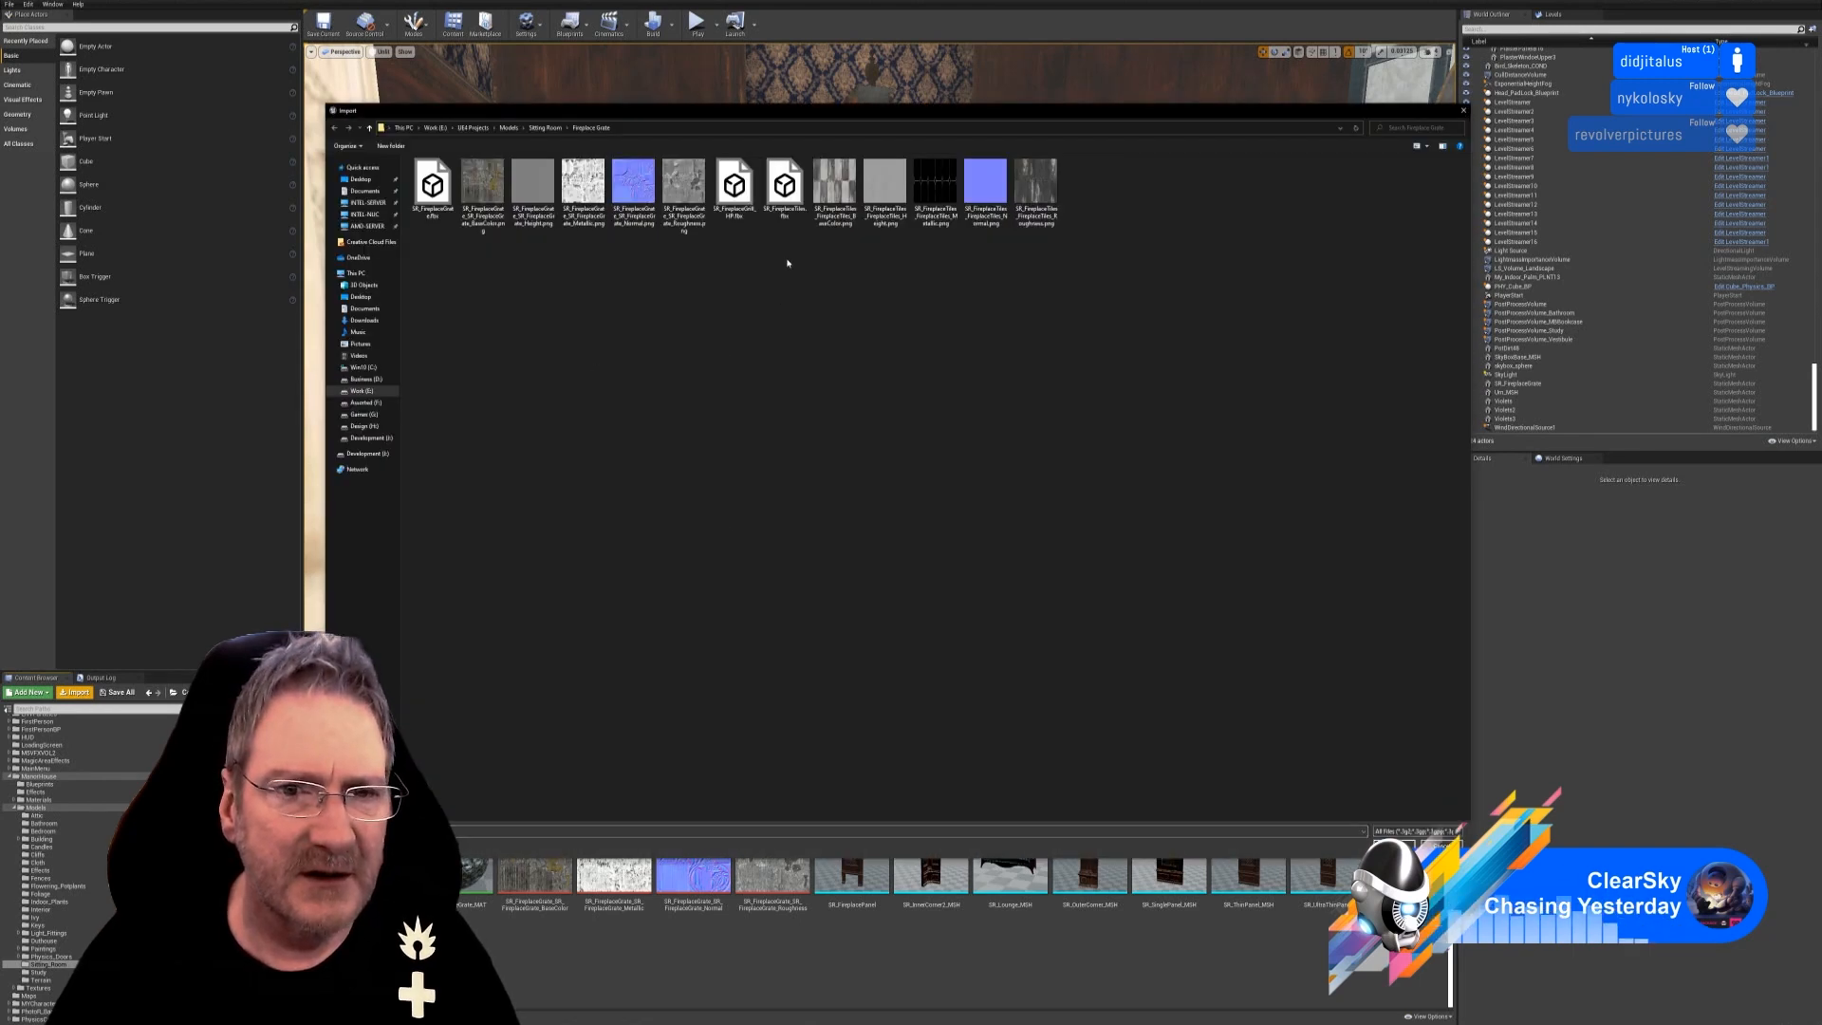
double_click(786, 221)
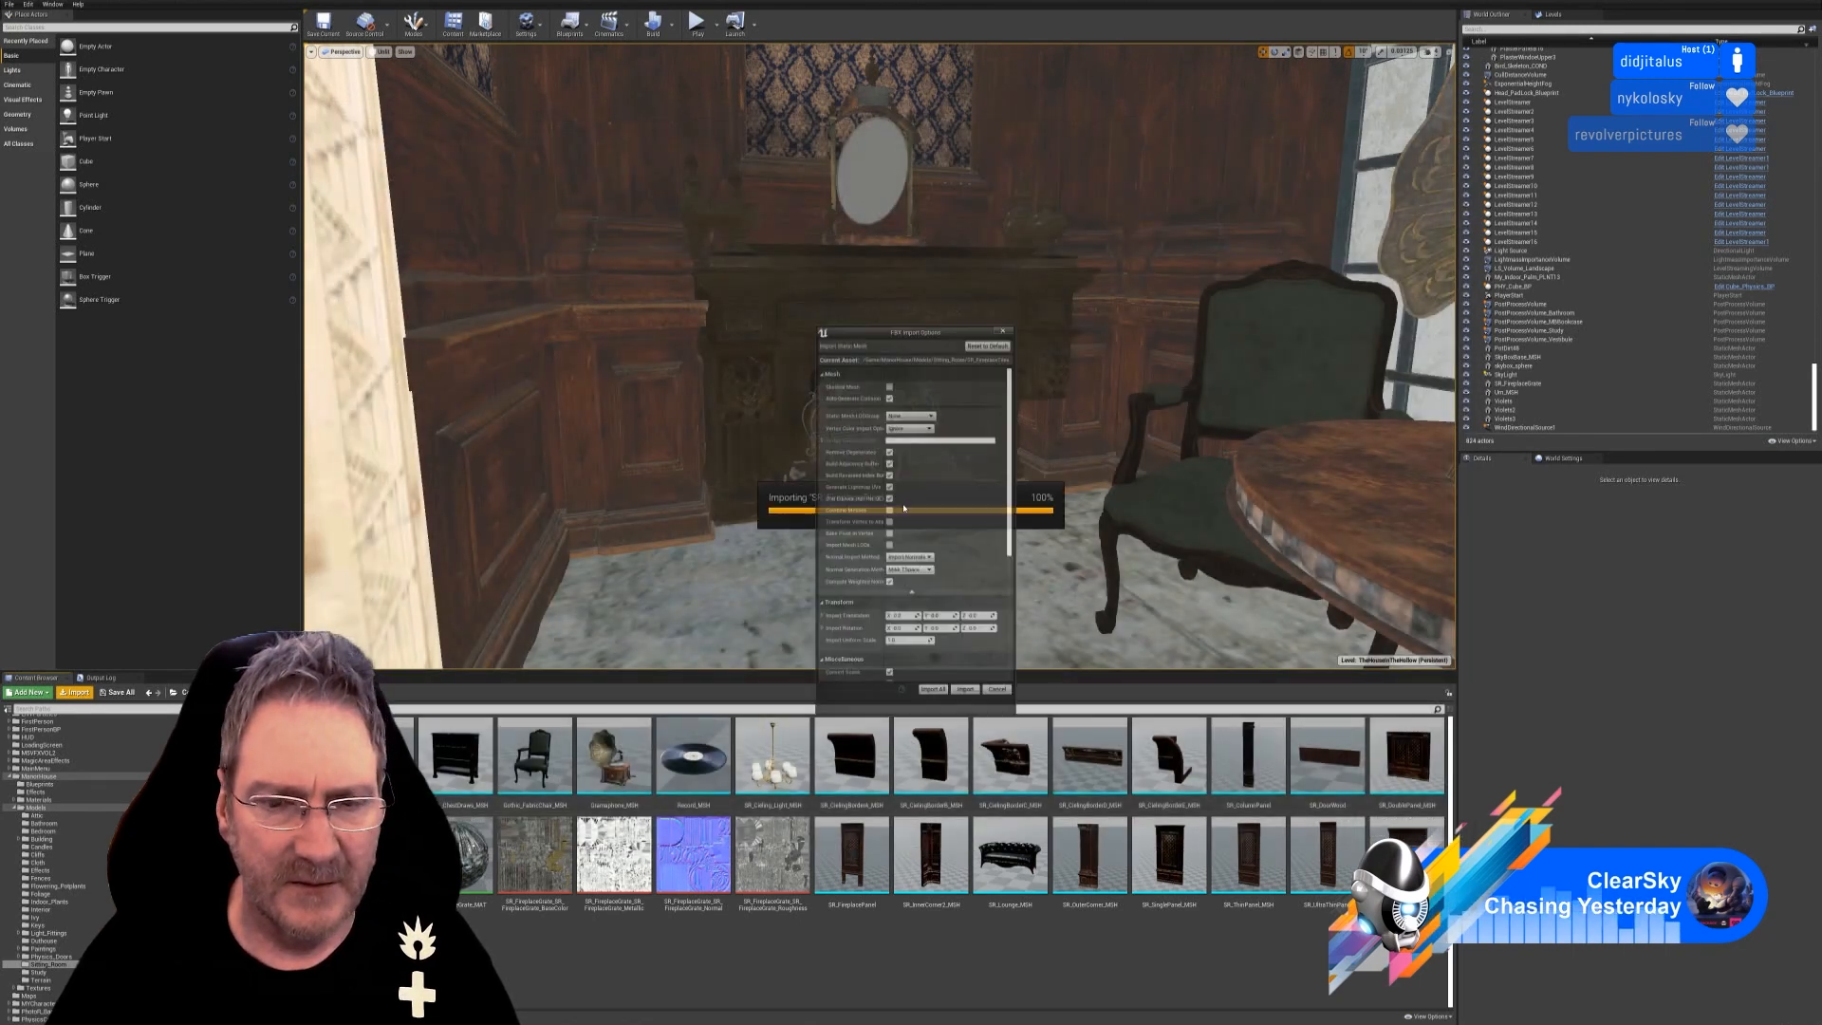
left_click(966, 691)
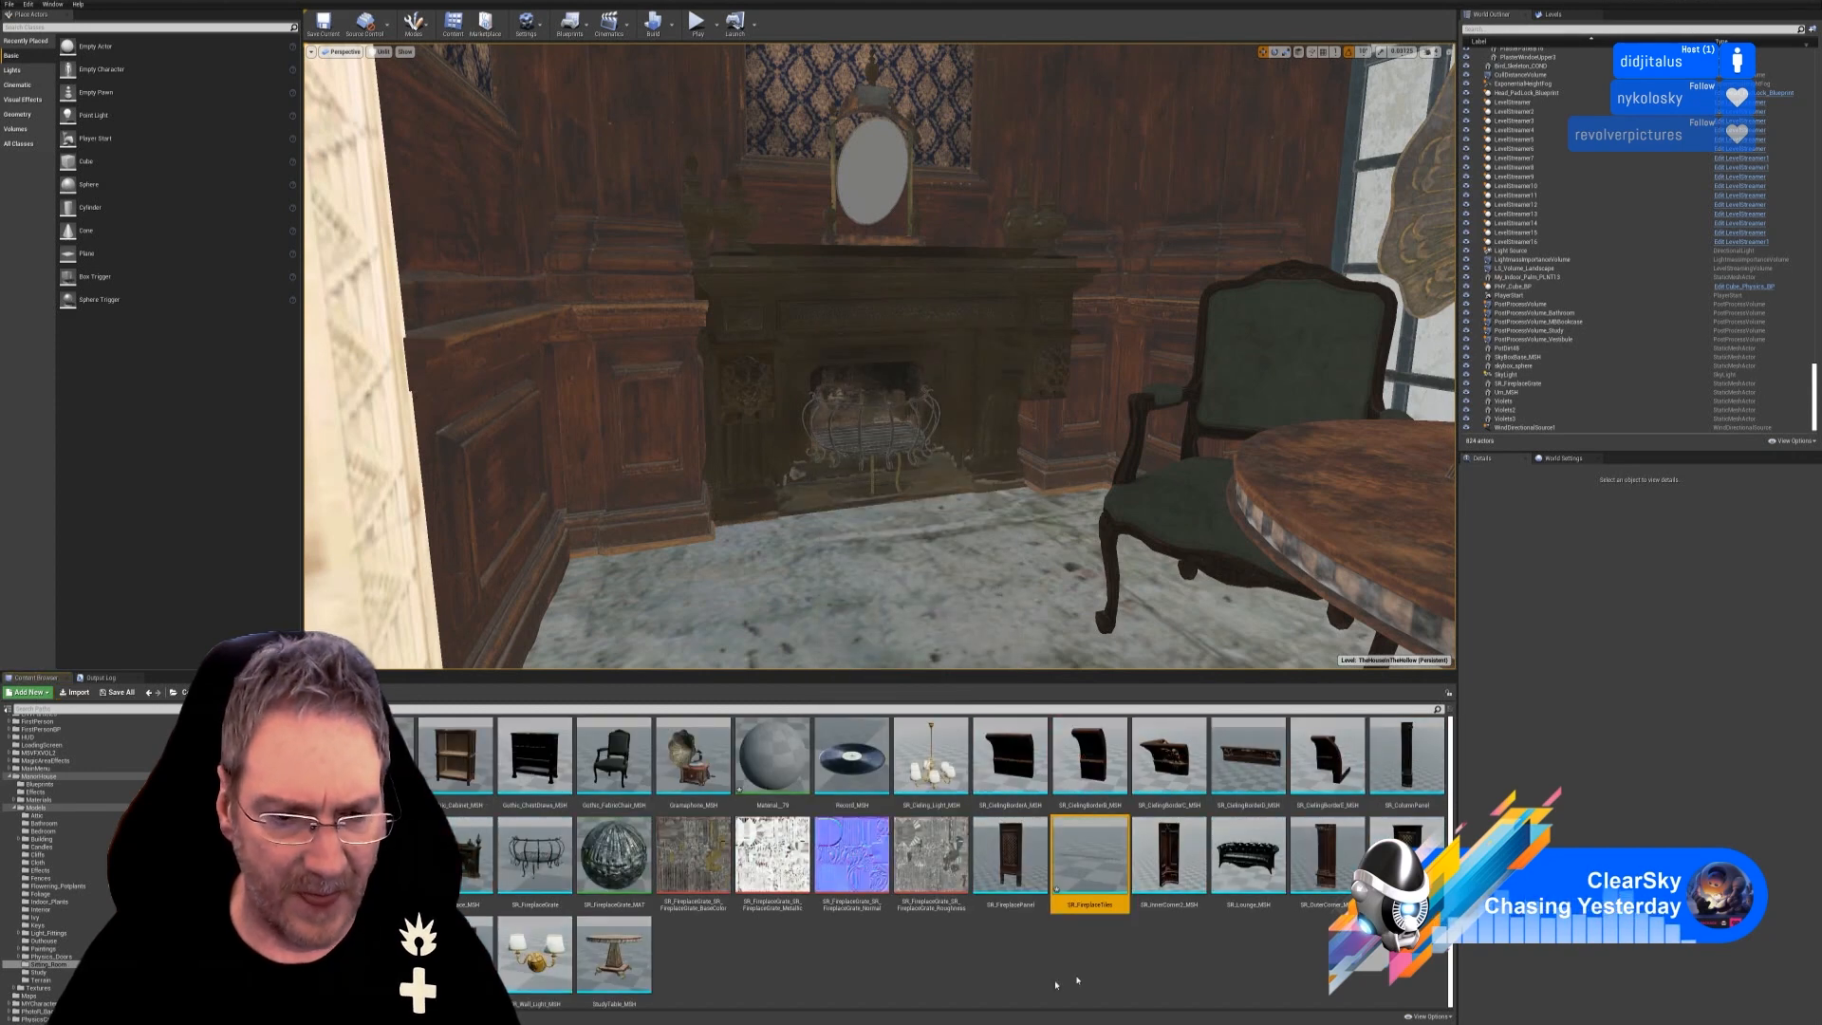
Rename the material imported with the tile mesh as SR_FireplaceTiles_MAT.
right_click(782, 759)
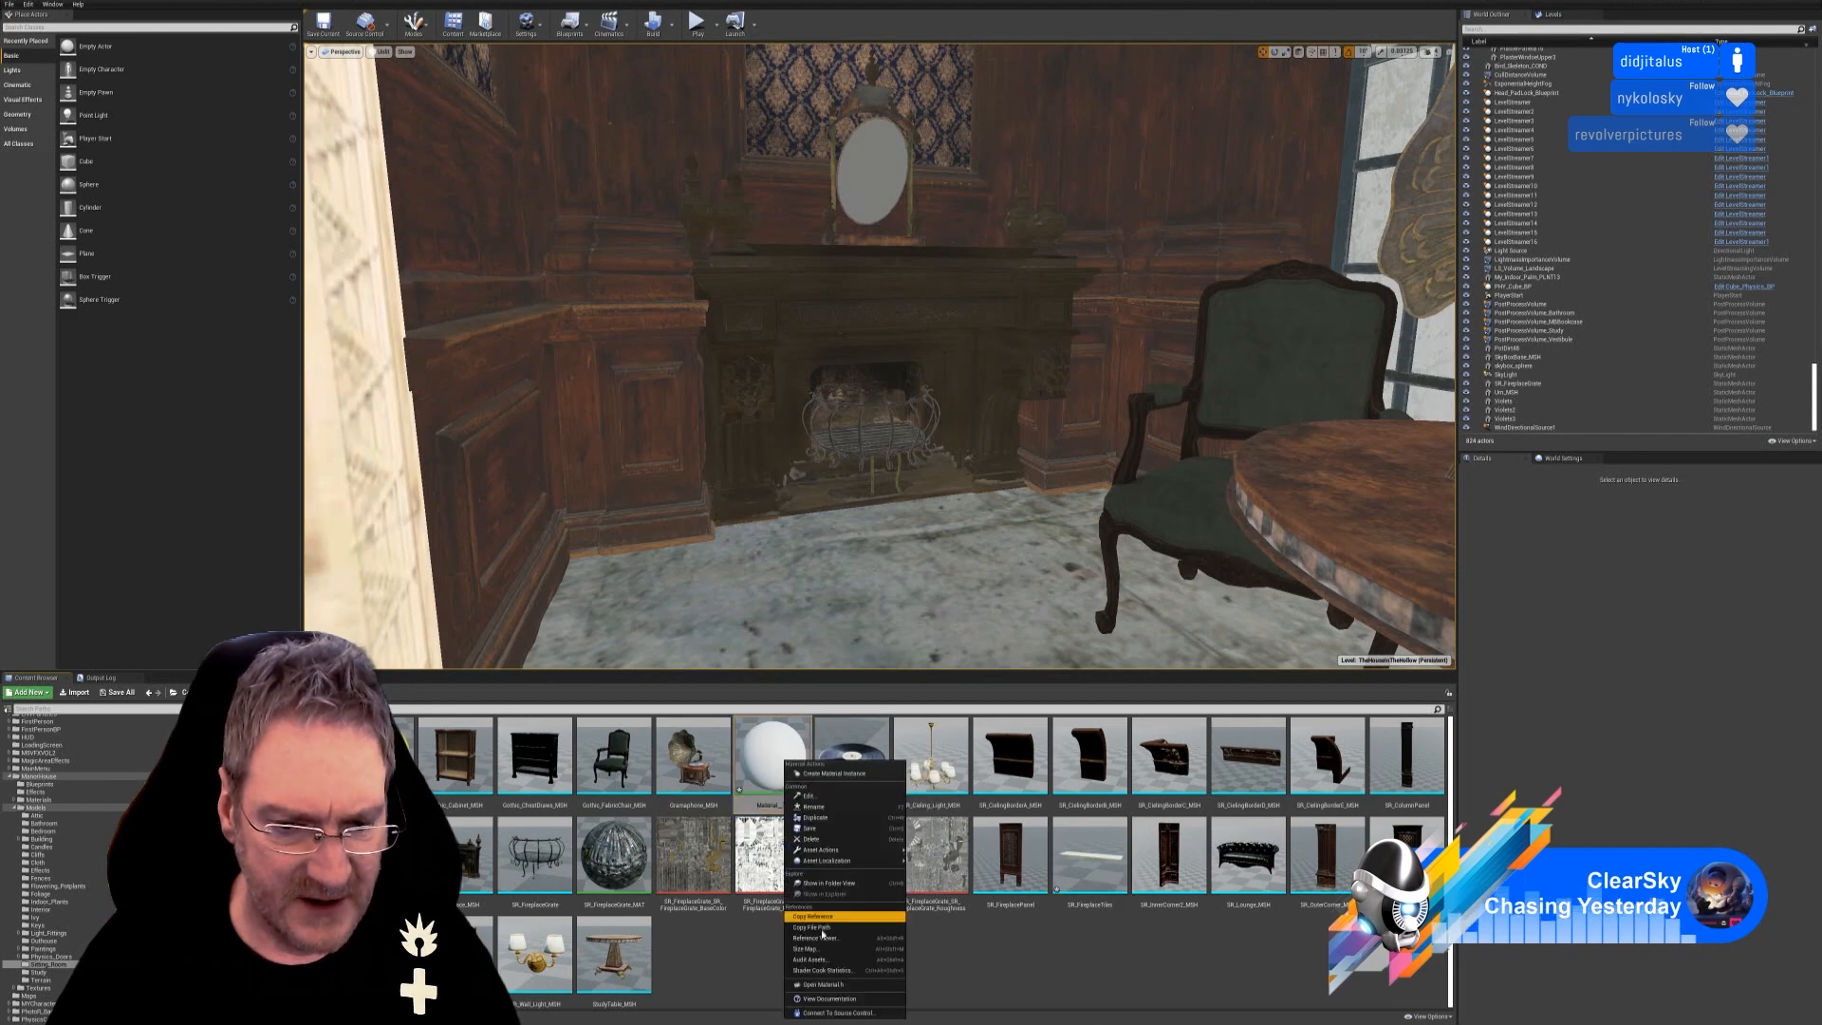
left_click(813, 806)
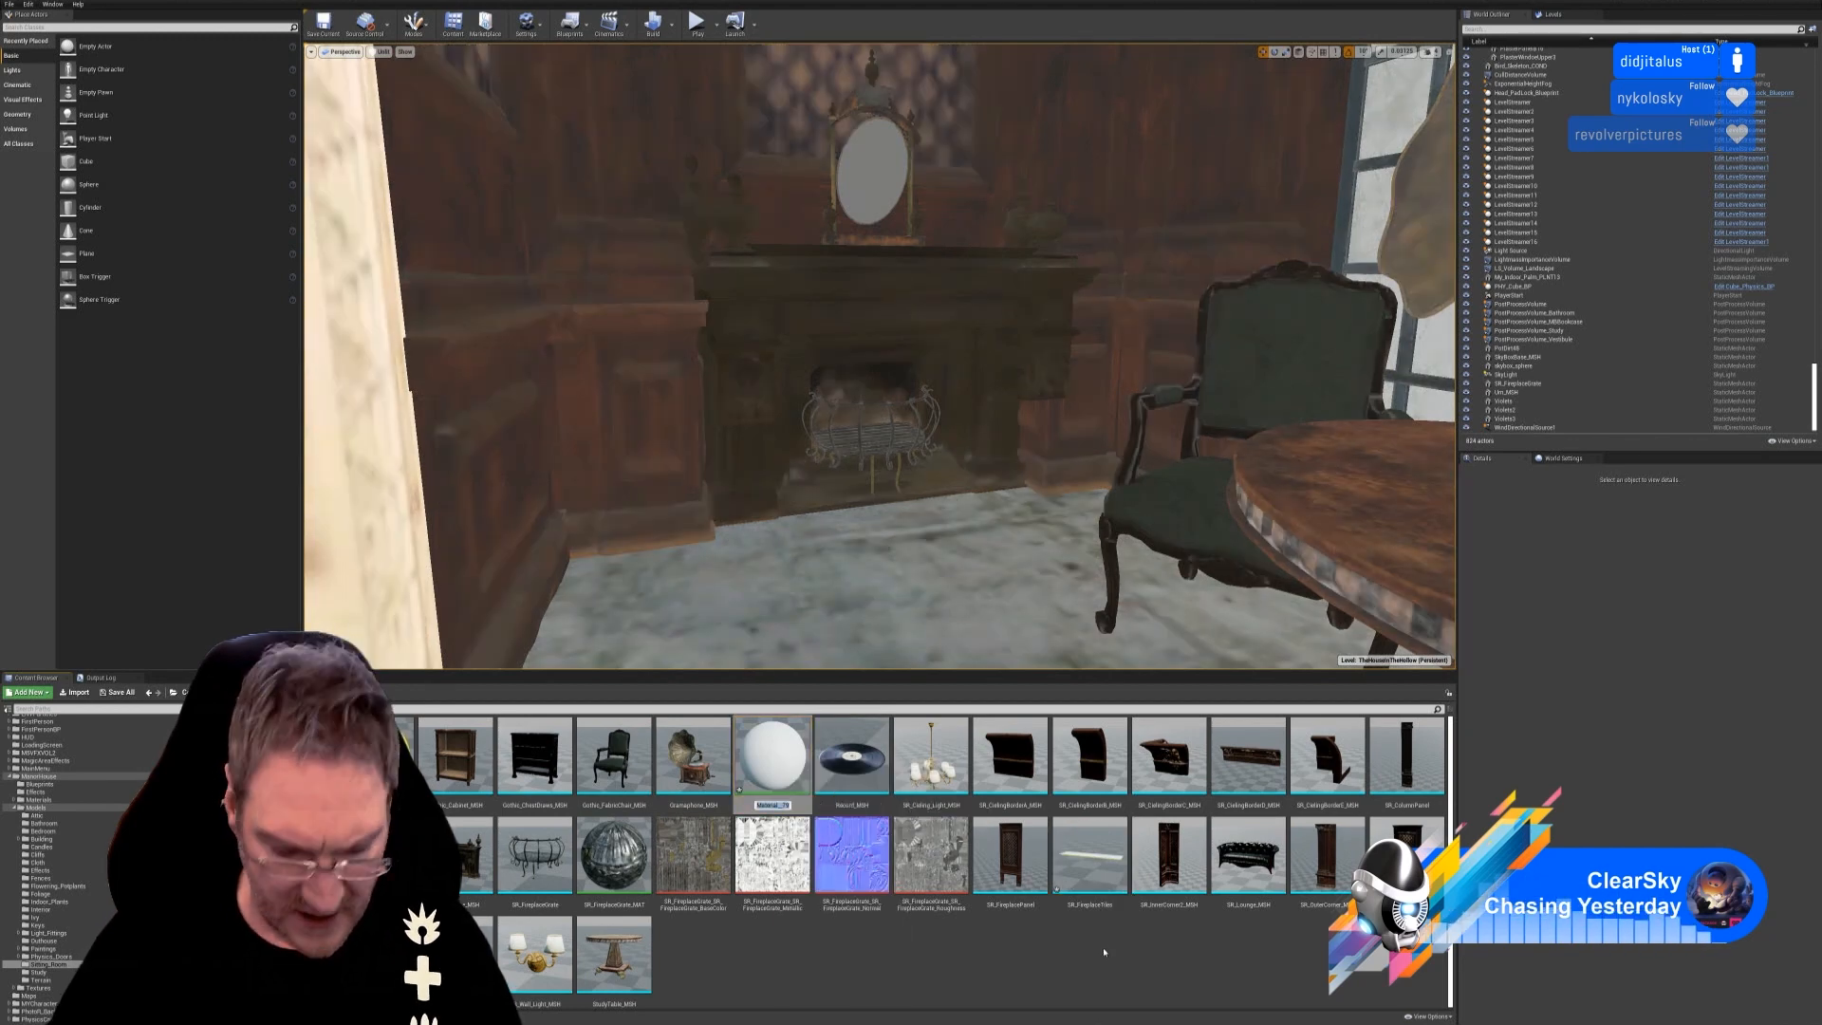
type("SR_F")
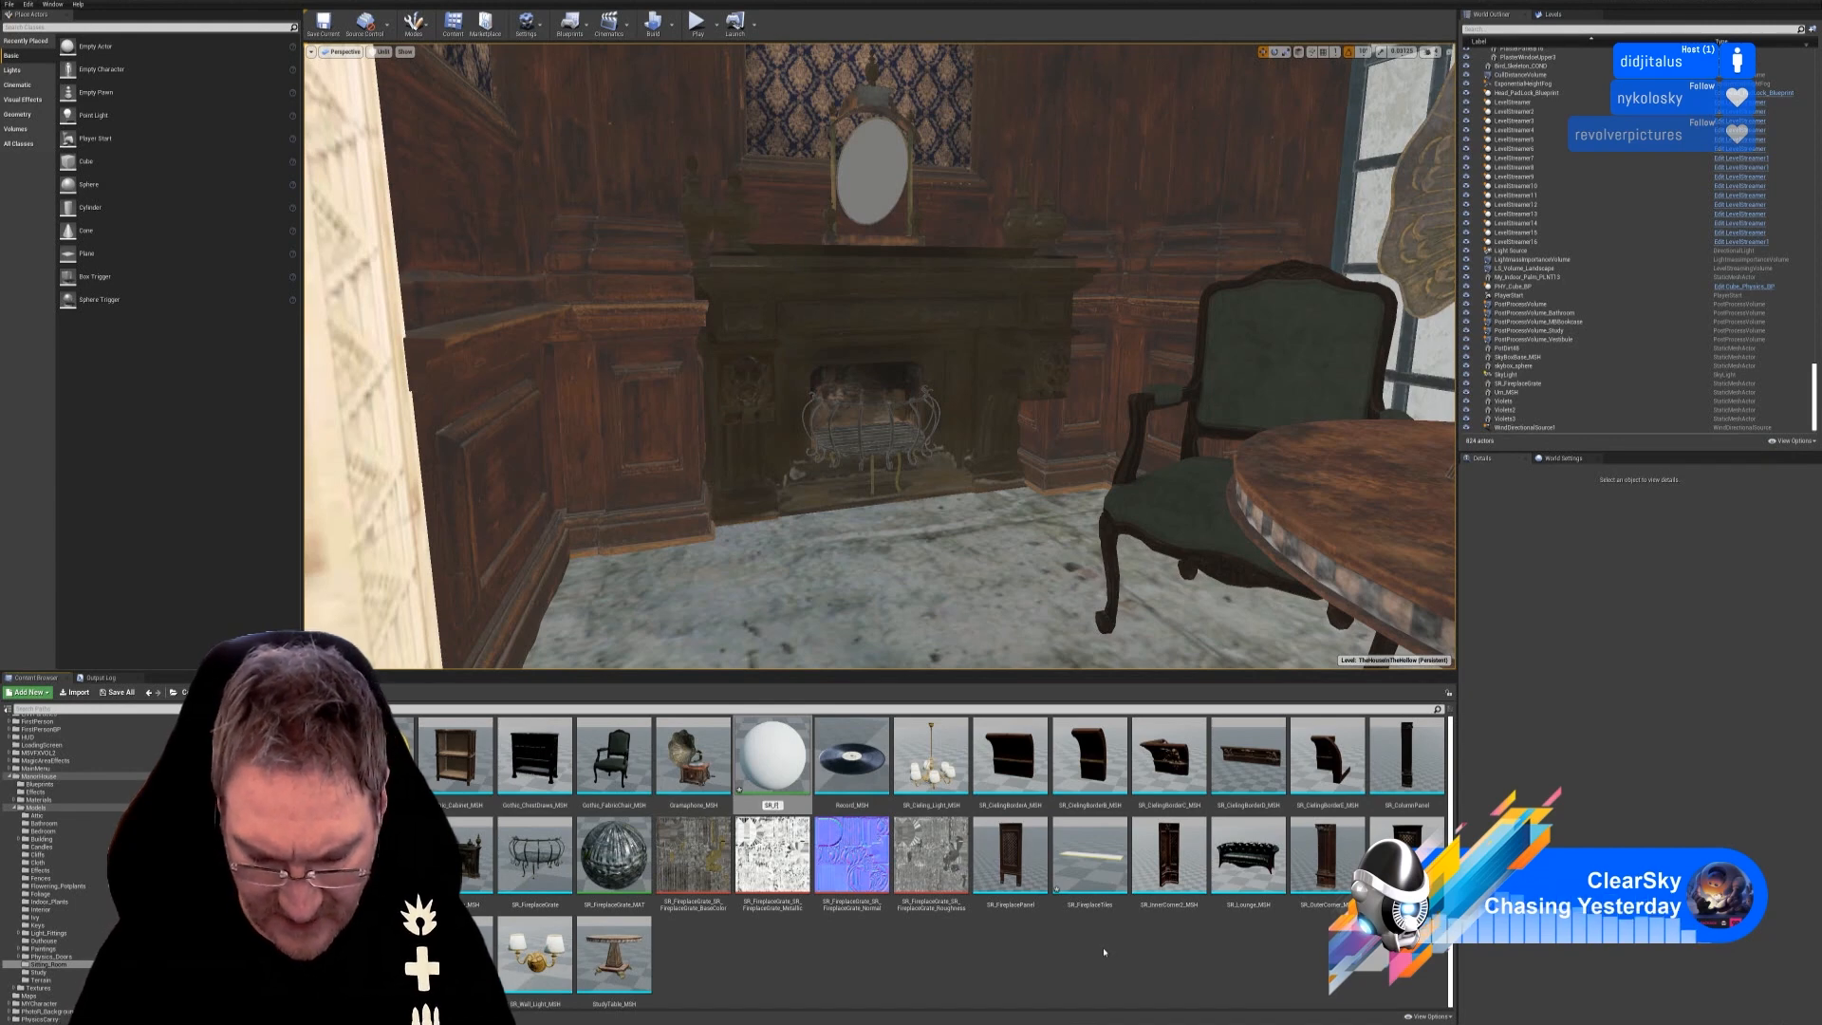
type("ireplace")
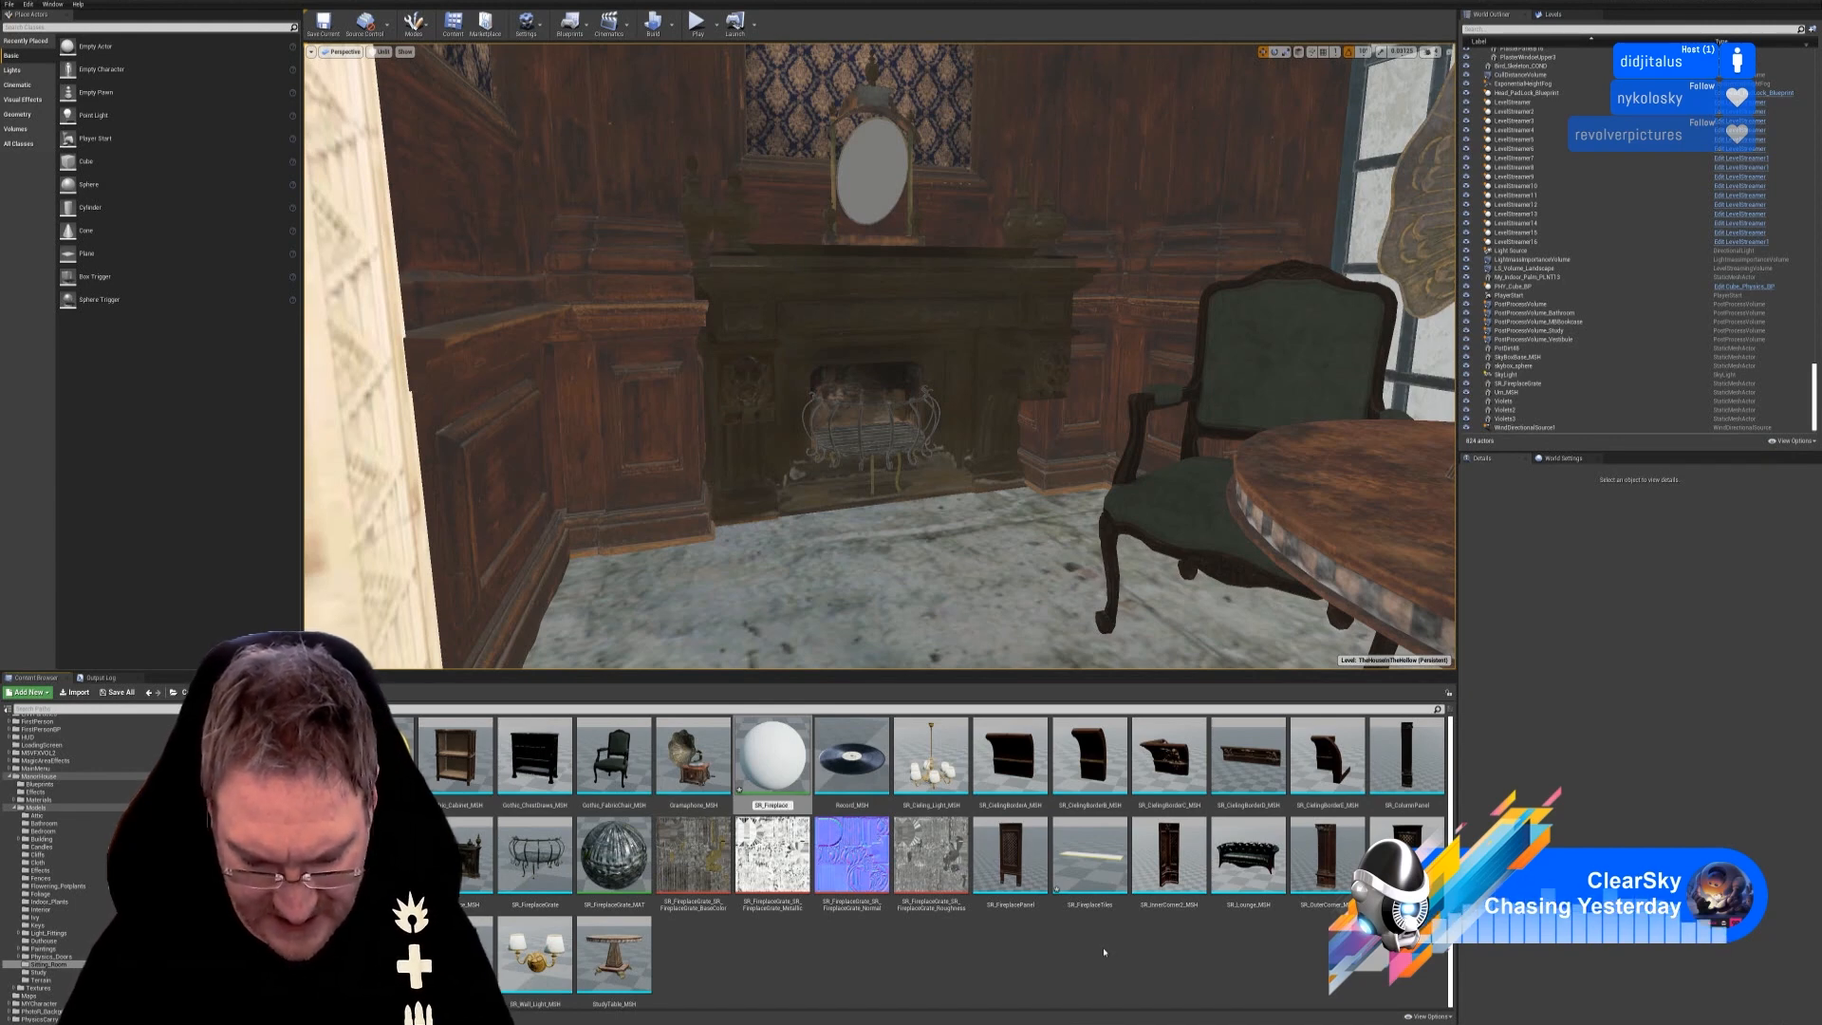
type("Tiles_")
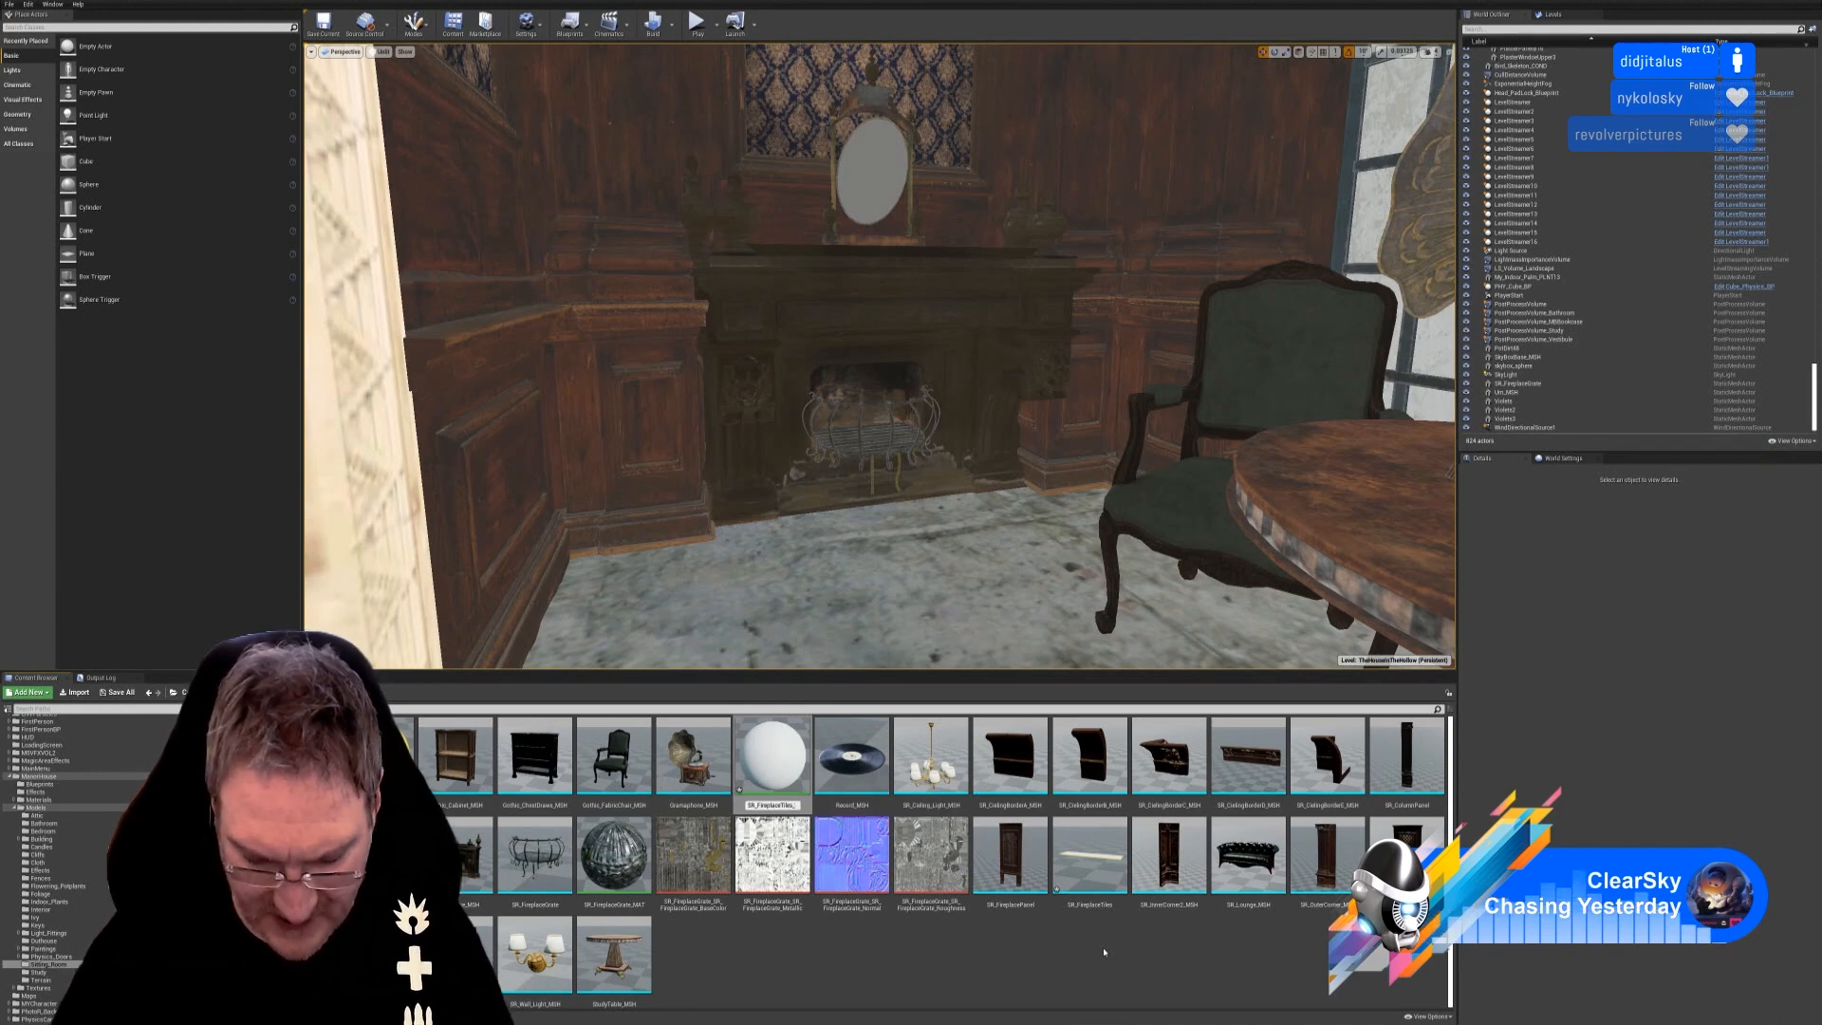
type("MAT")
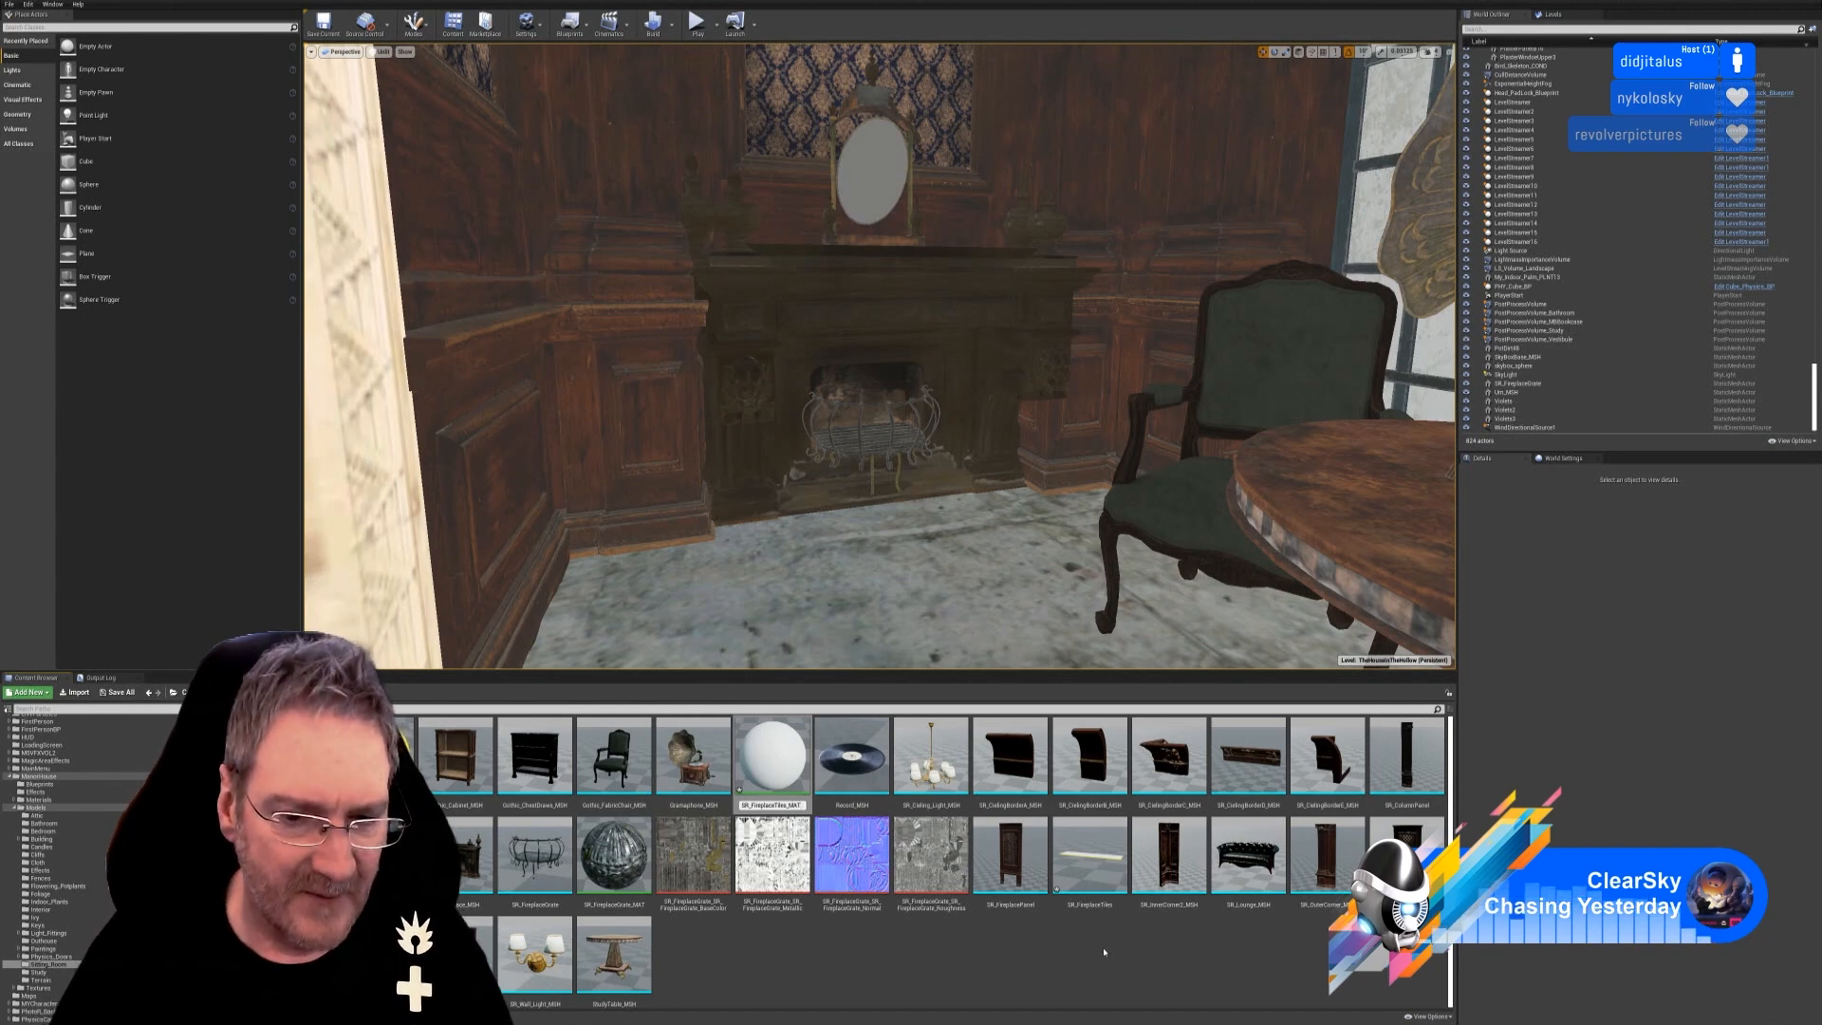
key("Return")
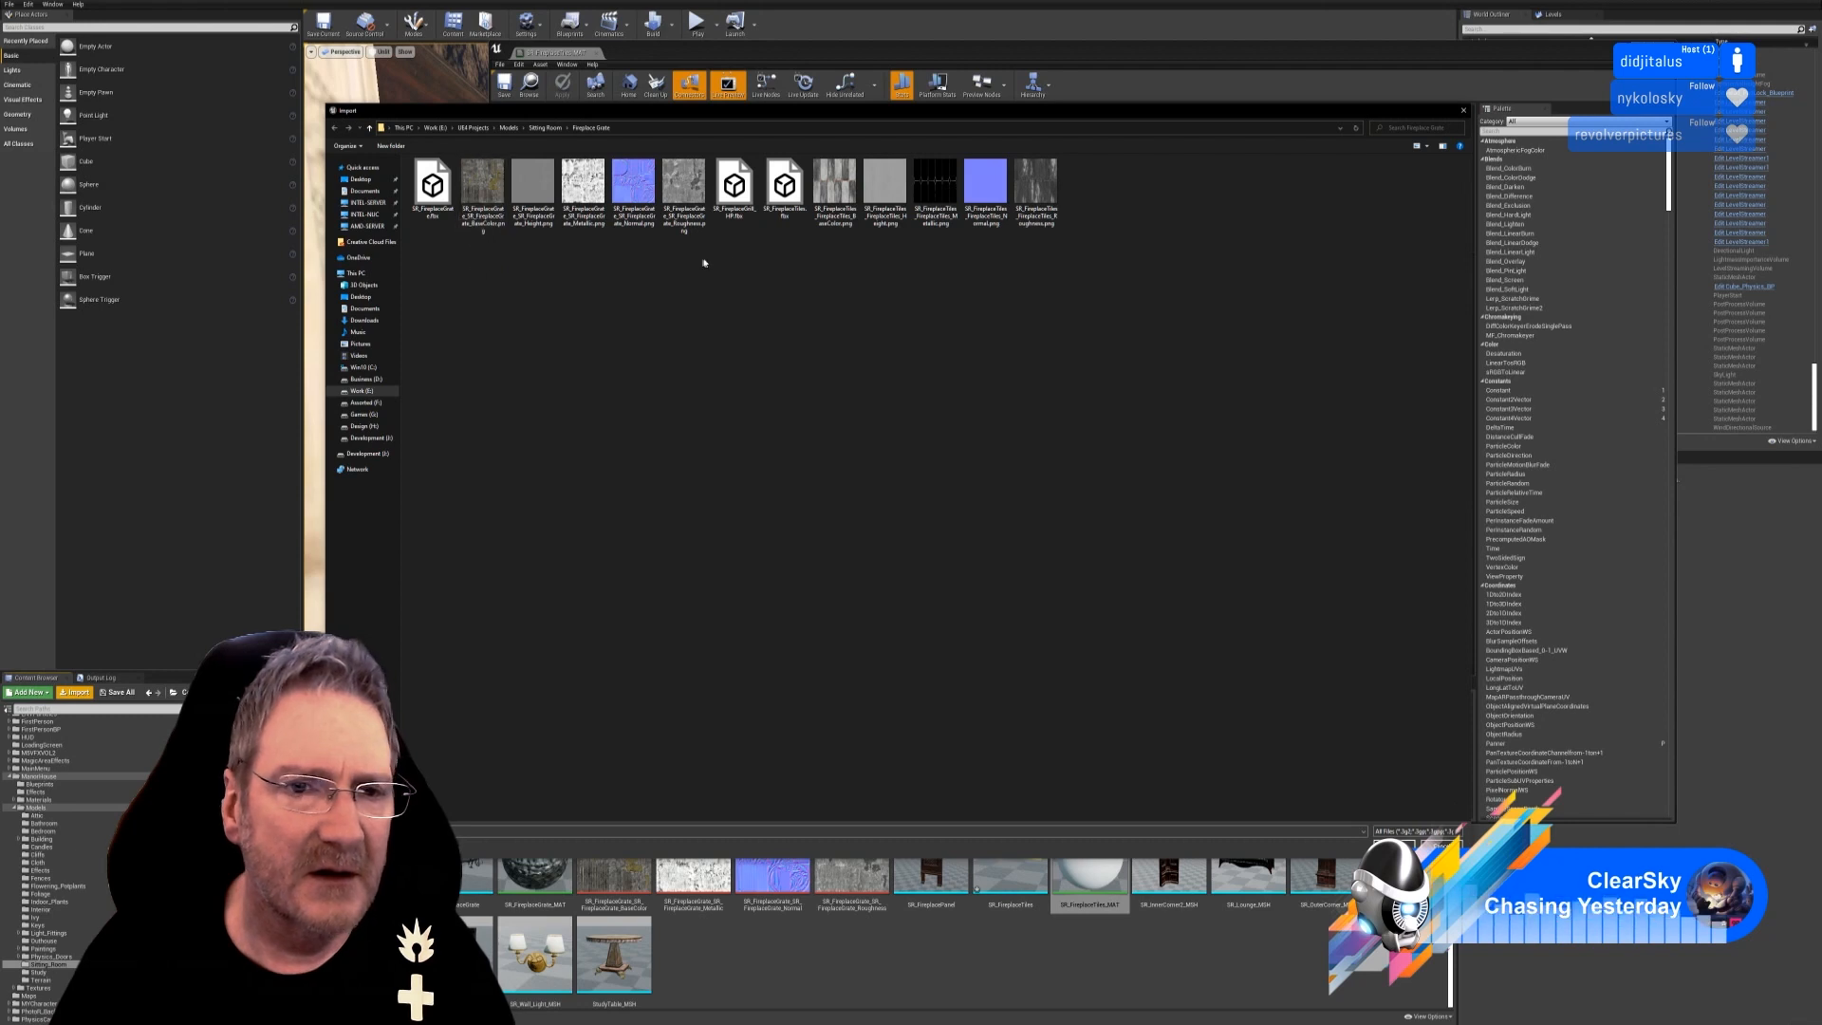
Import the fireplace tiles' BaseColor, Metallic, Normal and Roughness PNG textures, leaving out the Height map.
left_click(835, 221)
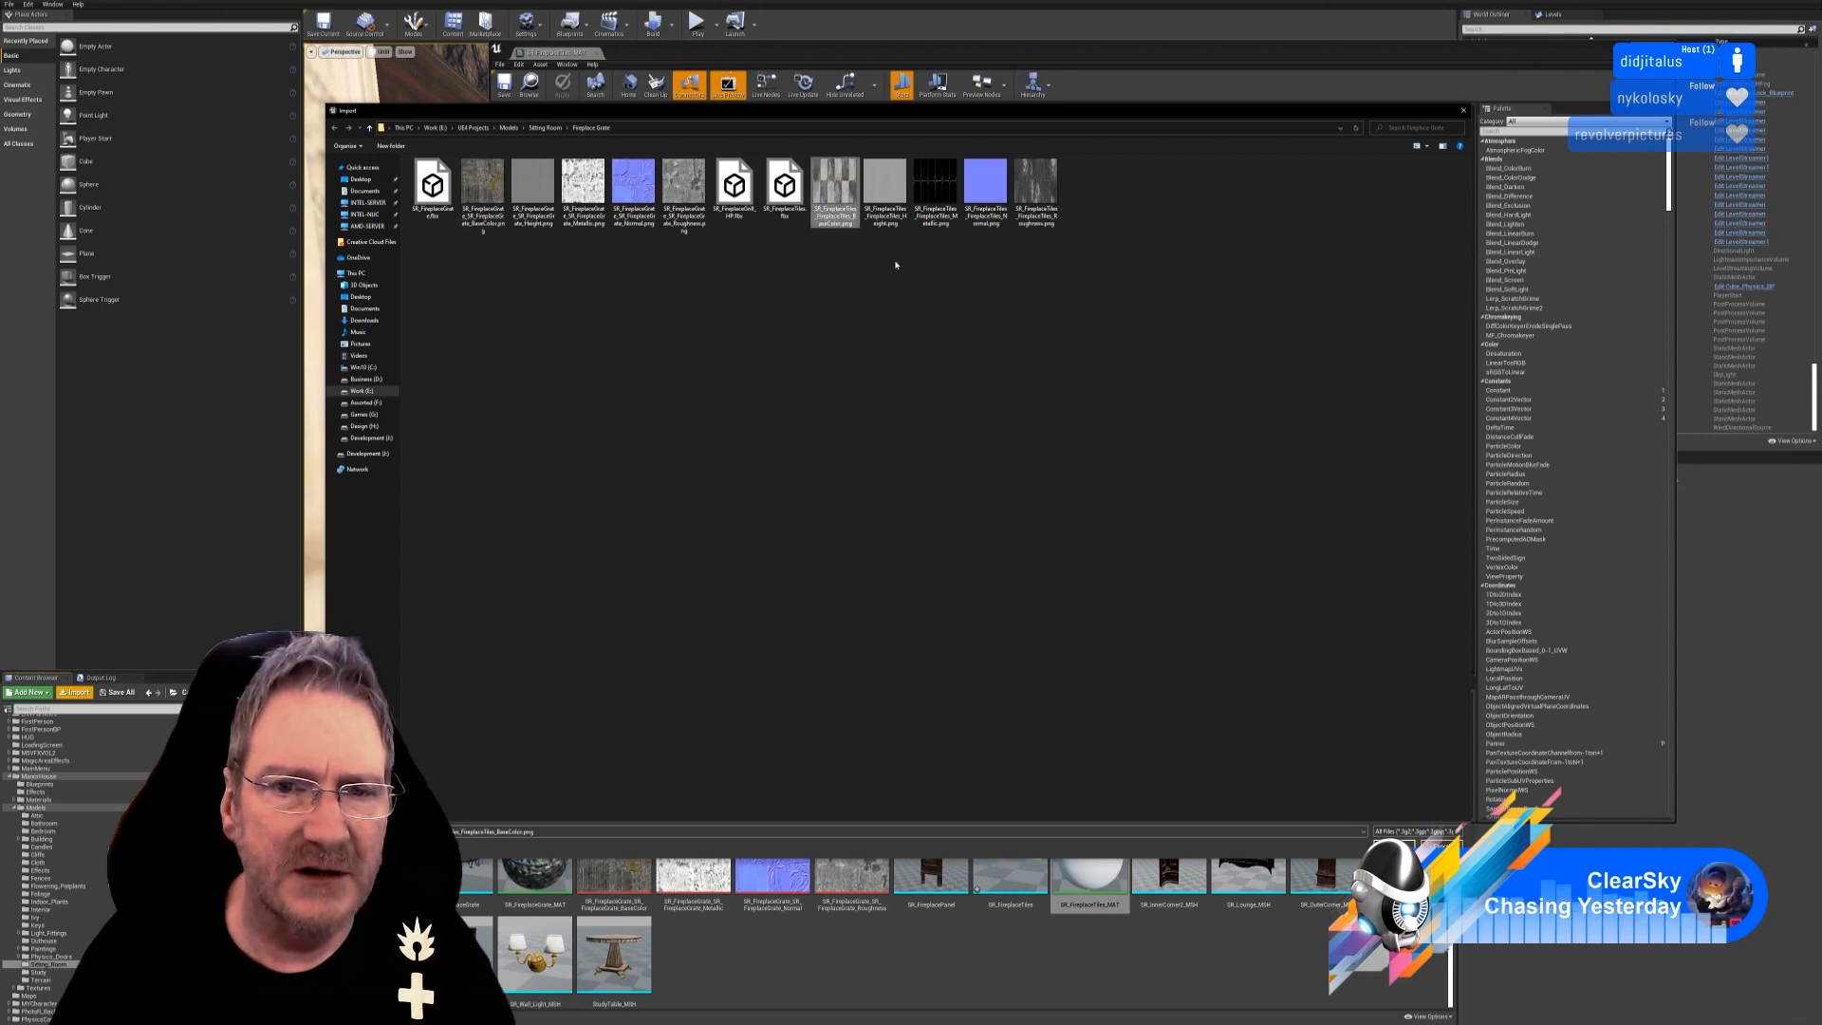
left_click(931, 224, "ctrl")
left_click(983, 218, "ctrl")
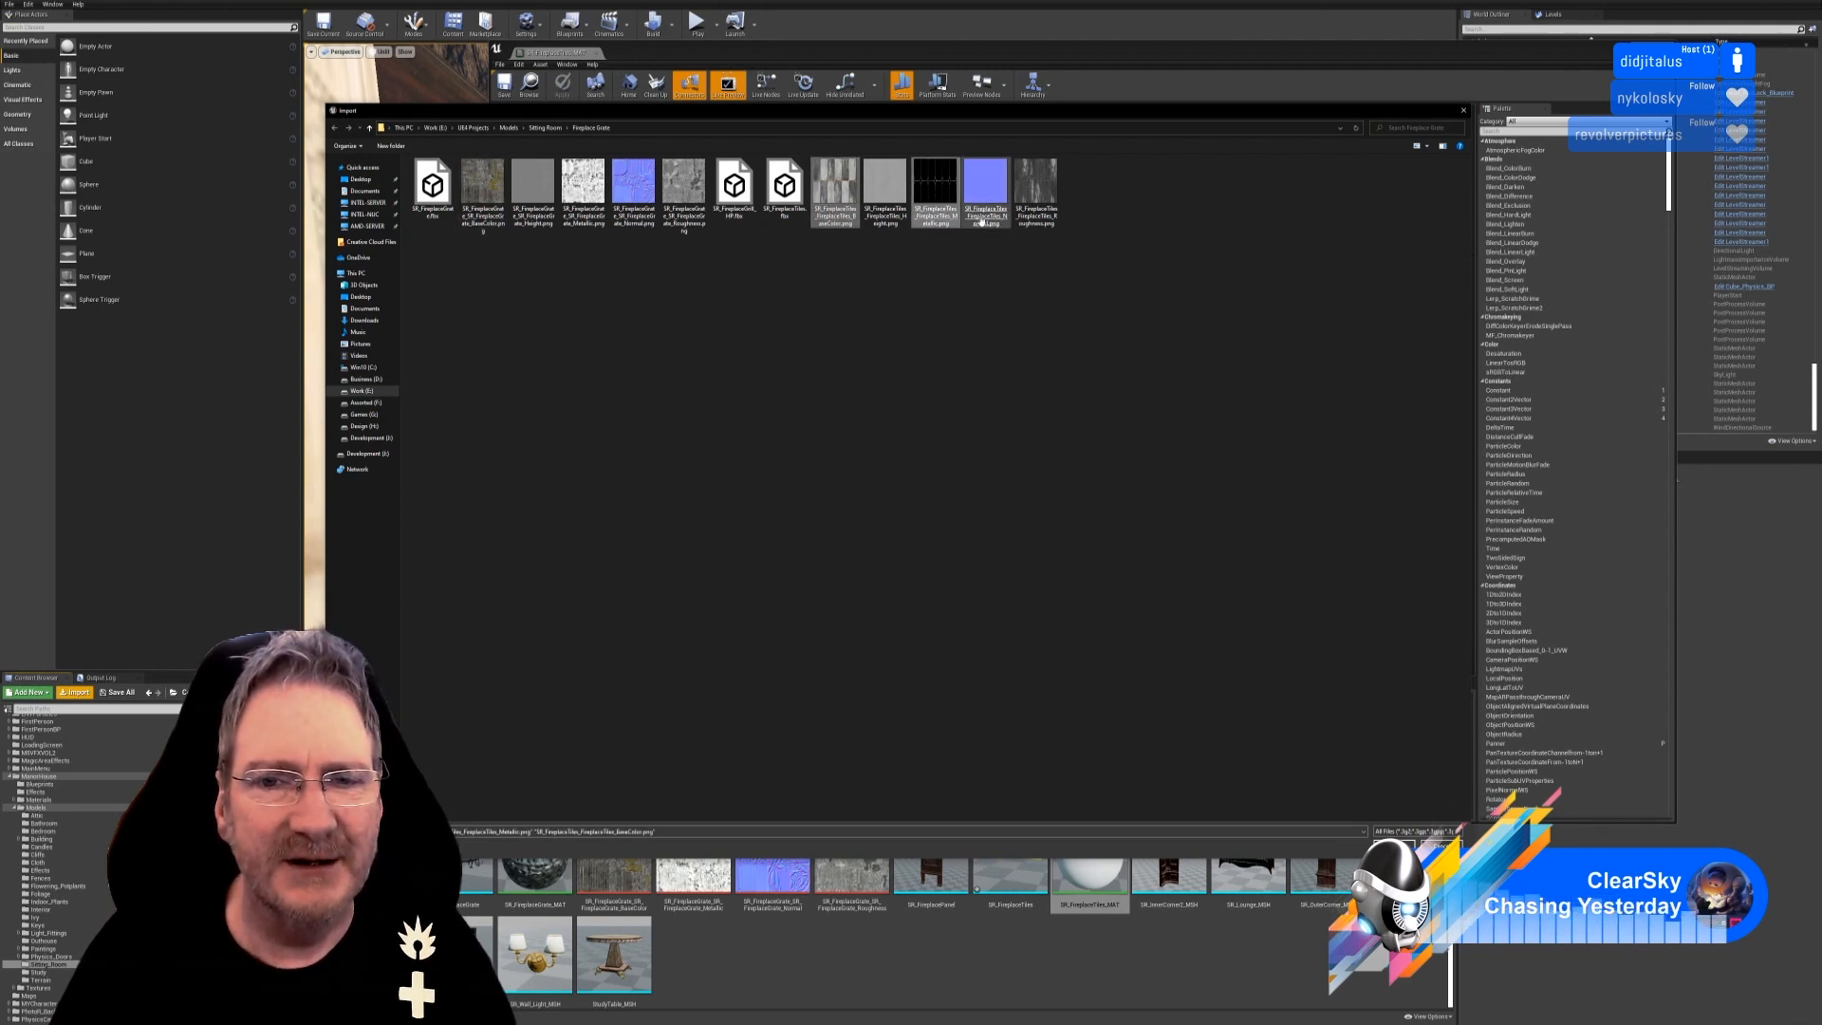
left_click(1021, 215, "ctrl")
left_click(1026, 216, "ctrl")
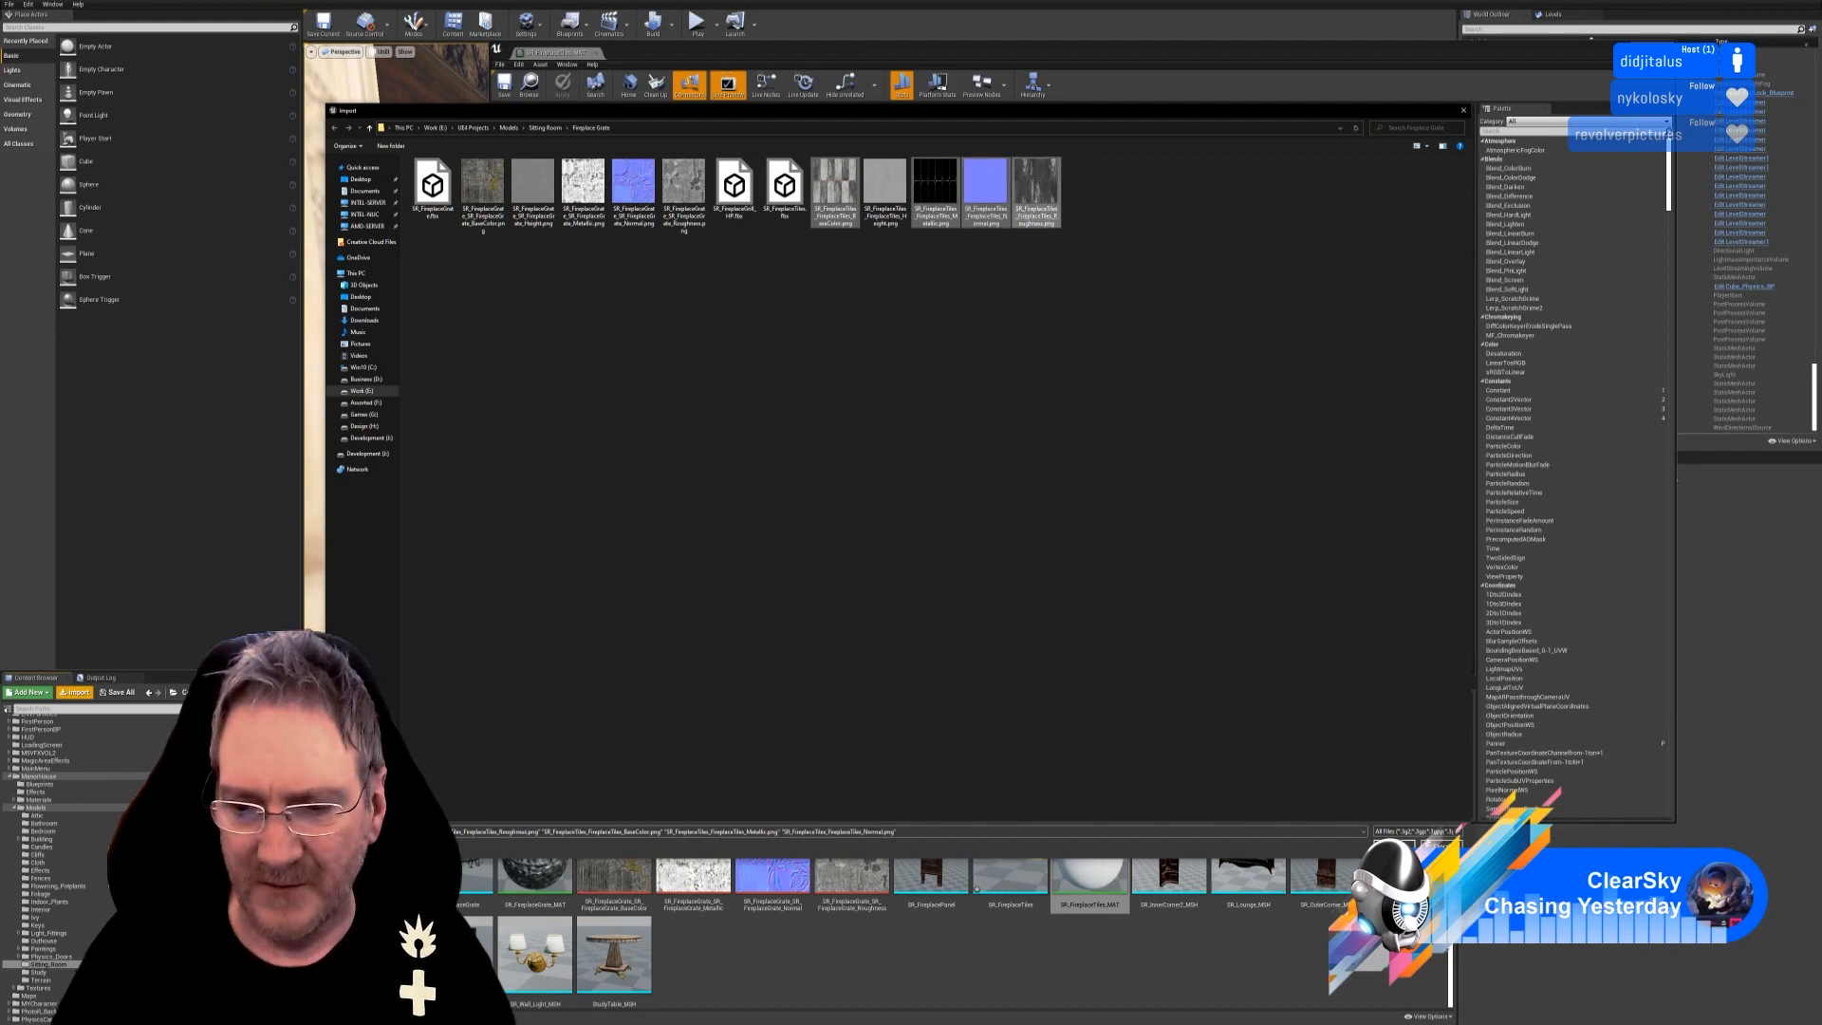
left_click(1395, 846)
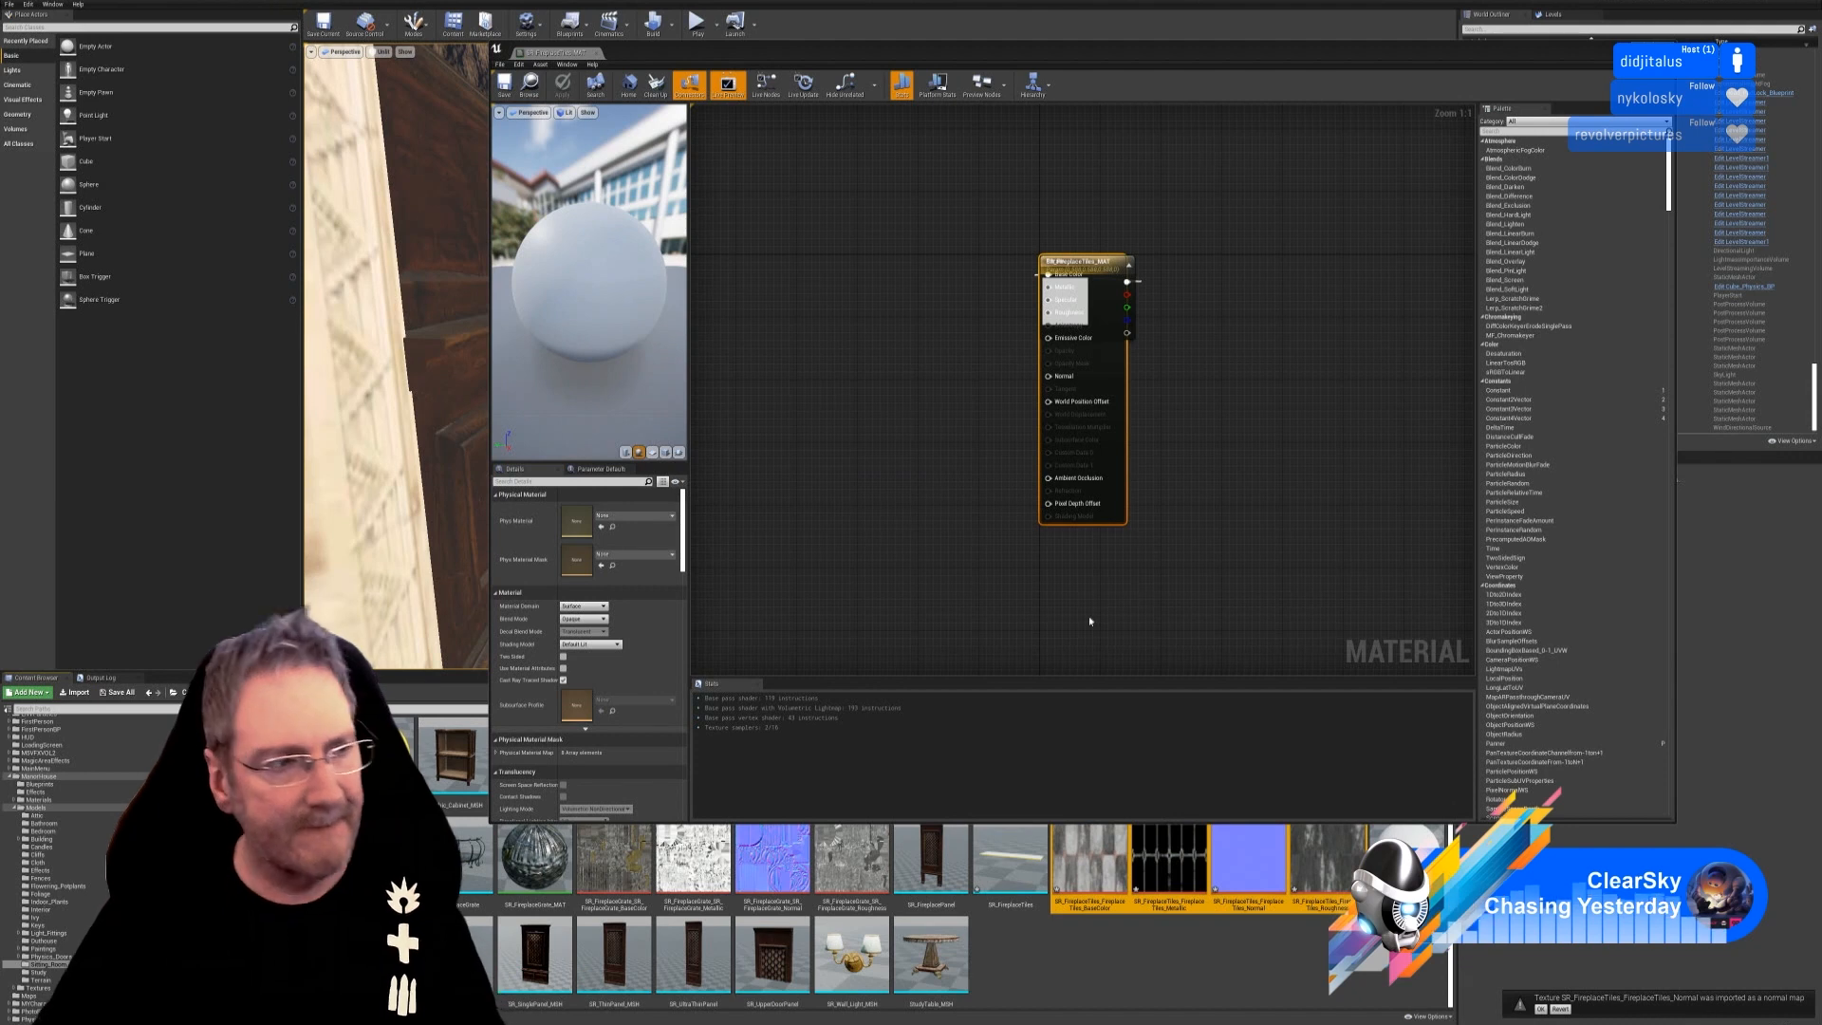
Add the four imported tile textures to the SR_FireplaceTiles_MAT graph and delete its default parameter node.
left_click_drag(1169, 865, 864, 369)
left_click_drag(1069, 256, 1198, 254)
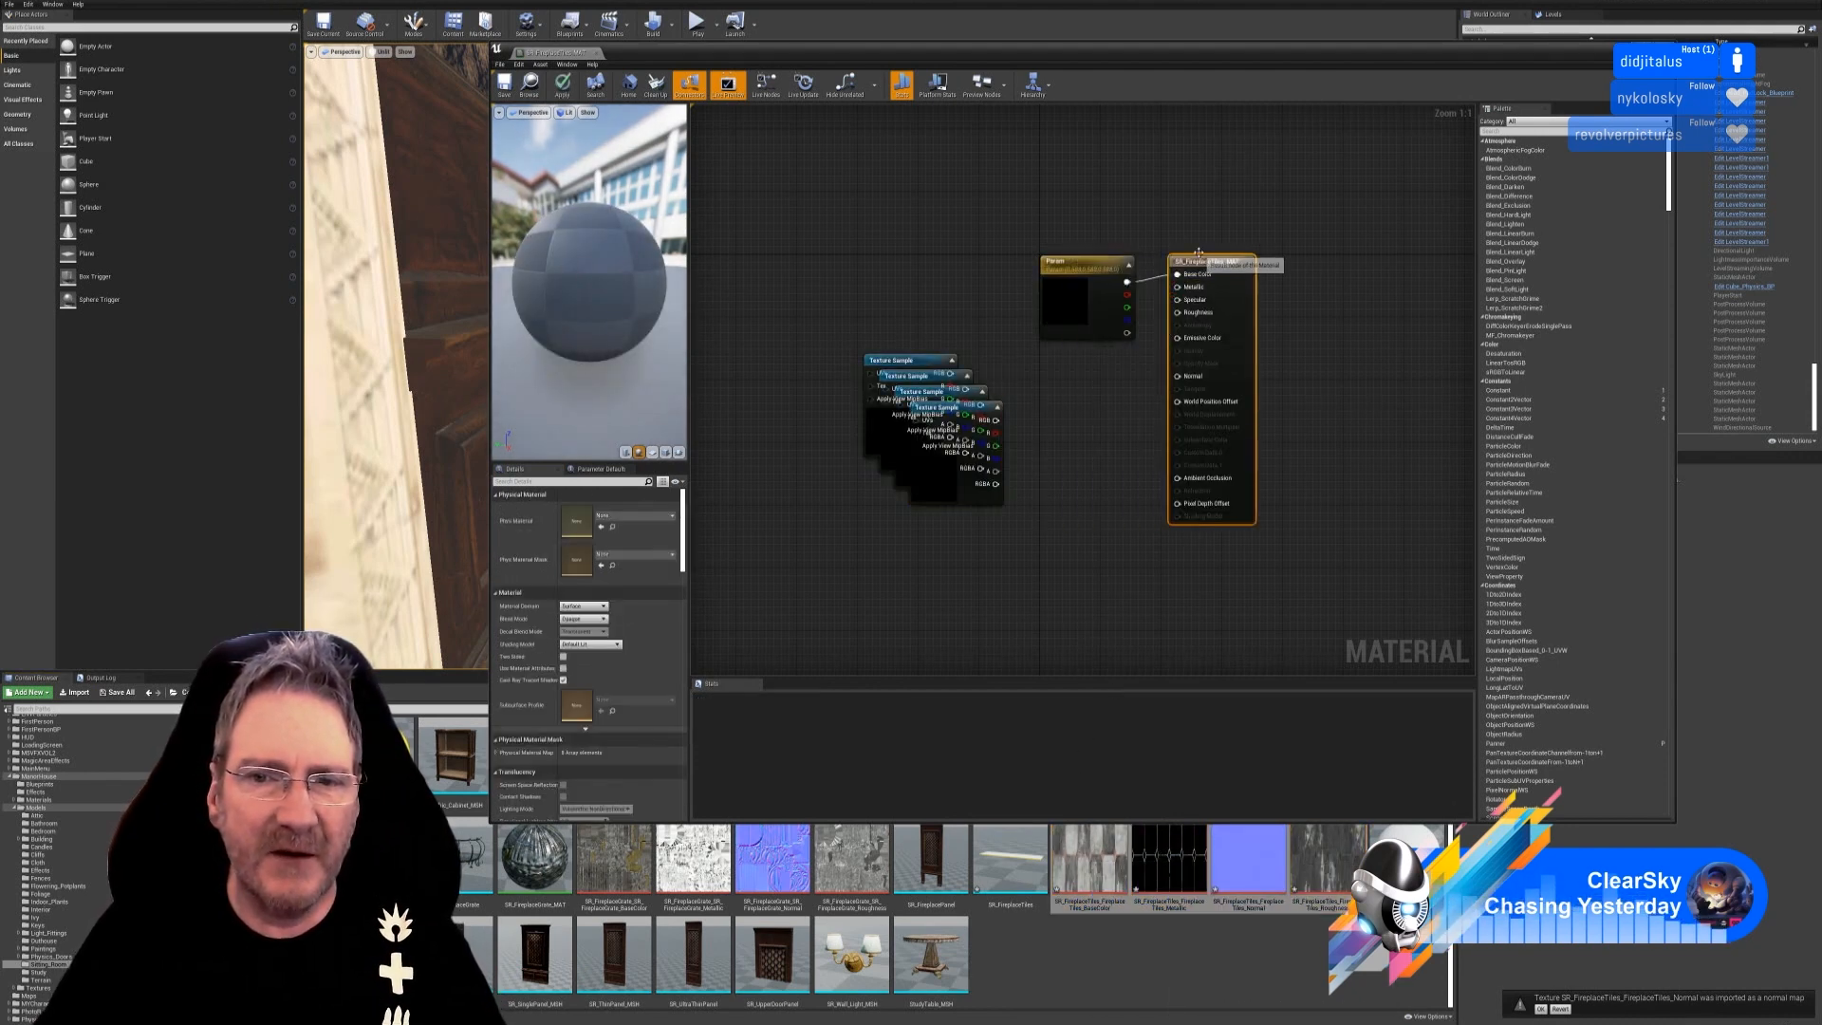
left_click(1059, 282)
key("Delete")
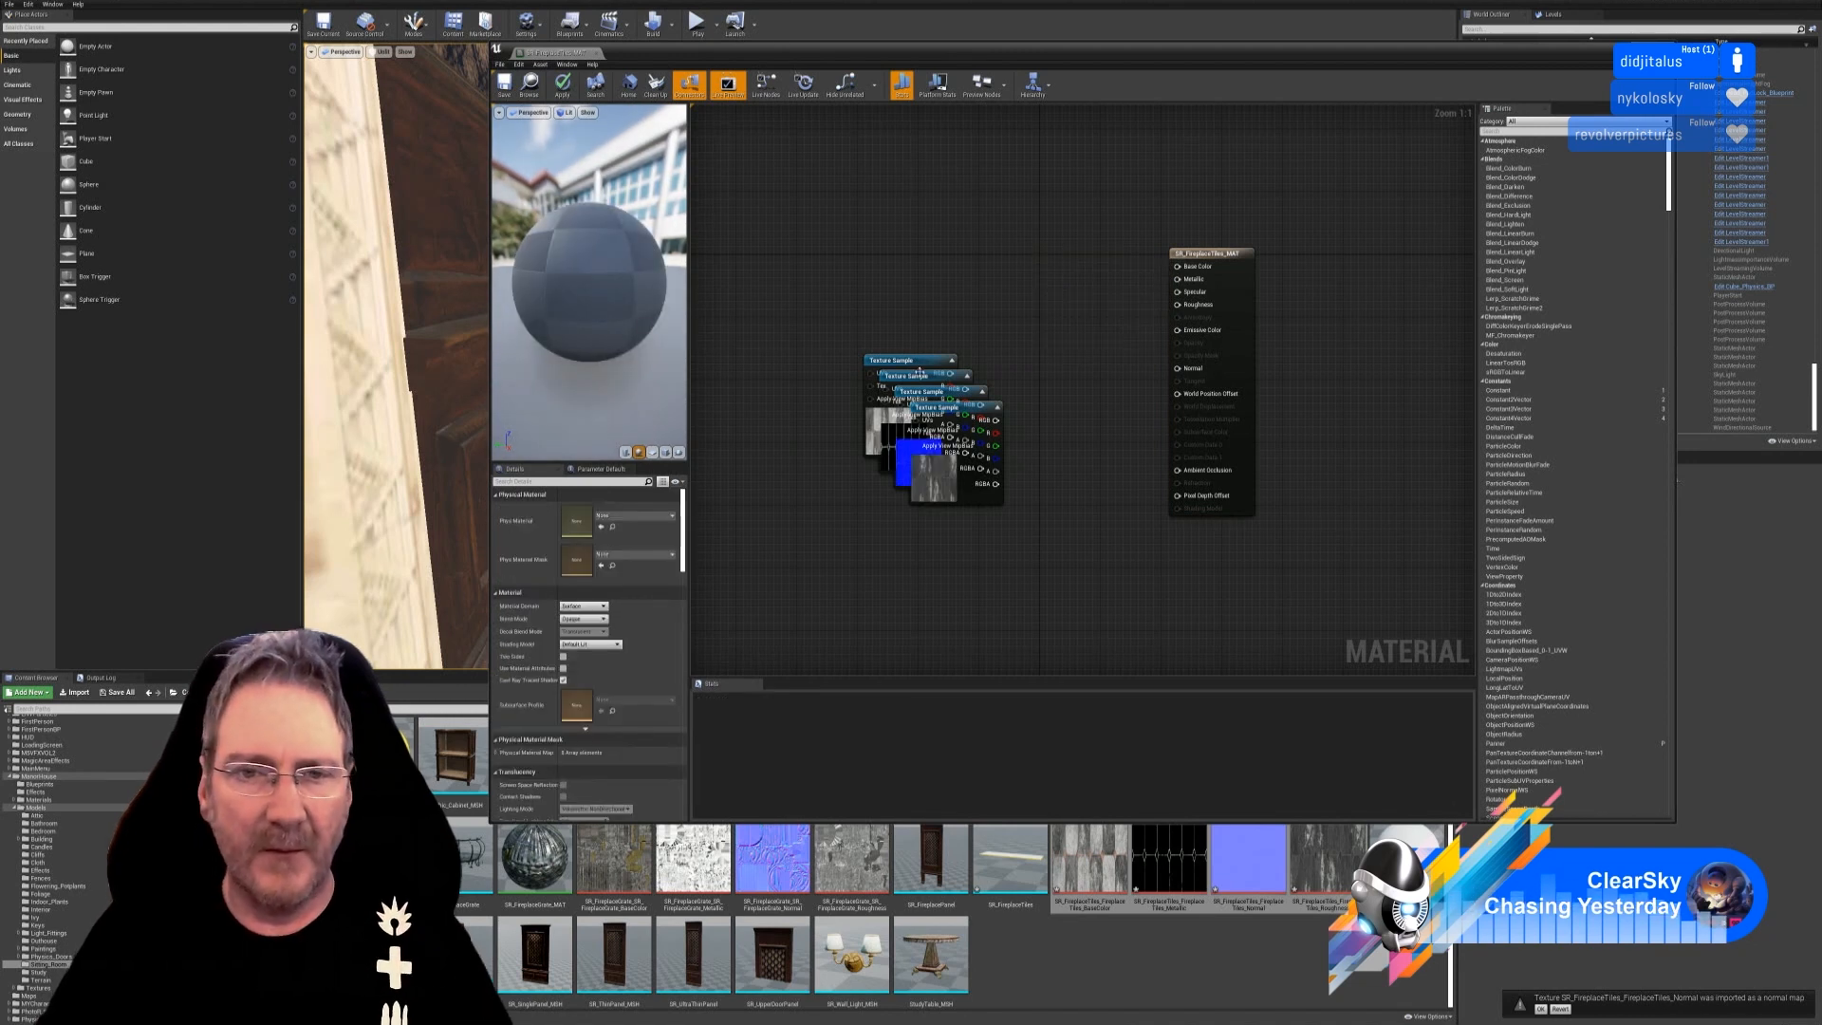
Arrange the four overlapping texture sample nodes in a column beside the SR_FireplaceTiles_MAT output node.
left_click_drag(892, 361, 1000, 184)
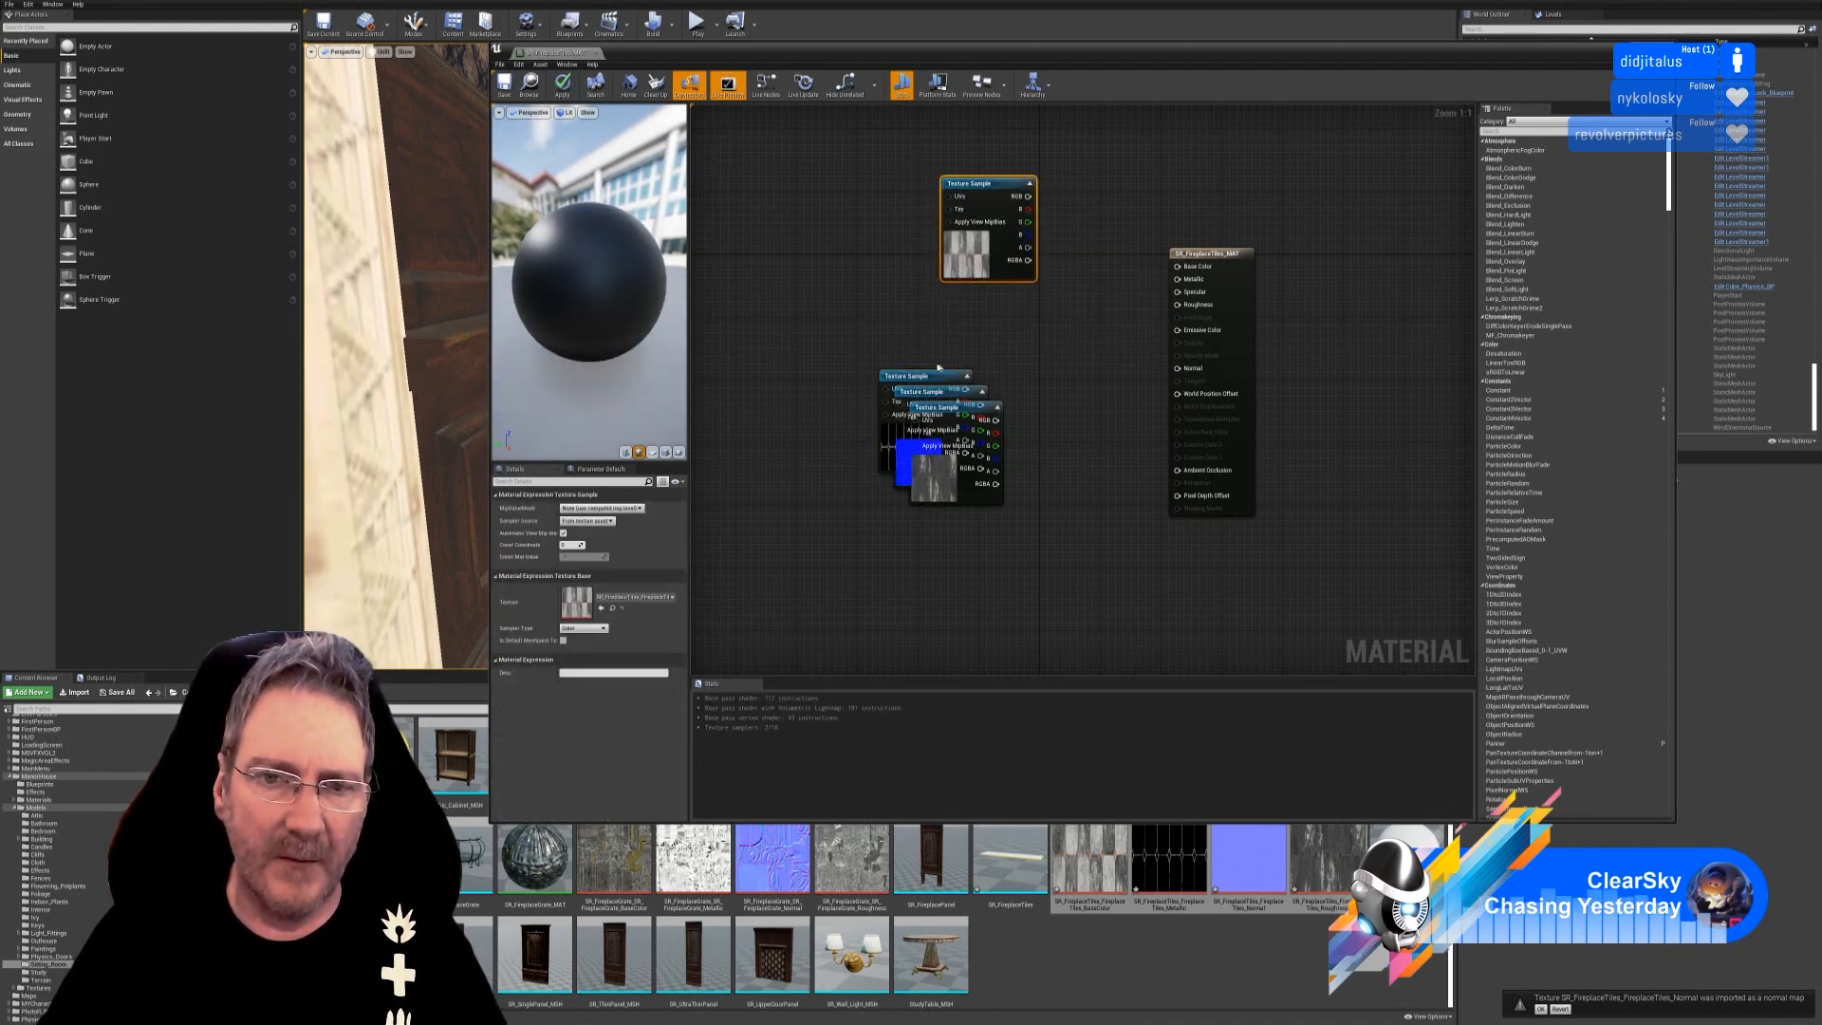
left_click_drag(922, 376, 985, 308)
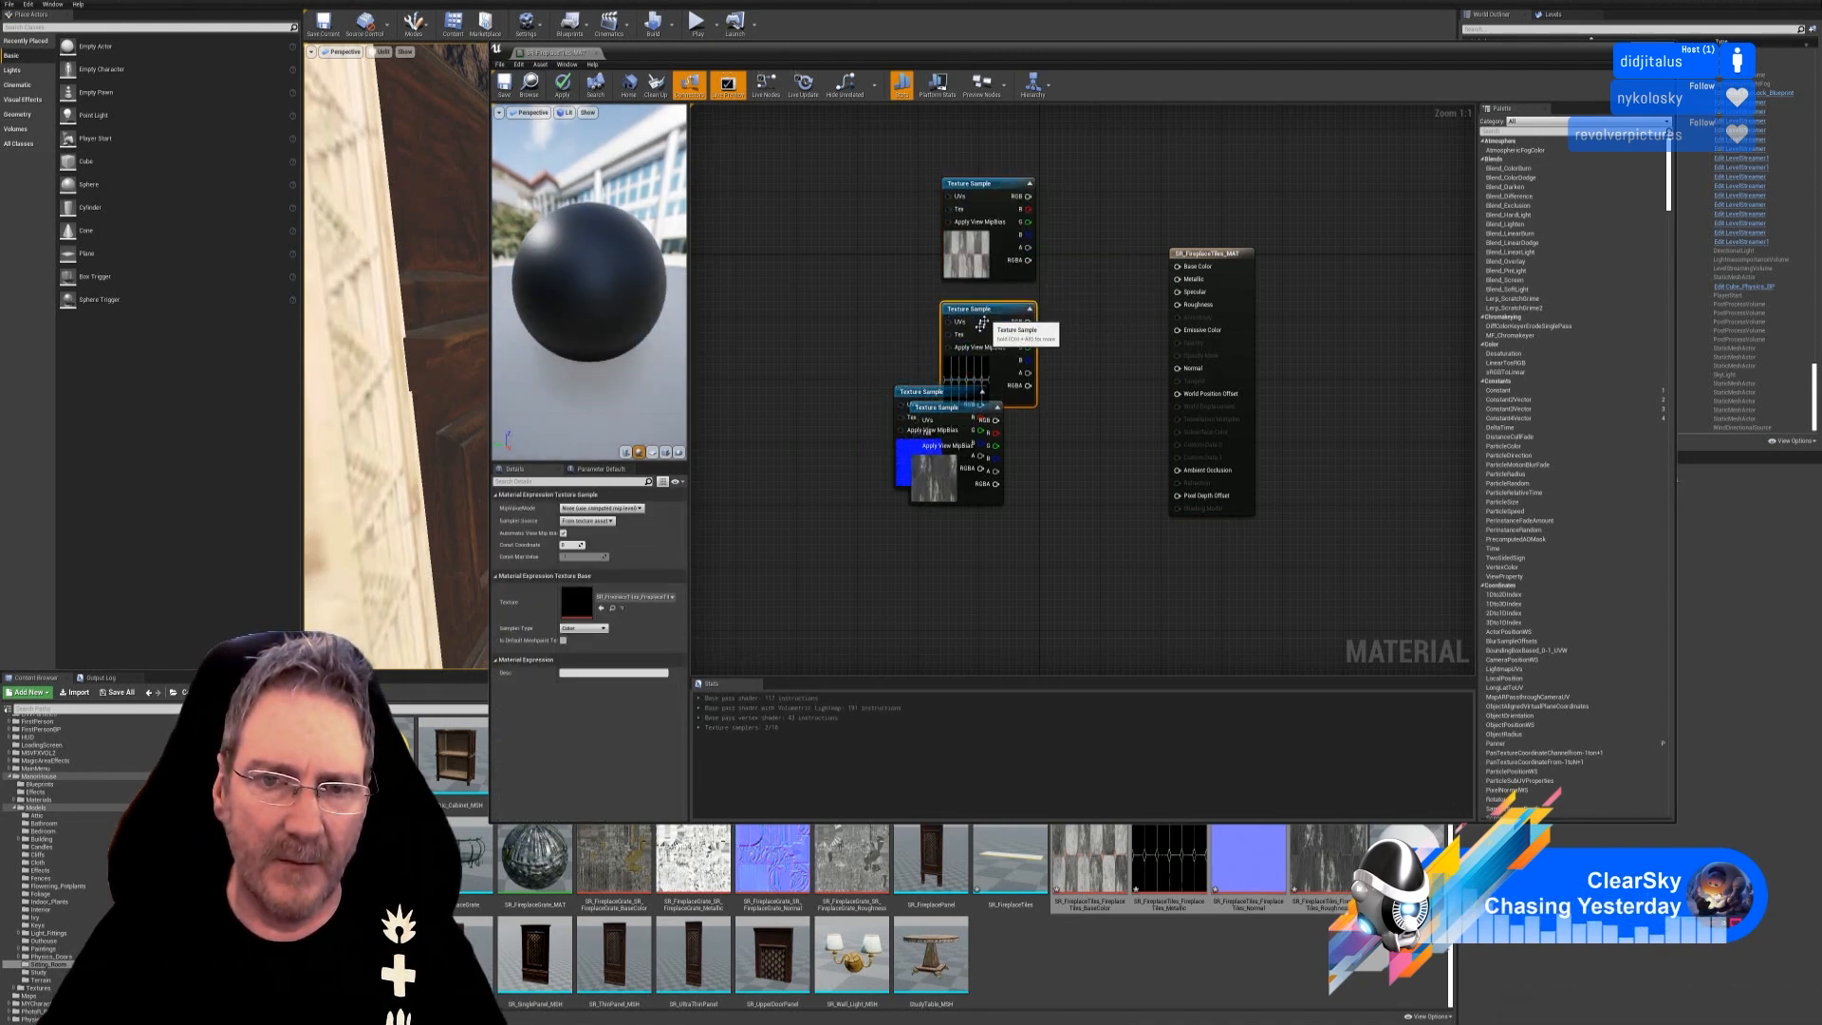
left_click_drag(949, 408, 973, 584)
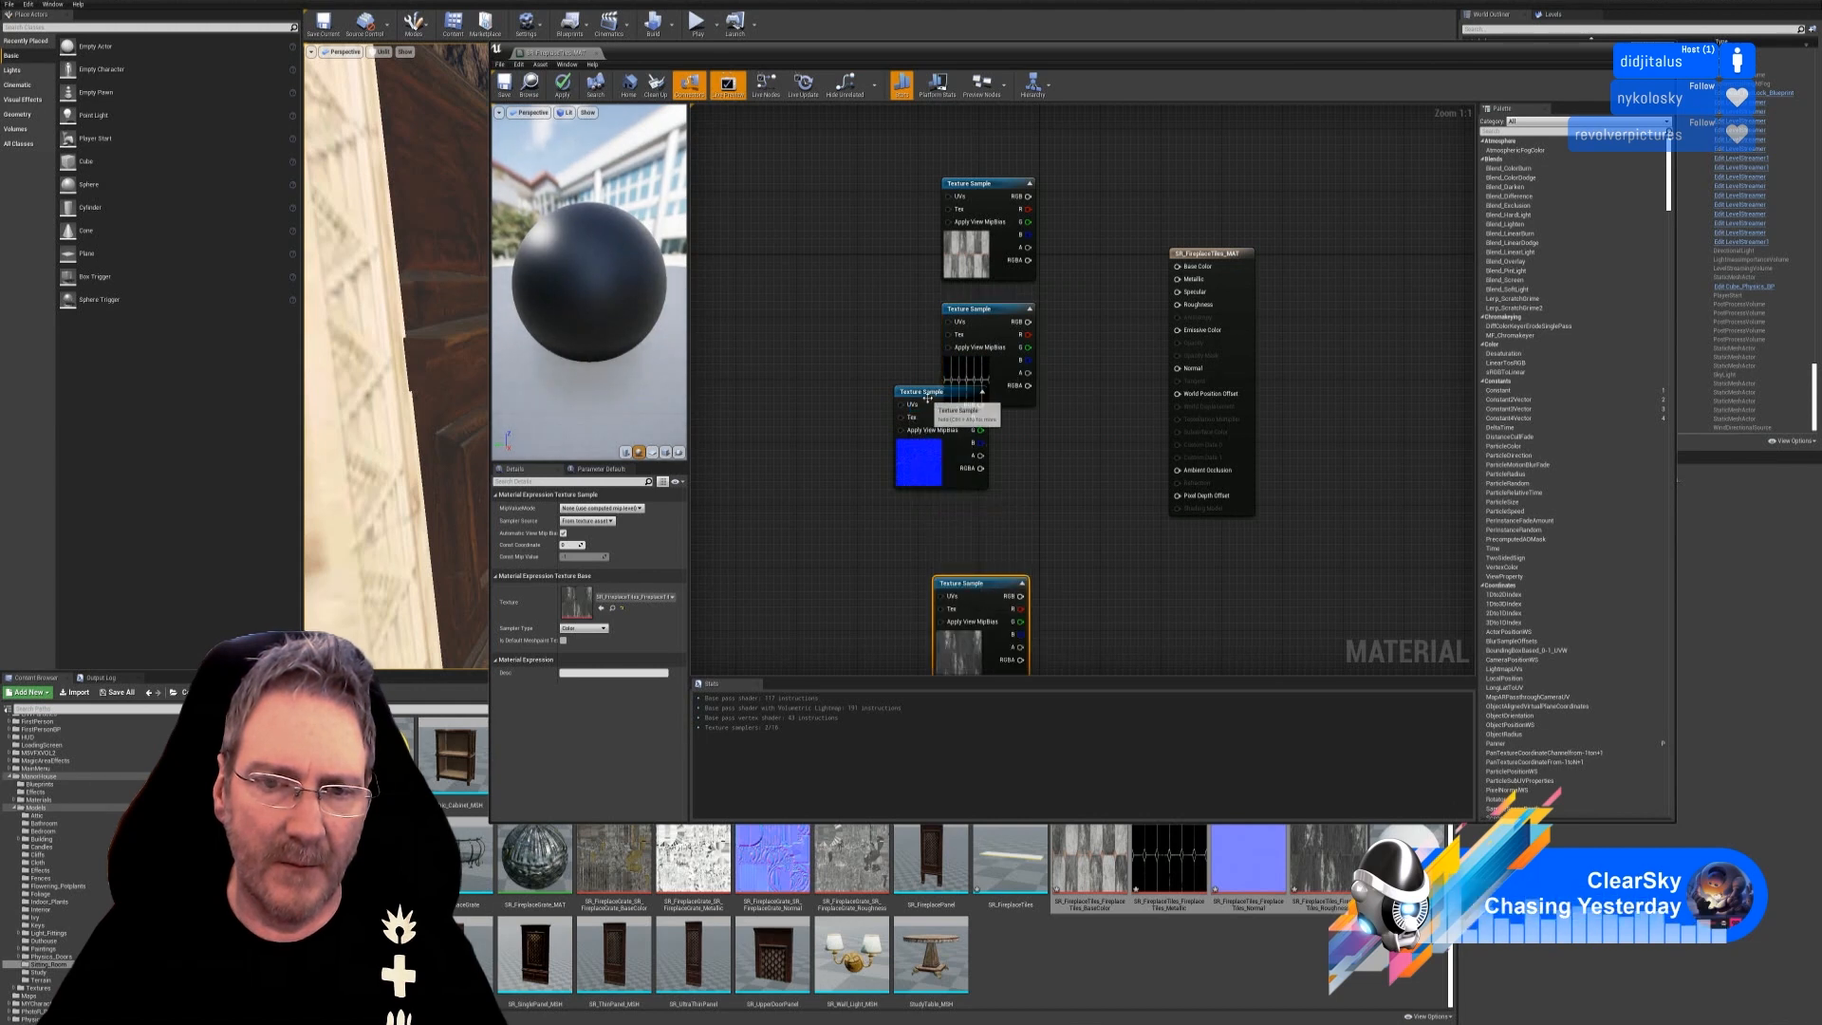
left_click_drag(932, 398, 970, 448)
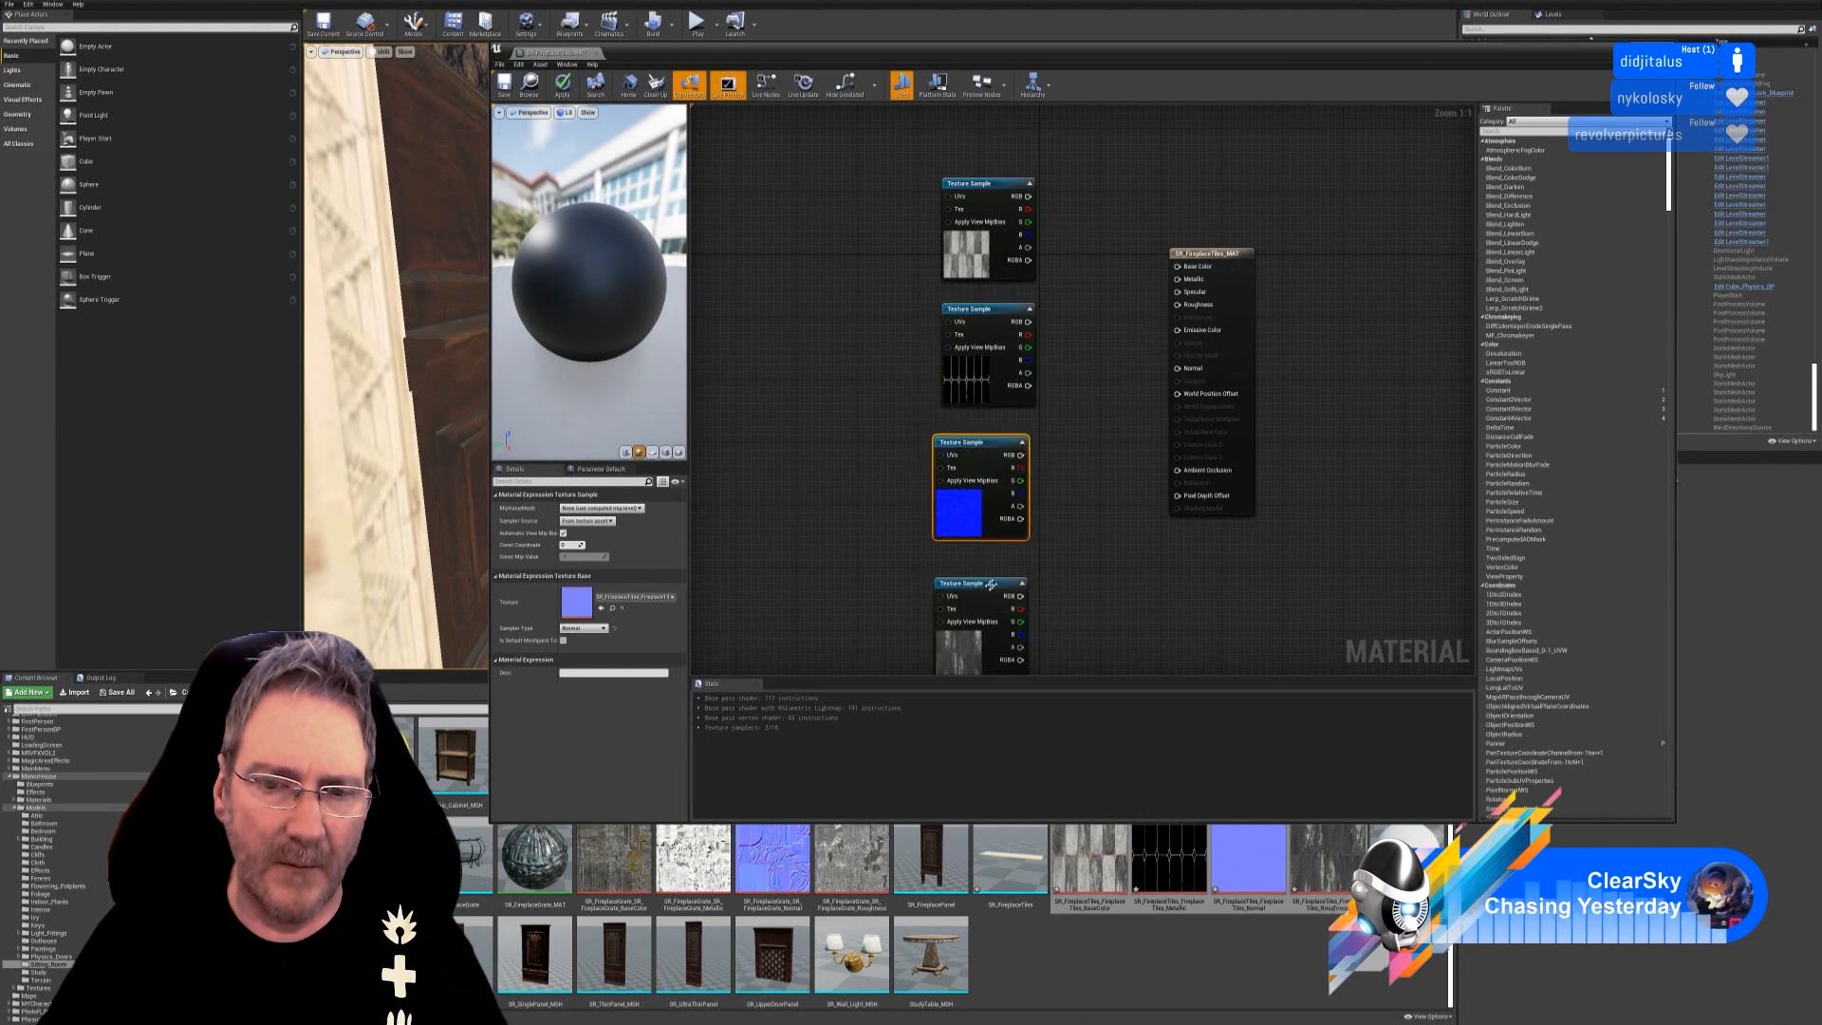
left_click_drag(992, 583, 992, 568)
right_click_drag(1059, 267, 1017, 229)
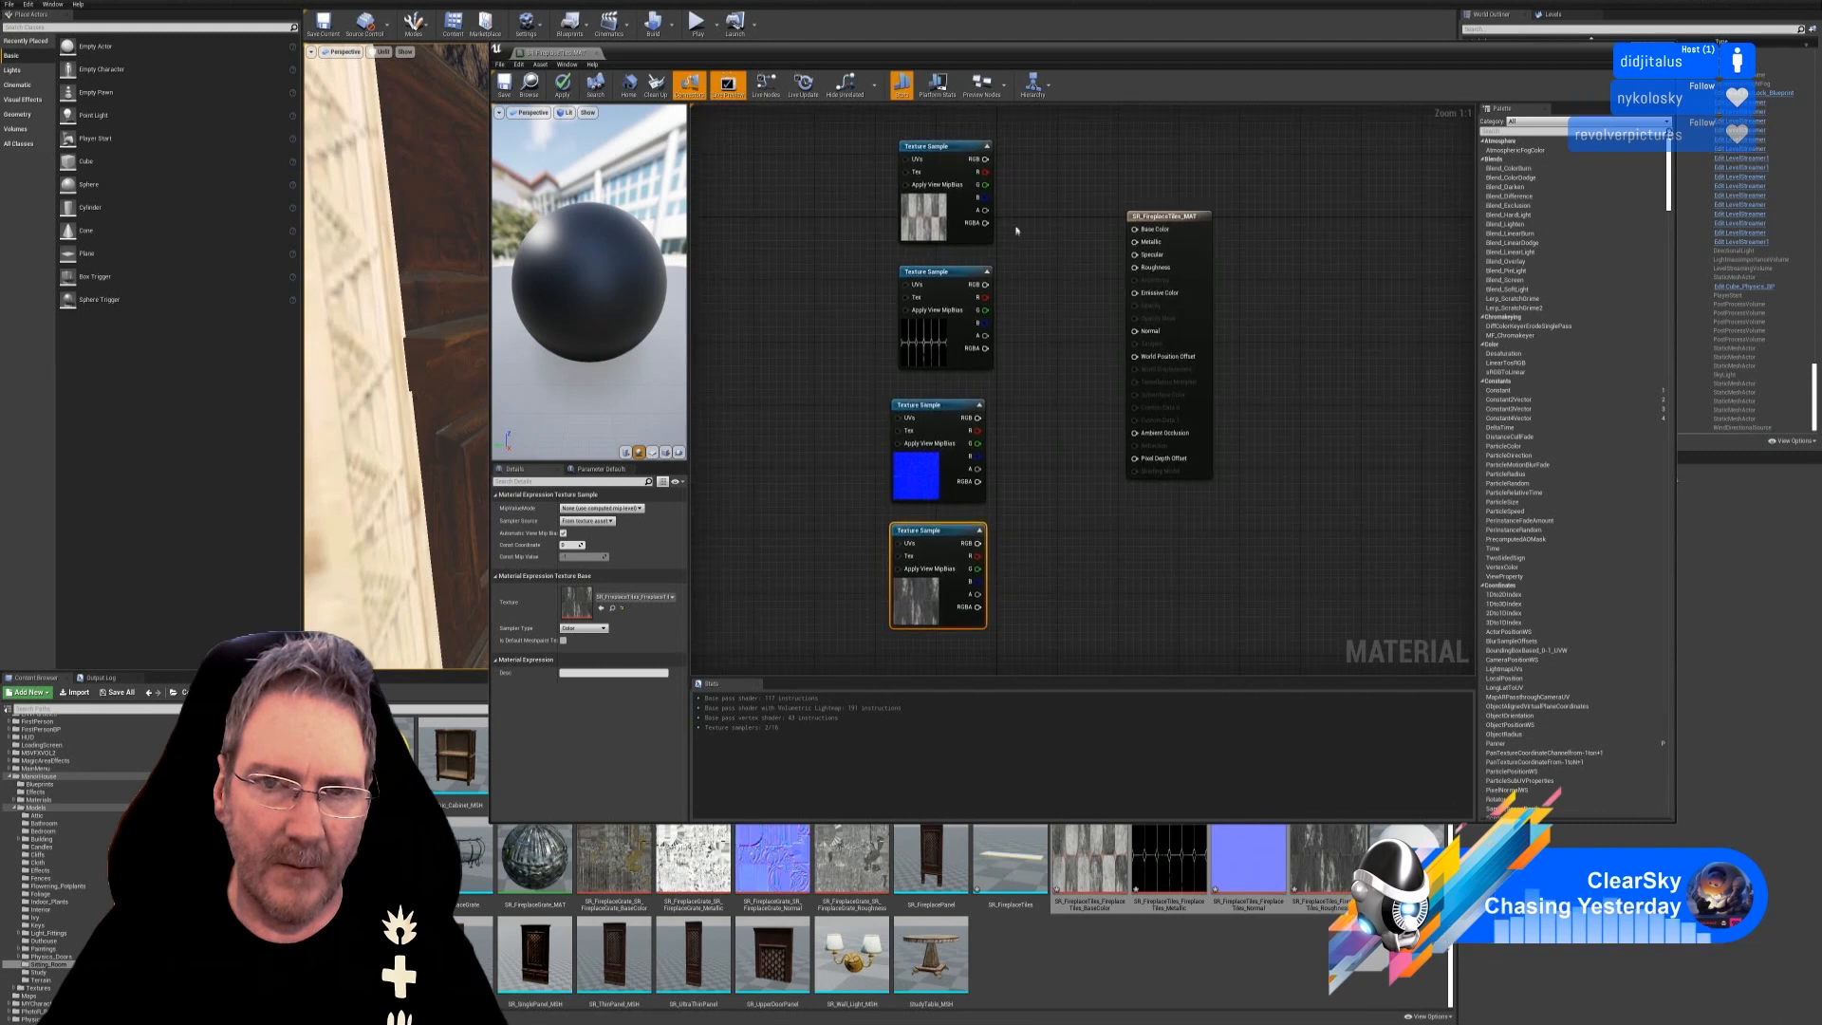
Connect the tile textures to Base Color, Metallic, Normal and Roughness, then apply the material and close its editor.
left_click_drag(988, 160, 1136, 228)
left_click(1021, 201)
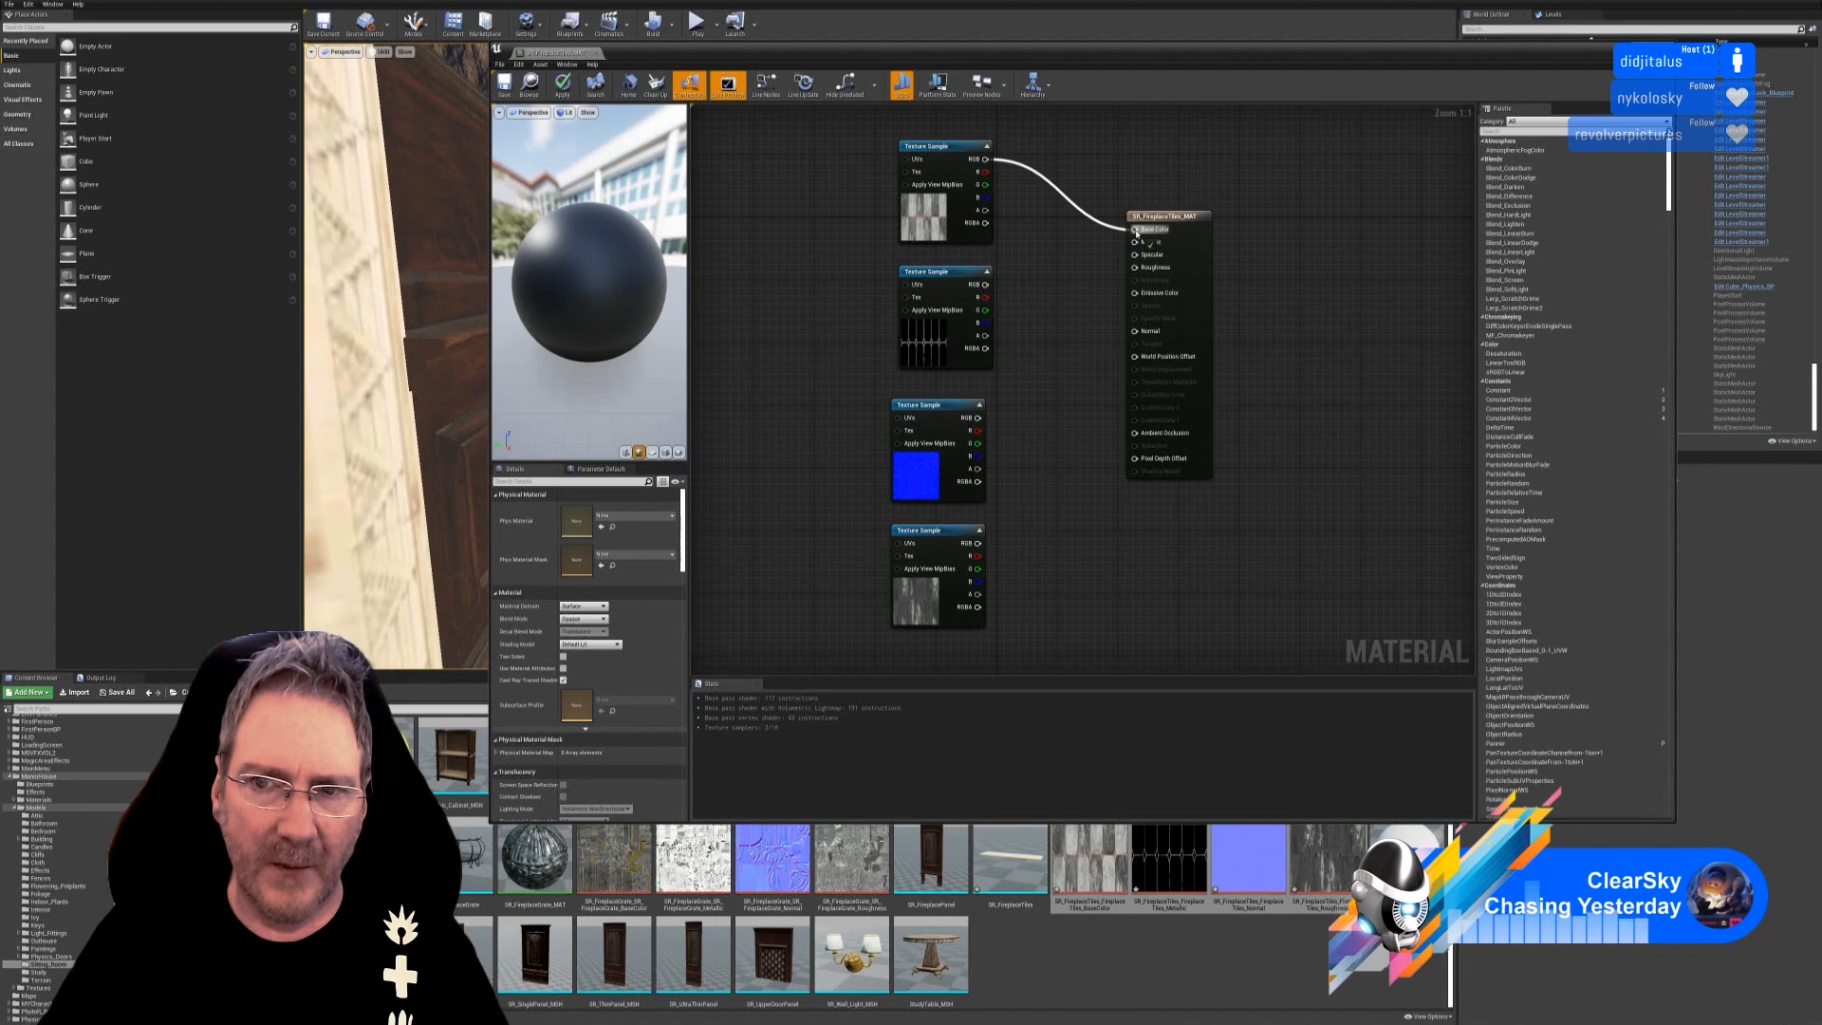
left_click(953, 295)
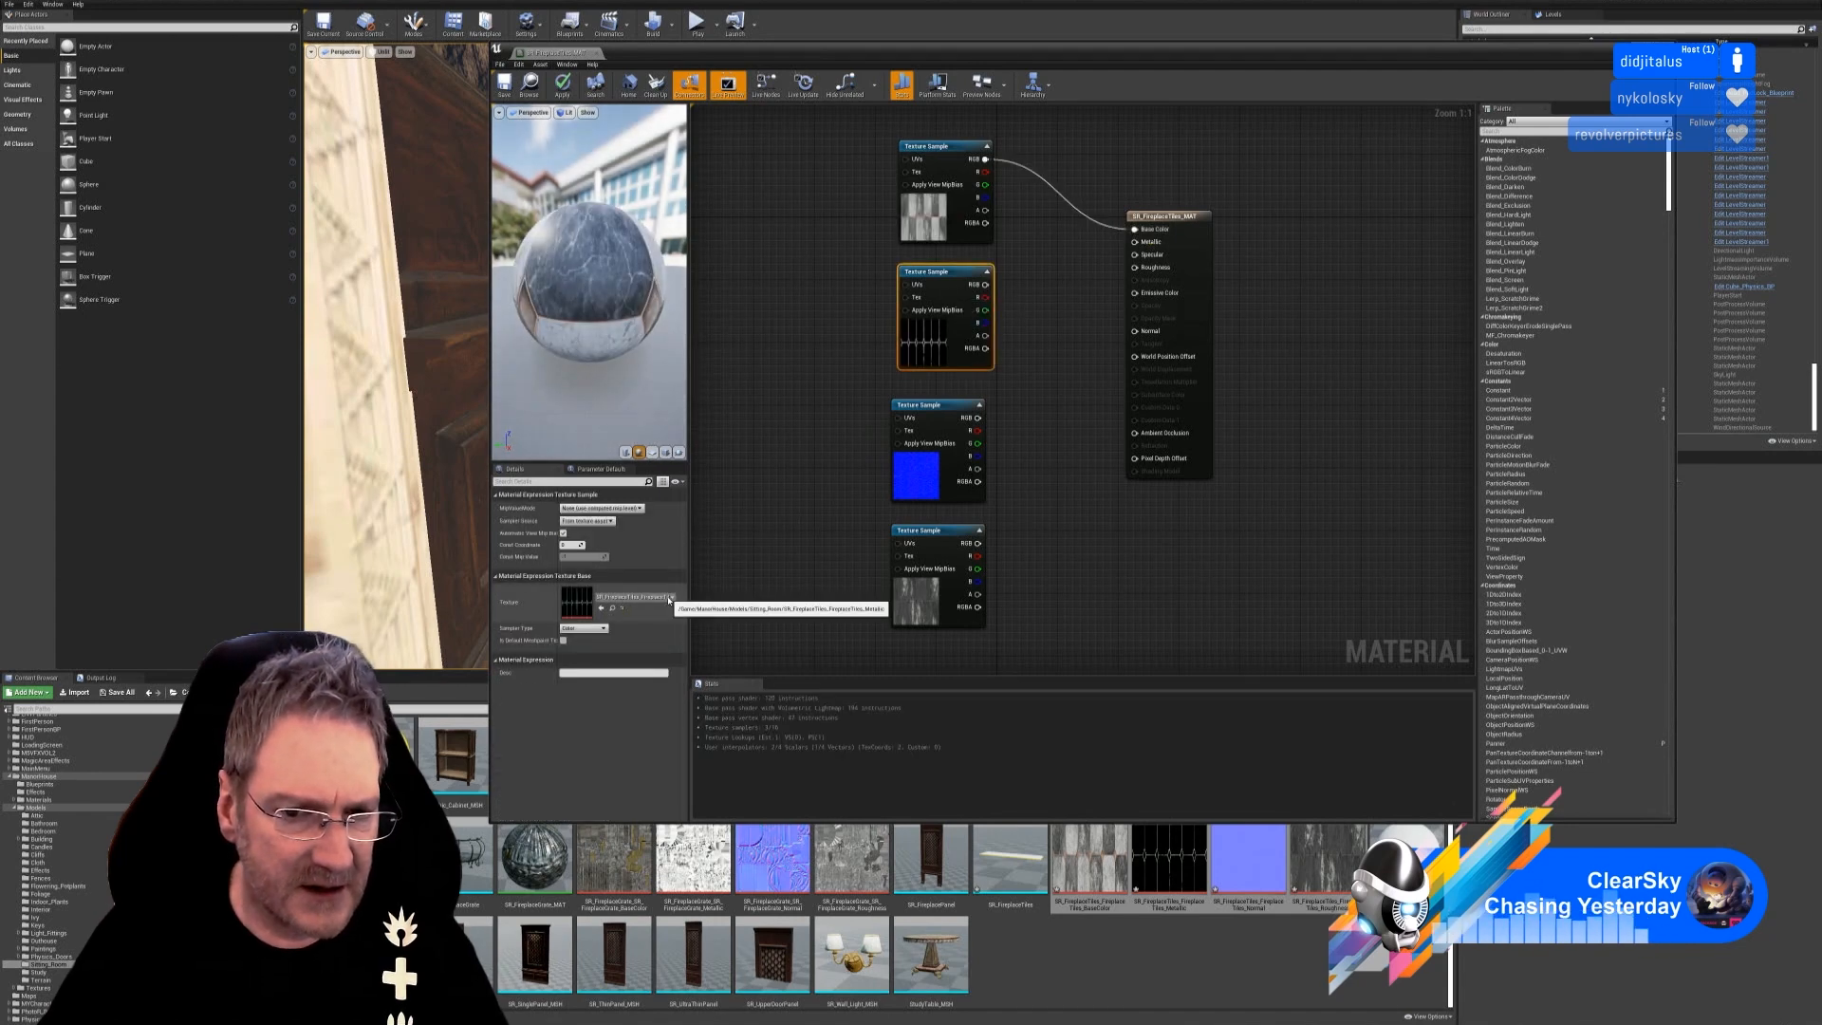
left_click_drag(987, 284, 1136, 243)
left_click_drag(985, 418, 1137, 334)
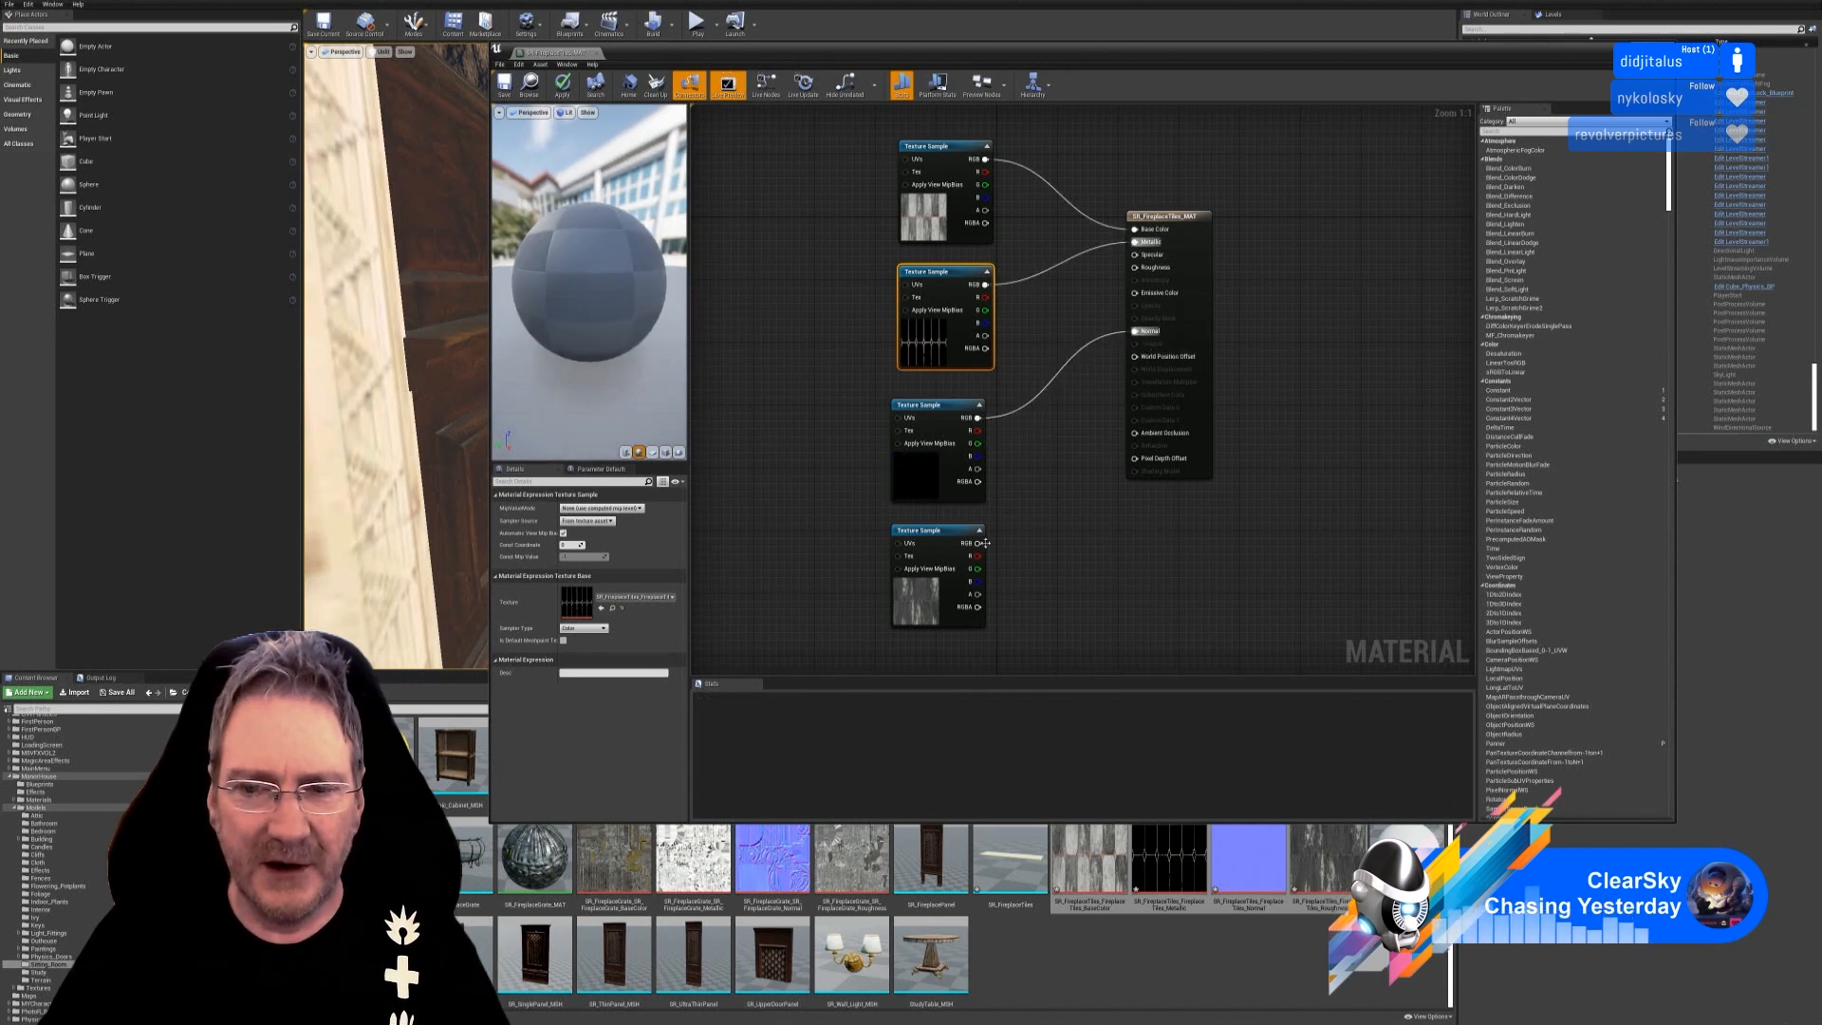
left_click_drag(979, 543, 1138, 269)
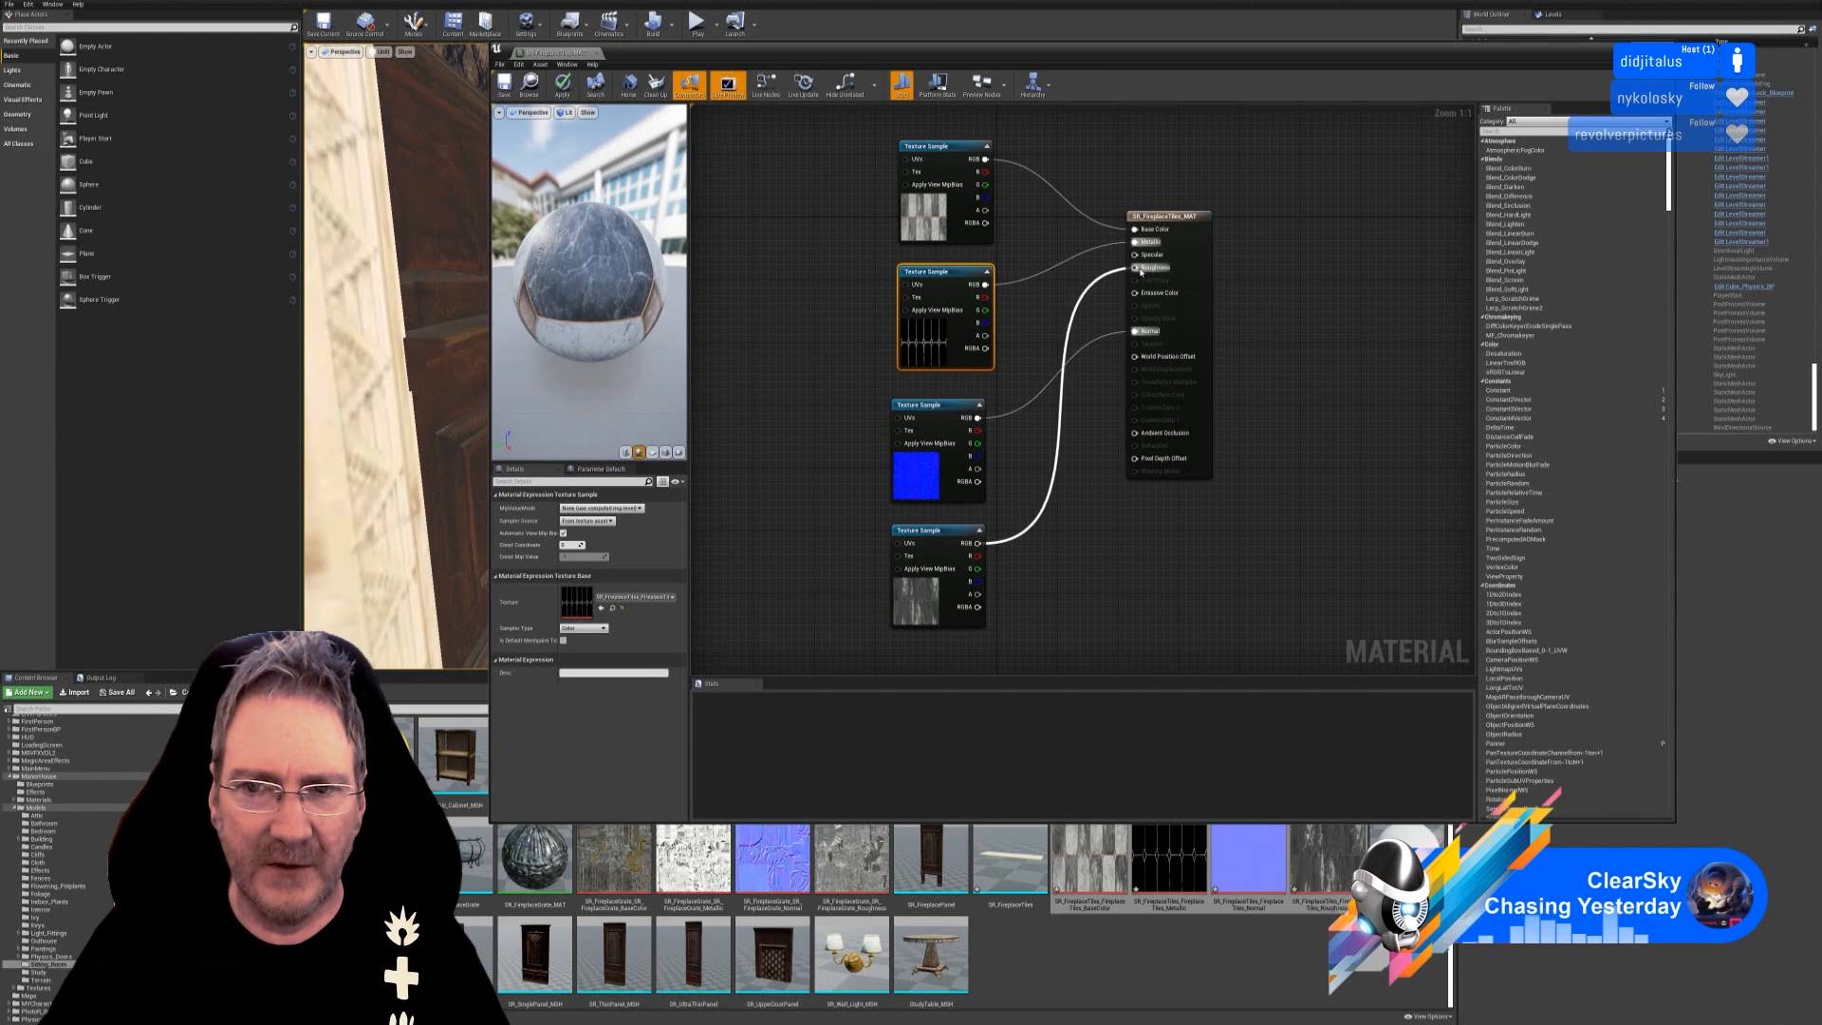
left_click(565, 91)
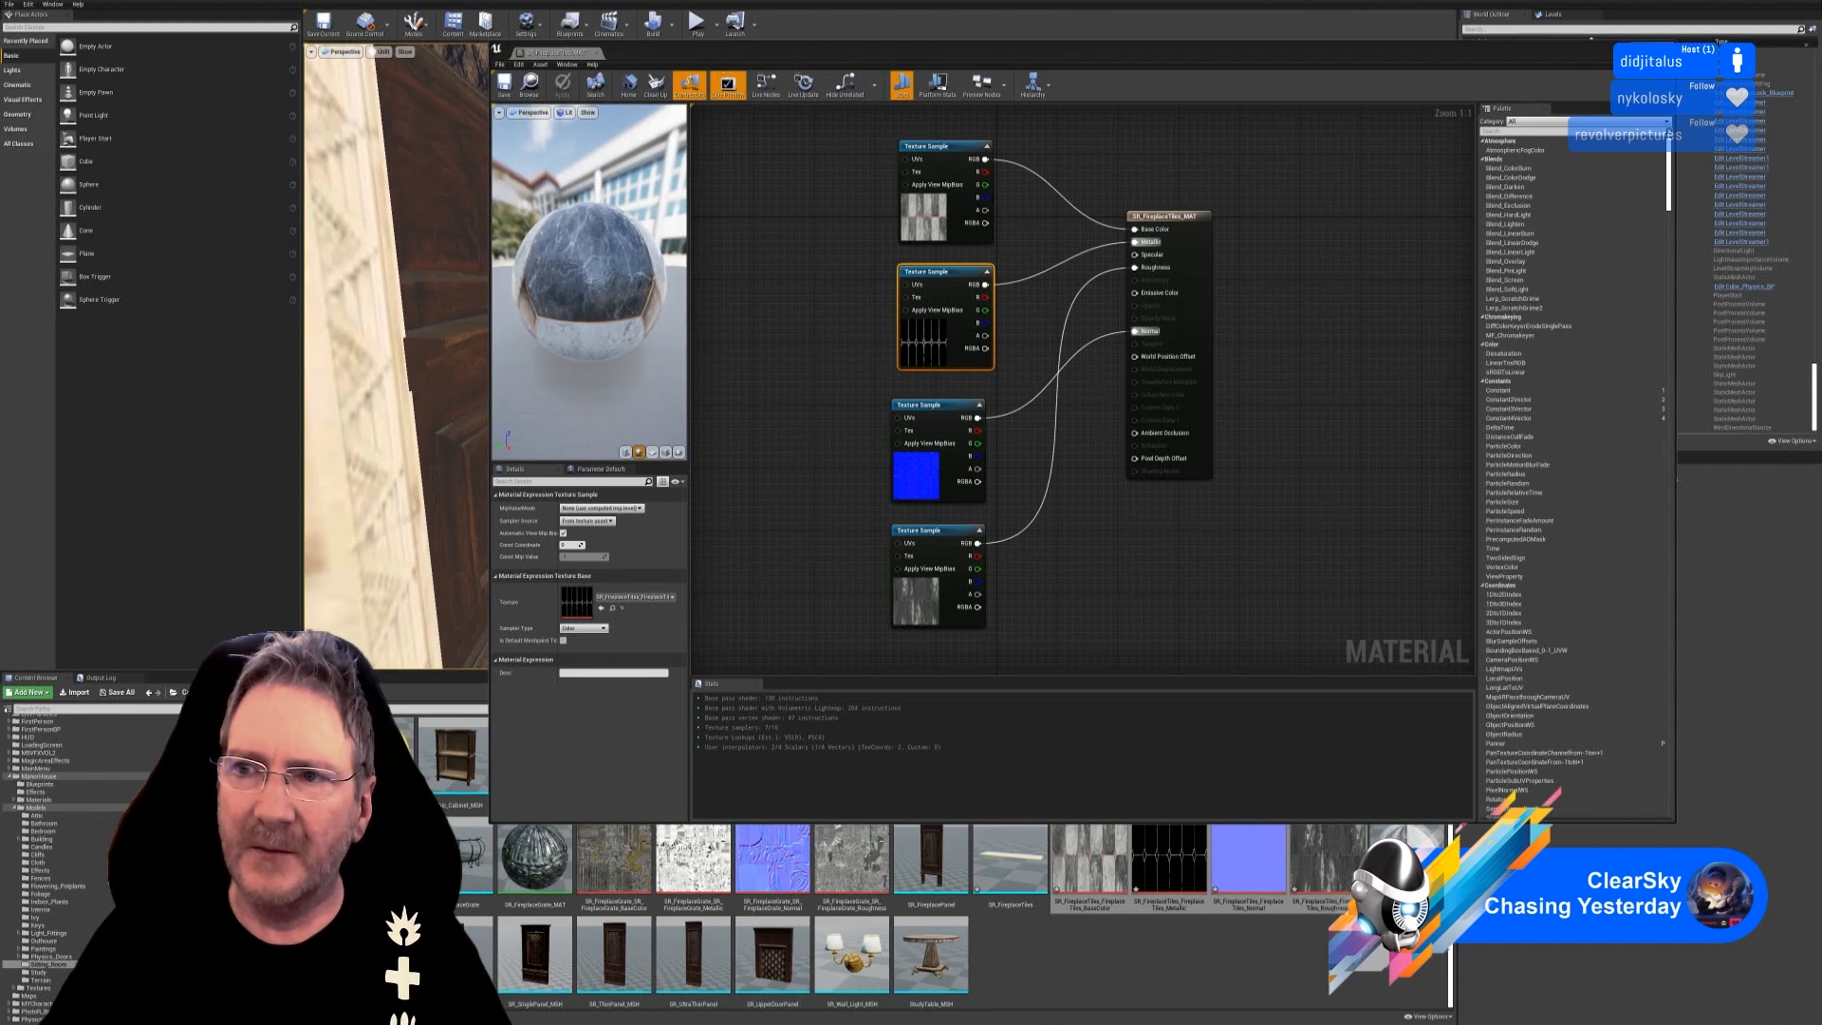
left_click(1663, 47)
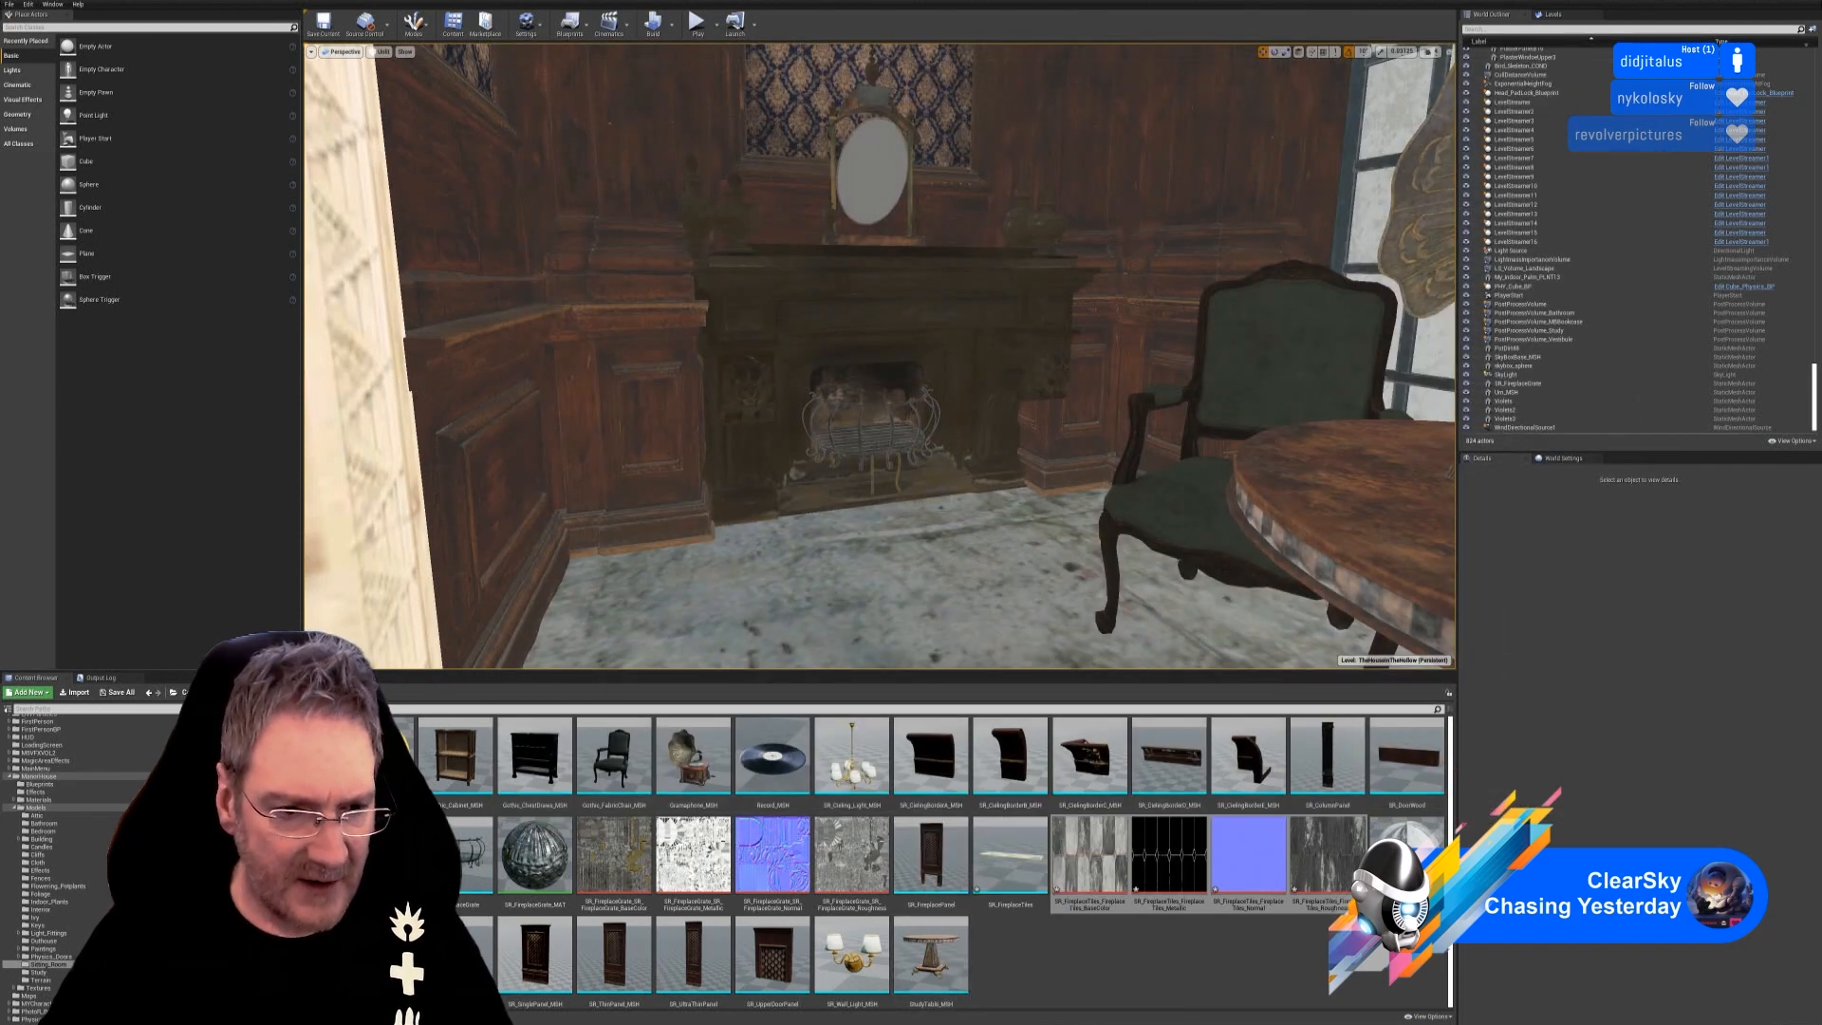
Select the tiled entryway floor in the level and open its static mesh for editing.
right_click_drag(879, 356, 859, 606)
key("w")
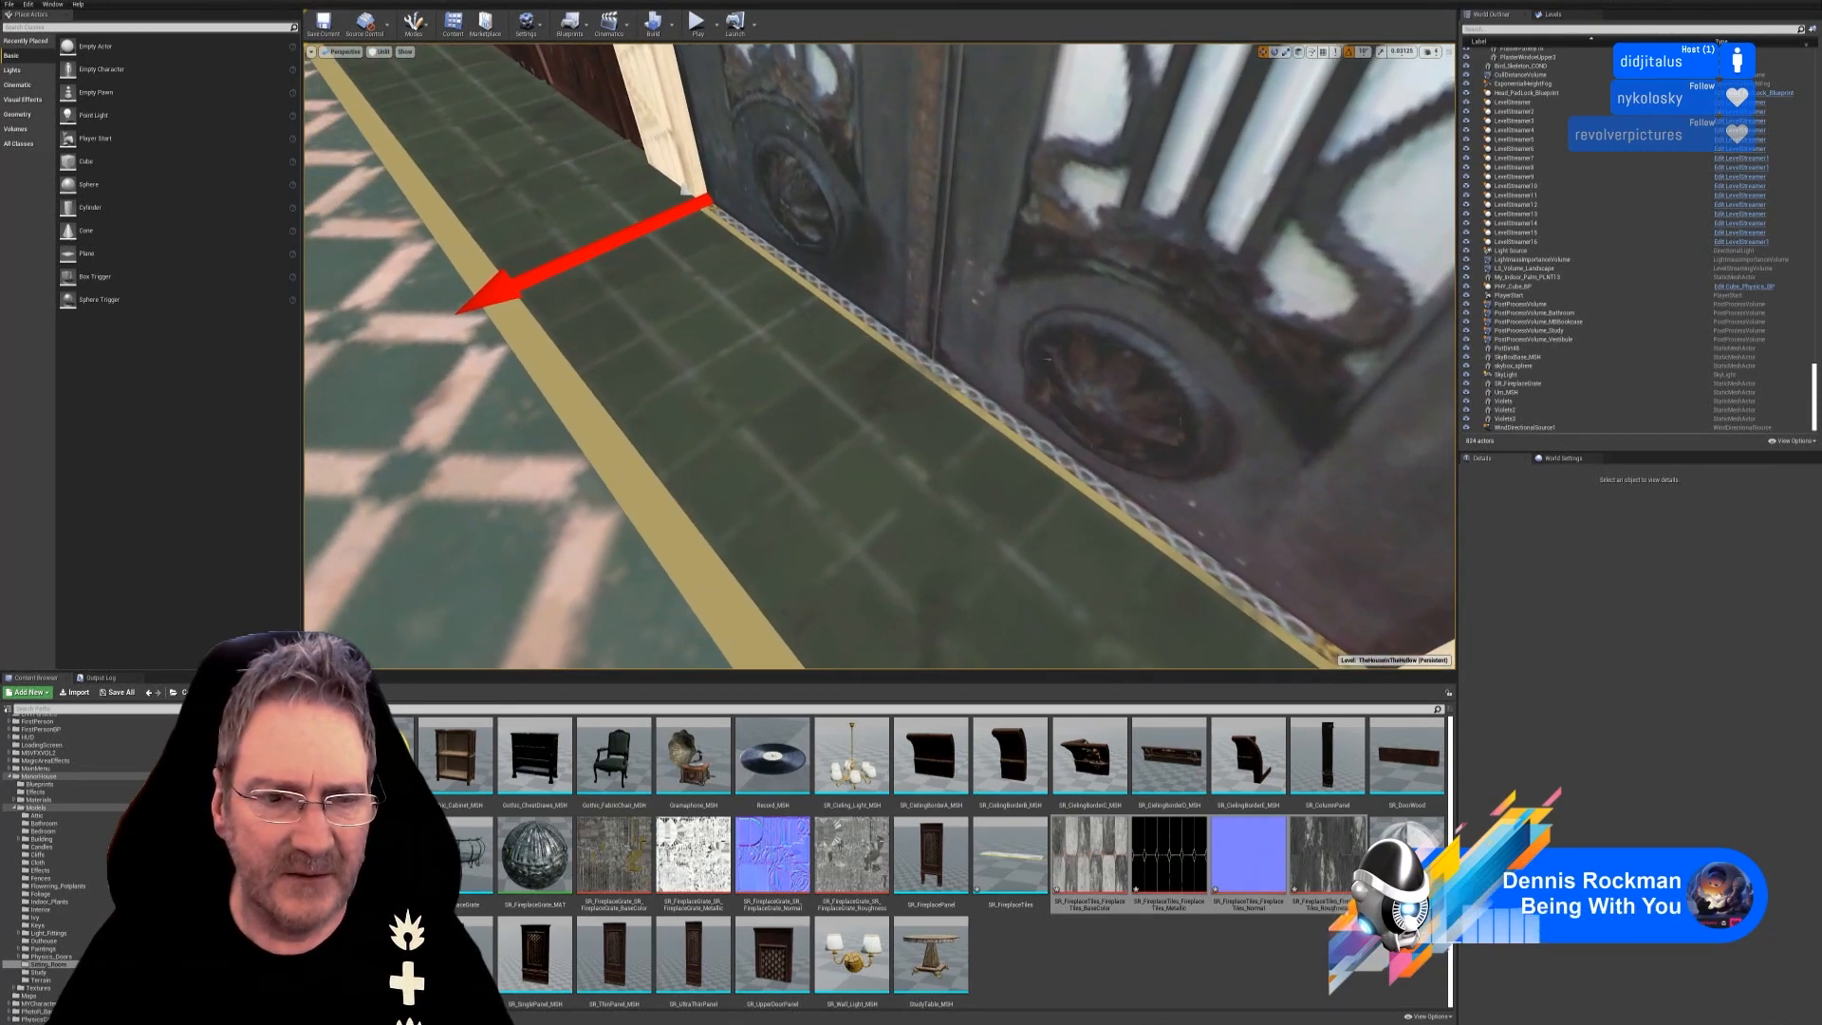
left_click(801, 469)
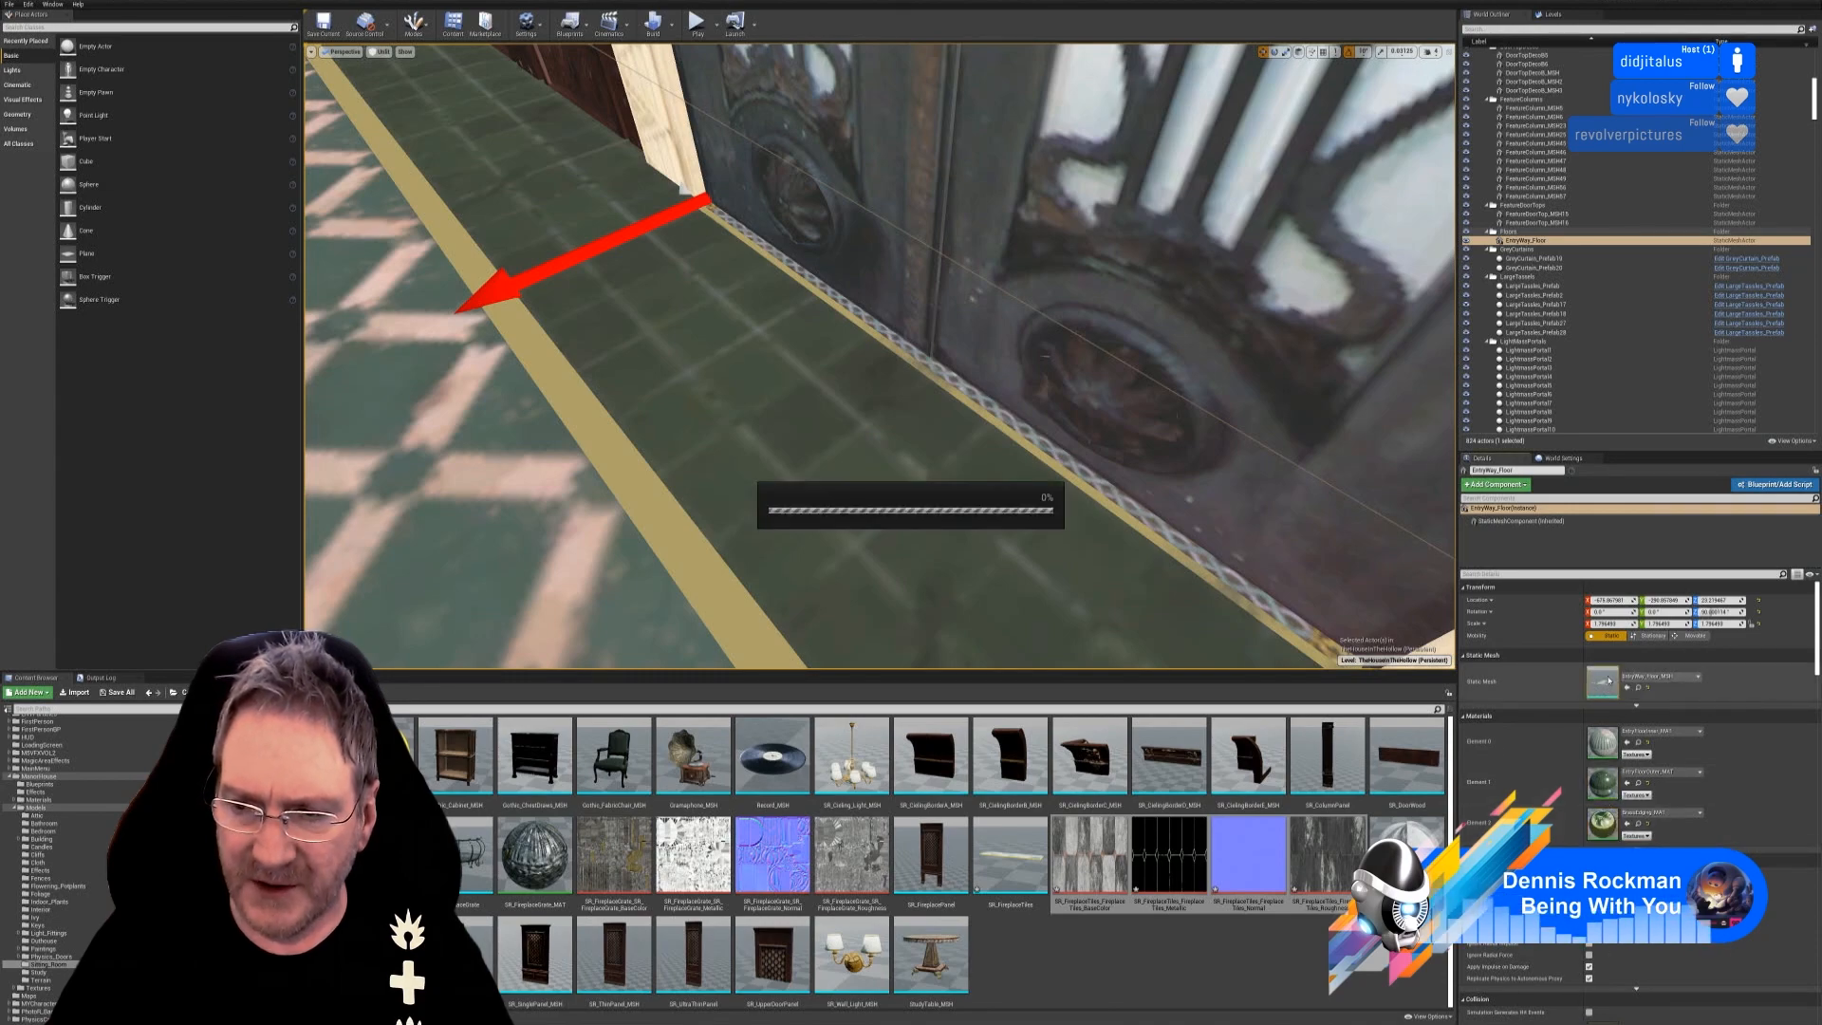
key("ctrl+e")
right_click_drag(1071, 447, 1078, 513)
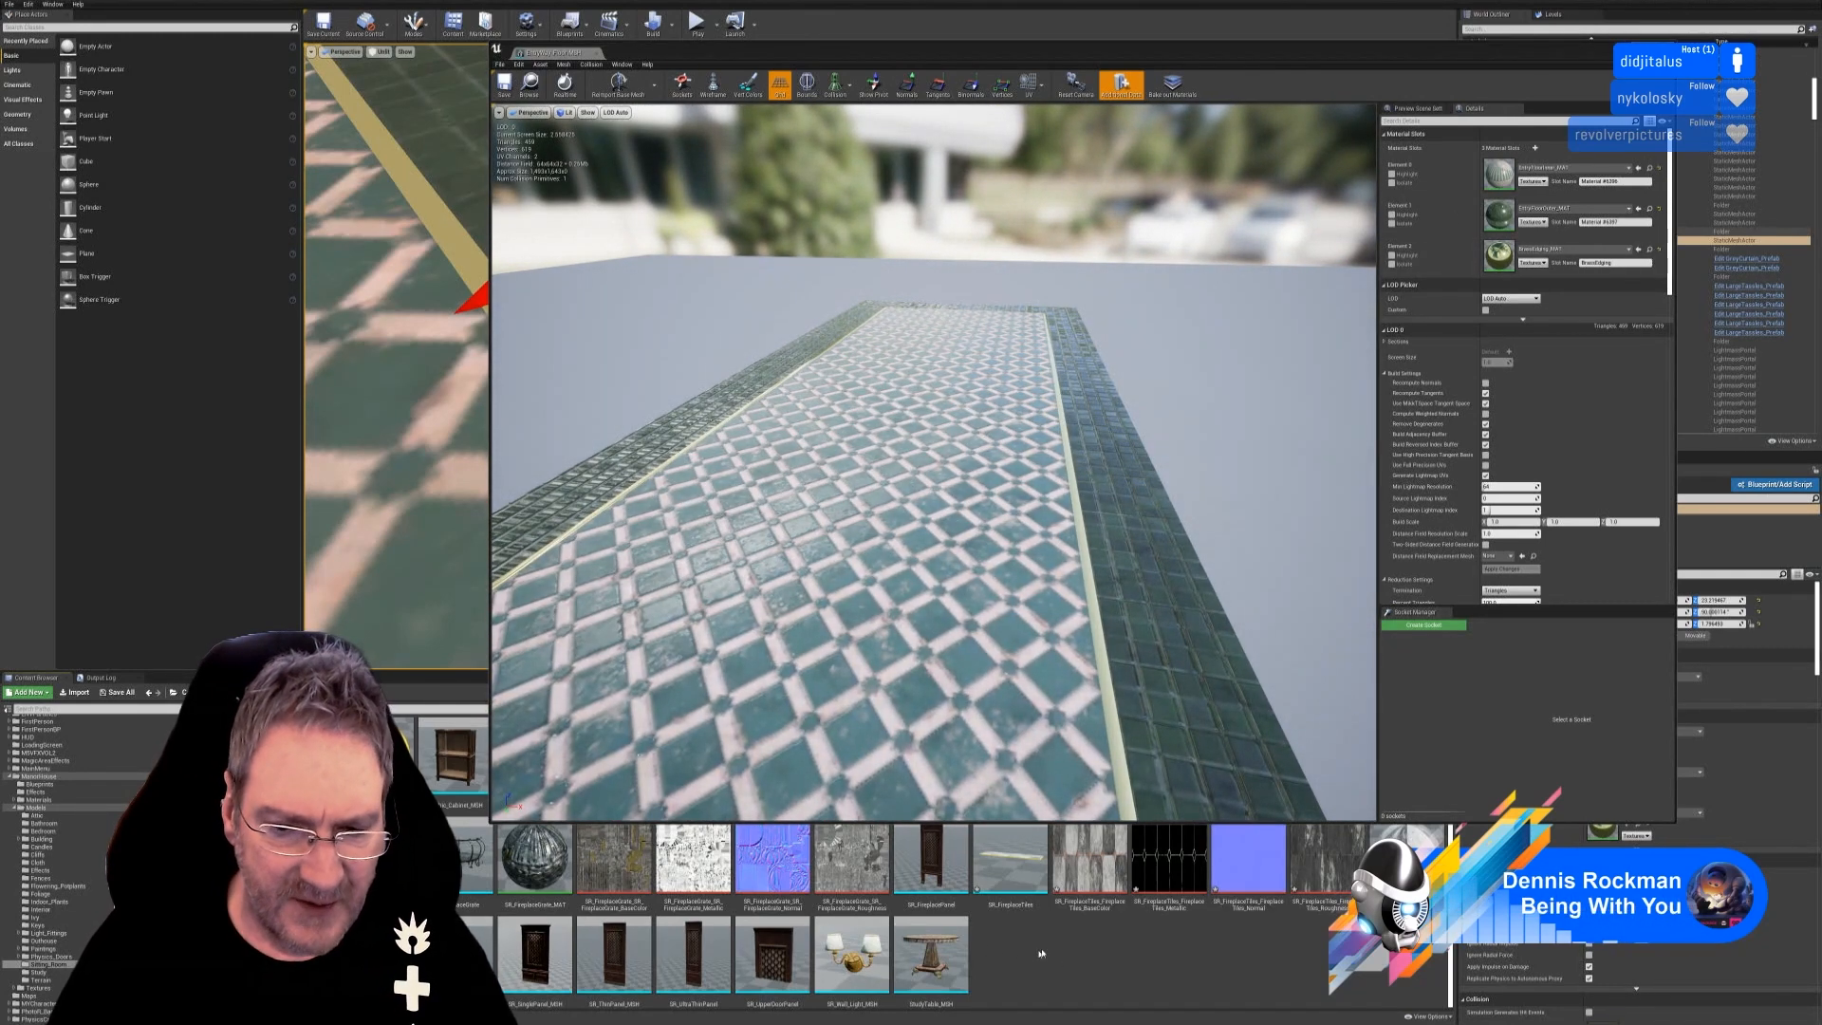
Copy the brass edging material from the entryway floor mesh to Element 1 of the SR_FireplaceTiles mesh and save it.
double_click(1011, 862)
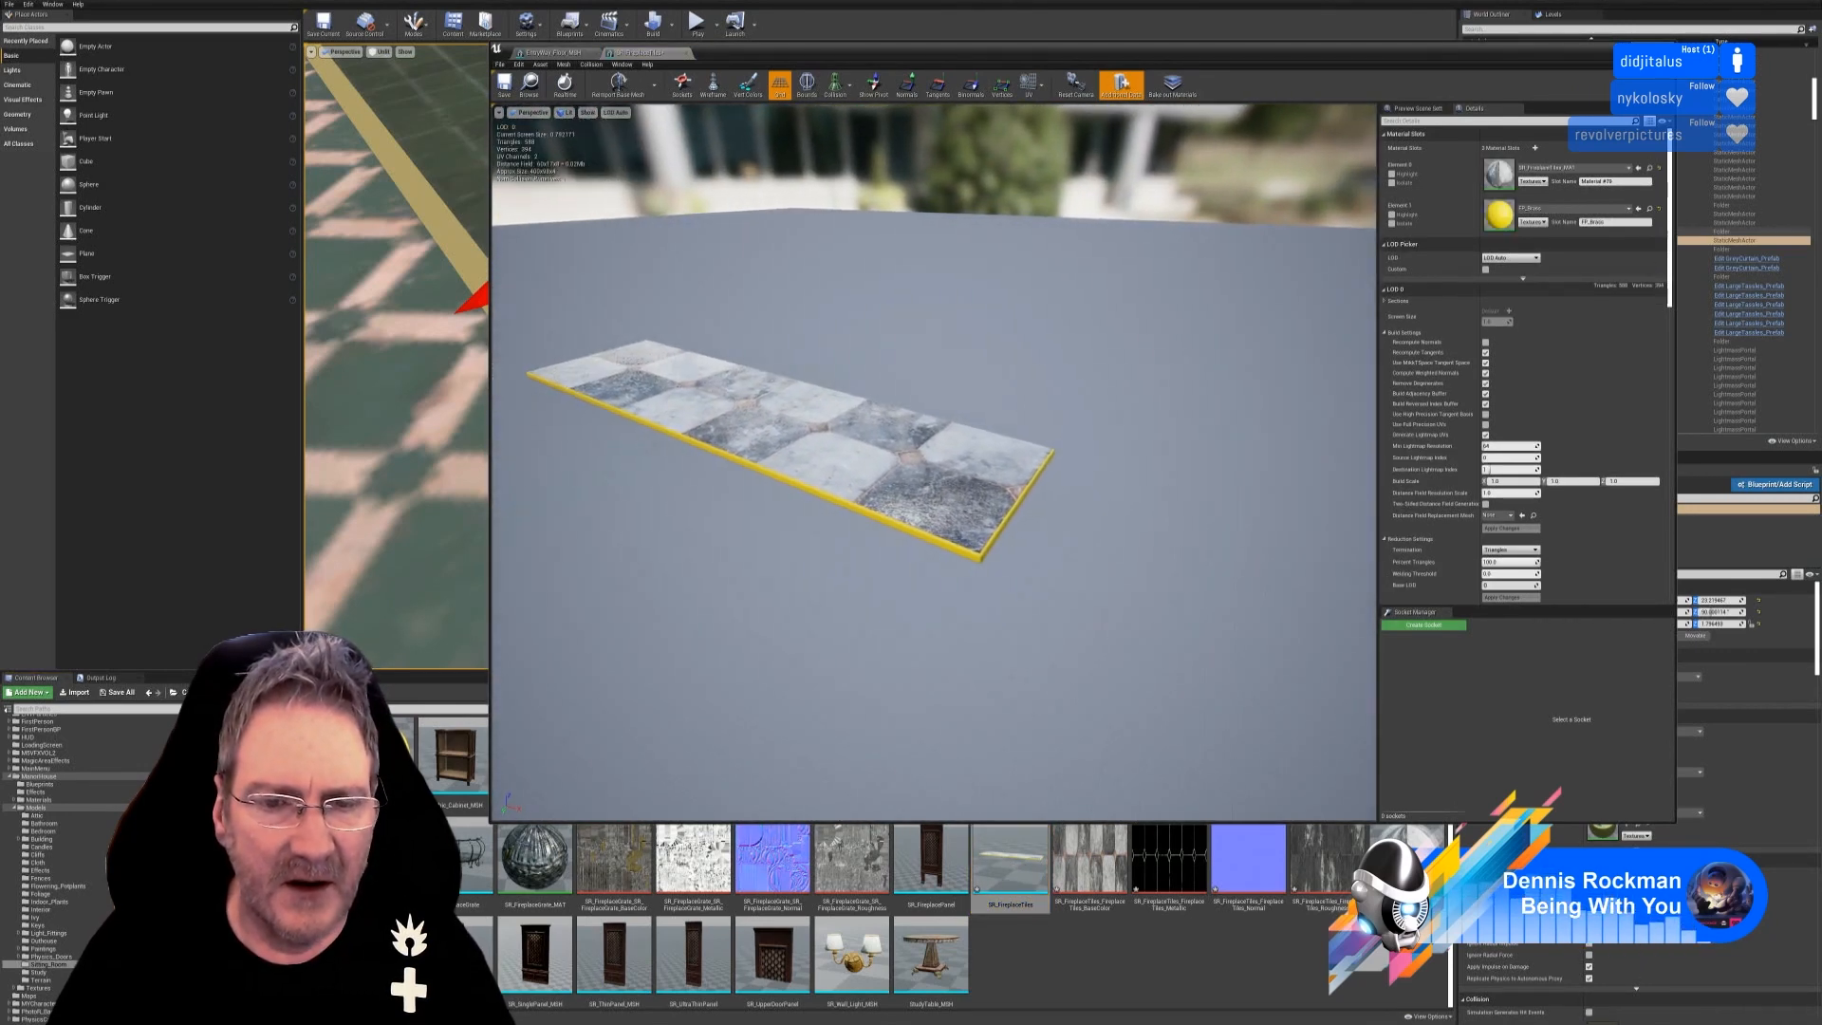
left_click(555, 53)
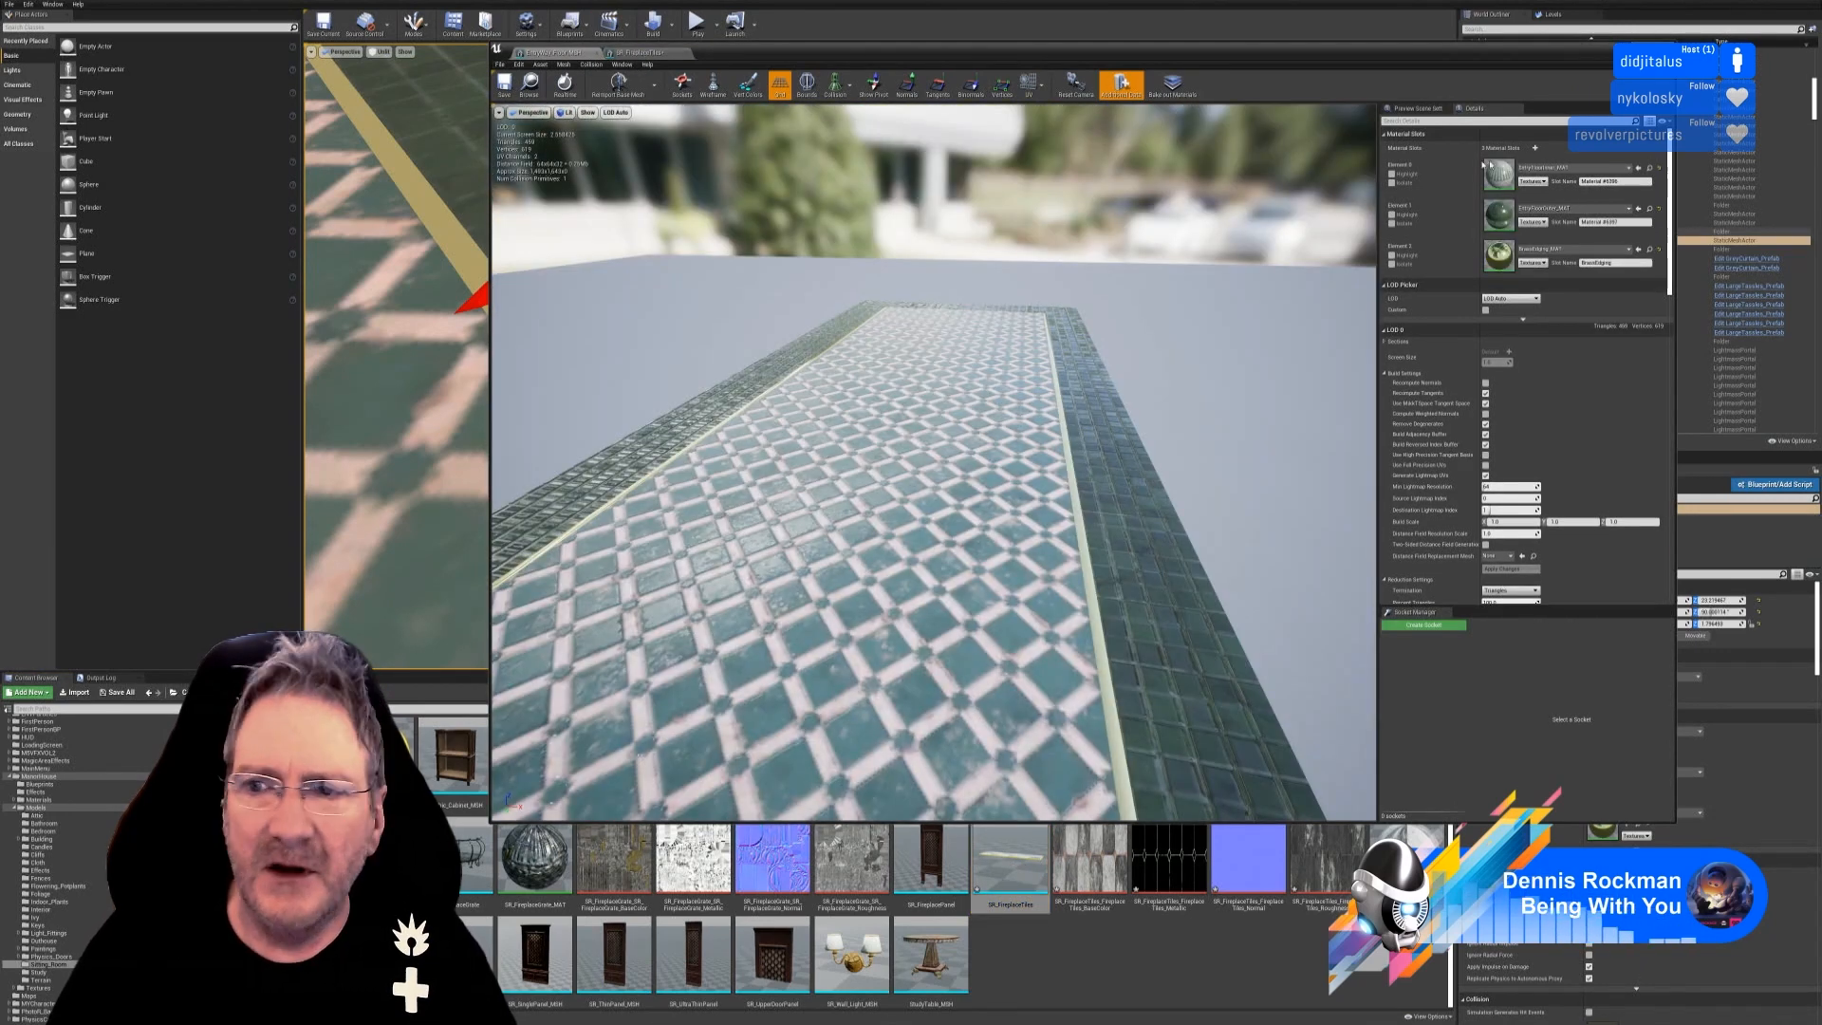
right_click(1502, 249)
left_click(1518, 252)
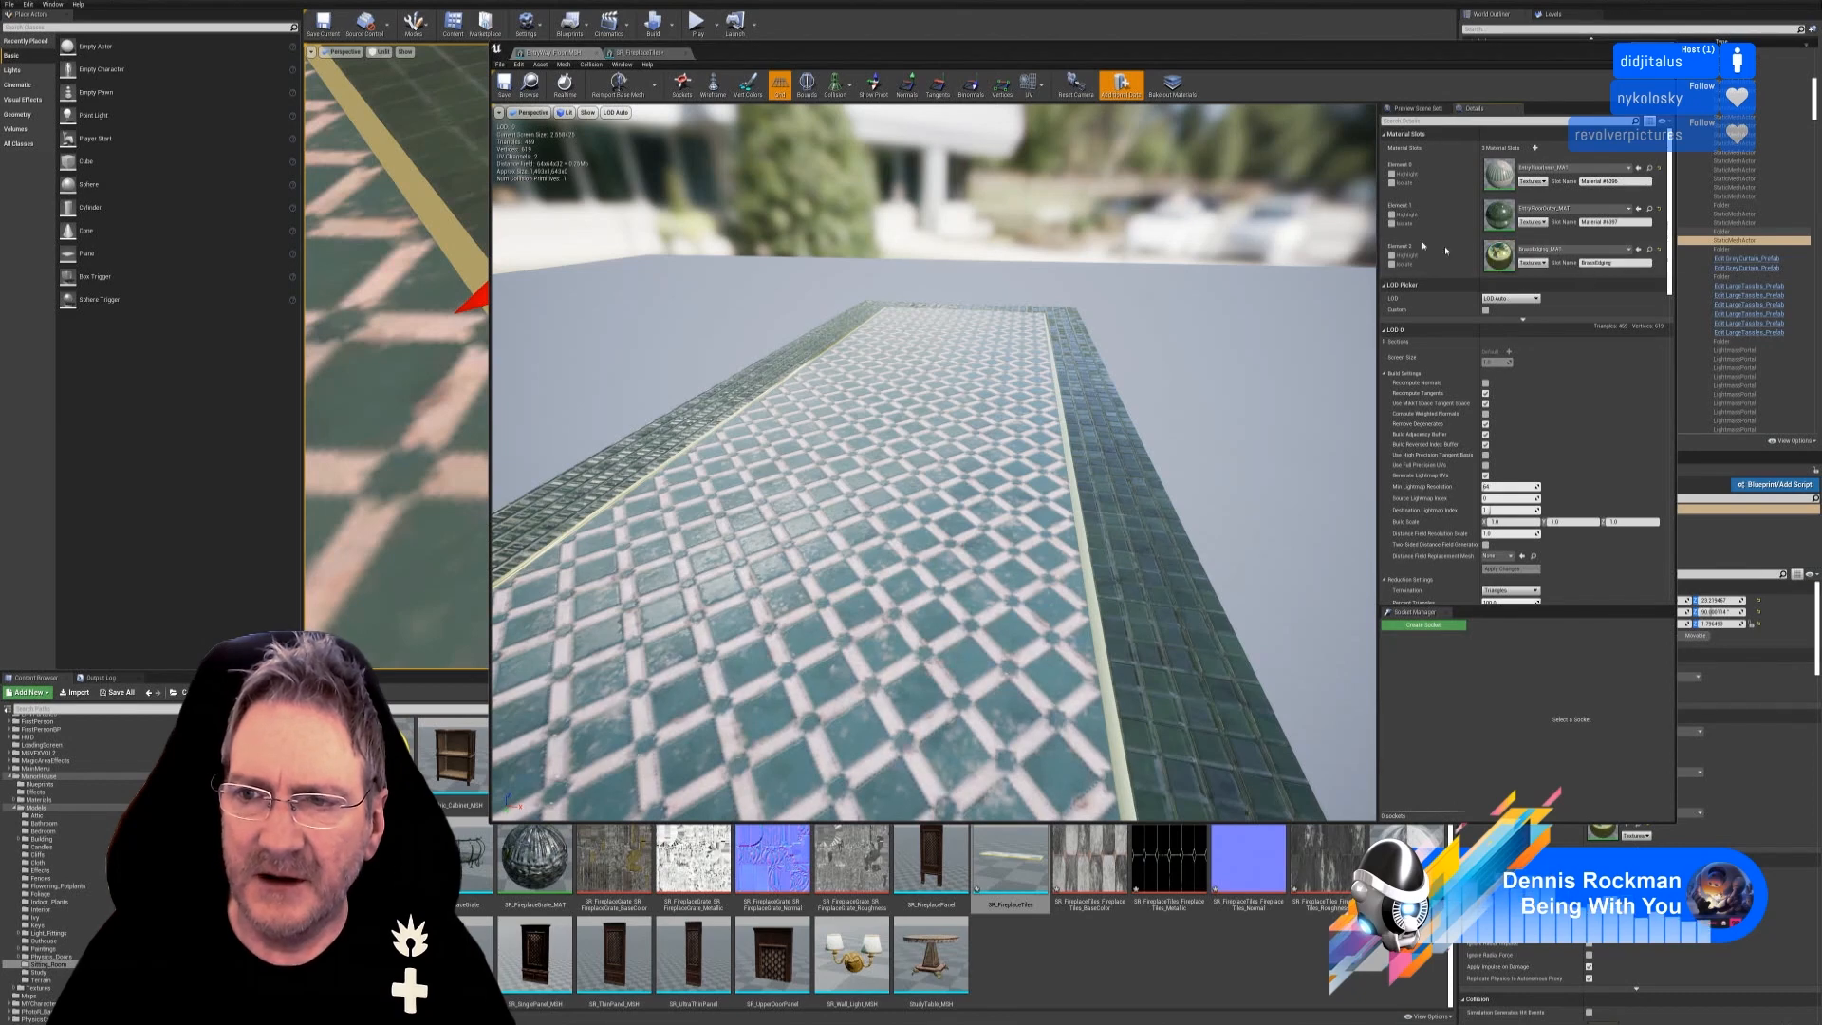
left_click(644, 53)
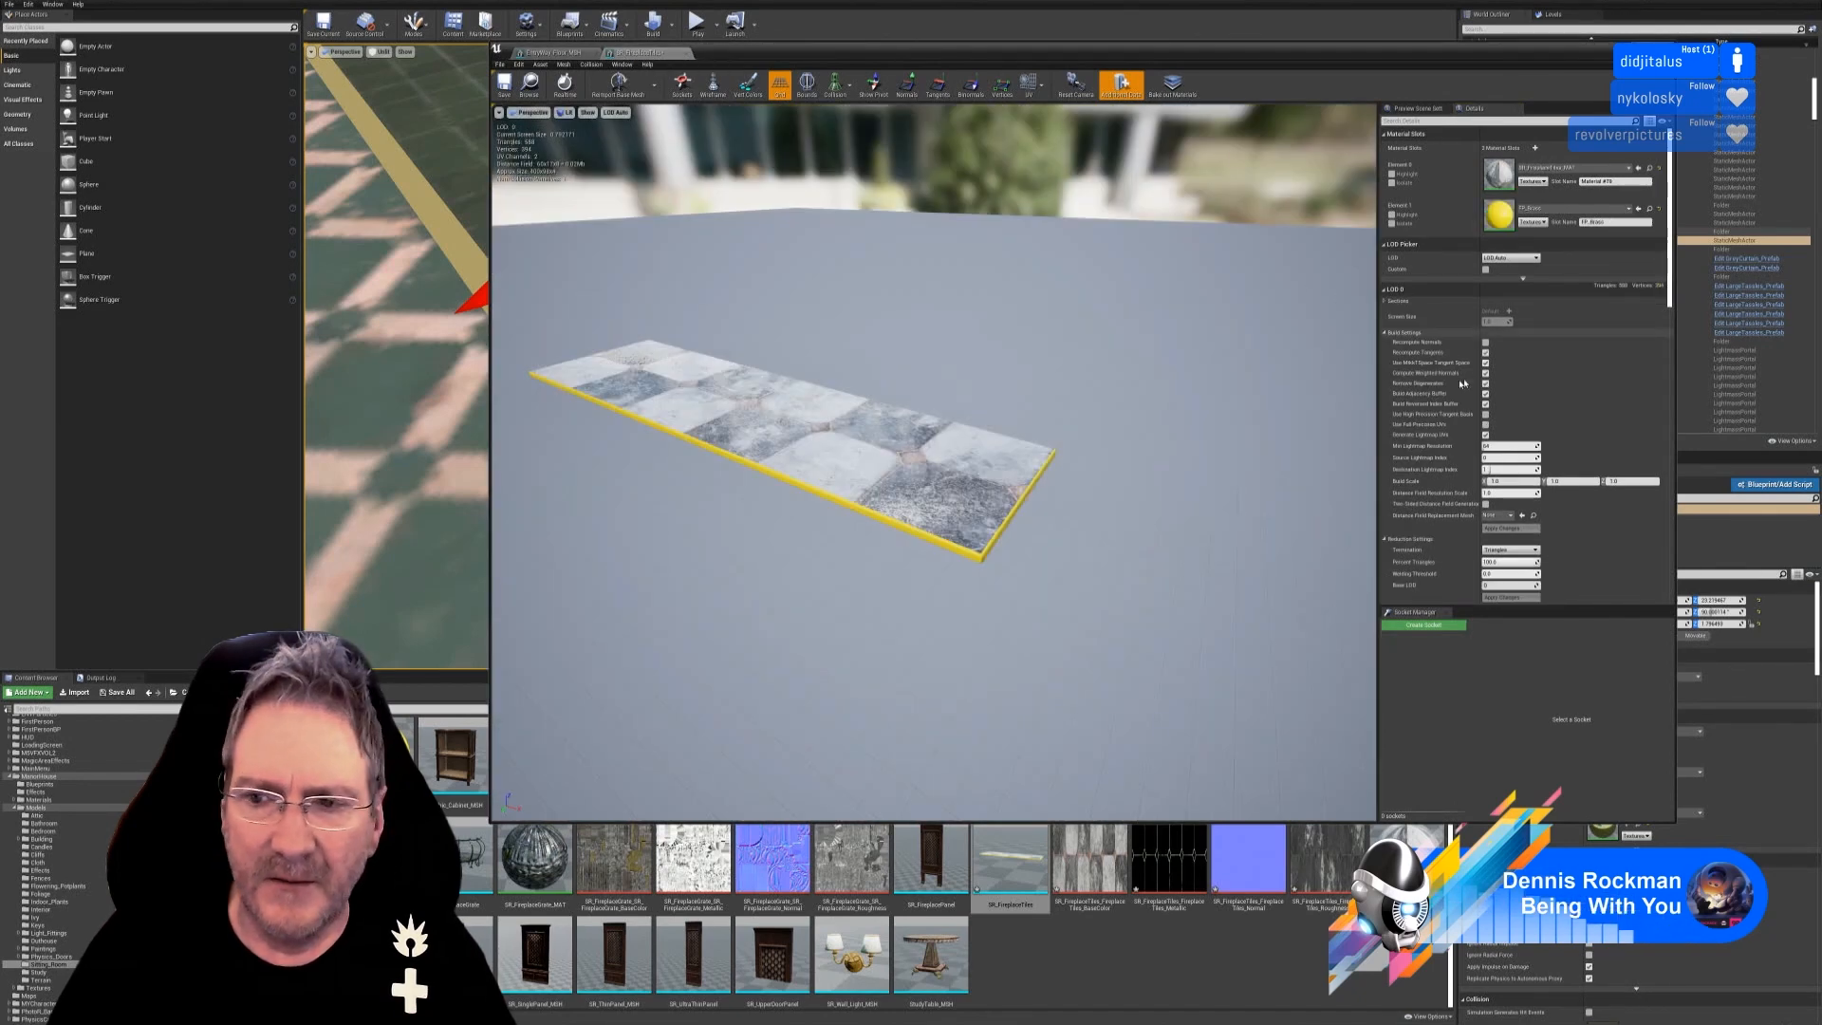
right_click(1499, 218)
left_click(1524, 231)
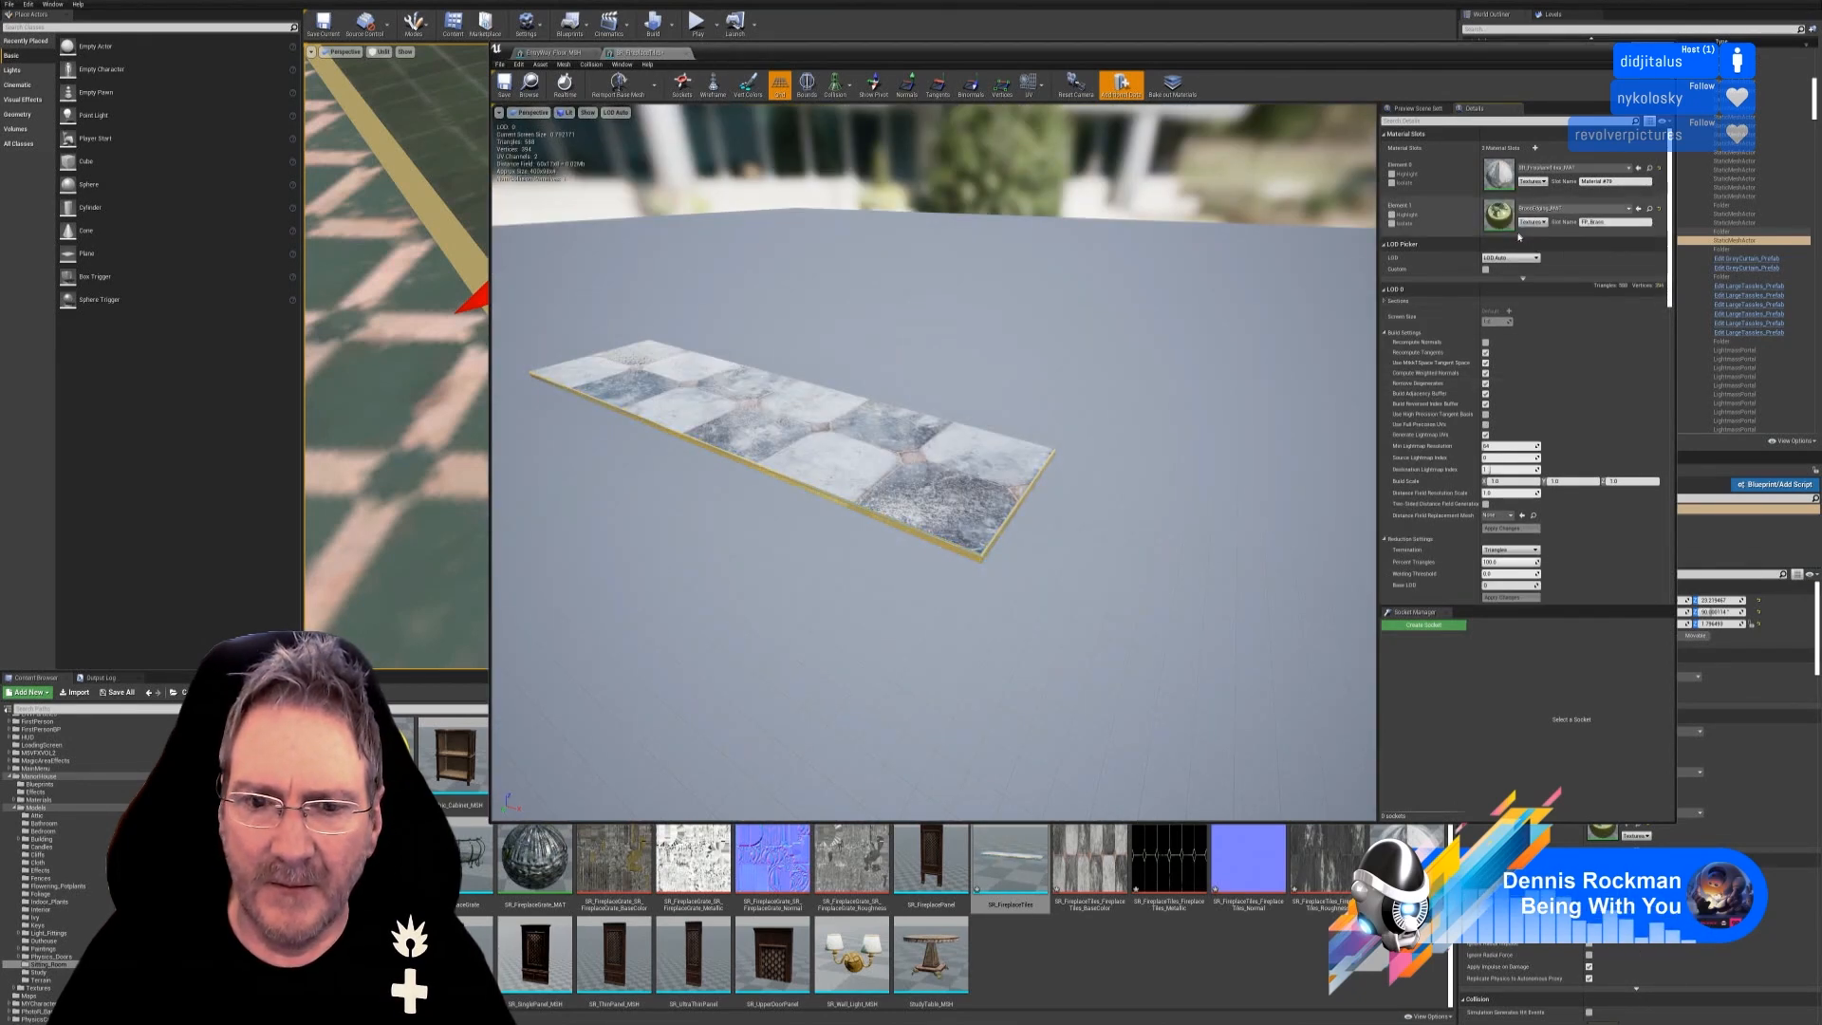
left_click(505, 88)
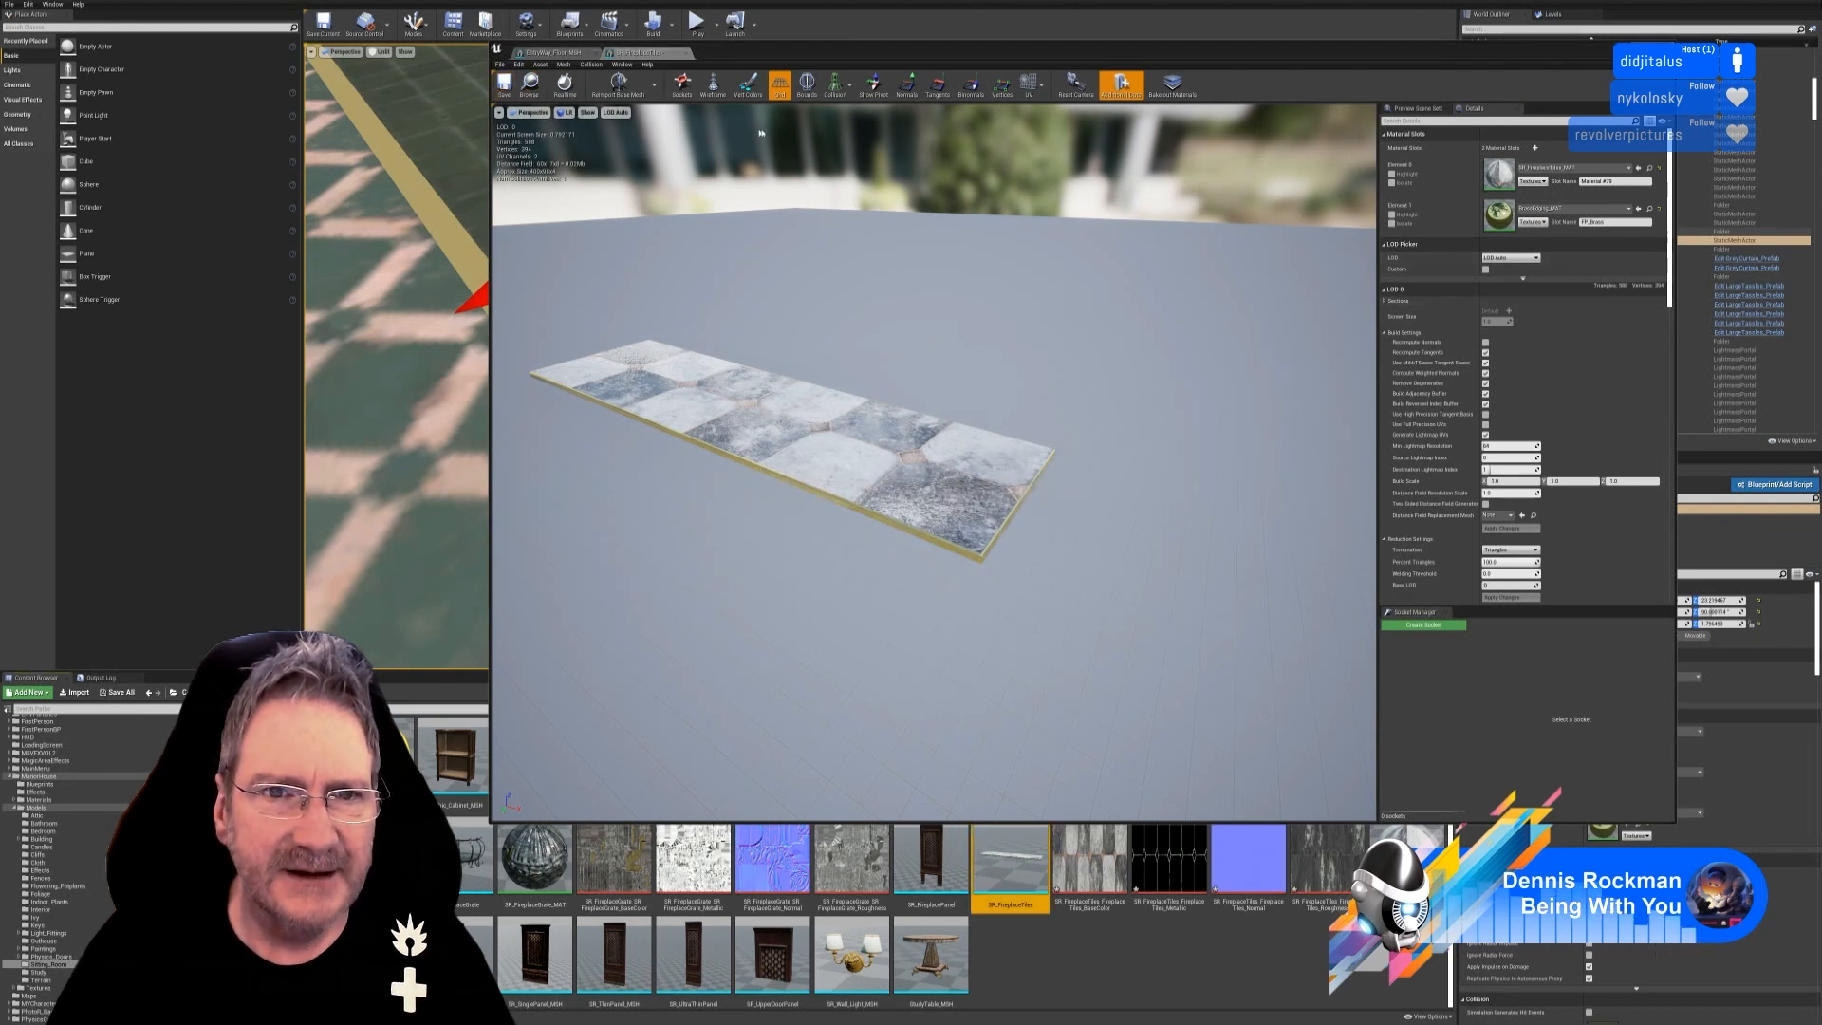
Display the simple collision of the fireplace tiles mesh, save the mesh and close its editor.
left_click(846, 96)
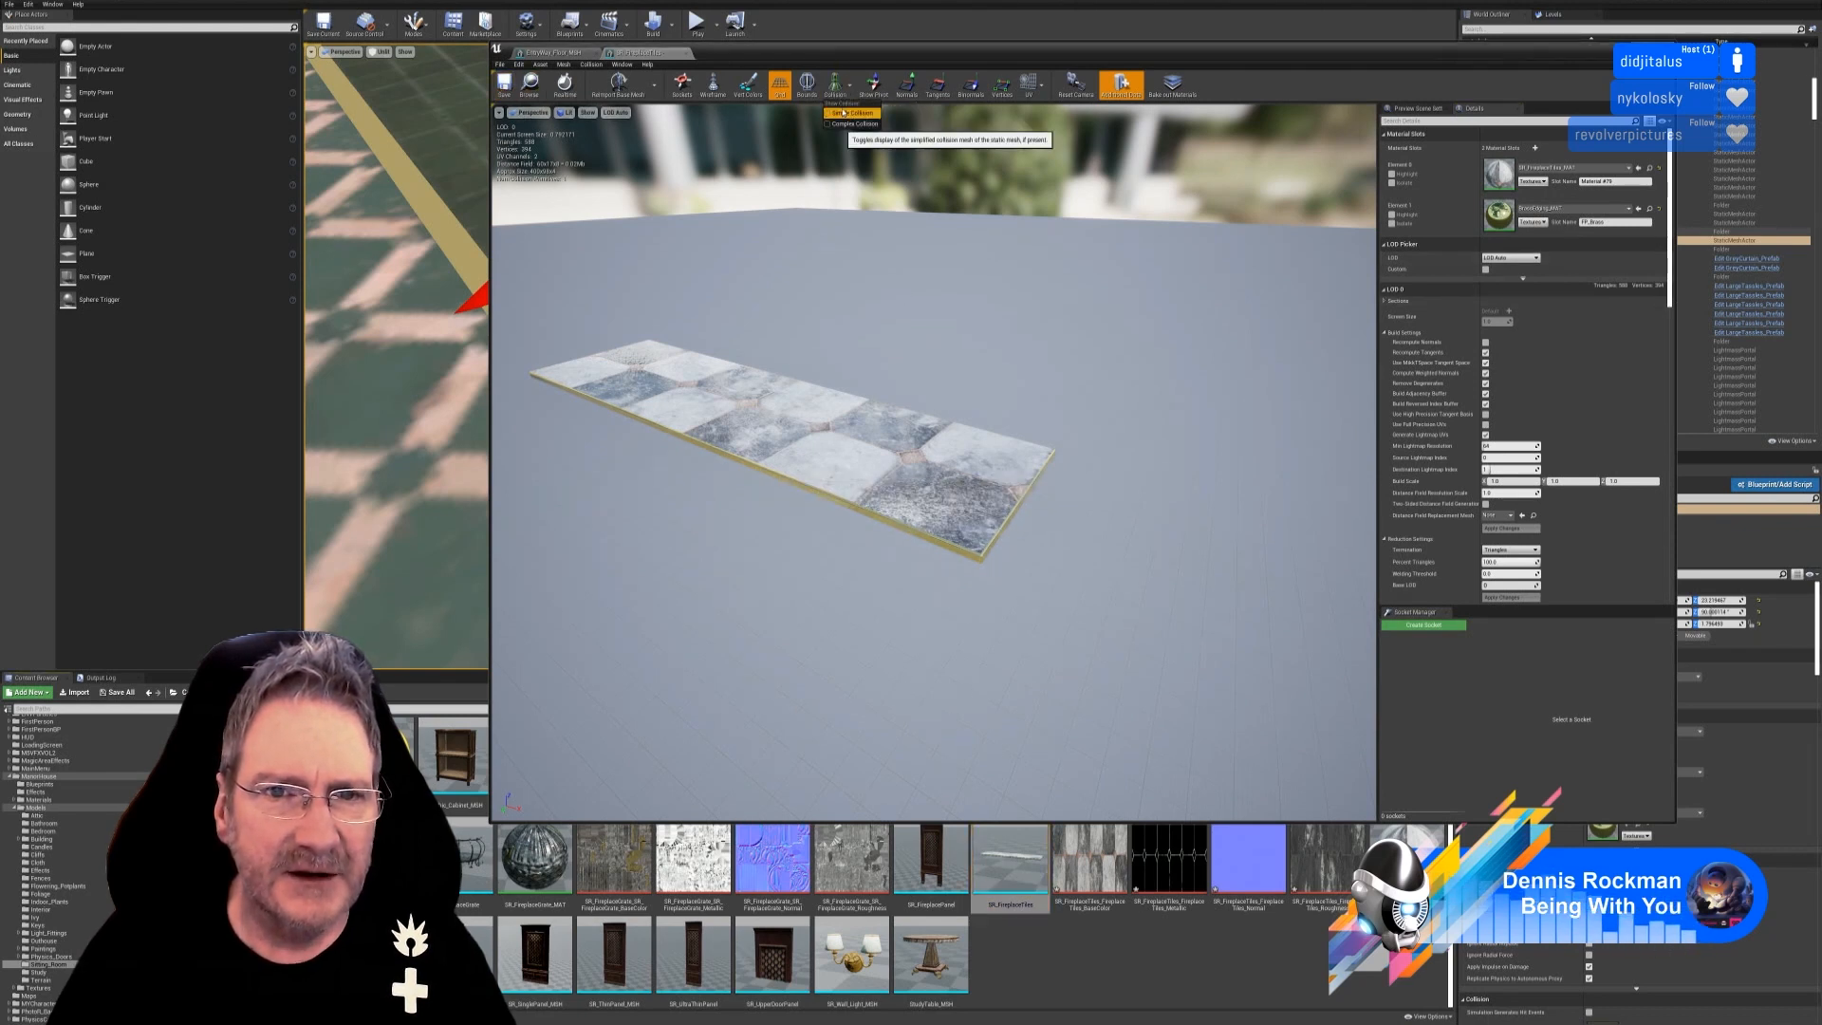
left_click(848, 115)
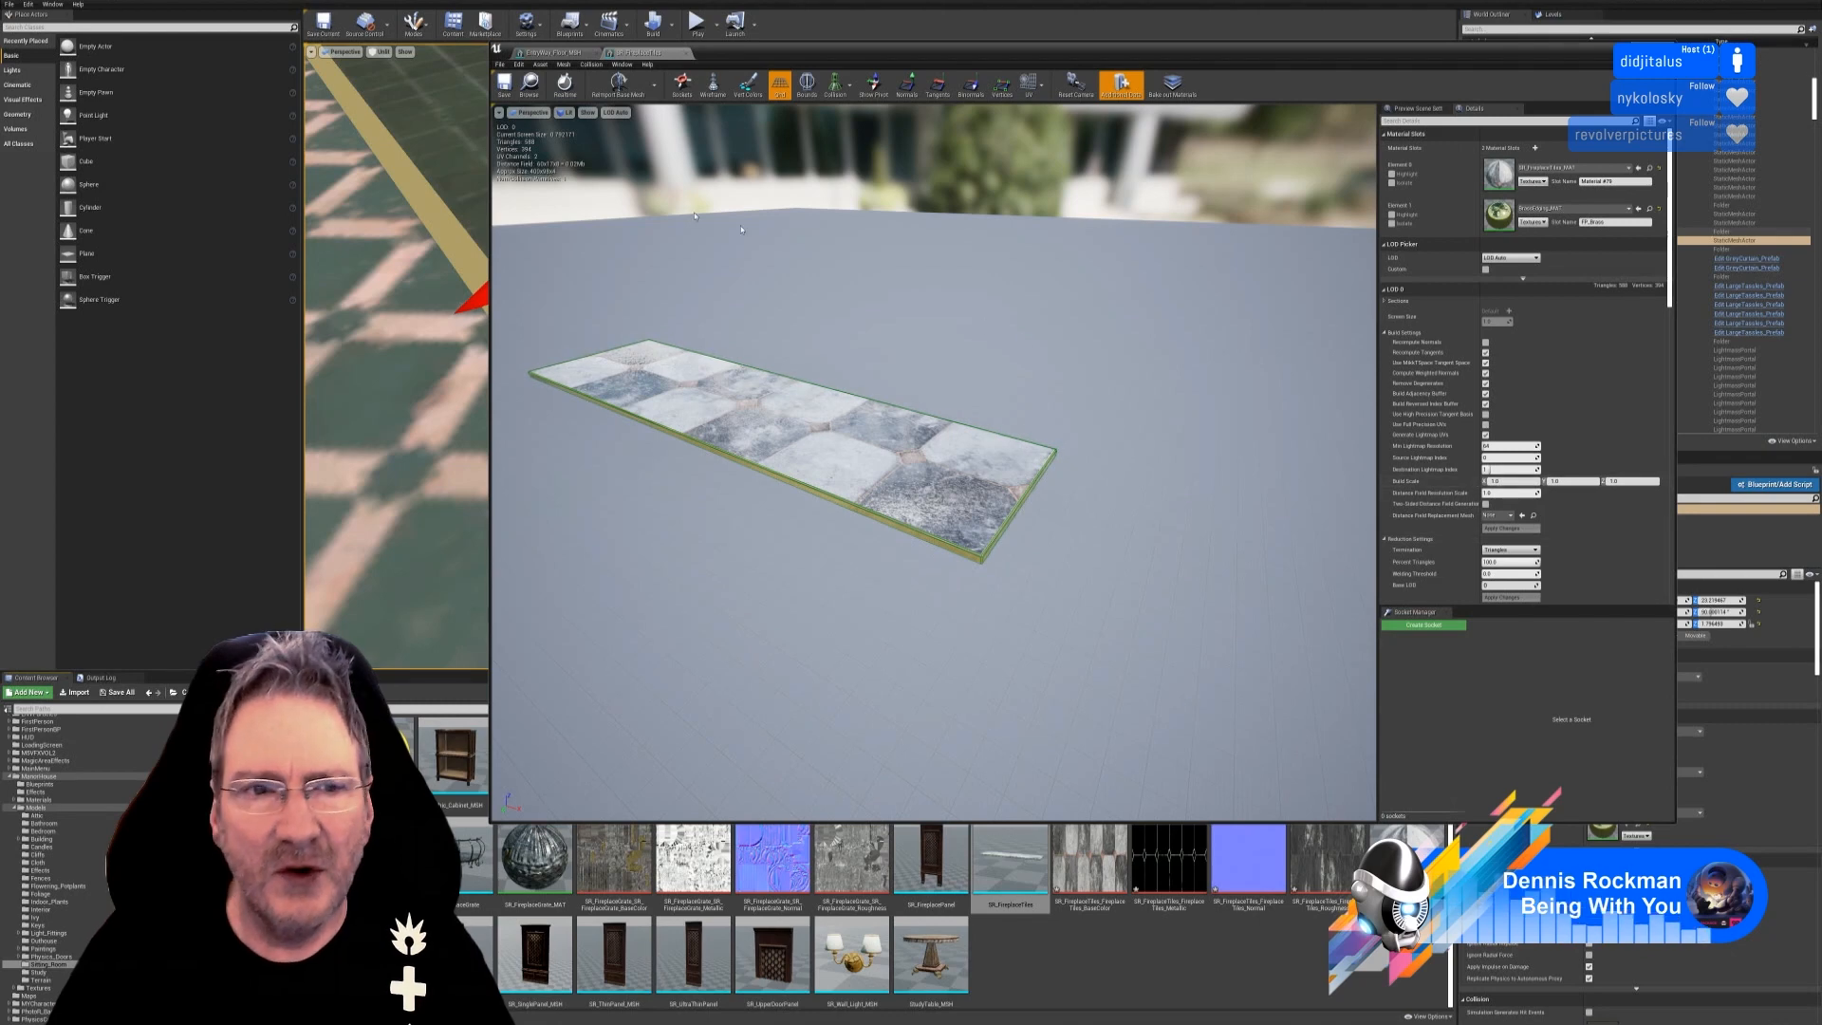
left_click(504, 85)
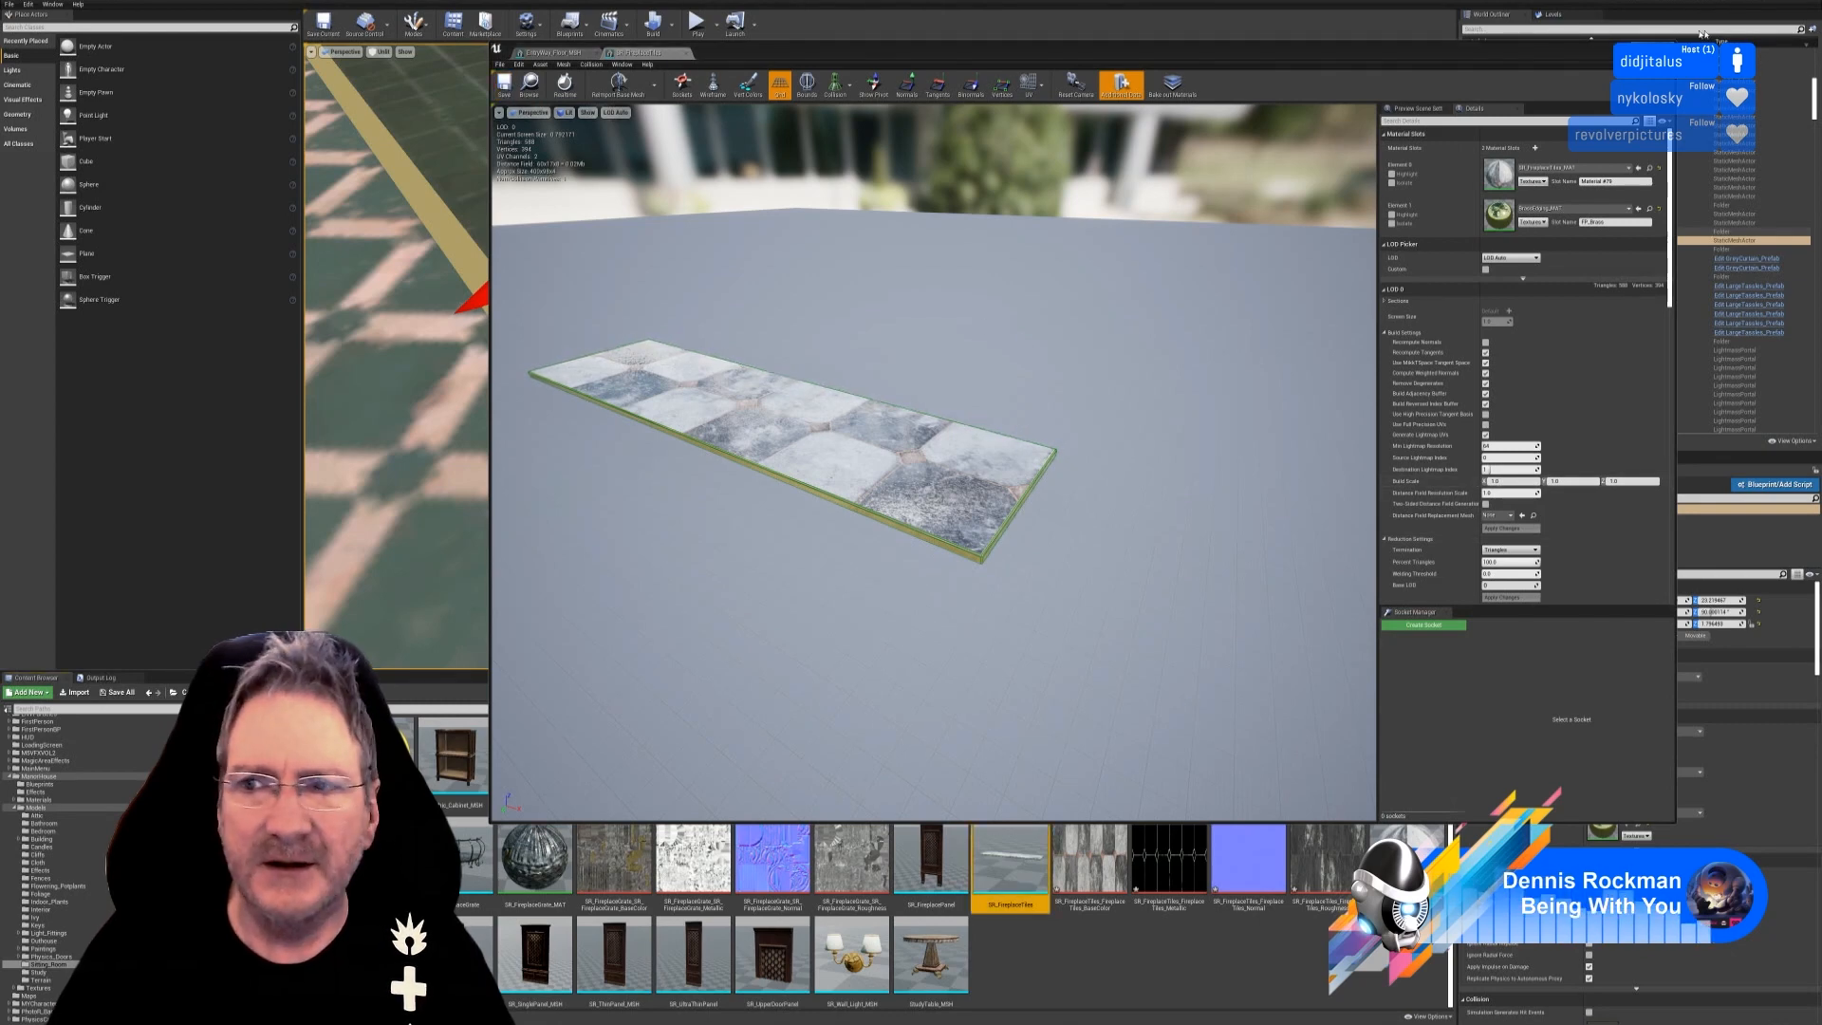
left_click(1668, 47)
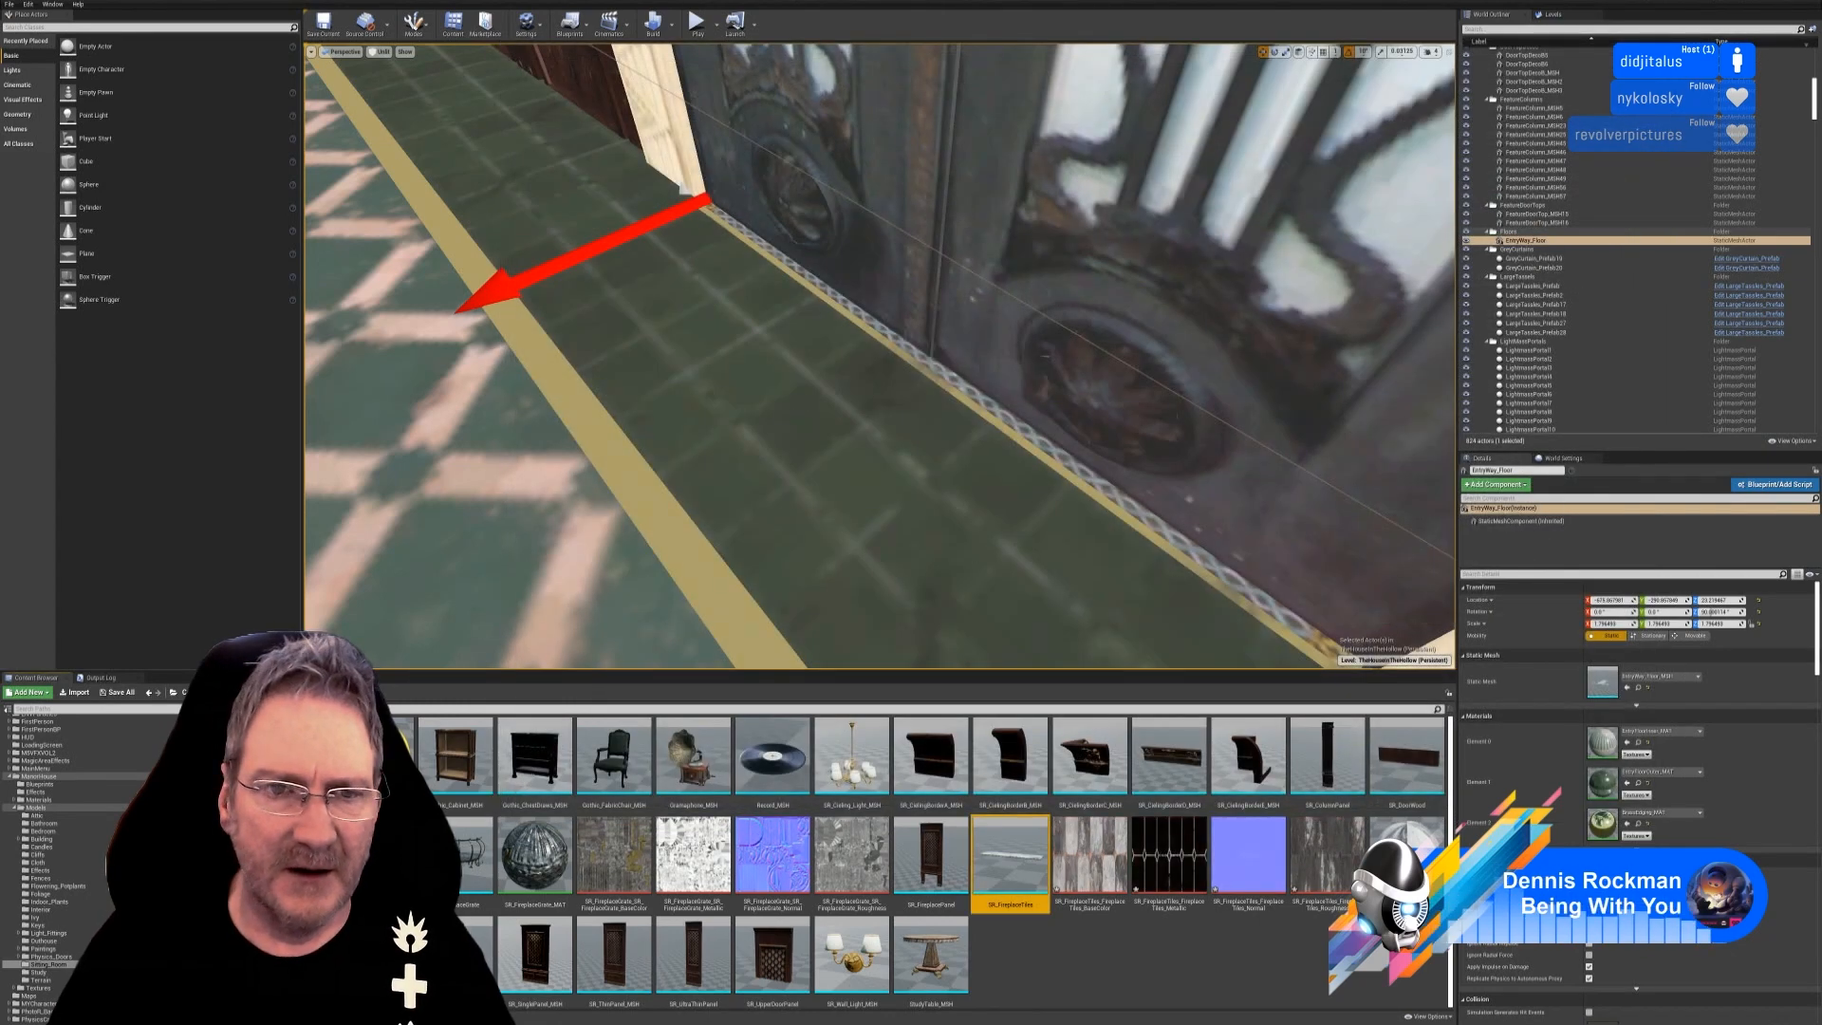
Place the SR_FireplaceTiles mesh on the sitting room floor near the fireplace and rotate it parallel to the hearth.
key("s")
right_click_drag(788, 393, 788, 393)
key("Escape")
key("w")
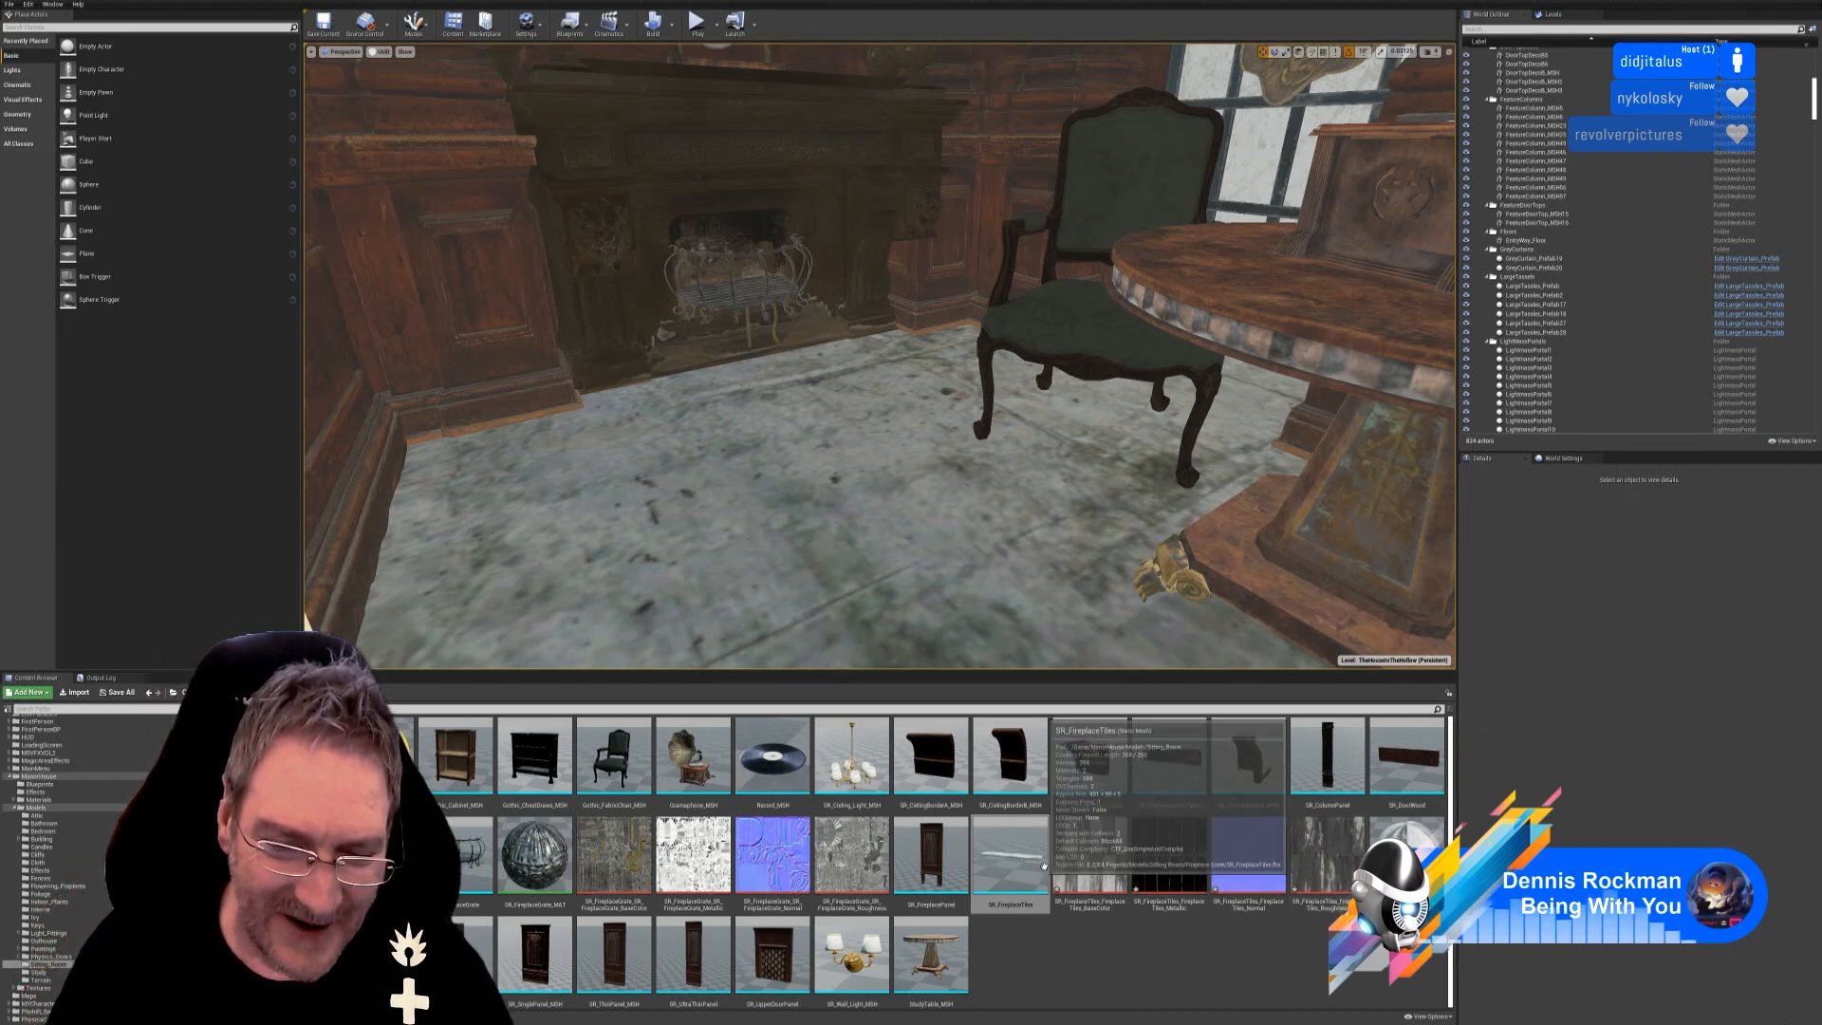
left_click_drag(1011, 864, 827, 446)
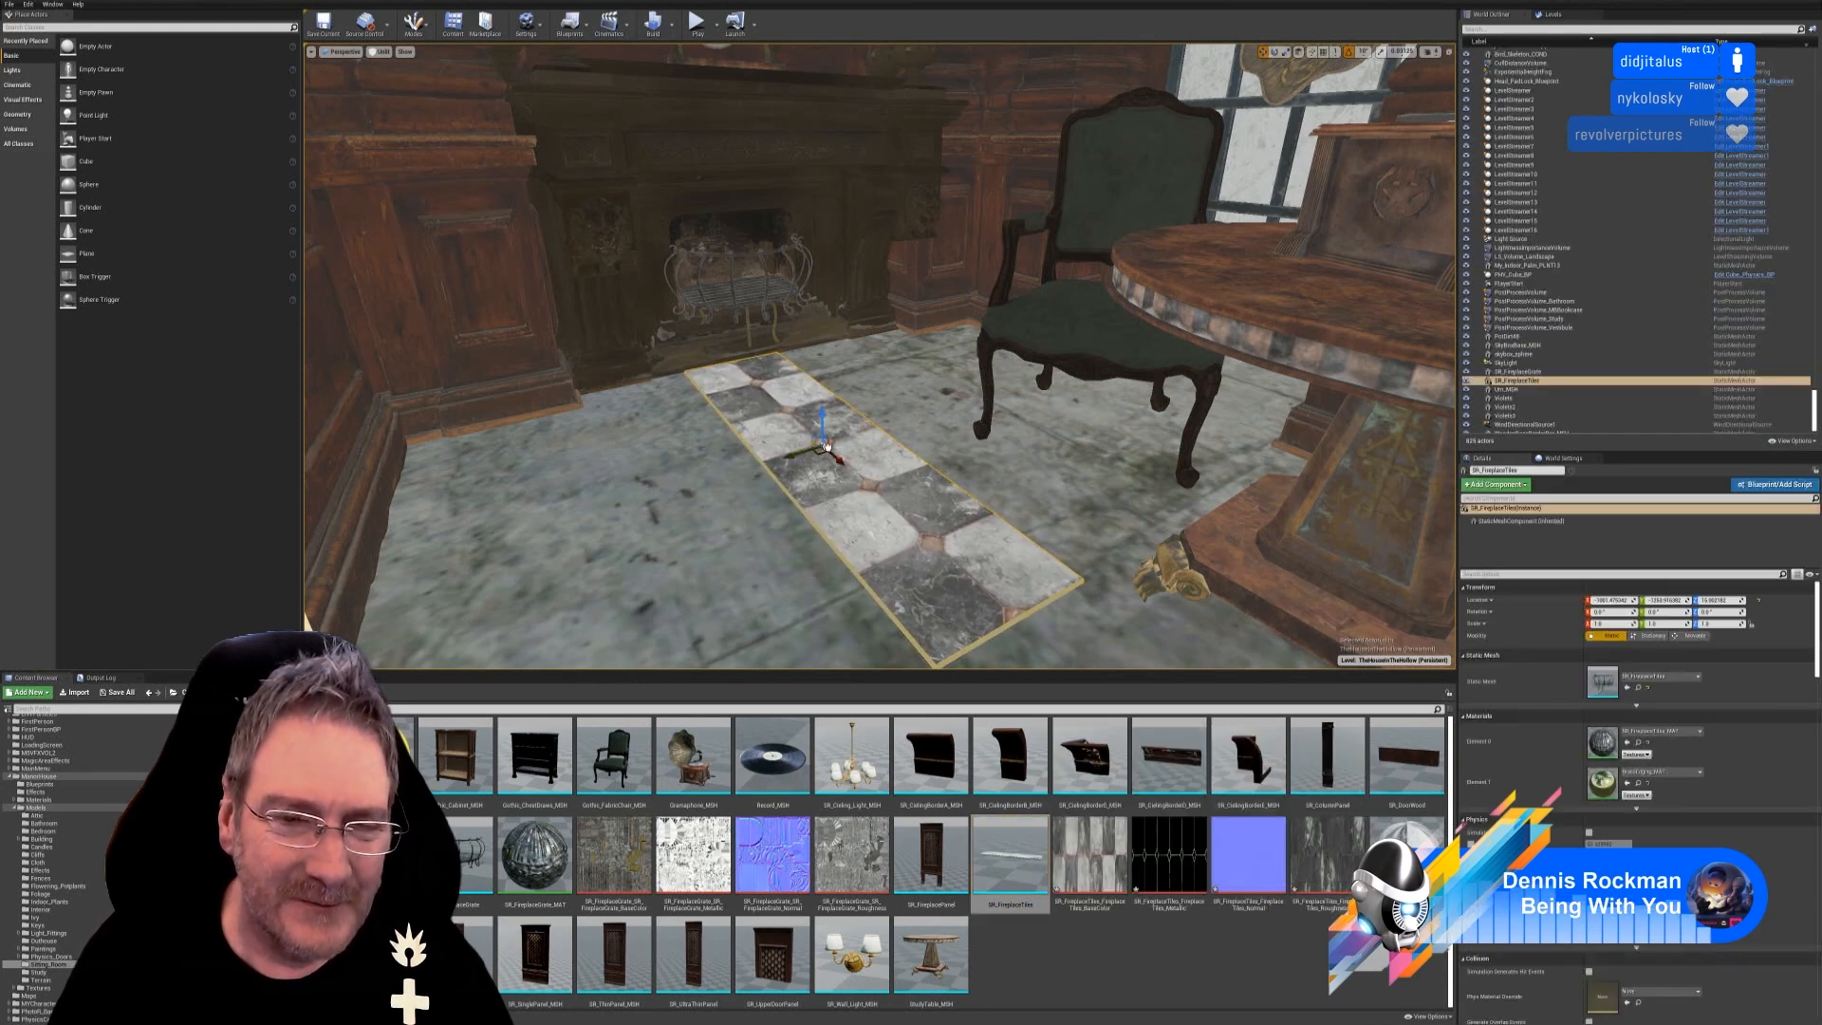
left_click(1275, 53)
left_click_drag(829, 474, 839, 472)
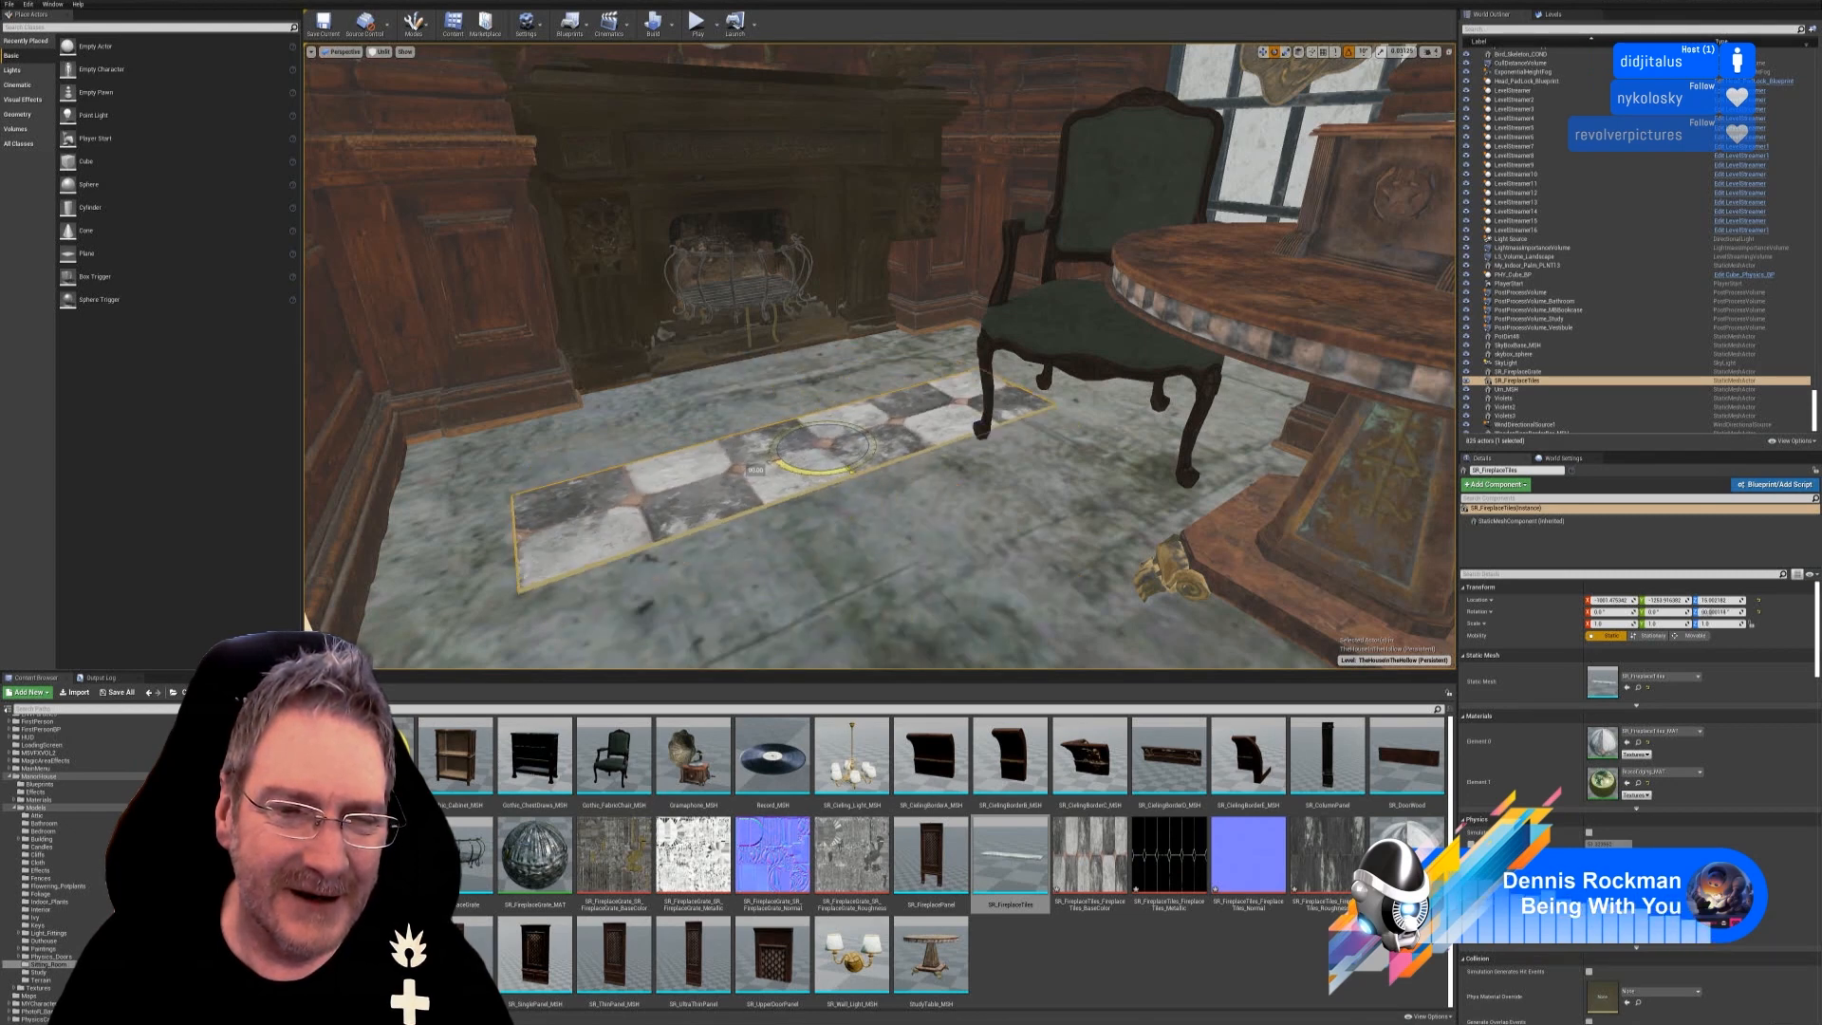
Move the tile strip up against the base of the fireplace, centred in front of the grate.
left_click(1264, 53)
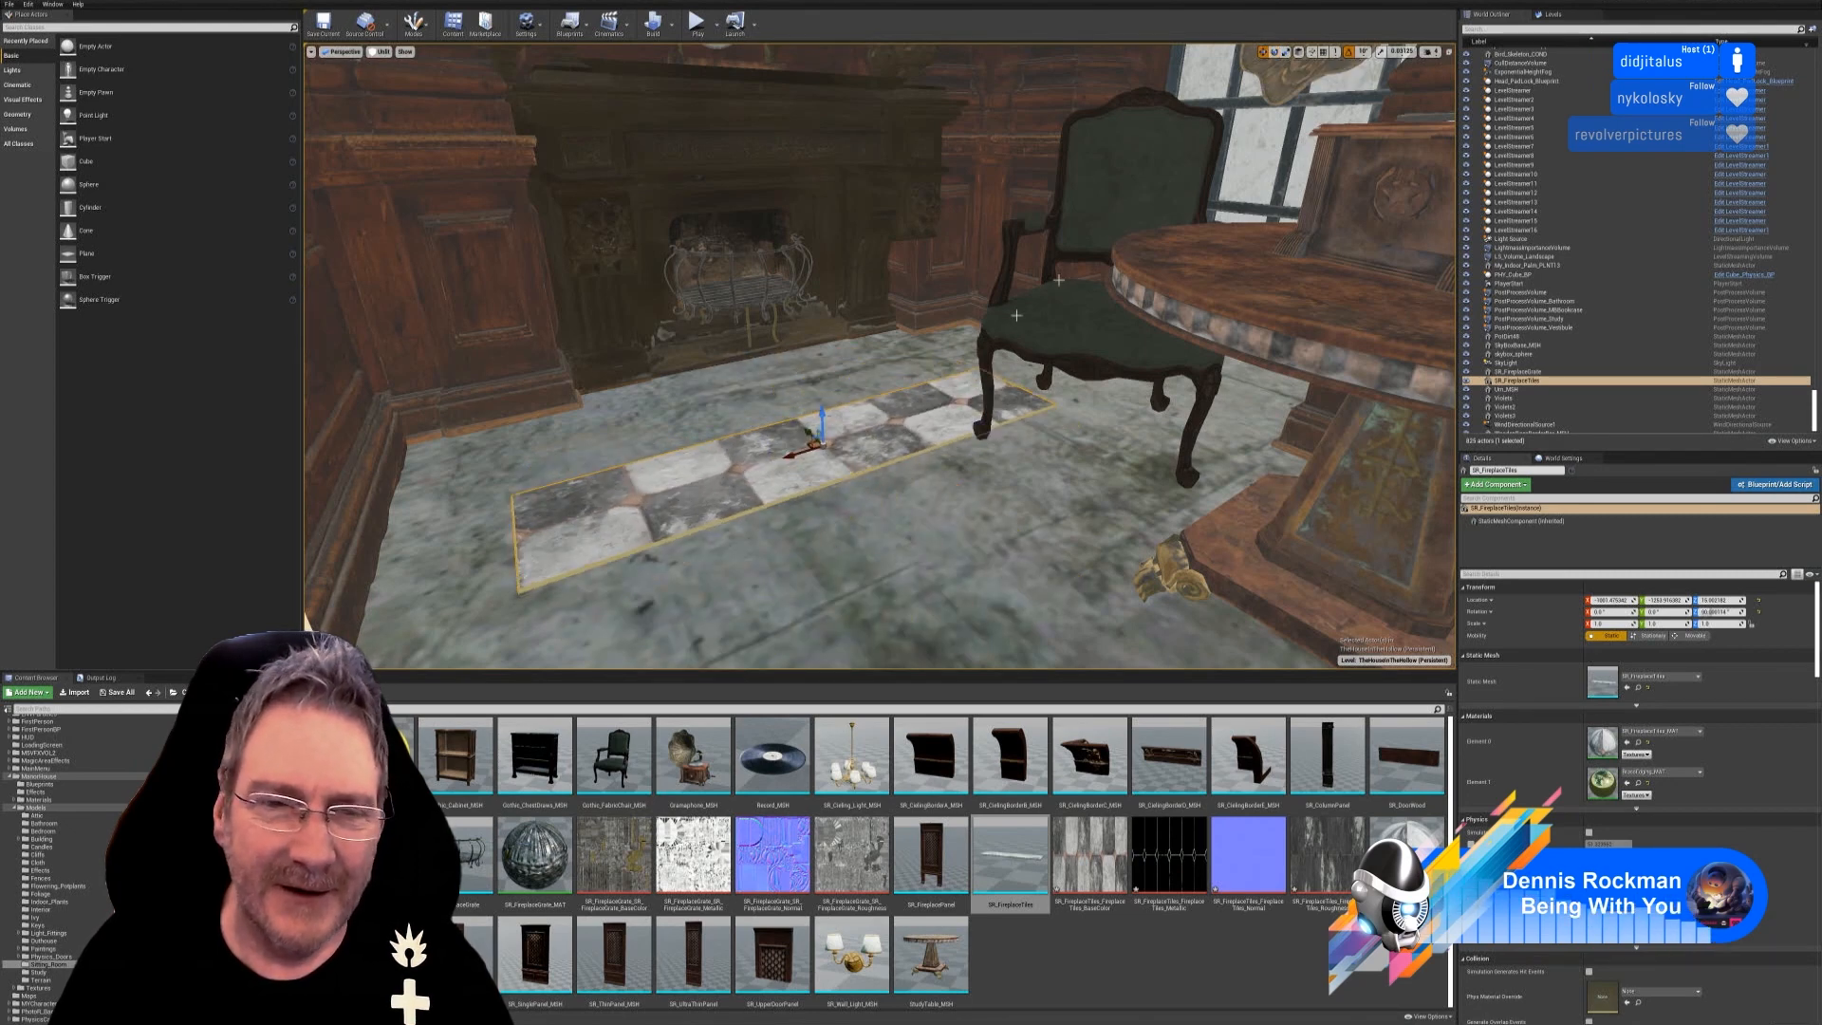
left_click_drag(812, 433, 733, 338)
right_click_drag(733, 339, 598, 362)
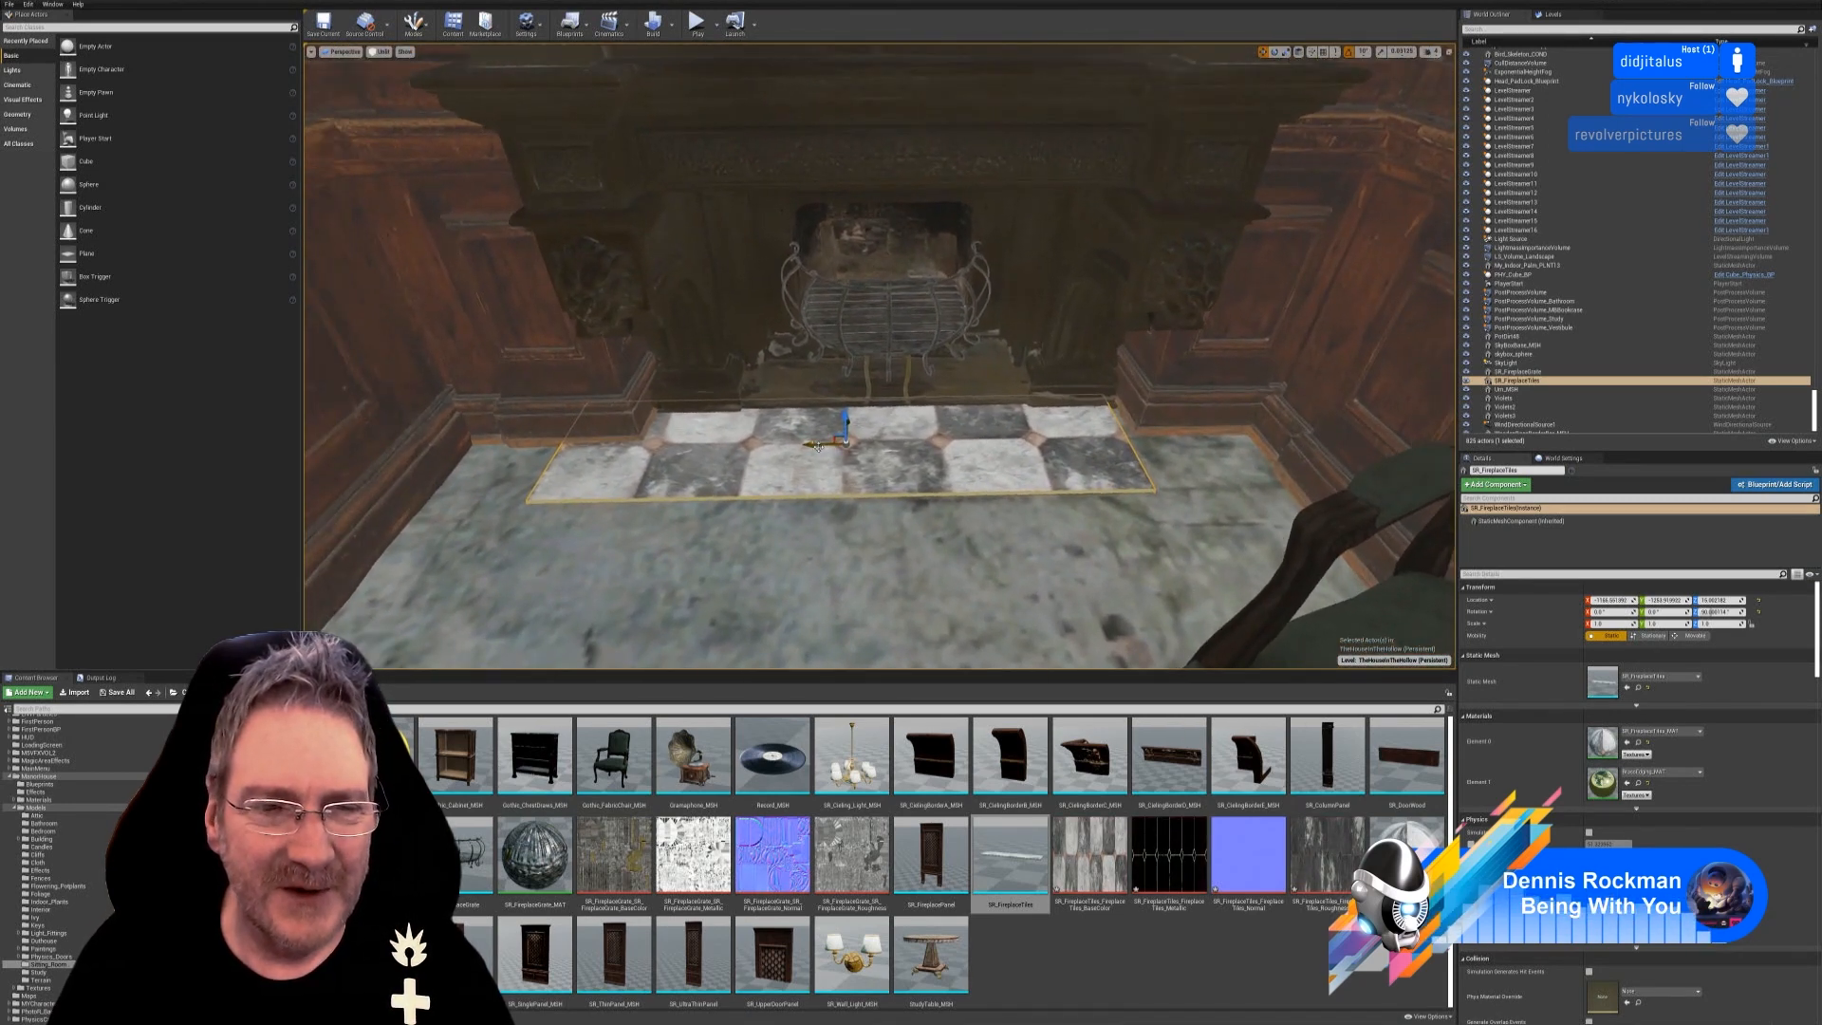
right_click_drag(869, 452, 802, 439)
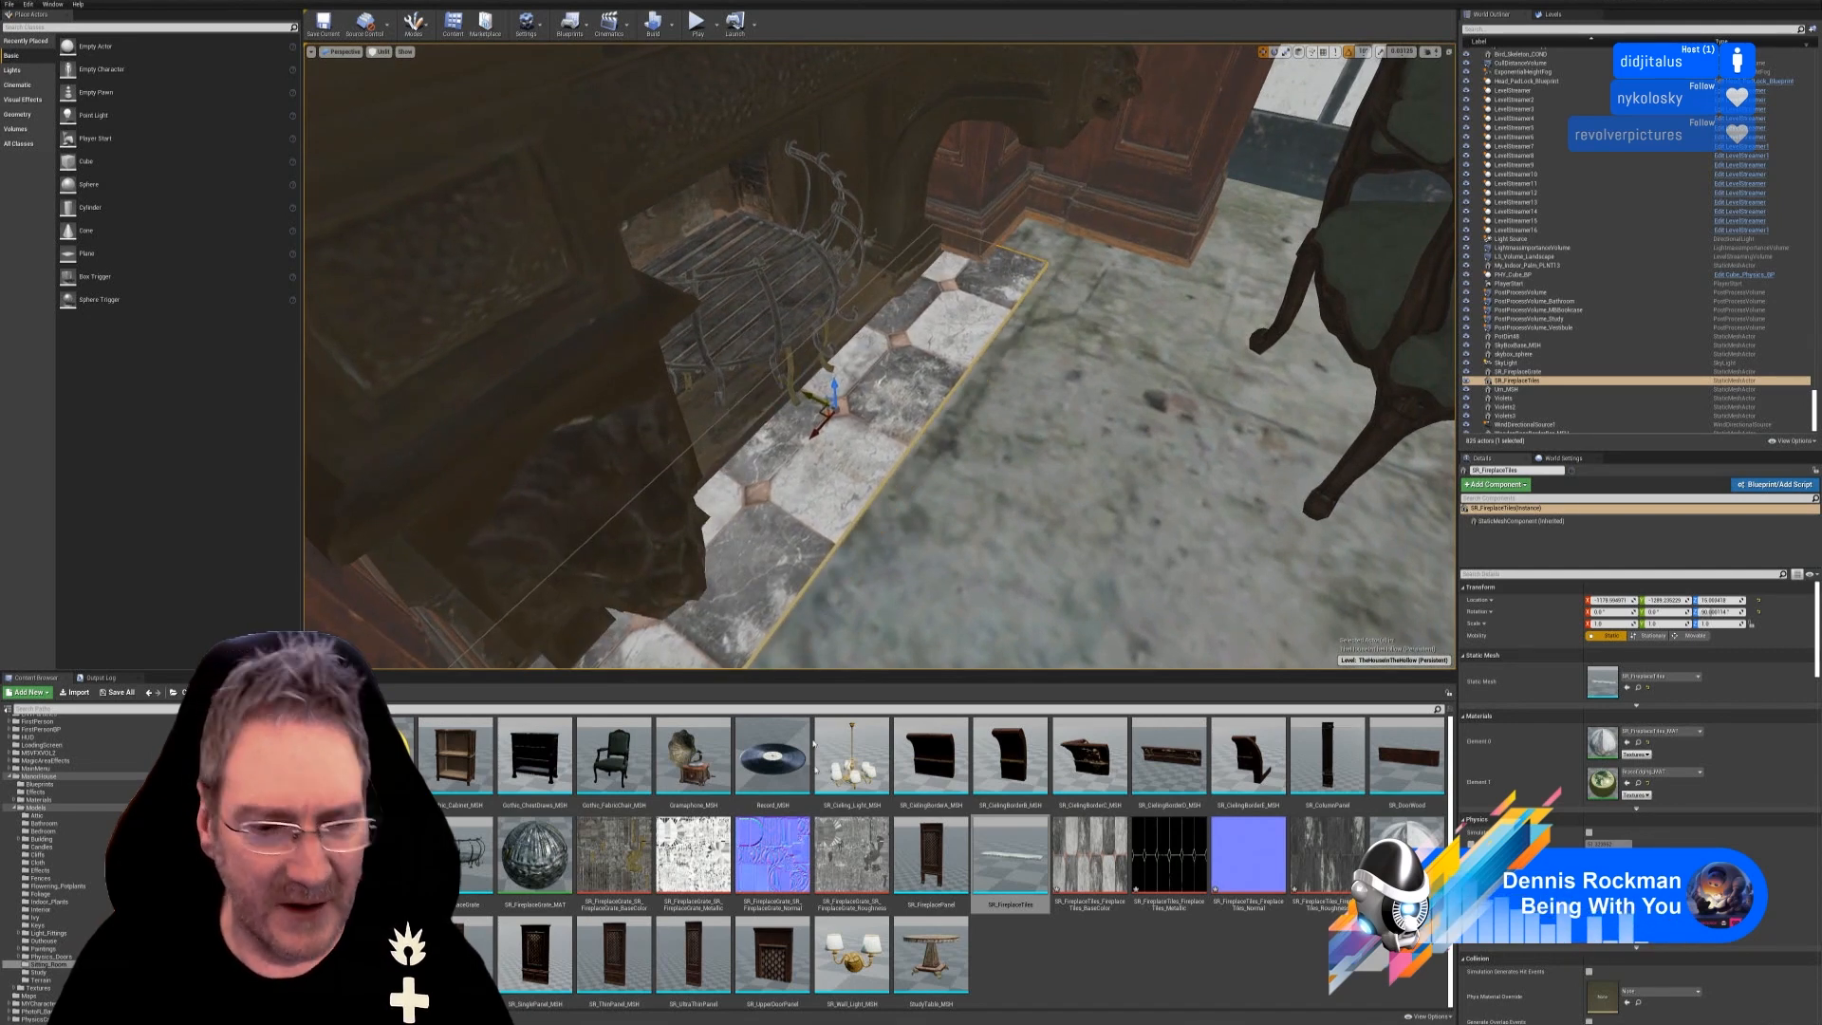
Switch to 3ds Max, end the tile slab's isolation and examine how it sits beneath the fireplace.
key("alt+Tab")
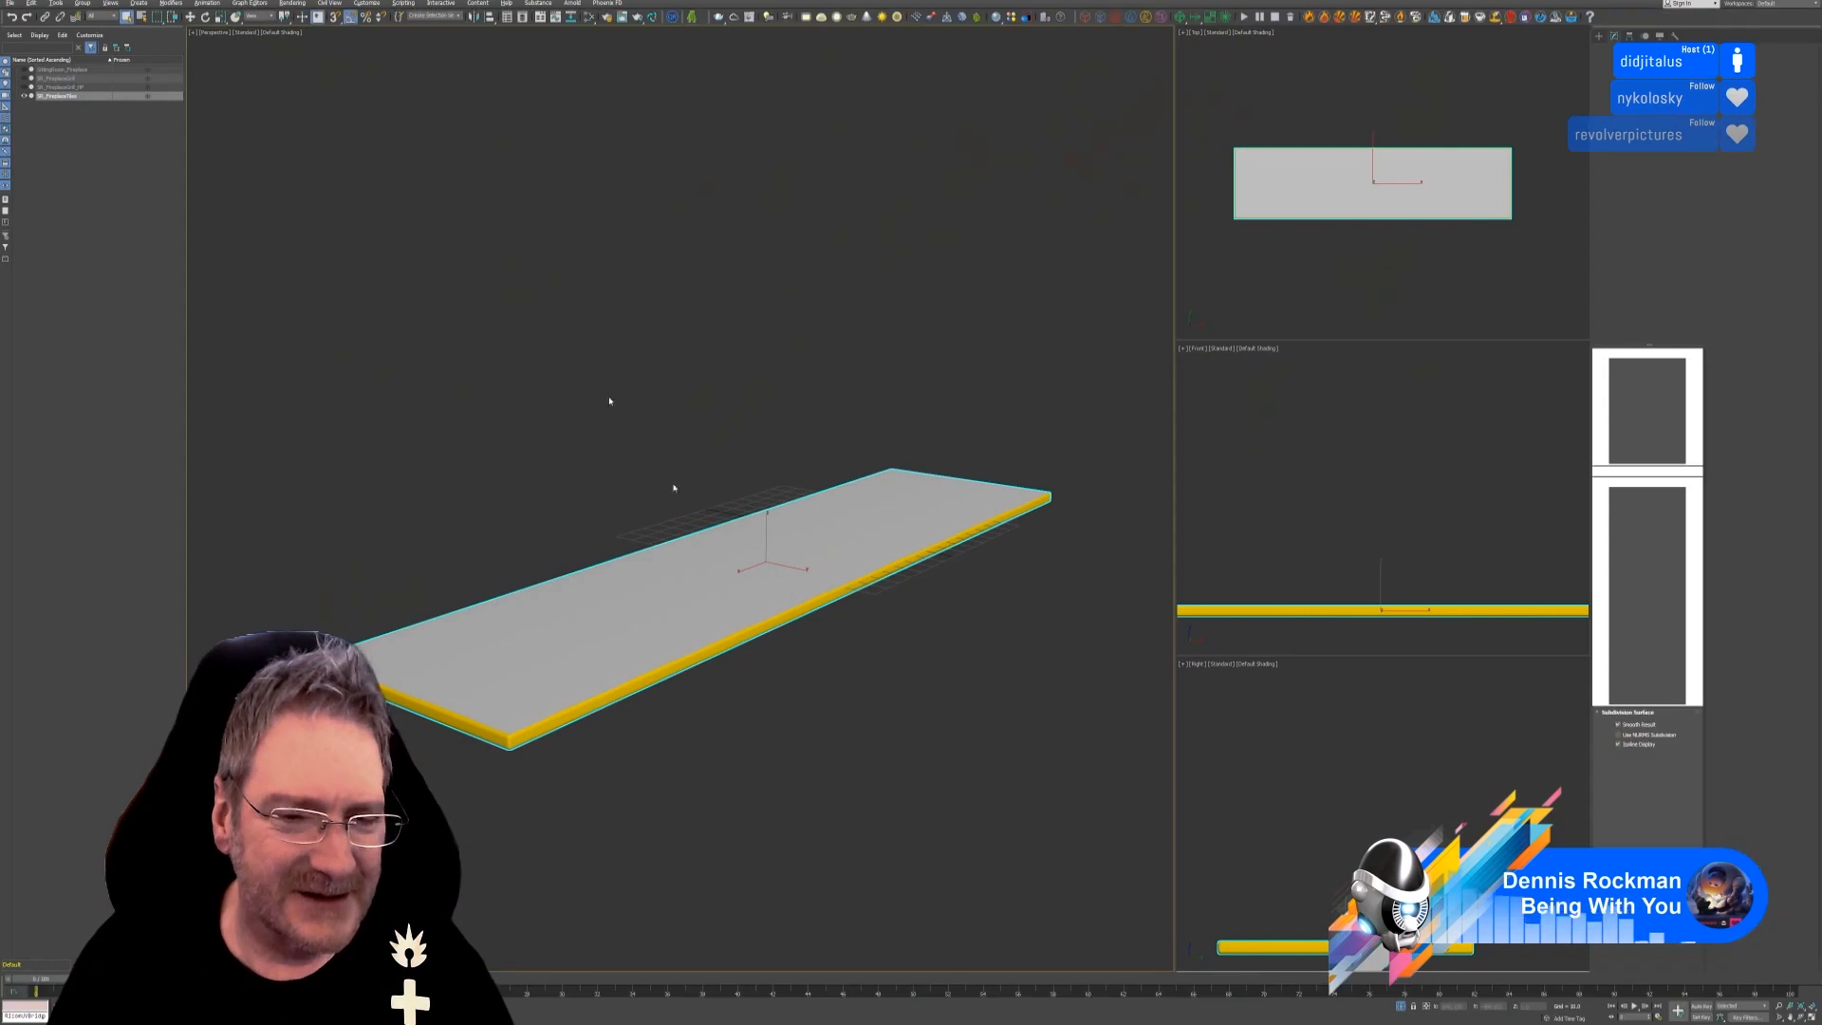
left_click(1400, 1007)
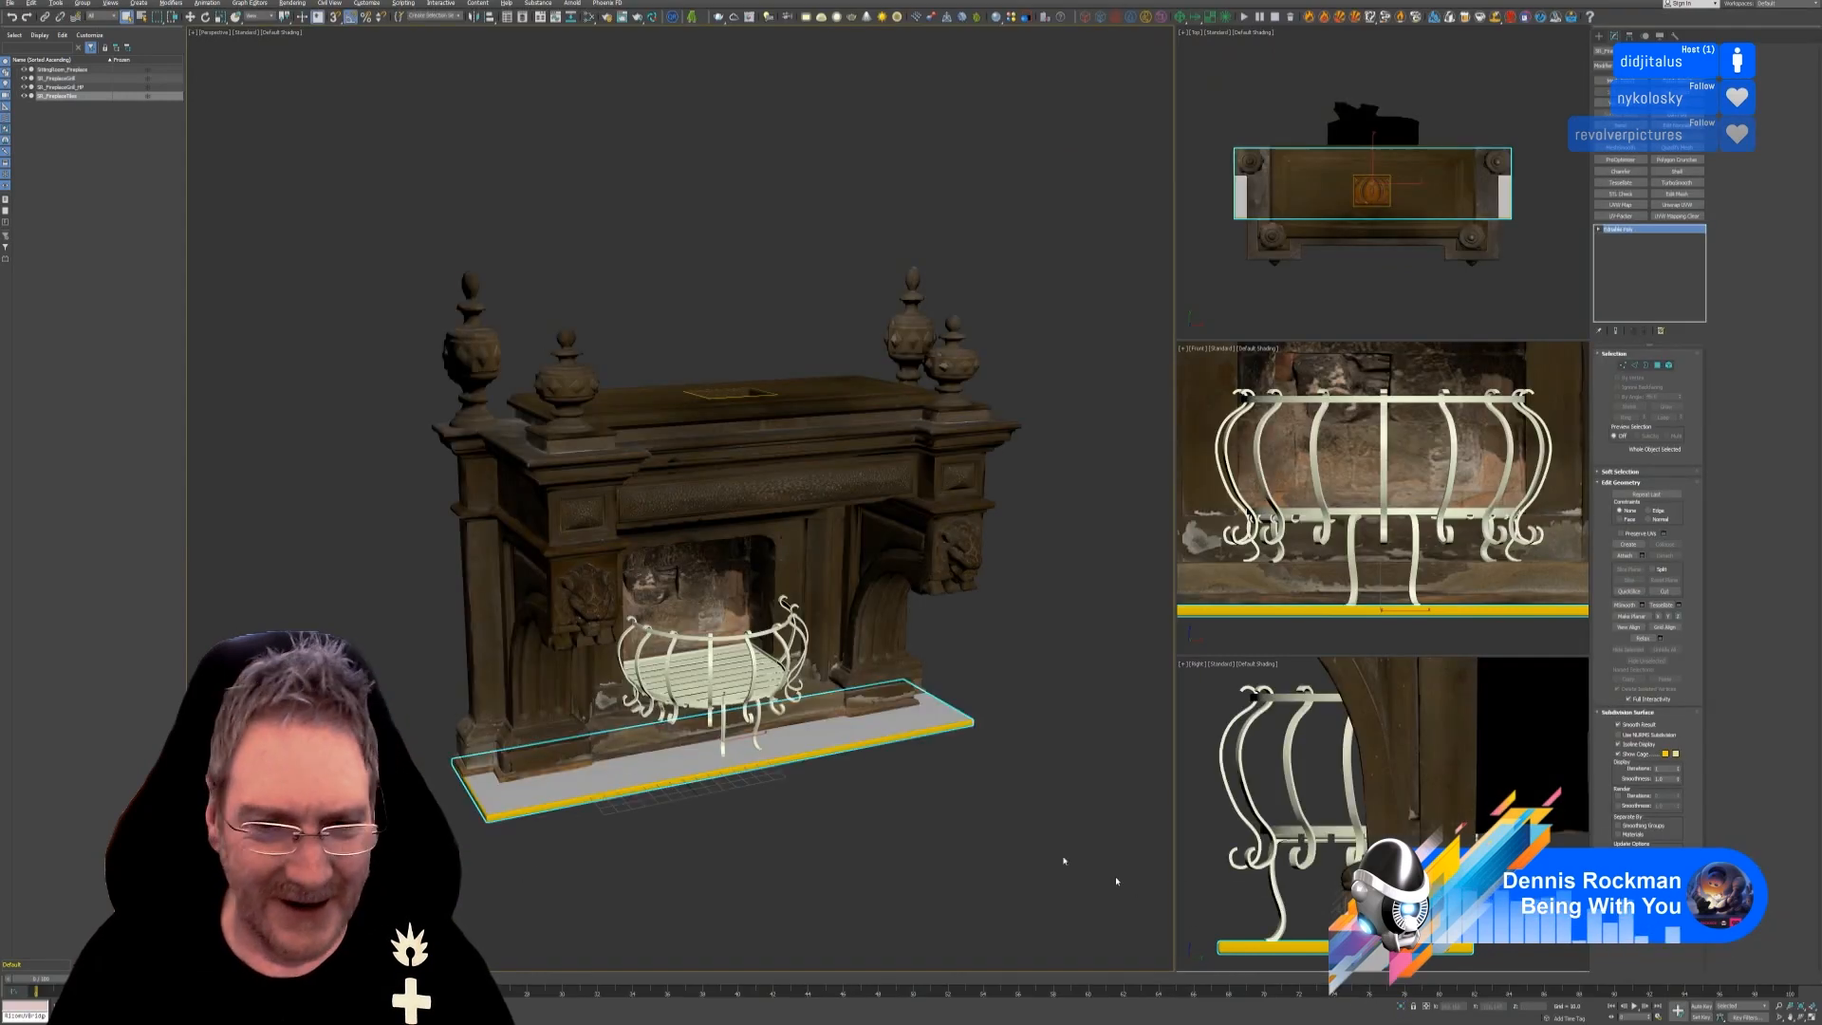
mouse_move(829, 810)
middle_mouse_down("alt")
mouse_move(865, 701)
mouse_move(860, 810)
middle_mouse_up("alt")
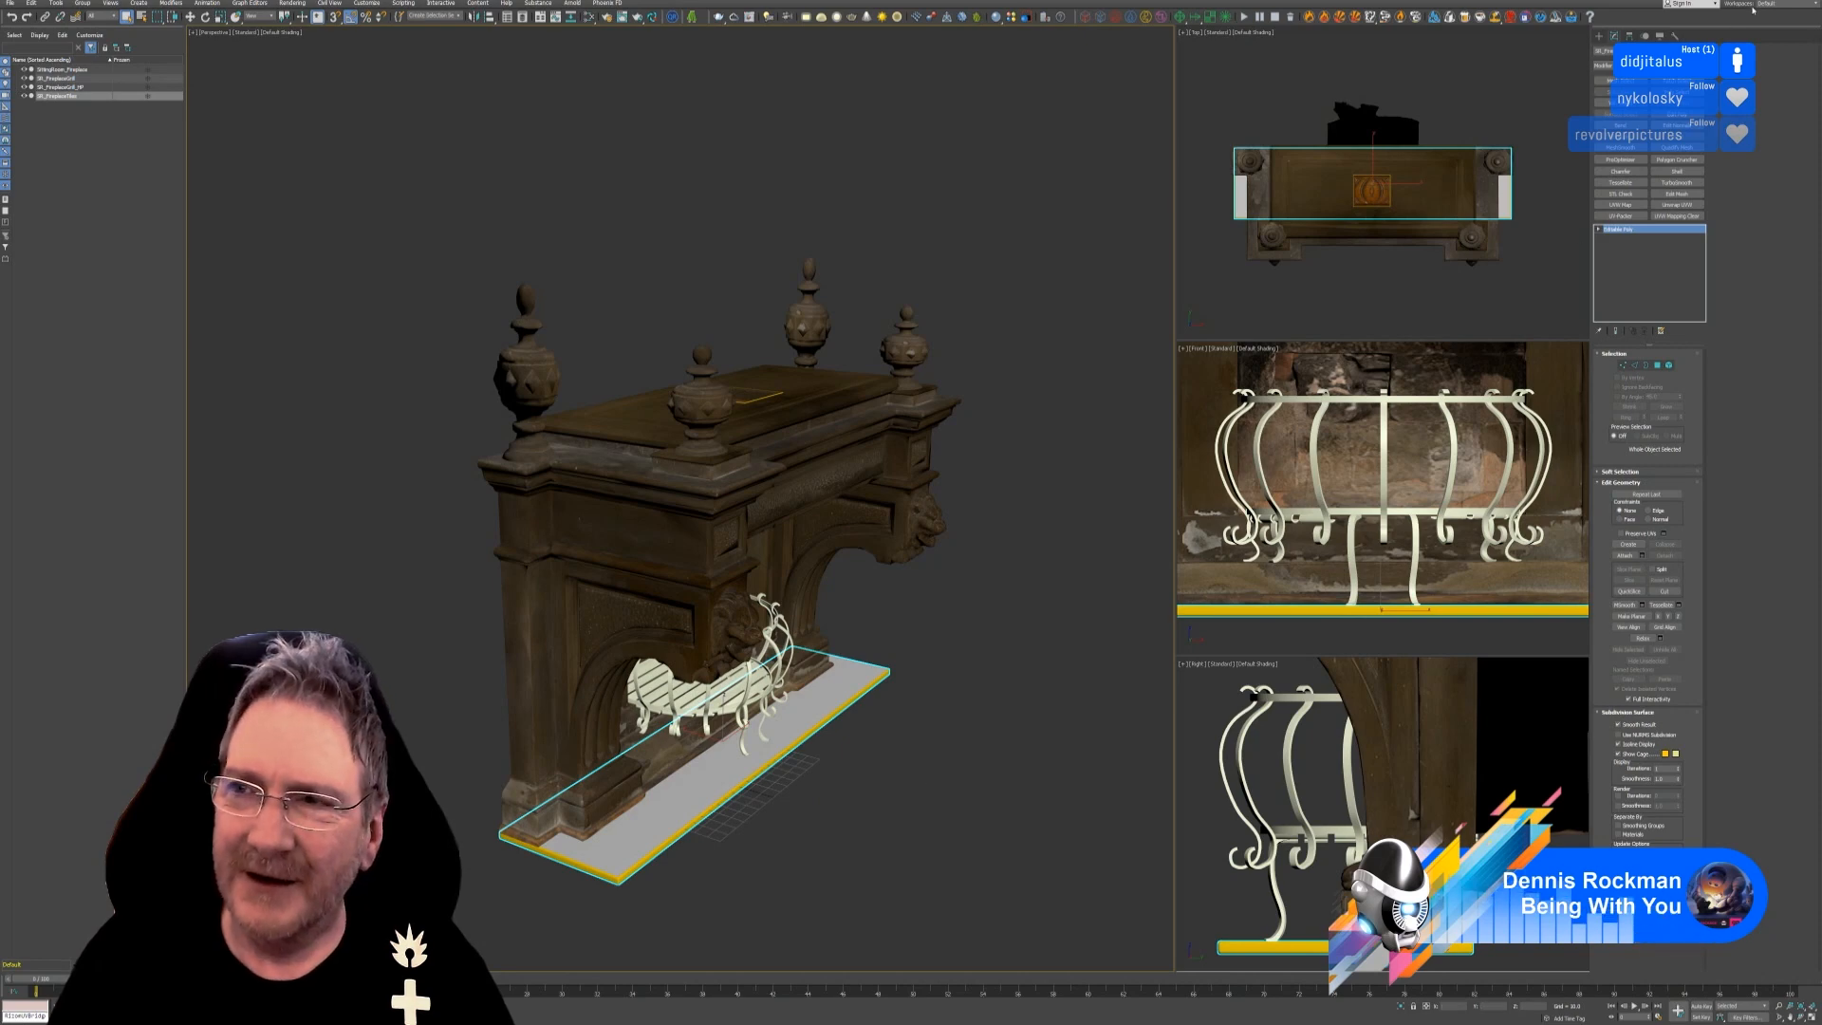
Return to Unreal Editor and shift the tile strip slightly outward from the fireplace into the room.
key("alt+Tab")
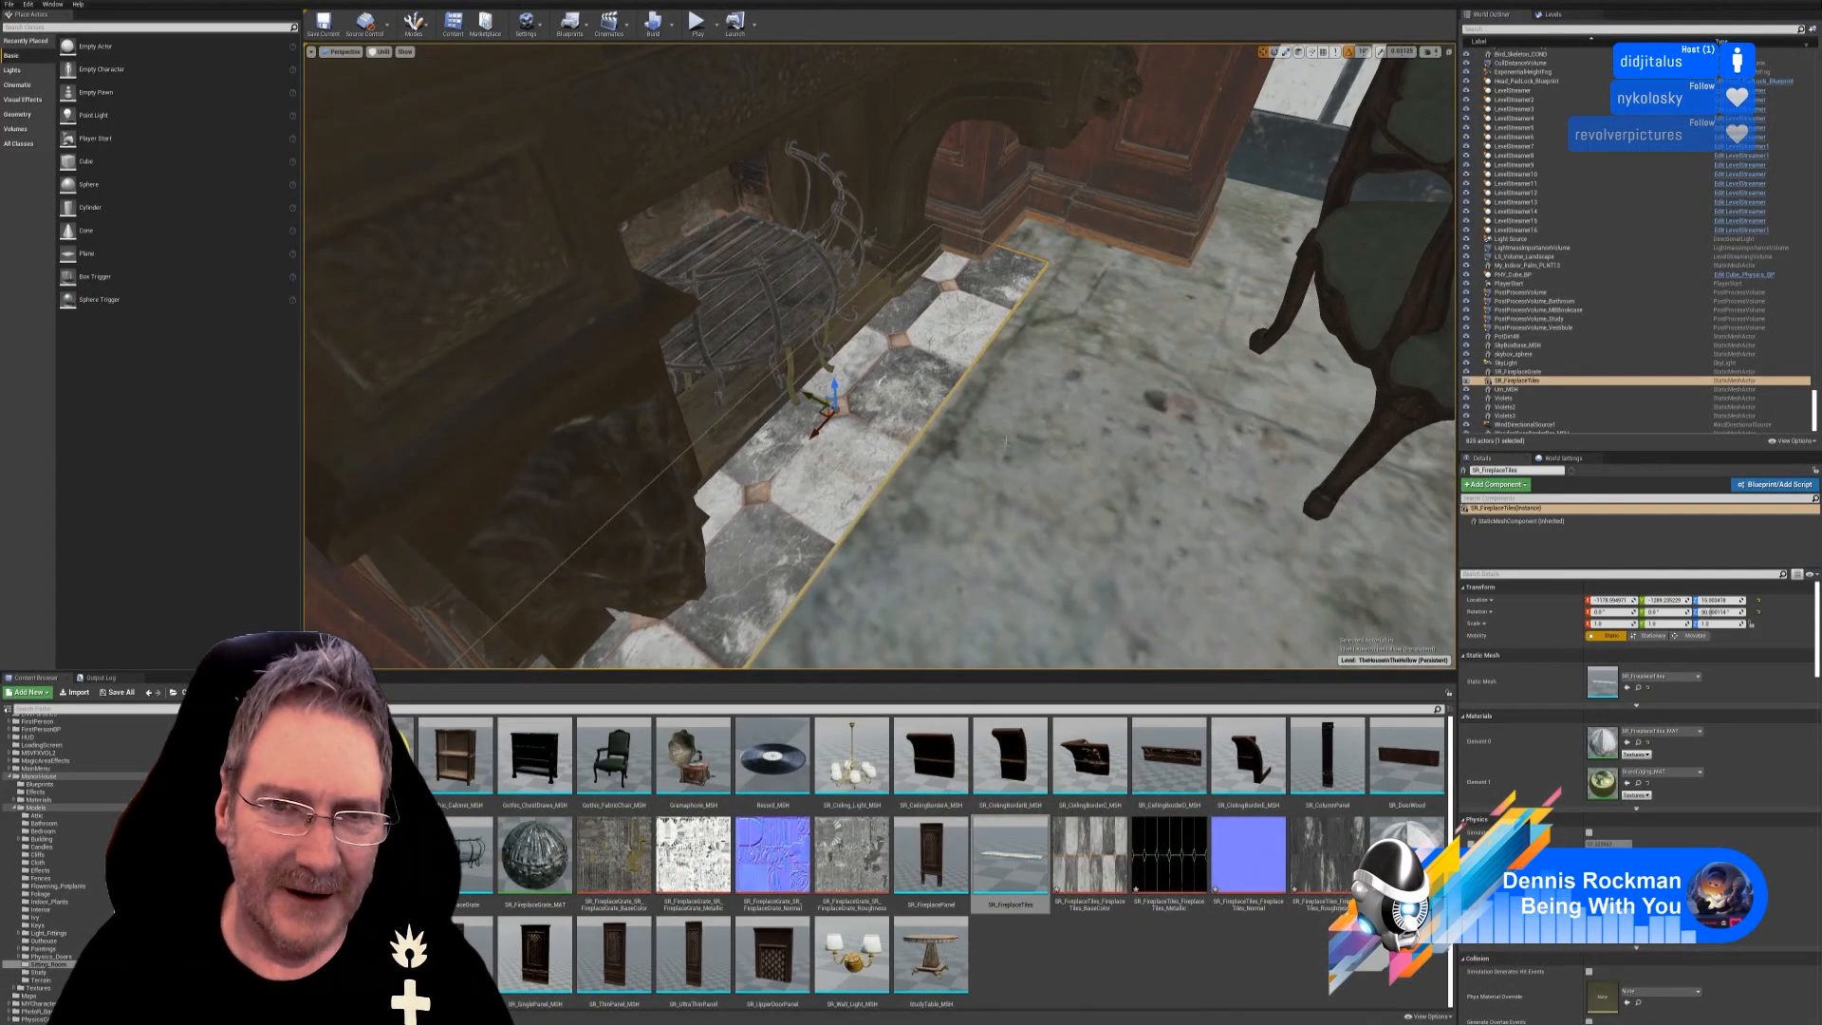
mouse_move(807, 400)
left_mouse_down()
mouse_move(853, 418)
mouse_move(841, 409)
left_mouse_up()
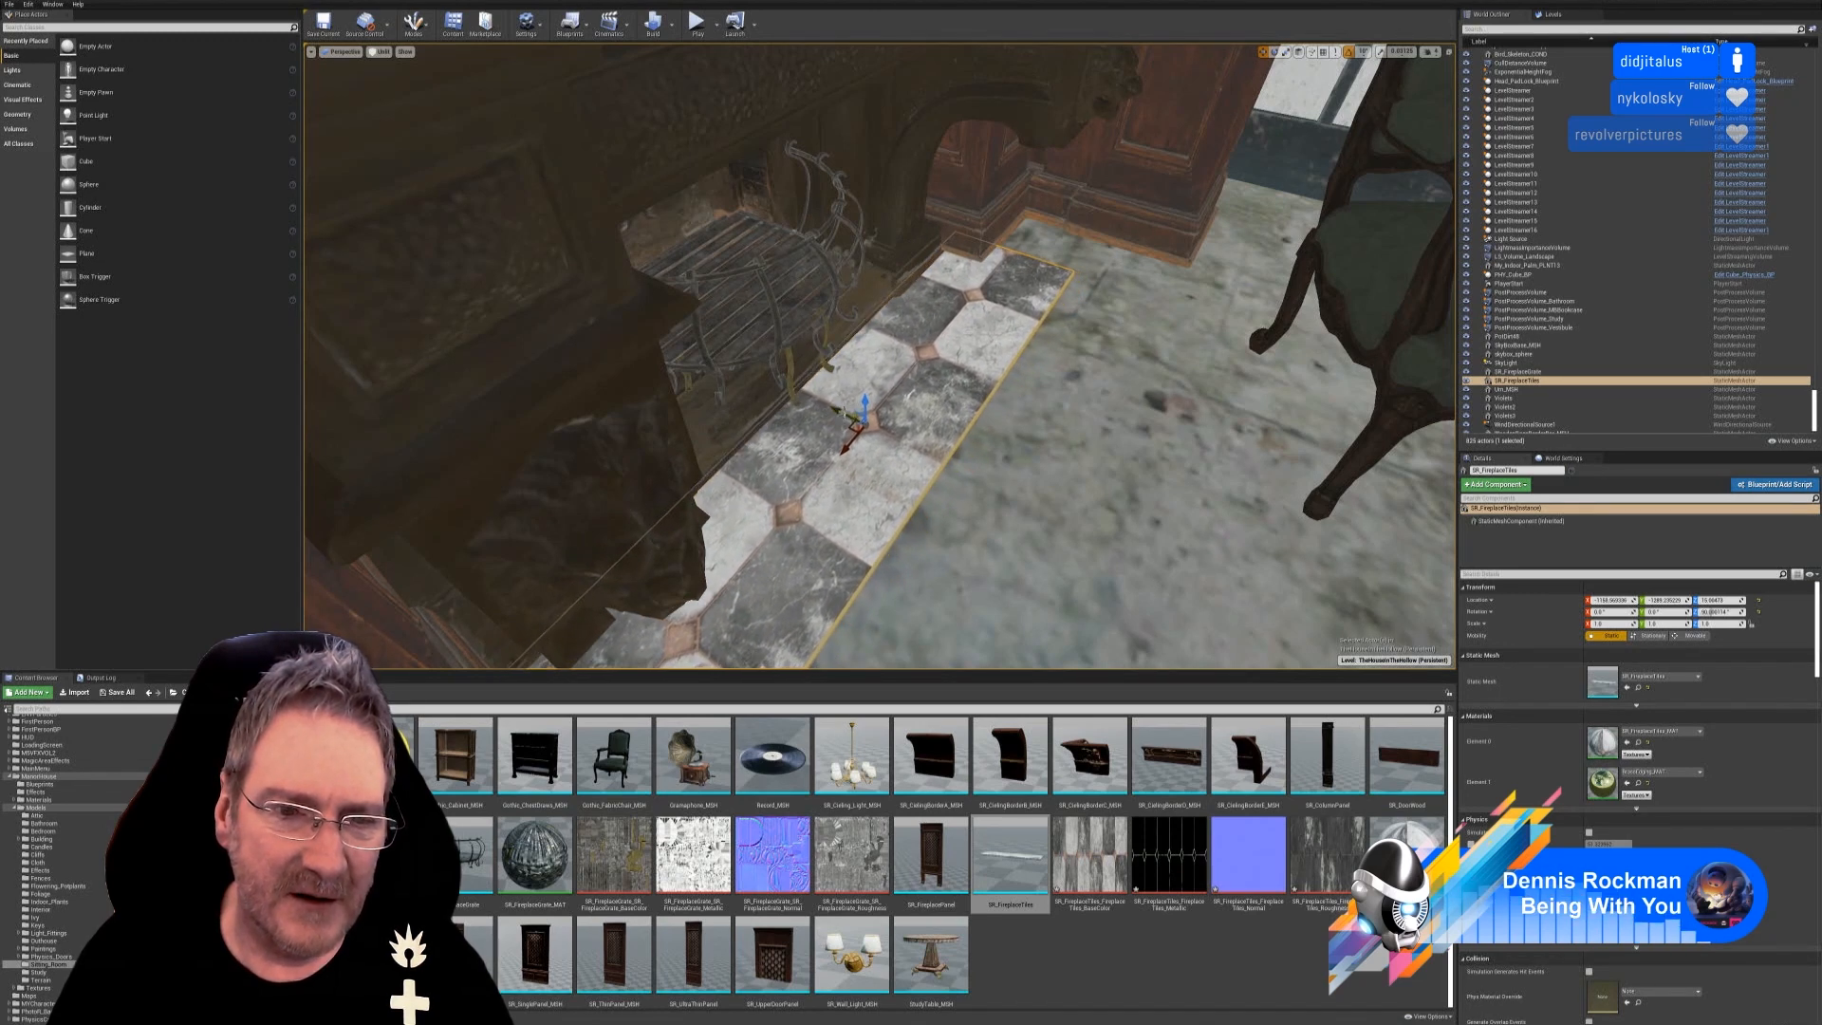
Raise the tile strip slightly in front of the fireplace and deselect it to check the hearth from across the room.
right_click_drag(841, 409, 667, 408)
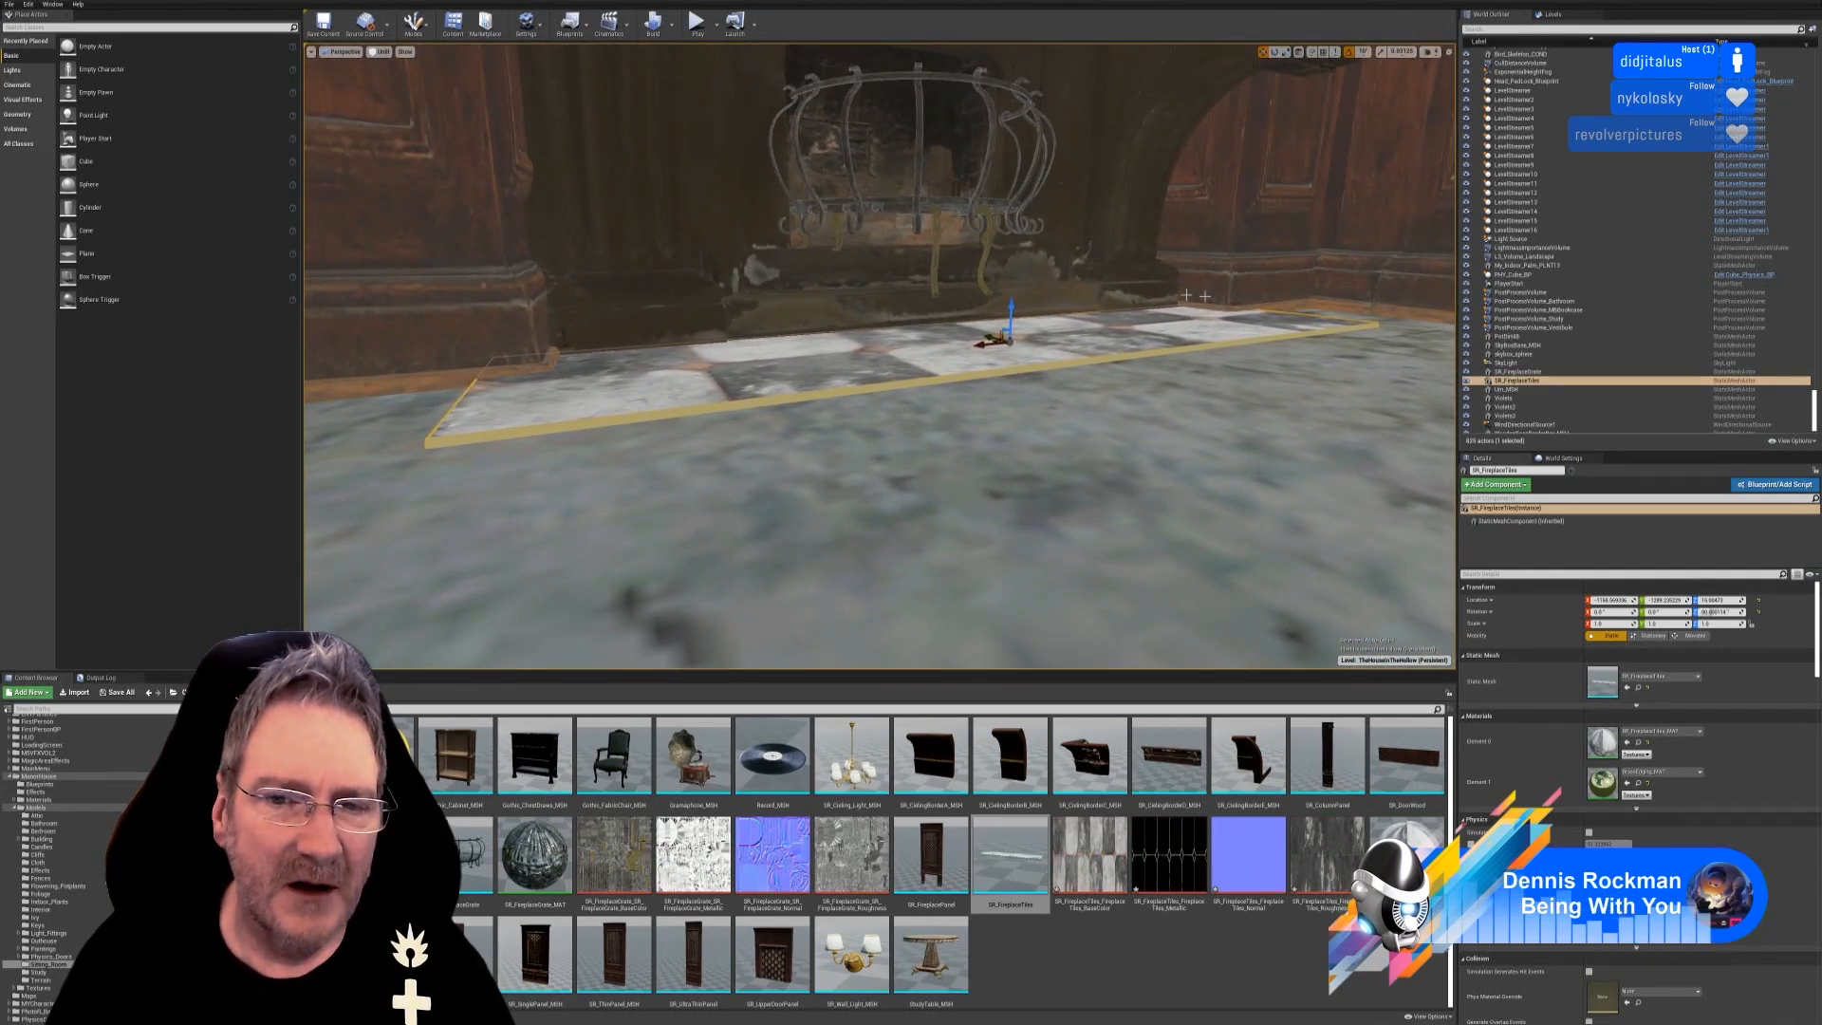
left_click_drag(1012, 316, 1028, 307)
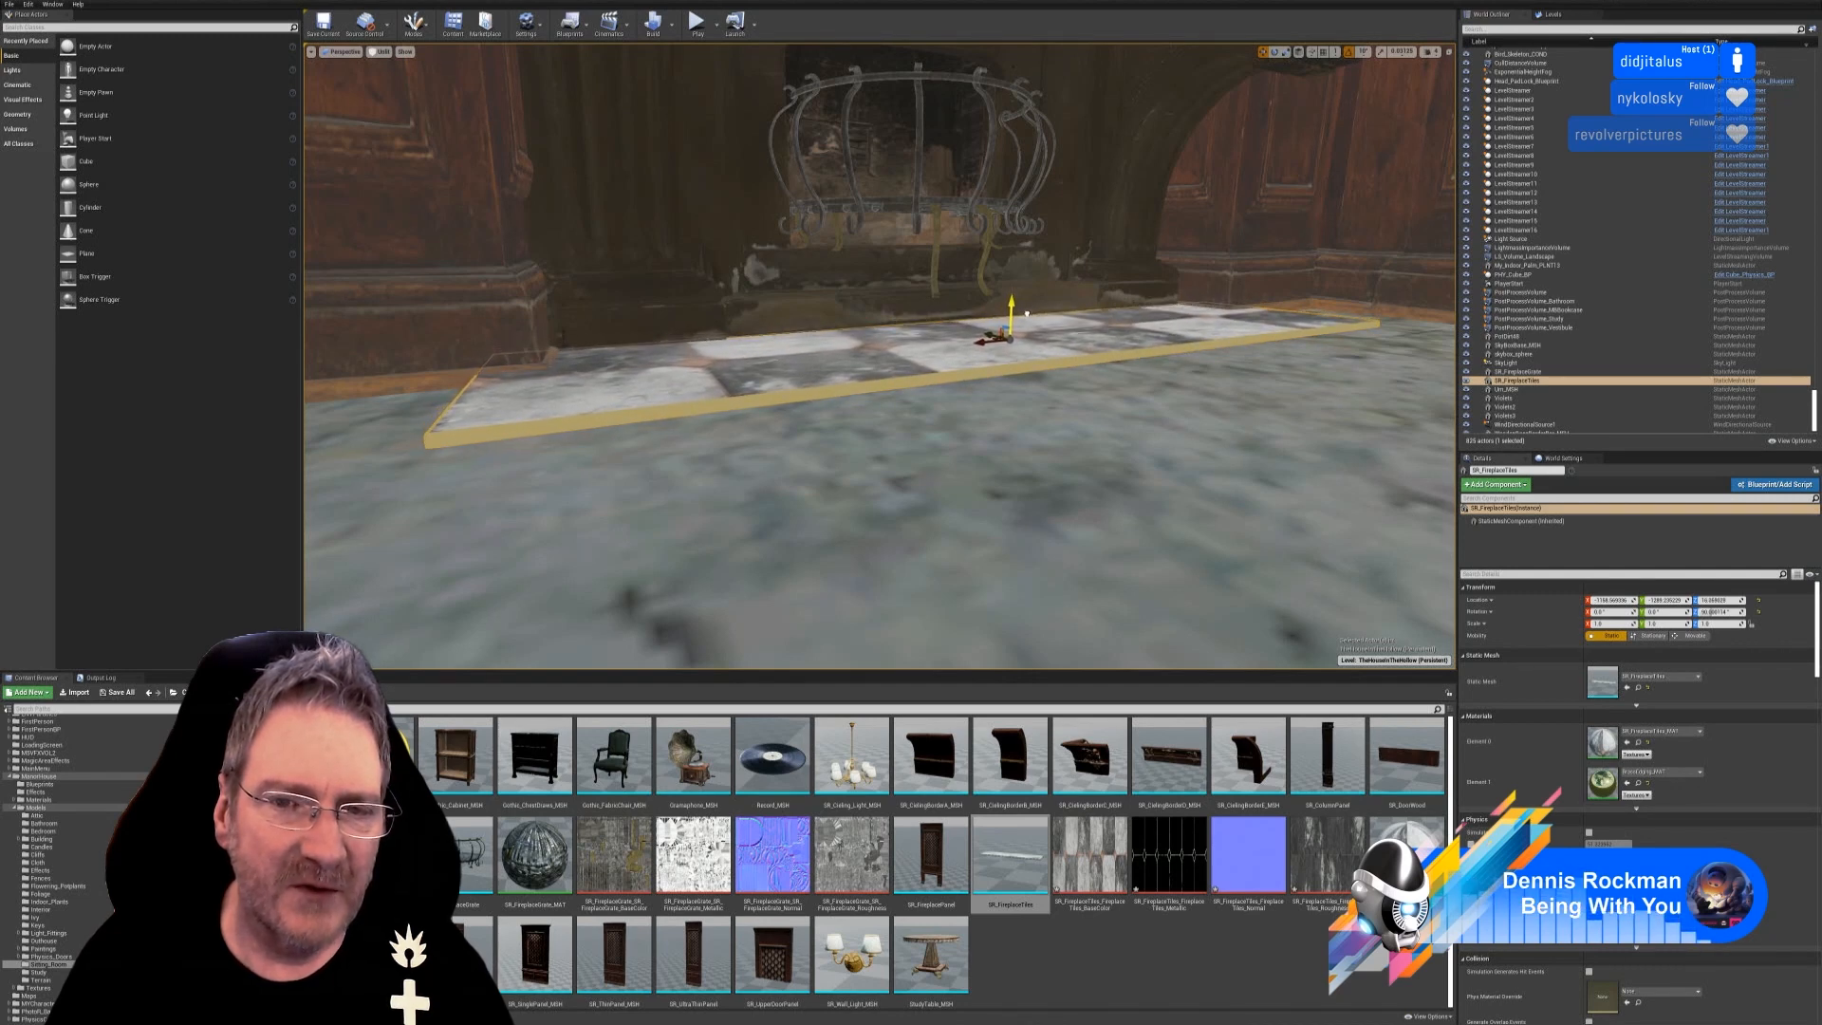
right_click_drag(1027, 315, 1112, 452)
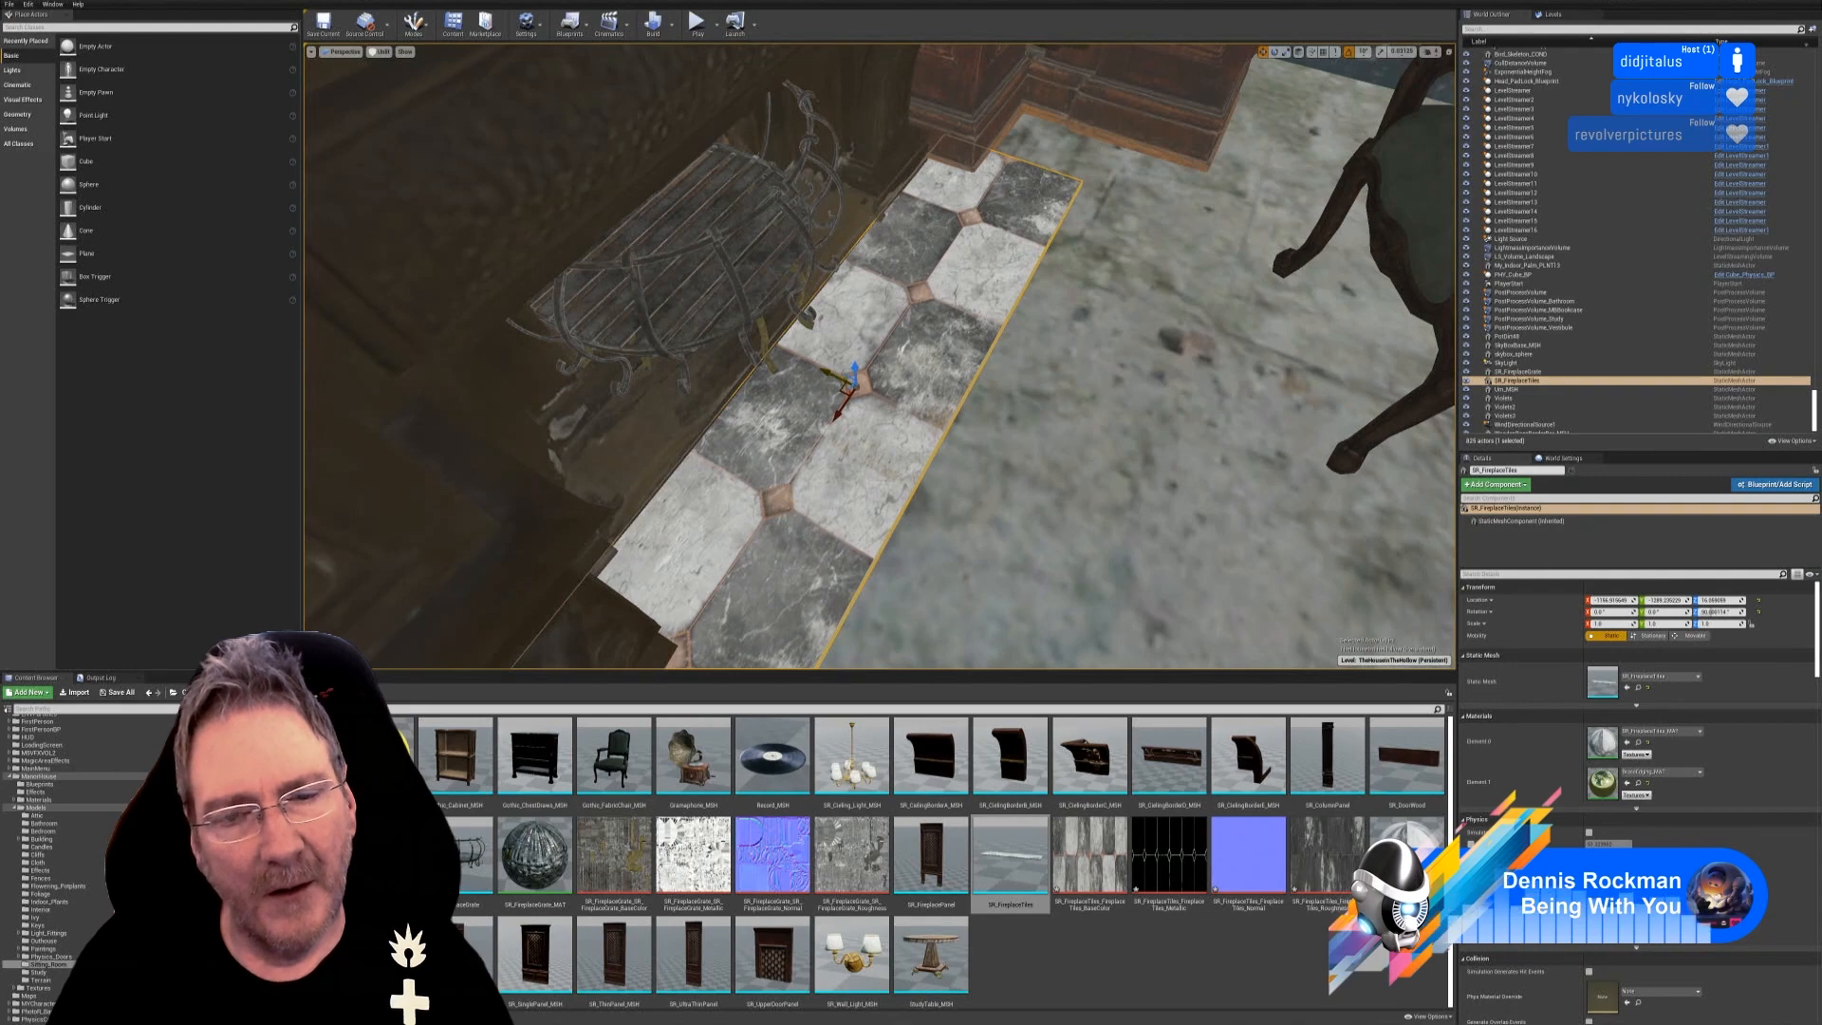
right_click_drag(1113, 452, 925, 313)
key("Escape")
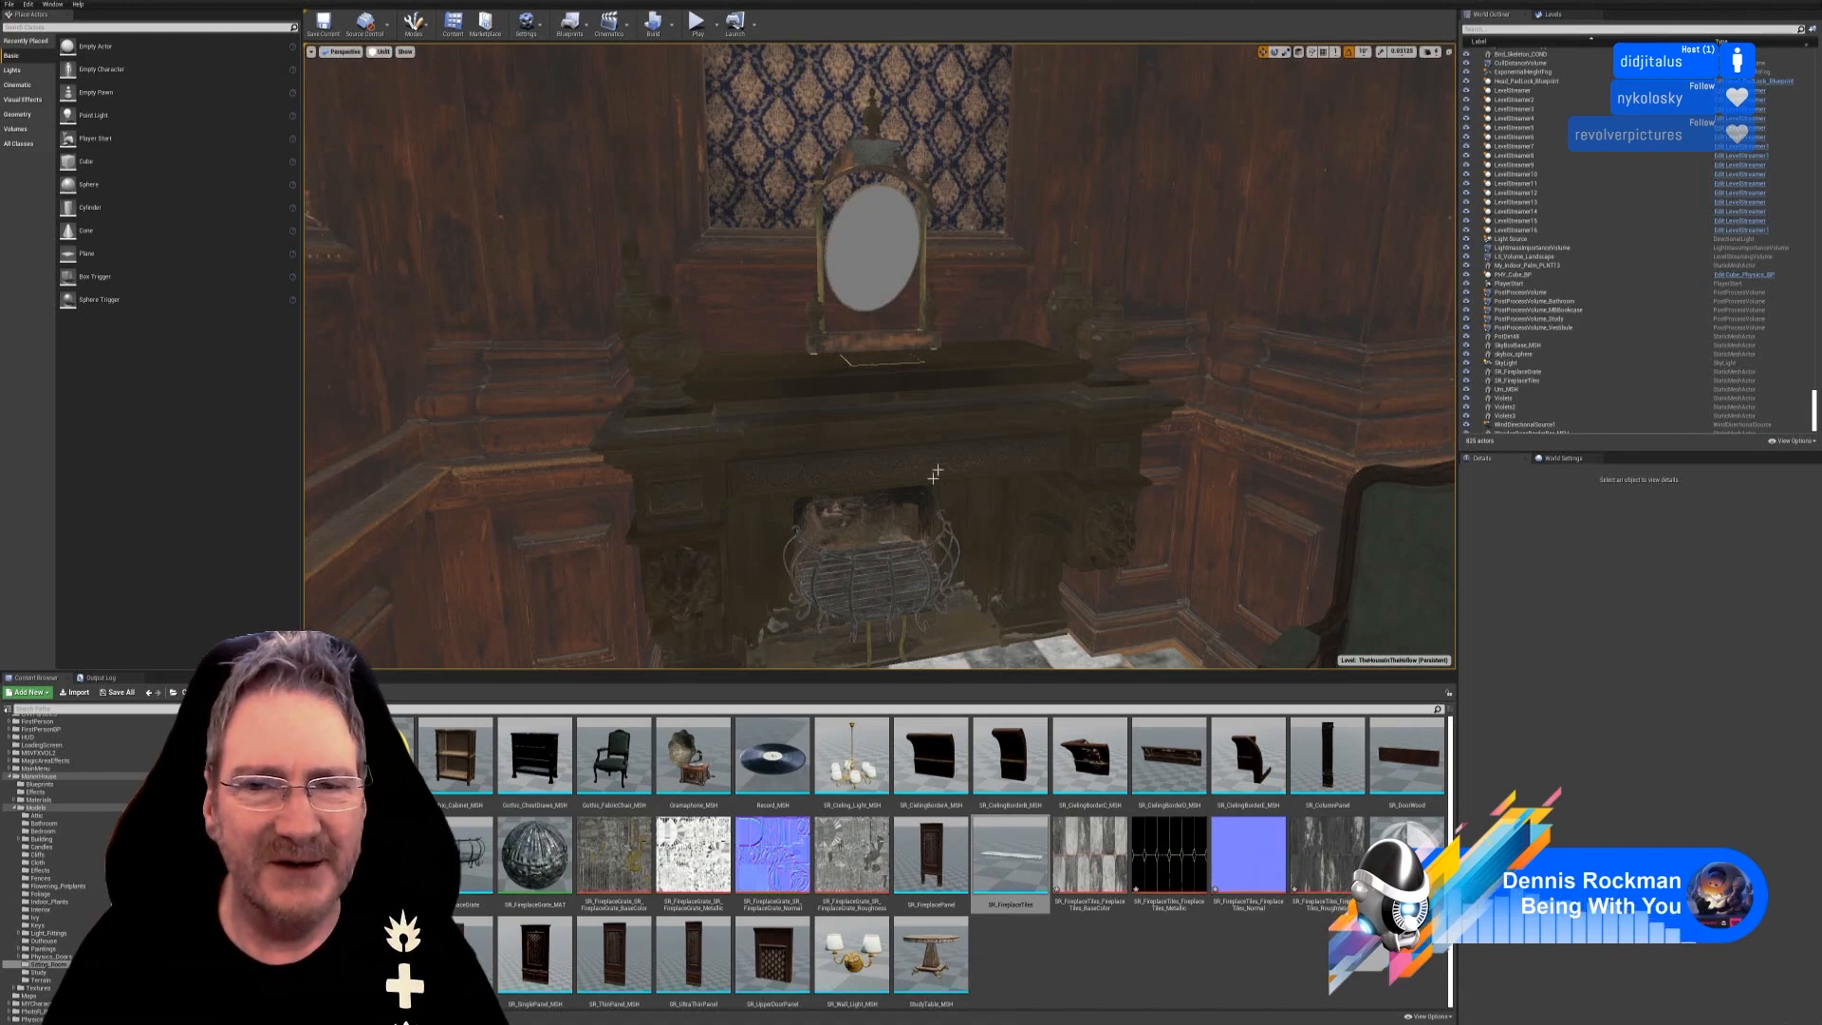
right_click_drag(935, 473, 1027, 417)
right_click_drag(795, 333, 871, 323)
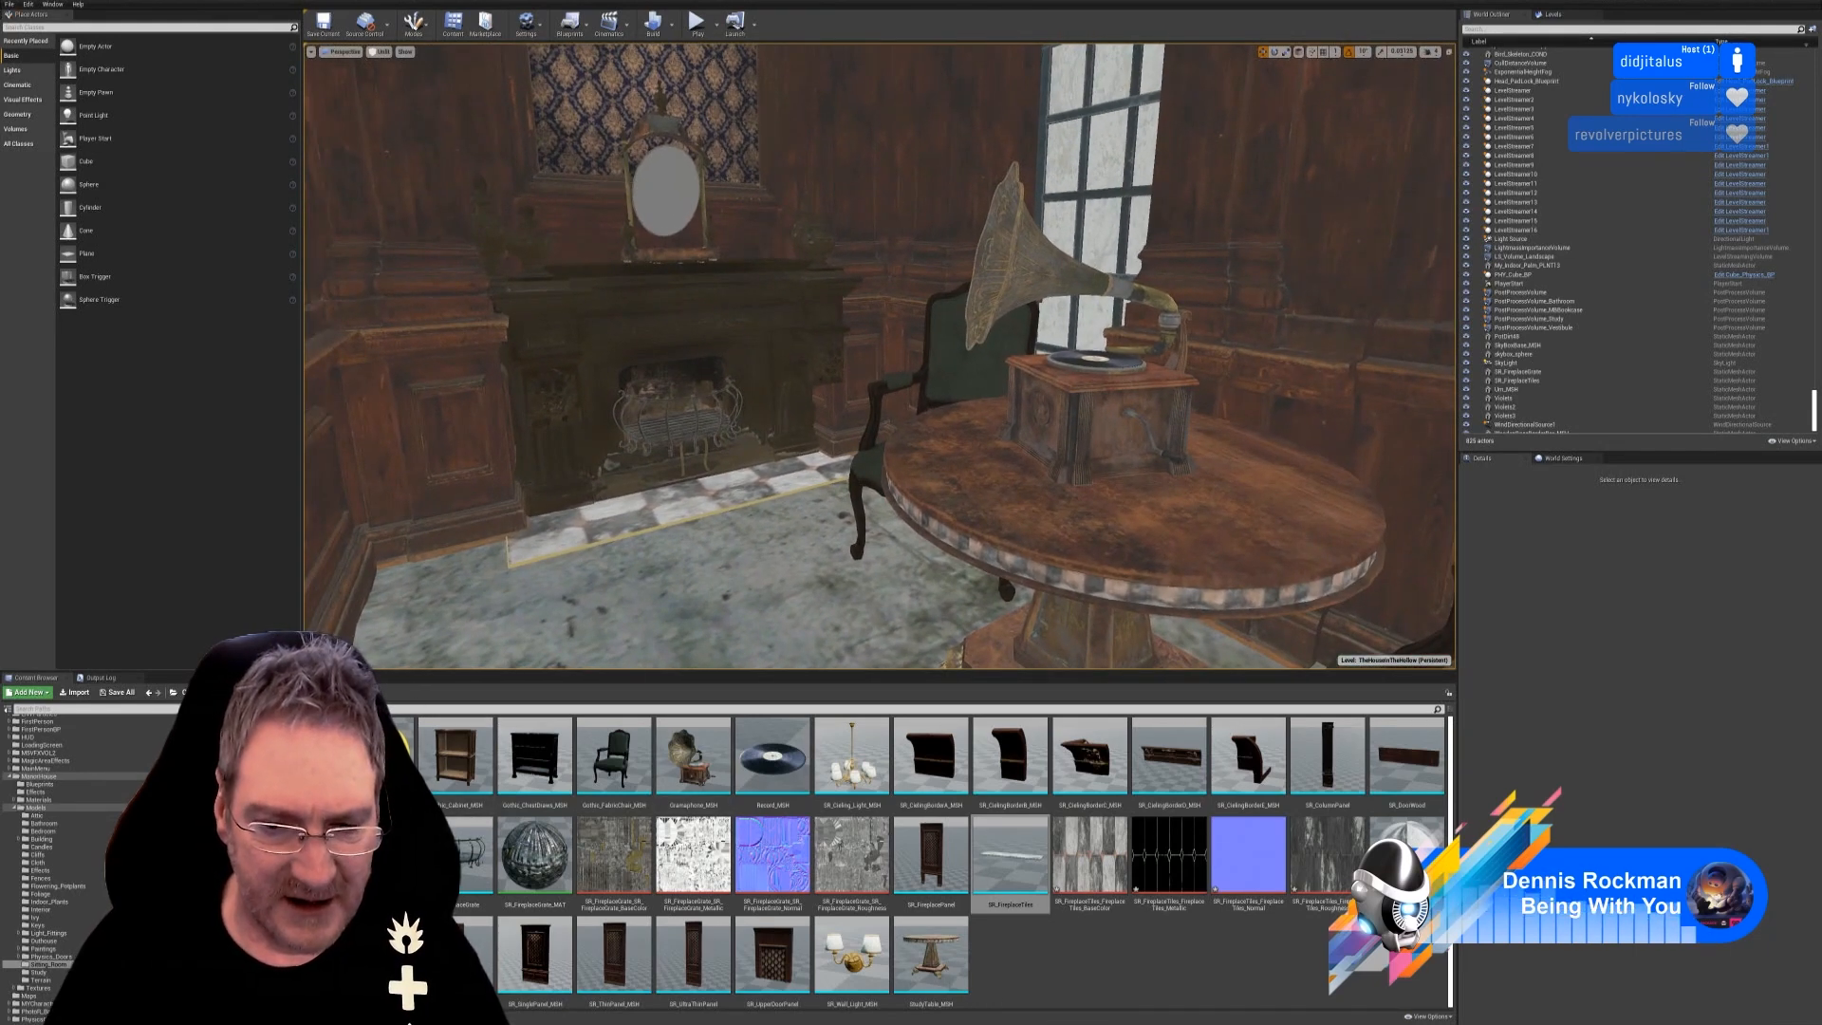
Save all modified project content and delete the brass material from the Sitting_Room models folder.
left_click(1078, 984)
left_click(10, 6)
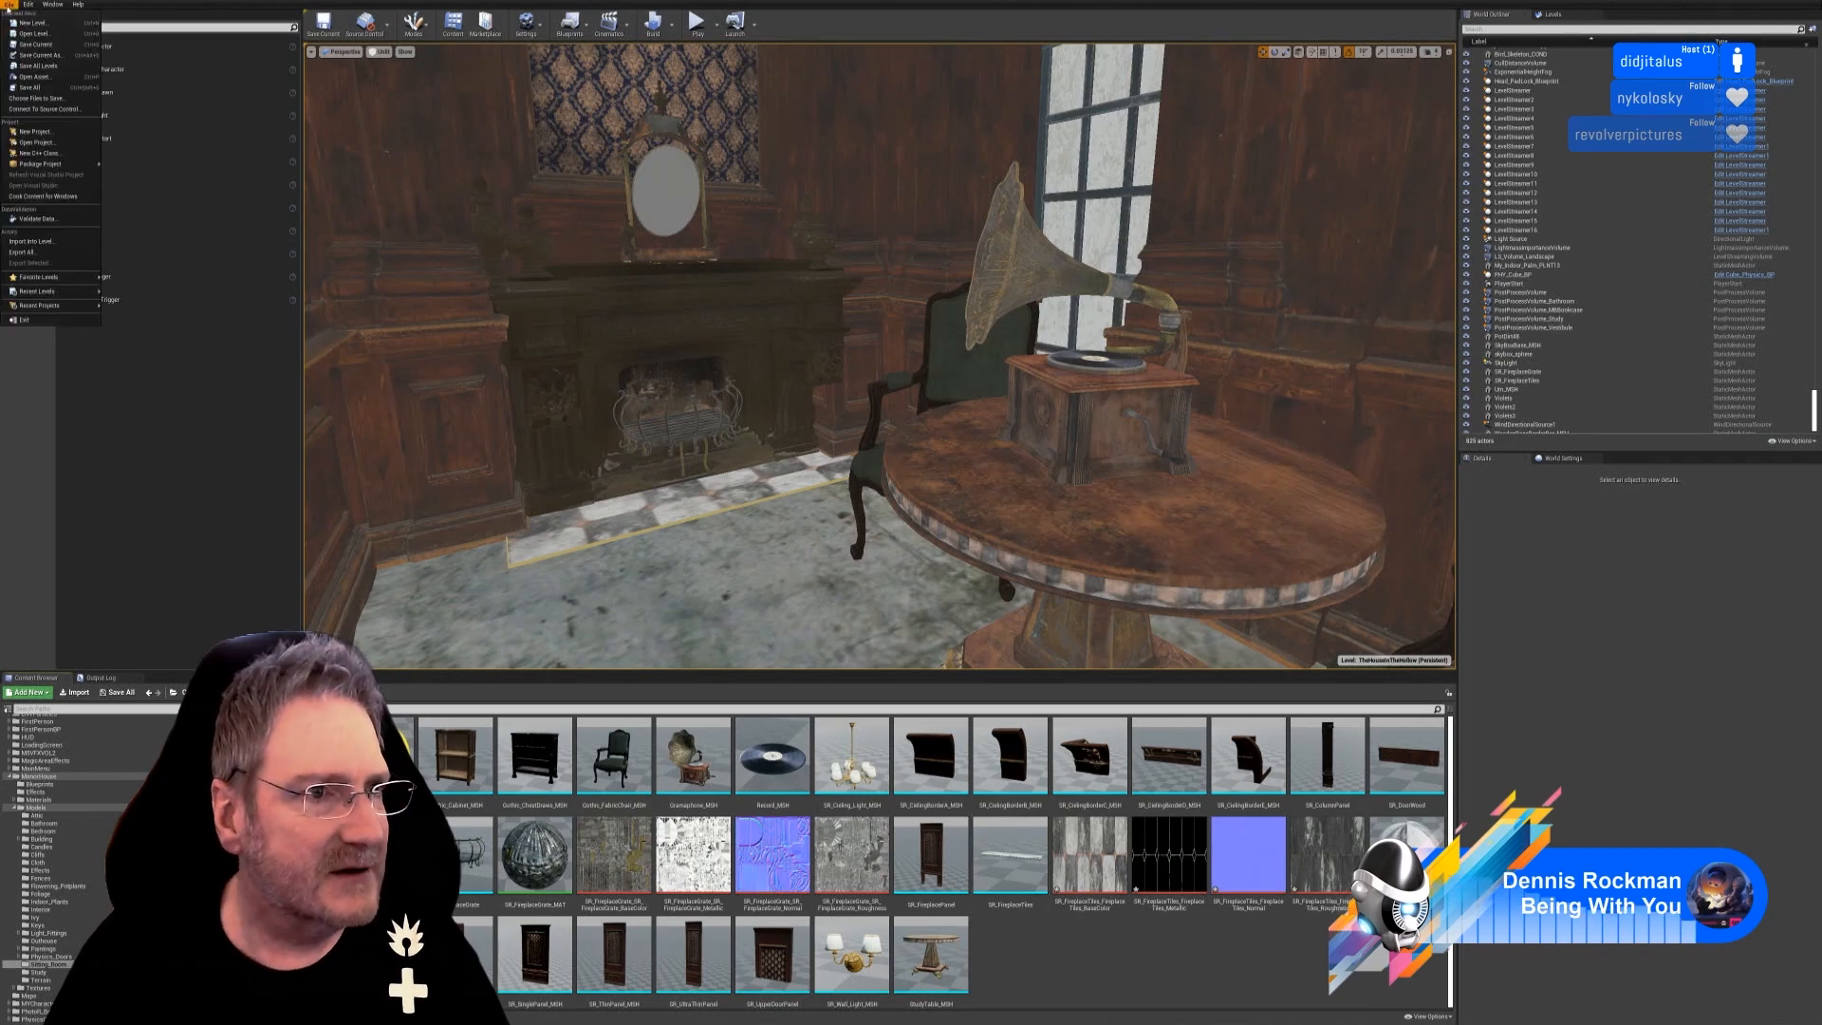
left_click(43, 81)
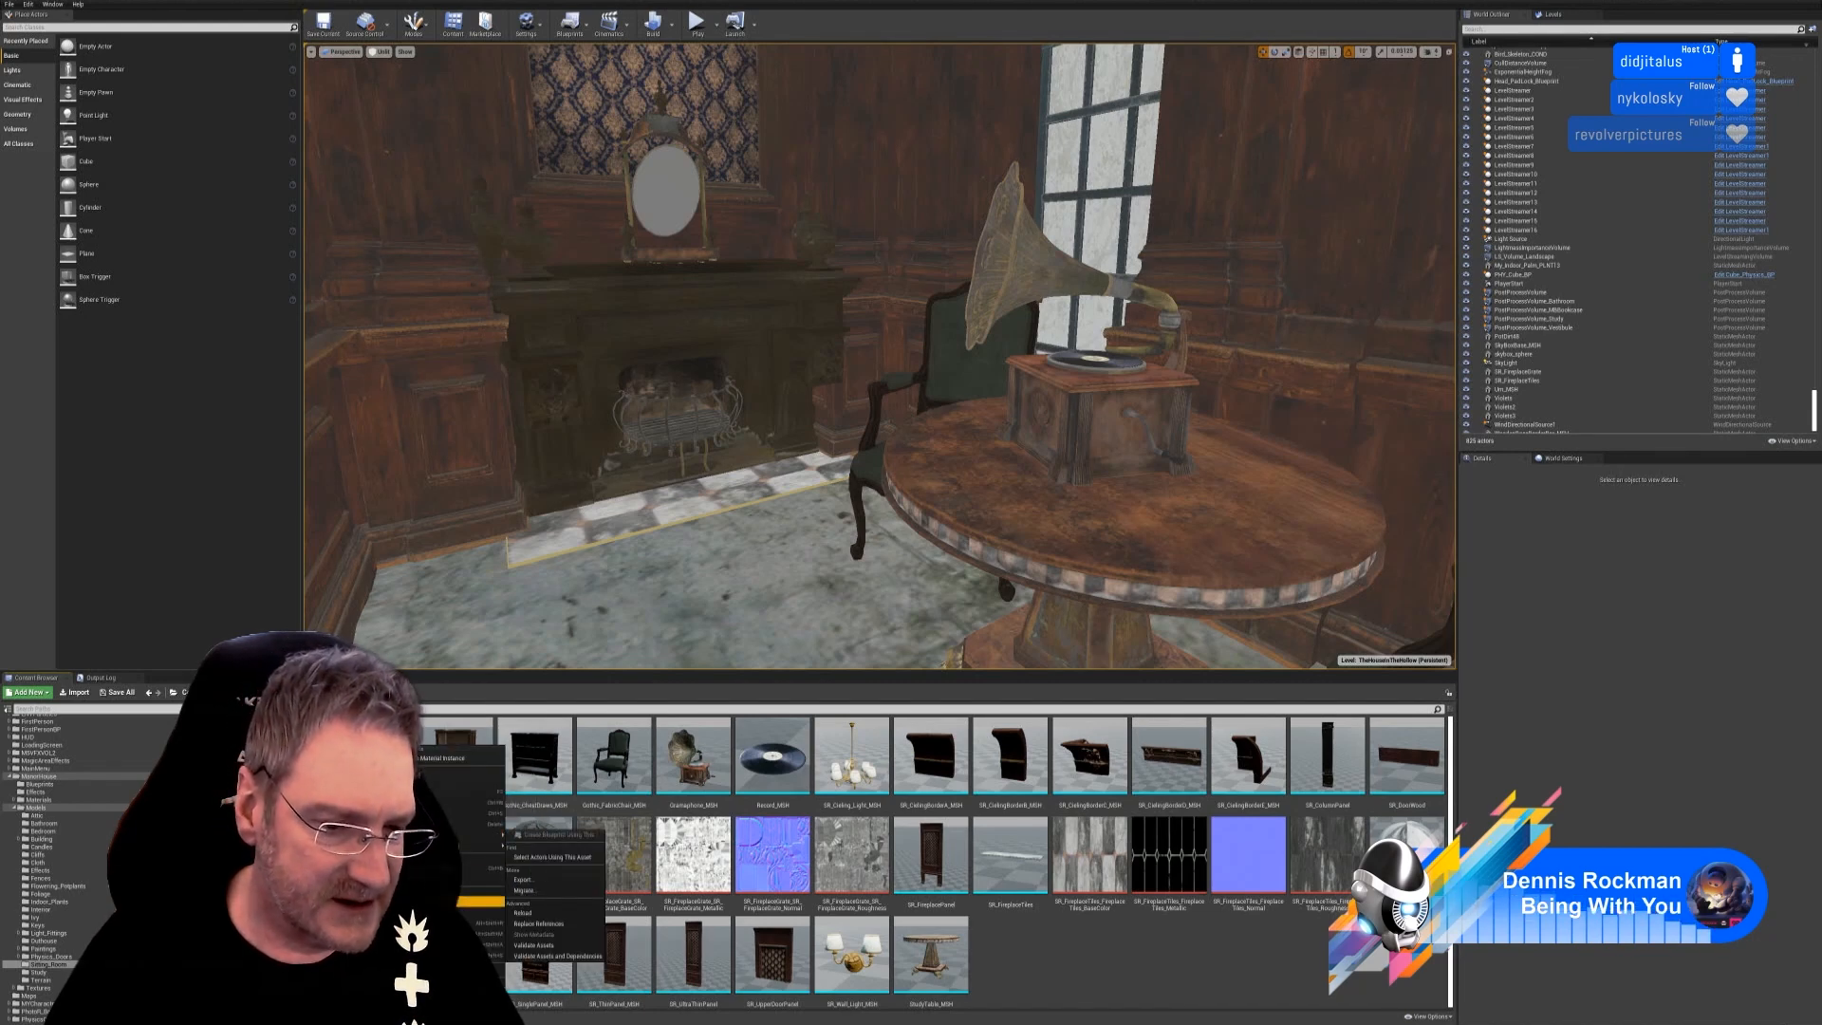
left_click(448, 824)
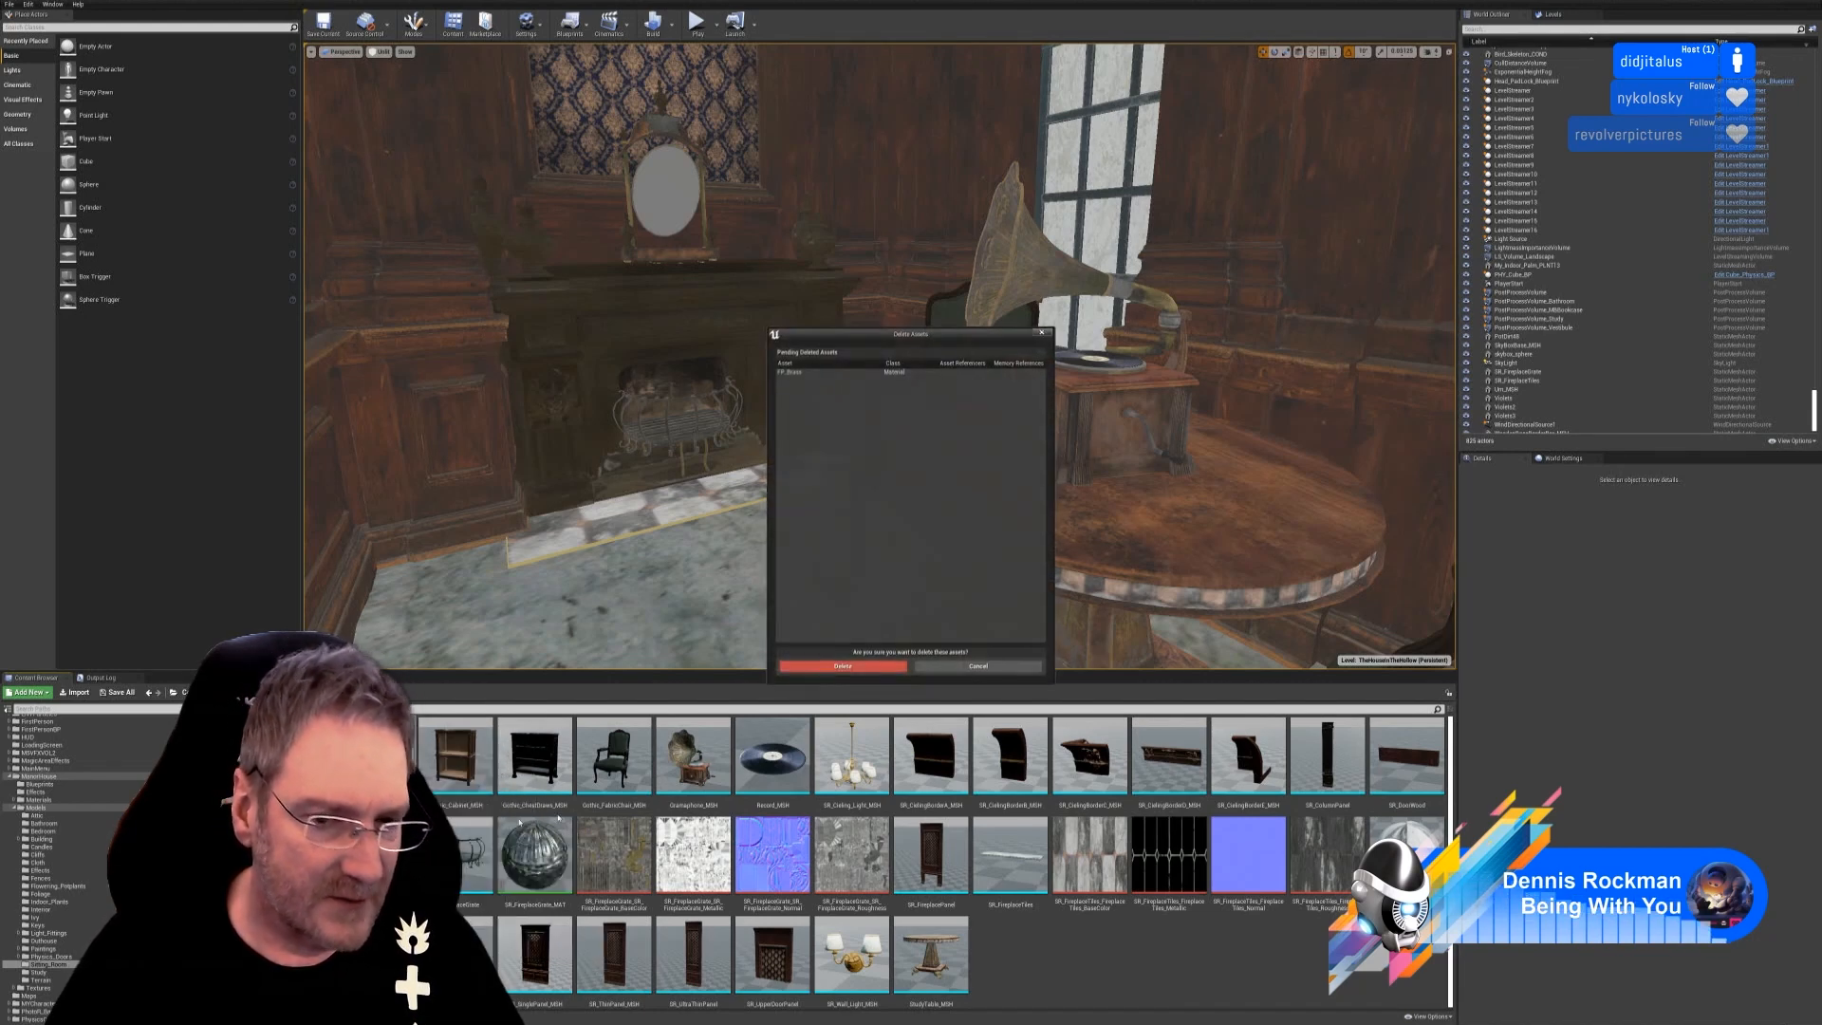
left_click(843, 667)
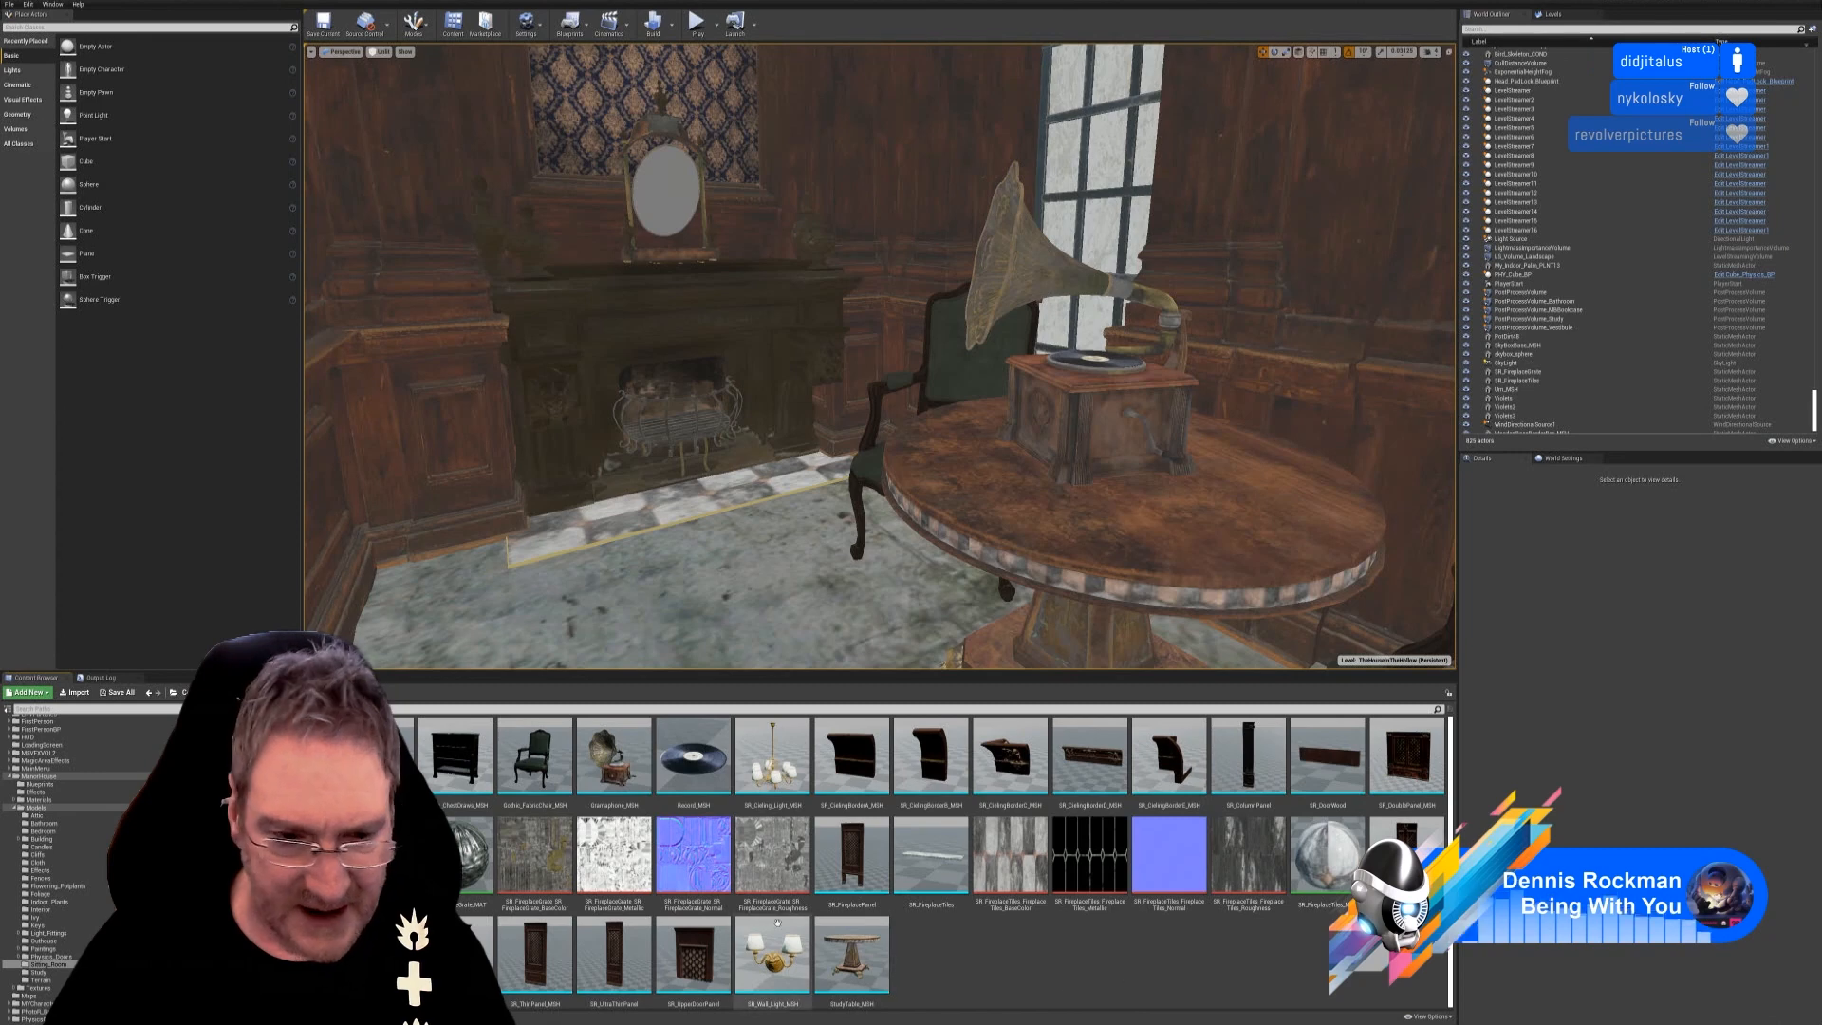
Move the SR_FireplaceGrate and SR_FireplaceTiles materials into the Sitting_Room folder under Materials.
left_click(14, 801)
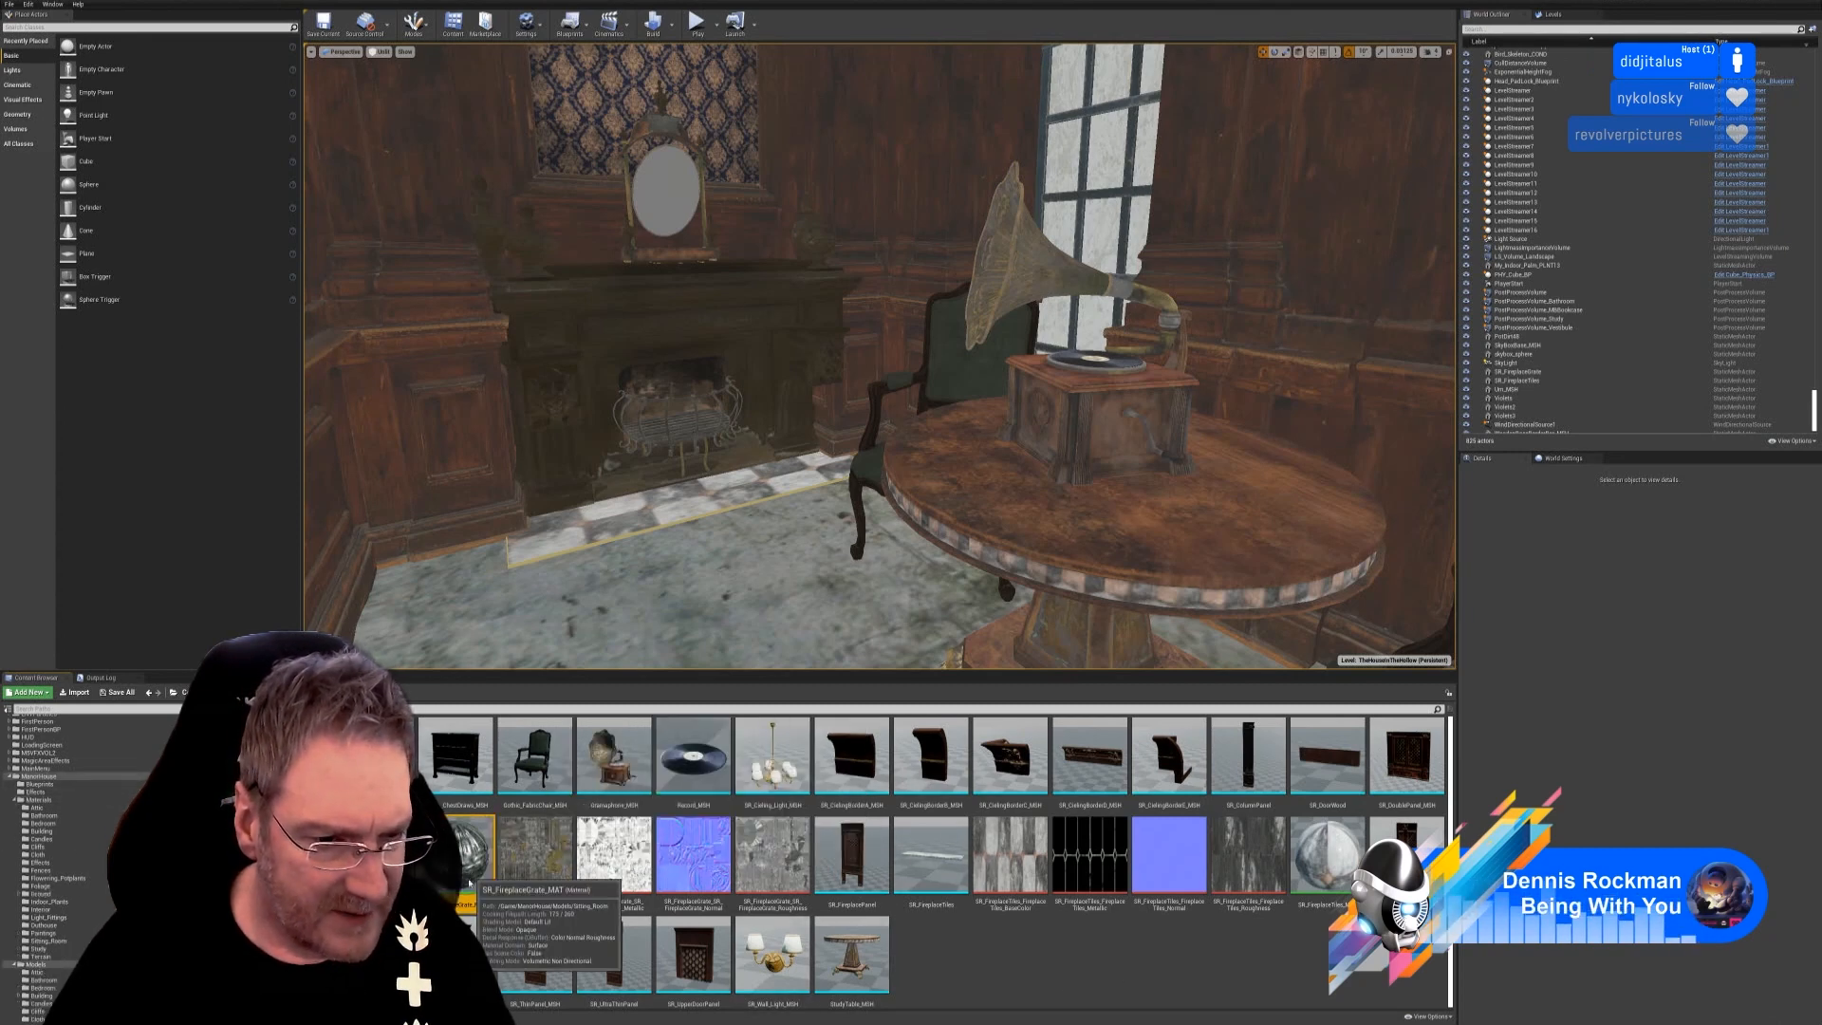
left_click_drag(475, 875, 468, 879)
left_click(1324, 872, "ctrl")
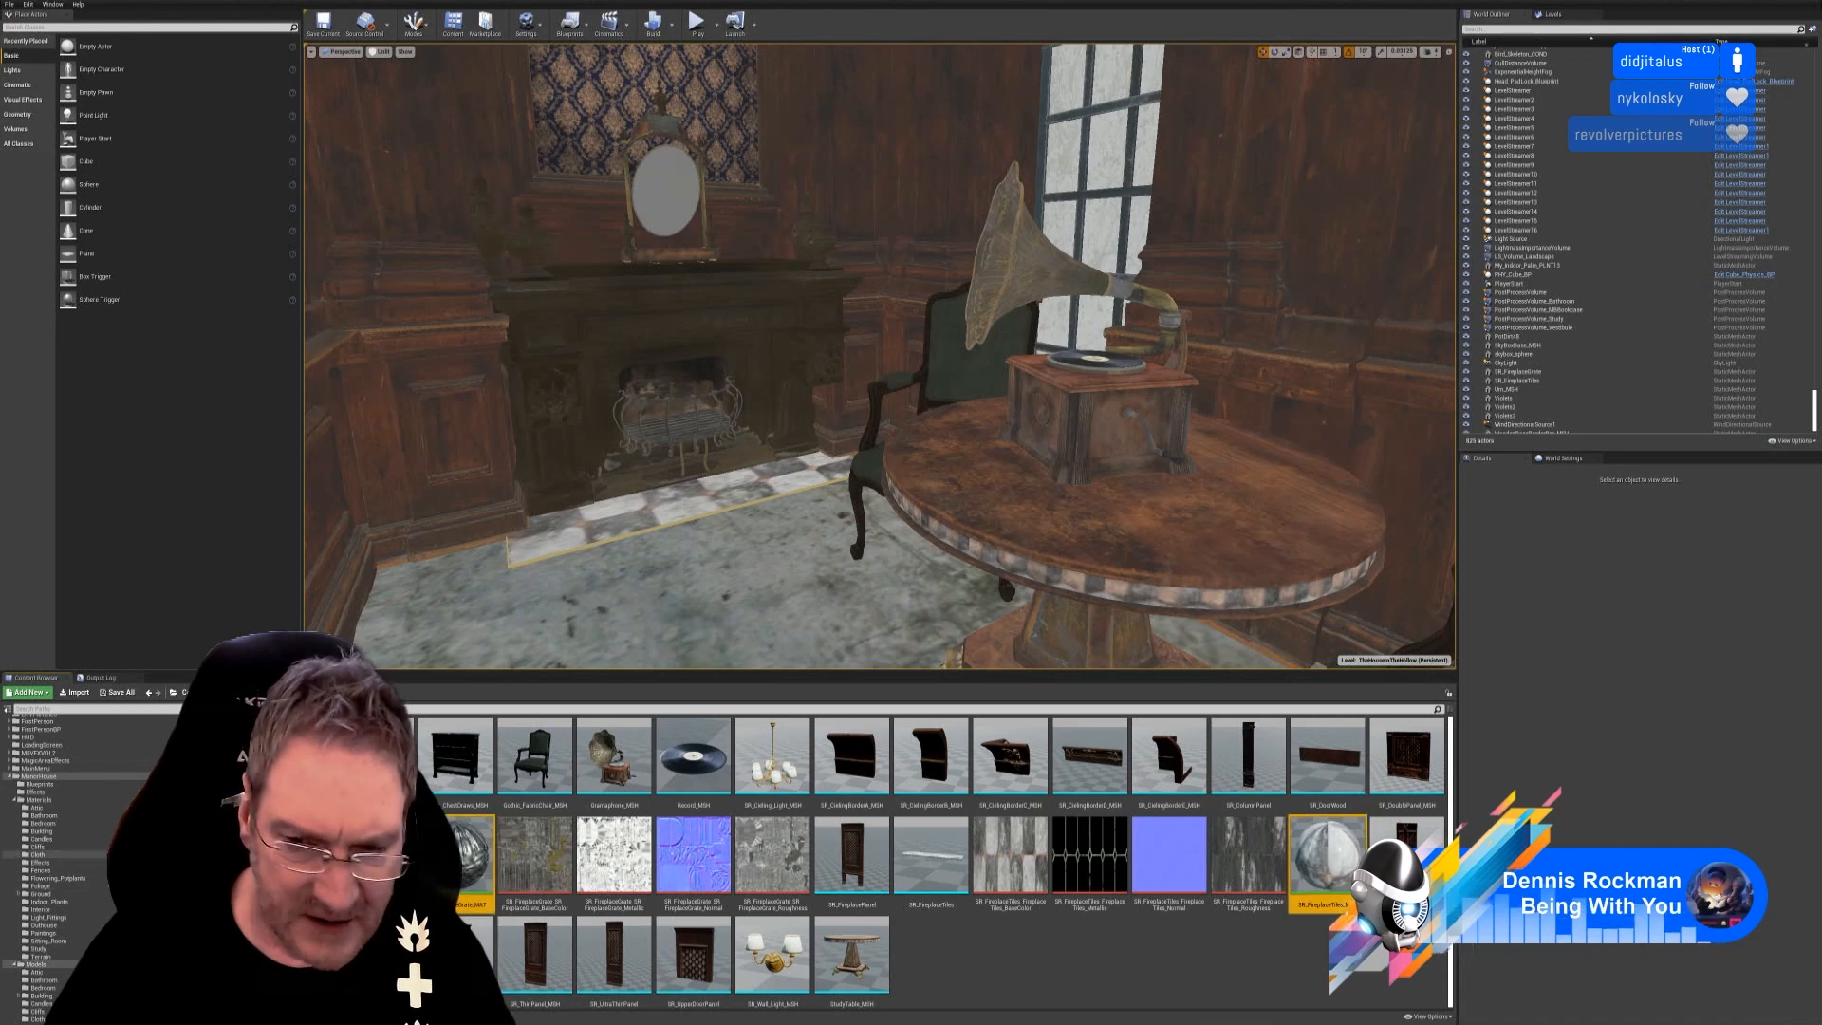
scroll(101, 850, "down", 1)
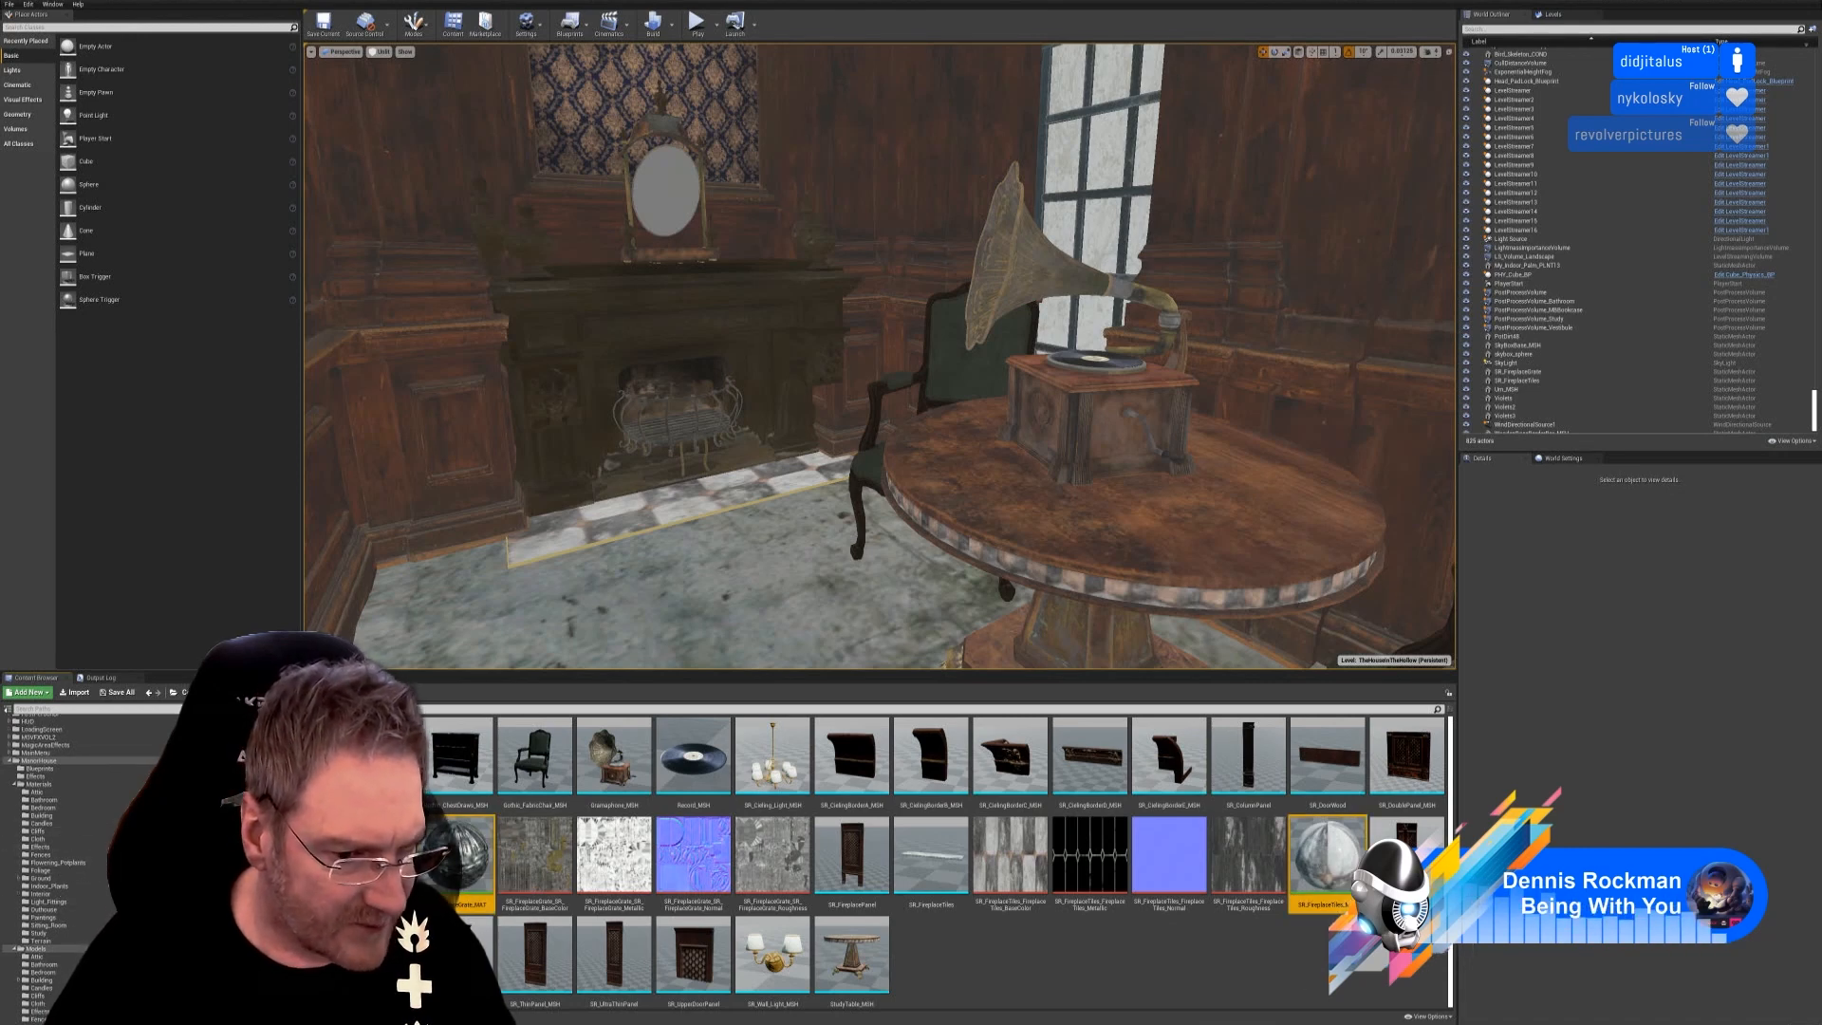
left_click_drag(446, 859, 68, 922)
left_click(72, 940)
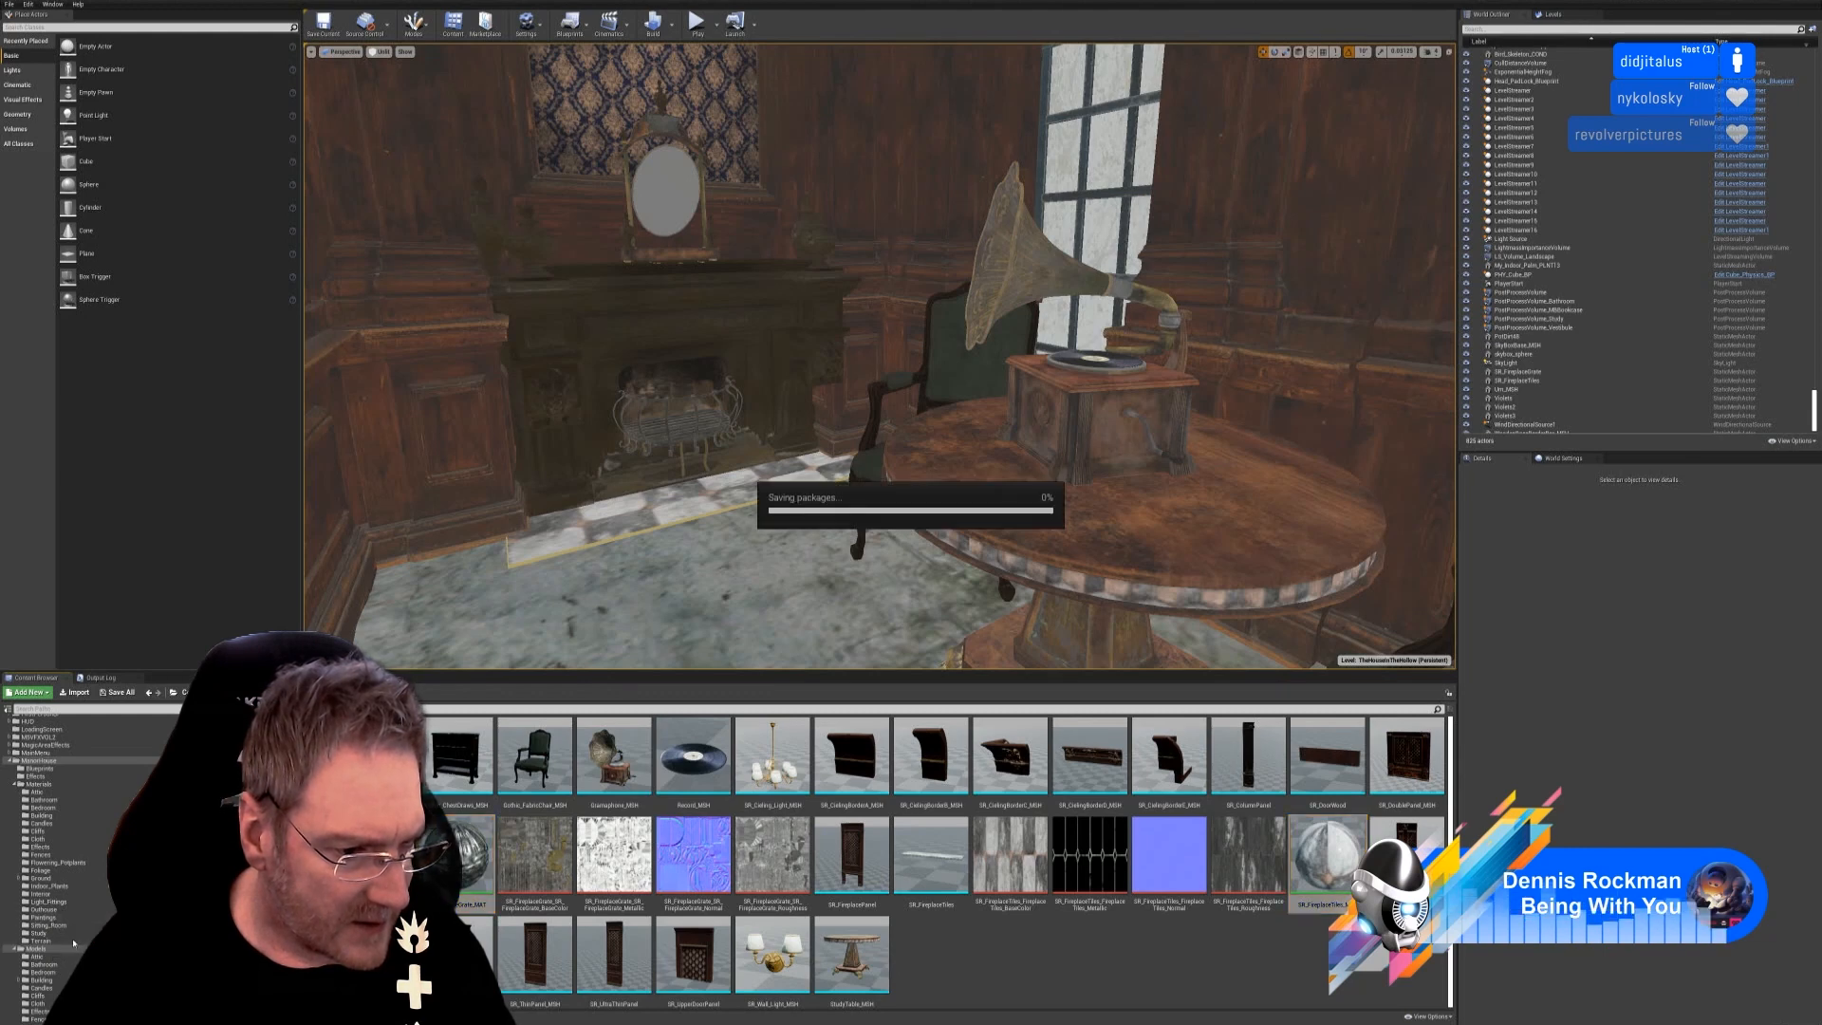
Expand the Textures folder and return to the contents of the Sitting_Room models folder.
scroll(74, 912, "down", 5)
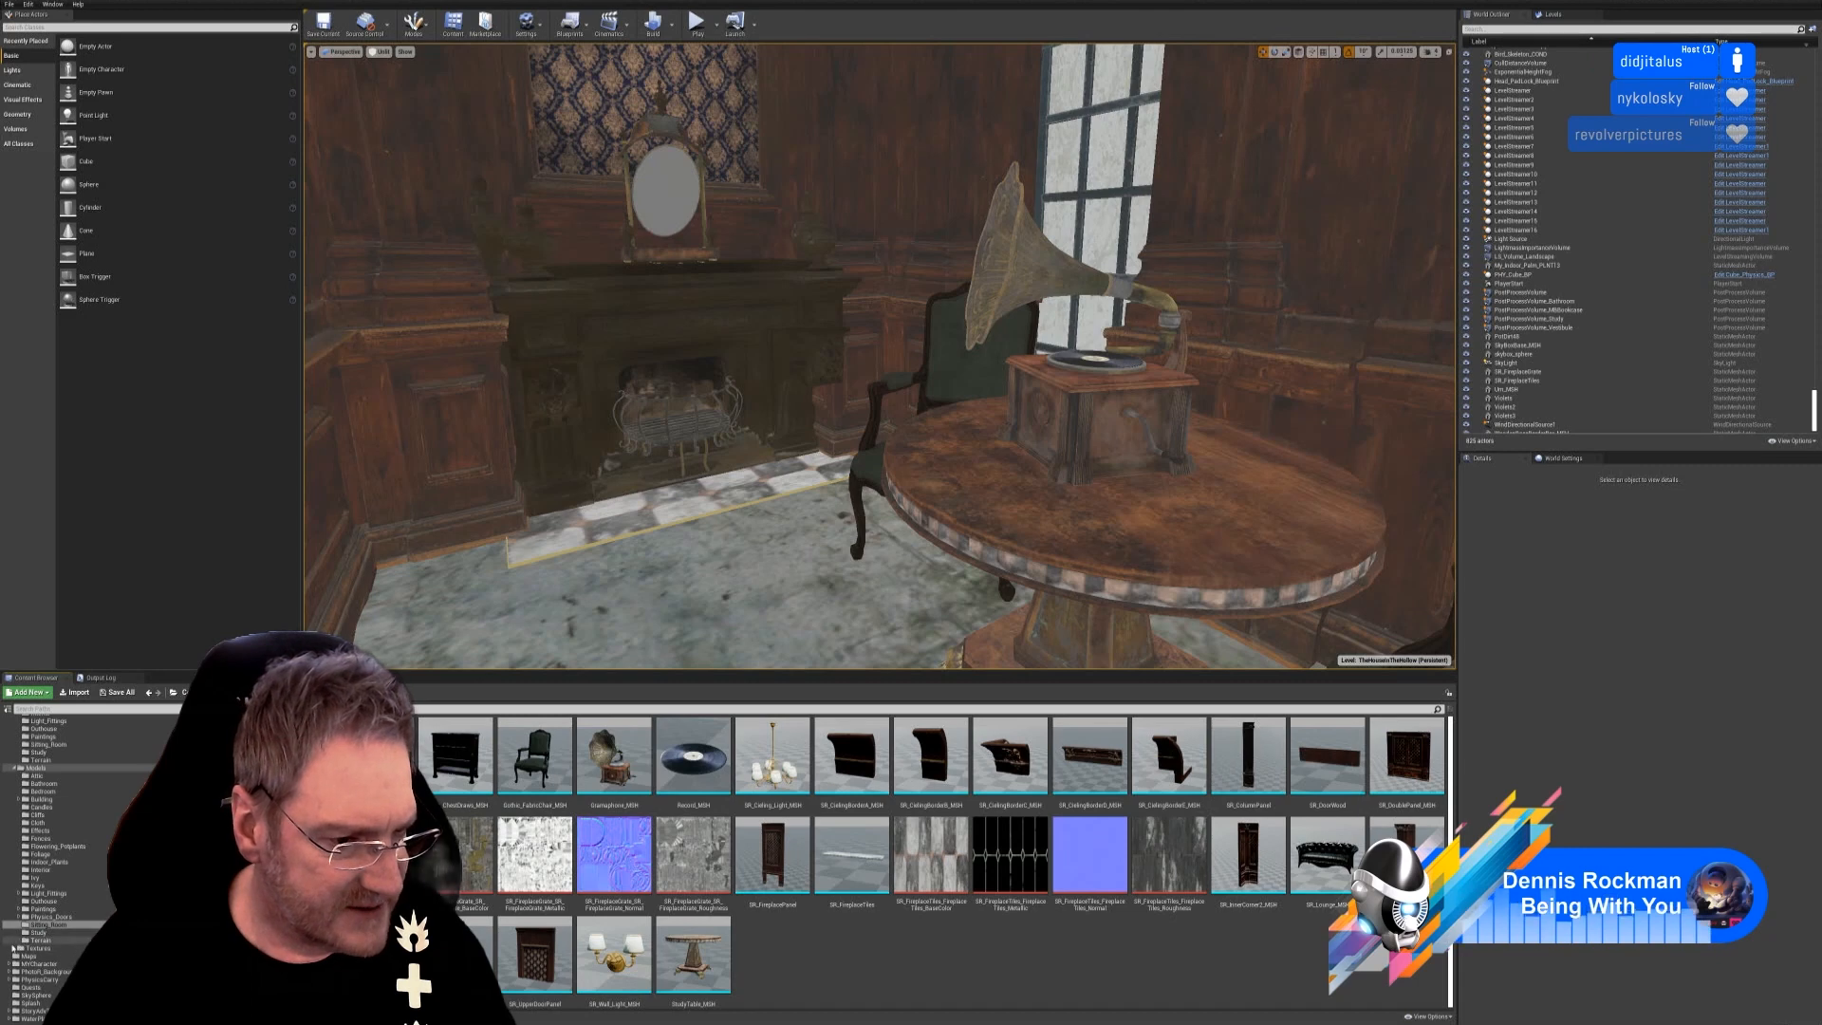
left_click(43, 940)
left_click(16, 949)
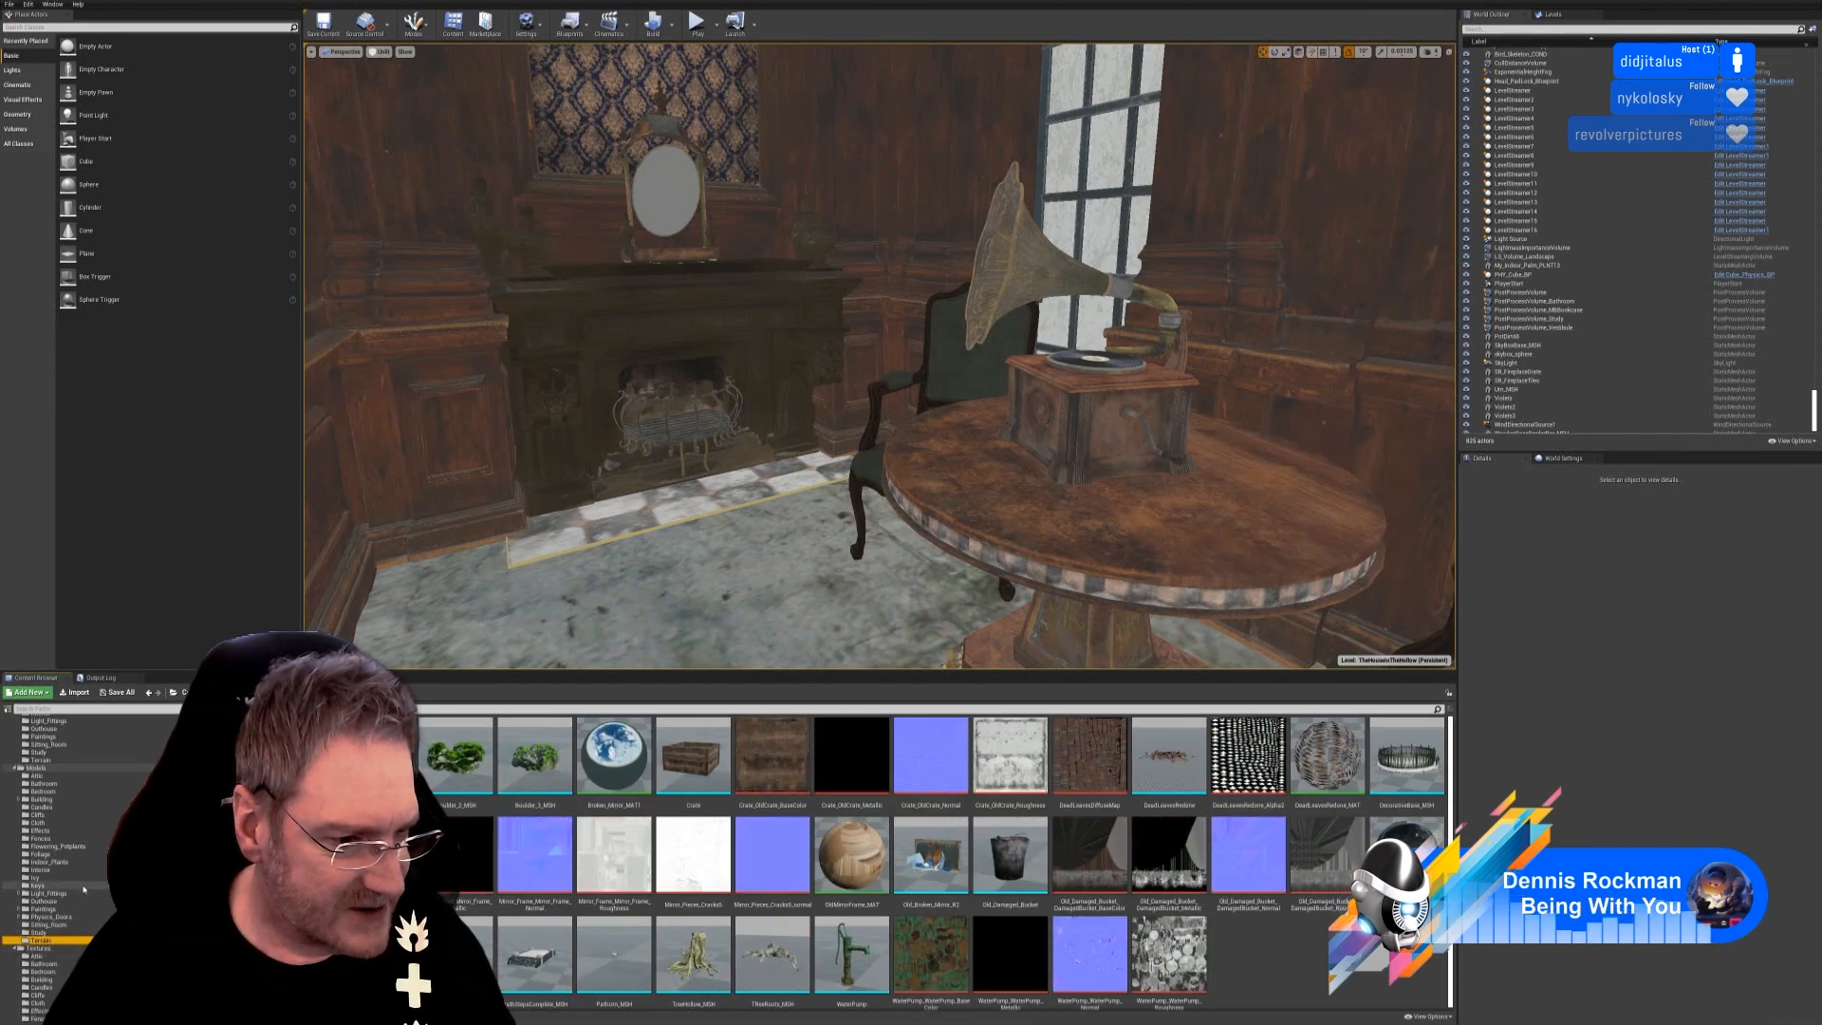
left_click(48, 925)
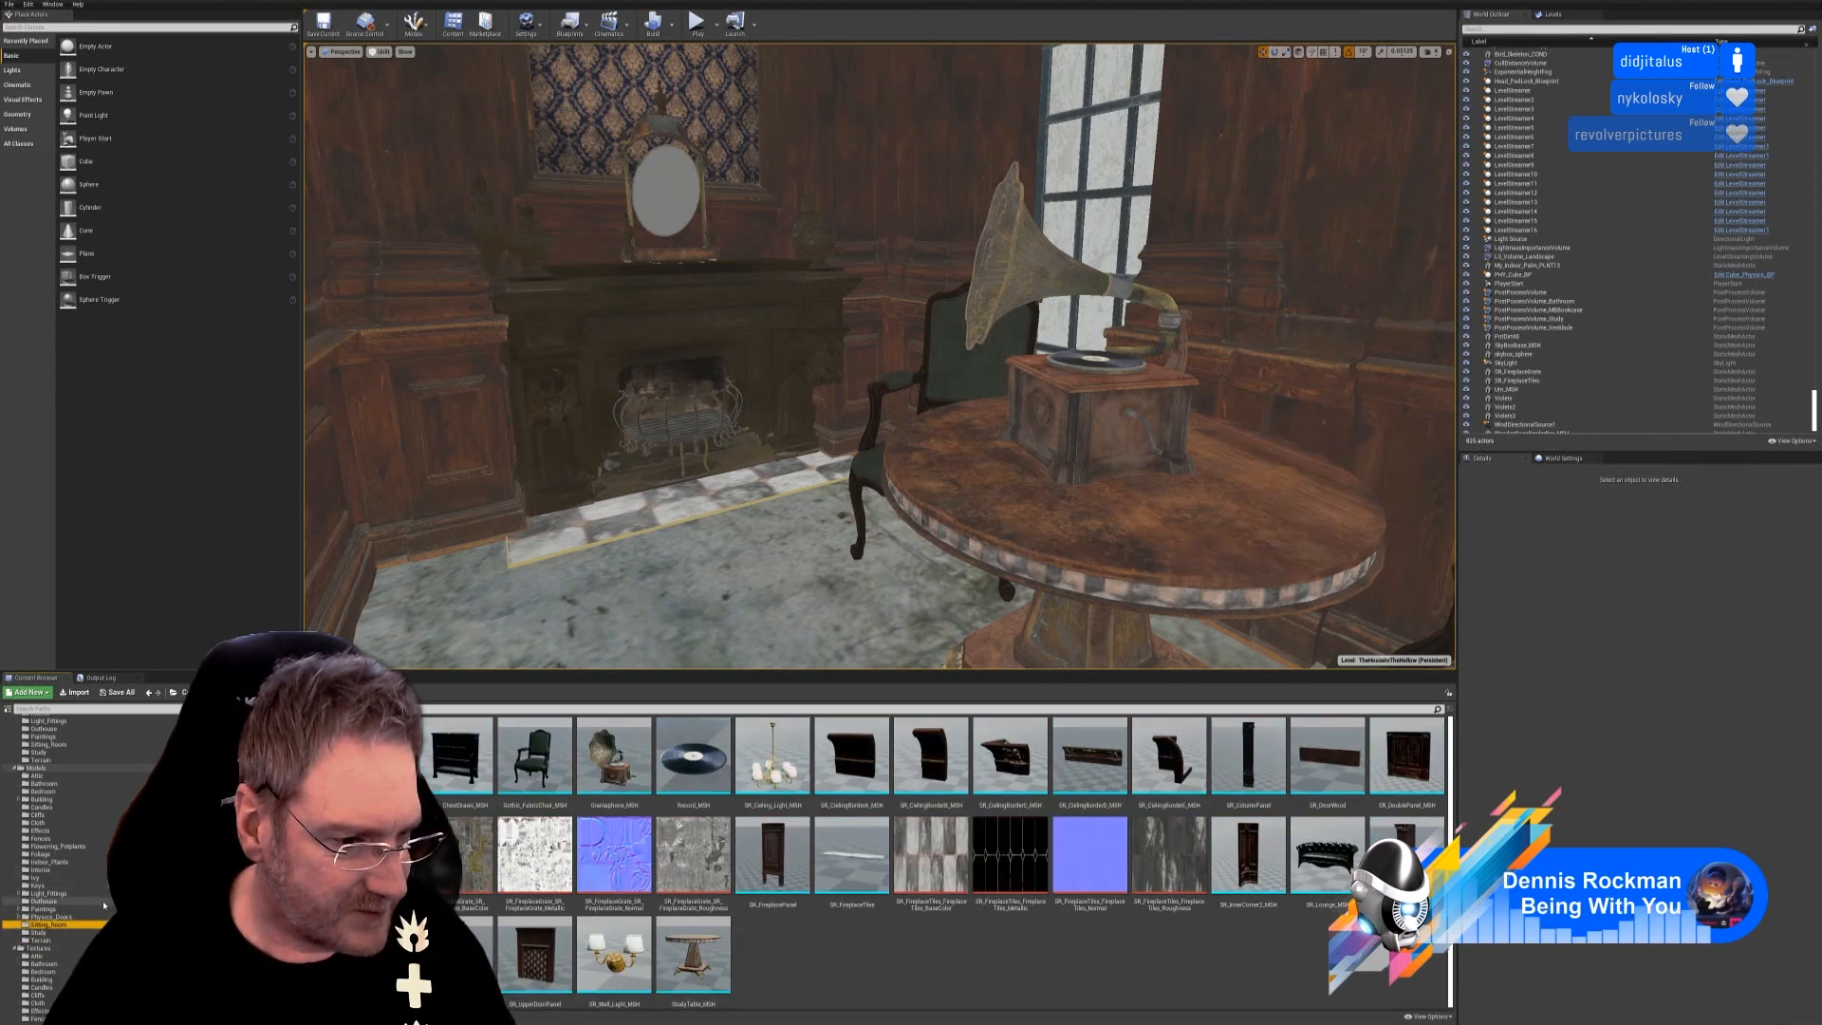
left_click(454, 877)
left_click(529, 854, "ctrl")
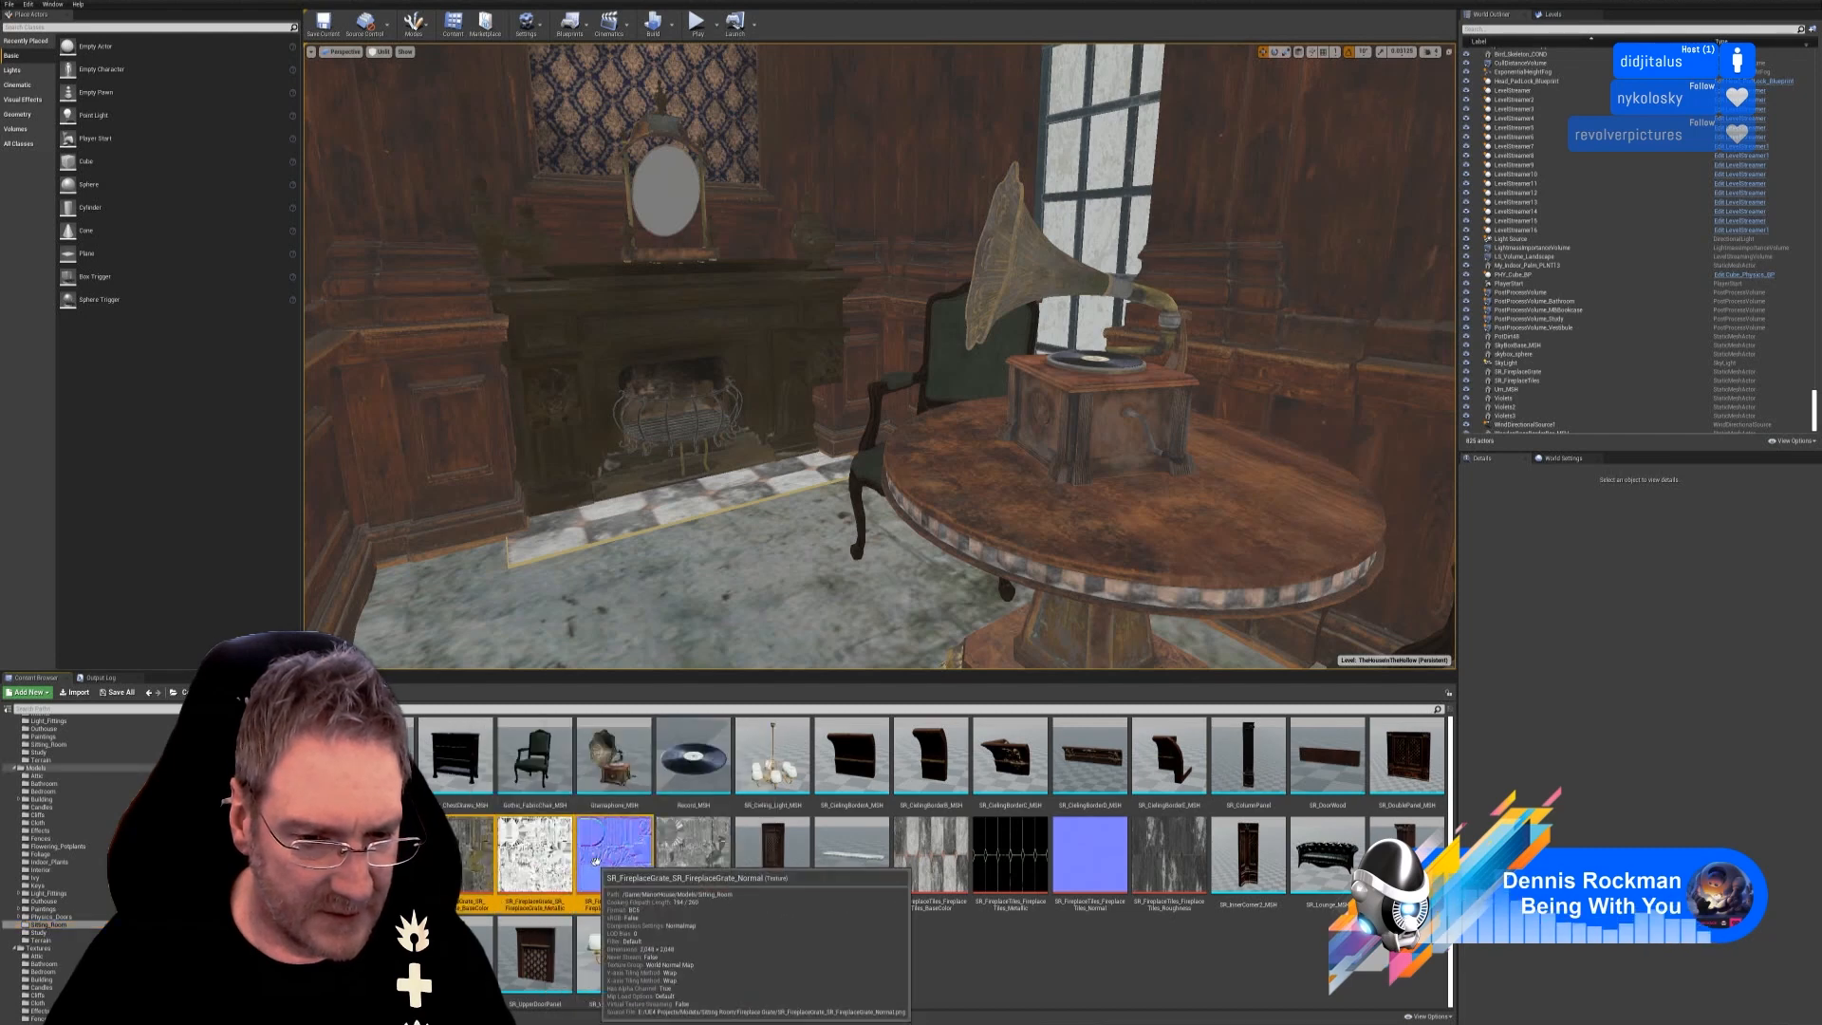
left_click_drag(604, 860, 623, 862, "ctrl")
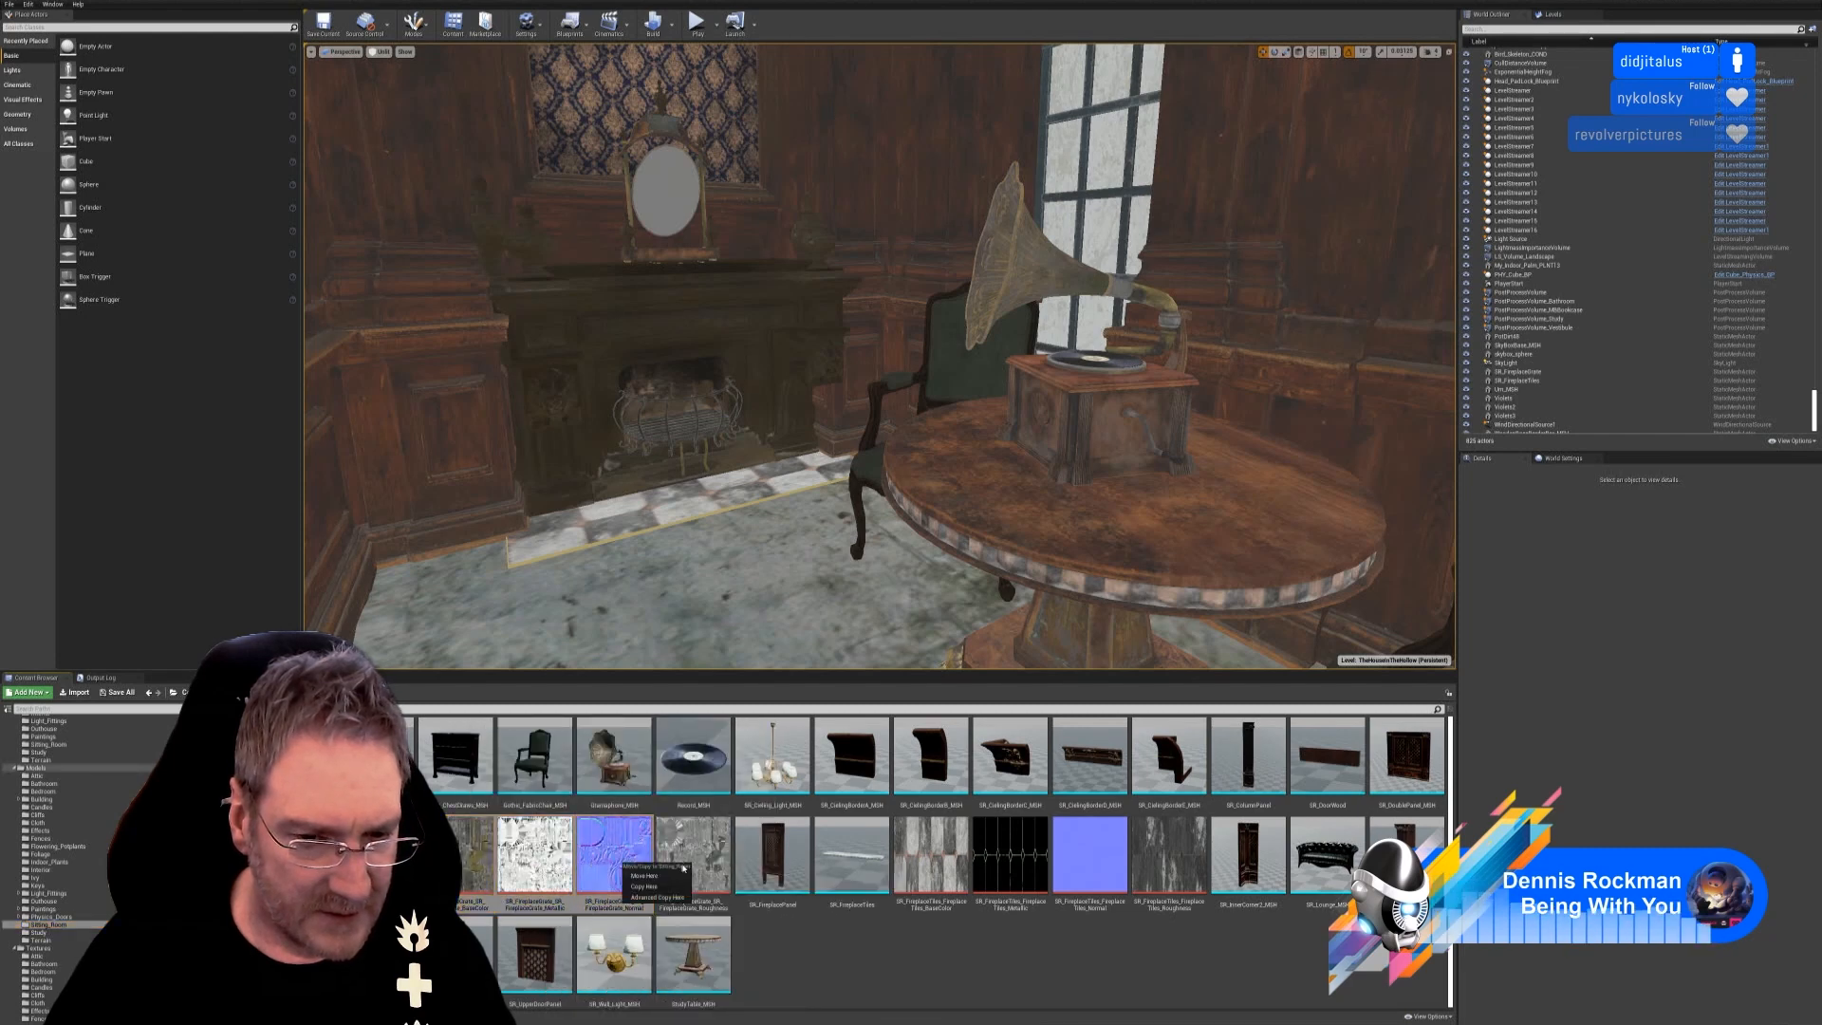
left_click(871, 979)
Move the base color, metallic, normal and roughness textures of the fireplace grate and tiles into the Sitting_Room folder under Textures.
left_click(472, 852)
left_click(528, 848, "ctrl")
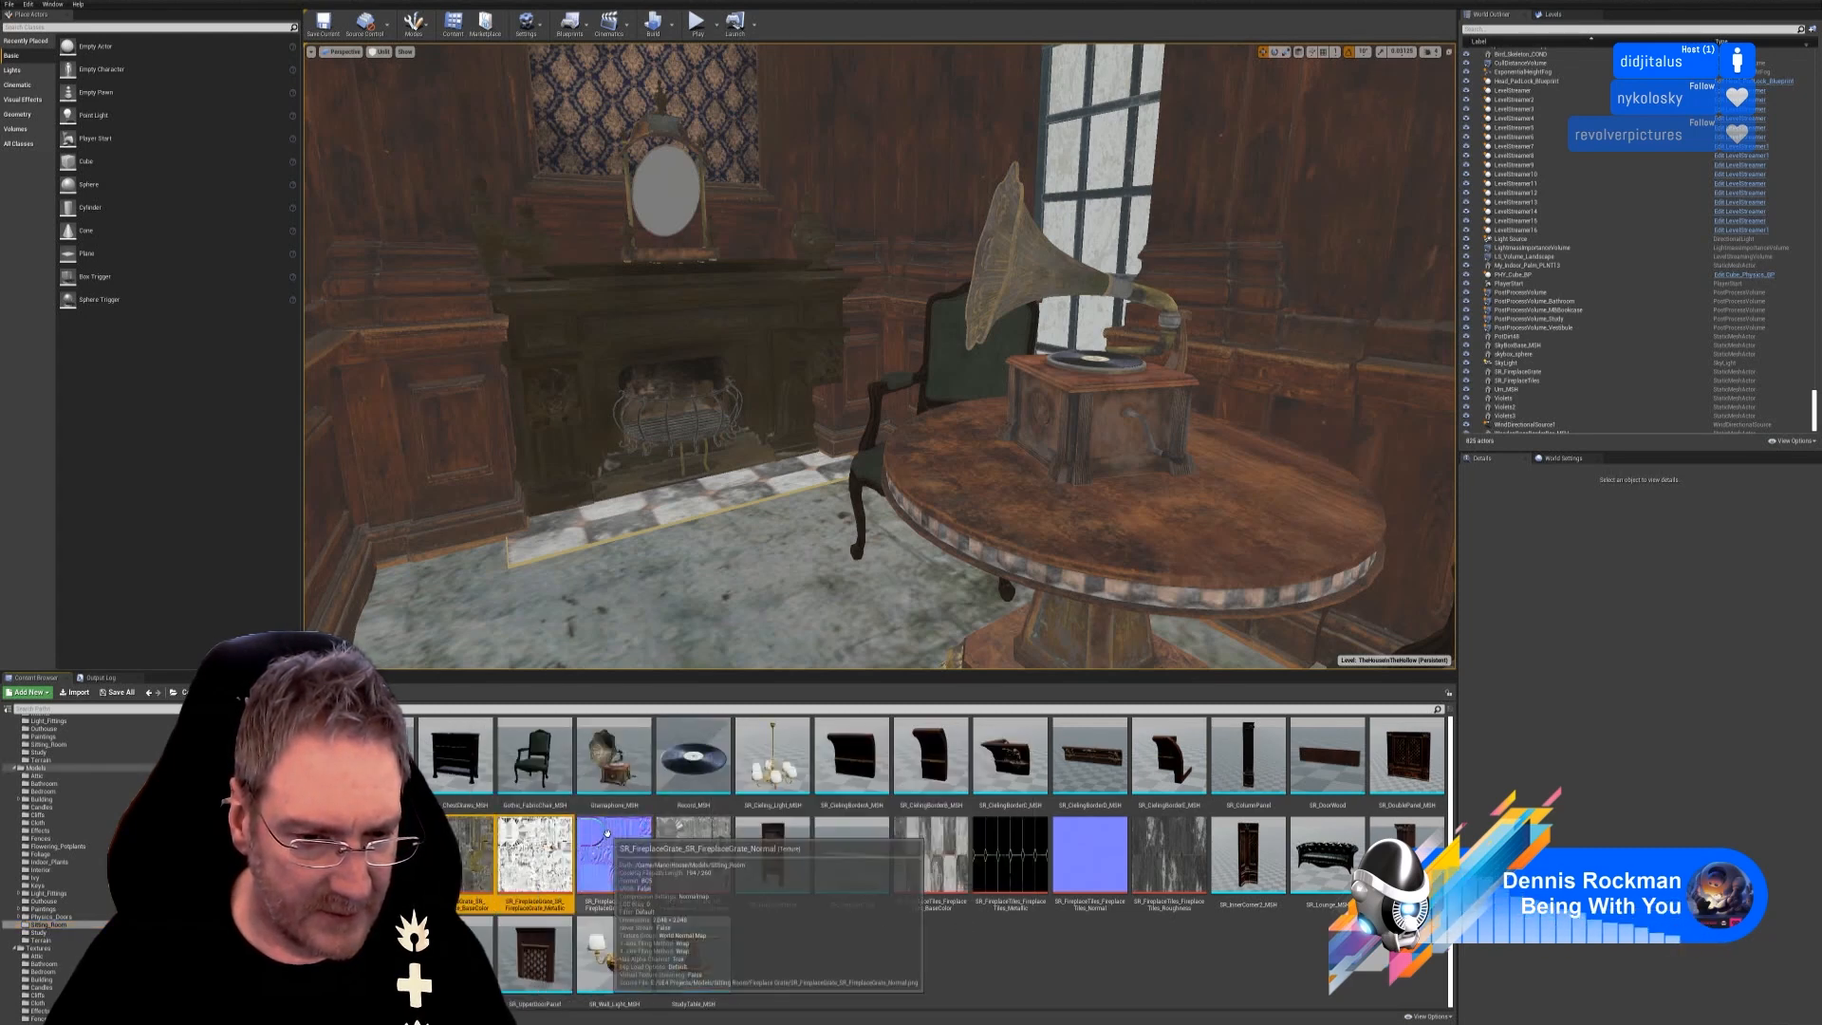
left_click(605, 846, "ctrl")
left_click(691, 847, "ctrl")
left_click(925, 857, "ctrl")
left_click(1009, 852, "ctrl")
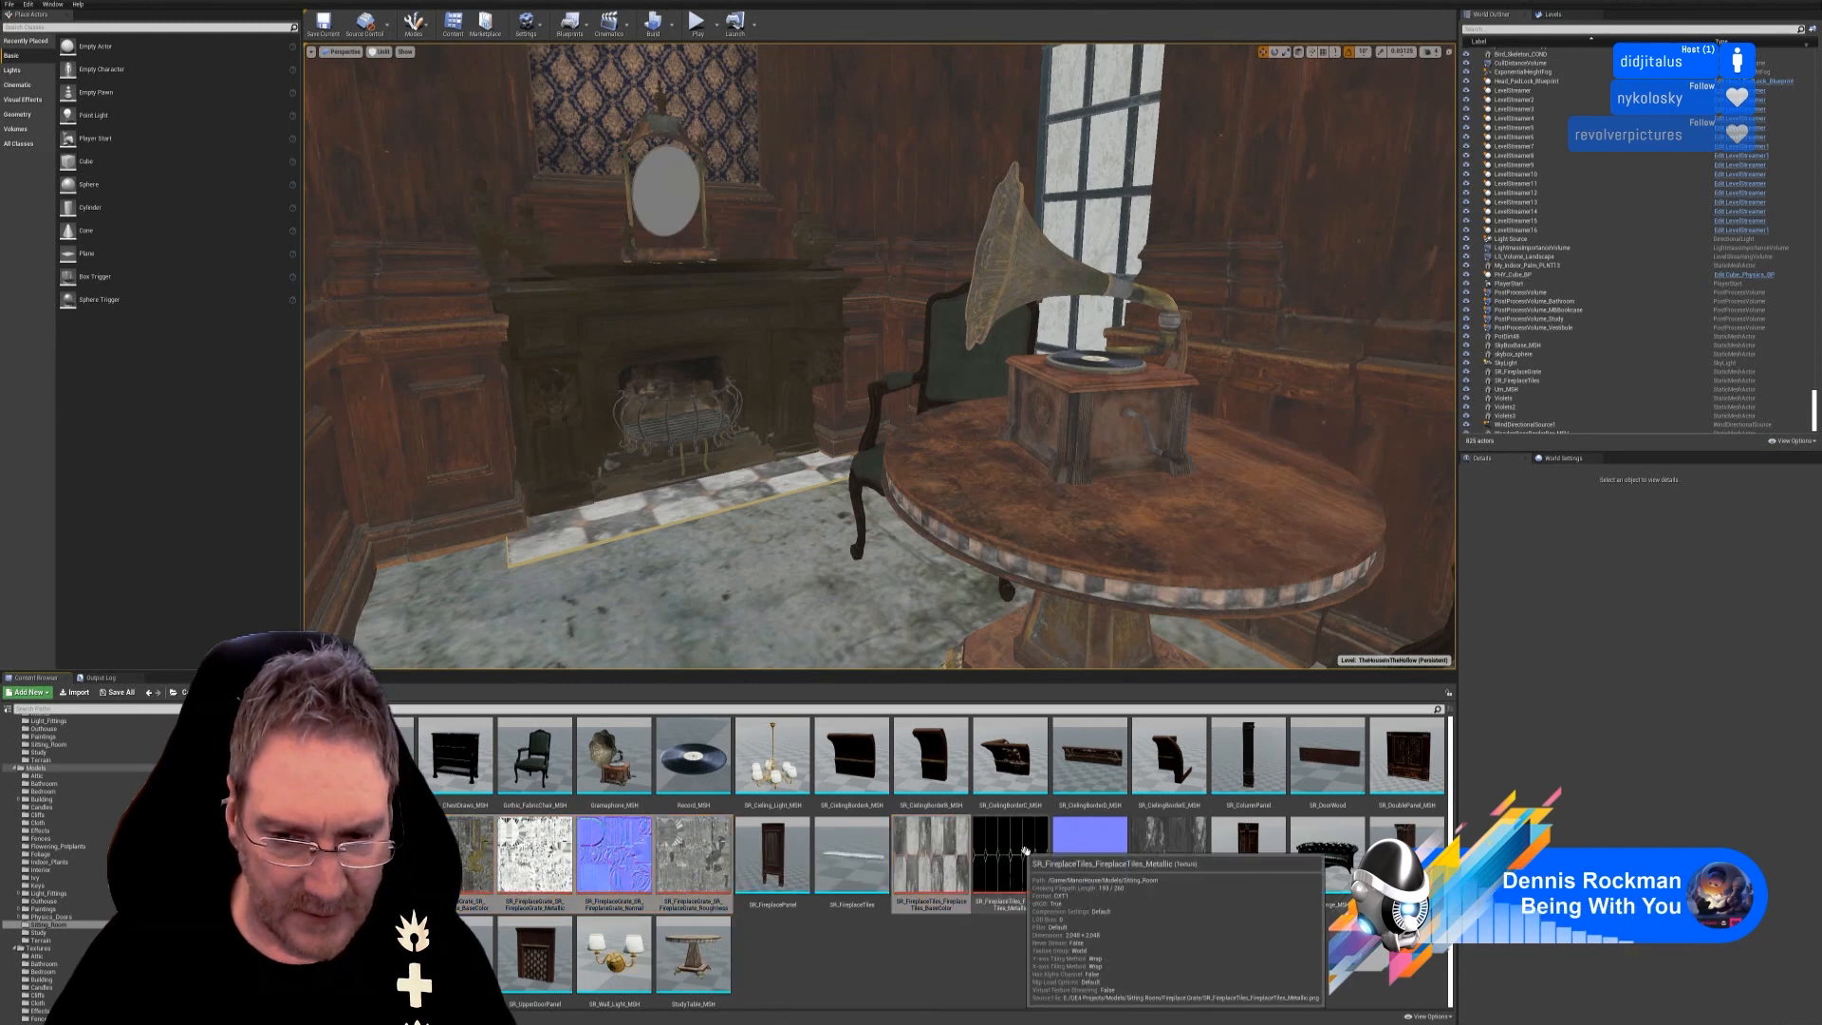
left_click(1097, 846, "ctrl")
left_click(1175, 851, "ctrl")
left_click_drag(1176, 850, 1178, 851)
scroll(66, 917, "down", 10)
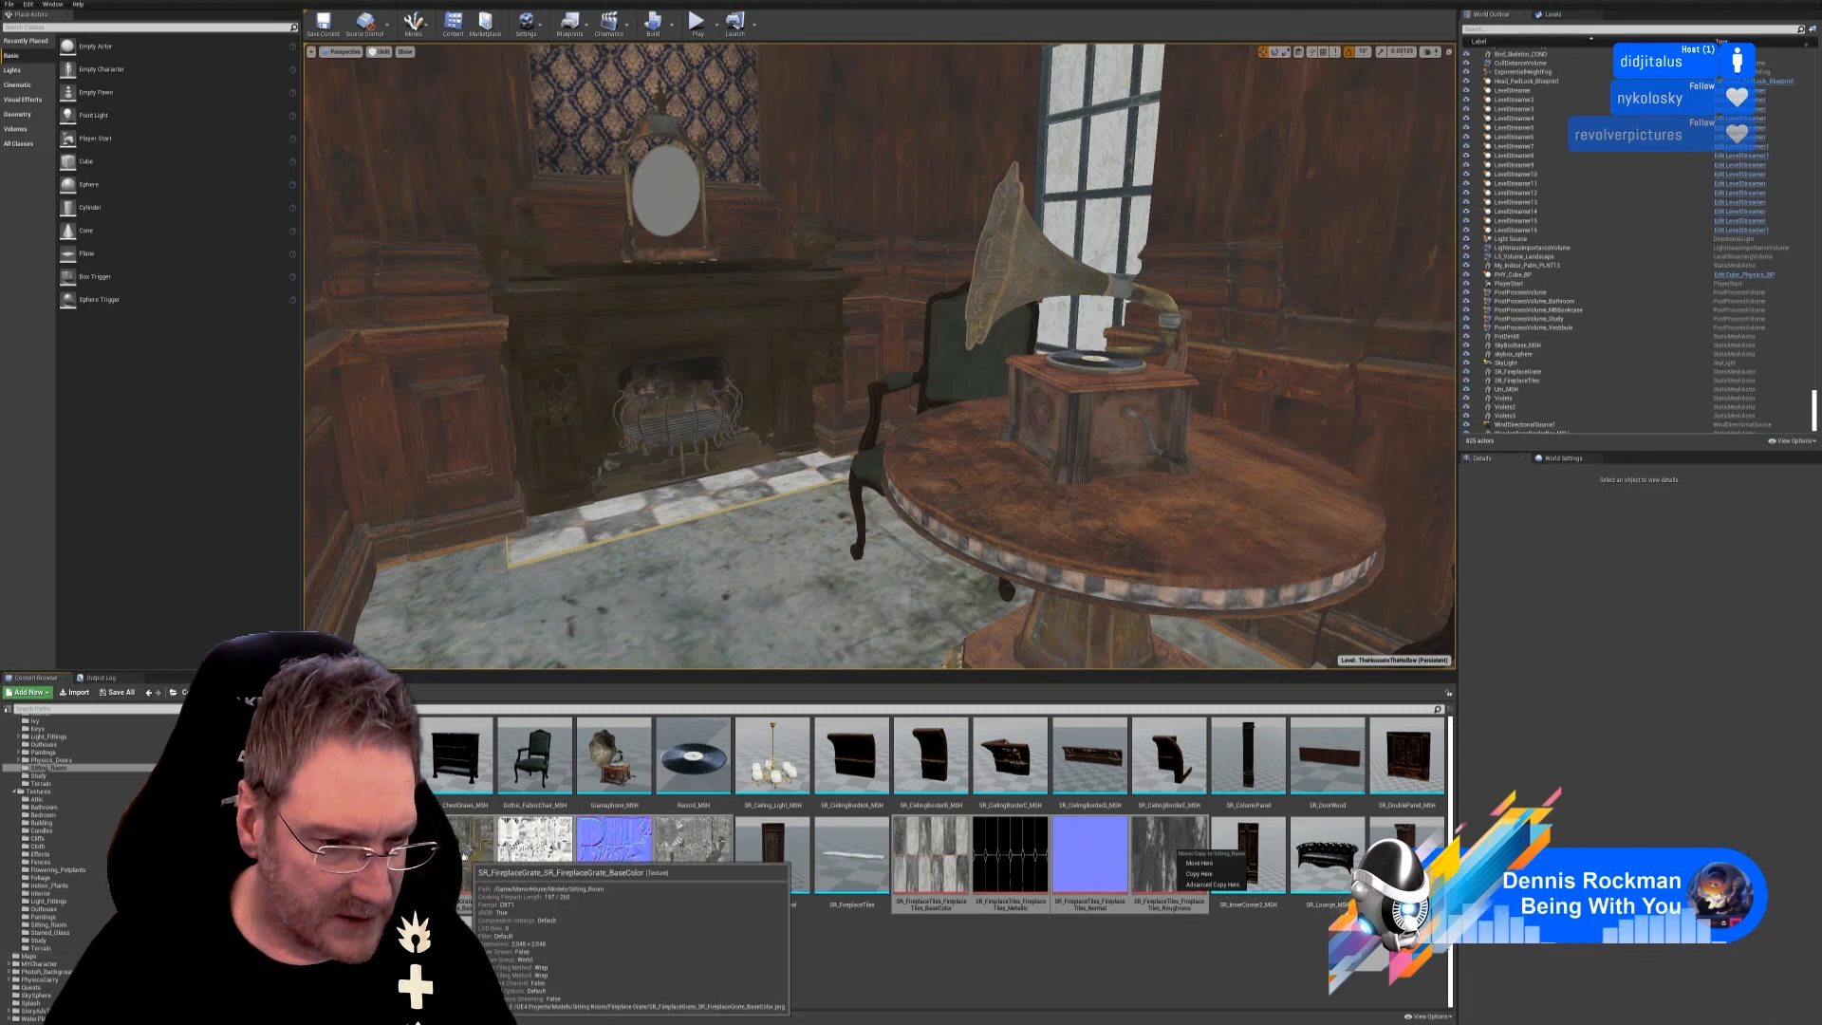
left_click(463, 854)
left_click_drag(463, 854, 70, 925)
left_click(79, 937)
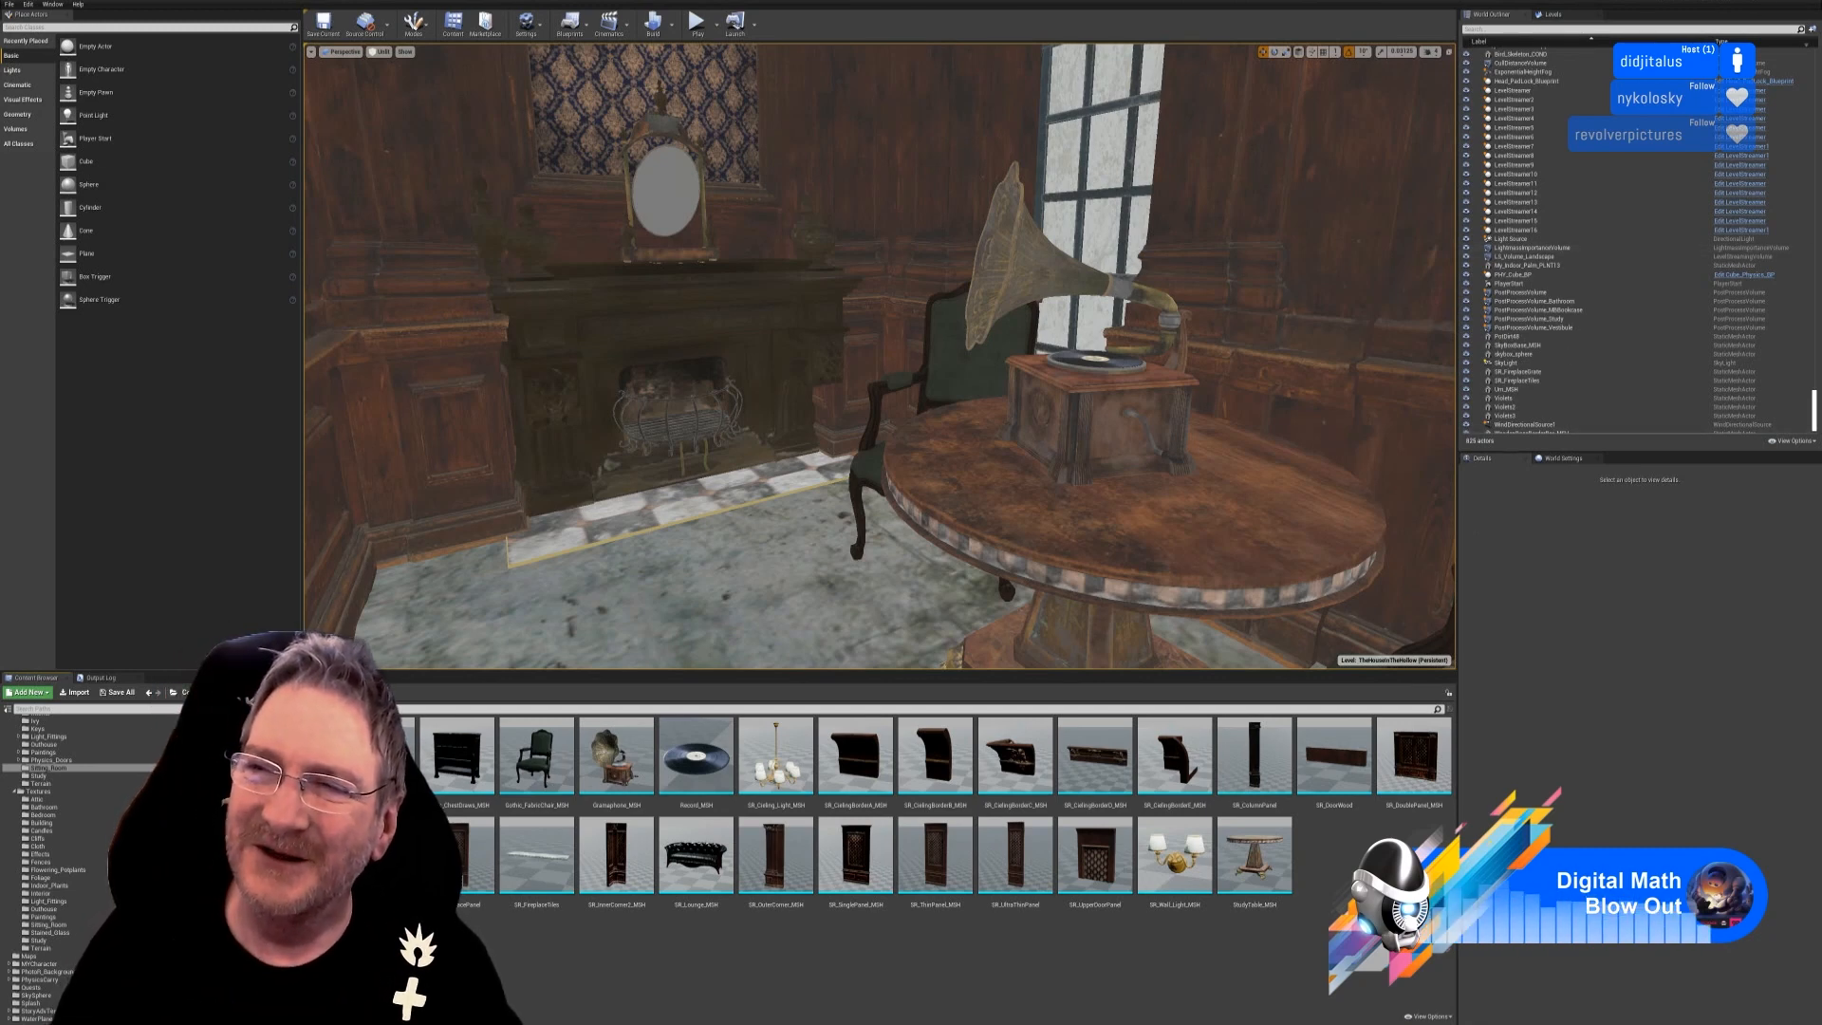
Switch to the web browser and open the copied Discord link to the armoured speaker character render.
left_click(1781, 7)
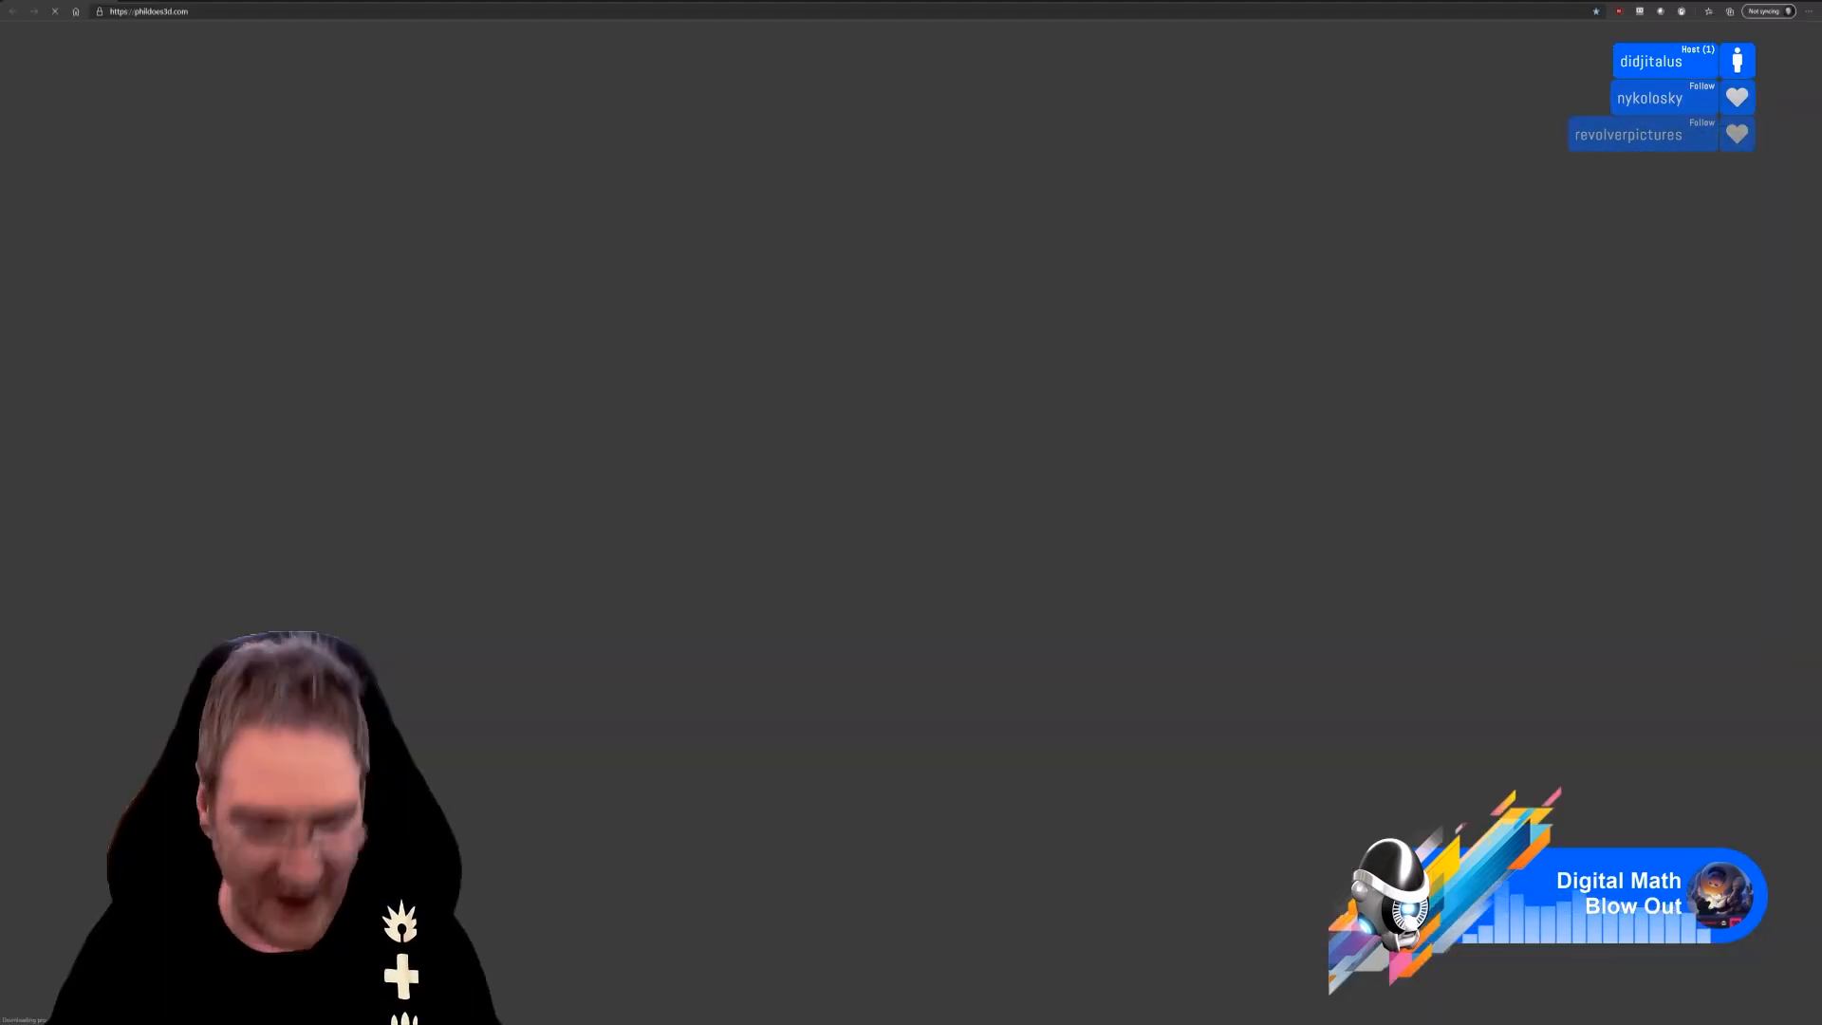
left_click(212, 12)
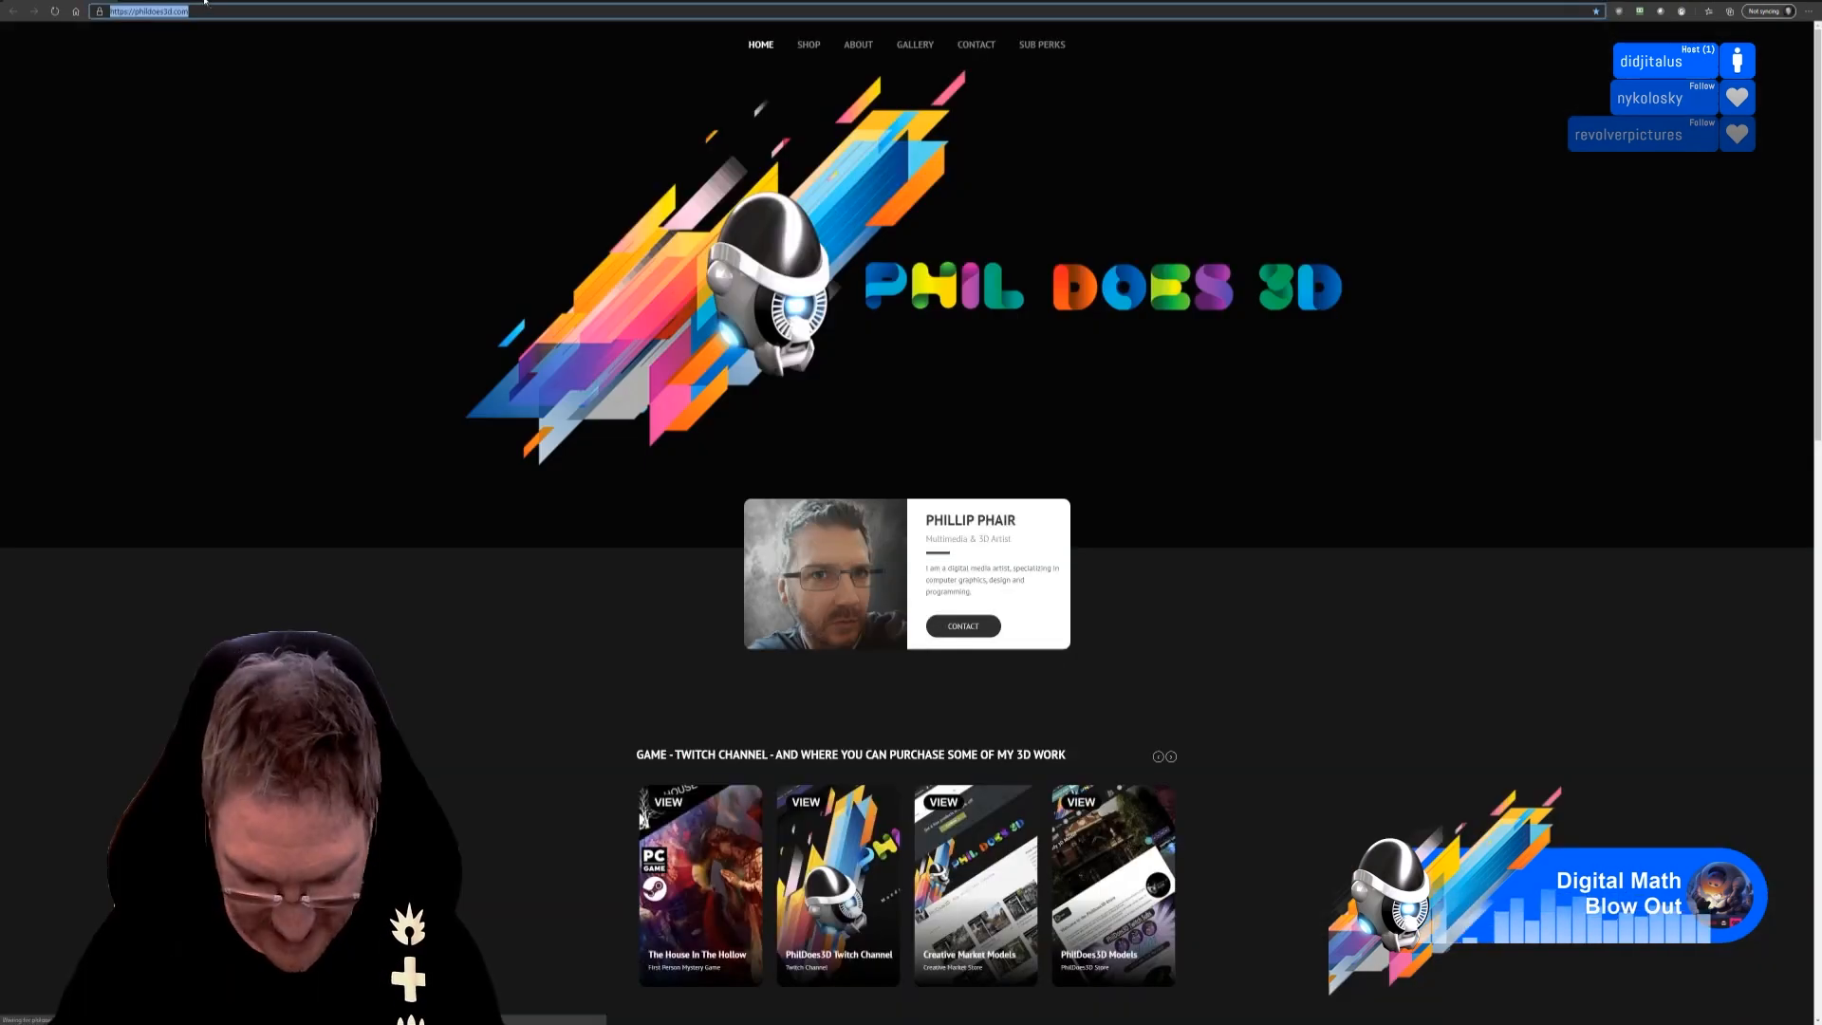
key("ctrl+v")
key("Return")
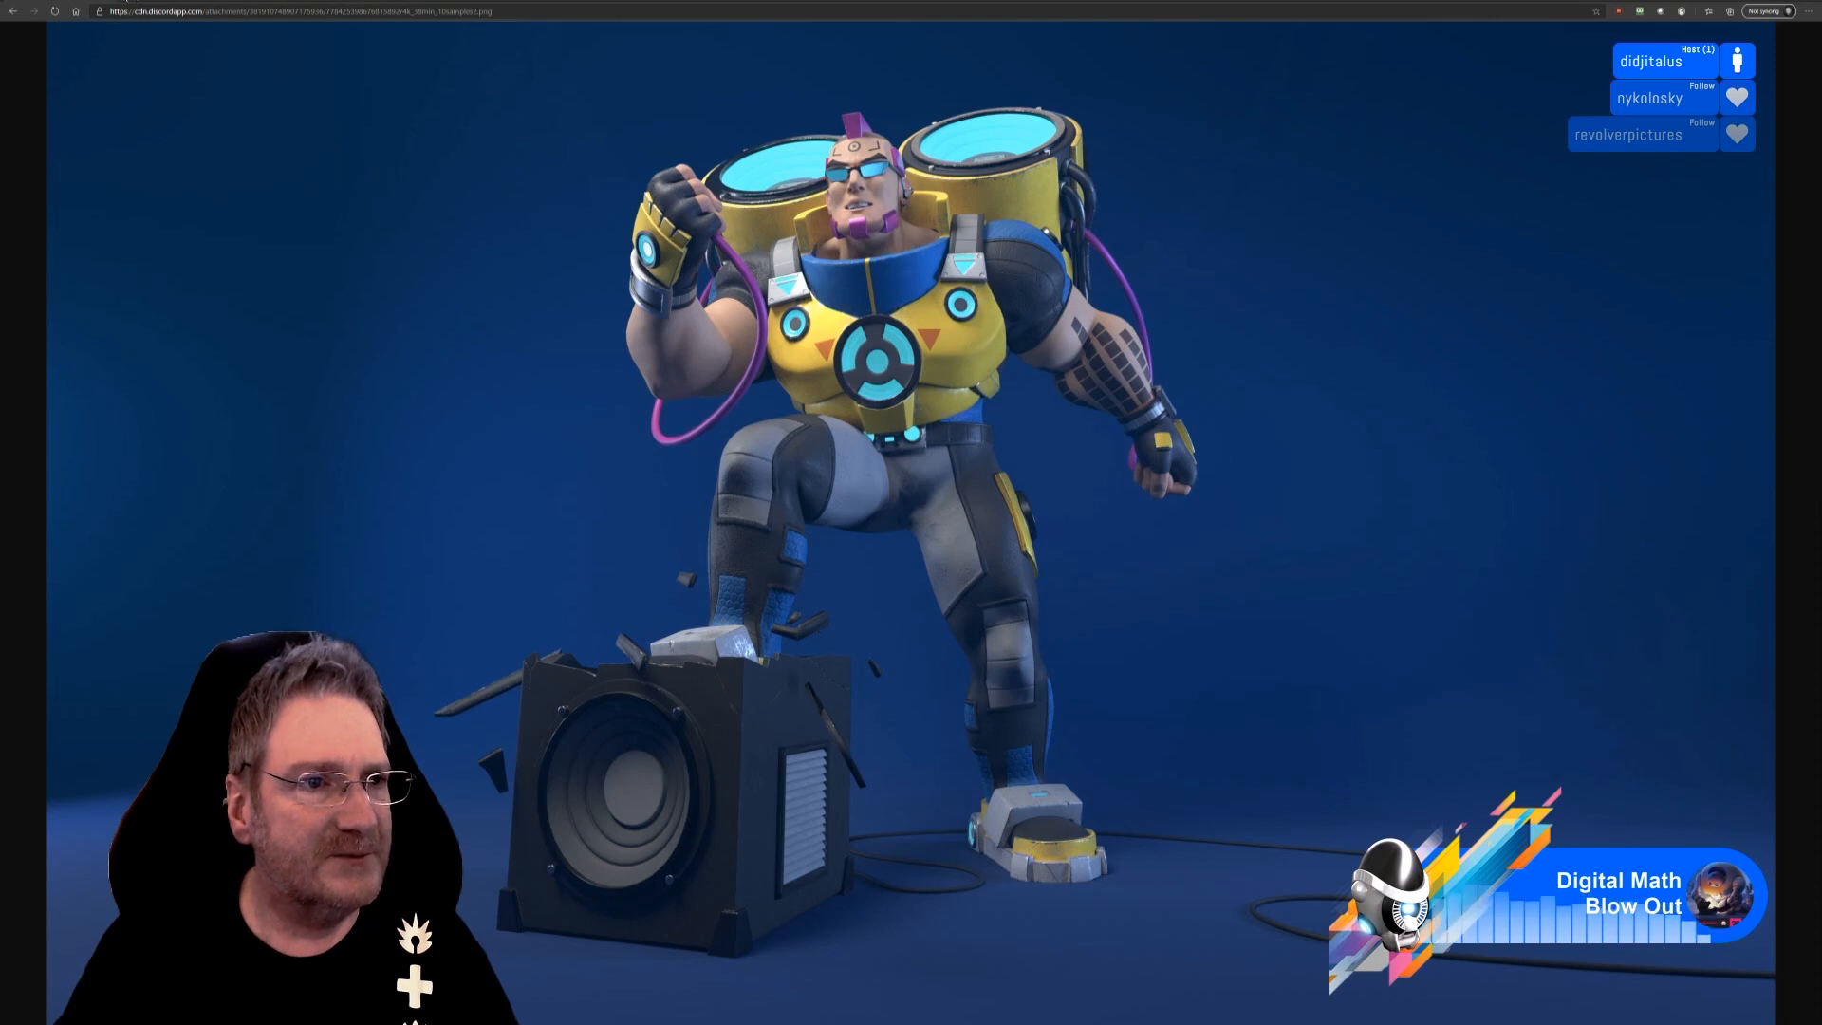
Open the copied Discord image link Capture12.JPG in a new tab and enlarge the aircraft model.
key("ctrl+t")
key("ctrl+v")
key("Return")
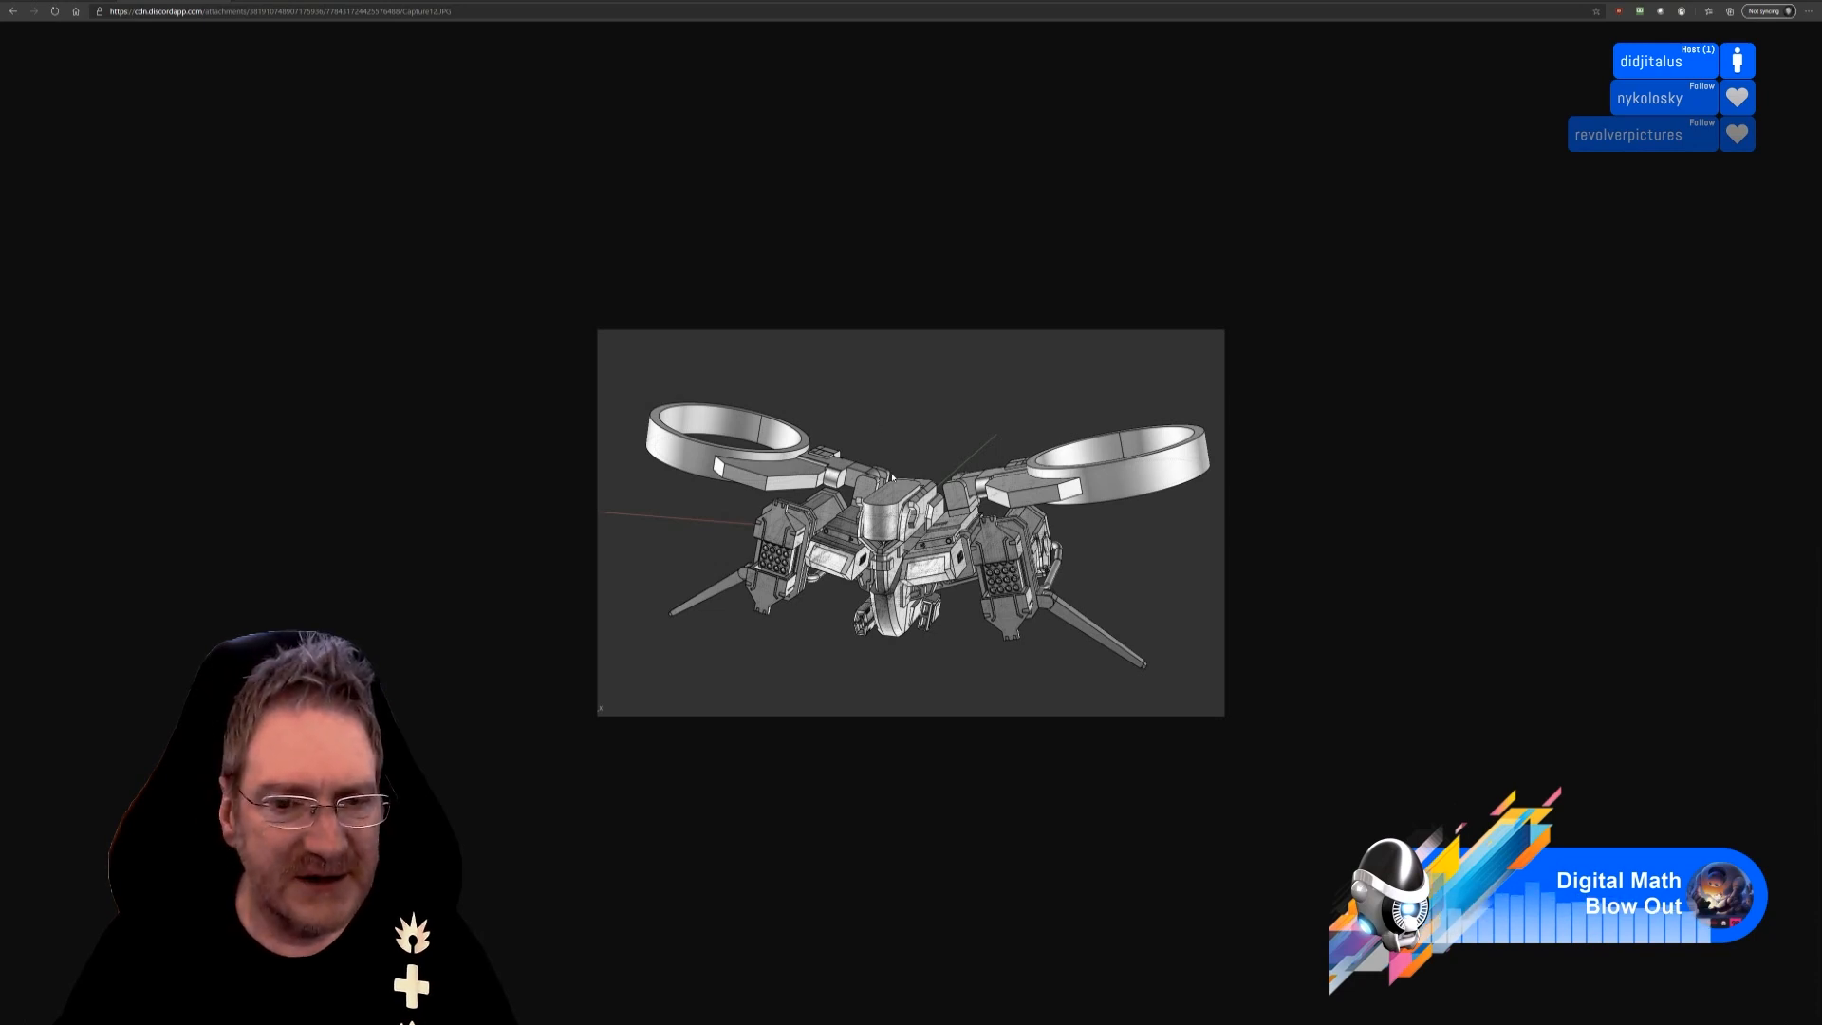
scroll(892, 475, "up", 5, "ctrl")
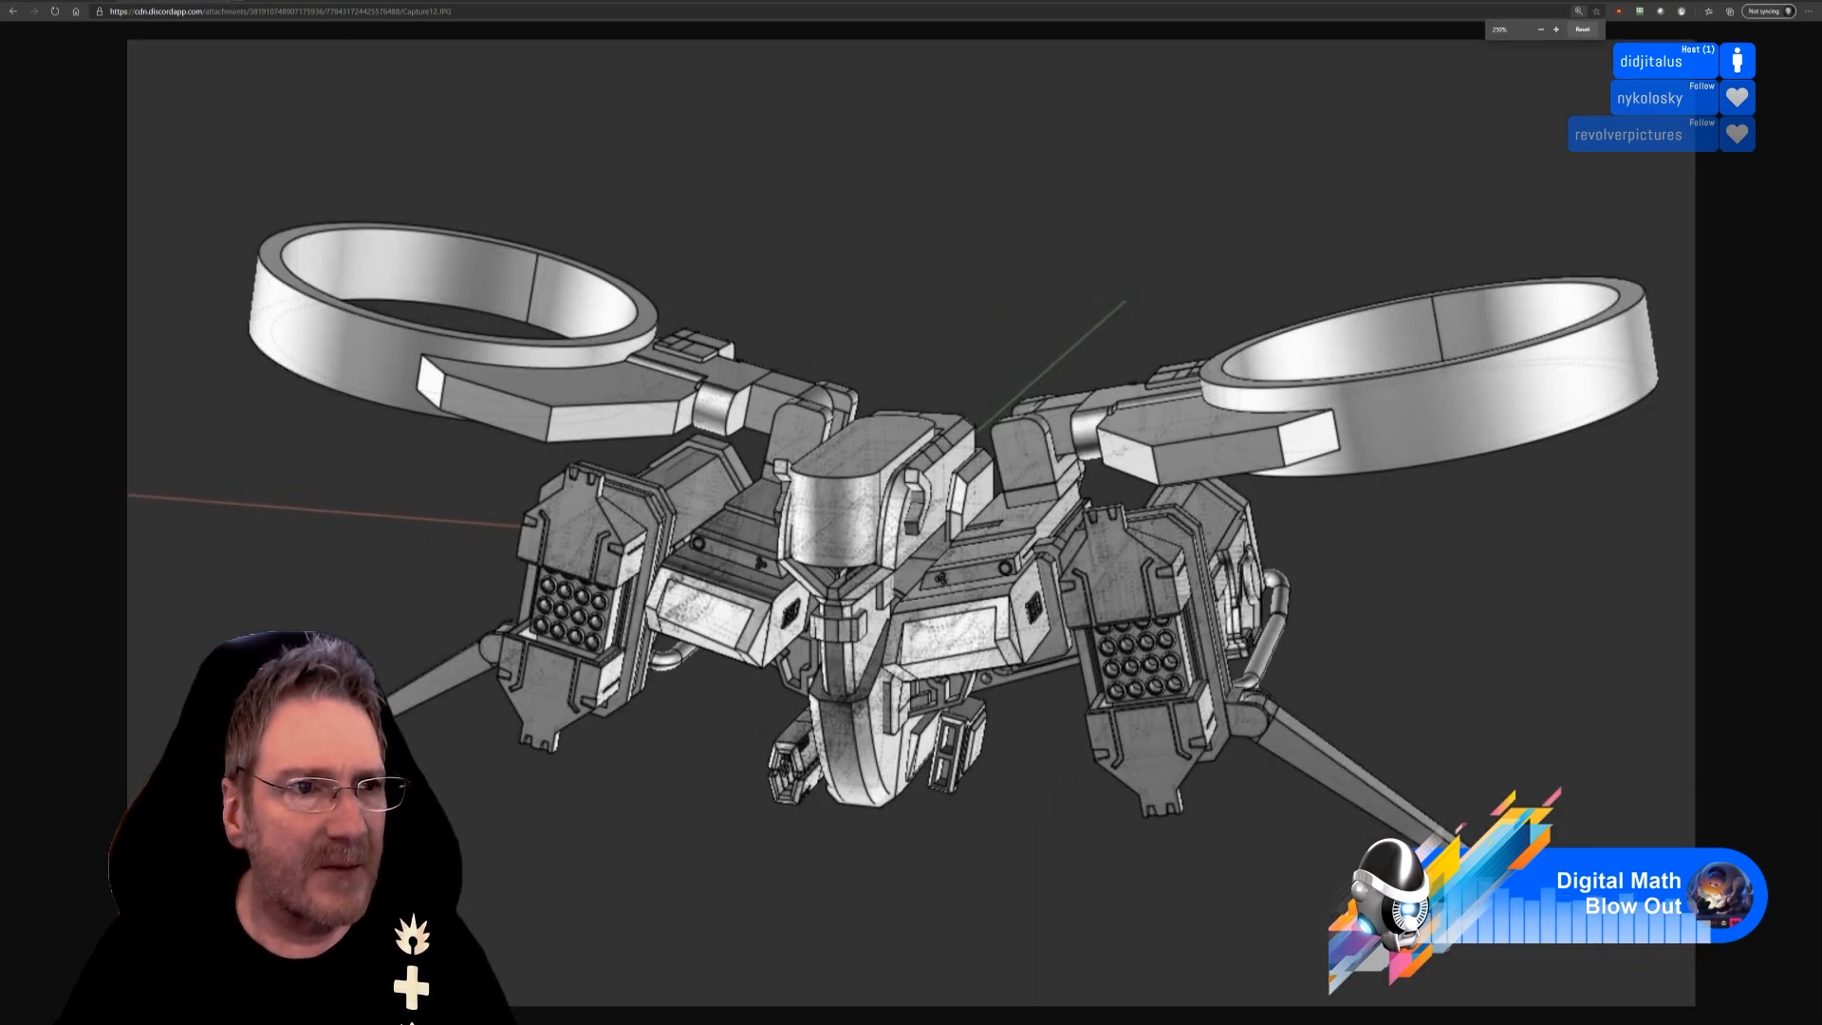
Open the Discord image Capture11.JPG in another new tab and zoom out slightly to view the whole aircraft.
left_click(247, 2)
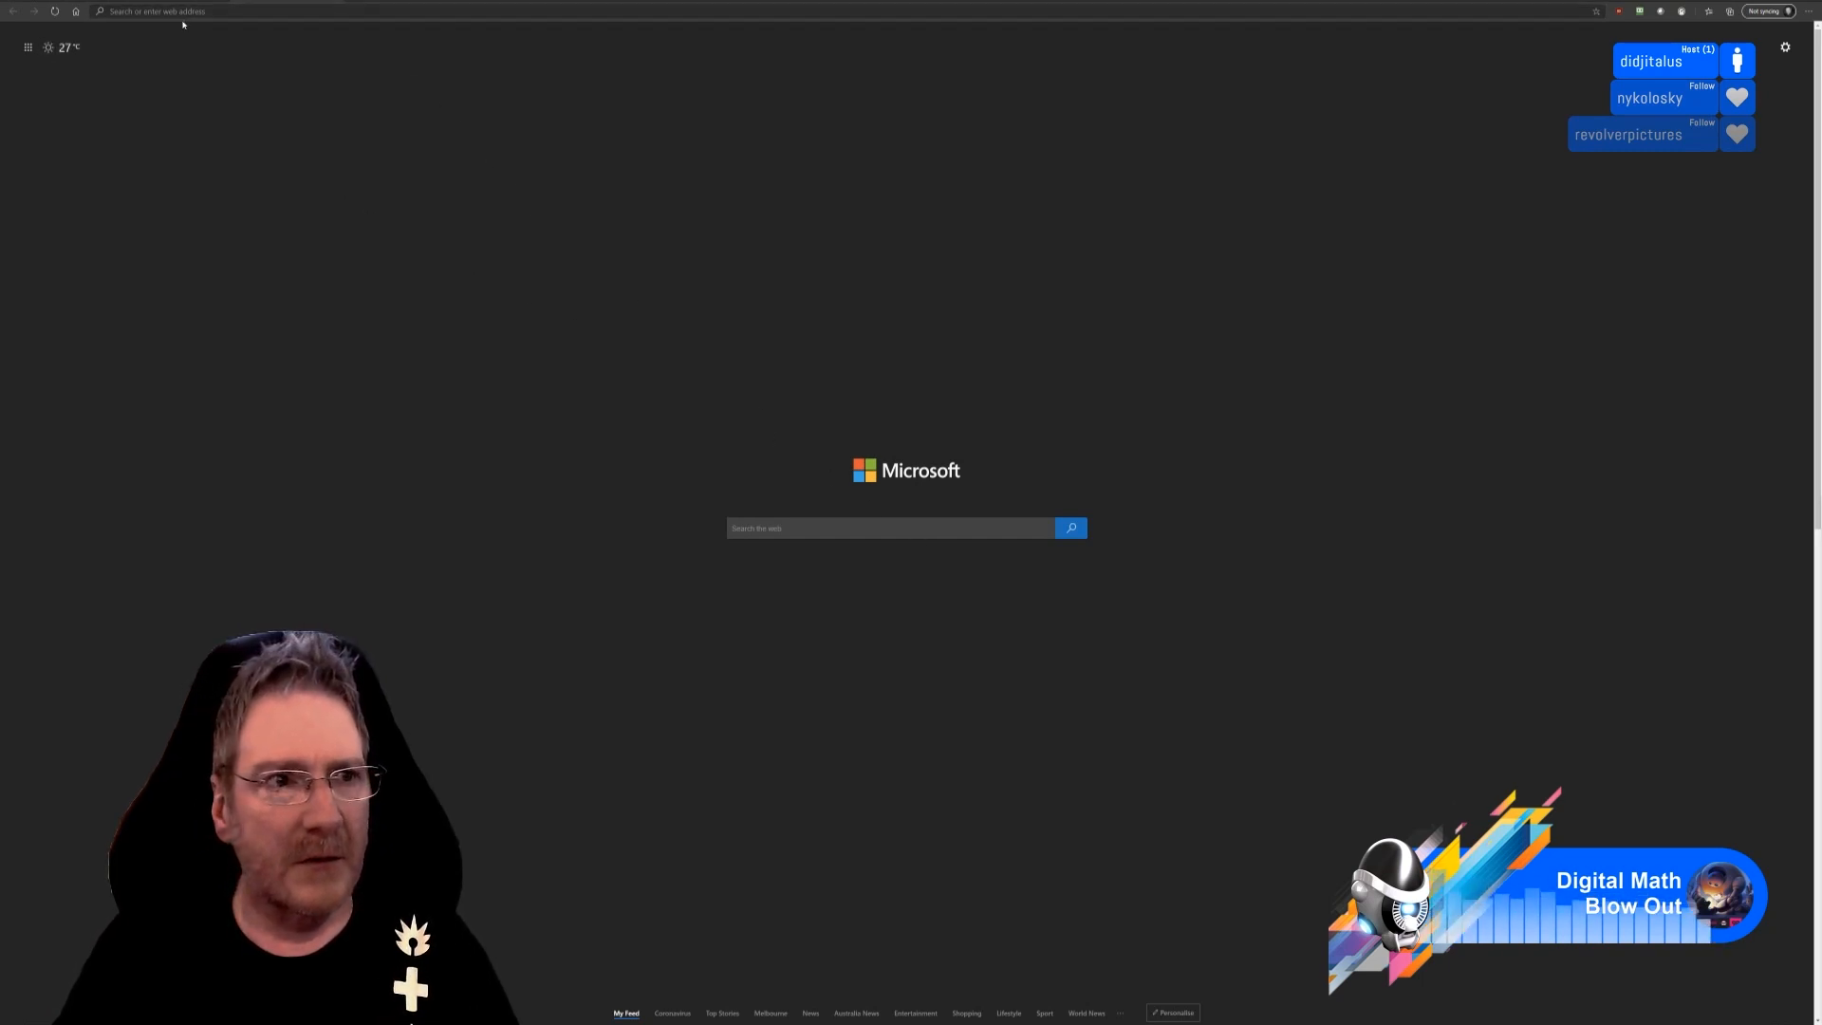
left_click(228, 11)
key("ctrl+v")
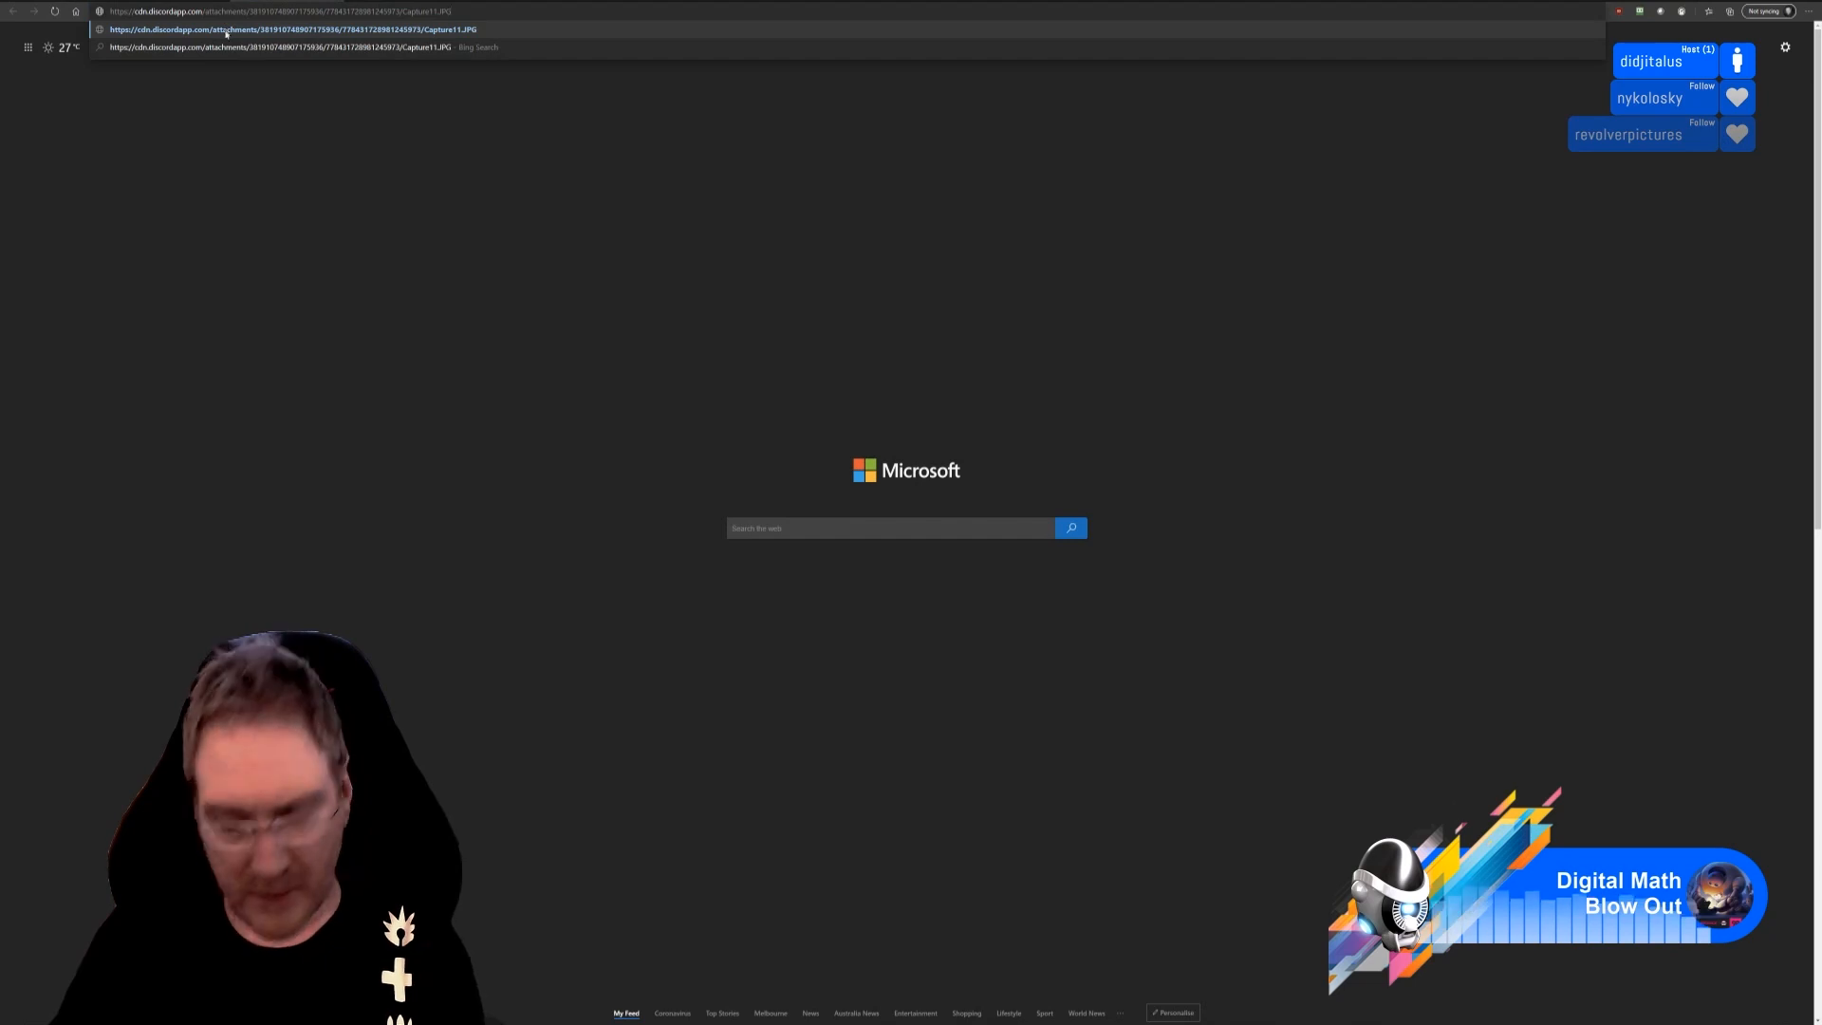
left_click(226, 31)
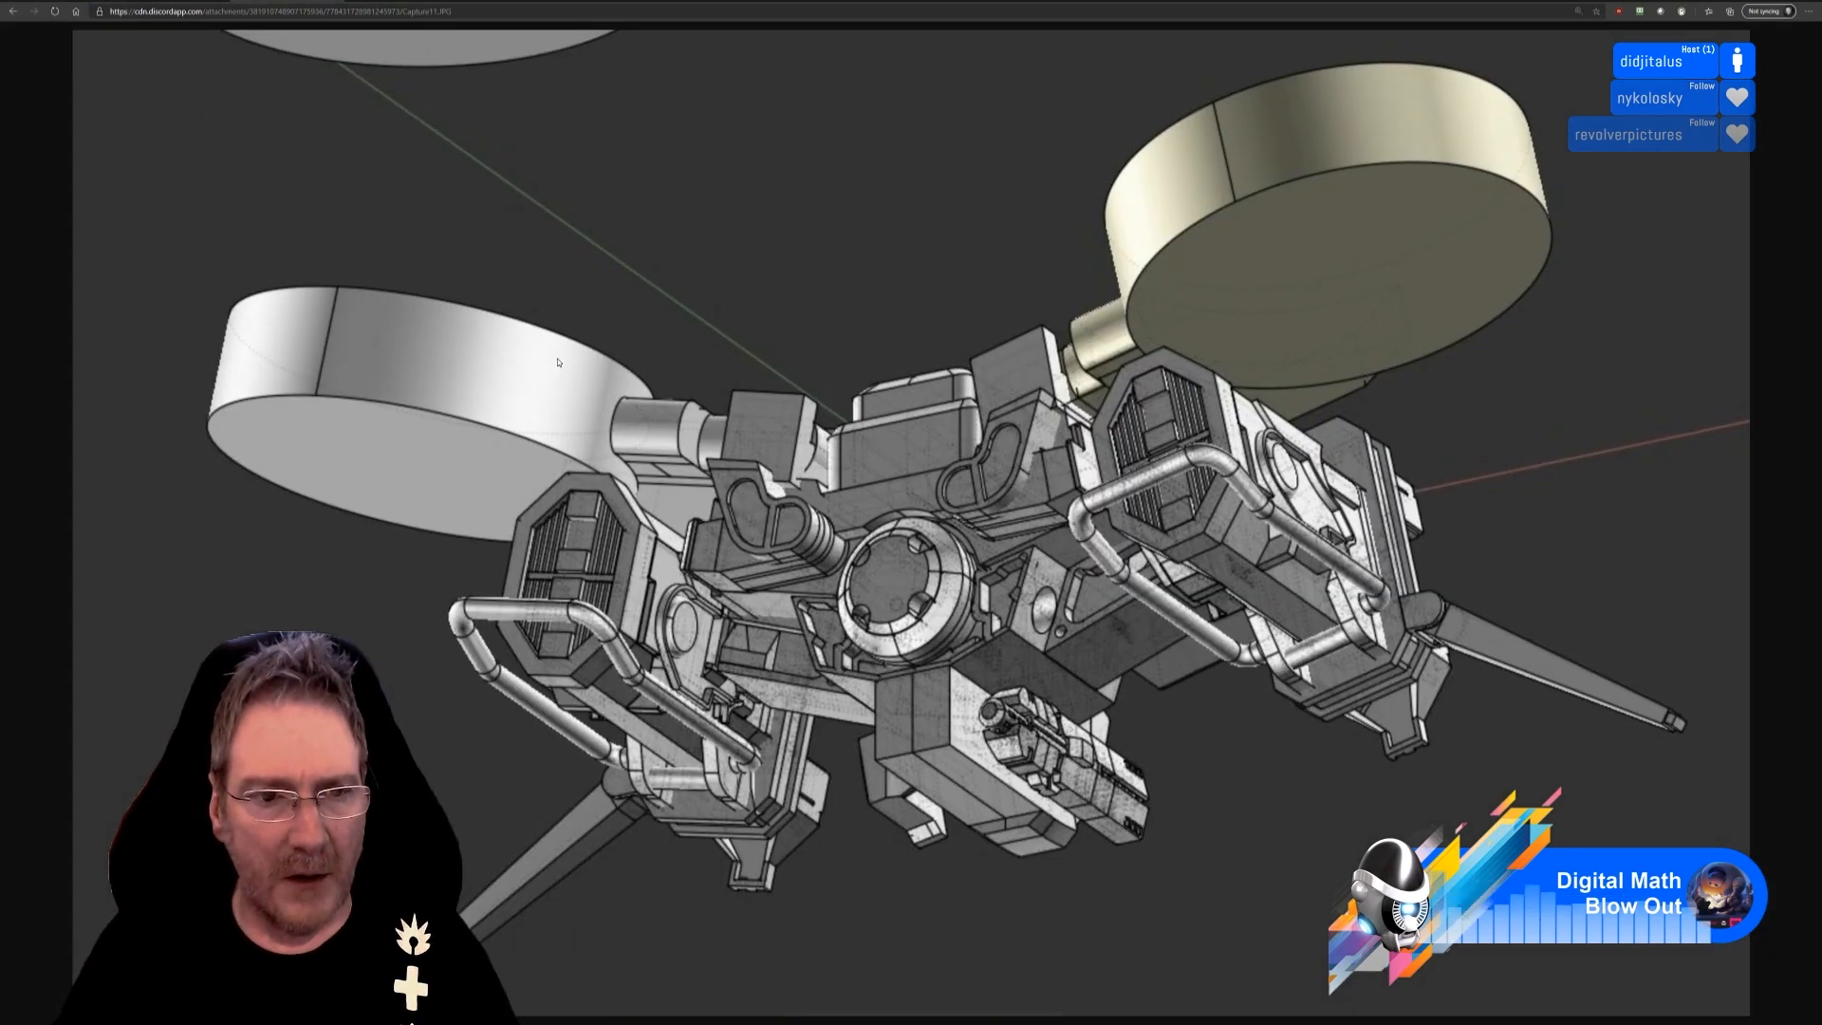
scroll(538, 366, "down", 1, "ctrl")
Compare the Capture12 and Capture11 views of the aircraft model by alternating between them.
left_click(214, 3)
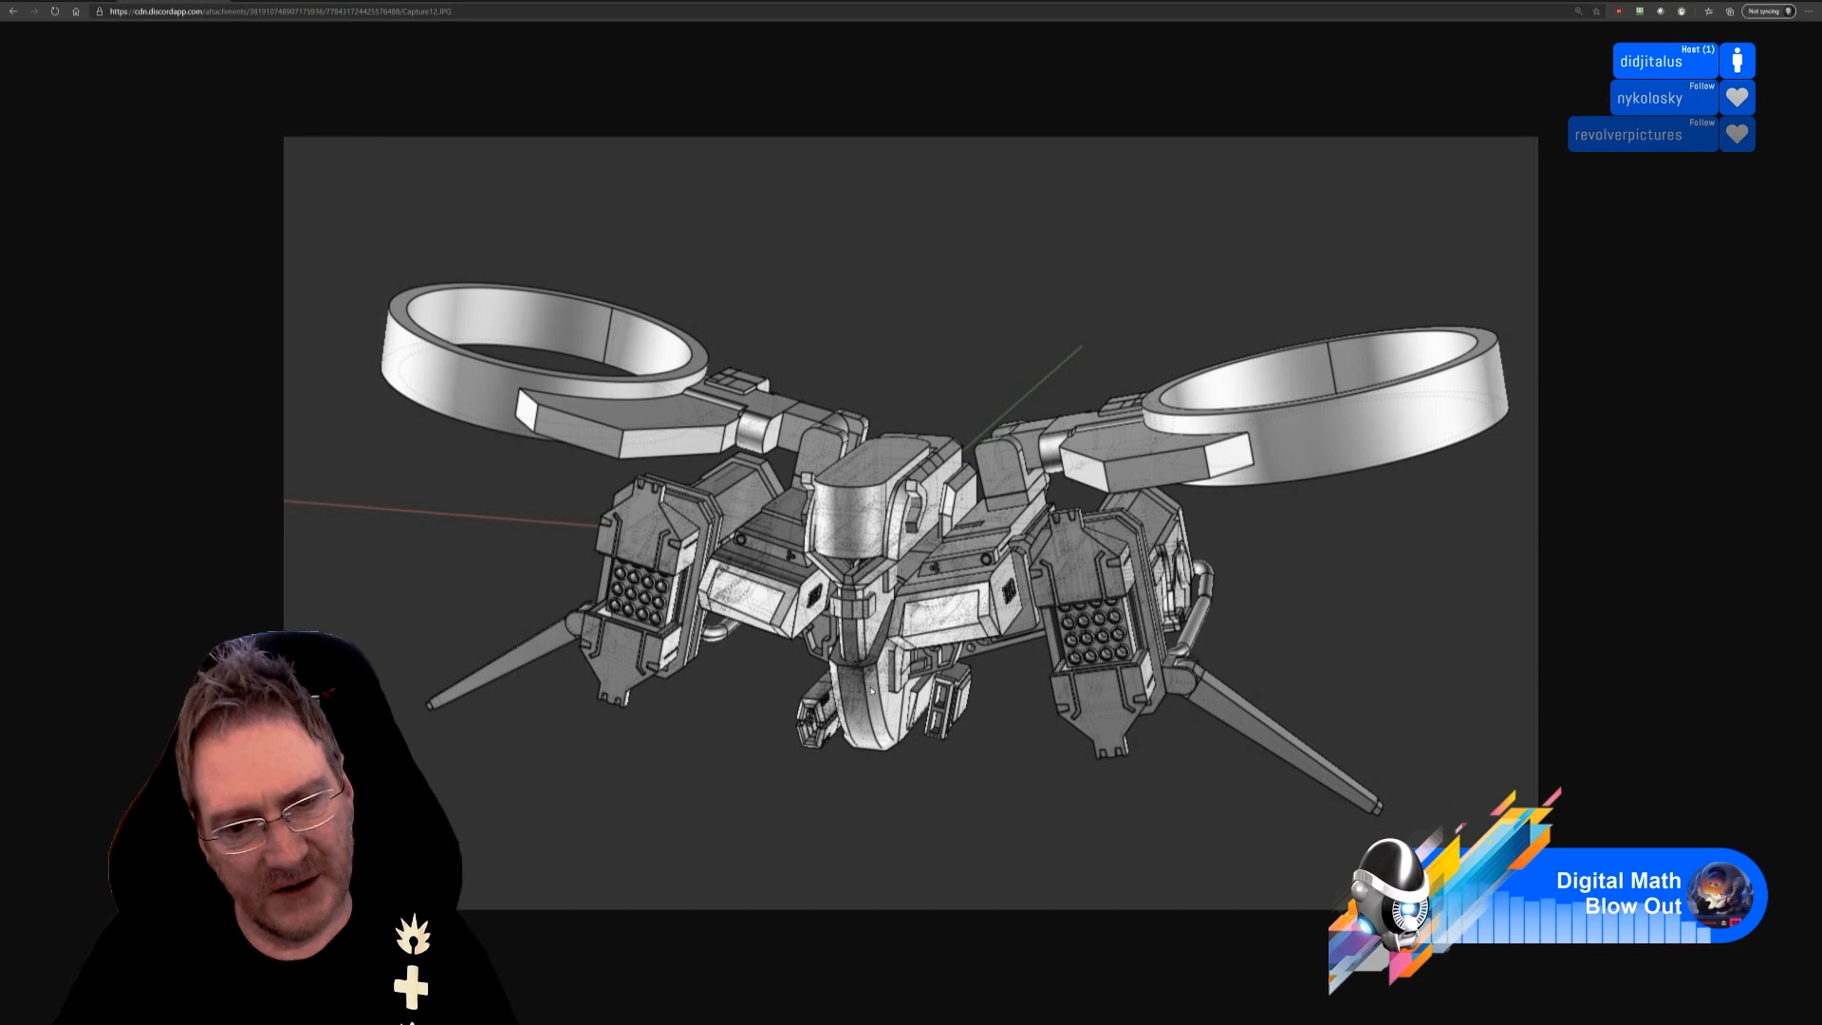
left_click(314, 2)
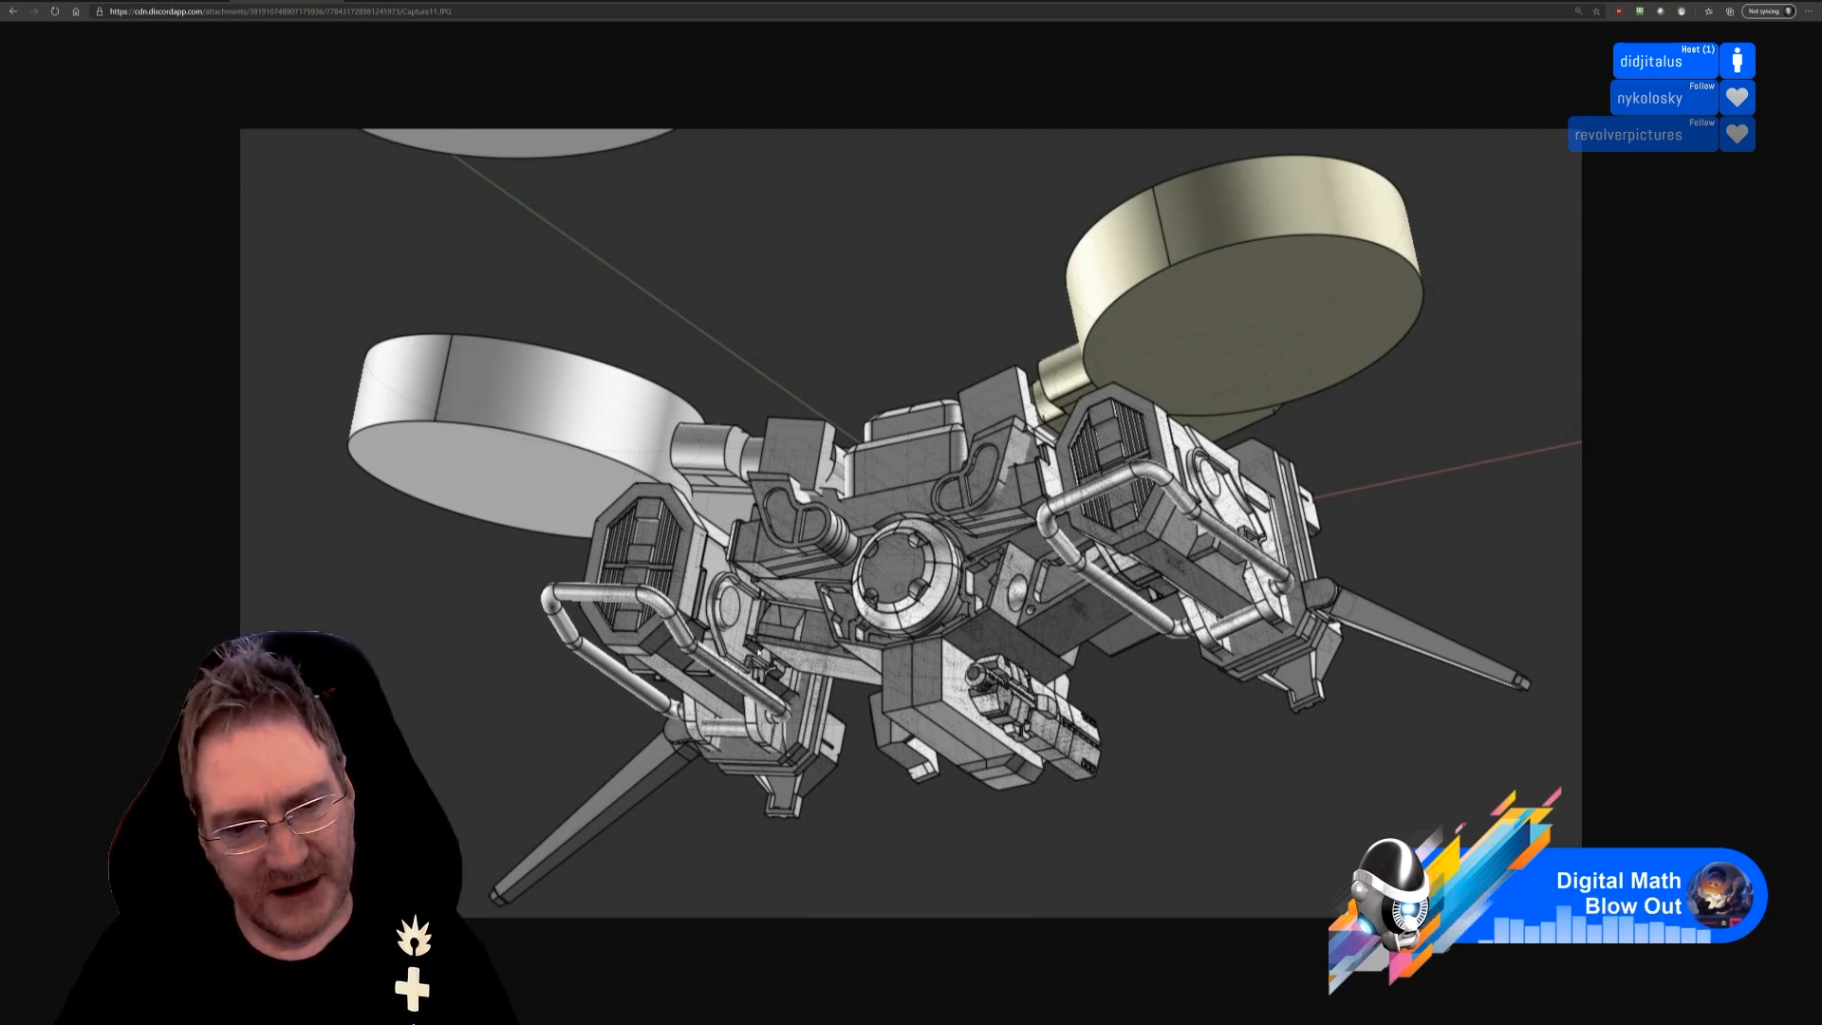
left_click(173, 2)
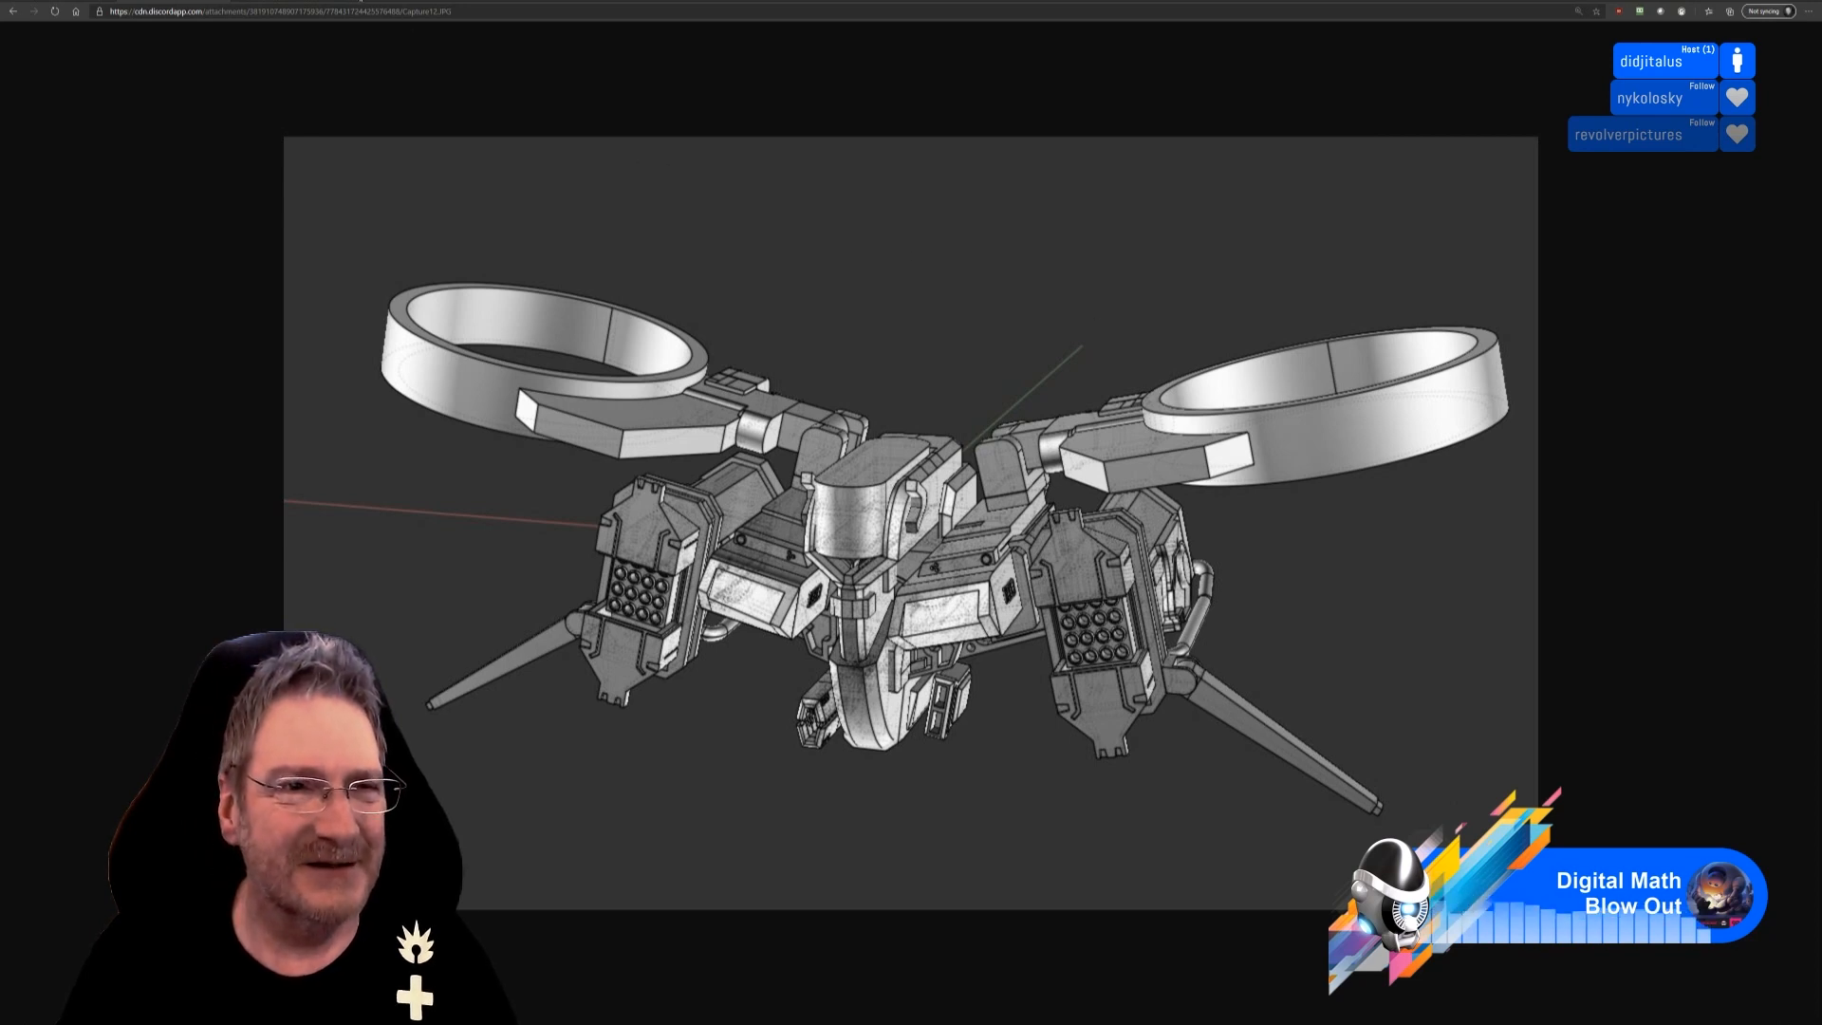
Open the copied ArtStation link to the DP-12 shotgun image in a new tab and enlarge it.
key("ctrl+t")
key("ctrl+v")
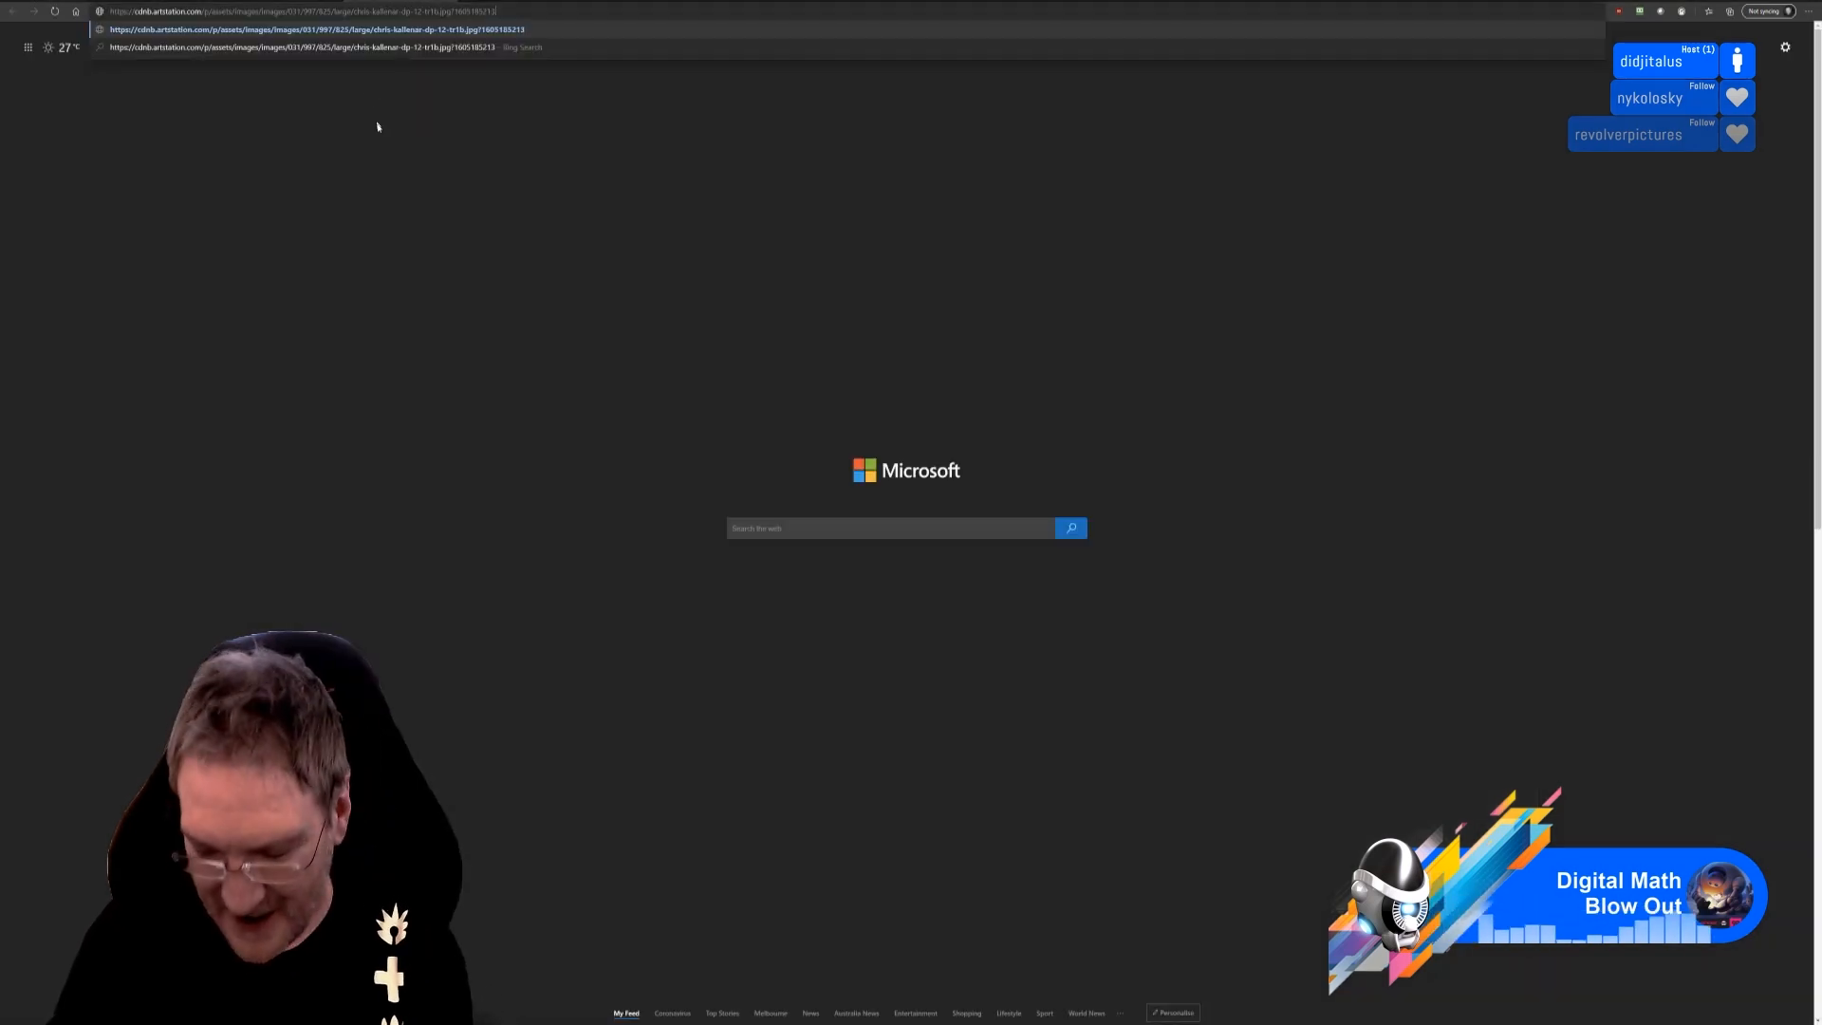
key("Return")
scroll(954, 538, "up", 3, "ctrl")
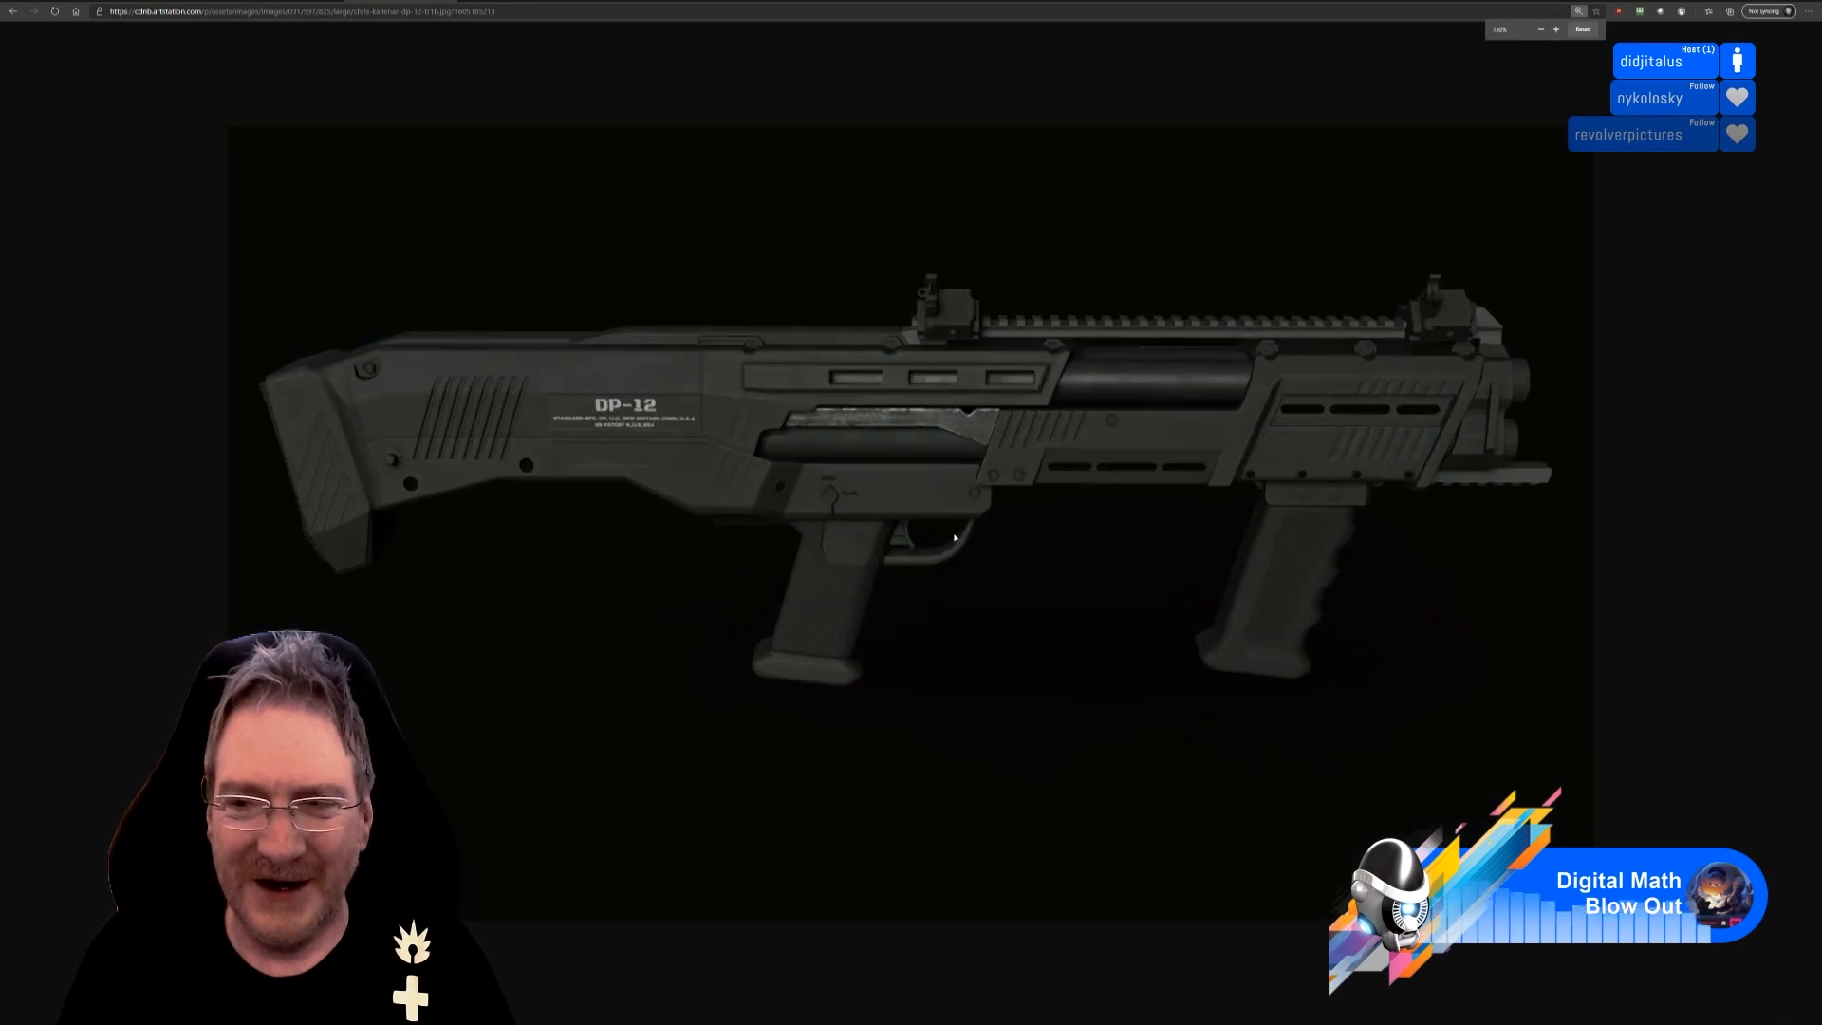
scroll(954, 539, "up", 1, "ctrl")
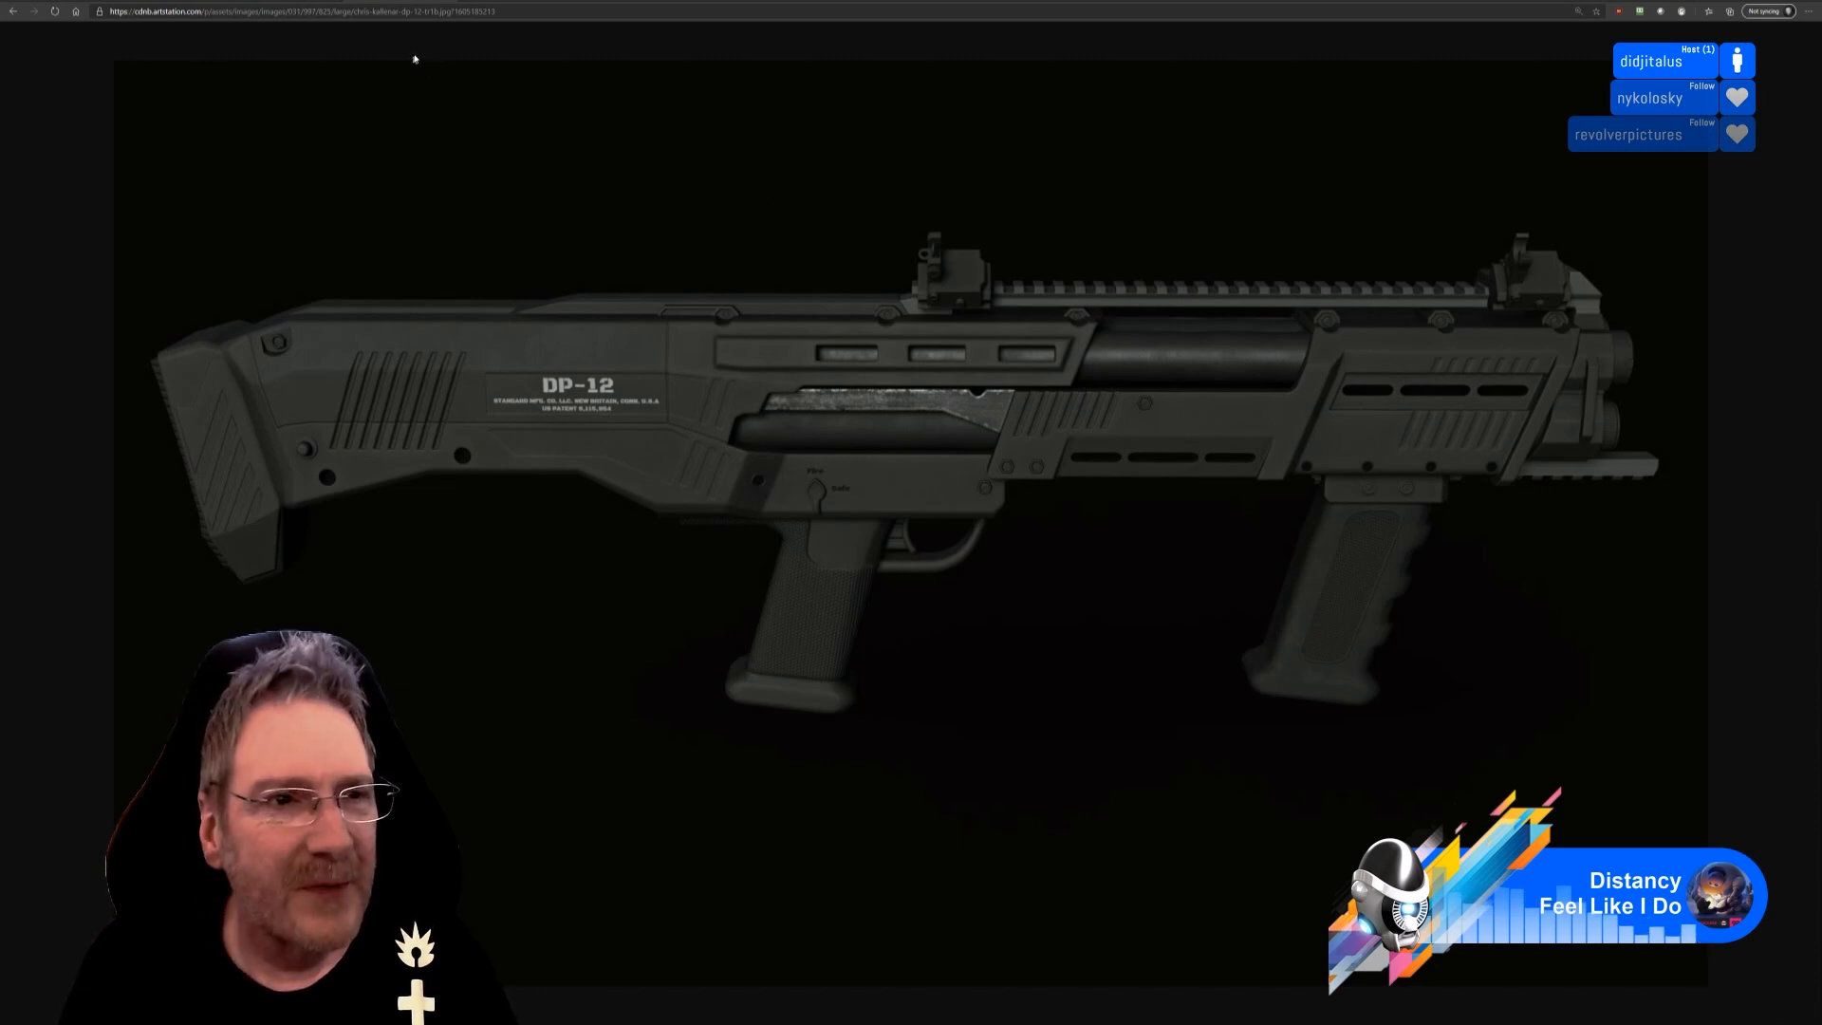
key("ctrl+t")
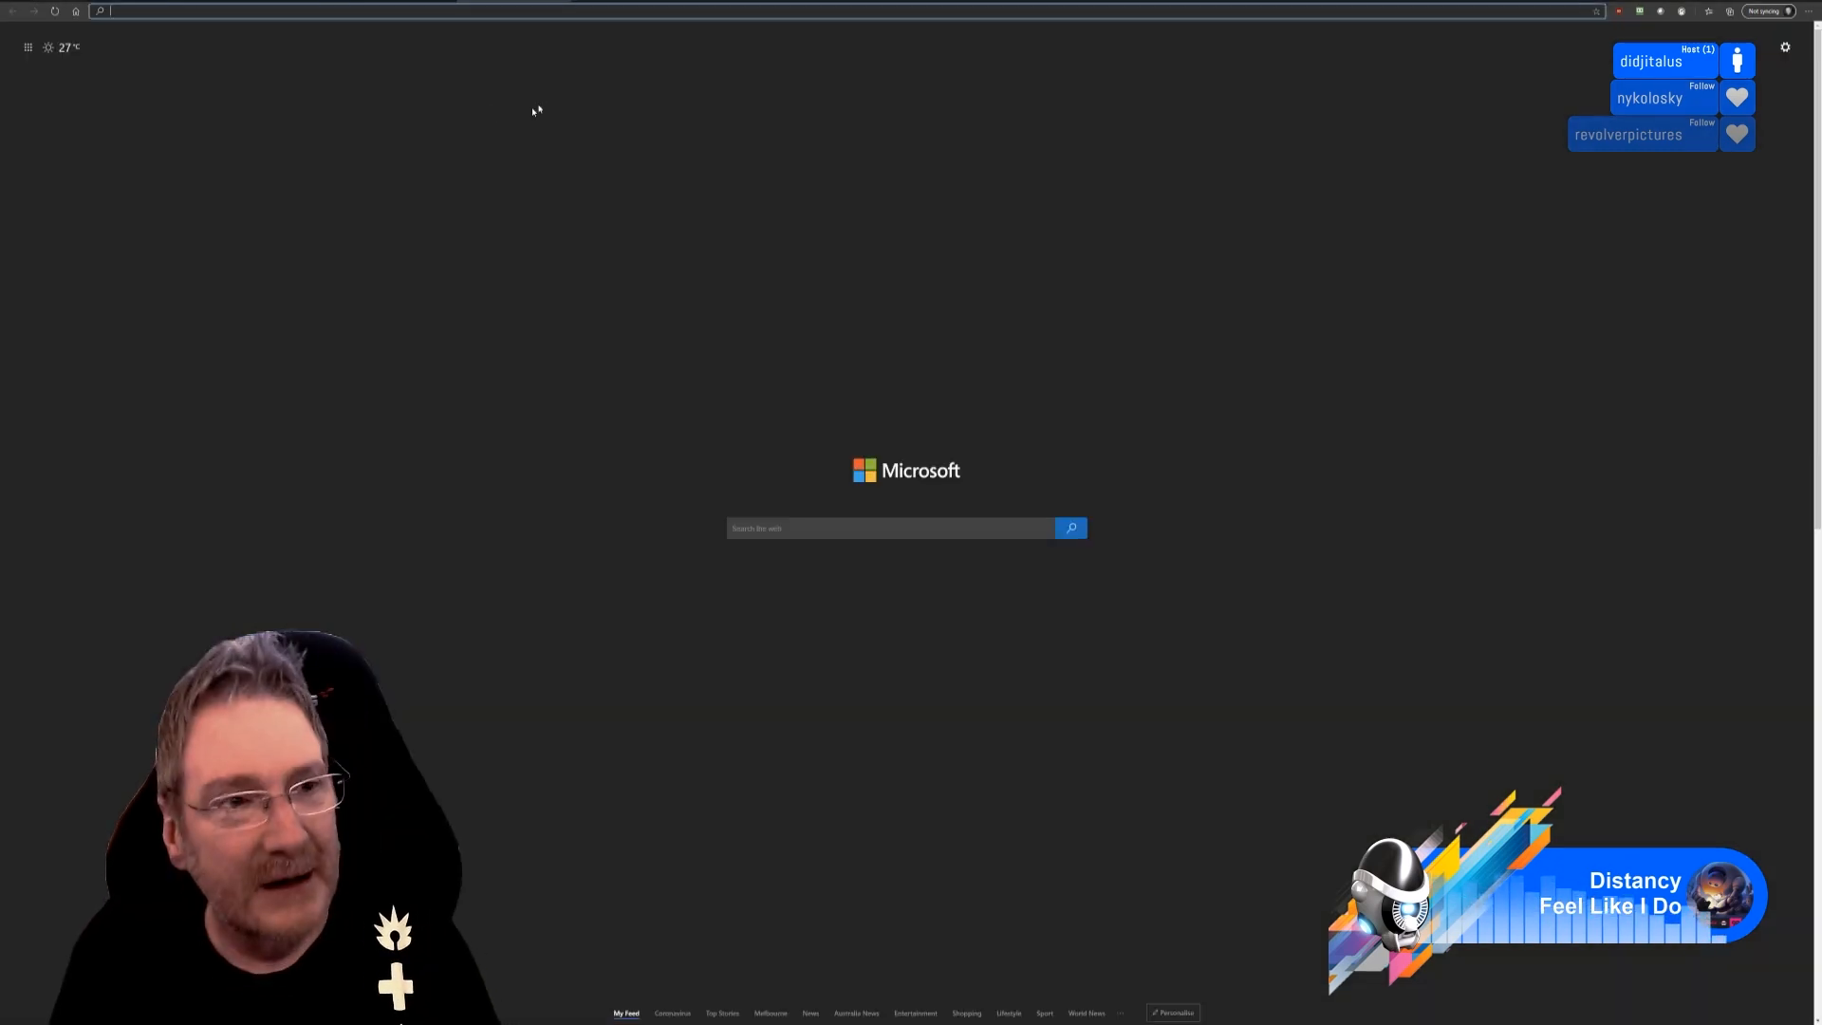
type("https://www.artstation.com/artwork/28YQaJ")
key("Return")
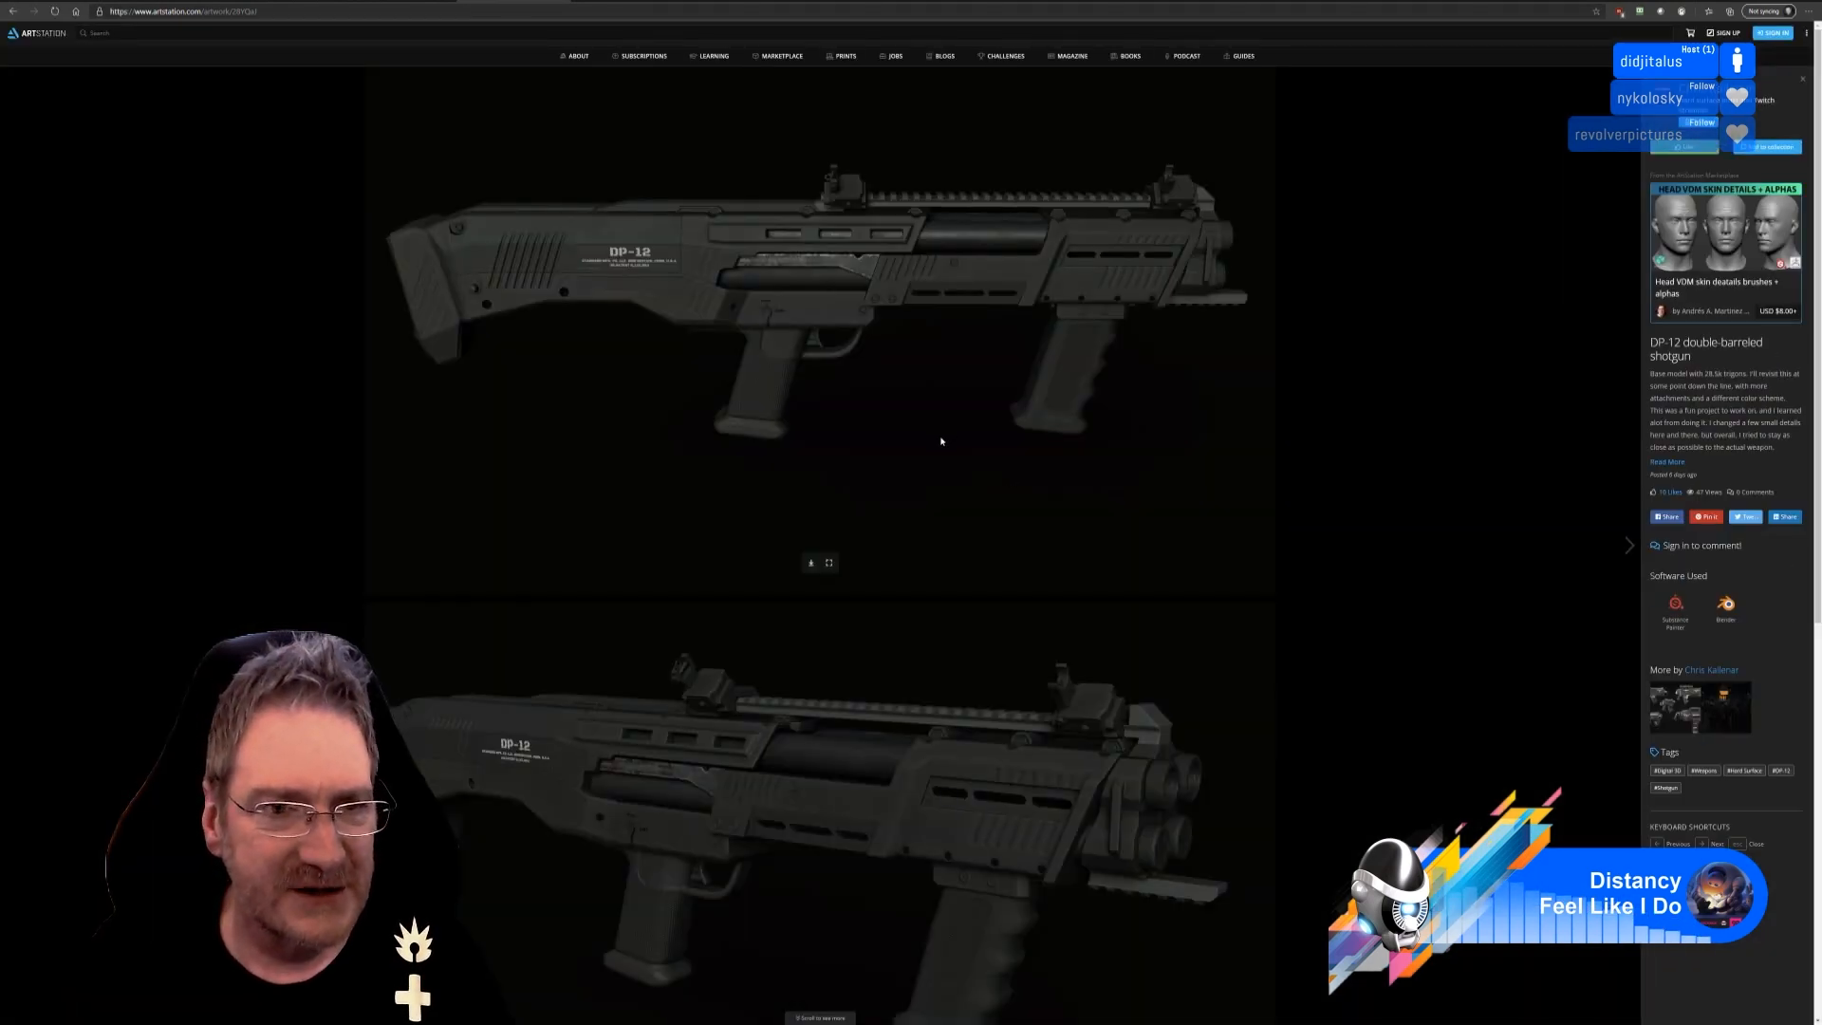
Look through the side, front-angled and rear-angled renders of the DP-12 double-barreled shotgun on the artwork page.
scroll(942, 441, "down", 7)
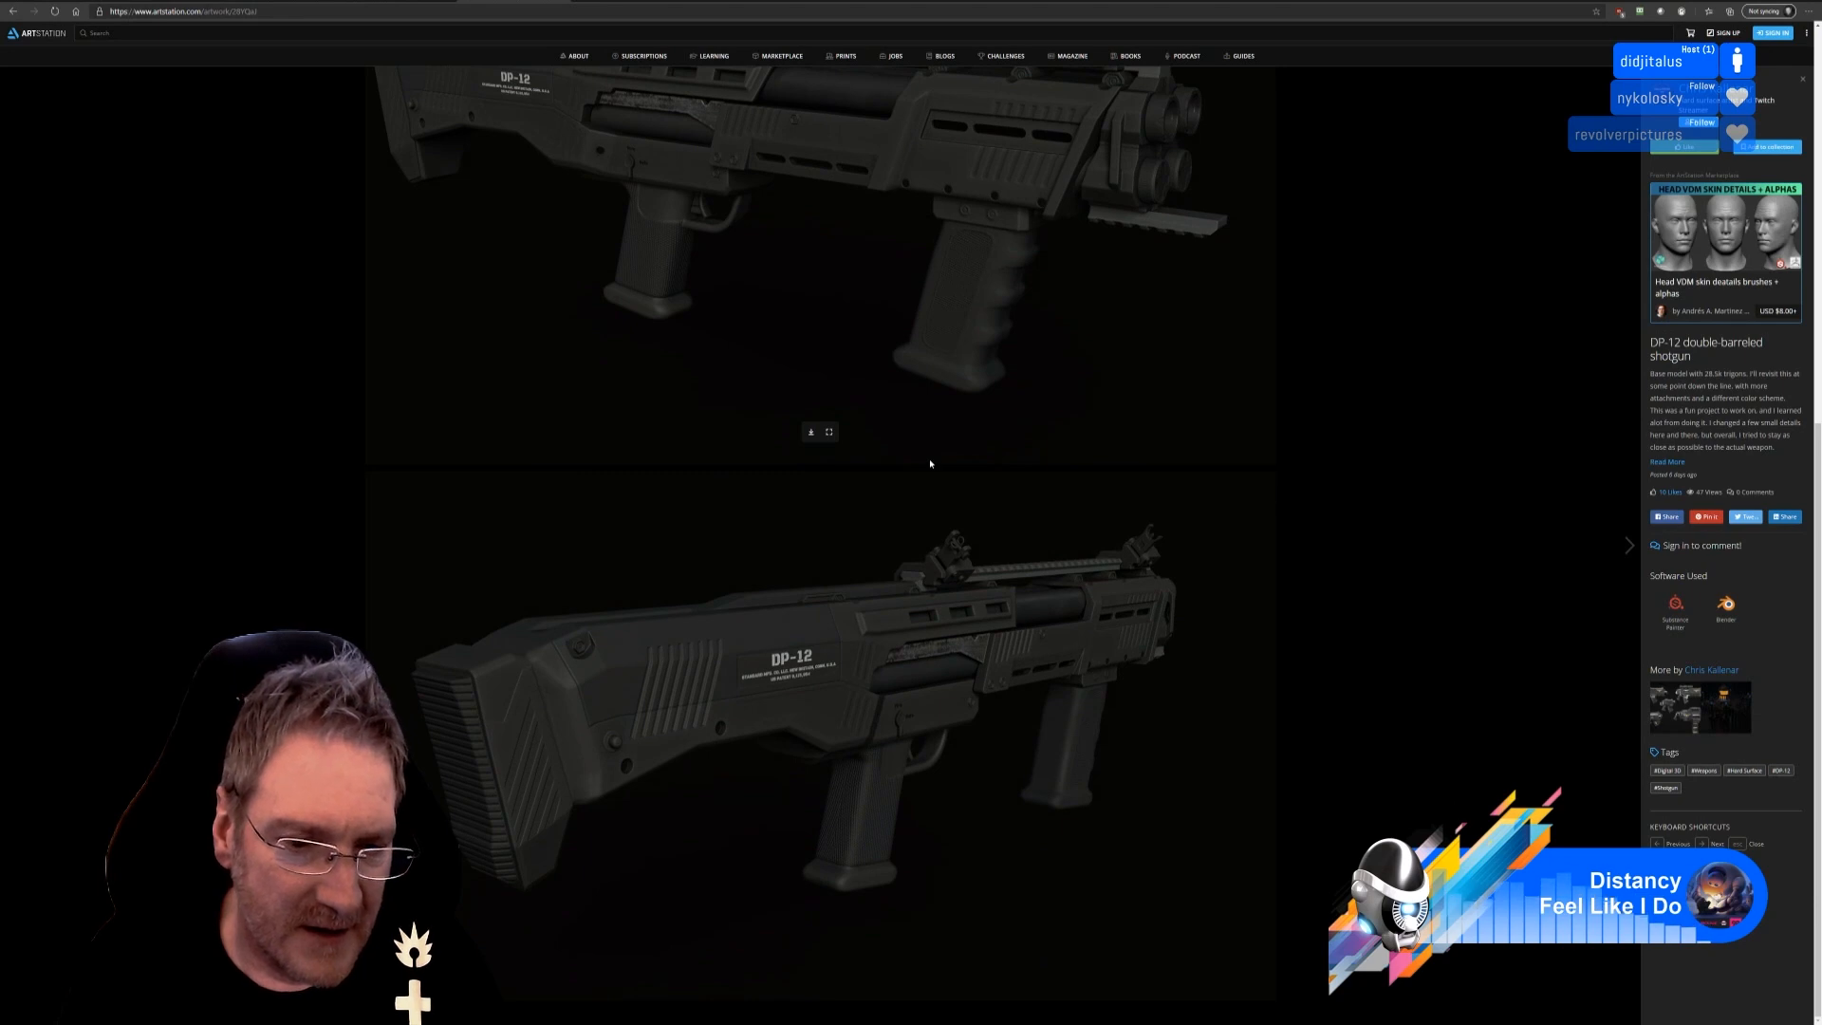
scroll(935, 463, "down", 10)
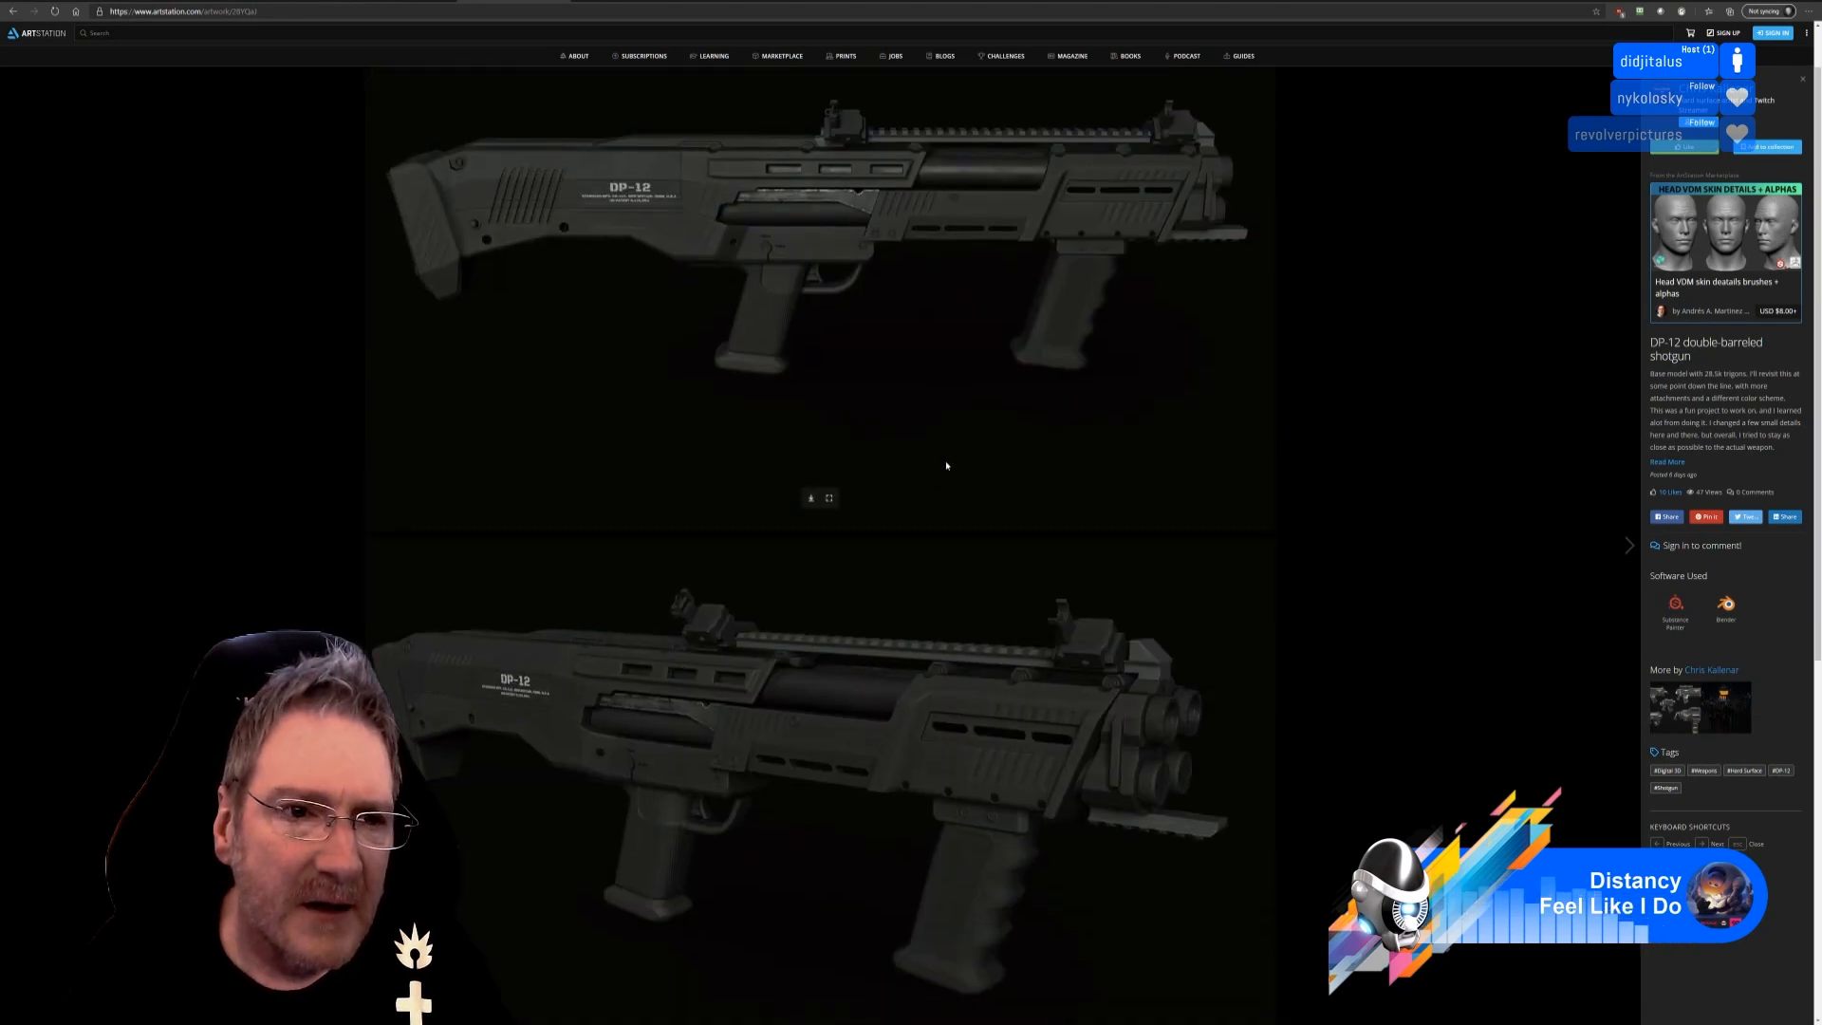
scroll(947, 466, "down", 1)
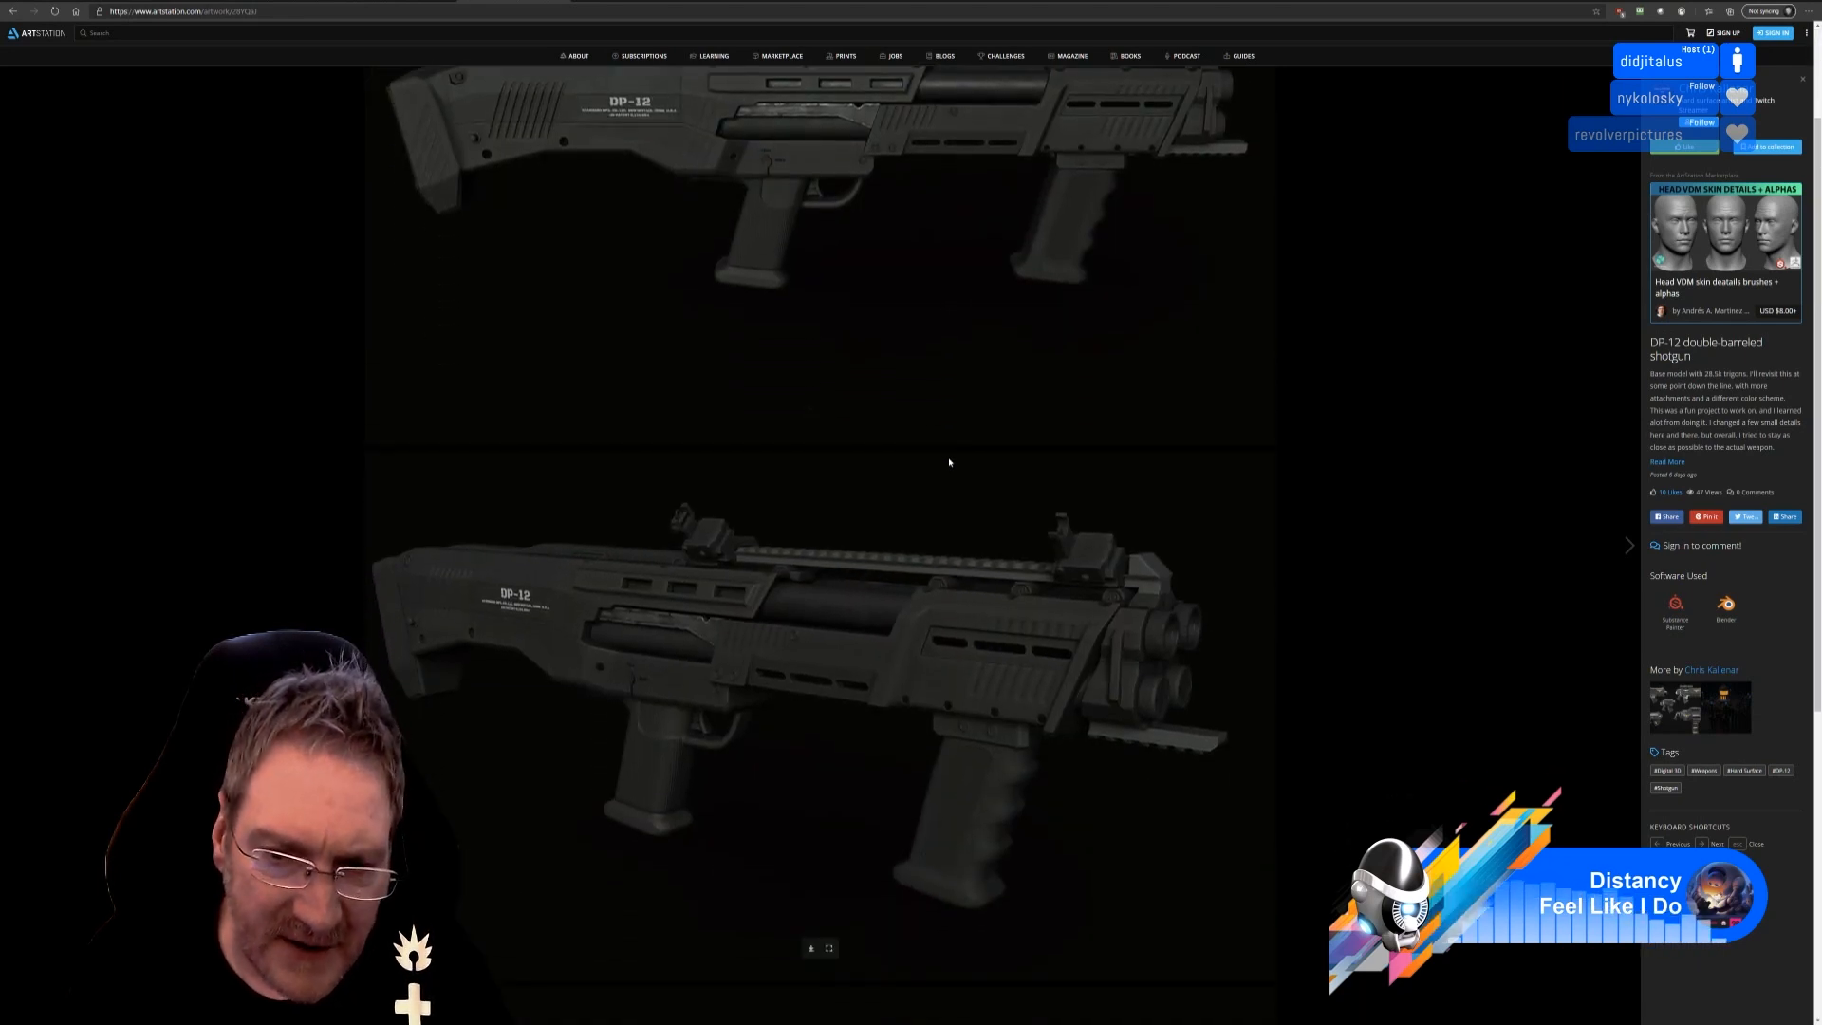
scroll(949, 463, "down", 2)
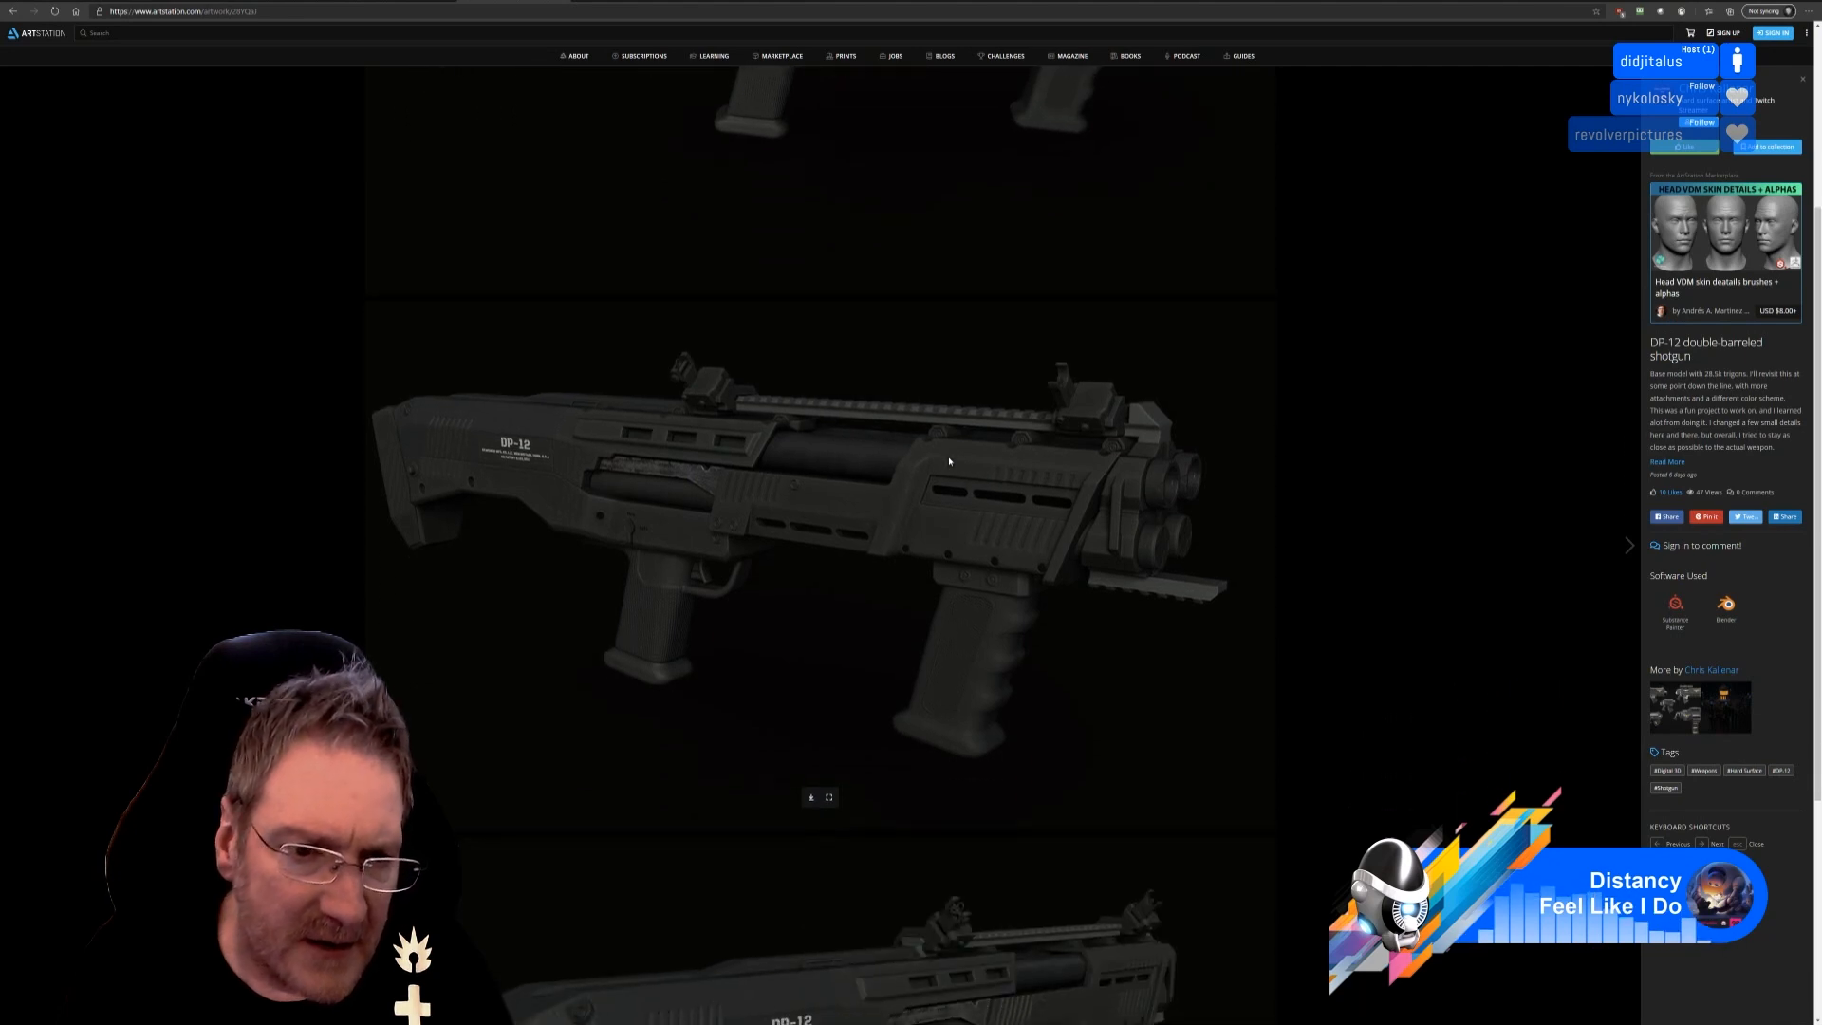
scroll(949, 460, "down", 4)
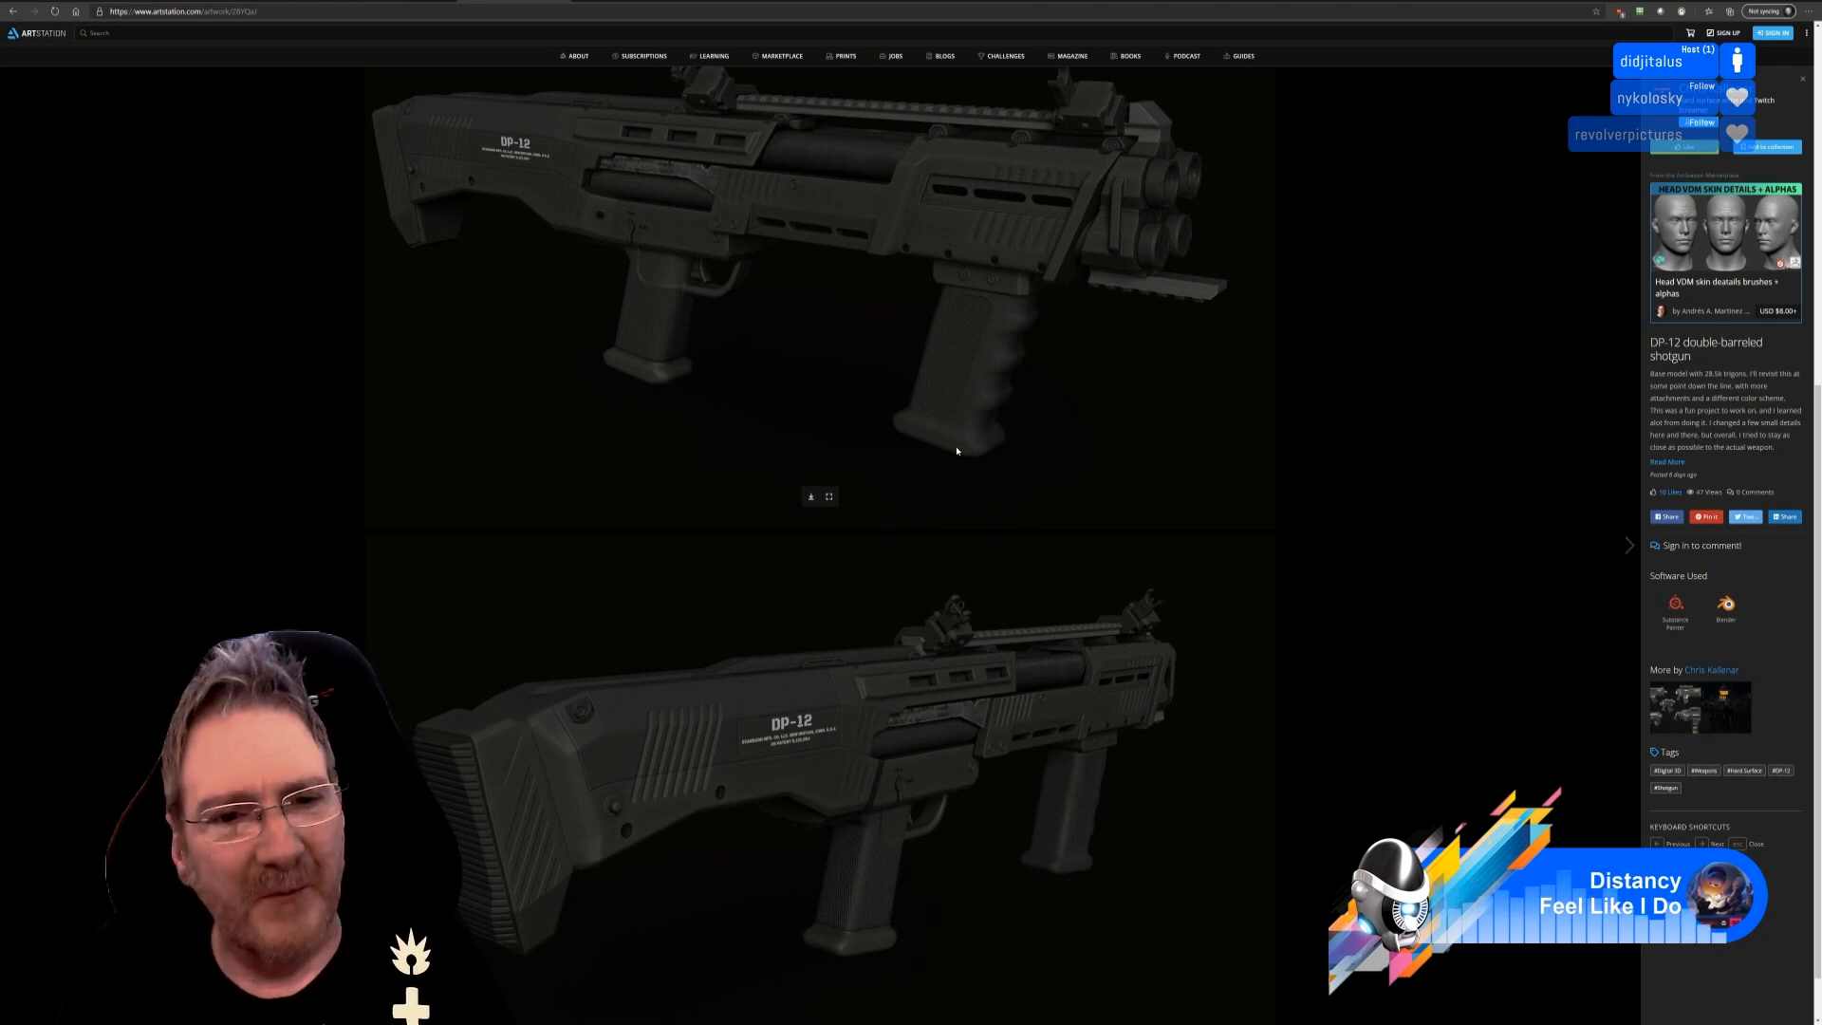
scroll(968, 450, "up", 8)
scroll(980, 459, "down", 8)
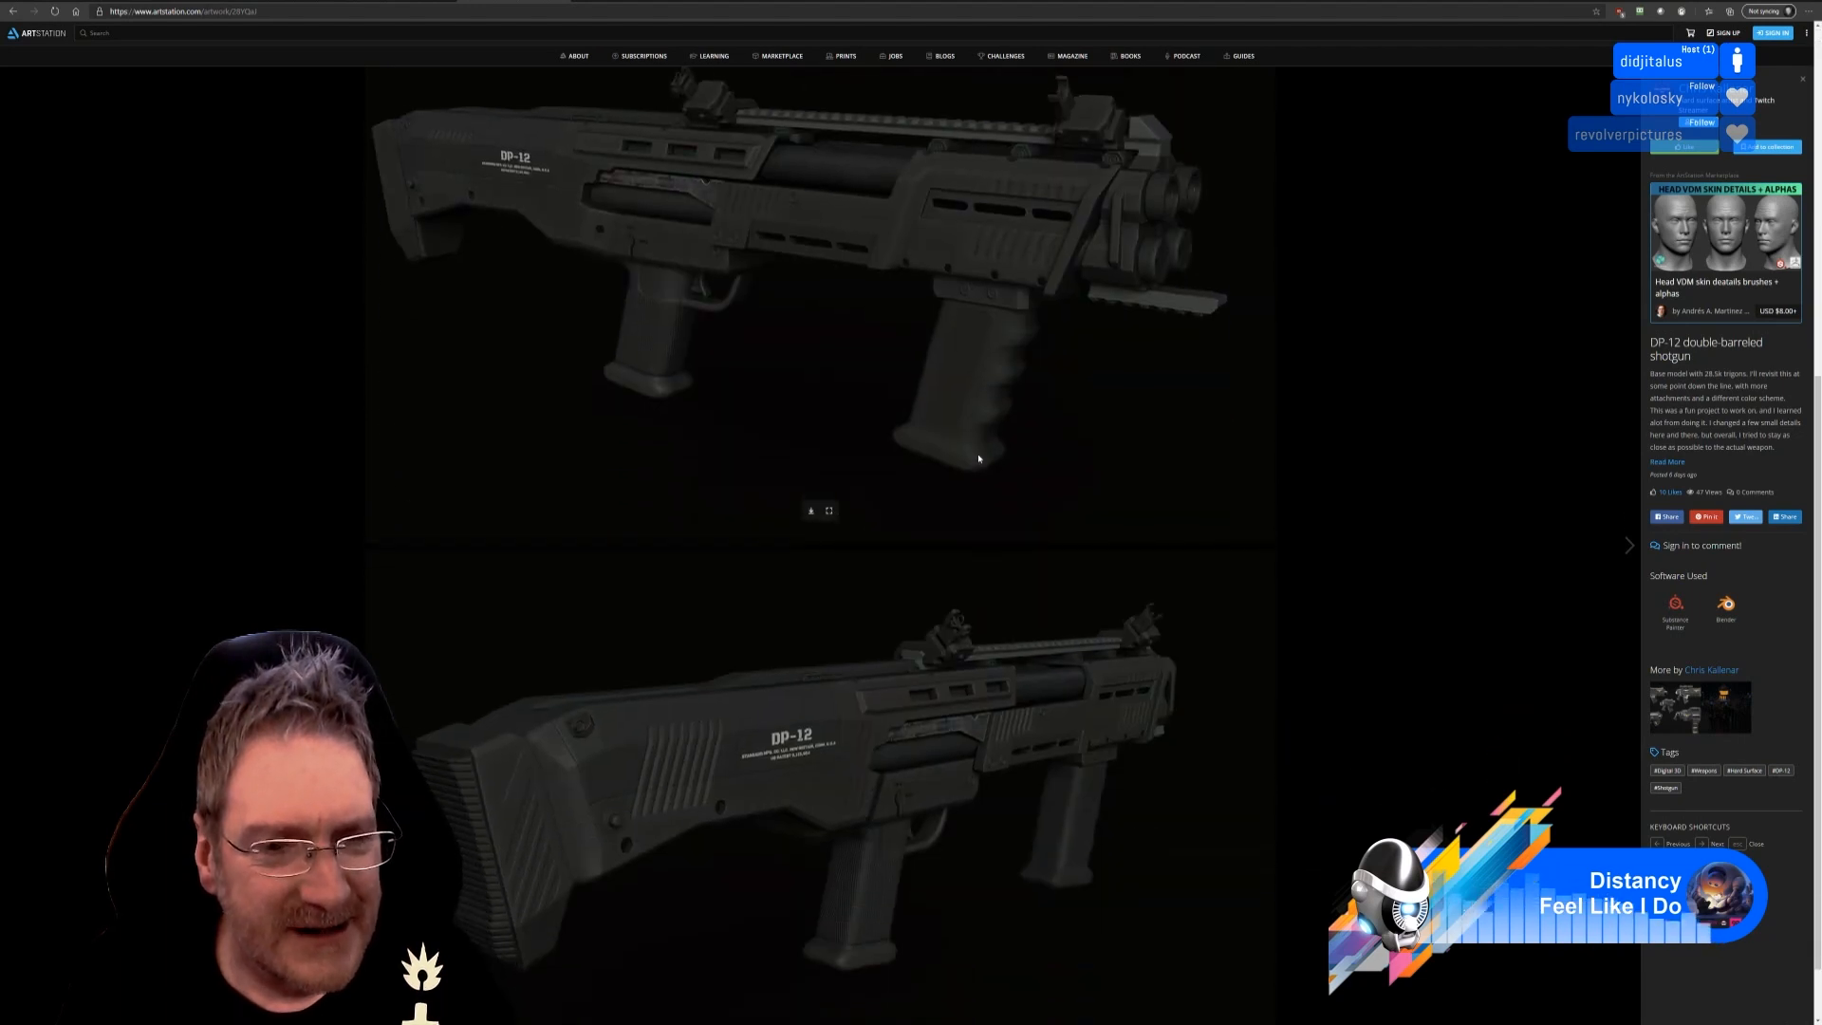
scroll(969, 503, "up", 4)
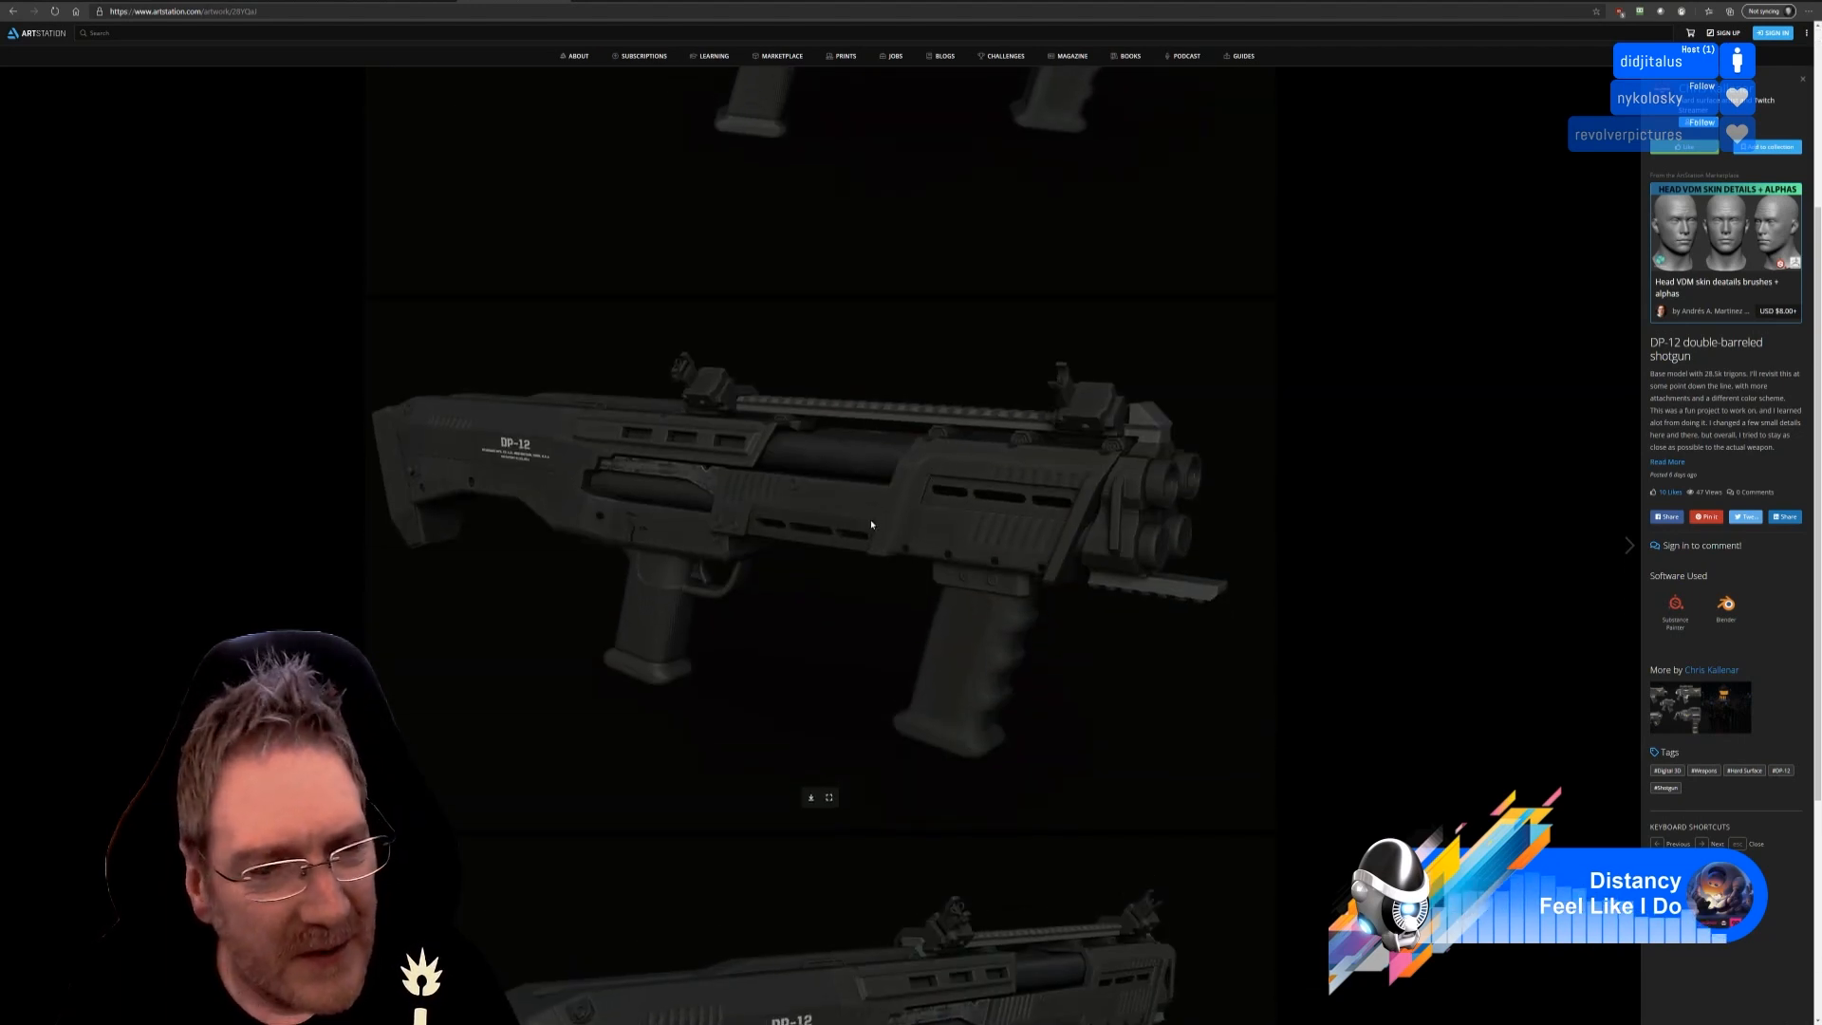
scroll(858, 524, "down", 4)
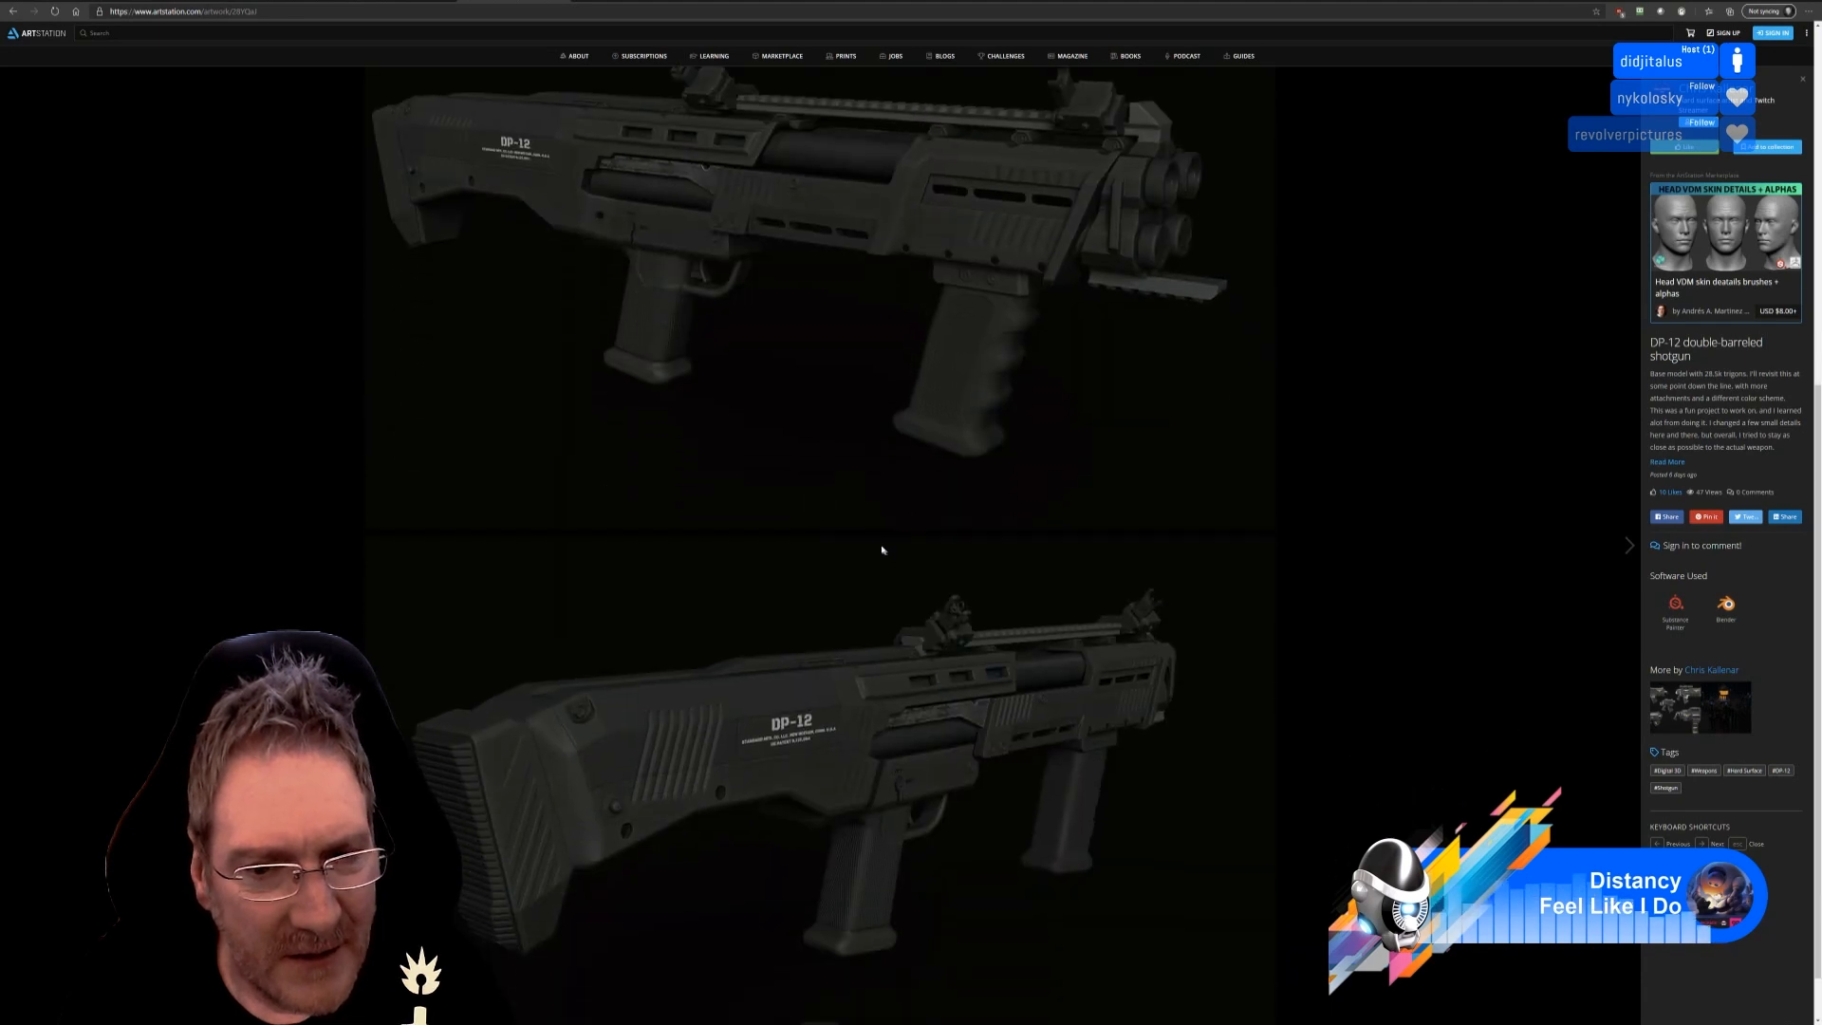
View the front-angled and rear-angled DP-12 renders at full size in turn, returning to the artwork page after each.
left_click(830, 496)
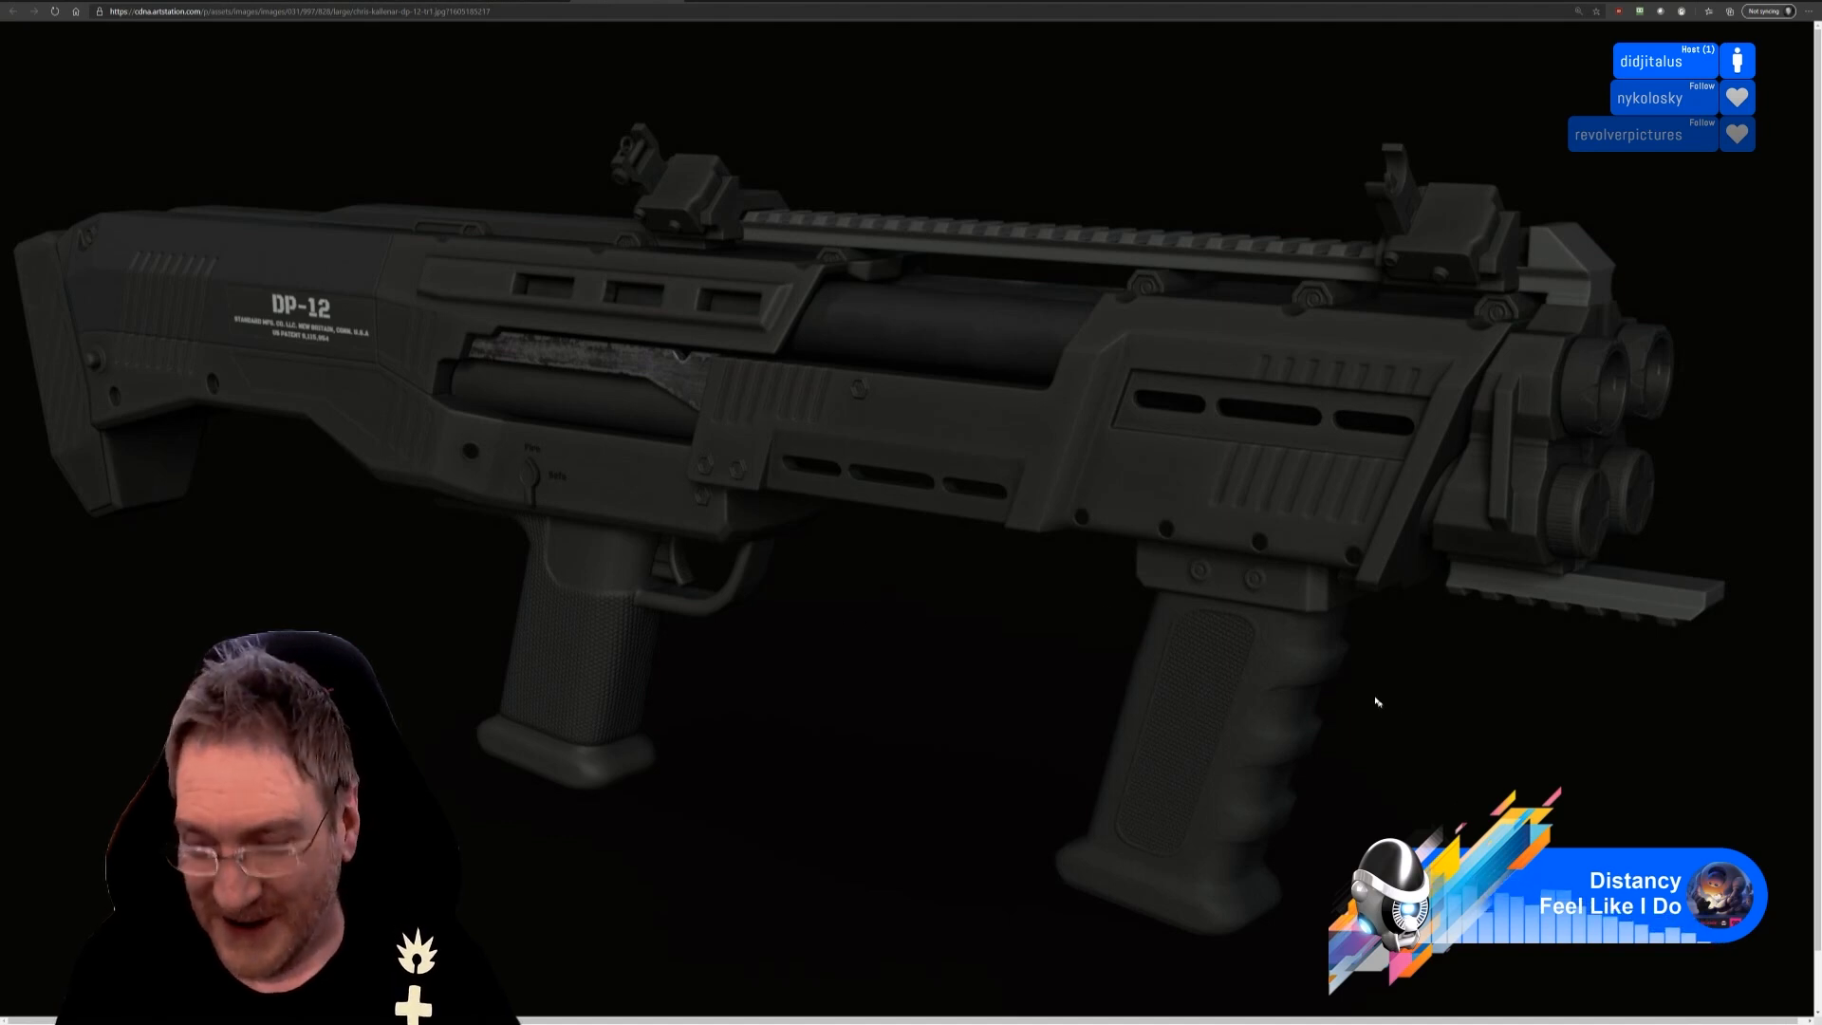
scroll(1200, 569, "down", 1)
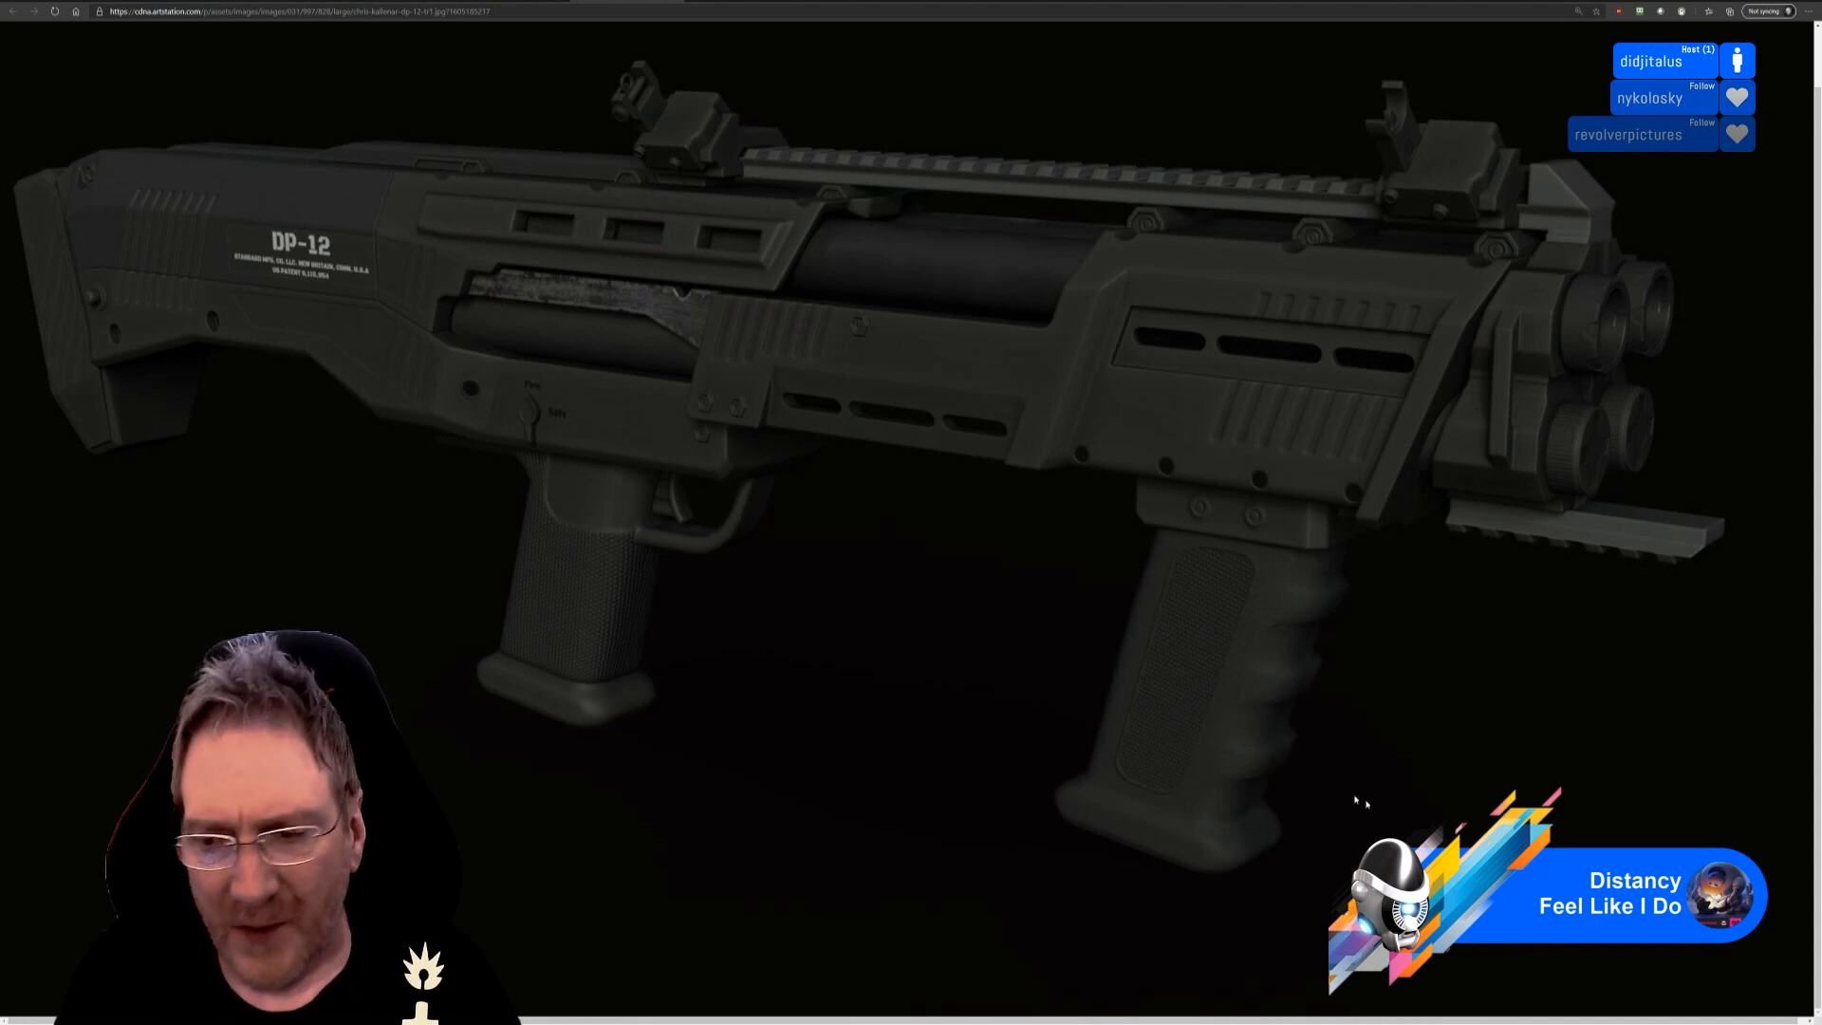
left_click(503, 2)
scroll(901, 542, "down", 1)
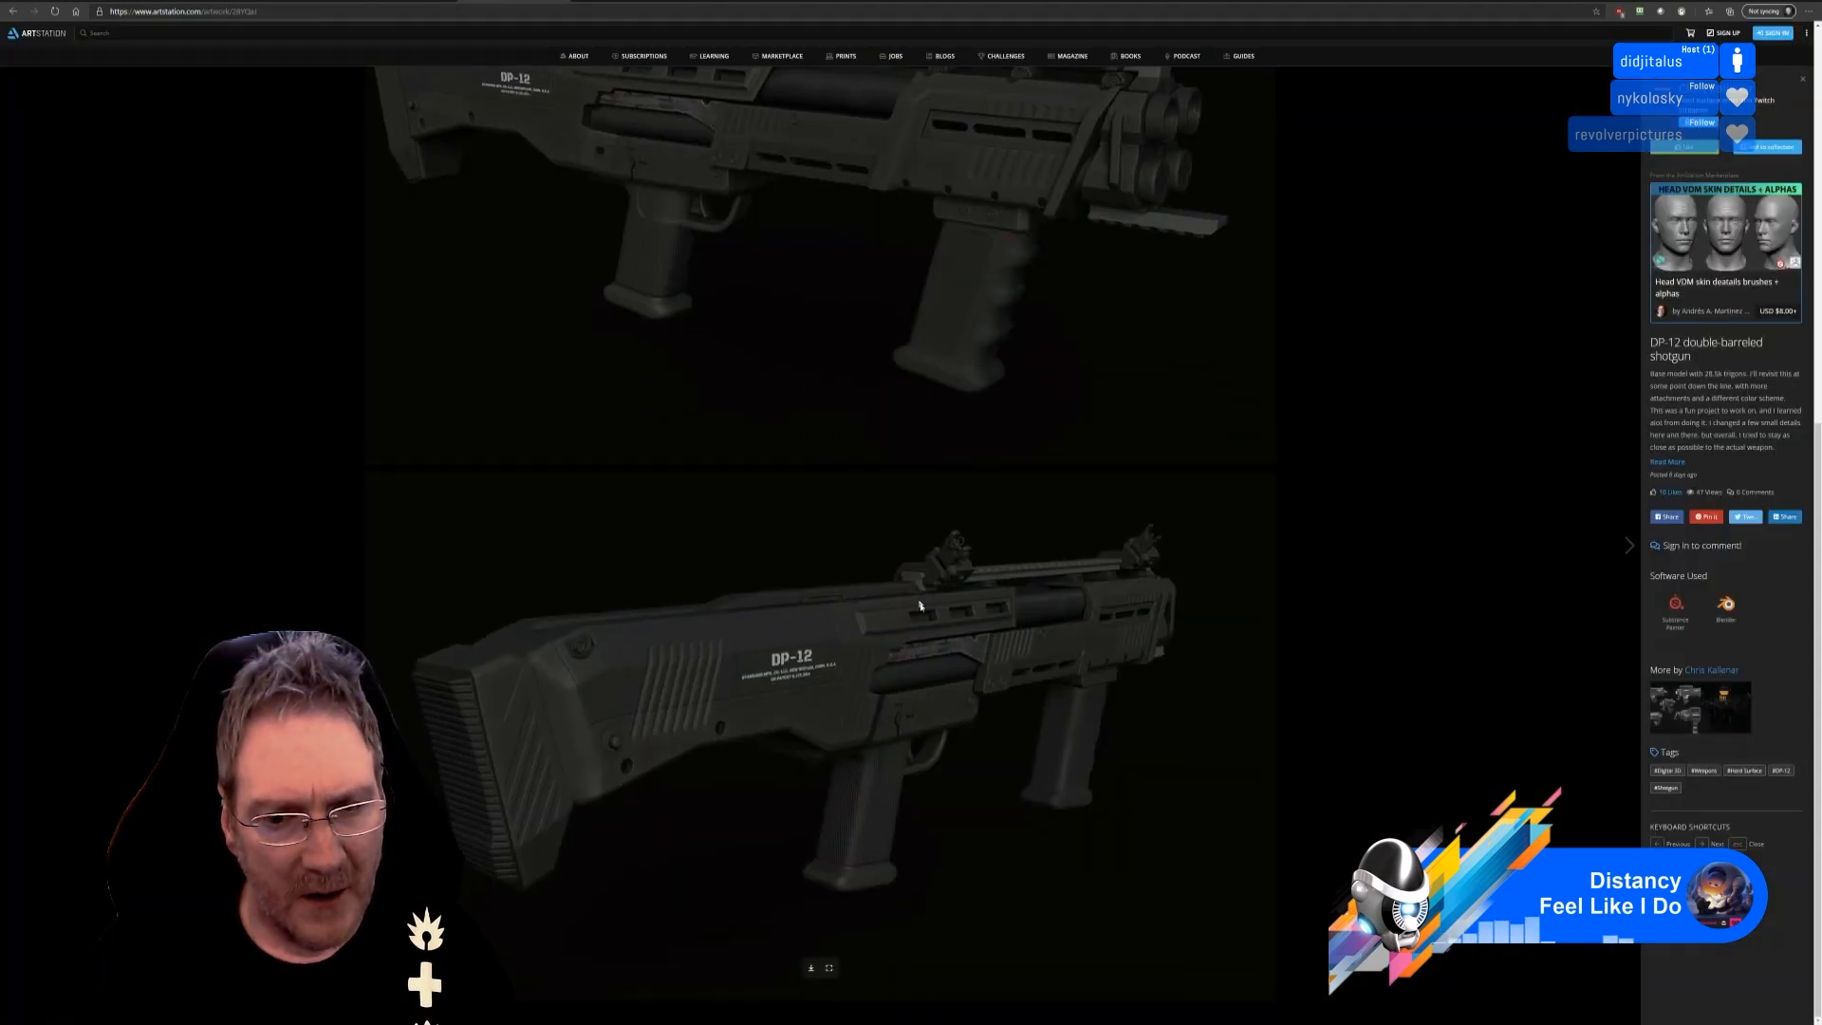
left_click(830, 970)
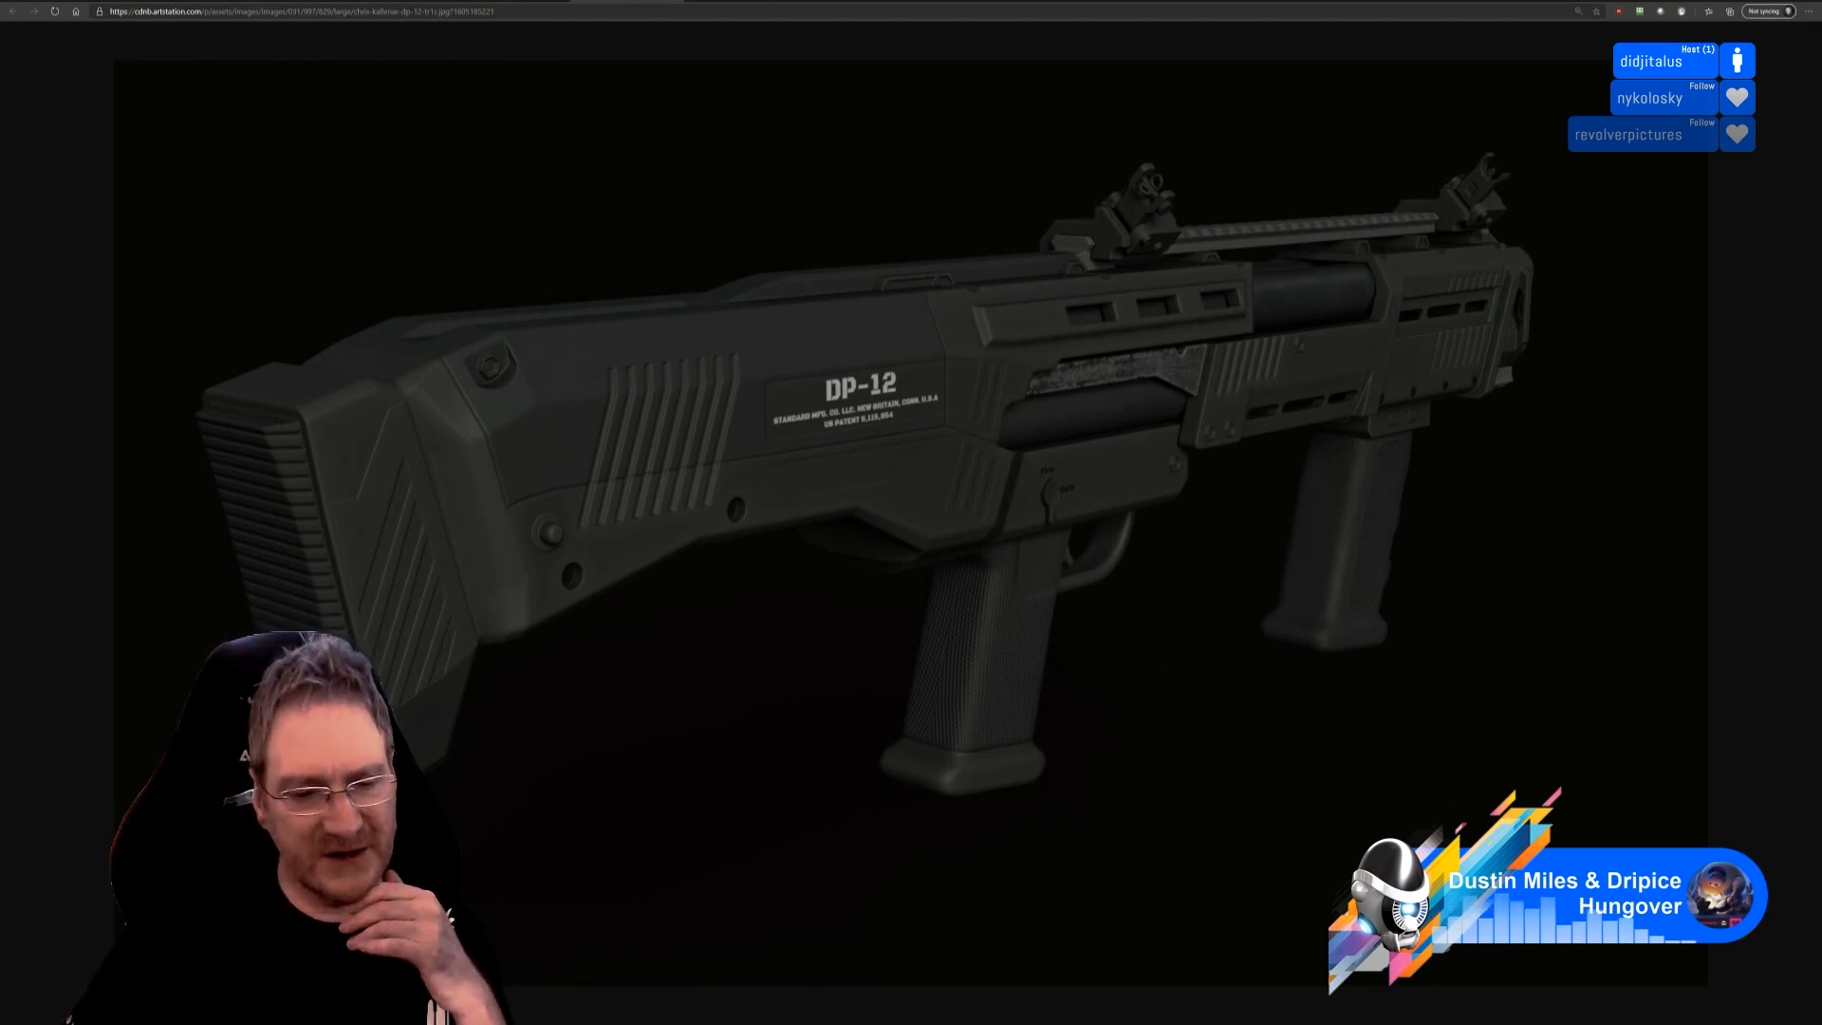
key("alt+Left")
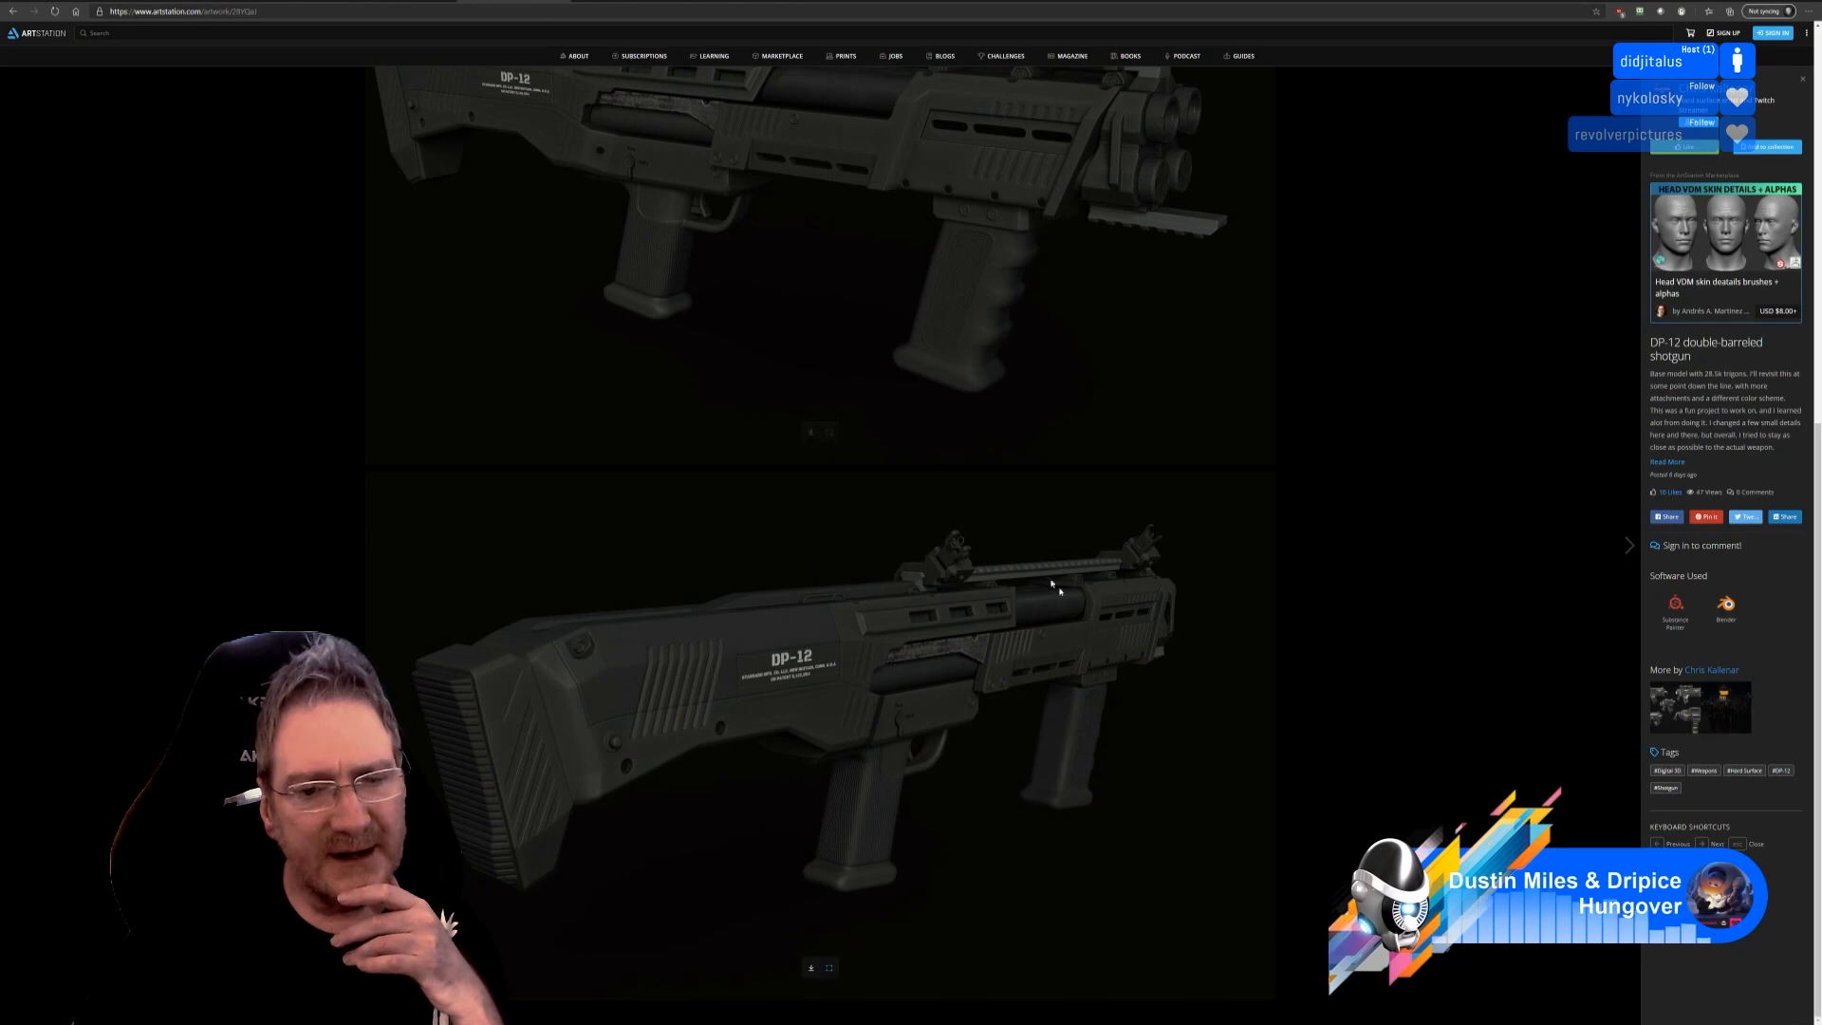
Compare the three DP-12 renders on the artwork page again, checking the shotgun's shape and surface details from each angle.
scroll(1100, 687, "down", 4)
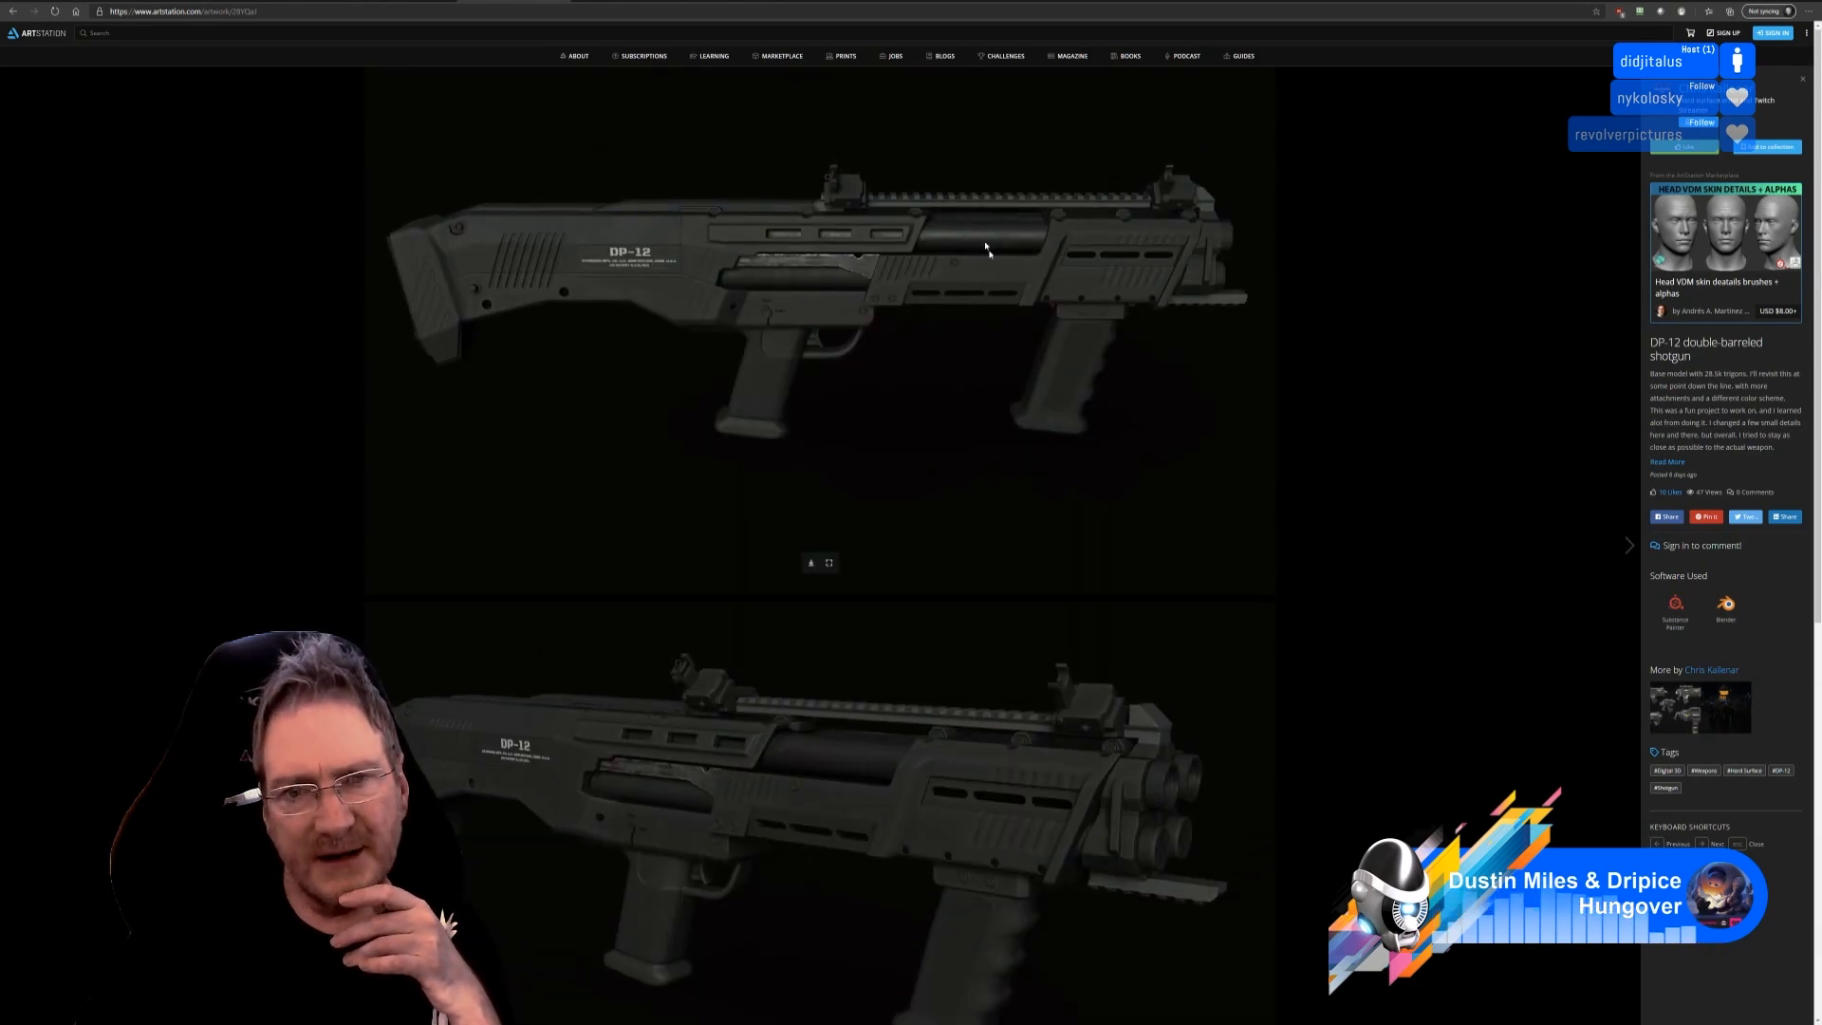
scroll(968, 578, "down", 7)
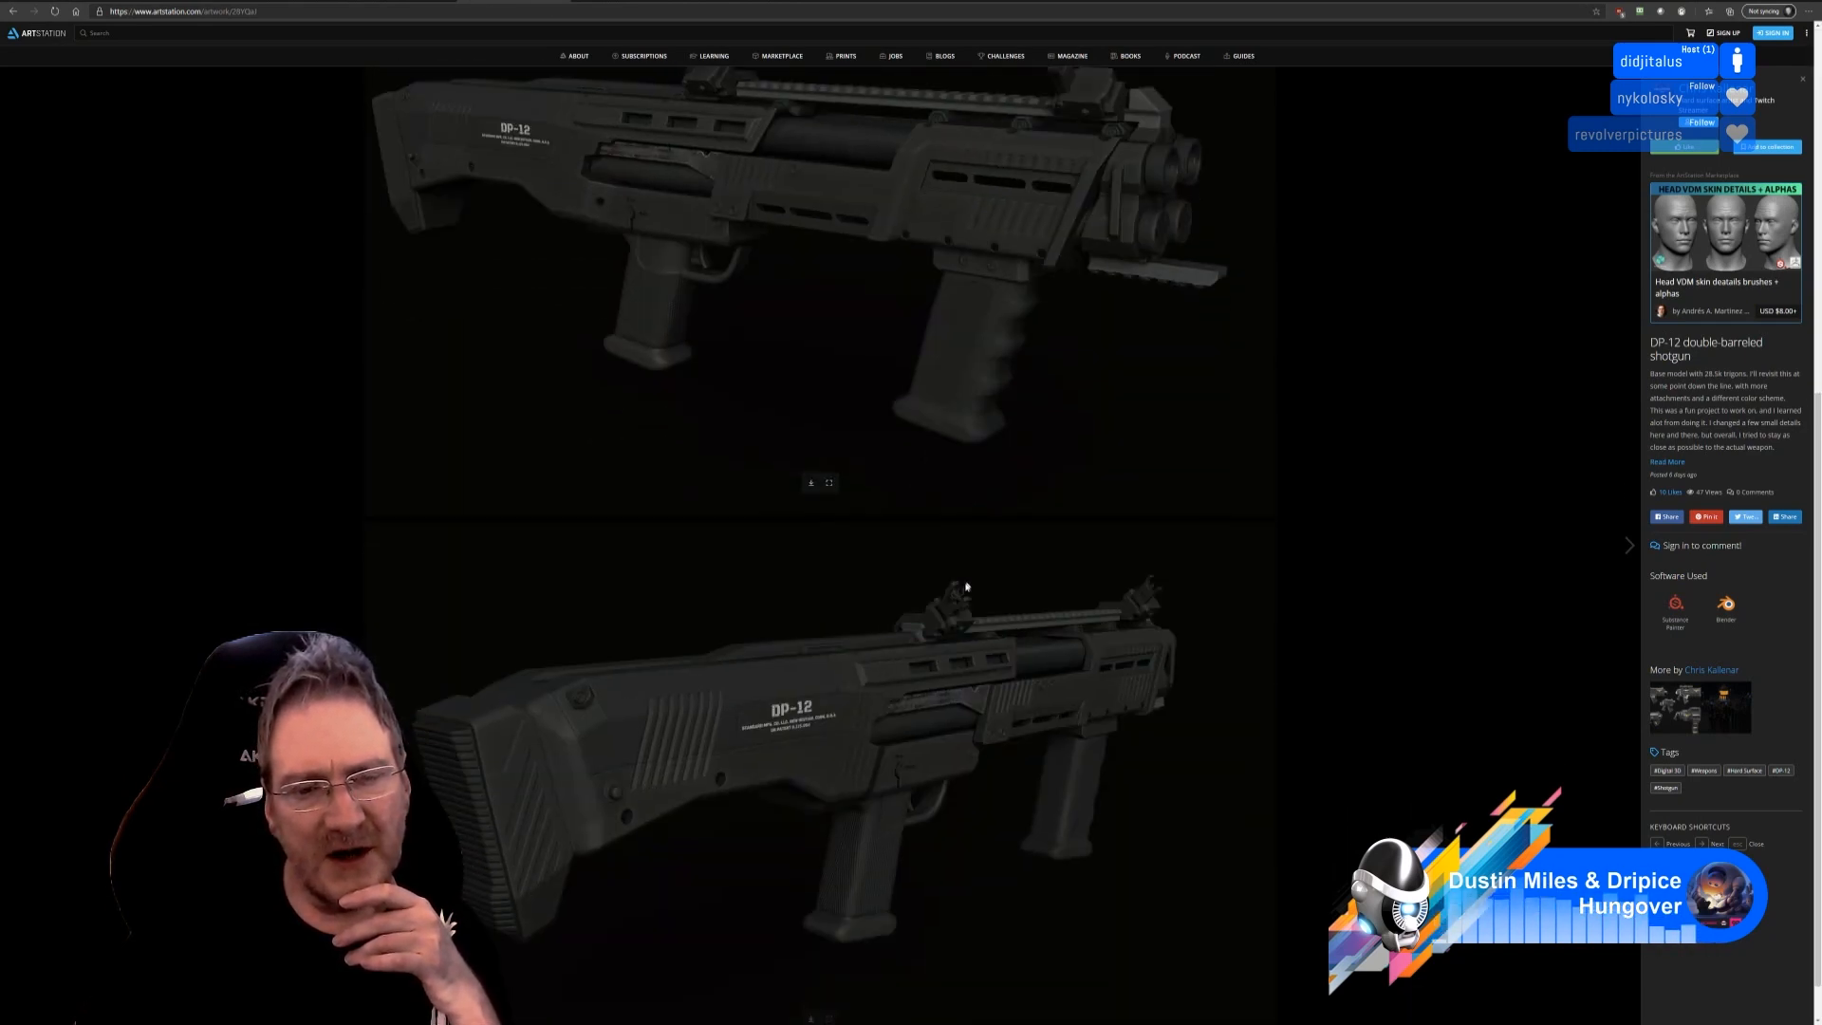
scroll(986, 616, "up", 3)
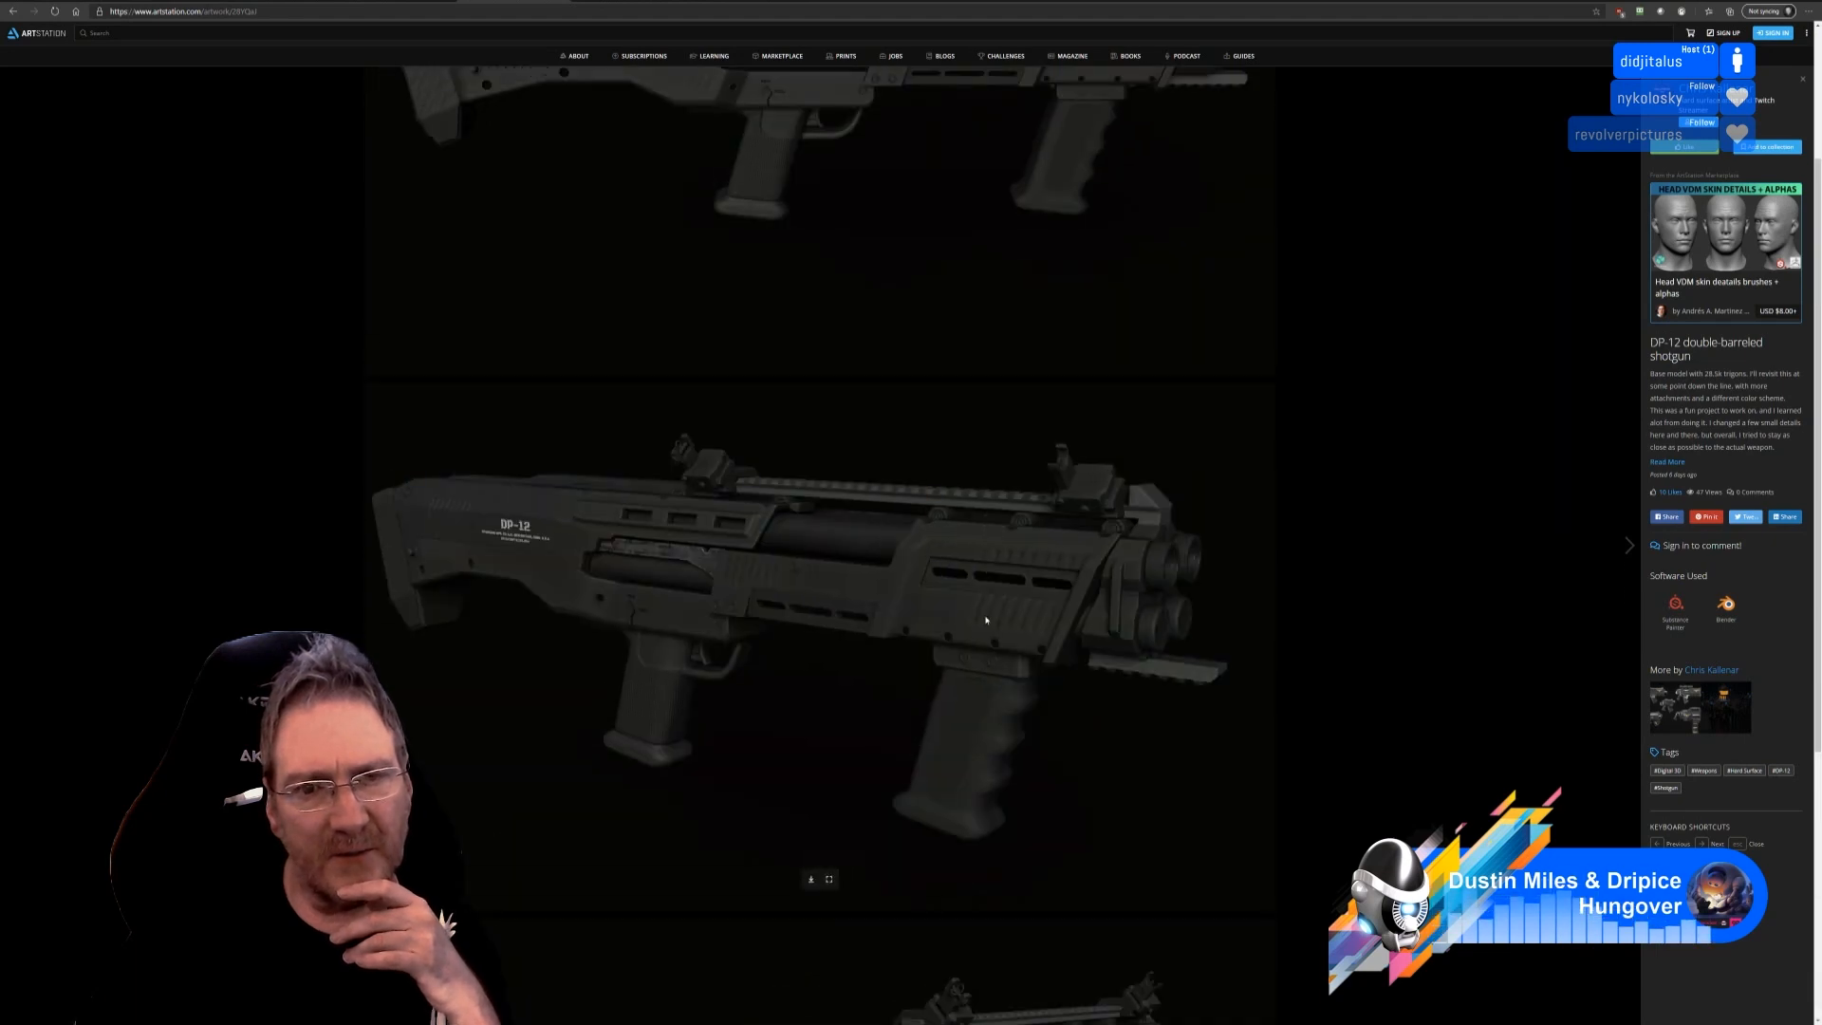
scroll(986, 623, "down", 3)
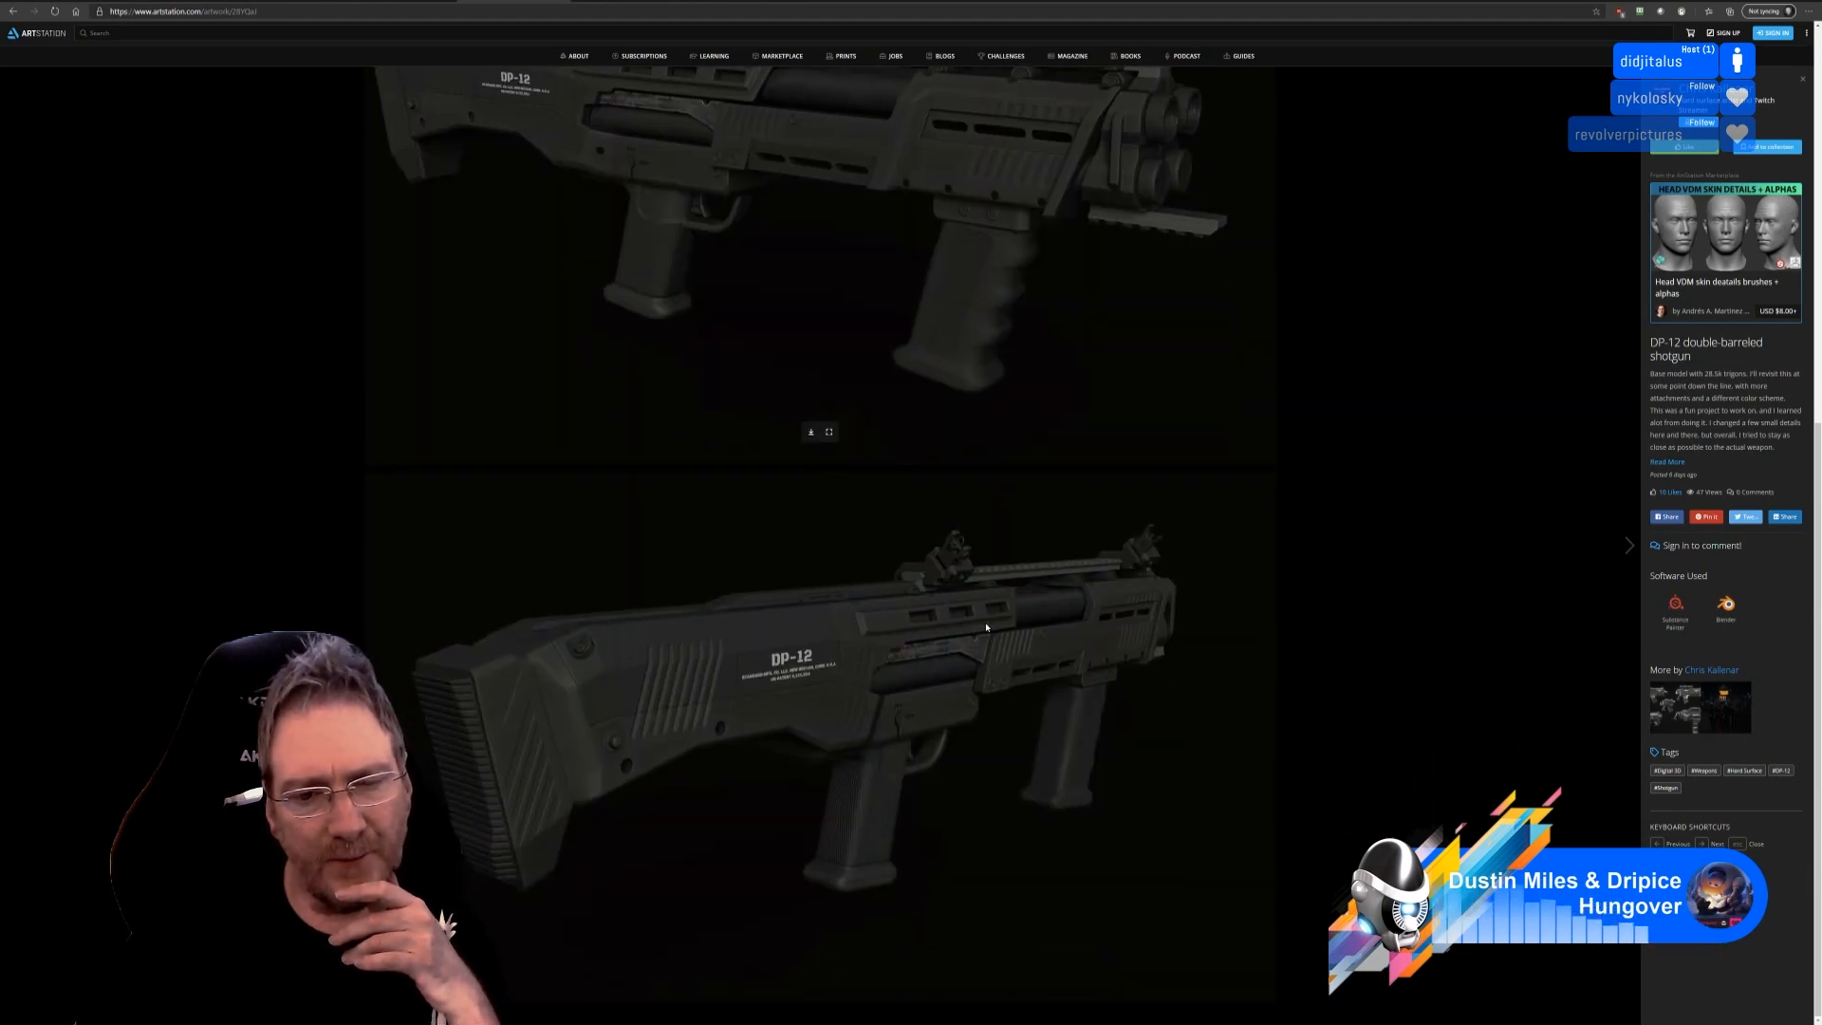
scroll(987, 634, "up", 9)
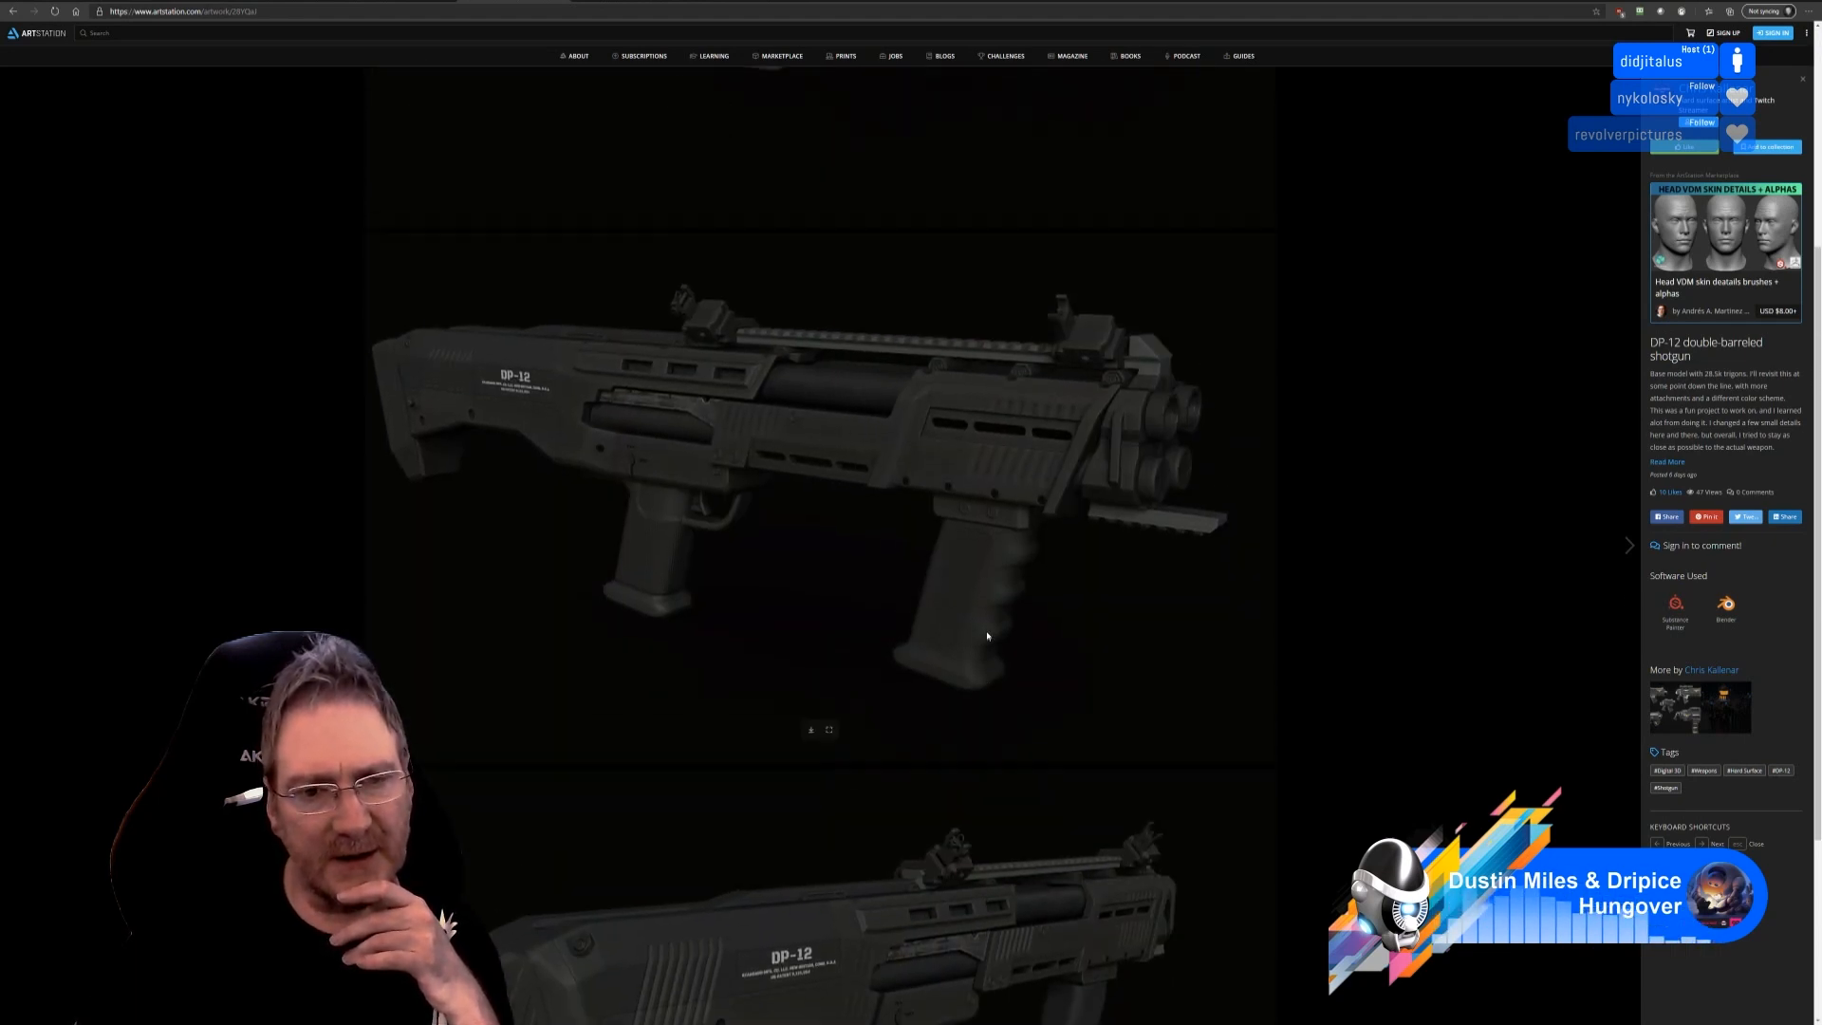
scroll(984, 629, "down", 6)
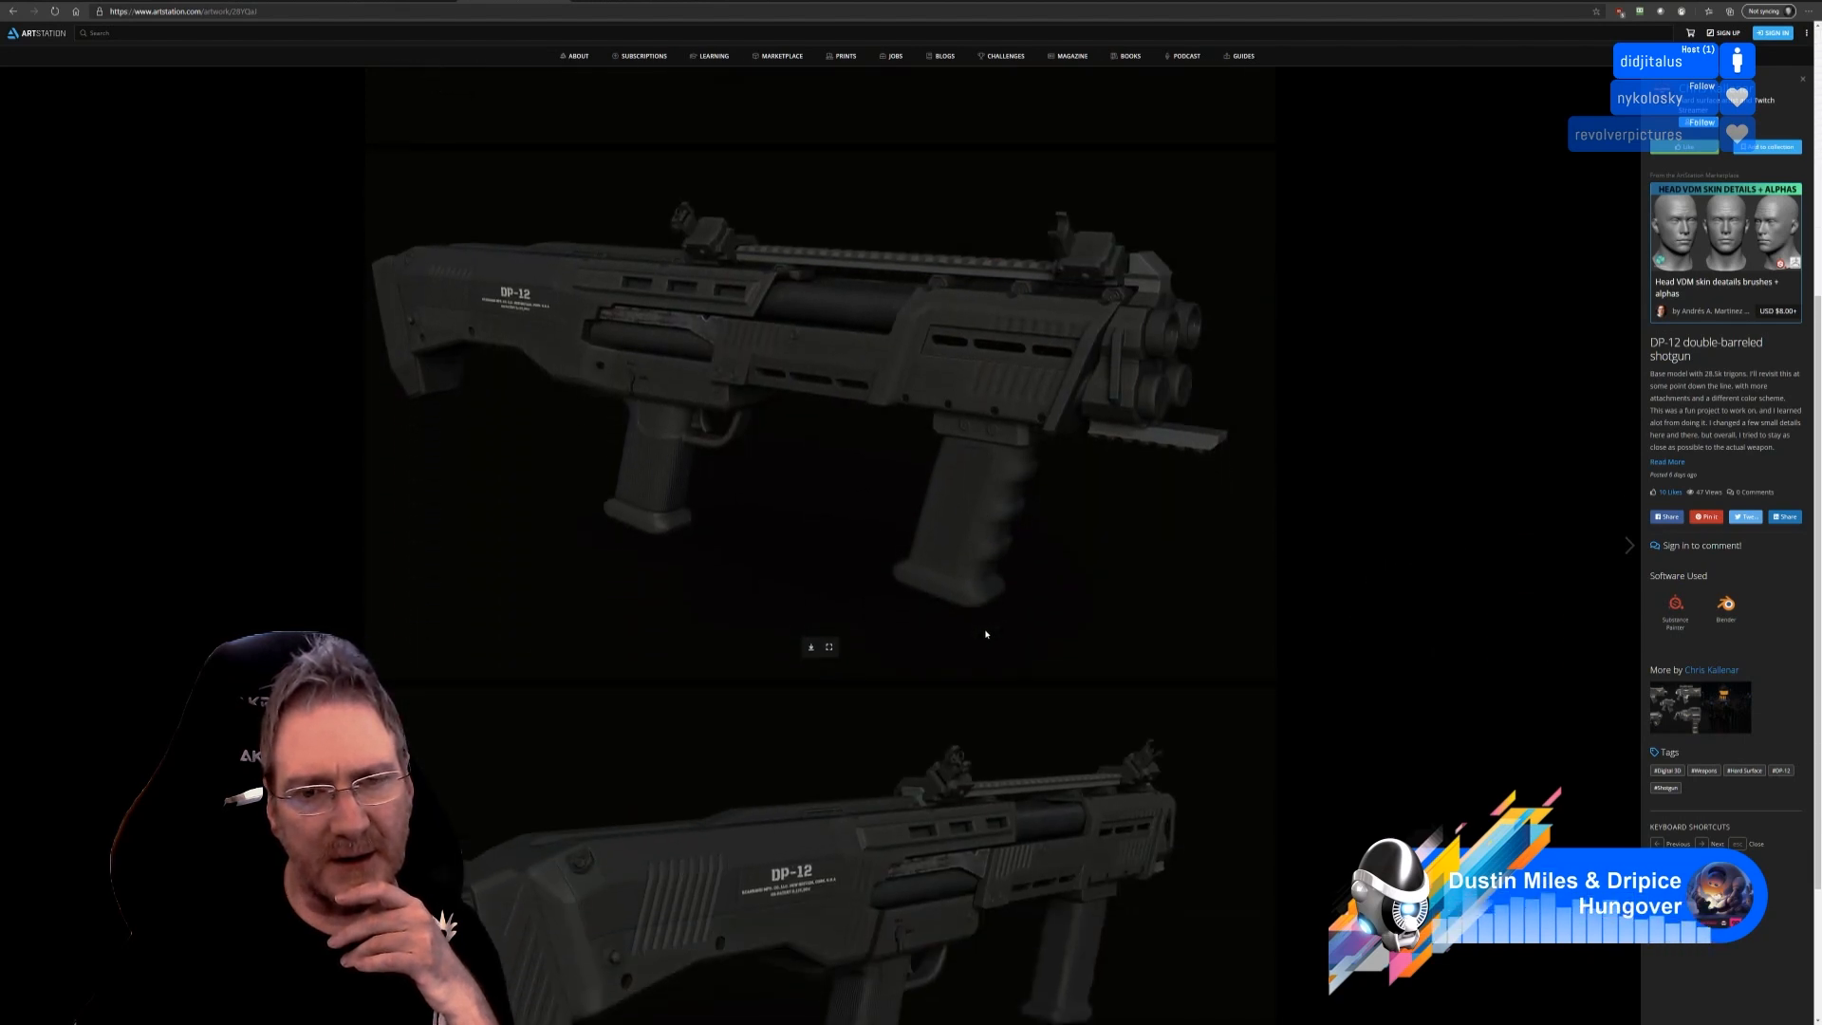
scroll(985, 632, "down", 3)
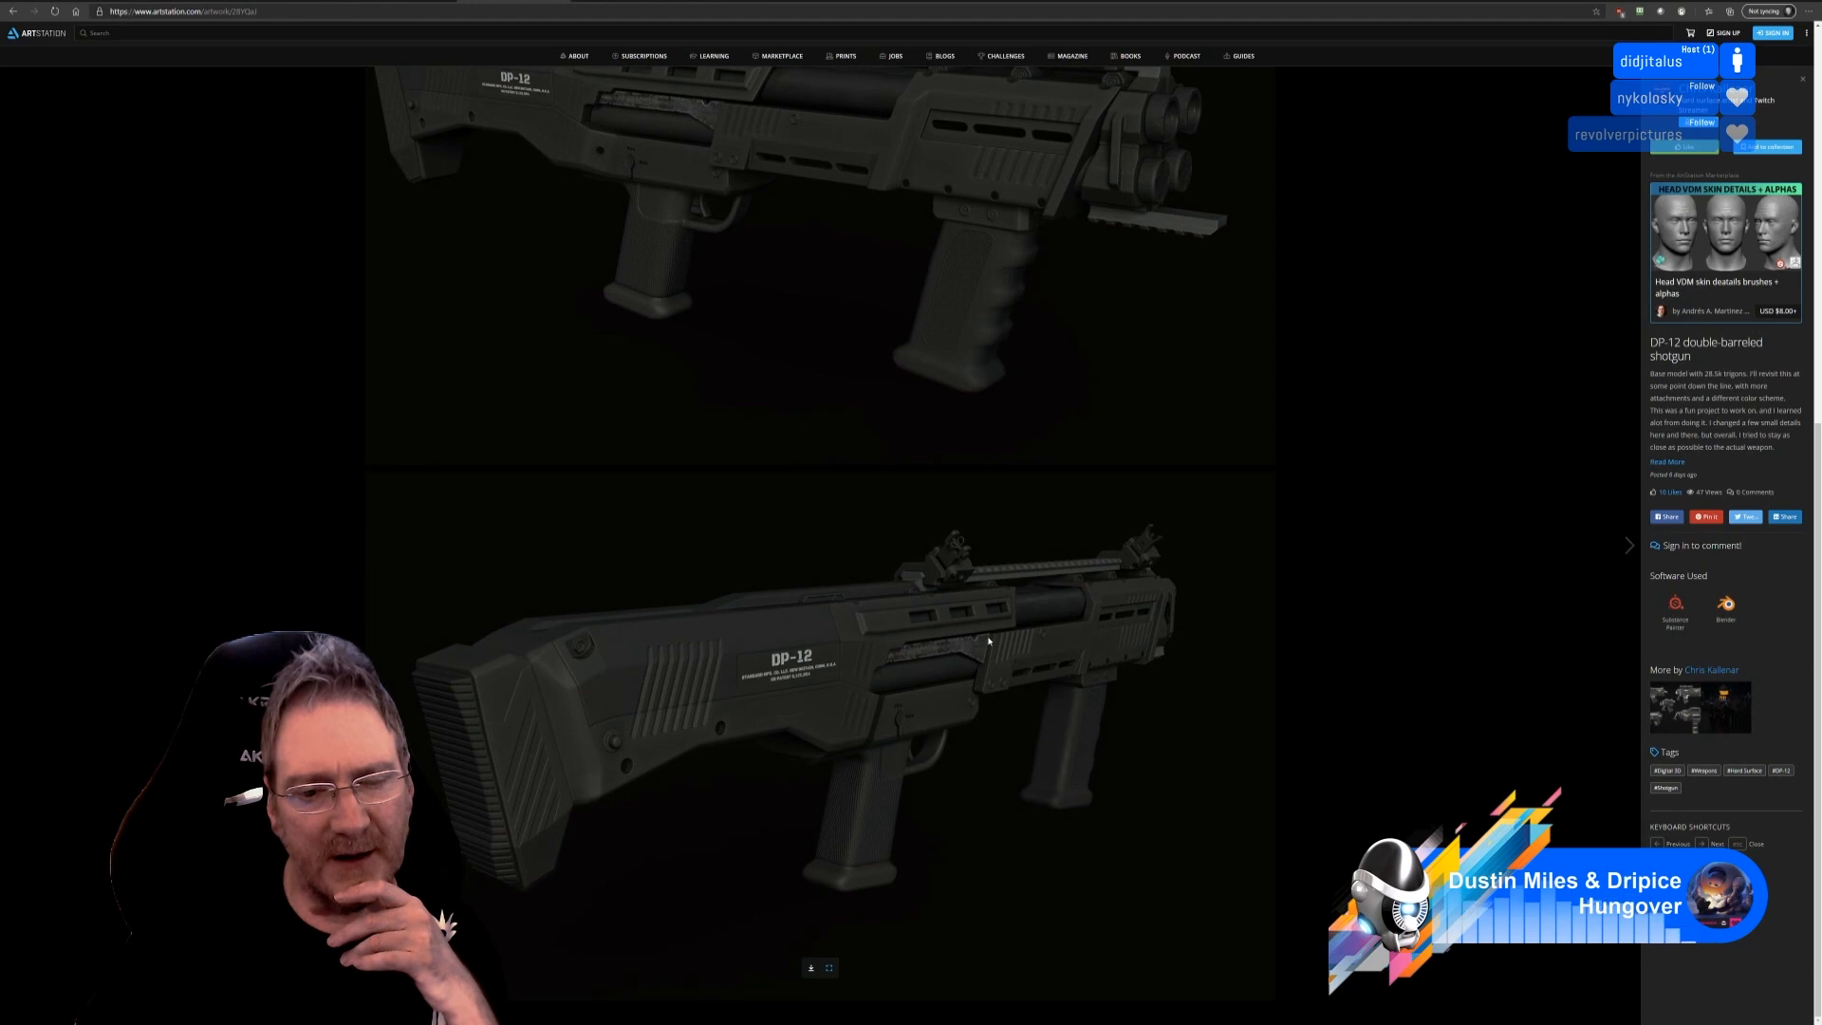
scroll(990, 634, "up", 9)
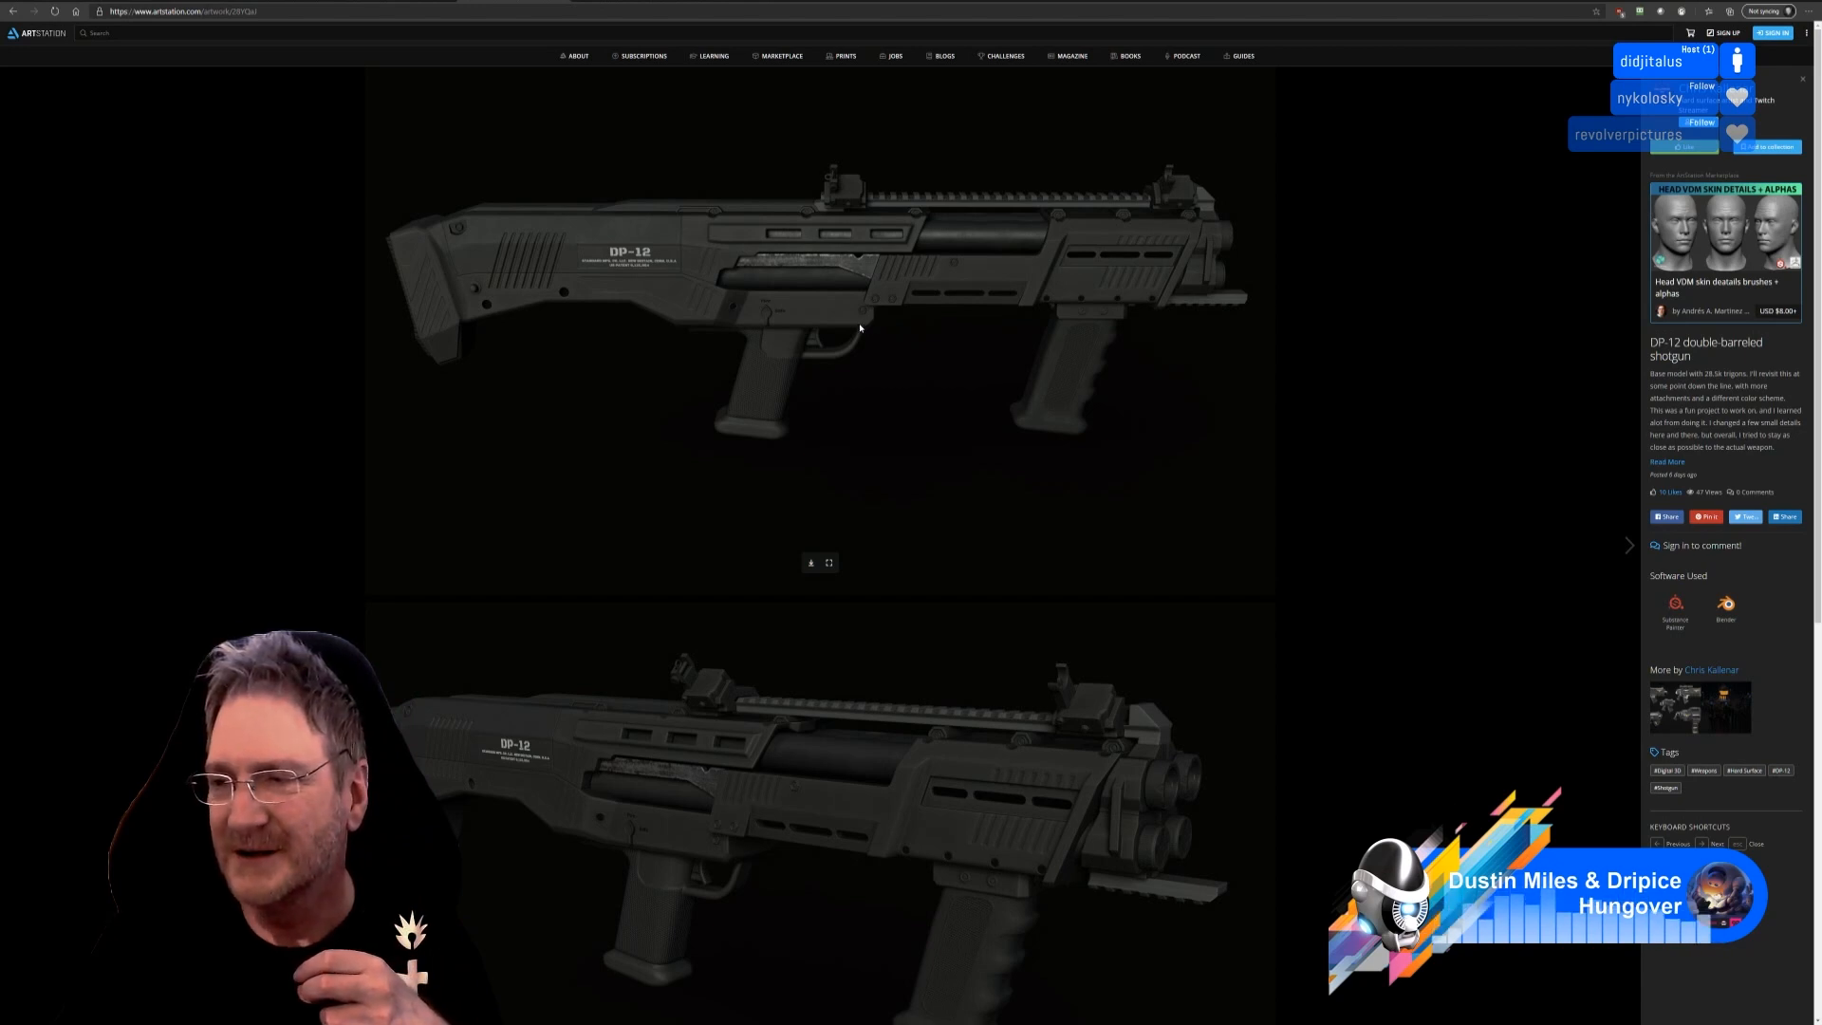
scroll(900, 410, "down", 5)
scroll(903, 435, "up", 5)
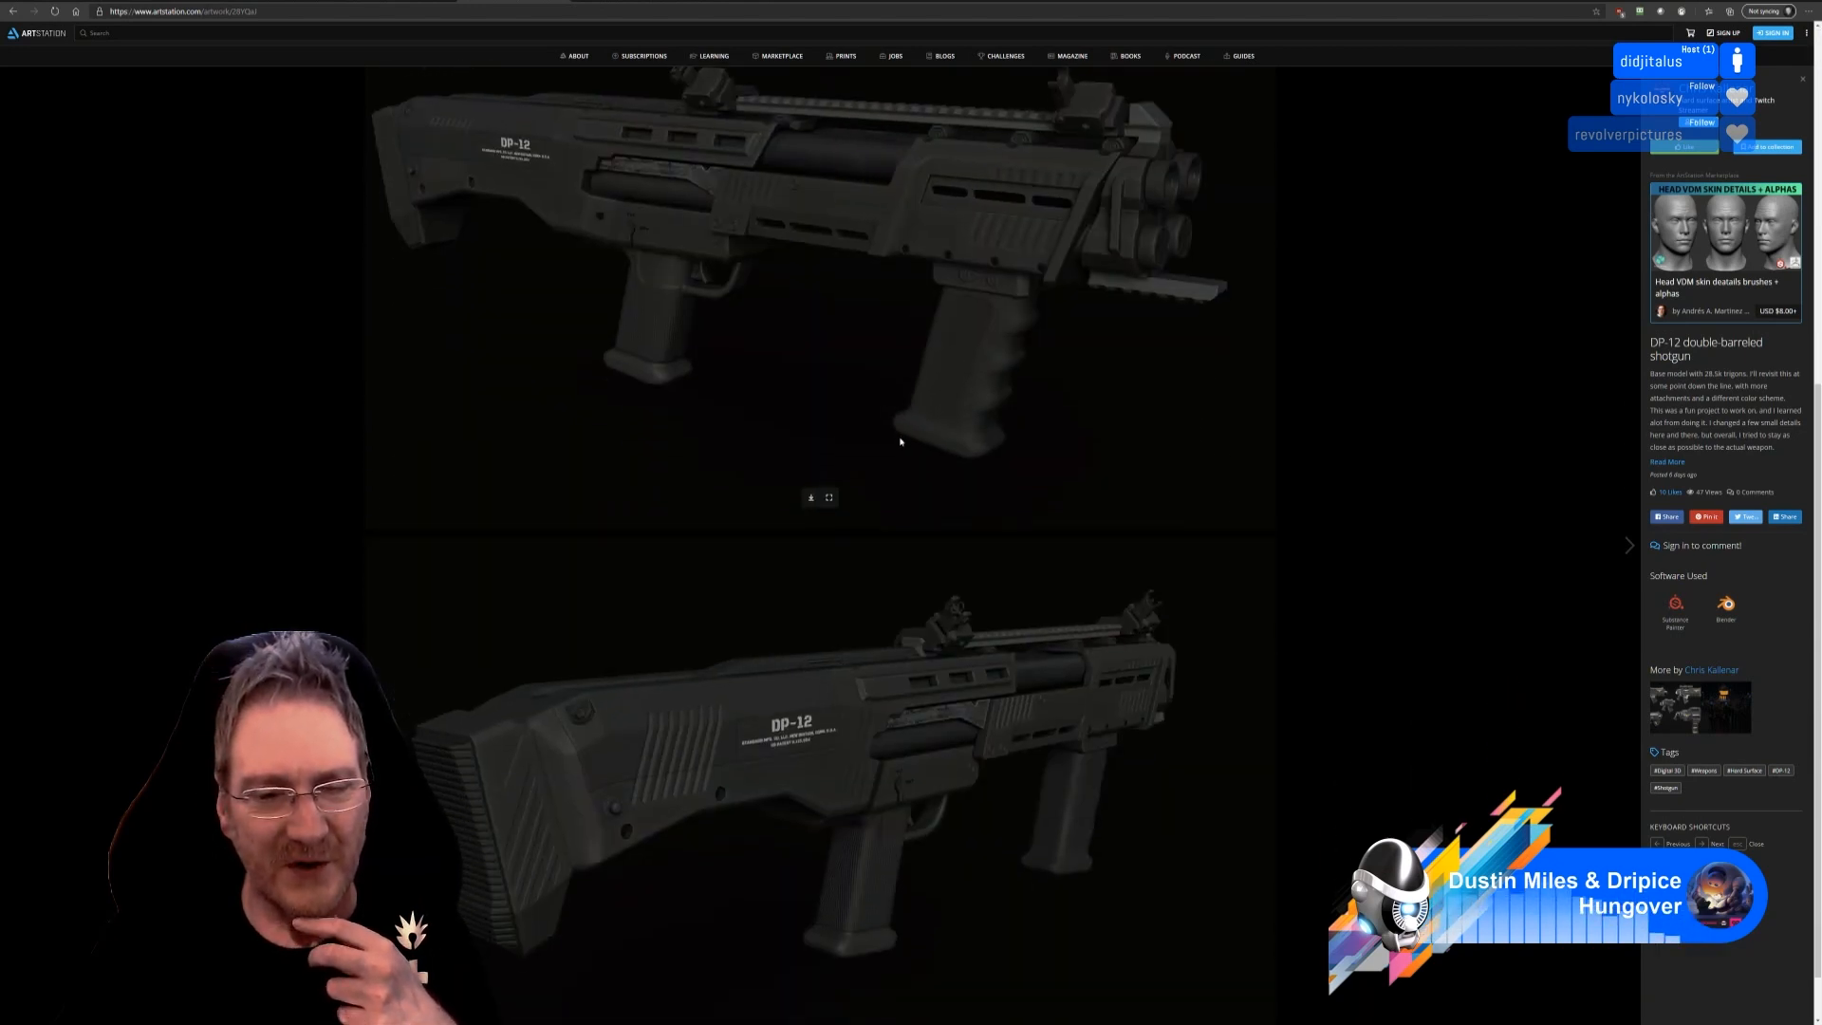
Switch to the open Discord image of the muscular speaker-backpack character and zoom out to view the whole figure.
left_click(58, 2)
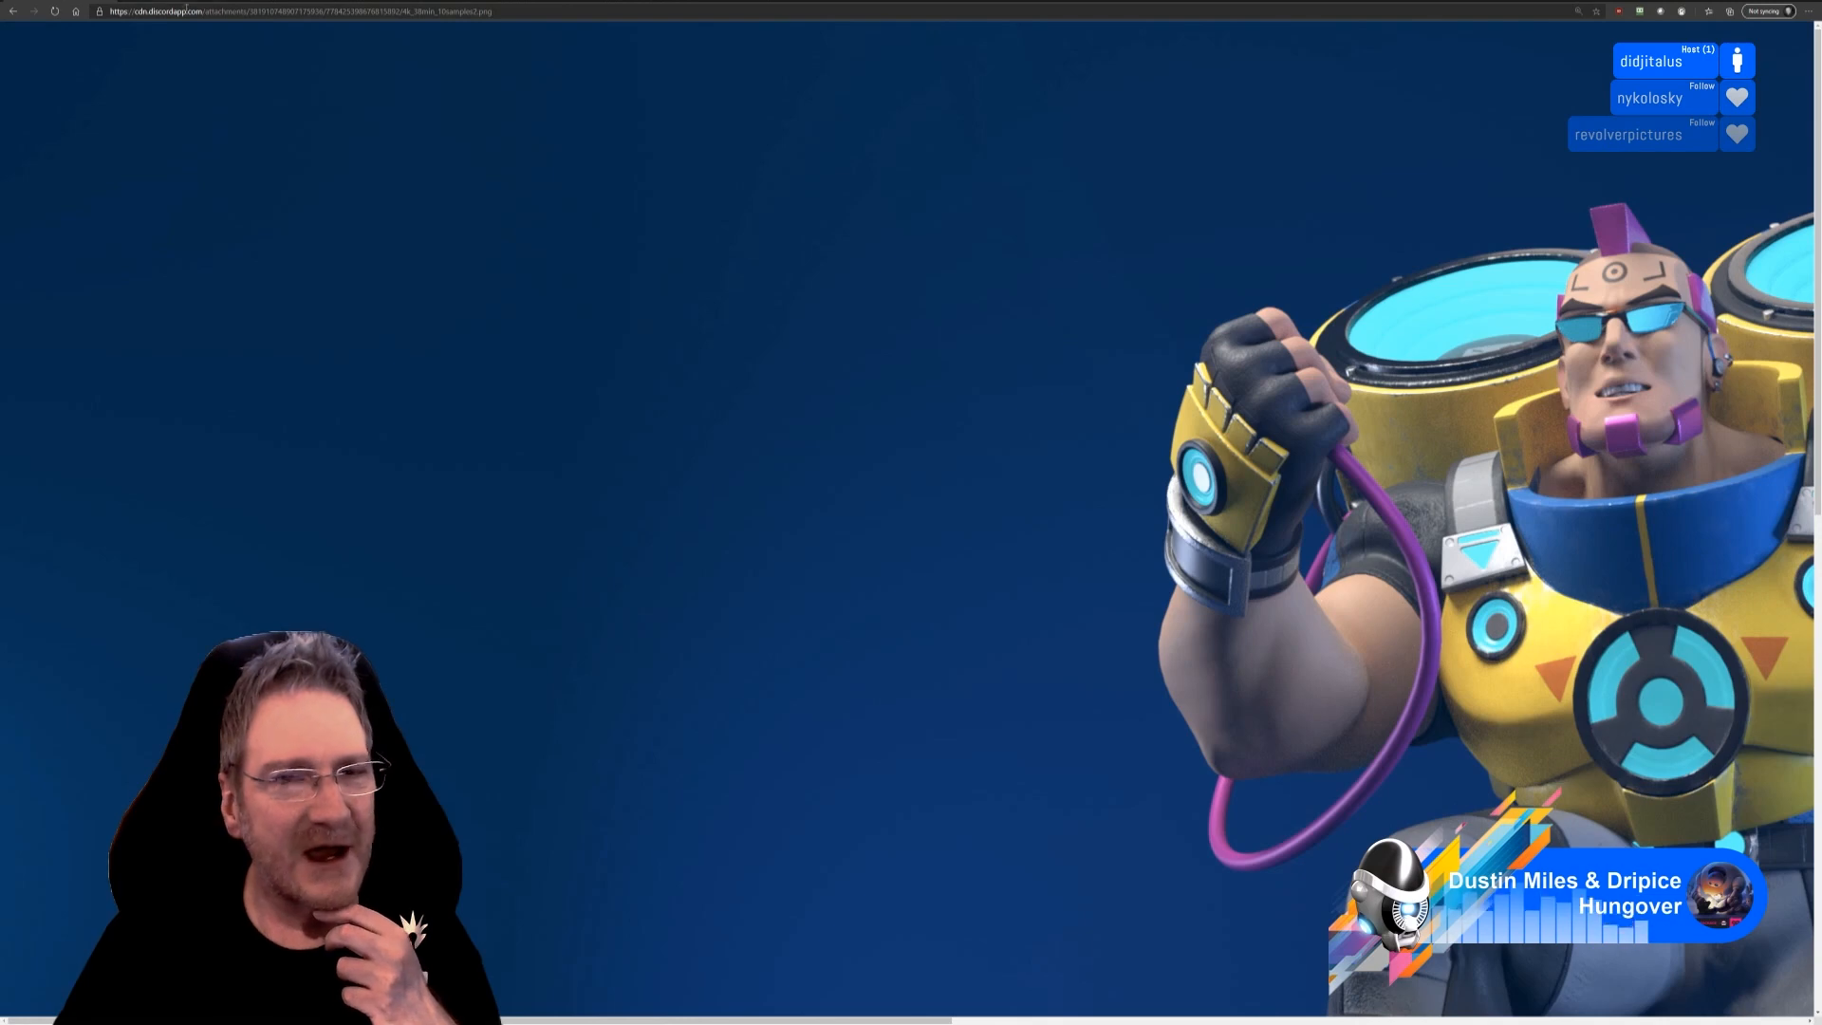
scroll(797, 428, "down", 5, "ctrl")
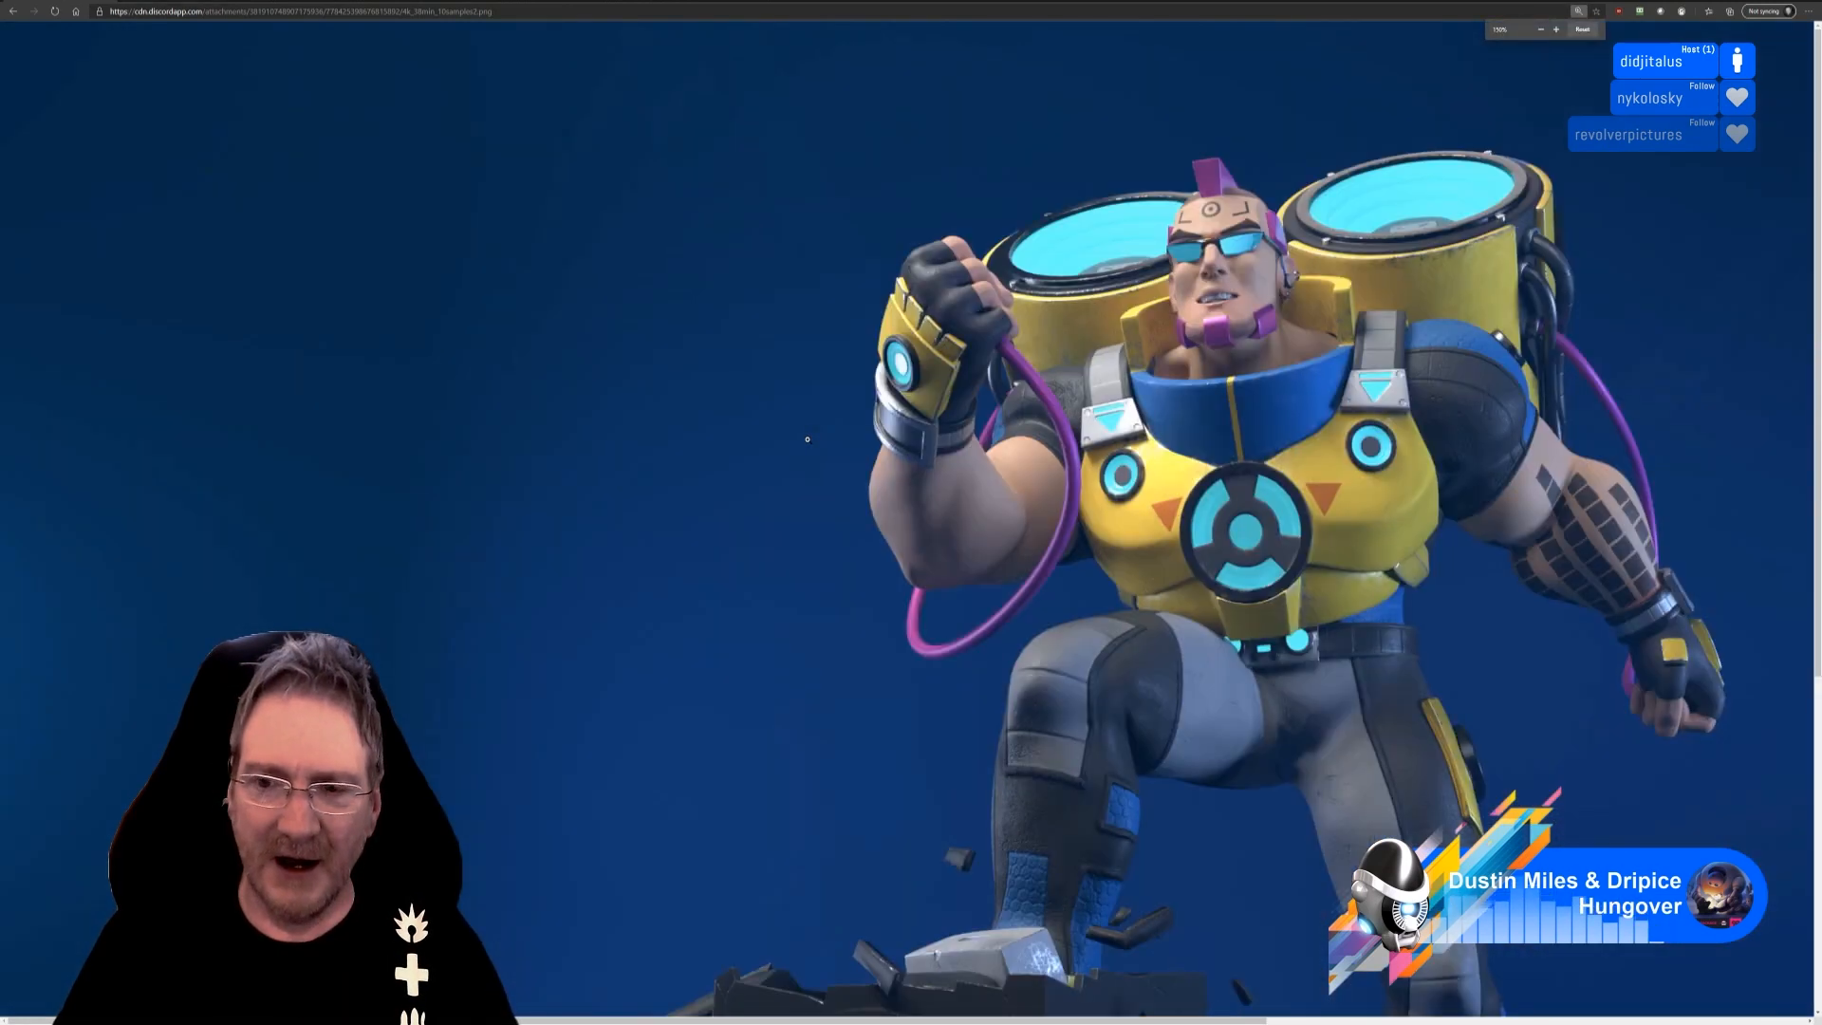
scroll(808, 437, "down", 2, "ctrl")
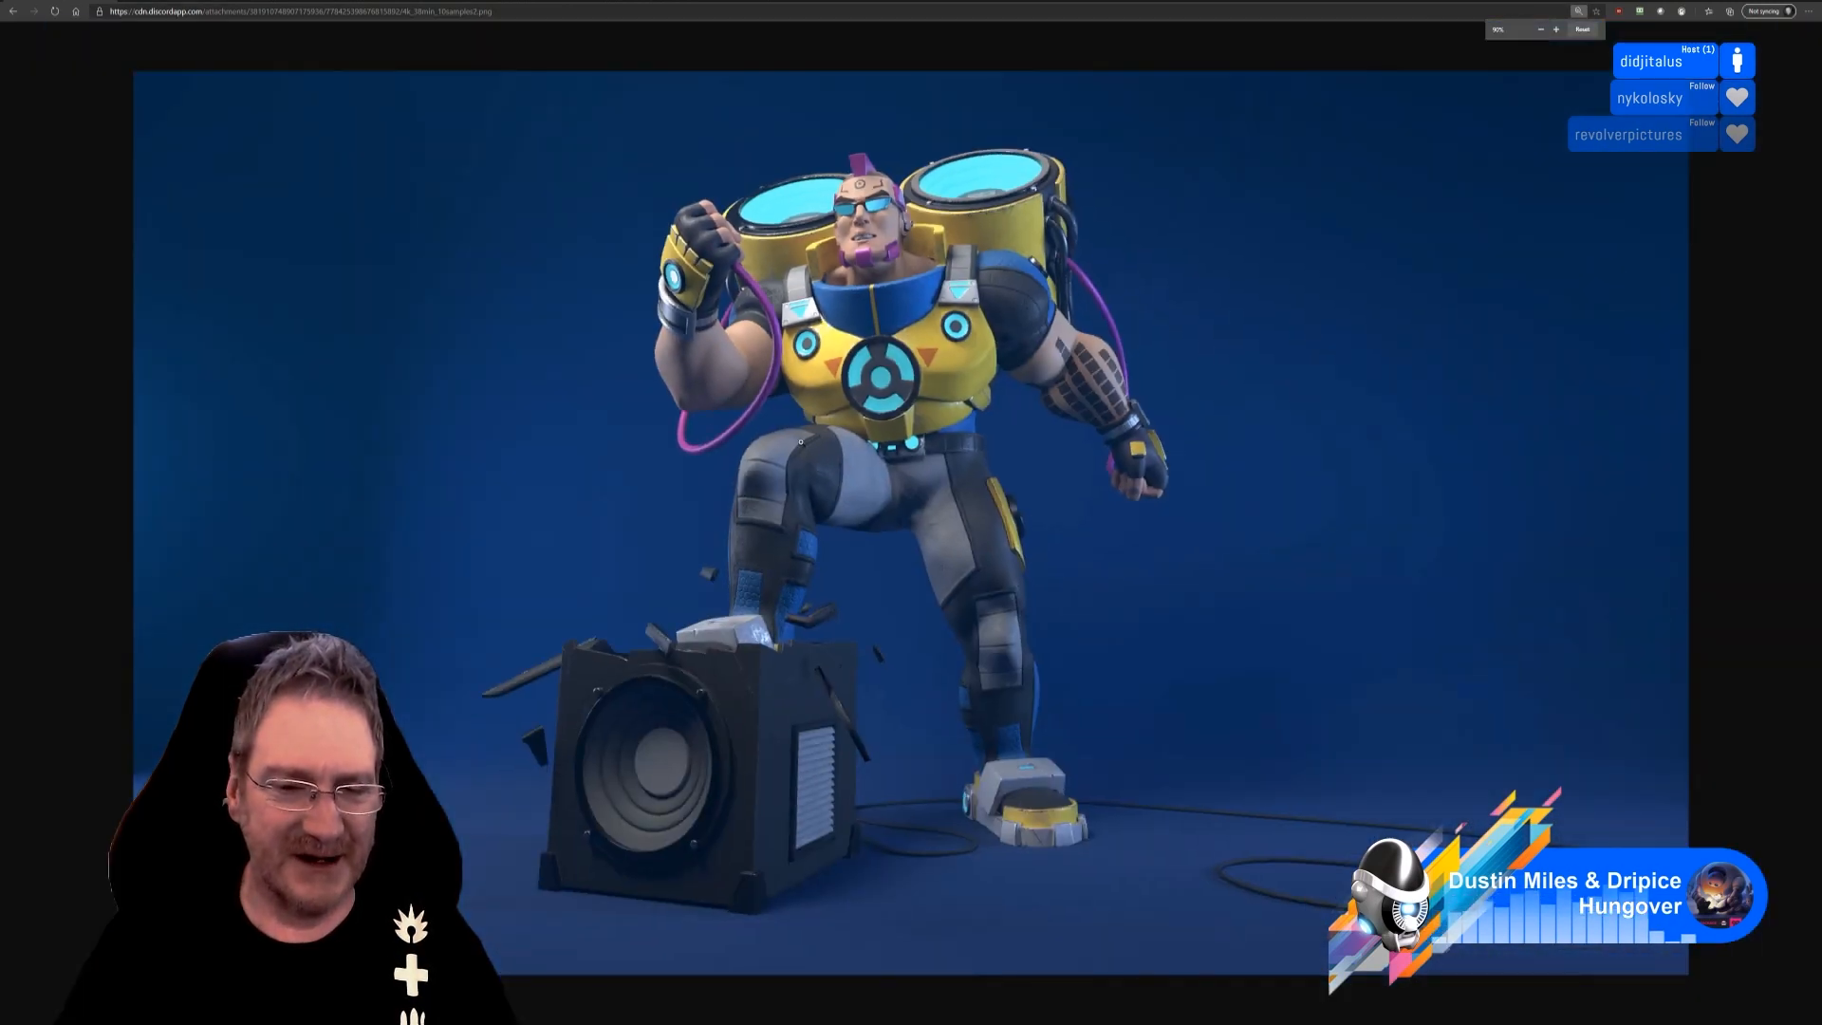
scroll(808, 437, "up", 1, "ctrl")
Revisit the two open aircraft model captures and return to the speaker-backpack character image.
left_click(230, 4)
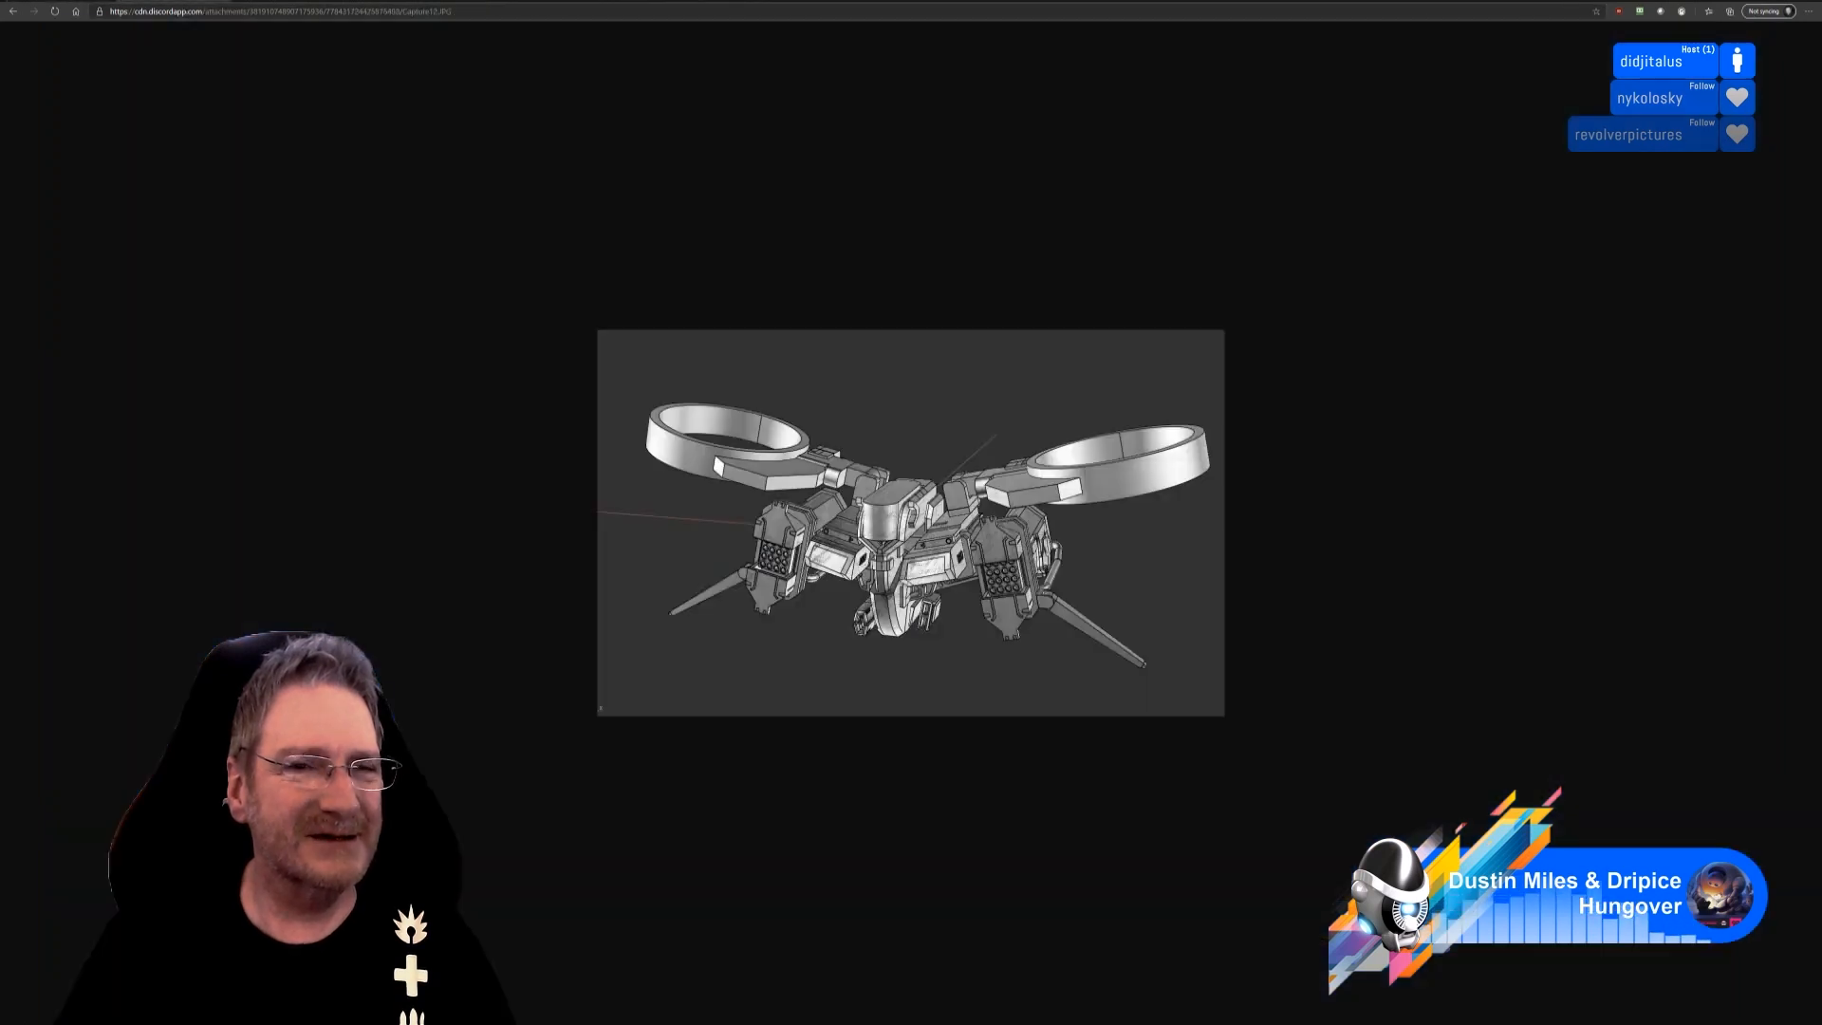
left_click(288, 1)
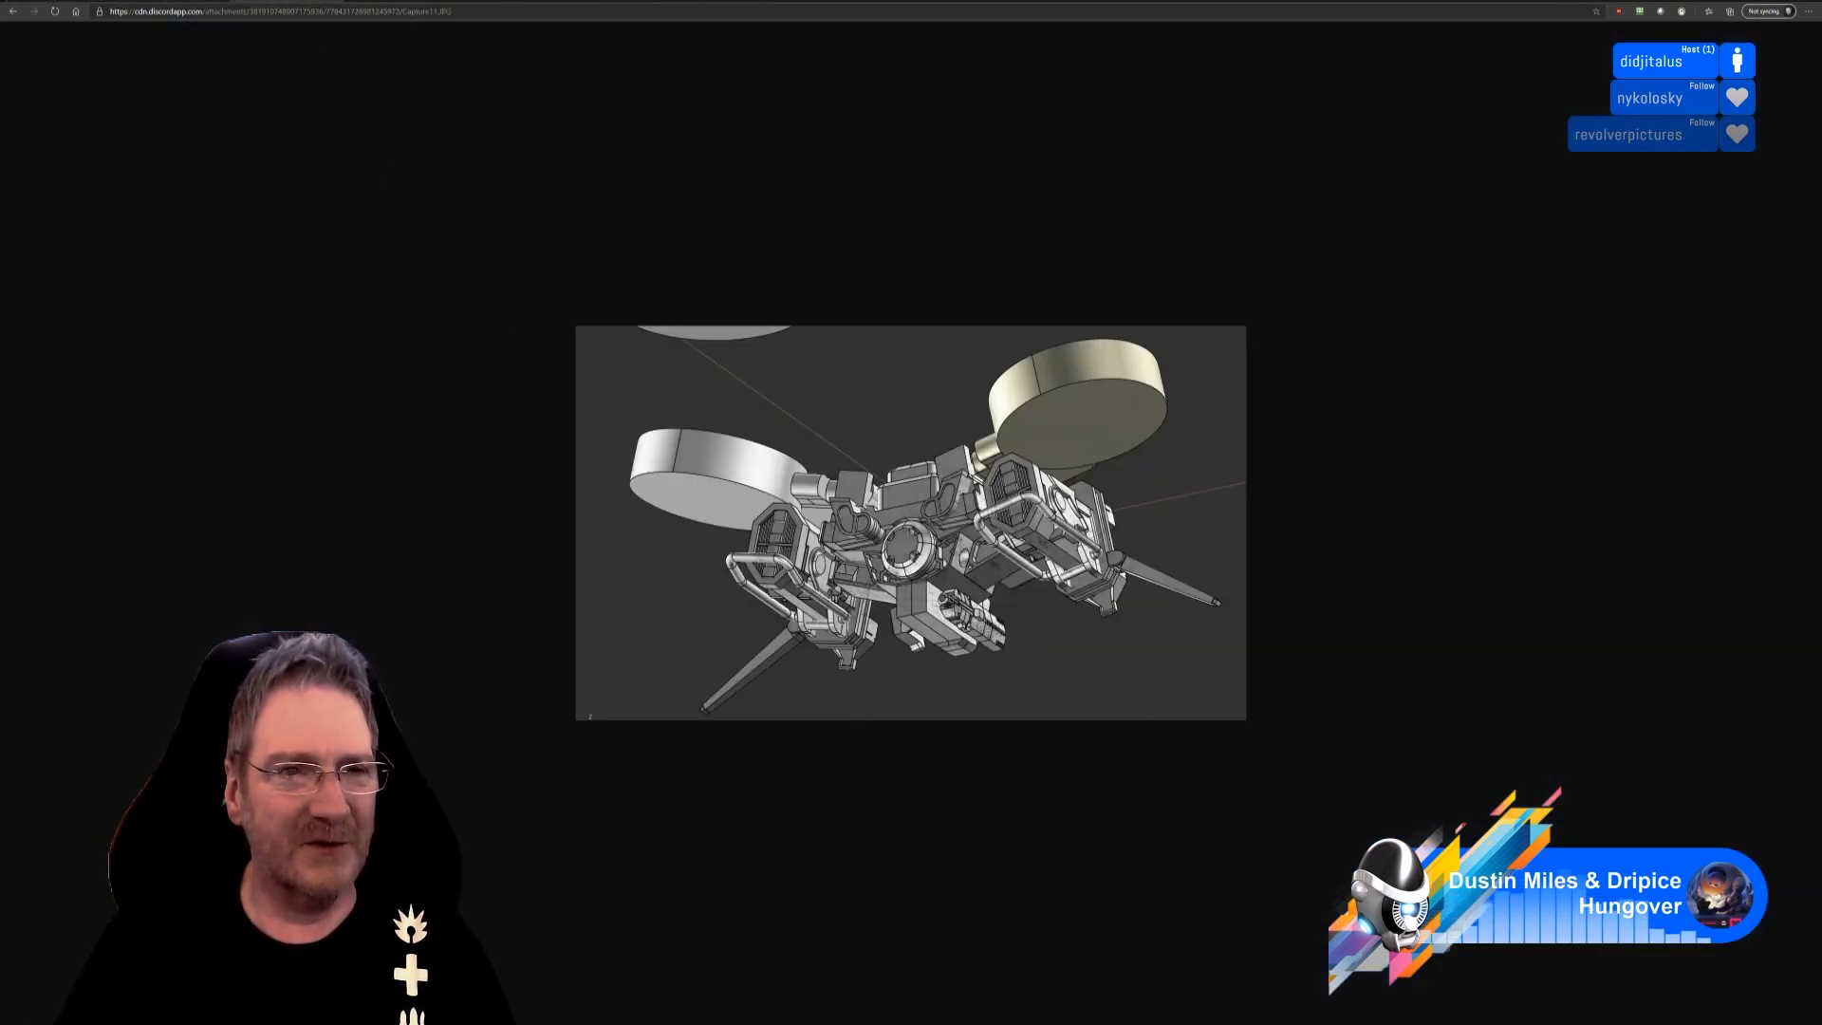
left_click(107, 3)
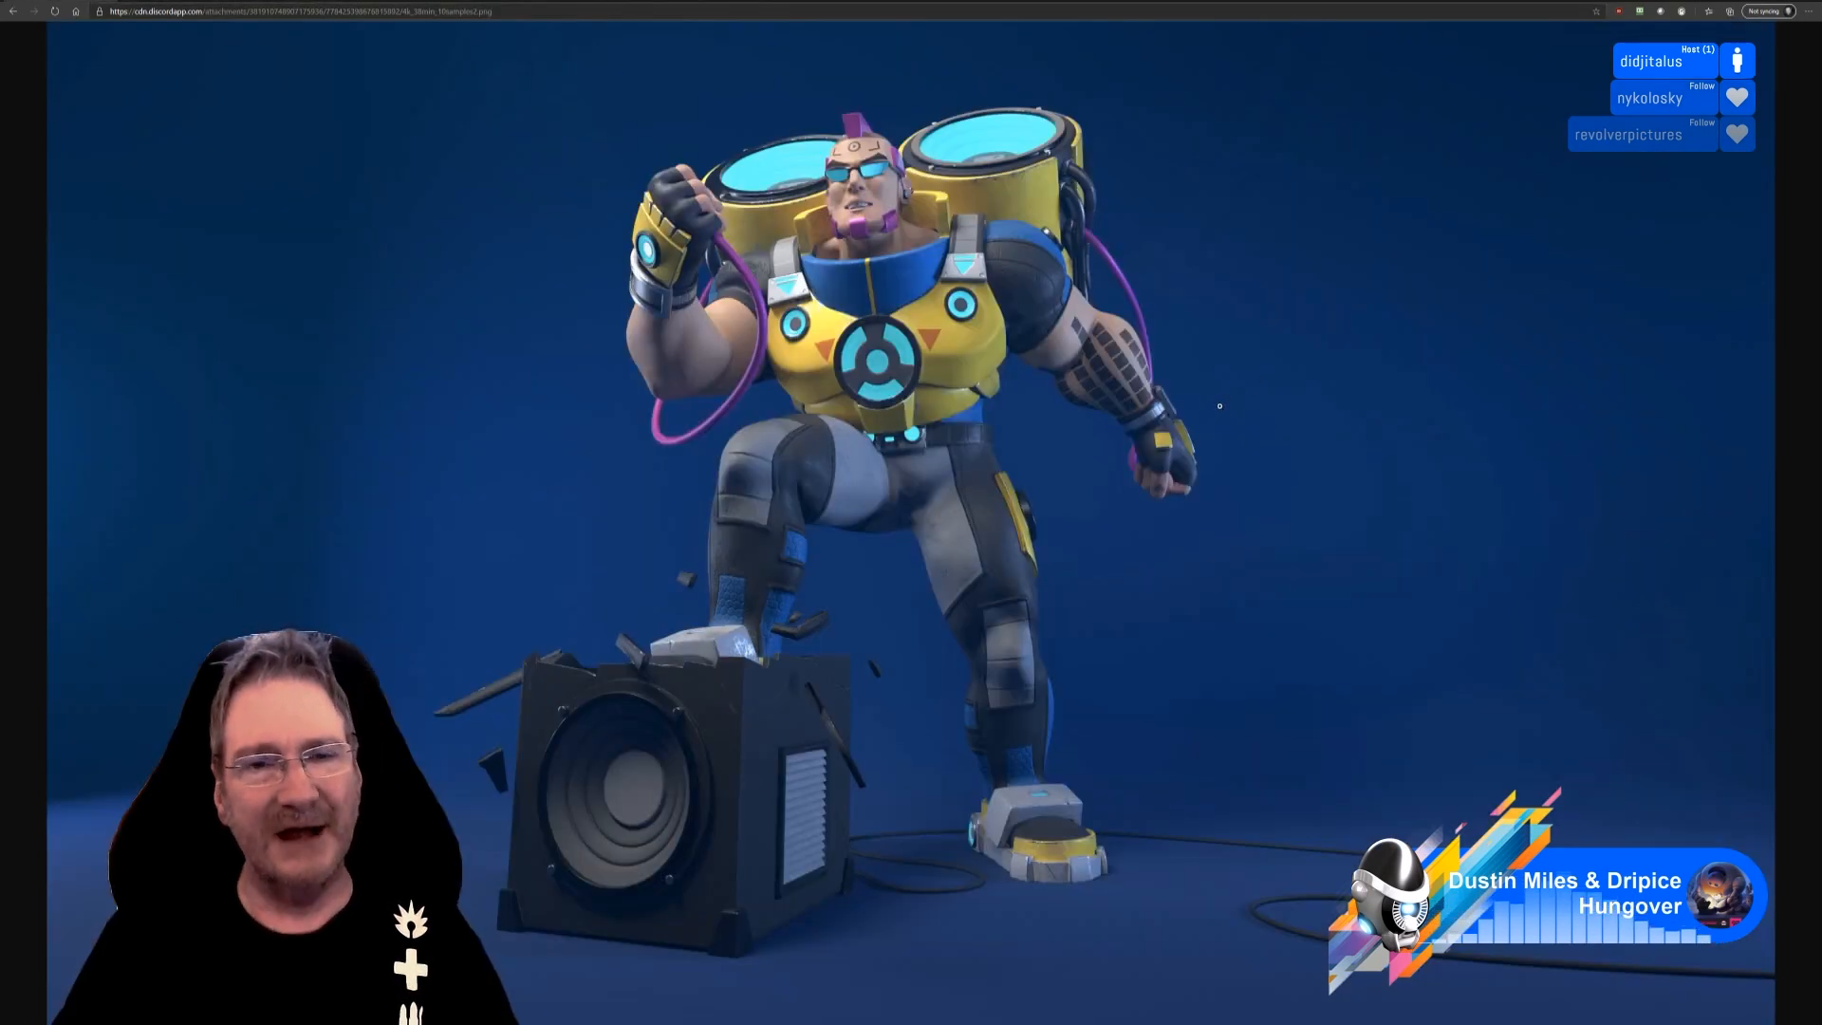